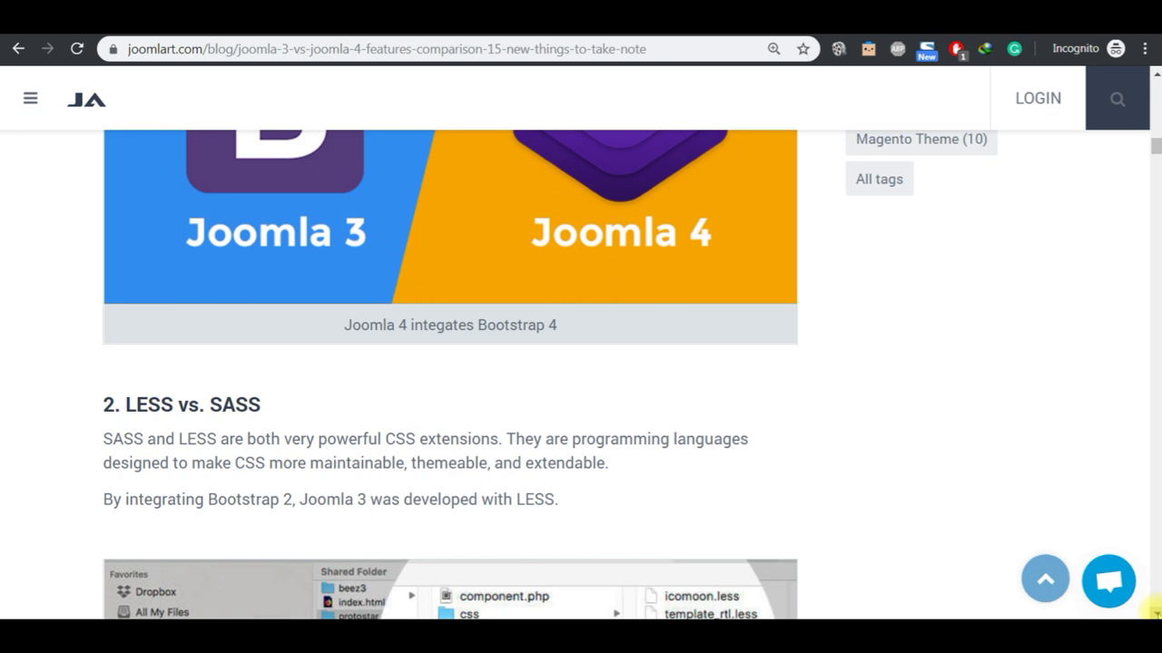
Step: Scroll the joomlart.com article from LESS vs. SASS down to section 4, More simplified installation process
scroll(1152, 611, down, 4)
scroll(1153, 610, down, 5)
scroll(1154, 613, down, 1)
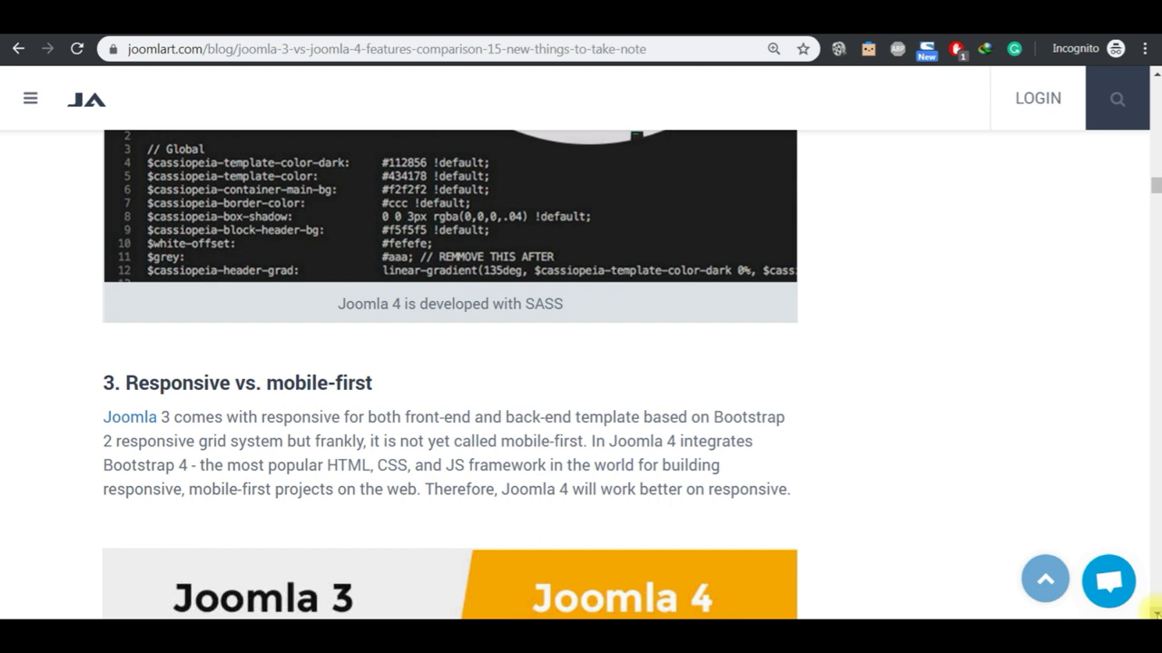
scroll(1150, 608, down, 5)
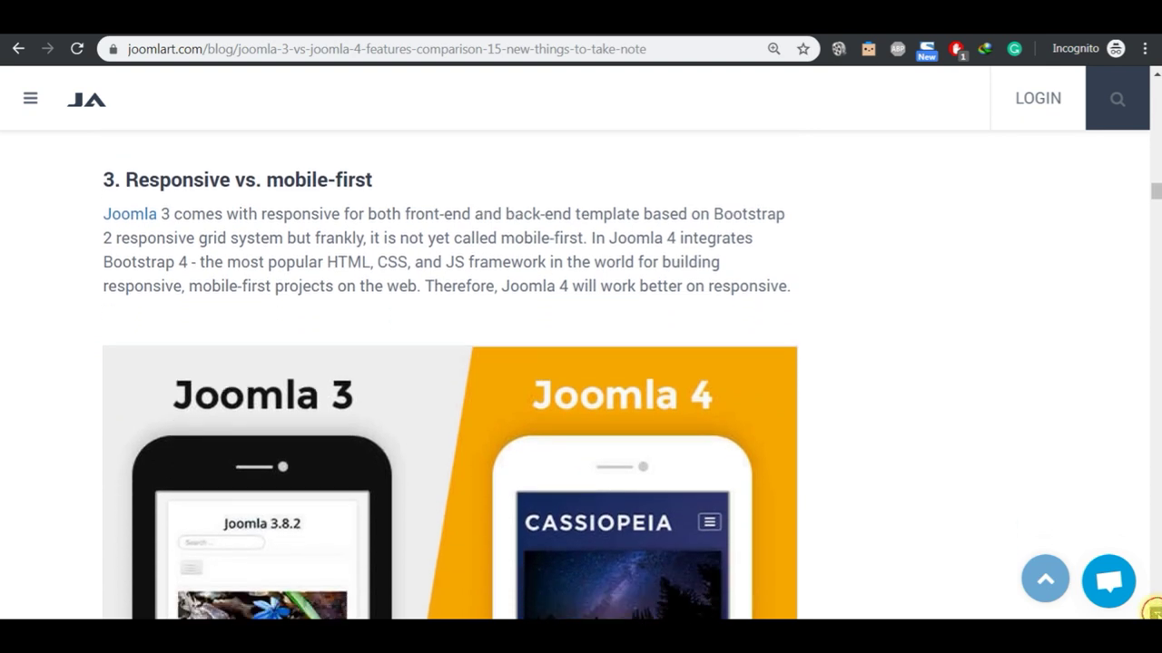
scroll(1150, 610, down, 1)
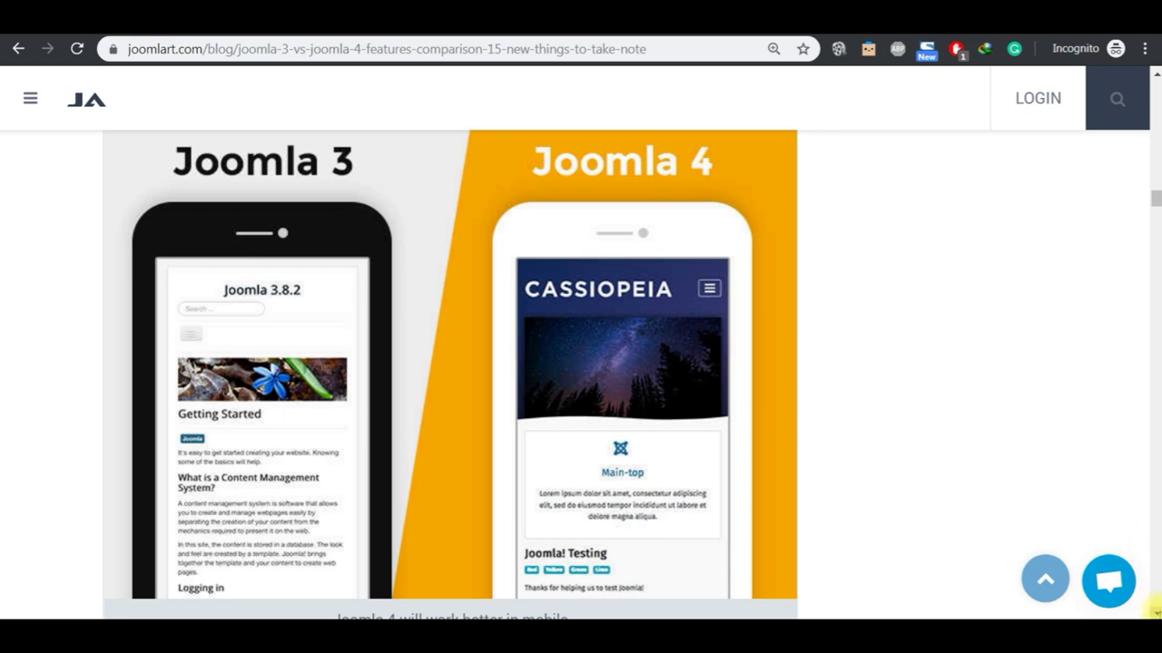
scroll(1154, 610, down, 6)
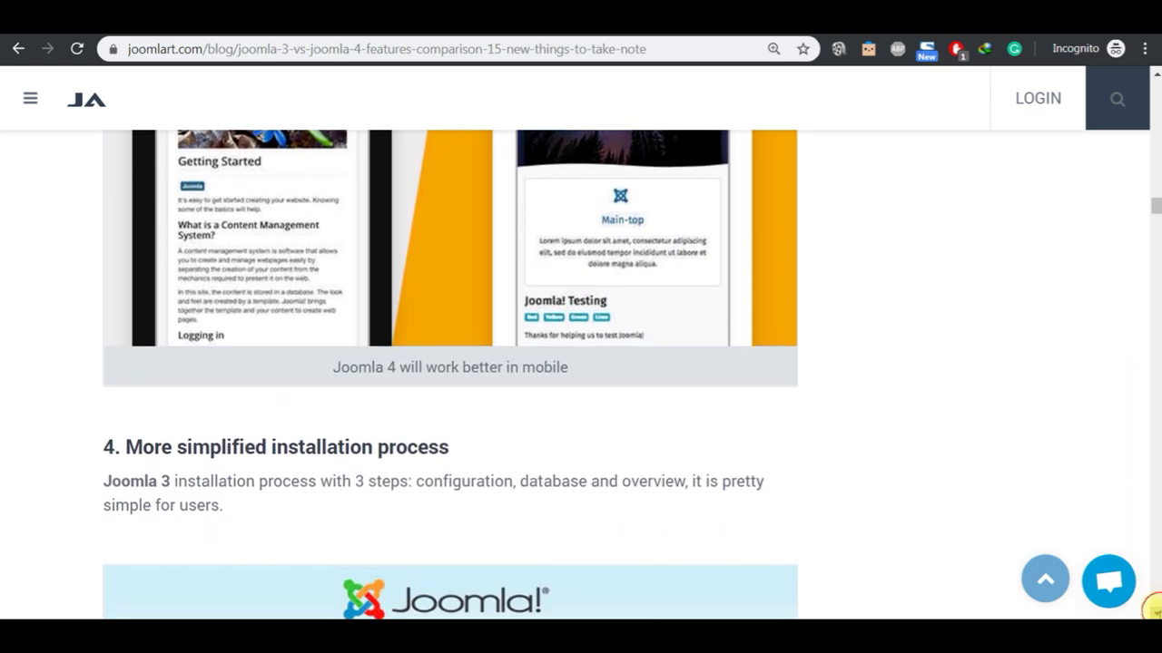
scroll(1153, 608, down, 2)
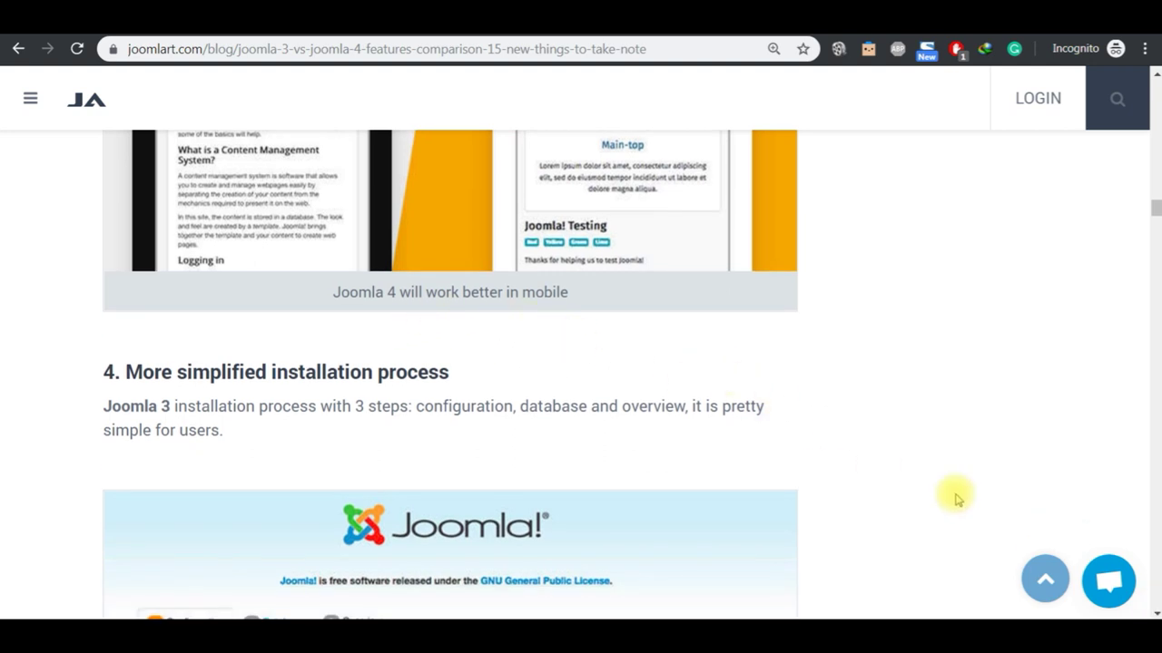
scroll(1154, 611, down, 5)
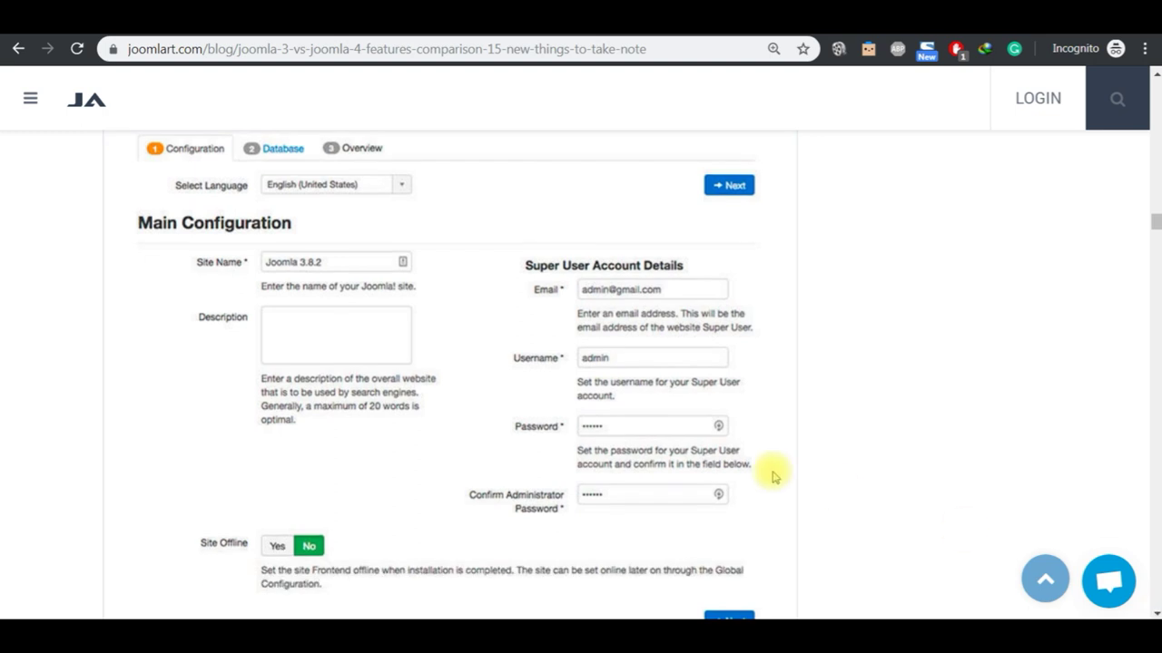
Step: Scroll past the installation screenshots and section 5 to the new media manager's extra options image
scroll(1154, 611, down, 4)
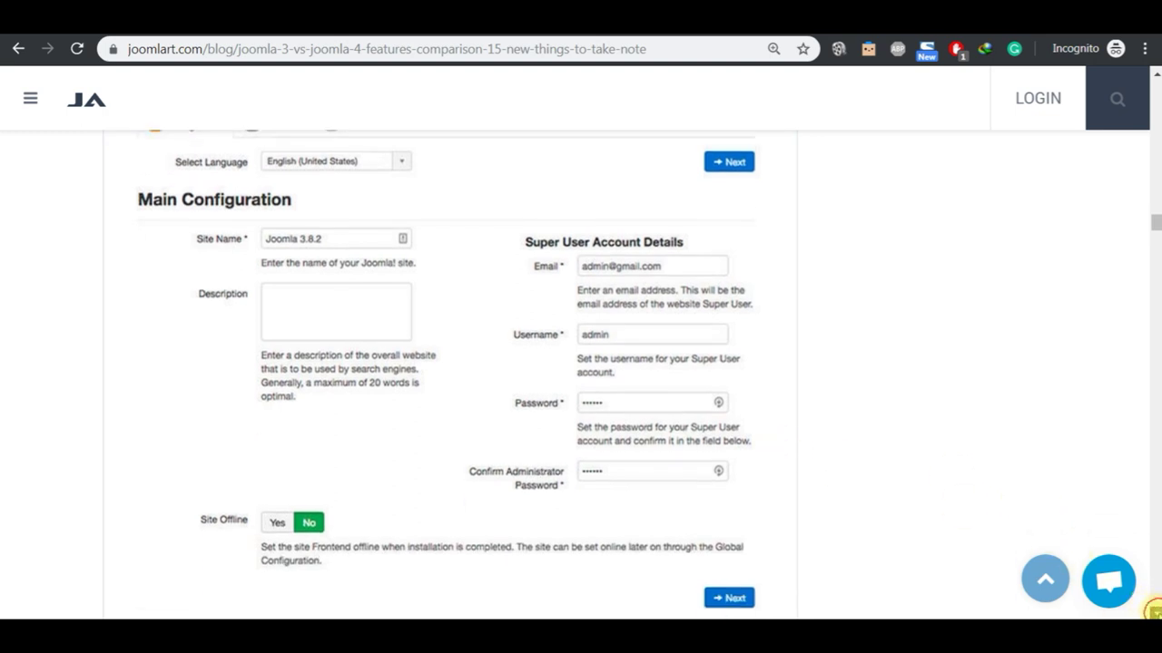
scroll(1154, 611, down, 3)
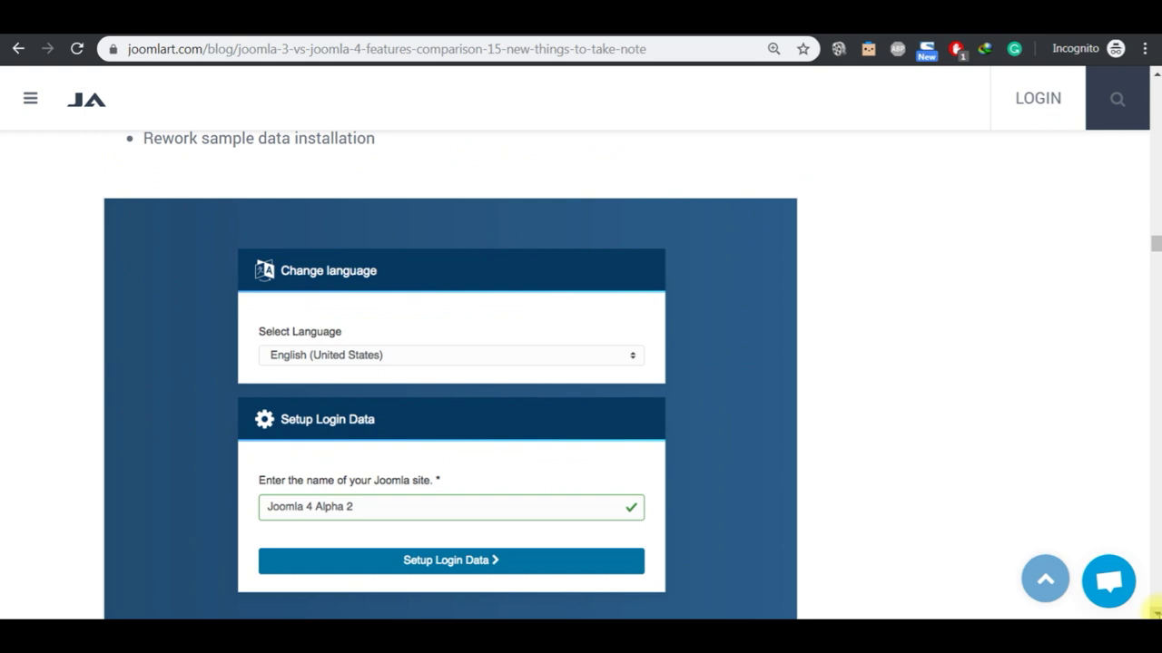
scroll(1154, 611, down, 4)
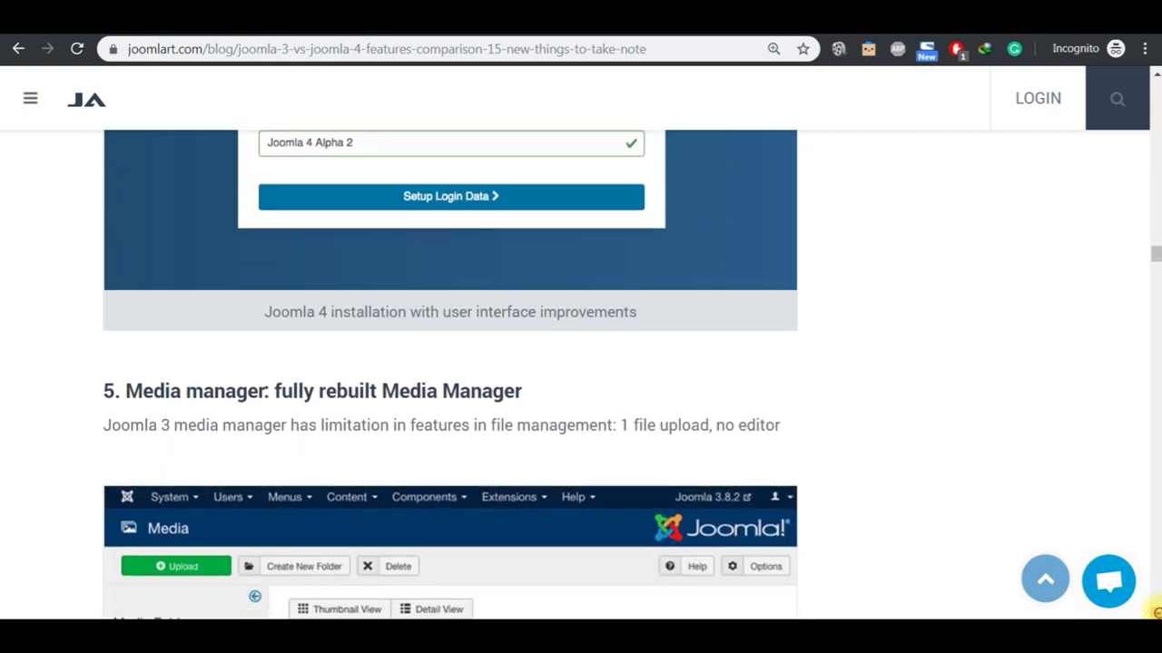
scroll(1154, 611, down, 3)
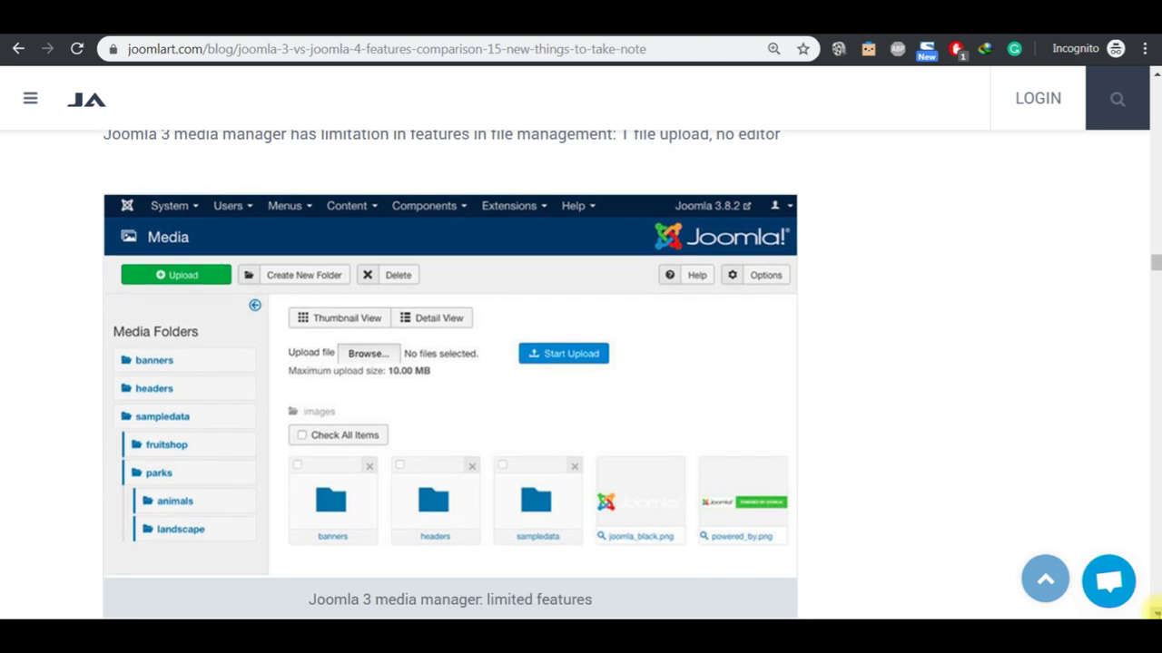
scroll(1155, 611, down, 1)
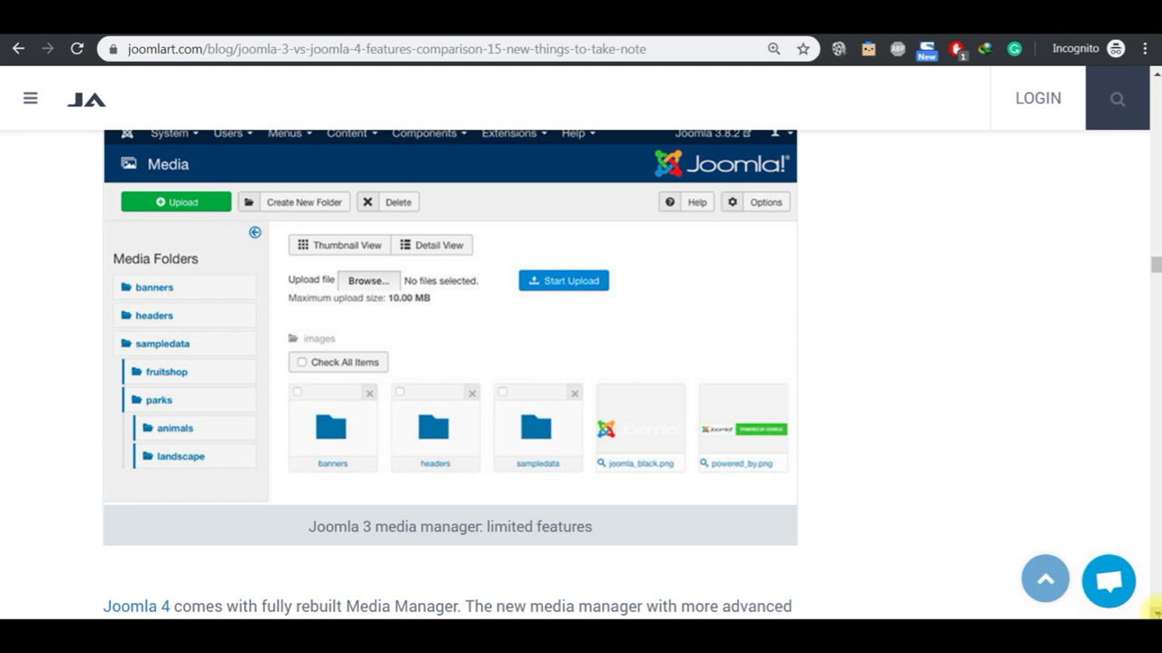
scroll(1154, 611, down, 6)
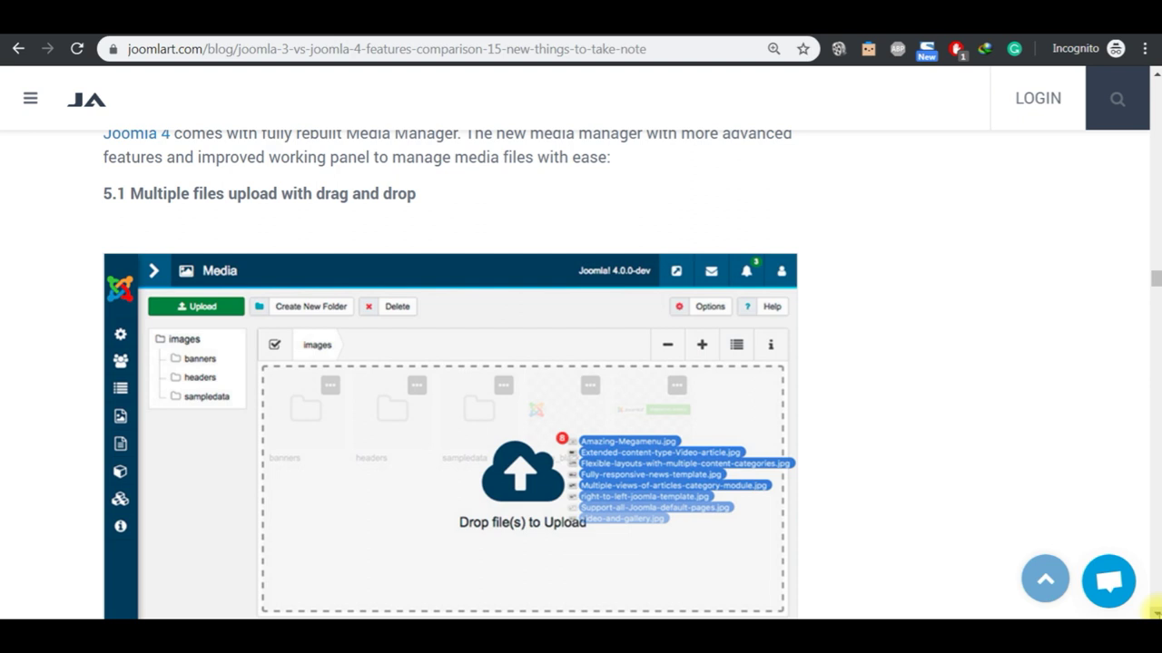
scroll(1151, 610, down, 2)
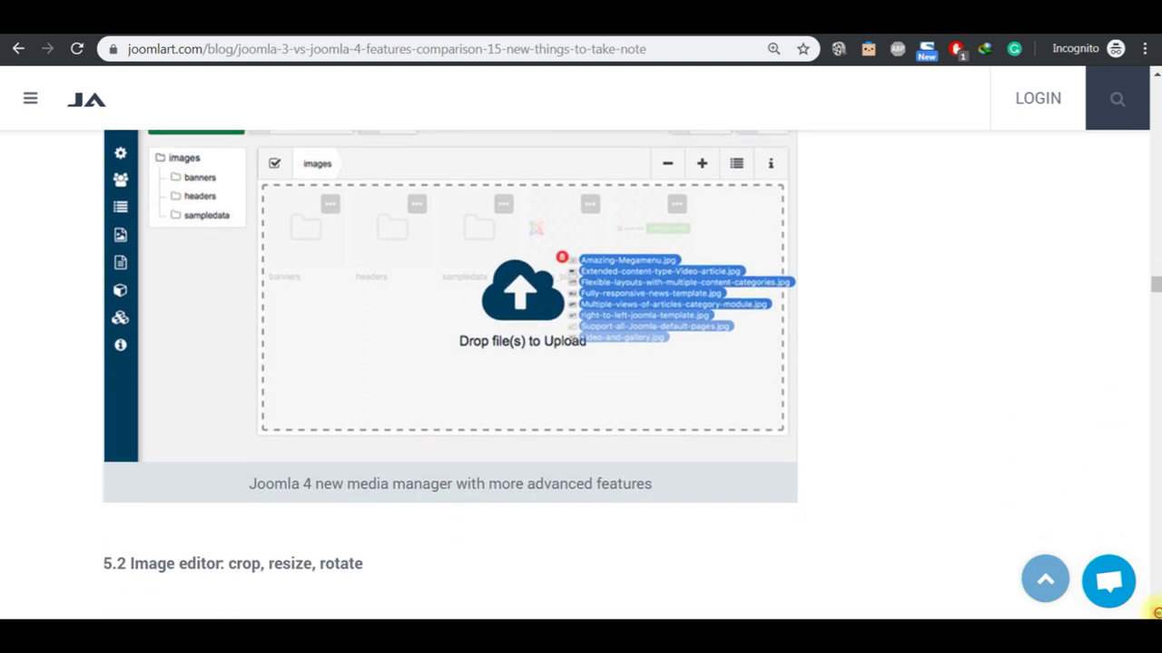
scroll(1153, 610, down, 5)
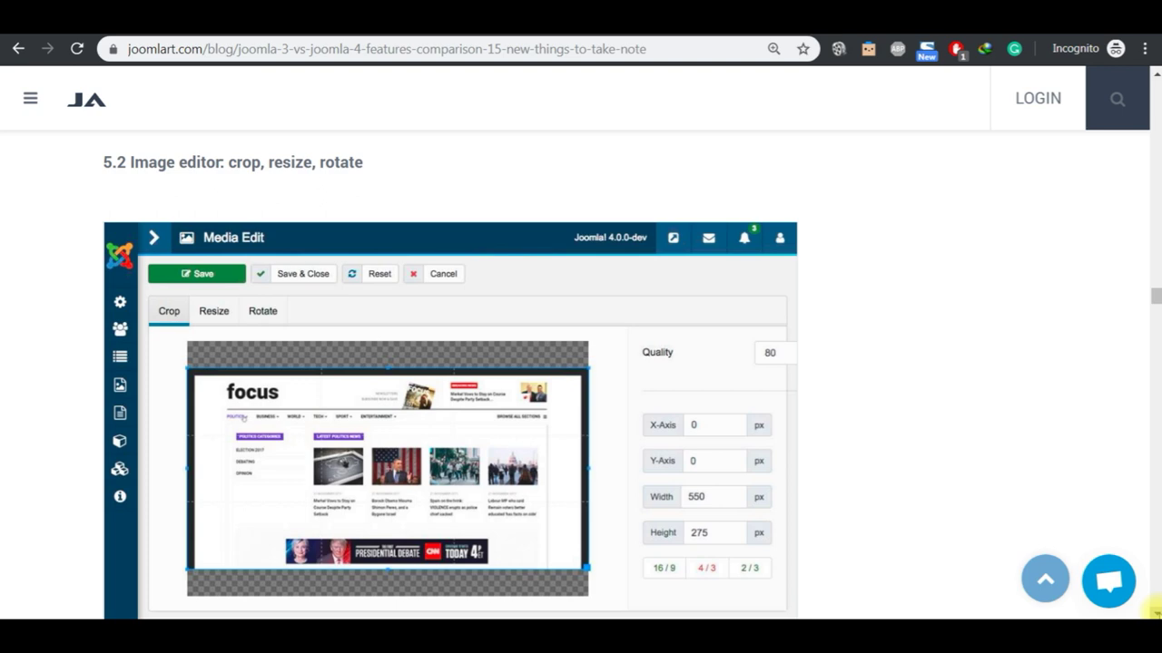
scroll(1153, 611, down, 3)
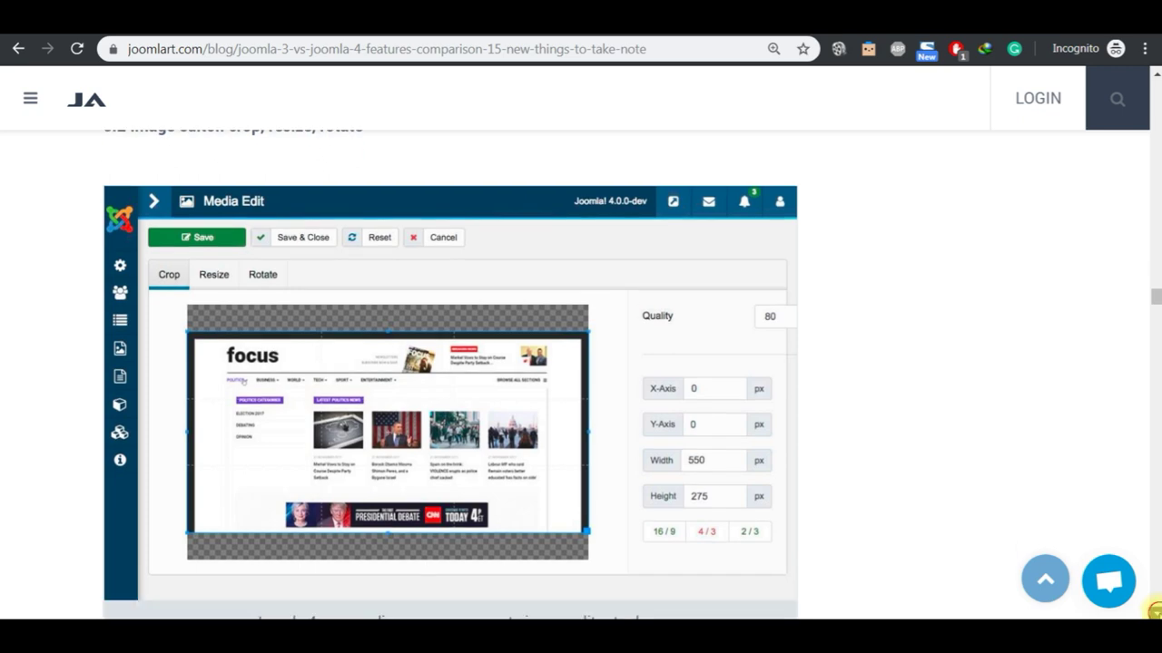
scroll(1151, 610, down, 3)
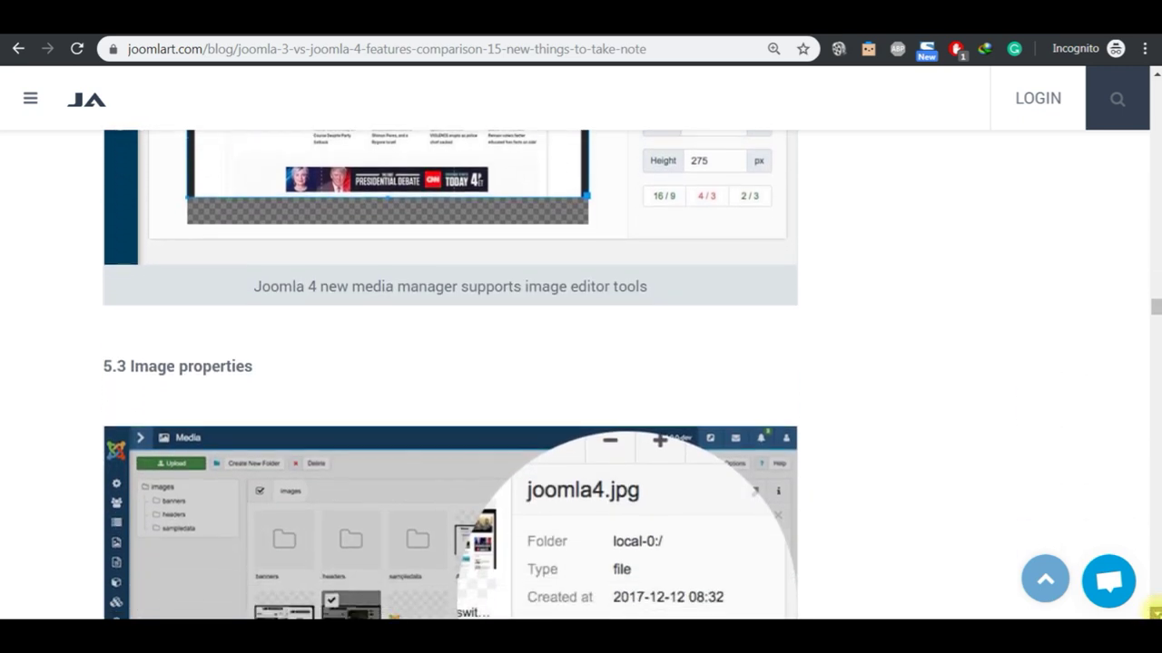
scroll(1154, 608, down, 4)
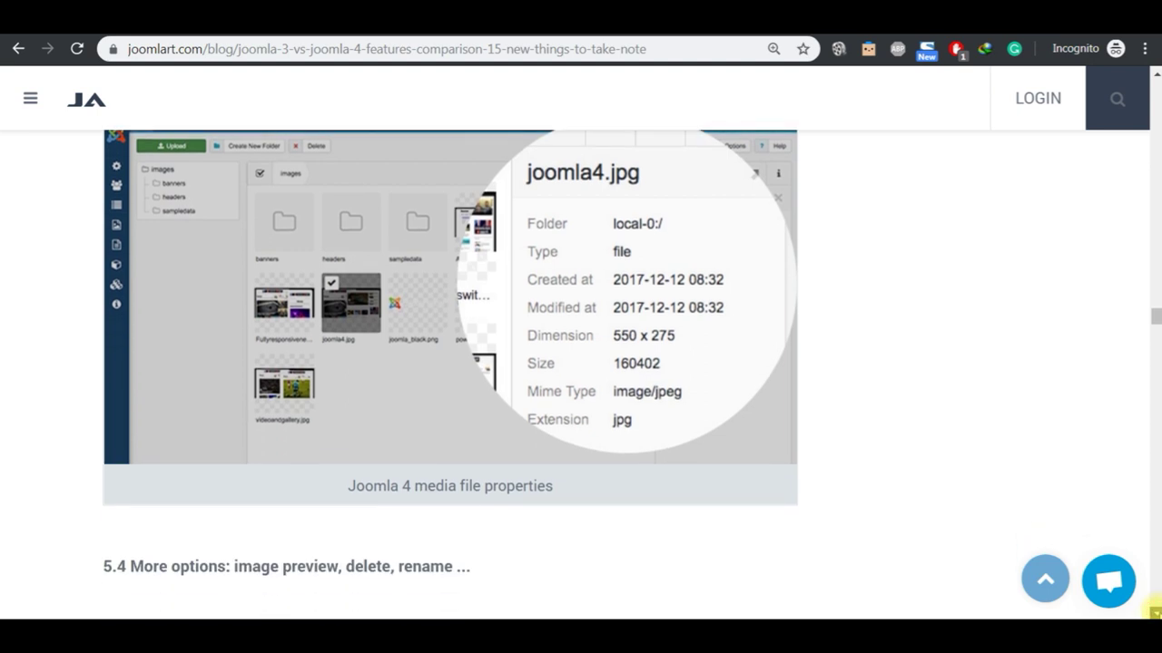
scroll(1154, 608, down, 2)
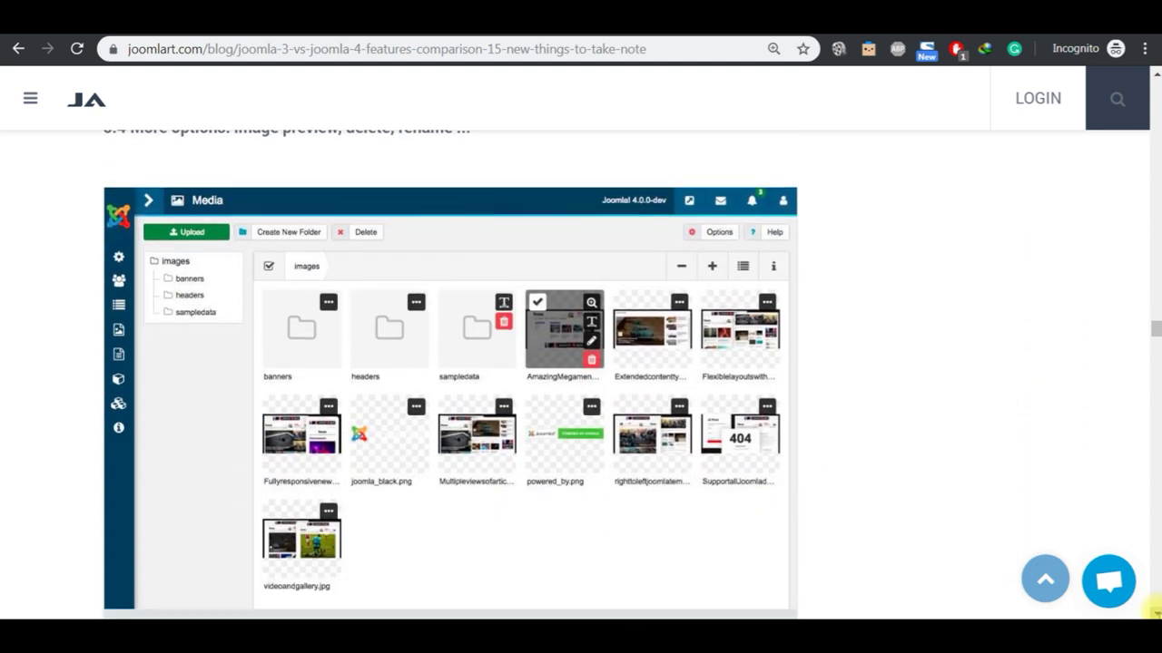
scroll(1154, 610, down, 1)
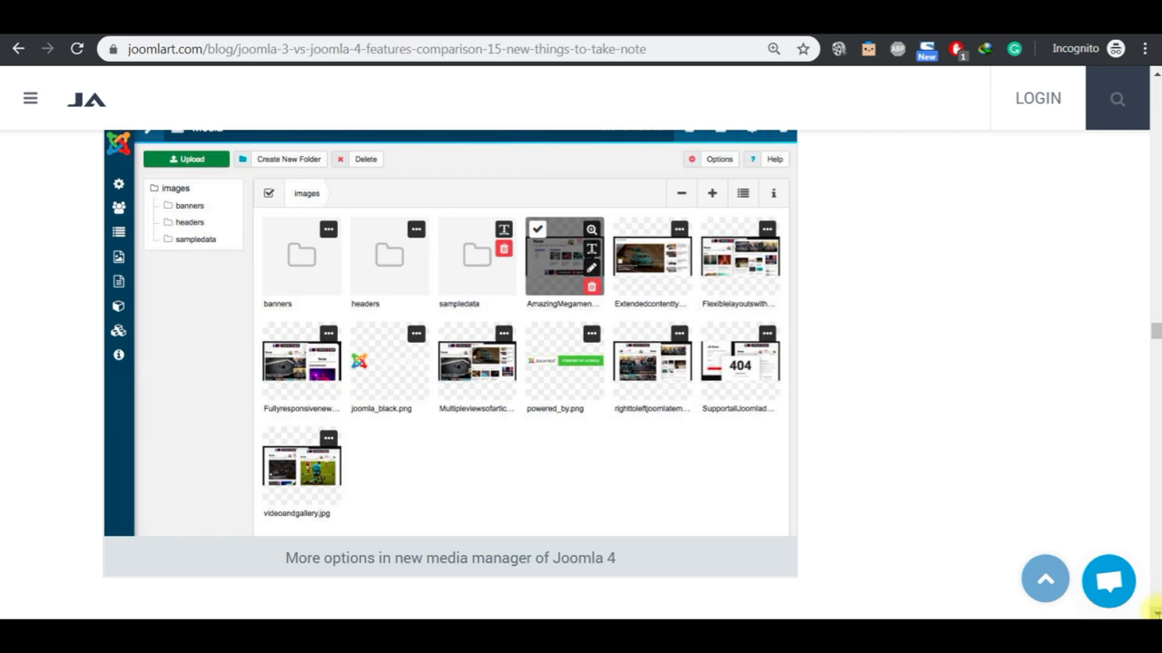
scroll(1155, 610, down, 4)
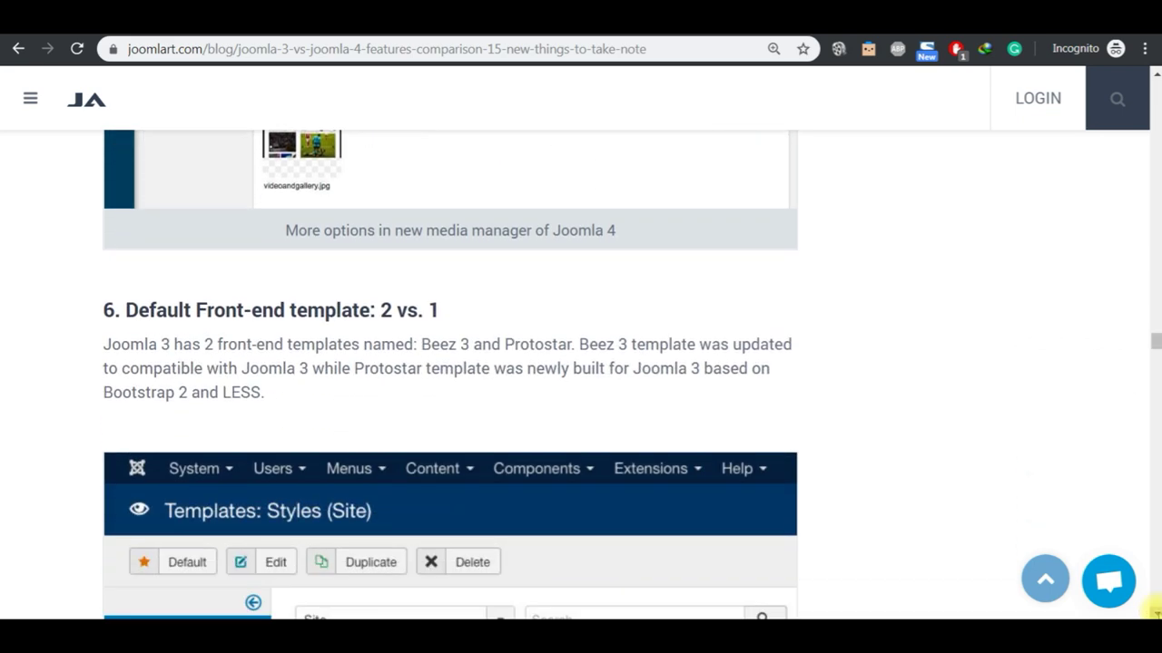
scroll(1154, 610, down, 2)
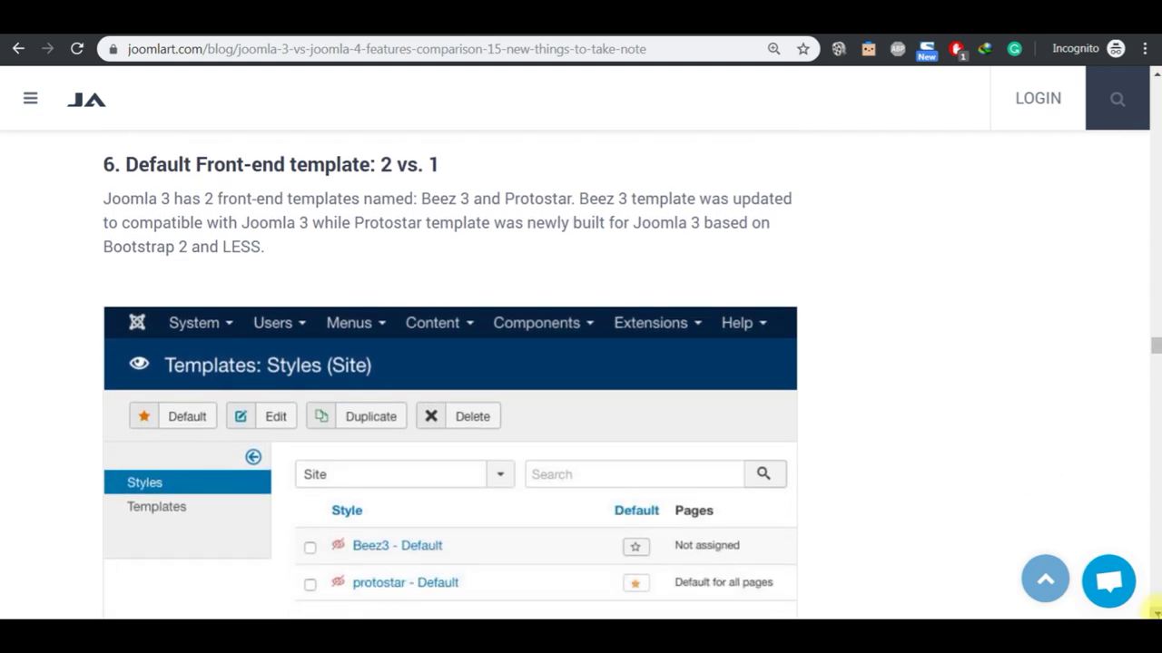
scroll(1155, 610, down, 1)
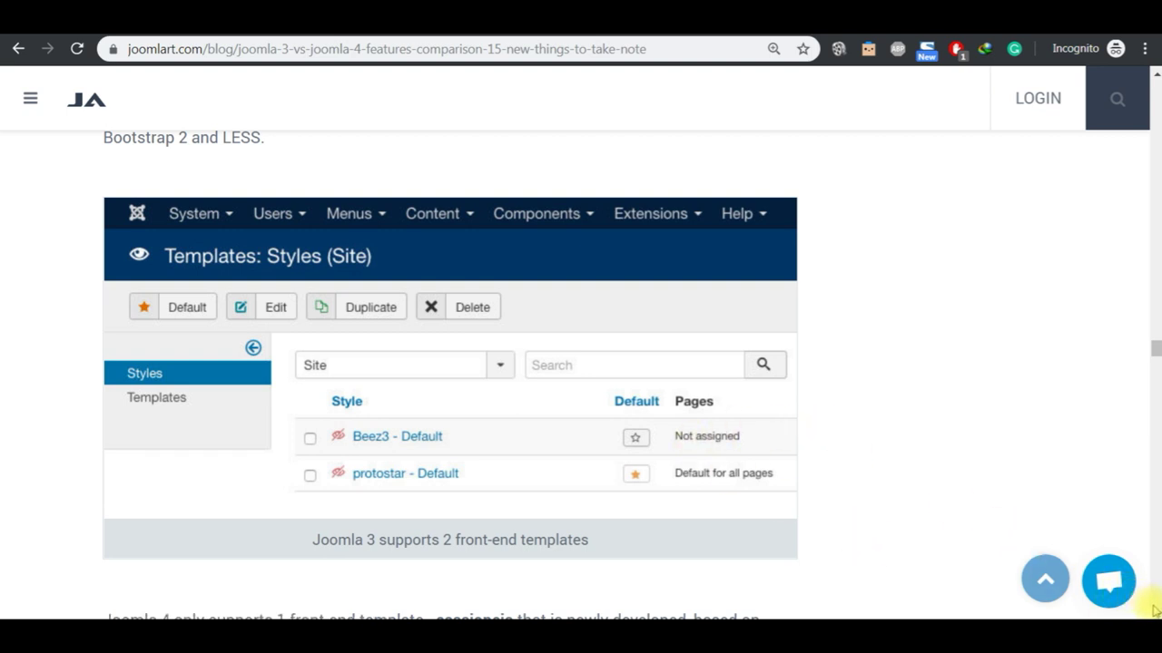
scroll(1153, 612, down, 1)
scroll(1153, 612, down, 3)
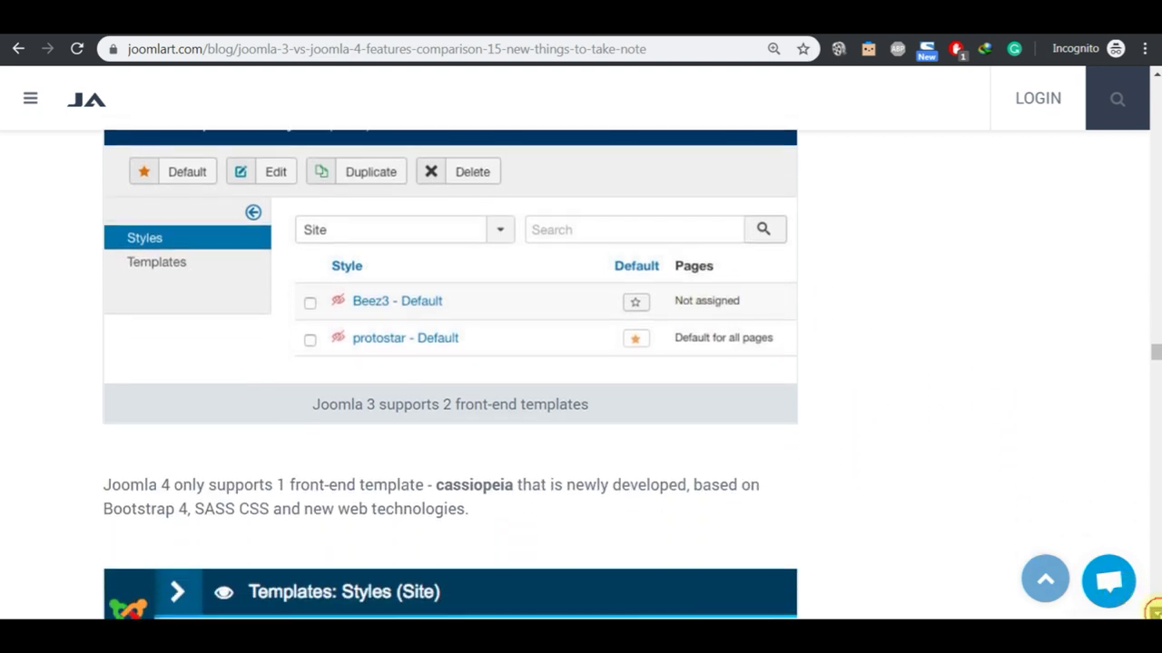
scroll(1155, 613, down, 4)
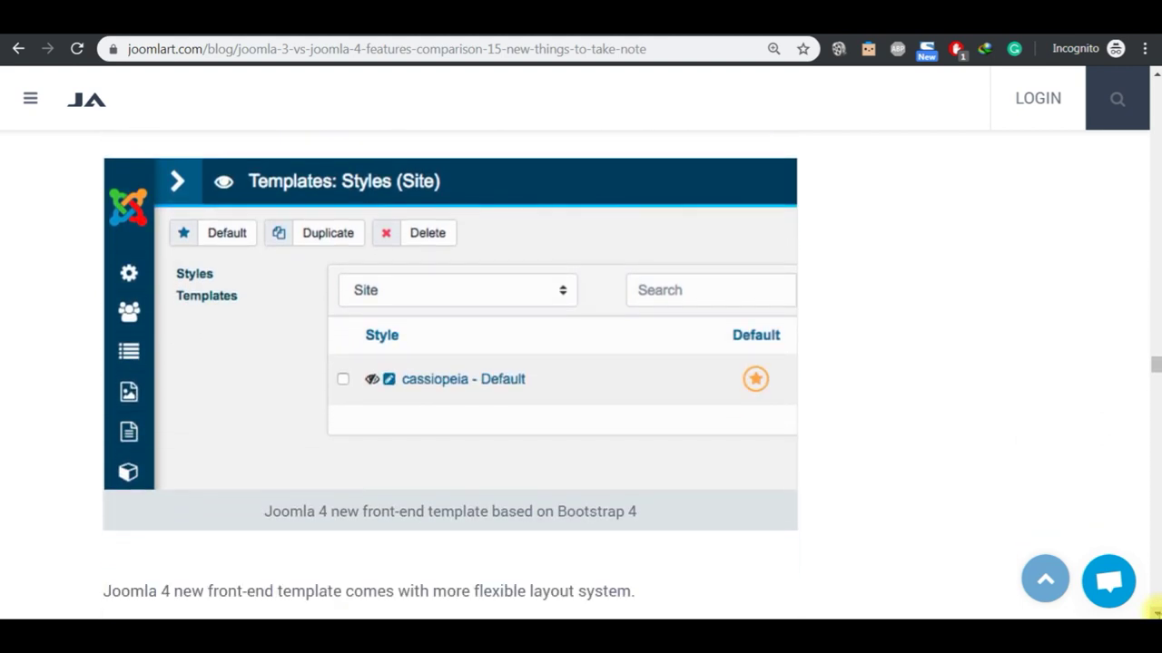
scroll(1153, 611, down, 4)
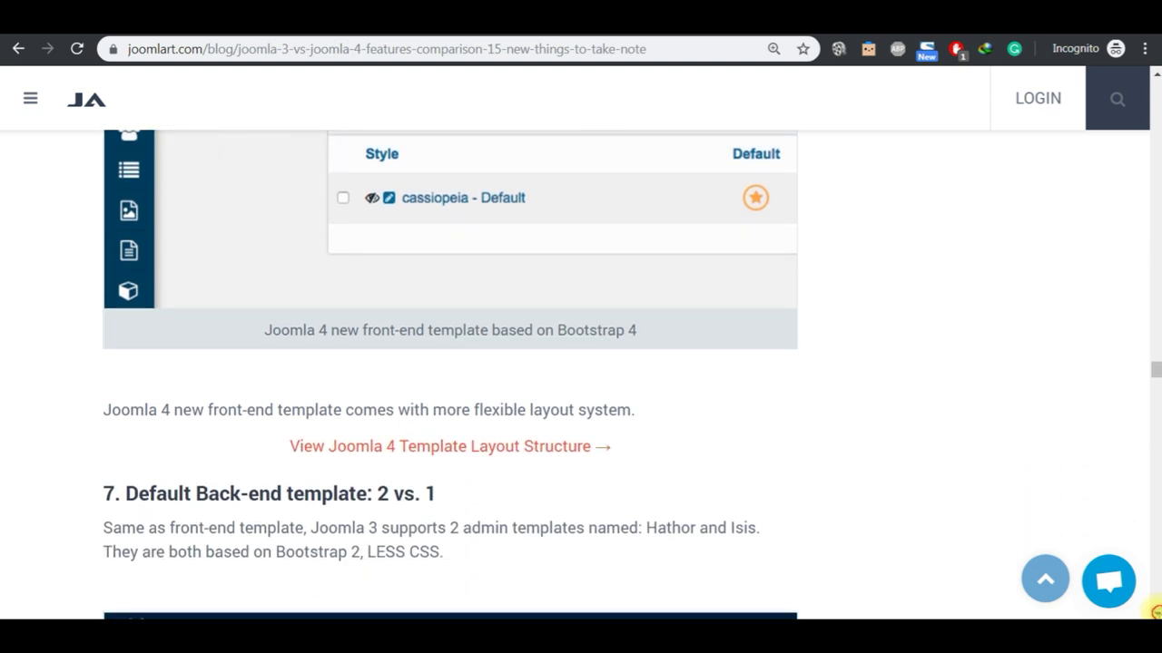
scroll(1154, 610, down, 4)
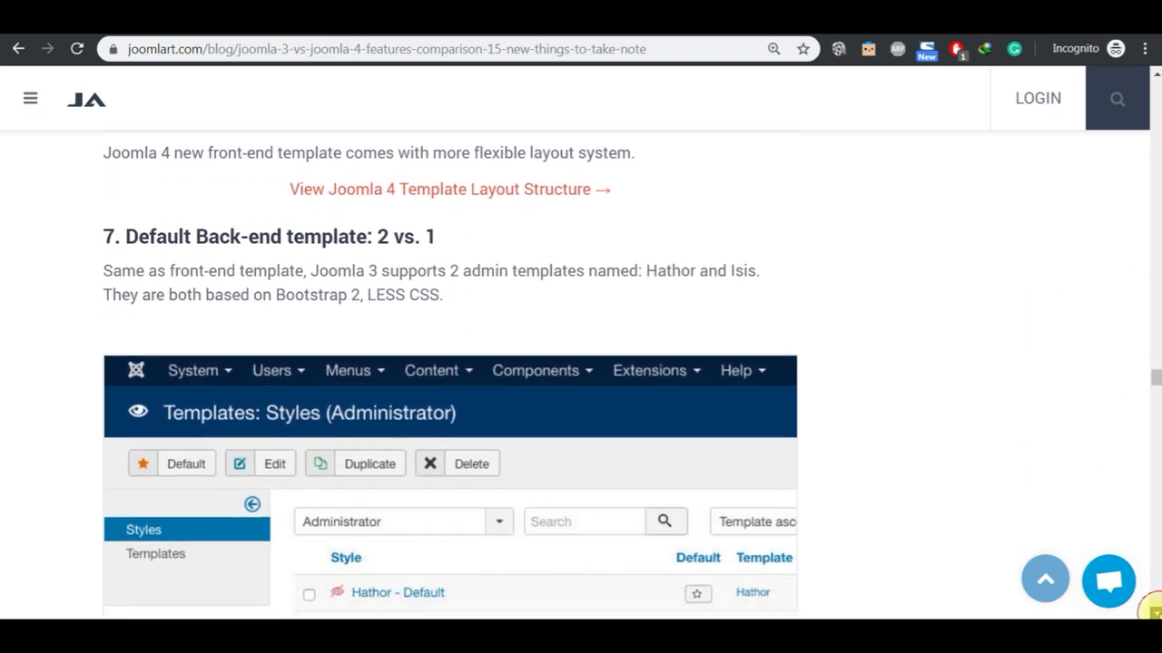
scroll(1153, 610, down, 3)
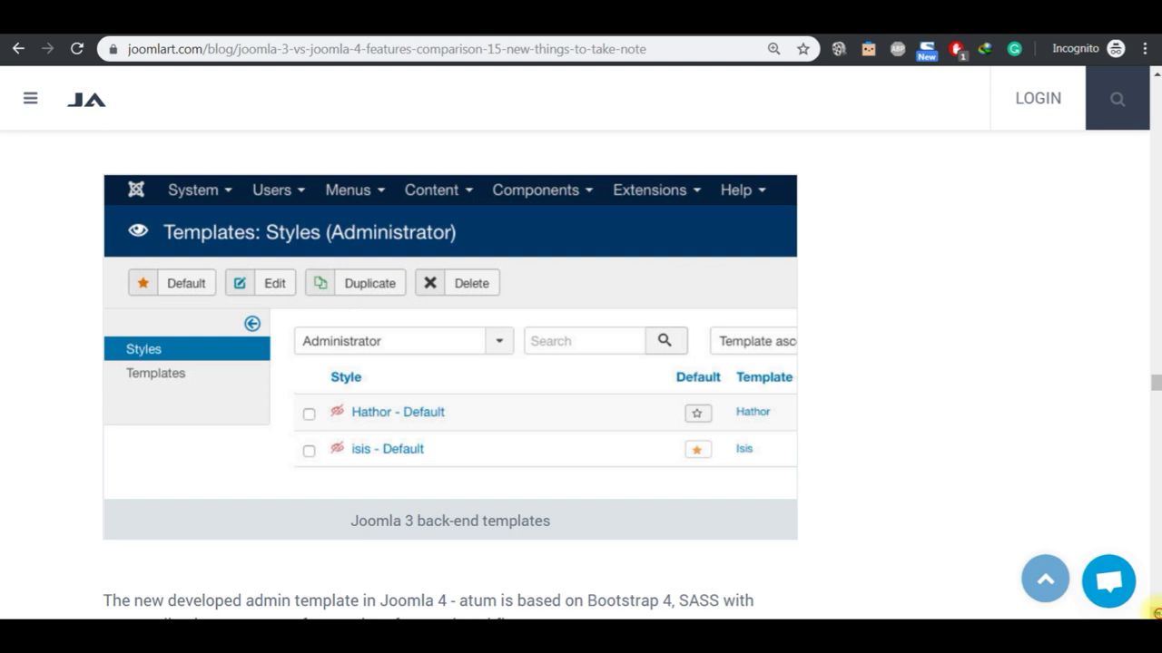
scroll(1154, 611, down, 4)
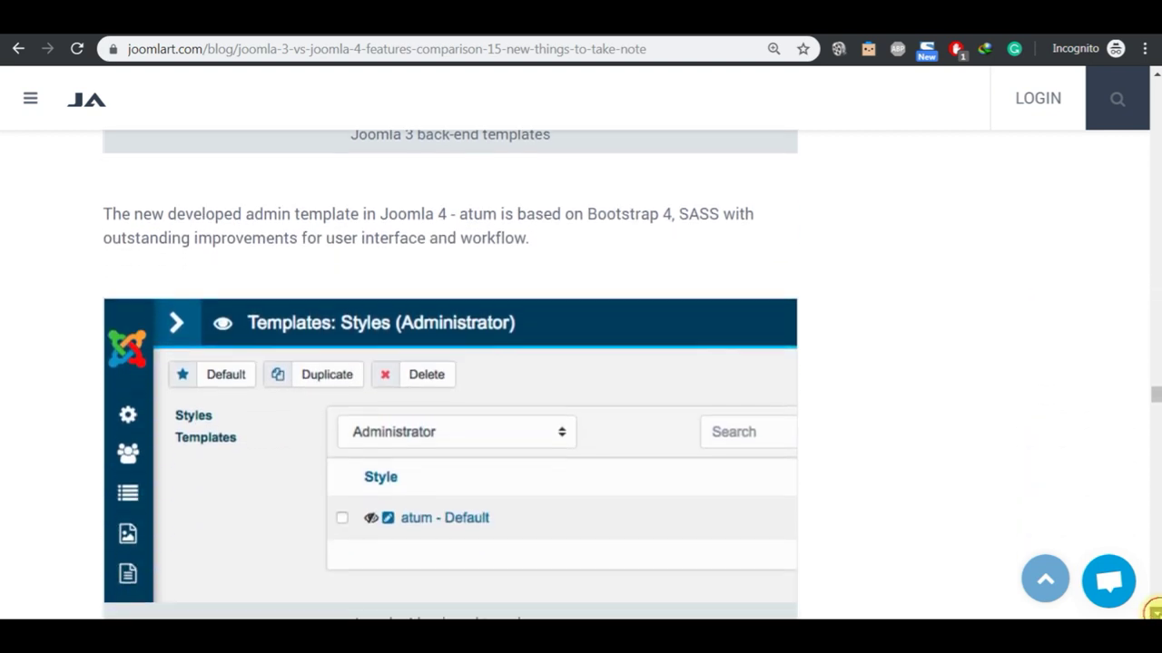
scroll(1153, 611, down, 3)
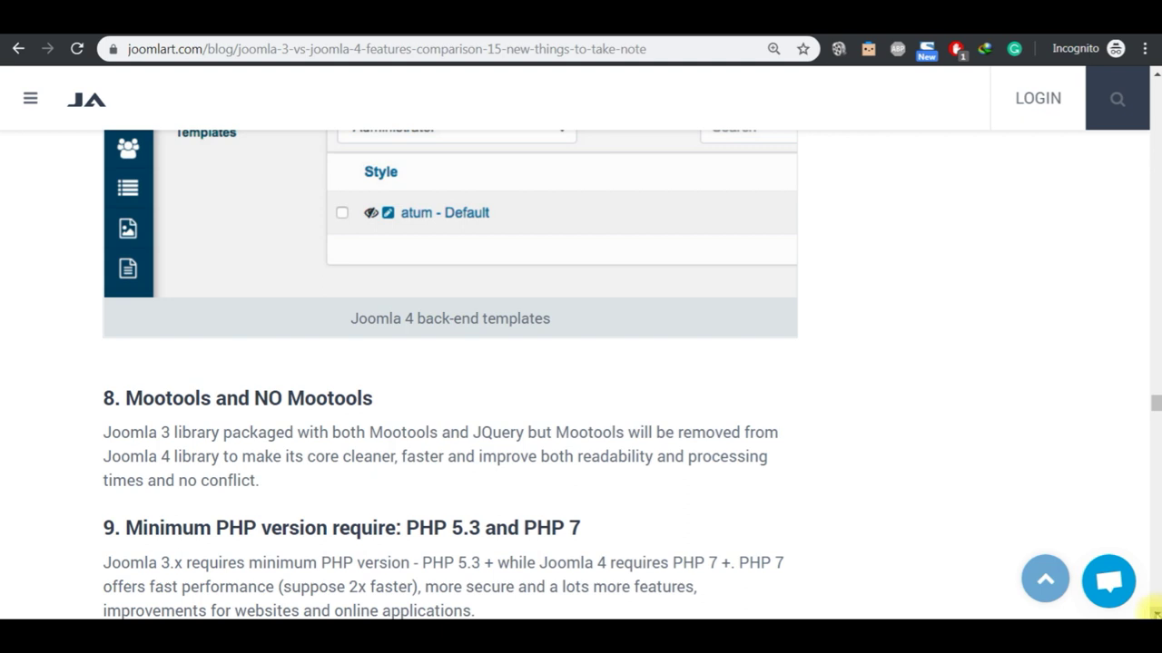
scroll(1154, 611, down, 1)
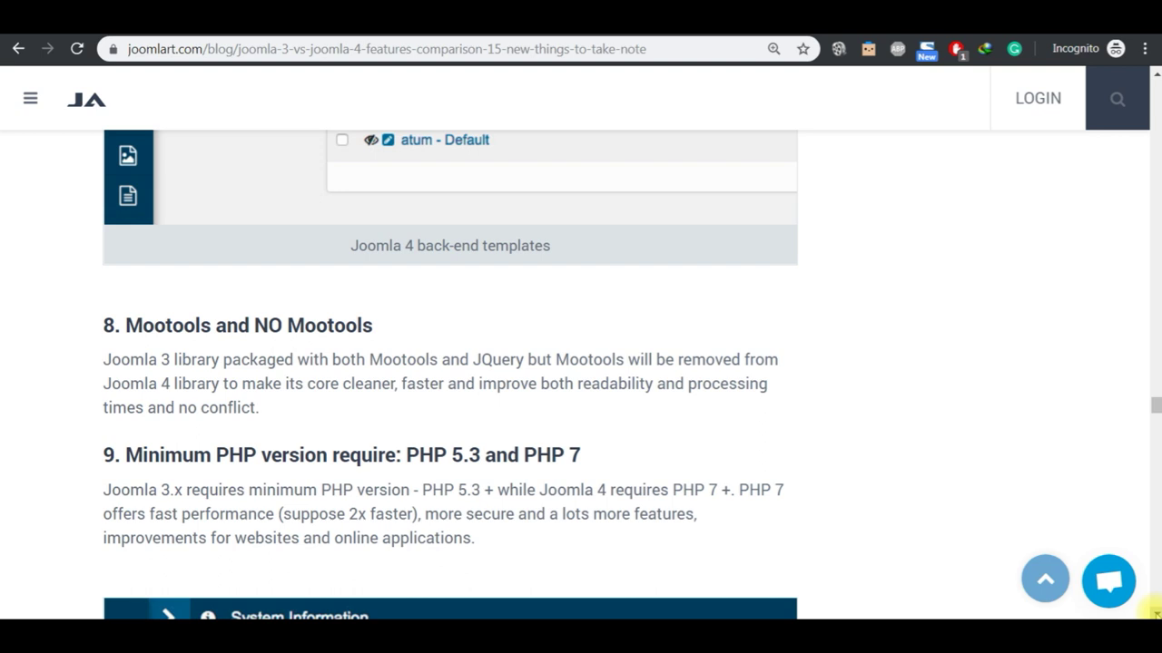
scroll(1154, 610, down, 1)
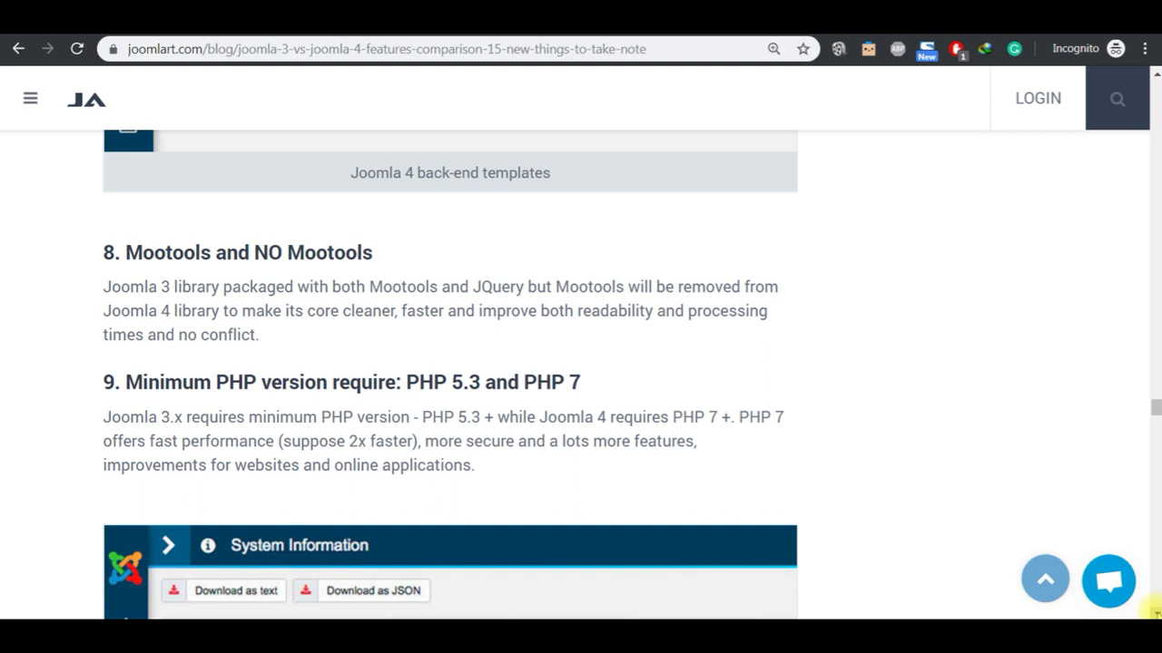
scroll(1155, 612, down, 6)
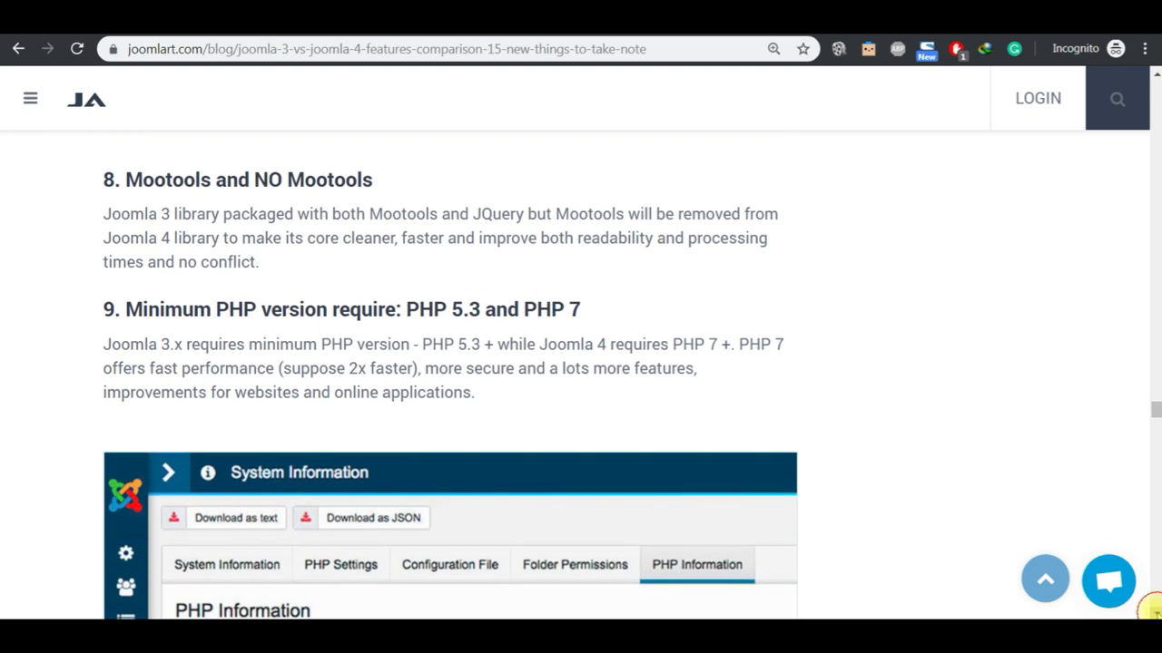
scroll(1154, 613, down, 3)
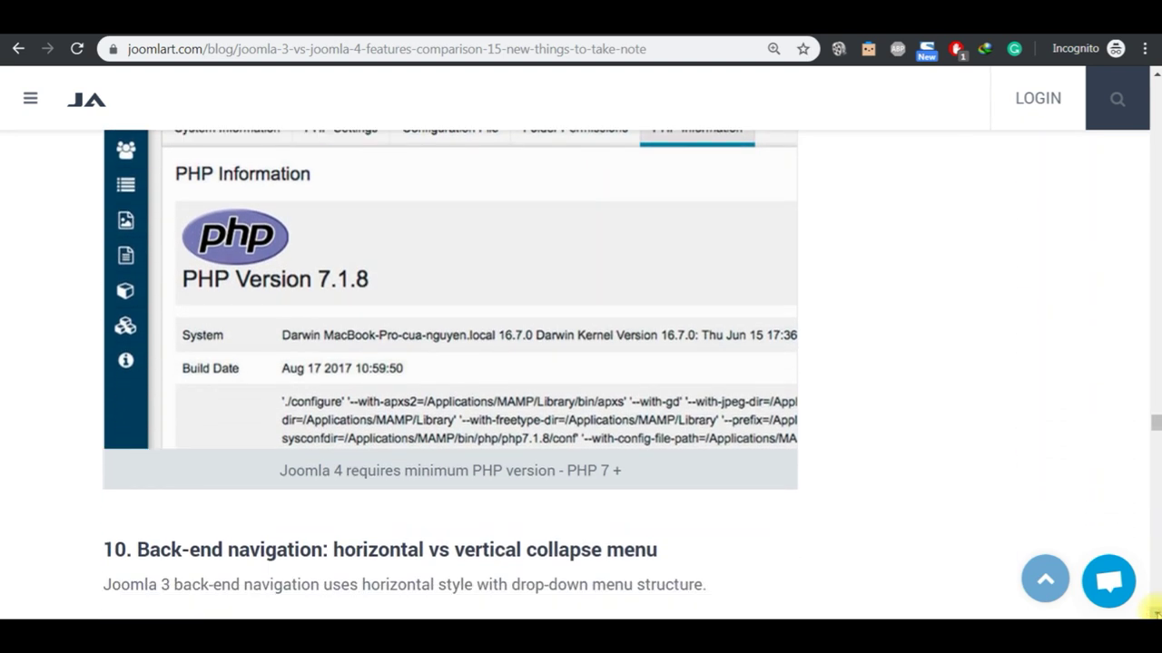
scroll(1154, 612, down, 1)
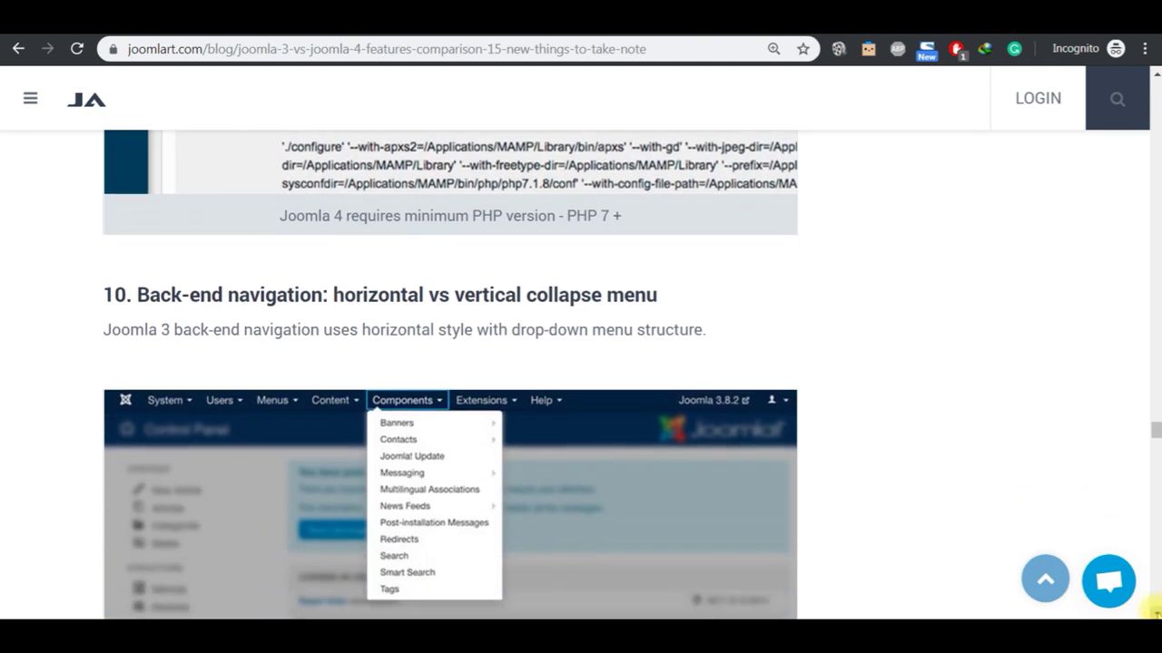
scroll(1155, 612, down, 2)
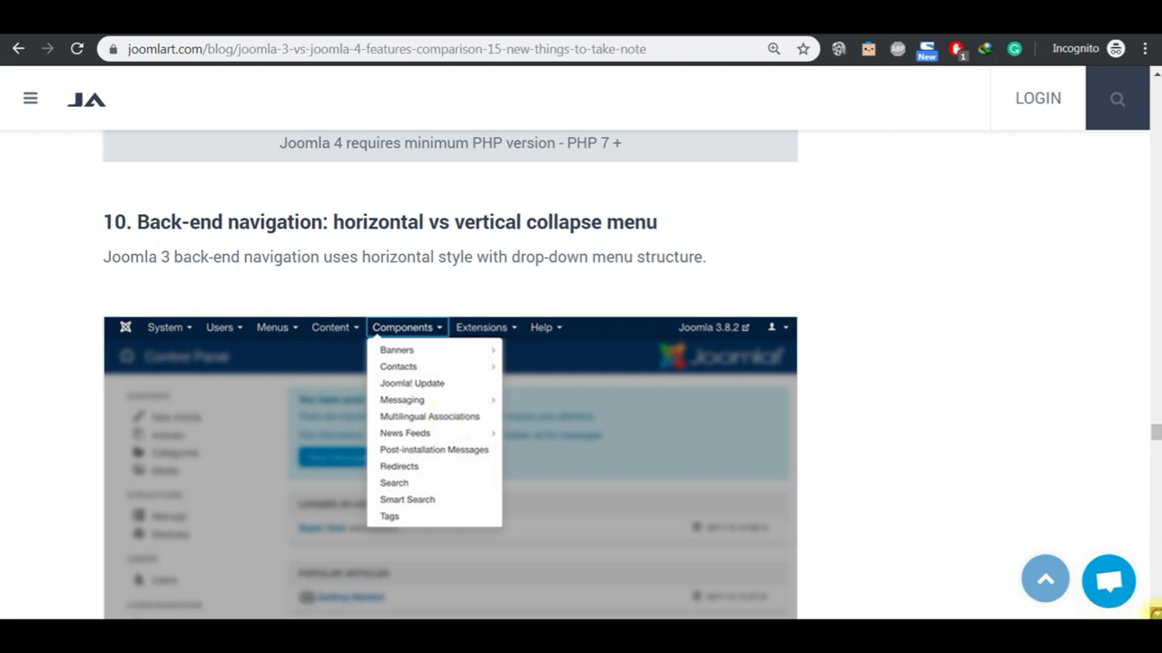
scroll(1155, 613, down, 1)
scroll(1154, 614, down, 5)
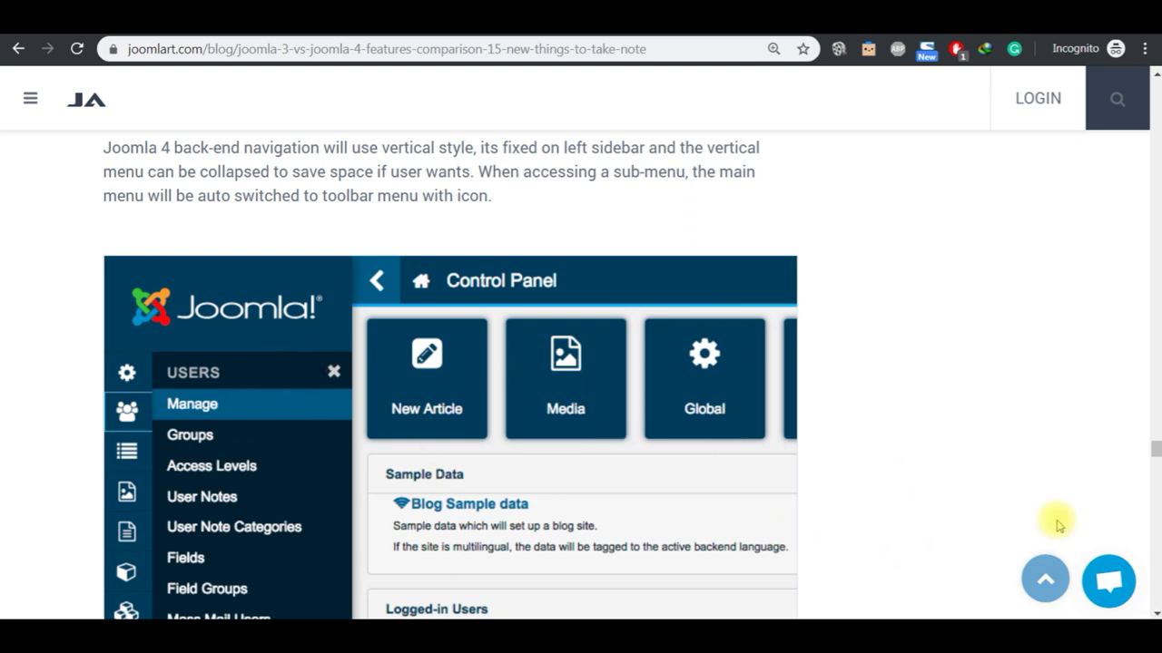
scroll(1149, 613, down, 3)
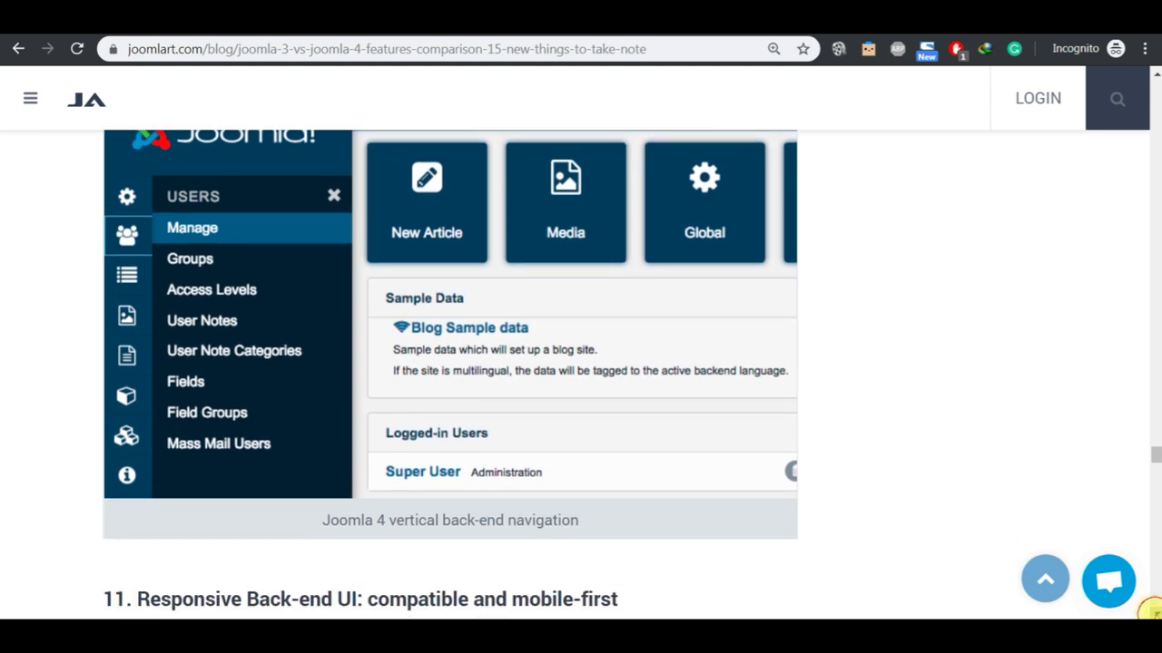
scroll(1149, 613, down, 3)
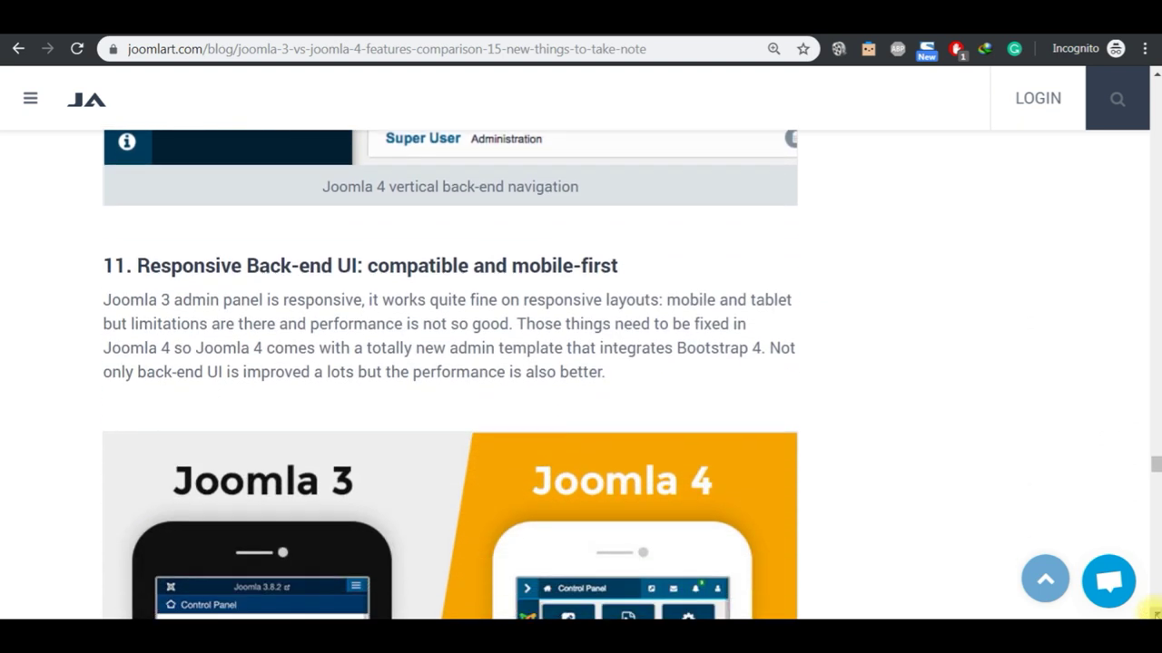
scroll(1150, 611, down, 2)
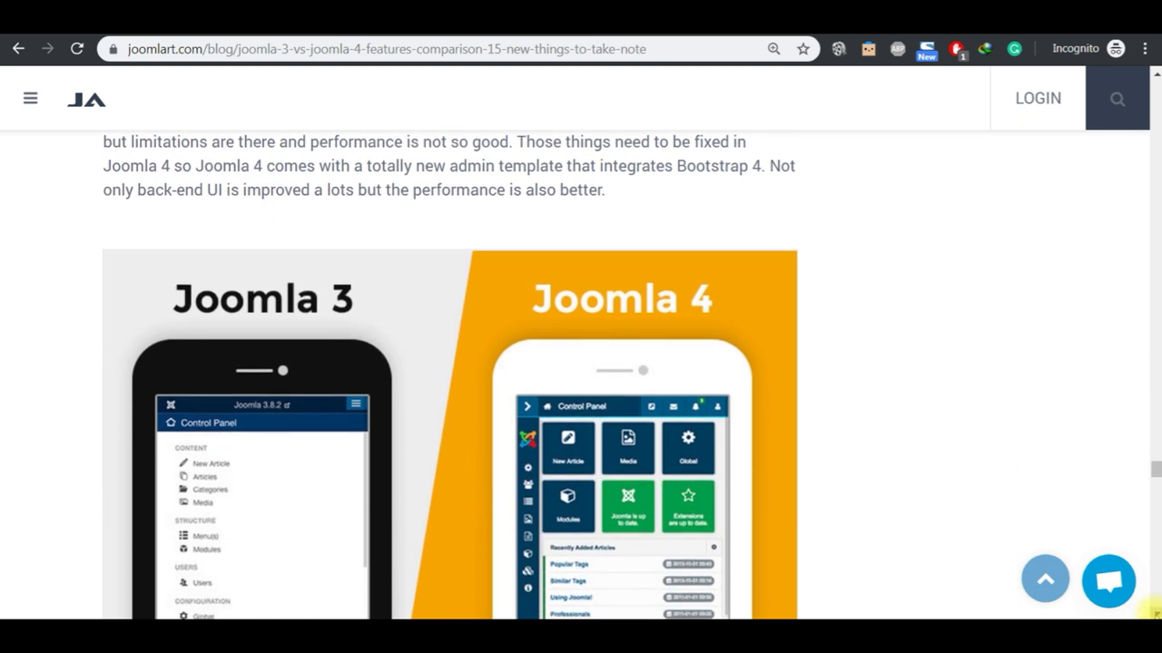
scroll(1152, 610, down, 2)
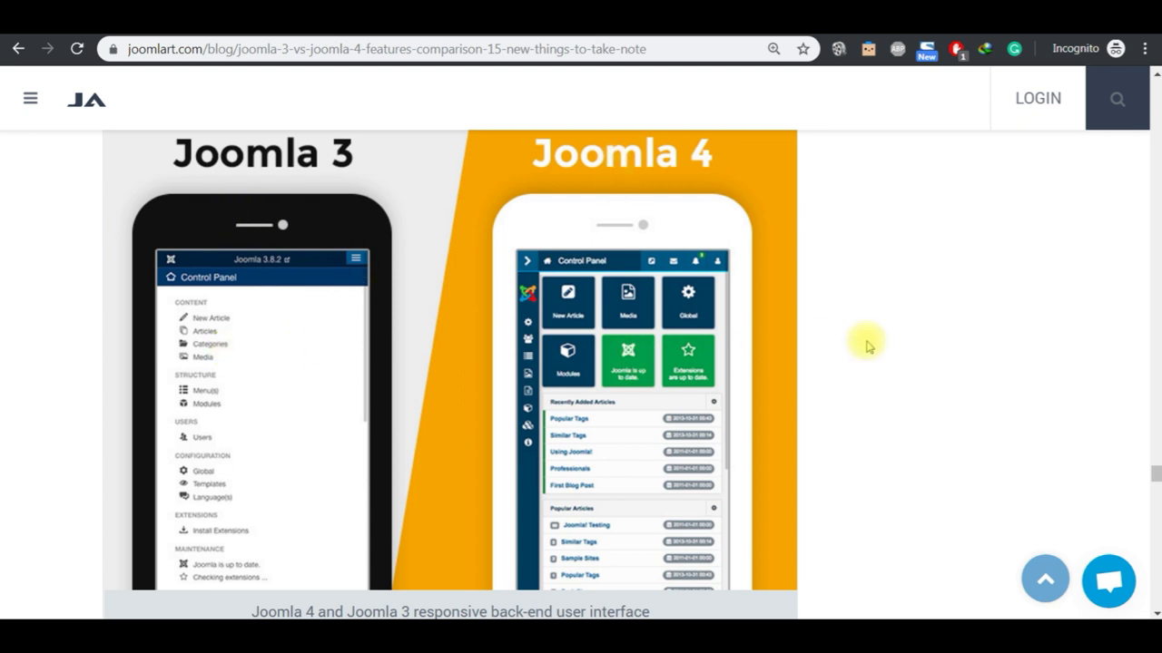
click(1154, 612)
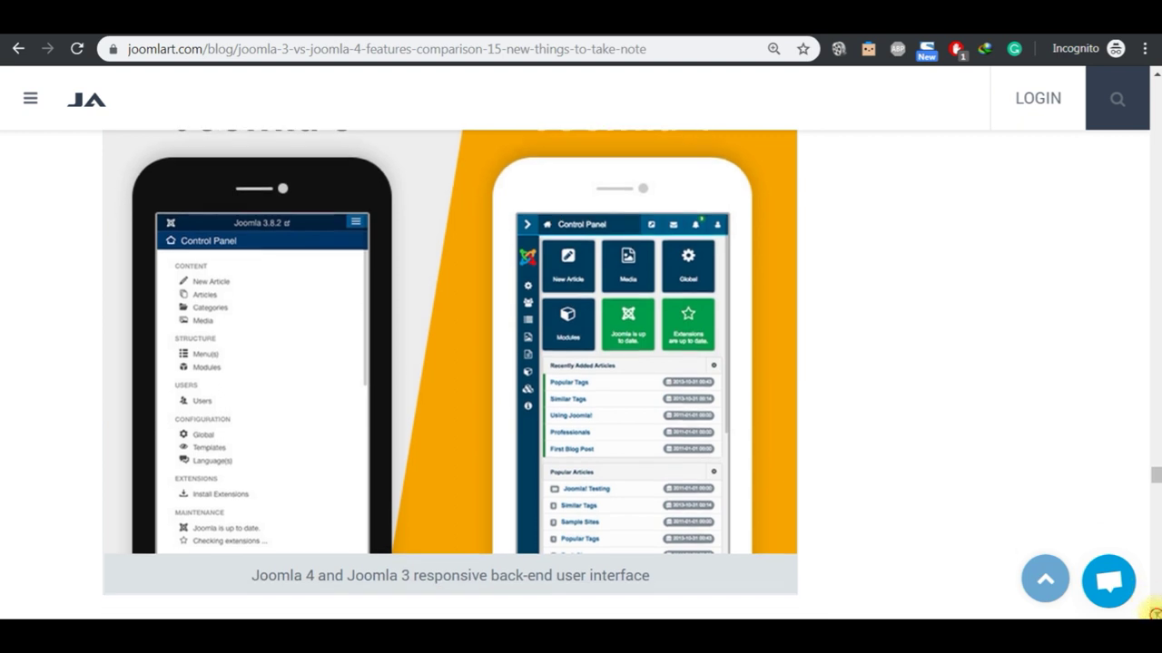
scroll(1151, 613, down, 3)
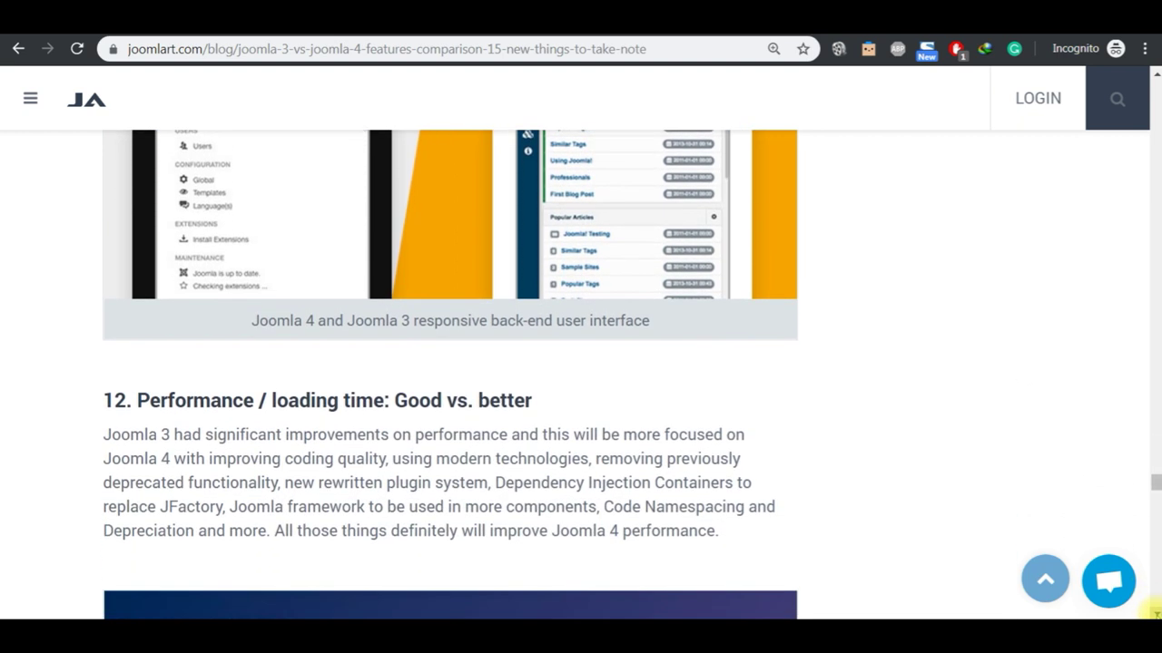
scroll(1153, 613, down, 3)
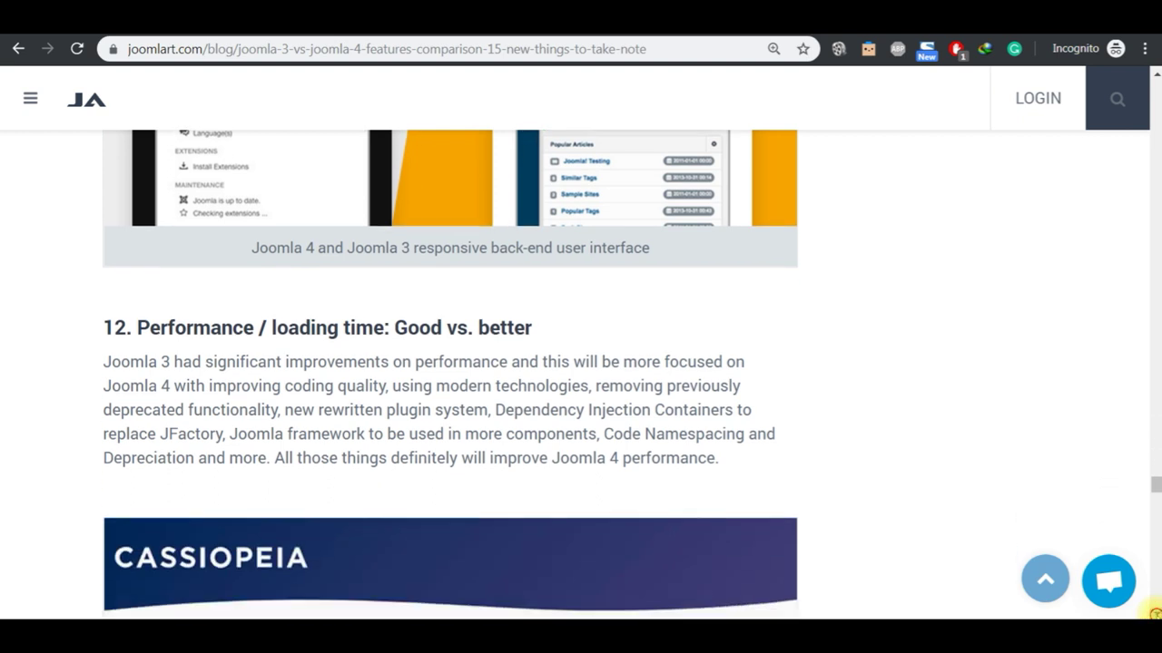
click(1153, 614)
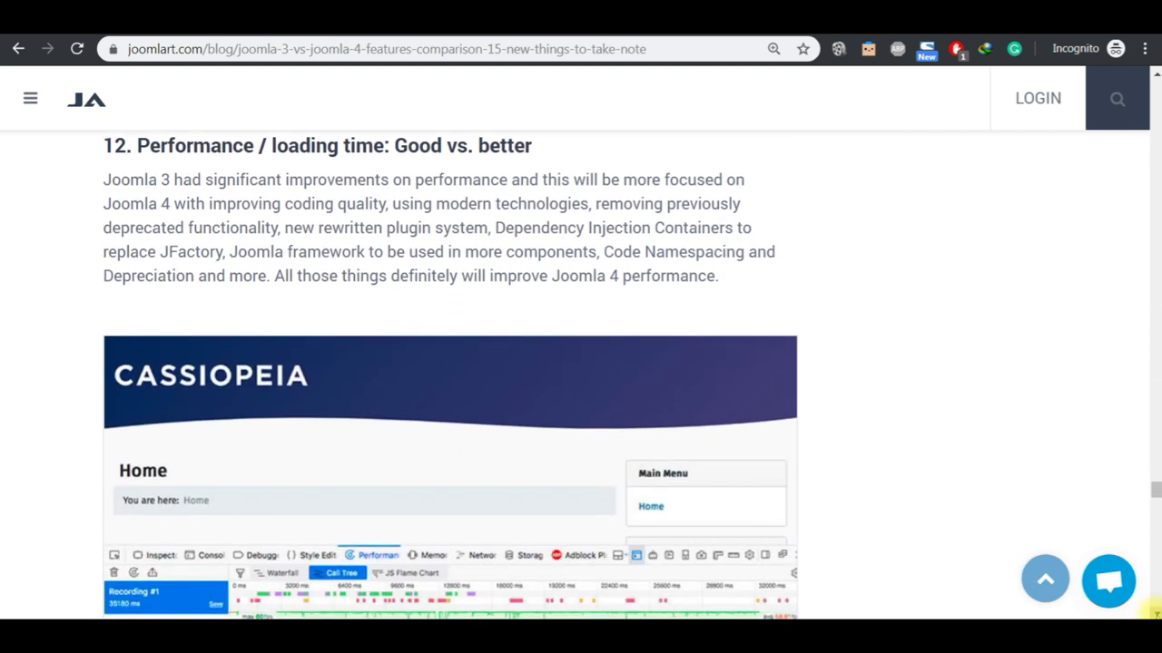
scroll(1152, 611, down, 3)
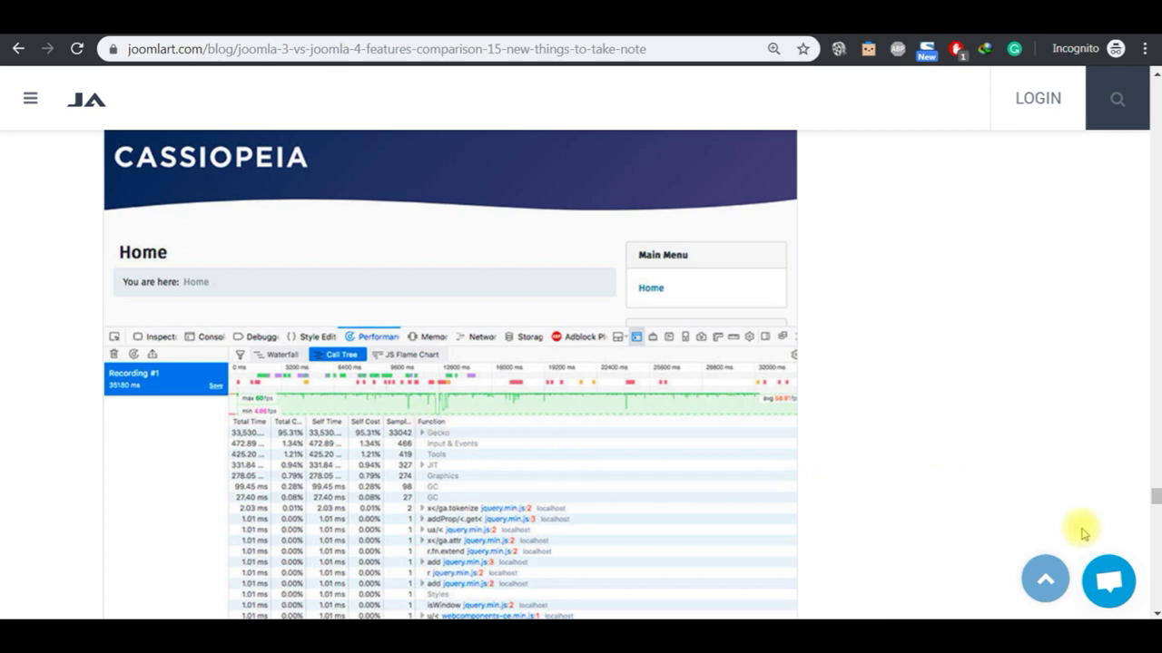
click(1154, 613)
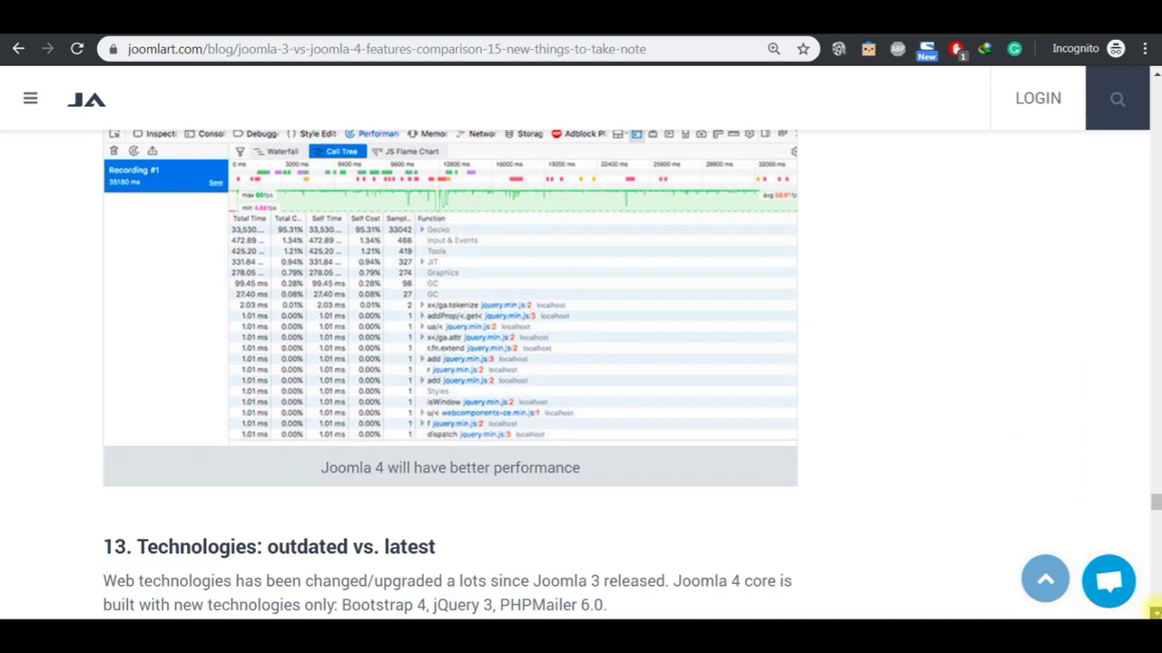
click(1155, 613)
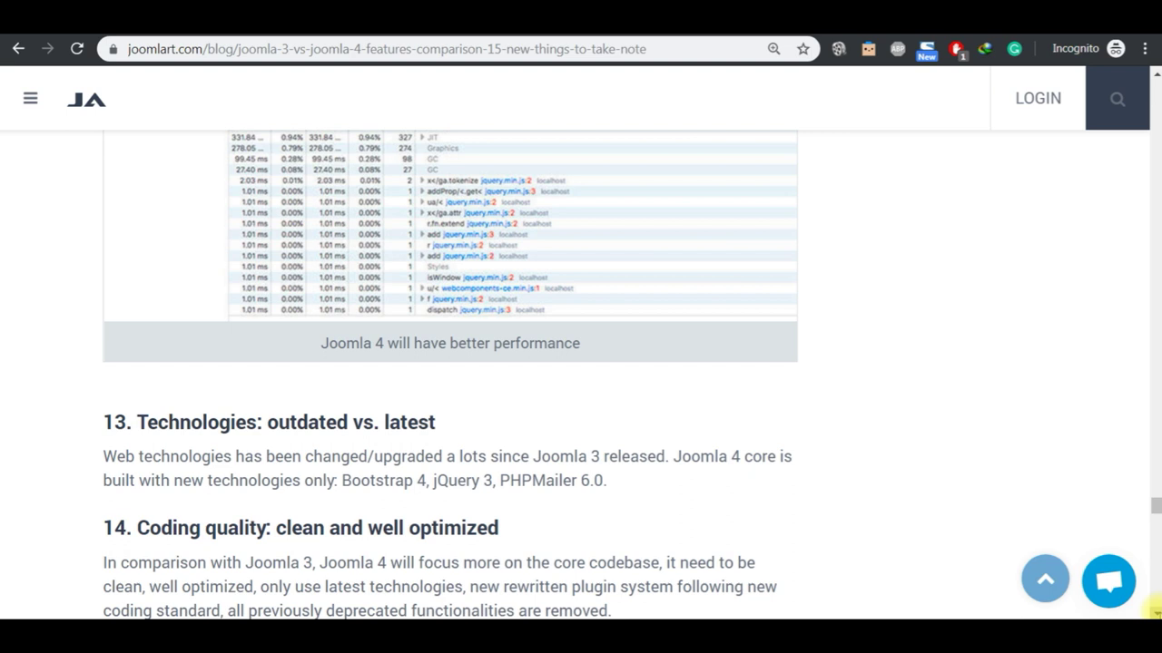
click(1154, 614)
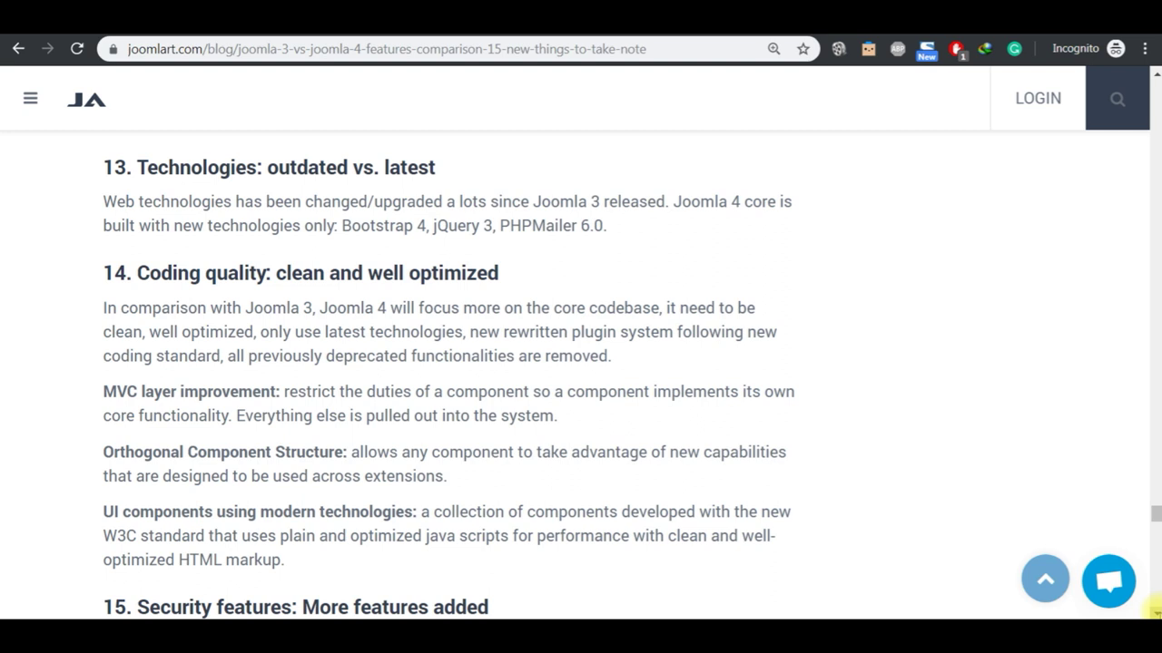
scroll(1155, 610, down, 3)
scroll(1155, 610, down, 1)
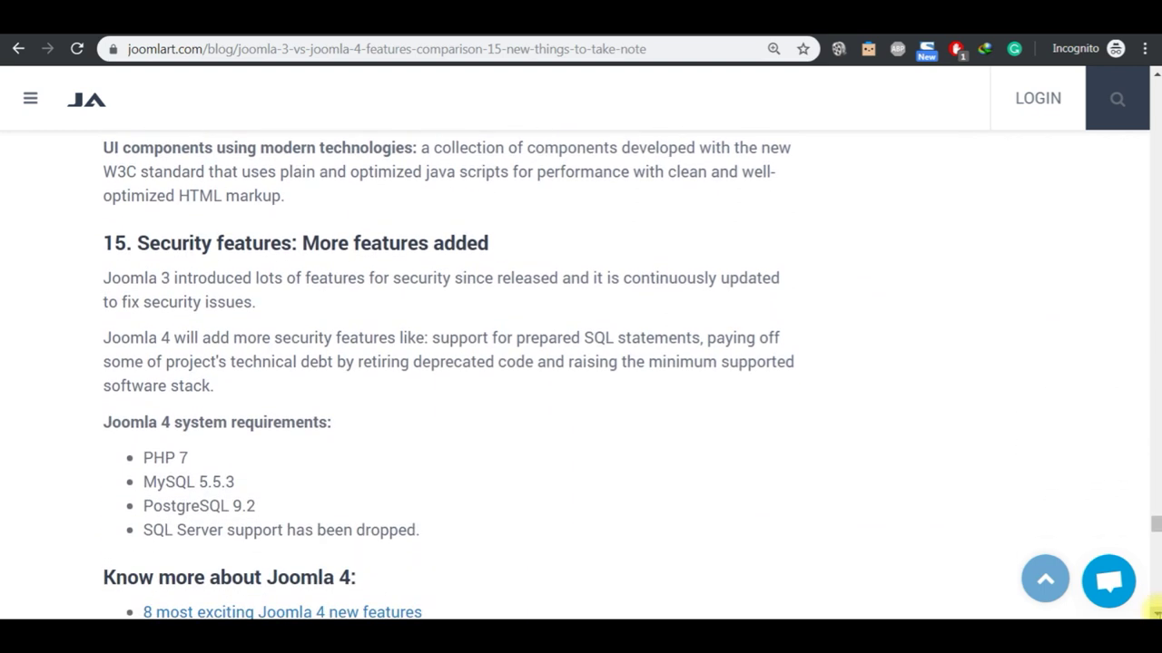
click(1155, 612)
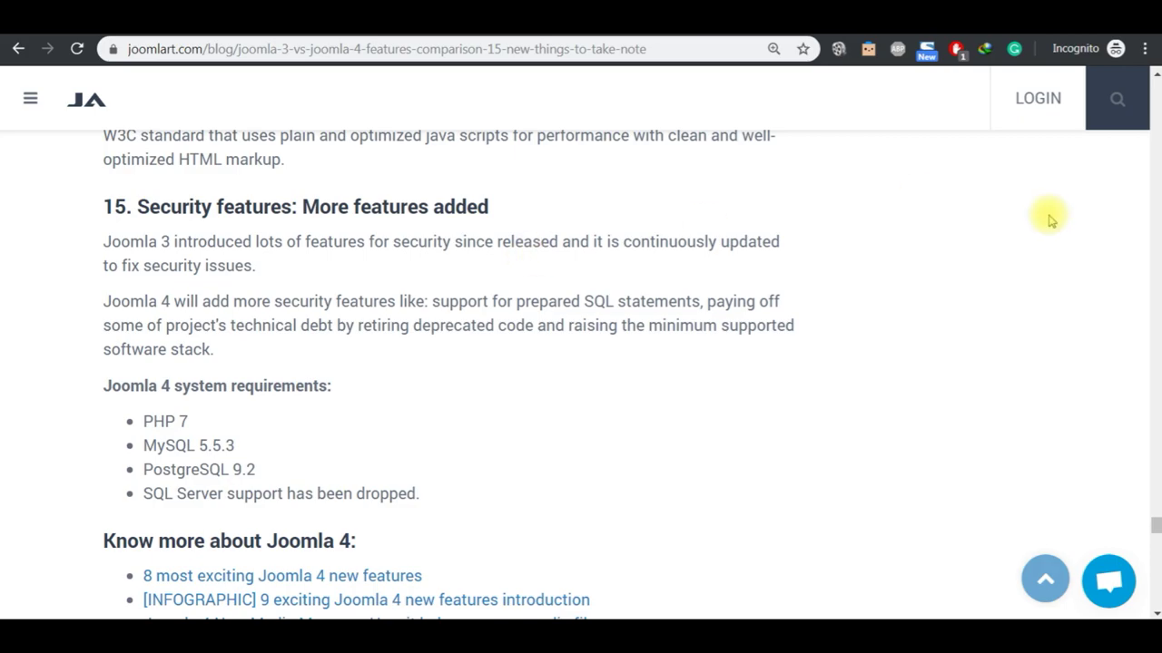
click(1154, 148)
Step: Go from the article to cPanel File Manager at public_html/joomla4 showing the Joomla 4 beta zip
drag(1151, 145, 1150, 146)
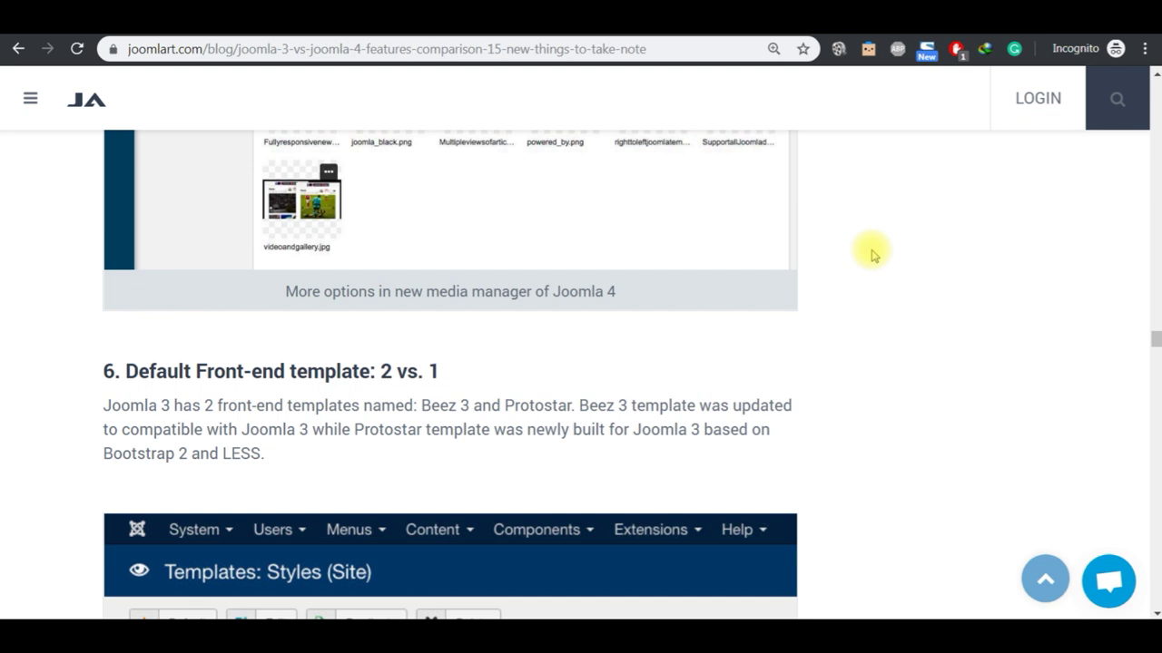
click(495, 20)
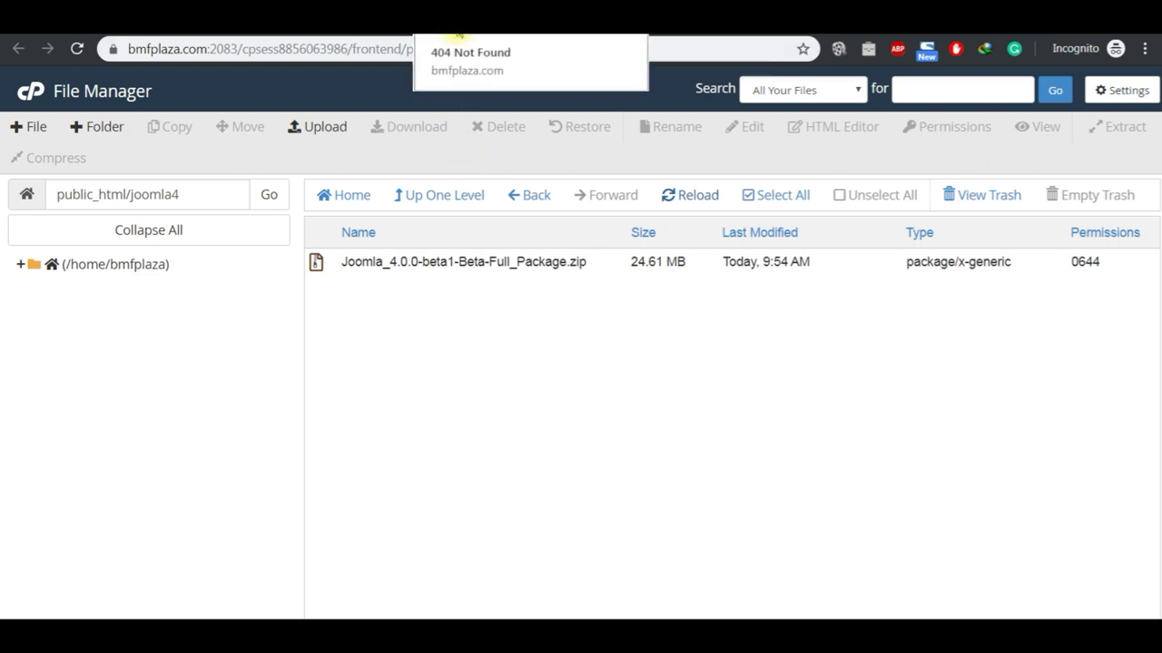
Step: Switch to the bmfplaza.com/joomla4/ tab, which shows a LiteSpeed 404 Not Found page
click(458, 34)
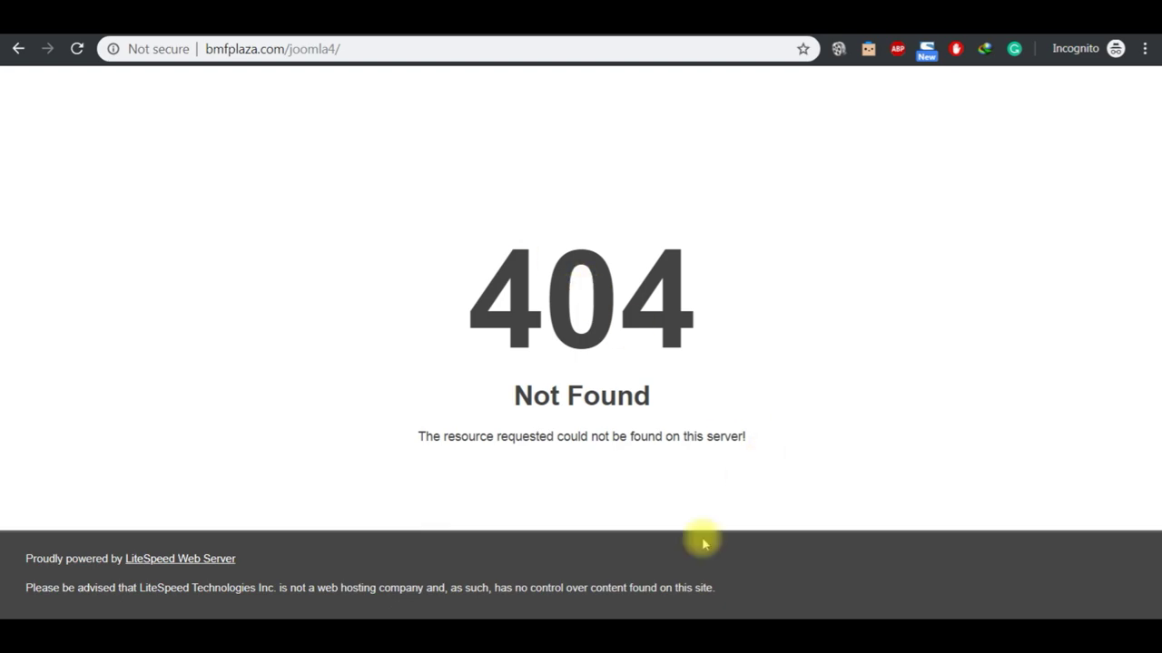
mouse_move(637, 652)
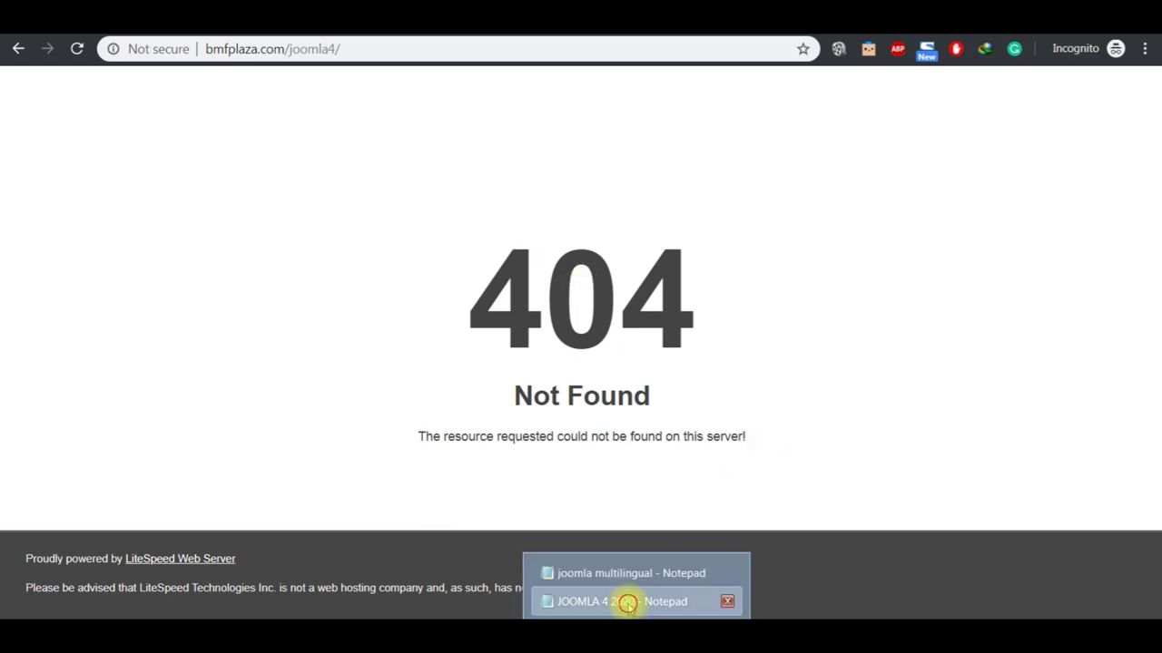
Step: Bring the Joomla 4.0 Syllabus Scheme notes up in Notepad and scroll through them
click(625, 602)
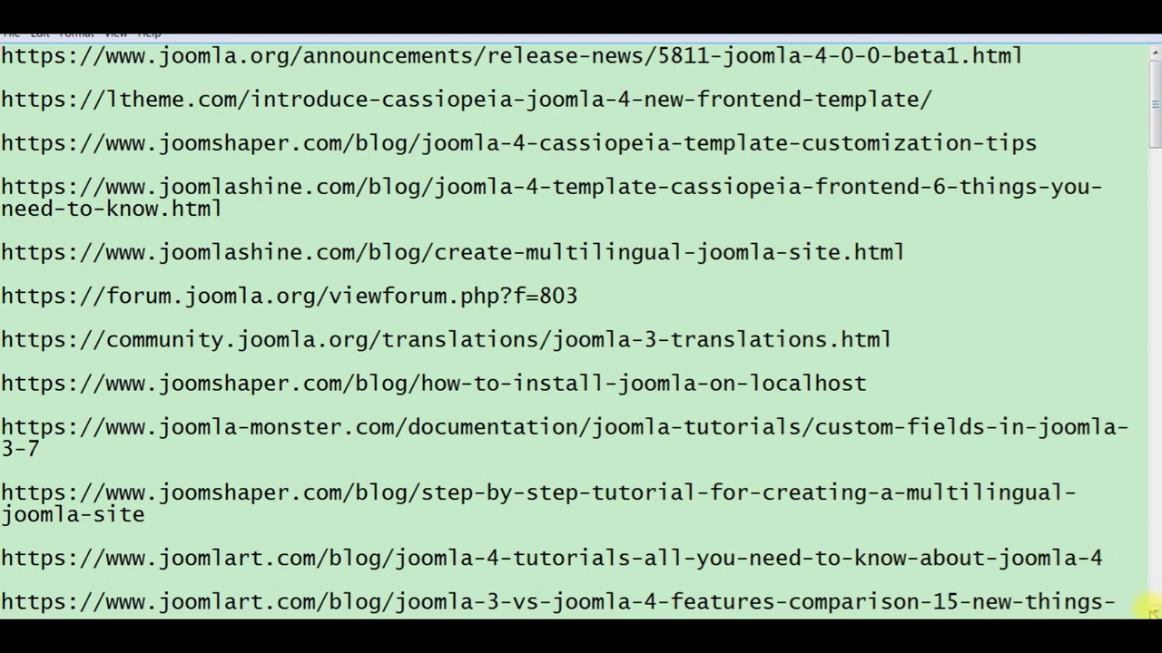
scroll(1151, 609, down, 4)
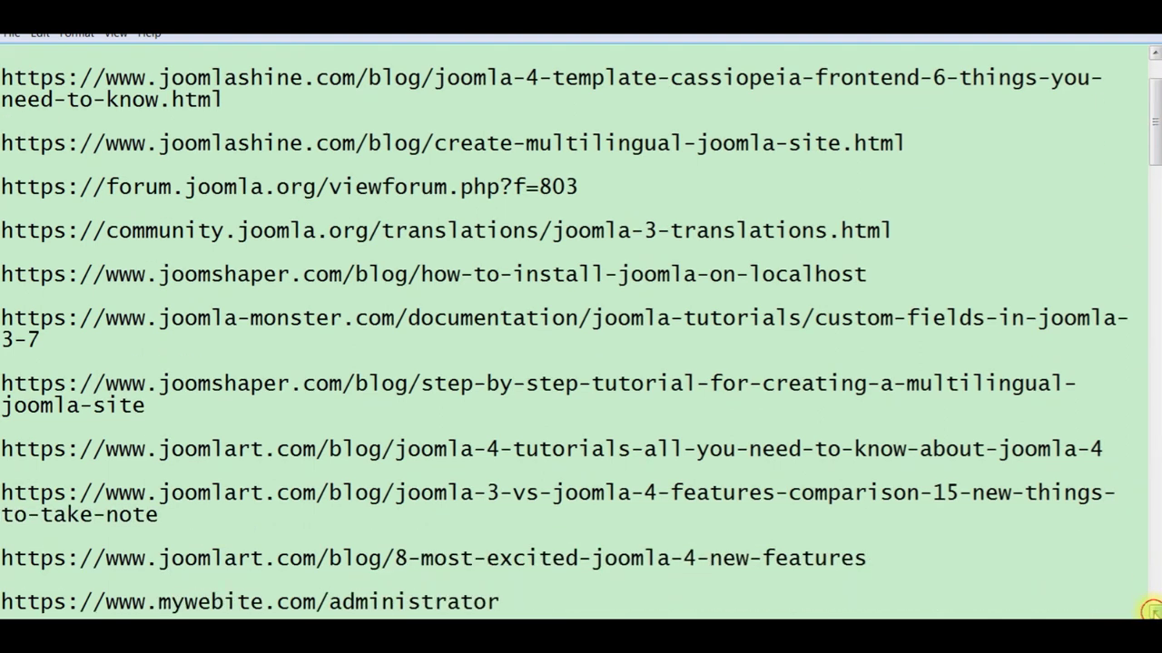
scroll(1150, 609, down, 6)
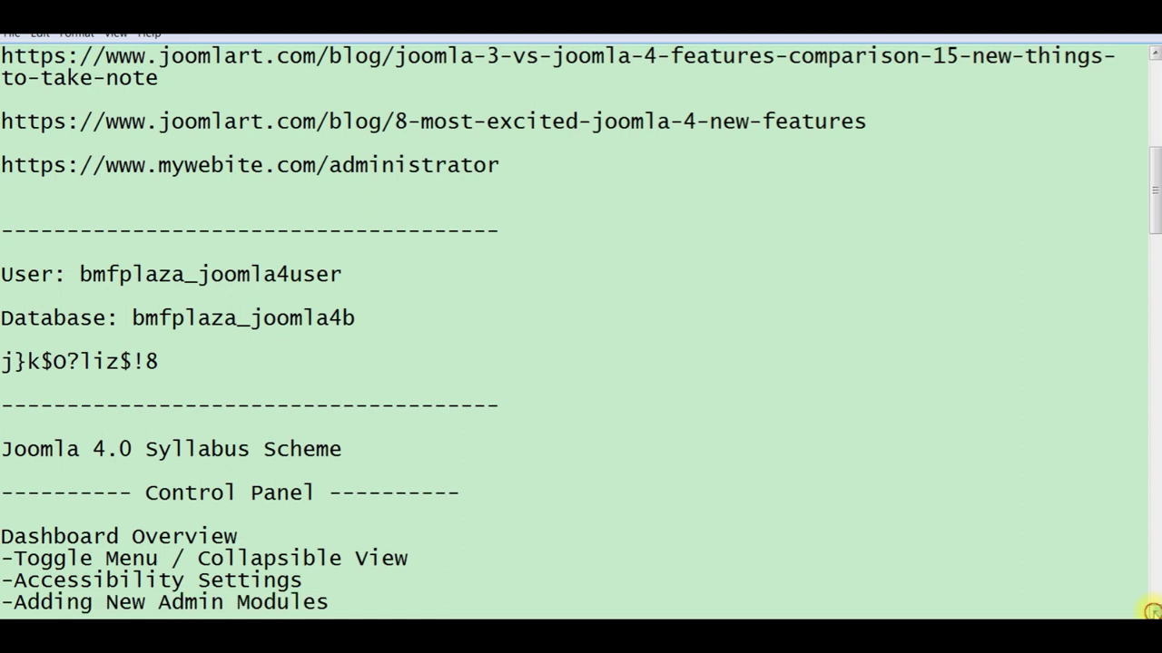
scroll(1151, 610, down, 3)
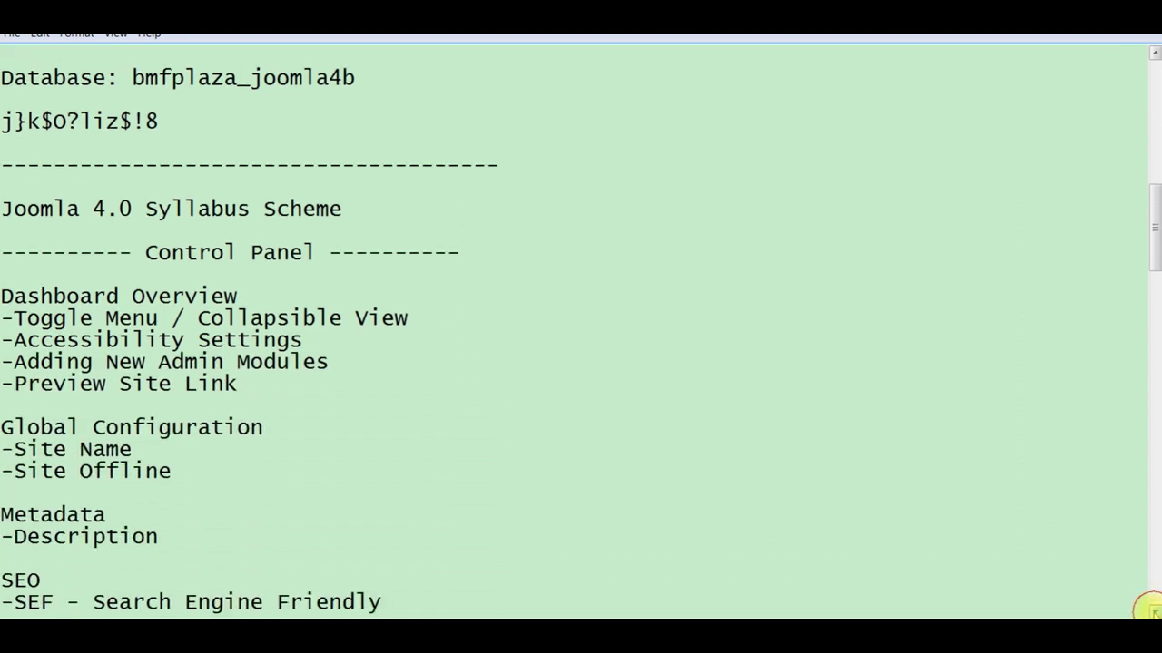
click(1151, 610)
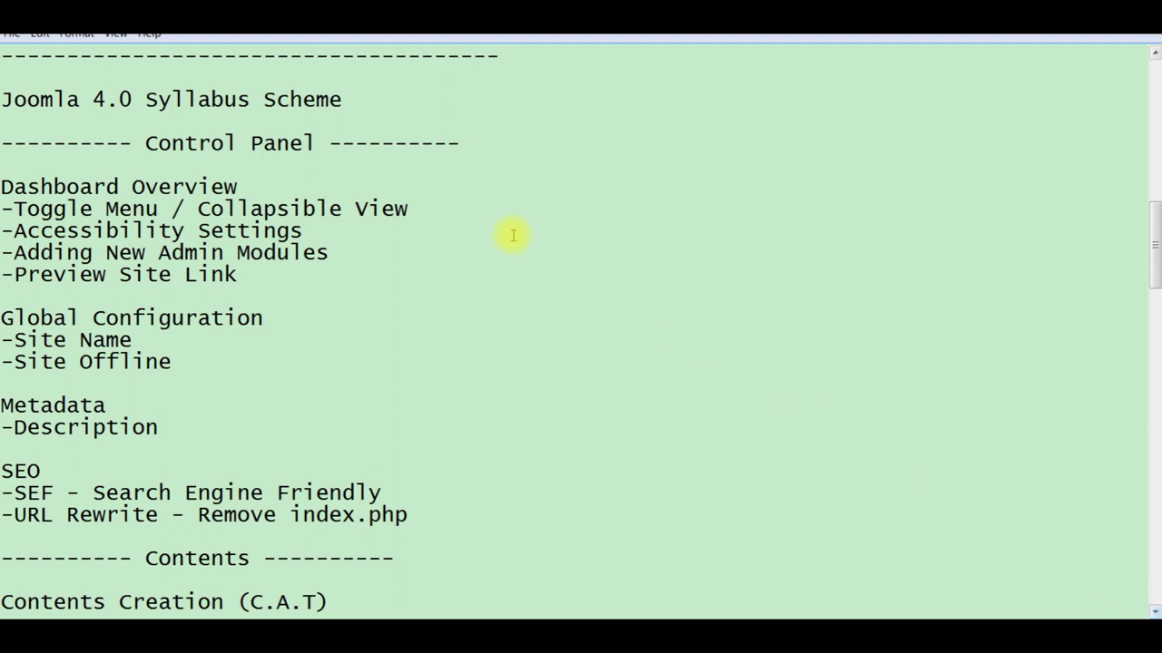
Step: Select the syllabus title, scroll the notes back to the top, and return to Chrome's 404 page
click(352, 101)
key(shift+Left)
key(shift+Left)
key(shift+Left)
key(shift+Left)
key(shift+Left)
key(shift+Left)
key(shift+Left)
key(shift+Left)
key(shift+Left)
key(shift+Left)
key(shift+Left)
key(shift+Left)
key(shift+Left)
key(shift+Left)
key(shift+Left)
key(shift+Left)
key(shift+Left)
key(shift+Left)
key(shift+Left)
key(shift+Left)
key(shift+Left)
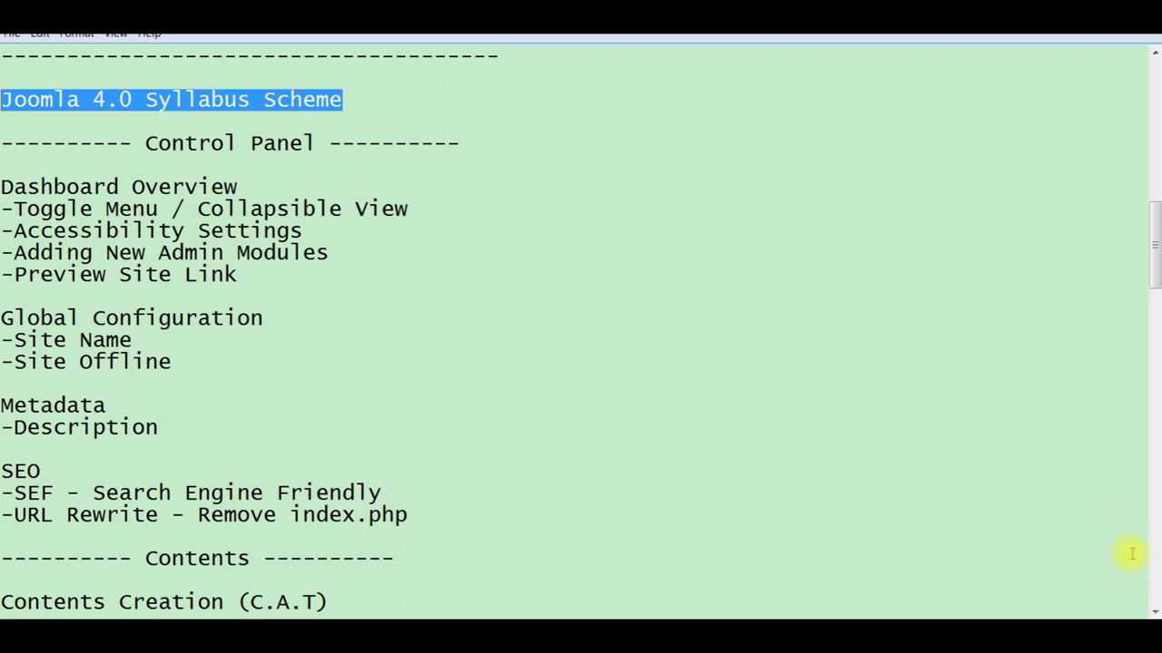
click(1152, 610)
click(1153, 611)
click(1153, 610)
click(1153, 611)
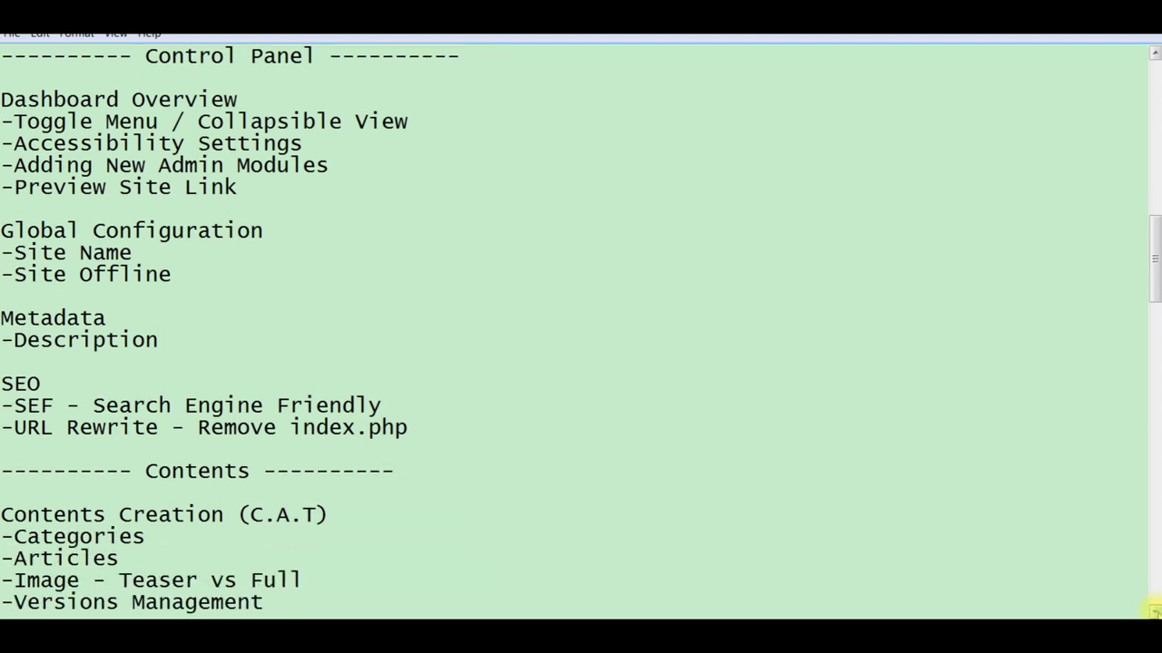
drag(1153, 610, 1153, 611)
drag(1152, 56, 1152, 56)
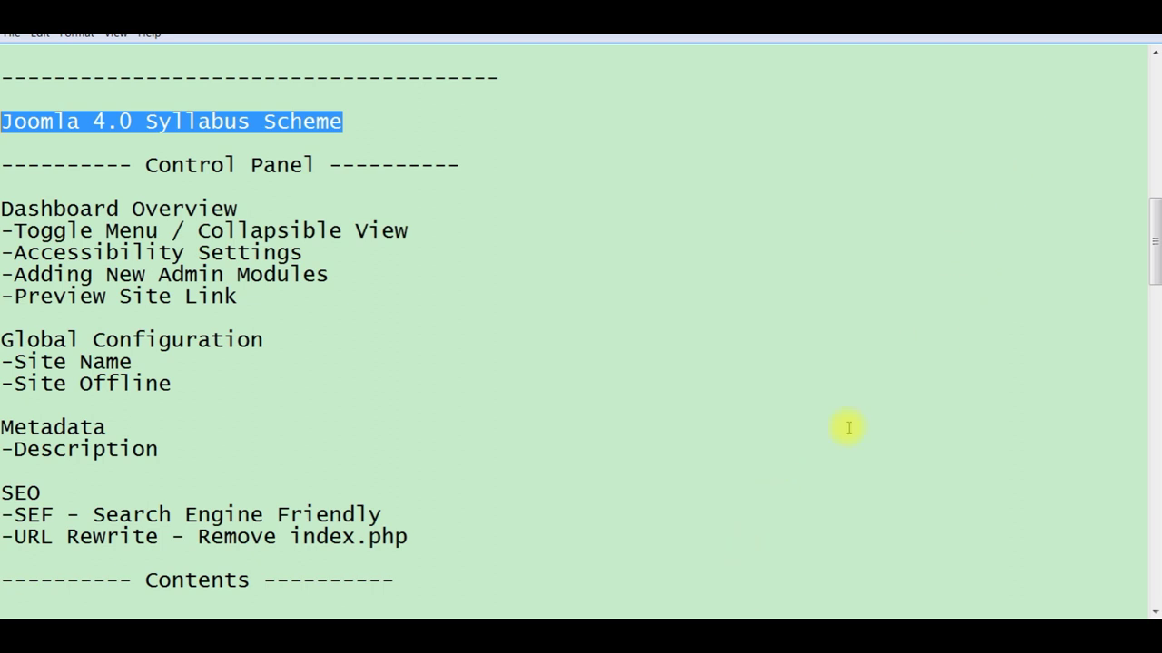
click(744, 624)
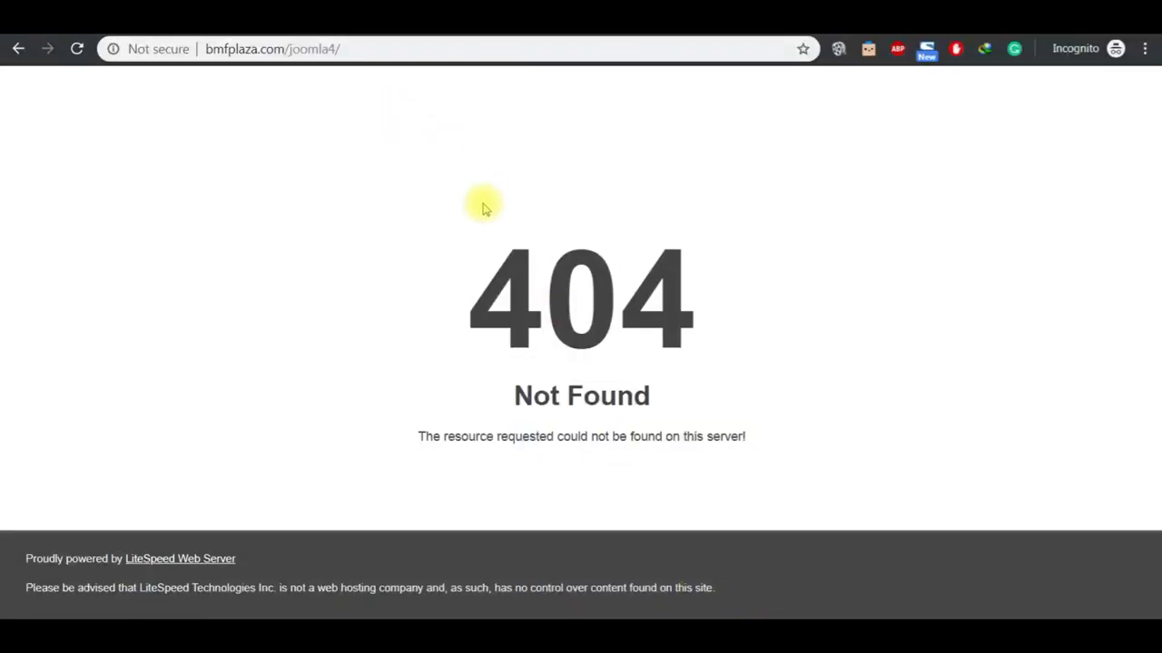
Step: Return to File Manager at public_html/joomla4 and select Joomla_4.0.0-beta1-Beta-Full_Package.zip
click(533, 37)
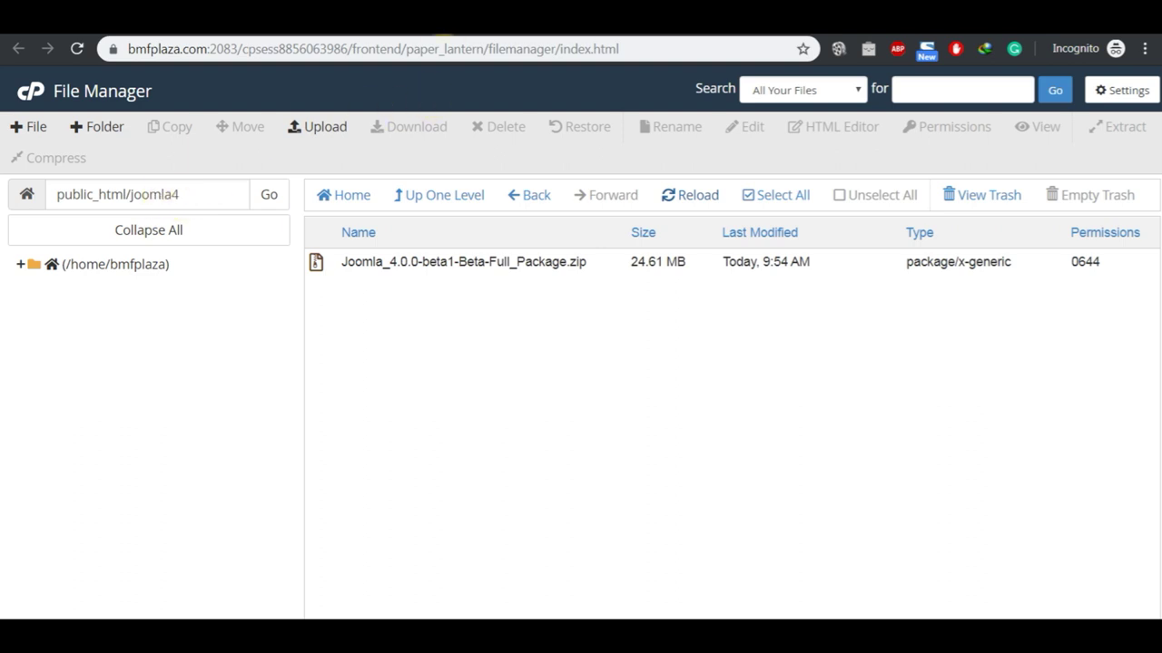
click(441, 27)
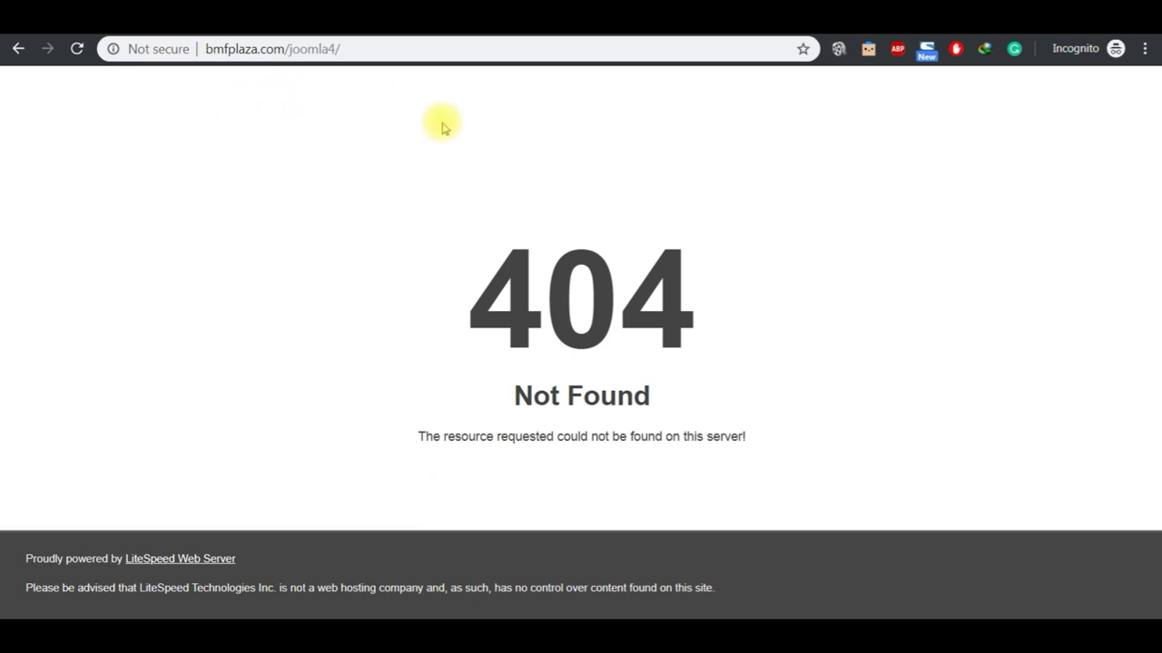
click(514, 28)
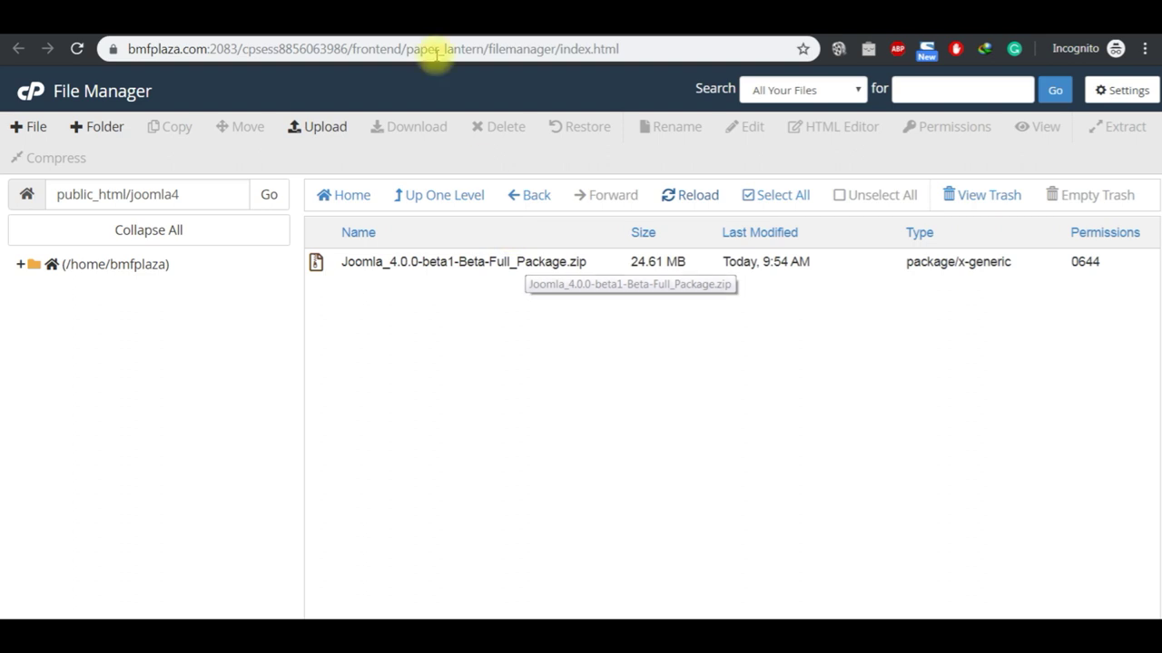
click(451, 262)
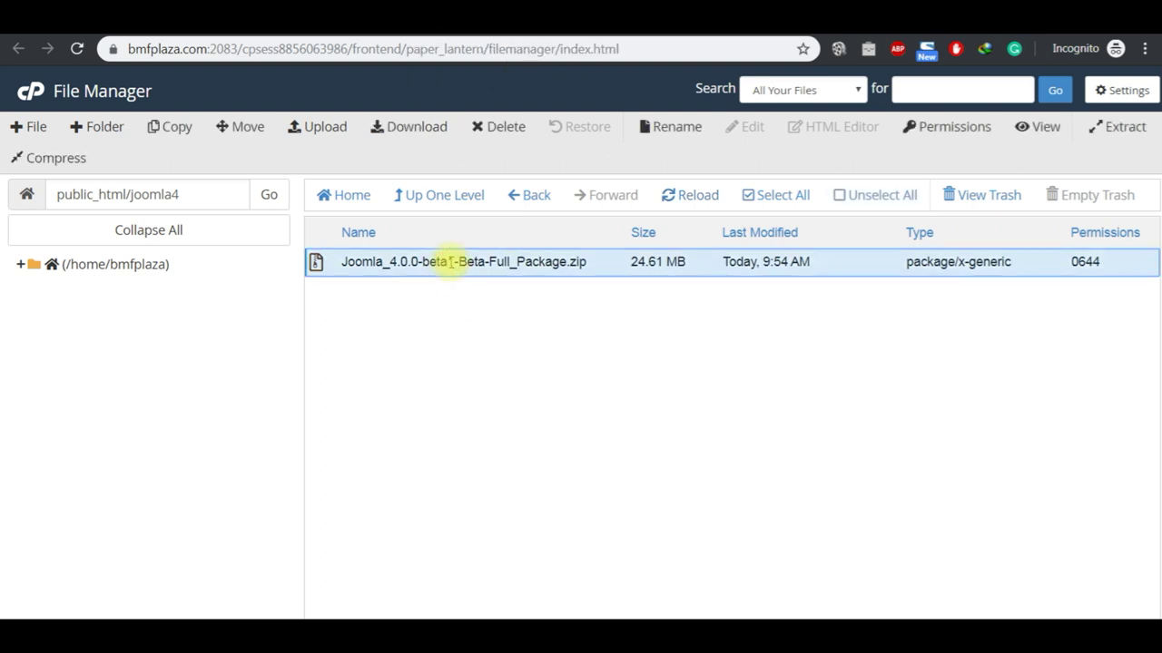
Step: Extract the Joomla zip into /public_html/joomla4 and close the extraction results
click(1123, 129)
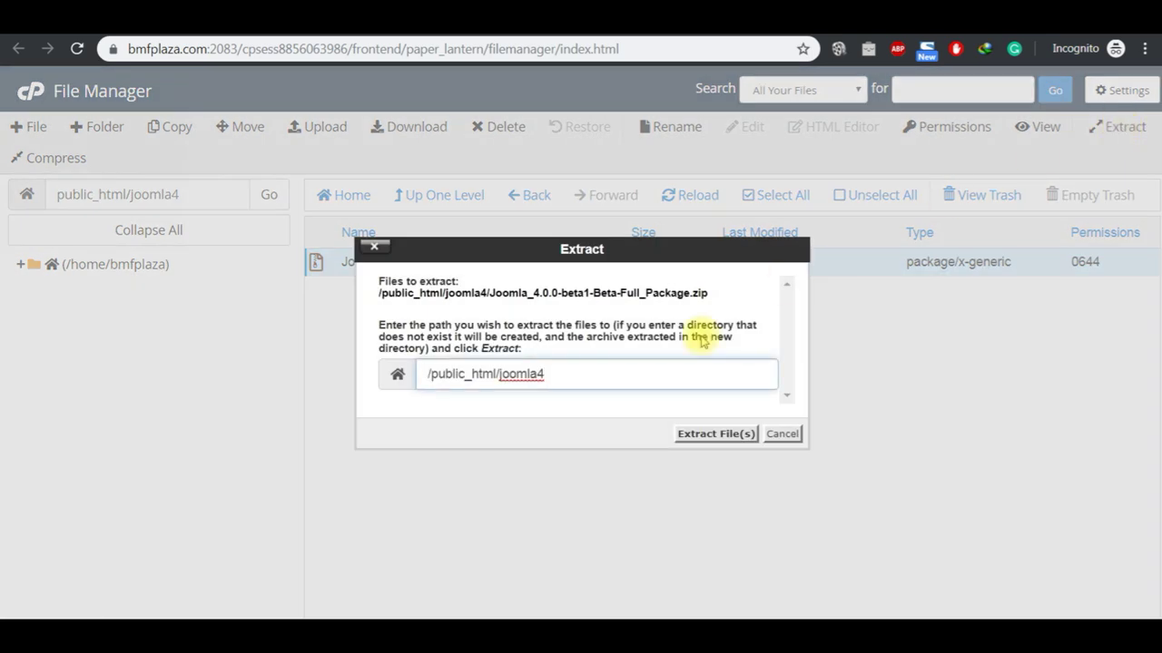
click(713, 435)
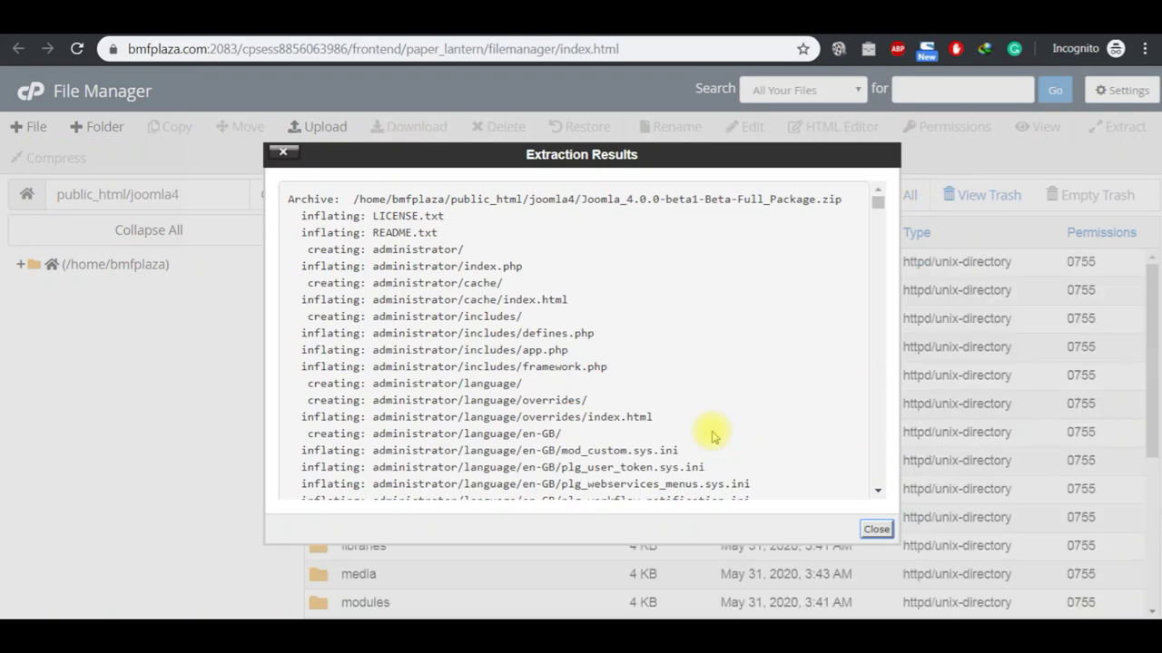
click(873, 531)
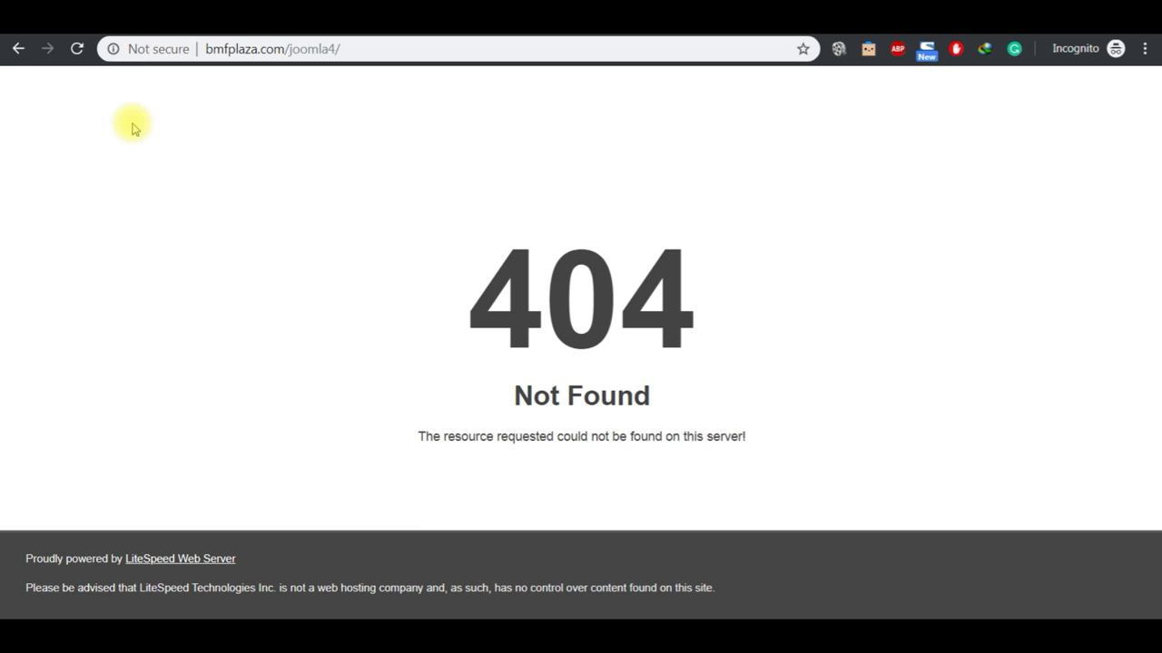
Step: Launch the 4.0.0-beta1 installer, keep English (United Kingdom), enter site name 'Joomla 4 Tutorial', continue to login data
click(78, 49)
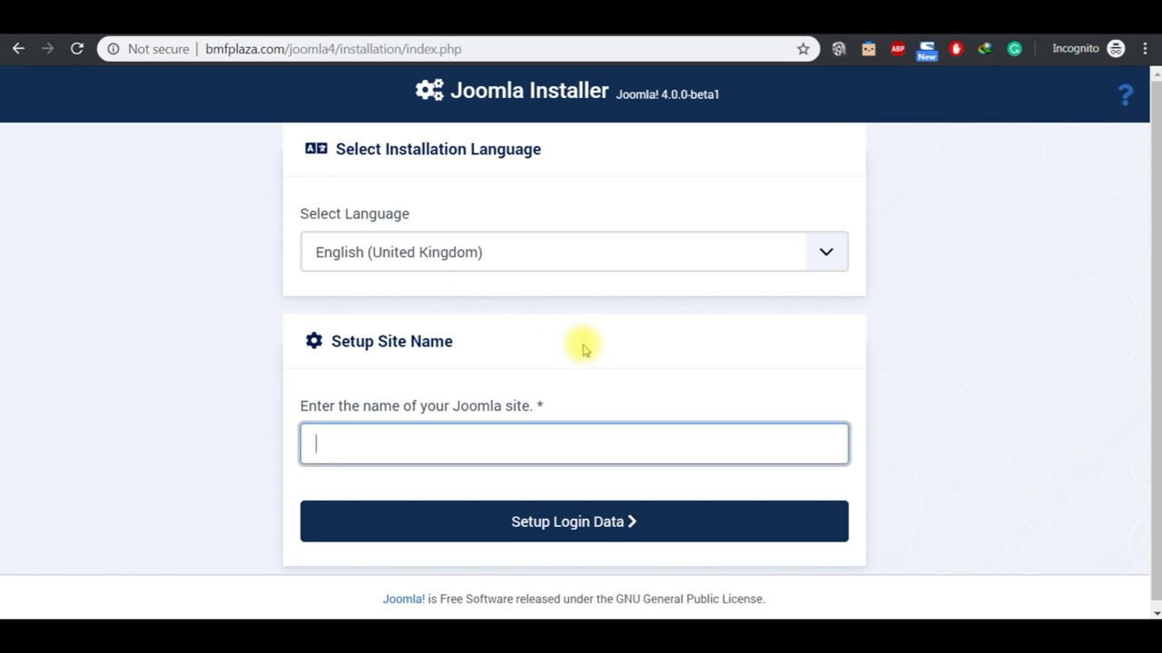
click(828, 254)
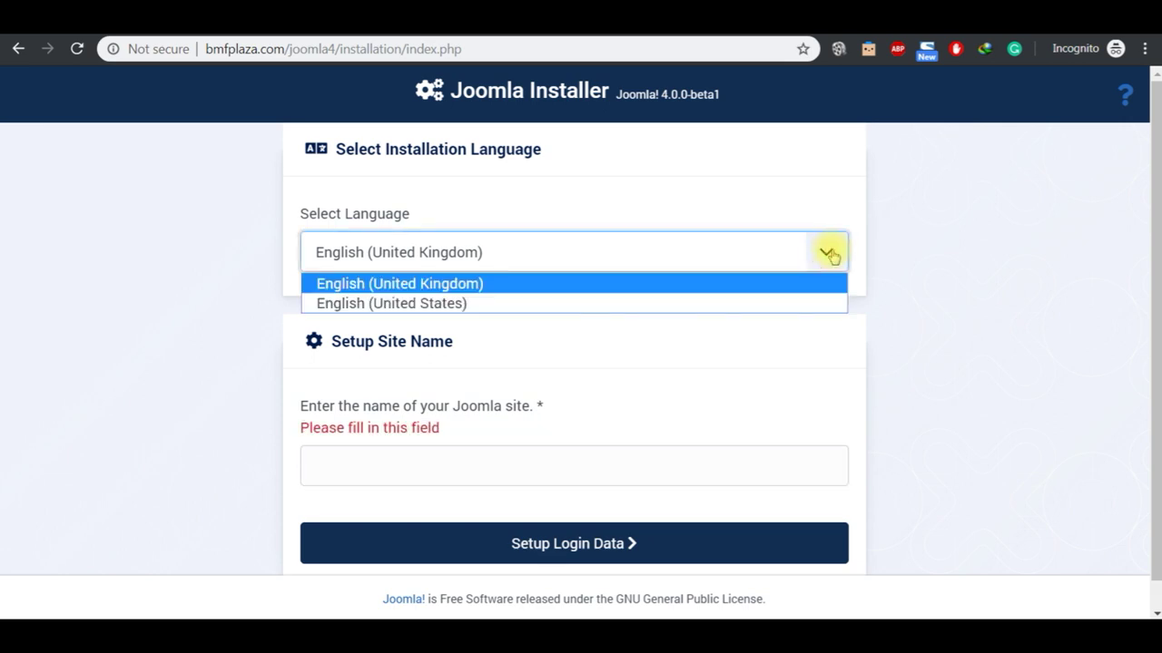
click(736, 290)
click(926, 227)
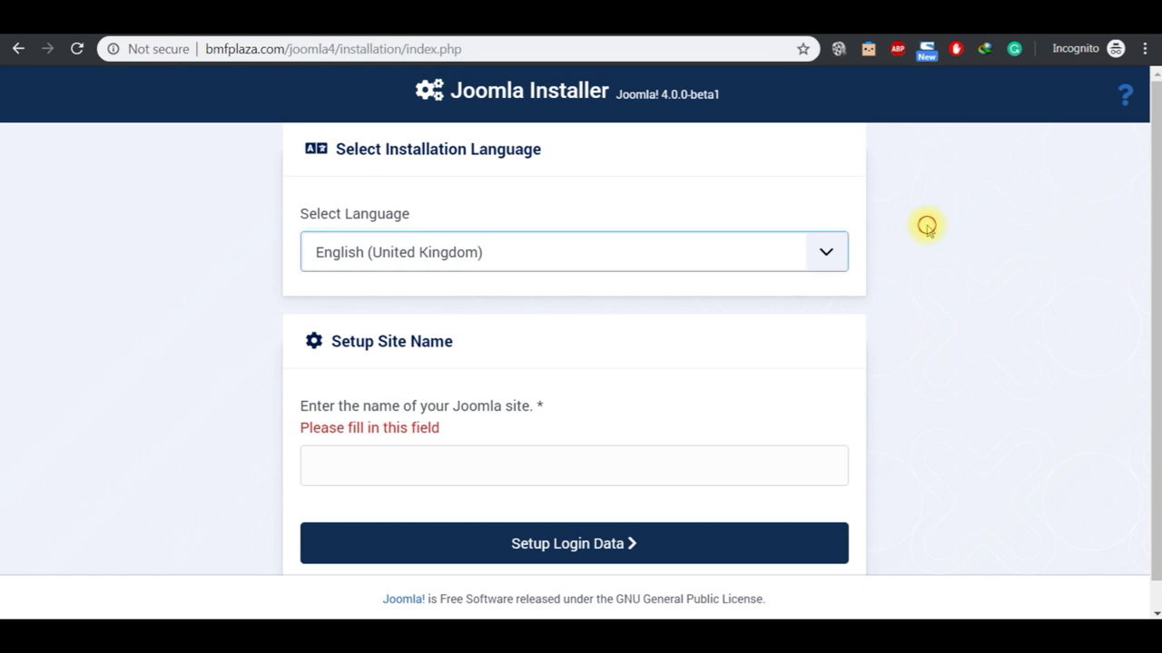
click(542, 469)
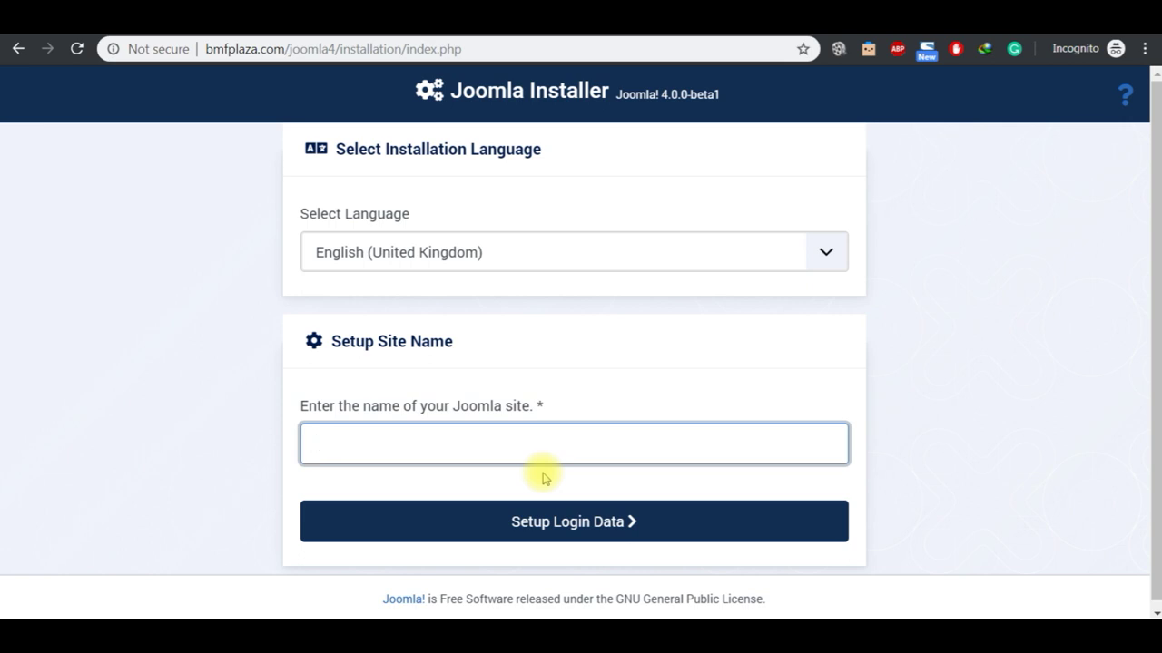
text(Joomla 4 Tutorial)
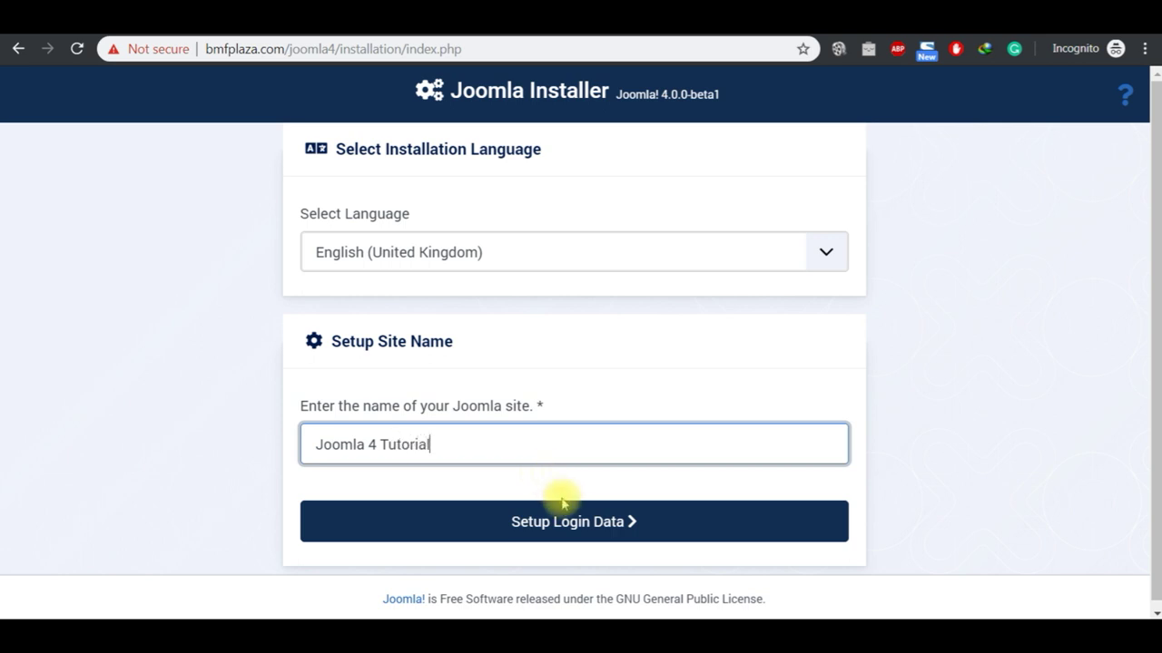
click(574, 524)
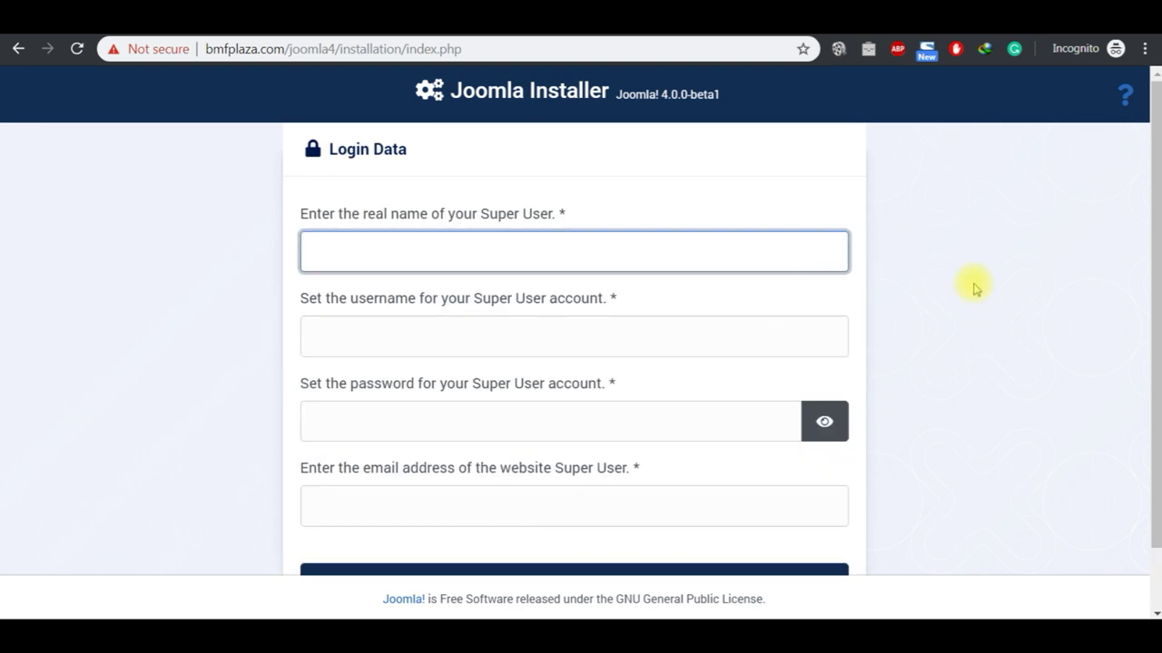
Step: Enter real name Administrator and type the Super User username, correcting a typo
text(Administrator)
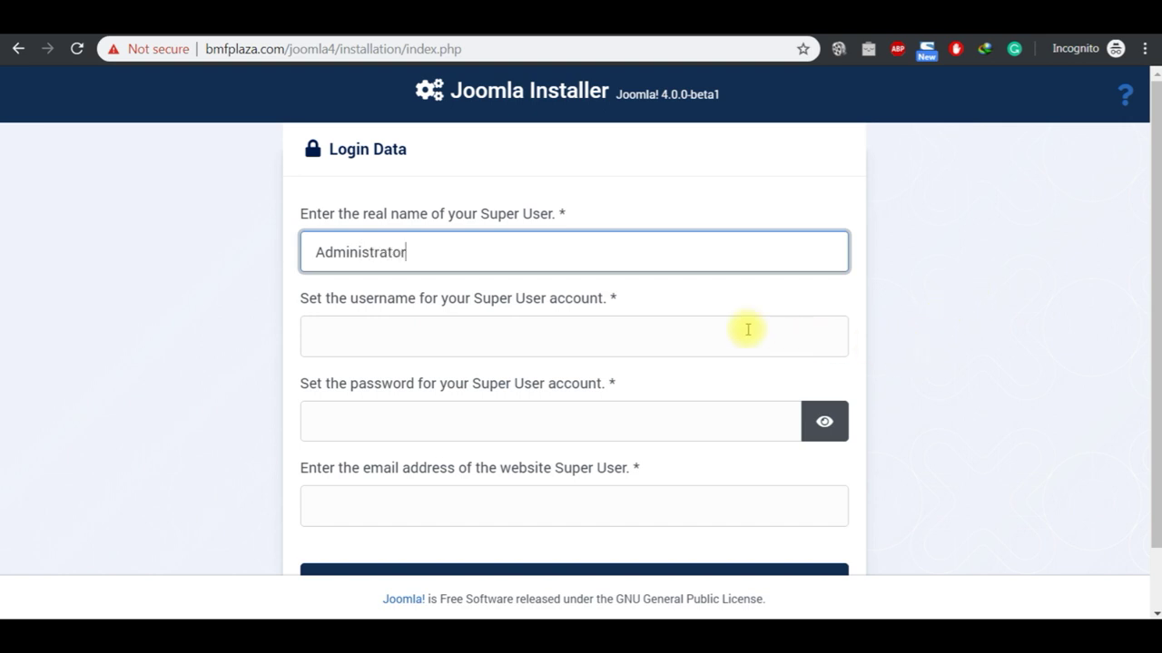
click(629, 339)
text(adm)
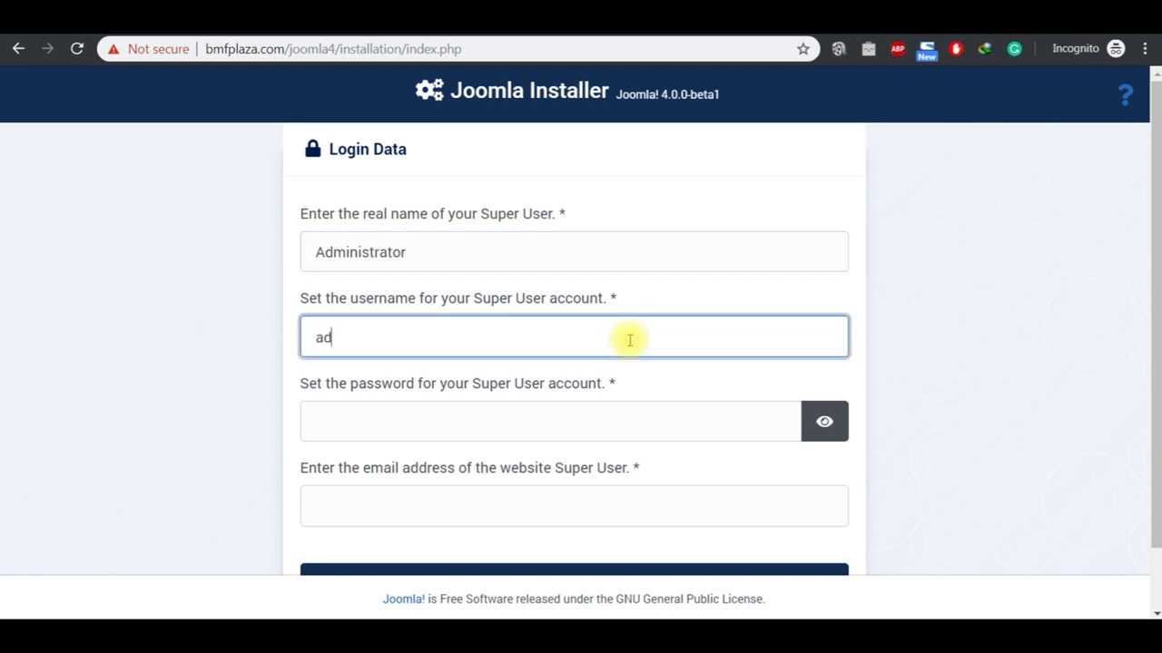
key(BackSpace)
key(BackSpace)
key(BackSpace)
text(sysadmin)
Step: Type the Super User password and e-mail address, then continue to Database Configuration
click(473, 423)
text(•••••••••)
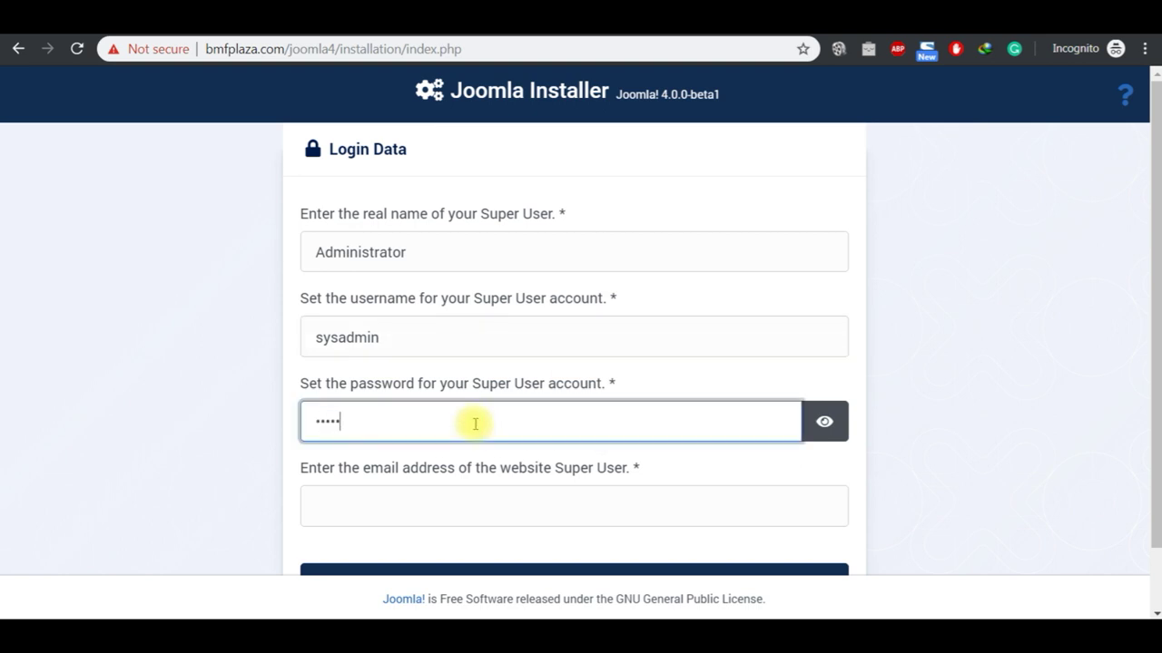
click(436, 509)
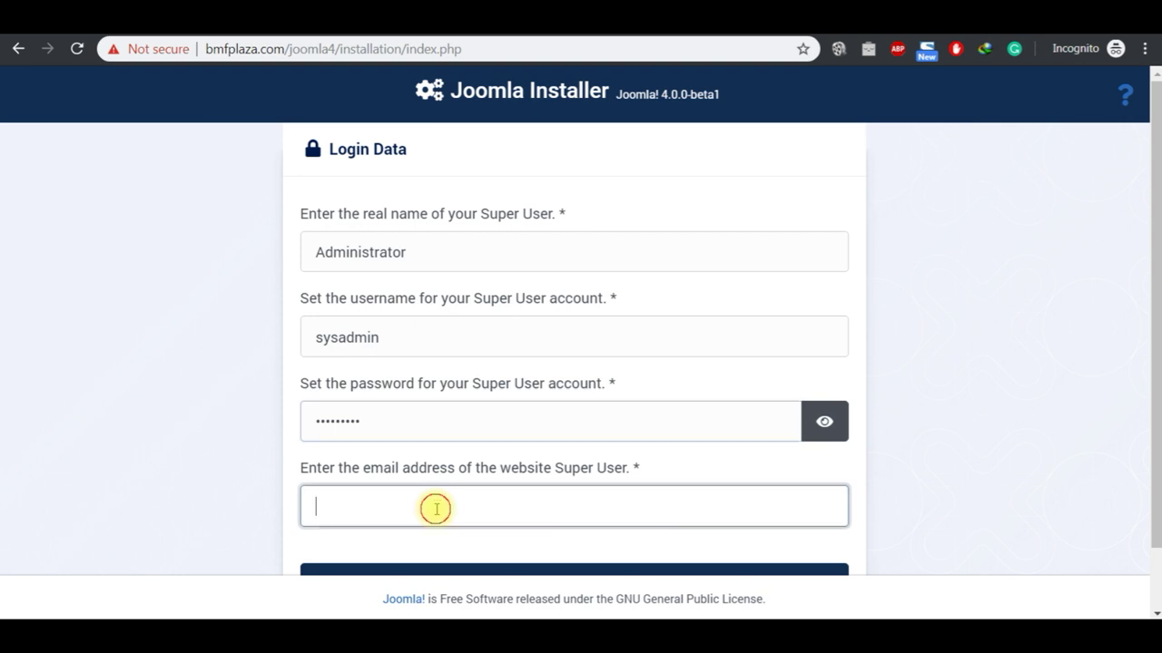
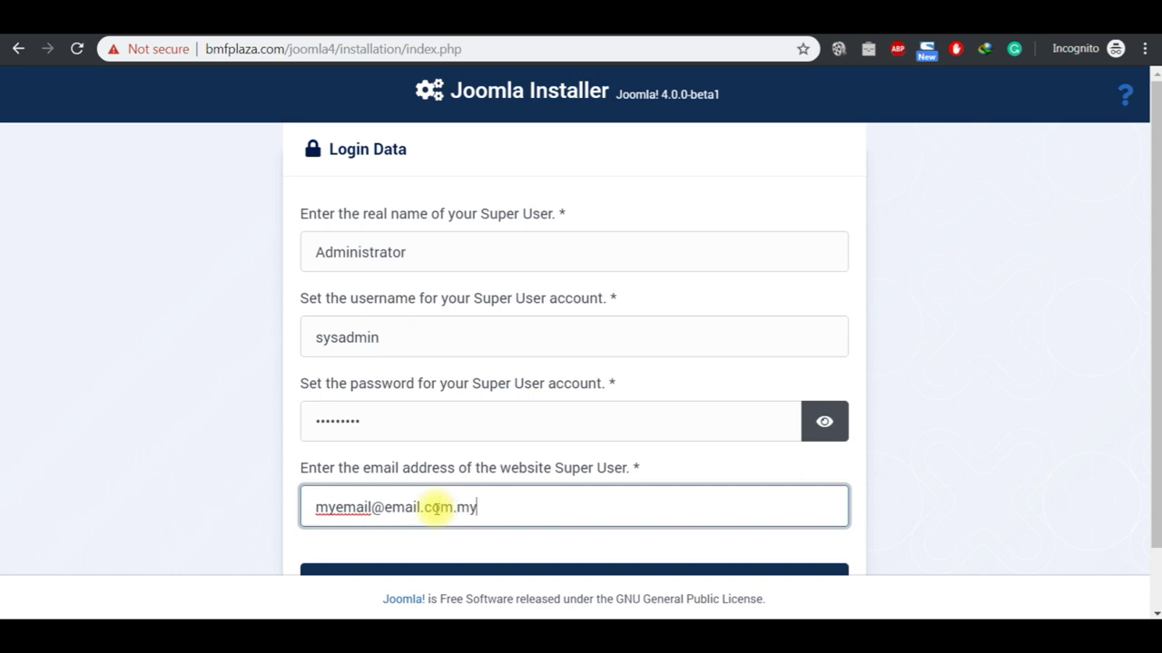
click(962, 472)
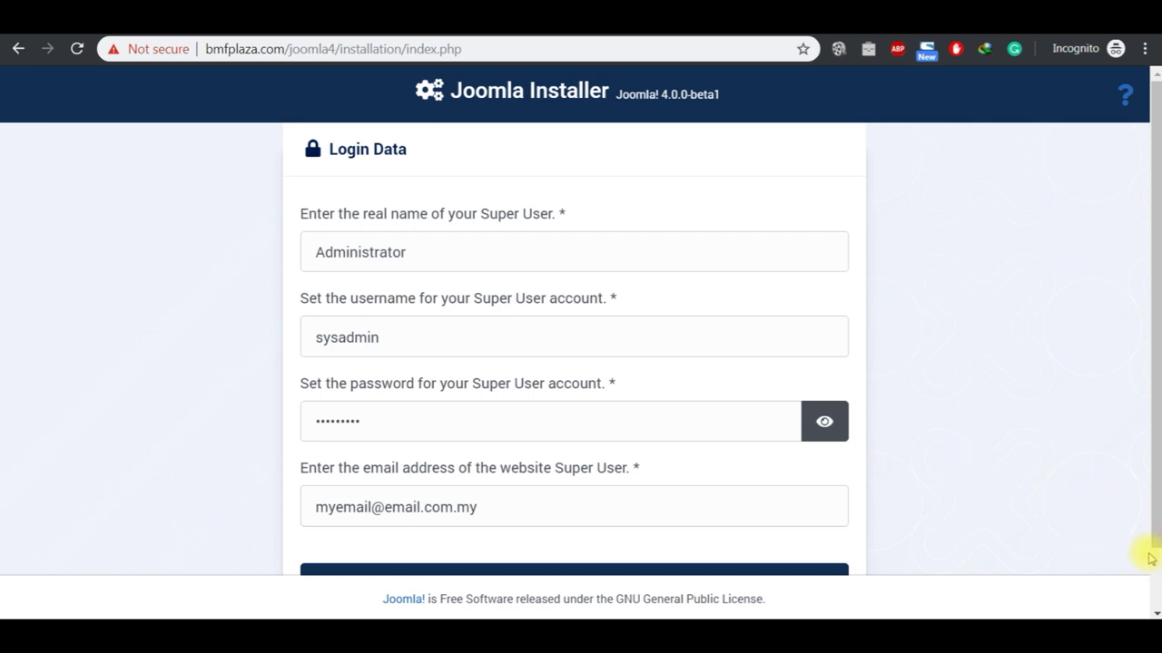
scroll(1153, 567, down, 1)
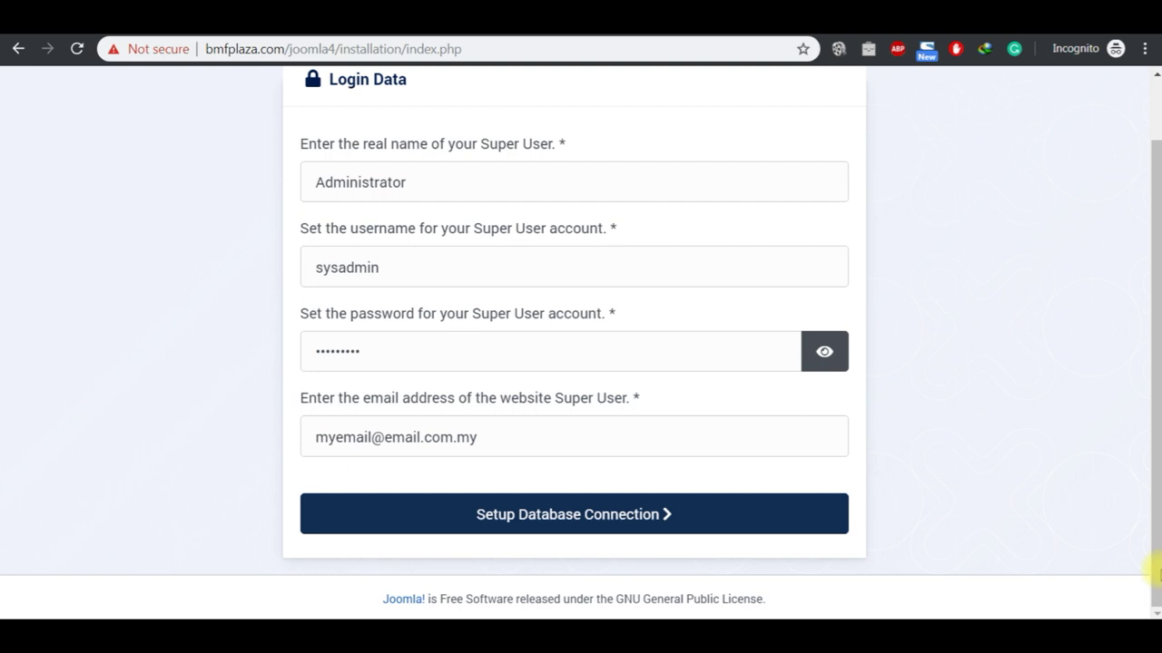
click(625, 516)
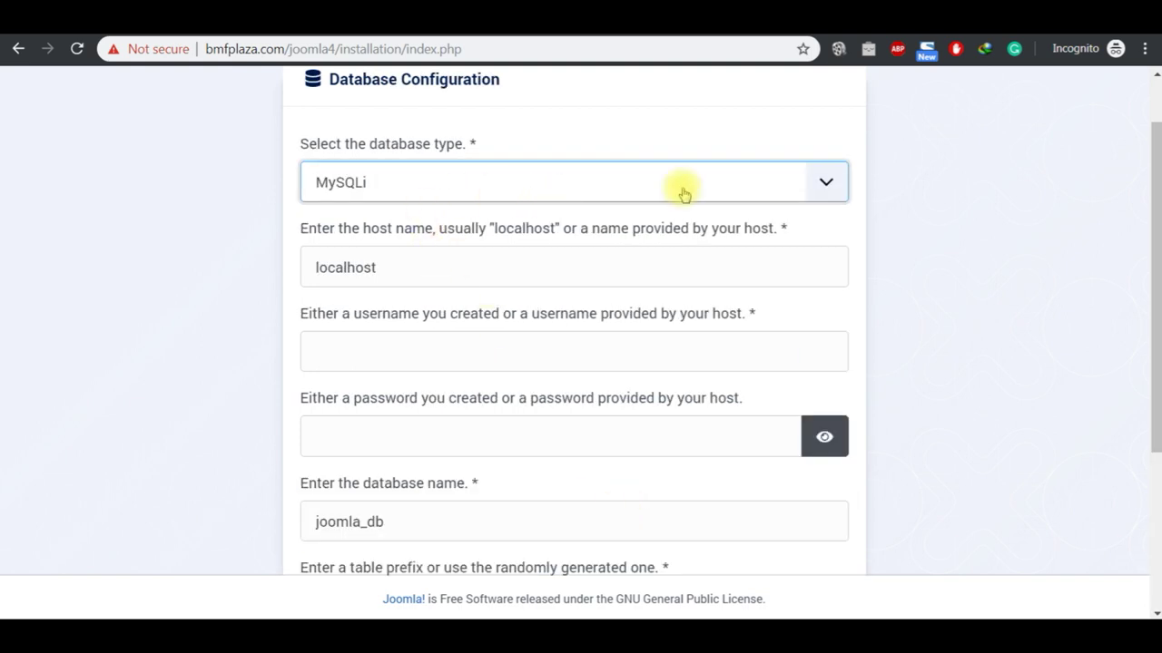
Step: Bring the JOOMLA 4 2020 notes up in Notepad to find the database credentials
scroll(1149, 80, up, 1)
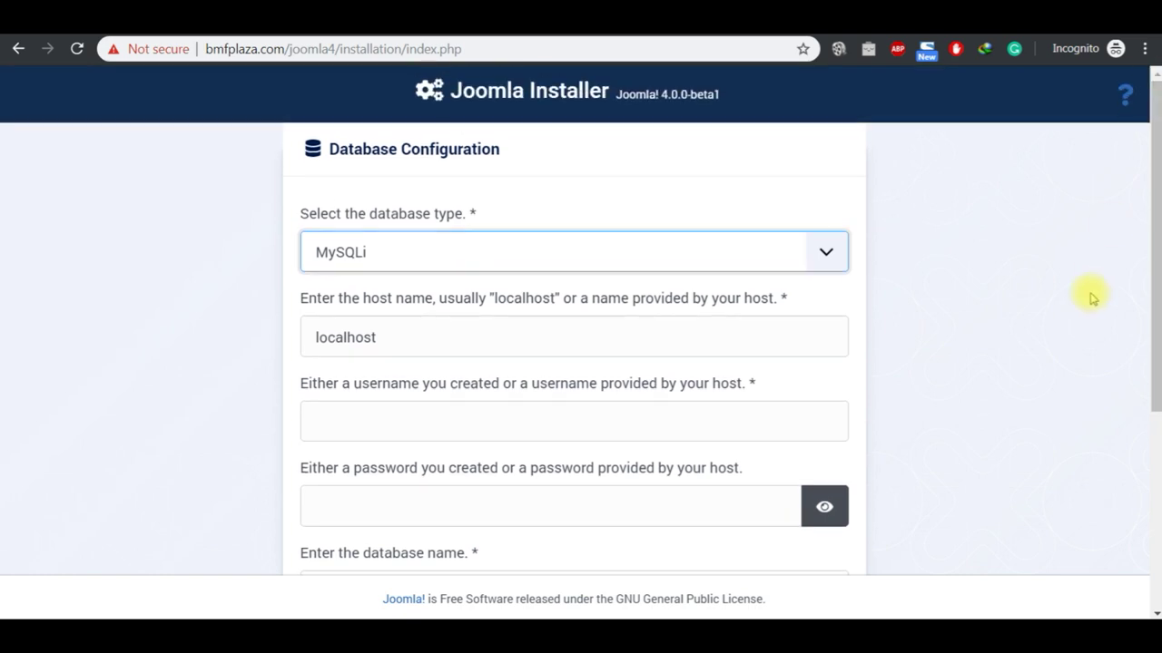
scroll(1151, 612, down, 2)
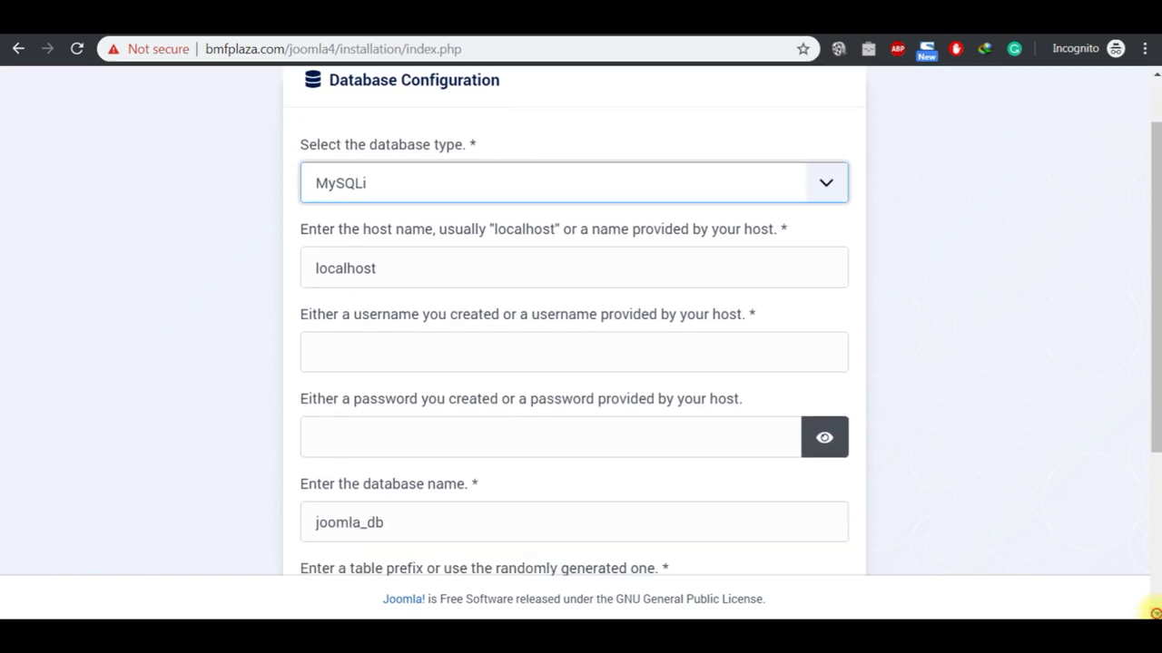
mouse_move(646, 617)
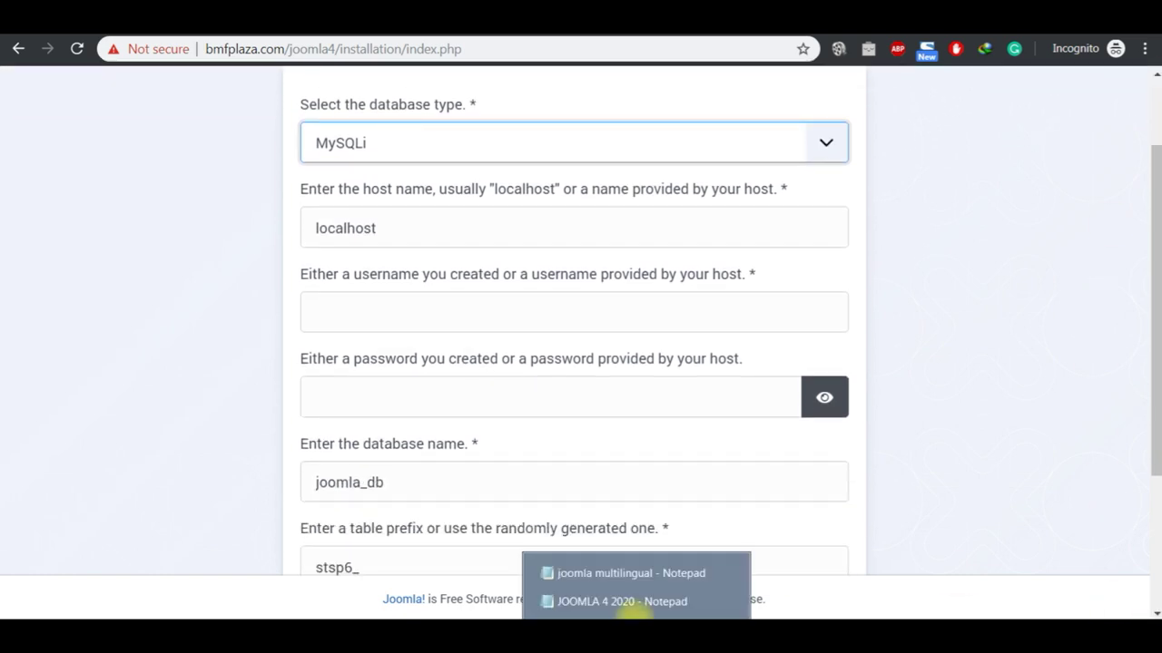
click(619, 599)
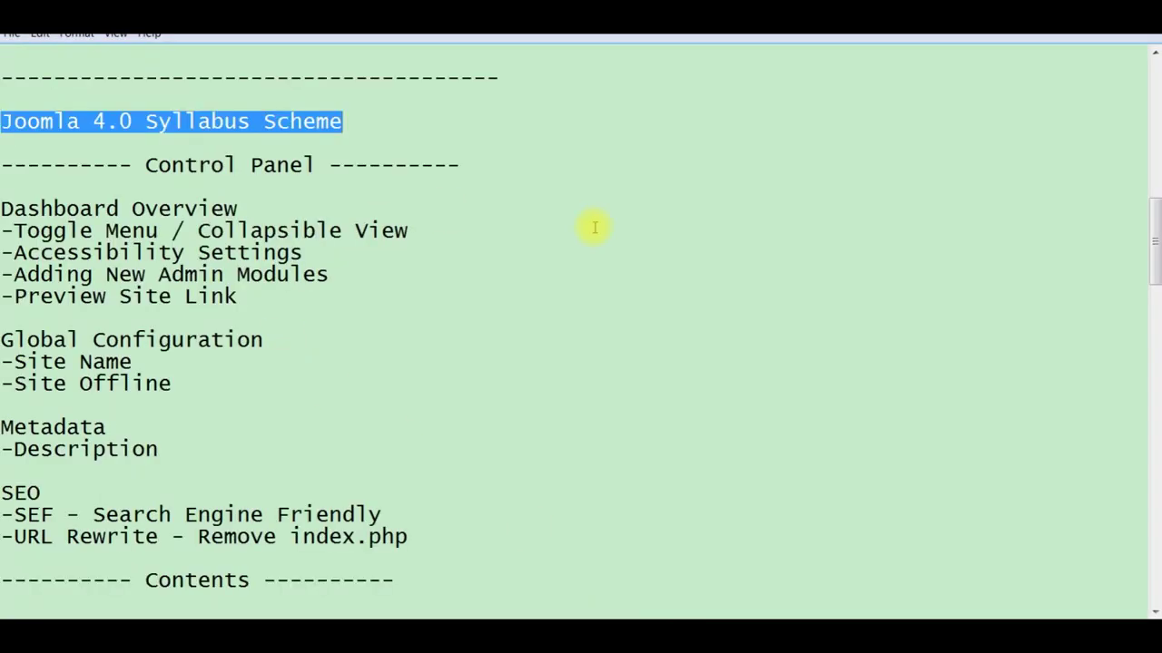
click(1153, 56)
click(1152, 56)
click(1153, 56)
click(1153, 57)
click(1152, 57)
click(1153, 56)
click(1153, 57)
click(1153, 57)
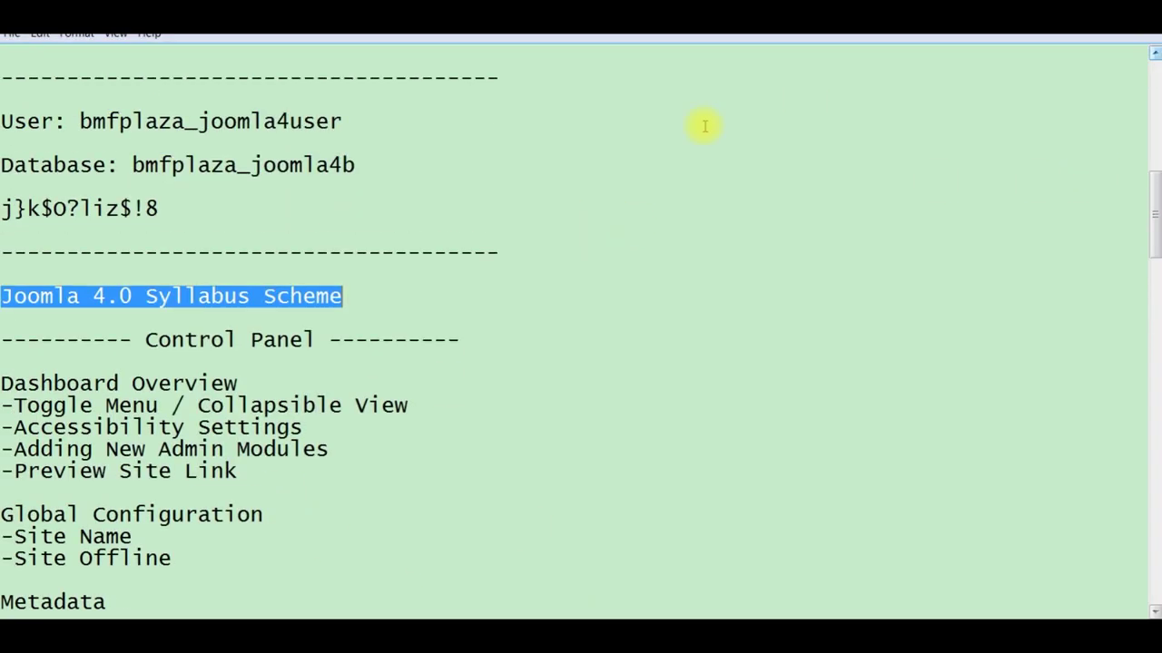
Step: Copy the database username from the notes and paste it into the installer's username field
click(358, 122)
key(shift+Left)
key(shift+Left)
key(shift+Left)
key(shift+Left)
key(shift+Left)
key(shift+Left)
key(shift+Left)
key(shift+Left)
key(shift+Left)
key(shift+Left)
key(shift+Left)
key(shift+Left)
key(shift+Left)
key(shift+Left)
key(shift+Left)
key(shift+Left)
key(shift+Left)
key(shift+Left)
key(shift+Left)
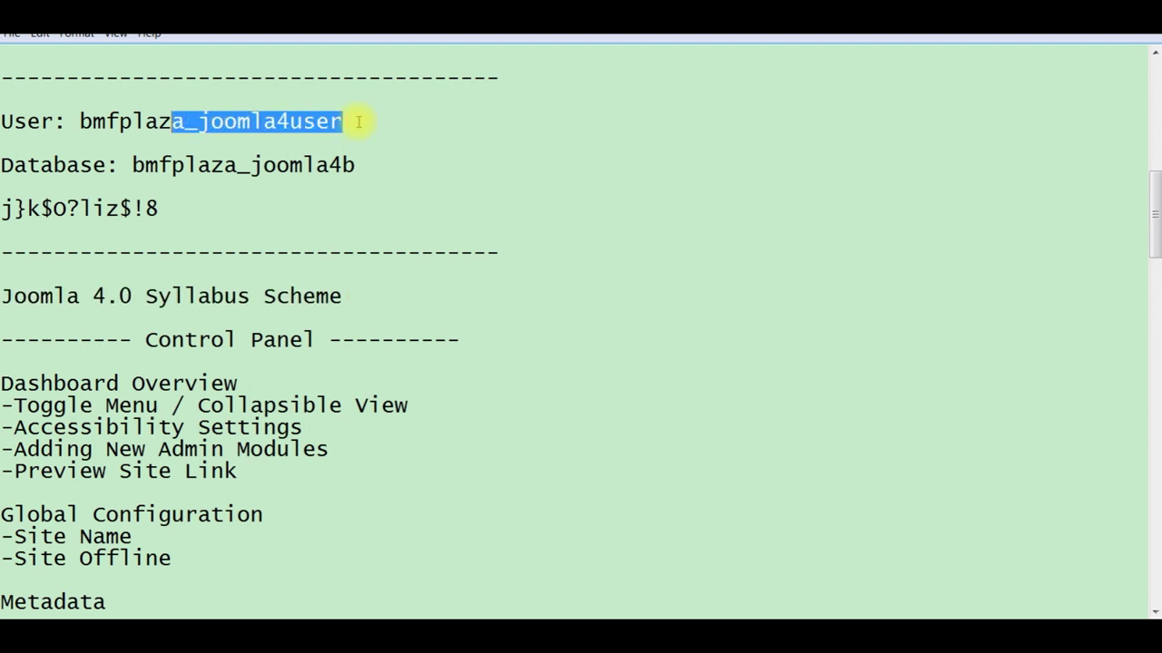
key(shift+Left)
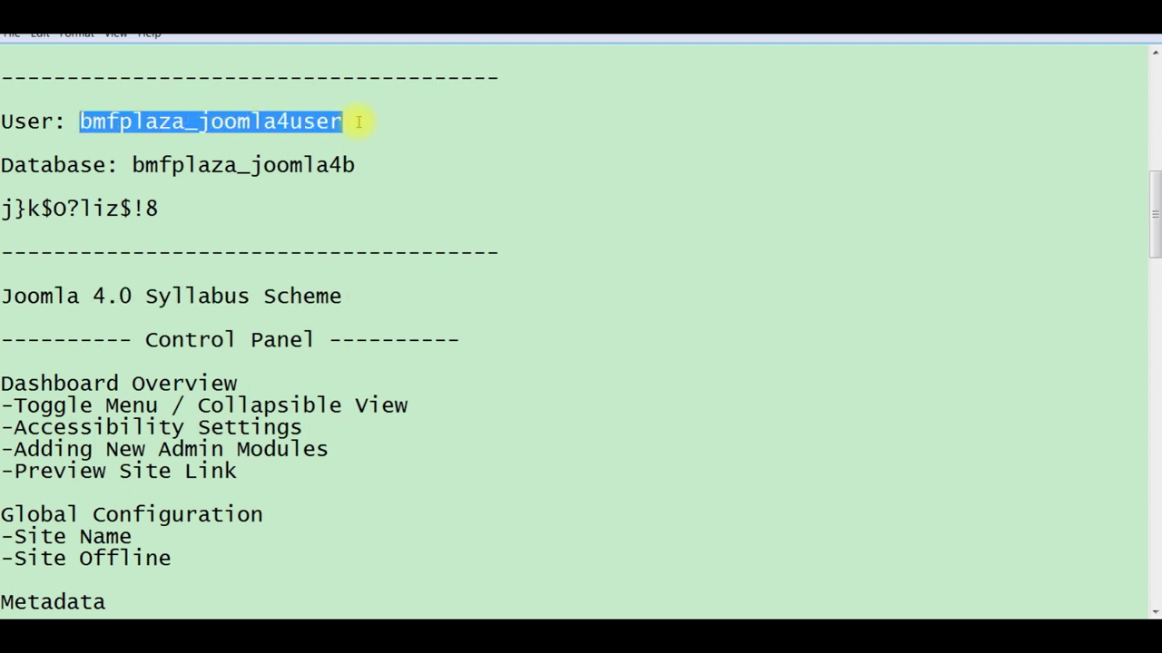
key(ctrl+c)
key(alt+Tab)
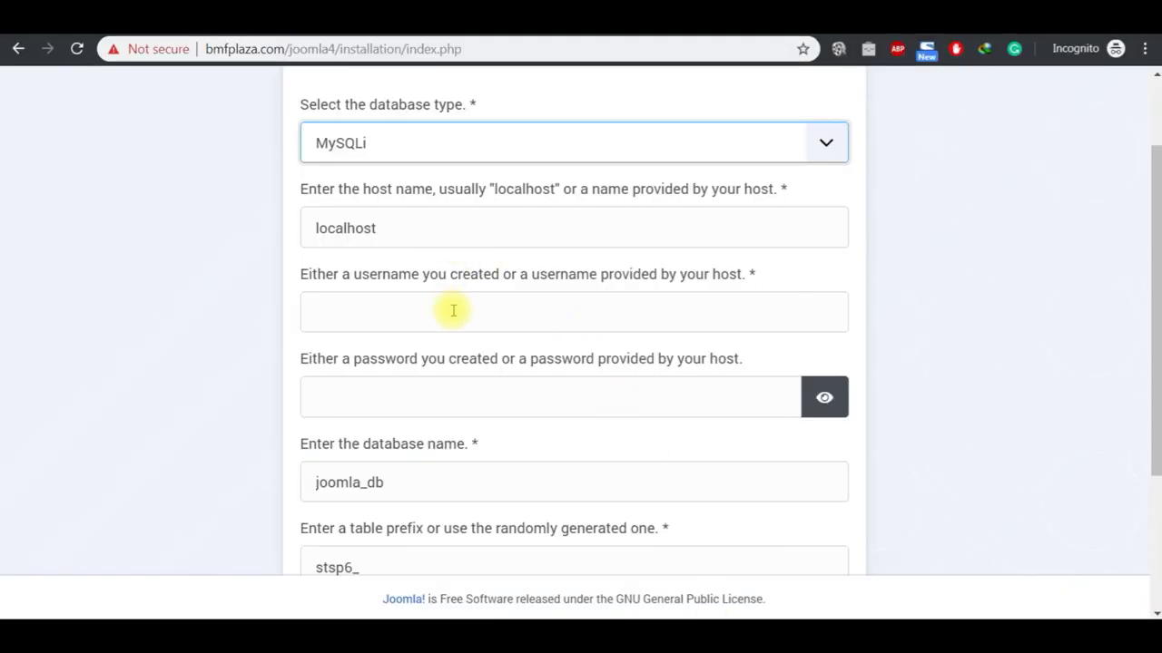
click(452, 311)
key(ctrl+v)
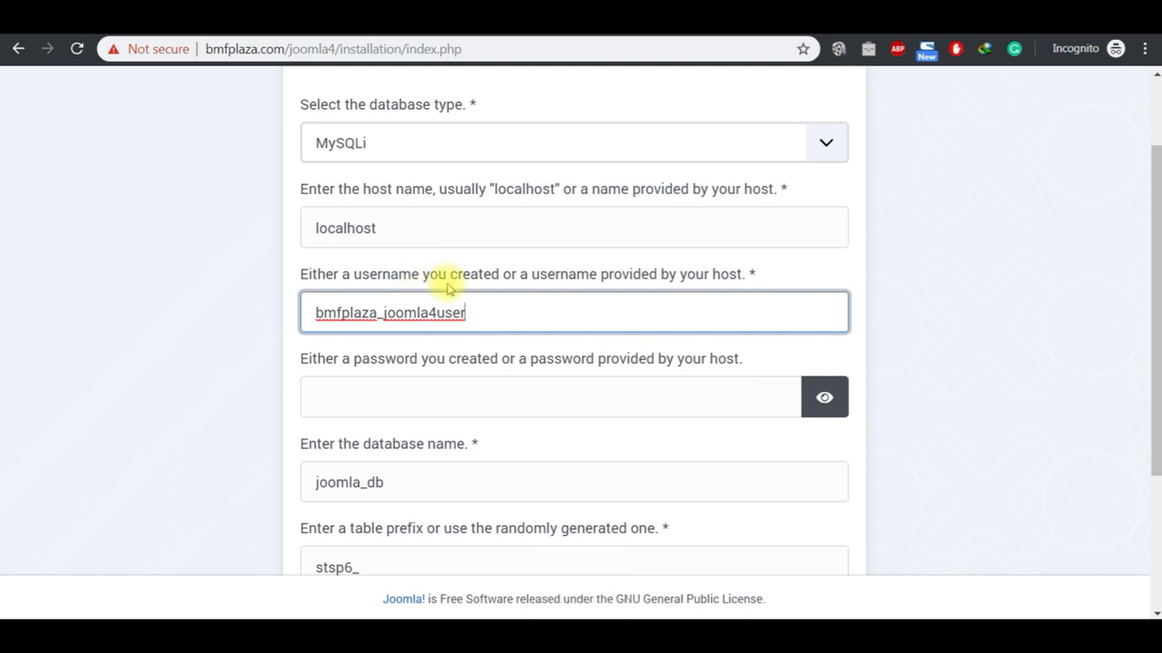
Step: Copy the database password from the notes and return to the installer's password field
click(425, 399)
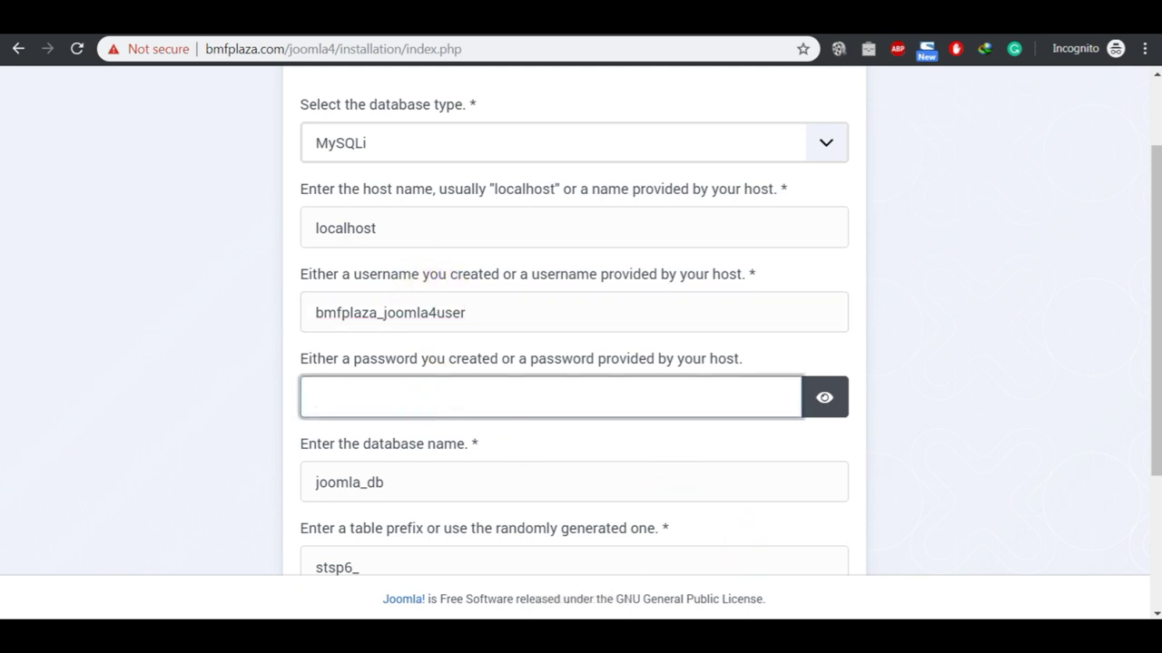
click(650, 601)
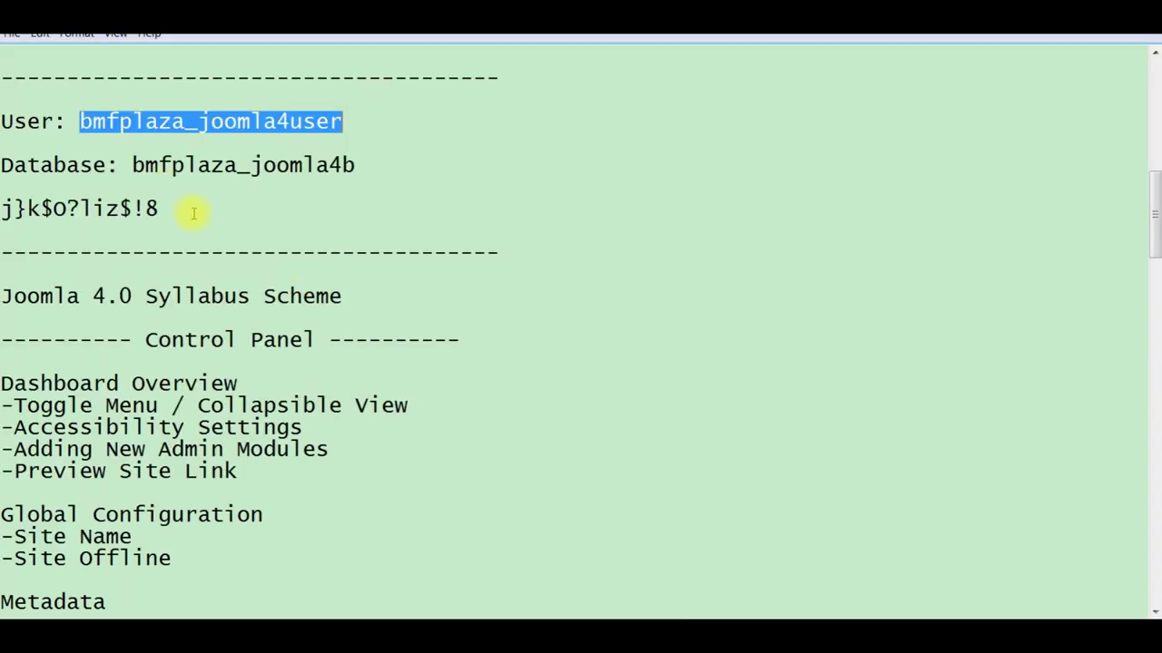
click(193, 213)
key(shift+Left)
key(shift+Left)
key(shift+Left)
key(shift+Left)
key(shift+Left)
key(shift+Left)
key(shift+Left)
key(shift+Left)
key(shift+Left)
key(shift+Left)
key(shift+Left)
key(shift+Left)
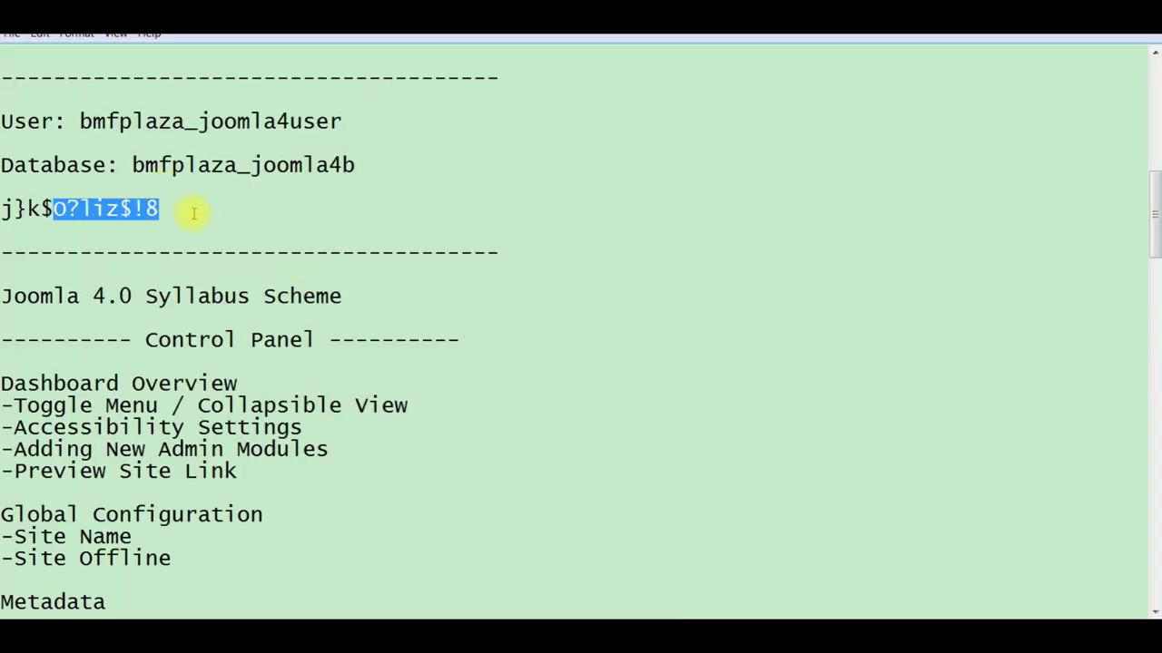
key(ctrl+c)
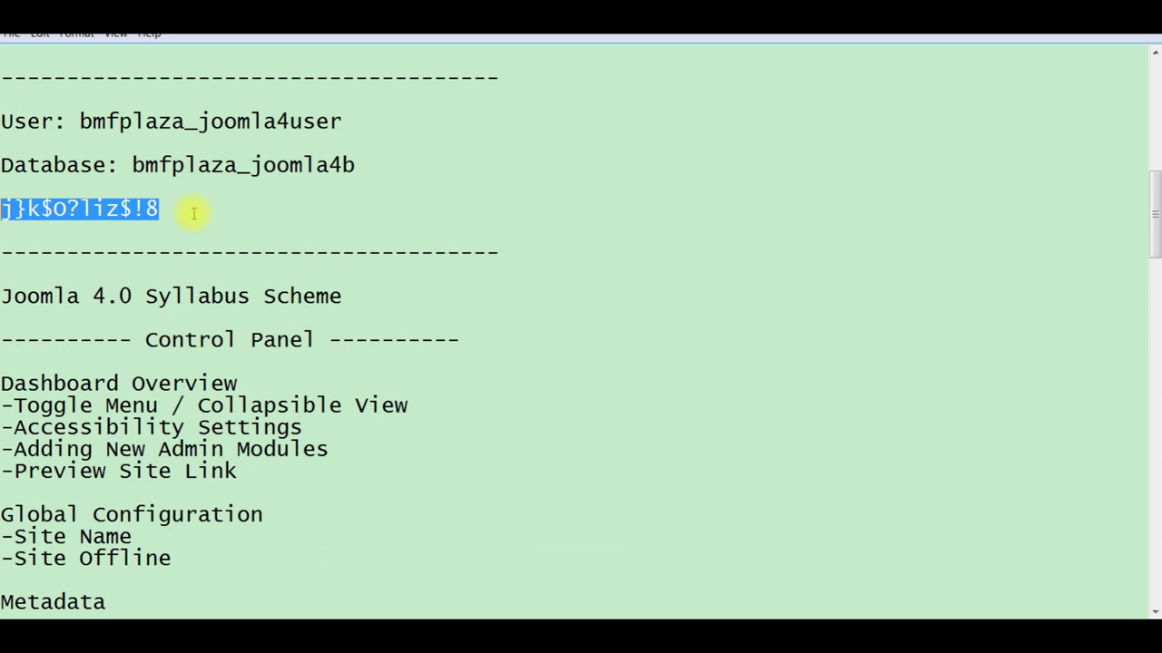
key(ctrl+c)
click(210, 213)
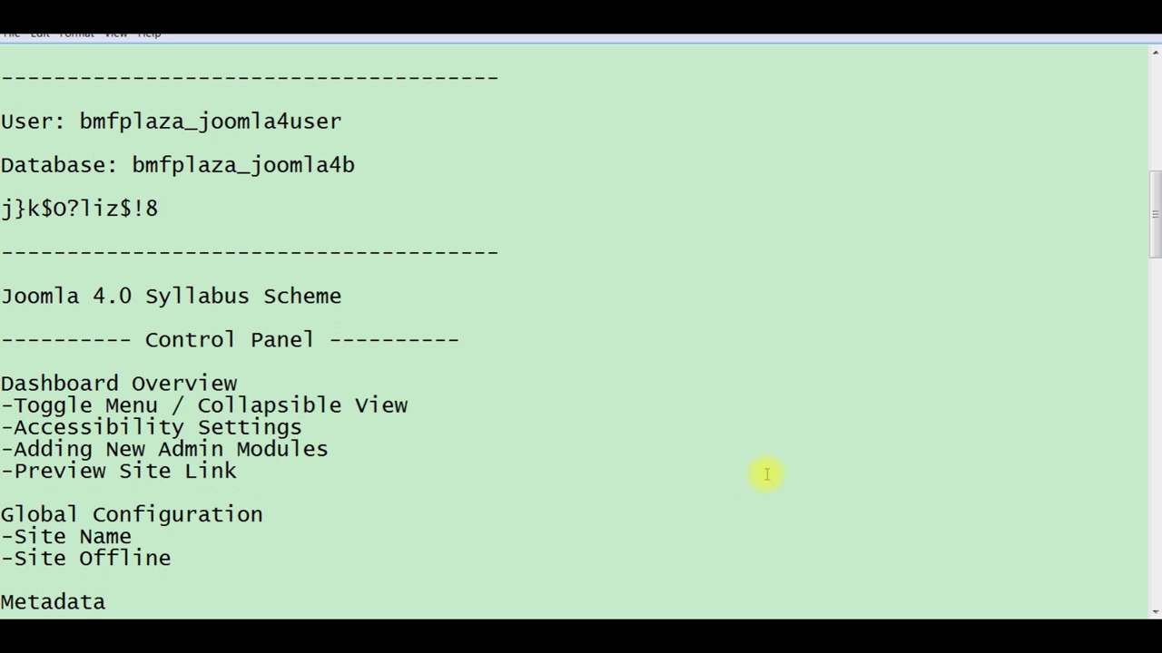
mouse_move(740, 621)
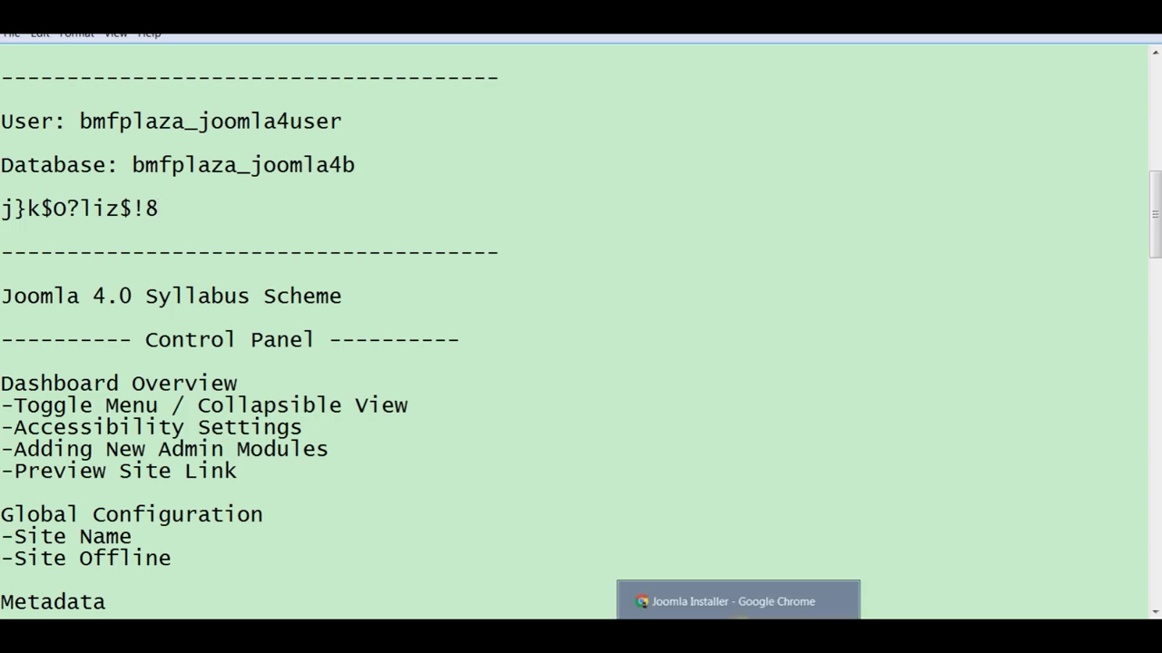
click(738, 600)
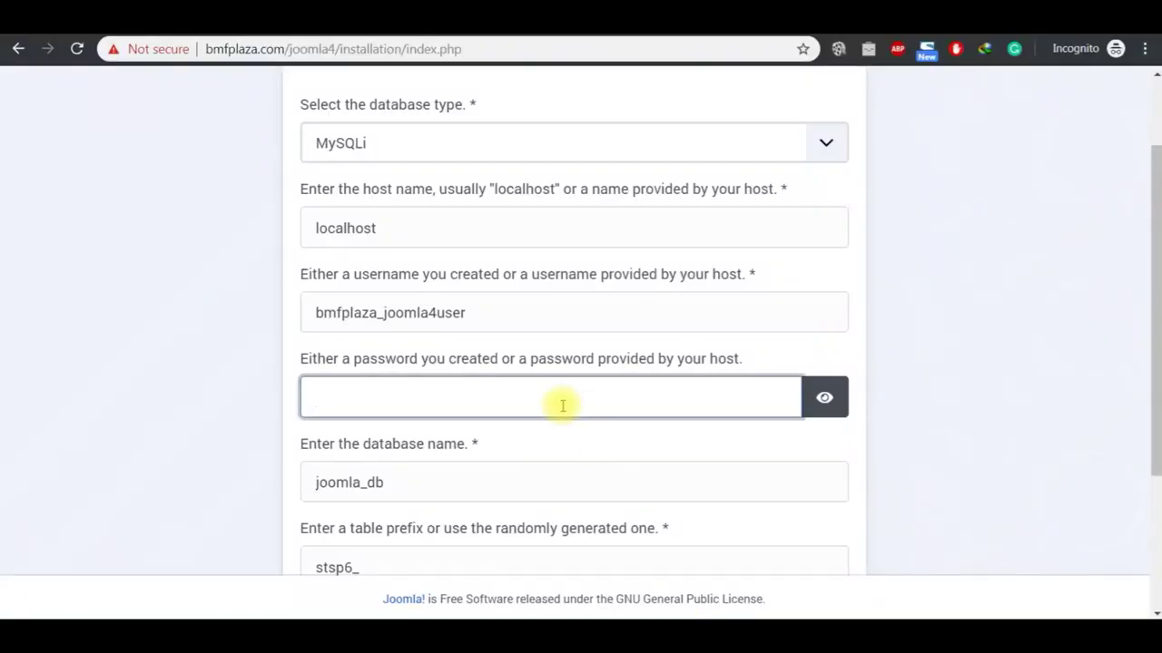
Step: Paste the database password, then copy the database name bmfplaza_joomla4b from the notes
key(ctrl+v)
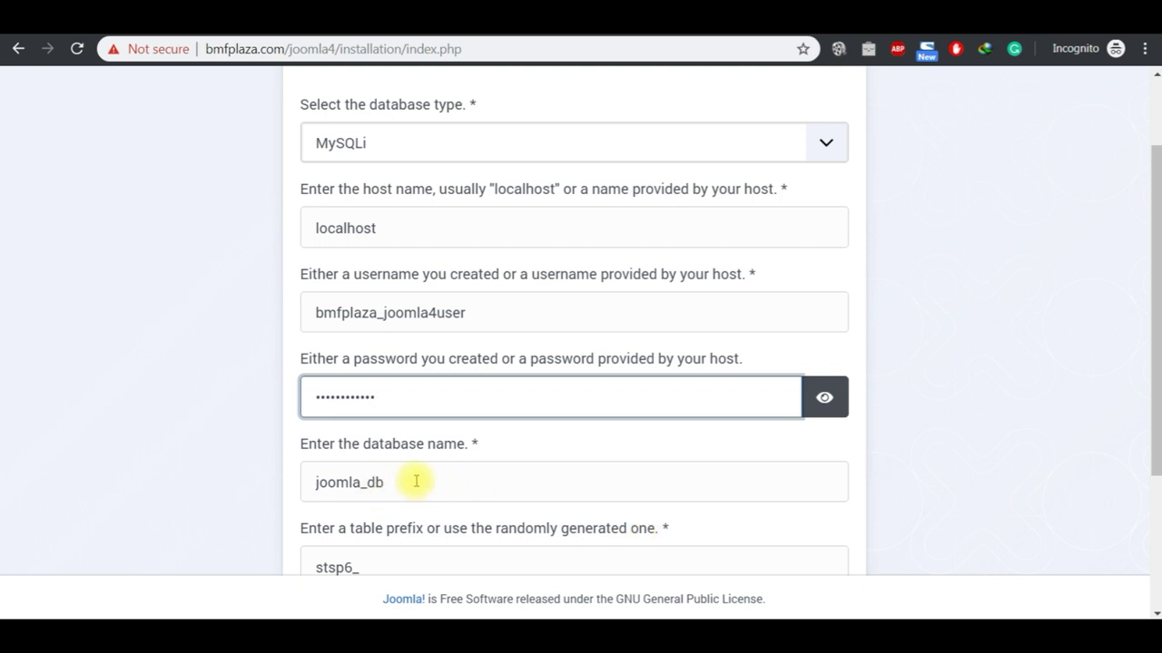
mouse_move(635, 621)
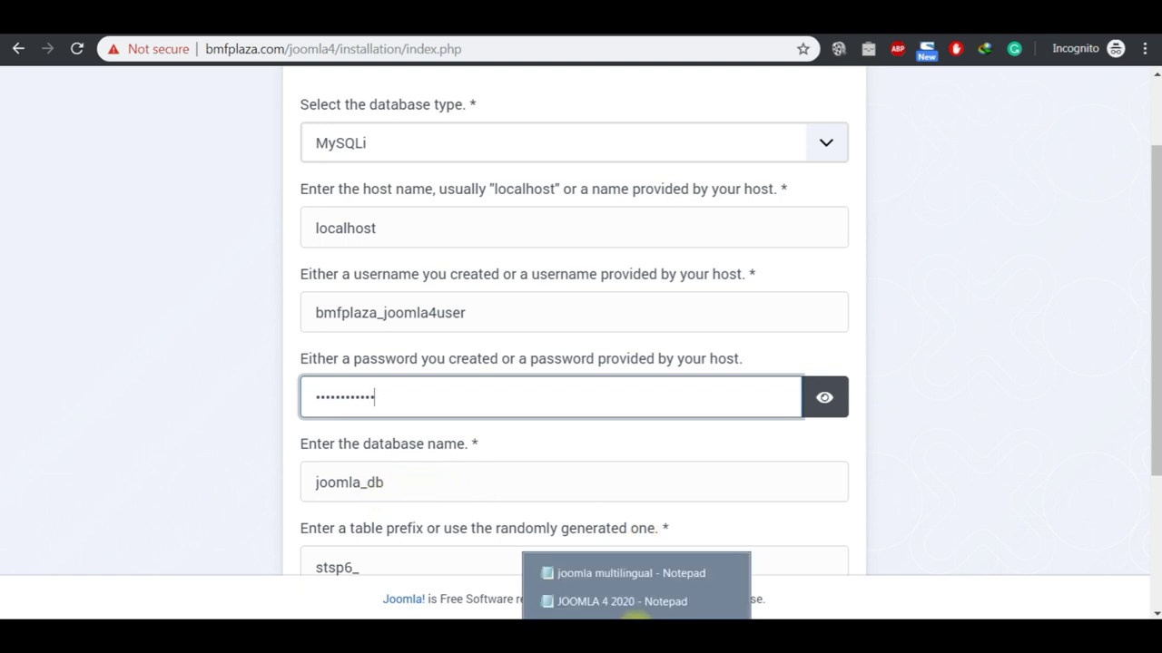
click(630, 602)
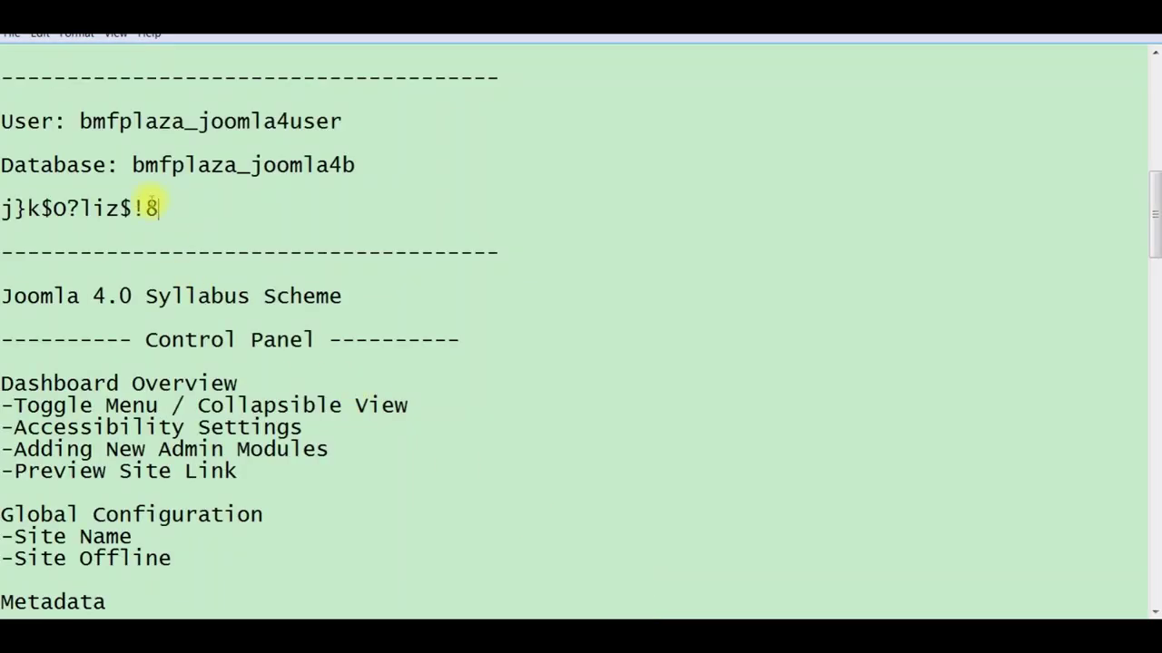
click(376, 167)
key(shift+Left)
key(shift+Left)
key(shift+Left)
key(shift+Left)
key(shift+Left)
key(shift+Left)
key(shift+Left)
key(shift+Left)
key(shift+Left)
key(shift+Left)
key(shift+Left)
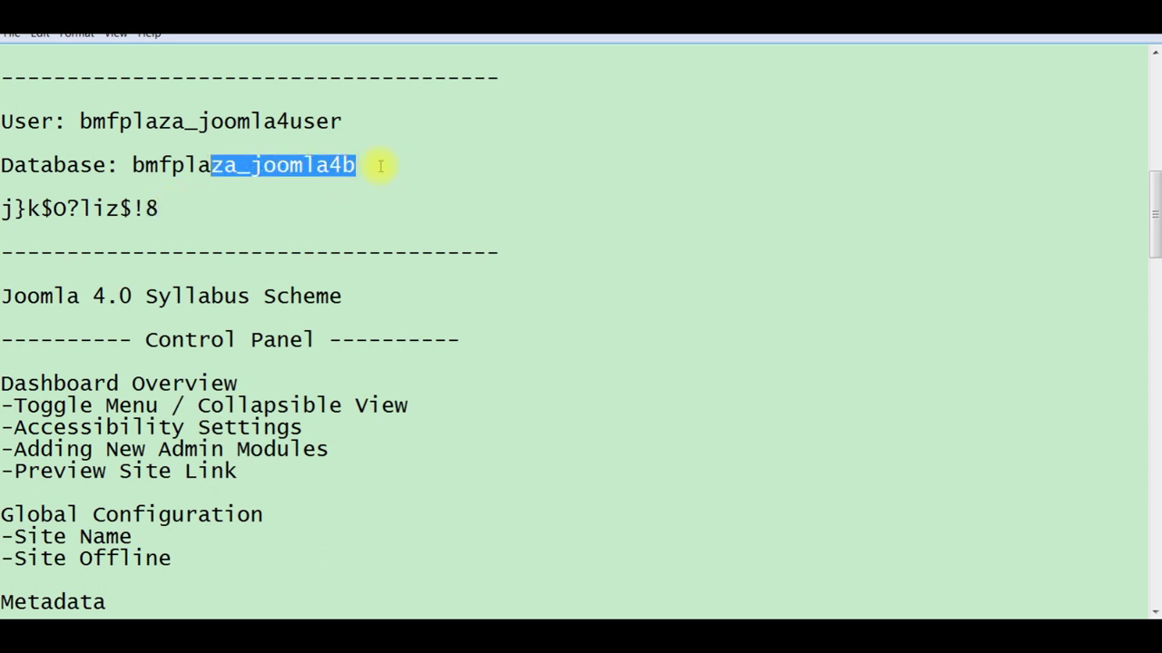
key(shift+Left)
key(shift+Left)
key(shift+Left)
key(shift+Left)
key(shift+Left)
key(shift+Left)
key(ctrl+c)
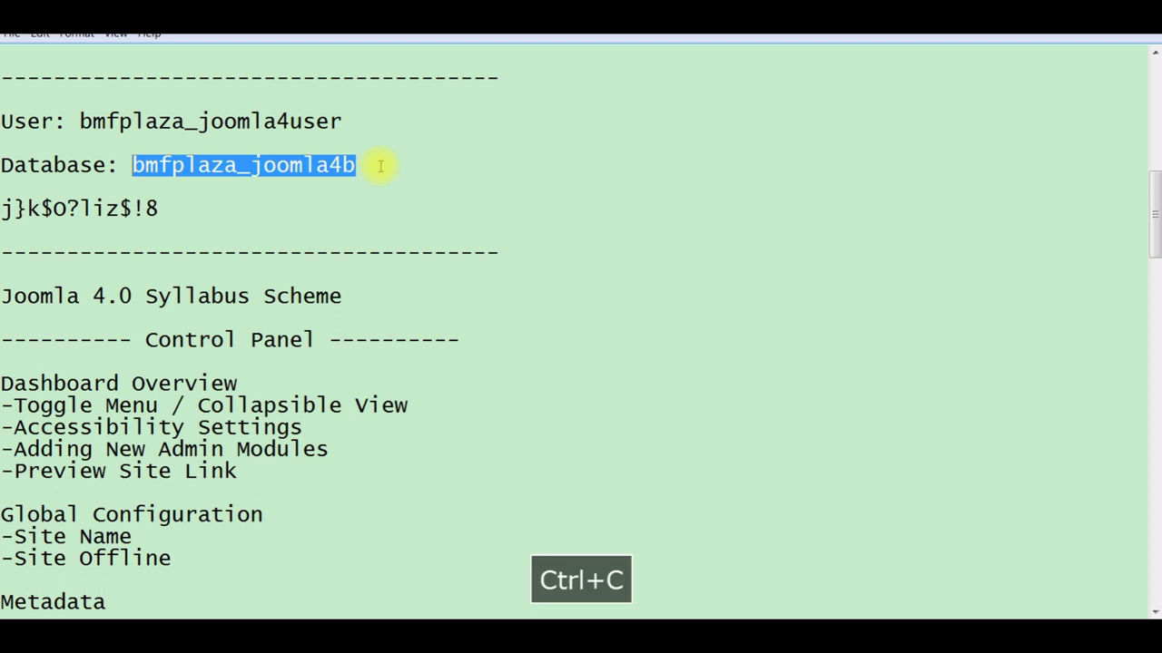
Step: Replace joomla_db with bmfplaza_joomla4b as the database name and start the installation
click(738, 599)
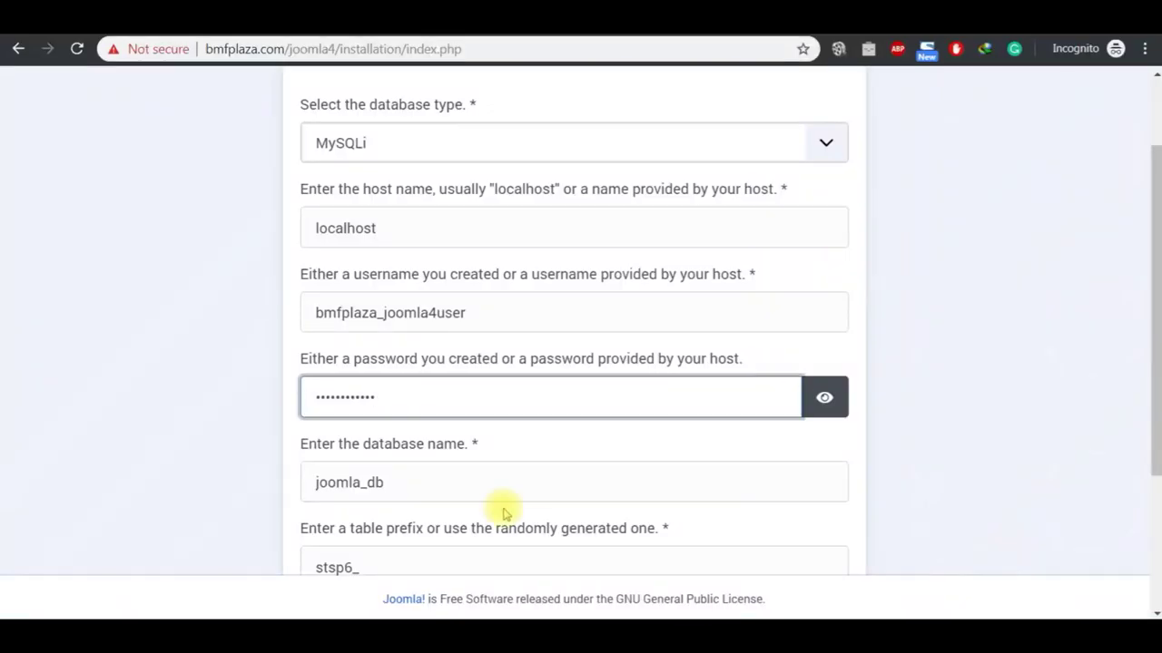
click(472, 482)
key(ctrl+a)
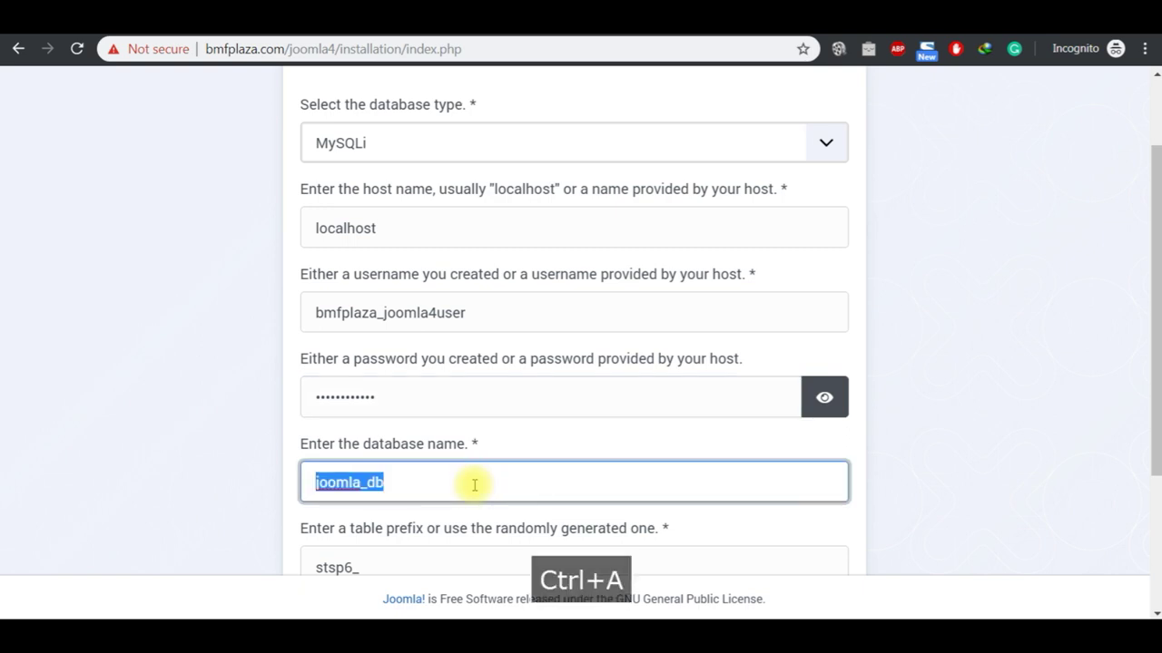
key(ctrl+v)
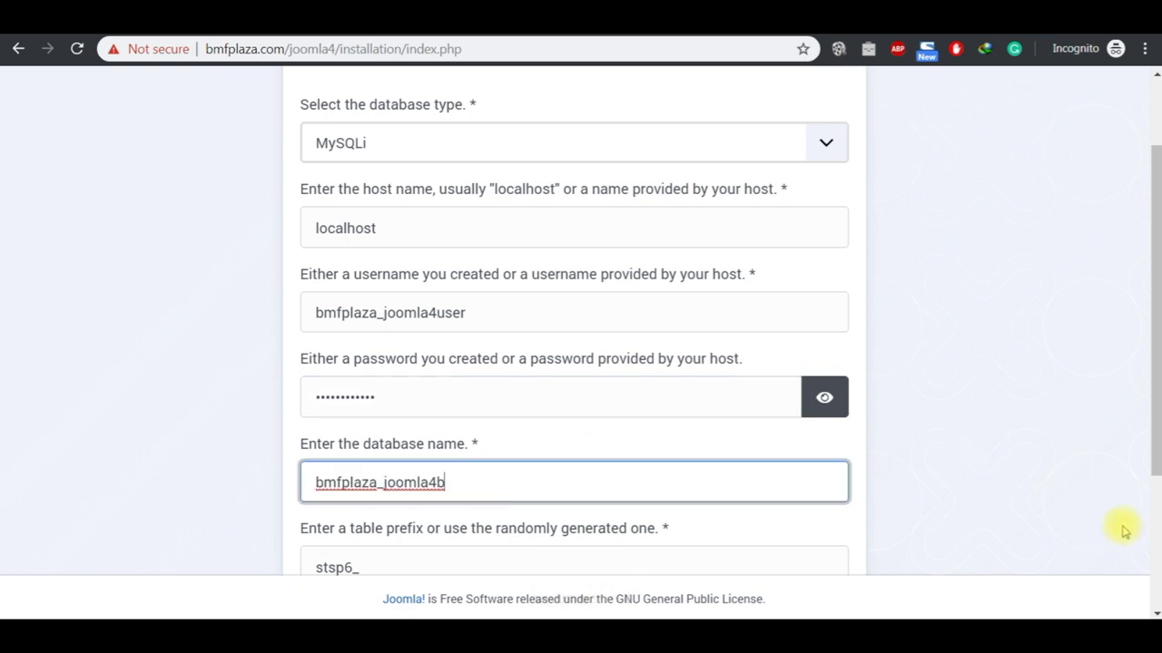
scroll(1157, 545, down, 3)
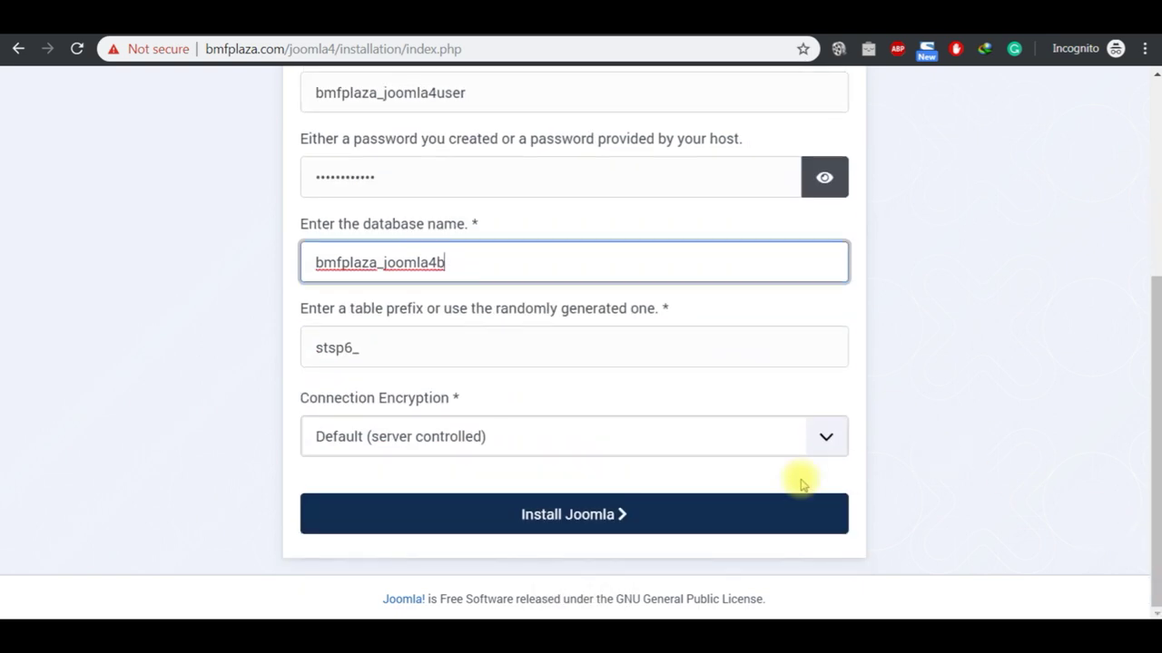
click(626, 519)
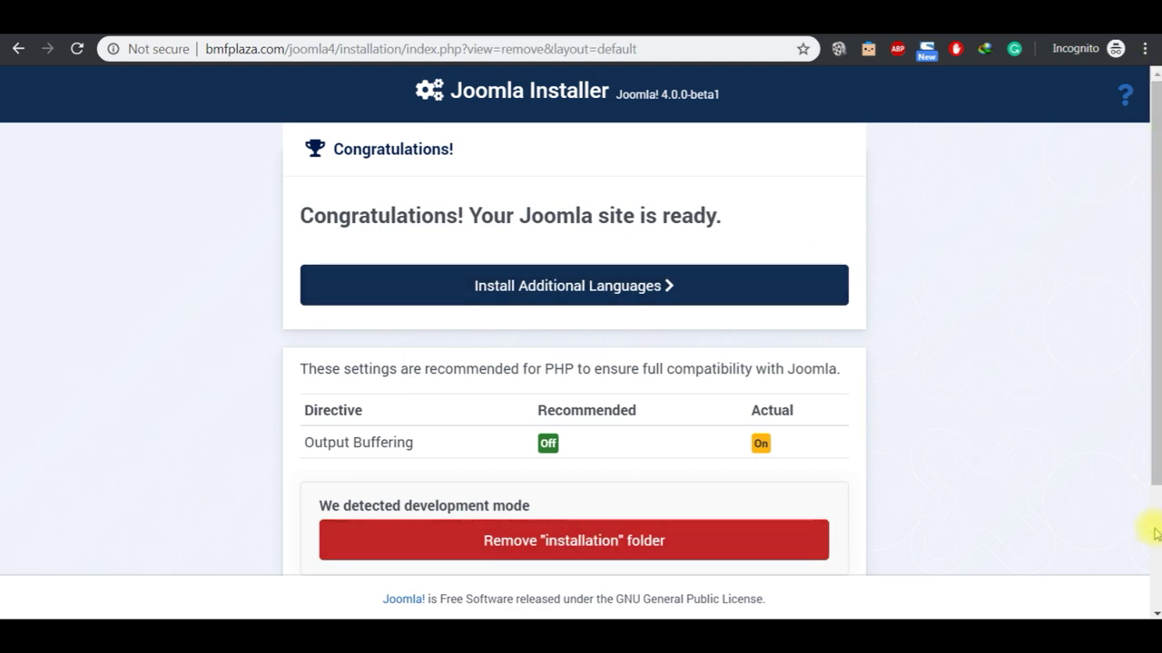
Step: Remove the "installation" folder from the Congratulations page and confirm the deletion
scroll(1147, 529, down, 2)
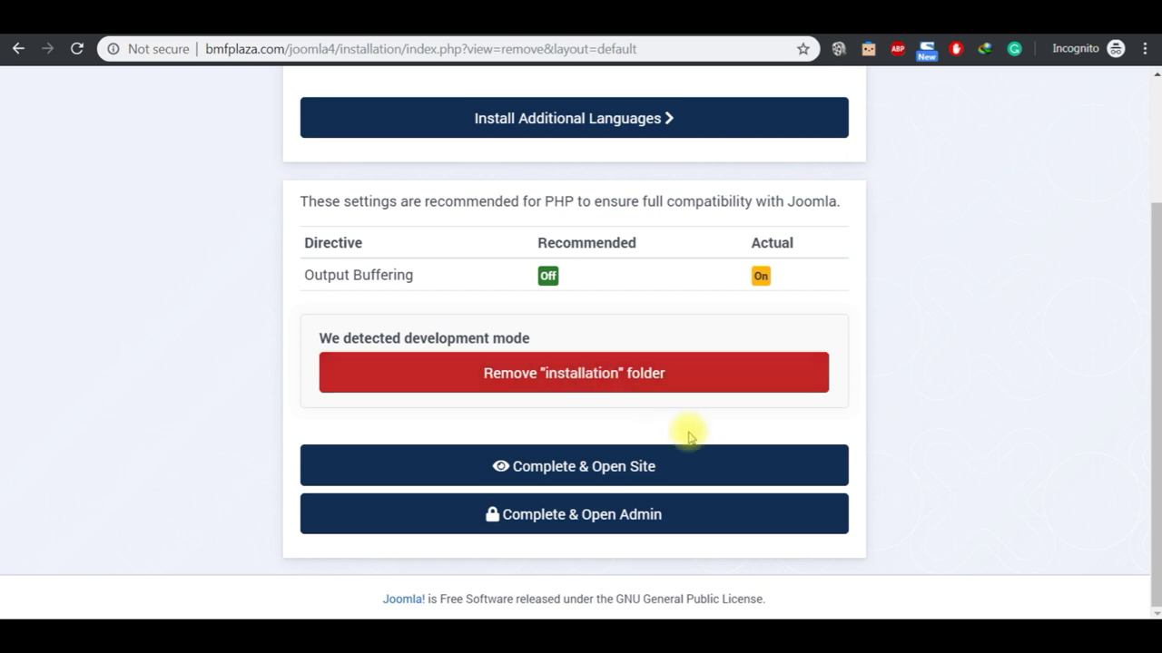
click(618, 383)
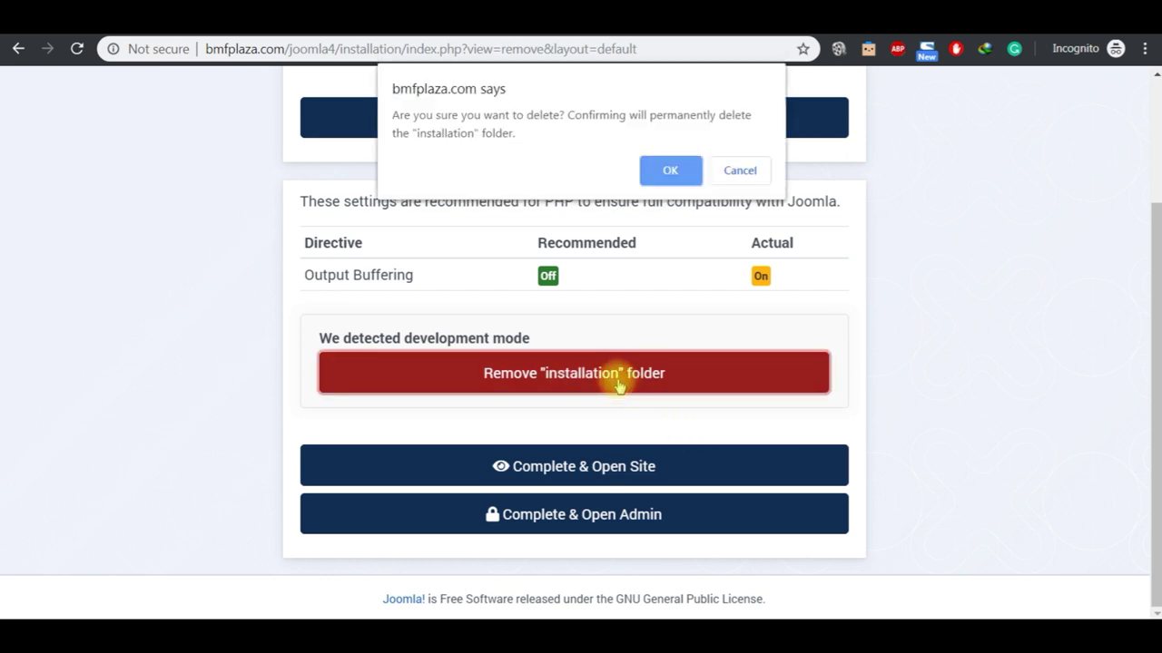
click(670, 171)
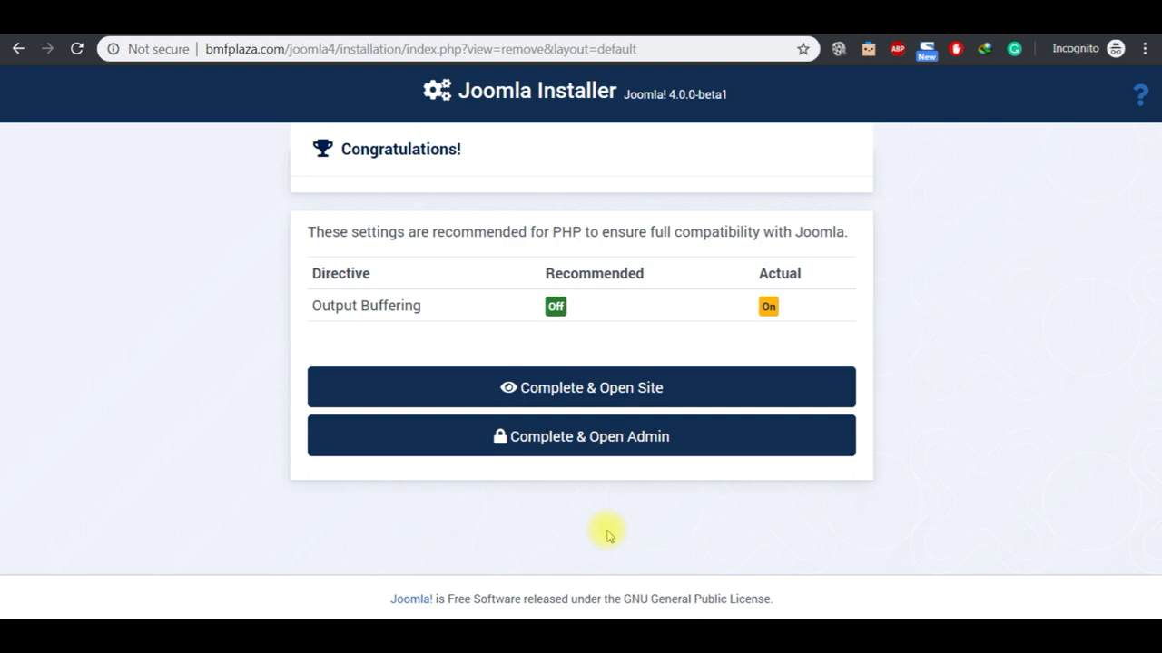
Step: Finish setup with Complete & Open Admin to reach the administrator login page
click(588, 444)
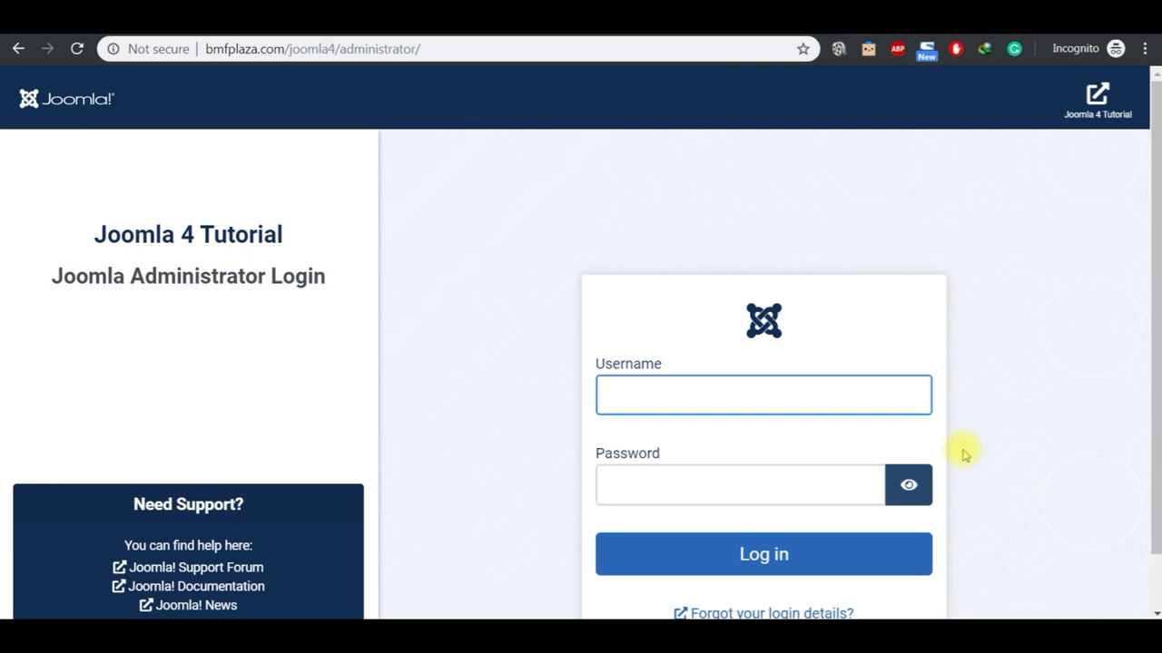
mouse_move(638, 624)
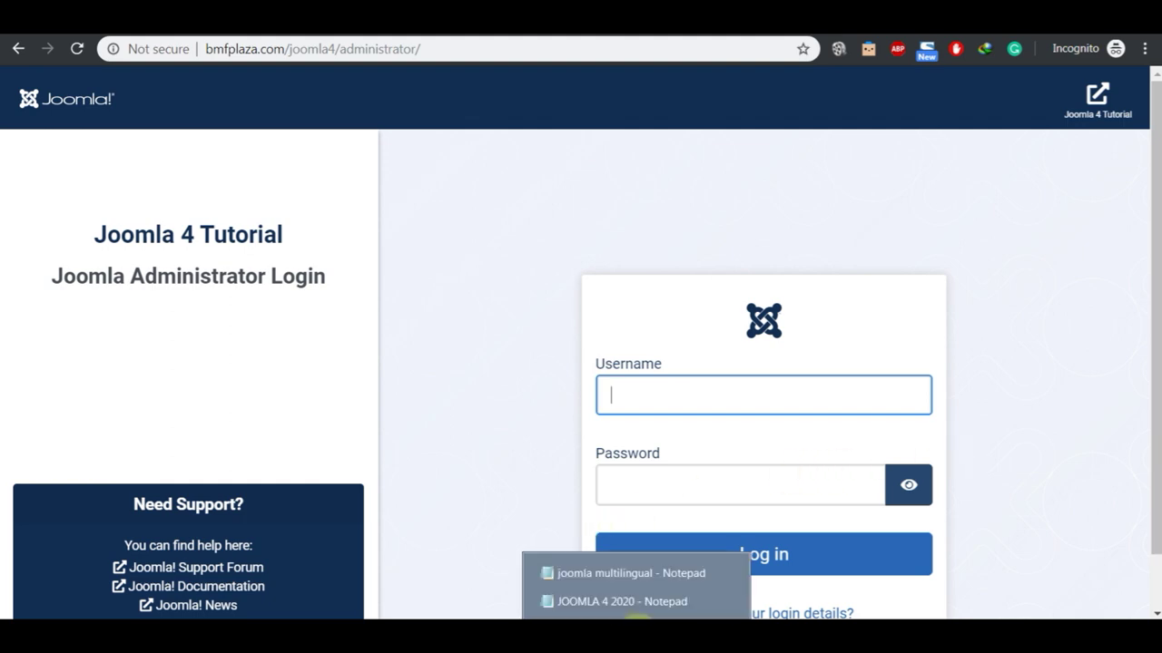
click(628, 602)
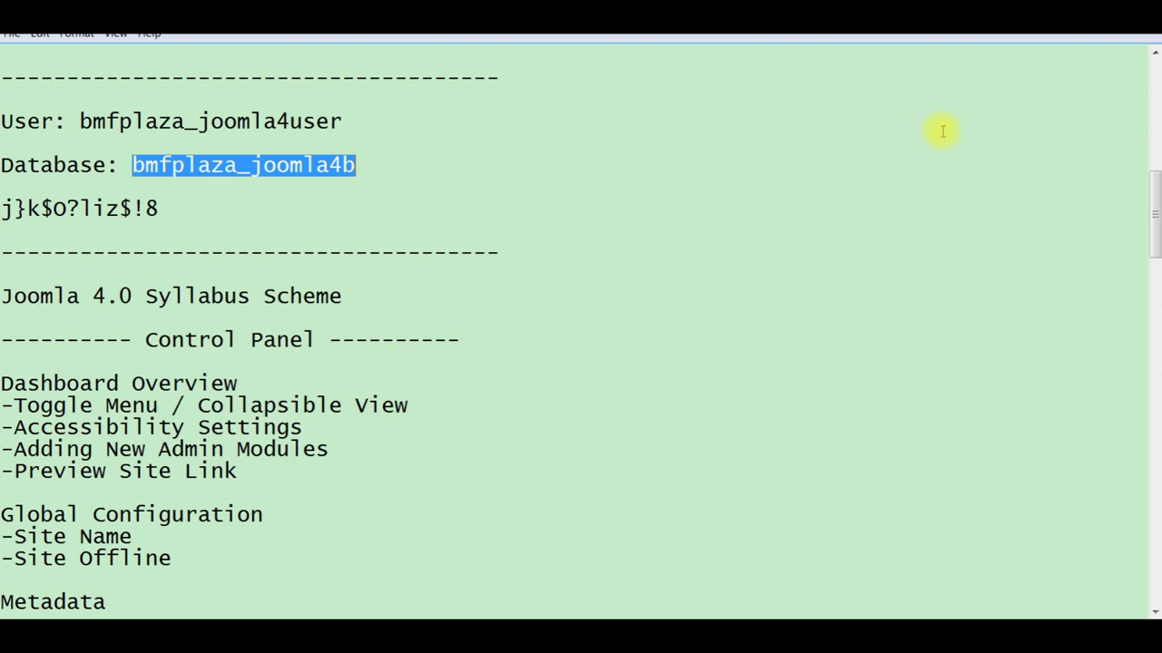
scroll(1019, 69, up, 2)
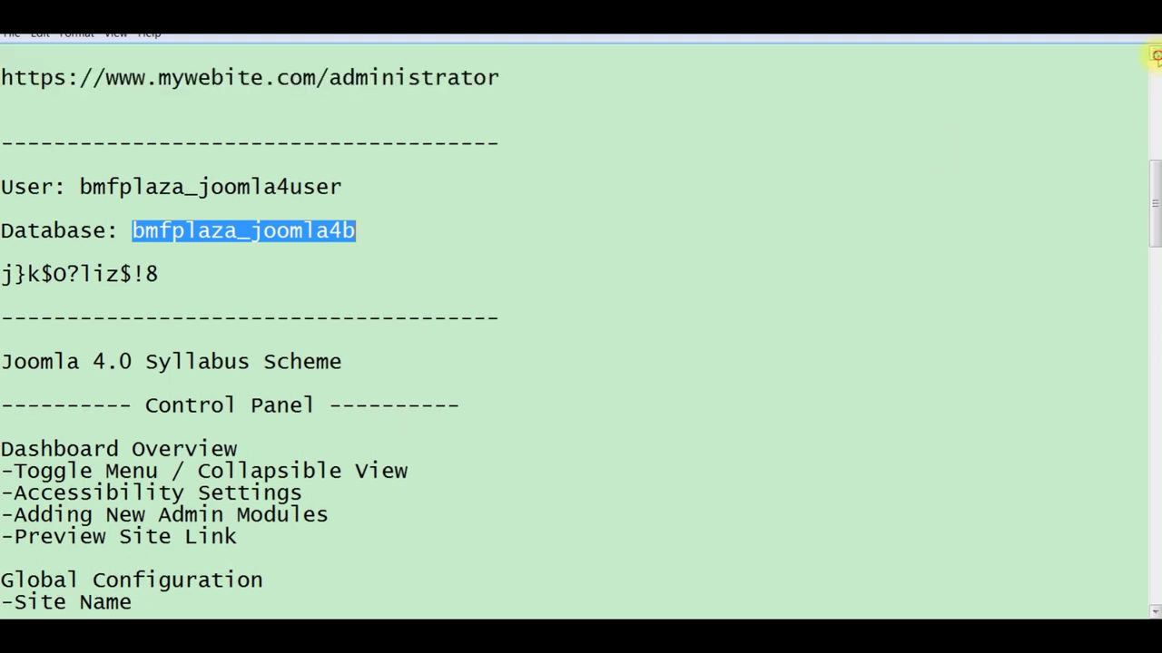
click(532, 118)
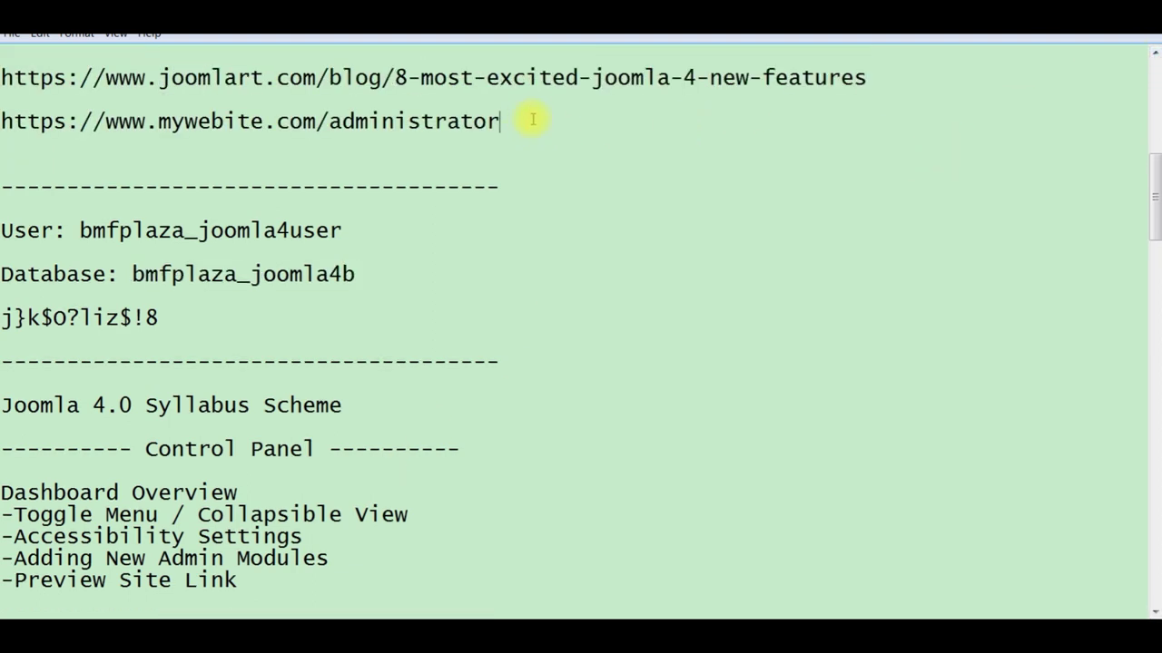
key(shift+Left)
key(shift+Left)
key(shift+Left)
key(shift+Left)
key(shift+Left)
key(shift+Left)
key(shift+Left)
key(shift+Left)
key(shift+Left)
key(shift+Left)
key(shift+Left)
key(shift+Left)
key(shift+Left)
key(shift+Left)
key(shift+Left)
key(shift+Left)
key(shift+Left)
key(shift+Left)
key(shift+Left)
key(shift+Left)
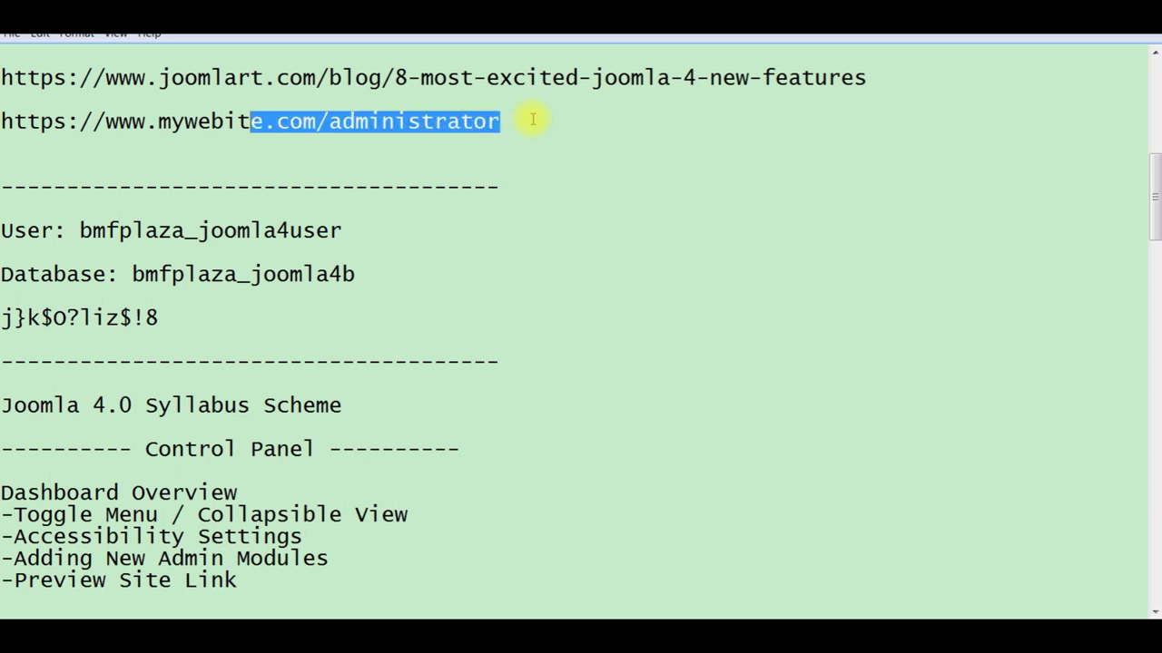
key(shift+Left)
key(shift+Left)
key(shift+Left)
key(shift+Left)
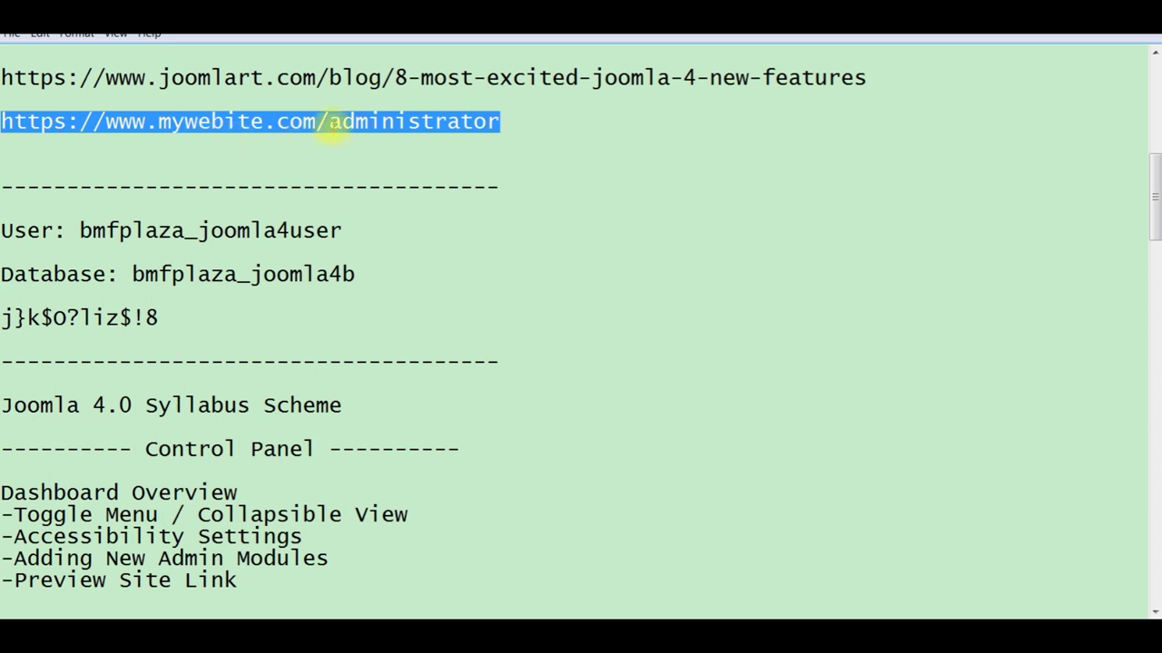
click(330, 127)
key(shift+Right)
key(shift+Right)
key(shift+Right)
key(shift+Right)
key(shift+Right)
key(shift+Right)
key(shift+Right)
key(shift+Right)
key(shift+Right)
key(shift+Right)
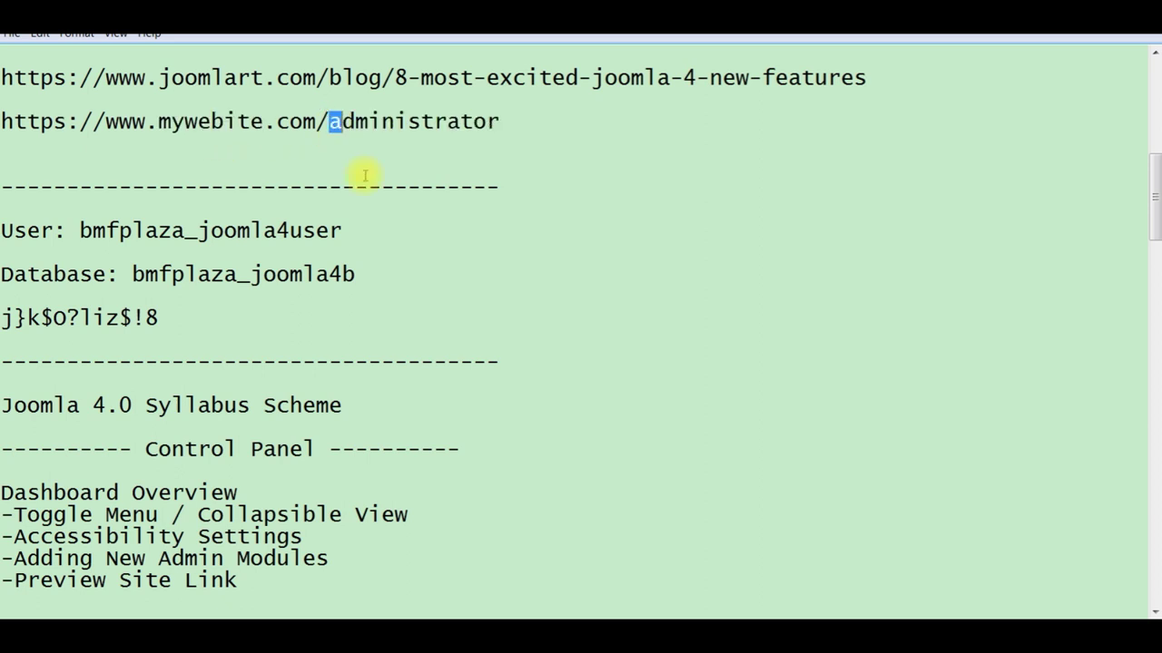
key(shift+Right)
key(shift+Right)
key(shift+Right)
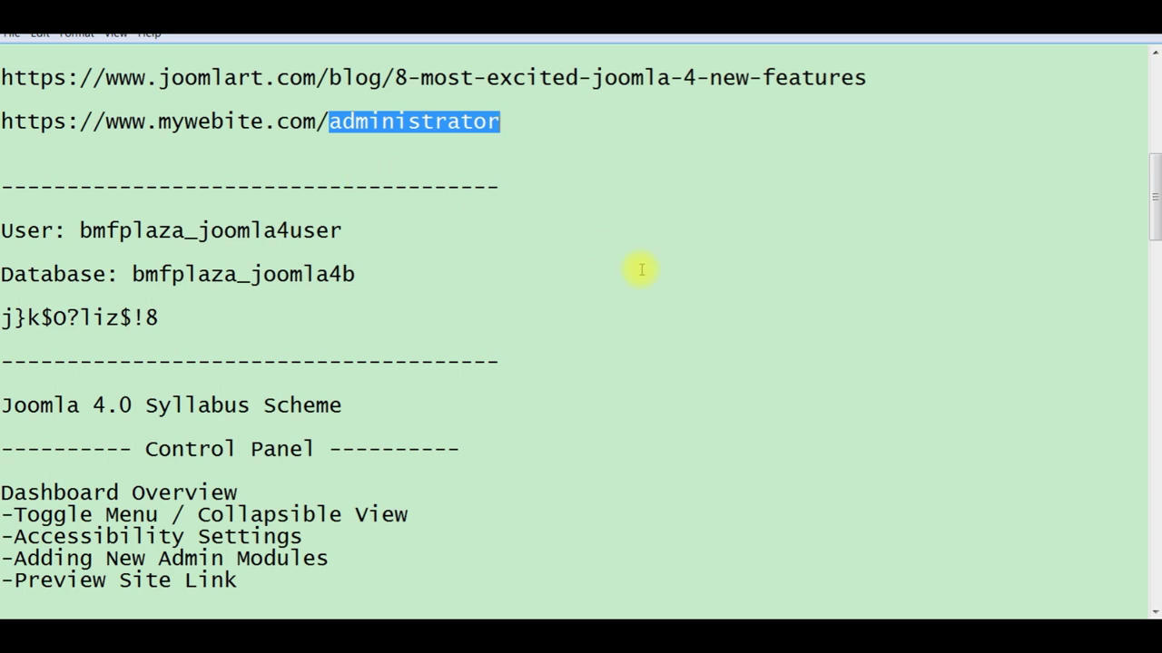
click(735, 617)
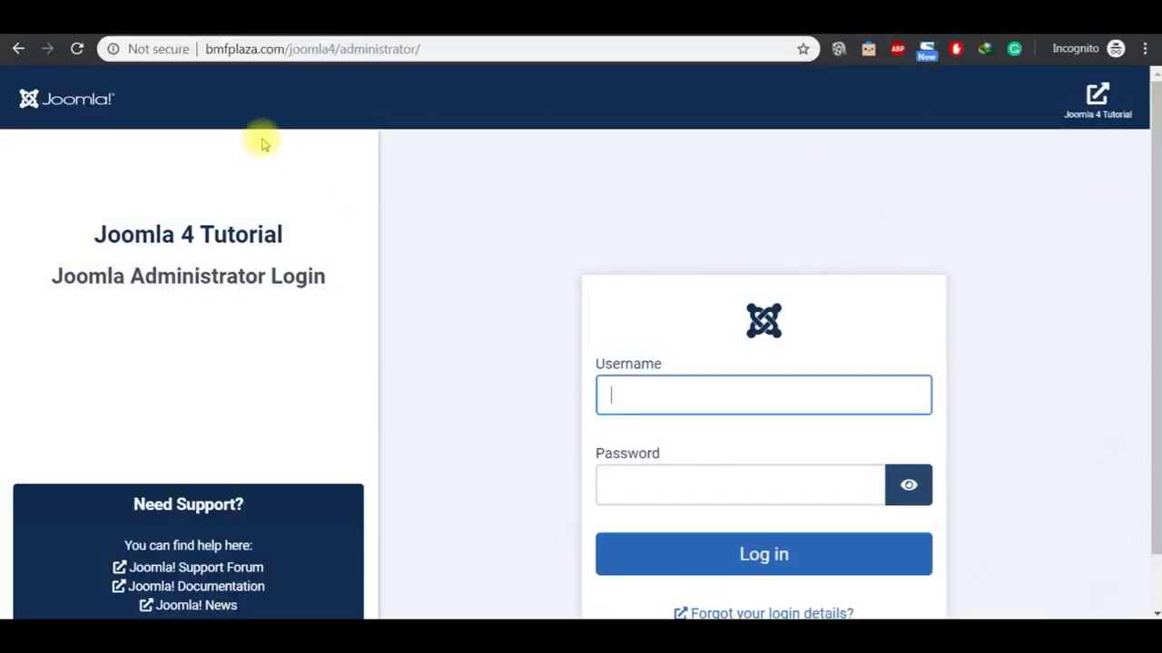
Step: Select the administrator part of the site address in the address bar
click(439, 47)
click(456, 48)
key(shift+Left)
key(shift+Left)
key(shift+Left)
key(shift+Left)
key(shift+Left)
key(shift+Left)
key(shift+Left)
key(shift+Left)
key(shift+Left)
key(shift+Left)
key(shift+Left)
key(shift+Left)
key(shift+Left)
key(shift+Left)
key(shift+Left)
key(shift+Left)
key(shift+Left)
key(shift+Left)
key(shift+Left)
key(shift+Left)
key(shift+Left)
key(shift+Left)
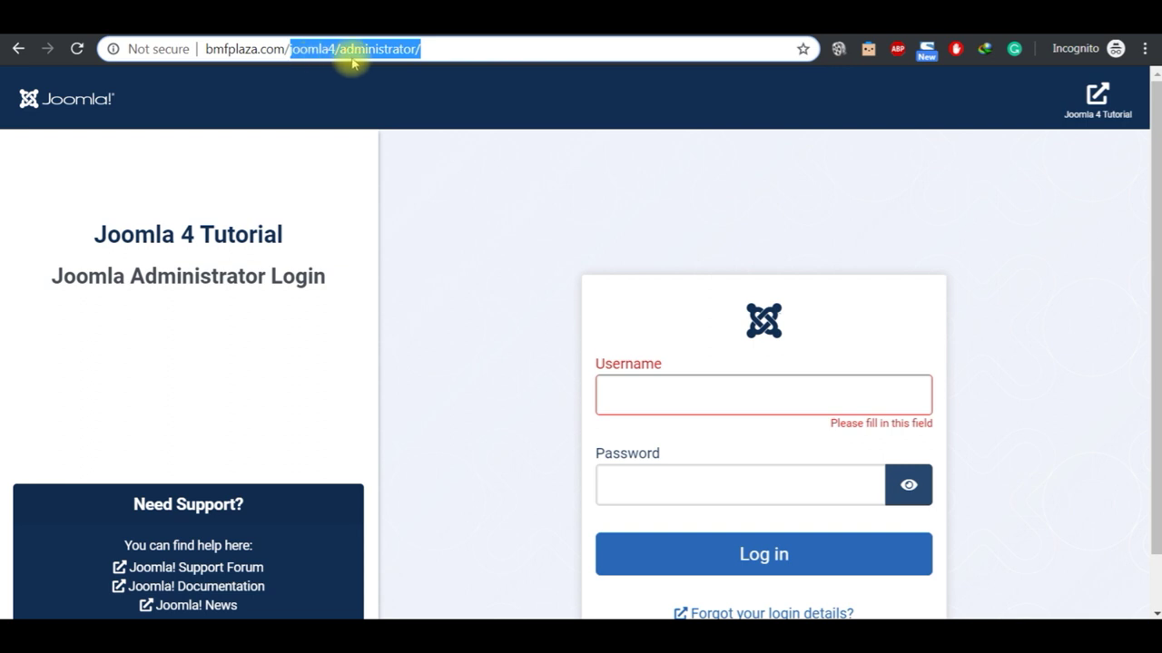
Step: Enter the saved Super User username from autofill and the account password
click(436, 233)
click(626, 388)
text(sysadmin)
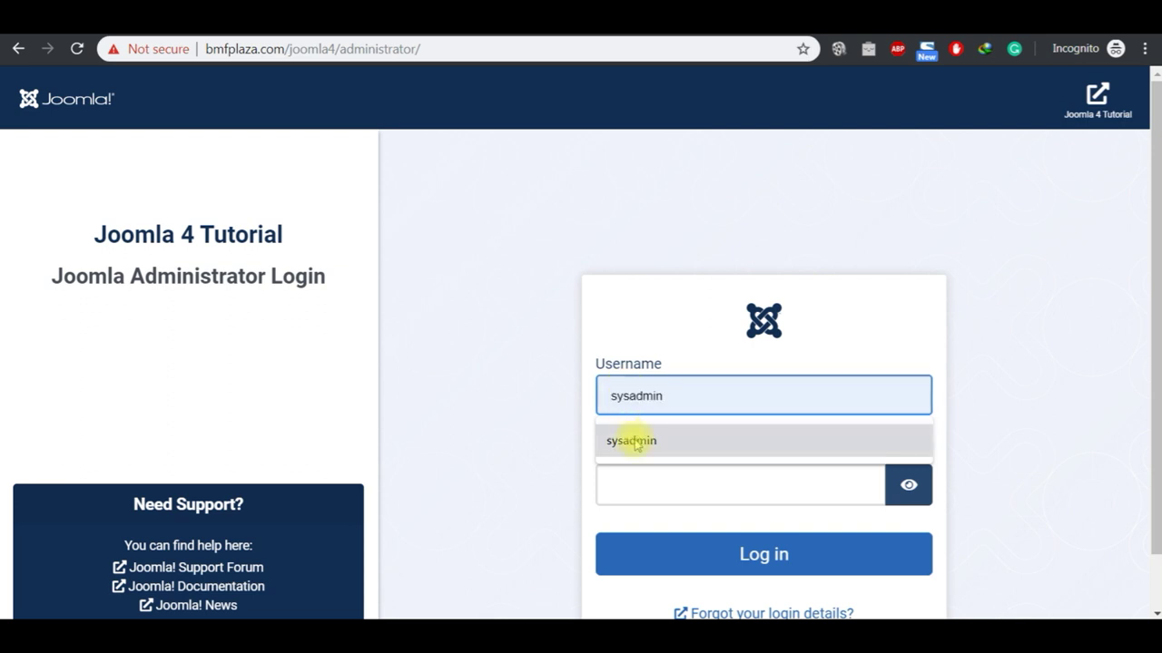
click(636, 441)
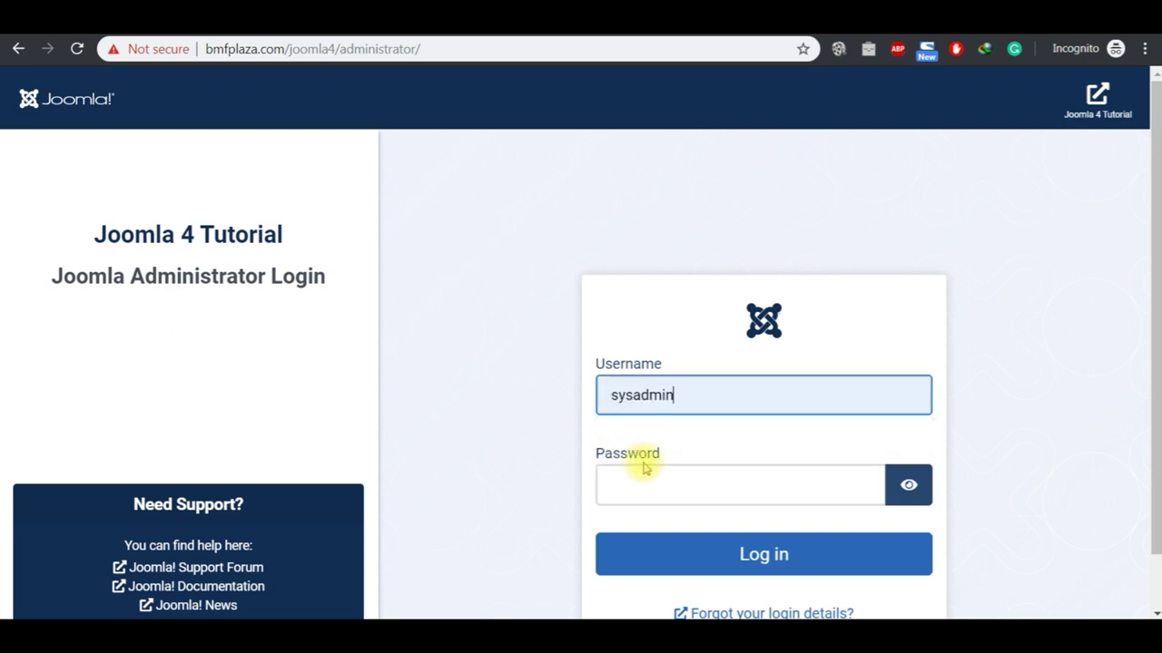
click(655, 495)
text(••)
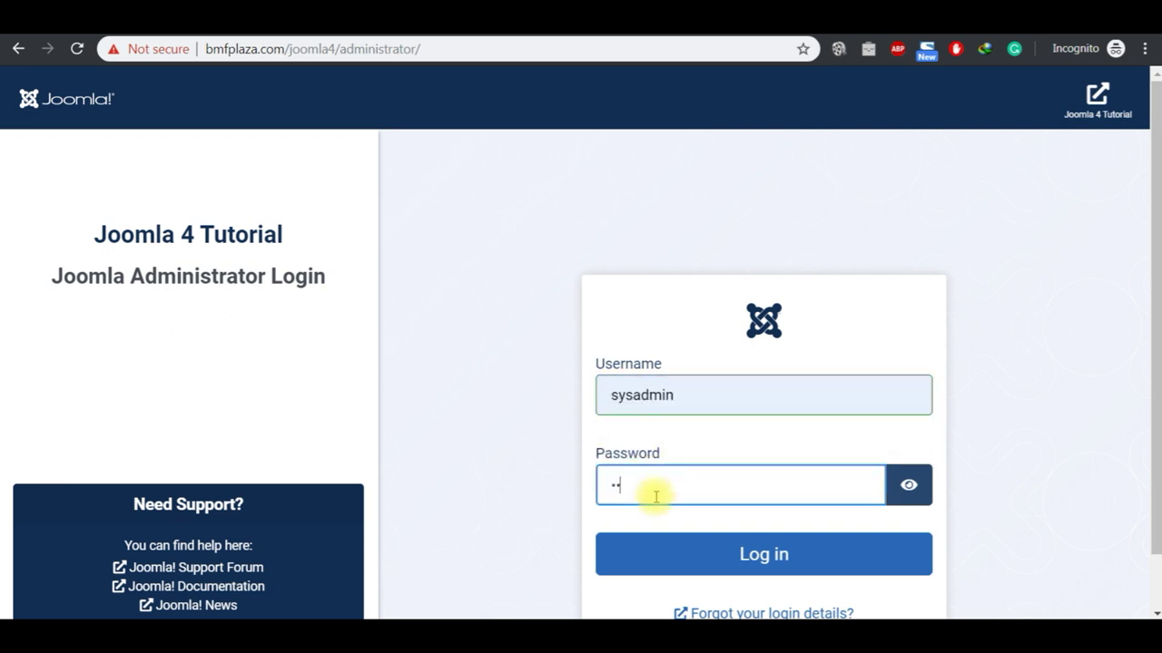
text(••••••••)
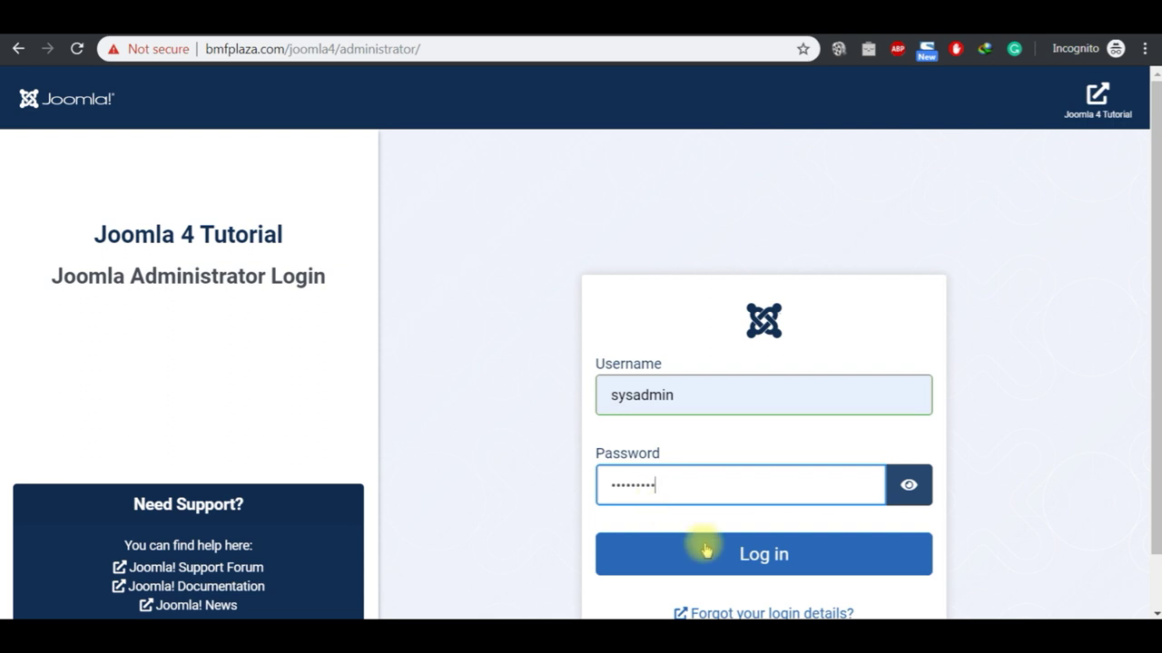
Step: Log in to the Control Panel and answer the statistics prompt with Always
click(710, 553)
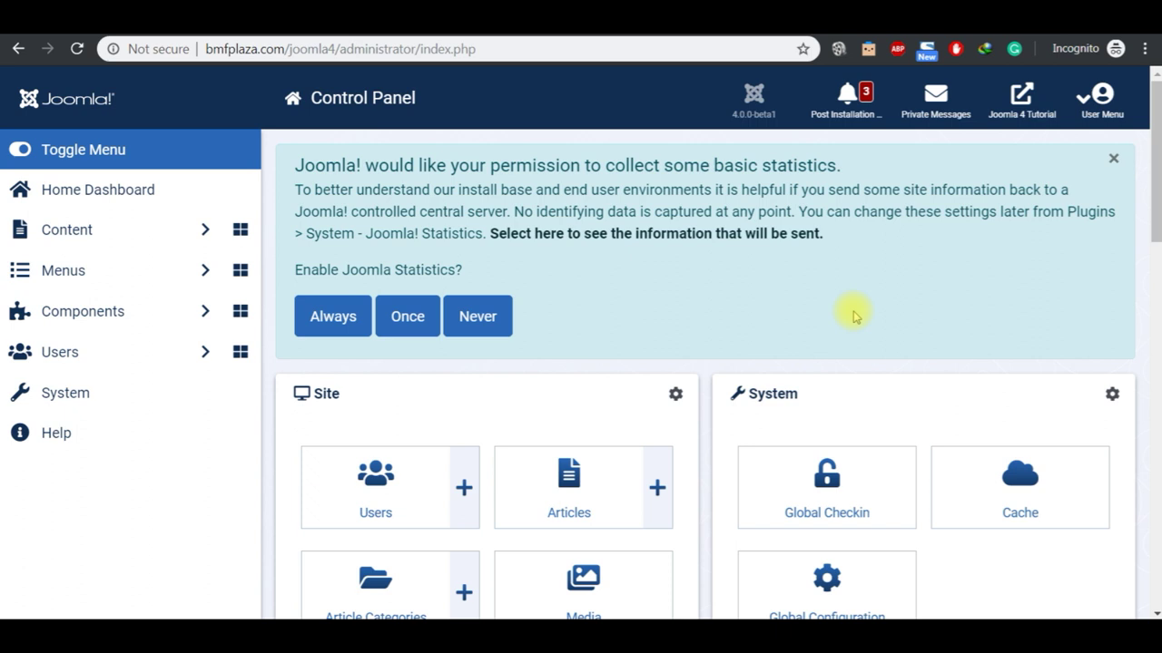
click(333, 317)
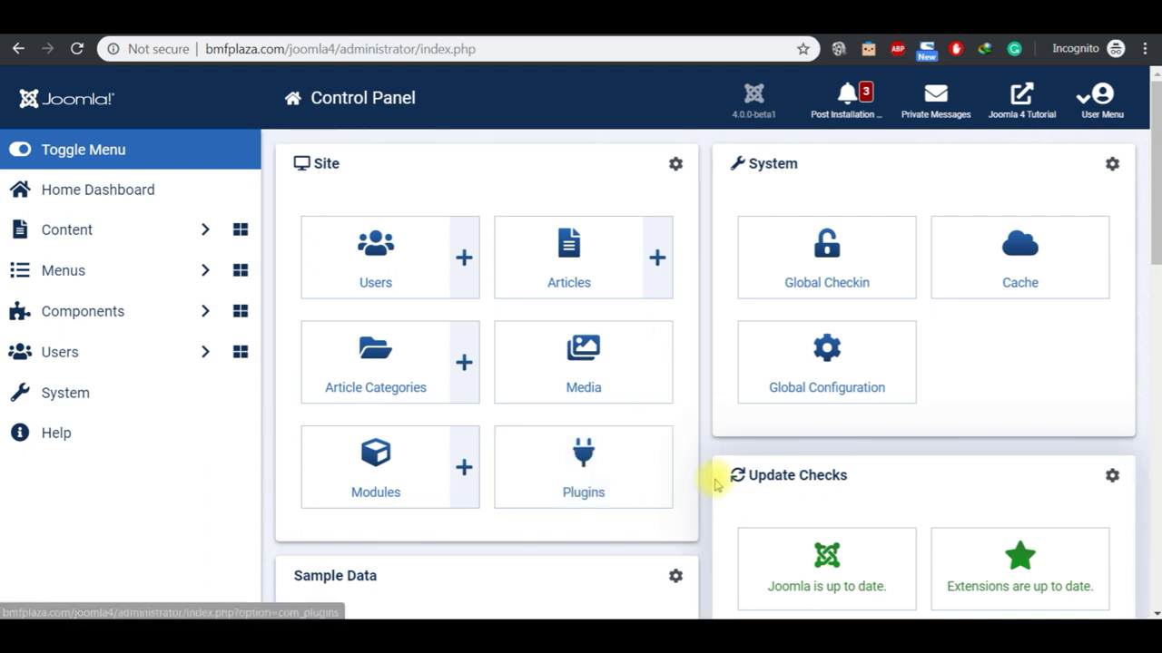
mouse_move(636, 635)
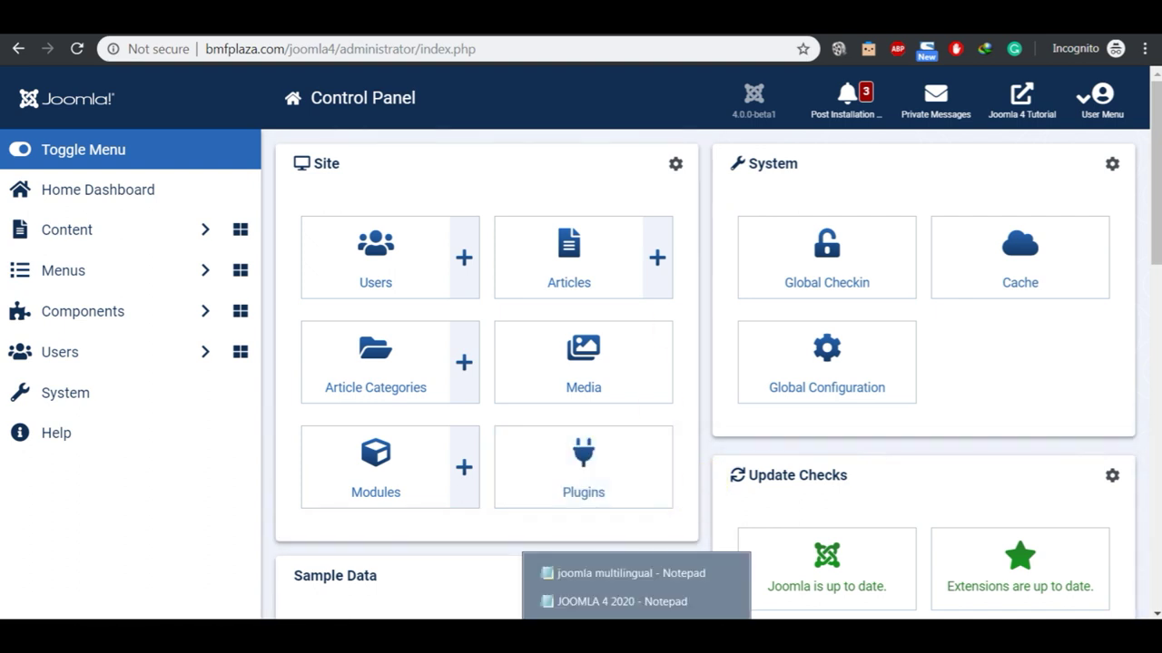
click(633, 601)
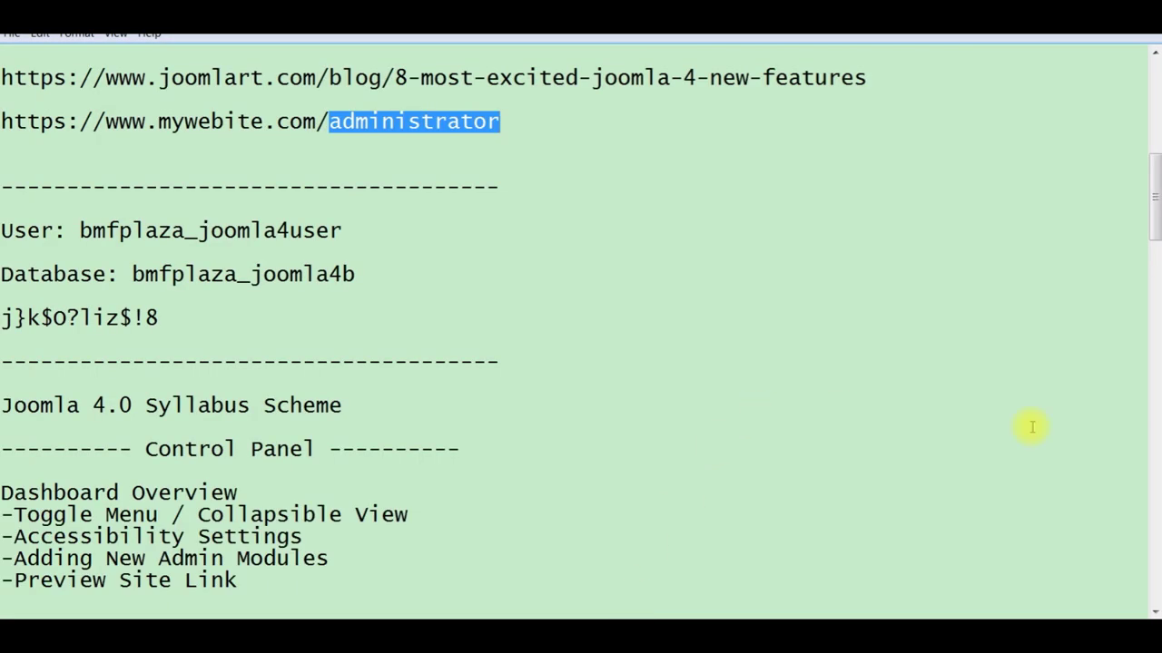
scroll(817, 467, down, 2)
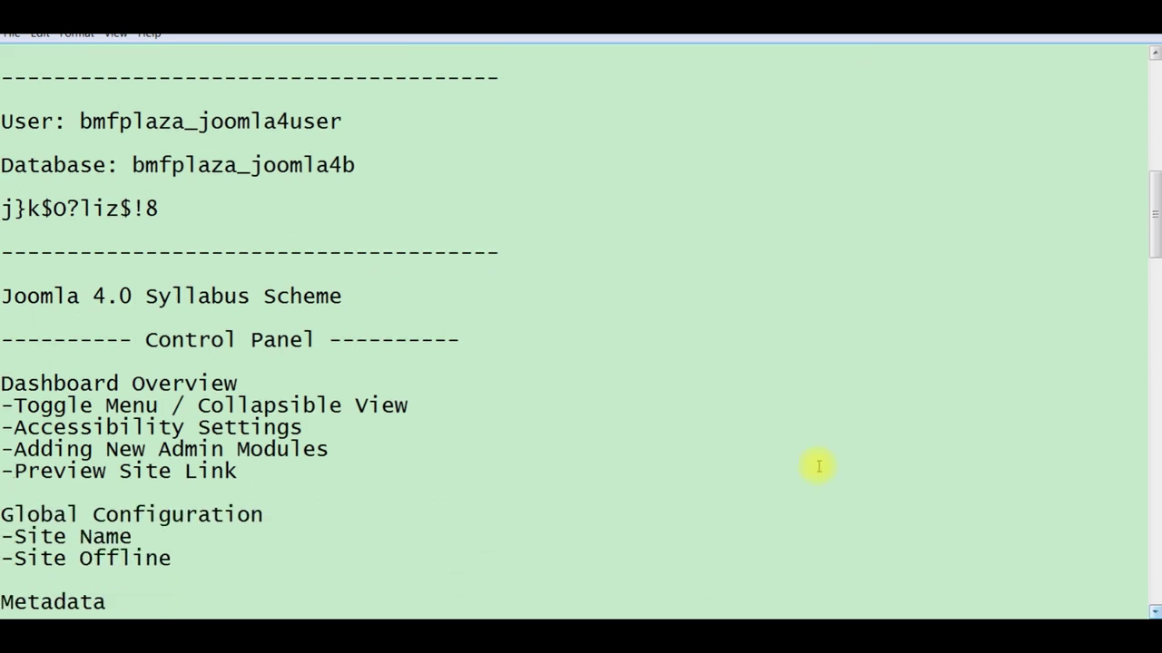
click(370, 295)
key(shift+Left)
key(shift+Left)
key(shift+Left)
key(shift+Left)
key(shift+Left)
key(shift+Left)
key(shift+Left)
key(shift+Left)
key(shift+Left)
key(shift+Left)
key(shift+Left)
key(shift+Left)
key(shift+Left)
key(shift+Left)
key(shift+Left)
key(shift+Left)
key(shift+Left)
key(shift+Left)
key(shift+Left)
key(shift+Left)
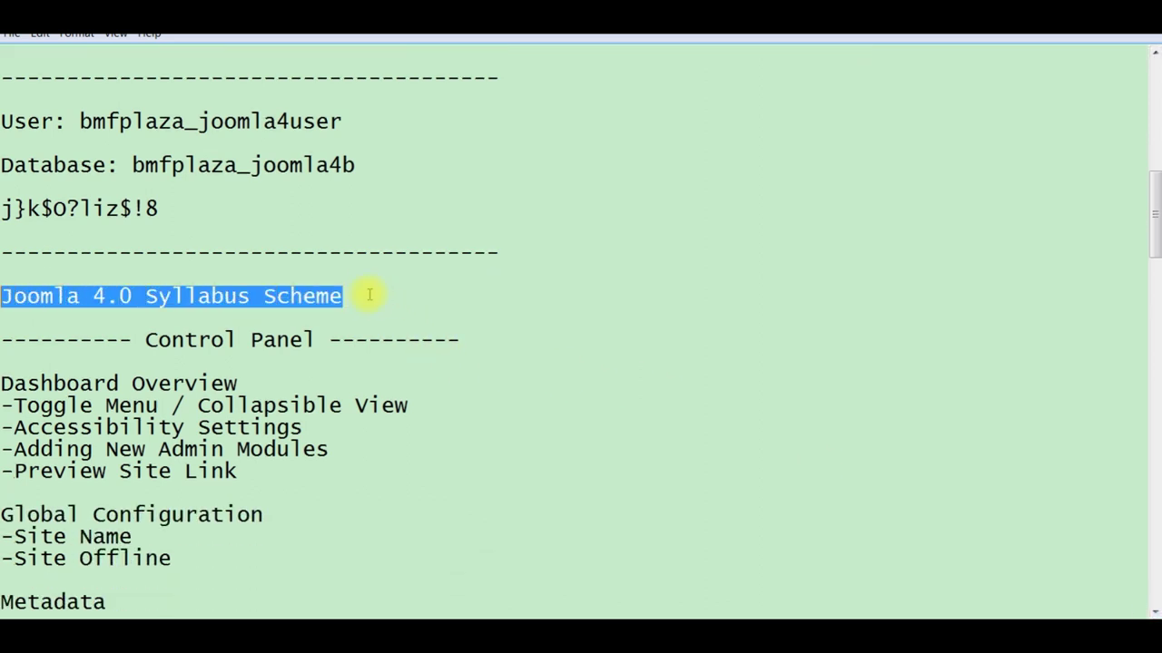
click(1153, 611)
click(1150, 609)
click(1151, 608)
click(1150, 609)
click(1151, 609)
click(1151, 609)
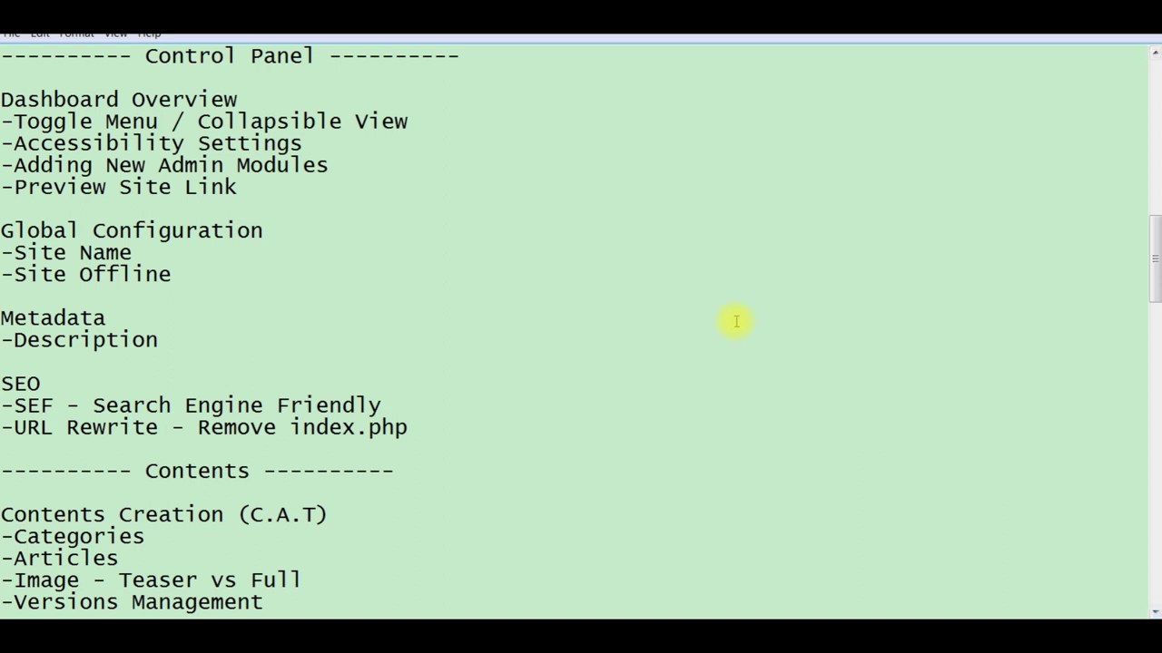
click(251, 99)
key(shift+Left)
key(shift+Left)
key(shift+Left)
key(shift+Left)
key(shift+Left)
key(shift+Left)
key(shift+Left)
key(shift+Left)
key(shift+Left)
key(shift+Left)
key(shift+Left)
key(shift+Left)
key(shift+Left)
key(shift+Left)
key(shift+Left)
key(shift+Left)
key(shift+Left)
key(shift+Left)
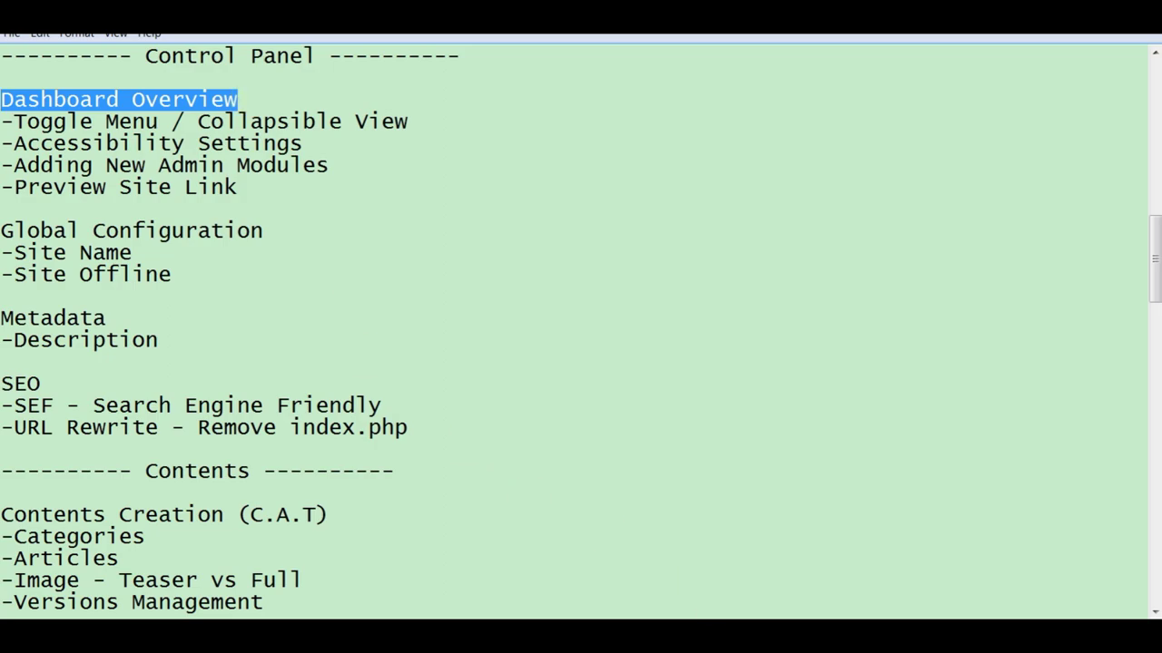
key(alt+Tab)
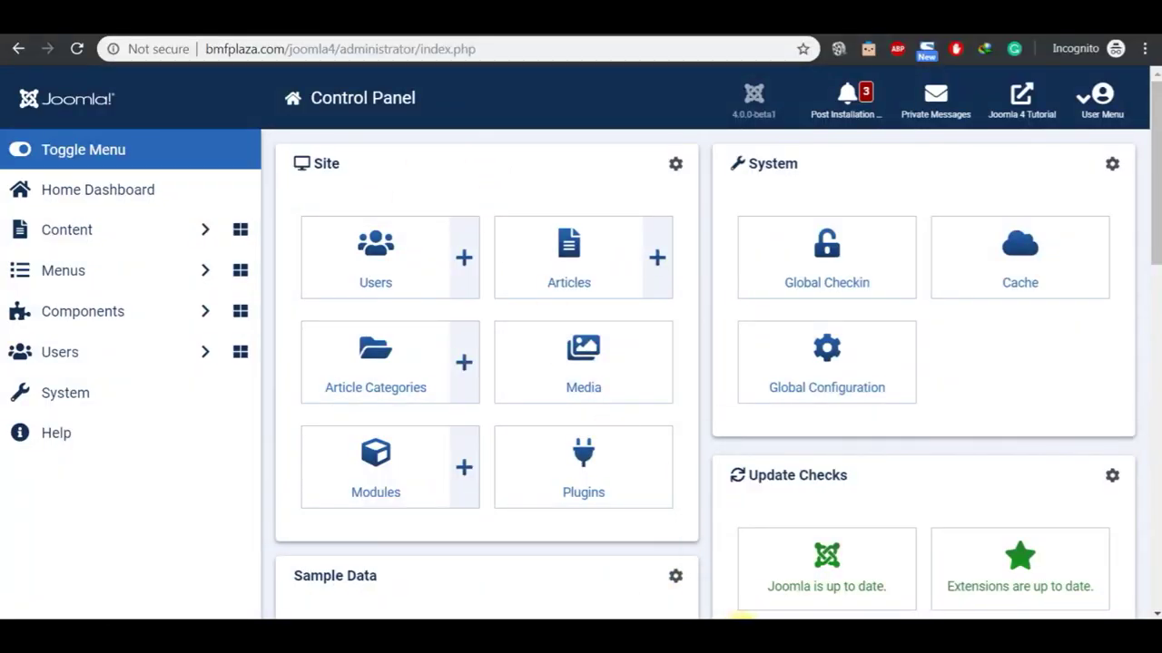
click(743, 617)
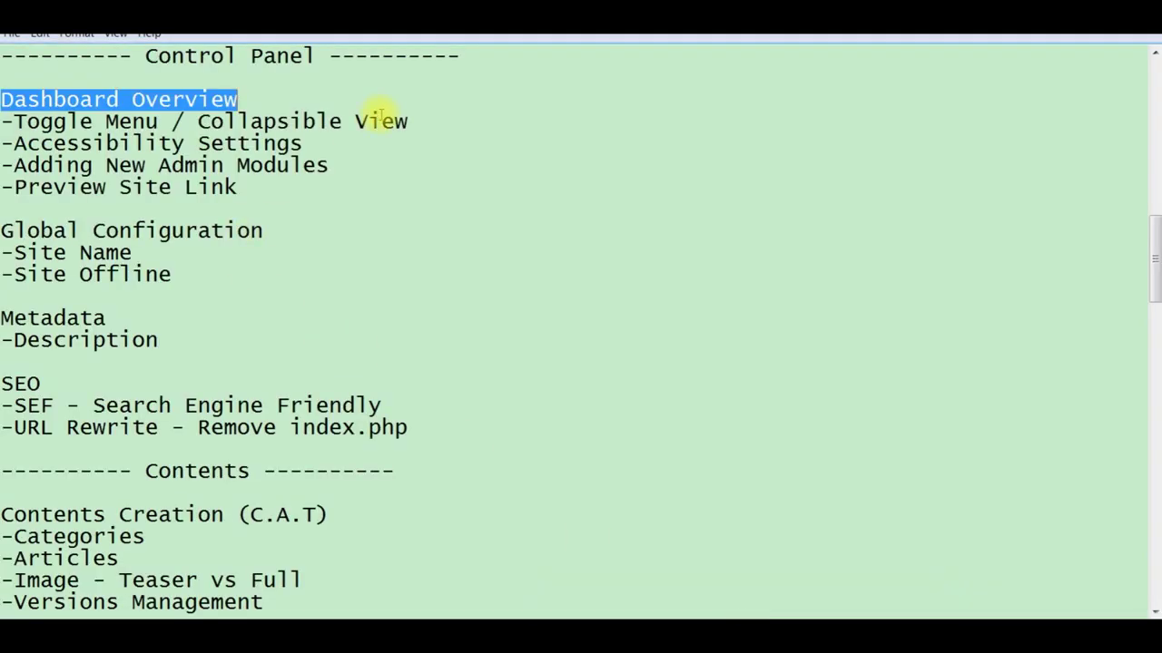
click(420, 120)
key(shift+Left)
key(shift+Left)
key(shift+Left)
key(shift+Left)
key(shift+Left)
key(shift+Left)
key(shift+Left)
key(shift+Left)
key(shift+Left)
key(shift+Left)
key(shift+Left)
key(shift+Left)
key(shift+Left)
key(shift+Left)
key(shift+Left)
key(shift+Left)
key(shift+Left)
key(shift+Left)
key(shift+Left)
key(shift+Left)
key(shift+Left)
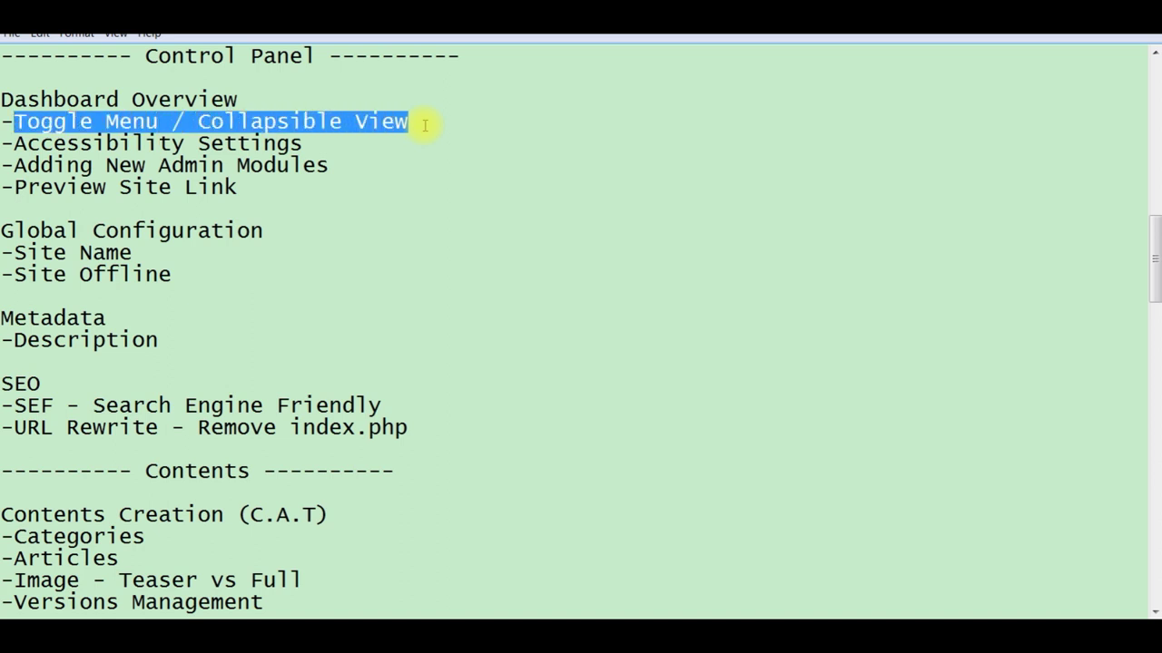
click(726, 602)
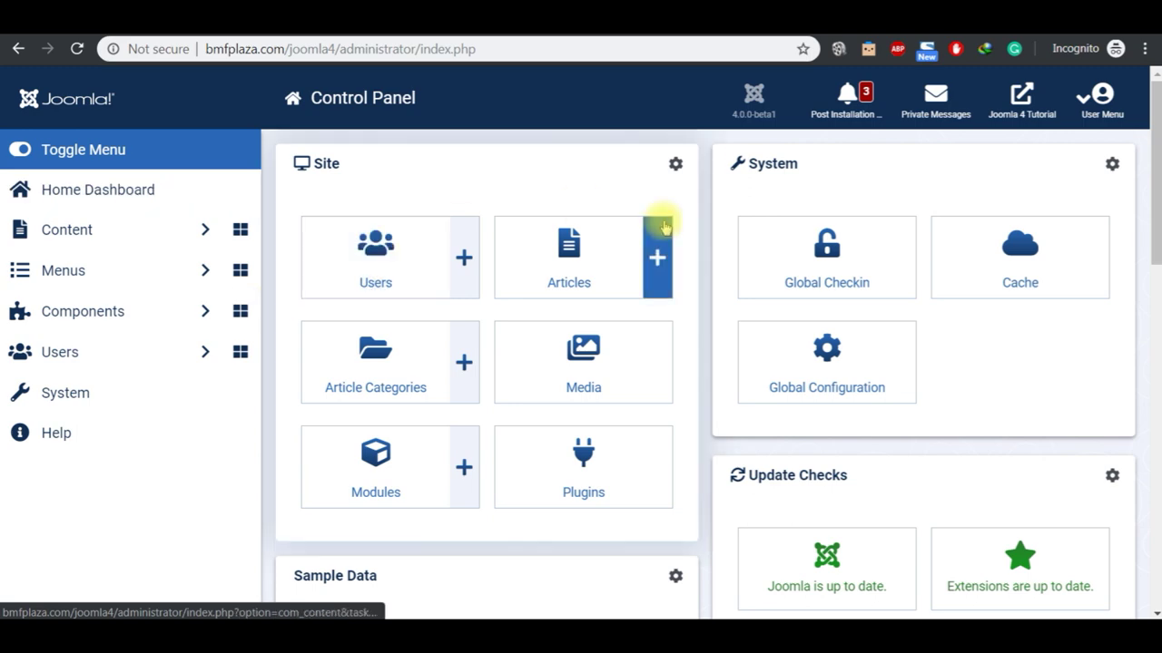
Step: Toggle the sidebar, leaving it collapsed to icons, and scroll the widened dashboard
click(1155, 344)
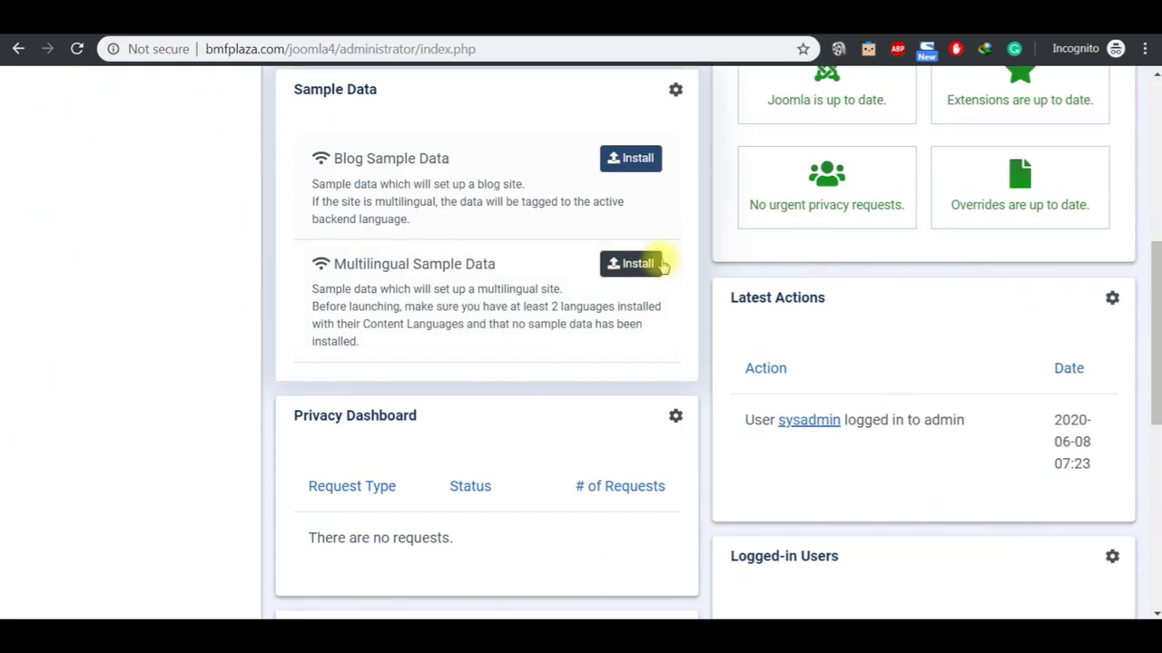
click(1154, 83)
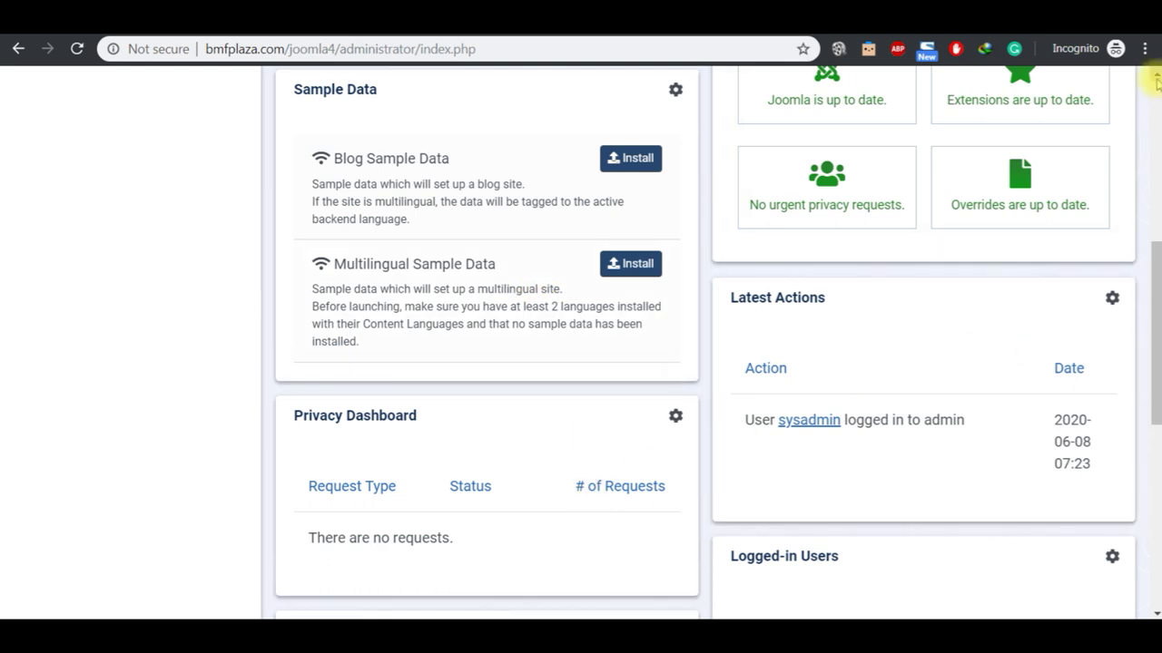
click(1154, 78)
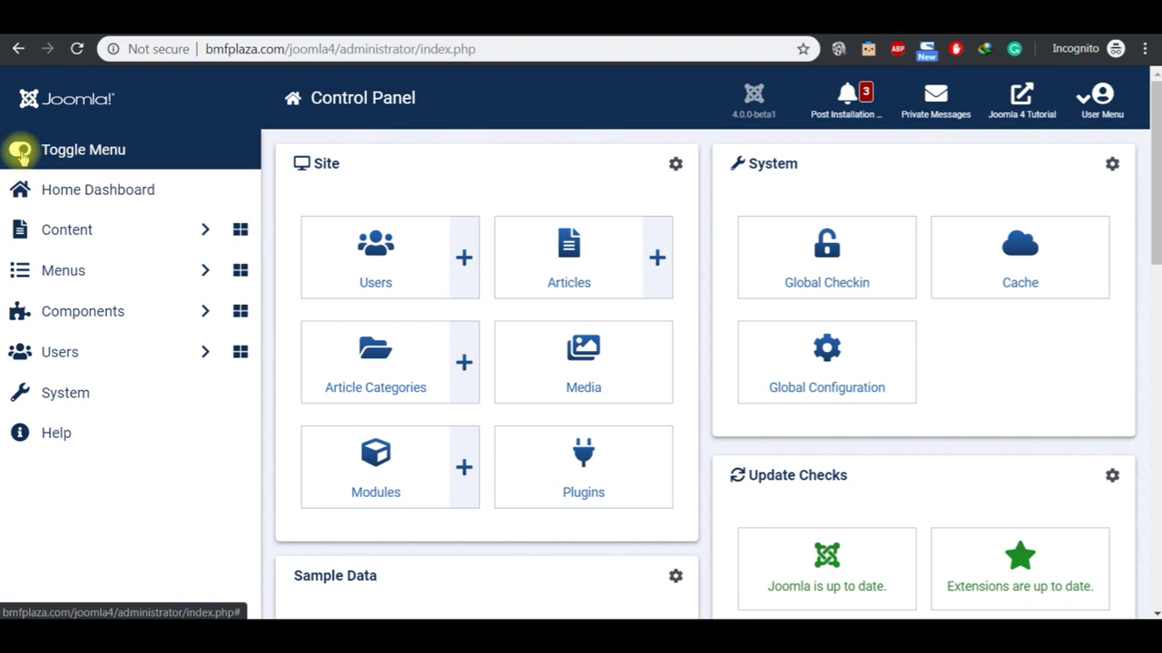
click(20, 150)
click(20, 150)
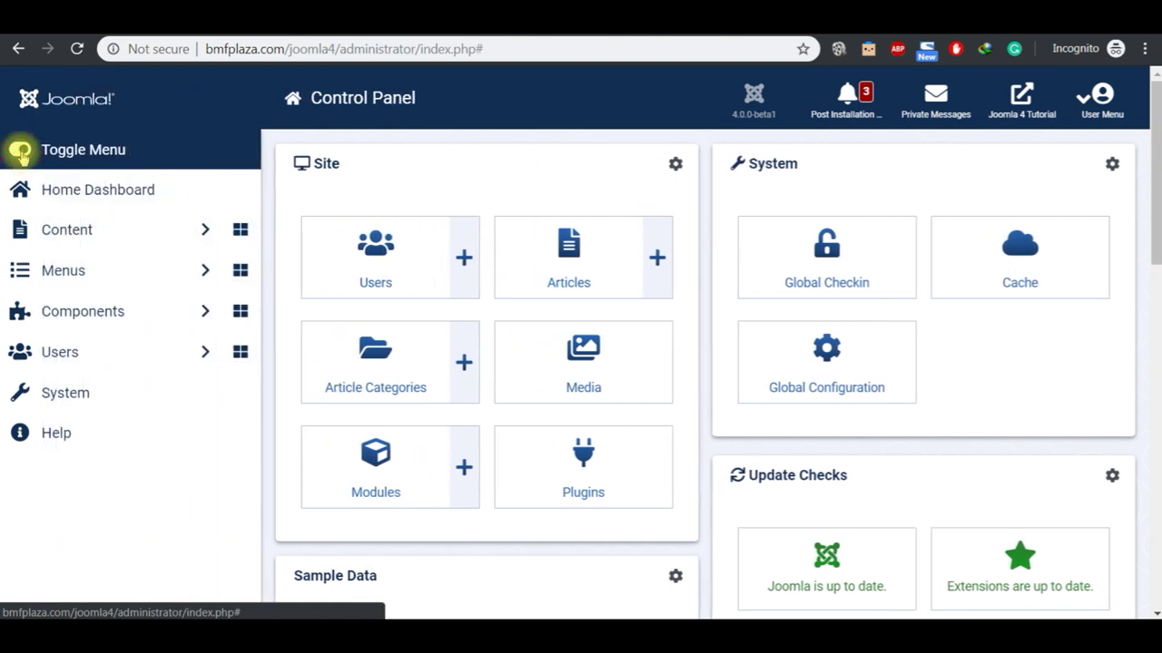
click(20, 150)
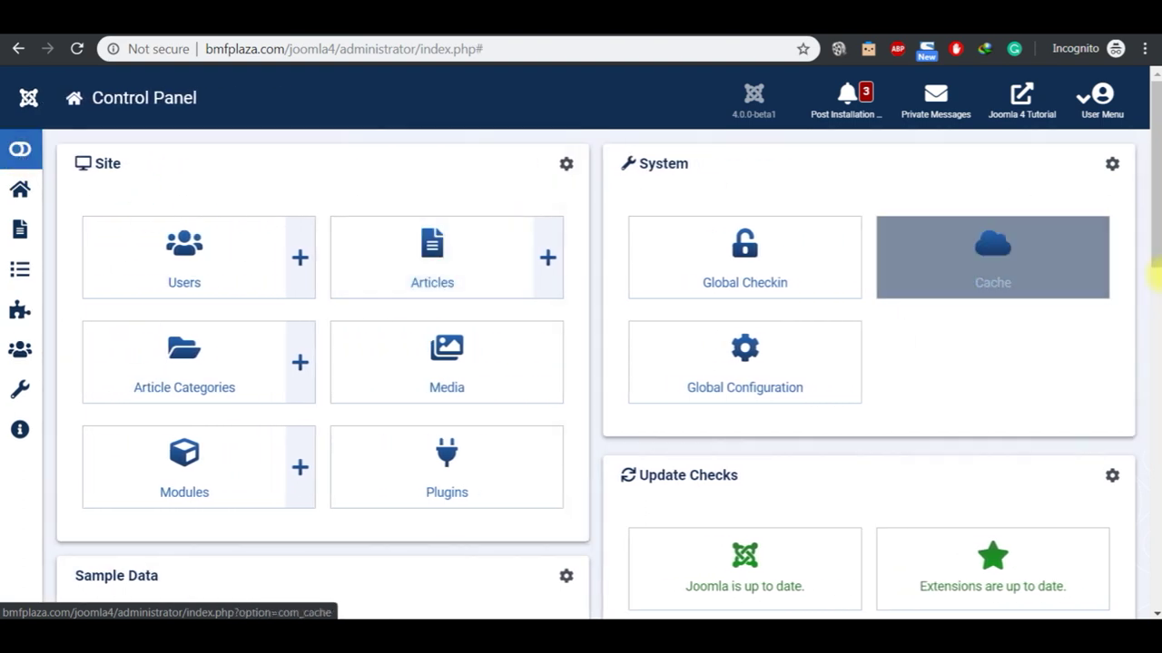
click(1156, 334)
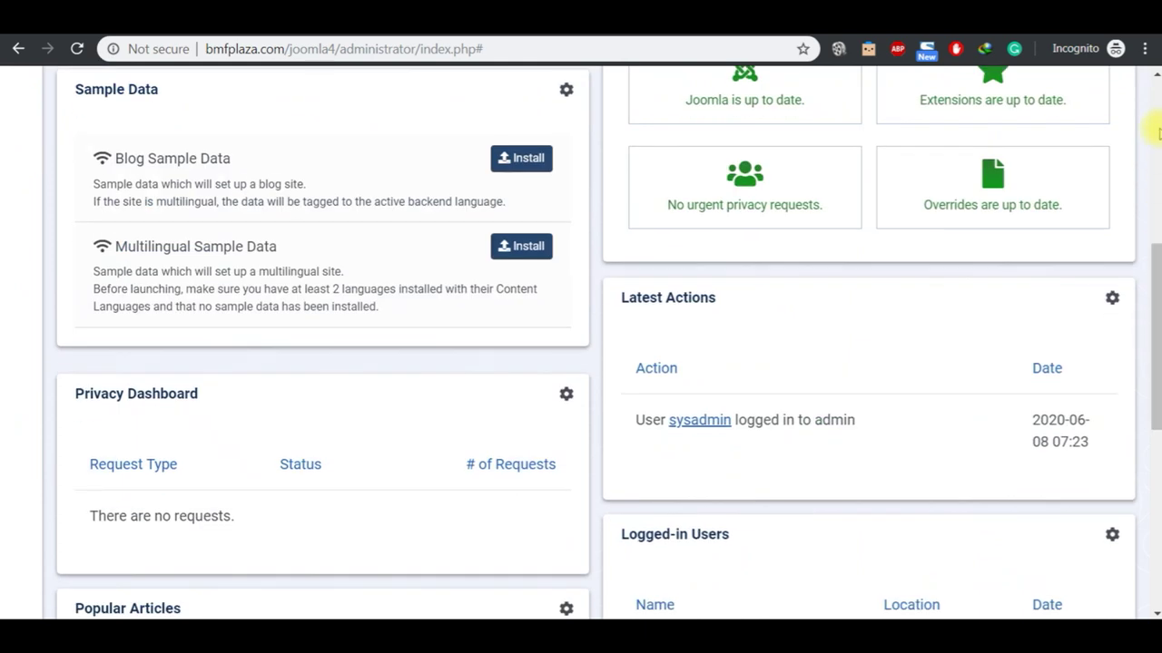
click(1158, 134)
click(742, 207)
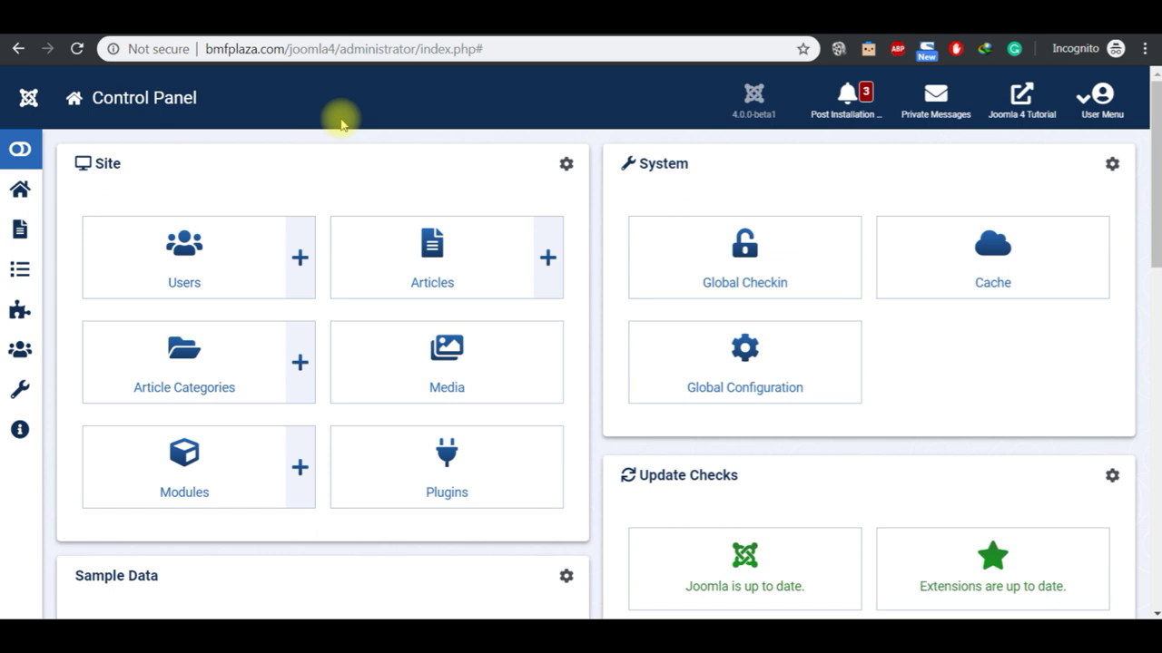
Step: Highlight the Accessibility Settings topic in the JOOMLA 4 2020 notes
mouse_move(635, 626)
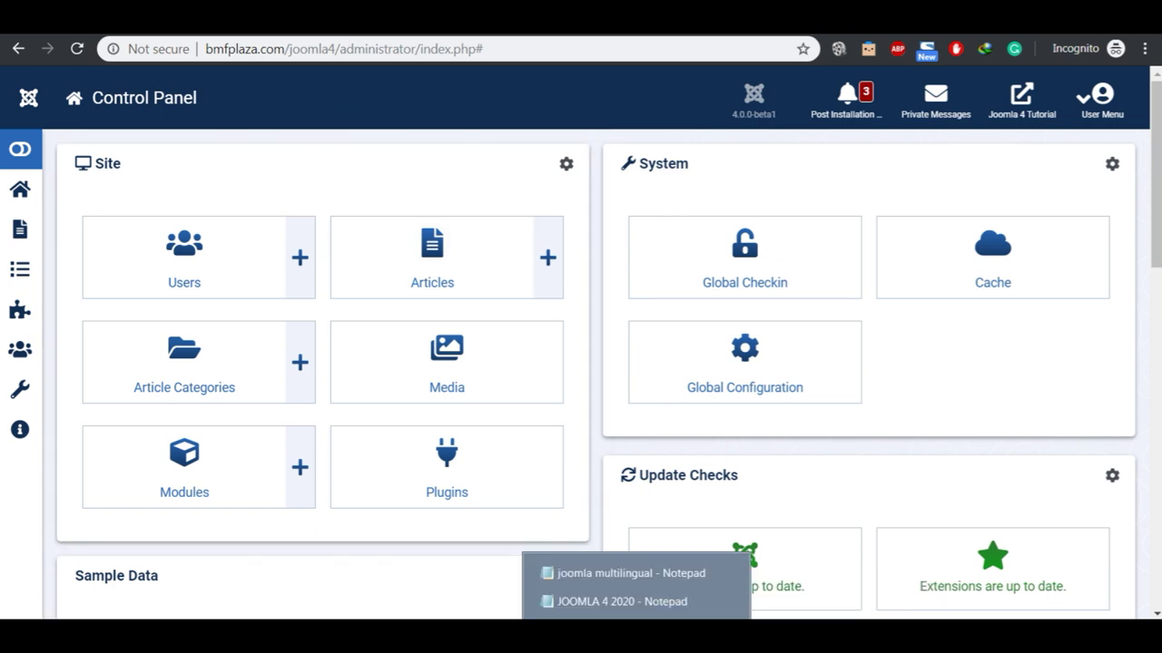
click(622, 601)
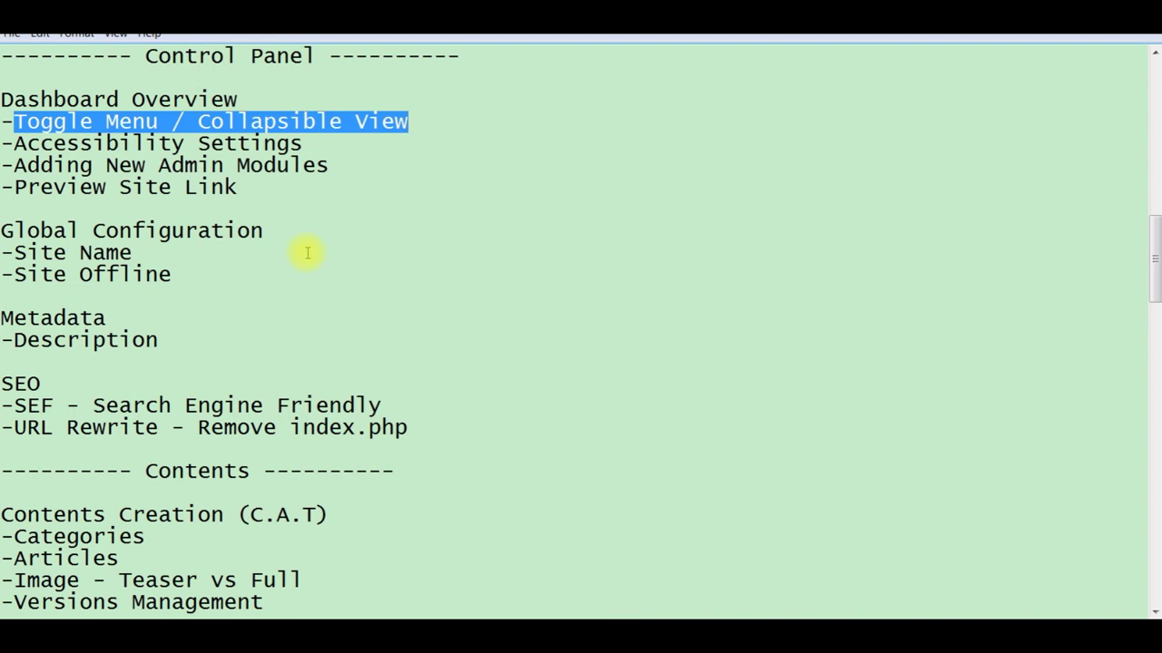
click(336, 143)
key(shift+Left)
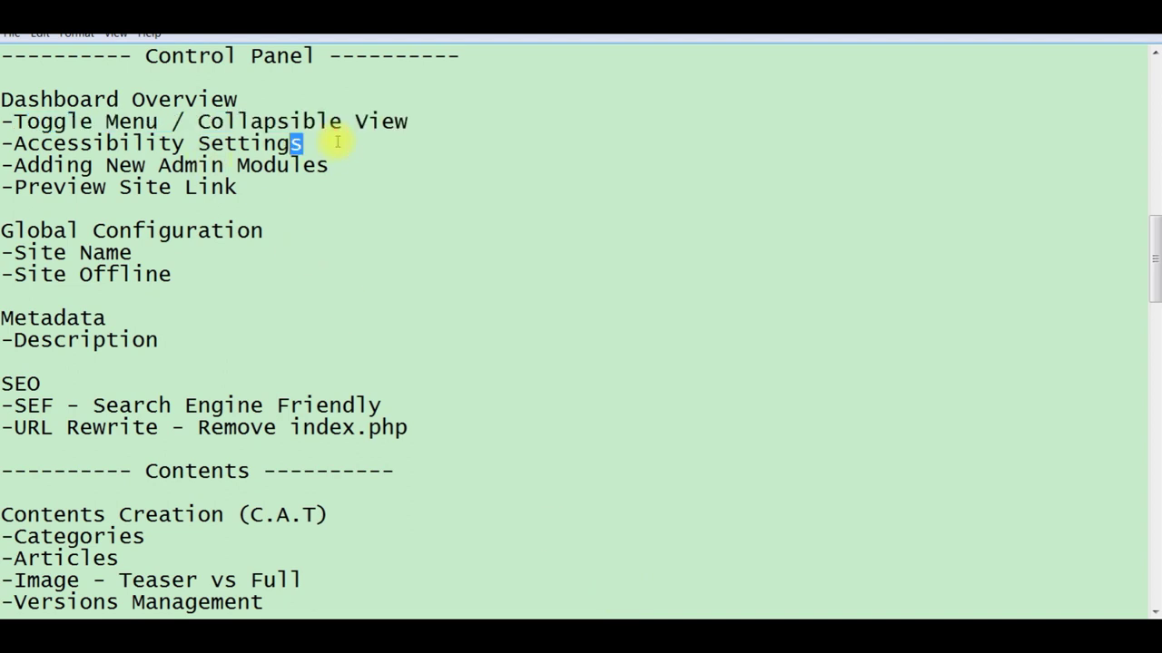
key(shift+Left)
key(shift+Left)
key(shift+Left)
key(shift+Left)
key(shift+Left)
key(shift+Left)
key(shift+Left)
key(shift+Left)
key(shift+Left)
key(shift+Left)
key(shift+Left)
key(shift+Left)
key(shift+Left)
key(shift+Left)
key(shift+Left)
key(shift+Left)
key(shift+Left)
key(shift+Left)
key(shift+Left)
key(shift+Left)
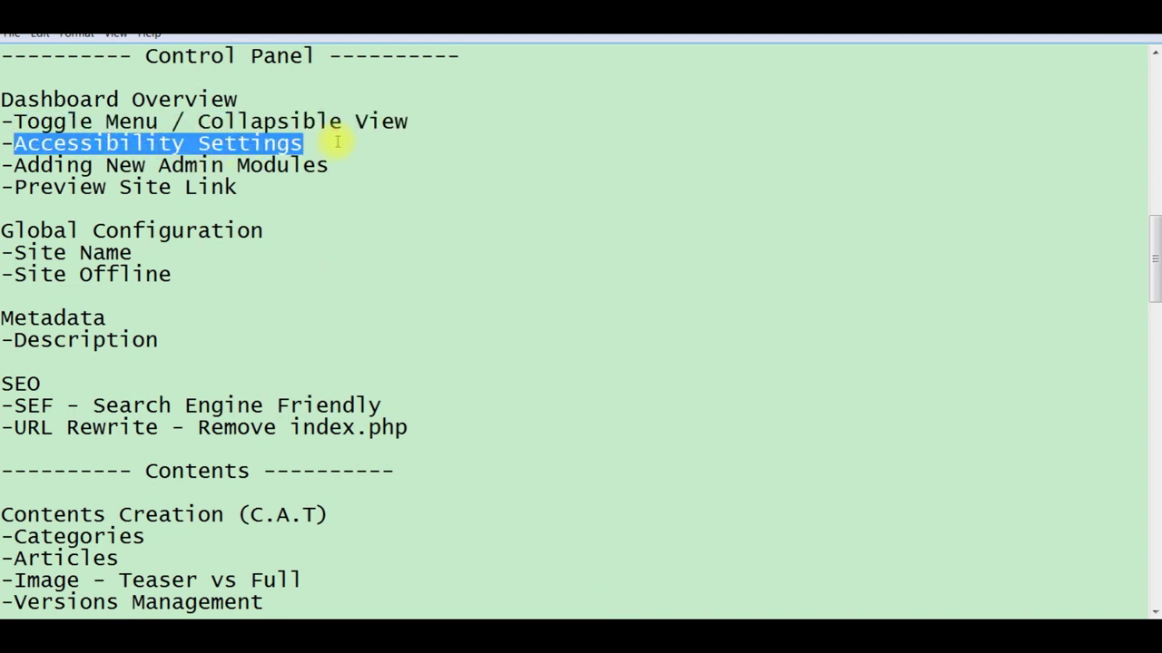
Step: Return to the Control Panel and expand the side menu to its labelled view
mouse_move(844, 617)
click(755, 616)
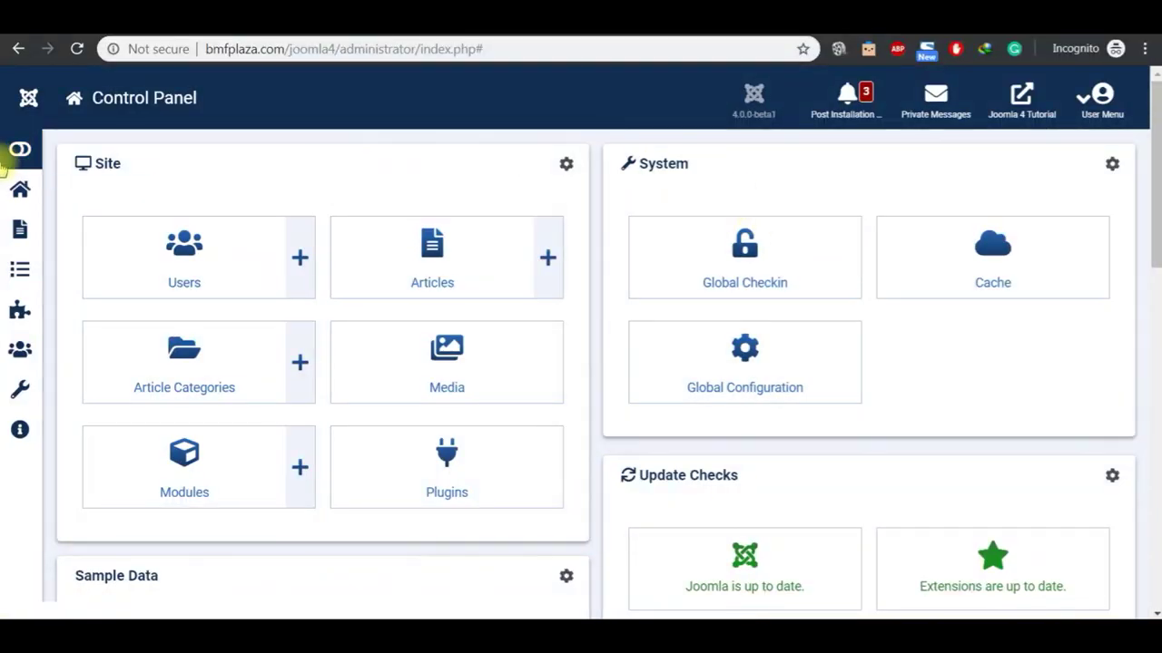
click(20, 151)
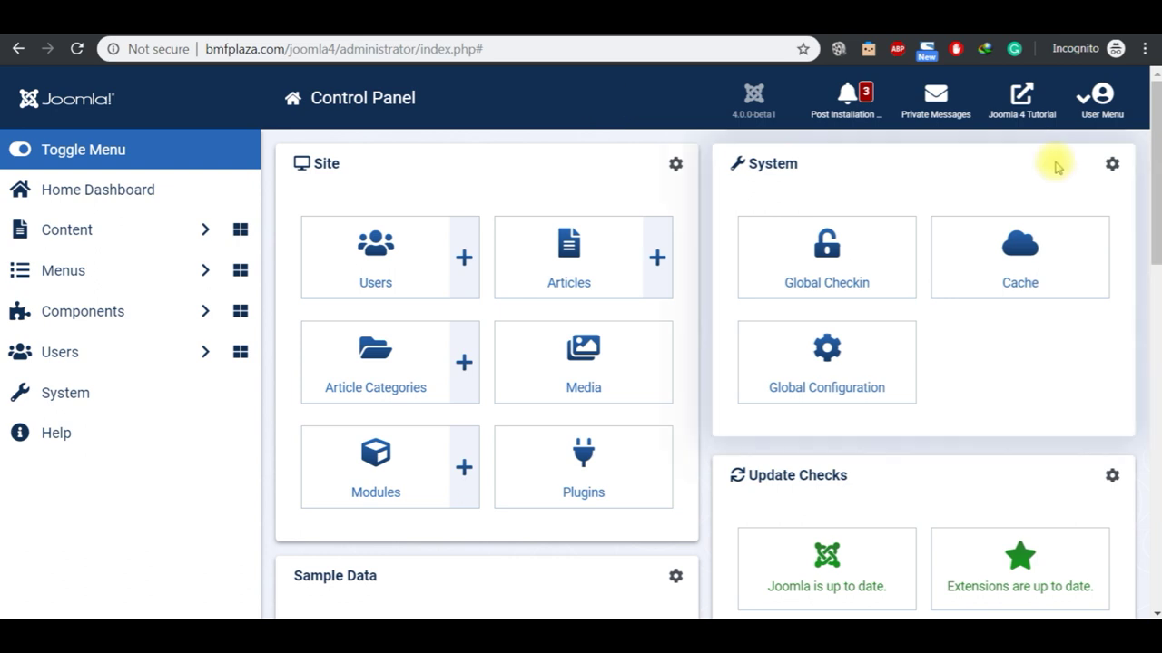
Step: Turn on Monochrome, High Contrast, Highlight Links and Increase Font Size, then Save & Close
click(1096, 113)
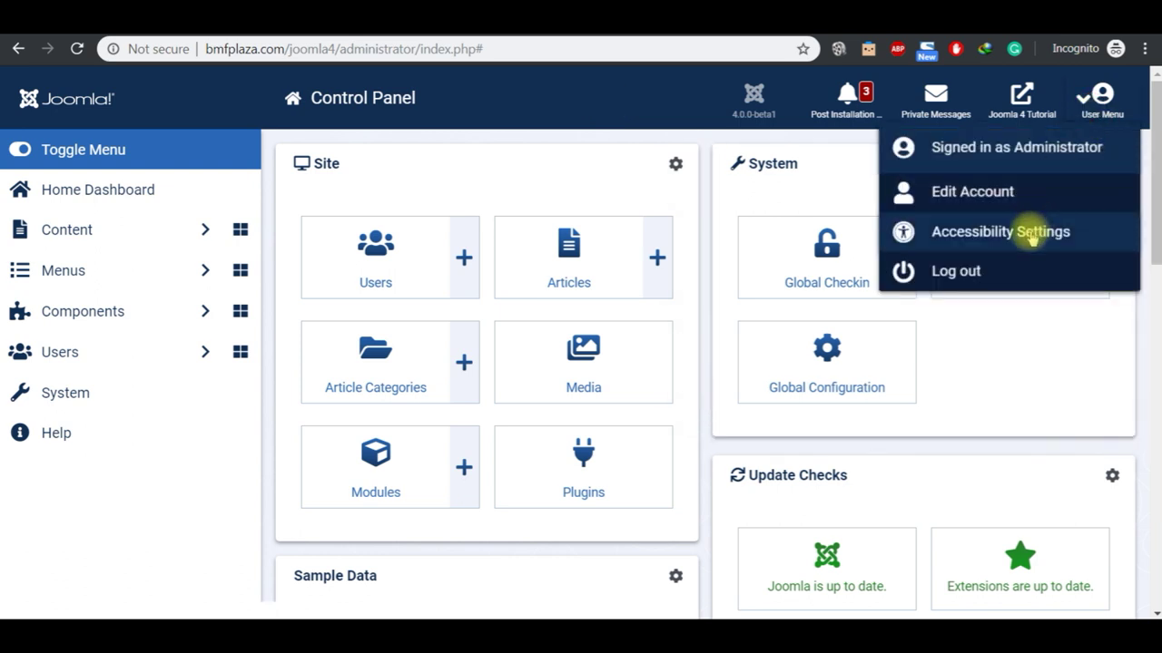
click(975, 231)
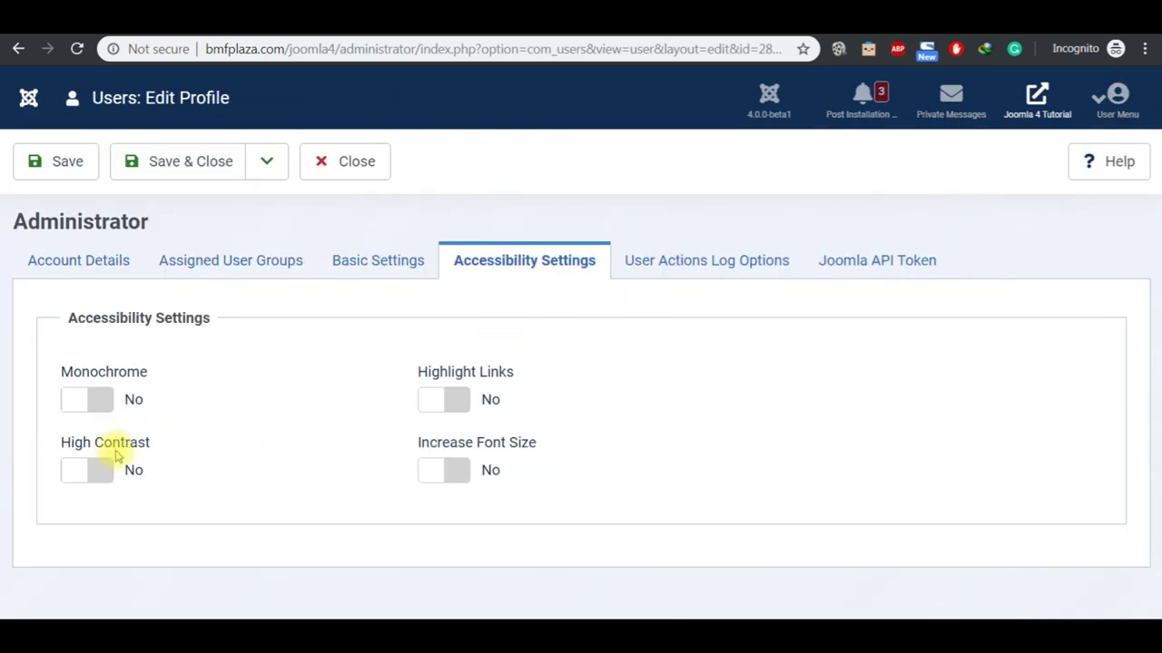
click(104, 470)
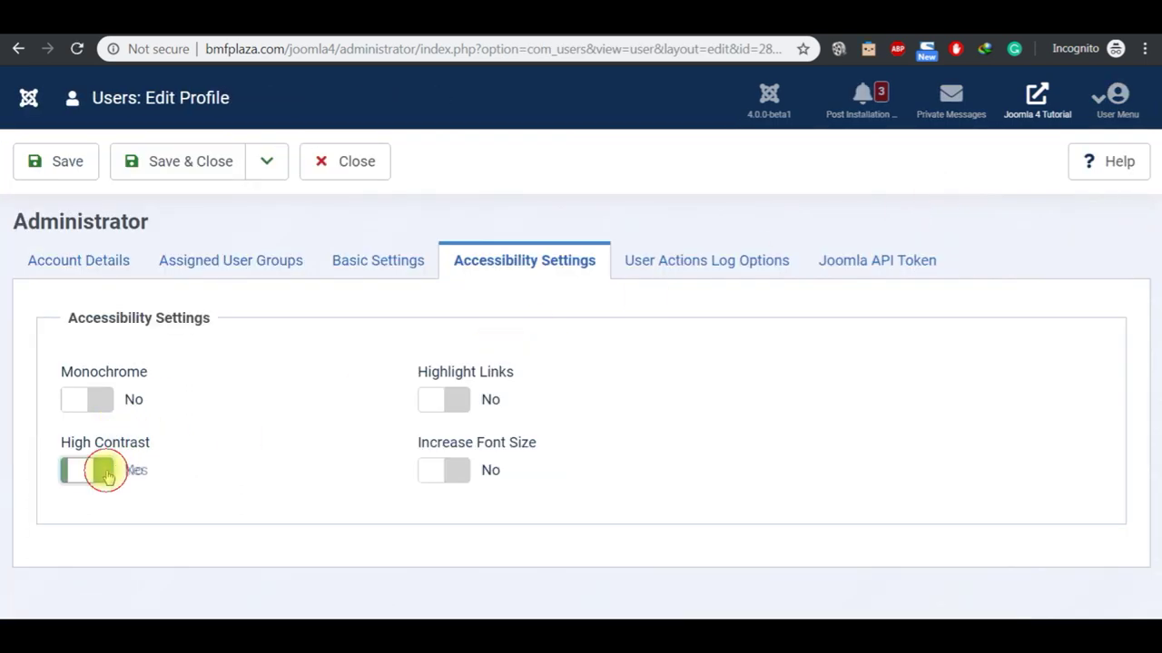
click(98, 401)
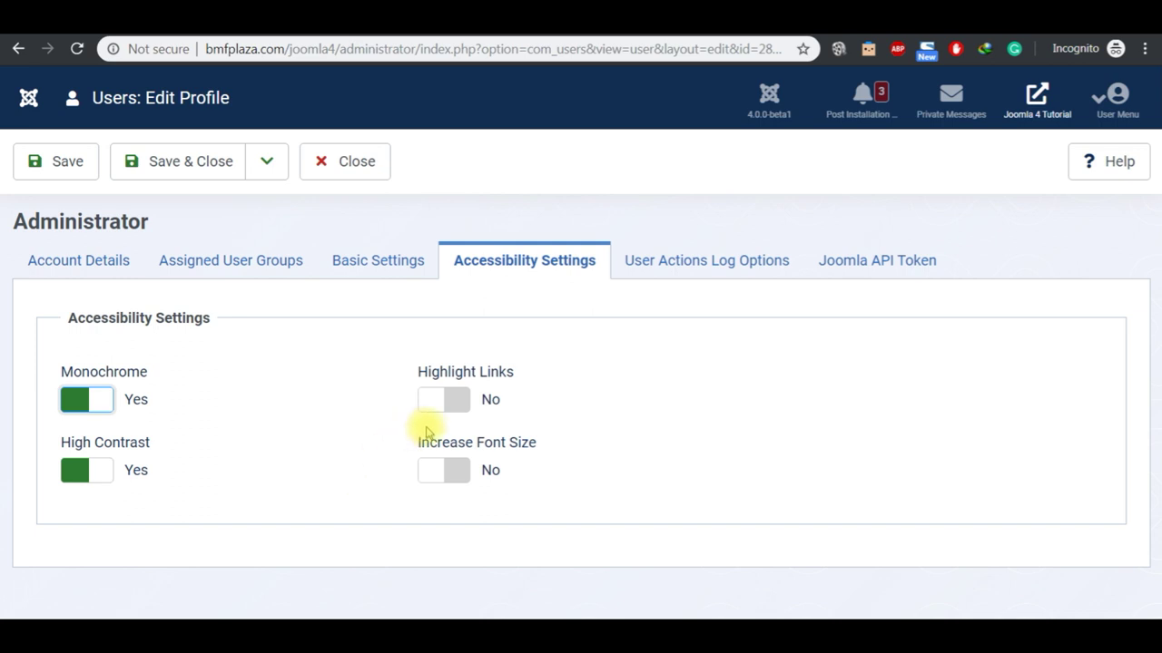
click(435, 402)
click(434, 479)
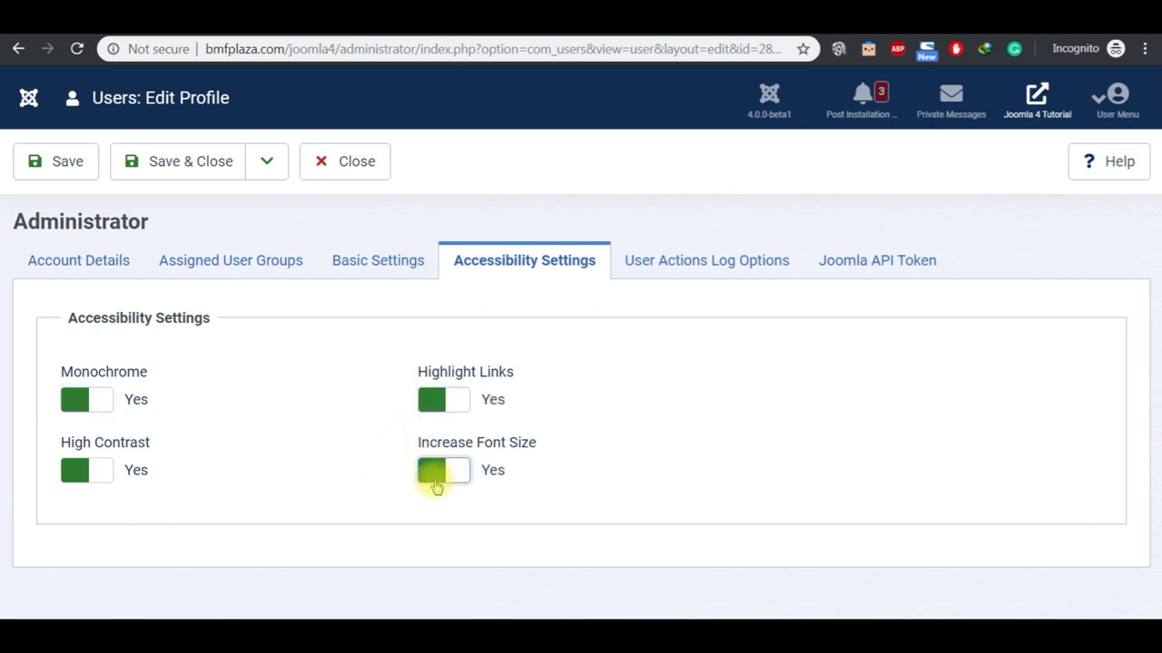
click(65, 168)
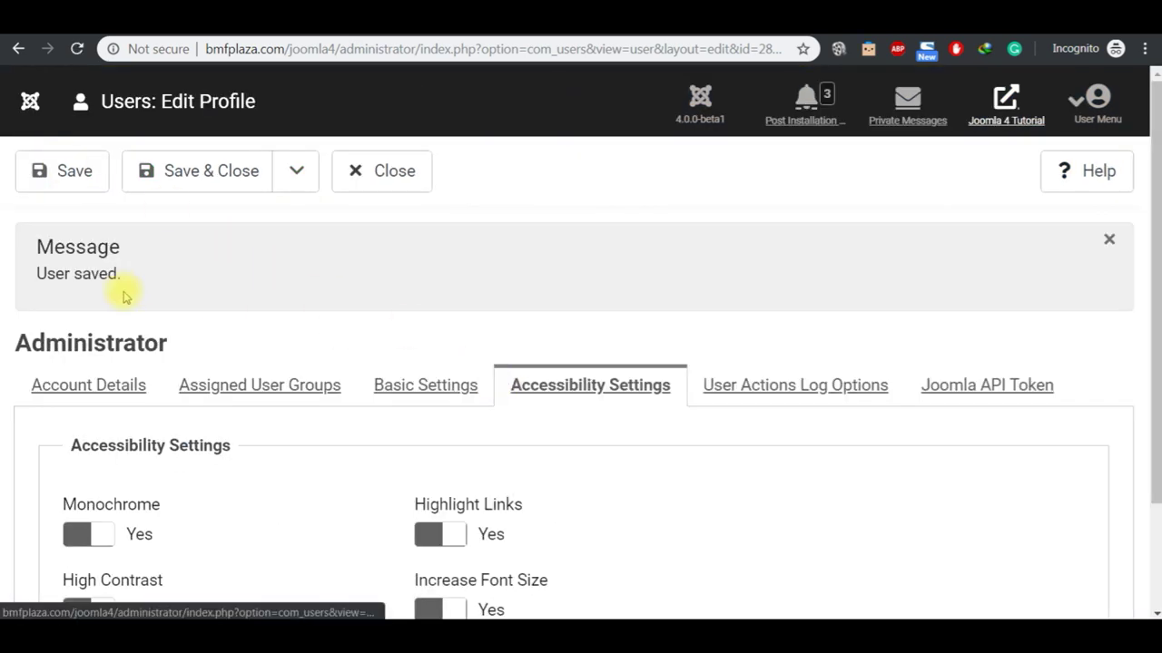
click(195, 178)
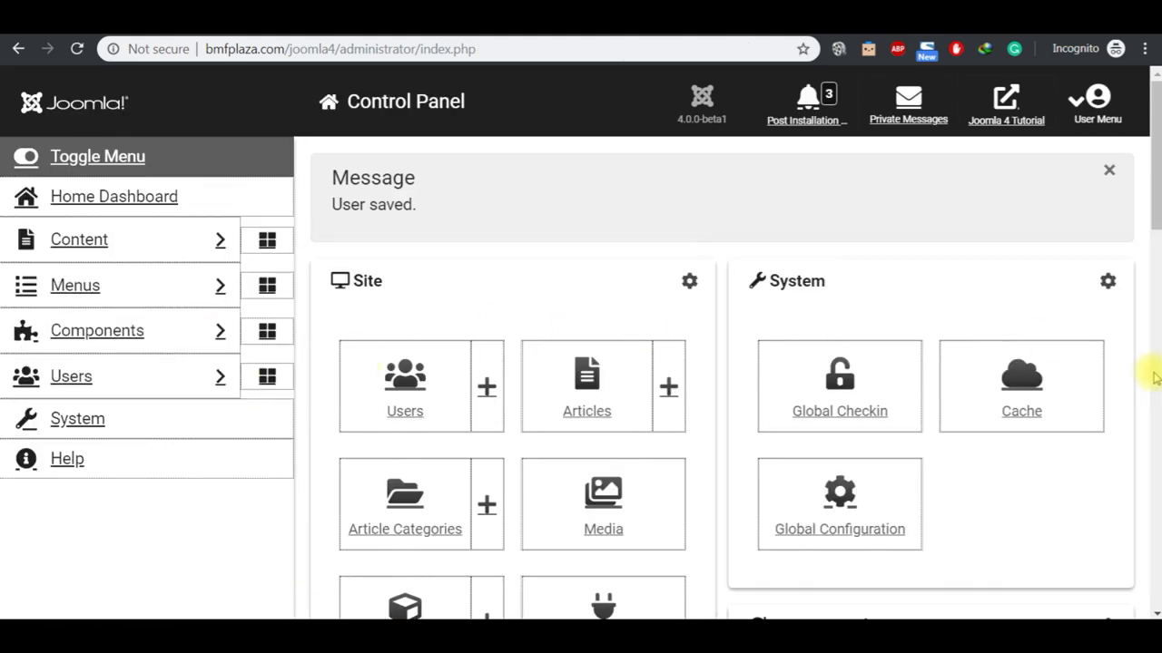
scroll(1149, 374, down, 5)
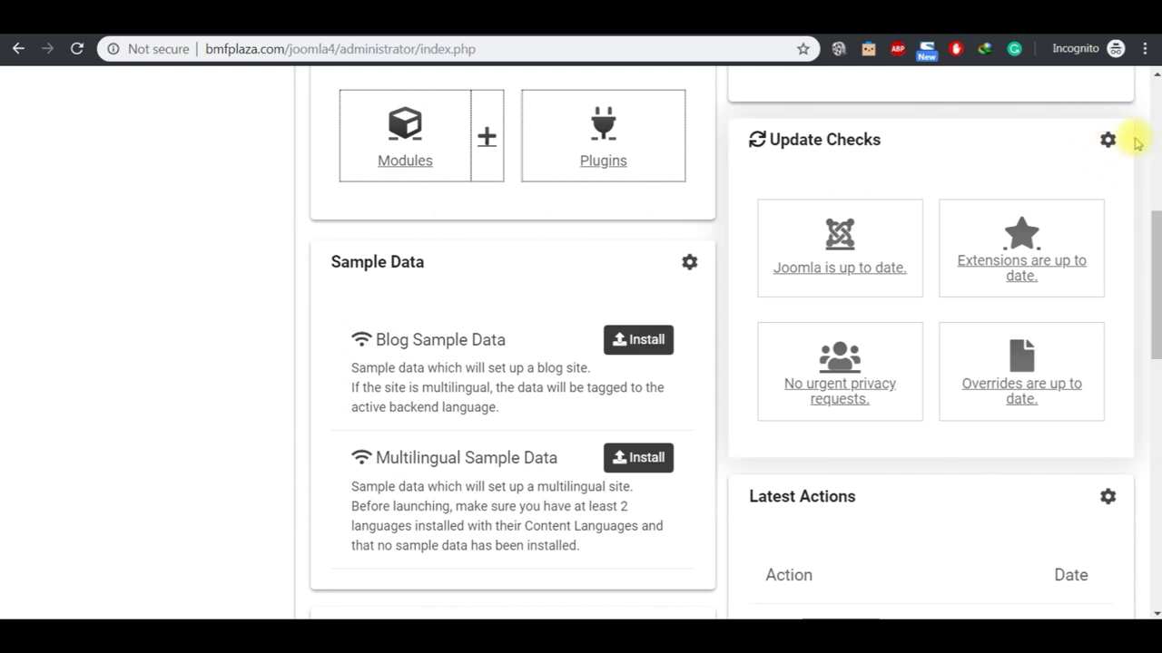
scroll(1156, 145, up, 5)
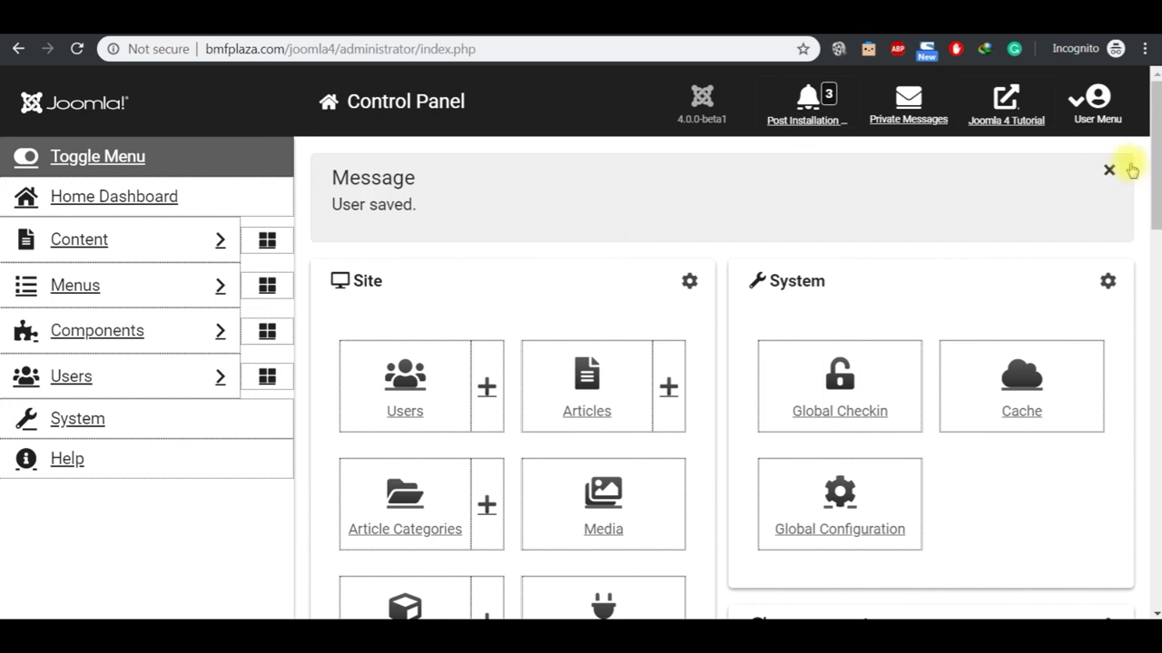
Step: Set all four accessibility options back to No and Save & Close to the Control Panel
click(1086, 125)
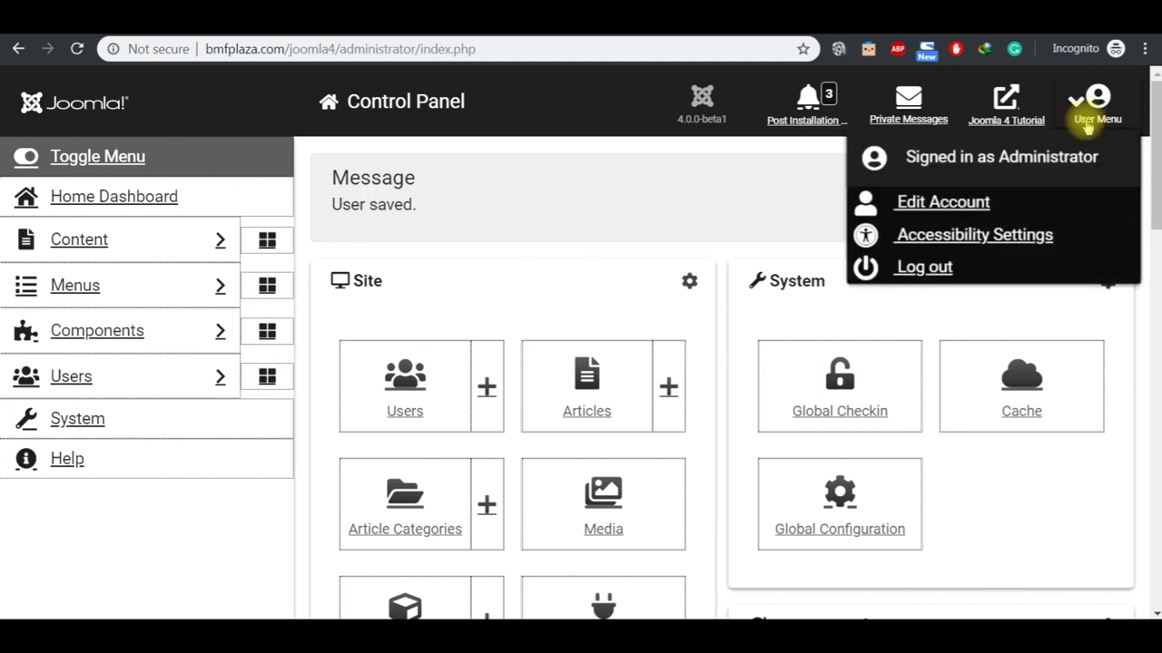
click(1023, 234)
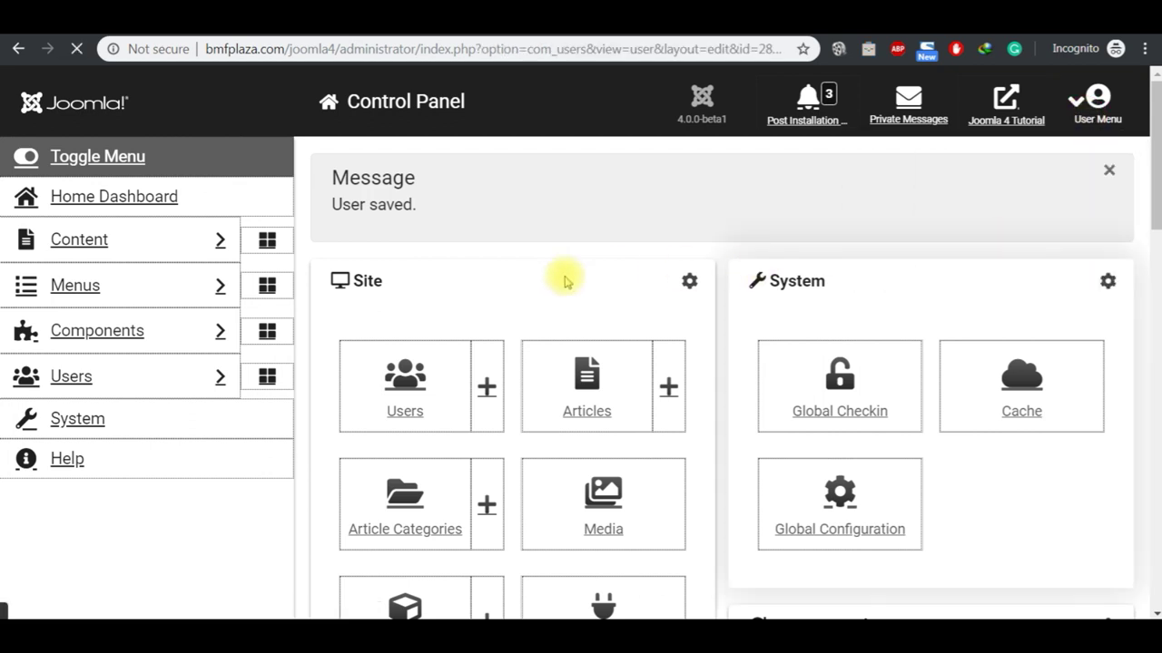
click(96, 403)
click(117, 483)
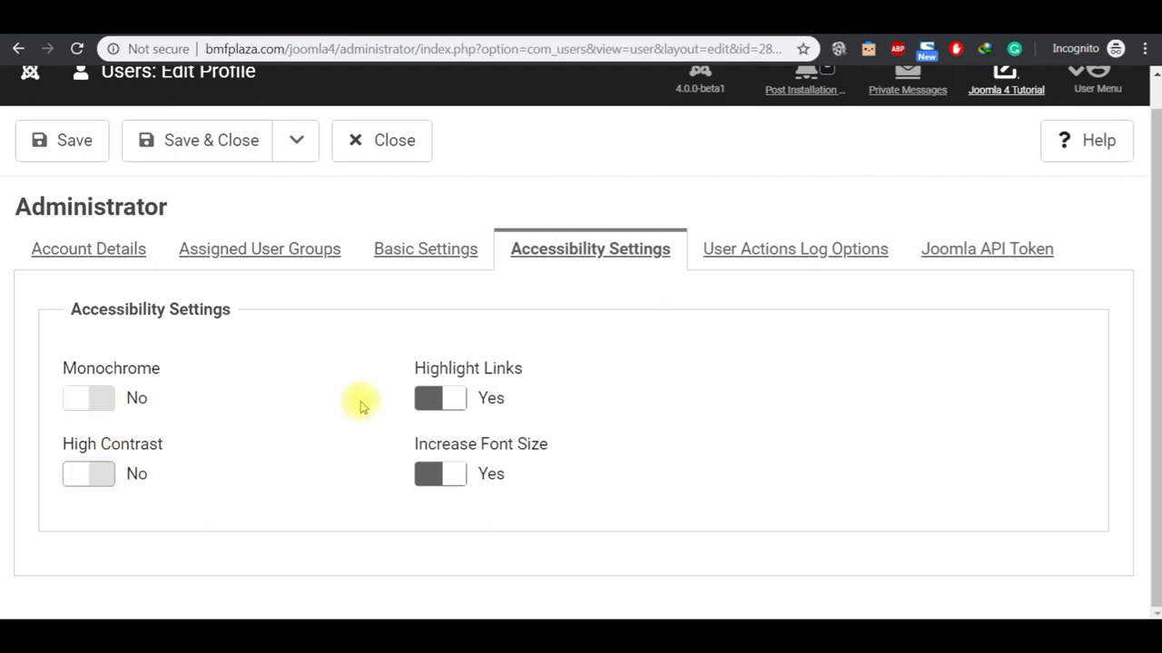
click(445, 405)
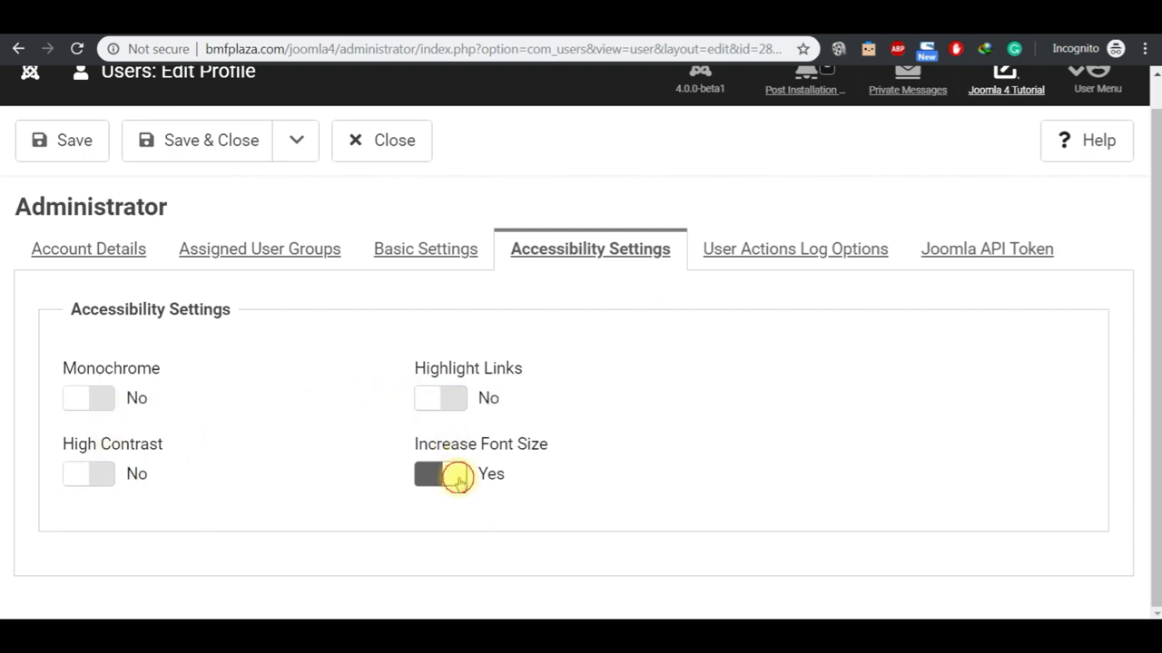
click(456, 474)
click(89, 146)
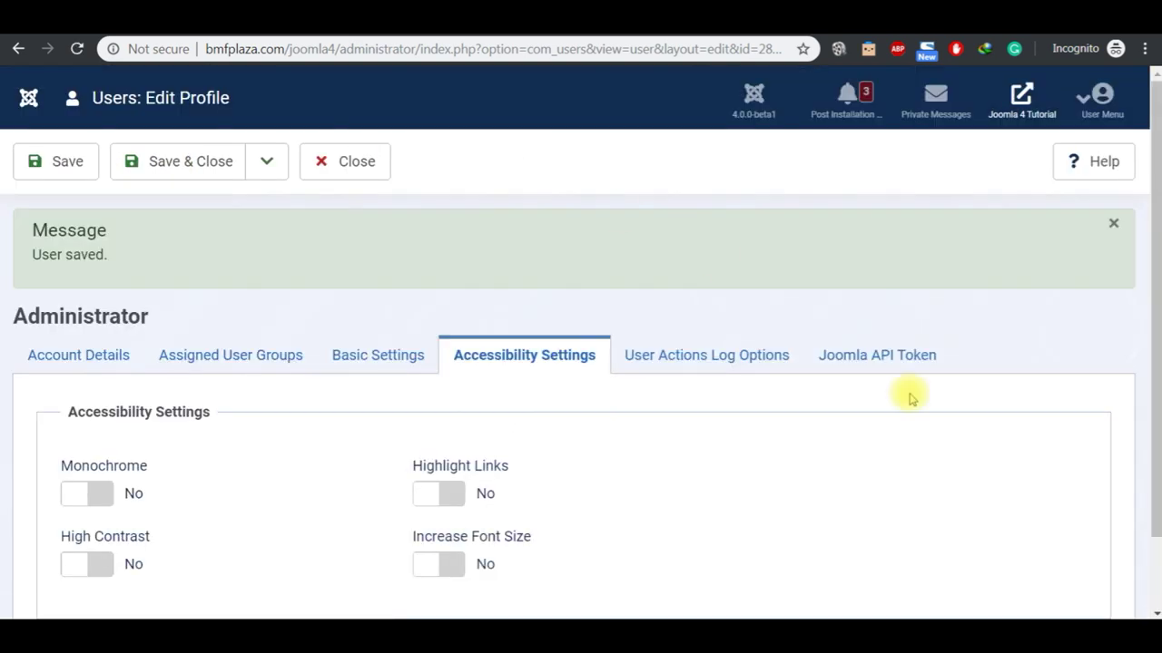
click(1154, 563)
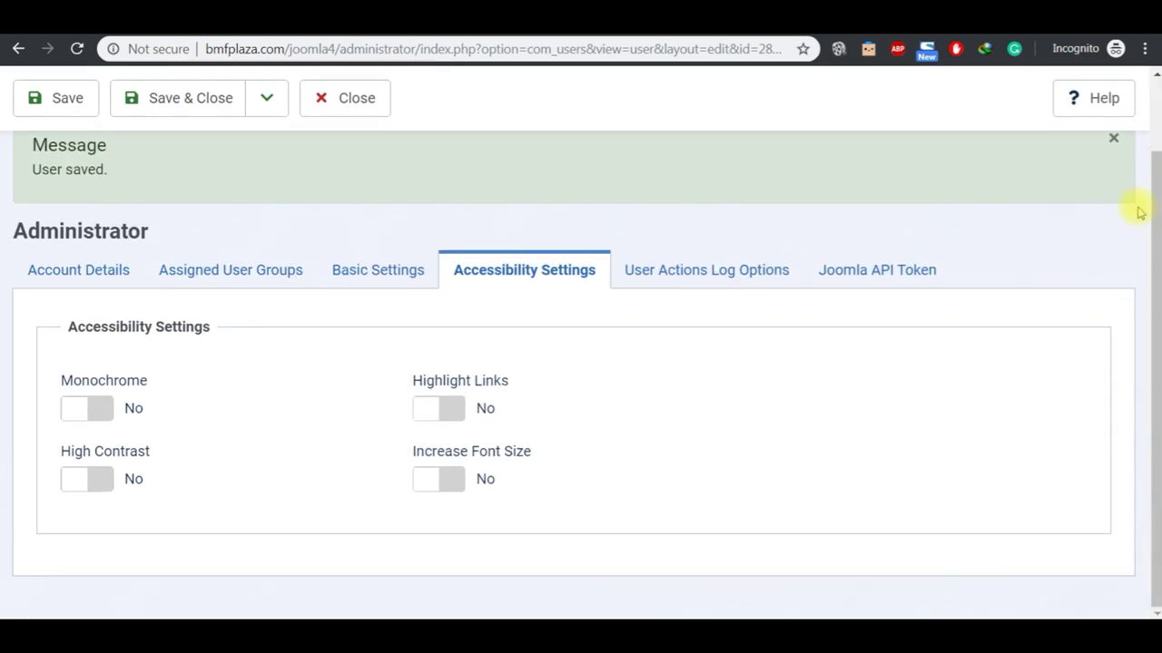
click(1154, 98)
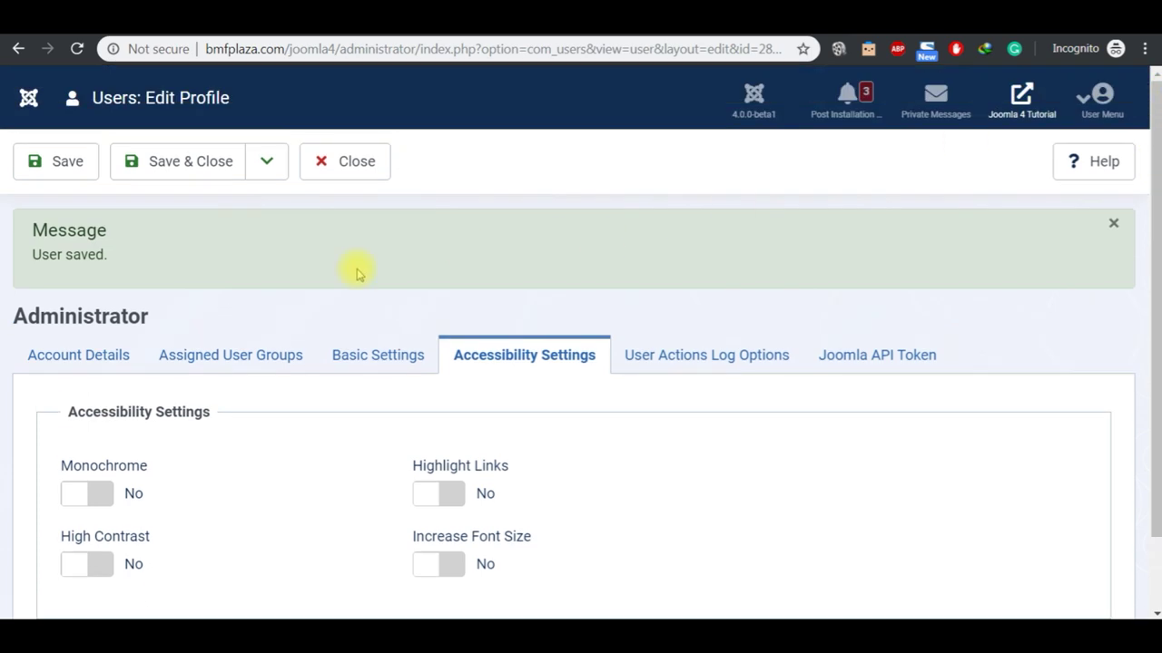
click(169, 170)
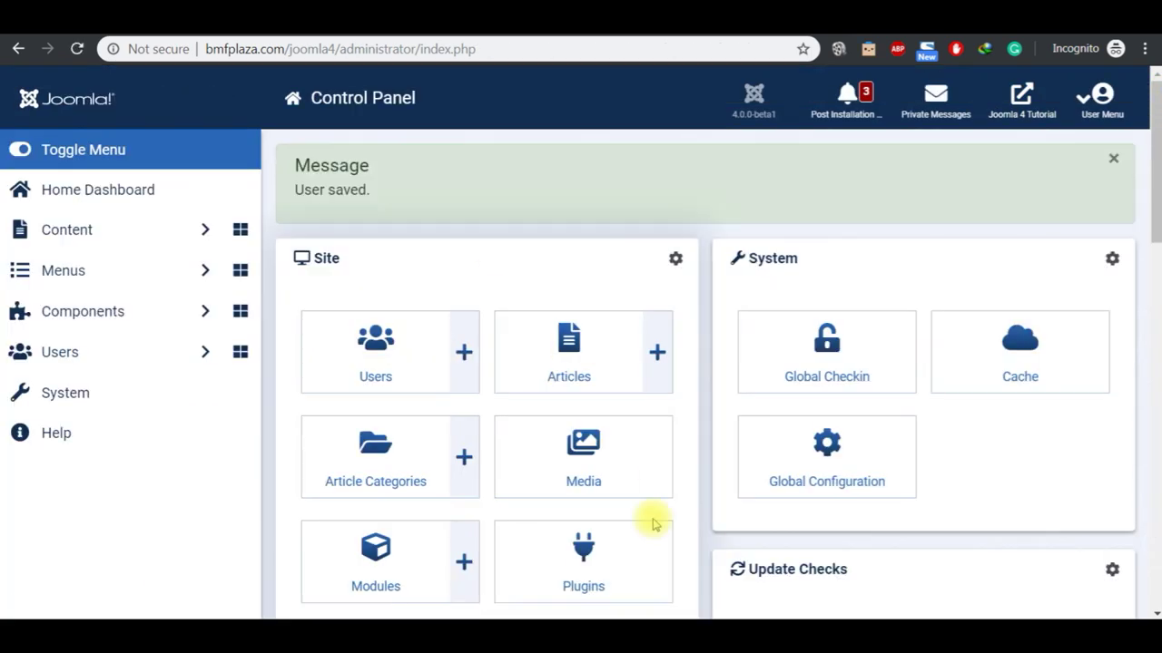
mouse_move(626, 621)
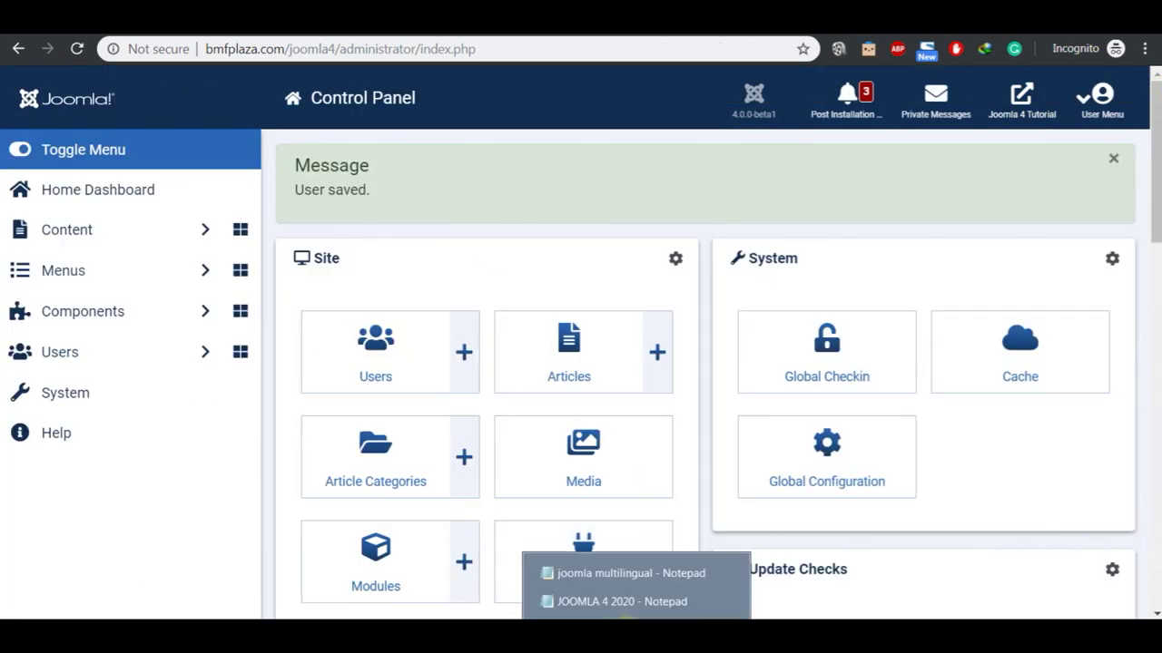
click(624, 601)
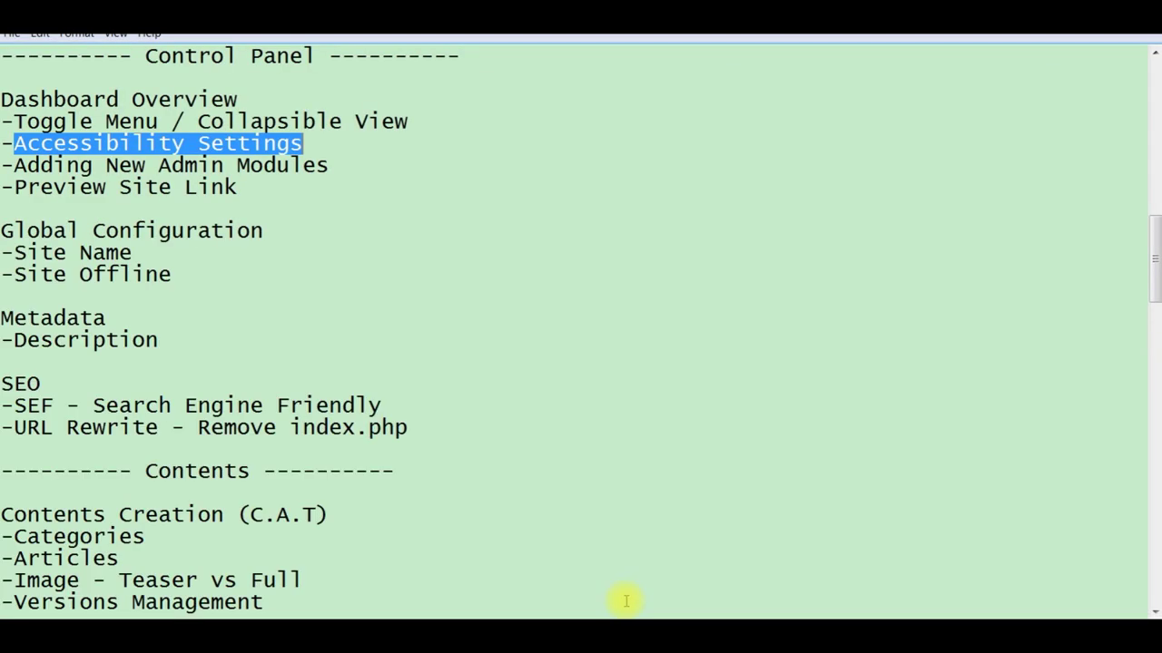
click(341, 167)
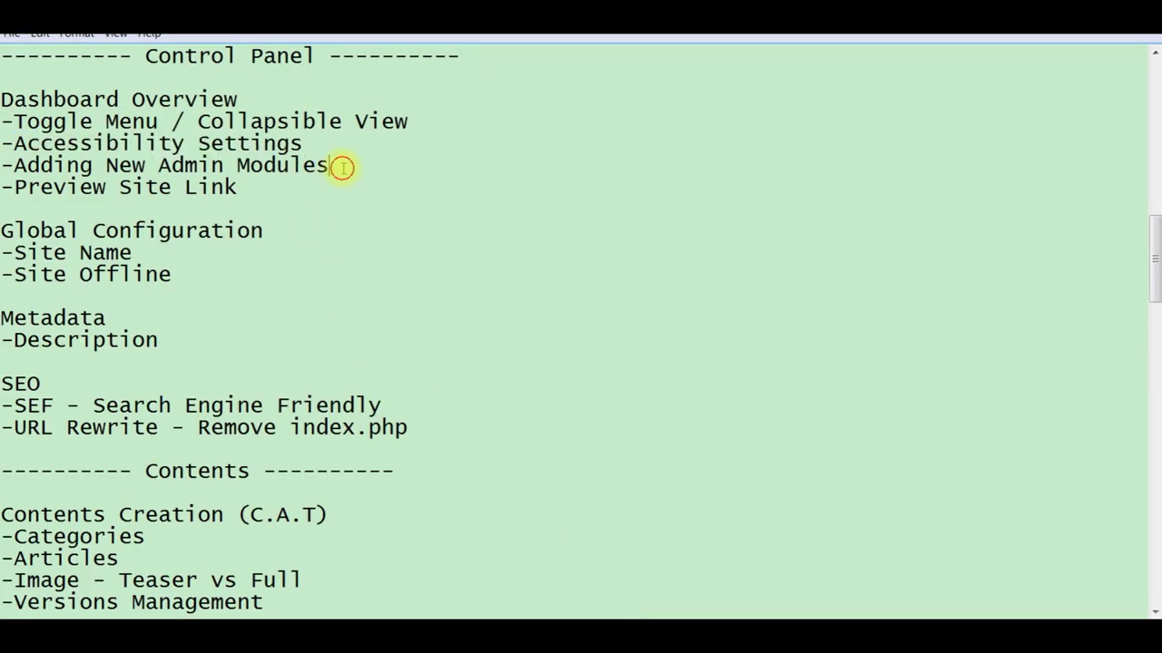
key(shift+Left)
key(shift+Left)
key(shift+Left)
key(shift+Left)
key(shift+Left)
key(shift+Left)
key(shift+Left)
key(shift+Left)
key(shift+Left)
key(shift+Left)
key(shift+Left)
key(shift+Left)
key(shift+Left)
key(shift+Left)
key(shift+Left)
key(shift+Left)
key(shift+Left)
key(shift+Left)
key(shift+Left)
key(shift+Left)
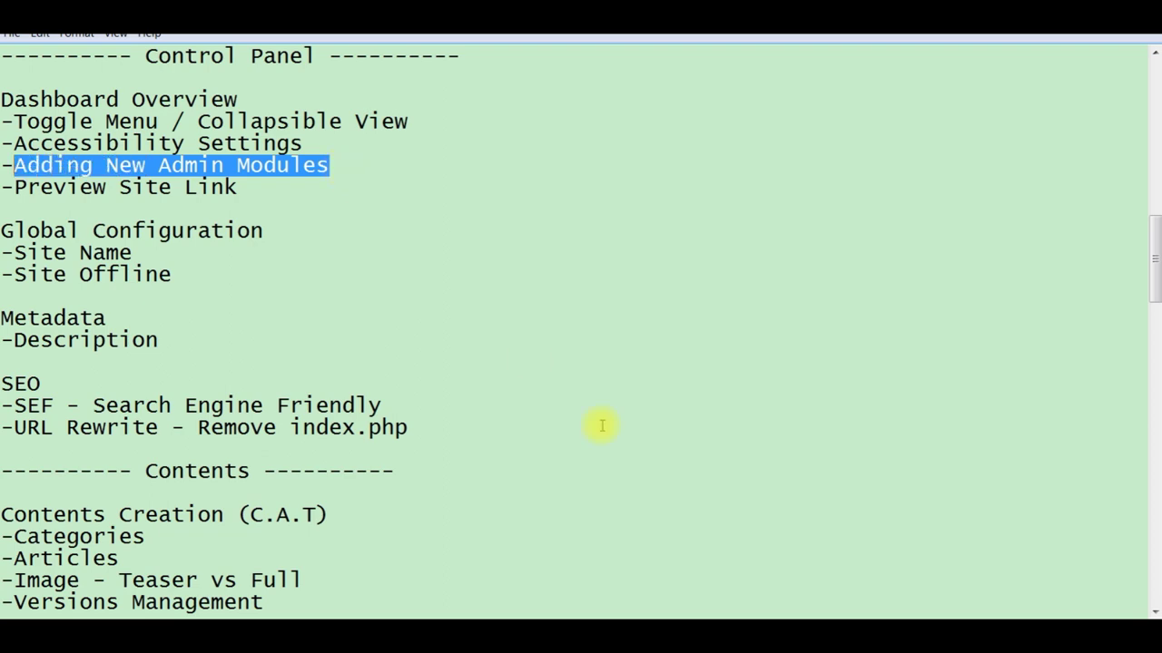
key(alt+Tab)
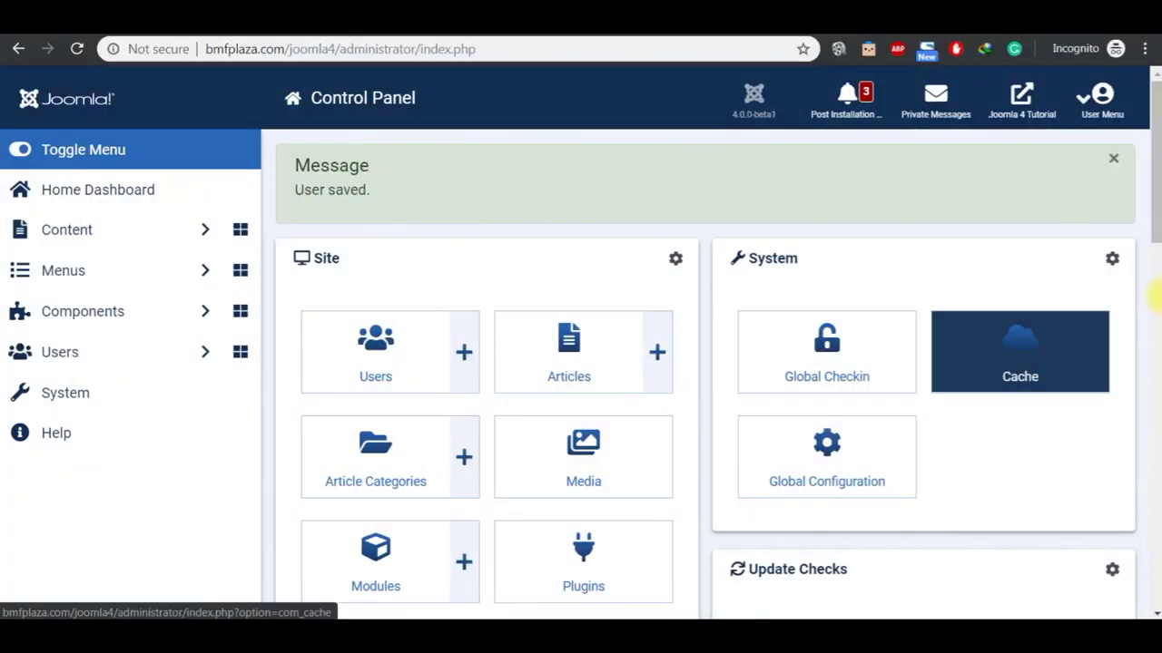
scroll(1157, 341, down, 5)
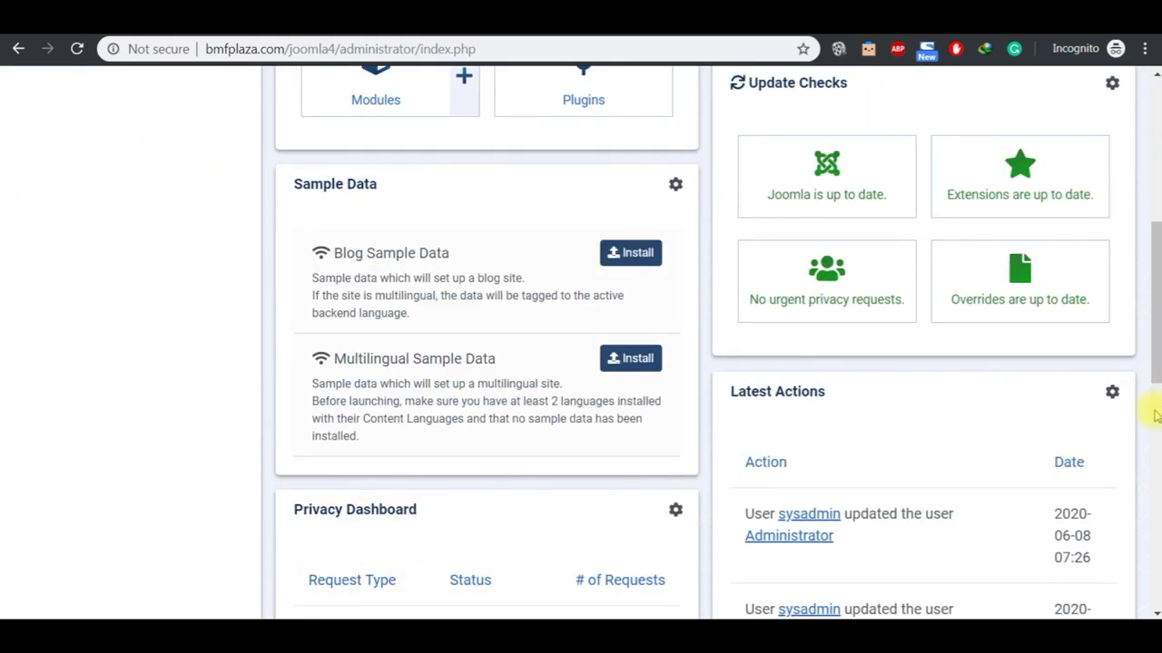
scroll(1152, 434, down, 5)
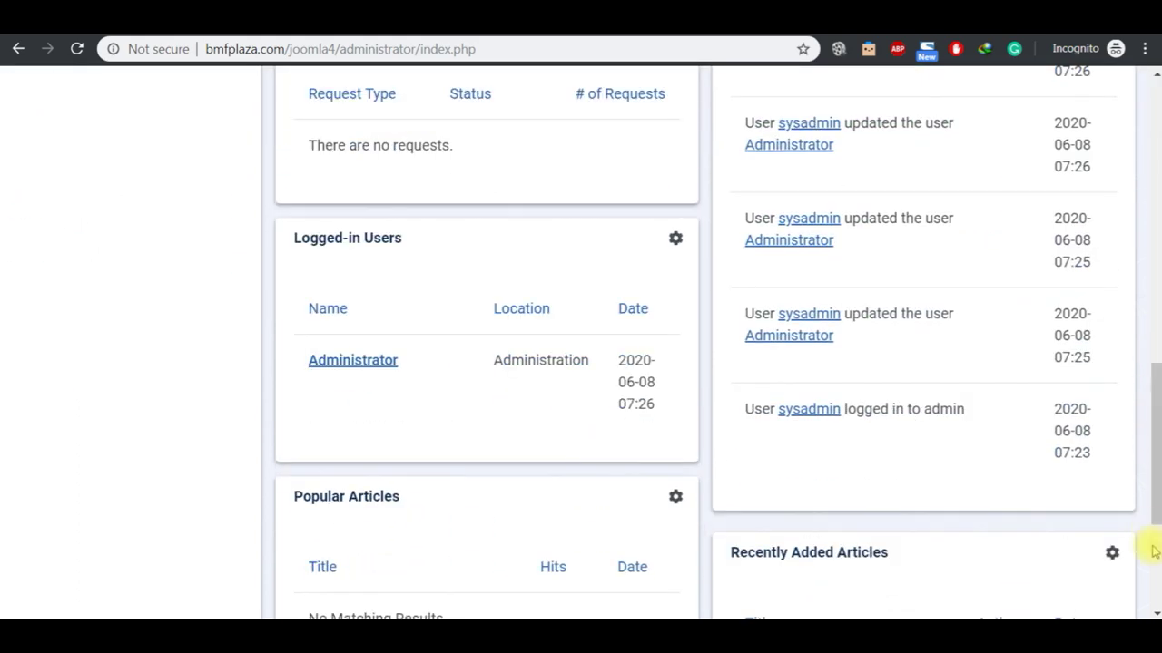
scroll(1154, 581, down, 3)
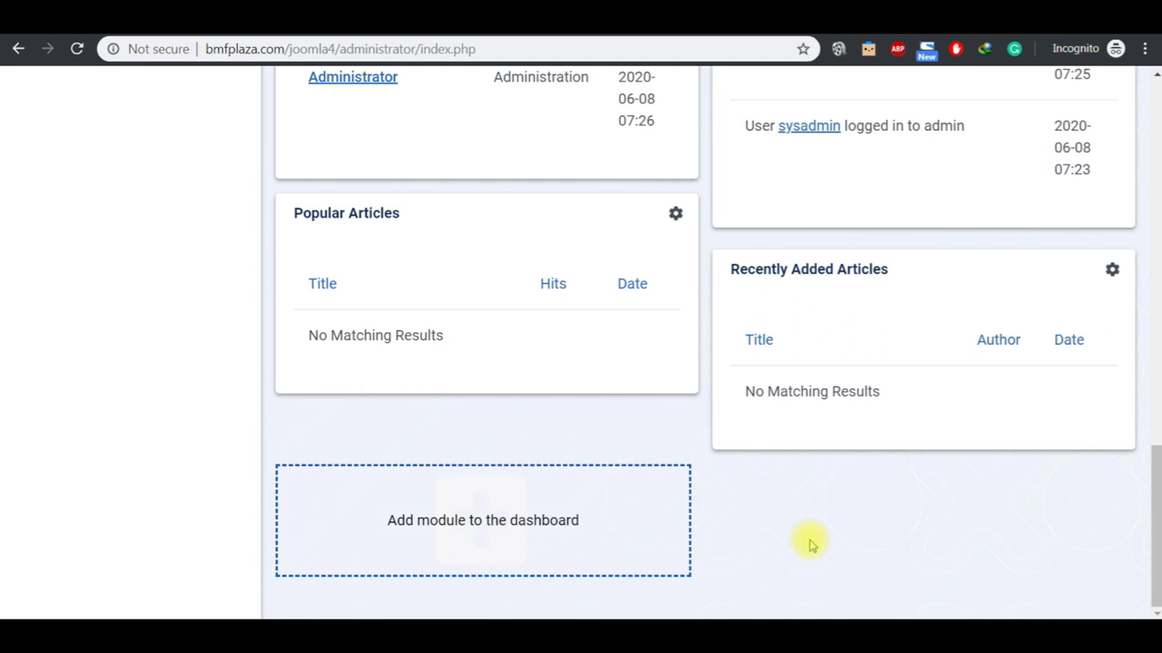
click(537, 522)
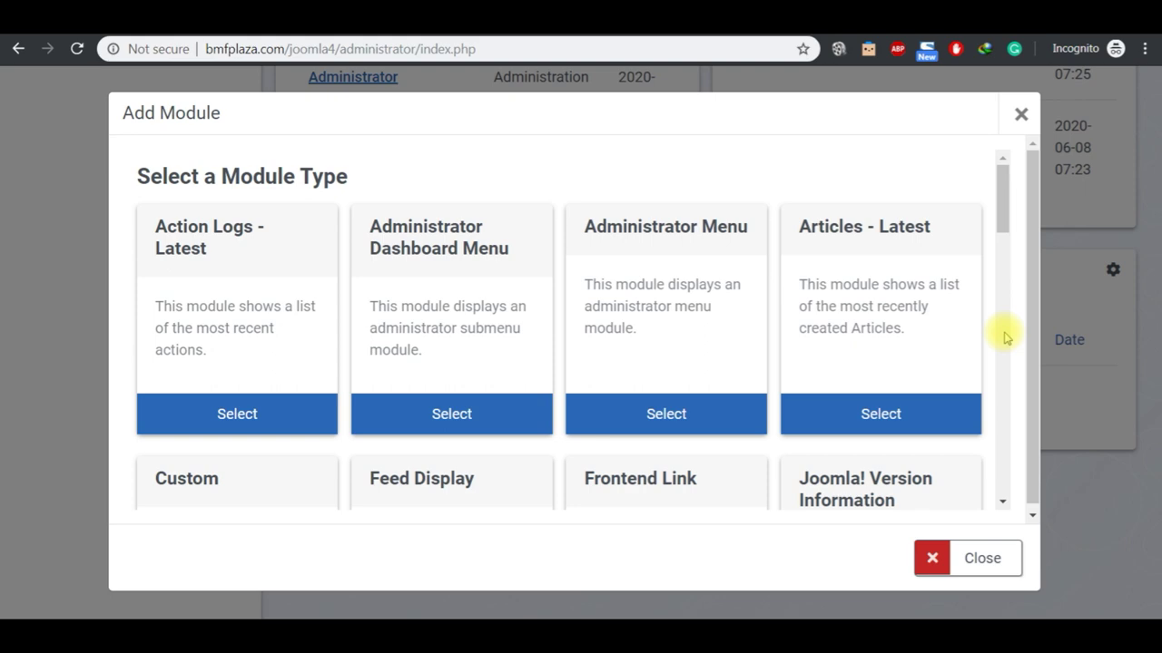
click(1004, 355)
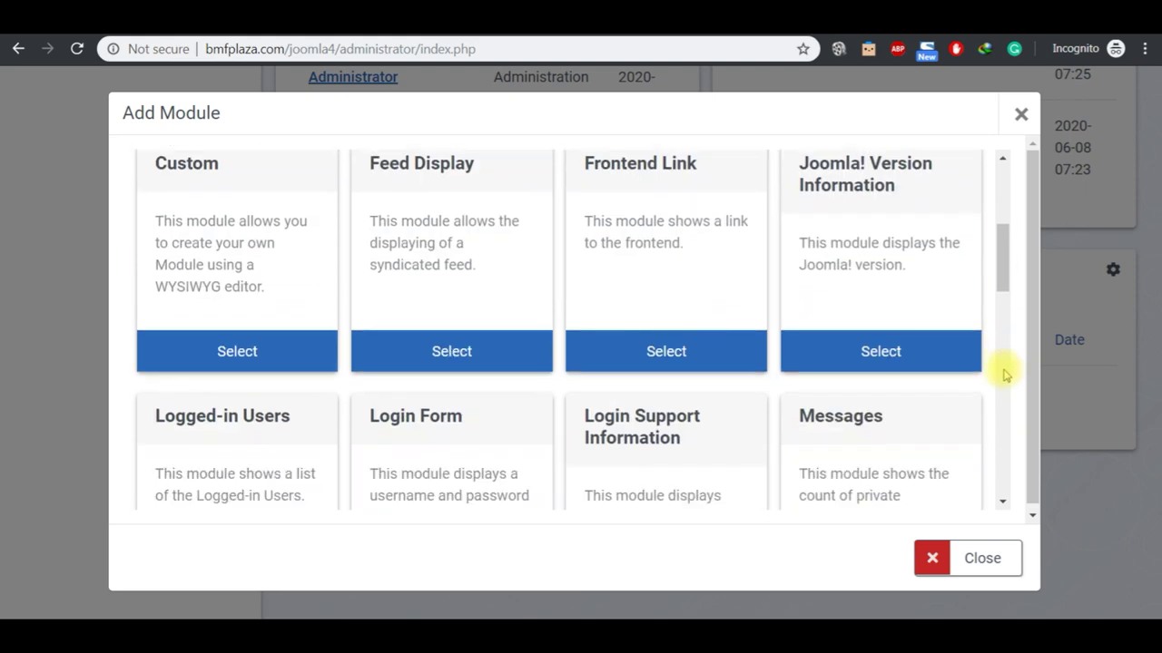
click(1003, 381)
click(1004, 390)
click(1006, 432)
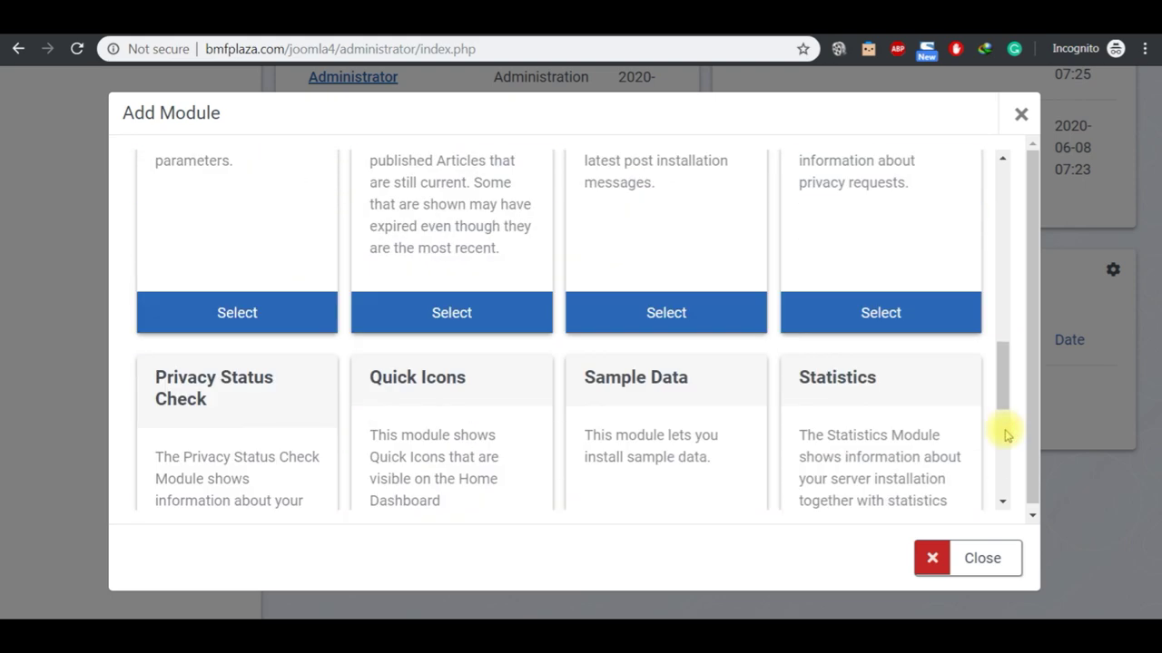
click(1003, 158)
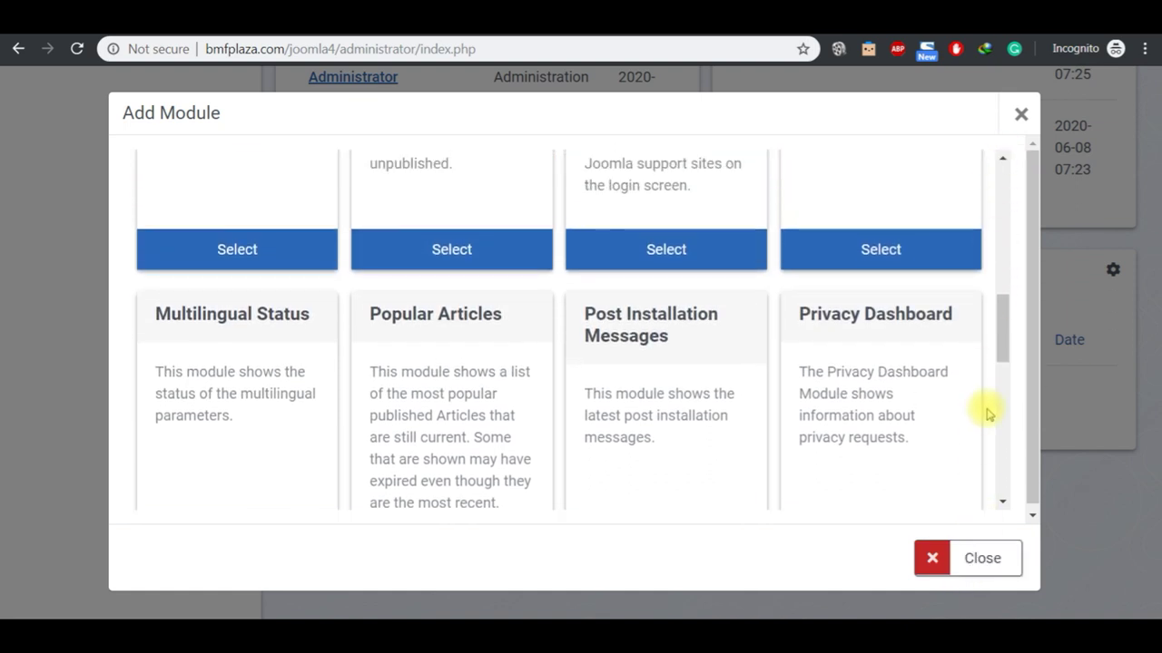
click(1004, 433)
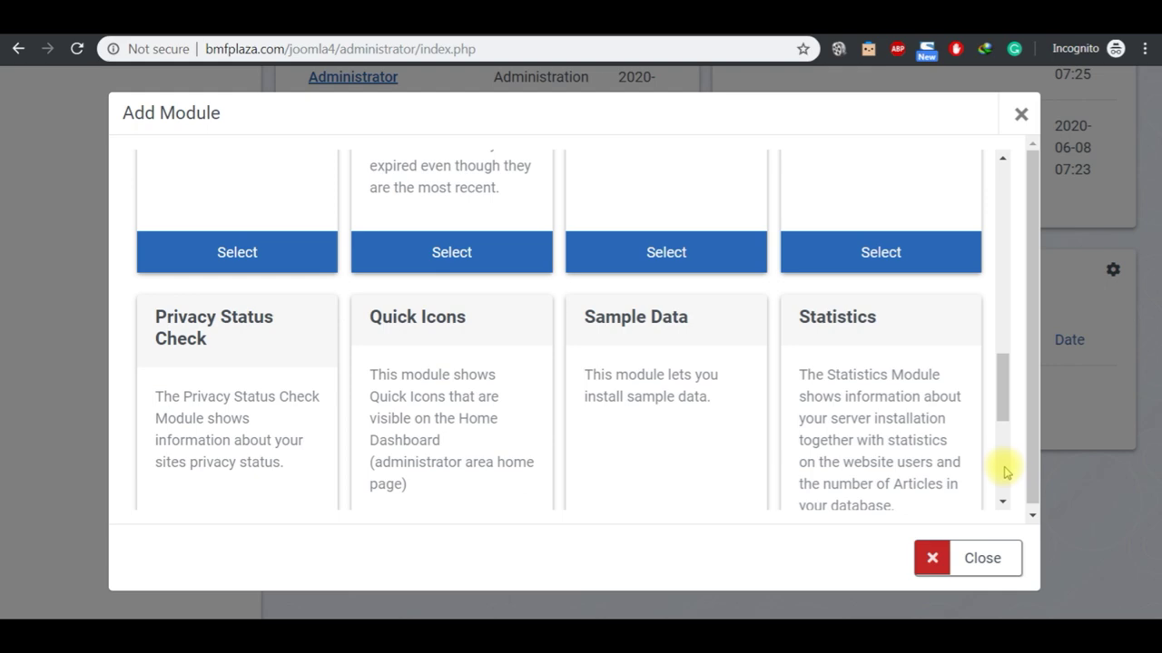
click(1005, 471)
click(982, 558)
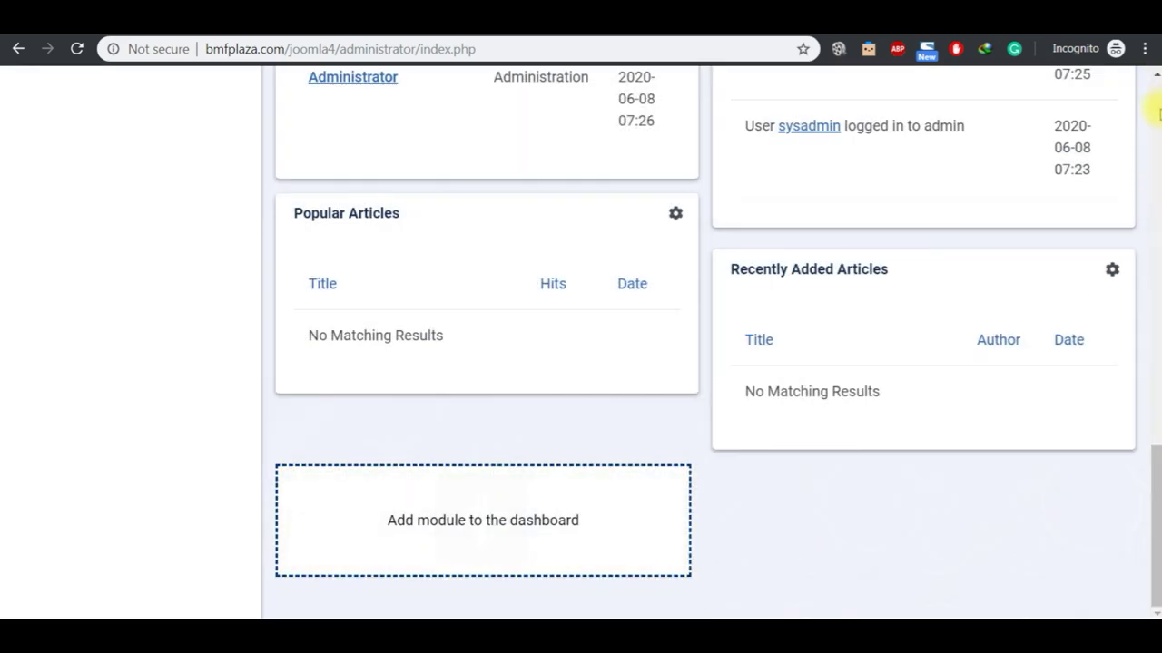
click(1158, 113)
click(1155, 123)
Step: Dismiss the User saved message and highlight the Preview Site Link topic in the notes
click(1154, 102)
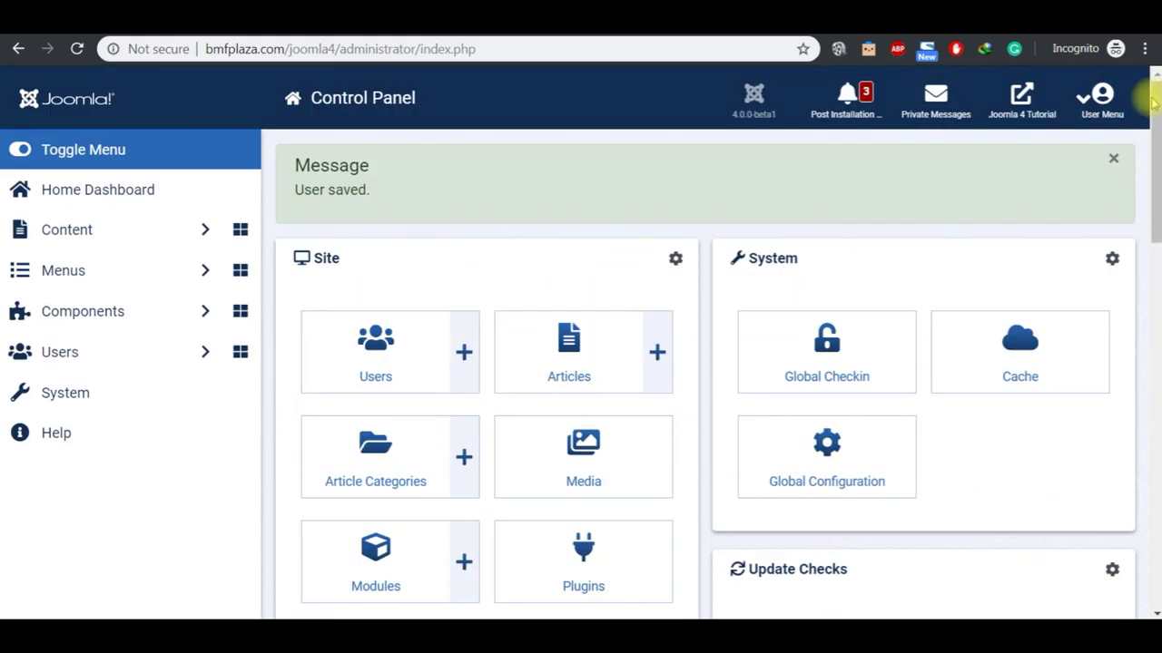
click(1112, 158)
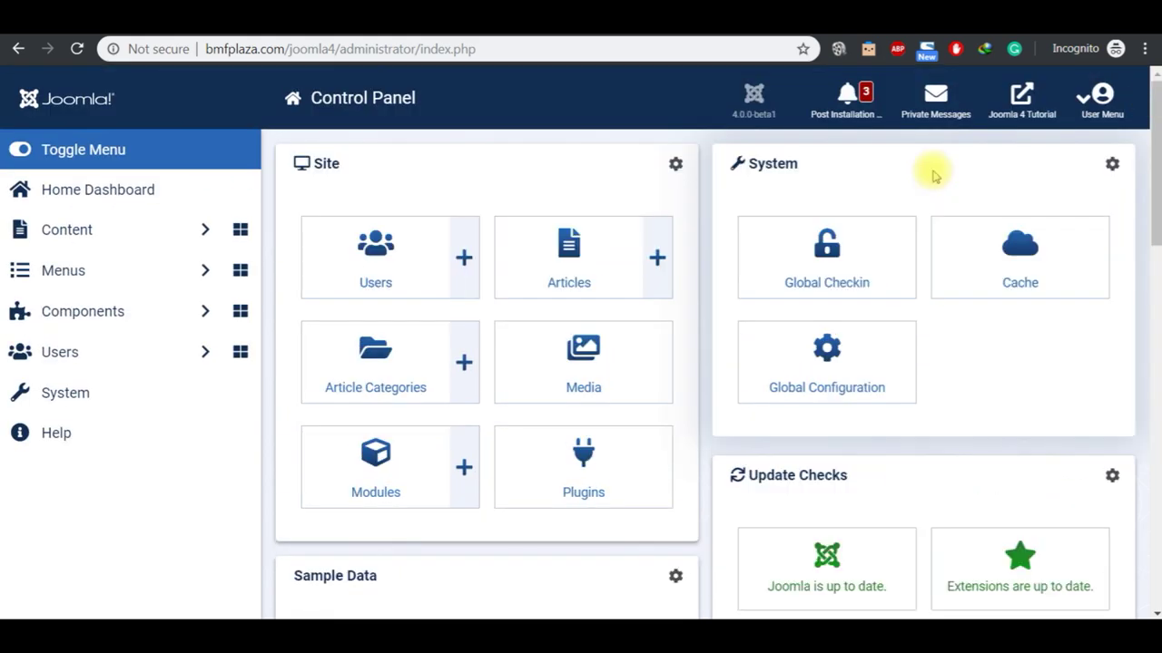
mouse_move(635, 635)
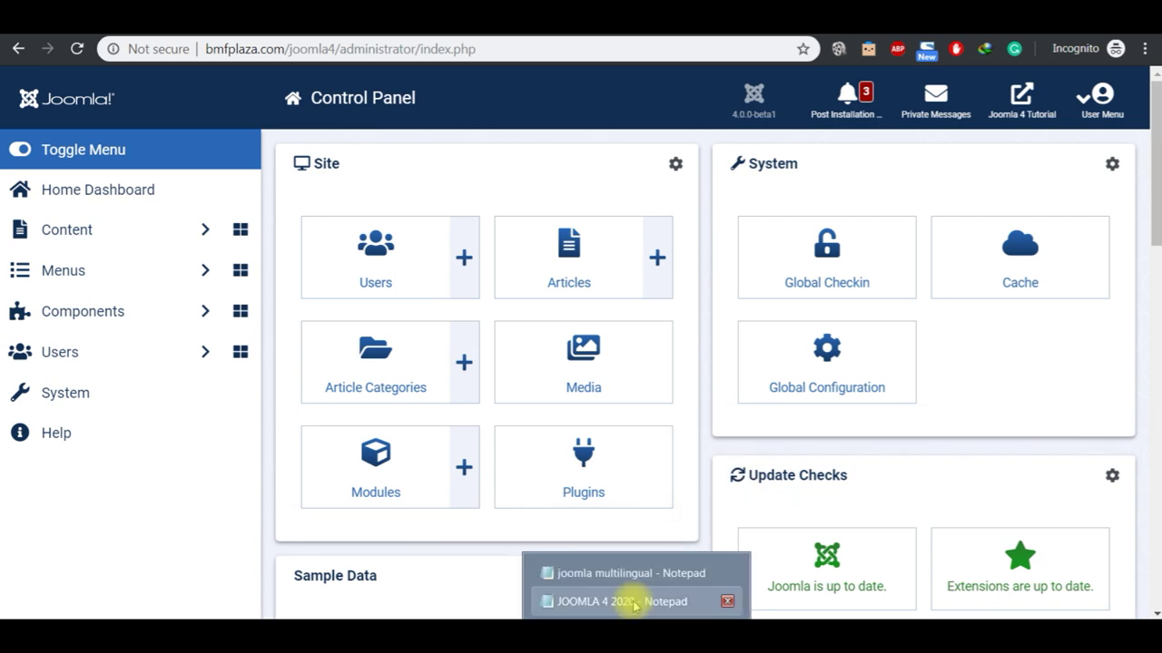
click(634, 602)
click(261, 184)
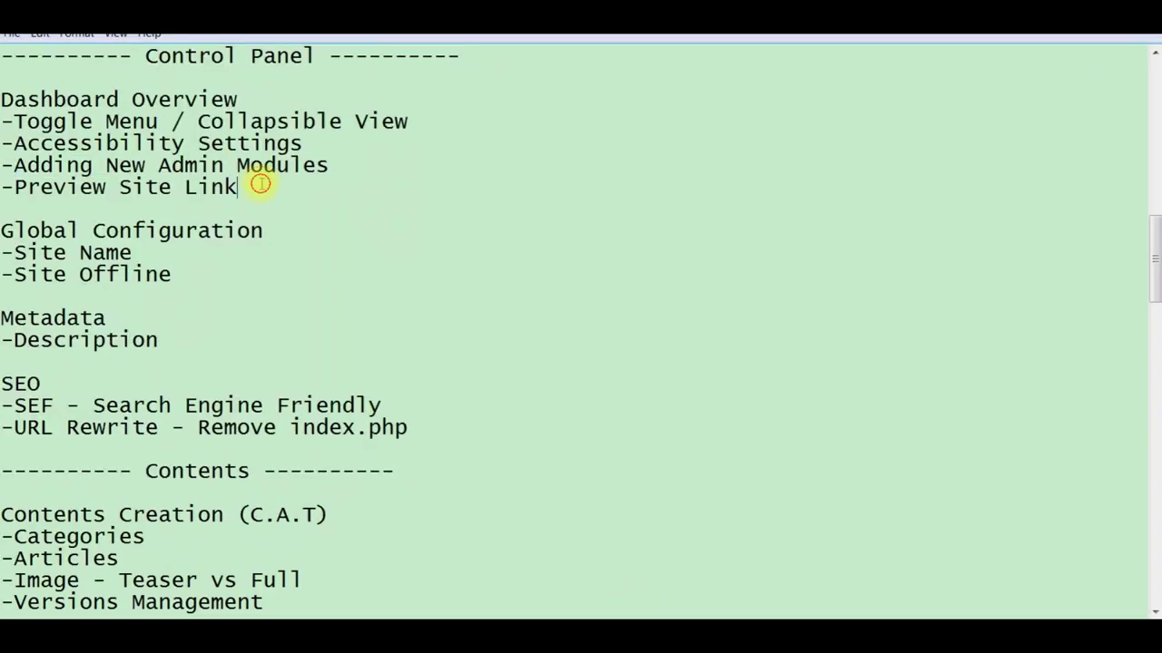
key(shift+Left)
key(shift+Left)
key(shift+Left)
key(shift+Left)
key(shift+Left)
key(shift+Left)
key(shift+Left)
key(shift+Left)
key(shift+Left)
key(shift+Left)
key(shift+Left)
key(shift+Left)
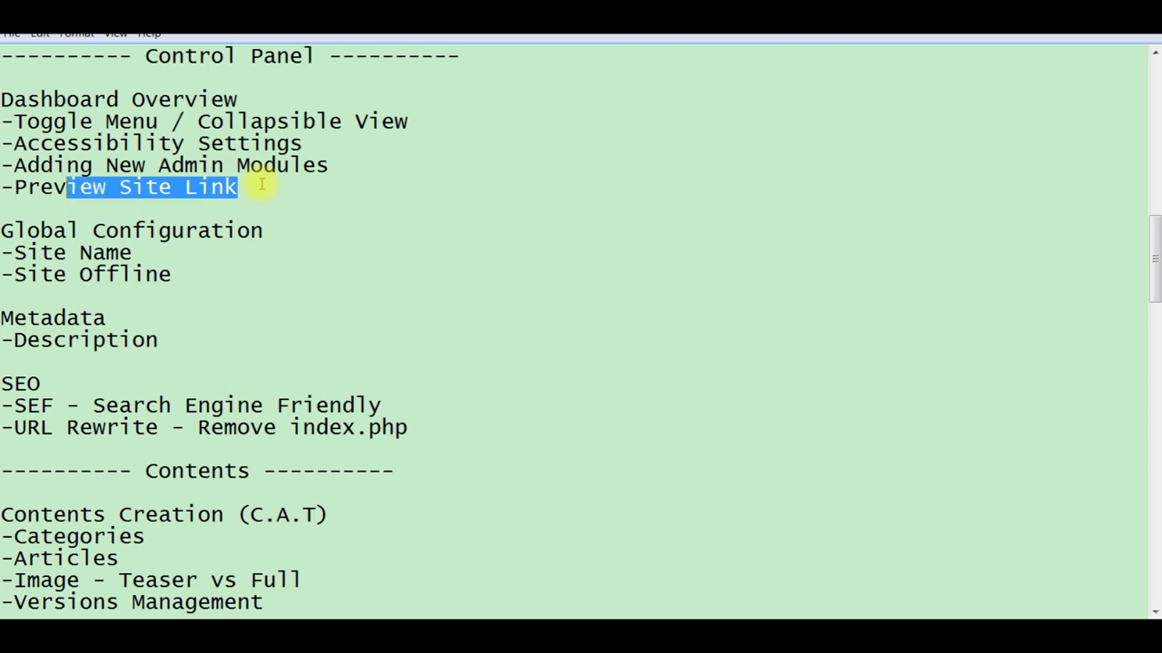
key(shift+Left)
key(shift+Left)
key(shift+Left)
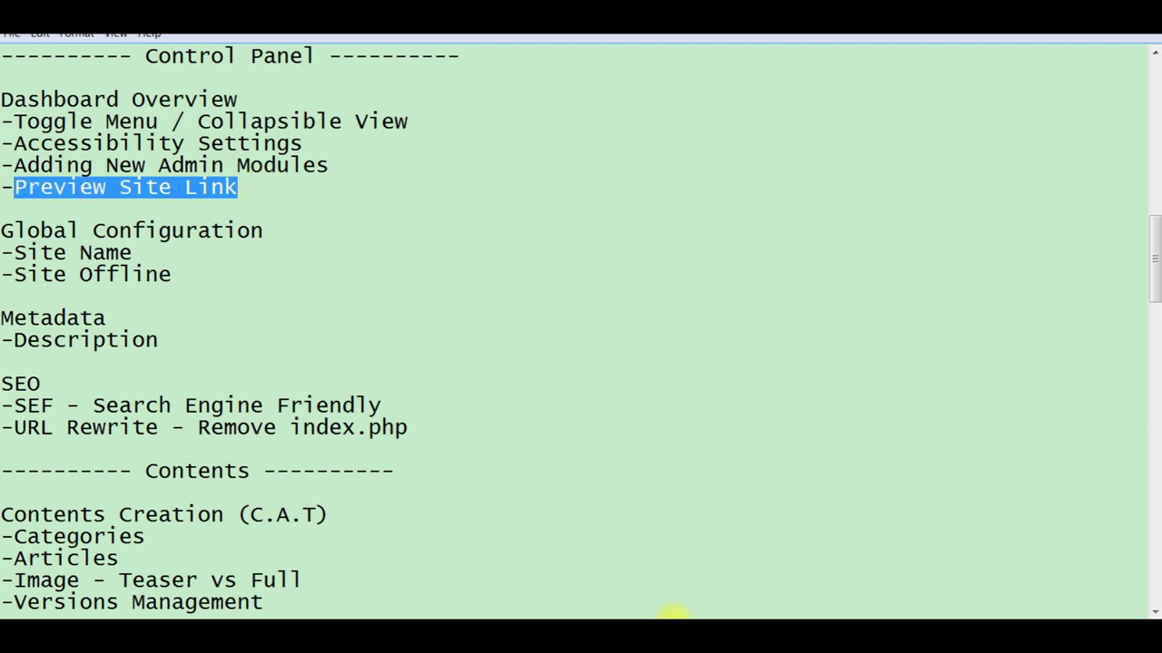
Step: Open the public Cassiopeia home page via the site link, then return to the Control Panel
click(676, 606)
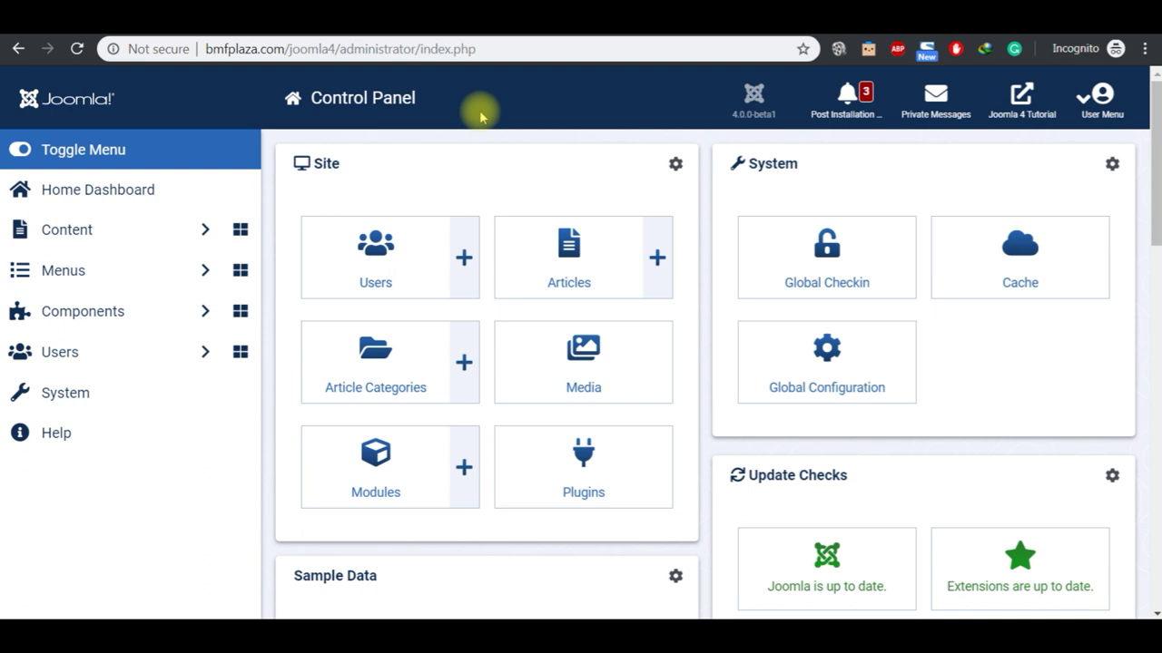
click(1025, 107)
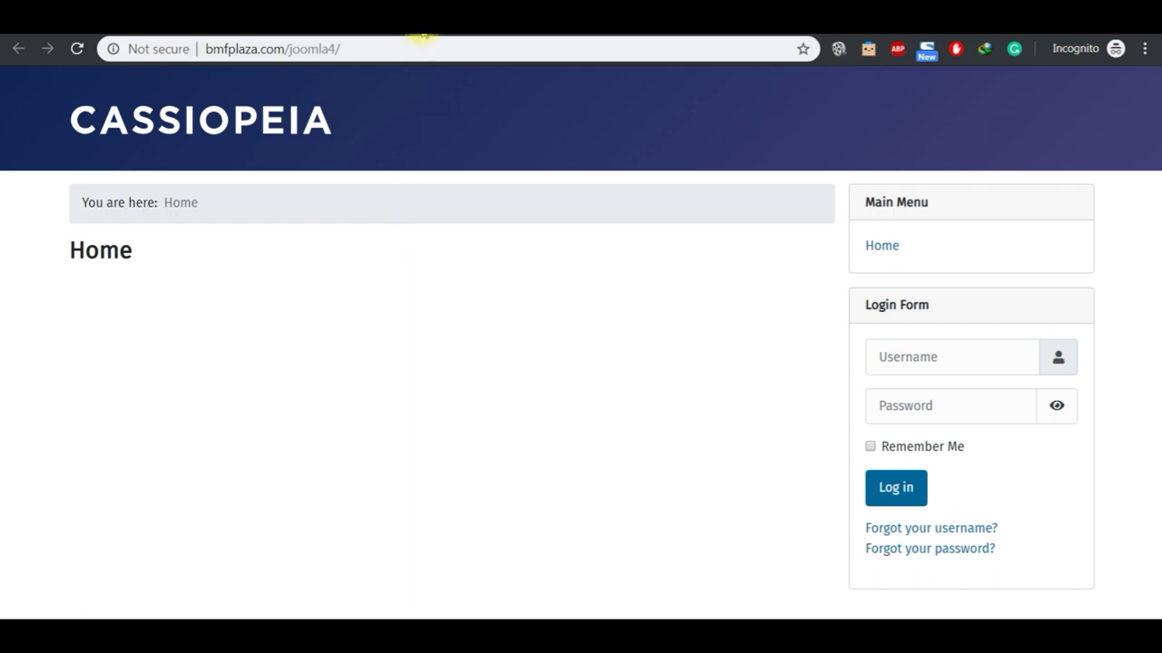
click(424, 34)
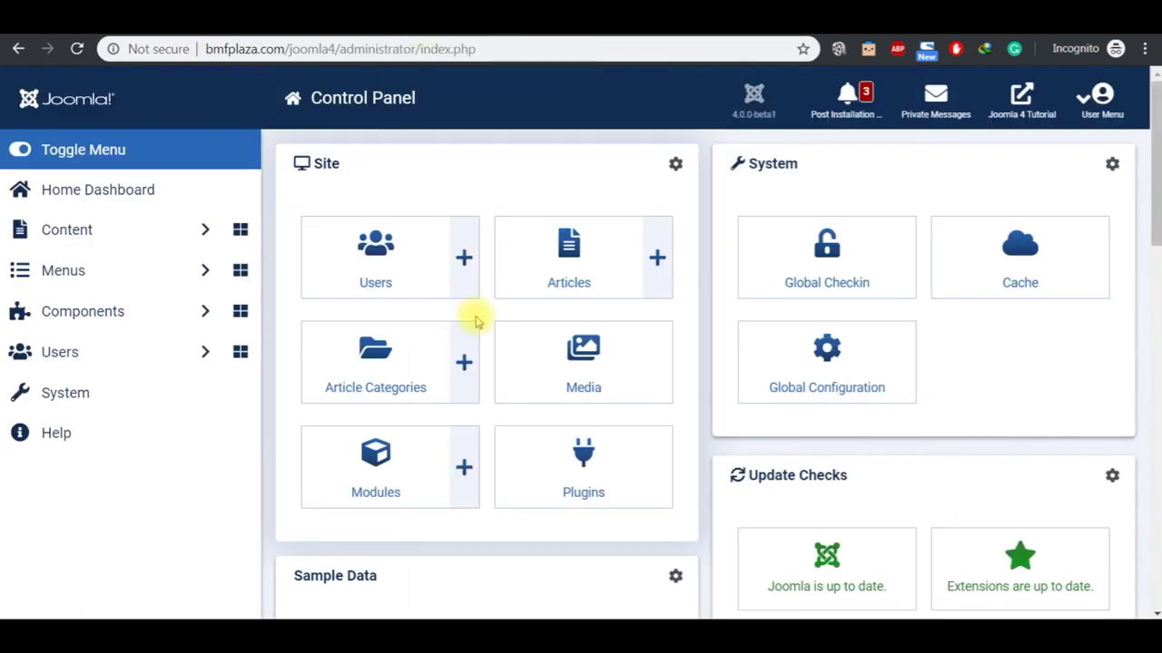
Step: Highlight the Global Configuration topic in the notes and open Global Configuration
mouse_move(629, 610)
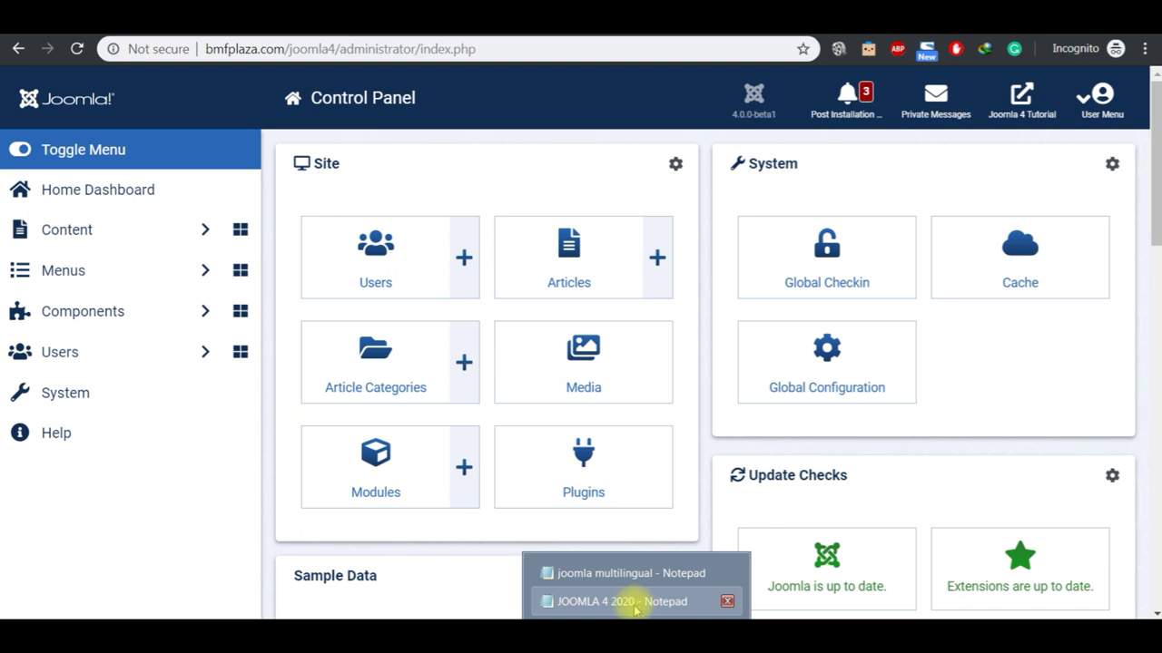
click(634, 606)
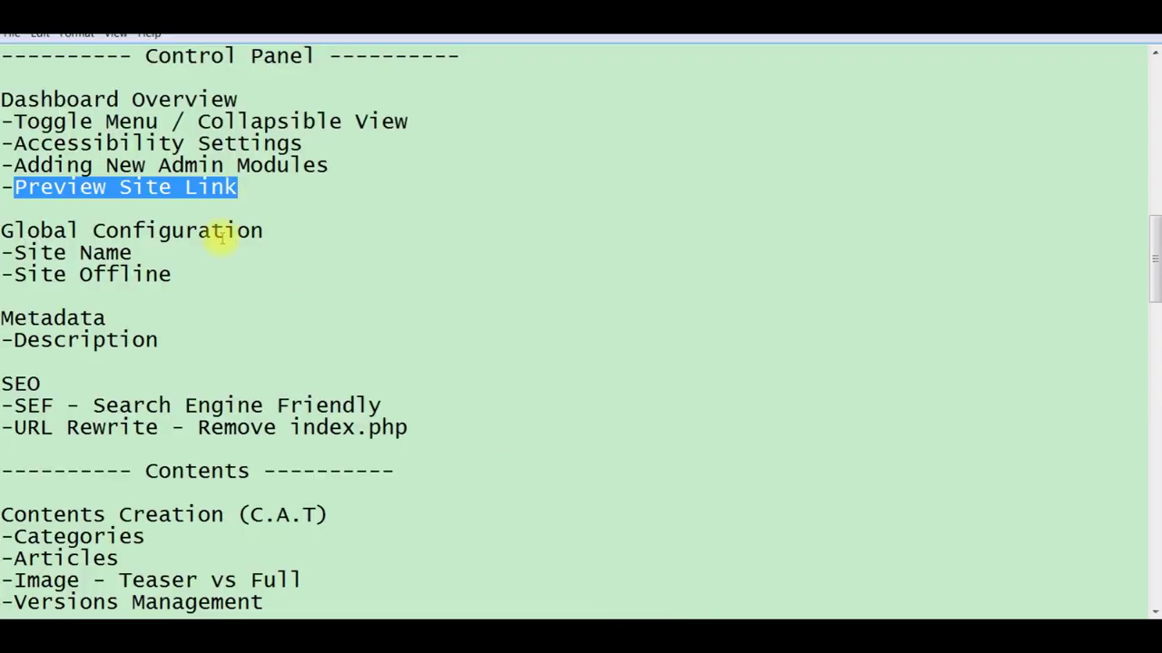
click(275, 232)
key(shift+Left)
key(shift+Left)
key(shift+Left)
key(shift+Left)
key(shift+Left)
key(shift+Left)
key(shift+Left)
key(shift+Left)
key(shift+Left)
key(shift+Left)
key(shift+Left)
key(shift+Left)
key(shift+Left)
key(shift+Left)
key(shift+Left)
key(shift+Left)
key(shift+Left)
key(shift+Left)
key(shift+Left)
key(shift+Left)
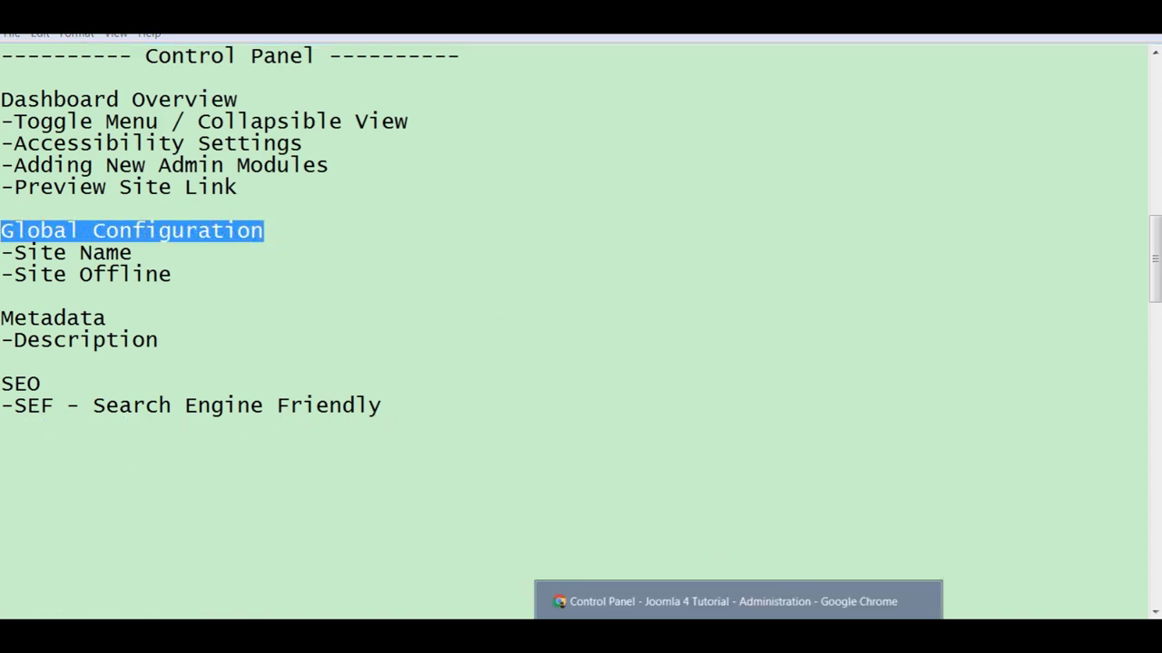
click(732, 610)
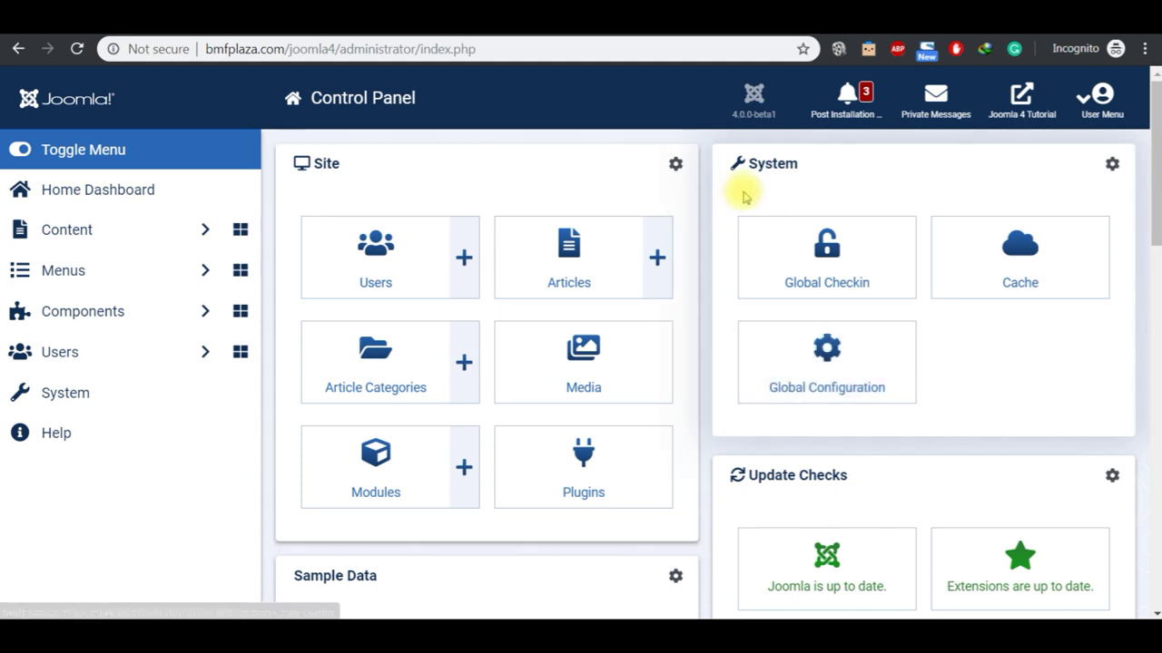
click(817, 398)
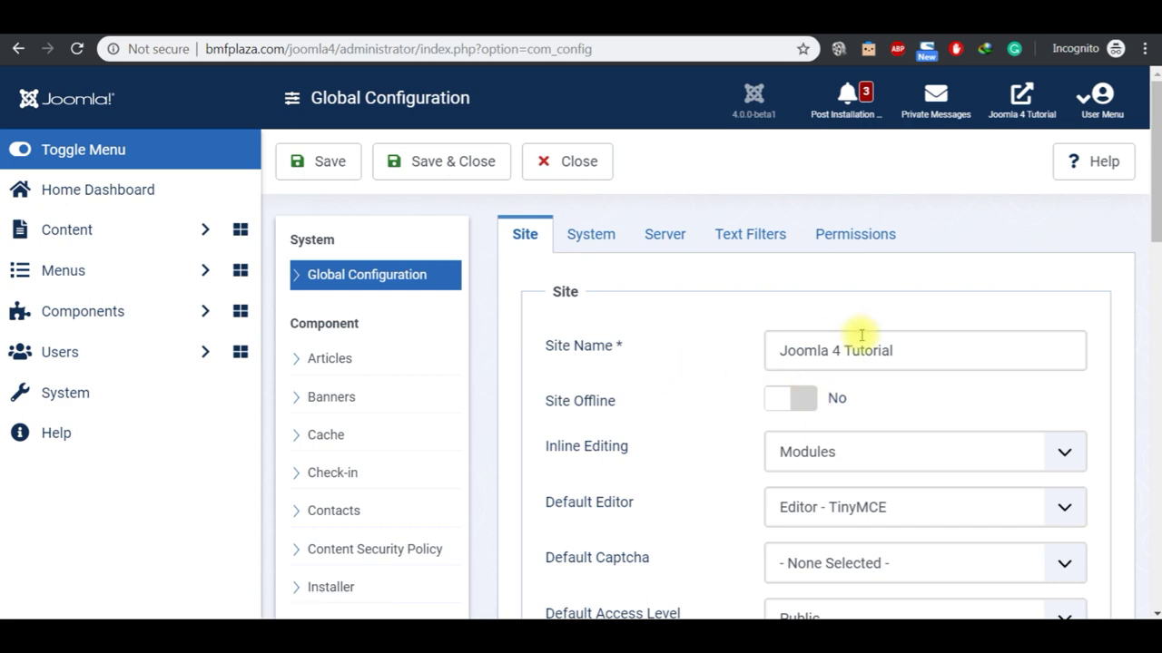
Step: Look up the Site Name topic in the notes and focus the Site Name field
click(889, 359)
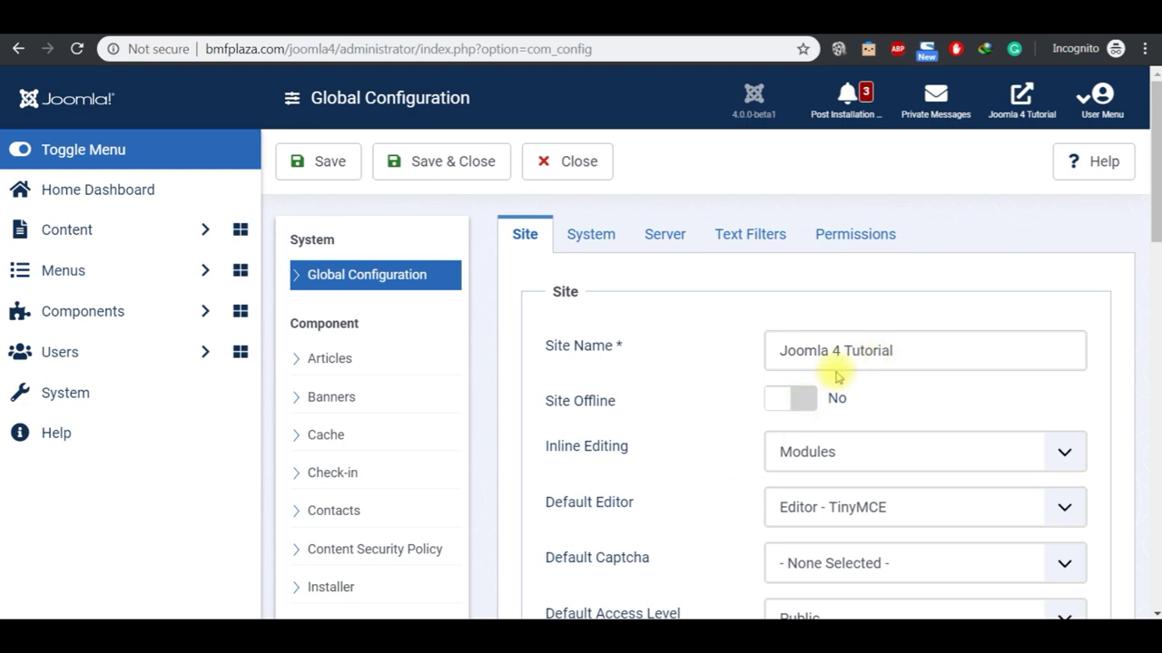
mouse_move(654, 617)
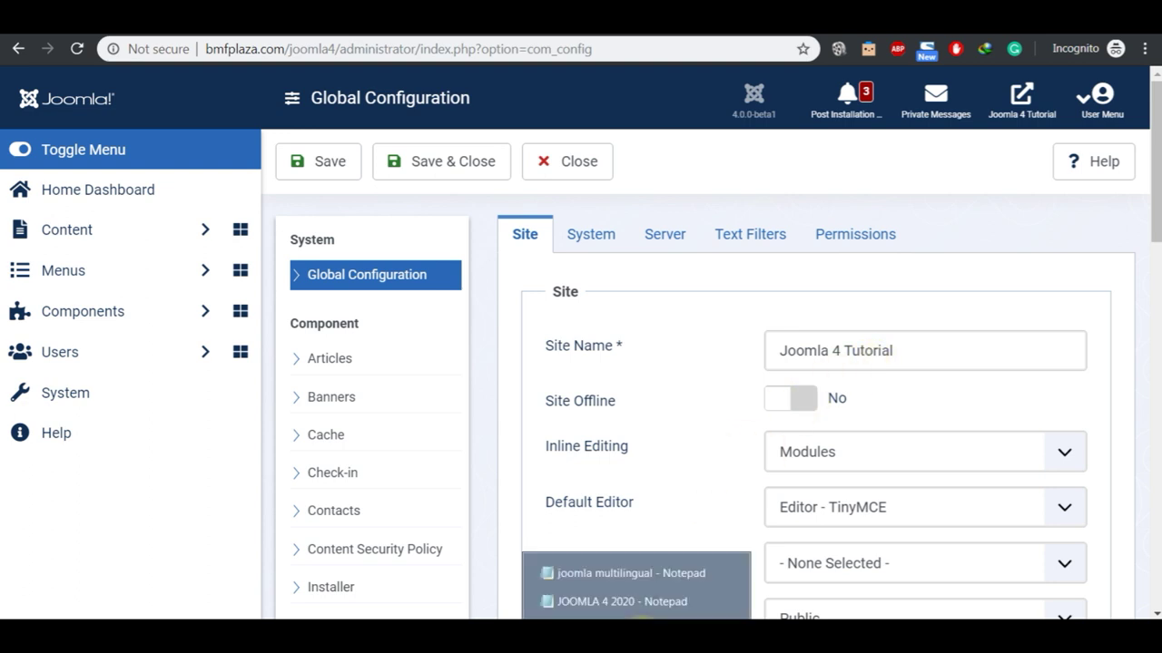
click(641, 601)
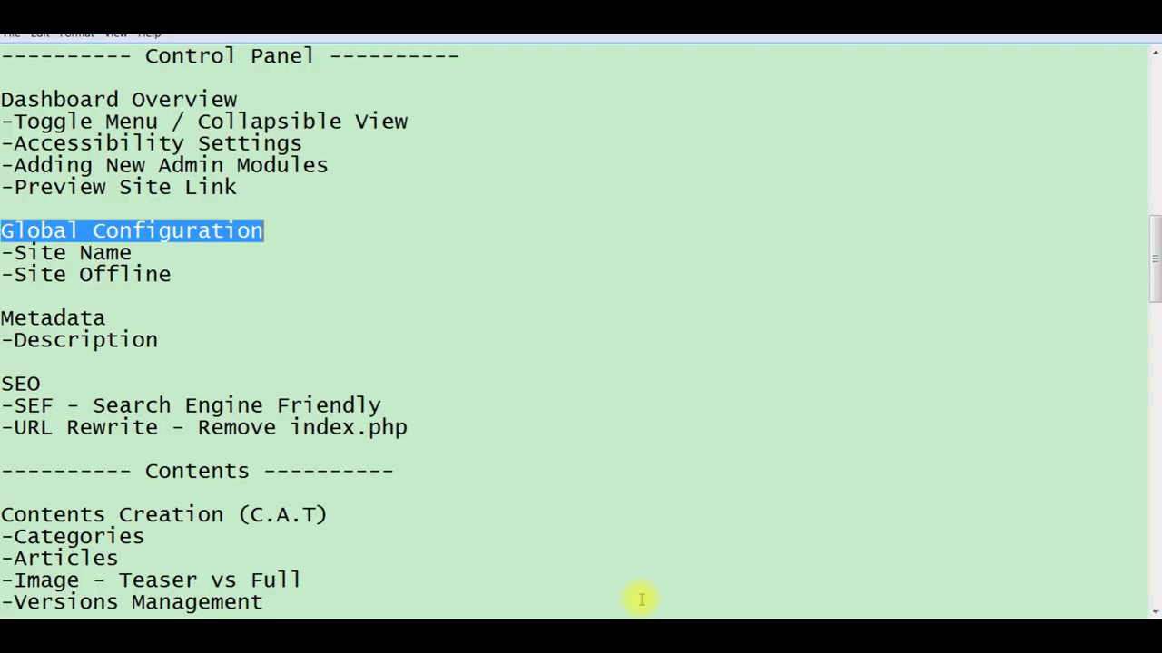
click(147, 253)
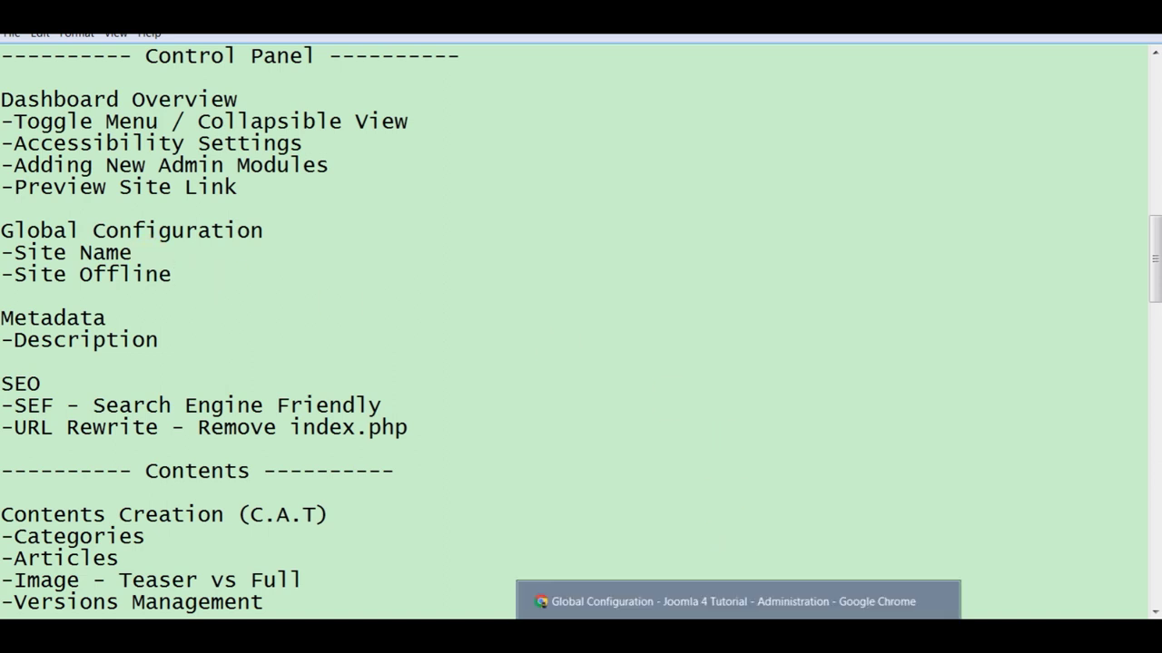
click(642, 601)
click(918, 350)
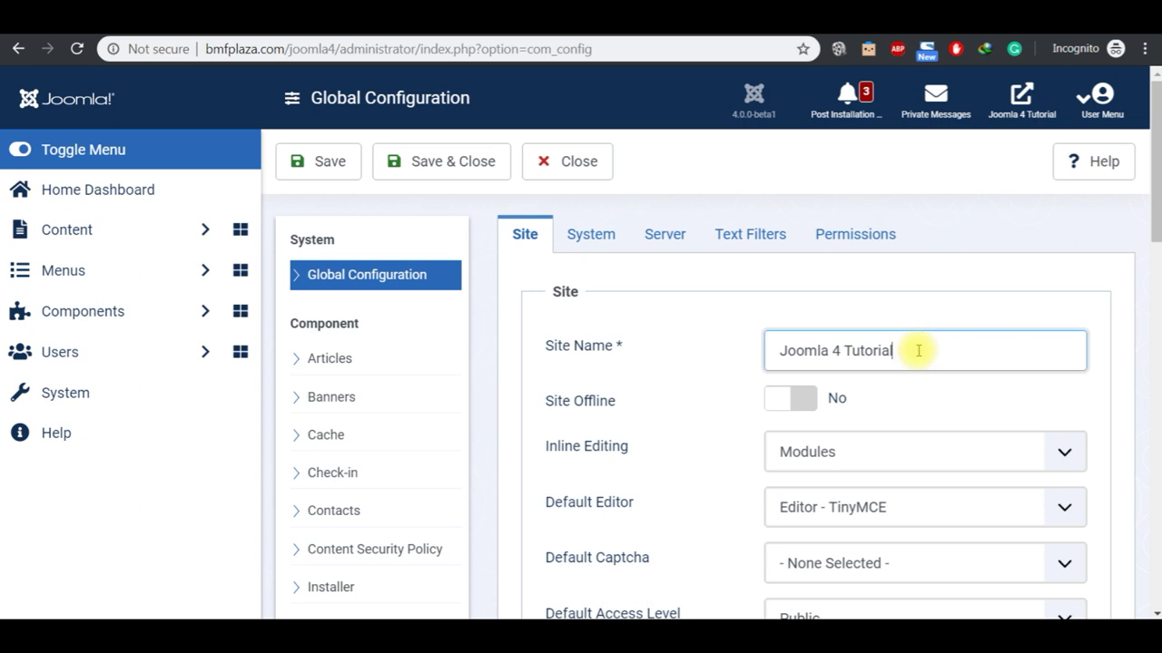
Step: Set Site Offline to Yes, append 'Test' to the custom offline message, and save
click(799, 403)
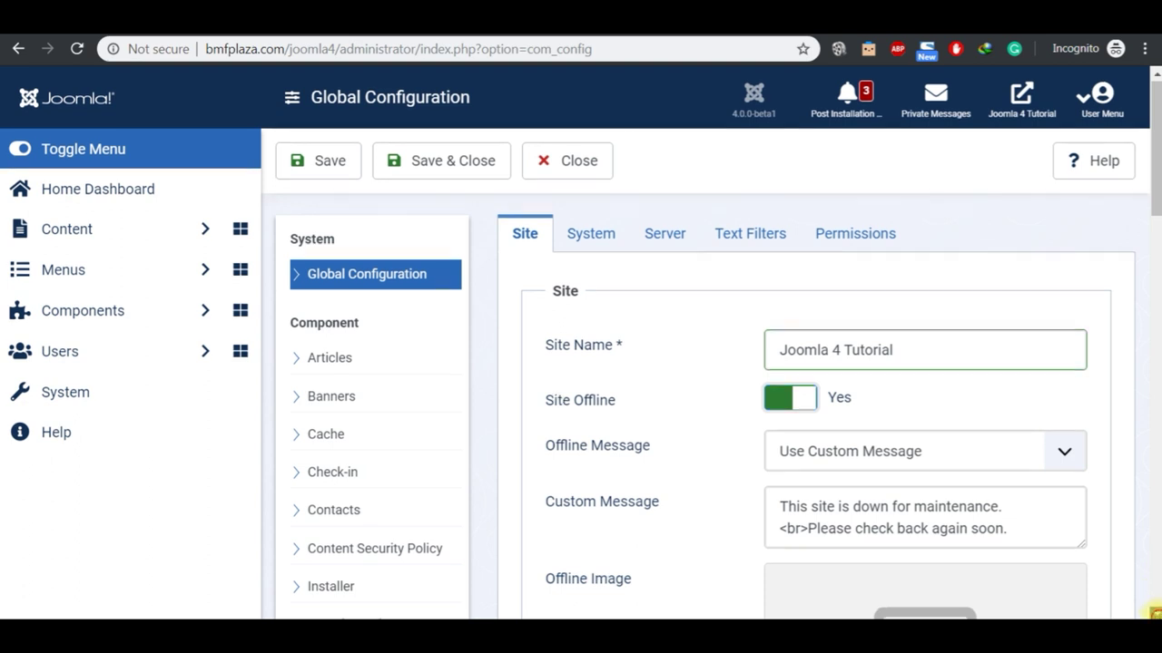
scroll(1152, 615, down, 2)
click(1030, 383)
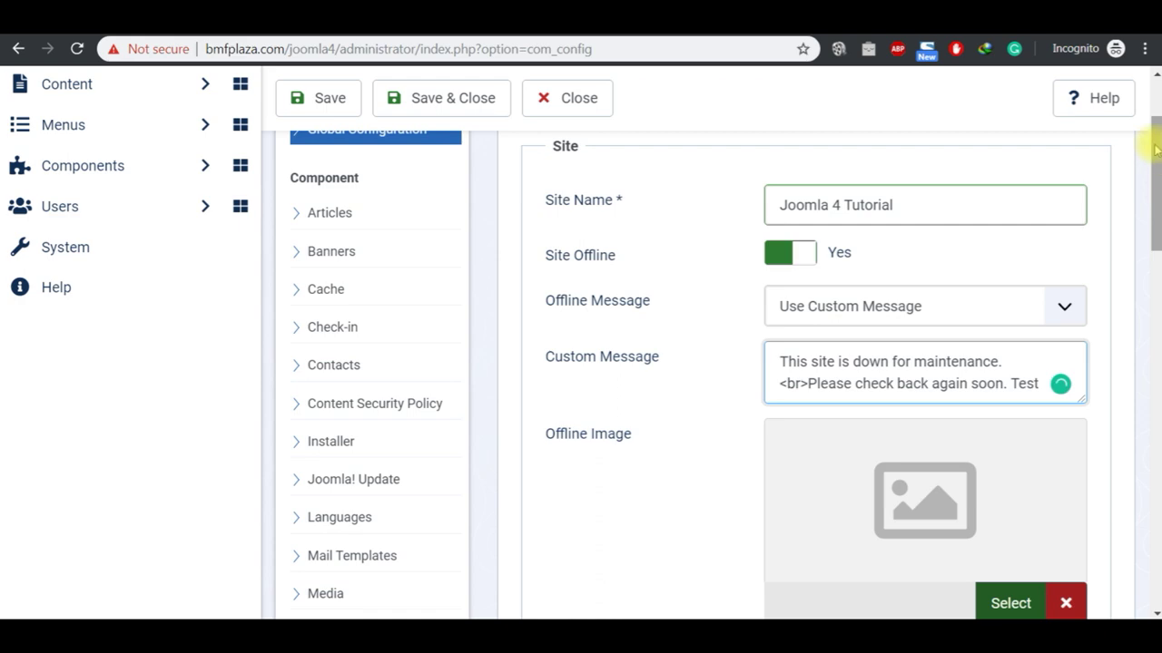
click(1154, 419)
click(1151, 148)
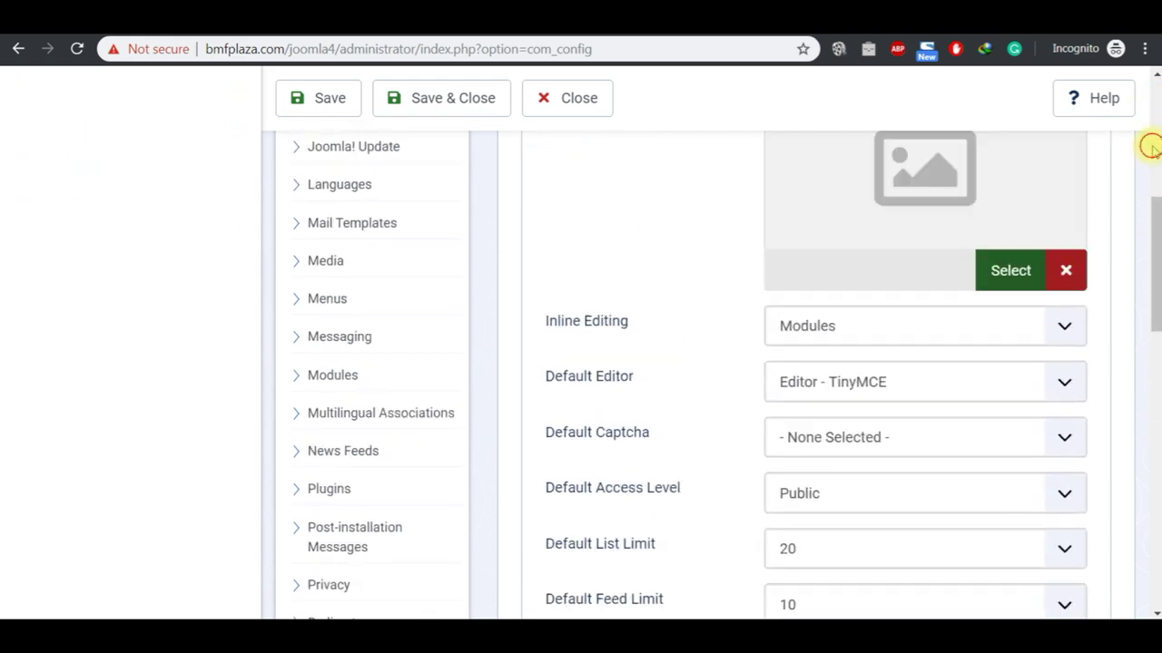
click(1151, 100)
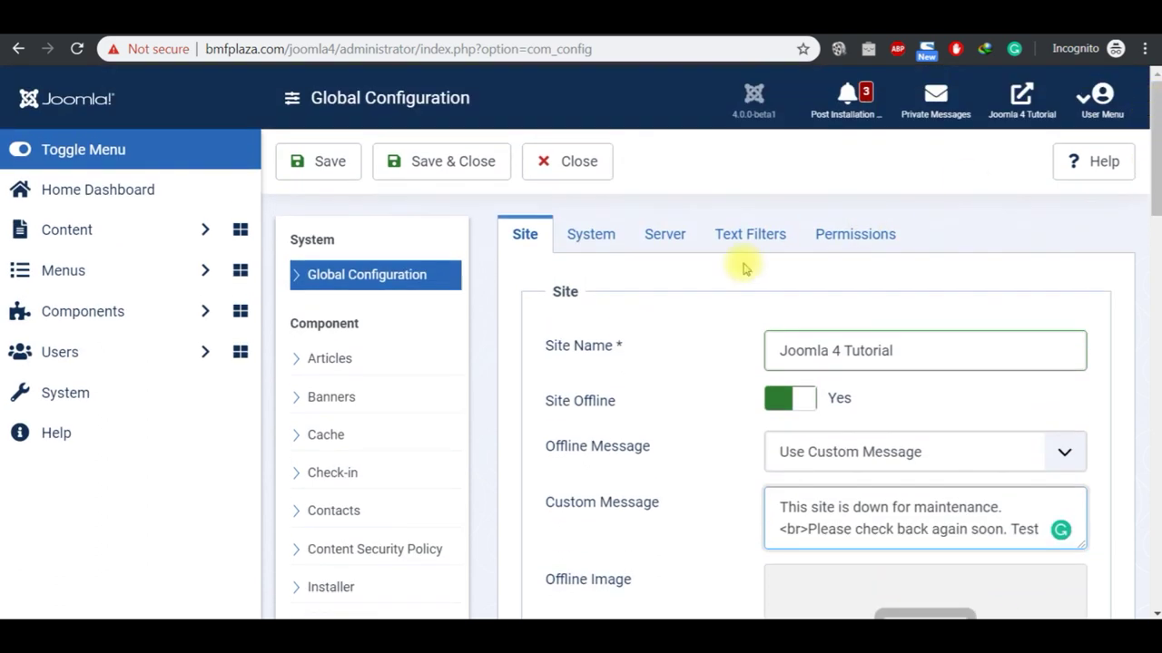
click(327, 161)
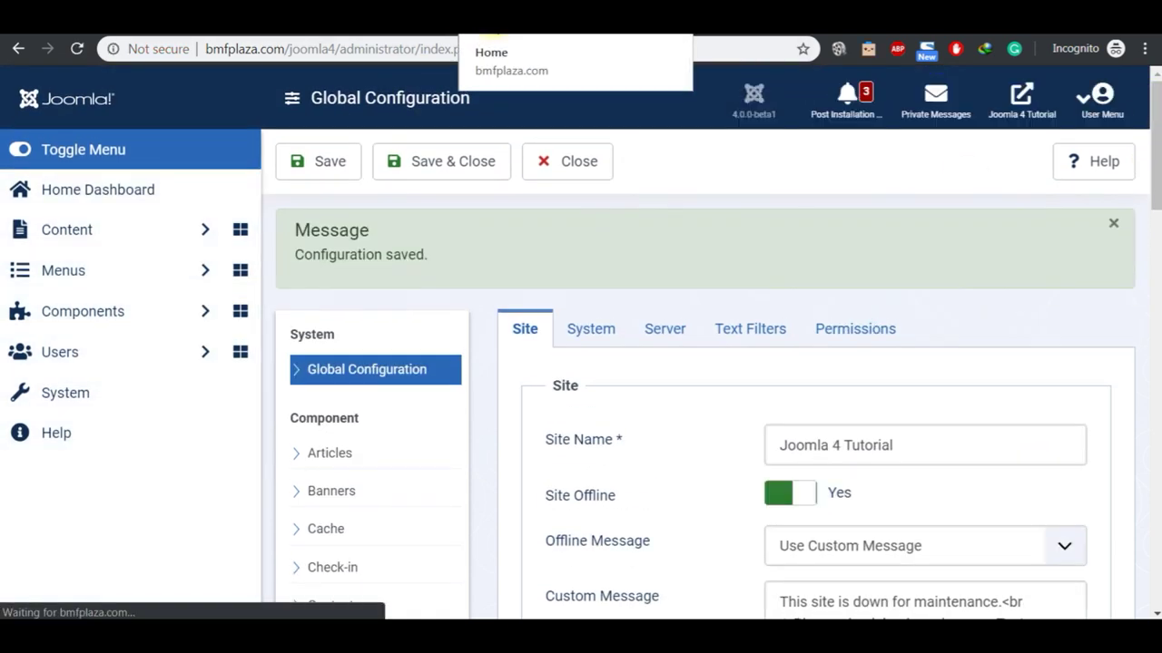
click(490, 28)
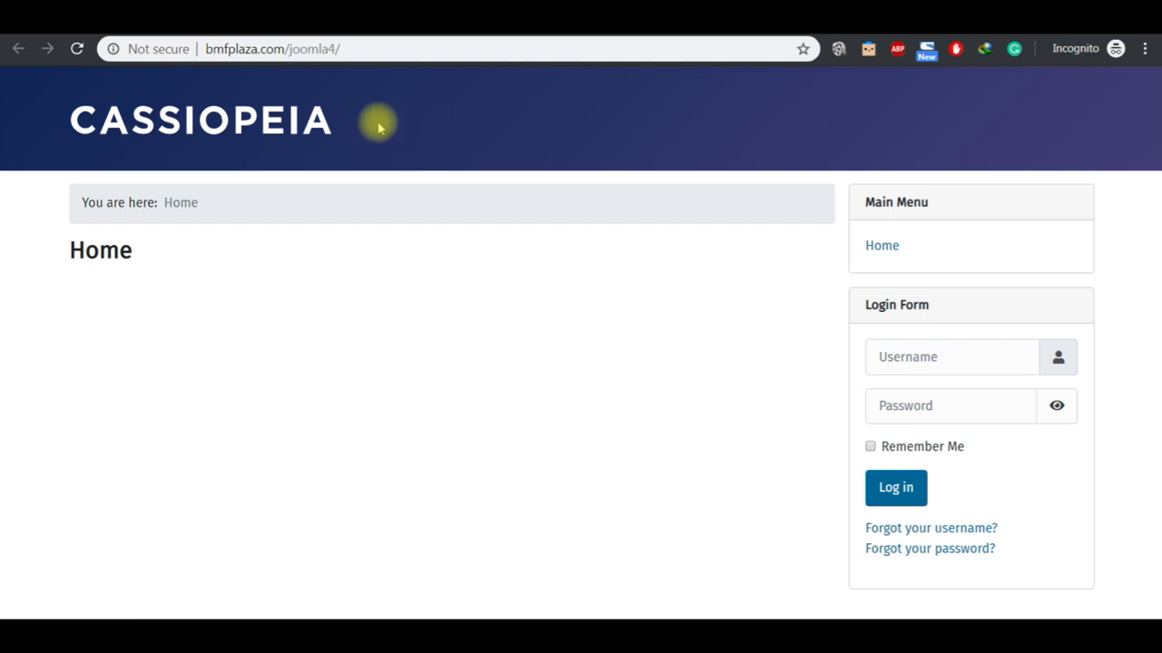
Step: Reload the front page to see the offline login ending in 'Test', then return to the admin tab
click(303, 128)
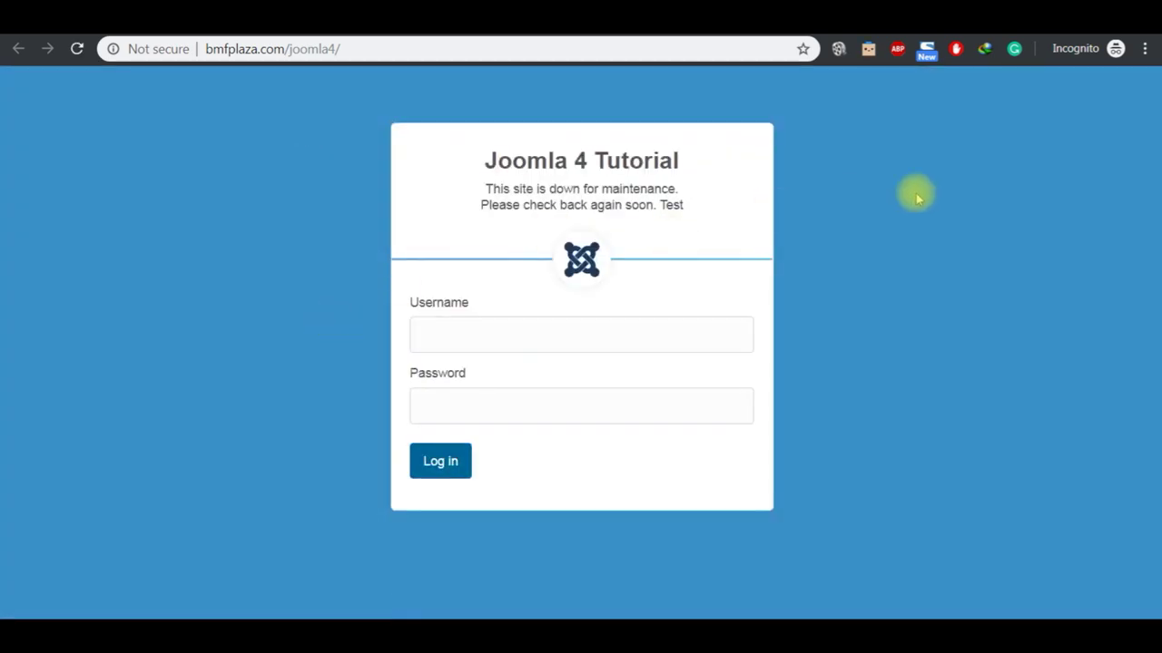
double_click(672, 205)
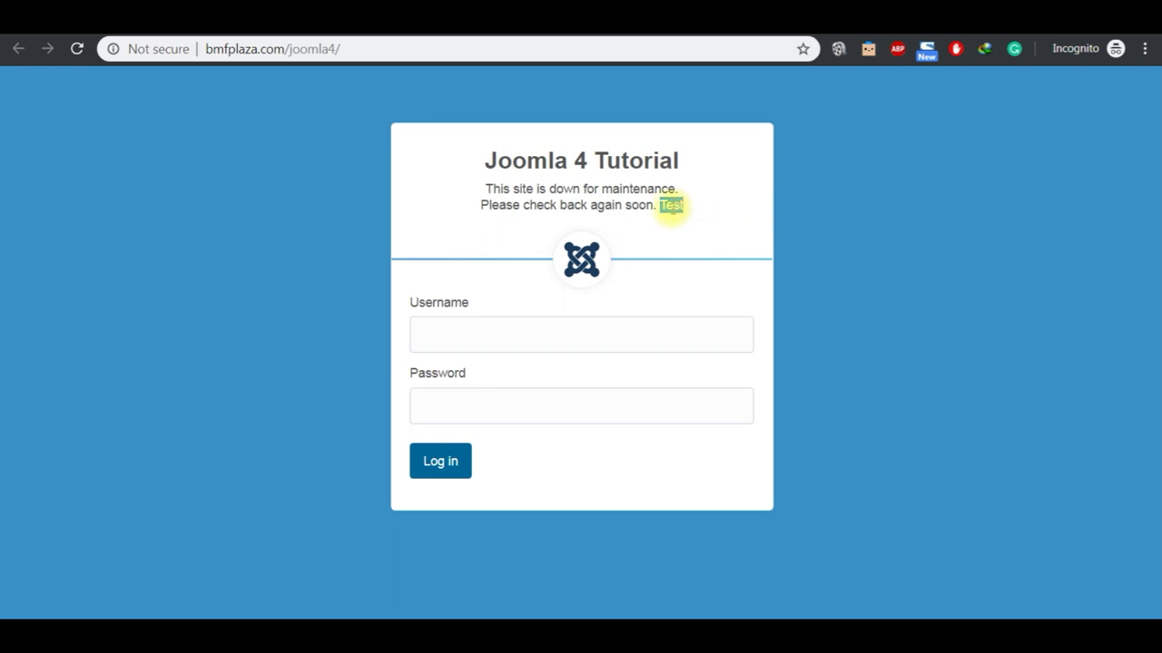
click(499, 18)
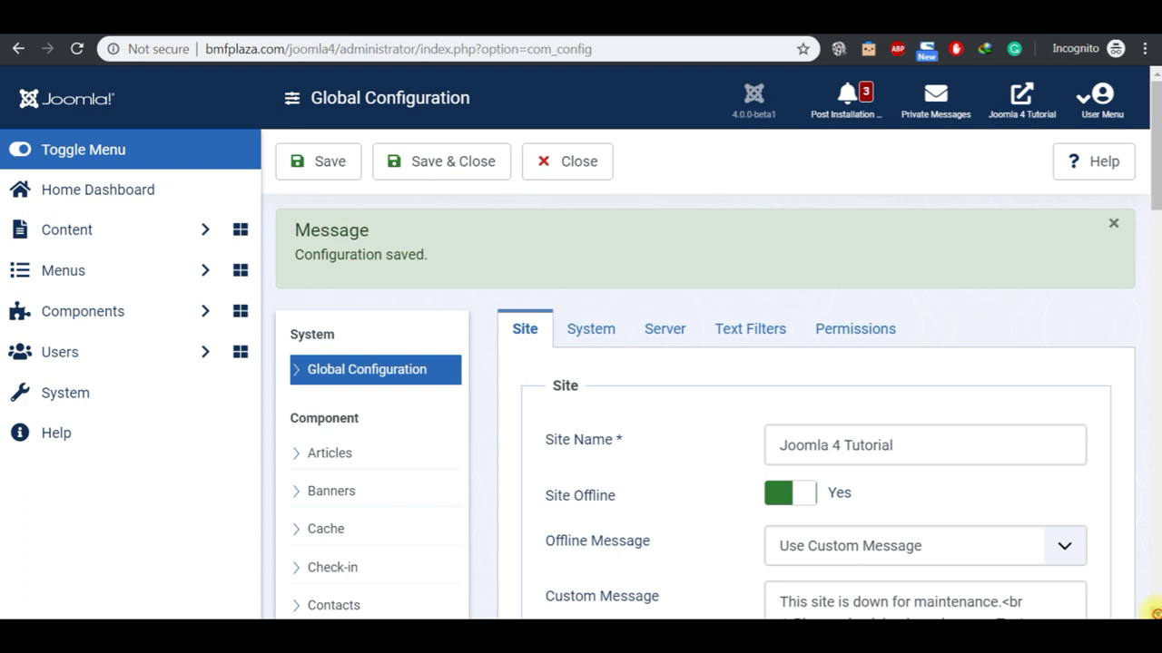
Step: Delete 'Test' from the offline Custom Message, save, and reload the offline page to confirm
scroll(1151, 610, down, 2)
click(1035, 515)
key(BackSpace)
key(BackSpace)
key(BackSpace)
key(BackSpace)
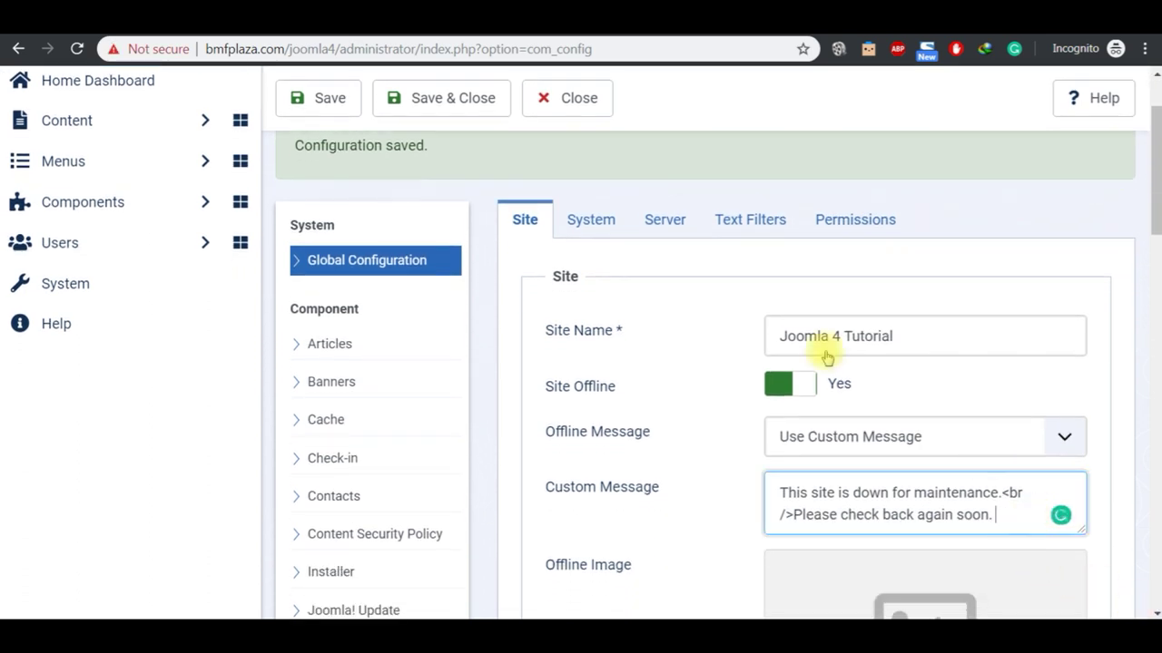
click(298, 98)
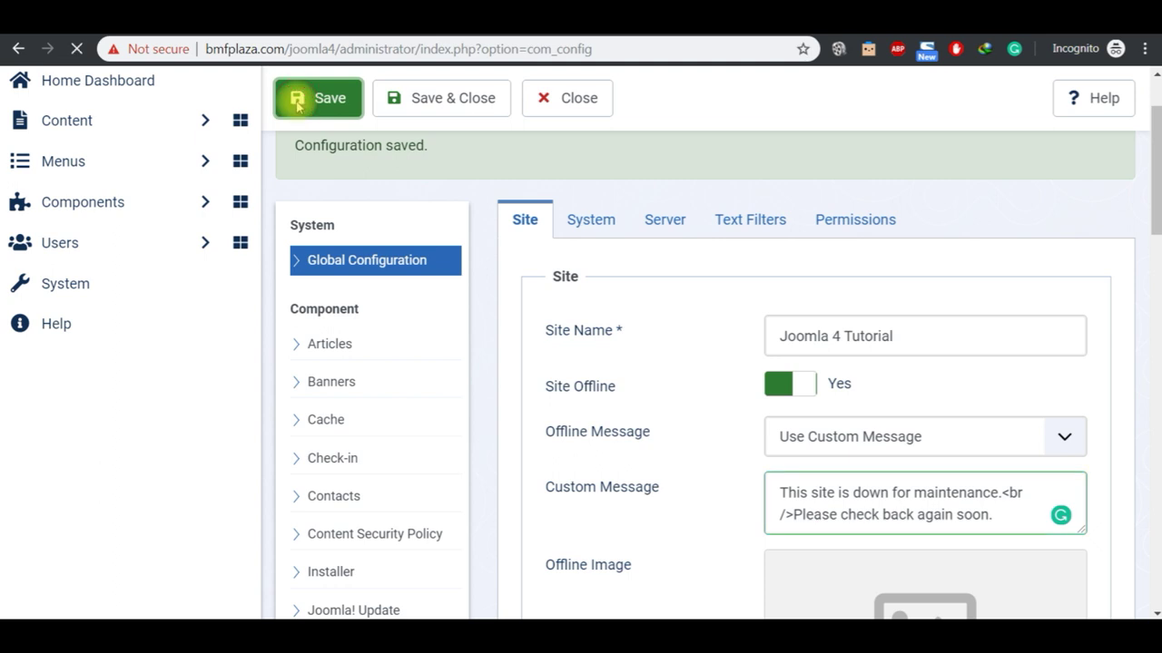
click(481, 35)
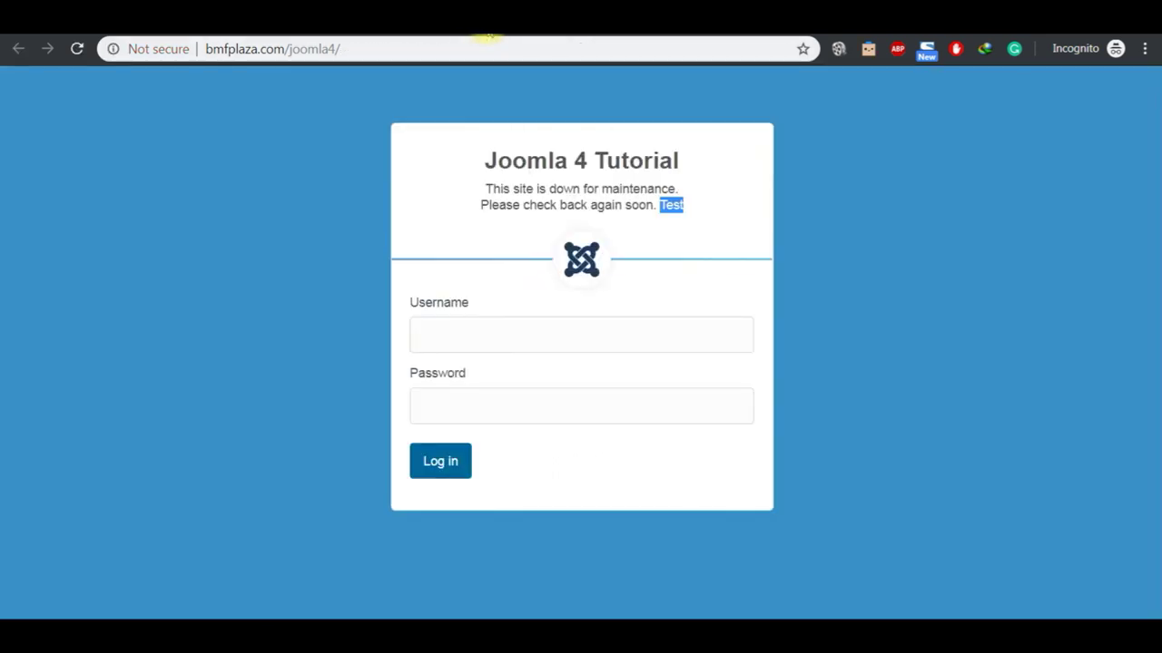
click(78, 51)
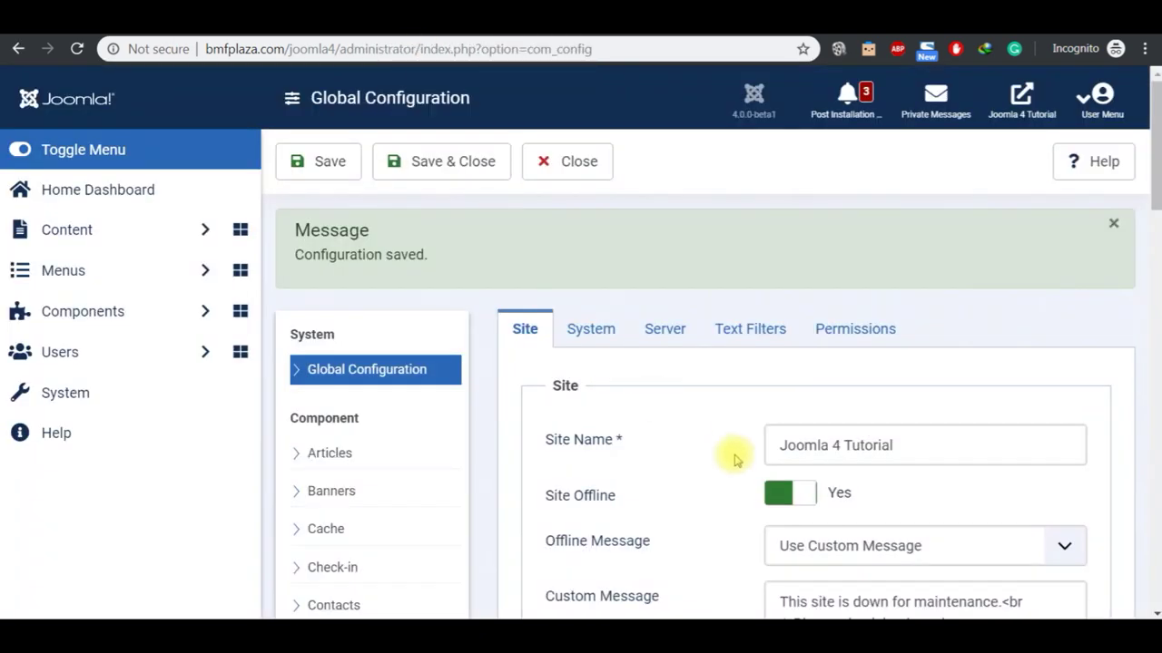
Step: Set Site Offline to No, save, and reload the front end showing the normal Cassiopeia home page
click(802, 504)
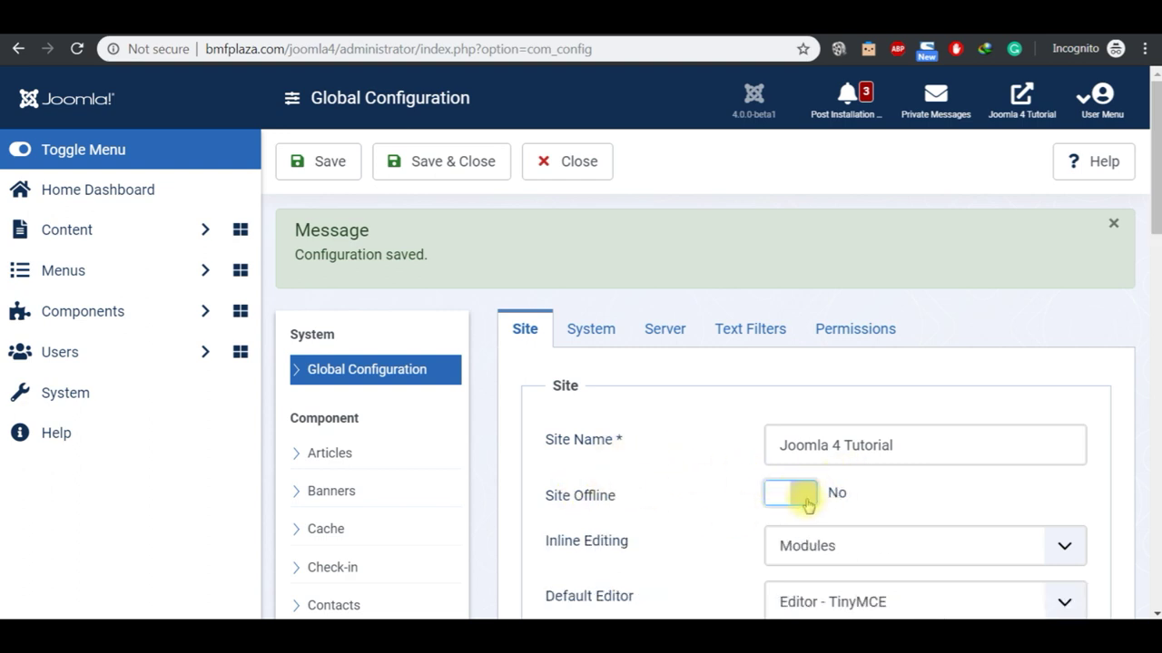
click(332, 173)
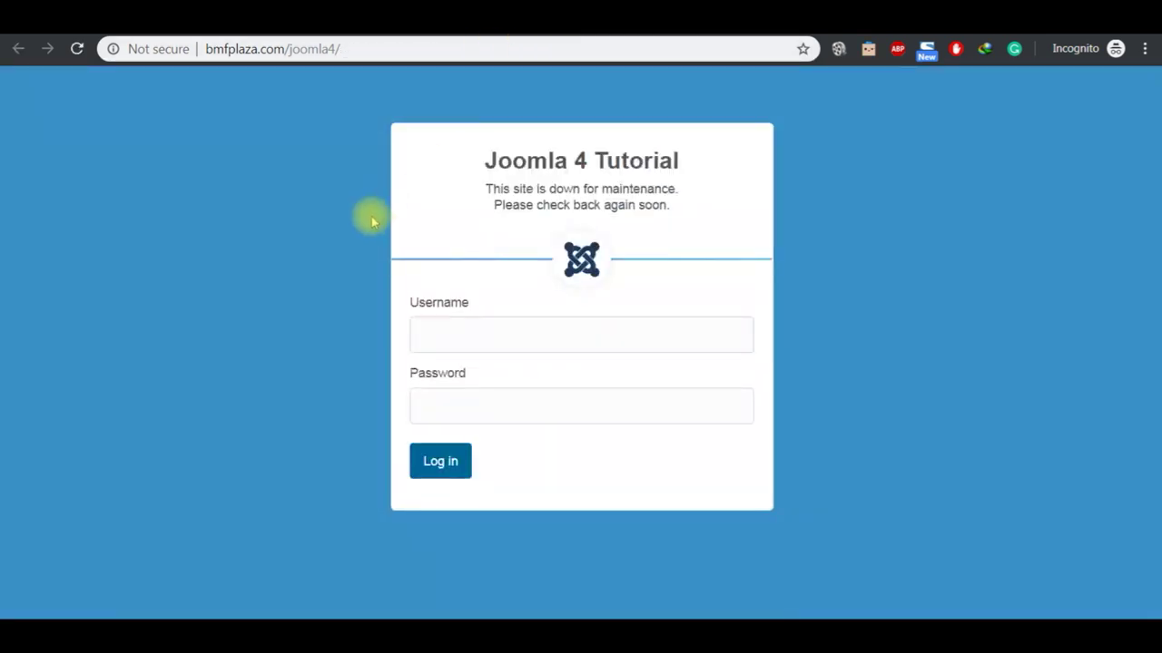
click(77, 49)
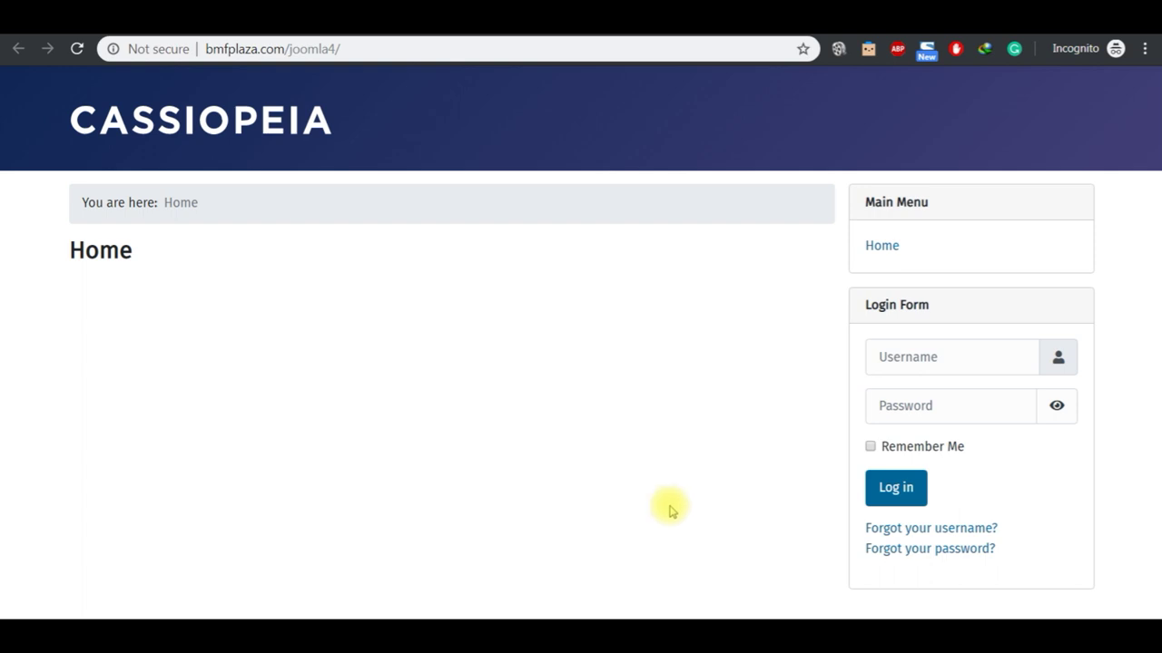
Step: In the JOOMLA 4 2020 Notepad outline, highlight the next topic, Metadata
mouse_move(641, 631)
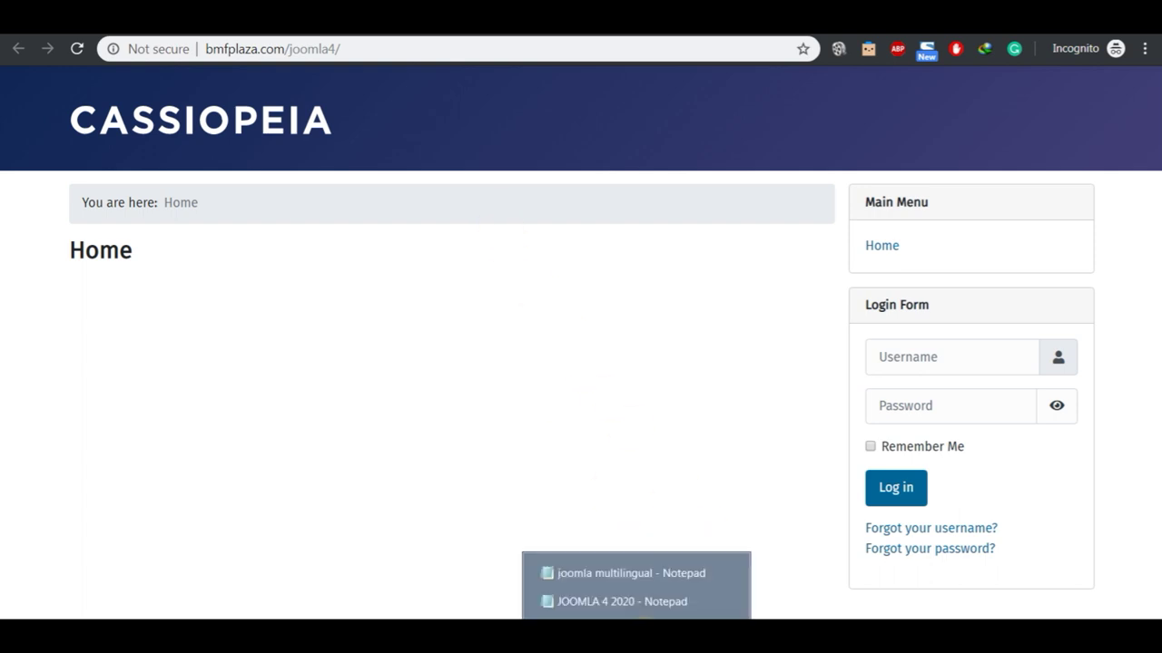
click(636, 601)
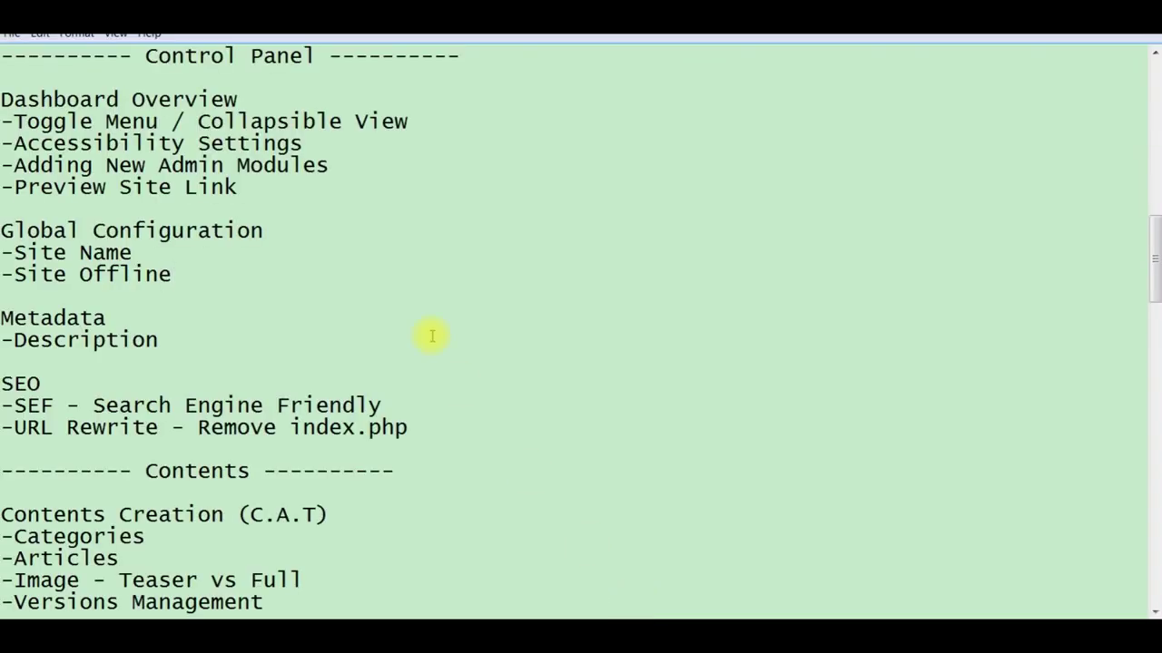
click(179, 342)
mouse_move(737, 635)
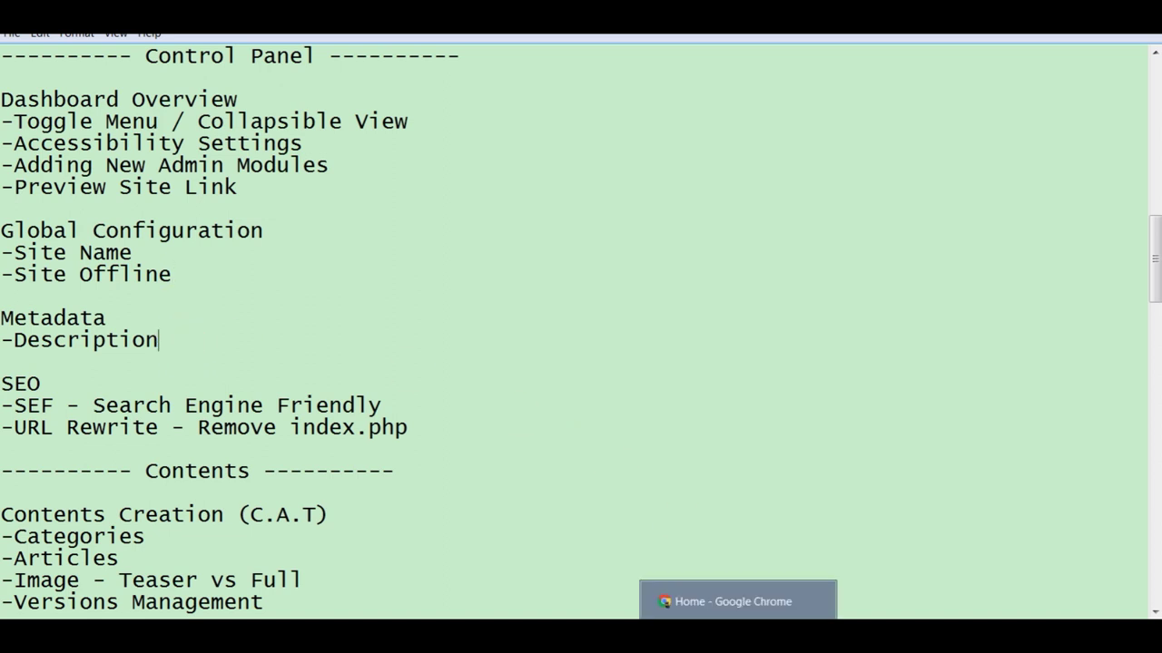
click(137, 322)
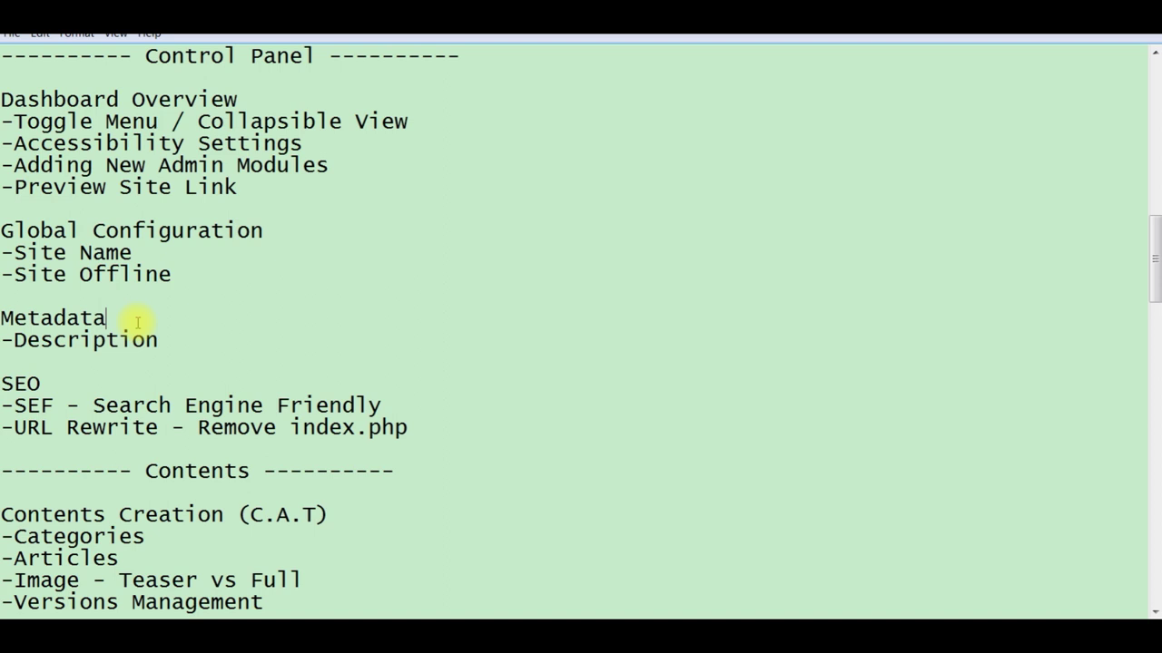
key(shift+Left)
key(shift+Left)
key(shift+Left)
key(shift+Left)
key(shift+Left)
key(shift+Left)
key(shift+Left)
key(shift+Left)
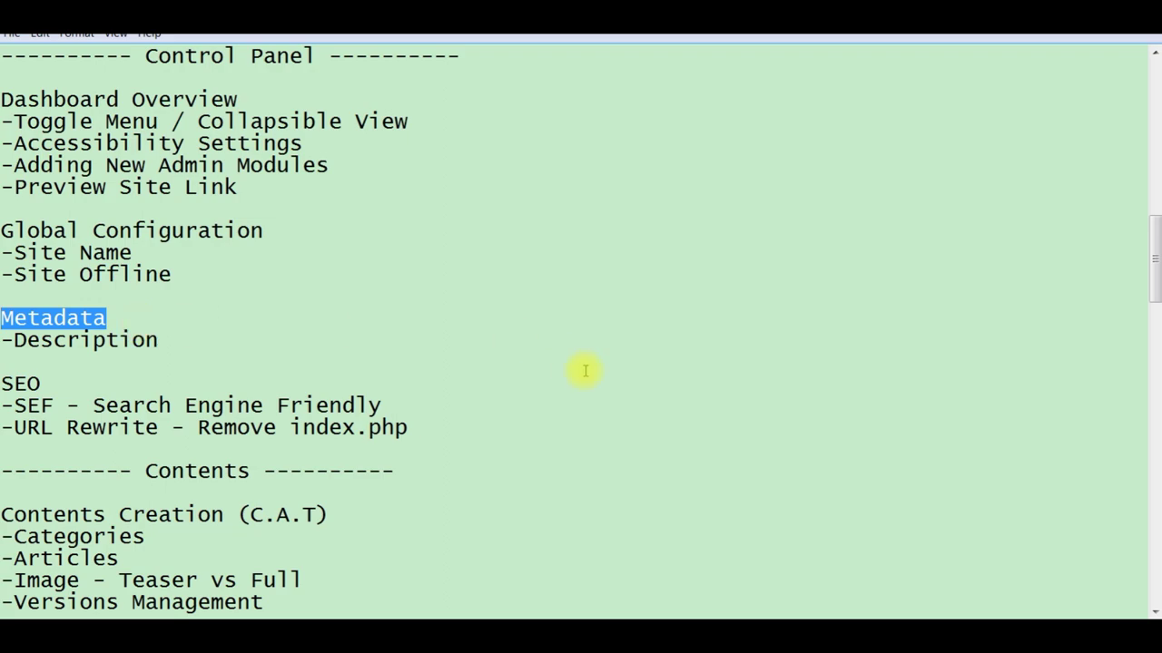
Step: In Global Configuration's Metadata section, set Site Meta Description to 'Joomla 4 Tutorial'
click(732, 617)
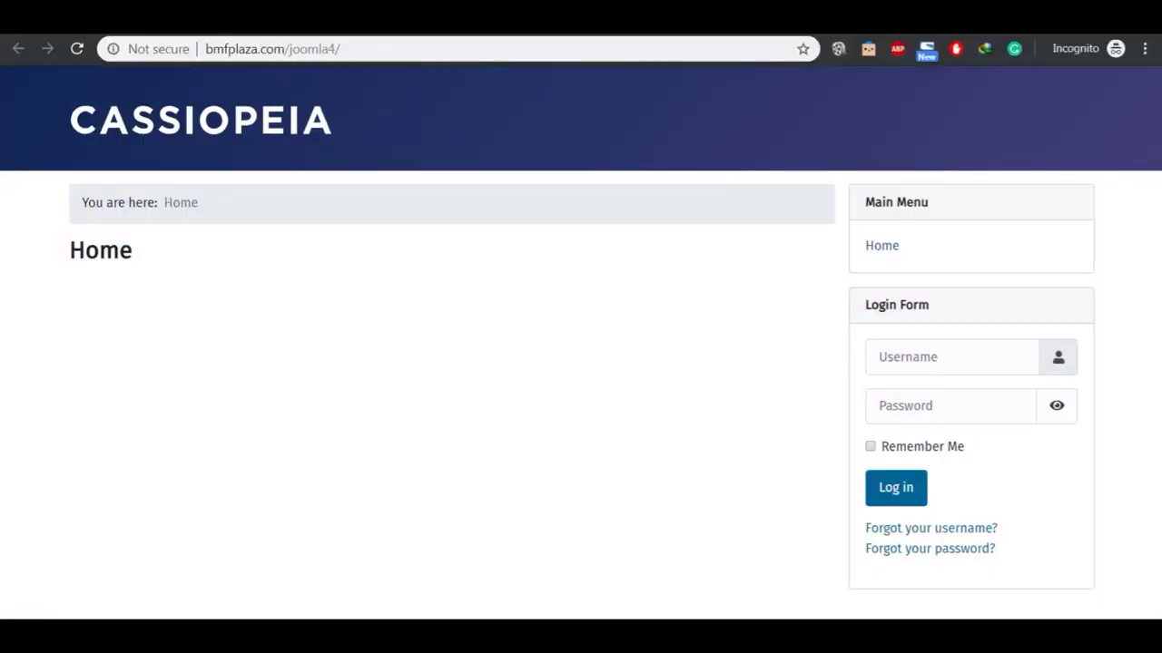
key(ctrl+Tab)
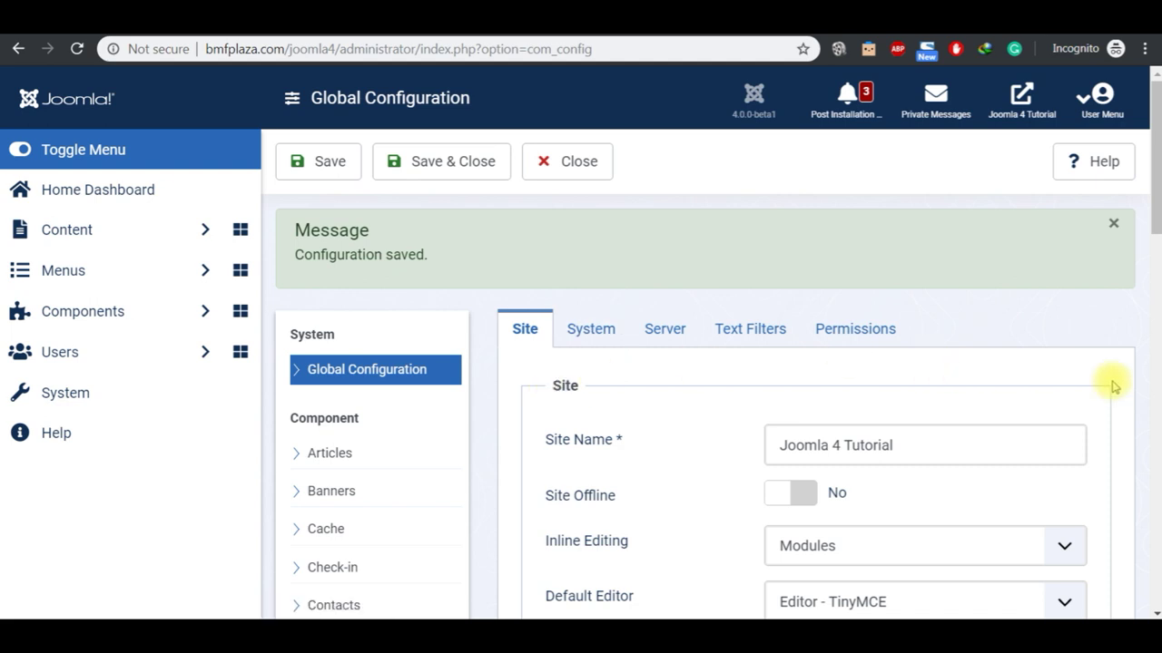
scroll(1149, 611, down, 3)
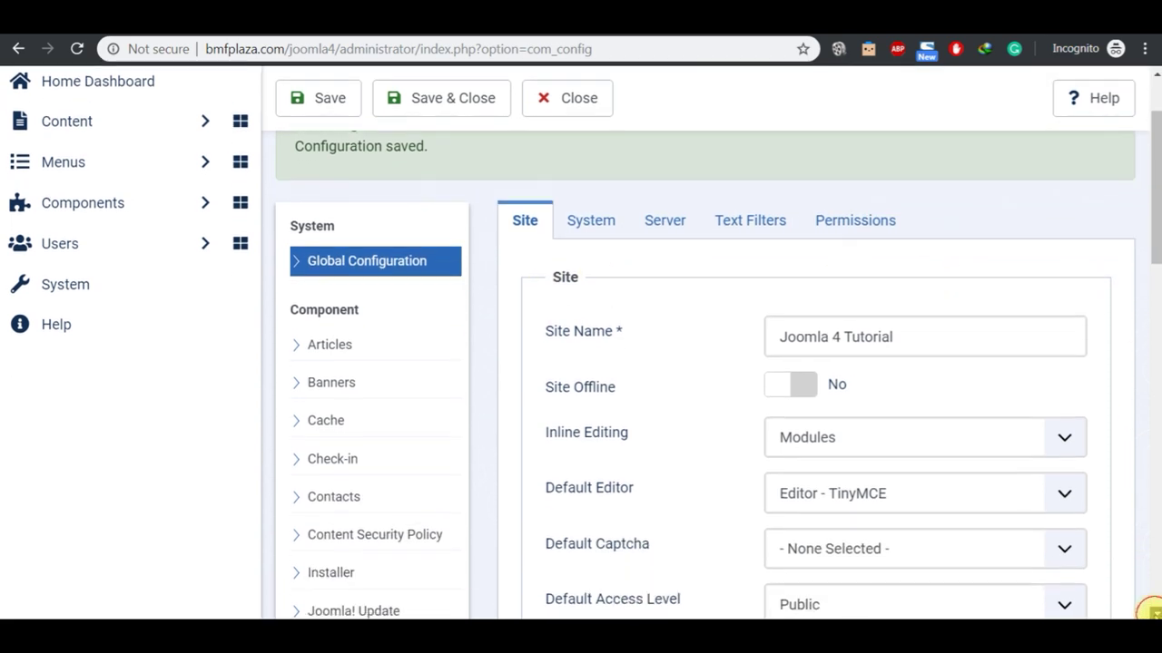
scroll(1150, 610, down, 5)
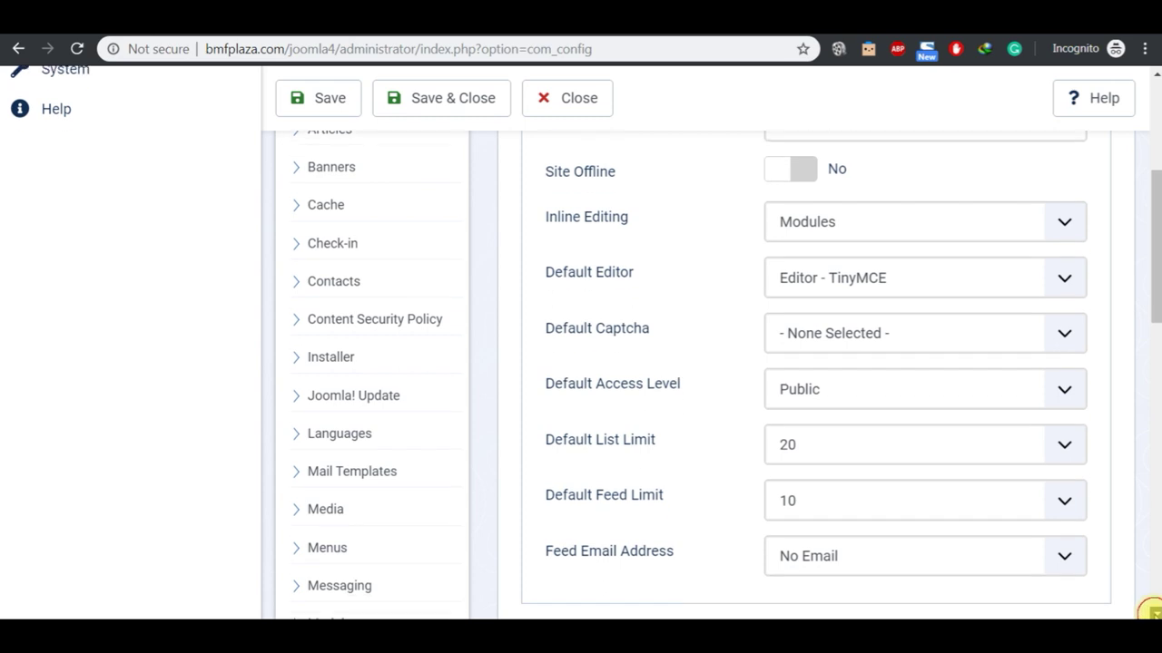
scroll(1153, 613, down, 1)
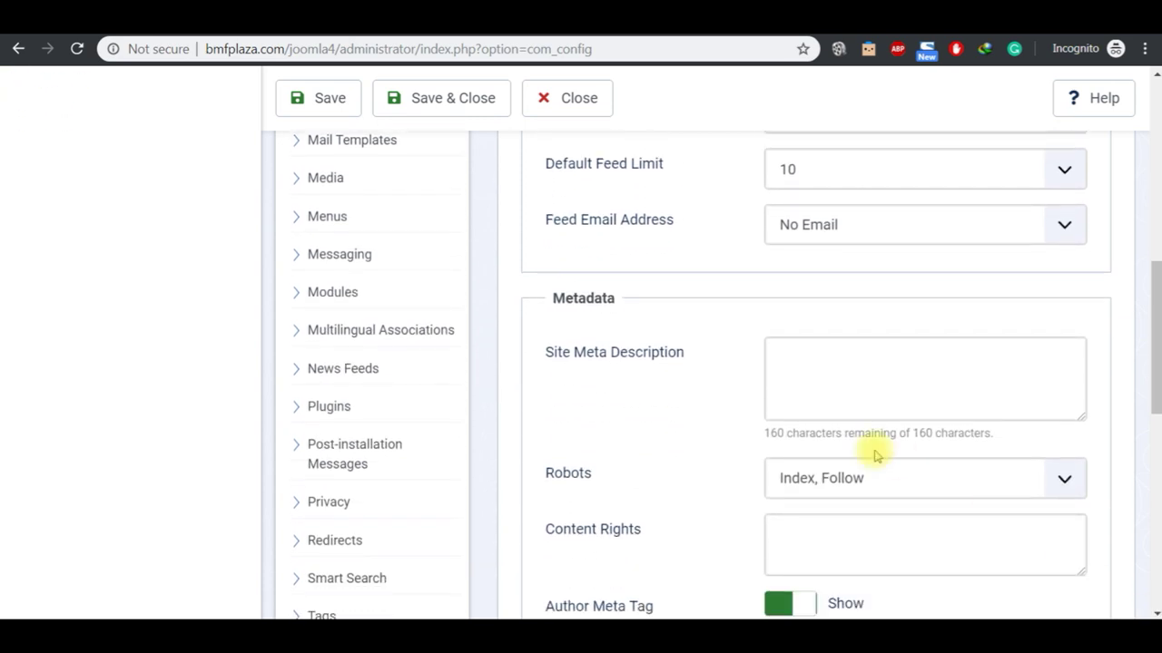
click(772, 401)
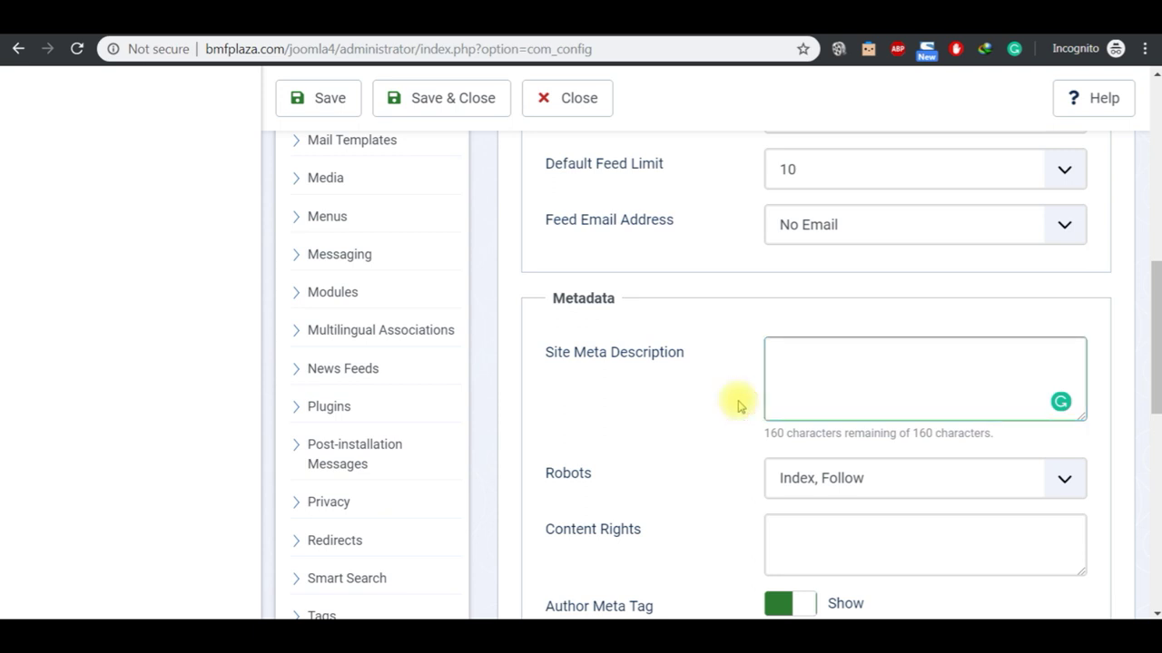
click(804, 379)
text(Joomla 4 Tutorial)
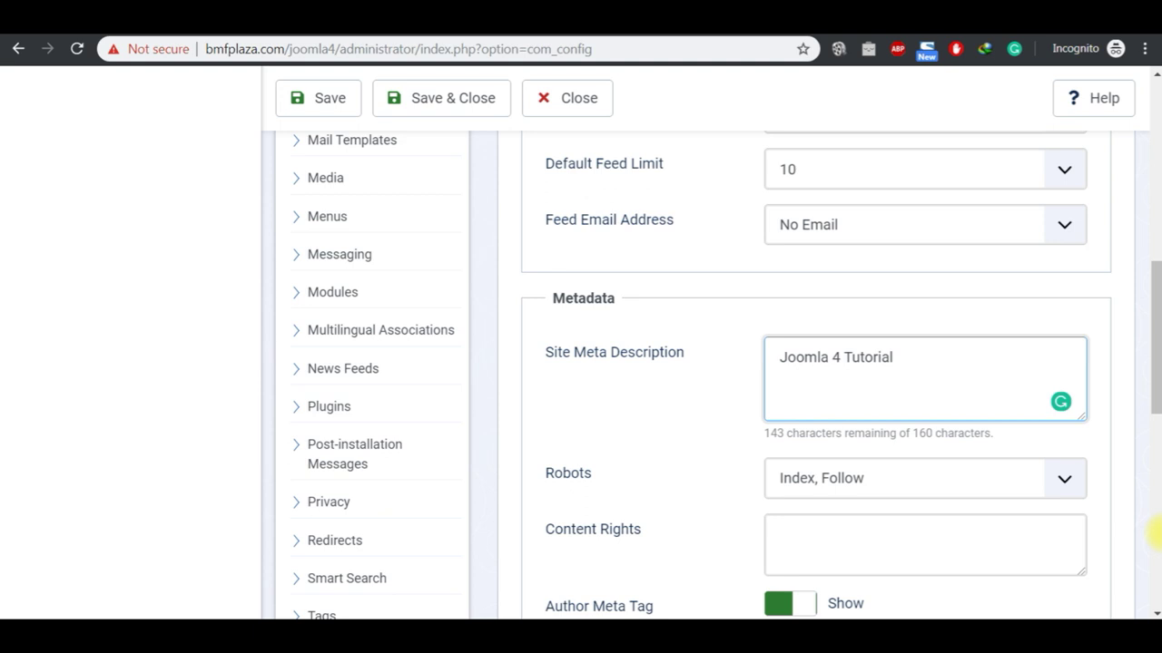
Step: Scroll down to bring the SEO Settings section into view
scroll(1151, 609, down, 2)
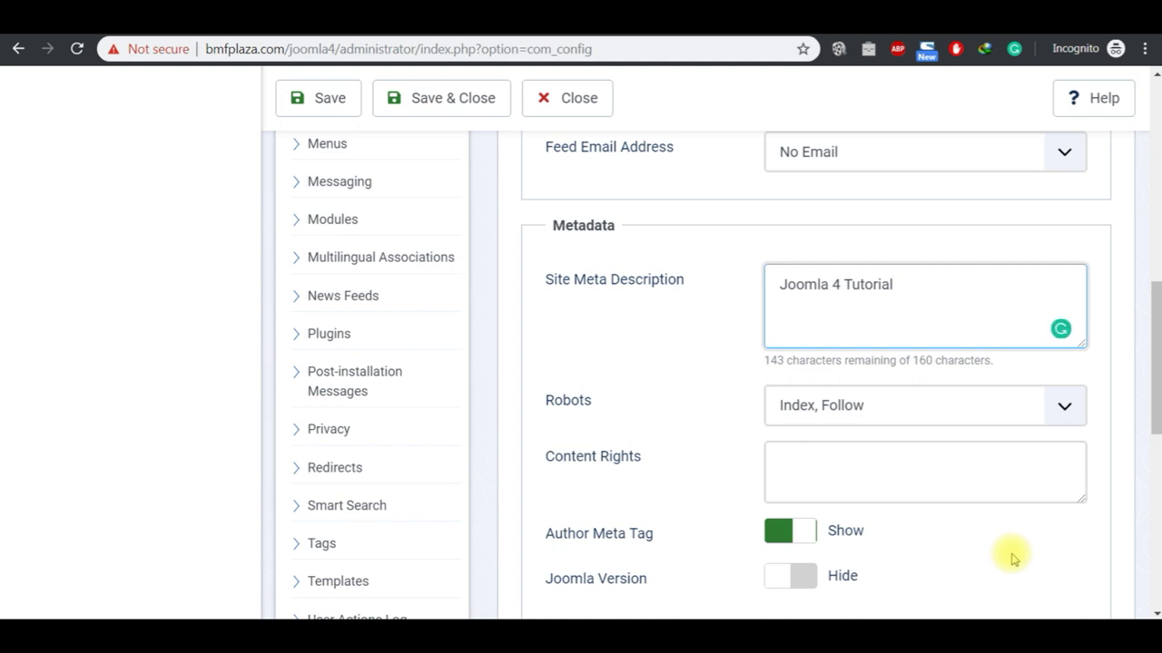
scroll(1154, 613, down, 1)
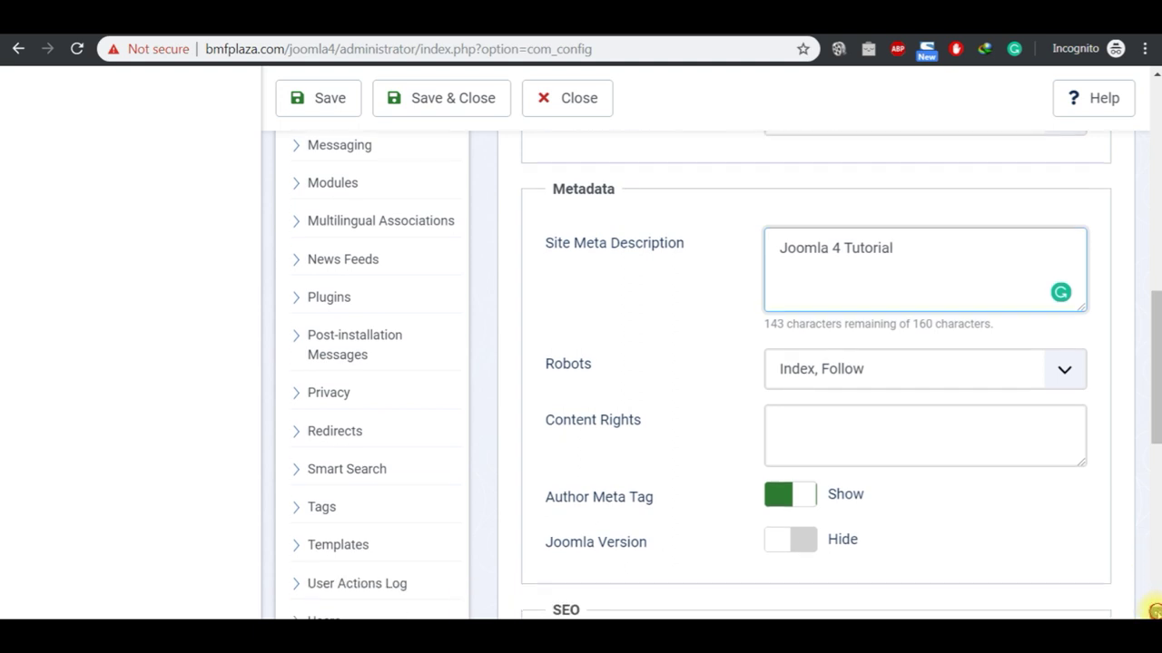
scroll(1151, 609, down, 4)
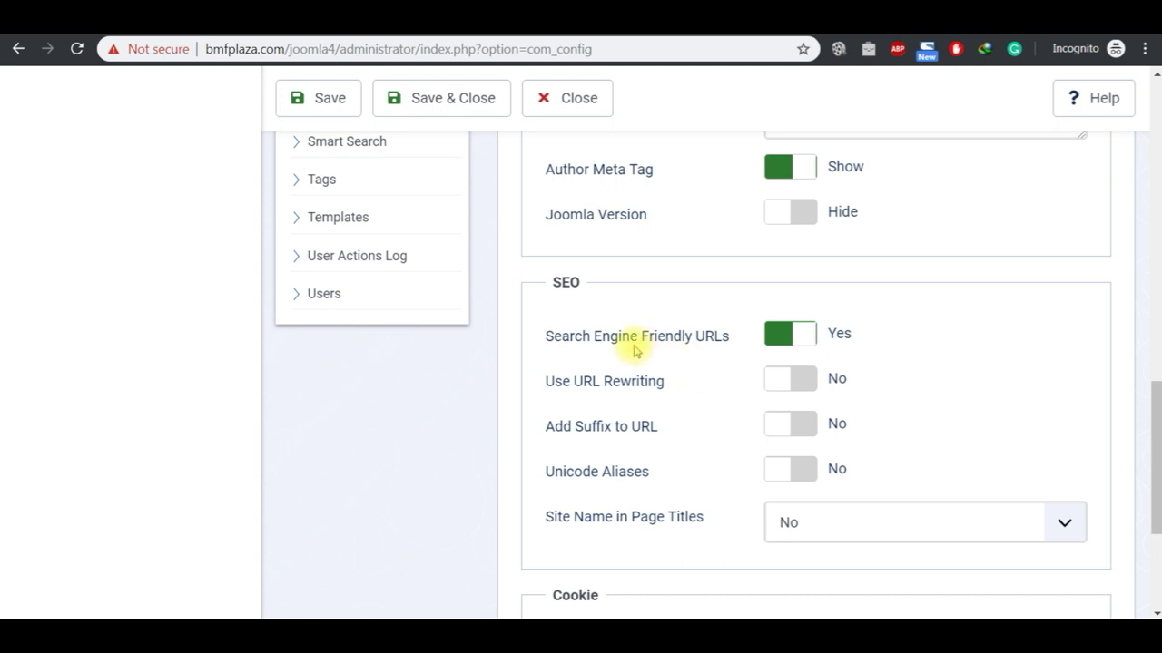
Step: On the front end, open the Home page and highlight index.php in its address
click(490, 36)
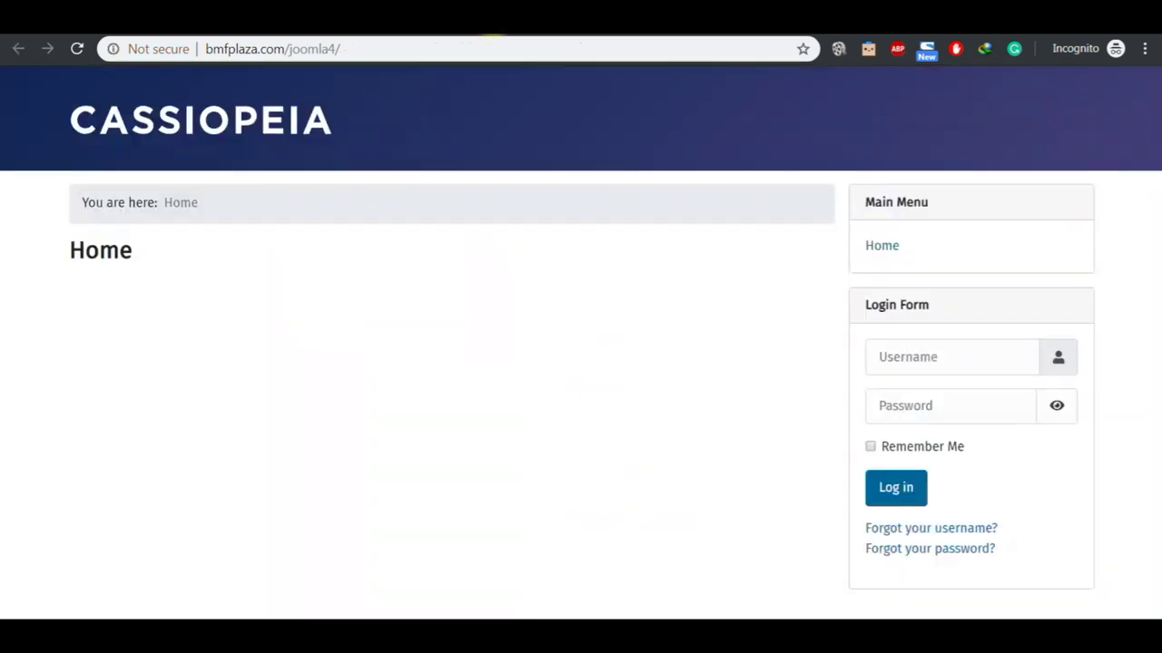
click(431, 34)
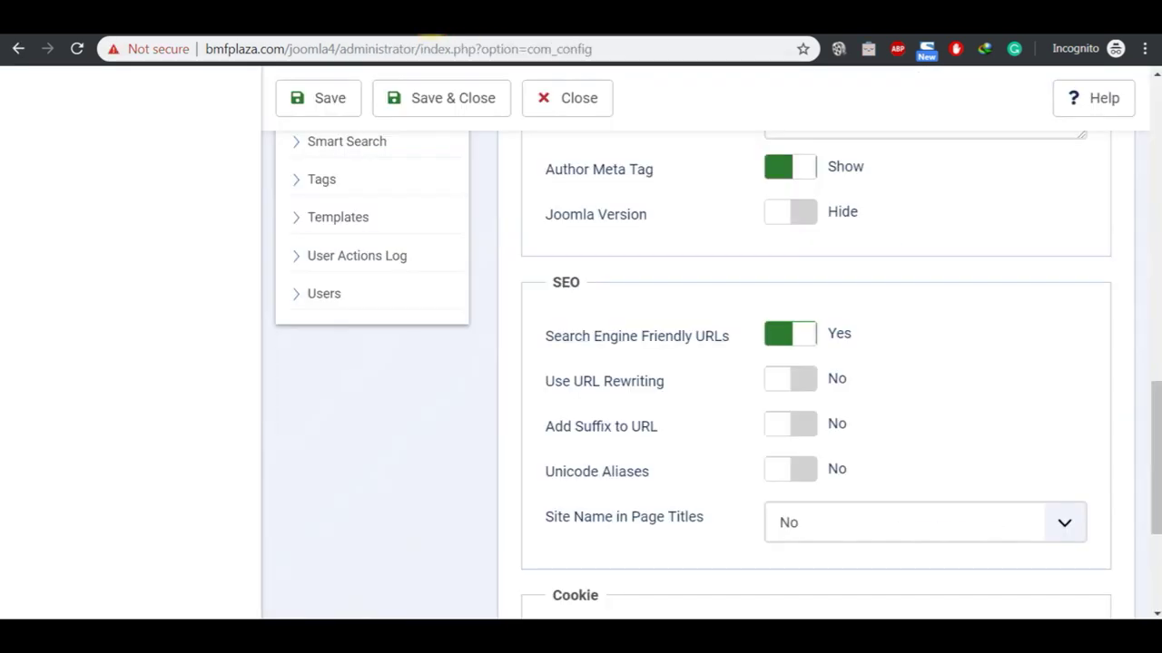
click(497, 37)
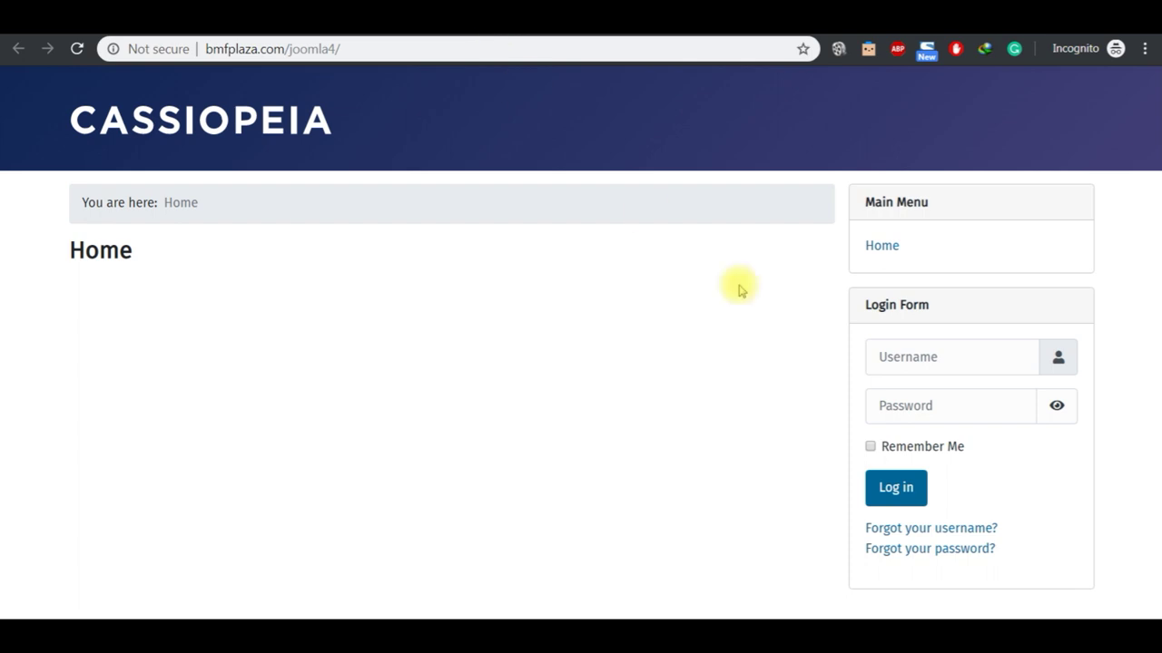
click(880, 247)
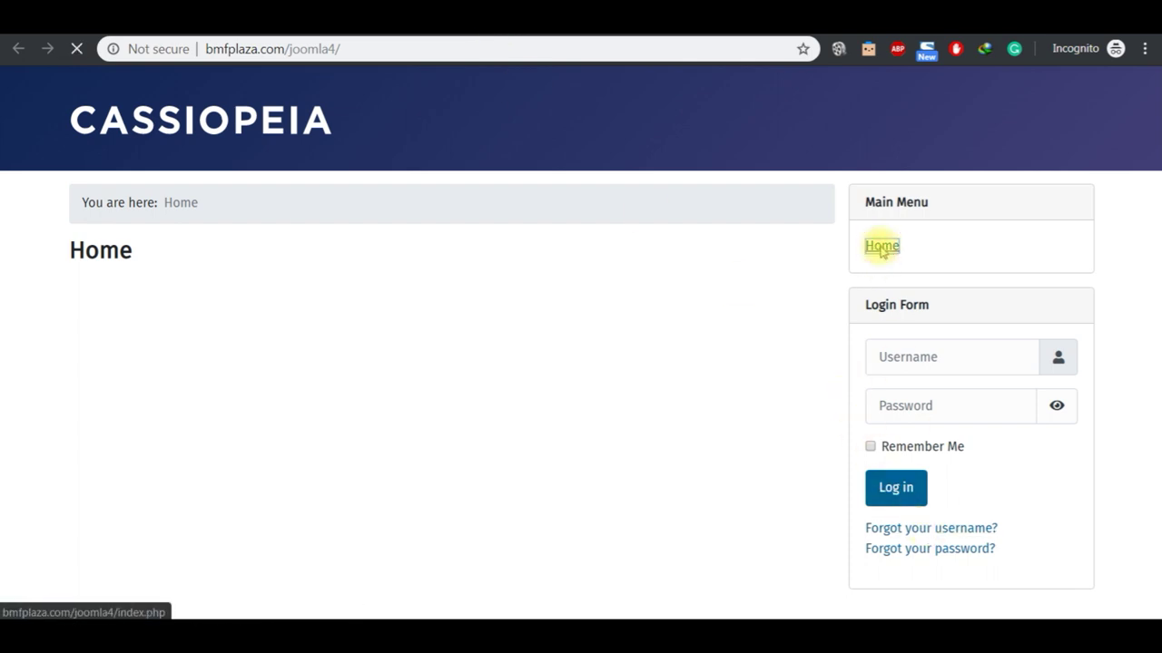
click(413, 47)
click(436, 50)
key(shift+Left)
key(shift+Left)
key(shift+Left)
key(shift+Left)
key(shift+Left)
key(shift+Left)
key(shift+Left)
key(shift+Left)
key(shift+Left)
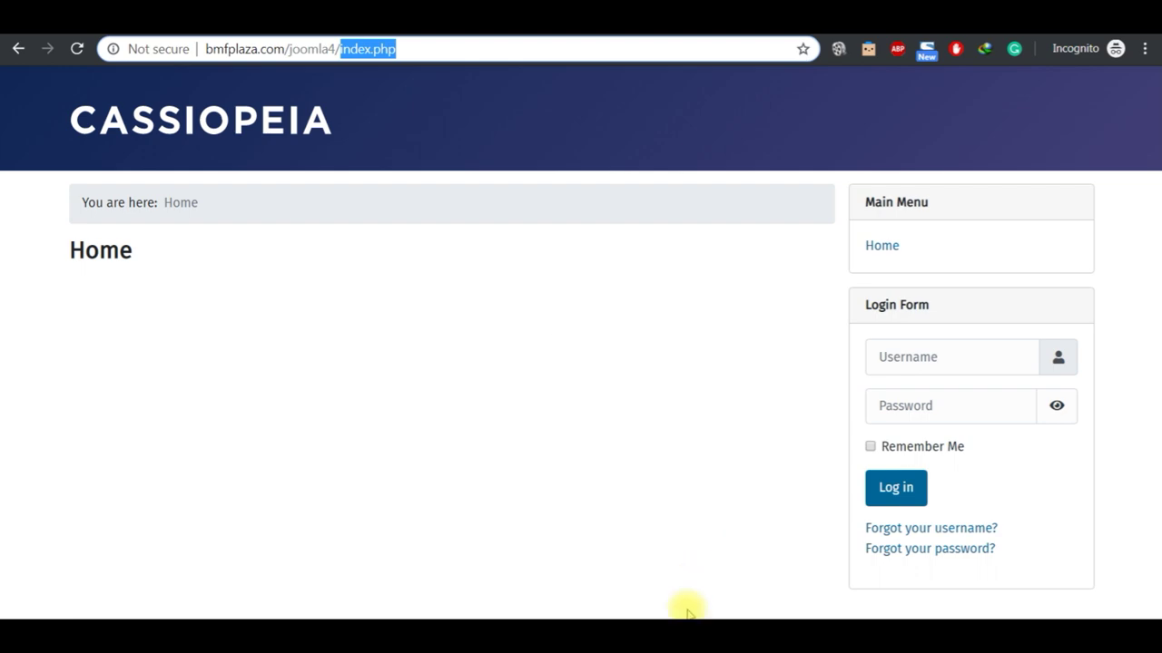
Step: Back in the SEO settings, turn on Use URL Rewriting
click(721, 621)
key(alt+Tab)
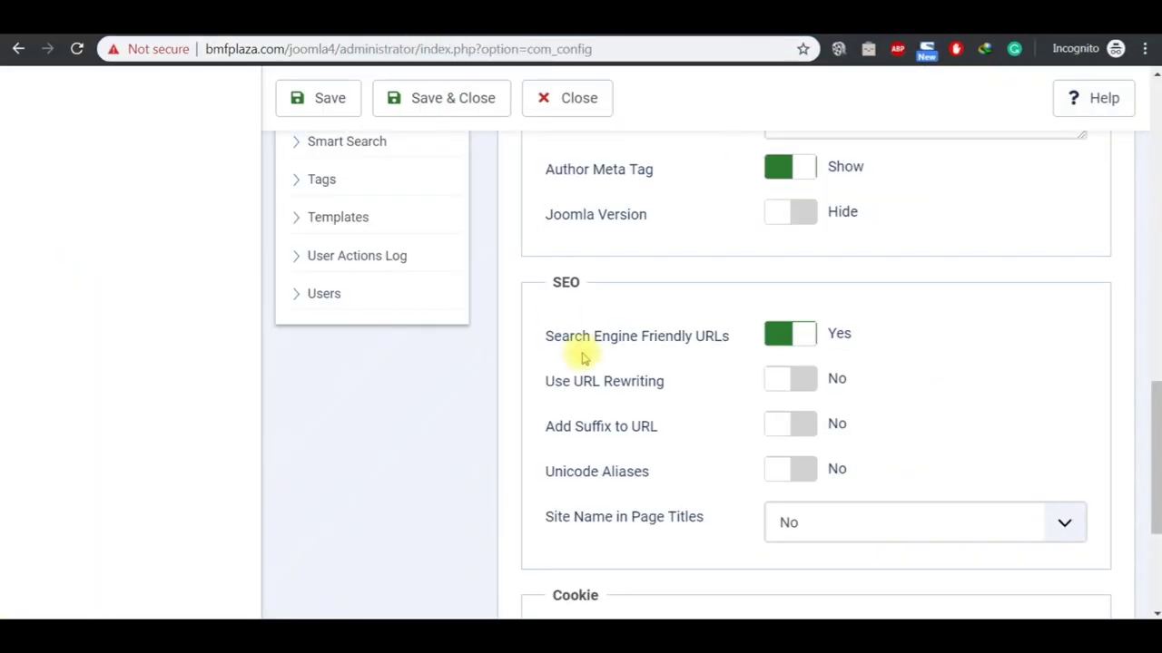
click(783, 383)
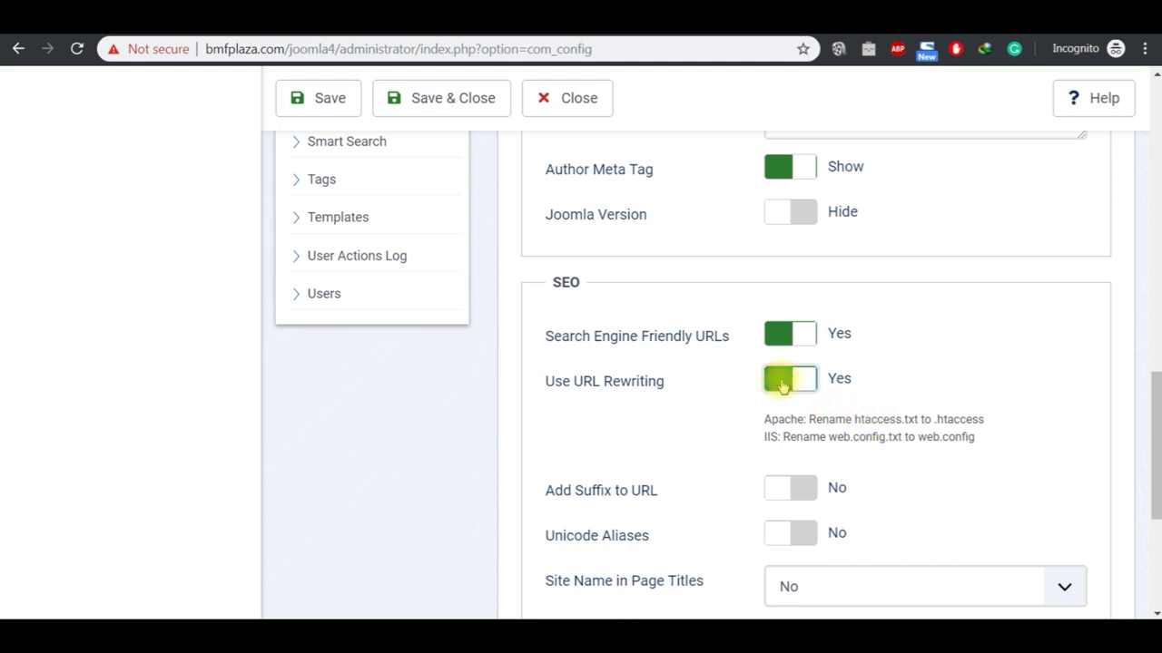
Step: Switch Use URL Rewriting to No, then select the SEO heading in the JOOMLA 4 2020 notes
click(783, 385)
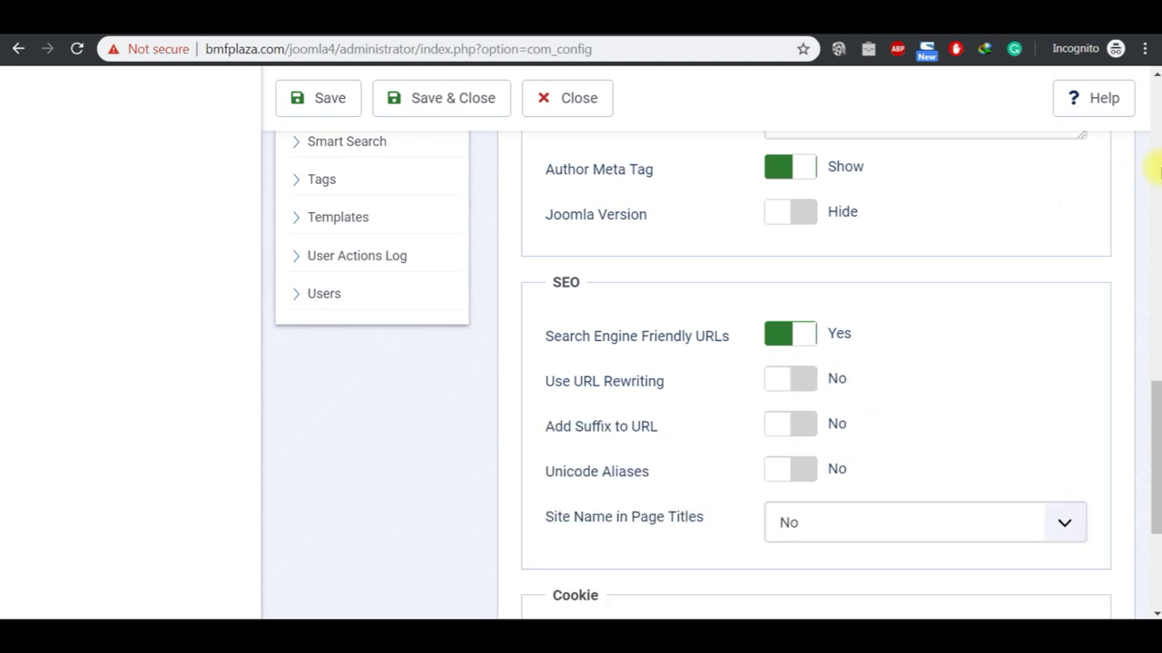
click(1157, 173)
mouse_move(635, 636)
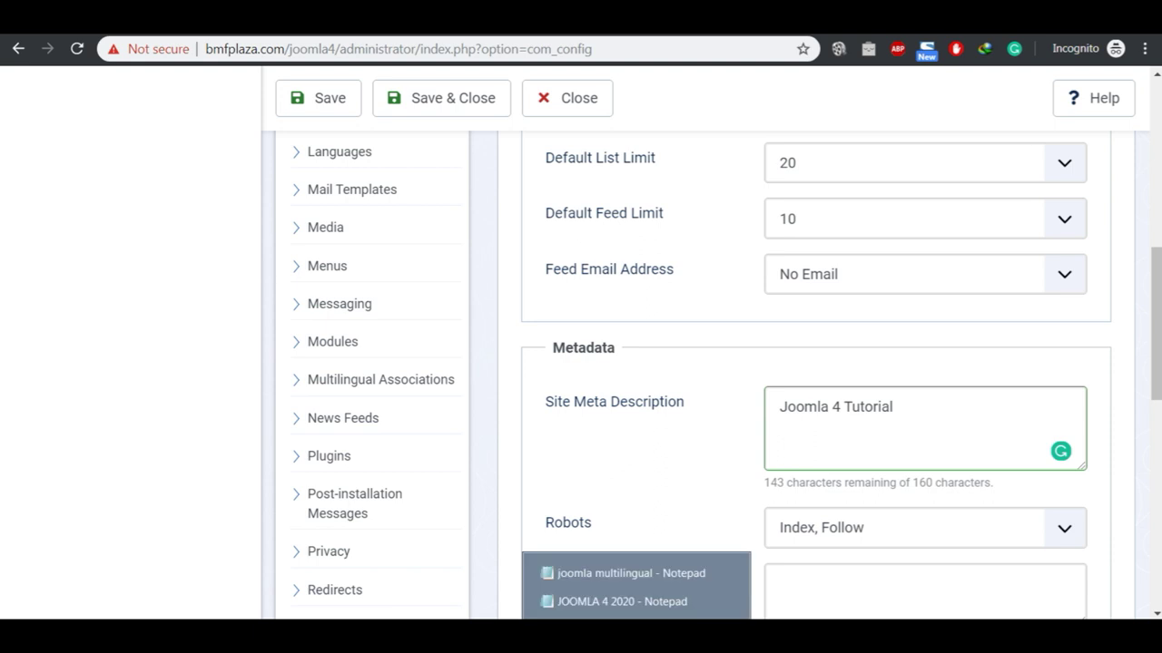
click(621, 601)
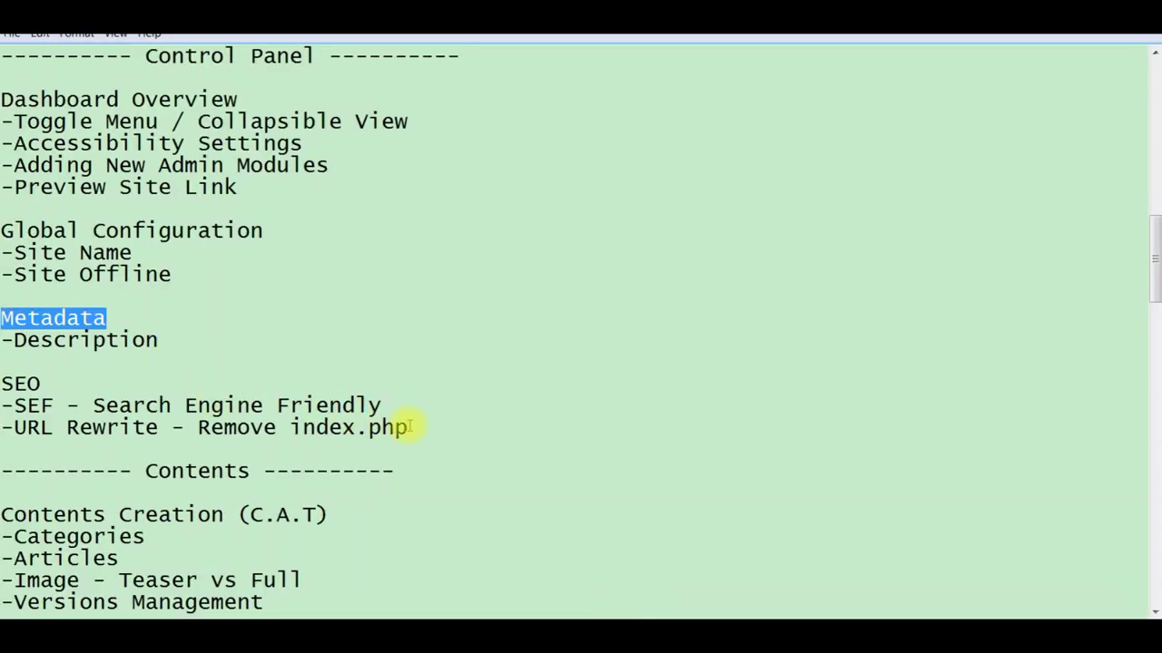
click(400, 423)
click(14, 383)
double_click(15, 383)
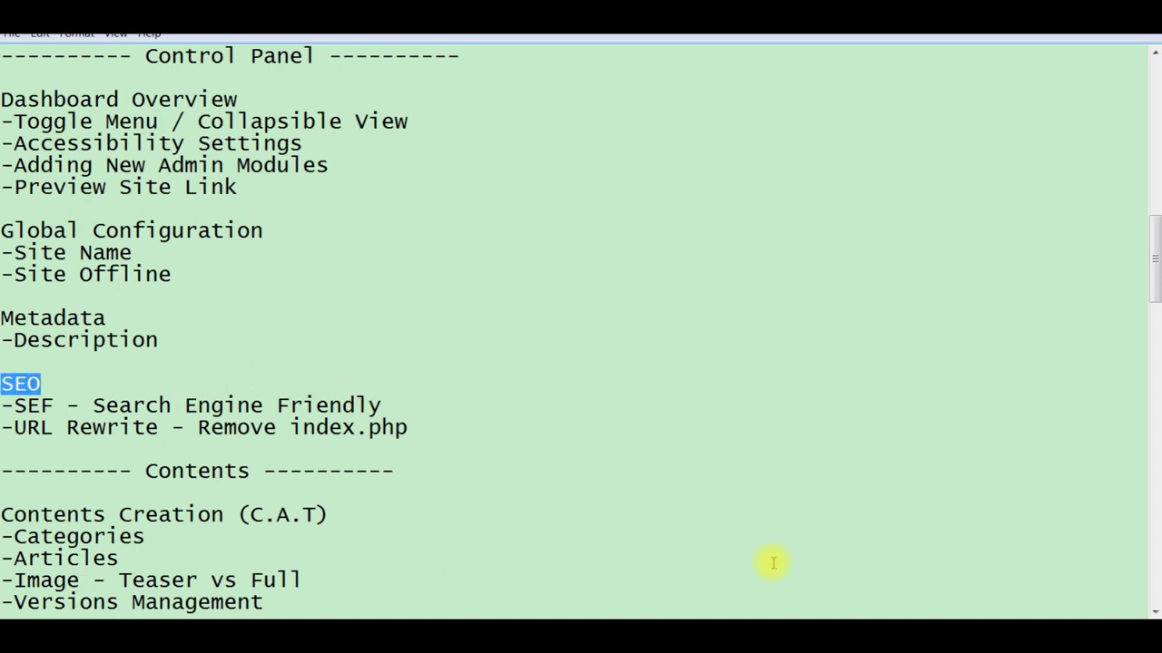
key(alt+Tab)
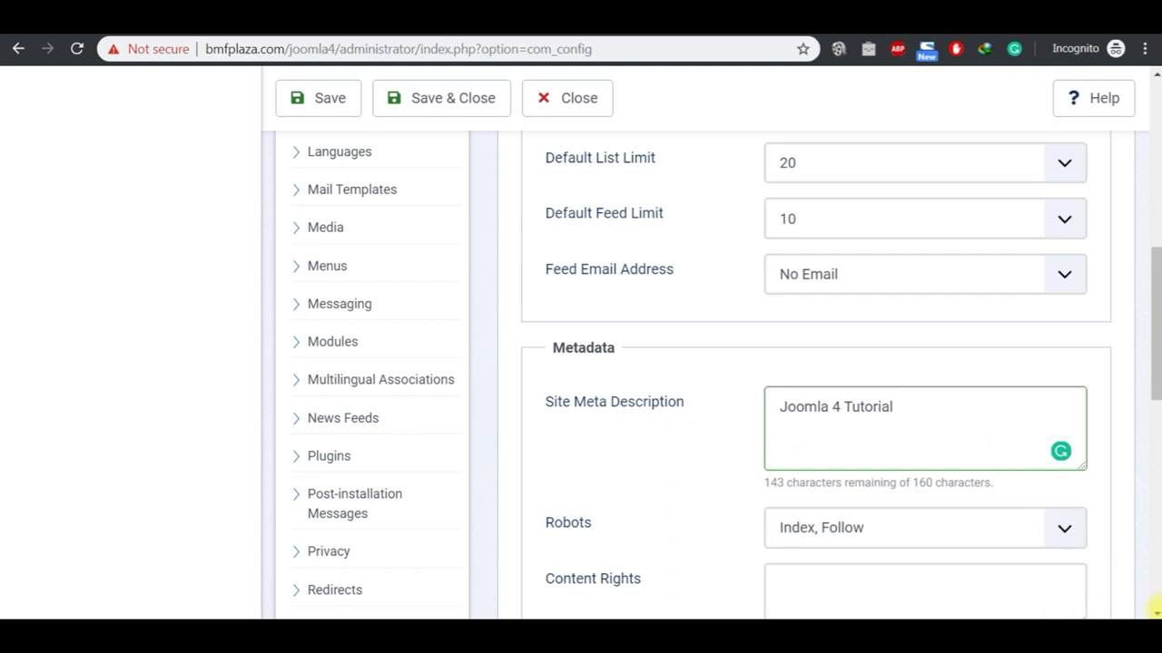
Step: Keep Site Name in Page Titles at No, and toggle Add Suffix to URL on and back off
scroll(1154, 608, down, 3)
scroll(1154, 608, down, 4)
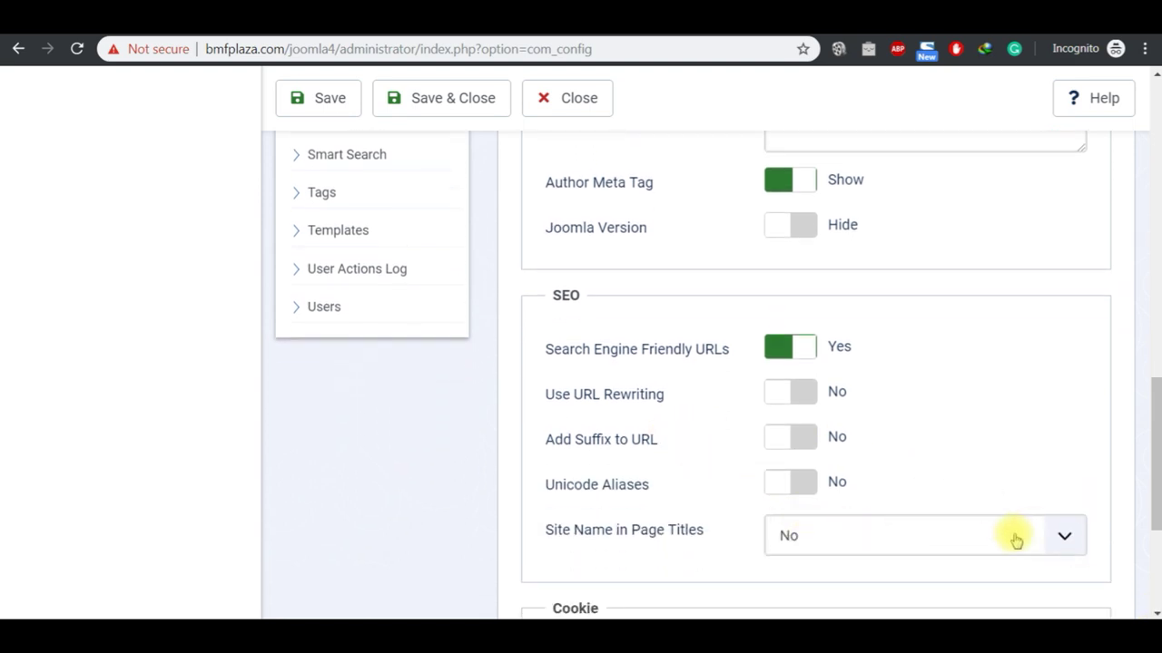
click(1064, 542)
click(1045, 444)
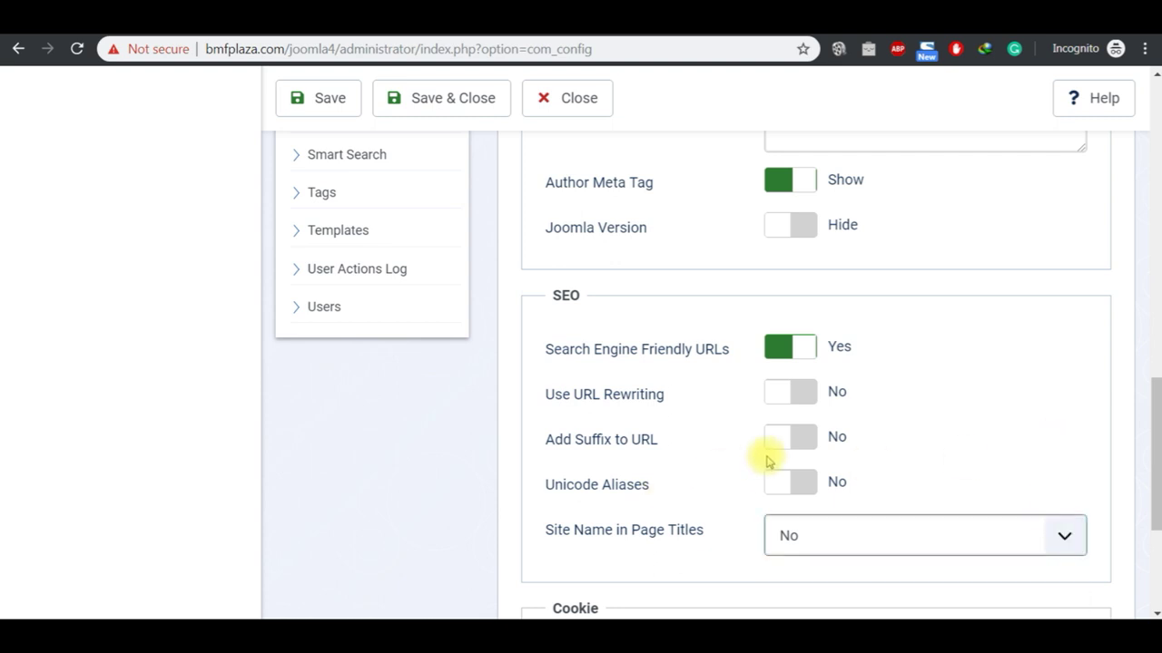
click(804, 436)
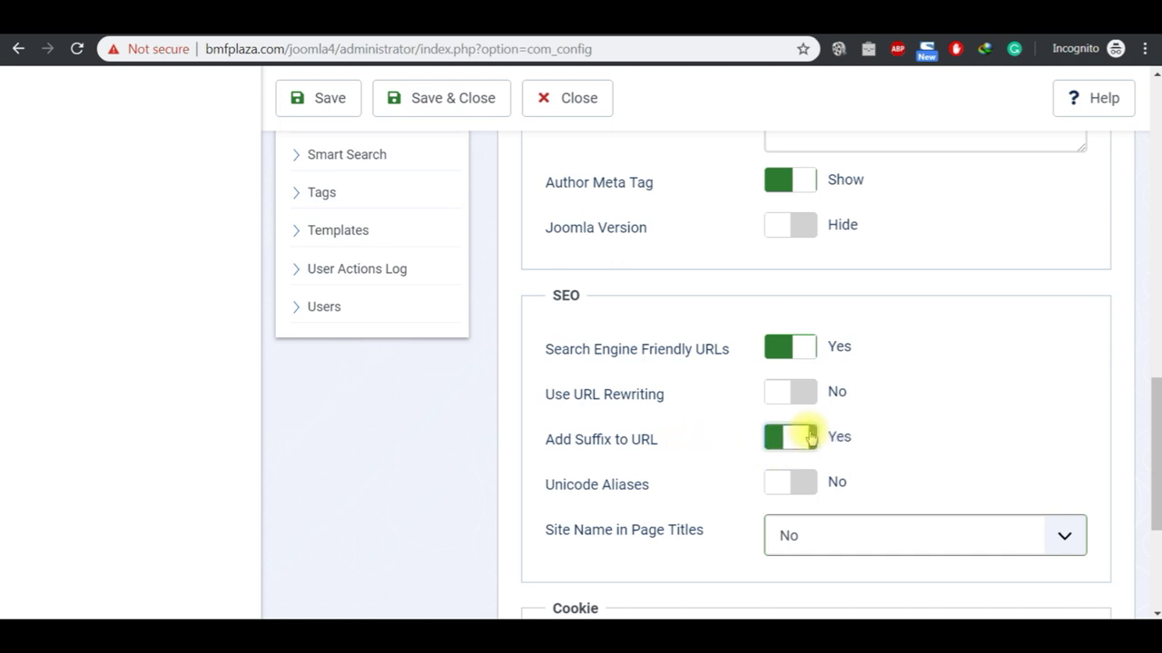
click(792, 441)
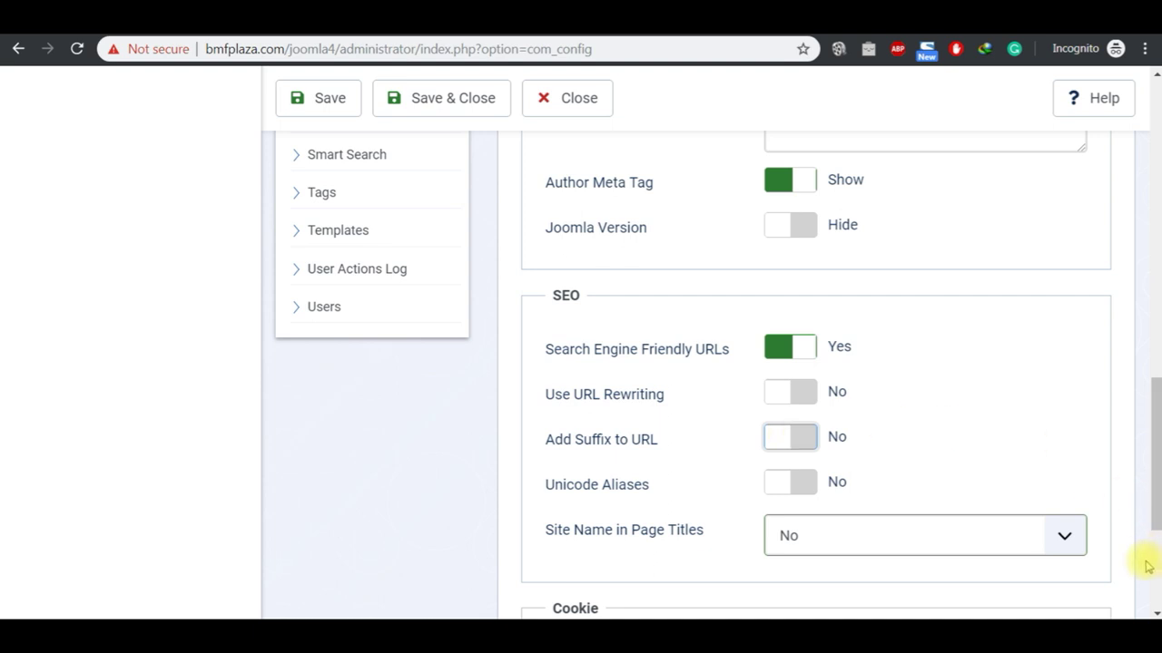
mouse_move(636, 635)
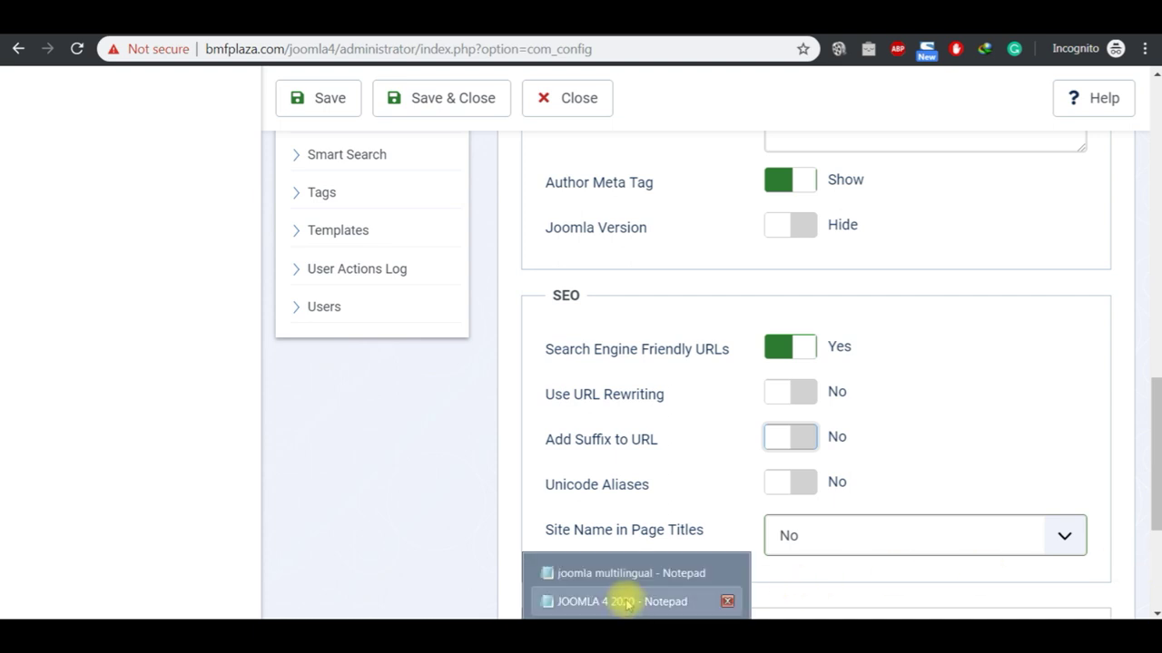
click(626, 601)
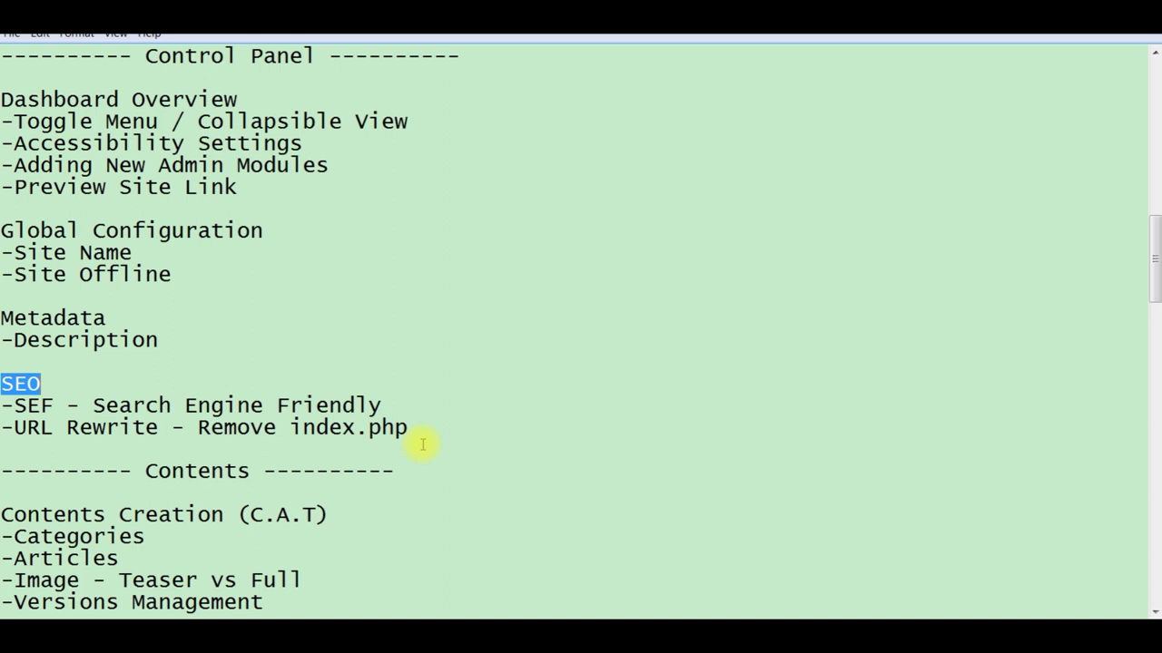
Step: Select the SEO note lines up to Dashboard Overview in the notes
click(424, 432)
key(shift+Up)
key(shift+Up)
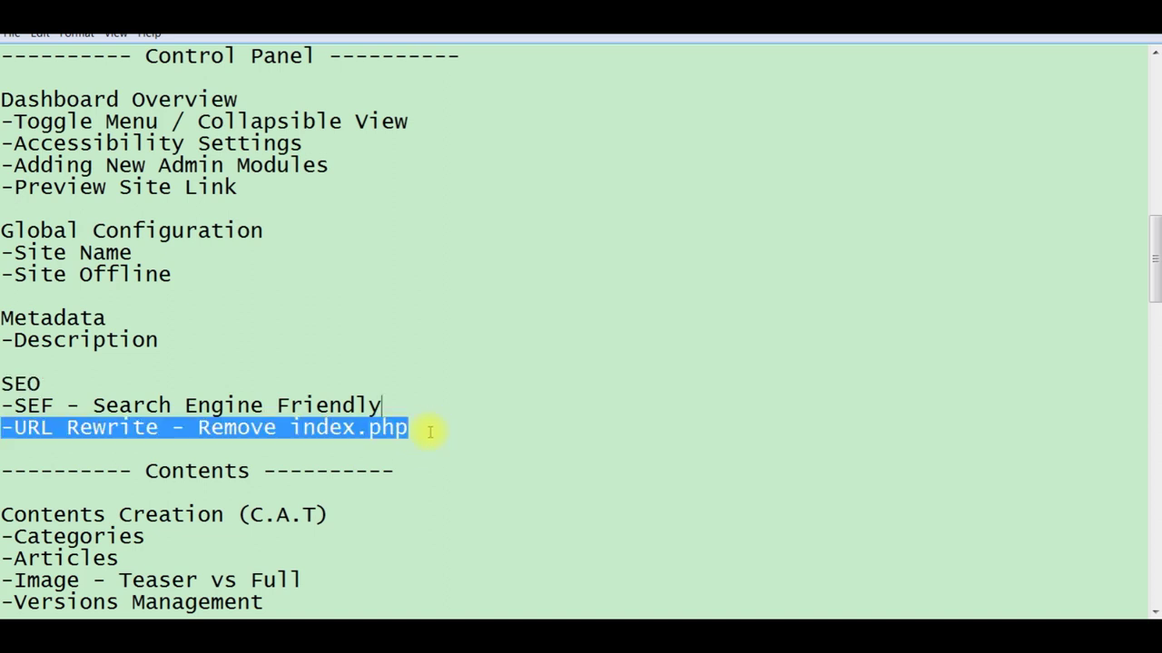
key(shift+Up)
key(shift+Up)
key(shift+Up)
key(shift+Up)
key(shift+Up)
key(shift+Up)
key(shift+Up)
key(shift+Up)
key(shift+Up)
key(shift+Up)
key(shift+Up)
key(shift+Up)
key(shift+Up)
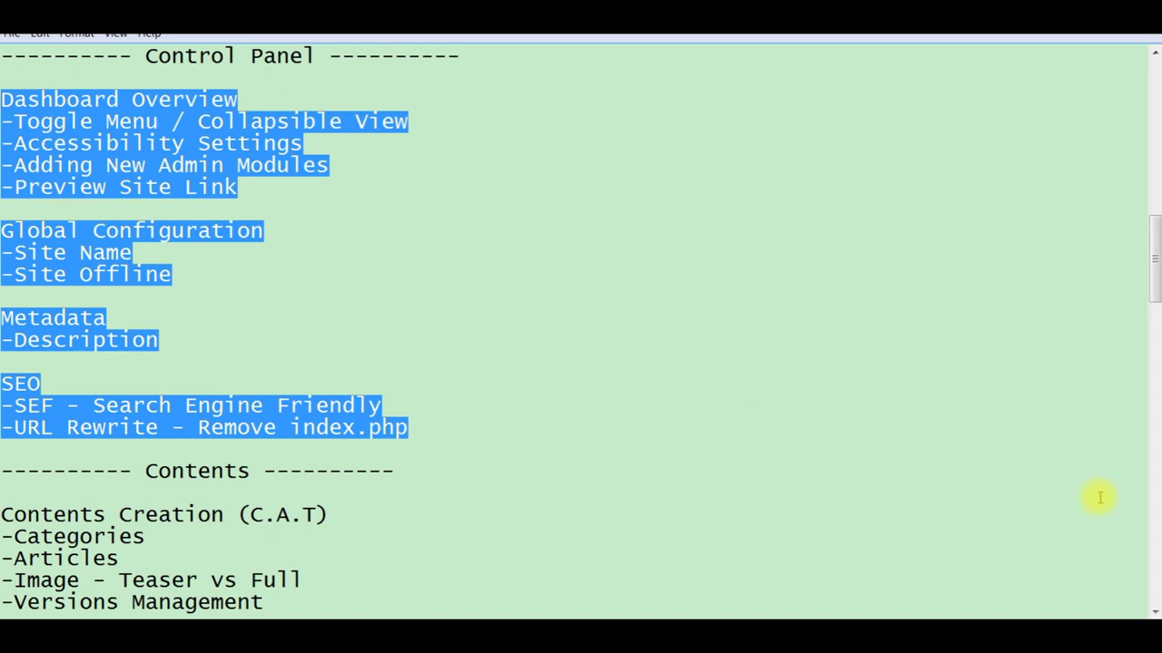
scroll(1152, 612, down, 4)
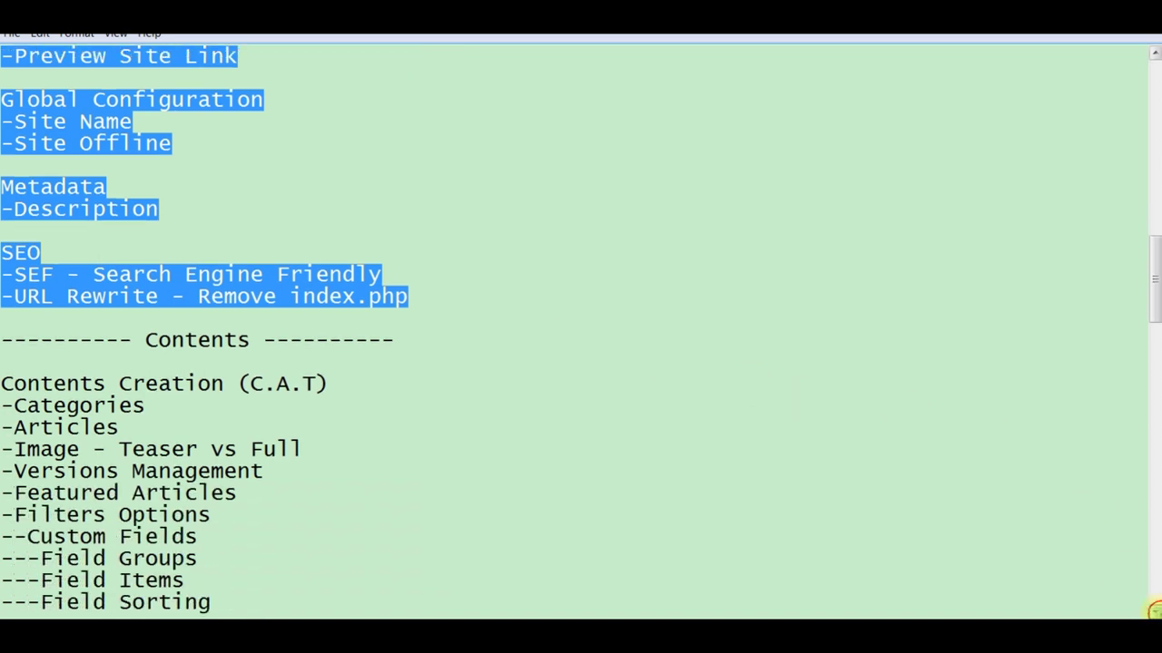
scroll(1153, 612, down, 4)
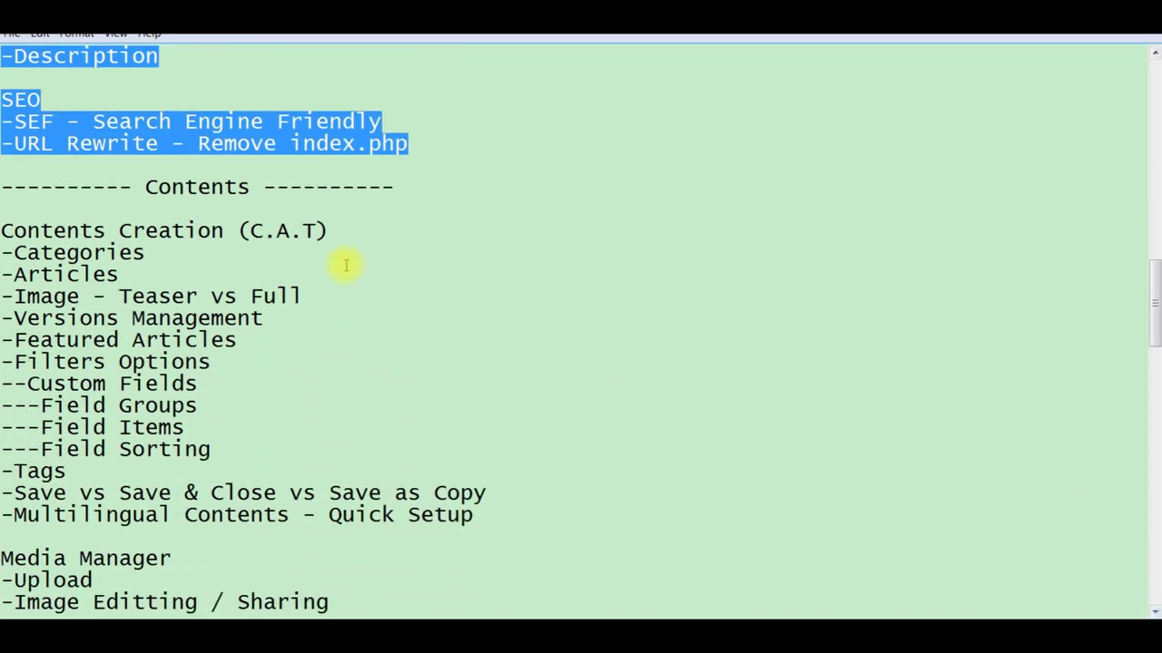
Step: Select C.A.T in the Contents Creation heading, then return to Joomla's configuration page
click(313, 230)
key(shift+Left)
key(shift+Left)
key(shift+Left)
key(shift+Left)
key(shift+Left)
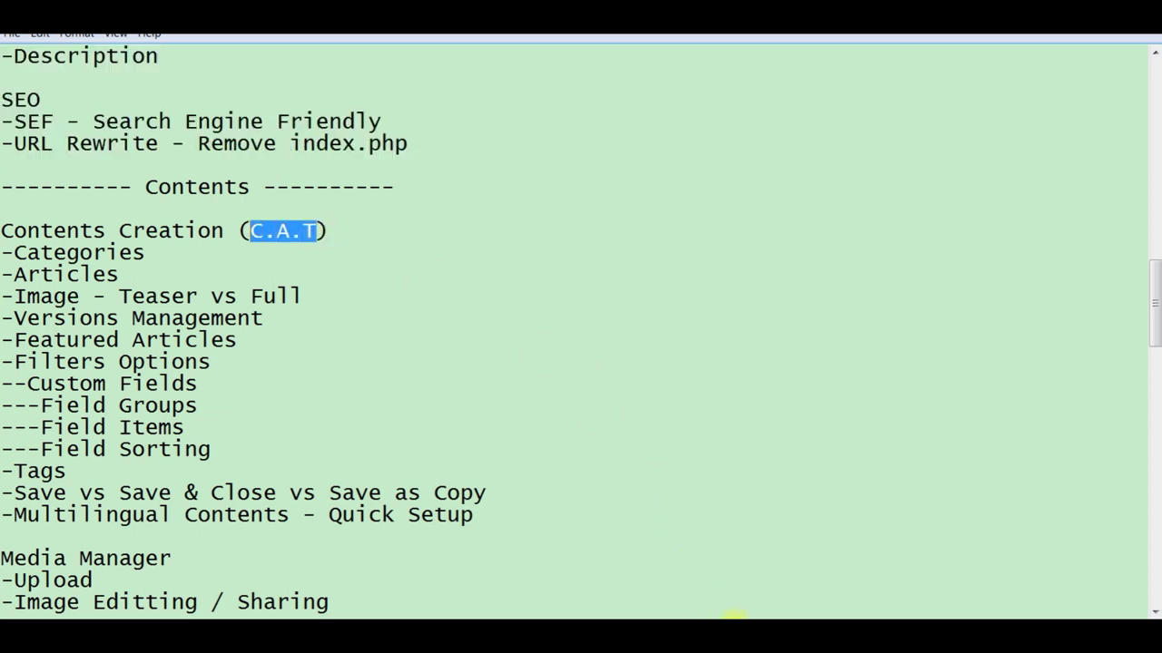
click(717, 604)
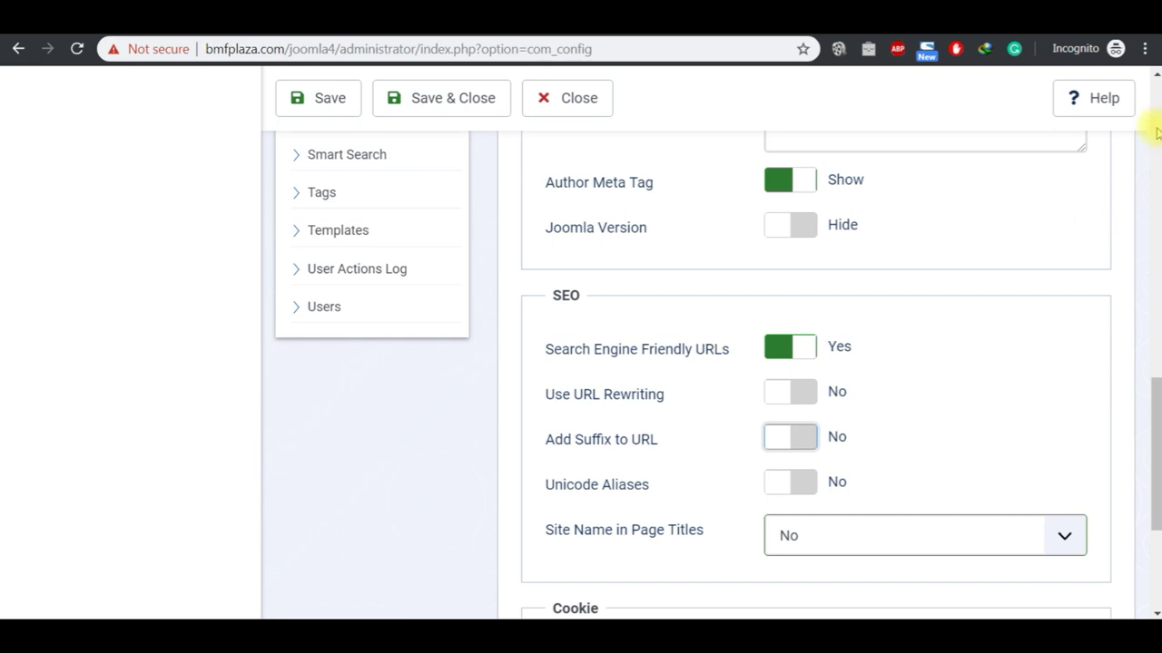
Step: Close Global Configuration, load the Home Dashboard, collapse and re-expand the sidebar, and expand Content
scroll(1157, 134, up, 15)
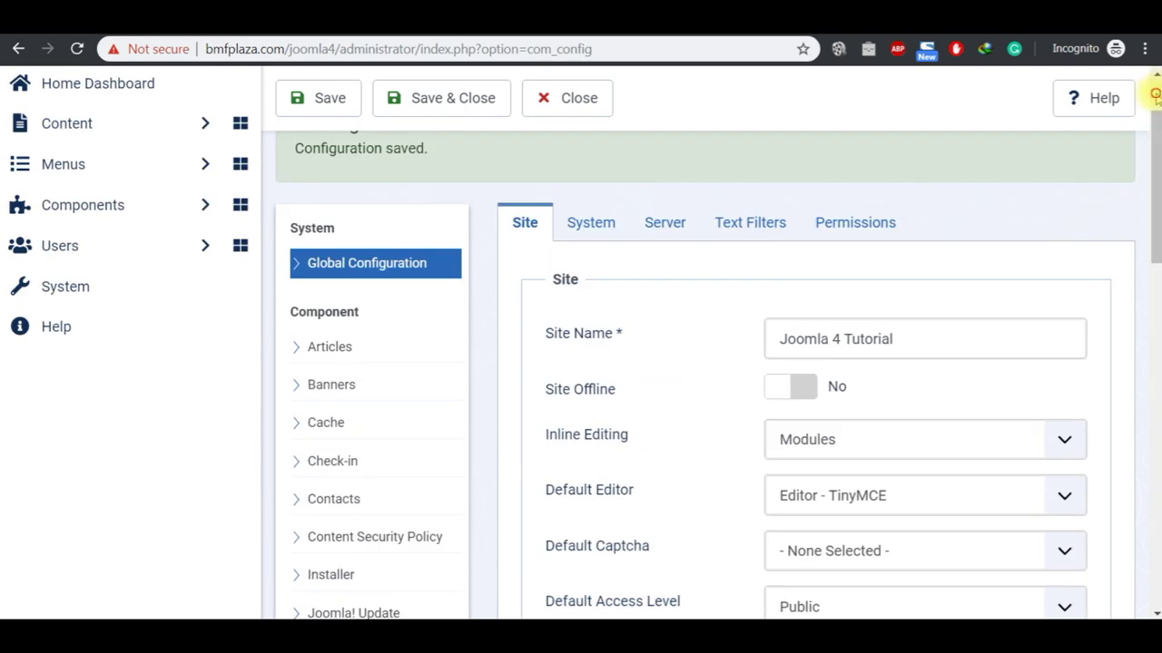
scroll(1155, 95, up, 2)
click(590, 181)
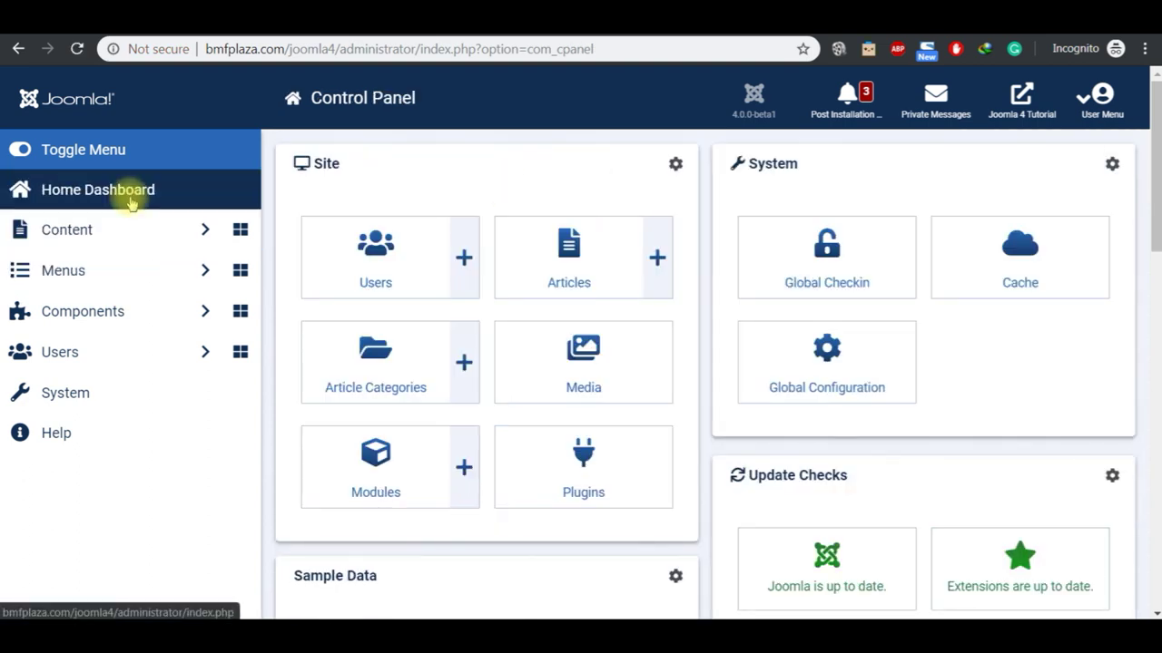
click(129, 201)
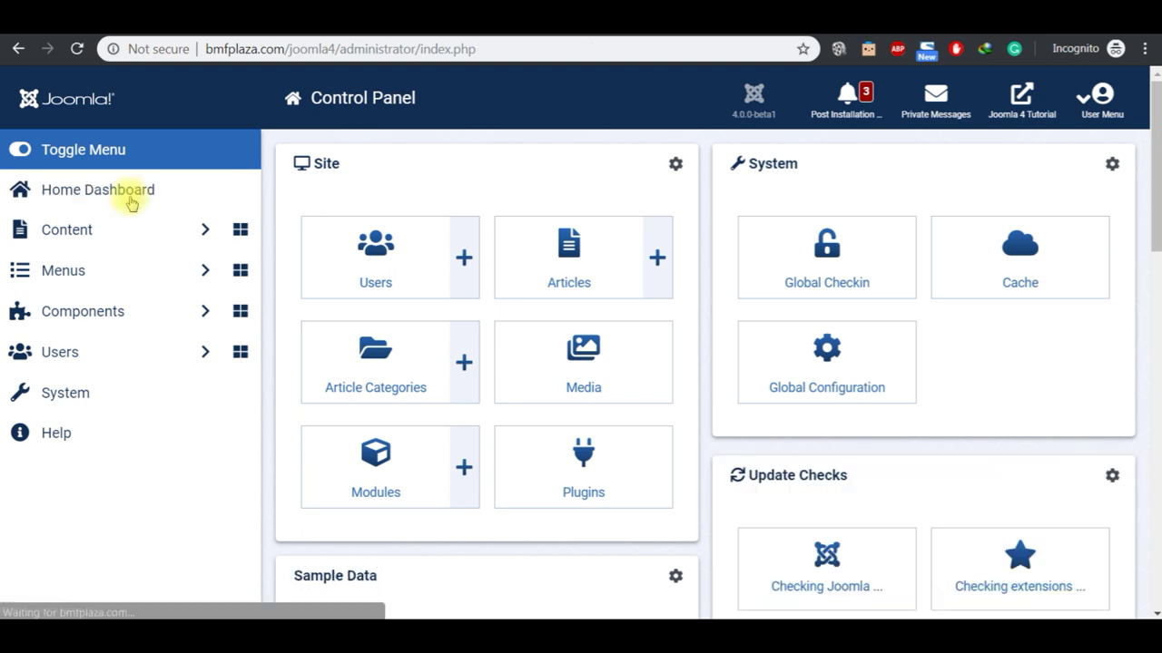
click(77, 152)
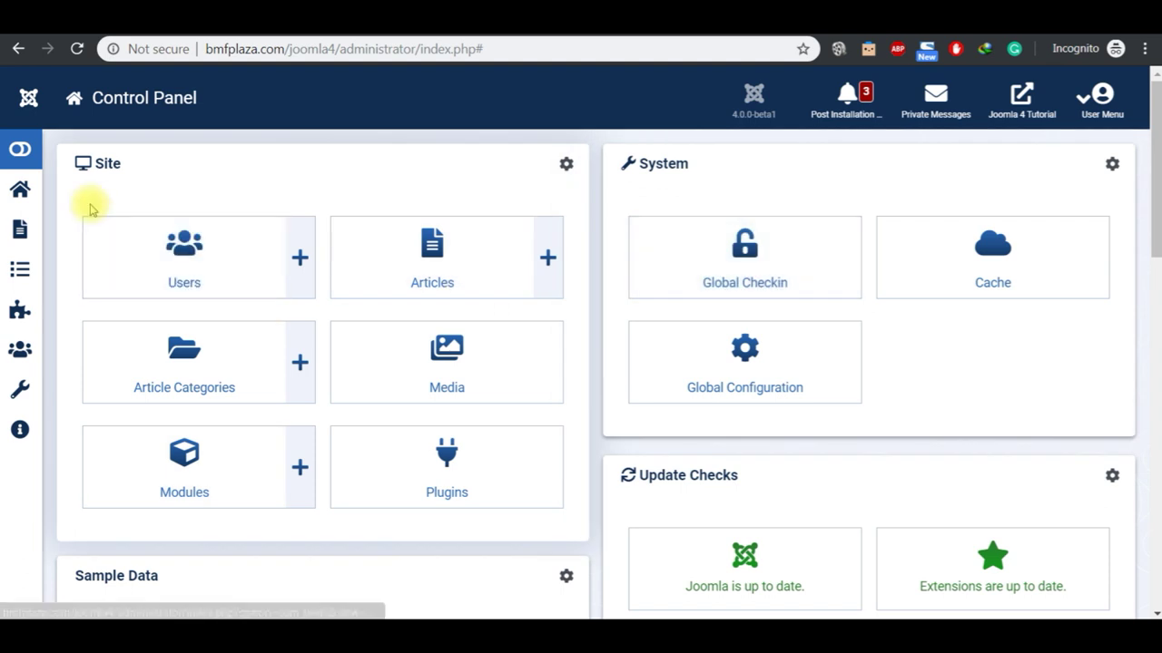
click(25, 154)
click(74, 239)
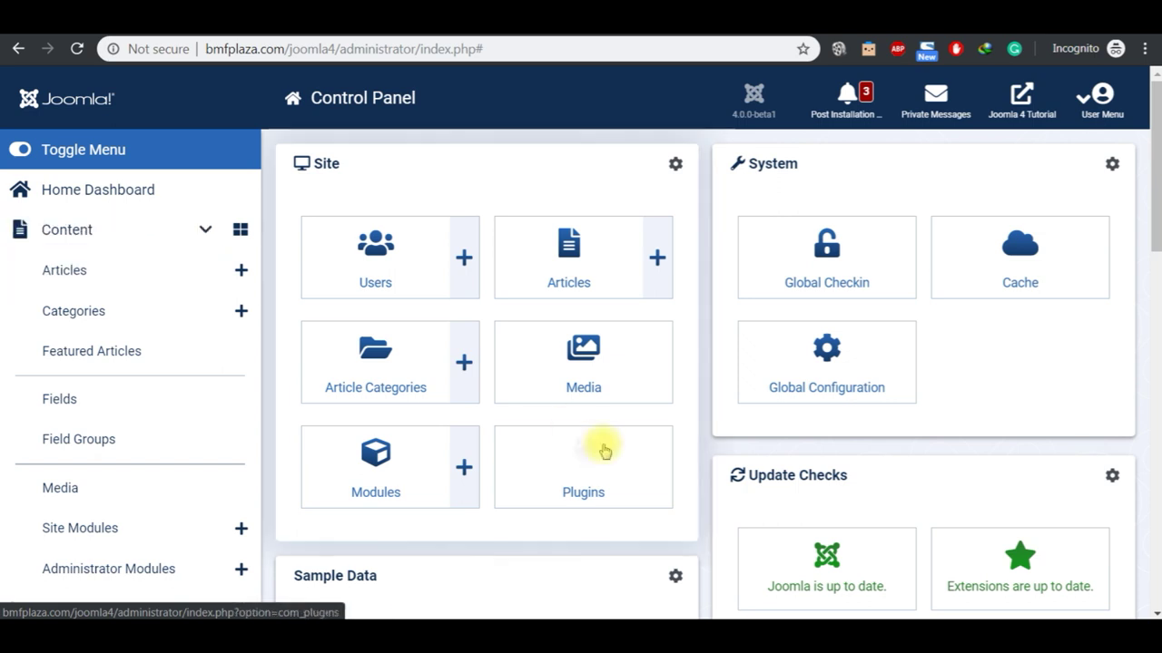
mouse_move(646, 621)
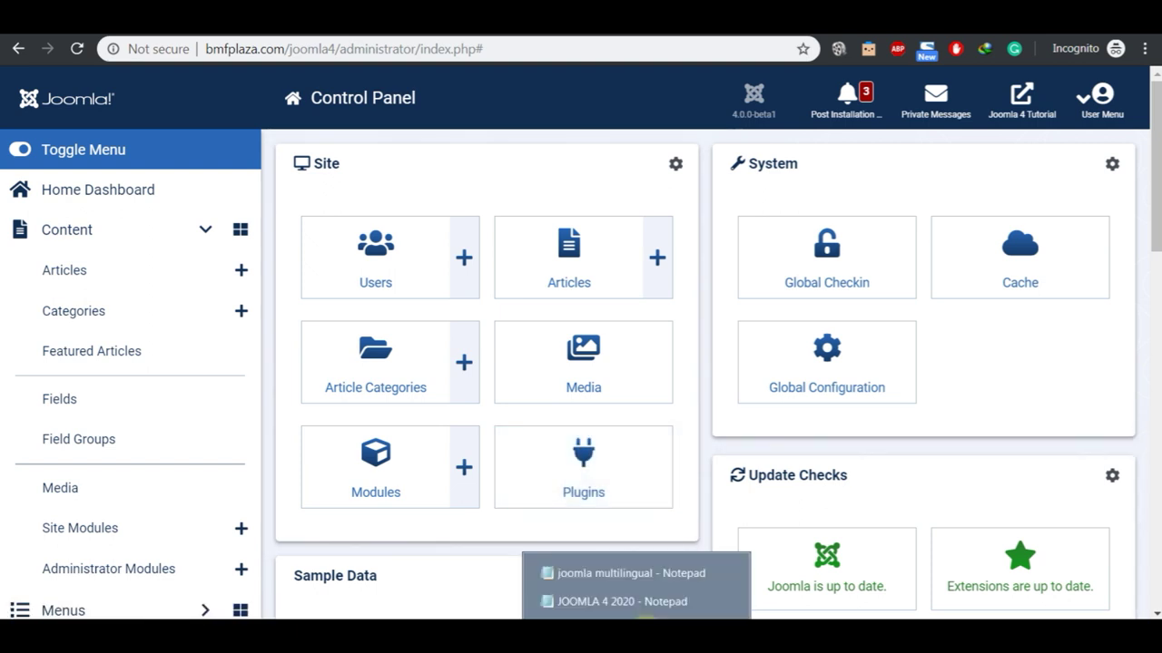
click(644, 602)
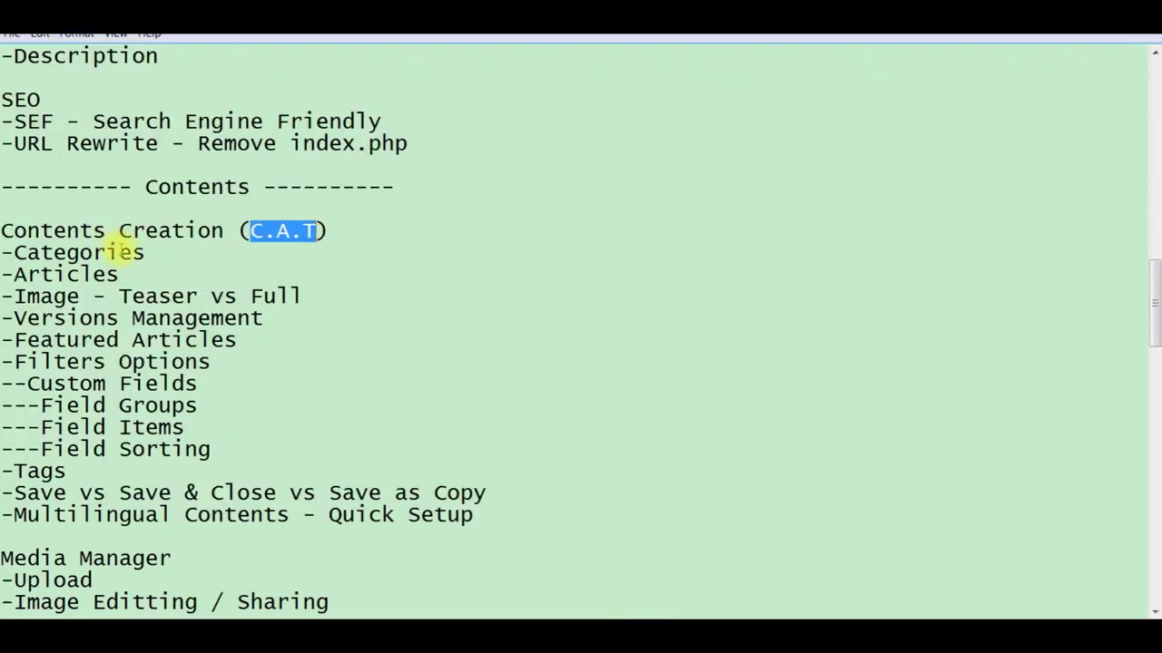
click(158, 255)
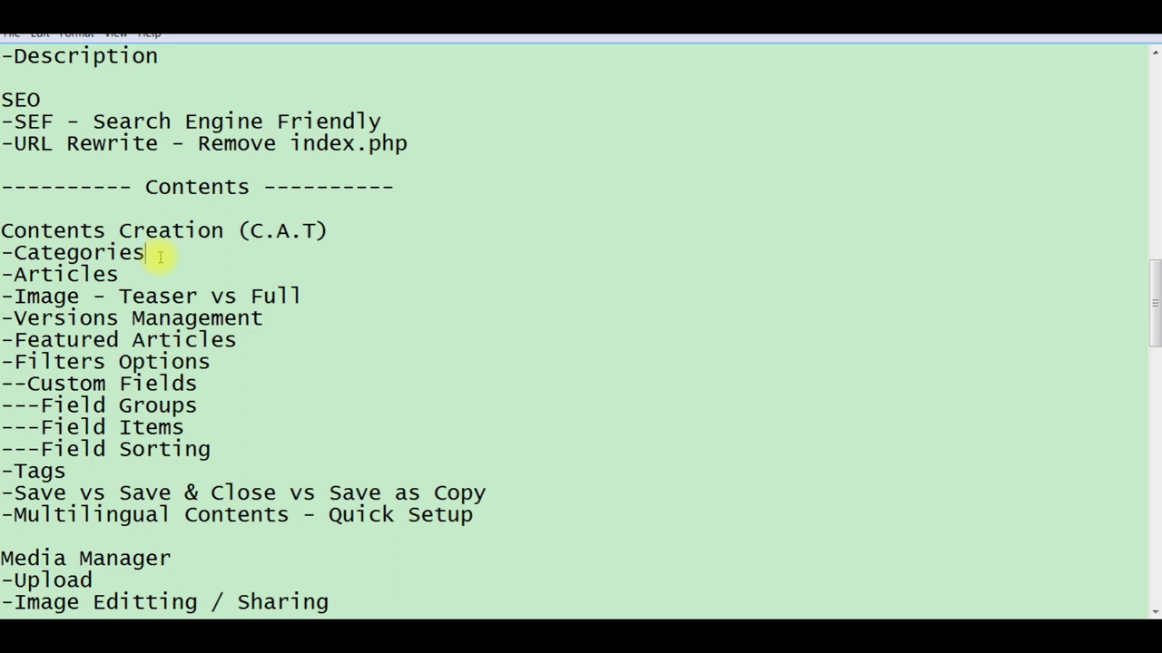
click(315, 230)
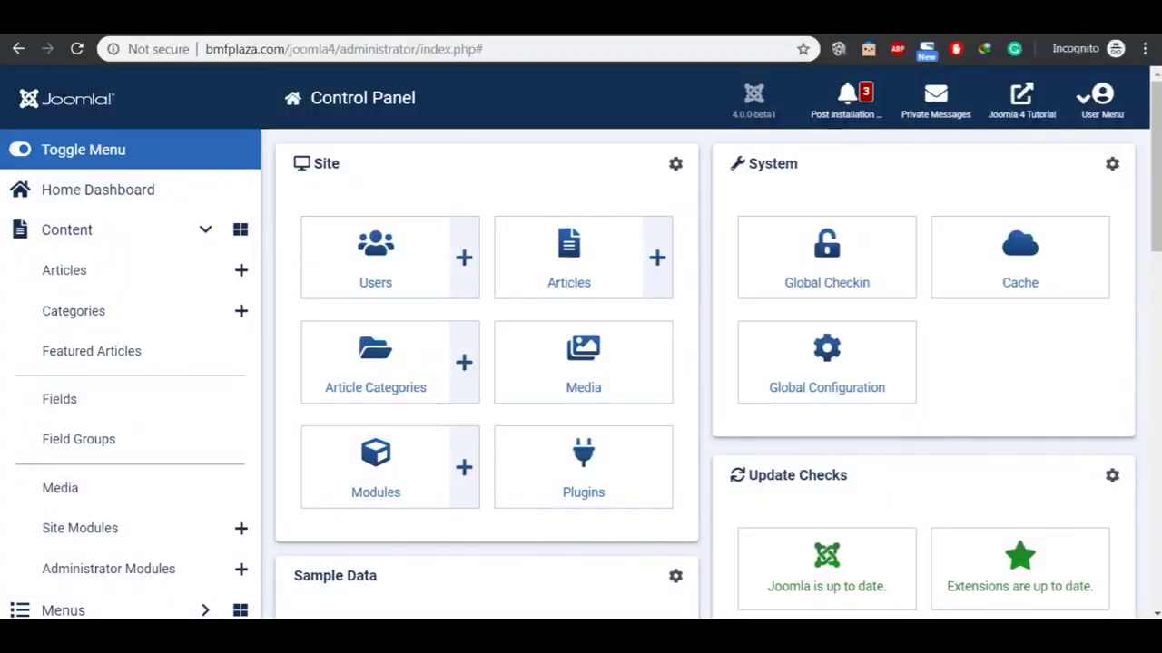
Step: Rename the Uncategorised category to 'General' and trim its alias
click(365, 388)
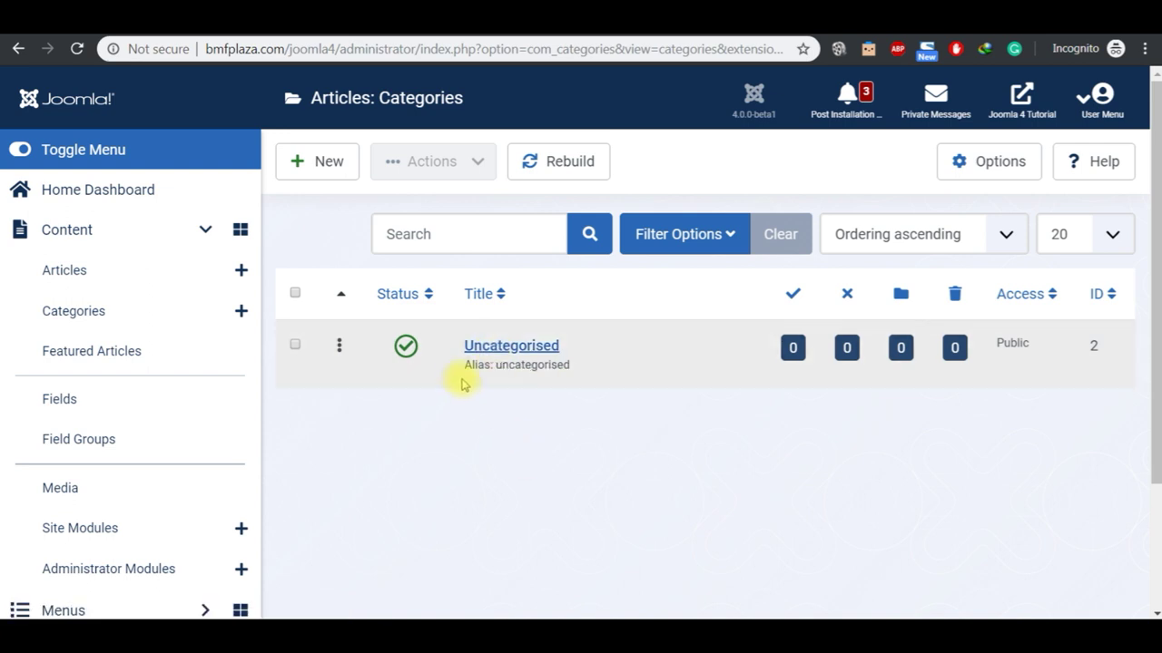
click(506, 347)
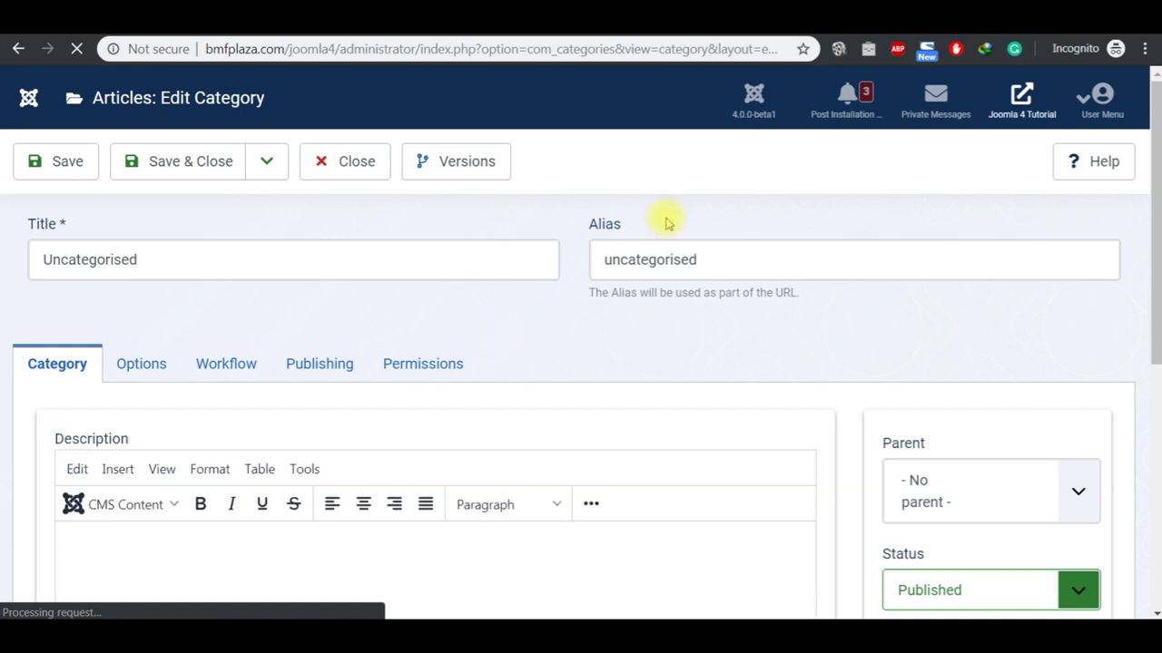
click(191, 261)
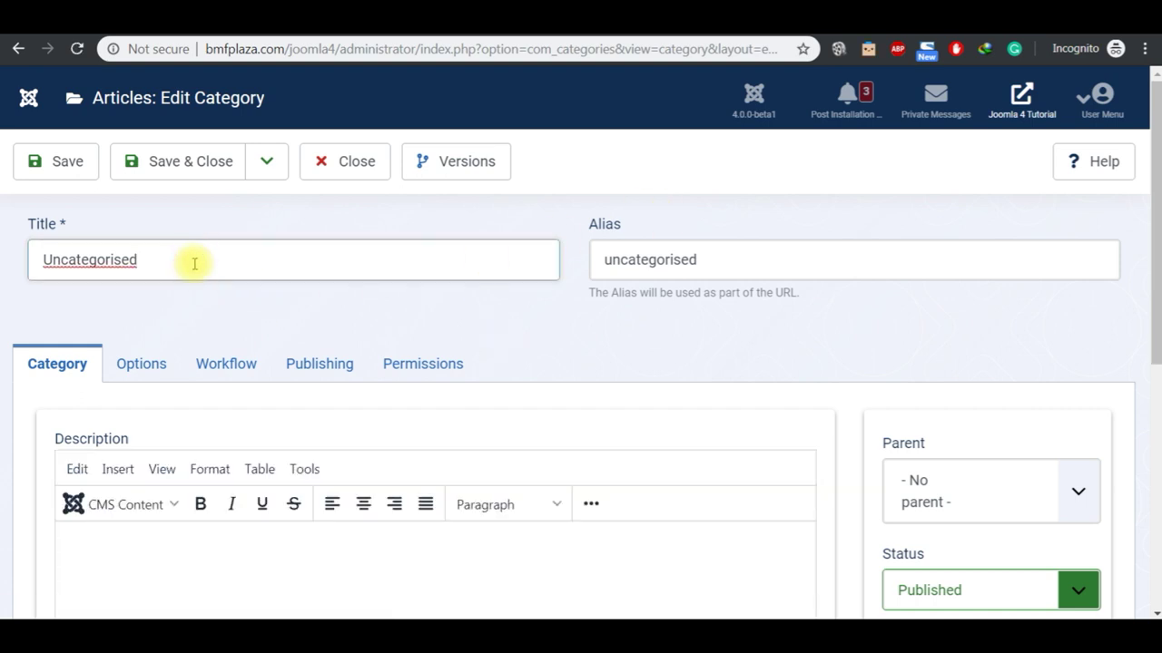
key(ctrl+a)
text(General)
click(708, 259)
key(BackSpace)
key(BackSpace)
key(BackSpace)
key(BackSpace)
key(BackSpace)
key(BackSpace)
key(BackSpace)
key(BackSpace)
key(BackSpace)
key(BackSpace)
key(BackSpace)
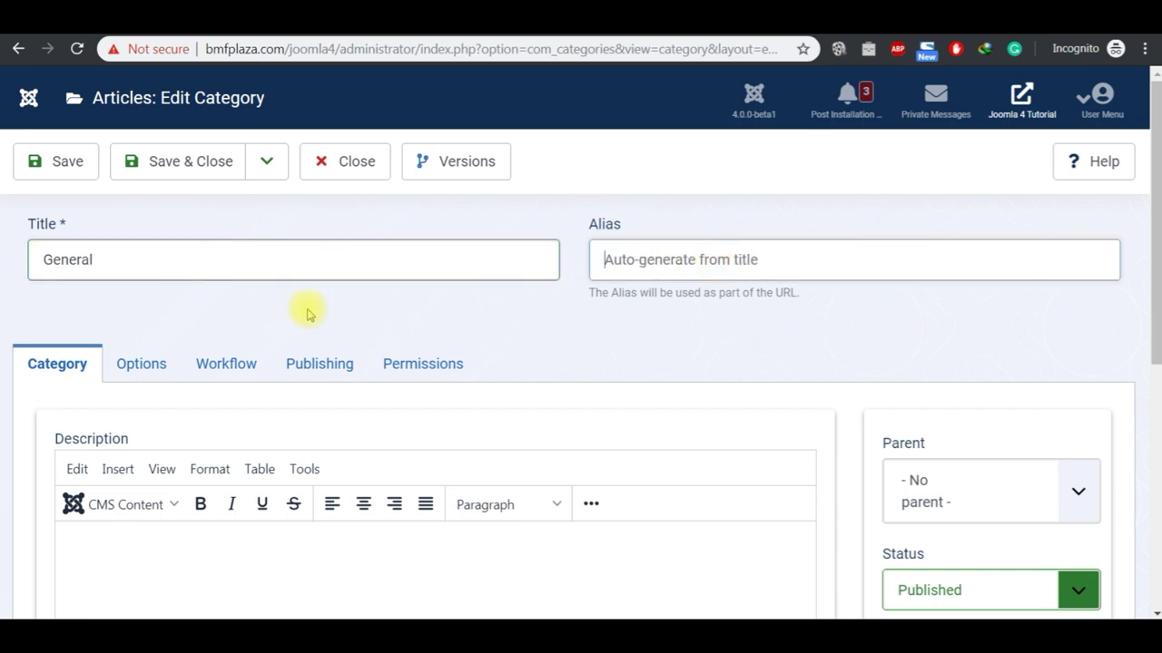
click(570, 307)
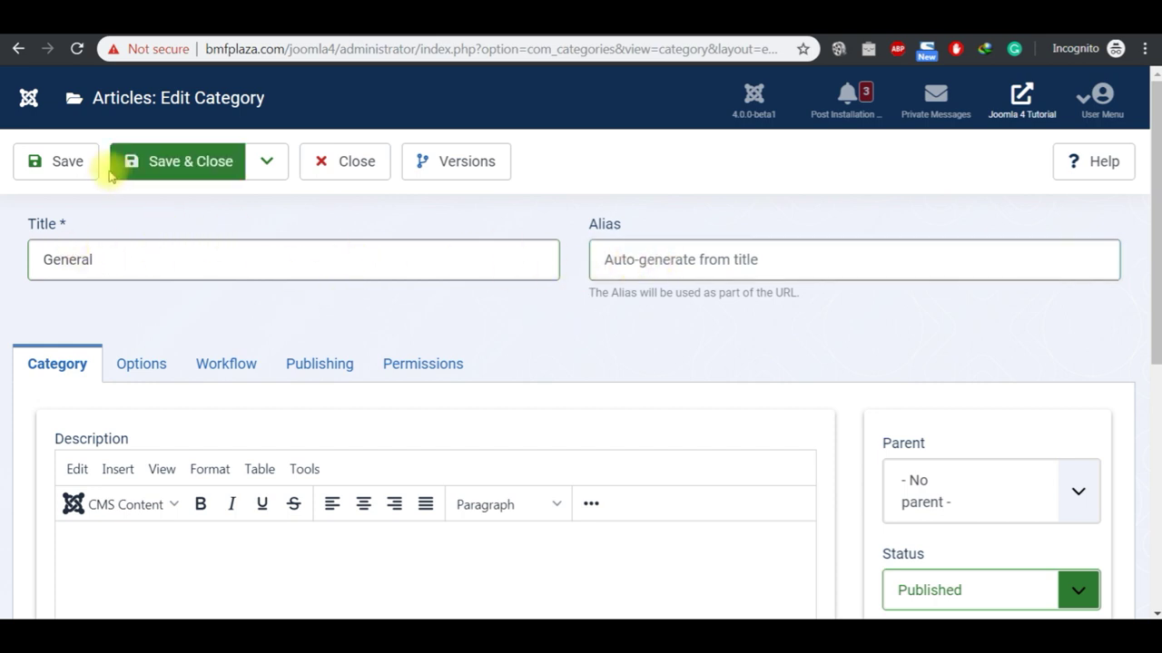
Step: Save and close the General category, then view the Categories and Articles lists
click(69, 166)
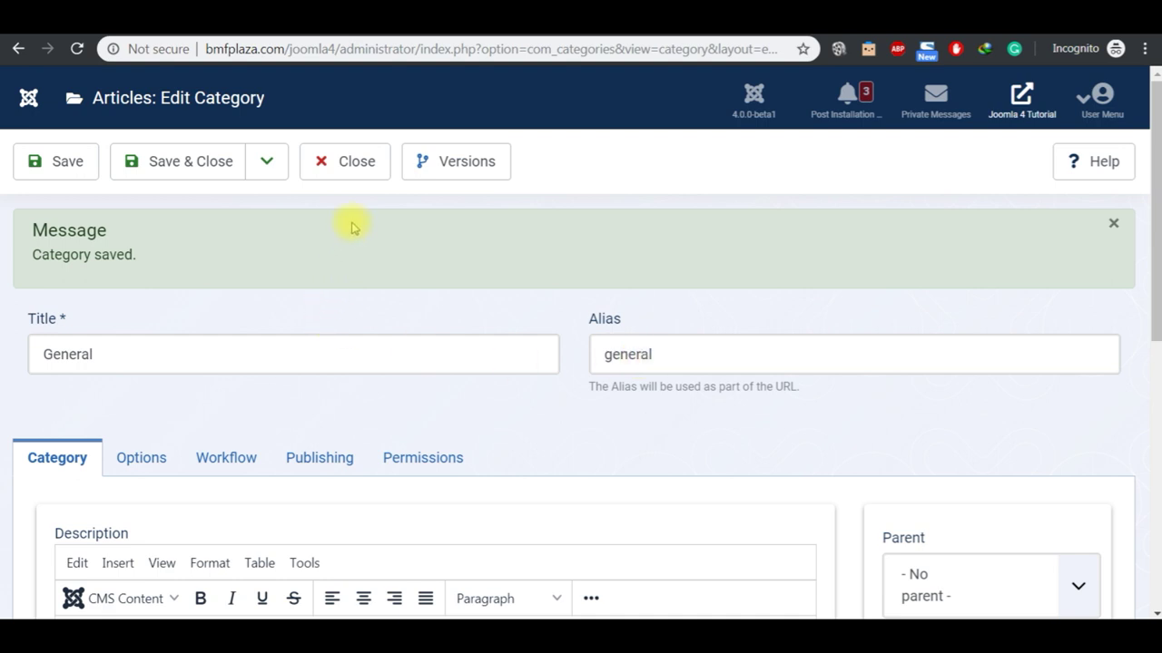
click(350, 170)
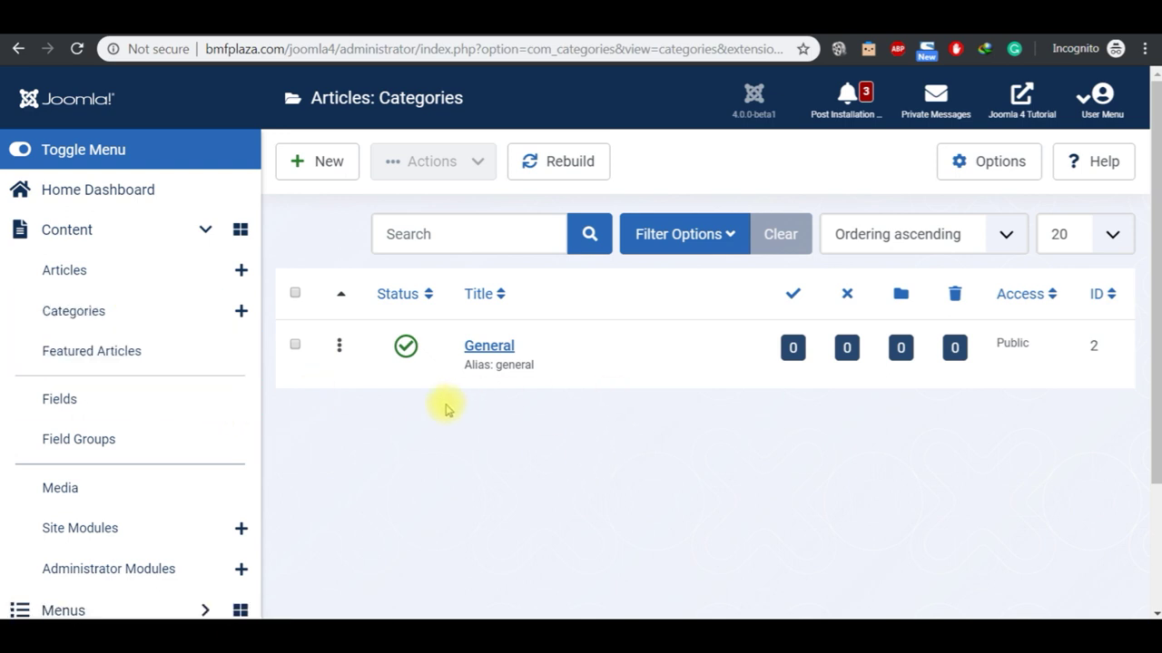
click(108, 312)
click(108, 282)
mouse_move(637, 617)
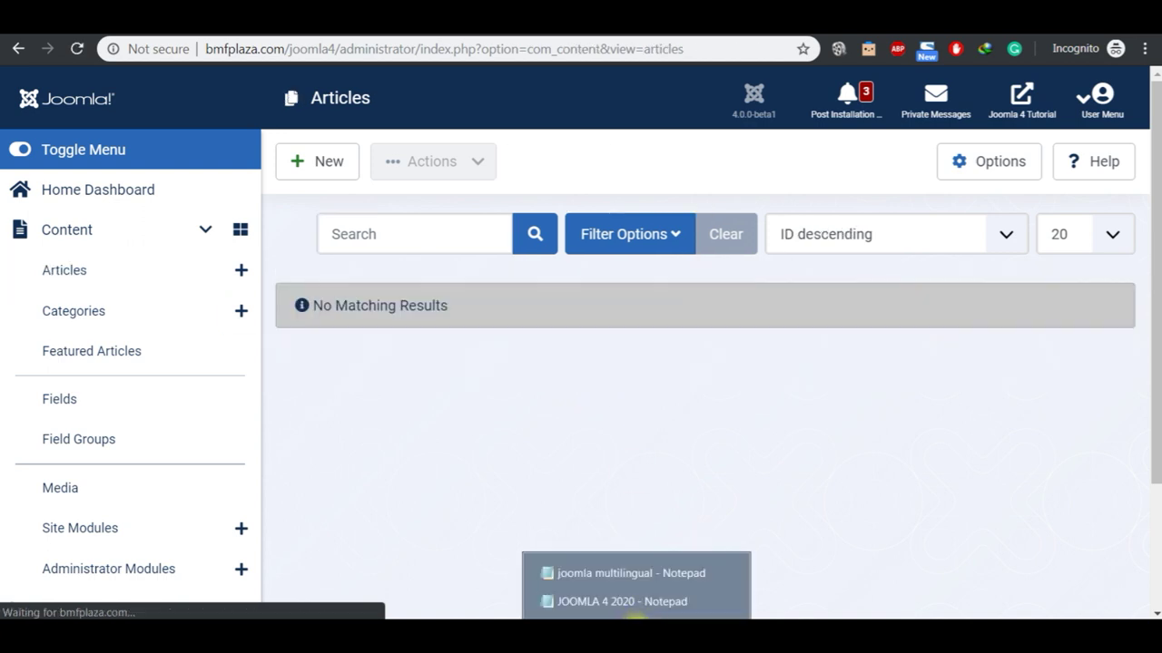
click(629, 602)
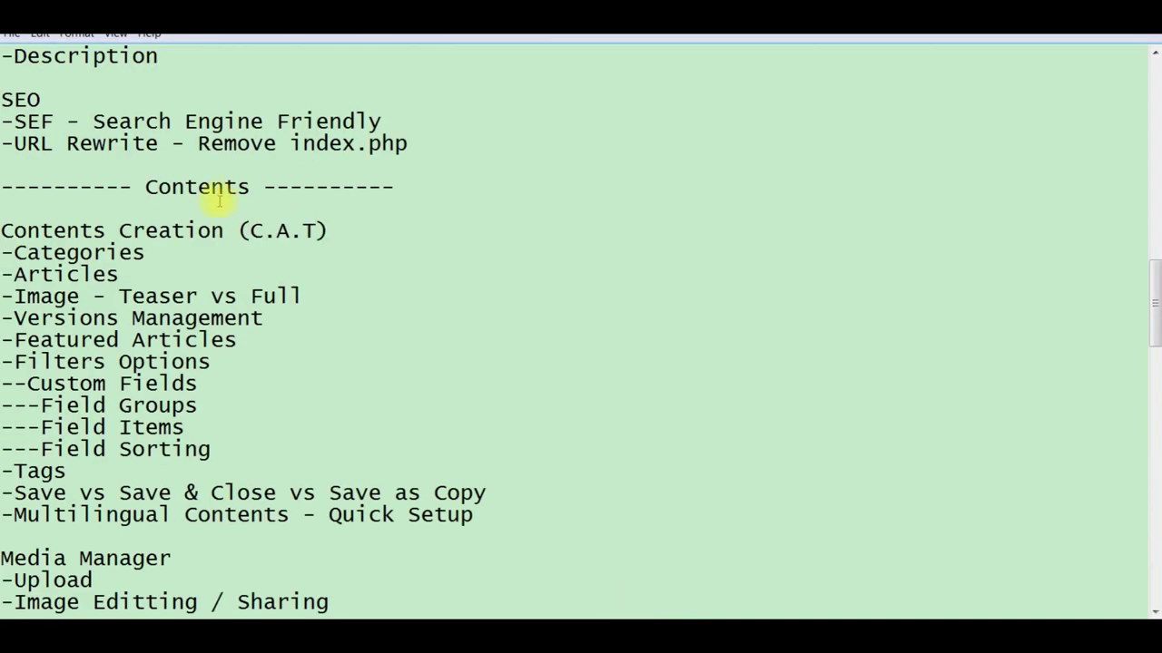
click(160, 258)
key(shift+Left)
key(shift+Left)
key(shift+Left)
key(shift+Left)
key(shift+Left)
key(shift+Left)
key(shift+Left)
key(shift+Left)
key(shift+Left)
key(shift+Left)
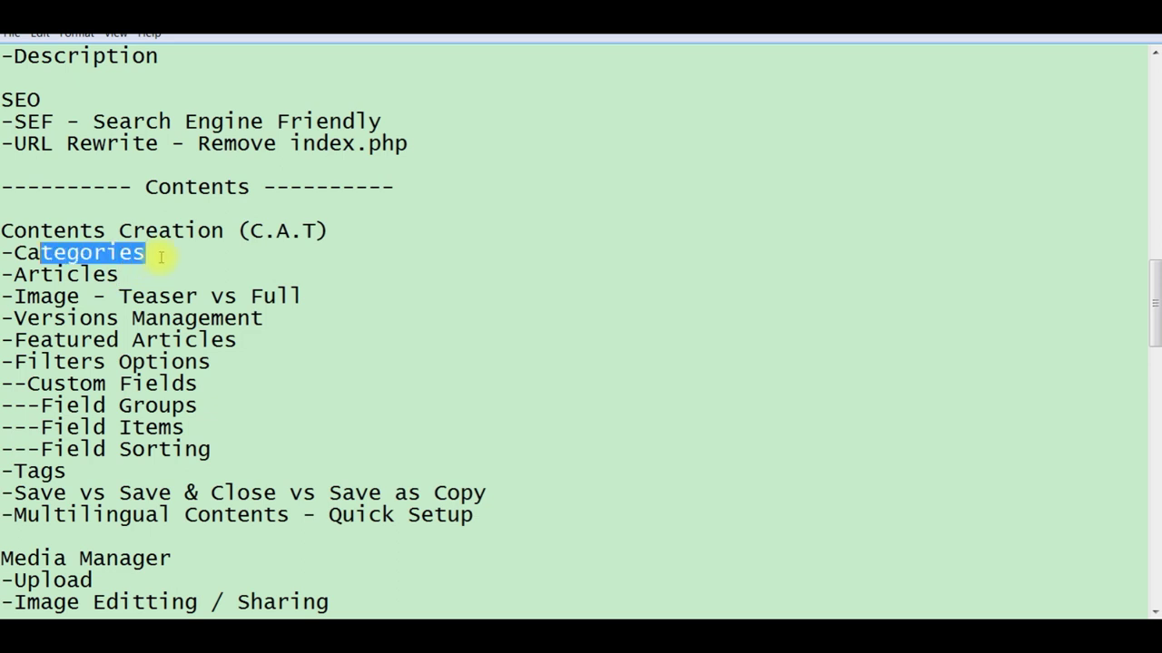
click(147, 273)
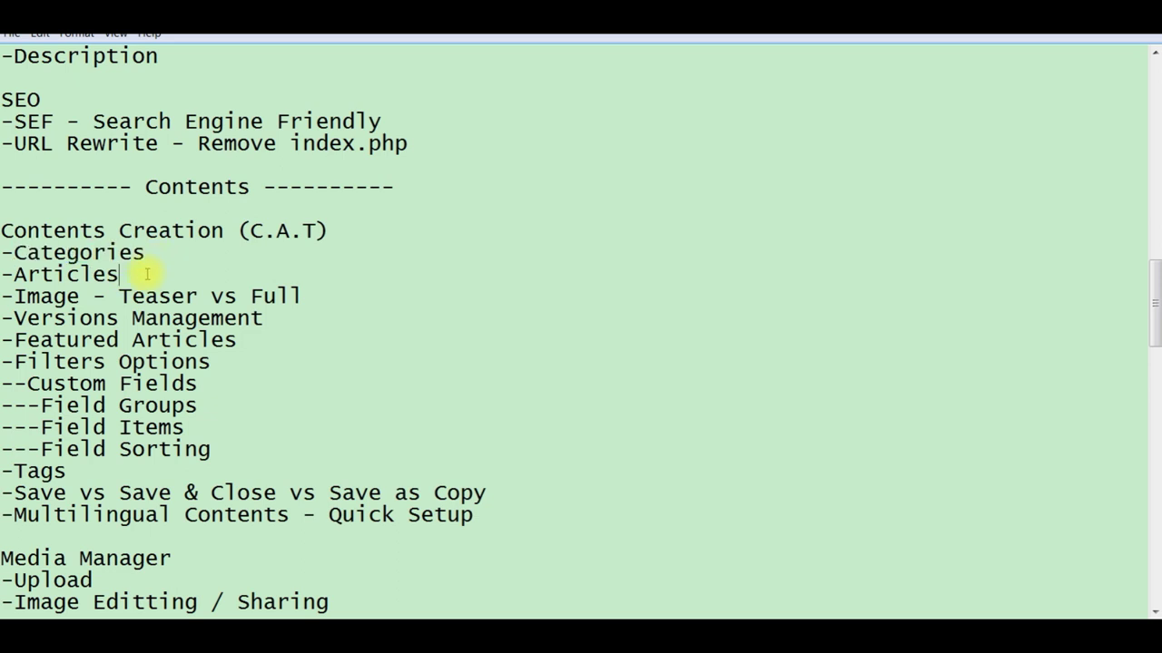
key(shift+Left)
key(shift+Left)
key(shift+Left)
key(shift+Left)
key(shift+Left)
key(shift+Left)
key(shift+Left)
key(shift+Left)
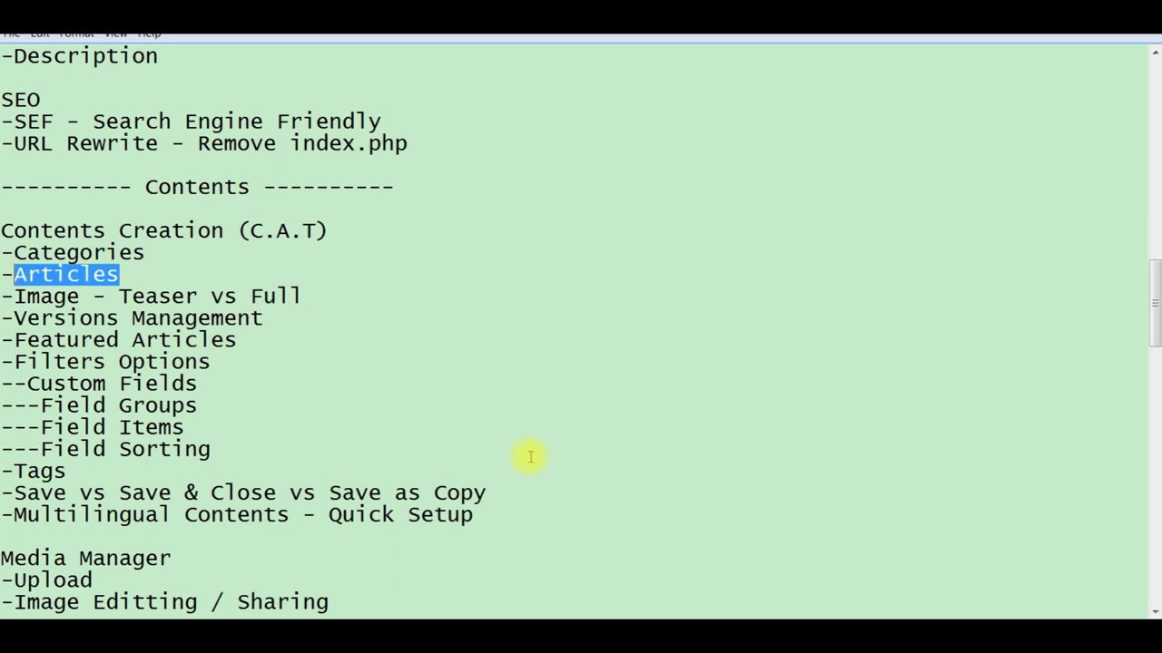
click(739, 618)
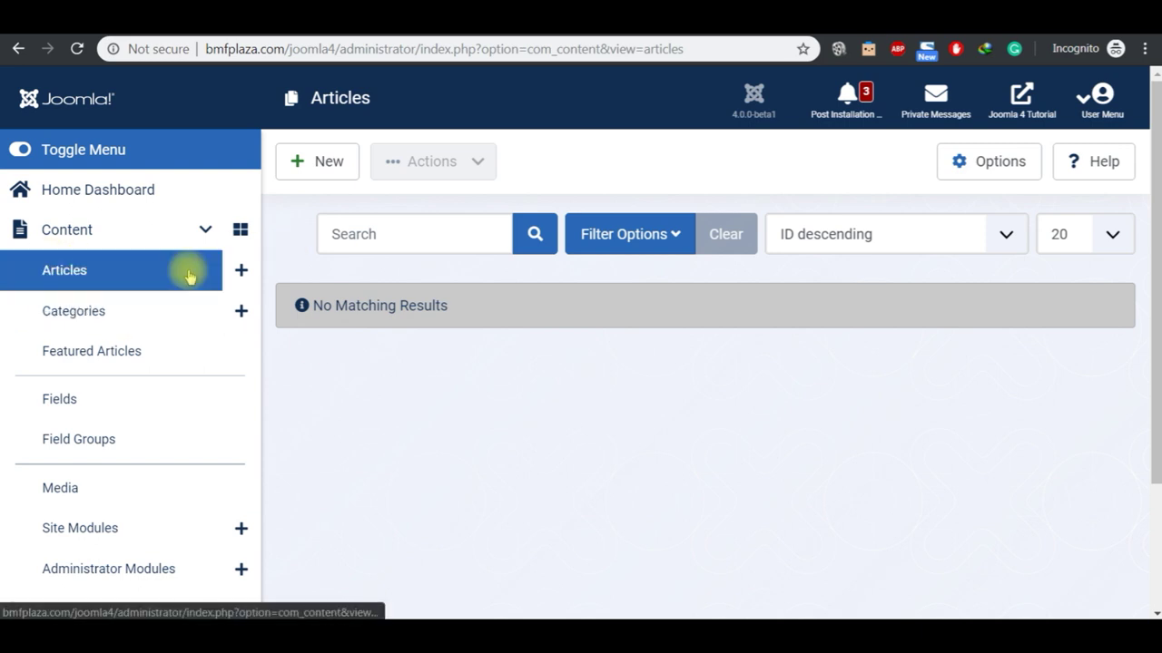
Step: Create a new article titled 'Test Article', keeping its category as General
click(326, 171)
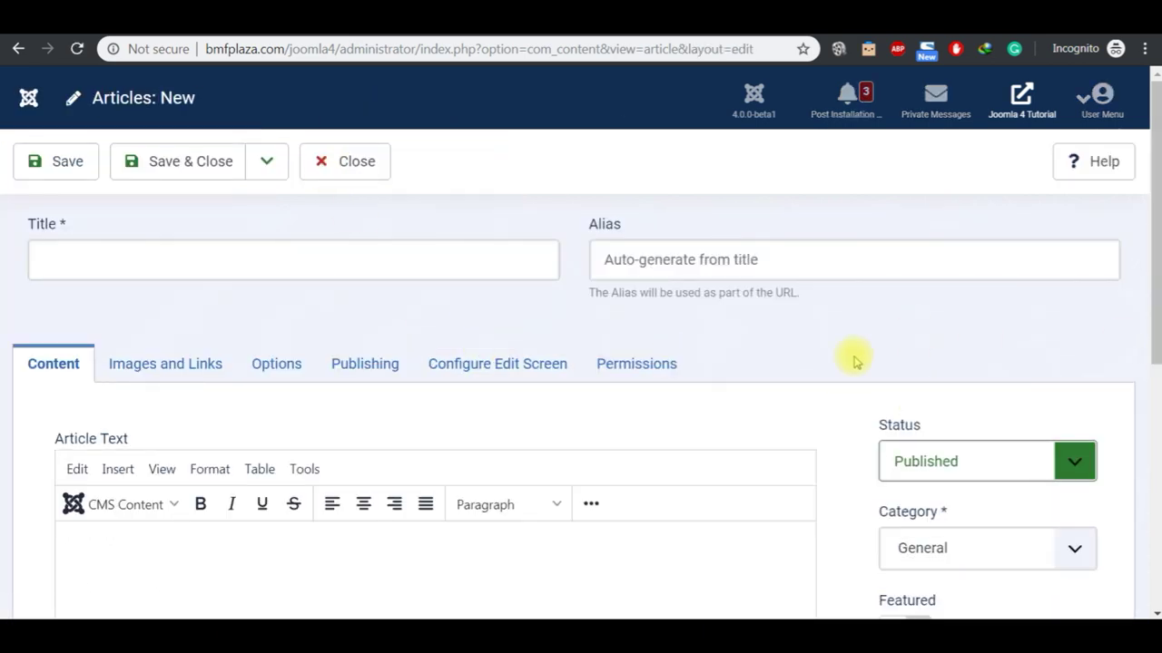
click(201, 260)
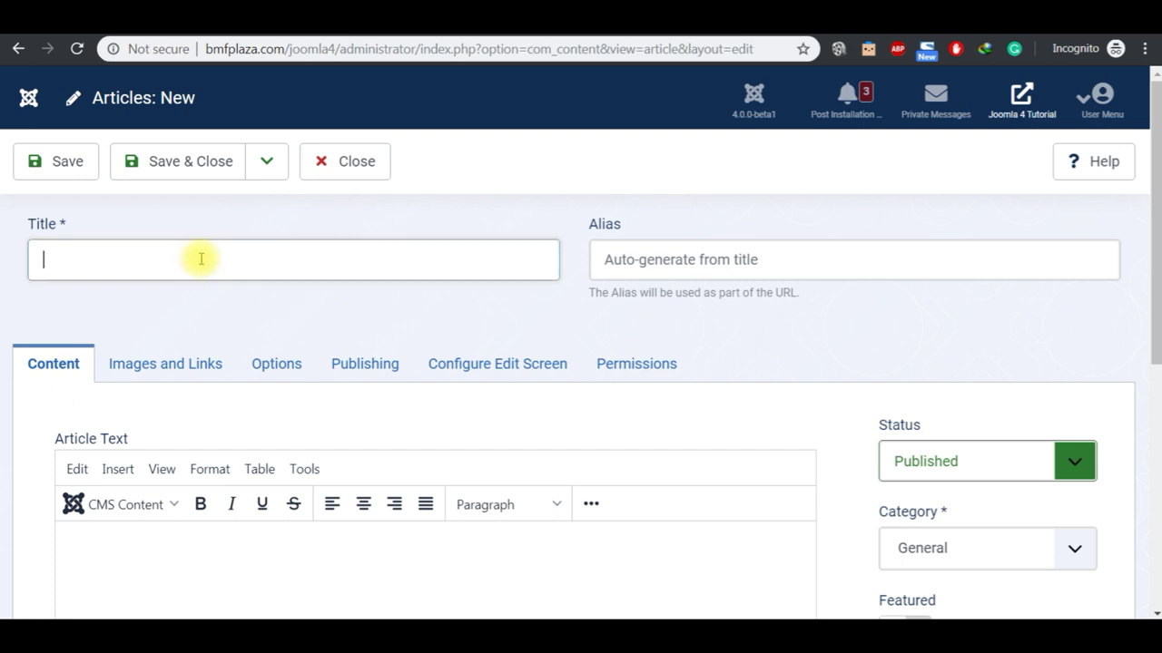
text(Test Article)
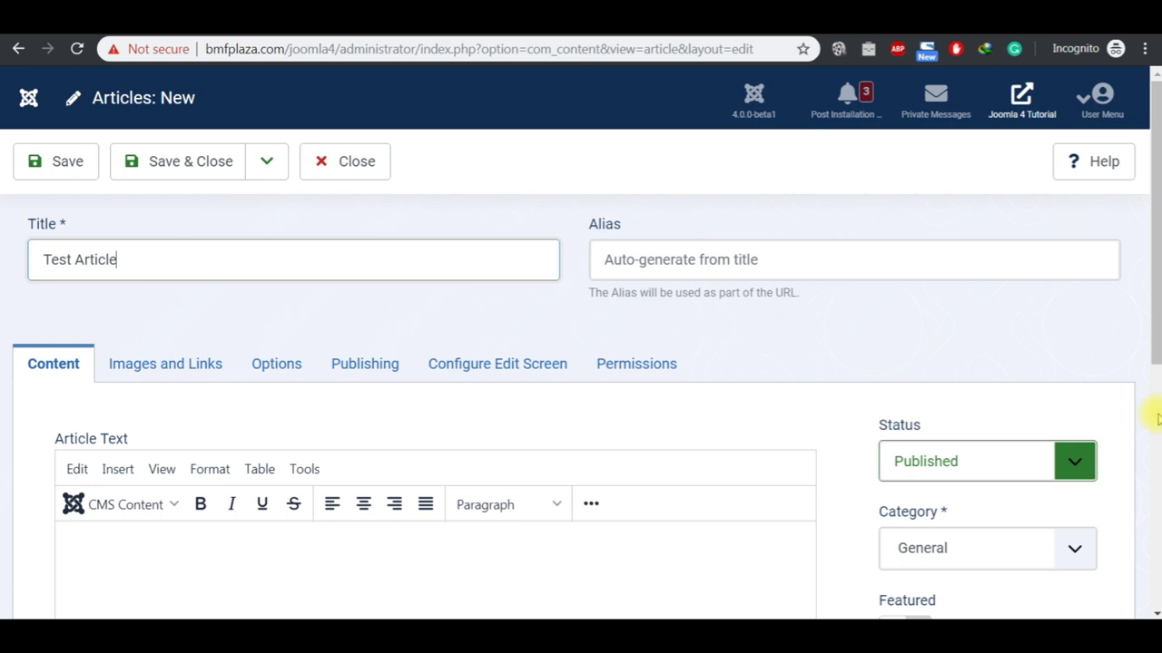
scroll(1158, 418, down, 5)
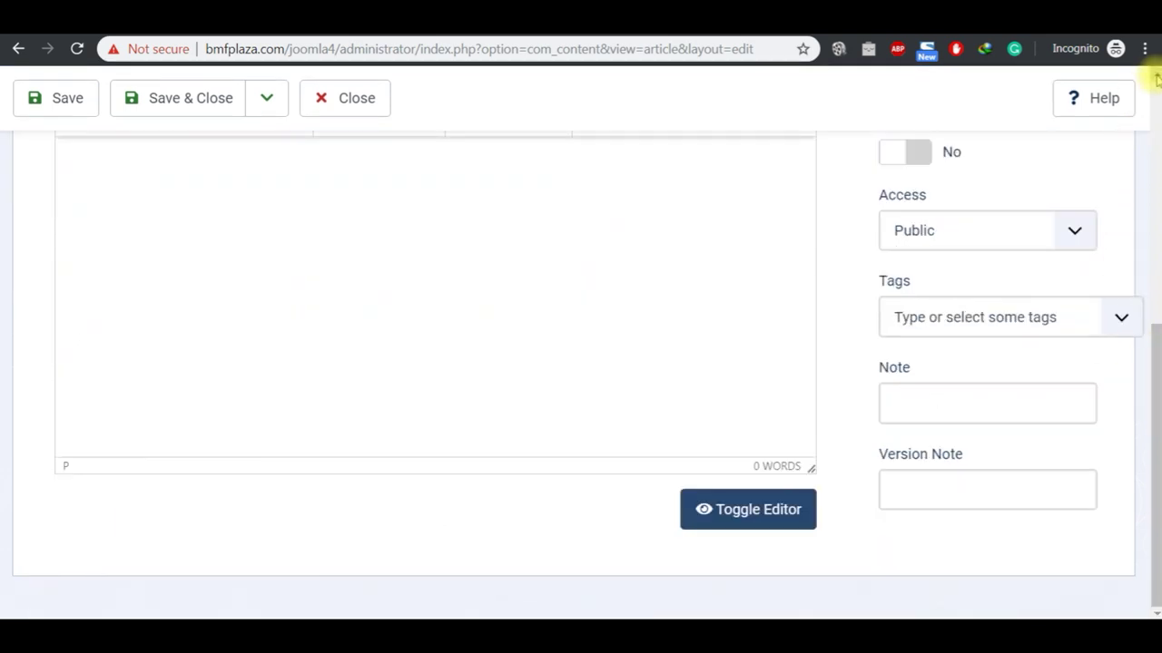
scroll(1154, 76, up, 3)
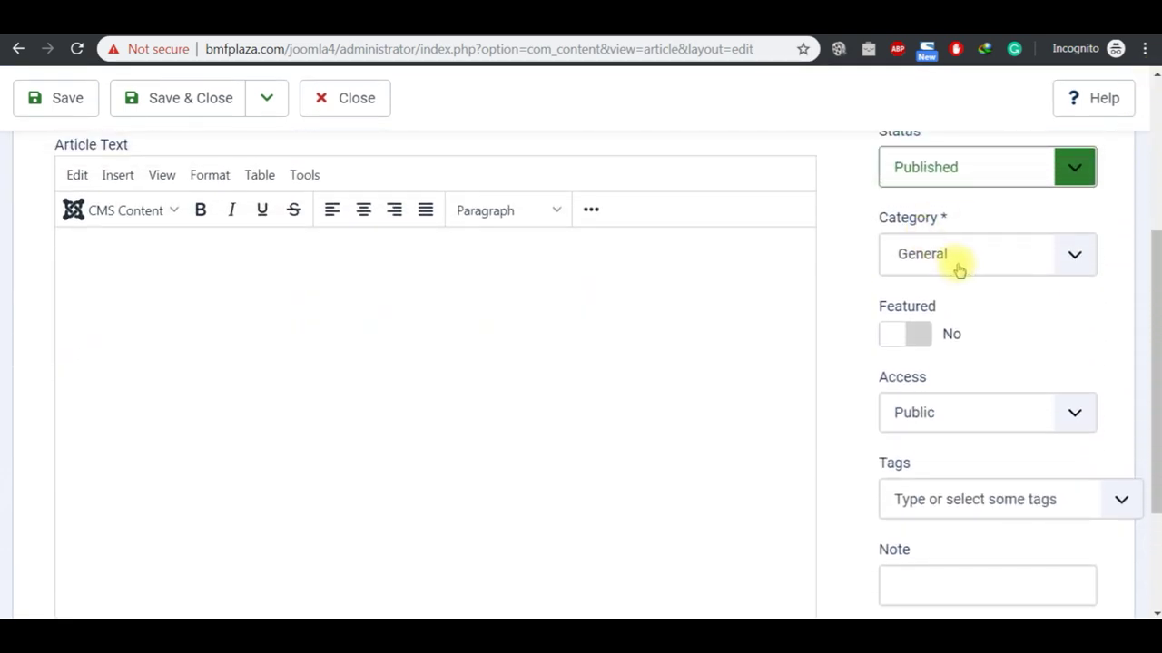
click(958, 270)
click(957, 270)
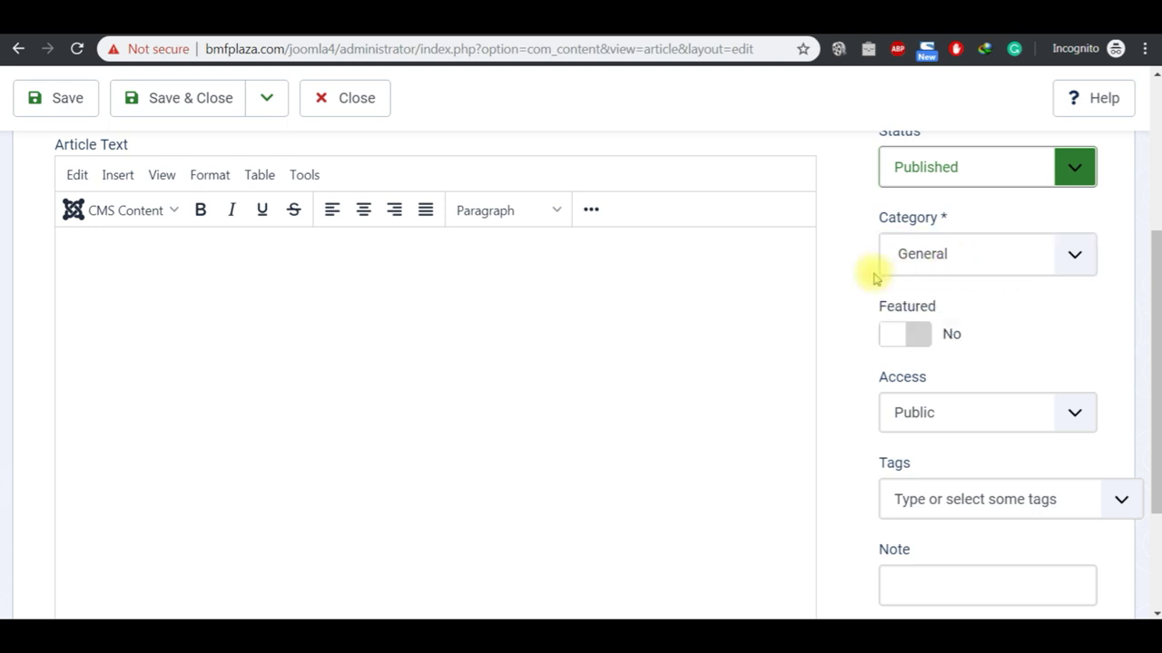
scroll(1152, 77, up, 1)
scroll(1152, 77, up, 1)
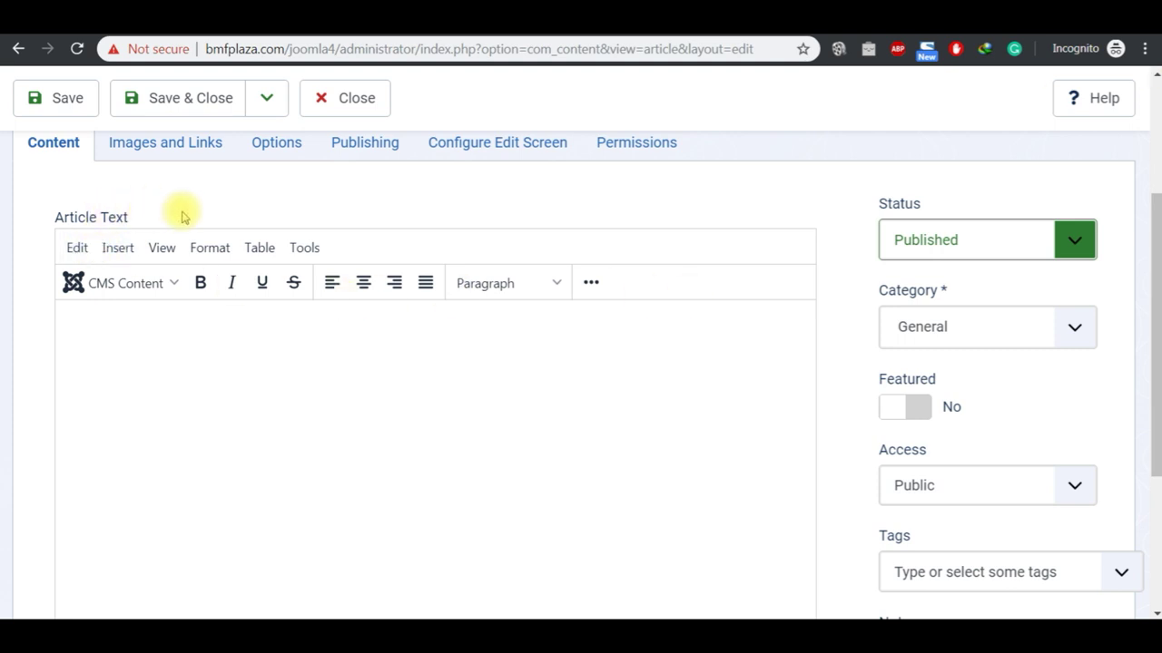
Step: Try the bold and extra-tools editor buttons, leaving them off, and place the caret in Article Text
click(201, 284)
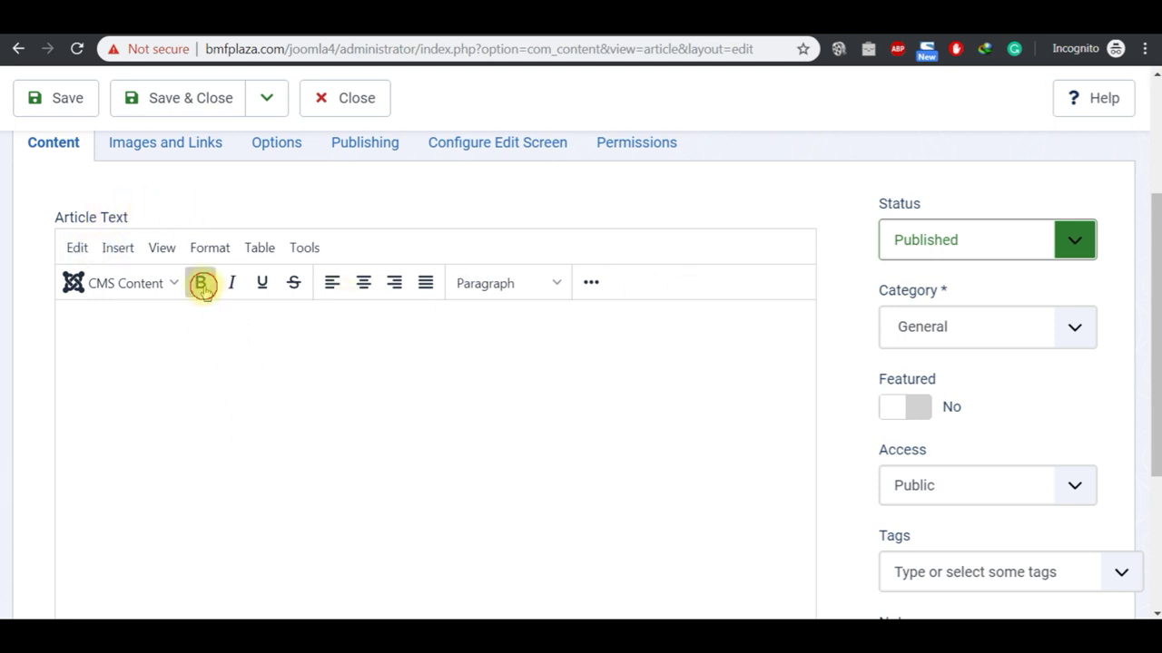
click(202, 284)
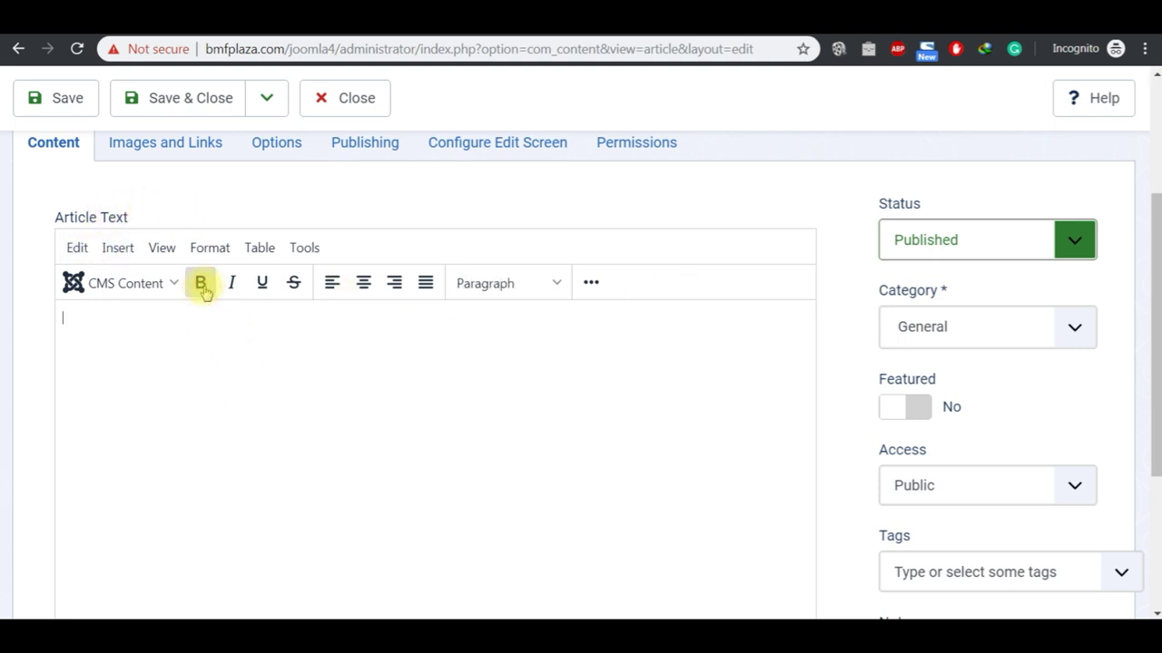
click(594, 289)
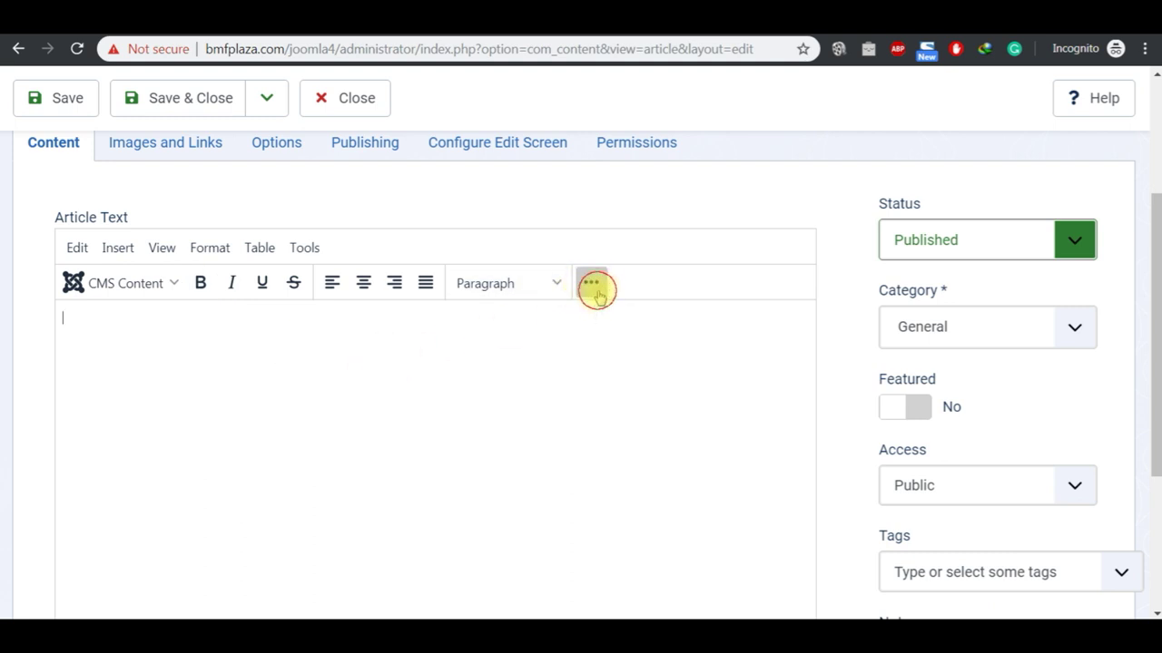
click(591, 283)
click(590, 285)
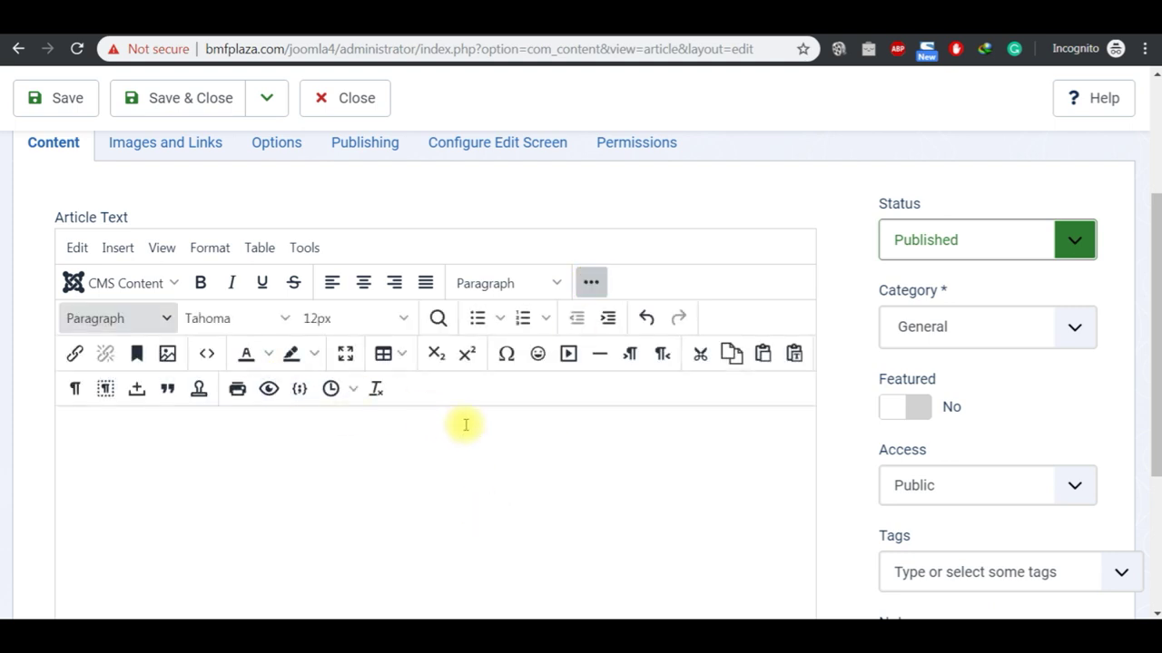
click(588, 282)
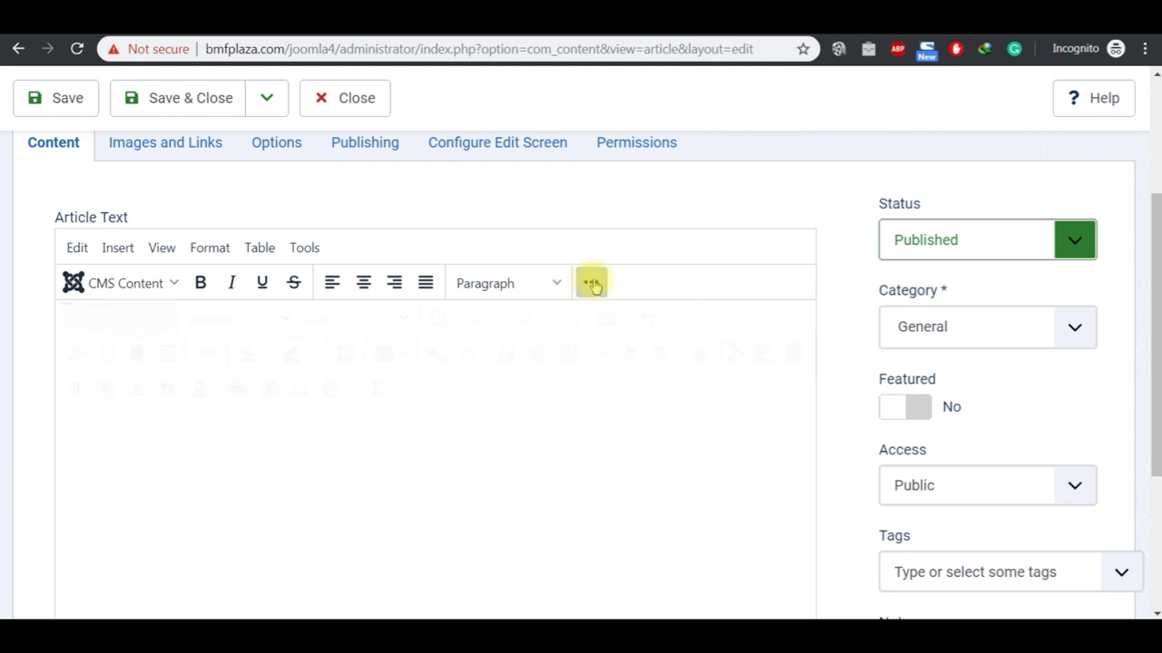
click(378, 324)
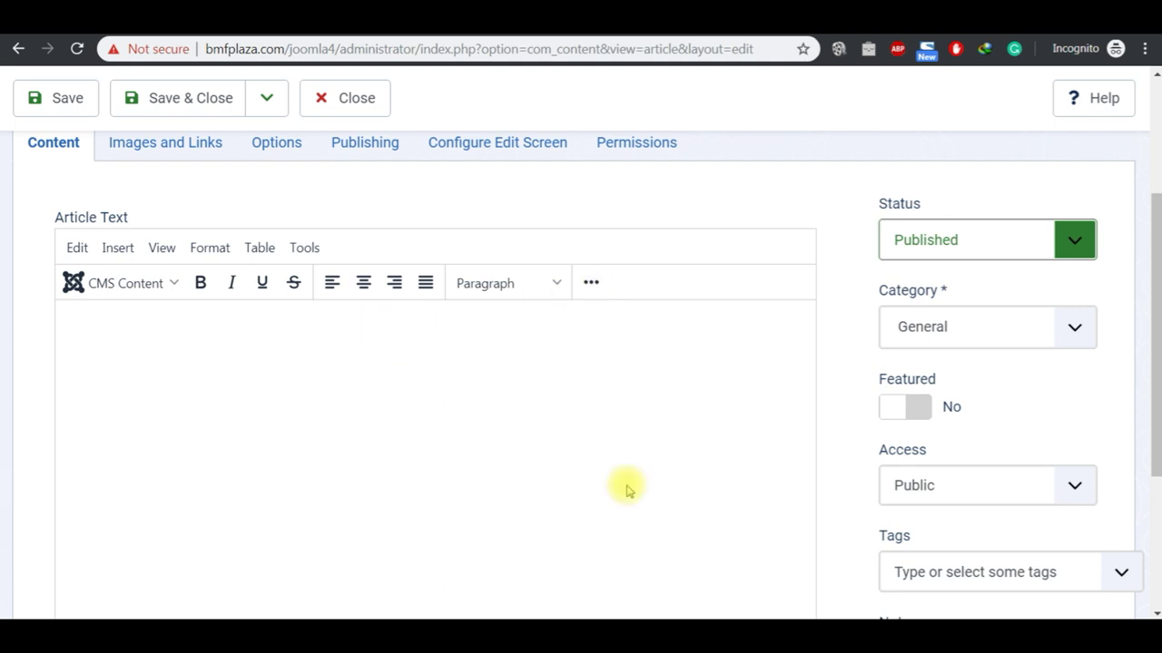
mouse_move(636, 618)
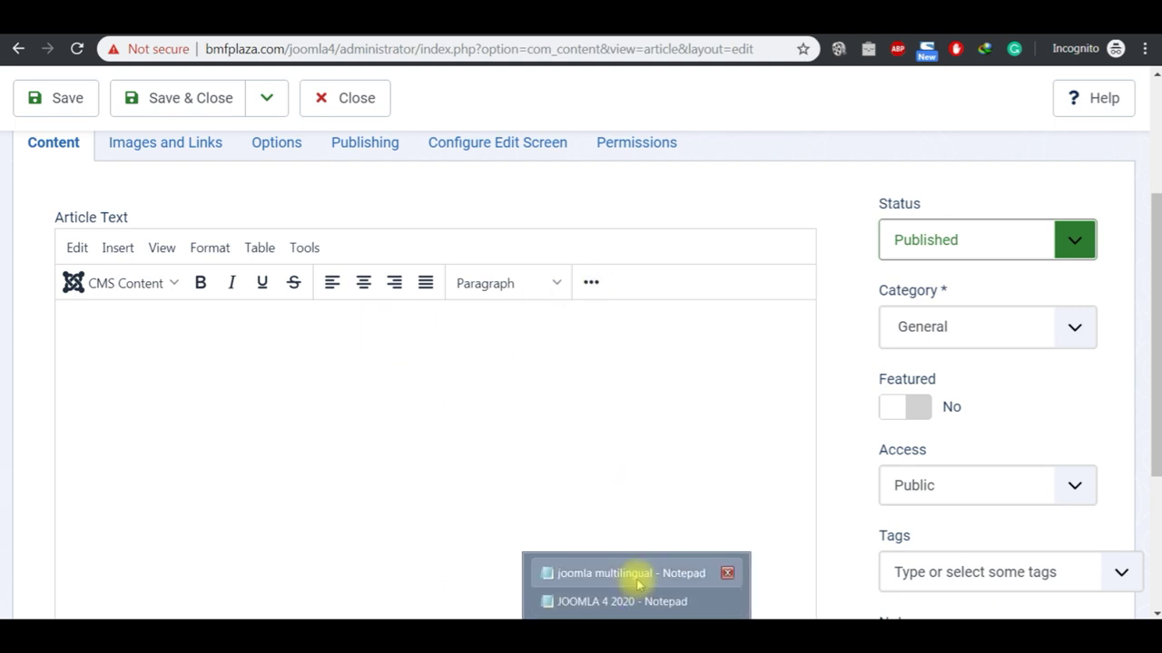
click(635, 573)
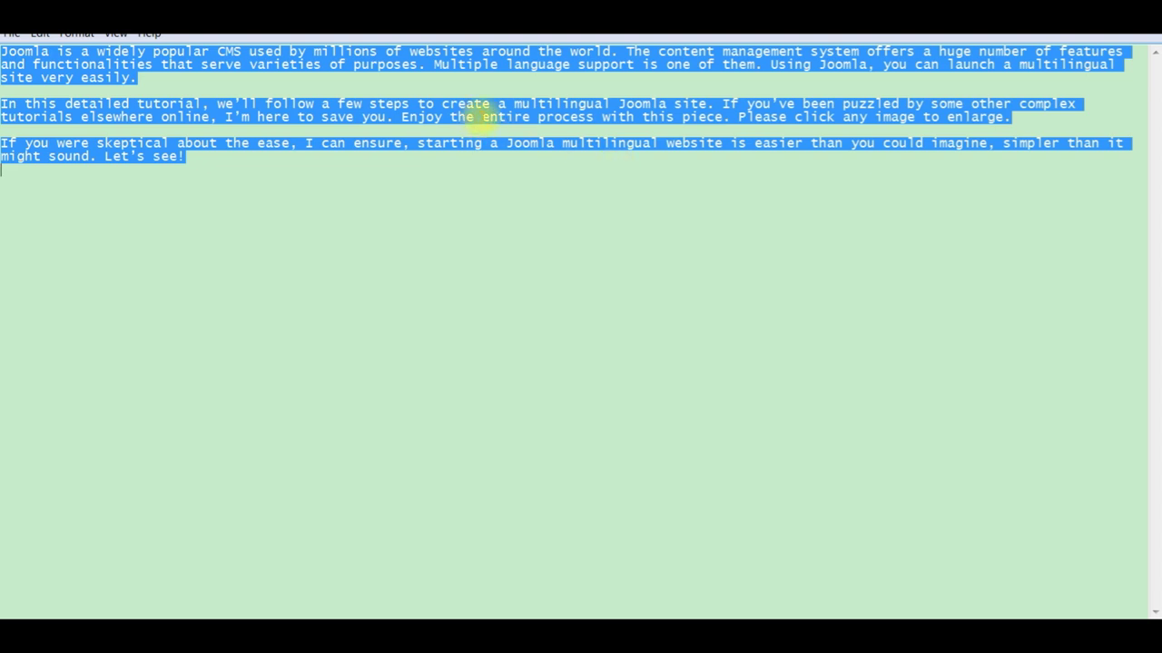
key(ctrl+c)
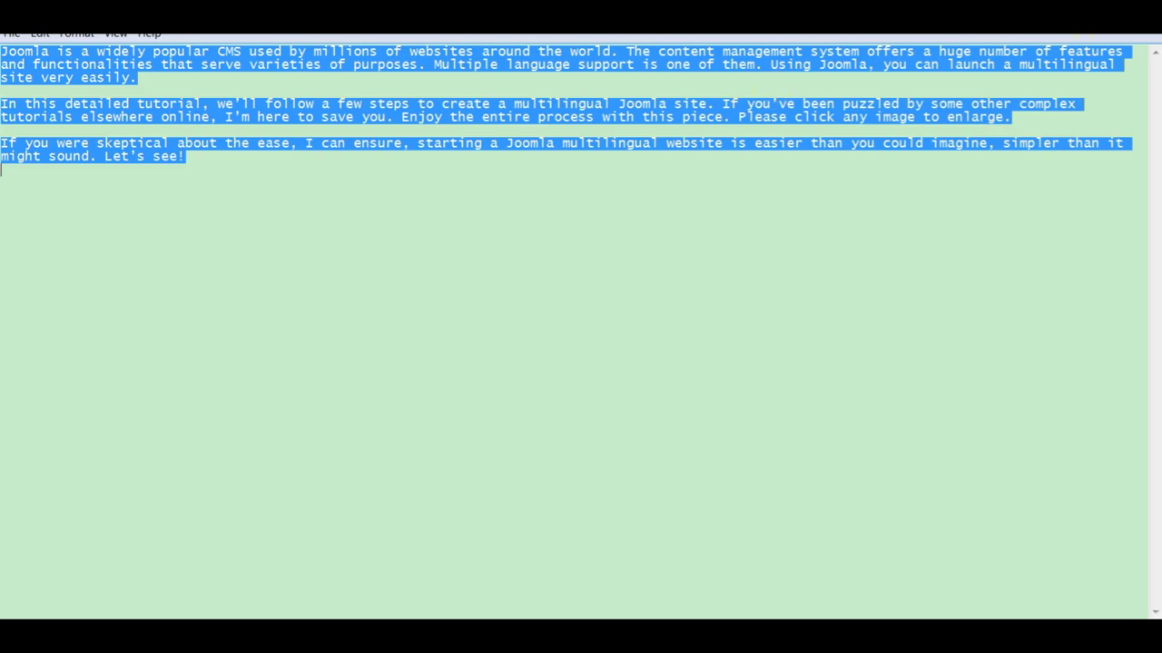
key(alt+Tab)
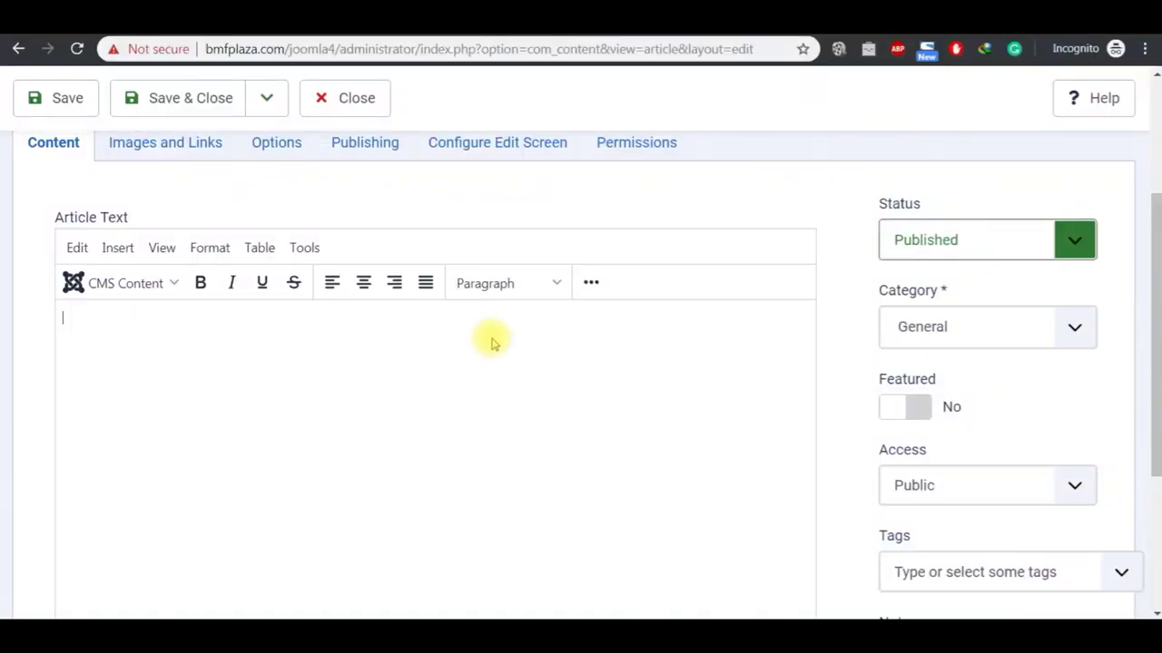
Step: Turn on paste-as-plain-text and paste the three Joomla multilingual introduction paragraphs
click(593, 296)
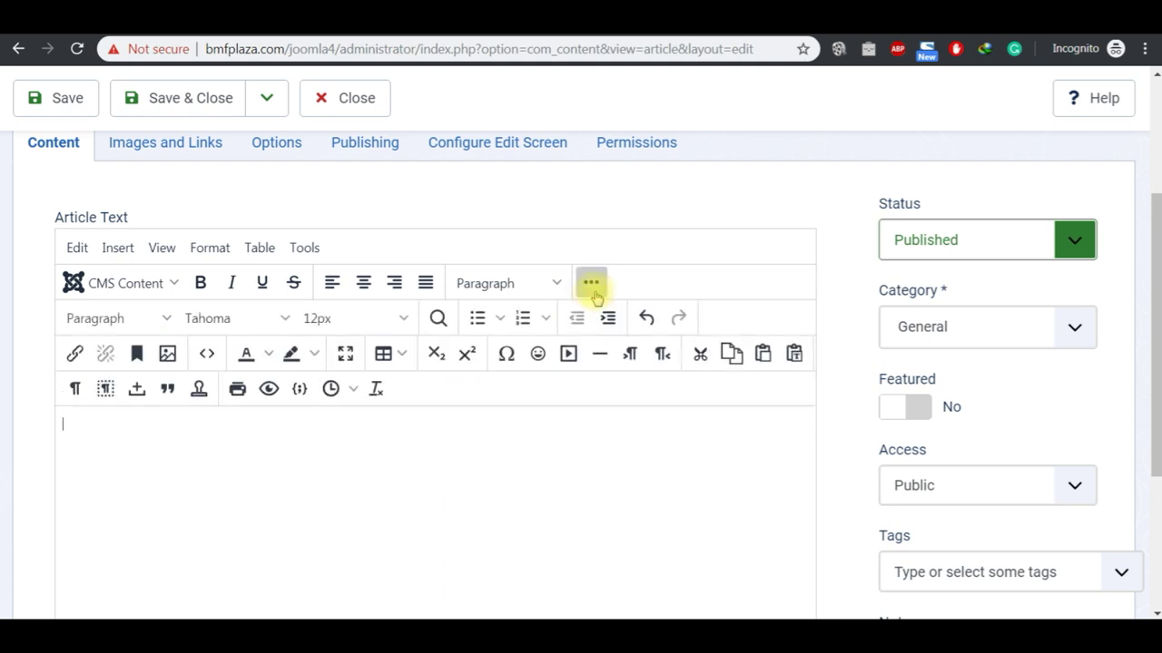
click(795, 357)
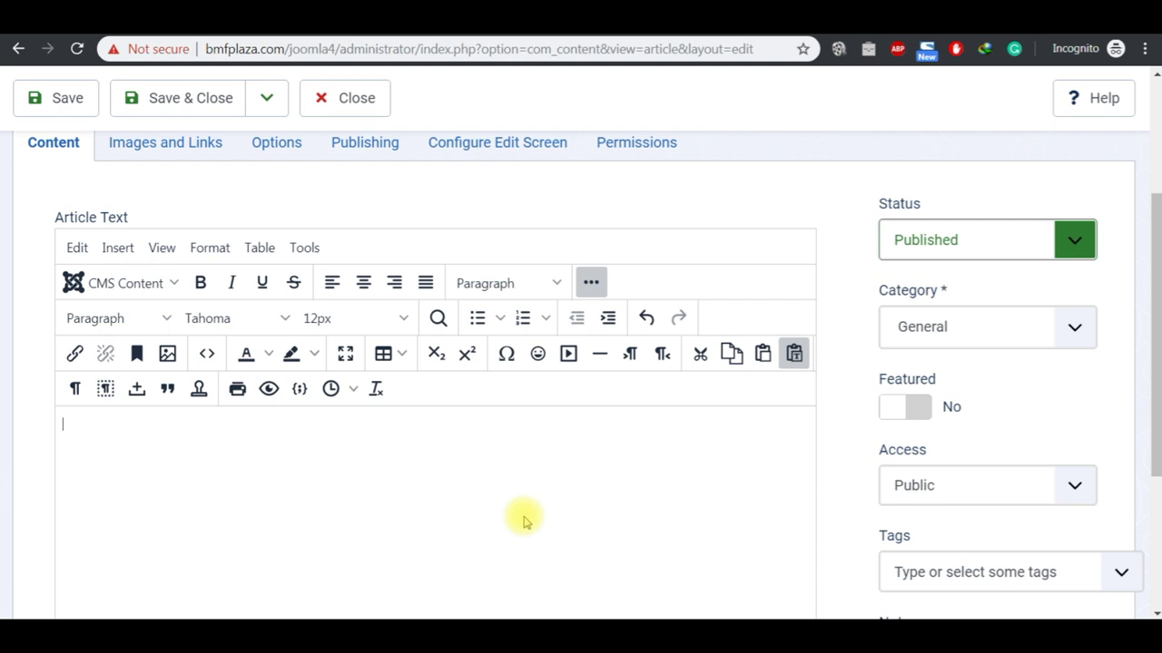
key(ctrl+v)
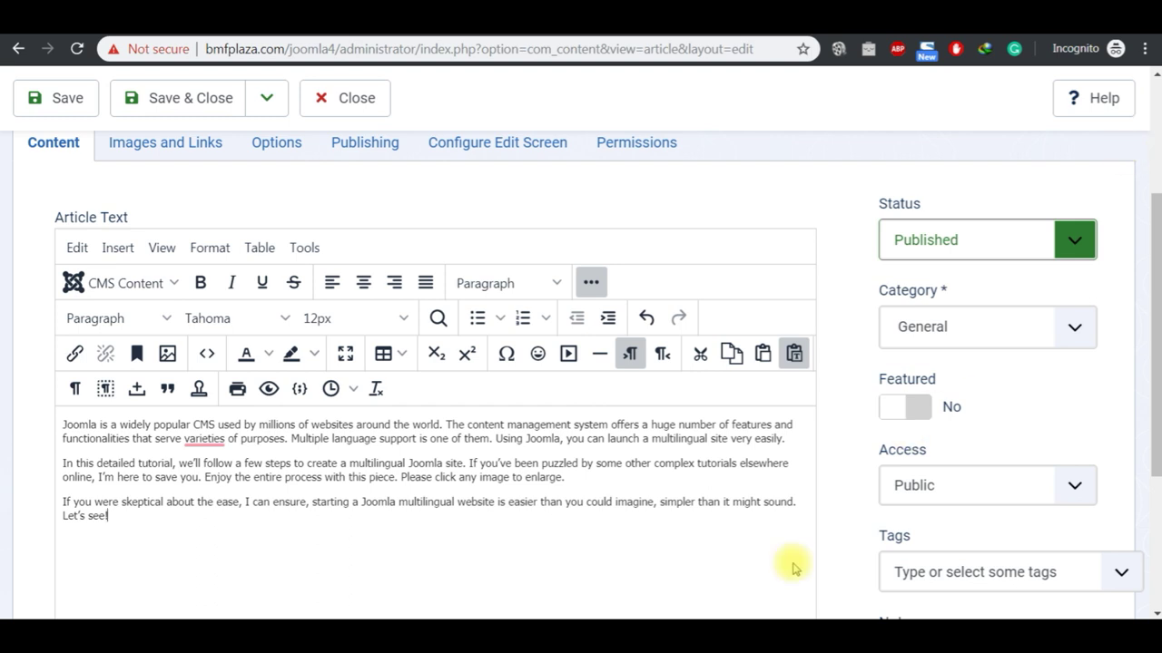
mouse_move(635, 620)
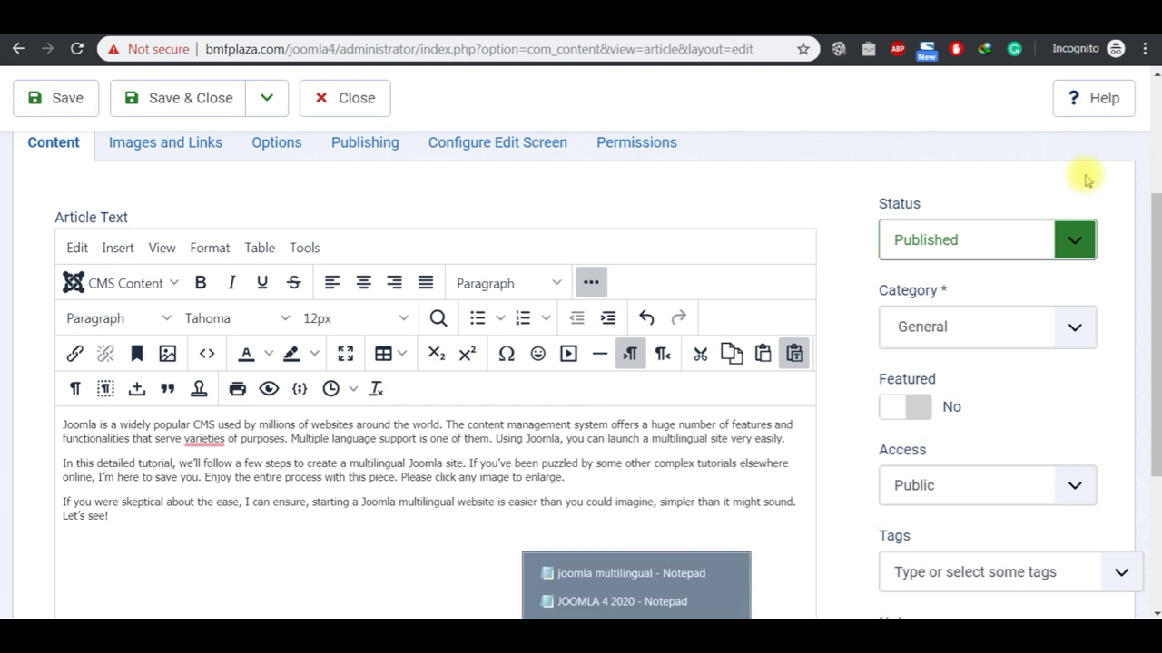
scroll(1158, 122, up, 3)
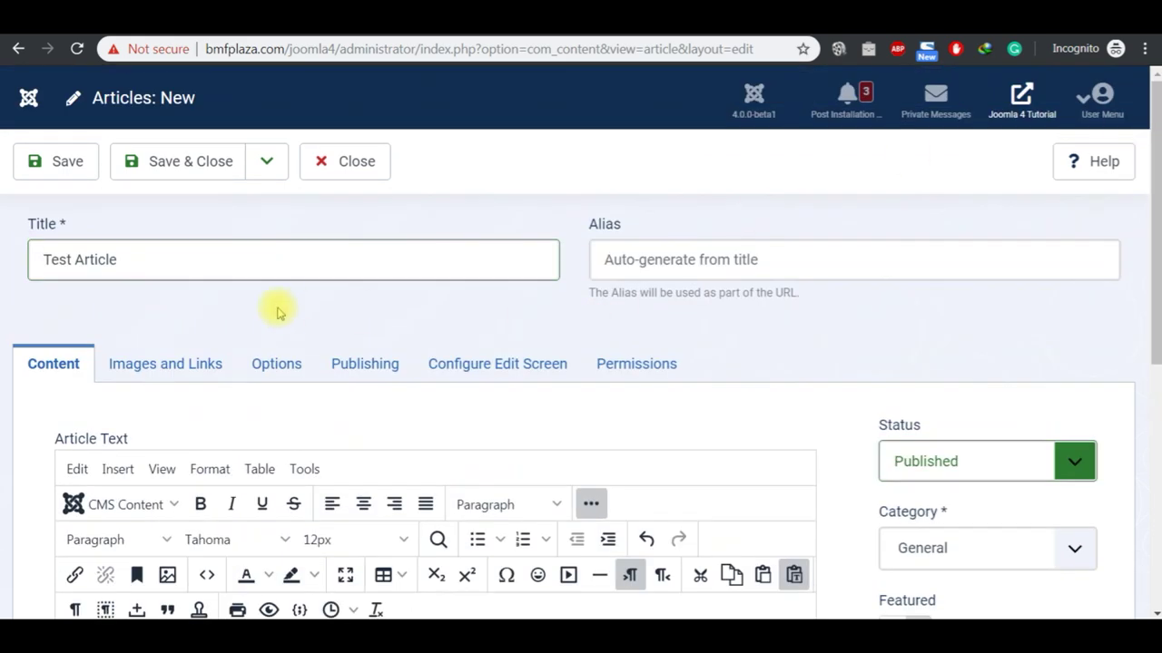
Step: Save Test Article, check the frontend Home page, and return to the article's edit page
click(69, 172)
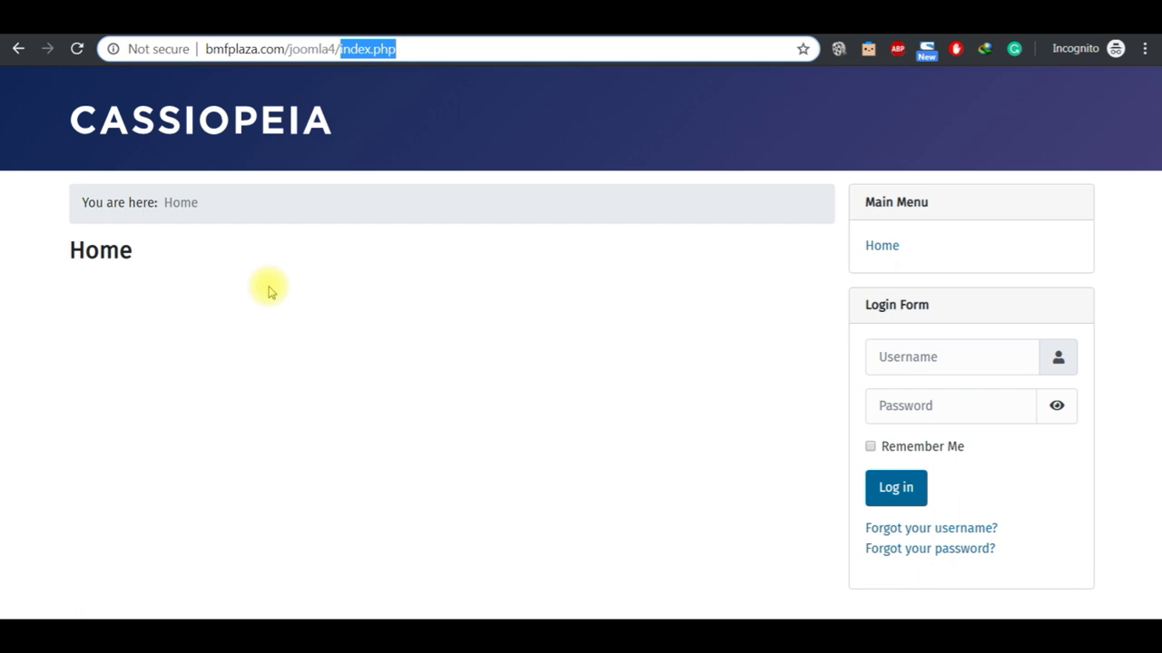
click(434, 124)
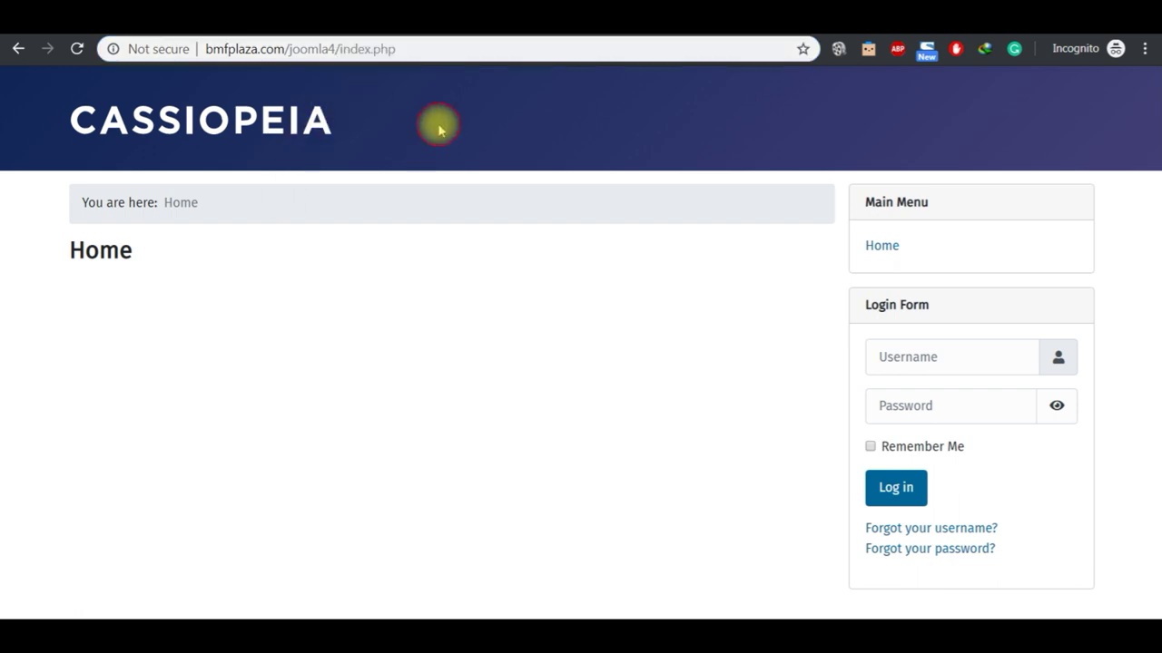
click(428, 35)
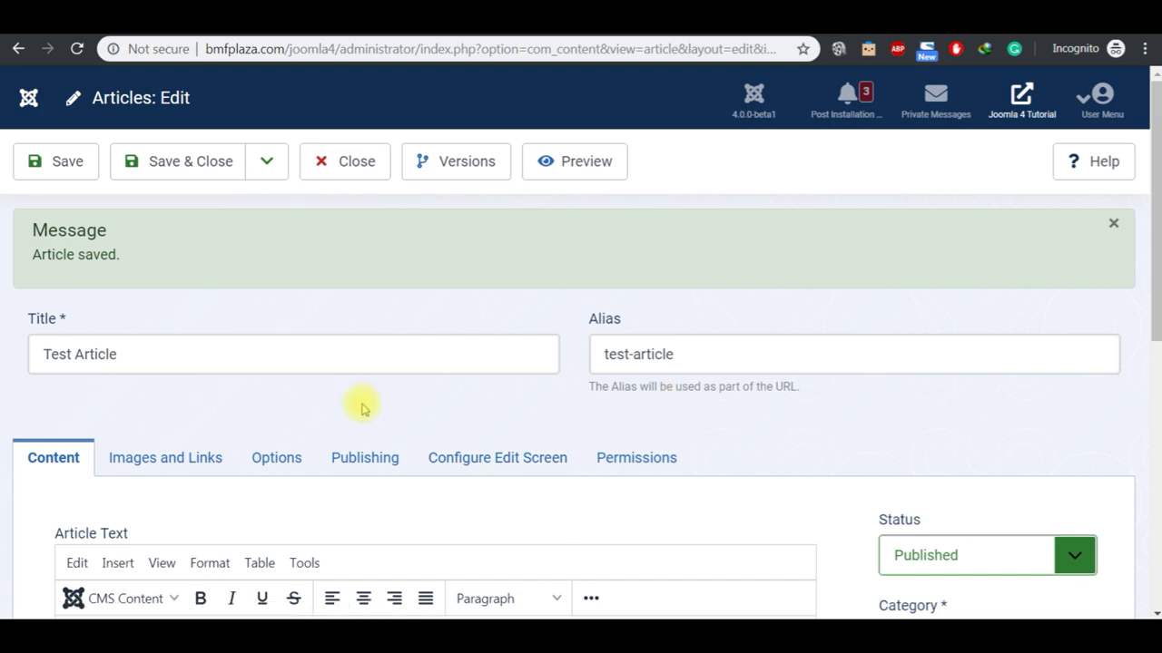
Step: Set Test Article's Featured option to Yes and save it
scroll(1156, 426, down, 5)
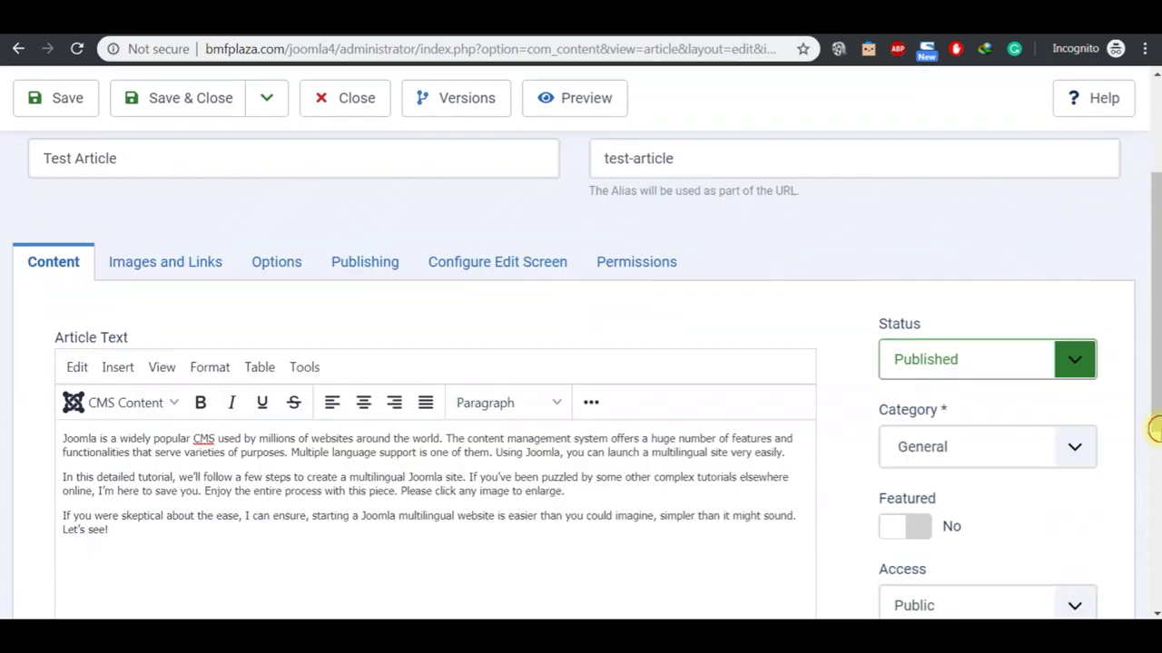
scroll(1157, 86, up, 5)
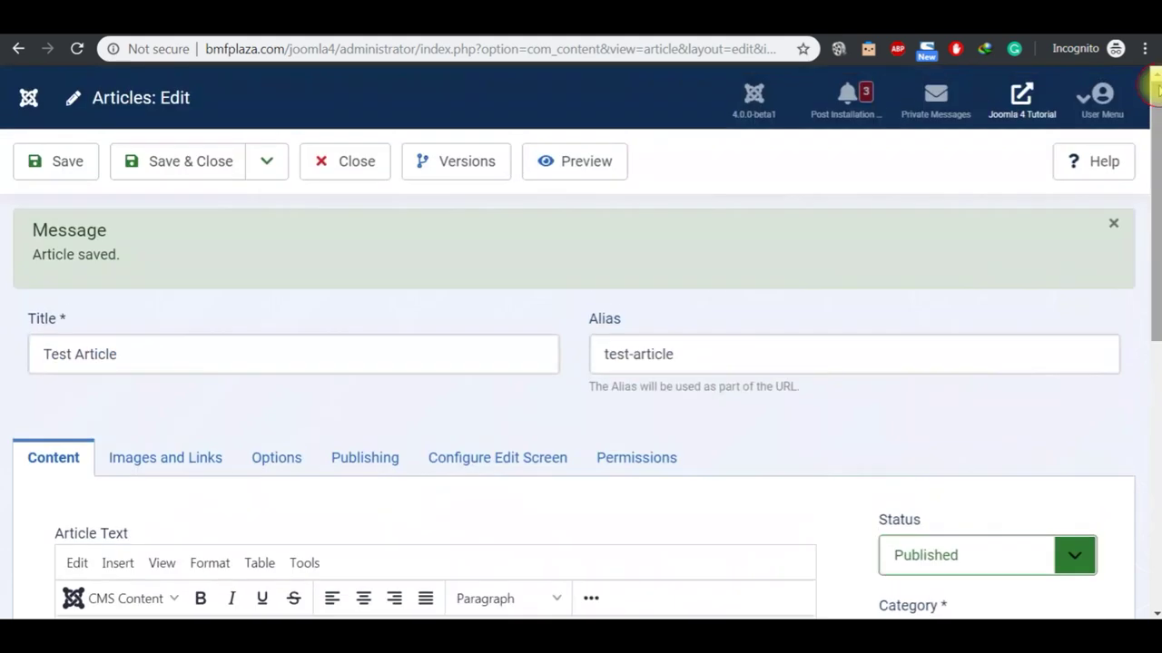
scroll(1153, 610, down, 3)
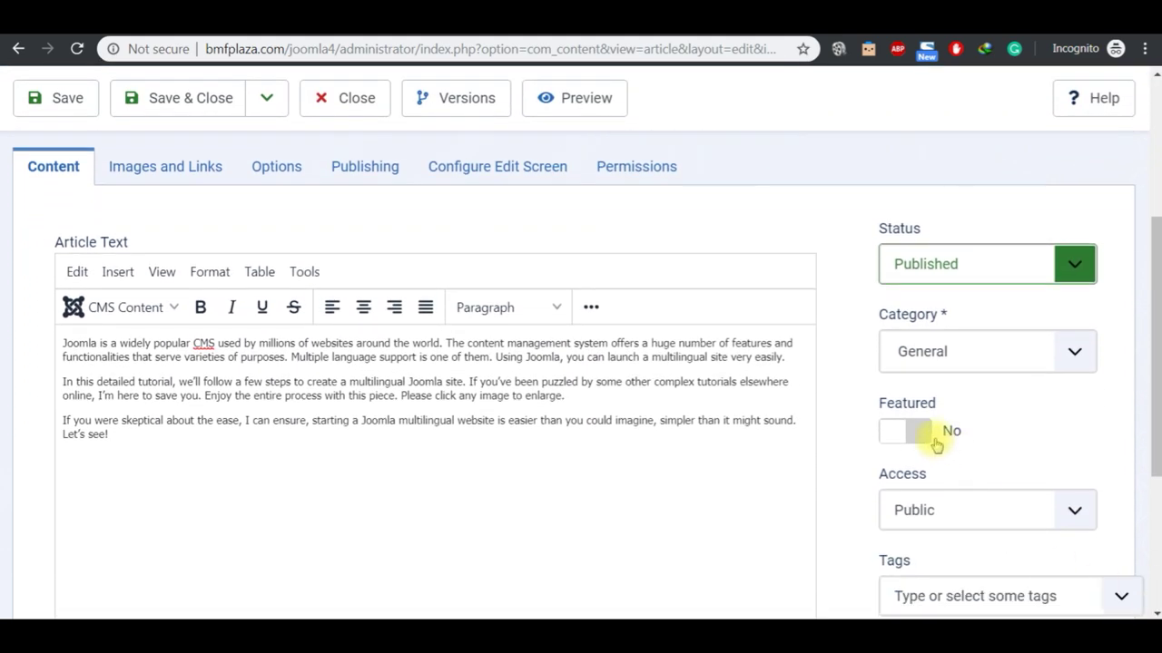
click(897, 430)
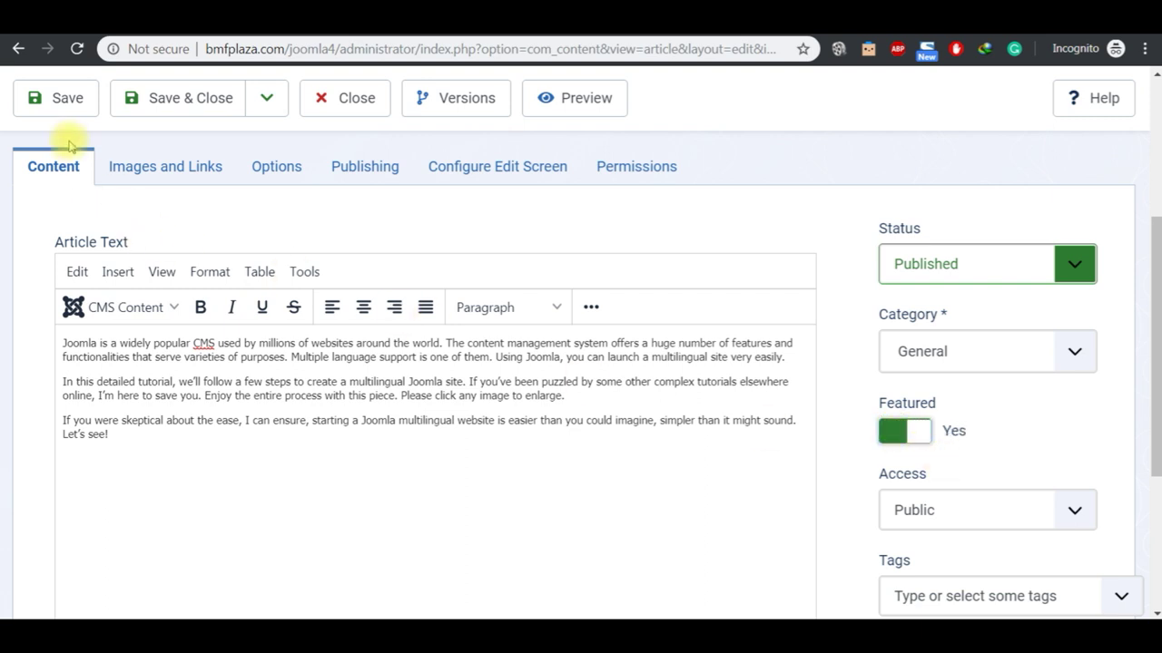
click(69, 106)
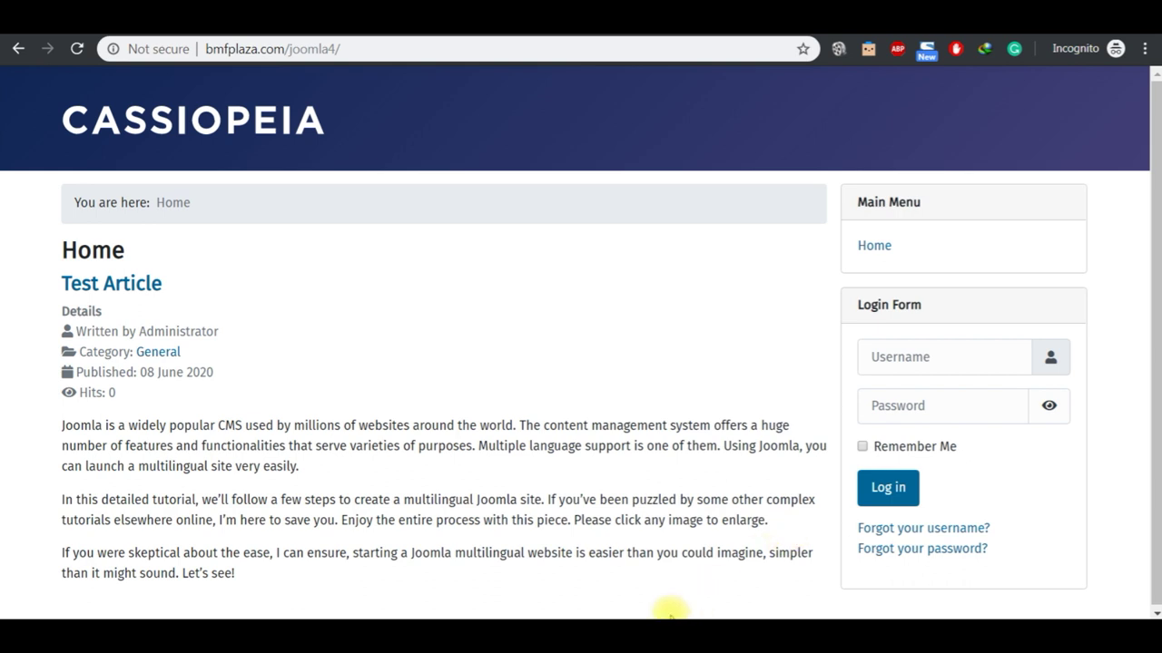
Step: Look over the joomla multilingual notes, then return to the Articles: Edit page
mouse_move(680, 614)
click(653, 583)
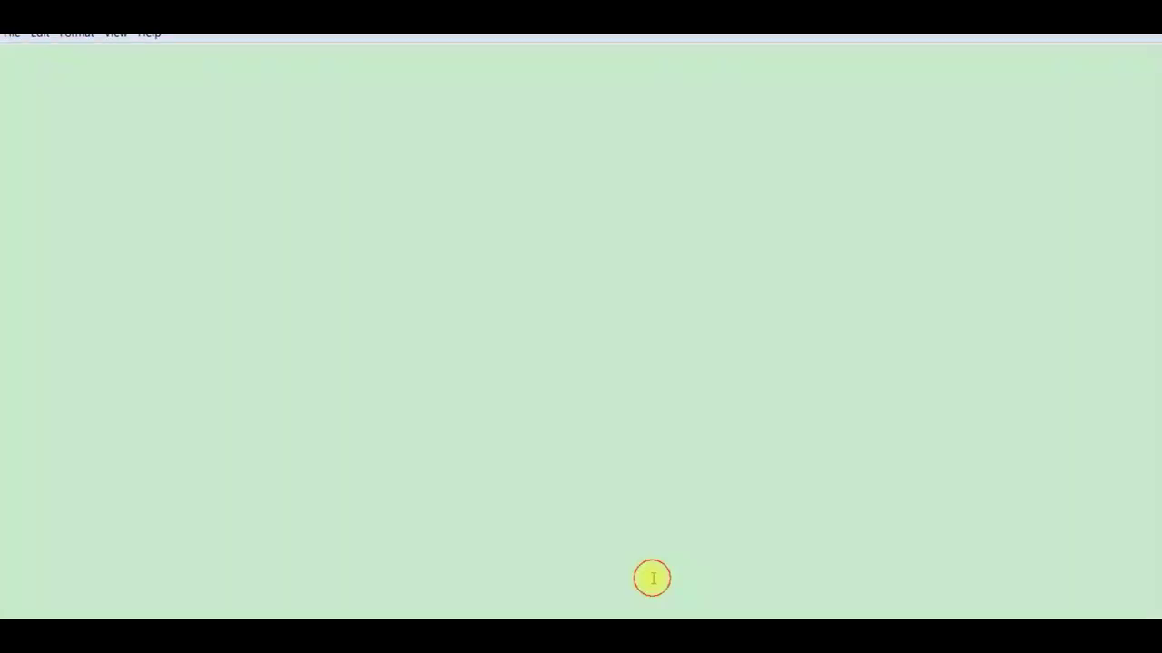
click(717, 298)
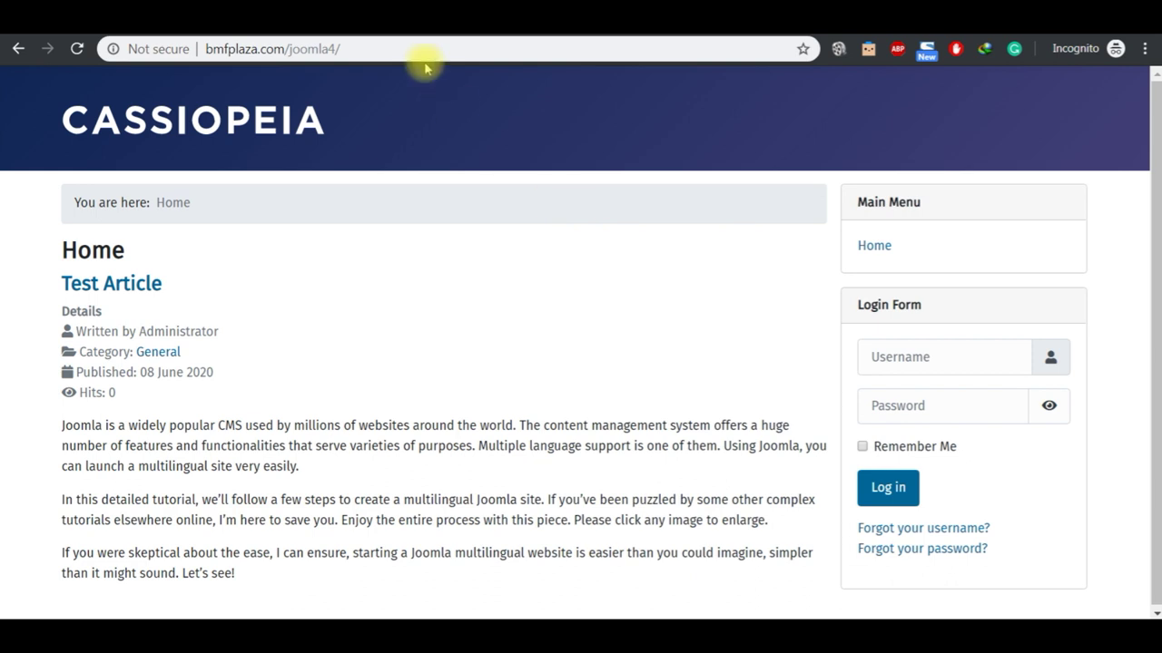
click(420, 33)
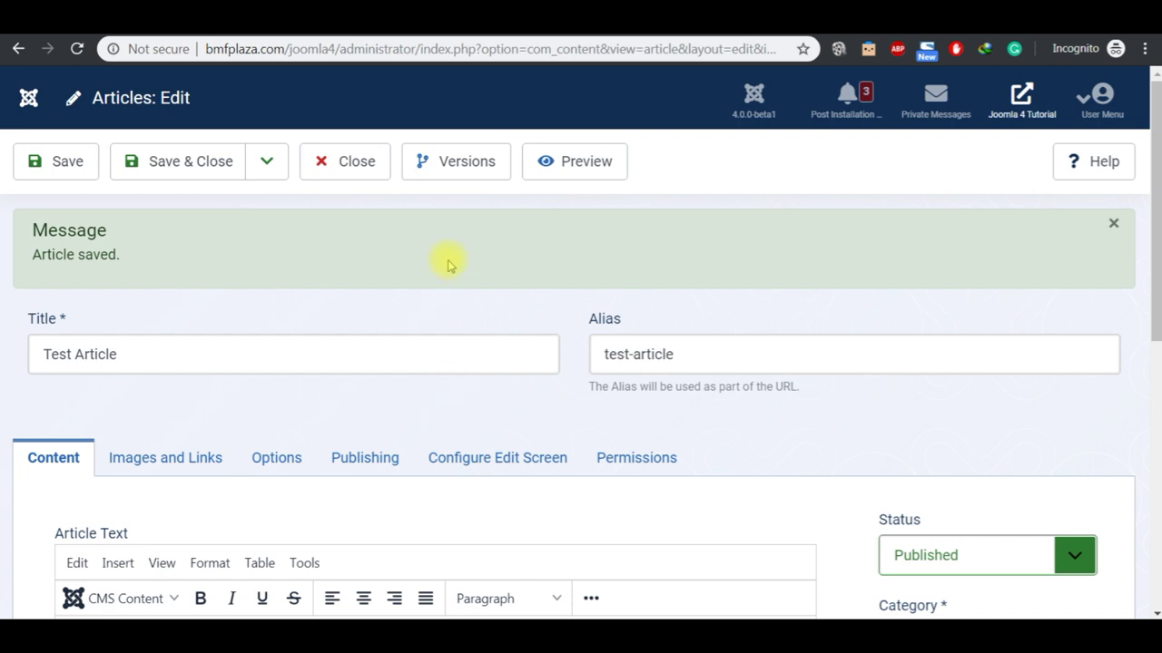
Step: In the article's version history, select the newest version and attempt a preview
click(454, 160)
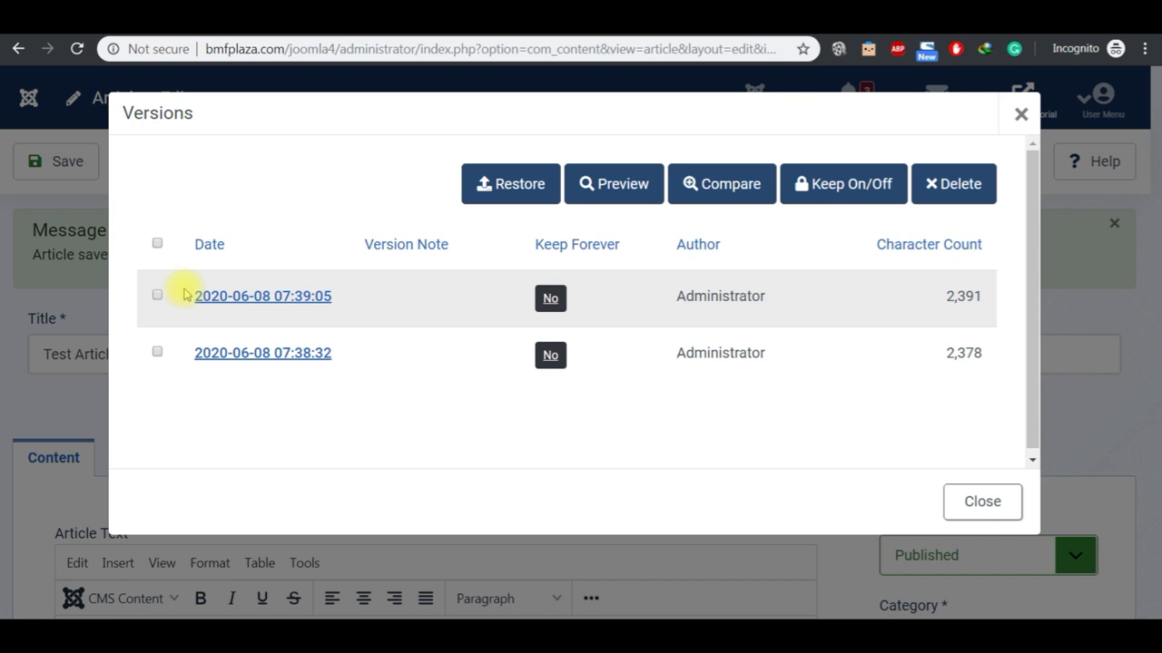
click(157, 243)
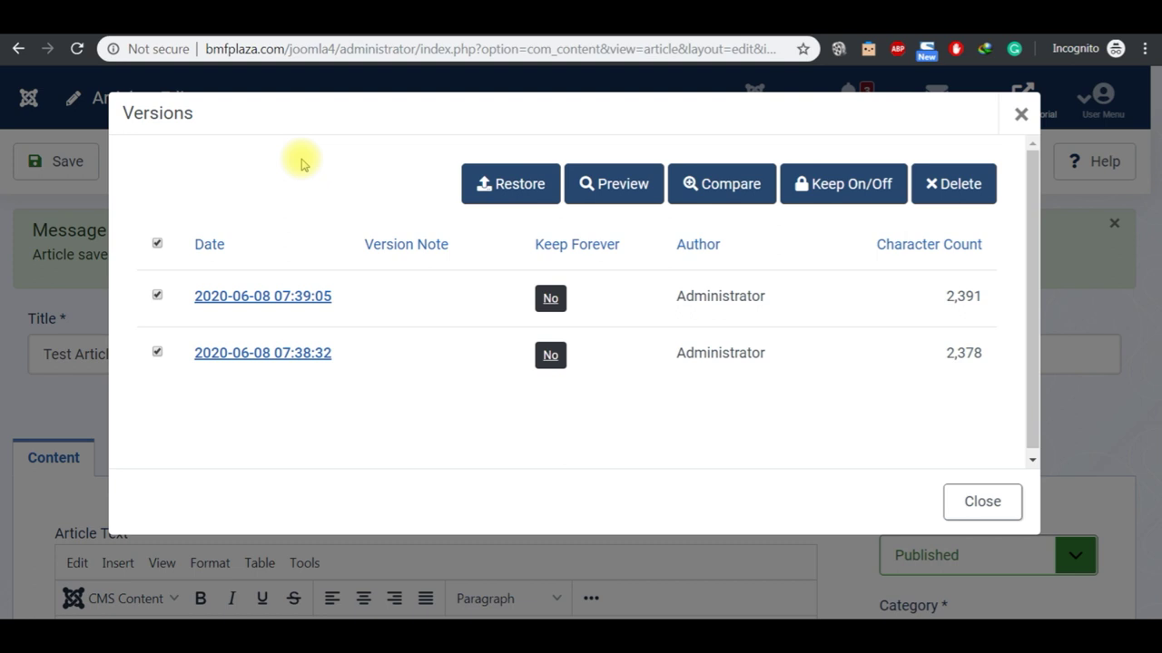
click(157, 243)
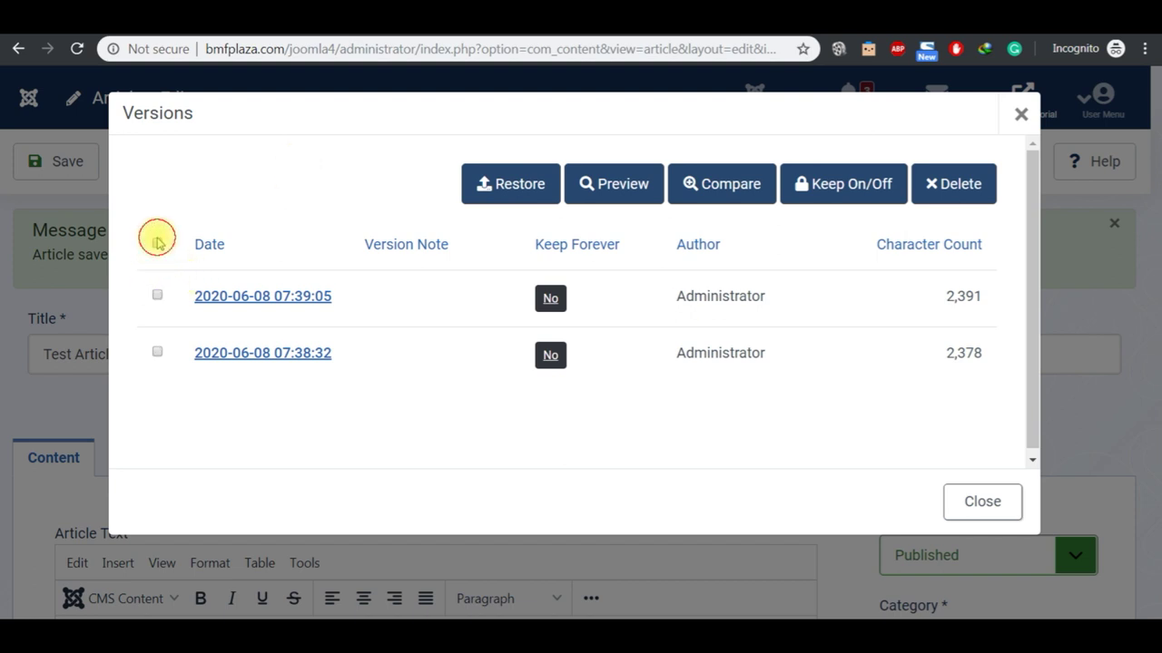
click(158, 297)
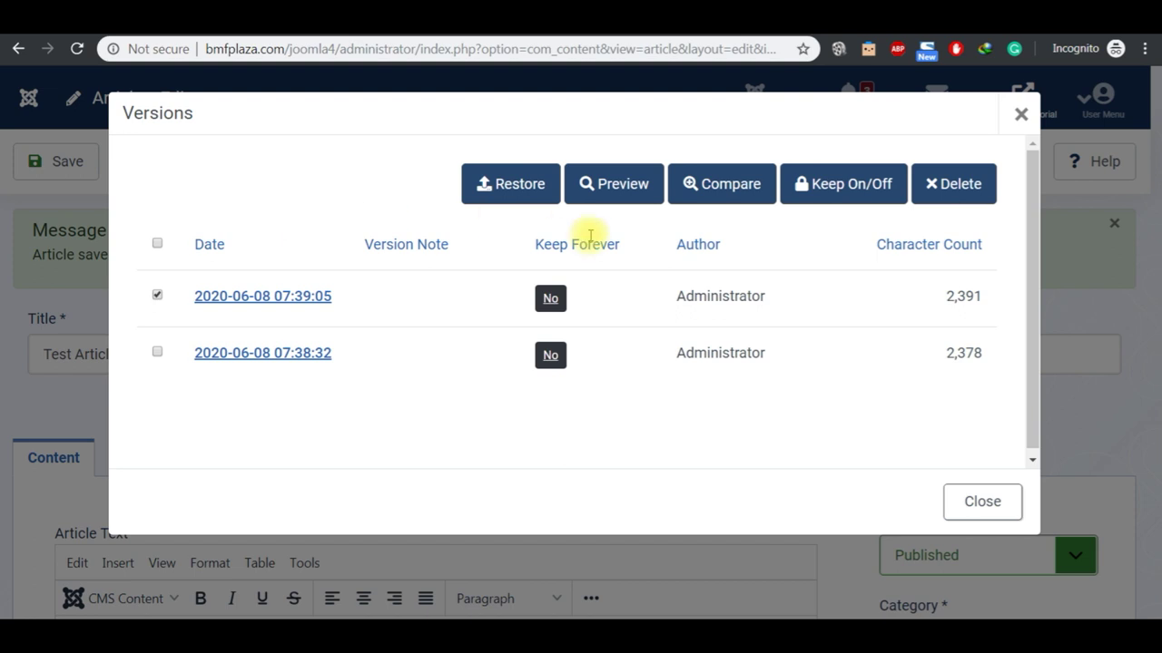
click(626, 187)
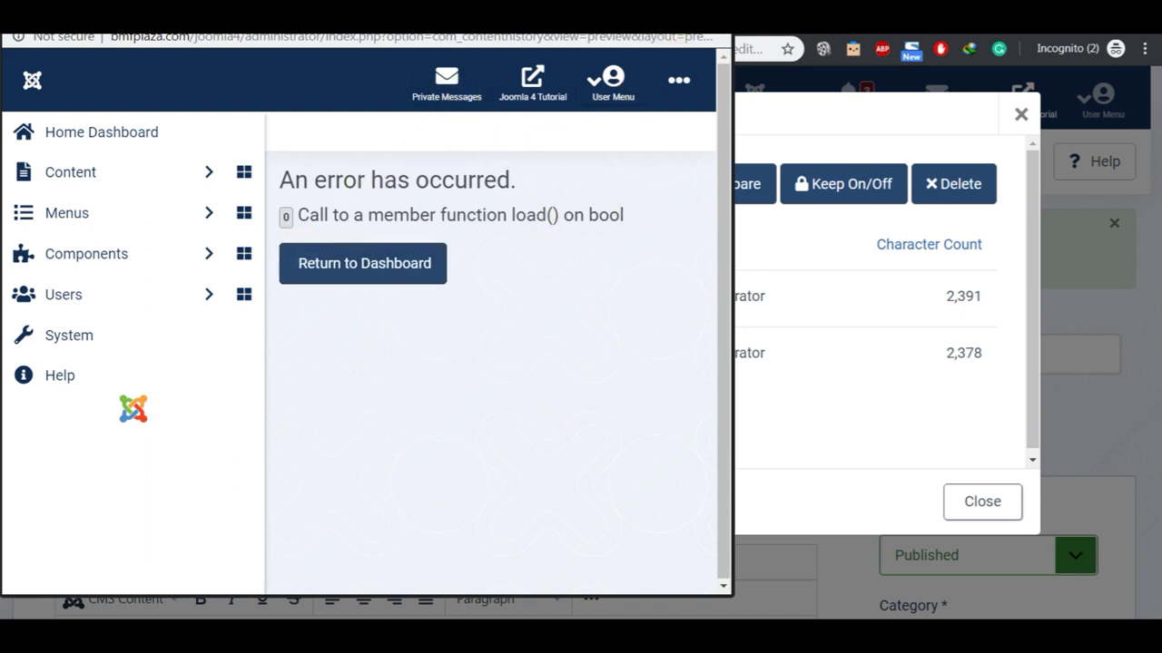
key(ctrl+w)
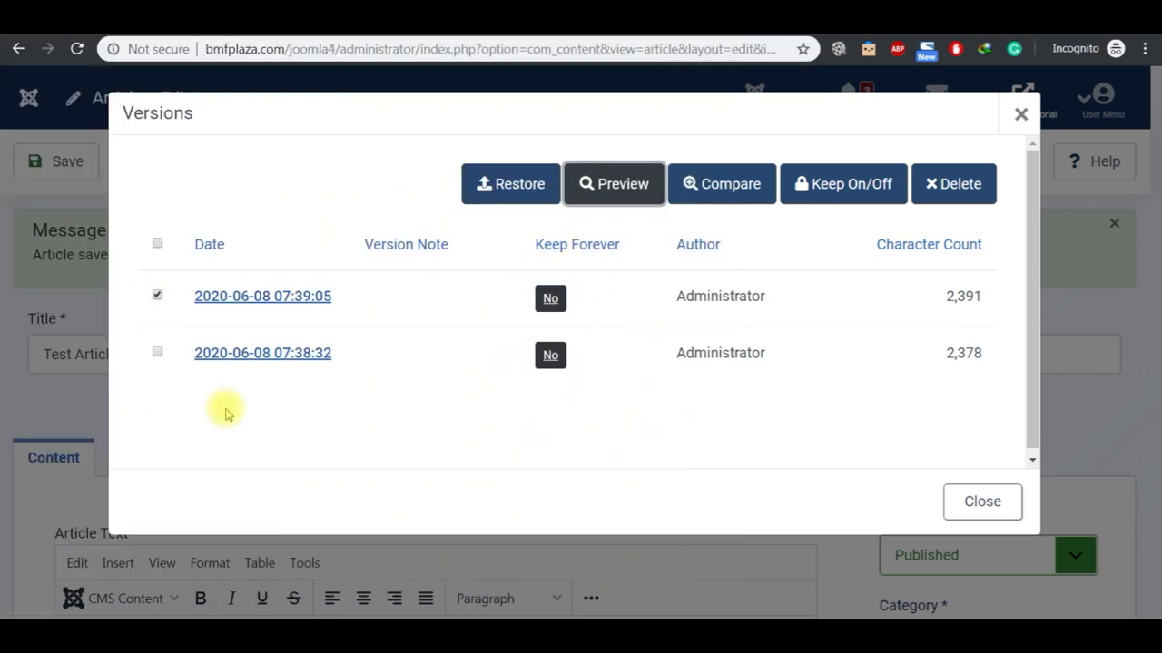
Step: Select both saved versions, set them to Keep Forever, and close the version history
click(156, 355)
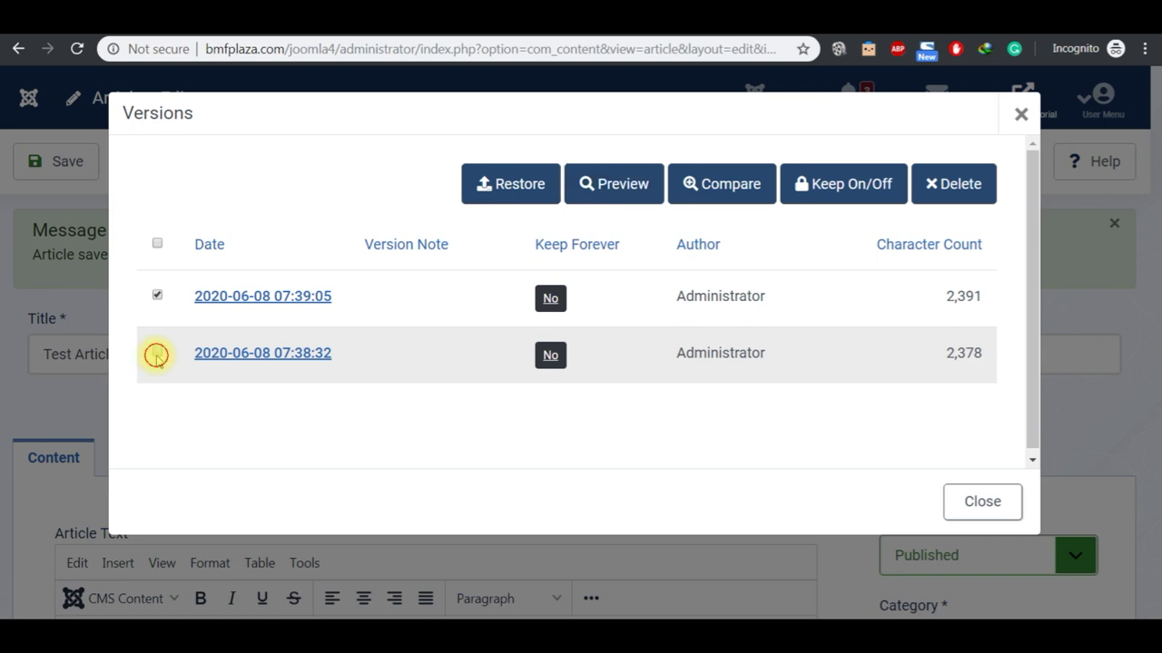
click(848, 186)
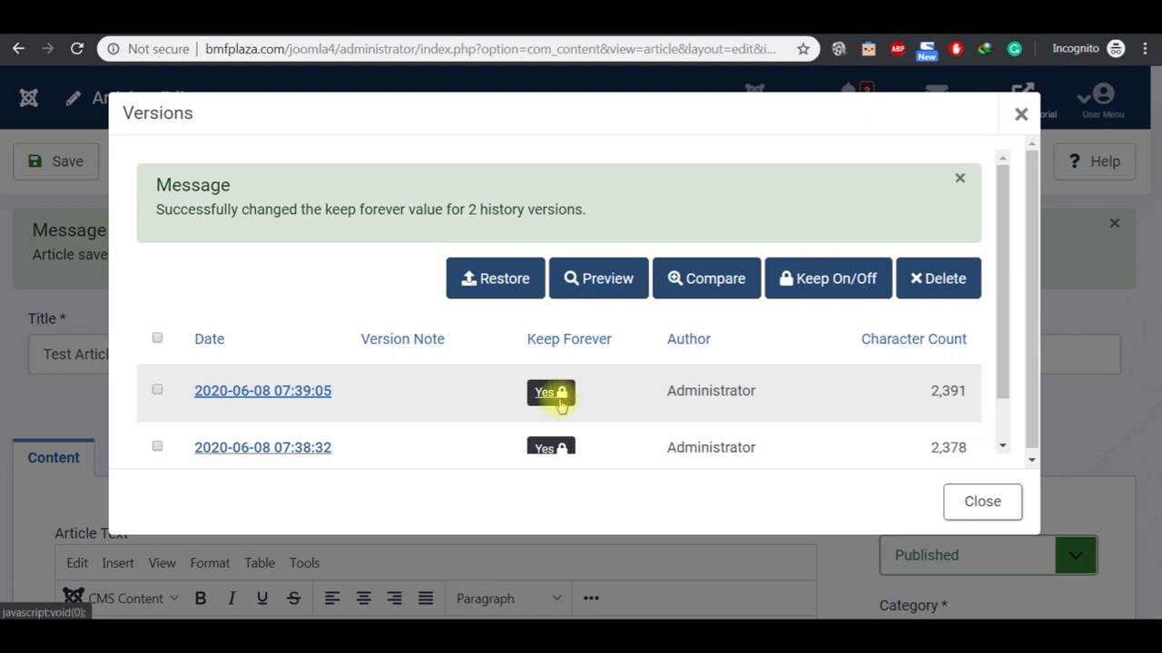
click(1002, 426)
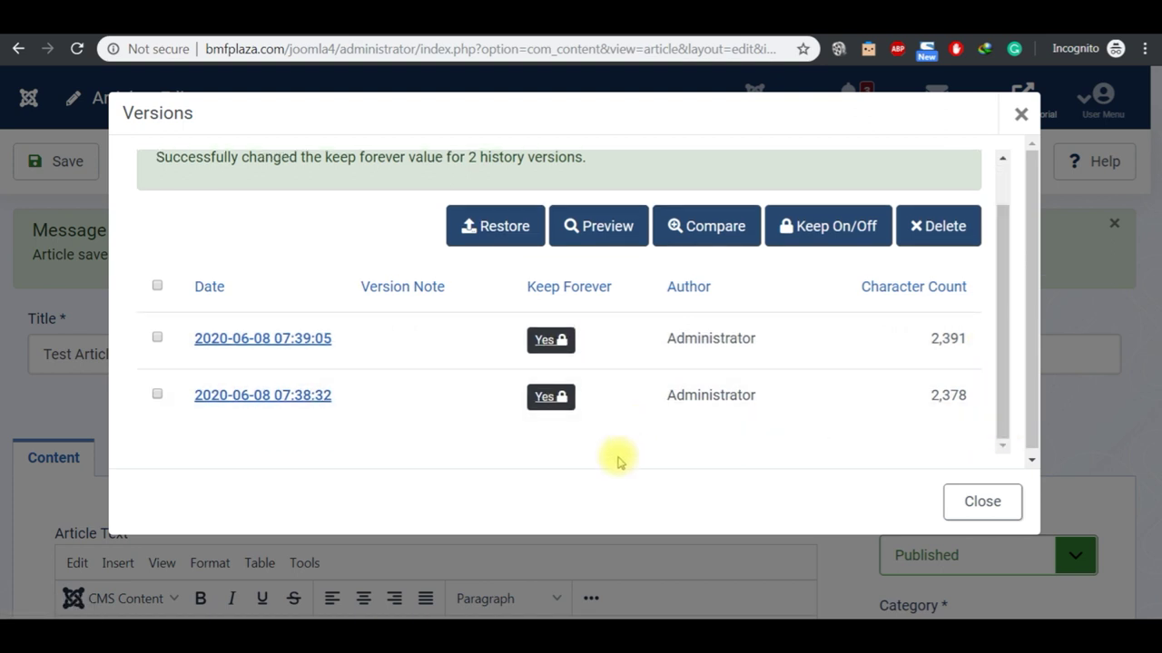
click(975, 503)
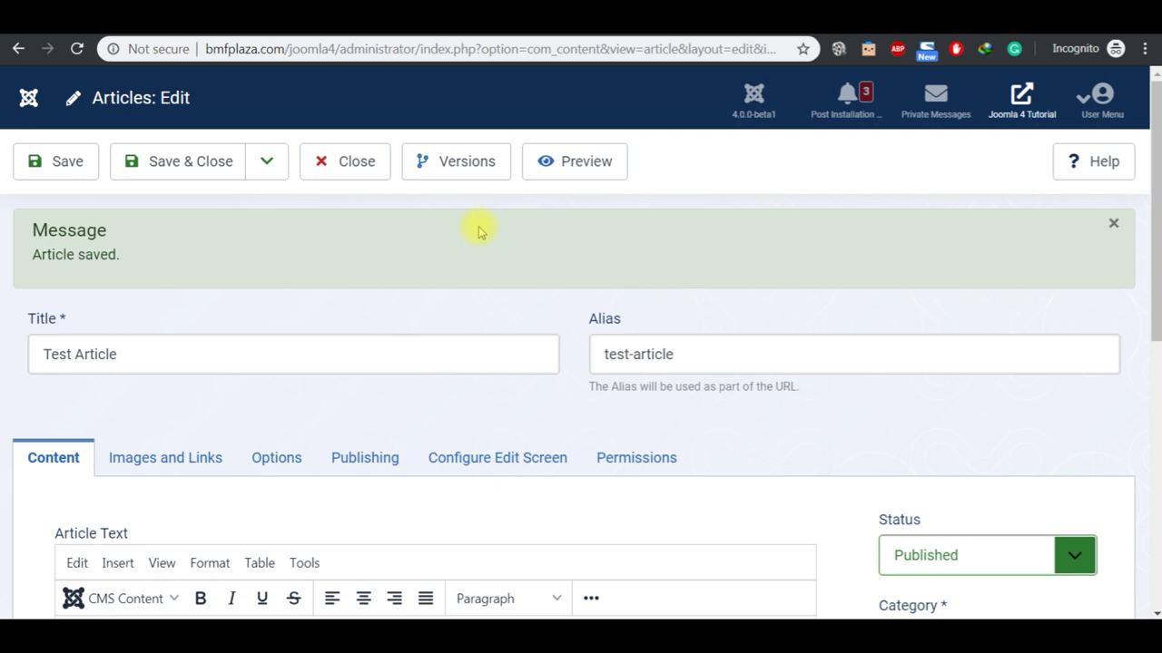
click(455, 176)
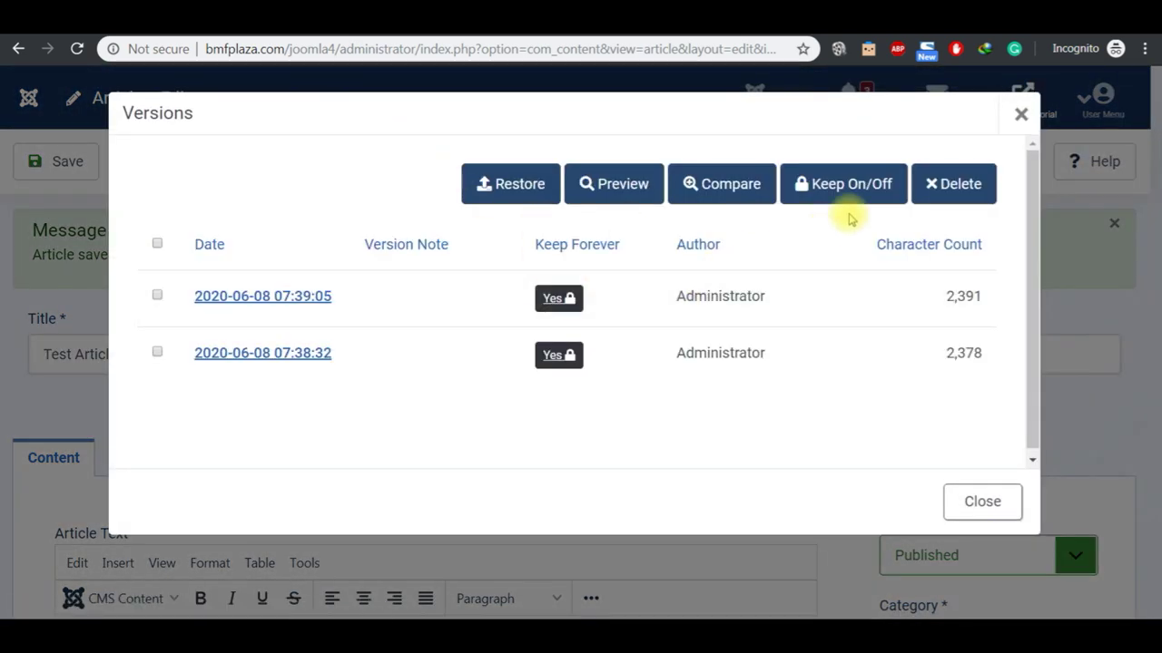
click(1020, 116)
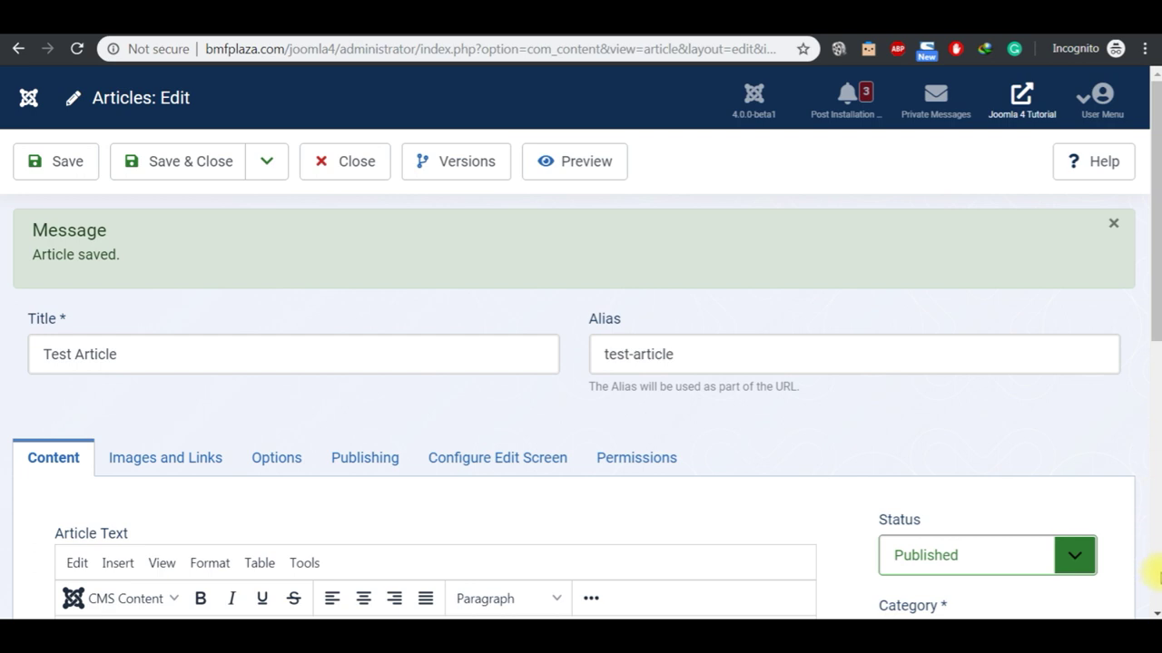
Step: Show the JOOMLA 4 2020 Notepad notes with the caret on the Contents Creation line
click(1155, 612)
click(1155, 612)
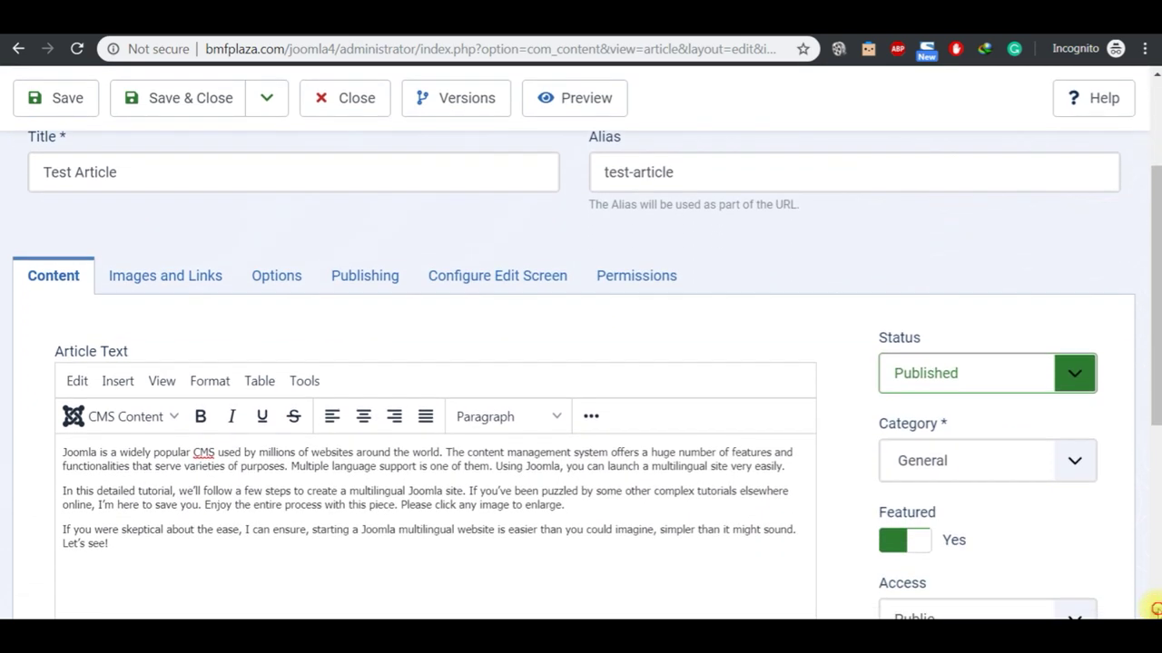
mouse_move(636, 635)
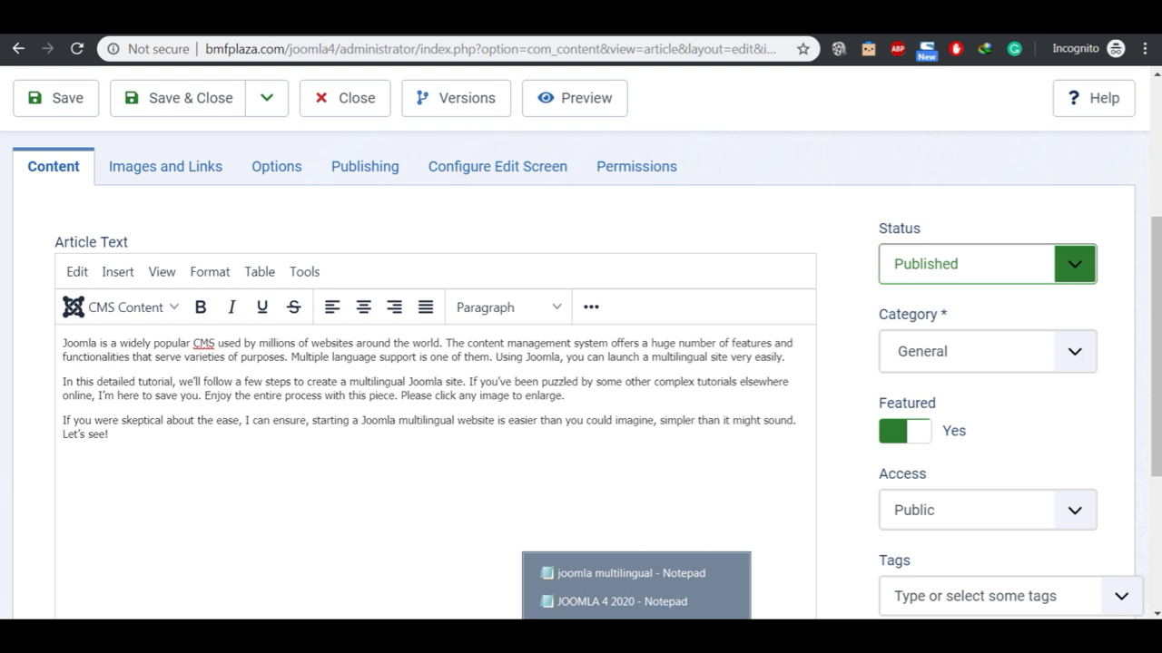
click(620, 602)
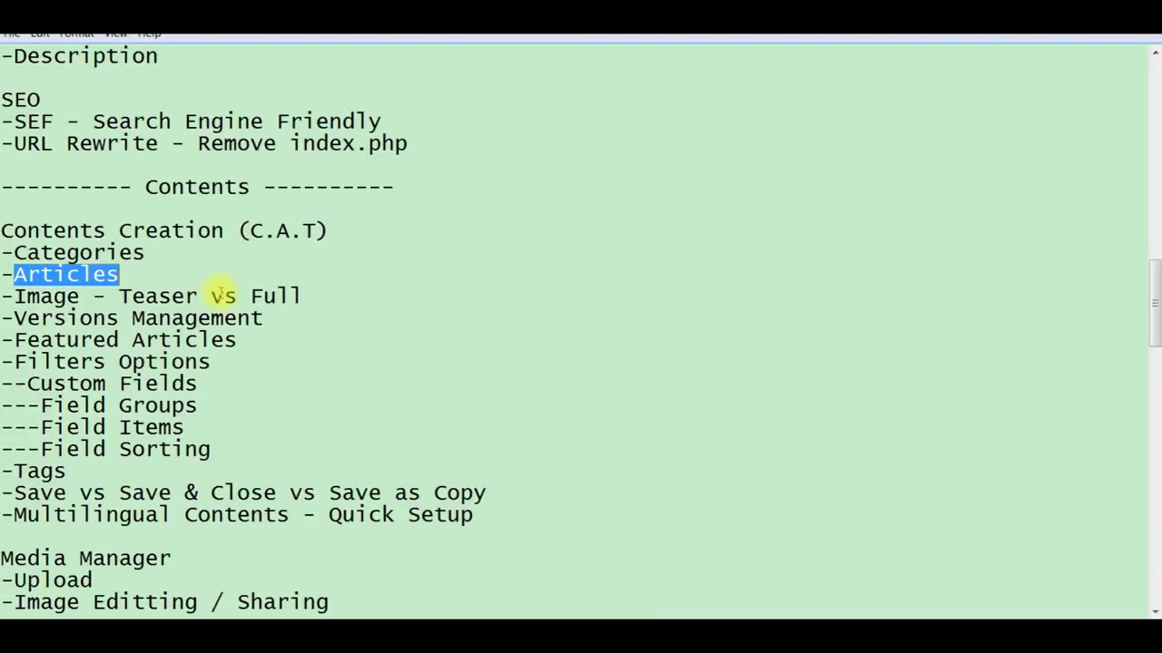
click(332, 296)
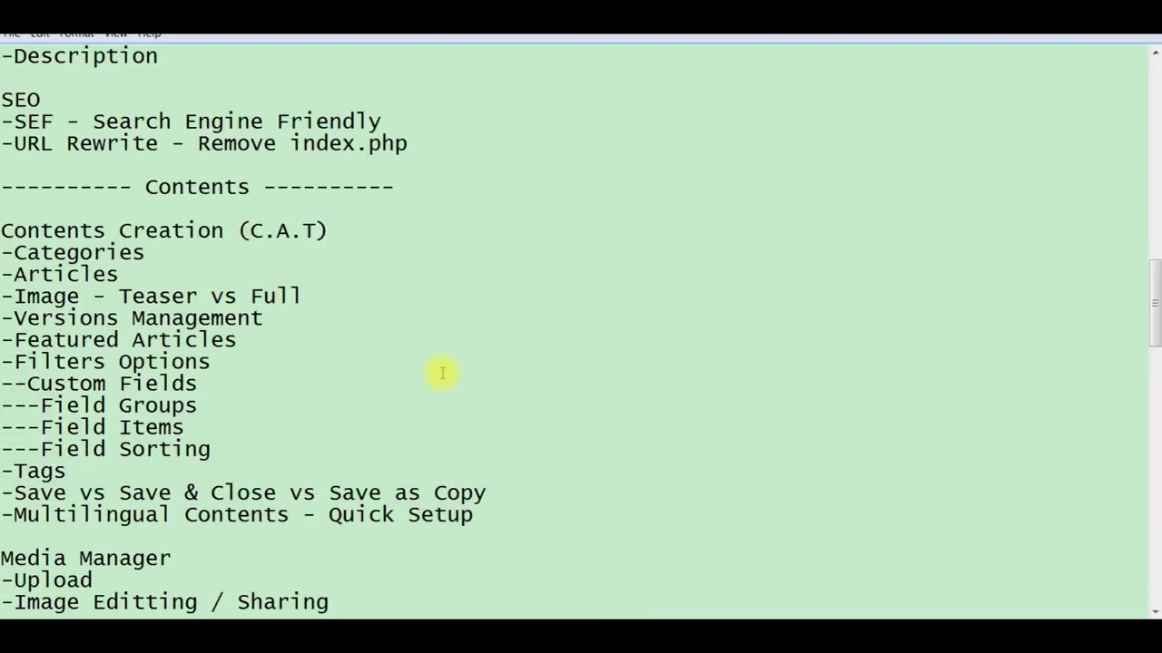
click(314, 231)
Step: Return to the Test Article editor and add the tag 'Extra' in the Tags field
click(739, 605)
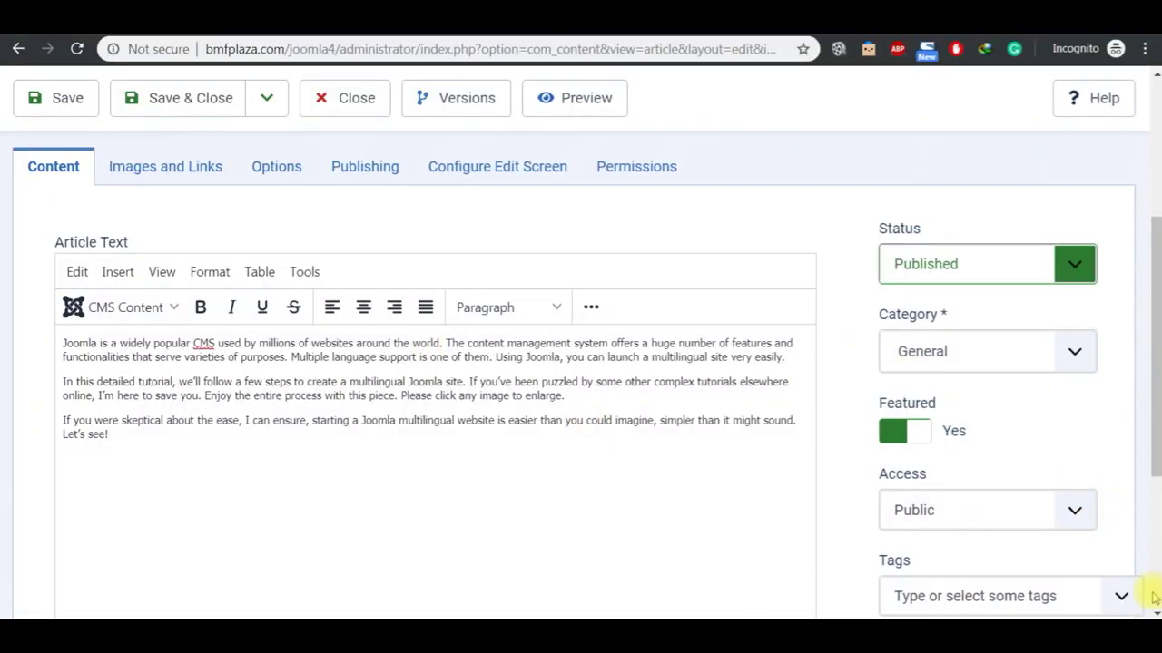
scroll(1149, 601, down, 1)
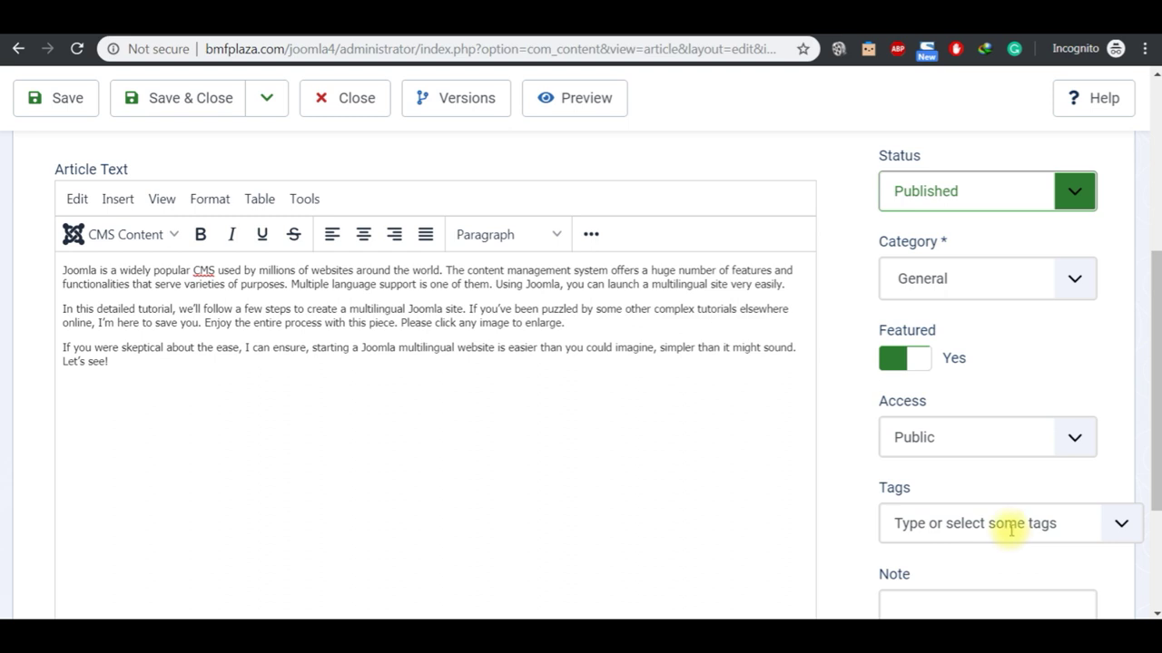
click(1012, 532)
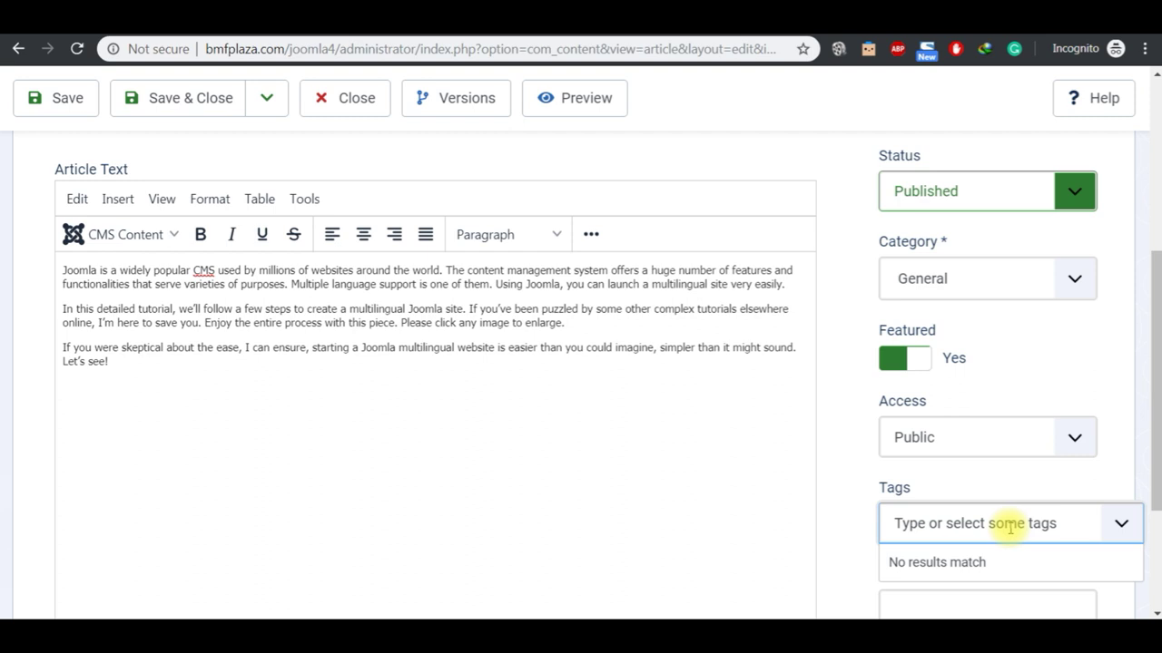
text(Extra)
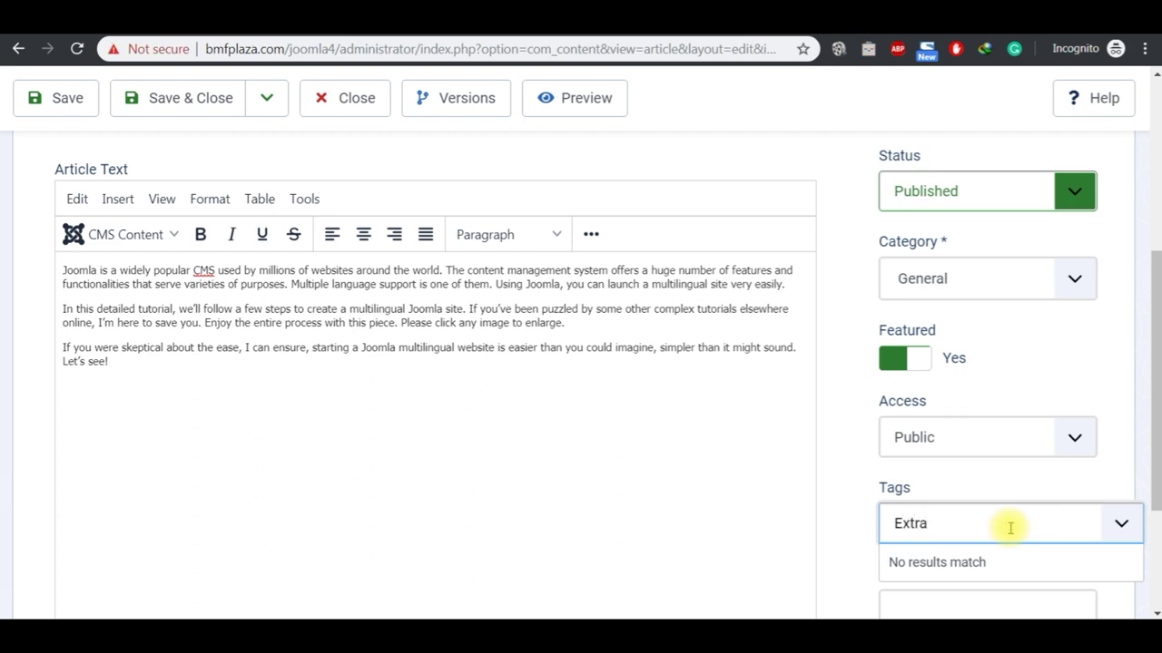
key(Return)
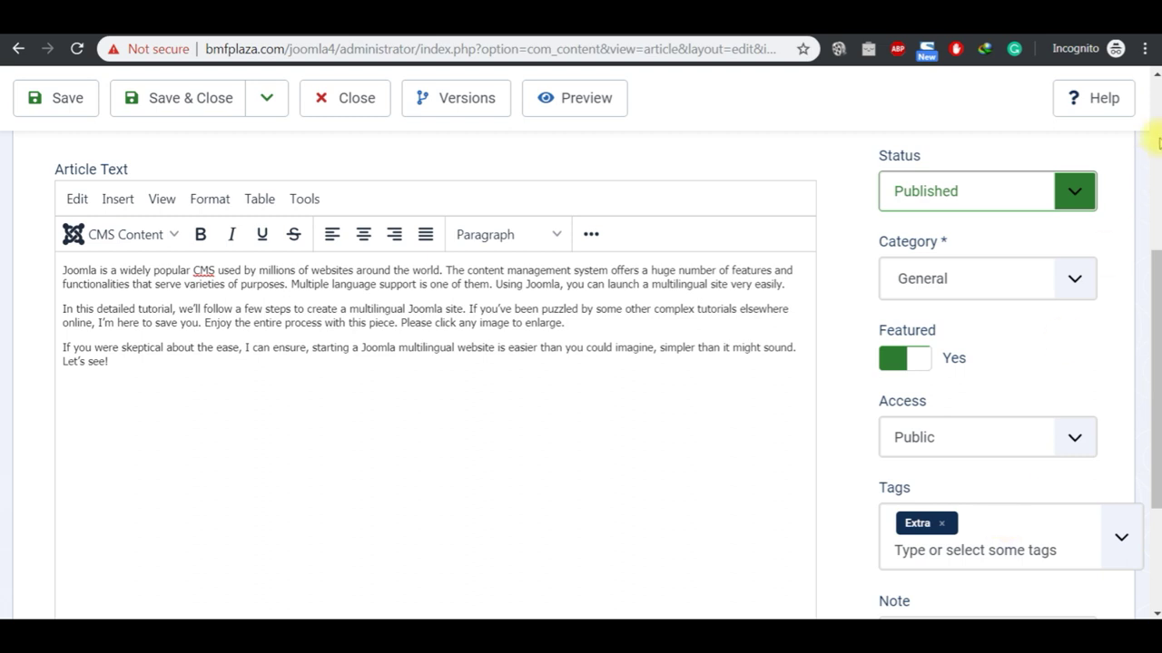
click(1157, 107)
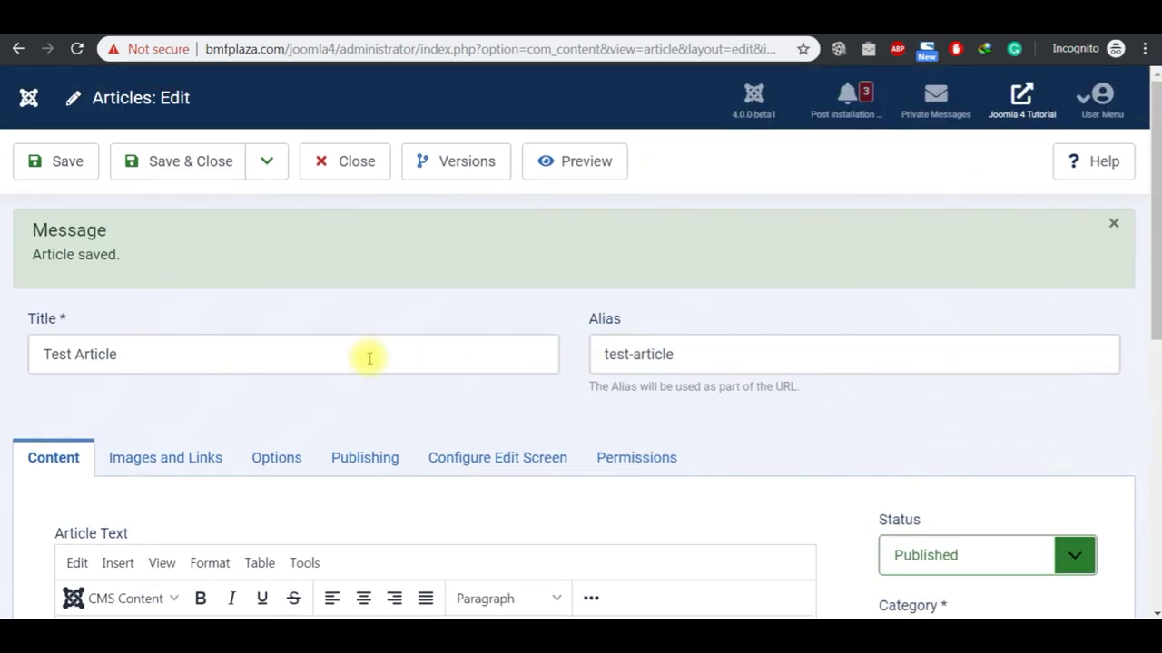
Step: Save Test Article, reload the site home page, and view the Extra tag's page listing it
click(76, 174)
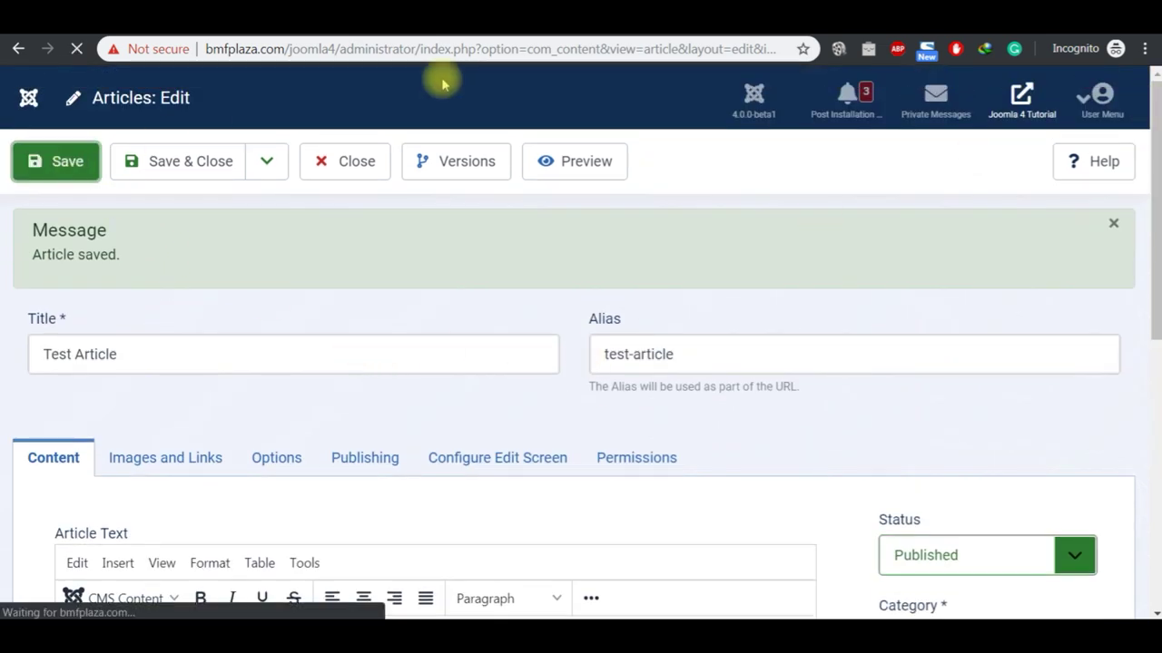
click(497, 34)
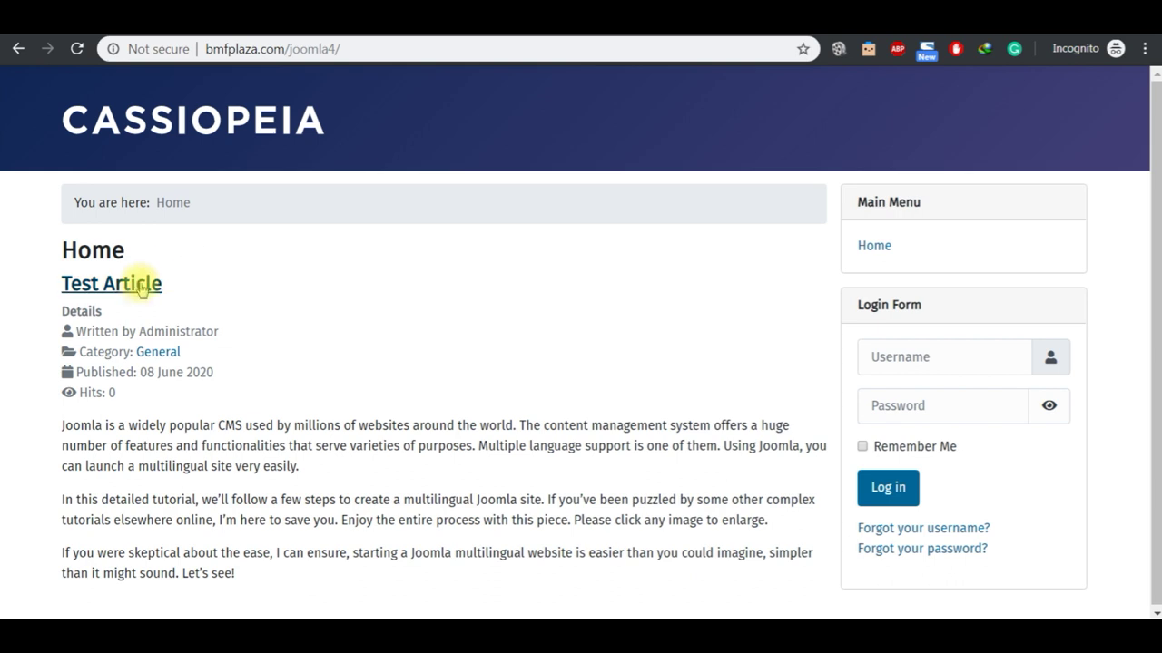
click(207, 130)
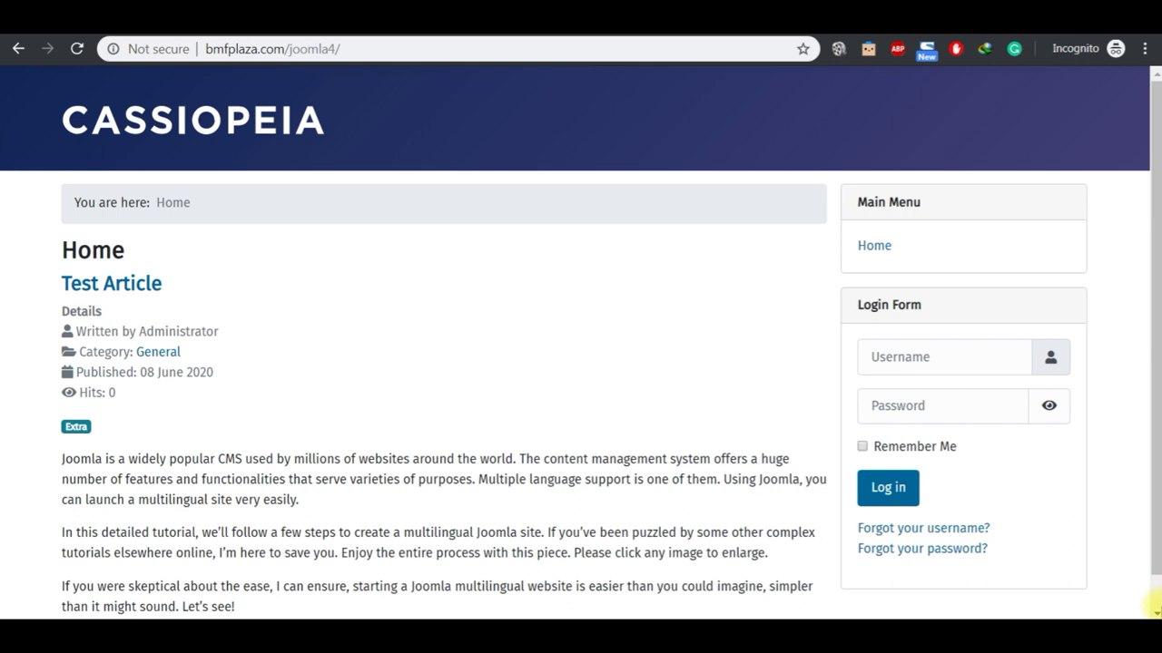
click(1156, 603)
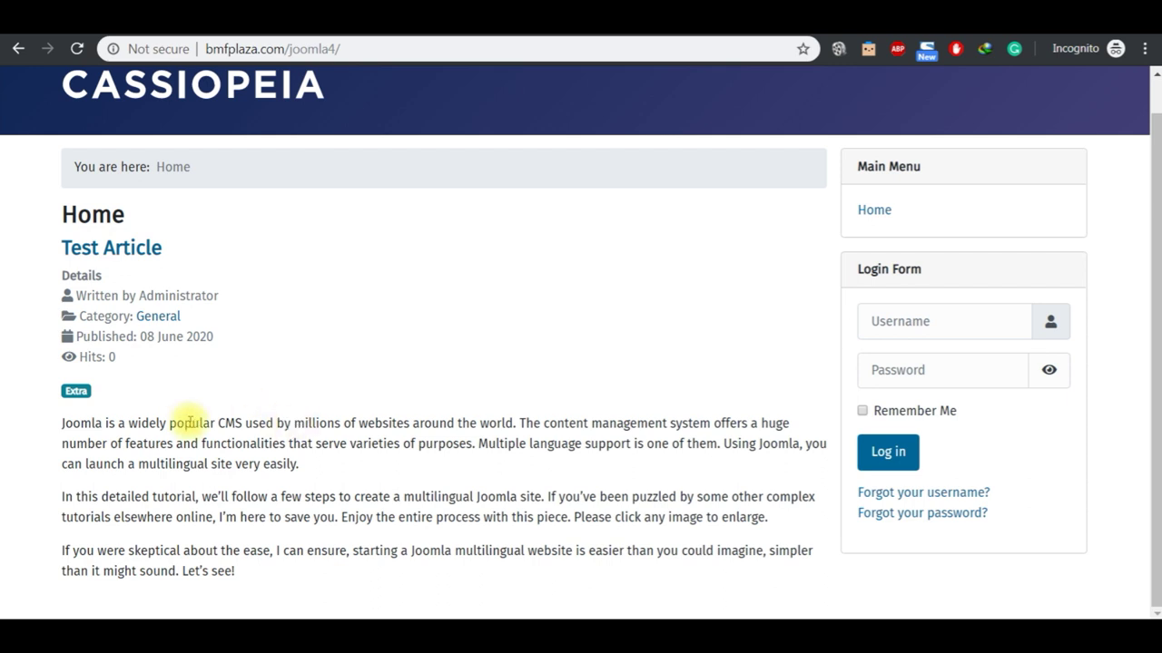
click(79, 394)
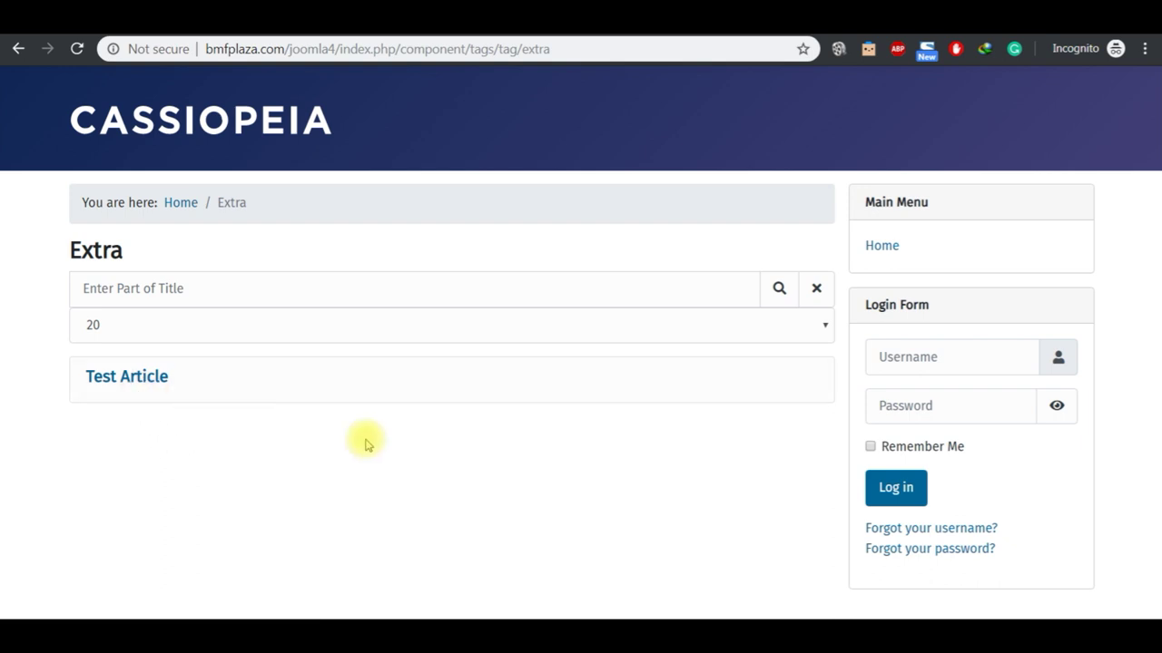
click(268, 127)
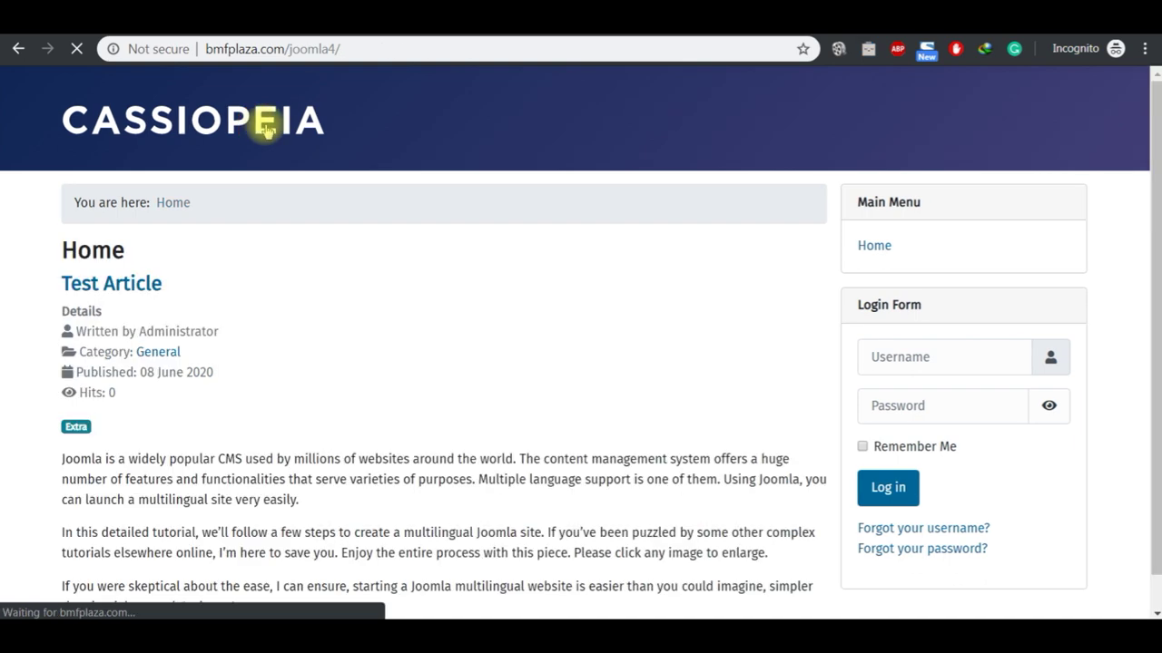
Step: In the JOOMLA 4 2020 notes, briefly select the '(C.A.T)' text, then deselect it
mouse_move(646, 621)
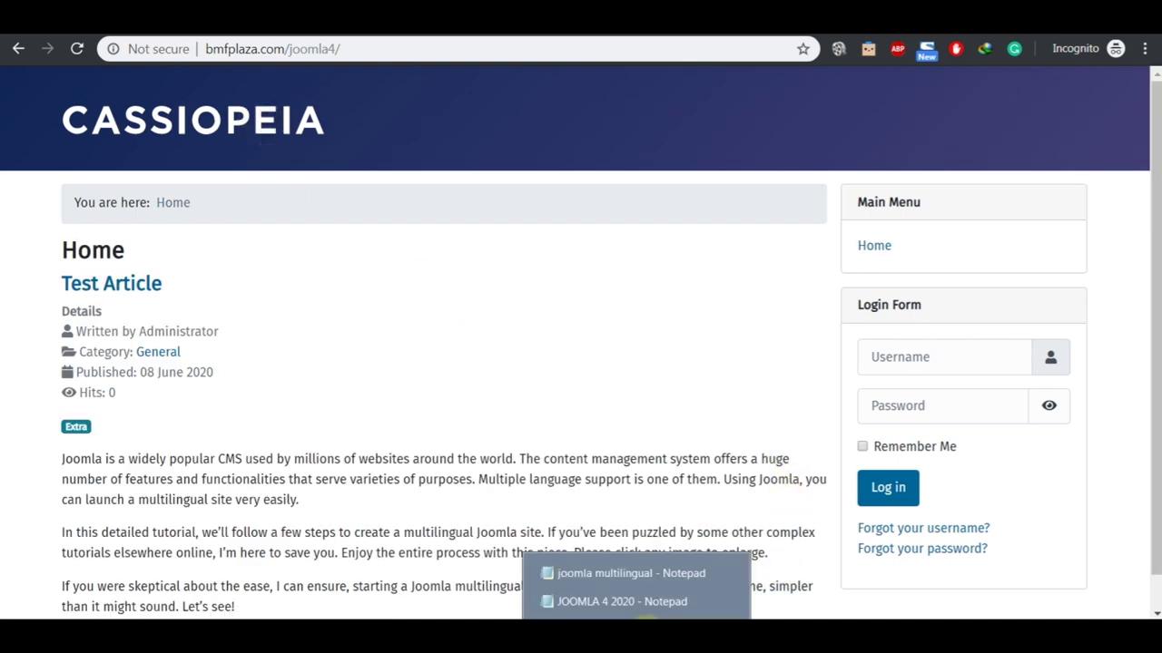
click(637, 601)
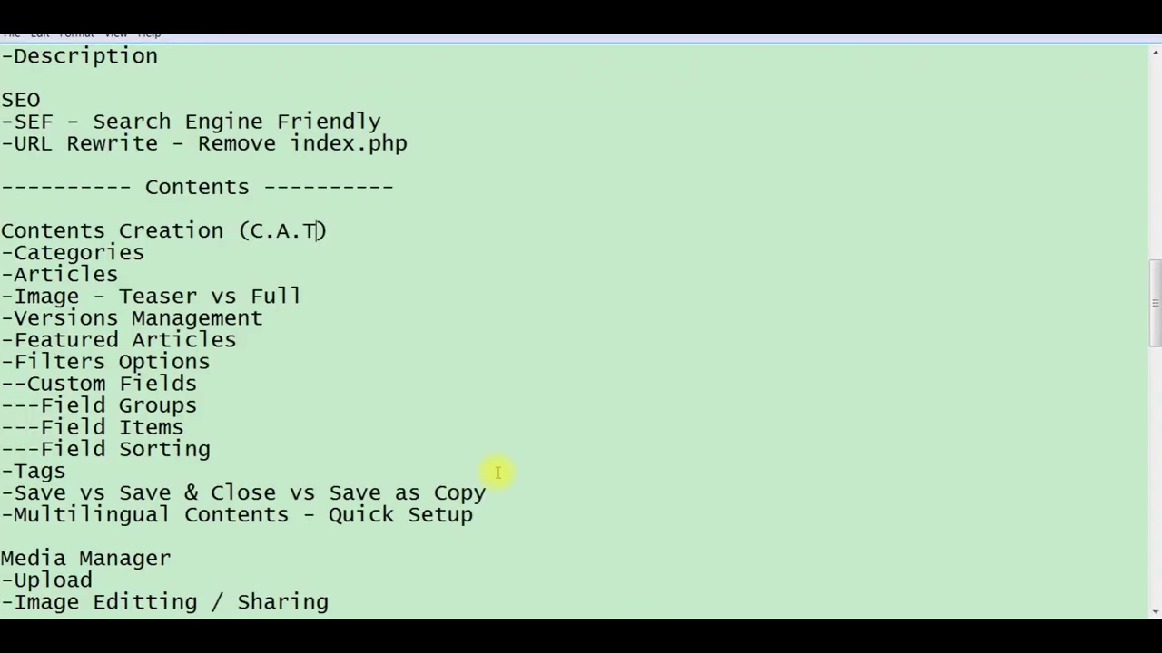
click(336, 230)
key(shift+Left)
key(shift+Left)
key(shift+Left)
key(shift+Left)
key(shift+Left)
key(shift+Left)
key(shift+Left)
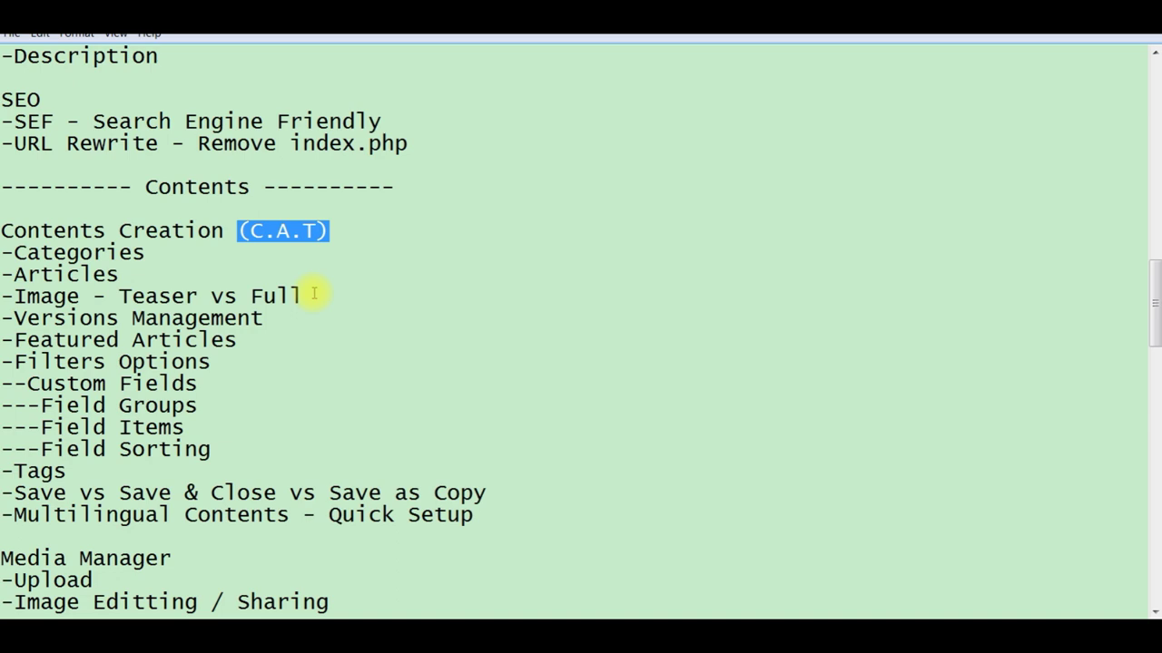
click(313, 293)
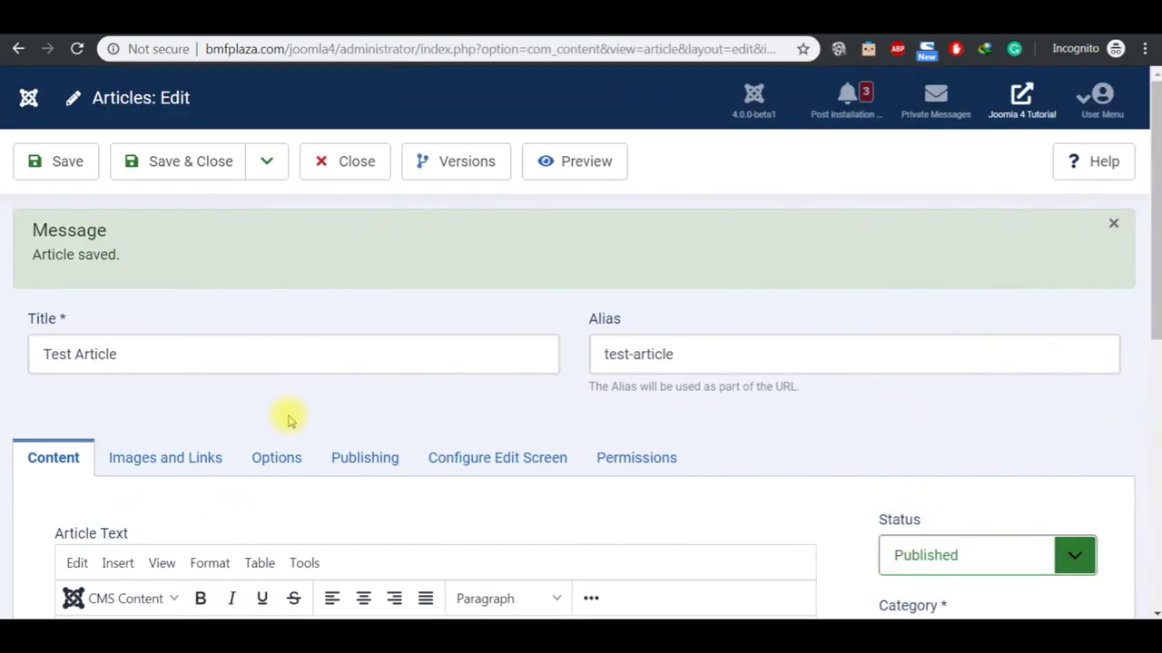
Step: On the Images and Links tab, open the Intro Image Select dialog listing the images folder
click(180, 465)
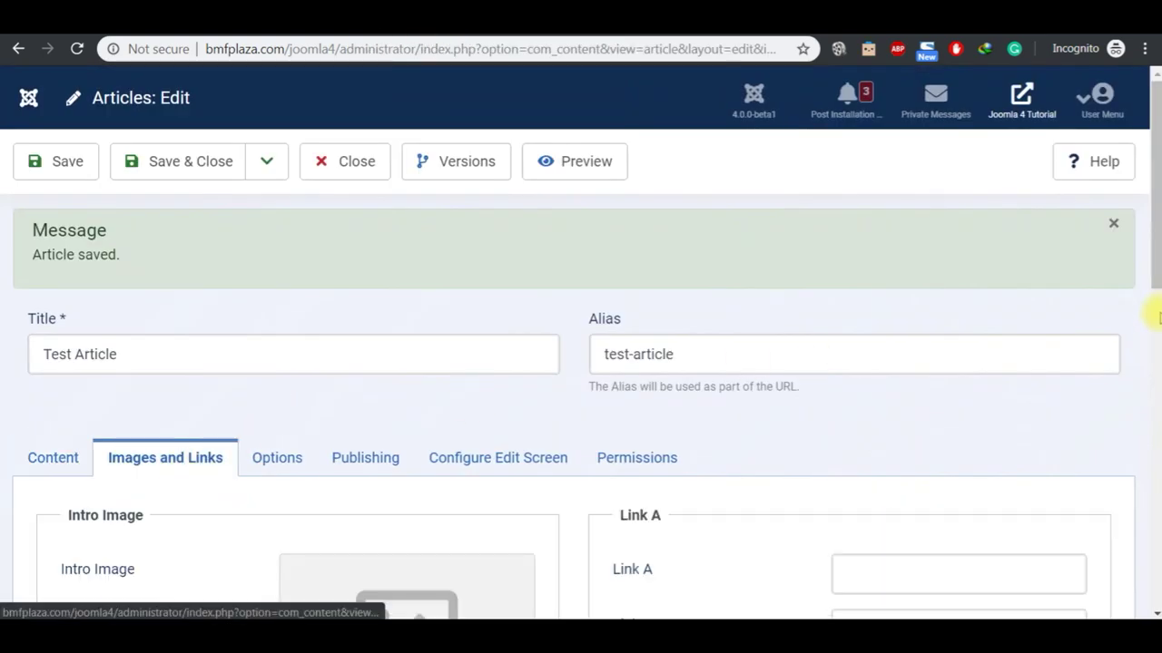
click(1157, 316)
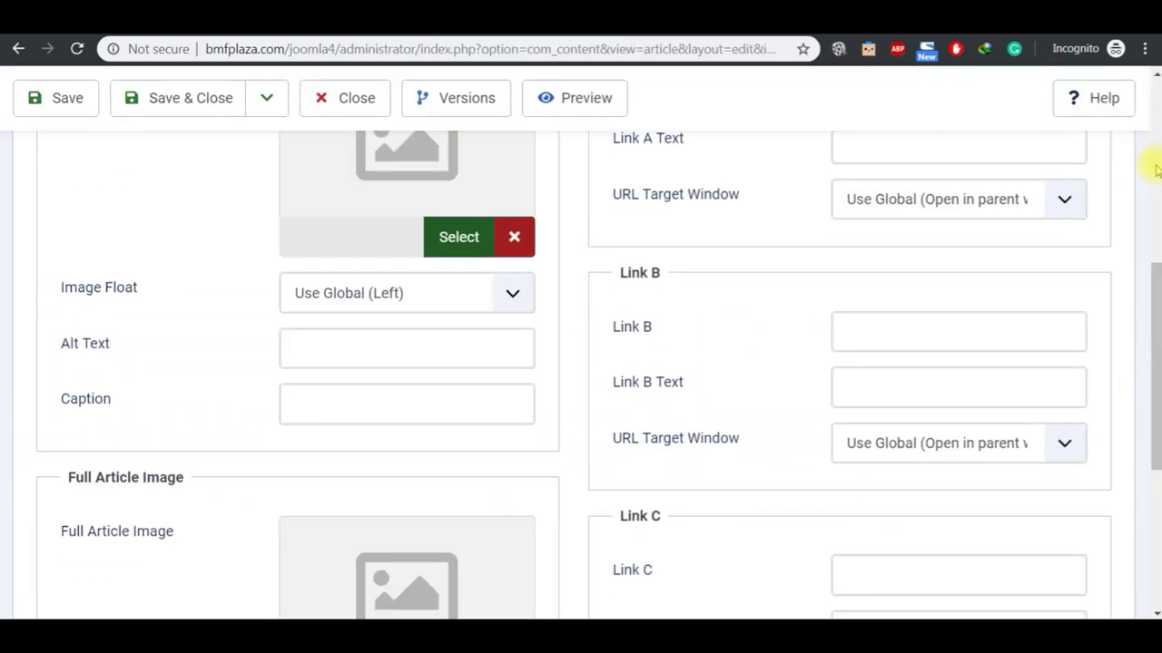
click(1157, 168)
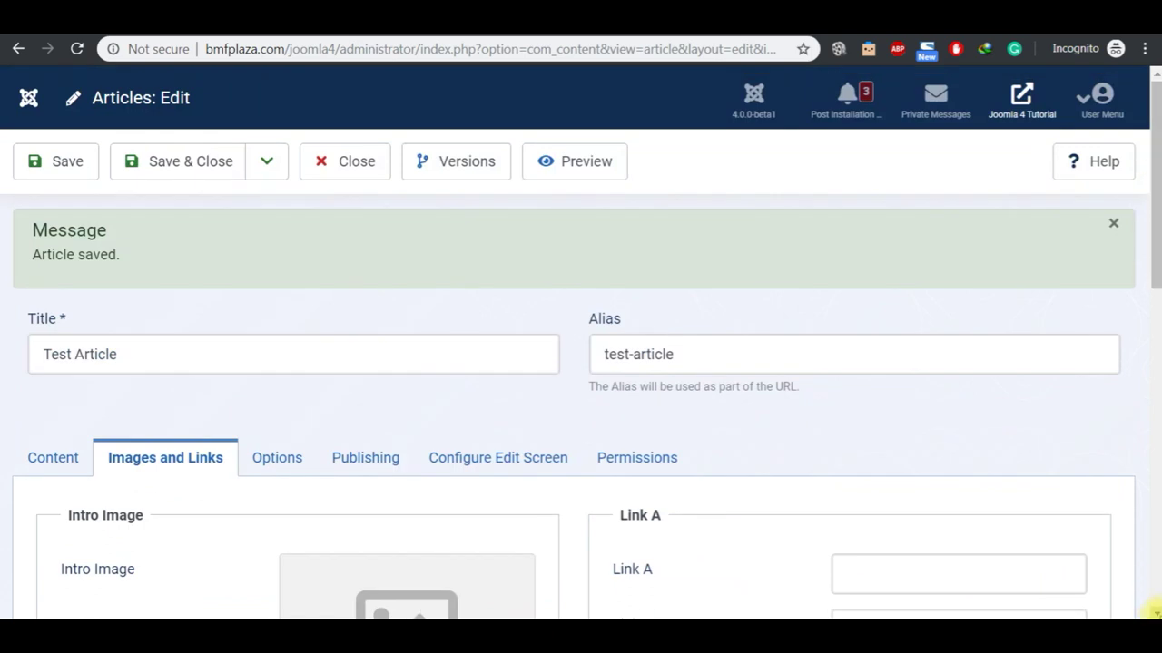
scroll(1154, 612, down, 3)
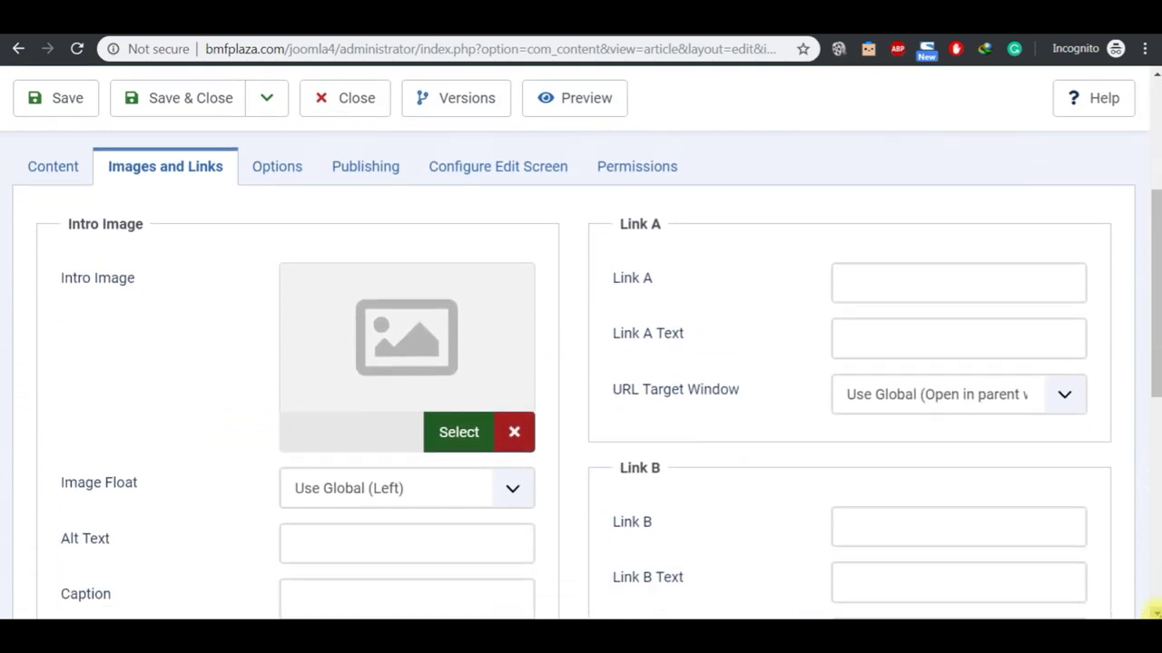
click(1156, 613)
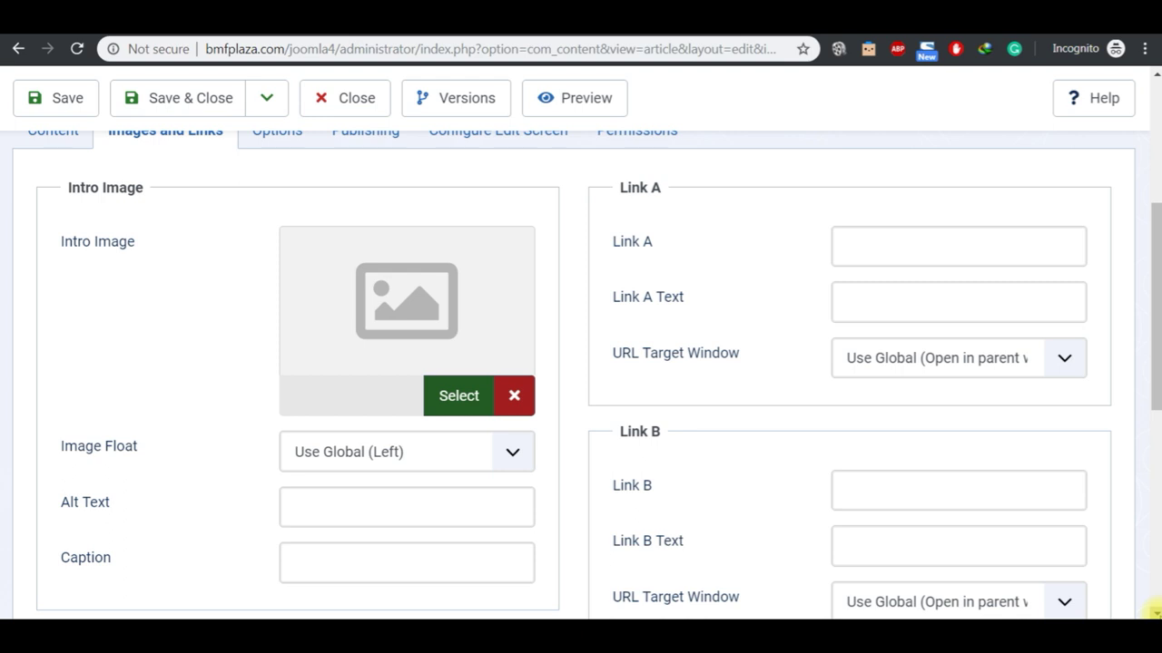
click(1155, 614)
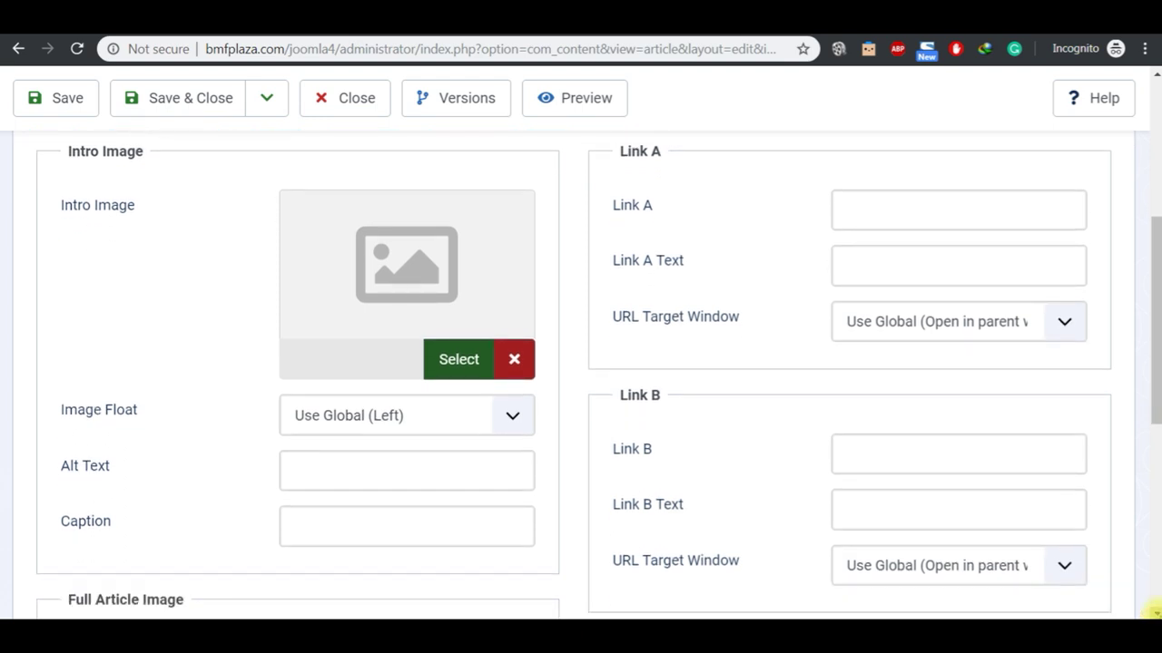
click(1155, 613)
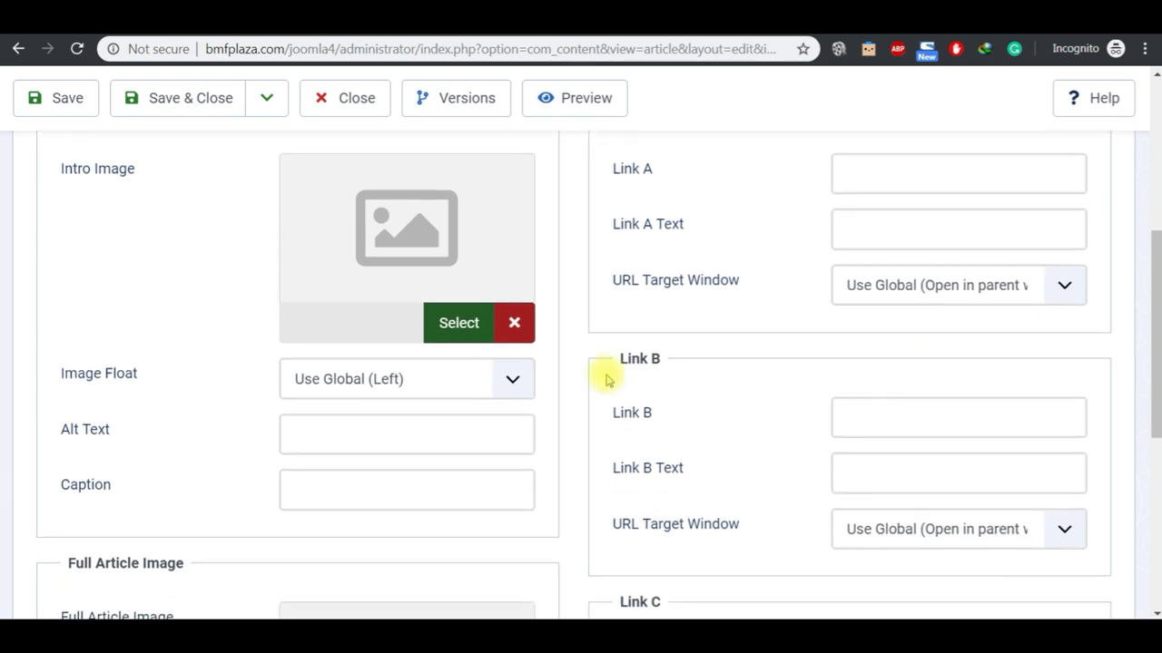
click(1155, 77)
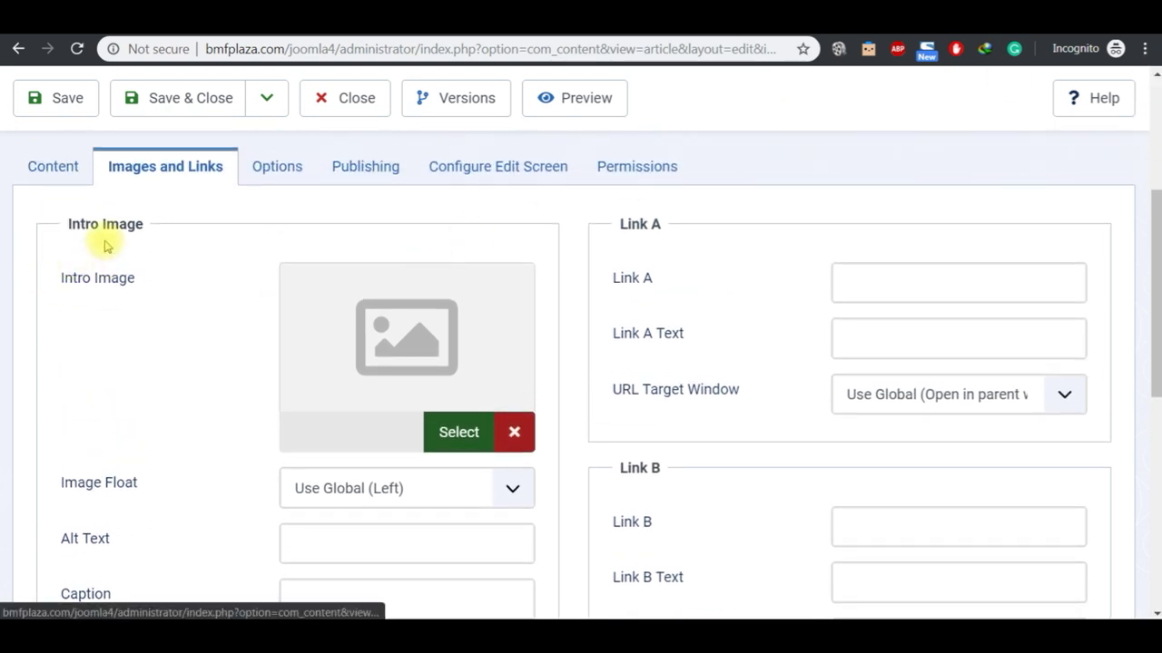
scroll(1152, 610, down, 5)
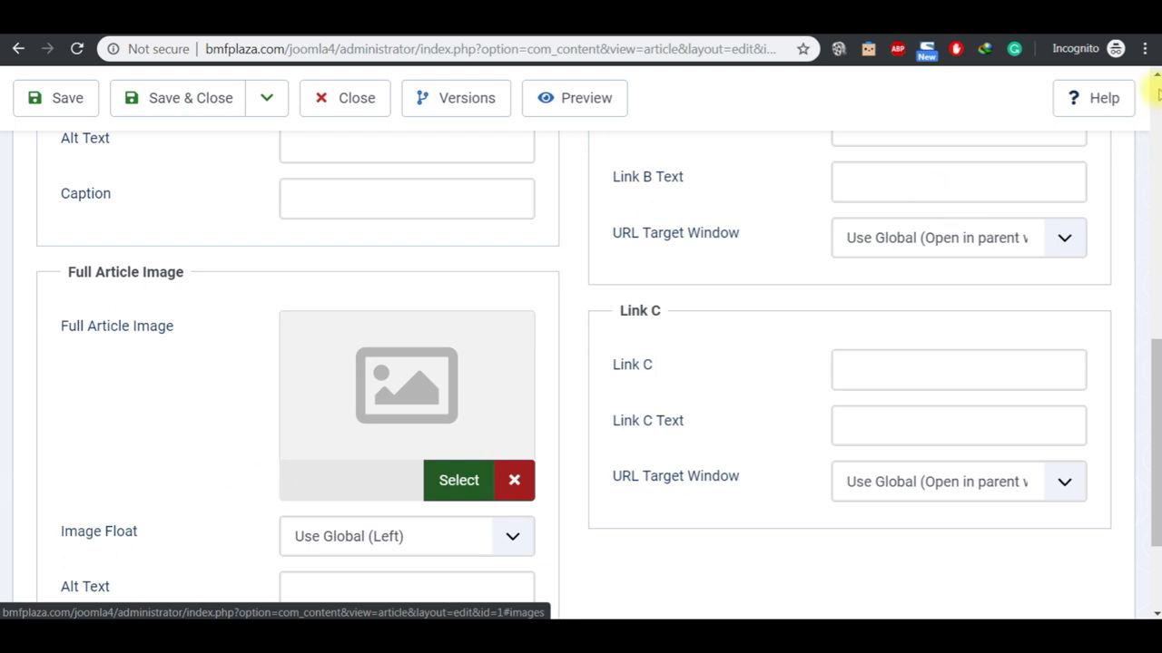
click(1153, 78)
click(1152, 78)
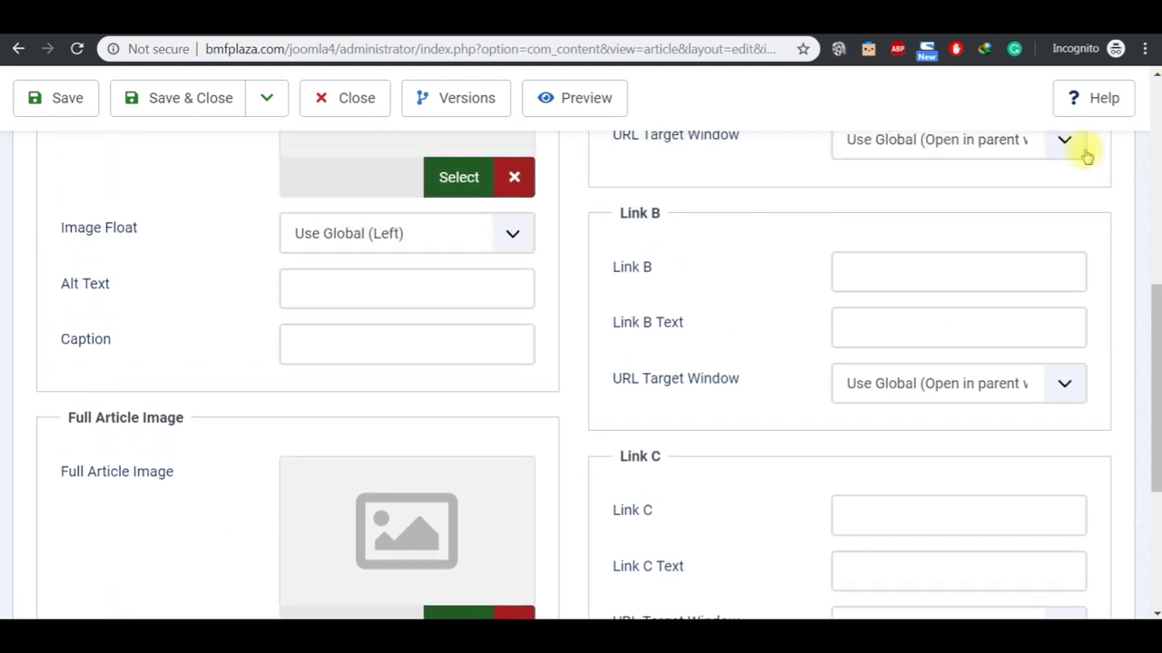
click(1154, 79)
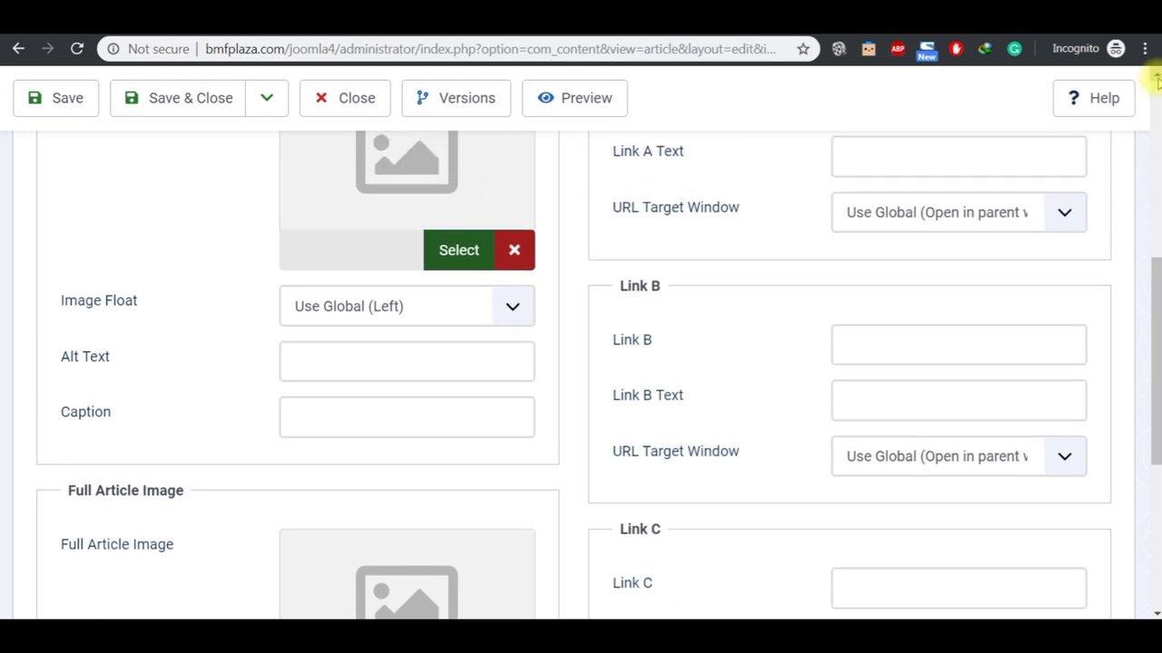
click(1154, 79)
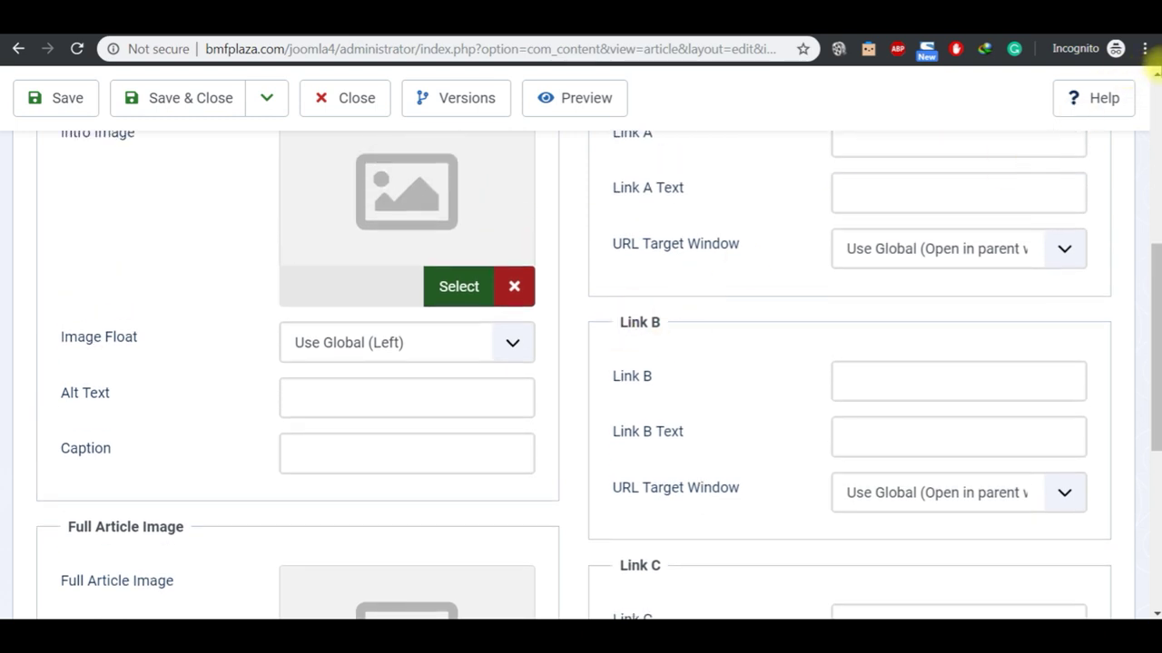
click(1154, 78)
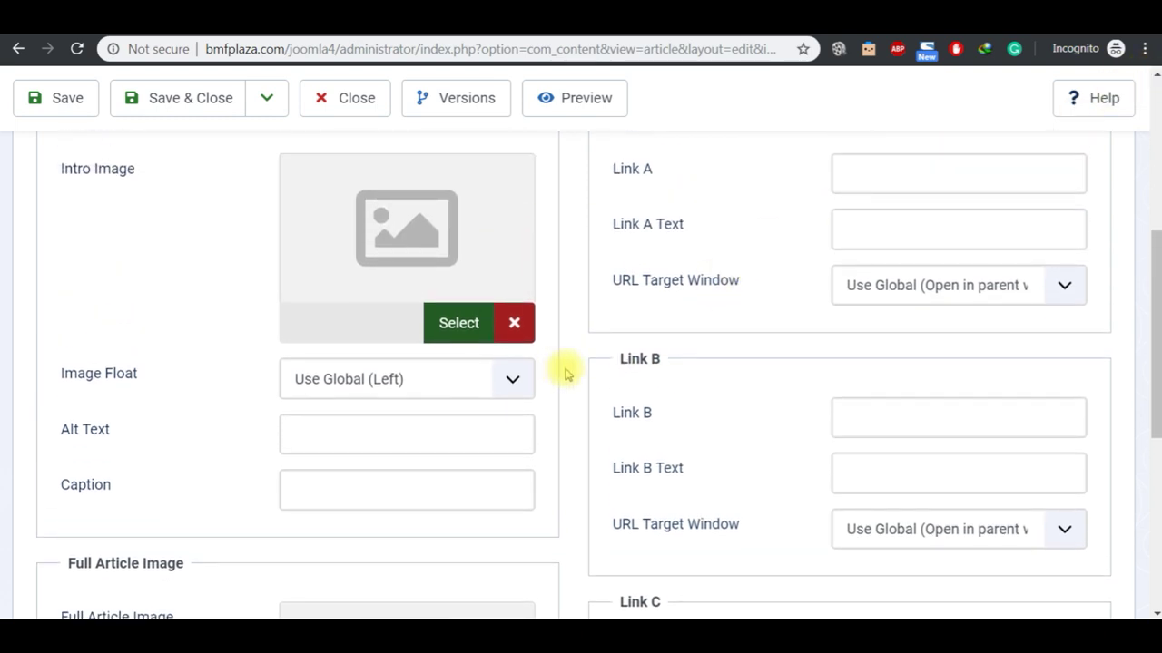
click(452, 326)
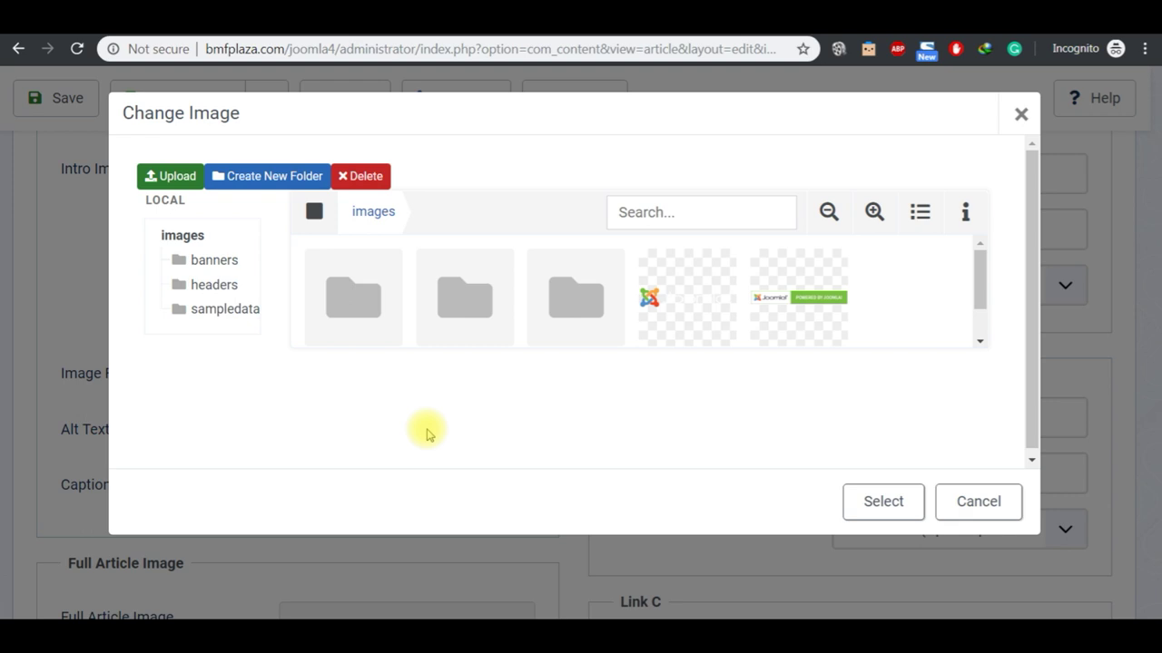
Step: Choose the Joomla image from the banners folder as the intro image
double_click(367, 302)
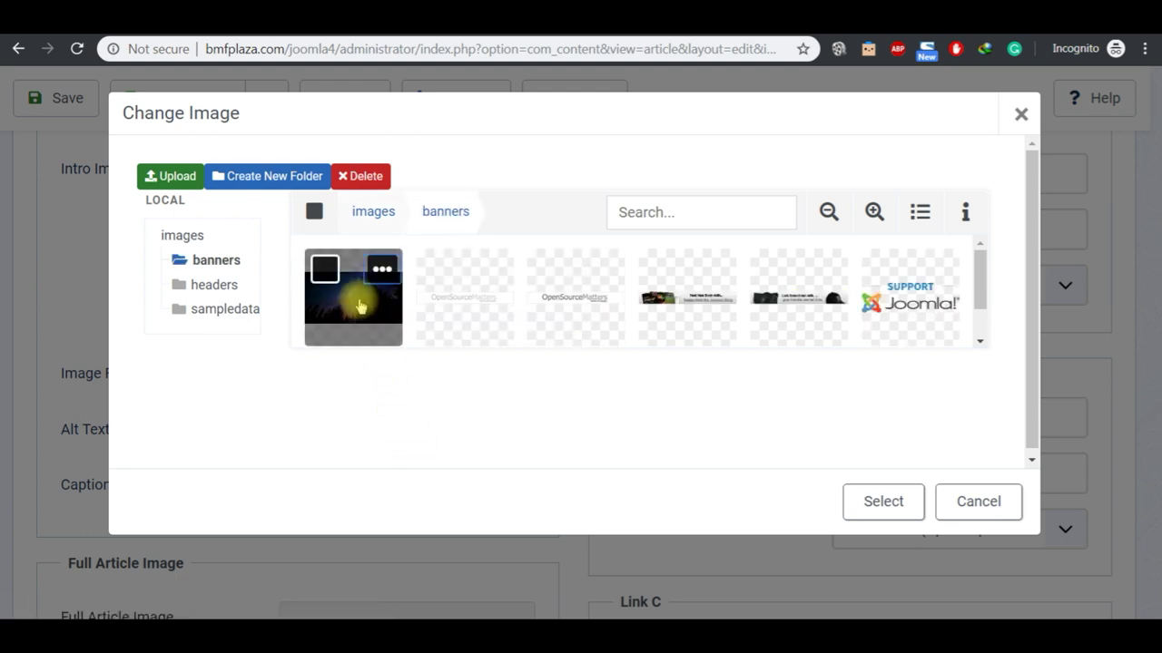
mouse_move(916, 293)
mouse_move(903, 298)
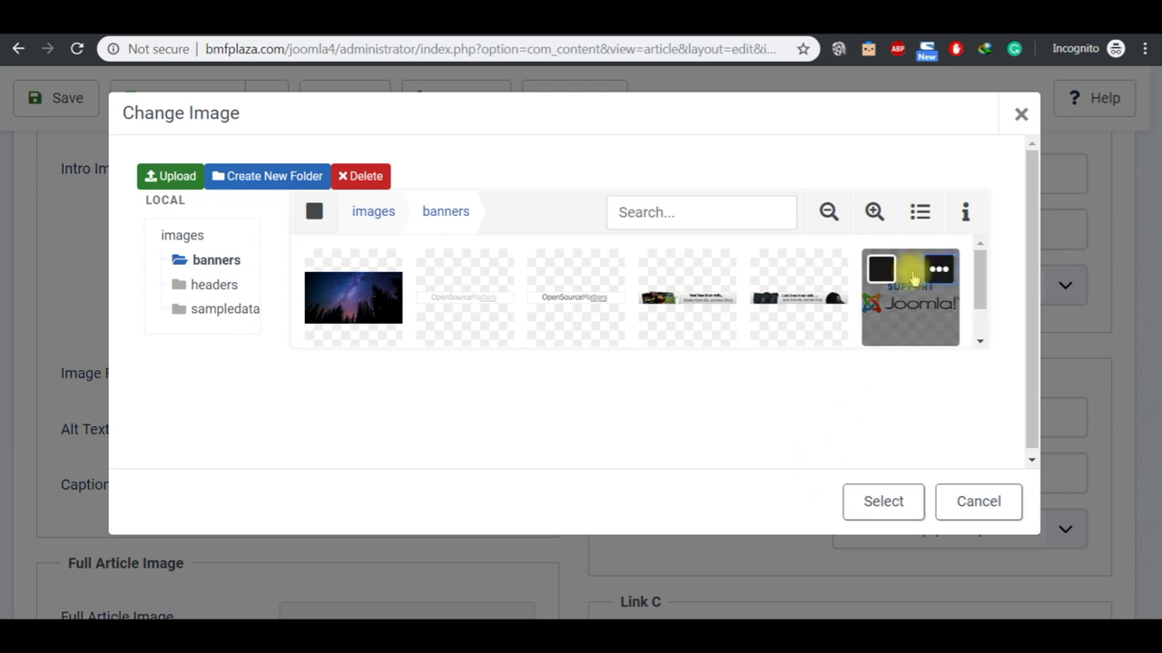
click(942, 274)
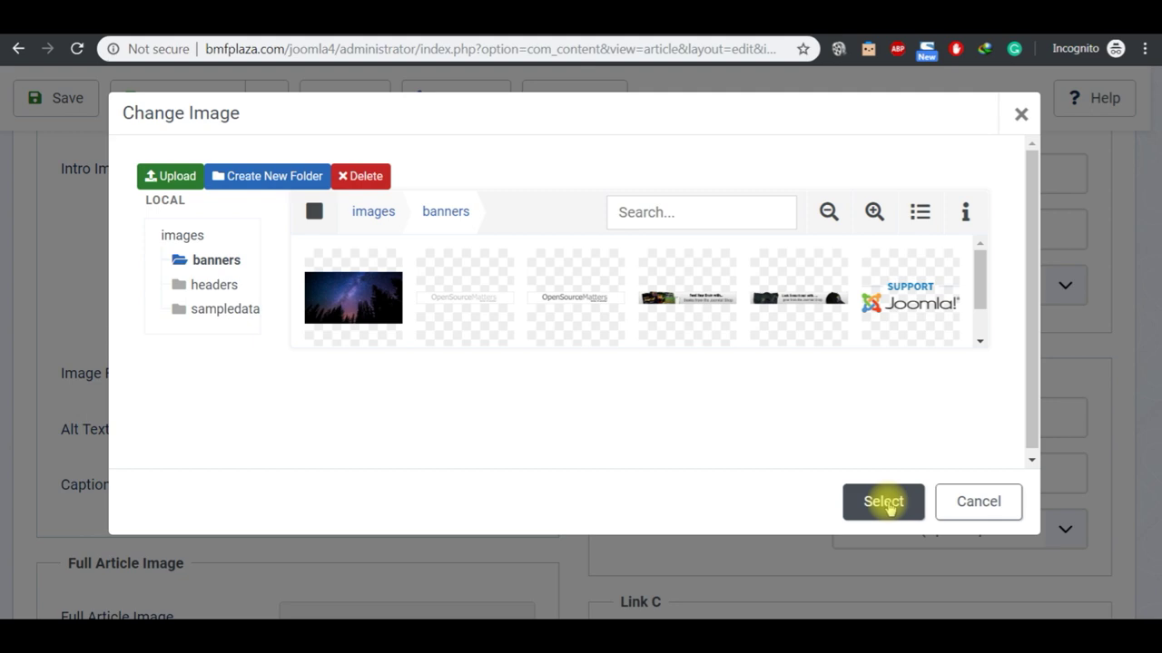
click(885, 271)
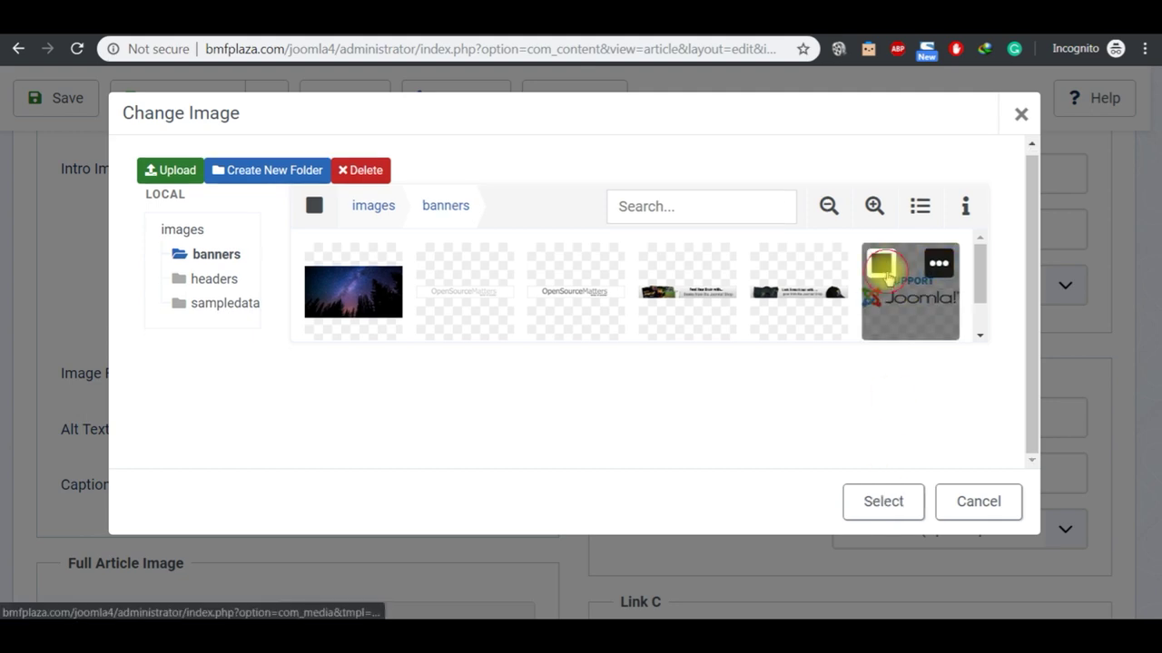
click(882, 501)
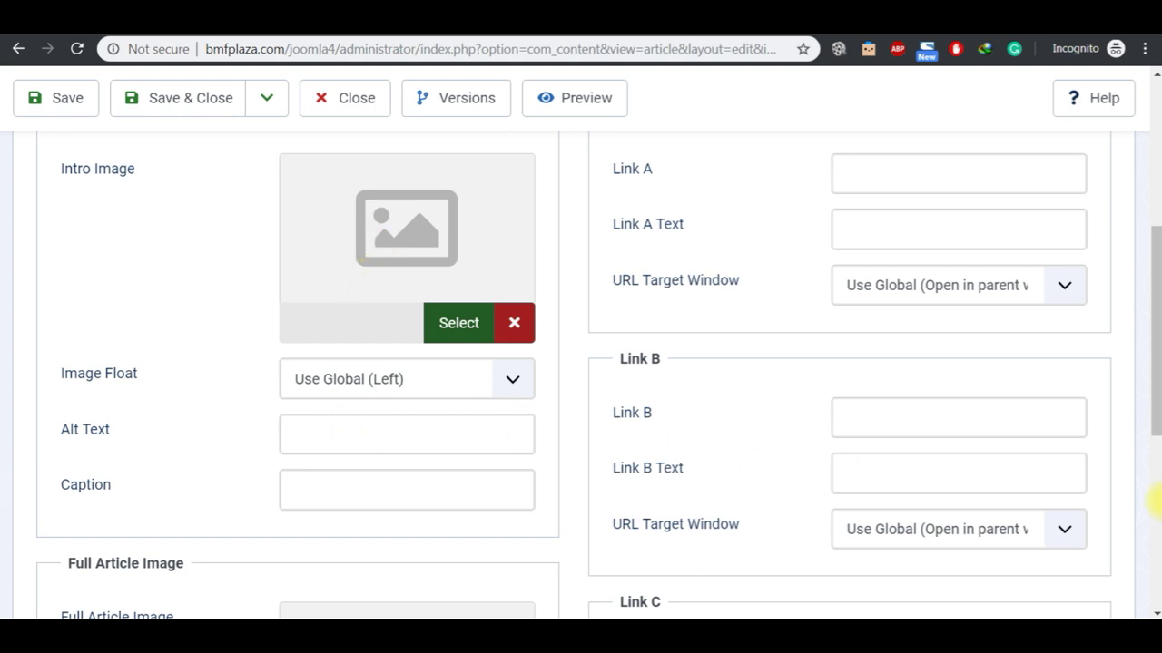
Step: Choose the night-sky image from the banners folder as the Full Article Image
scroll(1155, 520, down, 5)
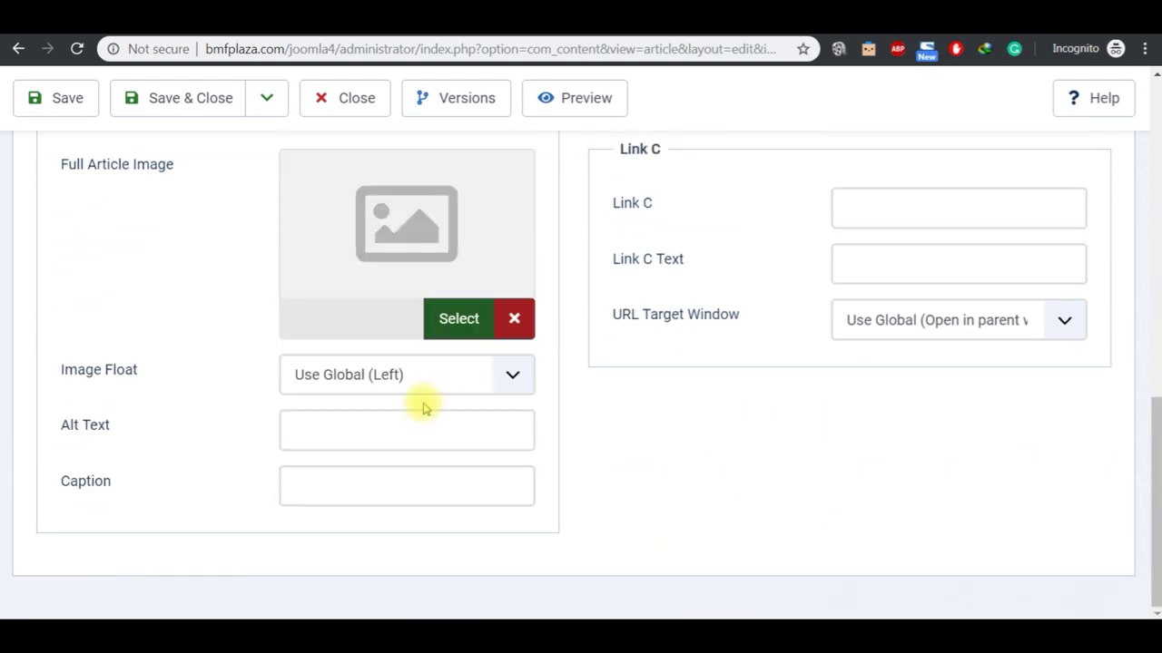
click(462, 321)
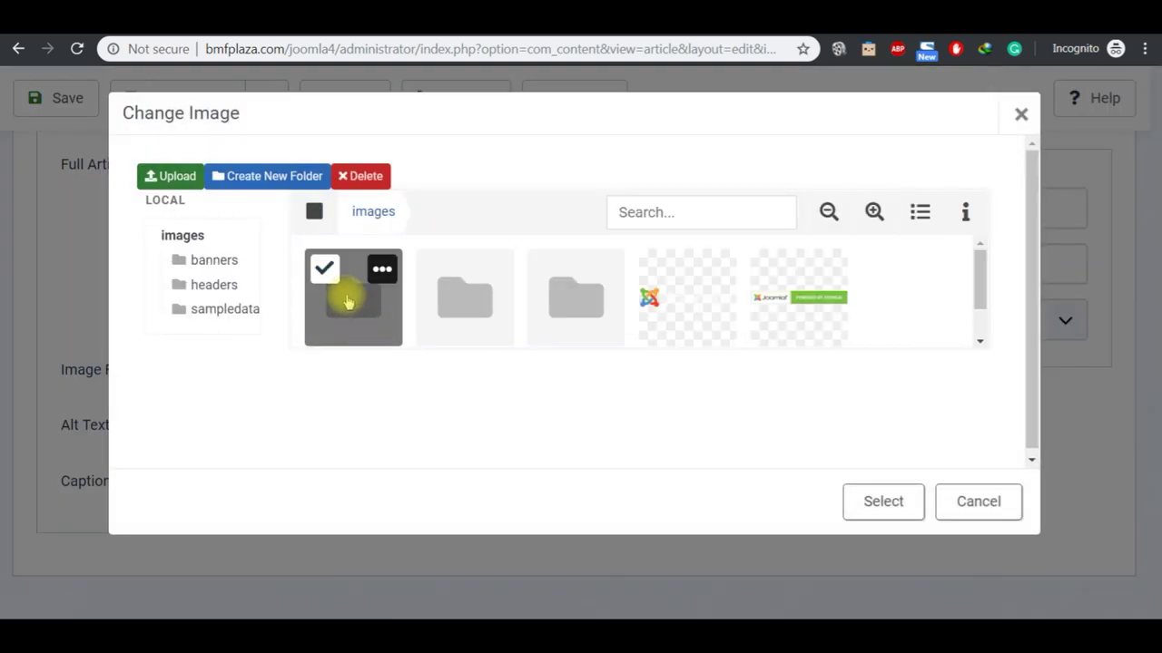
double_click(348, 302)
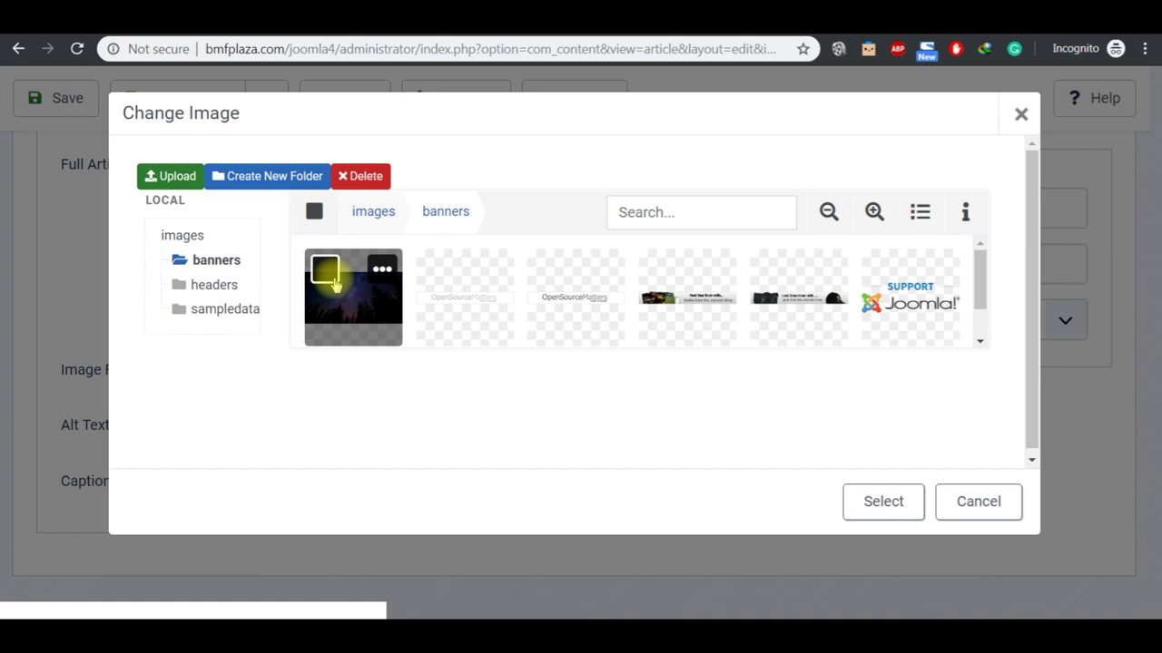
click(324, 263)
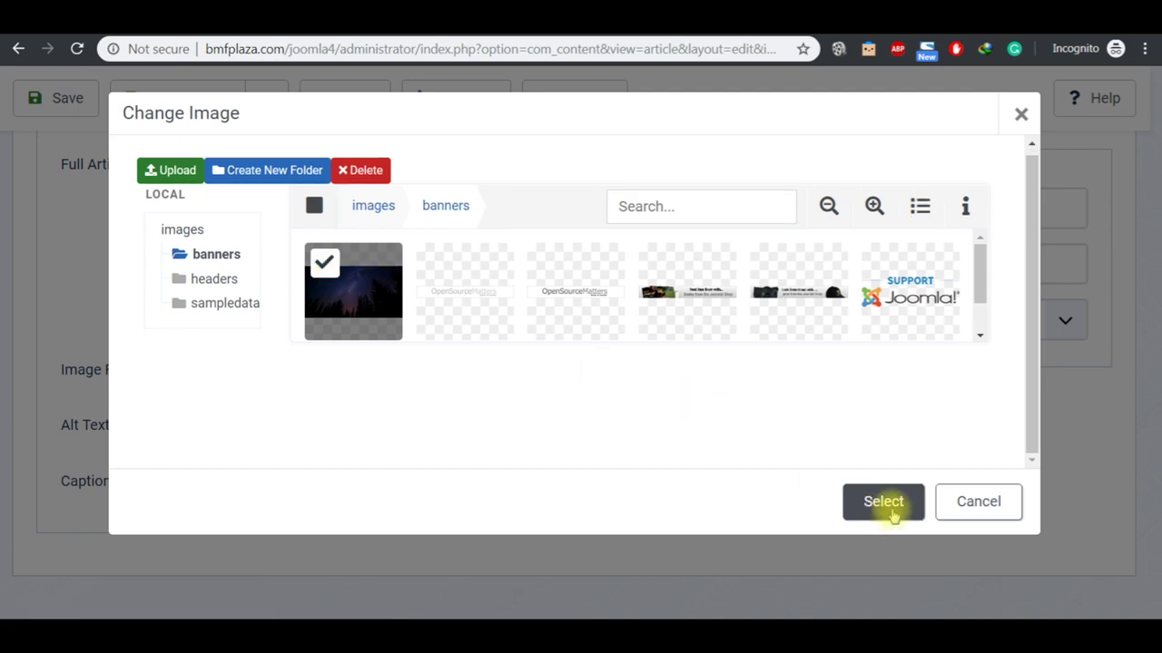
click(881, 513)
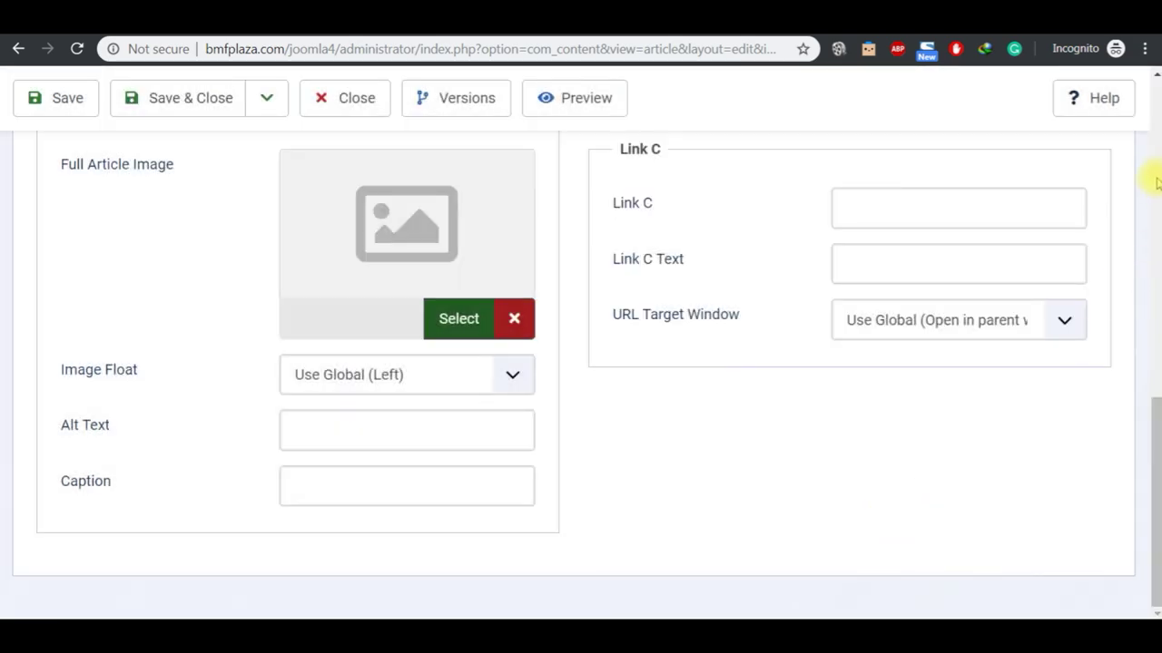
scroll(1154, 181, up, 5)
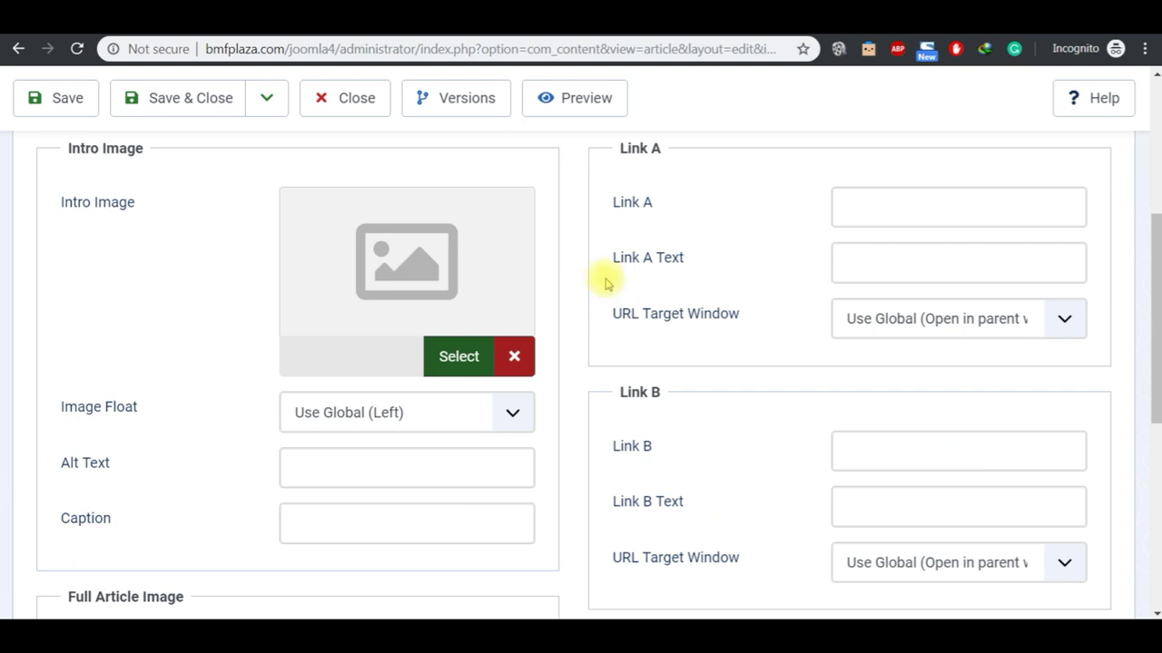
scroll(1157, 104, up, 4)
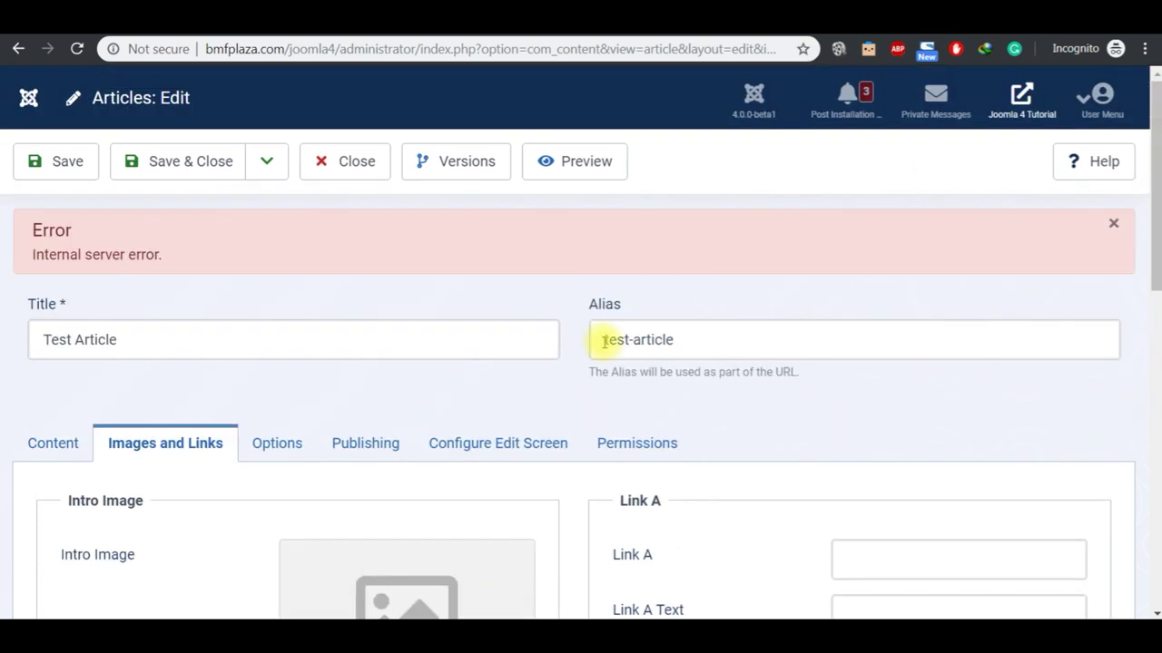
Step: Set the night-sky banner as the Full Article Image again and save Test Article
click(1158, 434)
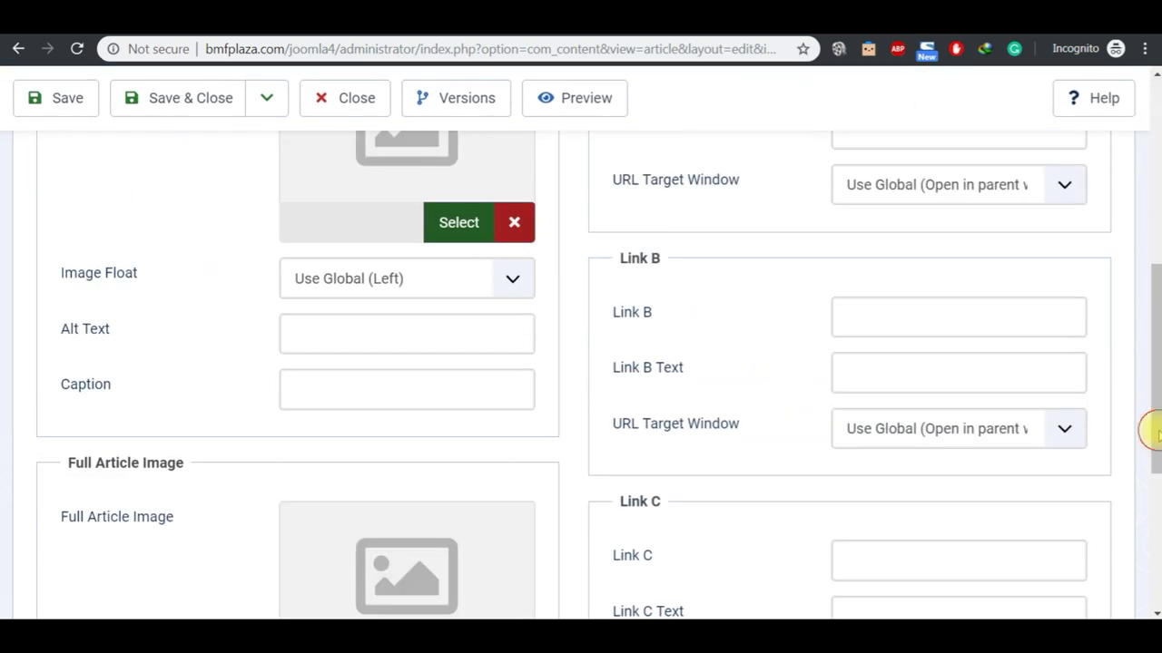
click(1157, 522)
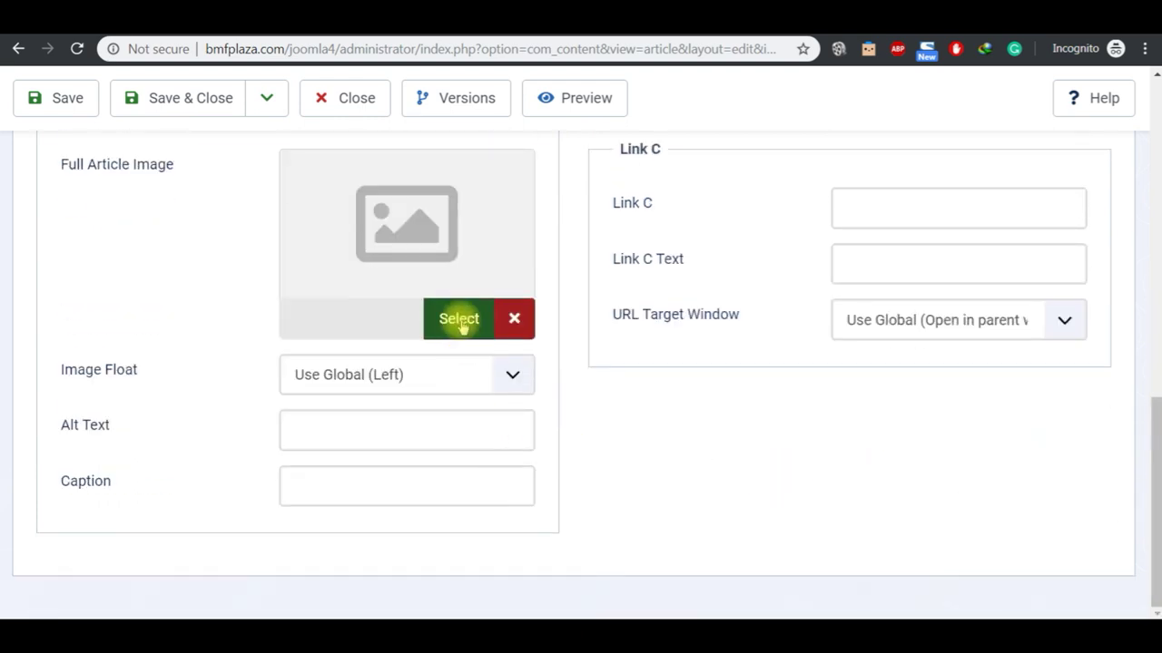
click(458, 318)
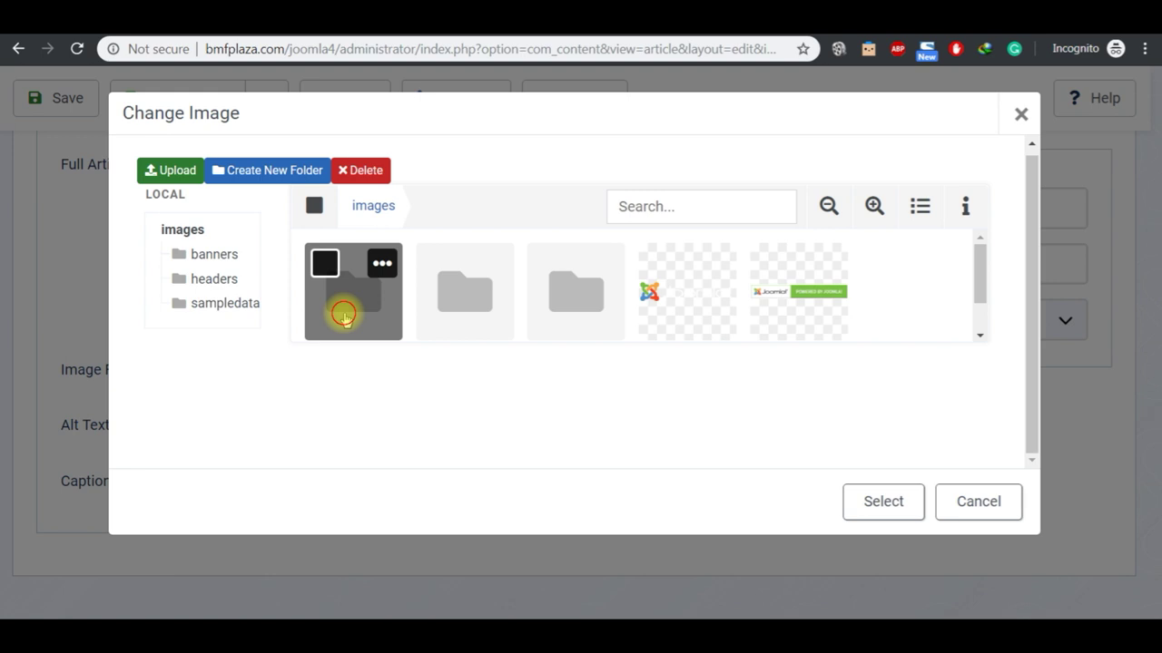
click(342, 312)
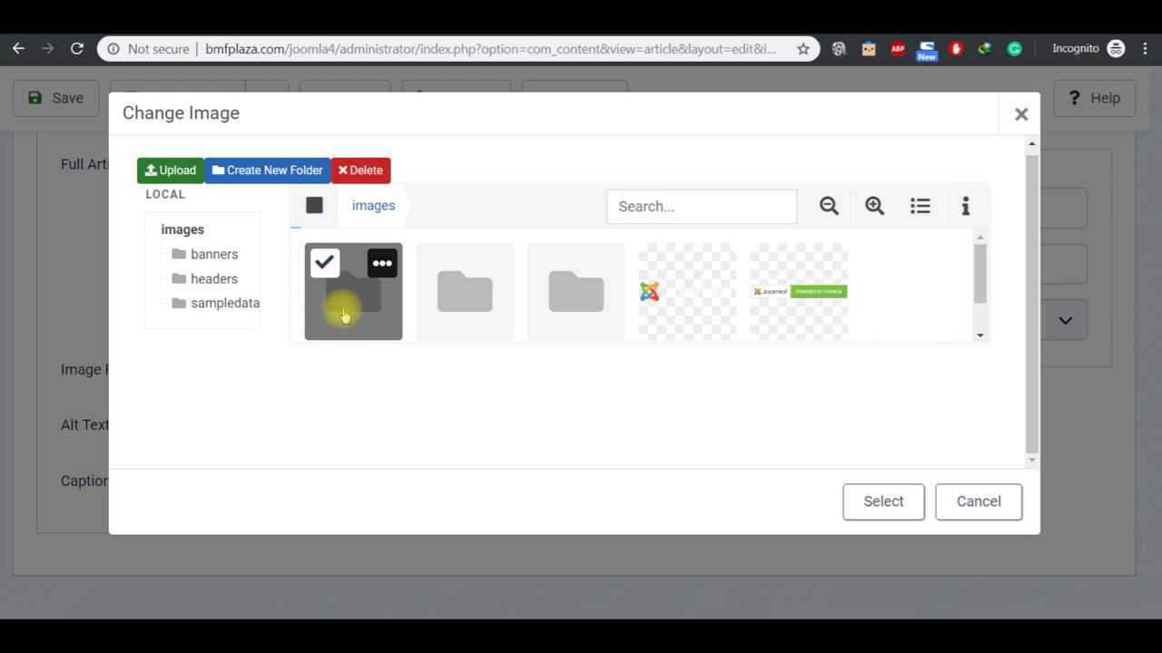
click(323, 262)
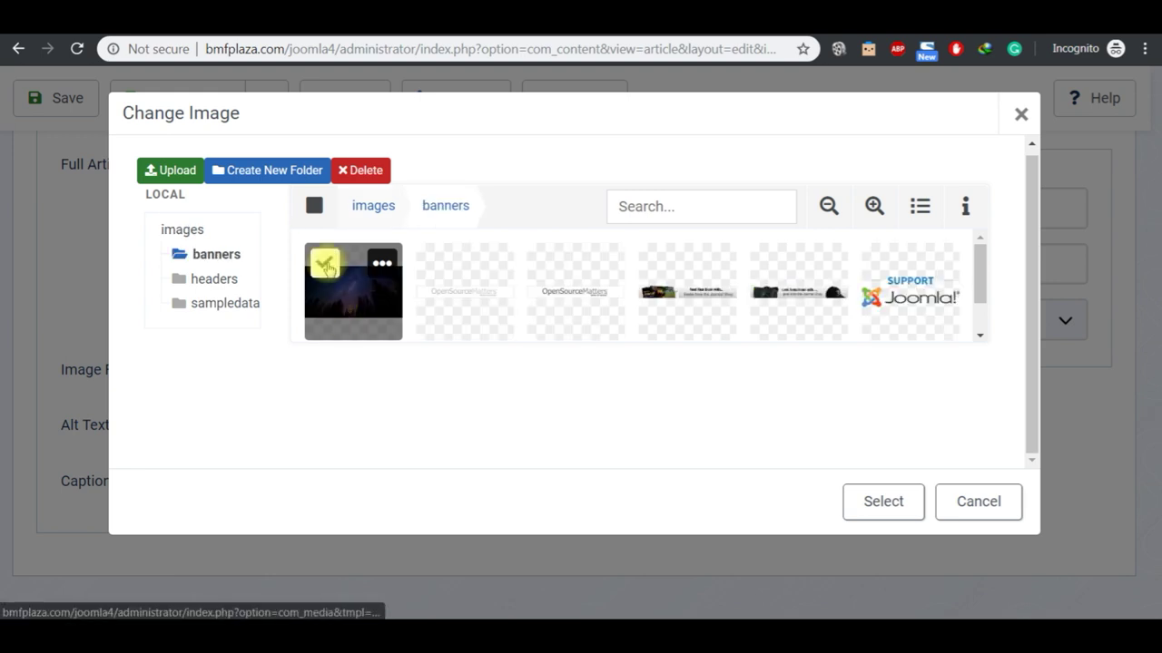
click(883, 504)
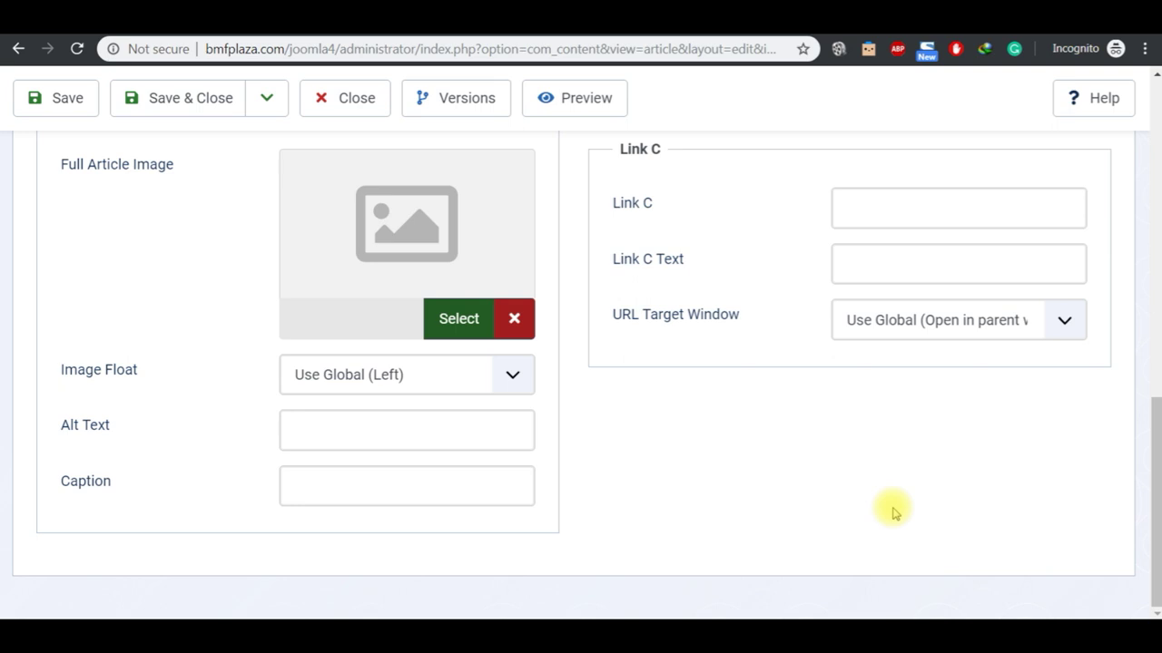
click(65, 109)
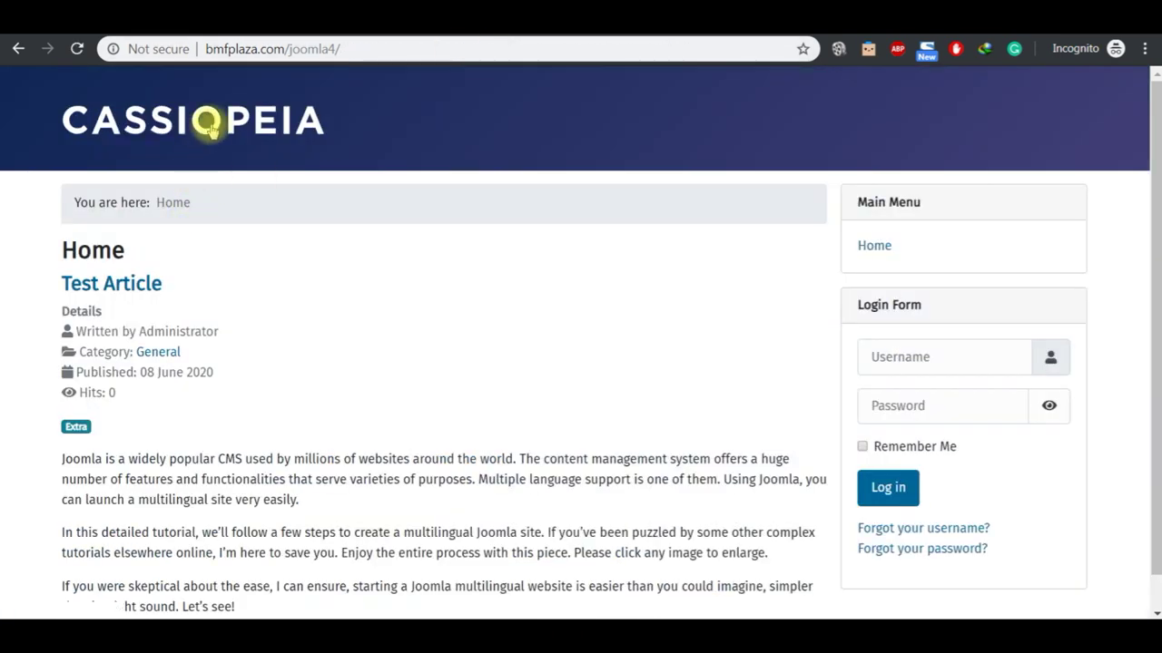
Step: Reload the site home page and open the full Test Article page
click(194, 122)
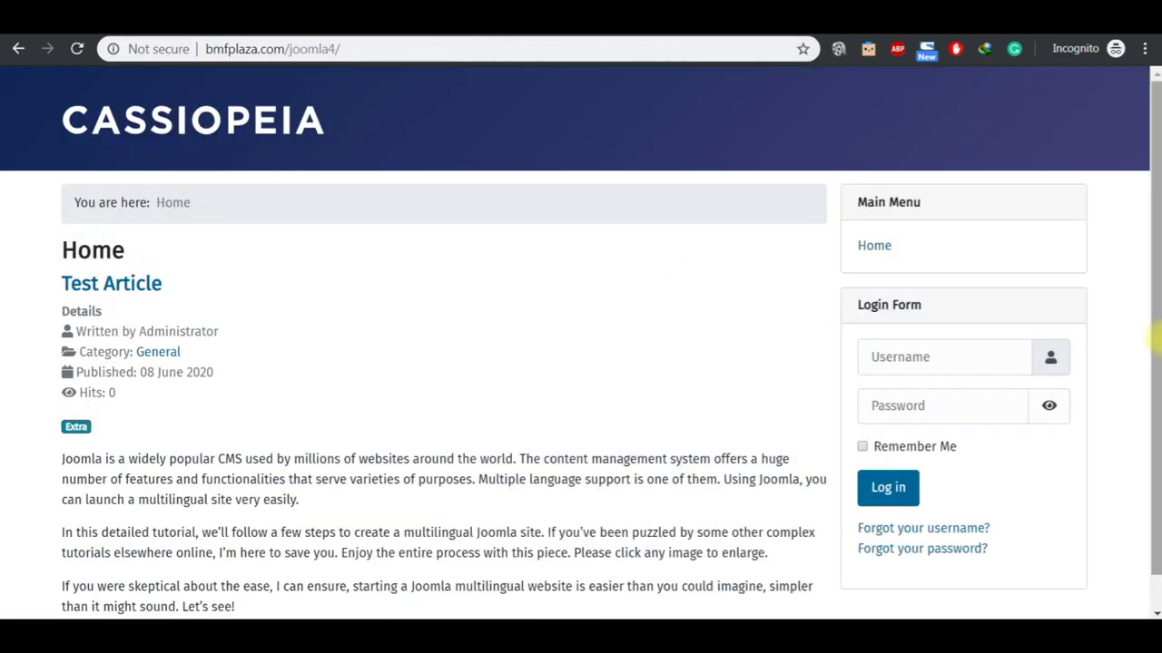
click(1156, 613)
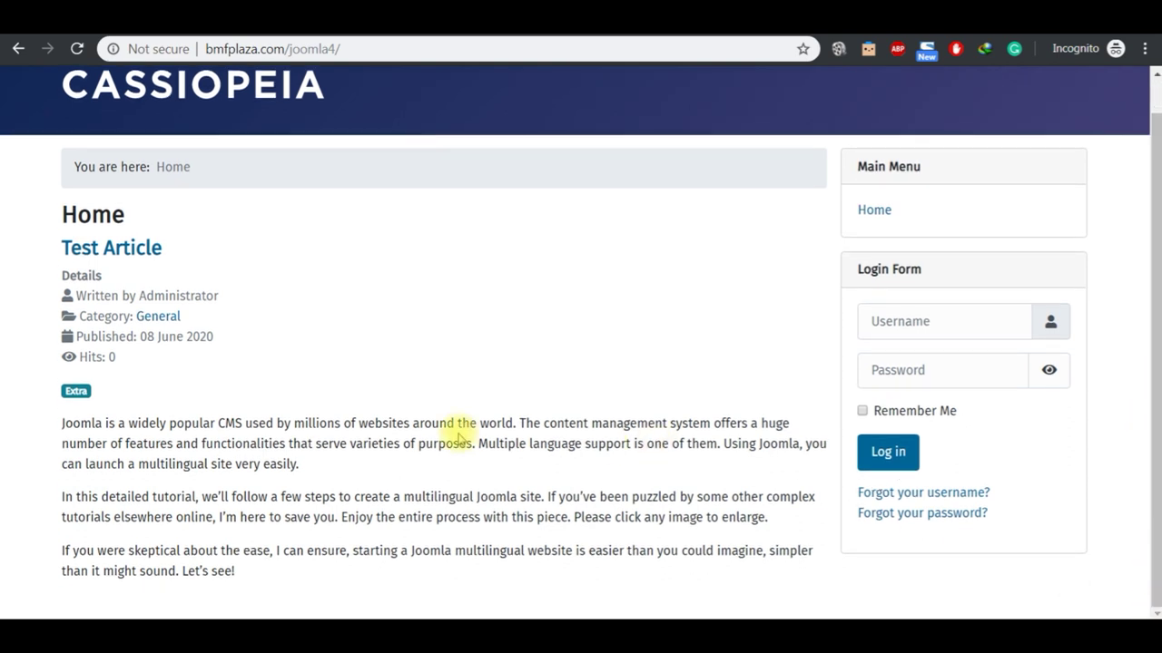
click(140, 254)
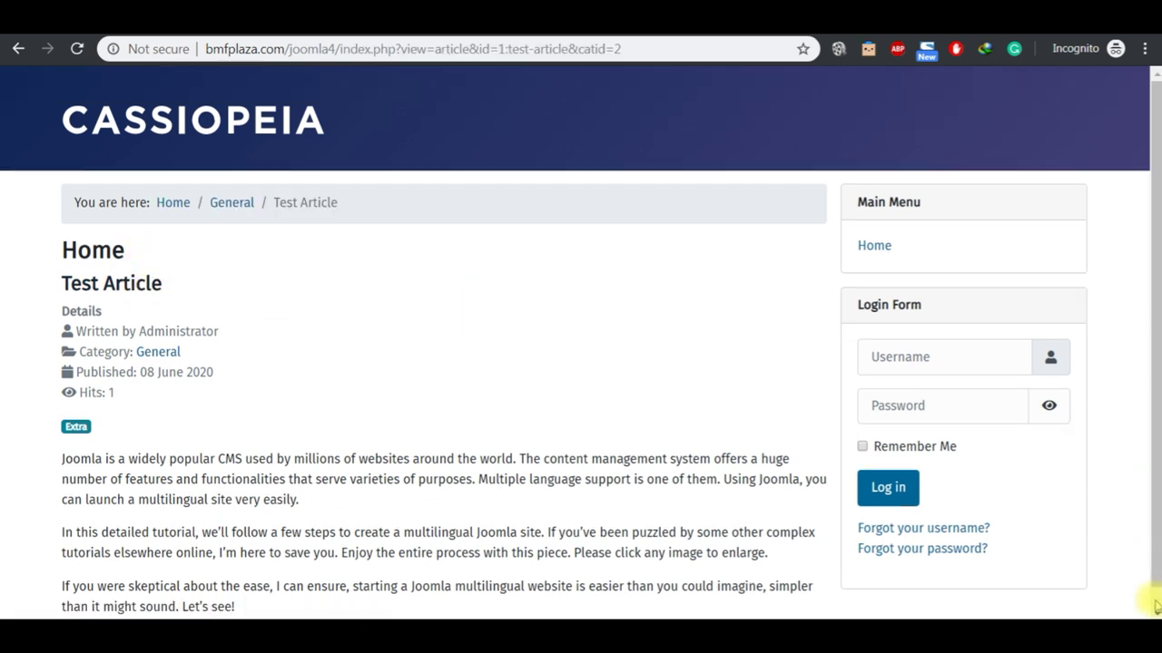
scroll(1154, 563, down, 1)
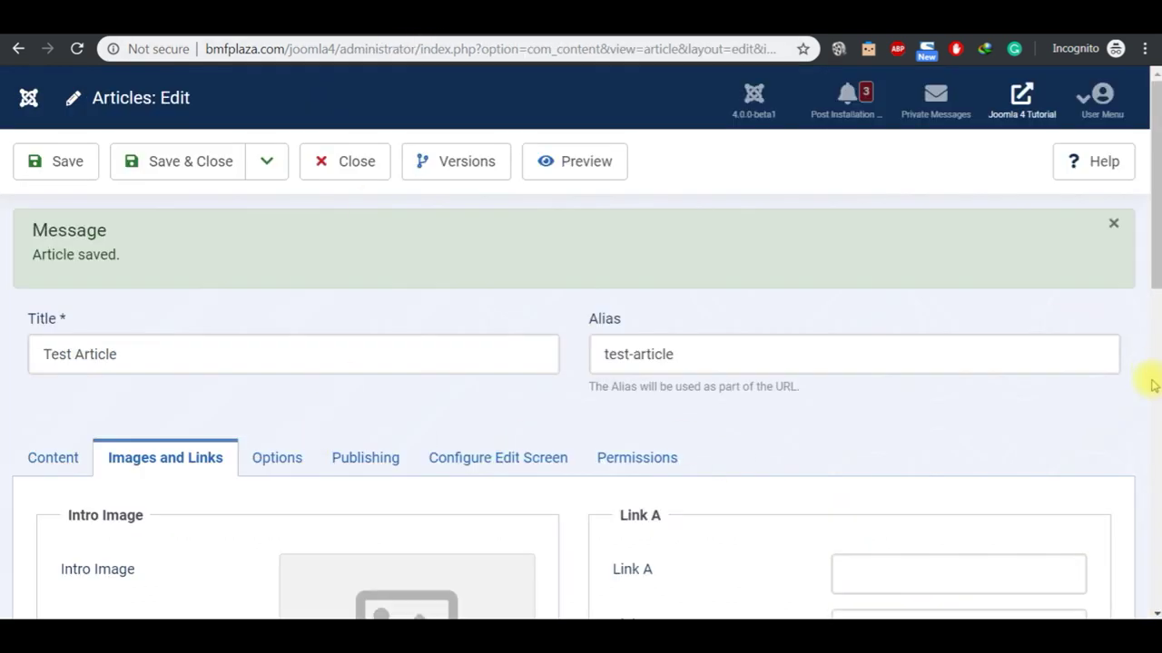
Step: Pick the Joomla powered-by banner from images as the intro image and save Test Article
scroll(1153, 385, down, 5)
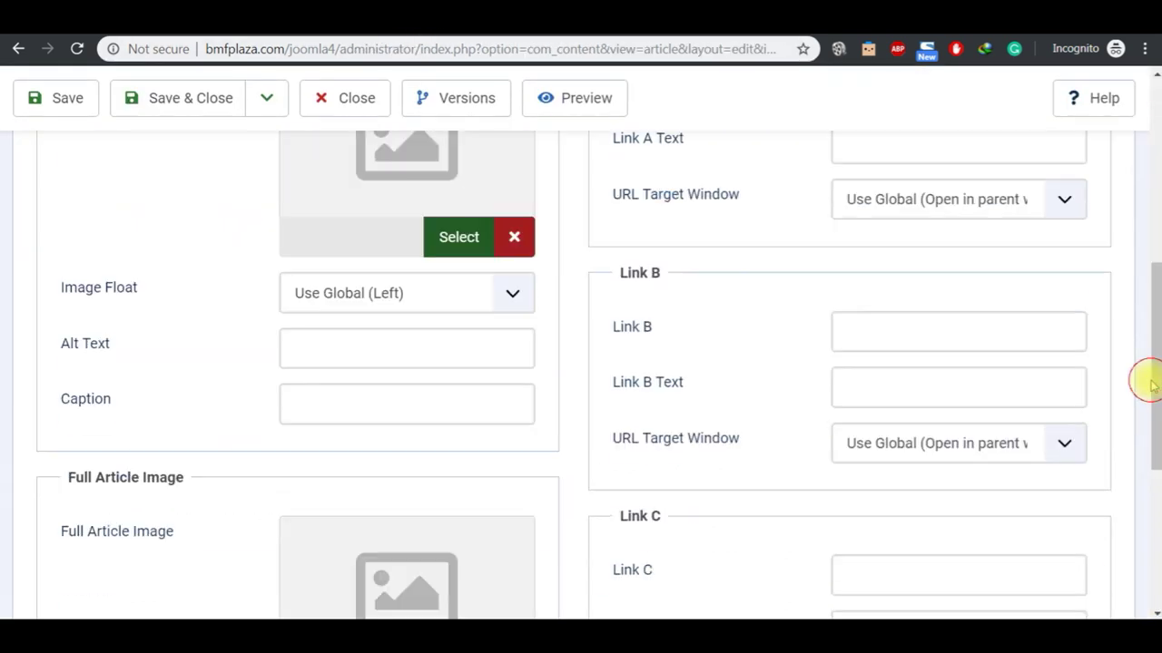
click(454, 254)
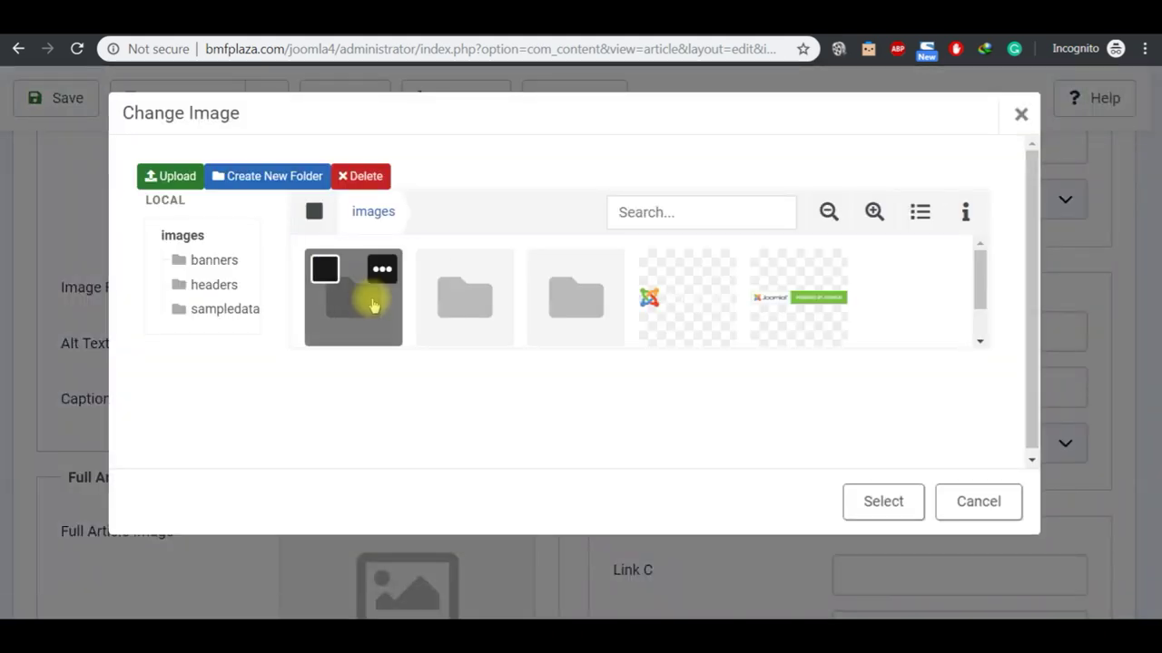
click(768, 269)
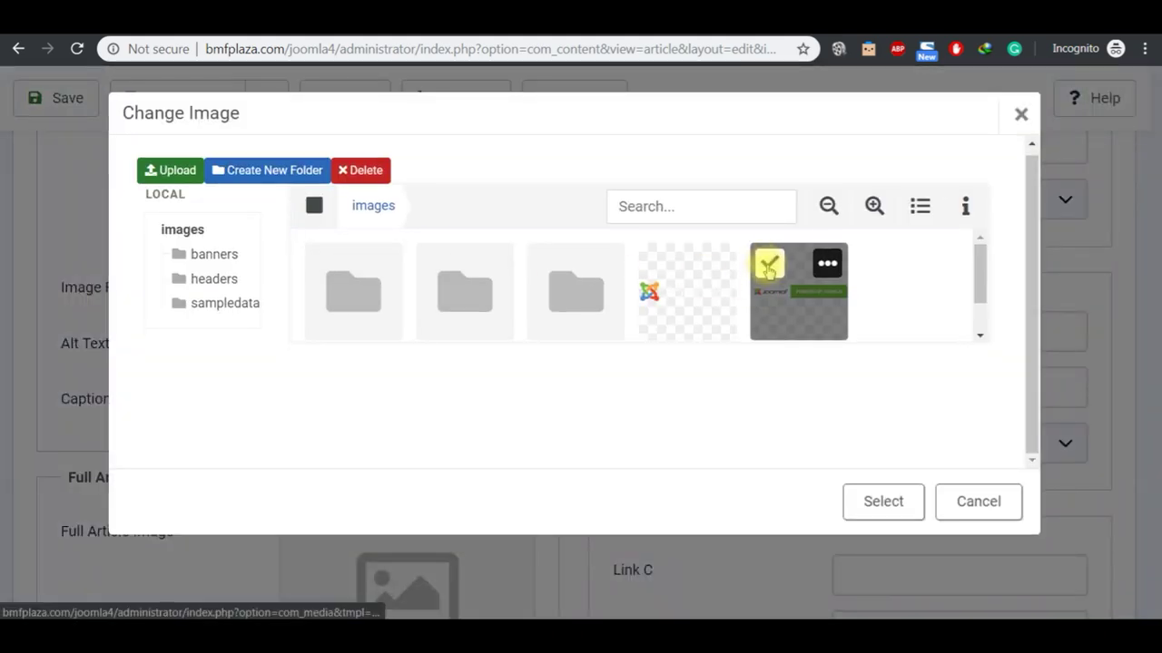
click(882, 501)
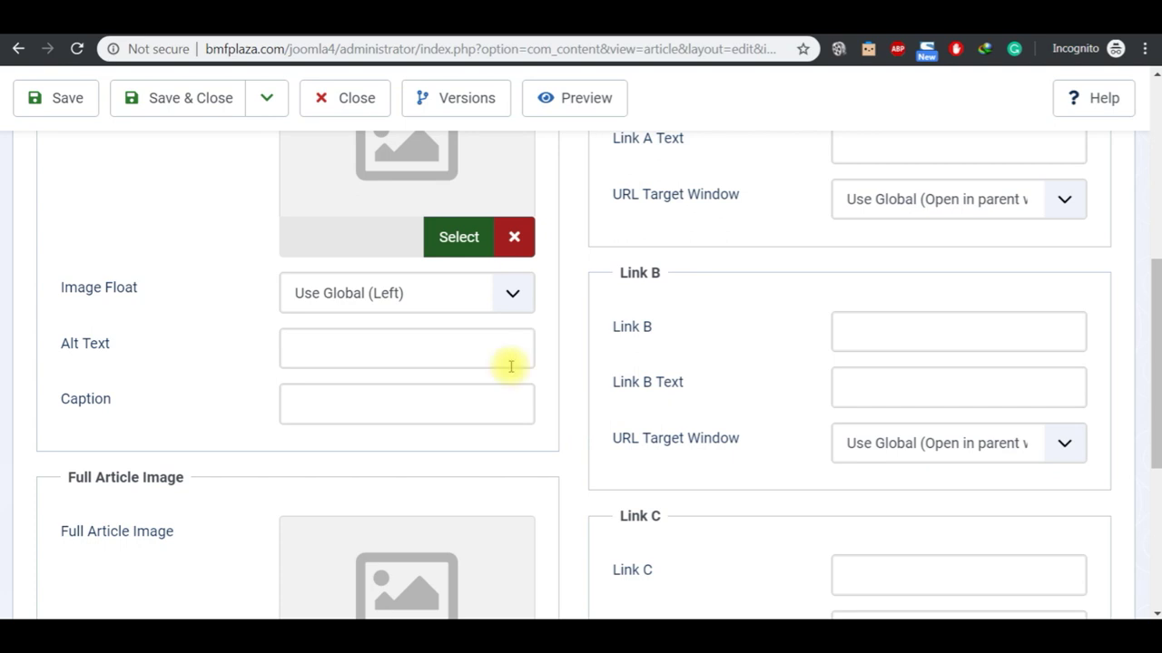
click(81, 109)
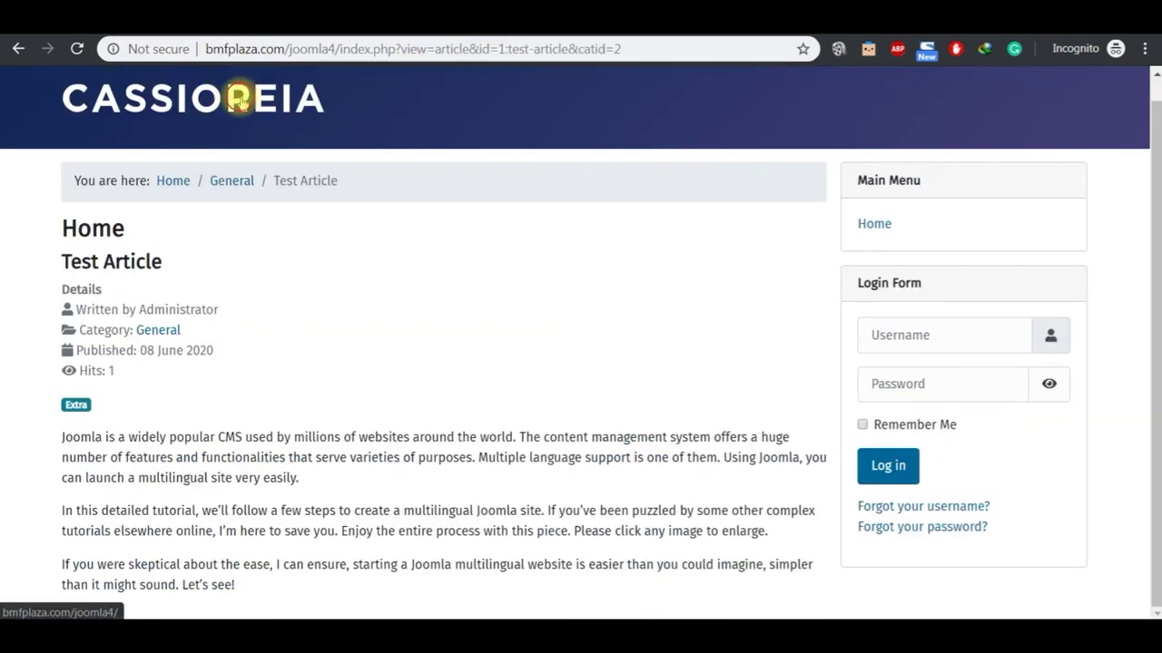
Step: Revisit and reload the site home page, then return to the admin Test Article editor
click(239, 102)
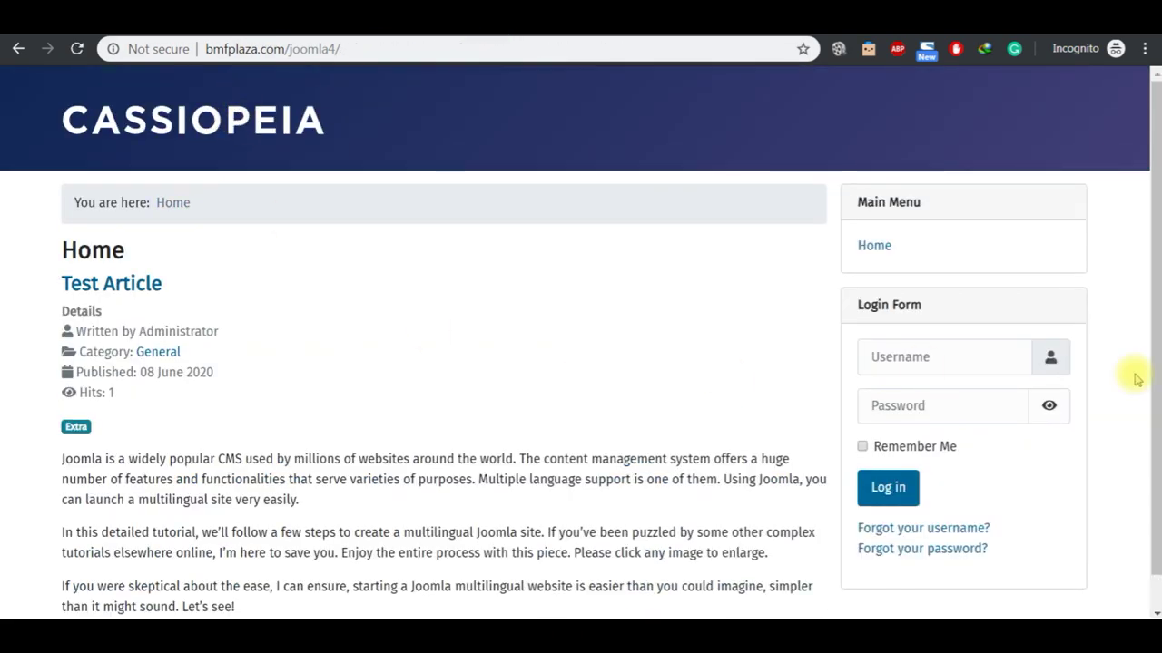
scroll(1155, 597, down, 1)
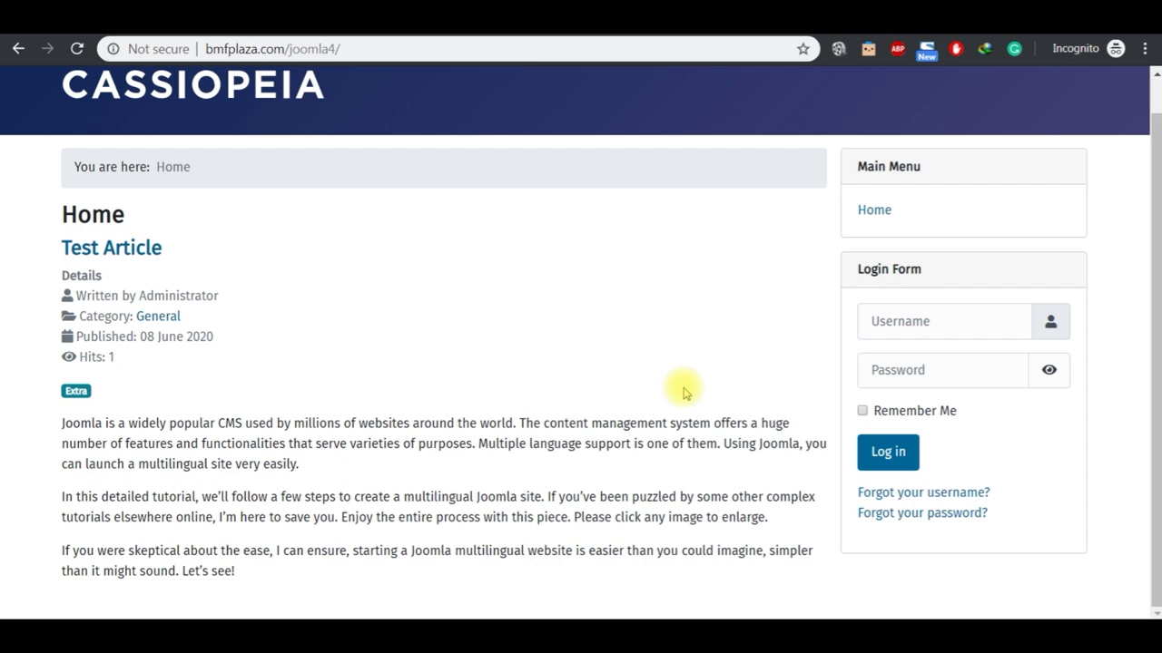
click(257, 97)
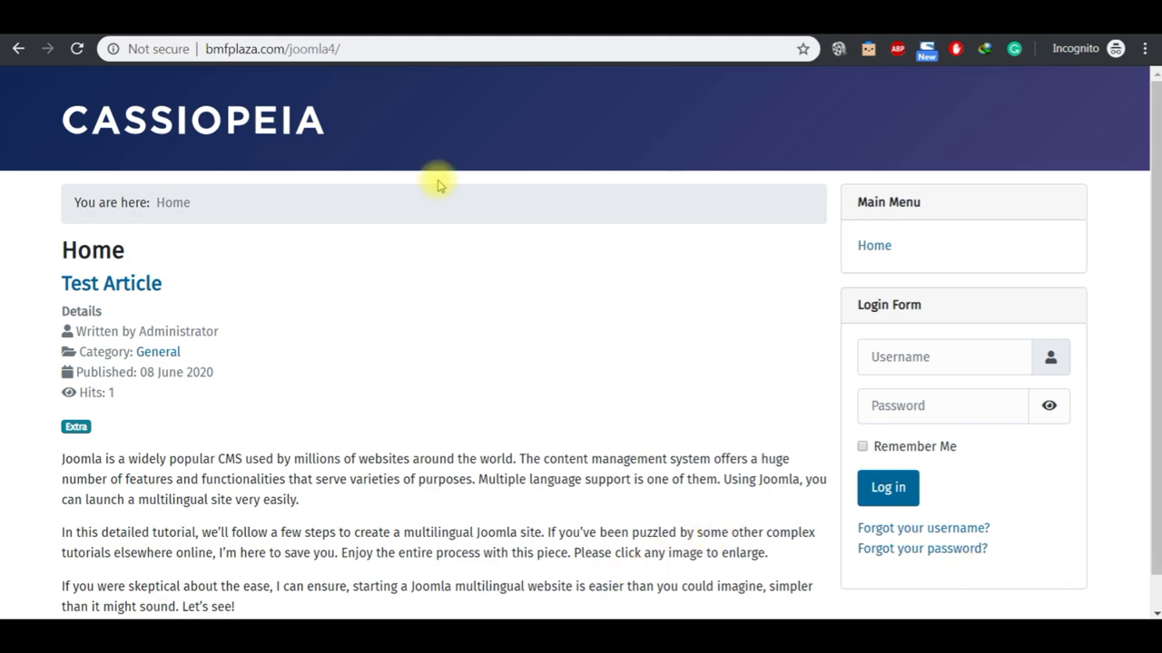
click(416, 38)
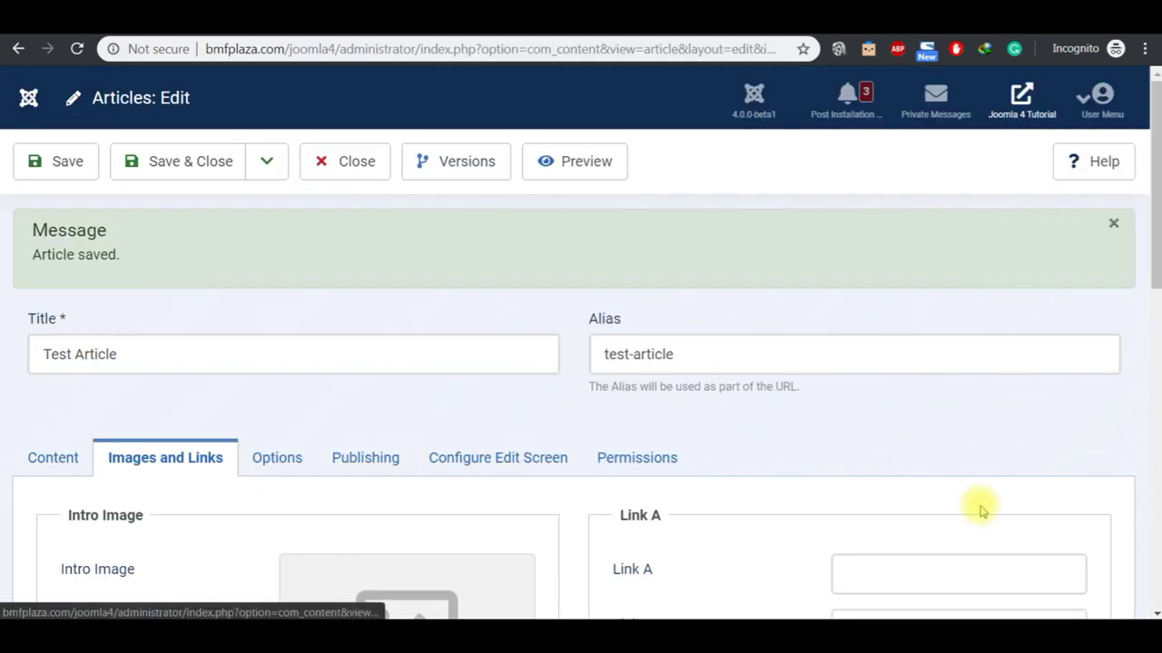
scroll(1153, 486, down, 5)
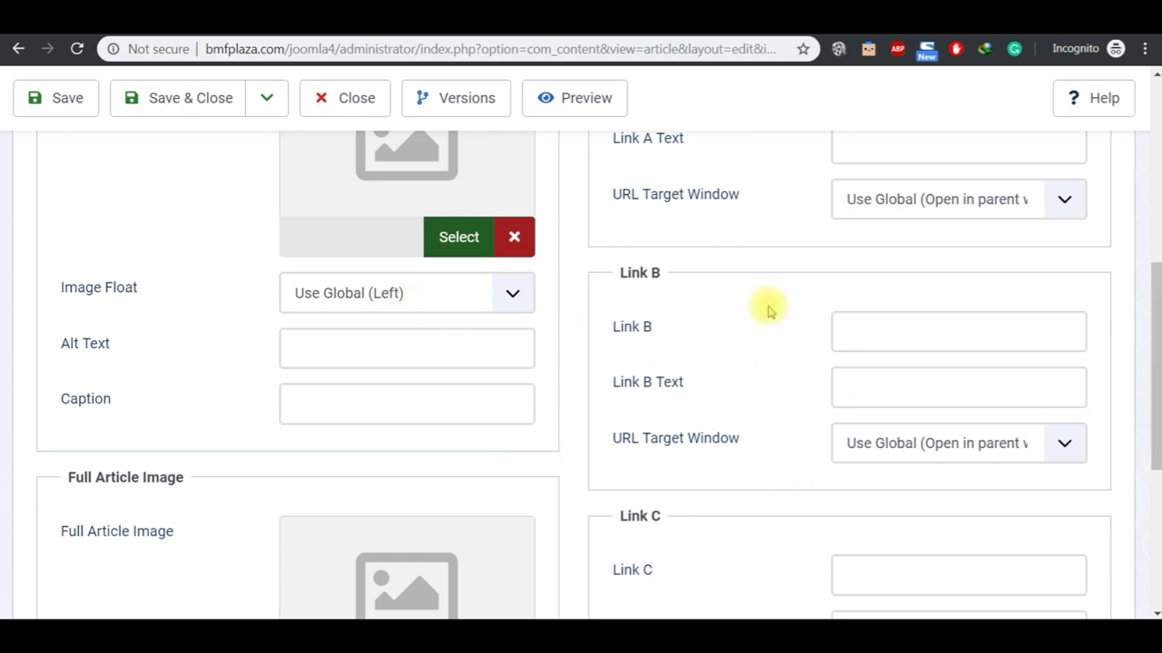
scroll(1151, 524, down, 4)
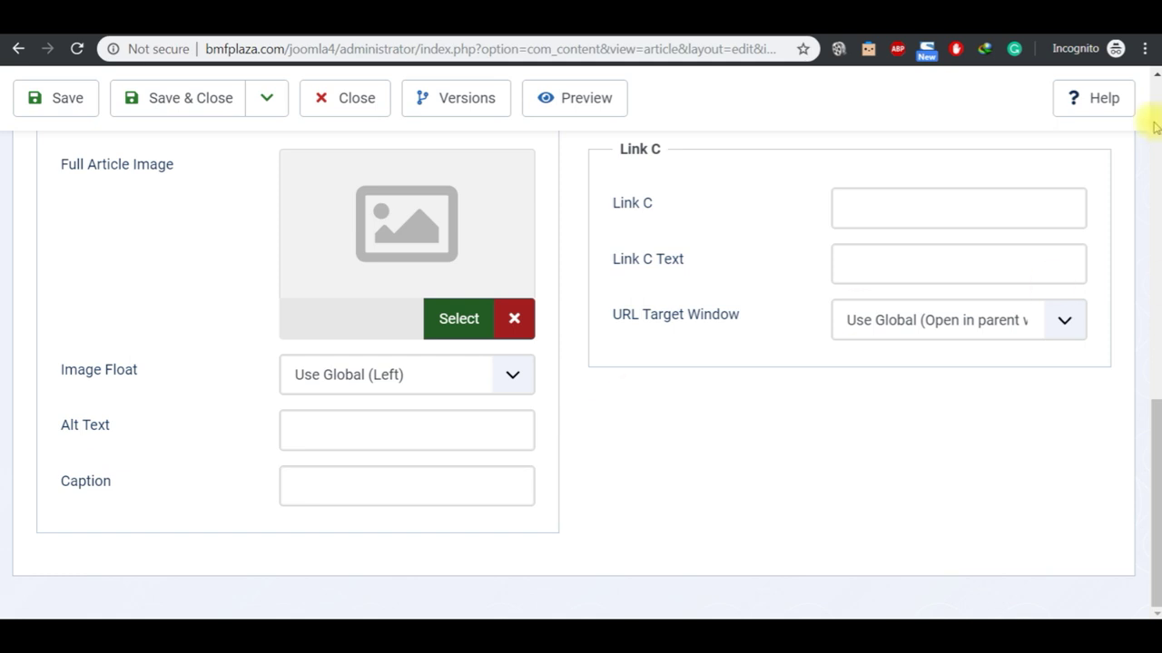
scroll(1151, 126, up, 10)
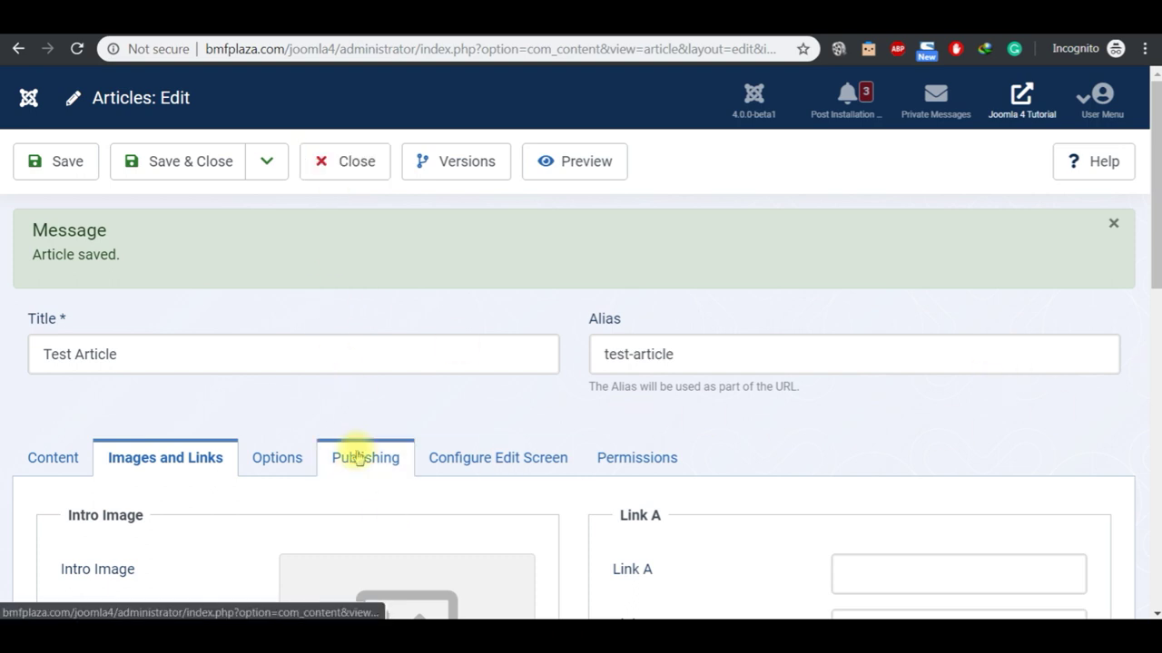
Step: Pick June 12, 2020 15:43 as Test Article's Finish Publishing date on the Publishing tab and save
click(52, 470)
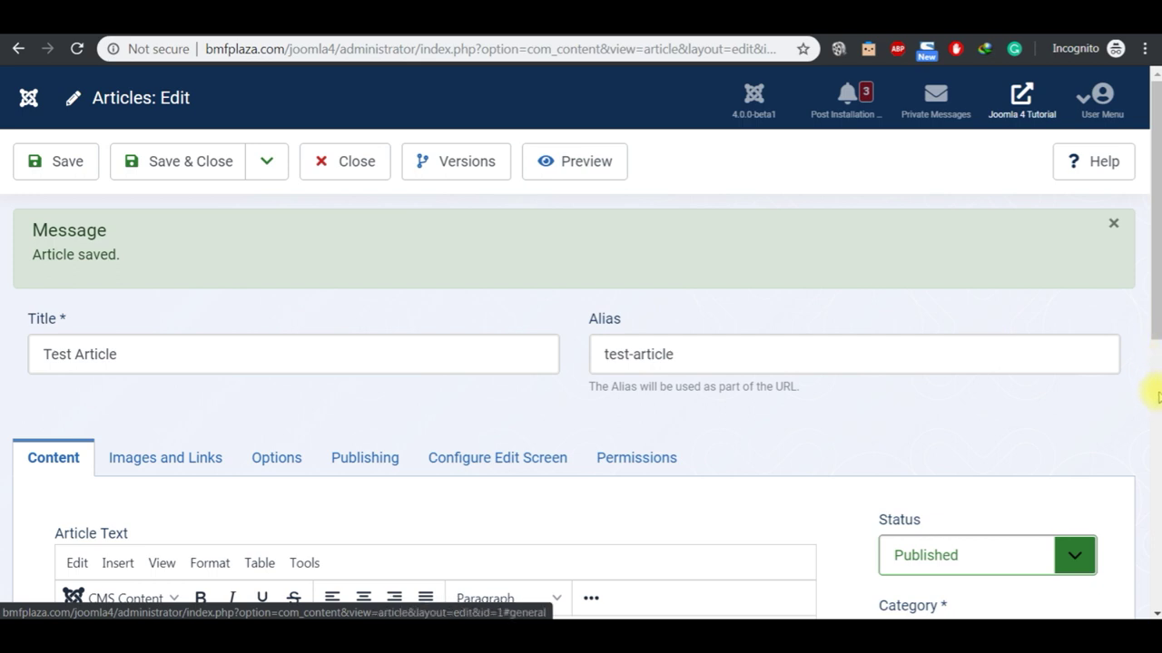
click(389, 457)
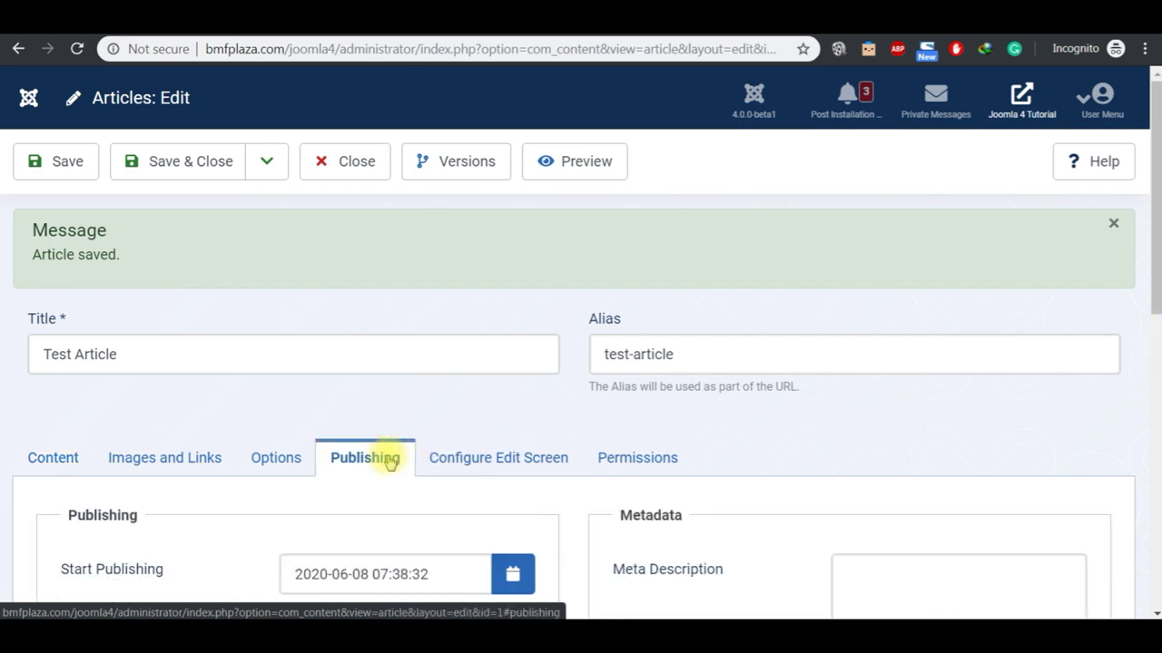
drag(1155, 613, 1156, 613)
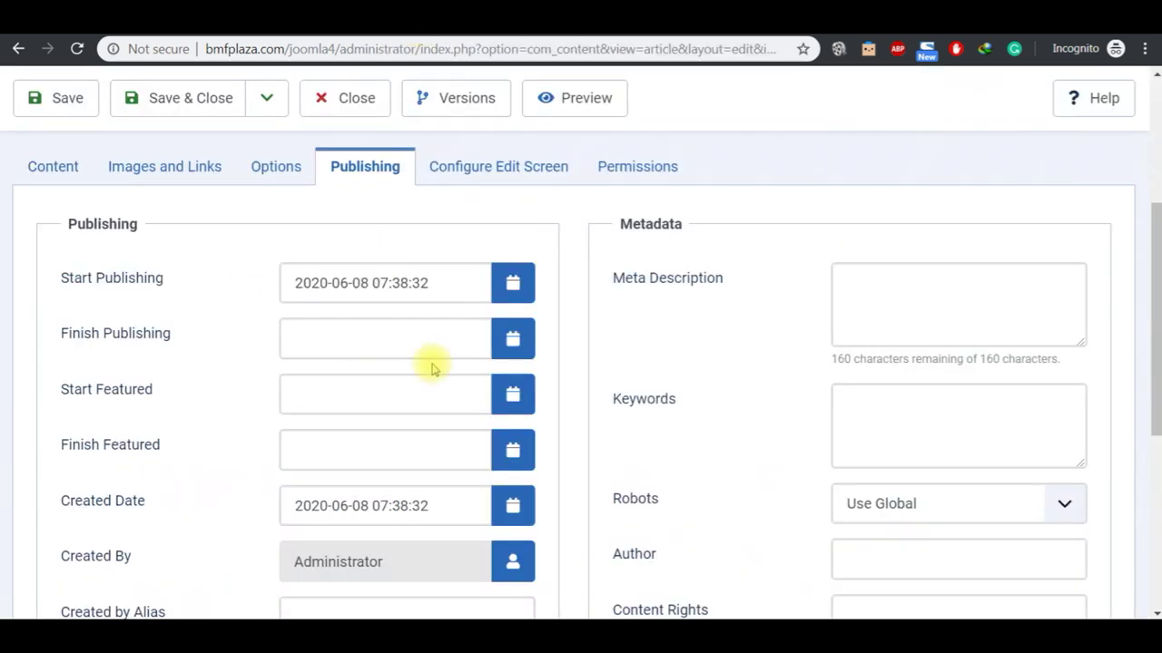
click(513, 341)
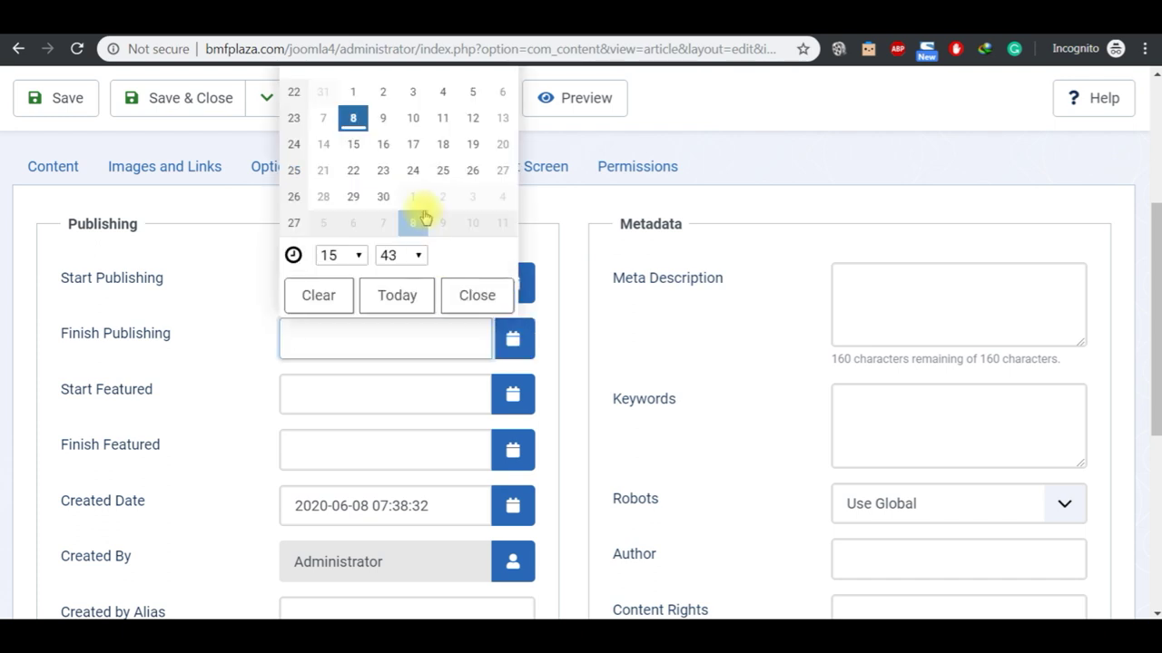
click(471, 130)
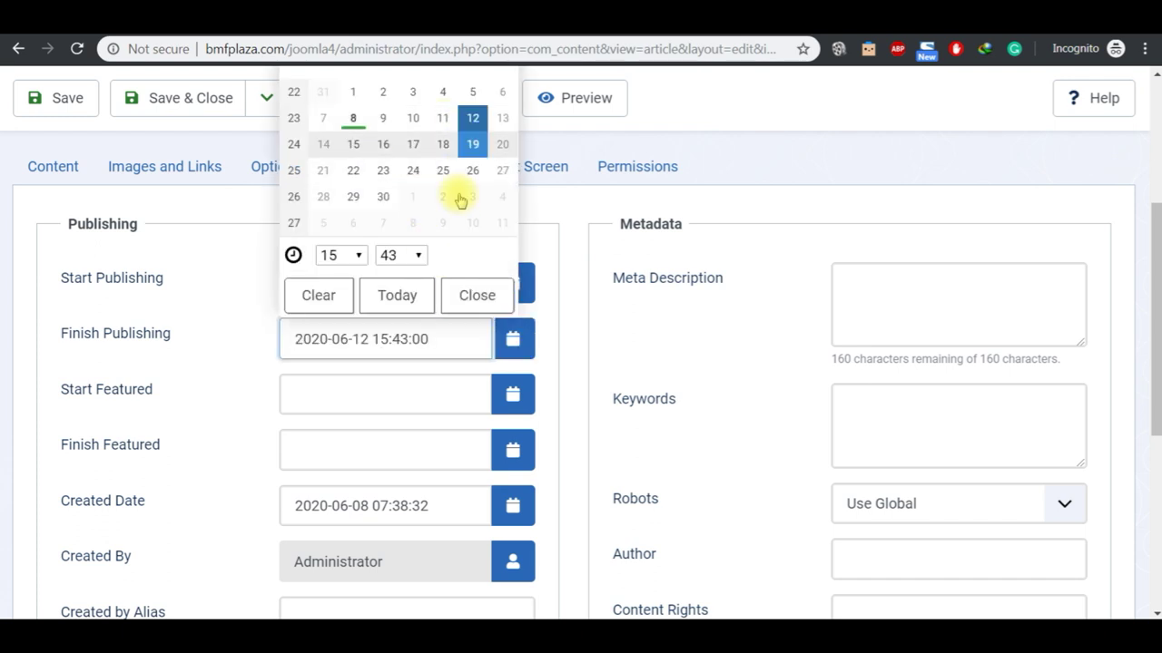
click(465, 299)
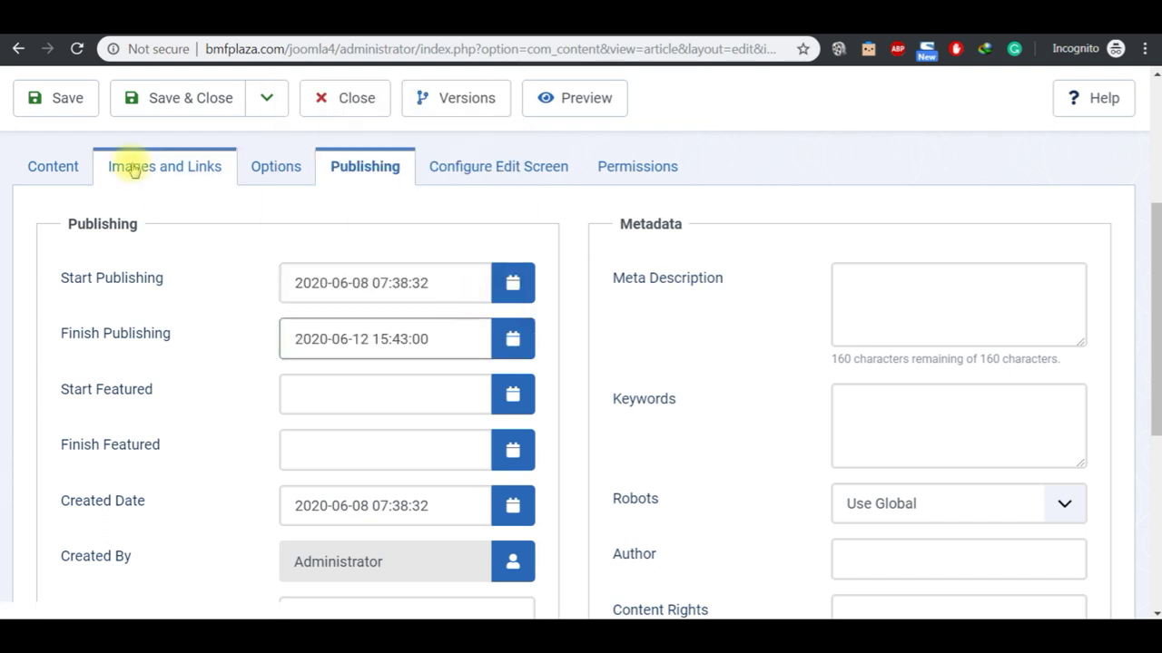
click(87, 105)
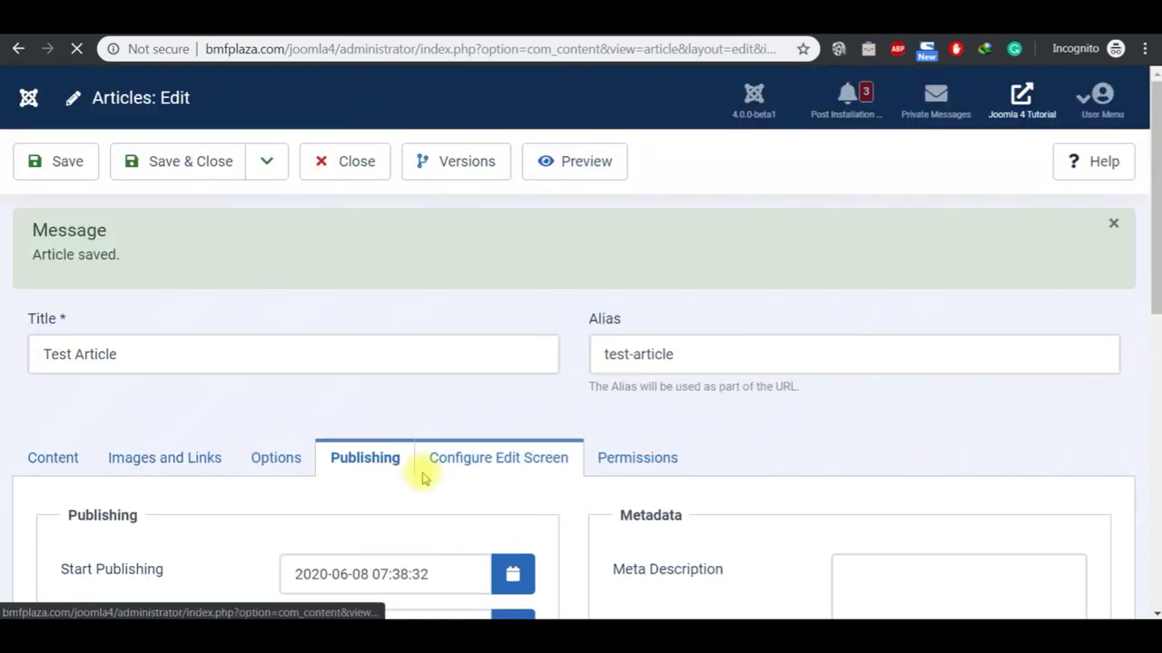
scroll(1153, 613, down, 5)
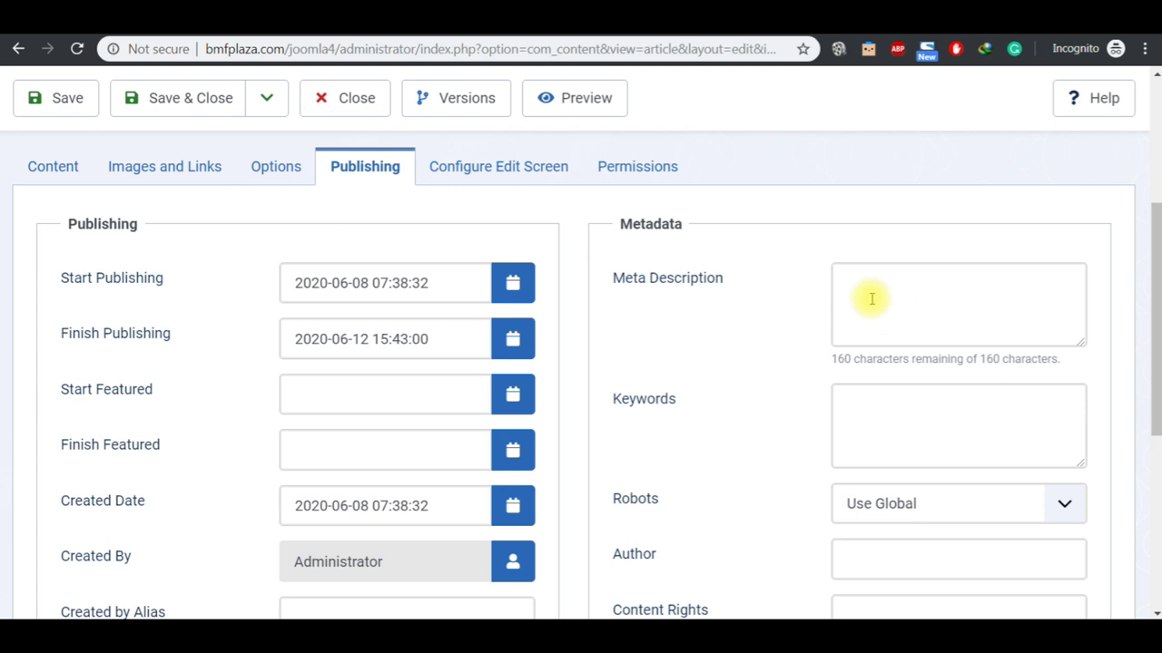
click(871, 290)
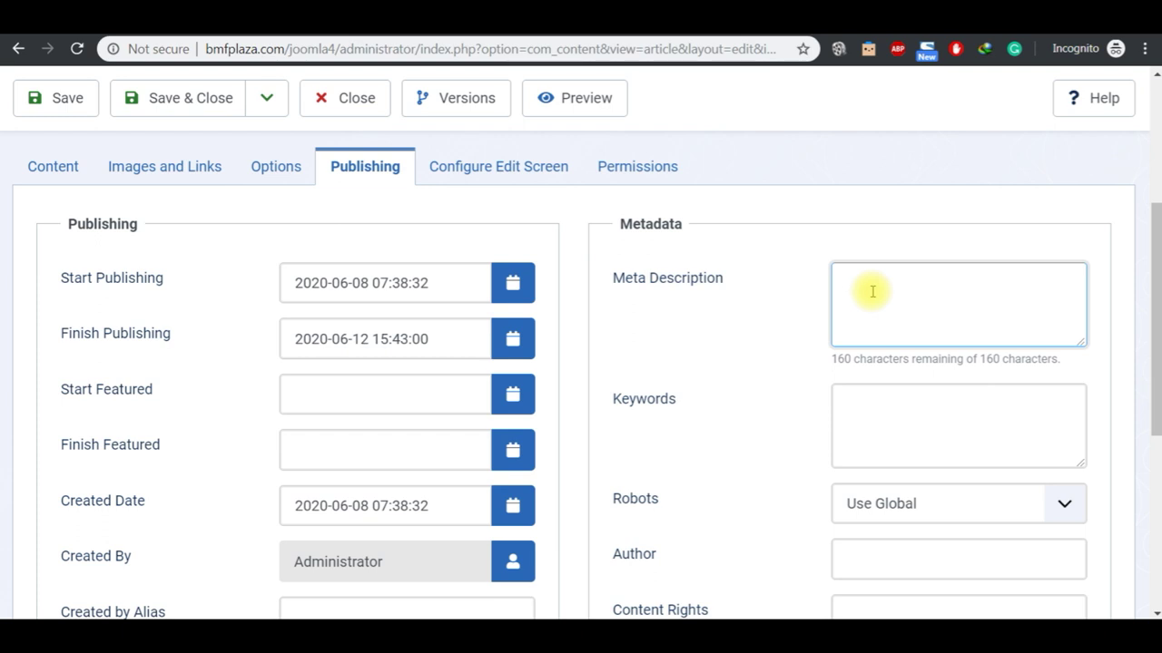
click(879, 418)
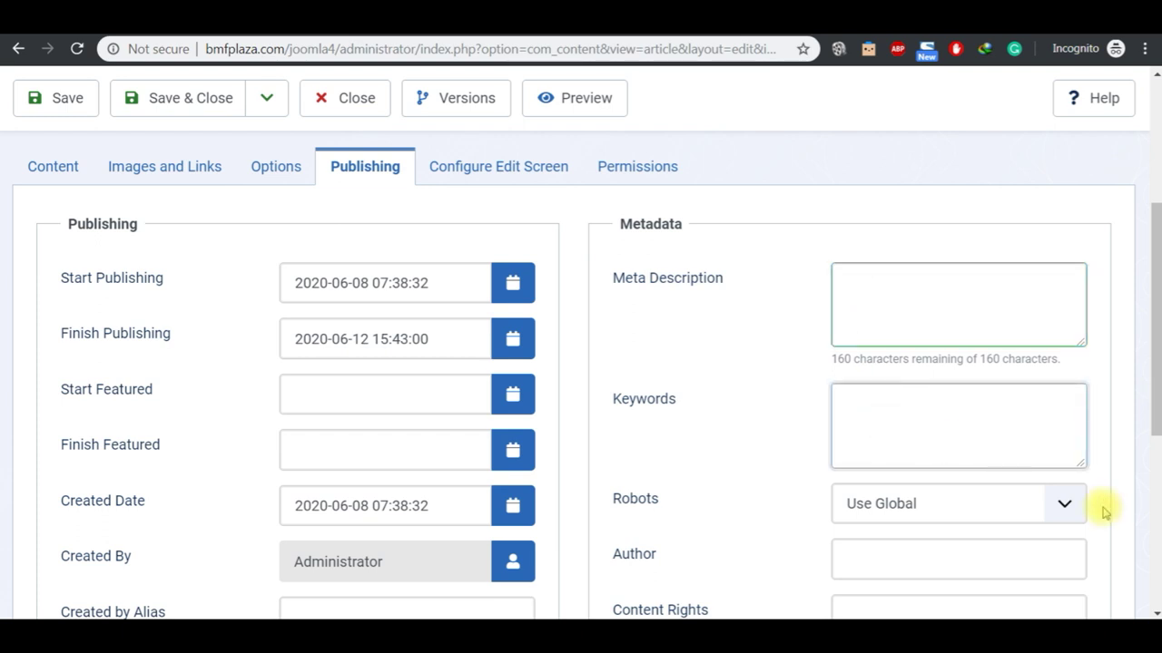
scroll(1155, 510, down, 5)
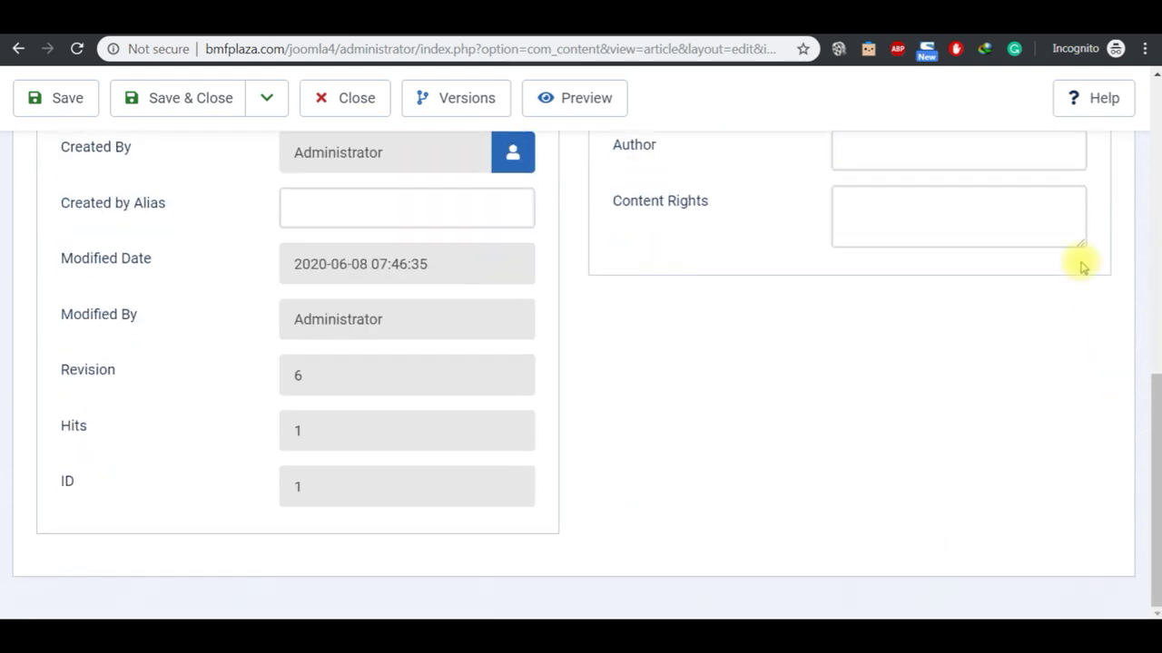
drag(1155, 78, 1152, 77)
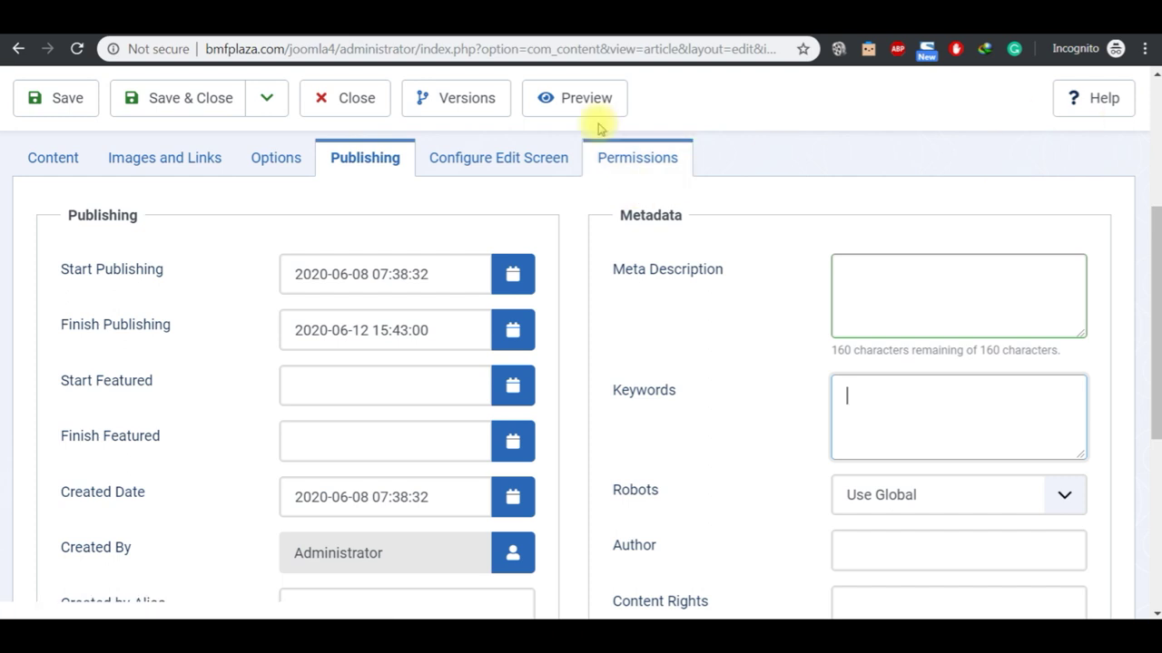
click(500, 34)
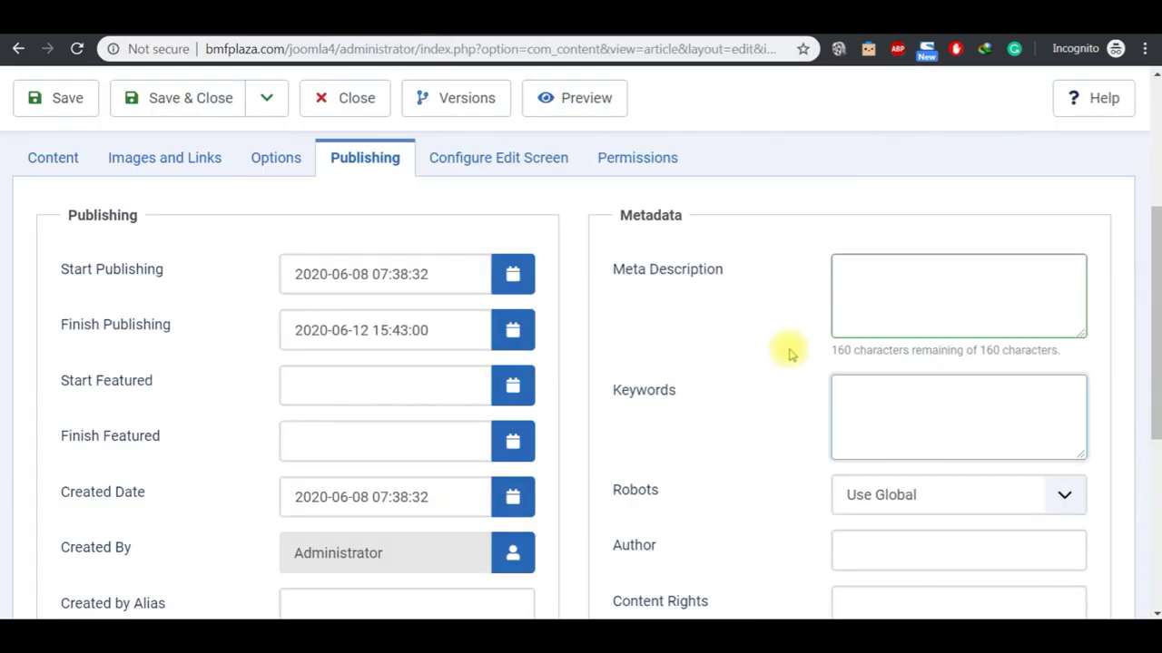
mouse_move(636, 626)
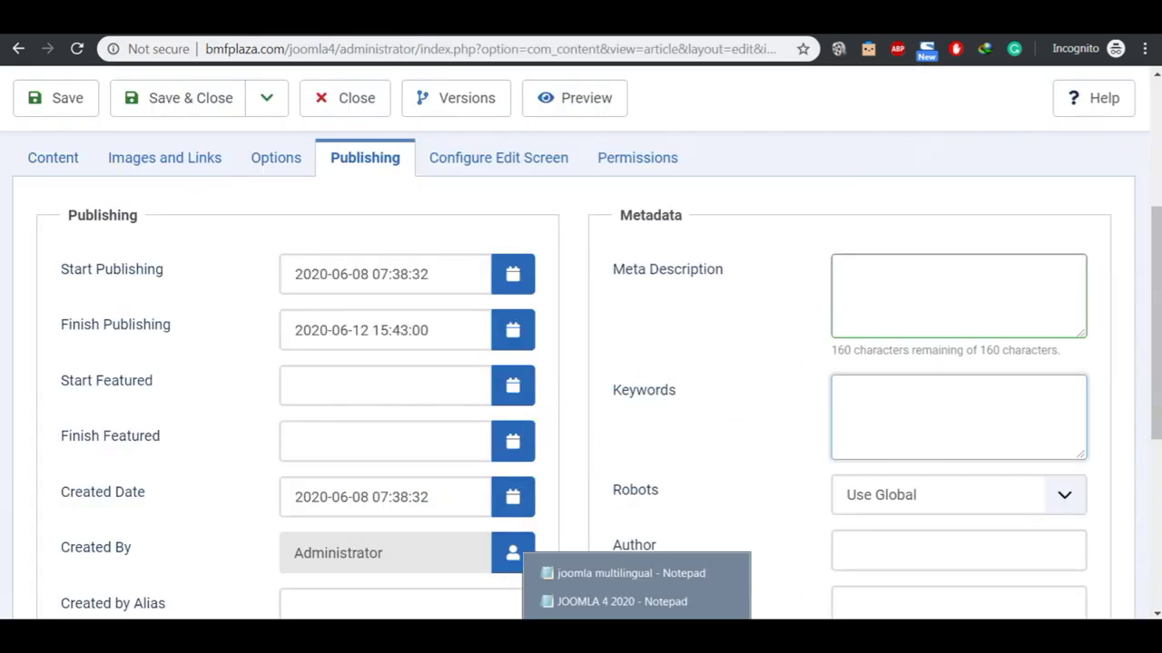
Step: Bring up the course outline at Versions Management and check Test Article's saved version history
click(636, 602)
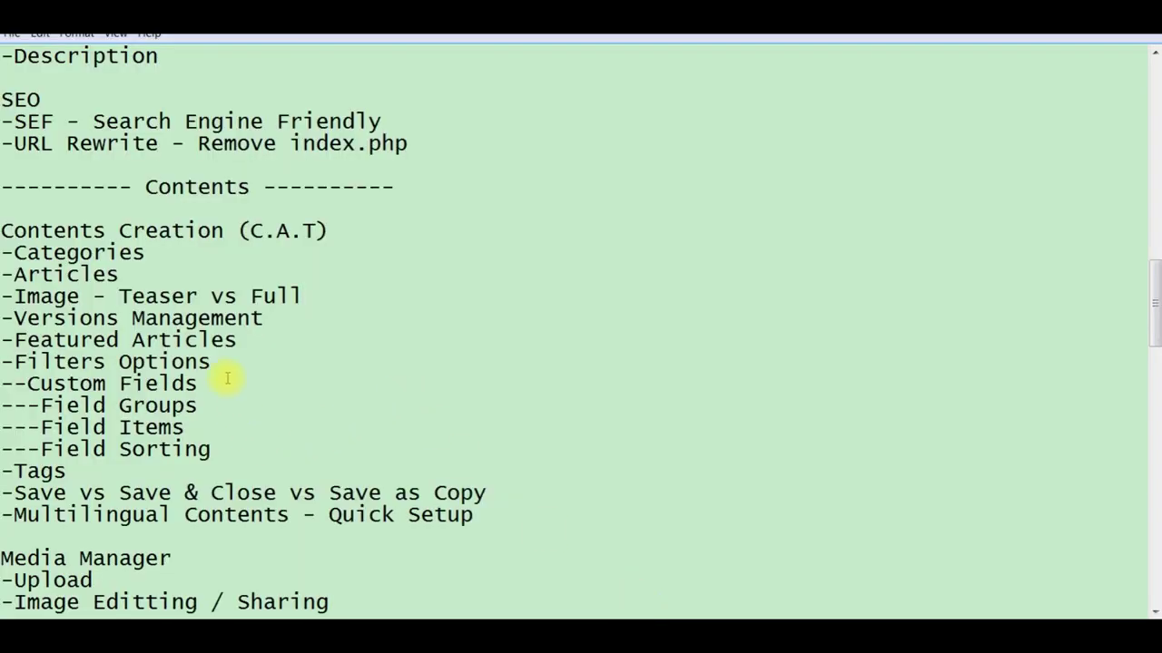
click(275, 324)
key(alt+Tab)
click(479, 96)
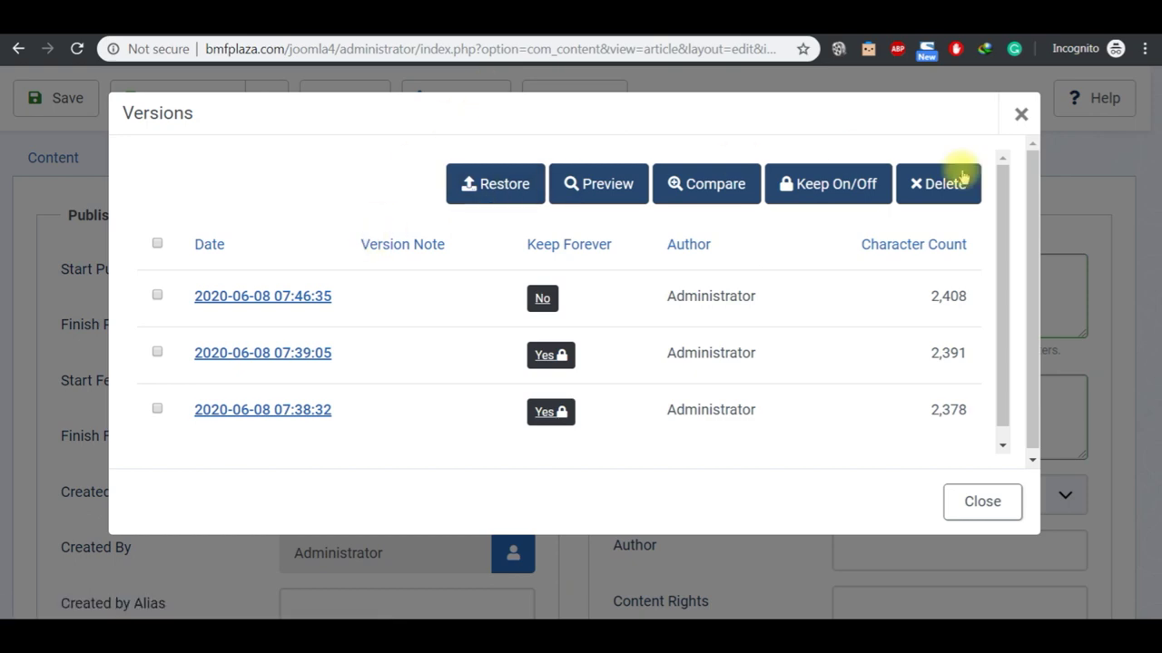
click(1018, 114)
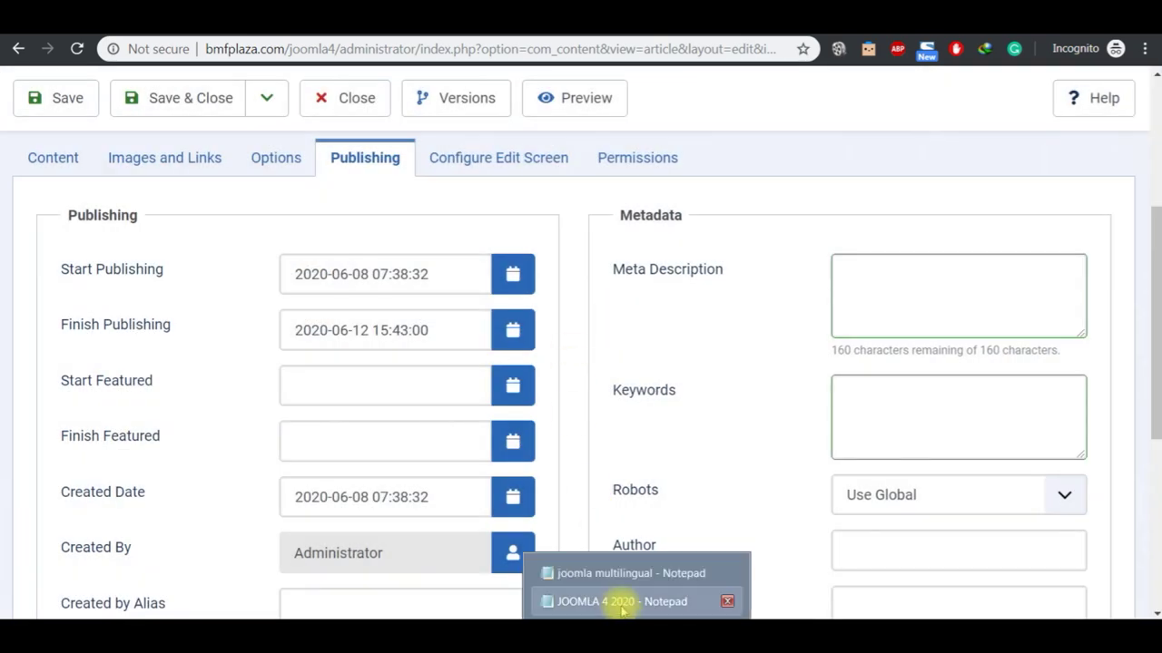
Step: Highlight the Versions Management and Featured Articles topics in the JOOMLA 4 2020 outline
click(622, 606)
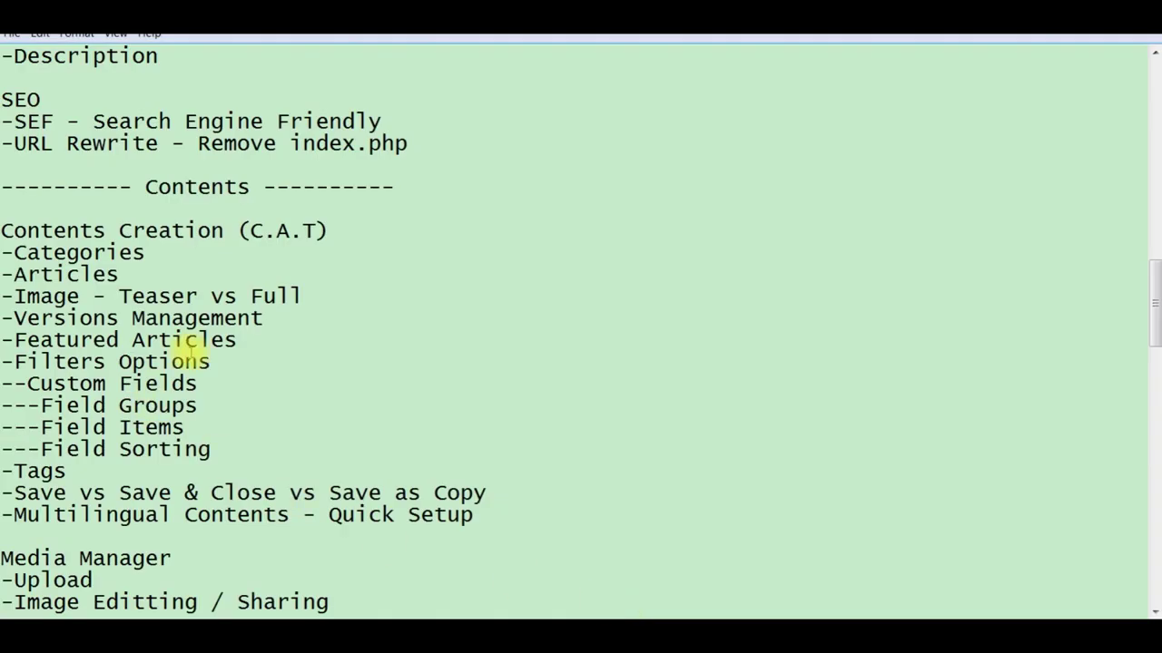
key(shift+Left)
key(shift+Left)
key(shift+Left)
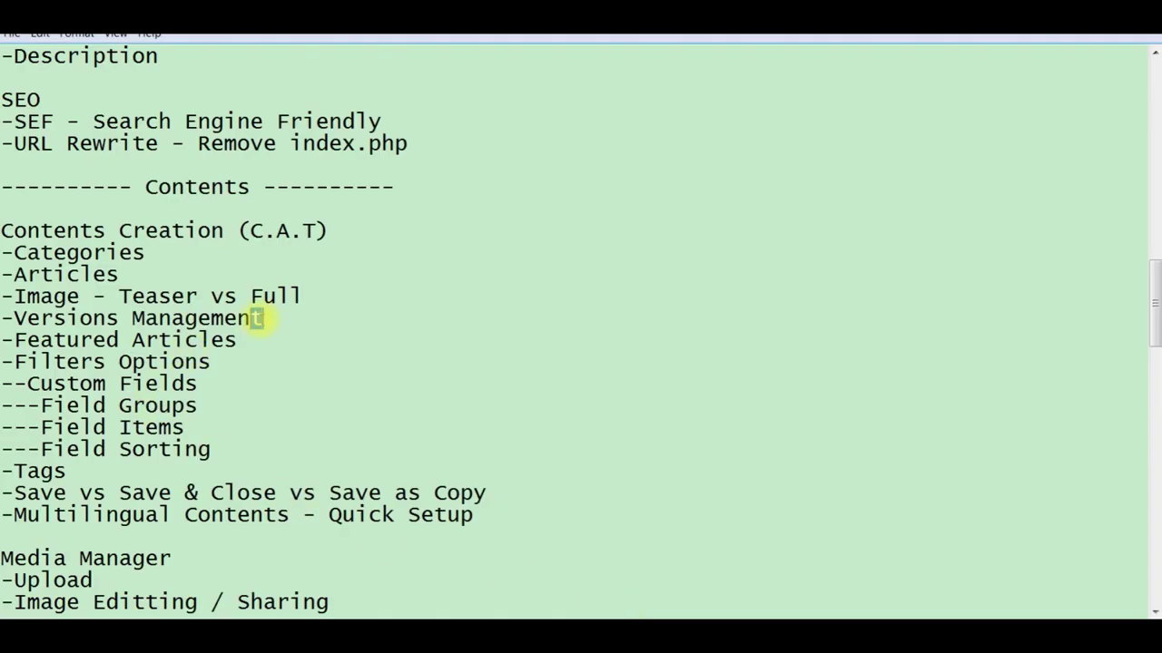
key(shift+Left)
key(shift+Left)
key(shift+Left)
key(shift+Left)
key(shift+Left)
key(shift+Left)
key(shift+Left)
key(shift+Left)
key(shift+Left)
key(shift+Left)
key(shift+Left)
key(shift+Left)
key(shift+Left)
key(shift+Left)
key(shift+Left)
key(shift+Left)
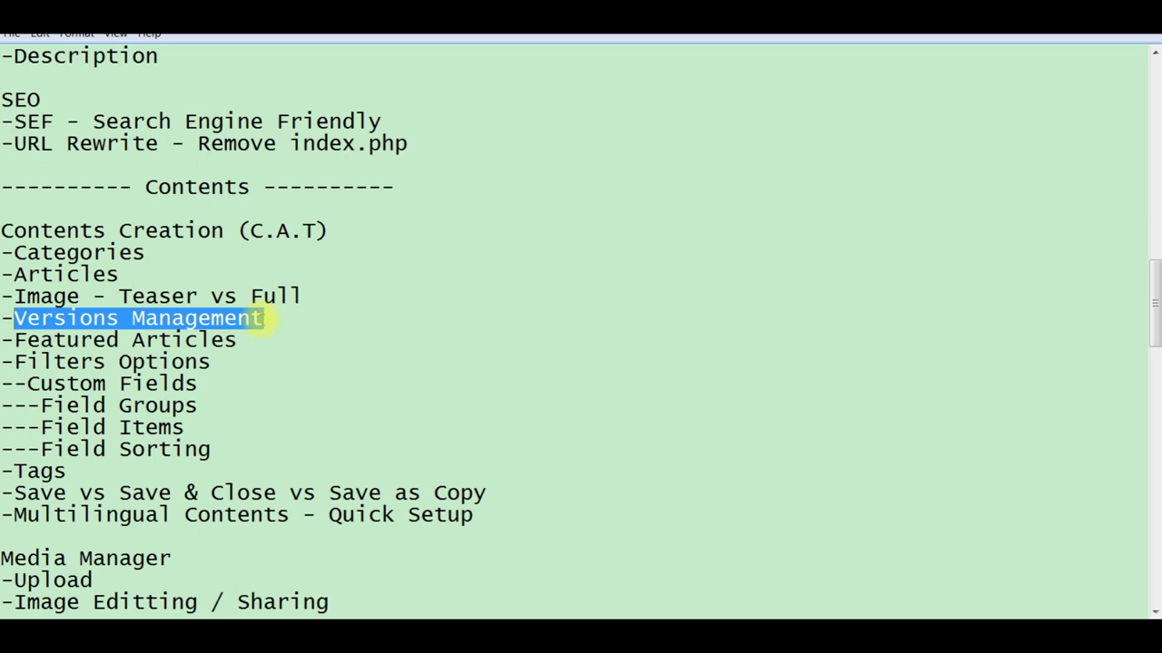
click(262, 337)
key(shift+Left)
key(shift+Left)
key(shift+Left)
key(shift+Left)
key(shift+Left)
key(shift+Left)
key(shift+Left)
key(shift+Left)
key(shift+Left)
key(shift+Left)
key(shift+Left)
key(shift+Left)
key(shift+Left)
key(shift+Left)
key(shift+Left)
key(shift+Left)
key(shift+Left)
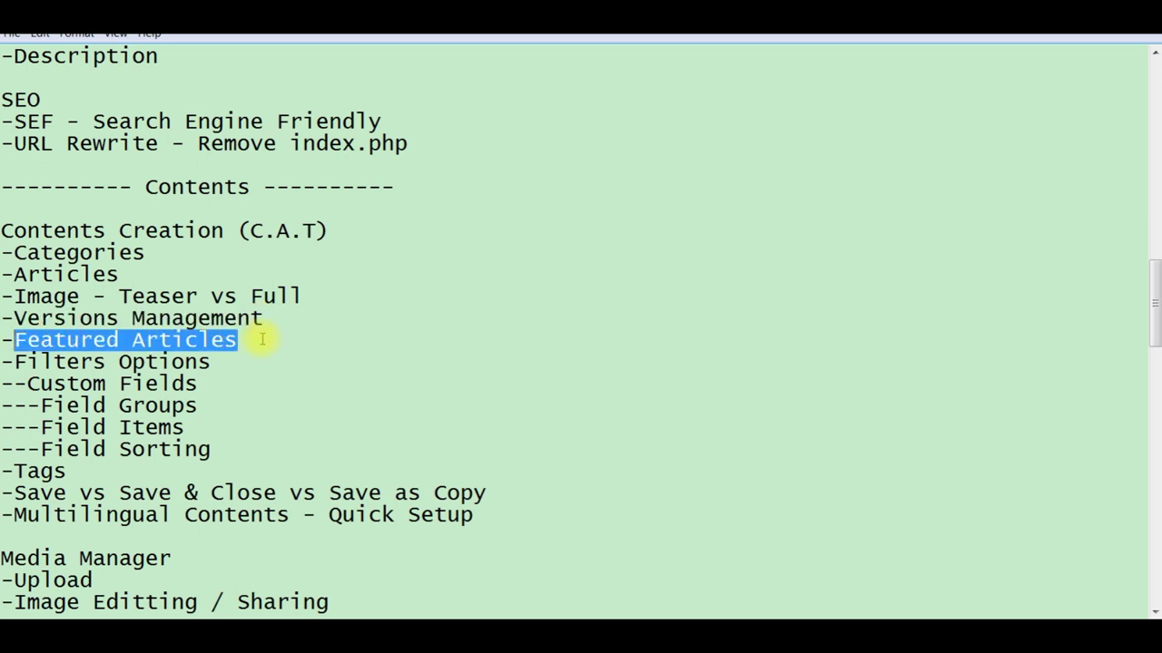
Step: Return to Test Article's Content tab and toggle Featured off and back to Yes
click(778, 615)
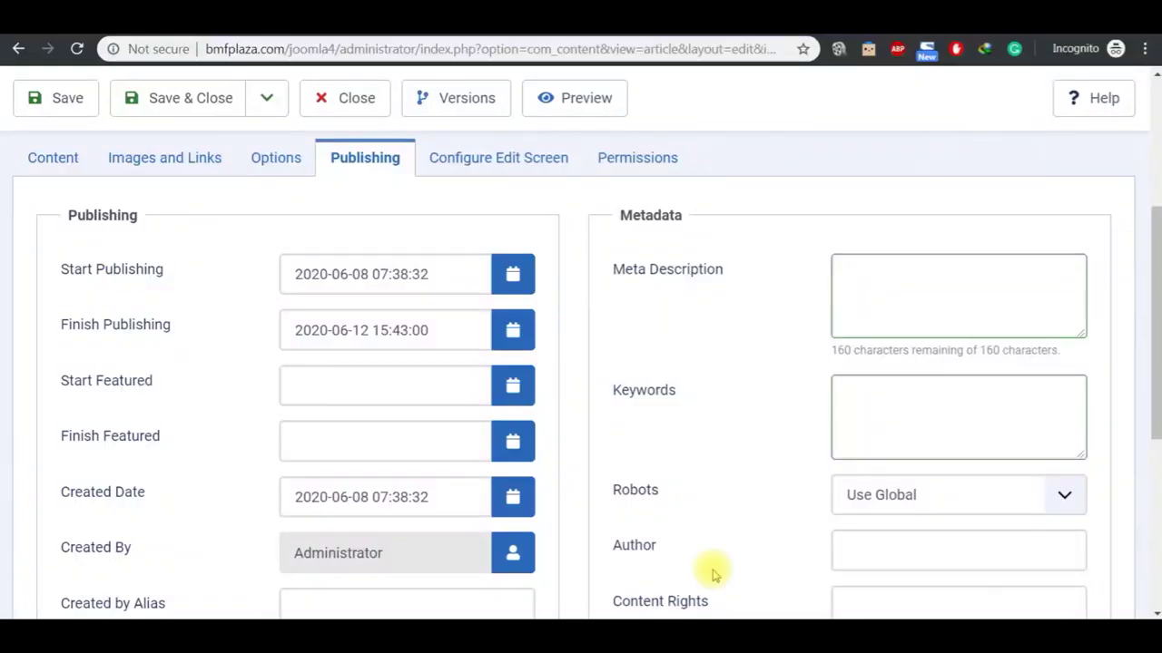
click(55, 160)
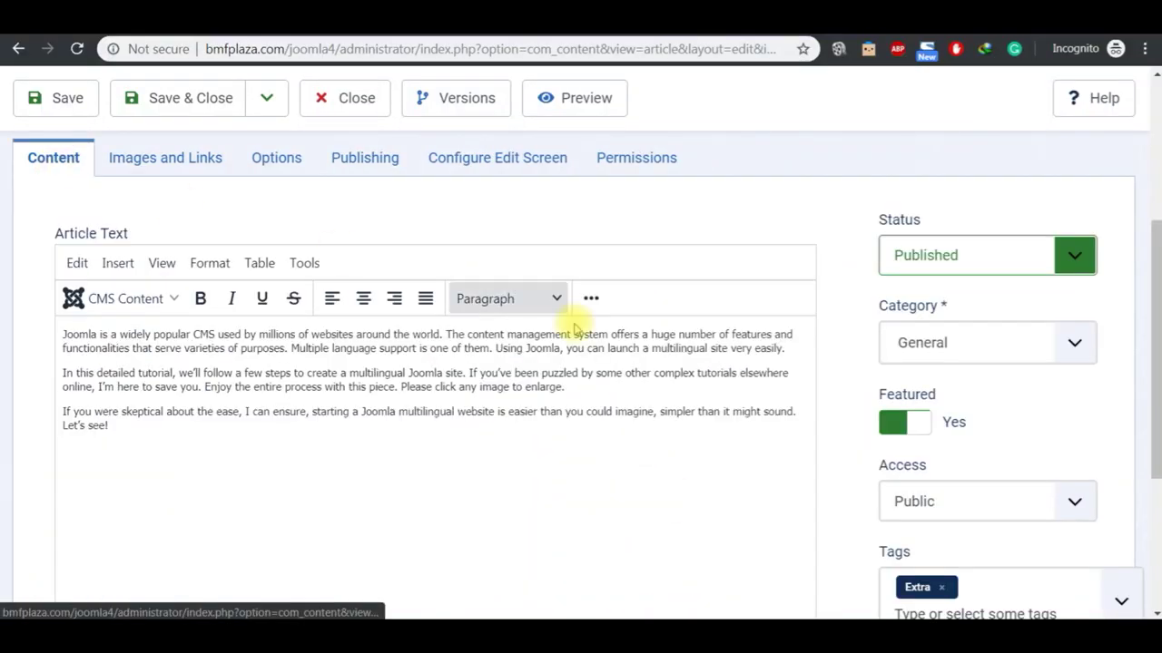
click(901, 430)
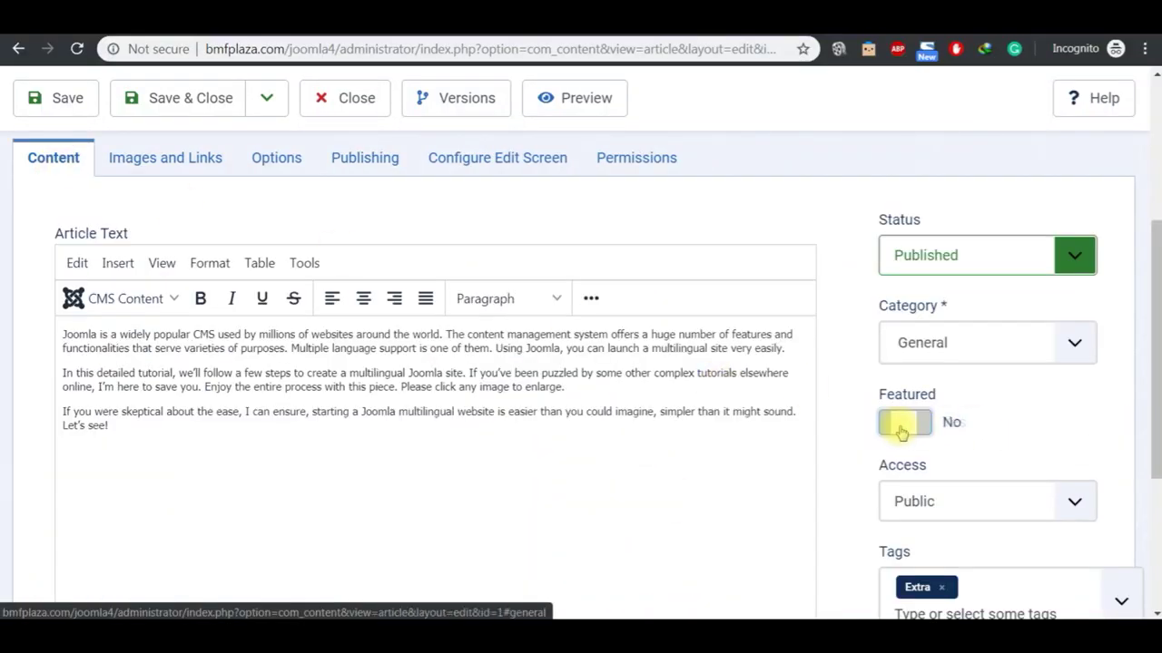
click(909, 423)
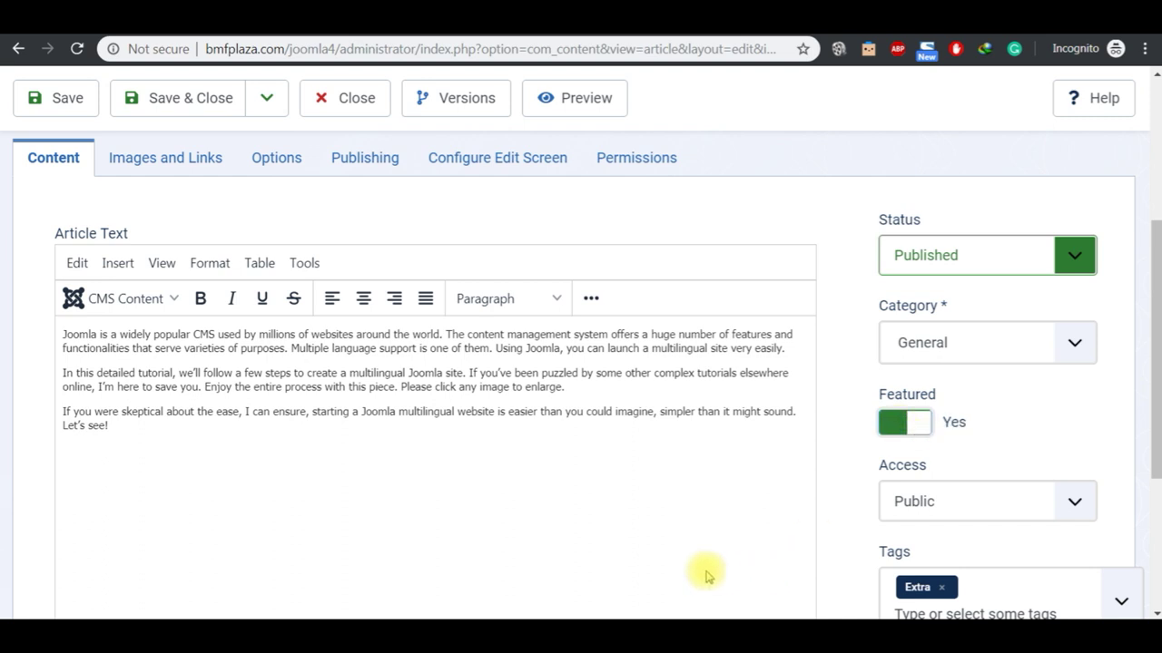
Step: Highlight the Filters Options topic in the JOOMLA 4 2020 outline, then go back to Joomla
mouse_move(691, 626)
mouse_move(635, 627)
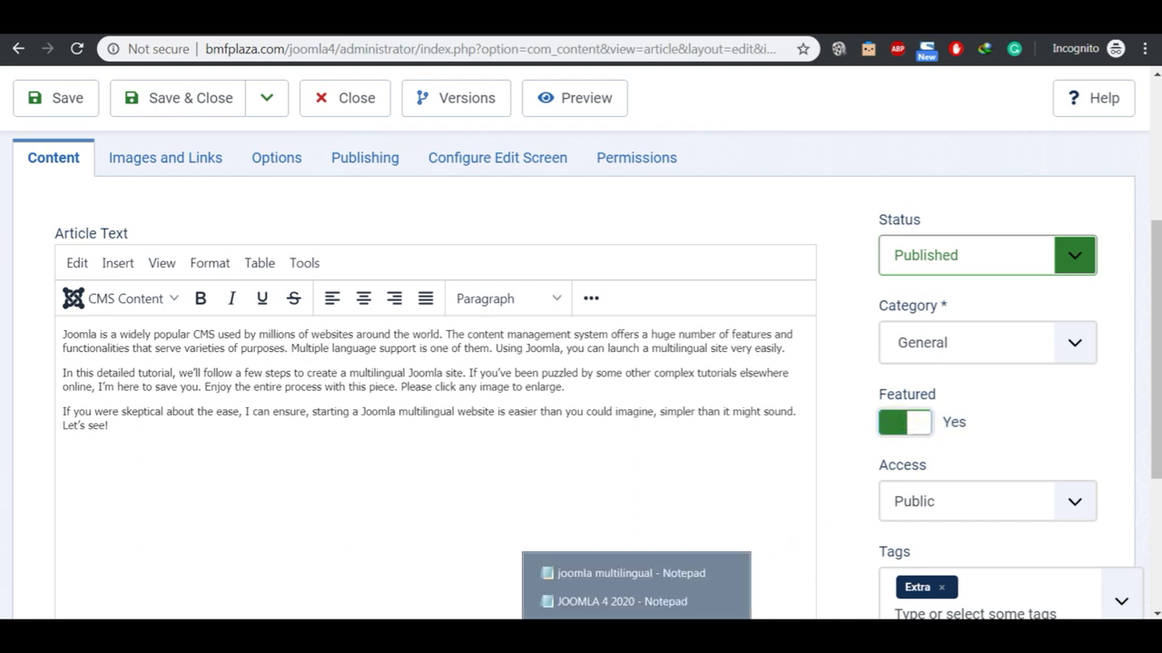
click(622, 602)
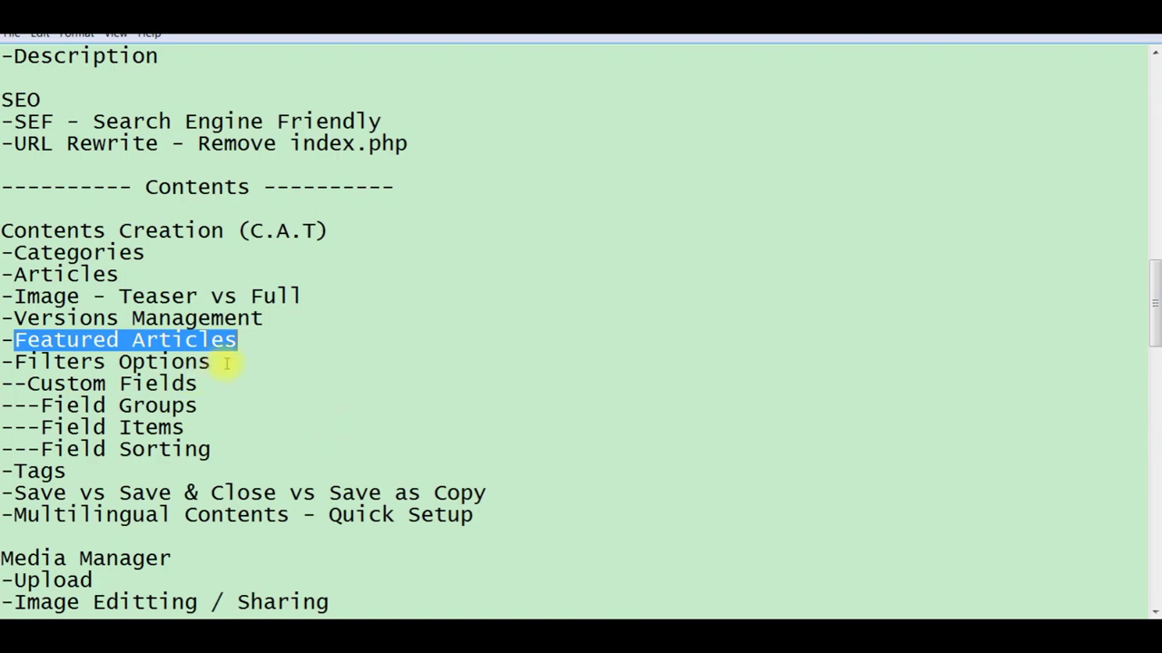
click(212, 362)
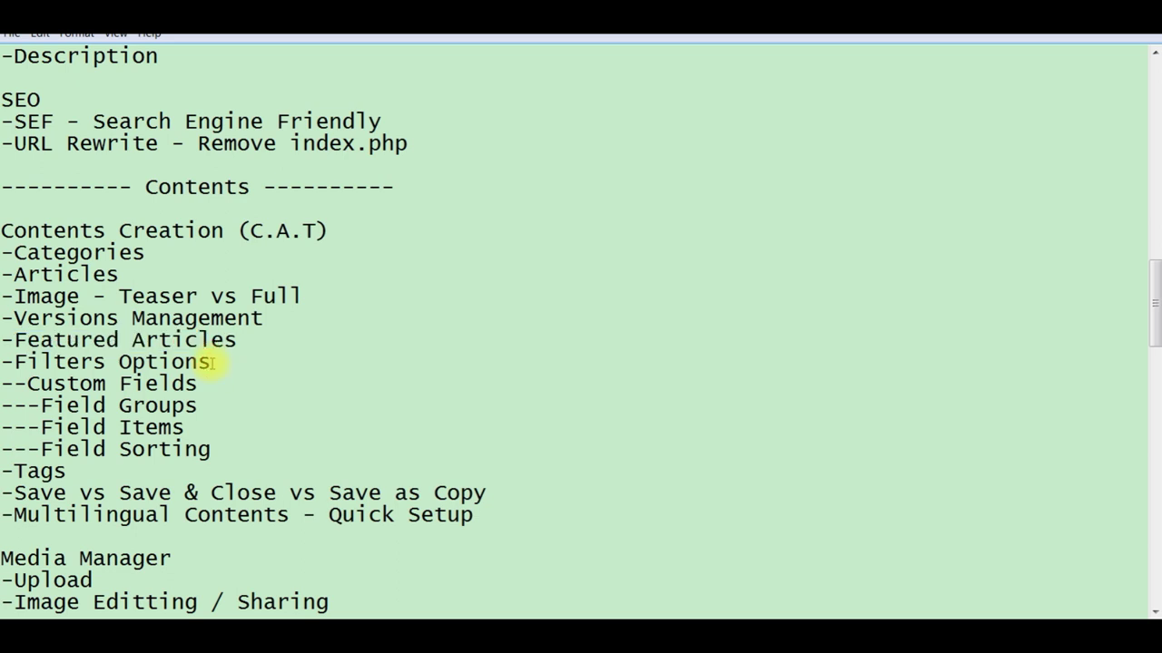
key(shift+Left)
key(shift+Left)
key(shift+Left)
key(shift+Left)
key(shift+Left)
key(shift+Left)
key(shift+Left)
key(shift+Left)
key(shift+Left)
key(shift+Left)
key(shift+Left)
key(shift+Left)
key(shift+Left)
key(shift+Left)
key(shift+Left)
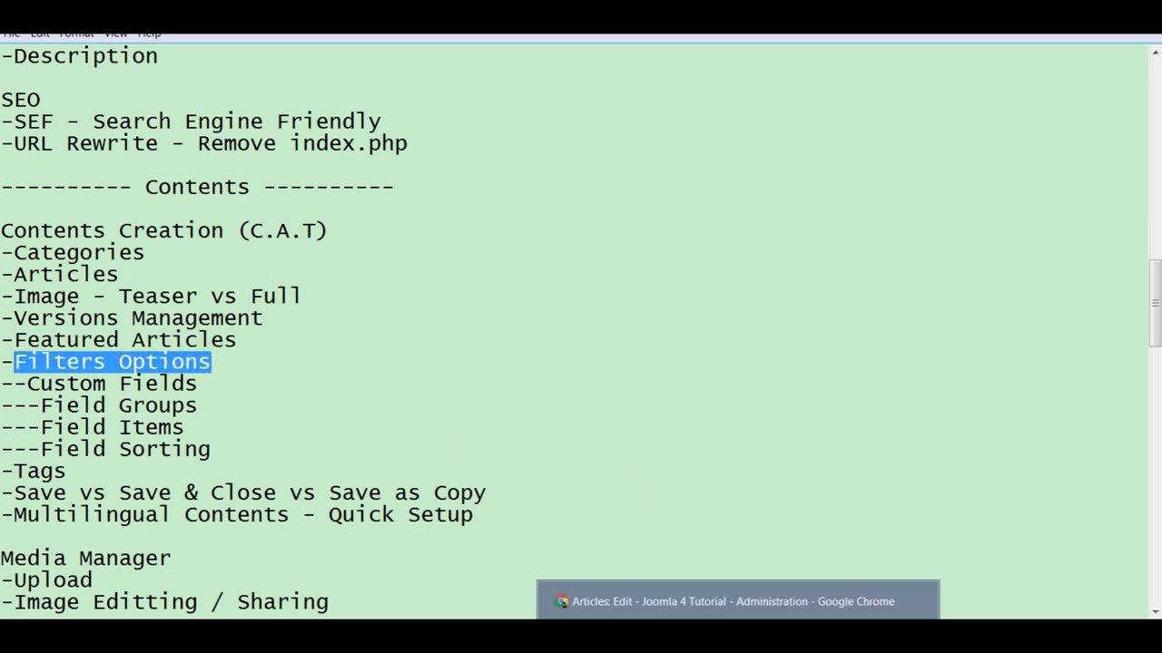
click(726, 603)
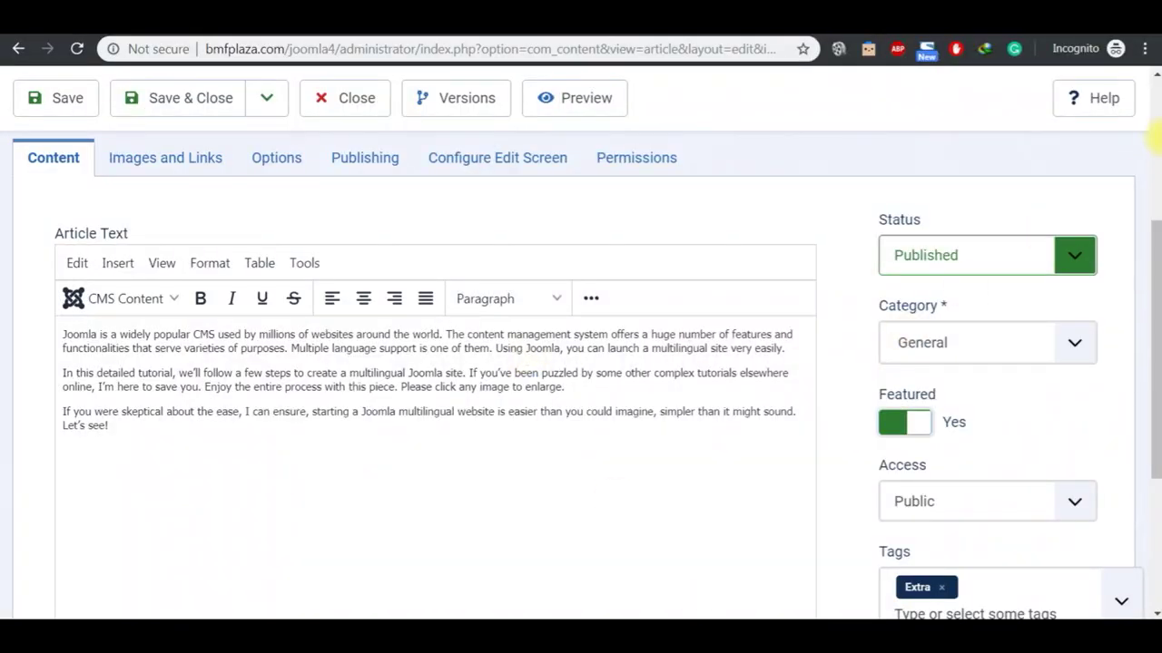
Step: Save and close Test Article and reveal the Articles list filter options
click(1152, 130)
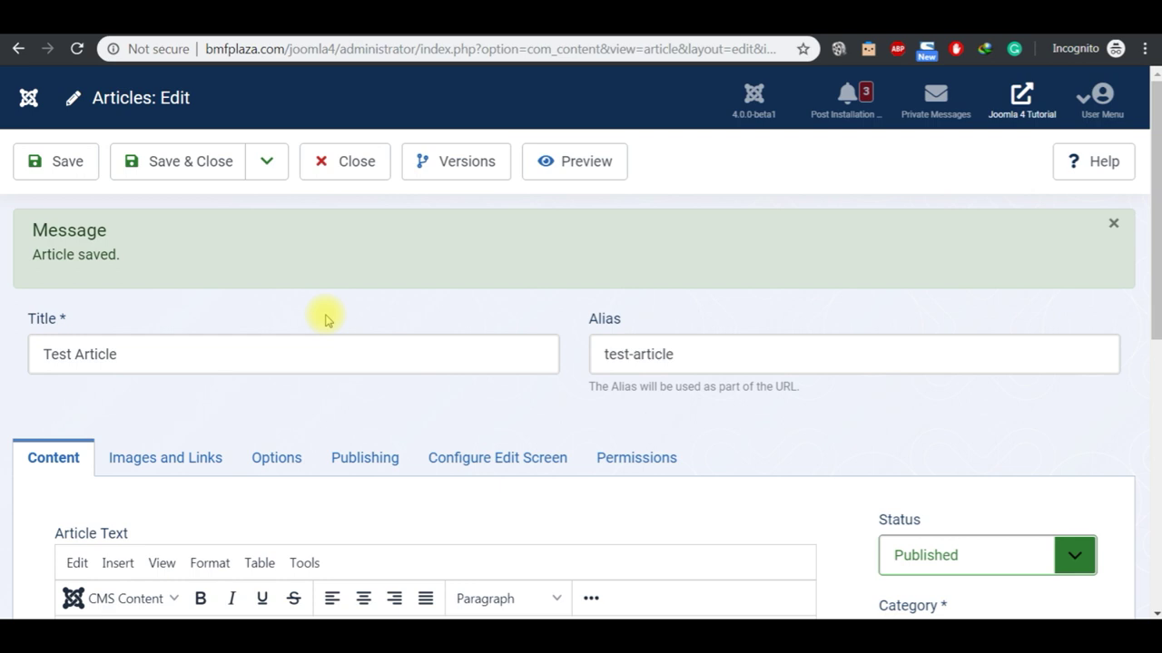
click(177, 171)
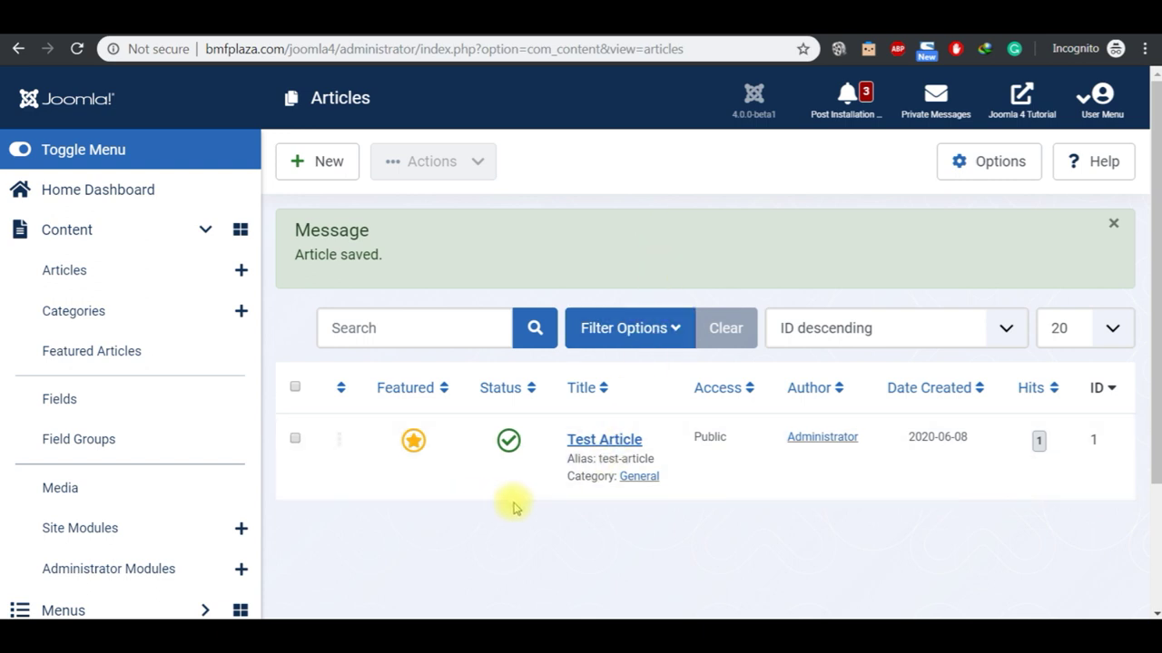
click(626, 340)
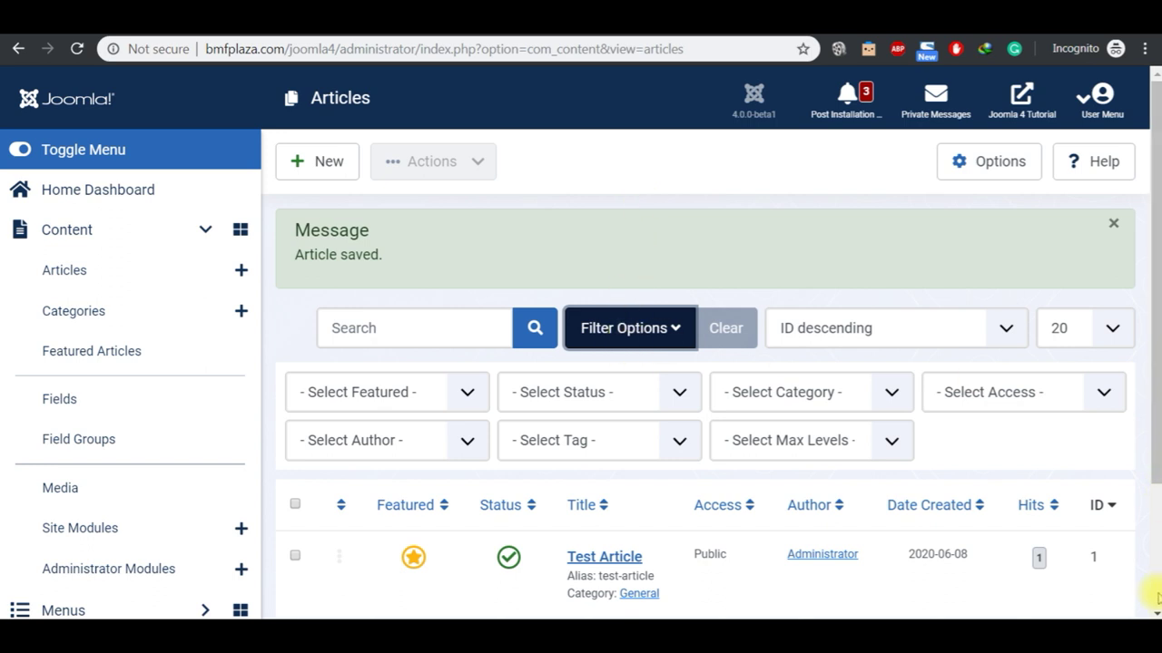
Step: Review the Status, Author, Featured, Tag and Category filter choices without changing them
scroll(1153, 596, down, 3)
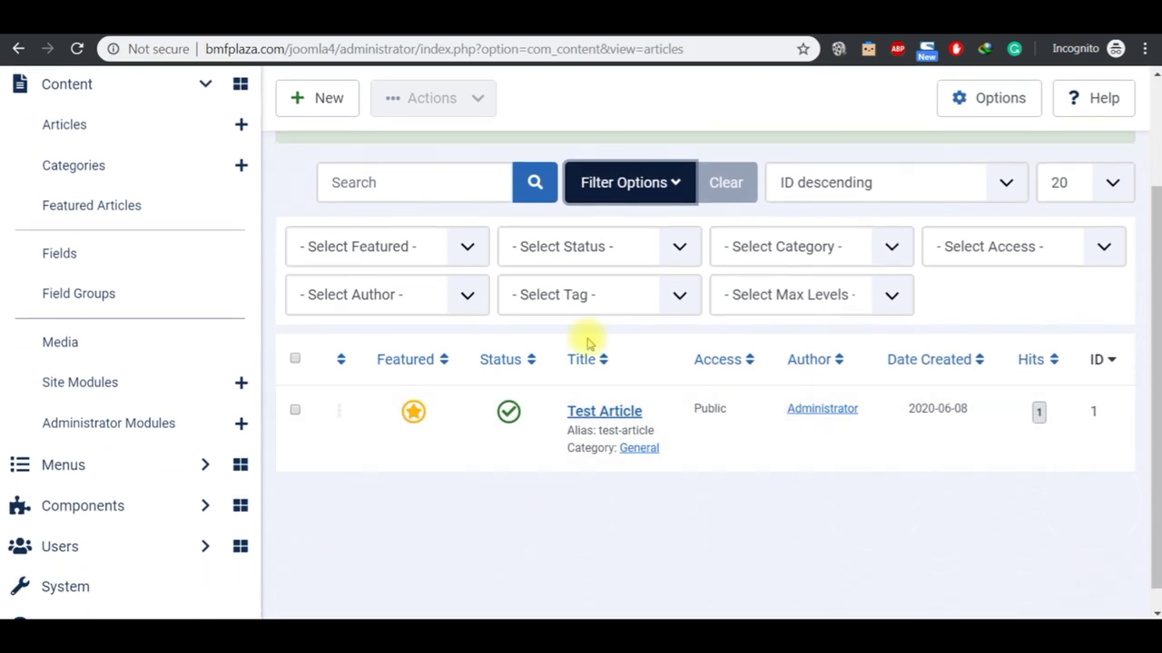
click(591, 259)
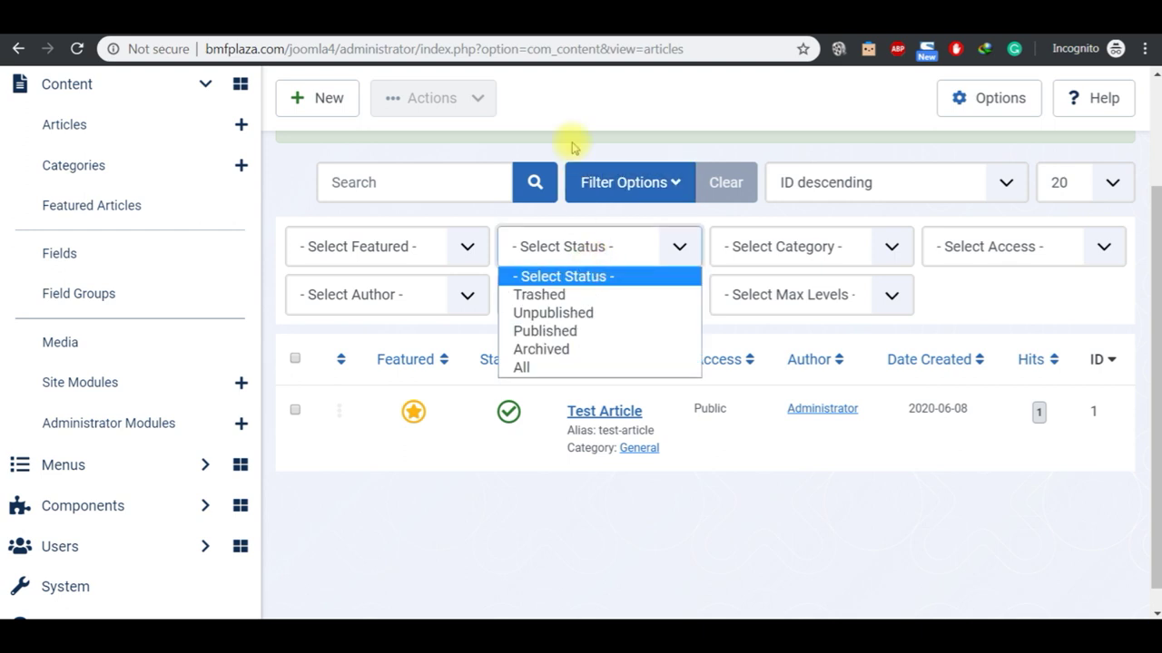
click(289, 160)
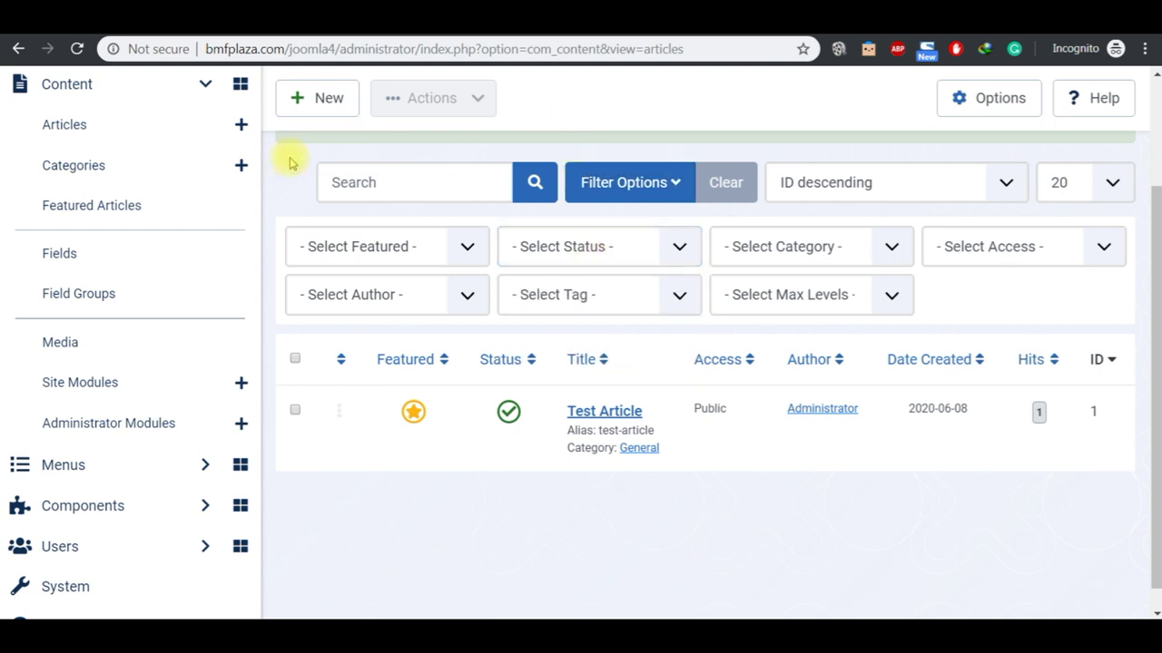
click(409, 297)
click(412, 256)
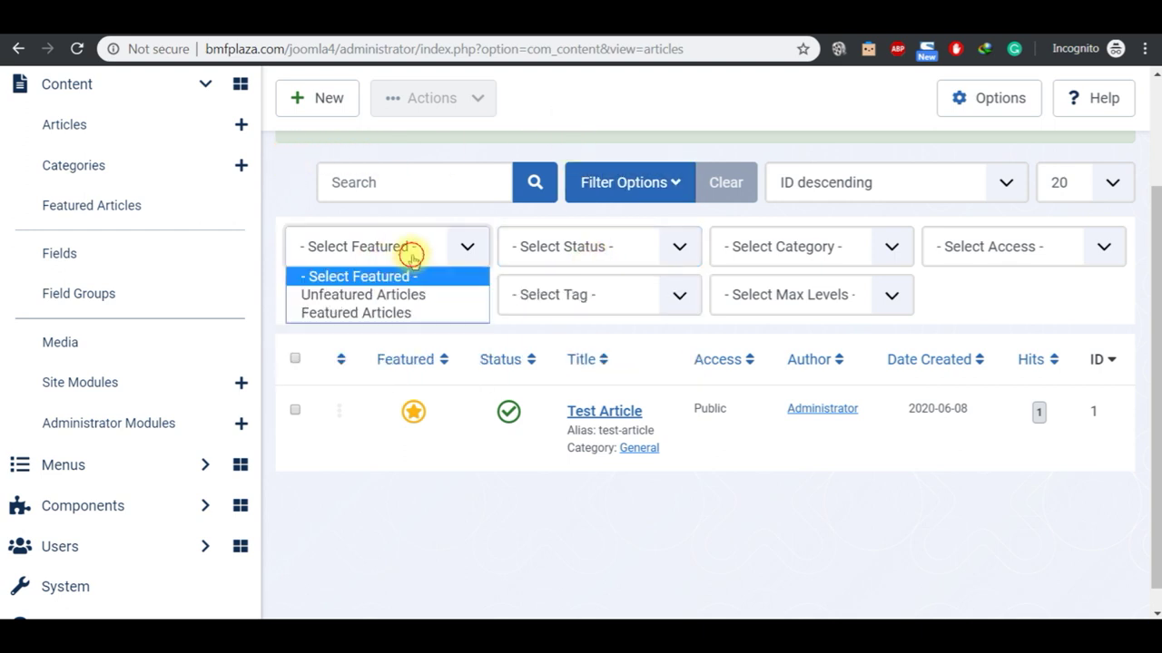
click(662, 298)
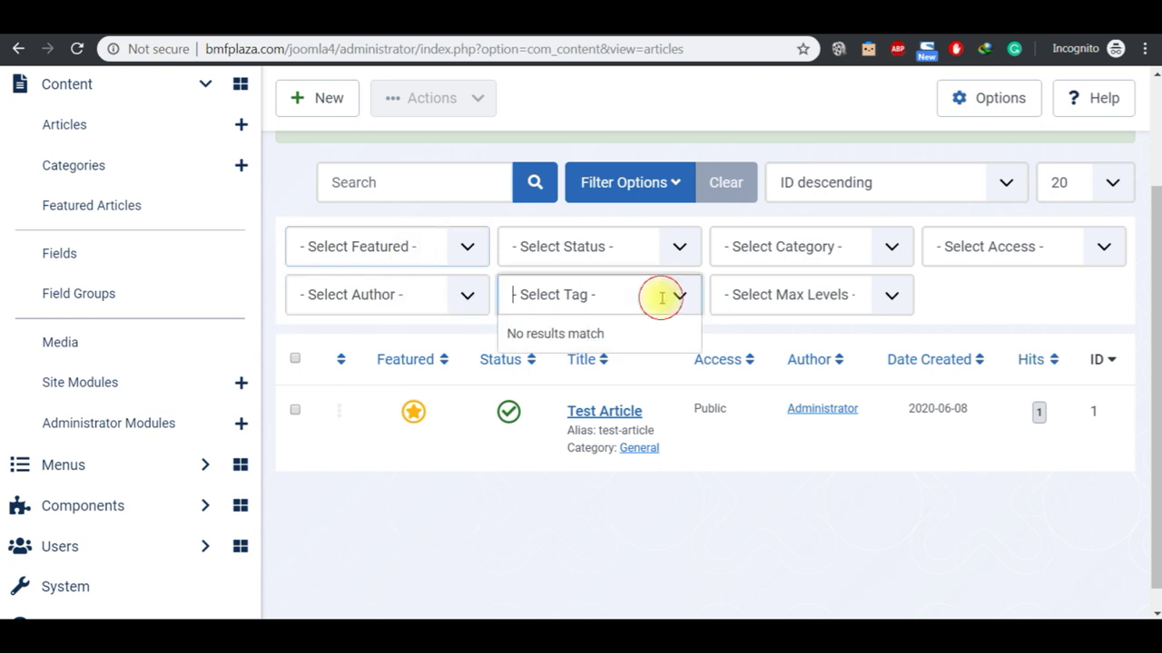
click(889, 246)
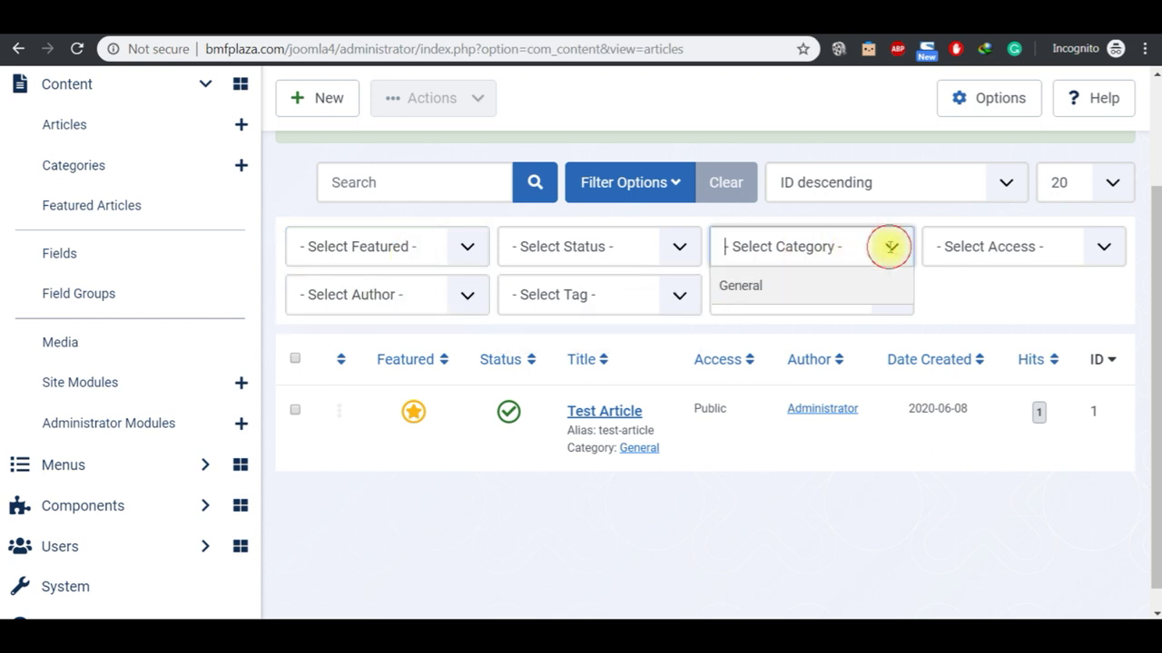
click(947, 290)
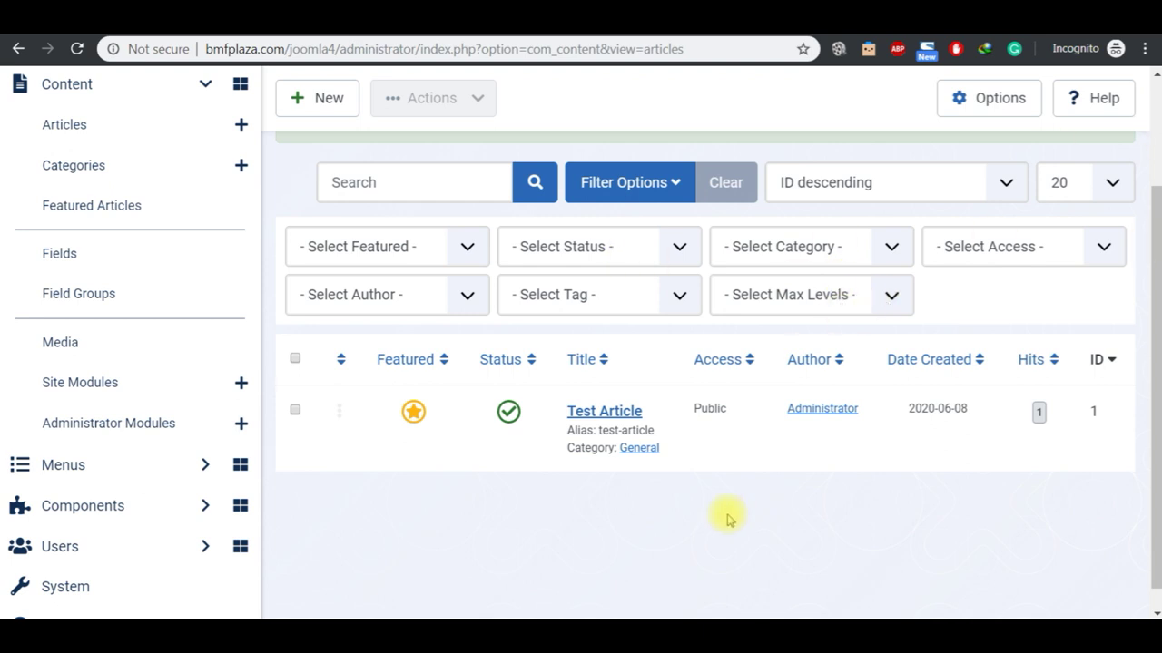
Step: Append the note '@ CCK e.g K2' after the Custom Fields topic in the outline
click(626, 604)
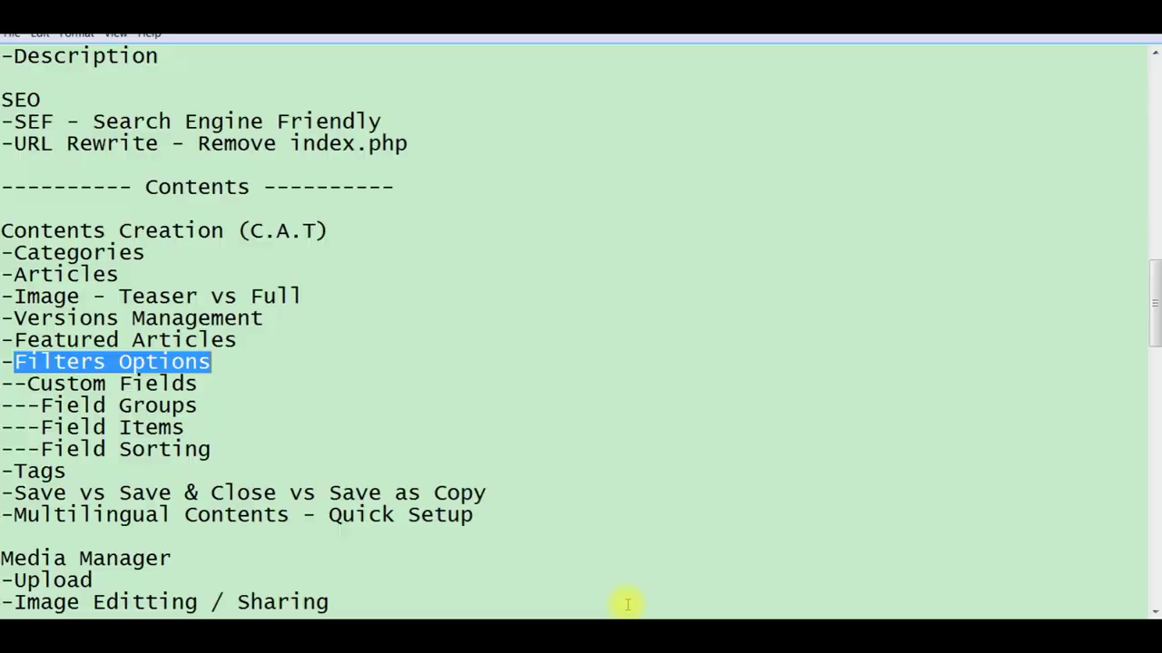
click(216, 390)
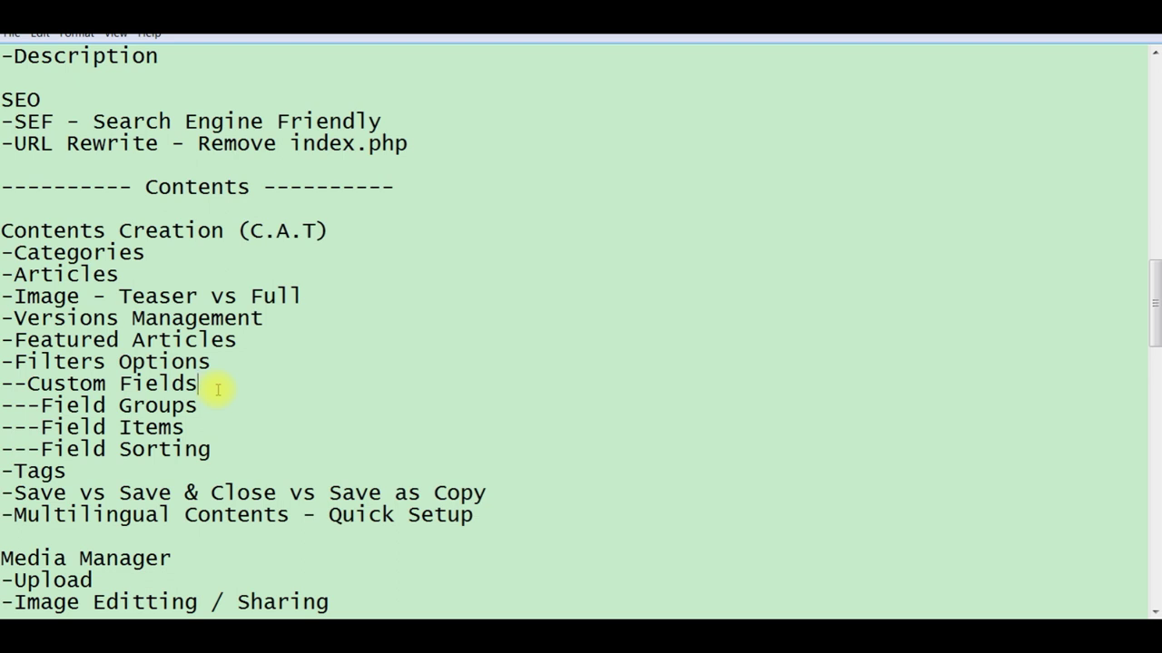
key(shift+Left)
key(shift+Left)
key(shift+Left)
key(shift+Left)
key(shift+Left)
key(shift+Left)
key(shift+Left)
key(shift+Left)
key(shift+Left)
key(shift+Left)
key(shift+Left)
key(shift+Left)
key(shift+Left)
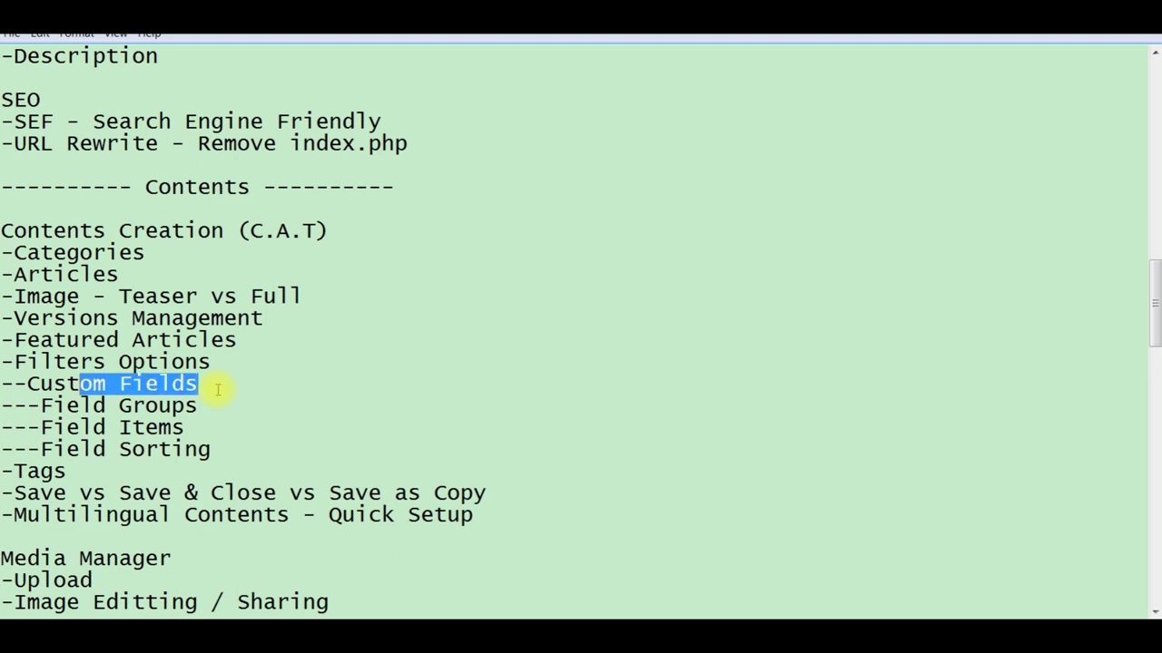
click(238, 384)
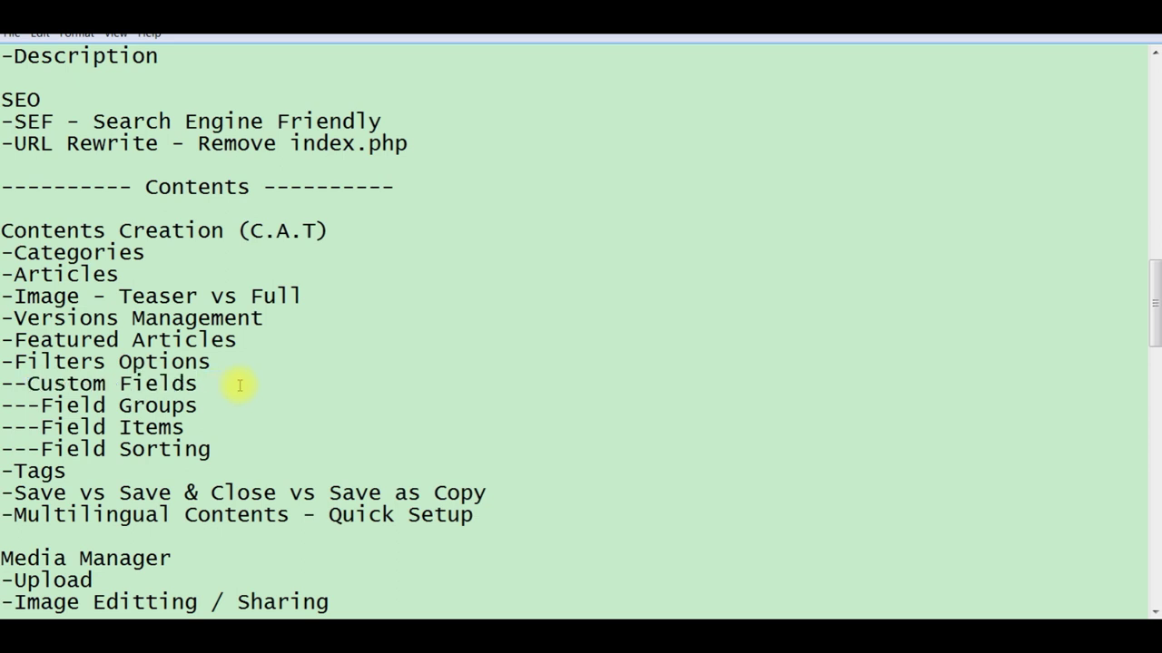
text(@ CCK)
key(shift+Left)
key(shift+Left)
key(shift+Left)
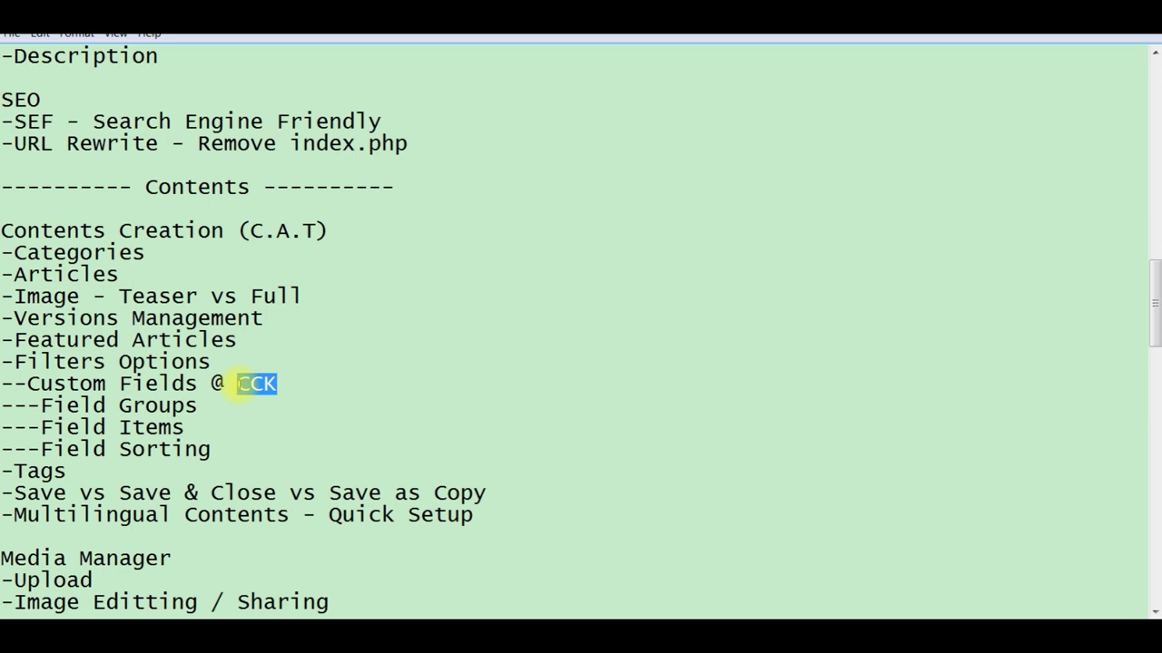
click(298, 380)
text(e.g K2)
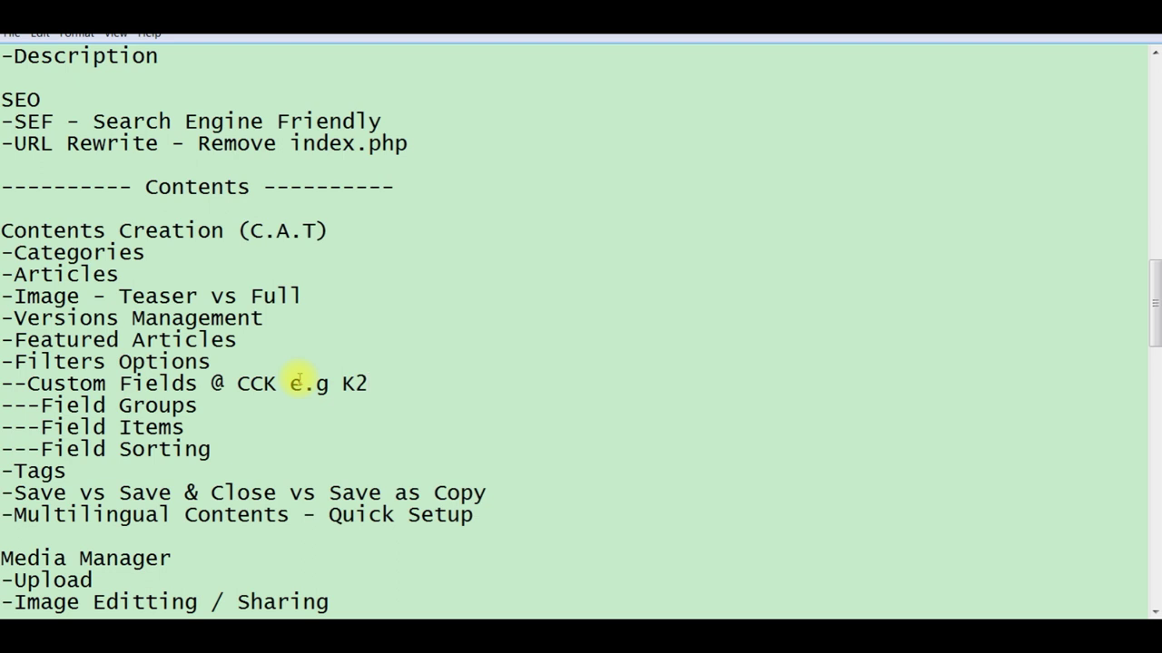
Step: Remove the added note, highlight Custom Fields, and return to the Joomla articles list
key(BackSpace)
key(BackSpace)
key(BackSpace)
key(BackSpace)
key(BackSpace)
key(BackSpace)
key(BackSpace)
key(BackSpace)
key(BackSpace)
key(BackSpace)
key(BackSpace)
key(BackSpace)
key(BackSpace)
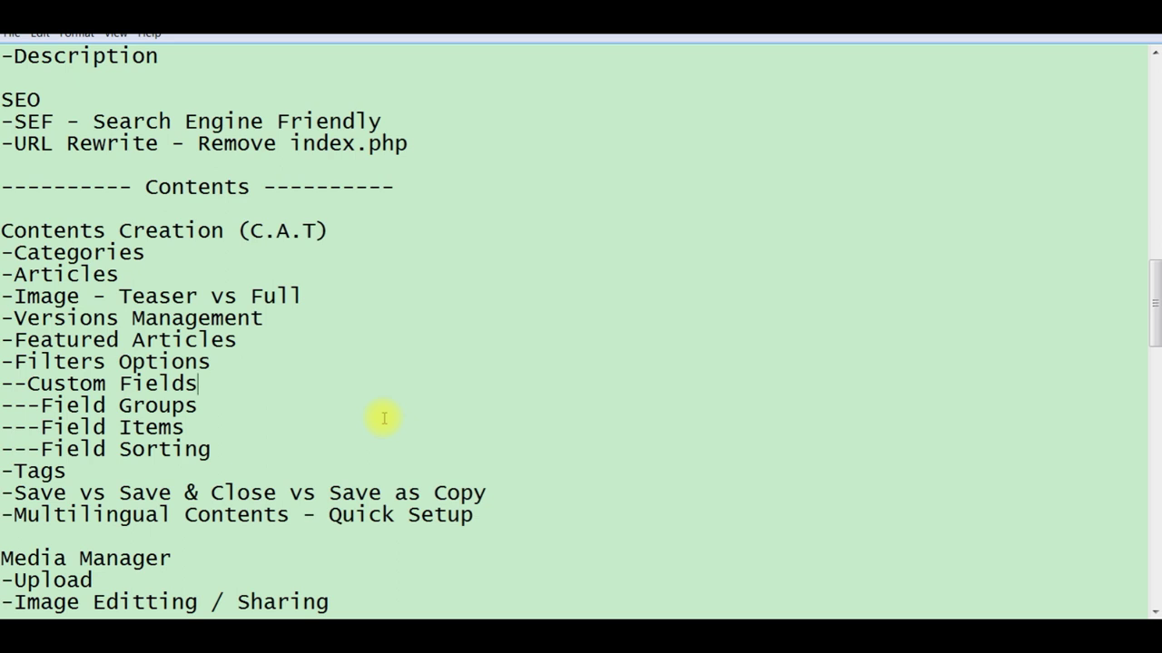
key(shift+Left)
key(shift+Left)
key(shift+Left)
key(shift+Left)
key(shift+Left)
key(shift+Left)
key(shift+Left)
key(shift+Left)
key(shift+Left)
key(shift+Left)
key(shift+Left)
key(shift+Left)
key(shift+Left)
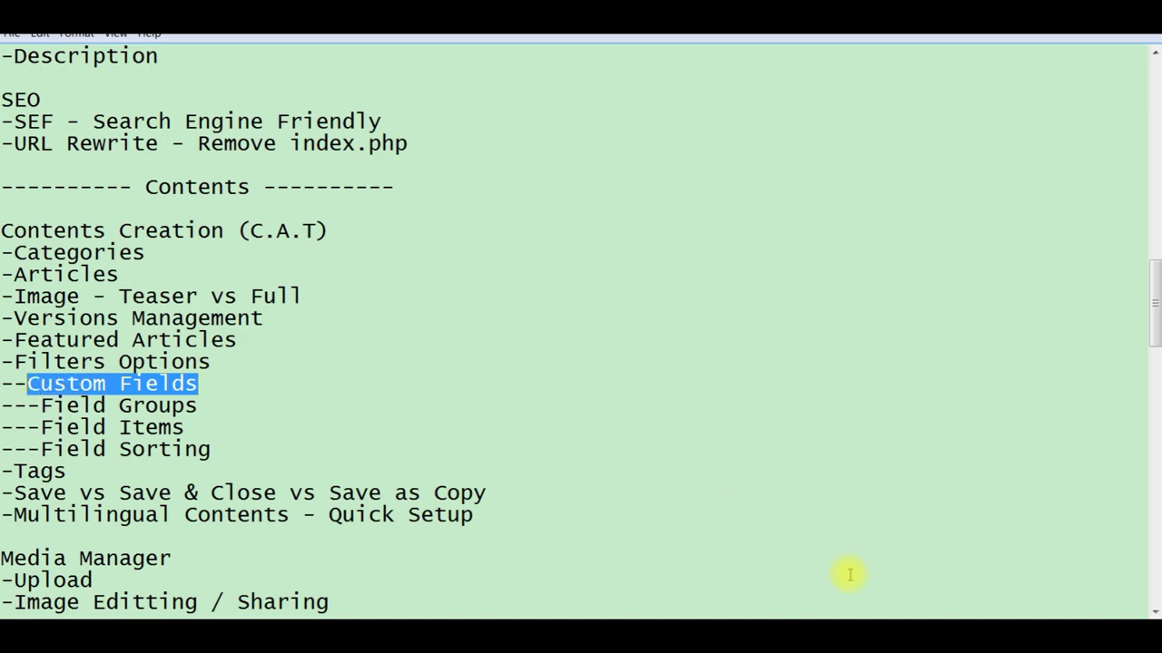
key(alt+Tab)
key(alt+Tab)
click(739, 613)
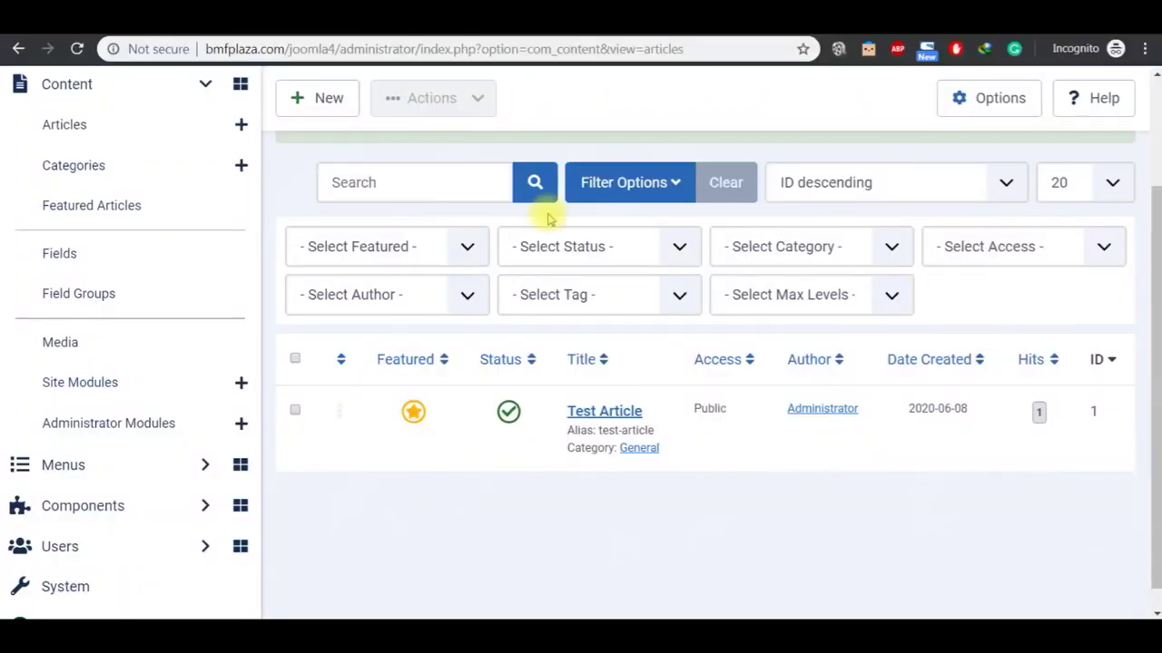
Step: Switch to the Cassiopeia front-end Home page tab and scroll down to Test Article
click(508, 18)
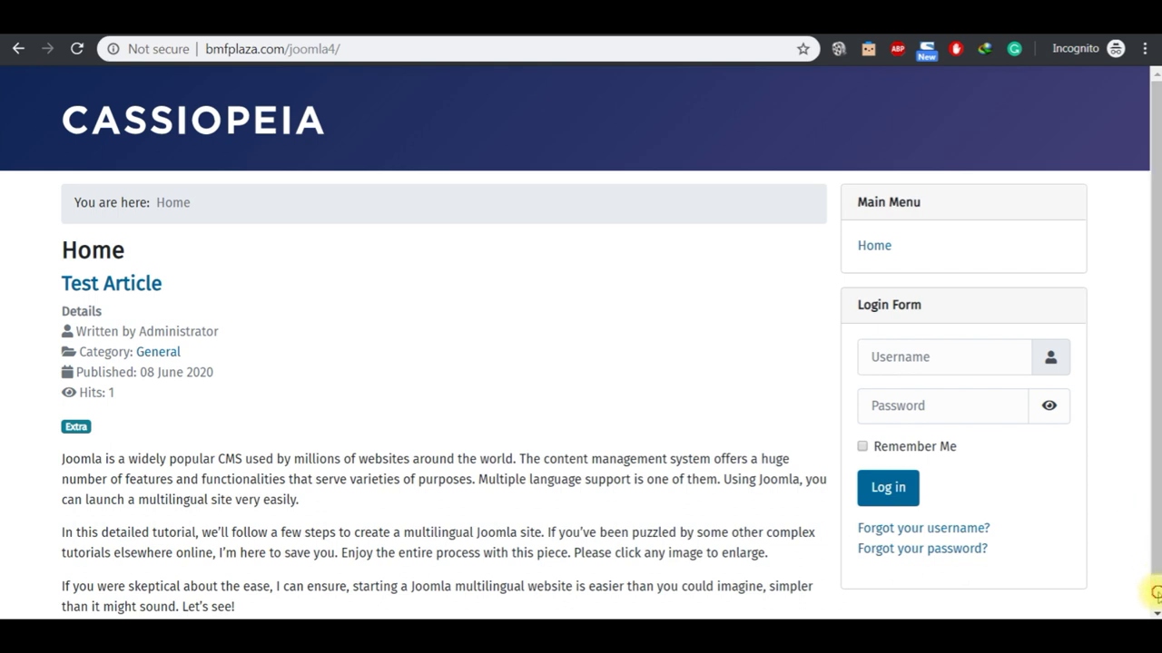
scroll(1144, 465, down, 1)
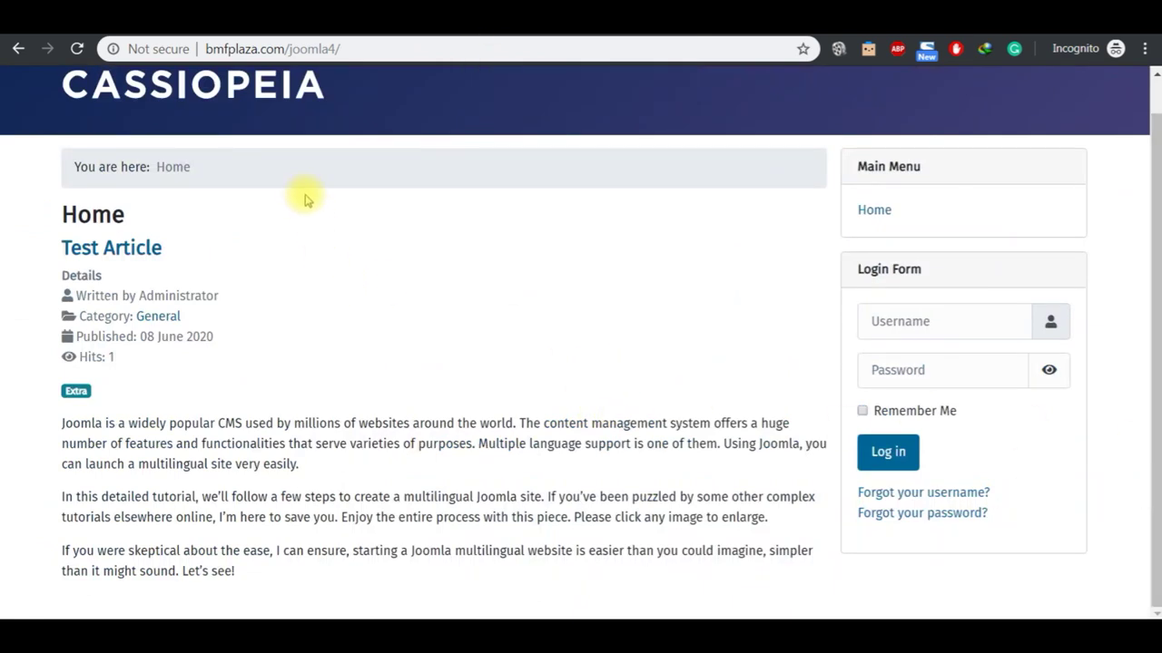
Step: Open the empty Articles: Field Groups list and highlight Field Groups in the Notepad outline
click(412, 34)
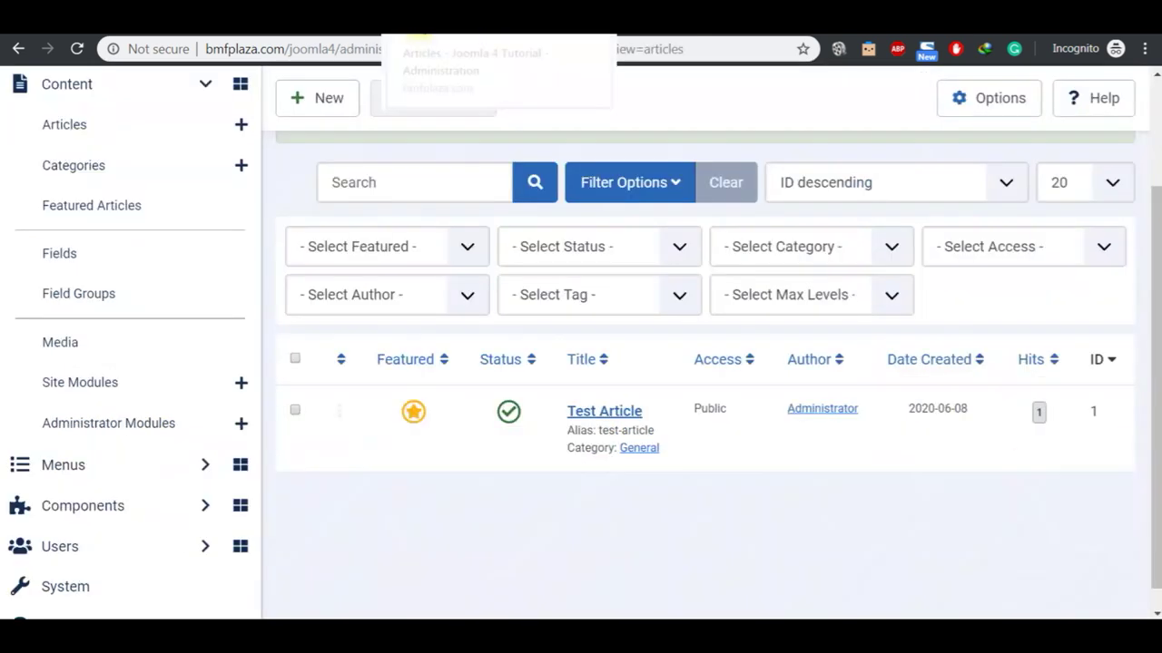
click(98, 301)
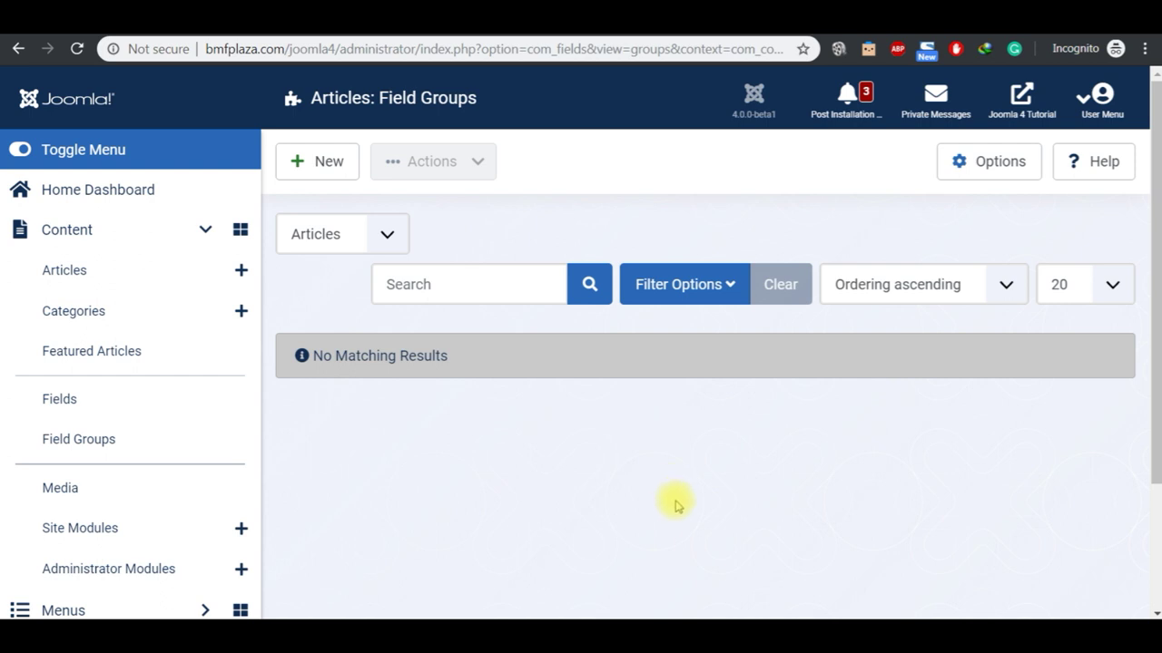
click(622, 599)
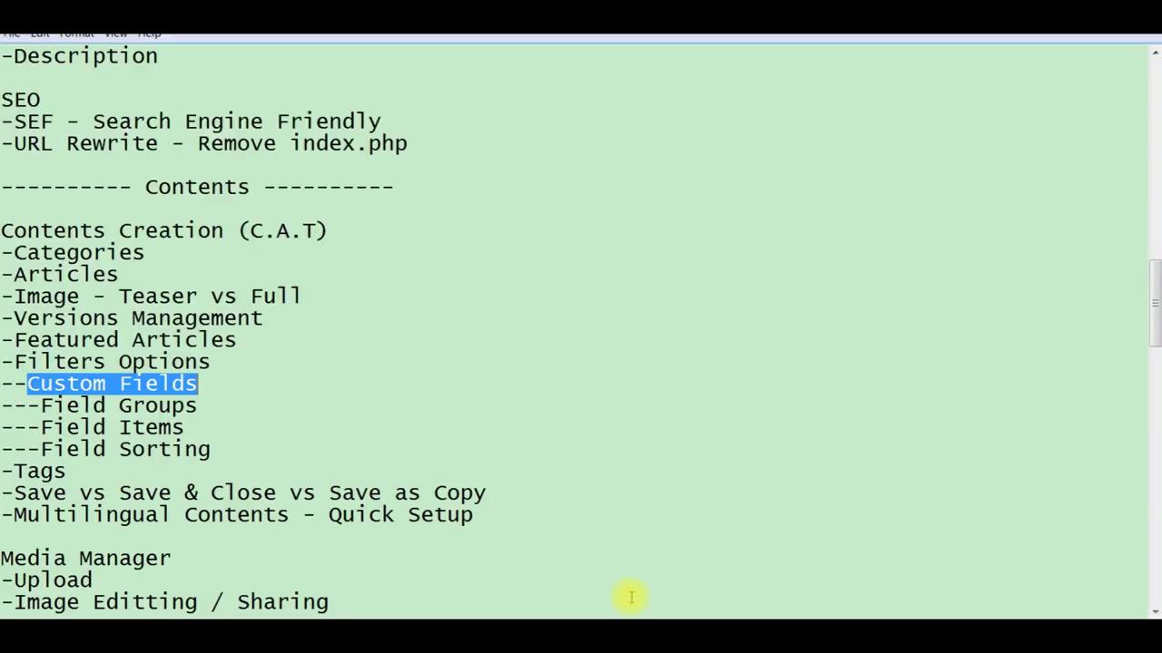
click(209, 403)
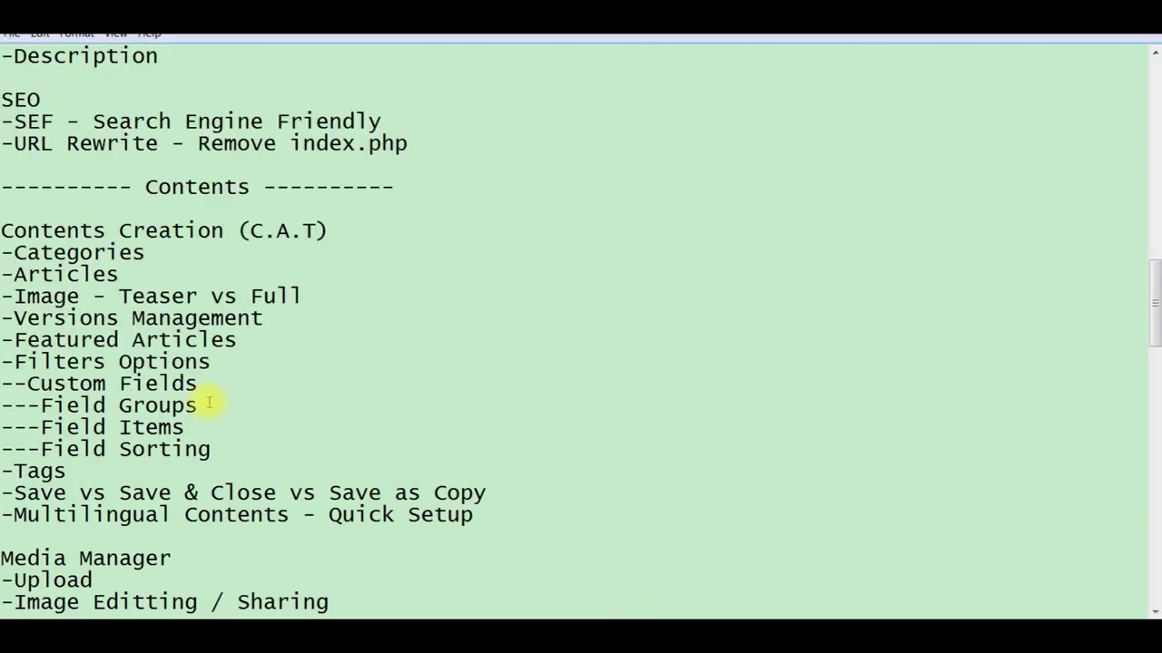
key(shift+Left)
key(shift+Left)
key(shift+Left)
key(shift+Left)
key(shift+Left)
key(shift+Left)
key(shift+Left)
key(shift+Left)
key(shift+Left)
key(shift+Left)
key(shift+Left)
key(shift+Left)
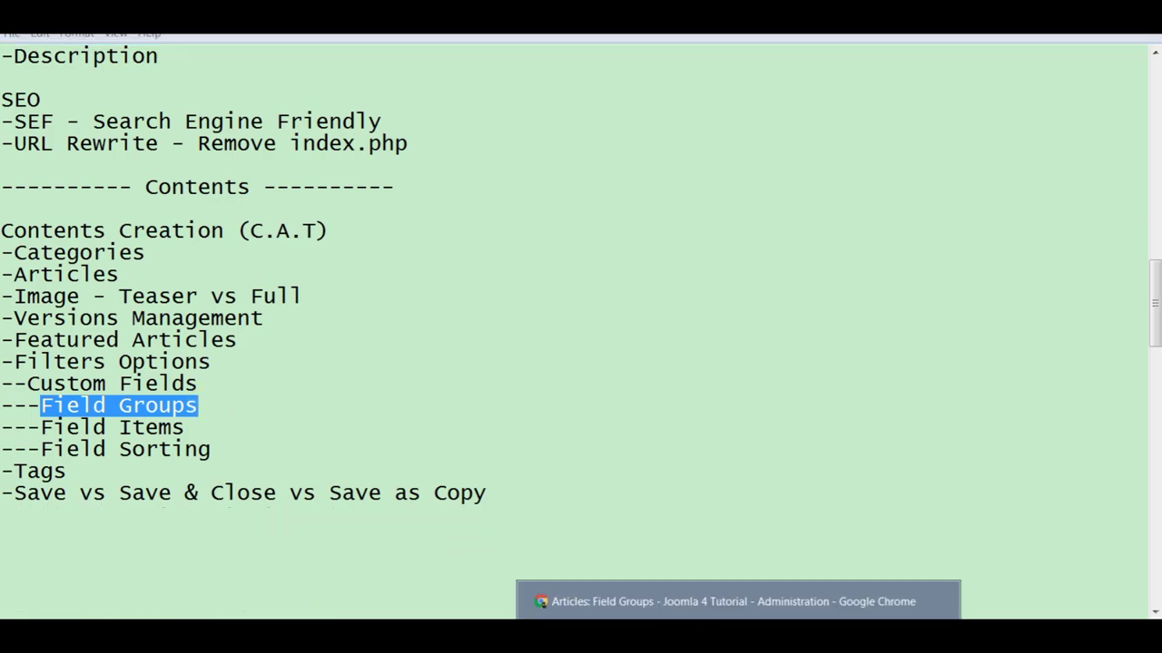
click(726, 601)
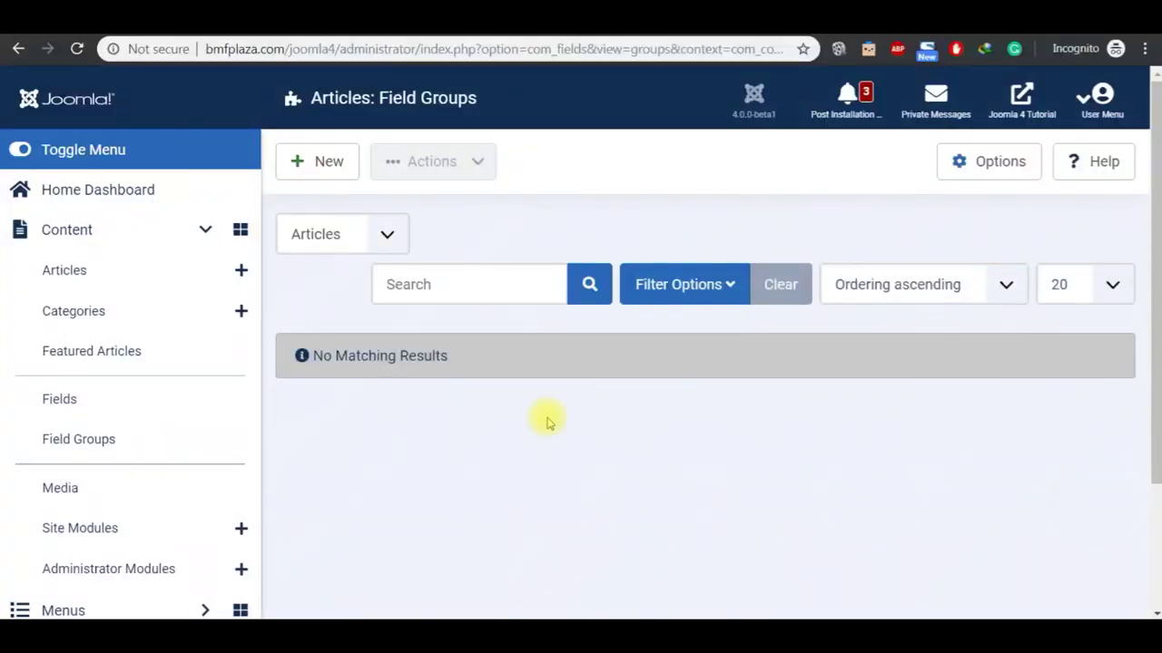
Step: Create a field group titled 'Custom Fields' with description 'Custom Fields' and save & close it
click(314, 163)
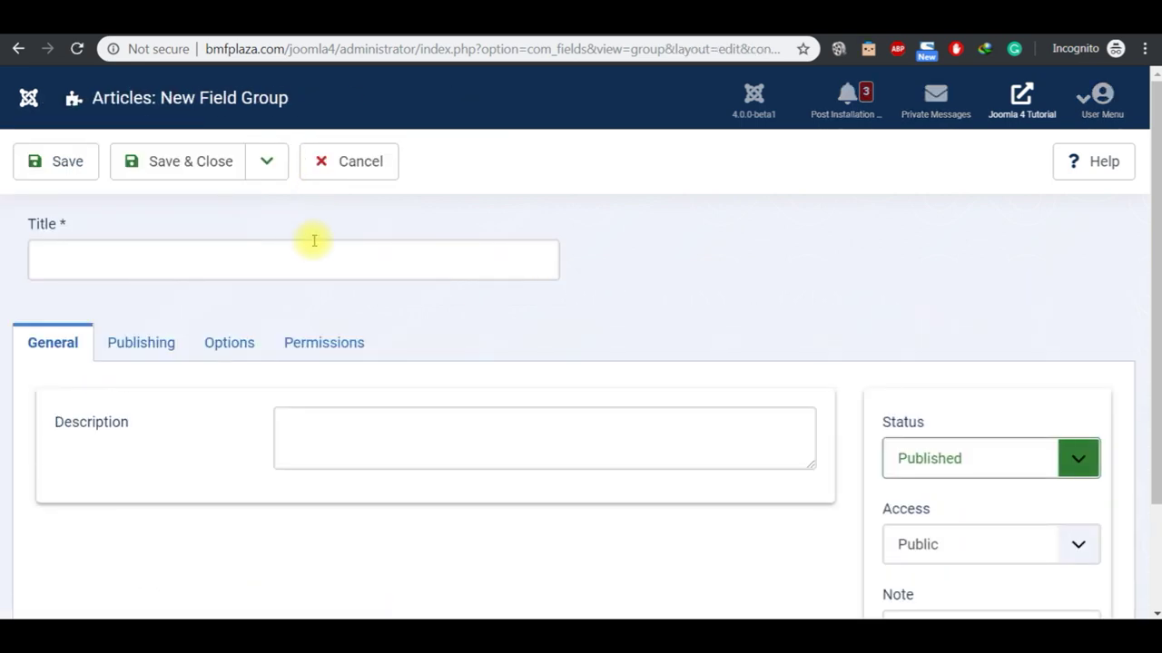
click(316, 259)
text(c)
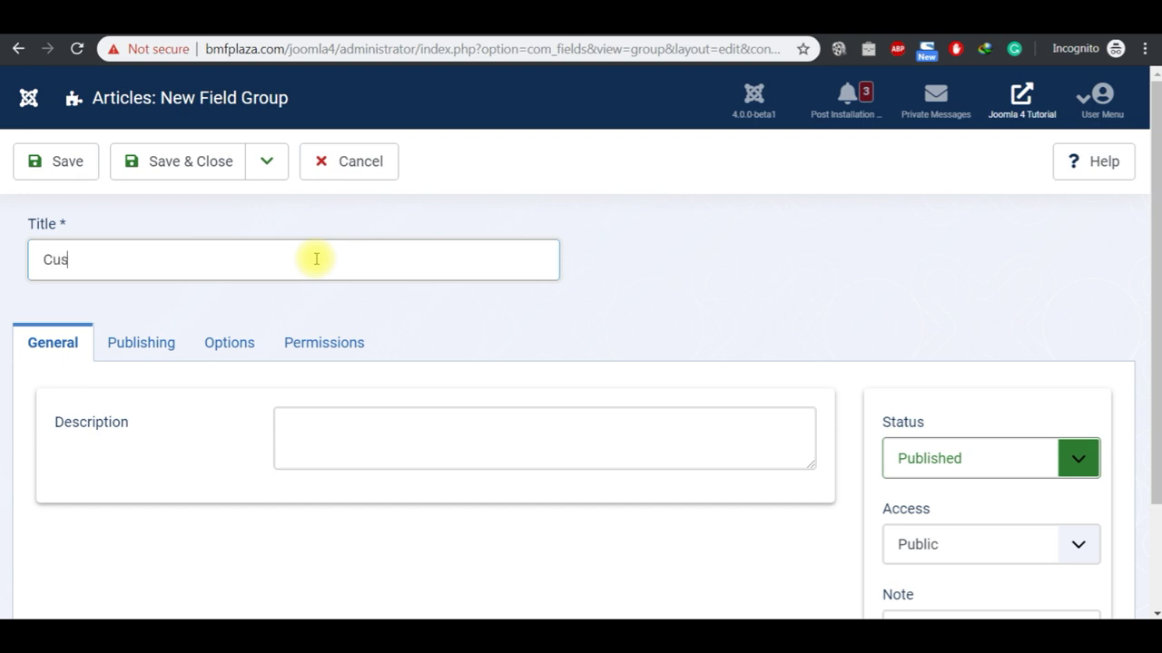
text(m Fields)
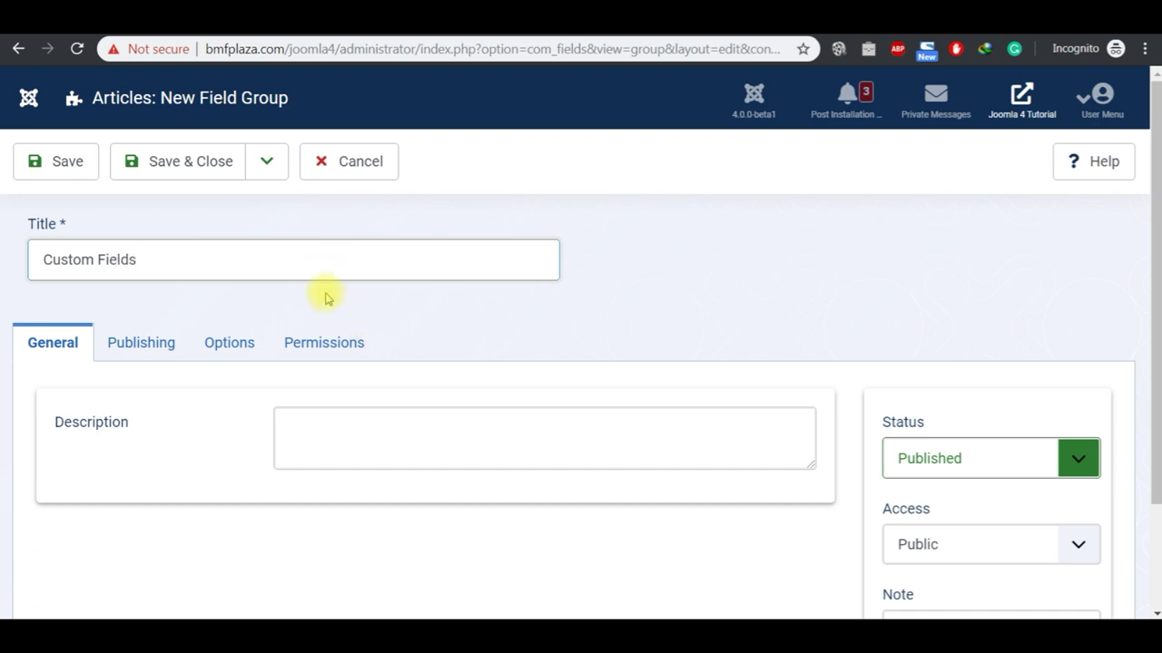
key(ctrl+a)
key(ctrl+c)
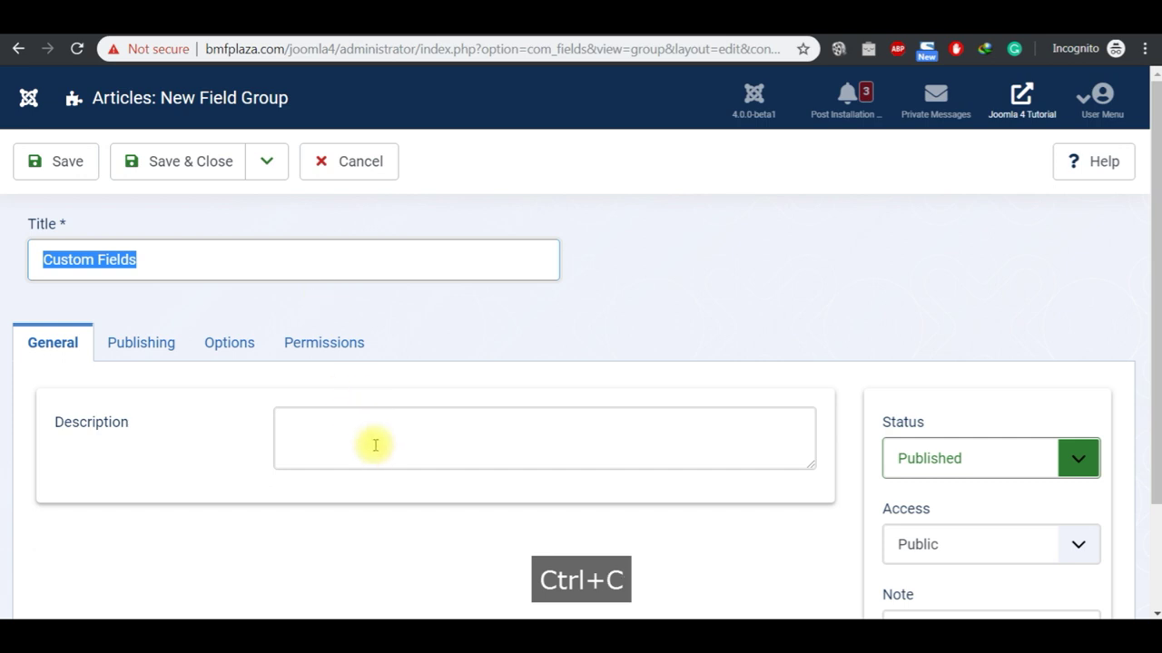
click(377, 453)
key(ctrl+v)
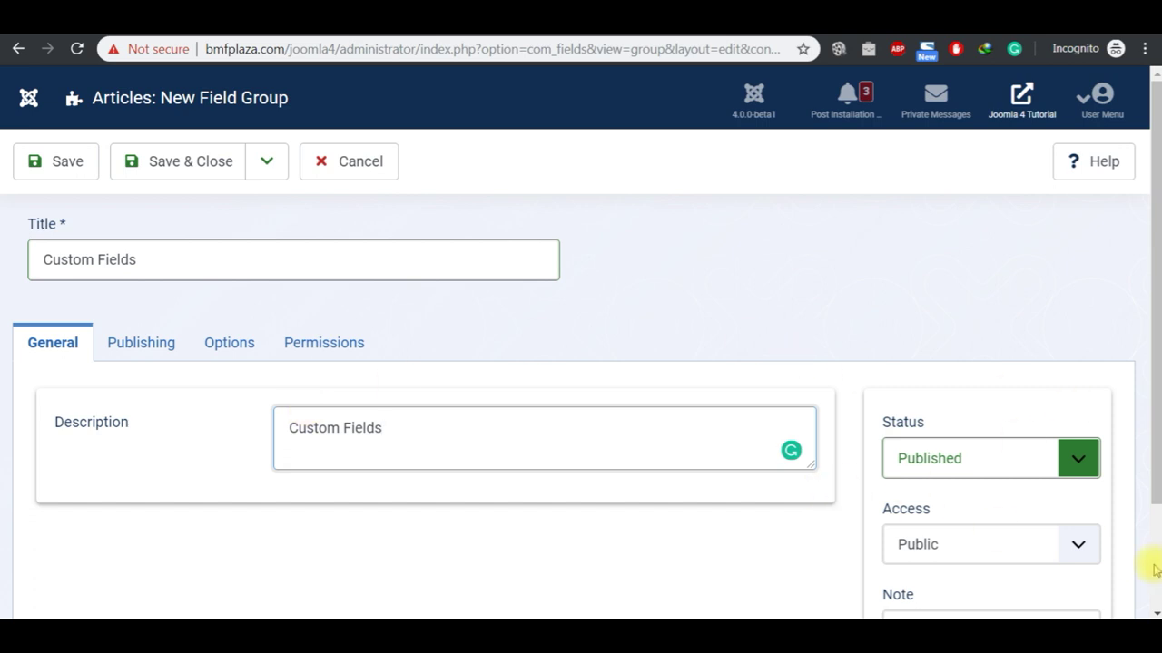
scroll(1158, 567, down, 2)
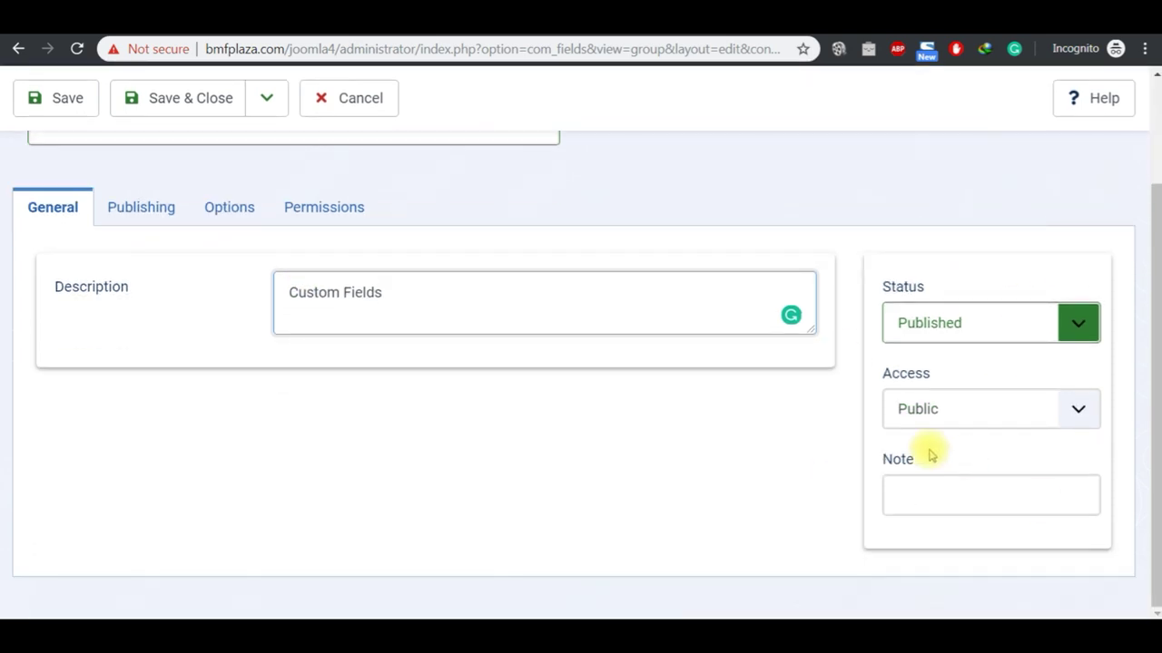
scroll(1155, 104, up, 2)
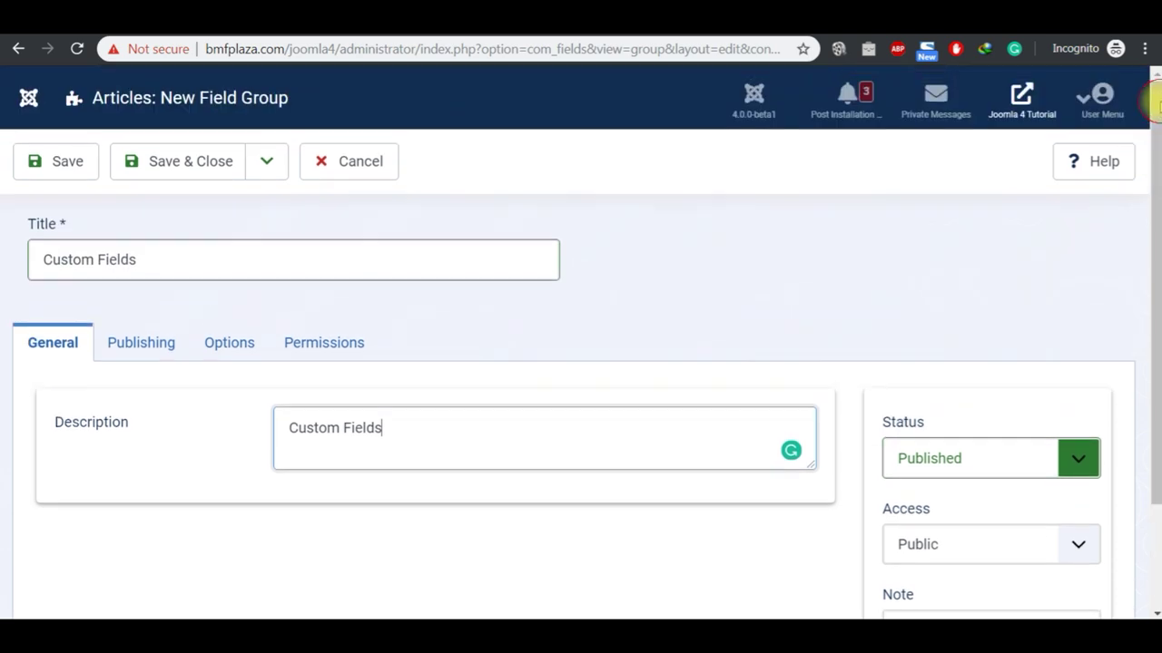
click(181, 175)
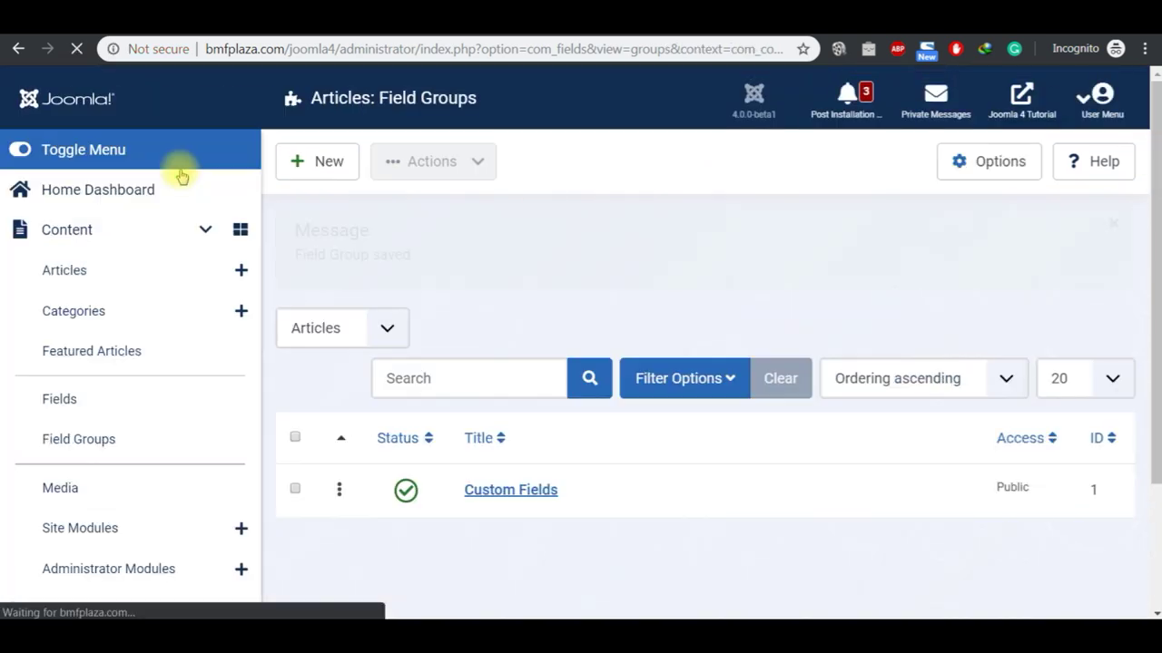
Step: Open Content > Fields and start a new article field of type Radio
click(94, 417)
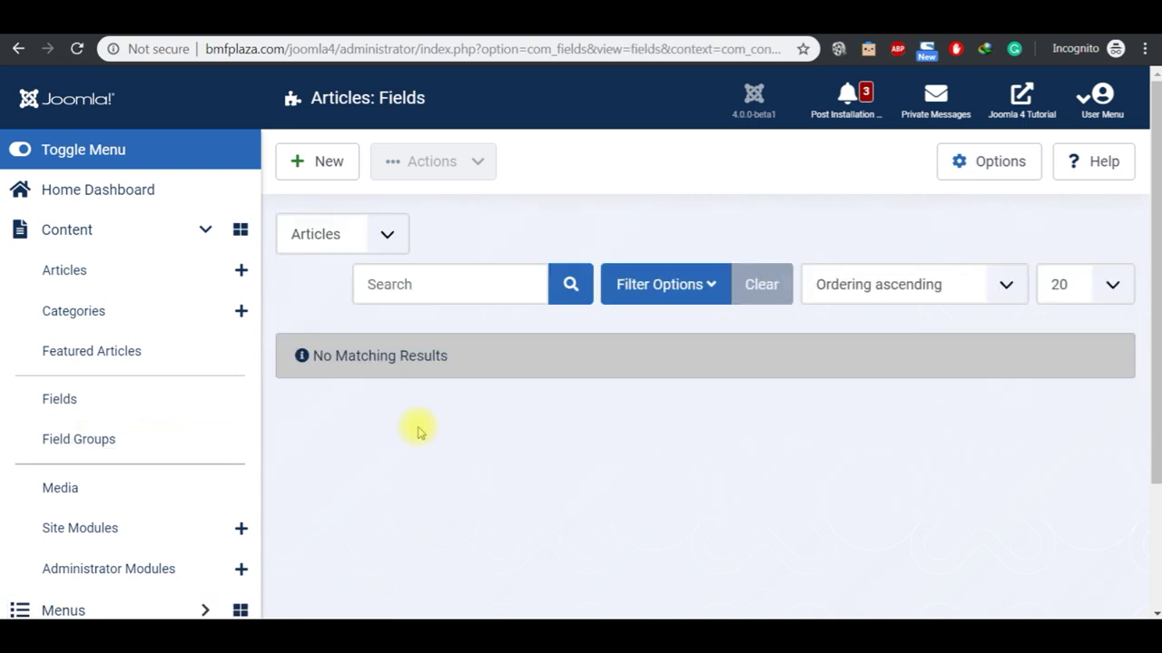
click(136, 408)
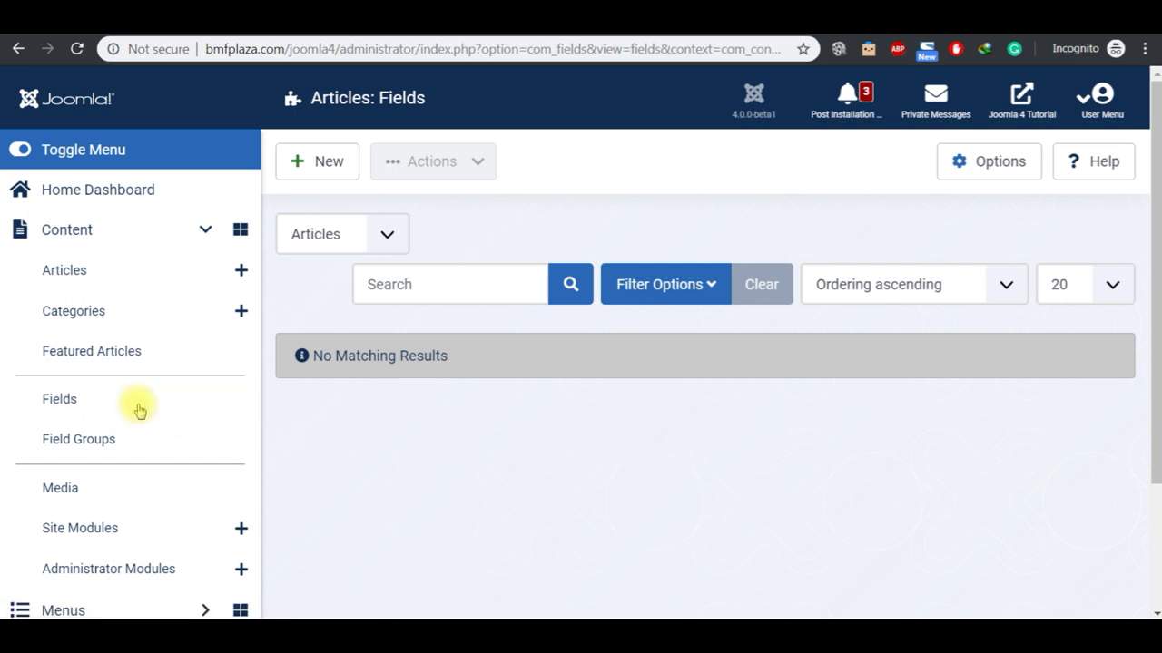
click(331, 176)
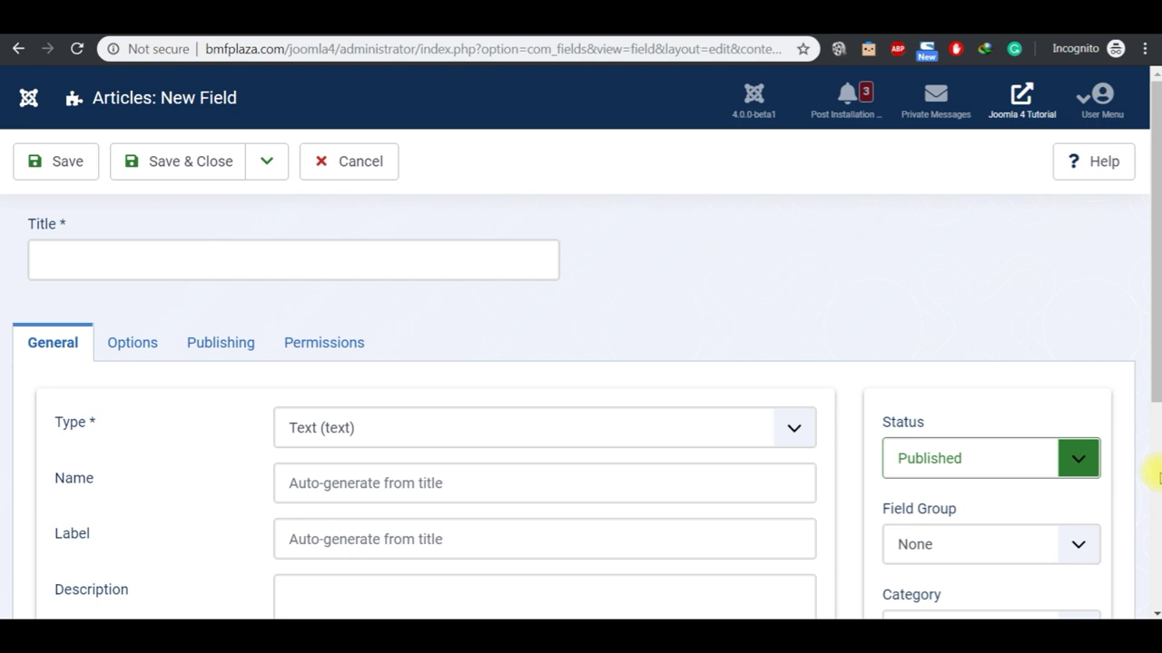
click(756, 432)
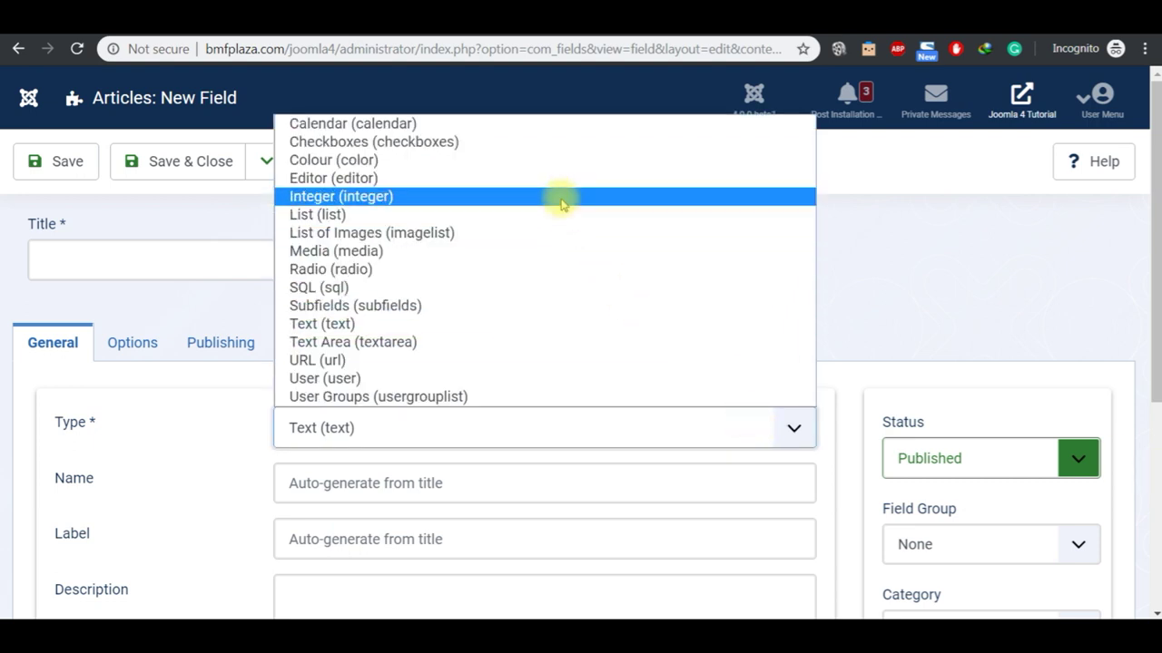
click(902, 253)
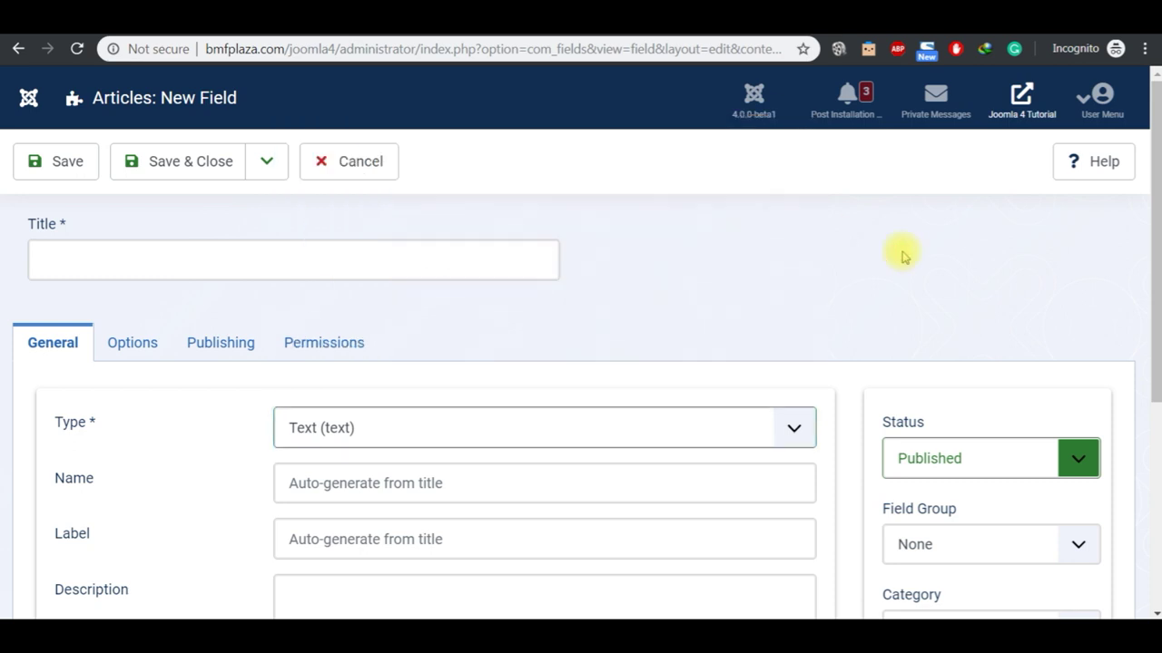
click(620, 422)
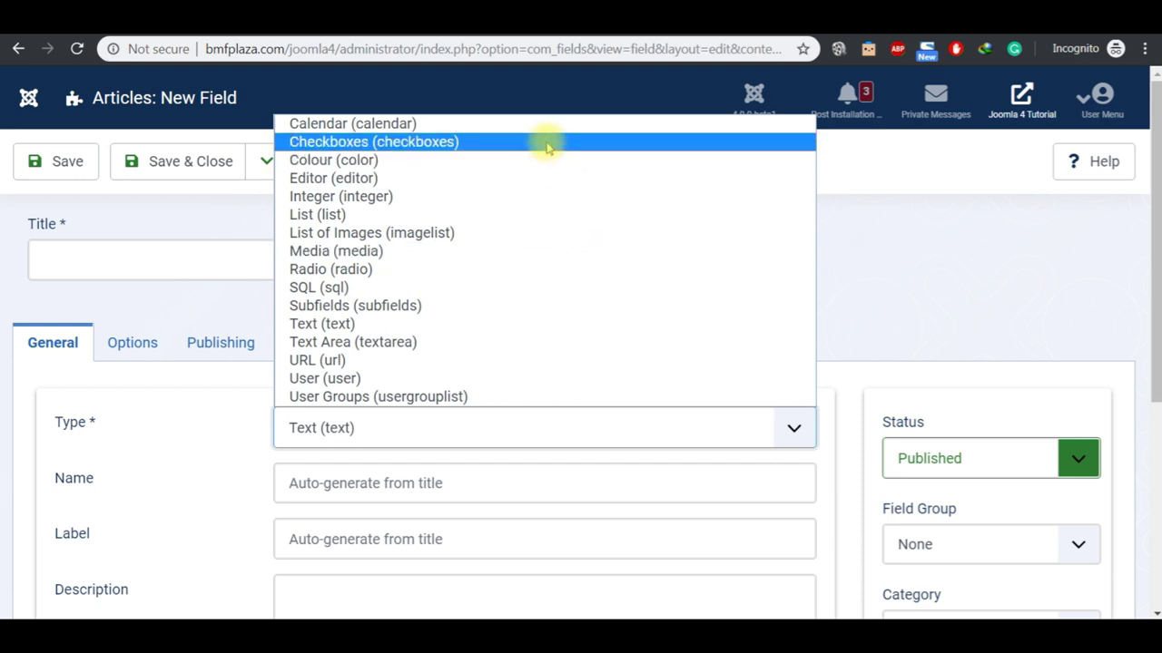
click(487, 269)
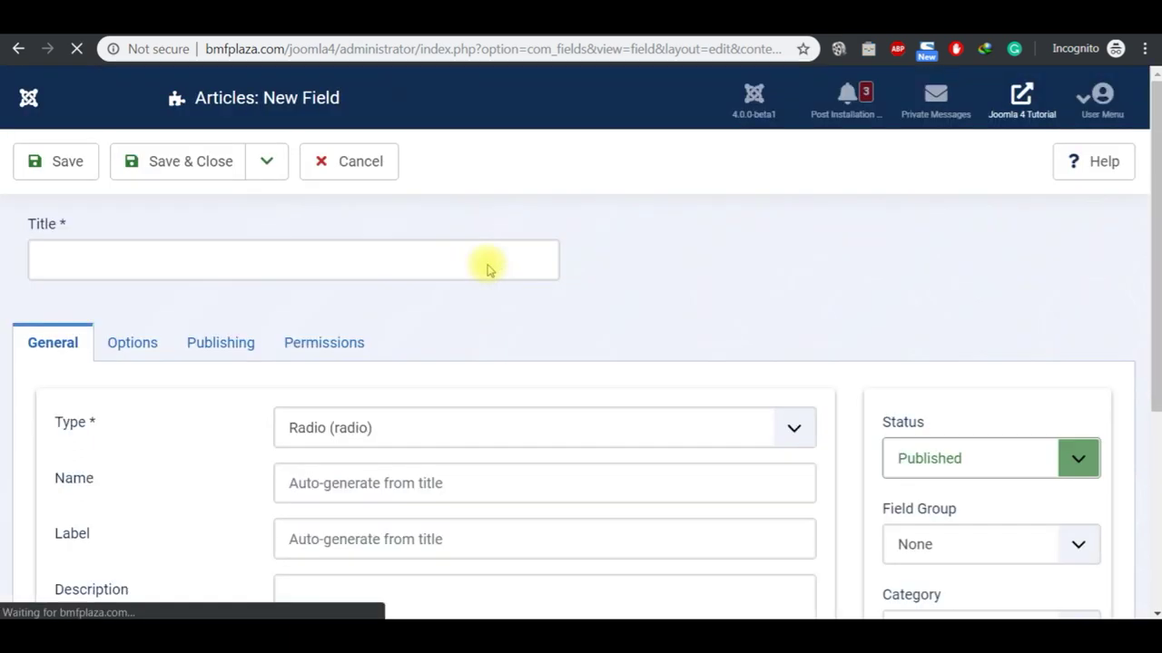
Step: Title the radio field 'Location' and add one empty radio value row
click(368, 259)
text(Location)
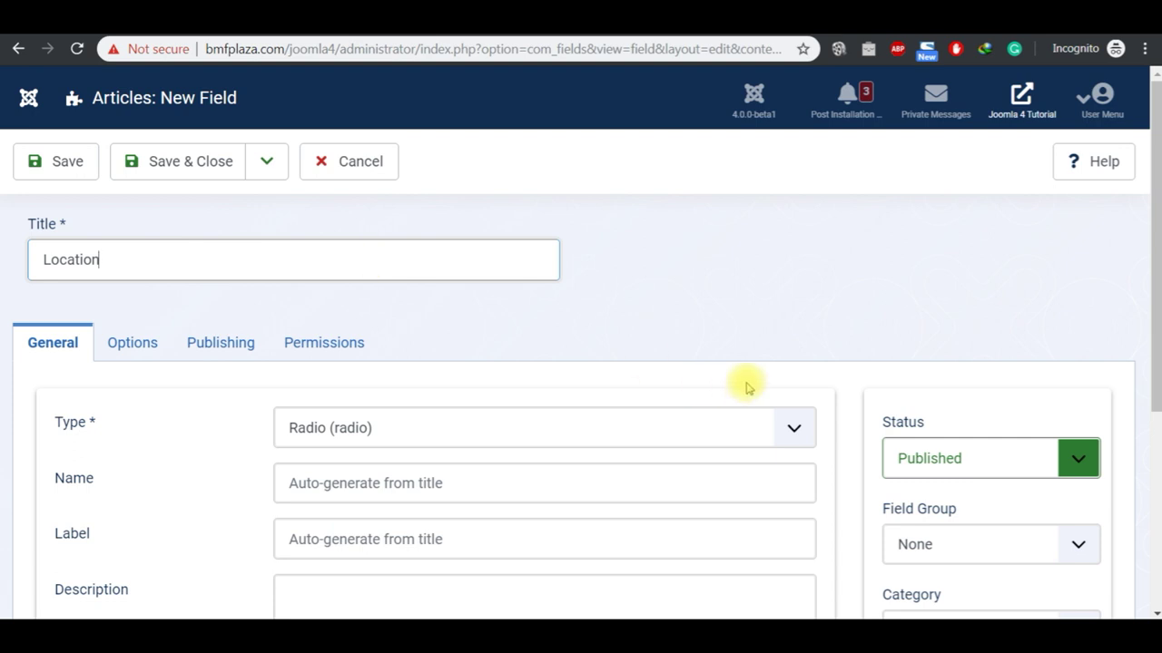
click(1155, 456)
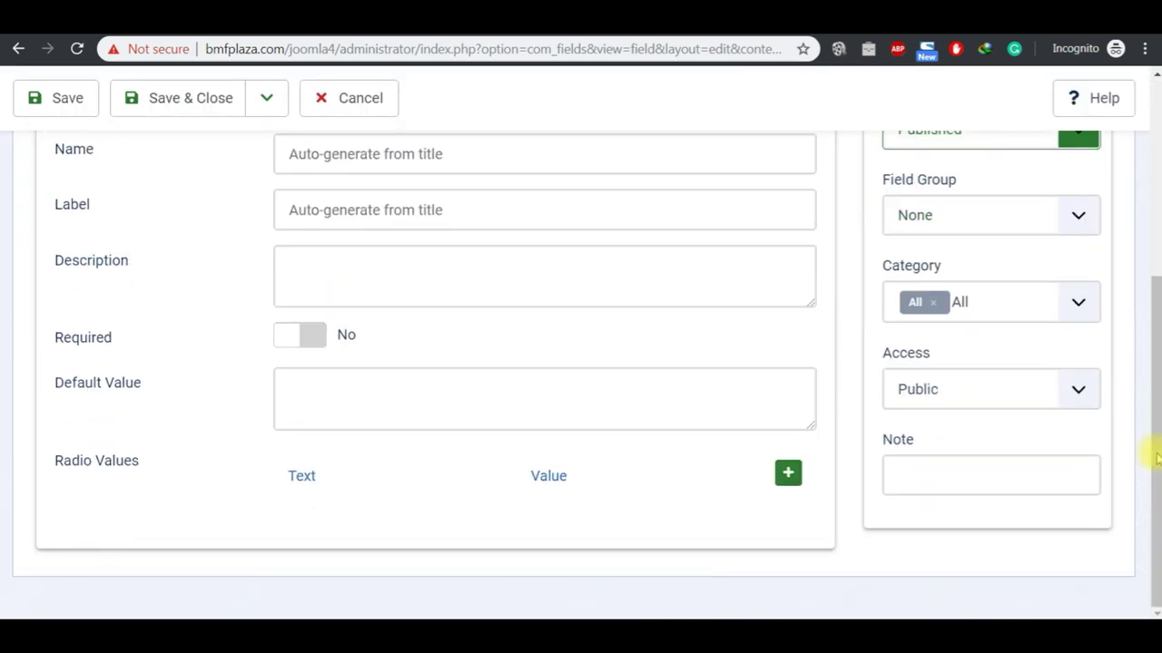
click(1156, 79)
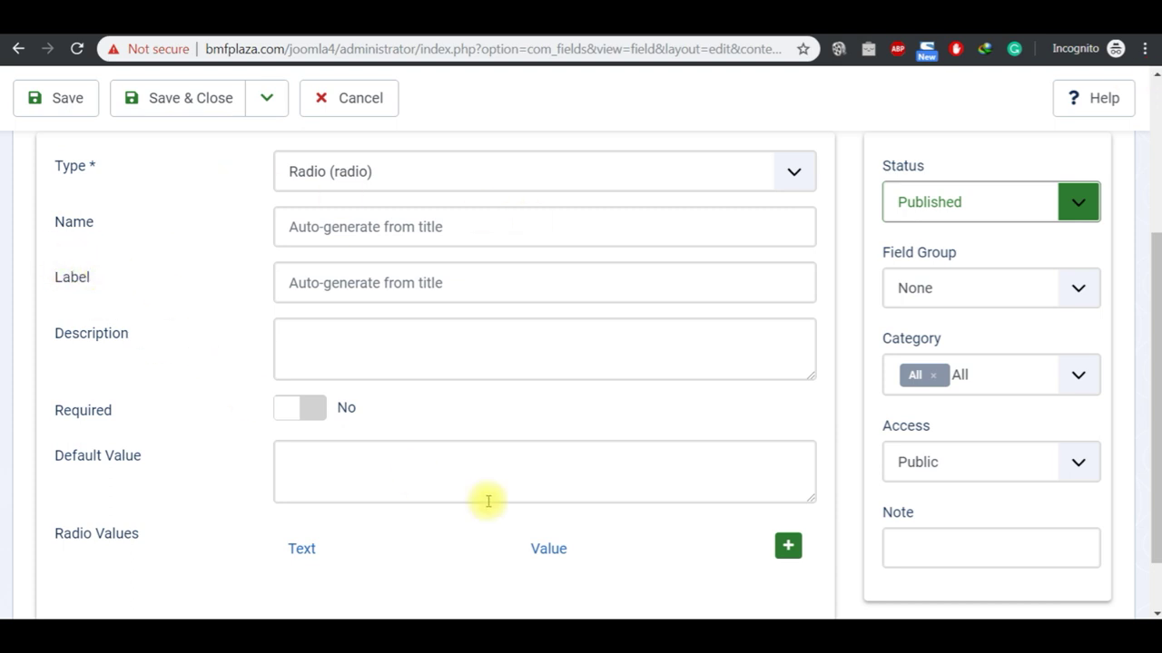
click(1154, 613)
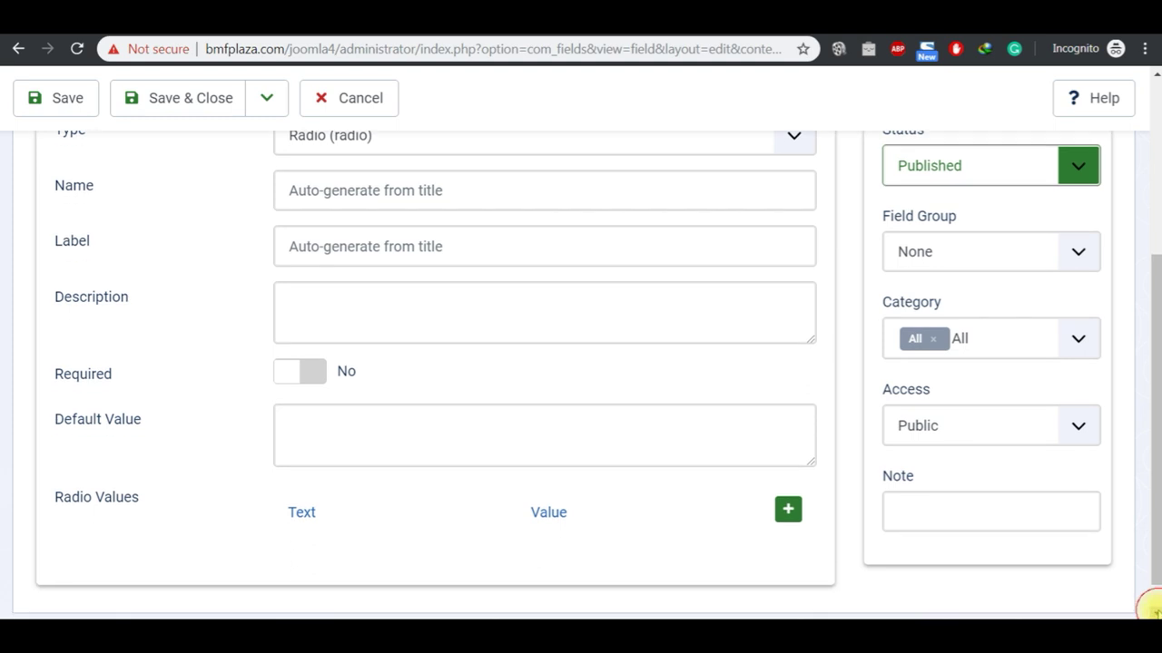
click(786, 509)
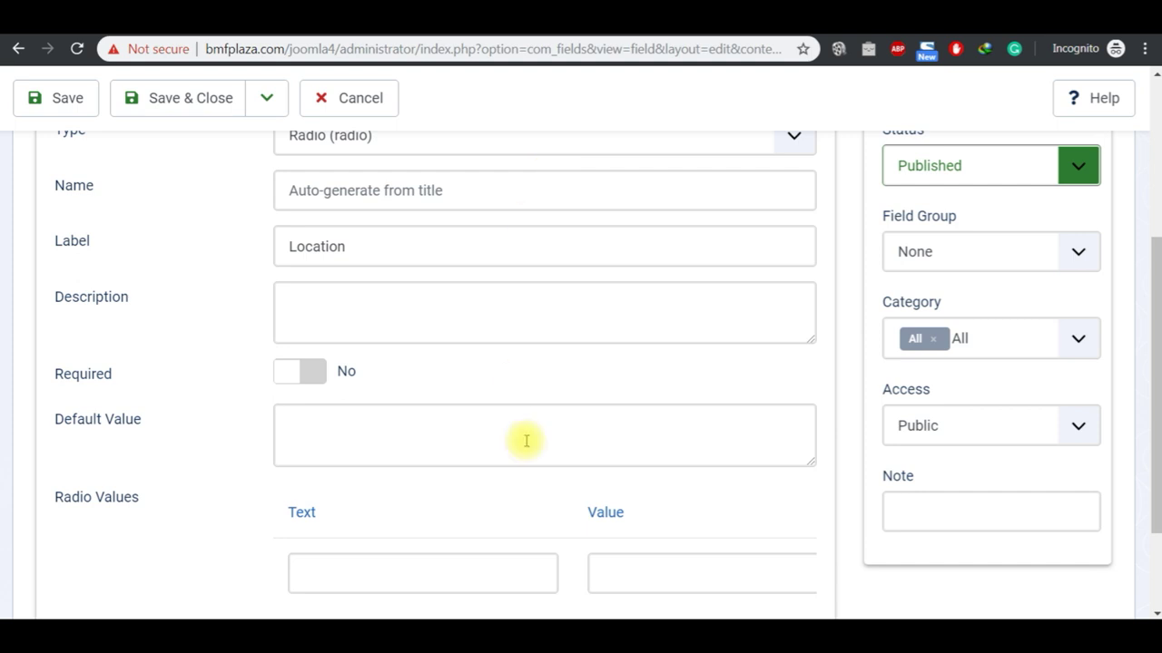
Step: Give the first radio option the text and value 'Domestic News'
click(1155, 614)
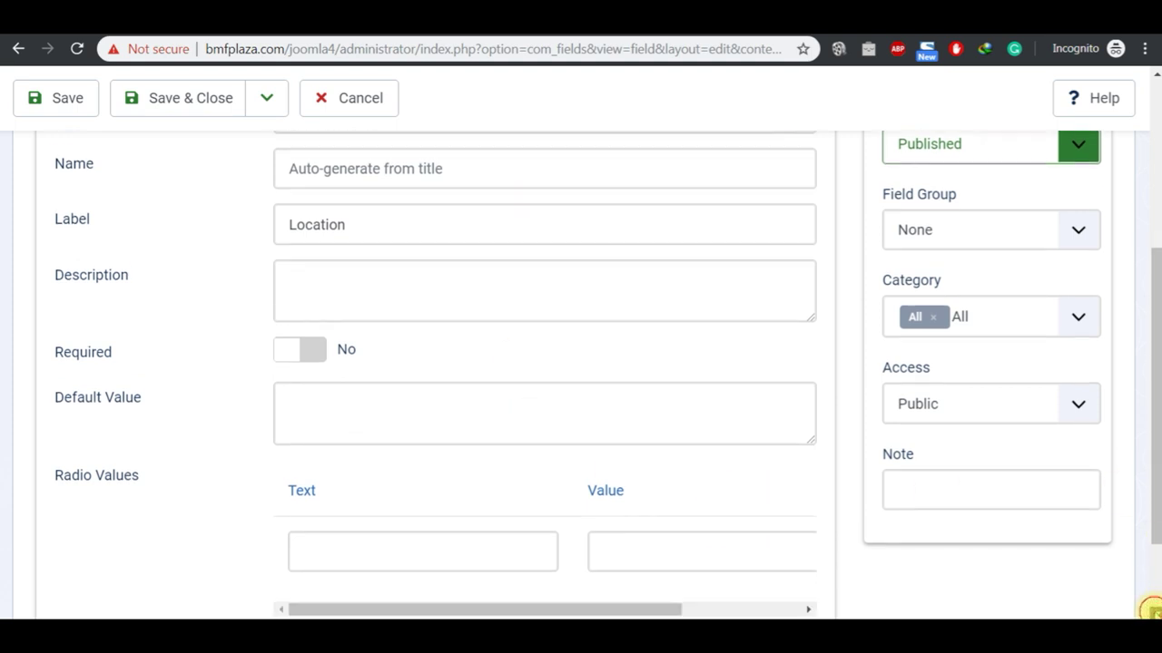
click(501, 437)
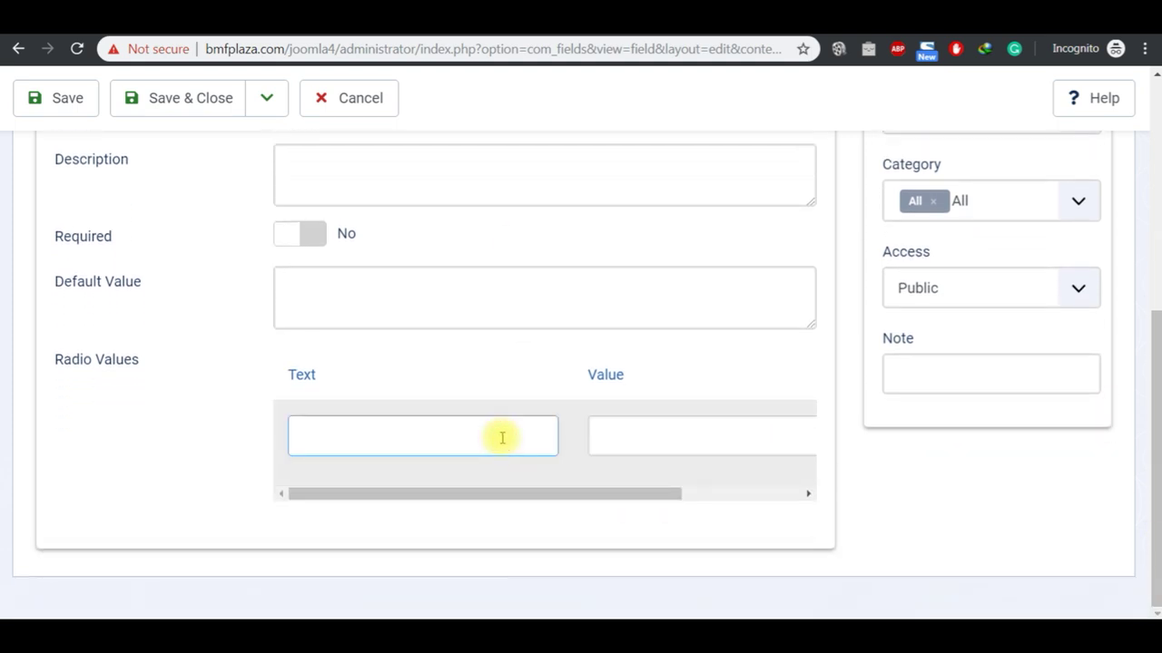
text(Domestic)
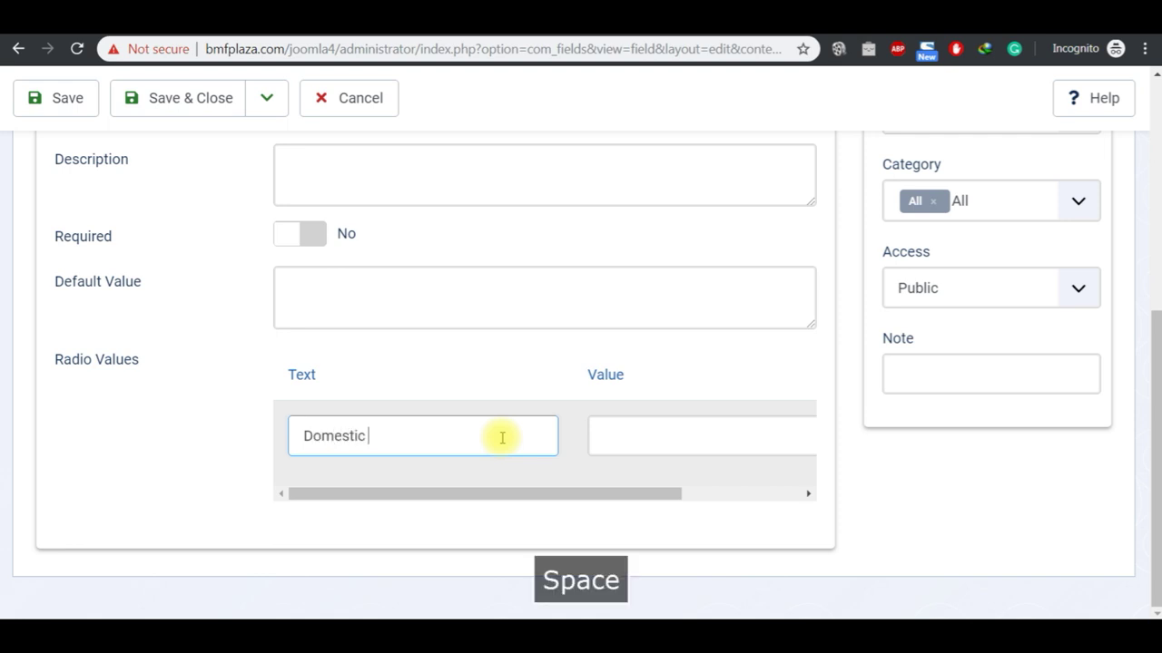
text( News)
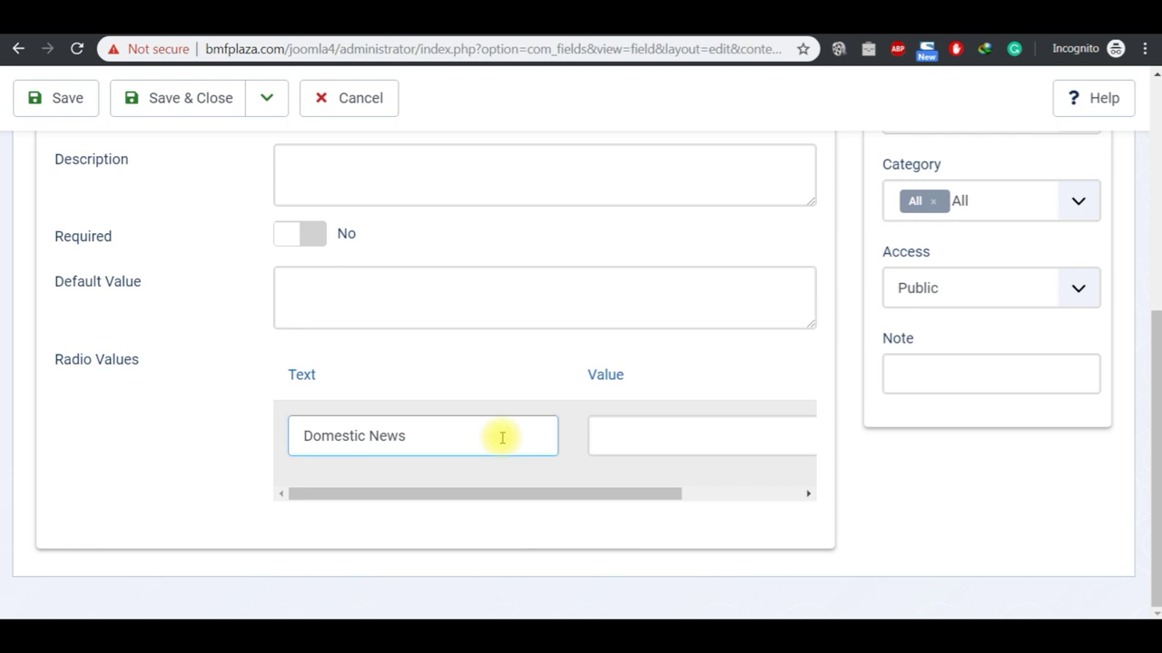
key(ctrl+a)
key(ctrl+c)
click(673, 443)
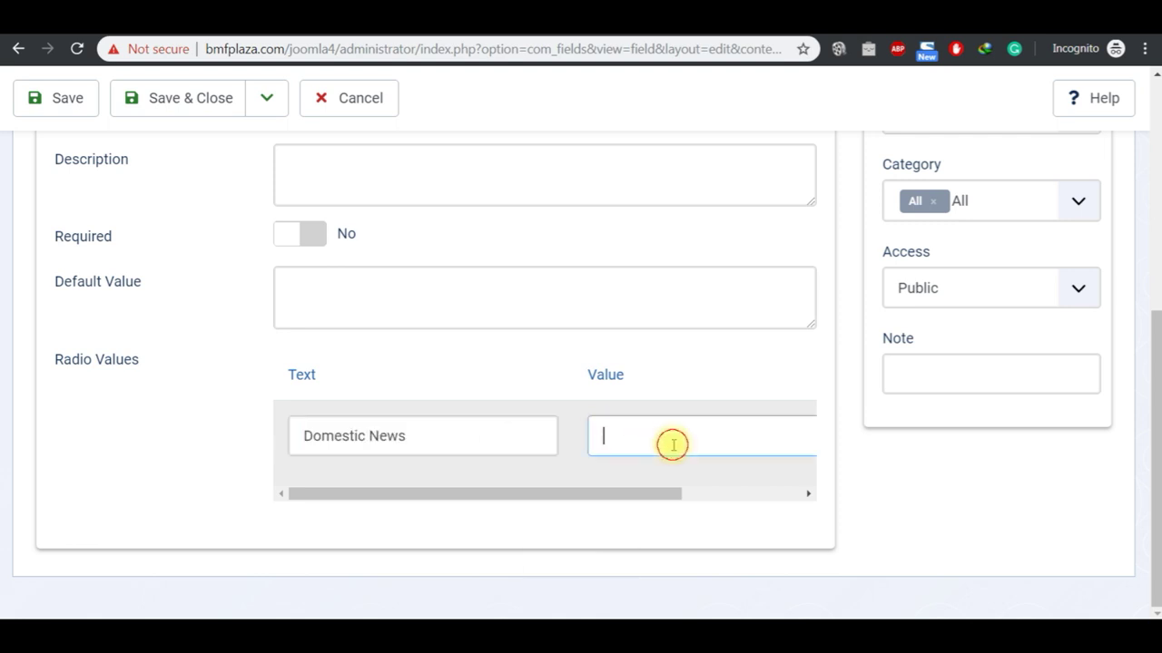
key(ctrl+v)
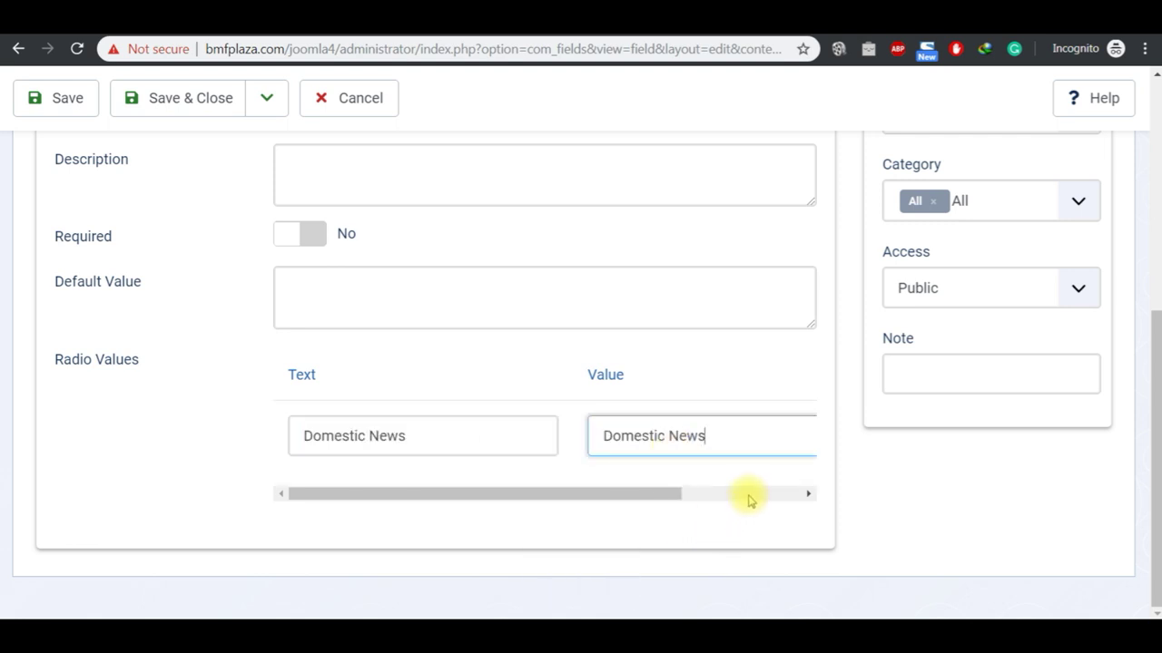
click(749, 497)
Step: Add a second radio option with text and value 'International News'
click(738, 374)
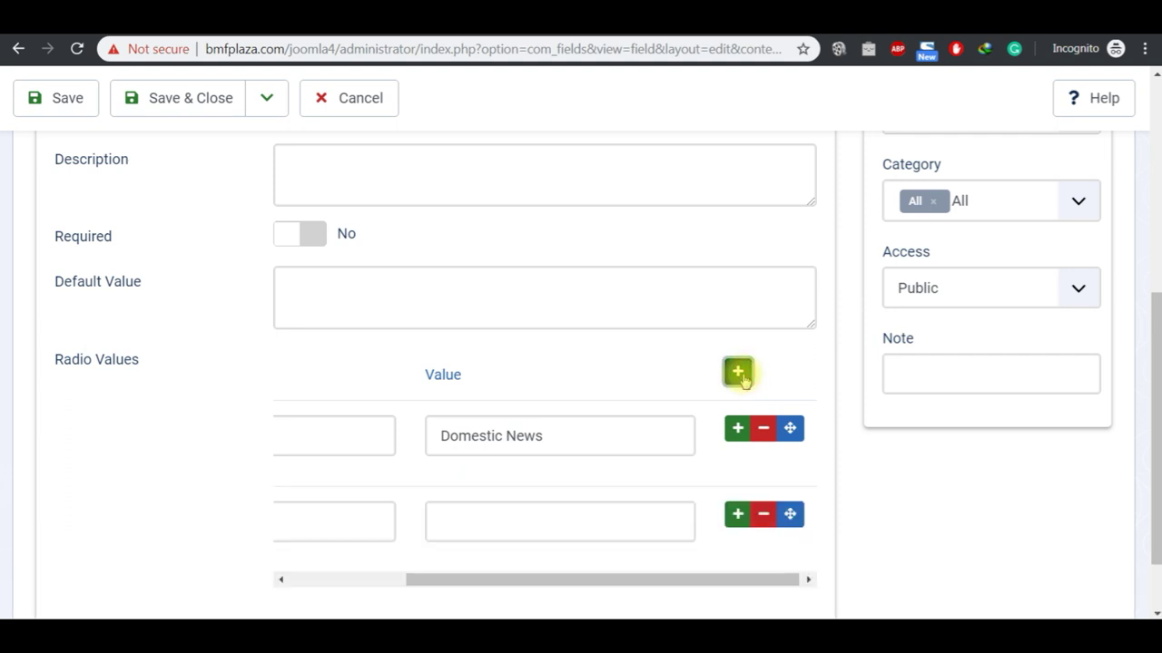
click(324, 578)
click(336, 517)
text(International )
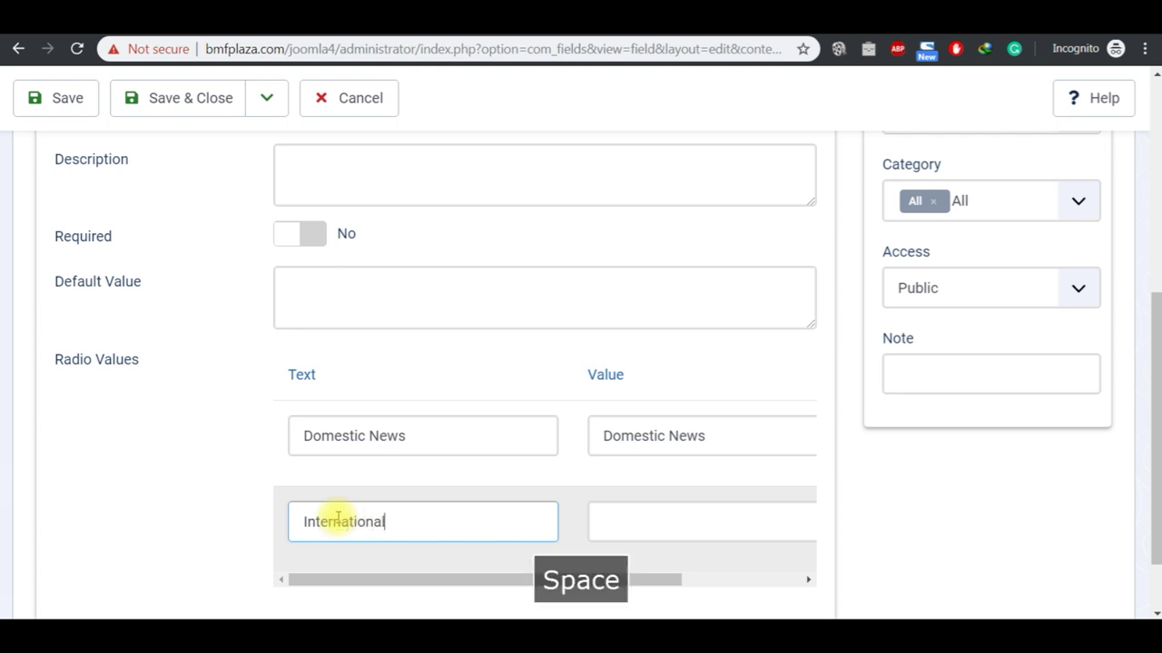
text(News)
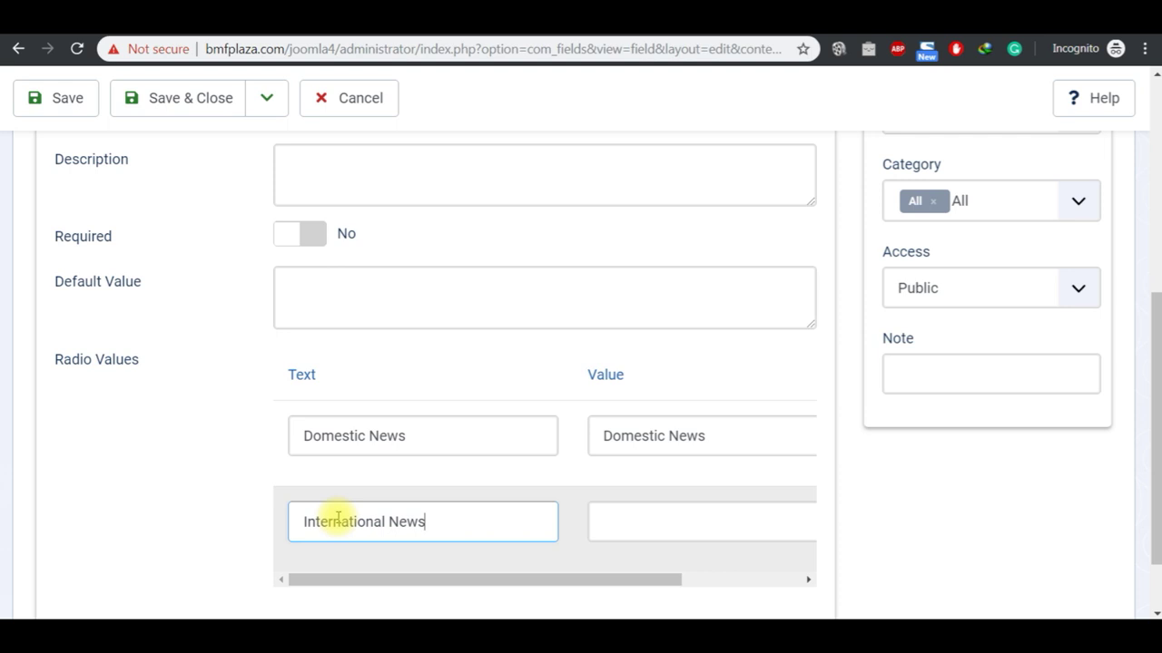
key(ctrl+a)
key(ctrl+c)
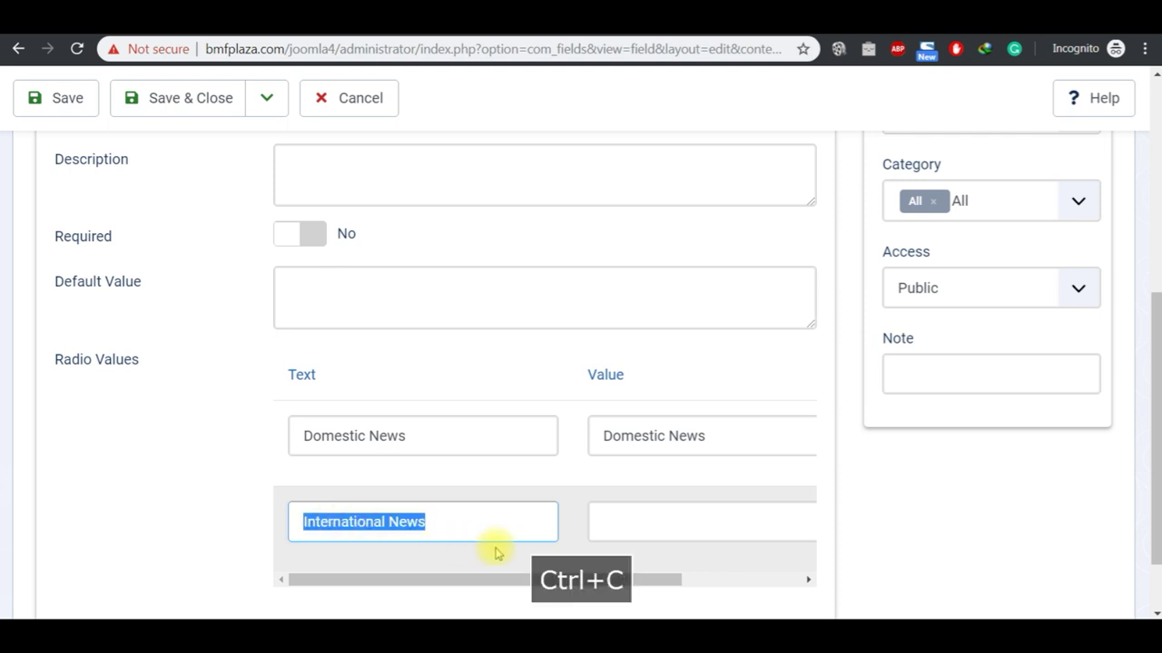
click(626, 534)
key(ctrl+v)
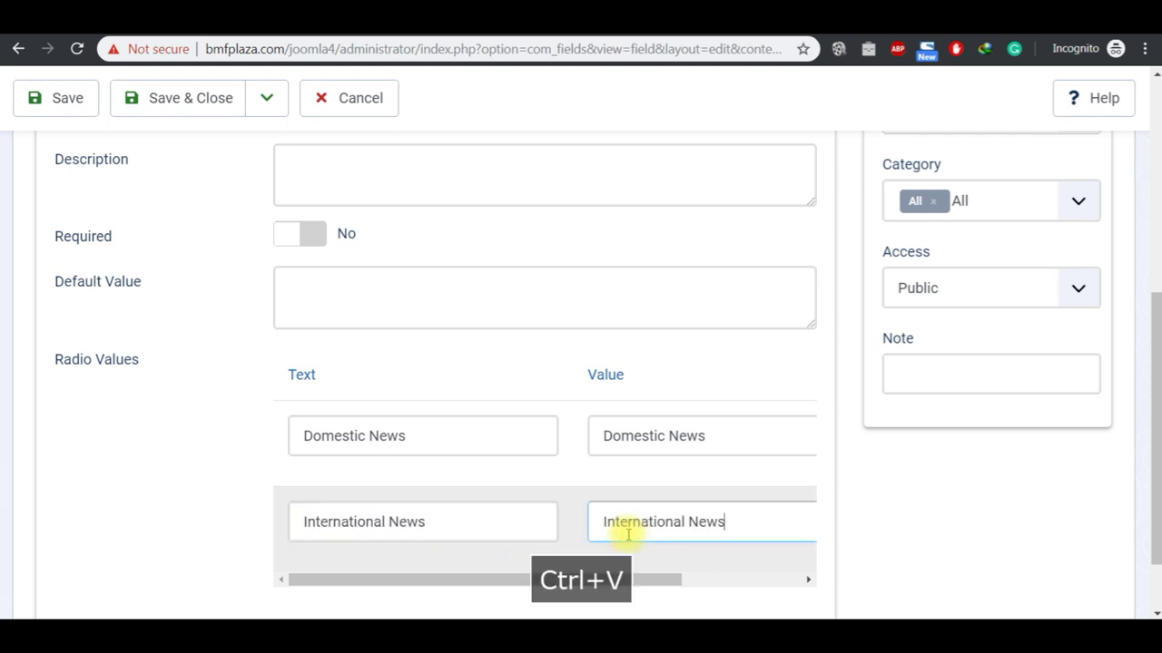
click(1153, 152)
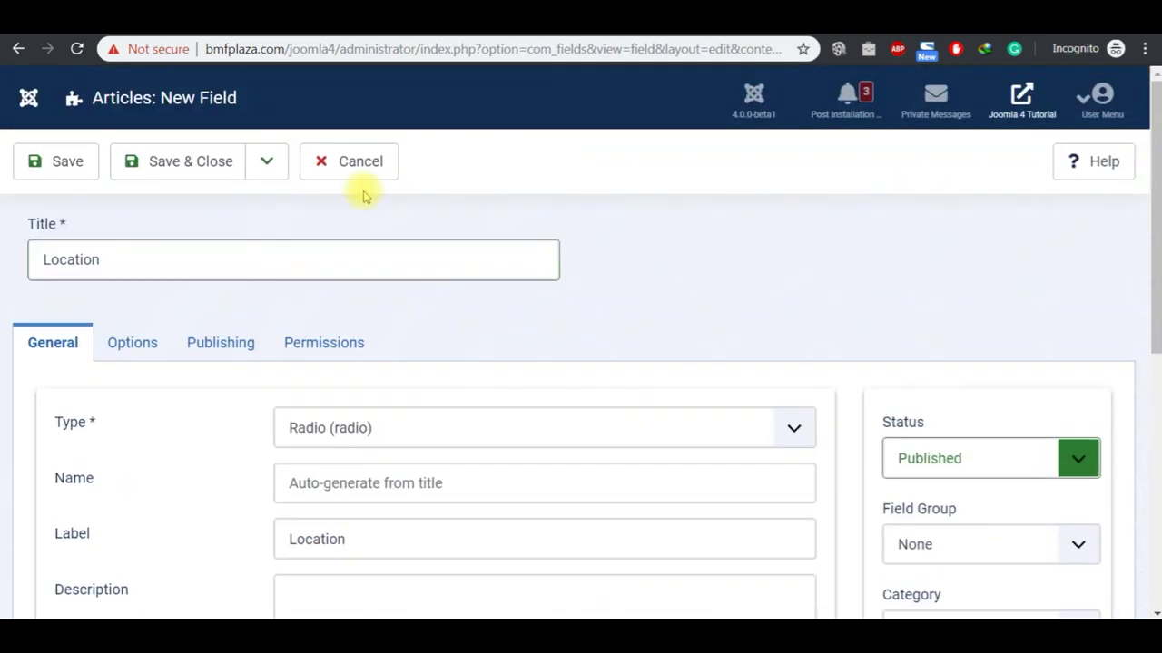
Step: Save the Location field, check the reloaded site home page, then Save & Close the field
click(72, 161)
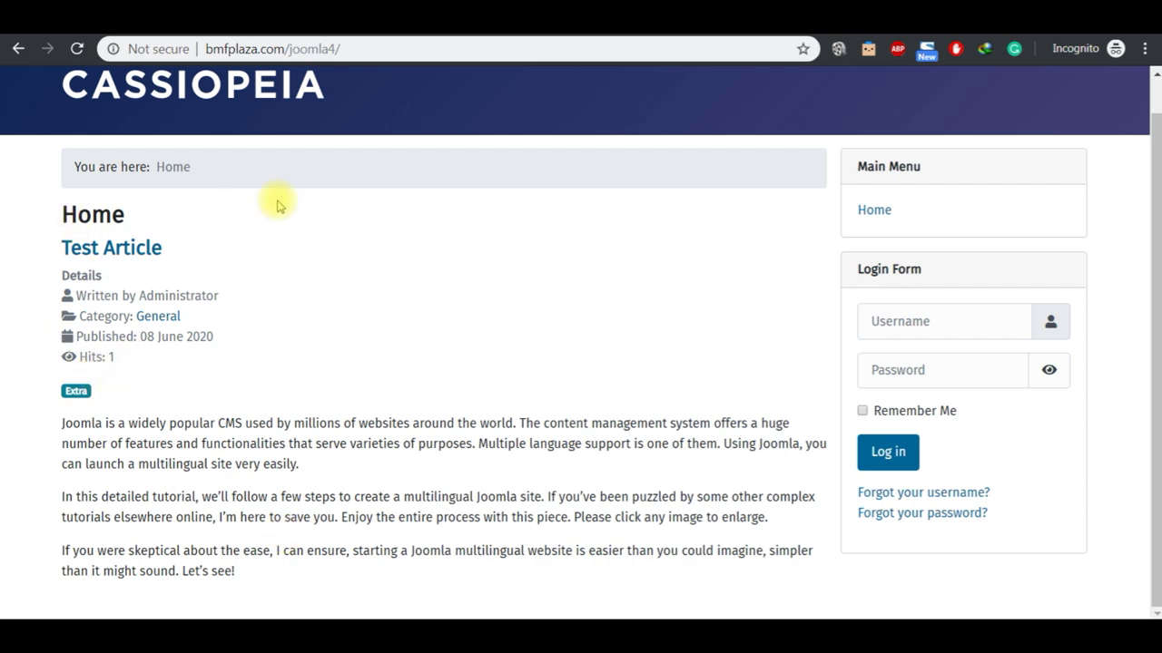
scroll(1140, 81, up, 1)
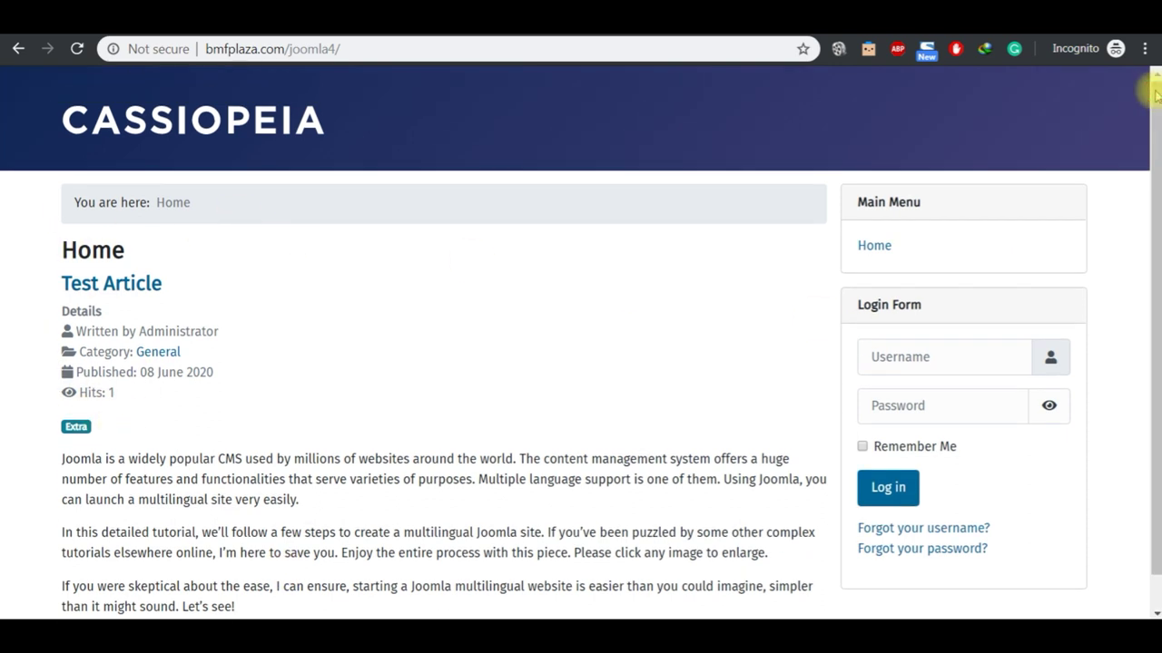
scroll(1139, 594, down, 1)
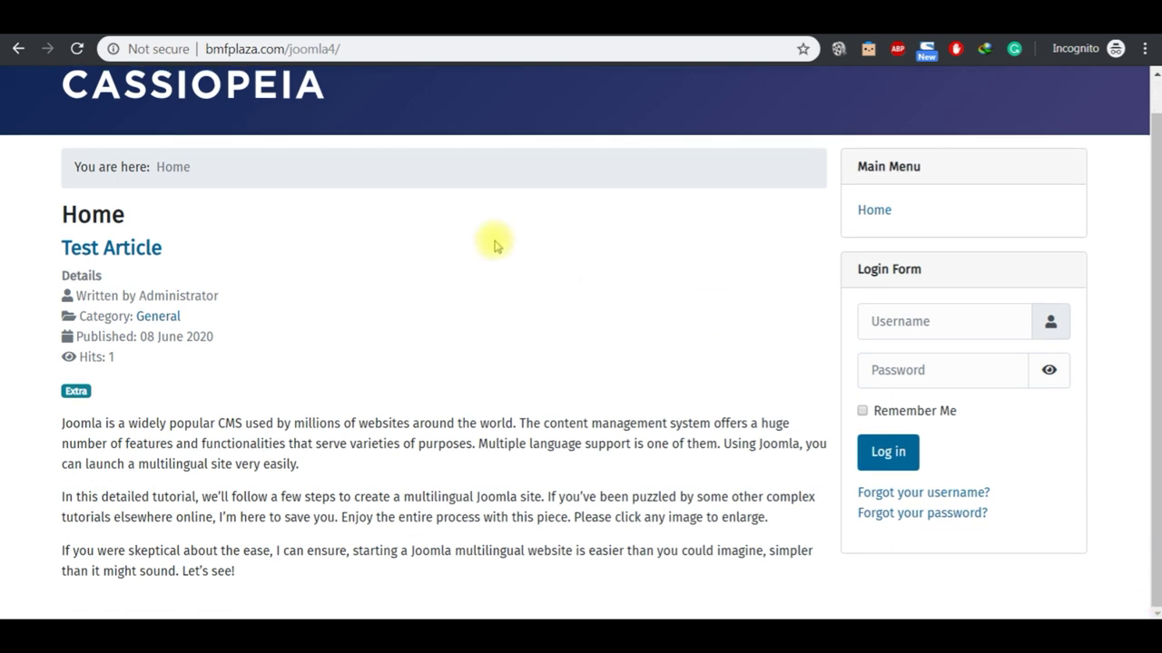
click(182, 91)
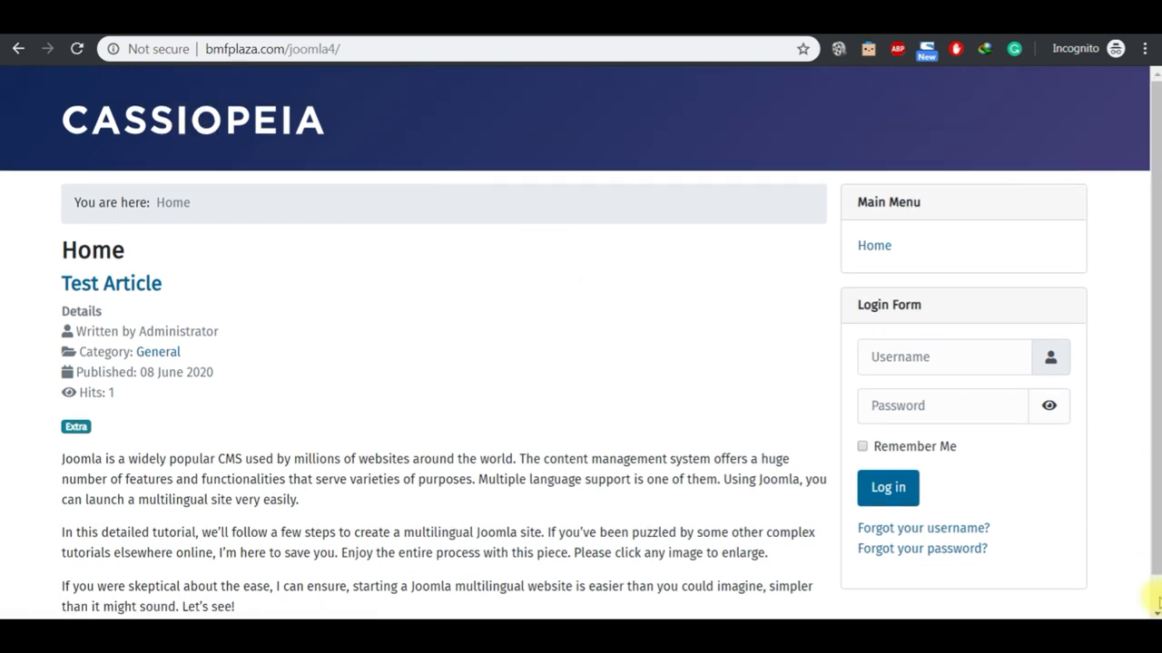
scroll(1153, 596, down, 1)
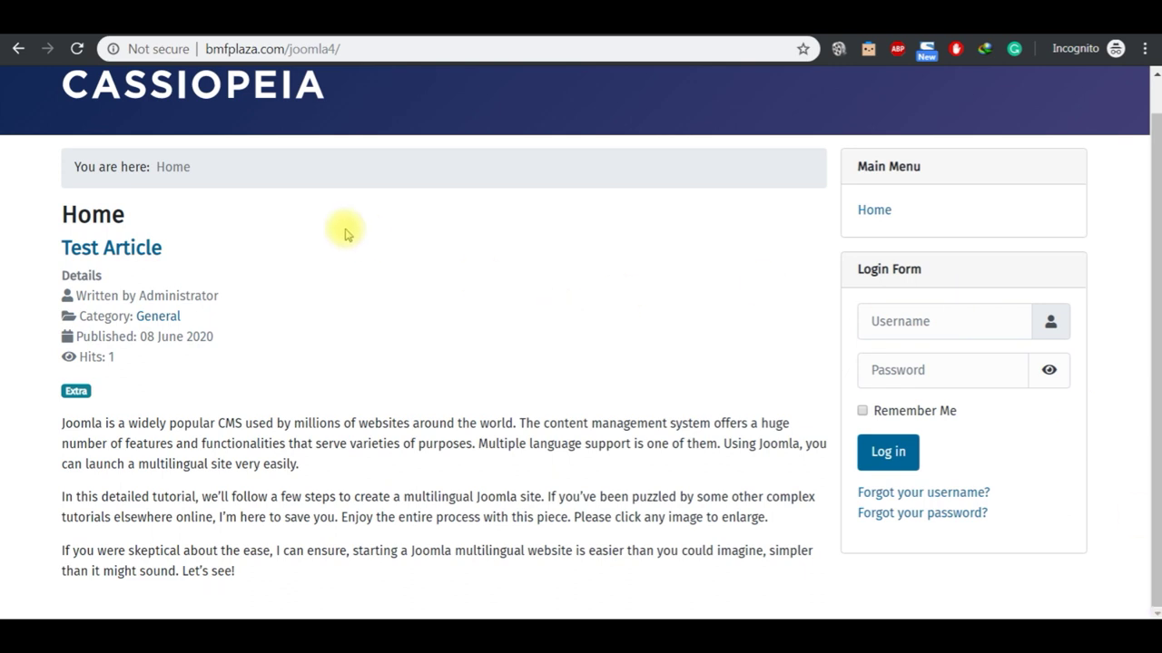
click(417, 27)
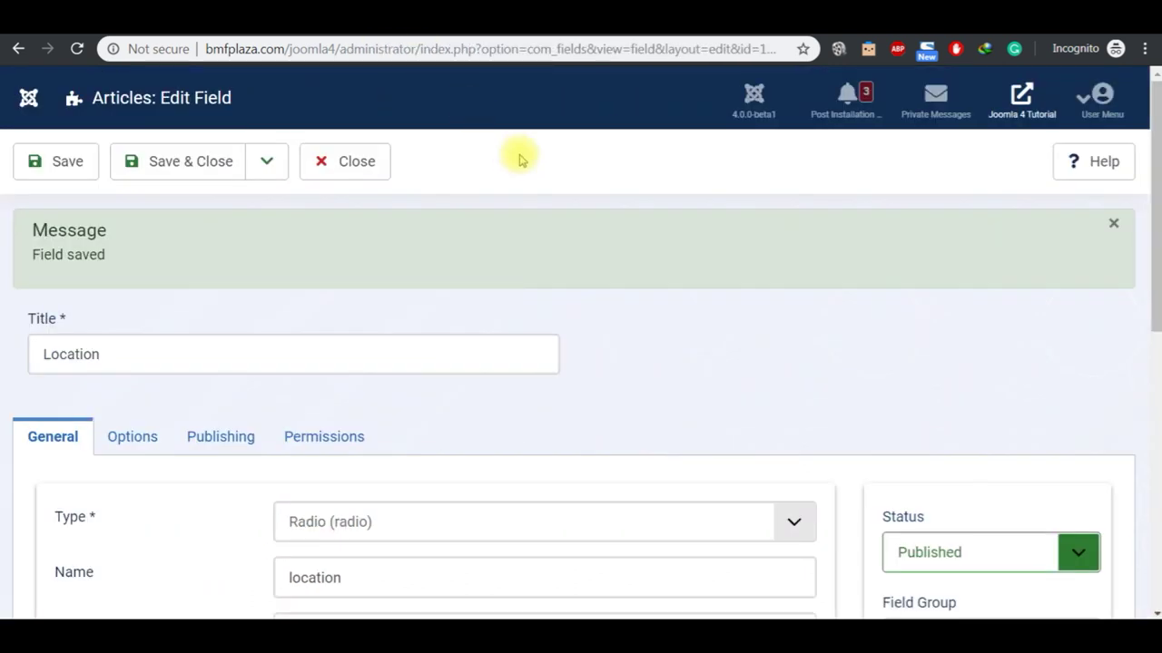
click(181, 173)
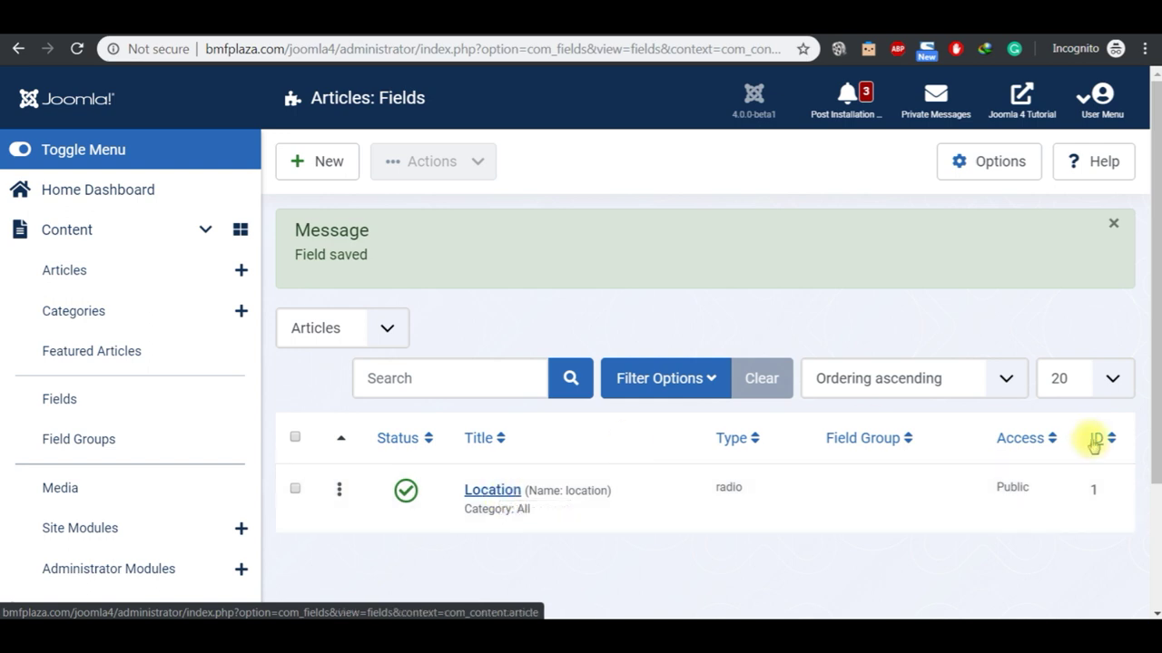
Step: Create a new field titled 'Reporter' in the Custom Fields group and Save & Close it
click(1154, 536)
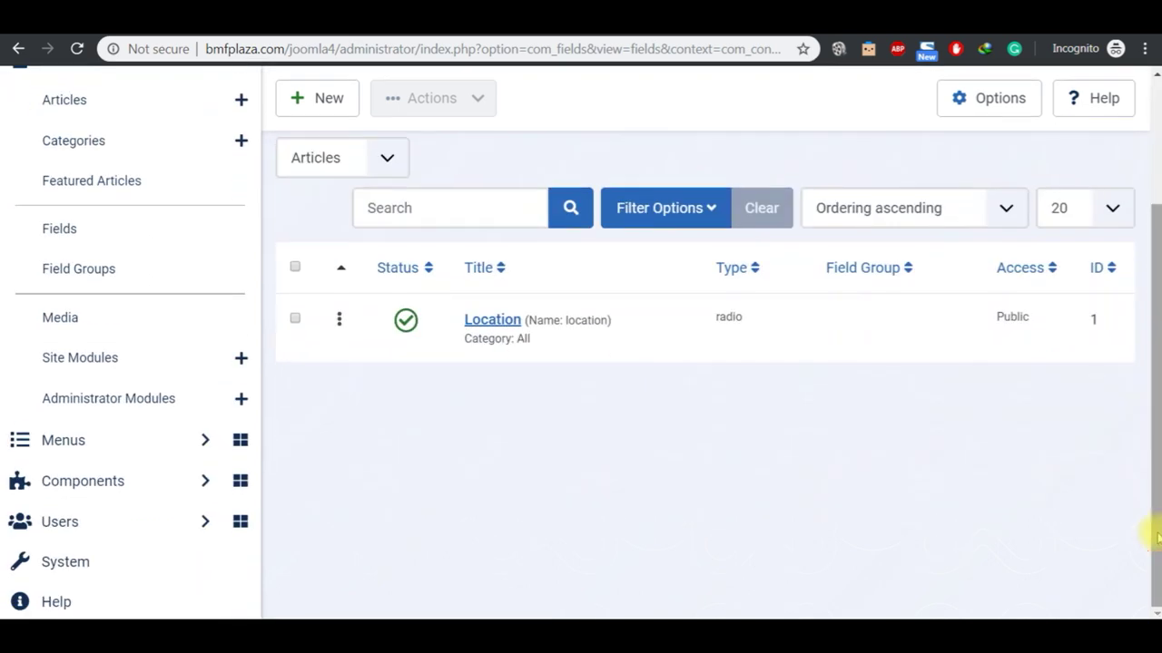
click(1157, 137)
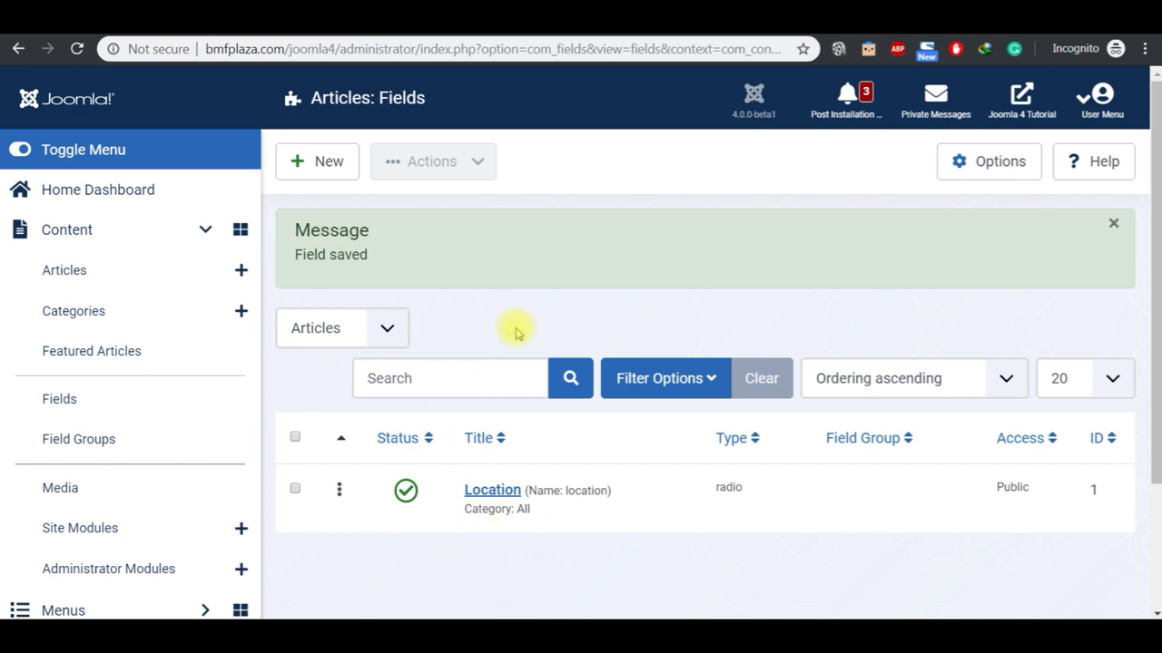
click(334, 171)
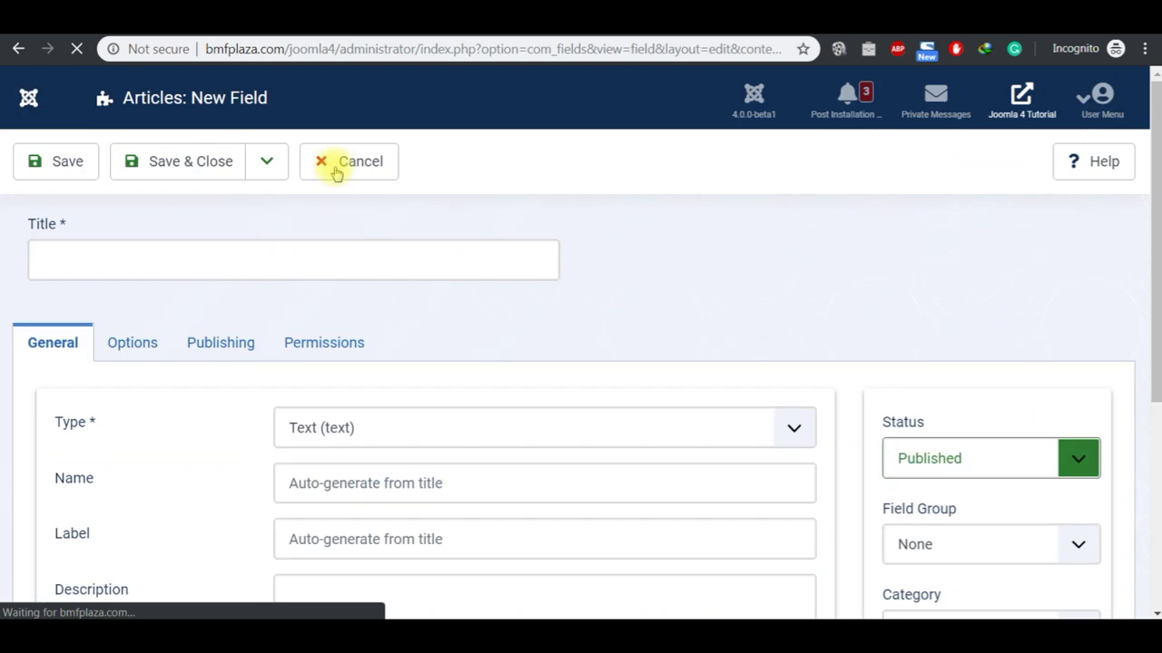
click(238, 252)
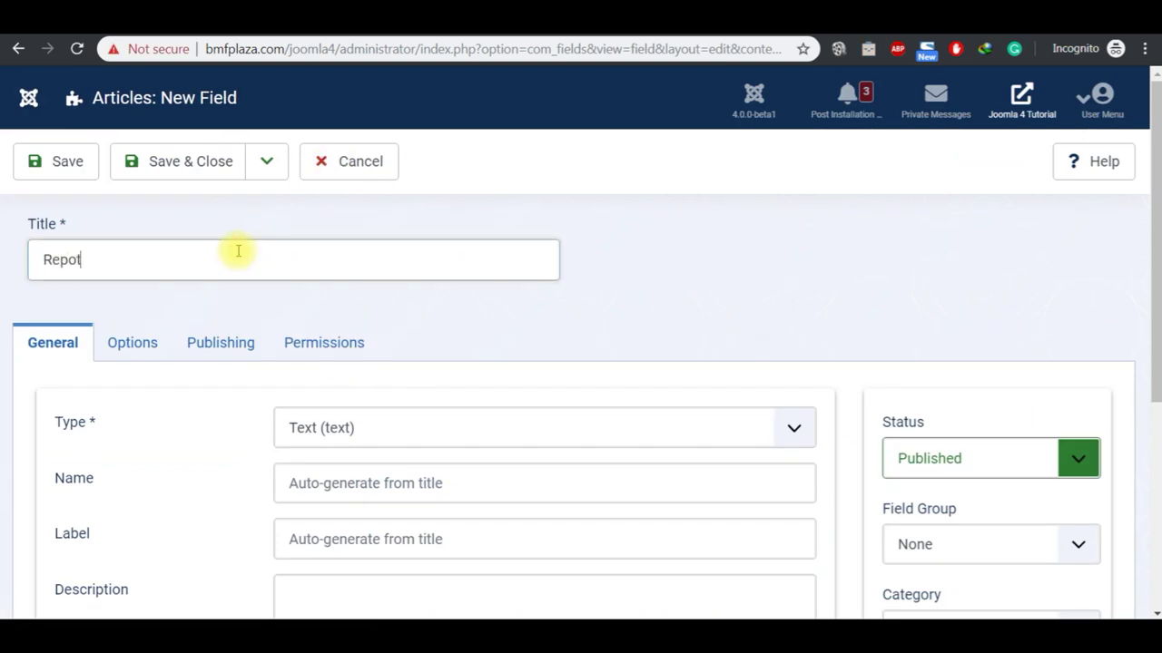
text(Repoter)
key(Left)
key(Left)
key(Left)
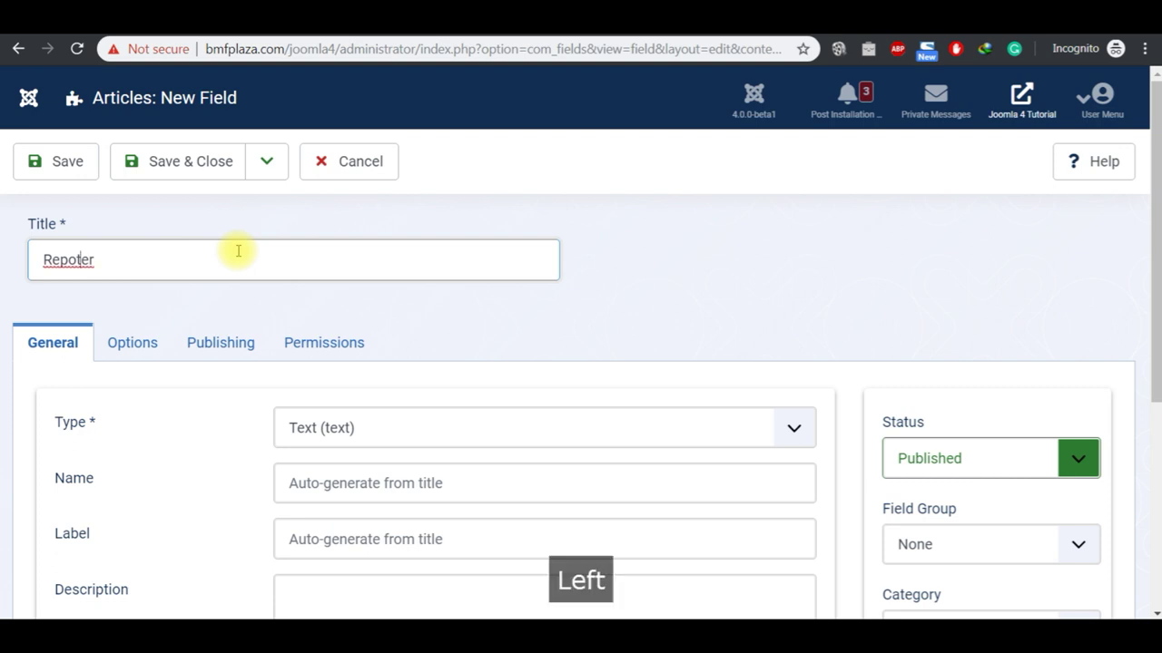
text(r)
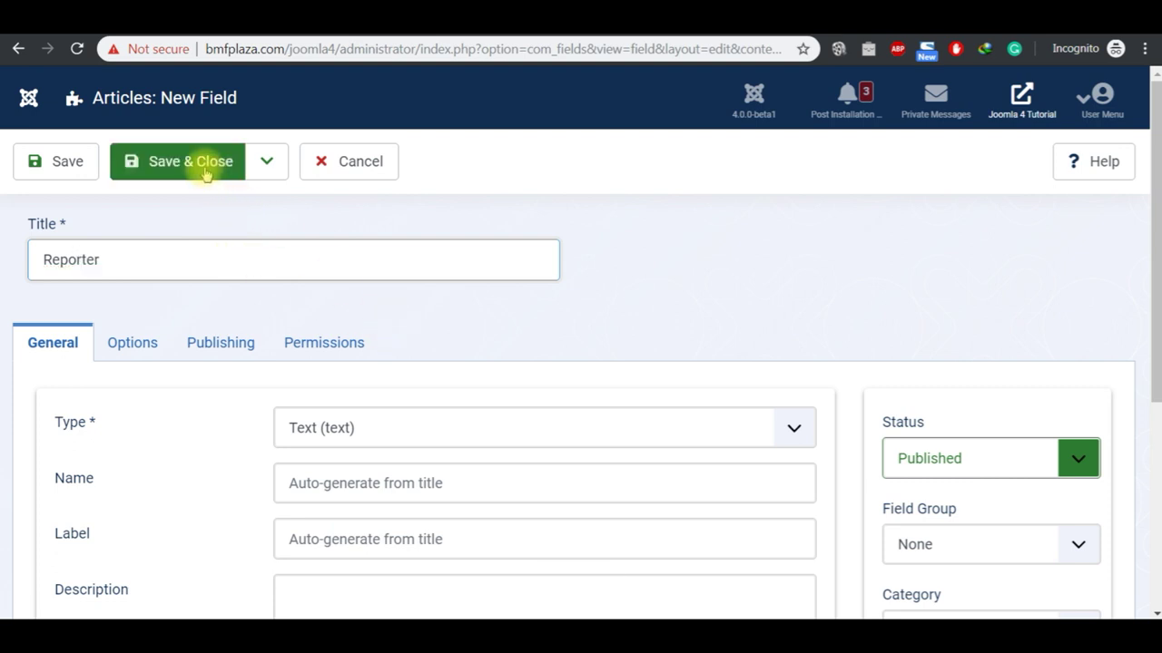
click(956, 550)
click(947, 594)
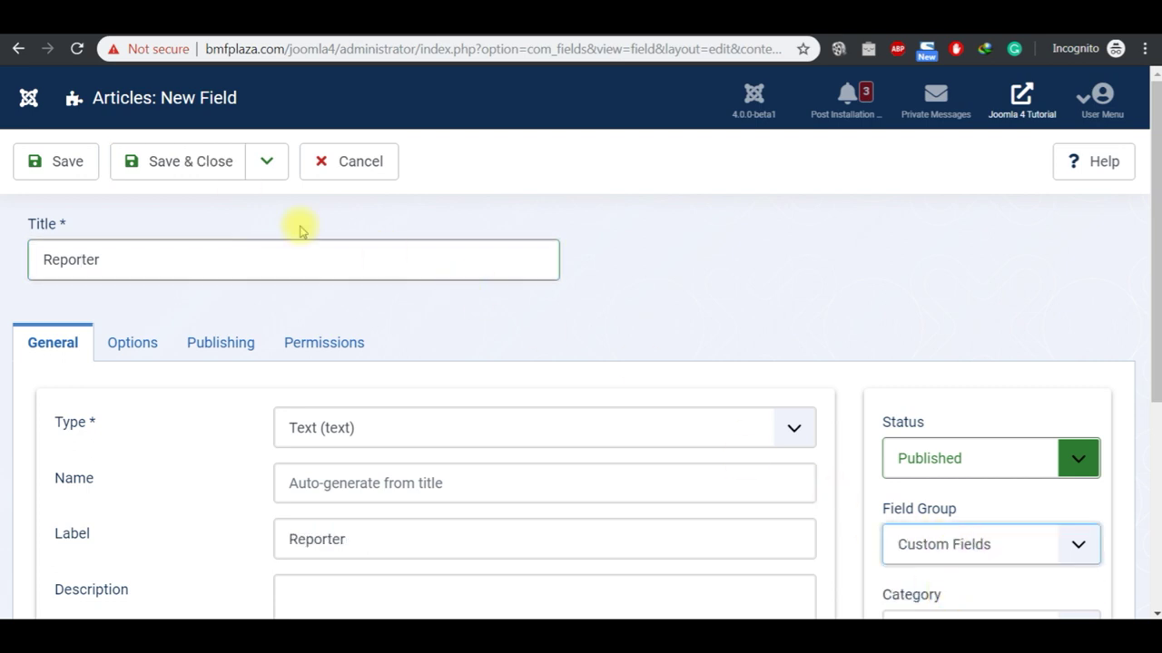
click(184, 173)
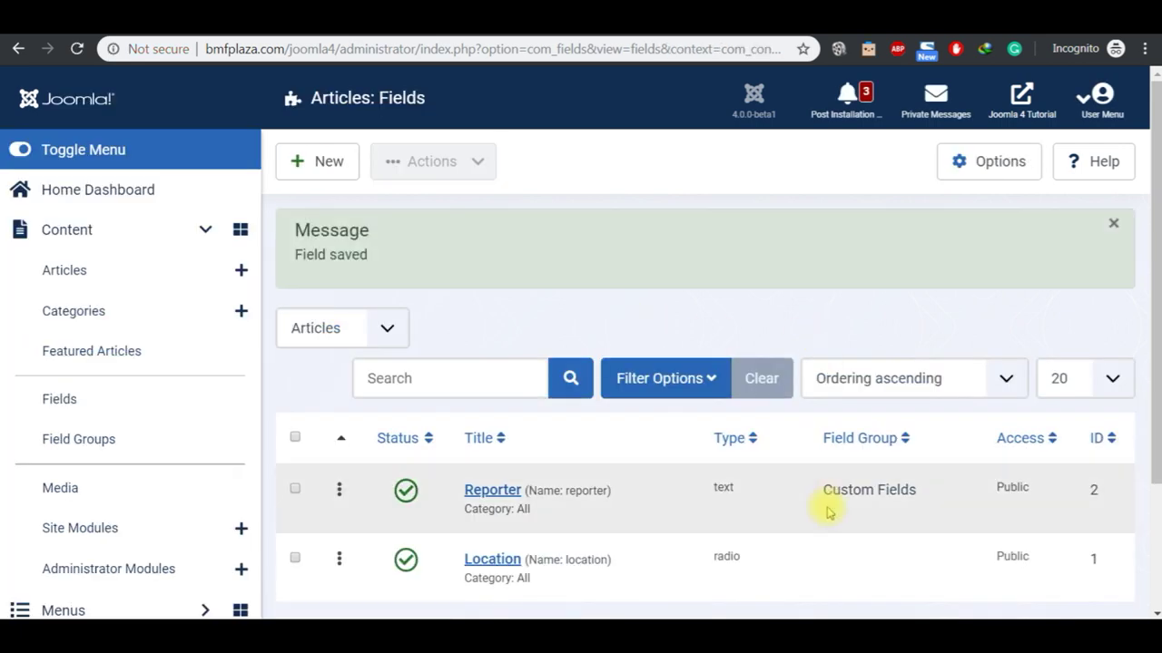
Step: Move the Location field into the Custom Fields group and Save & Close it
click(491, 563)
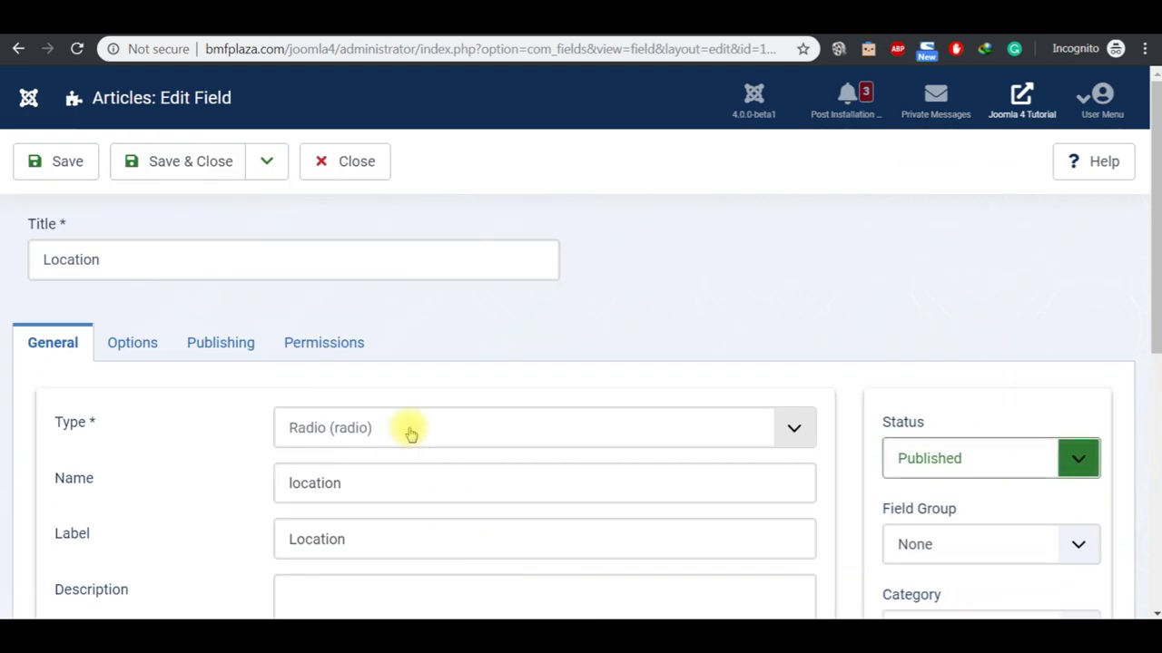
click(1071, 545)
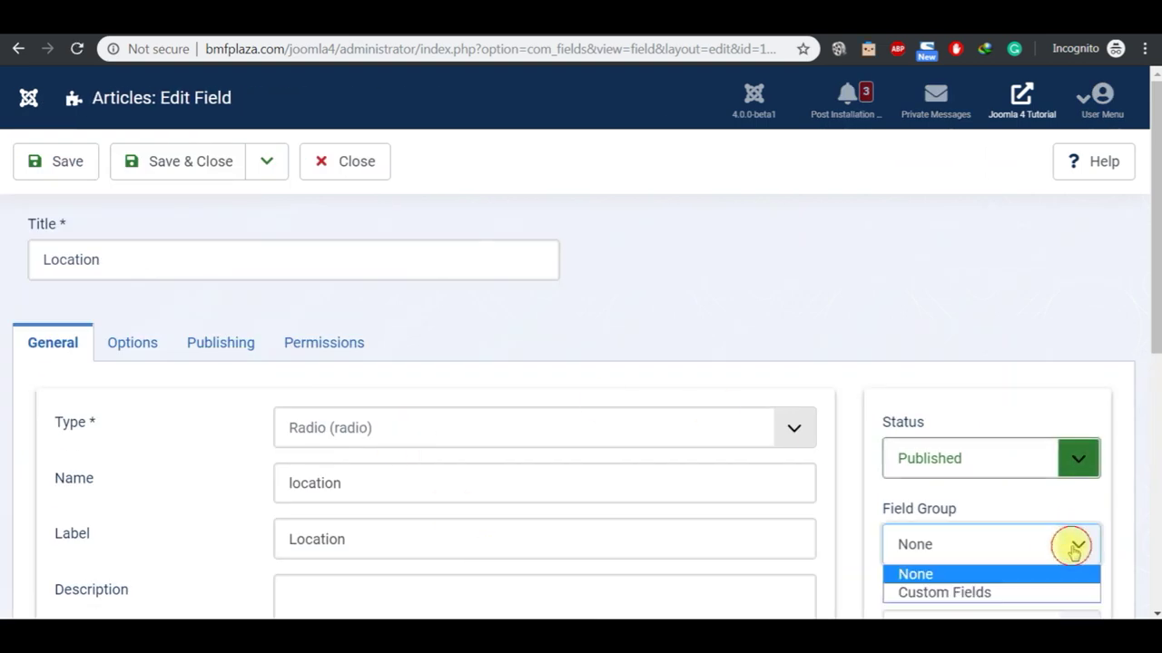
click(1028, 591)
click(174, 172)
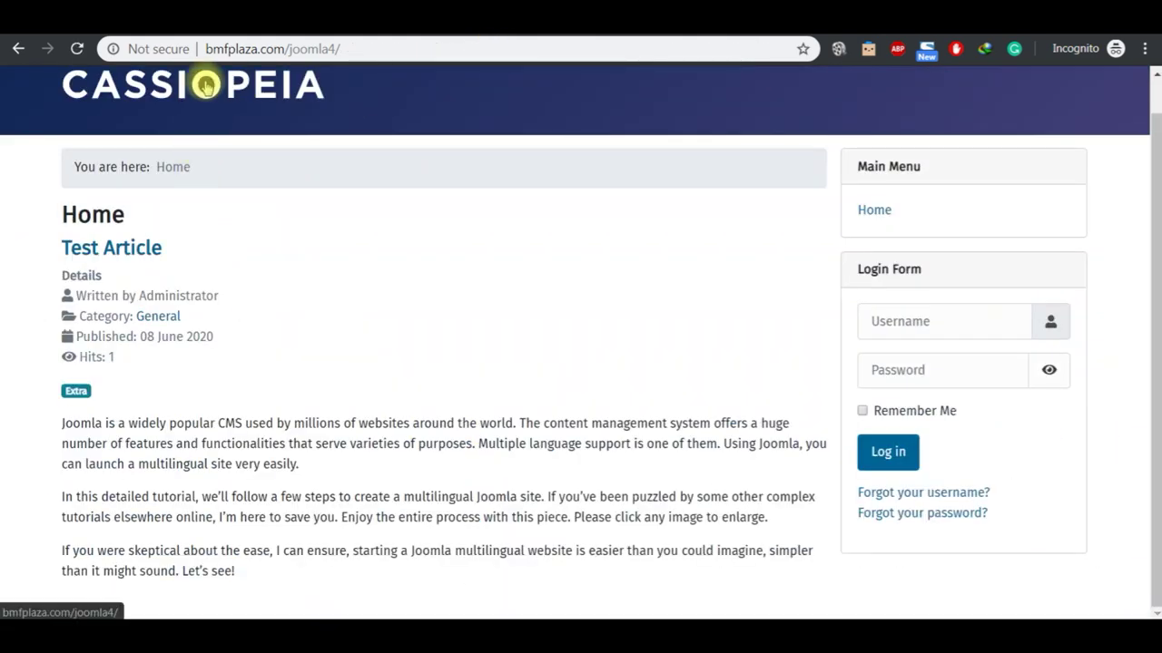
Step: Reload the site home page, then open Test Article from the Articles list
click(206, 85)
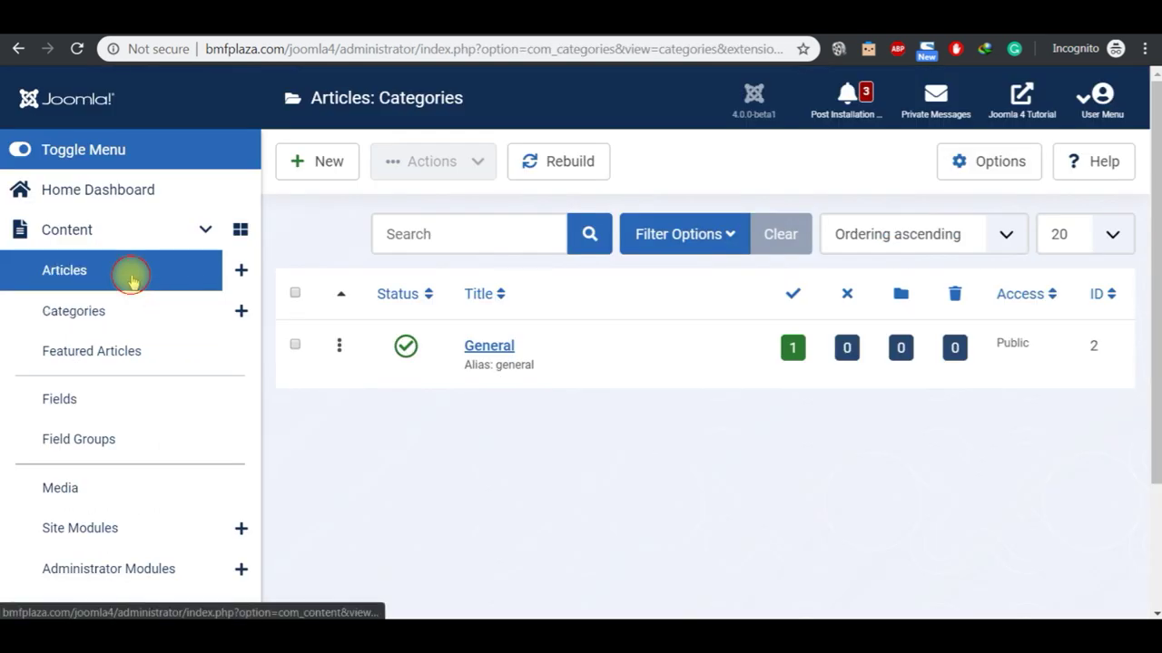
click(131, 281)
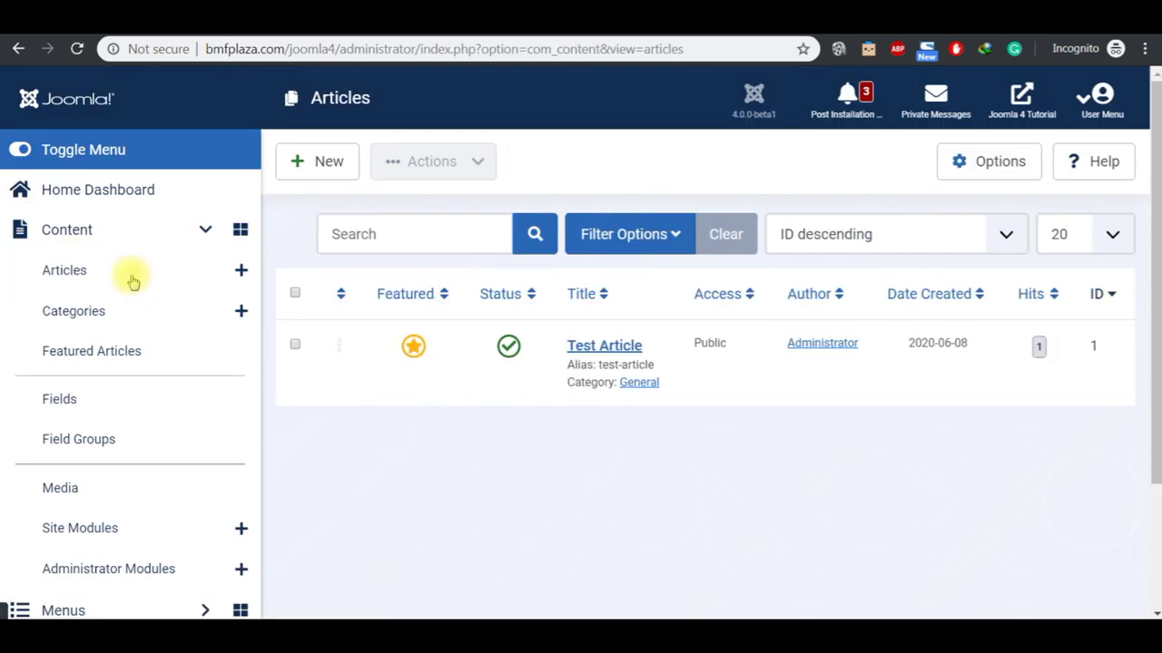
click(597, 346)
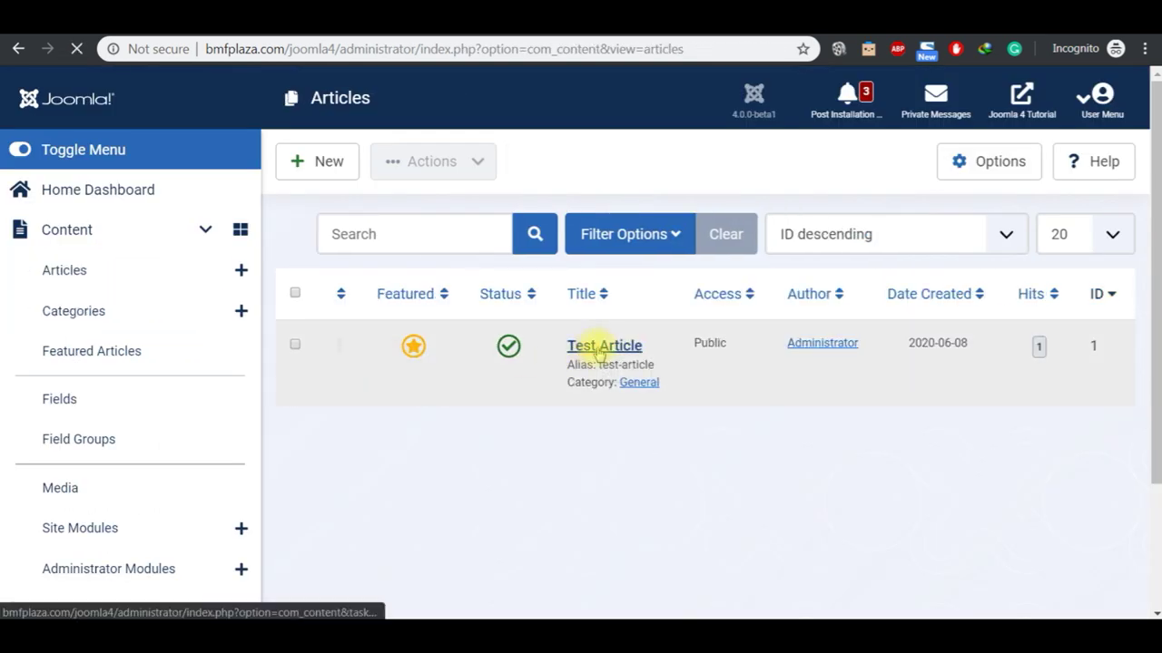
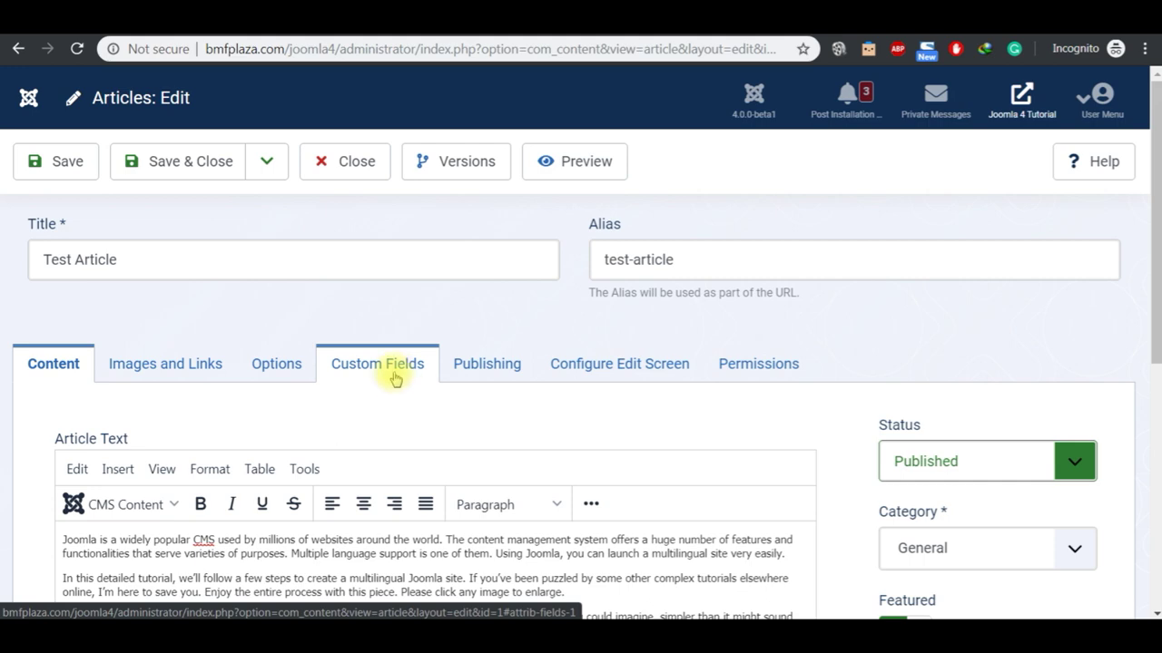
Step: Show Test Article's custom fields and choose International News as the Location
click(1156, 457)
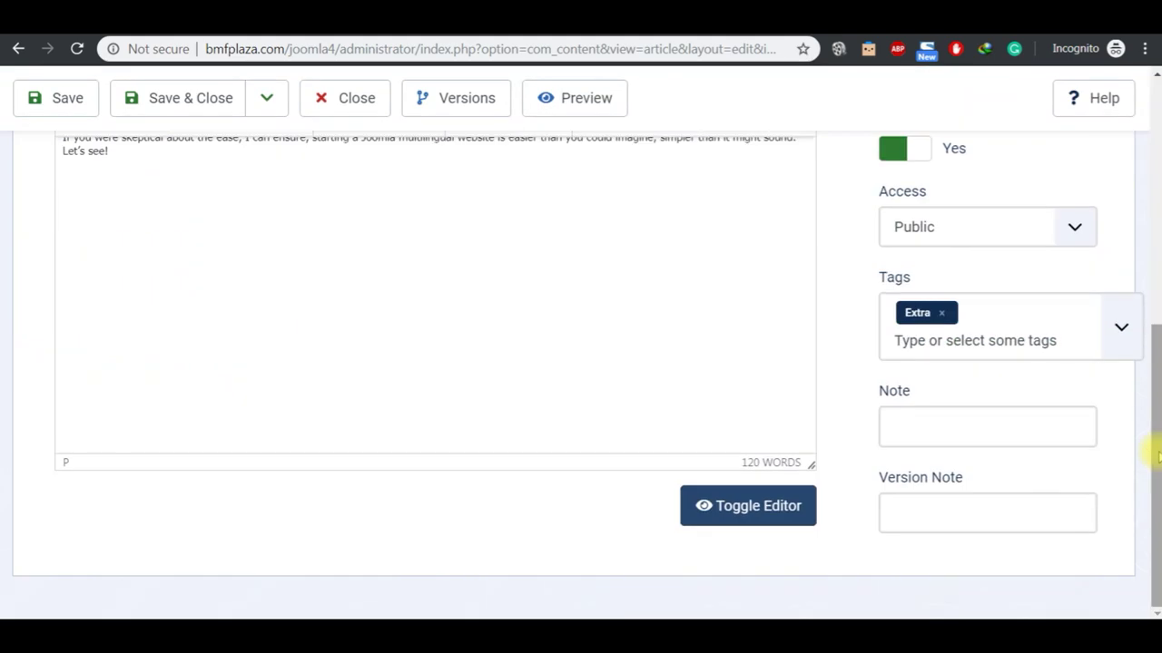
click(1153, 75)
click(1152, 75)
click(1152, 75)
click(388, 219)
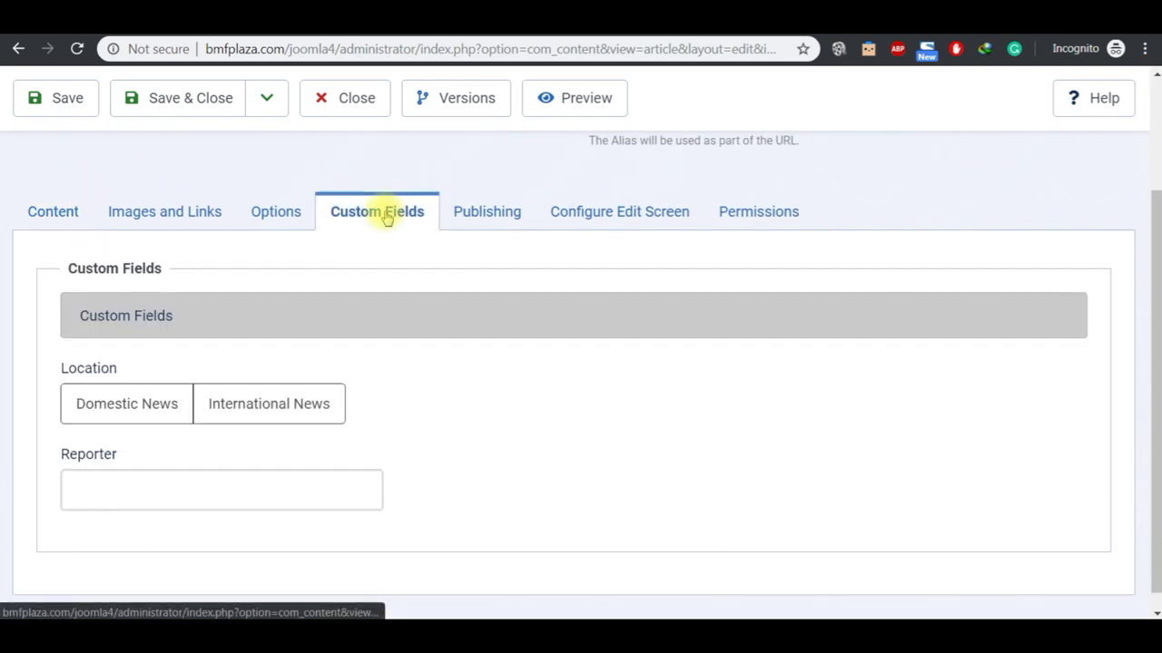
click(265, 406)
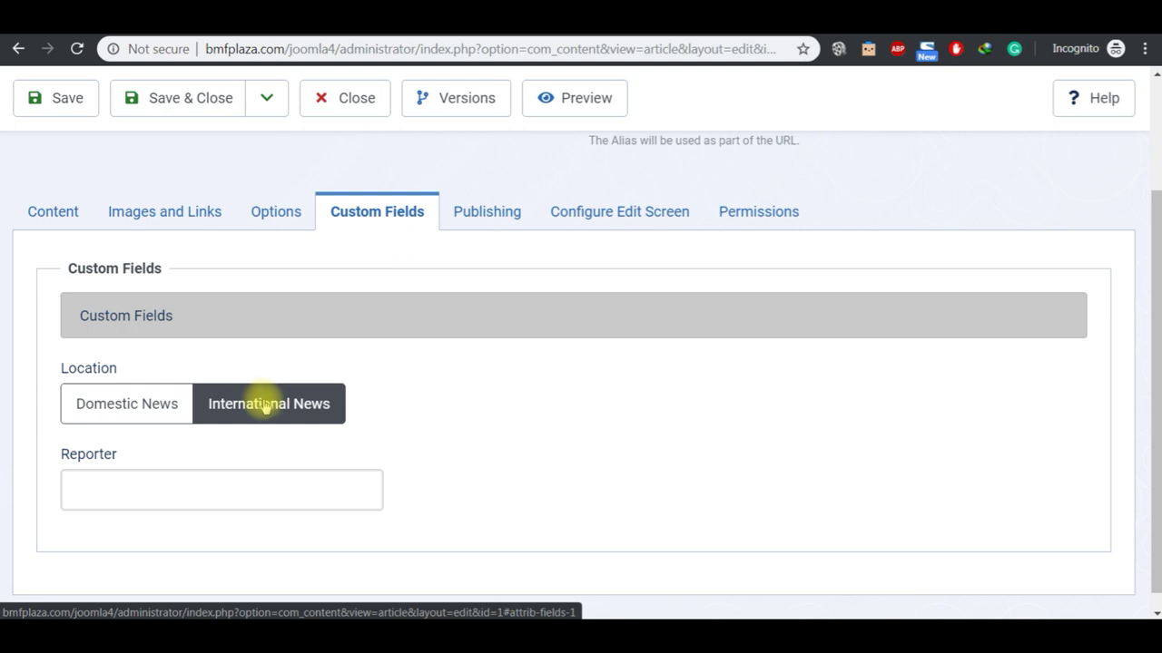
Step: Enter the reporter's name with a 'Mr.' title in the Reporter field and save
click(253, 491)
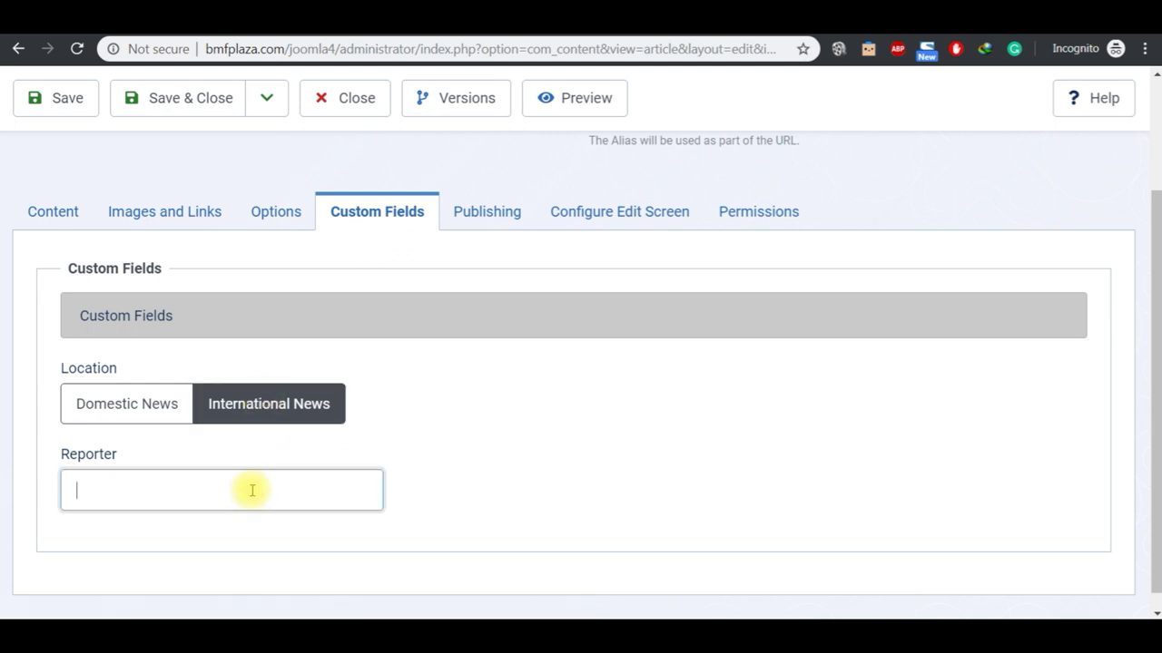
text(John Doe)
key(Left)
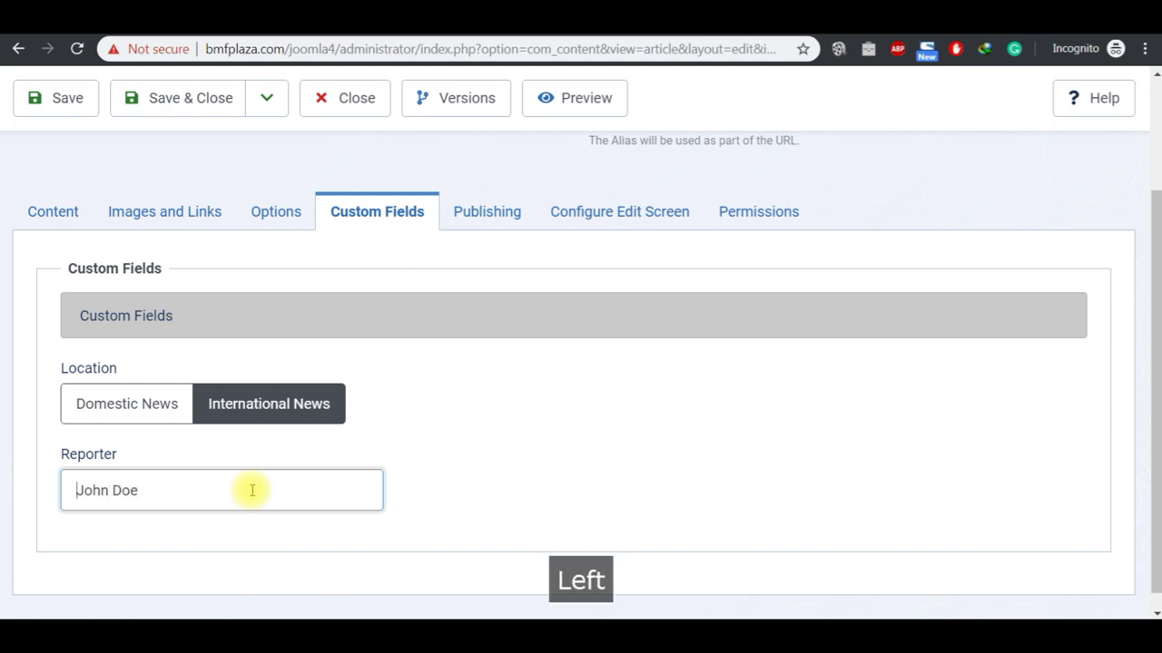
text(Mr.)
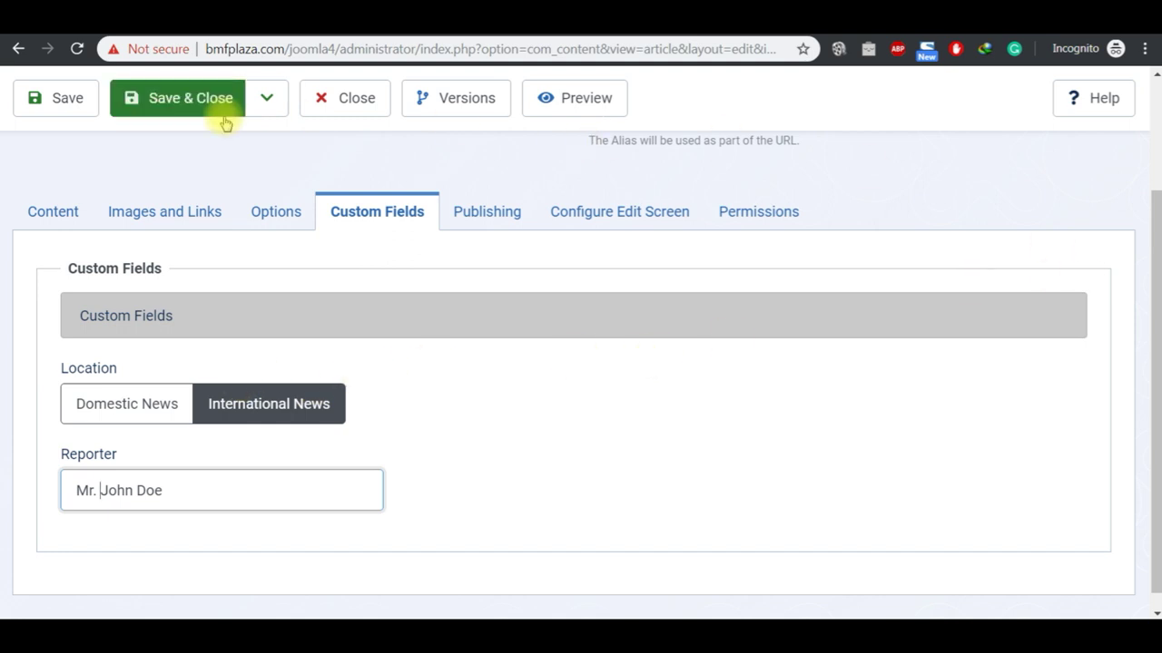
click(66, 97)
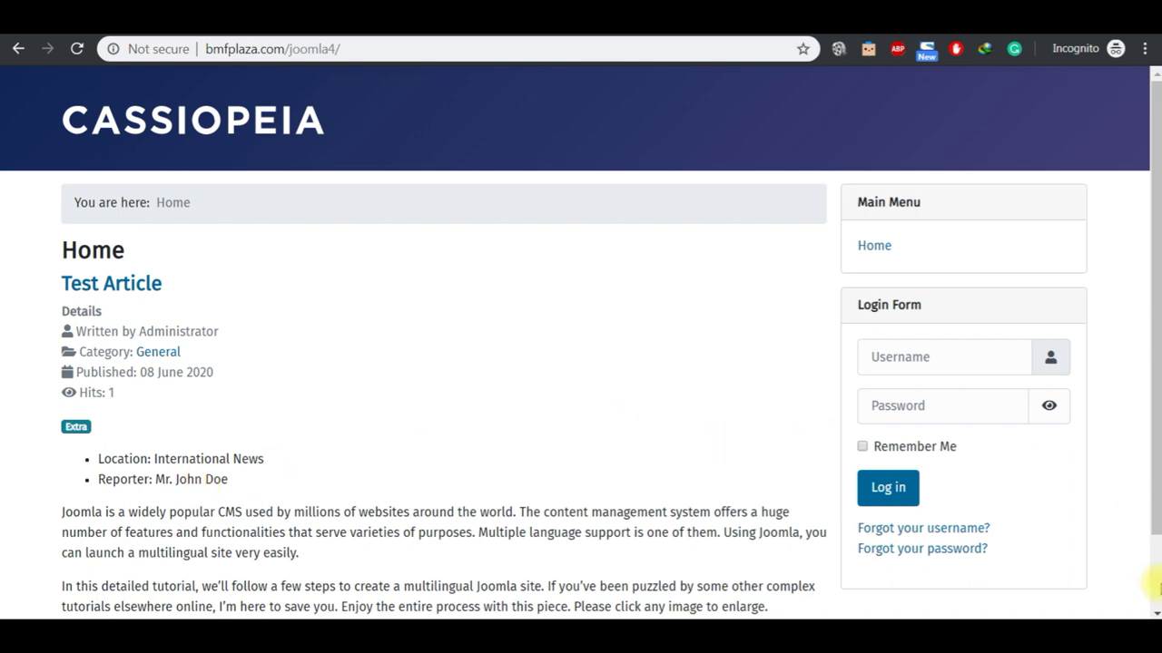
Step: Open Test Article on the Cassiopeia front end, then return to the home page
click(1156, 585)
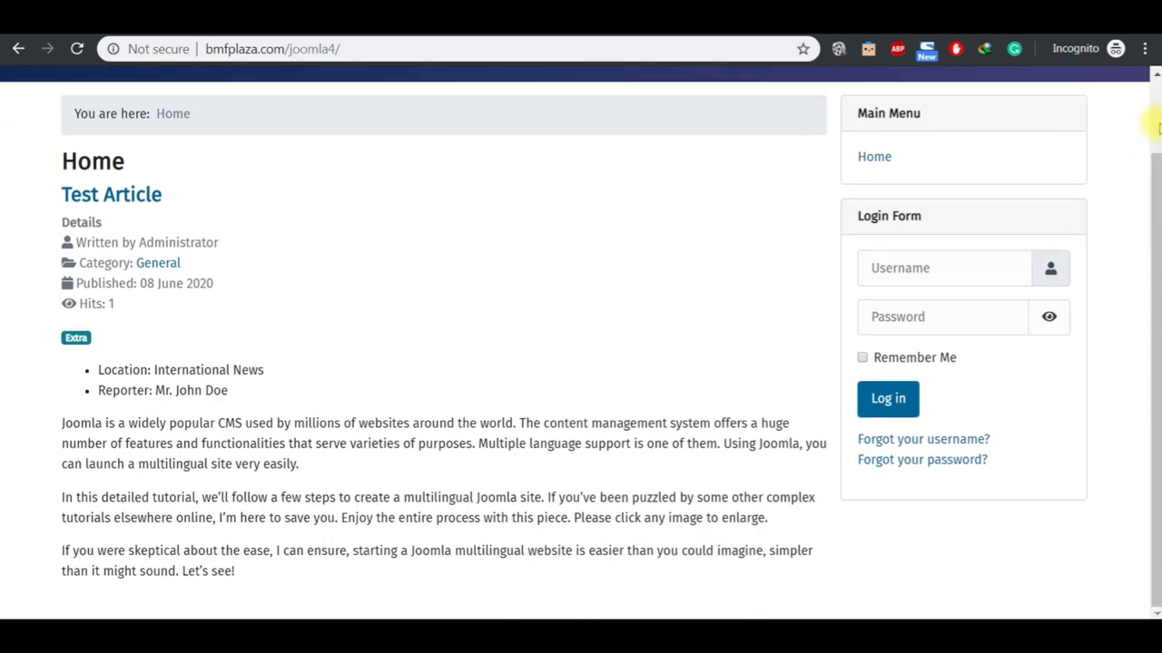
click(1150, 123)
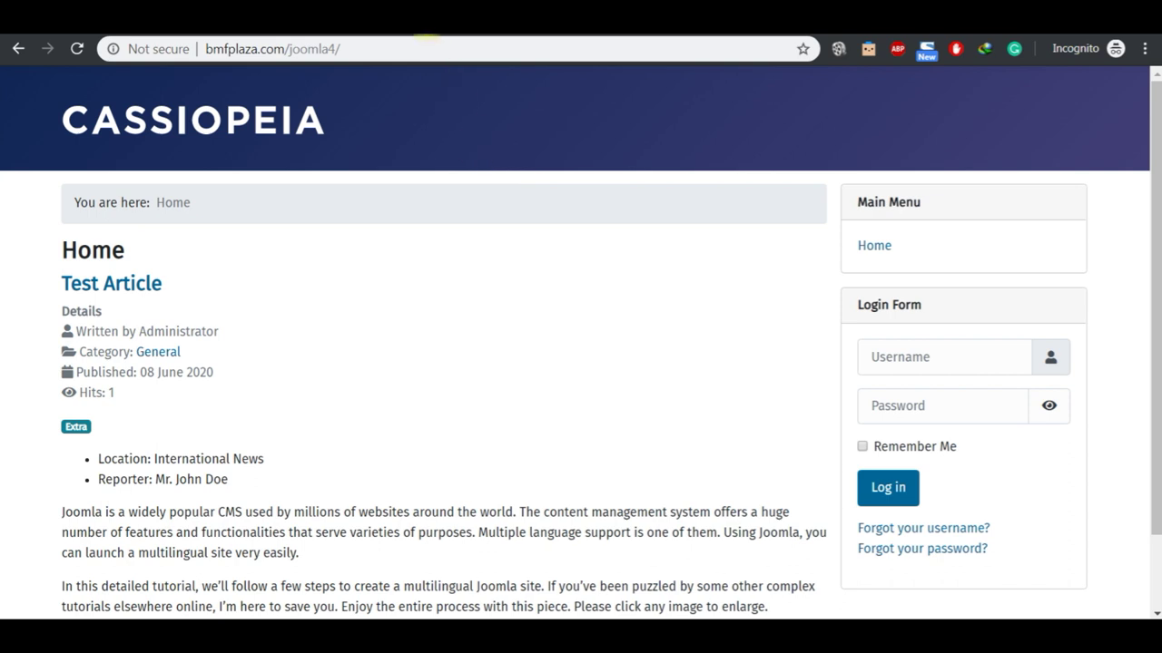
click(300, 16)
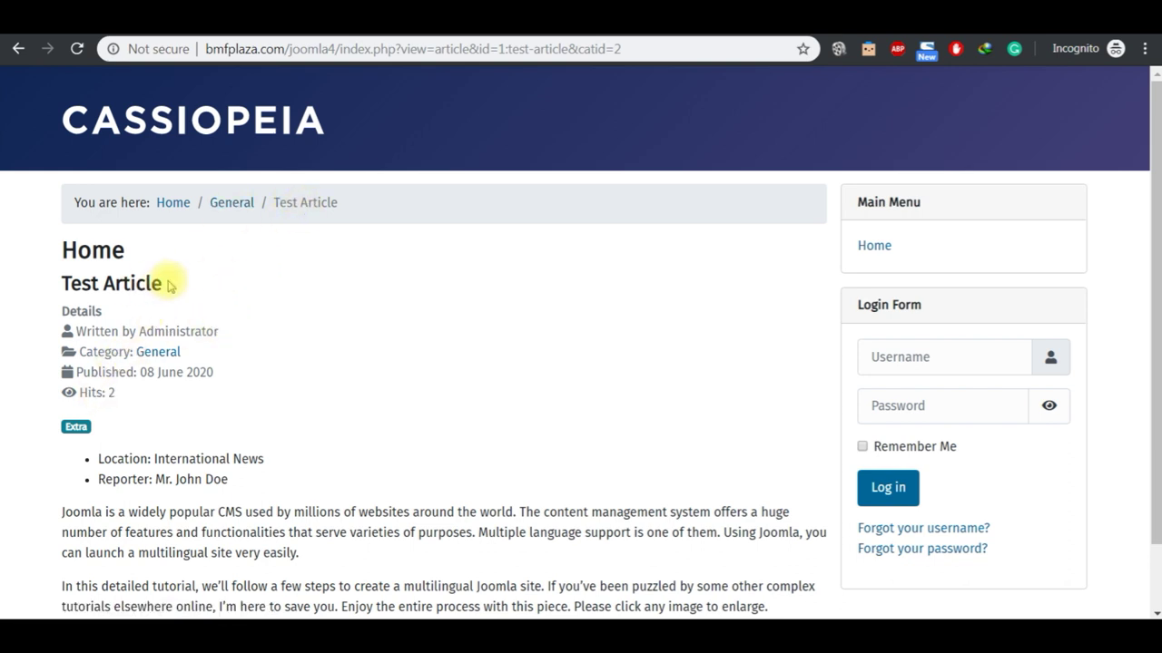
click(284, 118)
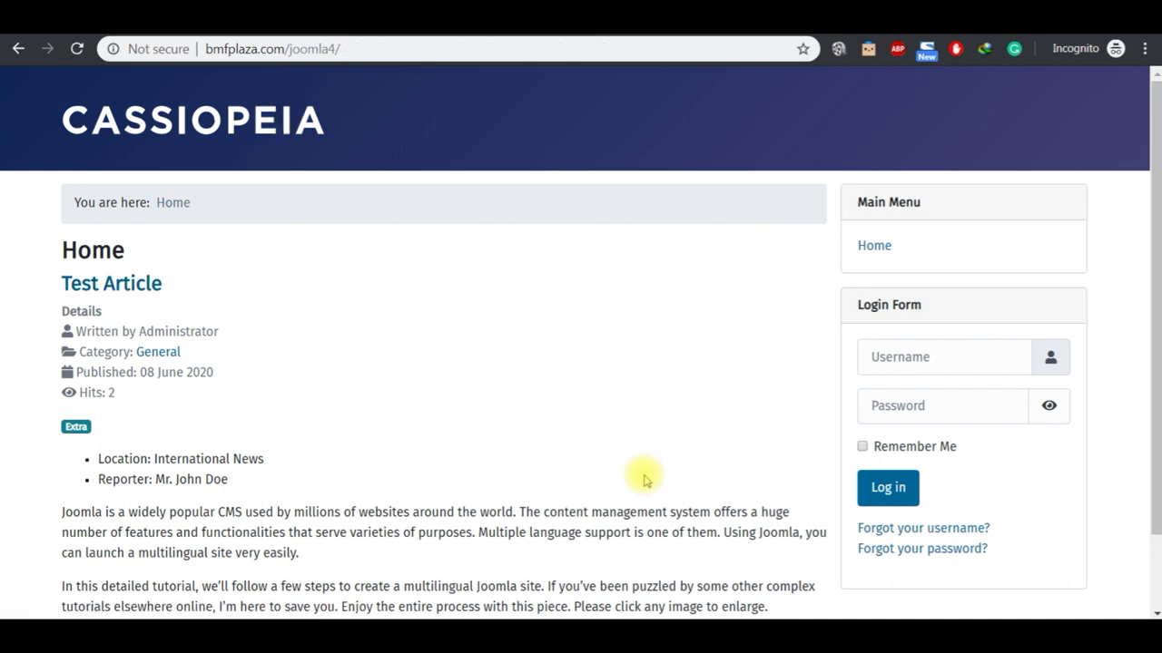
mouse_move(640, 631)
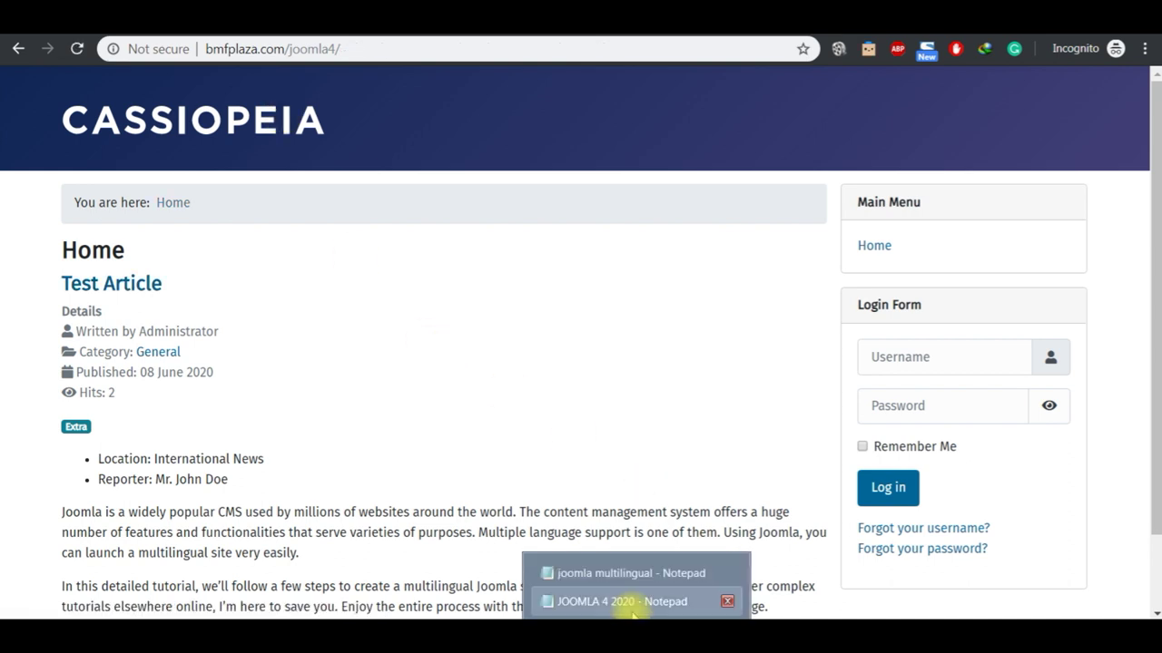
click(630, 605)
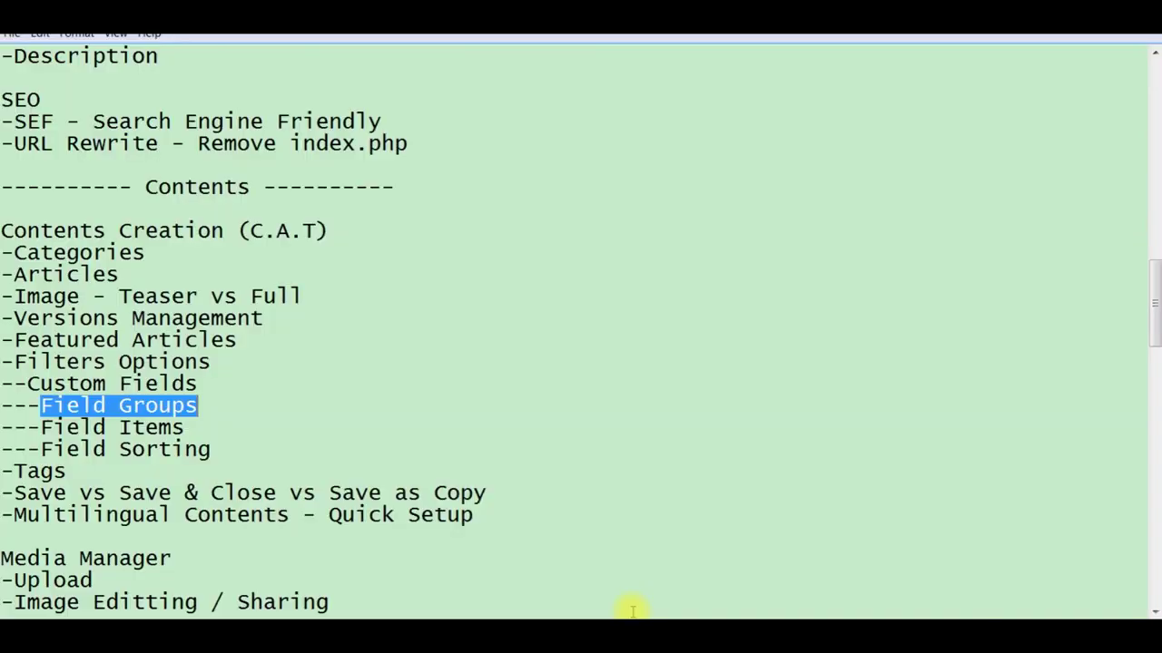
click(193, 428)
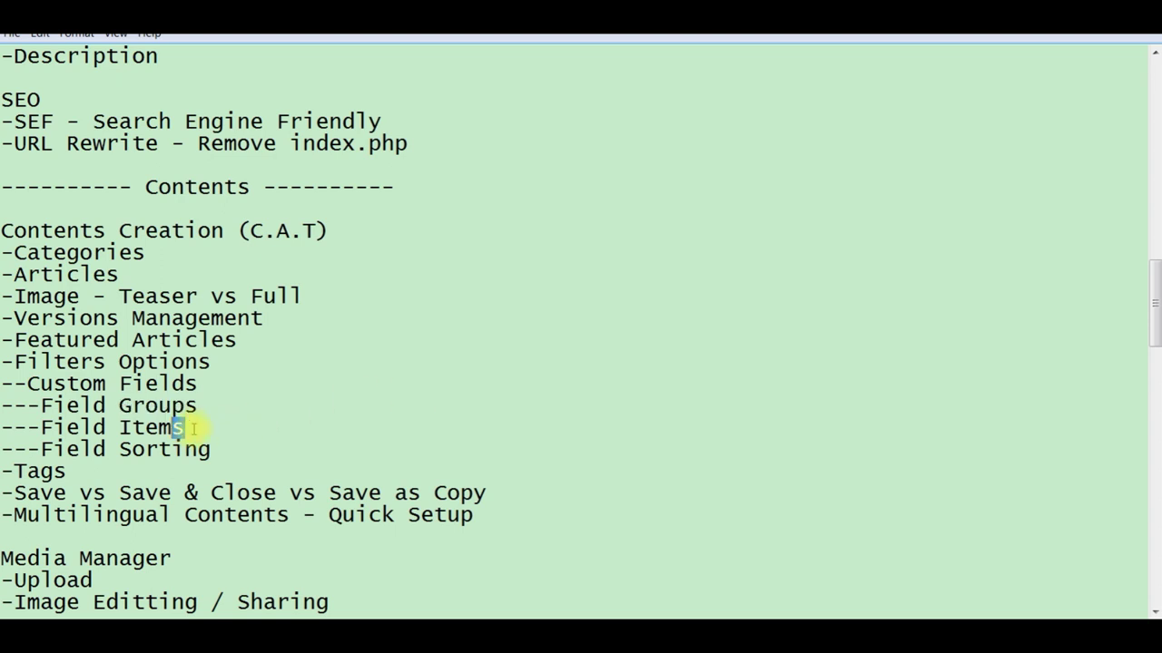
key(shift+Left)
key(shift+Left)
key(shift+Left)
key(shift+Left)
key(shift+Left)
key(shift+Left)
key(shift+Left)
key(shift+Left)
key(shift+Left)
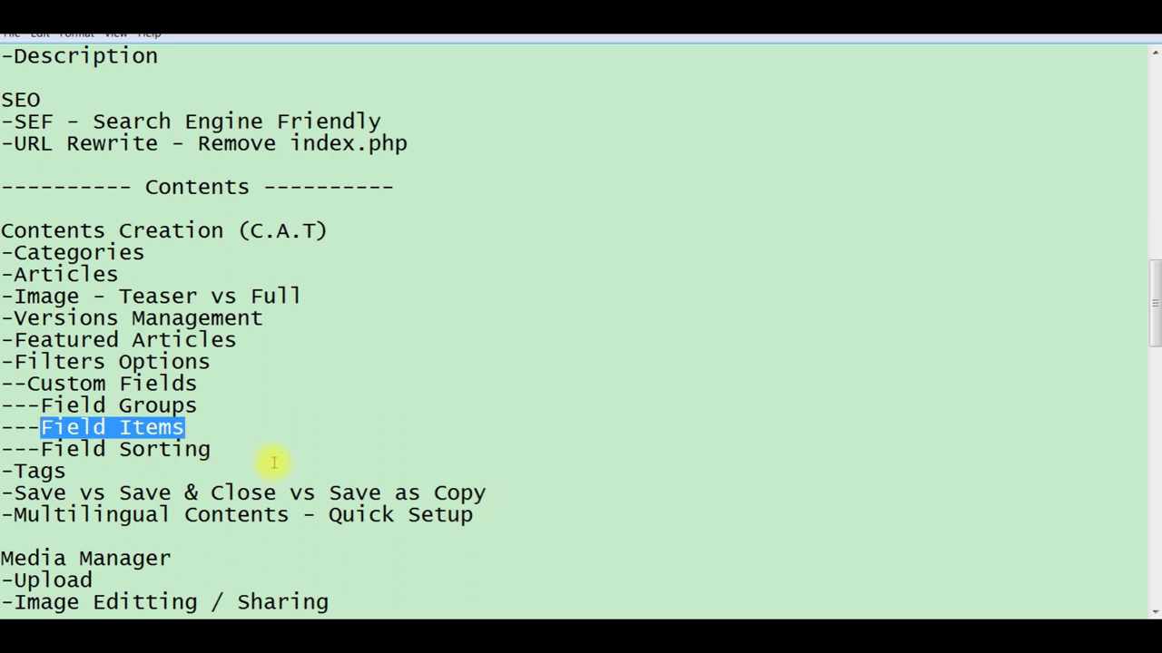
click(248, 452)
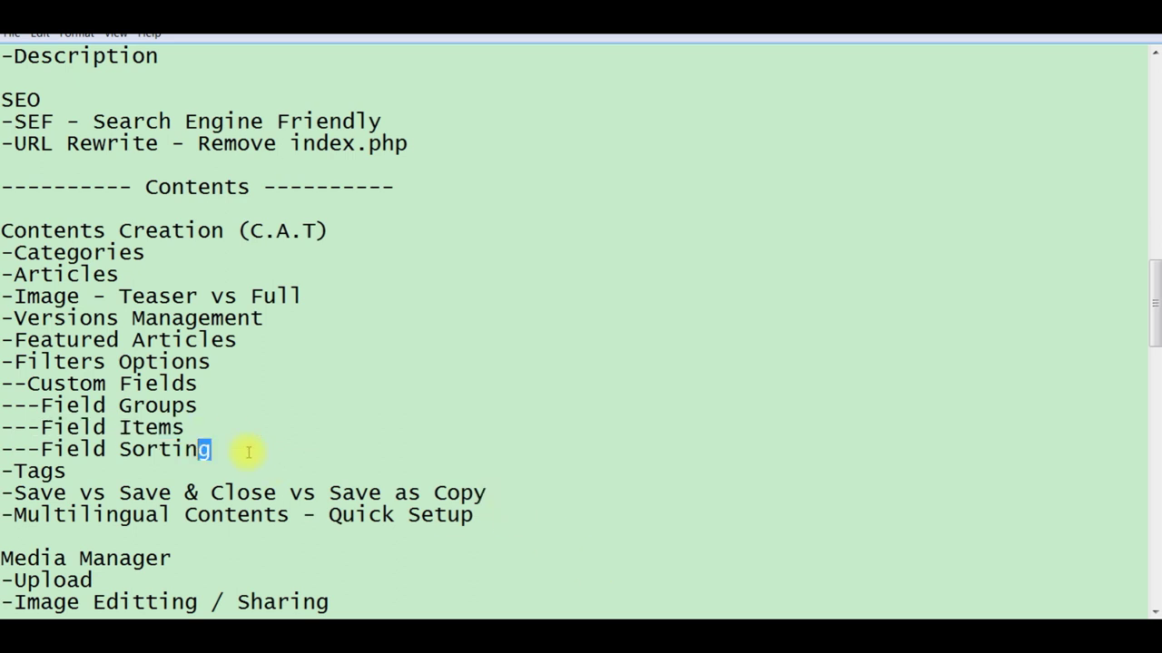
key(shift+Left)
key(shift+Left)
key(shift+Left)
key(shift+Left)
key(shift+Left)
key(shift+Left)
key(shift+Left)
key(shift+Left)
key(shift+Left)
key(shift+Left)
key(shift+Left)
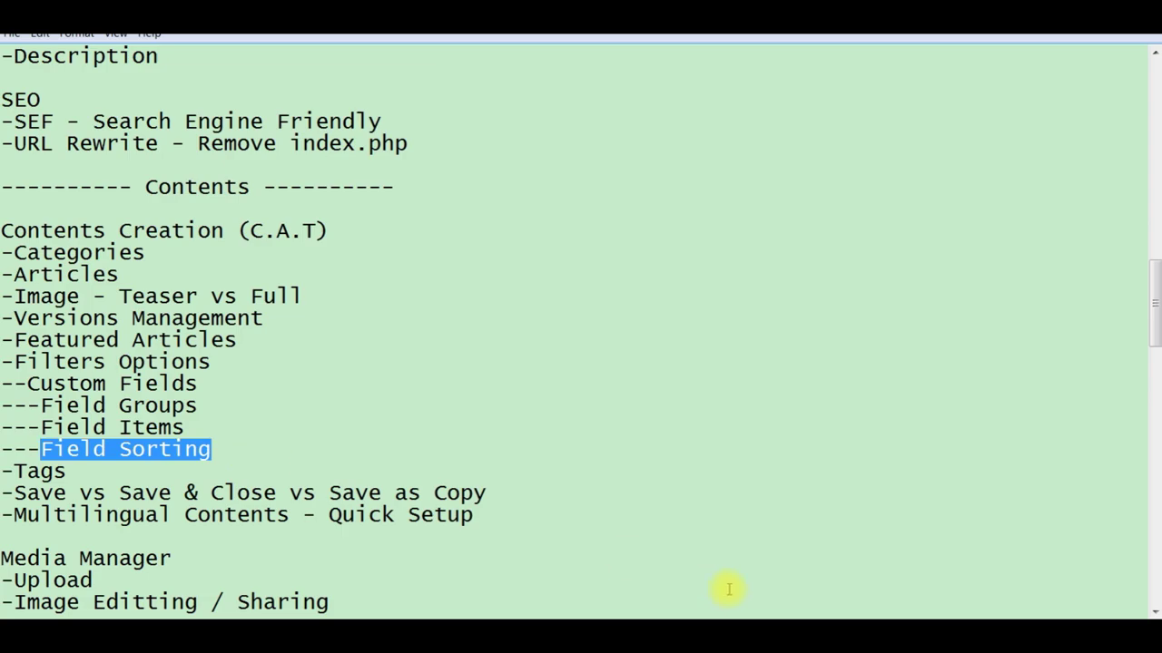
key(alt+Tab)
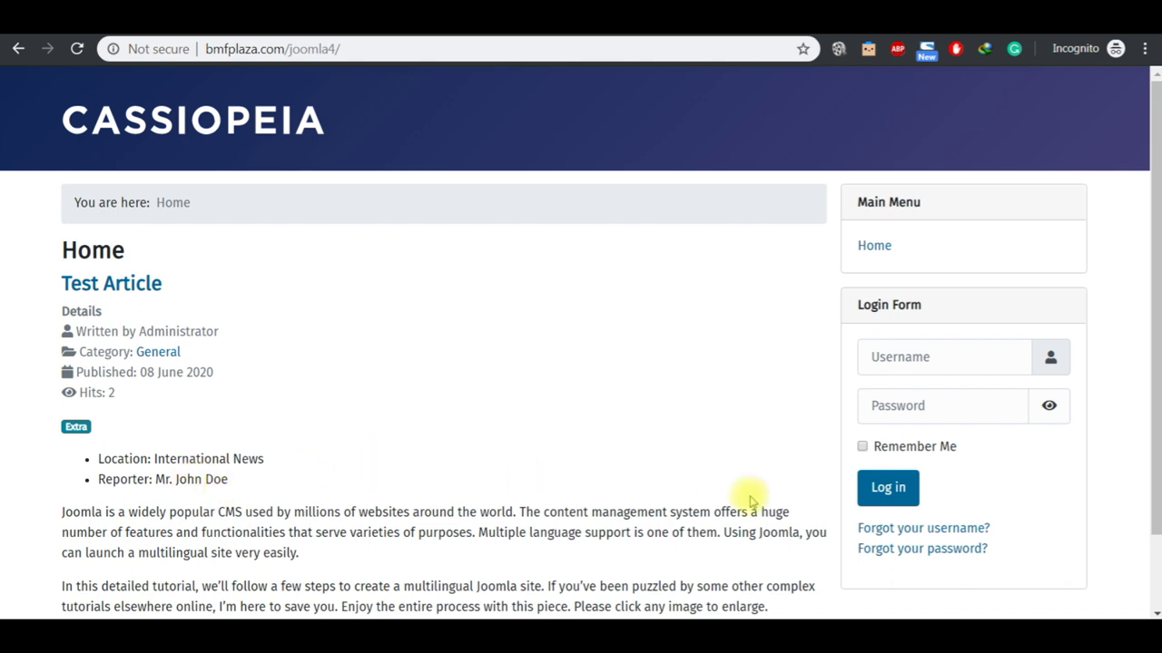
Step: Close the article editor and go to Content > Fields, listing Location and Reporter
scroll(1157, 574, down, 1)
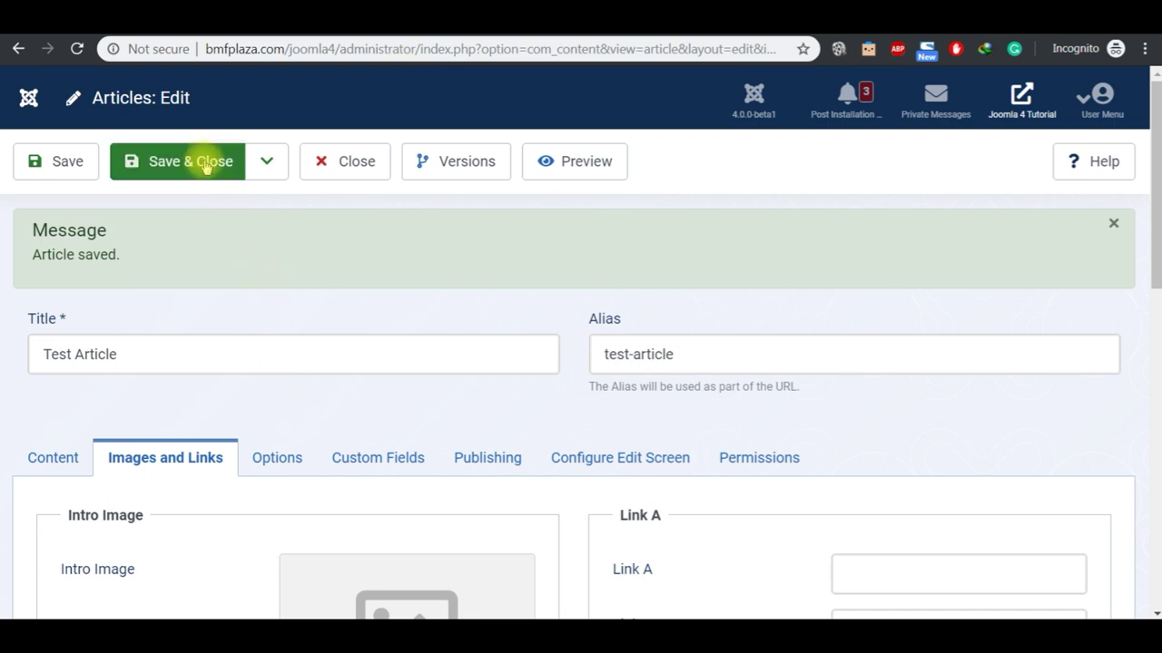
click(345, 173)
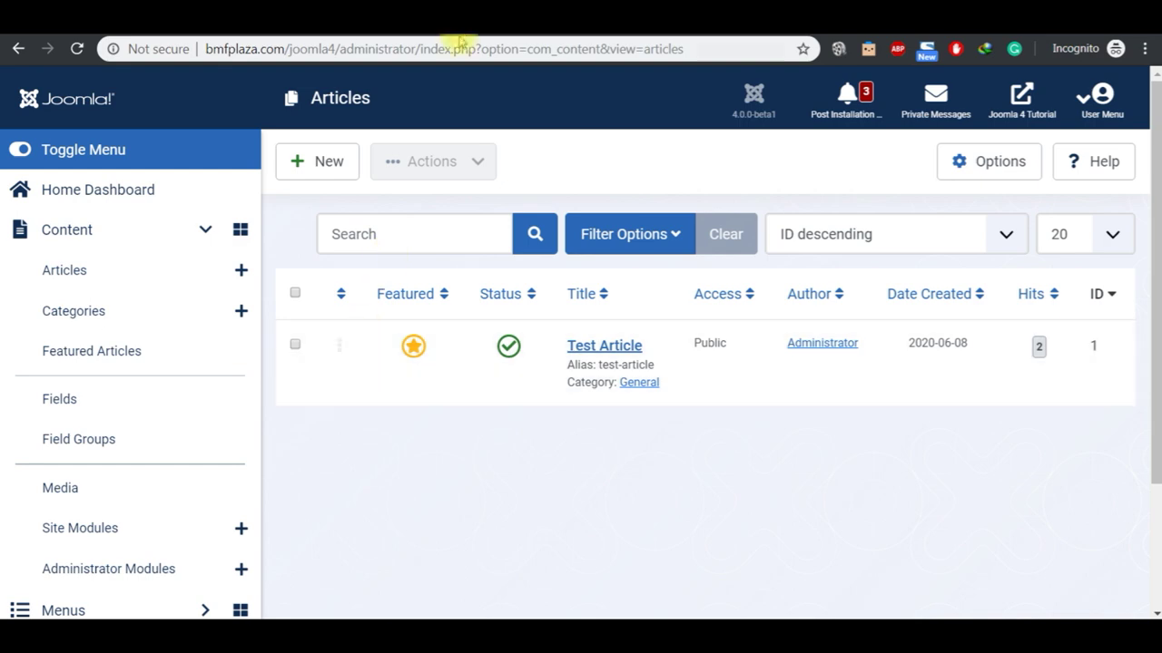
click(485, 37)
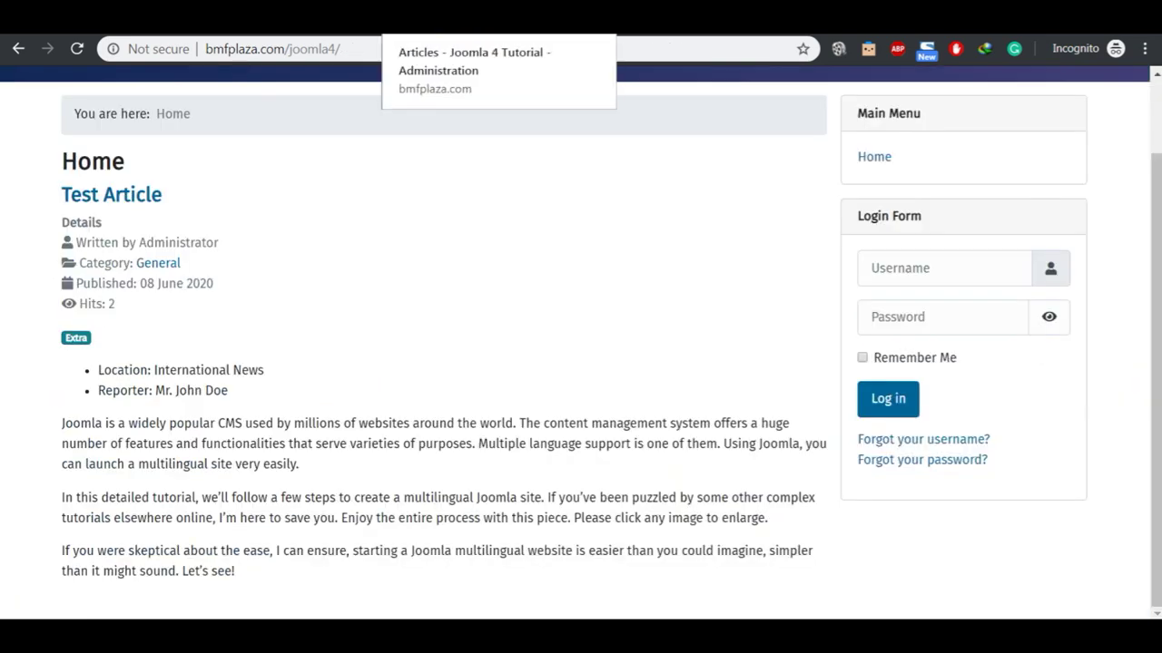
click(486, 18)
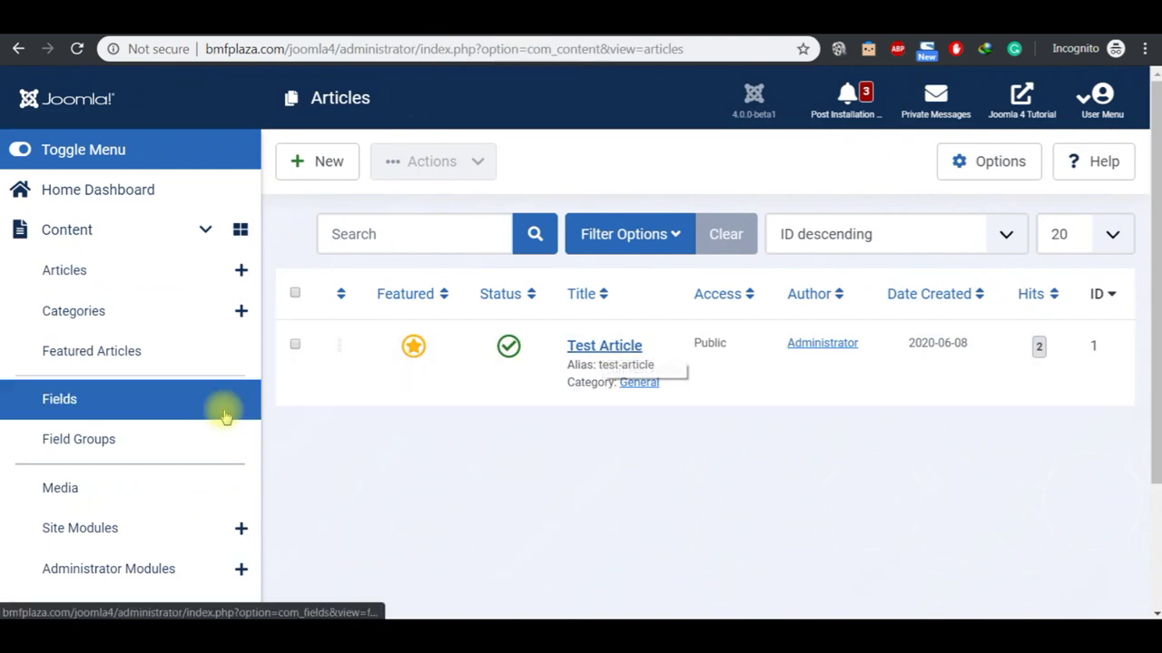
click(128, 410)
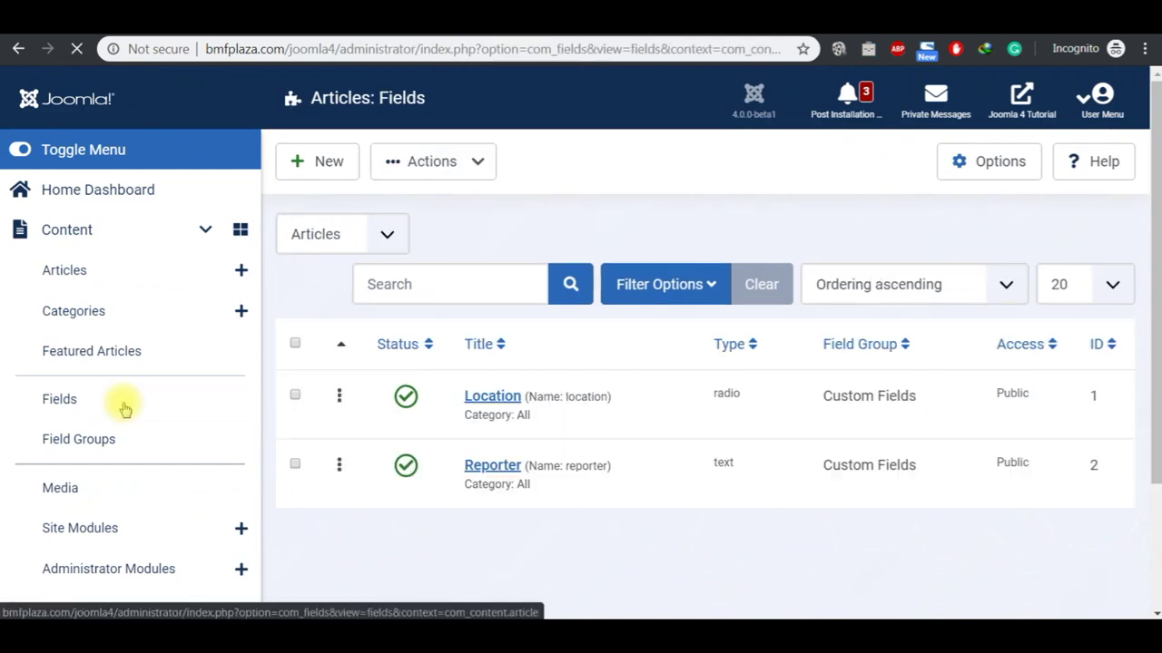
Step: Open the Location field's Options and check where its lines currently appear on the site
click(490, 403)
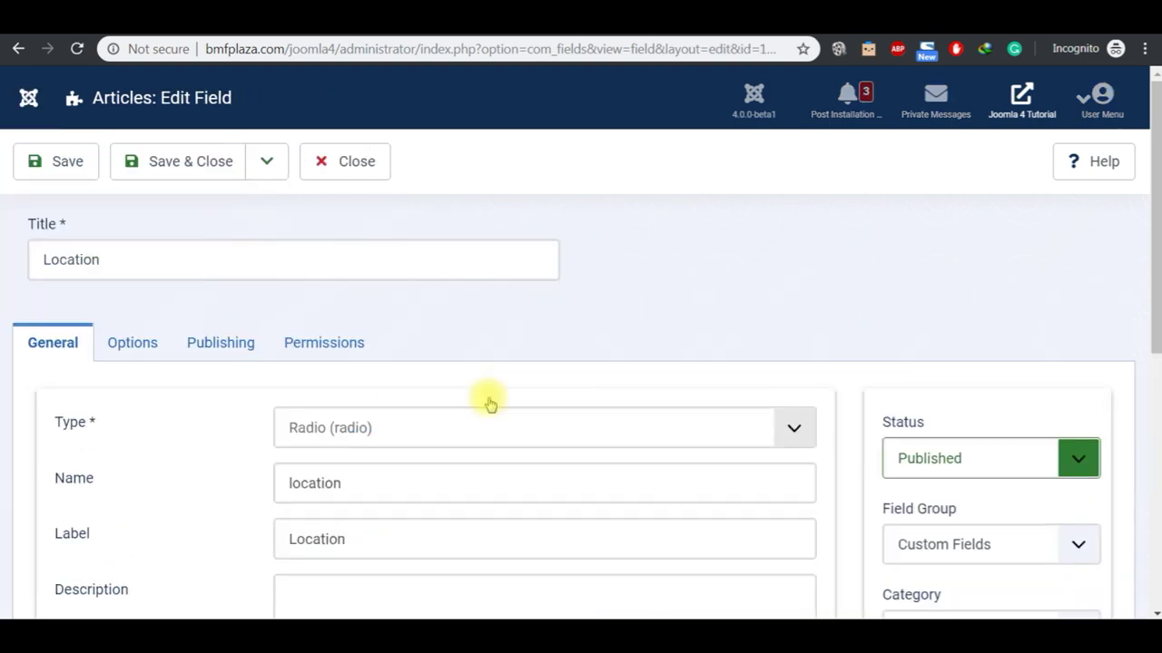
click(147, 352)
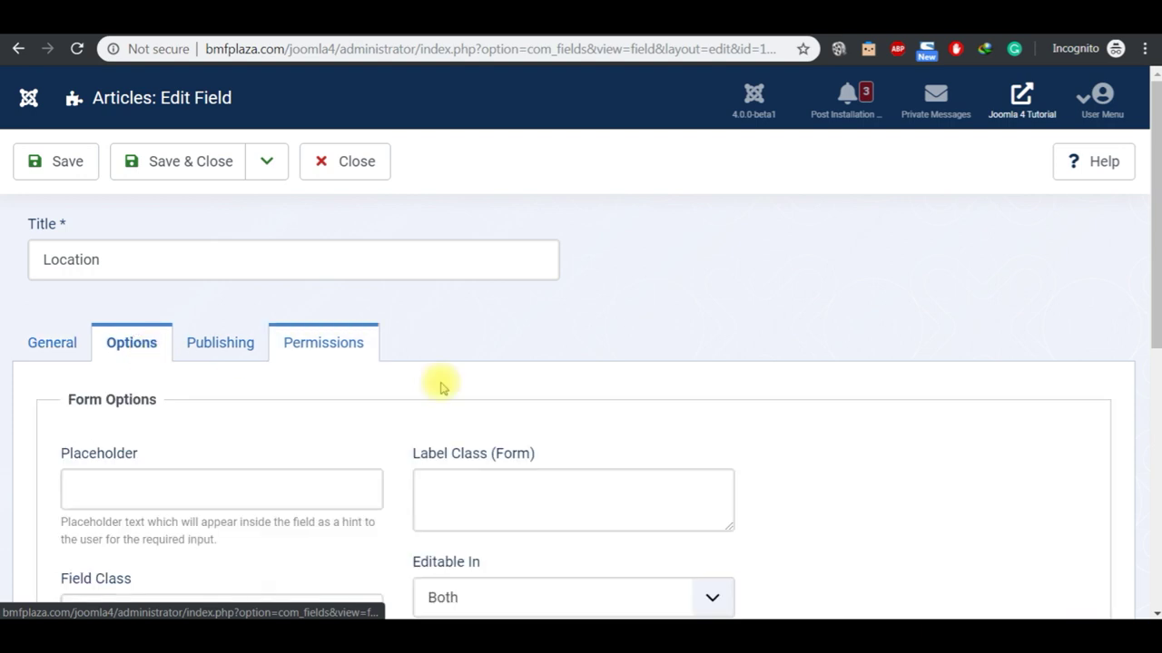
click(1155, 613)
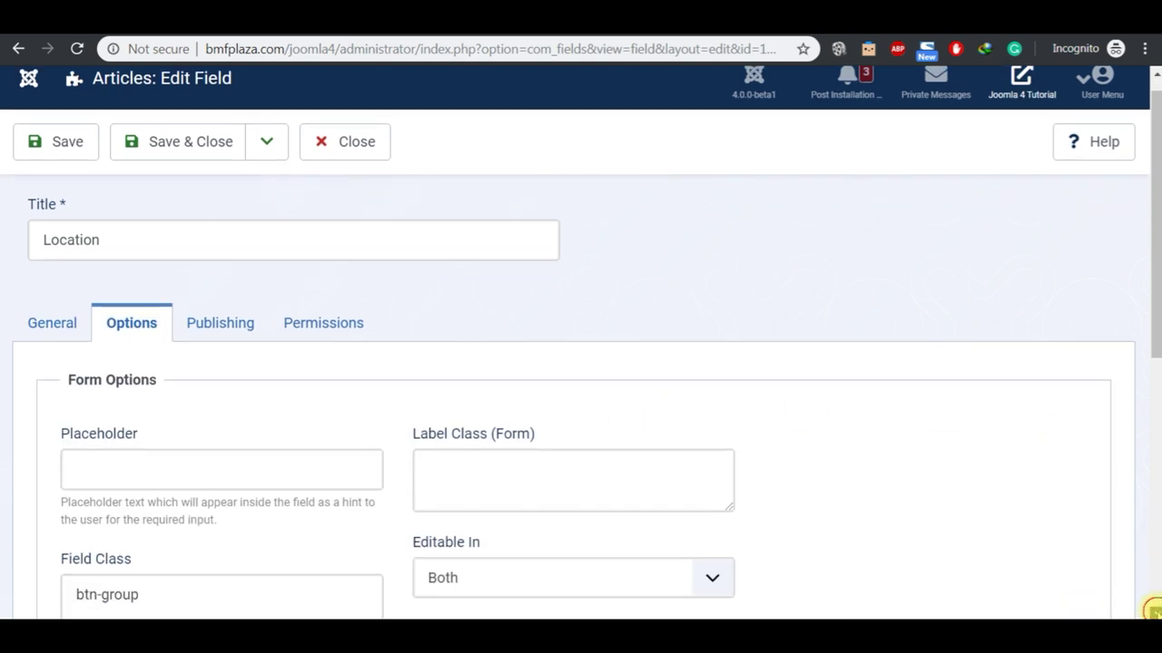
scroll(1152, 610, down, 6)
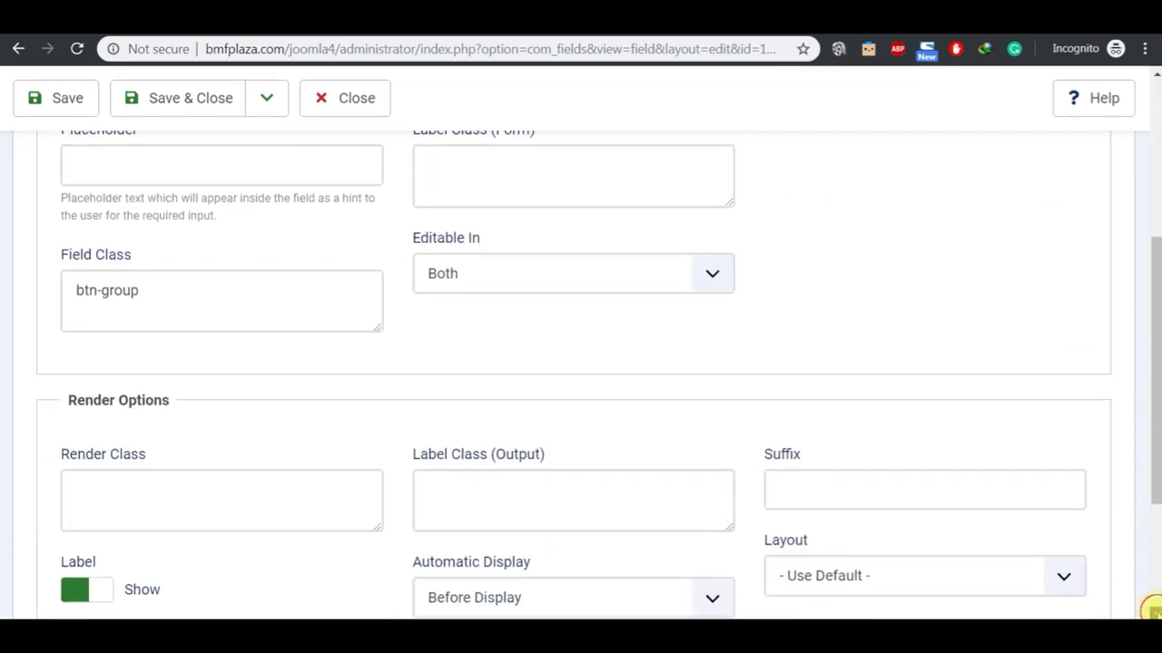
scroll(1152, 610, down, 2)
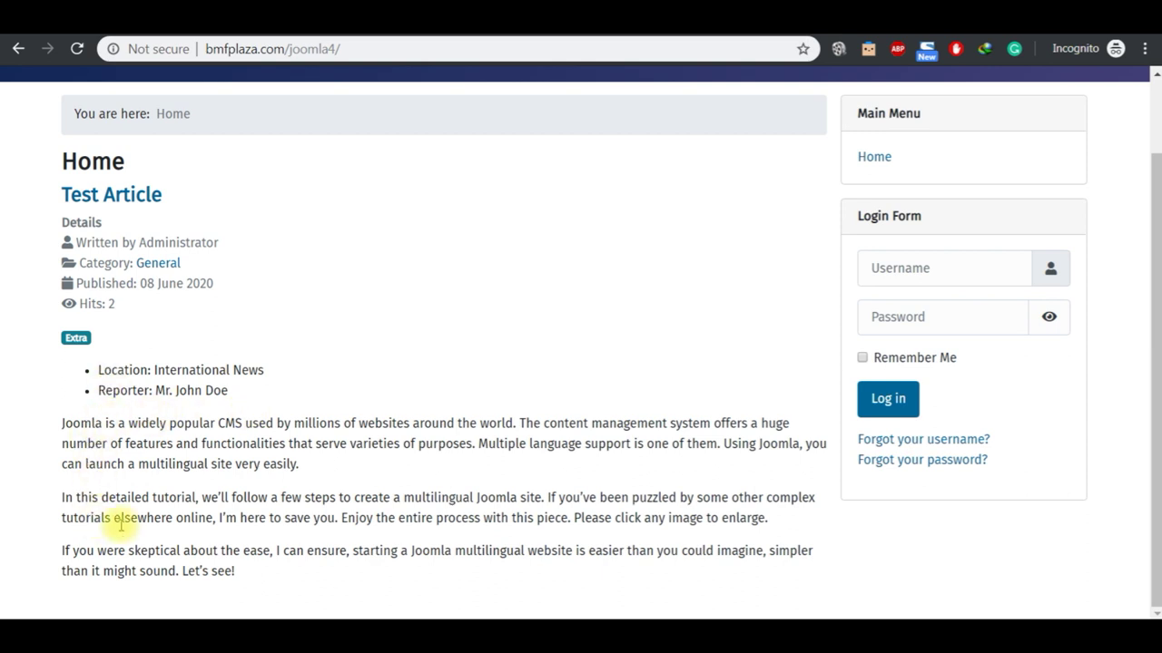
double_click(91, 423)
drag(102, 464, 105, 517)
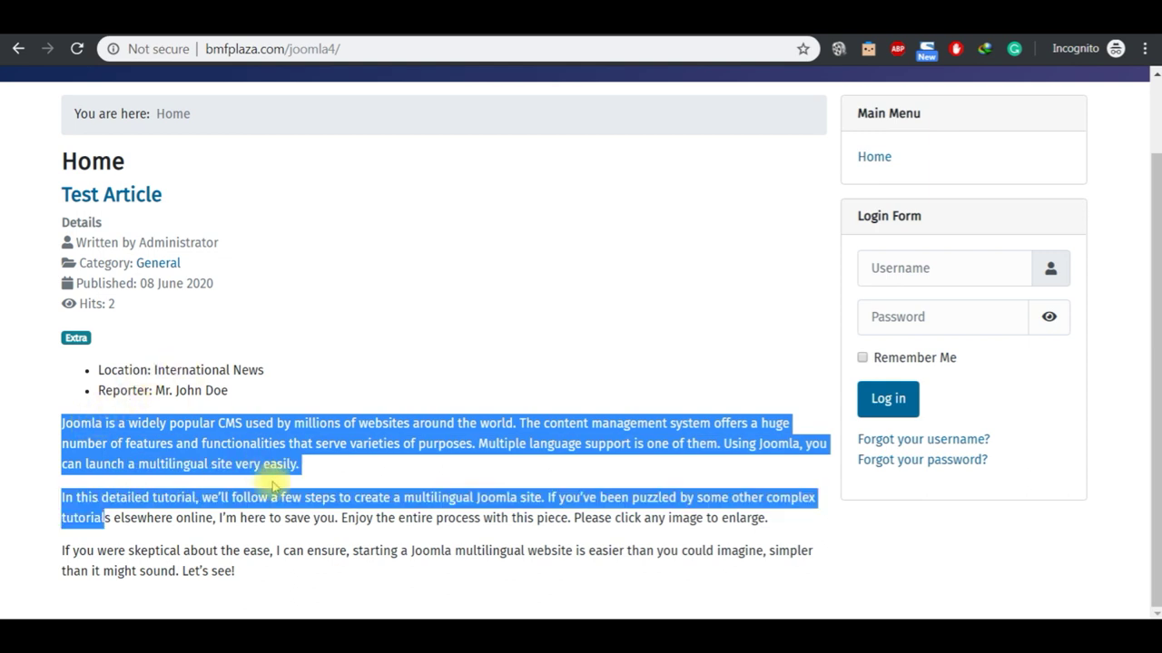
double_click(107, 369)
drag(107, 369, 145, 390)
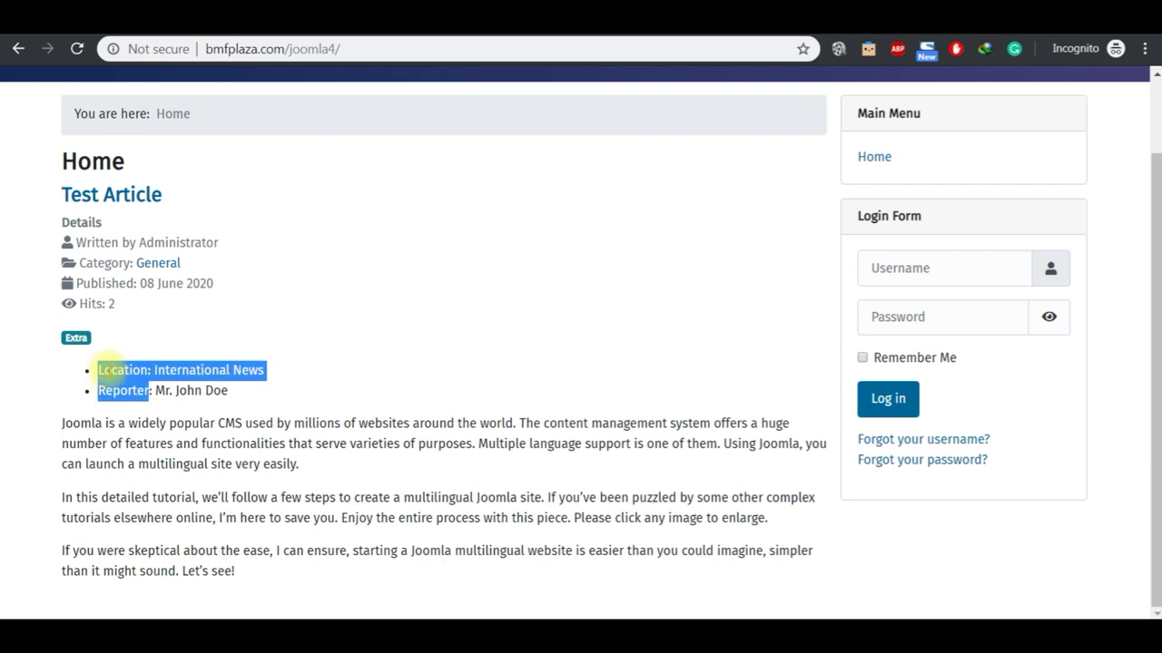
Step: Set Location's Automatic Display to After Display and save the field
click(433, 36)
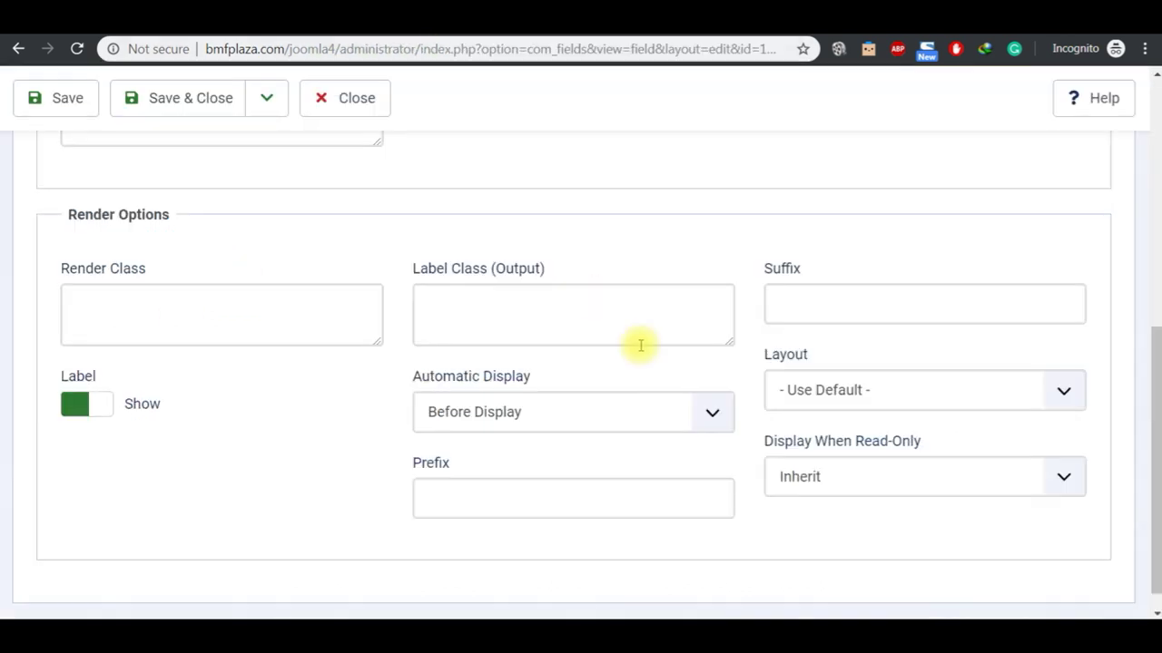
click(565, 425)
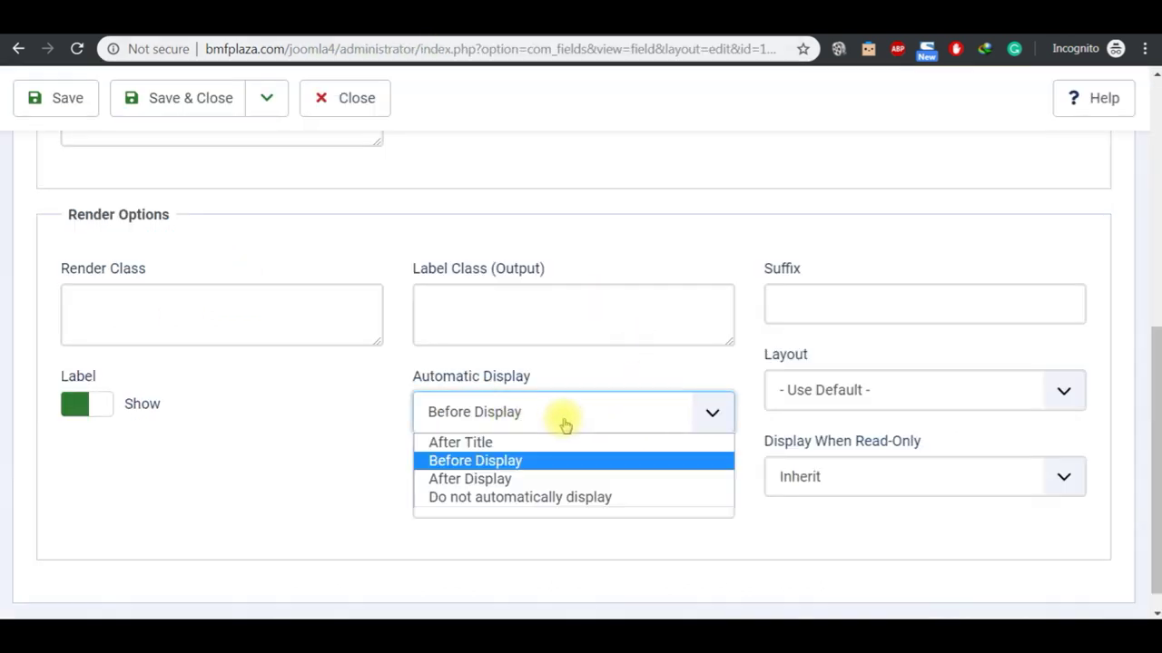
click(544, 478)
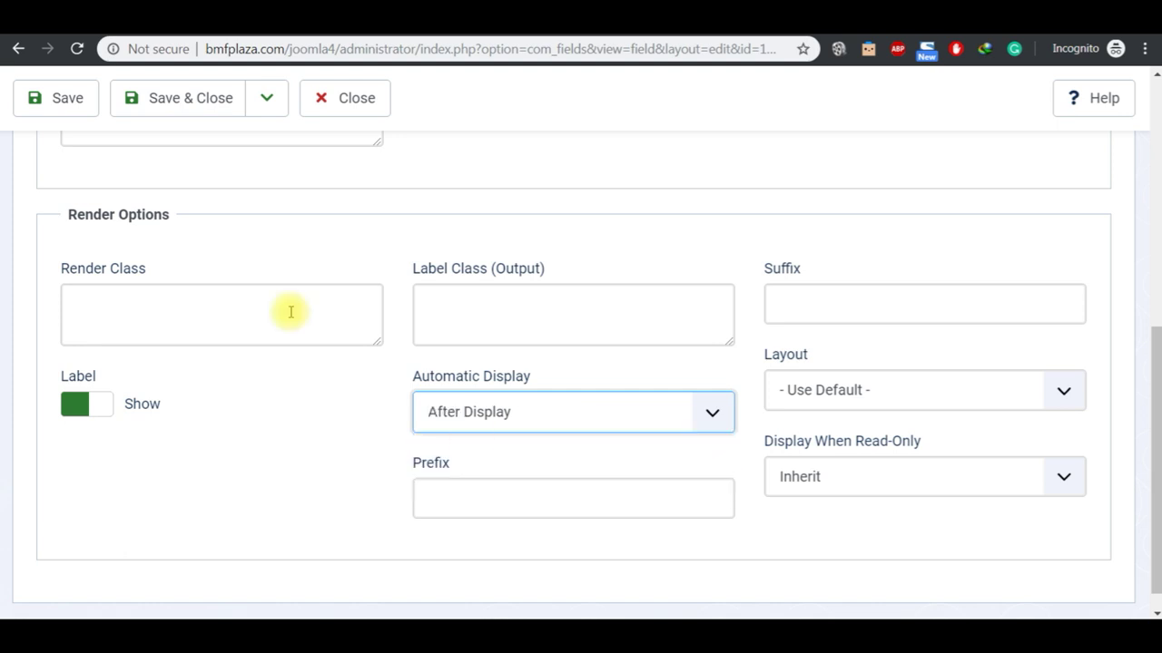
click(66, 111)
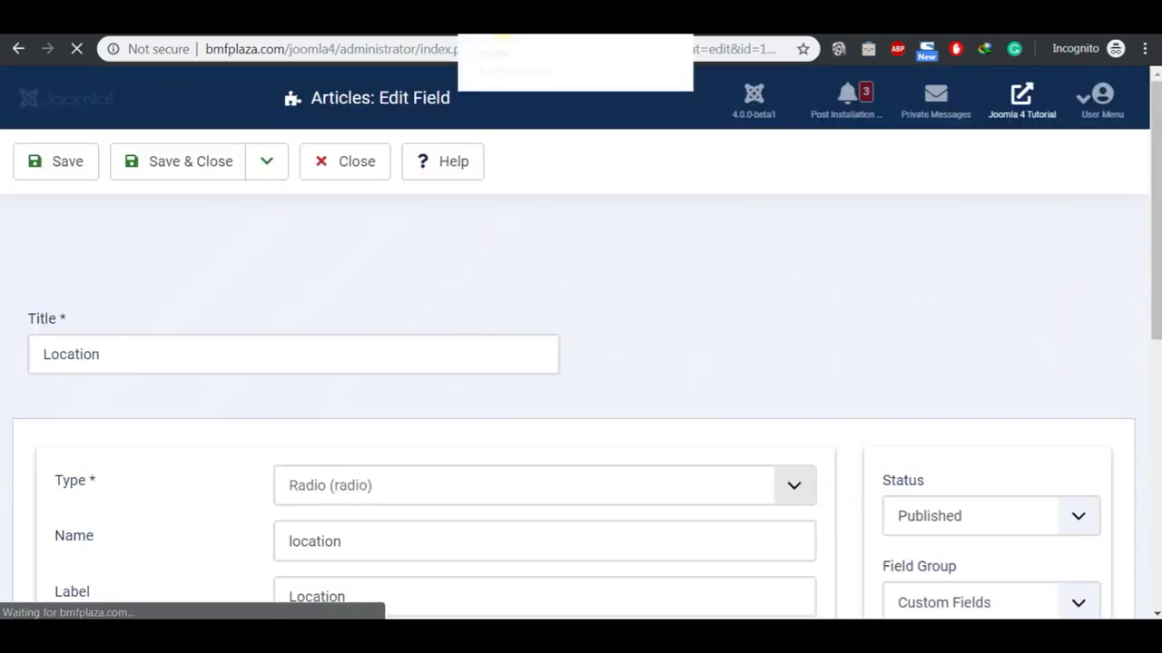
click(504, 29)
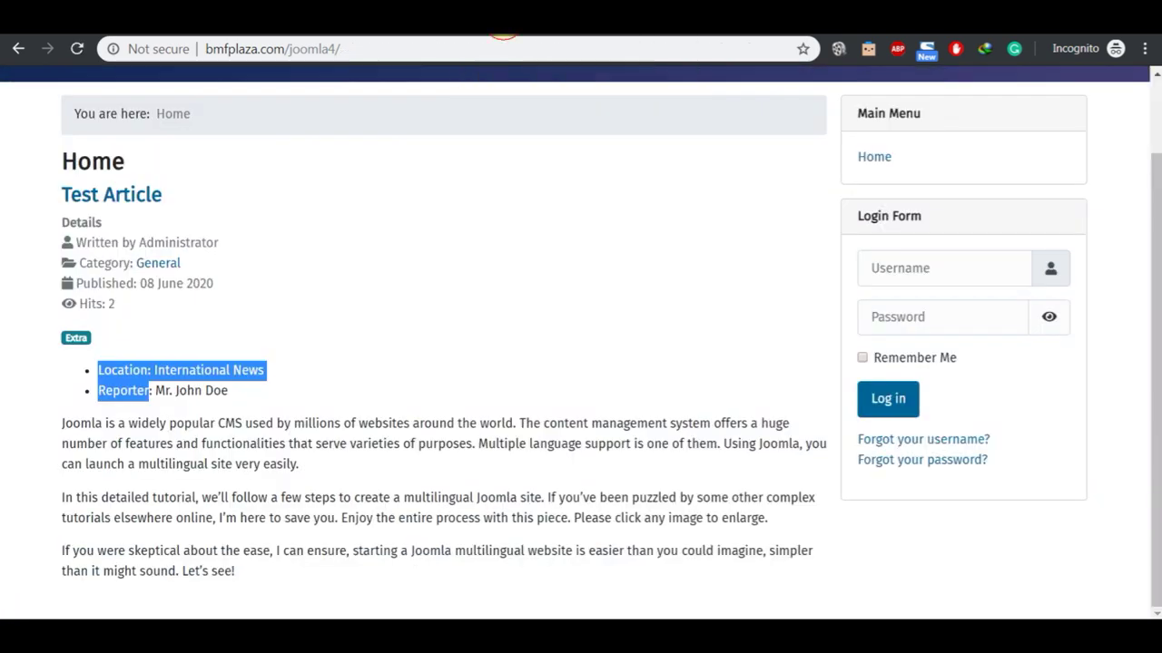
Step: Reload the home page to confirm Location sits below the text, then Save & Close the field
click(275, 307)
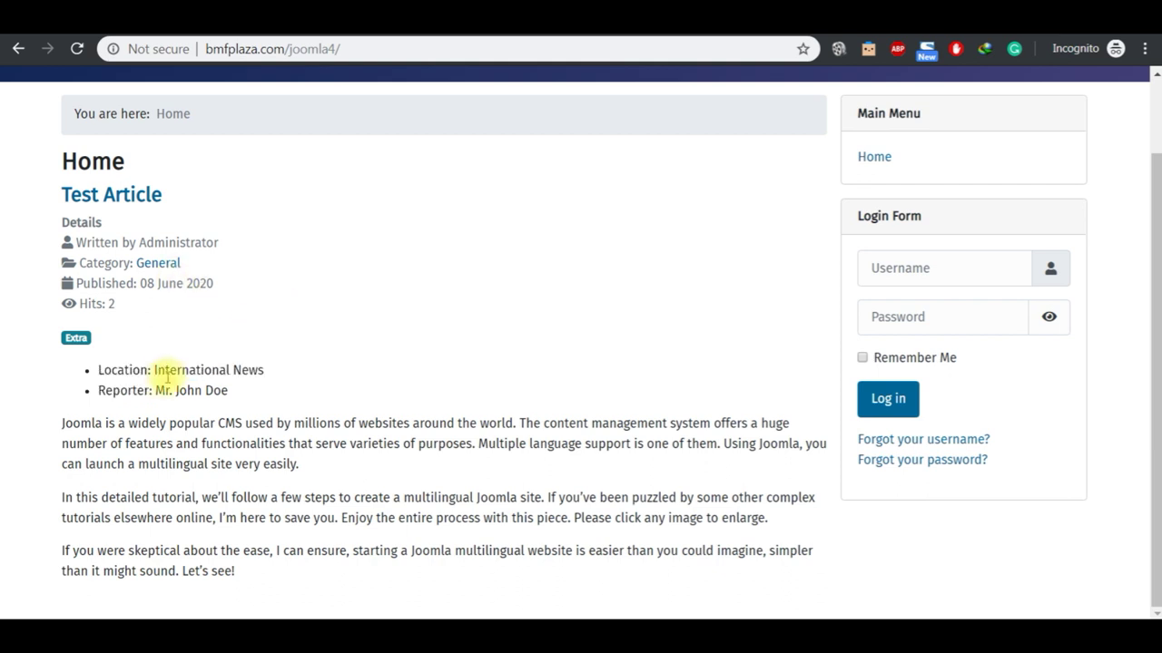
click(77, 48)
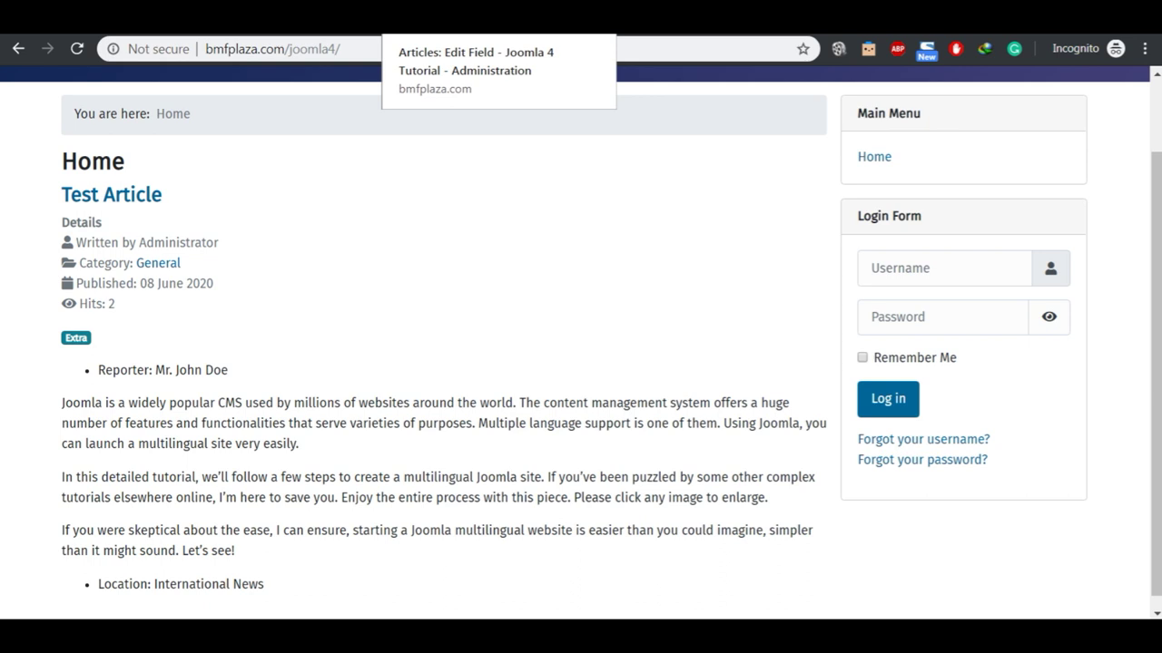
click(472, 16)
click(187, 173)
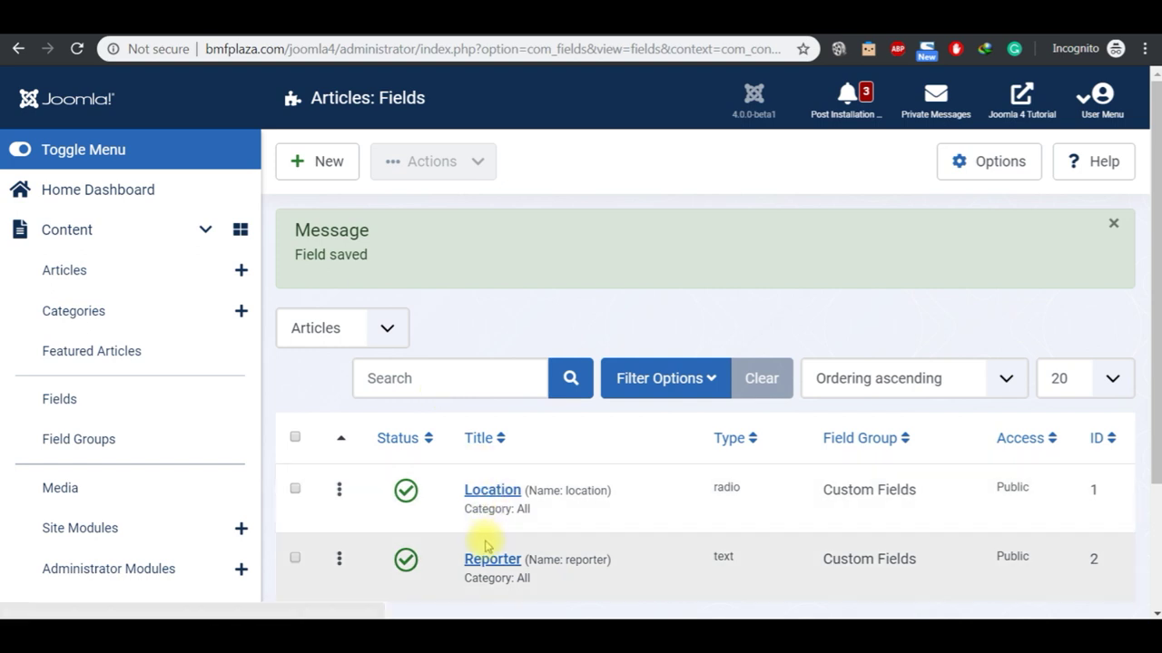
Step: Choose After Display for the Reporter field's Automatic Display option
click(487, 562)
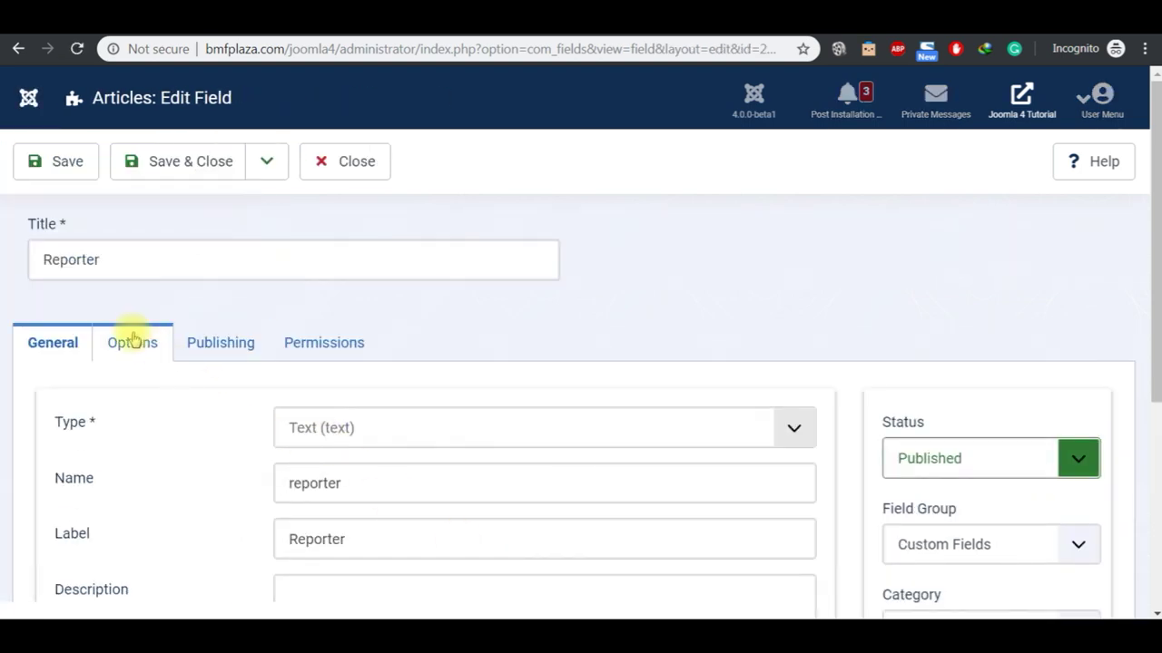
click(132, 342)
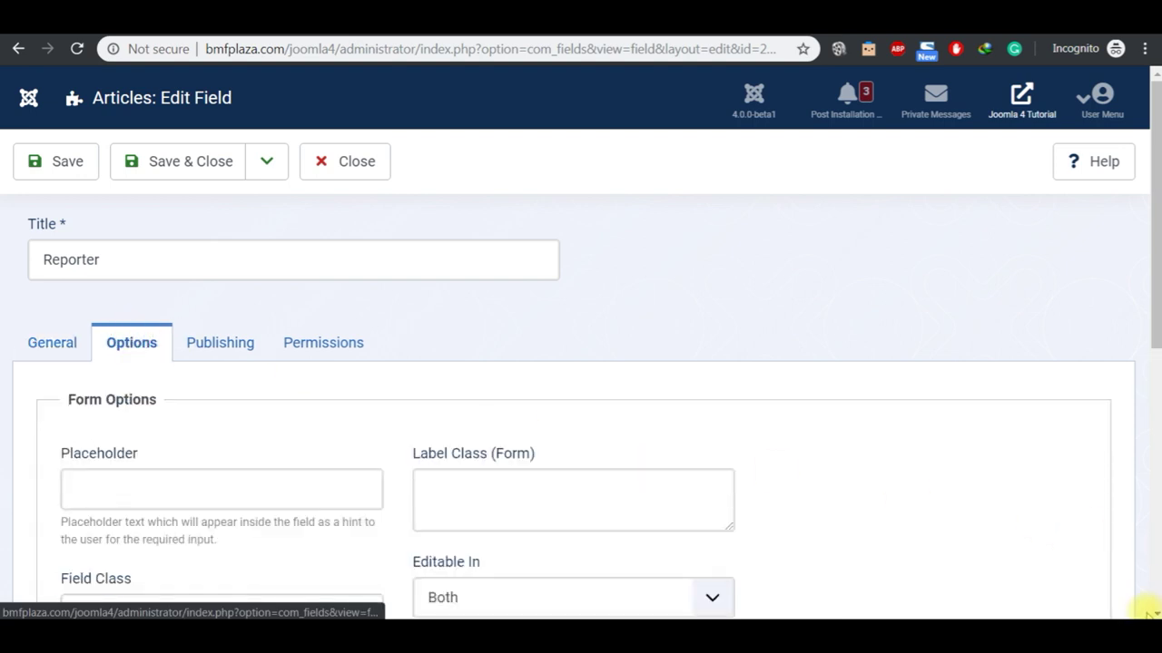
scroll(1151, 614, down, 3)
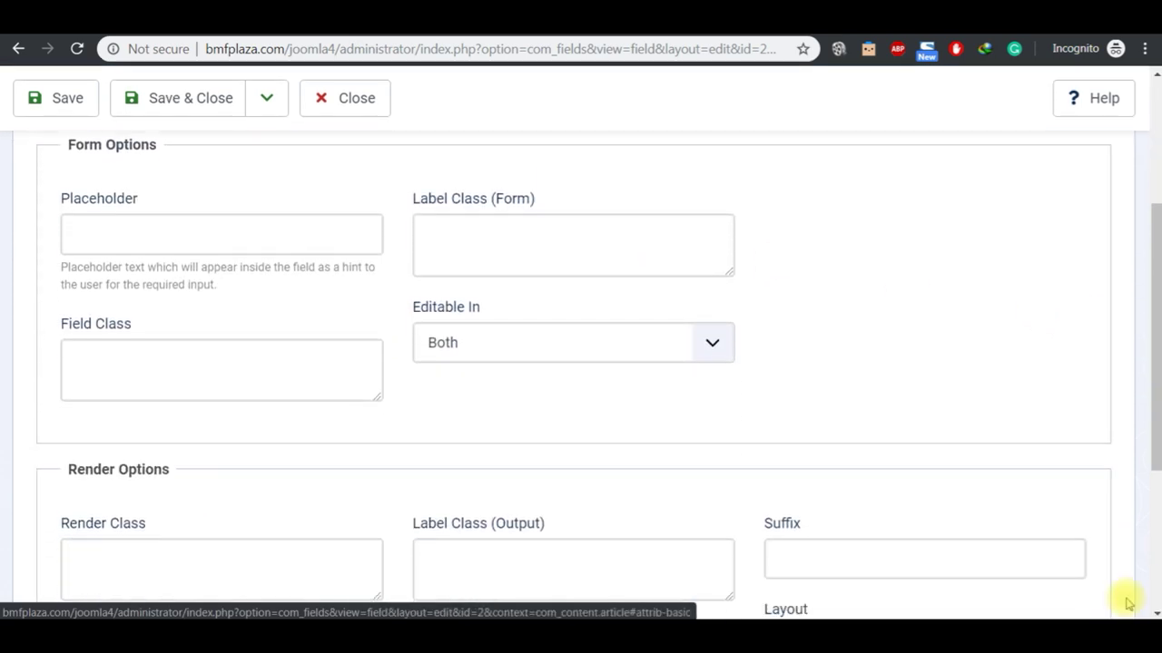
scroll(1151, 612, down, 3)
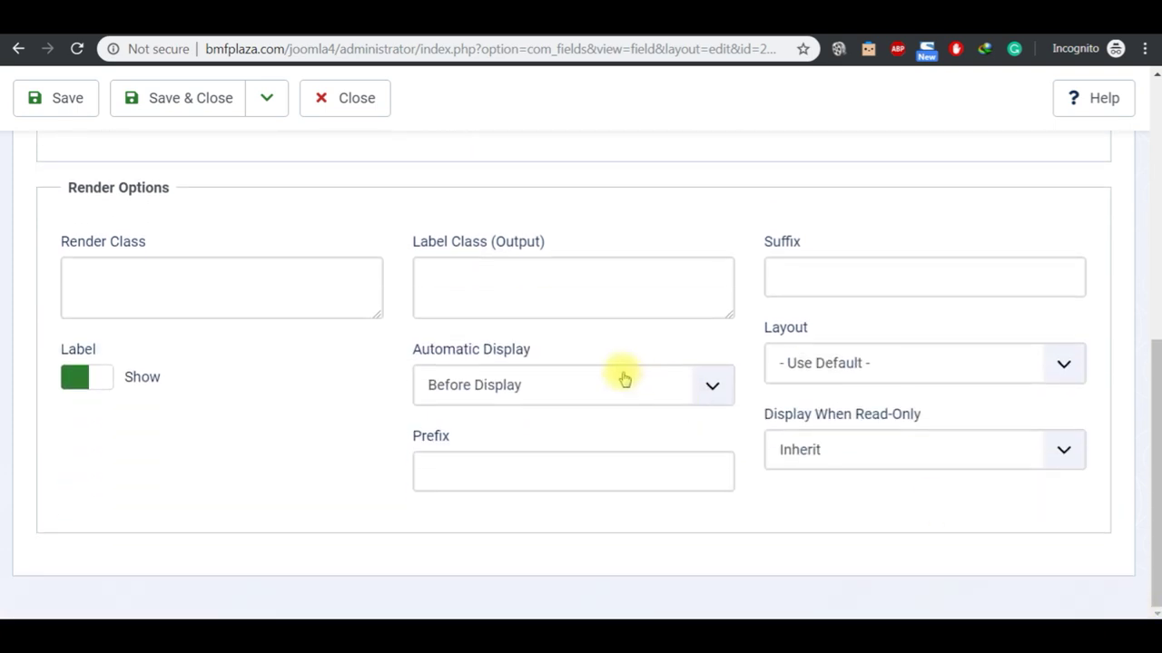
click(620, 382)
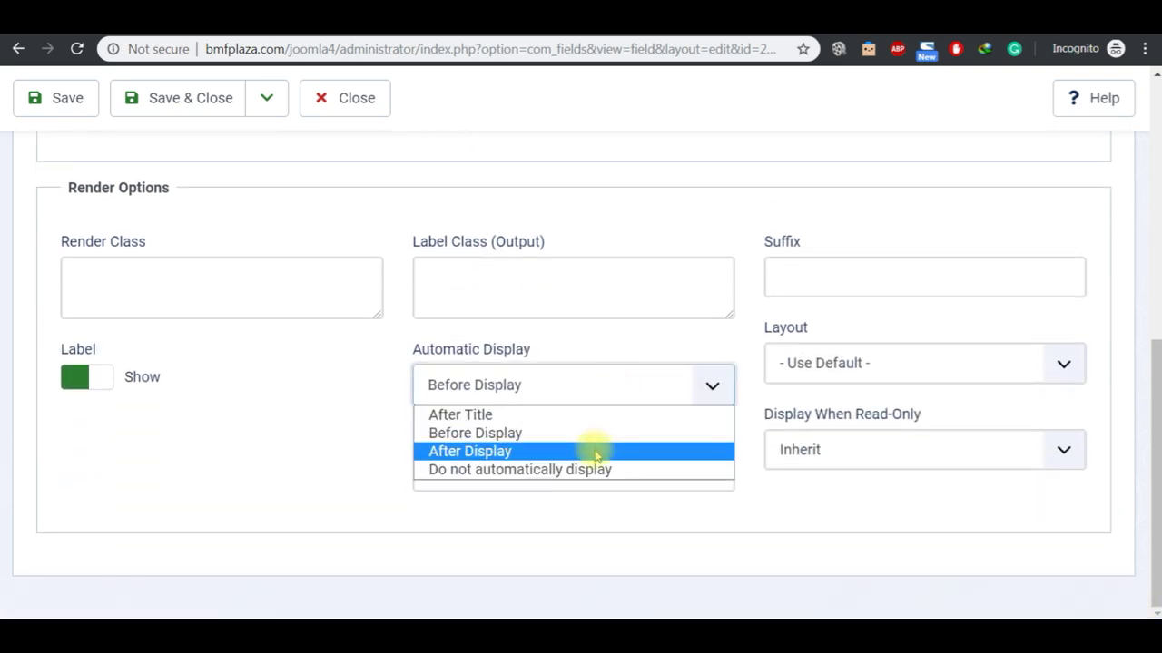
click(597, 451)
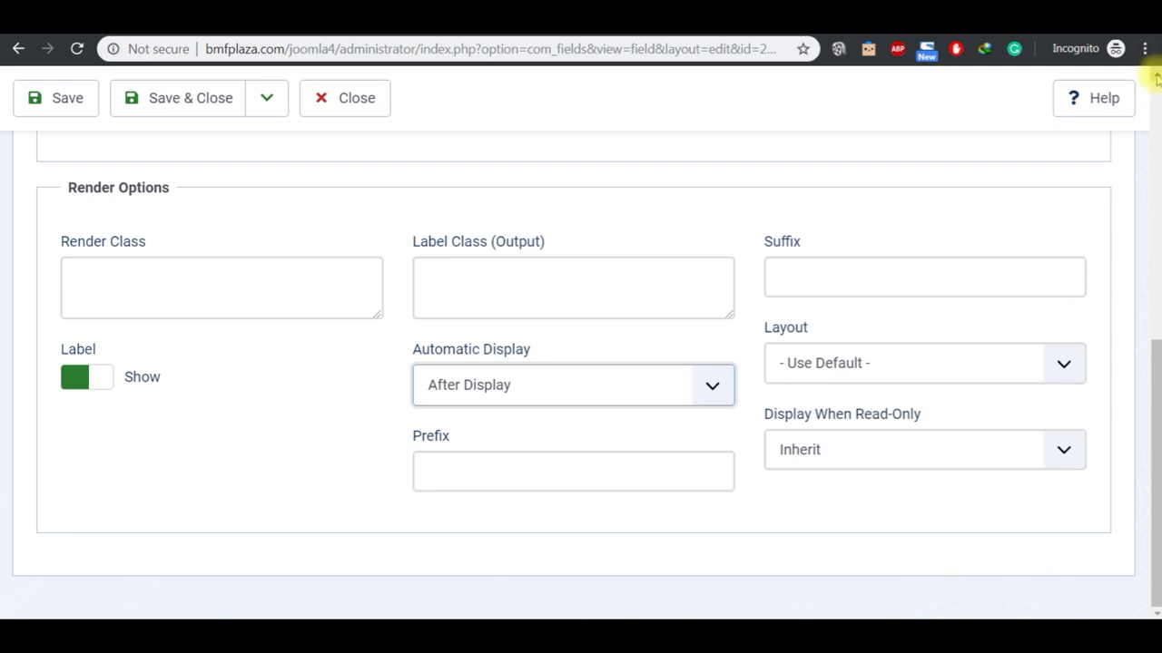
scroll(1154, 79, up, 5)
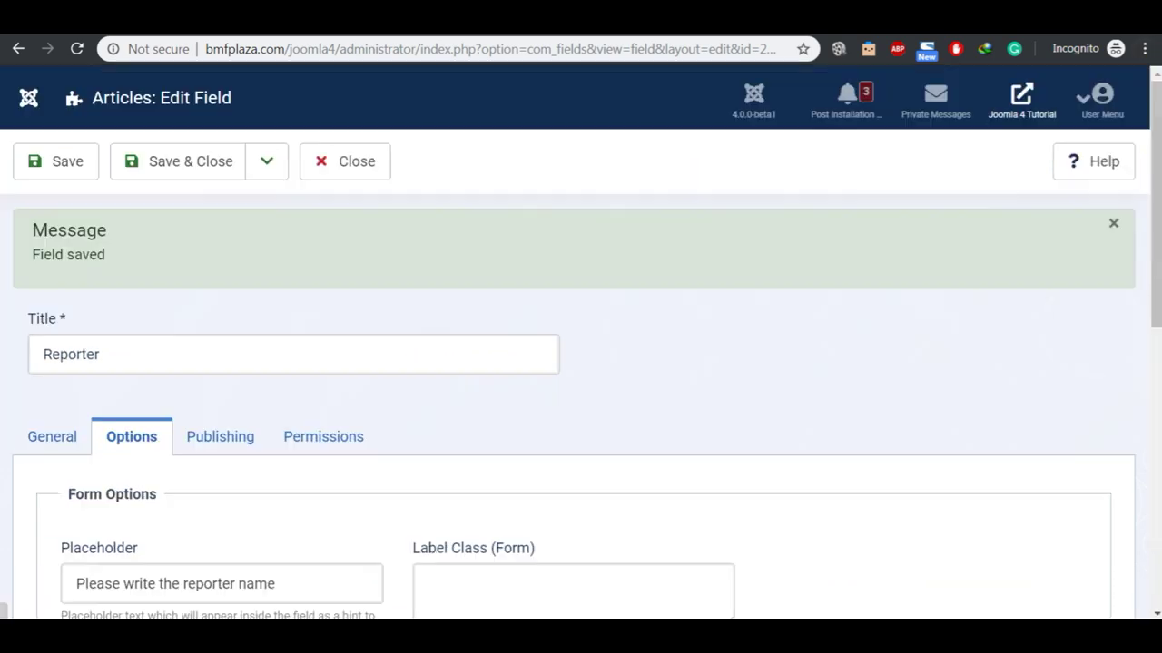
click(508, 17)
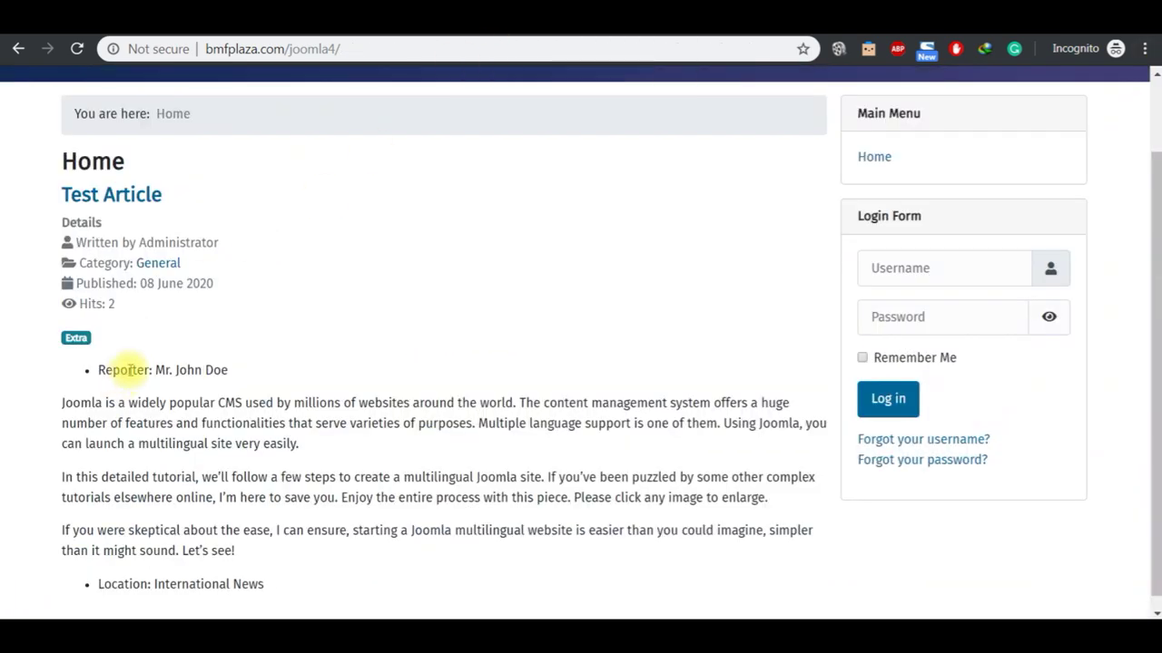
Step: Reload the site and confirm the Reporter and Location lines both appear below the article text
click(76, 49)
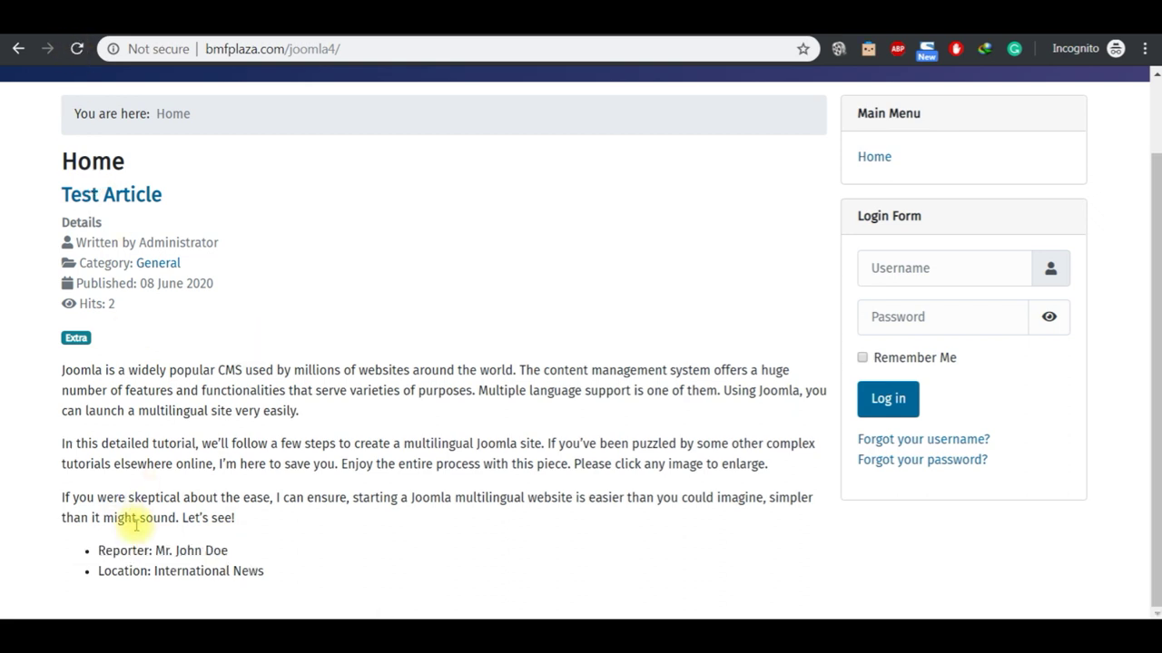
click(500, 16)
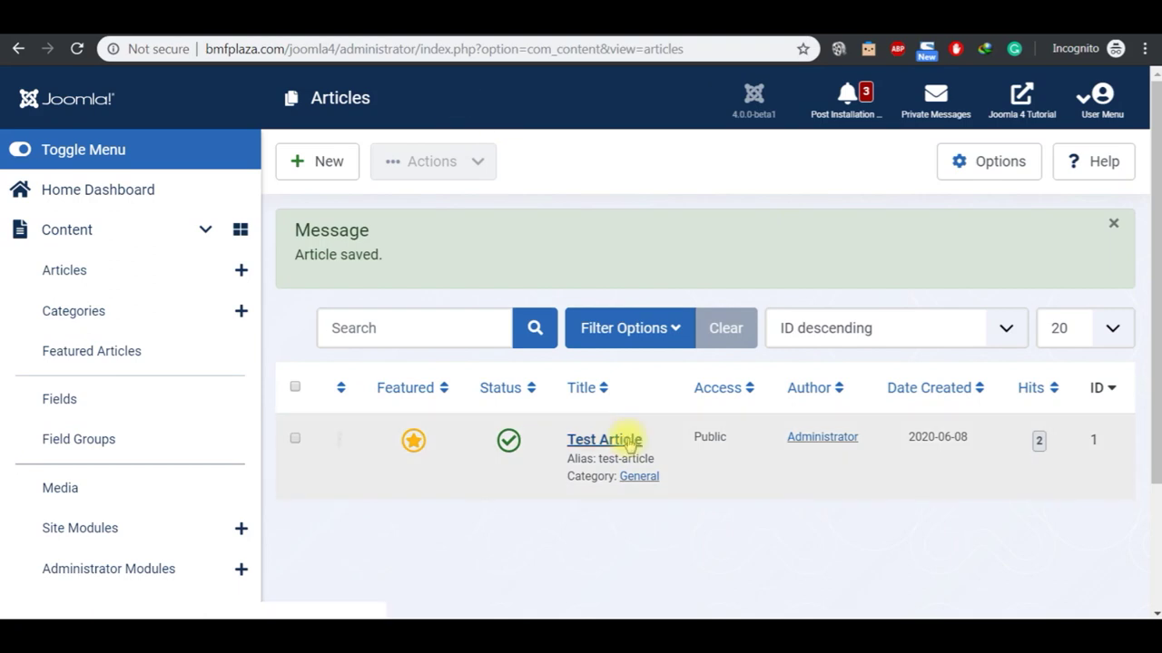
click(639, 600)
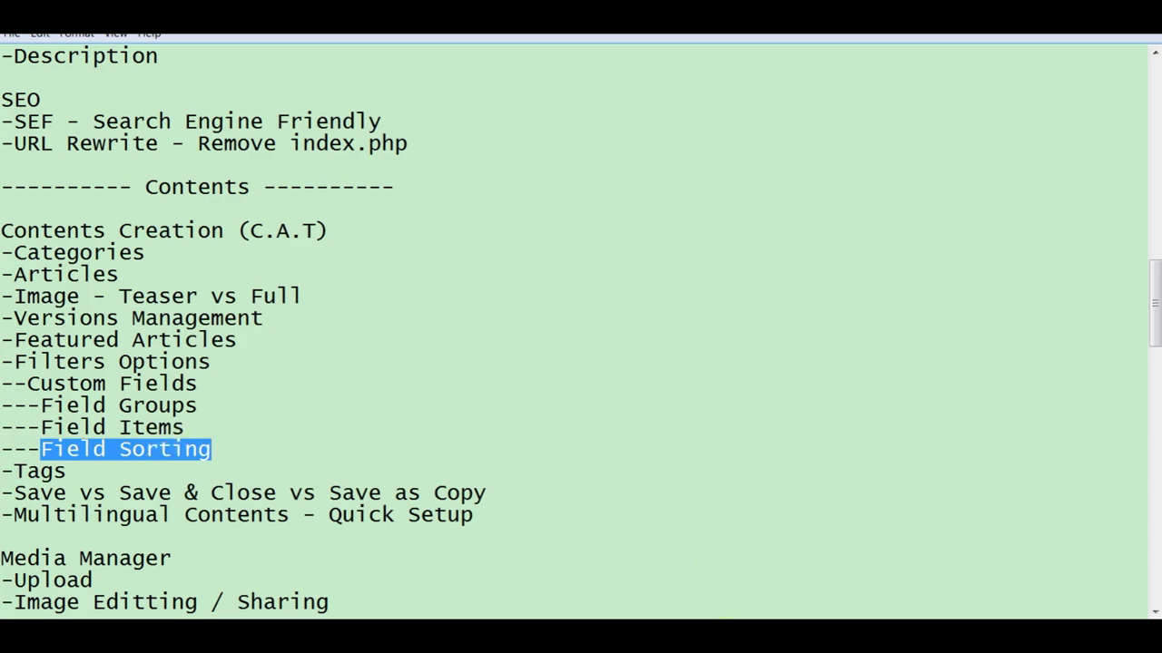
click(739, 601)
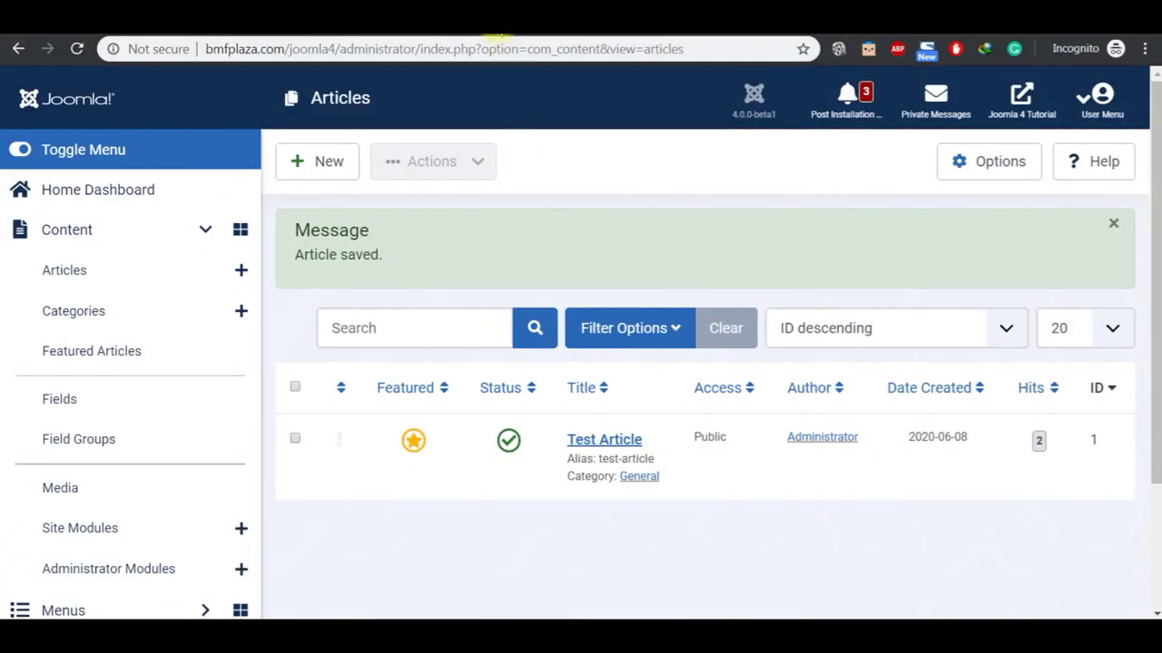
click(499, 35)
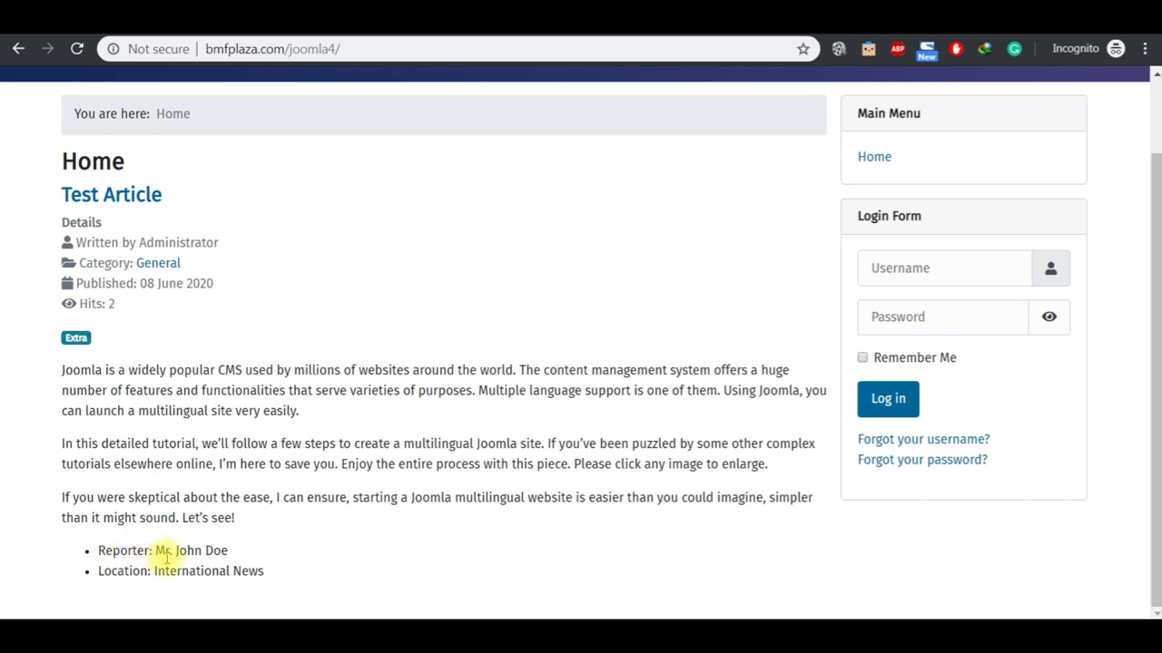
double_click(105, 551)
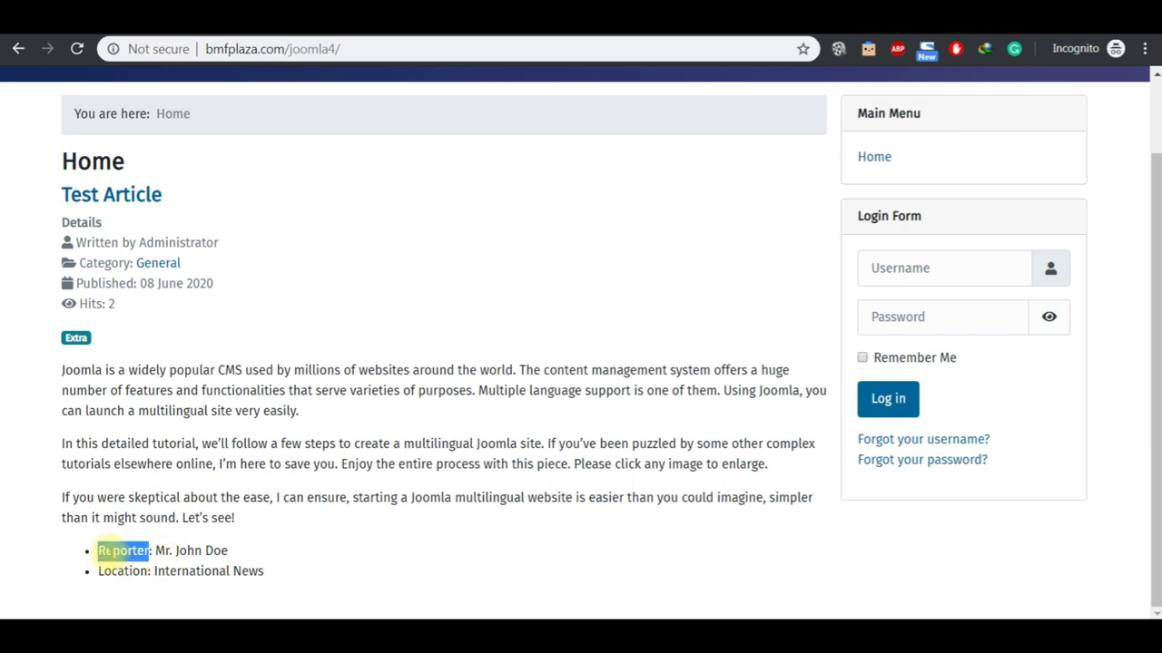
key(shift+Down)
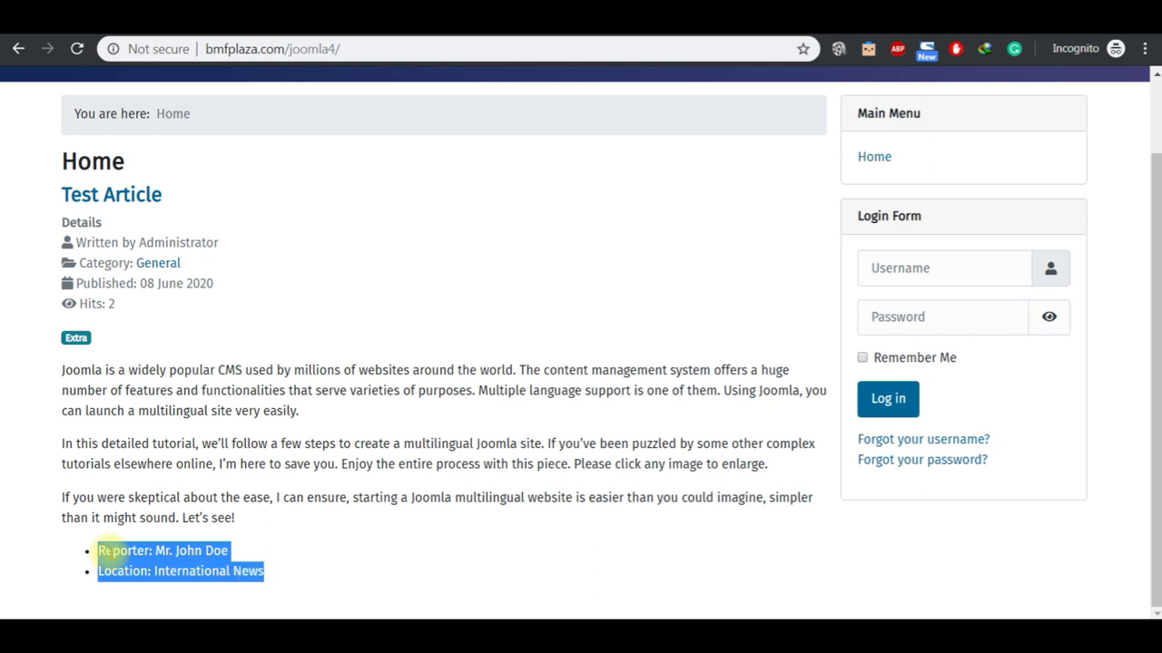
click(318, 367)
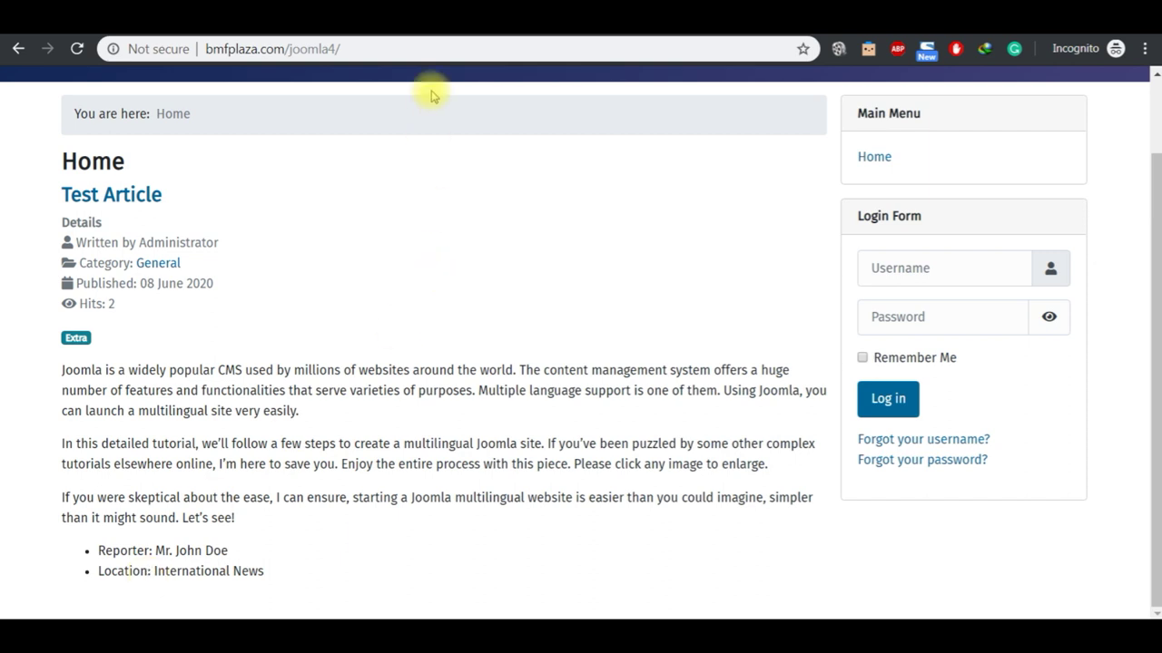
click(420, 20)
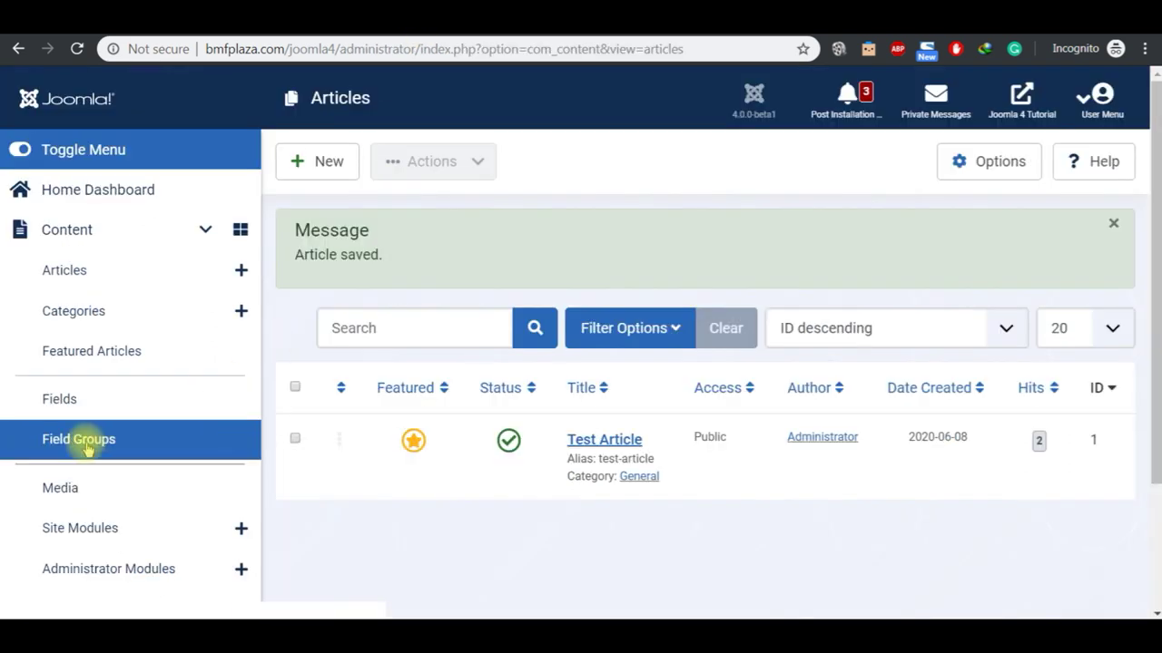
Step: Drag the Location field to a new position in the Fields list and reload Test Article to check the order
click(60, 404)
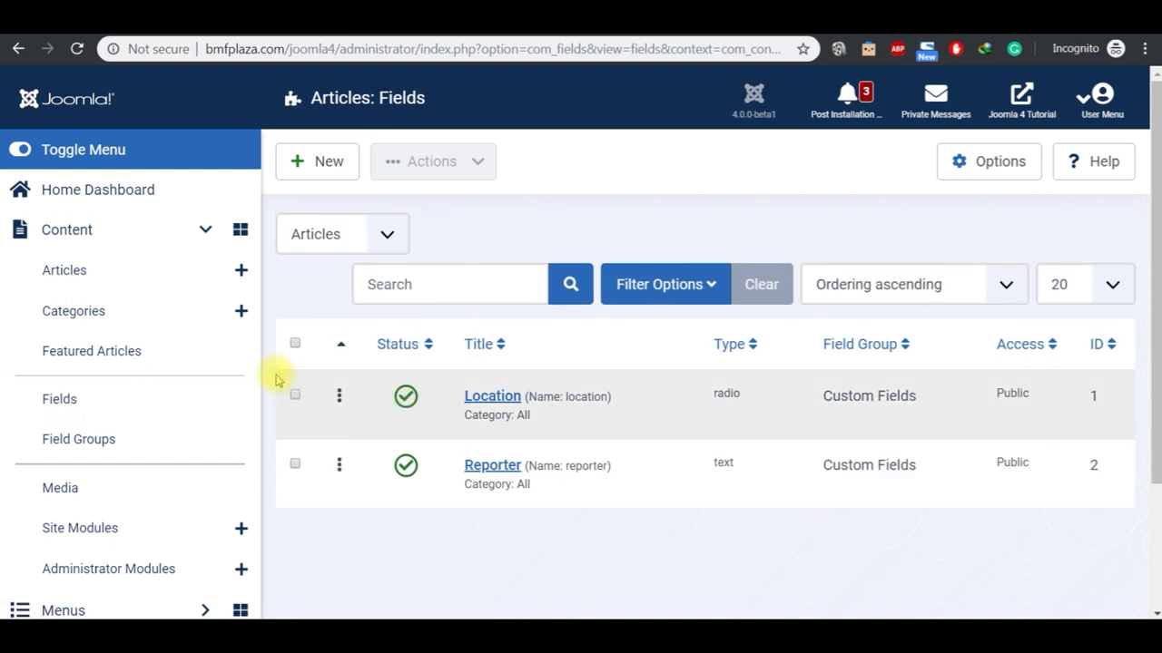
drag(340, 392, 336, 520)
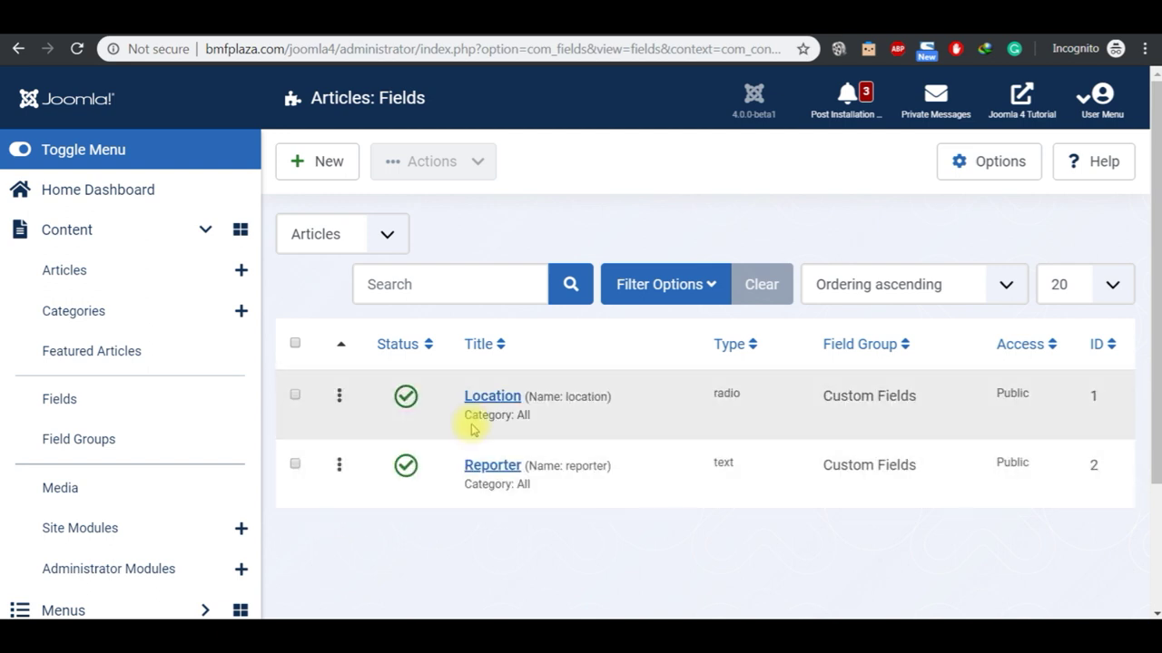
click(563, 27)
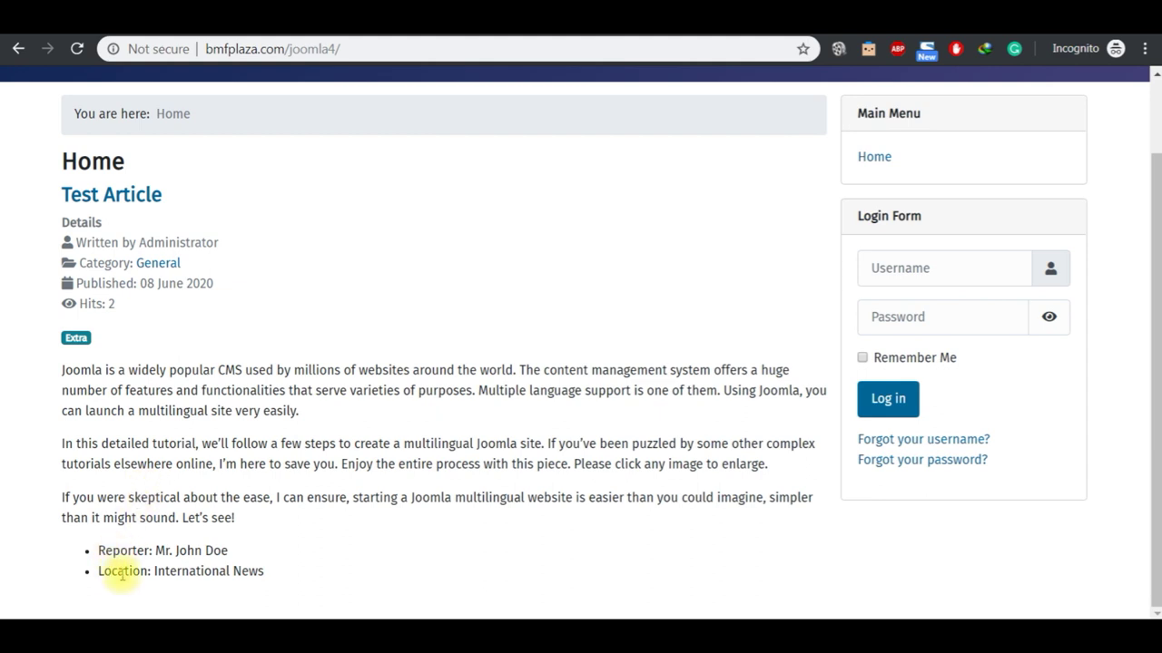
key(ctrl+Tab)
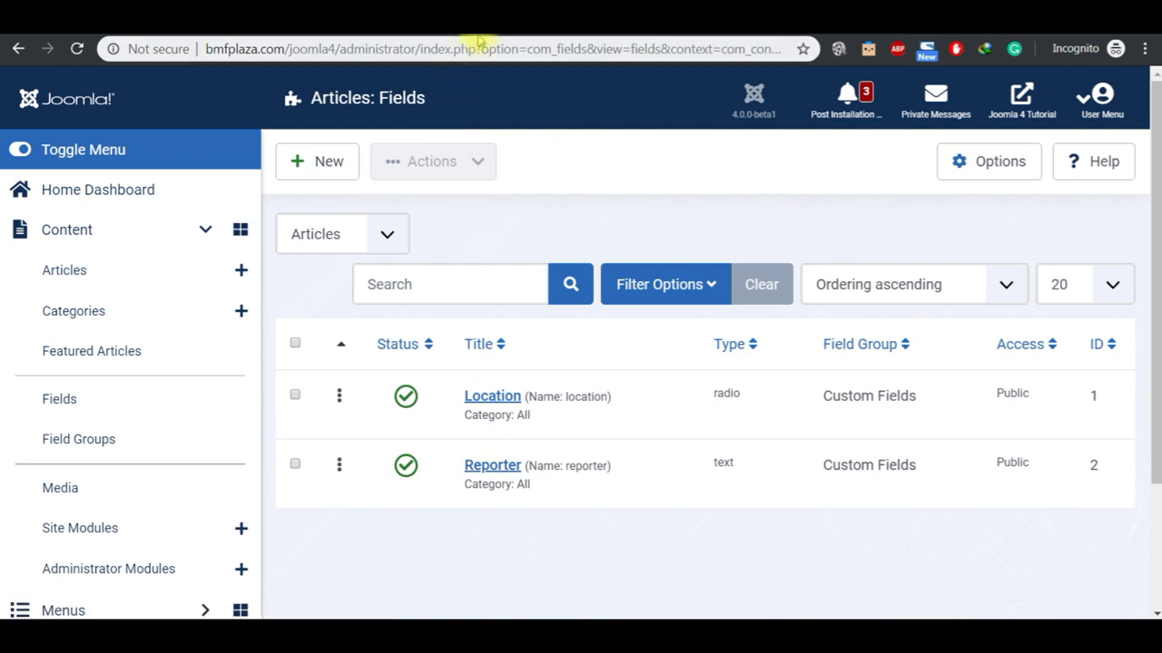
key(ctrl+Tab)
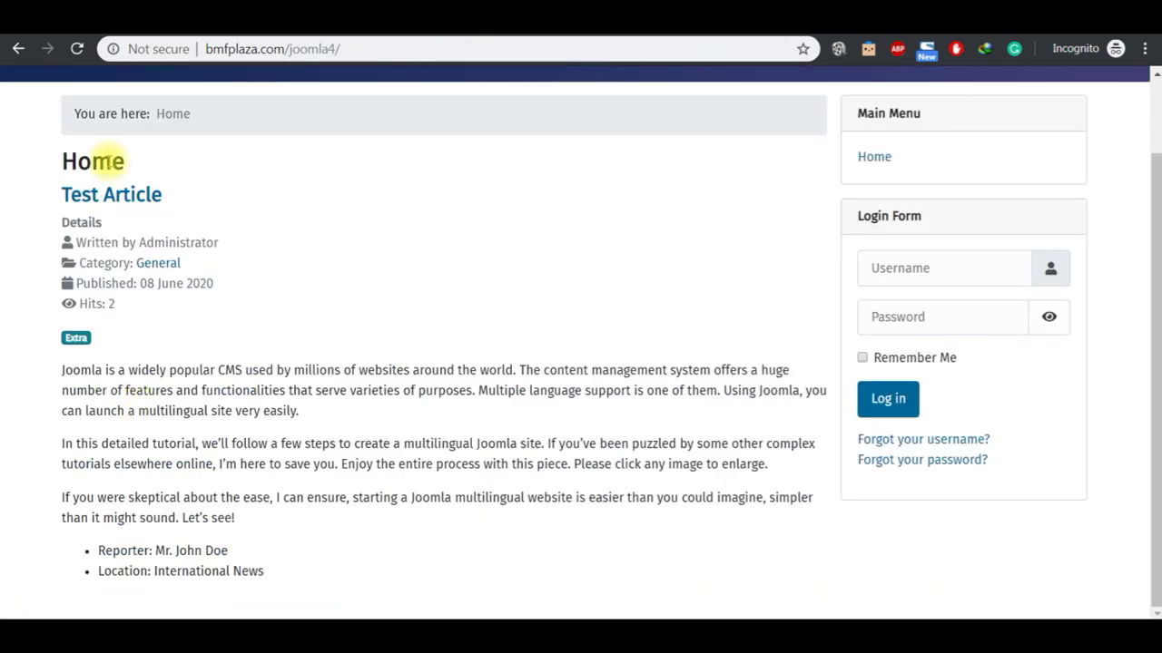
click(77, 48)
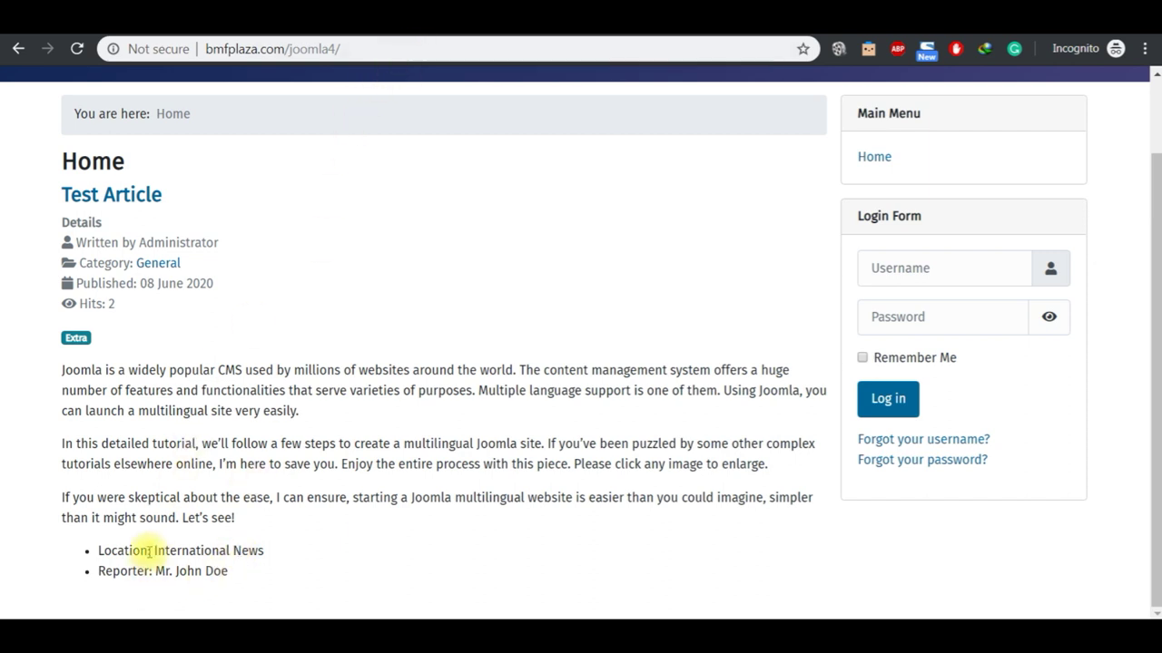
click(408, 19)
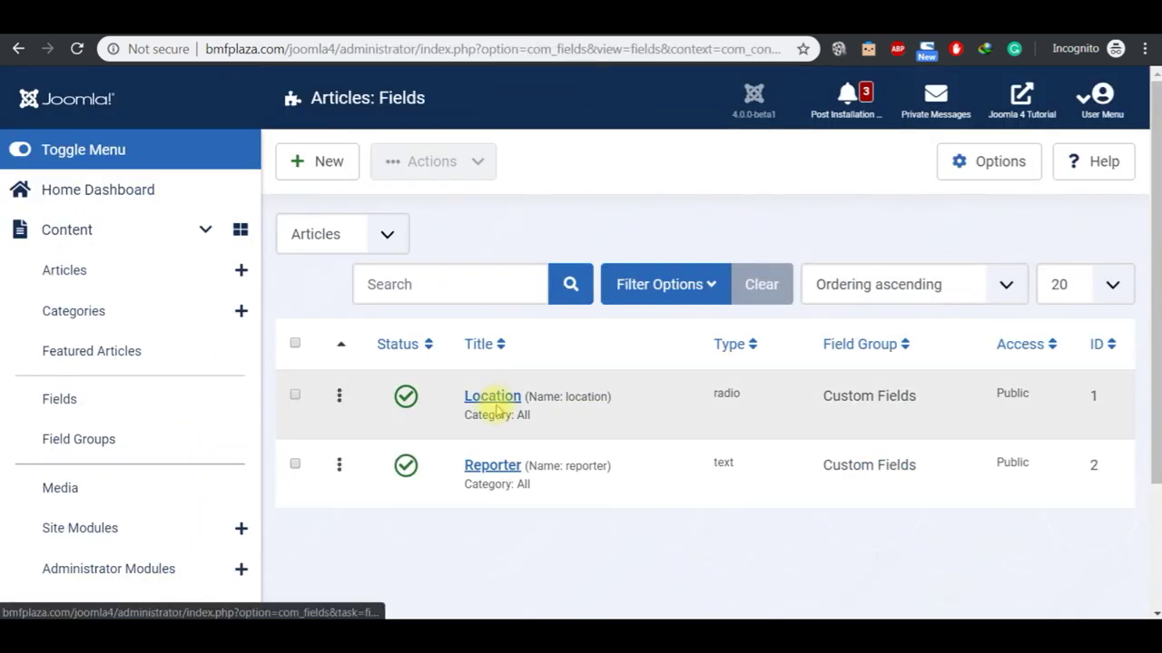
click(490, 18)
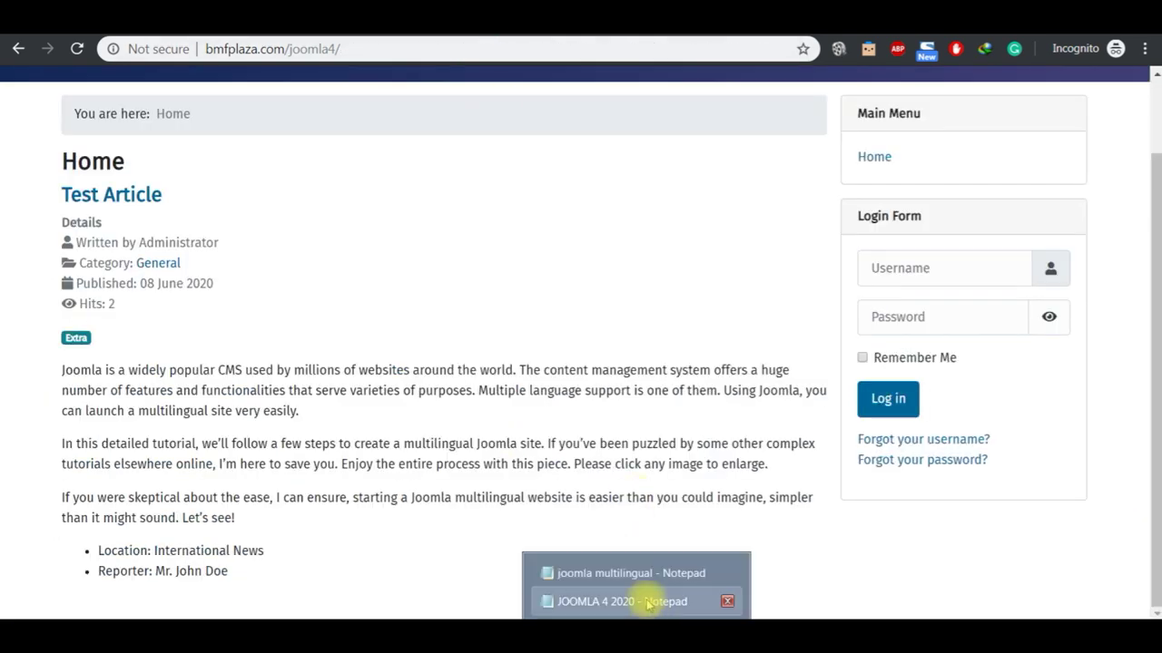
Step: Mark the Tags topic in the JOOMLA 4 2020 notes and return to the Joomla admin tab
click(647, 600)
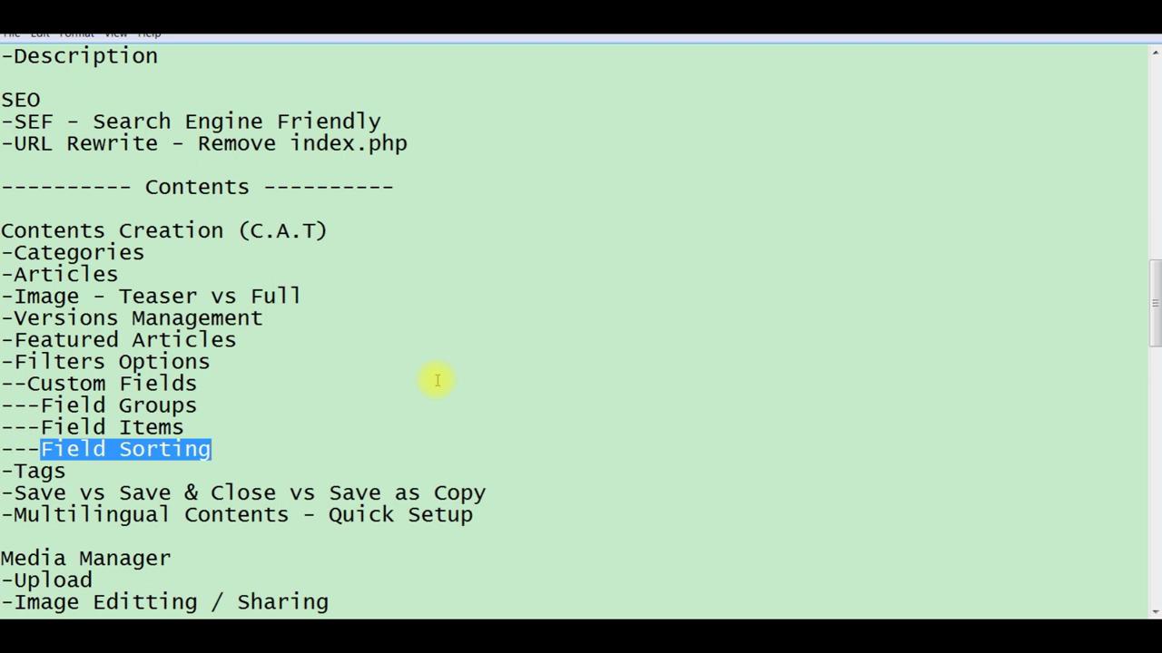
click(78, 475)
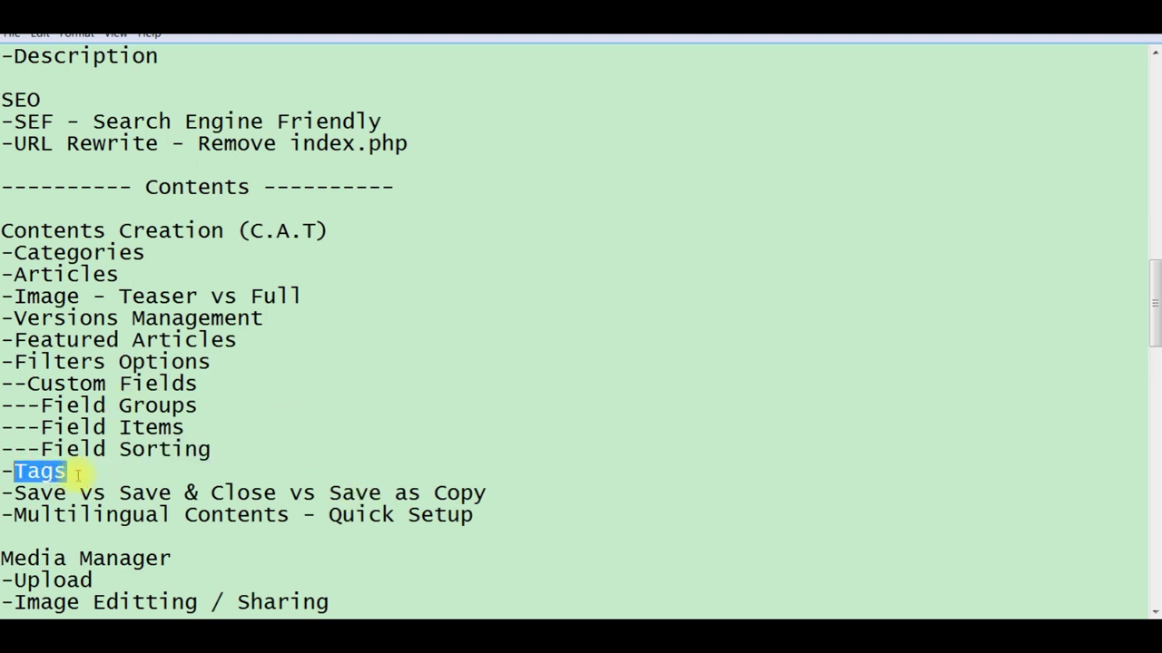
click(698, 596)
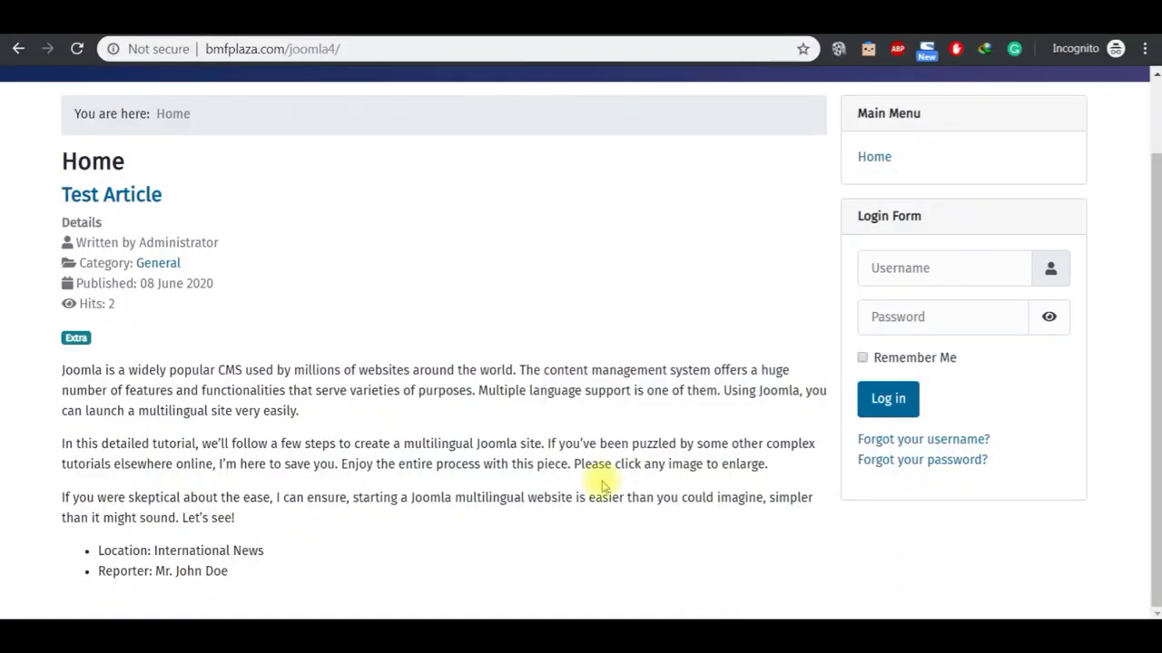
key(ctrl+Tab)
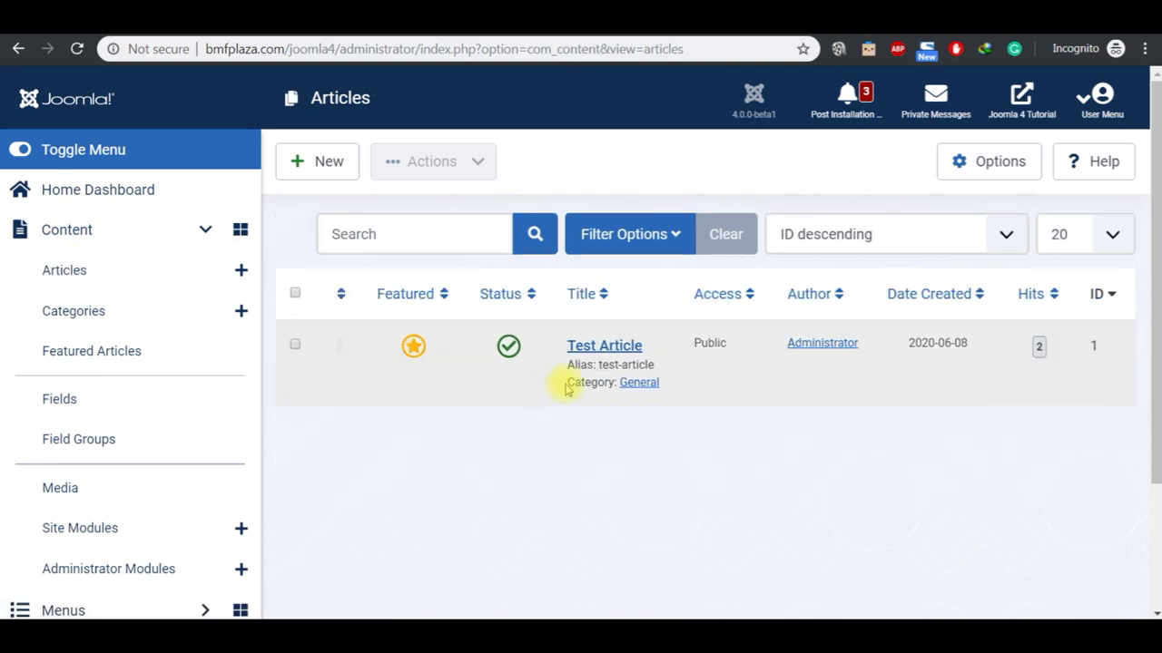
Step: Add the tags 'custom' and 'testing' to Test Article beside Extra, then save
click(594, 352)
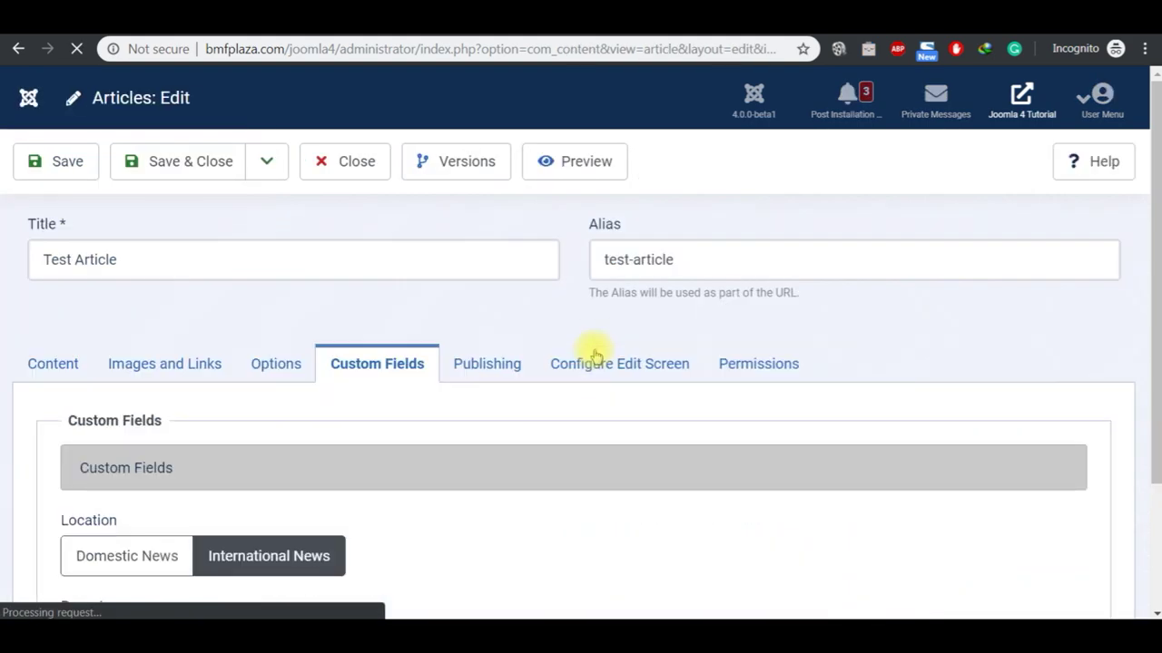
click(60, 373)
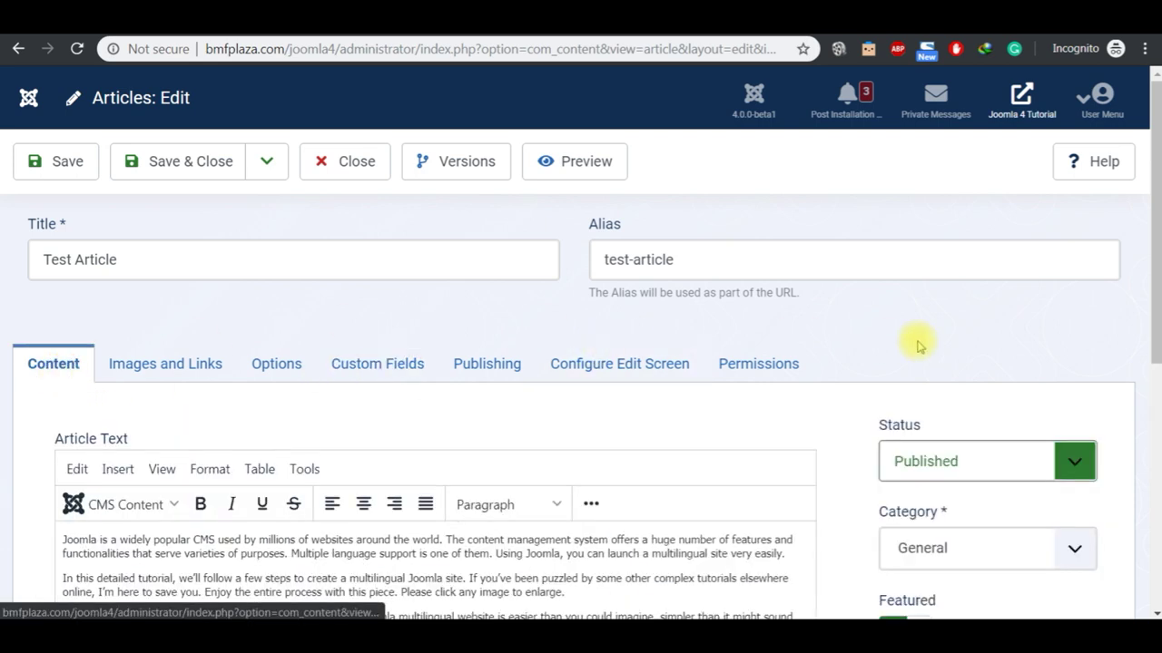
scroll(1151, 590, down, 2)
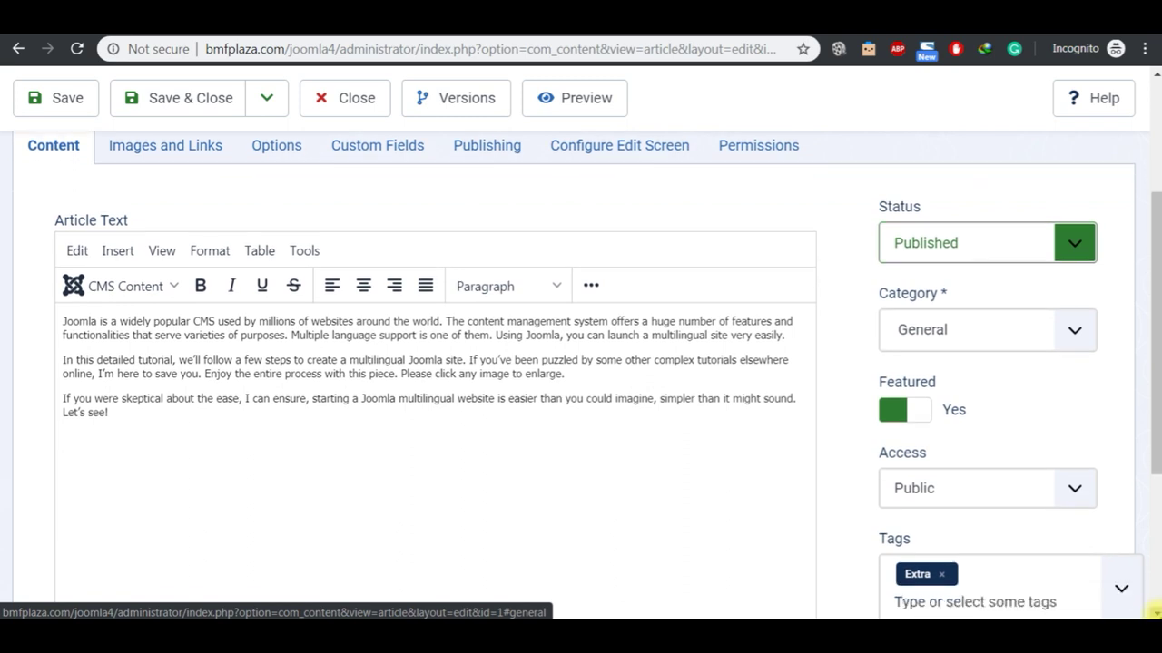
scroll(1154, 614, down, 2)
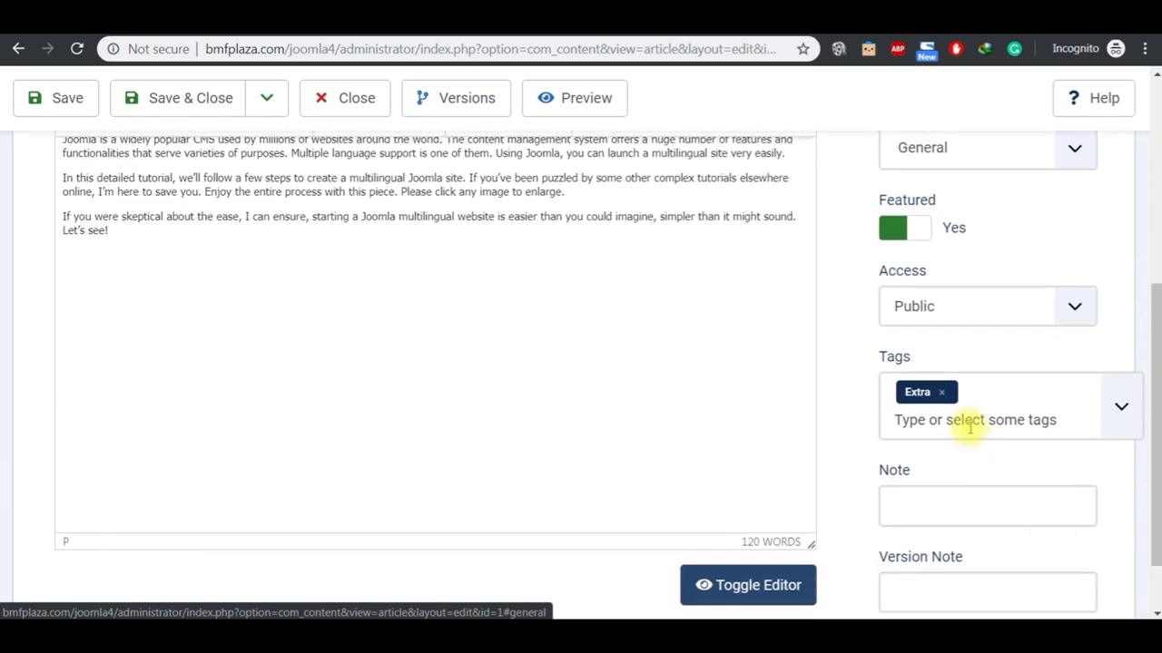
click(968, 423)
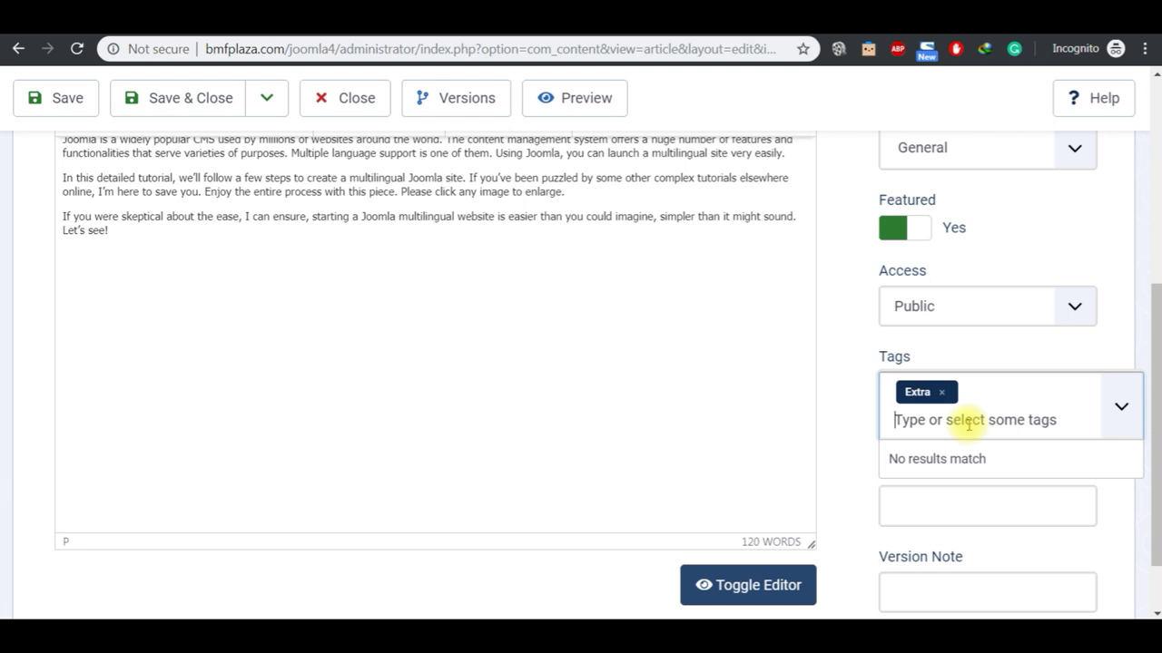
text(custom)
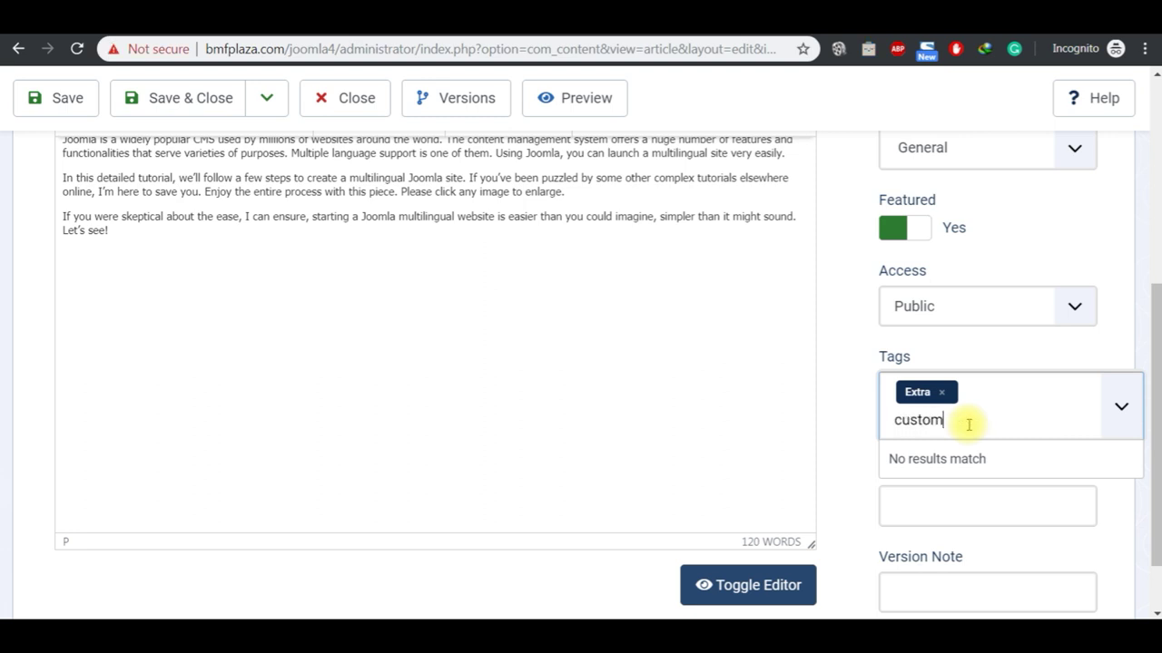
key(Return)
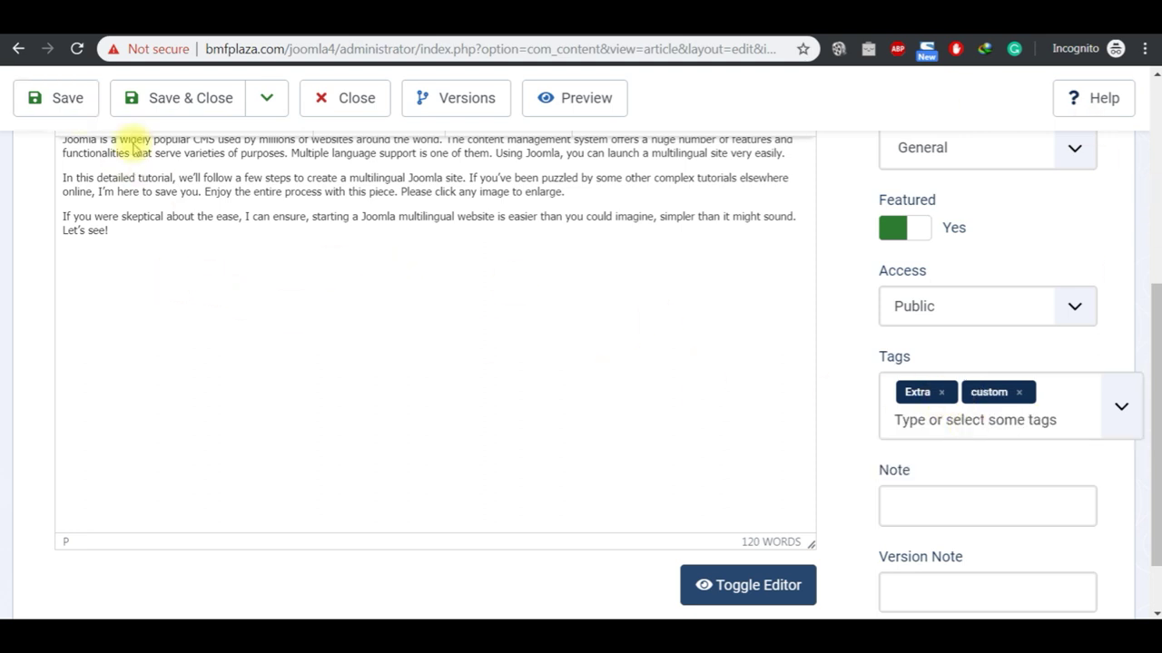
click(926, 421)
text(testing)
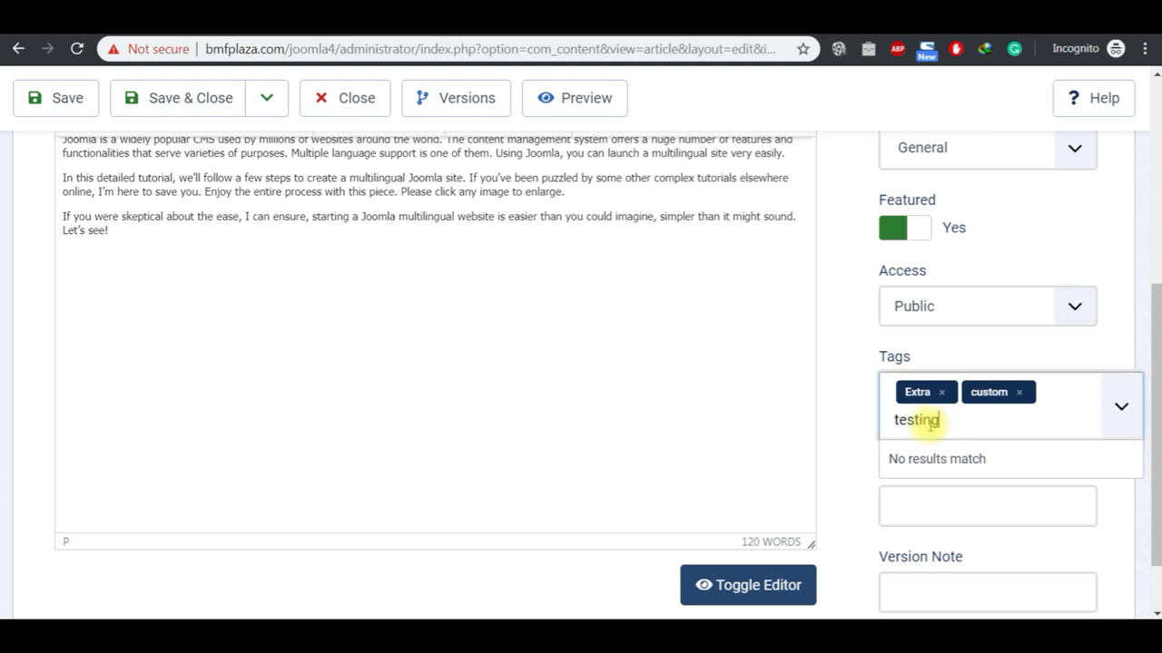
key(Return)
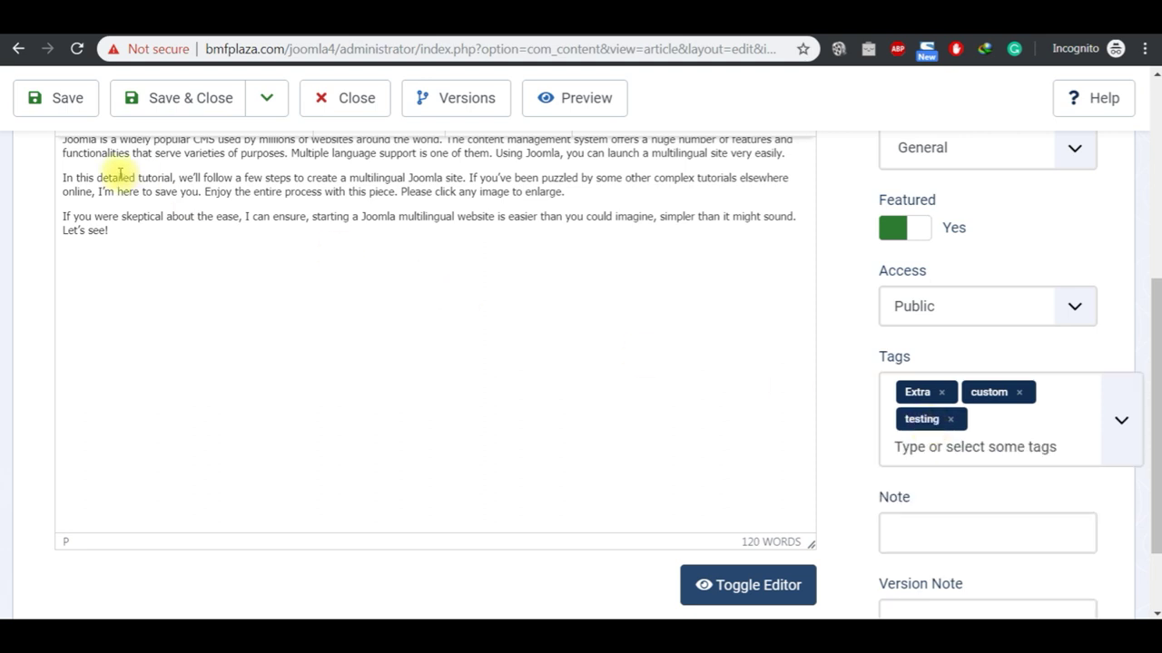
click(65, 107)
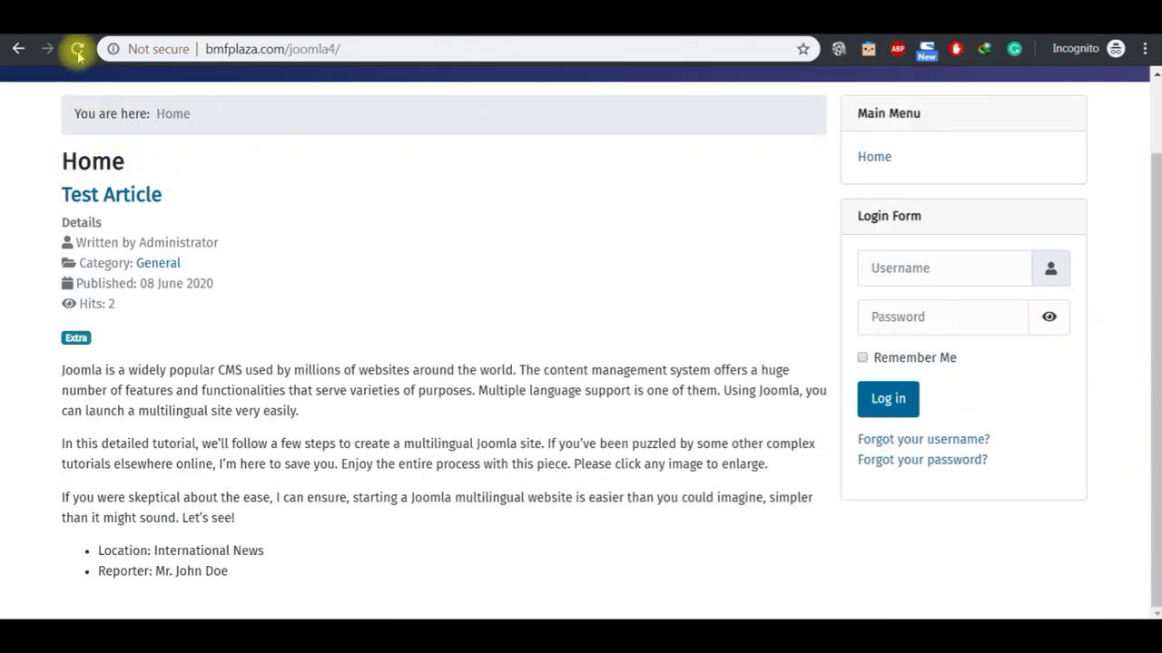
Step: Reload the site and browse the list of articles tagged testing
click(77, 51)
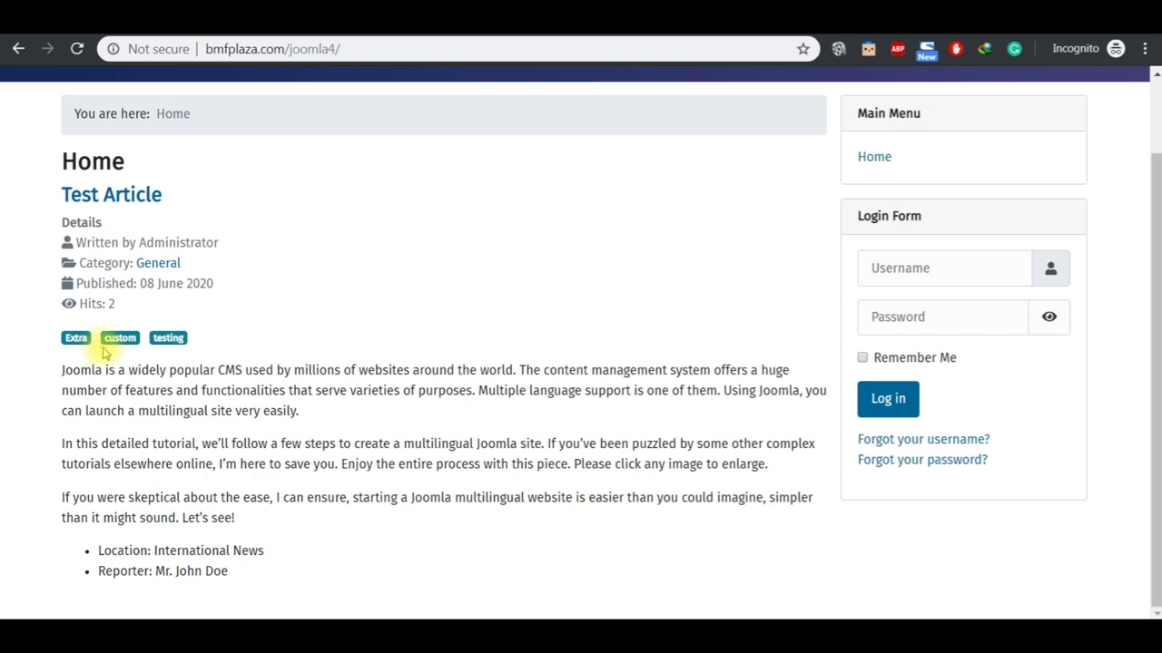
click(168, 341)
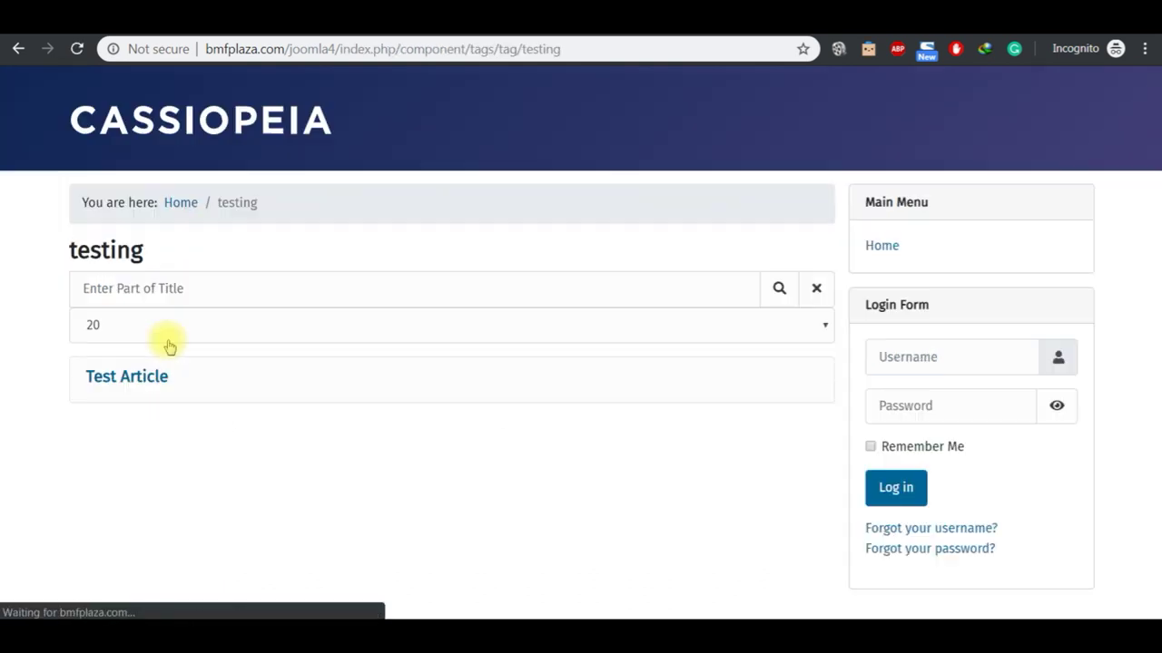
click(206, 127)
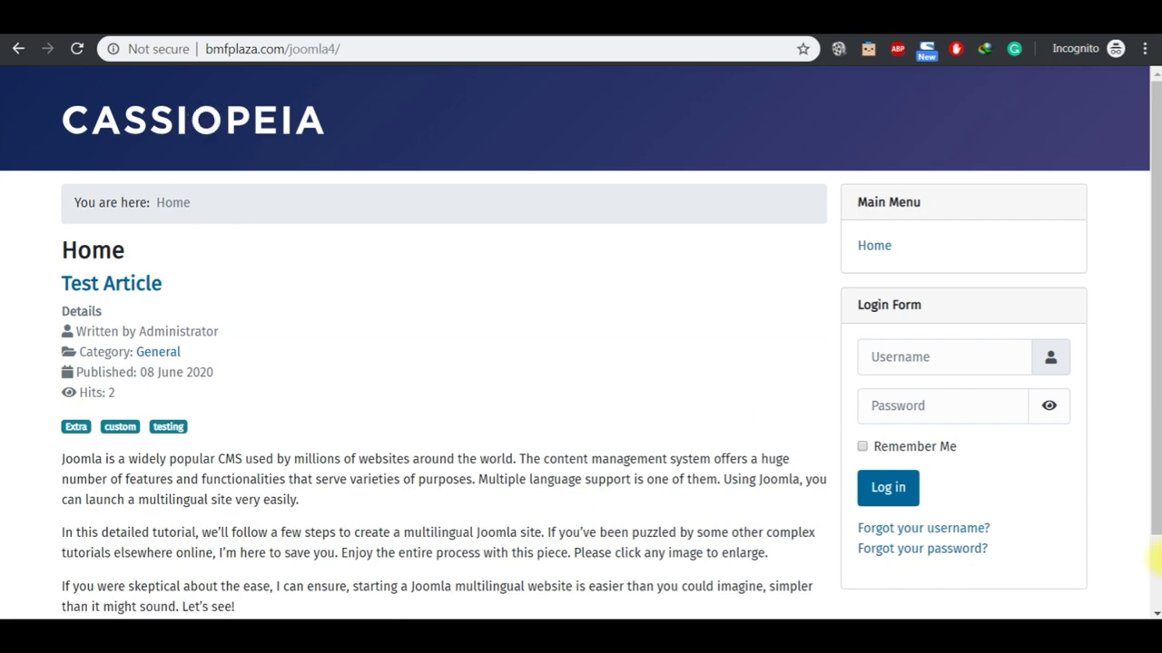
Step: Open the full Test Article page to see its Extra, custom and testing tags and starry image
scroll(643, 306, down, 2)
scroll(1158, 125, up, 2)
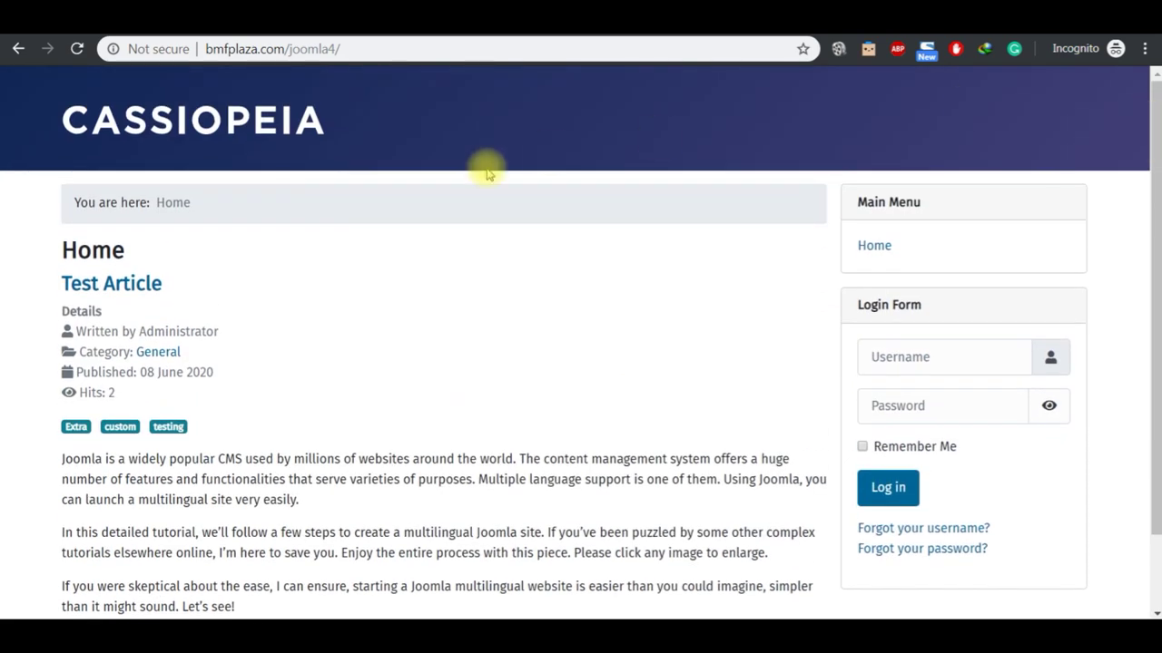
click(223, 130)
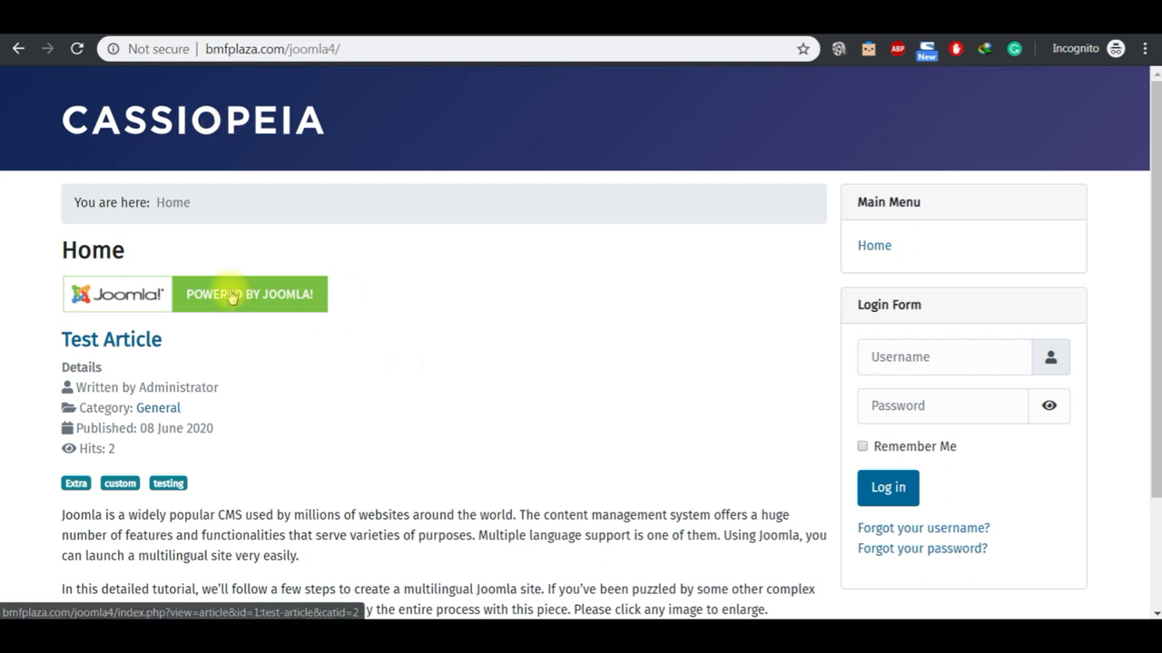
click(246, 300)
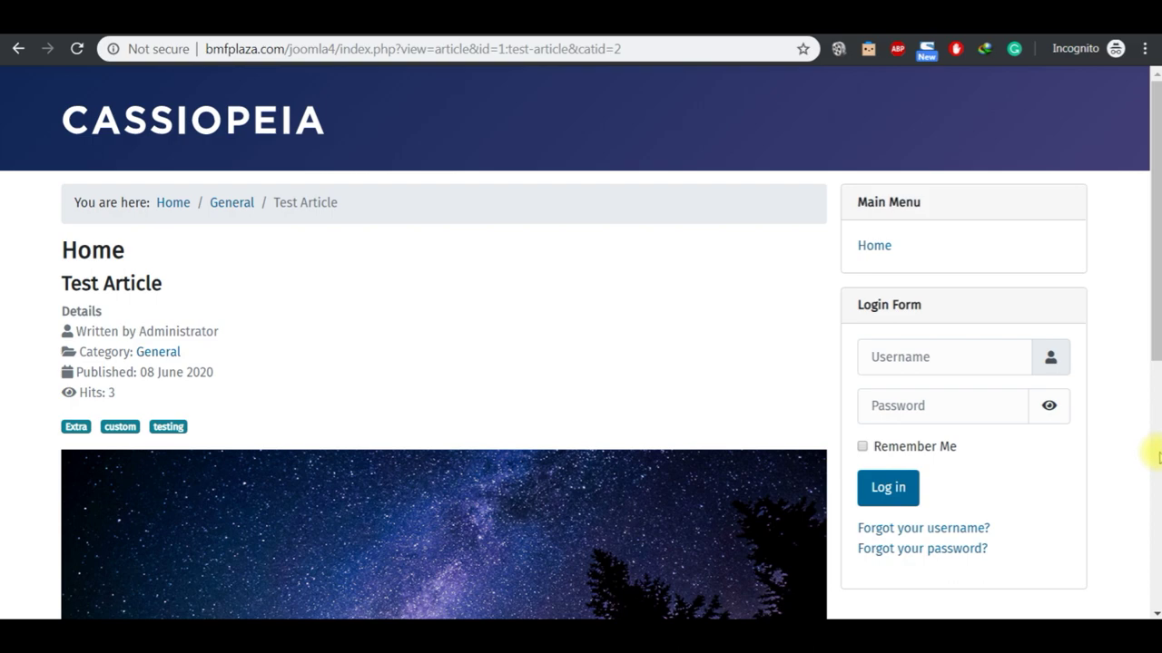
click(1157, 457)
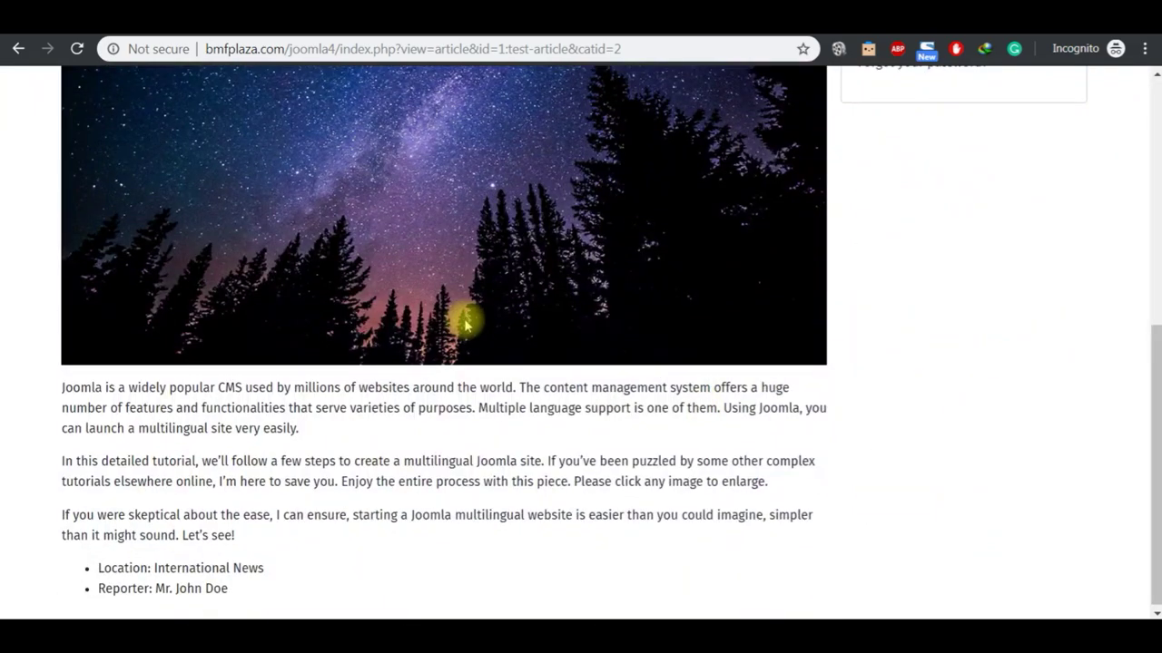
scroll(1157, 79, up, 2)
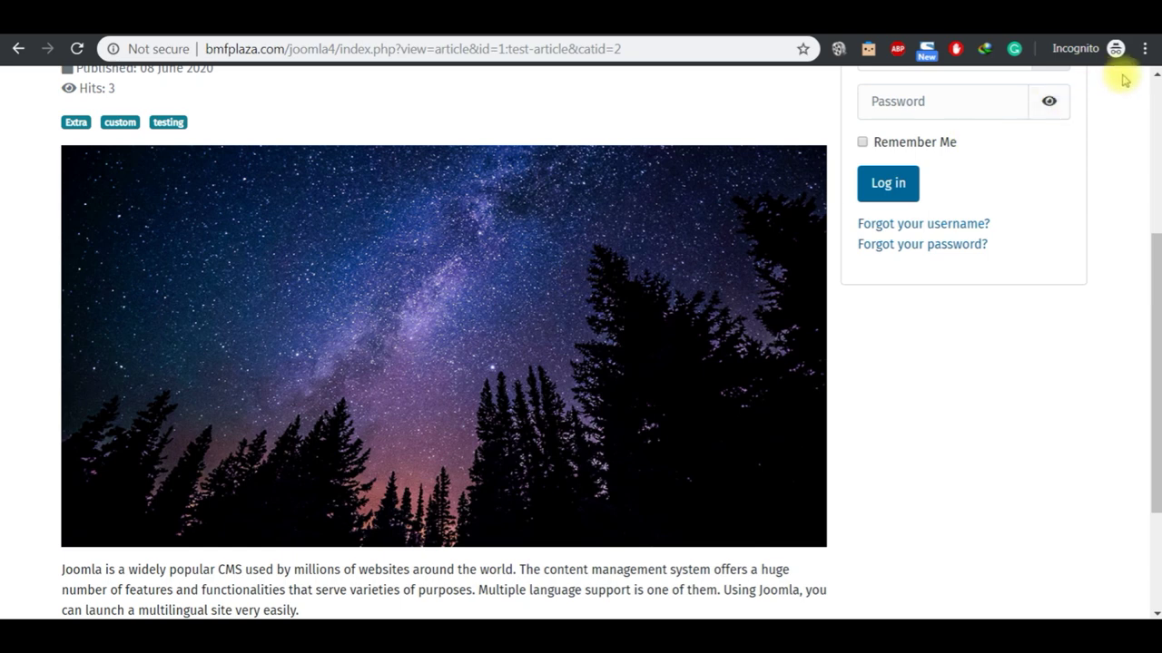
scroll(1152, 80, up, 1)
click(1154, 80)
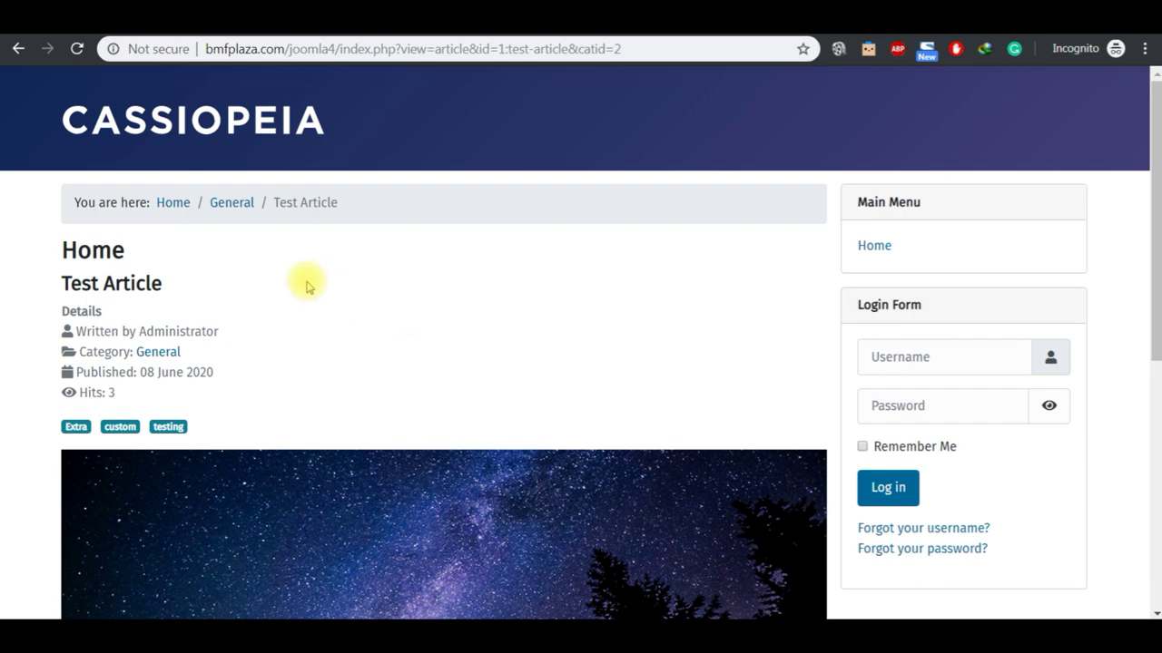
Step: In the JOOMLA 4 2020 notes, select the Save vs Save & Close vs Save as Copy topic
mouse_move(638, 624)
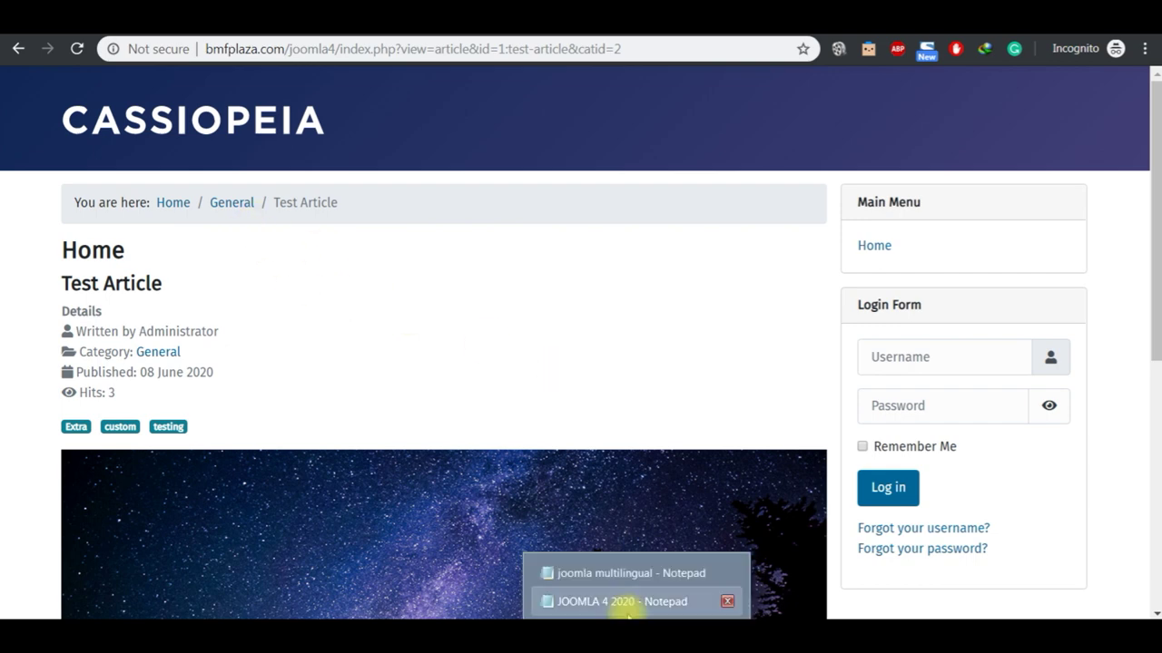
click(624, 602)
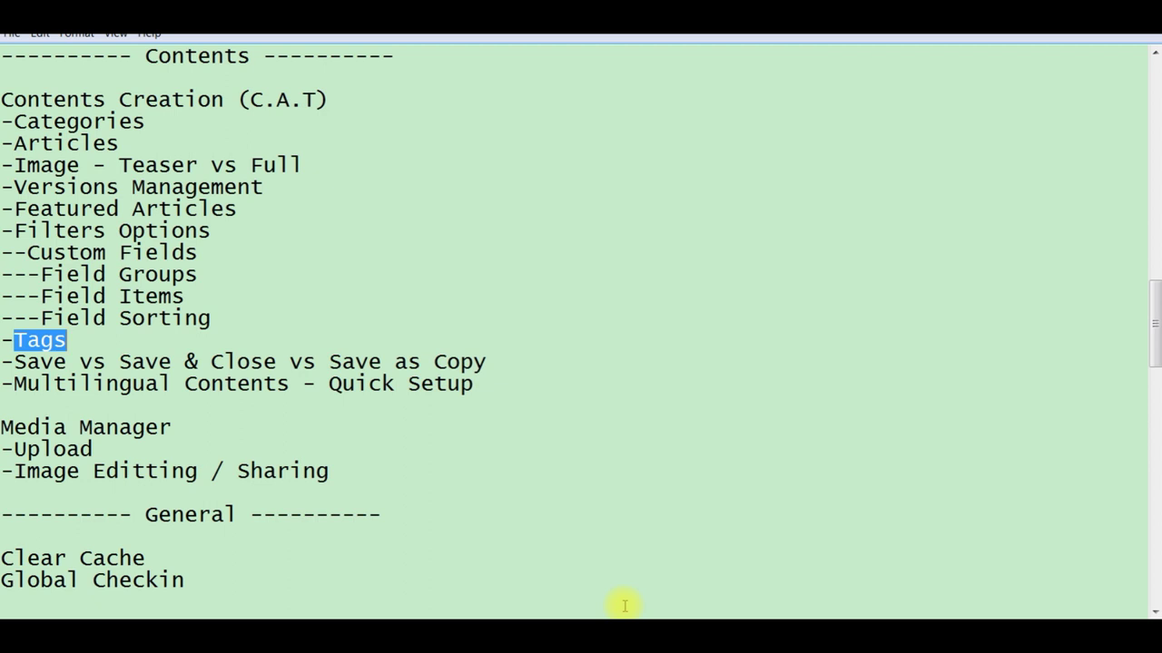
click(506, 361)
key(shift+Left)
key(shift+Left)
key(shift+Left)
key(shift+Left)
key(shift+Left)
key(shift+Left)
key(shift+Left)
key(shift+Left)
key(shift+Left)
key(shift+Left)
key(shift+Left)
key(shift+Left)
key(shift+Left)
key(shift+Left)
key(shift+Left)
key(shift+Left)
key(shift+Left)
key(shift+Left)
key(shift+Left)
key(shift+Left)
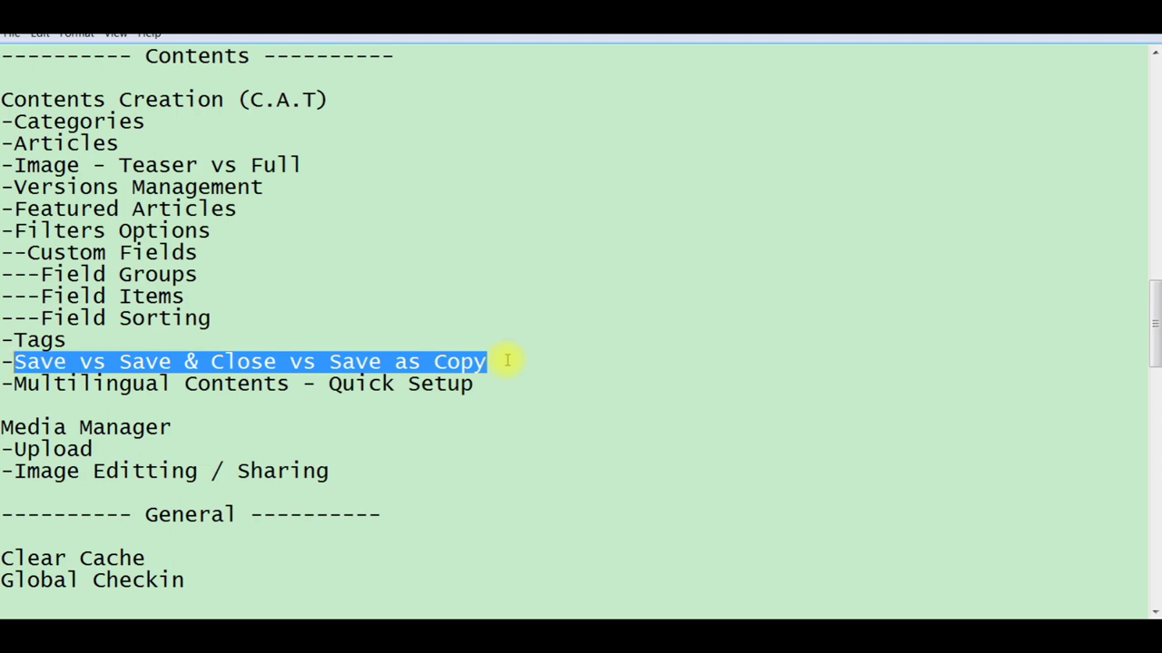
Step: Return to the Test Article editor in the admin and show the extra save options
key(alt+Tab)
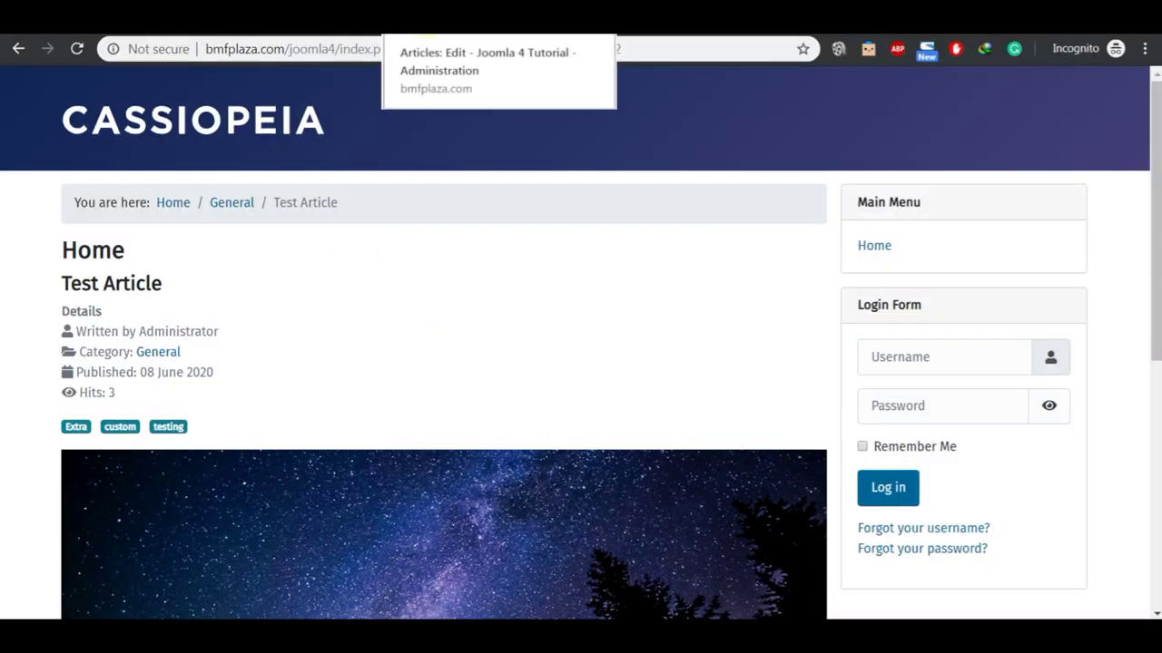
click(425, 35)
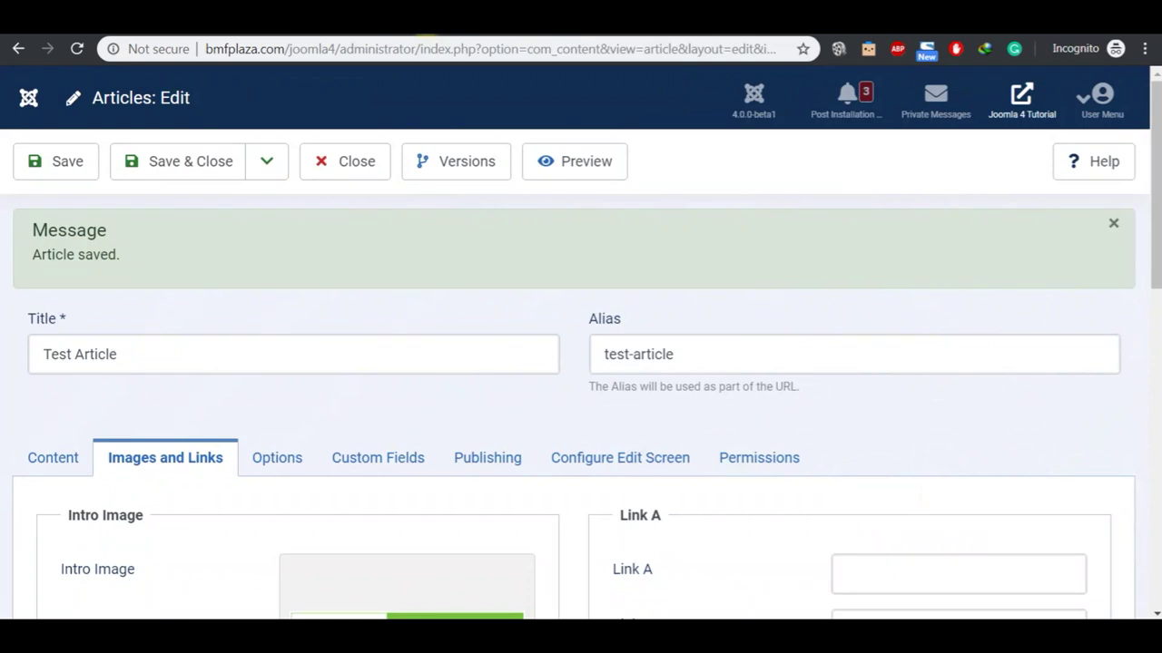
click(260, 166)
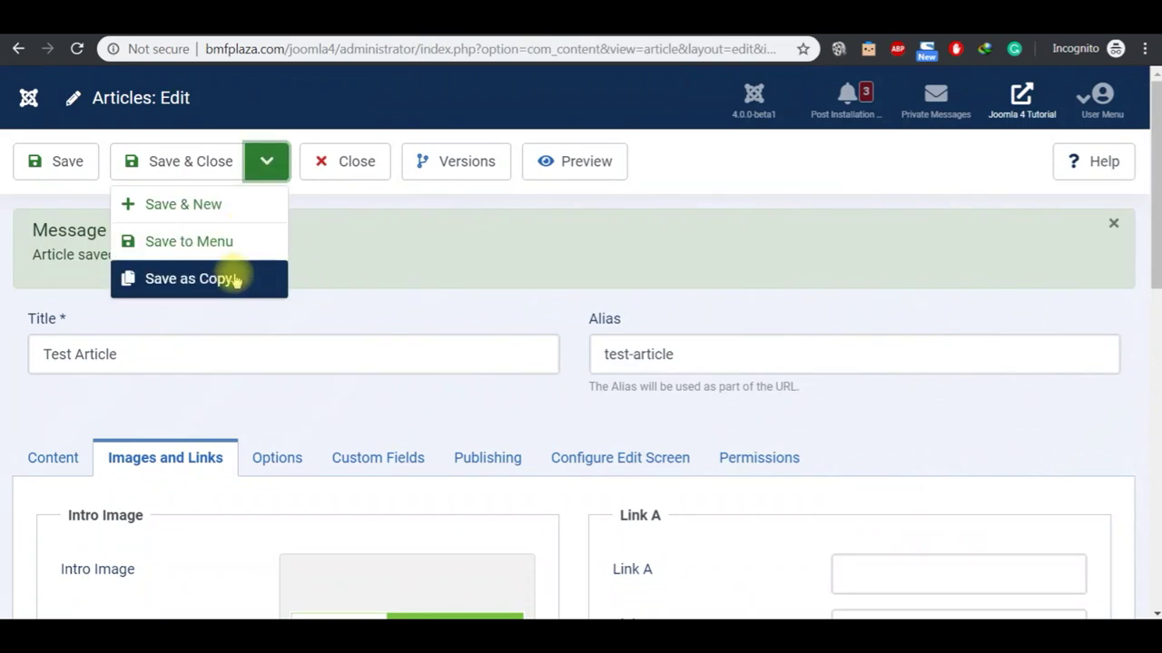
Step: Save & Close Test Article, reopen it from the list, then Save & New for a blank form
click(366, 223)
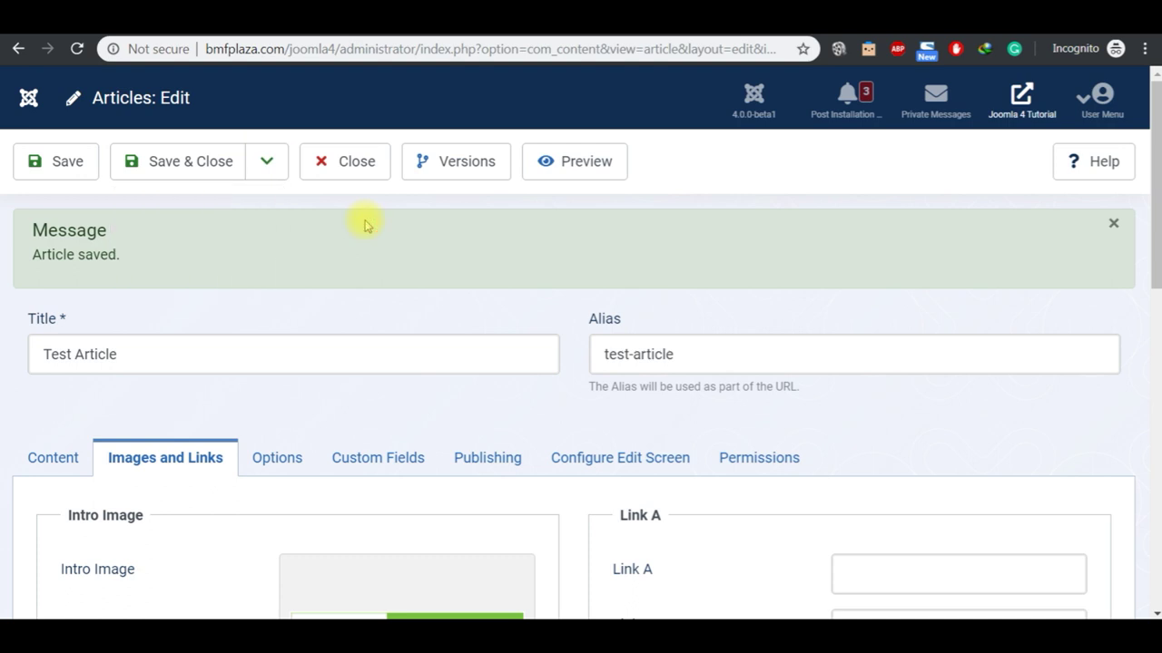
click(190, 167)
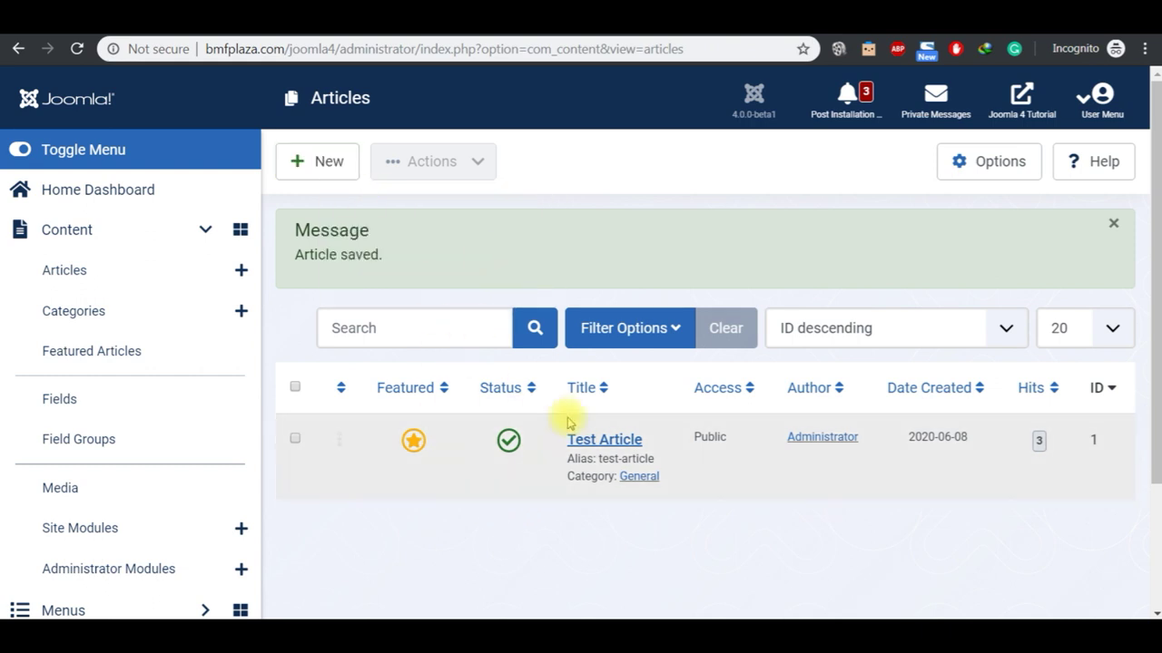
click(588, 441)
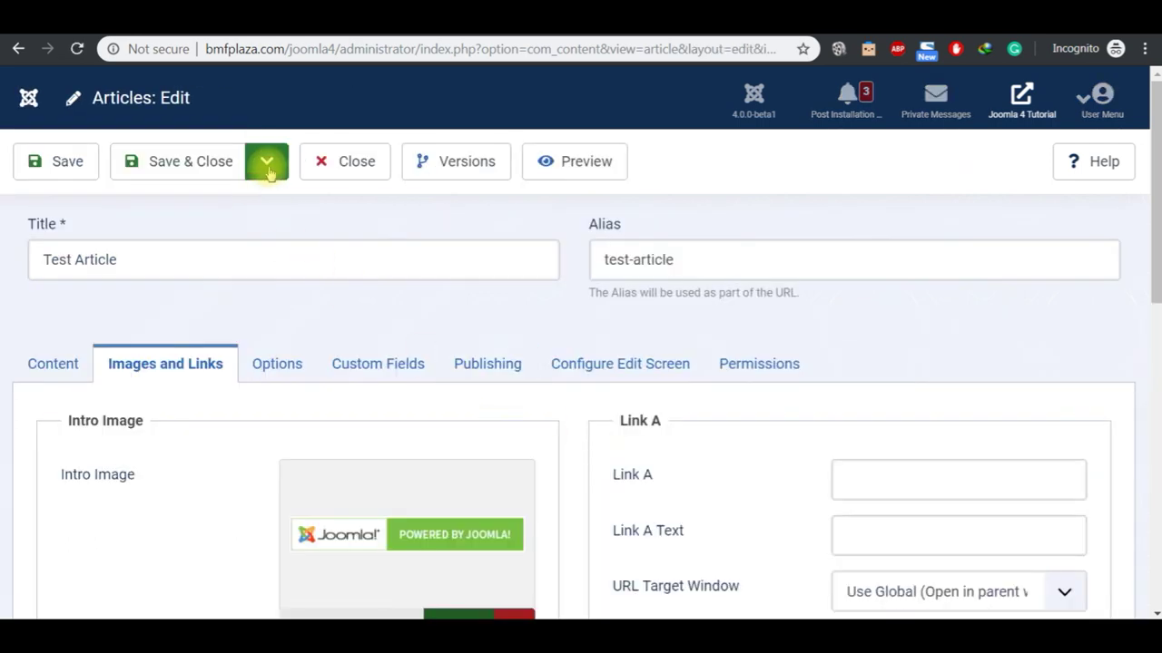
click(266, 160)
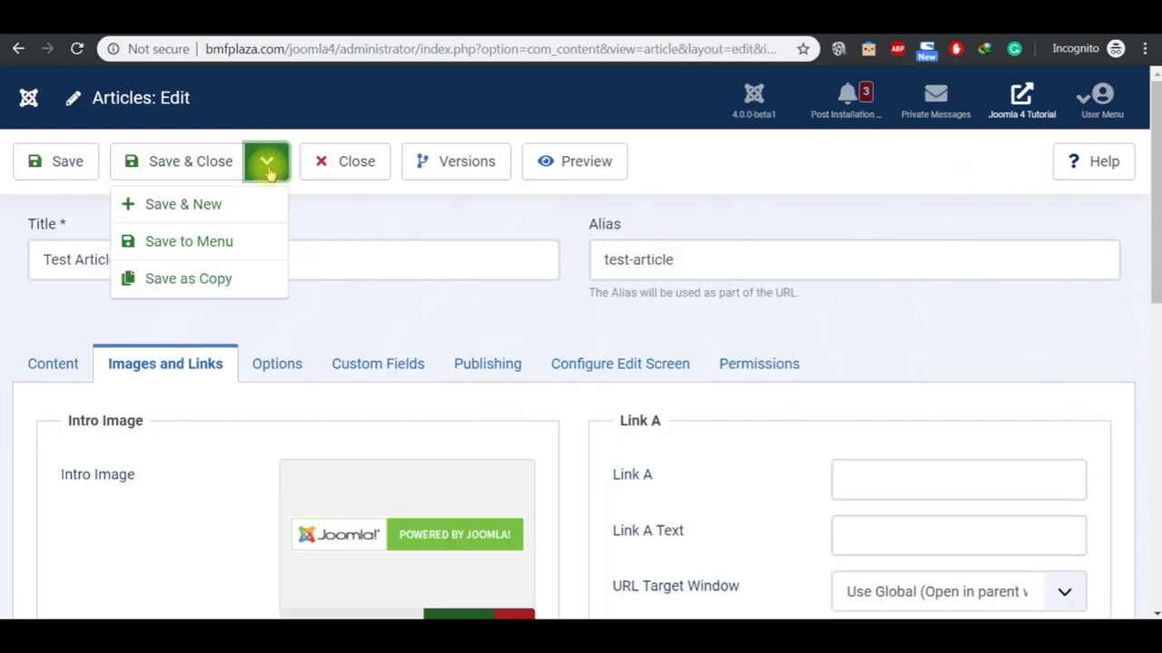
click(234, 207)
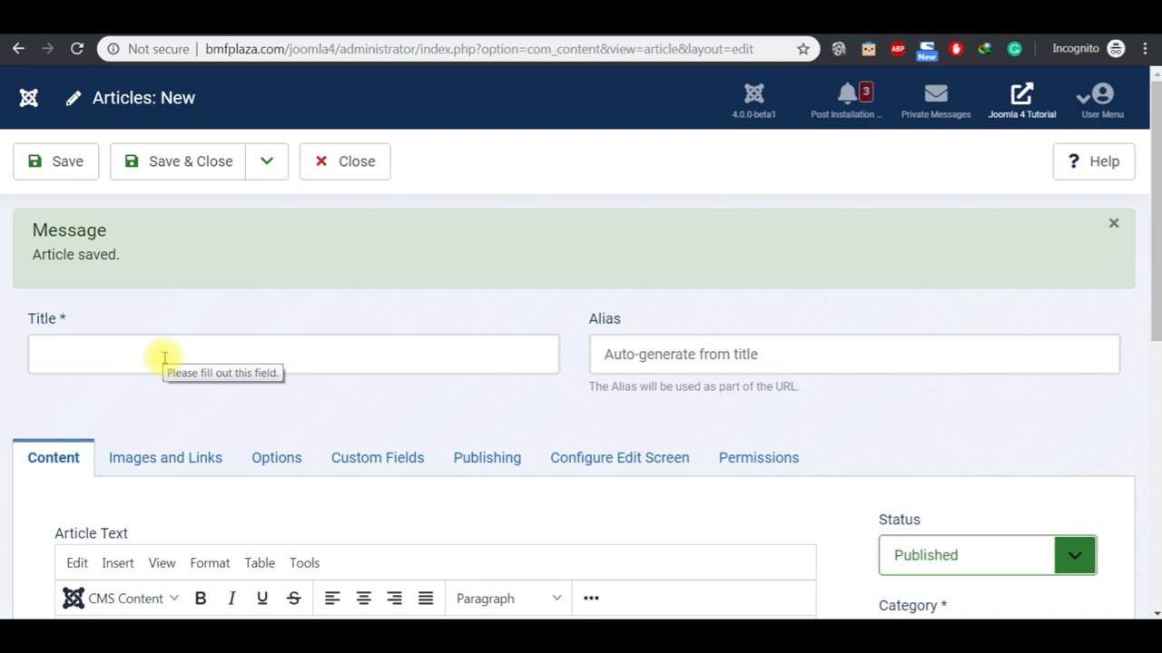
Step: Enter 'Test Article 2' as the new article's title
click(325, 356)
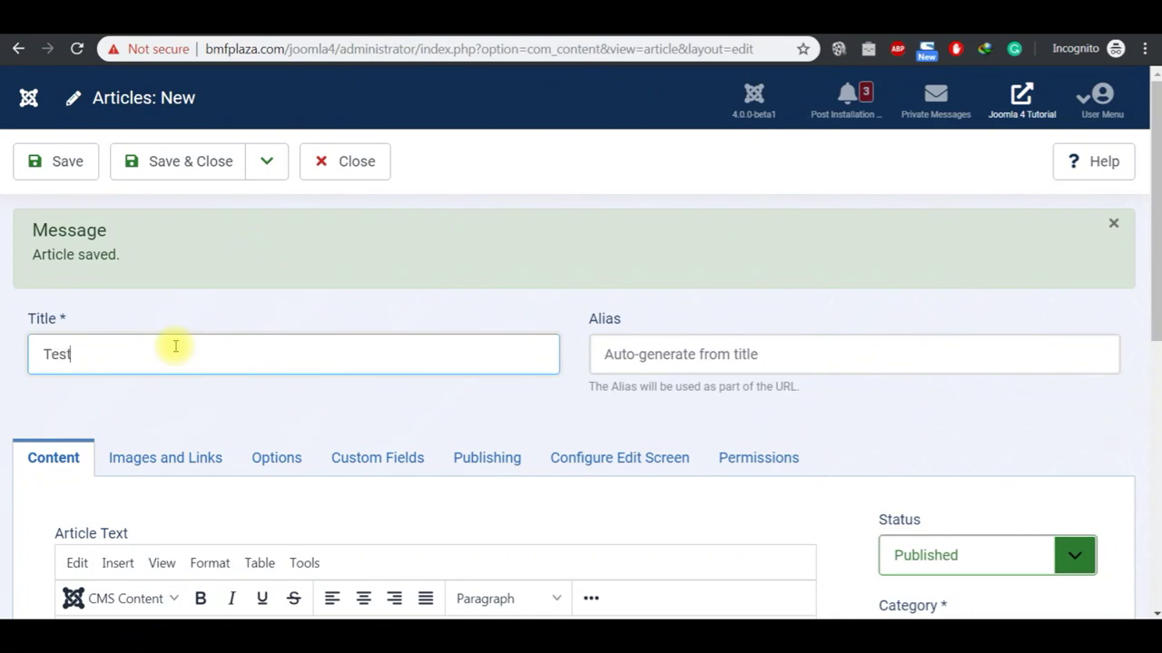
text(Article 2)
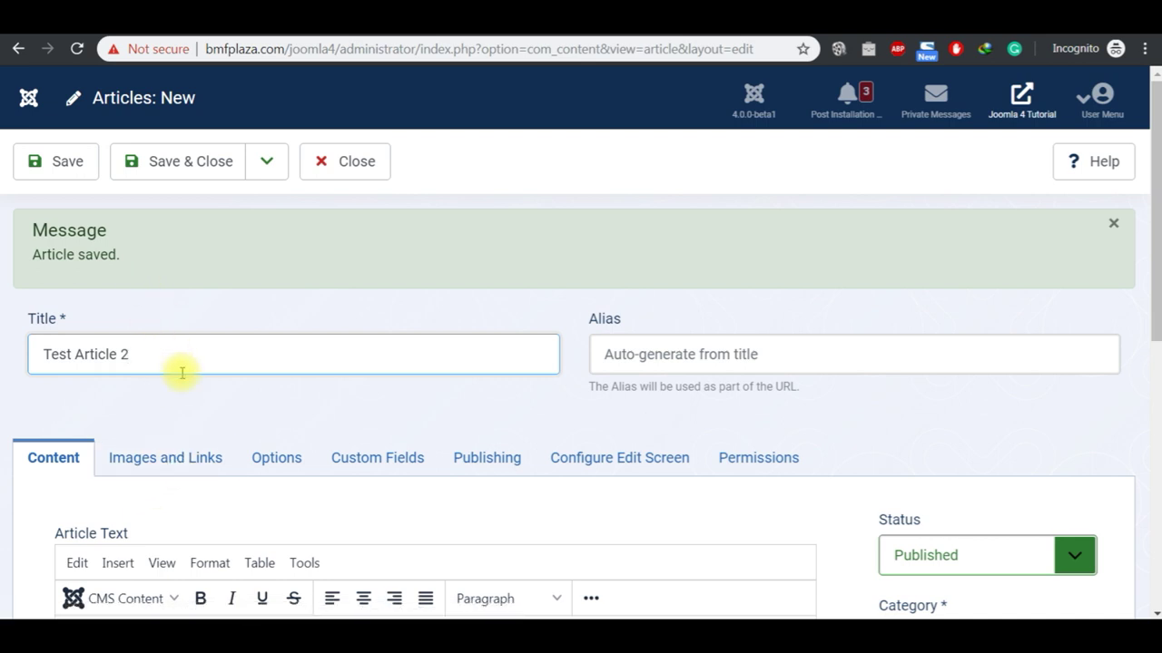
click(174, 457)
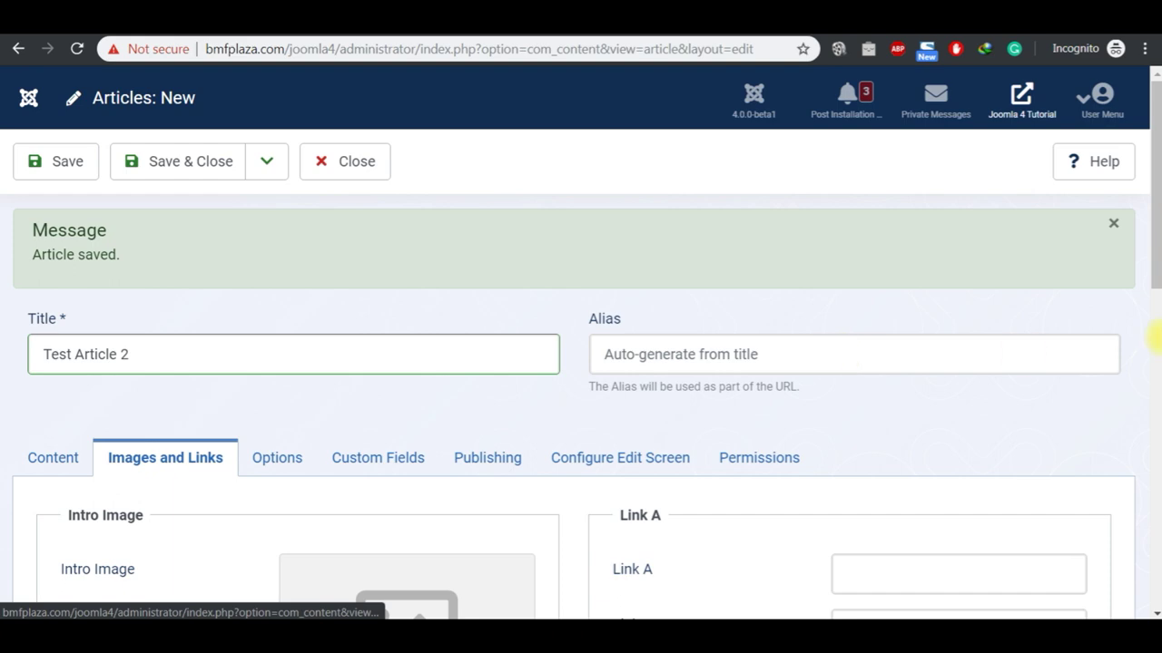
Step: Set Test Article 2's intro image to the starry night banner
scroll(1157, 335, down, 5)
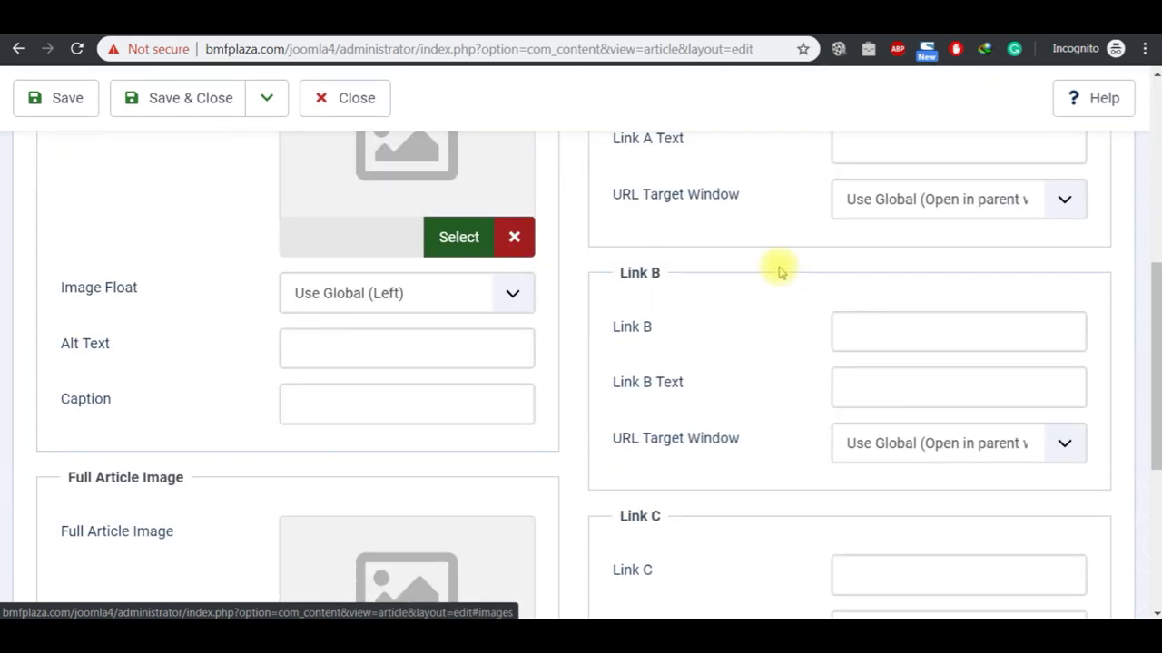
click(458, 237)
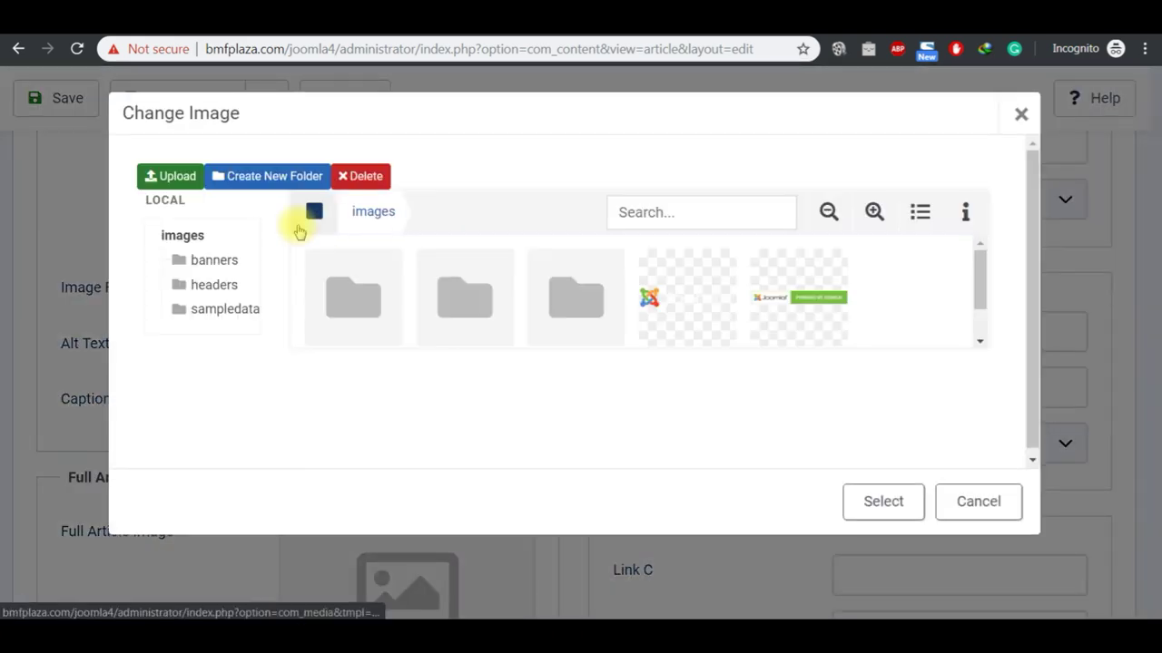
mouse_move(369, 309)
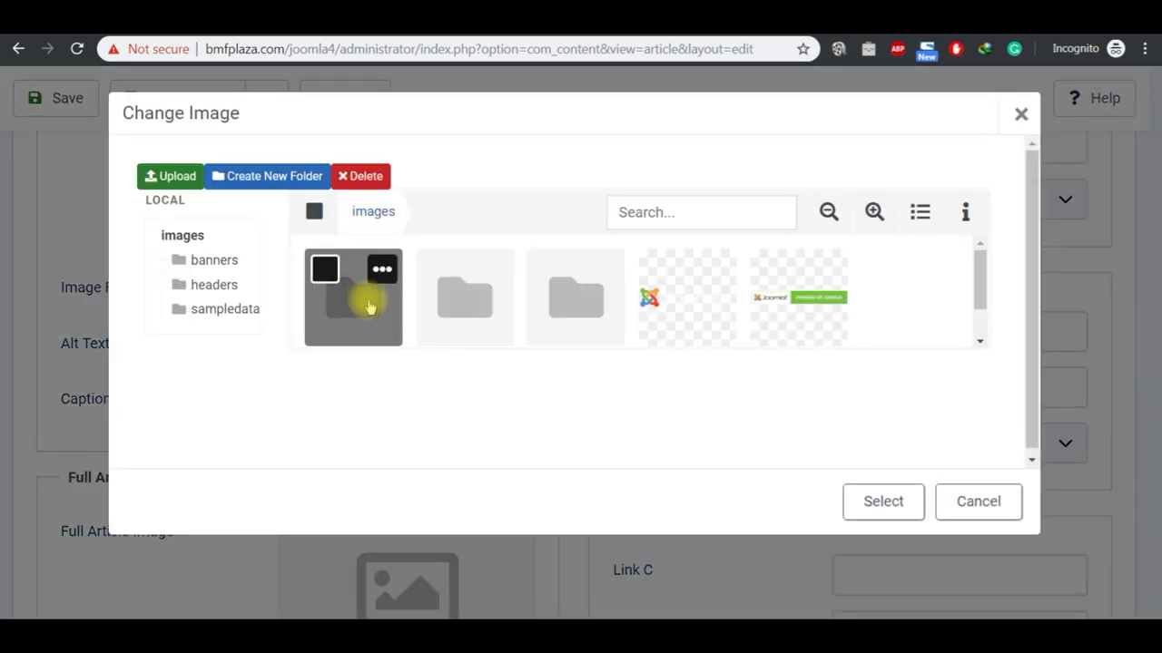
click(770, 266)
click(876, 505)
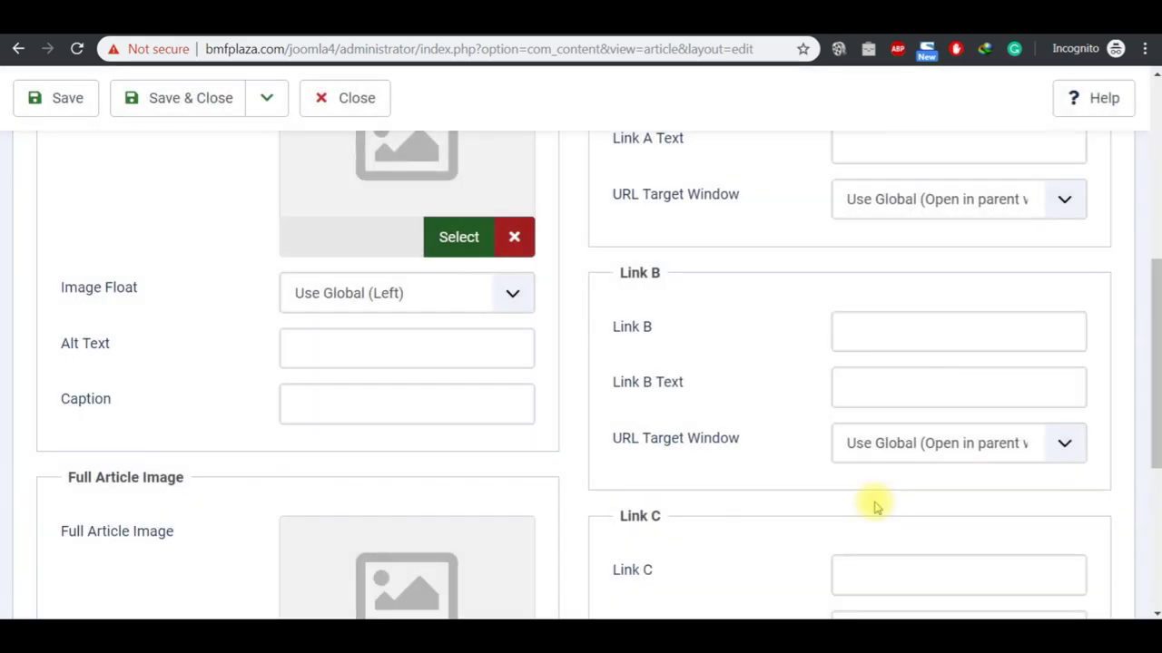
Step: Set the full article image to the same starry banner from the banners folder
scroll(1154, 538, down, 5)
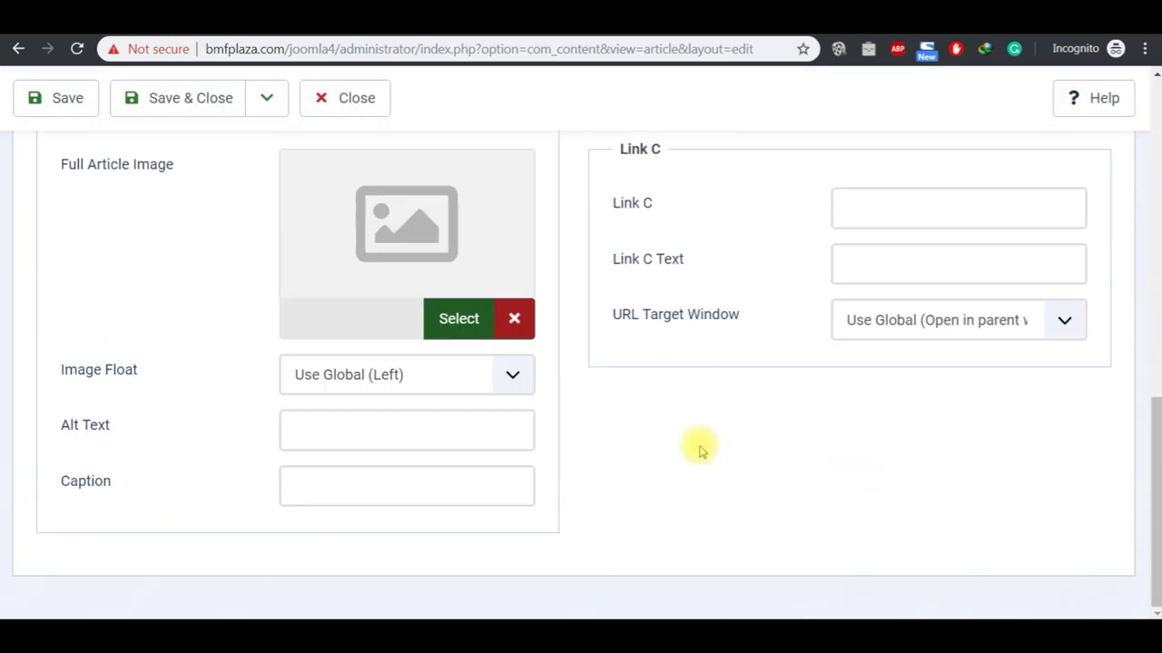
click(459, 321)
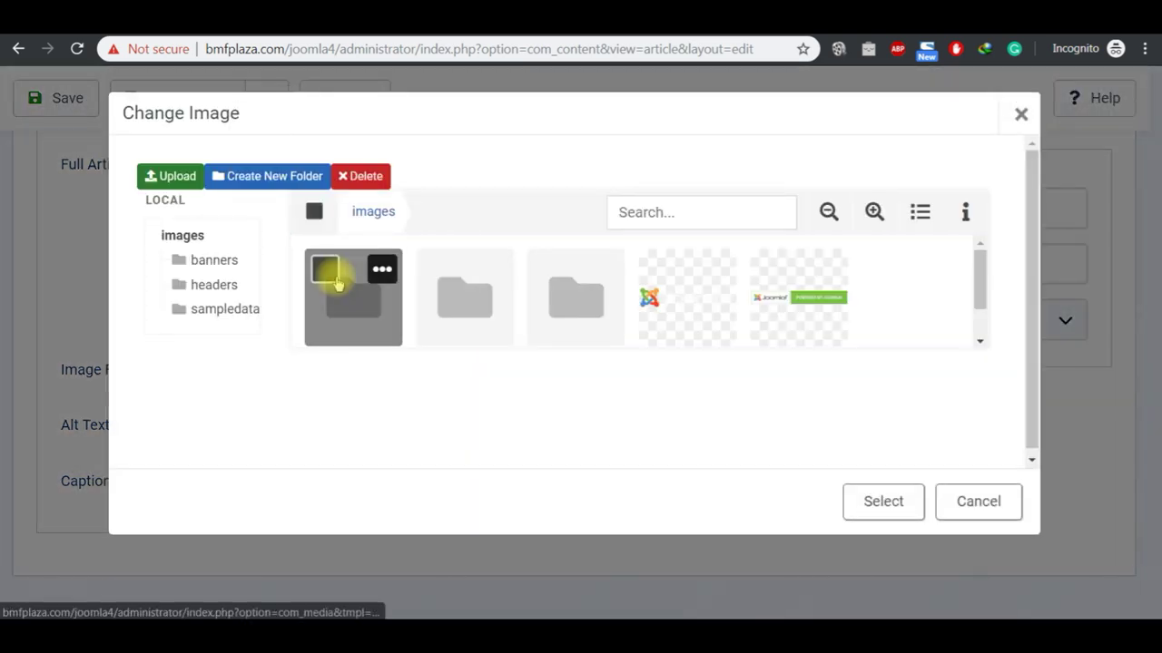
click(352, 315)
click(355, 319)
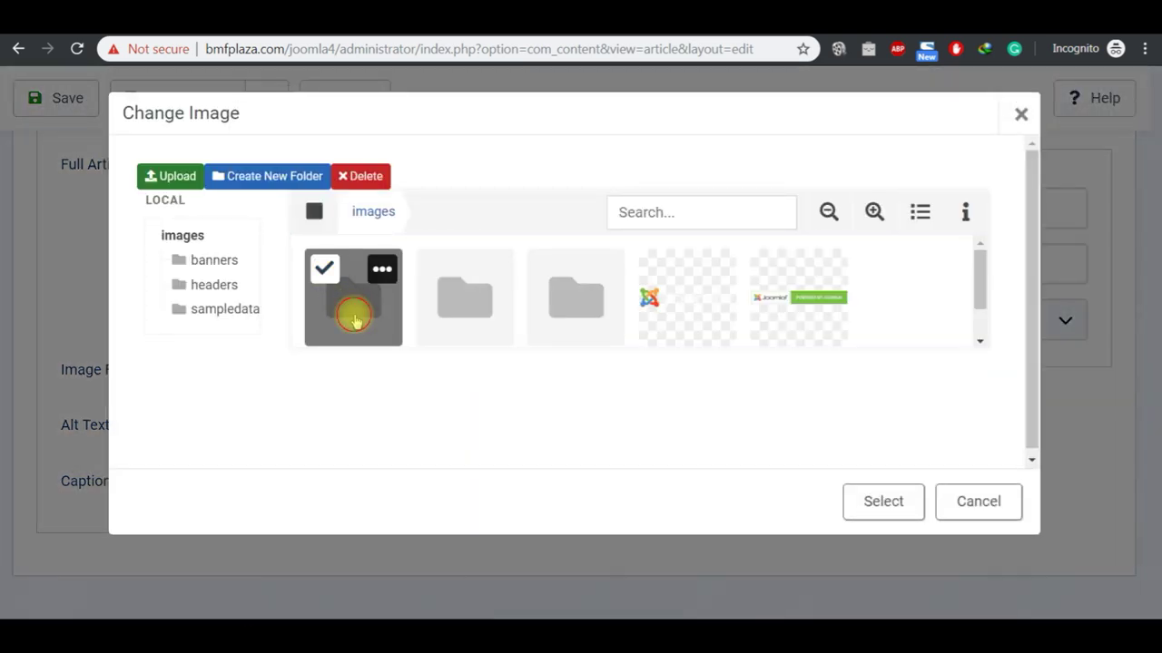
click(350, 303)
double_click(352, 305)
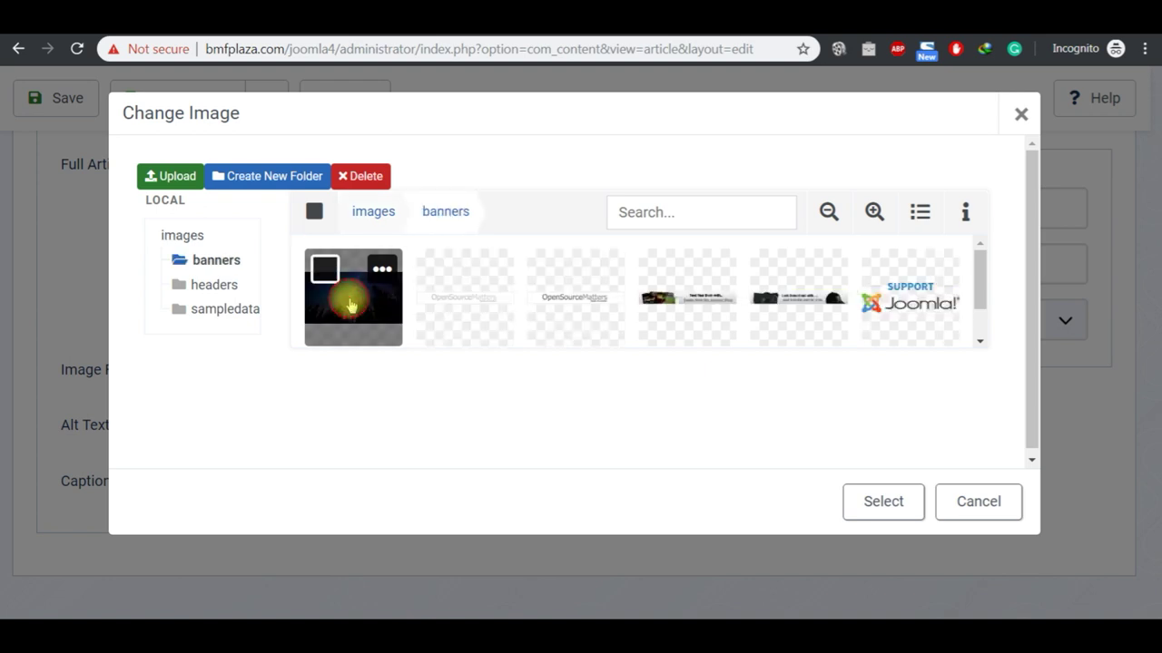
click(350, 306)
click(883, 505)
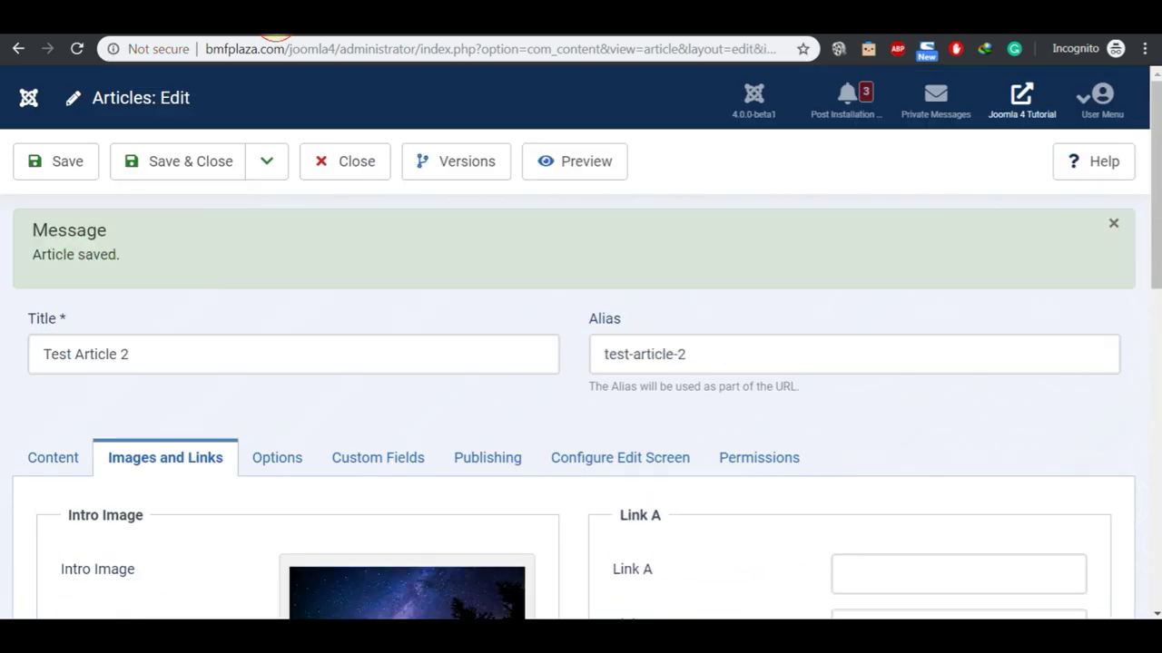
scroll(1151, 384, down, 6)
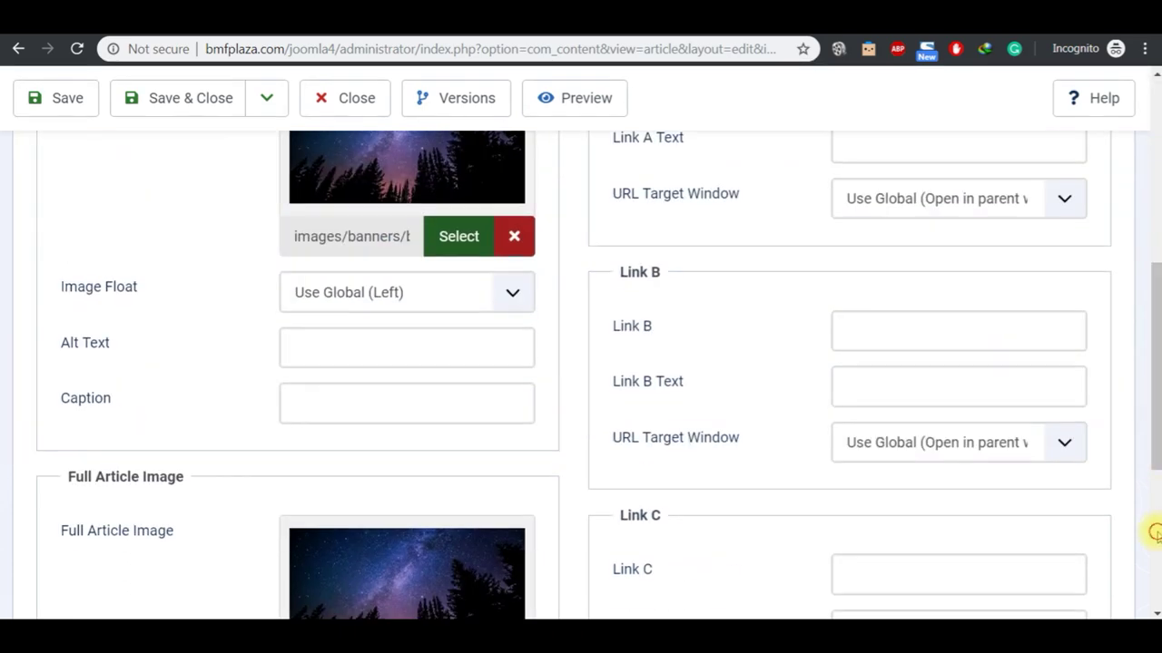
scroll(1157, 531, down, 4)
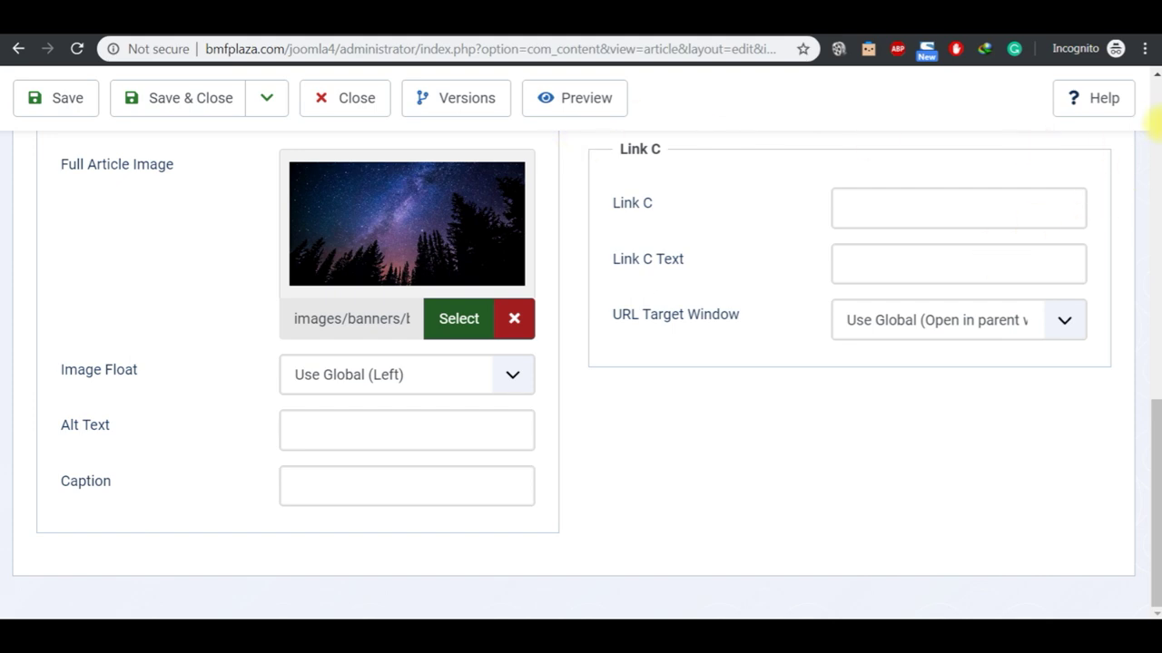
scroll(1155, 116, up, 5)
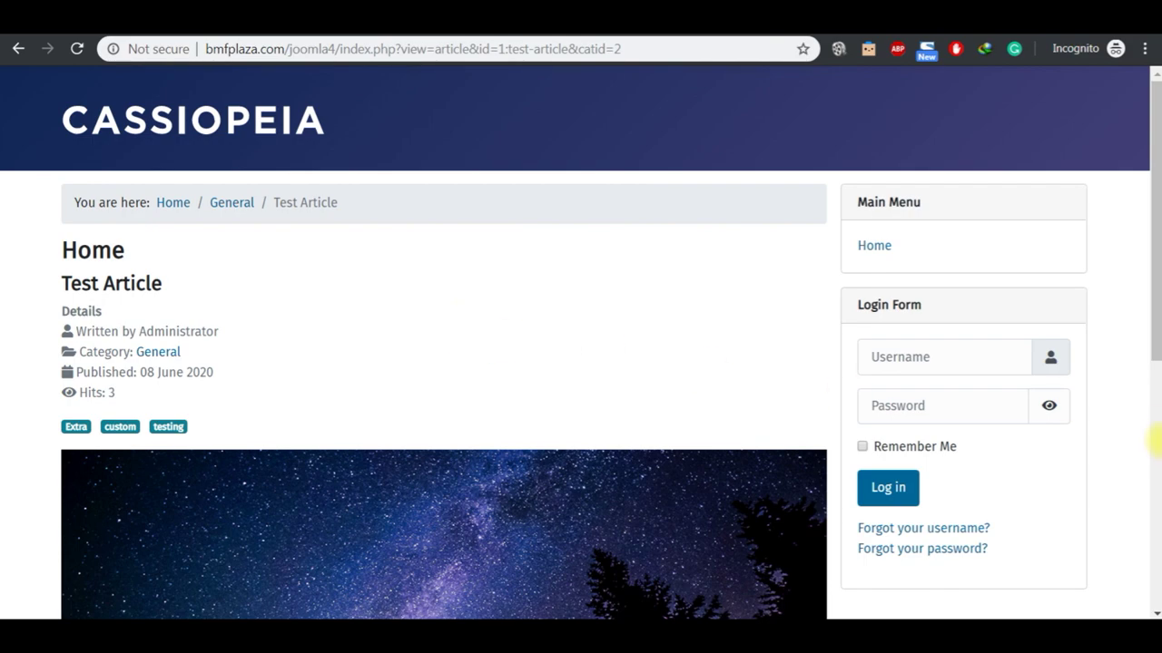
Step: Check the site home page, then go back to Test Article 2's Content tab in the editor
click(1153, 464)
drag(1153, 464, 1149, 215)
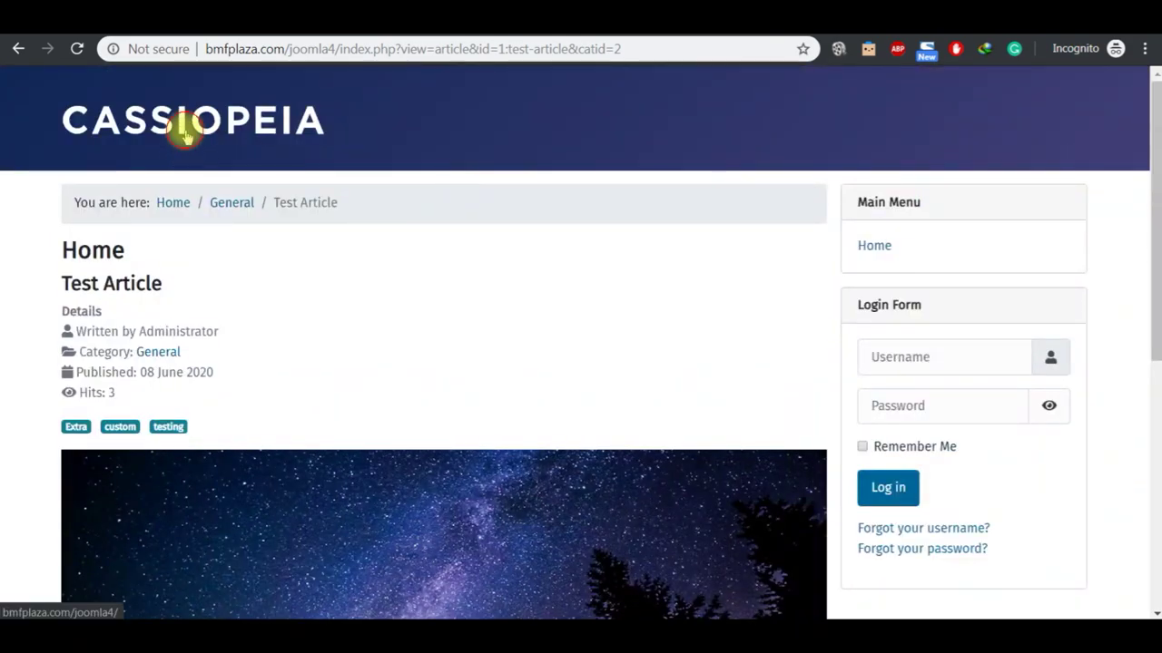
click(186, 132)
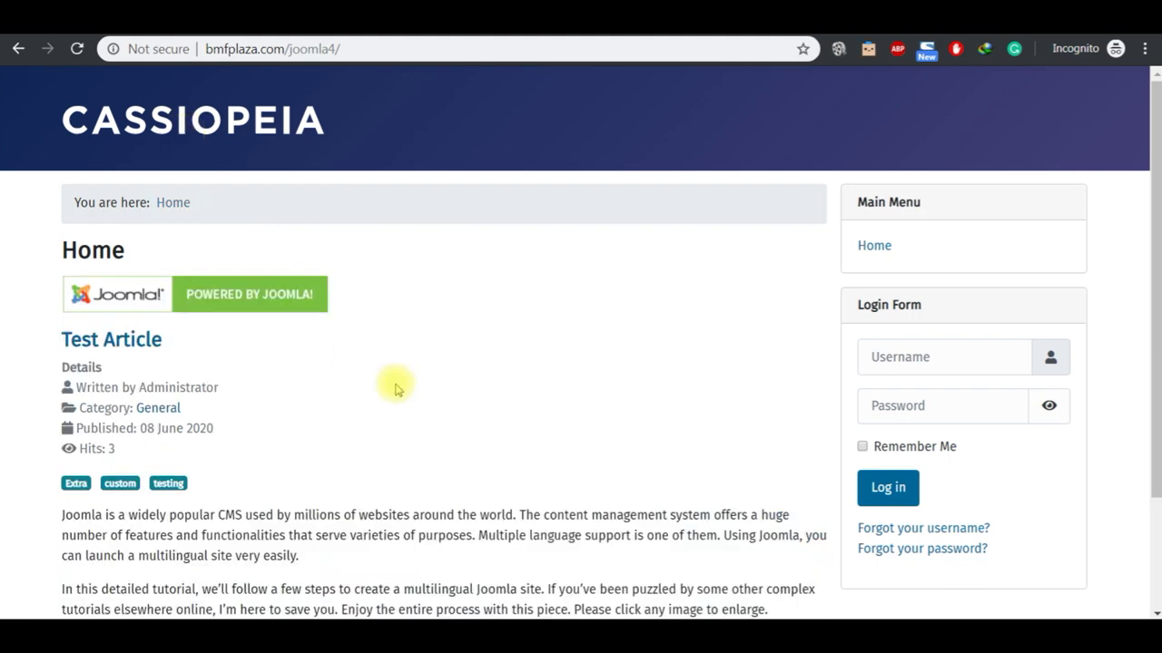
click(1155, 547)
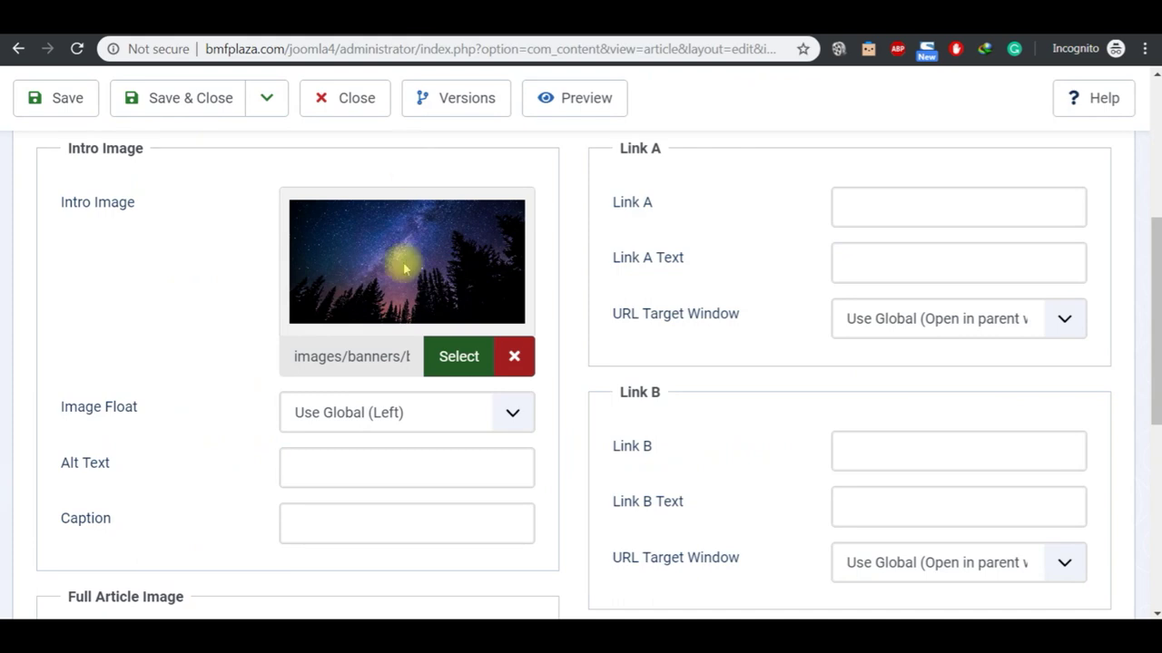
click(1156, 169)
click(71, 457)
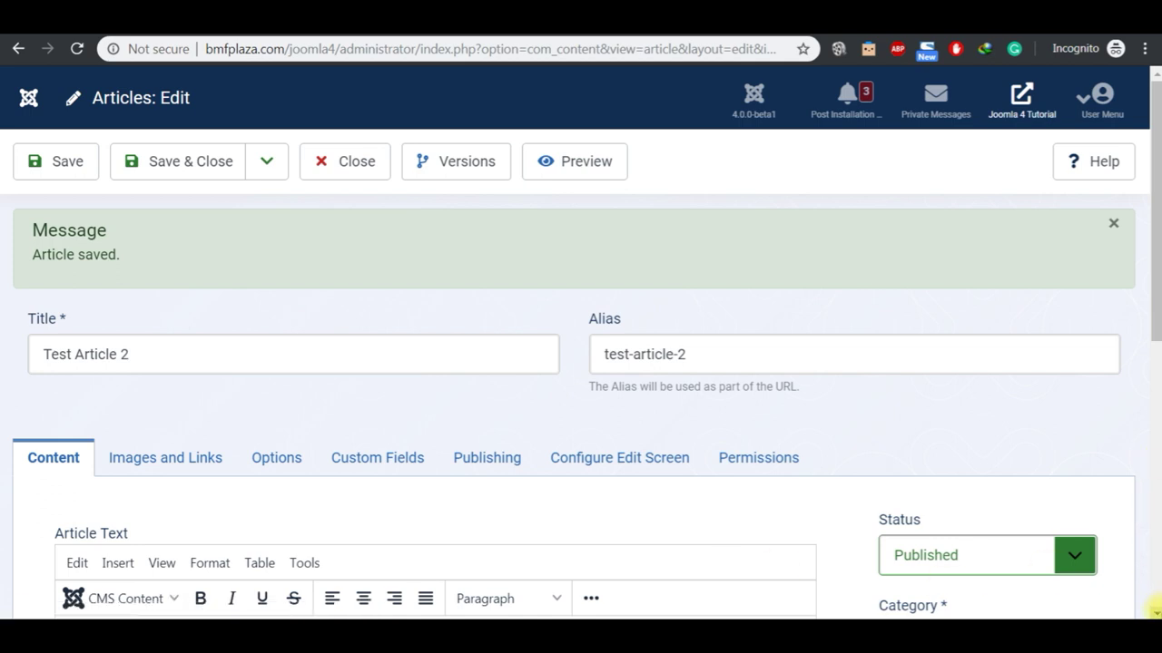
Step: Set Featured to Yes on Test Article 2 and save it
scroll(1154, 608, down, 3)
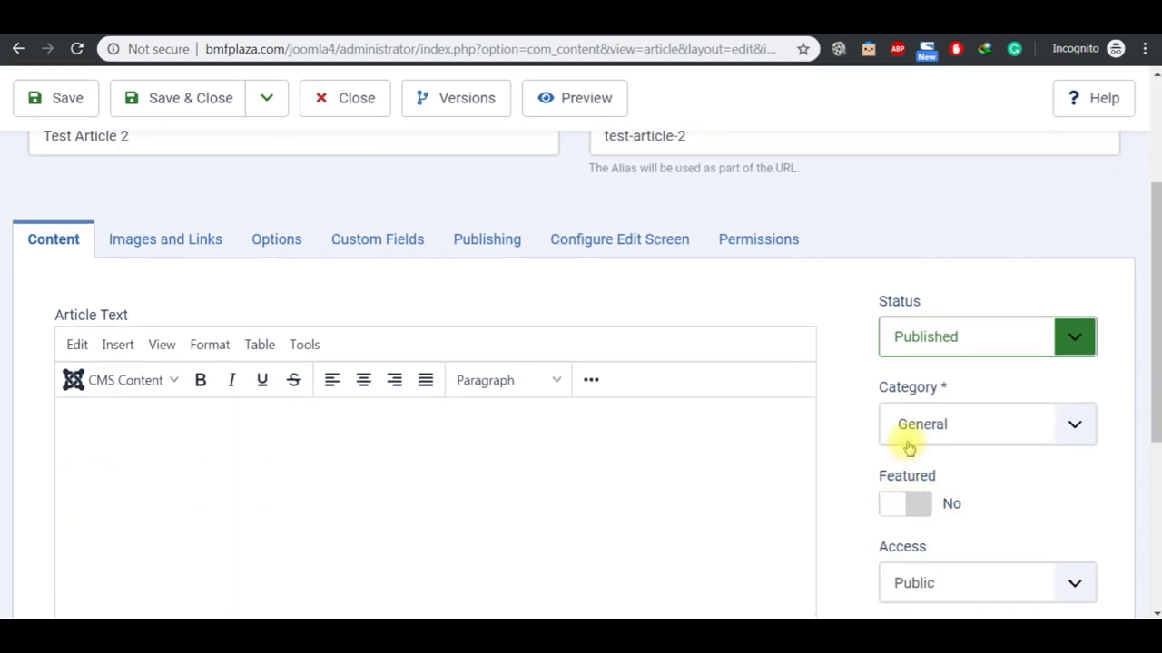
click(927, 508)
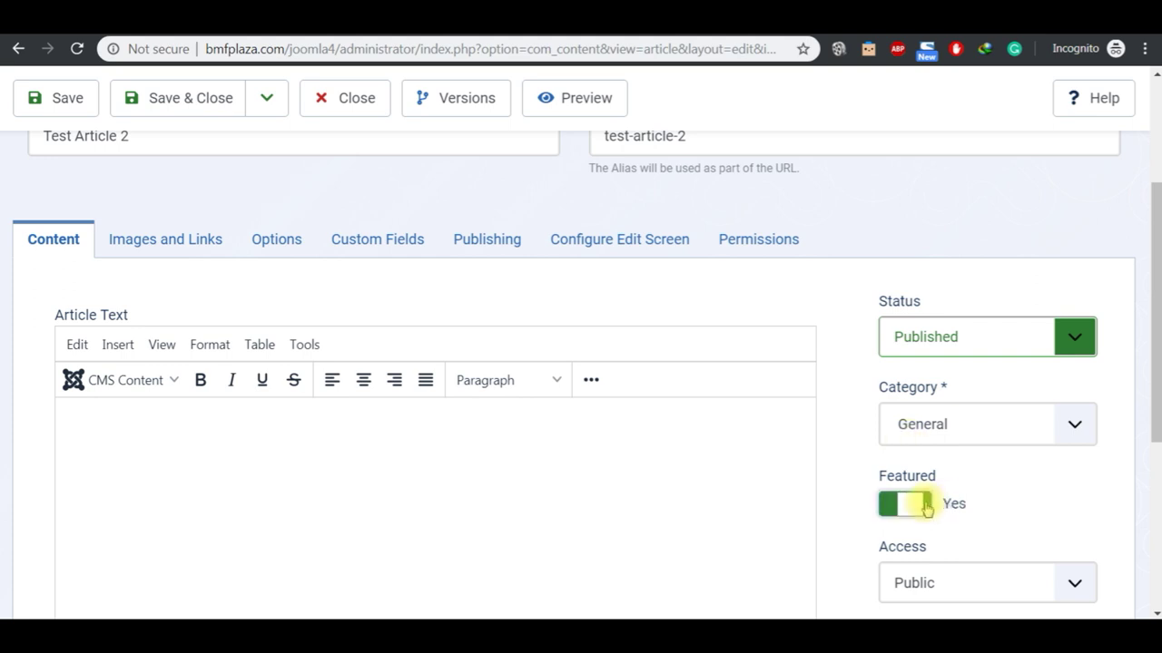
click(63, 98)
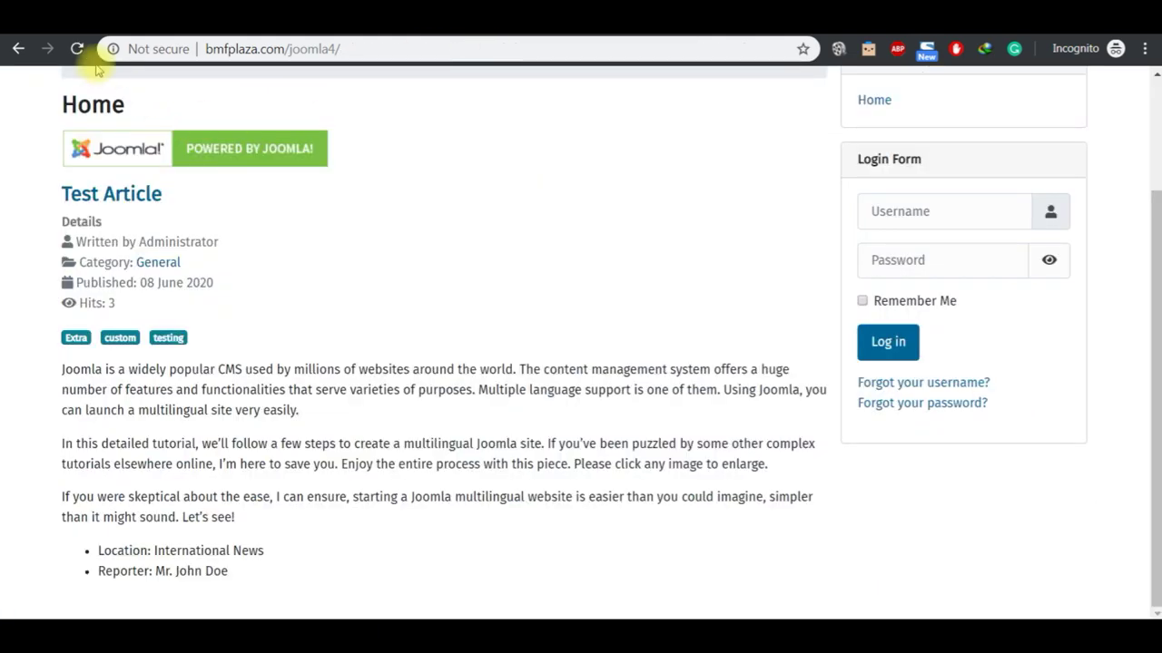
Step: Refresh the site home page and open Test Article 2's own page
click(76, 48)
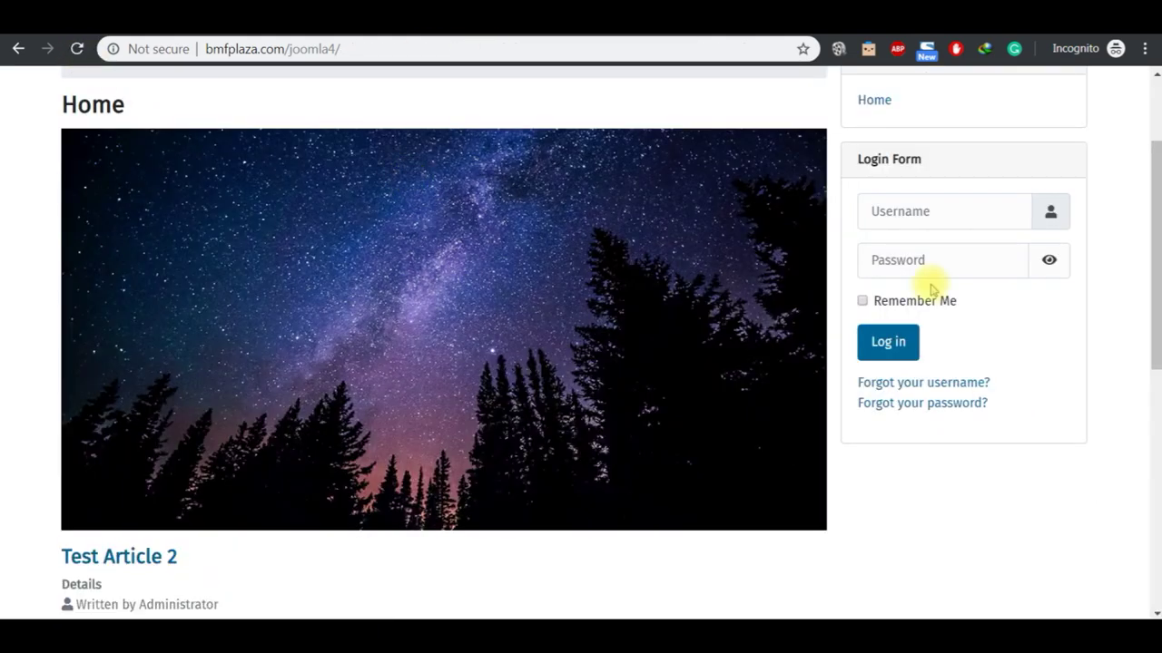
click(1154, 110)
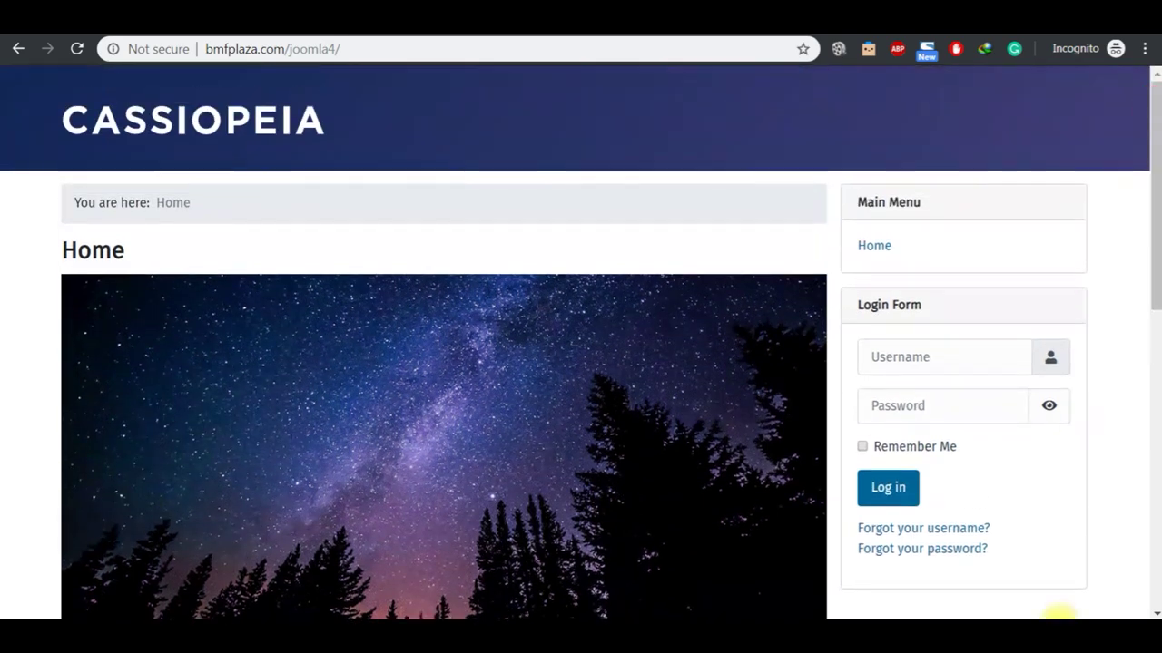
click(1155, 613)
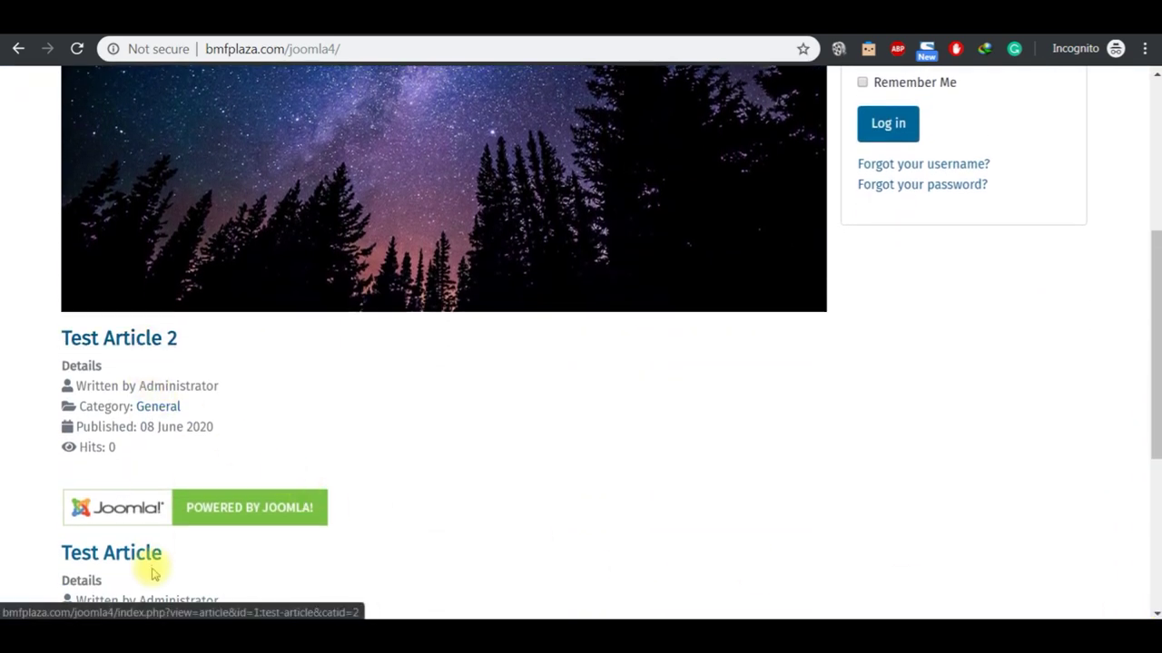
click(145, 553)
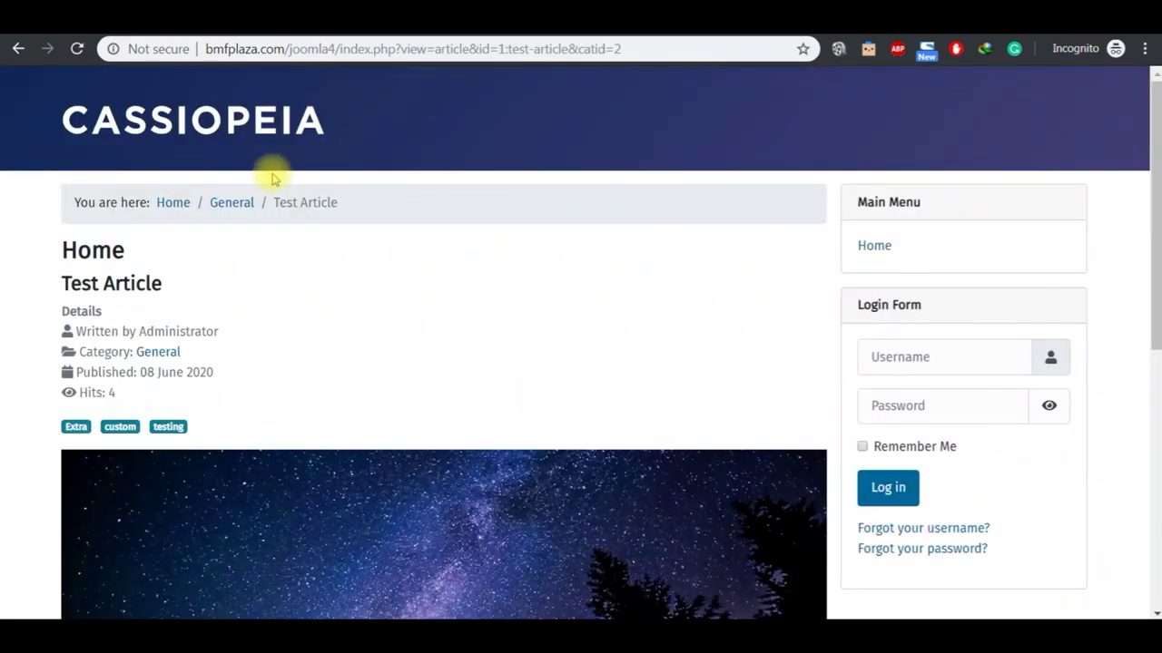
click(181, 206)
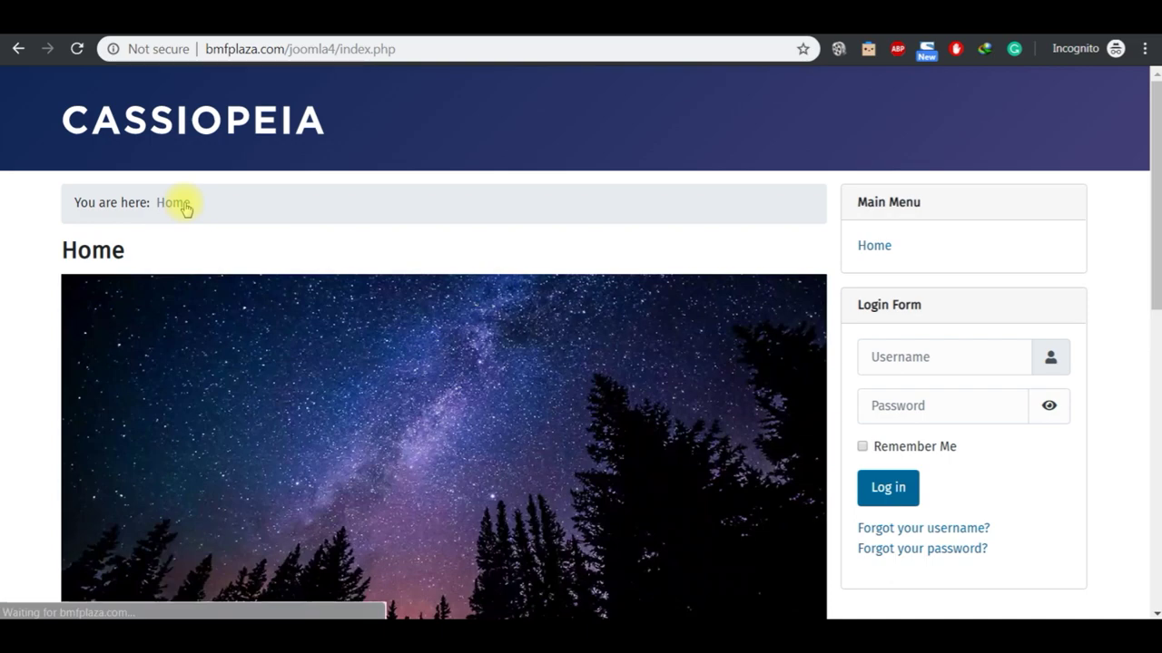
click(1154, 388)
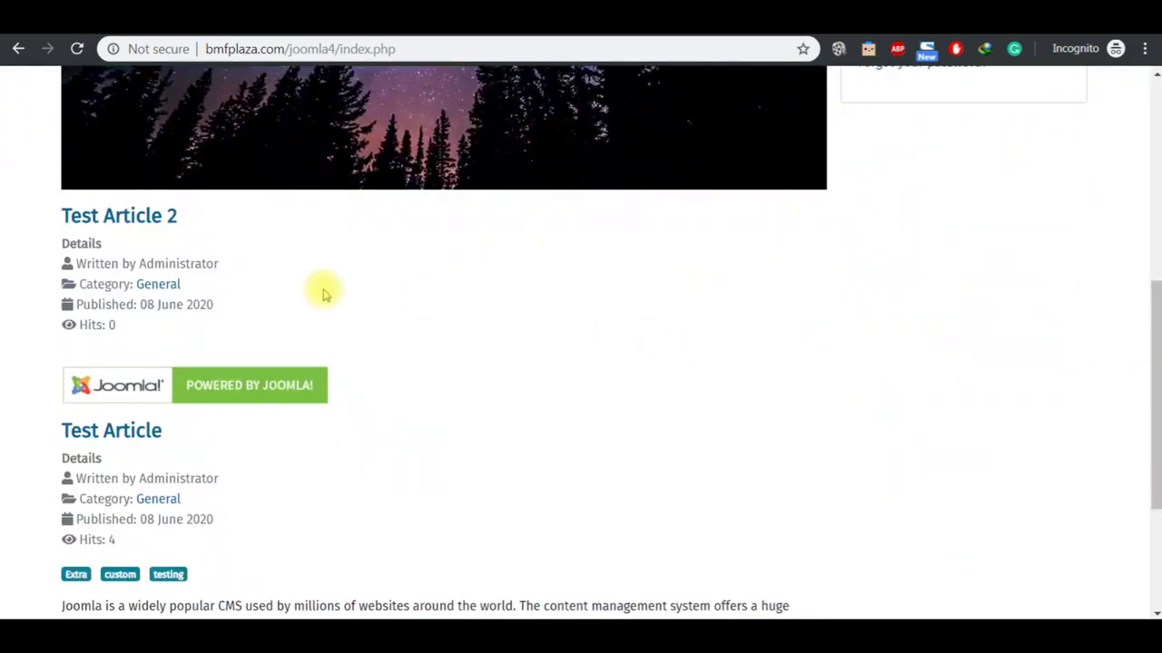
click(134, 227)
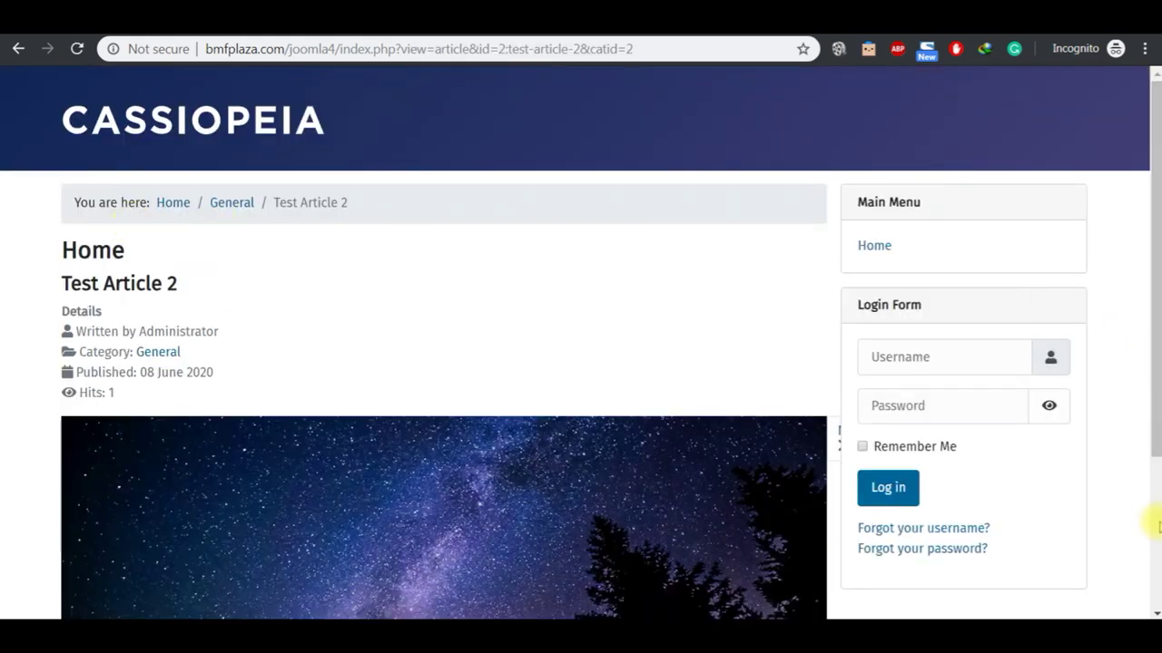
scroll(1157, 526, down, 3)
Step: Select all the multilingual Joomla notes text in Notepad
mouse_move(646, 621)
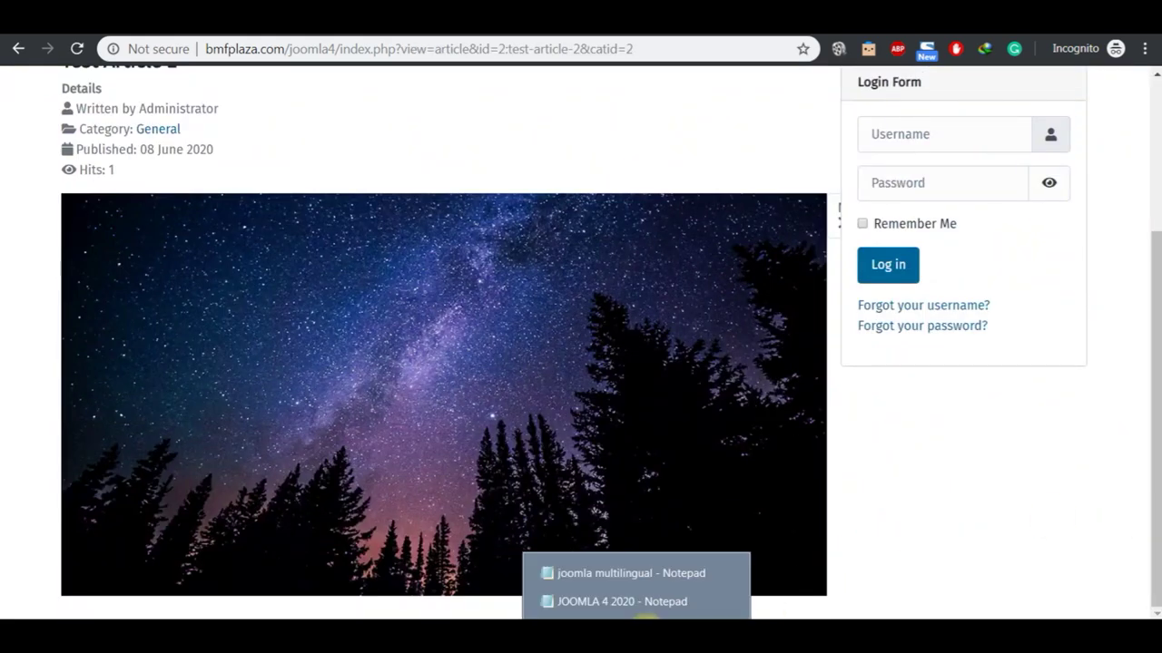
click(629, 572)
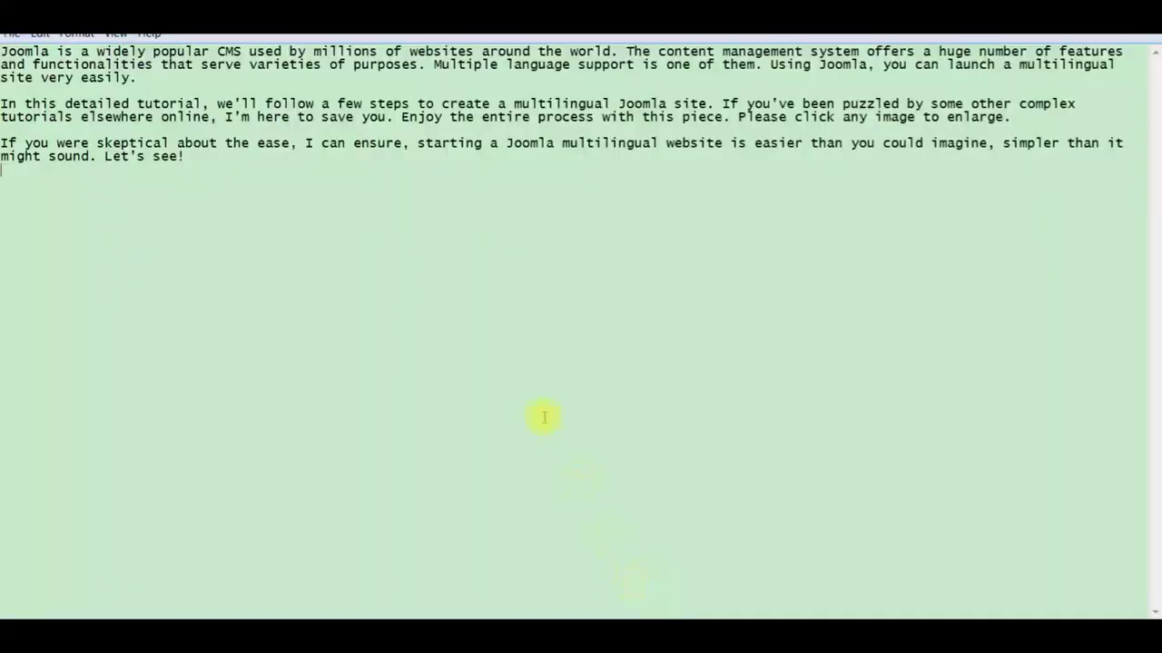
key(ctrl+a)
key(ctrl+c)
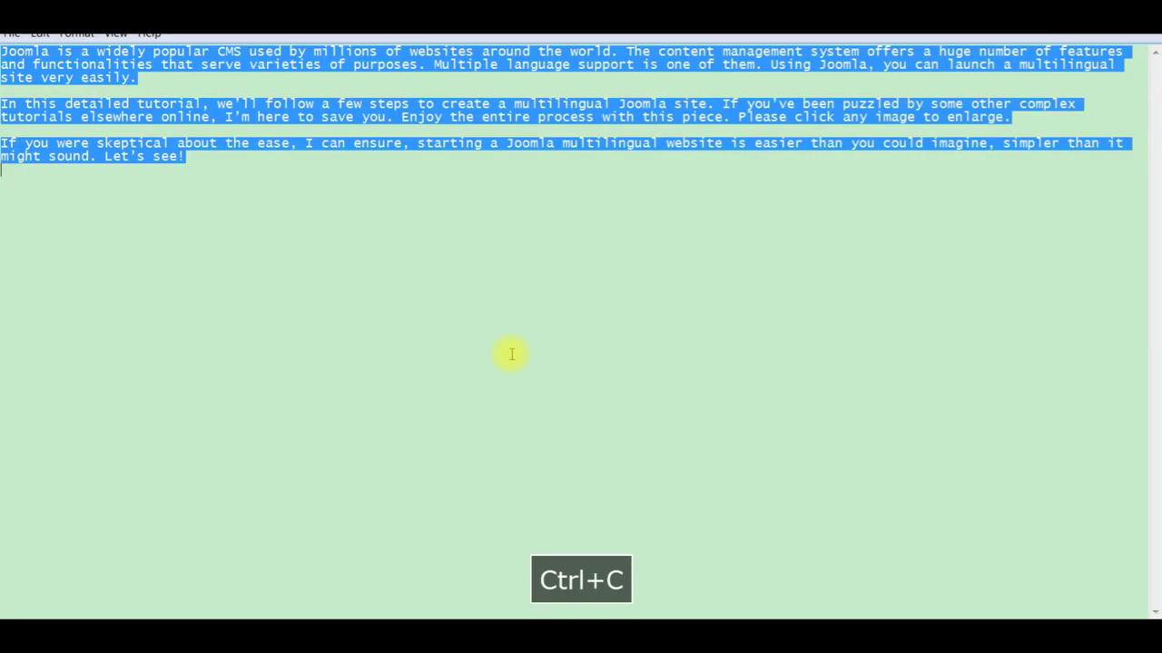
click(739, 616)
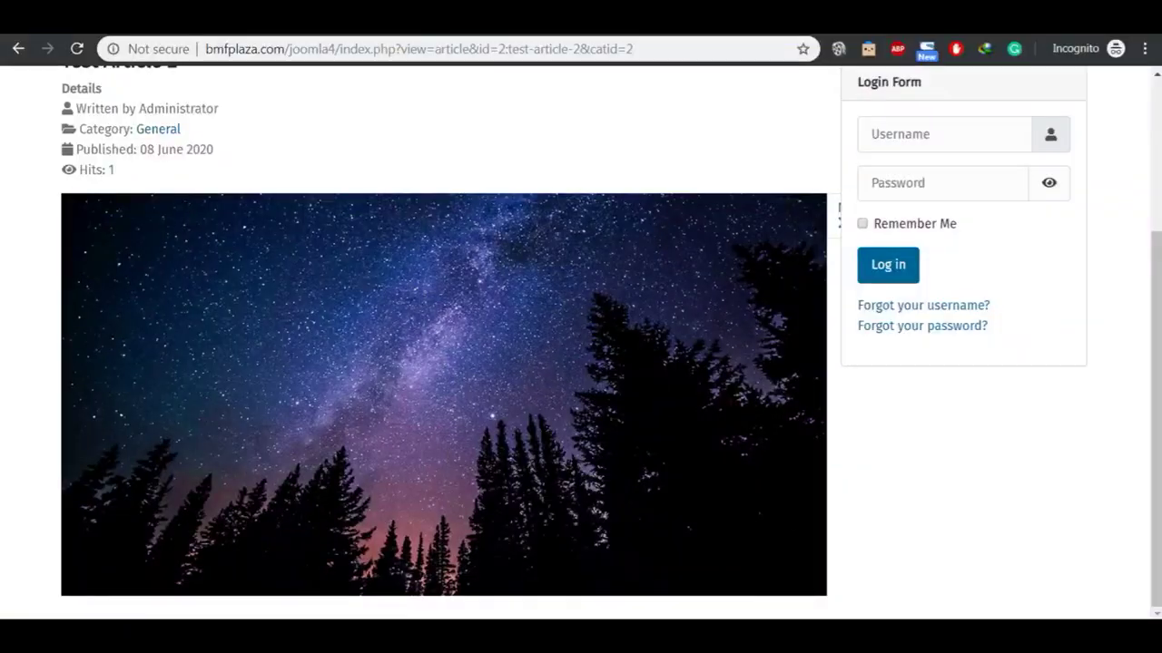
Step: Paste the three multilingual-site paragraphs into Test Article 2's empty article body
click(1157, 145)
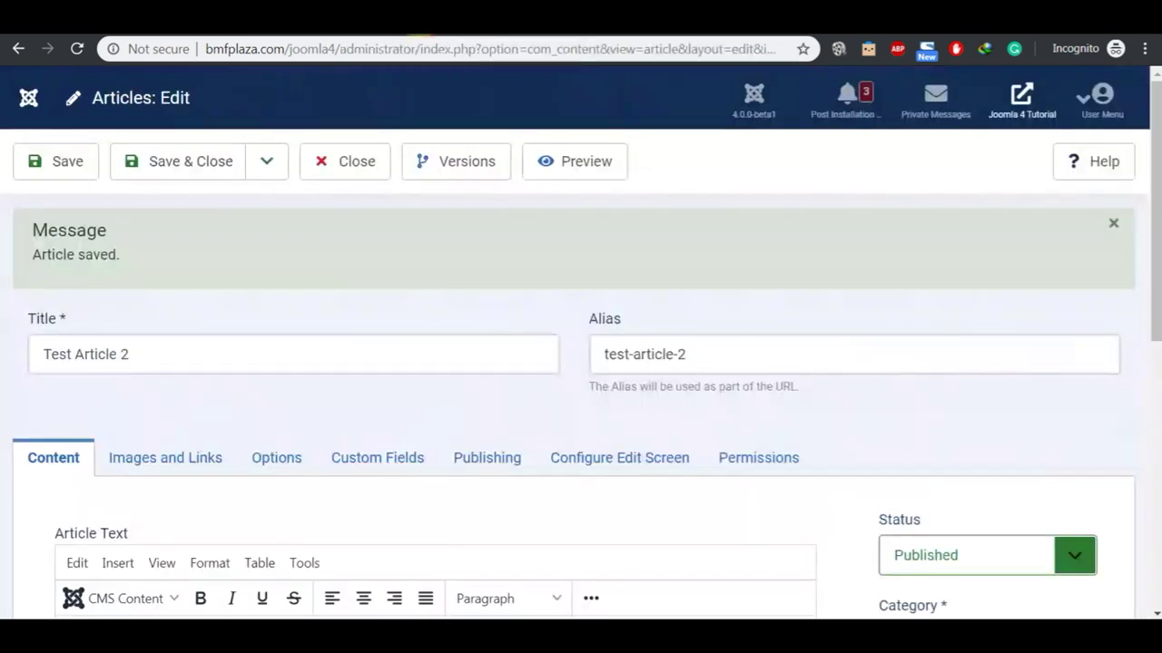
click(154, 464)
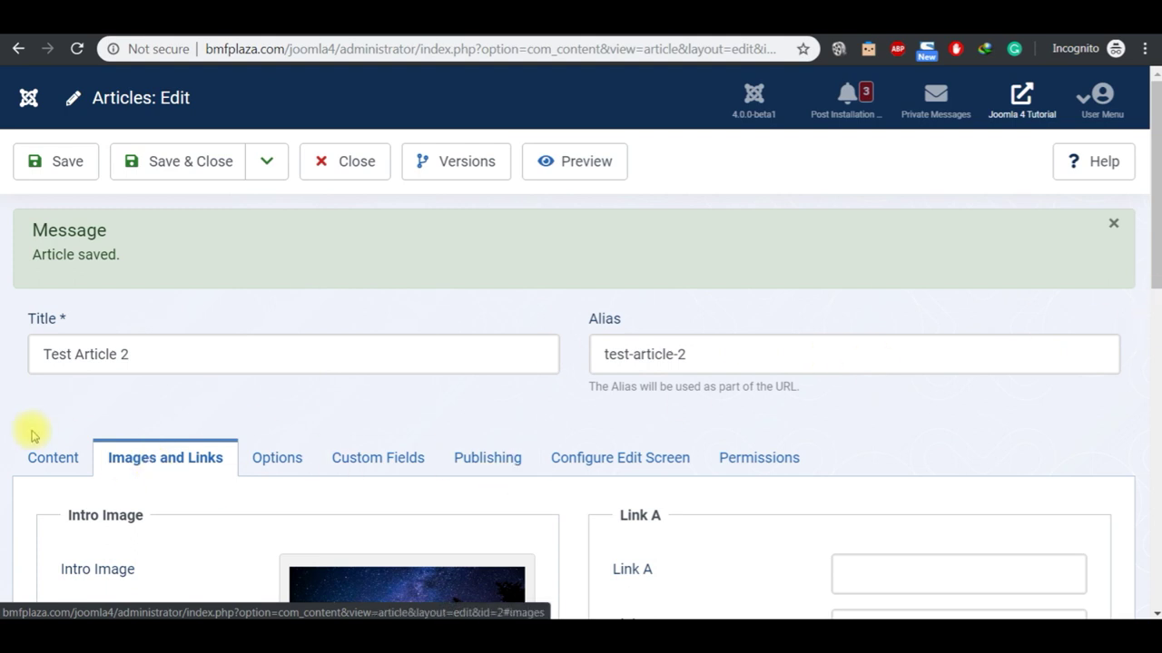
click(49, 457)
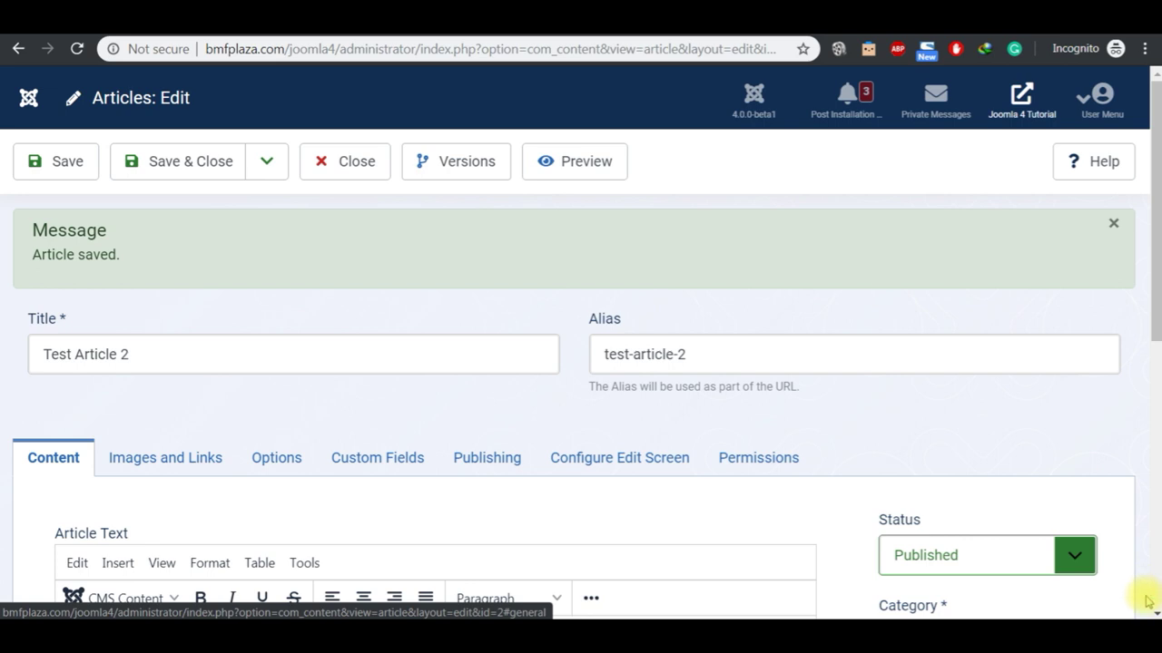
scroll(1151, 613, down, 4)
click(484, 440)
key(ctrl+v)
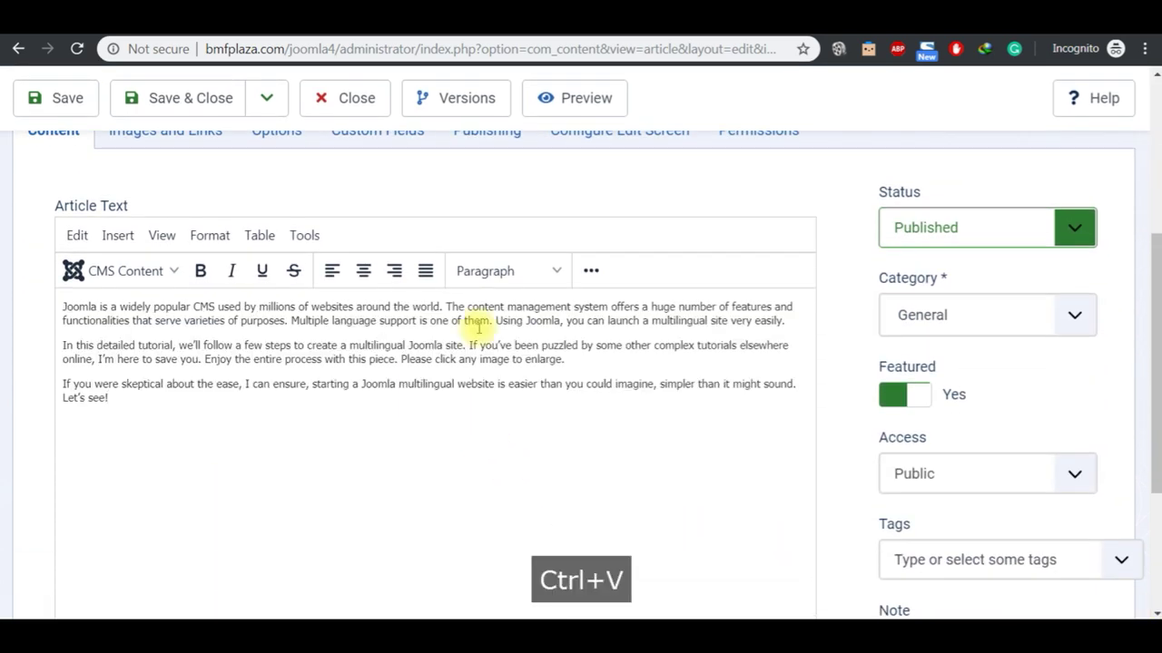
scroll(1157, 81, up, 1)
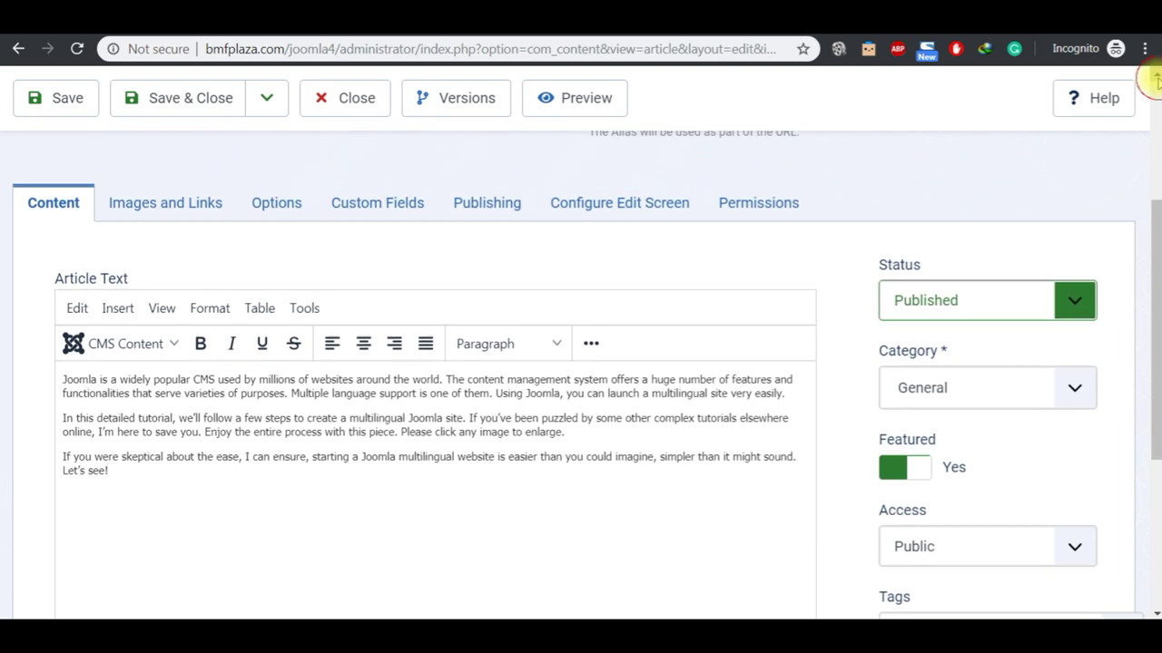
Step: Set Location to International News, enter the reporter's name, and save Test Article 2
click(367, 205)
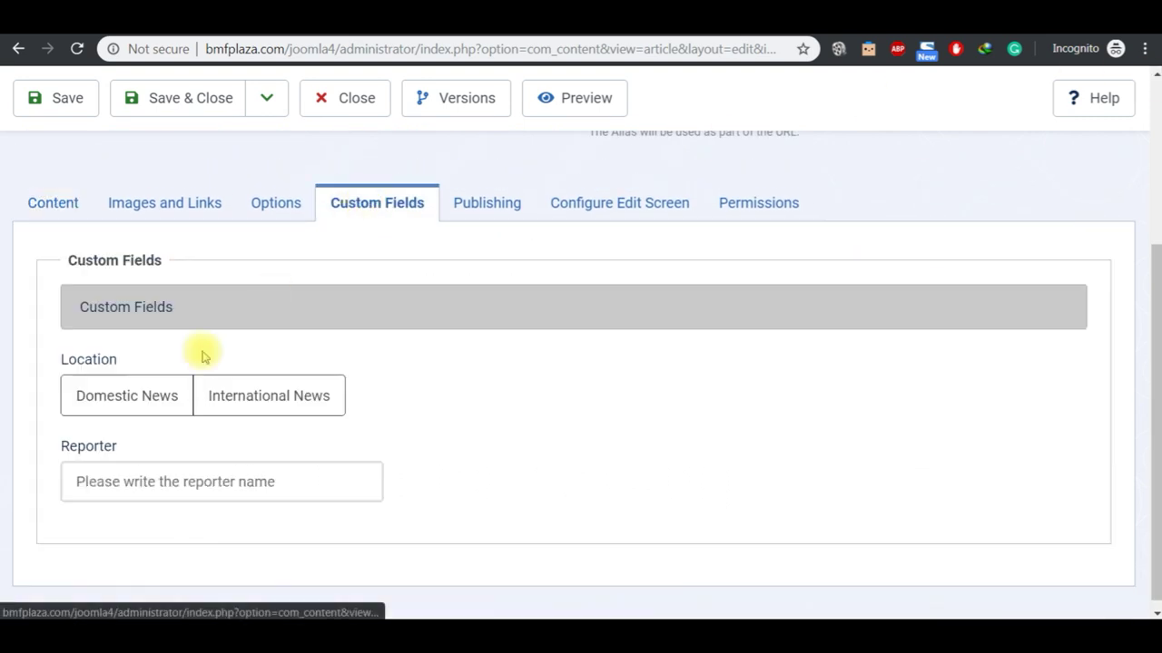
click(241, 392)
click(254, 481)
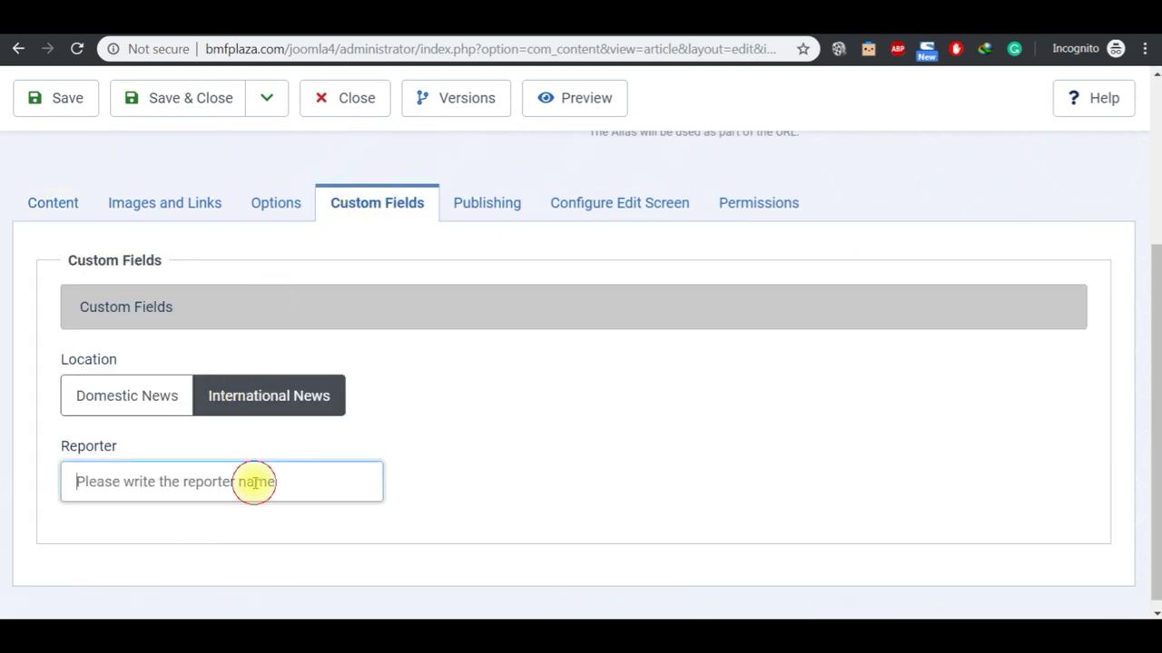
text(Mr )
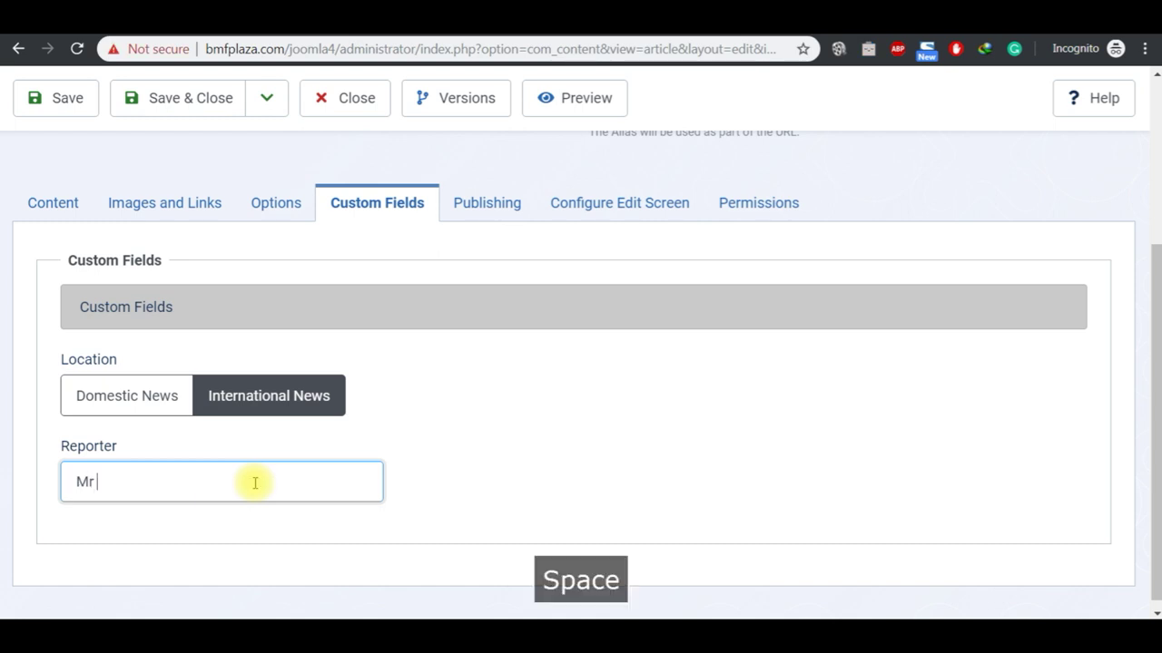
text(Jane Doe)
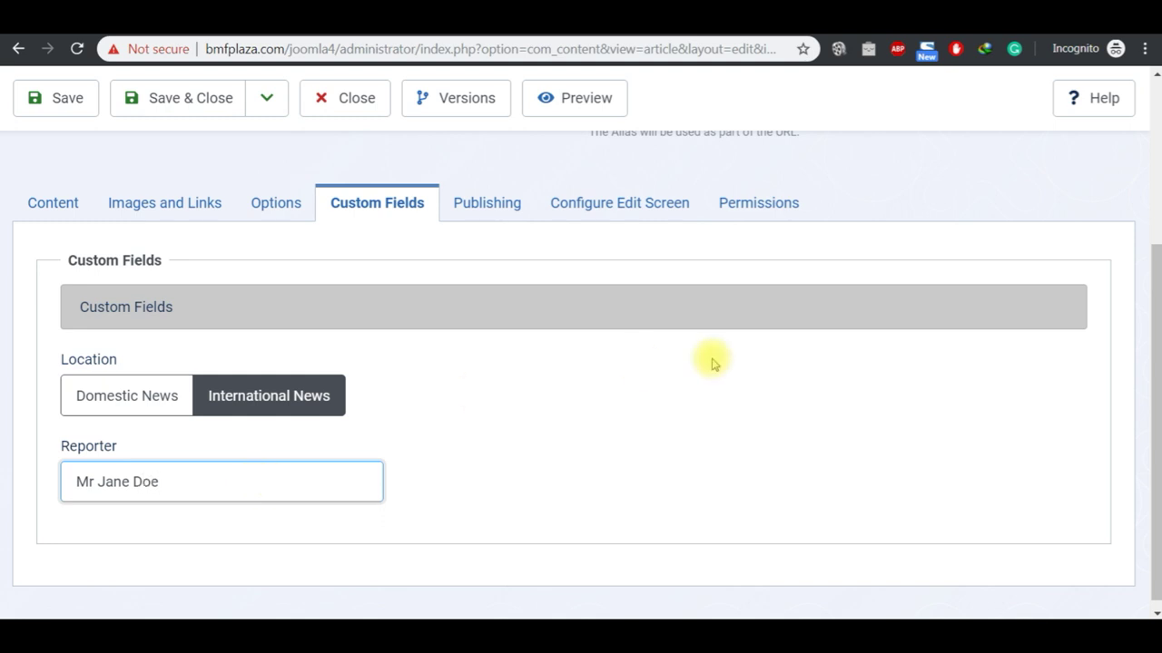
scroll(1158, 80, up, 1)
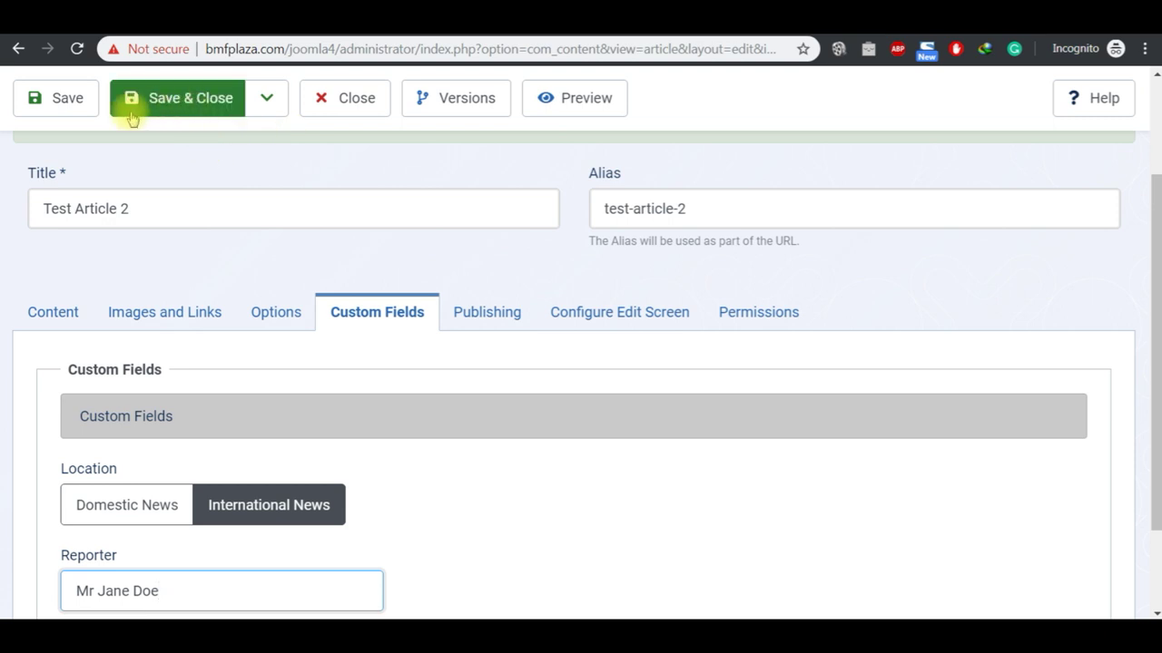
click(63, 99)
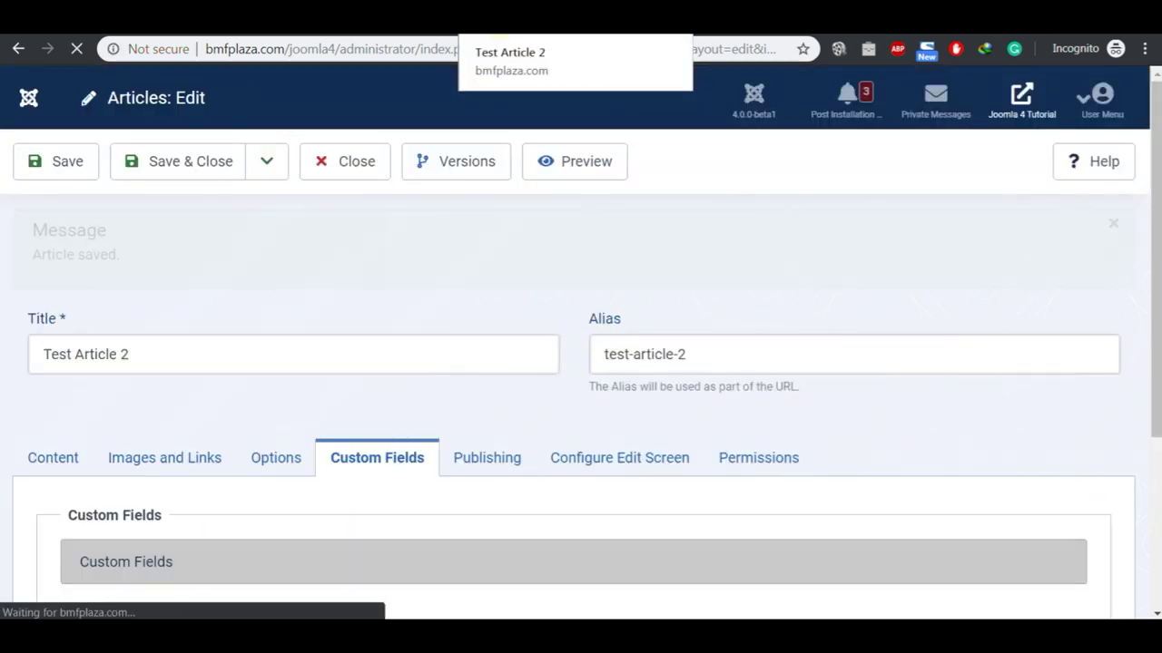
click(535, 18)
Step: Open Test Article 2 from the site home page and scroll to its Location and Reporter fields
click(184, 129)
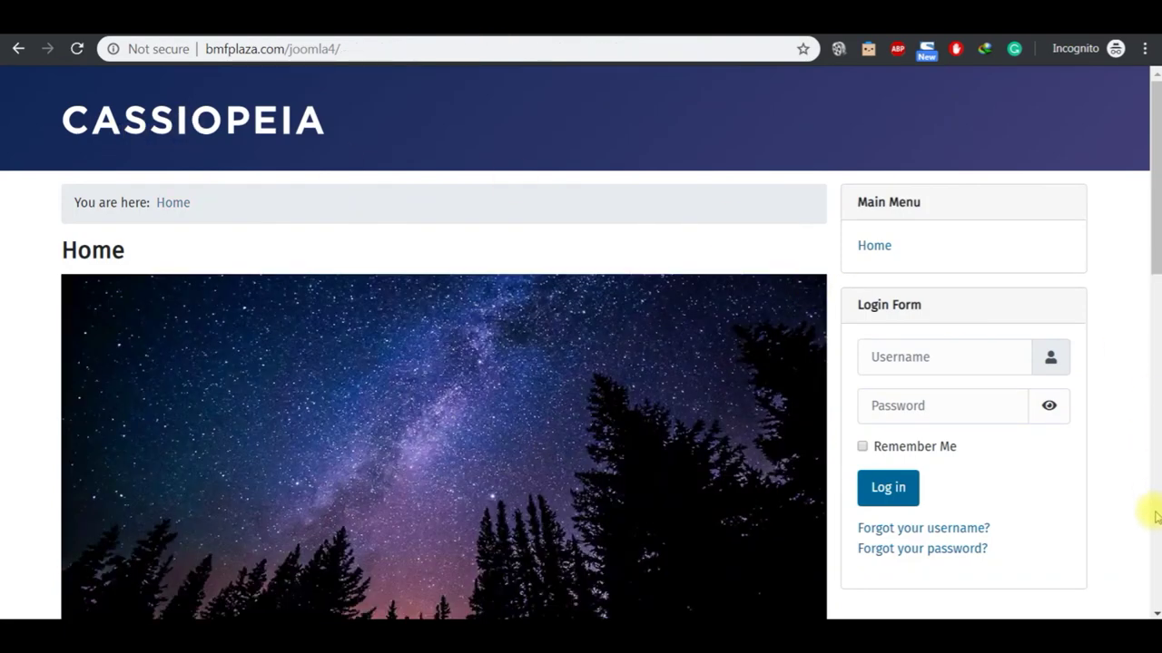
scroll(1154, 610, down, 4)
scroll(1154, 610, down, 6)
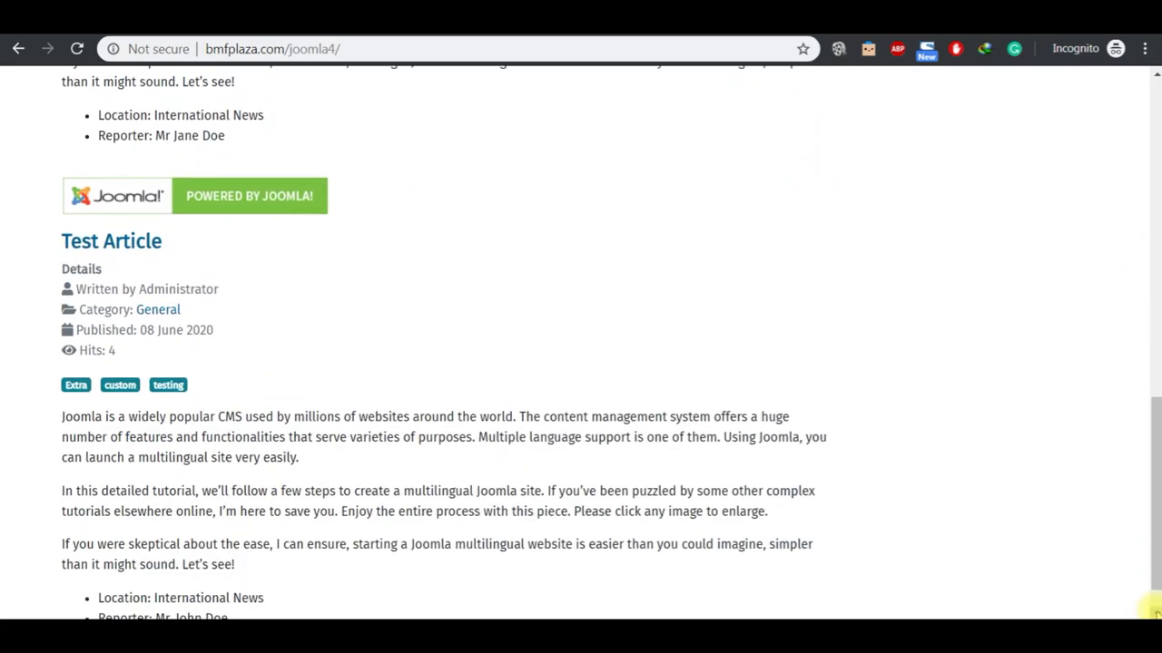
scroll(1154, 612, down, 1)
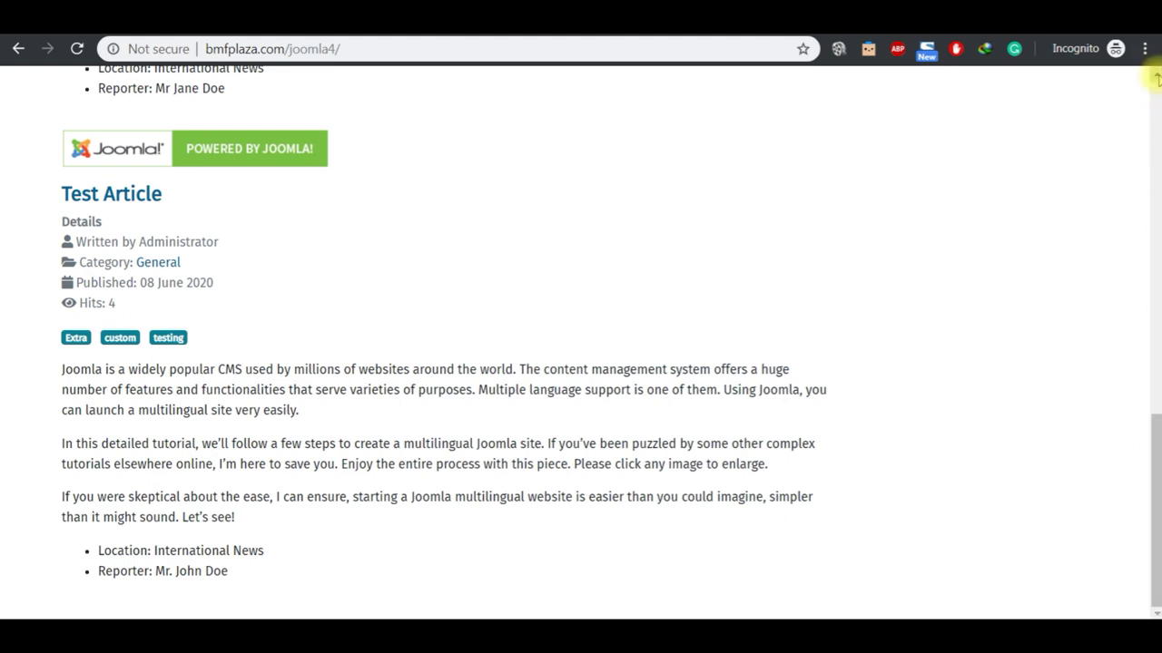
scroll(1154, 78, up, 3)
scroll(1155, 77, up, 6)
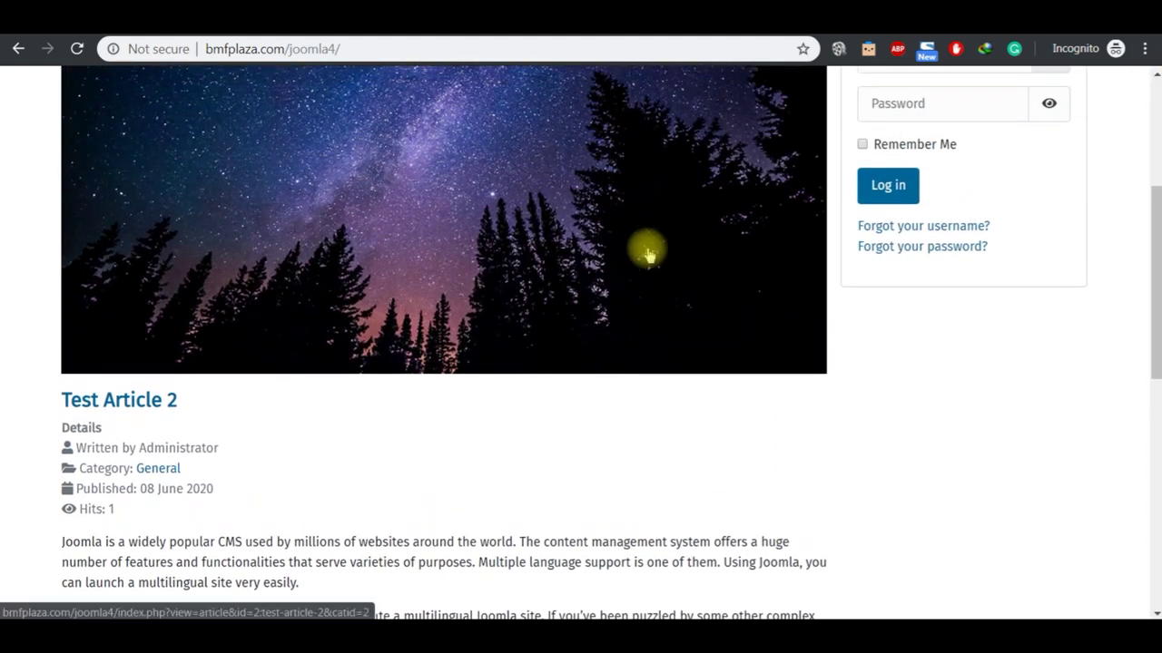
click(150, 398)
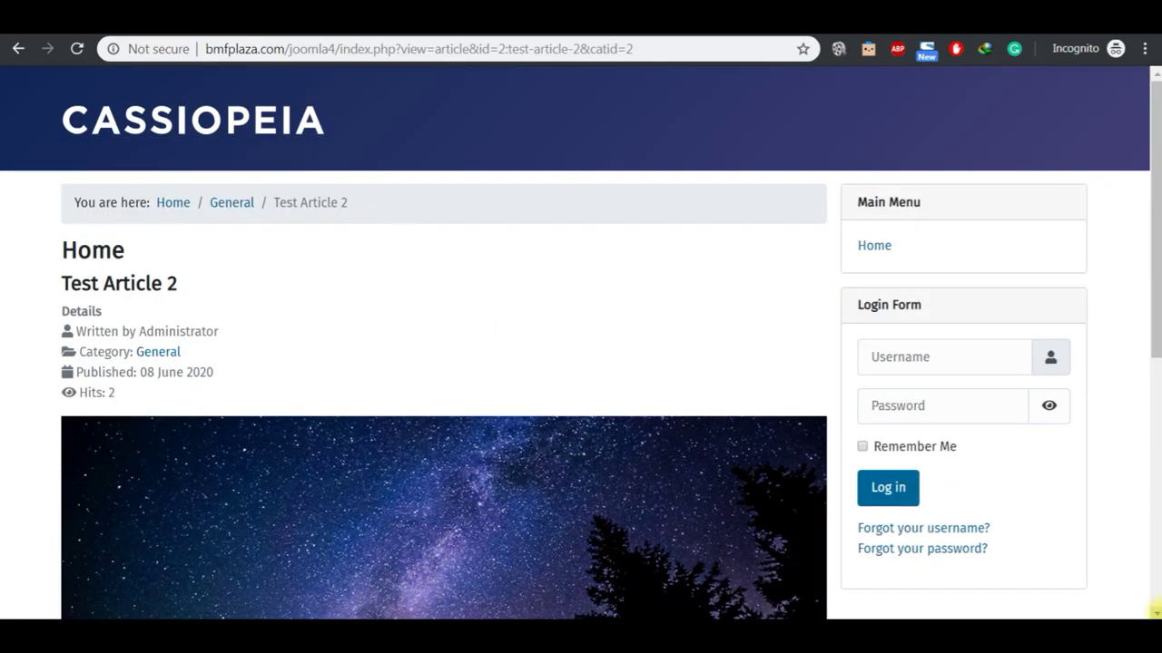
scroll(1154, 609, down, 5)
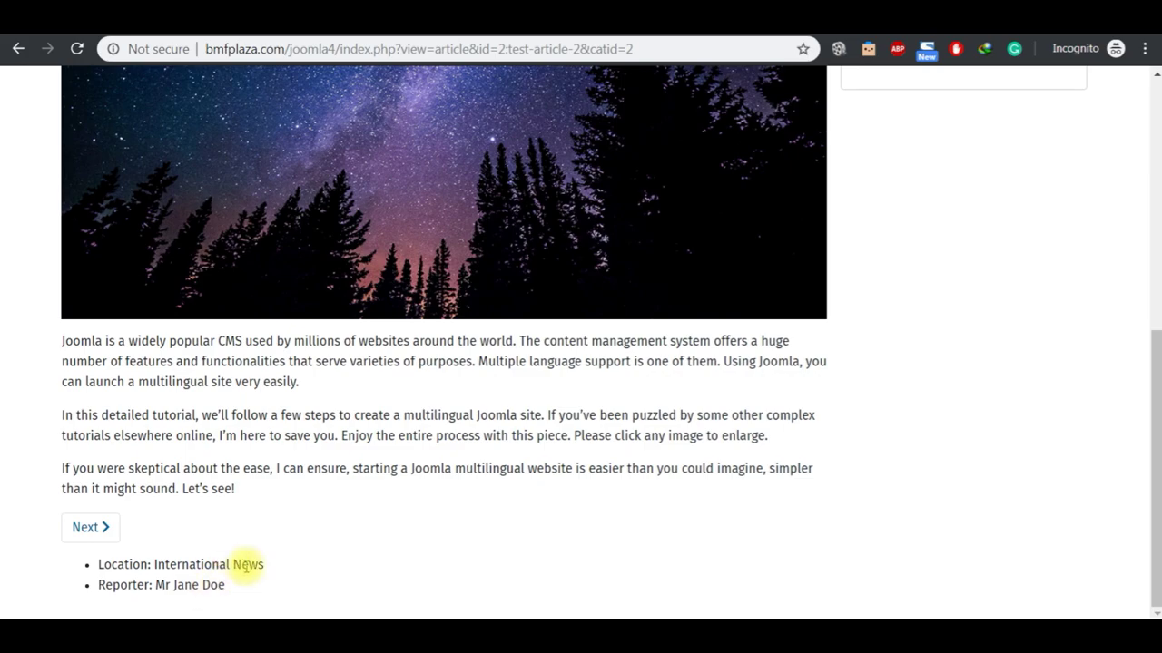
key(alt+Tab)
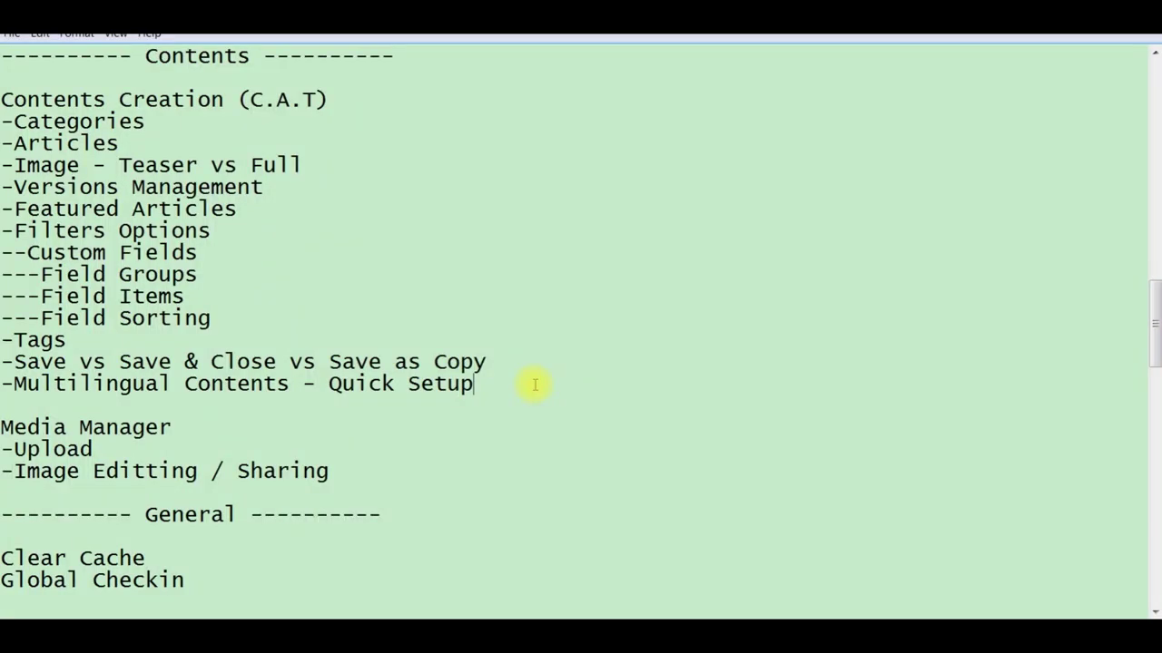
Step: Select the 'Multilingual Contents - Quick Setup' line in the Notepad notes and go back to the Joomla administrator
key(shift+Left)
key(shift+Left)
key(shift+Left)
key(shift+Left)
key(shift+Left)
key(shift+Left)
key(shift+Left)
key(shift+Left)
key(shift+Left)
key(shift+Left)
key(shift+Left)
key(shift+Left)
key(shift+Left)
key(shift+Left)
key(shift+Left)
key(shift+Left)
key(shift+Left)
key(shift+Left)
key(shift+Left)
key(shift+Left)
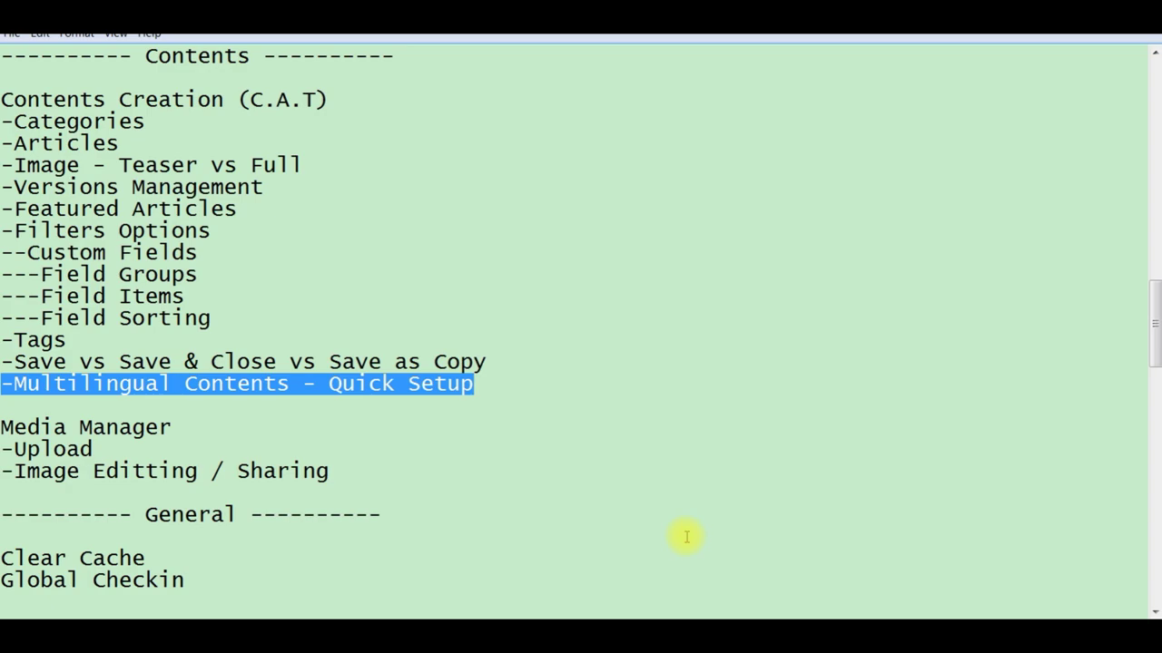
click(688, 608)
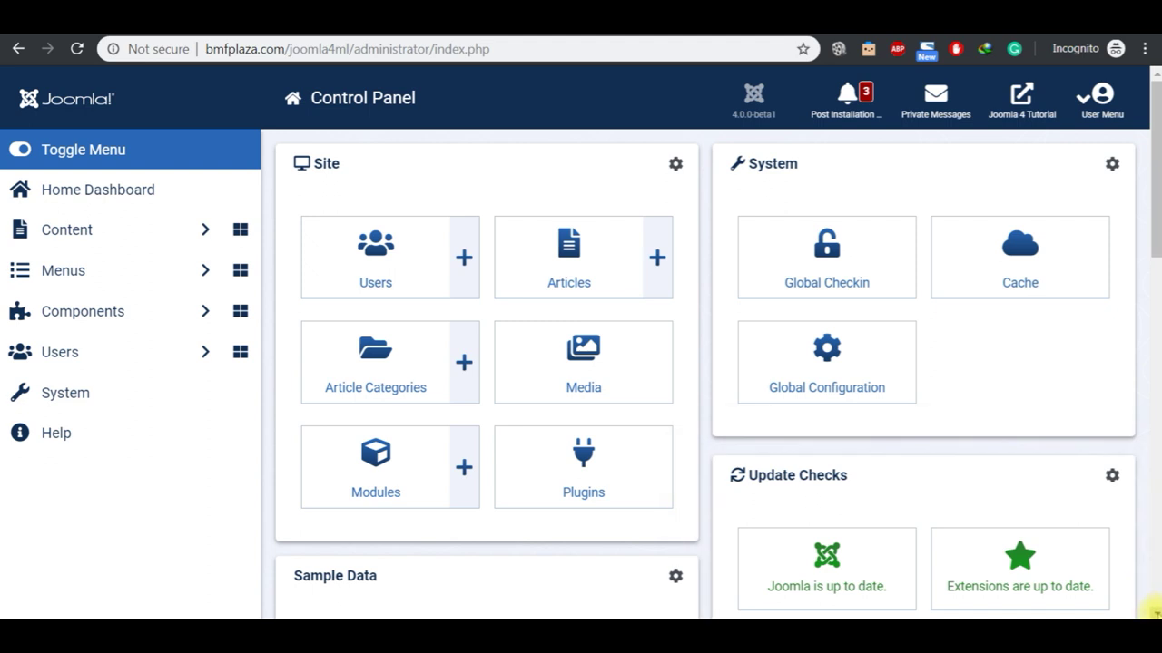
Step: Try installing Multilingual Sample Data; it fails, requiring two installed languages, then go to the System dashboard
scroll(1151, 610, down, 5)
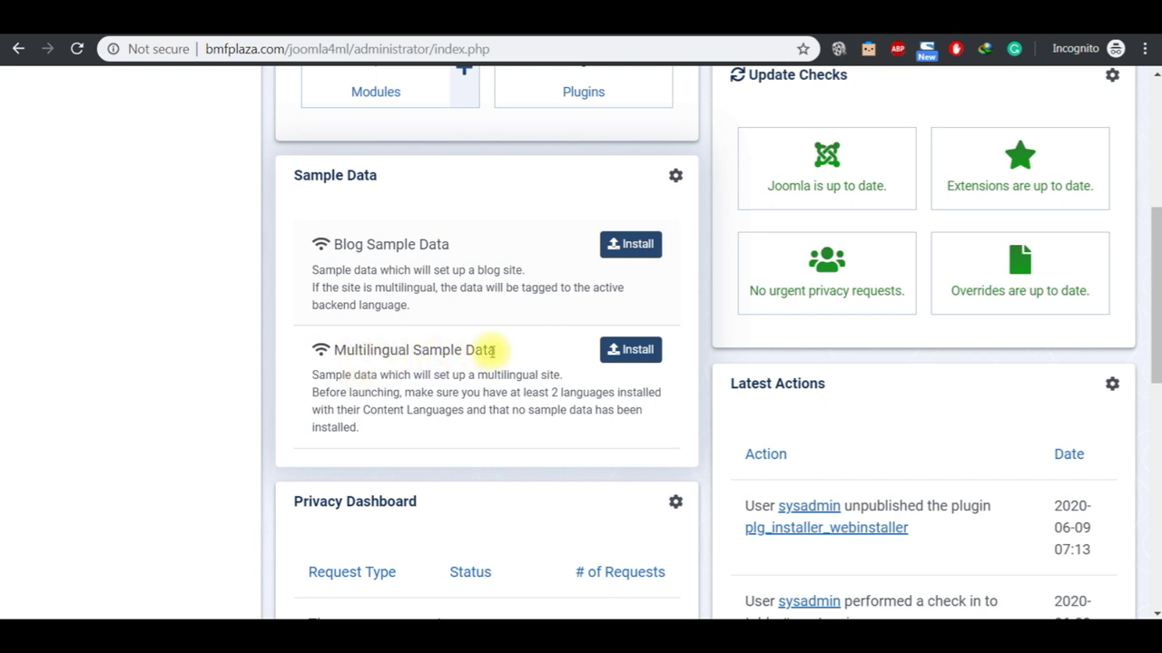
click(632, 356)
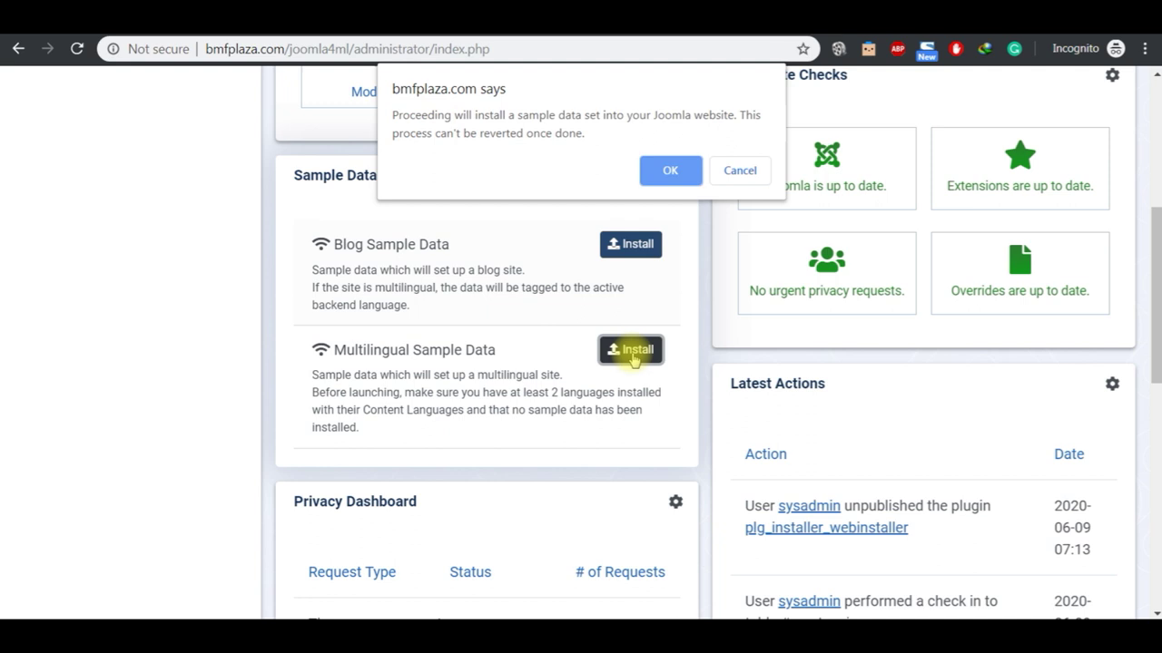
click(666, 168)
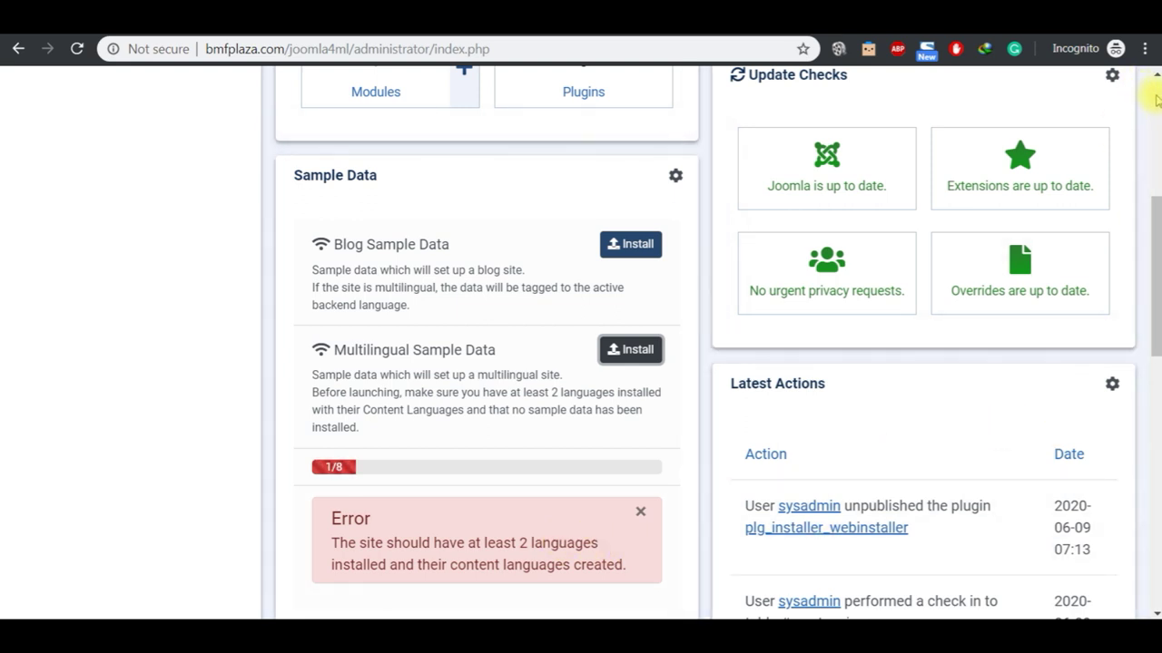
scroll(1146, 94, up, 5)
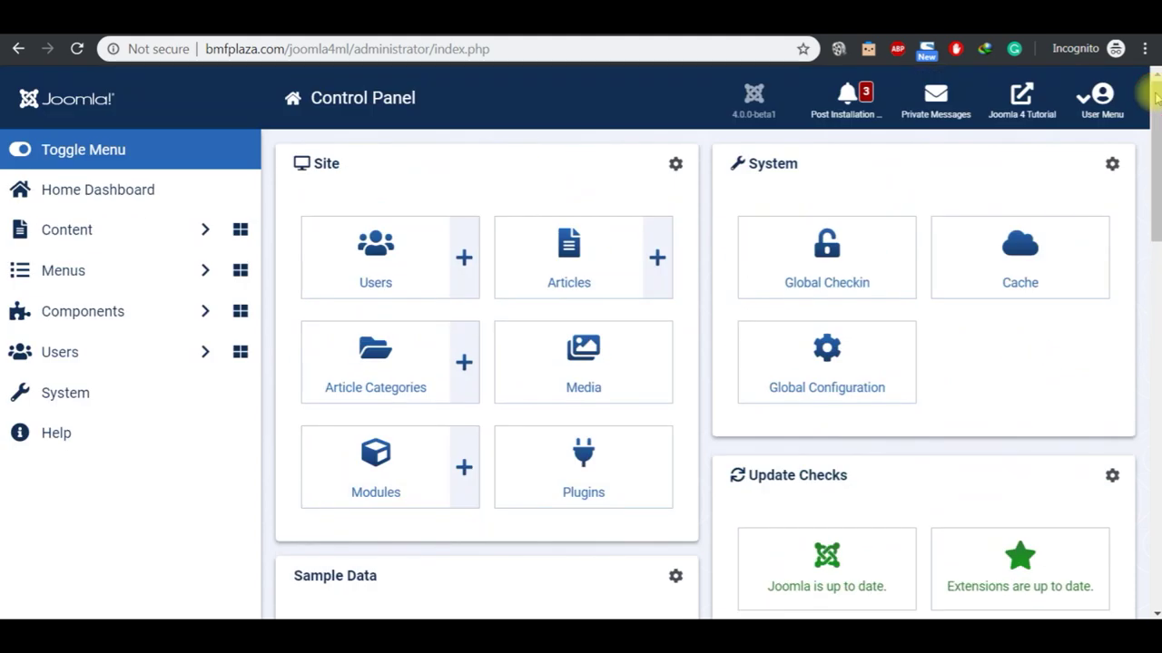
click(113, 406)
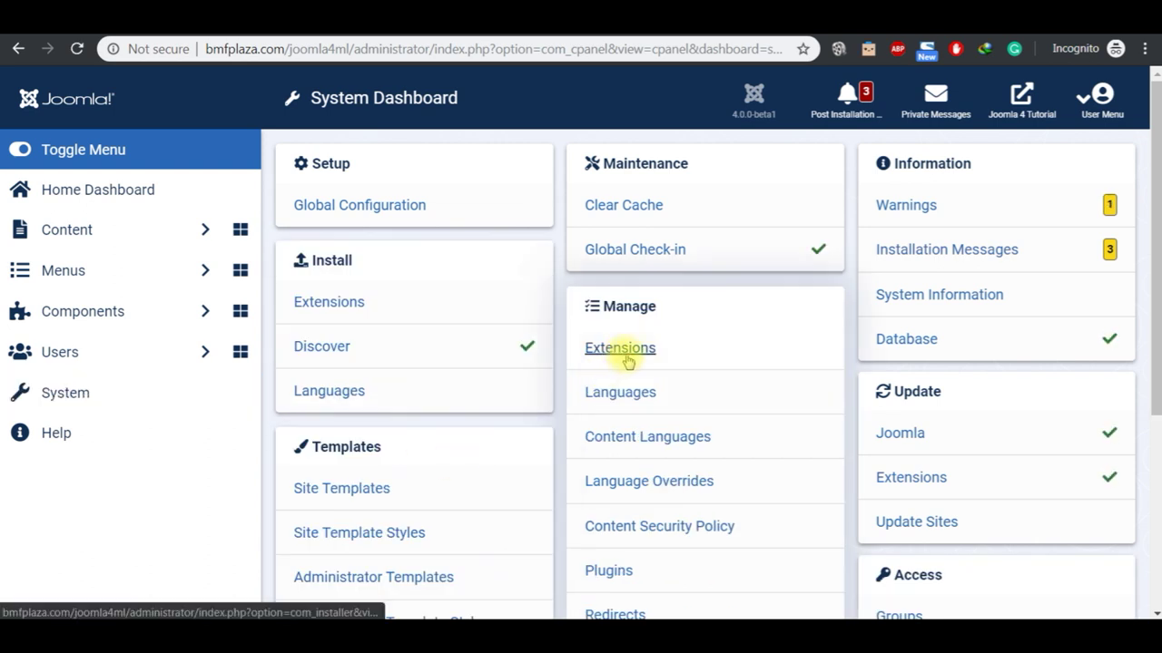
Step: Install the Malay (Bahasa Melayu, ms-MY) language pack from page 3 of the available languages
click(626, 398)
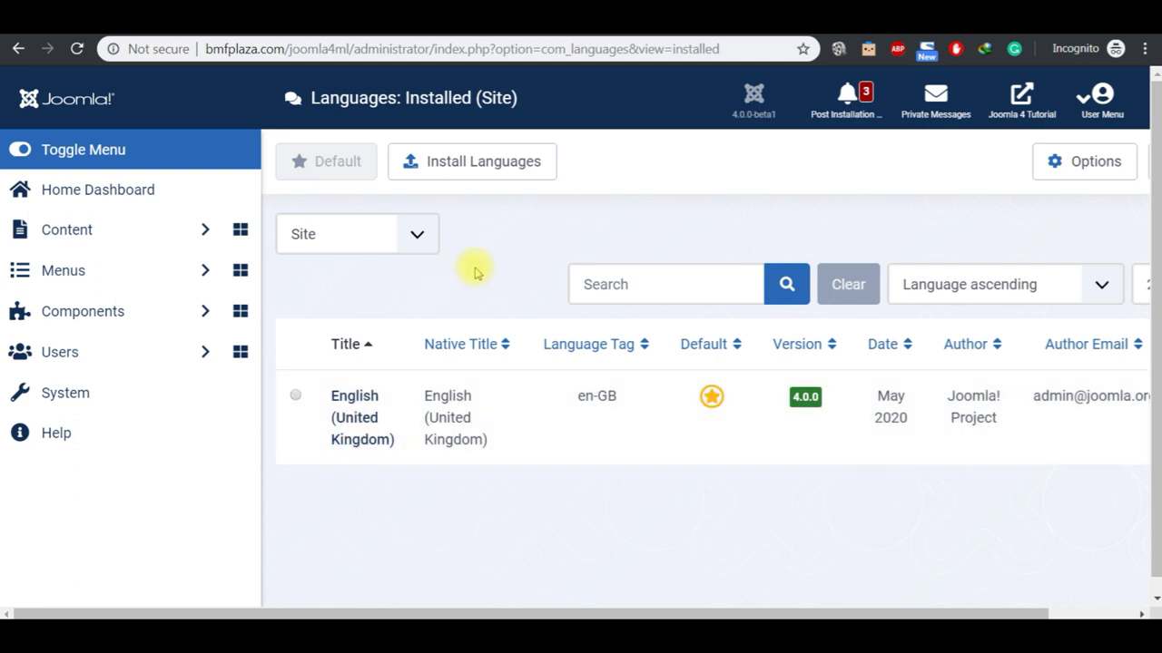
click(467, 171)
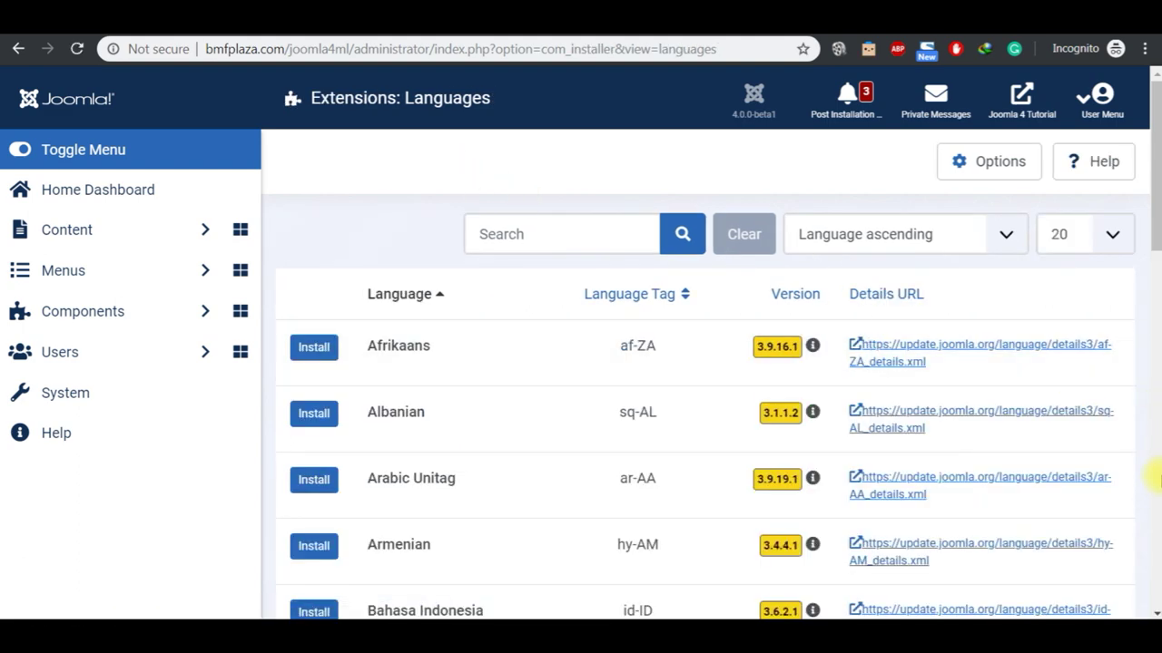
click(1157, 491)
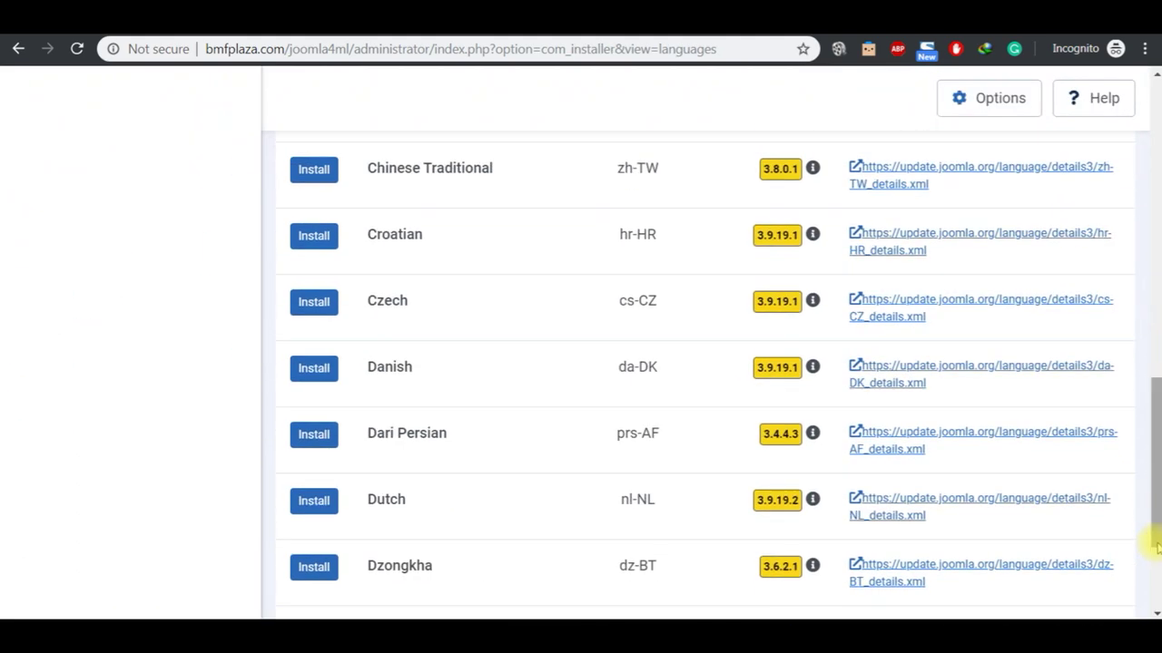
click(1158, 581)
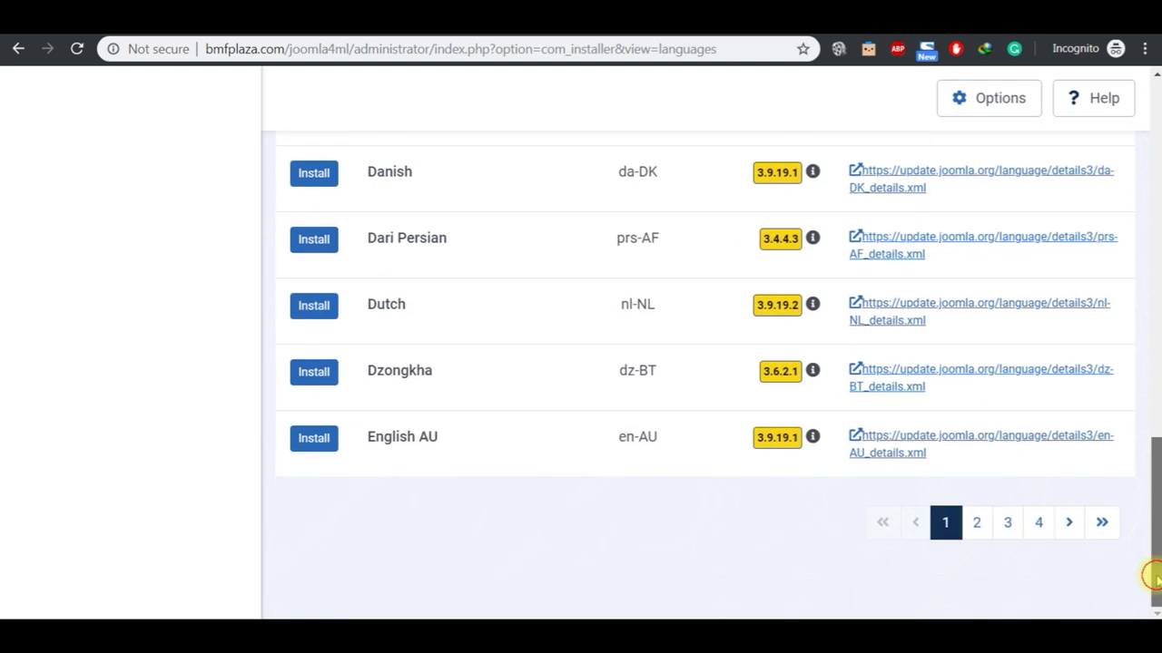
click(1011, 535)
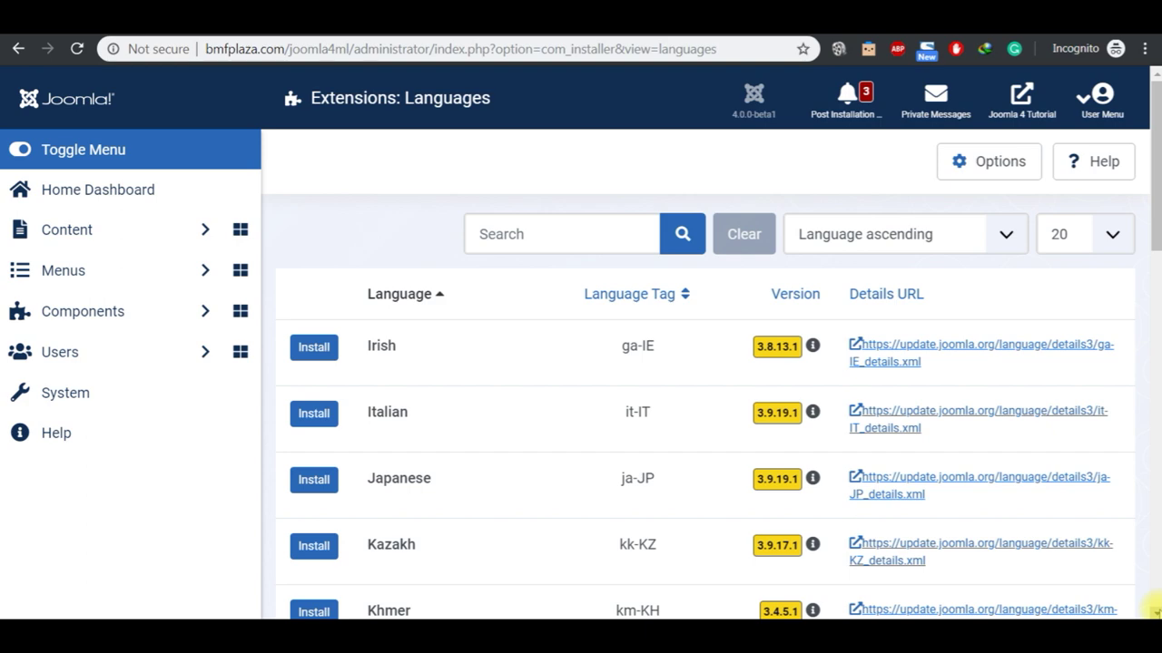
click(1155, 612)
scroll(1152, 608, down, 6)
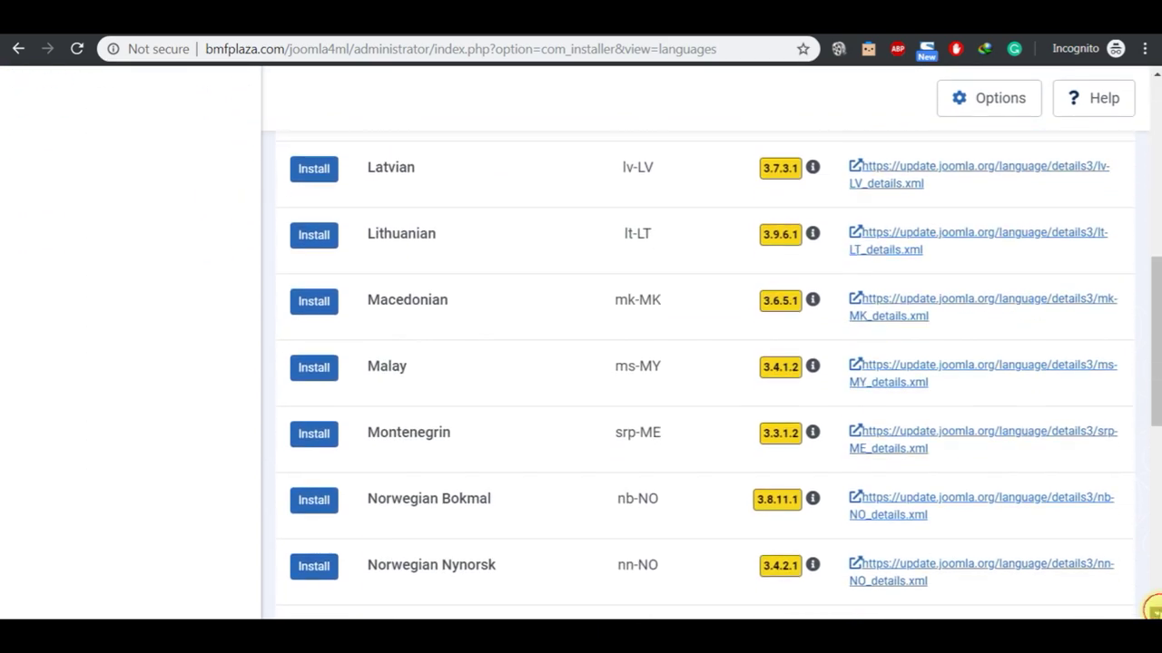
click(325, 375)
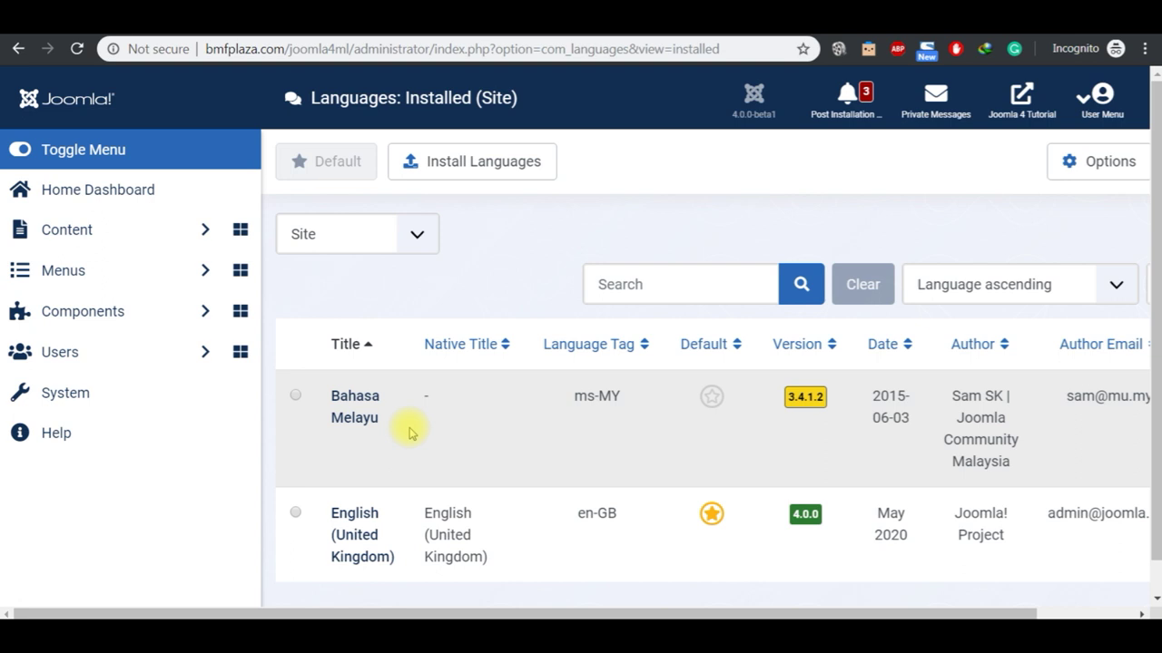
Step: Install Multilingual Sample Data from the Home Dashboard and review all 8 completed installation steps
click(109, 209)
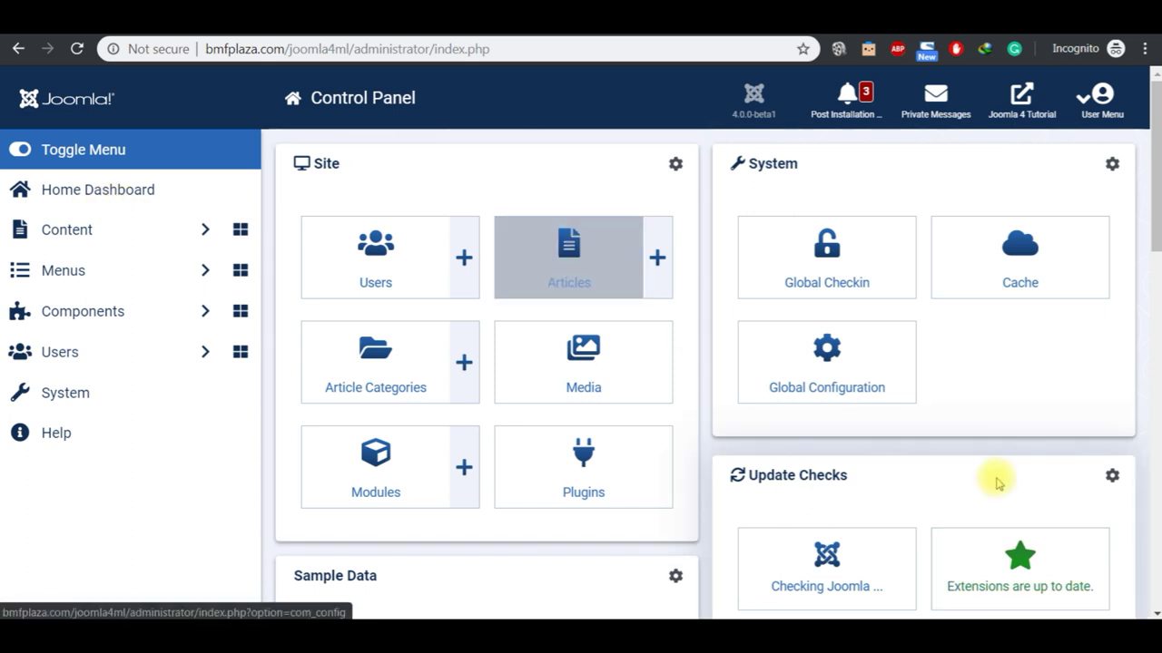
scroll(1151, 609, down, 4)
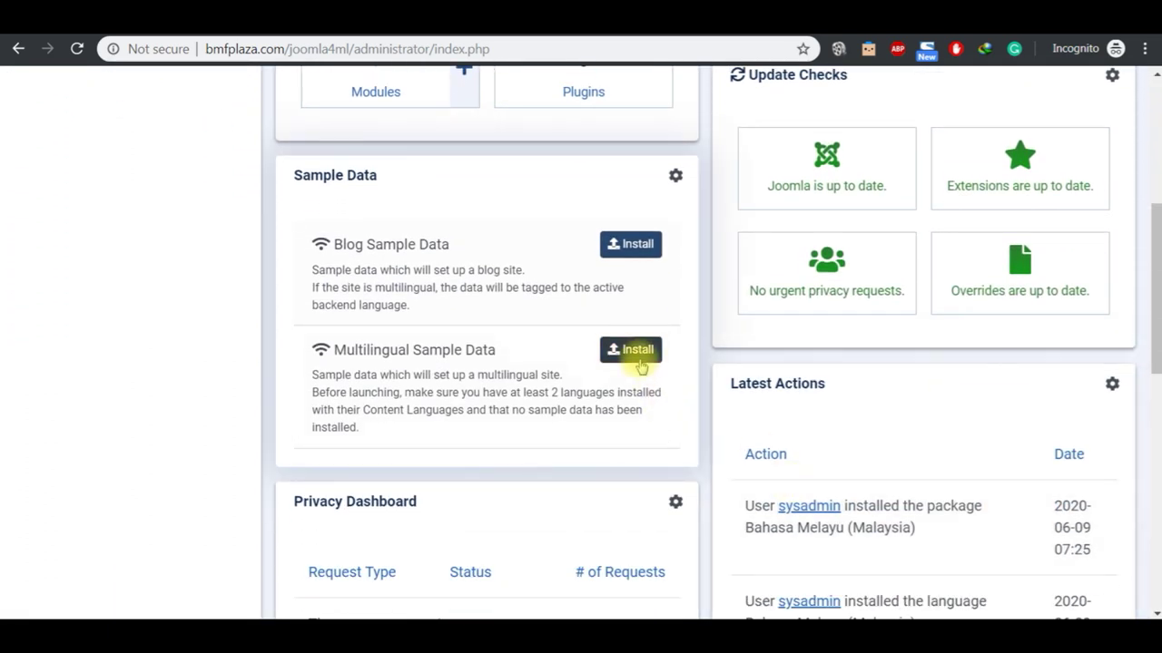
click(637, 360)
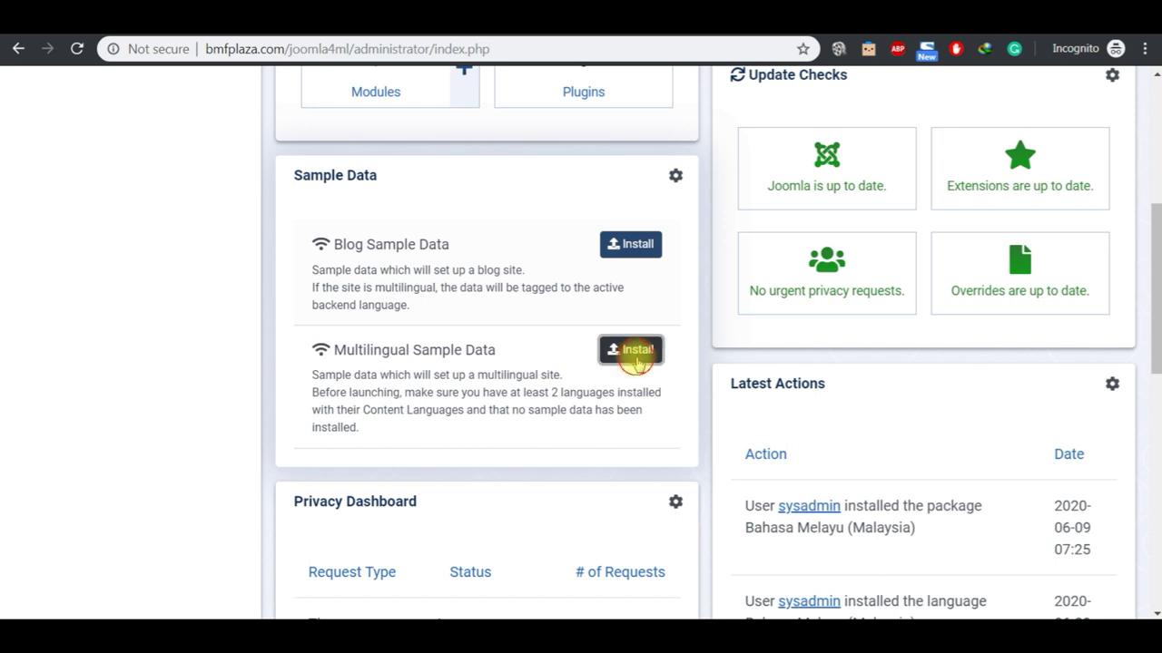
click(671, 174)
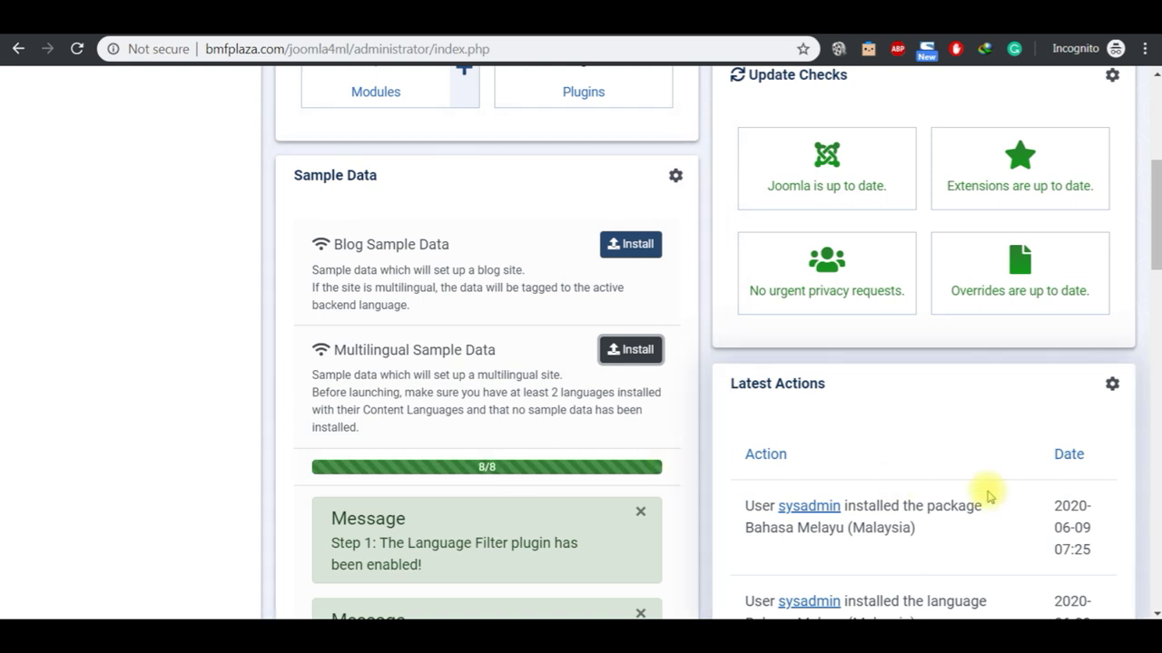
scroll(1150, 610, down, 3)
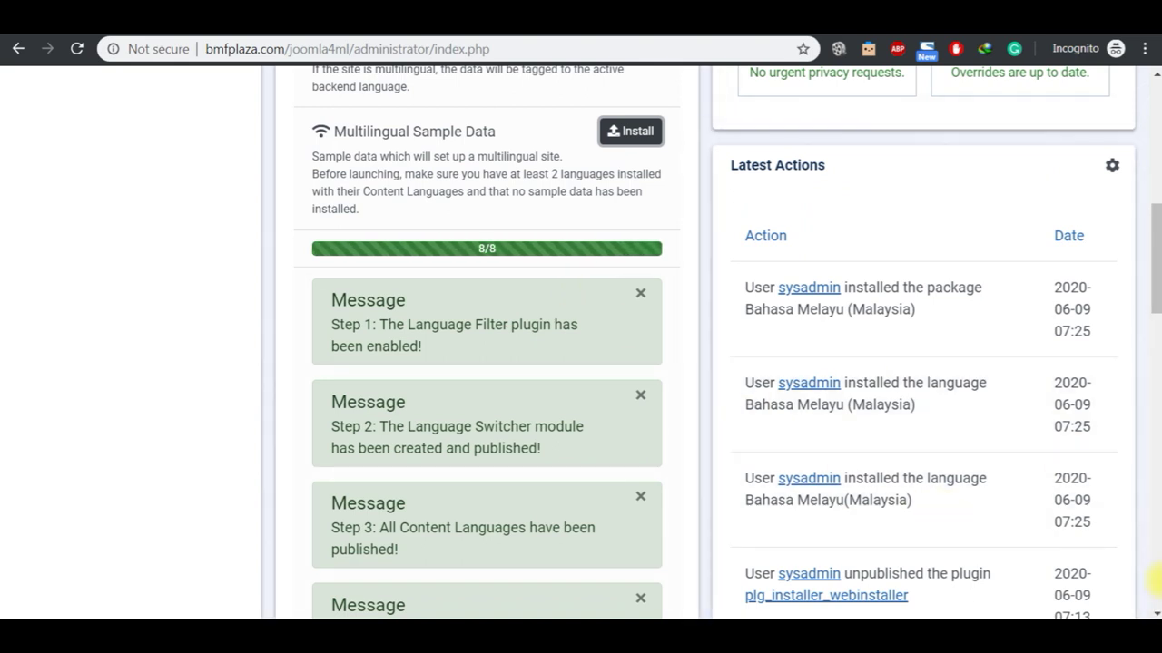
click(1155, 613)
click(1155, 613)
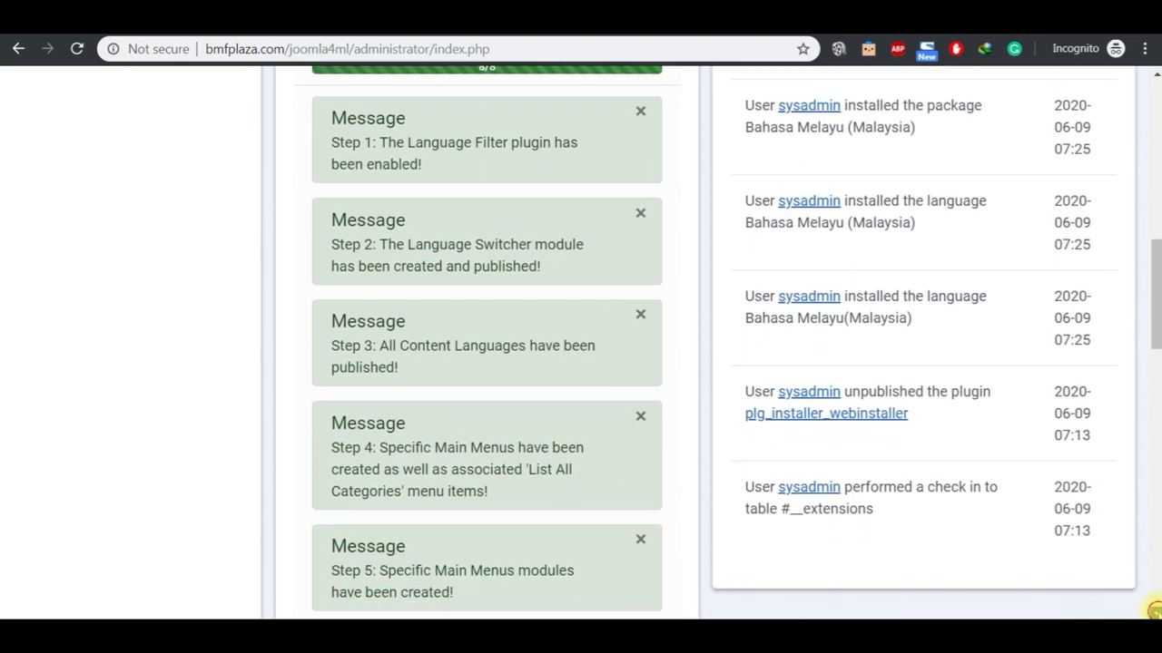
click(1155, 613)
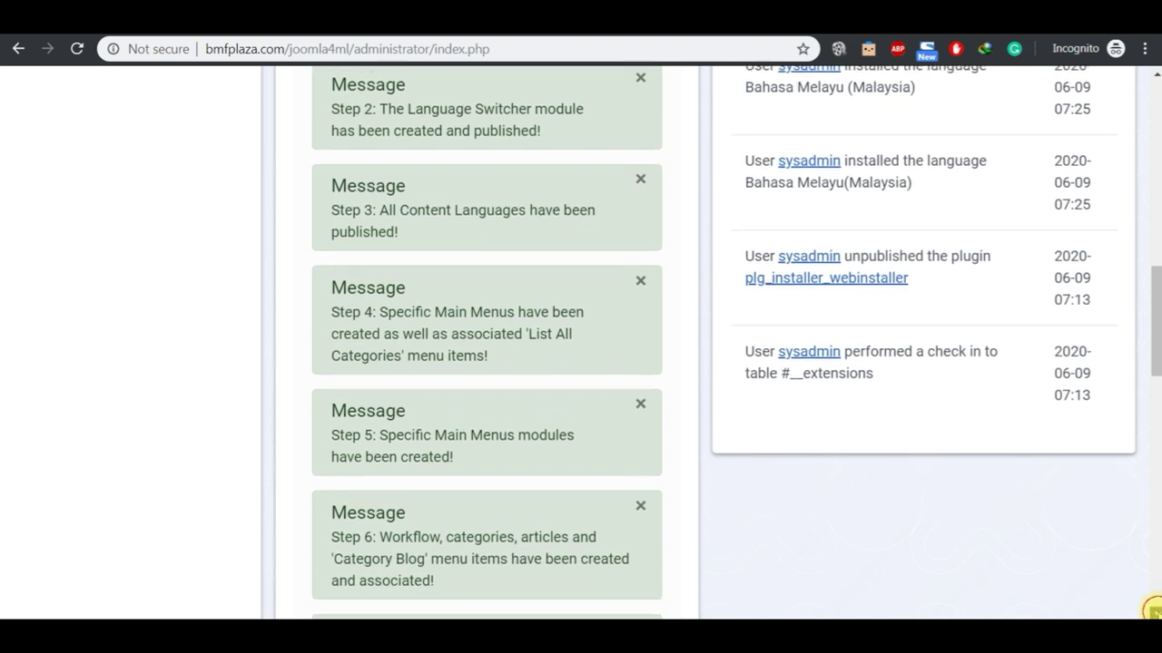
click(1155, 613)
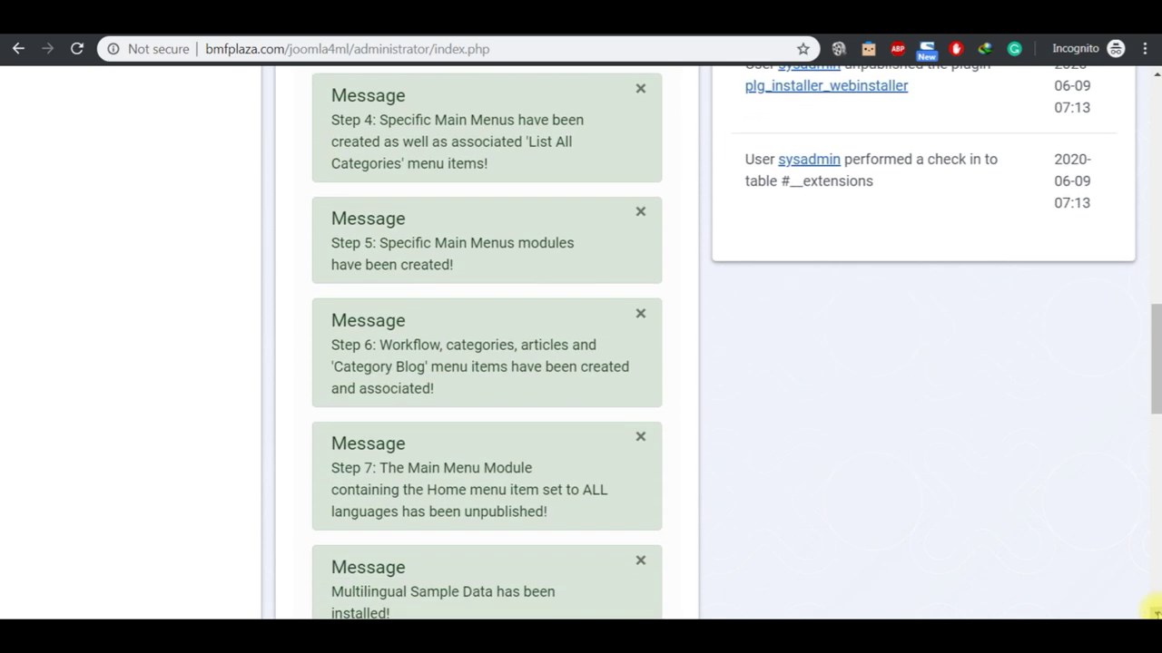
click(1156, 613)
click(1156, 614)
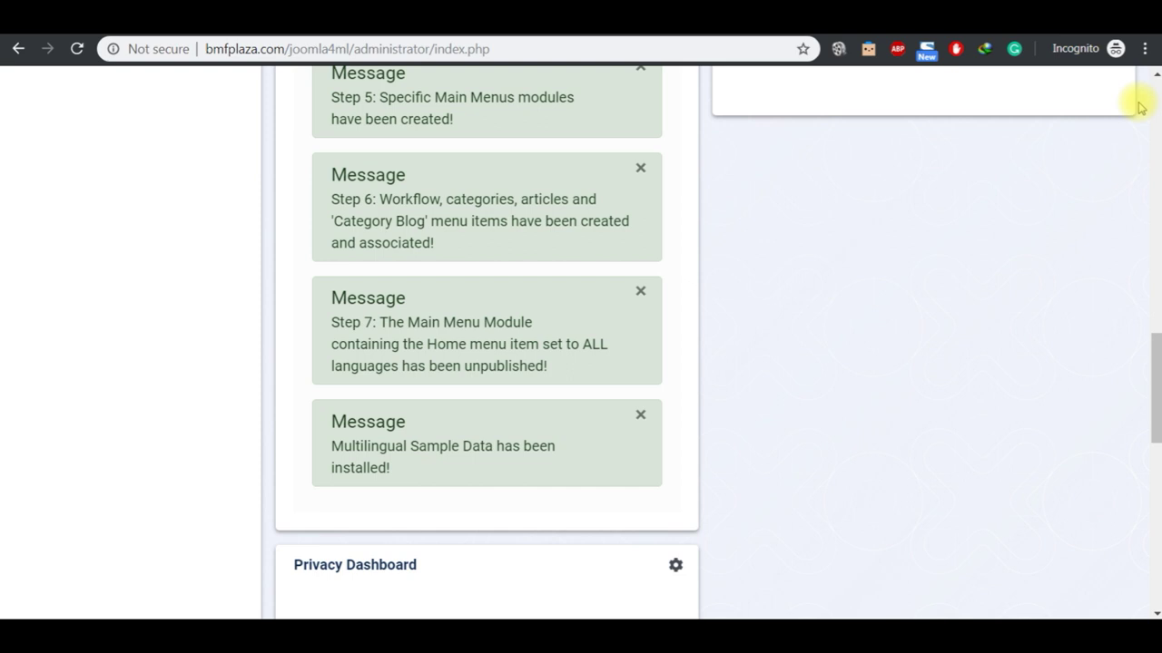
click(1156, 80)
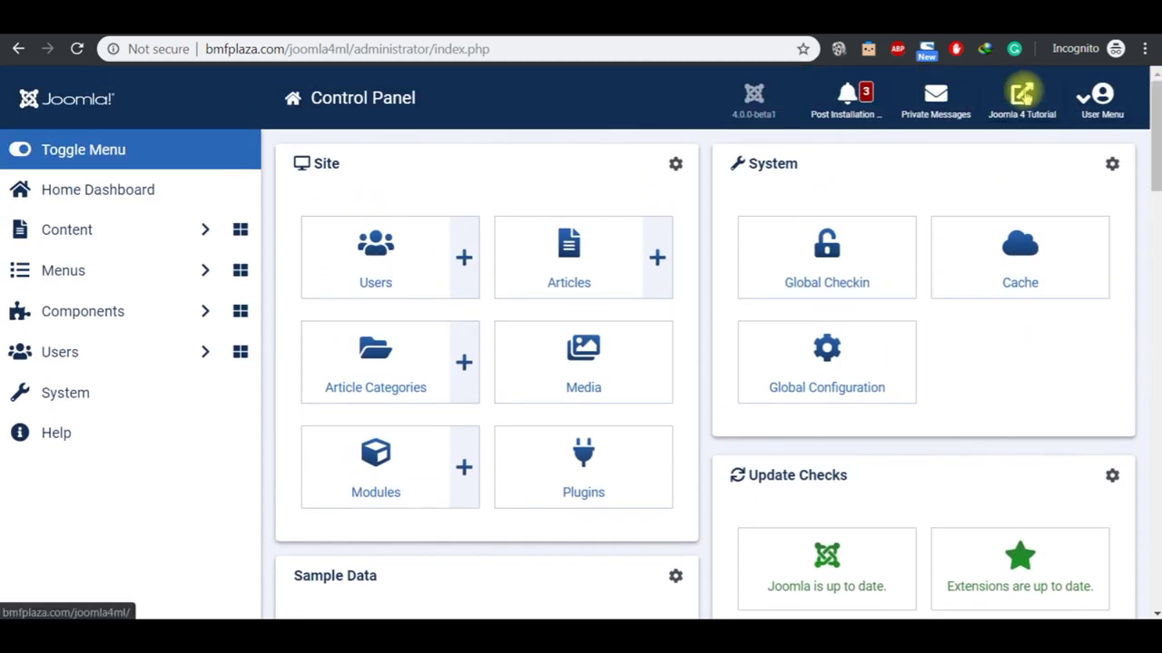
Step: Open the site front end and switch it to Malay, showing Article (ms-my), then back to English
click(1017, 98)
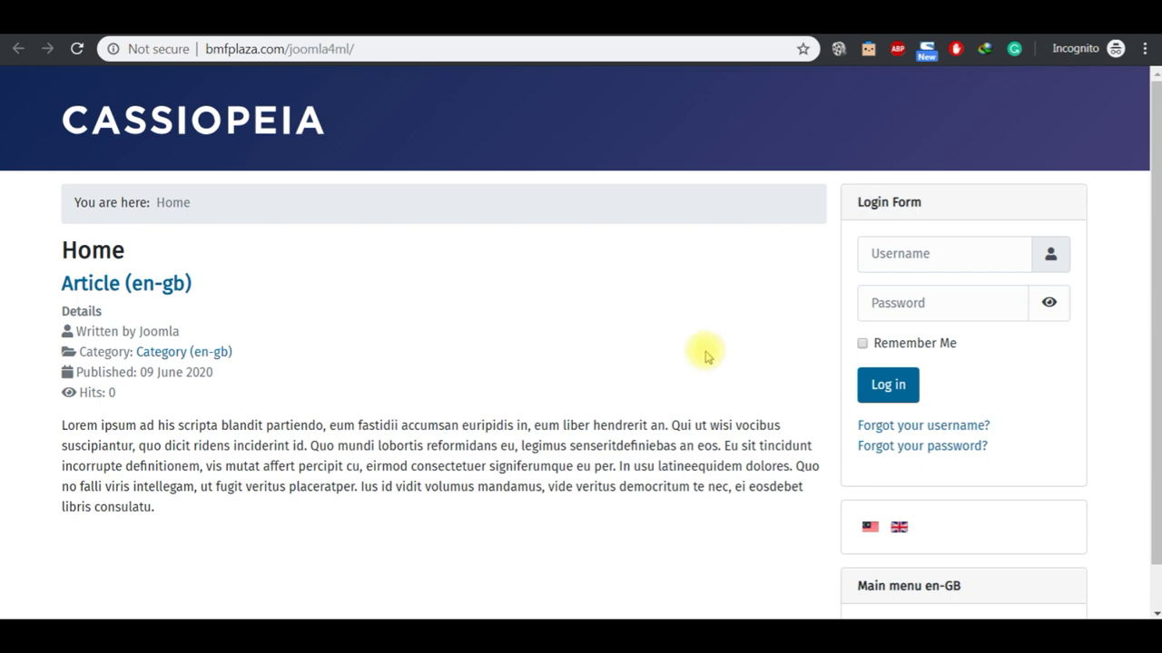
click(898, 530)
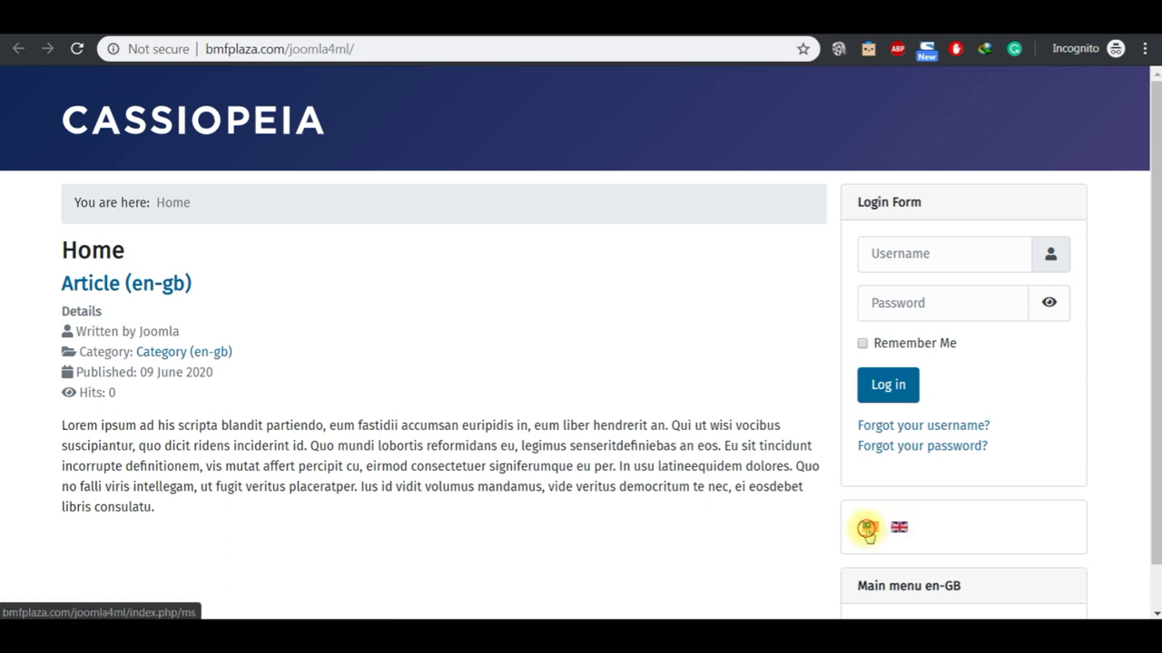
click(869, 530)
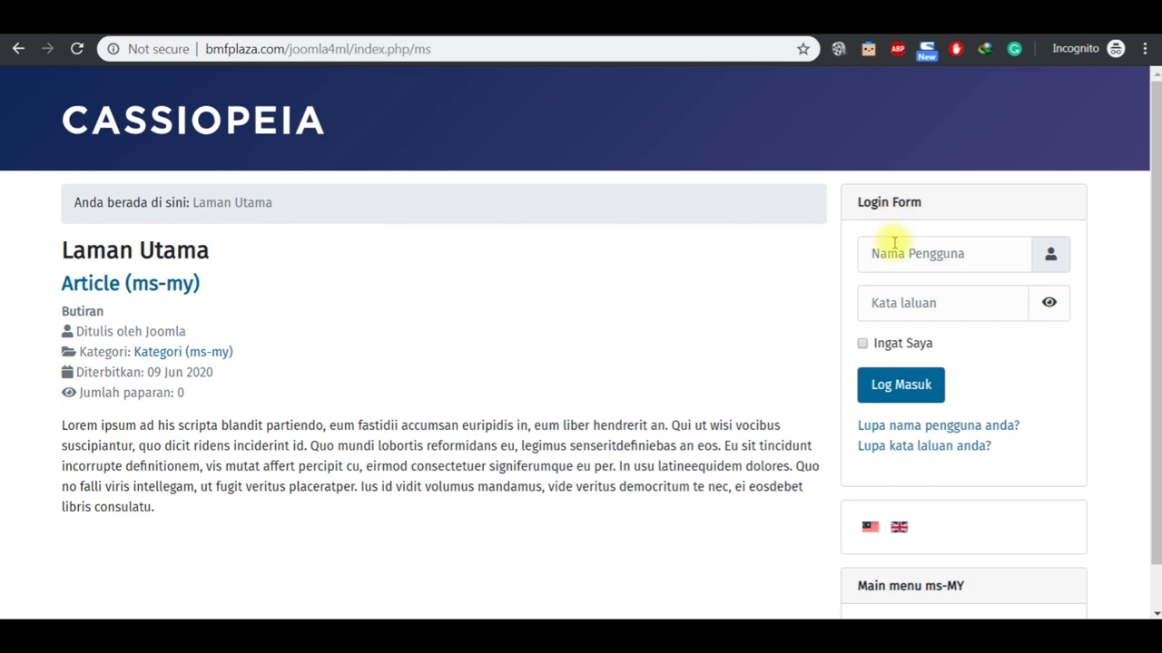
click(899, 530)
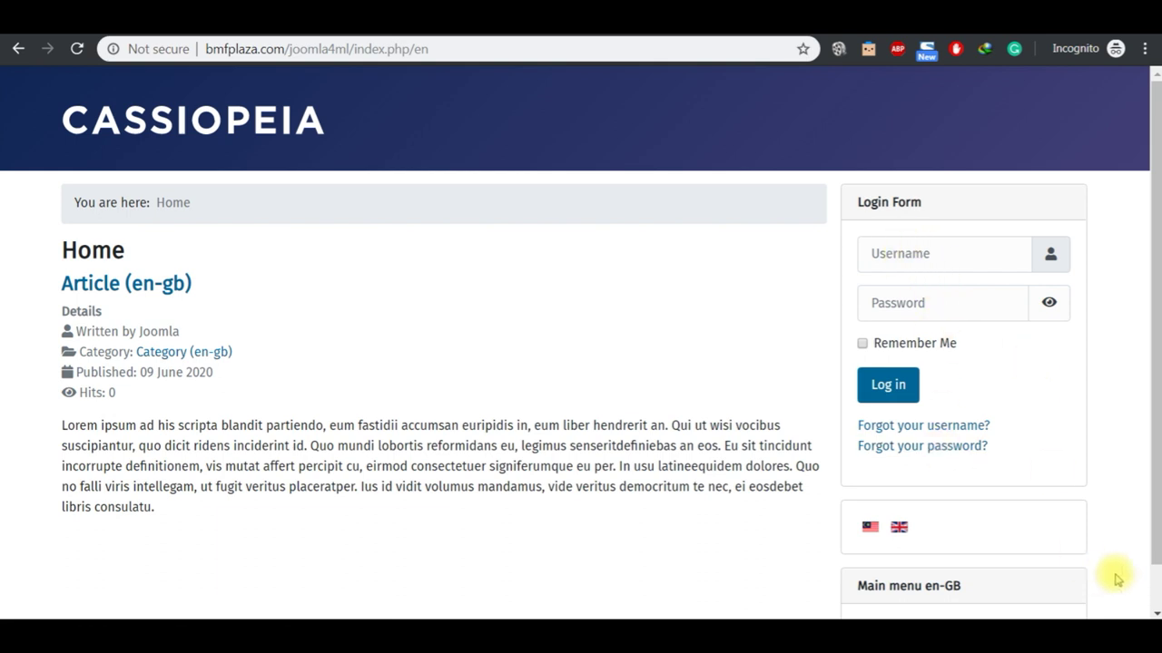
click(1155, 613)
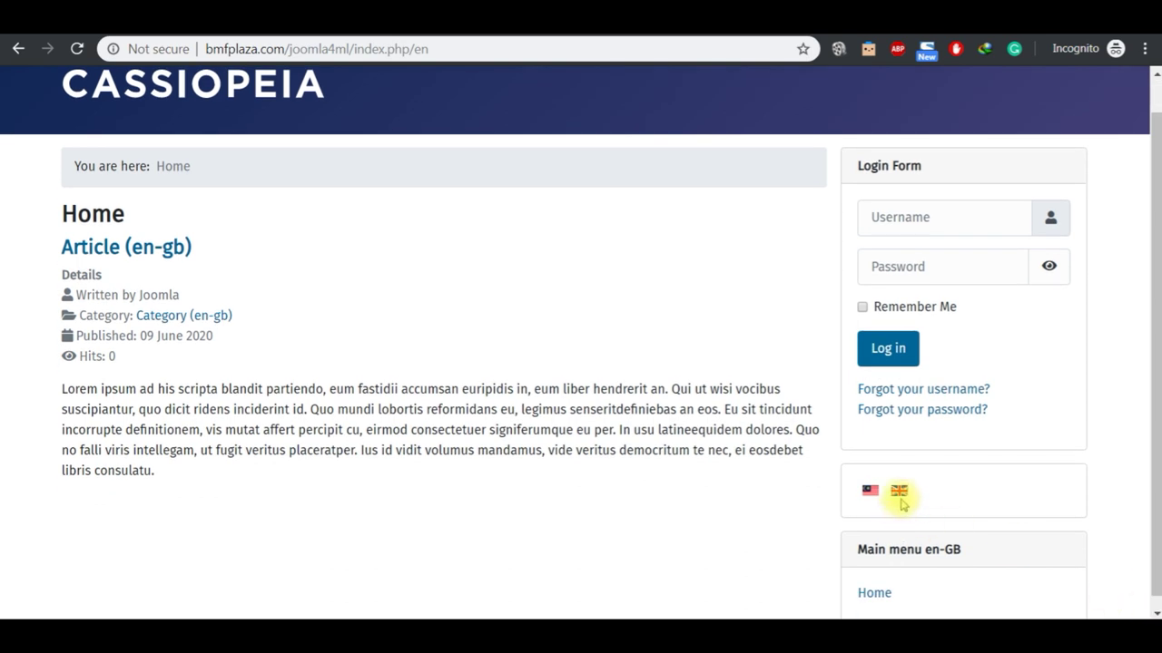
click(1152, 610)
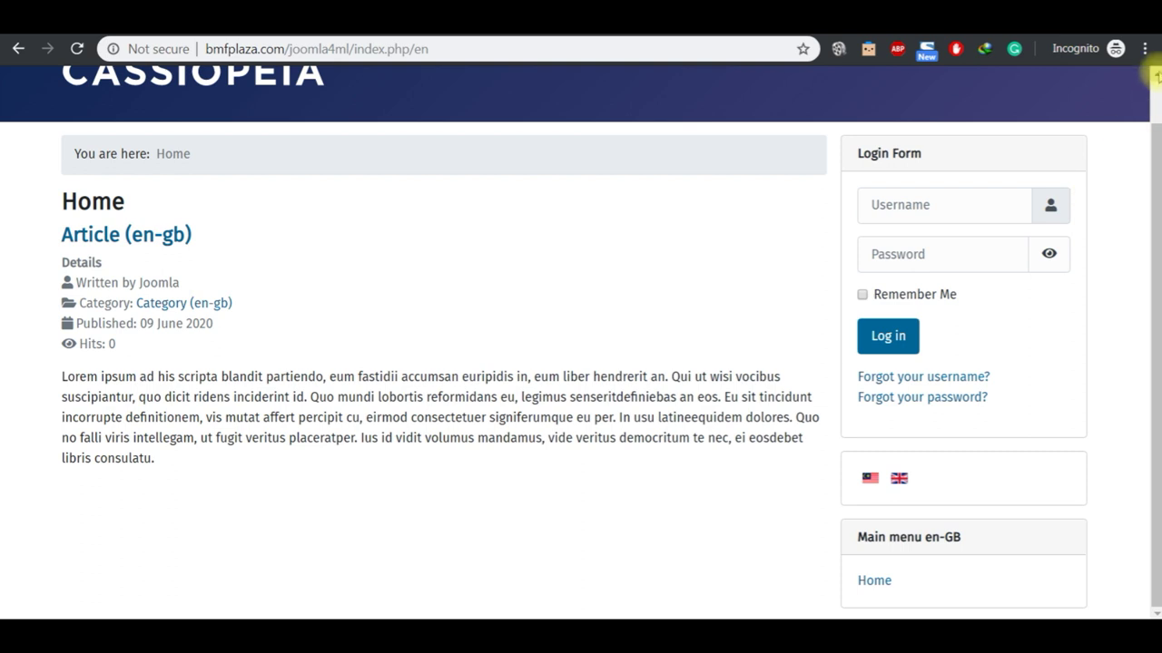
click(1155, 74)
click(1154, 74)
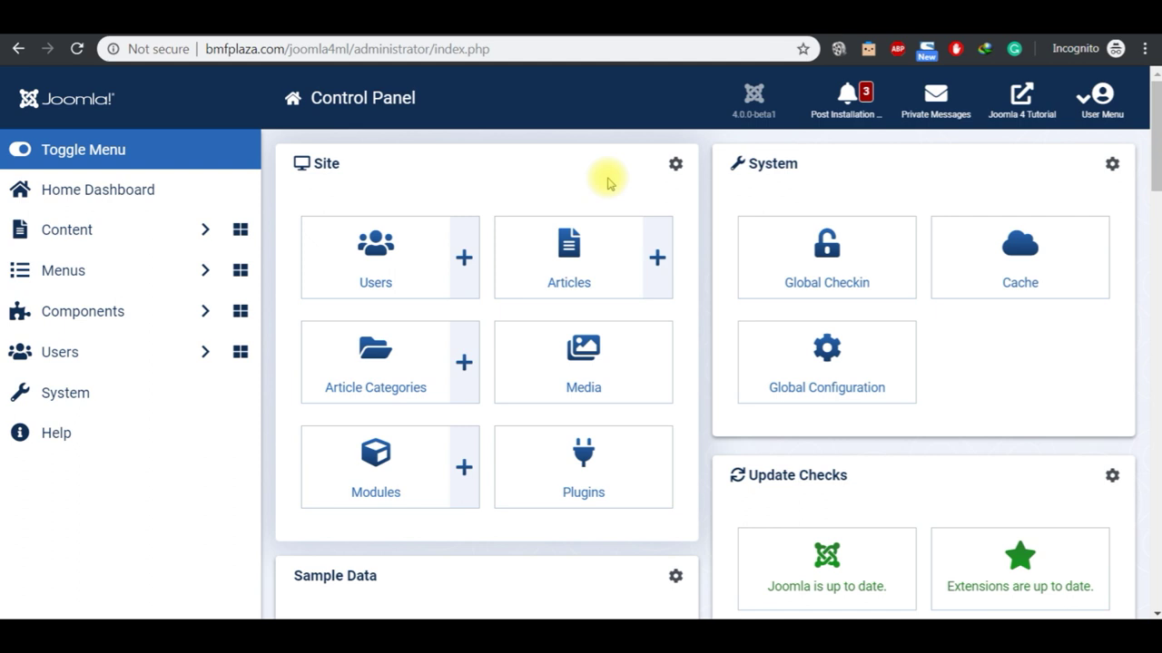
Step: Start a new article from the Articles list
click(590, 256)
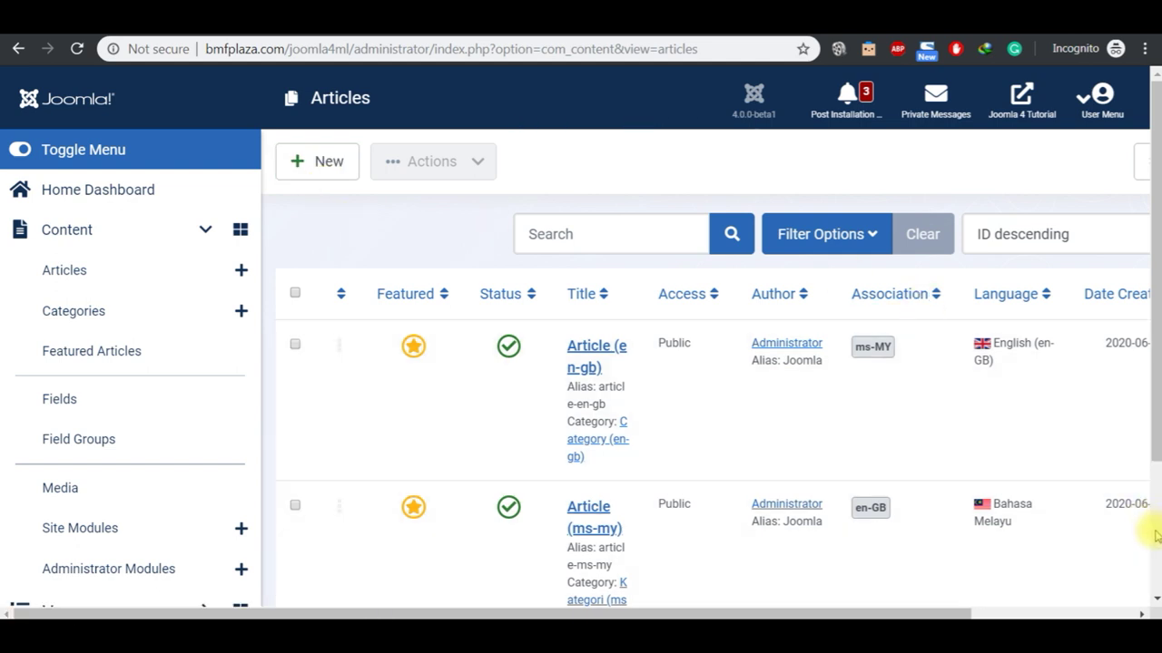
scroll(1154, 536, down, 3)
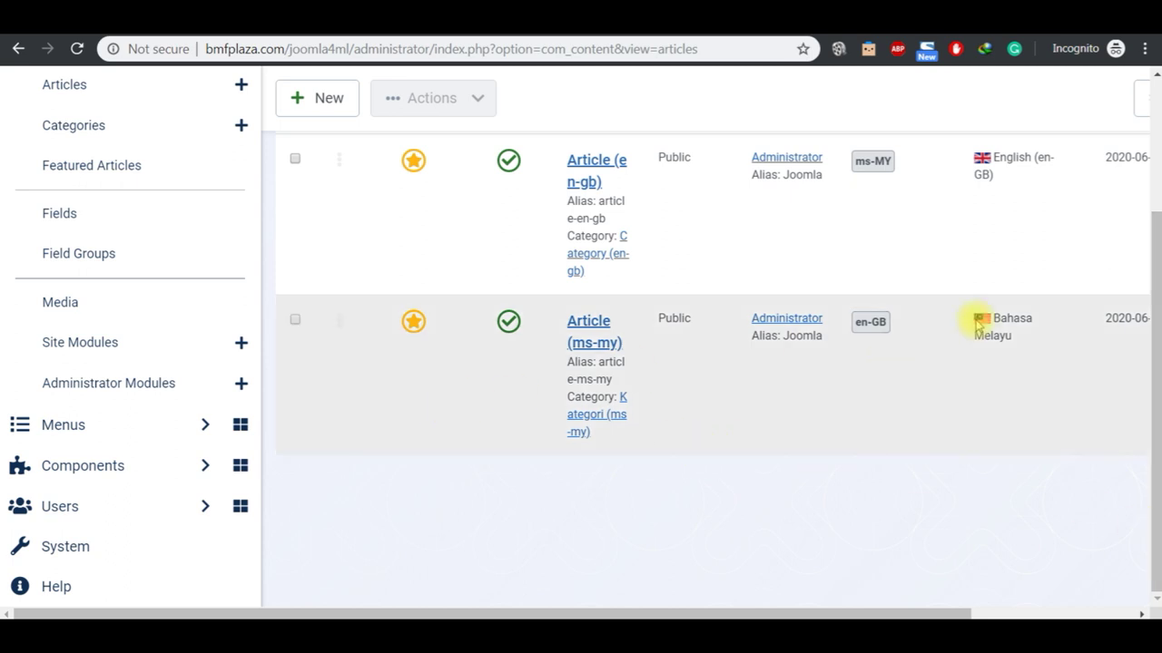
click(1154, 116)
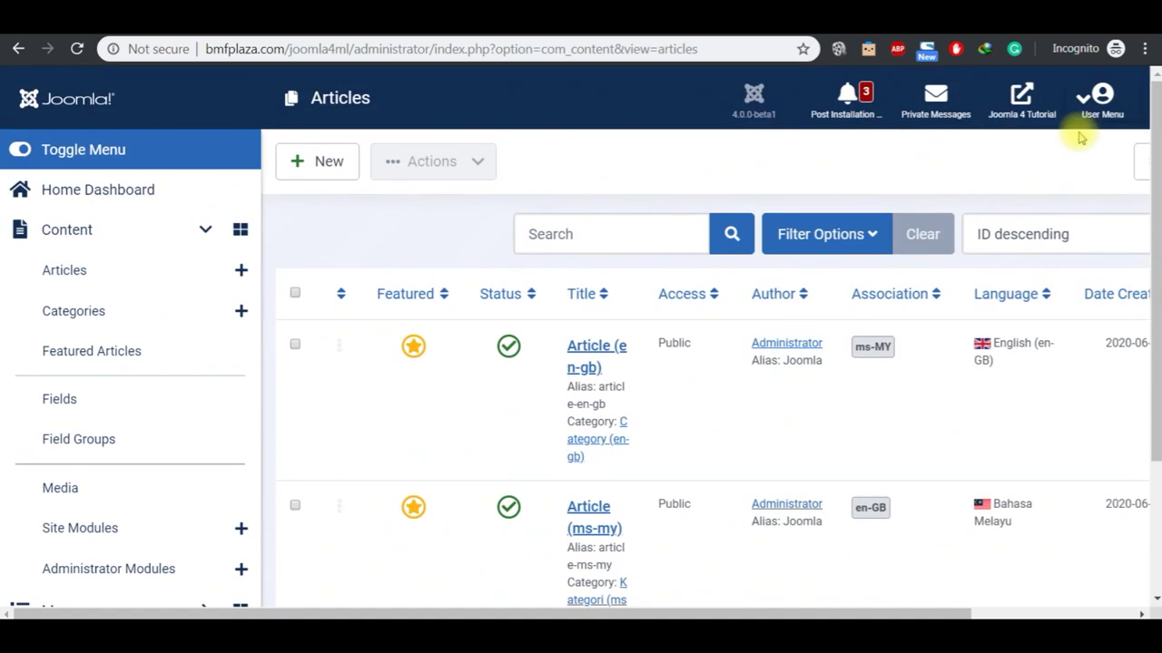
click(340, 171)
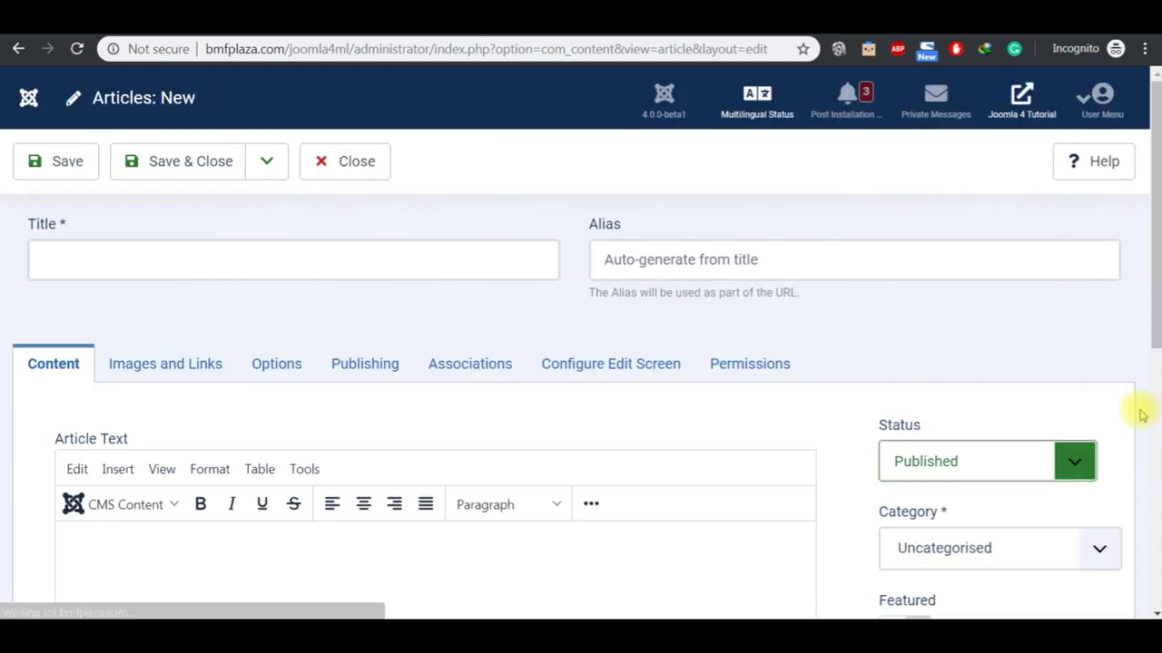
scroll(1156, 440, down, 4)
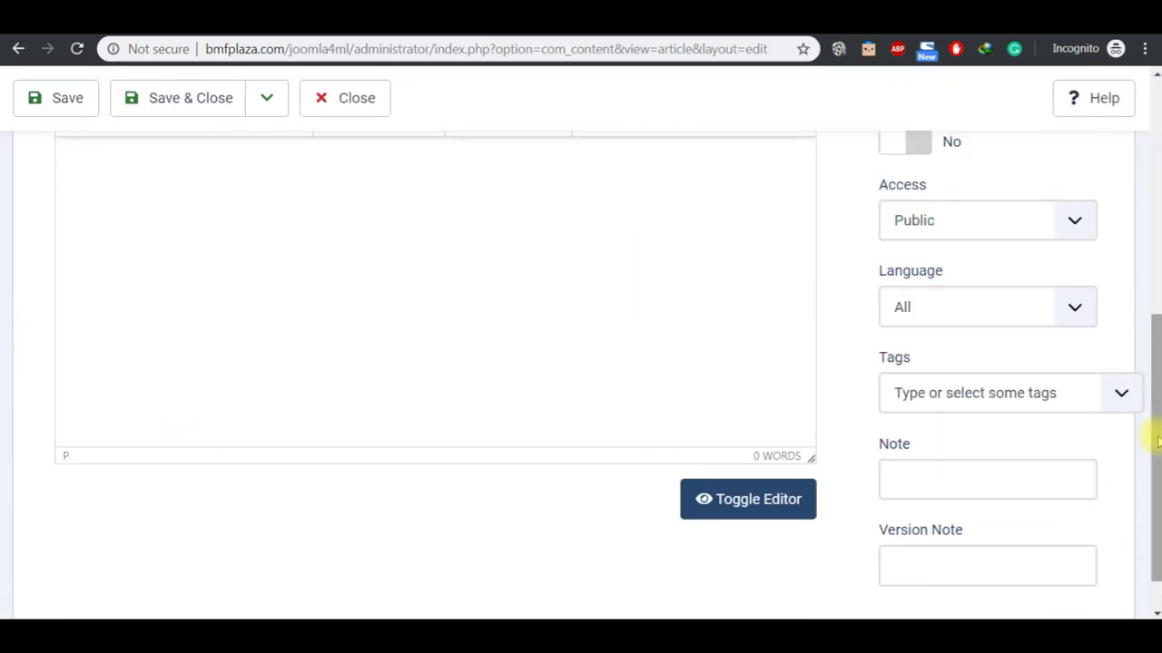
click(1156, 80)
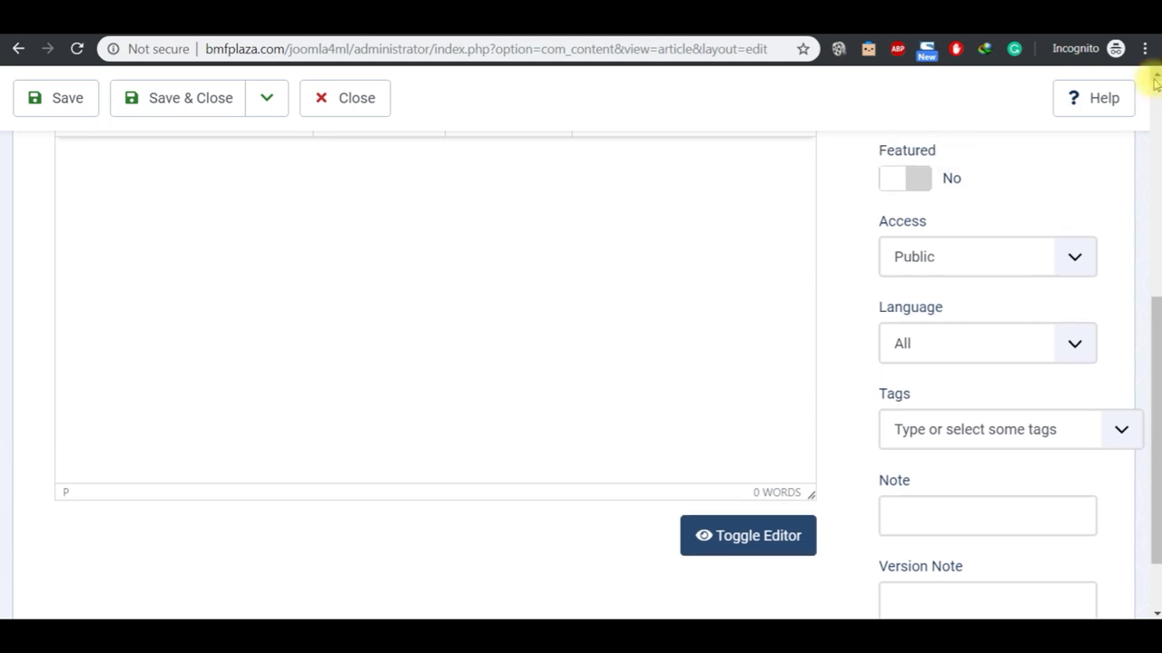
Step: Set the article language to Bahasa Melayu and its category to Kategori (ms-my)
click(1071, 345)
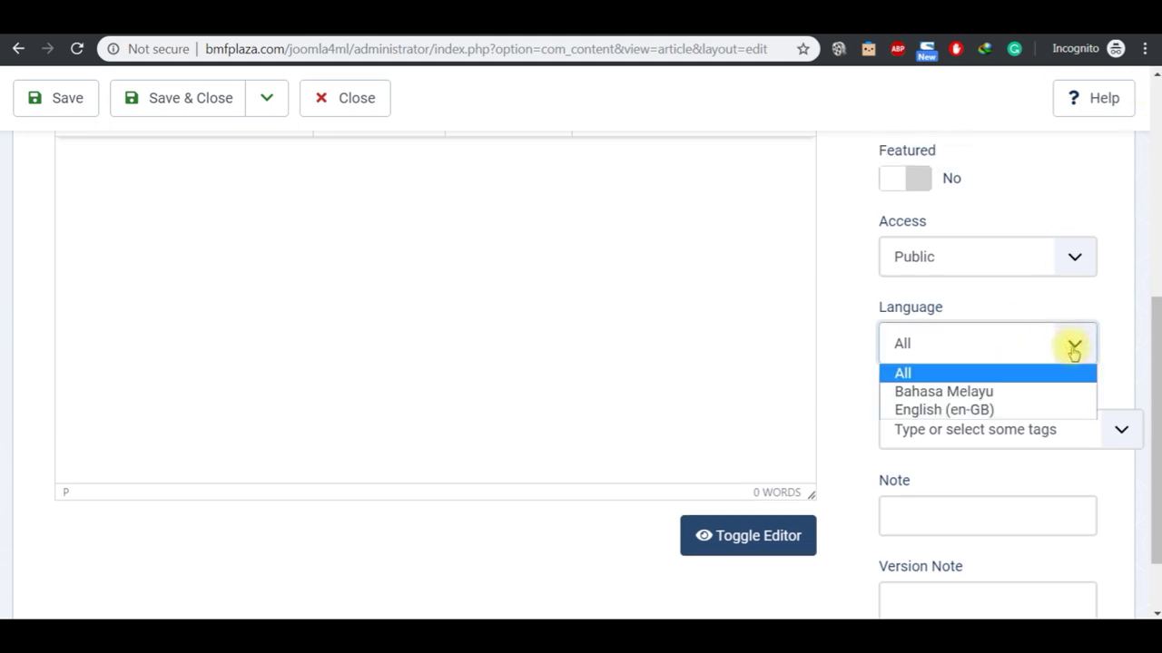
click(1035, 392)
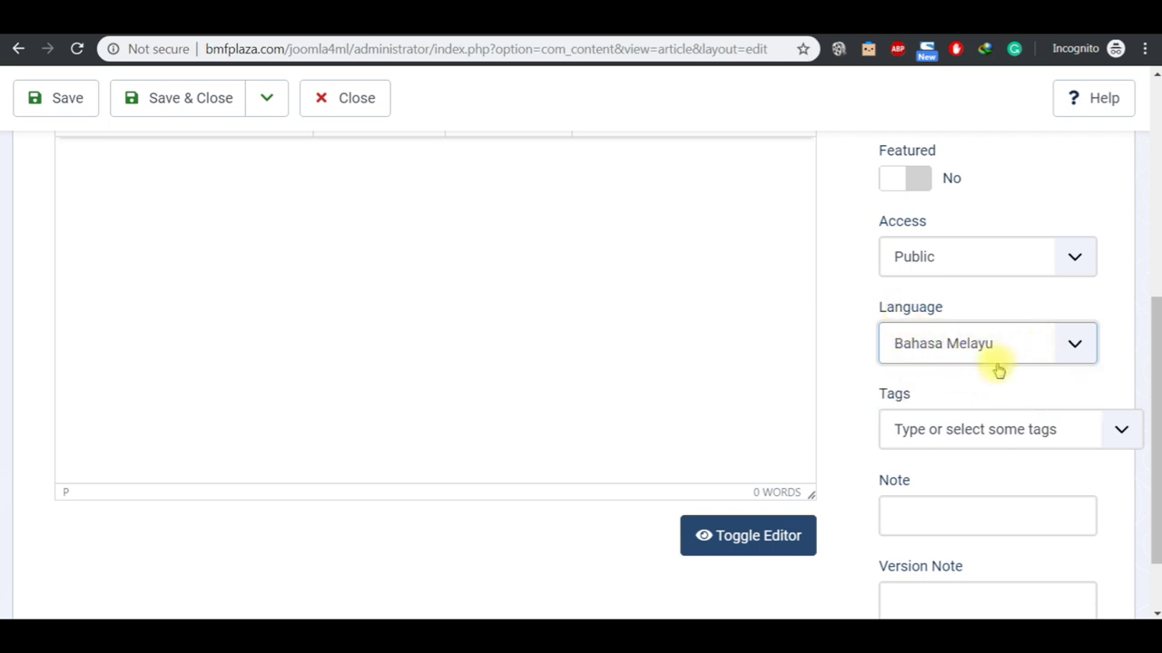
click(1155, 74)
scroll(1071, 197, up, 1)
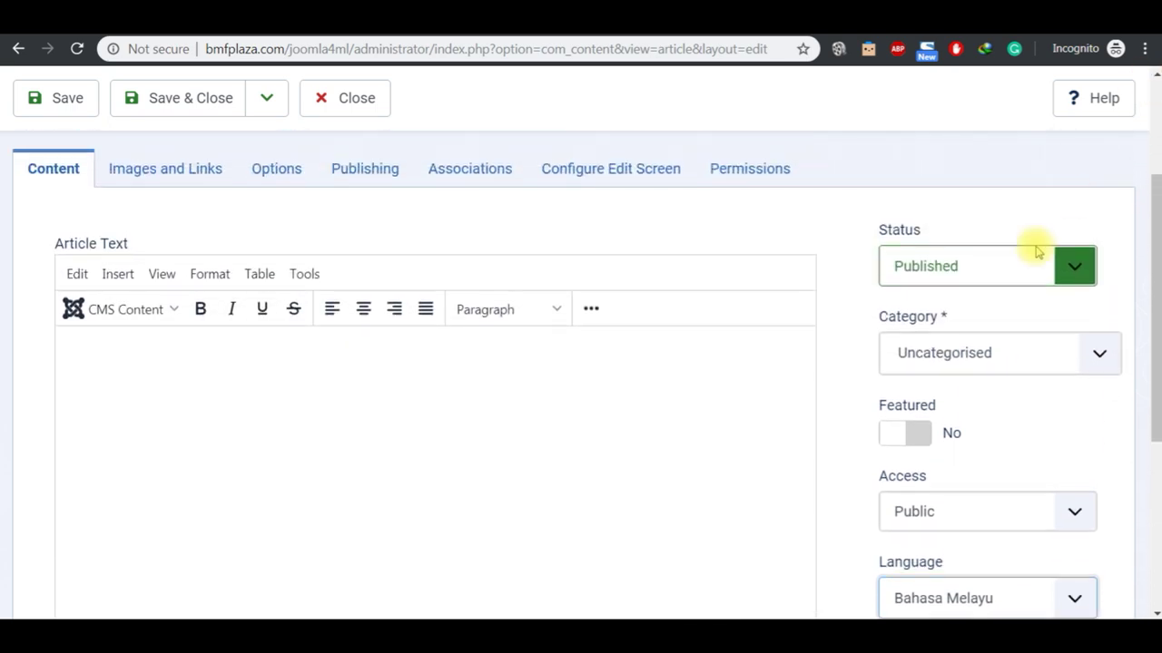
click(1053, 360)
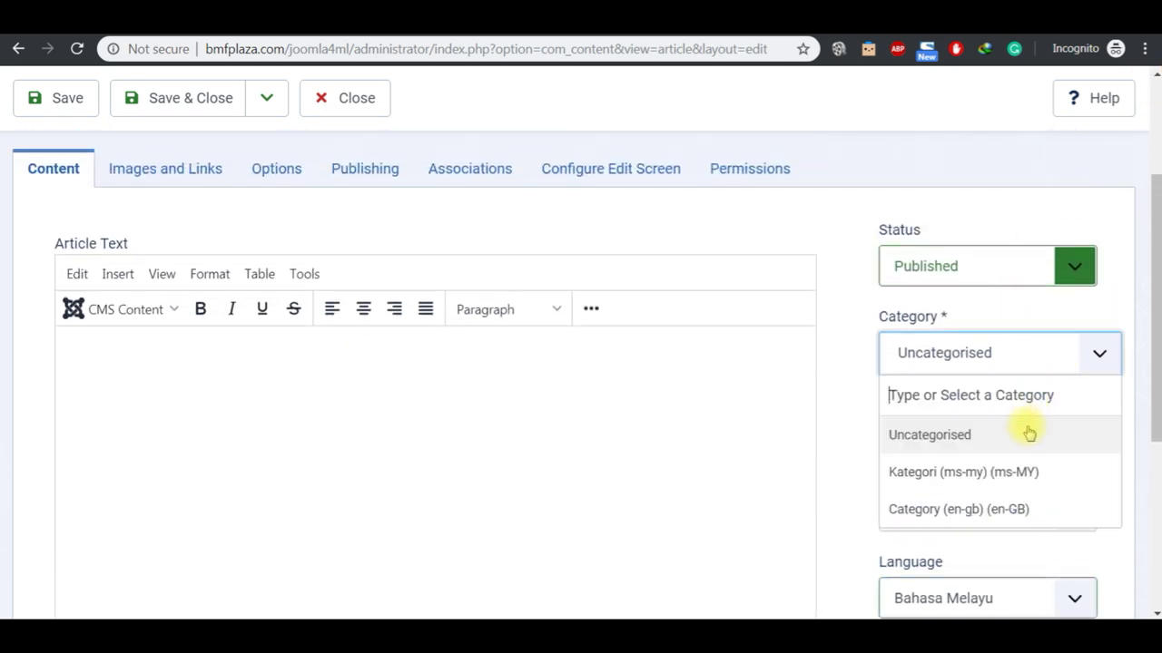
click(1012, 482)
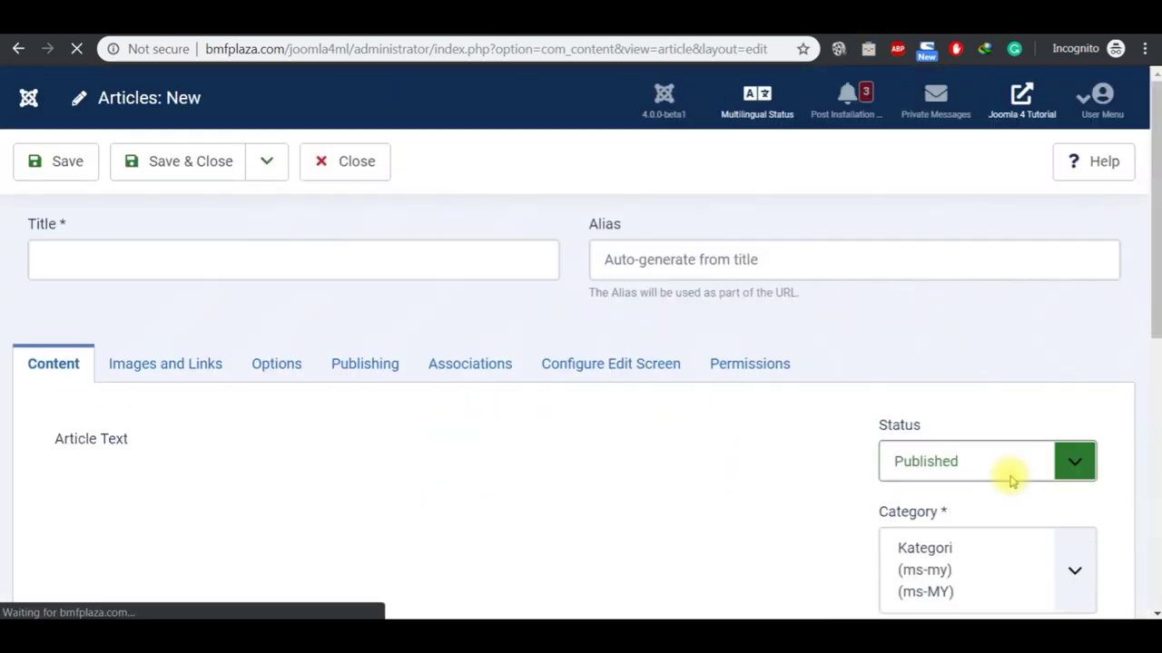
Step: Title it 'Malay Blog', write 'Joomla adalah CMS yang paling mudah digunakan!', and Save & Close
click(1154, 612)
scroll(1153, 610, down, 5)
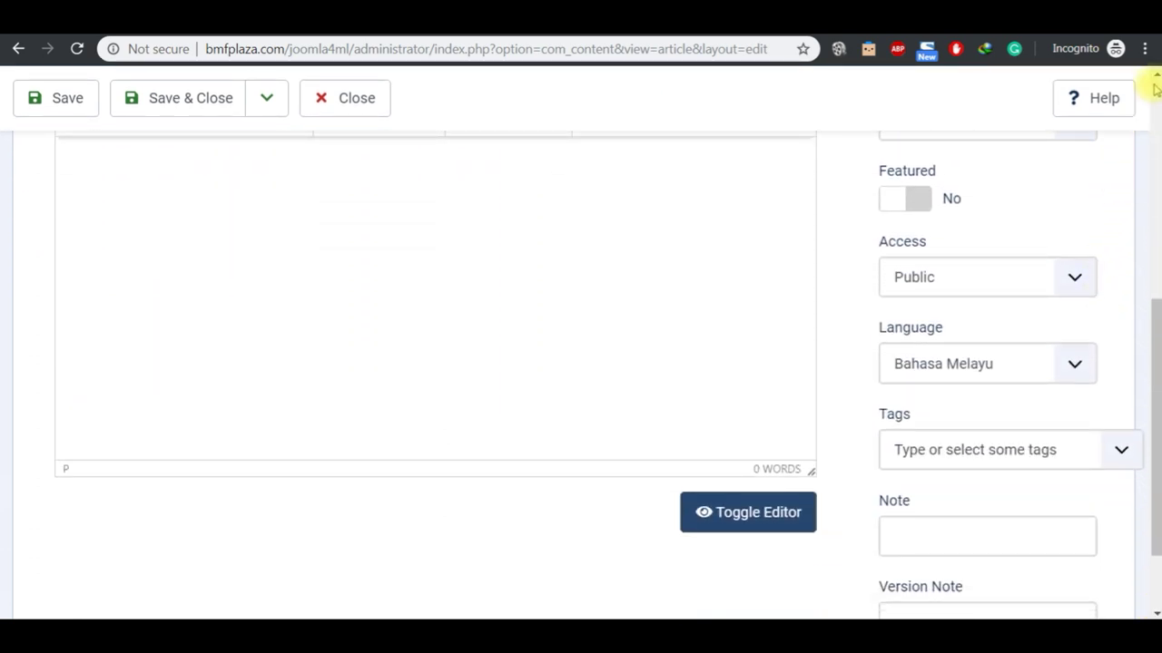
scroll(1157, 79, up, 5)
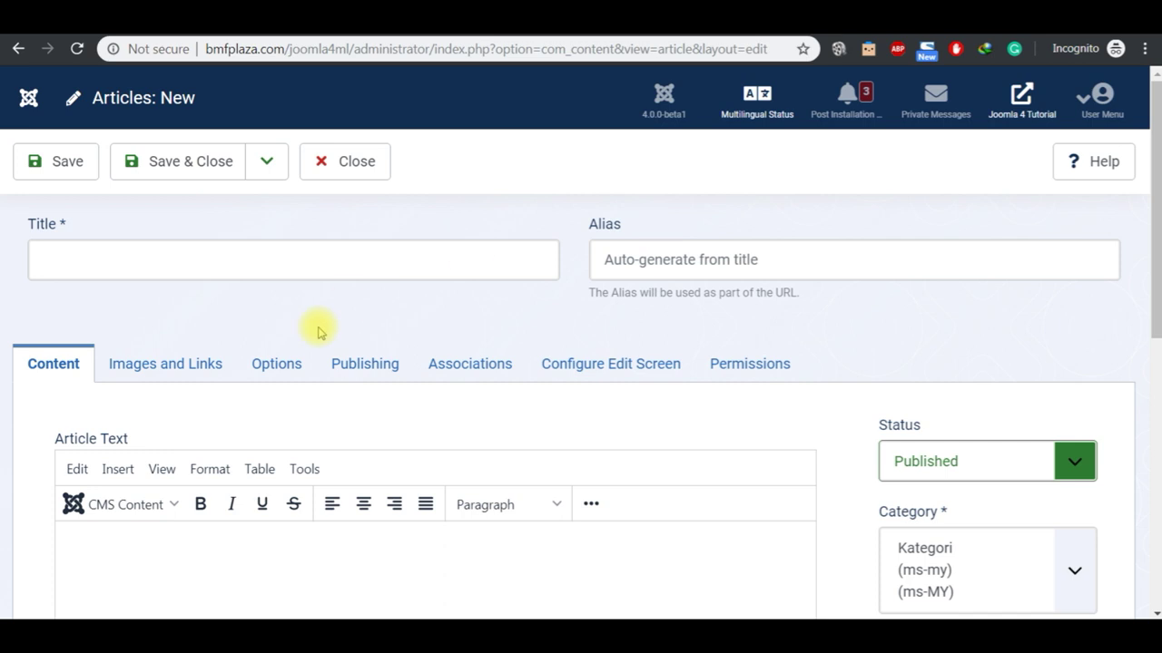
click(227, 268)
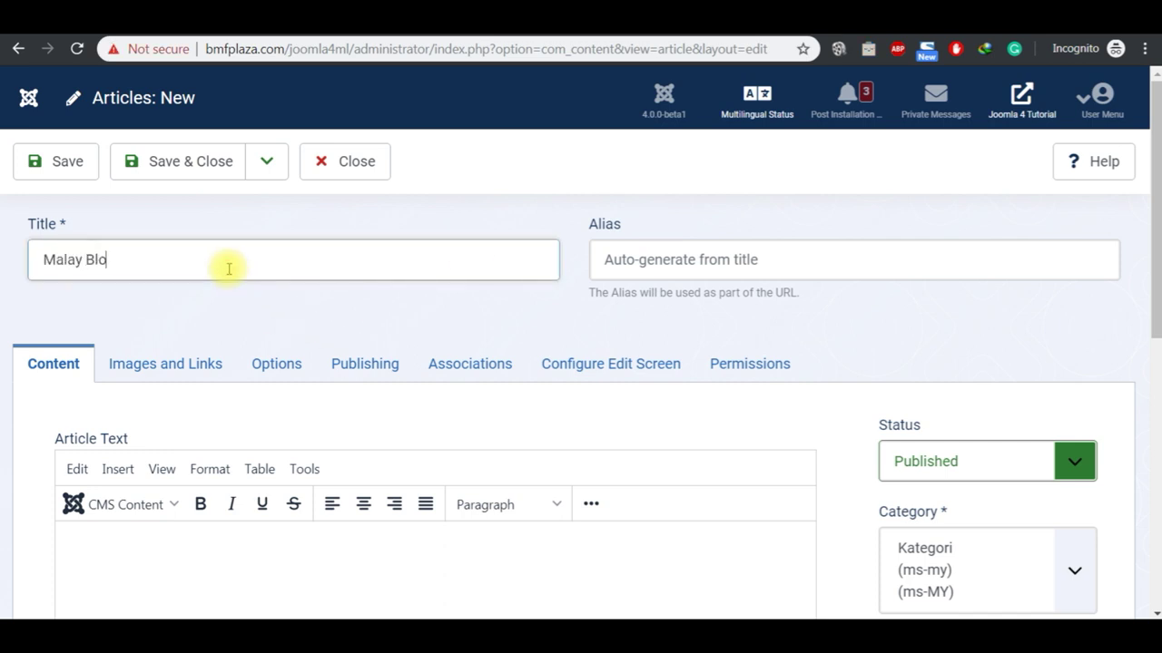
click(172, 542)
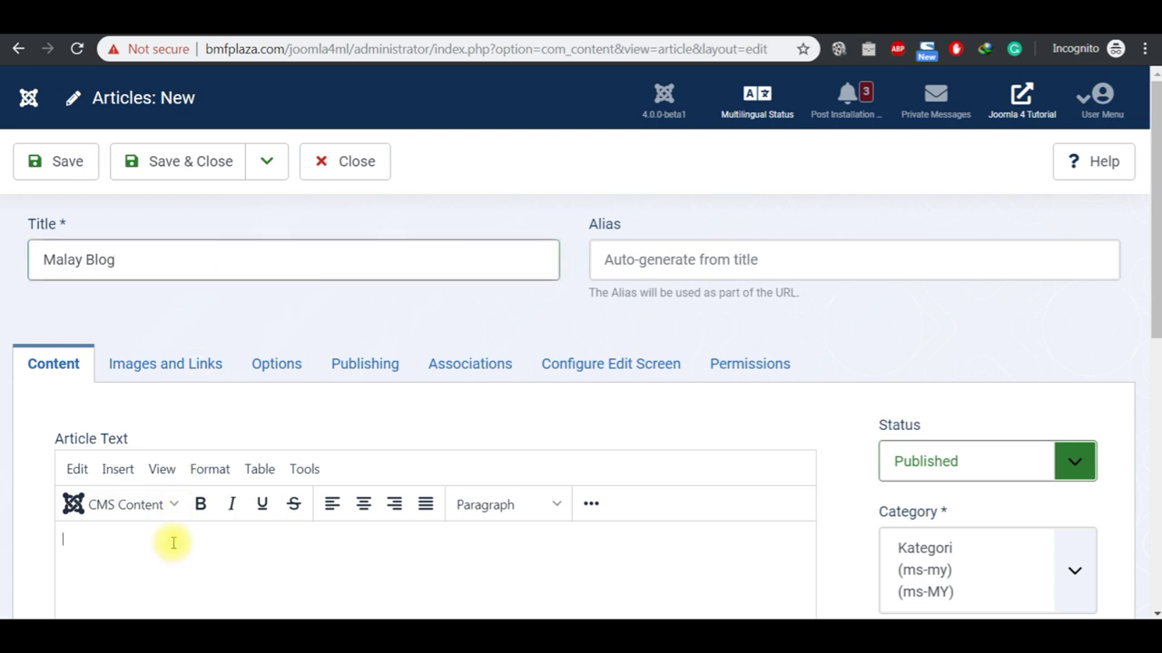
text(Joomla adalah )
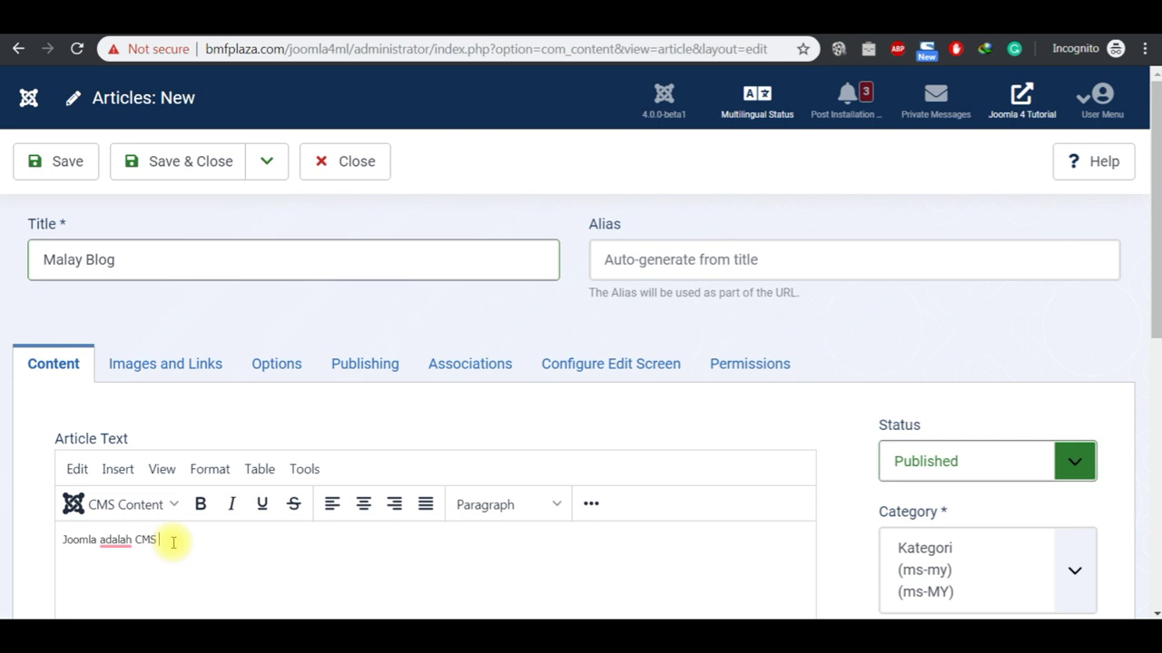
text(CMS yang paling mudah digunakan!)
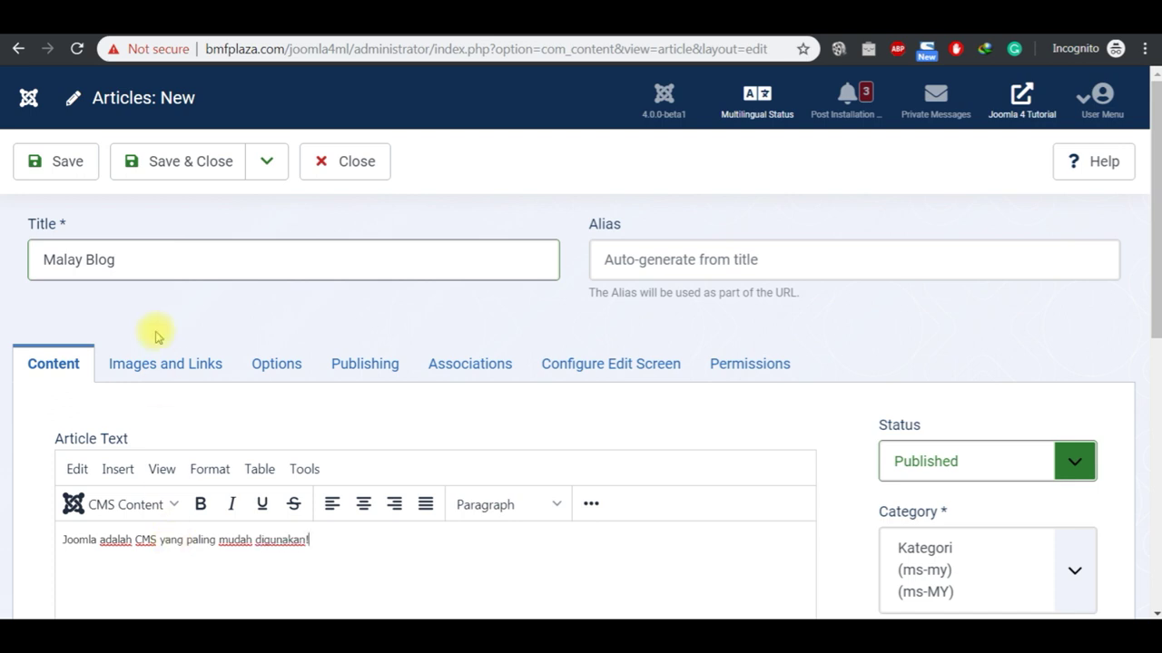
click(202, 172)
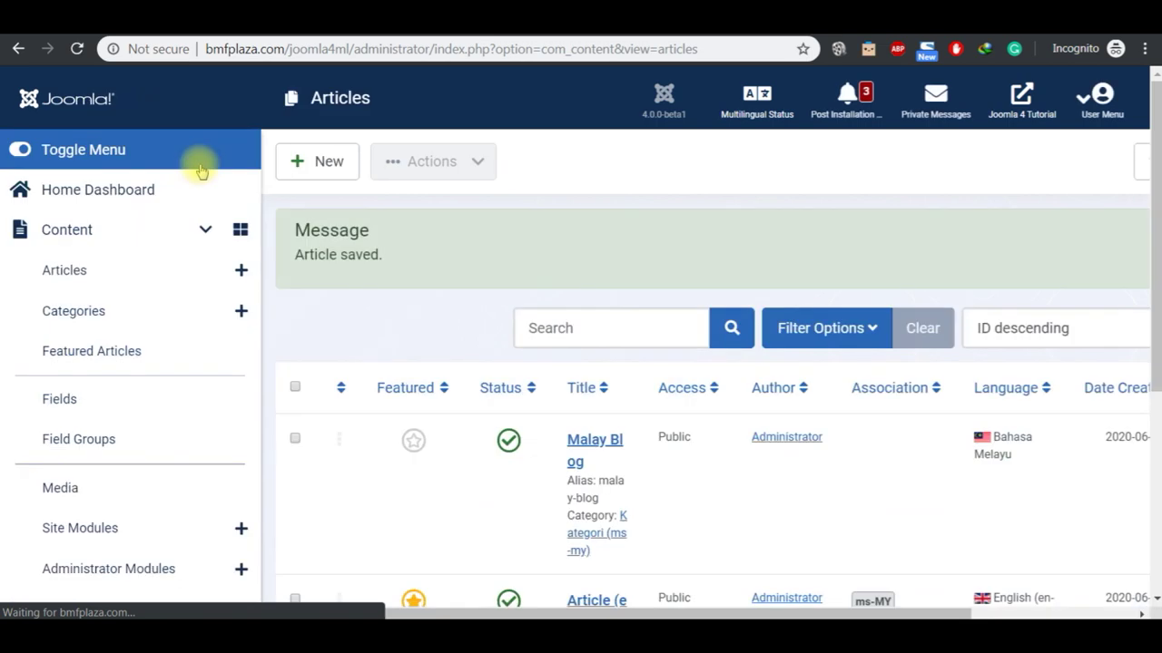
Step: Create a new article titled 'English Blog' in Category (en-gb)
click(332, 161)
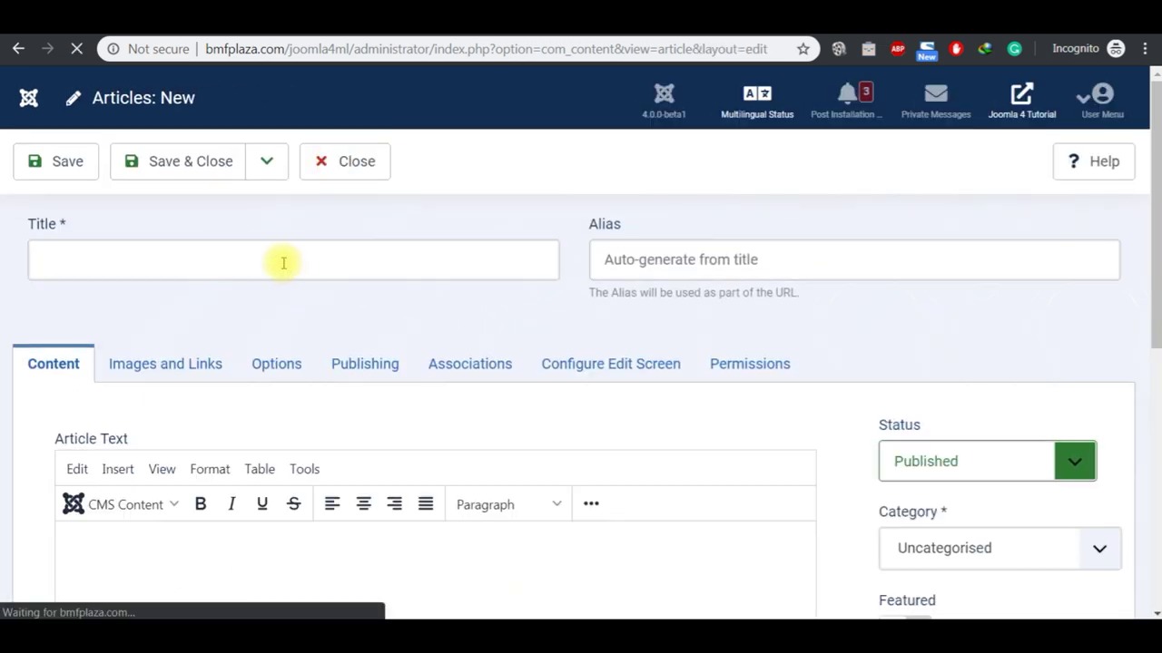
click(283, 263)
text(English Blog)
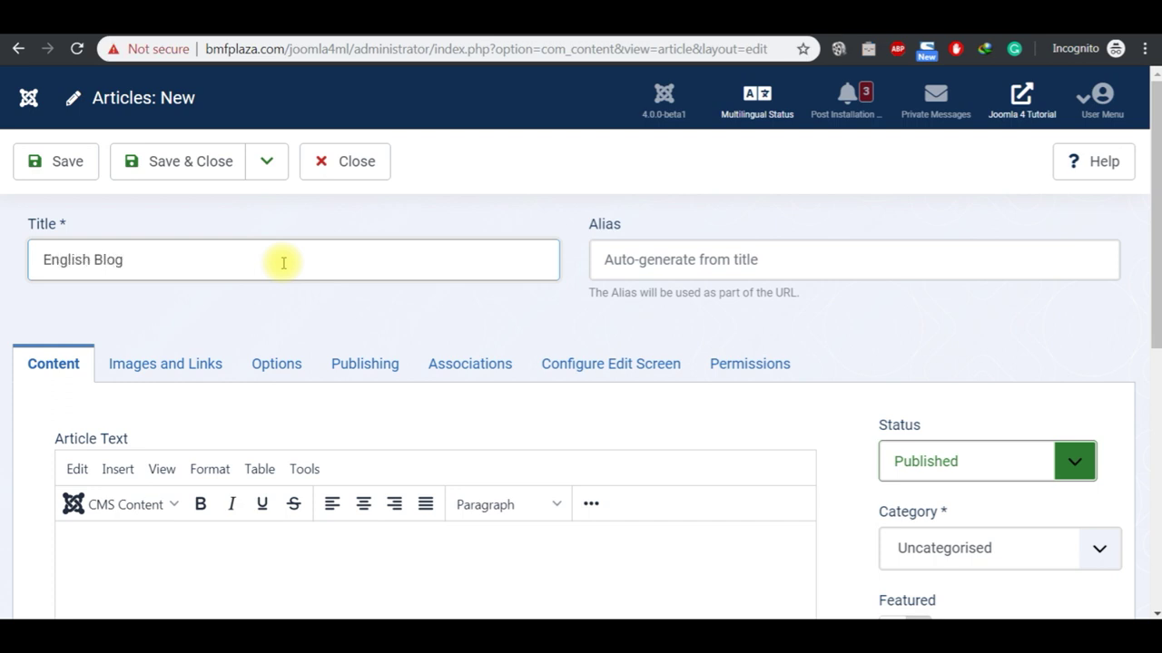
click(1100, 550)
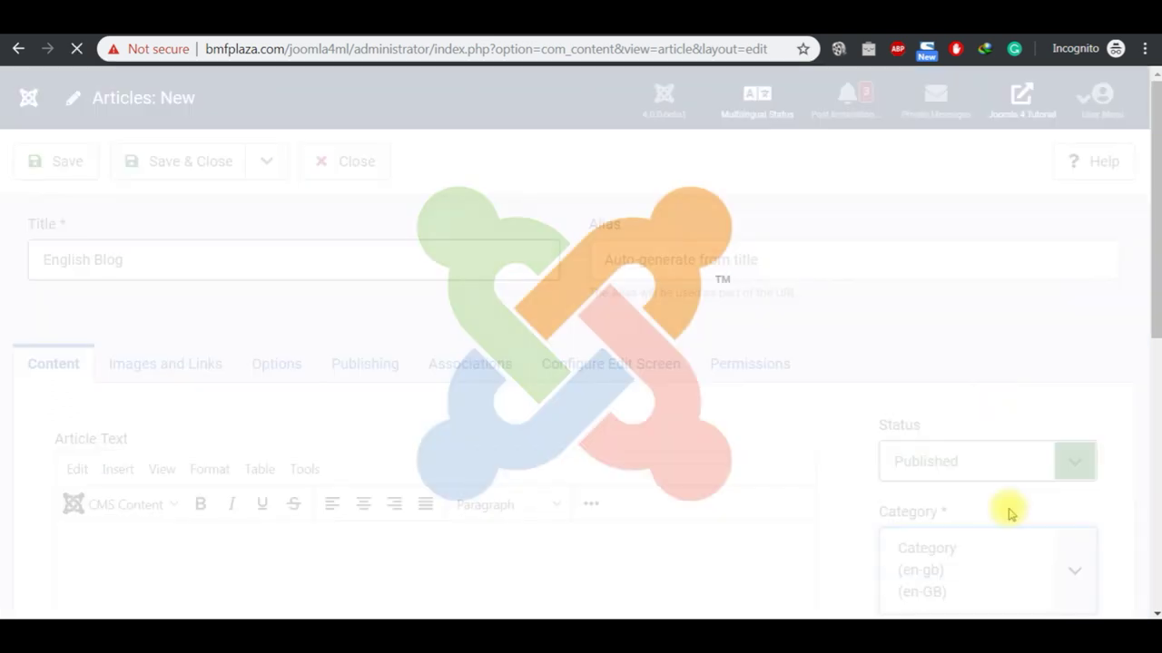
click(1009, 508)
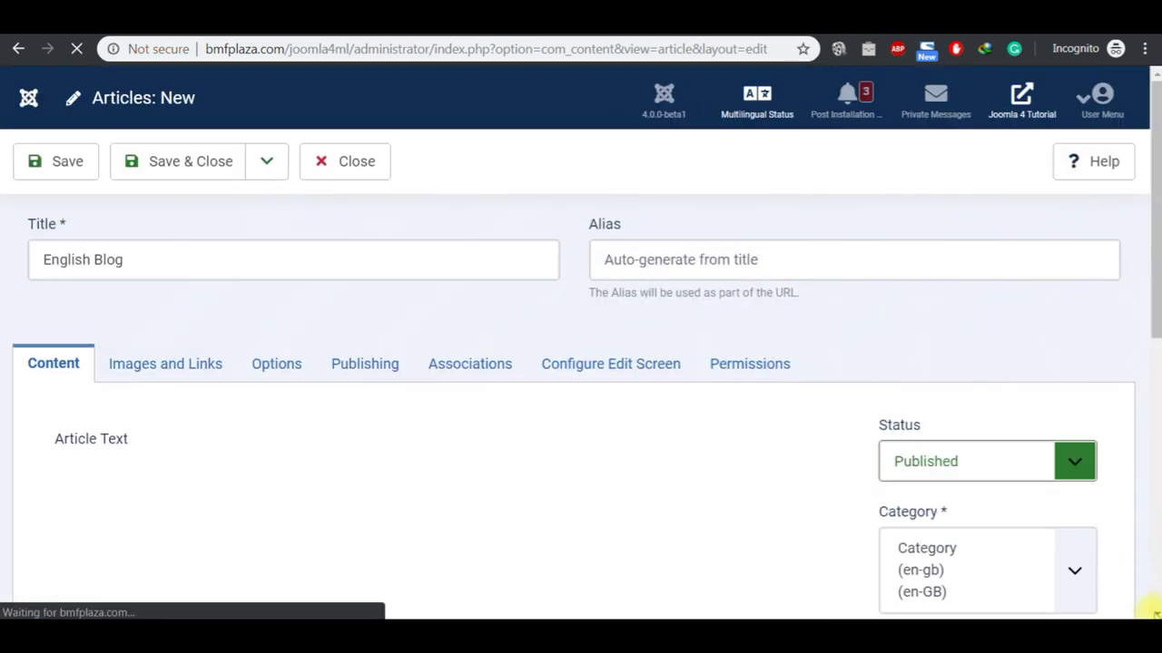
Step: Set the article language to English (en-GB)
click(1152, 612)
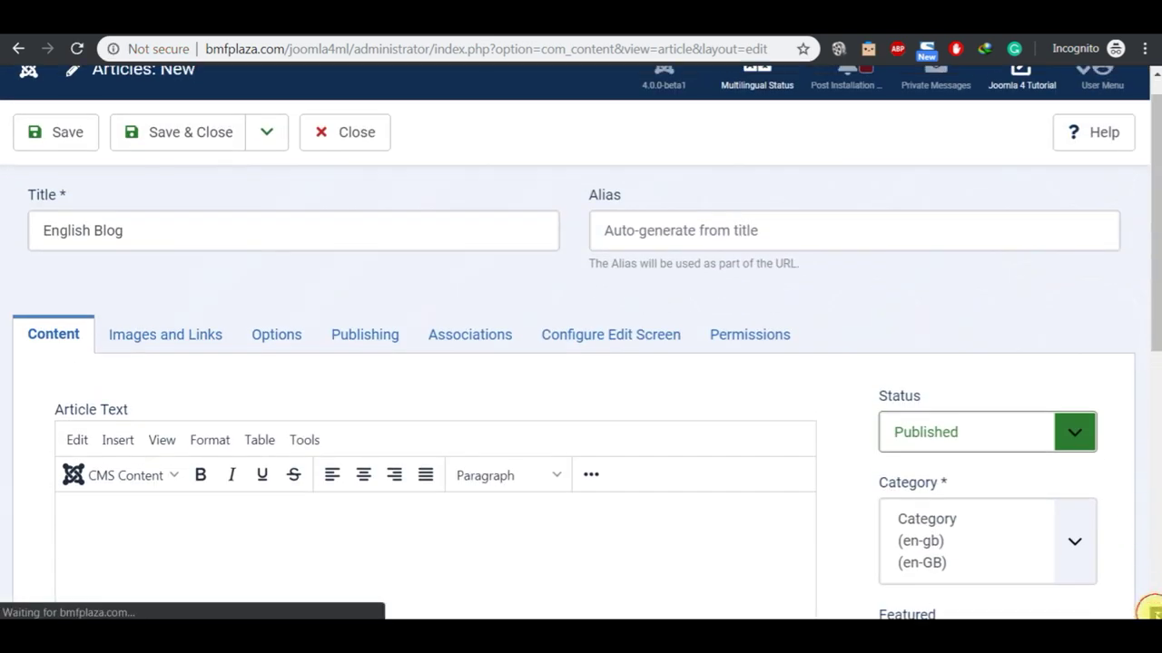
scroll(1150, 609, down, 6)
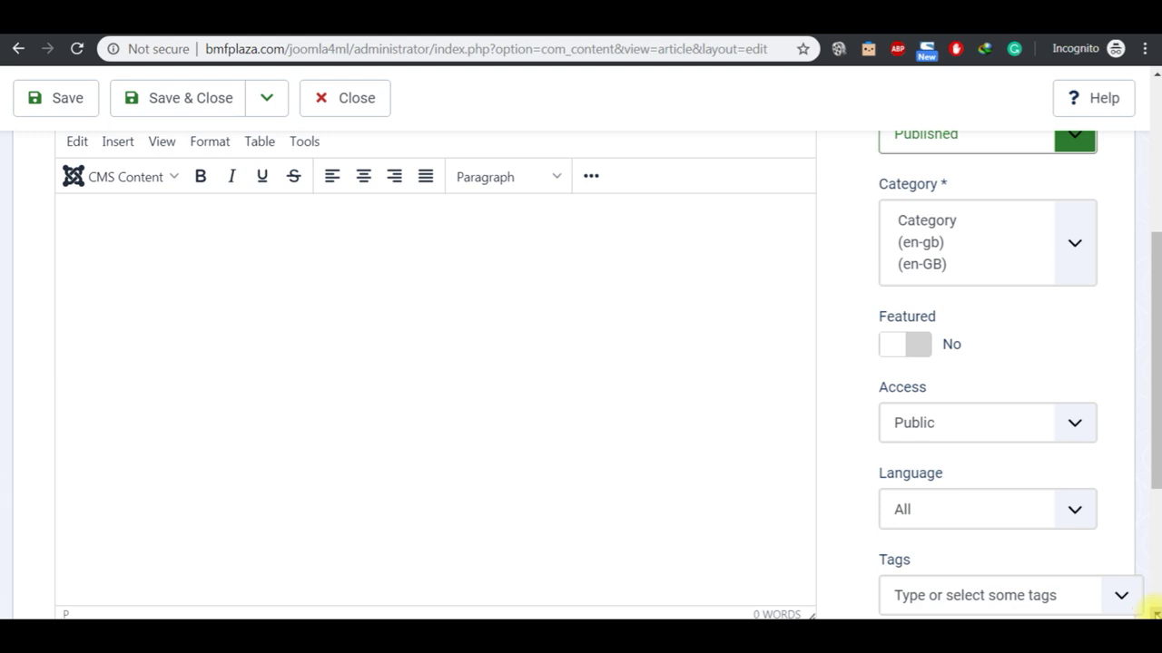
scroll(1150, 610, down, 2)
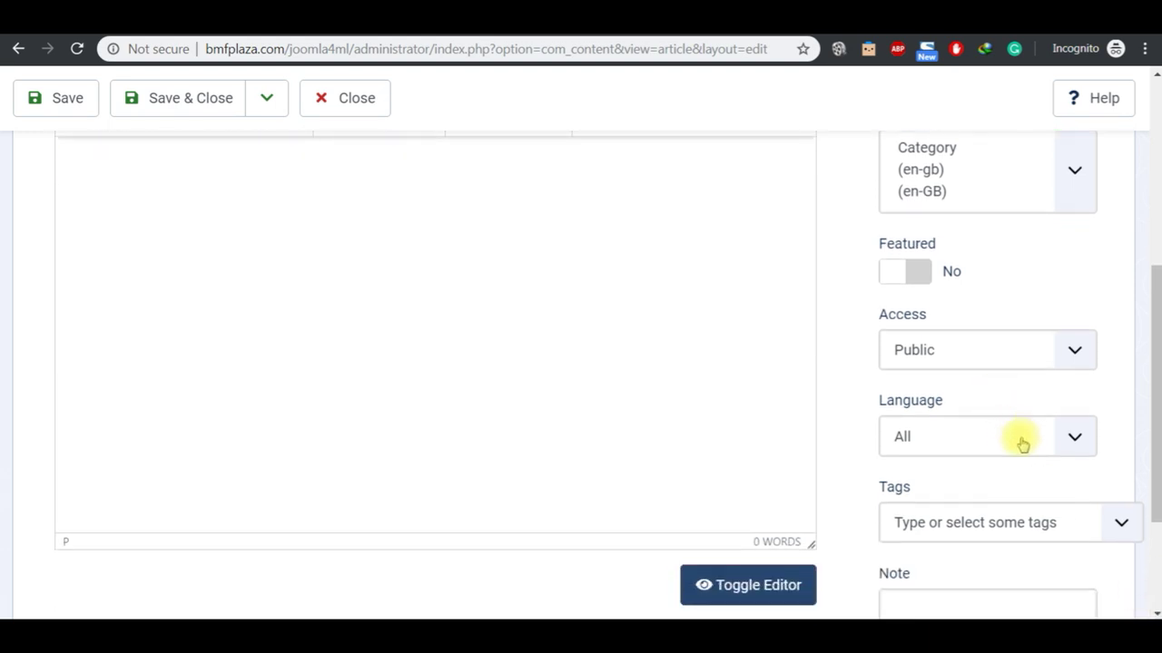
click(1022, 443)
click(998, 502)
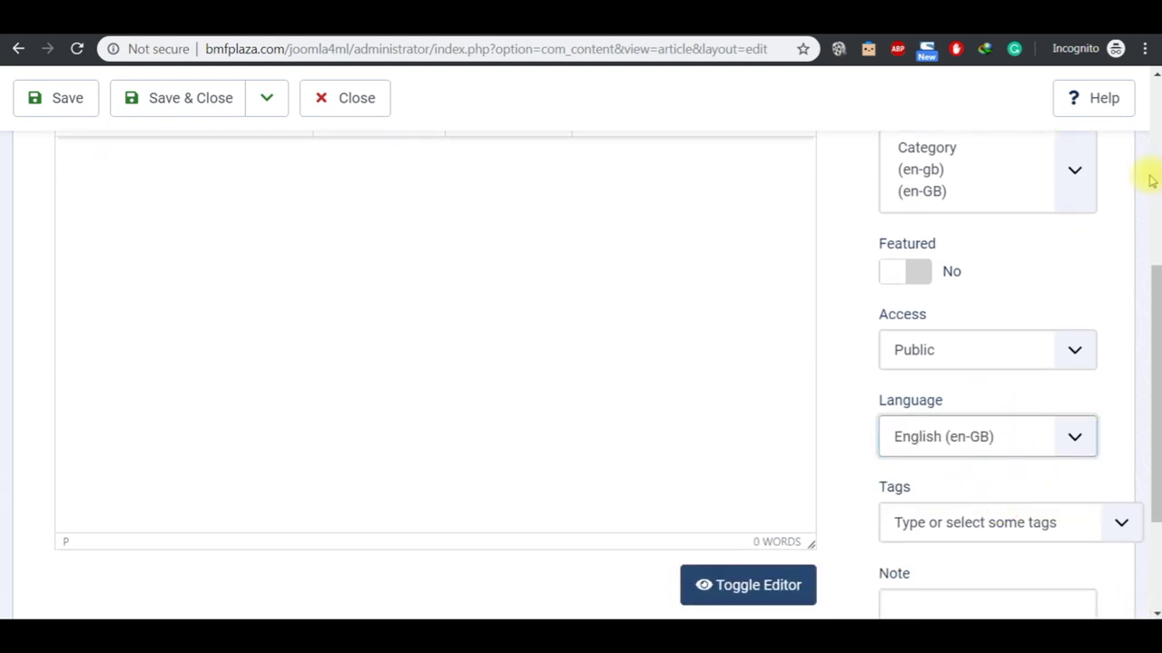
scroll(1151, 76, up, 1)
scroll(1151, 76, up, 2)
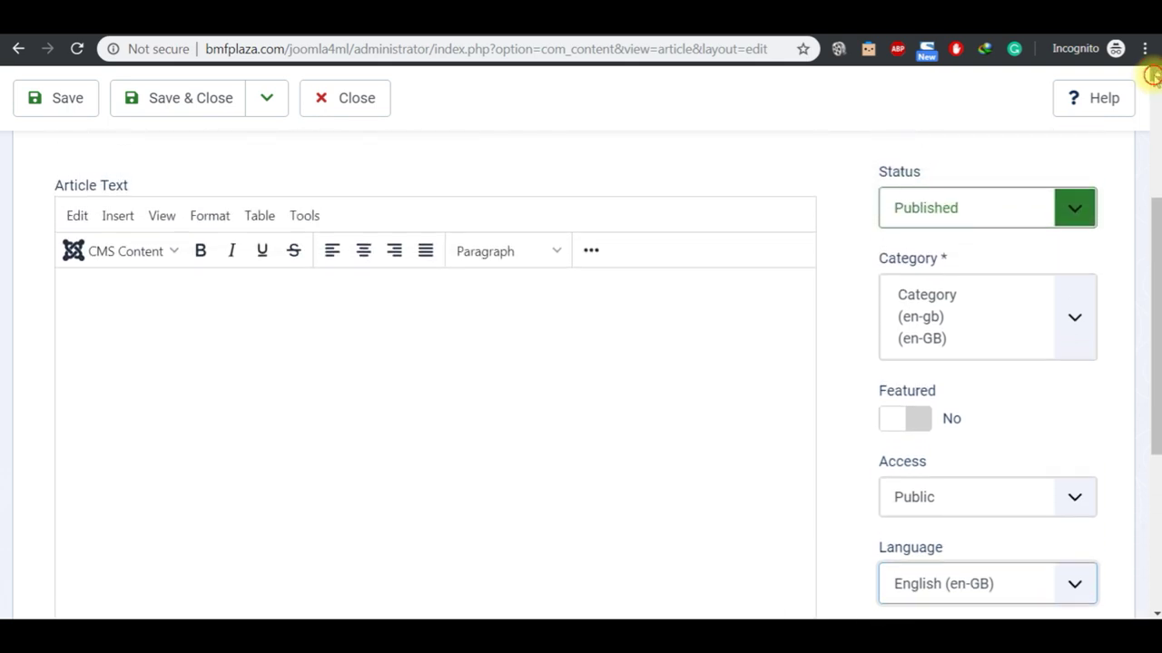
Step: Enter the text 'Joomla is the most versatile CMS ever!' and save the article
click(446, 385)
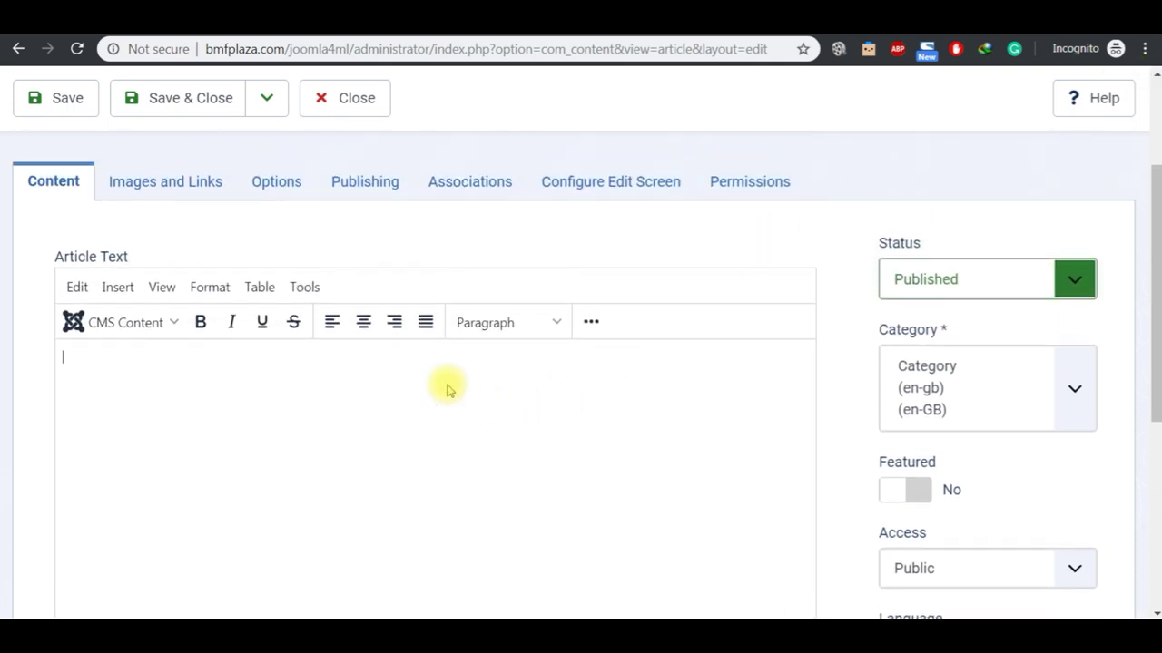
text(Joomla is the most vers)
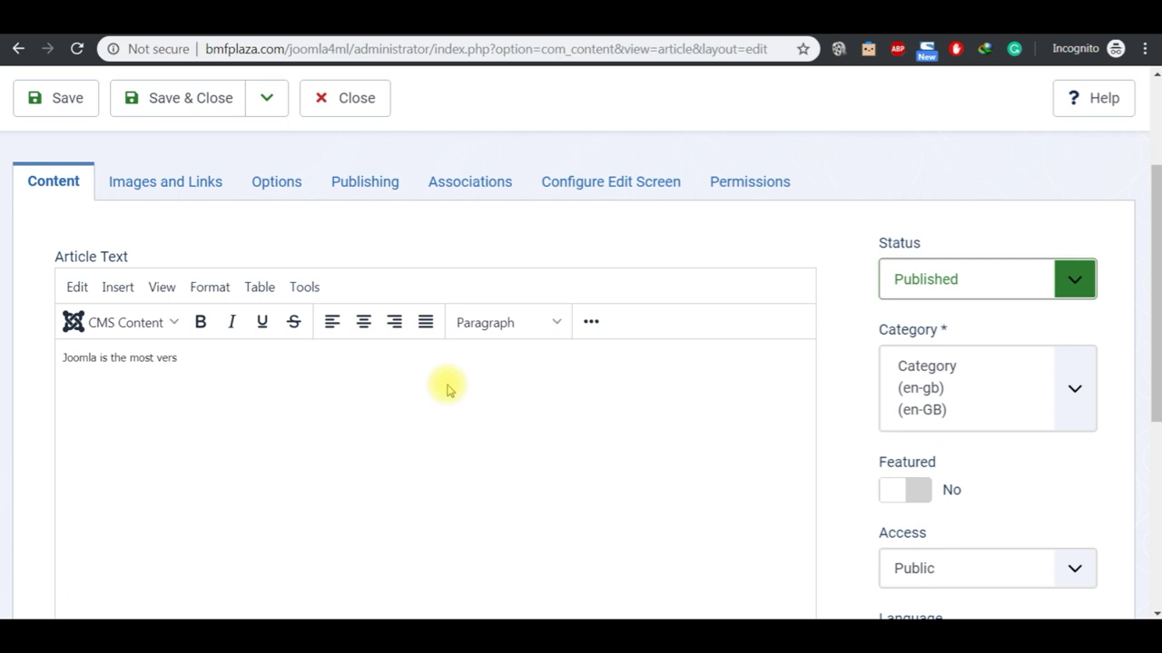
text(atile CMS ever!)
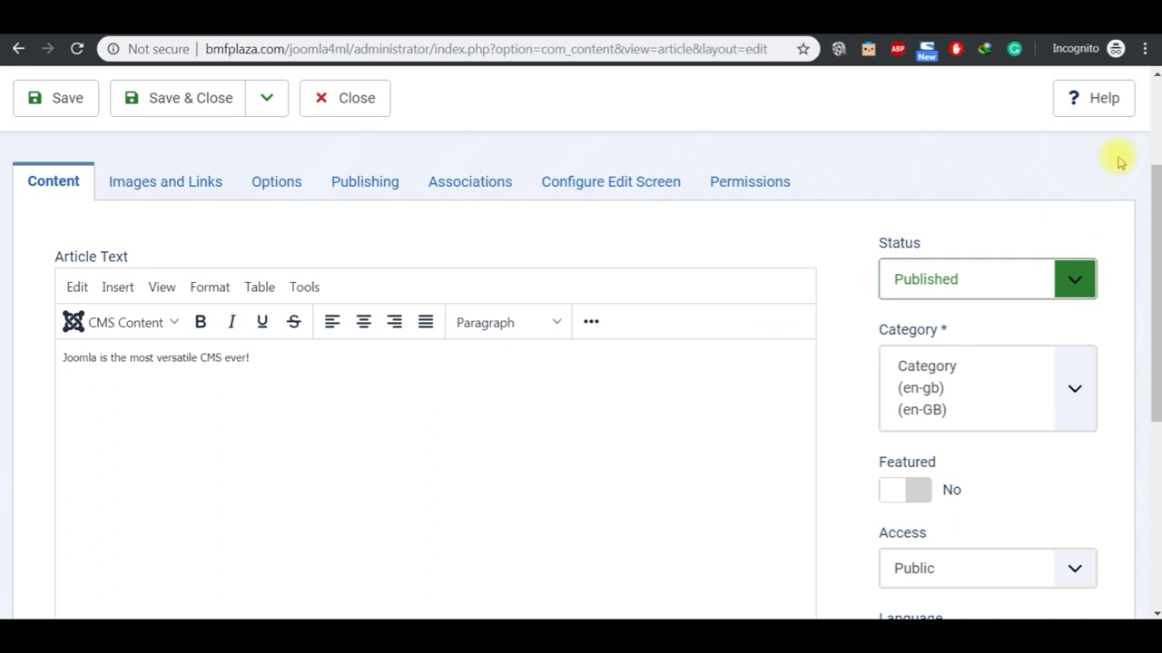
click(1155, 121)
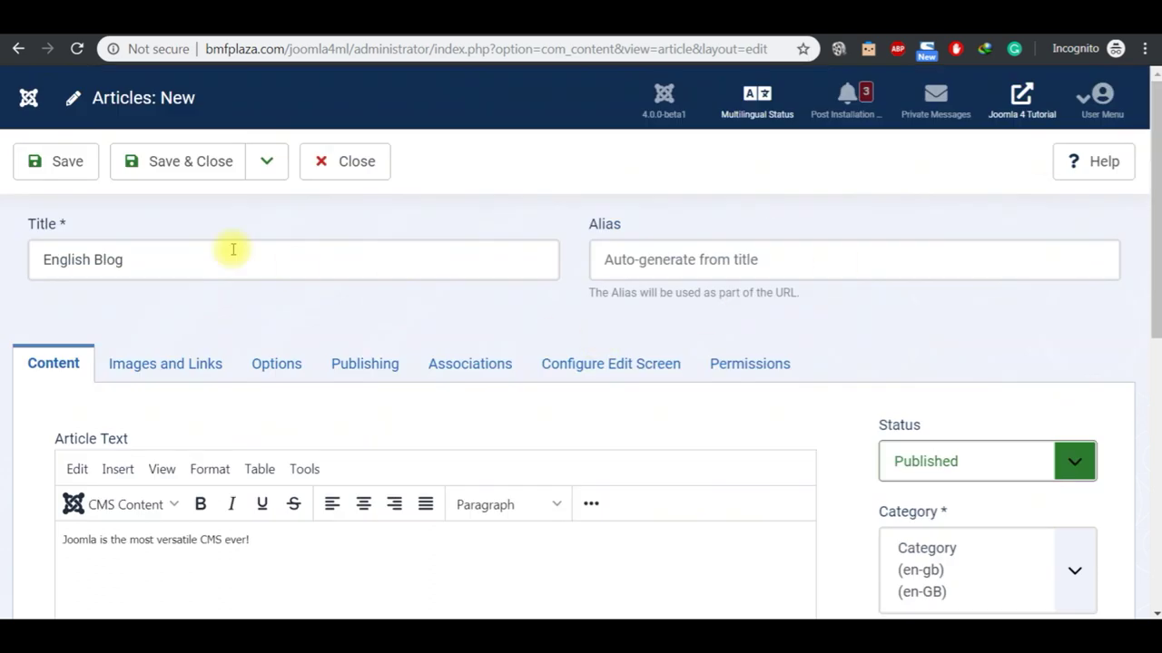
click(86, 171)
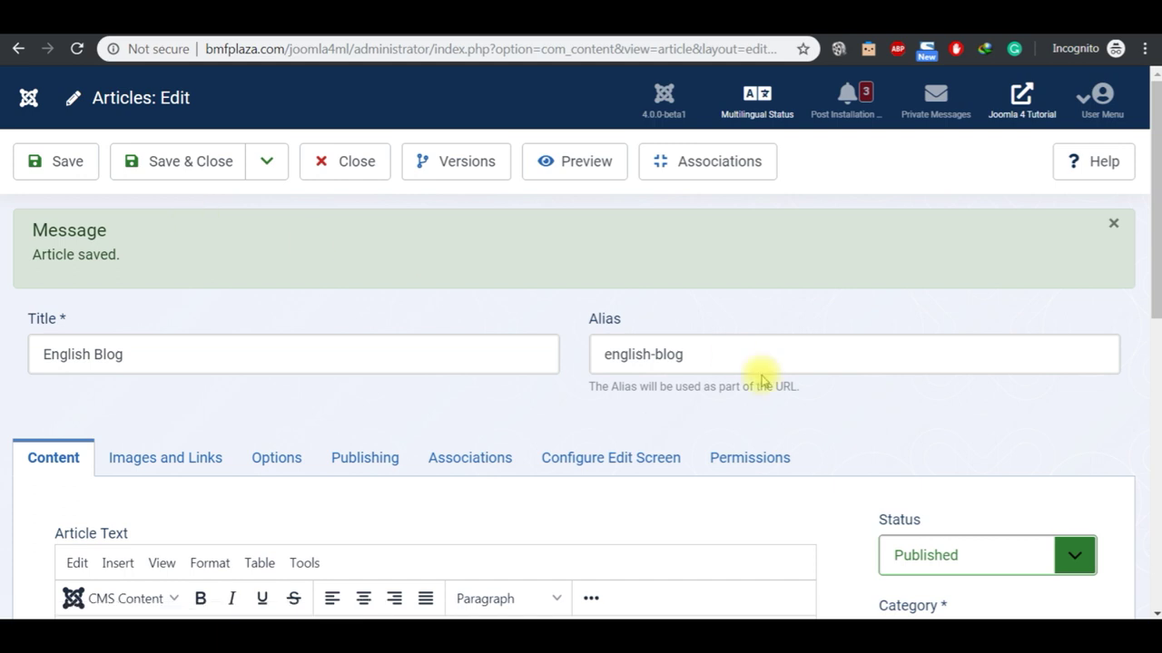
Step: In Associations, select Malay Blog for Bahasa Melayu, then Save & Close English Blog
click(1154, 613)
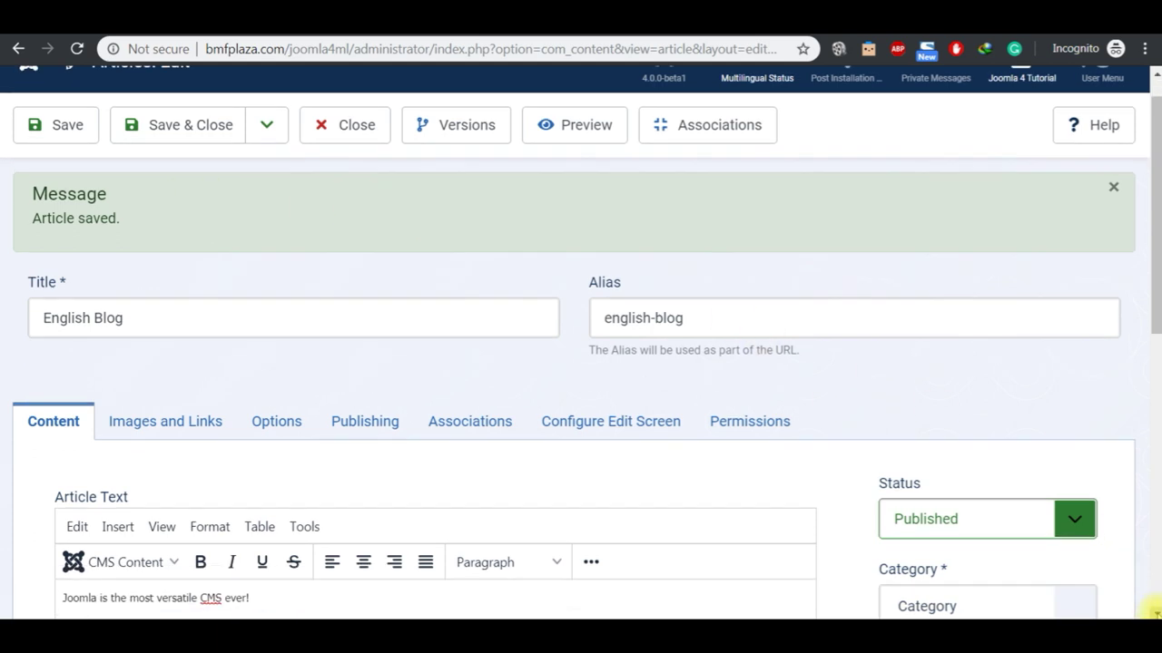
click(1154, 613)
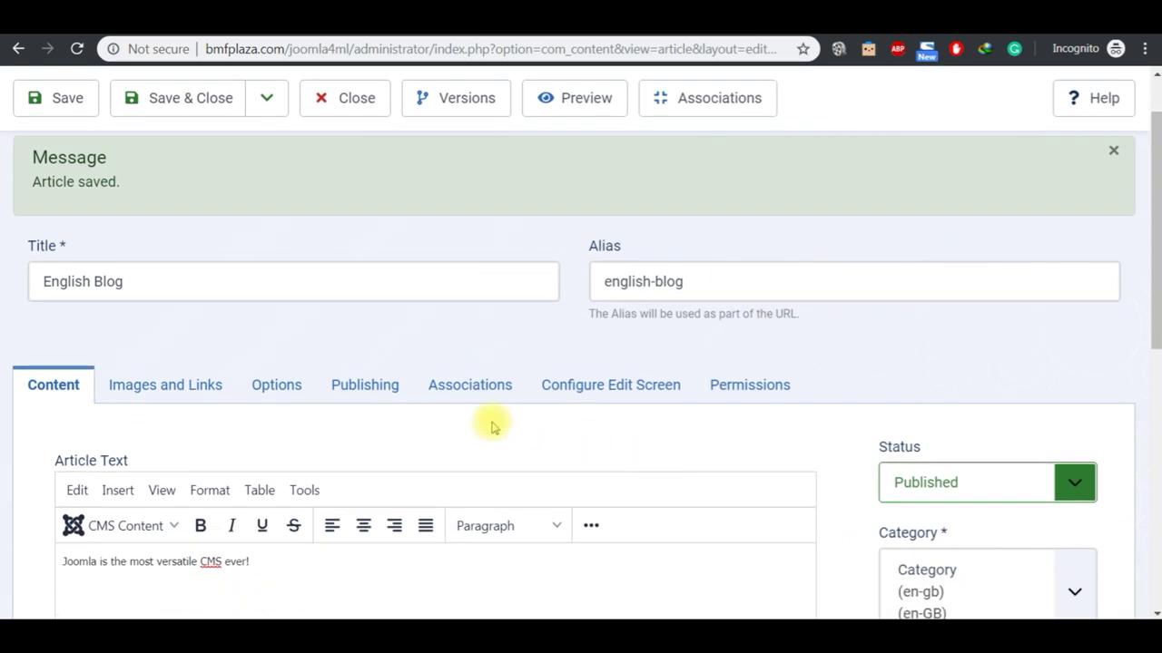
click(470, 396)
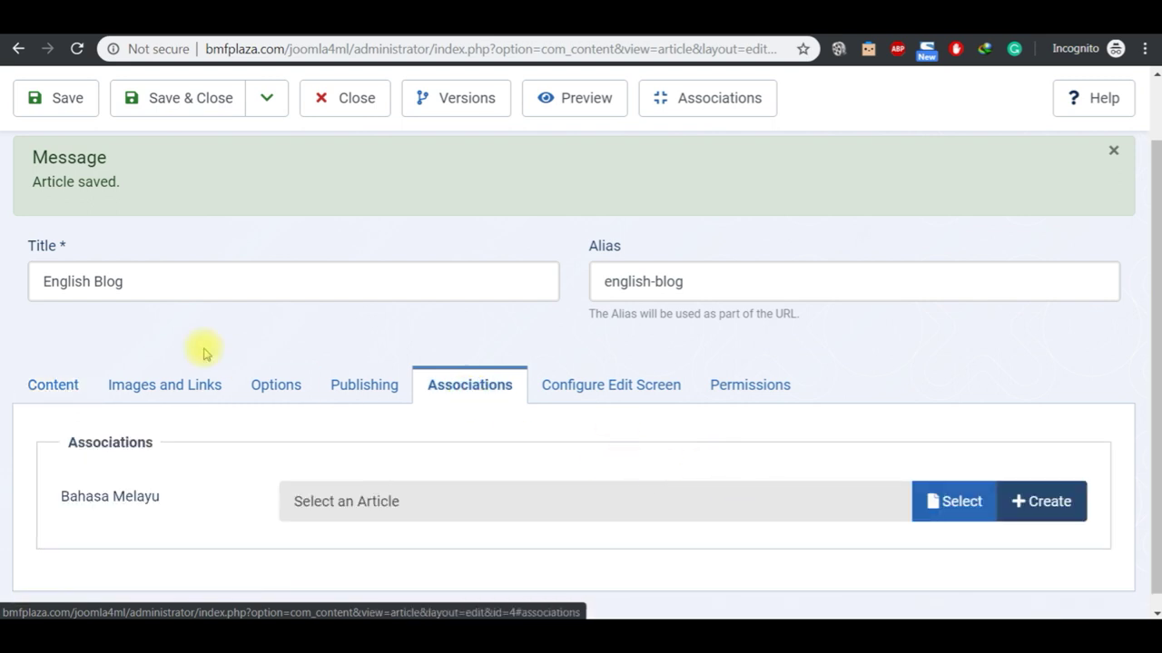
click(952, 505)
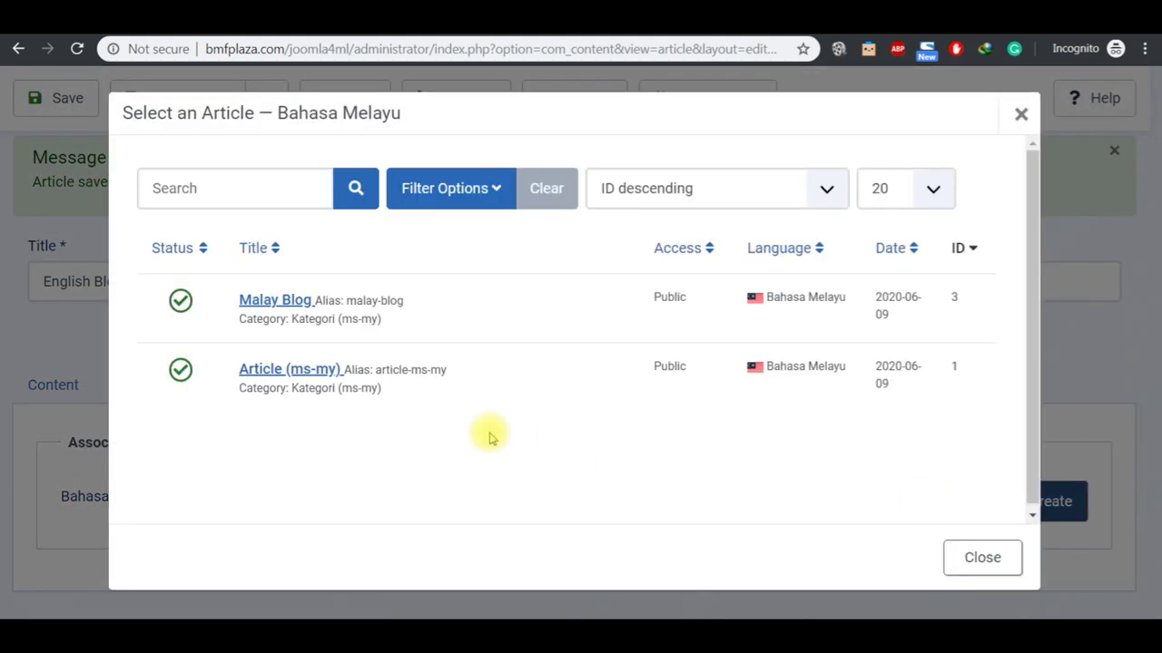
click(263, 301)
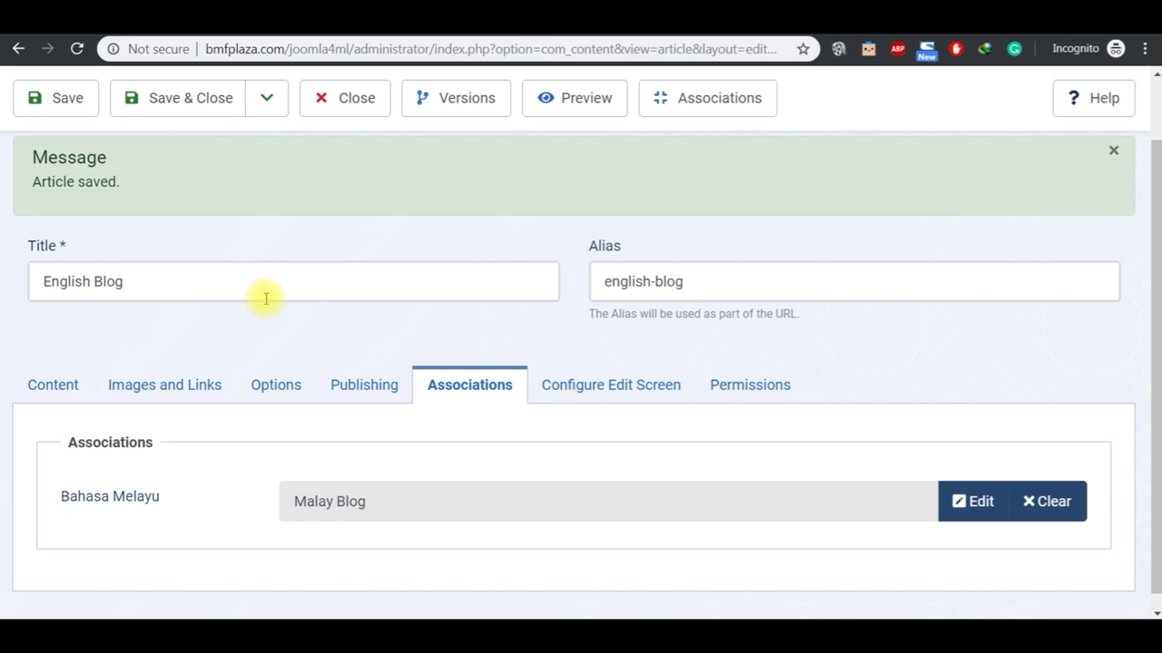
click(210, 120)
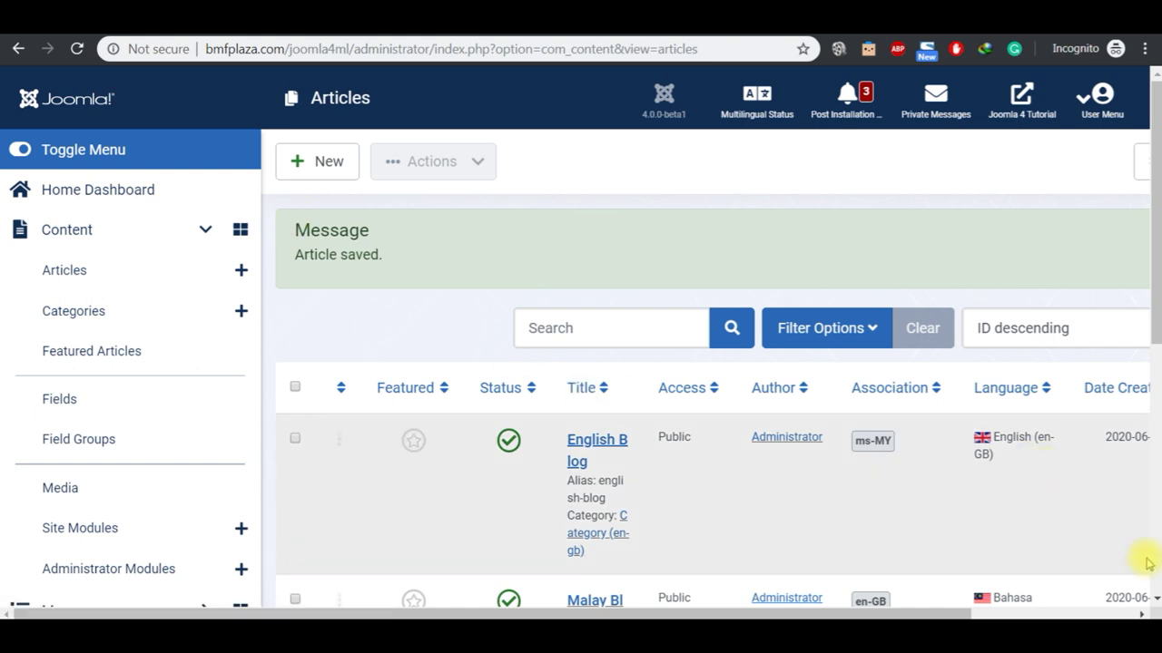
Step: Open Malay Blog, verify its association shows English Blog, close it, and go to the front-end tab
click(1155, 604)
scroll(1154, 604, down, 2)
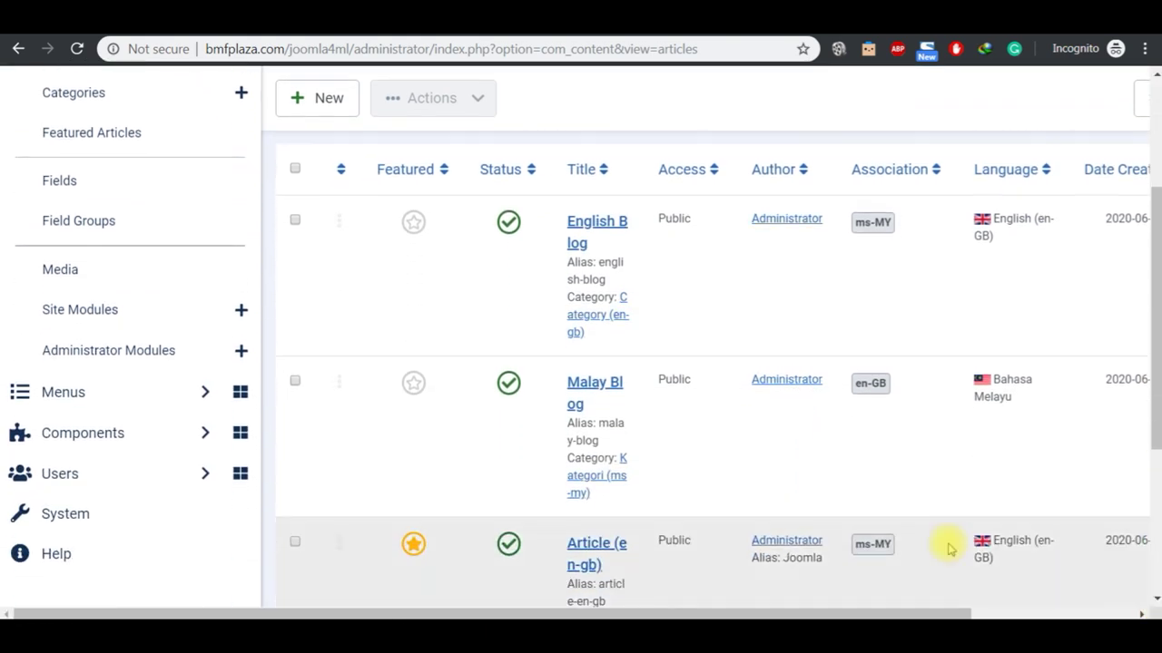
click(602, 391)
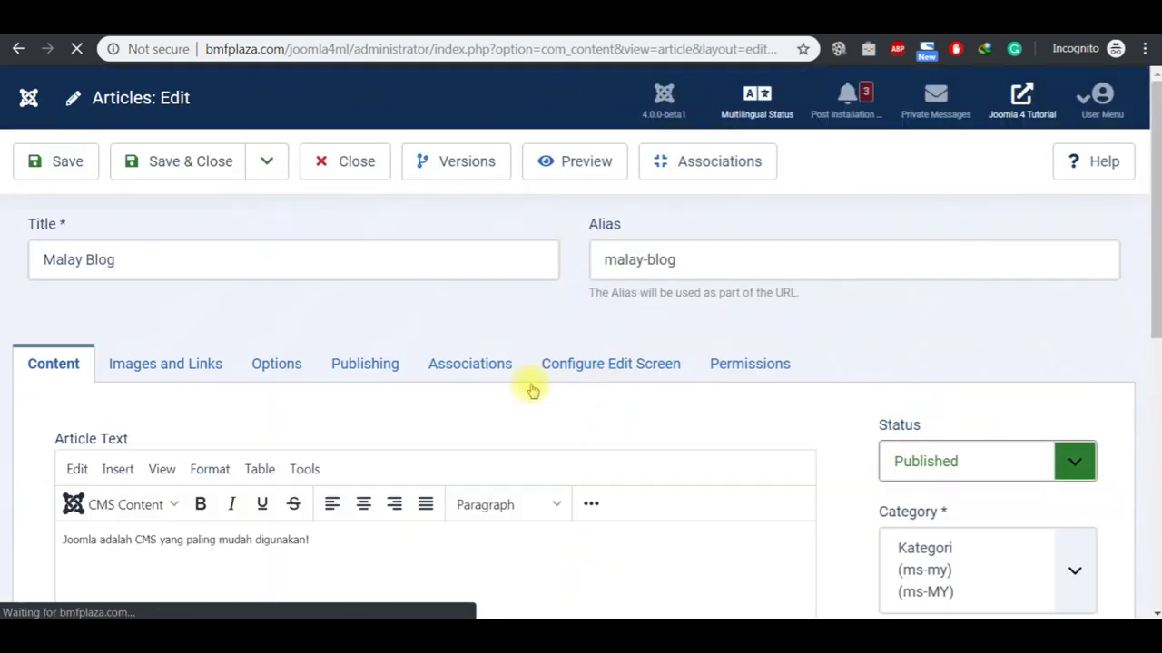
click(488, 379)
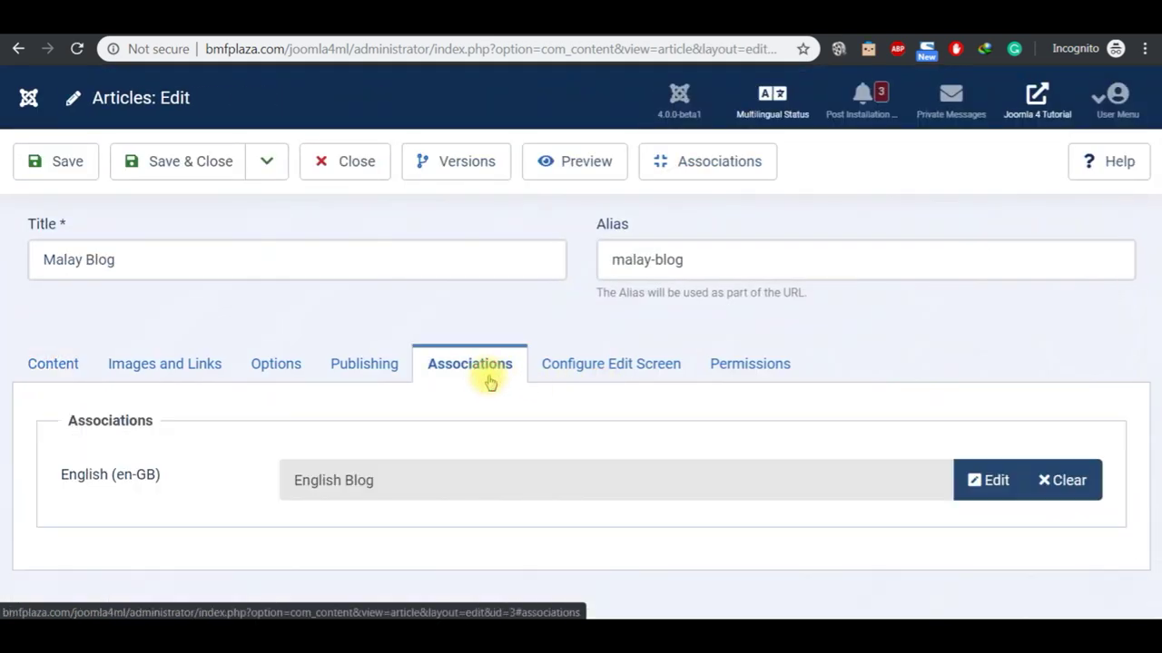
click(347, 168)
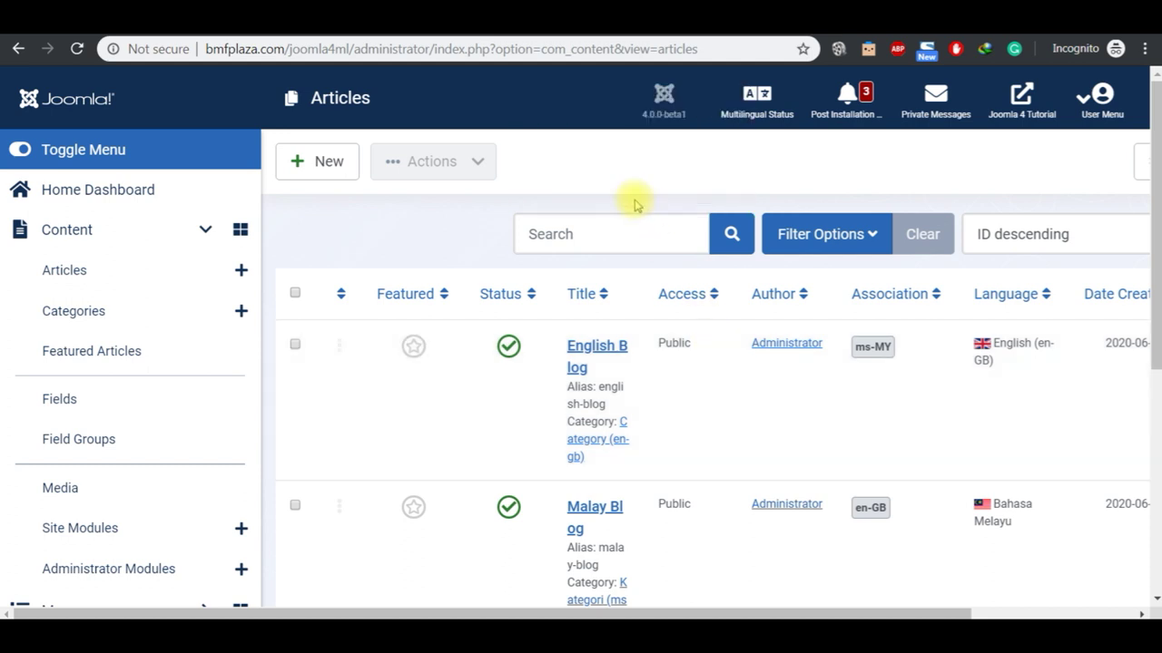
click(651, 36)
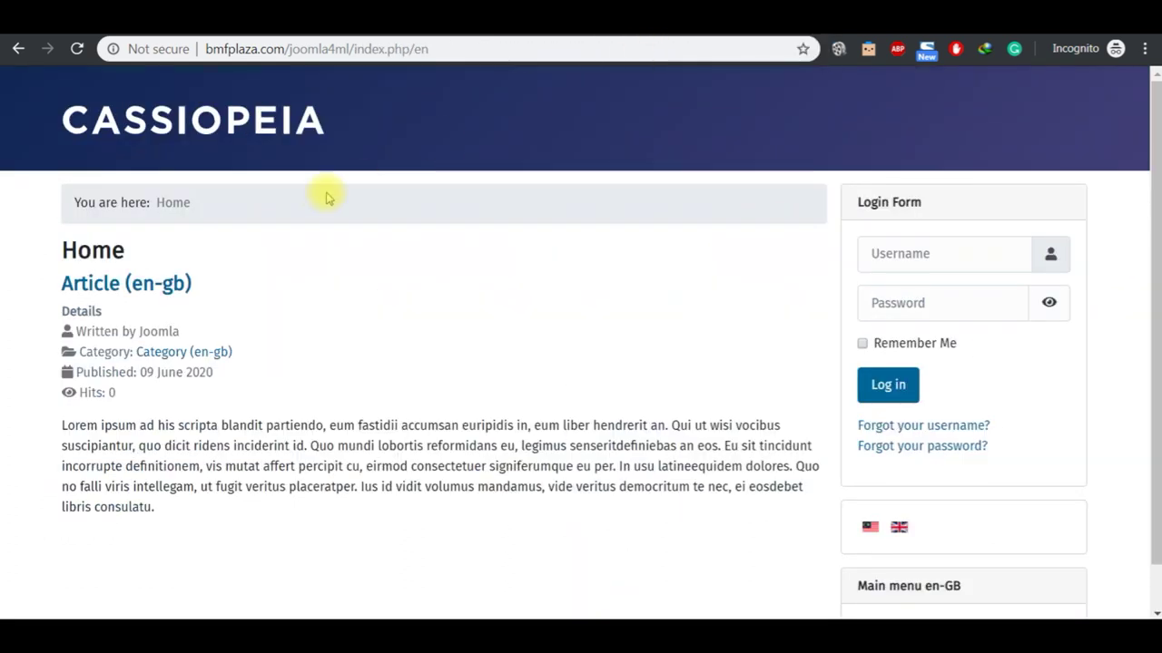
Step: Reload the home page via the CASSIOPEIA logo and switch to Malay, showing Laman Utama with Malay Blog
click(245, 136)
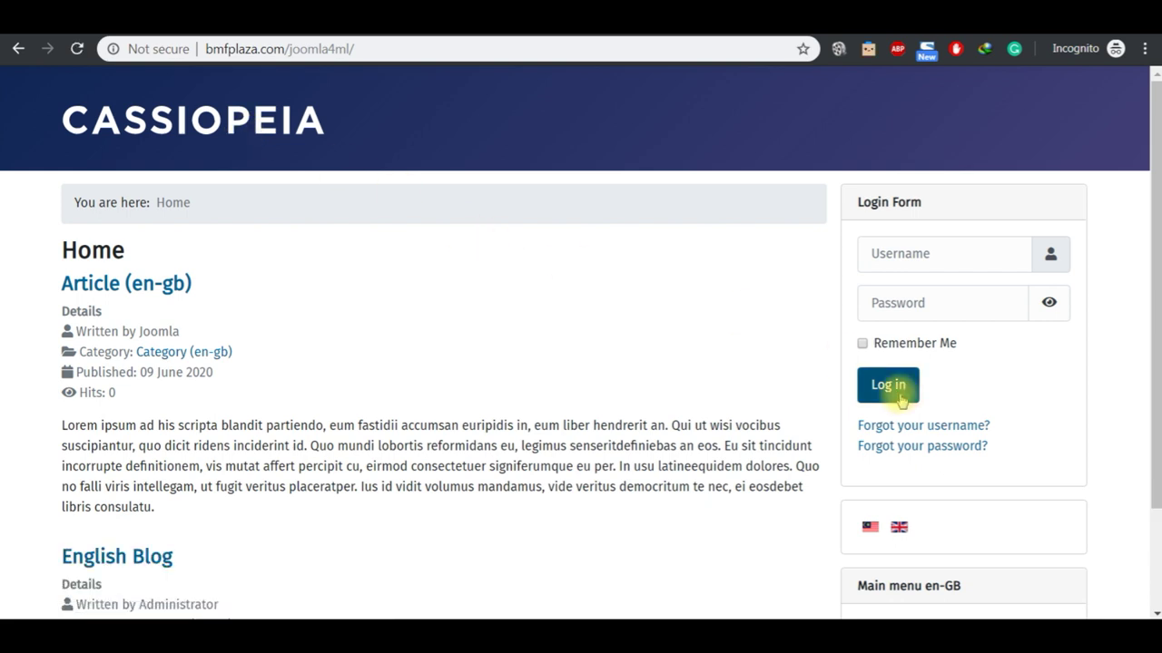
click(1151, 611)
click(1151, 611)
click(1151, 611)
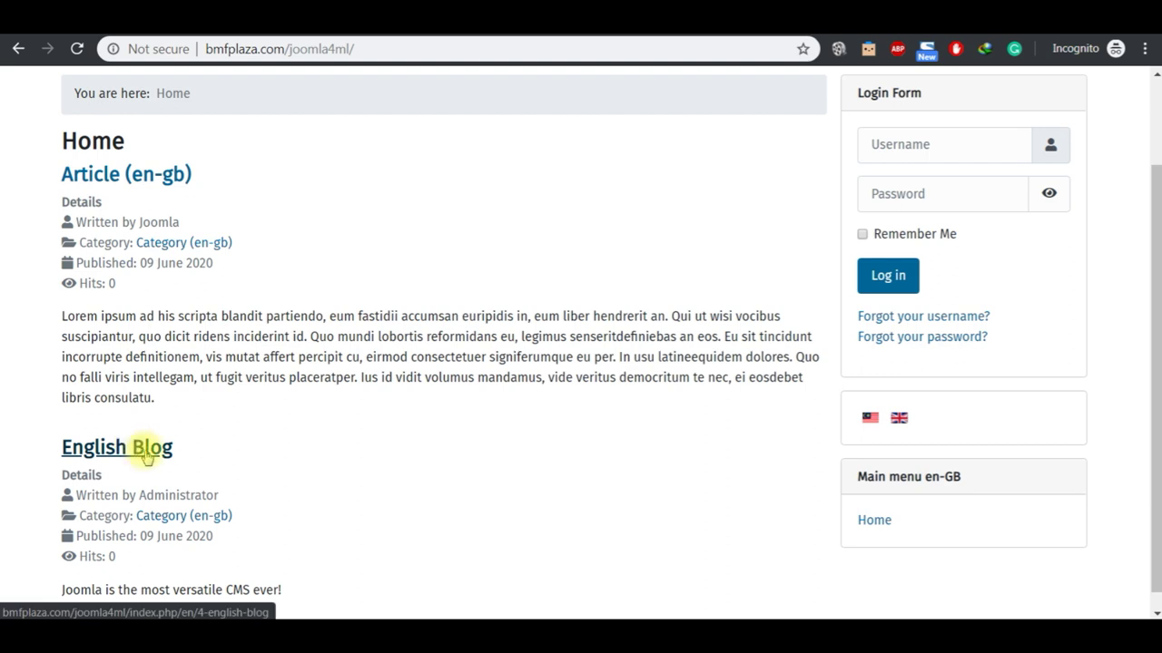
click(870, 420)
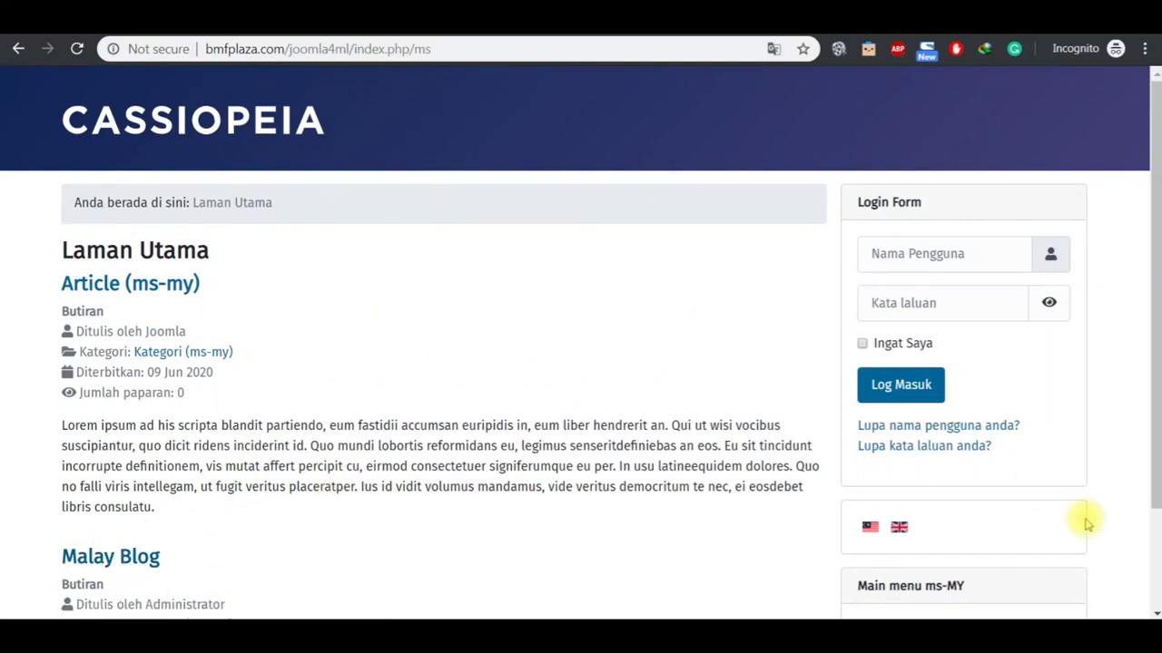
click(1154, 612)
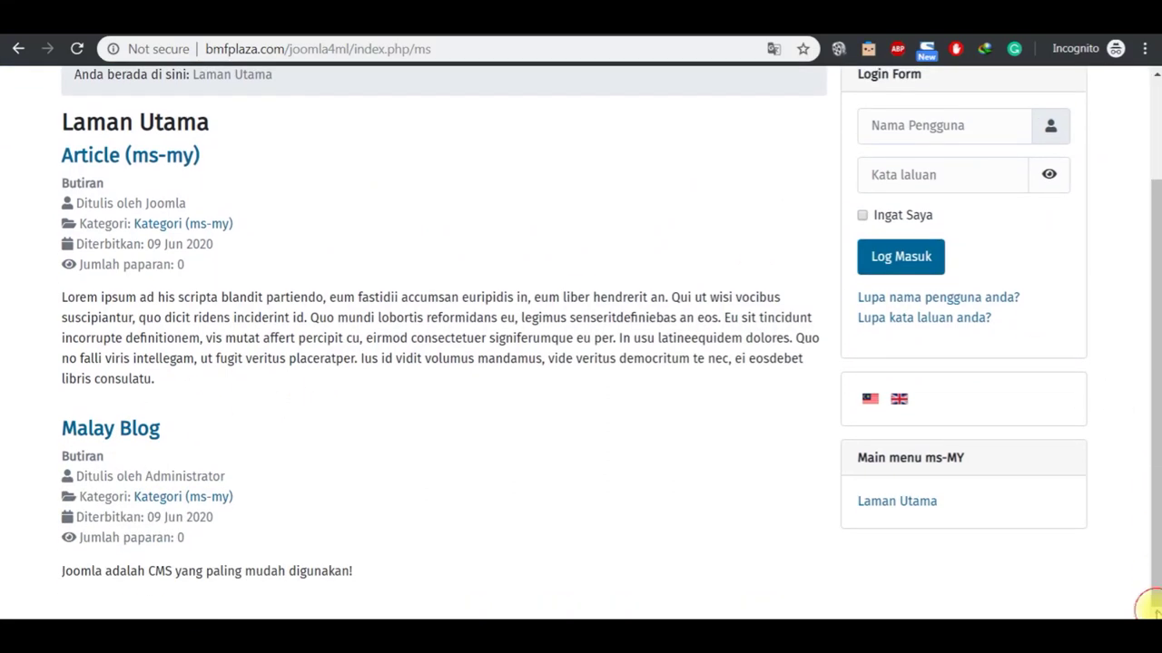
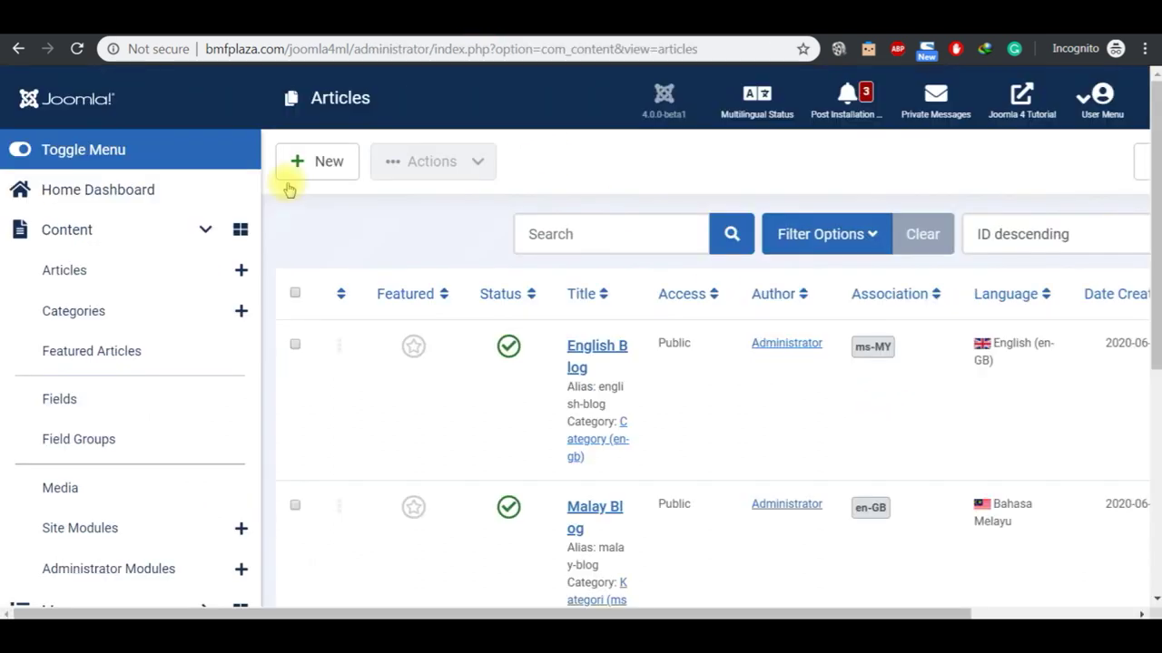
Step: Set the Language Switcher site module's Title to Show and save it
click(131, 207)
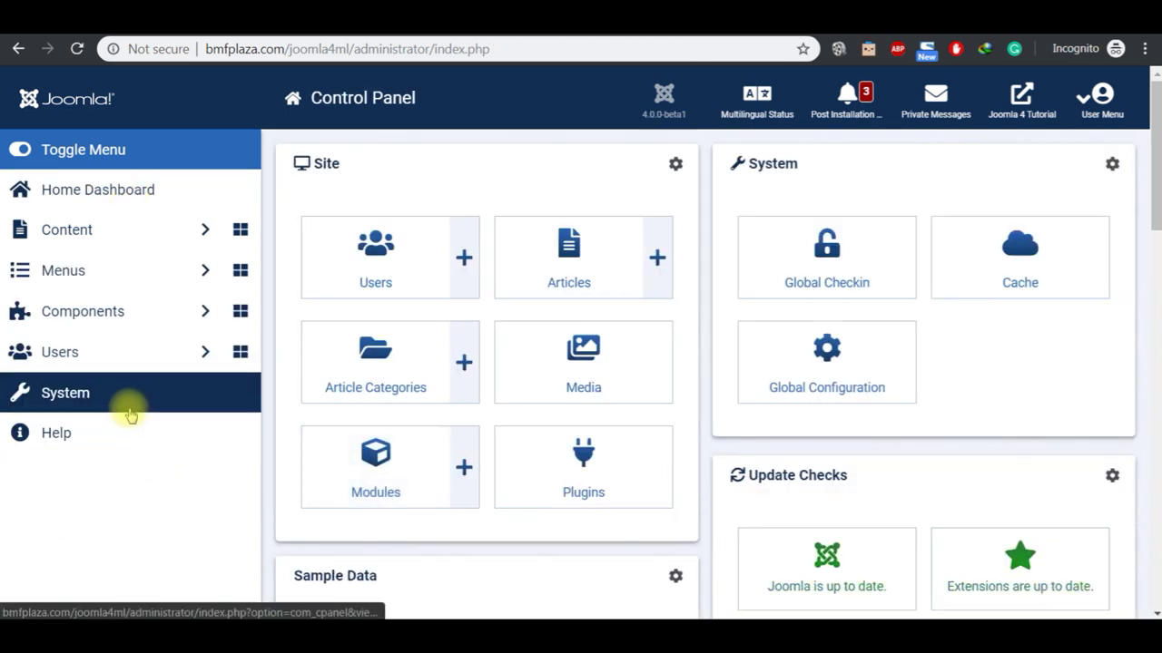
click(125, 409)
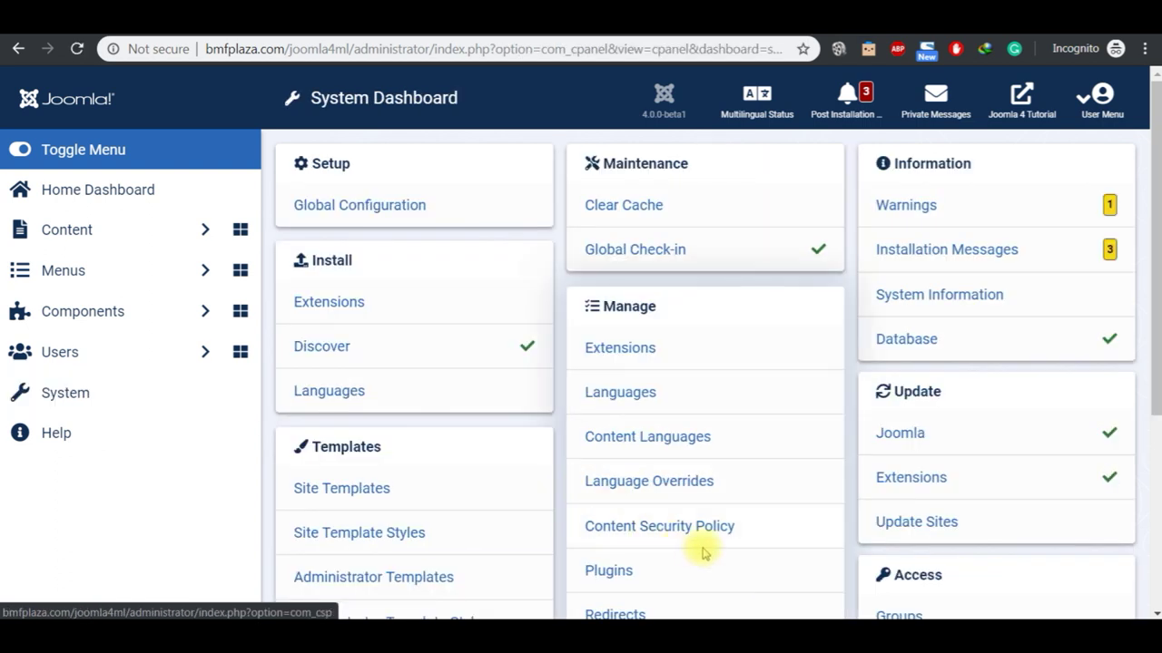
scroll(1151, 606, down, 2)
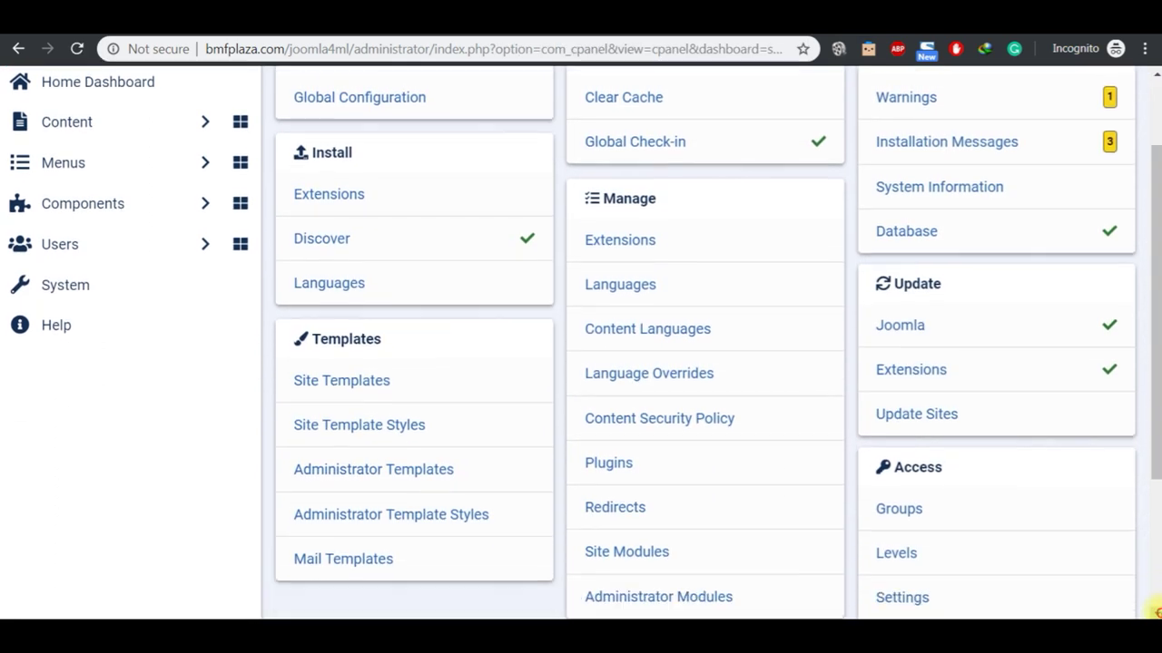
click(643, 481)
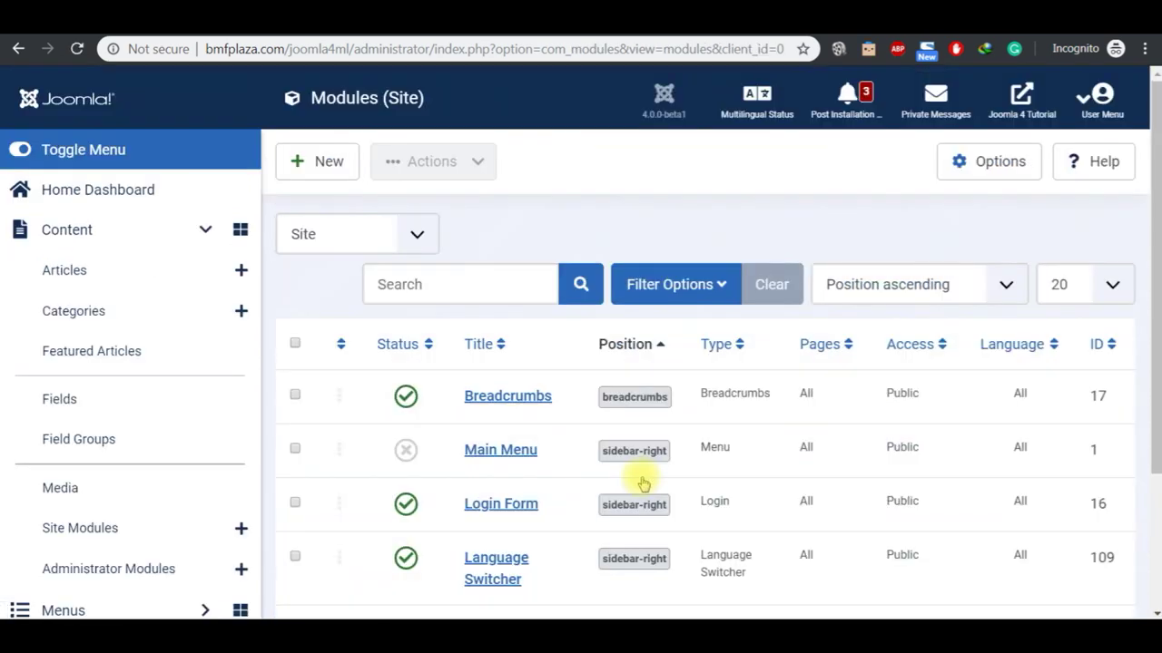
click(513, 562)
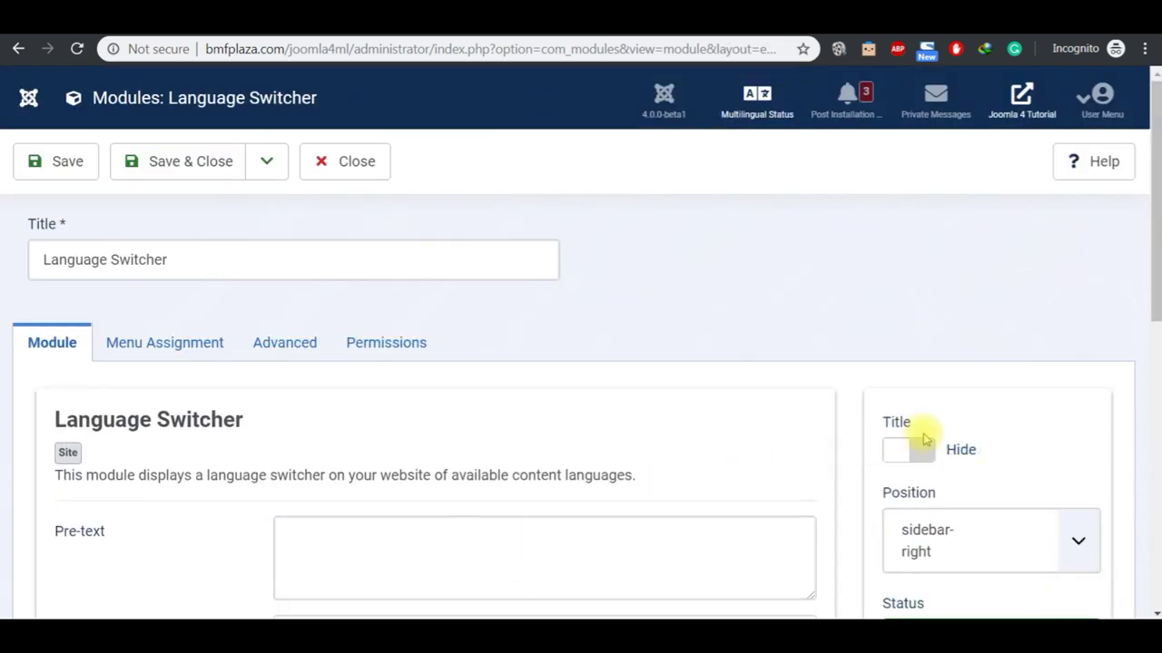
click(922, 448)
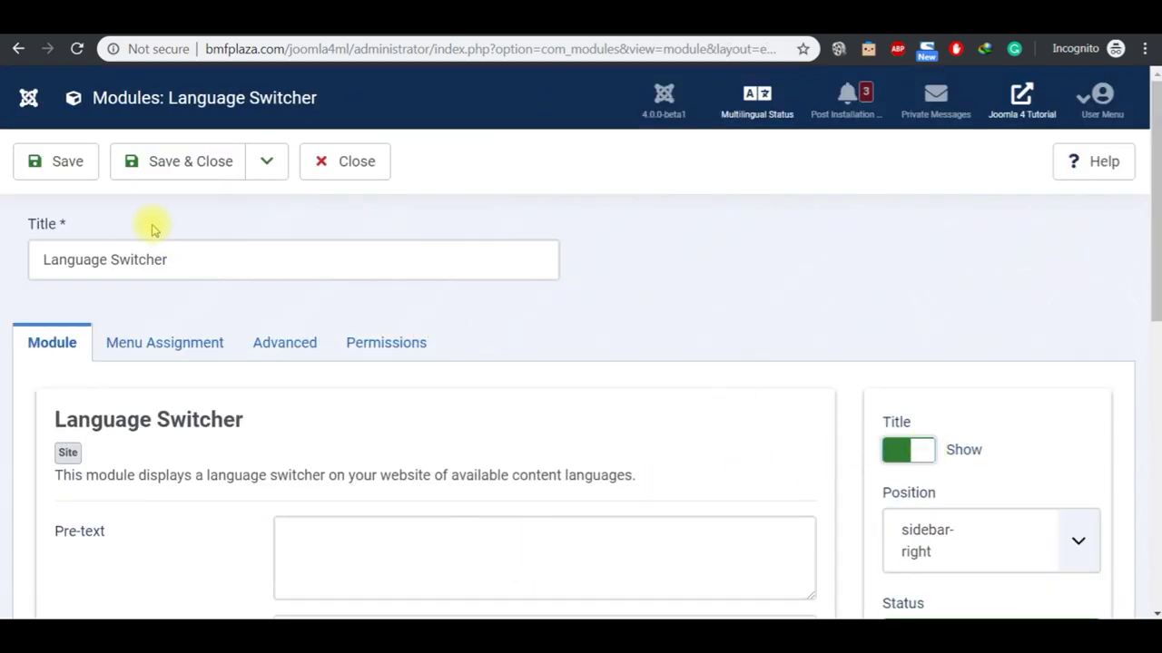
click(73, 173)
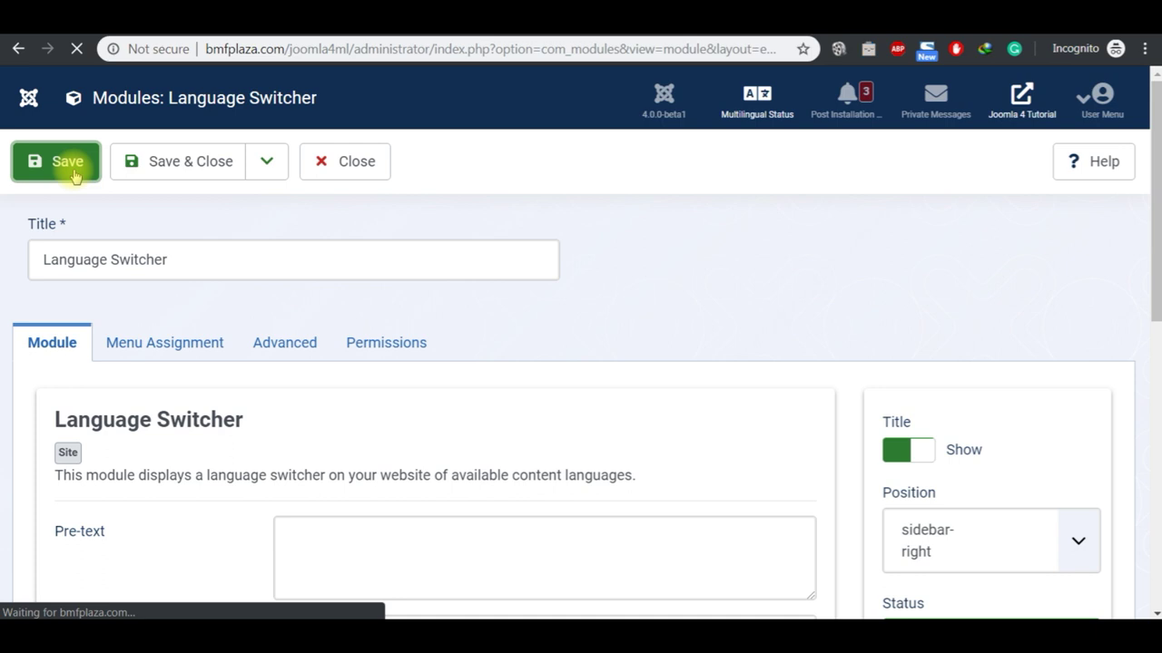
Step: Reload the Malay front page to check the switcher heading, then switch to the setup notes
click(636, 16)
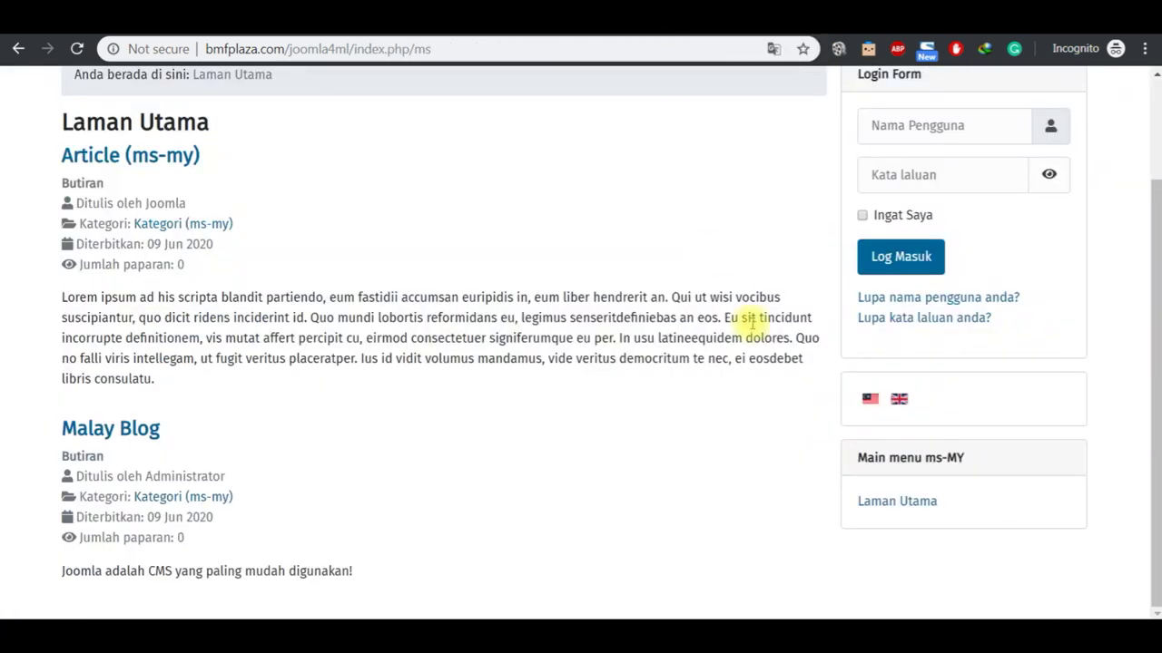
click(78, 51)
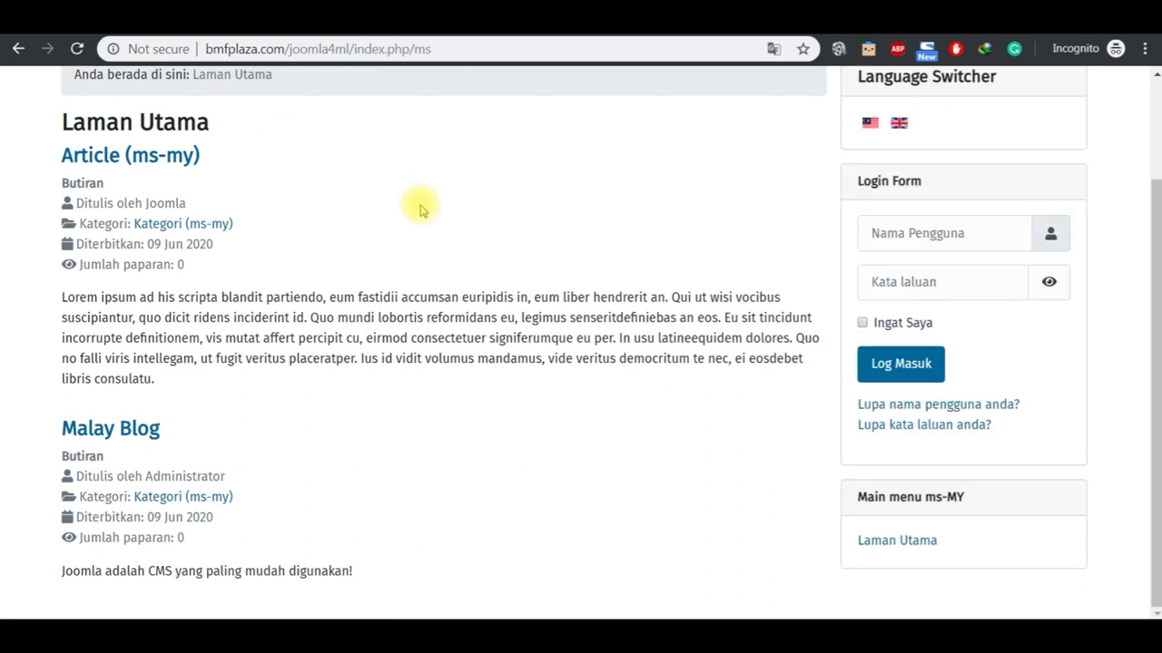
scroll(1156, 78, up, 2)
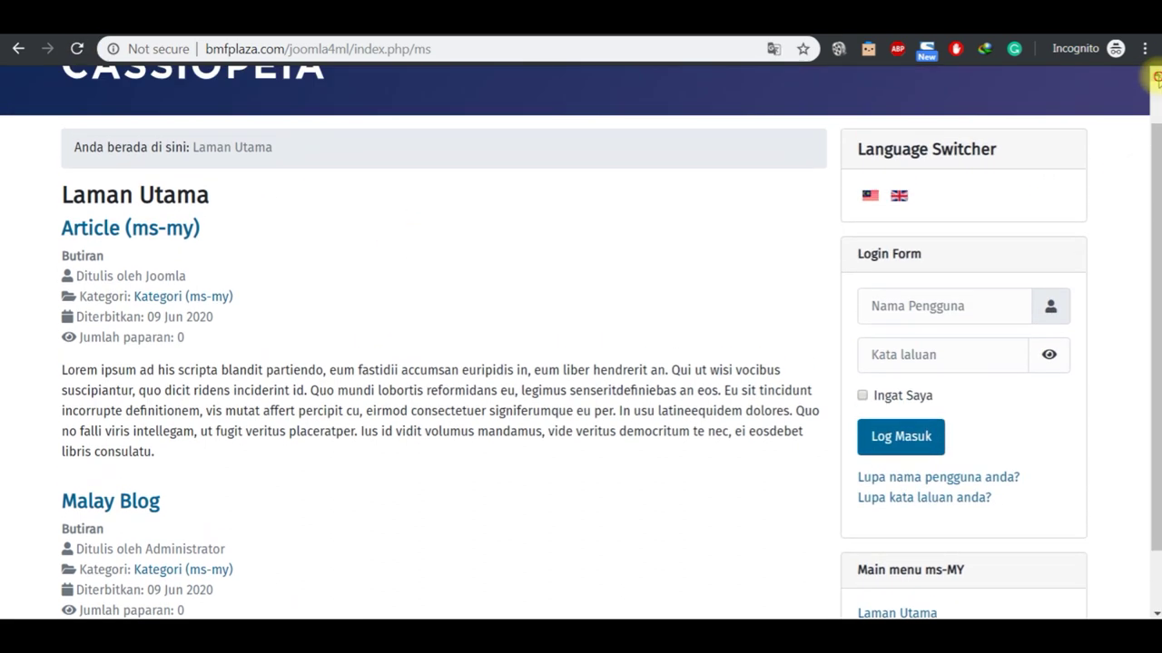
scroll(1157, 78, up, 1)
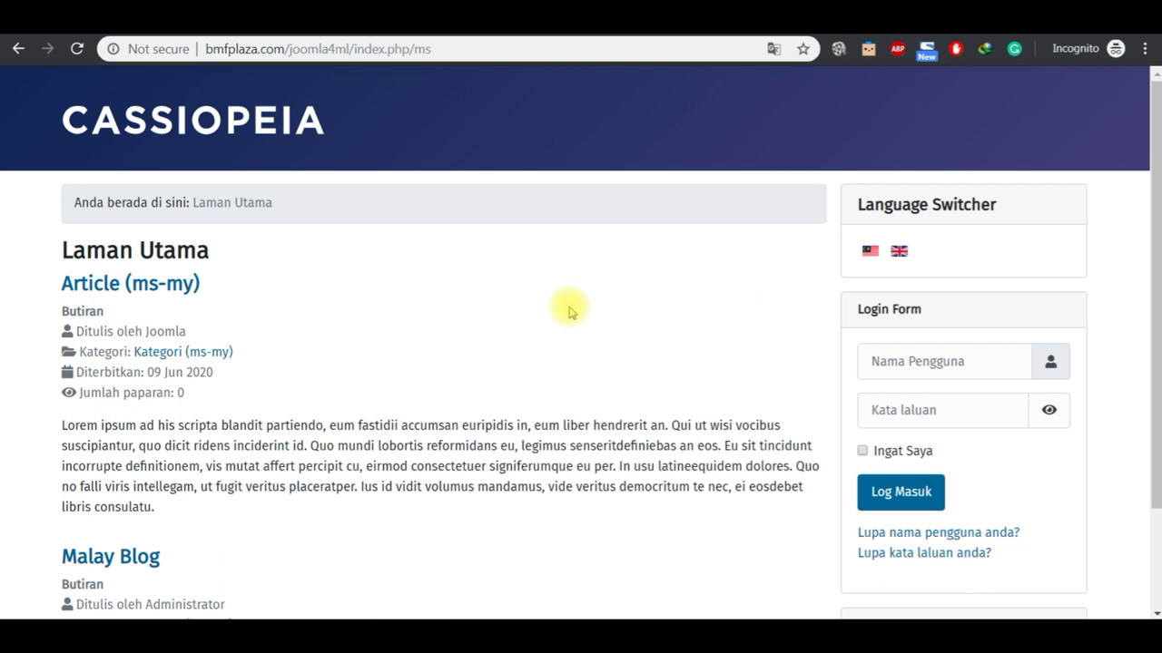
key(alt+Tab)
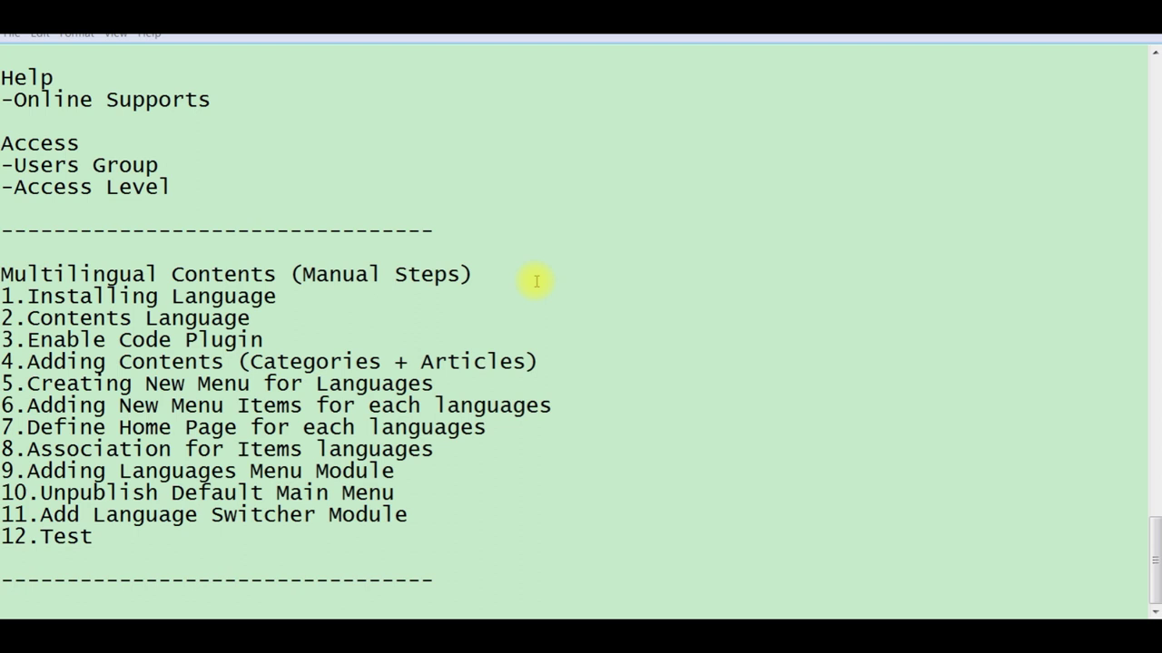
Step: Select the Multilingual Contents heading in the notes, then go to Joomla's System Dashboard
click(505, 276)
key(shift+Left)
key(shift+Left)
key(shift+Left)
key(shift+Left)
key(shift+Left)
key(shift+Left)
key(shift+Left)
key(shift+Left)
key(shift+Left)
key(shift+Left)
key(shift+Left)
key(shift+Left)
key(shift+Left)
key(shift+Left)
key(shift+Left)
key(shift+Left)
key(shift+Left)
key(shift+Left)
key(shift+Left)
key(shift+Left)
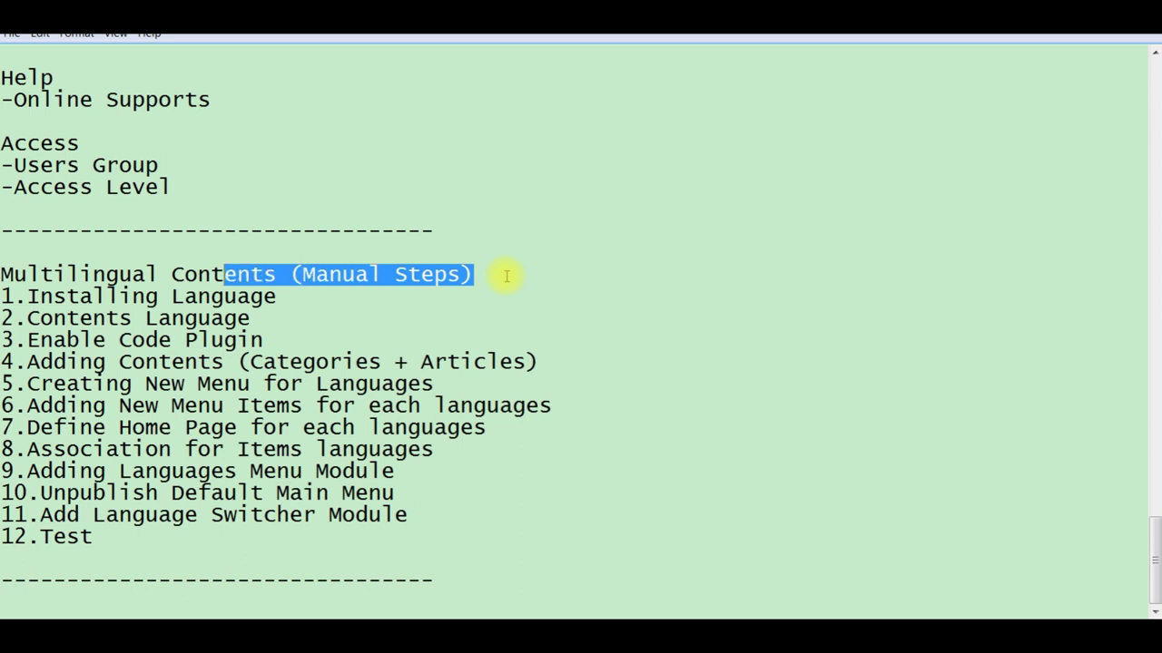
key(shift+Left)
key(shift+Left)
key(shift+Left)
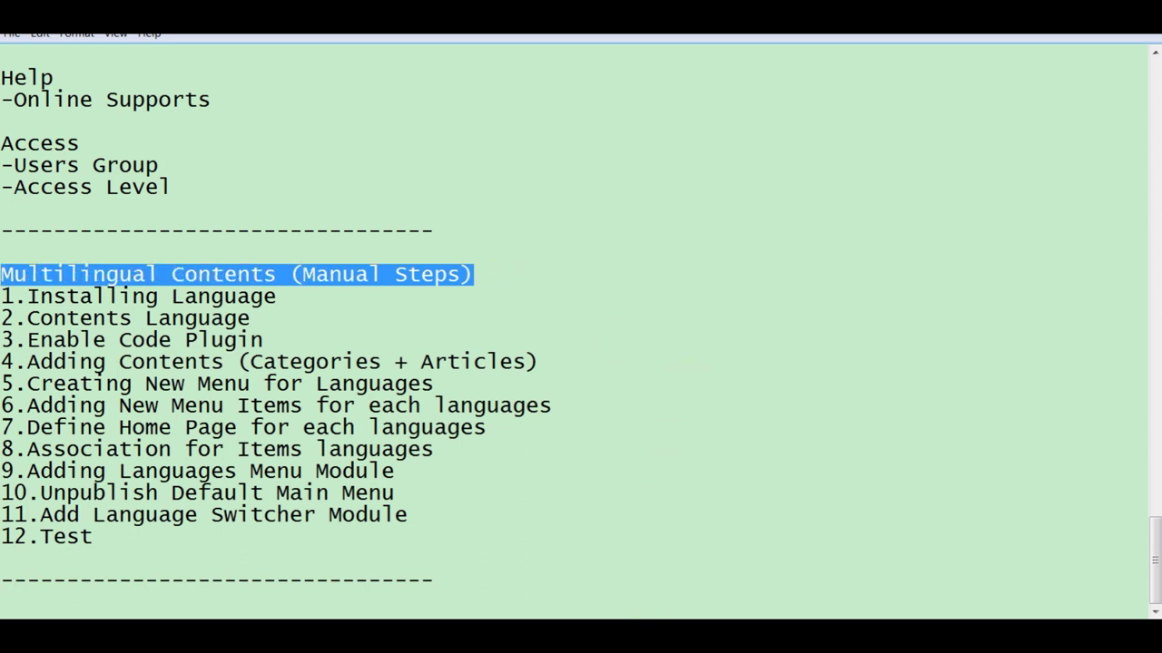
key(alt+Tab)
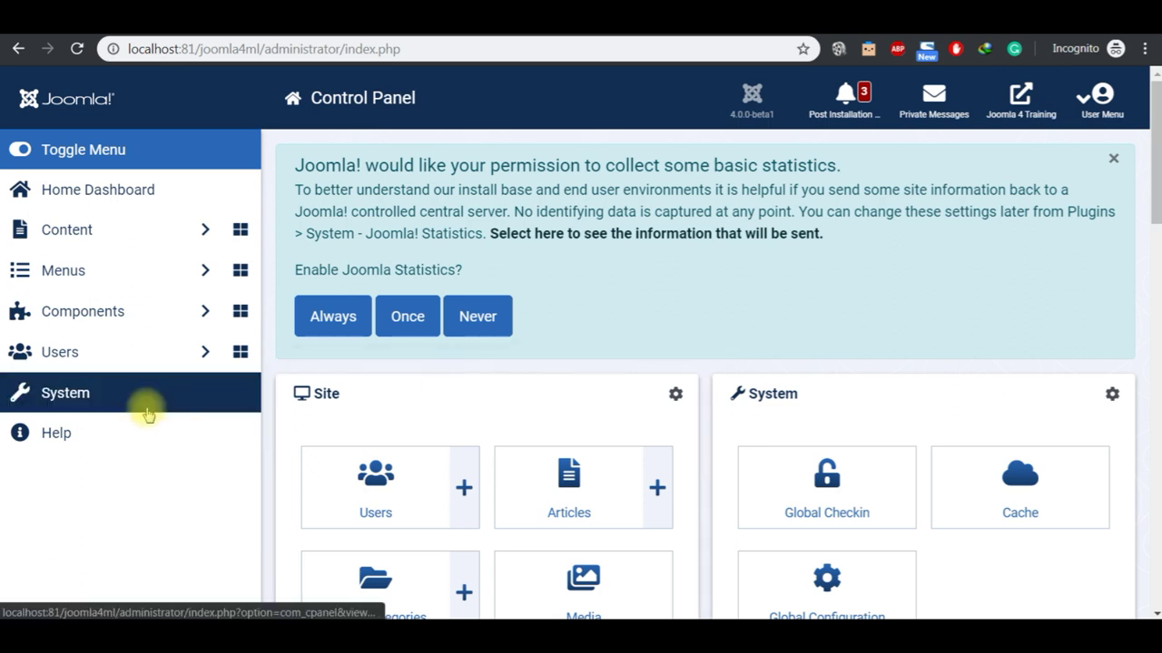
click(121, 397)
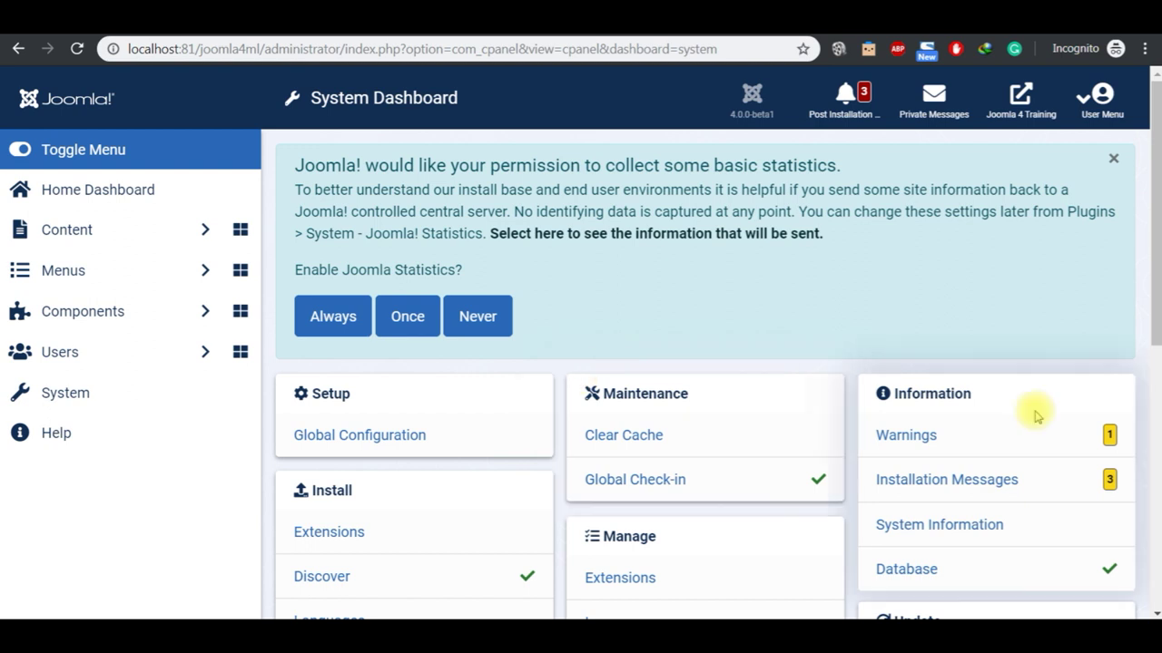
scroll(1152, 612, down, 3)
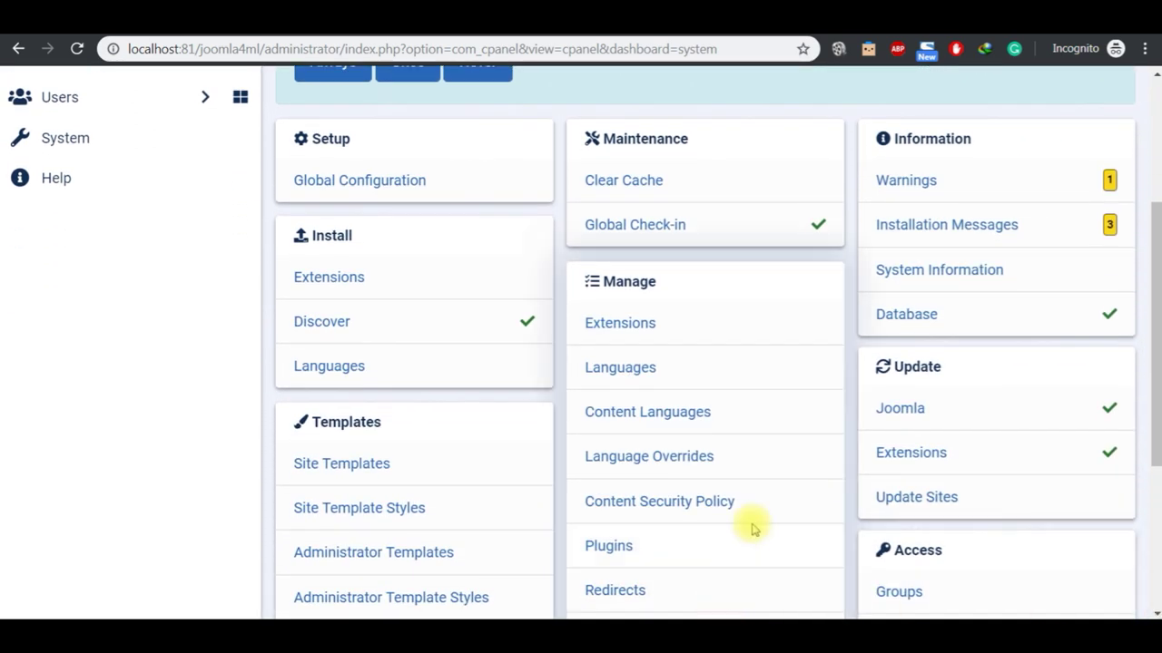
Step: Select the '1.Installing Language' step in the notes and return to Joomla
click(695, 614)
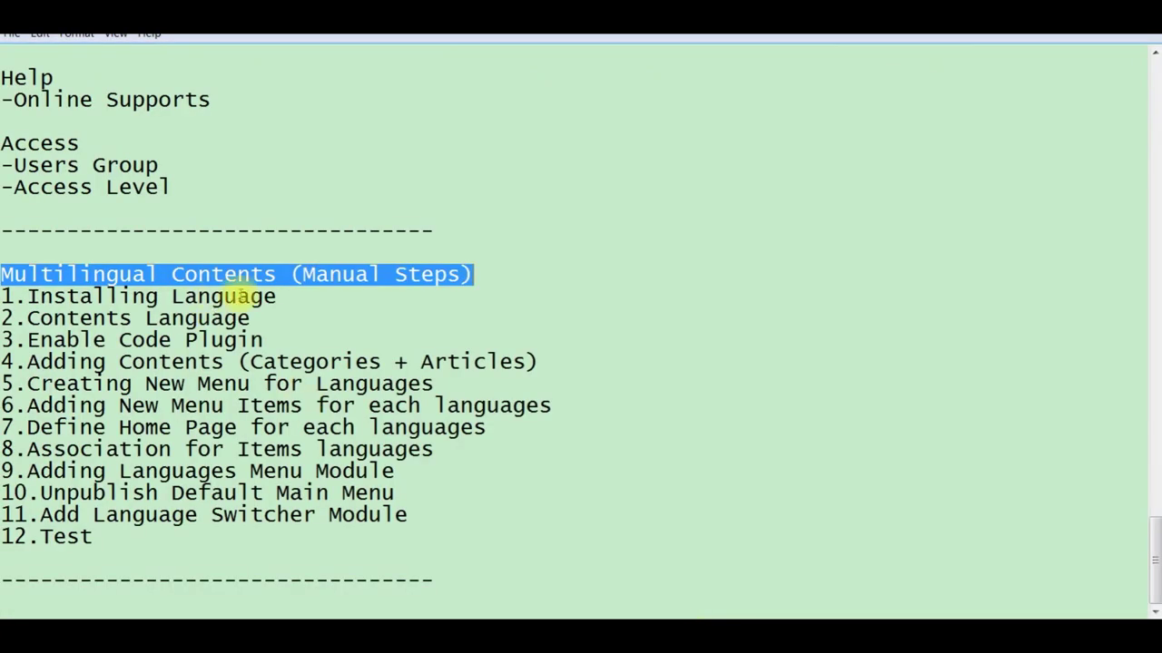
click(277, 296)
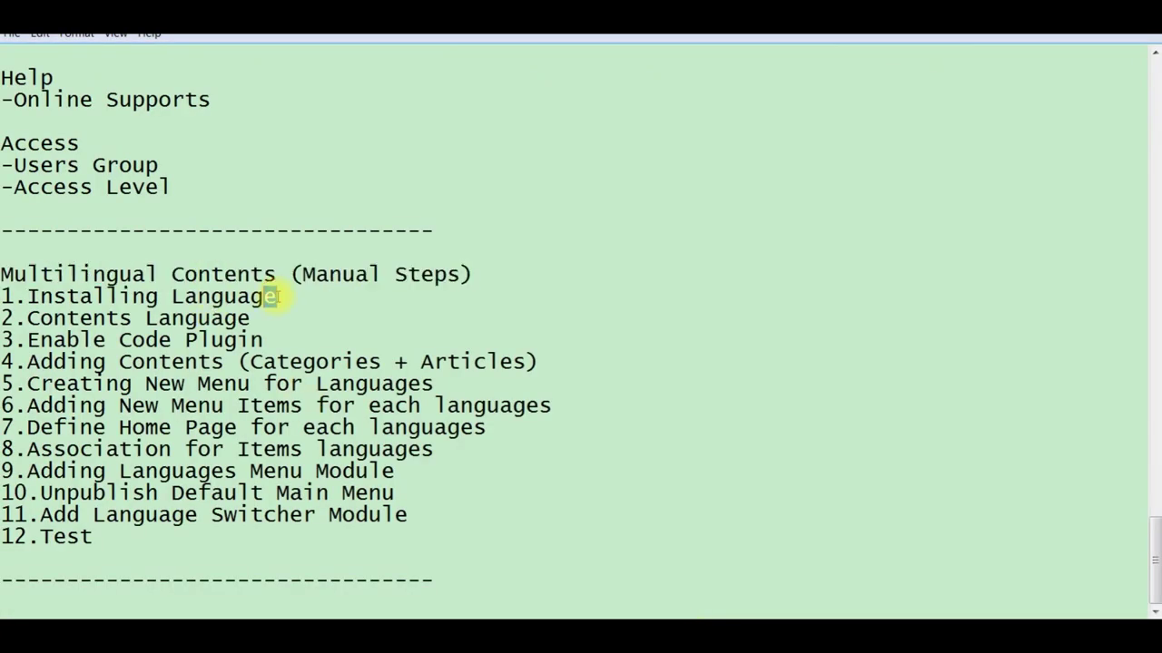
key(shift+Left)
key(shift+Left)
key(shift+Left)
key(shift+Left)
key(shift+Left)
key(shift+Left)
key(shift+Left)
key(shift+Left)
key(shift+Left)
key(shift+Left)
key(shift+Left)
key(shift+Left)
key(shift+Left)
key(shift+Left)
key(shift+Left)
key(shift+Left)
key(shift+Left)
key(shift+Left)
key(shift+Left)
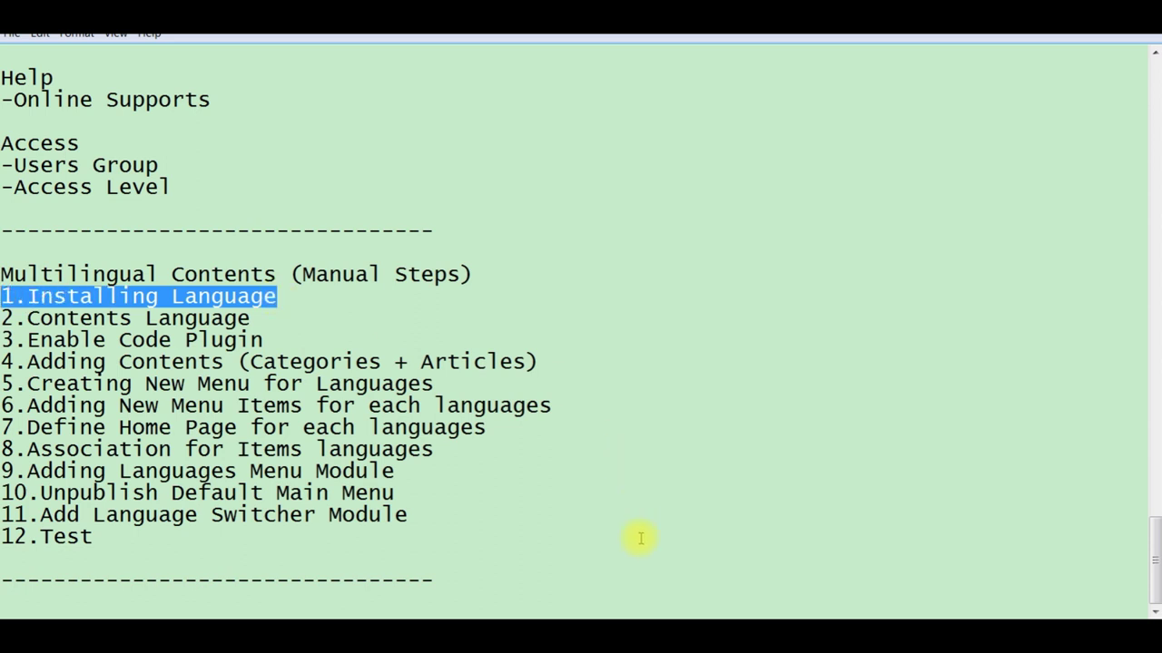
key(alt+Tab)
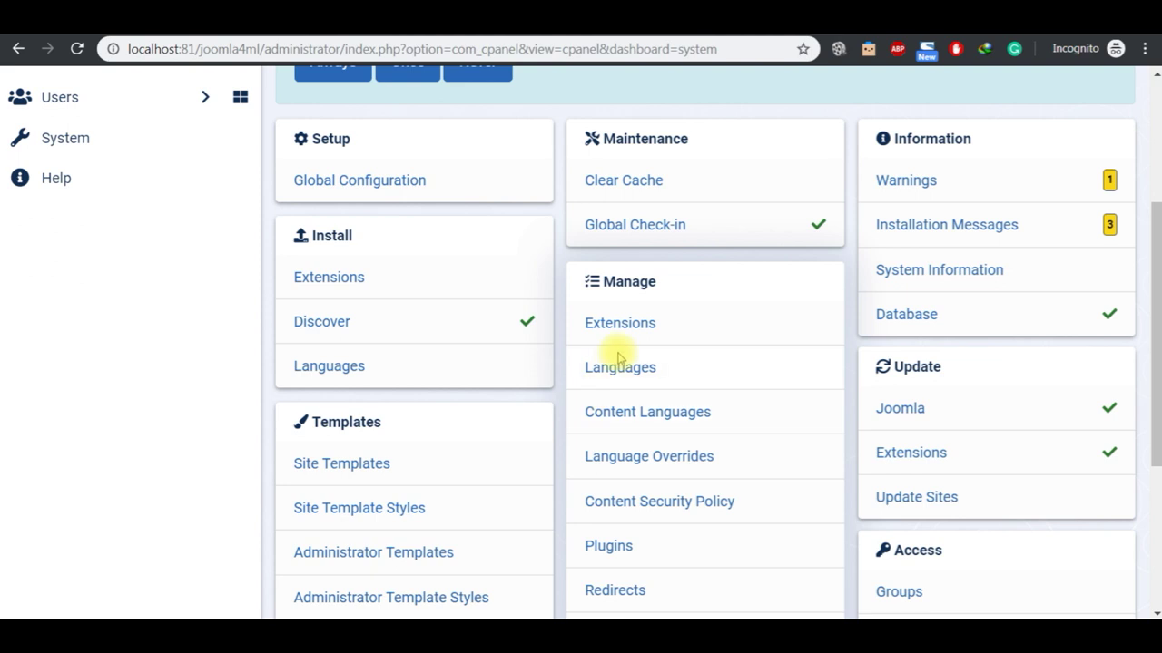
Step: Open Manage > Languages and view the installed list, which holds only English (United Kingdom)
click(620, 368)
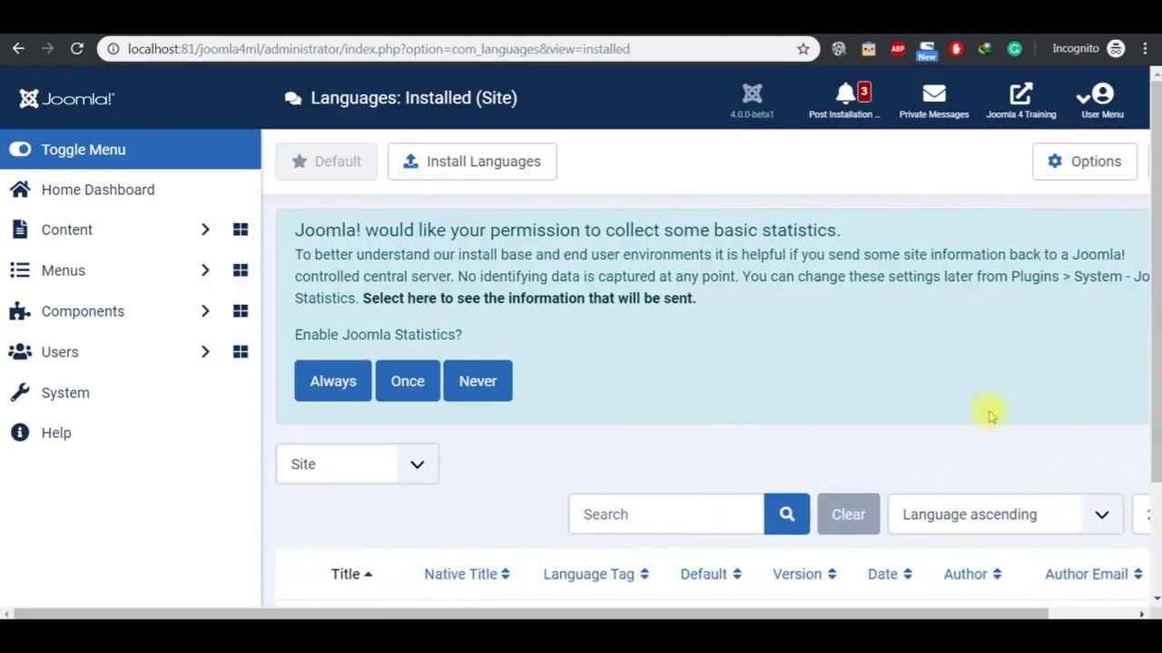
click(1154, 598)
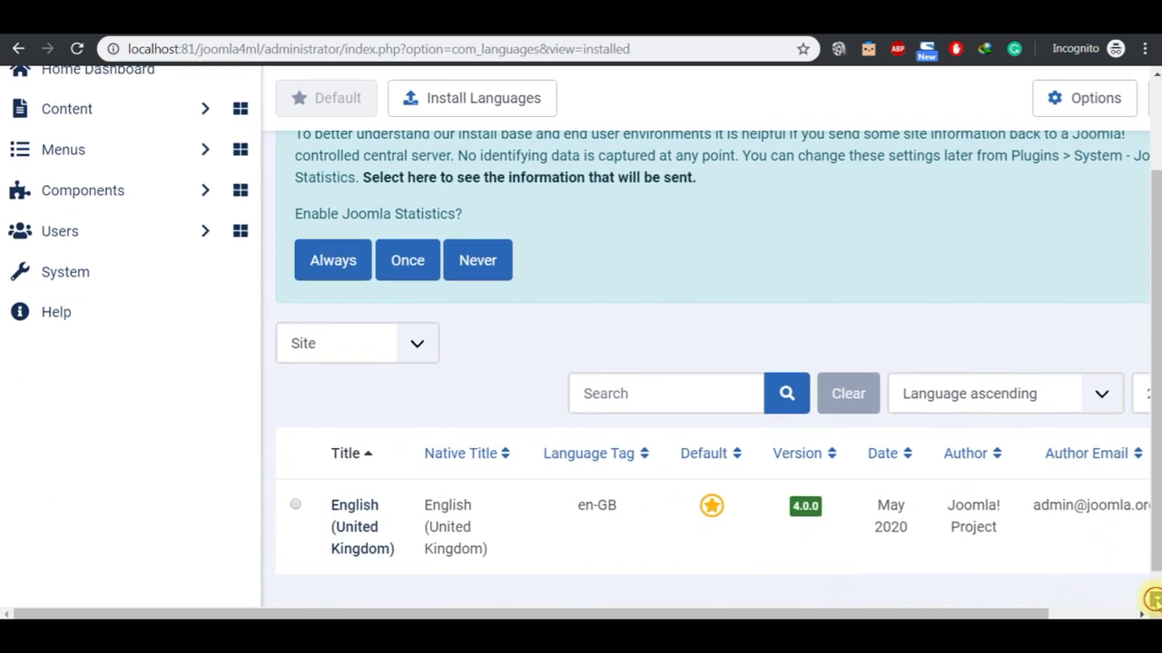
click(1152, 598)
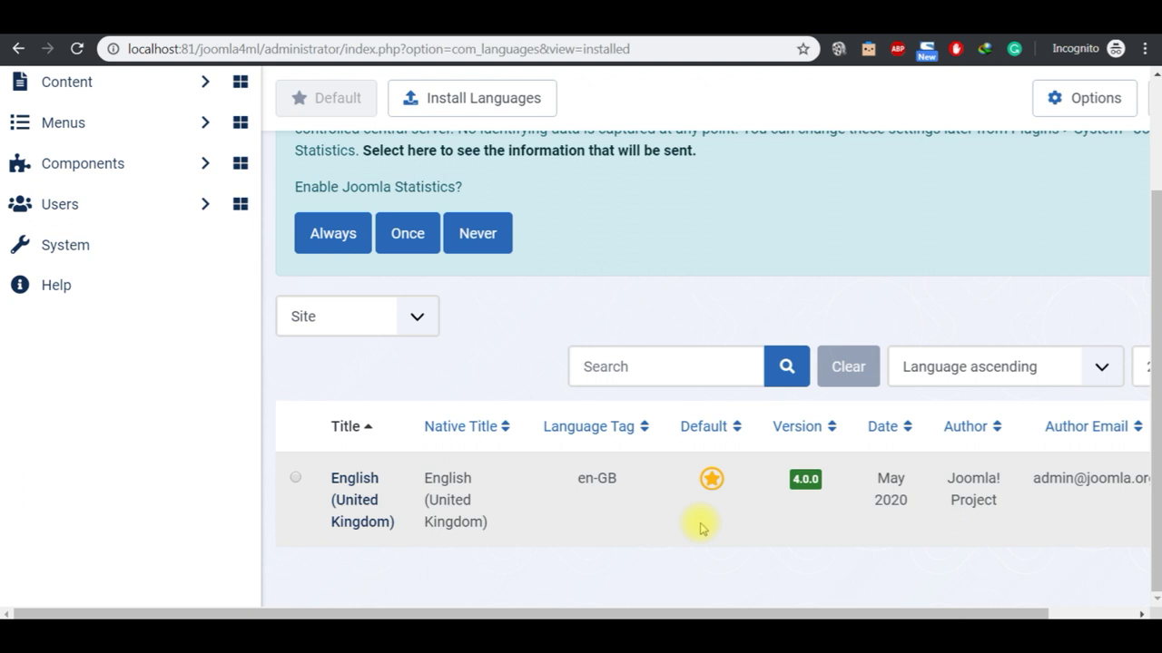
click(1157, 162)
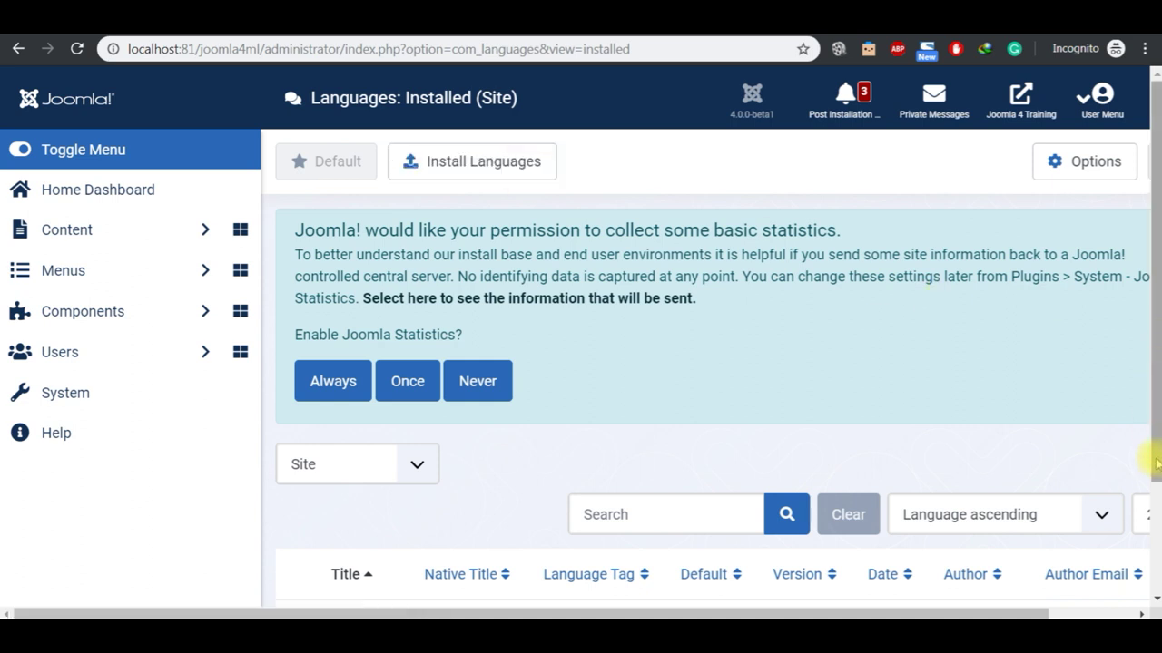
scroll(1151, 518, down, 2)
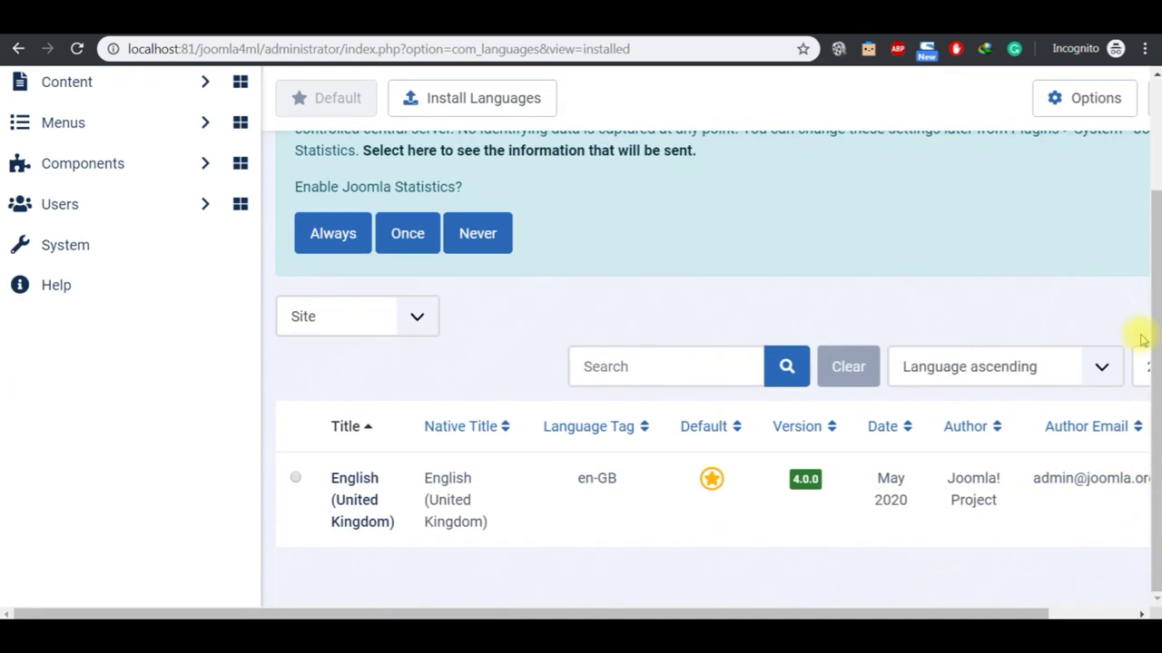
scroll(1157, 150, up, 2)
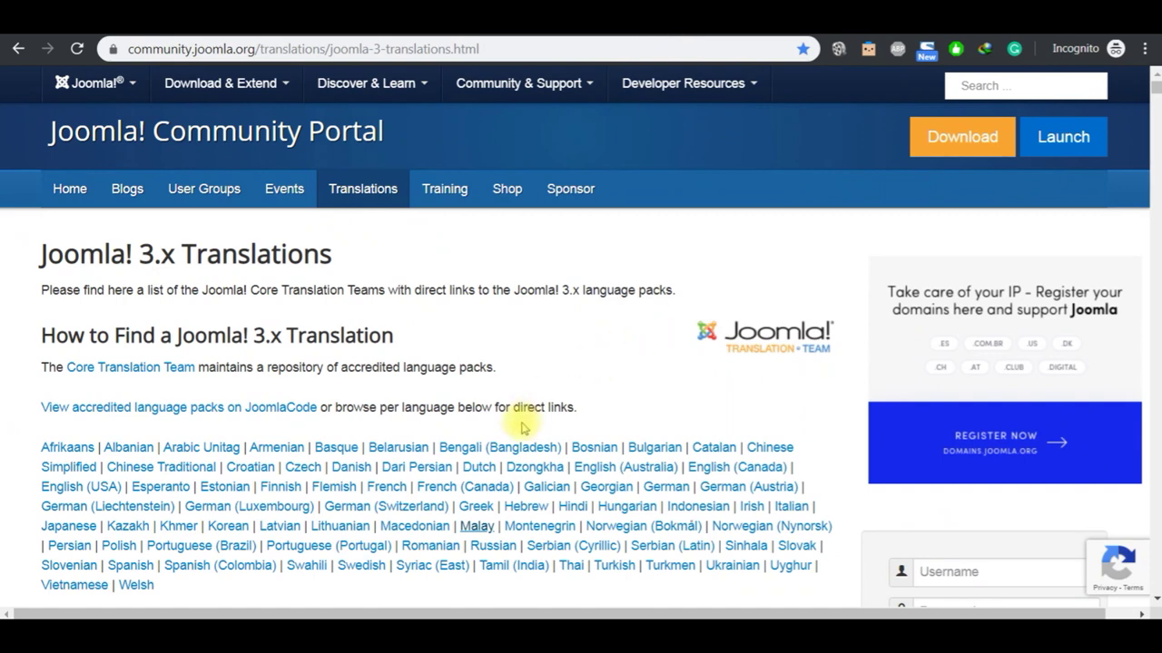
click(476, 530)
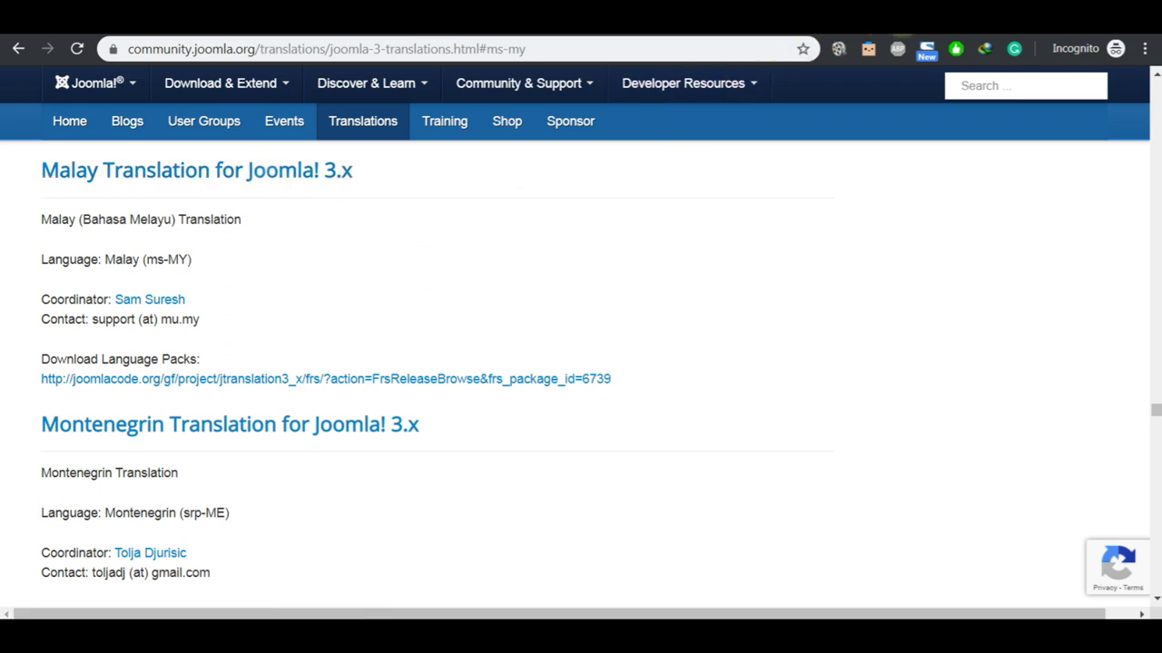
click(953, 16)
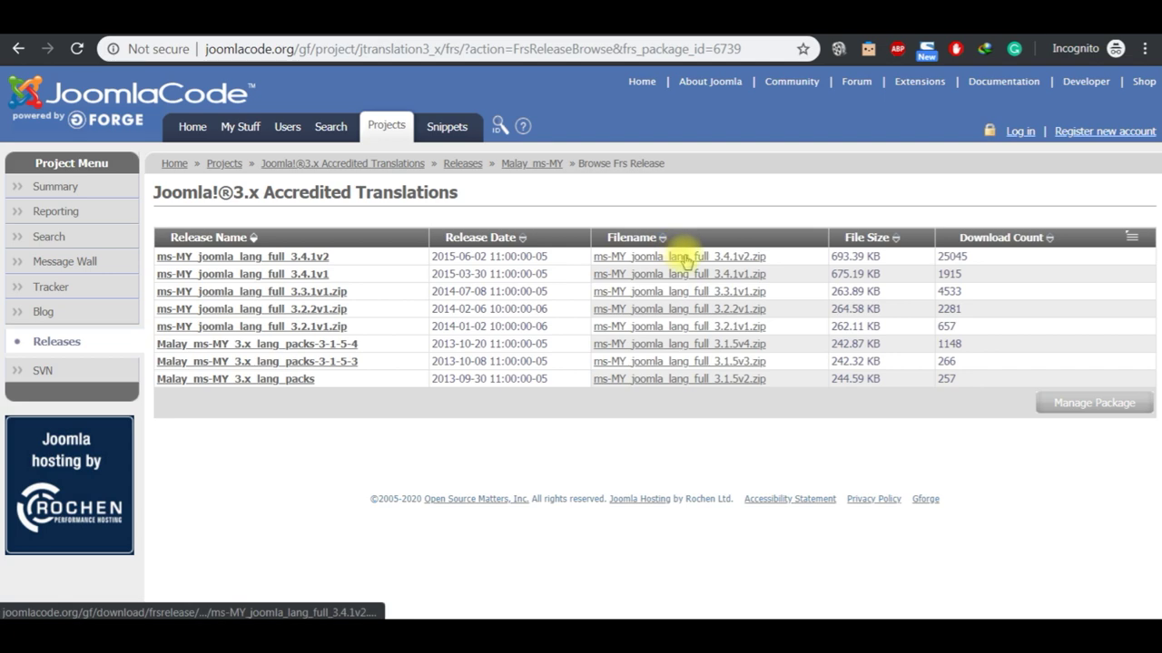
click(445, 16)
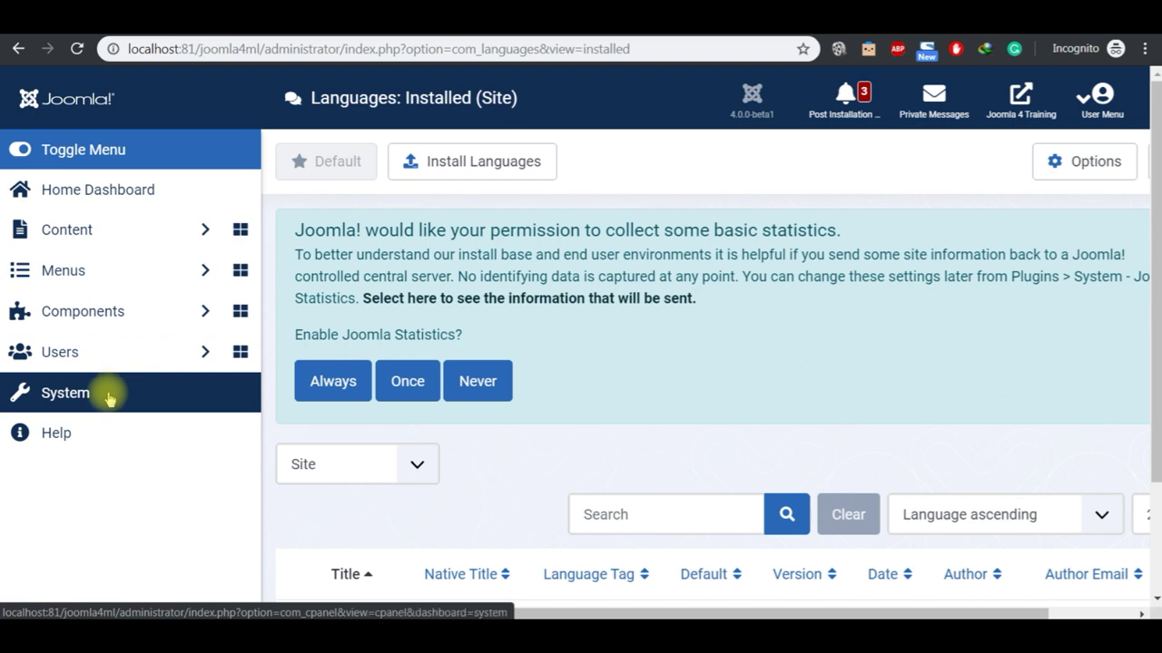
Step: Upload and install the ms-MY_joomla_lang_full_3.4.1v2 language package from Install Extensions
click(1157, 543)
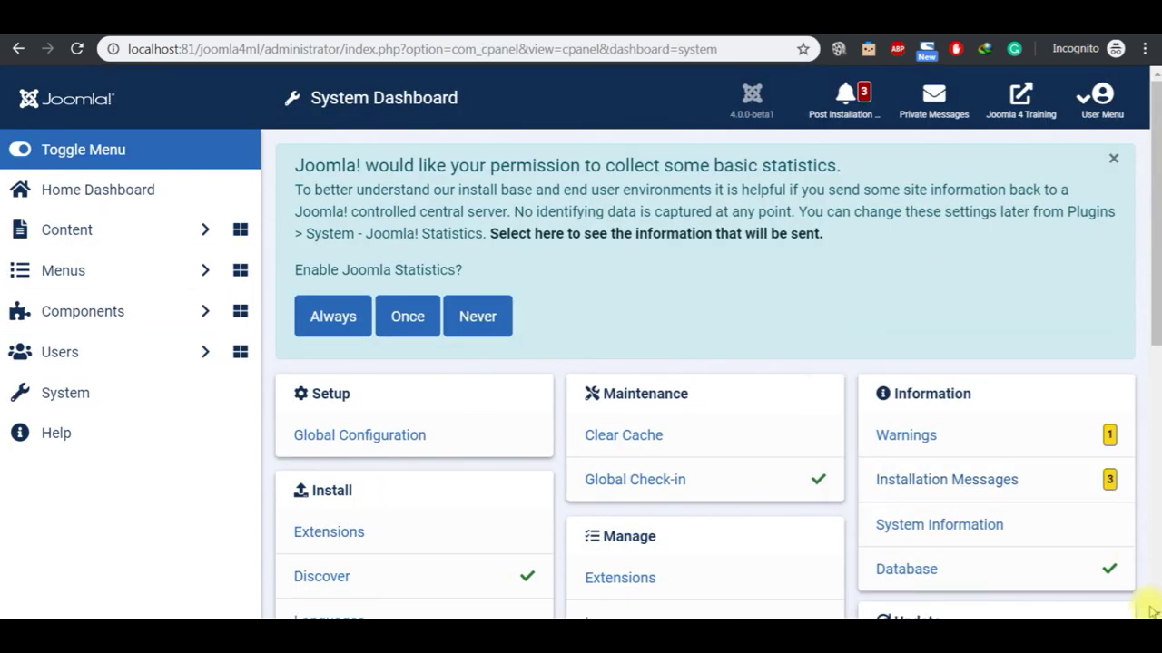
click(1156, 613)
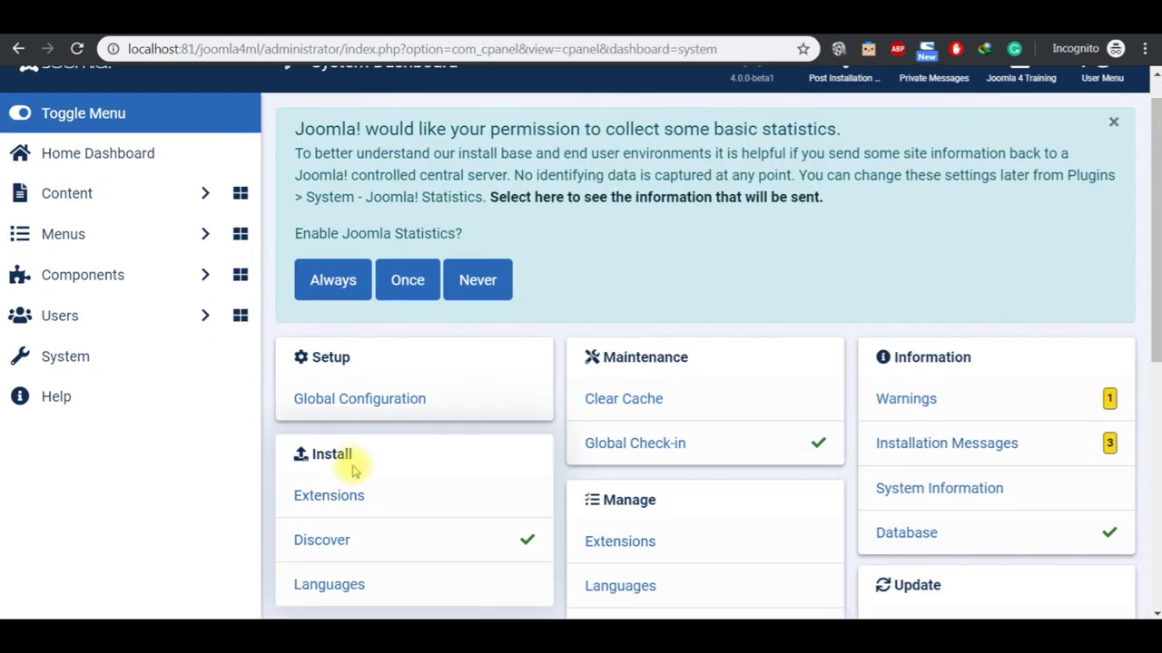
click(344, 500)
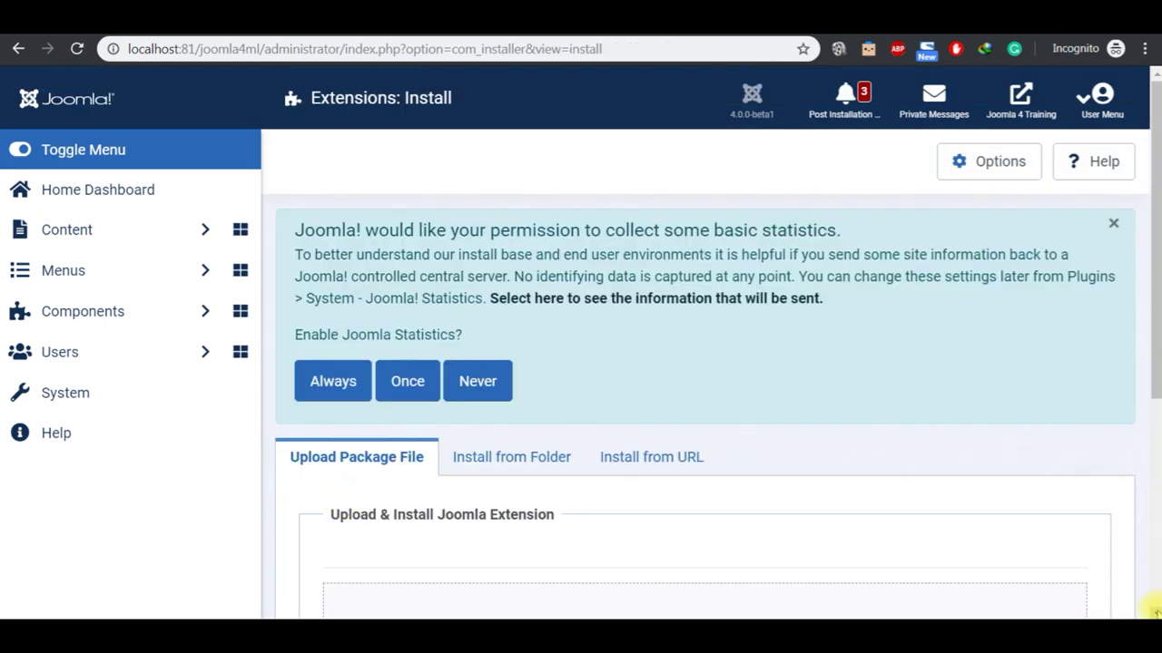
scroll(1155, 613, down, 4)
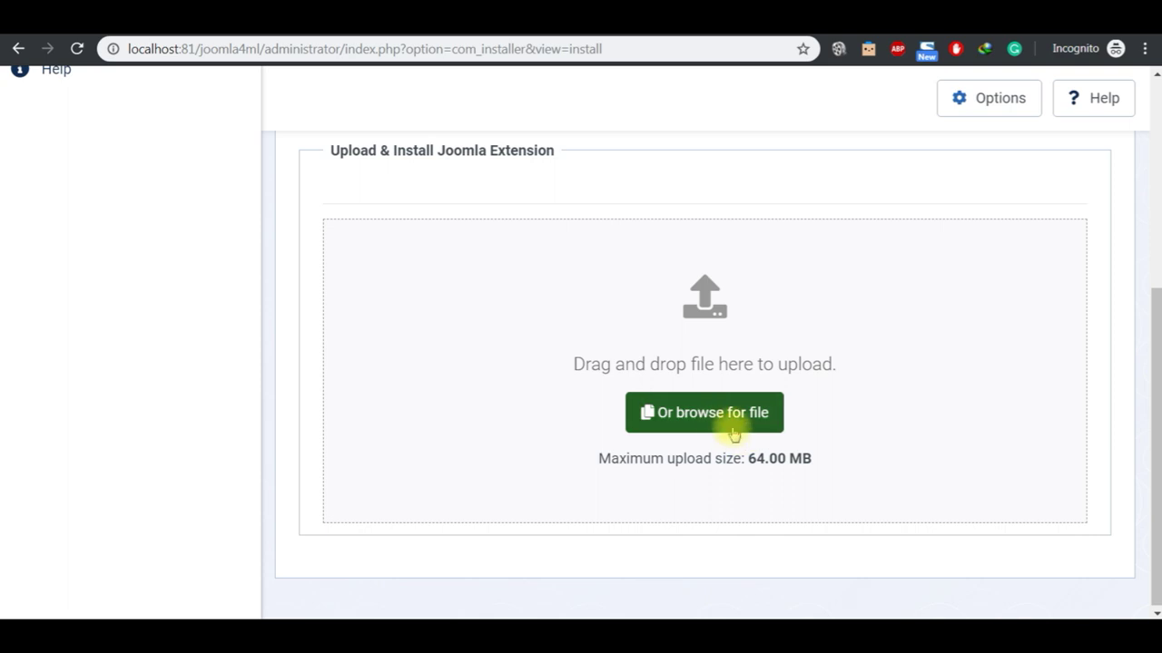
click(725, 429)
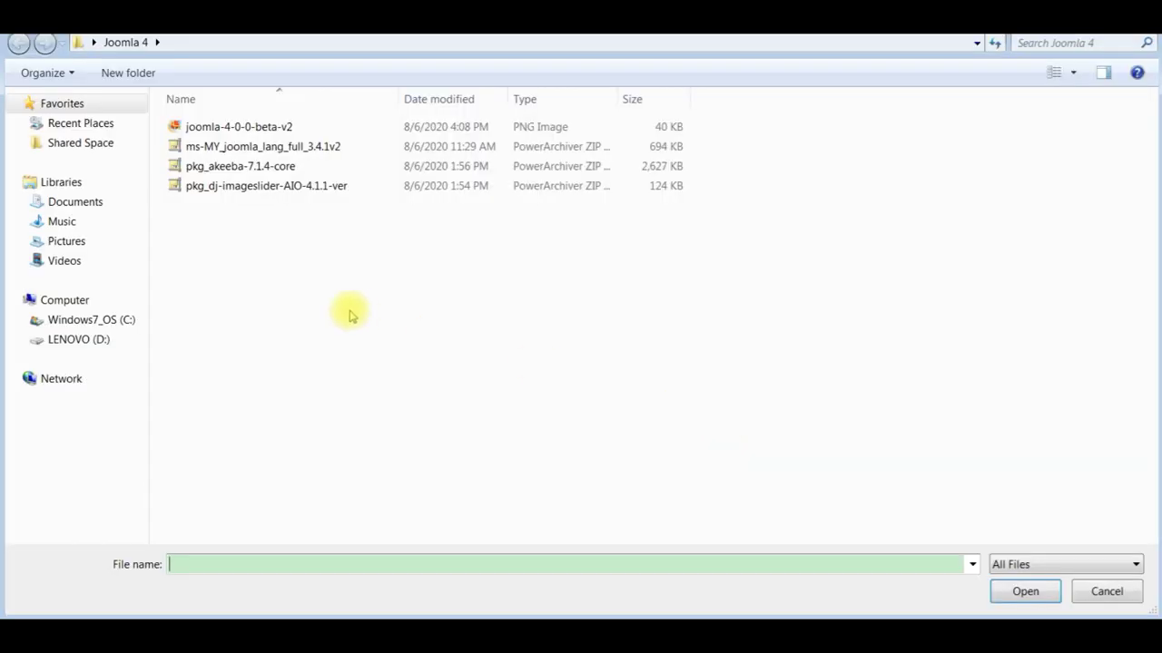
click(270, 148)
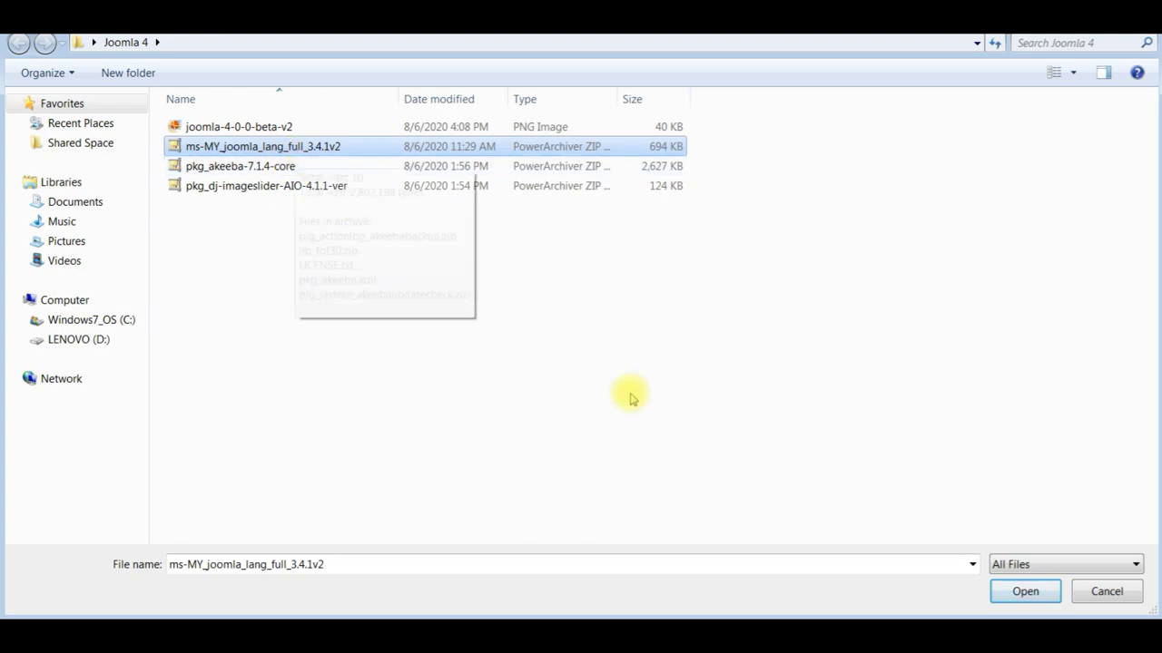
click(1006, 597)
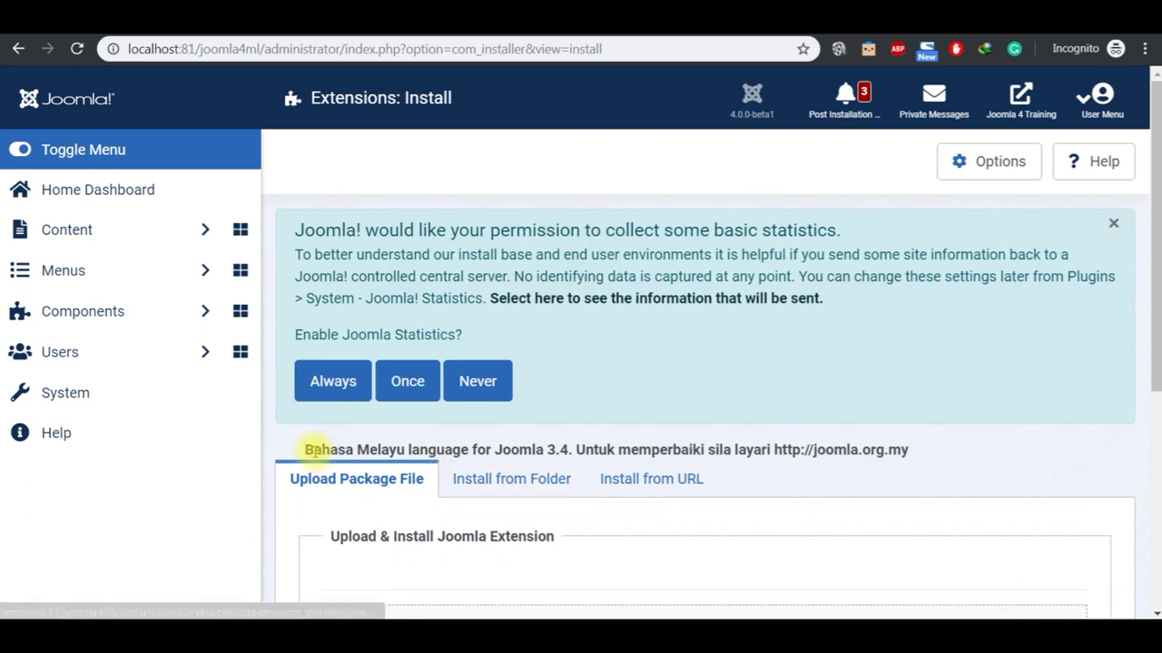
Step: Highlight the Bahasa Melayu install confirmation message, then return to the System Dashboard
double_click(313, 449)
drag(313, 449, 849, 449)
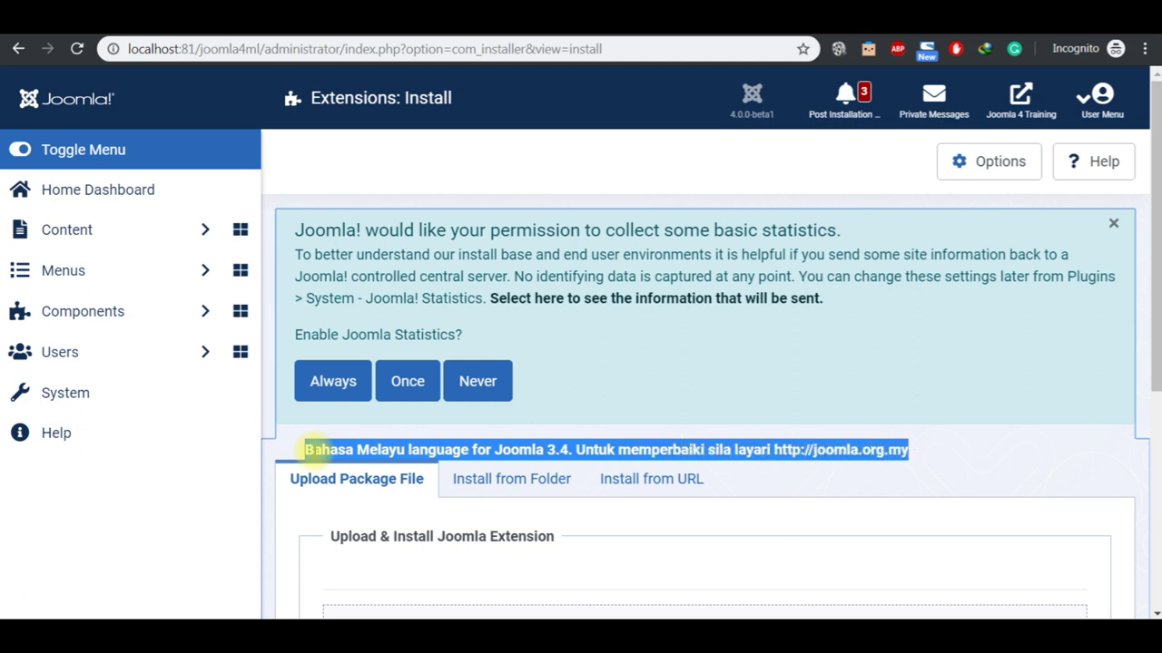
click(977, 454)
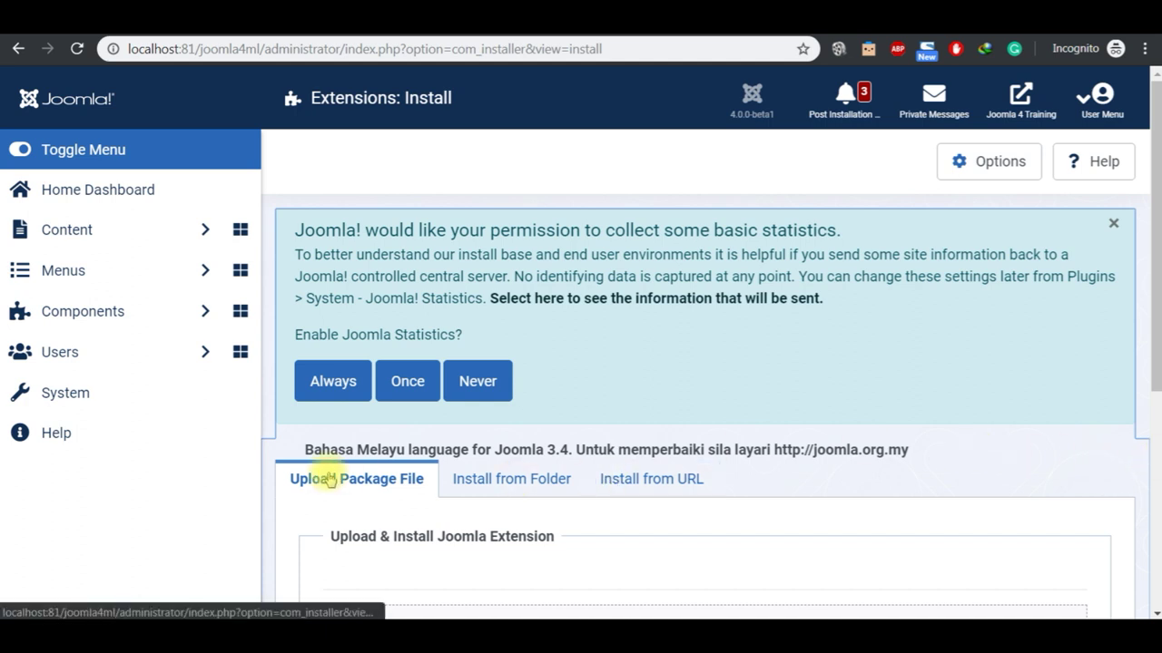
click(130, 397)
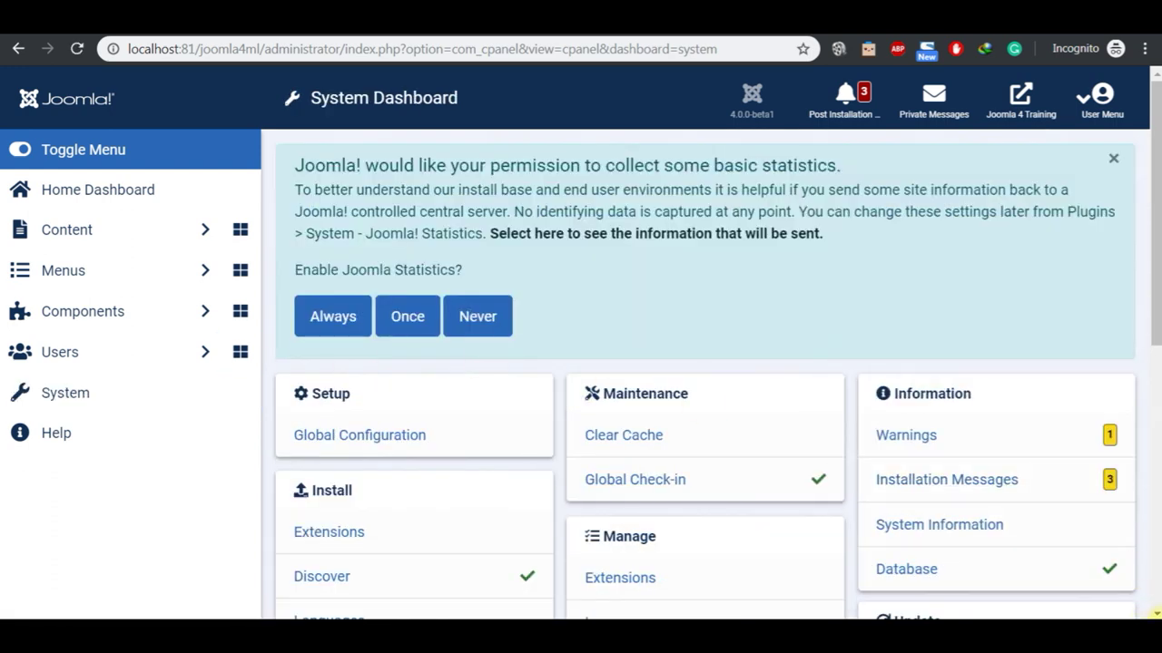
Step: Open Manage > Languages and confirm Bahasa Melayu (ms-MY) is installed
scroll(1153, 610, down, 5)
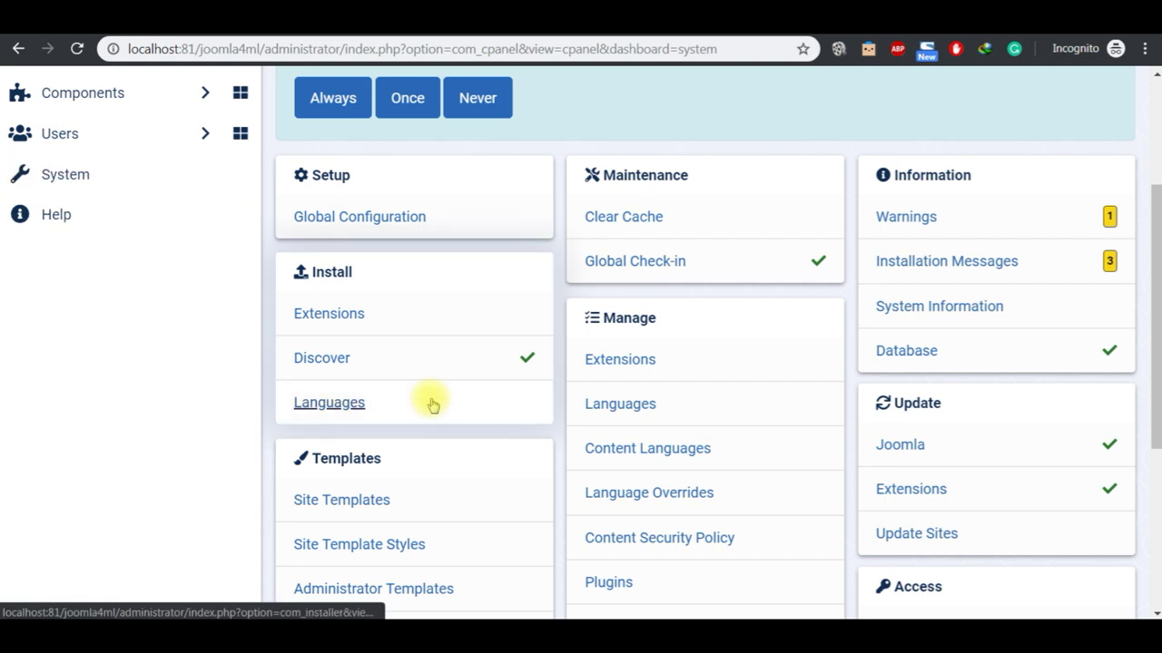
click(634, 404)
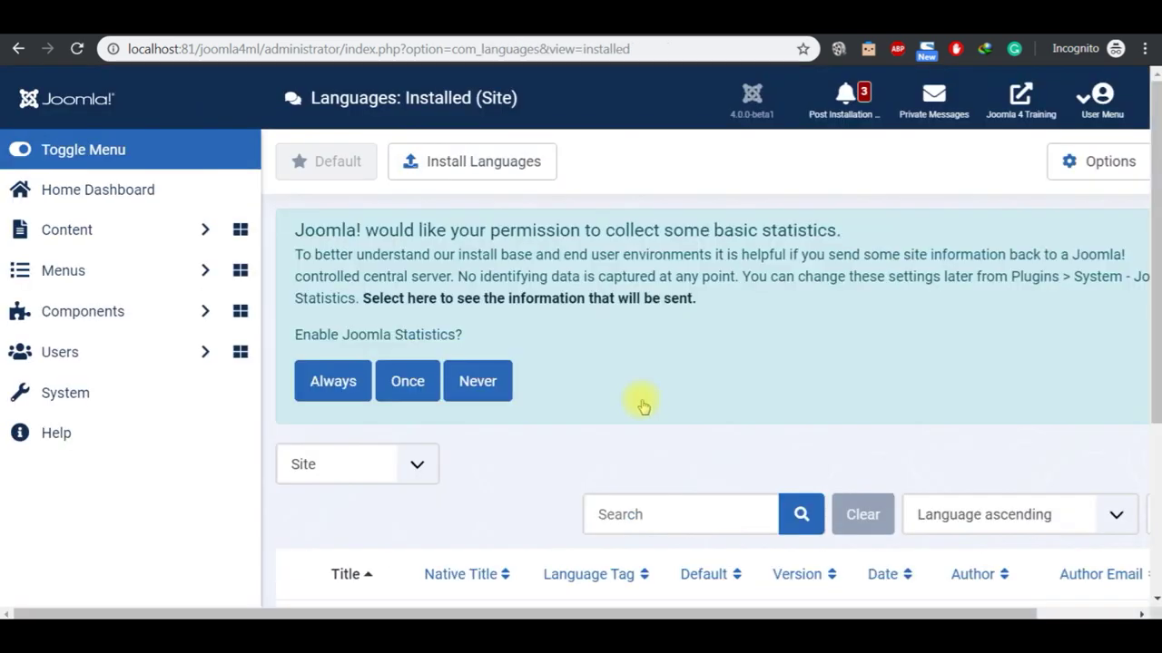
scroll(1157, 597, down, 3)
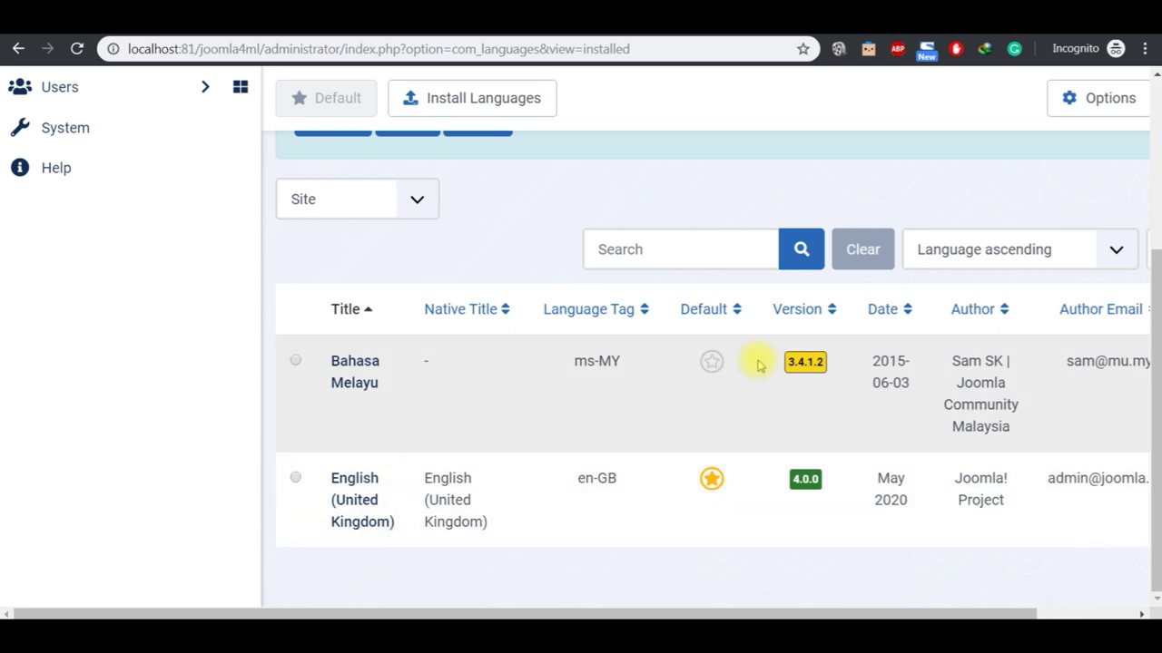
Step: Select the Contents Language step in the Notepad checklist
mouse_move(687, 635)
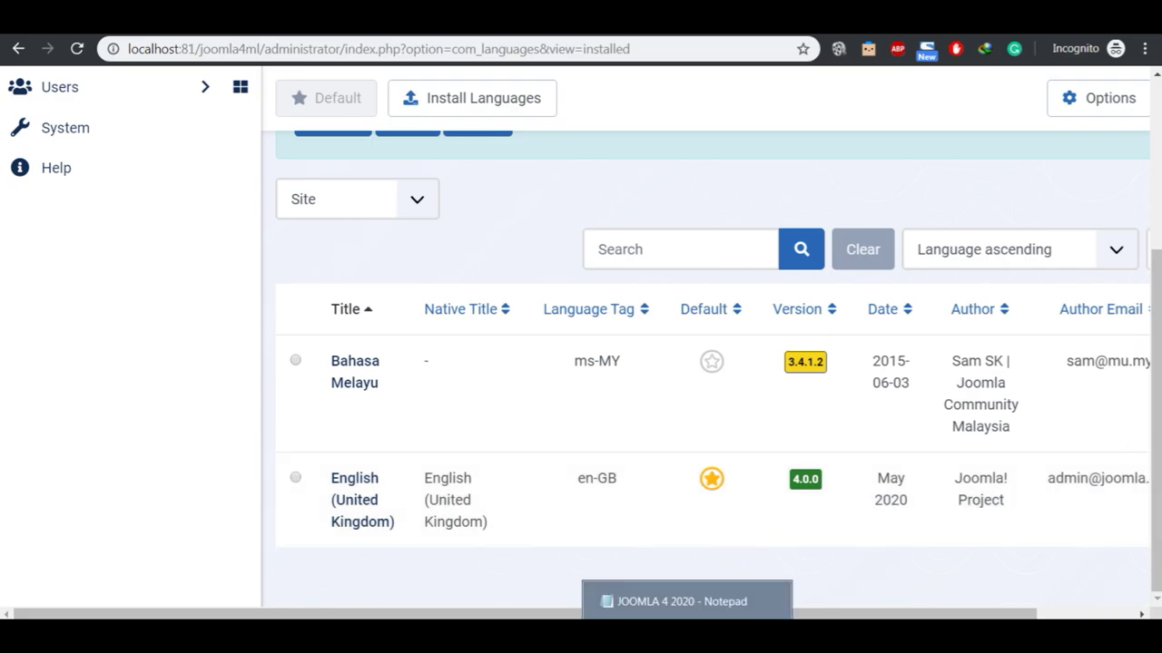
click(687, 601)
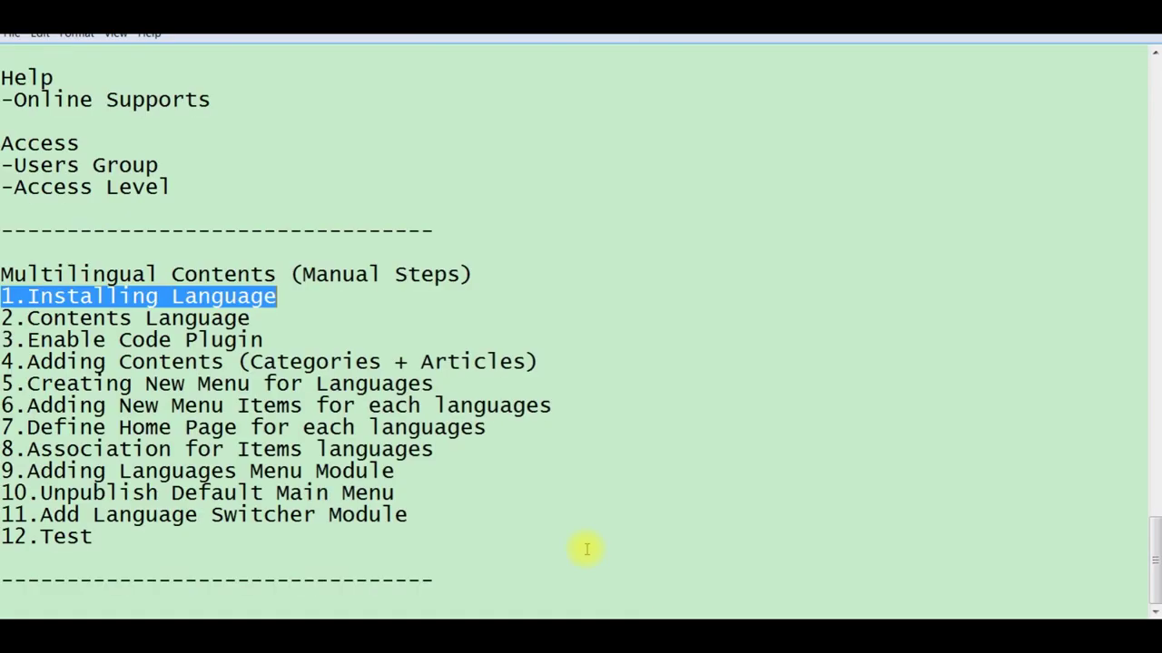
click(284, 322)
key(shift+Left)
key(shift+Left)
key(shift+Left)
key(shift+Left)
key(shift+Left)
key(shift+Left)
key(shift+Left)
key(shift+Left)
key(shift+Left)
key(shift+Left)
key(shift+Left)
key(shift+Left)
key(shift+Left)
key(shift+Left)
key(shift+Left)
key(shift+Left)
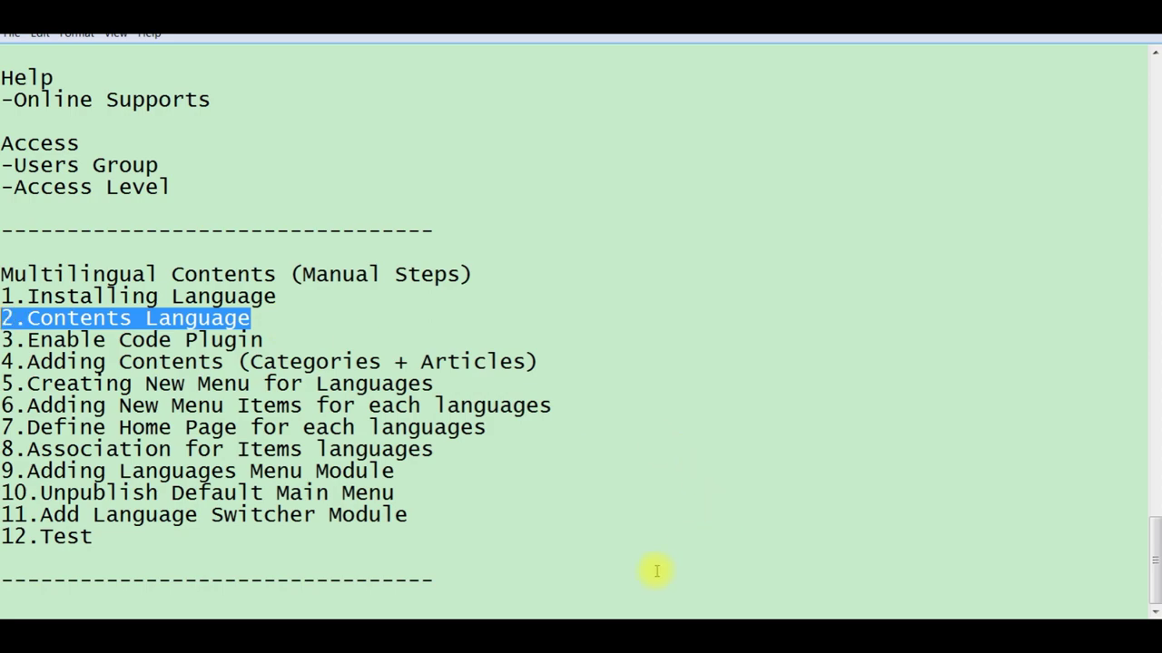
Step: Check that Bahasa Melayu and English are both published content languages, then return to Notepad
key(alt+Tab)
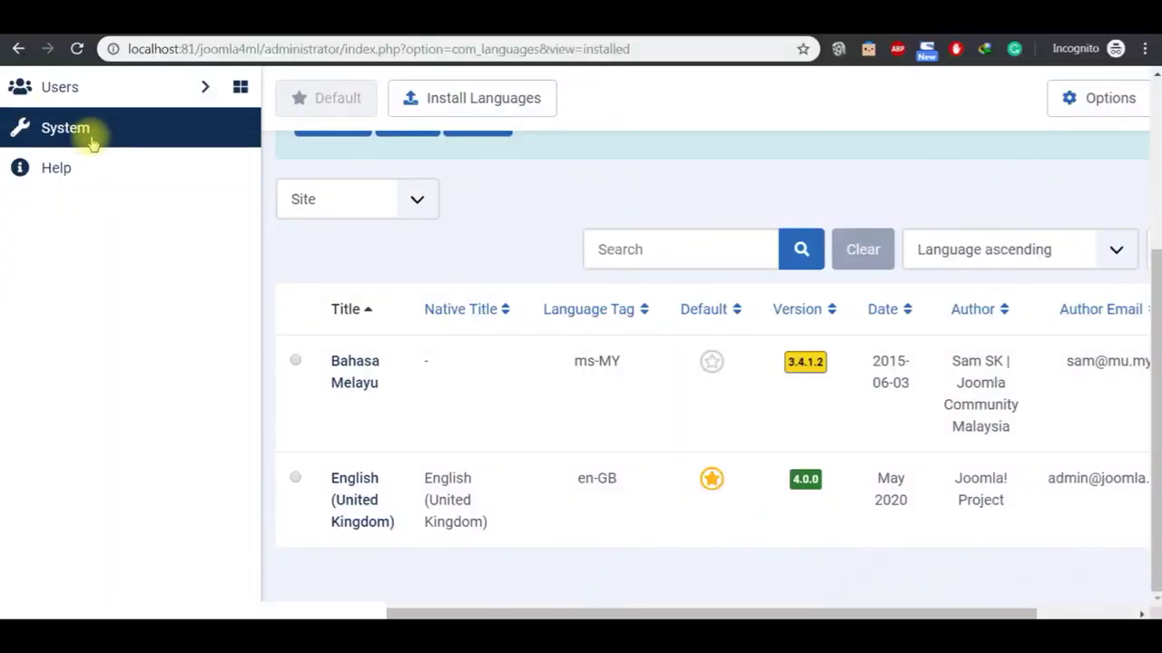
click(88, 139)
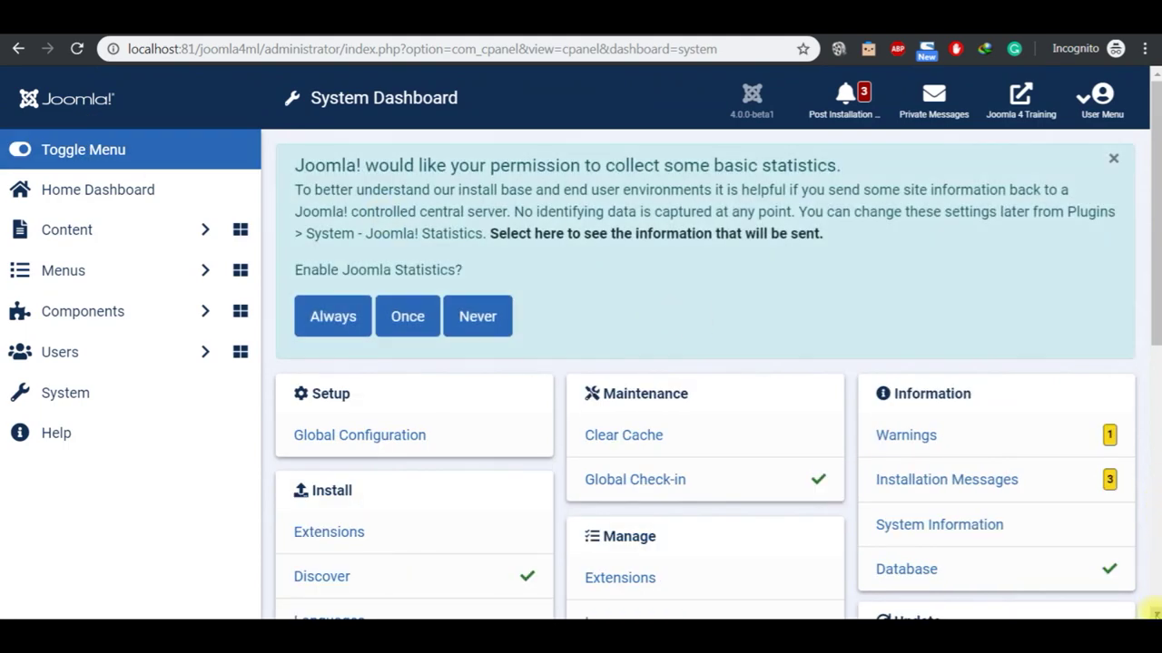
scroll(1151, 610, down, 5)
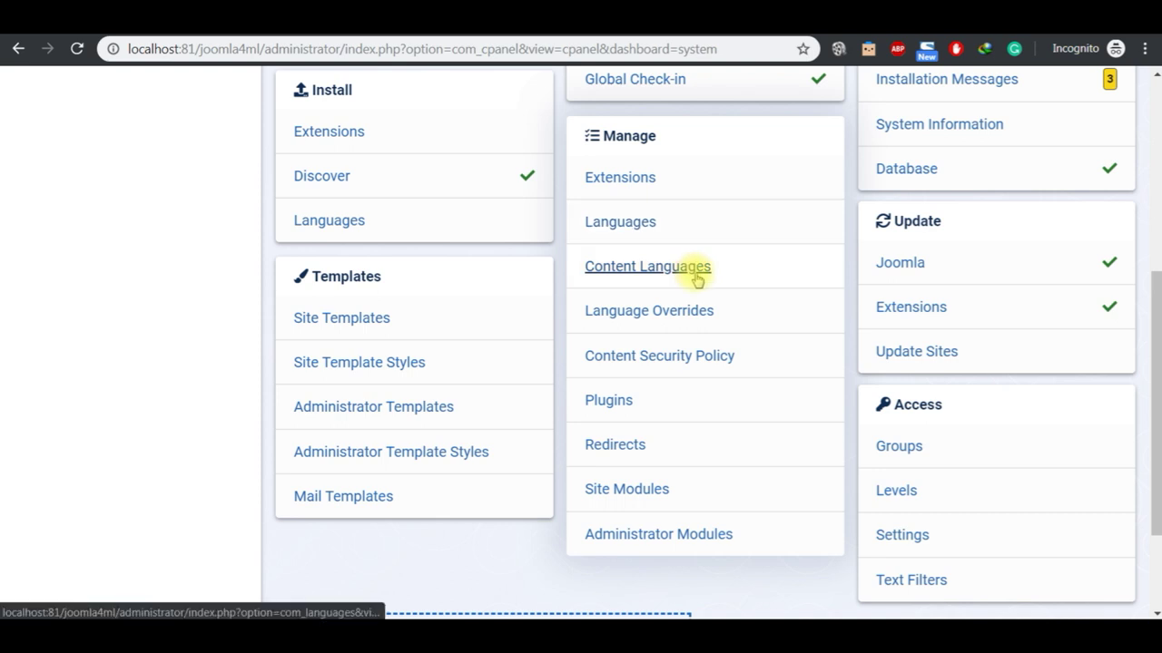
click(696, 276)
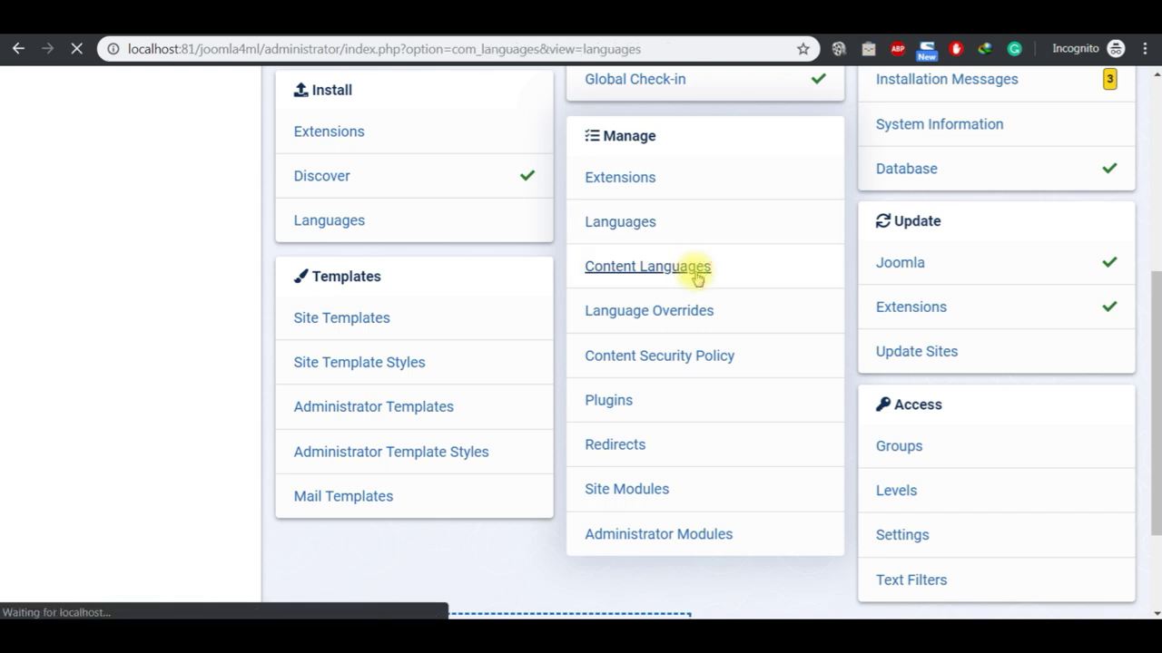
scroll(1155, 599, down, 2)
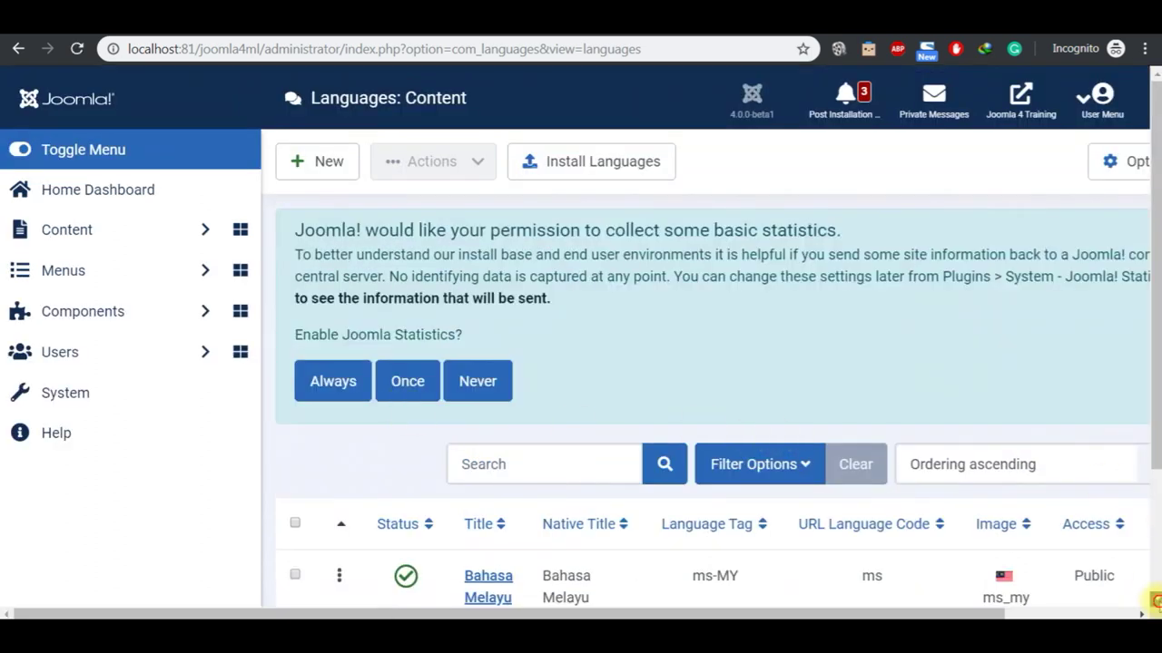
scroll(1155, 601, down, 2)
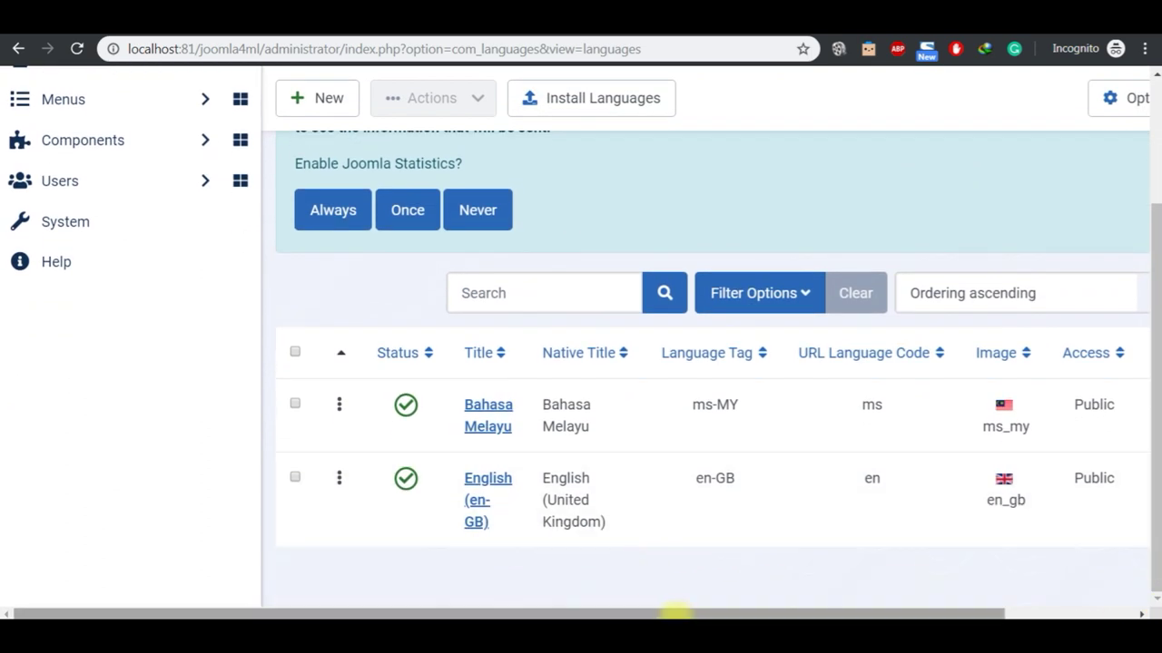
click(687, 601)
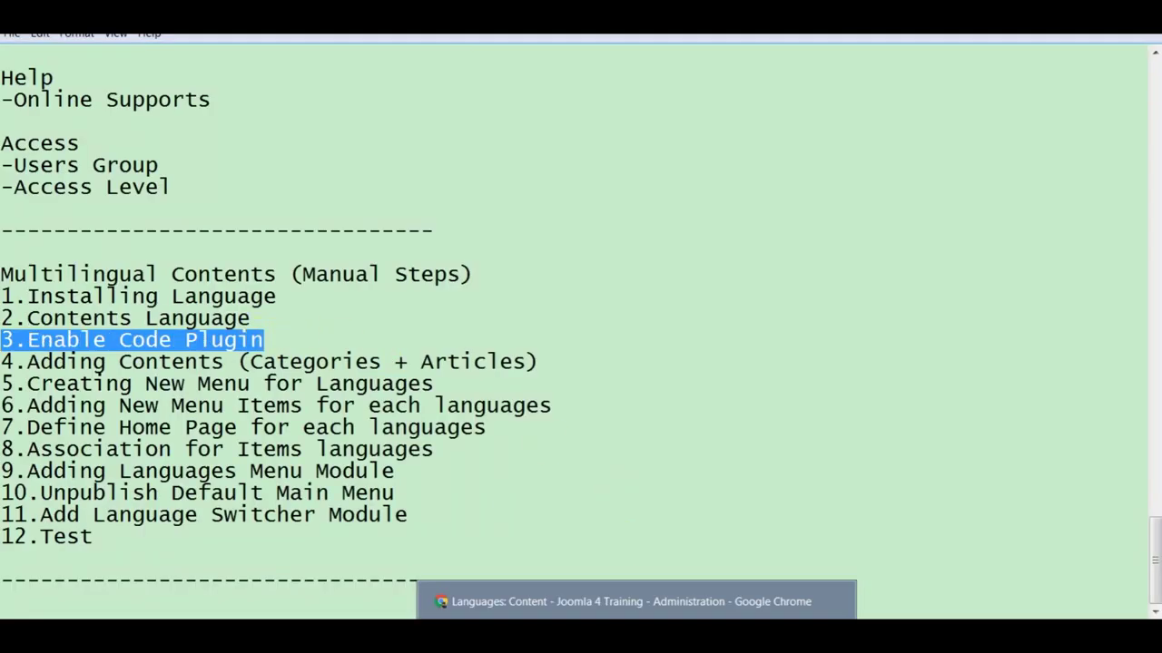
Step: Open the Plugins manager filtered to plugins matching 'language'
click(640, 603)
click(76, 223)
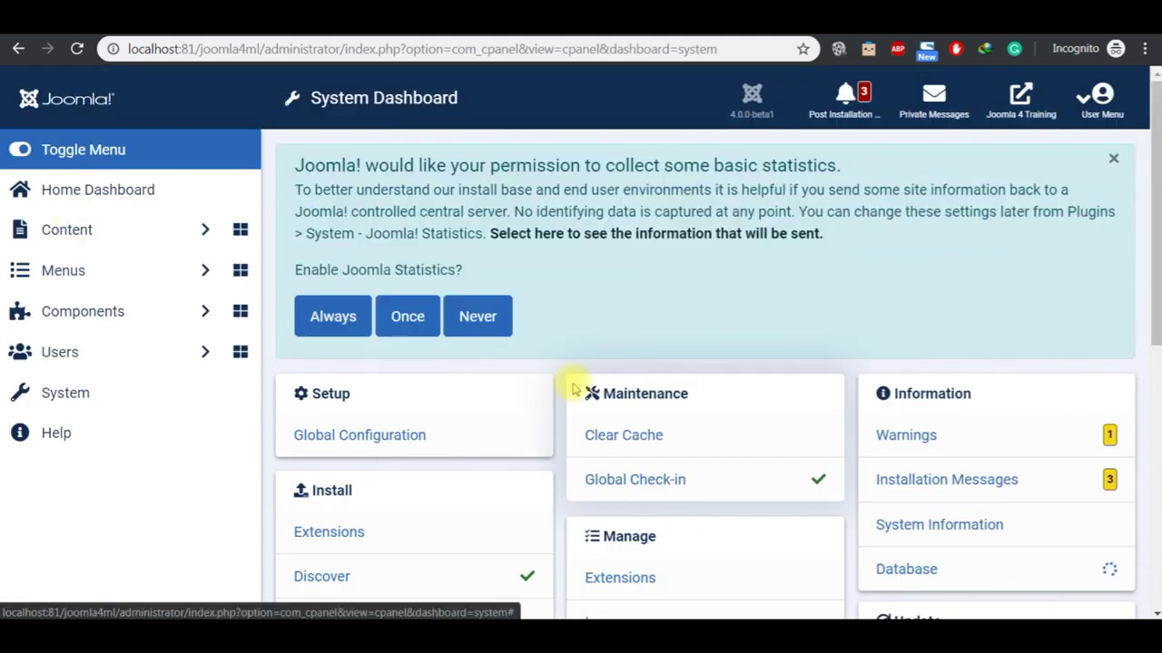
scroll(1156, 448, down, 5)
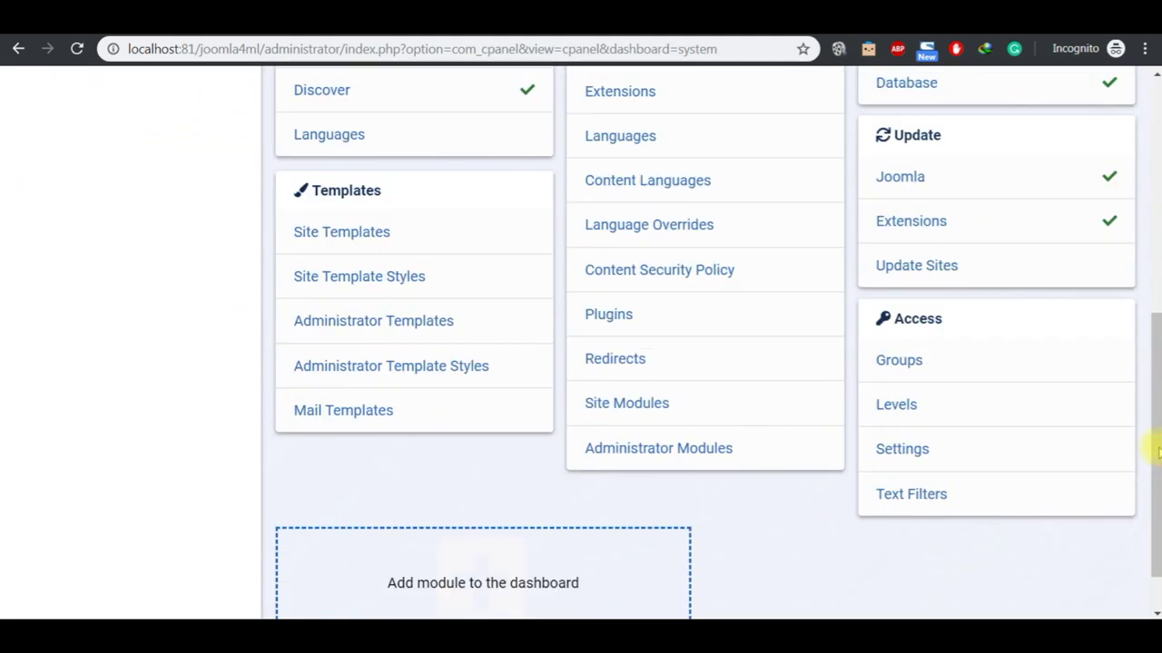
click(614, 318)
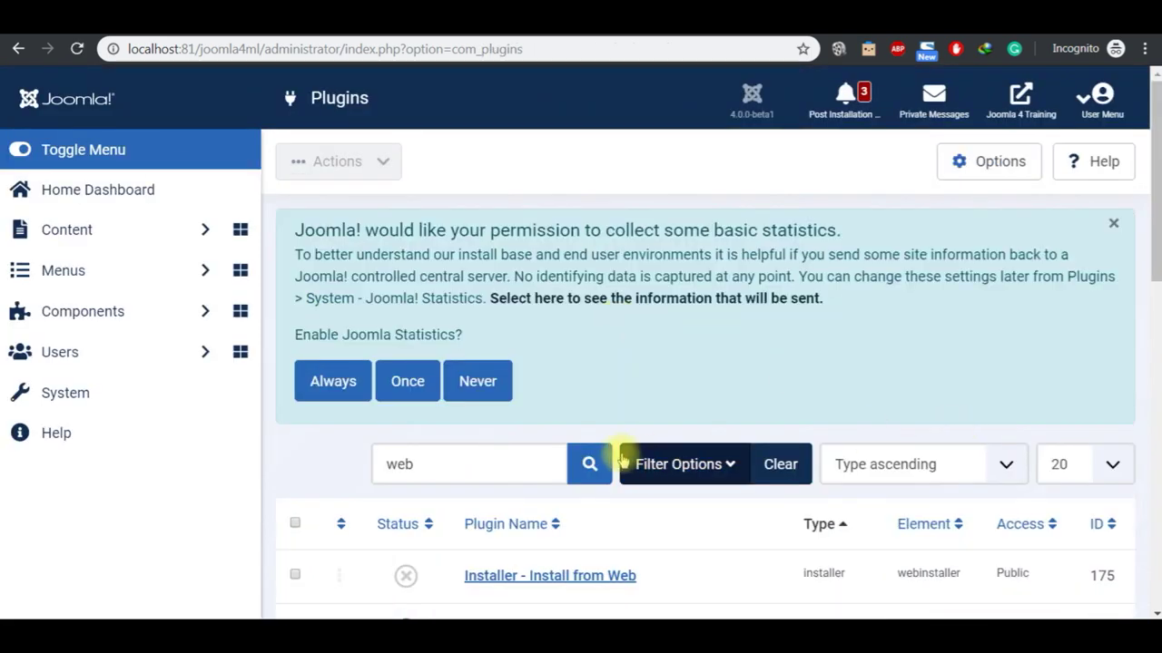
click(504, 467)
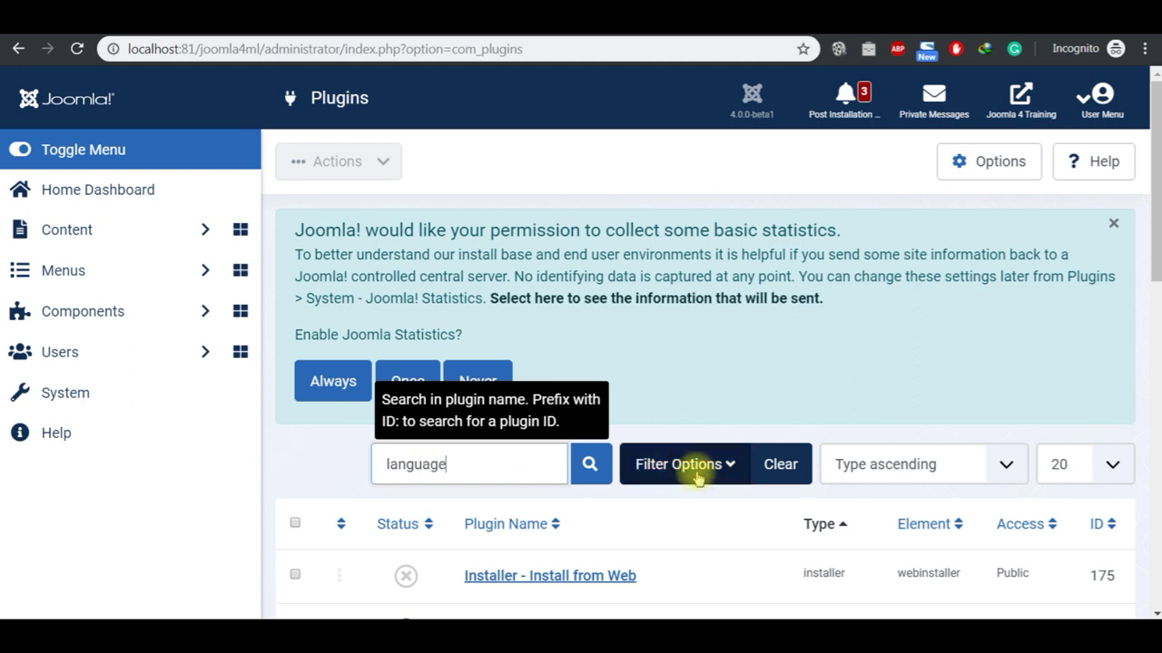
click(589, 466)
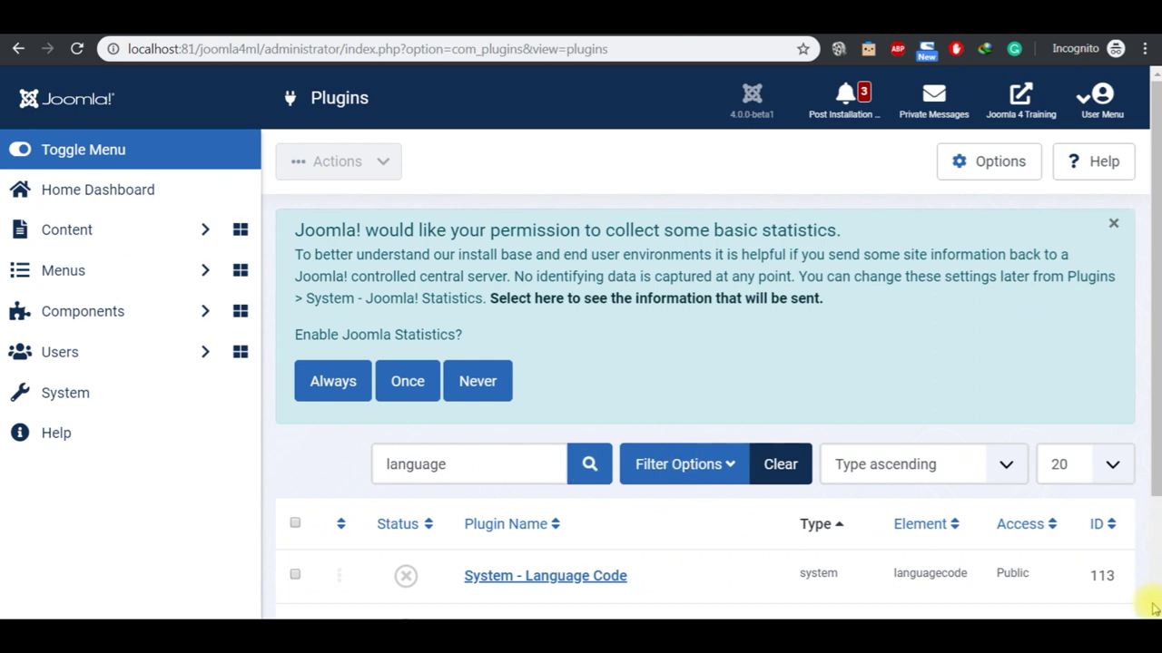
Step: Enable the System - Language Filter and System - Language Code plugins
scroll(1151, 610, down, 3)
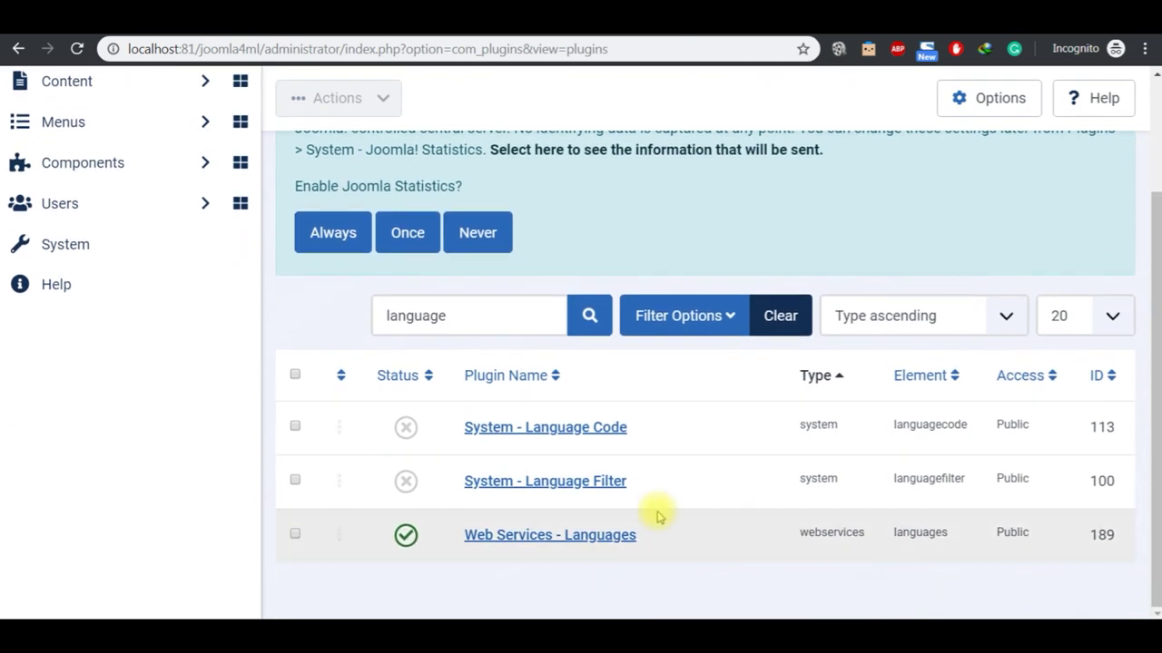
click(407, 485)
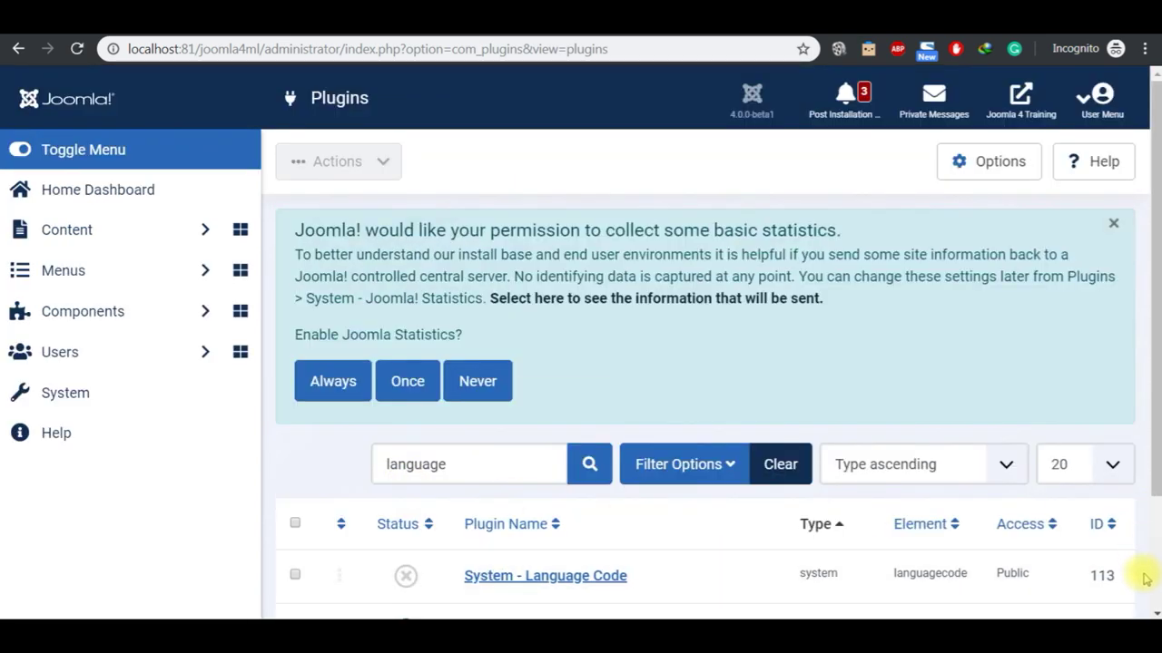
scroll(1149, 610, down, 3)
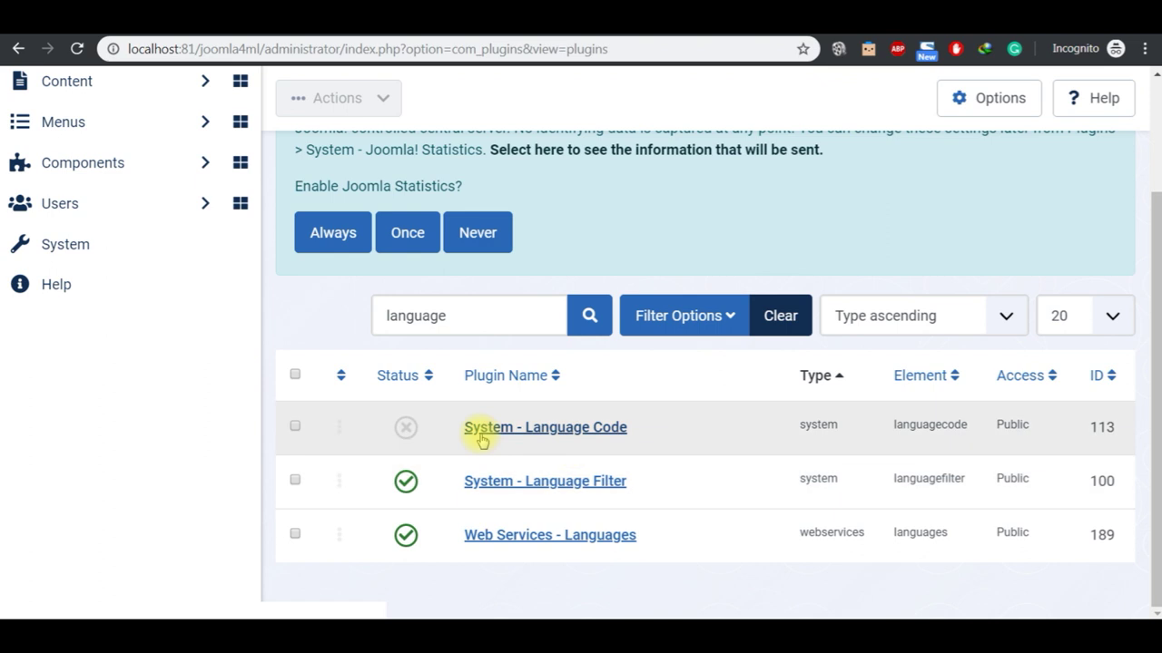
click(411, 434)
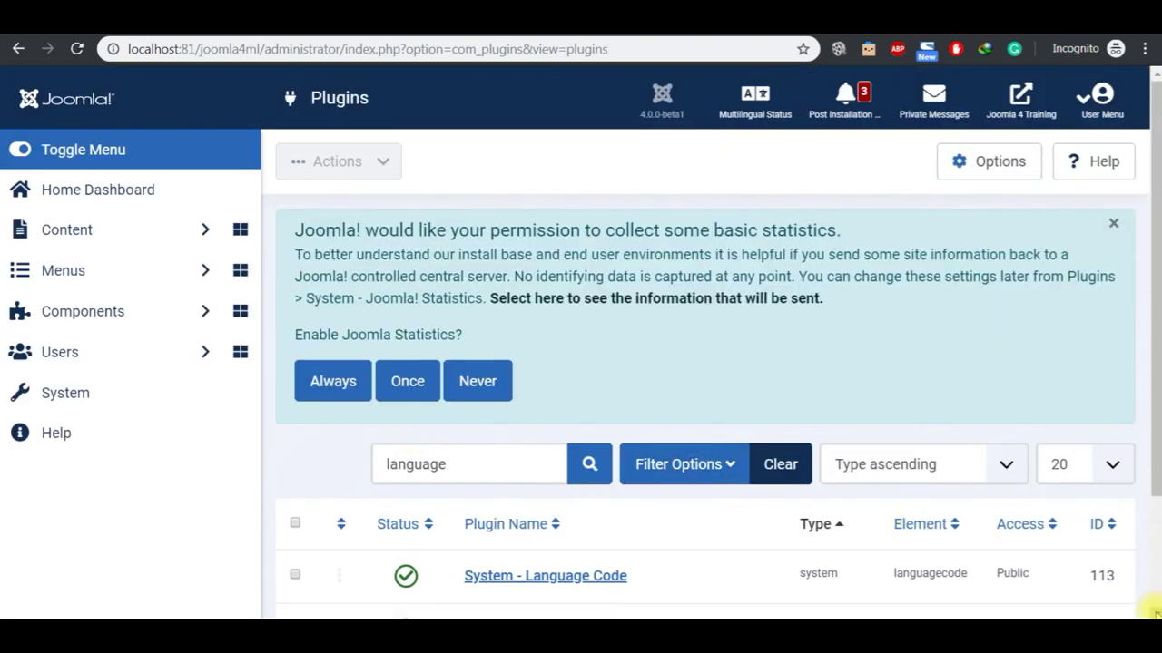
scroll(1149, 610, down, 3)
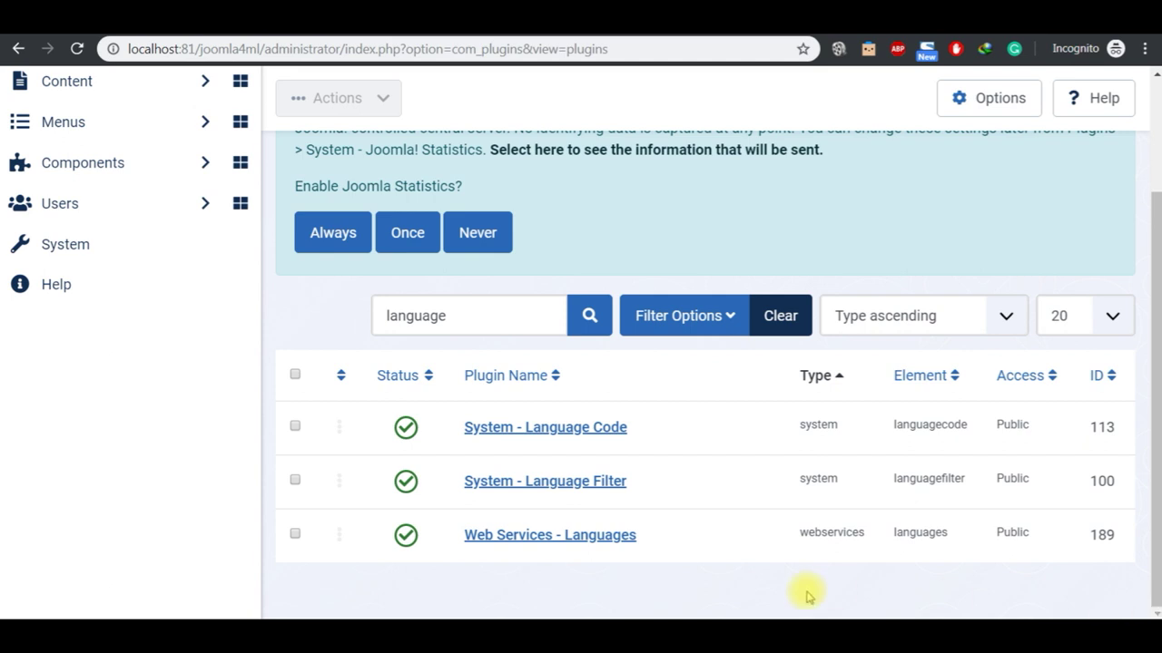
key(alt+Tab)
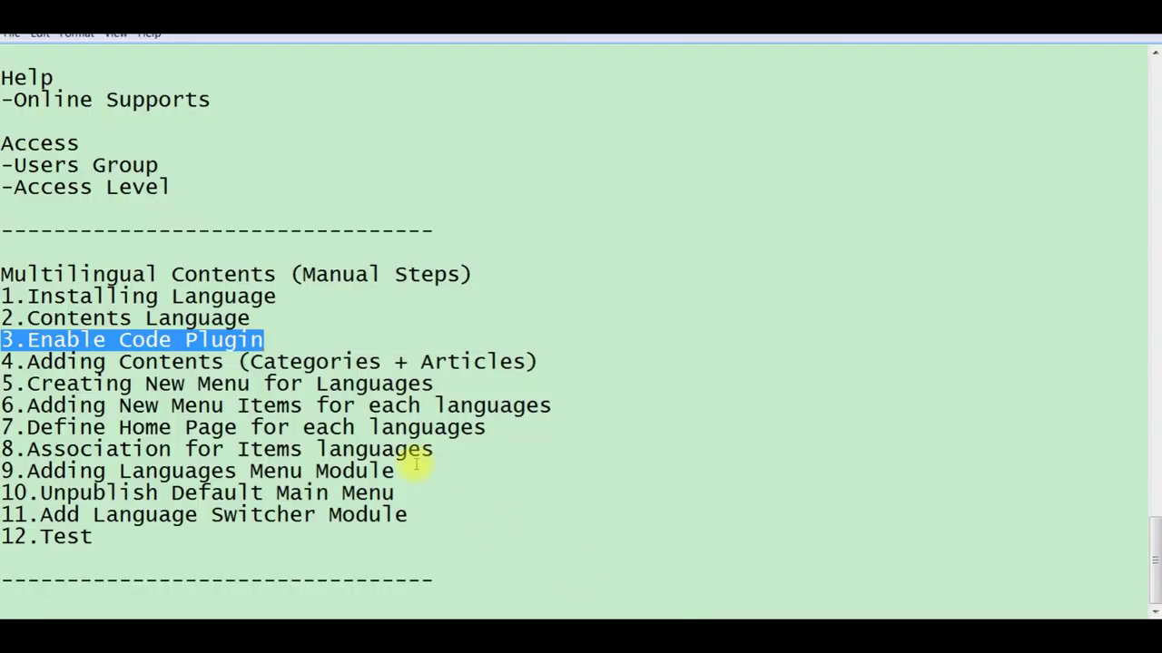
Step: Select step 4, adding categories and articles, in the Notepad checklist
click(555, 361)
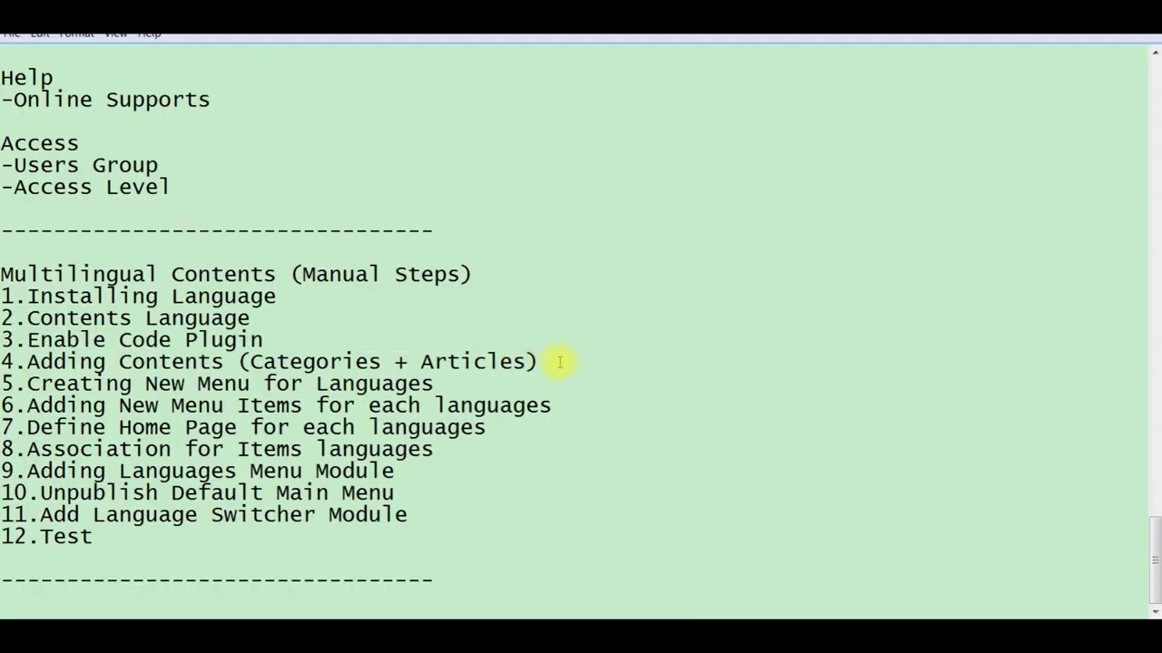
key(shift+Left)
key(shift+Left)
key(shift+Left)
key(shift+Left)
key(shift+Left)
key(shift+Left)
key(shift+Left)
key(shift+Left)
key(shift+Left)
key(shift+Left)
key(shift+Left)
key(shift+Left)
key(shift+Left)
key(shift+Left)
key(shift+Left)
key(shift+Left)
key(shift+Left)
key(shift+Left)
key(shift+Left)
key(shift+Left)
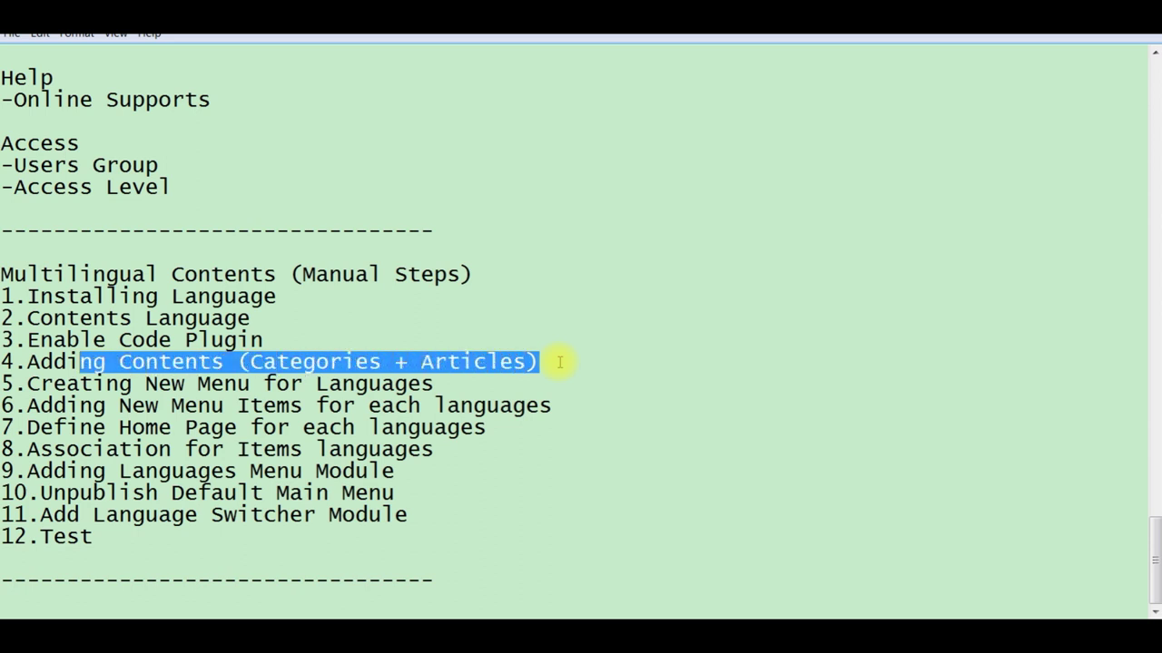
key(shift+Left)
key(shift+Left)
key(shift+Left)
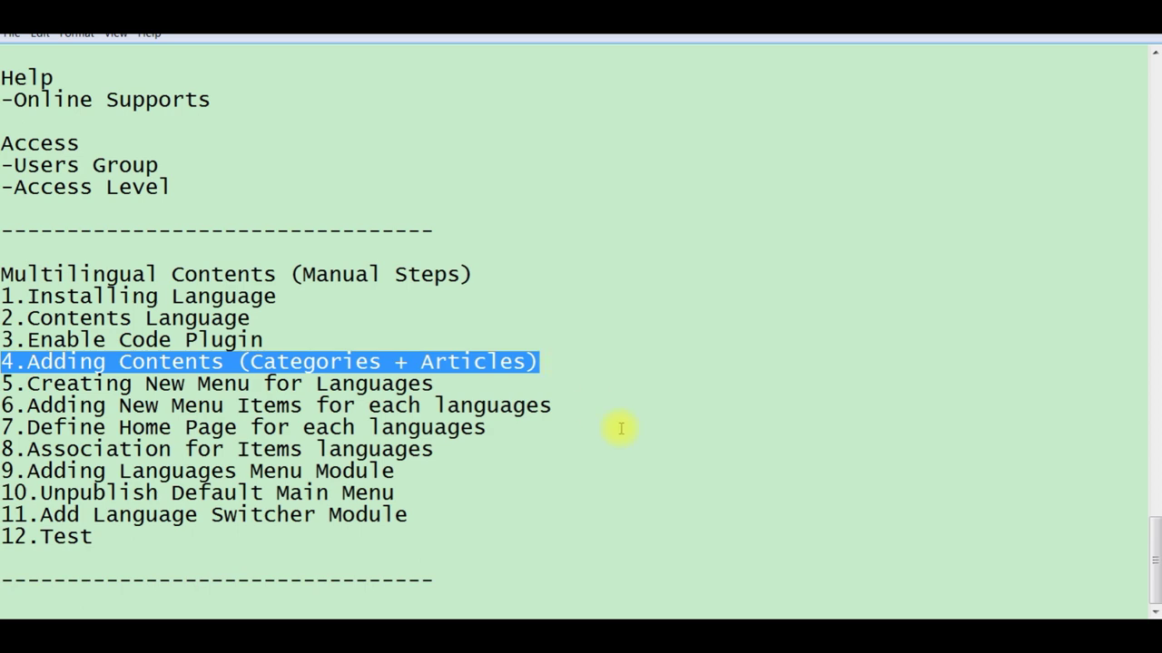
Step: Open Content > Categories and start a new article category
click(633, 603)
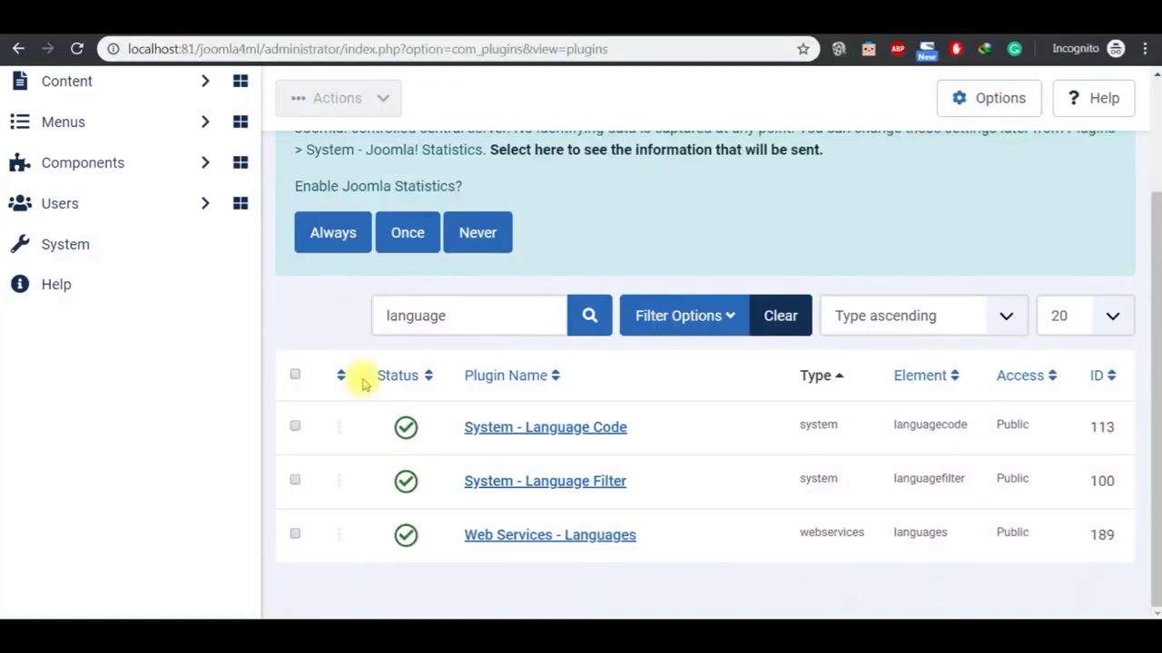
scroll(1152, 77, up, 2)
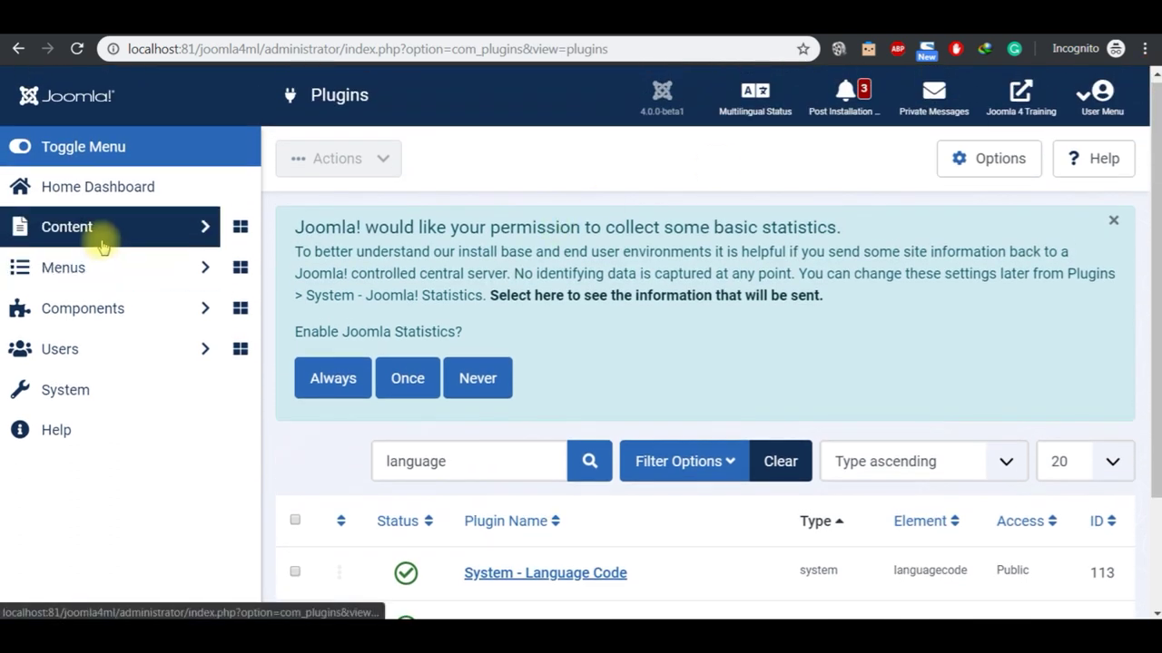
click(95, 232)
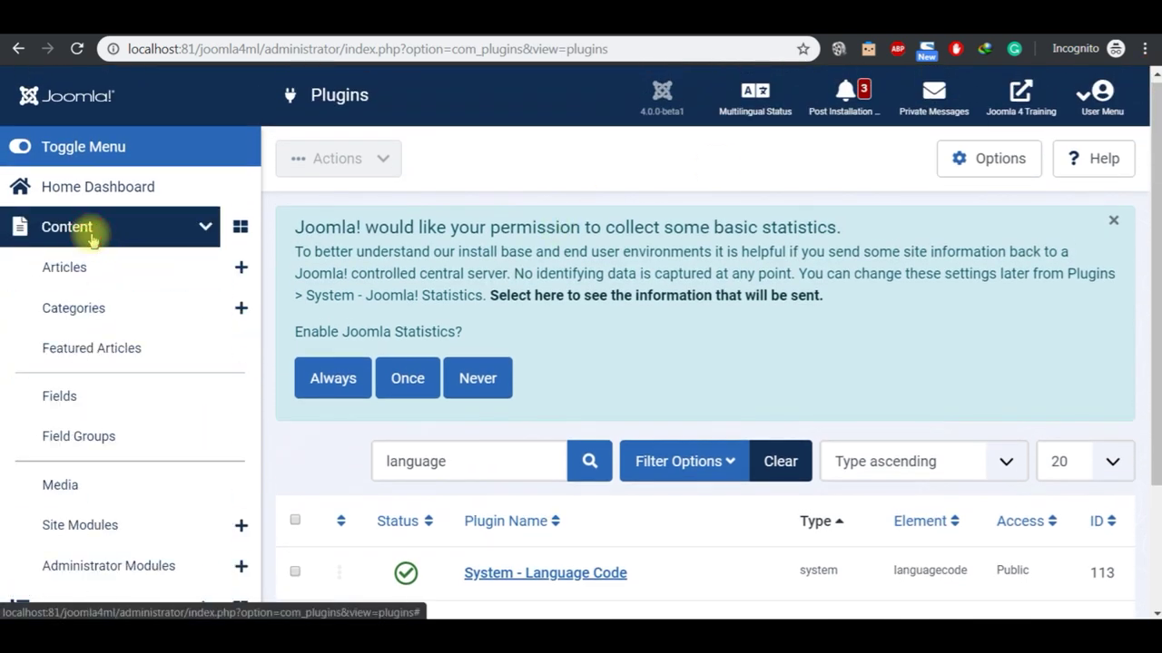
click(93, 313)
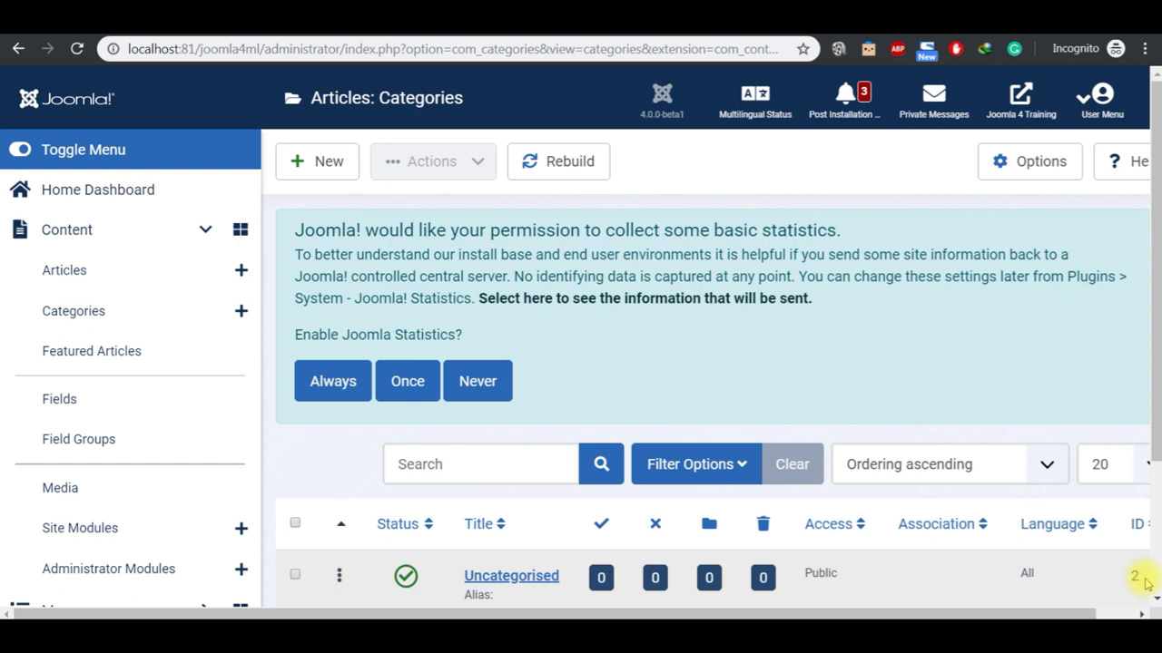
scroll(1148, 594, down, 3)
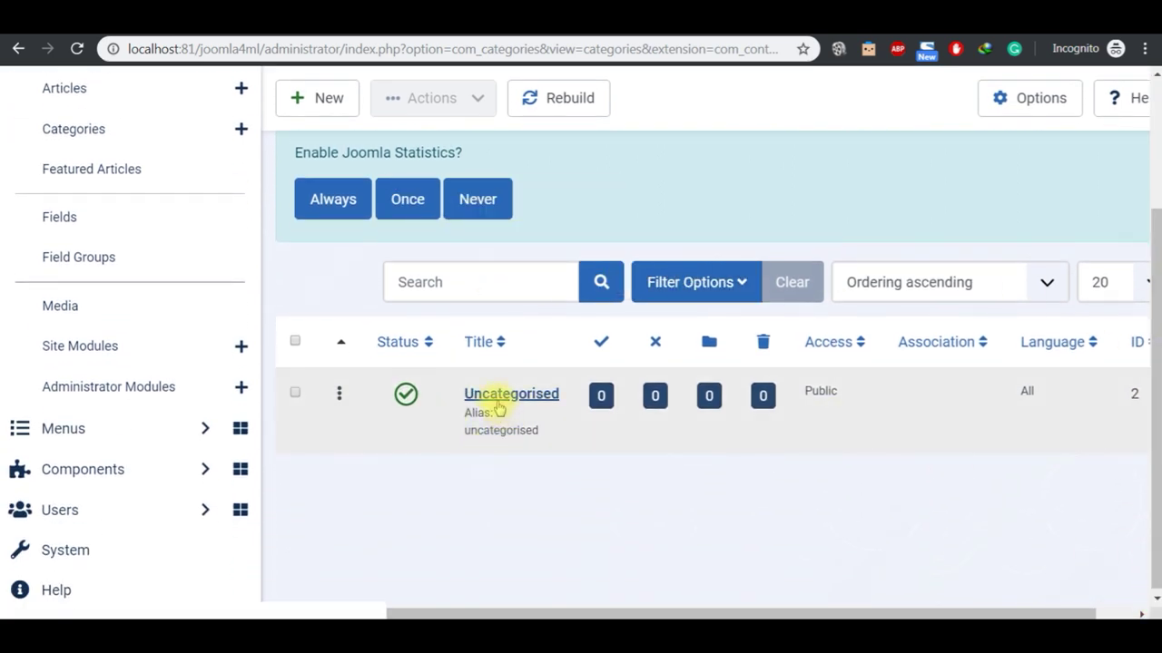
click(318, 109)
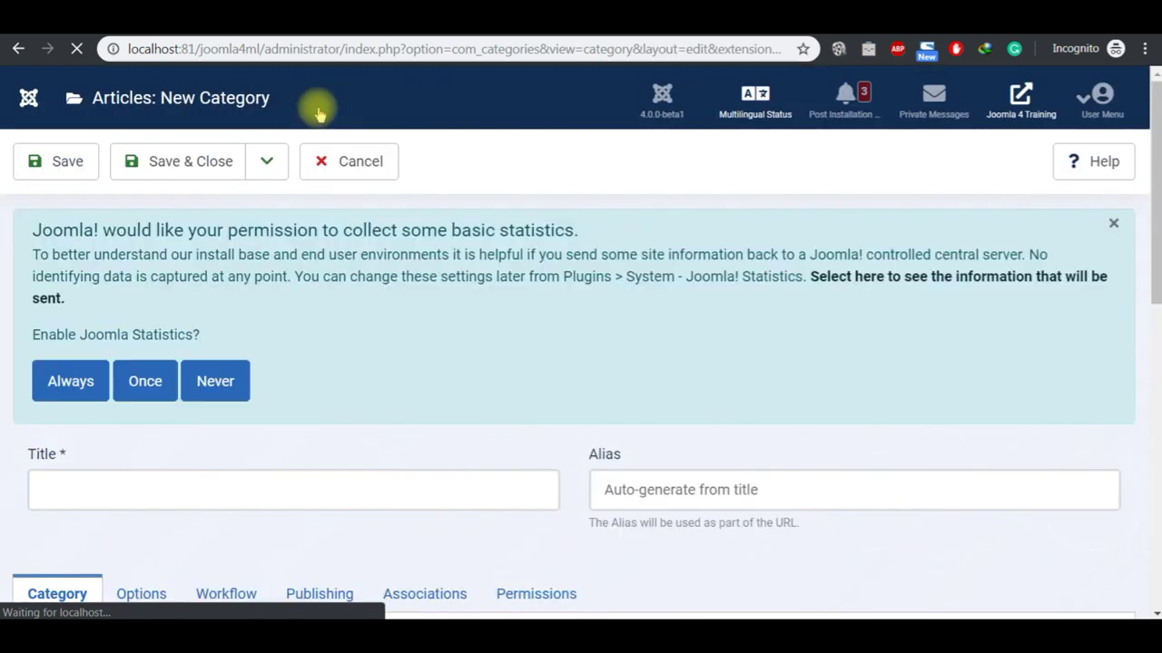
Step: Title the category 'Malay Blog', set its language to Bahasa Melayu, and Save & New
click(218, 486)
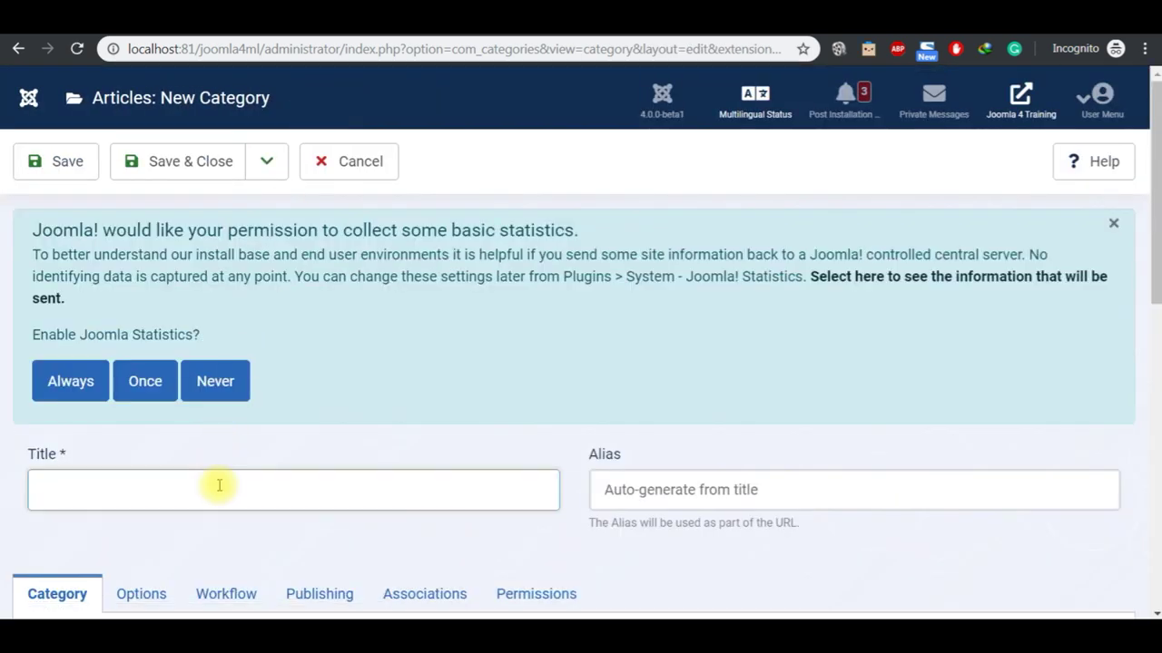
text(Malay Blog)
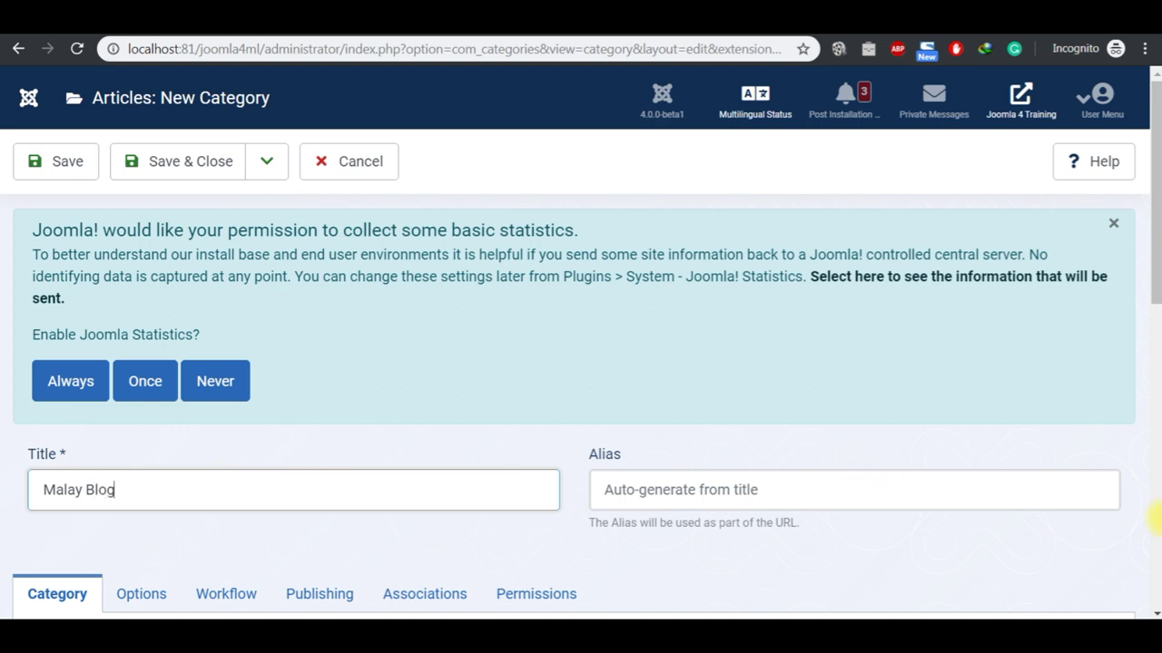
scroll(1151, 608, down, 5)
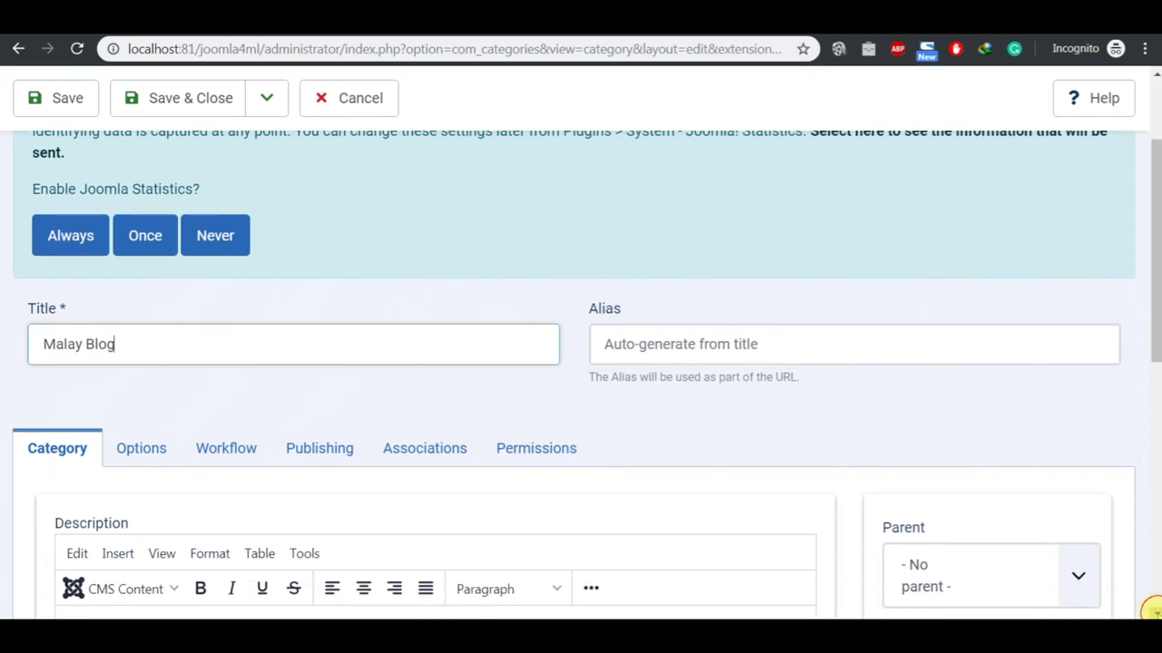
scroll(1152, 611, down, 3)
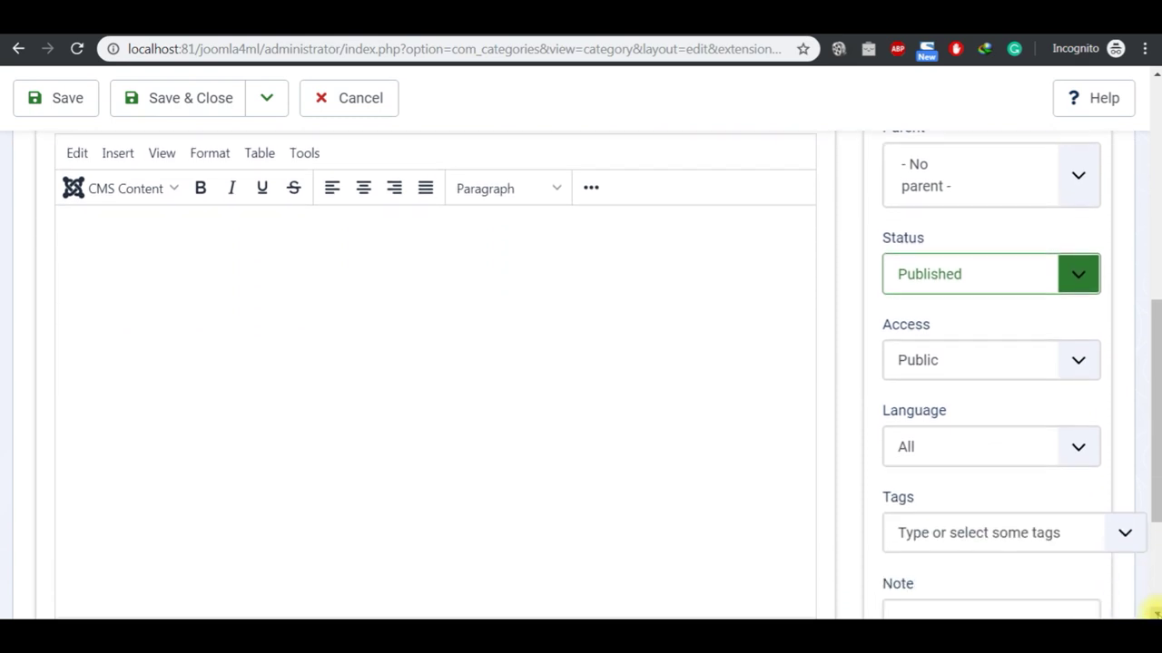
click(1079, 459)
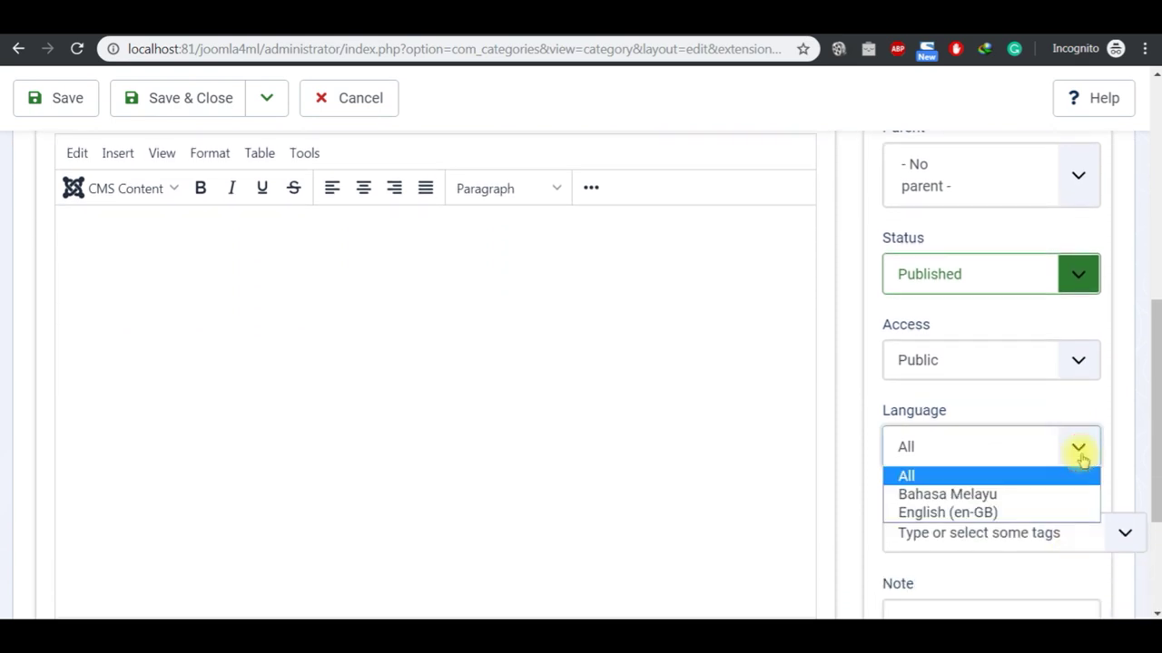
click(1047, 494)
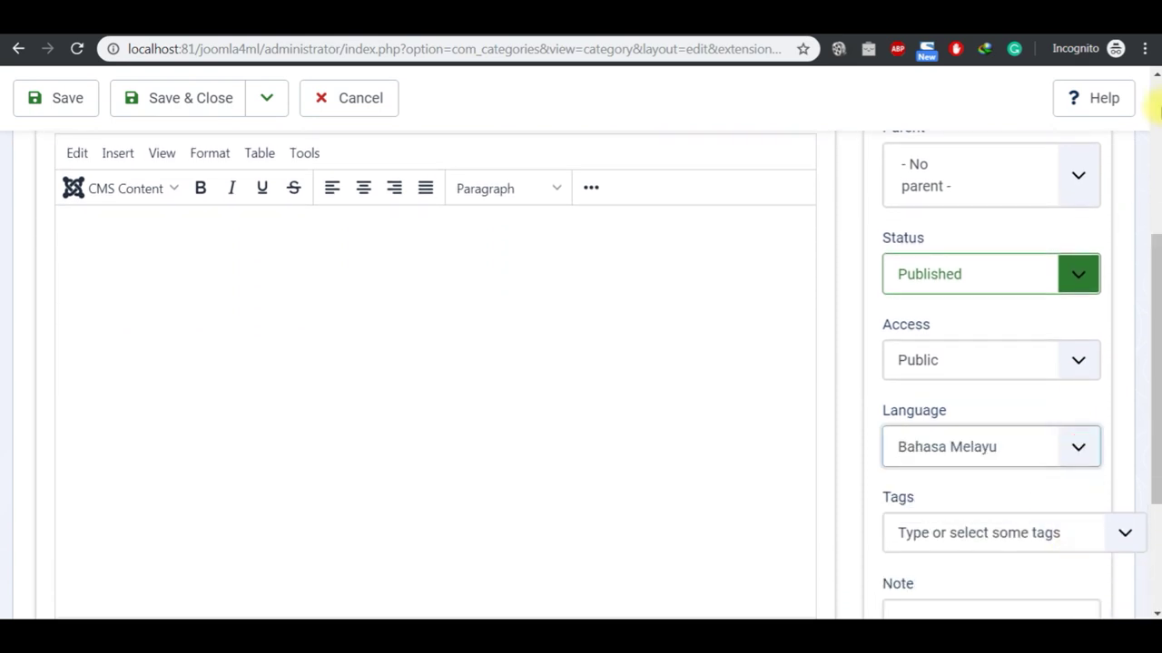
scroll(1157, 109, up, 4)
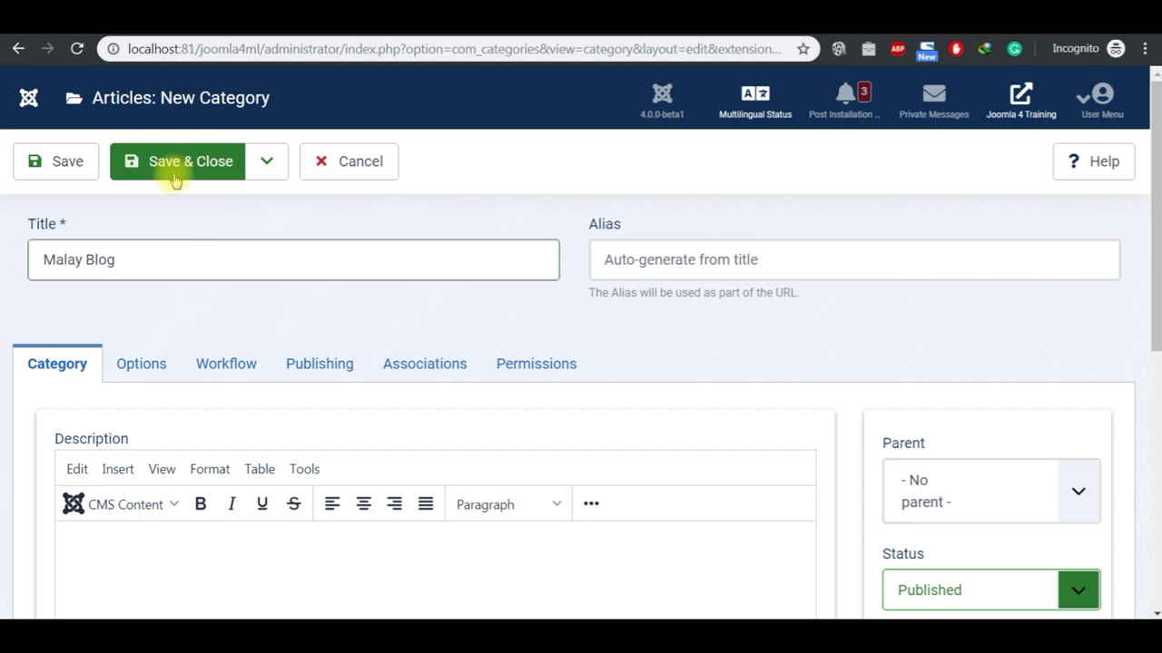
click(257, 174)
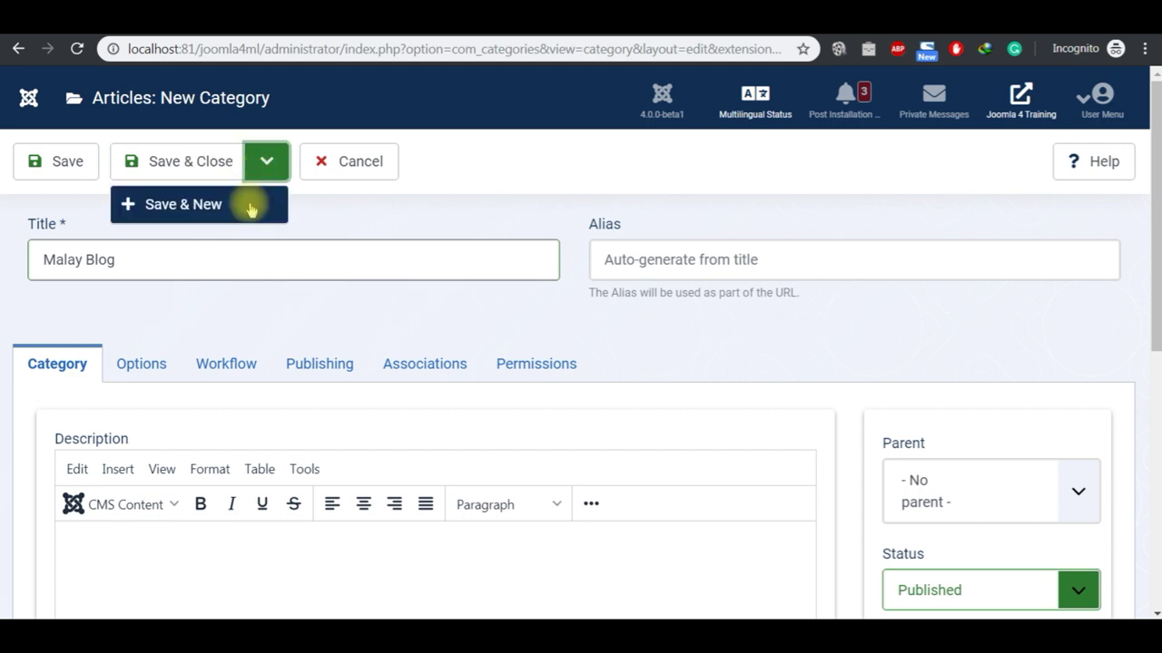
click(252, 203)
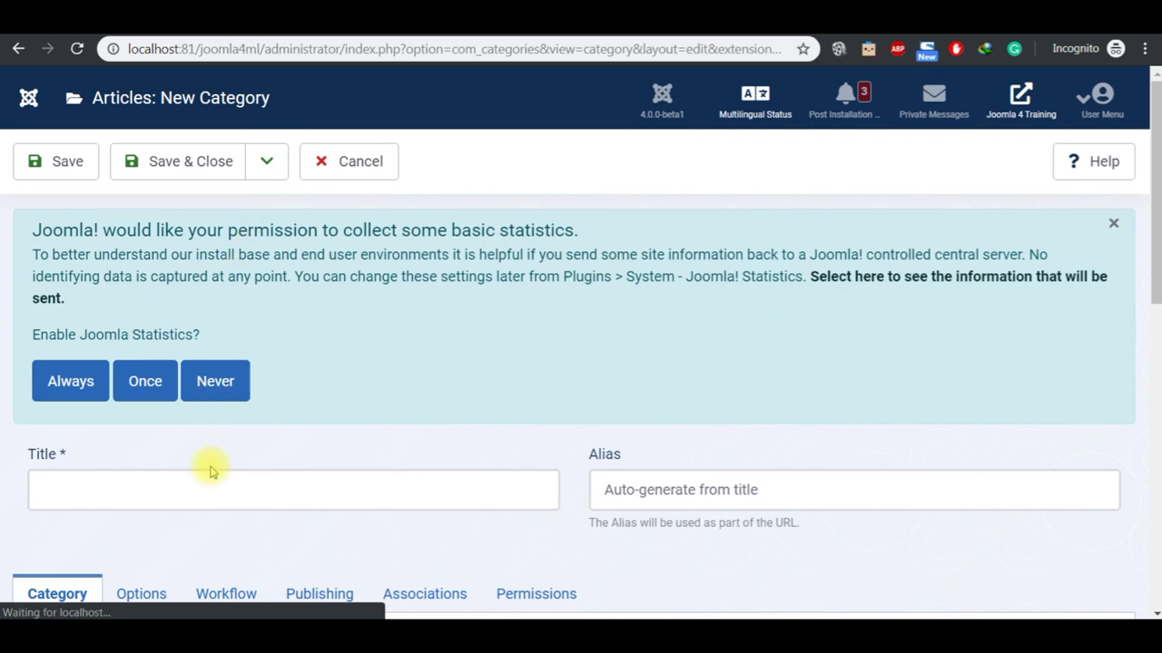
Step: Create the 'English Blog' category in English (en-GB) and Save & Close
click(200, 489)
text(English Blog)
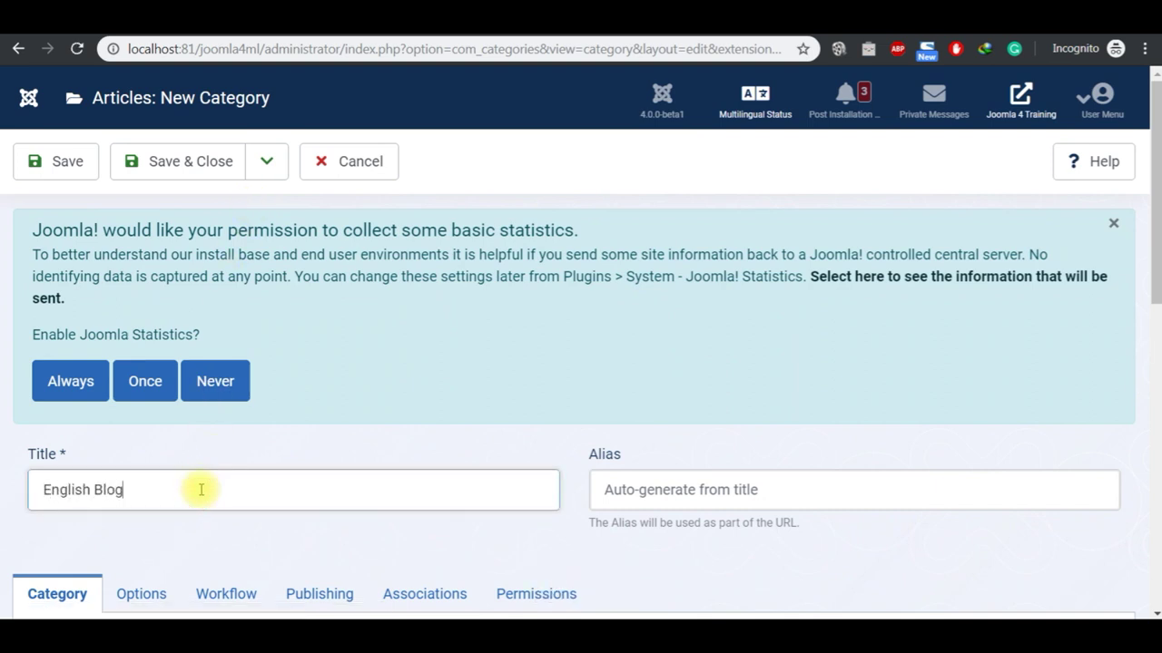
scroll(1148, 610, down, 5)
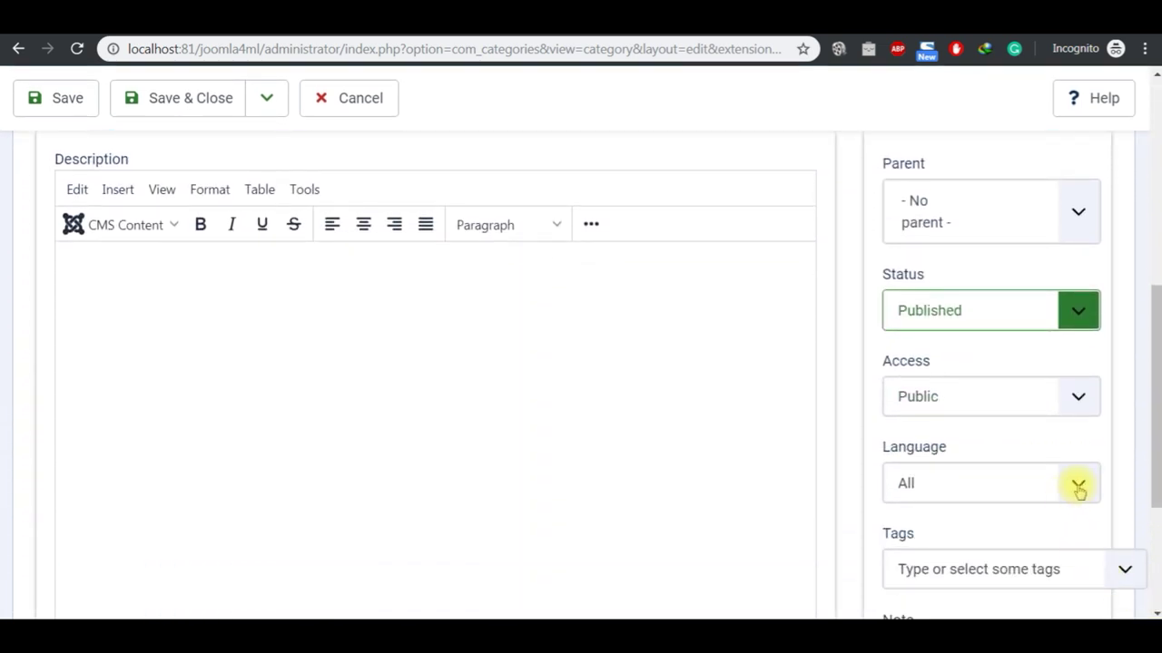
click(1076, 484)
click(1038, 550)
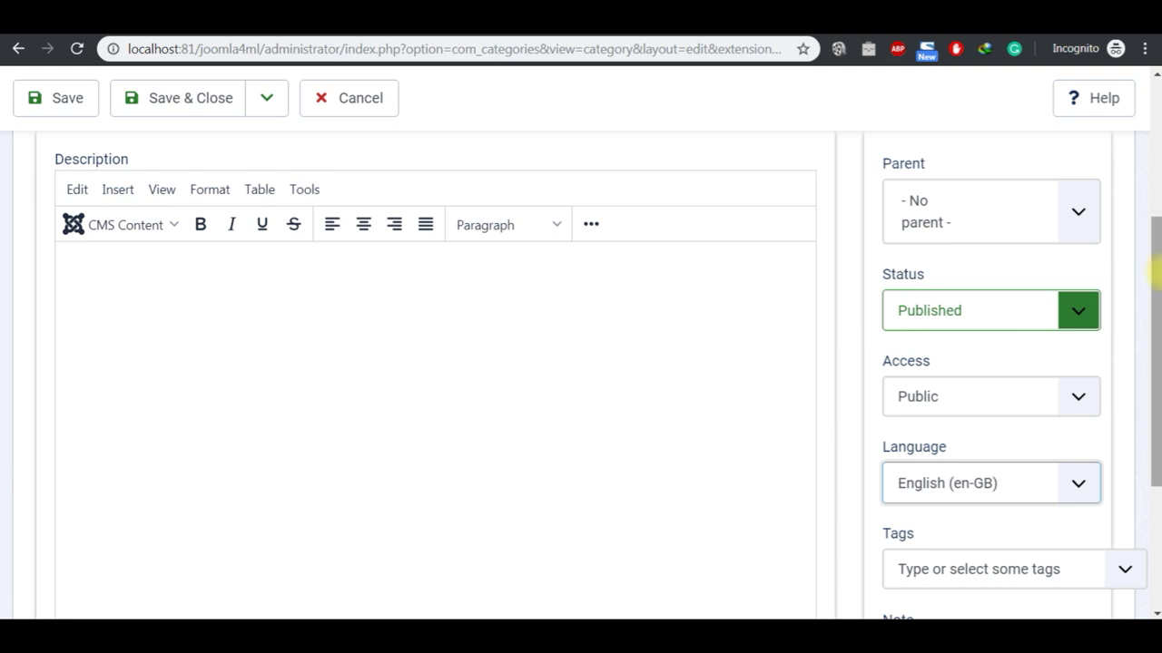
scroll(1156, 82, up, 3)
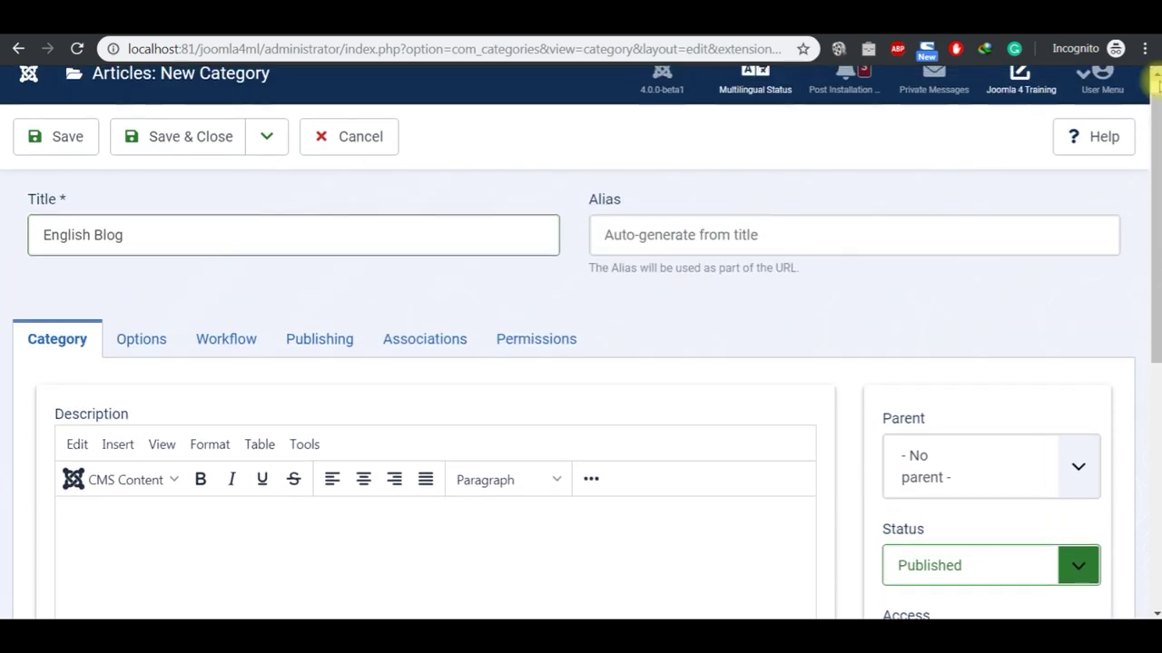
scroll(1156, 82, up, 1)
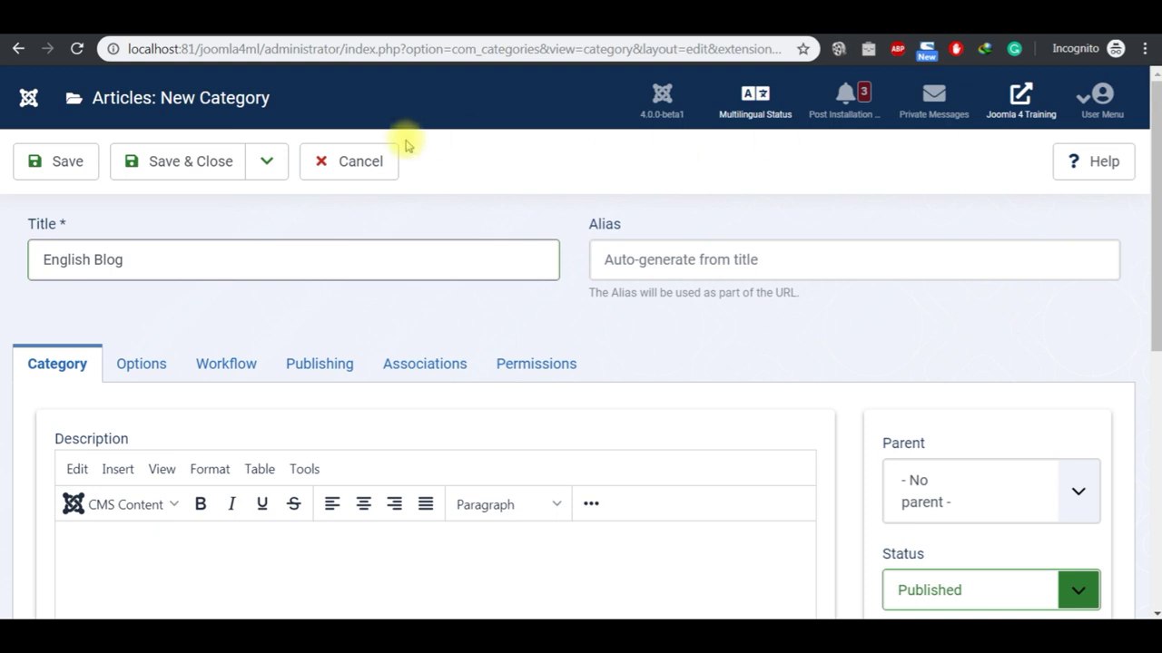
click(193, 169)
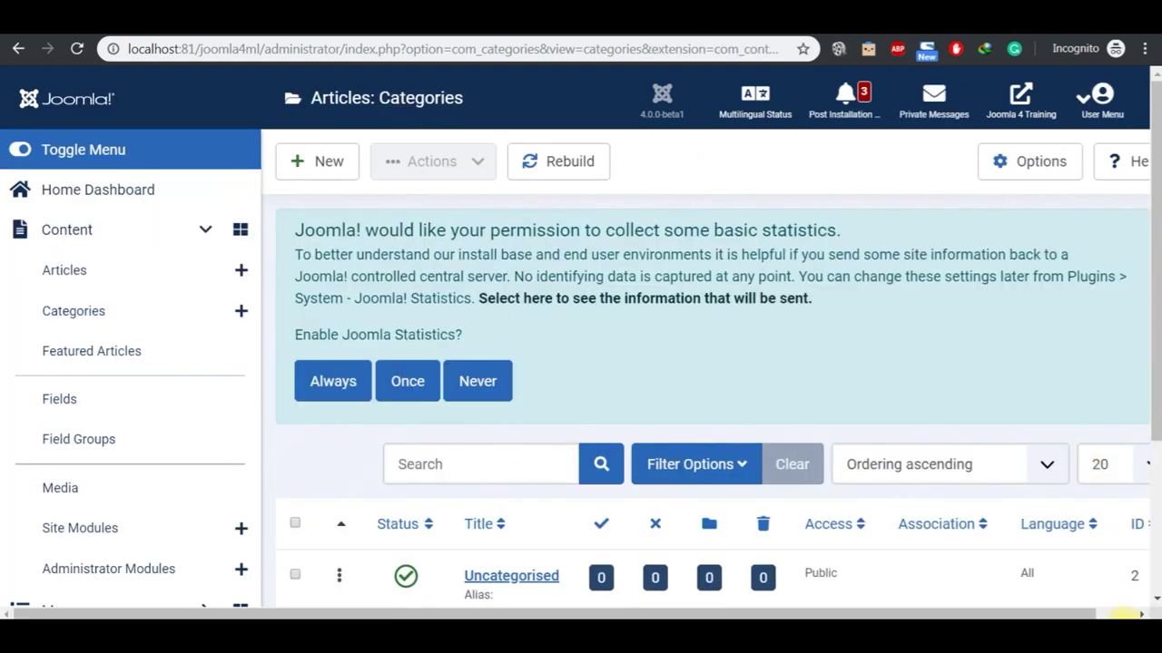
Step: Review the categories list with Malay Blog and English Blog, checking the Notepad checklist
scroll(1156, 603, down, 3)
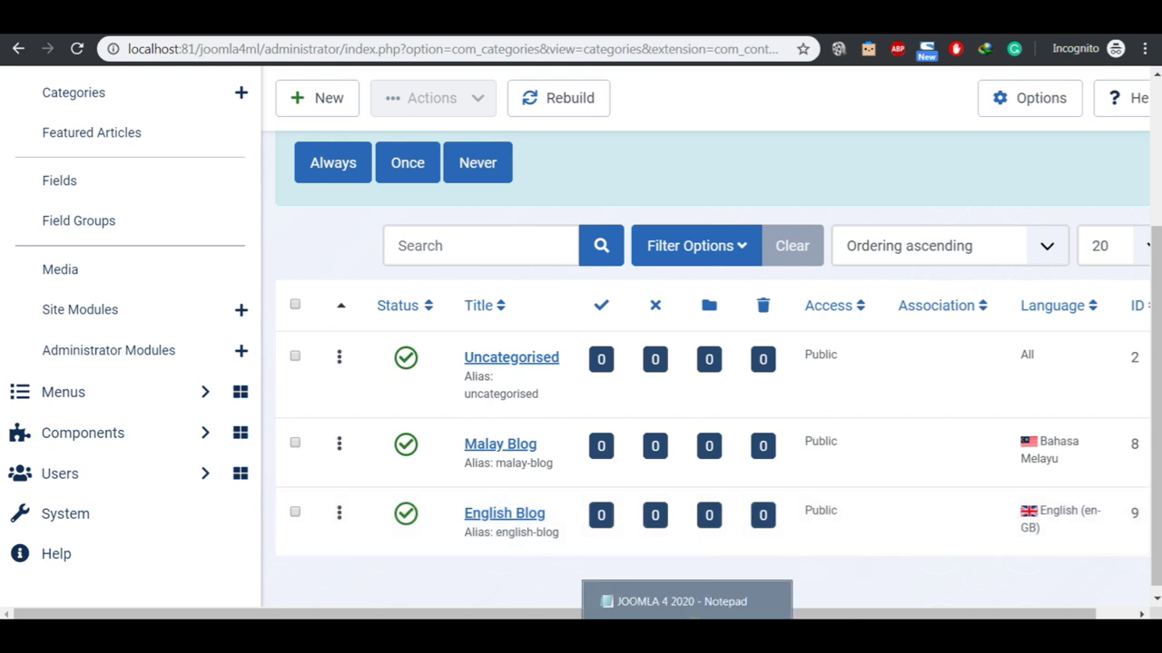
click(676, 601)
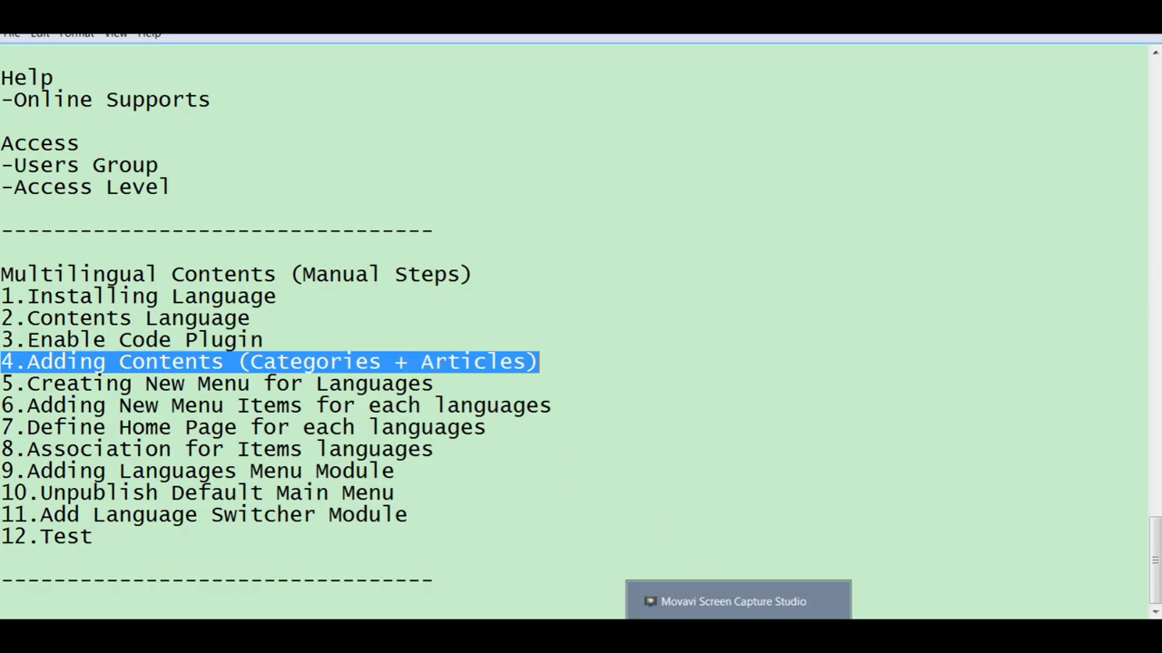
key(alt+Tab)
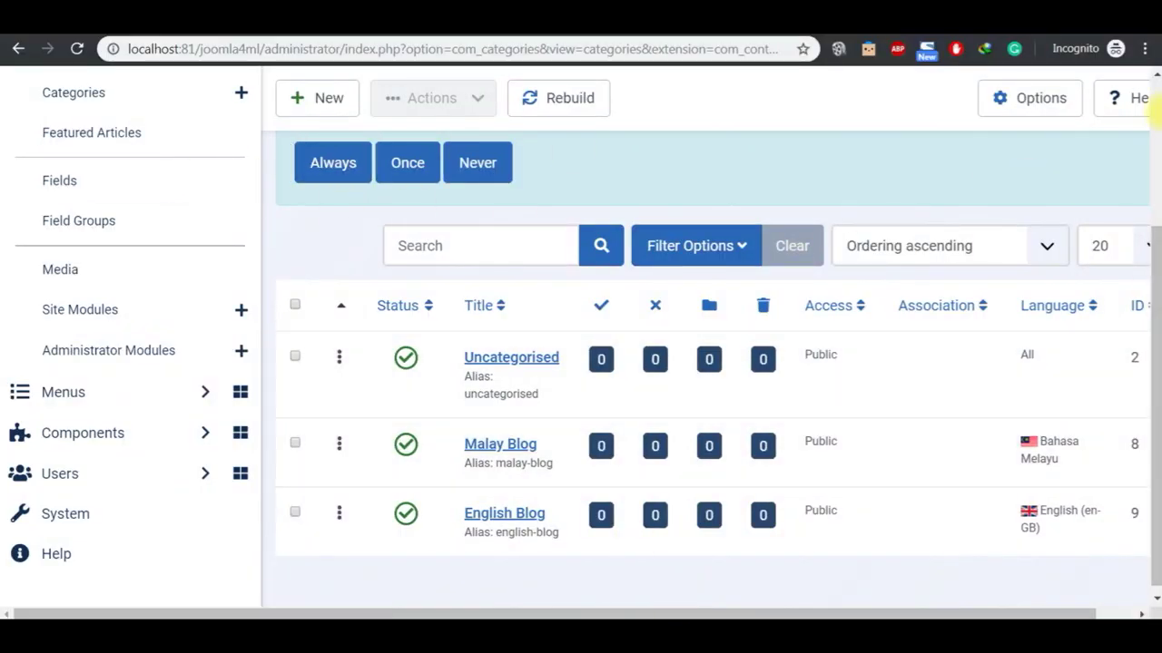
scroll(1148, 86, up, 3)
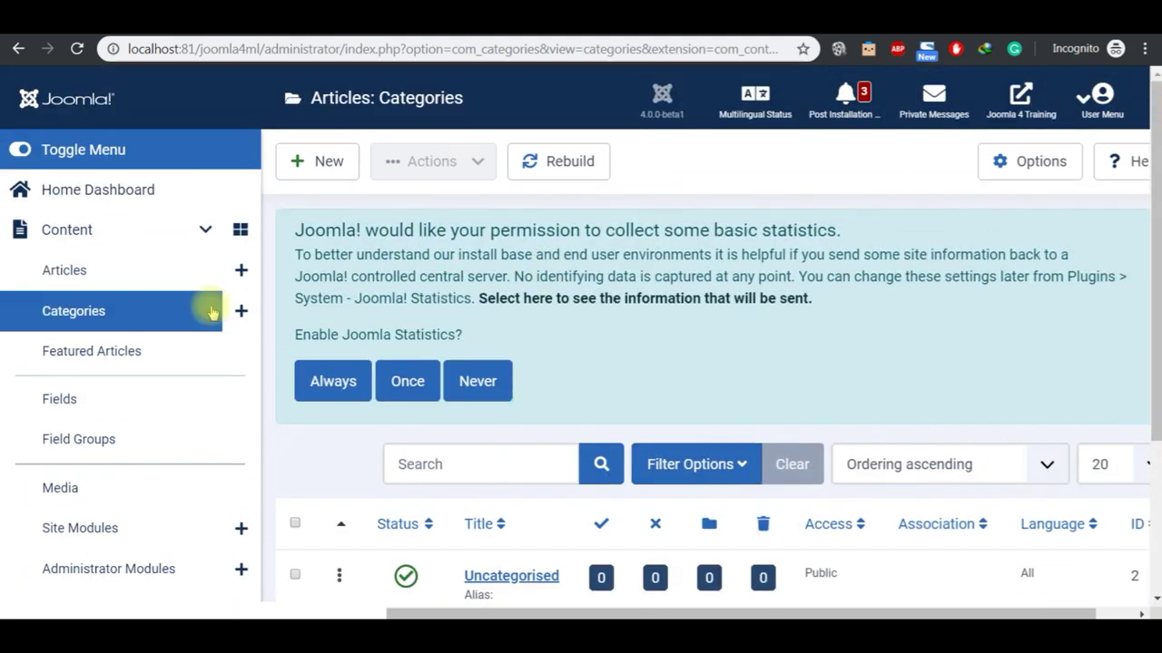
Step: Create a new article titled 'Malay 1' with the body 'Joomla adalah CMS yang paling mudah di…' and select that text
click(162, 276)
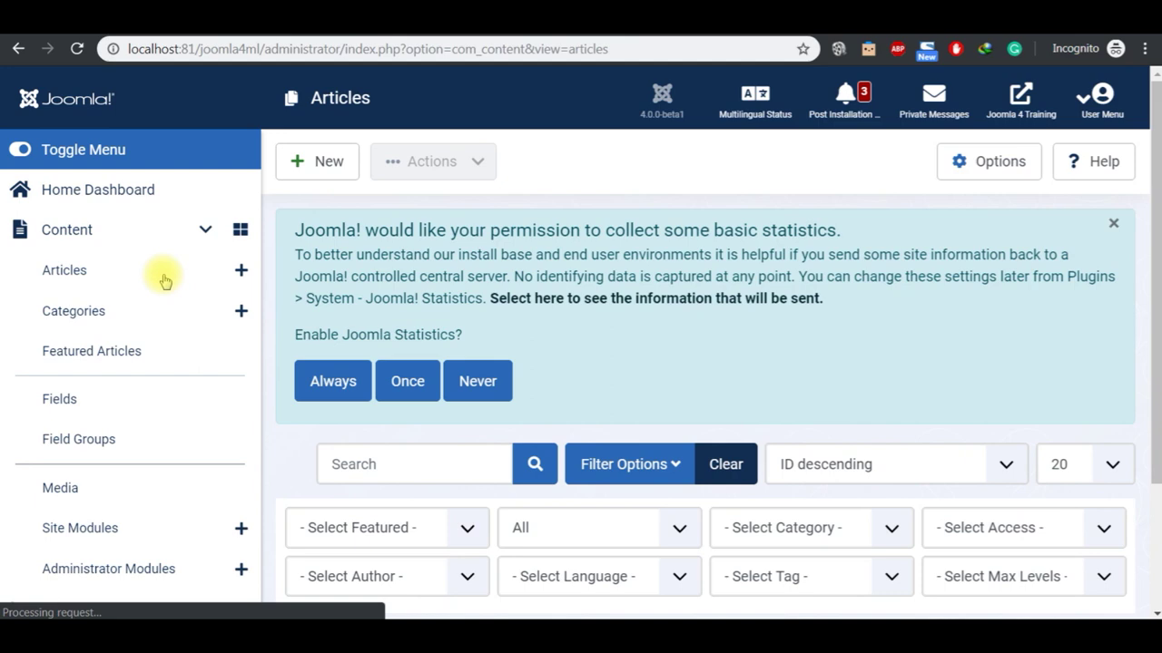
click(327, 160)
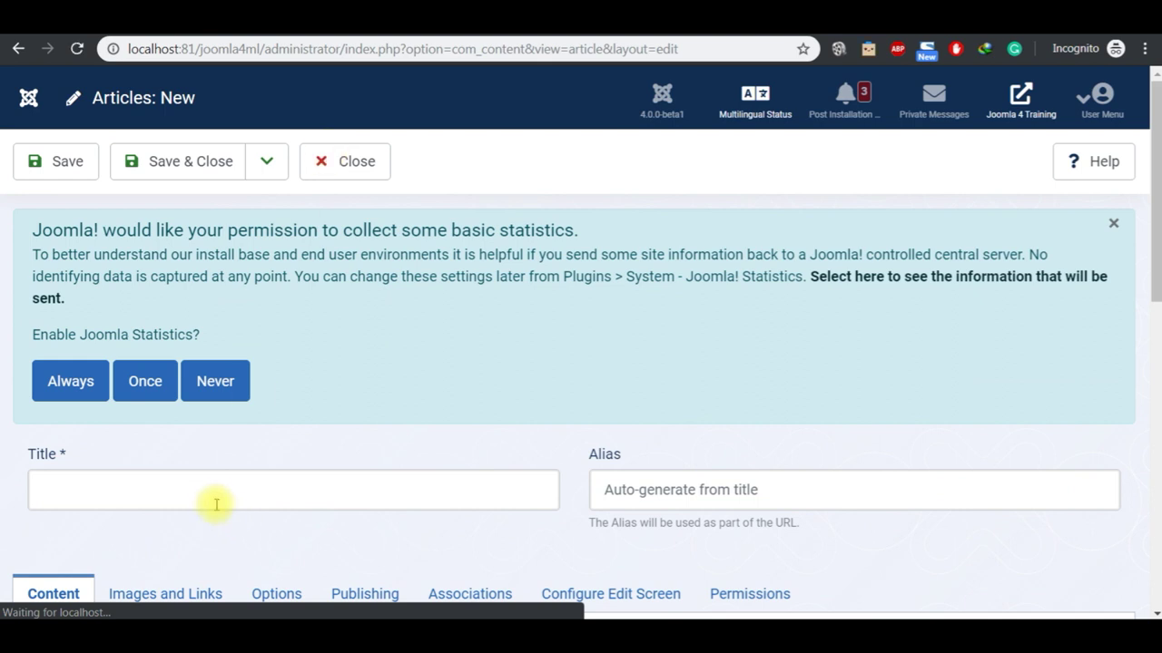
click(205, 490)
text(Malay 1)
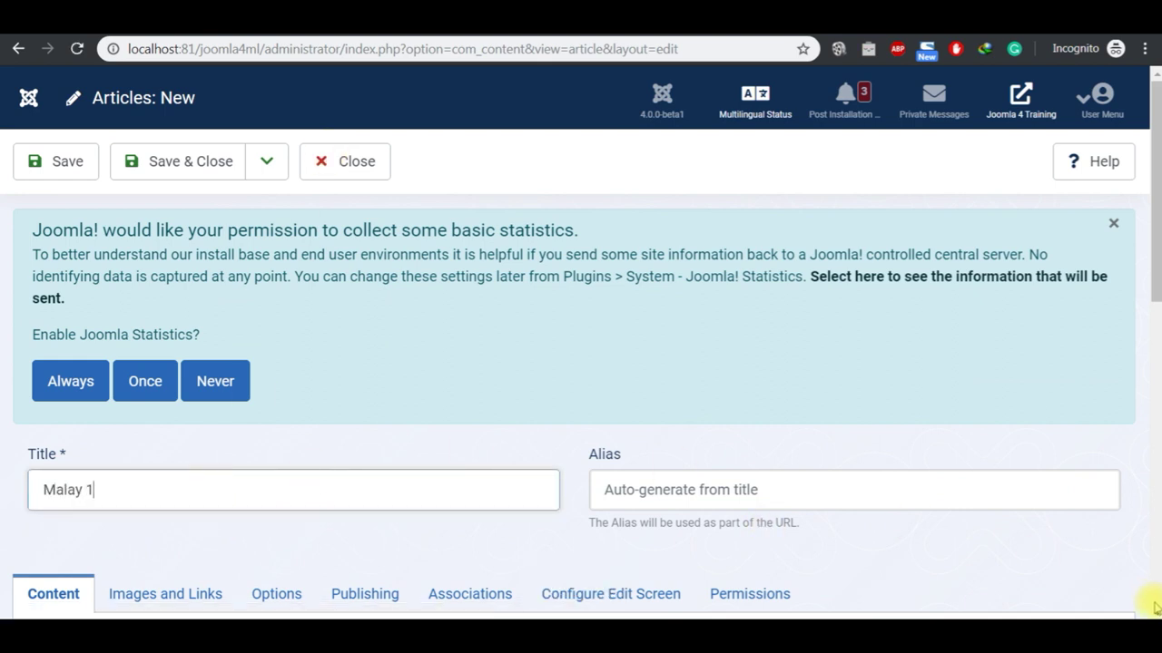
scroll(1151, 610, down, 3)
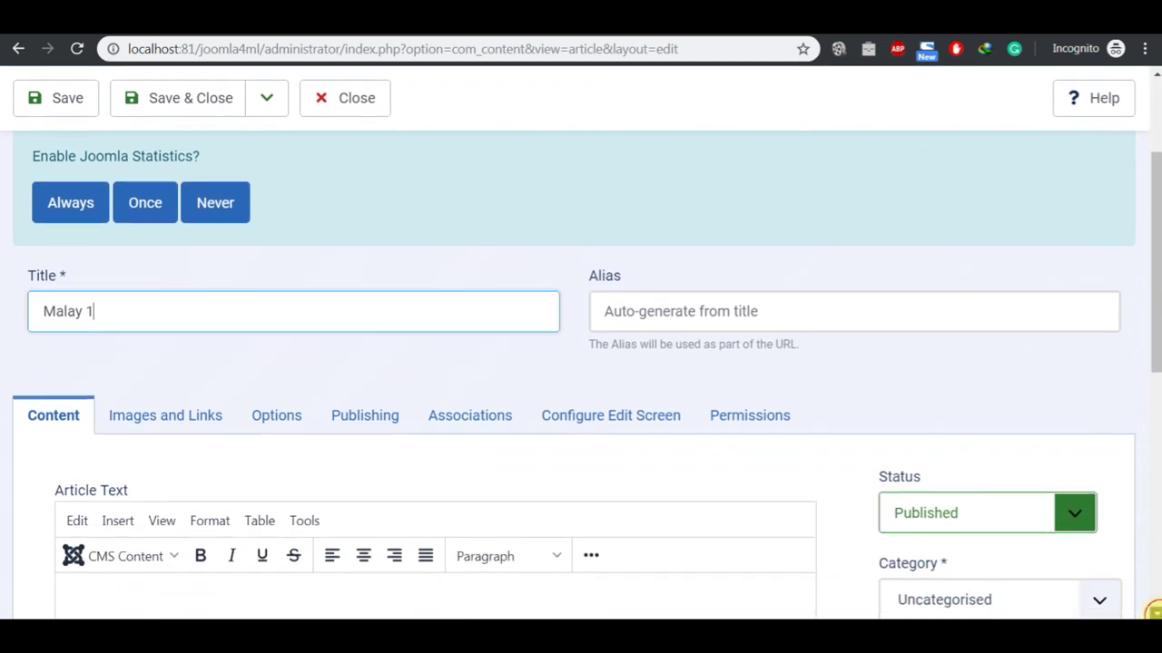
scroll(1155, 613, down, 1)
click(573, 511)
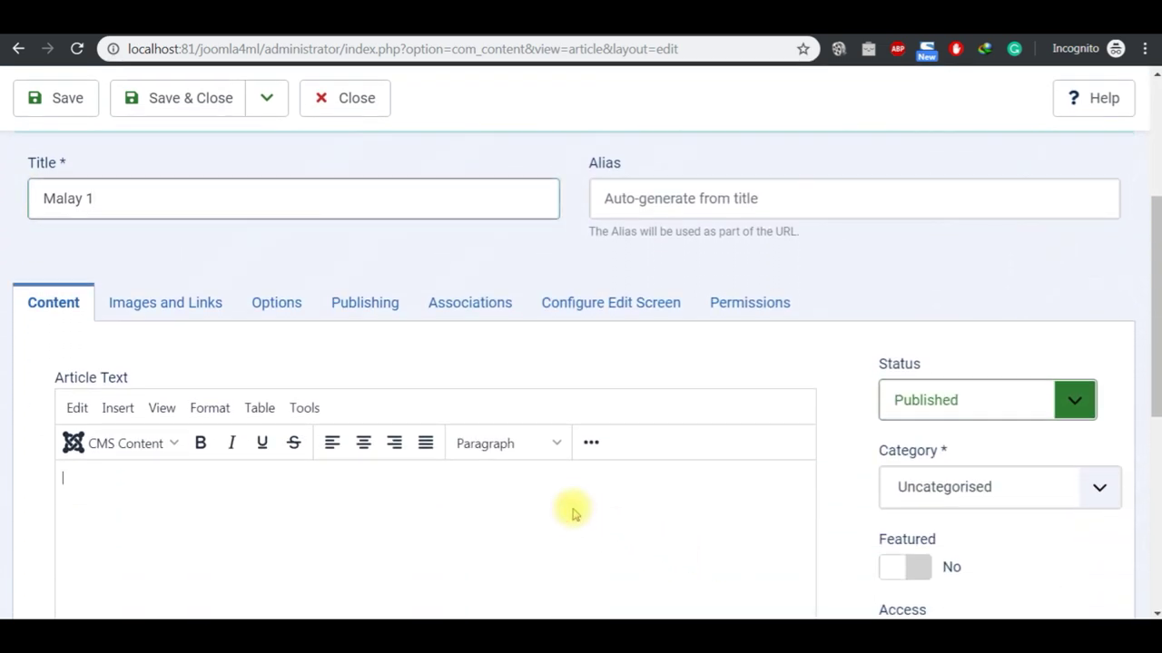
text(Joomla adalah CMS yang paling mudah digunakan!)
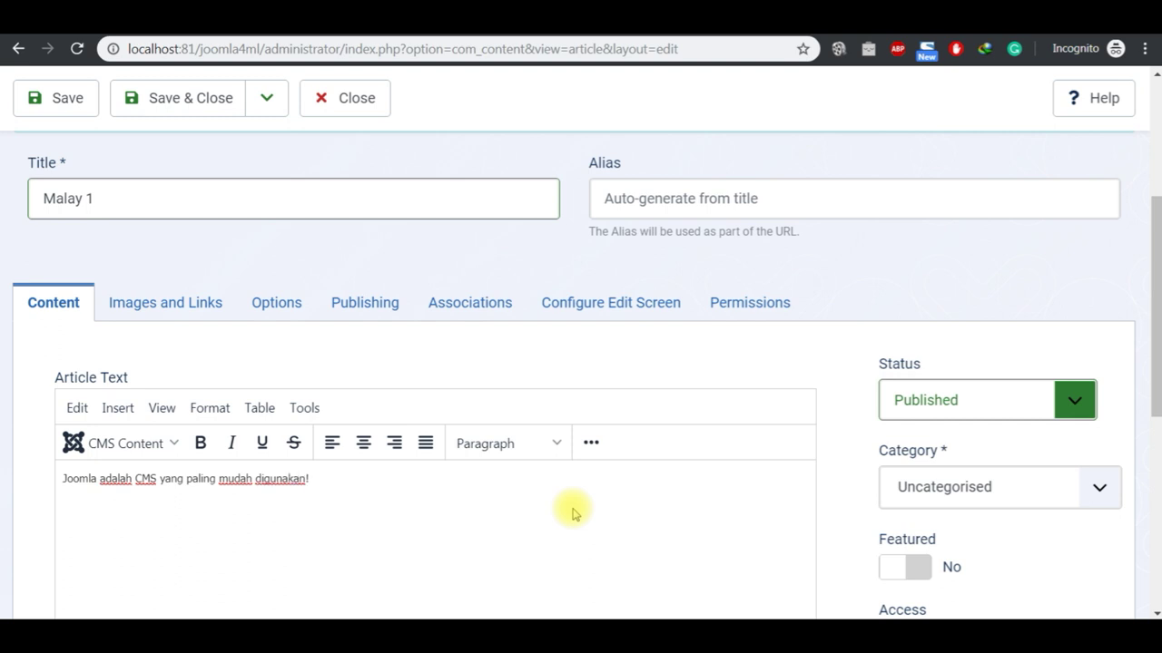
key(ctrl+a)
key(ctrl+c)
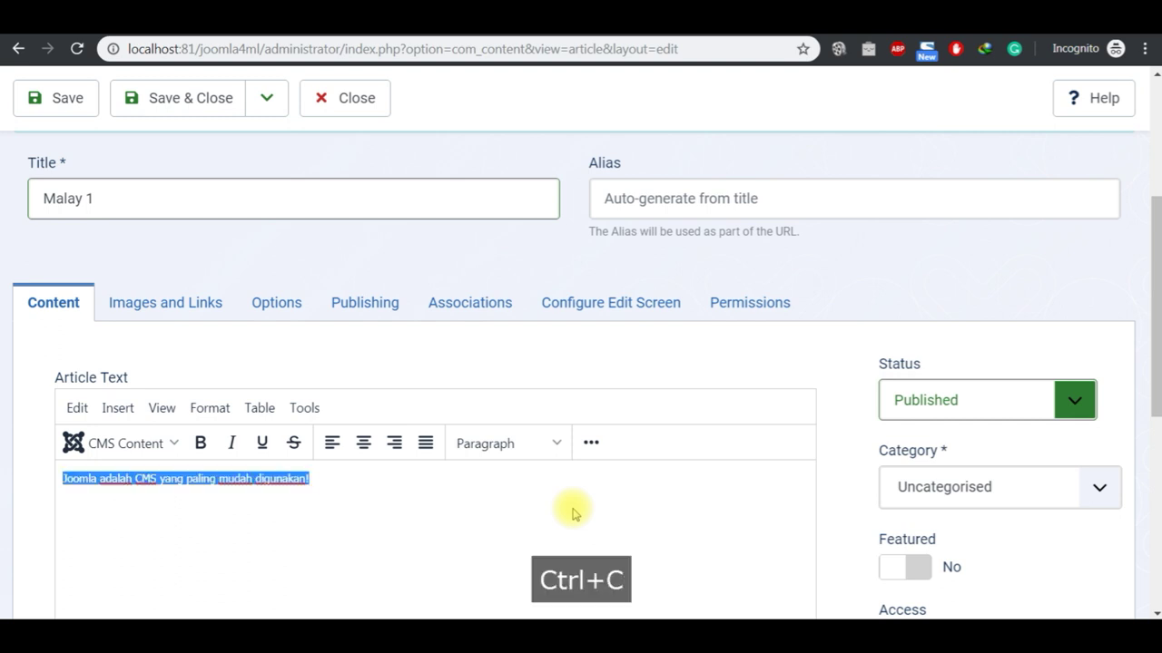
Step: Set the category to Malay Blog and the language to Bahasa Melayu, then save the article
click(1099, 494)
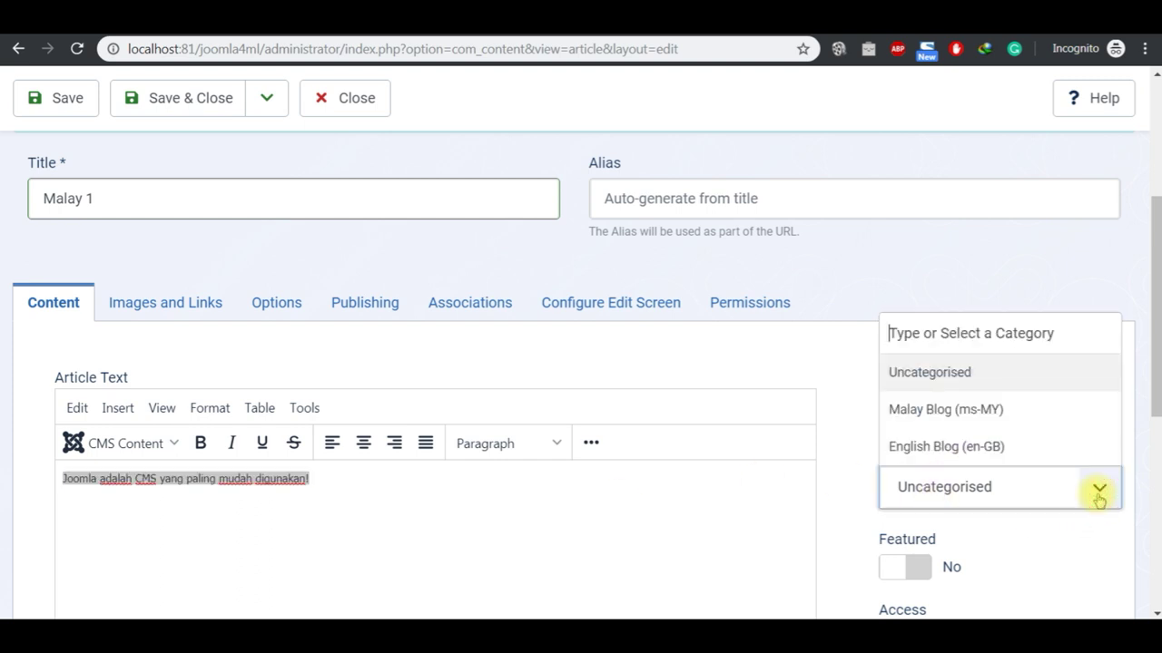
click(1006, 416)
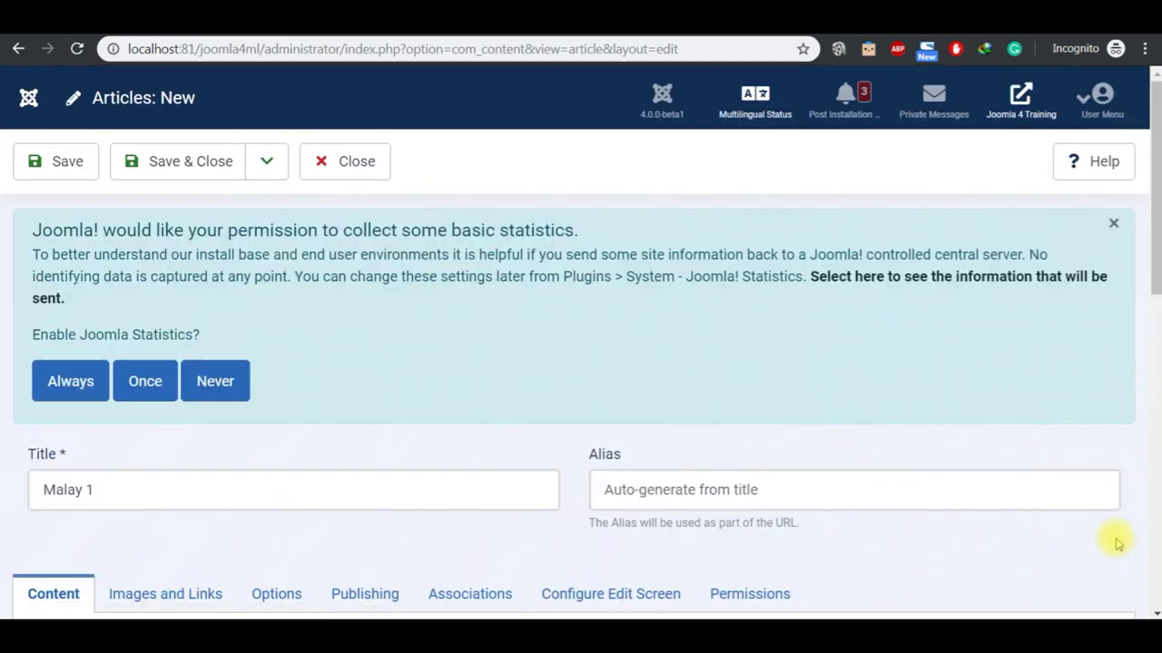
click(1153, 608)
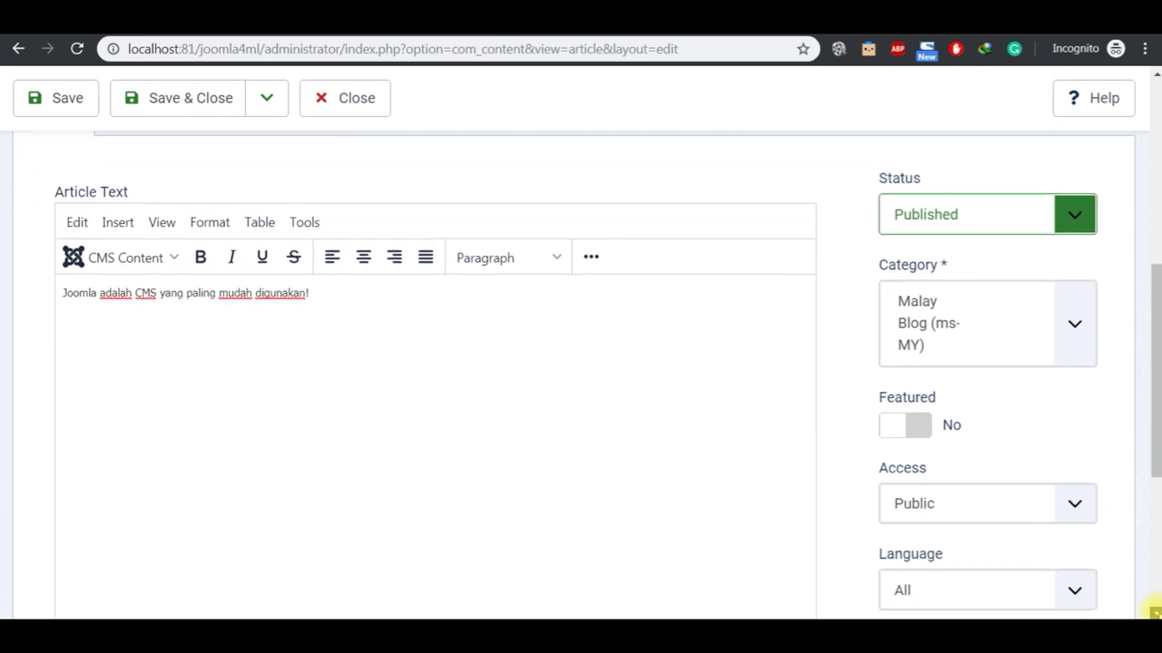
click(1153, 610)
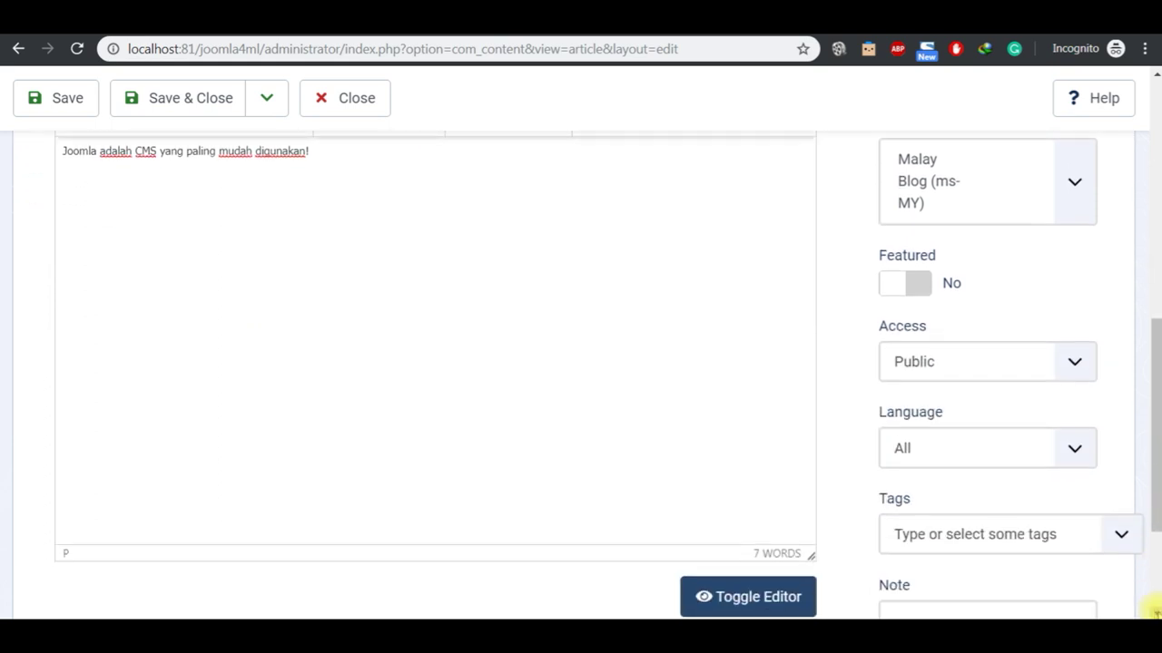
click(1074, 460)
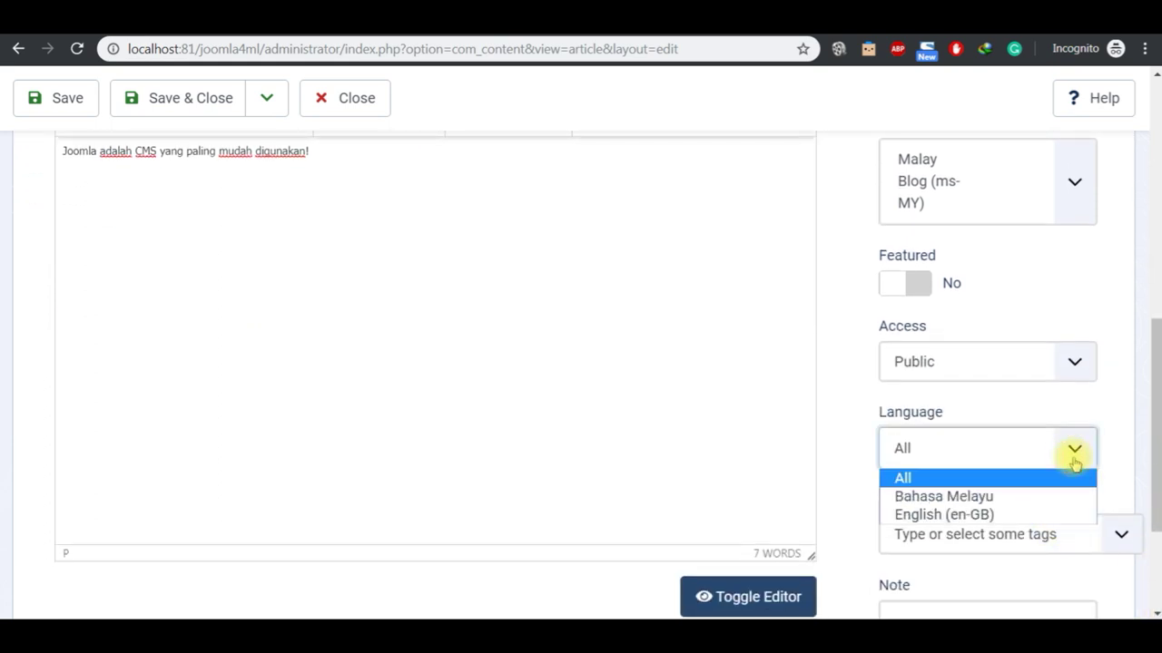
click(1035, 495)
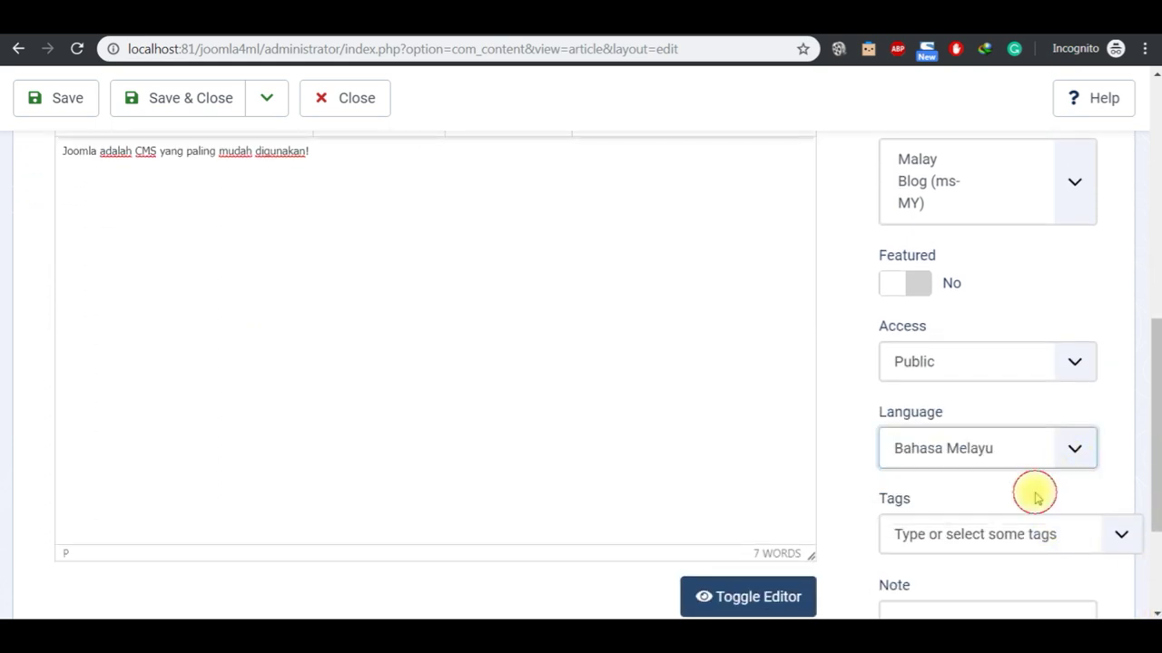
click(1155, 76)
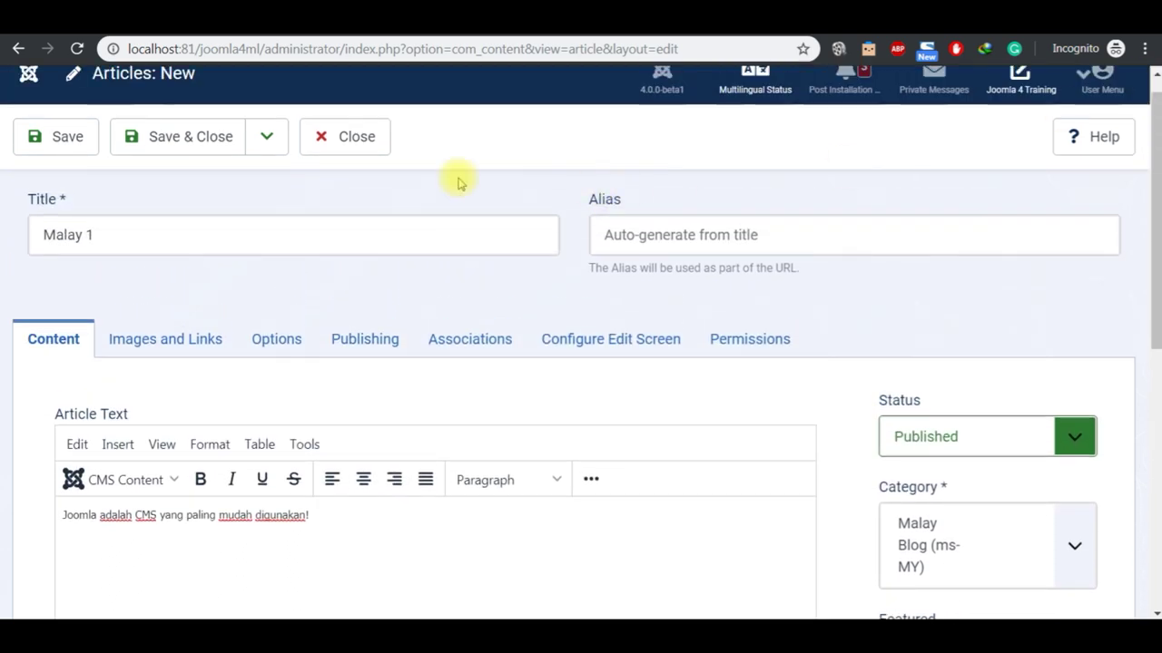
click(262, 135)
click(261, 177)
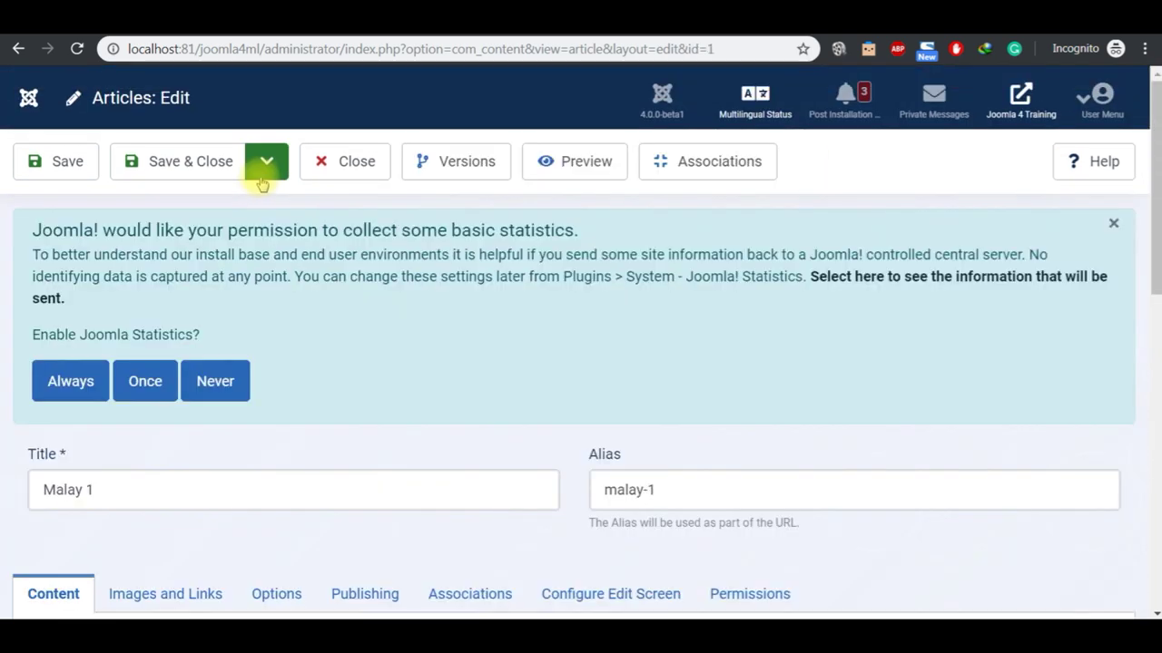
click(264, 178)
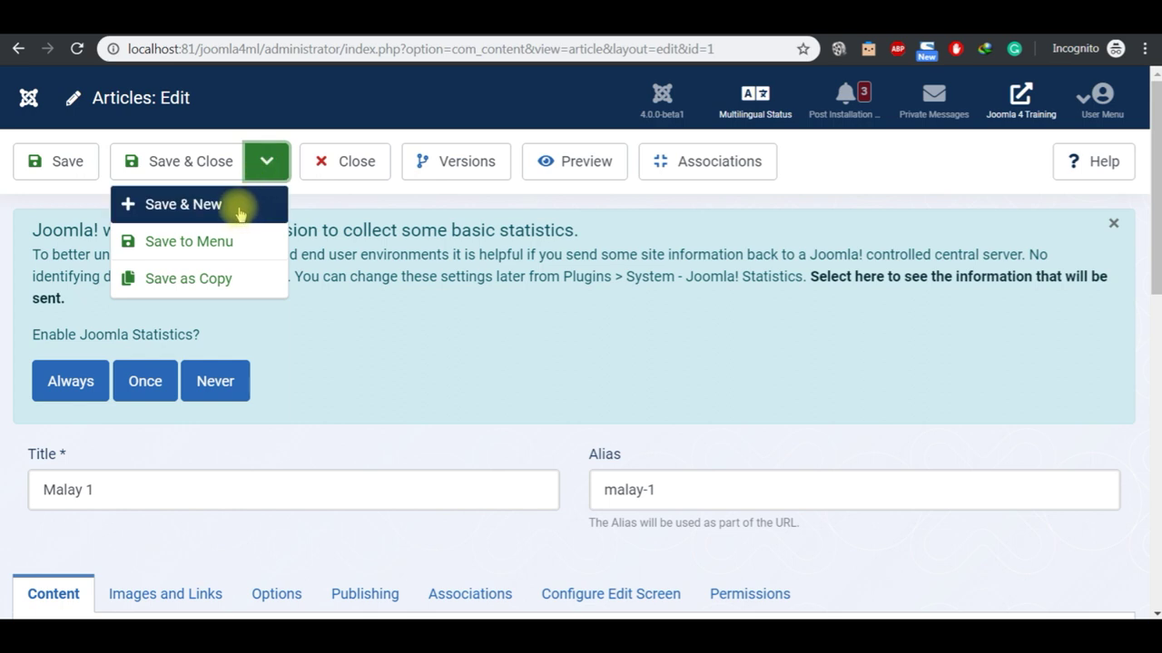
Step: Start another article titled 'Malay 2' and paste the copied Malay sentence into its body
click(240, 207)
click(192, 487)
text(Malay 2)
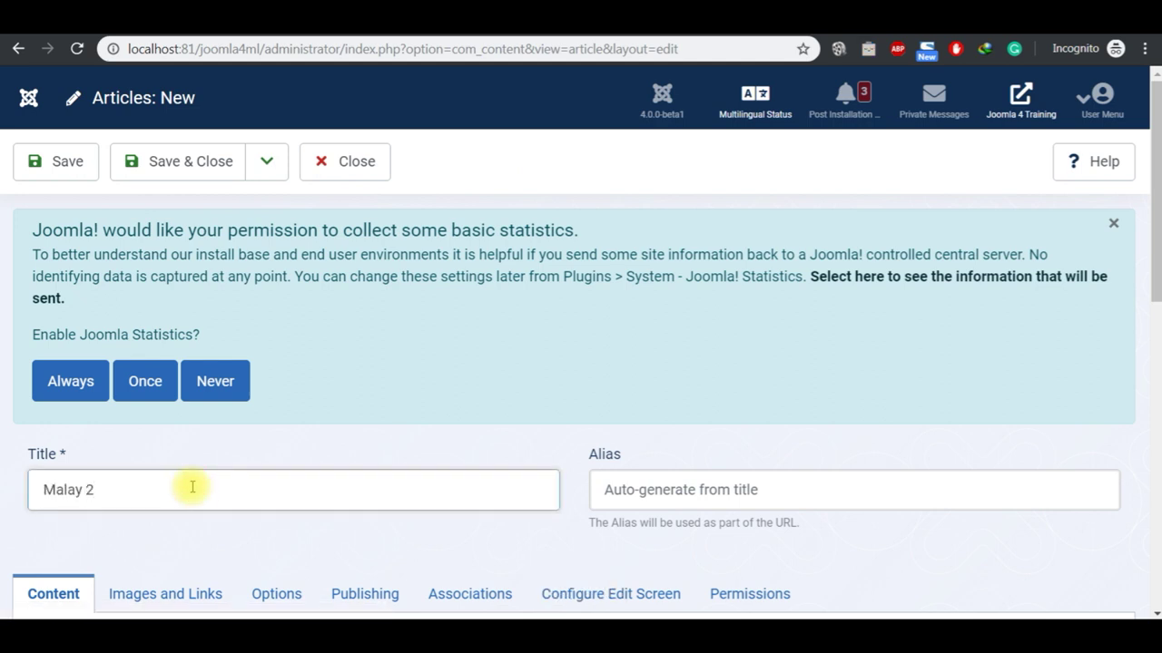
scroll(1155, 612, down, 3)
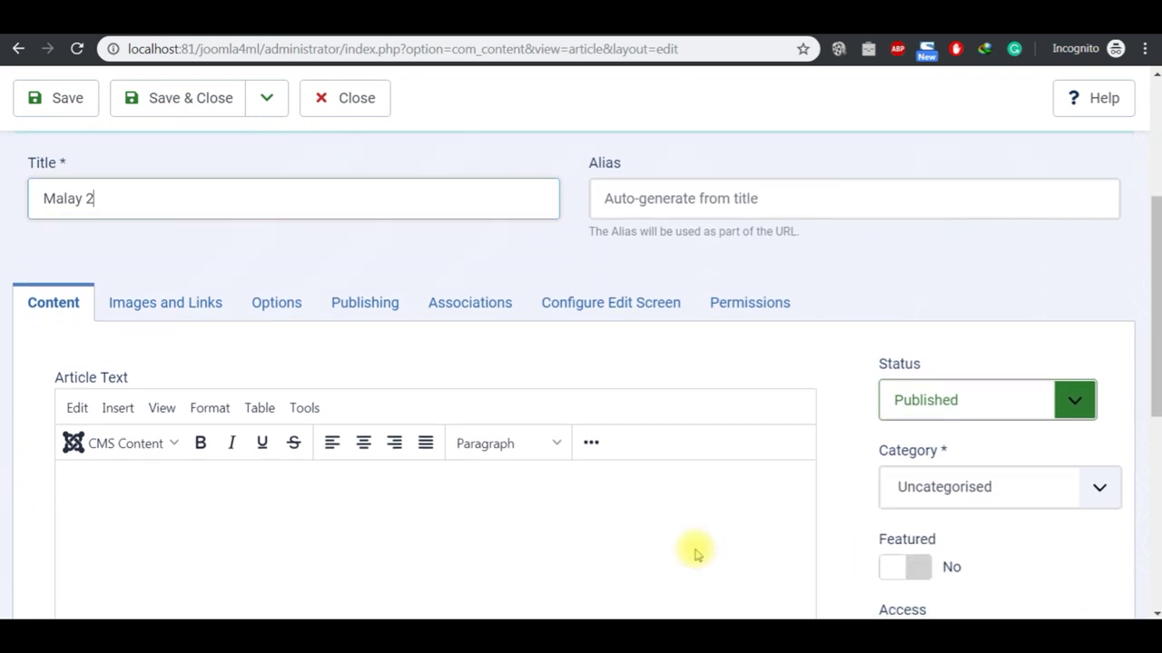
click(607, 522)
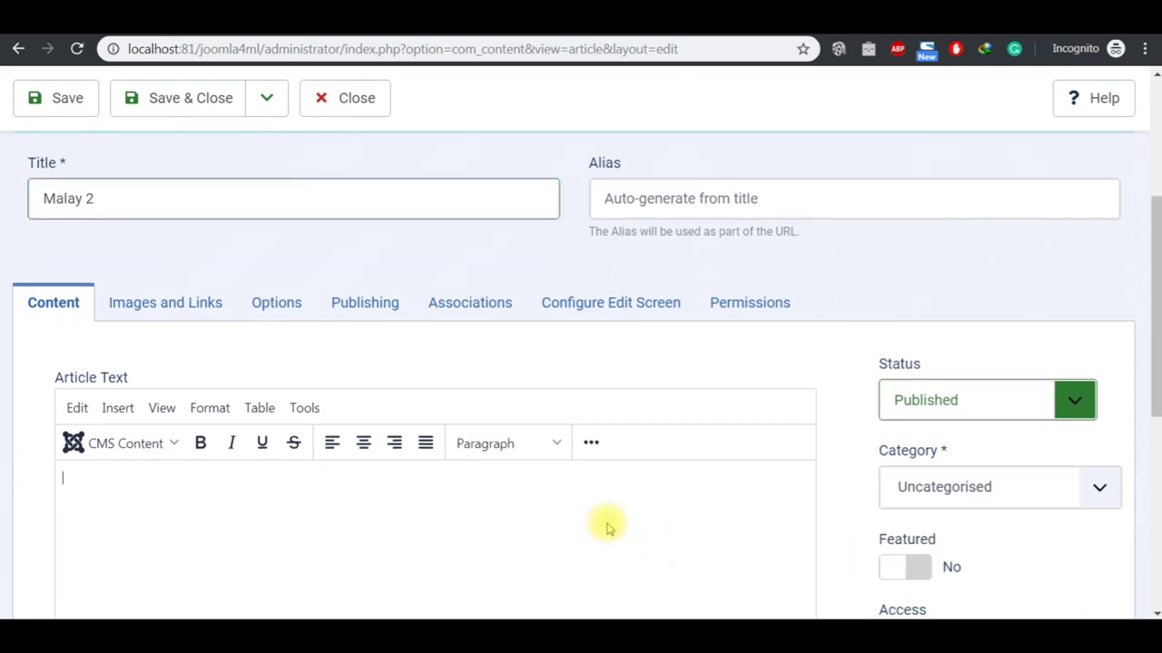
key(ctrl+v)
Step: Assign category Malay Blog and language Bahasa Melayu, then Save & New
click(1085, 489)
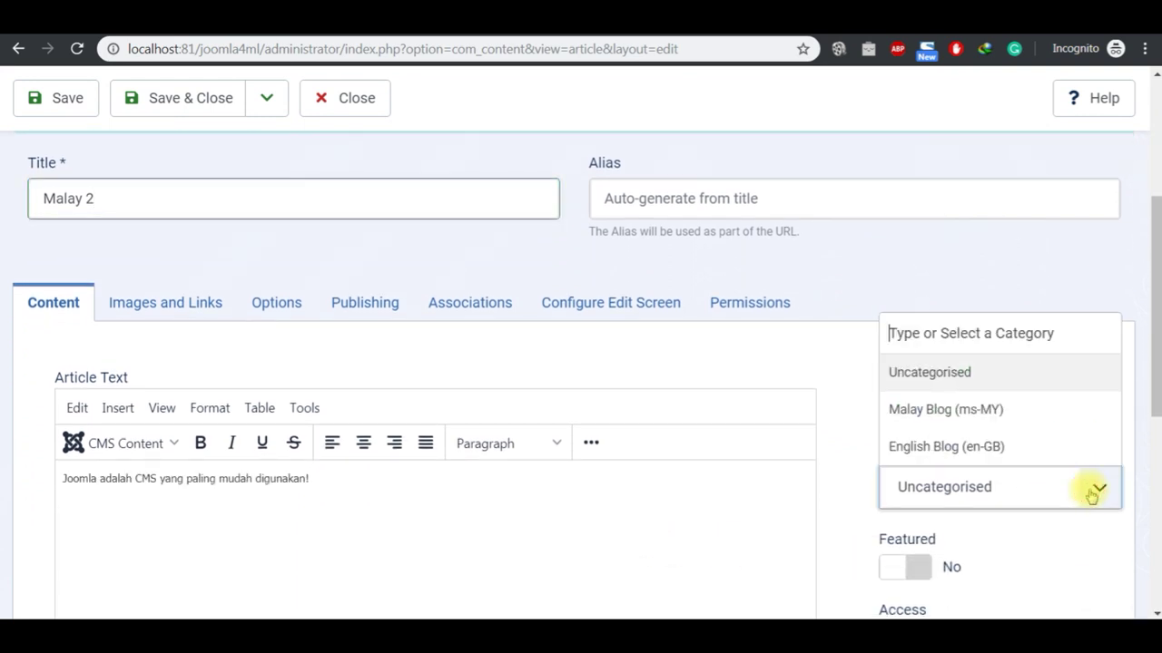
click(1002, 416)
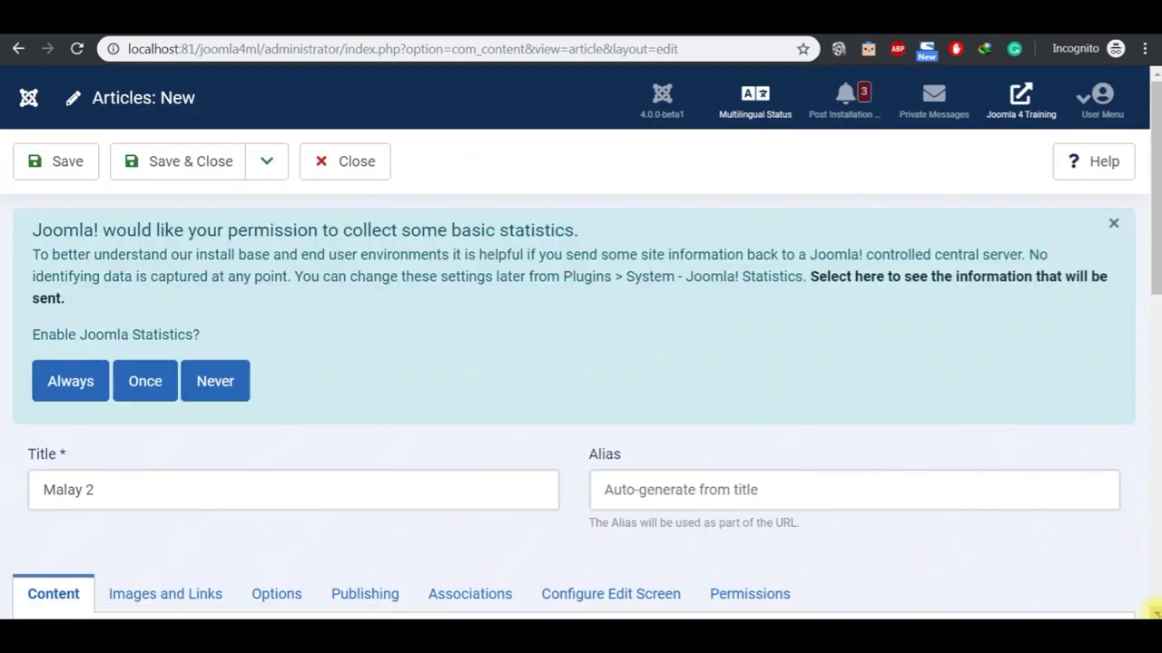
scroll(1153, 610, down, 2)
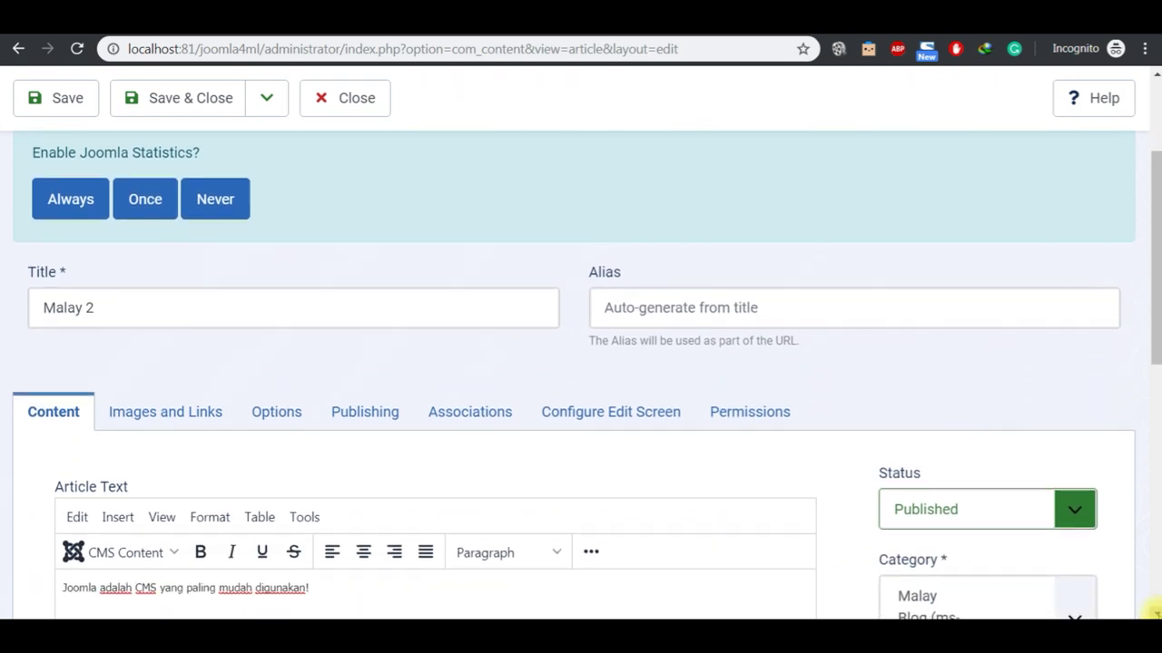
scroll(1153, 611, down, 1)
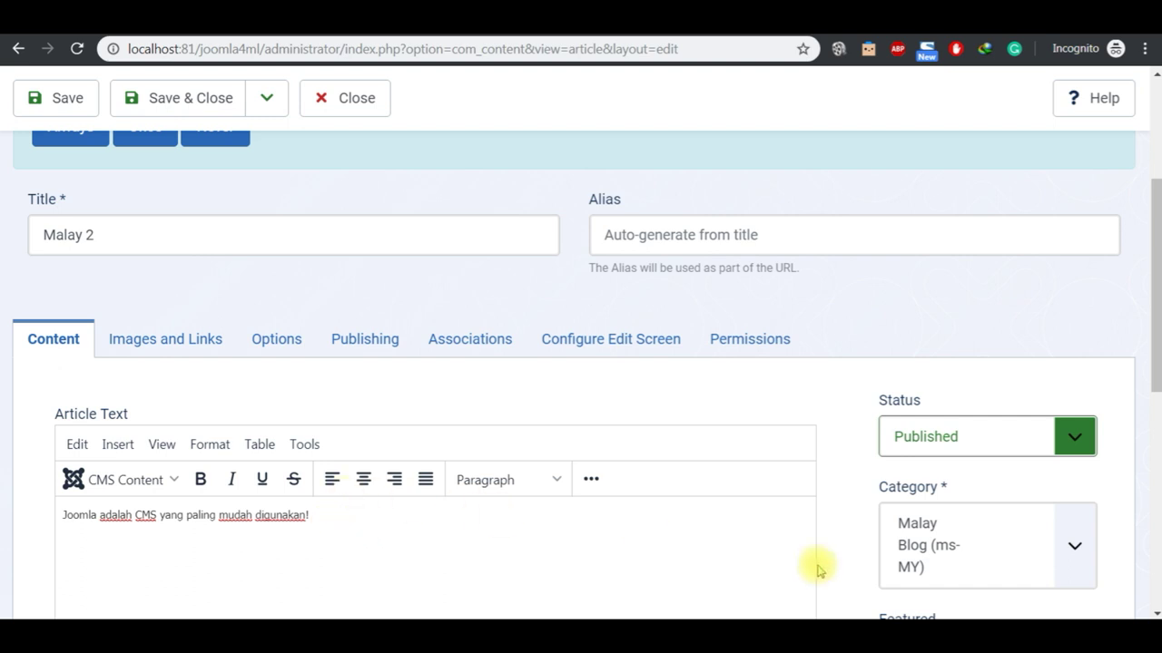
scroll(1151, 607, down, 5)
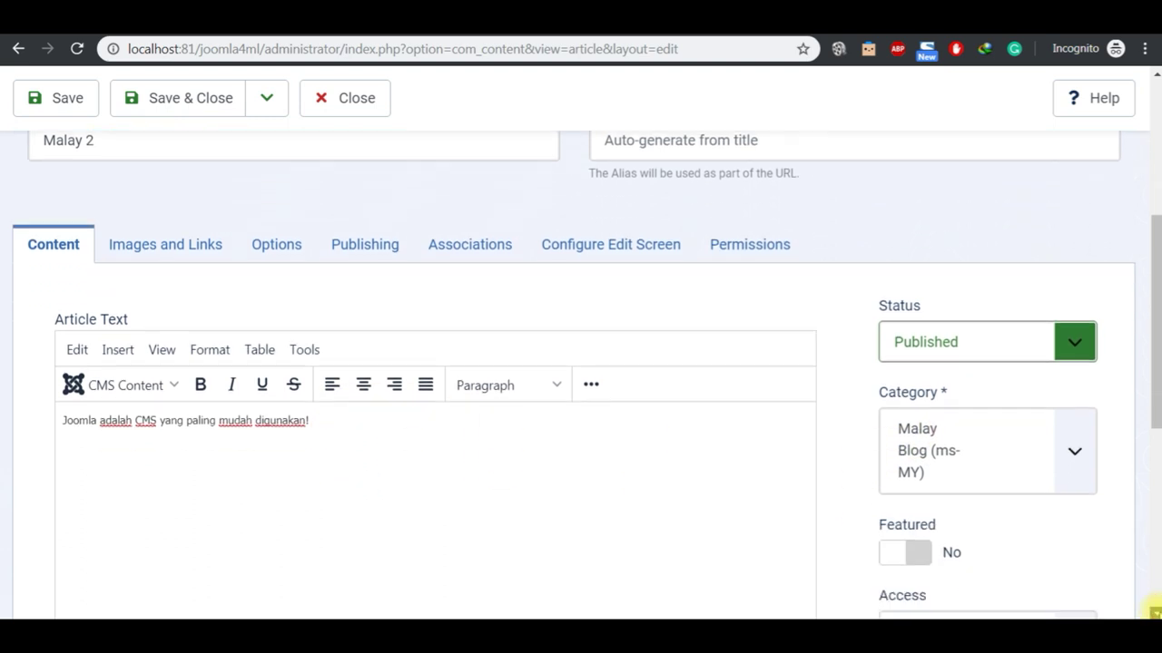
click(1071, 387)
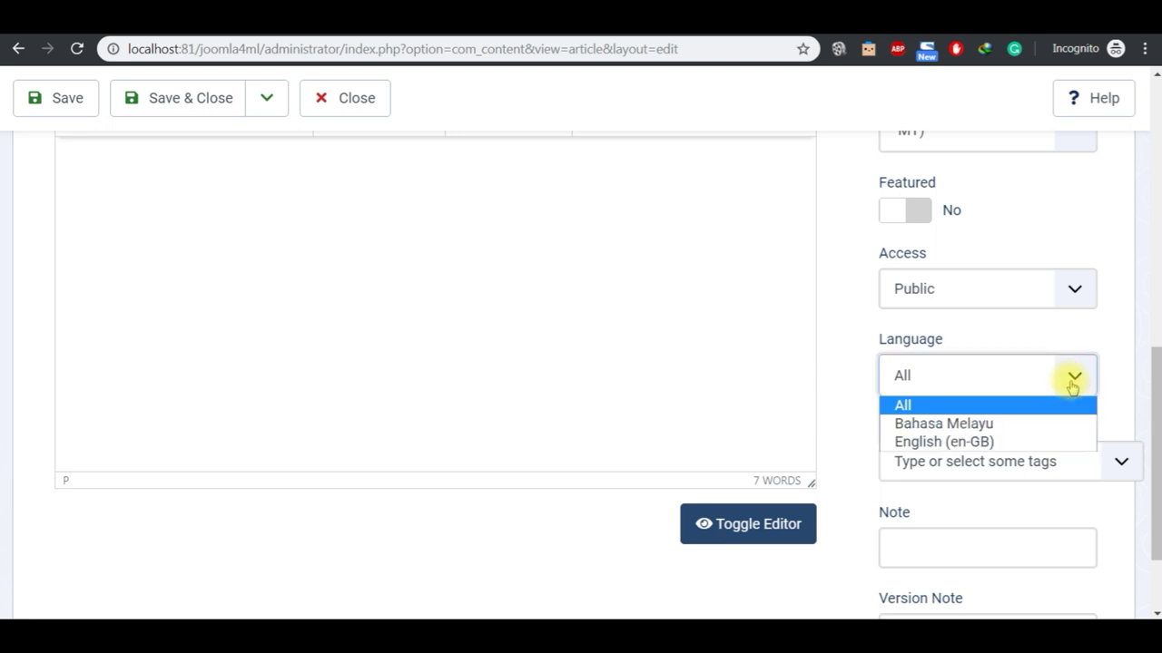
click(1032, 424)
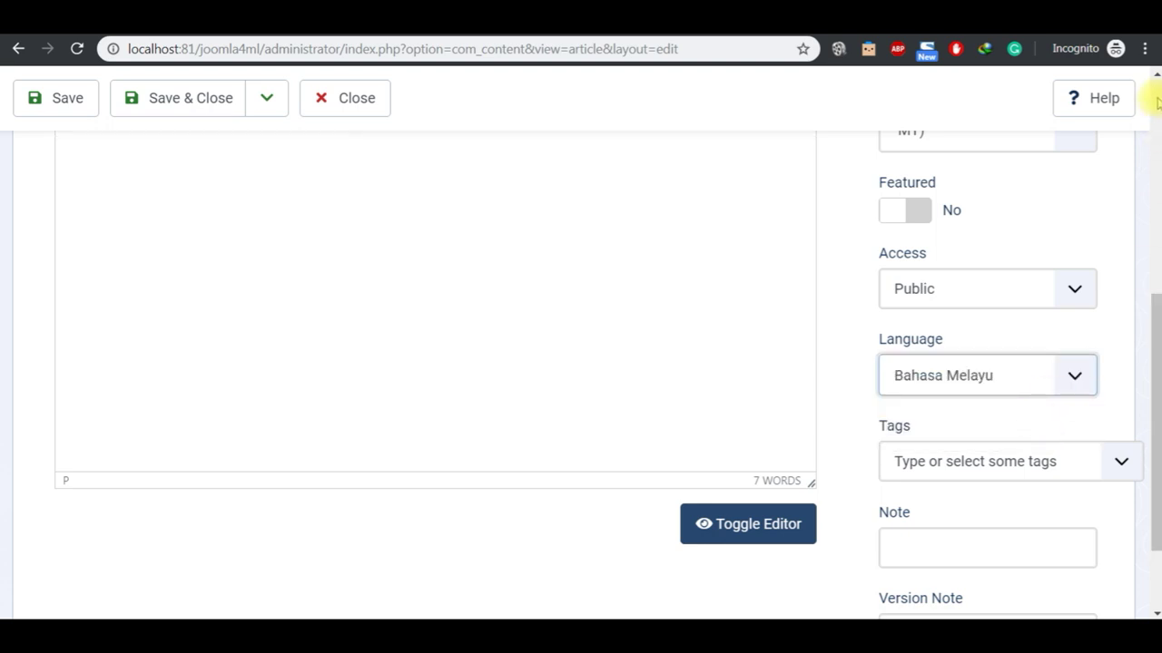
scroll(1156, 83, up, 5)
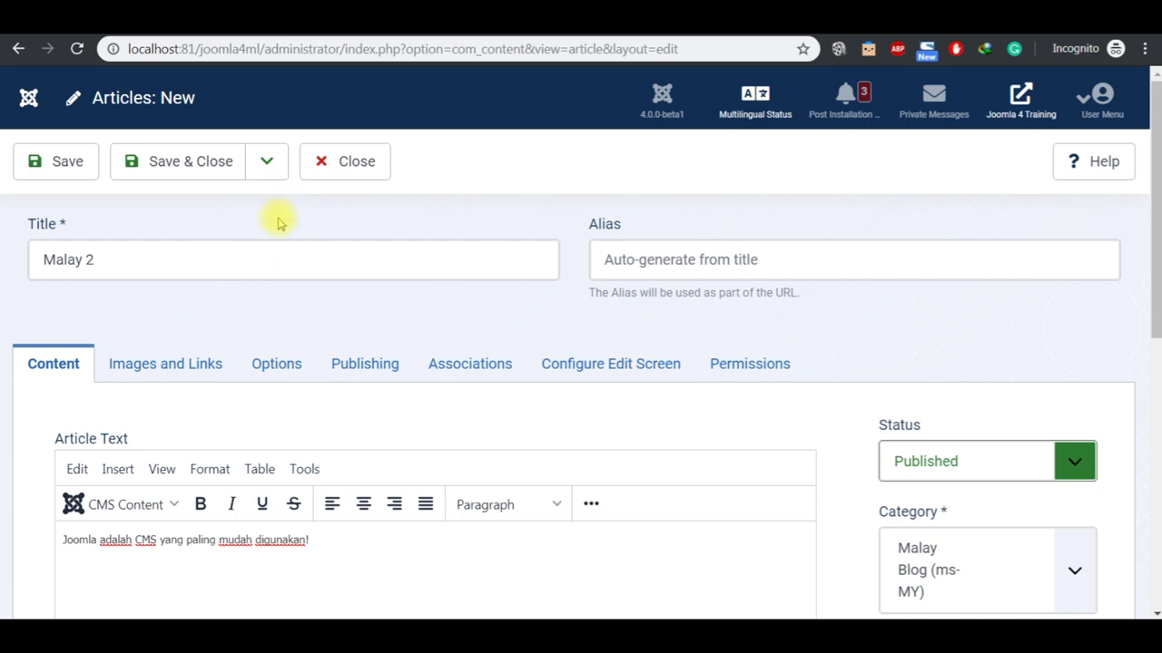
click(266, 160)
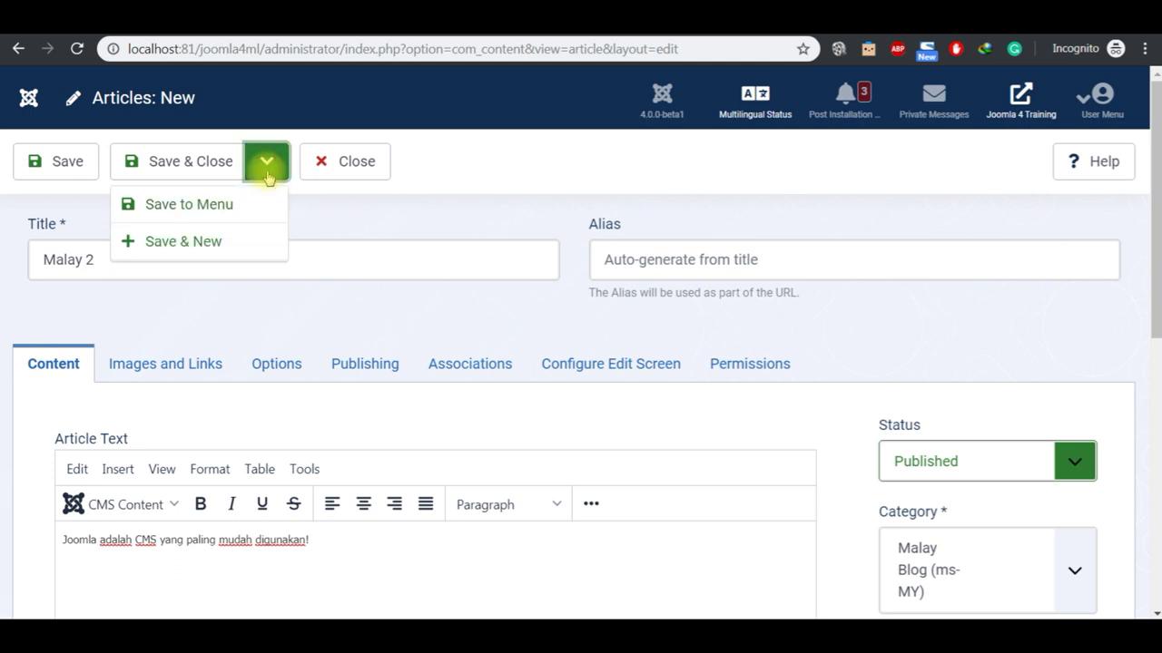
click(247, 239)
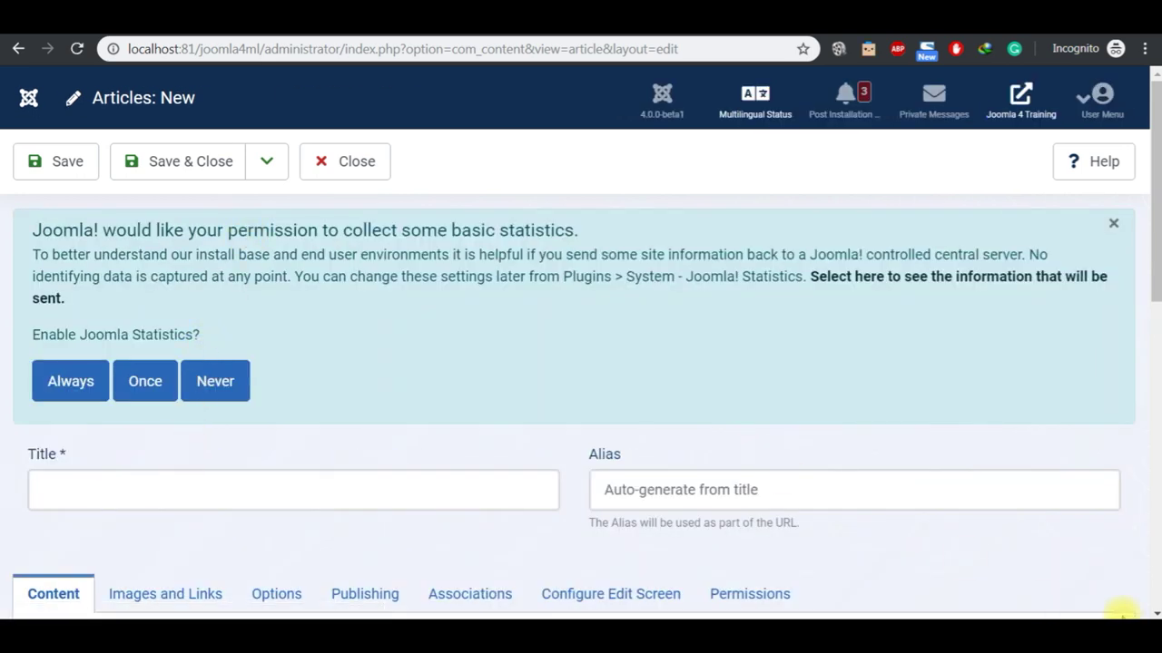
Step: Title the new article 'English 1' with category English Blog and language English (en-GB)
scroll(1150, 610, down, 3)
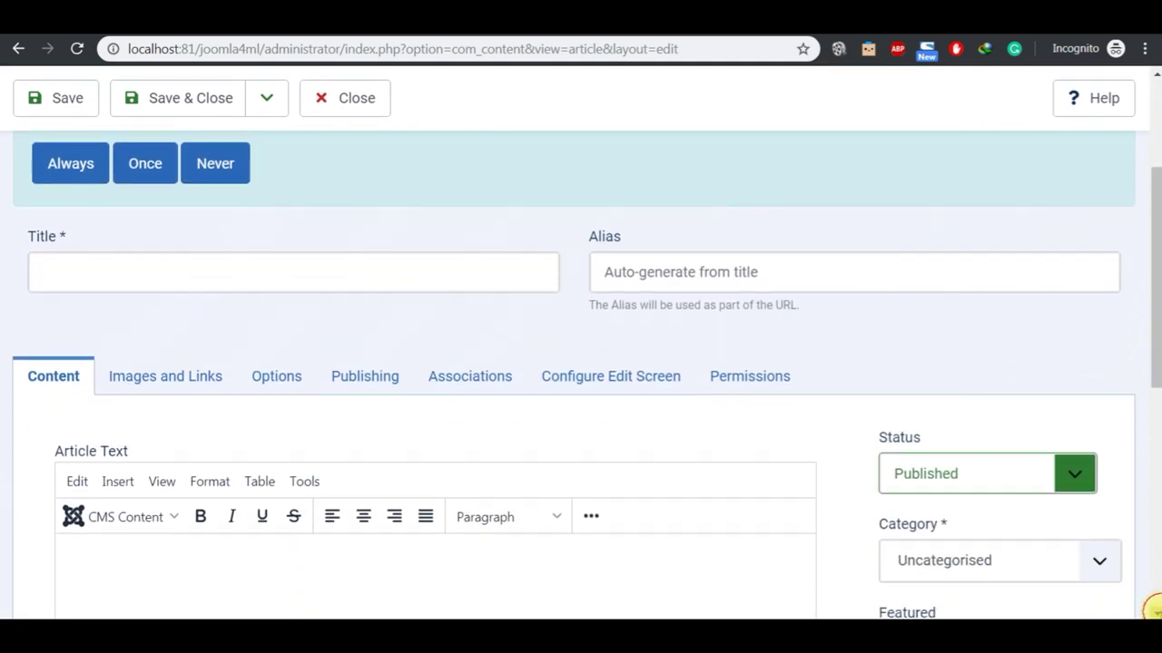
click(425, 284)
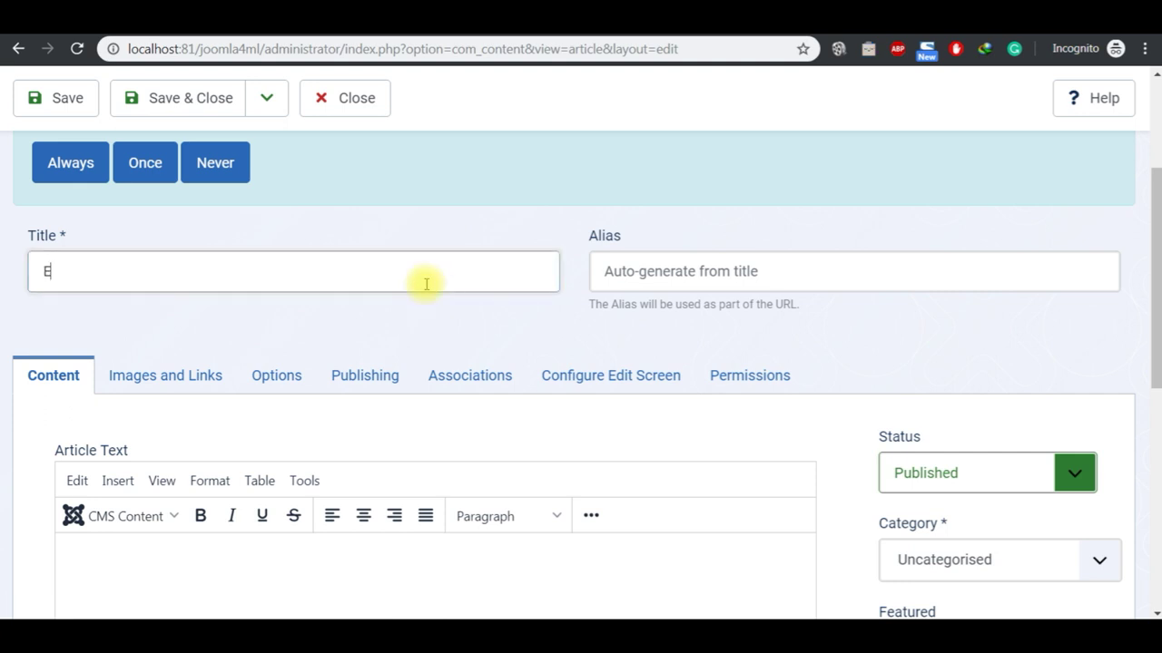
text(English 1)
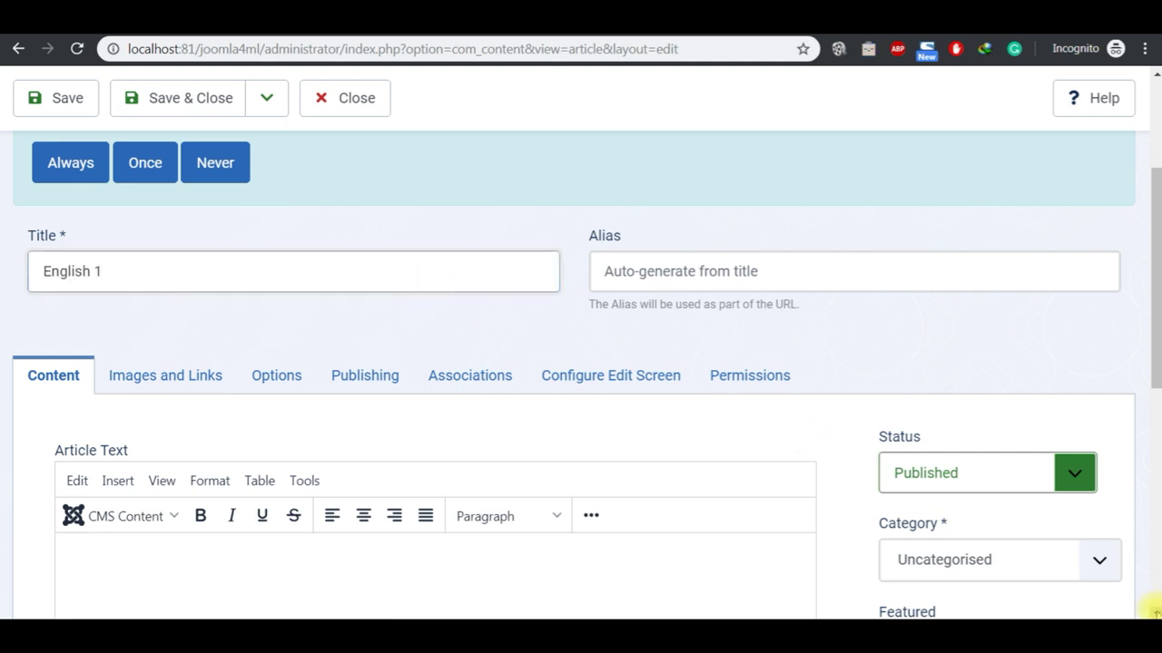
scroll(1151, 612, down, 1)
click(1101, 459)
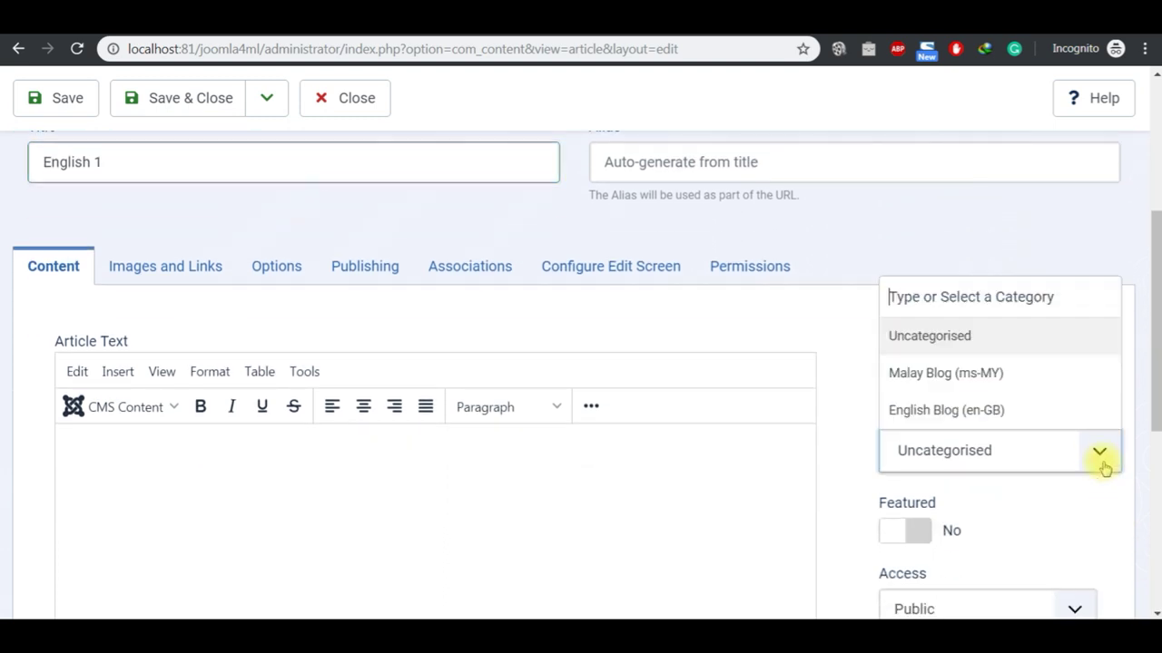
click(1049, 414)
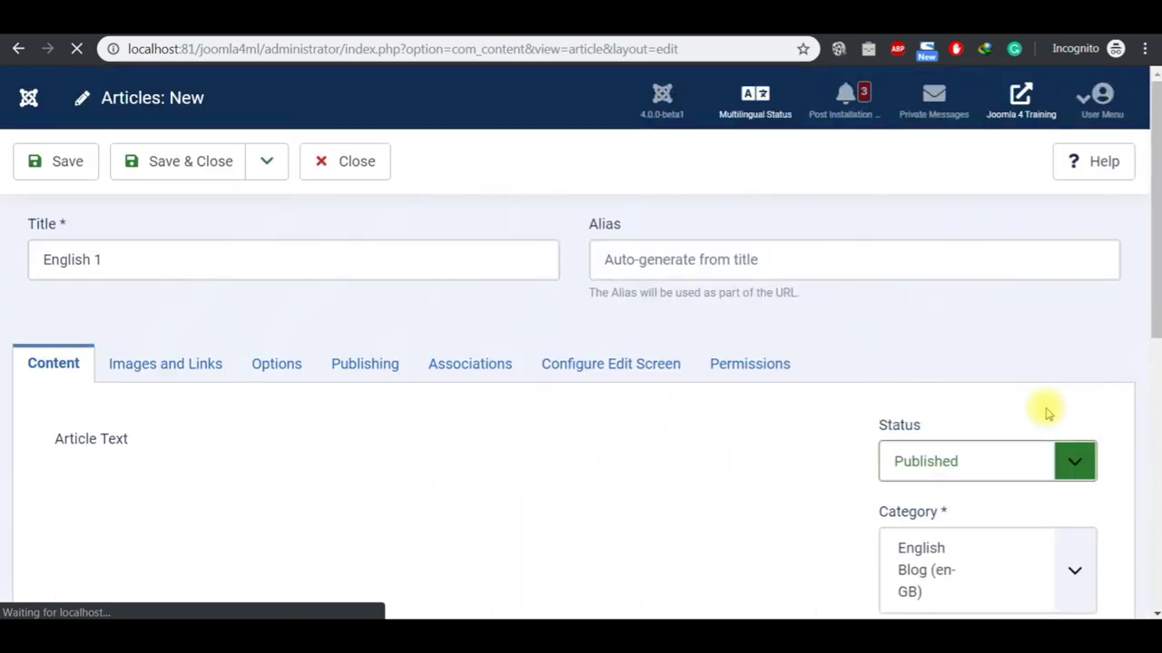
scroll(1154, 610, down, 6)
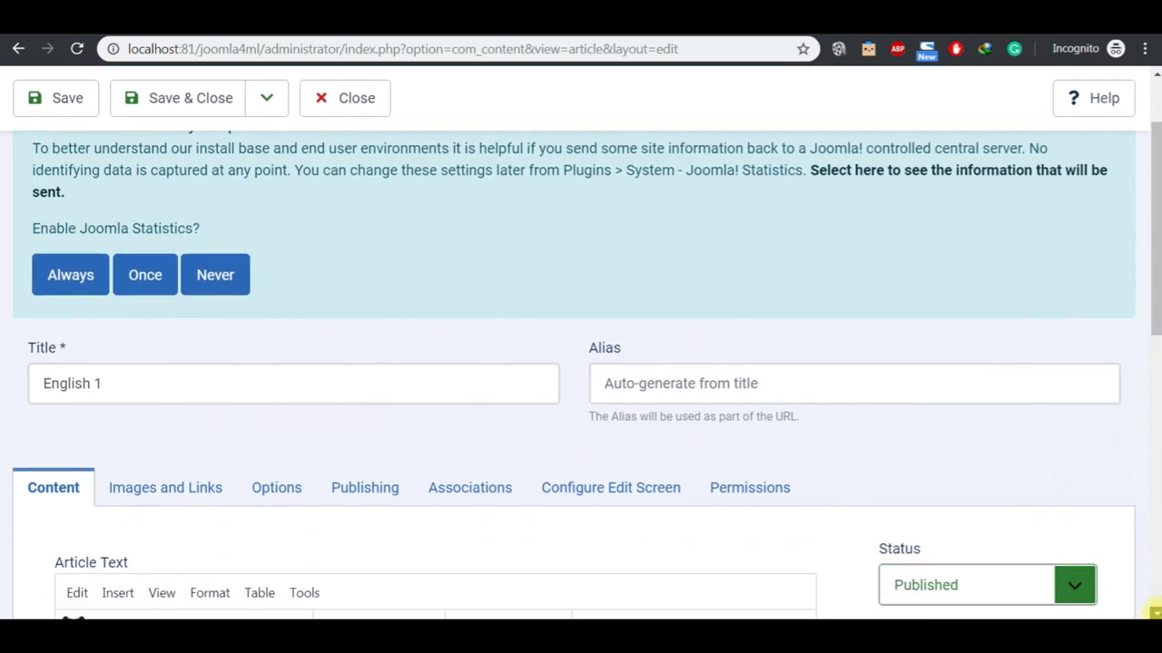
click(1153, 612)
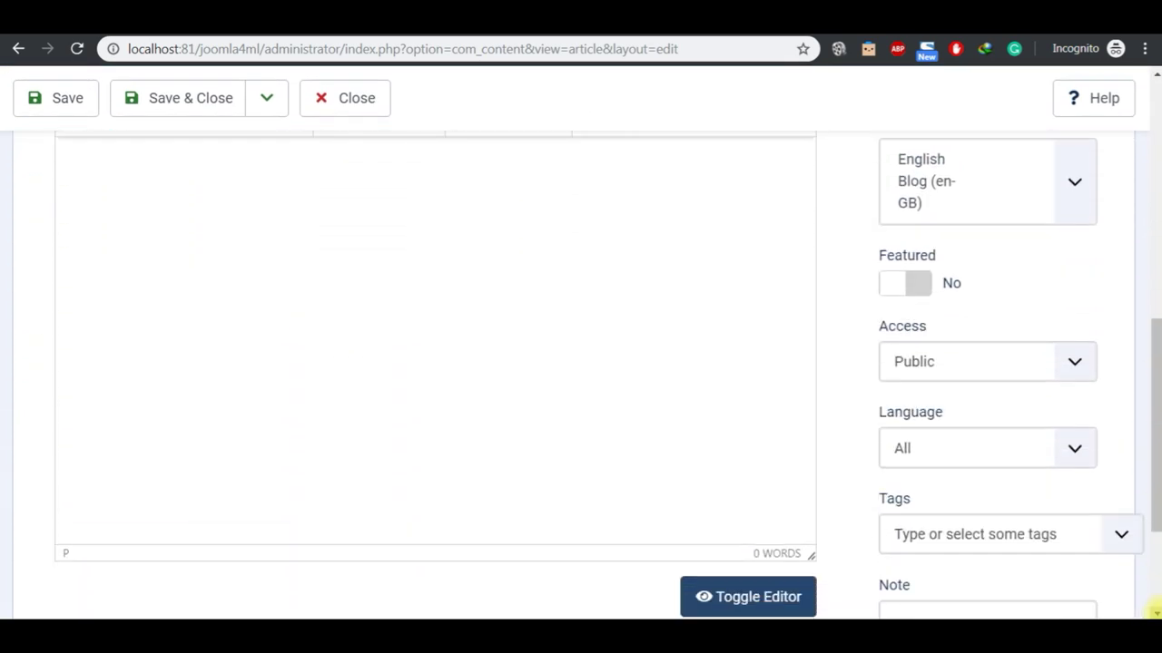
click(1153, 612)
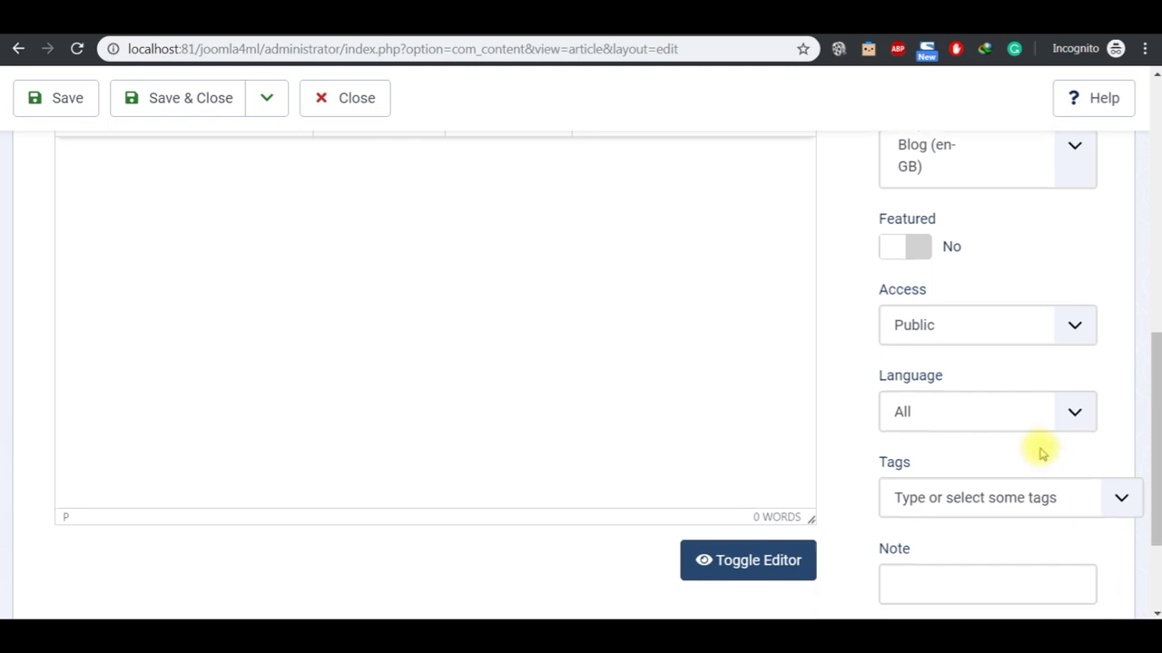
click(1074, 415)
click(1044, 475)
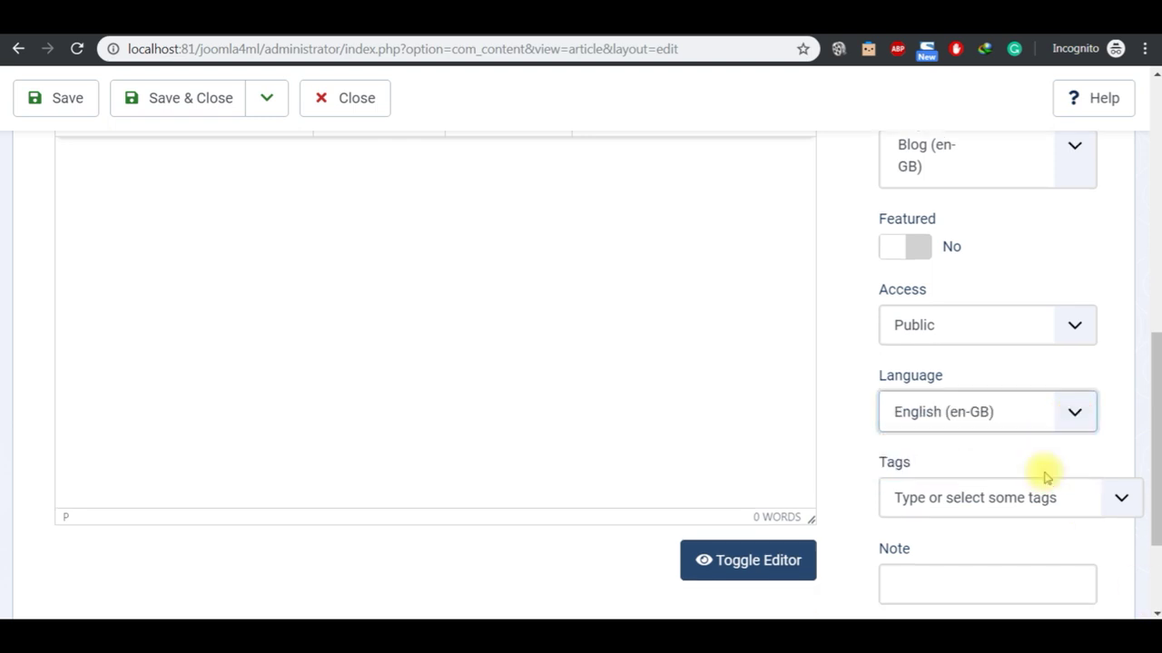
Step: Enter the body 'Joomla is the best CMS ever!' and Save & New
click(1151, 78)
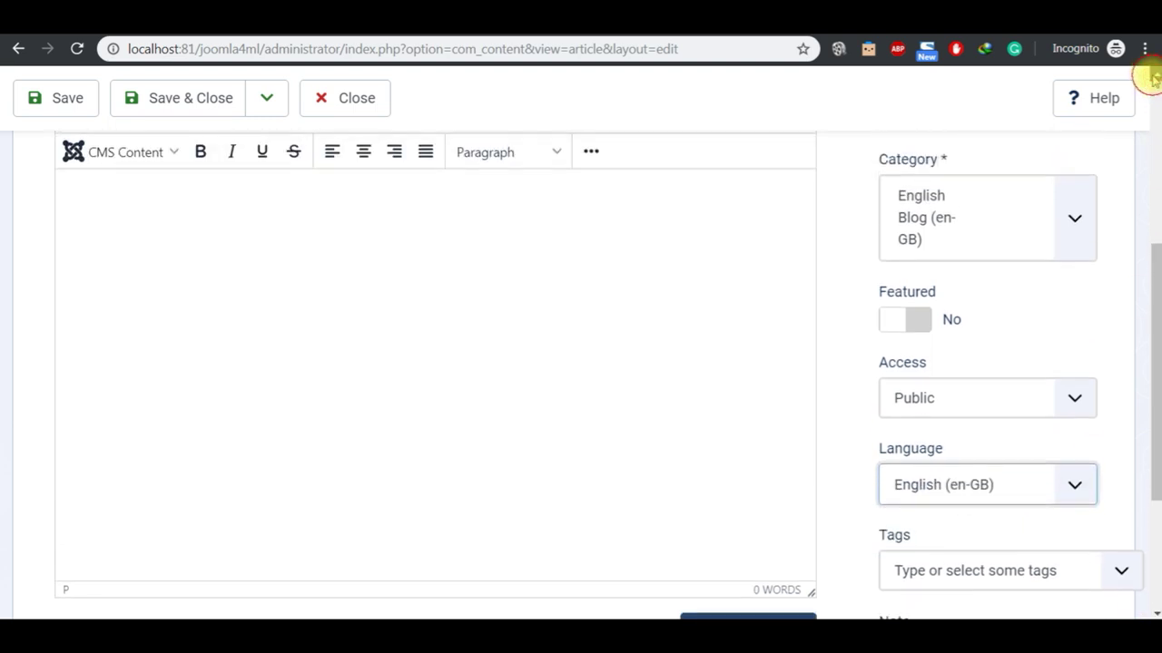
click(1151, 78)
click(1151, 78)
click(1150, 78)
click(1151, 79)
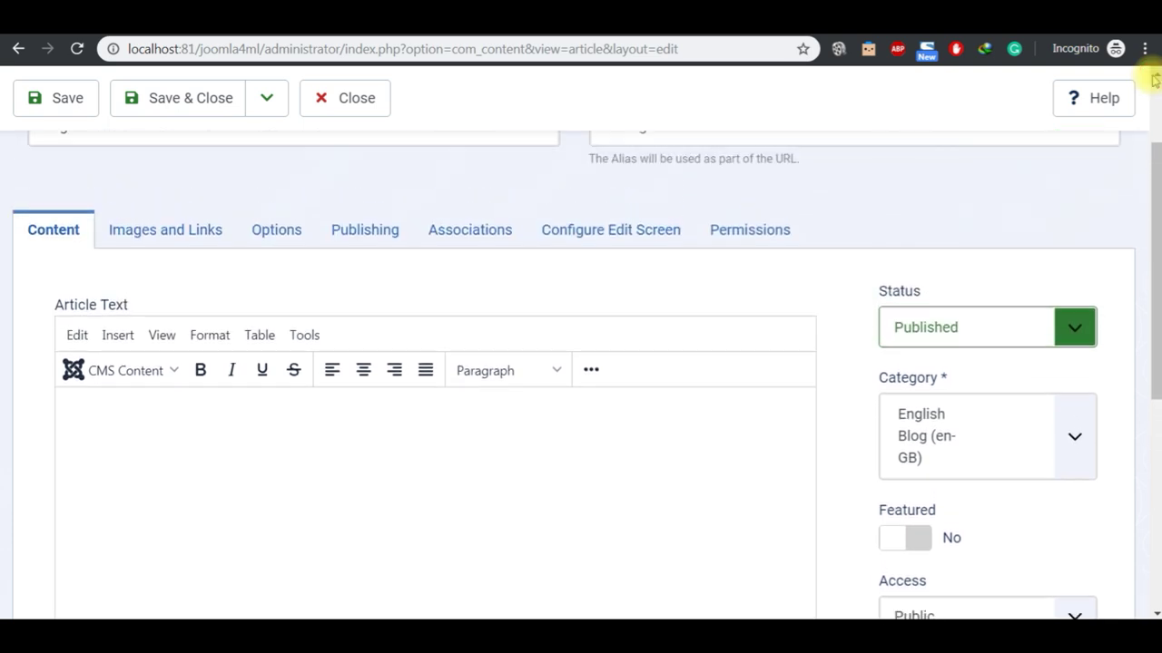
click(1152, 79)
click(1154, 80)
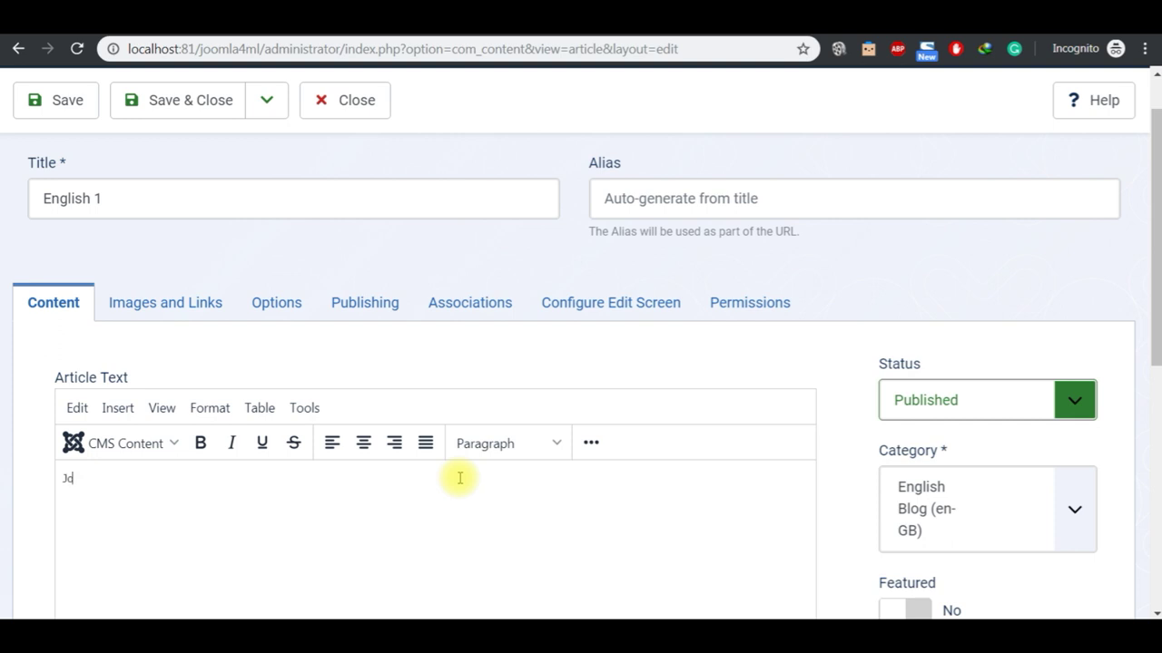
text(s the best CMS ever!)
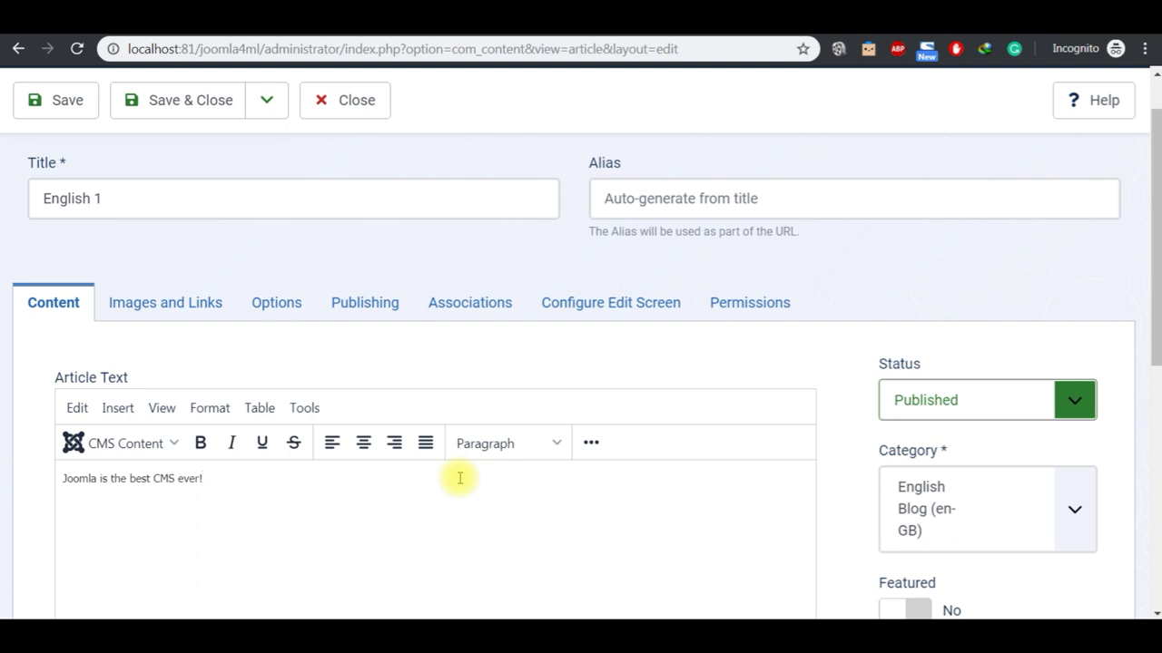
key(ctrl+a)
click(458, 478)
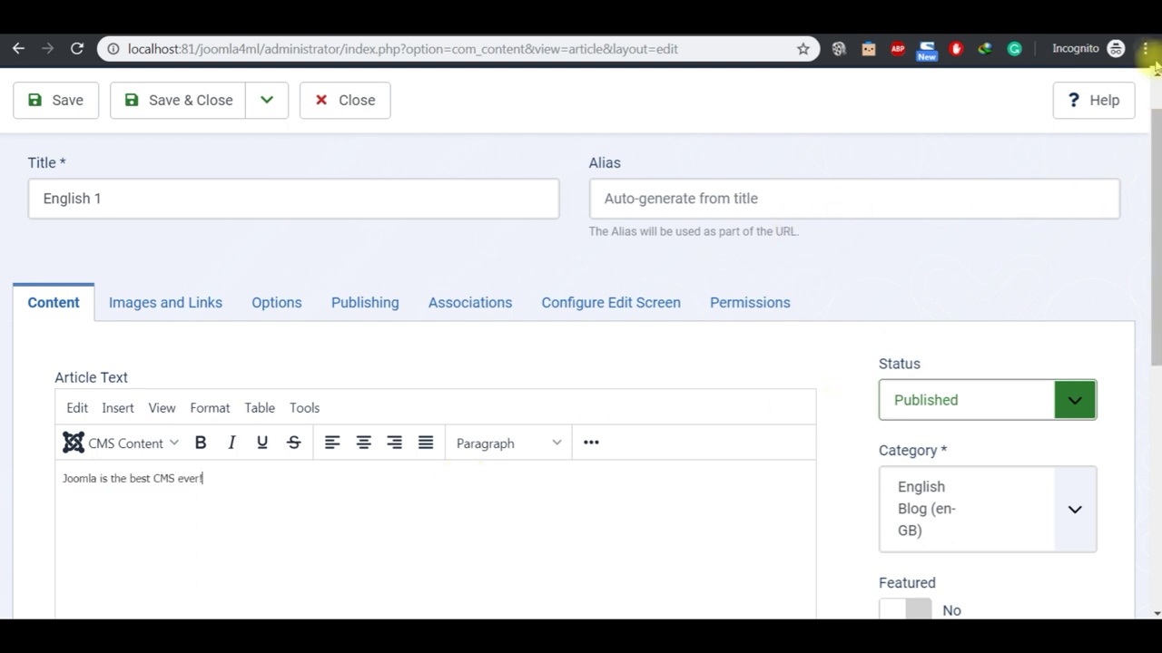
scroll(1153, 479, up, 1)
click(268, 167)
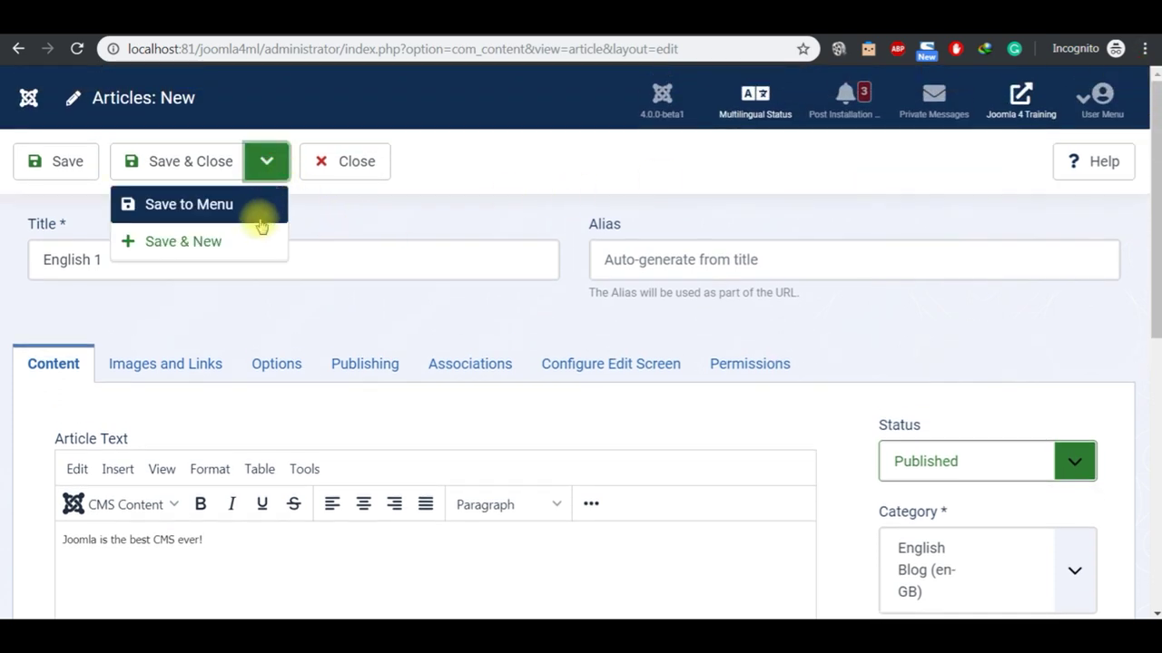
click(256, 243)
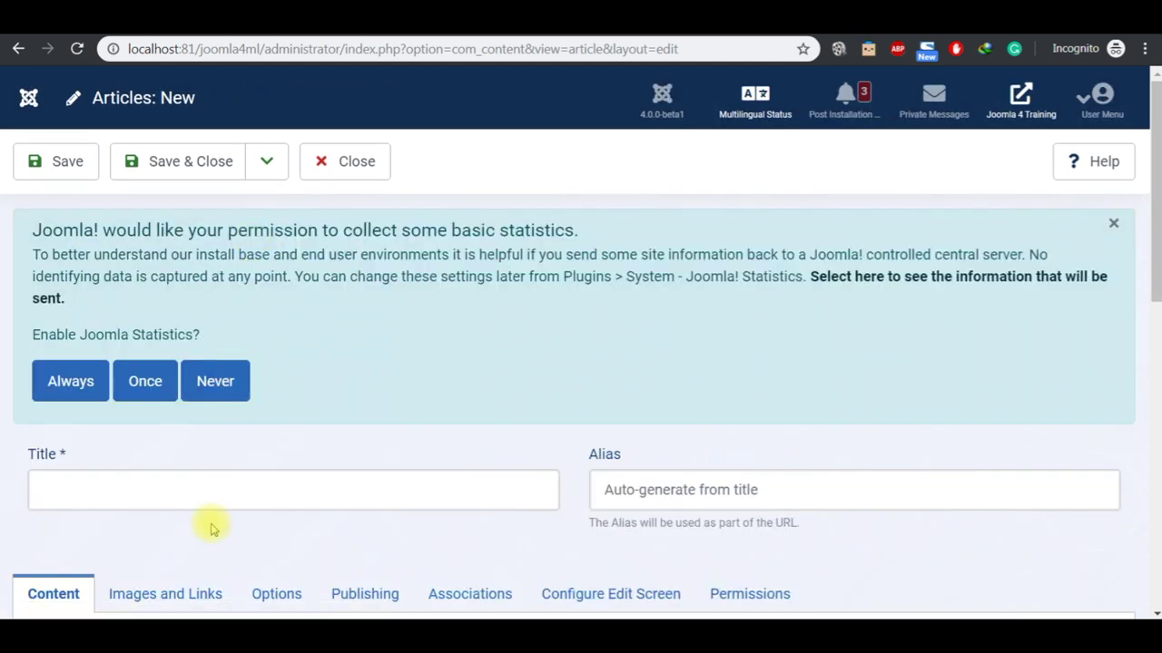
Step: Create 'English 2' in English Blog with language English (en-GB), then Save & Close
click(197, 506)
text(English 2)
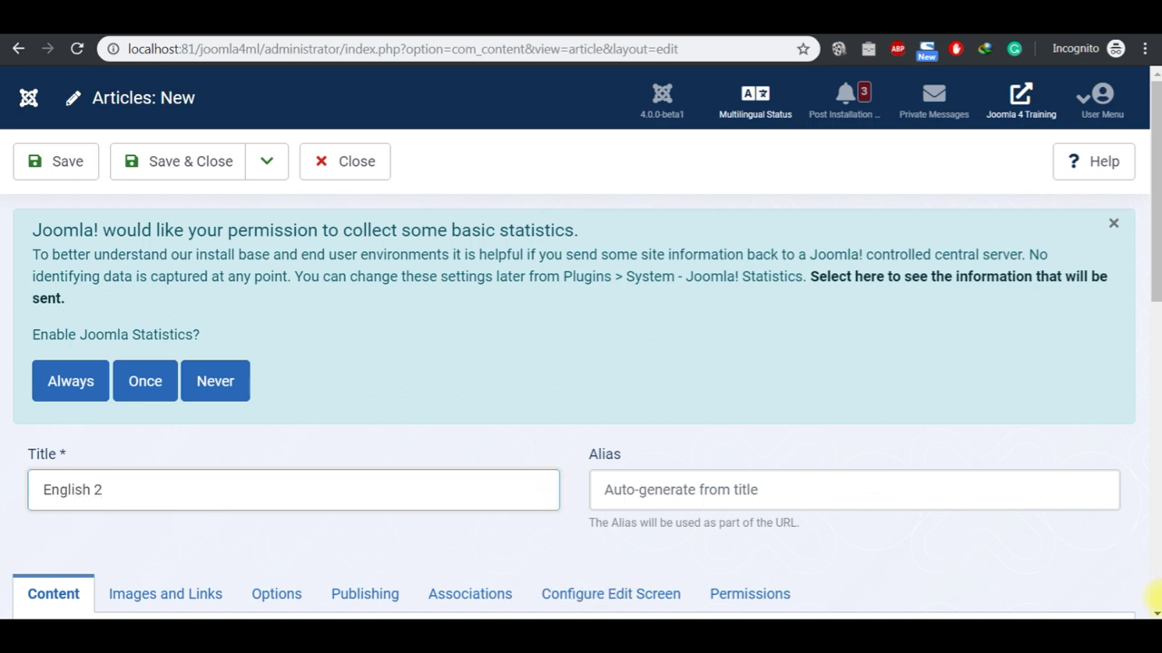
scroll(1151, 611, down, 4)
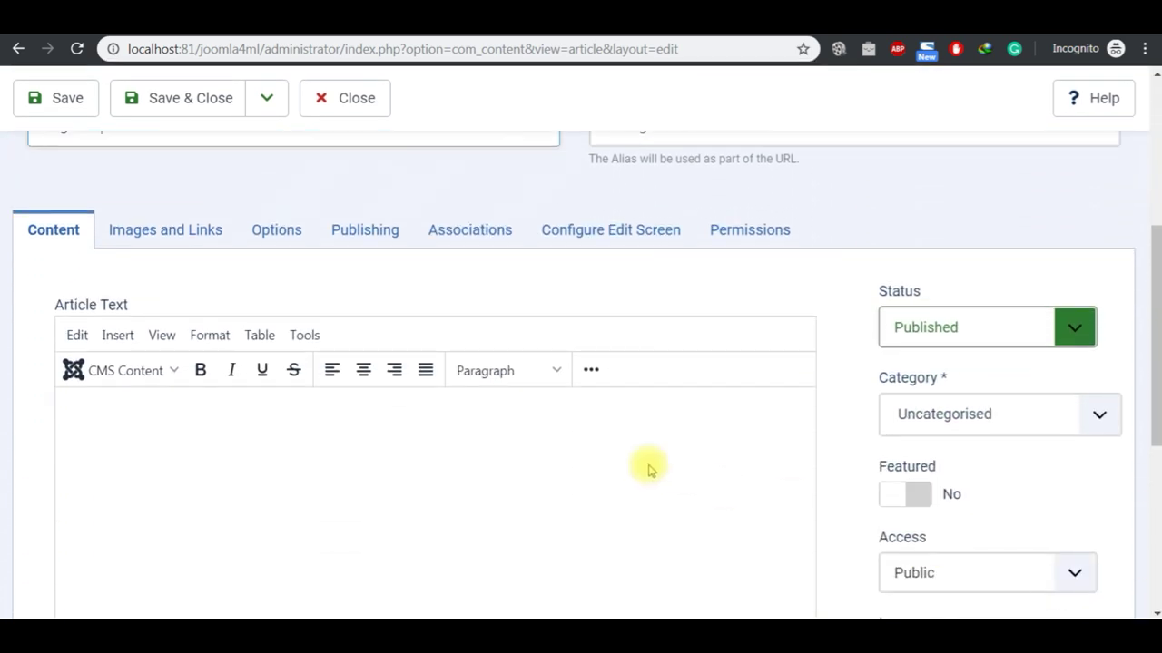
click(615, 453)
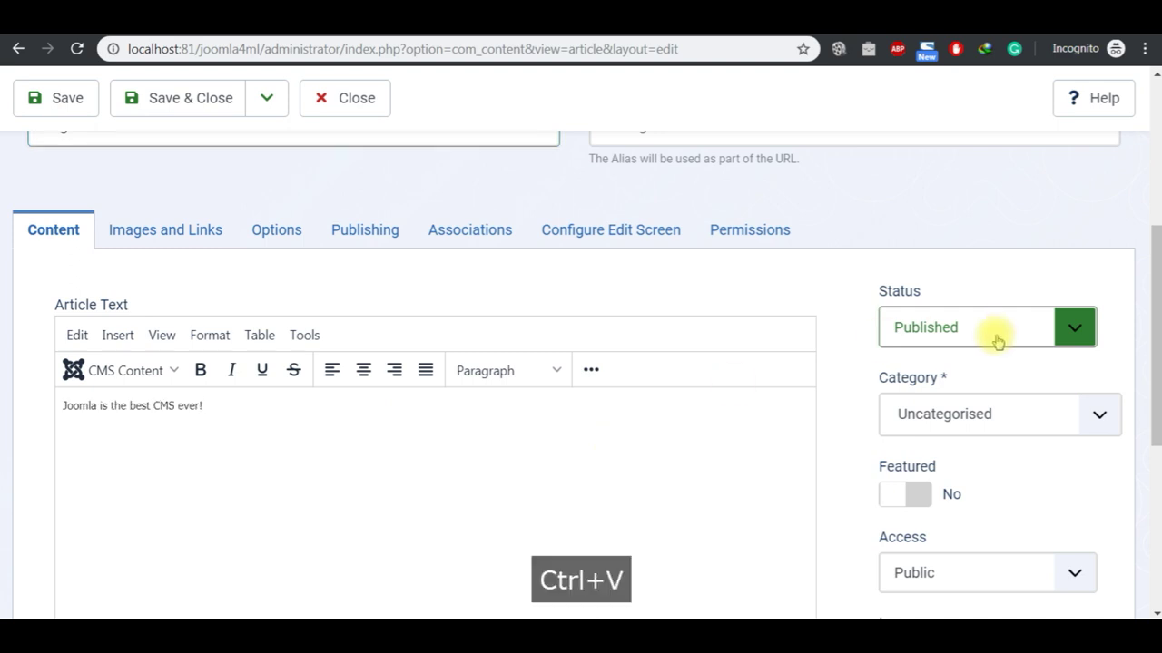
click(1099, 418)
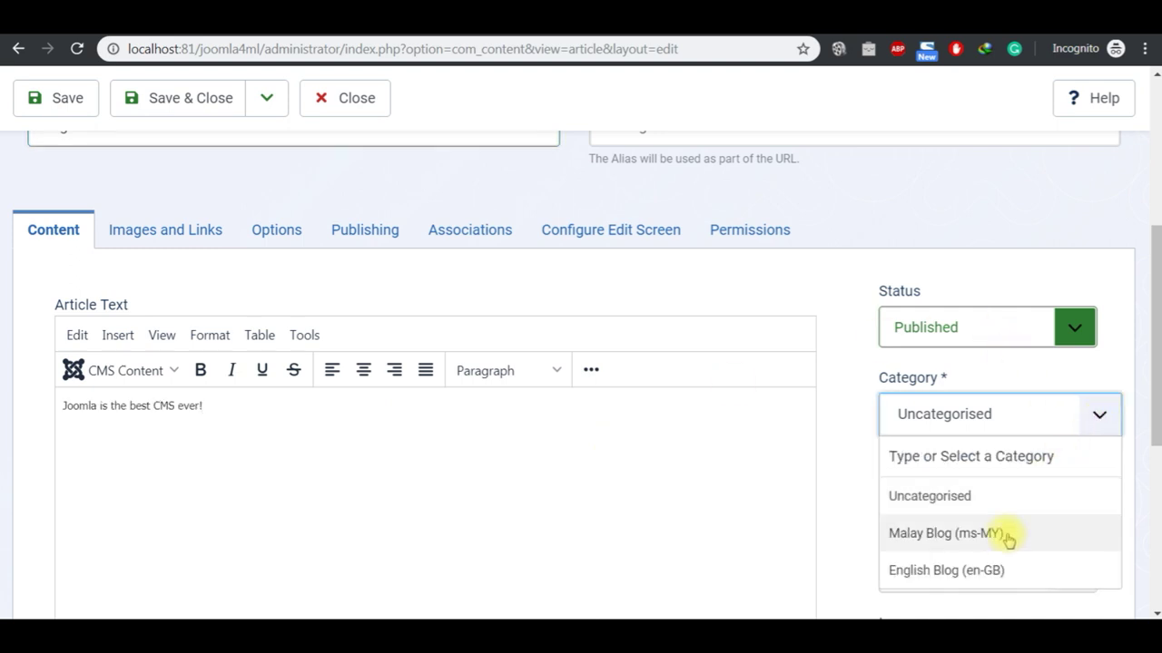
click(996, 568)
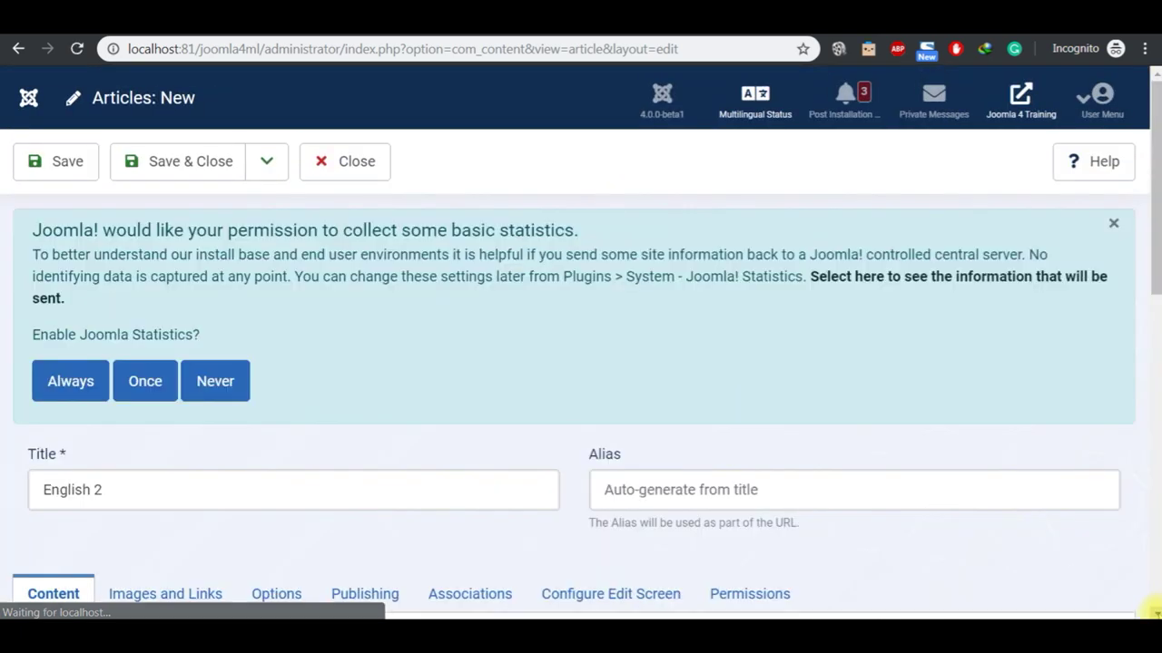
scroll(1155, 613, down, 1)
scroll(1154, 613, down, 5)
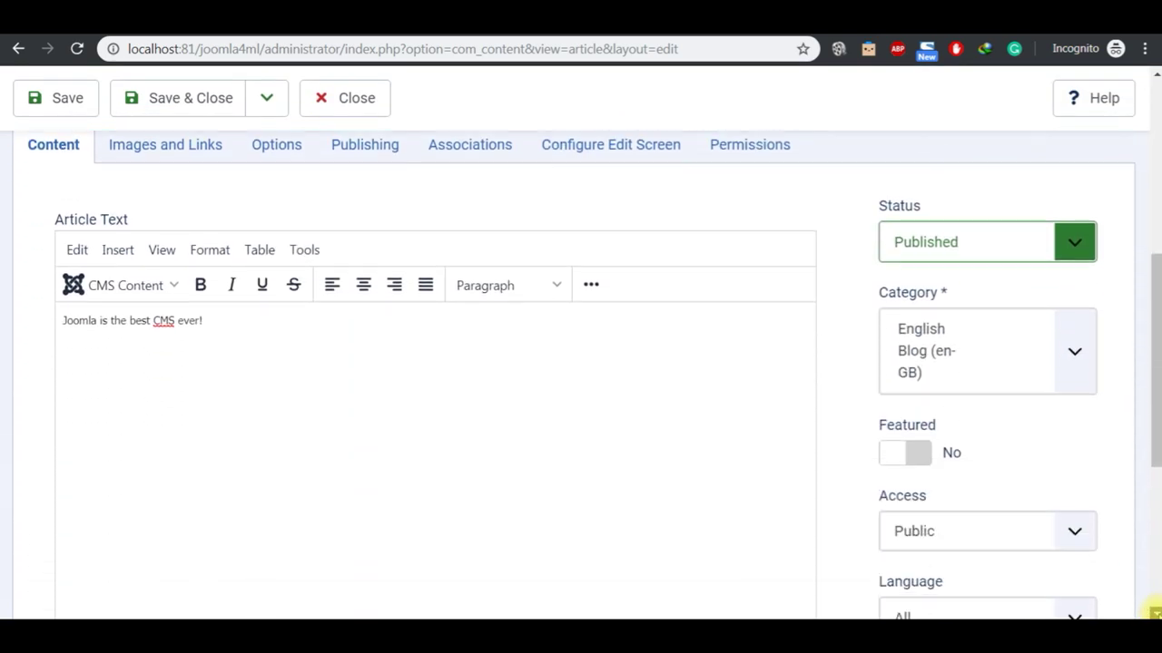
click(1074, 487)
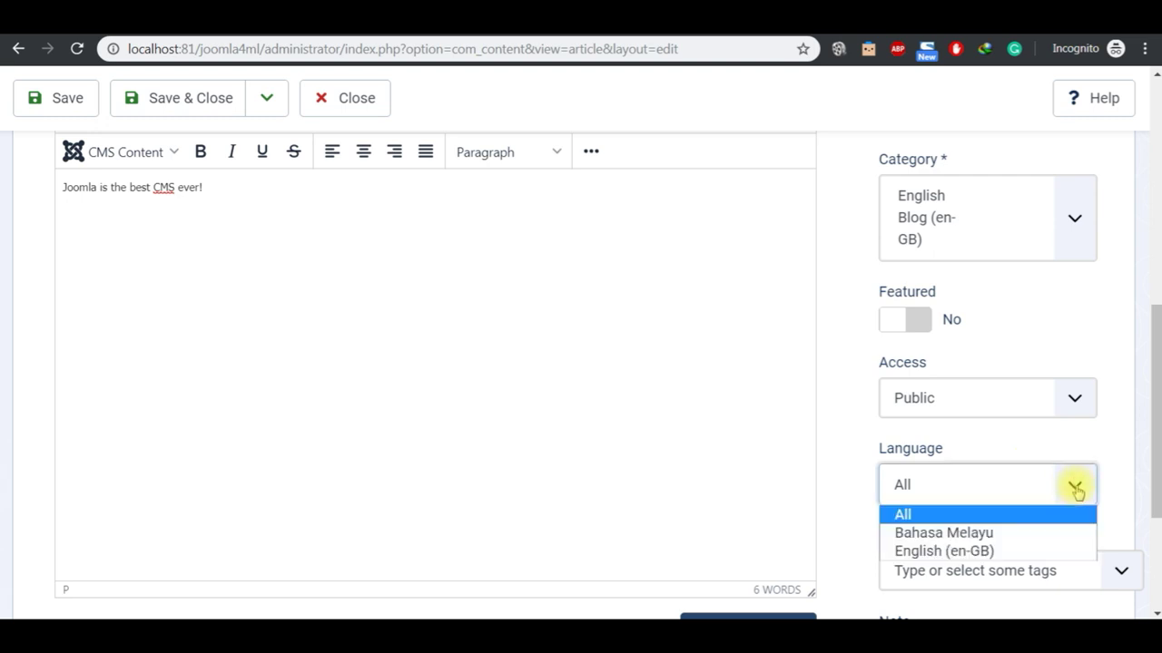
click(1038, 550)
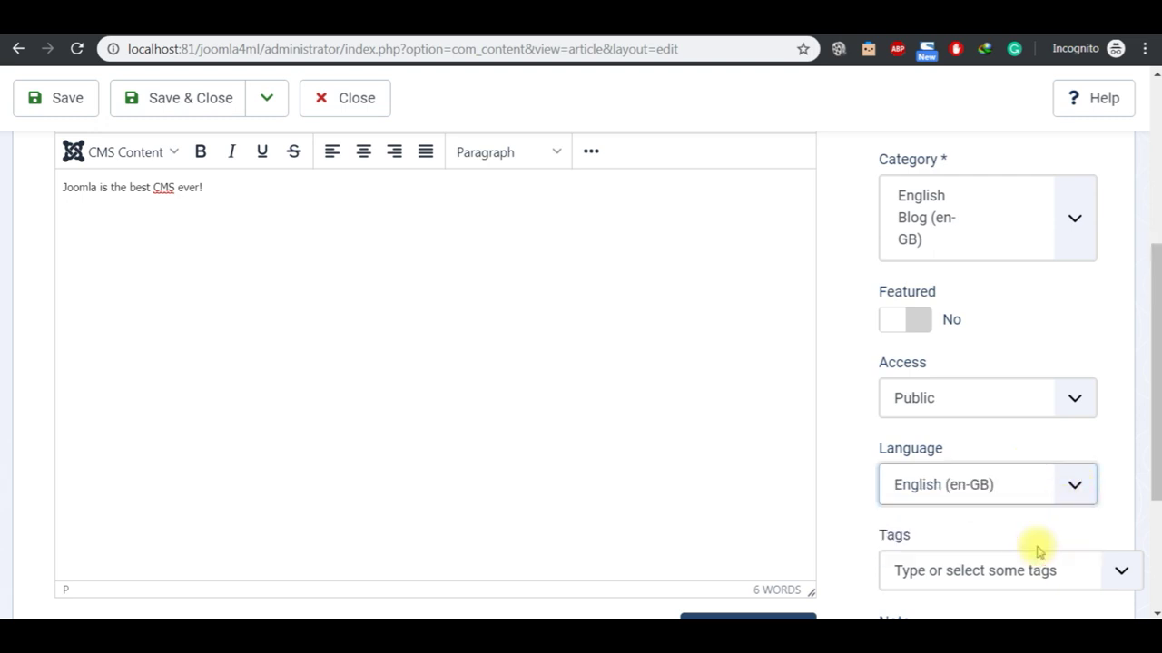
scroll(1155, 81, up, 5)
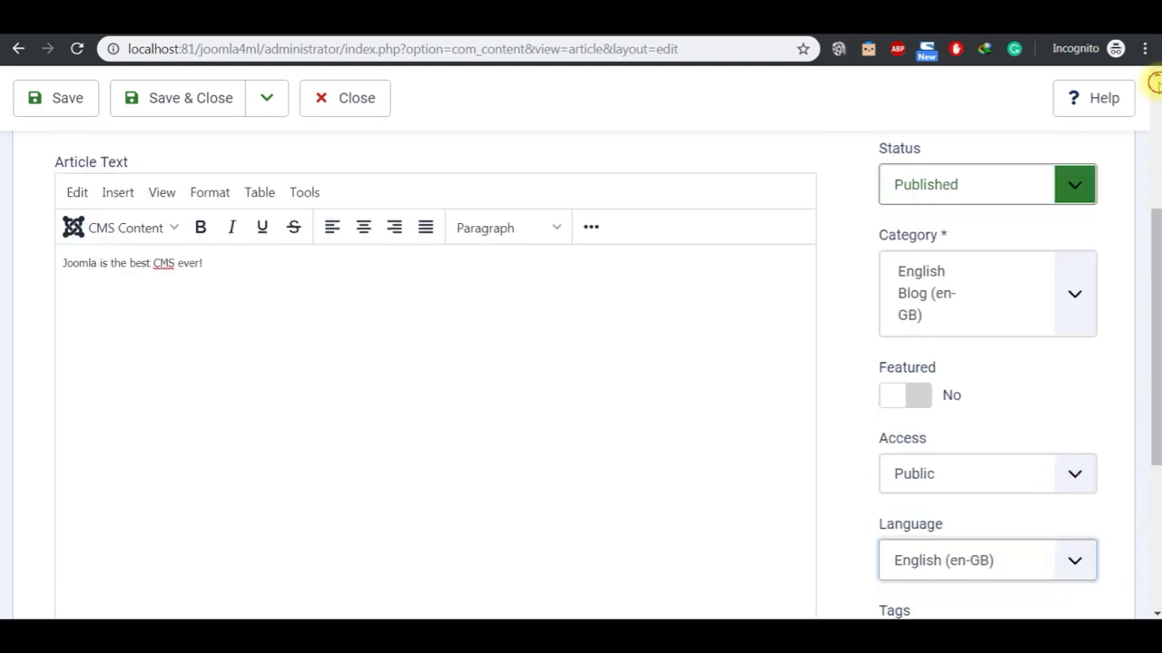
click(208, 164)
Step: Highlight step 5 in the Notepad checklist, then return to the Joomla articles list
click(687, 626)
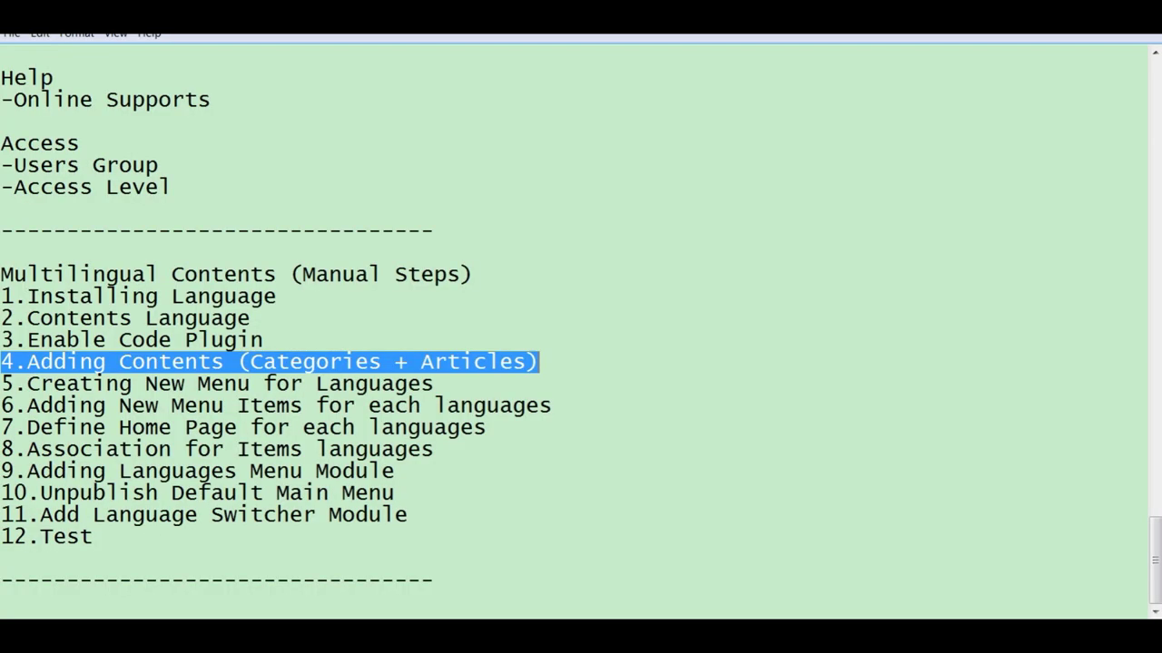
click(443, 384)
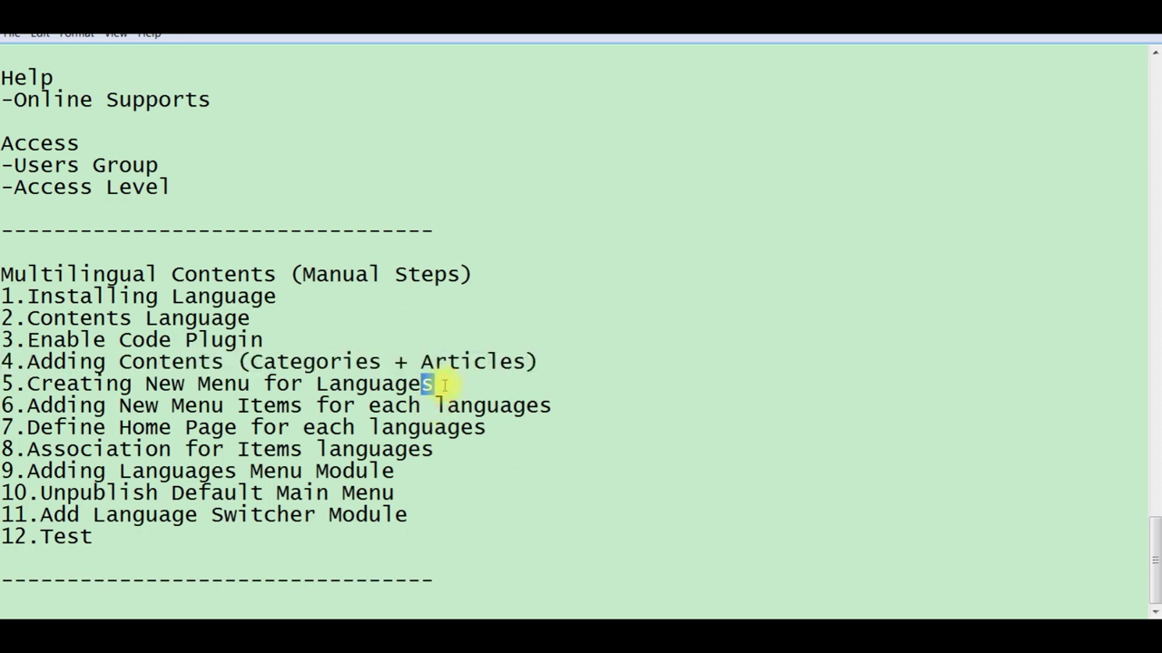
key(shift+Left)
key(shift+Left)
key(shift+Left)
key(shift+Left)
key(shift+Left)
key(shift+Left)
key(shift+Left)
key(shift+Left)
key(shift+Left)
key(shift+Left)
key(shift+Left)
key(shift+Left)
key(shift+Left)
key(shift+Left)
key(shift+Left)
key(shift+Left)
key(shift+Left)
key(shift+Left)
key(shift+Left)
key(shift+Left)
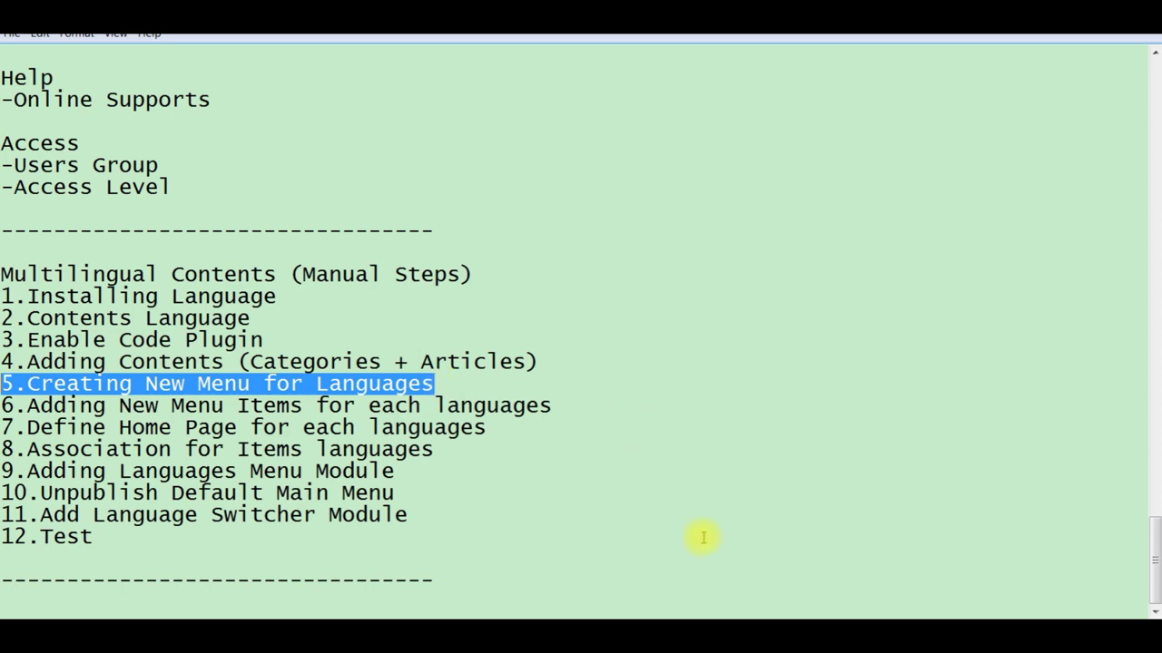
click(658, 615)
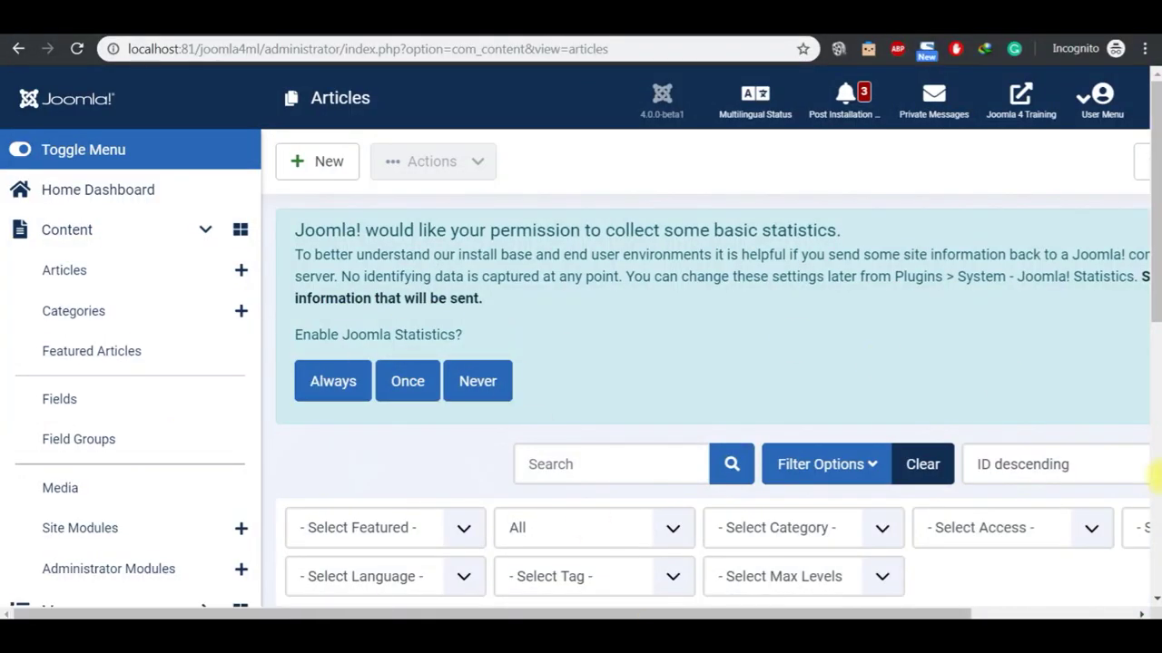
Step: Go to the site menus list and start a new menu
scroll(1155, 600, down, 2)
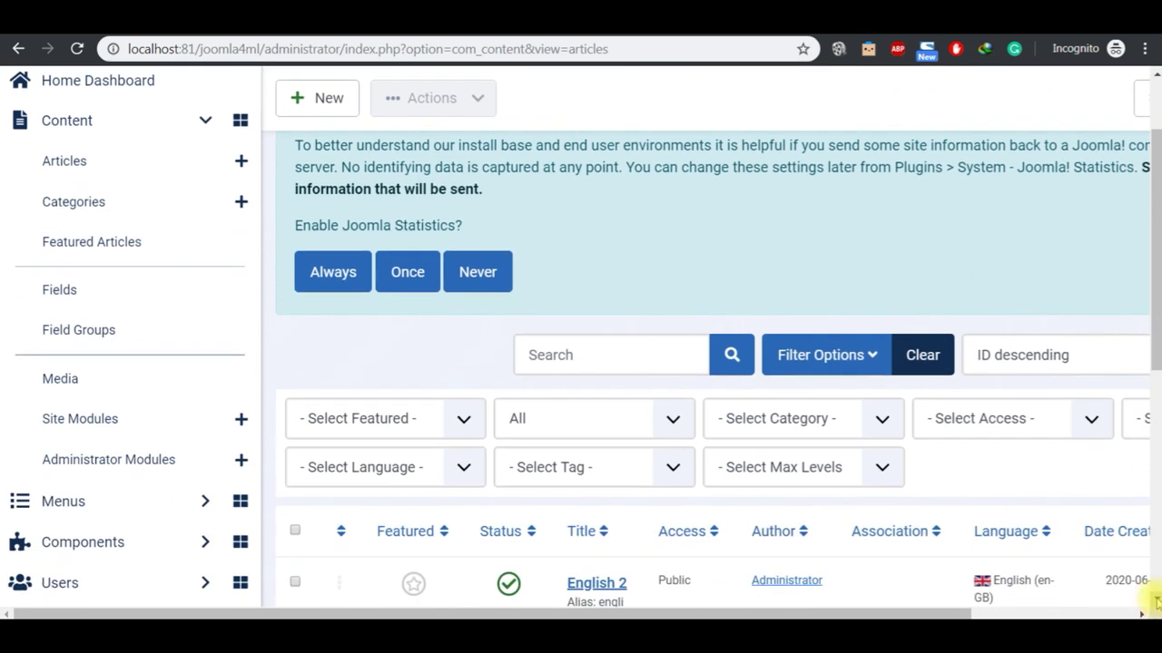
scroll(1155, 601, down, 2)
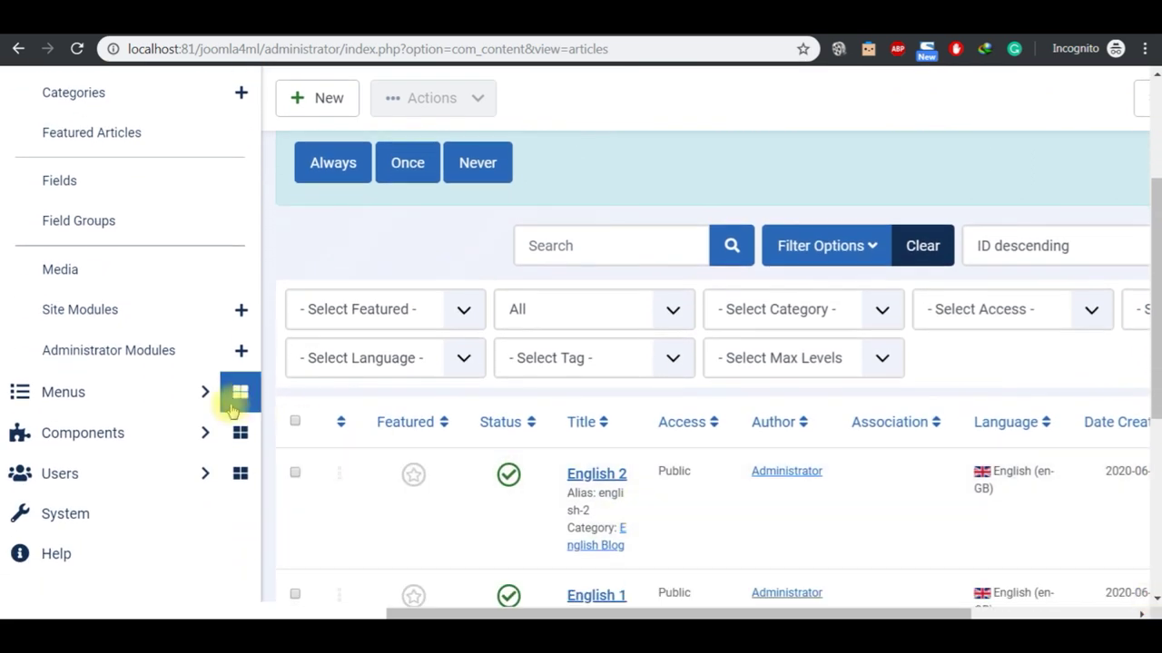
click(239, 396)
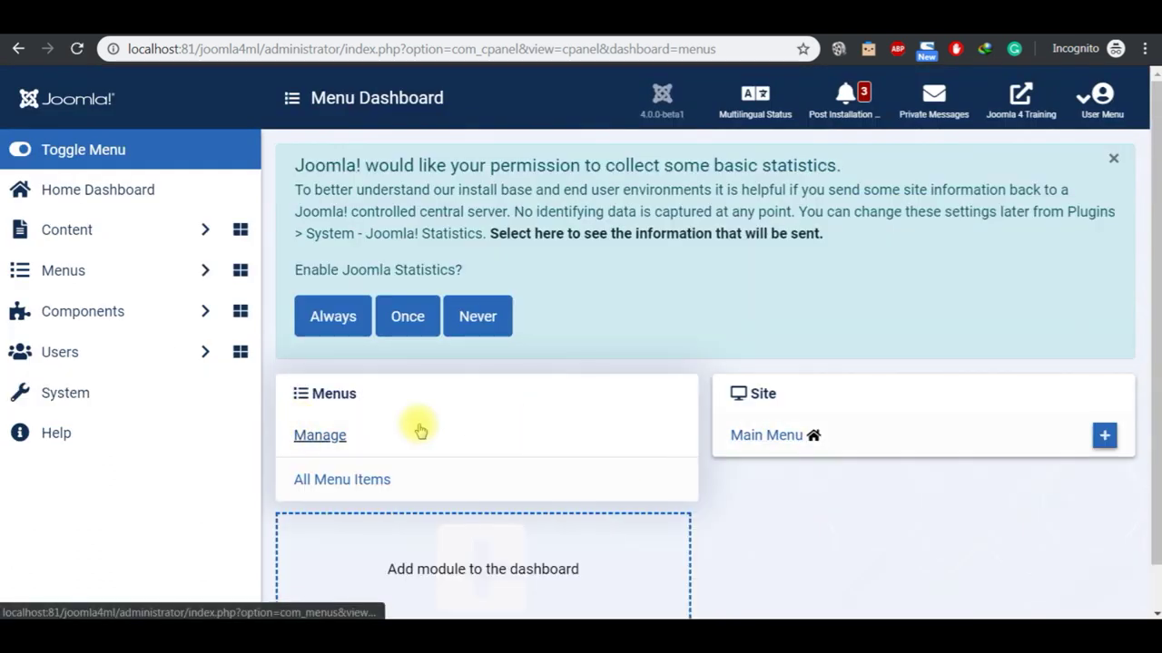
click(329, 439)
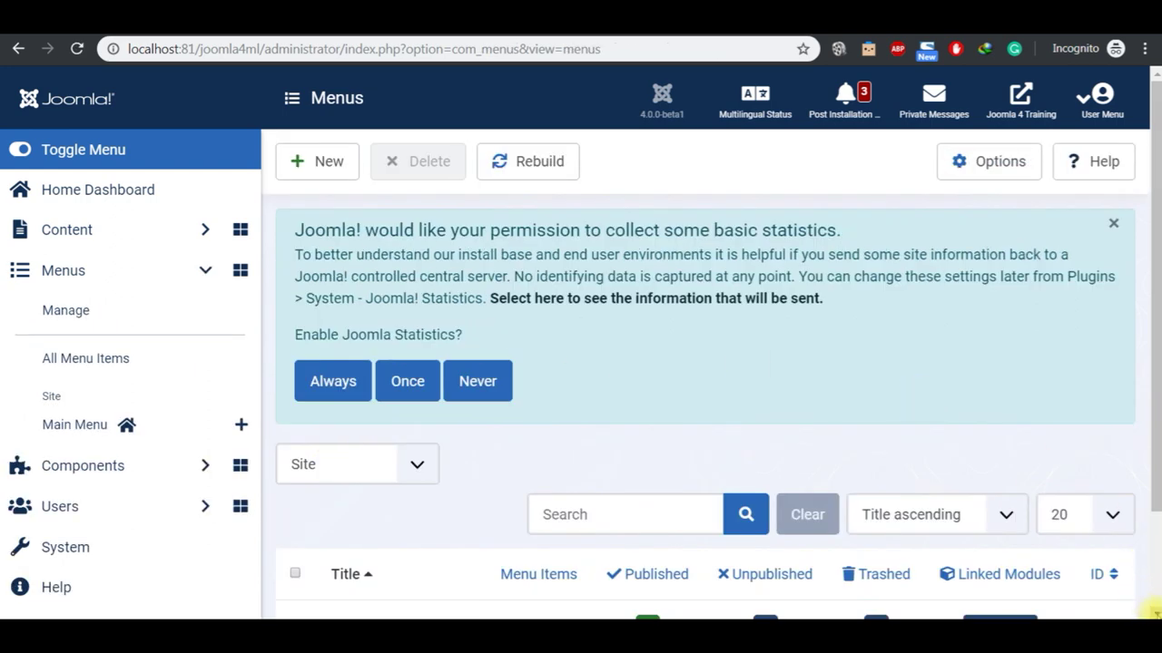
scroll(1153, 613, down, 3)
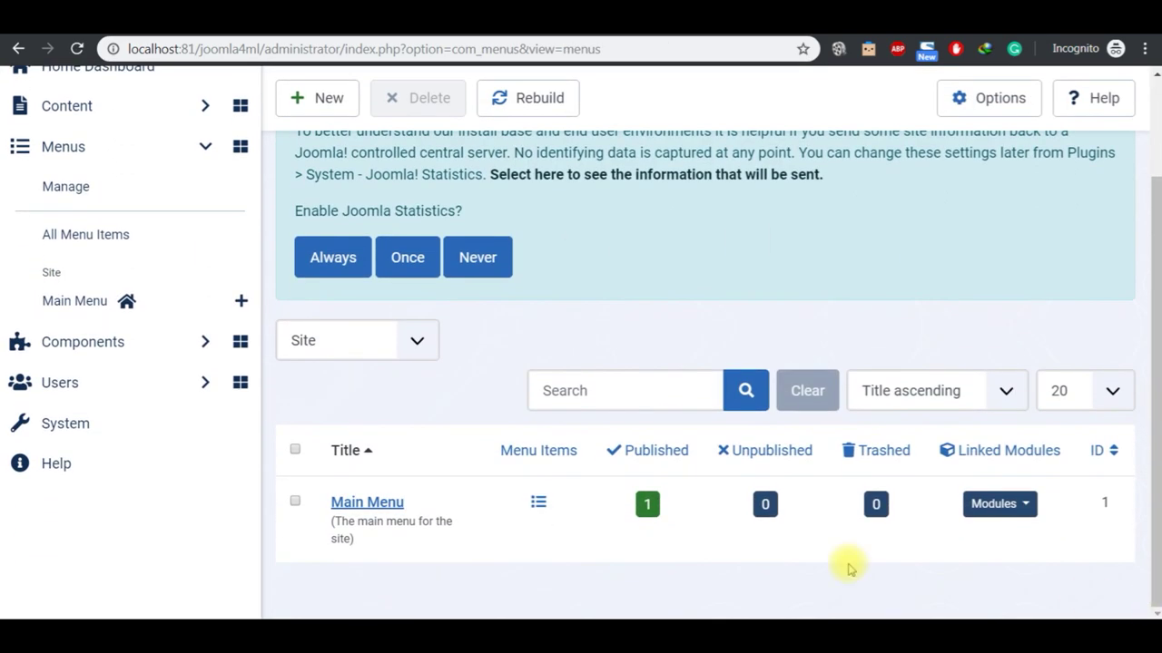
click(317, 107)
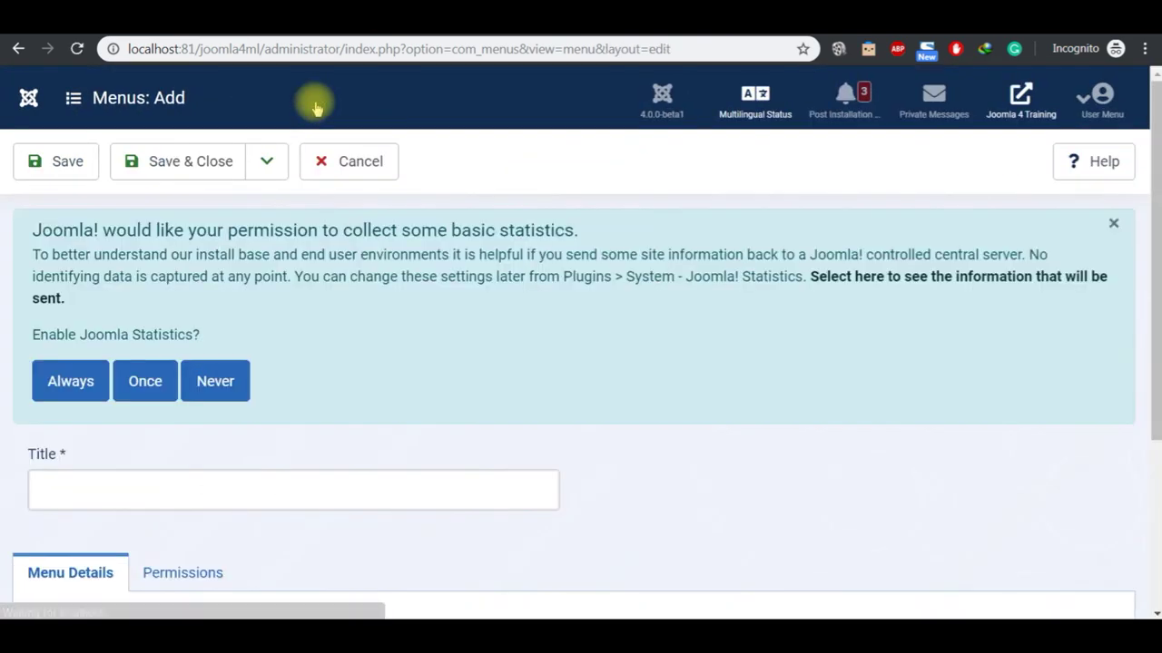
Step: Create 'Malay Menu' with unique name MalayMenu and description 'Malay Menu', then Save & New
click(149, 489)
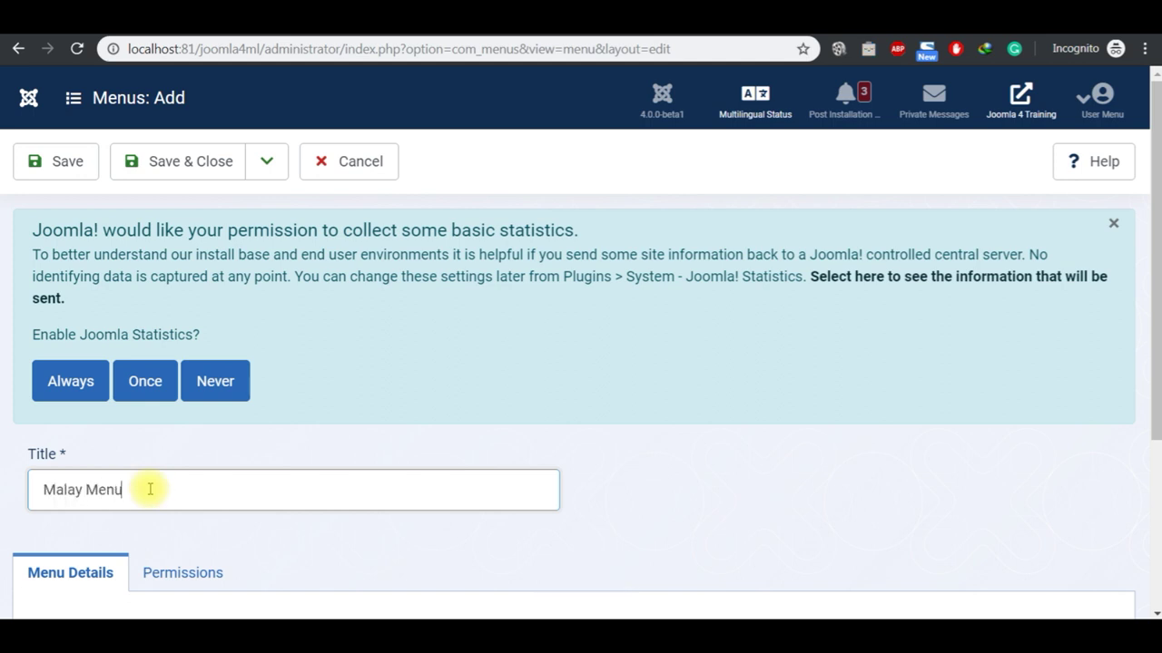
key(ctrl+a)
key(ctrl+c)
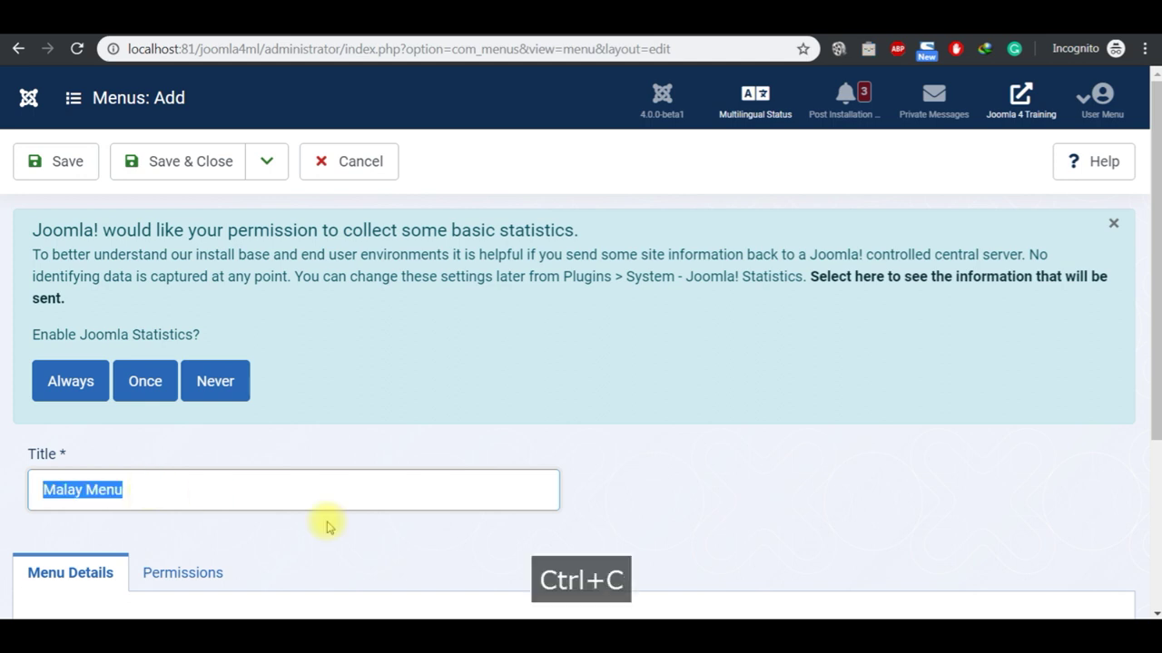
scroll(1151, 610, down, 3)
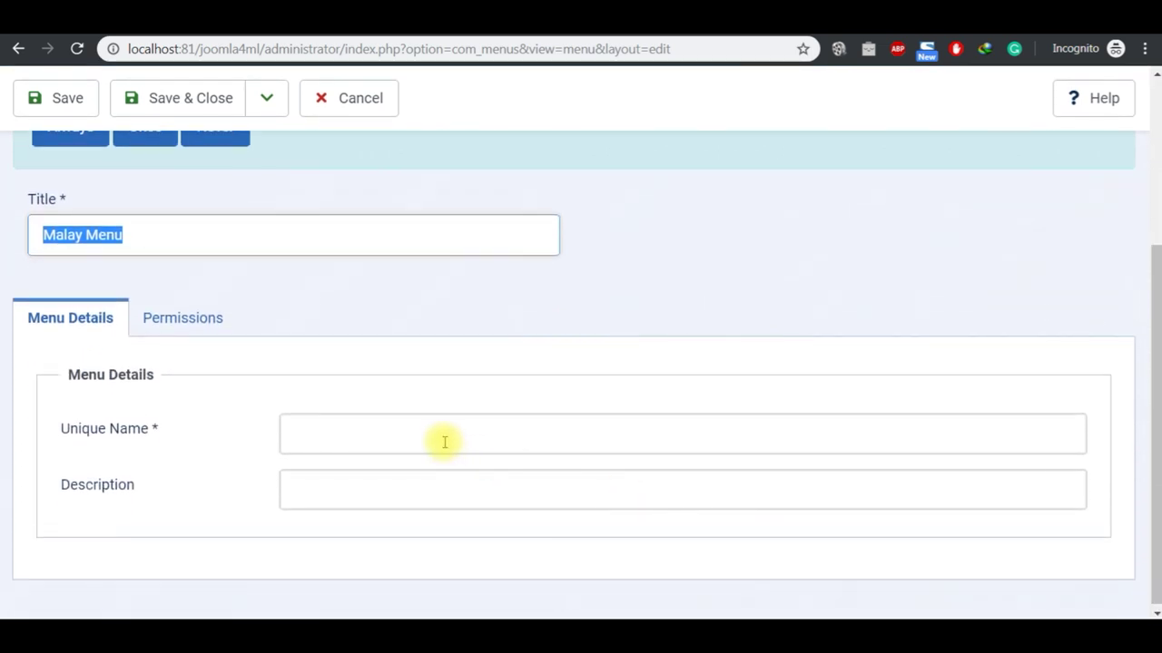
click(444, 439)
key(ctrl+v)
click(430, 490)
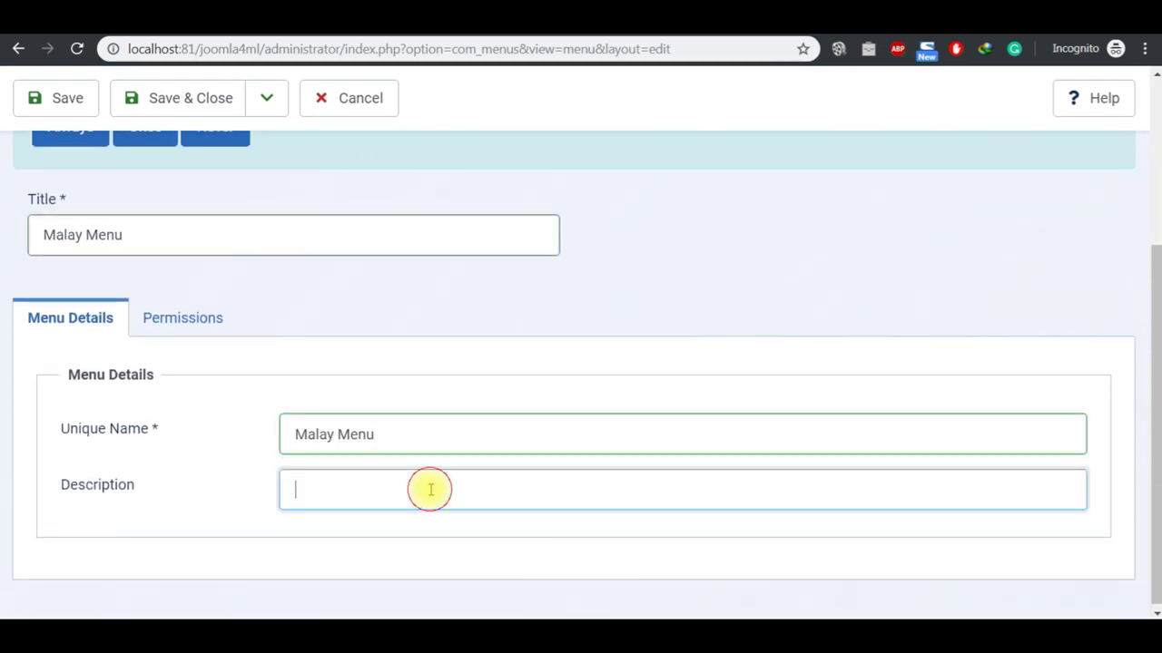
key(ctrl+v)
click(338, 436)
key(BackSpace)
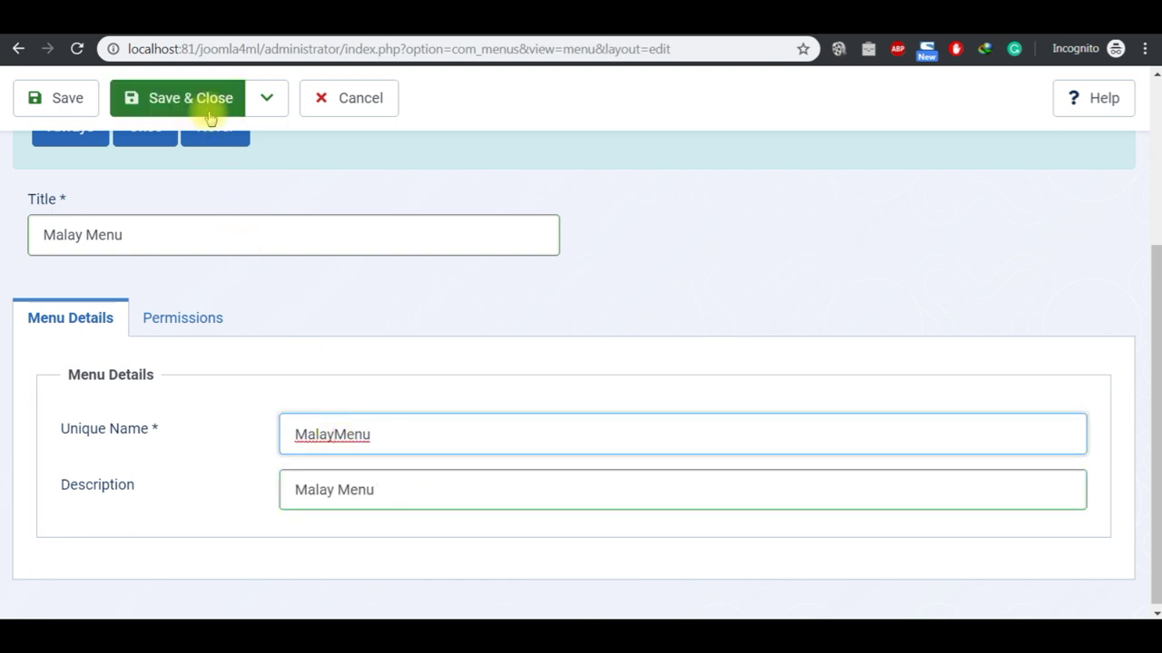
click(264, 105)
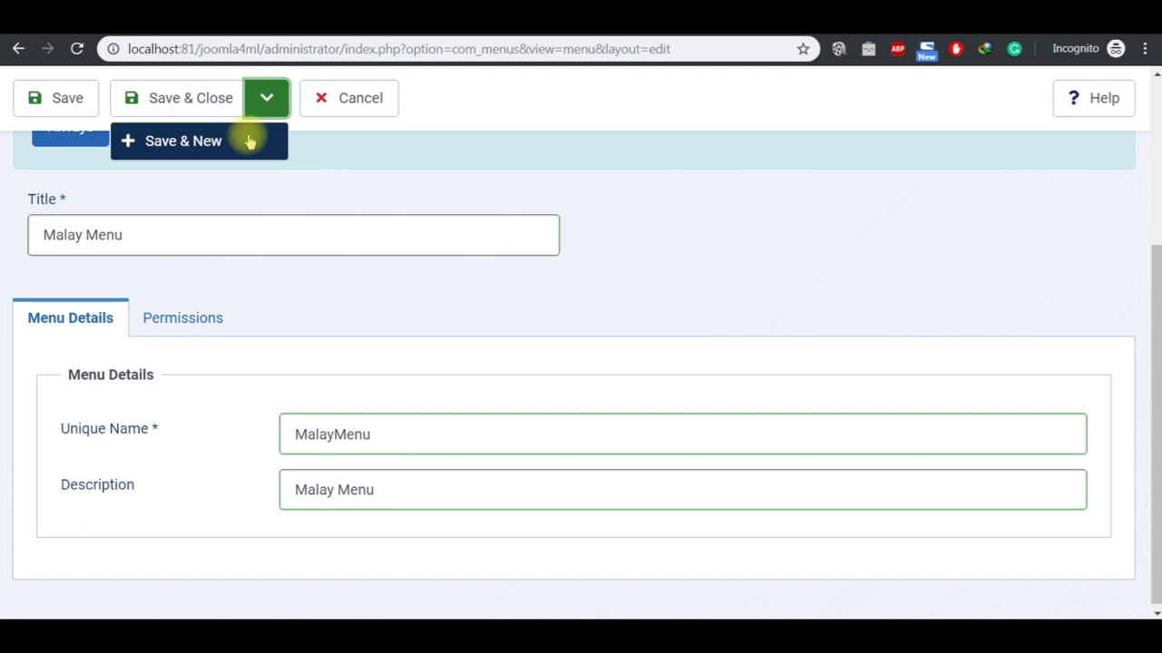
click(250, 138)
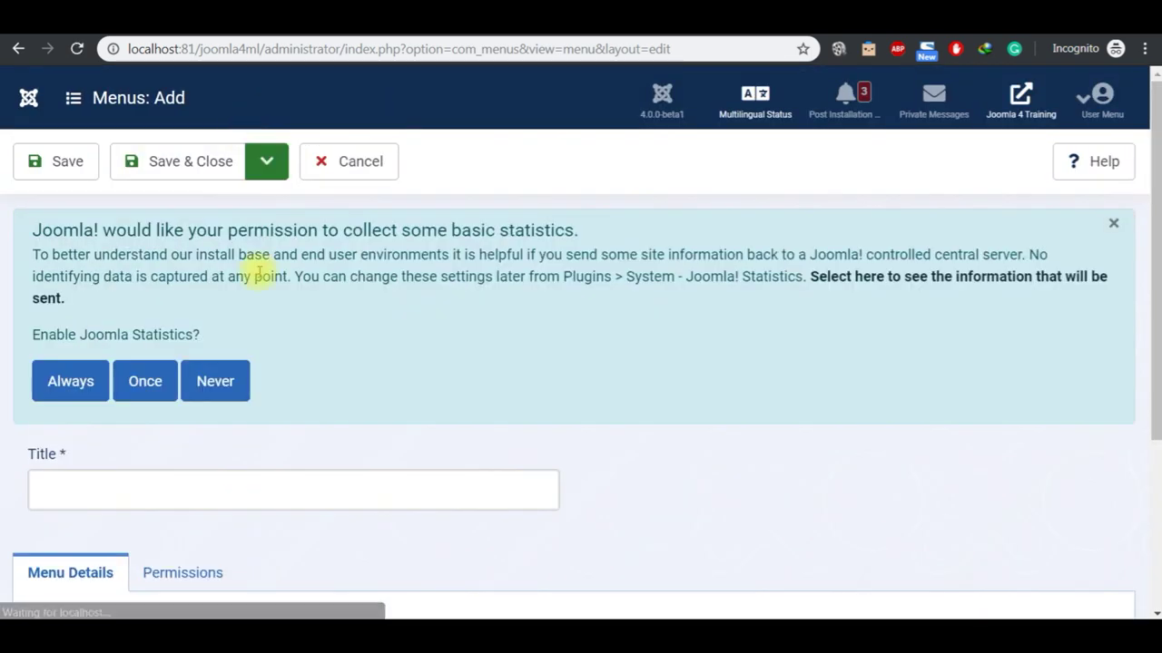
Step: Create 'English Menu' with unique name EnglishMenu and description 'English Menu', then Save & Close
click(264, 496)
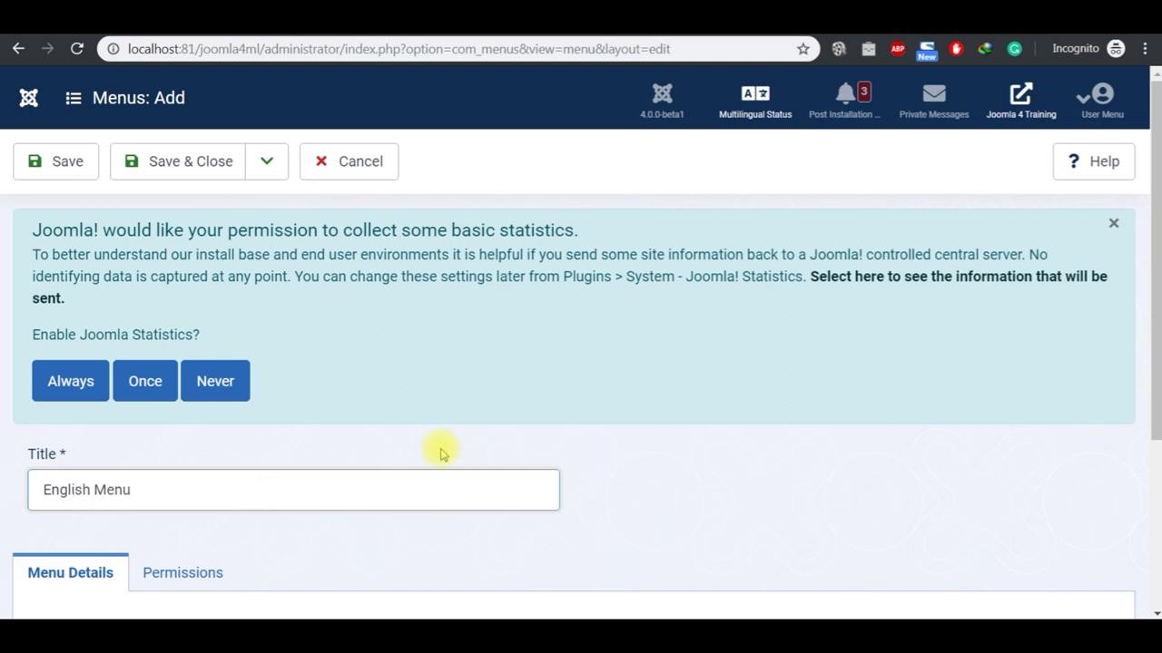
key(ctrl+a)
key(ctrl+c)
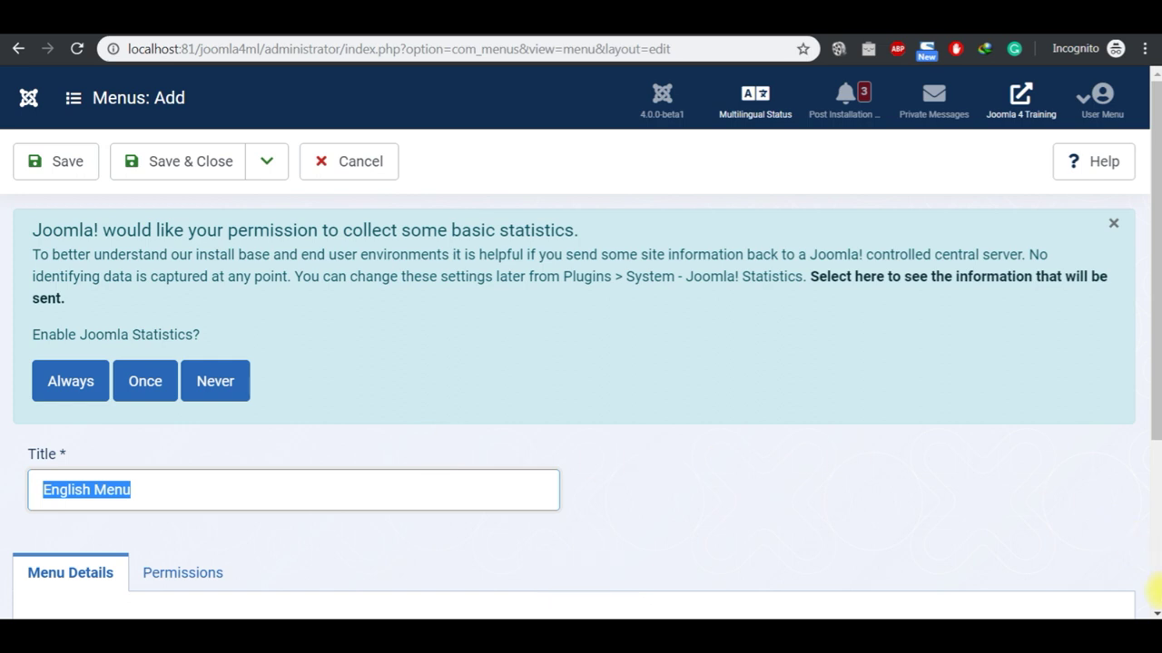
scroll(1154, 606, down, 3)
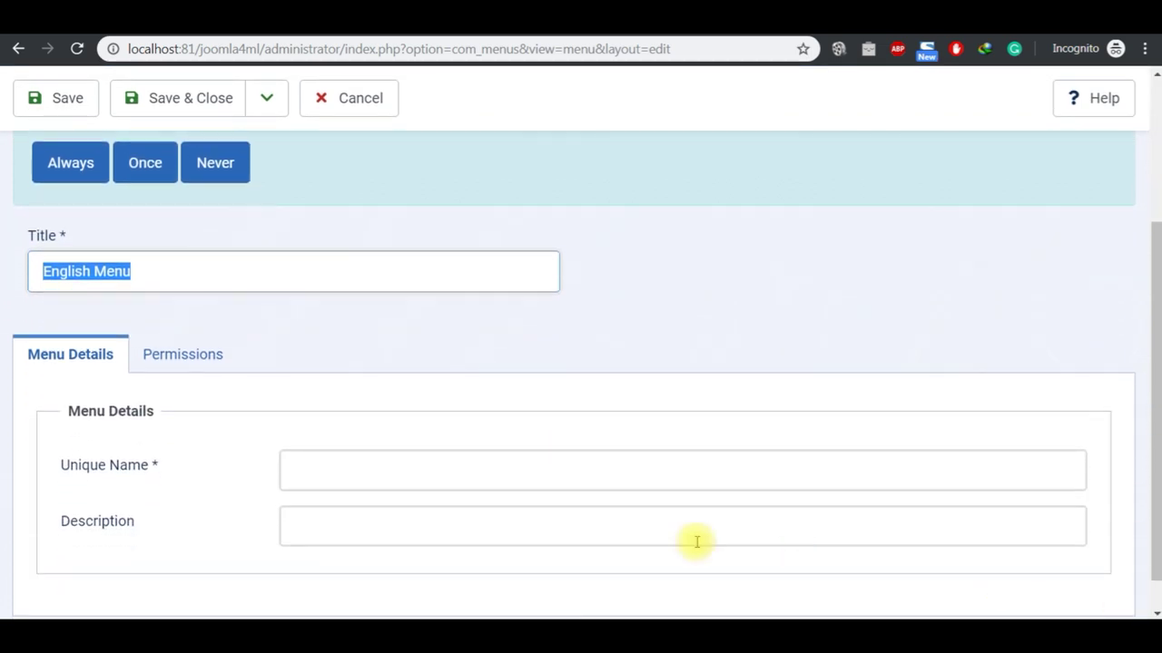
click(462, 464)
key(ctrl+v)
click(451, 523)
key(ctrl+v)
click(350, 469)
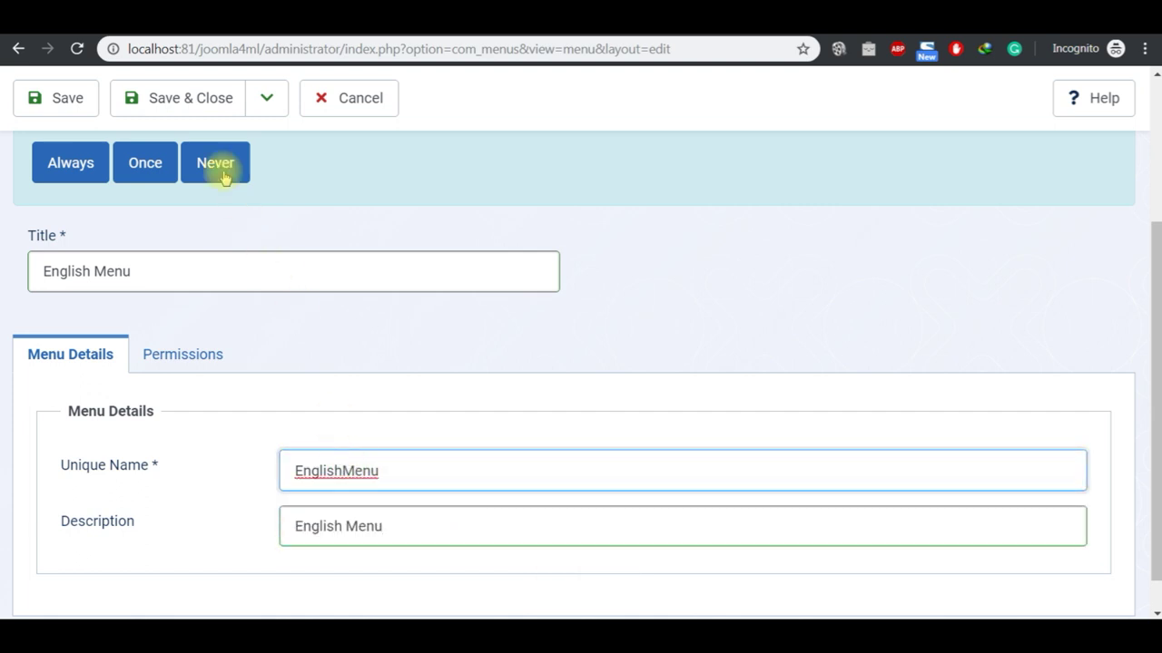
click(194, 98)
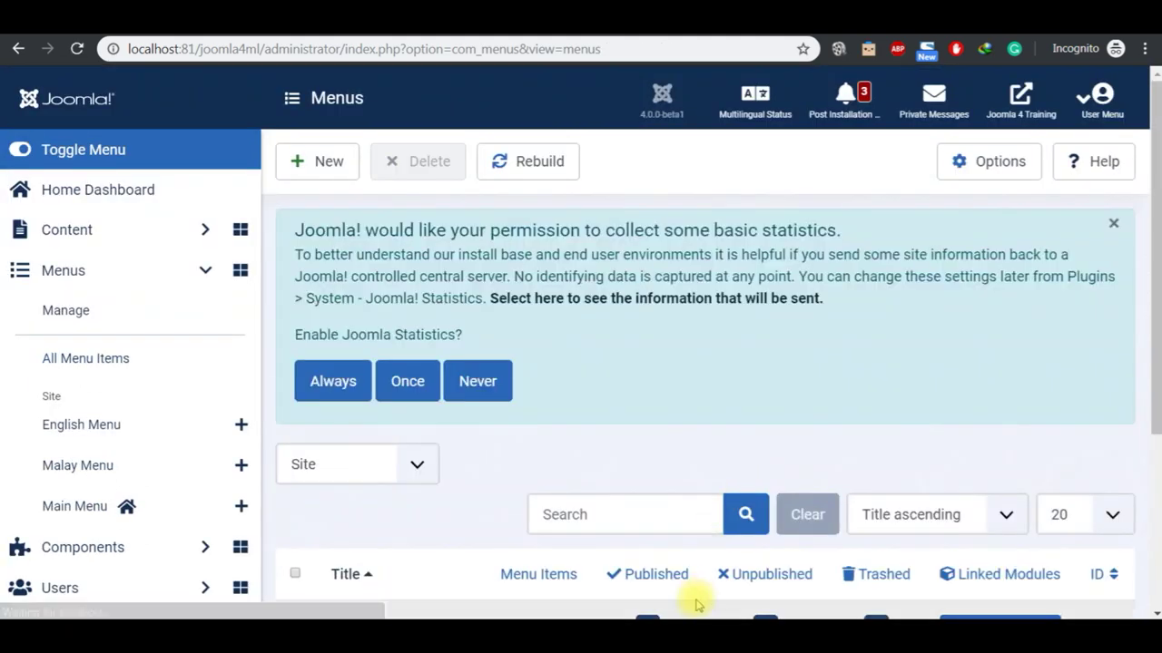
Step: Highlight step 6 in the Notepad checklist, then go back to Joomla's Menus list
click(662, 602)
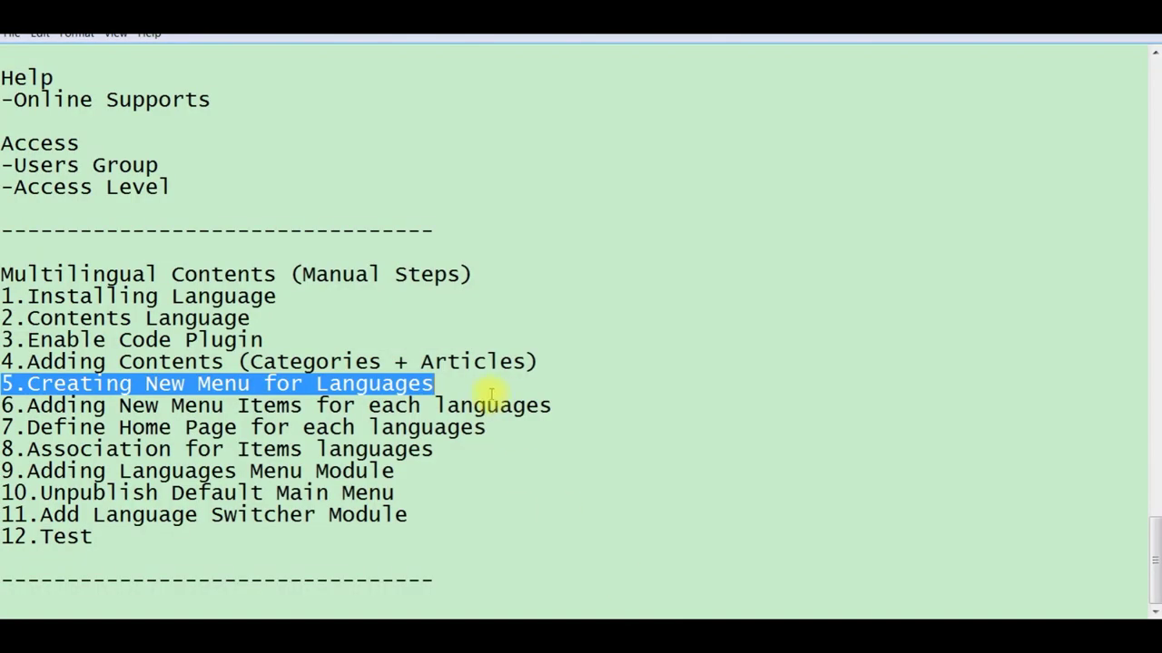
click(560, 406)
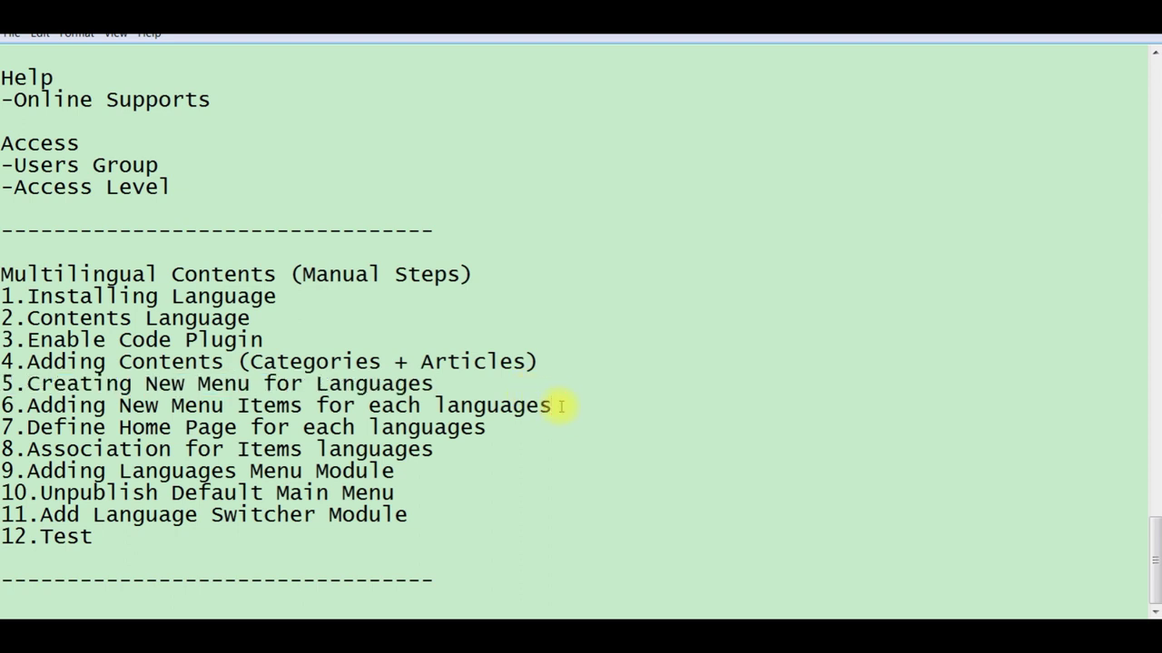
key(shift+Left)
key(shift+Left)
key(shift+Left)
key(shift+Left)
key(shift+Left)
key(shift+Left)
key(shift+Left)
key(shift+Left)
key(shift+Left)
key(shift+Left)
key(shift+Left)
key(shift+Left)
key(shift+Left)
key(shift+Left)
key(shift+Left)
key(shift+Left)
key(shift+Left)
key(shift+Left)
key(shift+Left)
key(shift+Left)
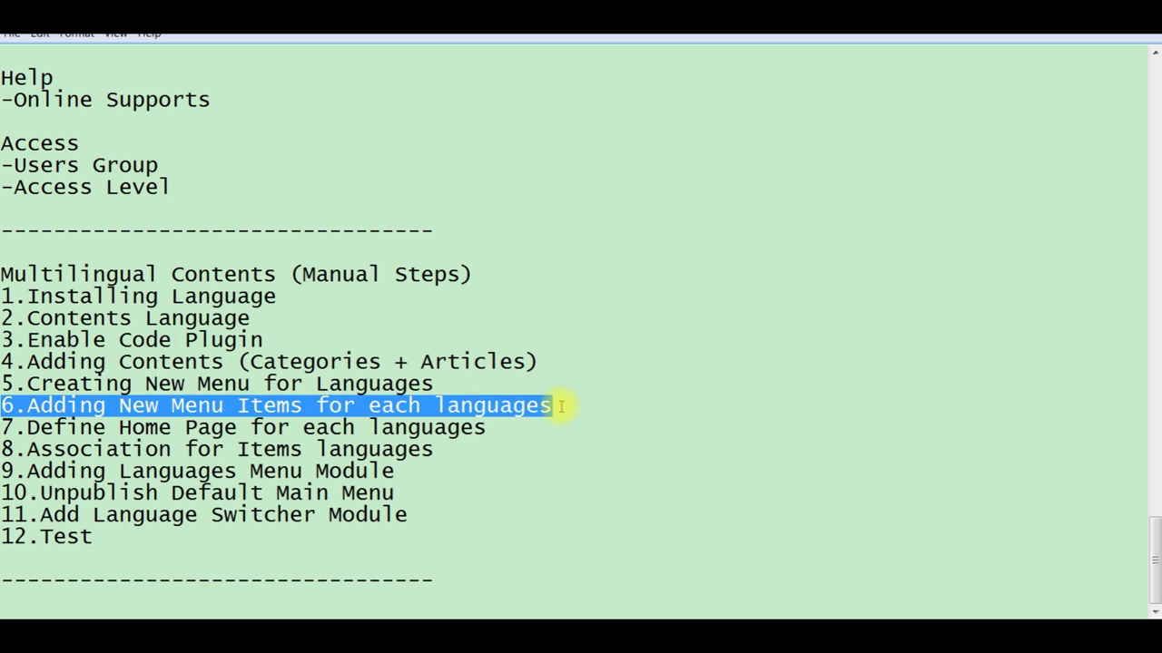
mouse_move(687, 635)
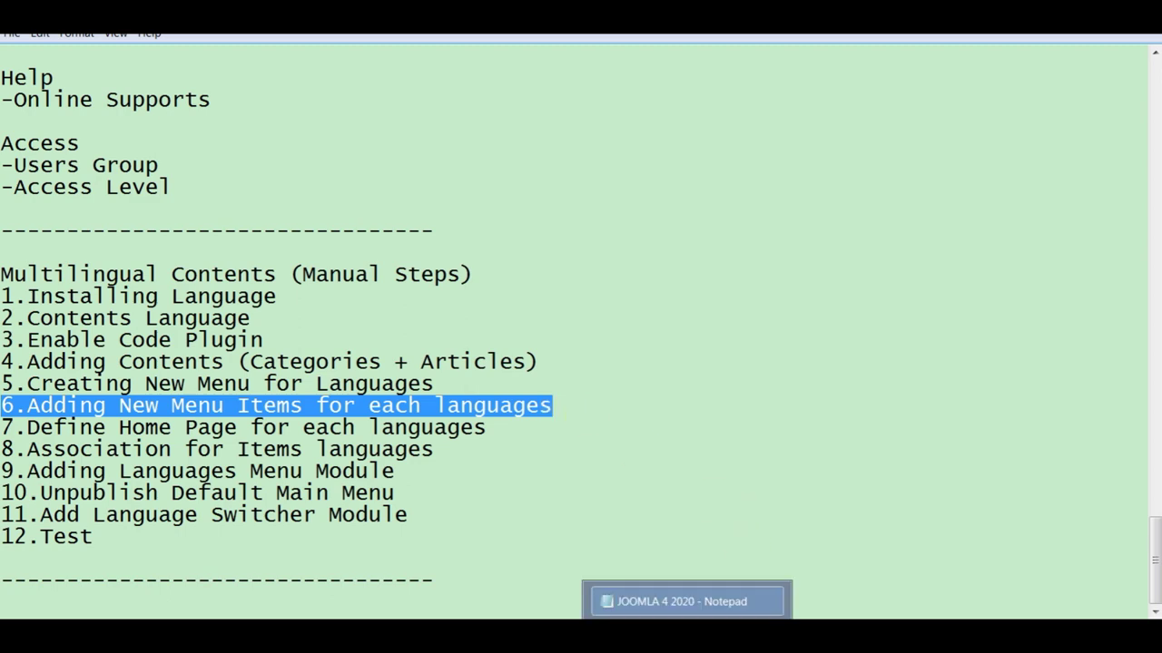
click(636, 636)
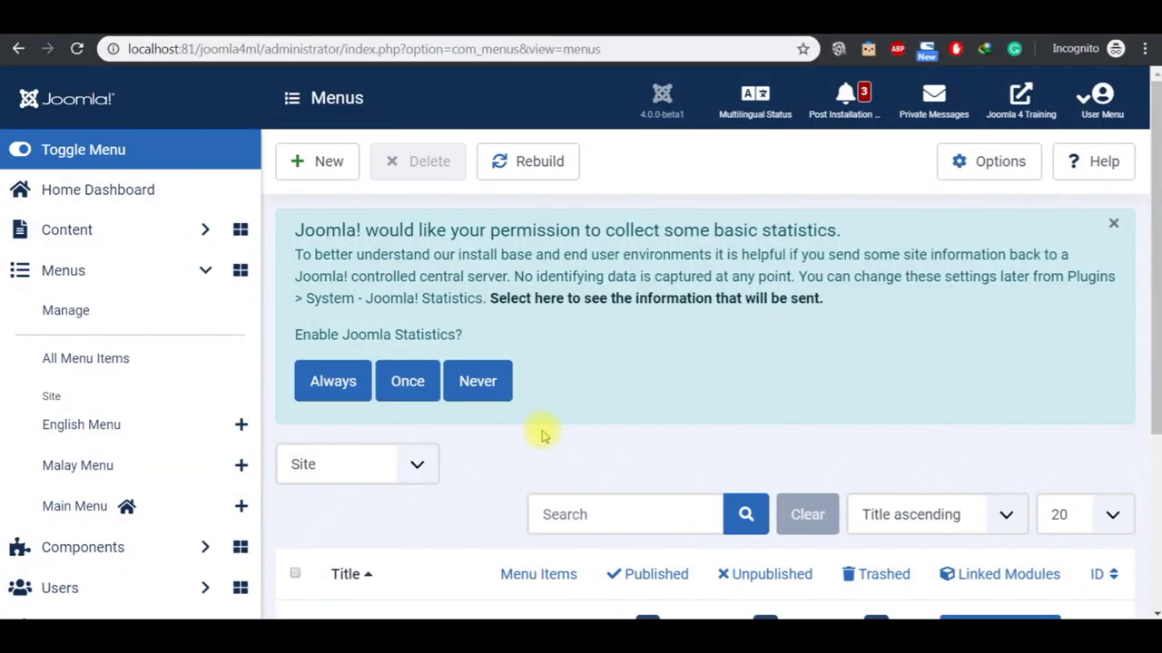
Step: Start a new English Menu item titled 'English Blog'
click(136, 428)
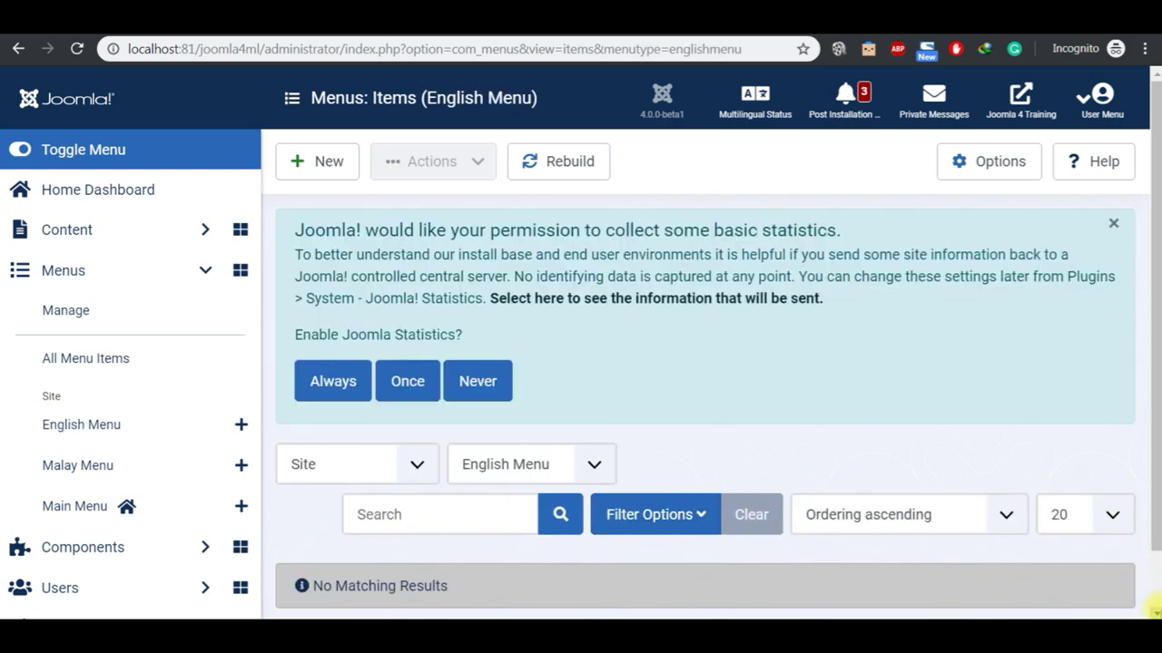
scroll(1152, 606, down, 1)
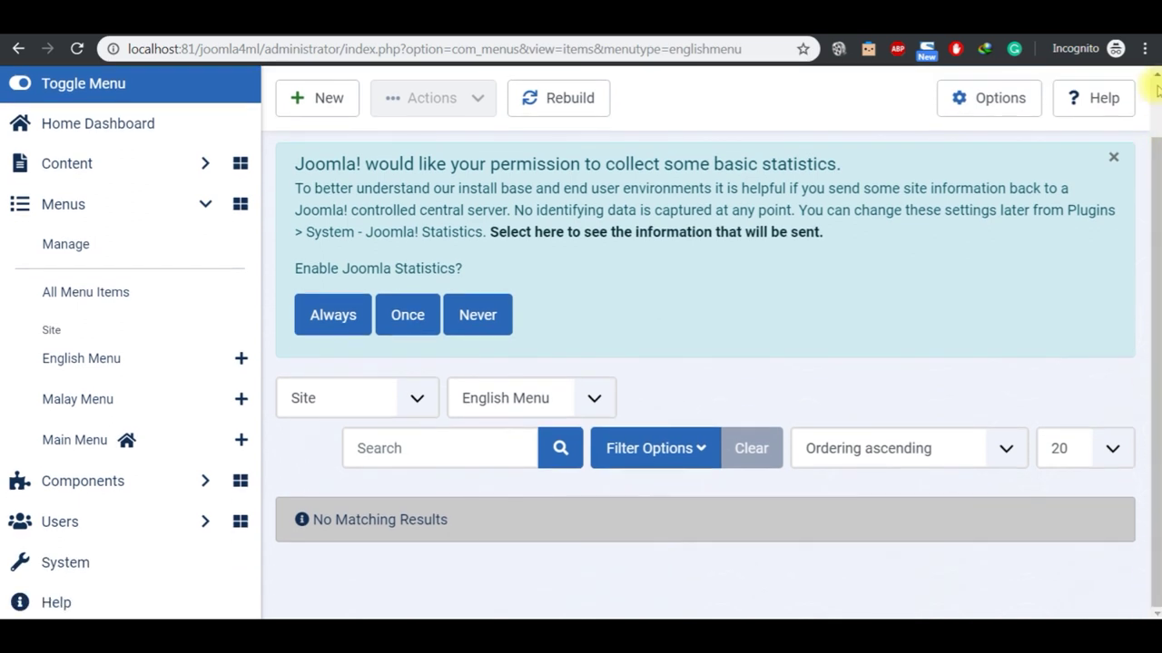
scroll(1154, 91, up, 1)
click(339, 171)
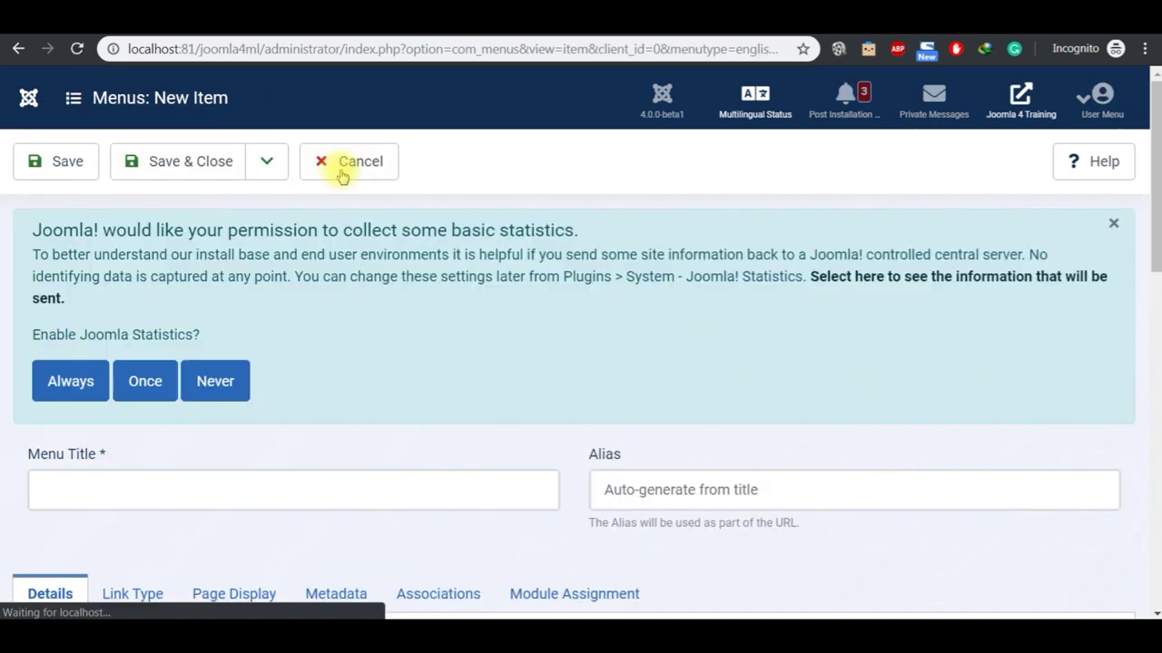
click(442, 501)
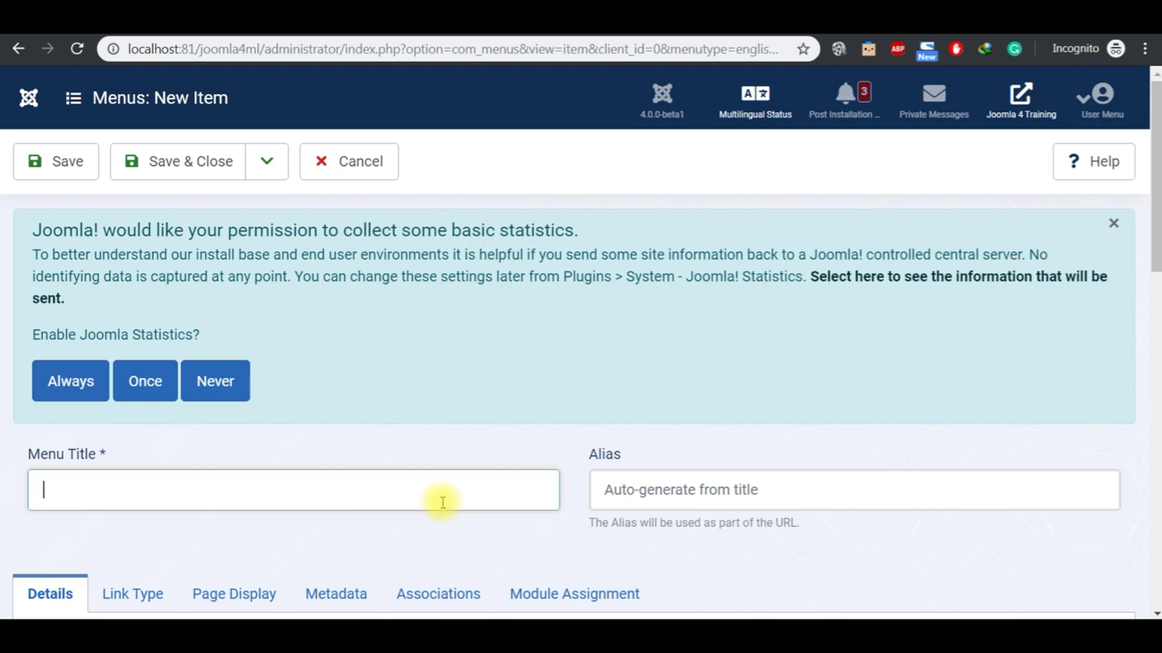
text(English Blog)
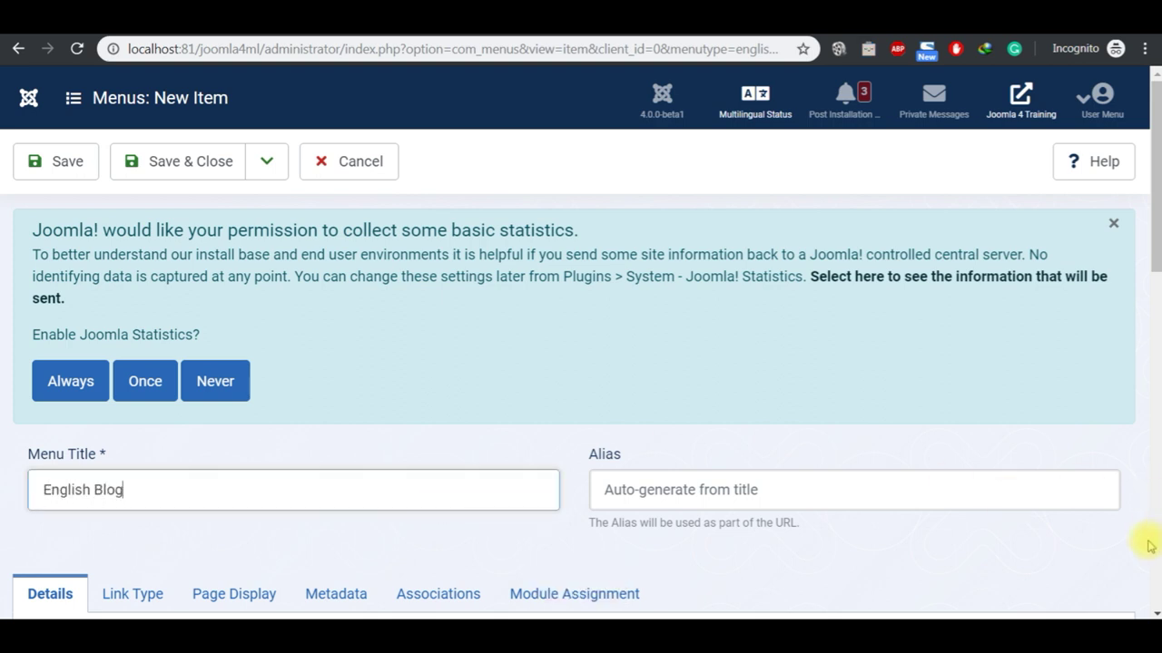
Step: Make it an Articles Category Blog showing the English Blog category, then Save & New
scroll(1151, 610, down, 3)
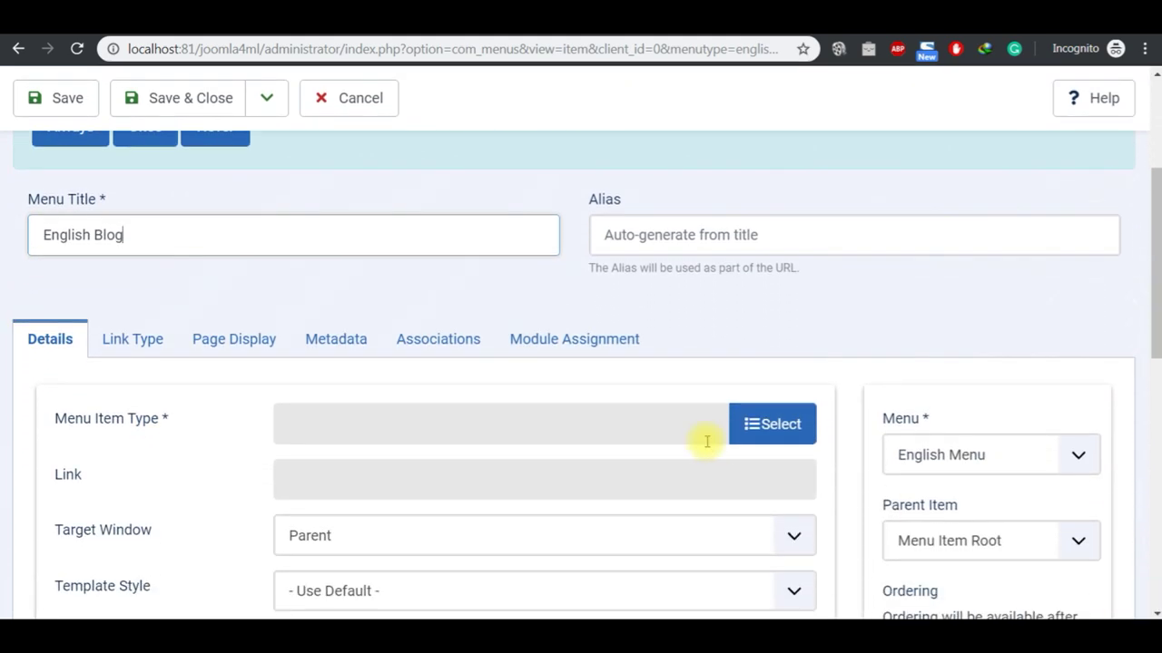
click(749, 427)
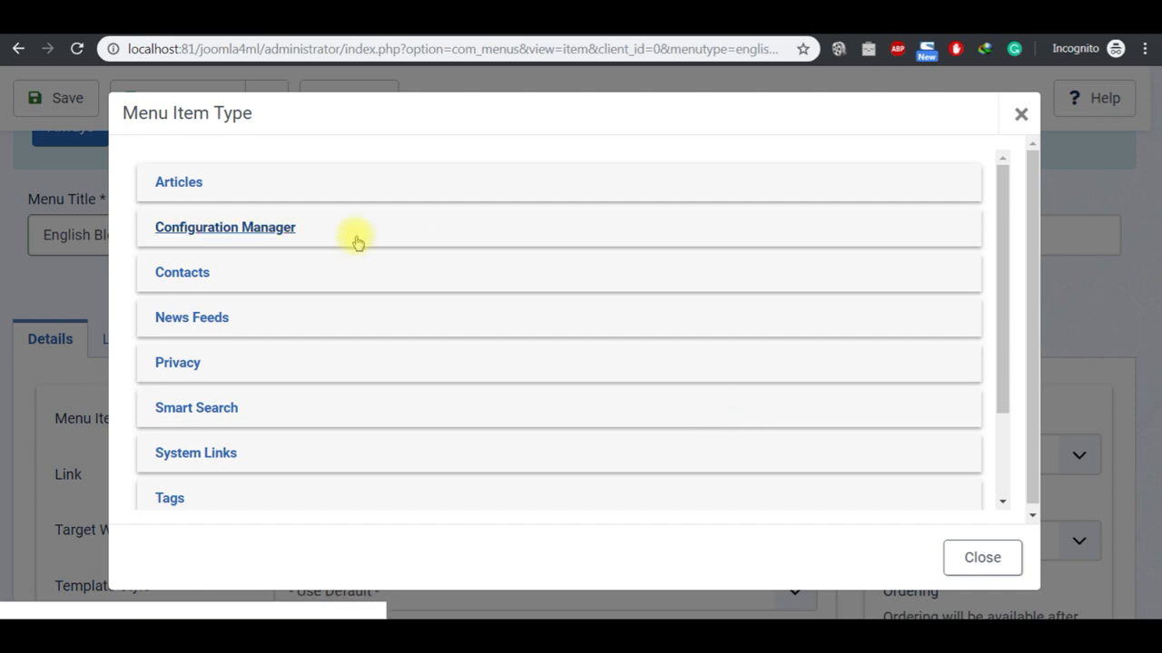
click(188, 185)
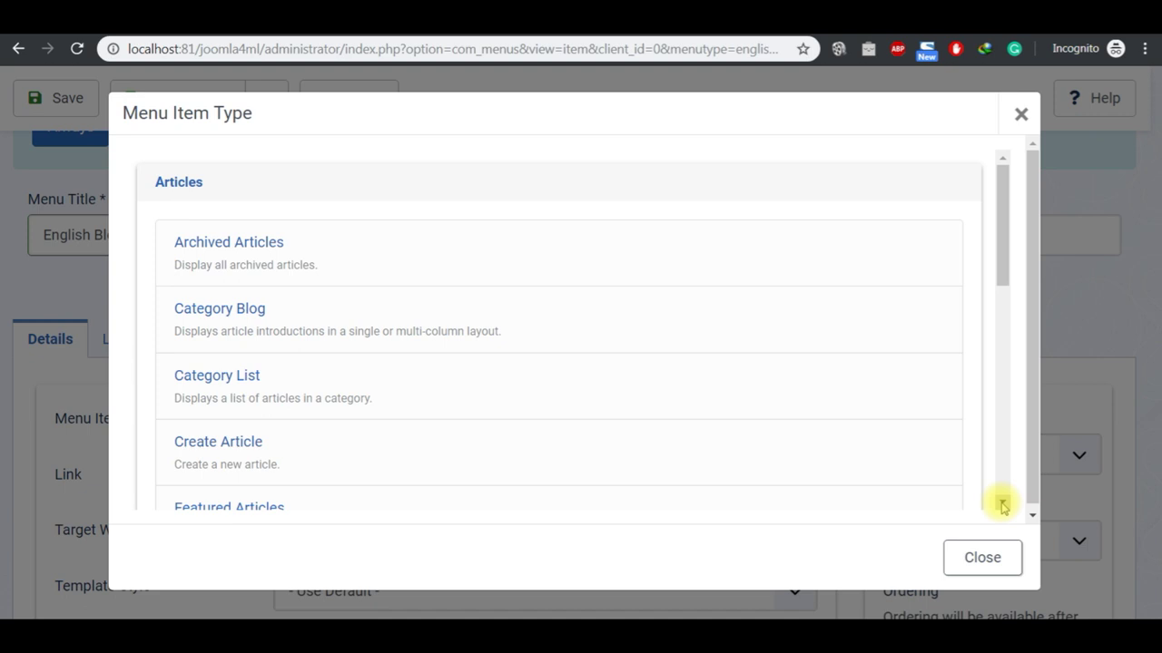
click(1002, 506)
click(1002, 505)
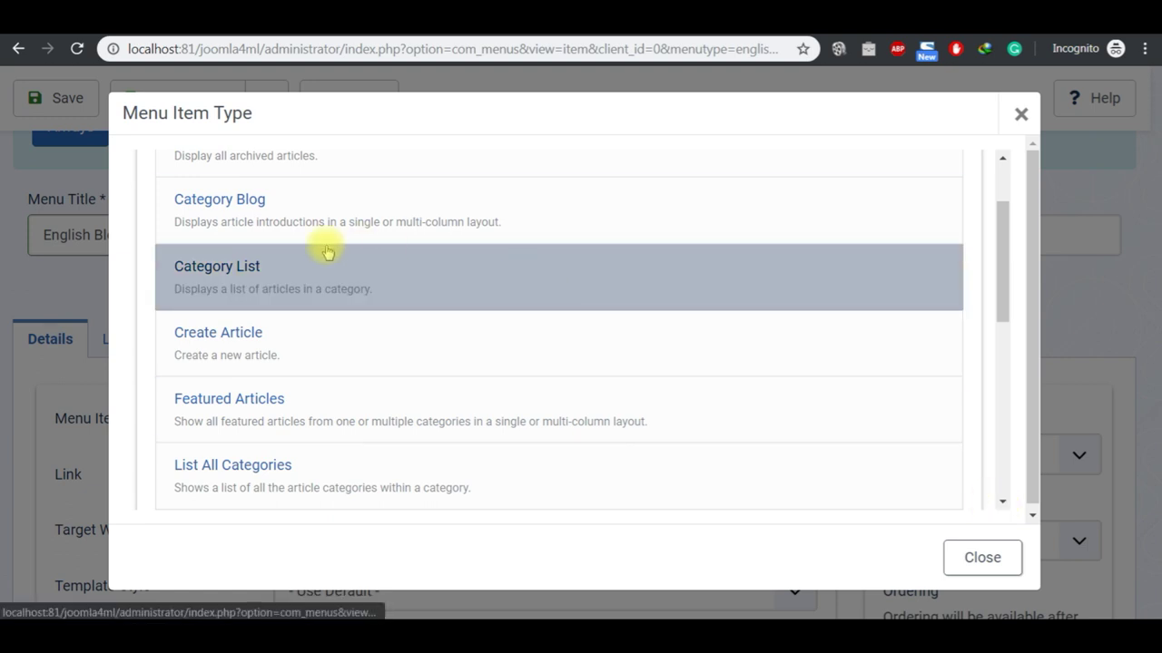
click(226, 207)
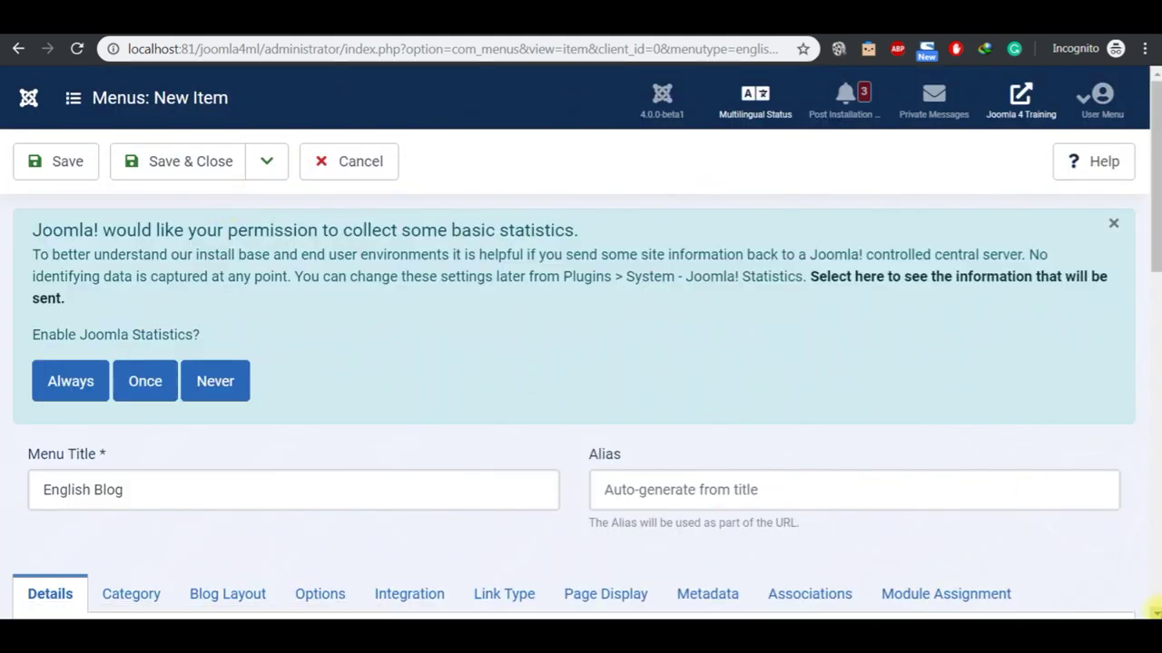
scroll(1155, 610, down, 3)
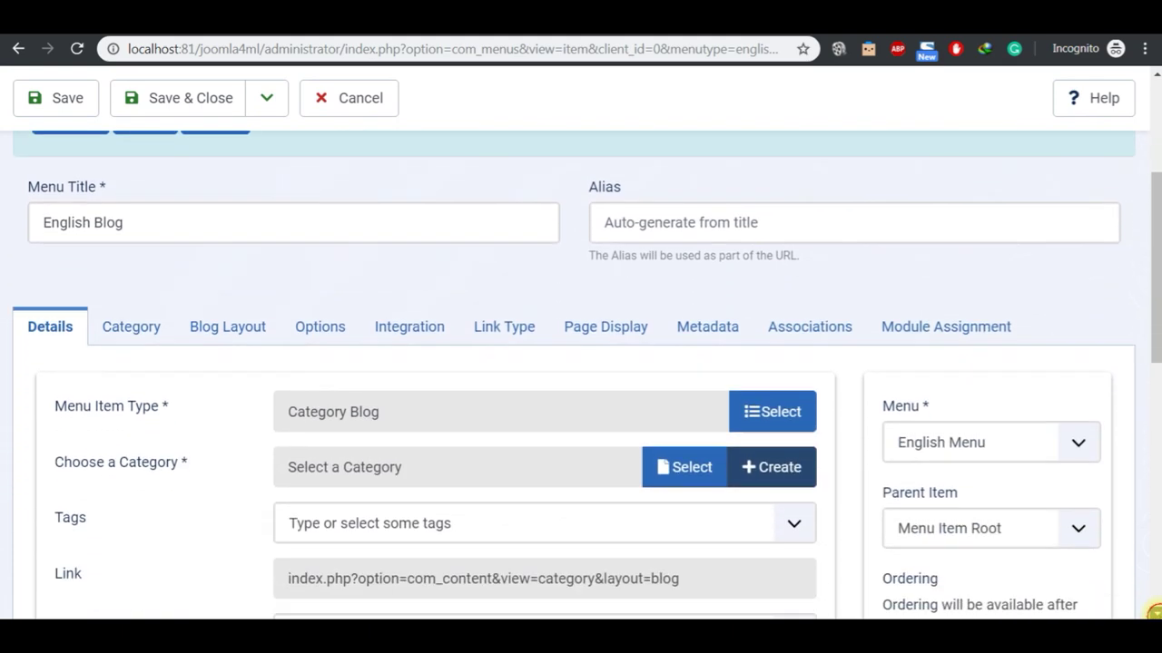
click(678, 452)
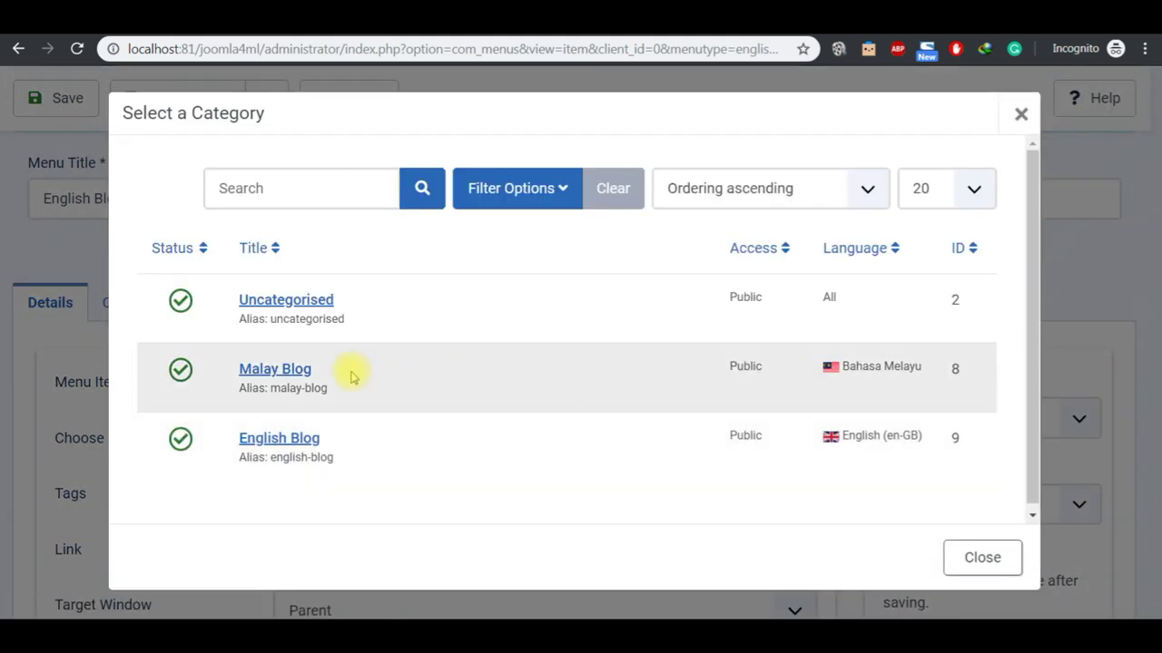
click(296, 447)
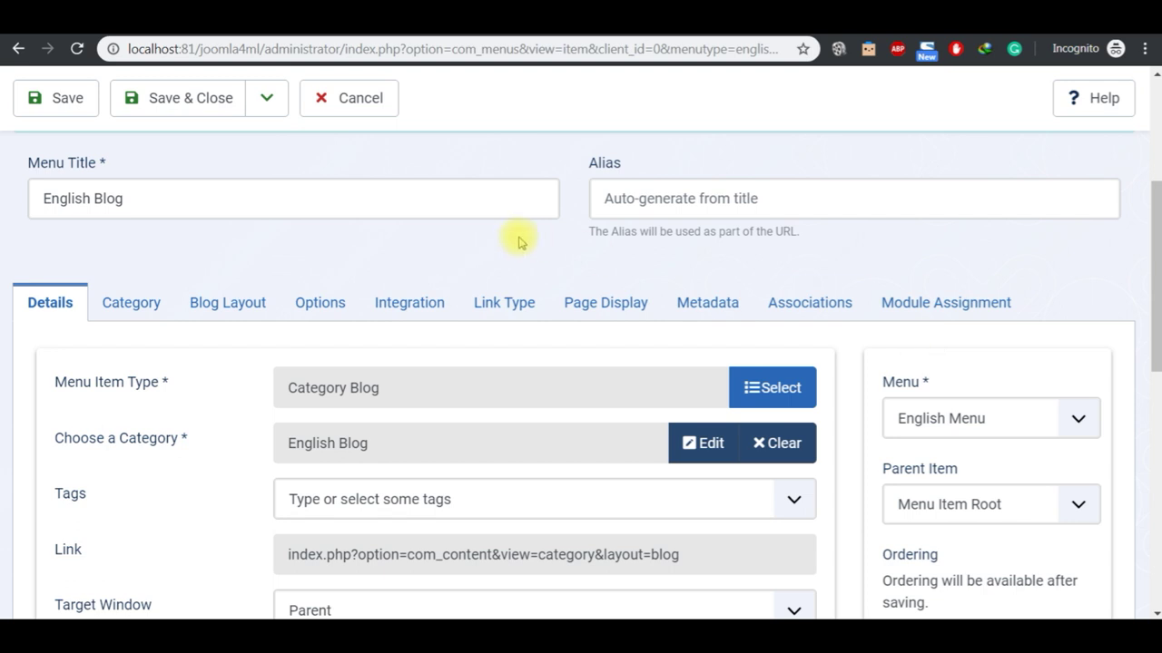
click(268, 98)
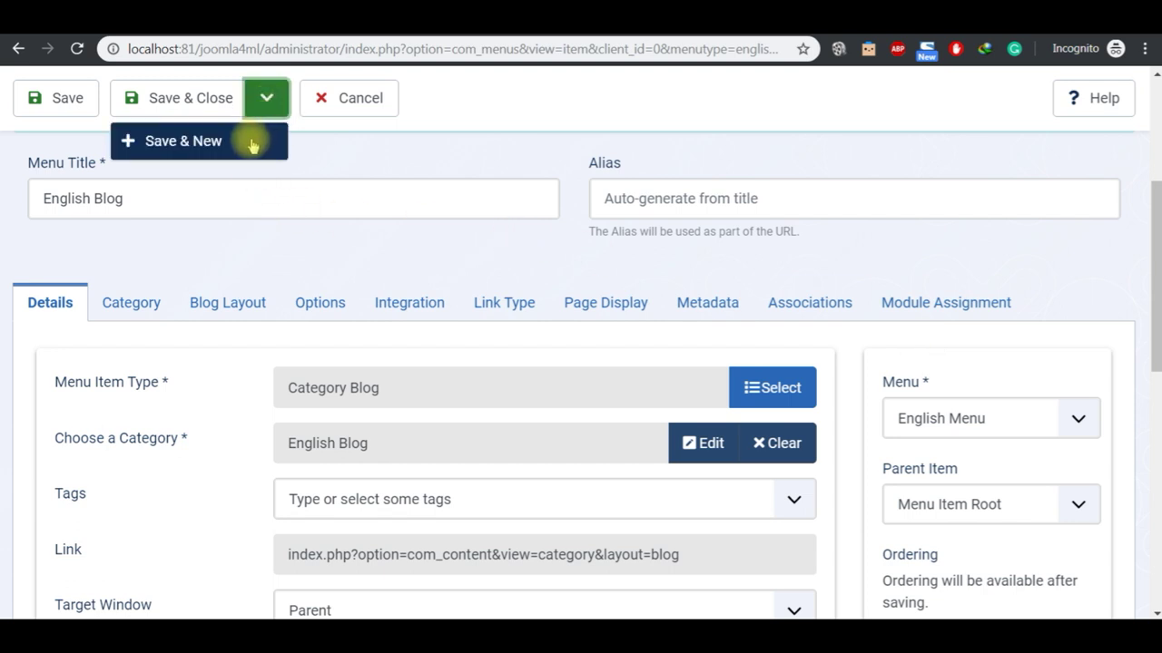
click(252, 143)
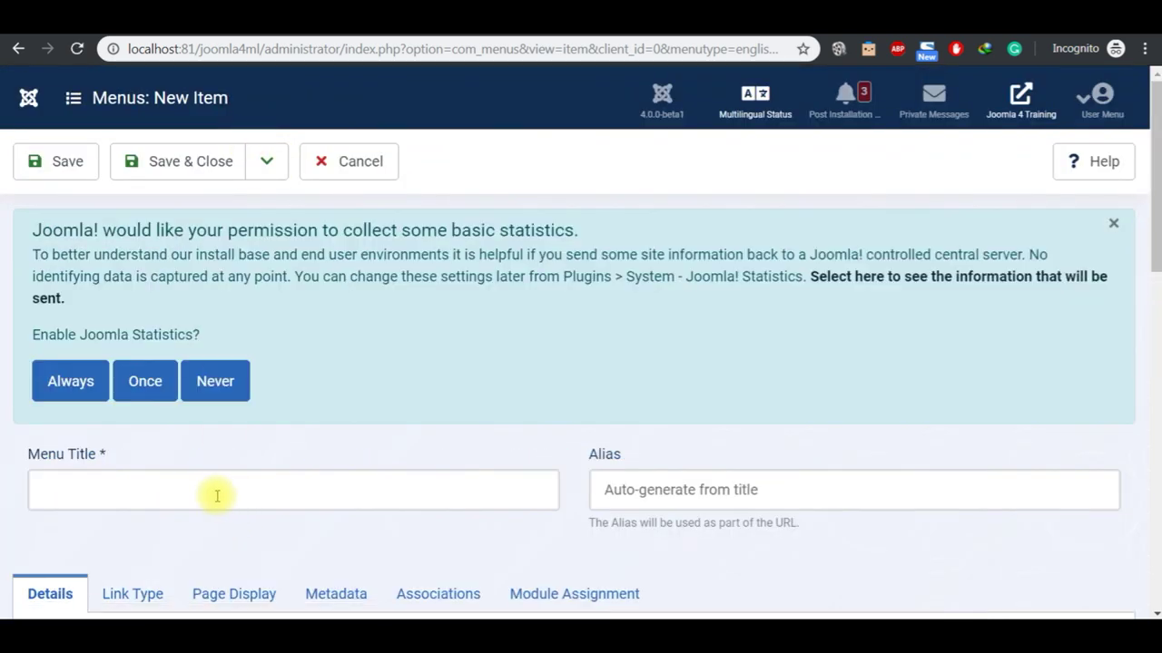
Step: Title the menu item 'English 1' and make it an Articles > Single Article link
click(215, 493)
text(English 1)
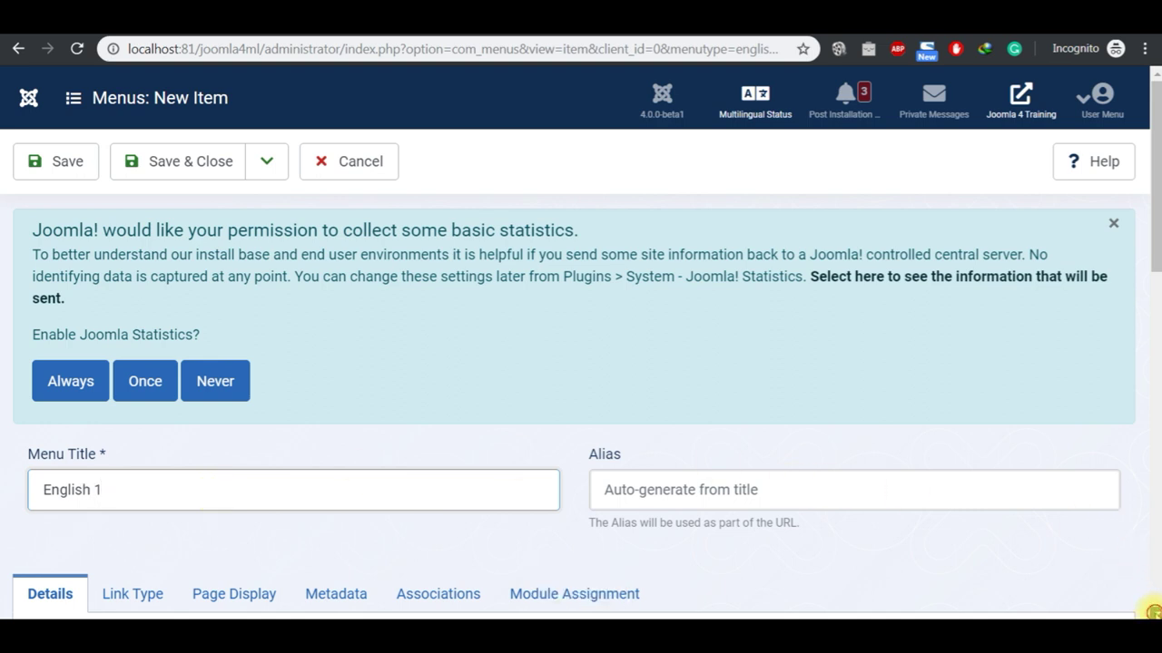
scroll(1153, 612, down, 2)
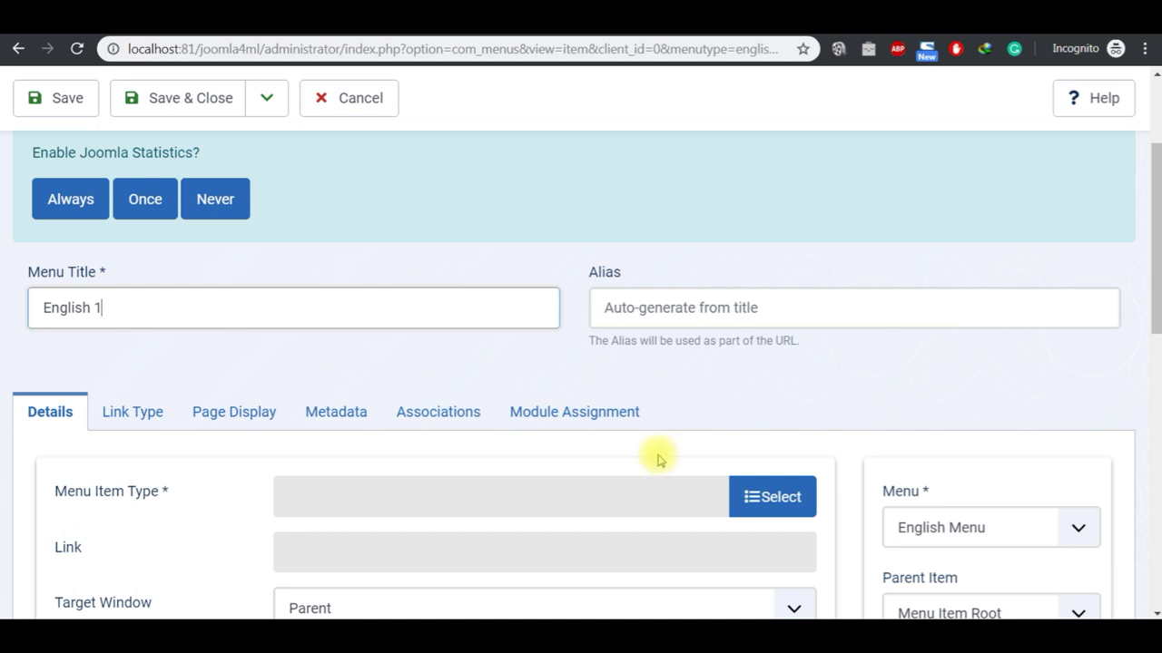
scroll(1151, 612, down, 1)
click(791, 432)
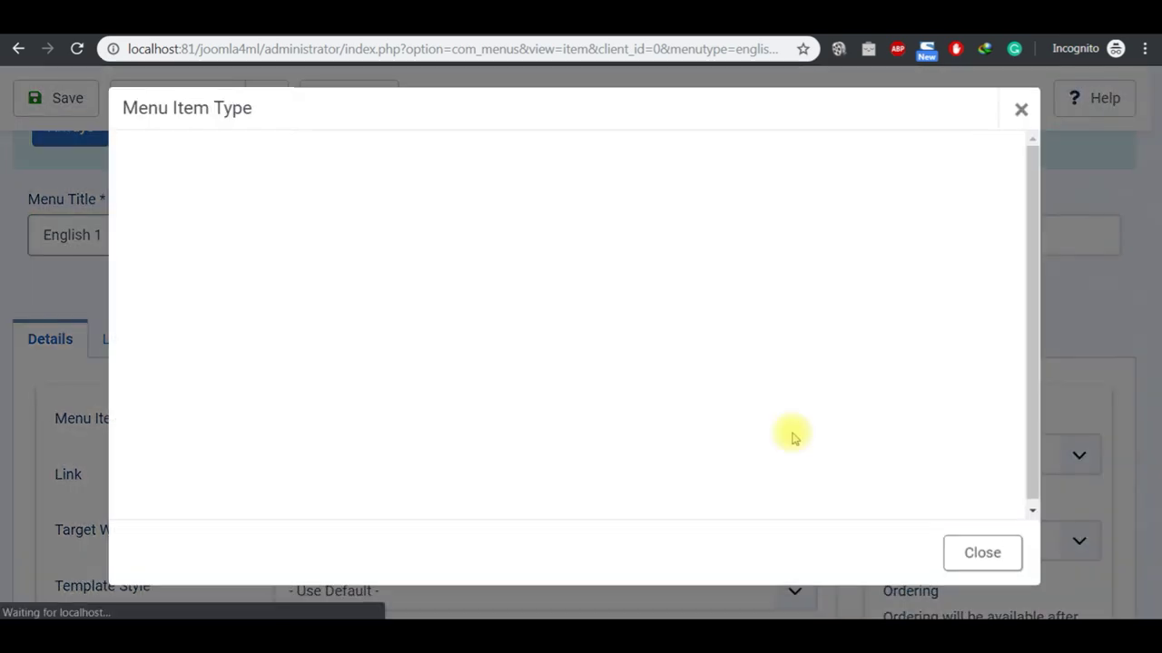
click(172, 189)
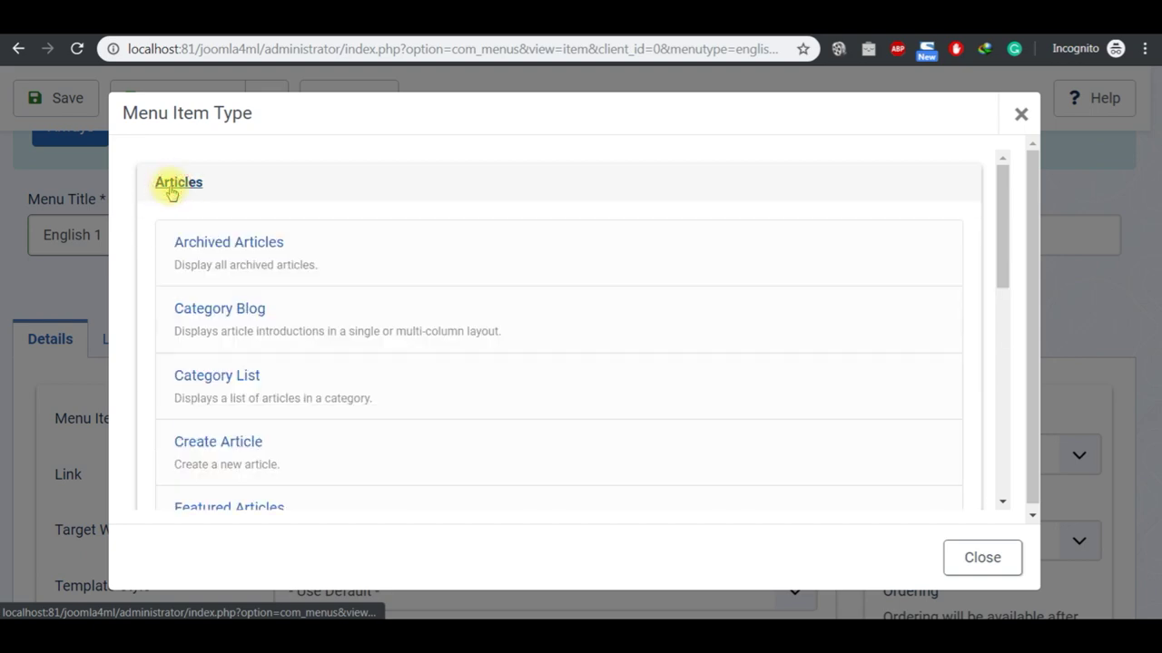
scroll(1001, 460, down, 1)
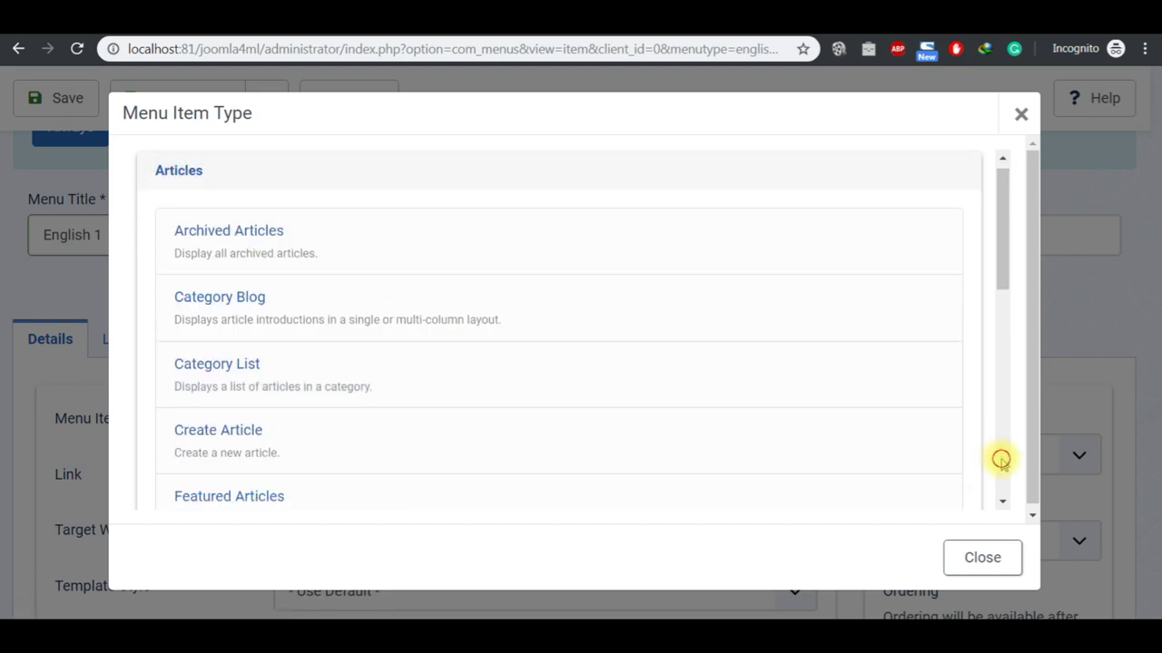
scroll(1001, 460, down, 3)
click(227, 326)
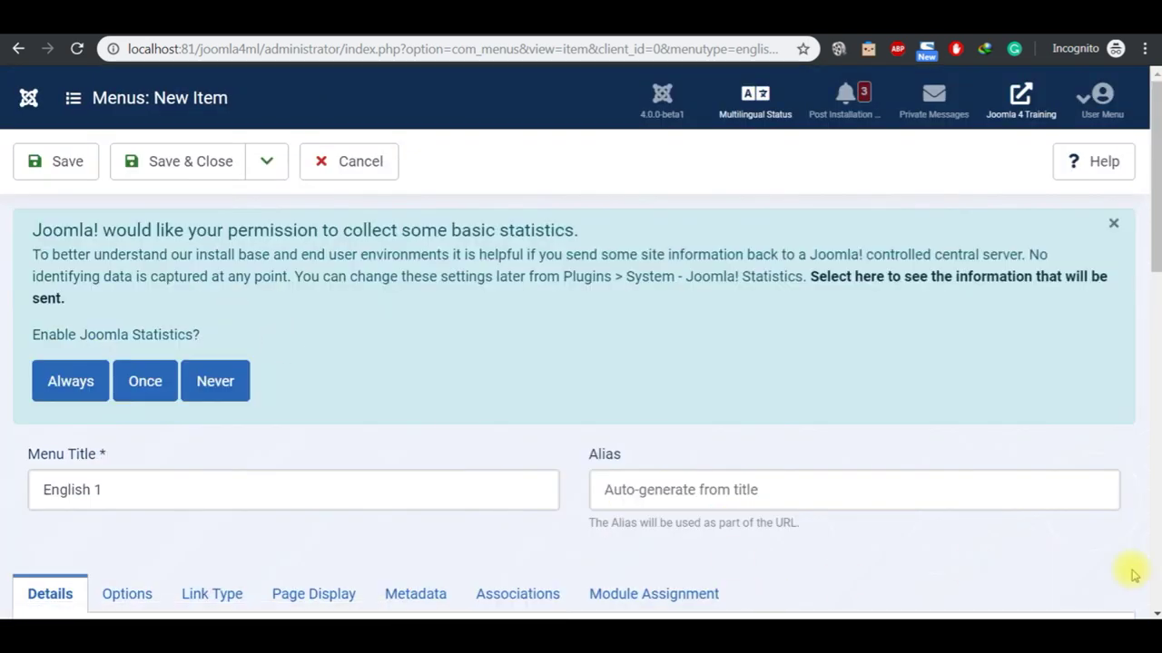
Step: Link the English 1 article and set the item's language to English (en-GB)
scroll(1152, 610, down, 4)
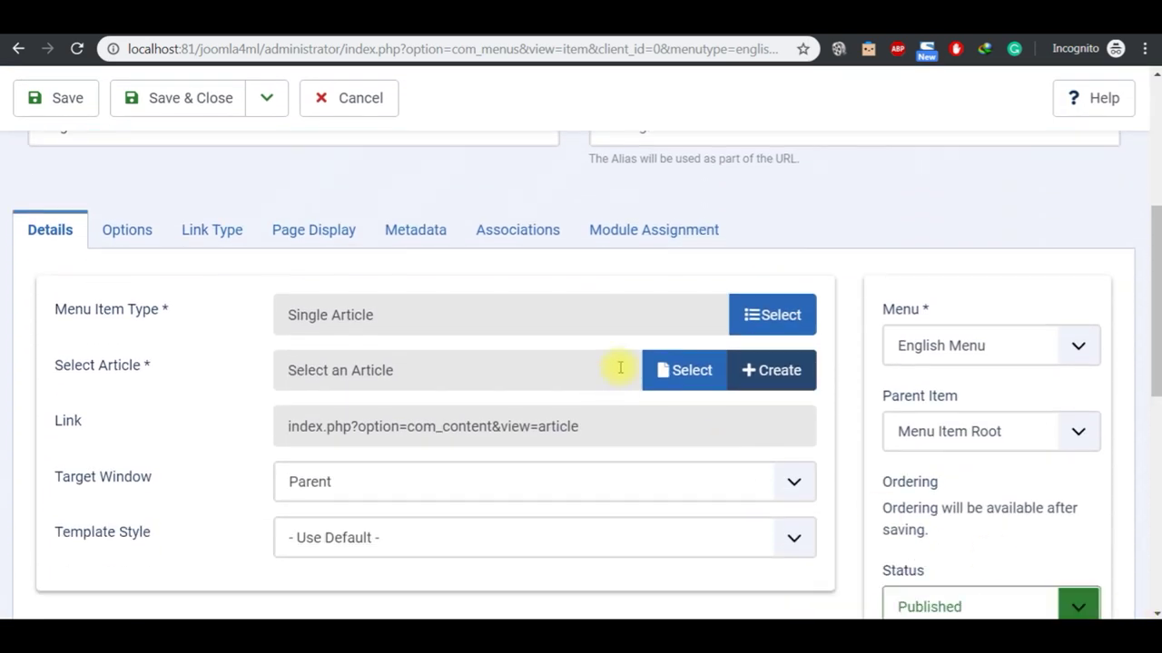
click(668, 371)
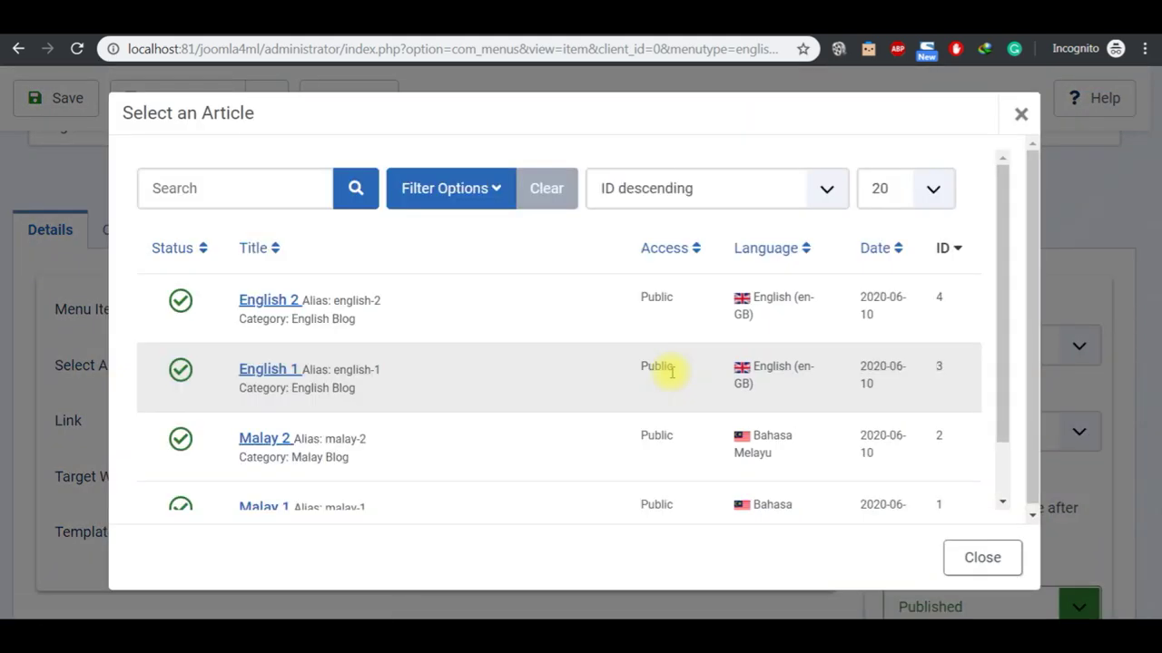
click(263, 370)
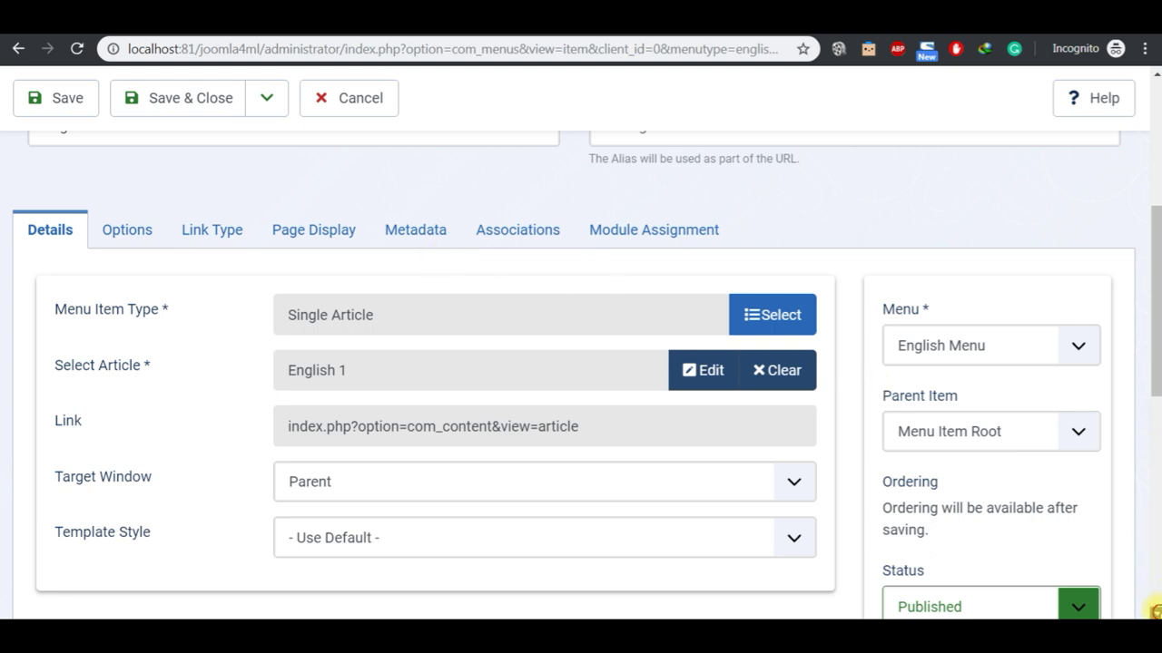
scroll(1155, 609, down, 5)
scroll(1154, 609, down, 2)
click(1080, 517)
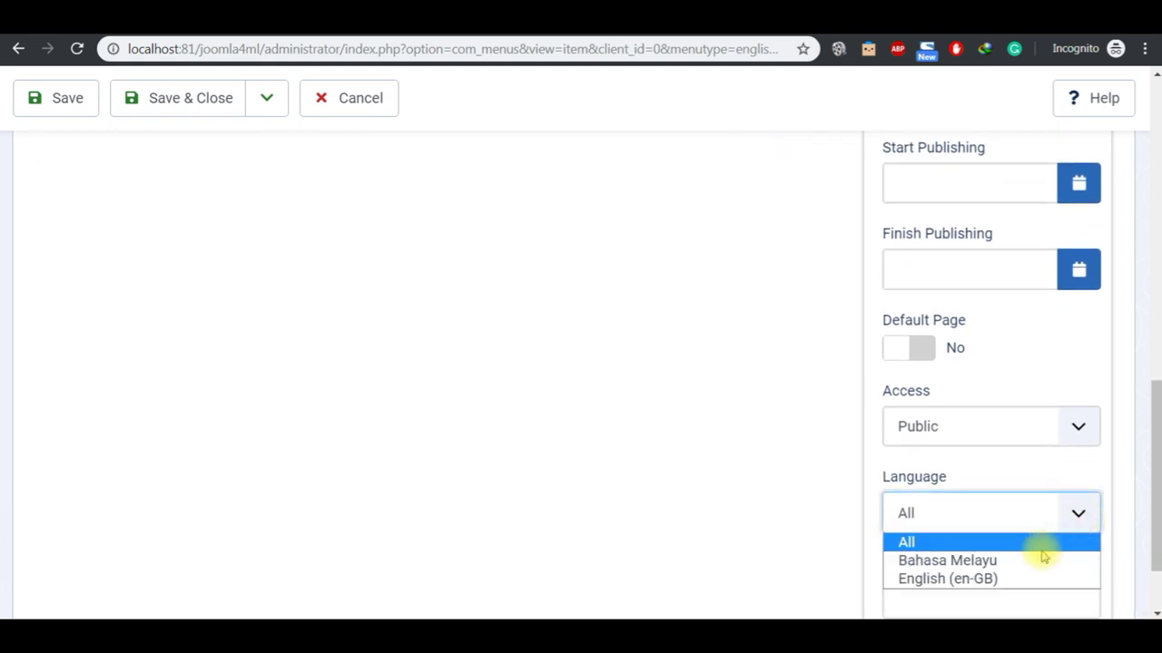
click(1026, 579)
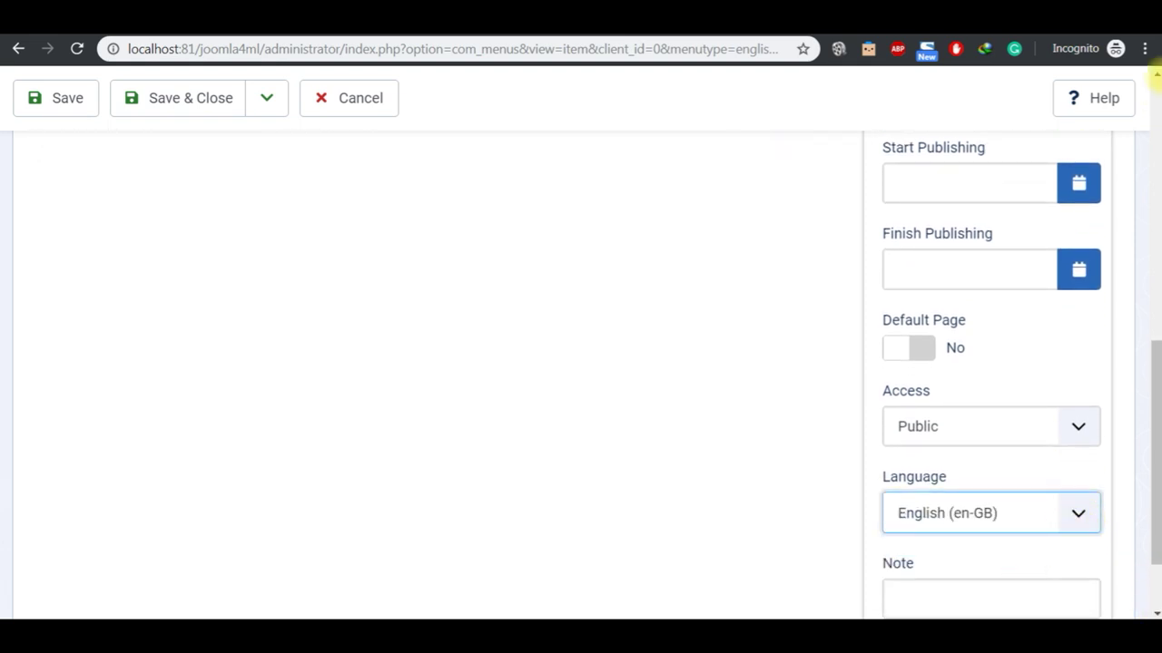
Step: Save the English 1 item with Save & New
scroll(1157, 79, up, 4)
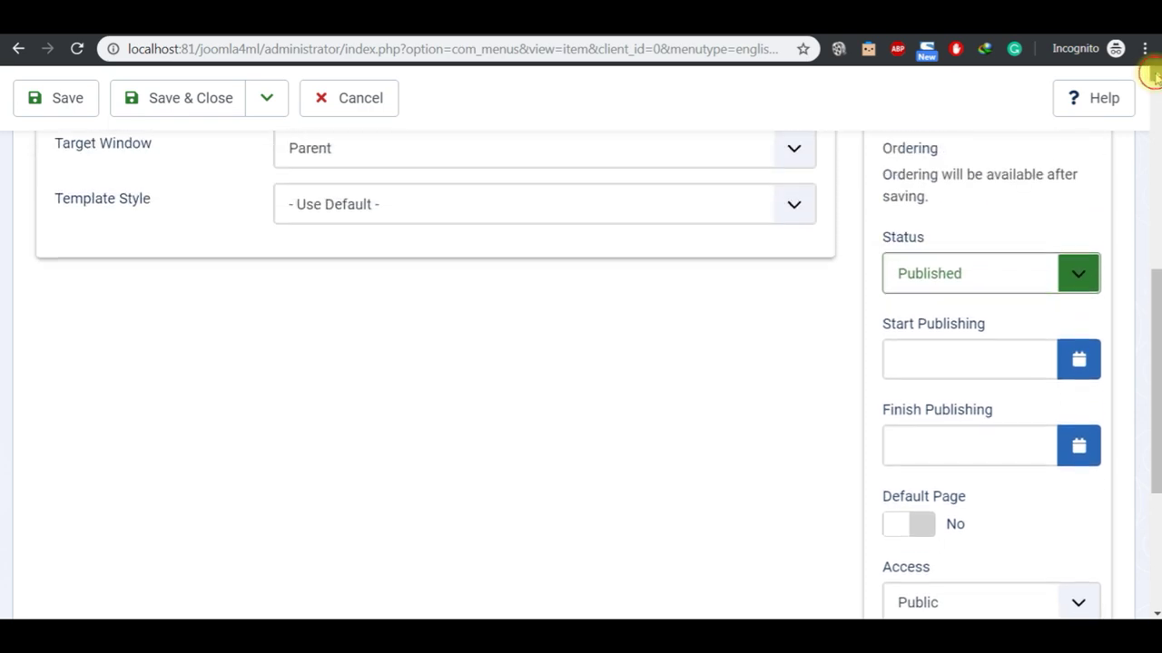
scroll(1152, 76, up, 3)
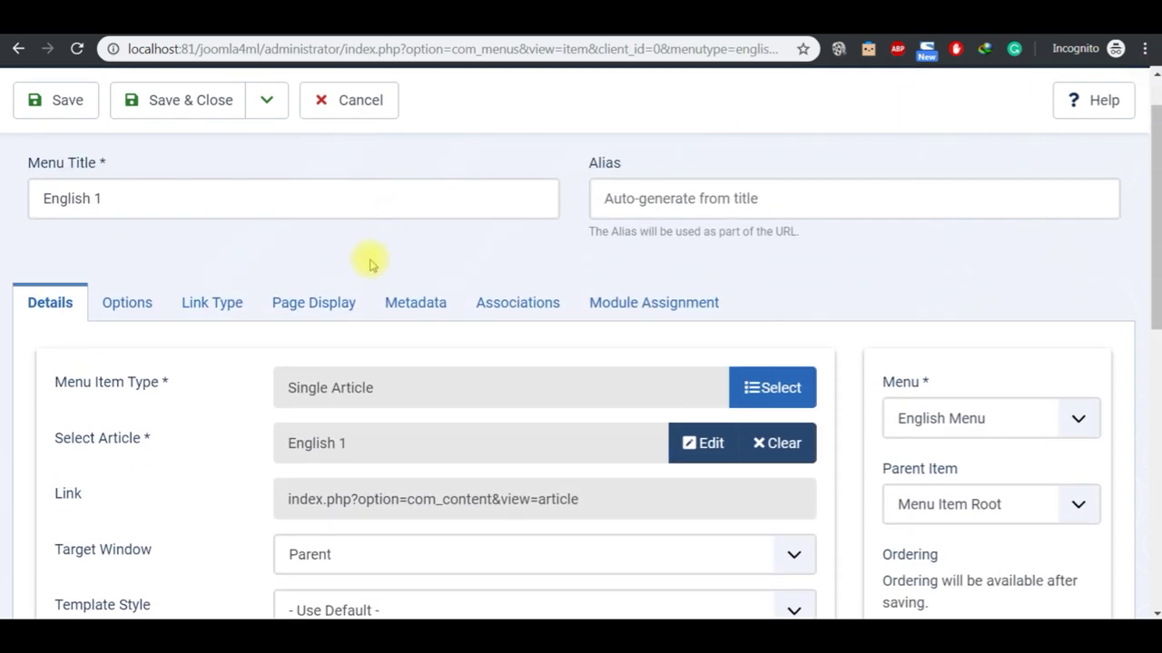
click(264, 102)
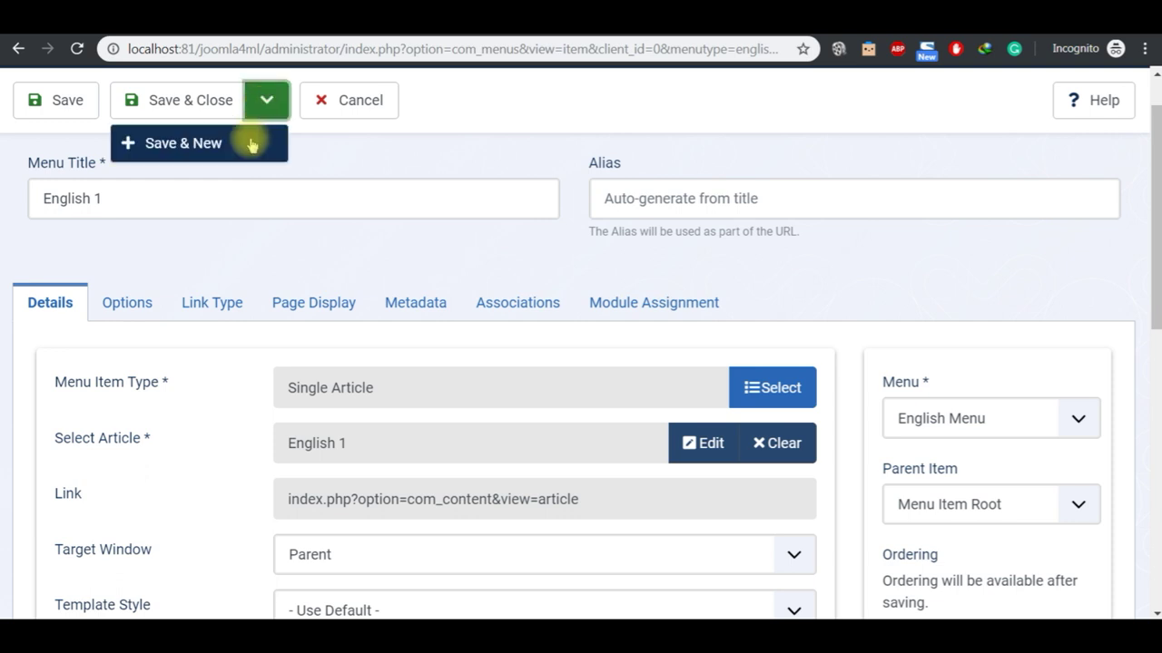
click(251, 144)
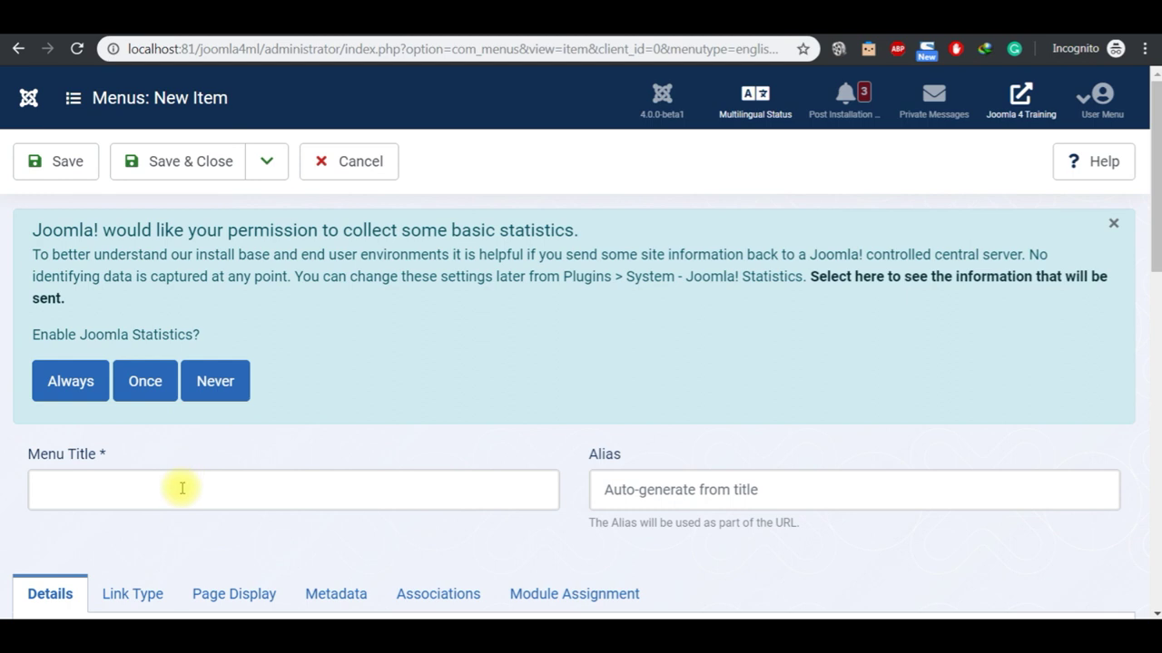
Step: Title the menu item 'English 2' and make it an Articles > Single Article link
click(182, 489)
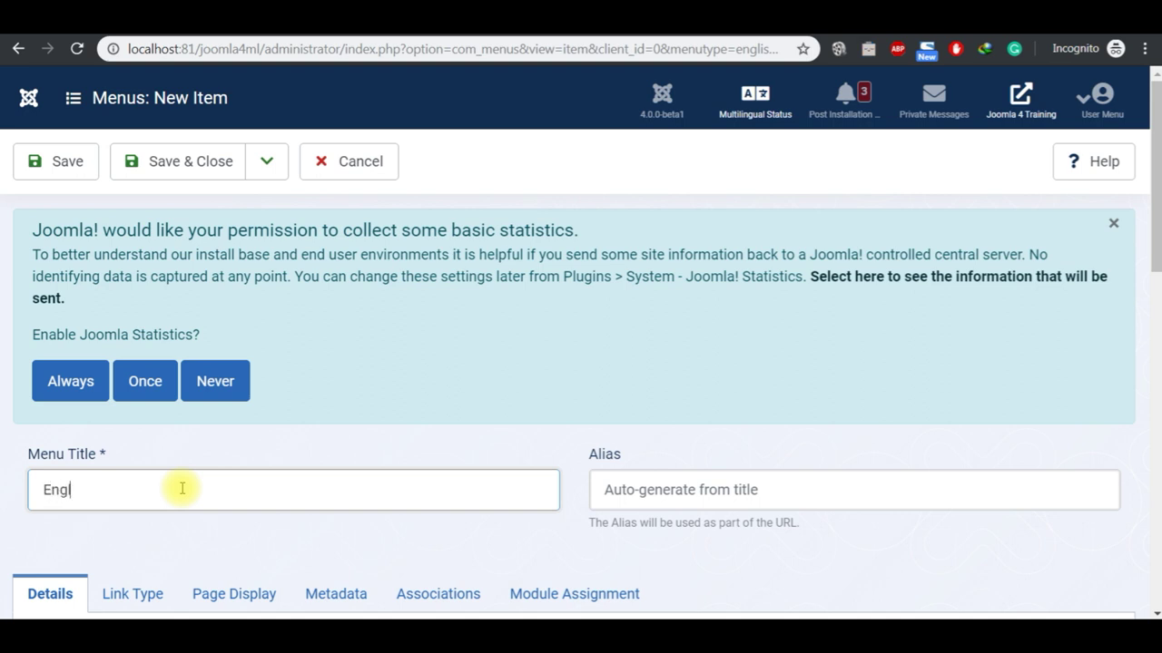
text(English 2)
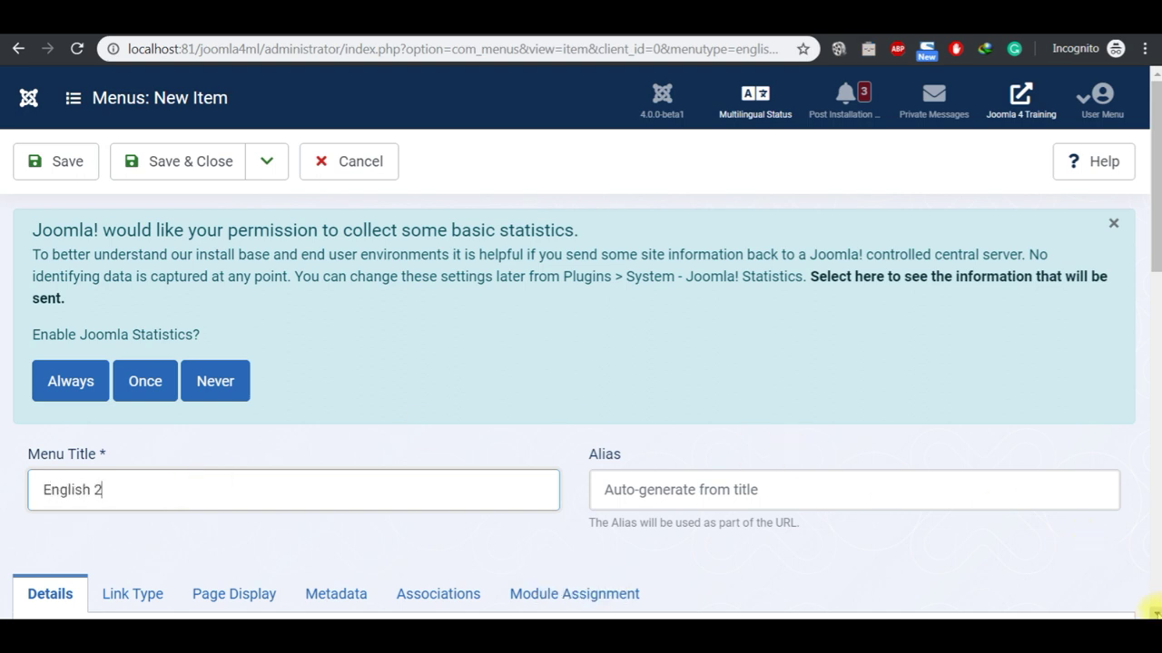
scroll(1151, 608, down, 3)
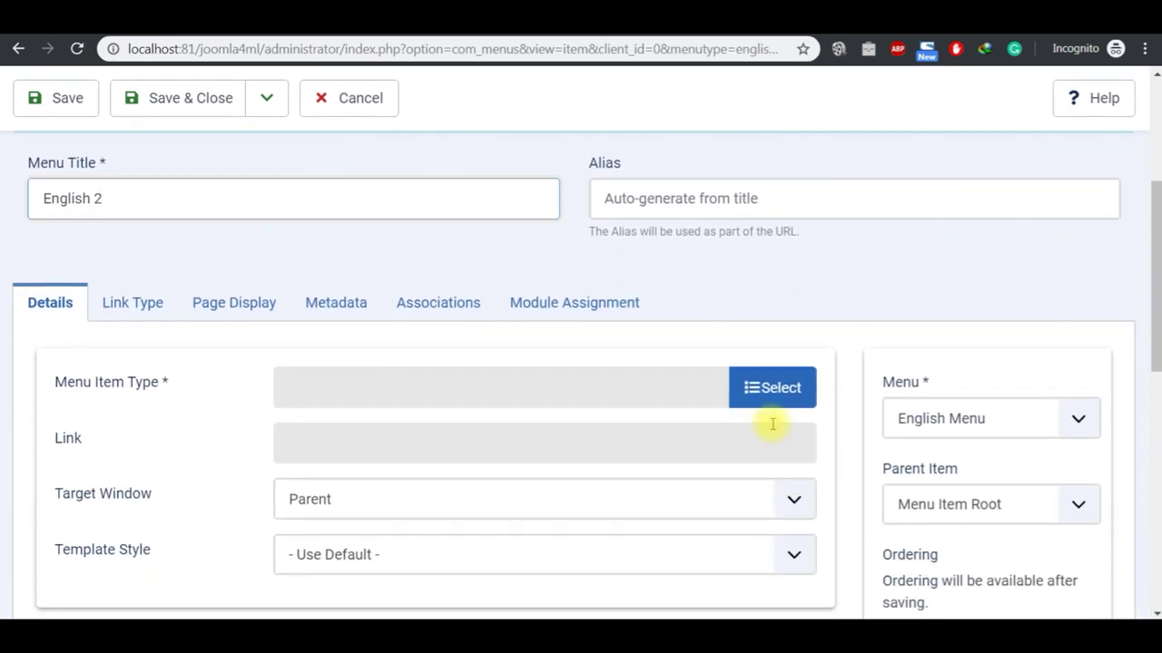
click(765, 400)
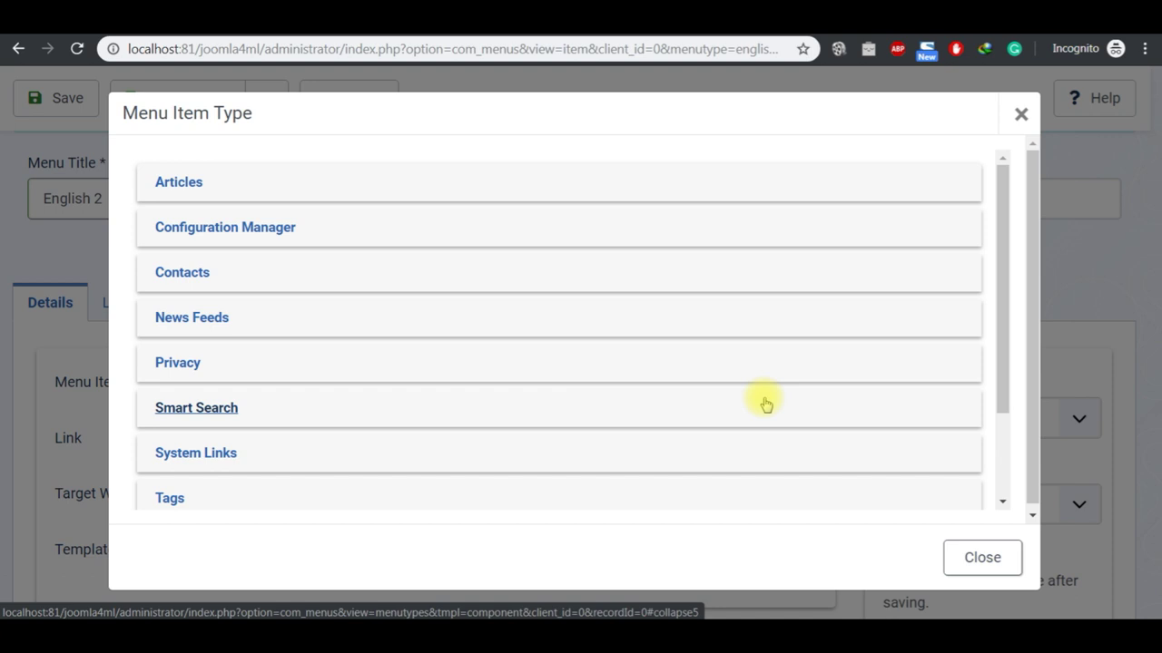
click(179, 184)
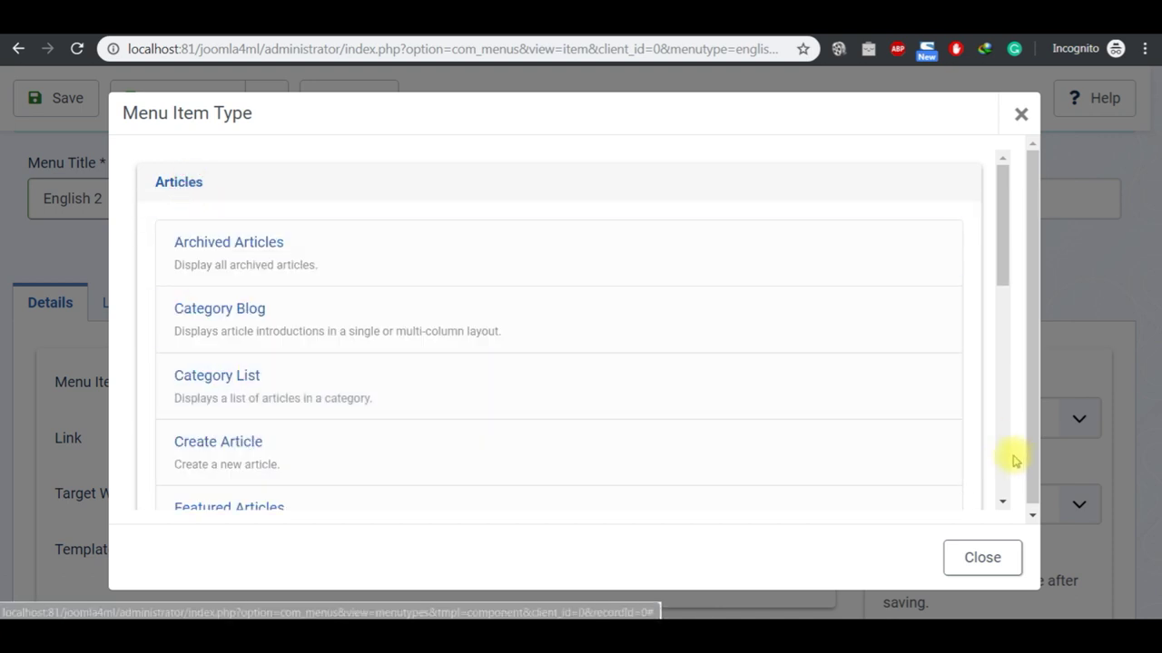
scroll(1005, 469, down, 6)
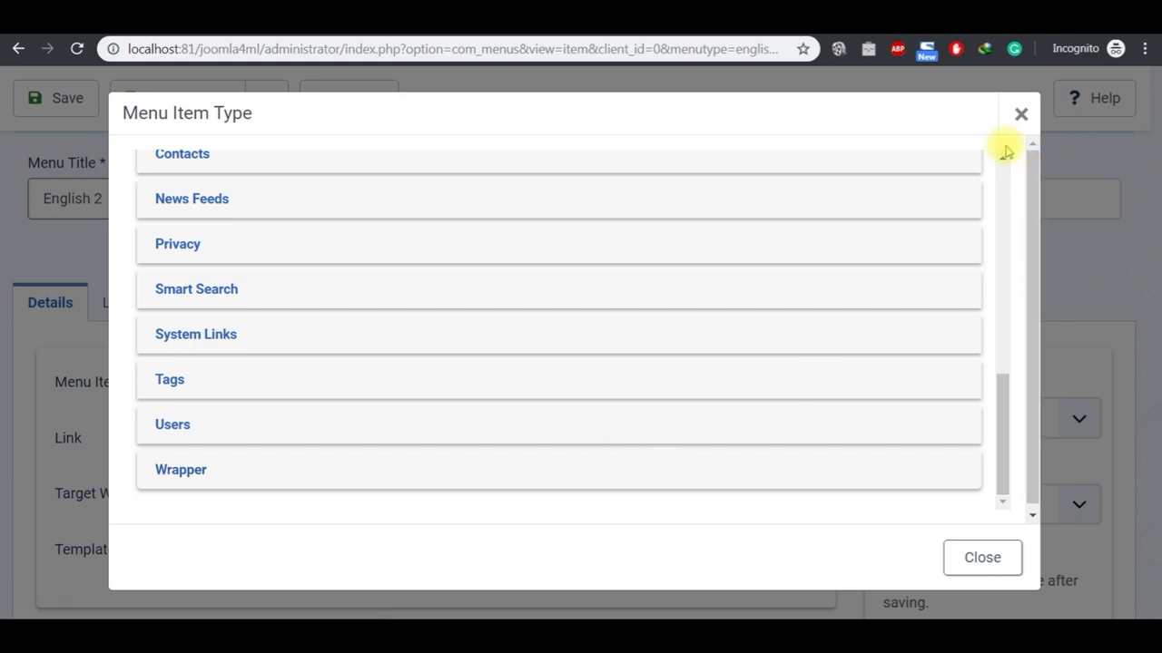
scroll(1003, 164, up, 3)
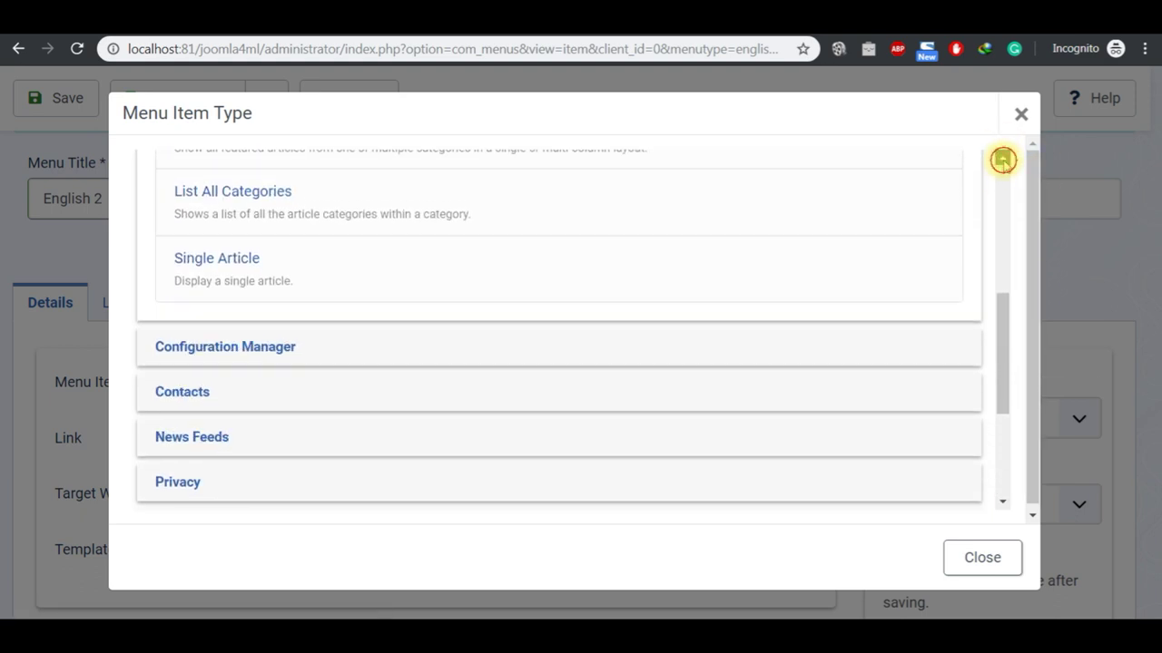
click(238, 280)
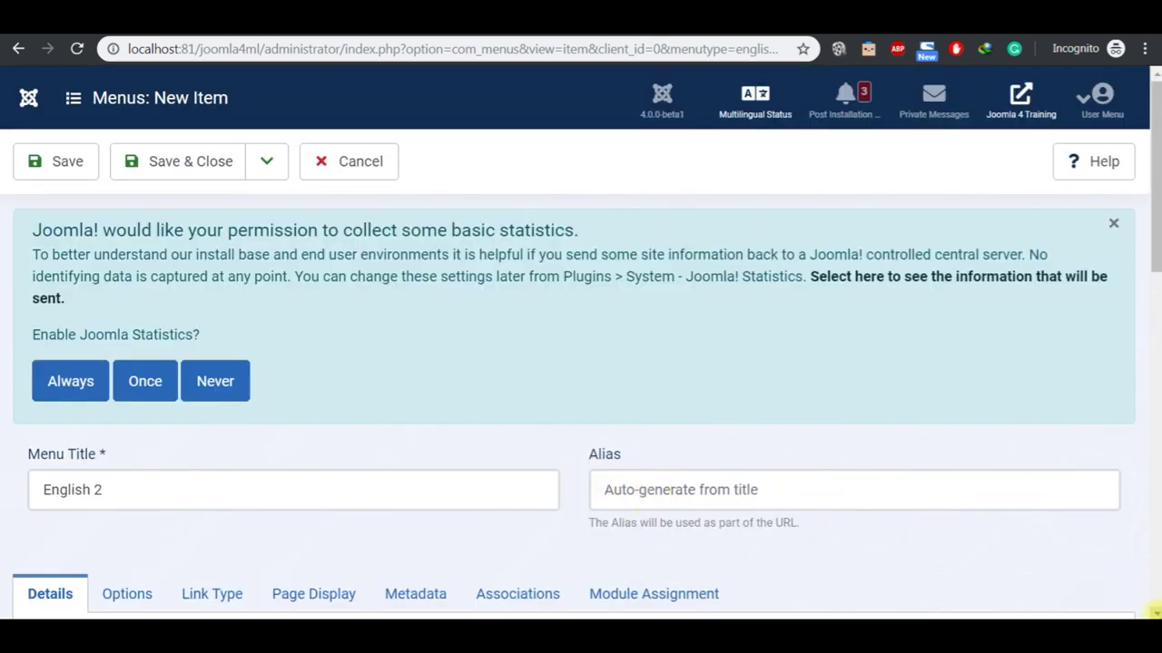
Step: Link the English 2 article and set the item's language to English (en-GB)
scroll(1155, 610, down, 4)
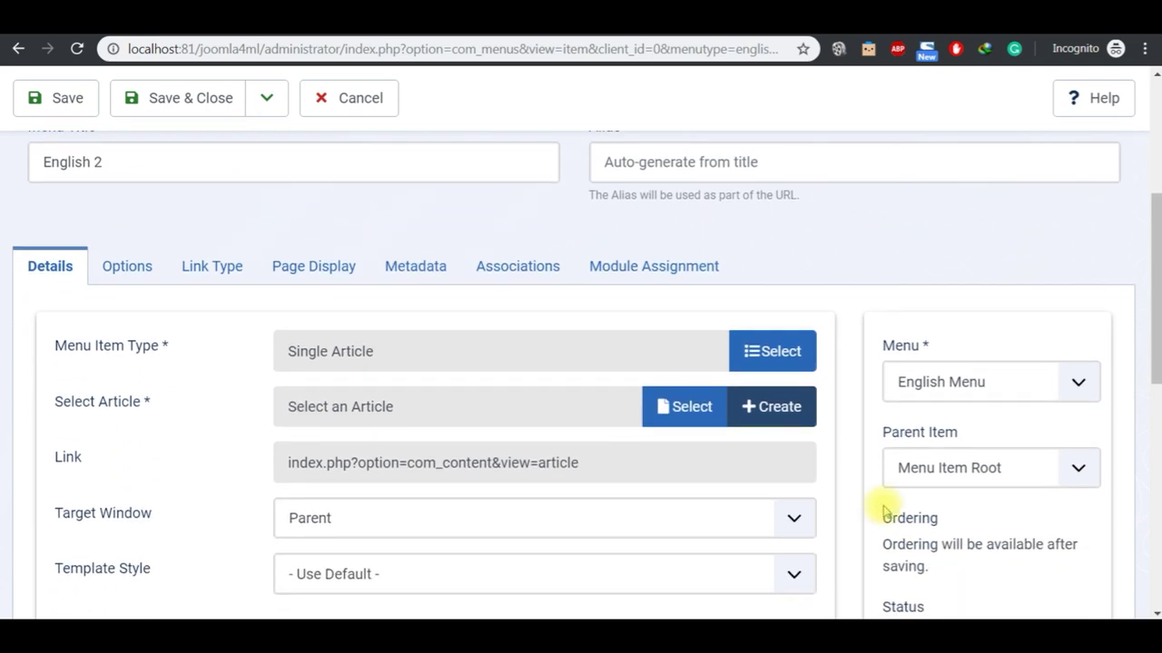
click(689, 408)
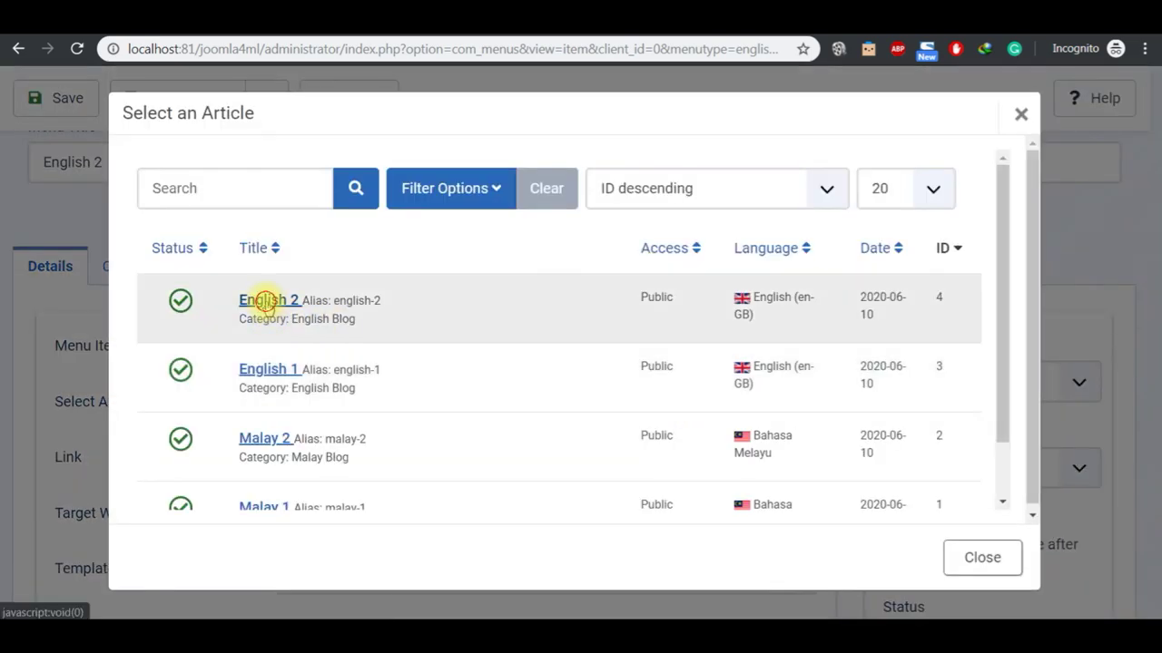
click(265, 303)
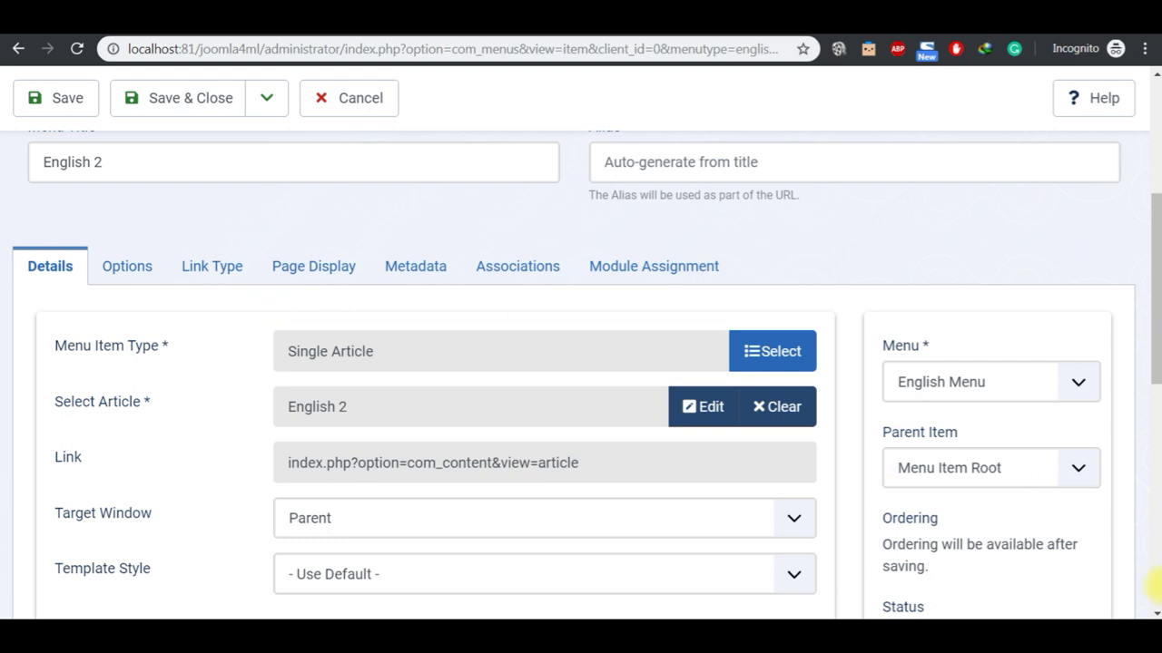
scroll(1152, 608, down, 3)
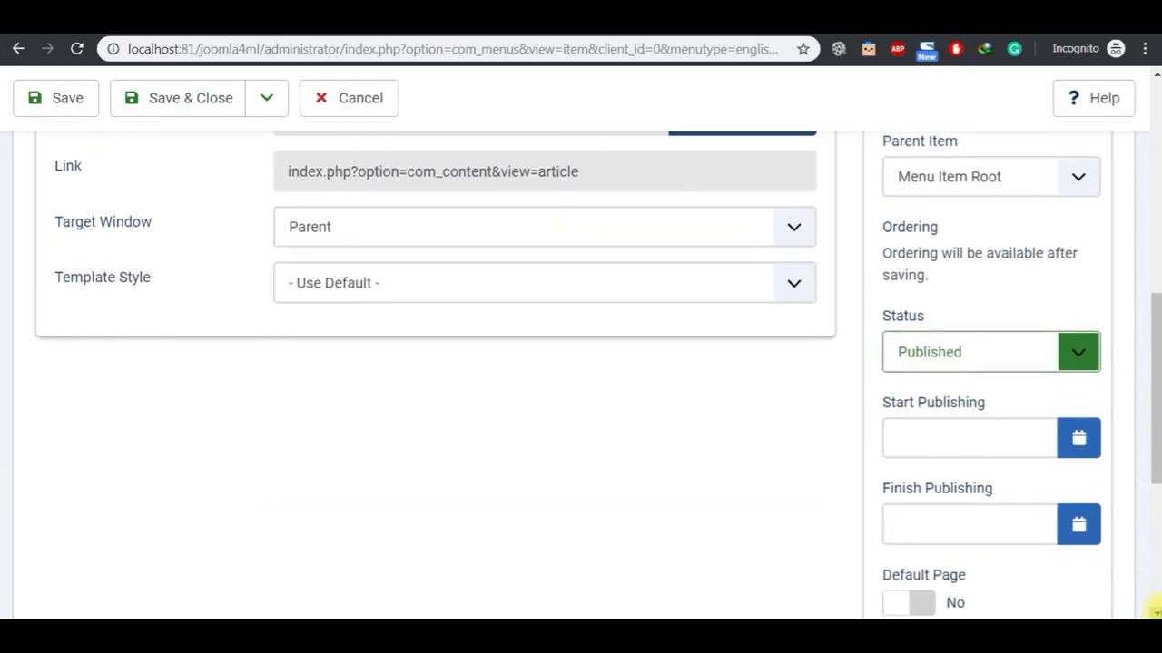
scroll(1152, 608, down, 3)
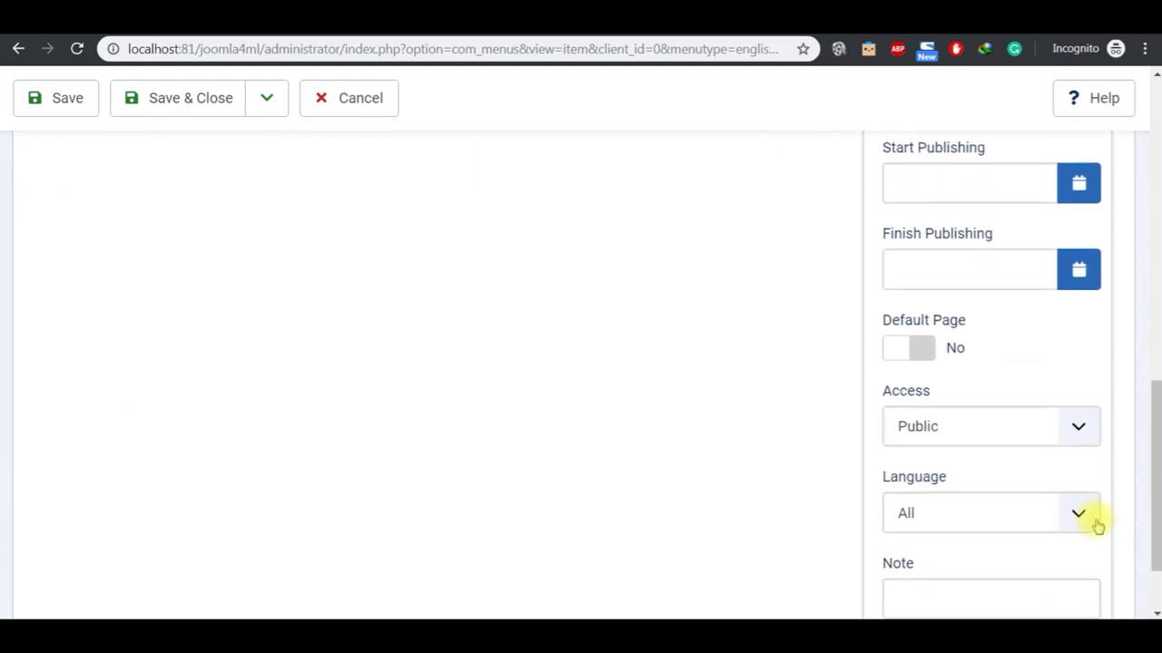
click(1083, 519)
click(1042, 579)
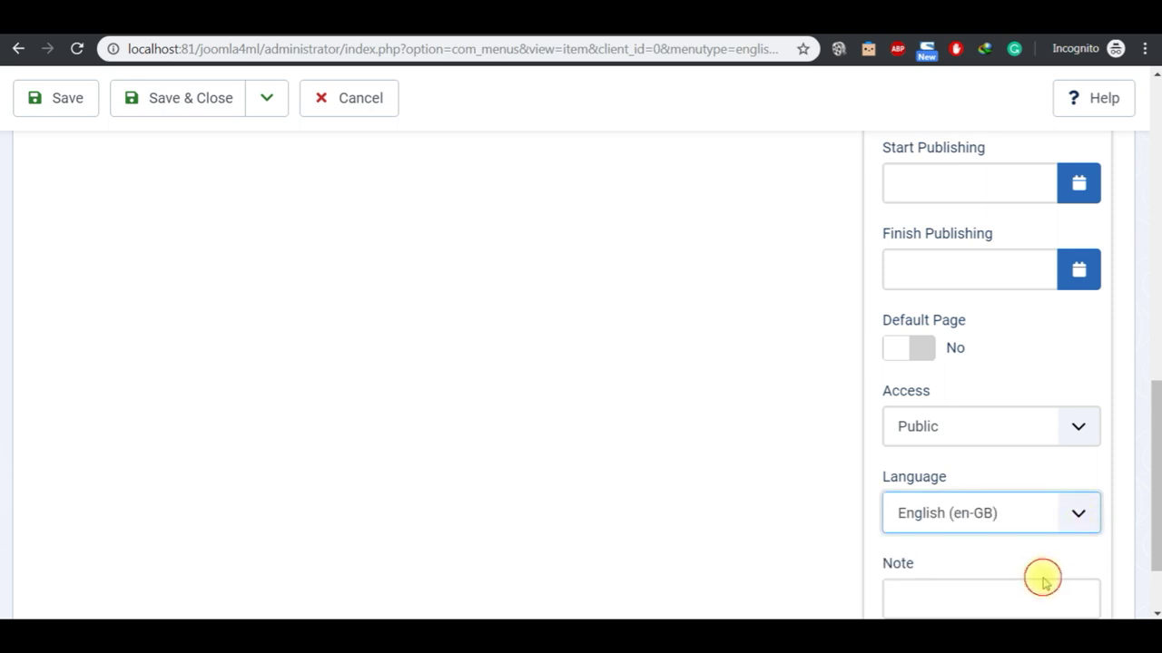
click(1156, 78)
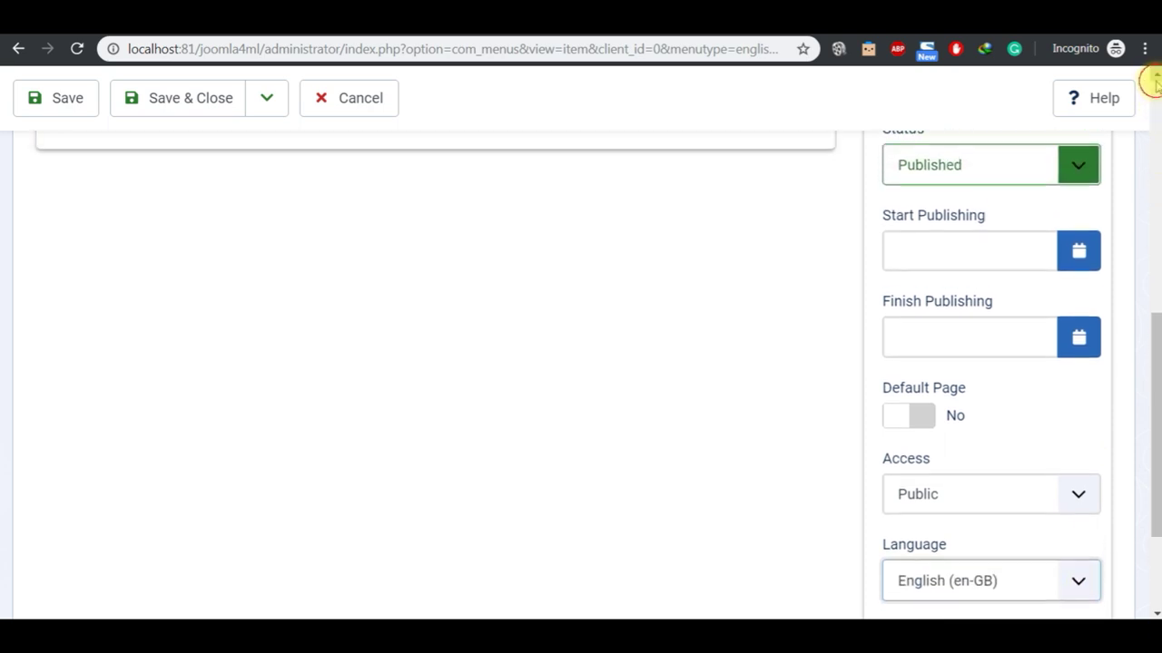
click(1155, 80)
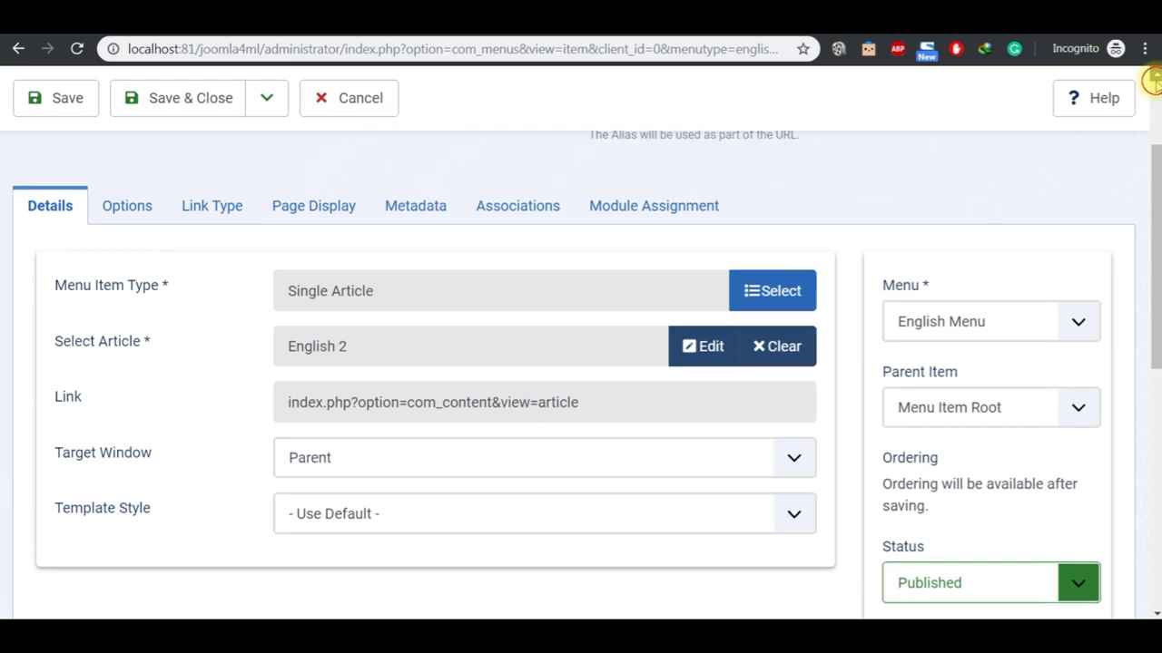
click(1157, 81)
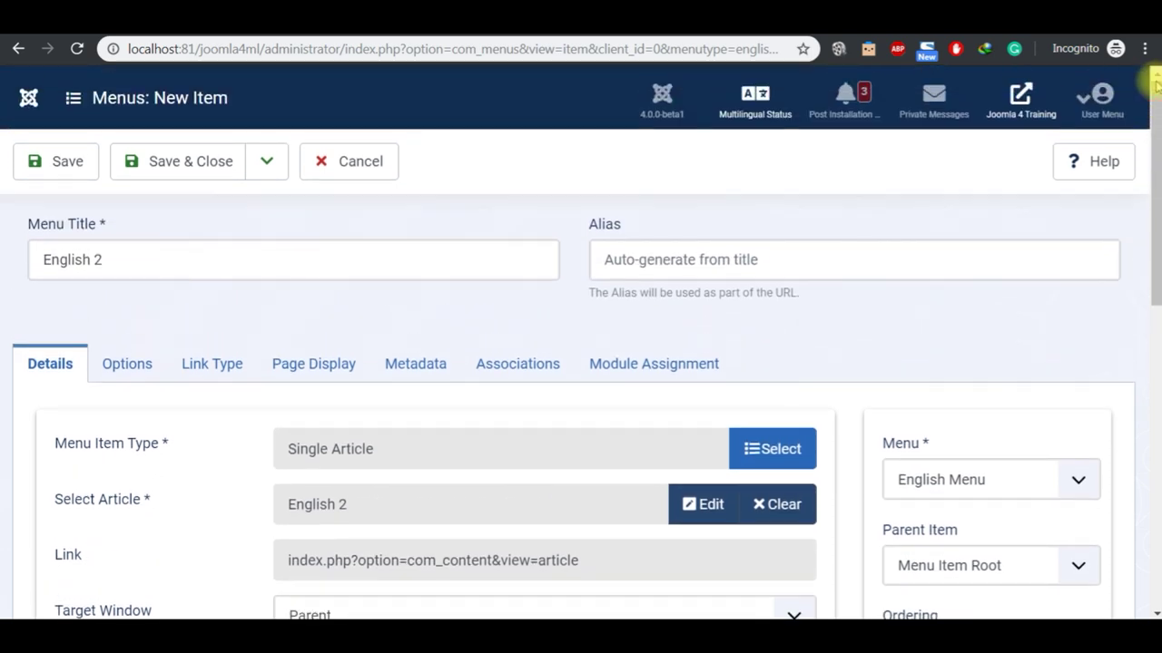
Step: Save & Close English 2 and review the English Menu items list
click(218, 172)
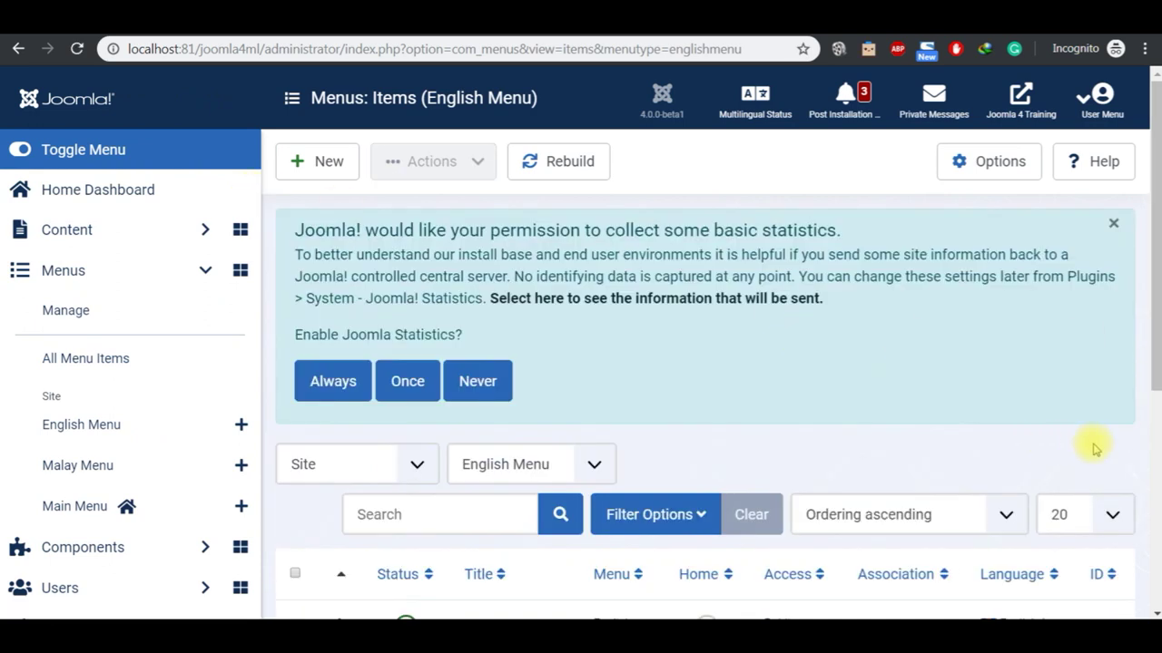
click(1156, 613)
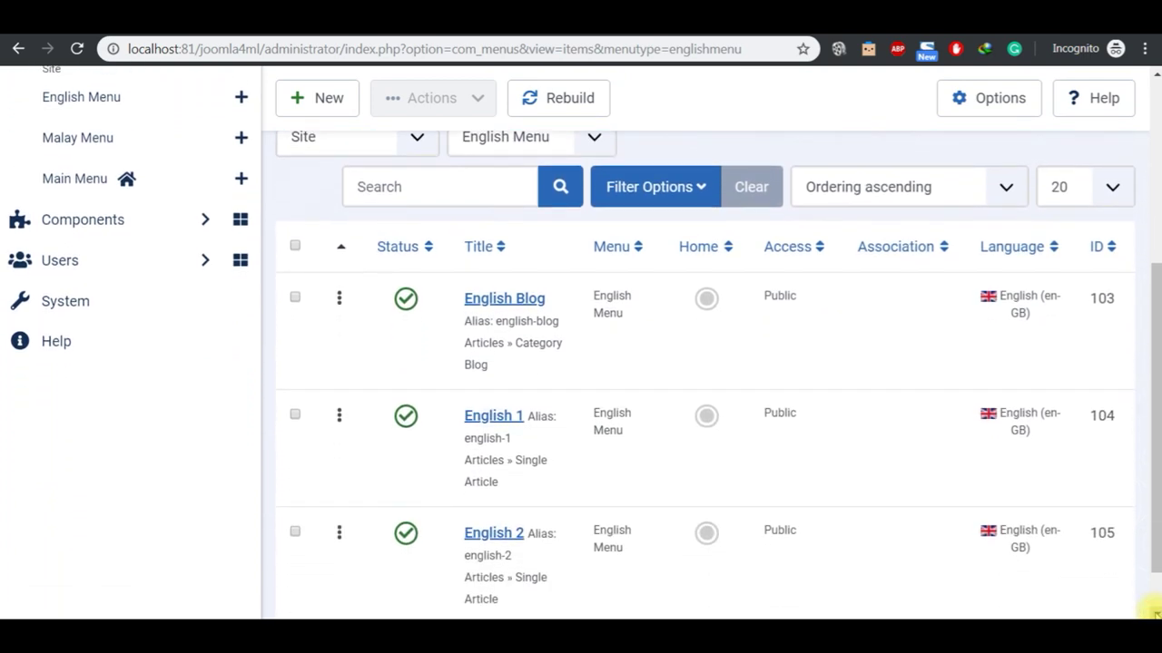
click(1153, 614)
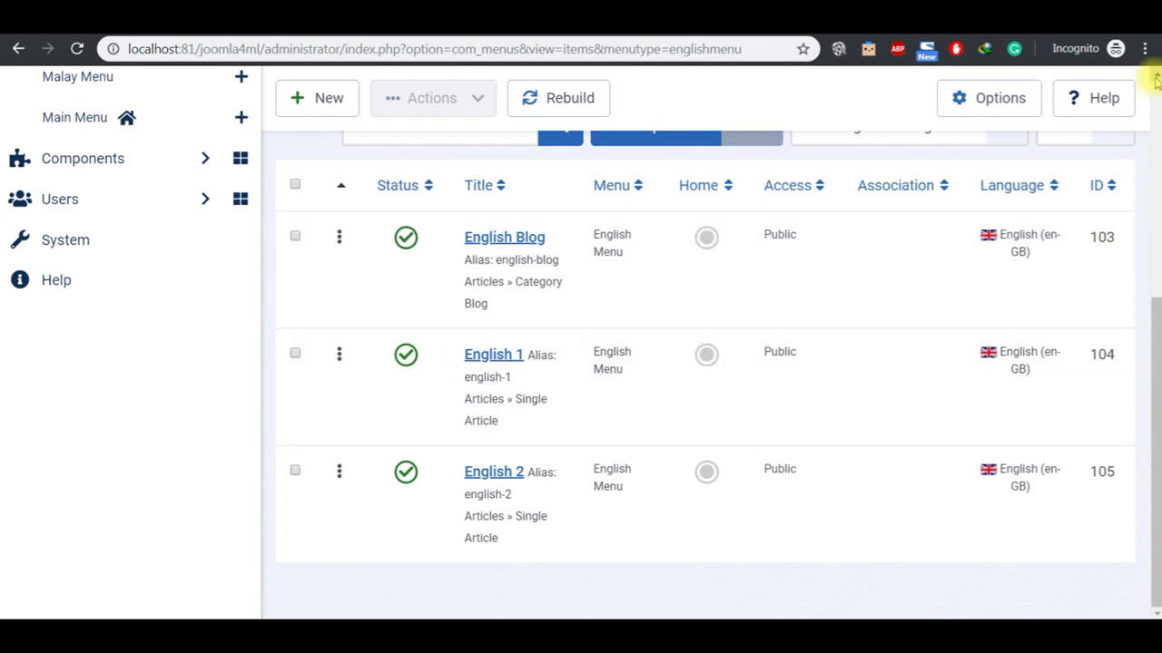
scroll(1156, 80, up, 3)
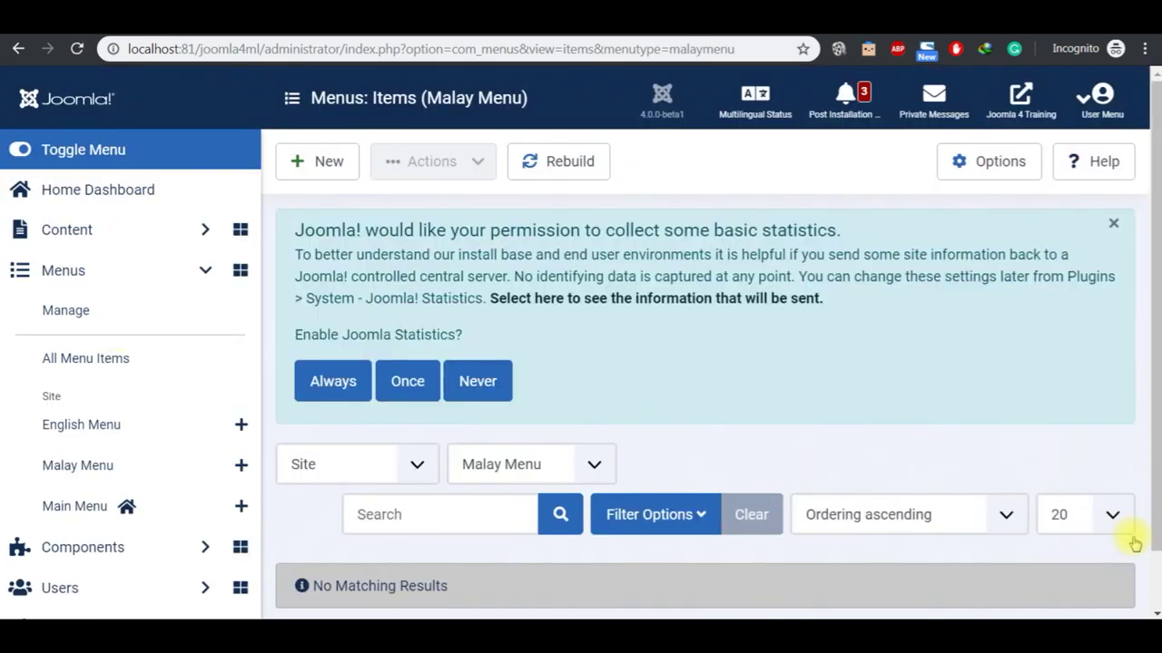
Step: Title the new item 'Malay Blog' and set its language to Bahasa Melayu
scroll(1152, 612, down, 2)
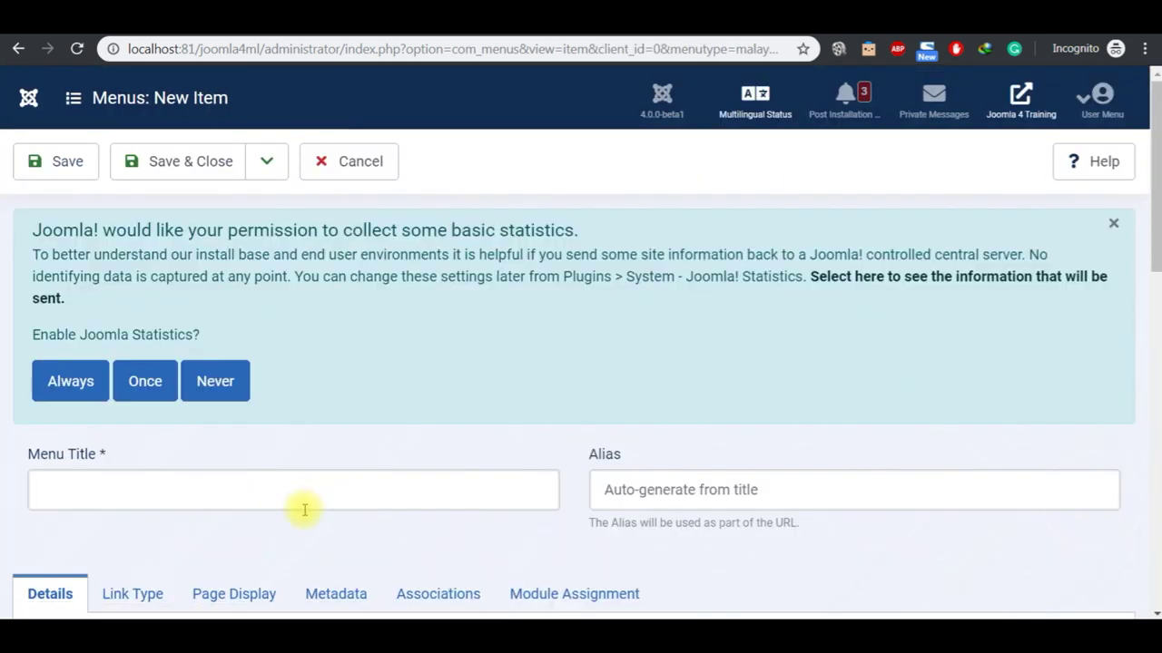
click(305, 508)
text(Malay Blog)
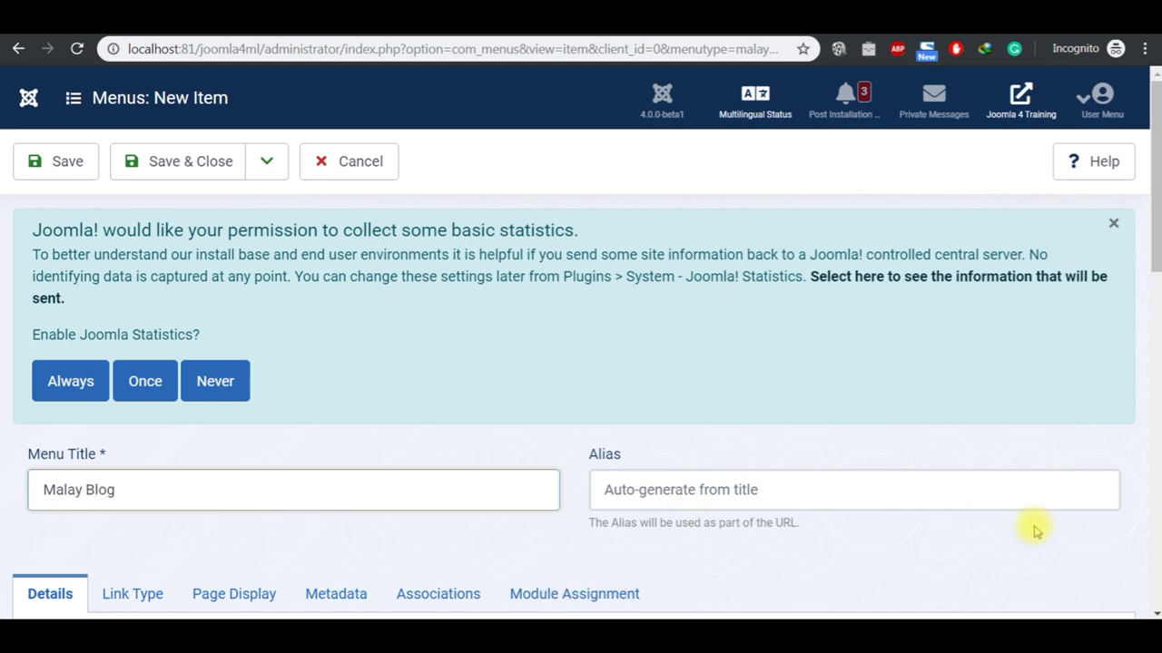
scroll(1151, 608, down, 4)
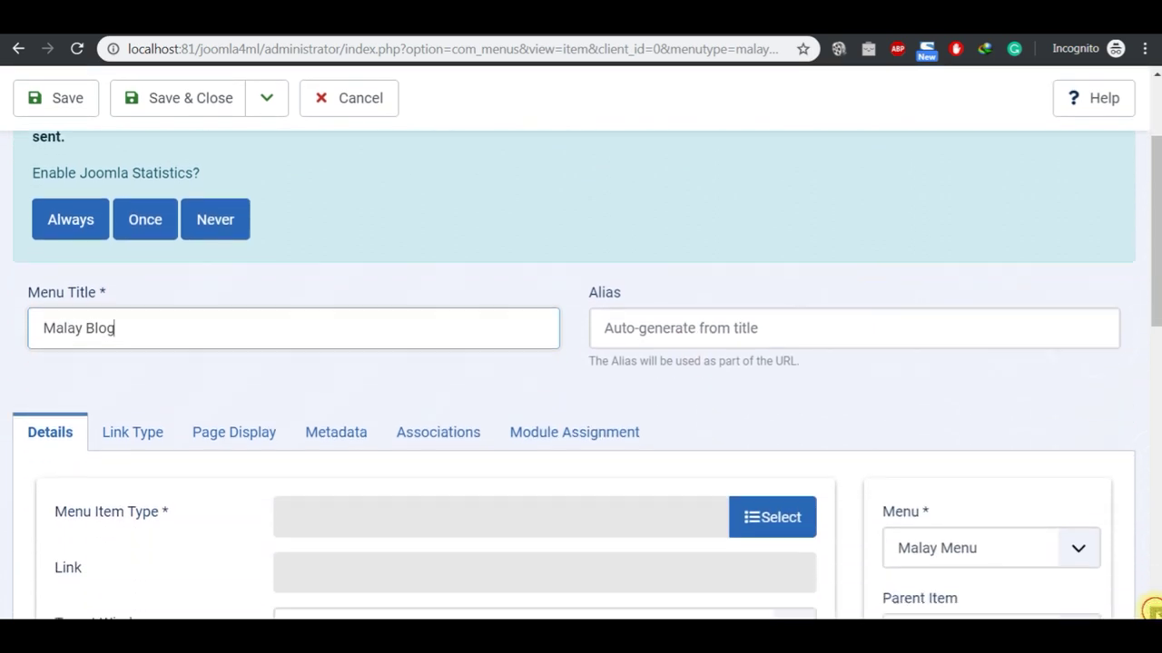
scroll(1153, 610, down, 1)
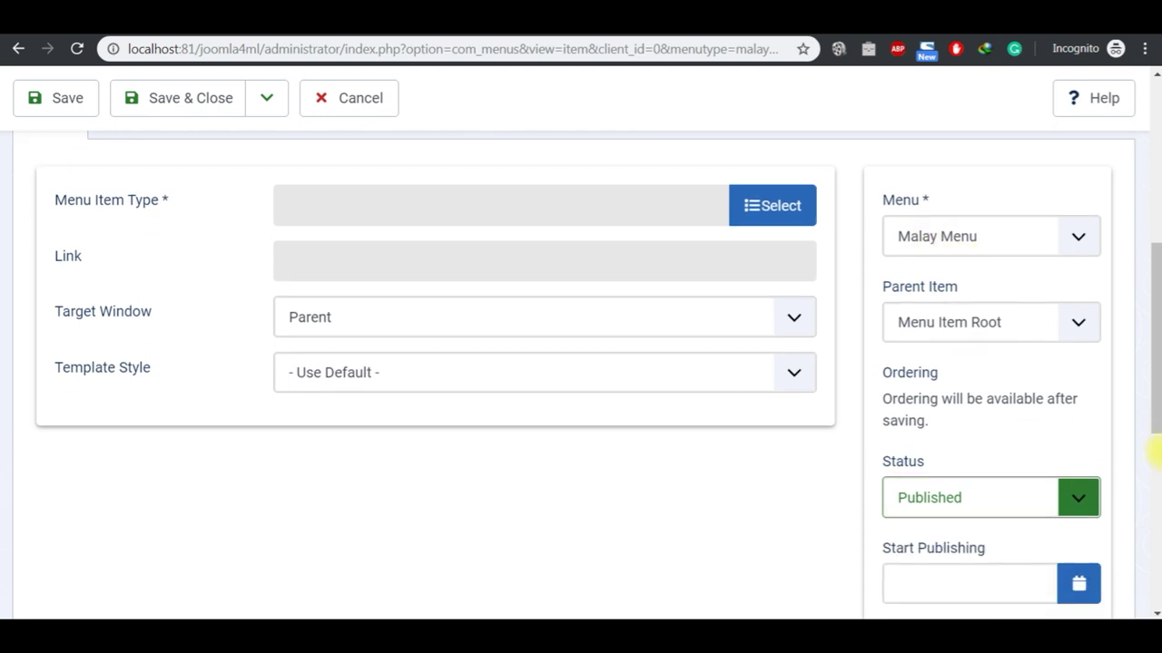
scroll(1153, 608, down, 3)
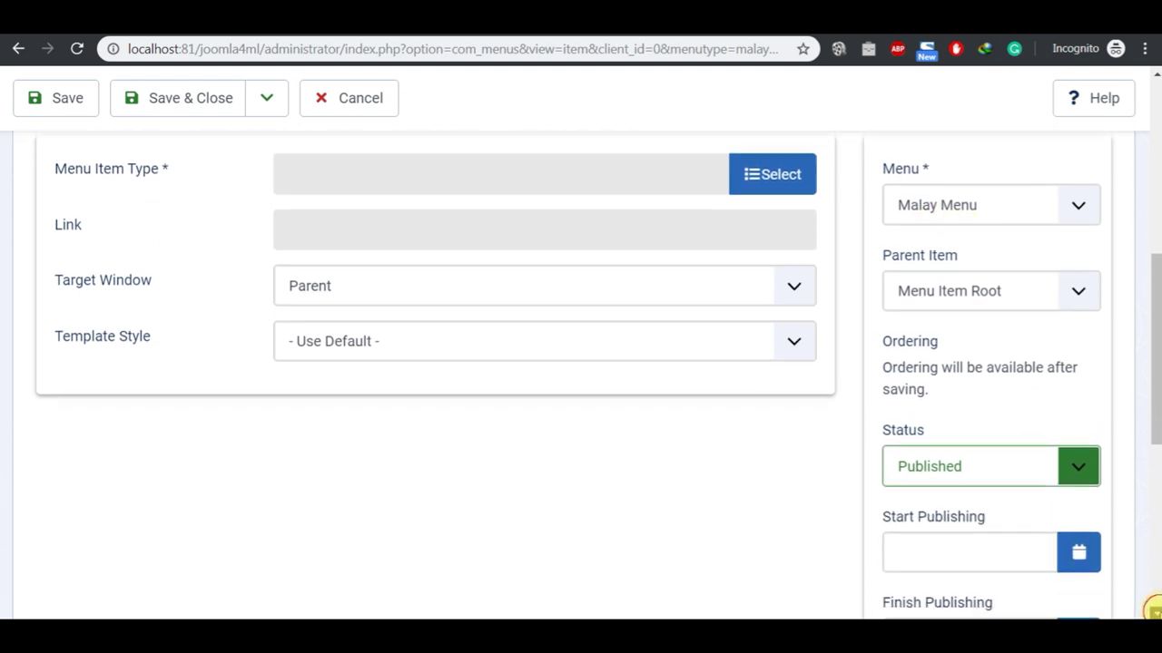
scroll(1150, 608, down, 1)
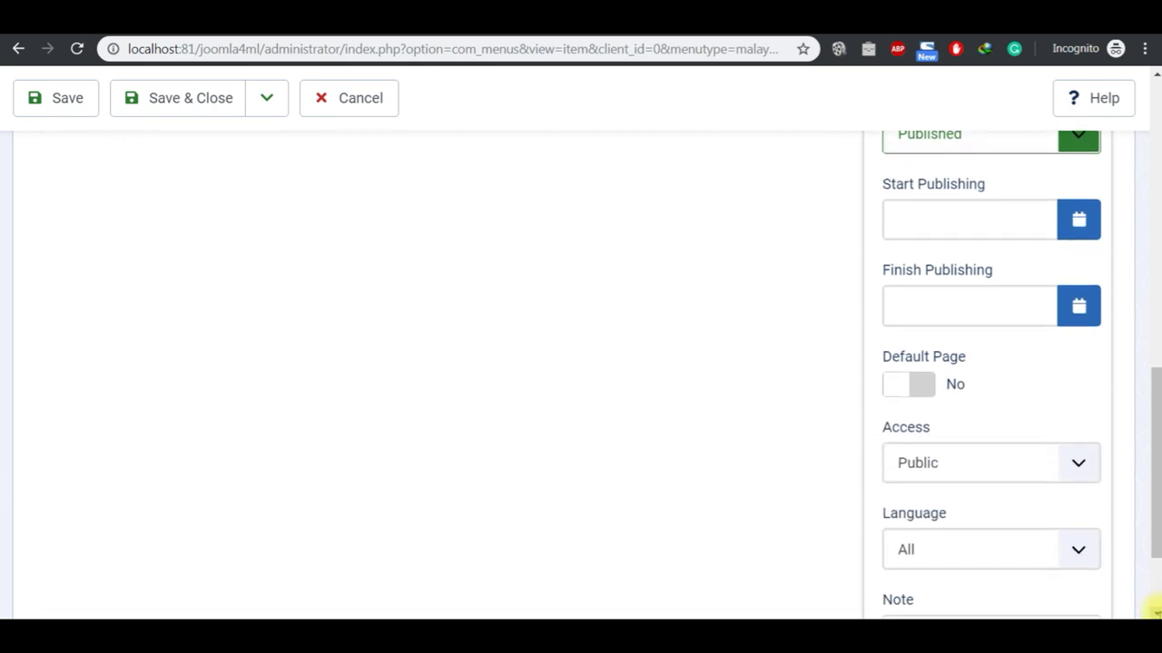
click(1086, 558)
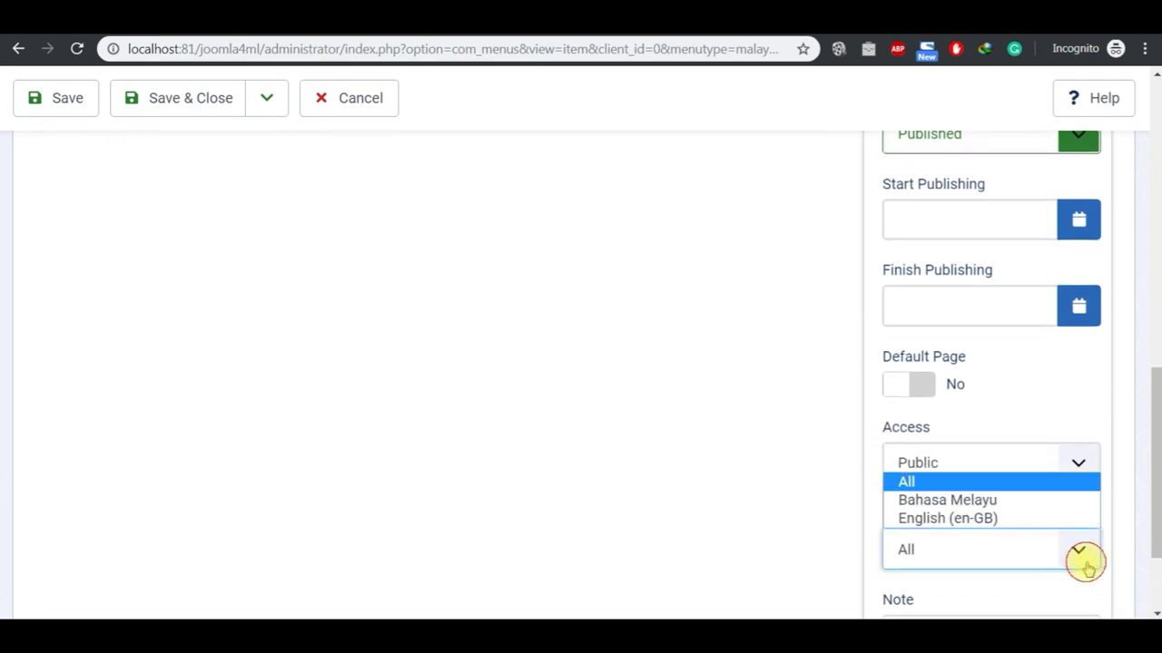
click(1009, 500)
Step: Make it a Category Blog of the Malay Blog category, then Save & New
scroll(1155, 80, up, 5)
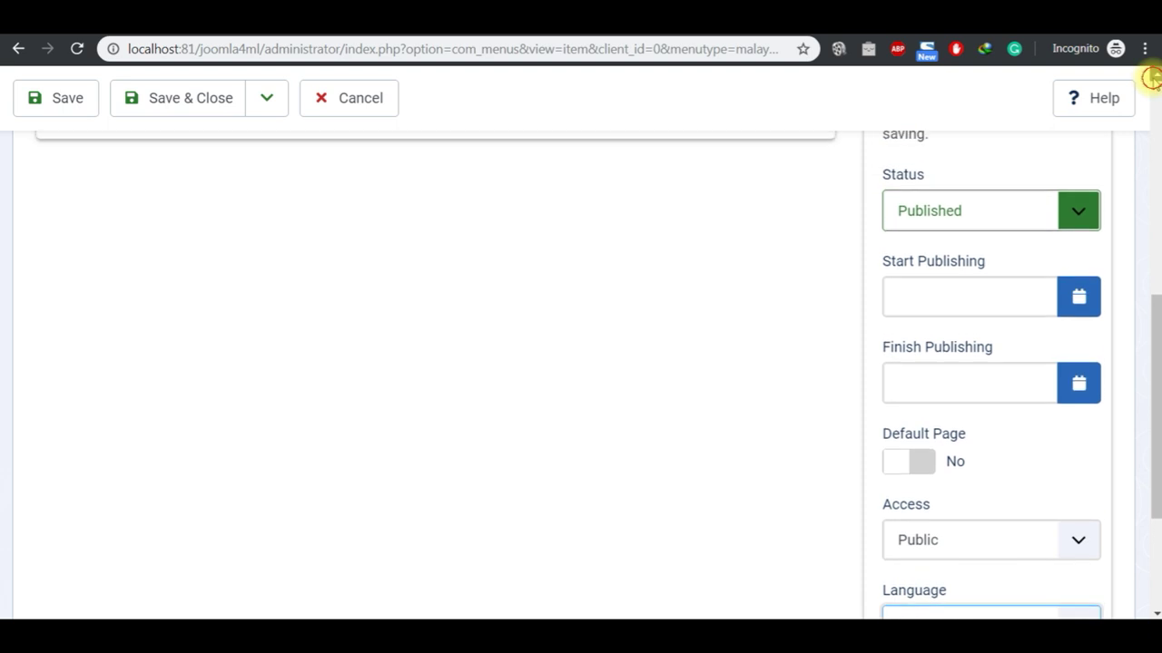
scroll(1151, 78, up, 1)
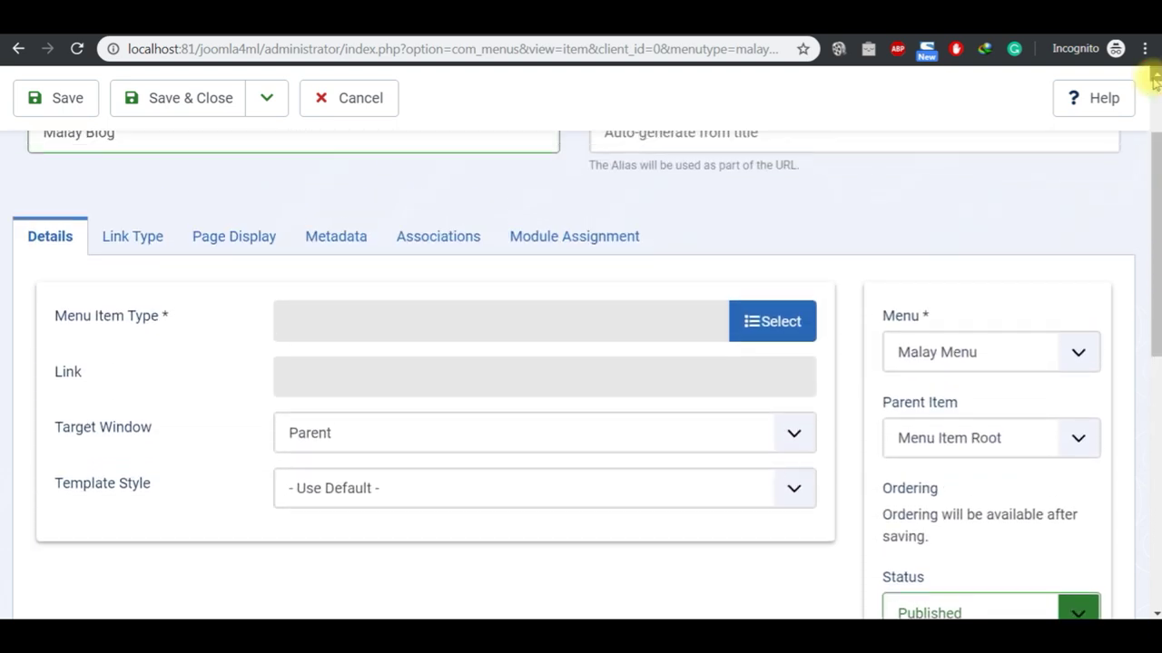
click(773, 355)
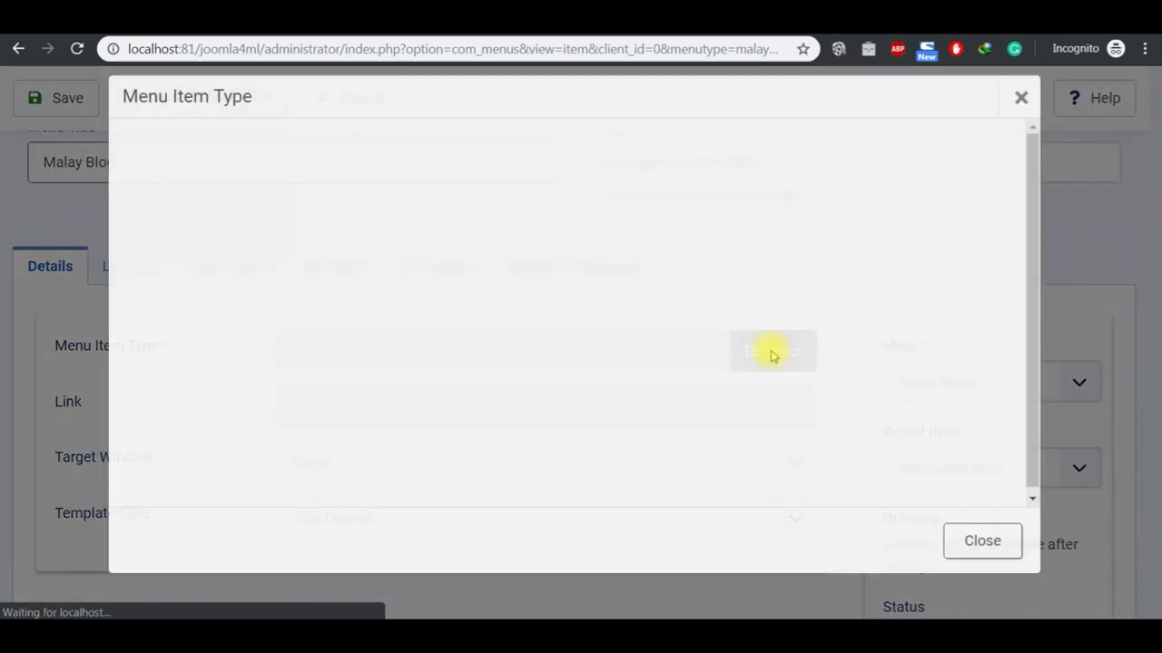
click(196, 184)
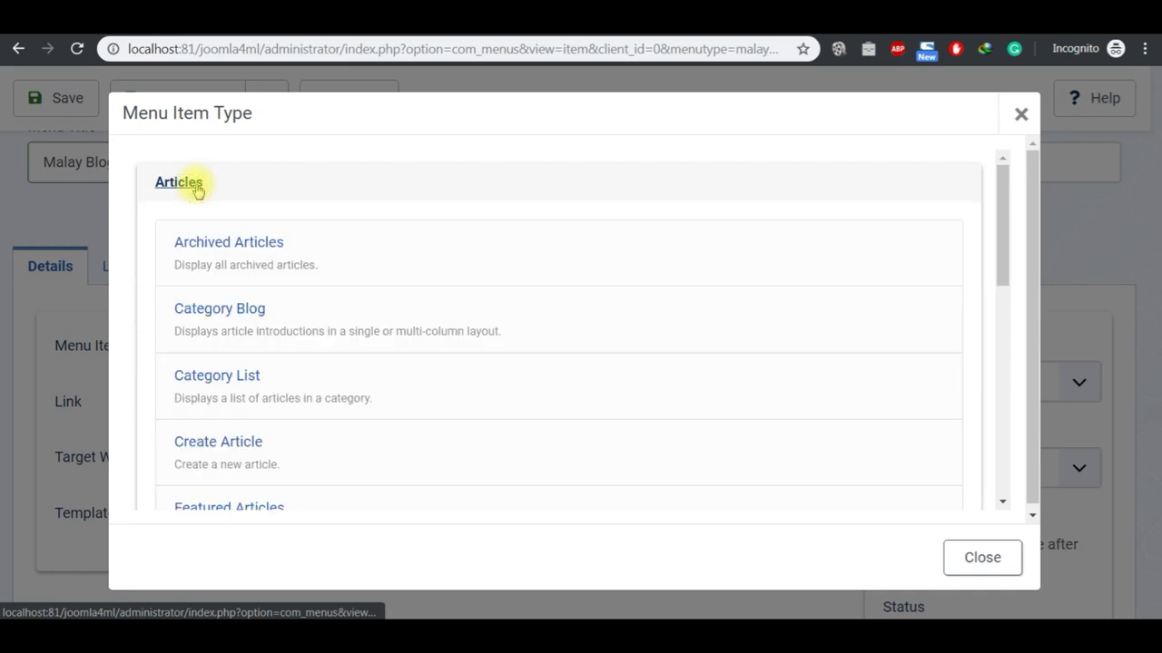
click(245, 310)
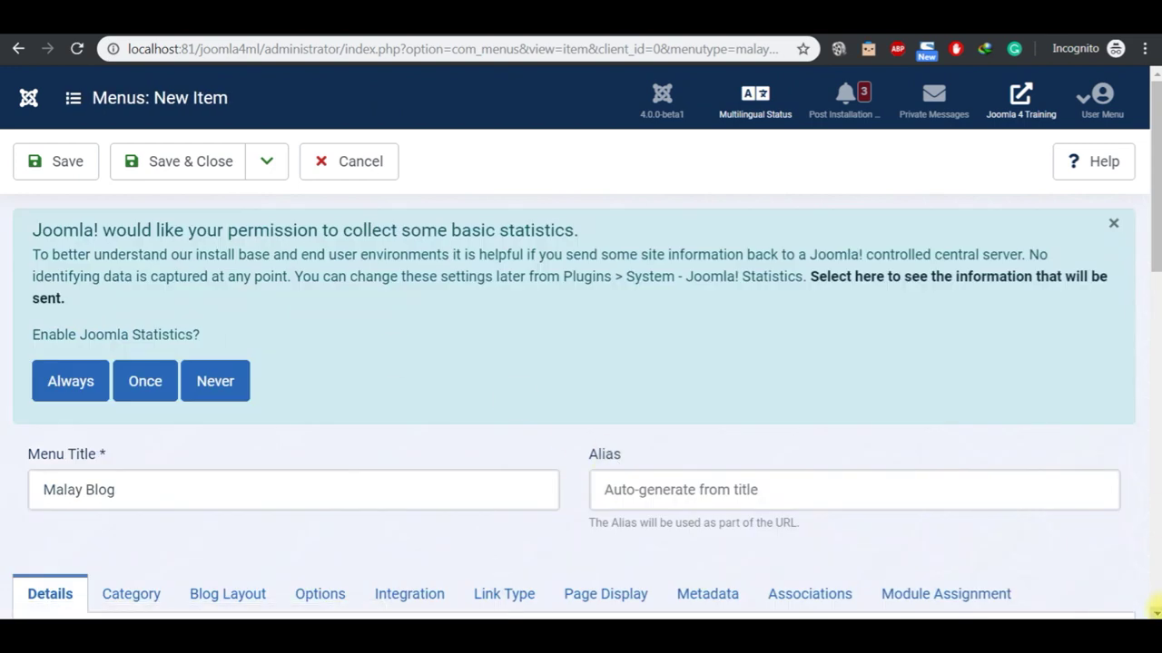
scroll(1154, 609, down, 2)
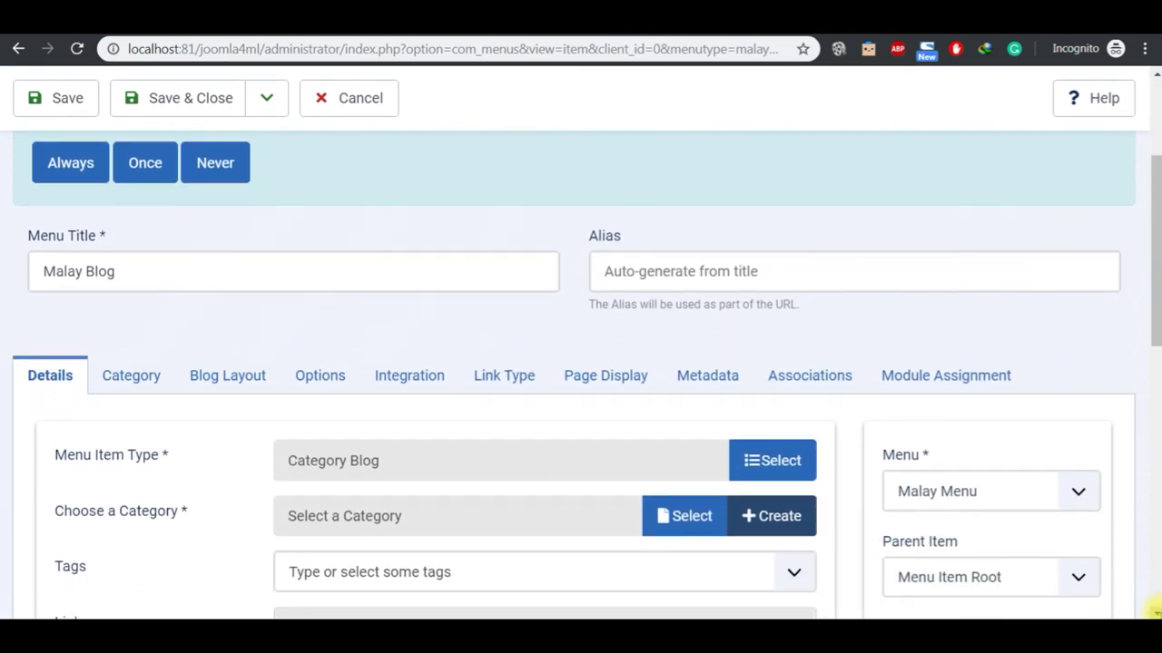
click(1153, 609)
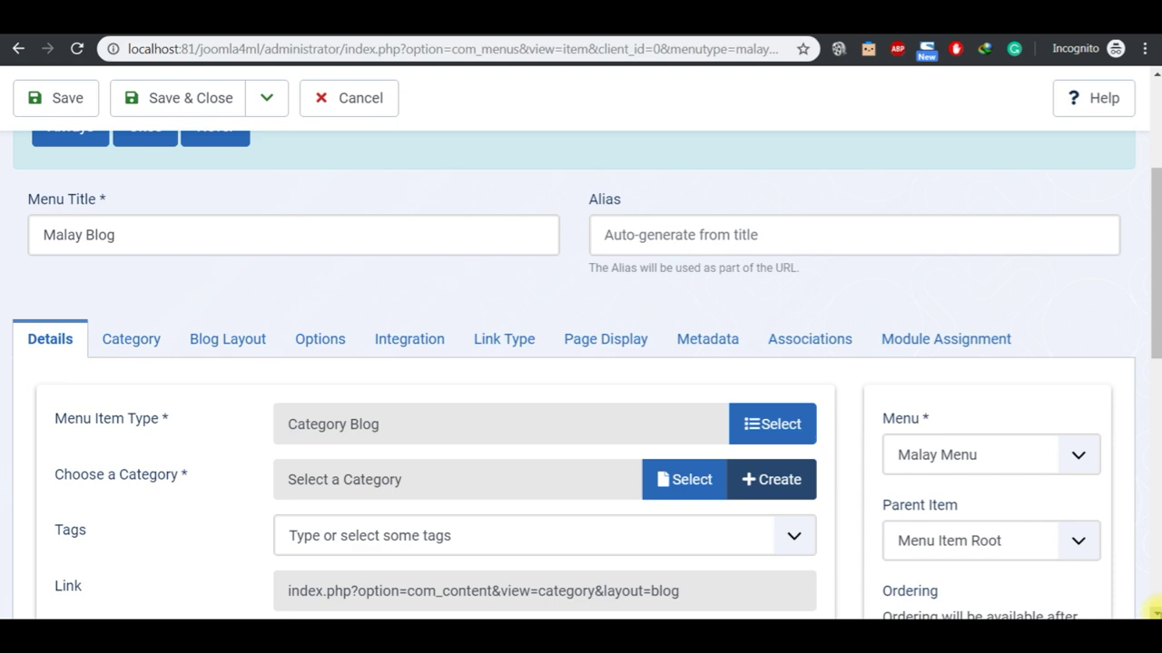
click(1154, 610)
click(687, 443)
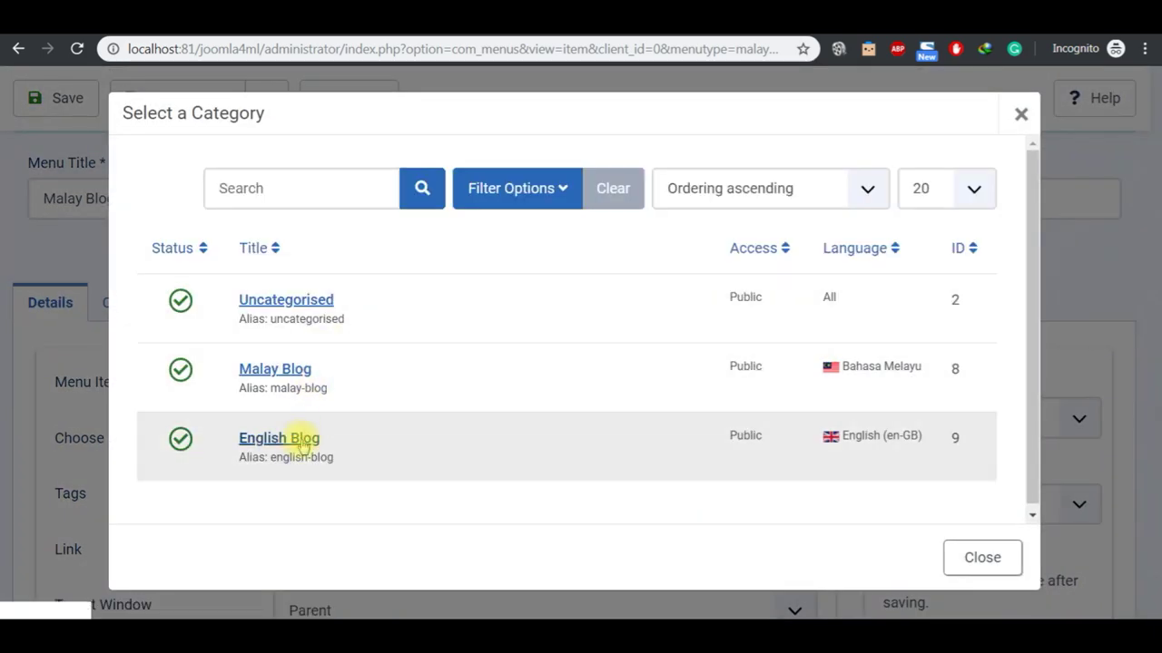
click(271, 368)
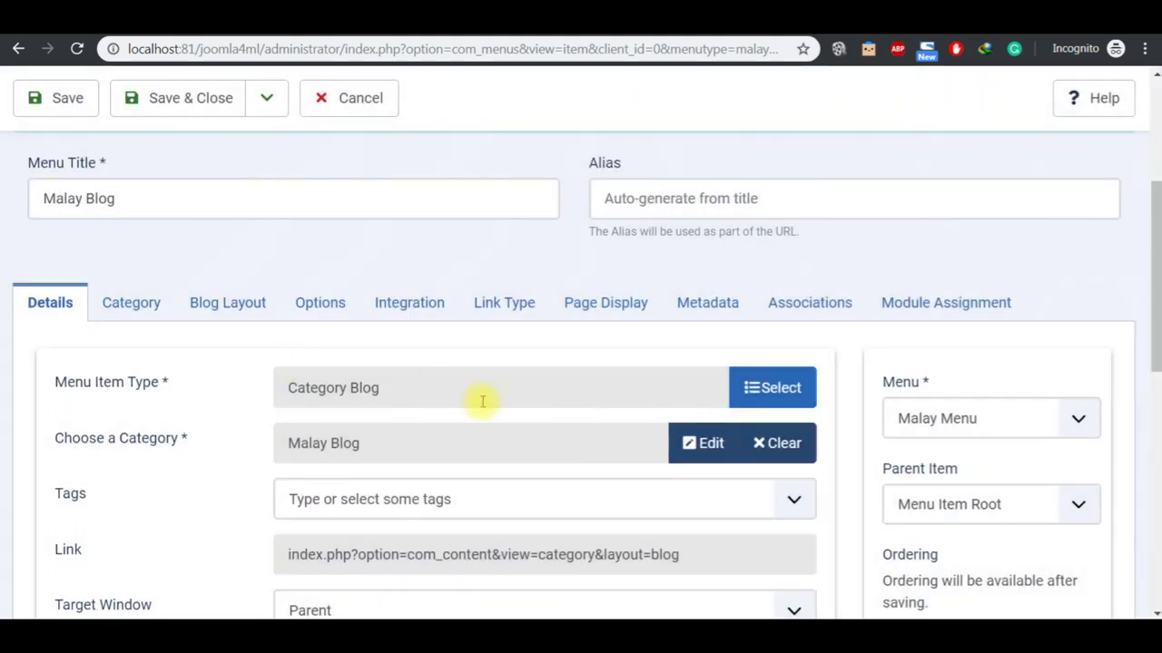
click(265, 107)
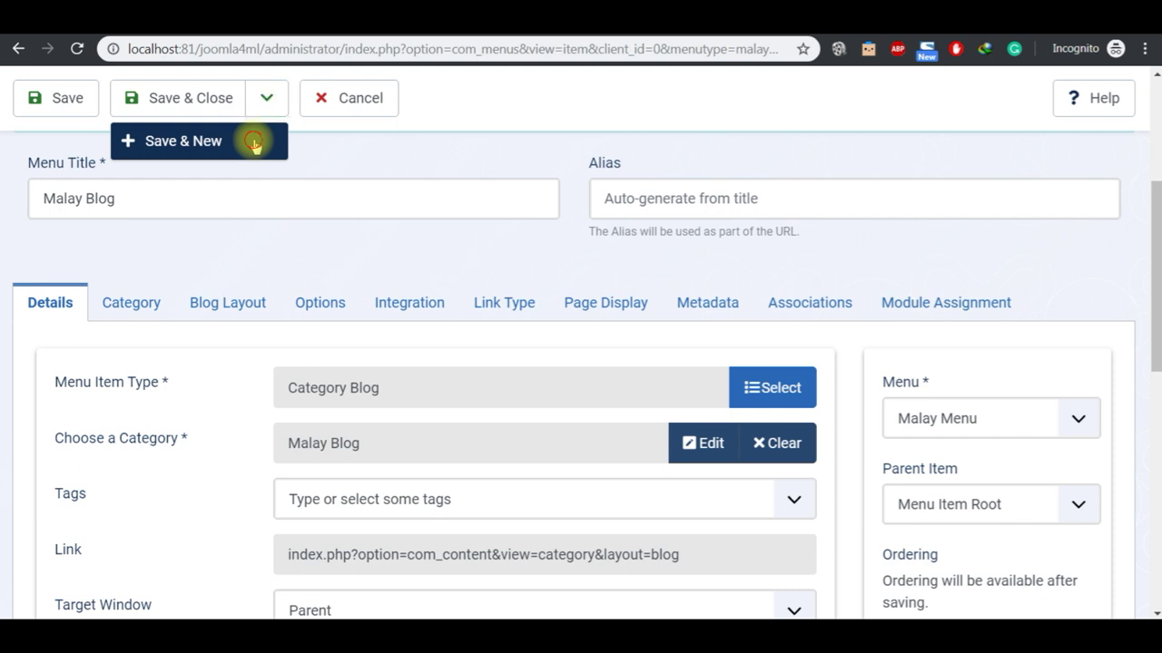
click(255, 144)
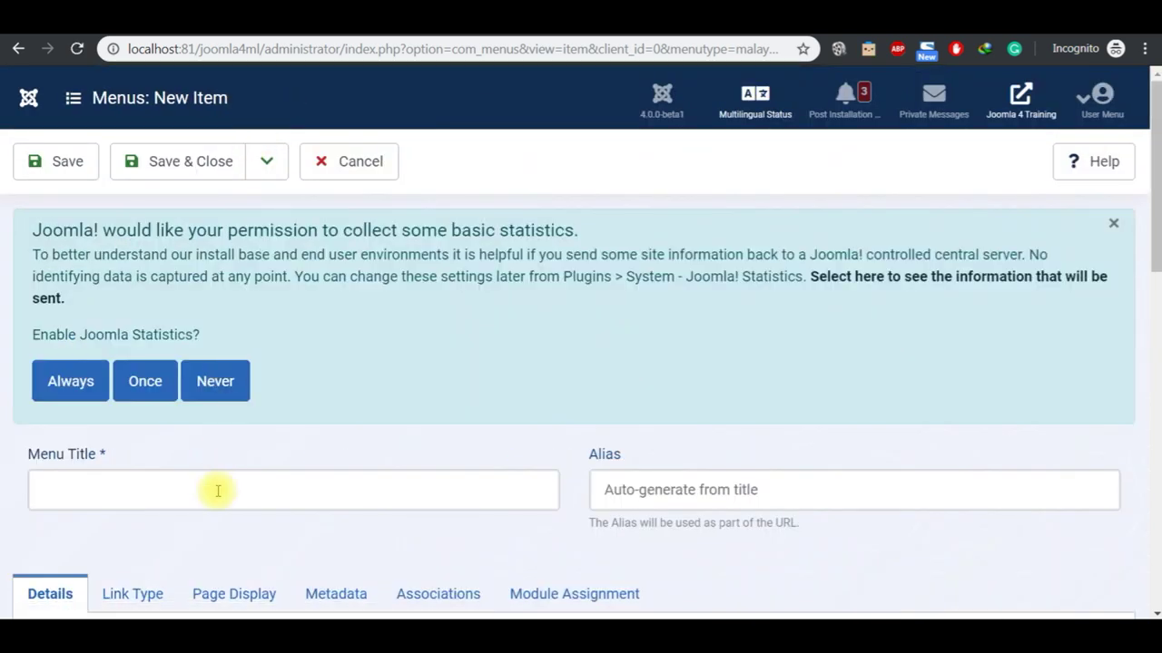
Step: Title the menu item 'Malay 1' and make it a Single Article link
click(218, 491)
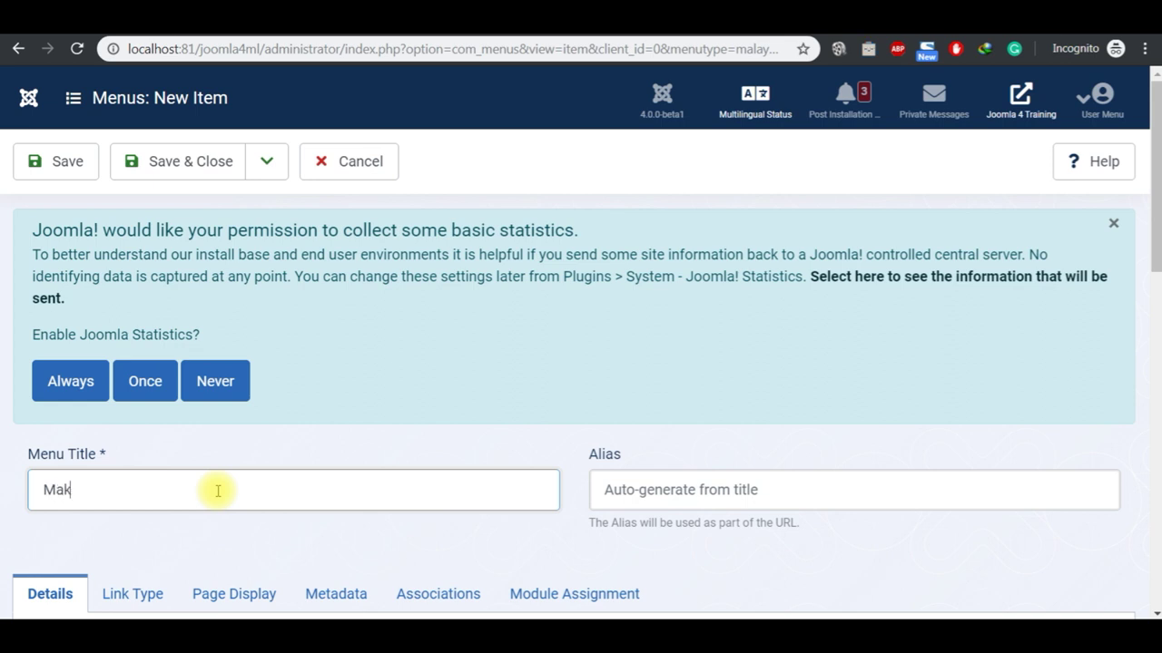
text(Malay 1)
scroll(1149, 597, down, 3)
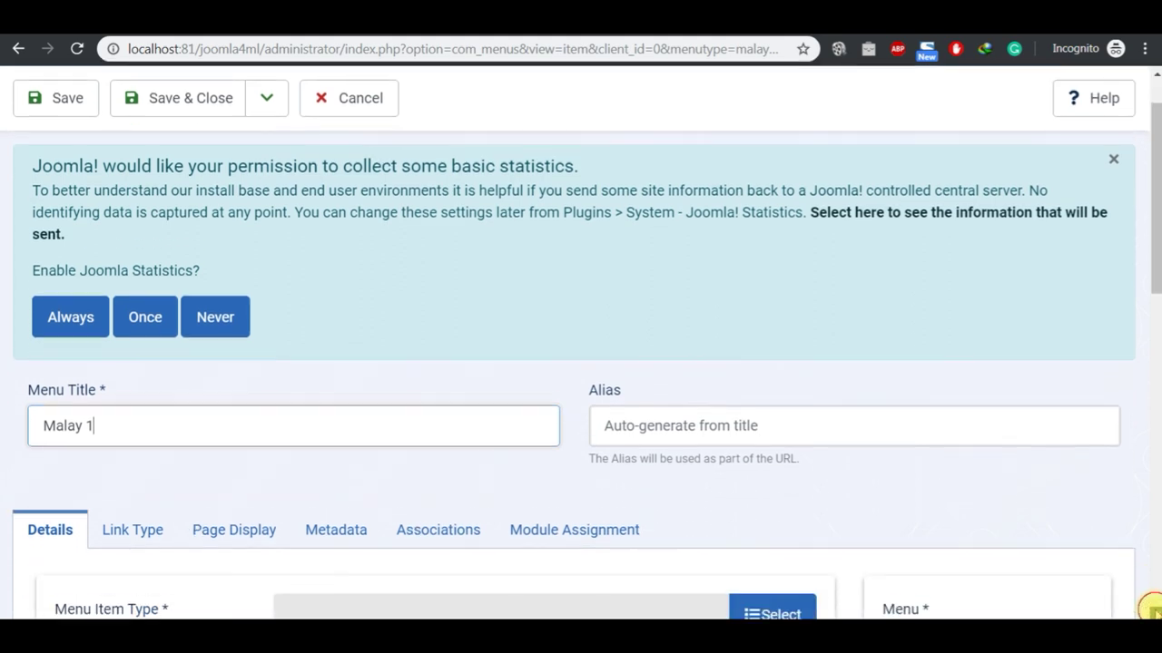
scroll(1151, 610, down, 1)
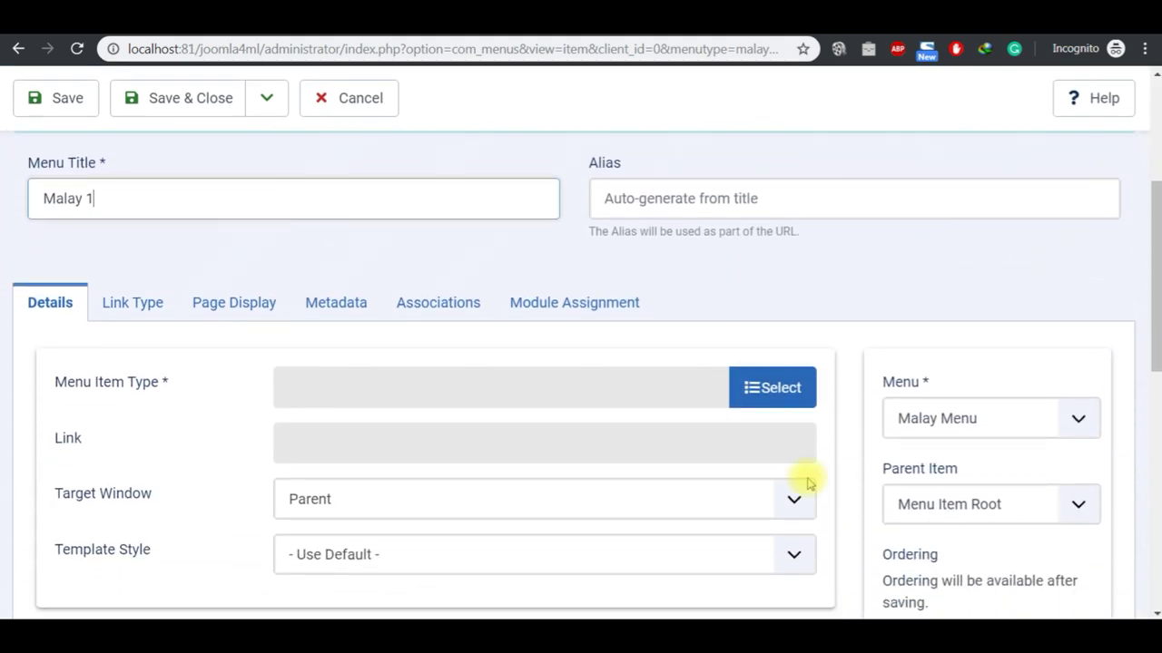
click(764, 399)
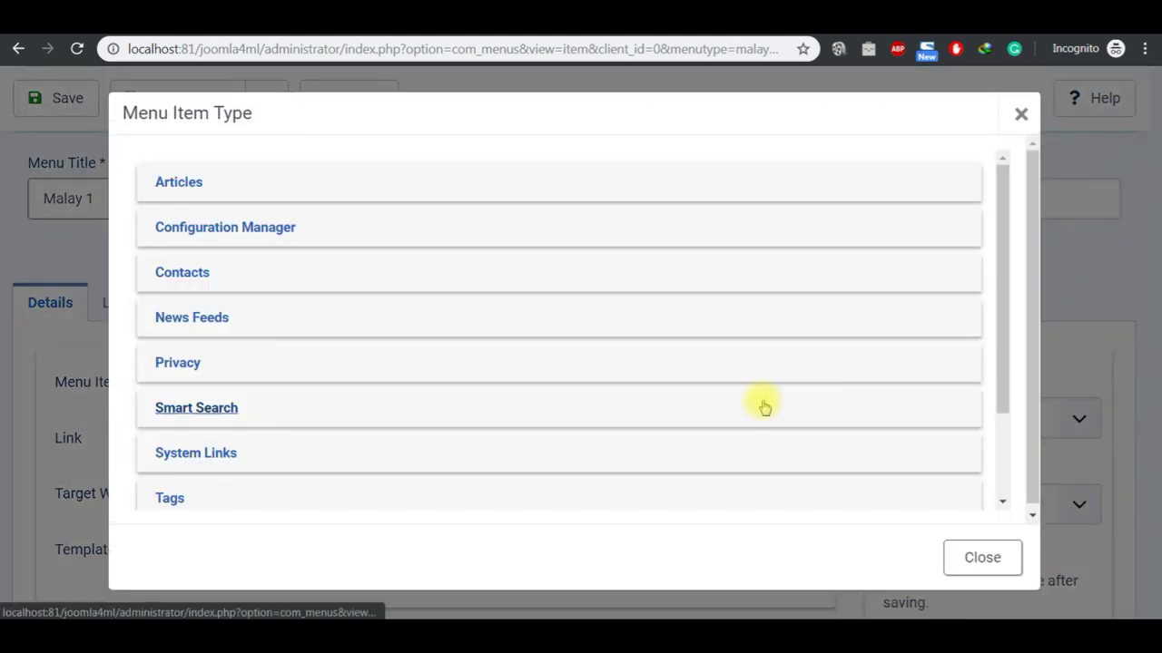
click(186, 182)
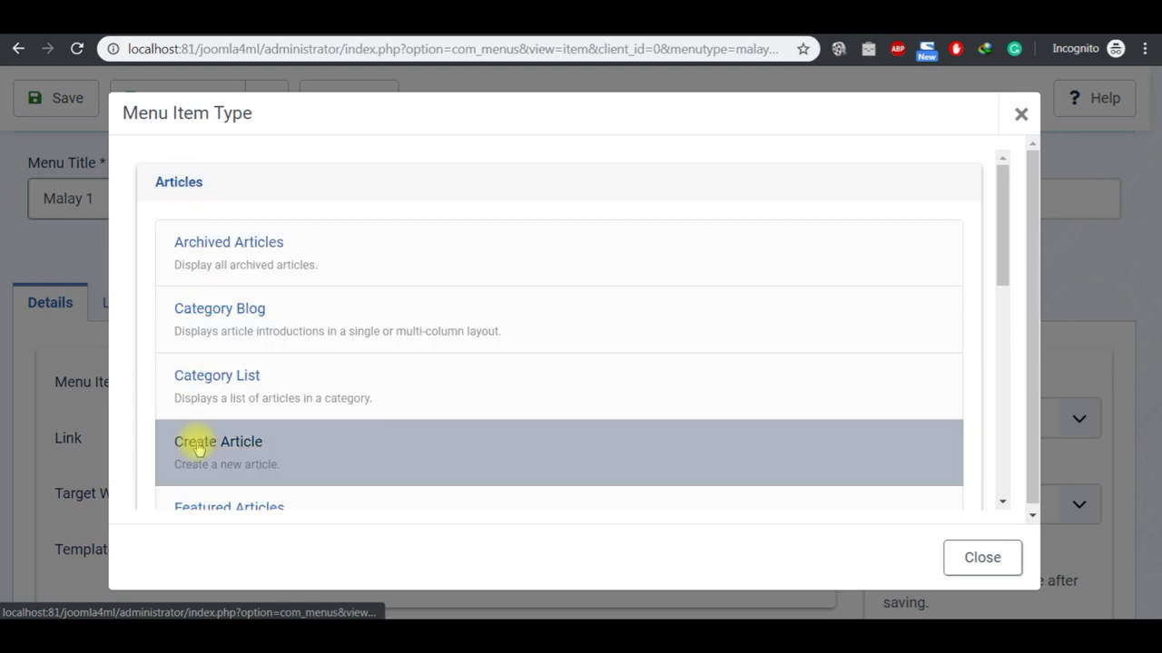
click(1002, 501)
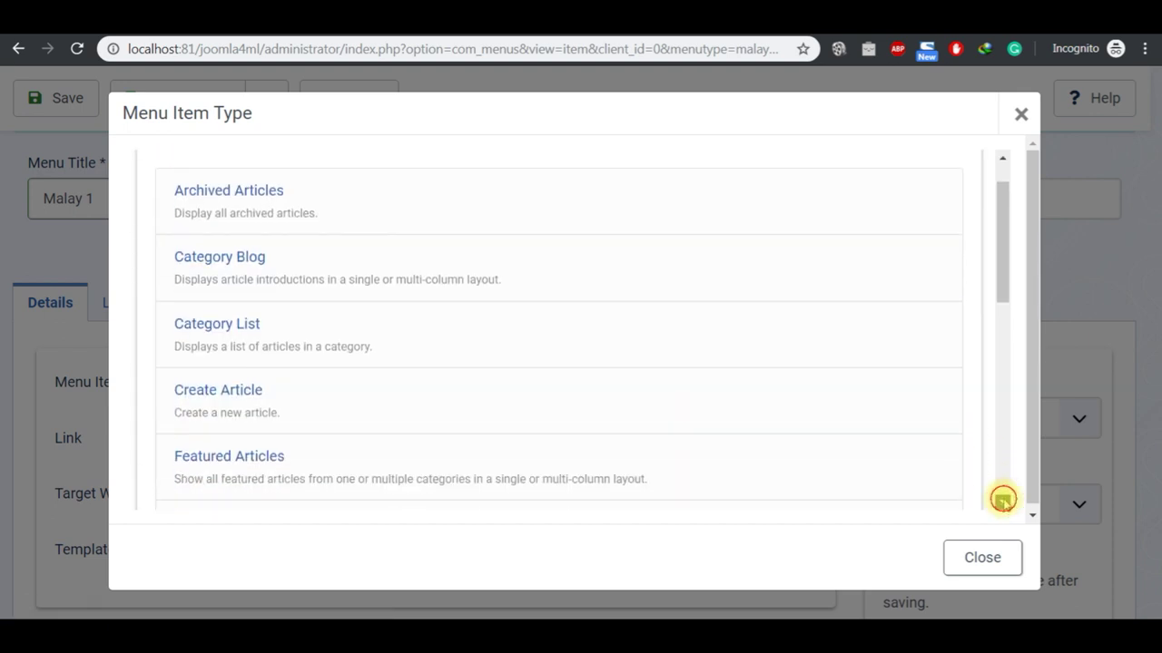
click(1003, 499)
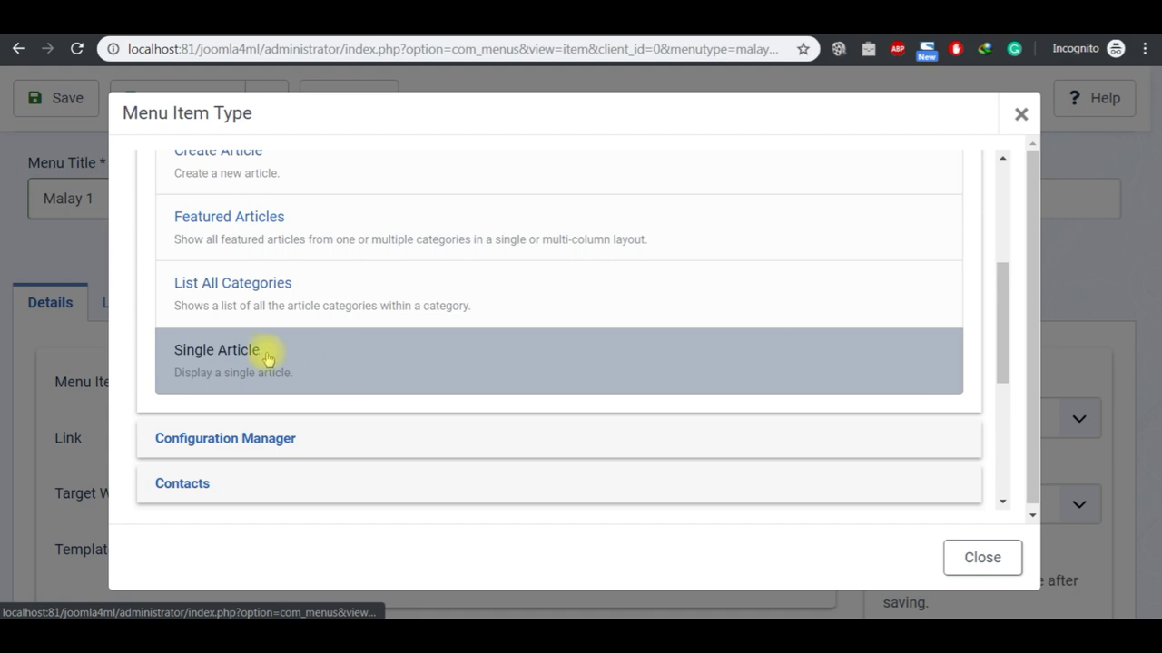
click(254, 355)
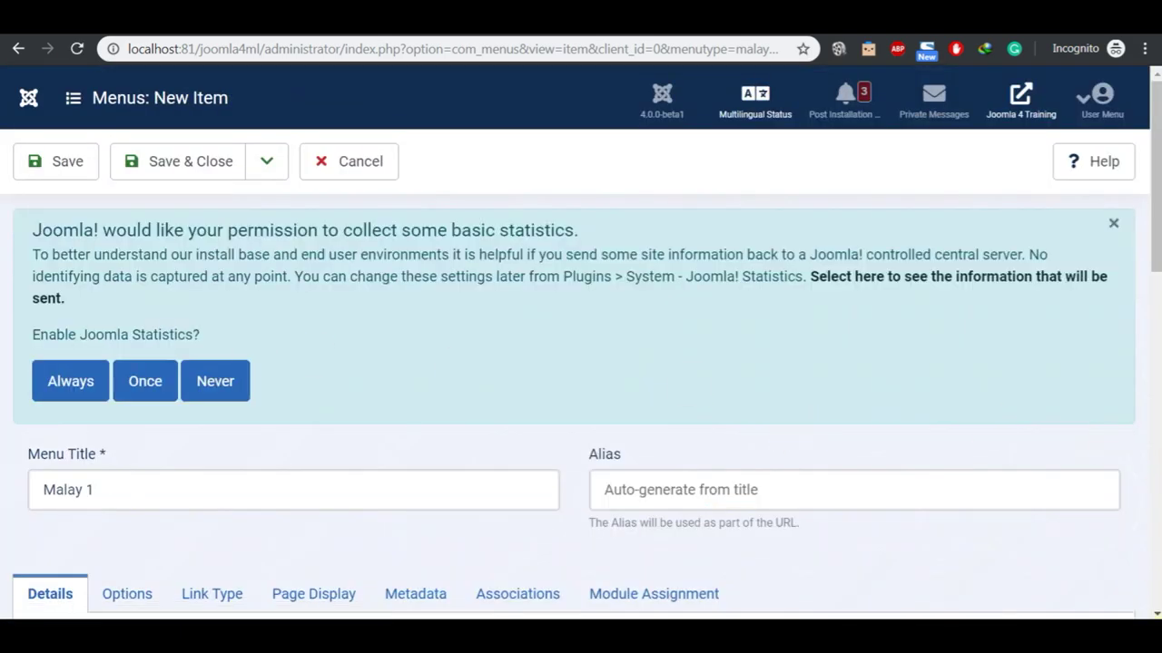
Step: Link the Malay 1 article and set the item's language to Bahasa Melayu
scroll(1152, 608, down, 6)
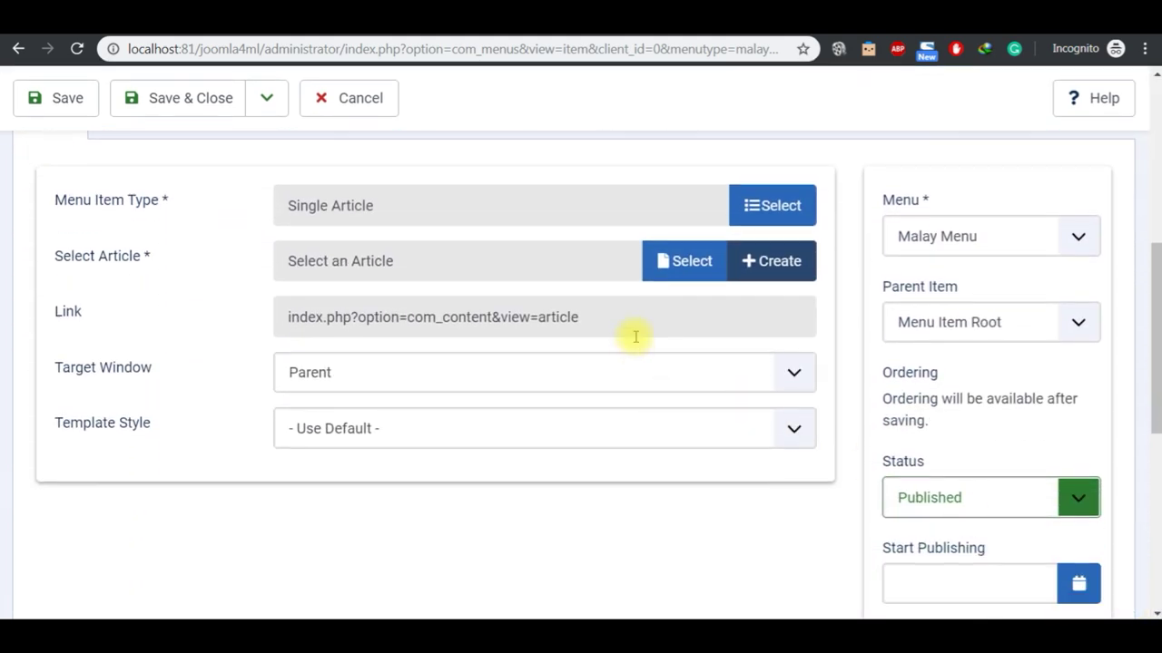
click(681, 262)
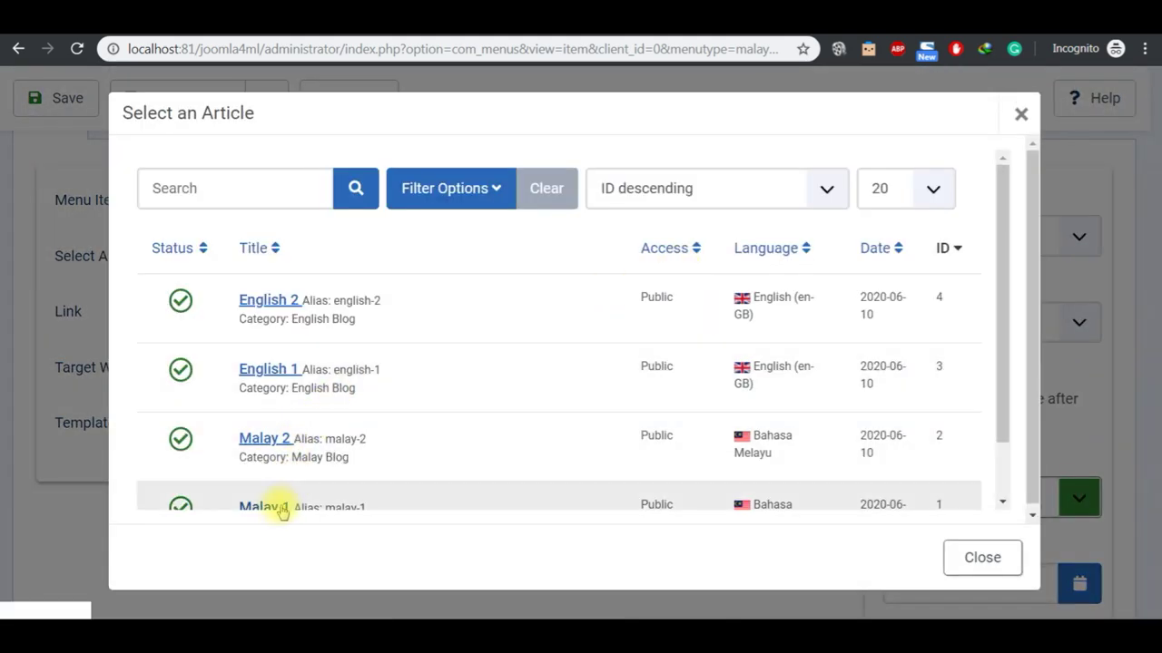
click(272, 508)
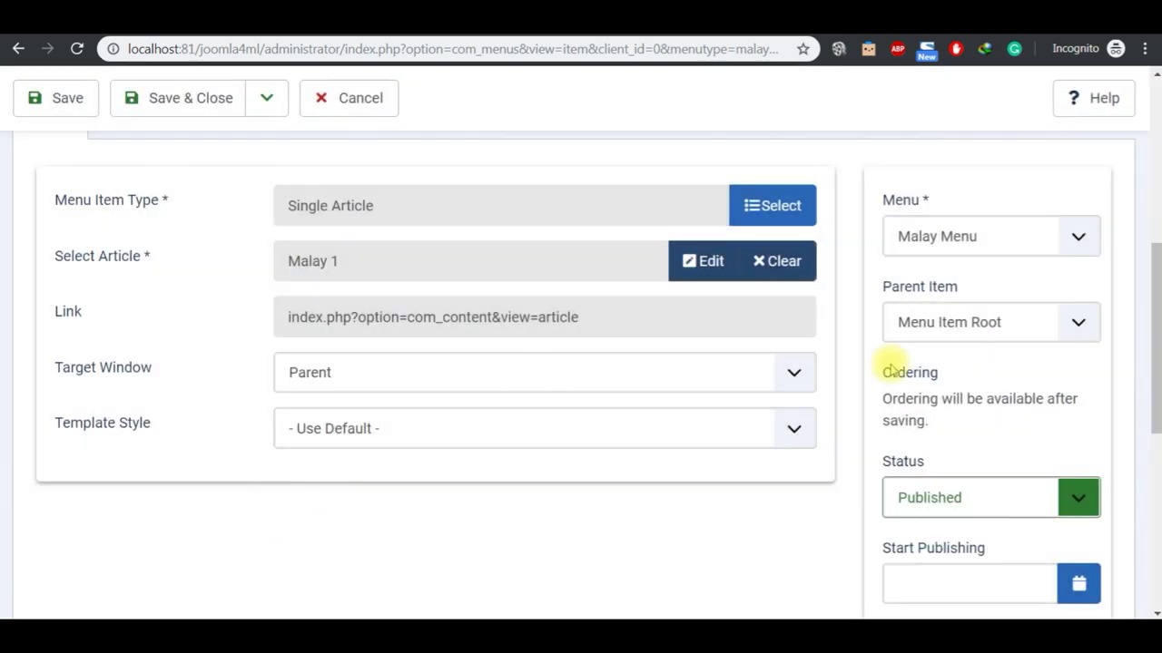
scroll(1151, 610, down, 3)
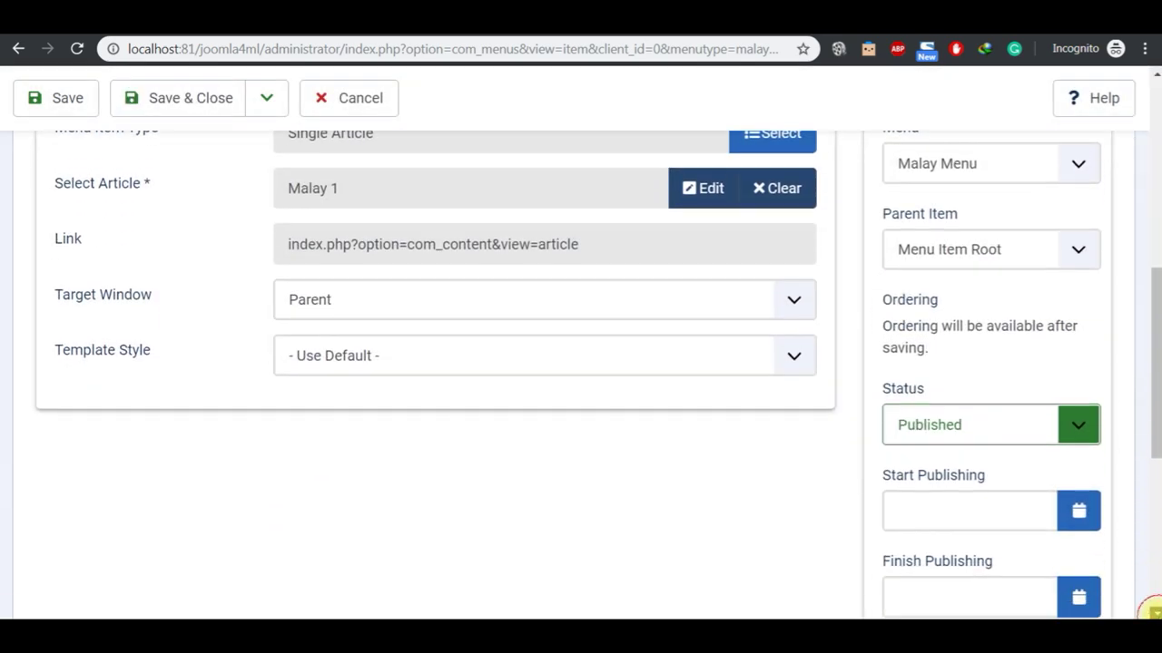
scroll(1153, 613, down, 2)
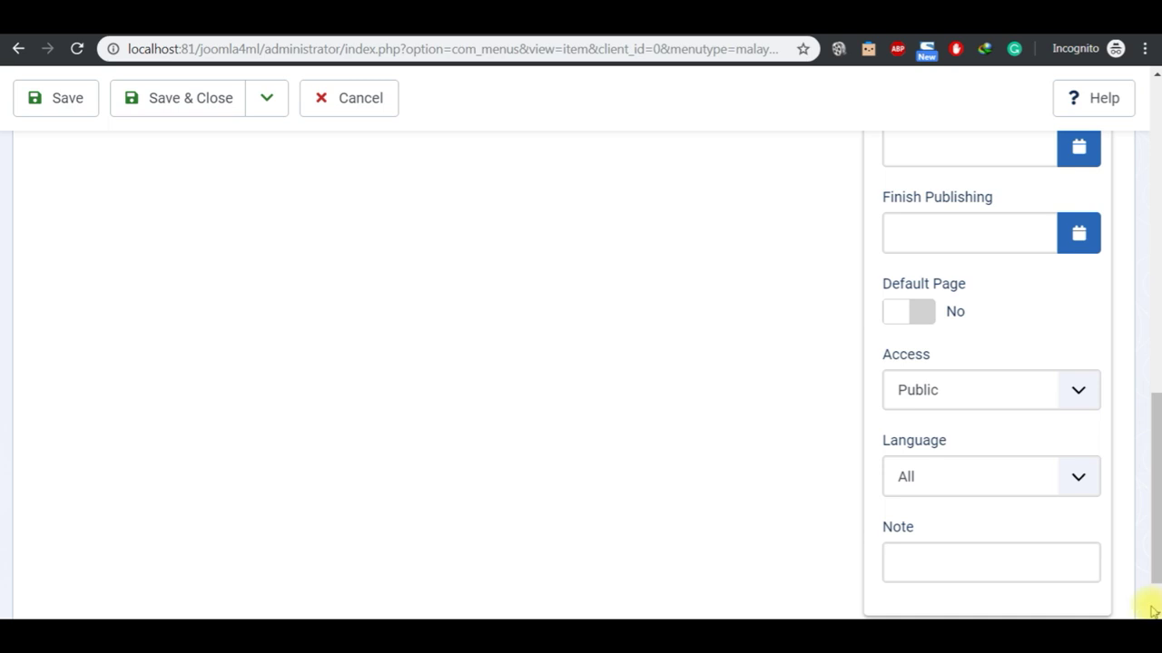
click(1078, 495)
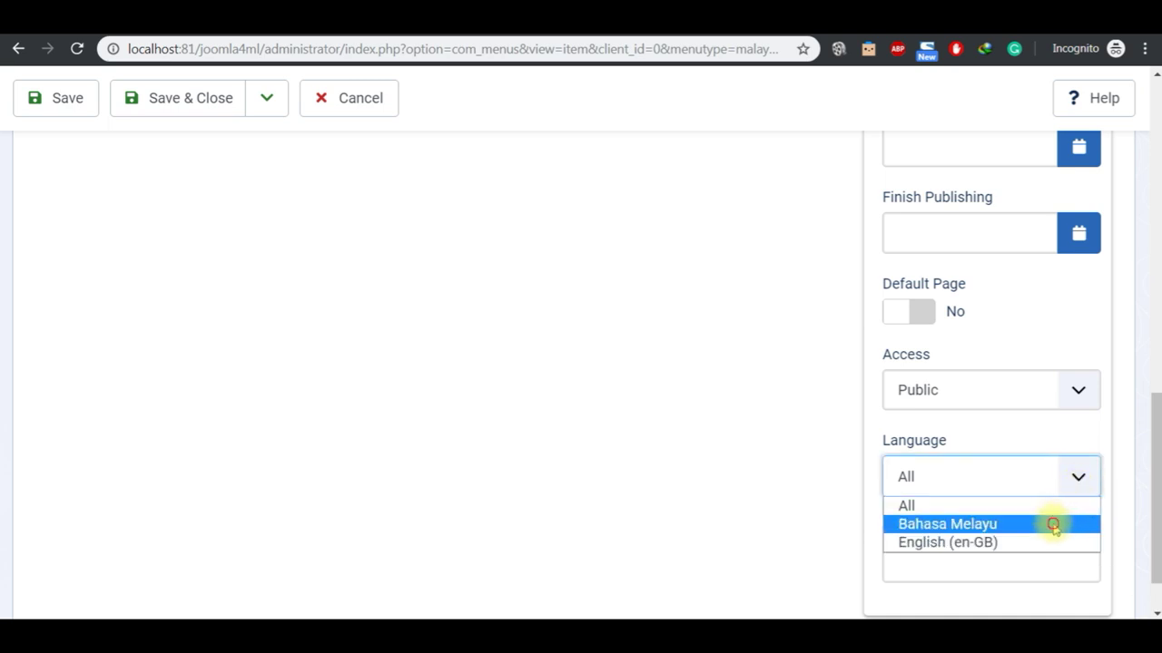
click(1052, 524)
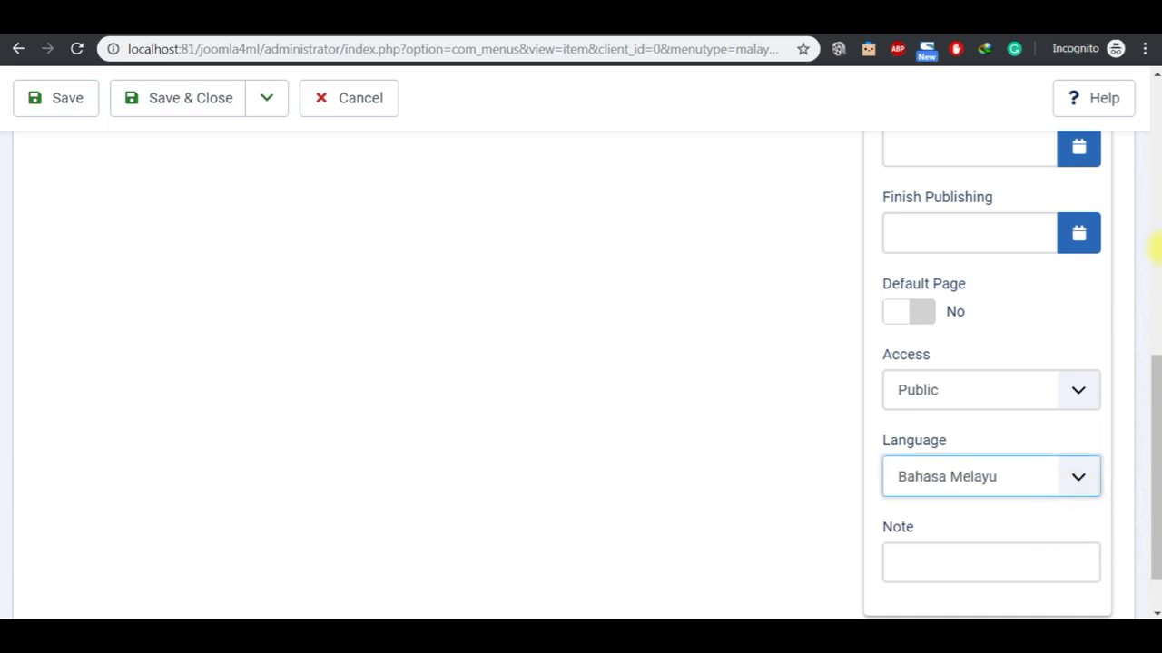
Step: Save the Malay 1 item with Save & New
click(1156, 82)
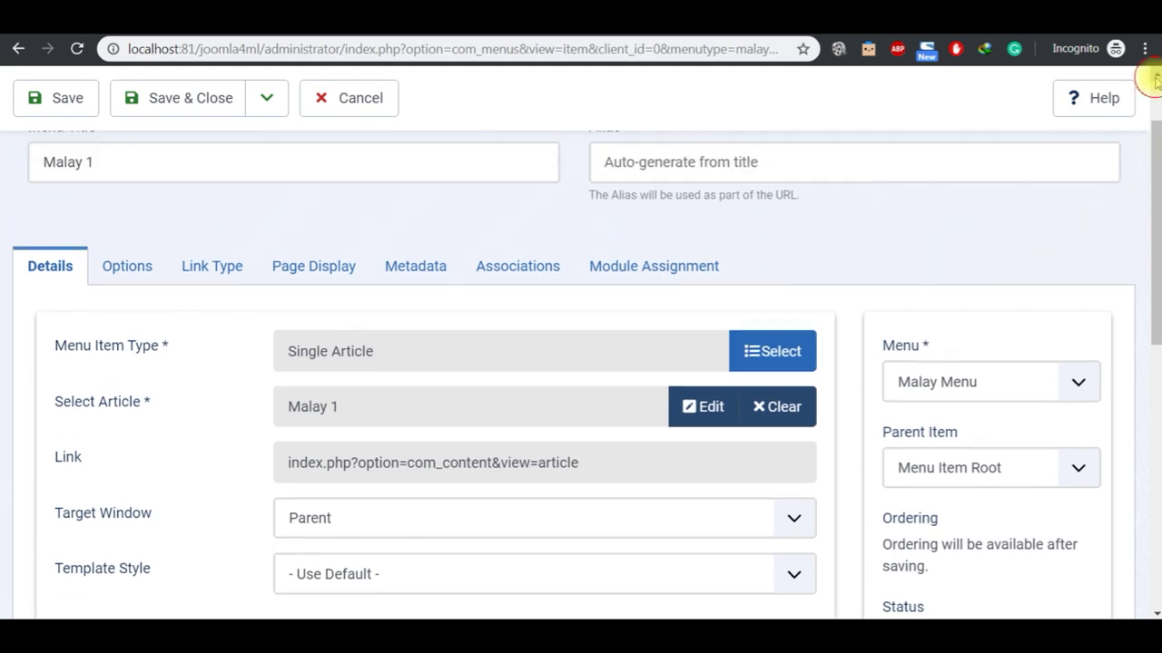
scroll(1156, 82, up, 2)
click(262, 174)
click(252, 201)
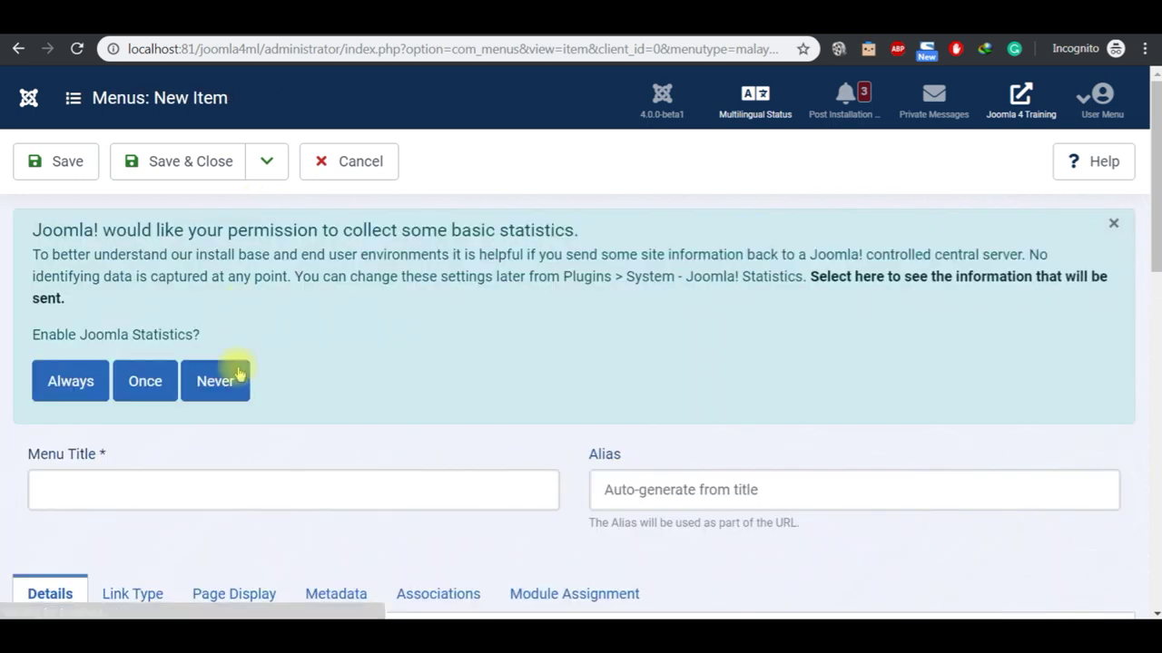
Step: Title the menu item 'Malay 2' and make it a Single Article link
click(236, 480)
text(Malay 2)
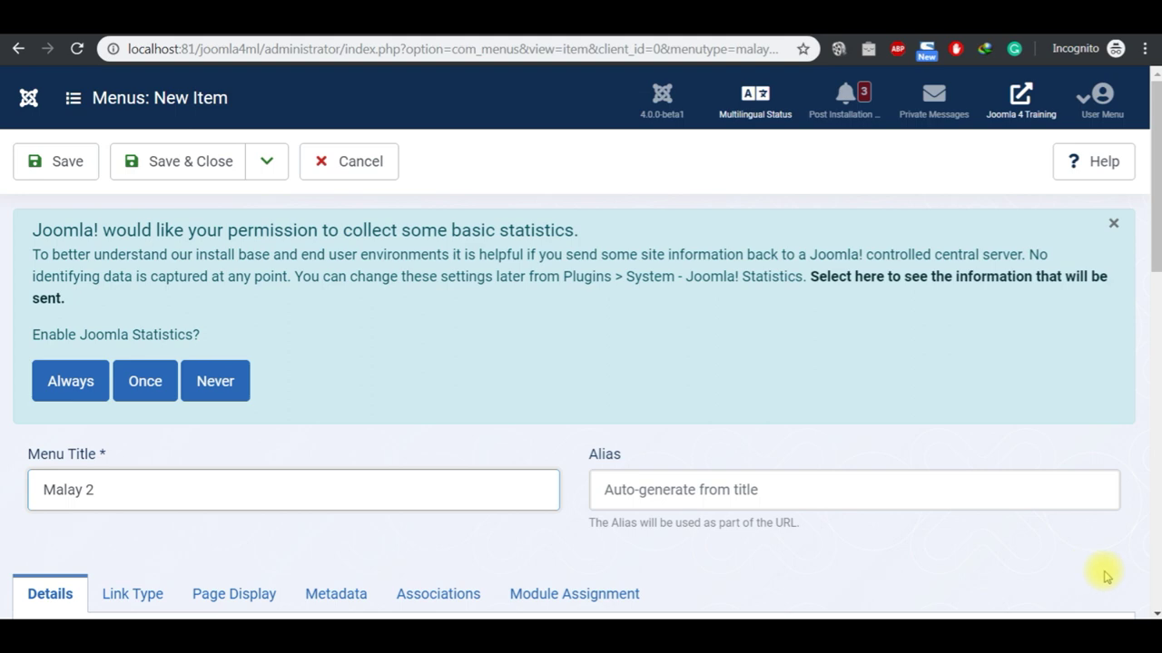
scroll(1156, 613, down, 3)
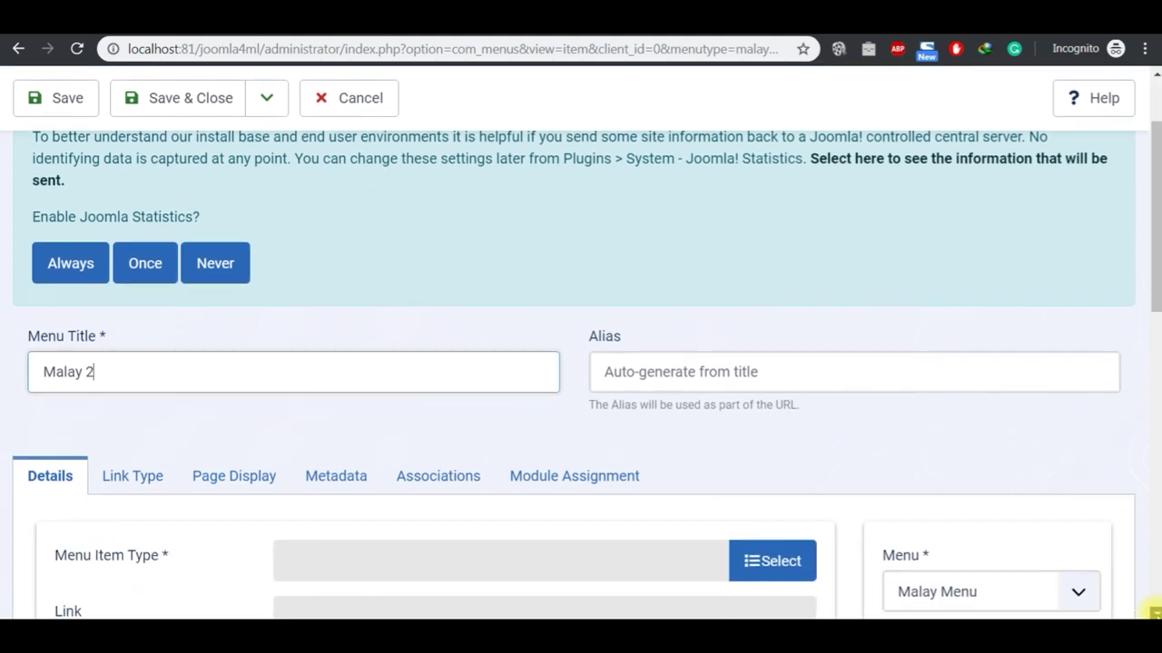
click(756, 391)
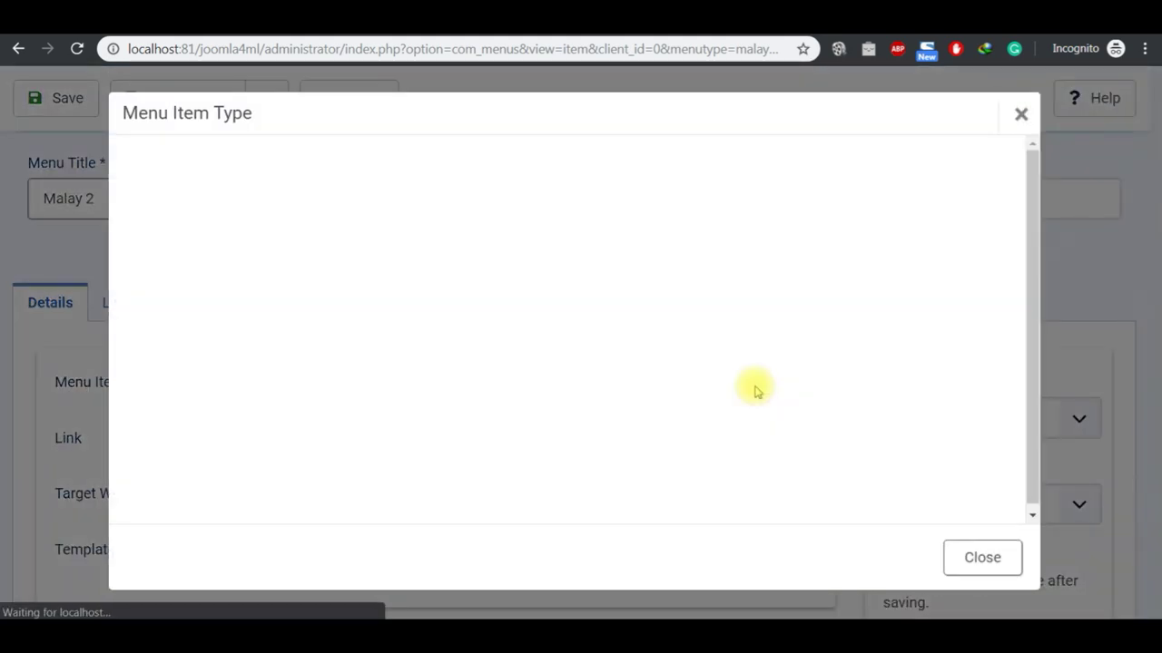
click(189, 187)
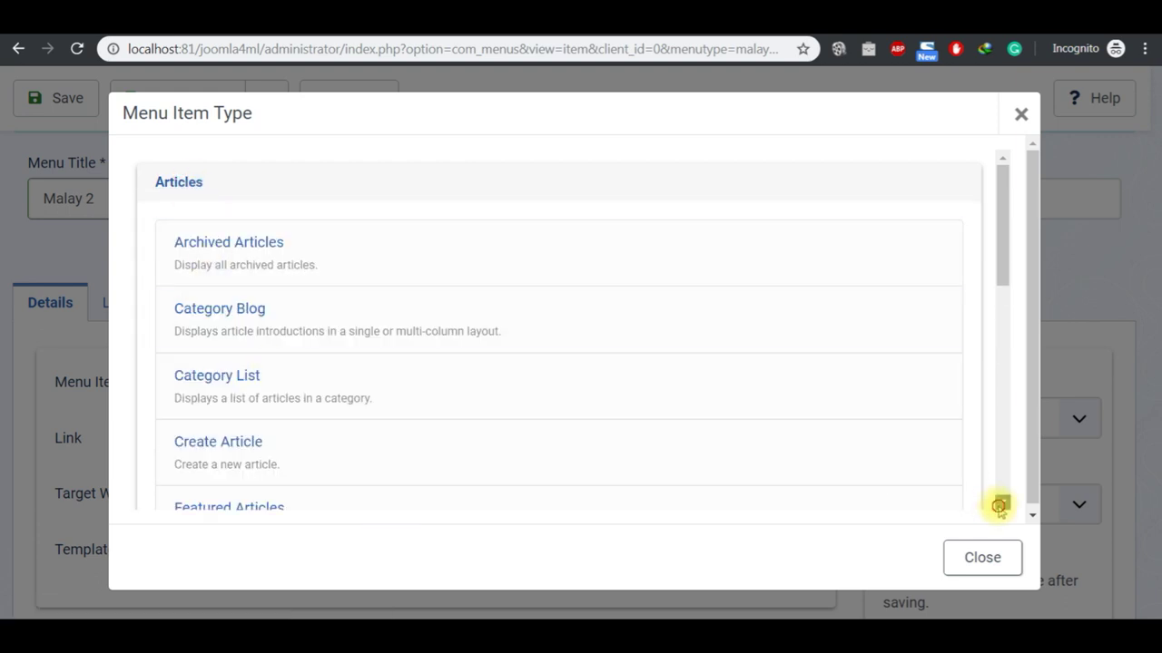
scroll(1001, 504, down, 3)
click(250, 427)
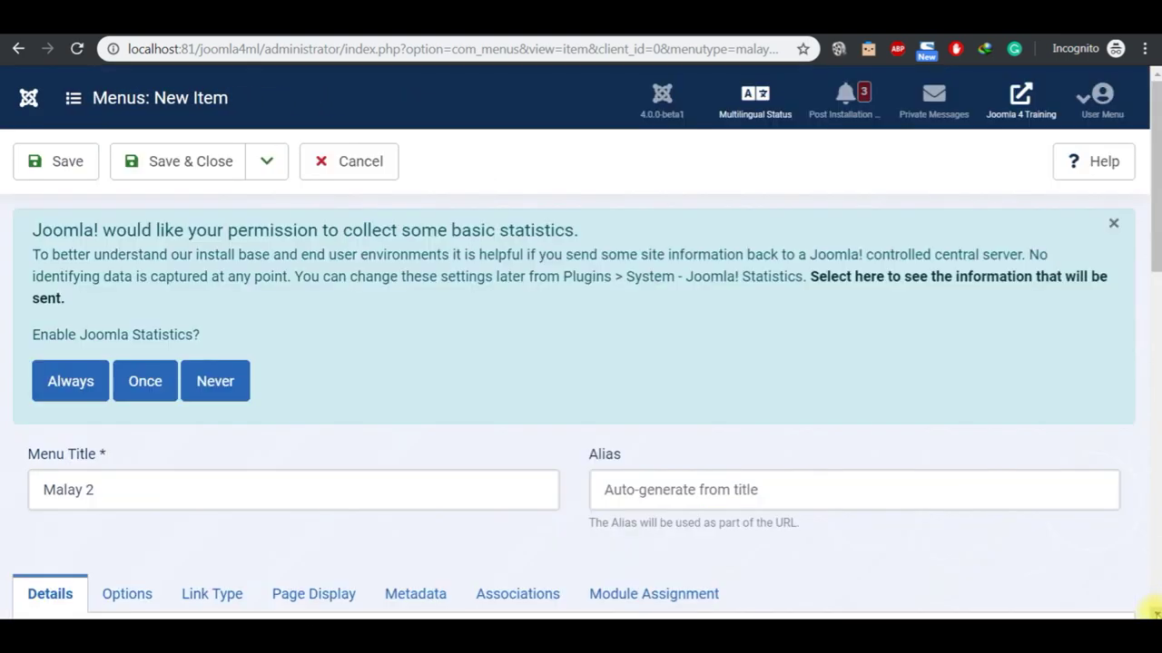
Step: Link the Malay 2 article, set language to Bahasa Melayu, and Save & Close
scroll(956, 538, down, 4)
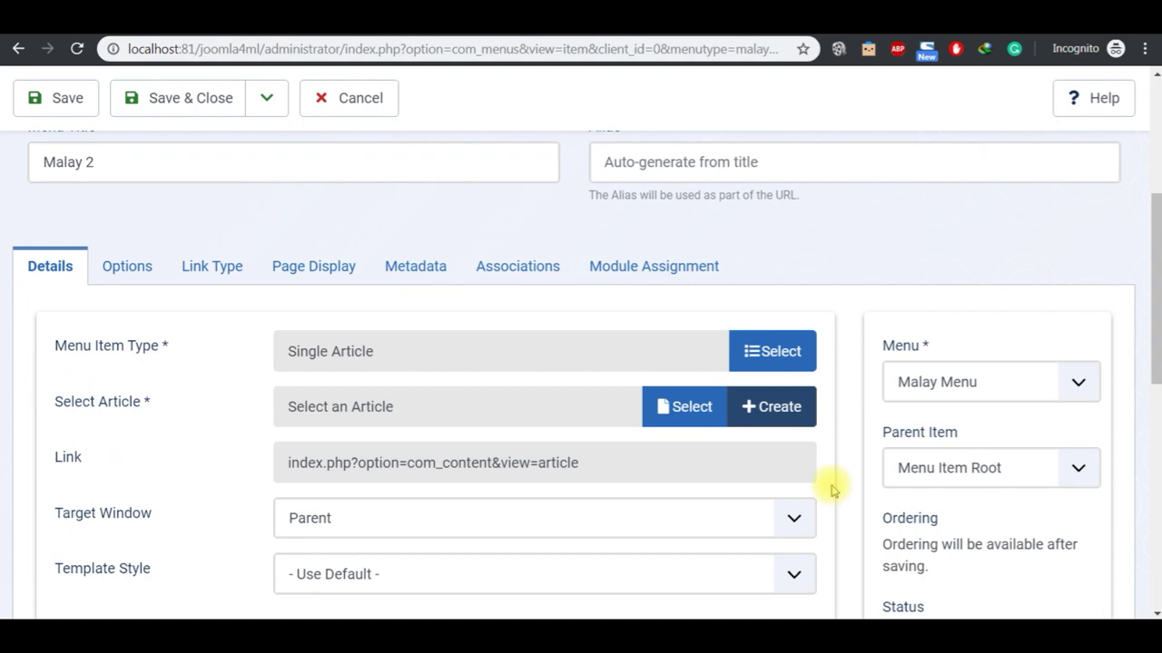
click(670, 408)
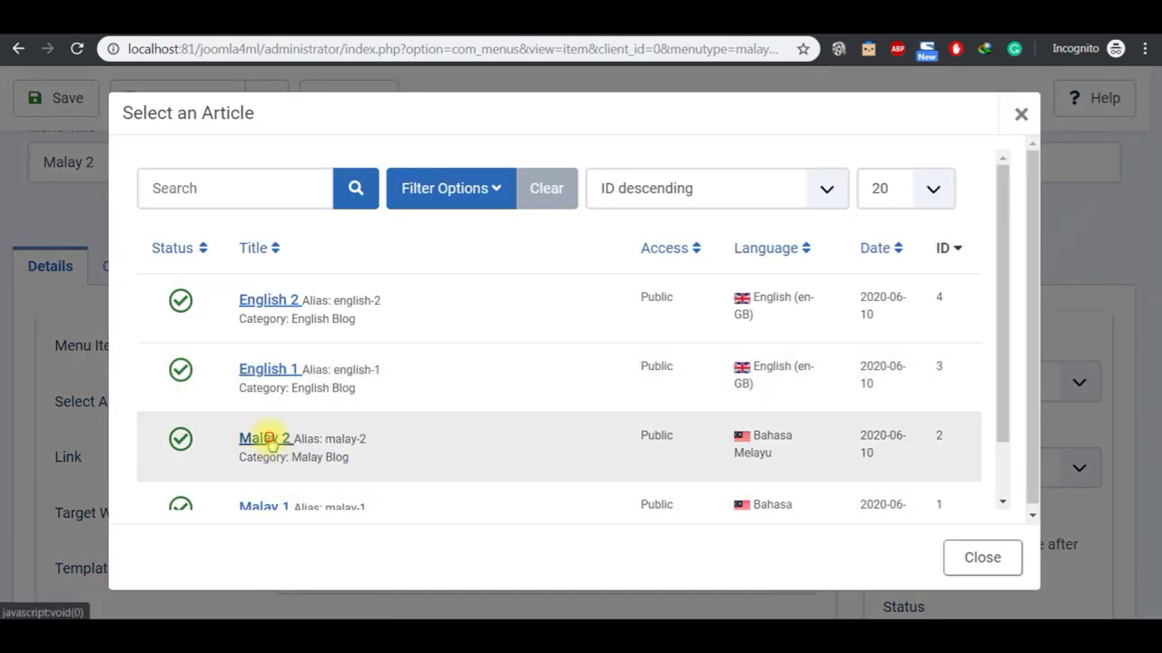
click(263, 439)
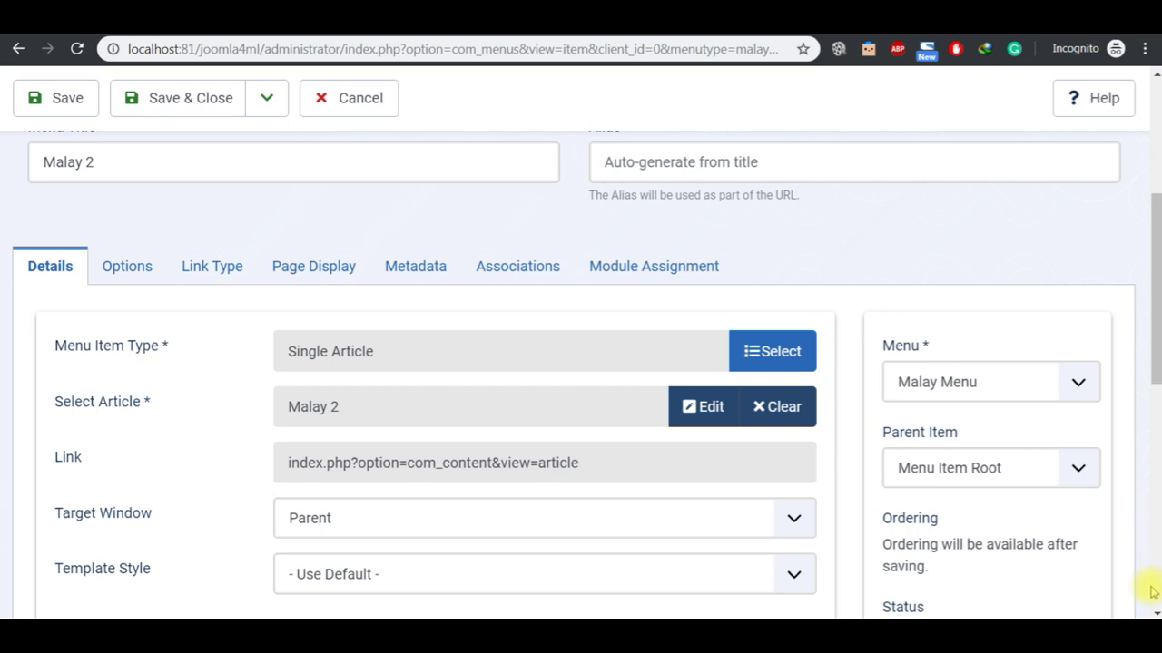
scroll(1151, 612, down, 6)
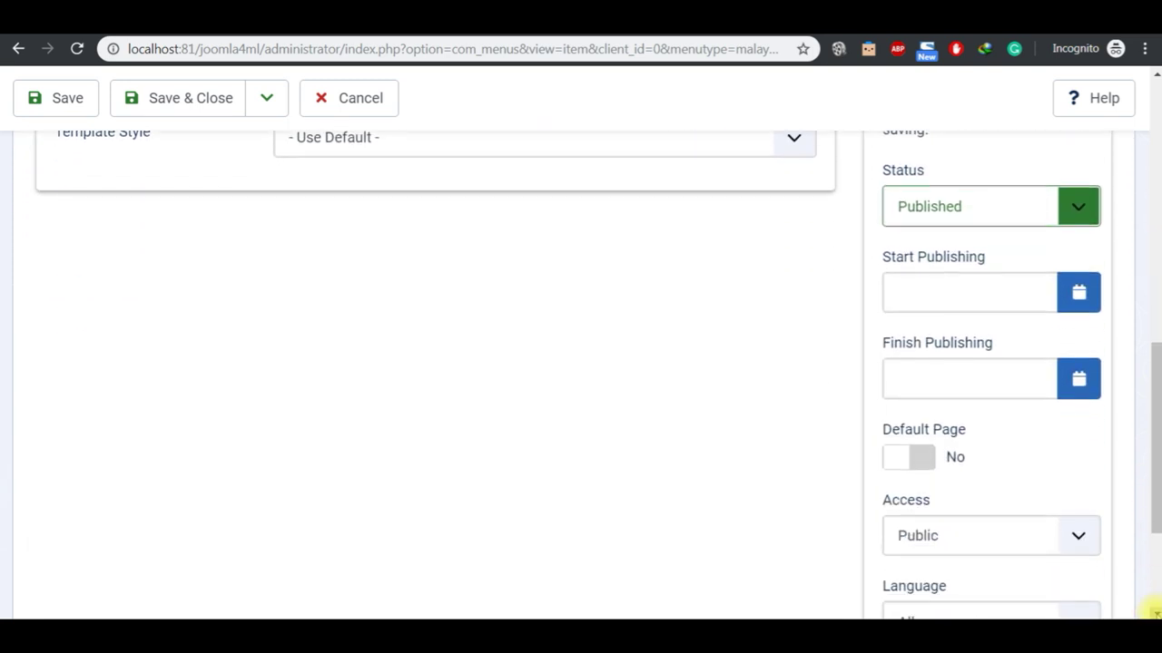
scroll(1151, 612, down, 1)
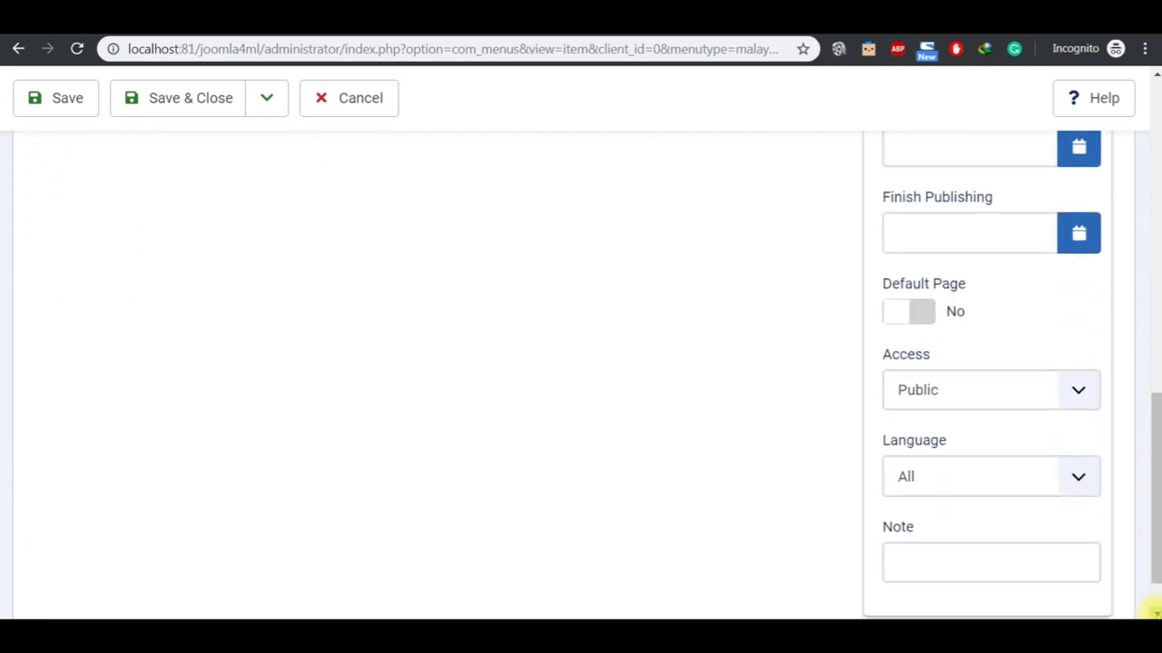
click(1079, 488)
click(1053, 526)
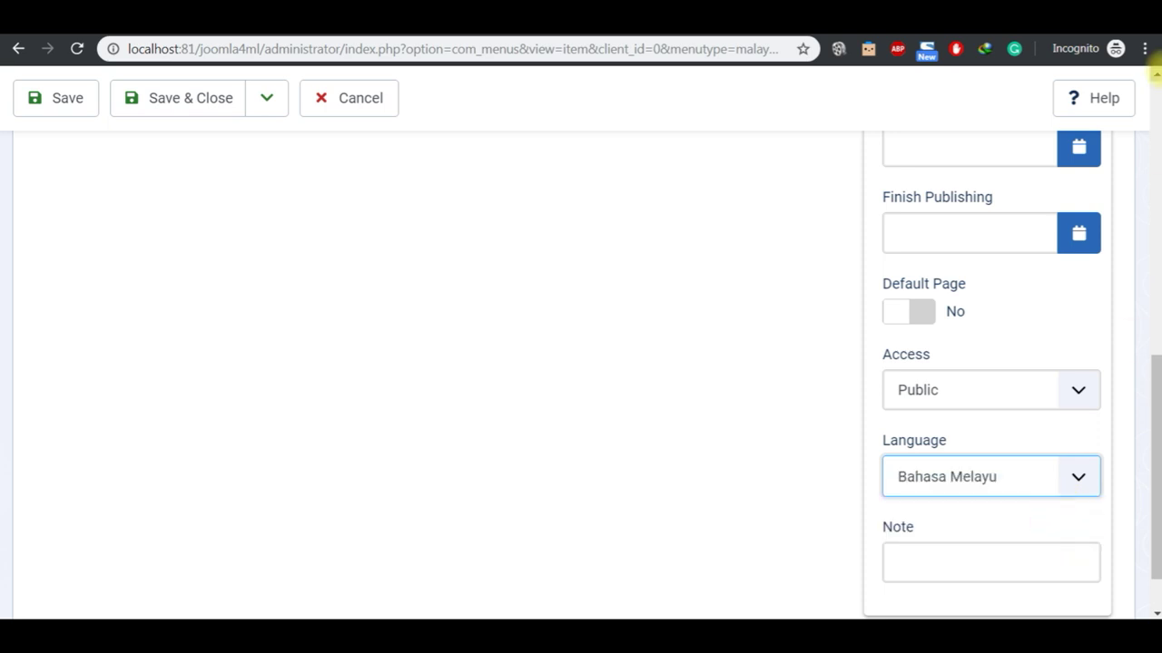
scroll(1155, 72, up, 8)
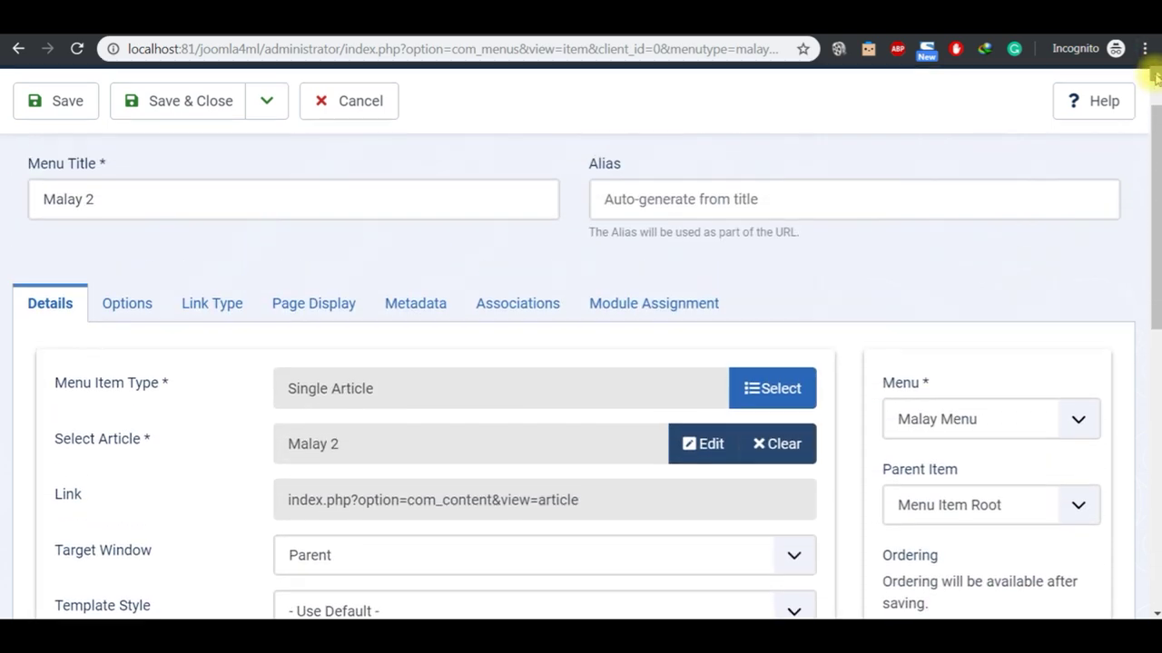
scroll(1155, 77, up, 1)
click(186, 166)
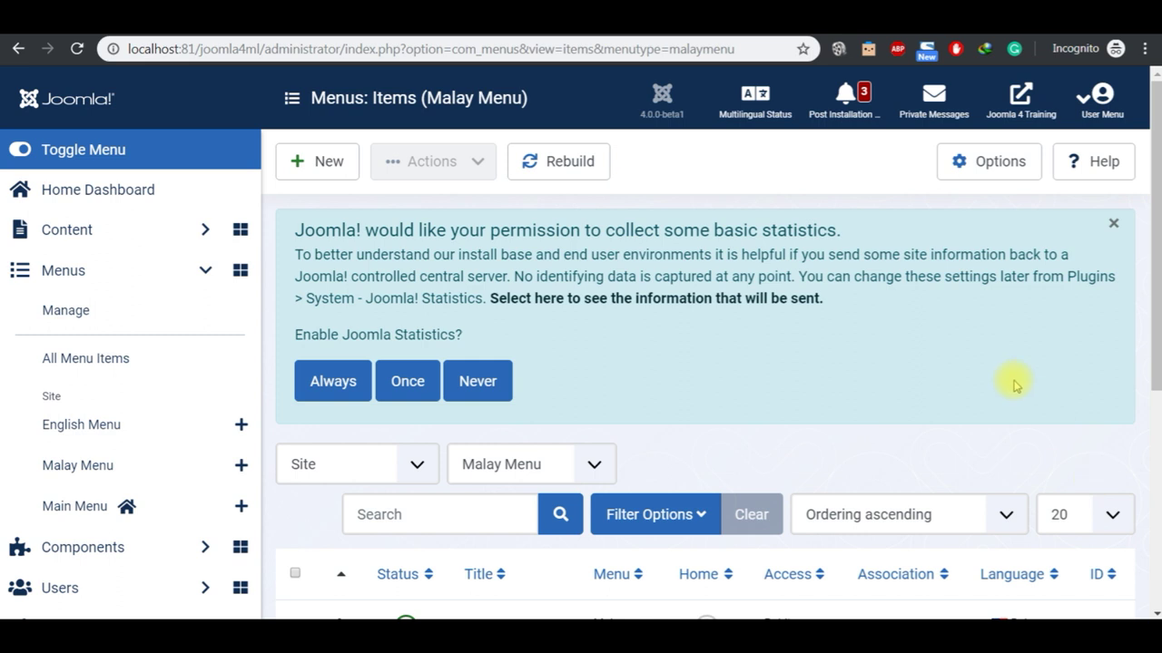
scroll(1152, 613, down, 4)
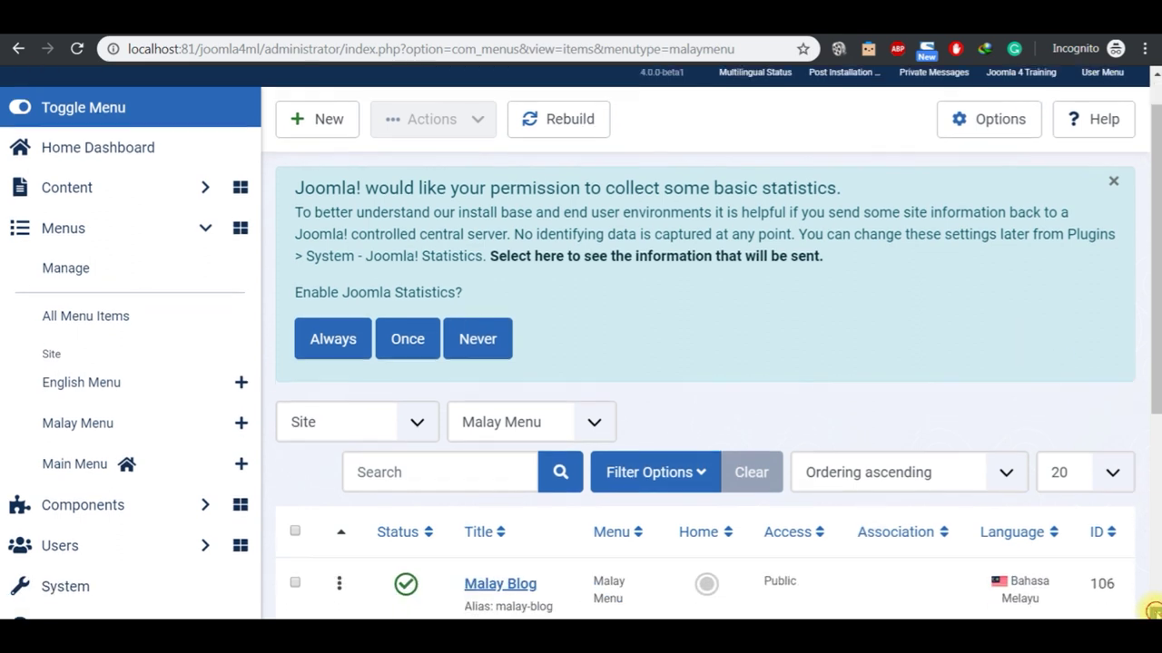
scroll(1151, 608, down, 1)
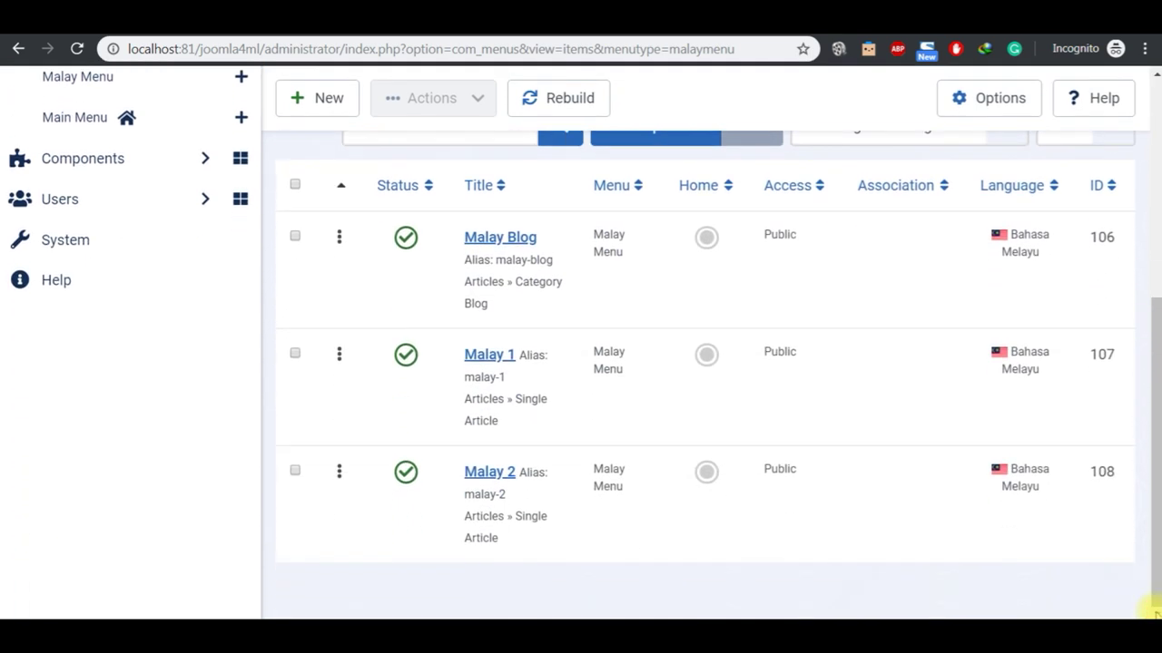
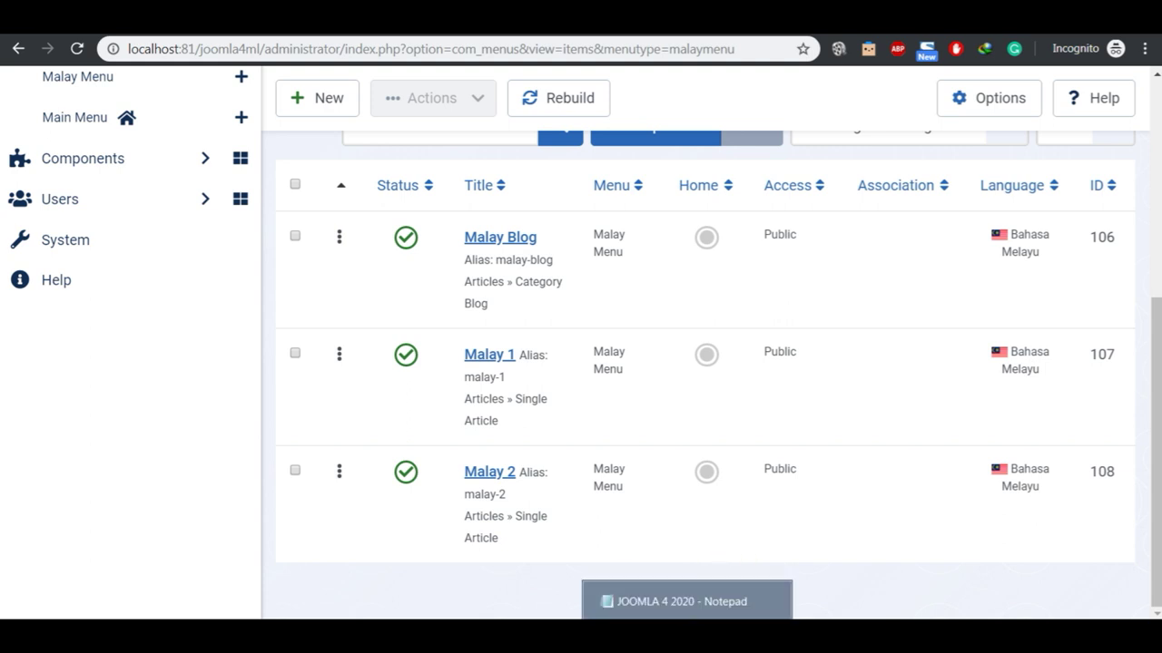
Step: Highlight step 7, 'Define Home Page for each languages', in the Notepad checklist, then return to Joomla
click(687, 601)
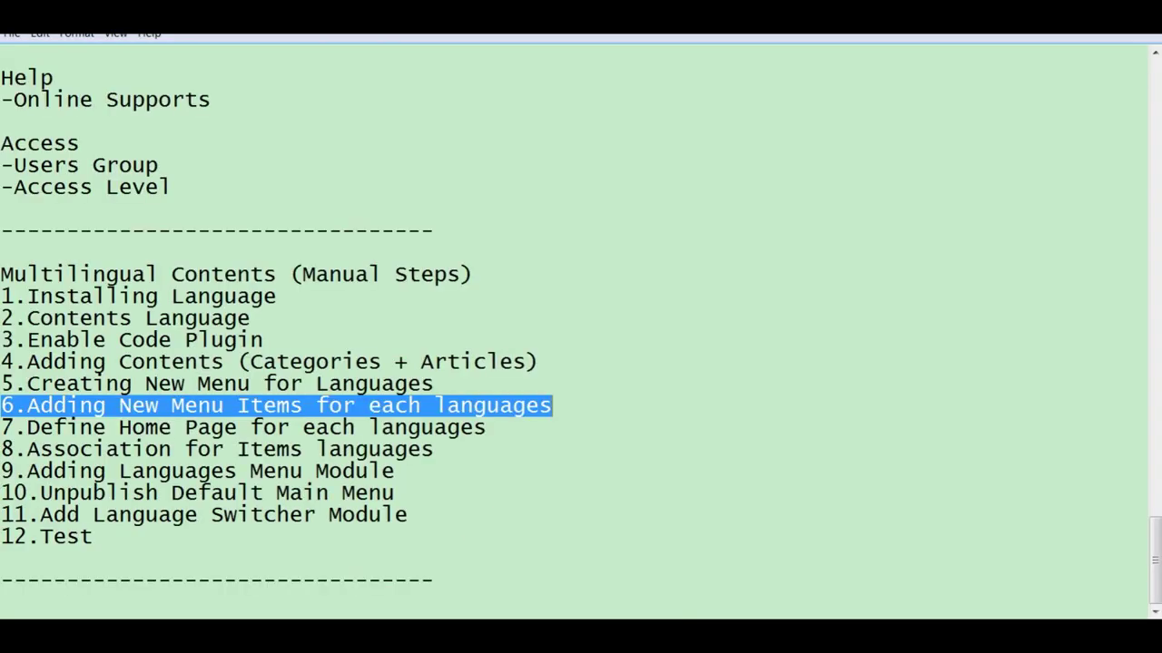
click(502, 429)
key(shift+Left)
key(shift+Left)
key(shift+Left)
key(shift+Left)
key(shift+Left)
key(shift+Left)
key(shift+Left)
key(shift+Left)
key(shift+Left)
key(shift+Left)
key(shift+Left)
key(shift+Left)
key(shift+Left)
key(shift+Left)
key(shift+Left)
key(shift+Left)
key(shift+Left)
key(shift+Left)
key(shift+Left)
key(shift+Left)
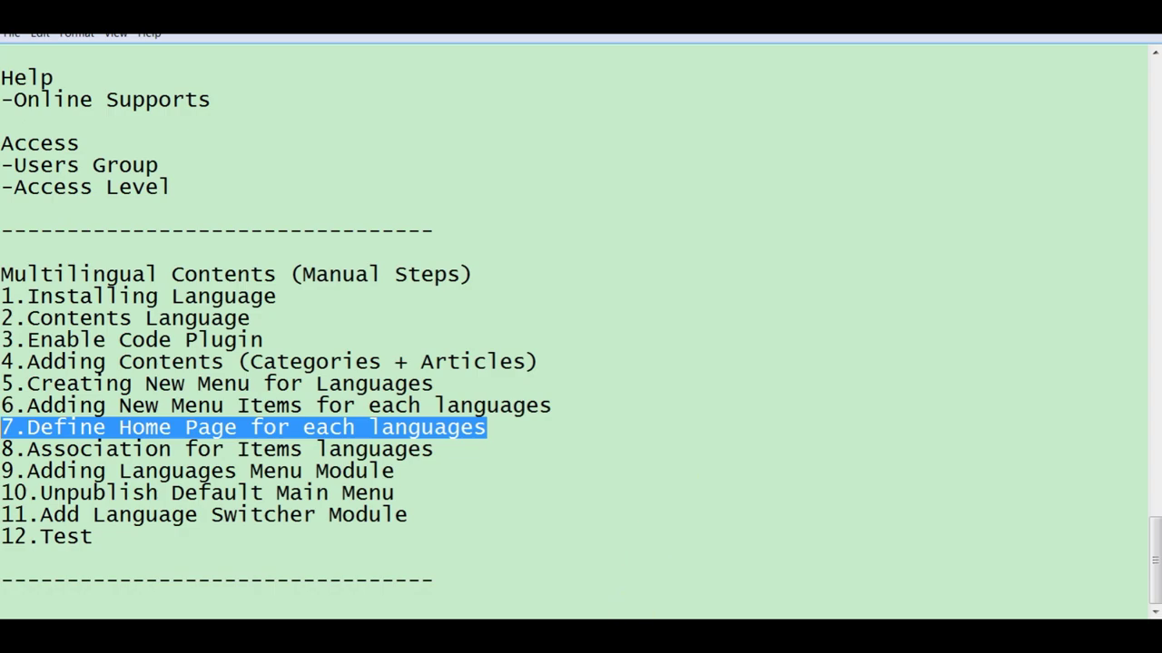
key(alt+Tab)
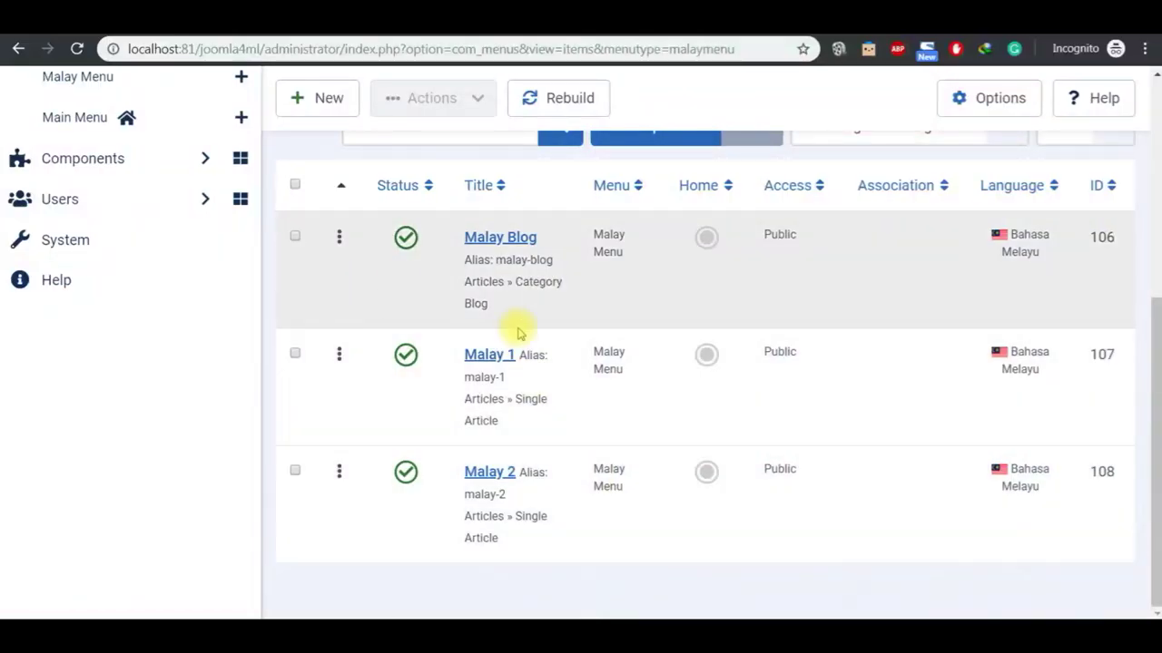
Step: Make Malay Blog the default home page of the Malay Menu
click(1156, 78)
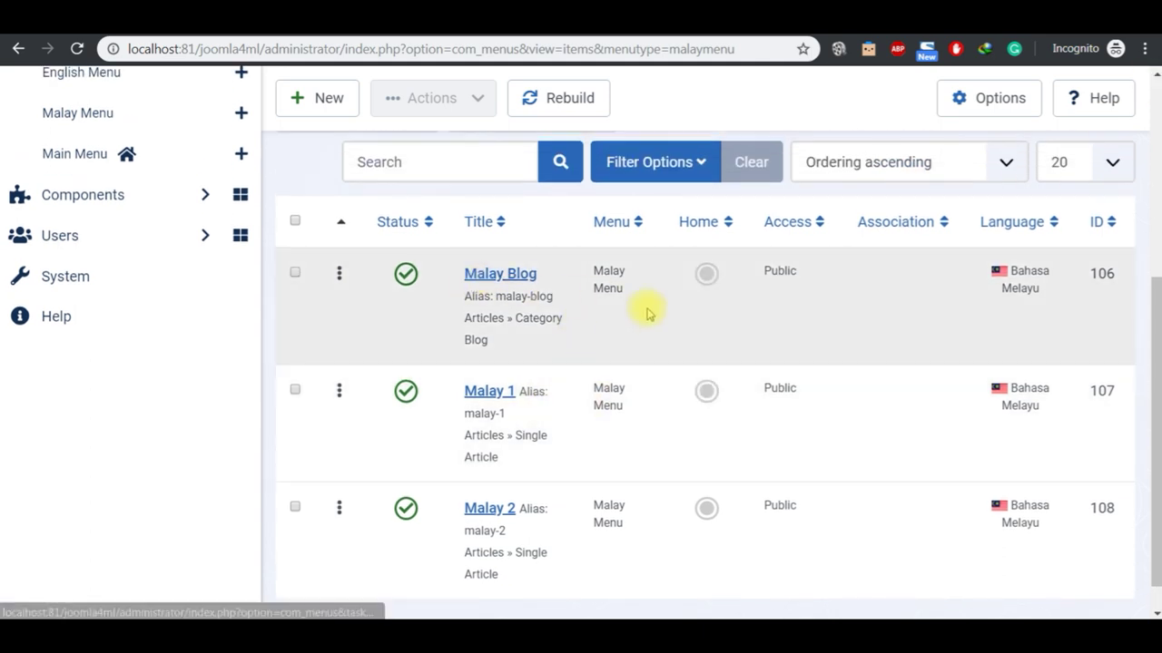
click(707, 276)
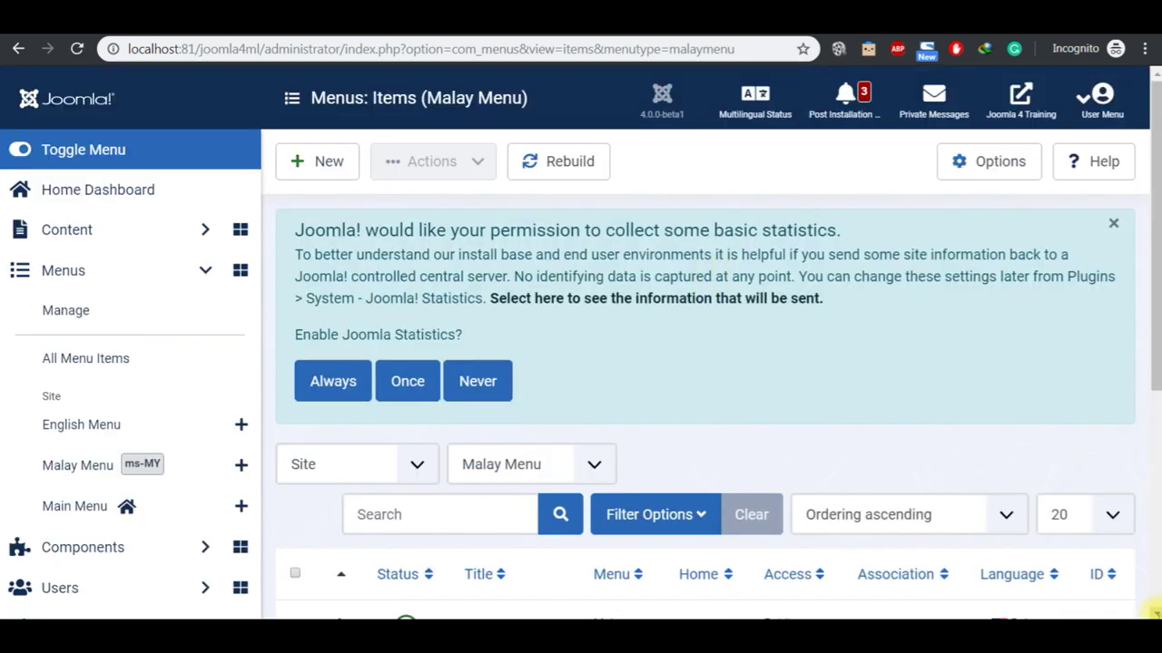
scroll(1154, 614, down, 4)
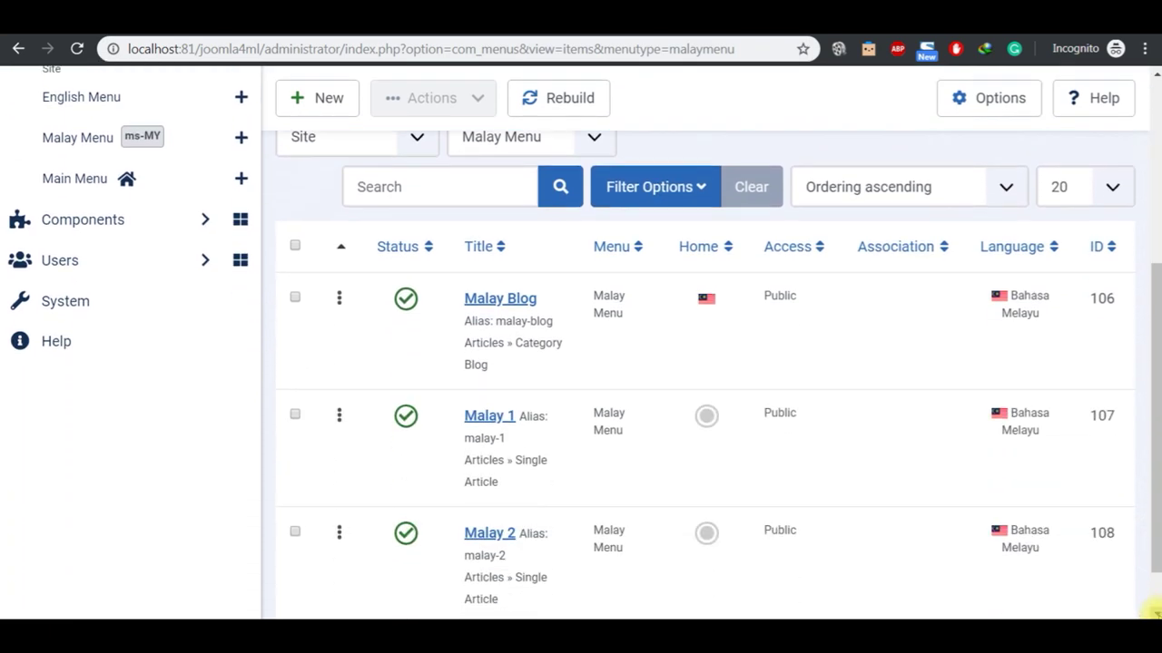
scroll(1154, 80, up, 2)
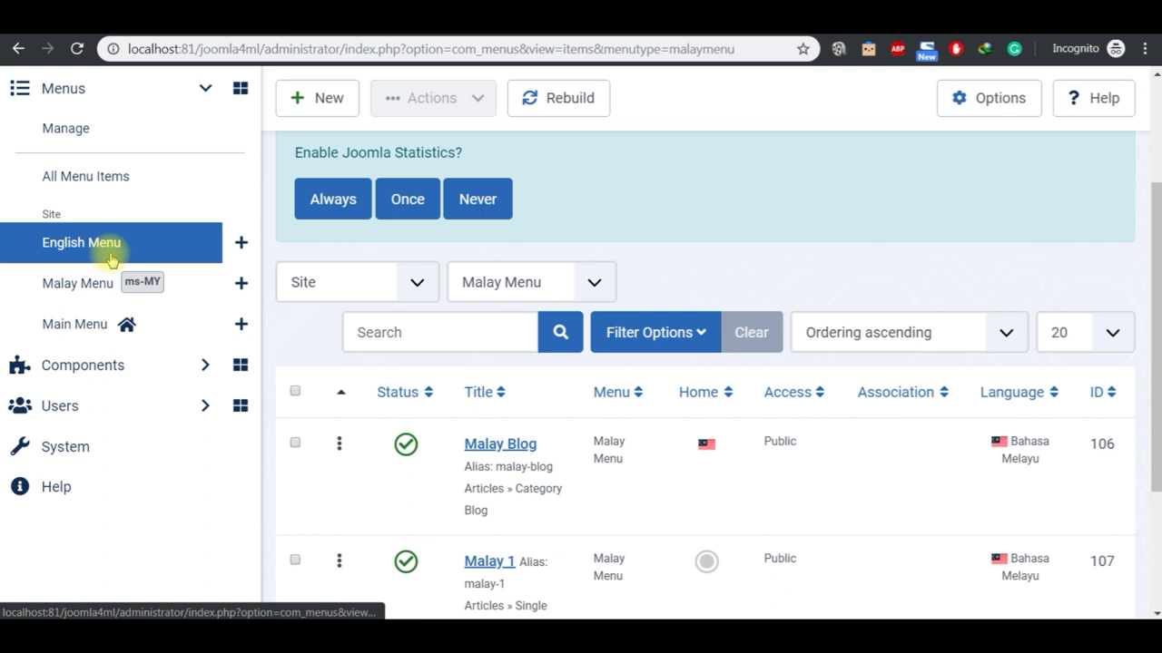
Step: Make English Blog the default home page of the English Menu
click(107, 256)
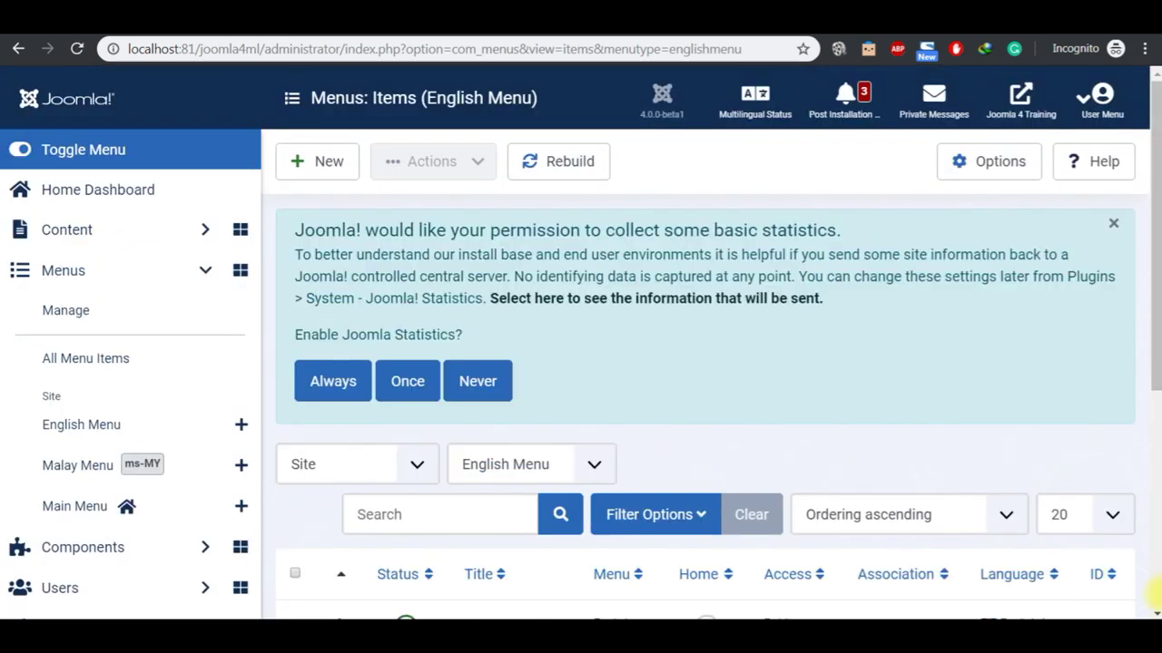
scroll(1150, 608, down, 4)
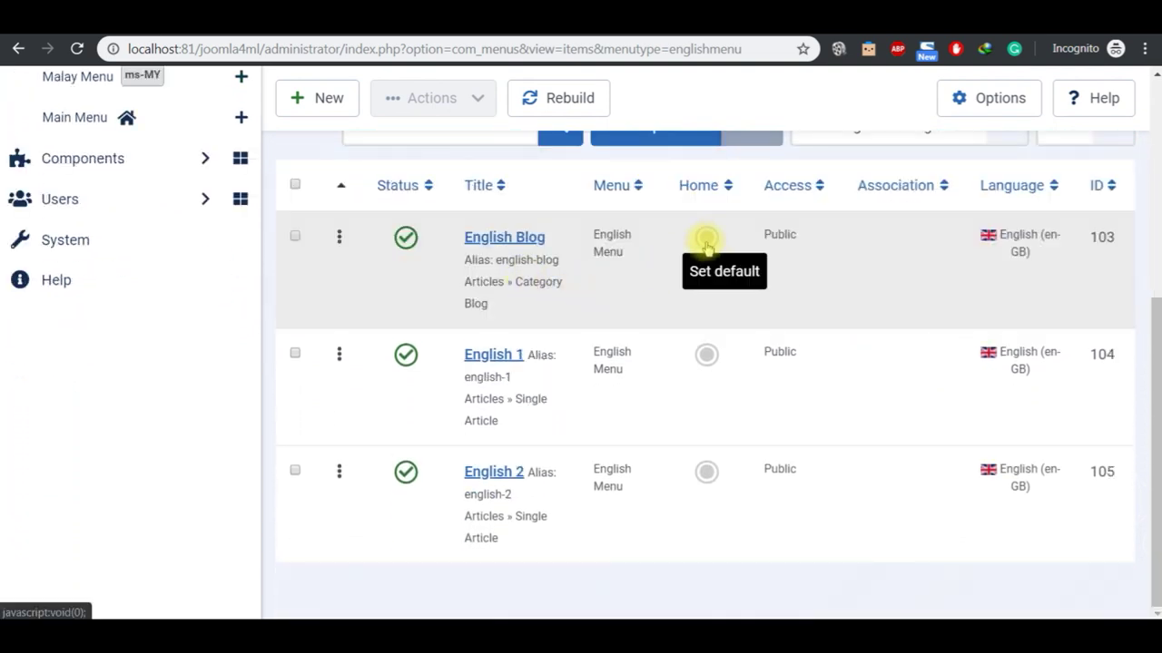
click(707, 240)
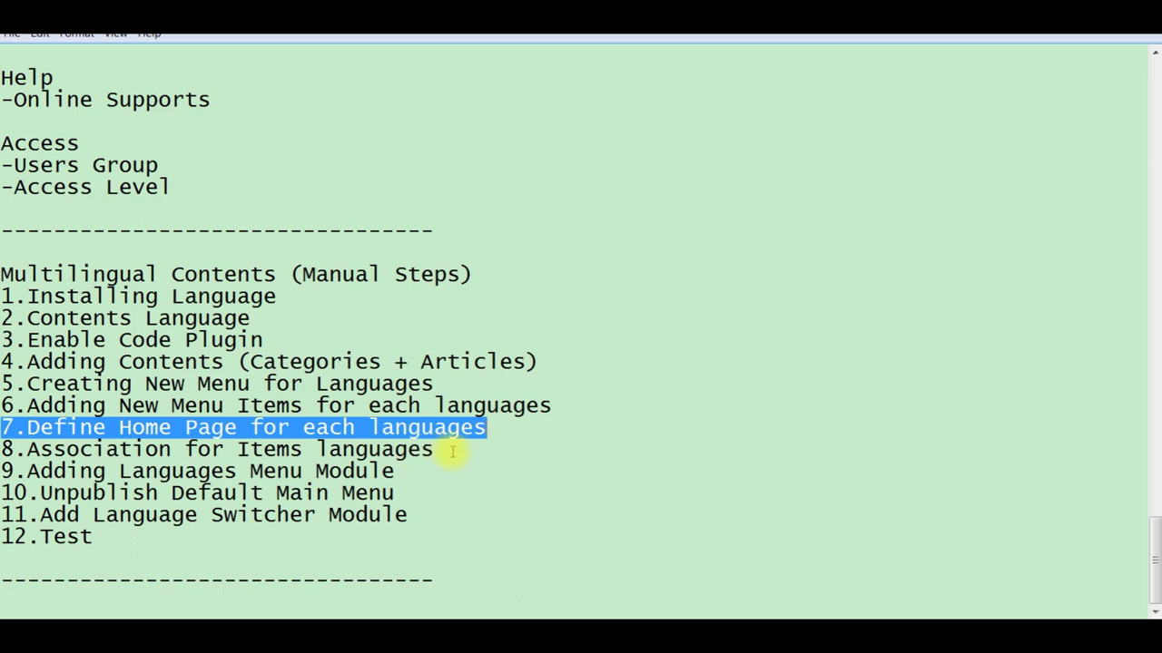
Step: Highlight step 8, 'Association for Items languages', in Notepad and go back to the browser
click(452, 451)
key(shift+Left)
key(shift+Left)
key(shift+Left)
key(shift+Left)
key(shift+Left)
key(shift+Left)
key(shift+Left)
key(shift+Left)
key(shift+Left)
key(shift+Left)
key(shift+Left)
key(shift+Left)
key(shift+Left)
key(shift+Left)
key(shift+Left)
key(shift+Left)
key(shift+Left)
key(shift+Left)
key(shift+Left)
key(shift+Left)
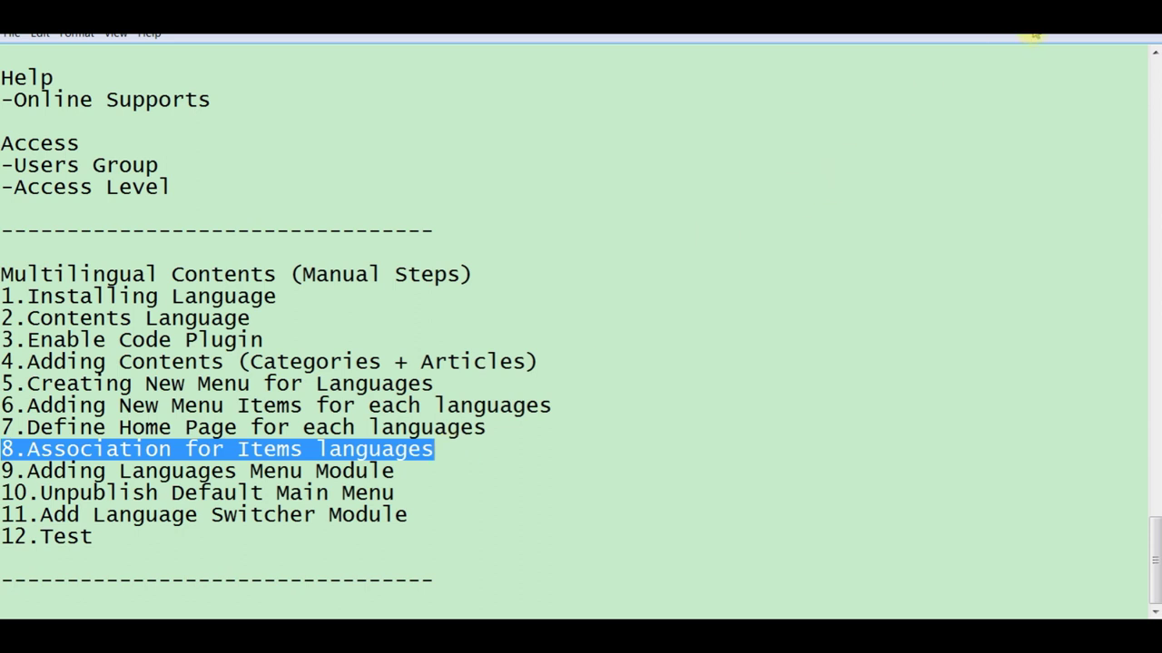
key(alt+Tab)
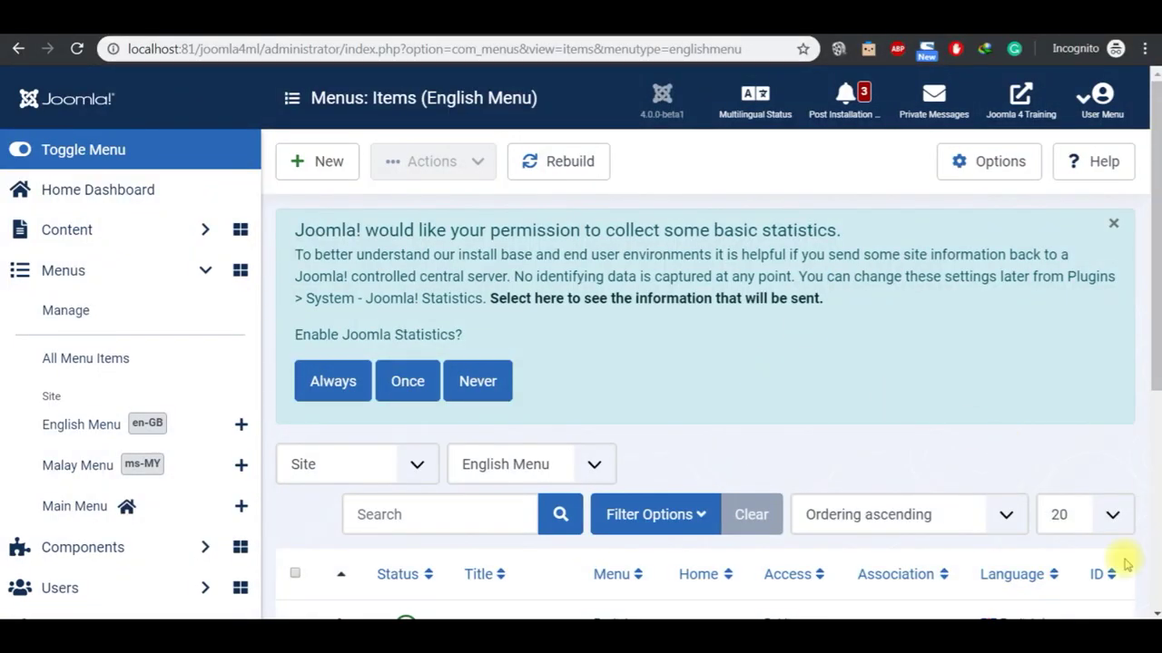
Step: Open the English 2 article for editing from Content > Articles
scroll(1153, 610, down, 3)
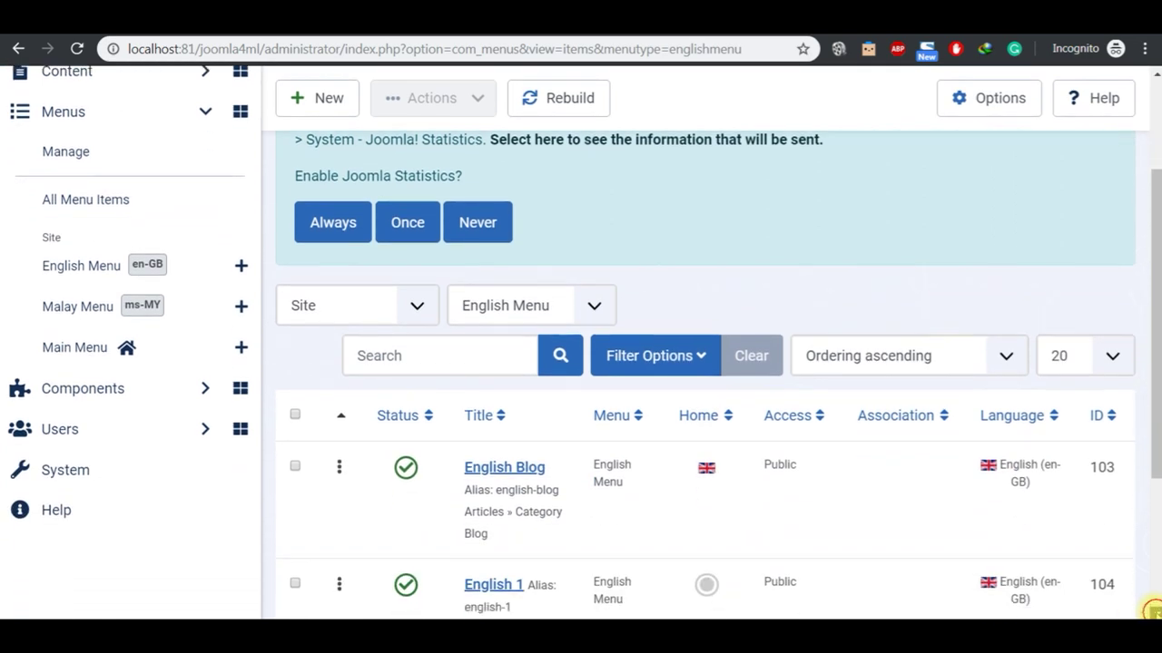
scroll(1153, 609, up, 2)
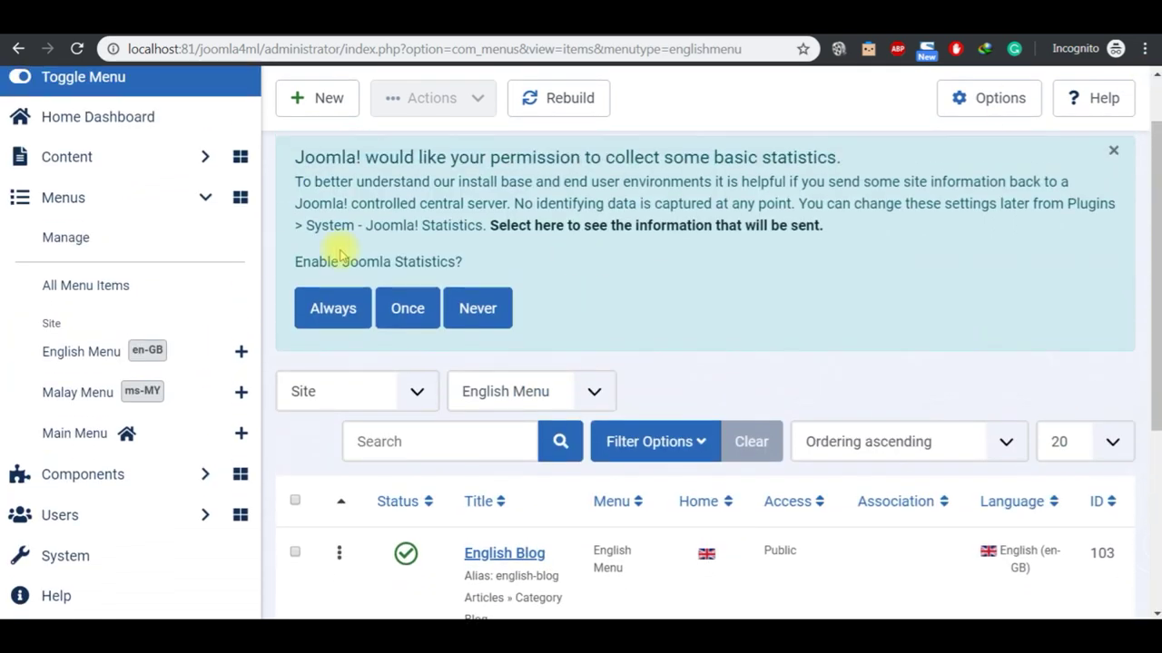
click(100, 168)
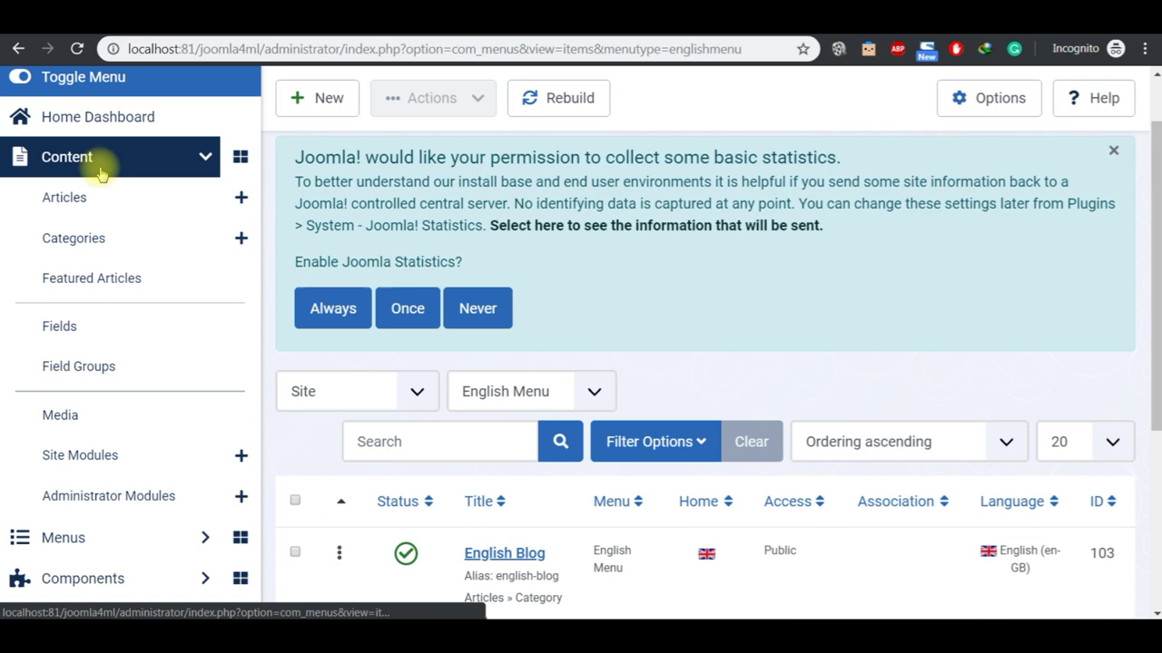
click(93, 205)
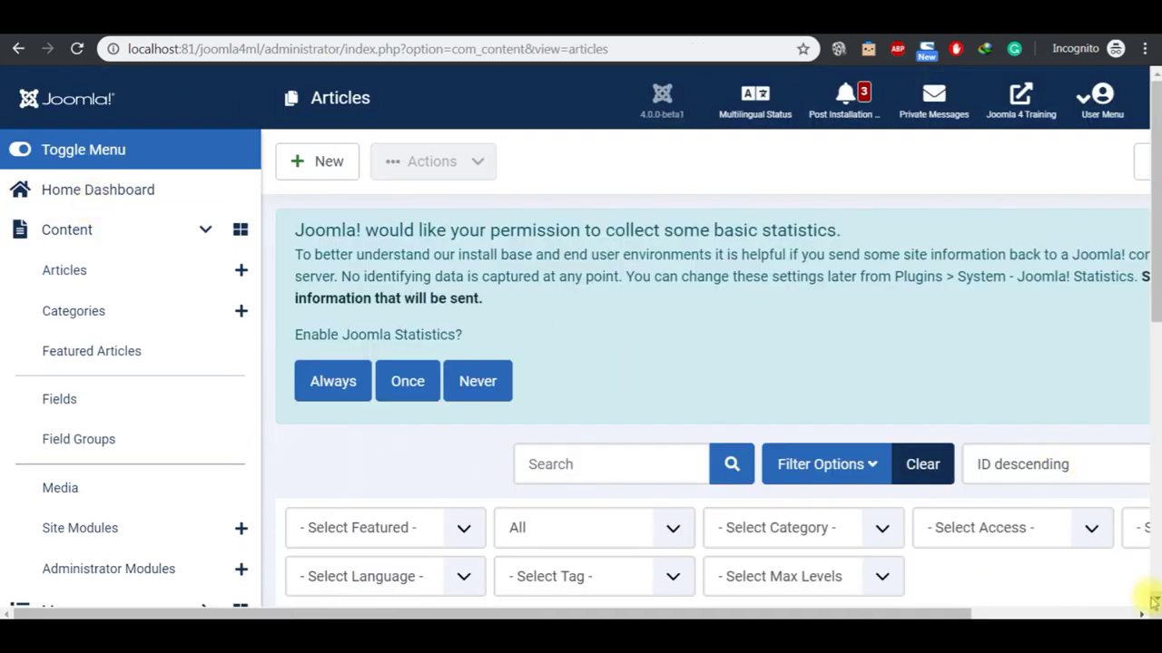
scroll(1155, 603, down, 4)
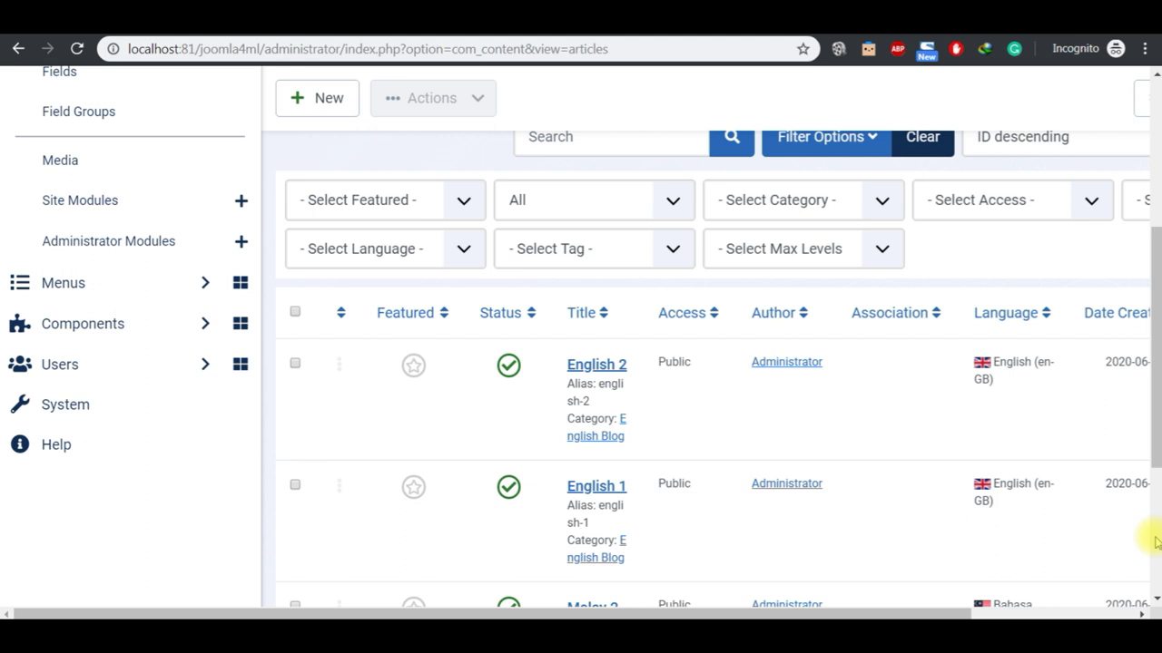
scroll(802, 352, down, 1)
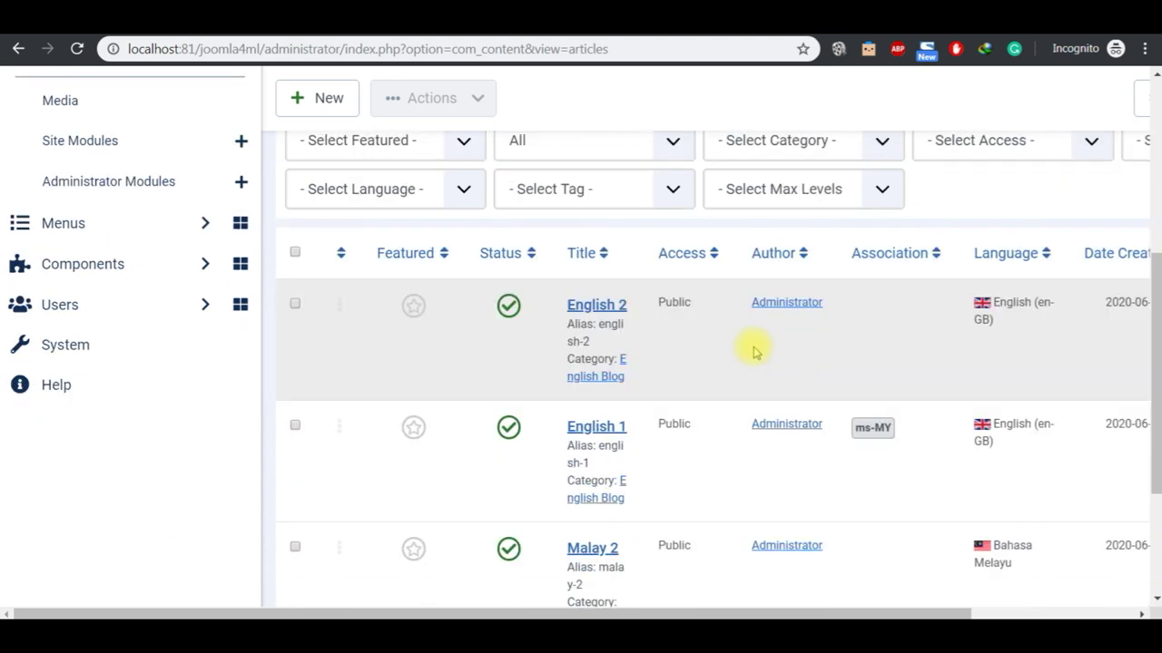
click(606, 306)
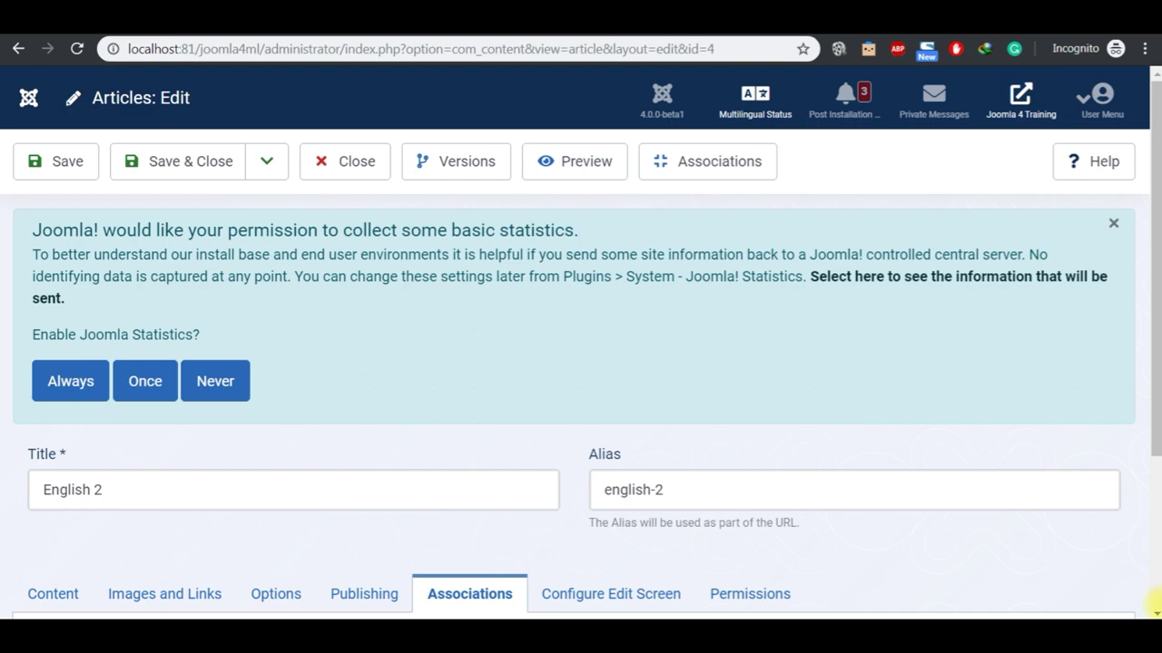
Step: Associate Malay 2 as its Bahasa Melayu translation and save & close
scroll(1150, 603, down, 3)
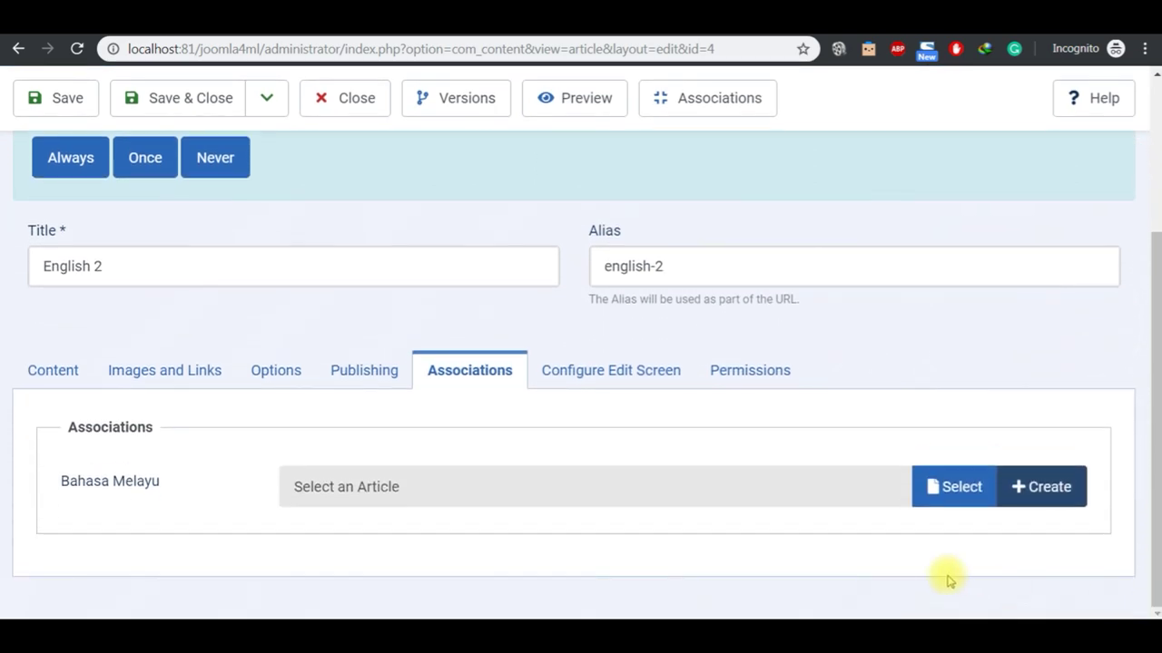
click(964, 512)
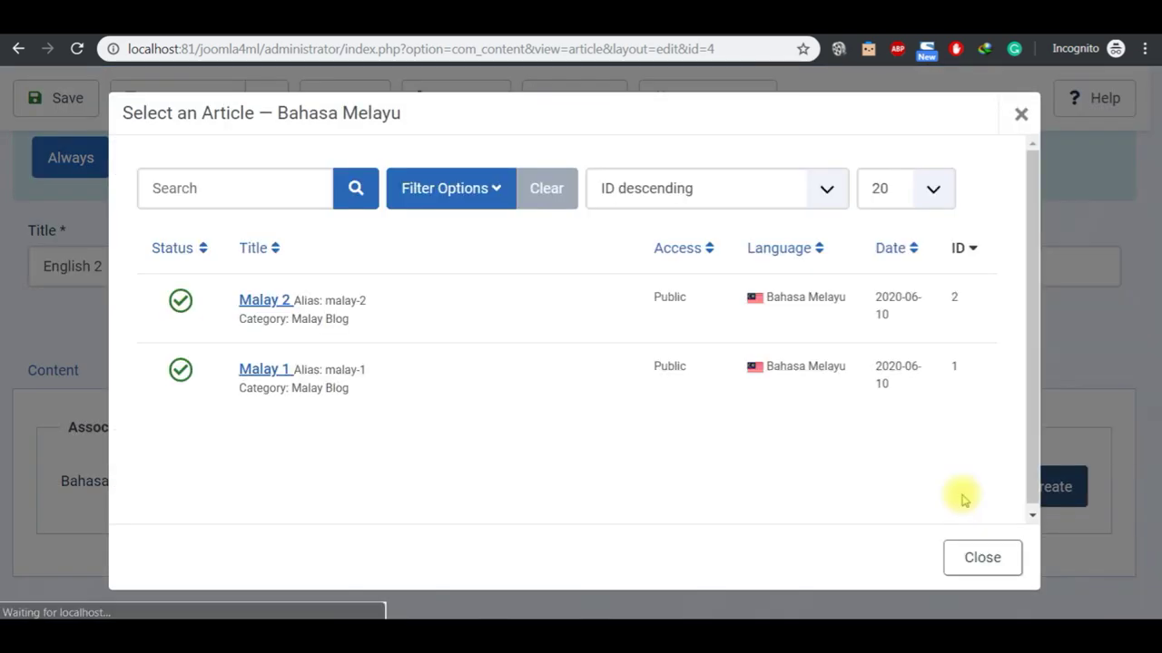
click(272, 301)
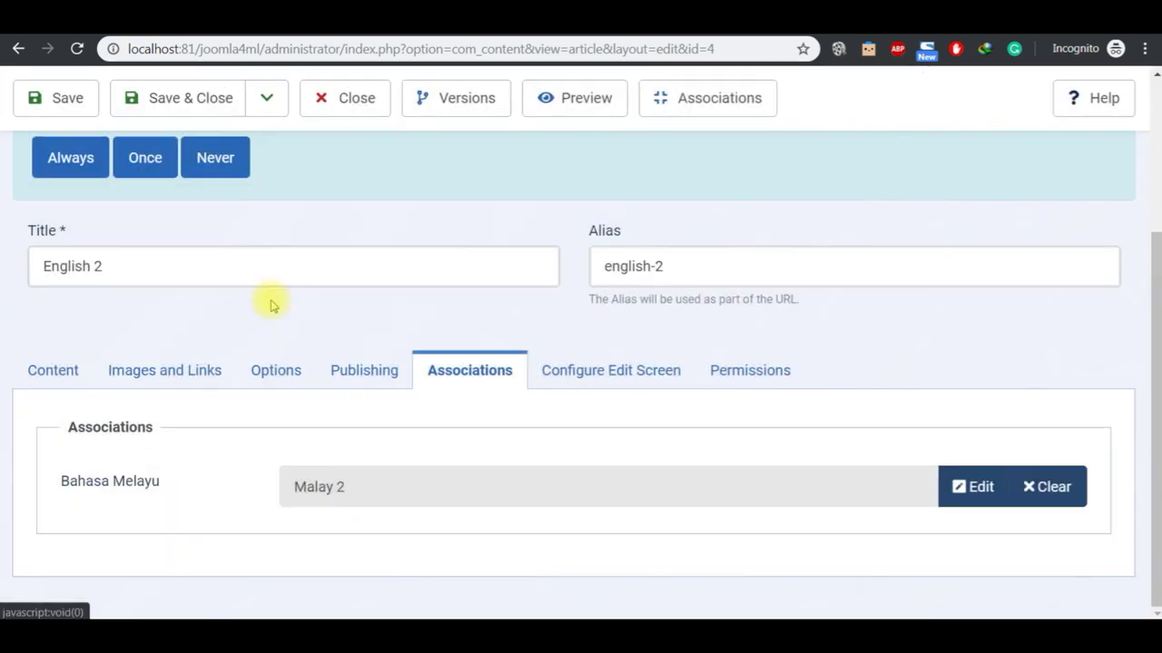
click(214, 107)
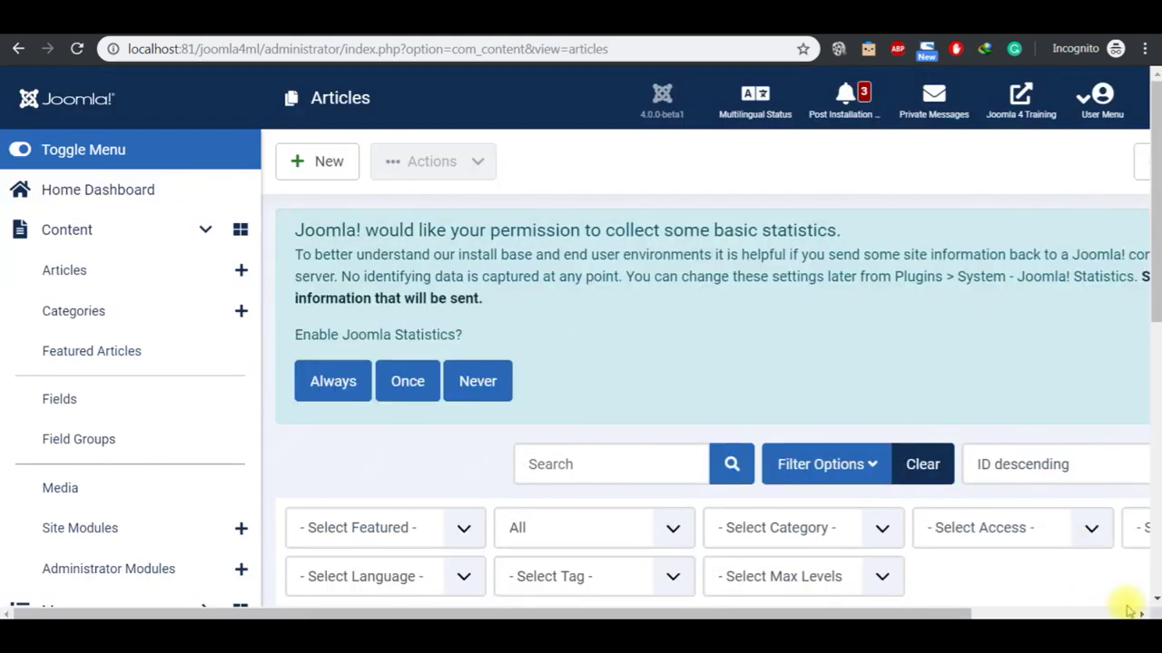
Step: Check the Association column for English 1, English 2, Malay 1 and Malay 2, then bring up Notepad
scroll(1153, 606, down, 4)
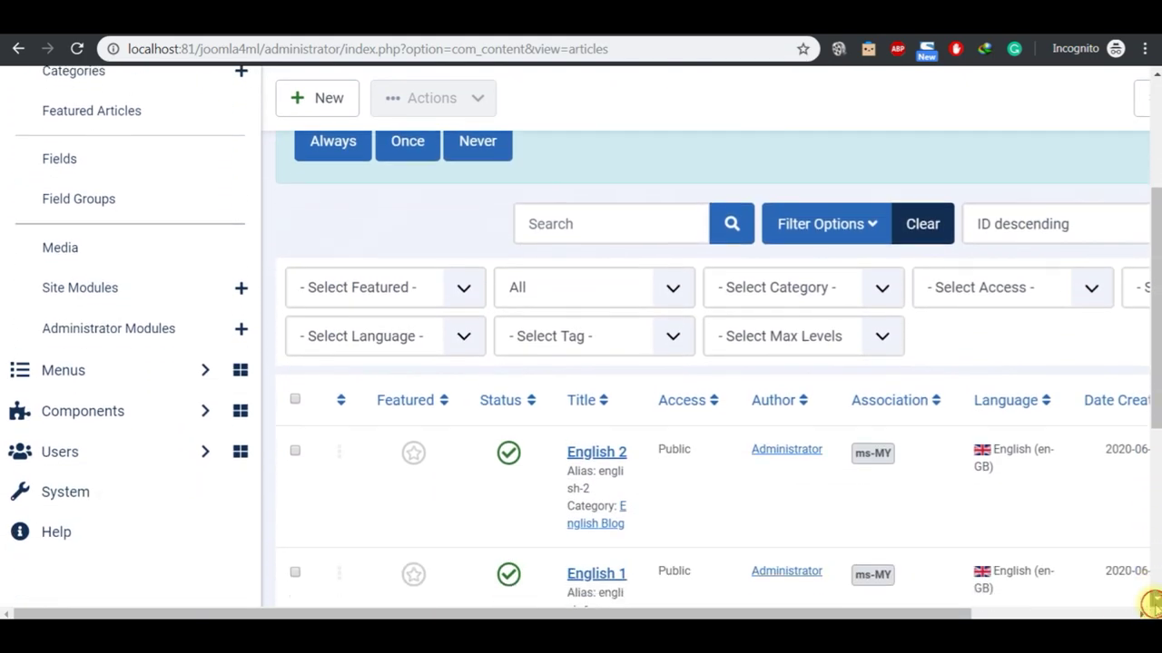
scroll(1150, 603, down, 1)
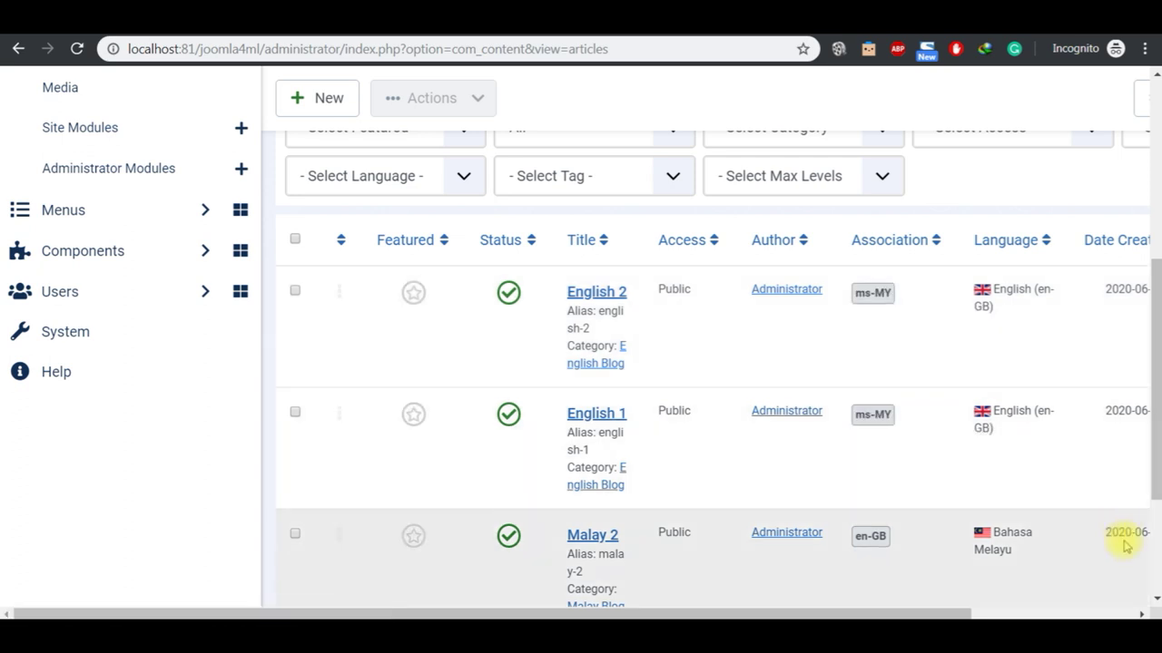
click(1156, 598)
click(1156, 598)
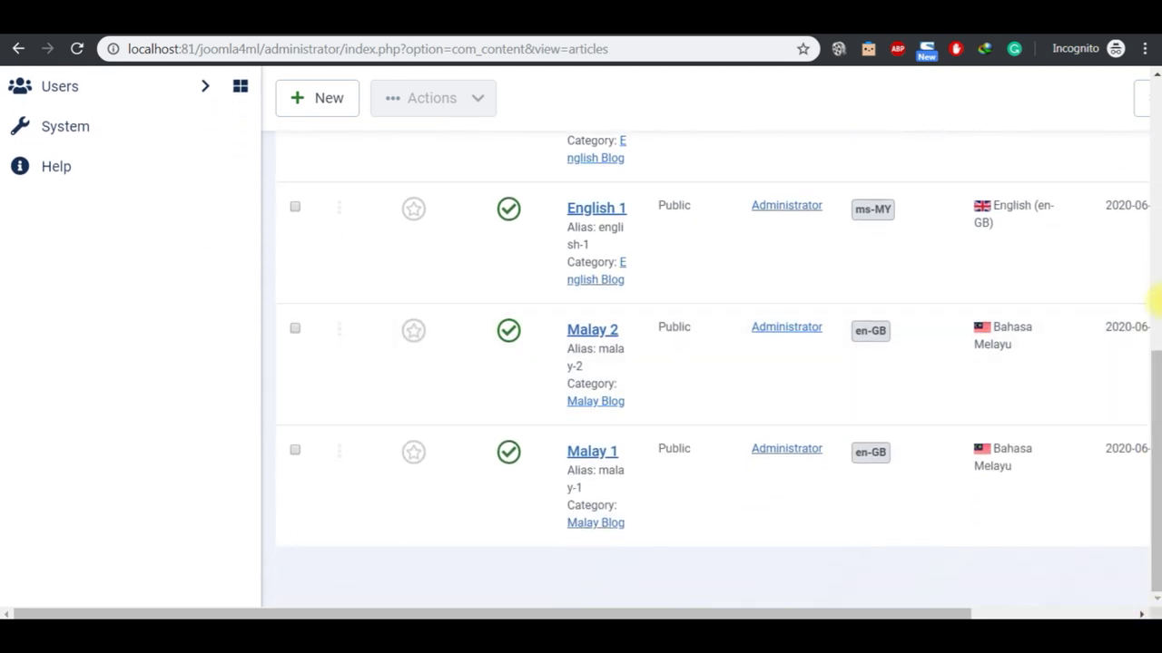
click(1156, 79)
click(1156, 79)
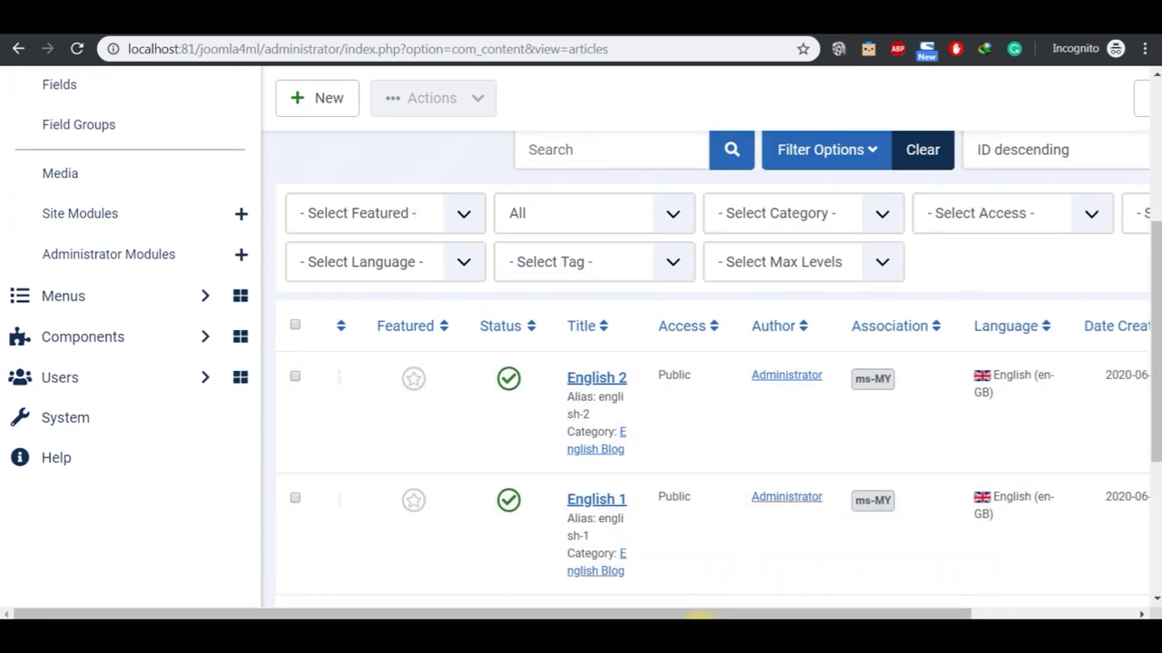
click(701, 615)
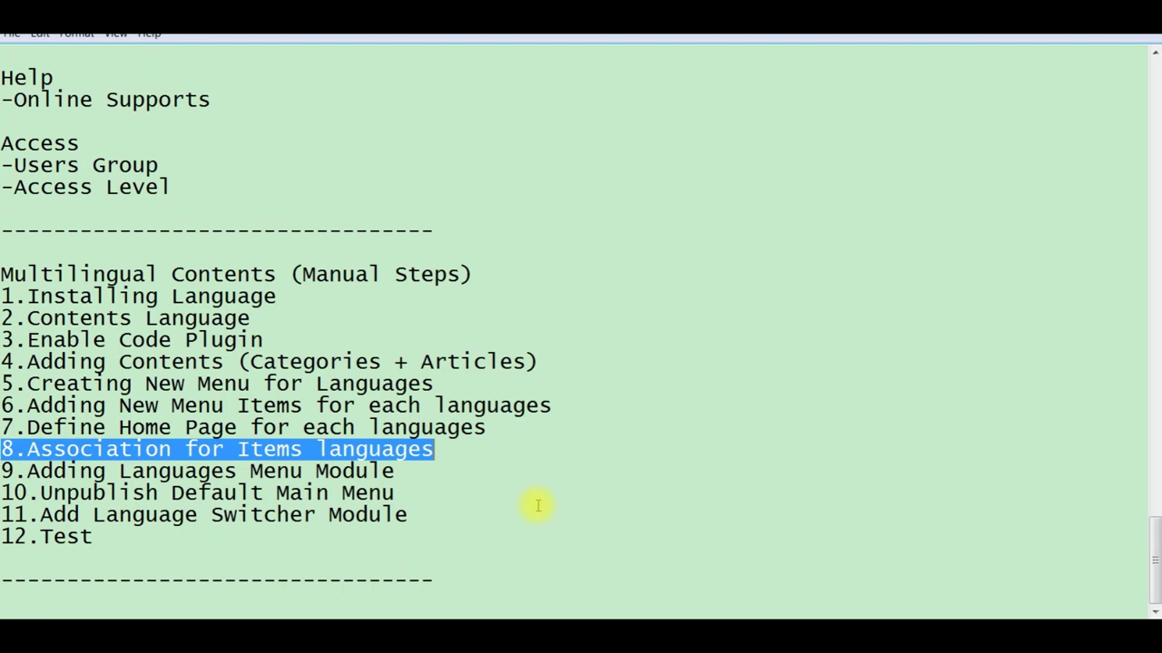
Step: Highlight step 9, 'Adding Languages Menu Module', and return to the Joomla Articles page
click(405, 472)
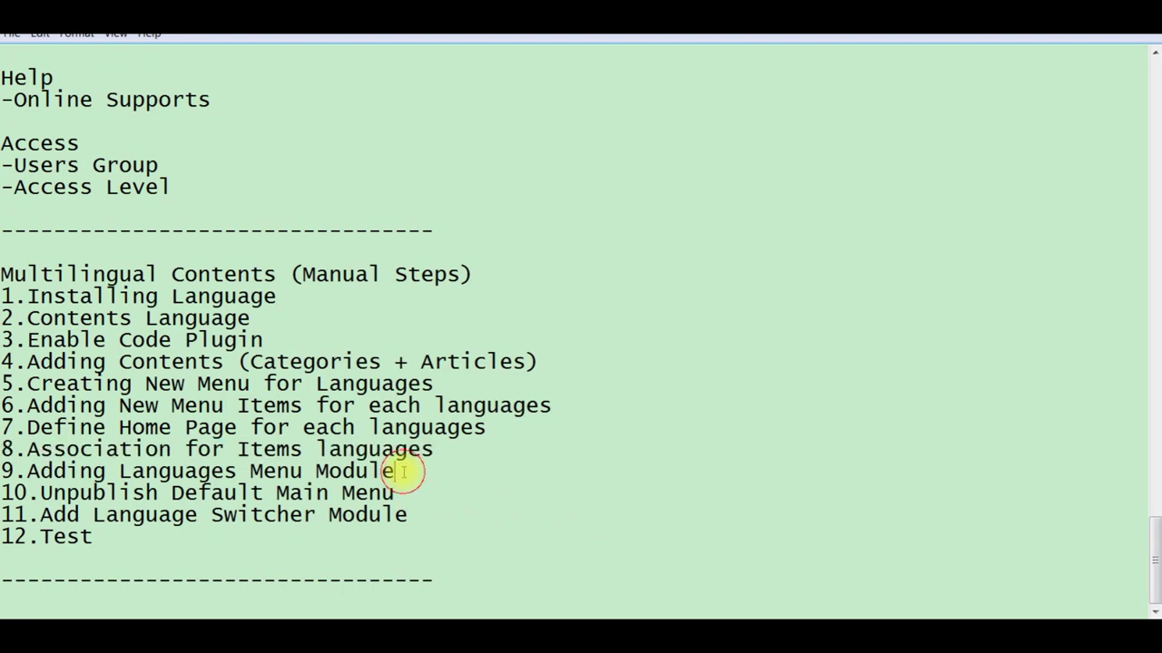
key(shift+Left)
key(shift+Left)
key(shift+Left)
key(shift+Left)
key(shift+Left)
key(shift+Left)
key(shift+Left)
key(shift+Left)
key(shift+Left)
key(shift+Left)
key(shift+Left)
key(shift+Left)
key(shift+Left)
key(shift+Left)
key(shift+Left)
key(shift+Left)
key(shift+Left)
key(shift+Left)
key(shift+Left)
key(shift+Left)
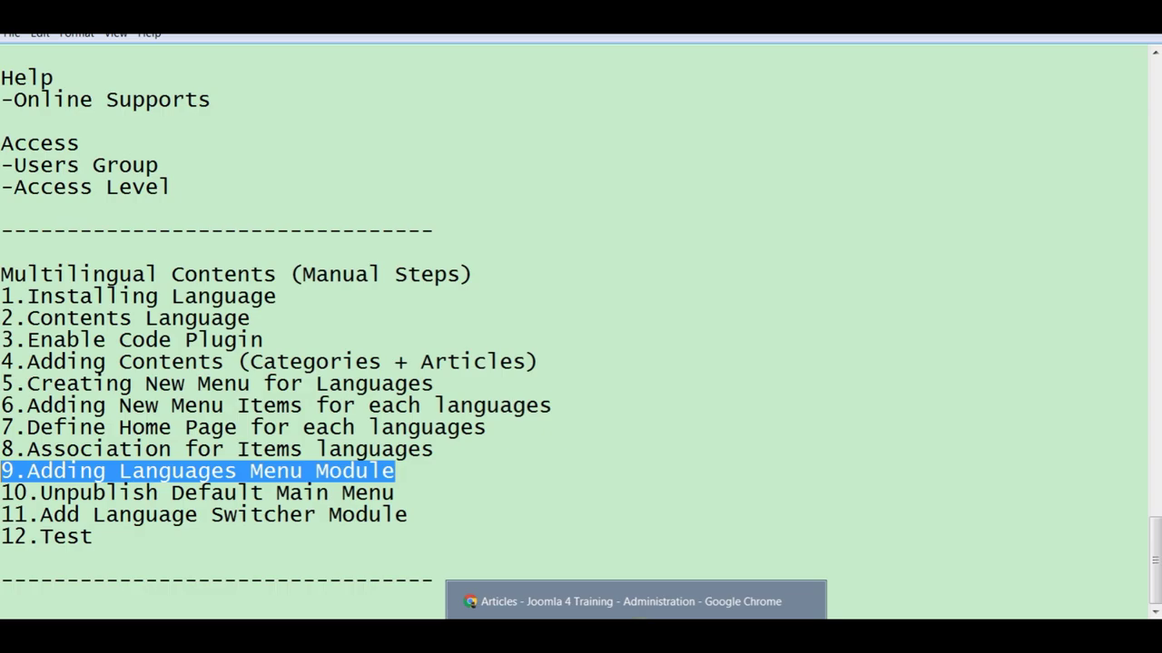
click(635, 601)
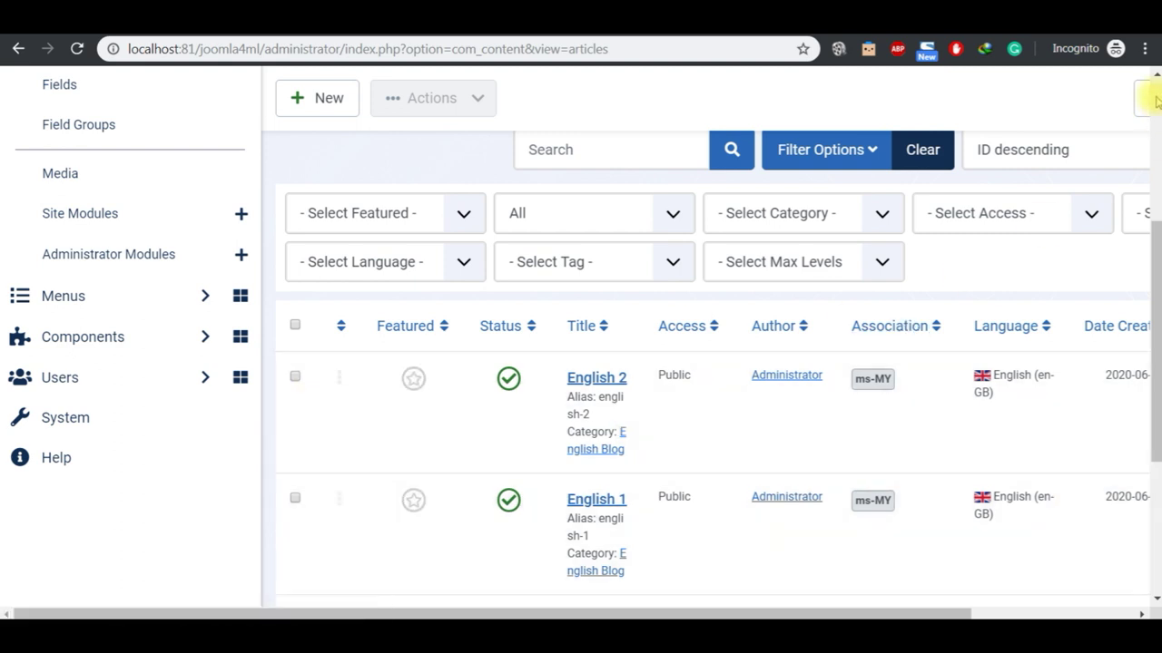
Step: Go to the Site Modules list and begin a new site module
scroll(1152, 84, up, 2)
scroll(1153, 80, up, 3)
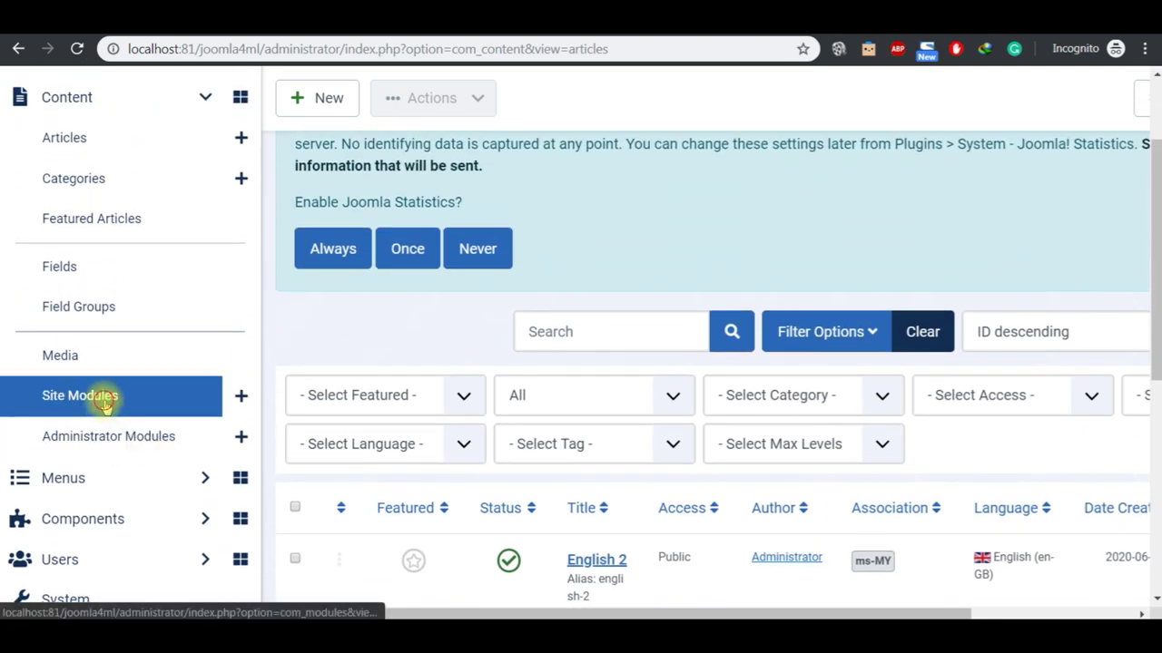
click(105, 402)
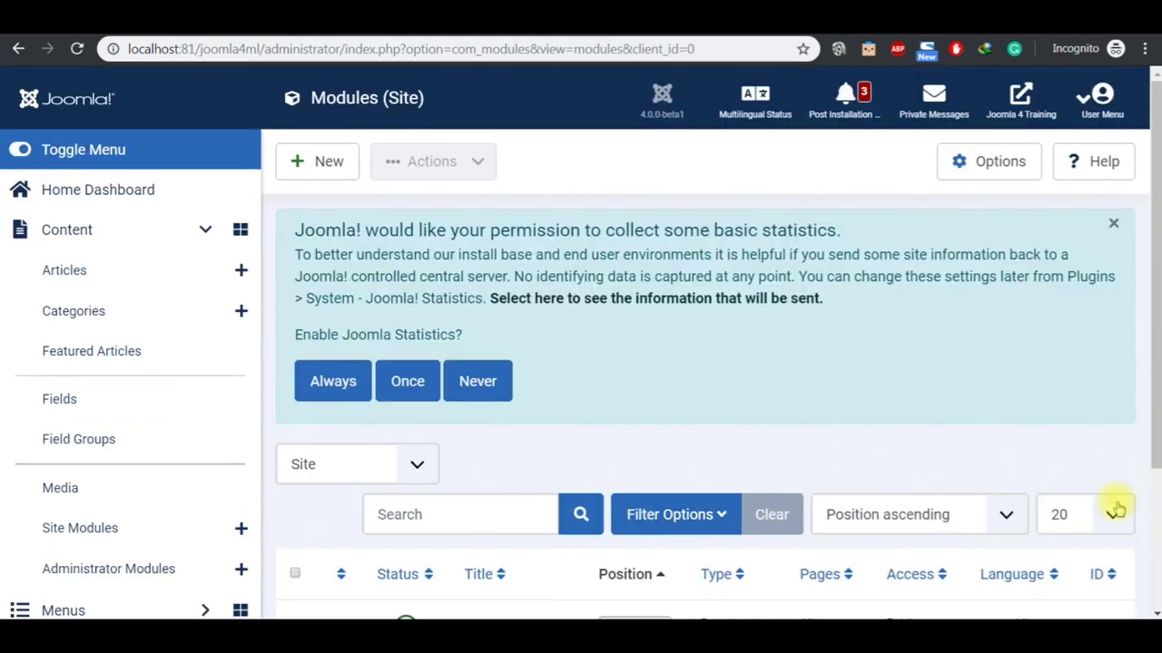
scroll(1154, 614, down, 3)
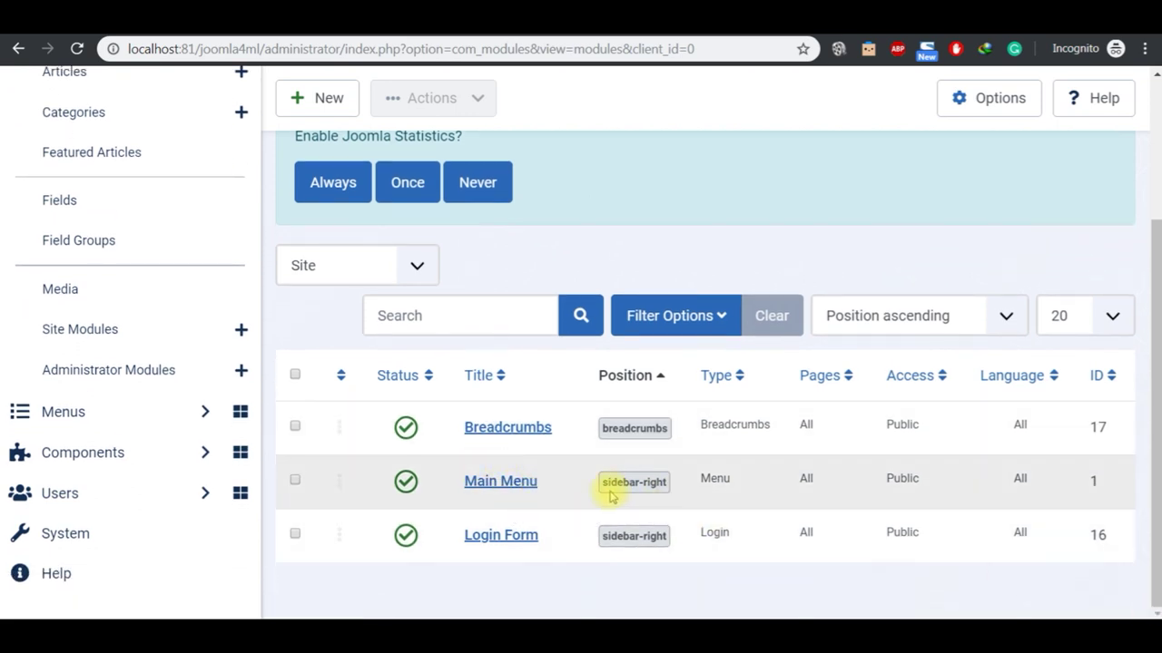
click(313, 101)
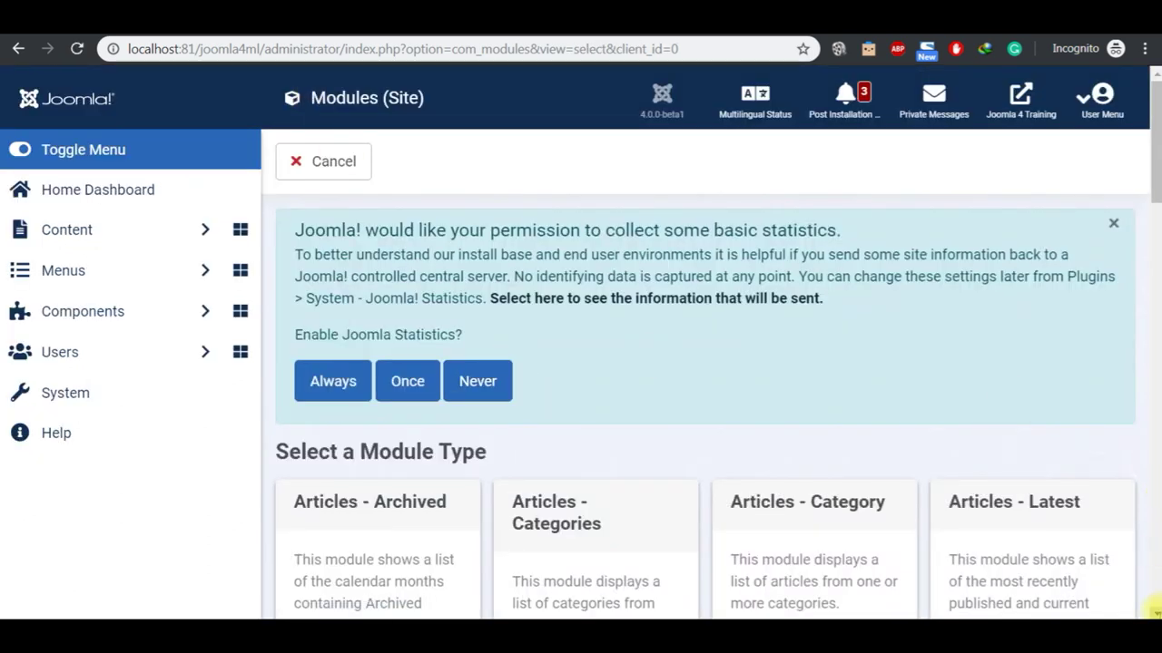
Step: Choose the Menu module type and enter the title 'Malay Menu'
scroll(1153, 610, down, 4)
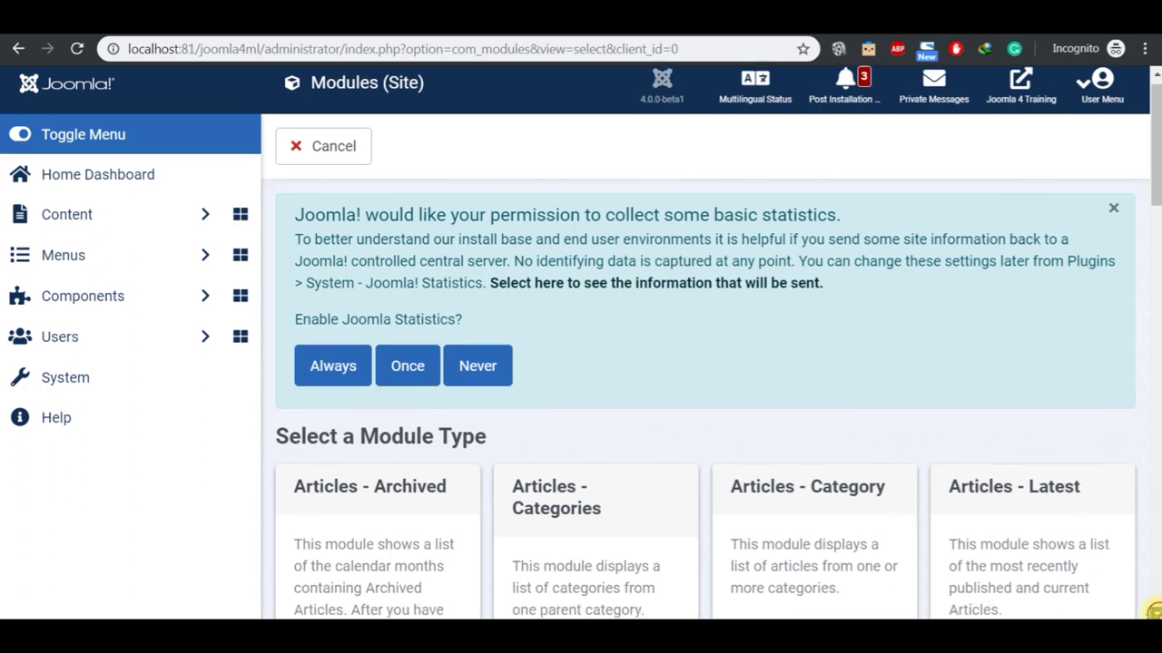
scroll(1155, 613, down, 3)
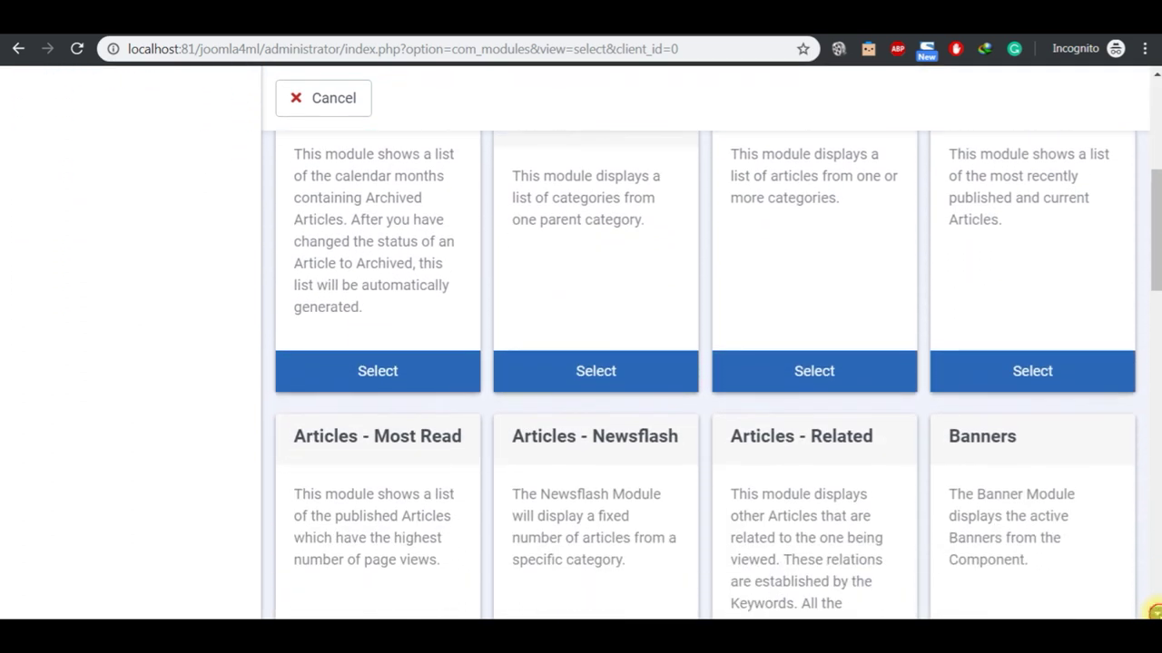
scroll(1154, 613, down, 4)
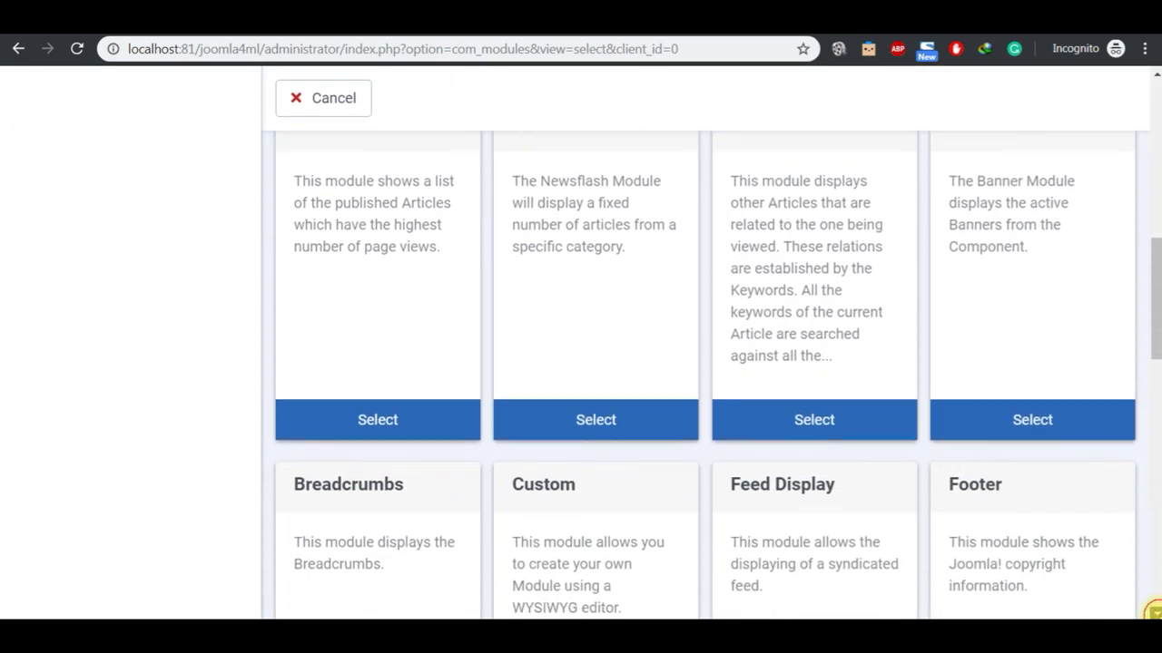
scroll(1154, 612, down, 3)
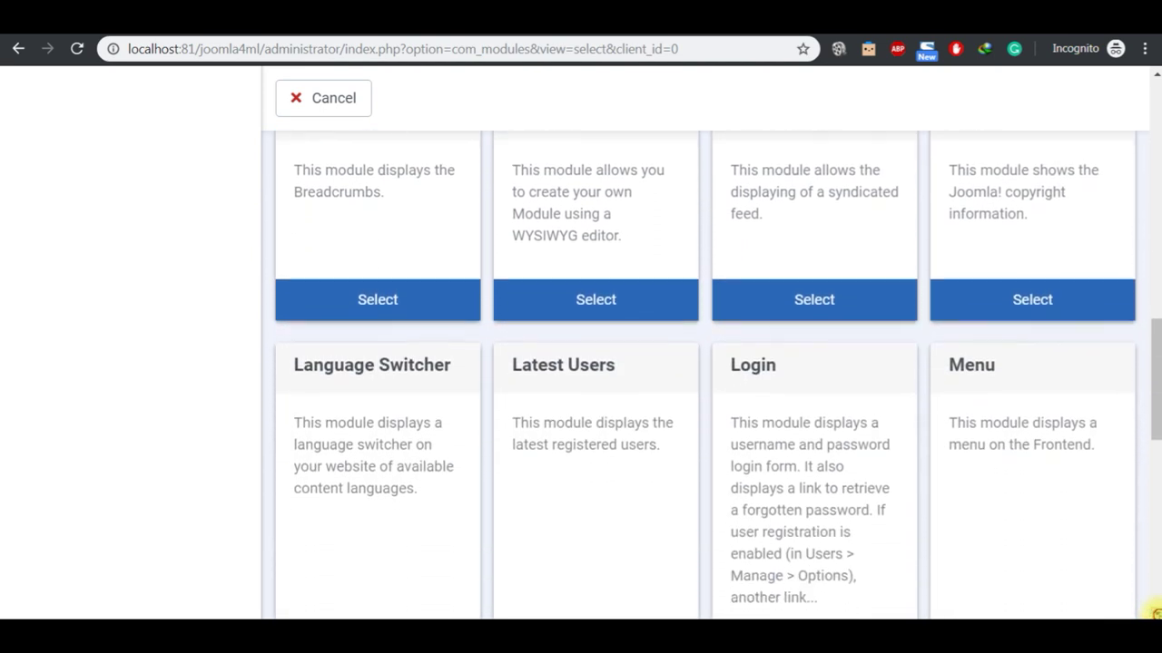
click(1066, 553)
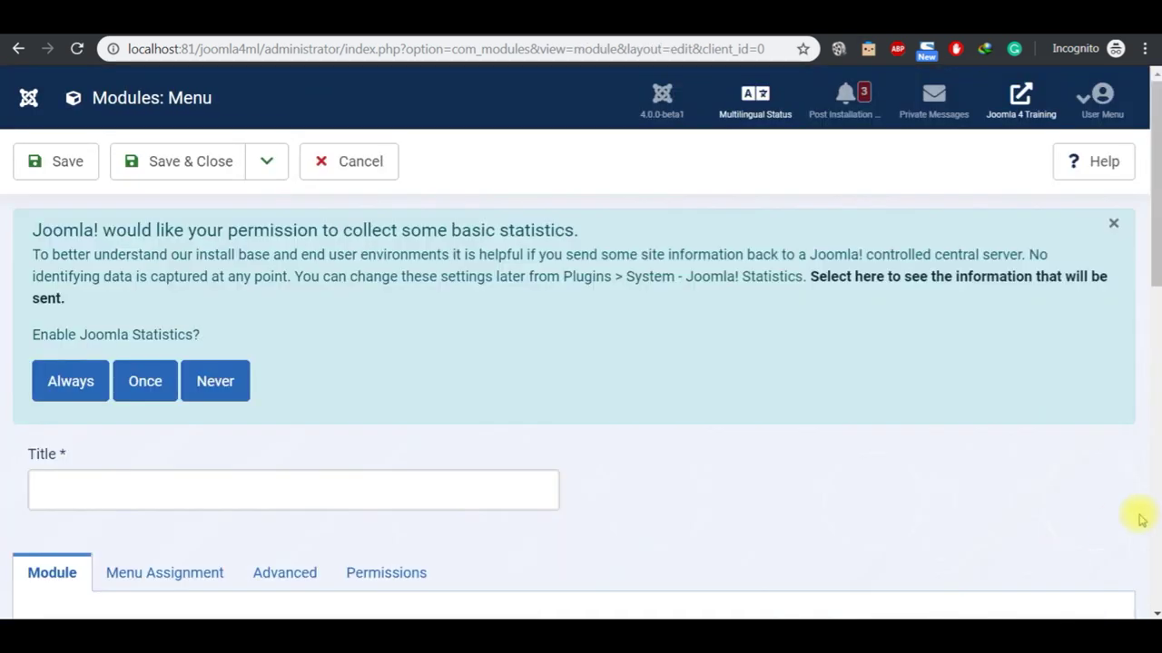
scroll(1151, 610, down, 2)
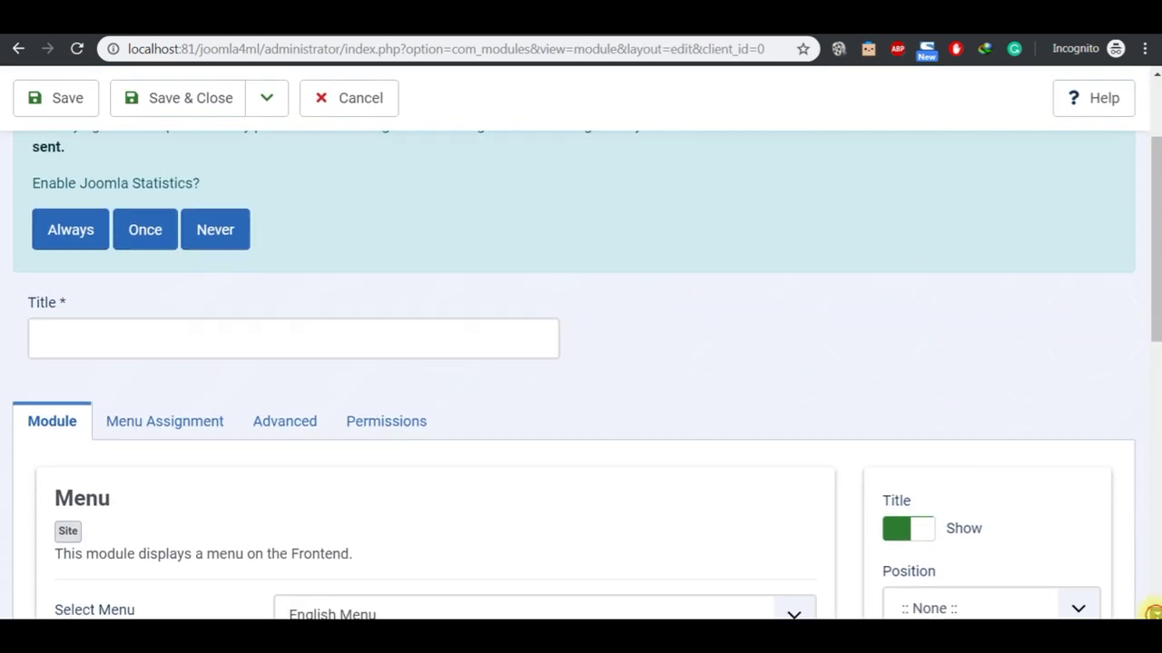
click(380, 318)
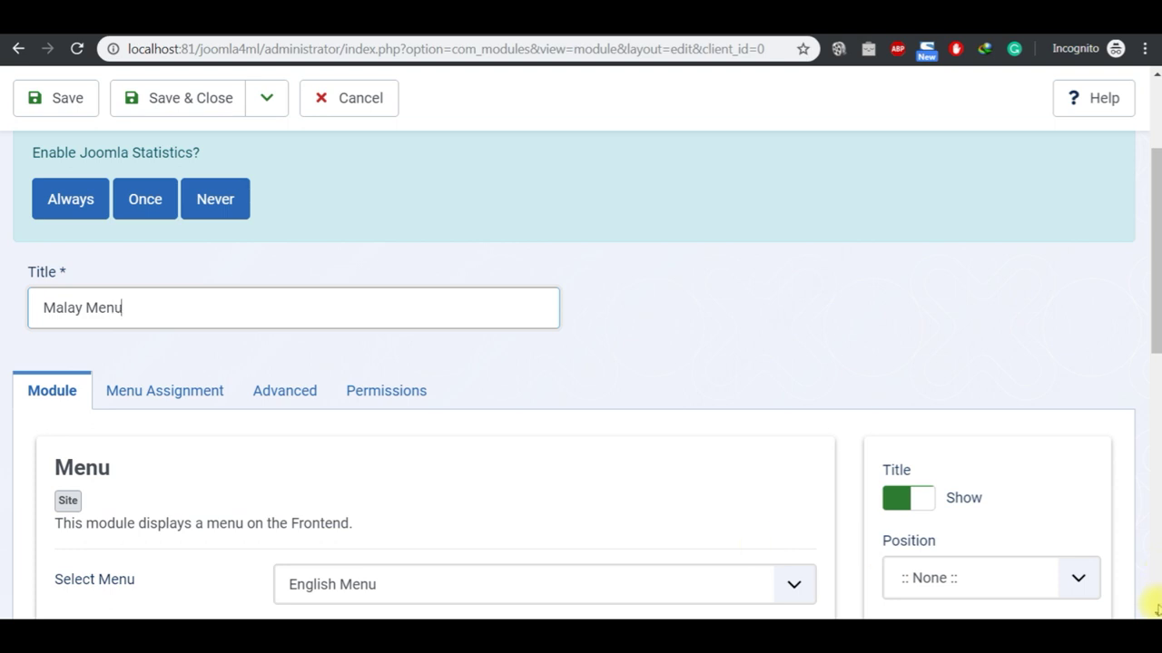
Step: Show the Malay Menu, hide the module title, and place it in the menu position
scroll(1150, 610, down, 1)
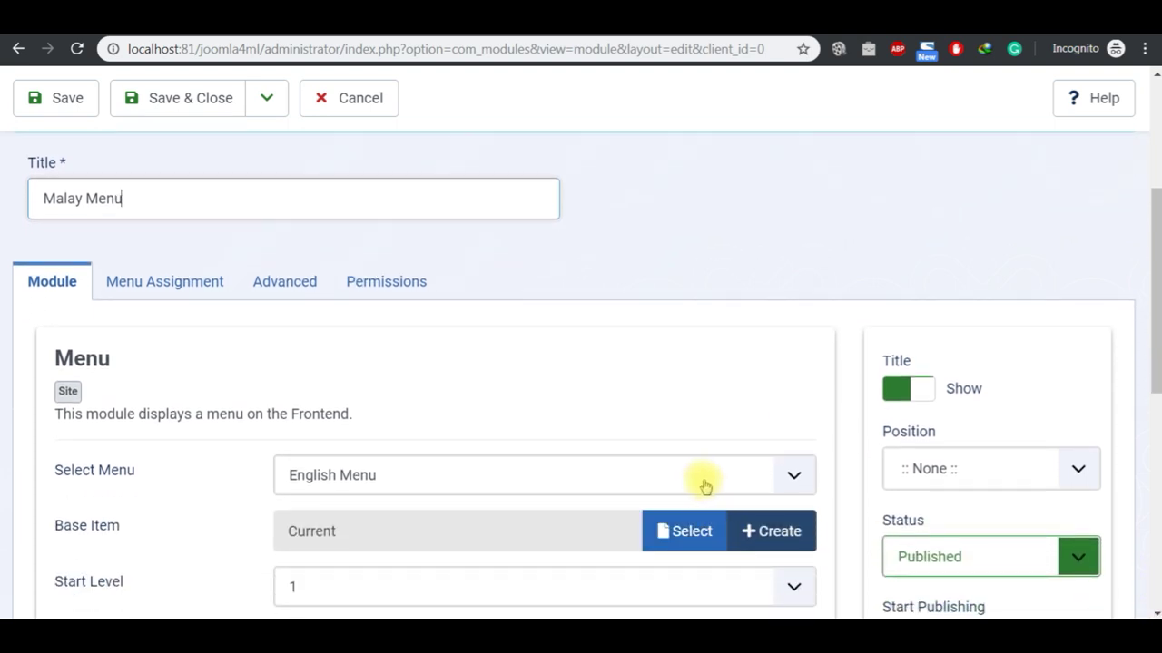
click(705, 481)
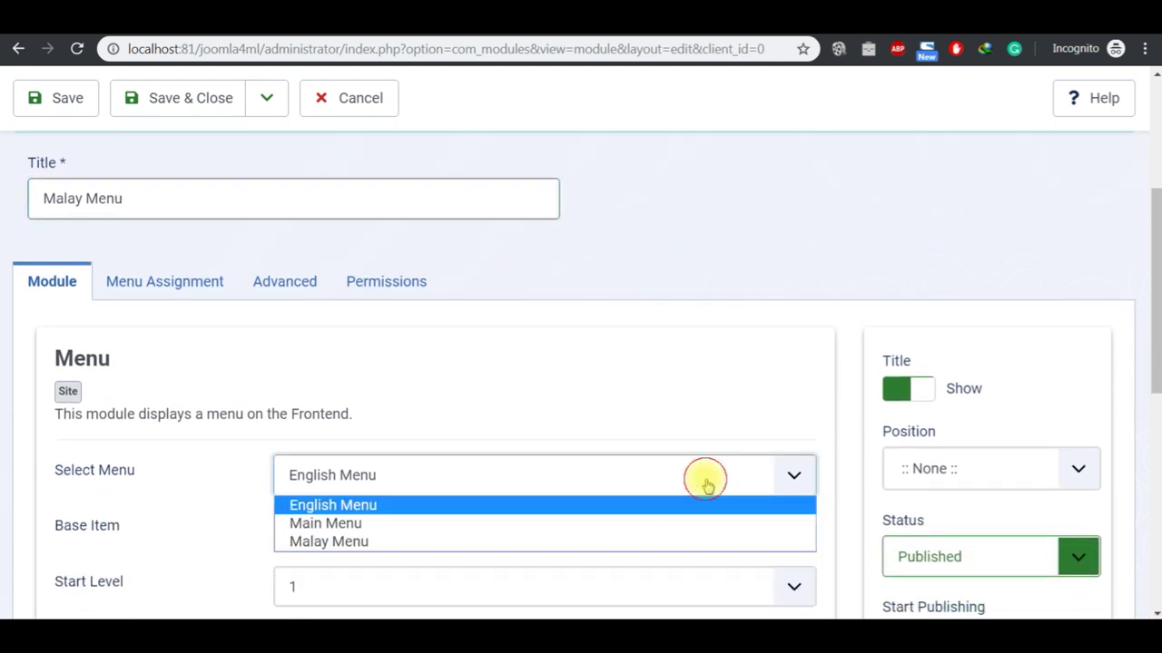
click(621, 540)
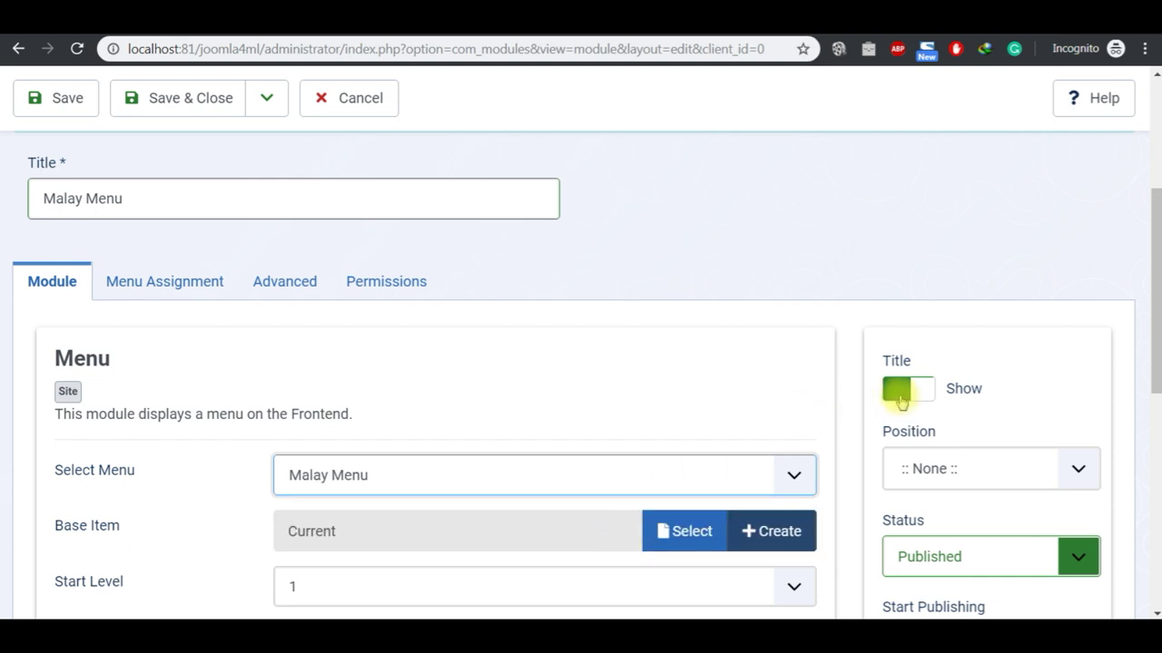
click(901, 402)
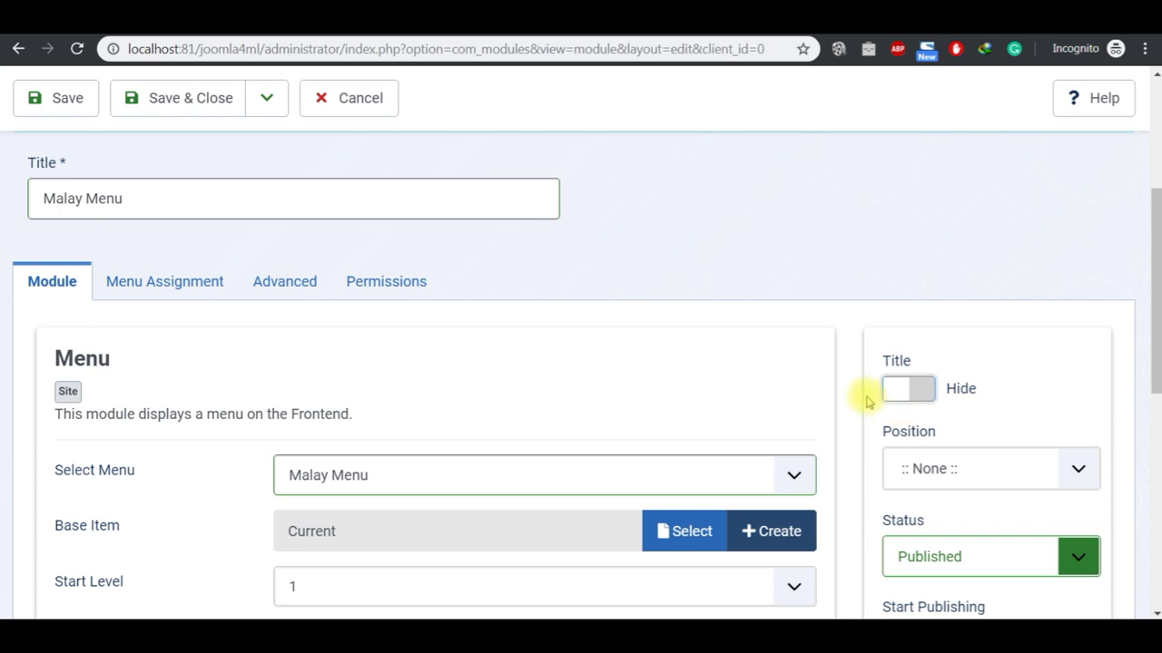
click(958, 475)
text(menu)
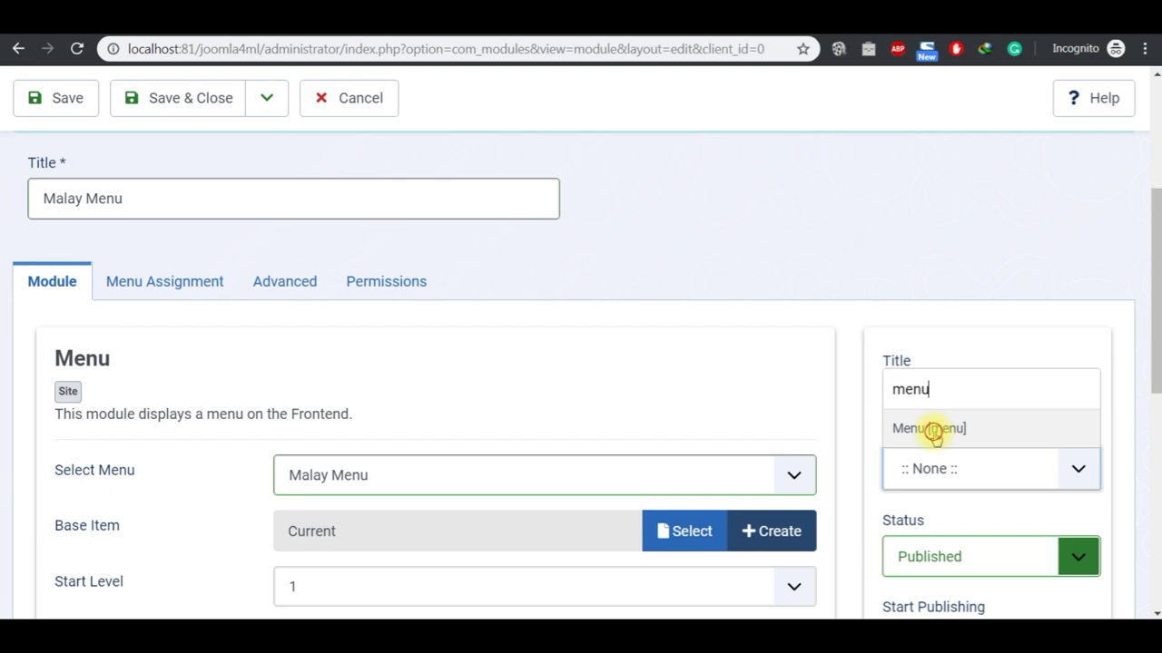
click(933, 432)
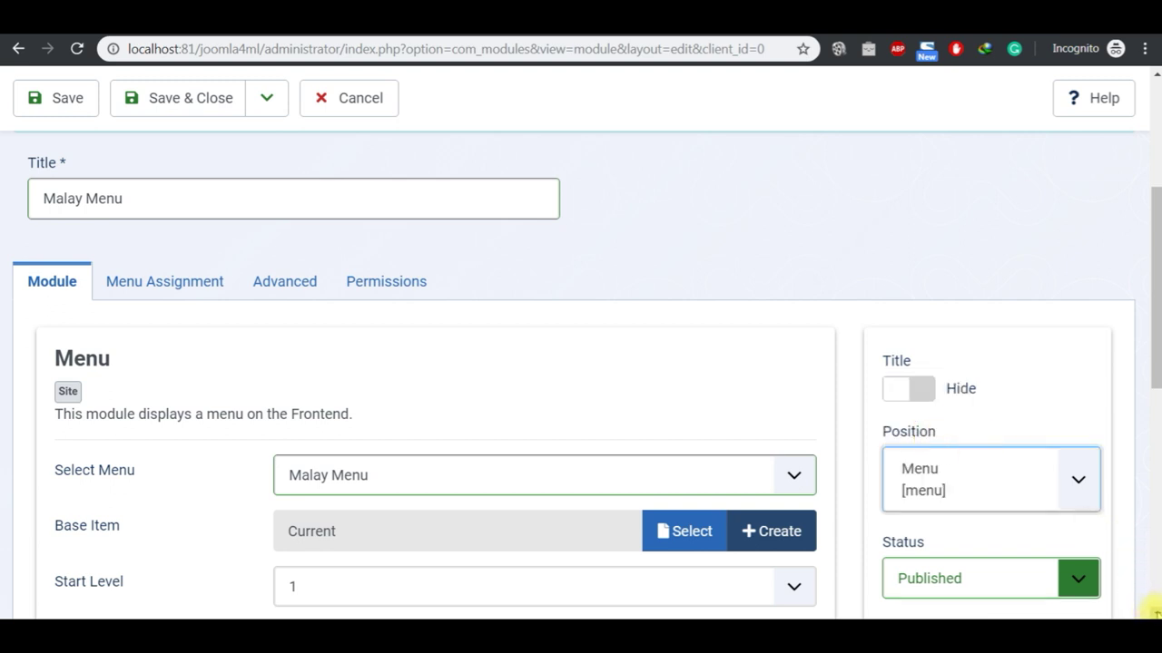
Step: Set the module language to Bahasa Melayu and save it
scroll(1151, 609, down, 4)
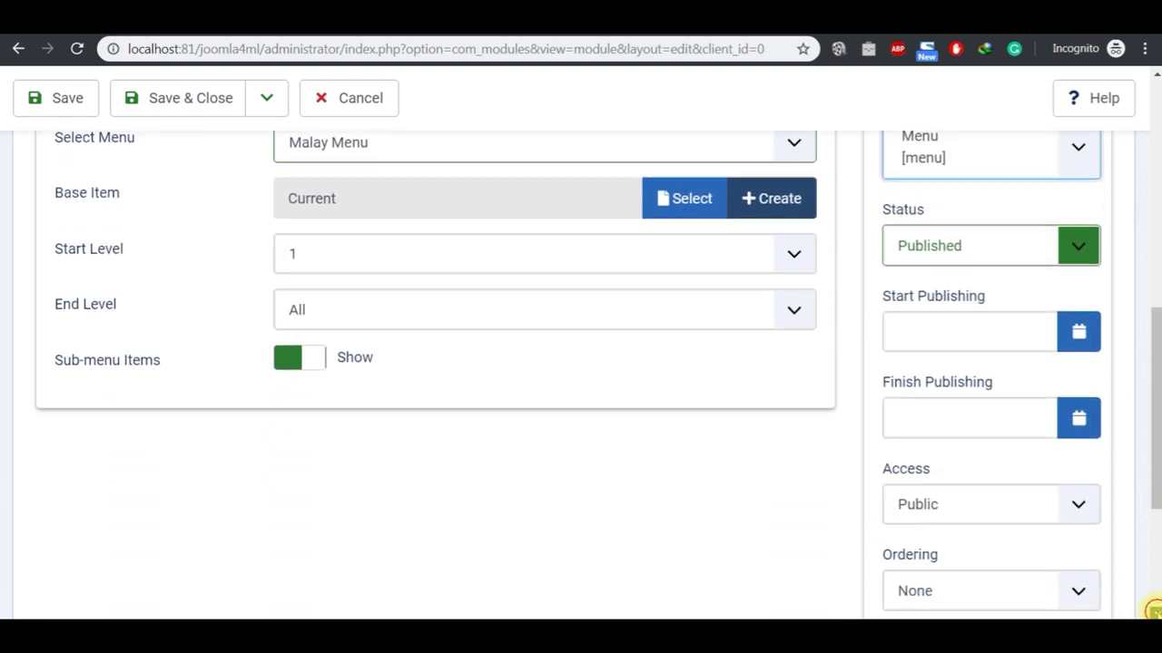
scroll(1153, 610, down, 3)
click(1085, 479)
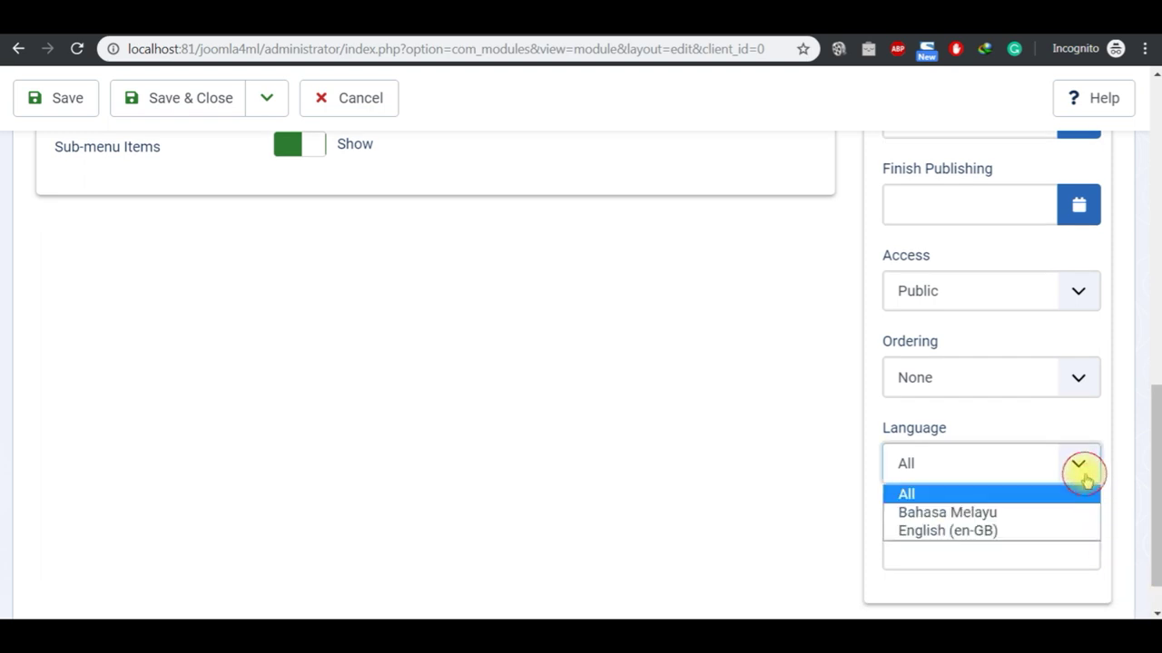
click(1056, 511)
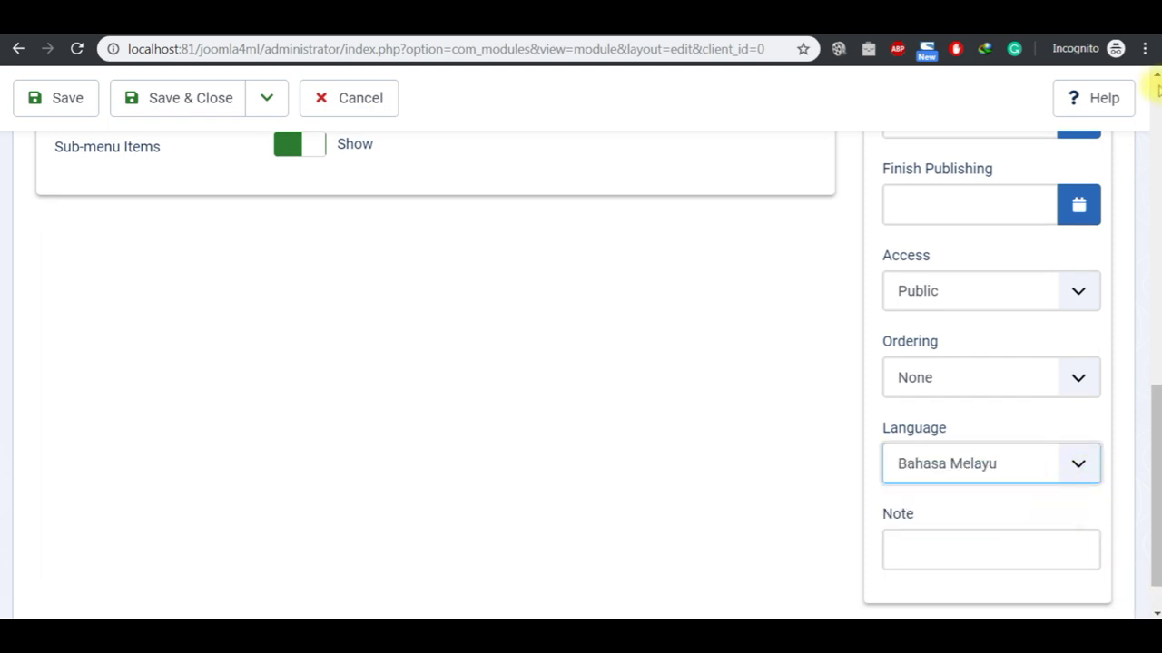
scroll(1153, 80, up, 1)
scroll(1152, 80, up, 4)
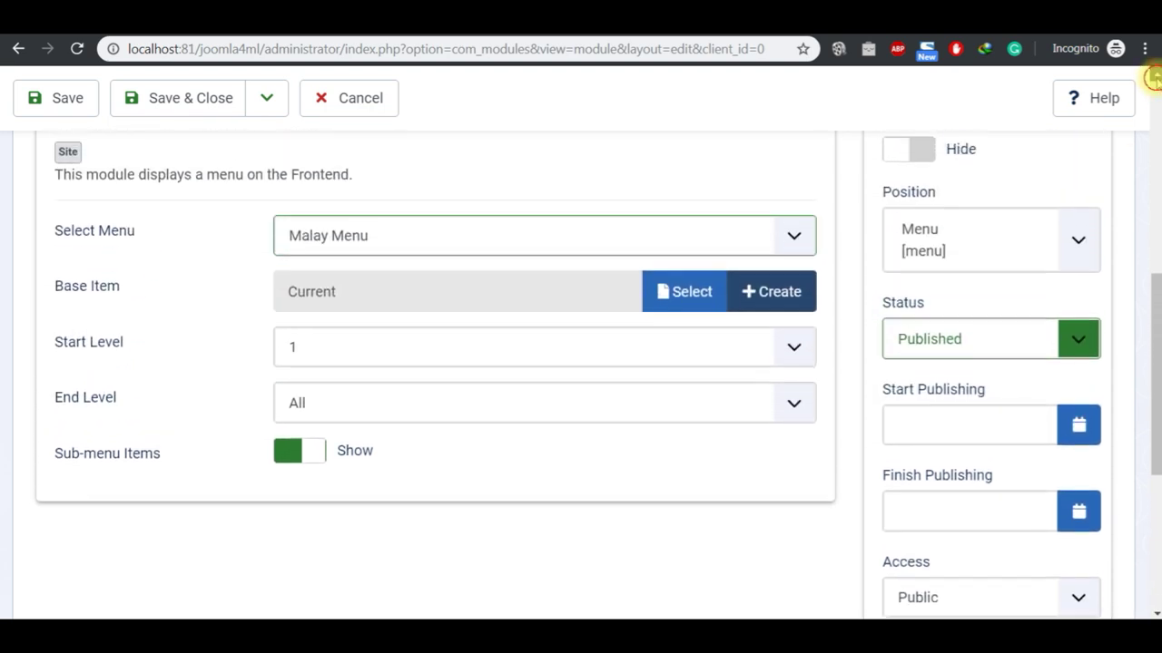
scroll(1154, 80, up, 2)
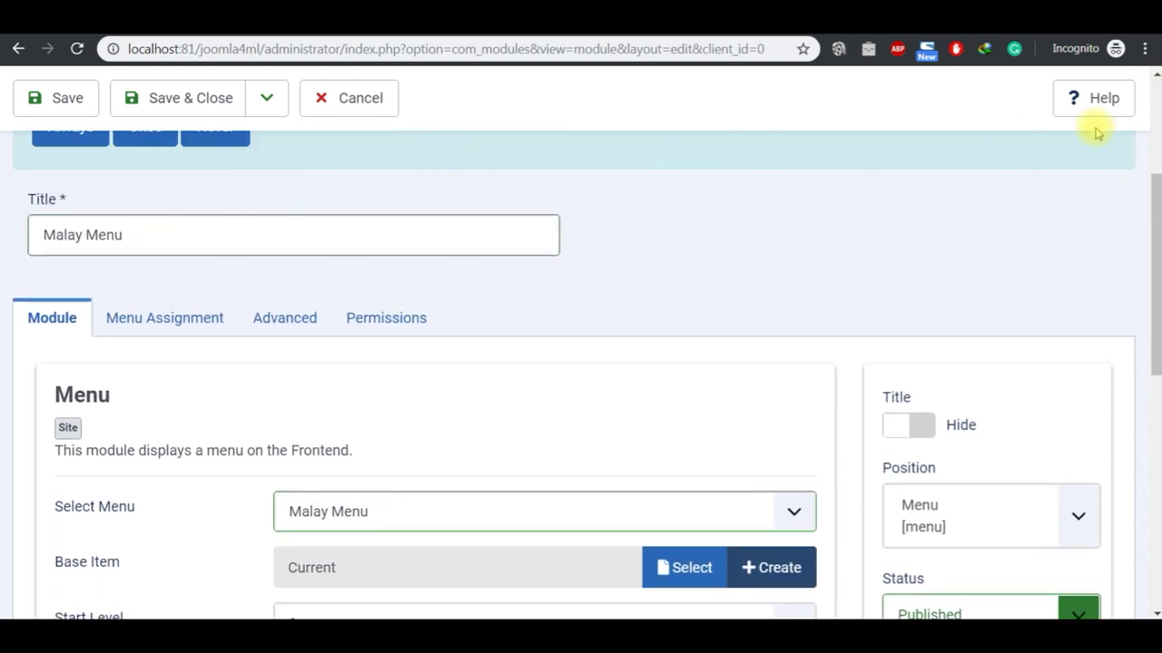
scroll(1154, 80, up, 1)
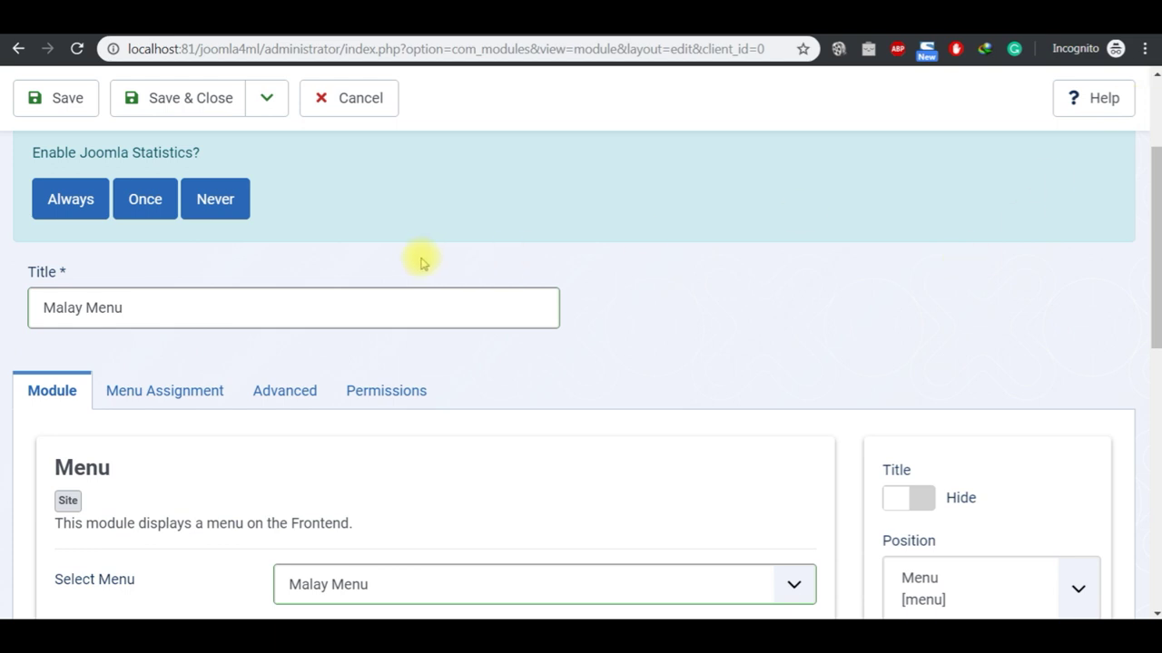
click(78, 107)
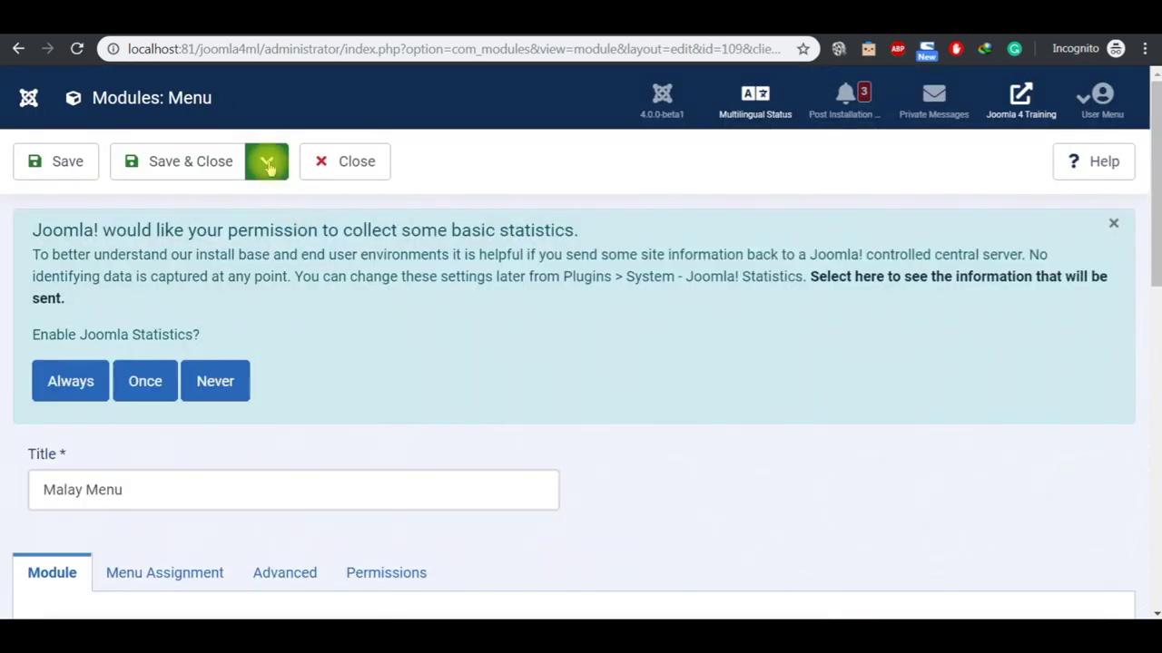
Step: Save the Malay Menu module as a copy, retitle it, and set the copy to Published
click(267, 164)
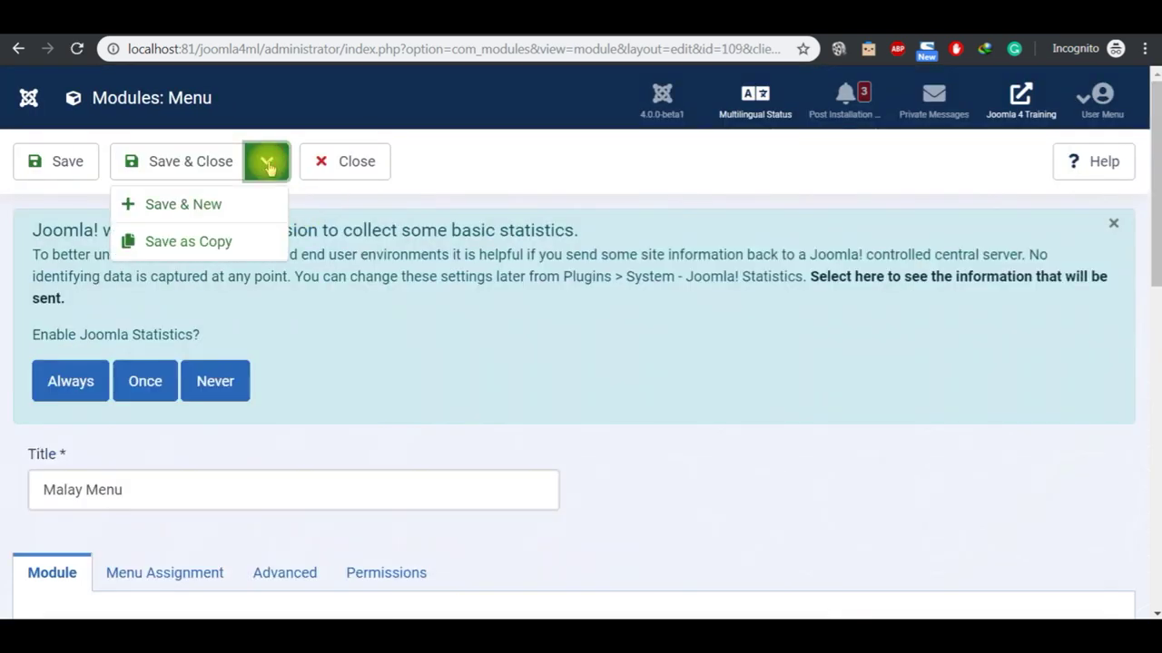
click(245, 241)
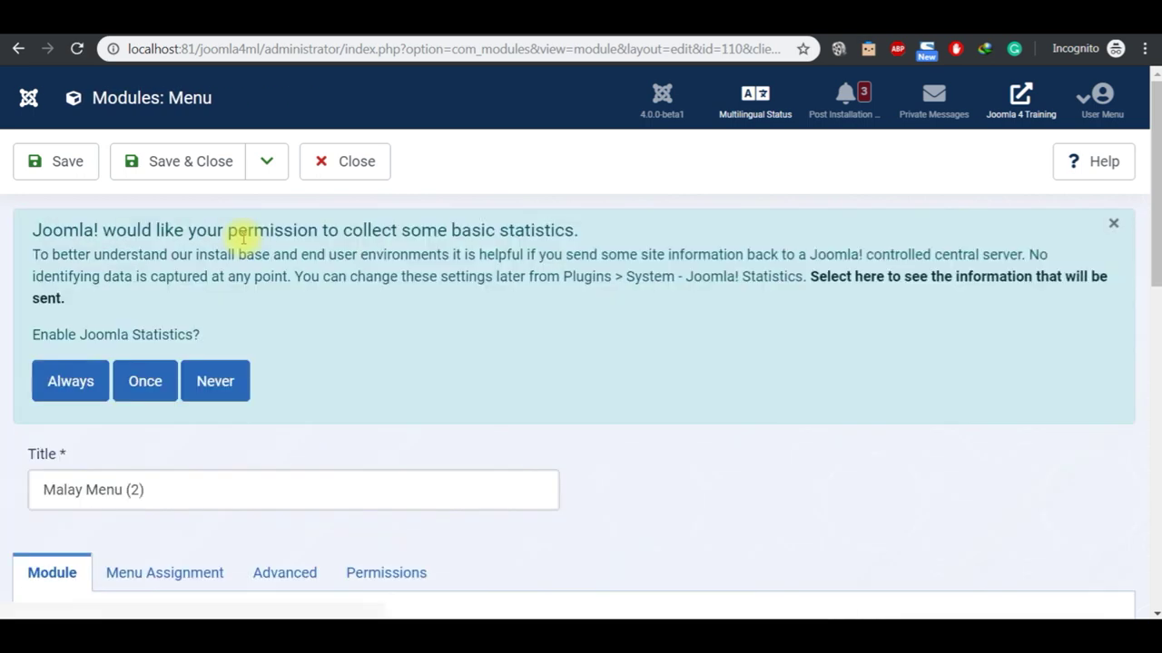
click(191, 490)
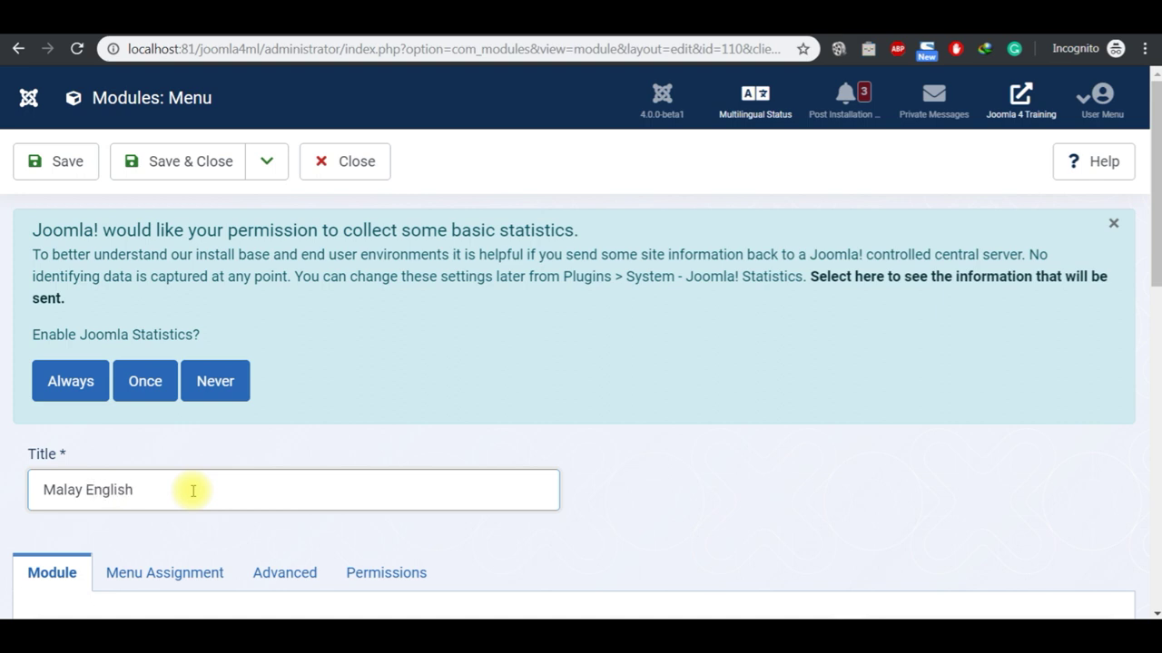
scroll(1151, 609, down, 4)
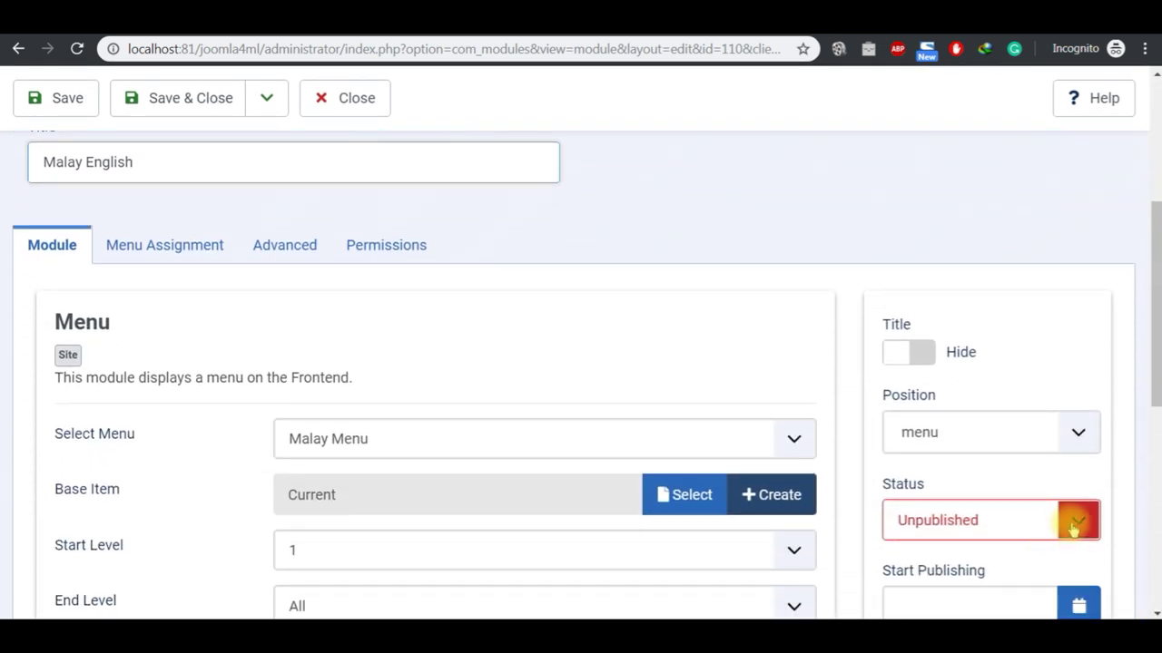
click(1073, 520)
click(1011, 552)
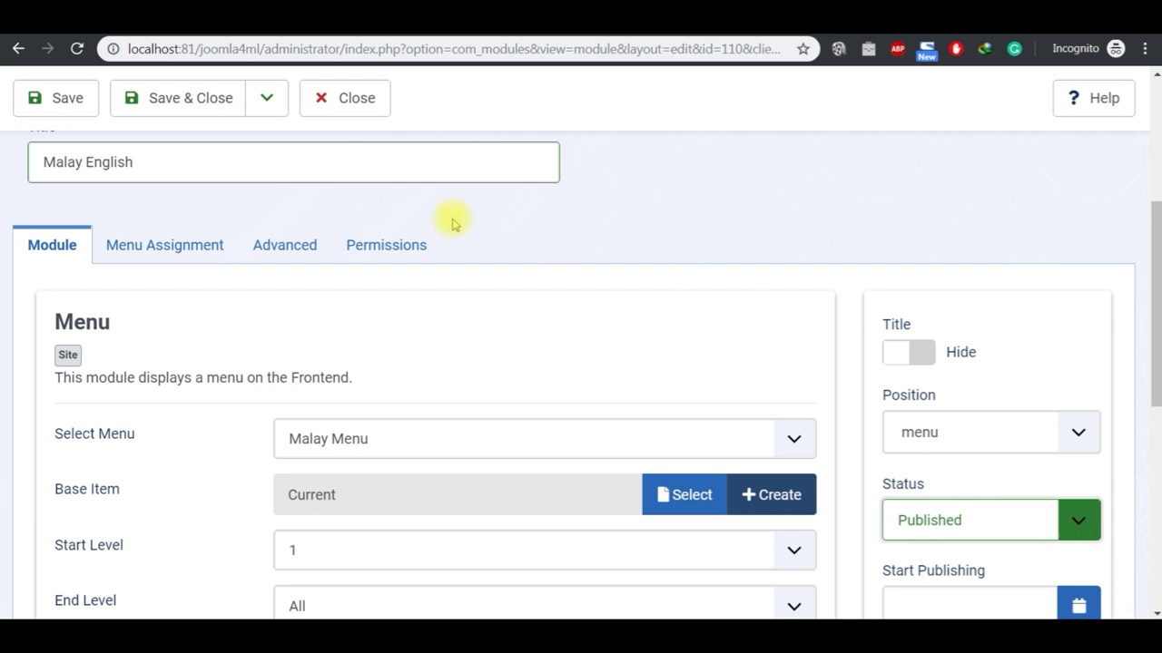
Step: Set the copy's language to English (en-GB), display the English Menu, and save & close
scroll(1153, 611, down, 5)
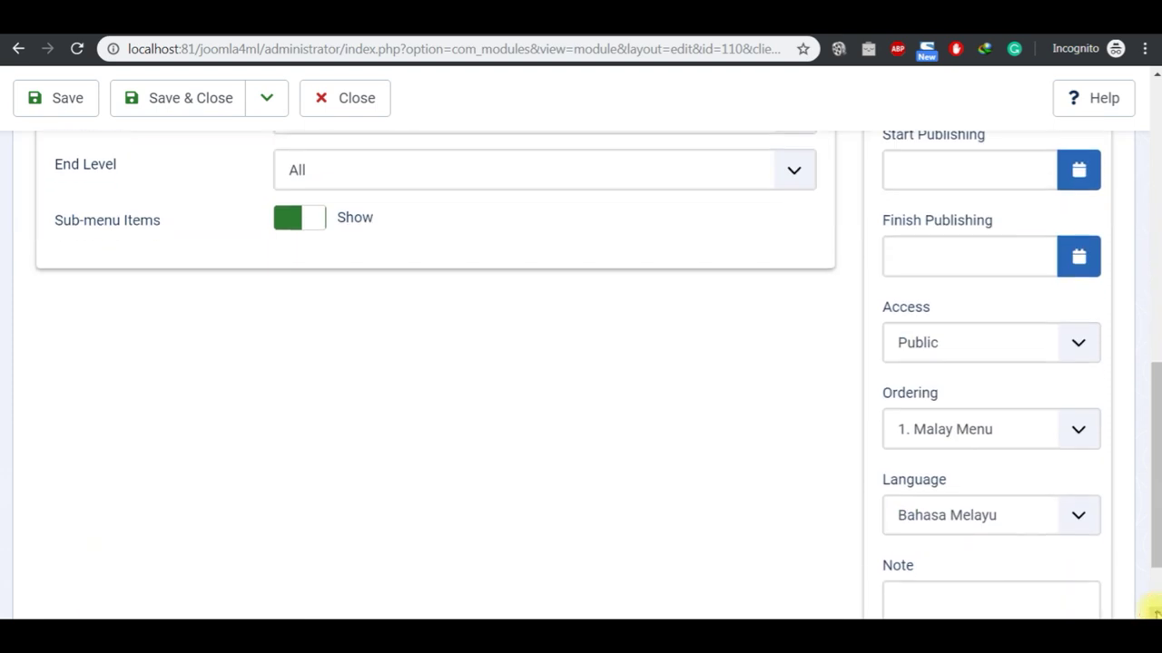
scroll(1152, 611, down, 1)
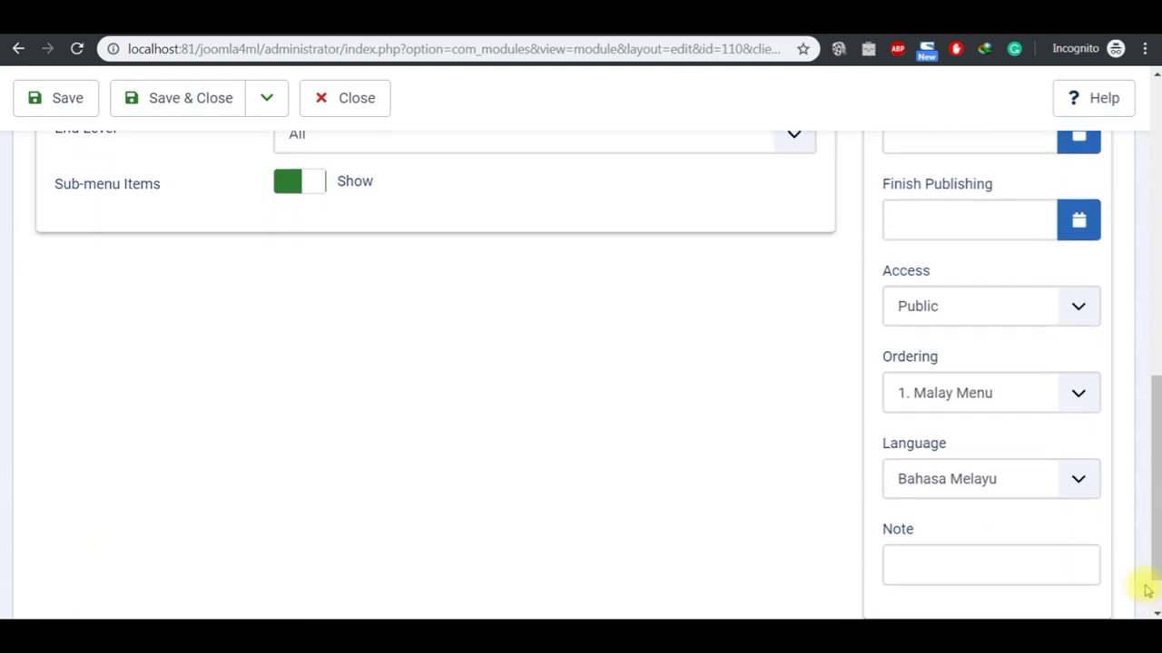
click(1082, 483)
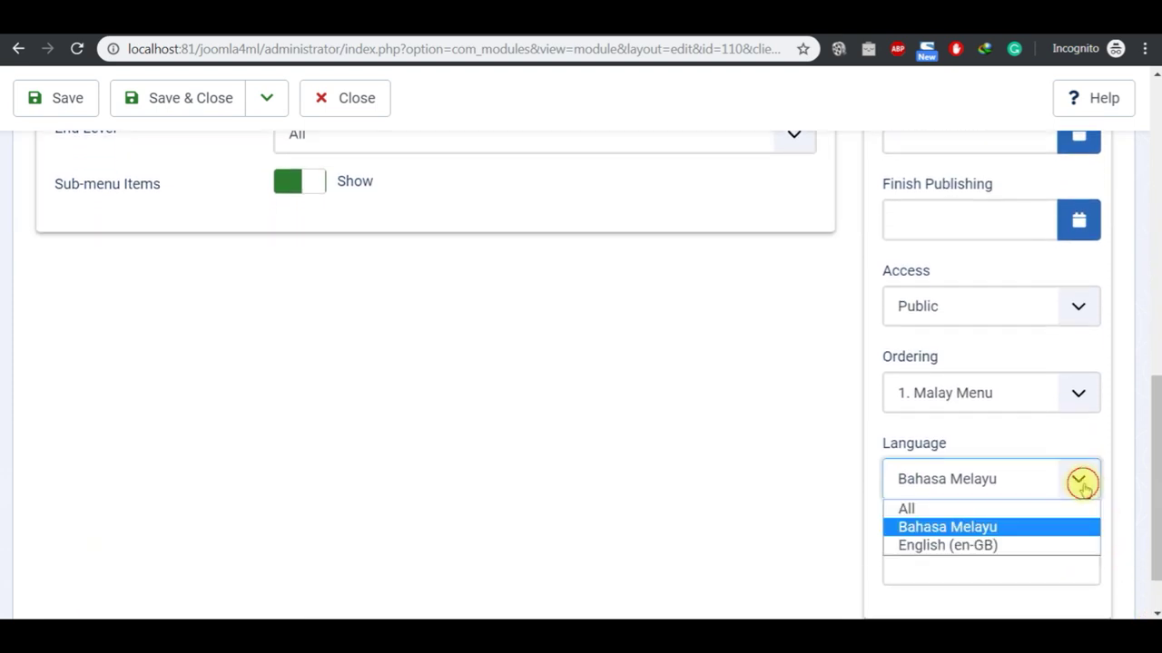
click(1042, 544)
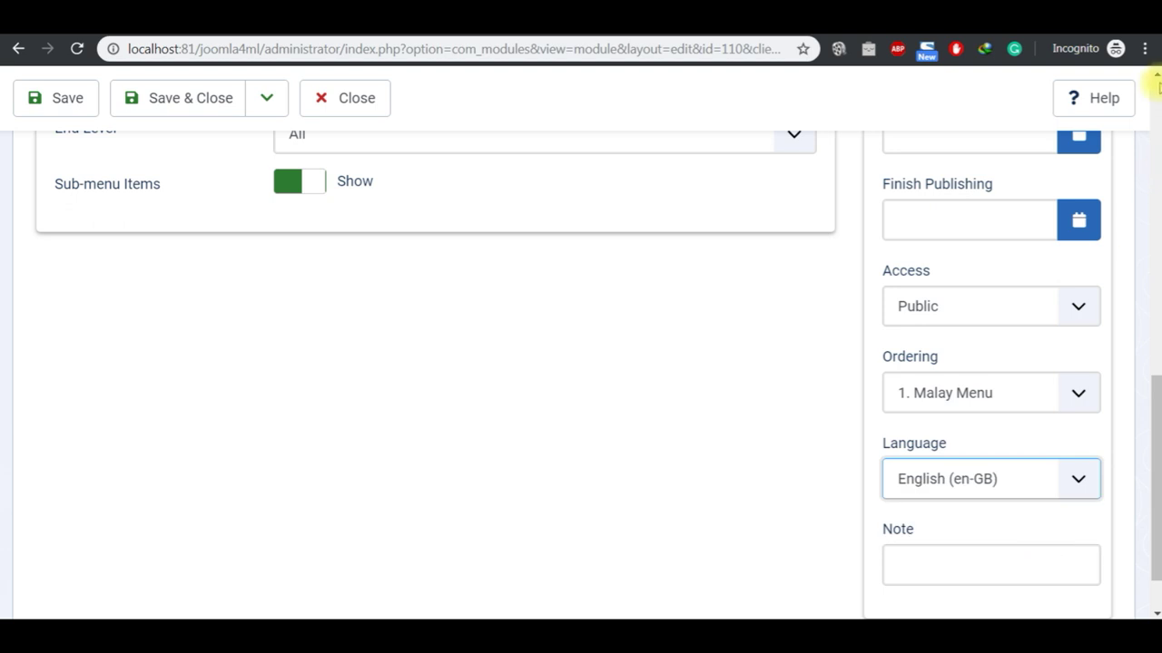
scroll(1156, 81, up, 5)
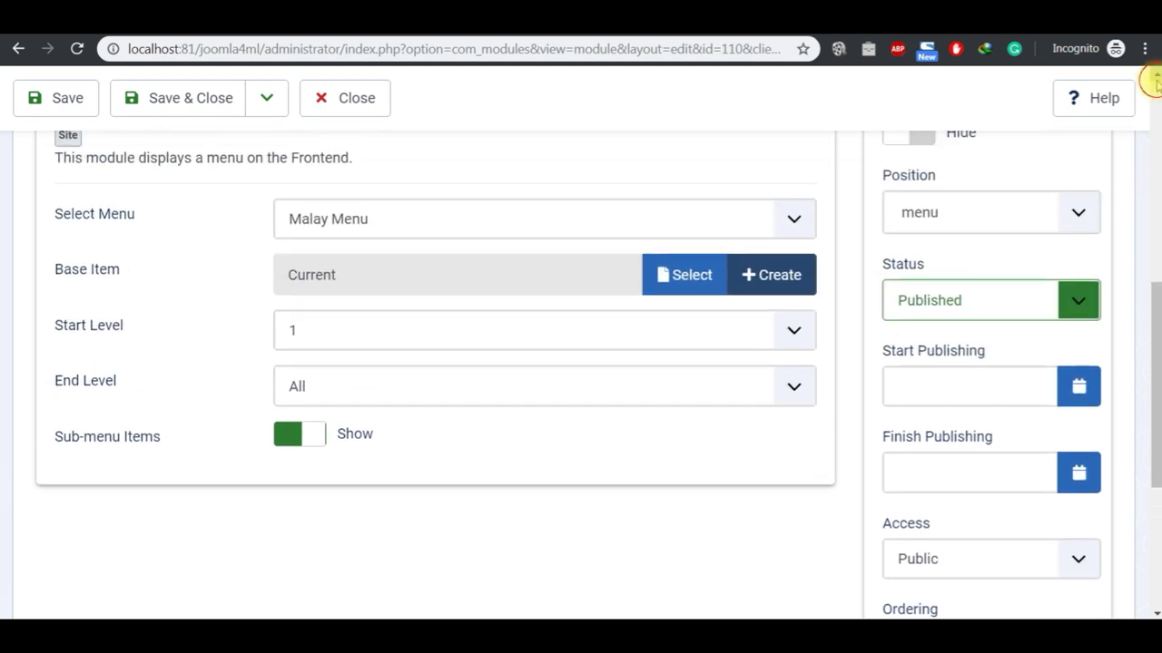
scroll(1153, 81, up, 2)
click(469, 481)
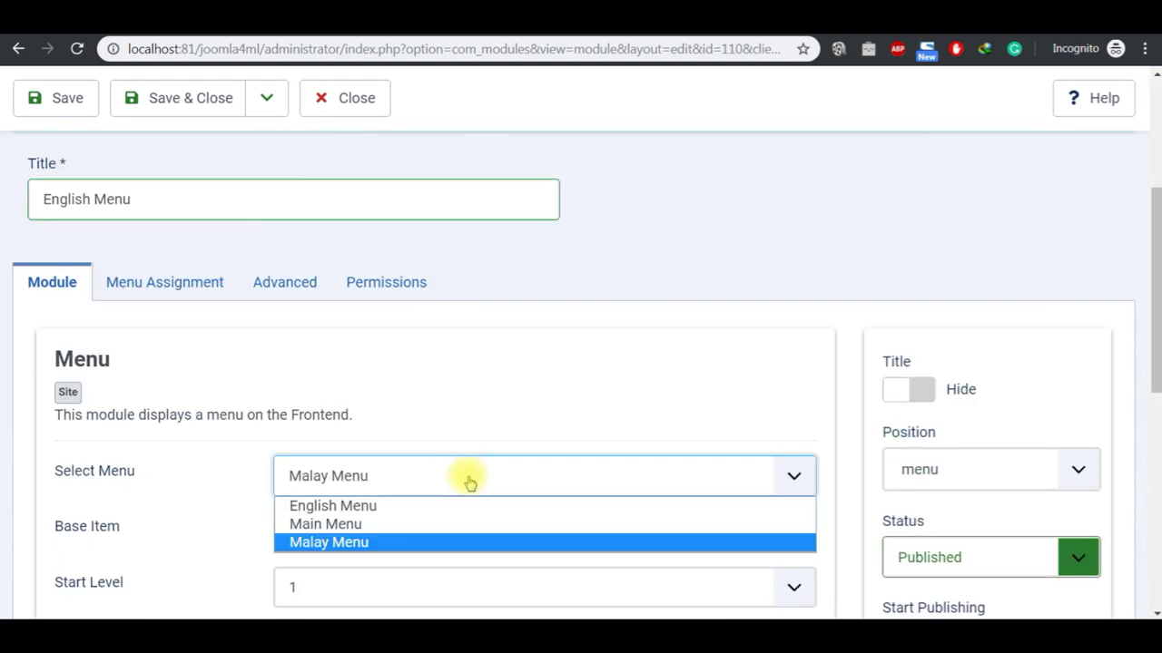
click(457, 508)
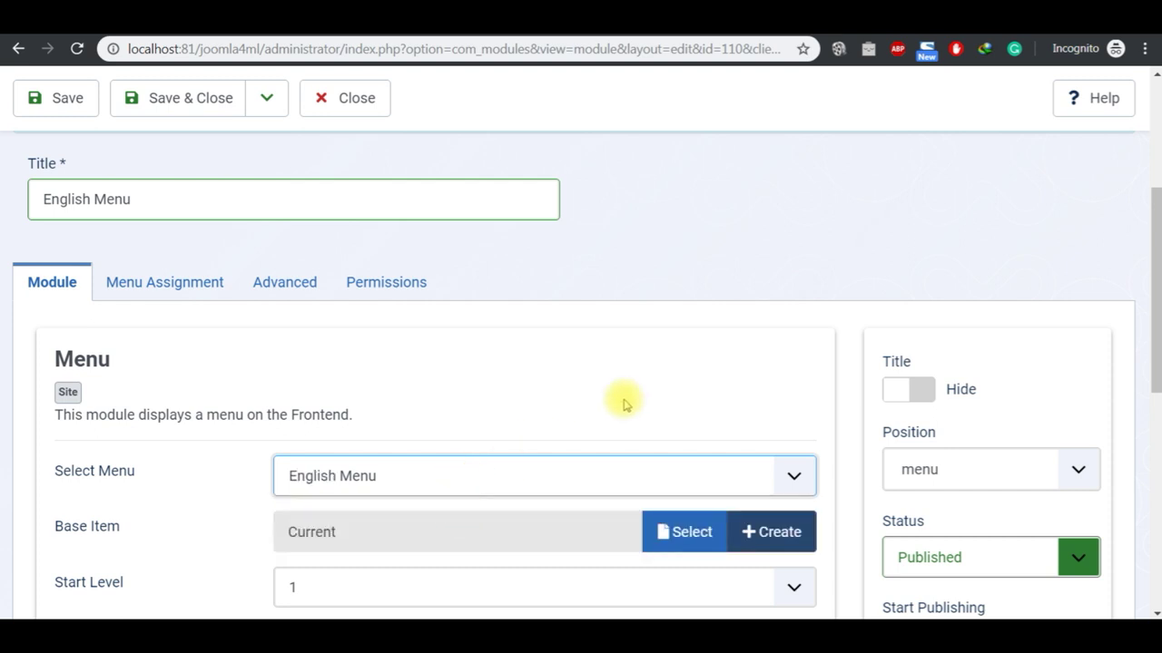
click(186, 105)
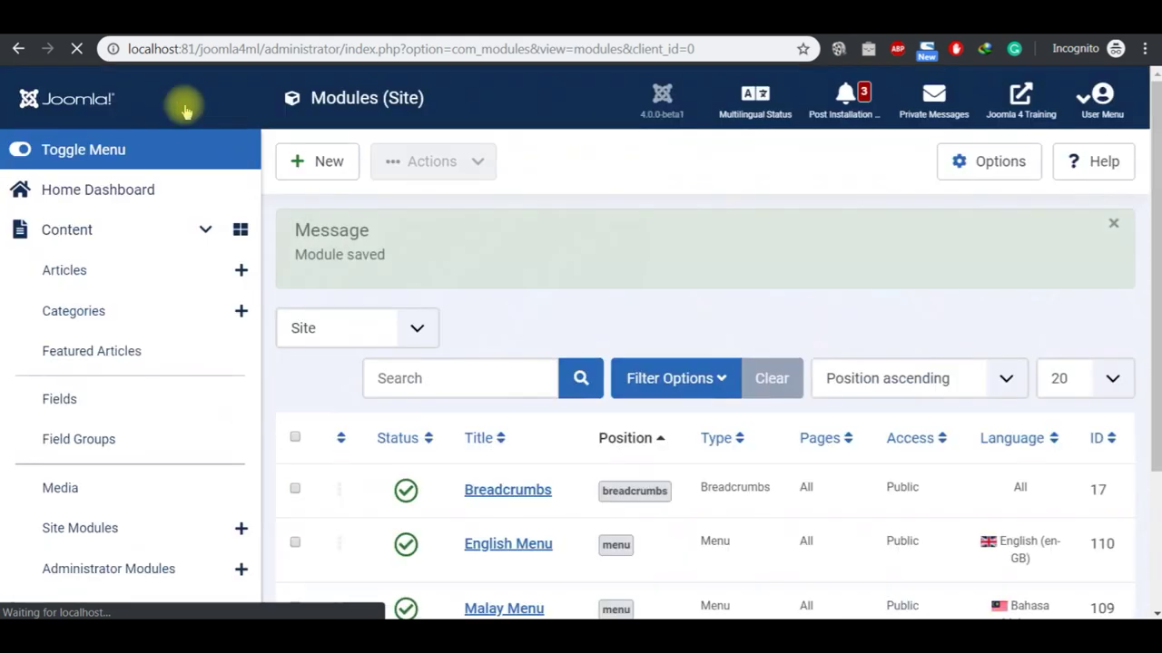
scroll(1152, 612, down, 2)
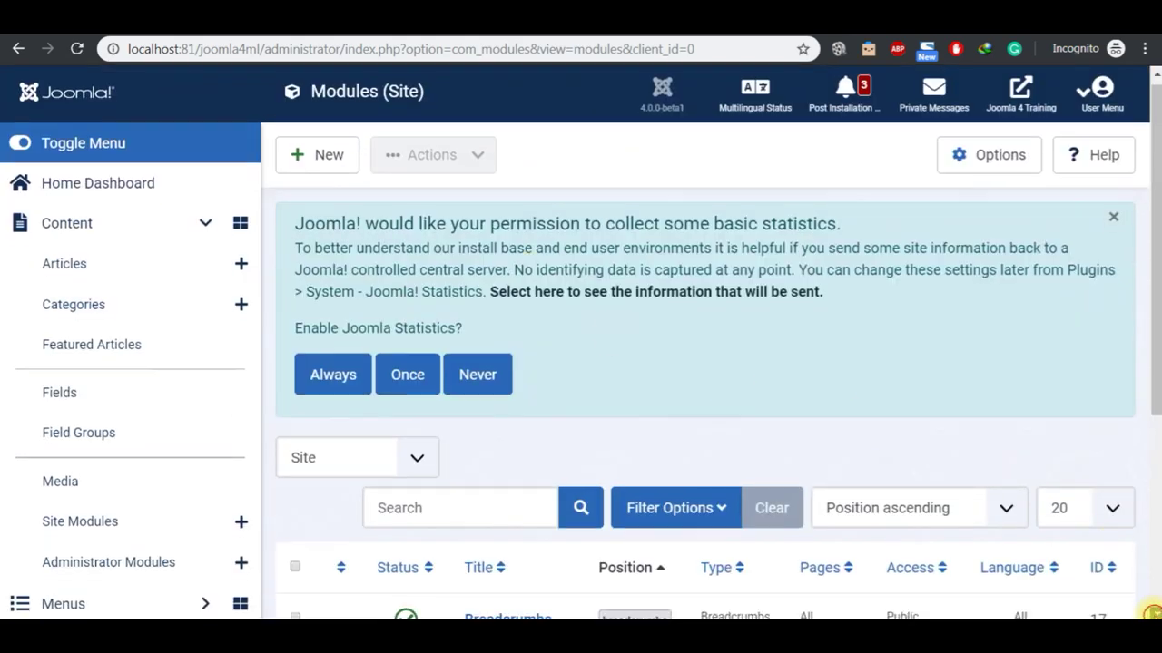
scroll(1153, 613, down, 2)
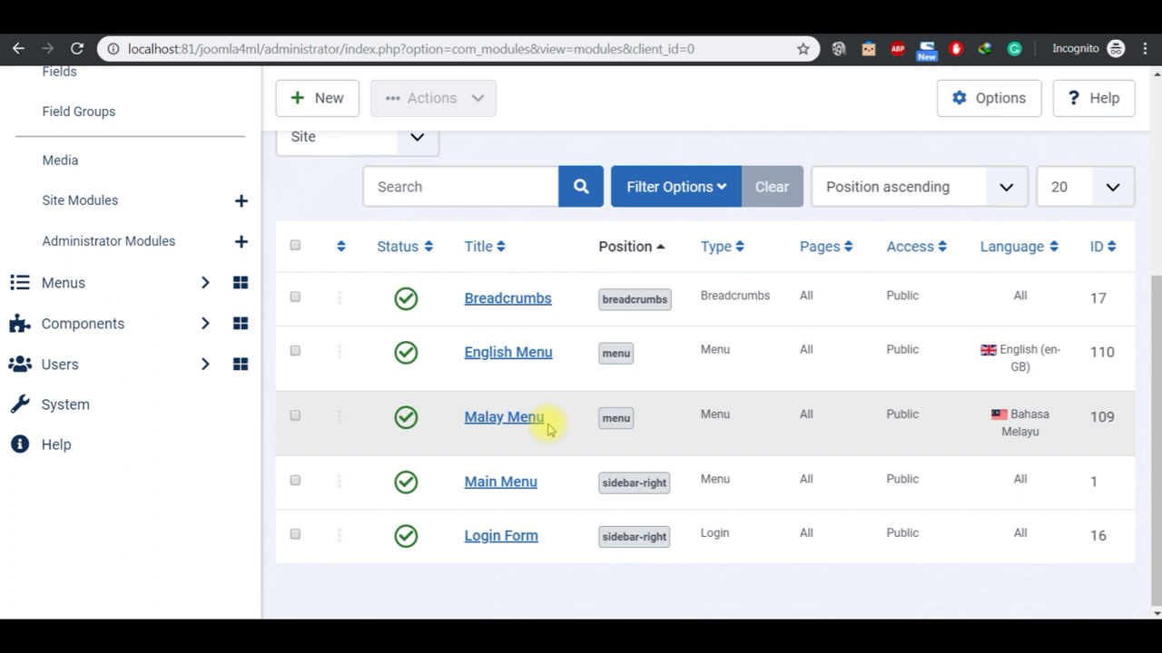
Step: Highlight step 10, 'Unpublish Default Main Menu', in the Notepad checklist
click(676, 601)
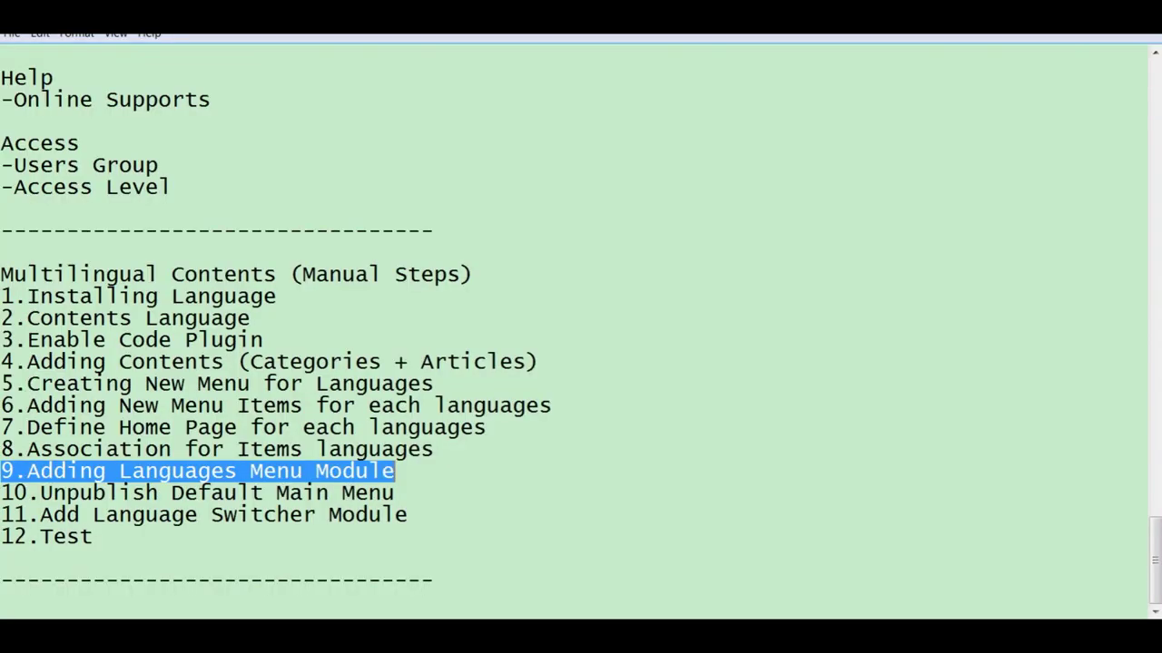
click(409, 492)
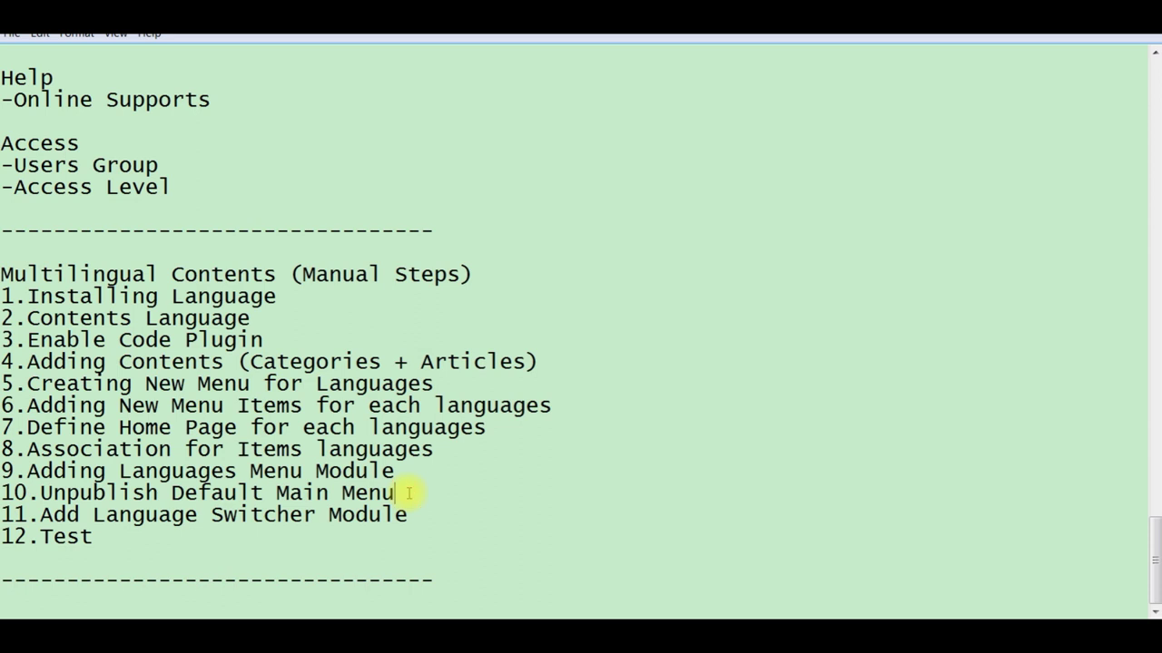
key(shift+Left)
key(shift+Left)
key(shift+Left)
key(shift+Left)
key(shift+Left)
key(shift+Left)
key(shift+Left)
key(shift+Left)
key(shift+Left)
key(shift+Left)
key(shift+Left)
key(shift+Left)
key(shift+Left)
key(shift+Left)
key(shift+Left)
key(shift+Left)
key(shift+Left)
key(shift+Left)
key(shift+Left)
key(shift+Left)
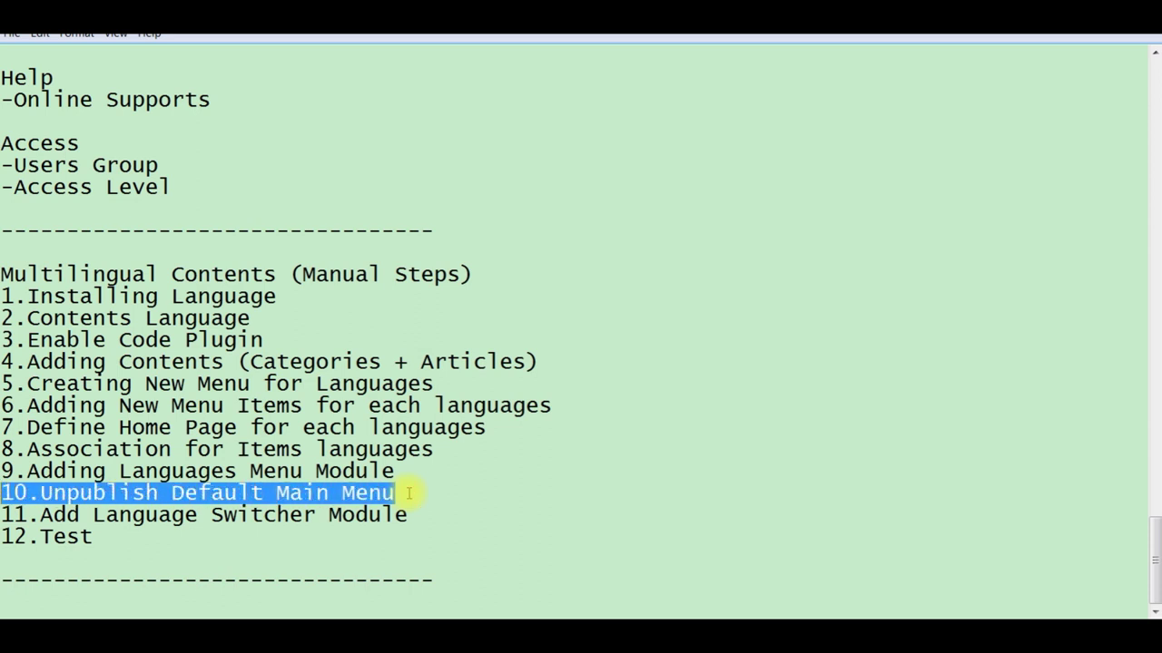
Step: Compare the frontend home page with the modules list, then unpublish the Main Menu module
key(alt+Tab)
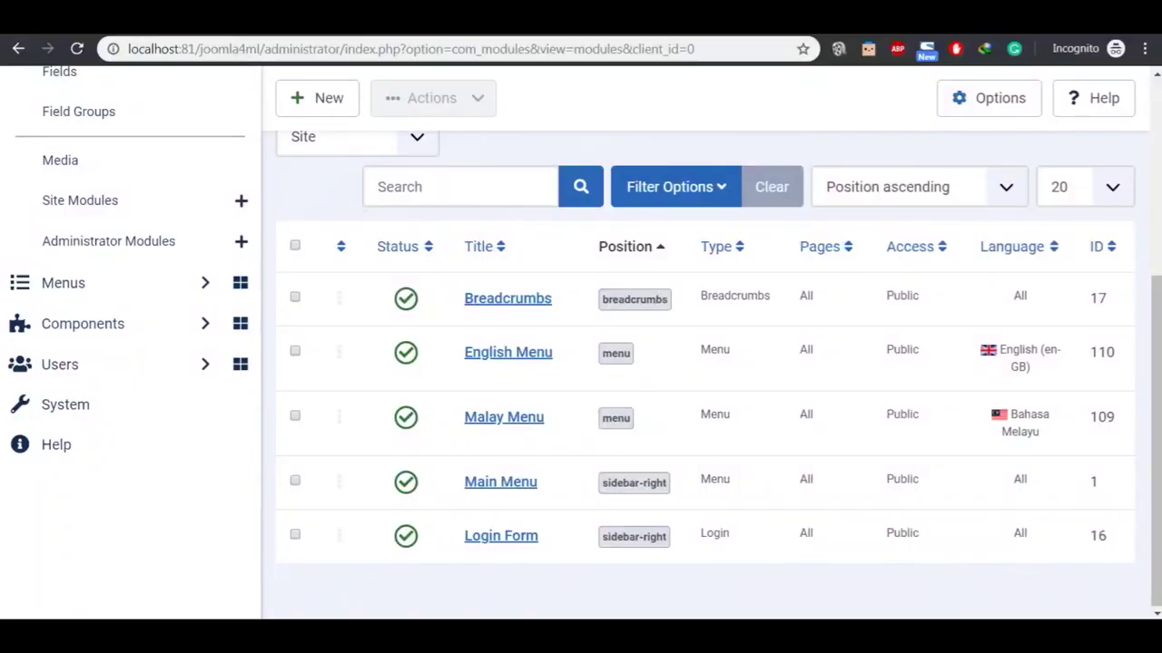
key(ctrl+Tab)
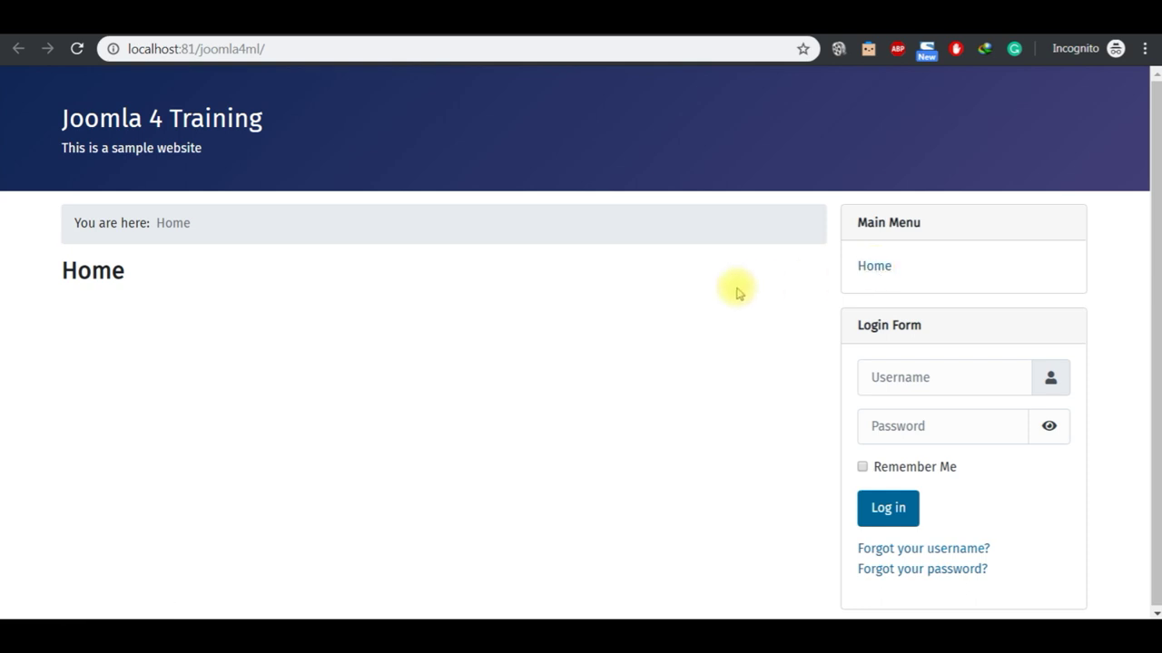
click(410, 33)
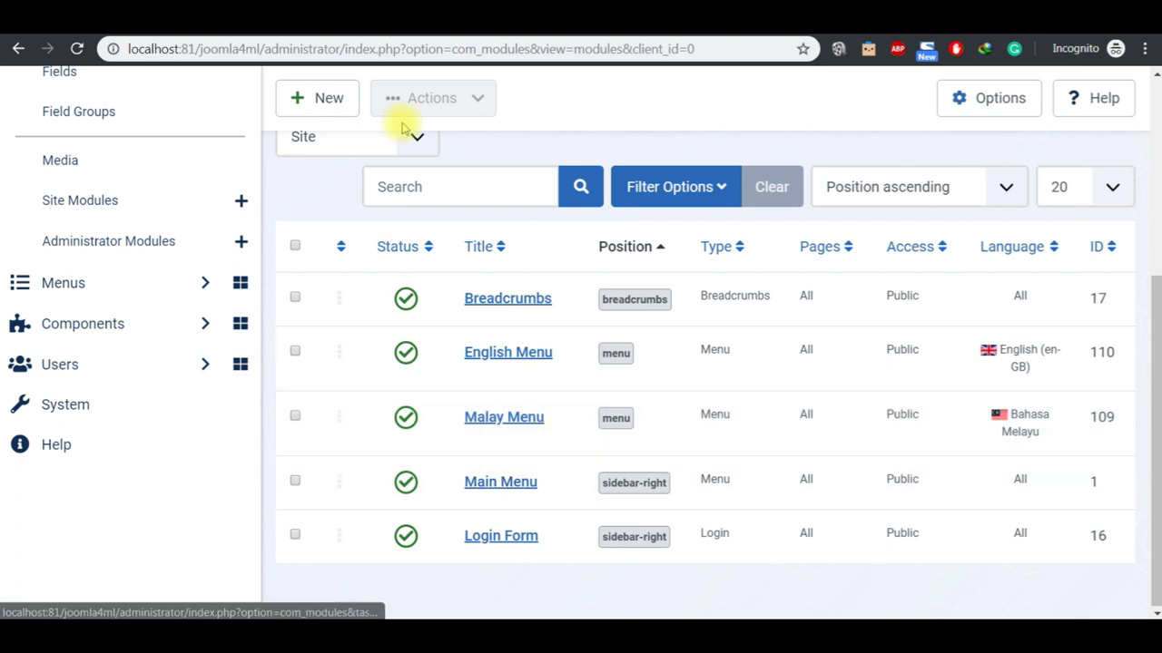
click(549, 29)
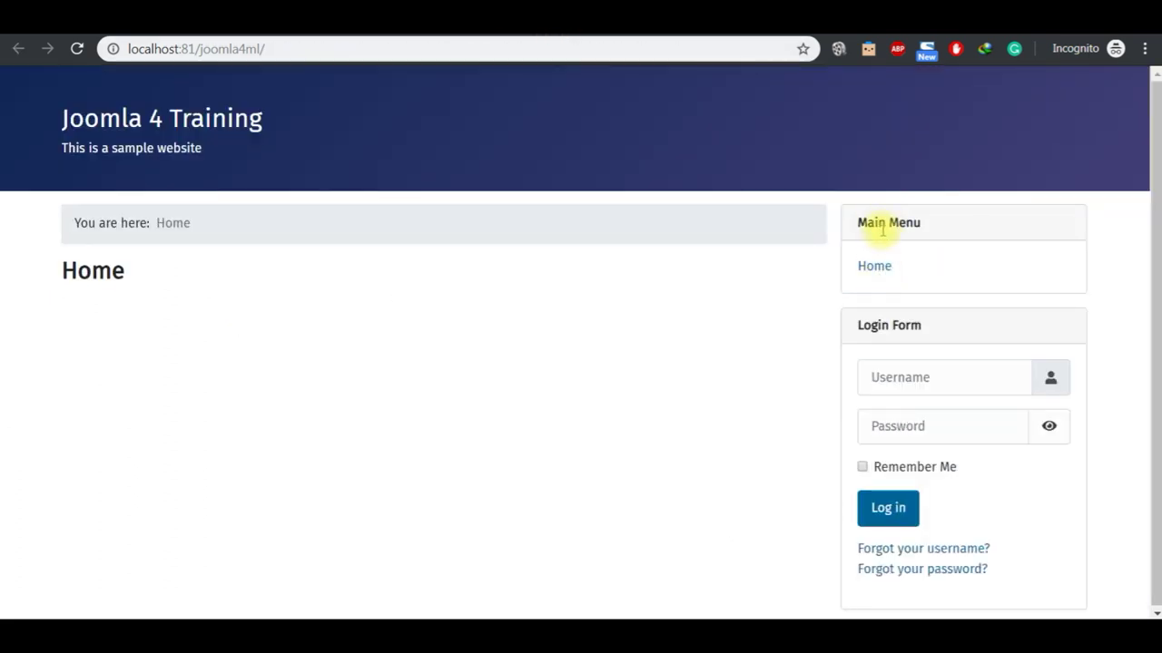
click(432, 34)
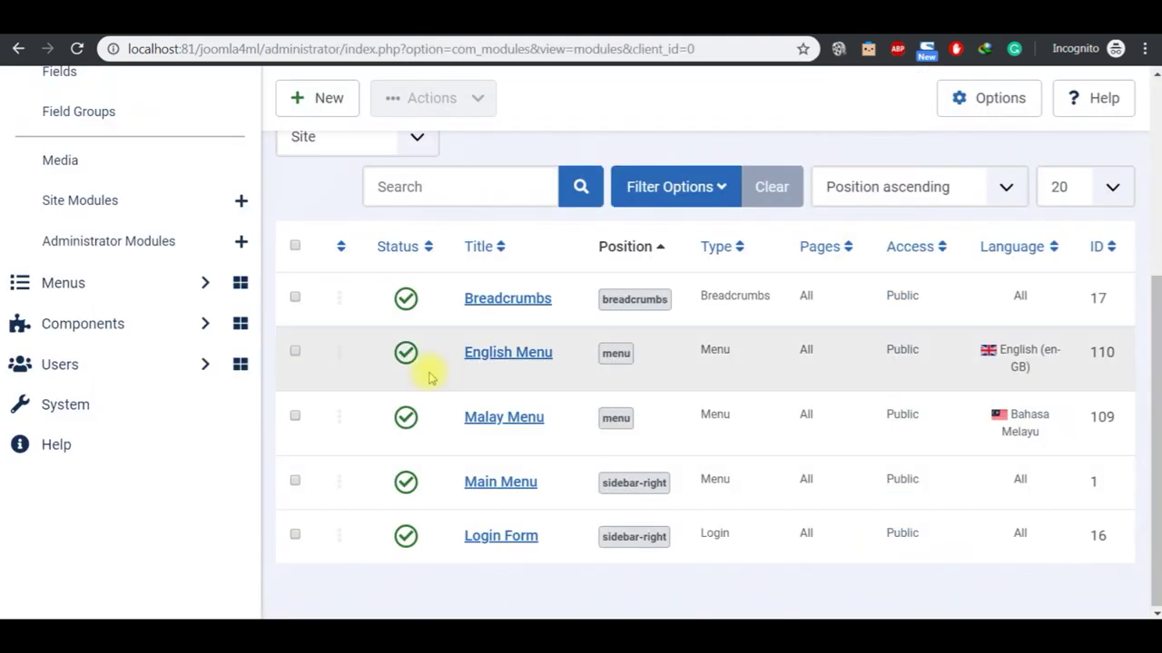
click(406, 484)
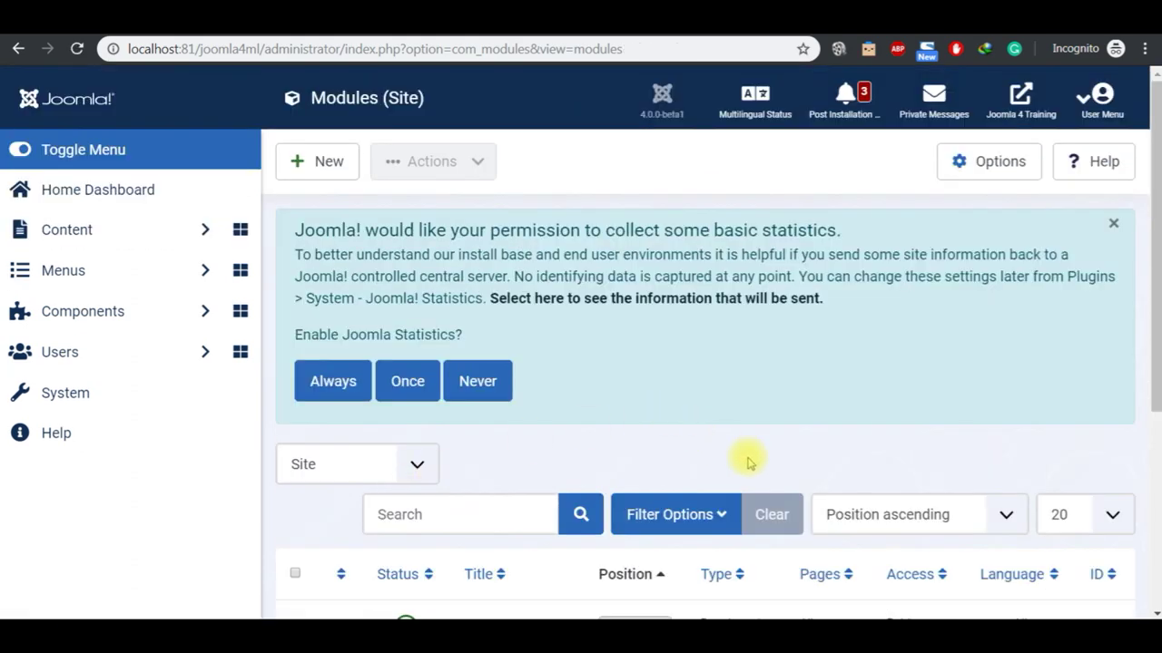
key(alt+Tab)
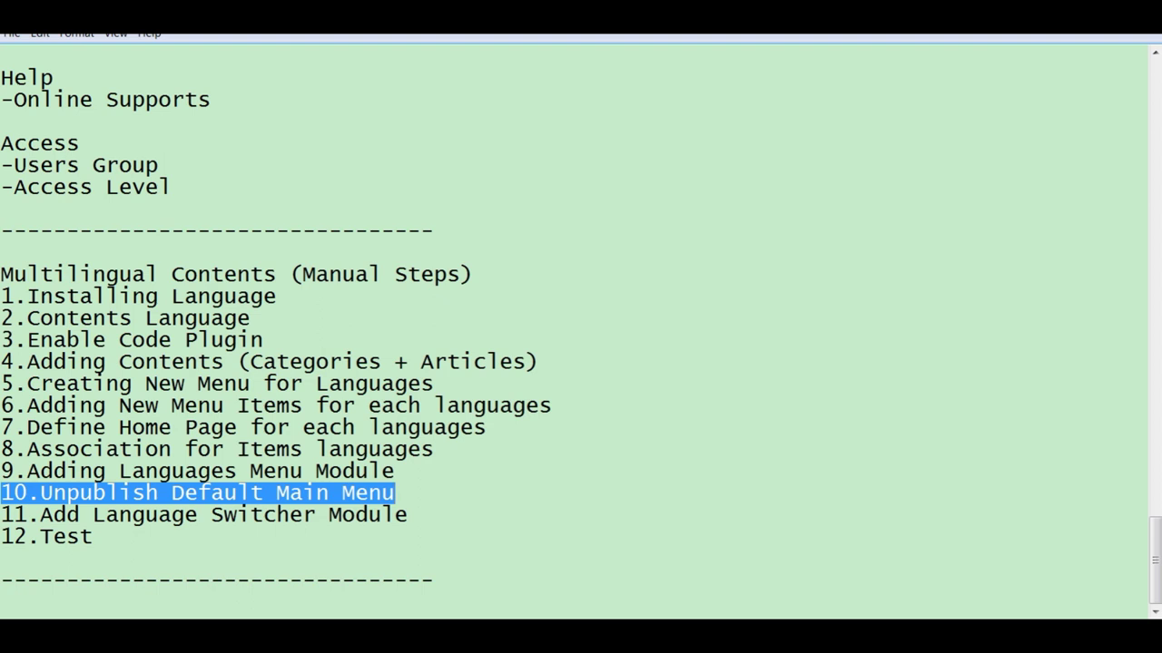
Step: Copy 'Add Language Switcher Module' from line 11 of the Notepad checklist
click(429, 517)
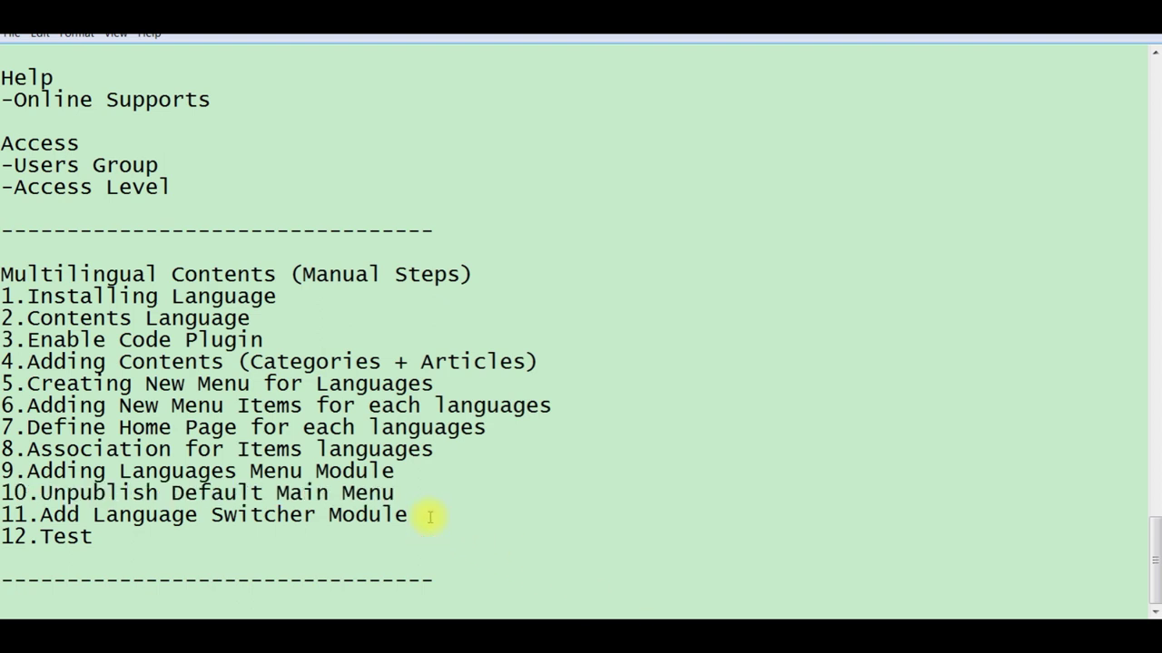
key(shift+Left)
key(shift+Left)
key(shift+Left)
key(shift+Left)
key(shift+Left)
key(shift+Left)
key(shift+Left)
key(shift+Left)
key(shift+Left)
key(shift+Left)
key(shift+Left)
key(shift+Left)
key(shift+Left)
key(shift+Left)
key(shift+Left)
key(shift+Left)
key(shift+Left)
key(shift+Left)
key(shift+Left)
key(shift+Left)
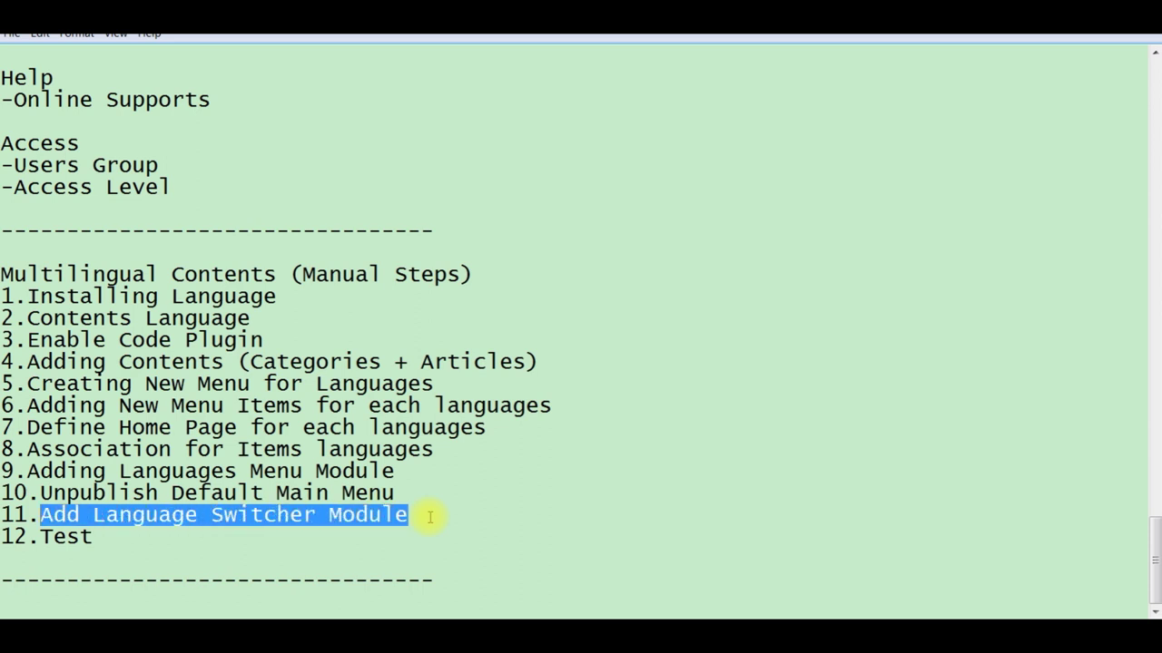
key(ctrl+c)
key(alt+Tab)
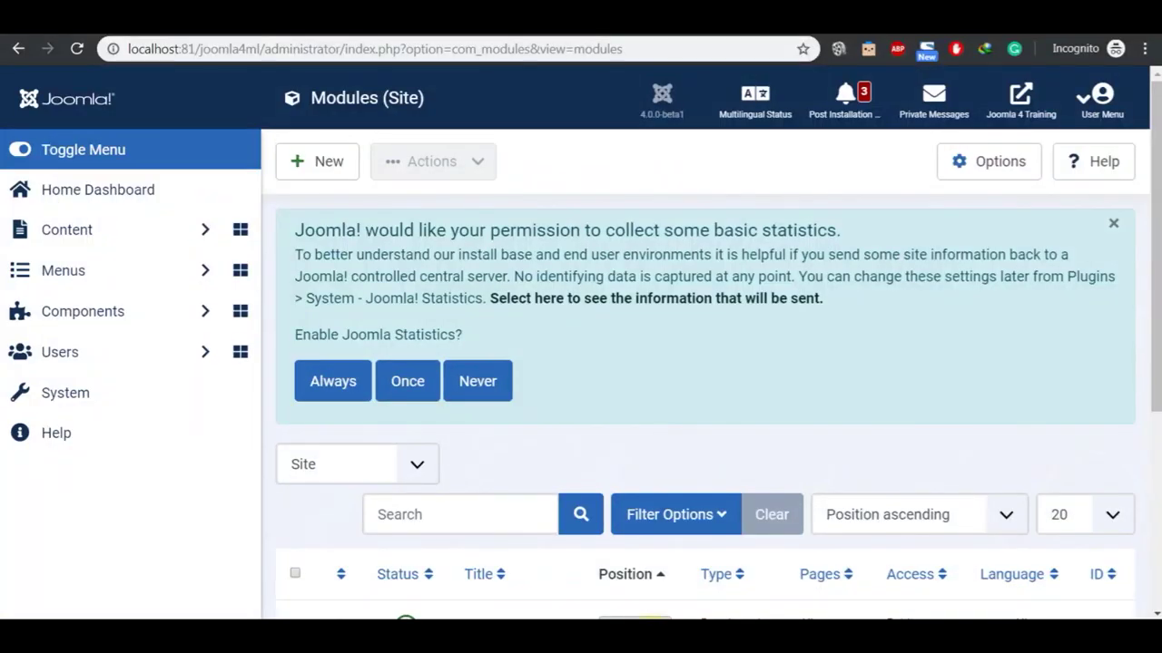
key(ctrl+Tab)
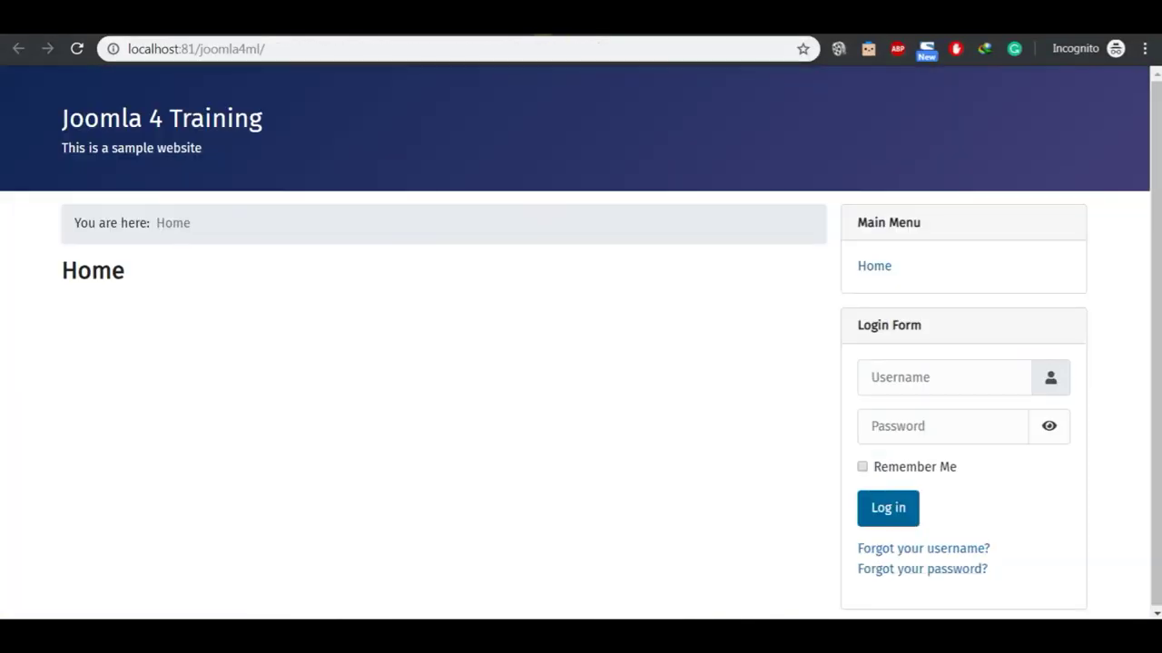
key(ctrl+Tab)
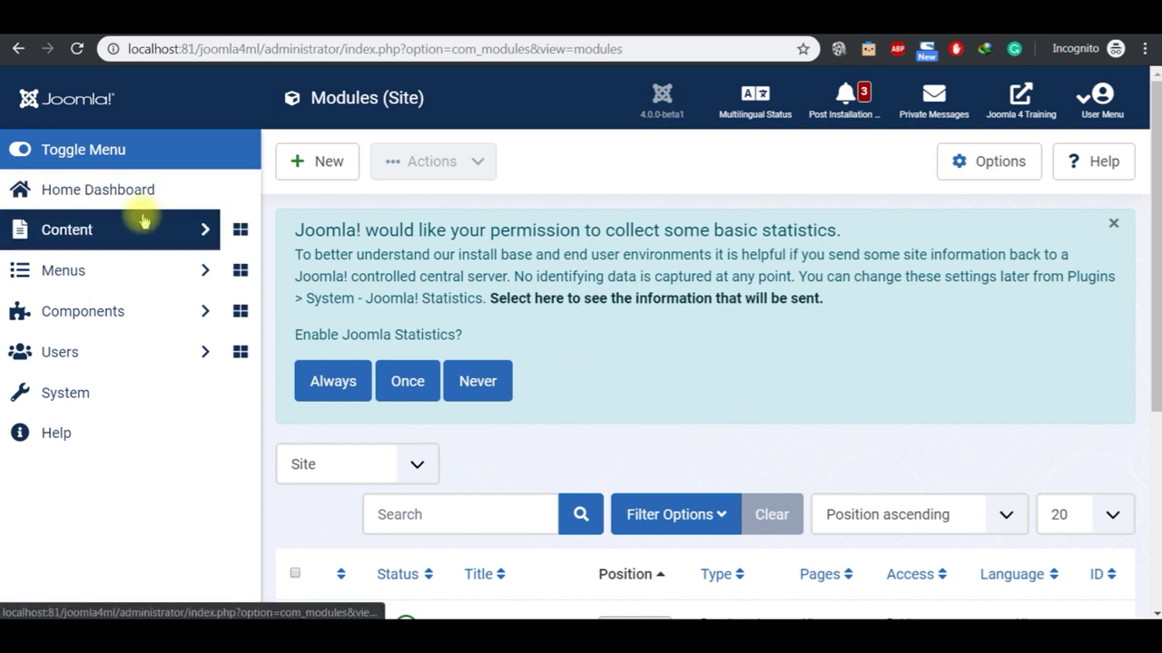
click(1155, 614)
scroll(1150, 610, down, 1)
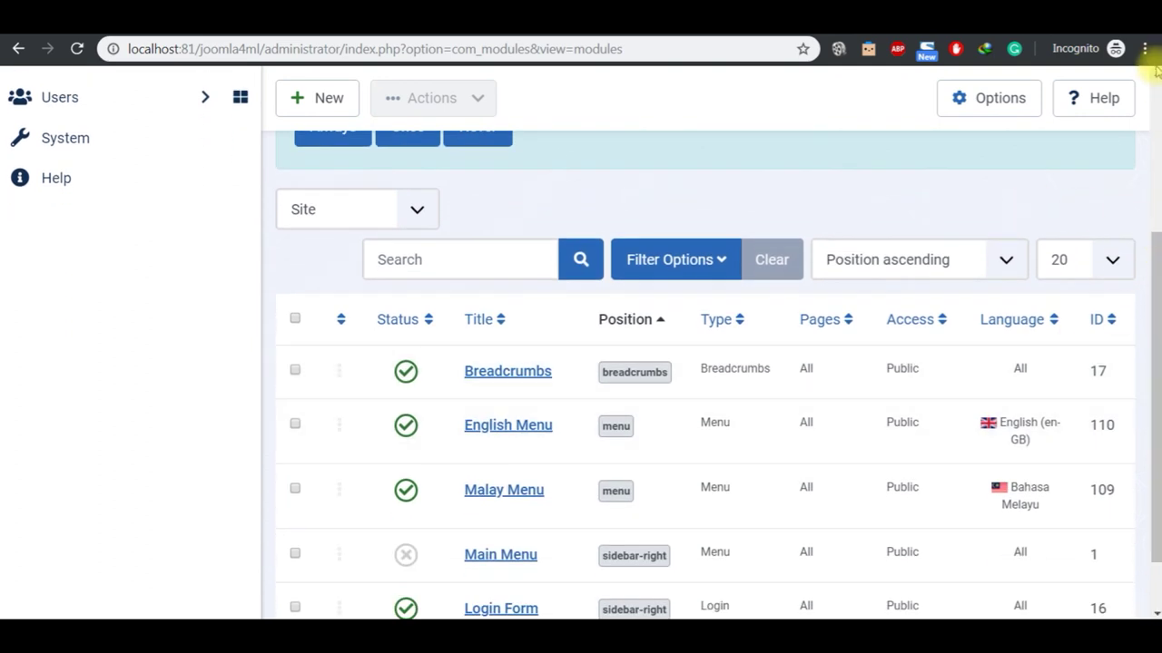
scroll(1150, 73, up, 3)
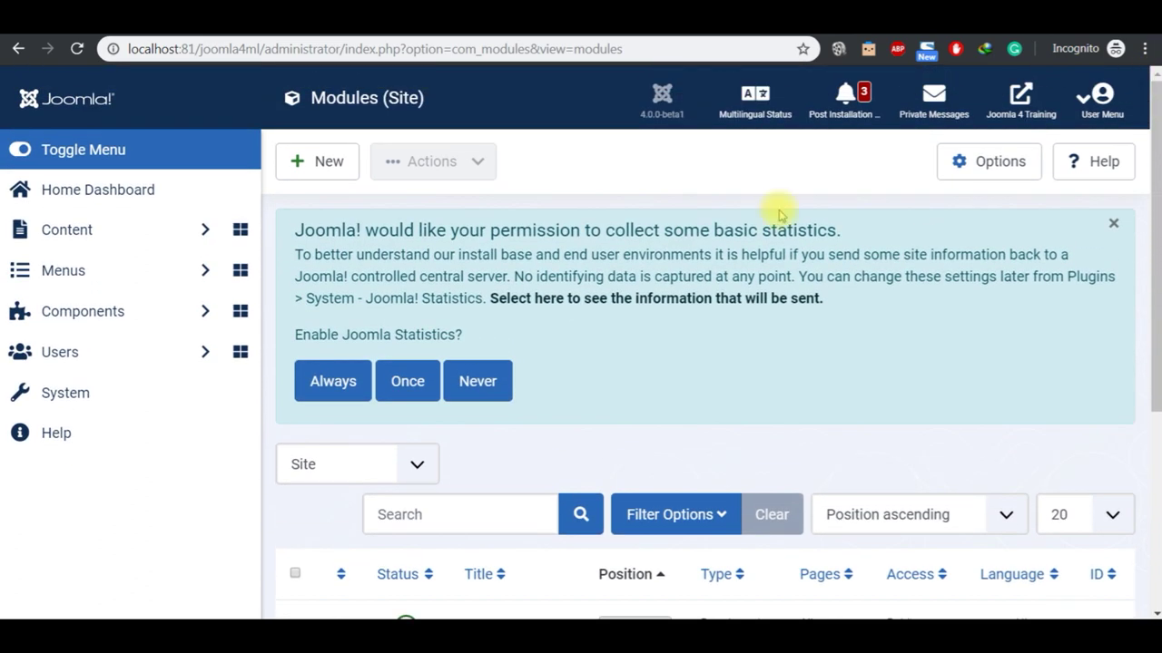
Step: Start a new site module and pick Language Switcher from the module types
click(330, 161)
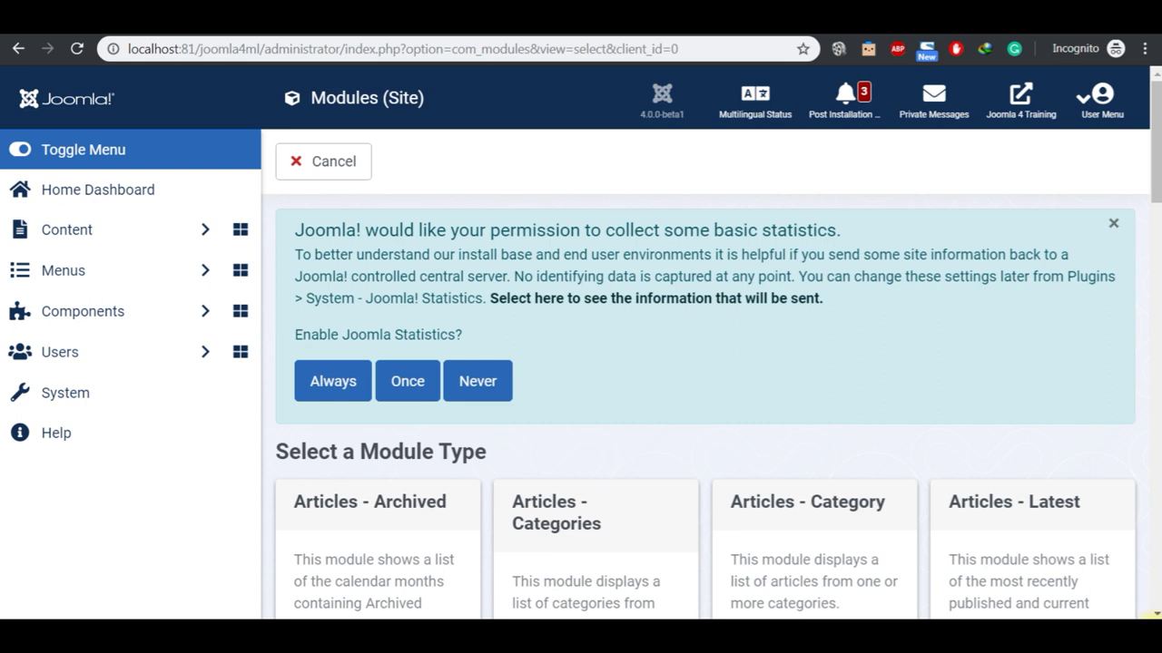
scroll(1150, 607, down, 5)
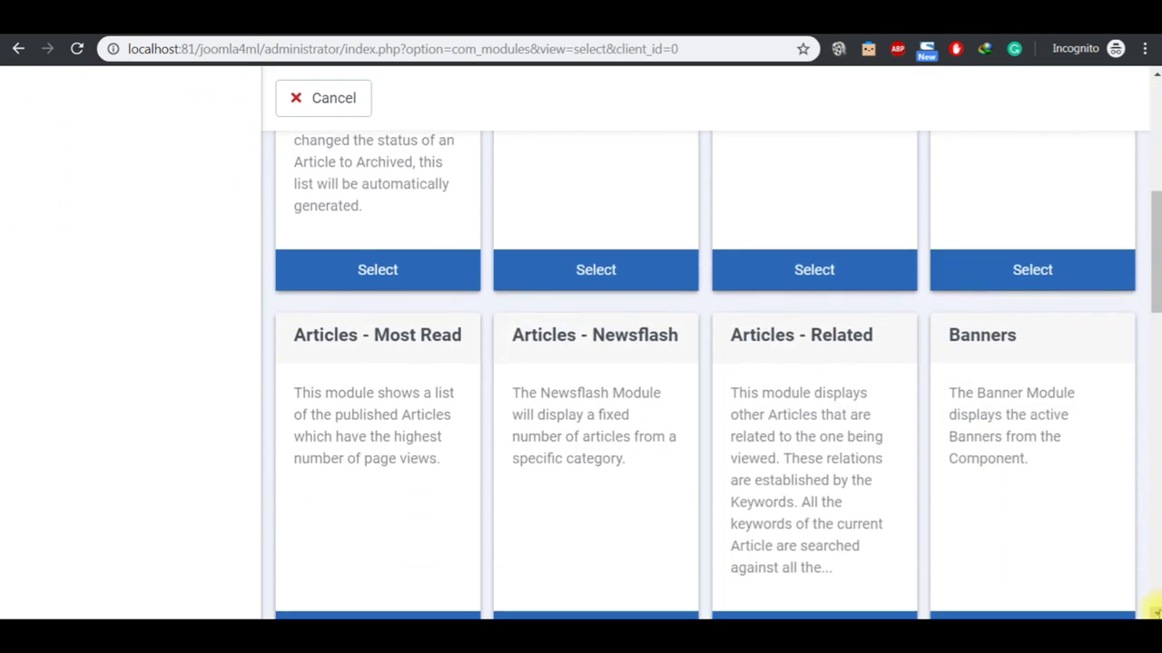
scroll(1151, 606, down, 4)
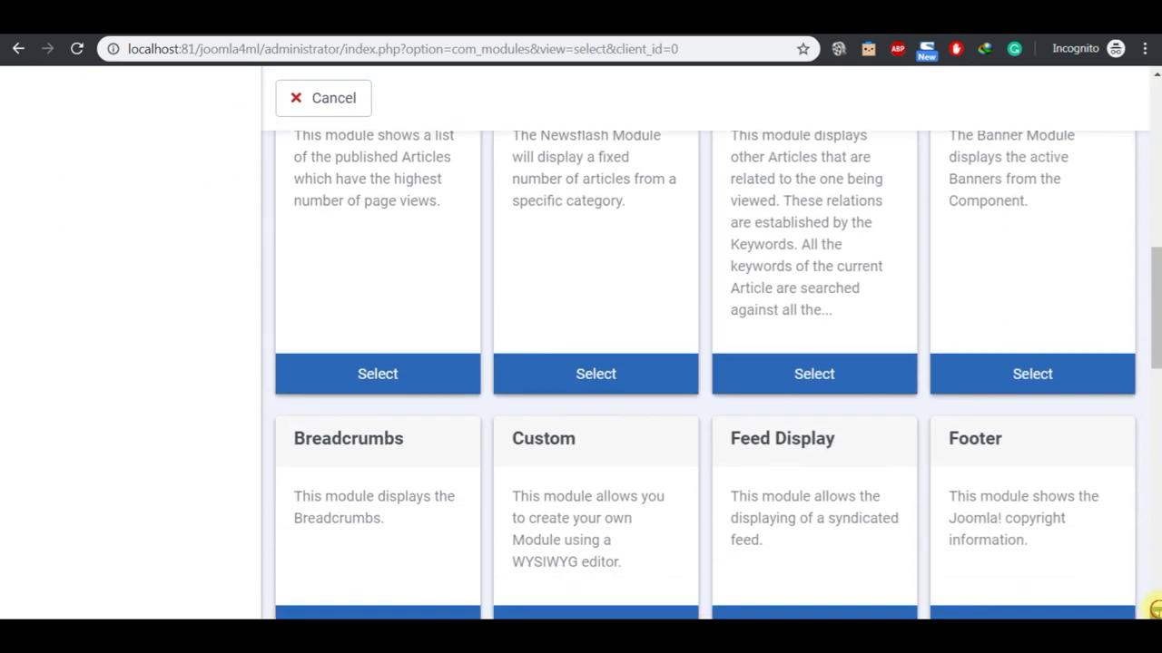
scroll(1150, 606, down, 3)
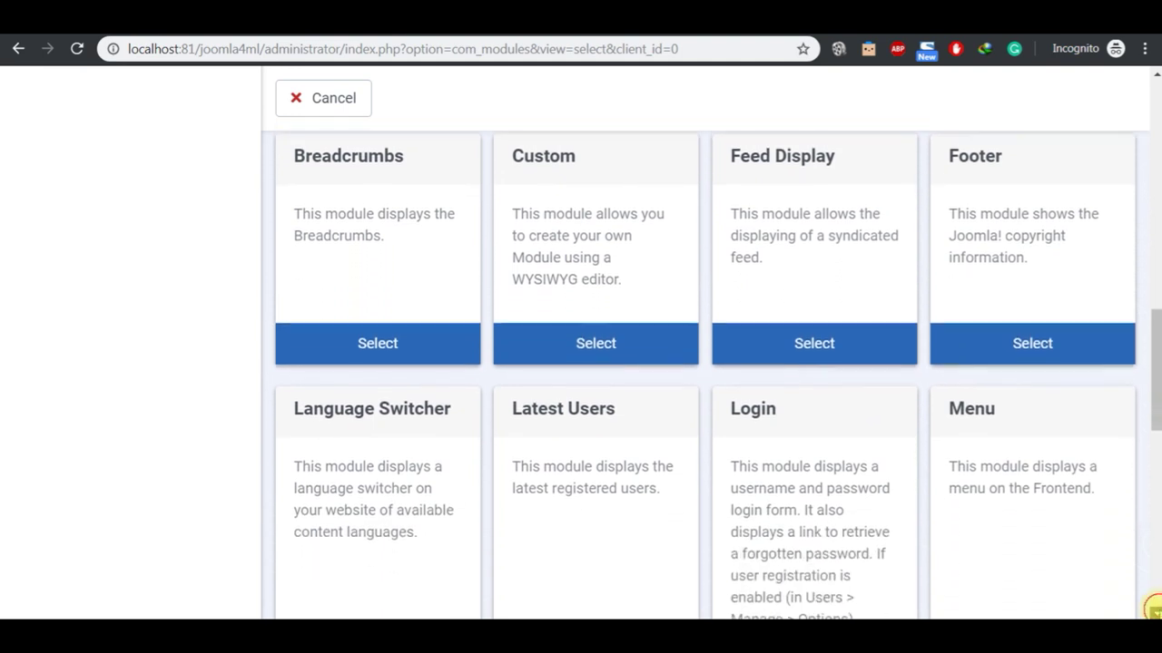
scroll(1150, 606, down, 1)
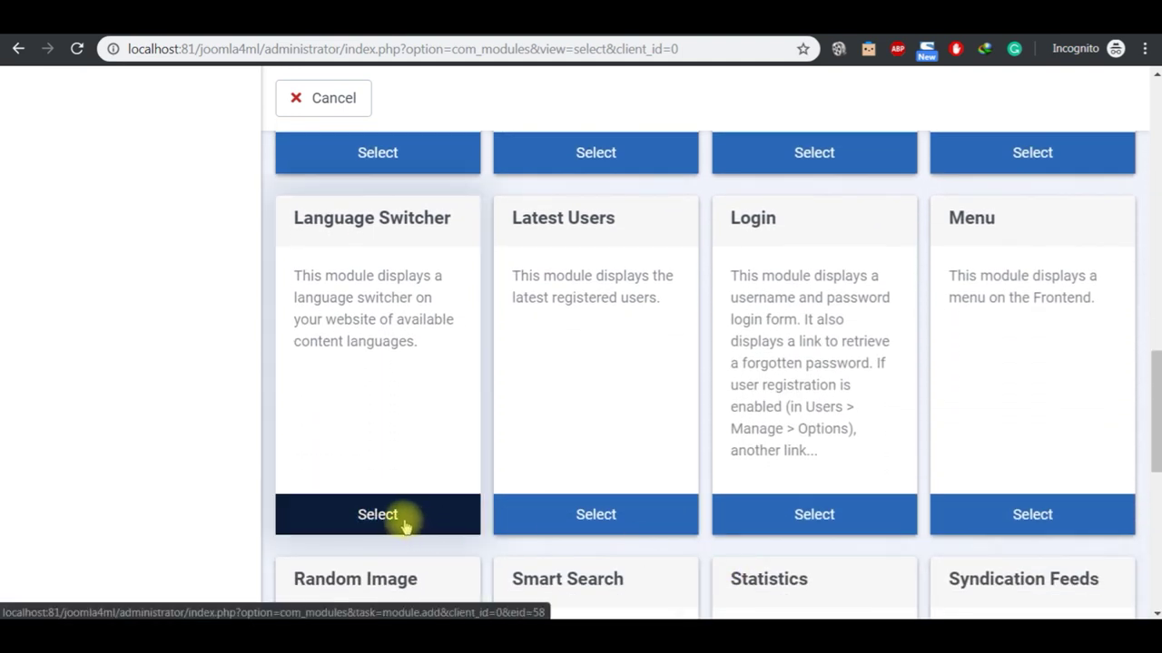
click(385, 515)
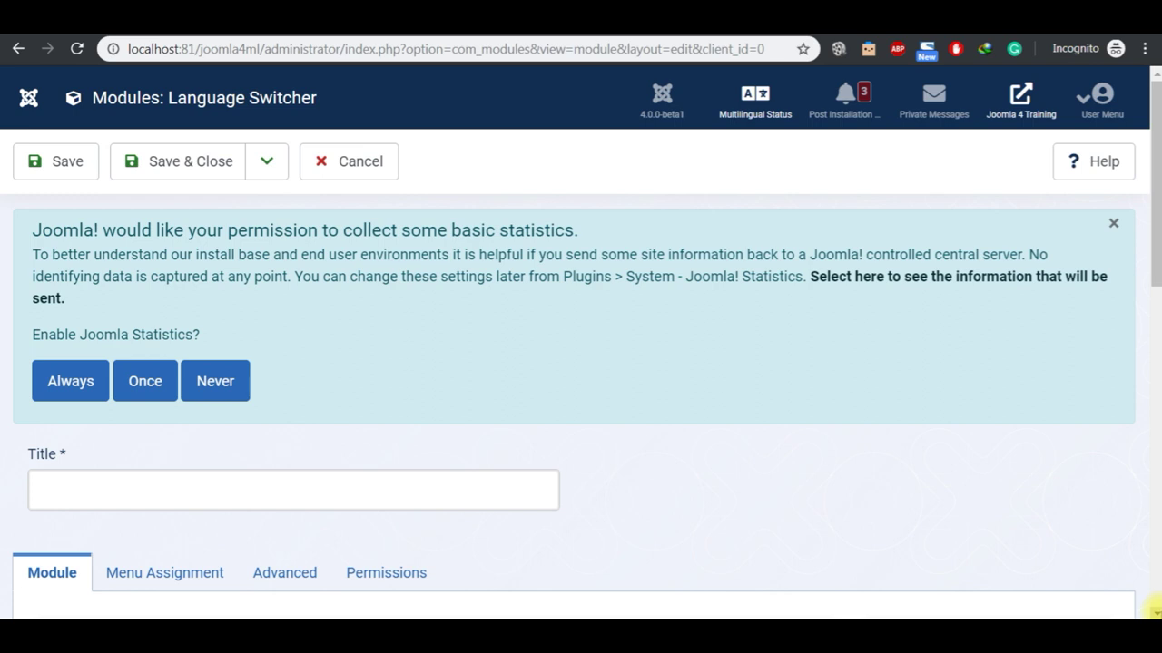
Step: Hide the module's title and place it in the Search [search] position
scroll(1152, 610, down, 4)
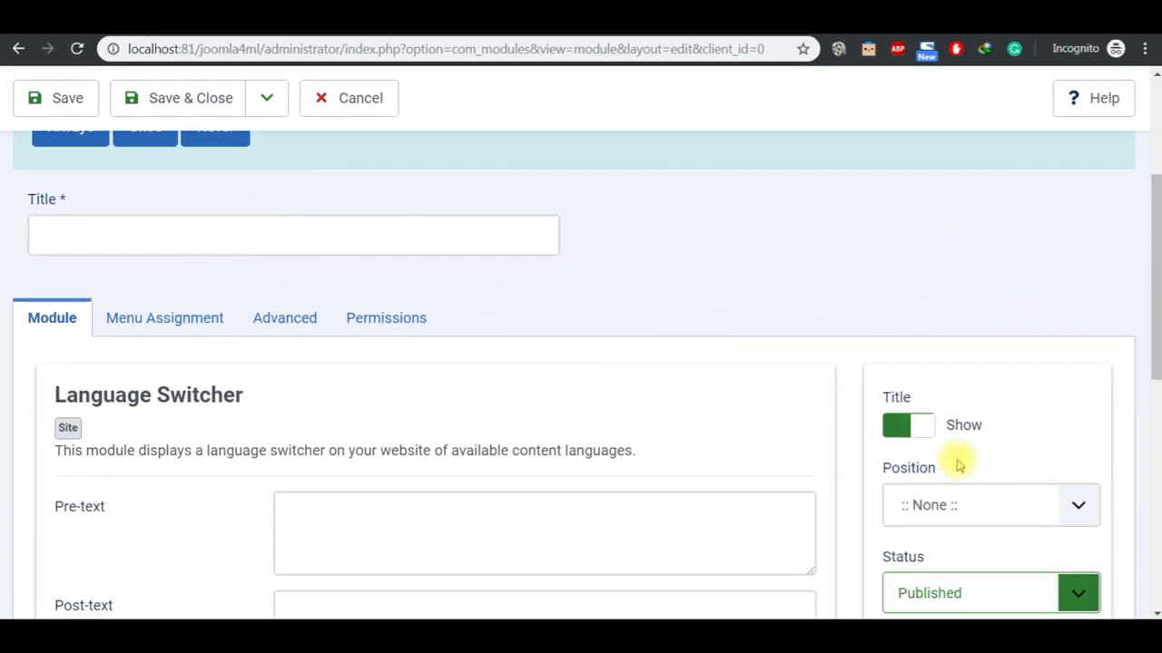
click(922, 427)
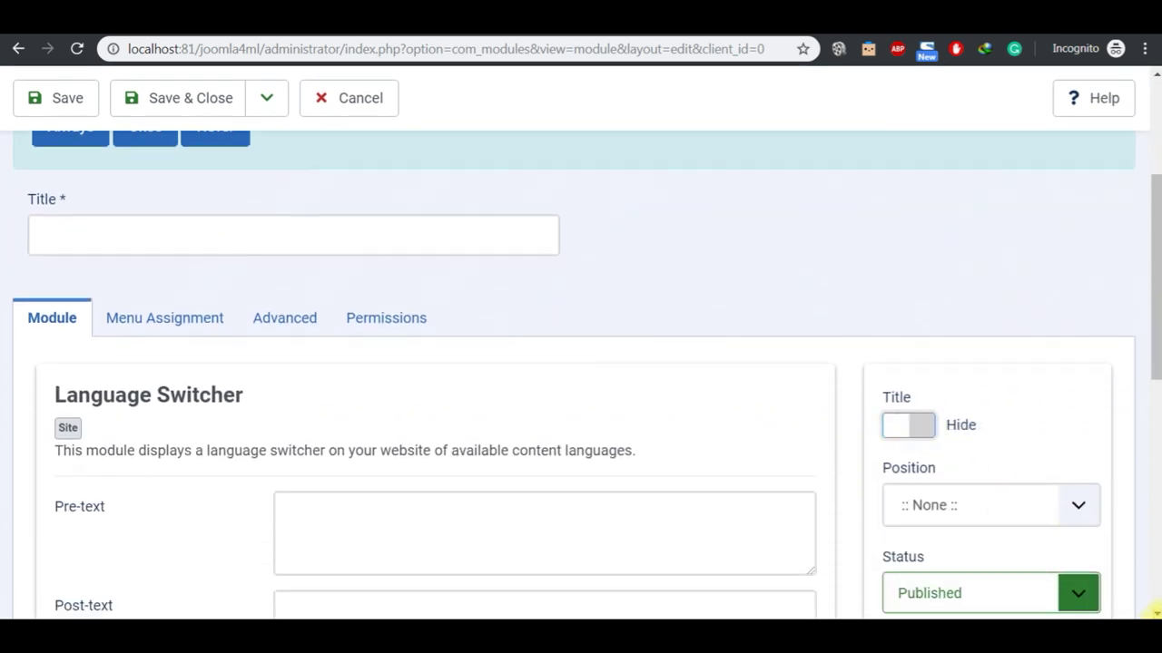
click(1154, 613)
click(998, 483)
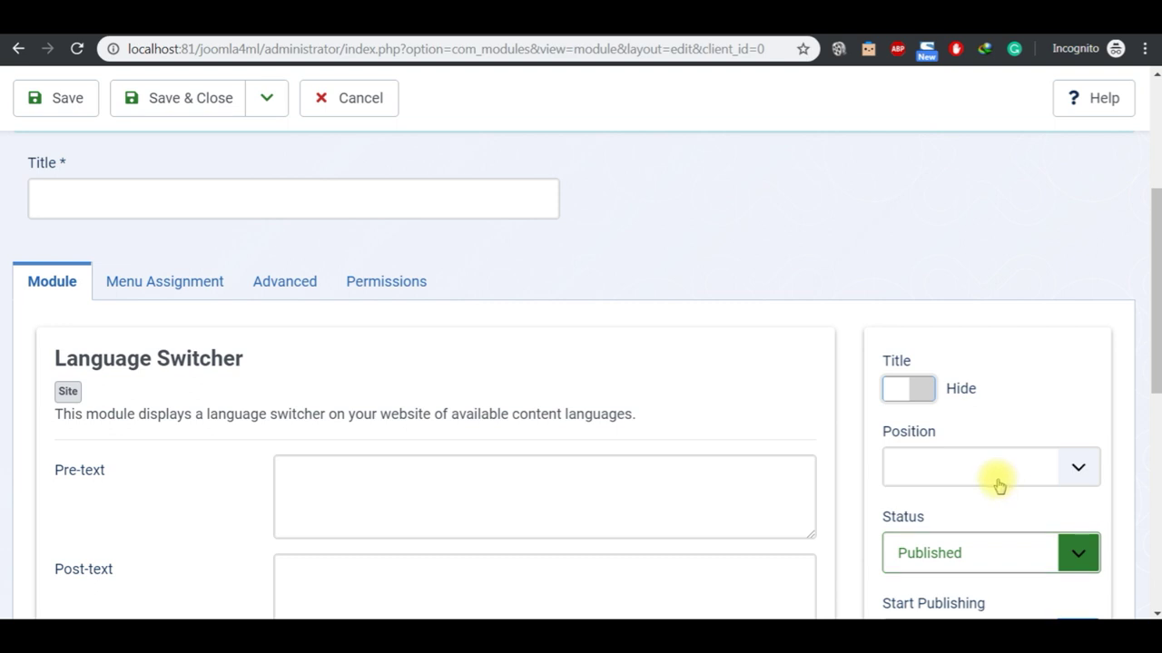
click(985, 473)
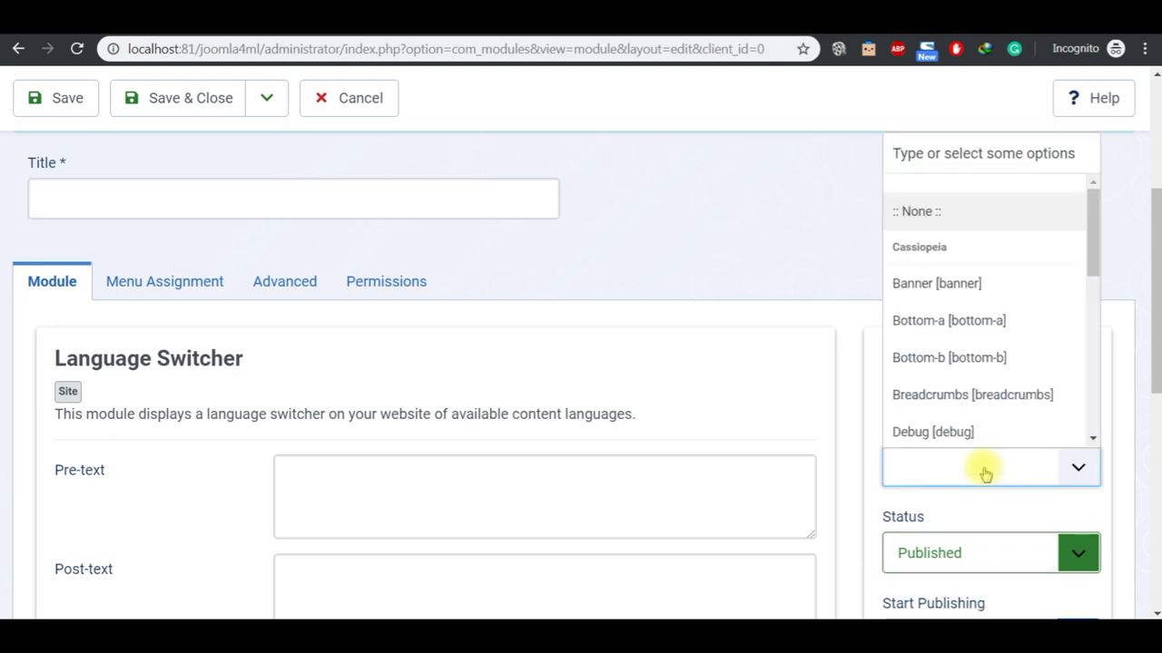
text(sea)
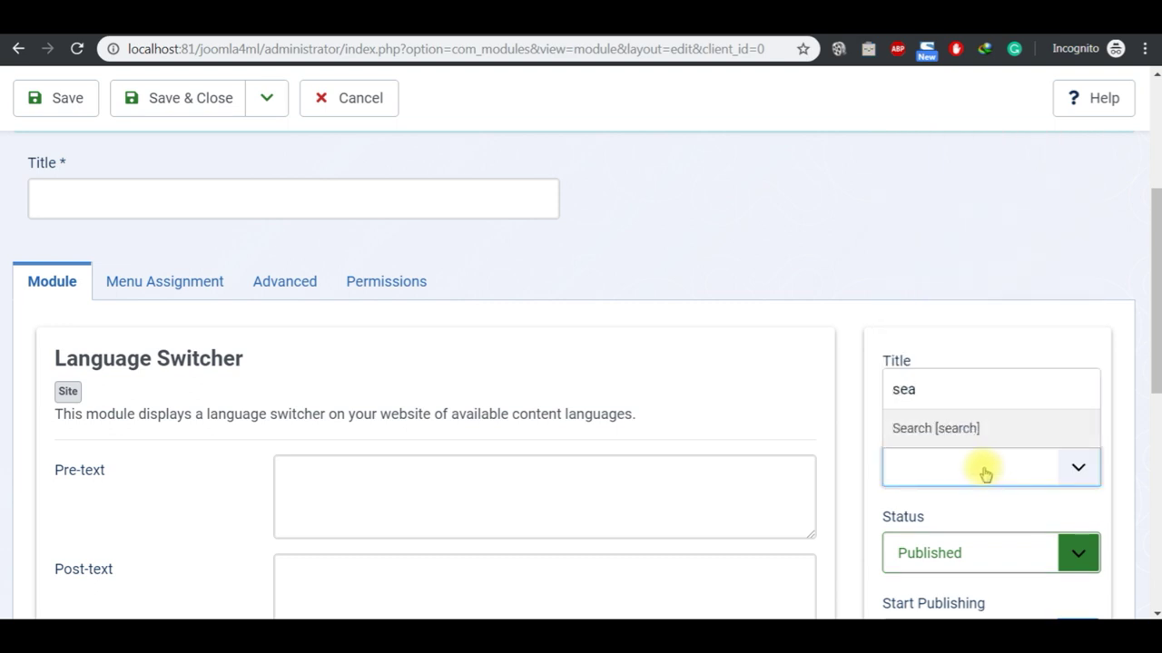
click(948, 433)
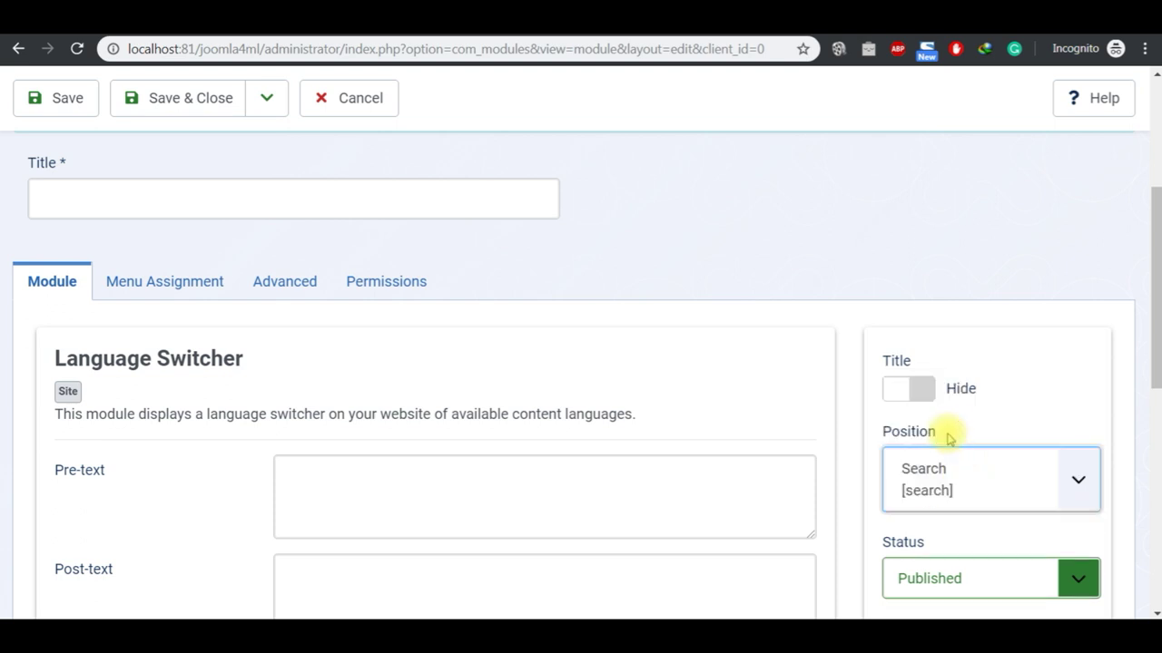
Step: Title the module 'Language Switcher', keep Language as All, and save it
click(209, 206)
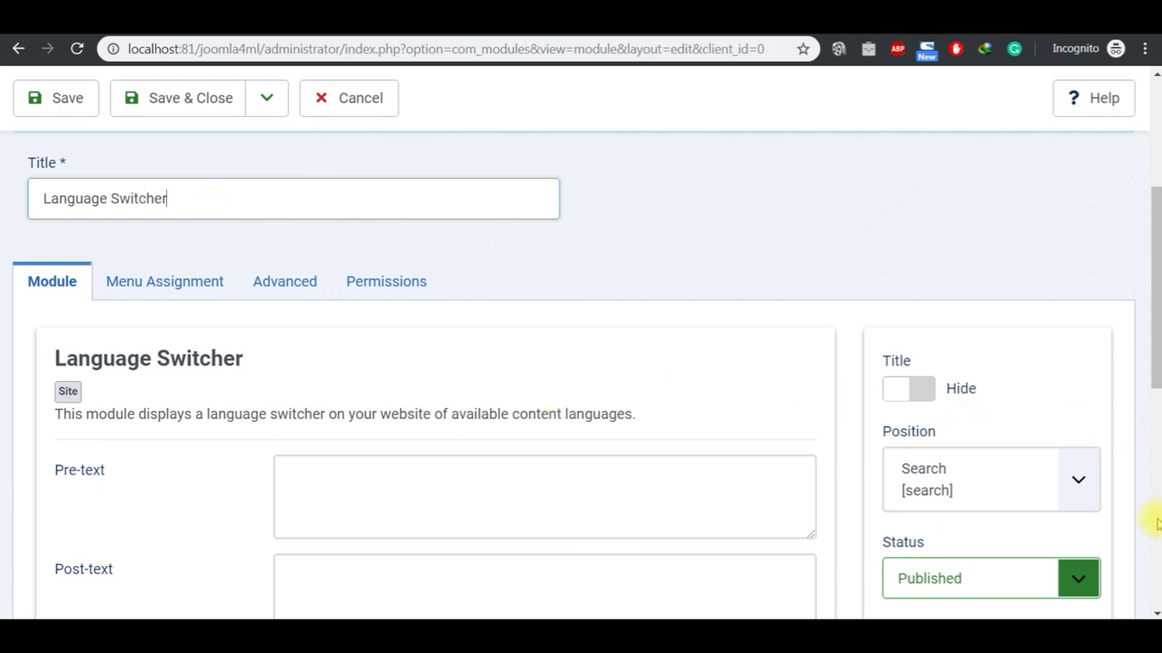
scroll(1151, 610, down, 4)
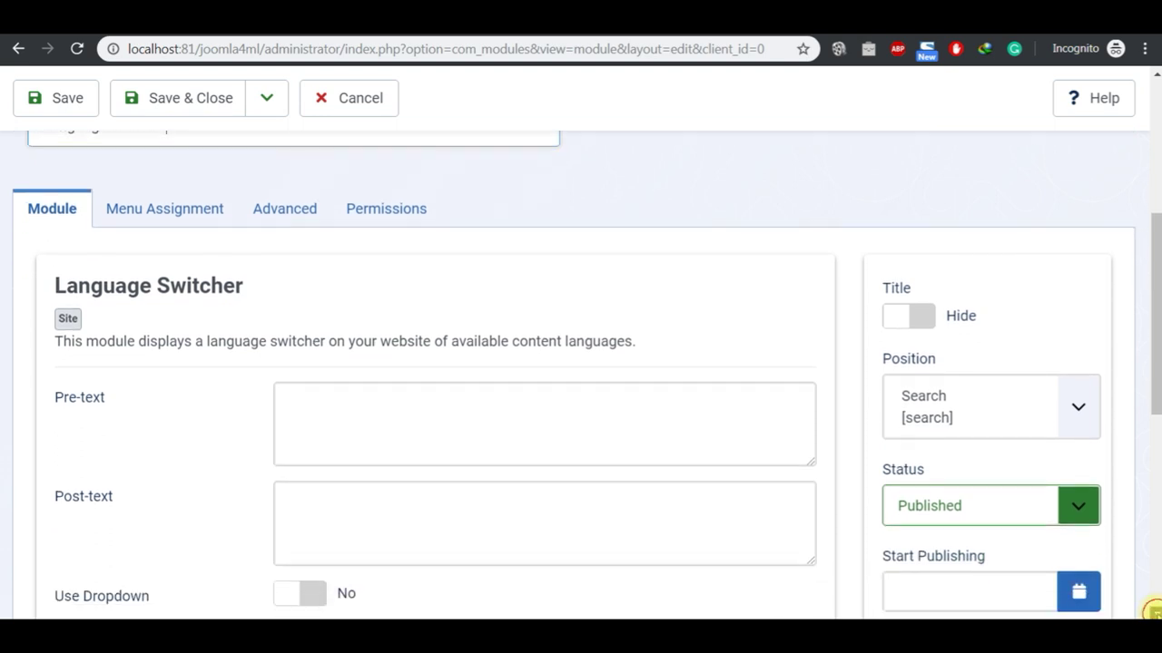
scroll(1153, 610, down, 2)
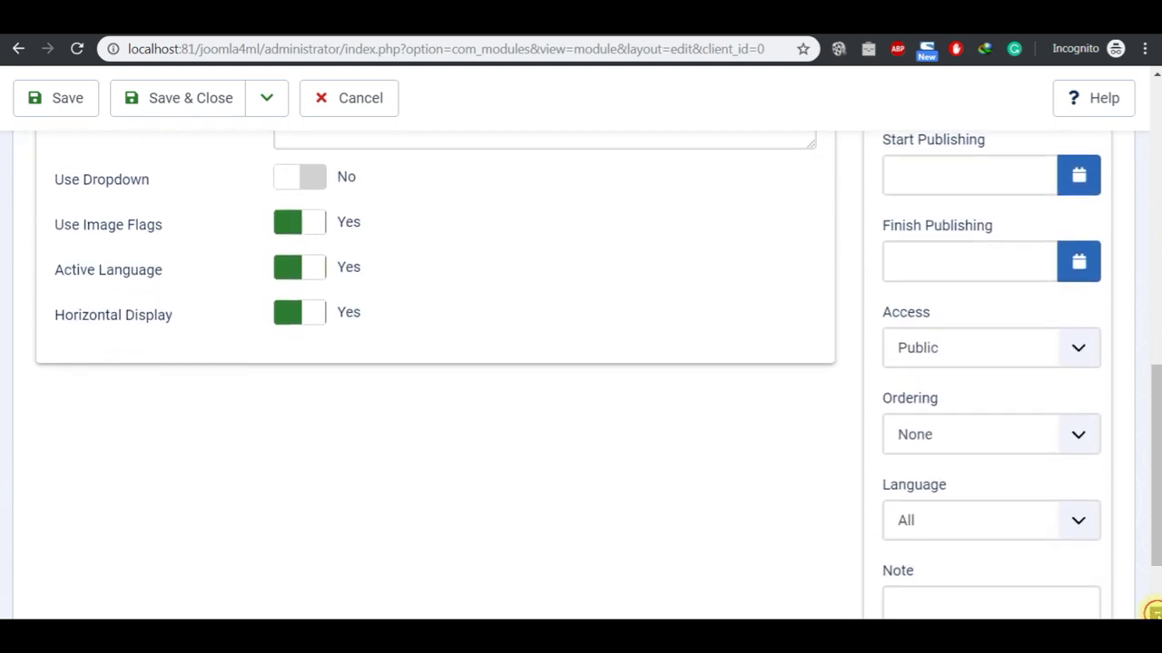
click(1078, 474)
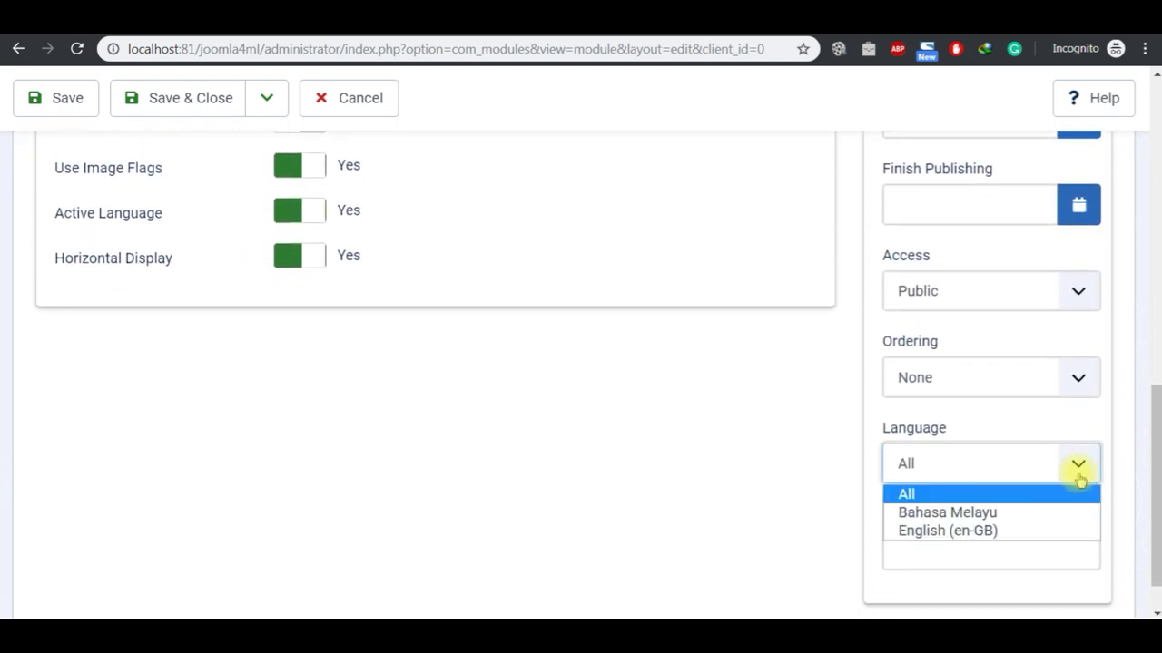
click(1120, 423)
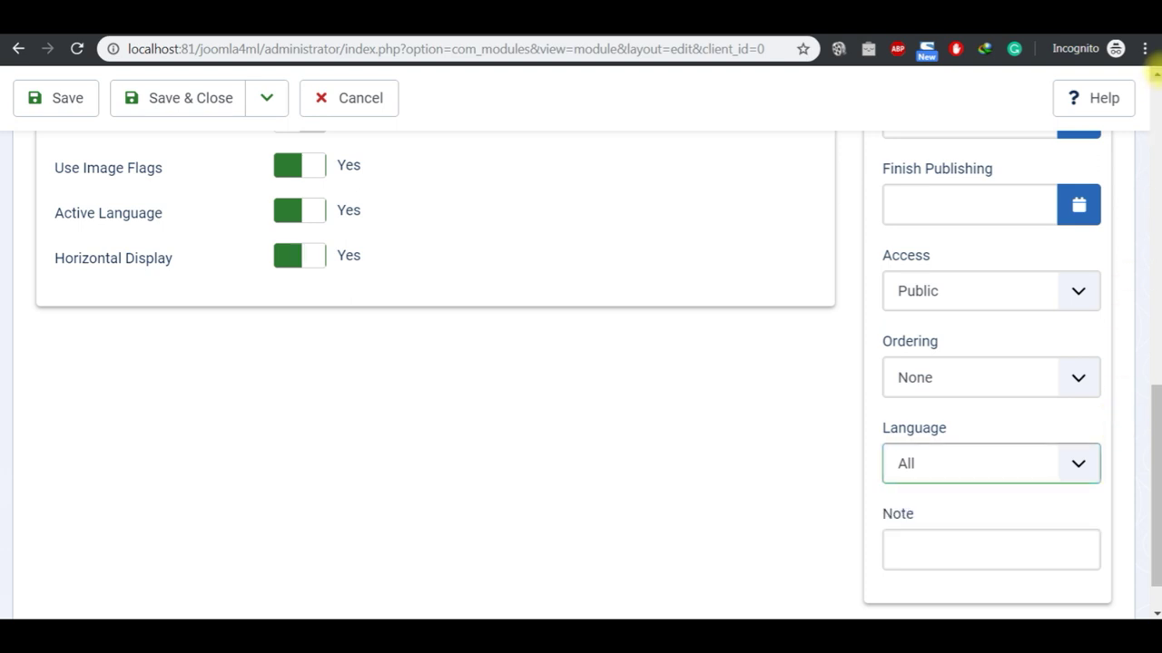
scroll(1154, 74, up, 4)
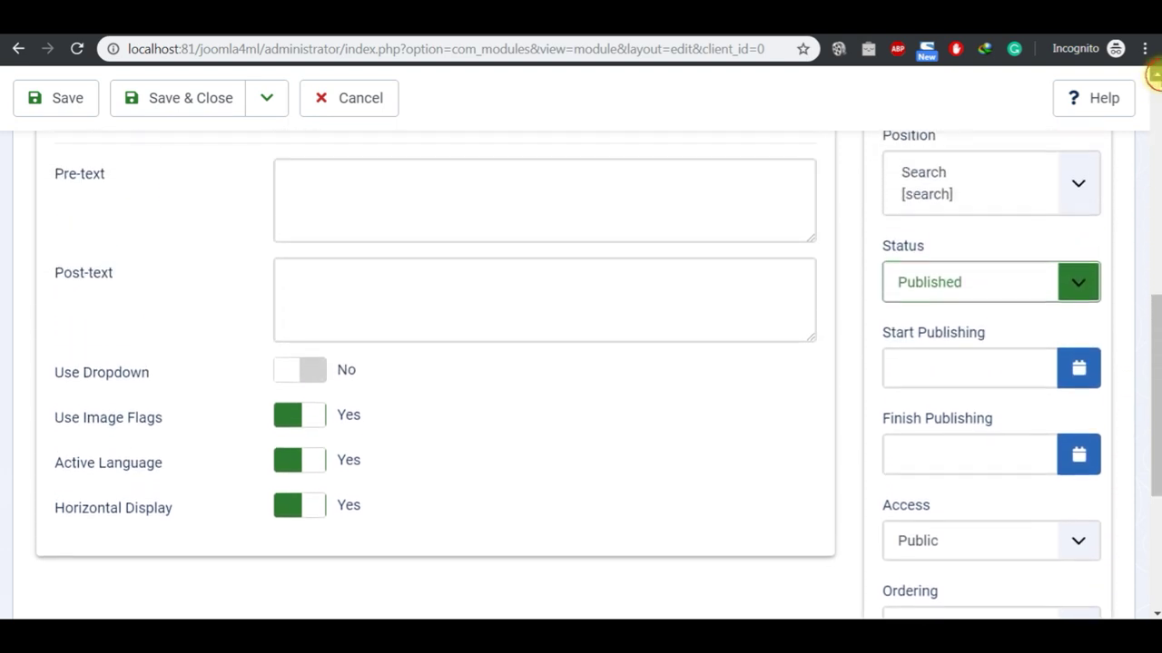
scroll(1155, 75, up, 5)
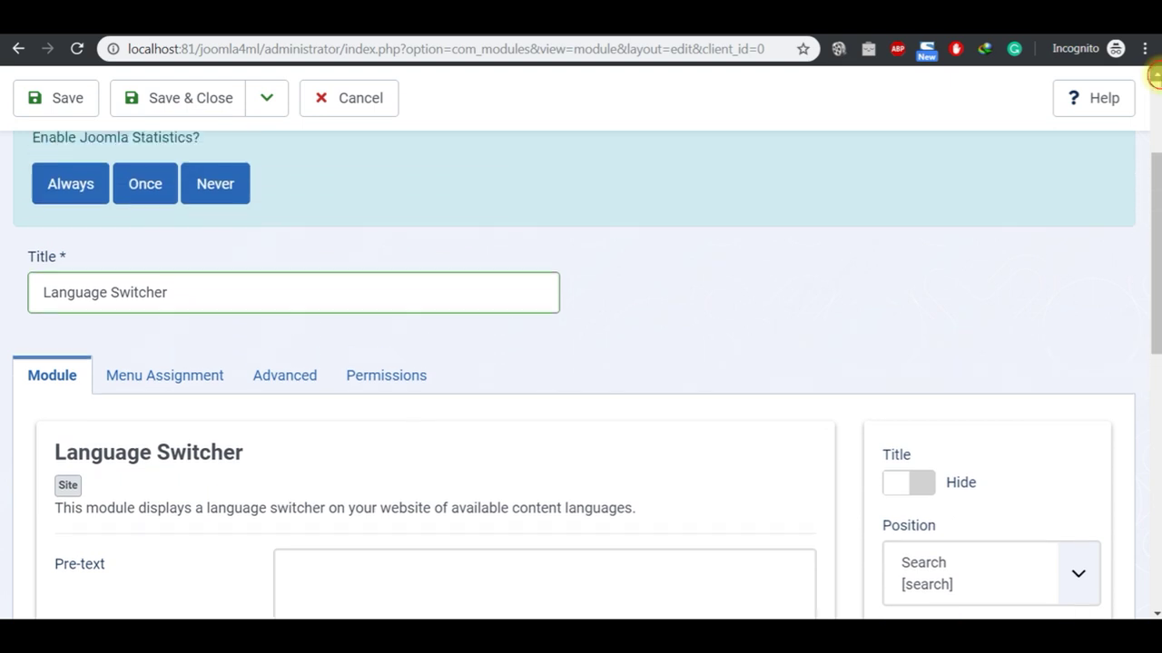
scroll(1157, 74, up, 1)
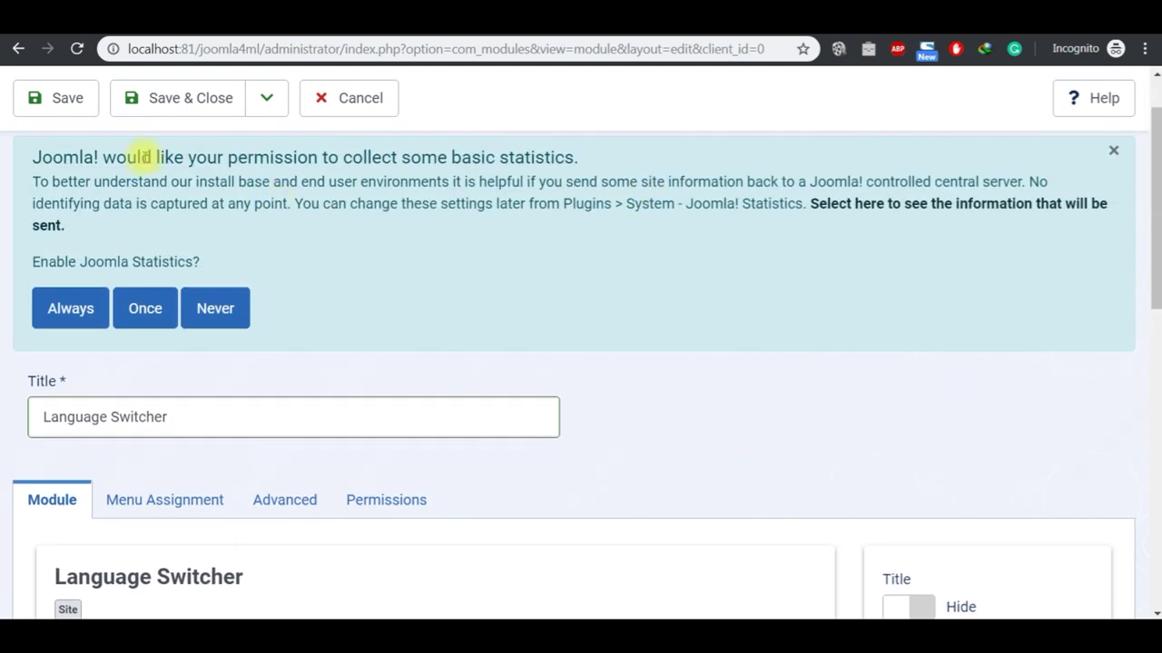
click(80, 100)
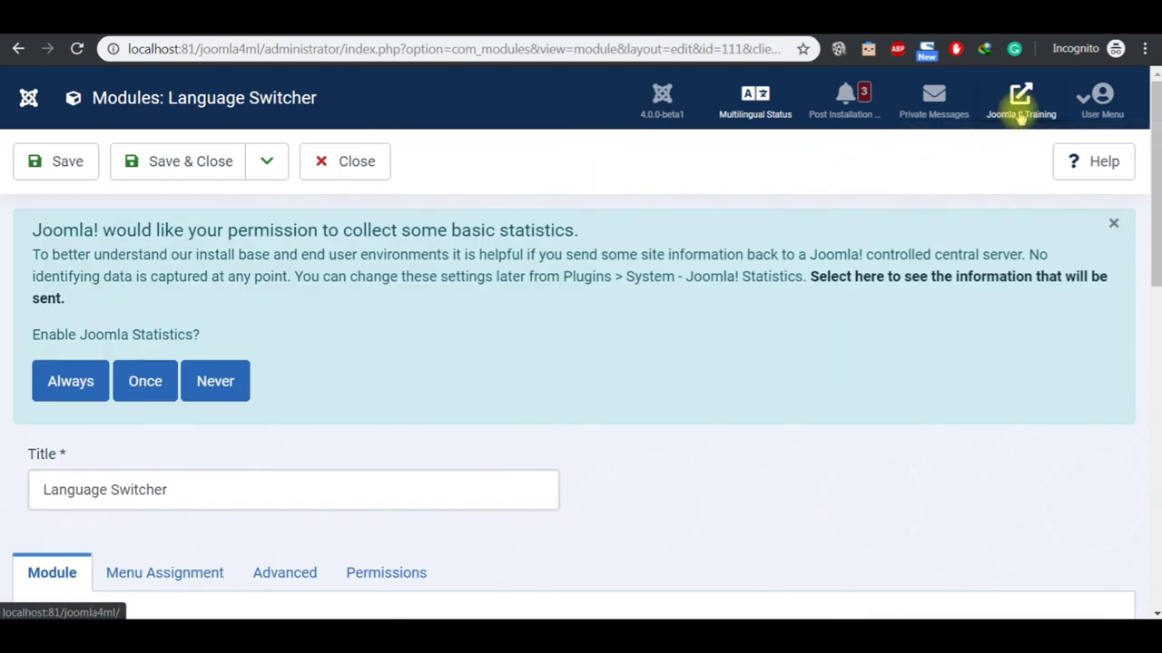
Step: Open the site frontend from the header link, reload it, and return to the English Blog page
click(1020, 115)
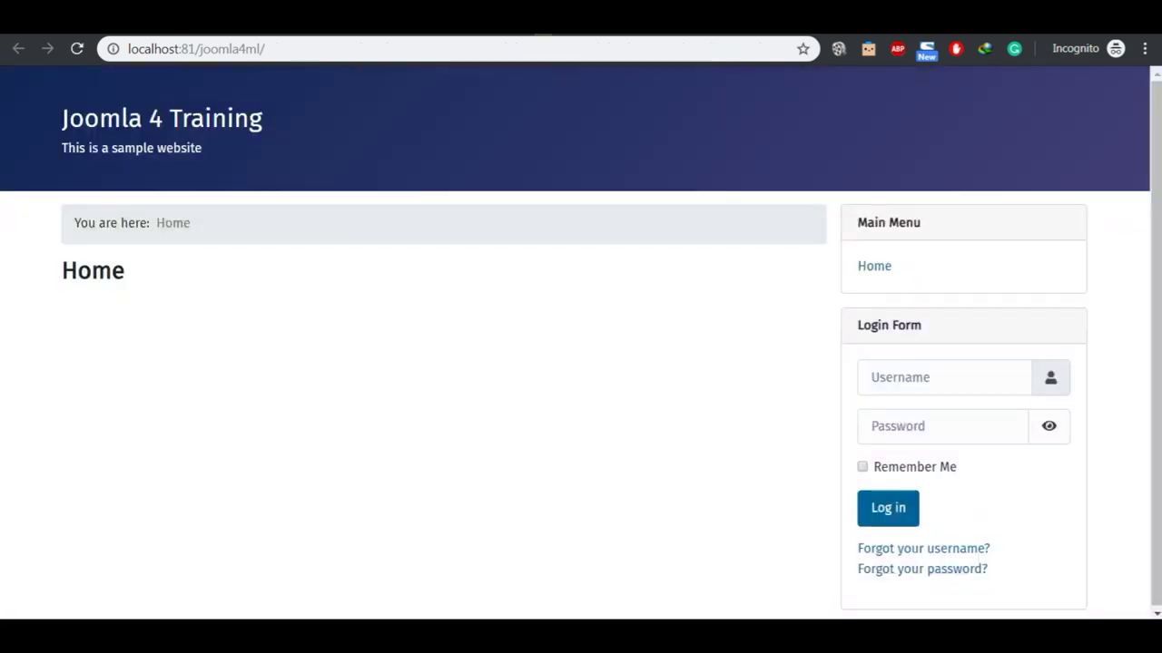
click(240, 117)
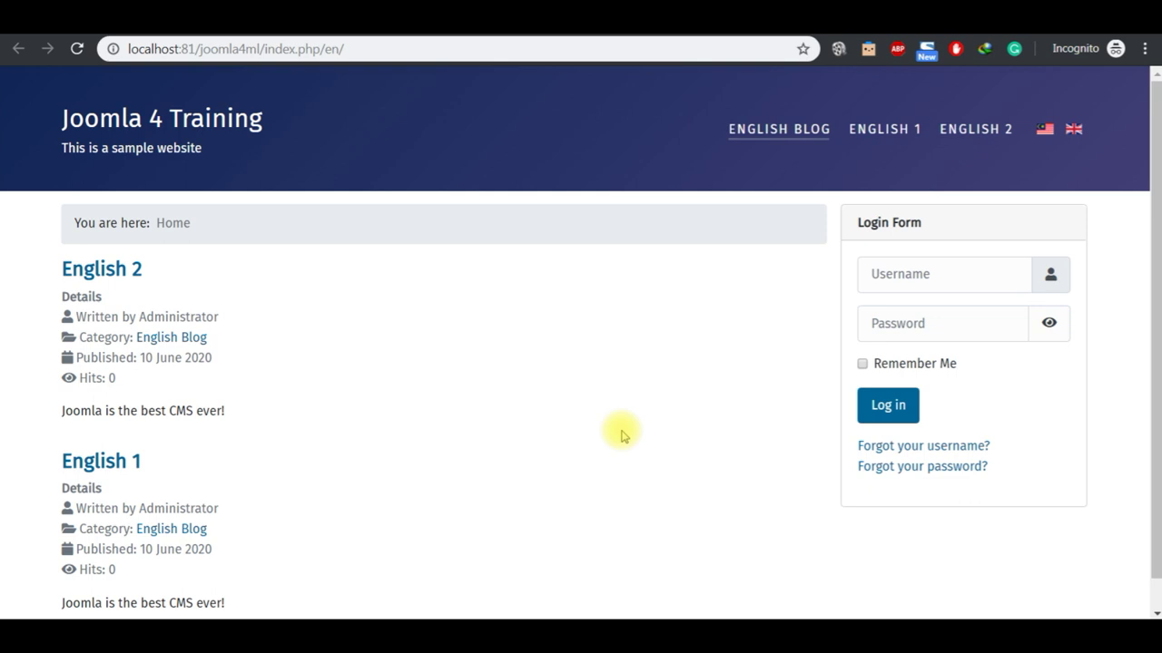
click(1155, 612)
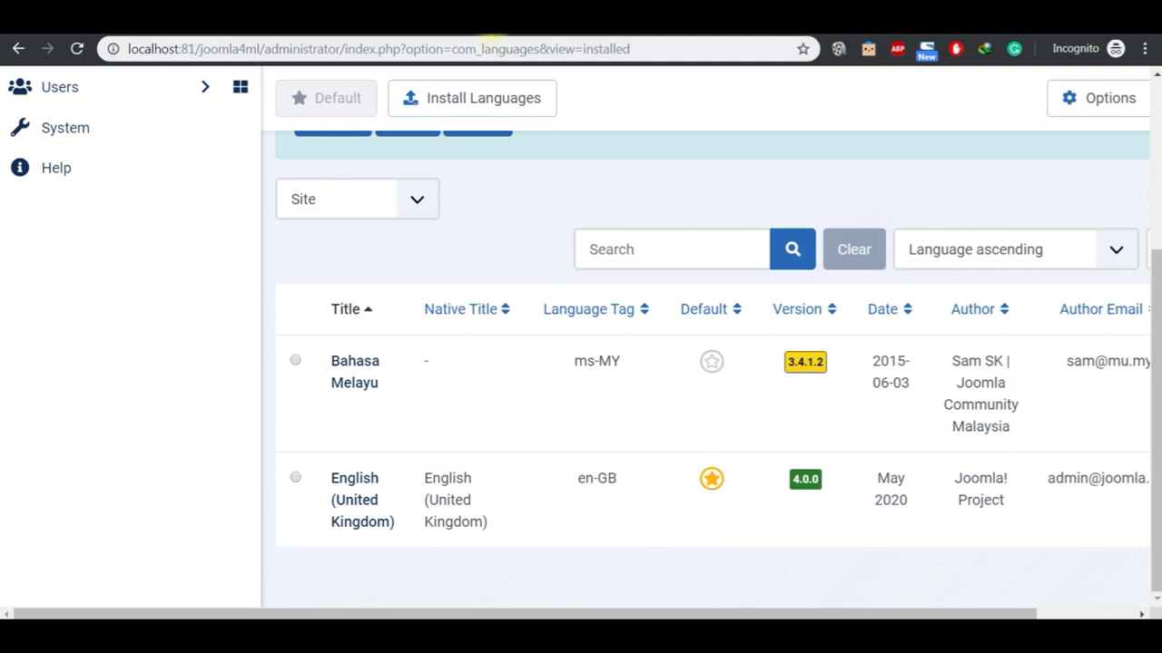
click(491, 34)
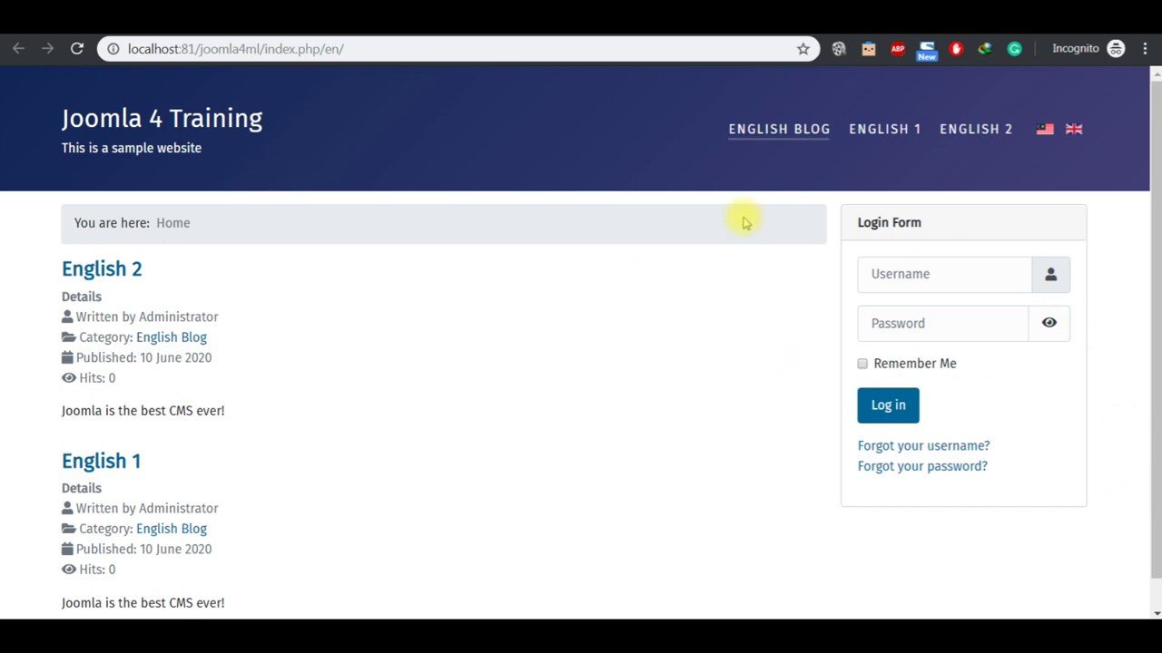
Step: Browse the English 1 and 2 articles, switch to Bahasa Melayu, and view the Malay articles
click(881, 133)
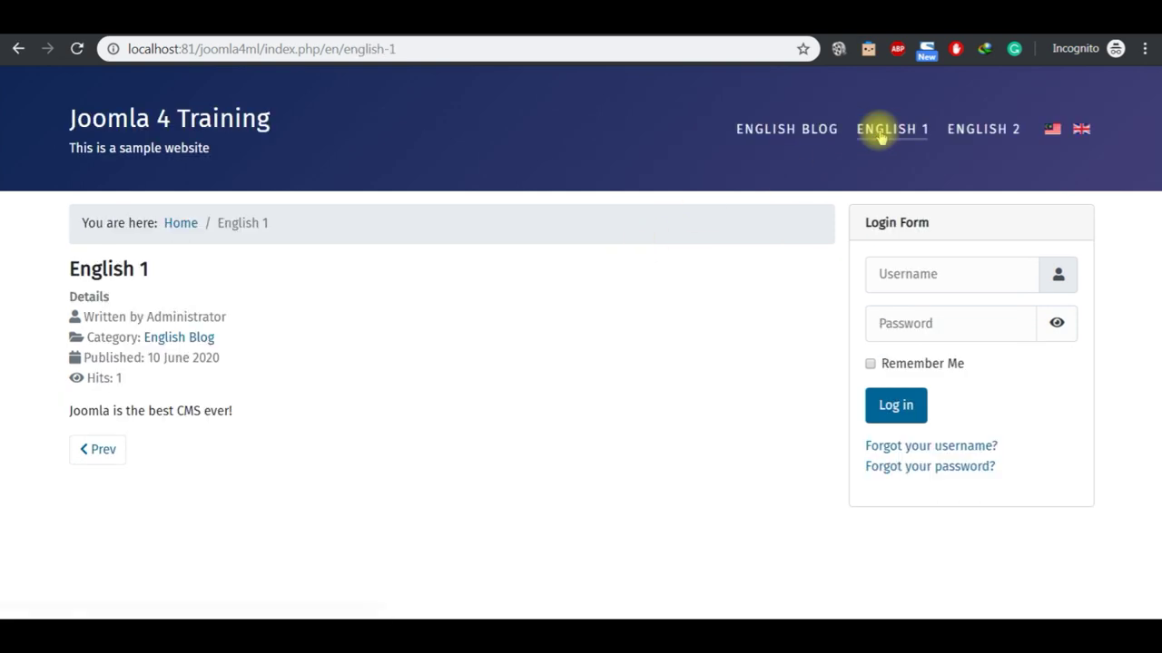
click(962, 137)
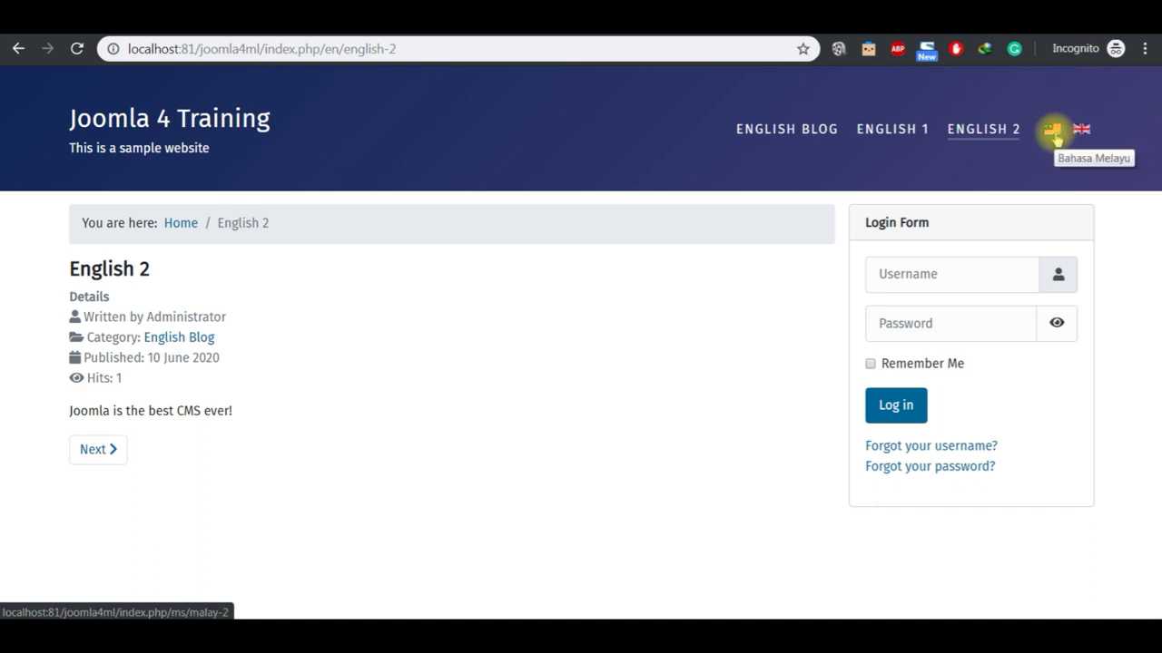
click(1053, 133)
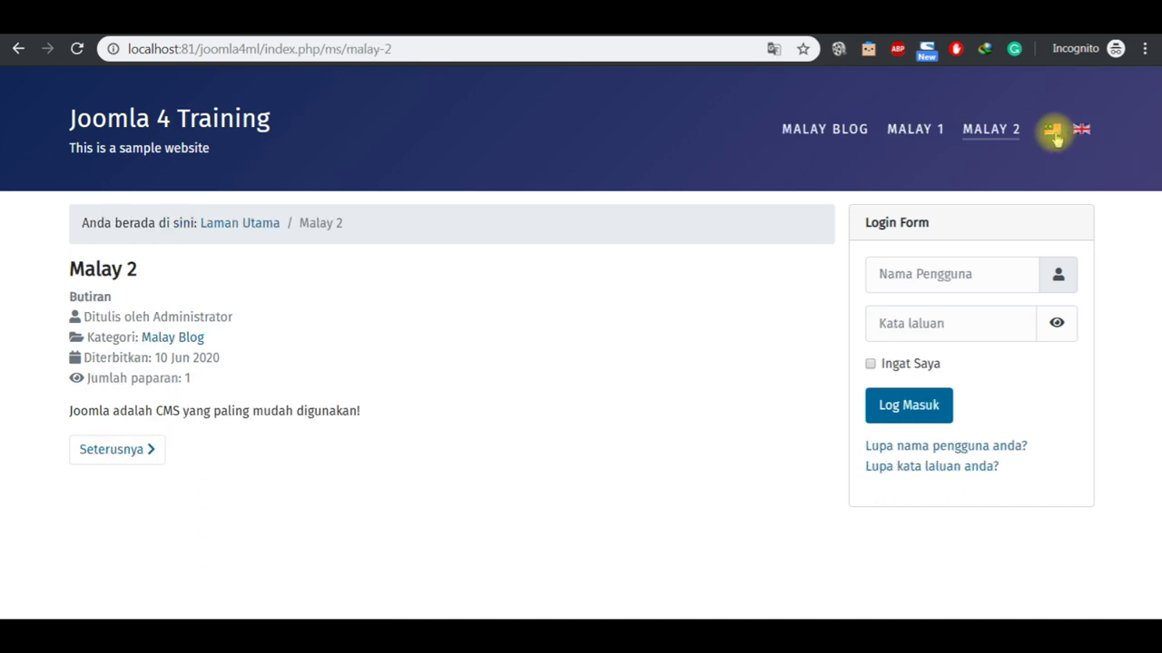
click(919, 138)
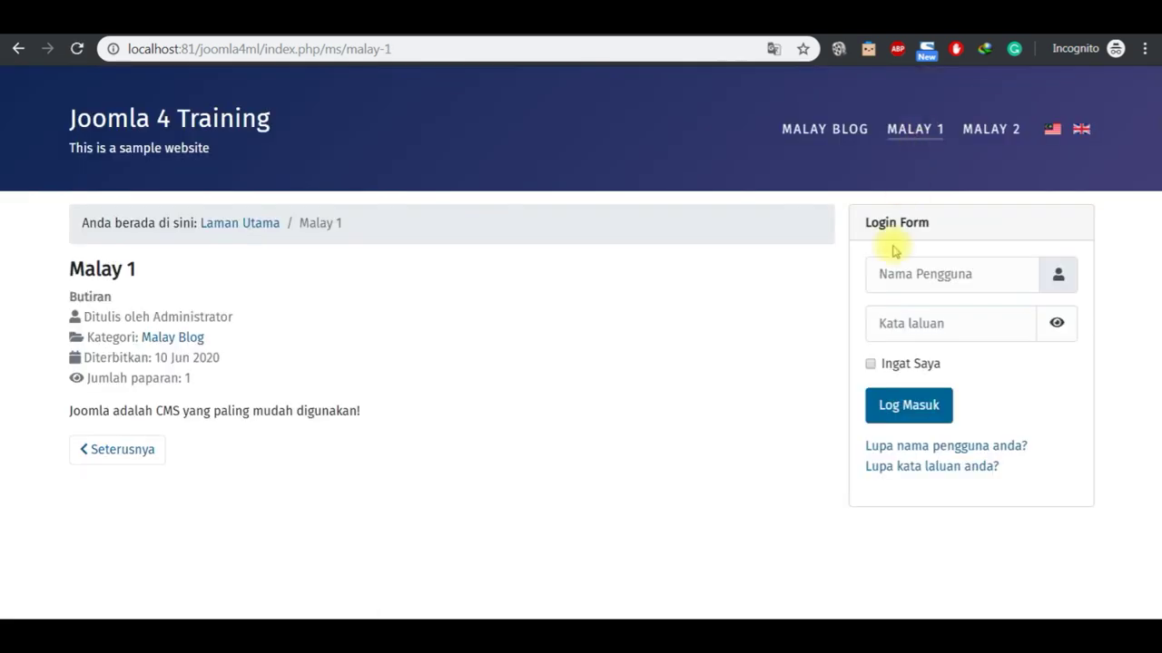
click(825, 141)
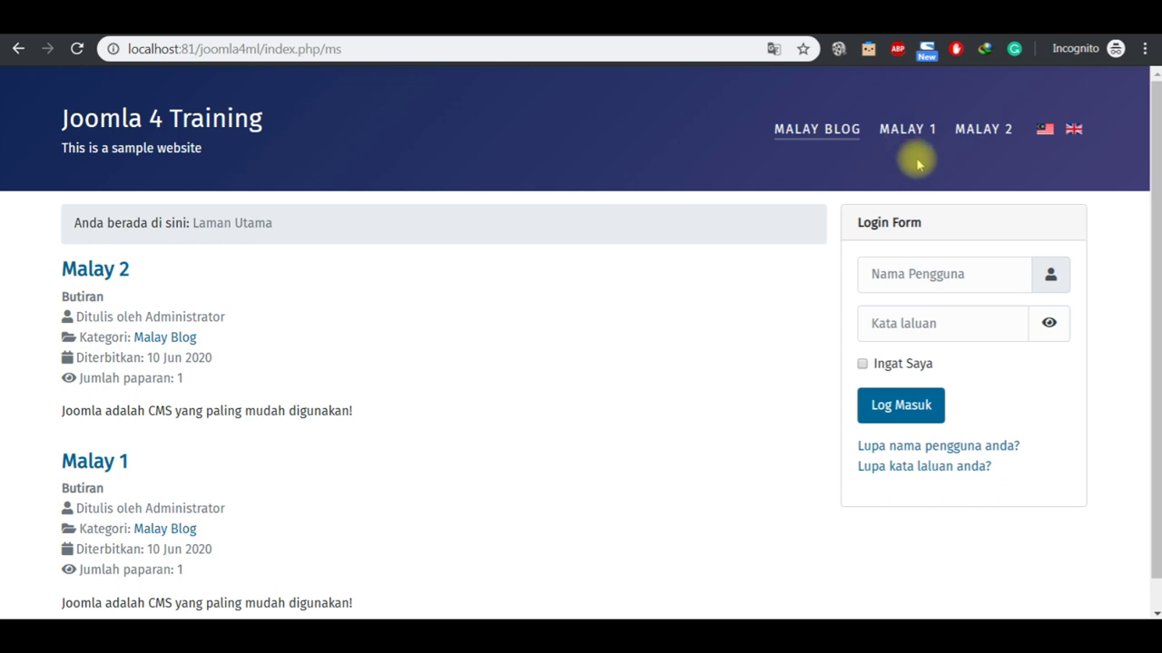
click(980, 138)
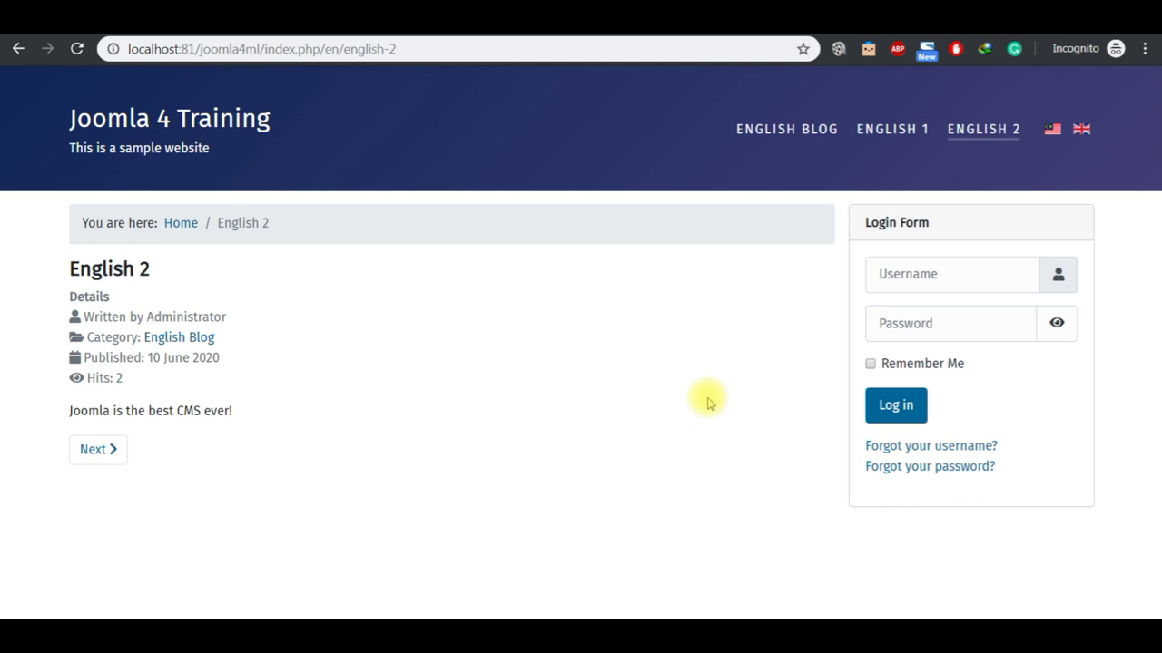
key(shift+Left)
key(shift+Left)
key(shift+Left)
key(shift+Left)
key(shift+Left)
key(shift+Left)
key(shift+Left)
key(shift+Left)
key(shift+Left)
key(shift+Left)
key(shift+Left)
key(shift+Left)
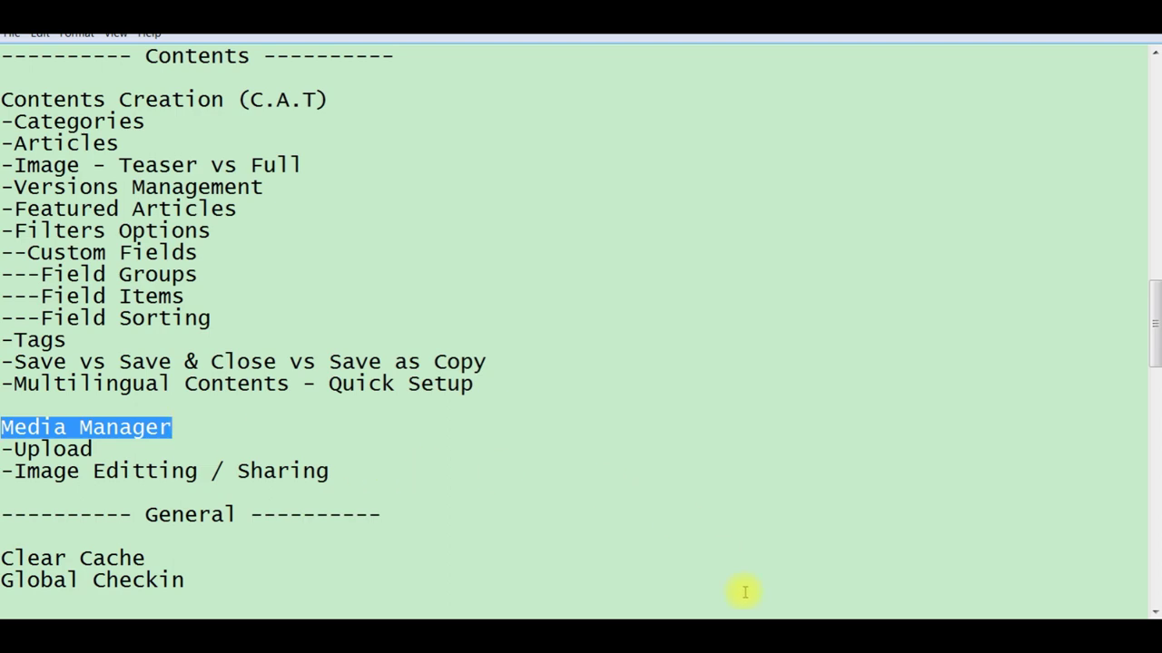
click(726, 635)
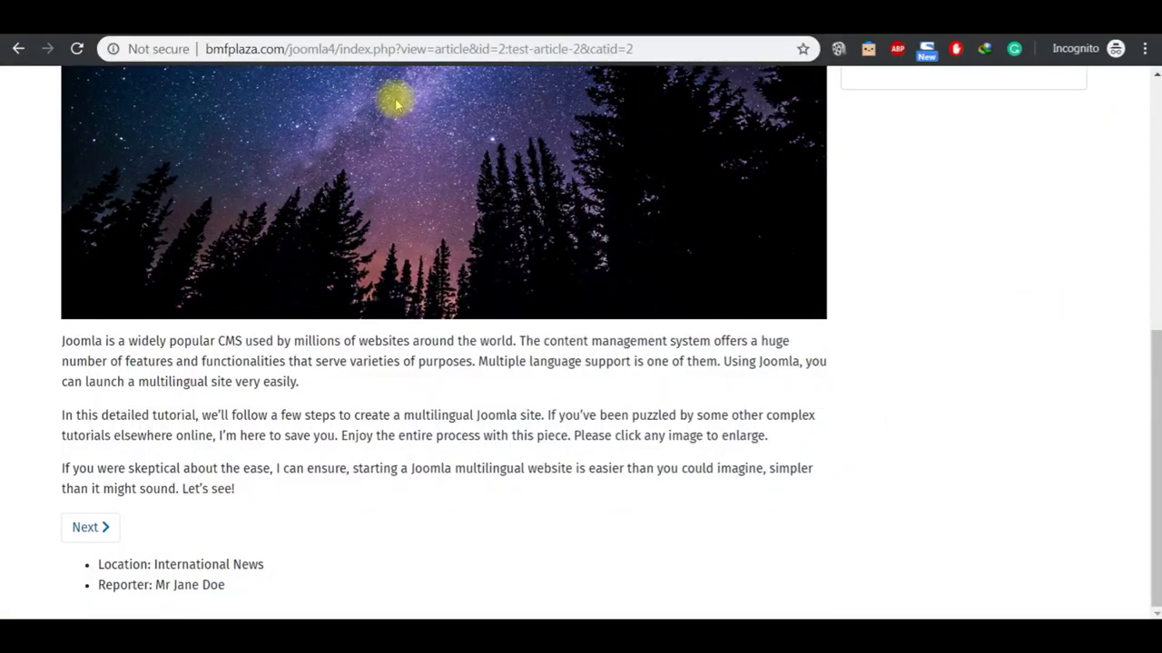
Step: Close Test Article 2 in the admin tab and go to Media from the sidebar
click(430, 34)
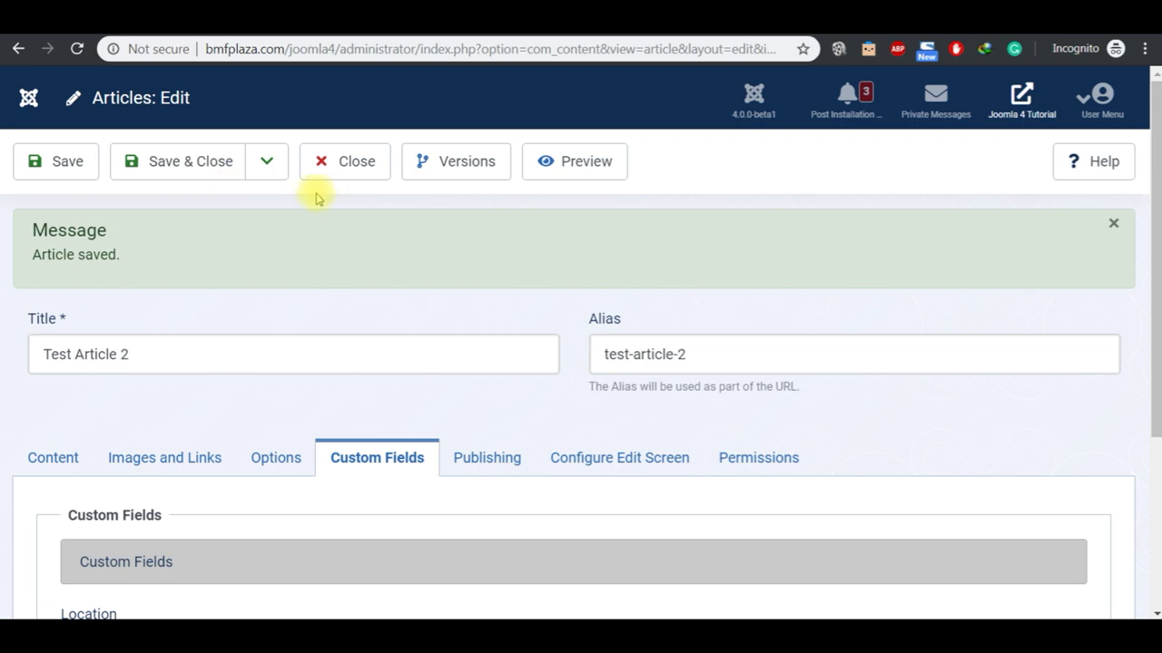
click(346, 174)
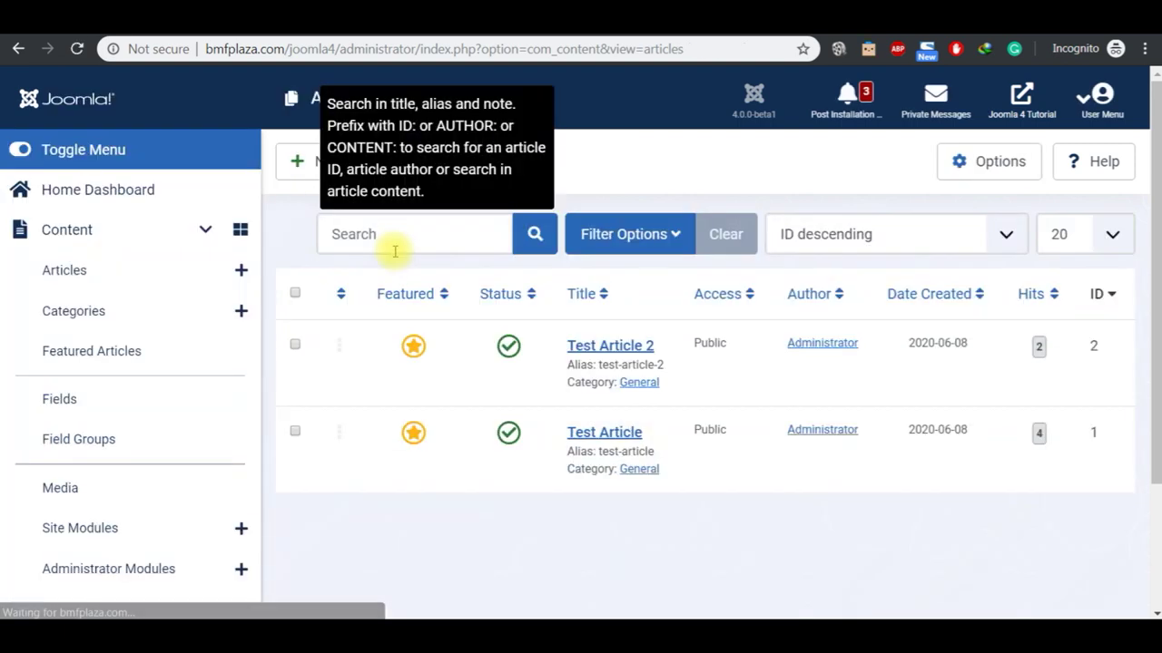
click(90, 491)
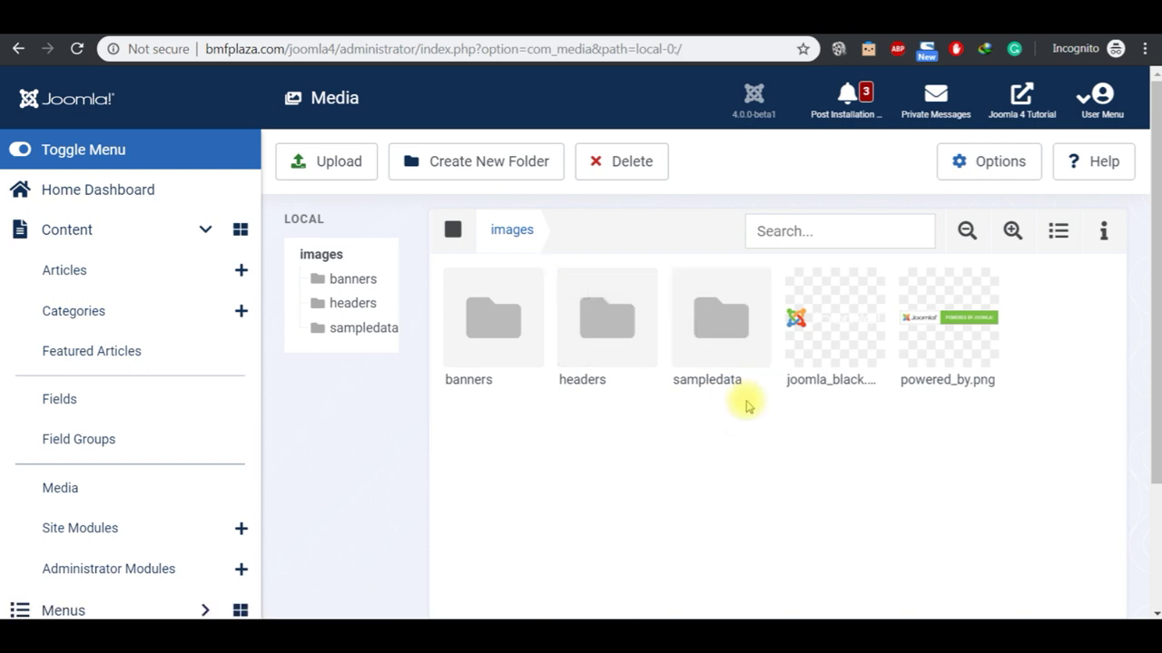
Step: Upload joomla-4-0-0-beta-v2.png into the images folder
mouse_move(520, 317)
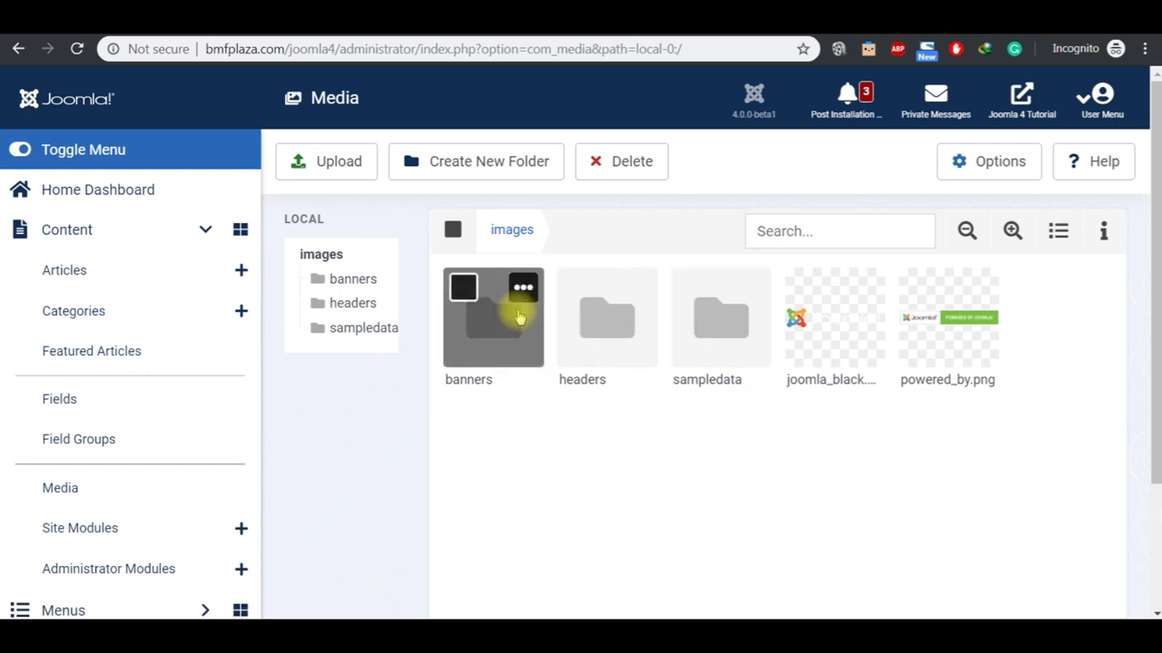
click(343, 179)
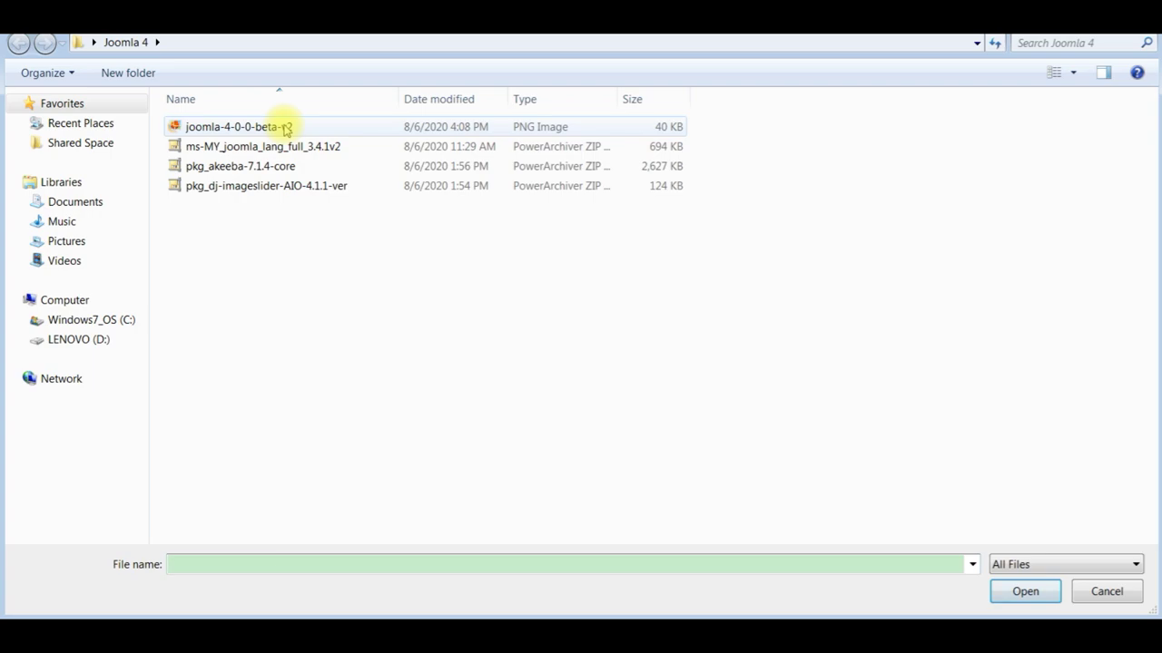
click(288, 125)
click(1016, 601)
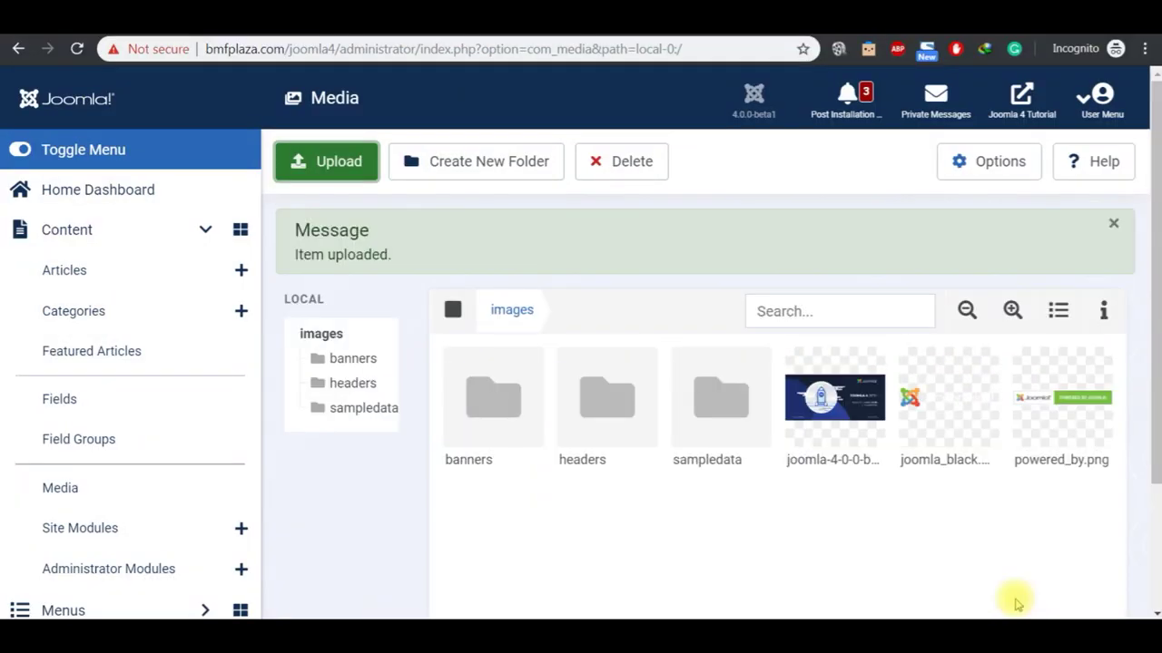
Step: Preview the uploaded beta image at full size
mouse_move(835, 421)
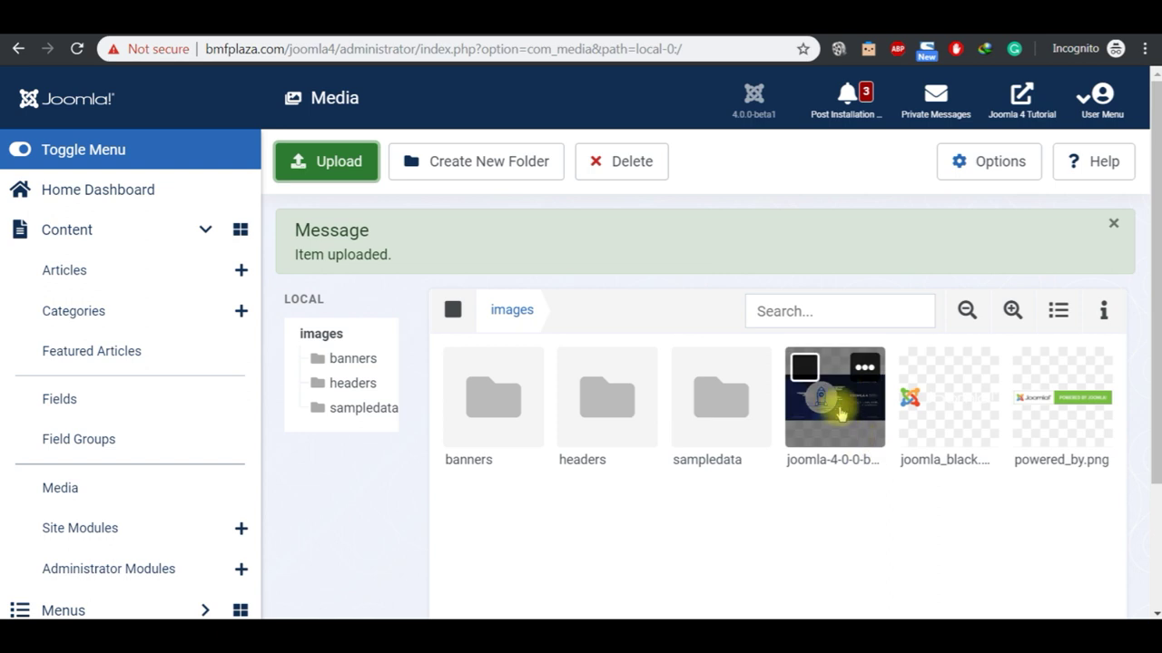
click(835, 417)
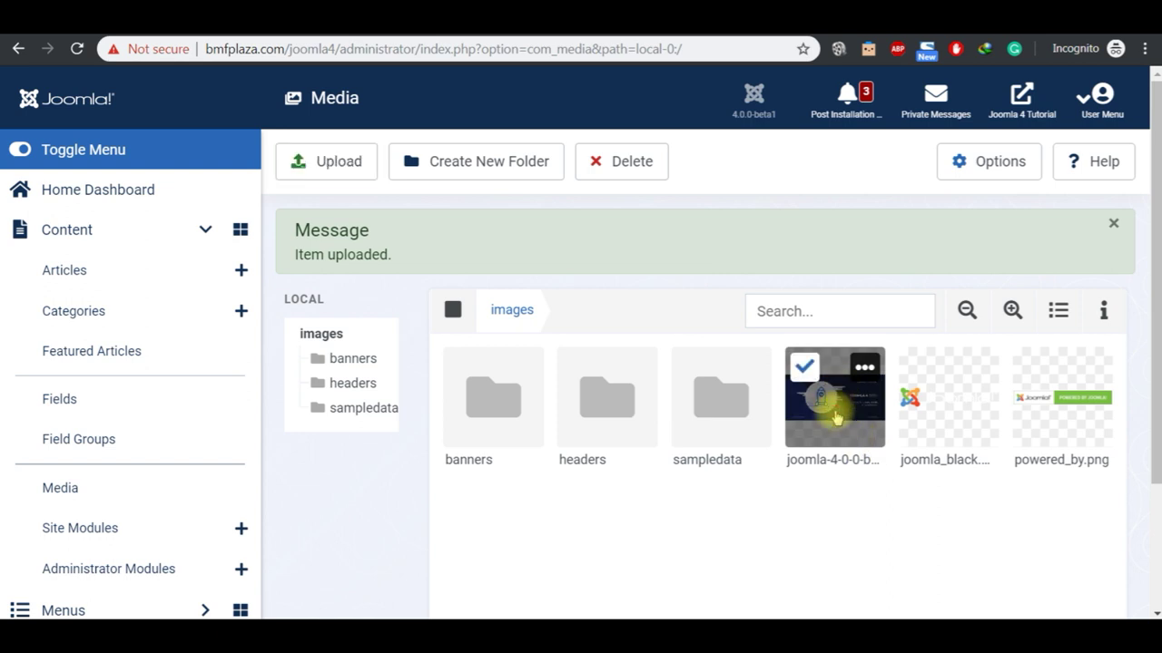
click(864, 366)
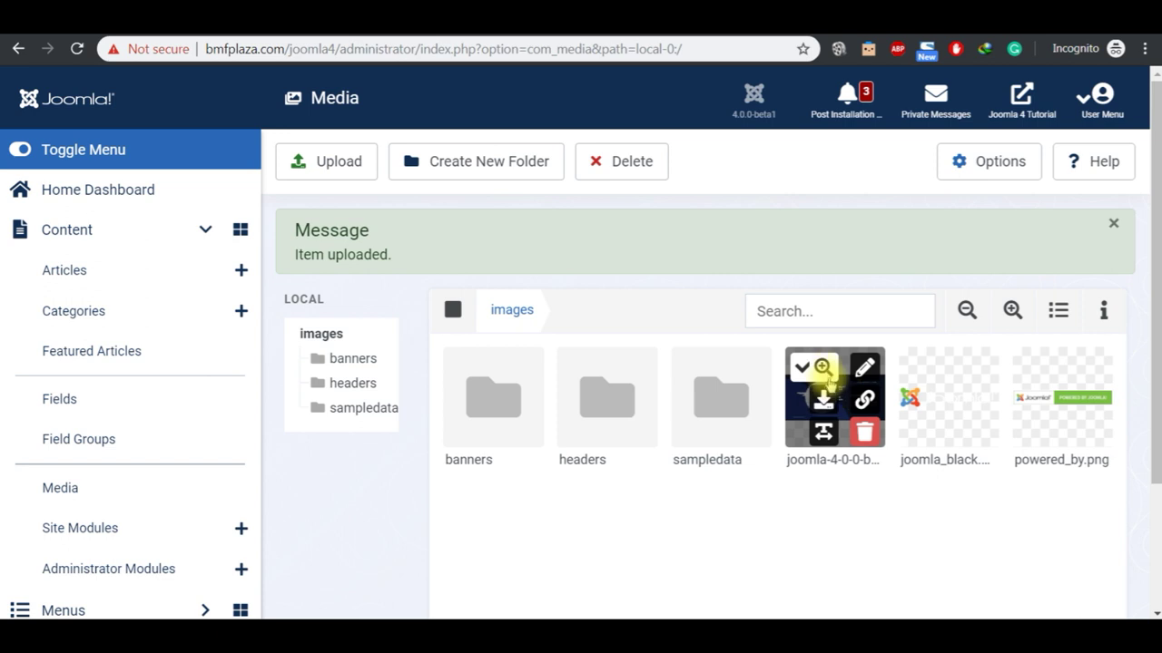
click(822, 369)
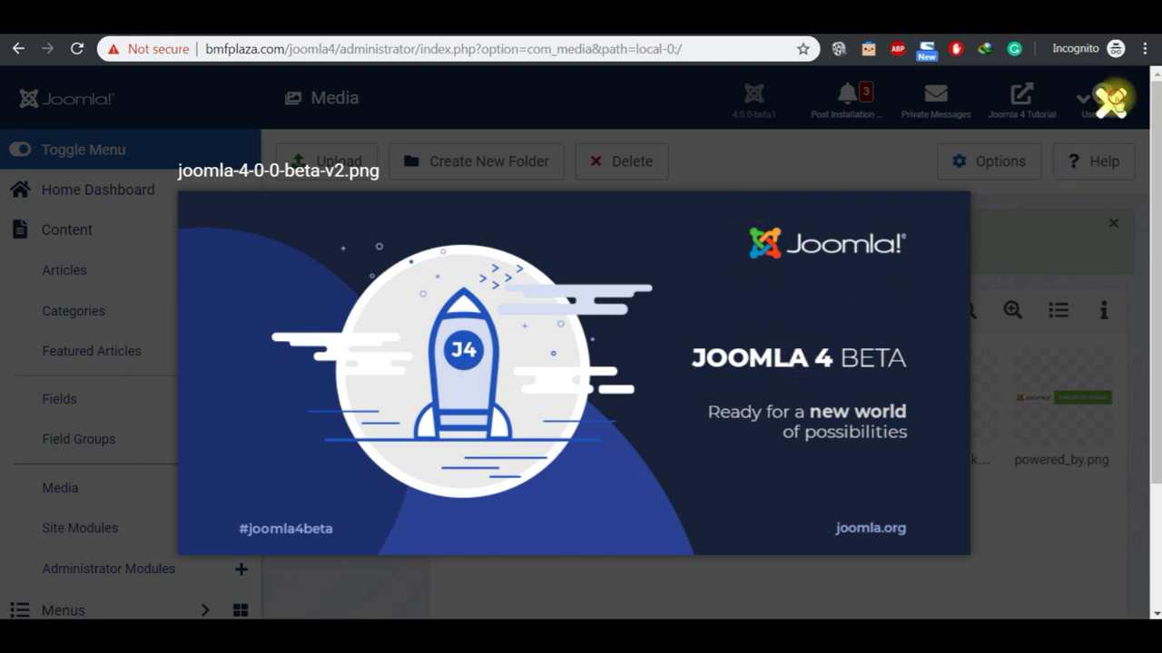
Step: Close the preview and cancel renaming, keeping the name joomla-4-0-0-beta-v2
click(1110, 103)
click(864, 367)
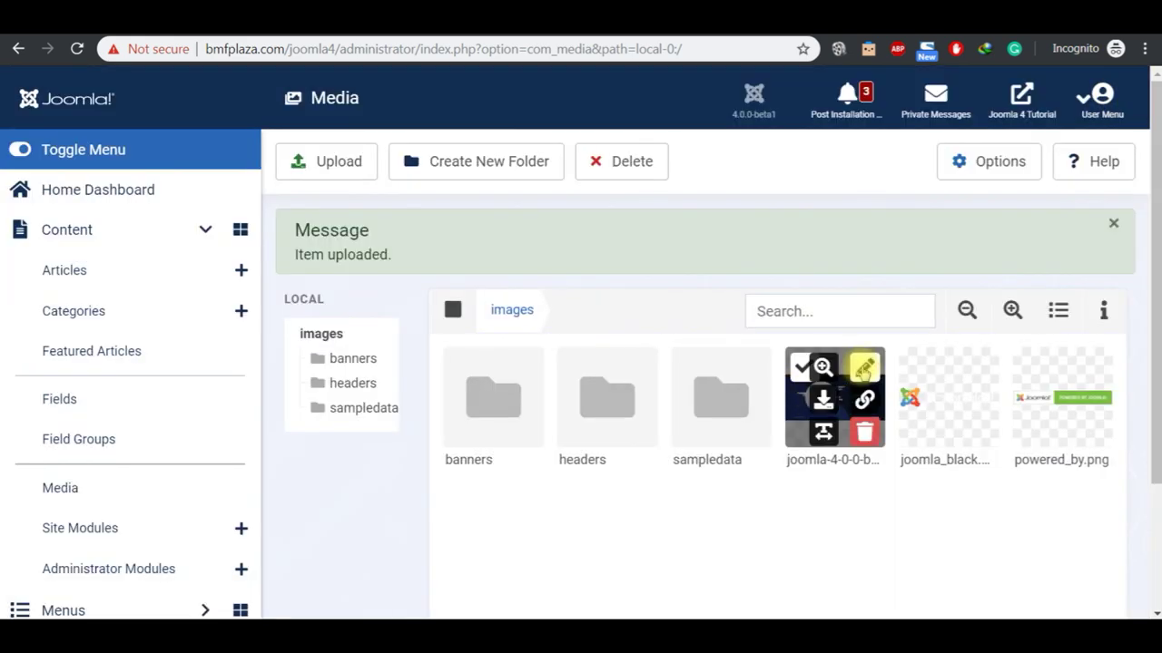
click(823, 432)
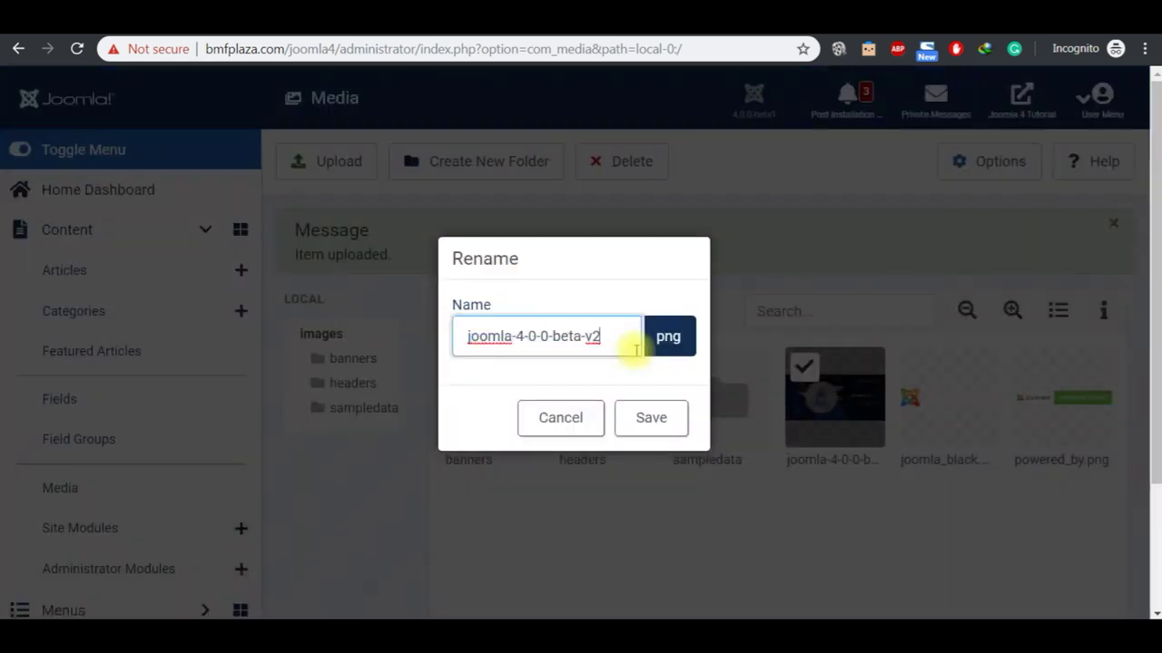
click(561, 418)
mouse_move(821, 390)
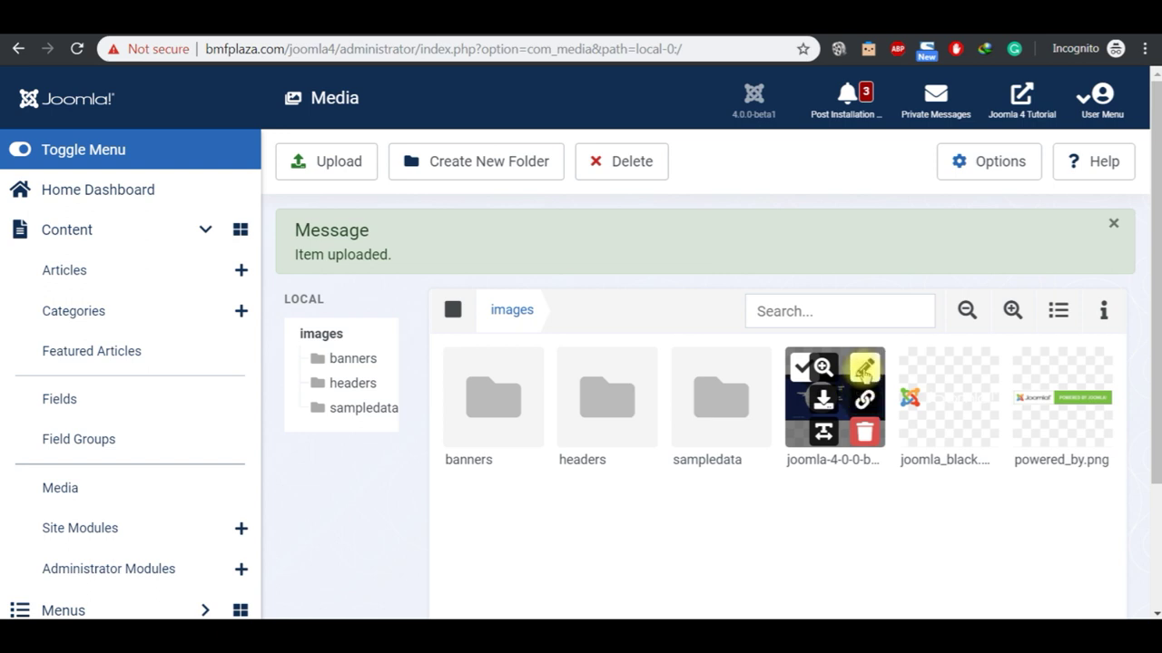
click(863, 369)
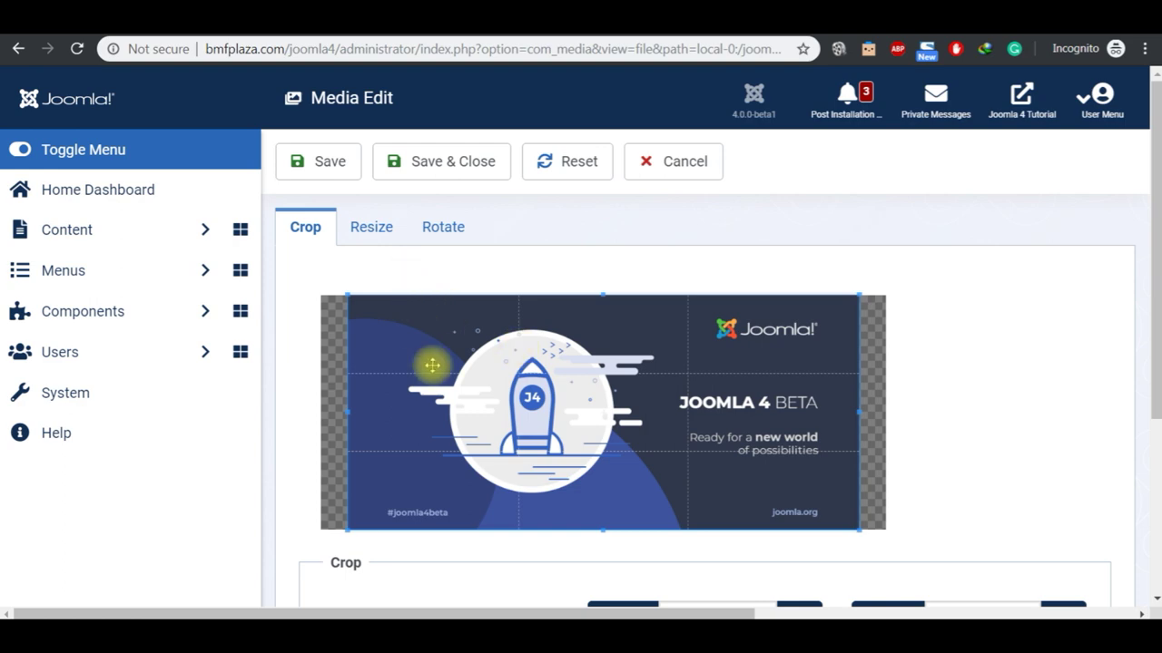
click(1156, 469)
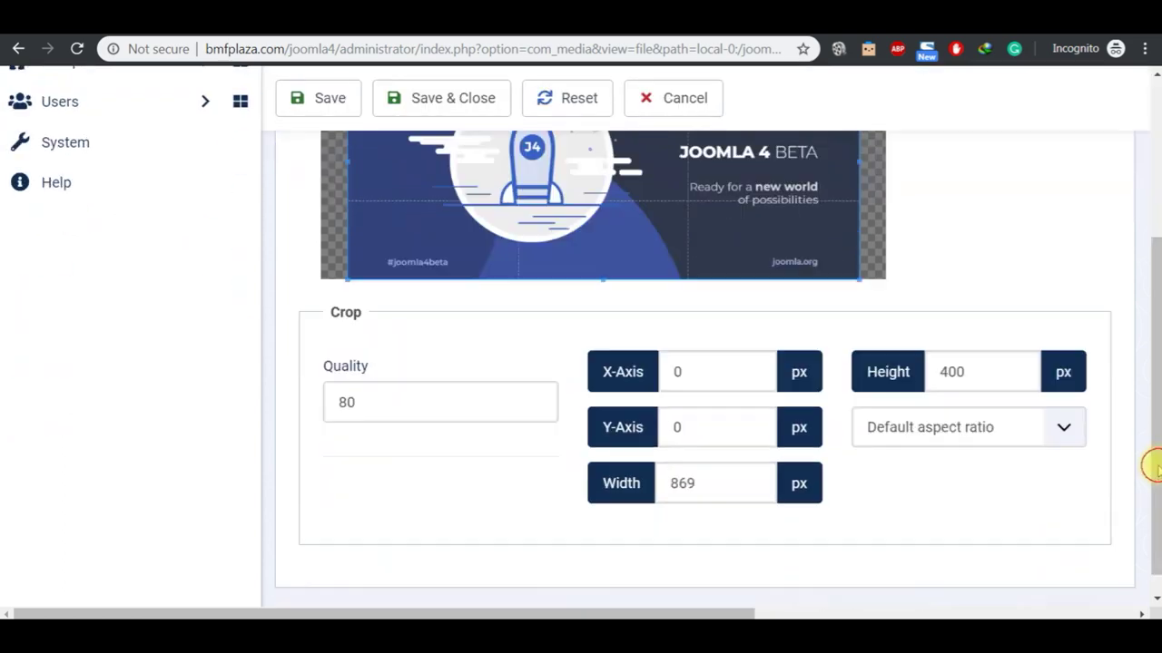
click(1156, 165)
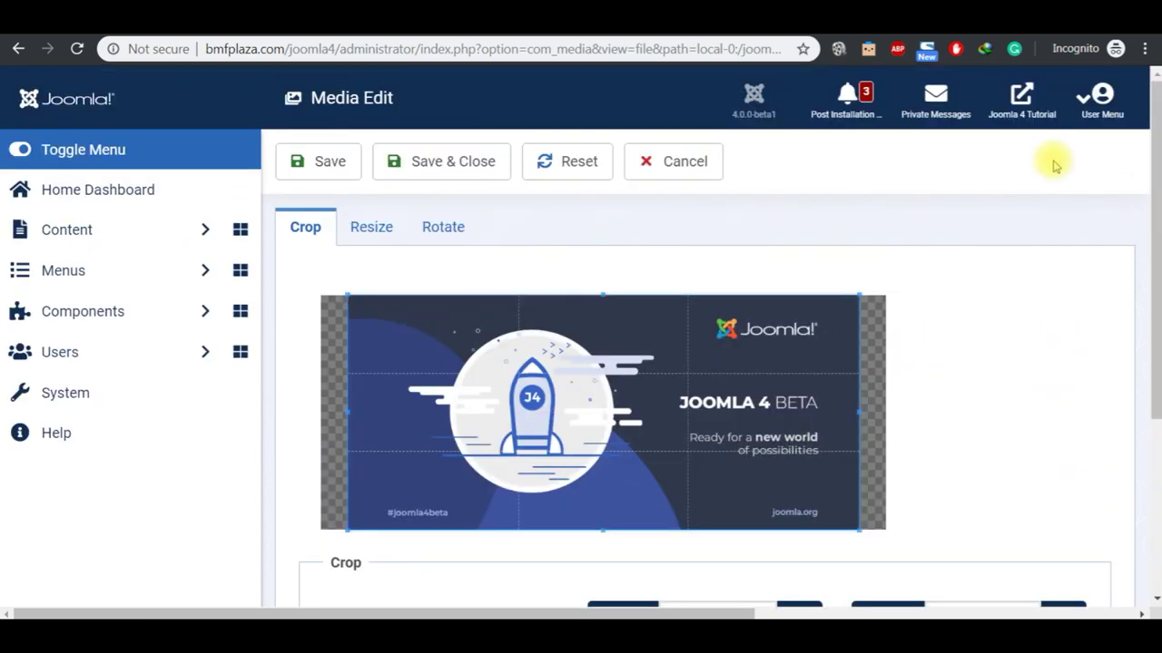
click(385, 233)
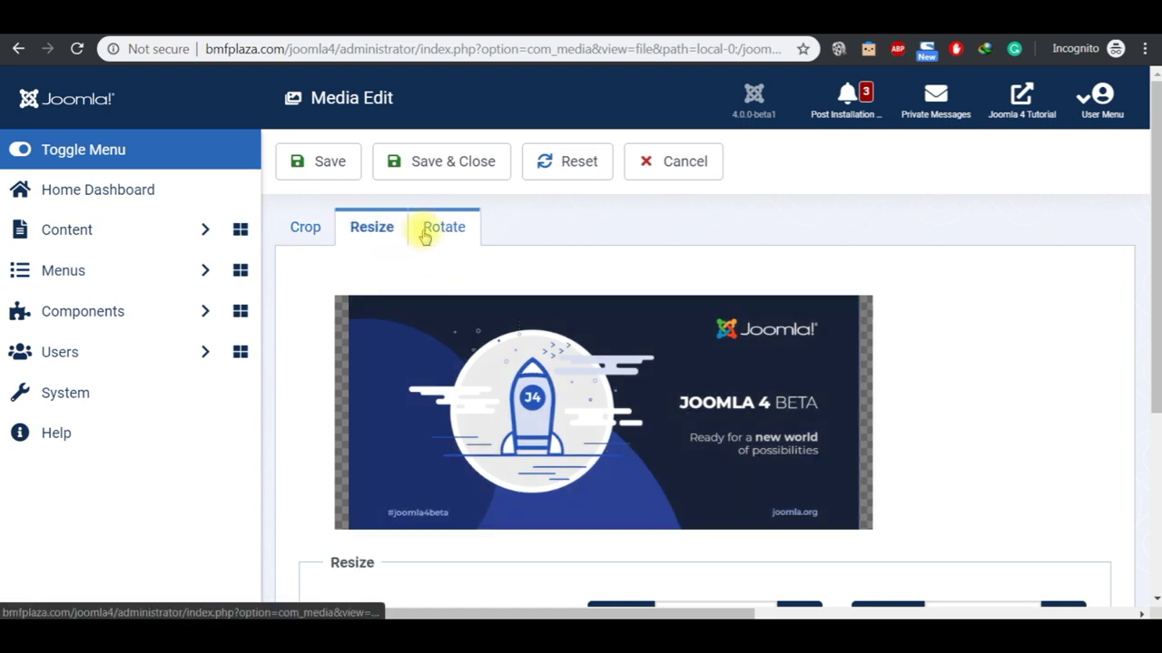
click(423, 232)
click(377, 235)
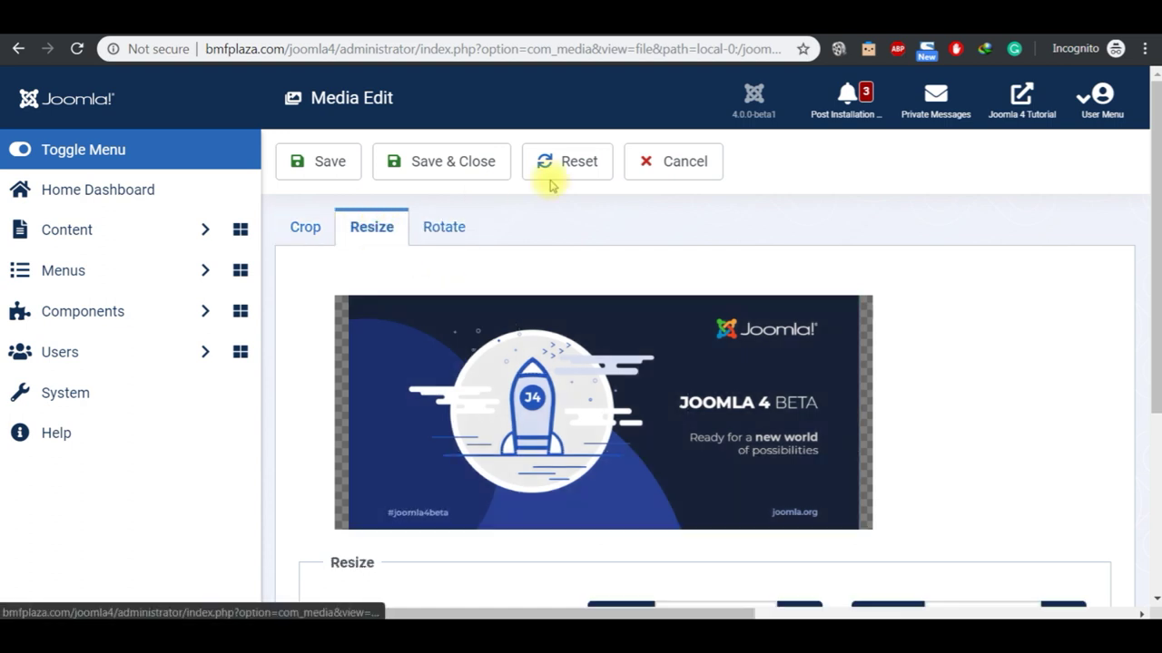
click(655, 168)
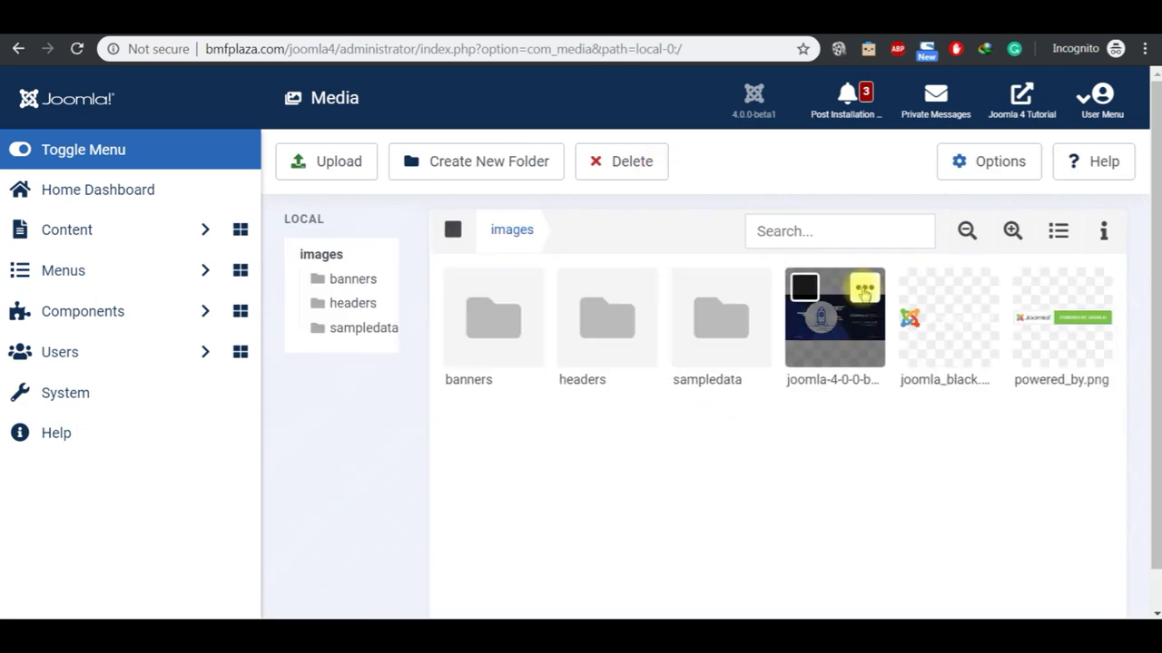
Step: Generate a sharable link for the beta image and copy it to the clipboard
click(863, 292)
click(863, 320)
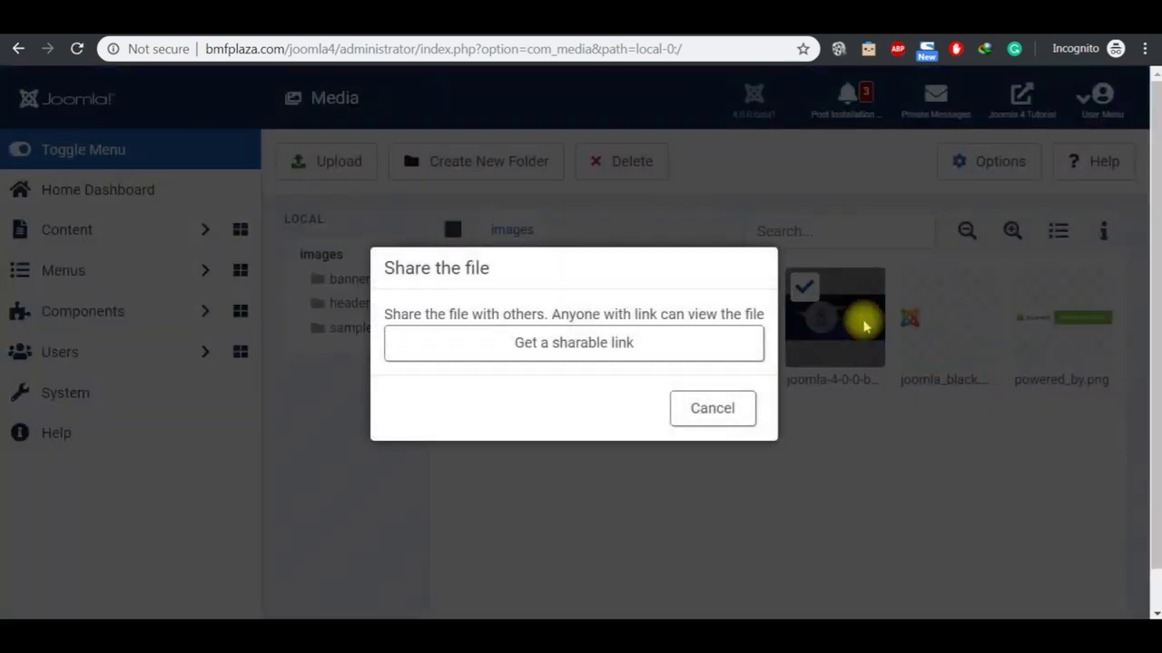
click(602, 340)
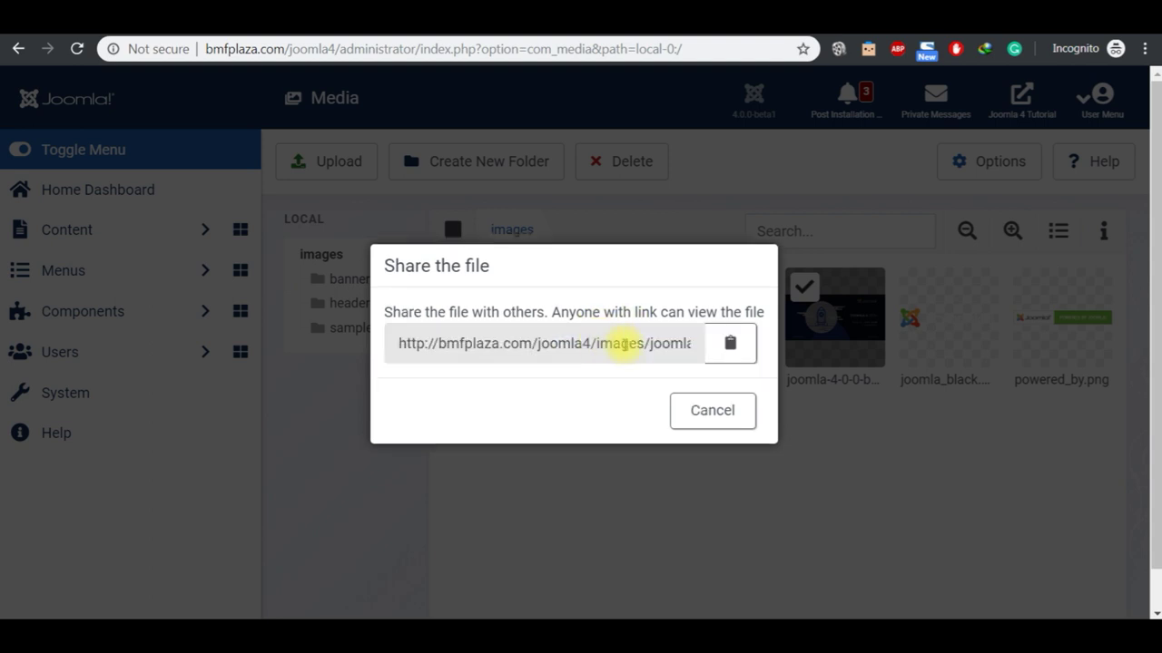
click(730, 343)
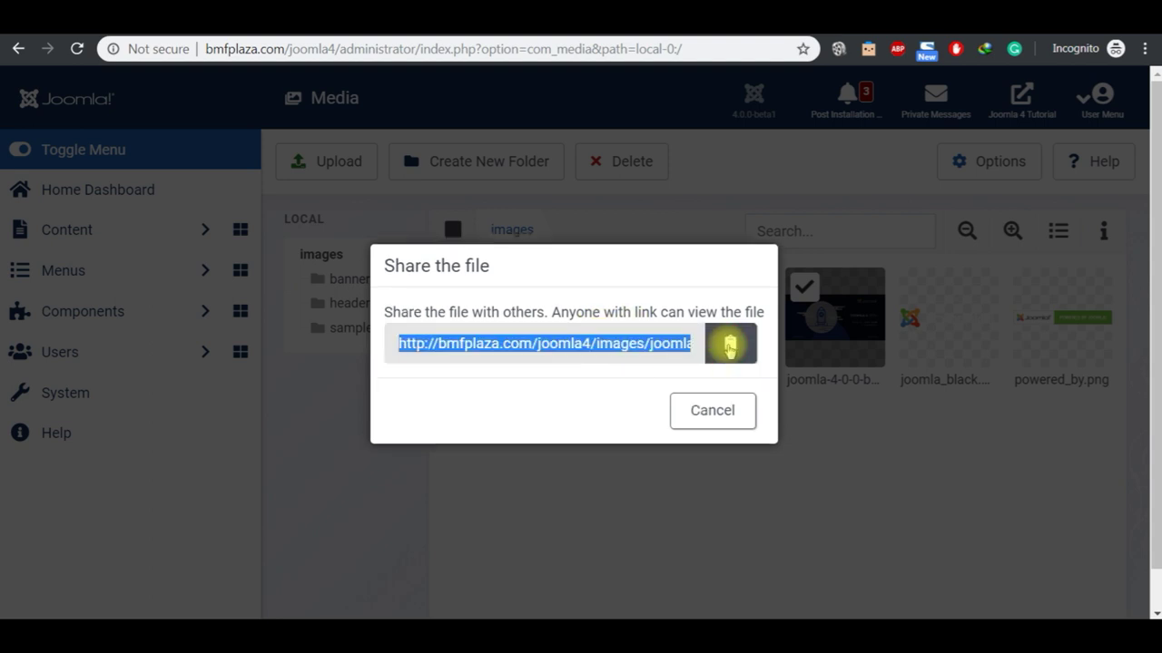
Step: Load the copied joomla-4-0-0-beta-v2.png image link in a new browser tab
key(ctrl+t)
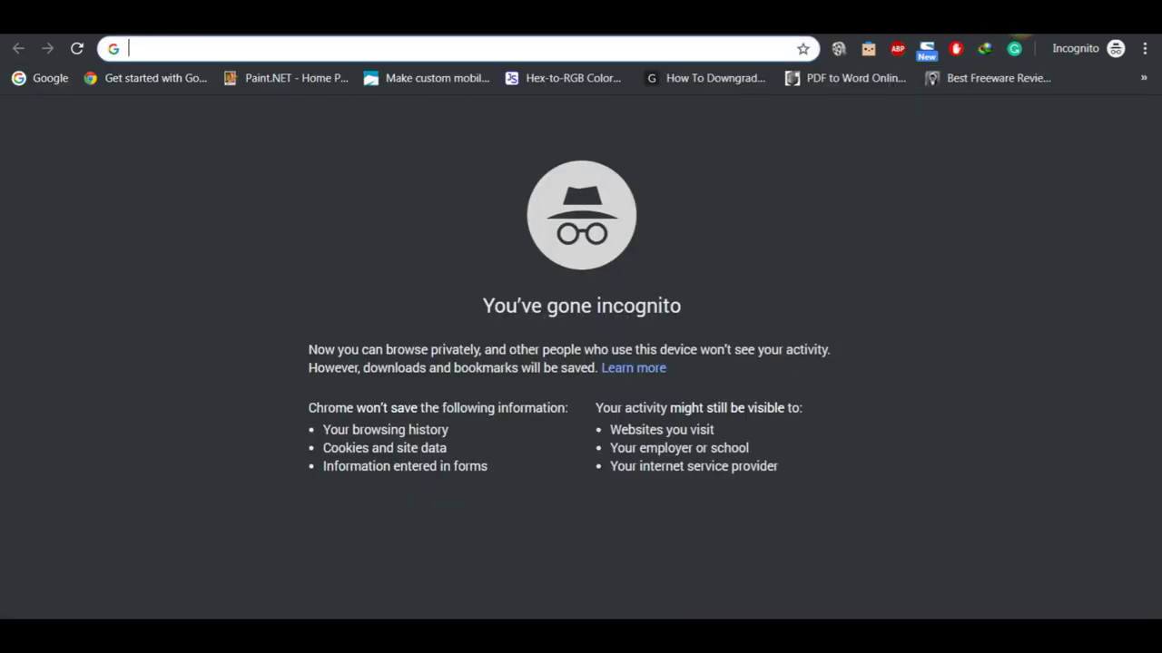
key(ctrl+v)
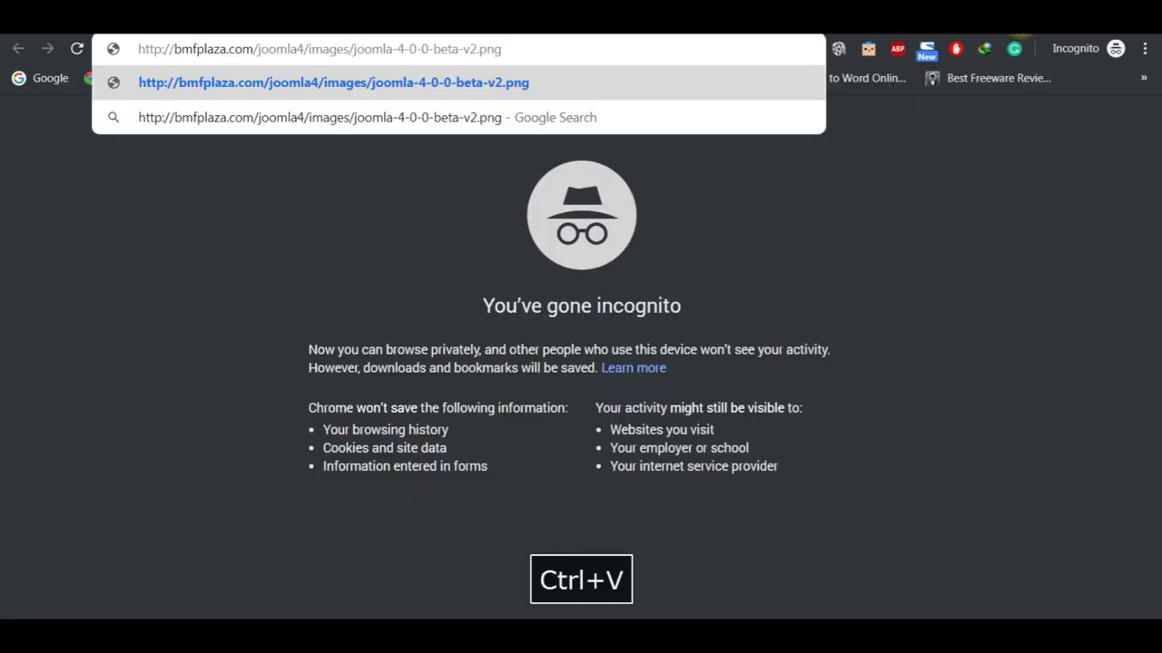
key(Return)
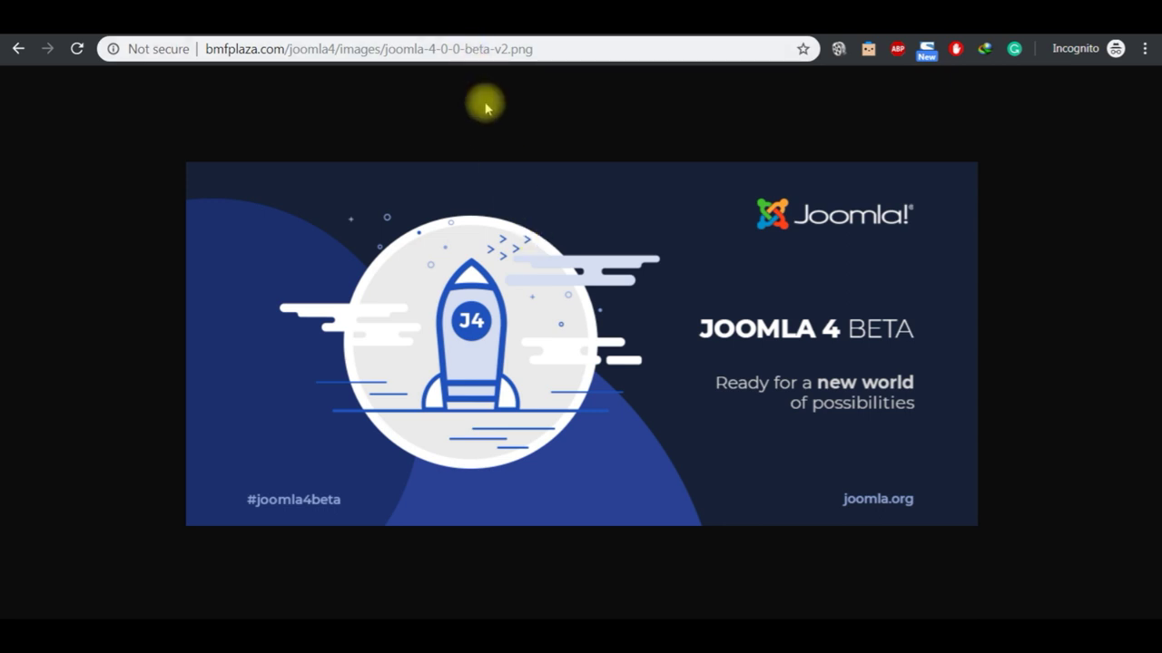
Step: Close the media share dialog and open Test Article 2 for editing
click(401, 33)
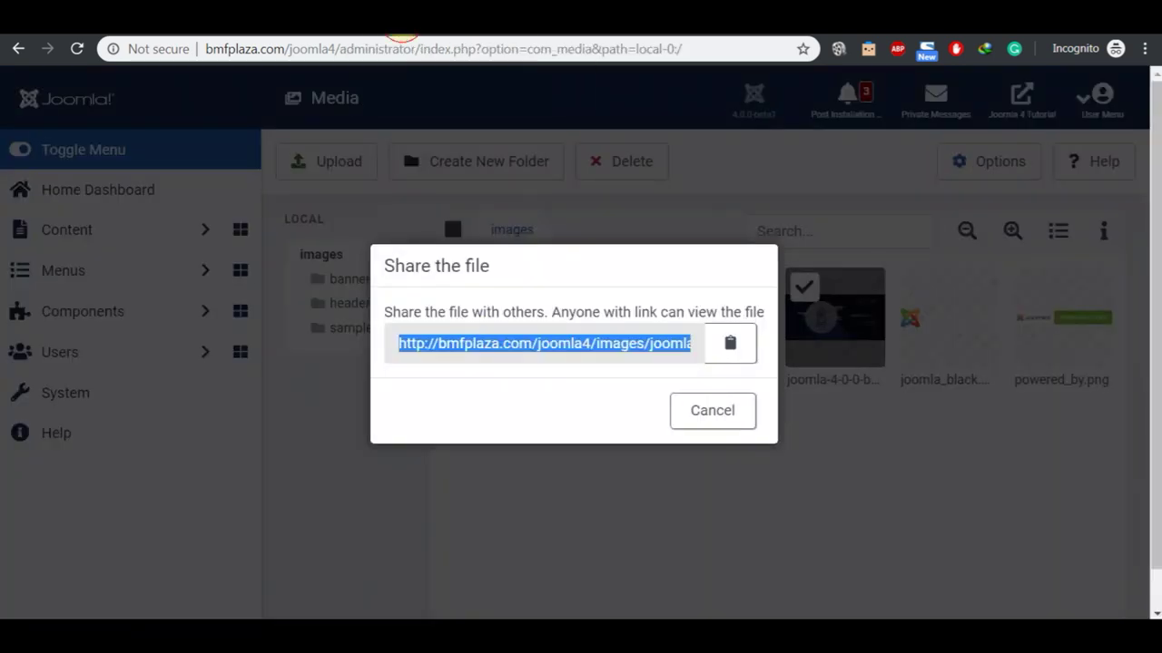
click(695, 415)
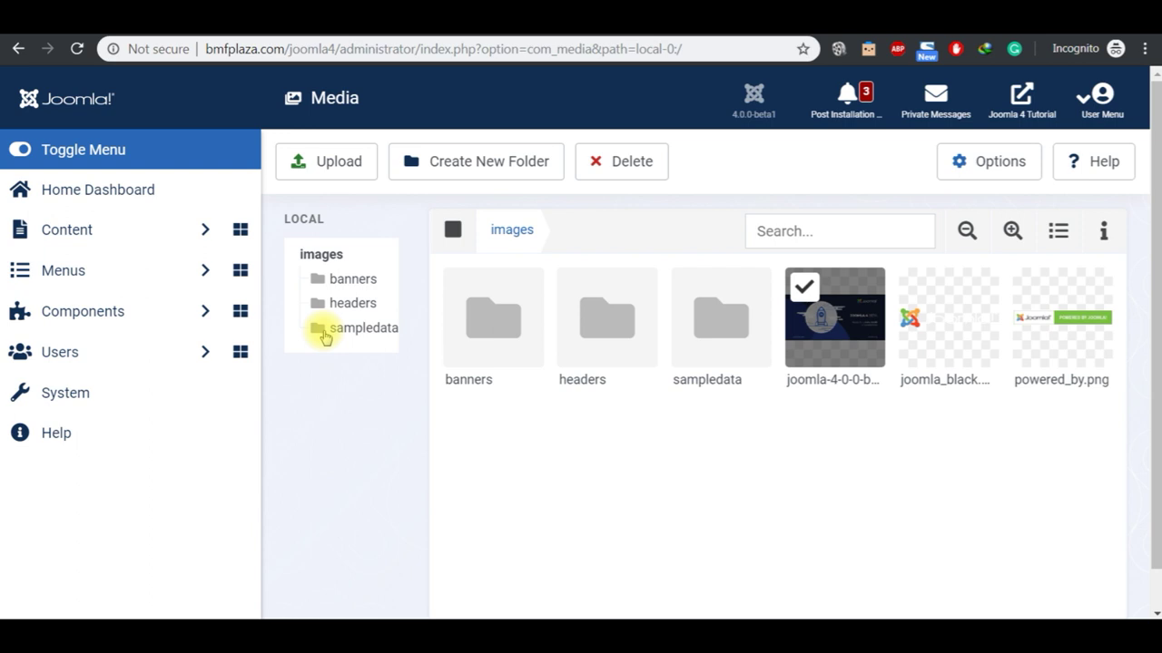
click(63, 240)
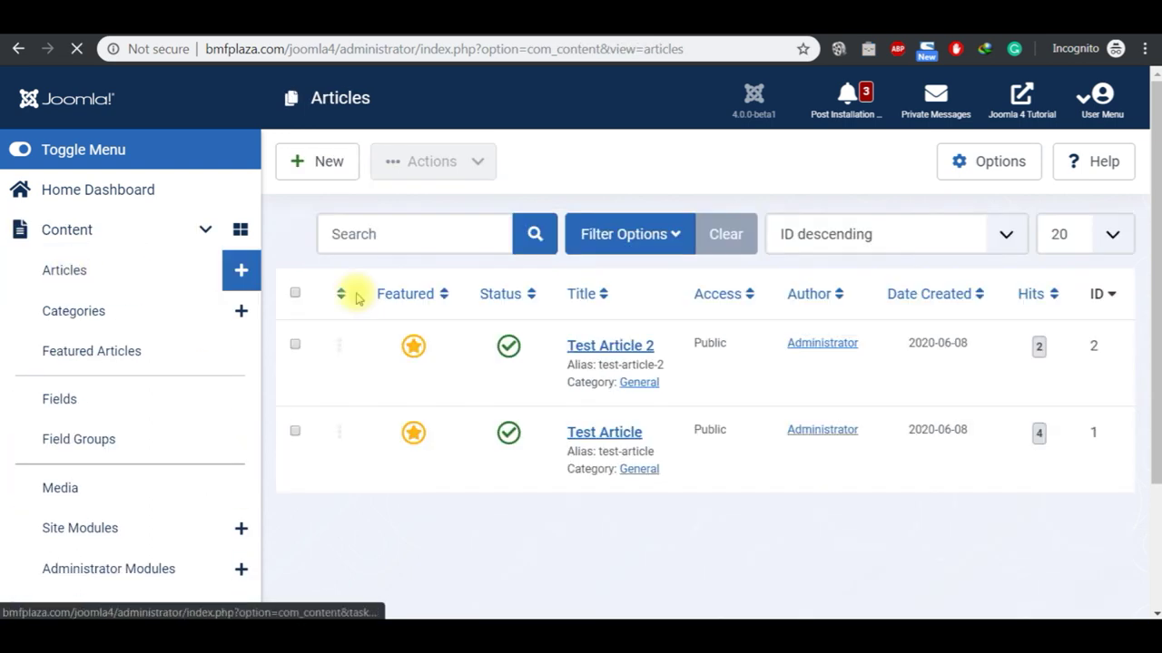
click(604, 346)
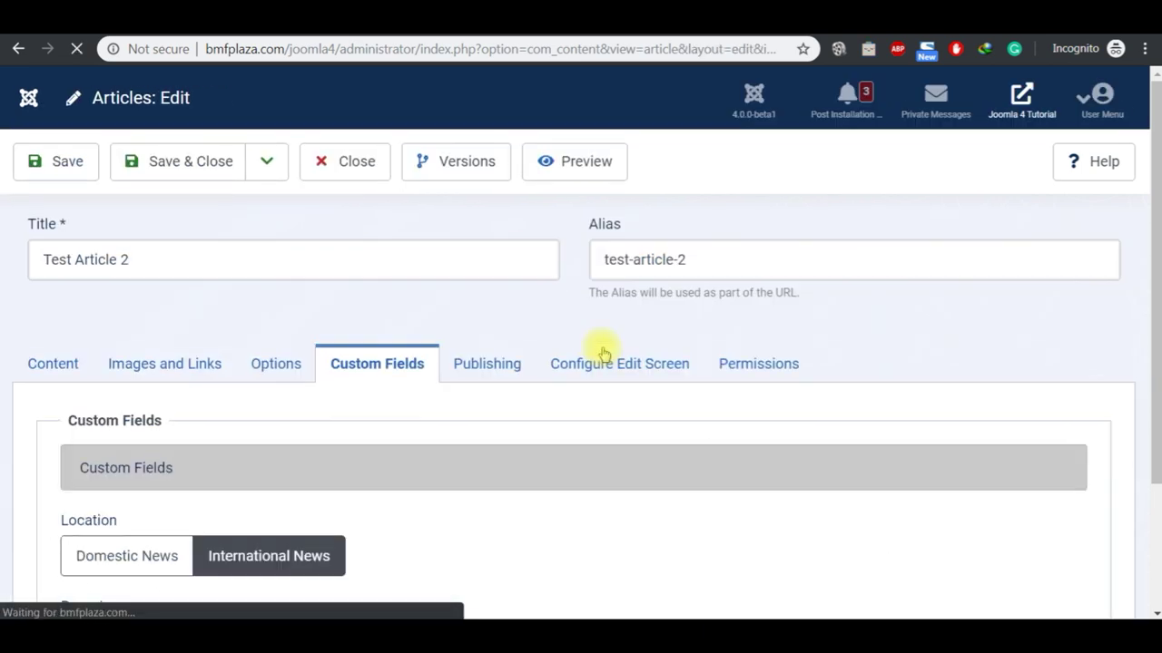
Step: Swap the intro image for the Joomla 4 Beta picture from the main images folder
click(172, 372)
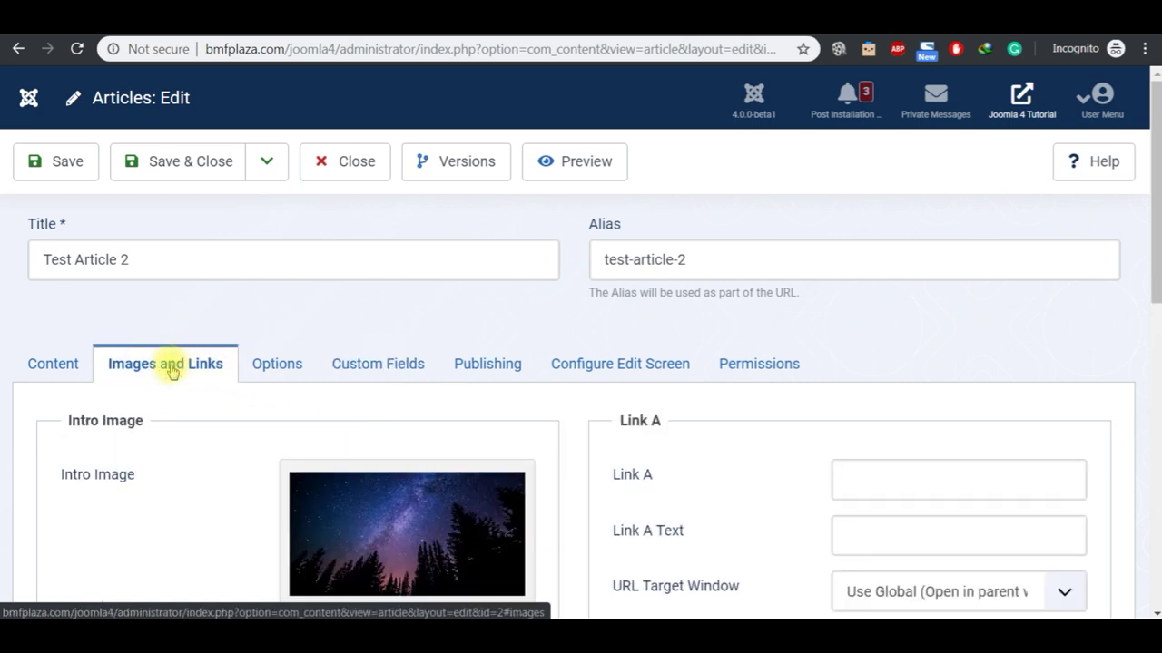
scroll(585, 422, down, 3)
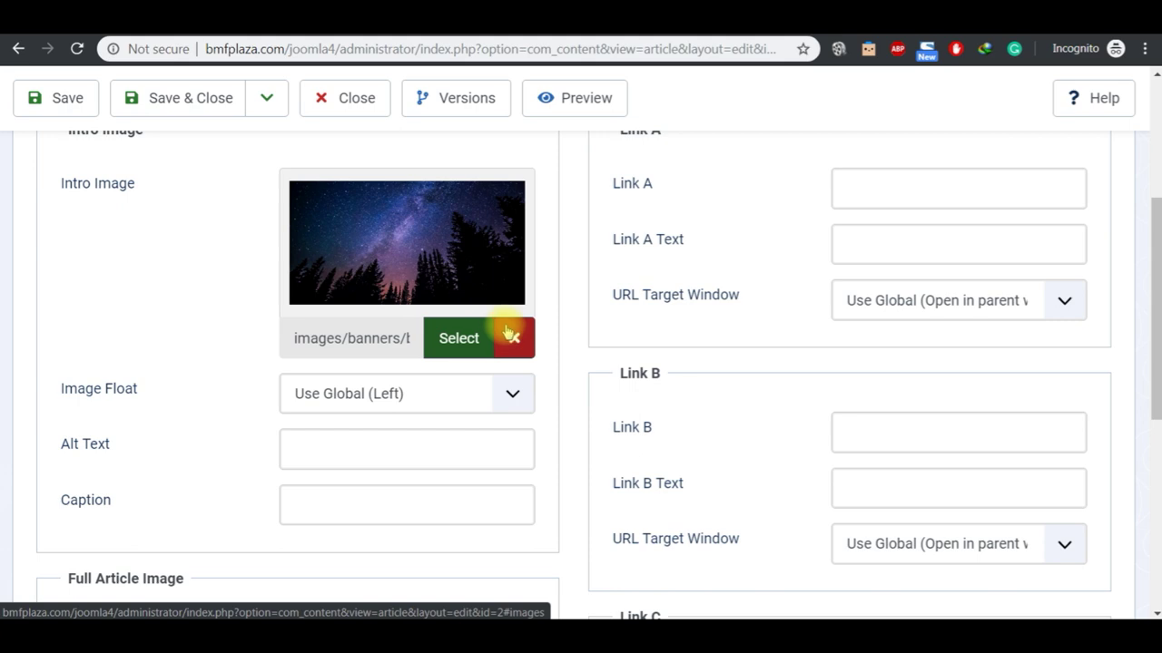
click(513, 338)
click(458, 337)
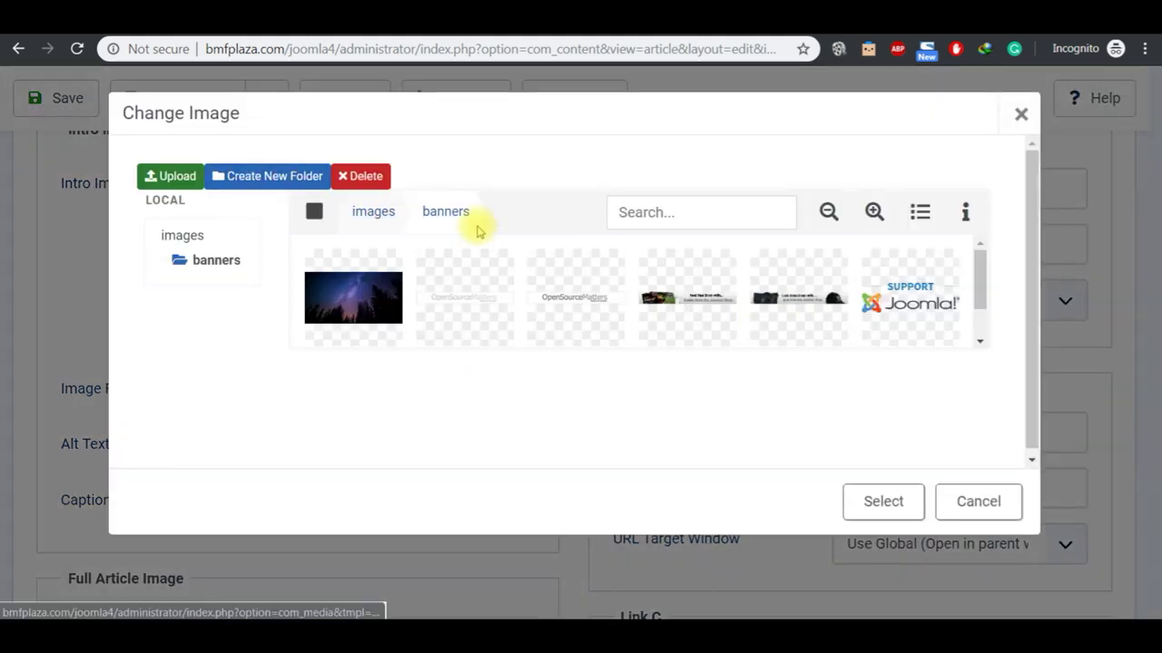
click(374, 212)
mouse_move(683, 291)
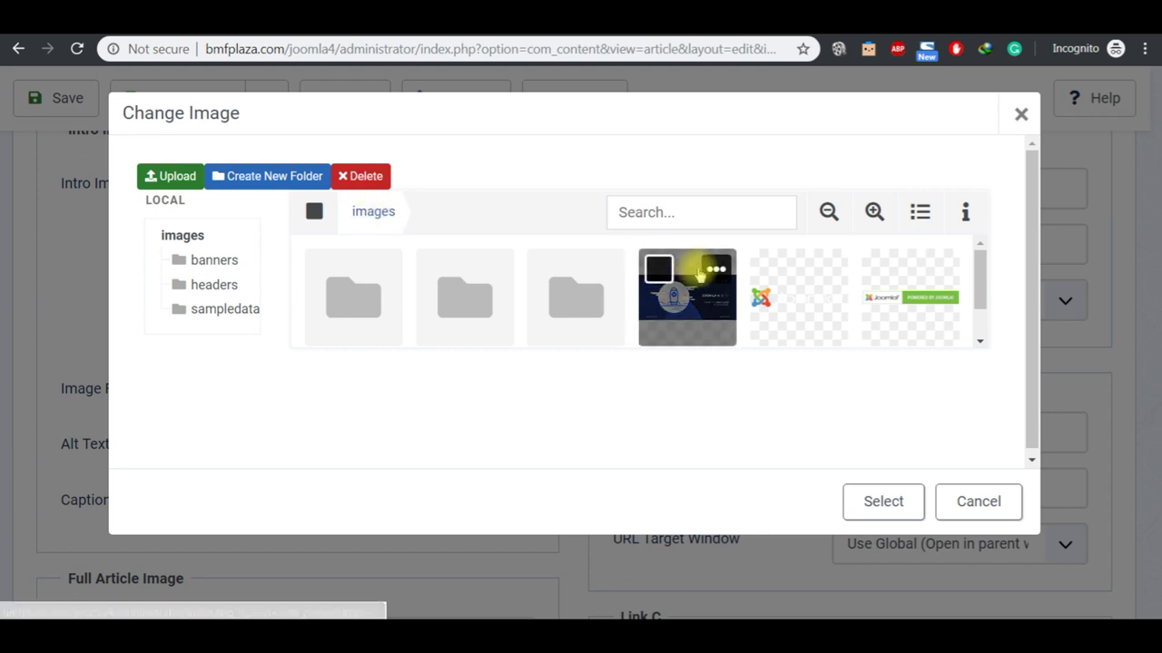
click(715, 272)
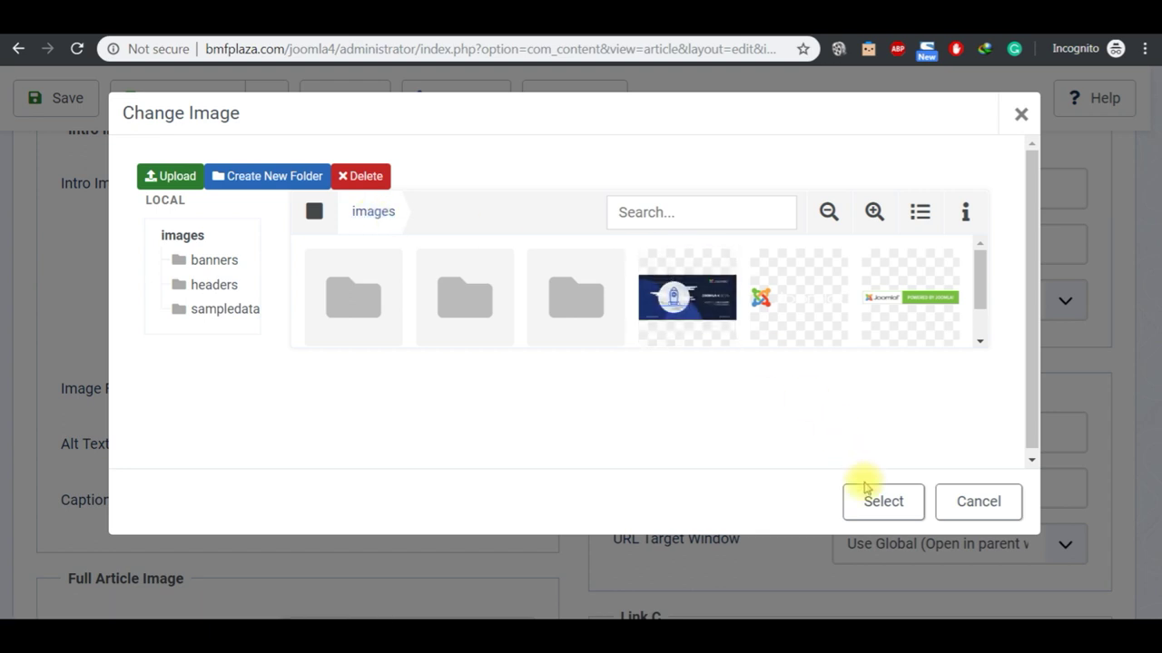
click(682, 310)
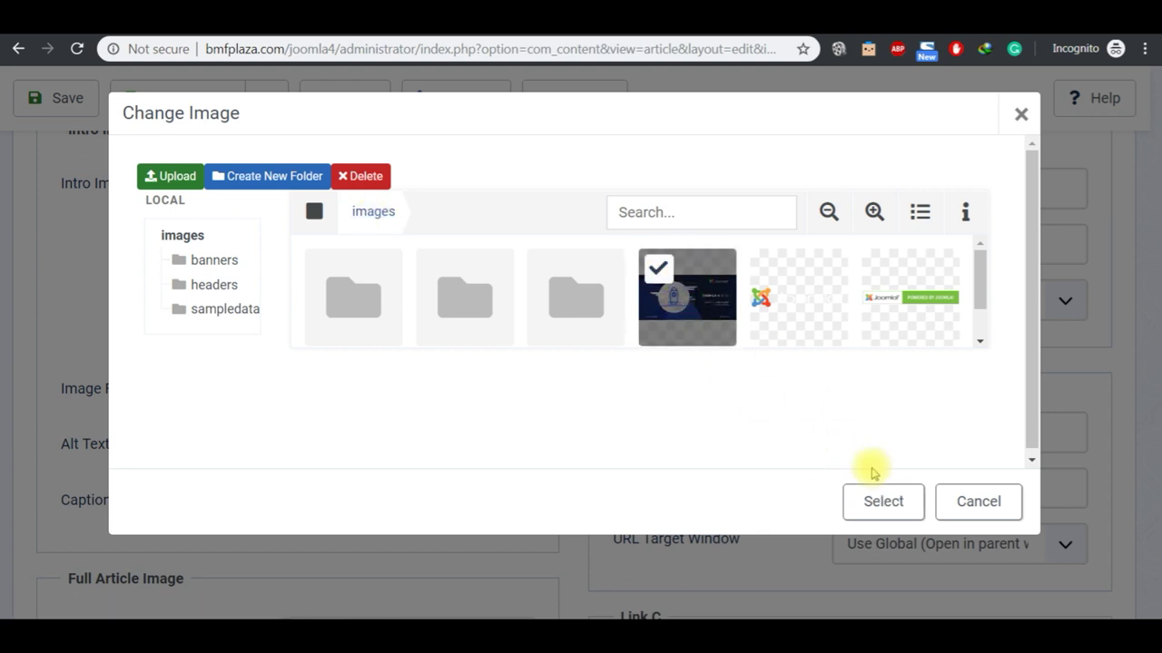
click(883, 504)
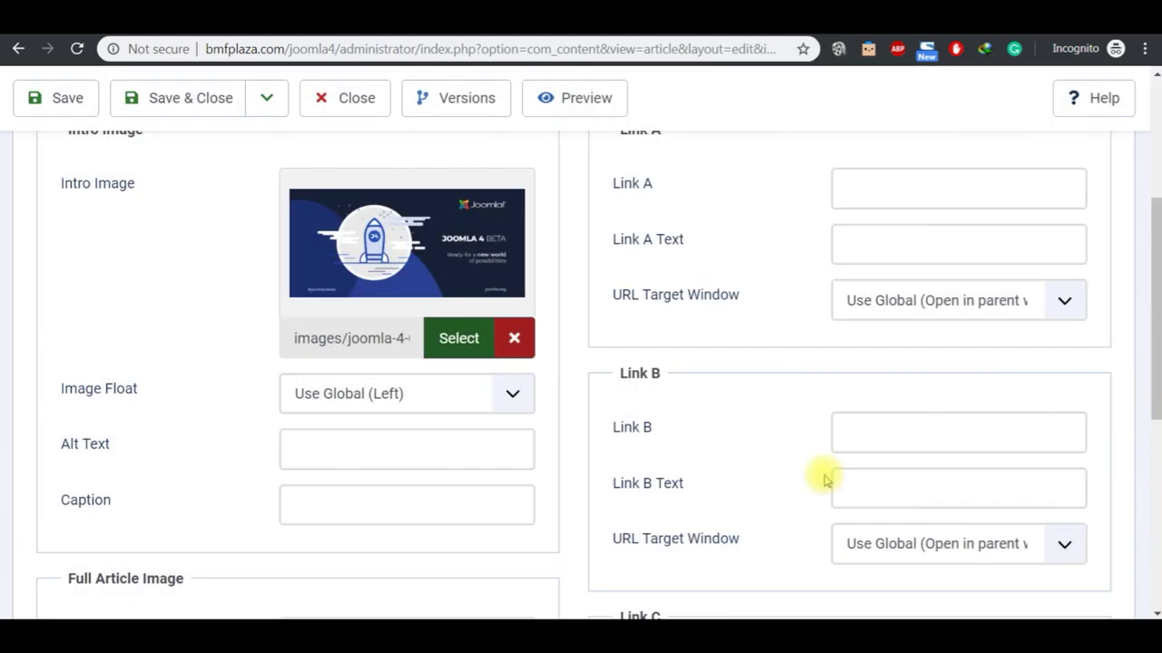
Step: Save the article and review Test Article 2's new starry-sky image on the frontend page
click(81, 105)
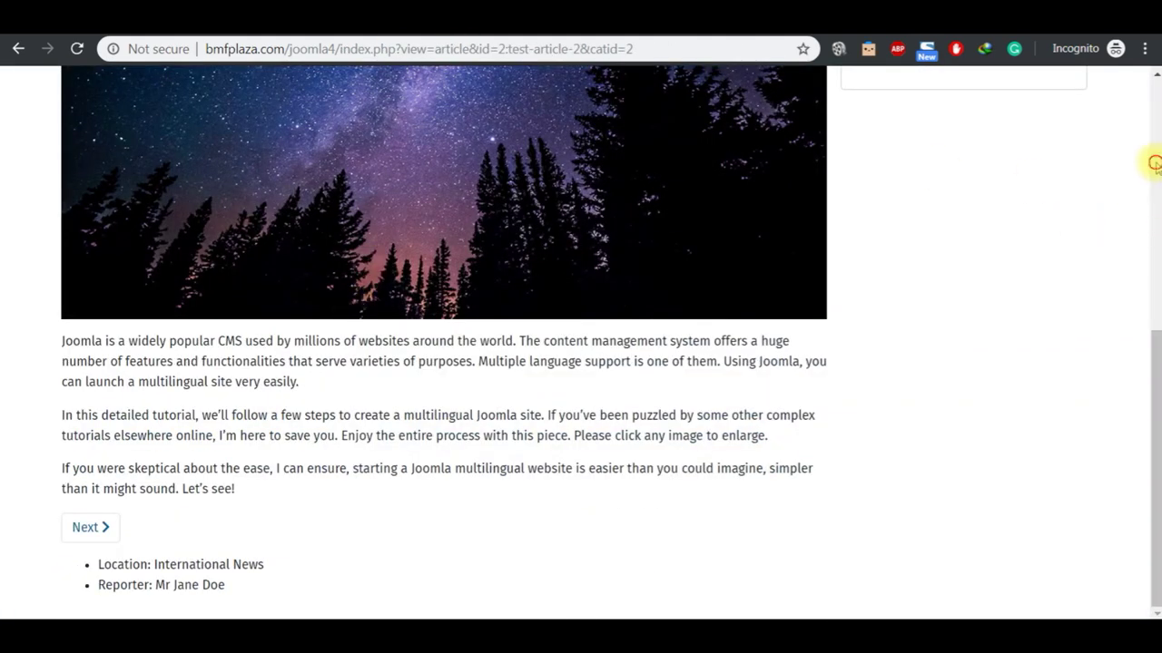
scroll(1156, 166, up, 5)
click(231, 111)
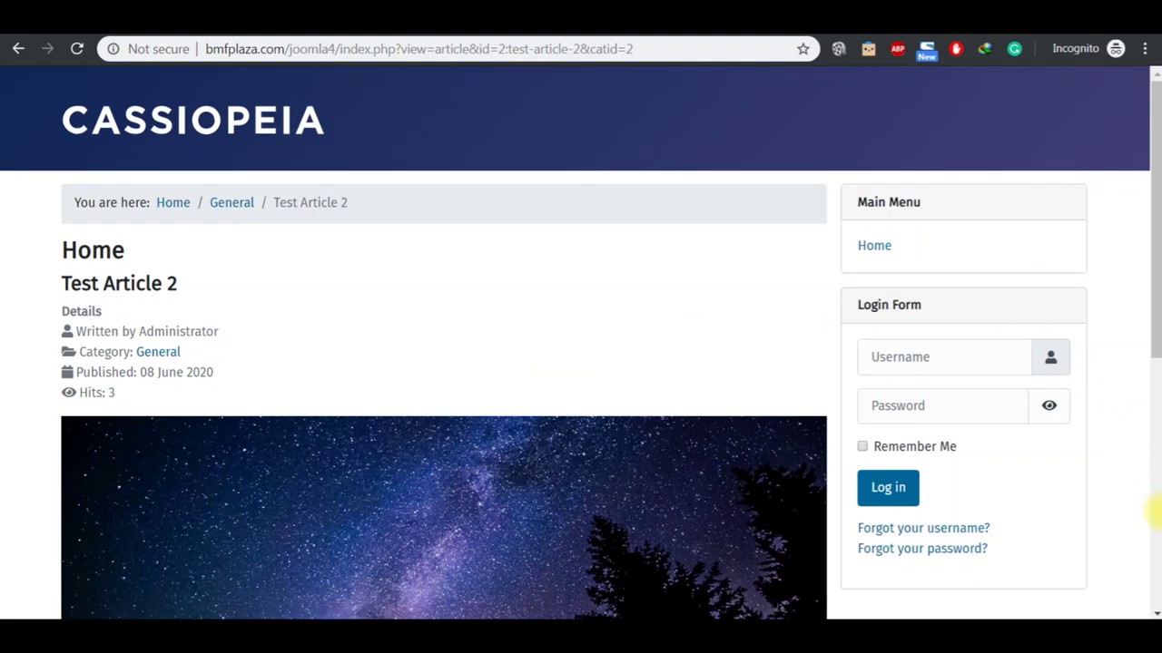
scroll(1153, 610, down, 3)
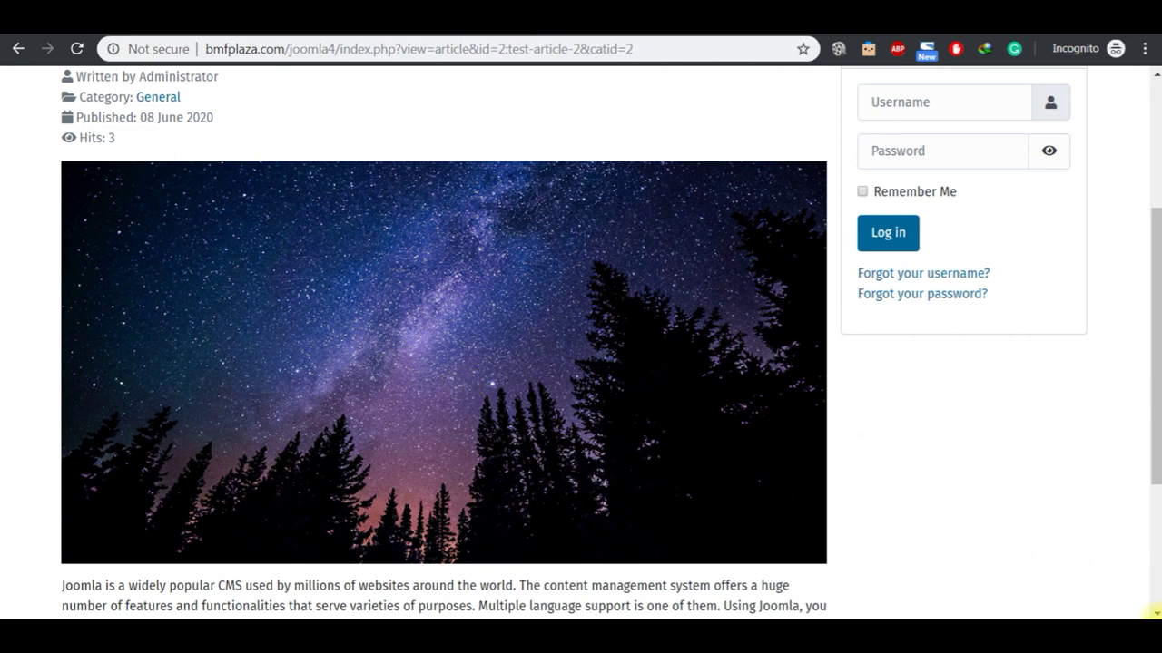
scroll(1153, 610, down, 2)
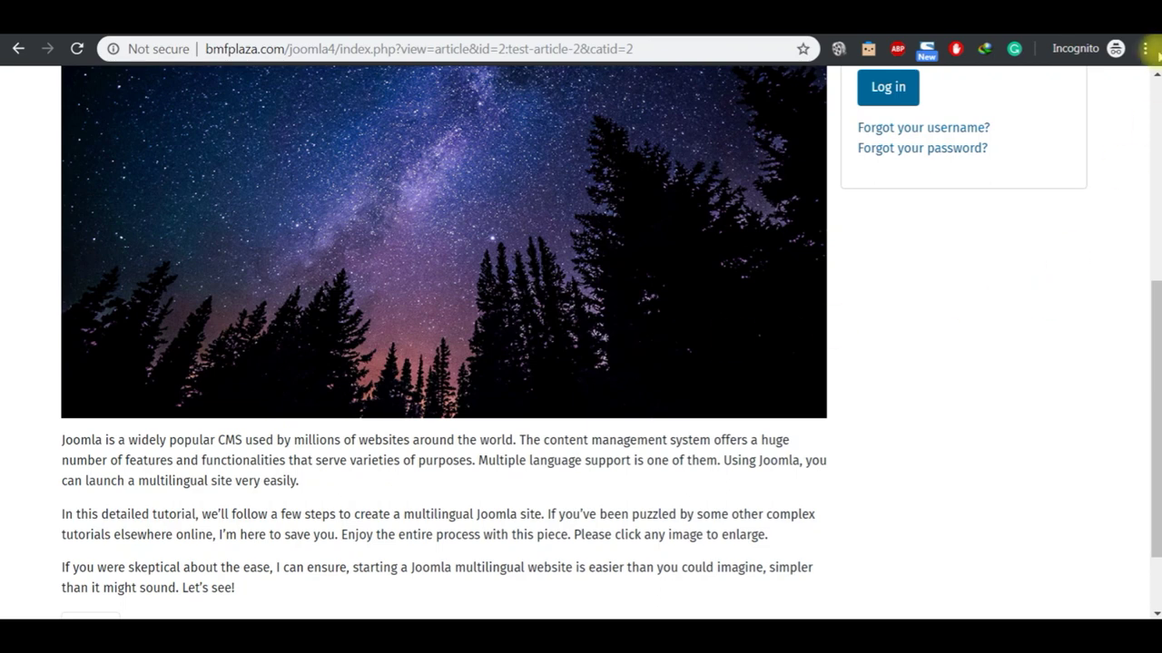
scroll(1155, 77, up, 5)
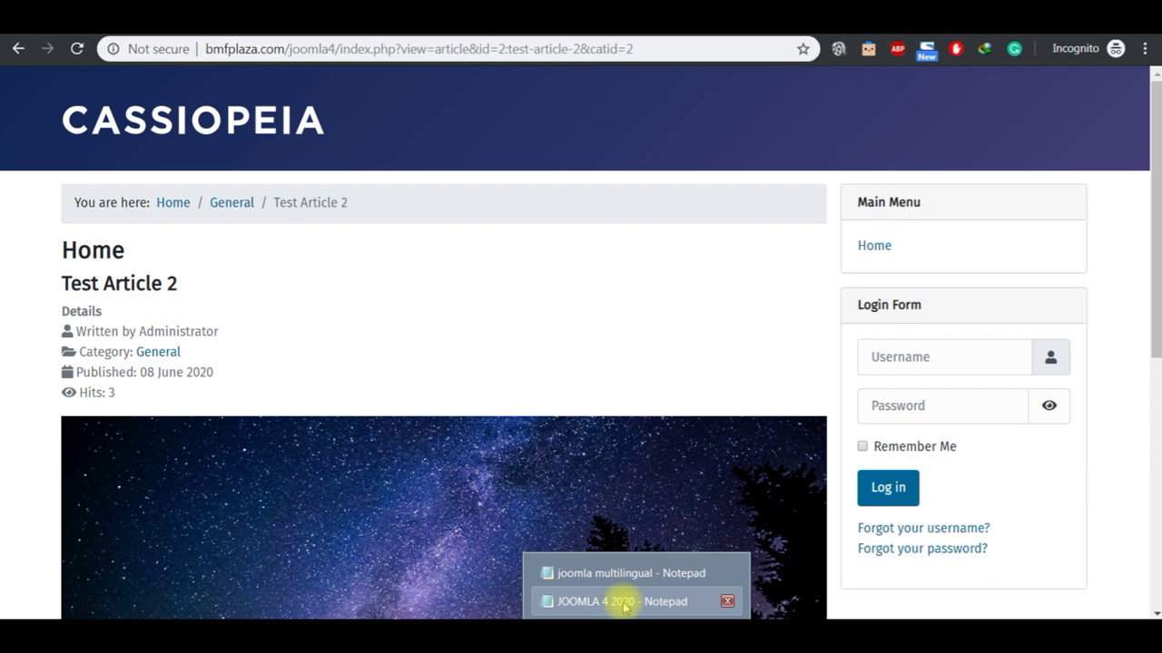
Step: Scroll the JOOMLA 4 2020 outline to the General section, highlight Clear Cache, and return to Chrome
click(623, 602)
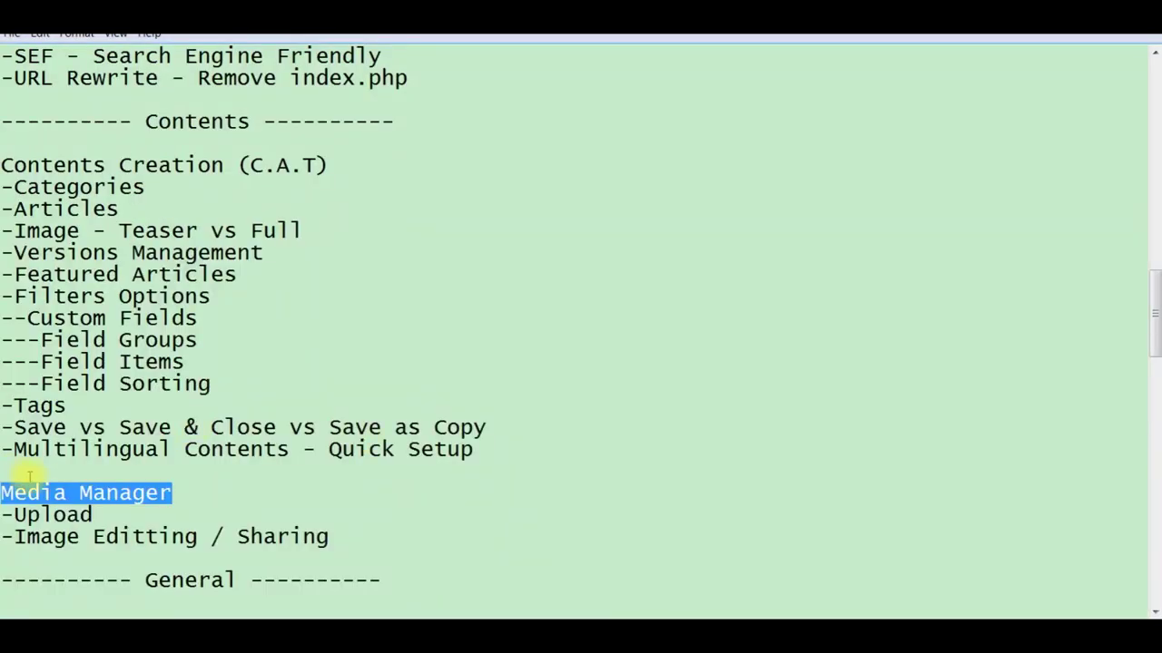
double_click(108, 517)
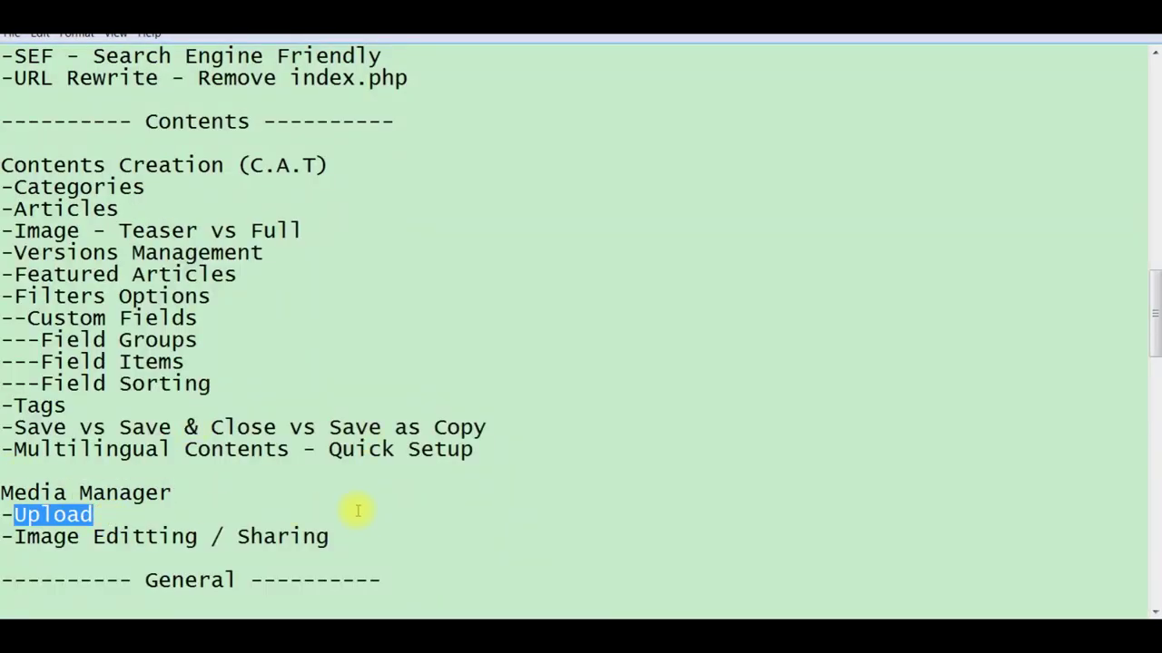
click(361, 538)
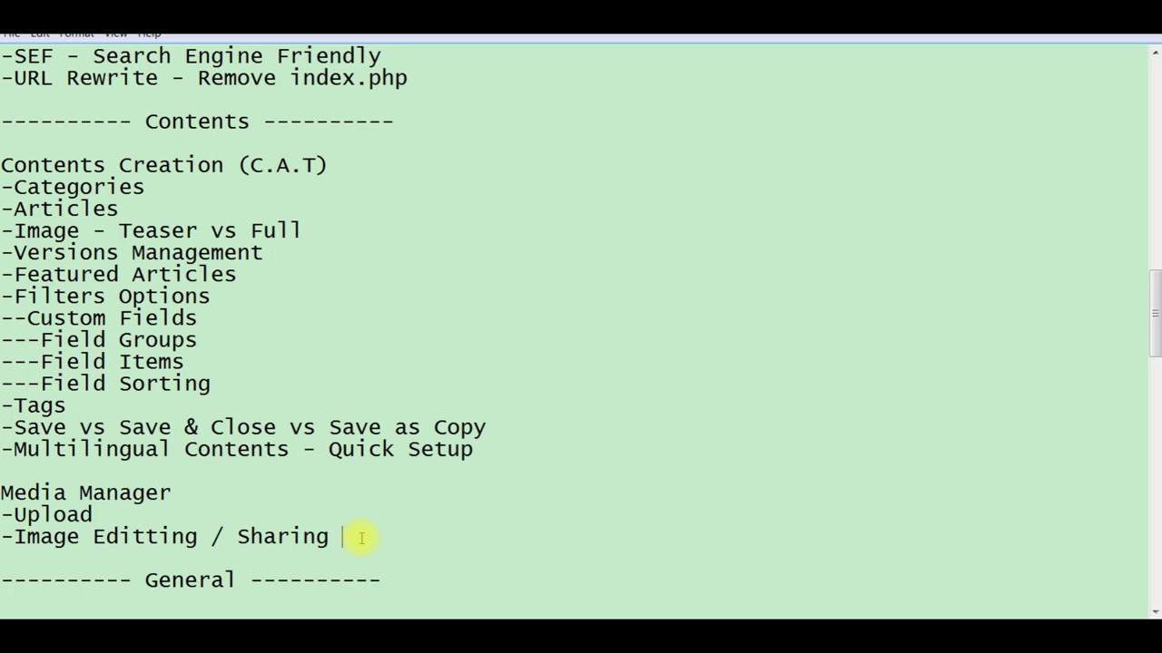
scroll(1151, 56, down, 6)
click(1154, 52)
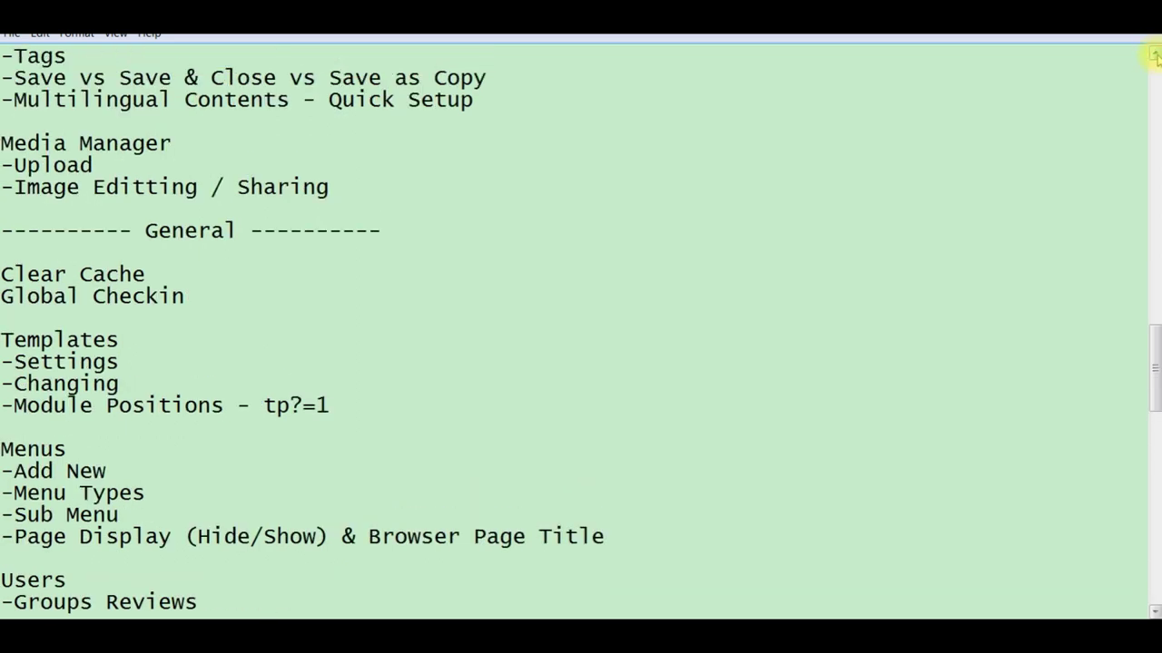
click(1154, 53)
click(1153, 53)
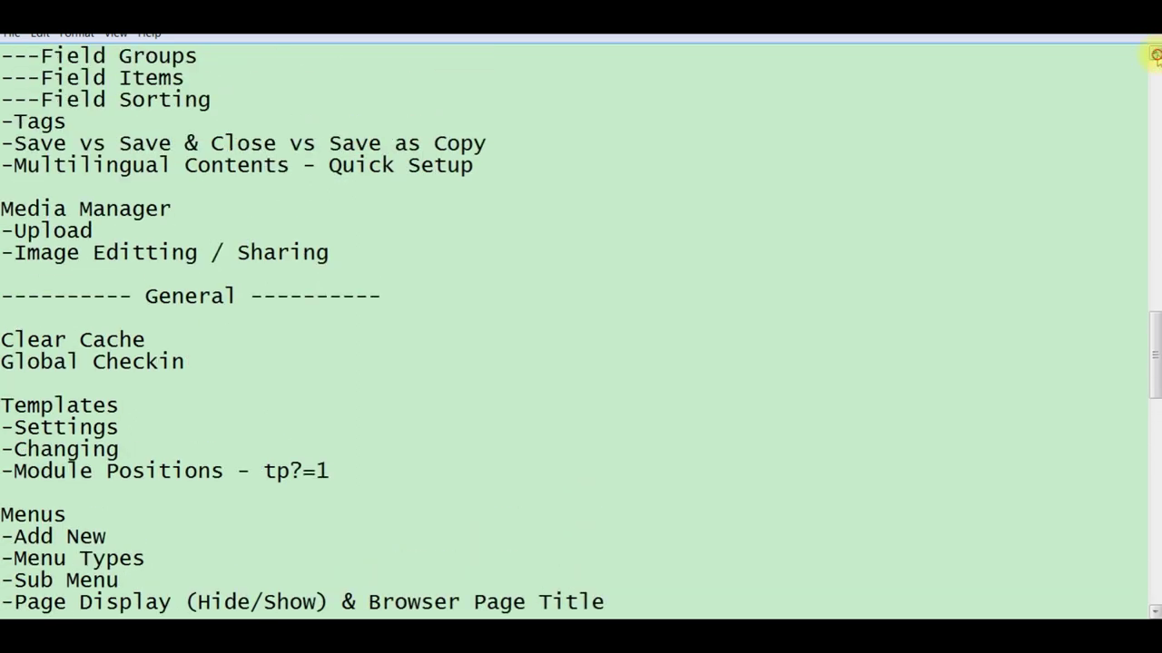
click(1154, 53)
click(1153, 52)
click(1154, 52)
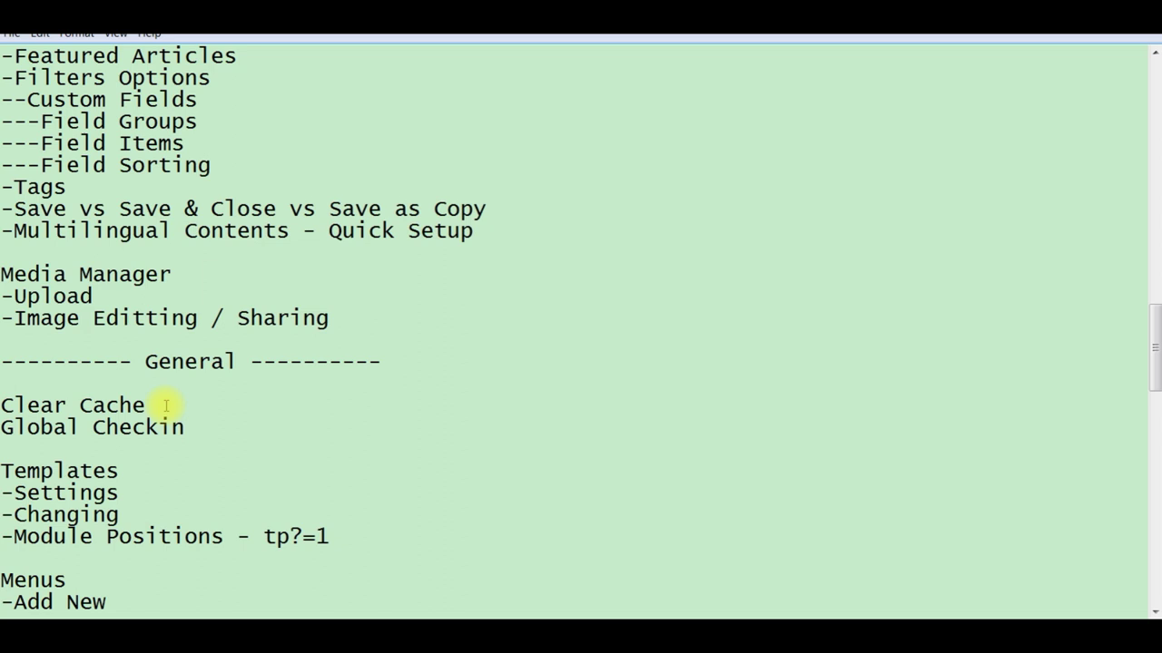
key(shift+Left)
key(shift+Left)
key(shift+Left)
key(shift+Left)
key(shift+Left)
key(shift+Left)
key(shift+Left)
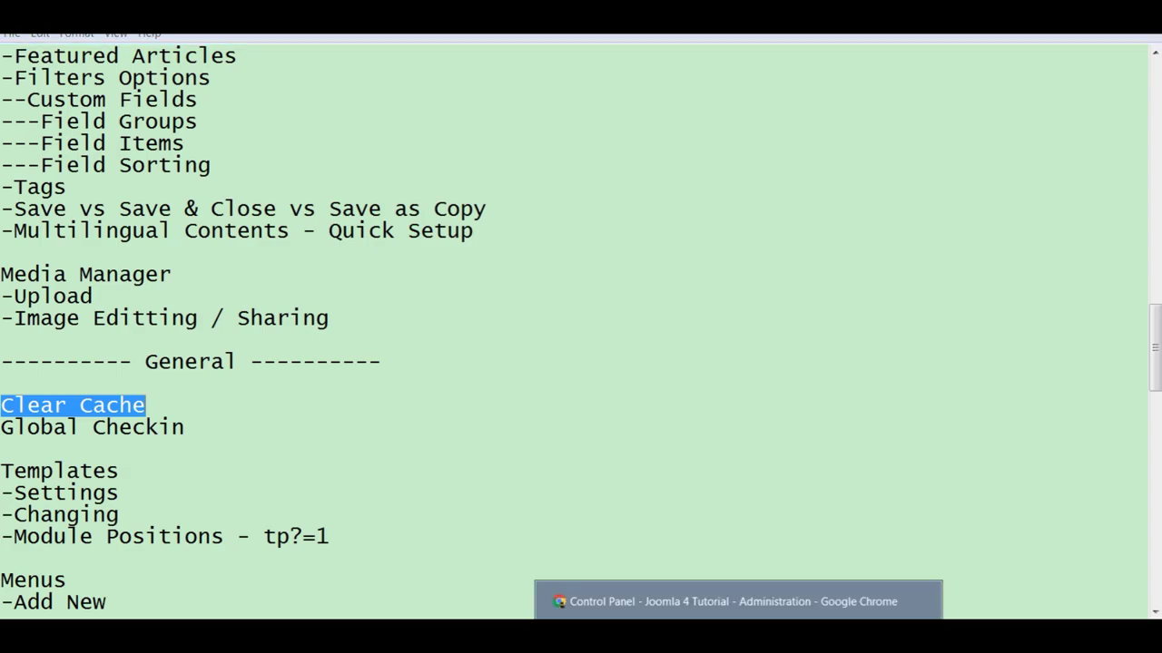
click(737, 606)
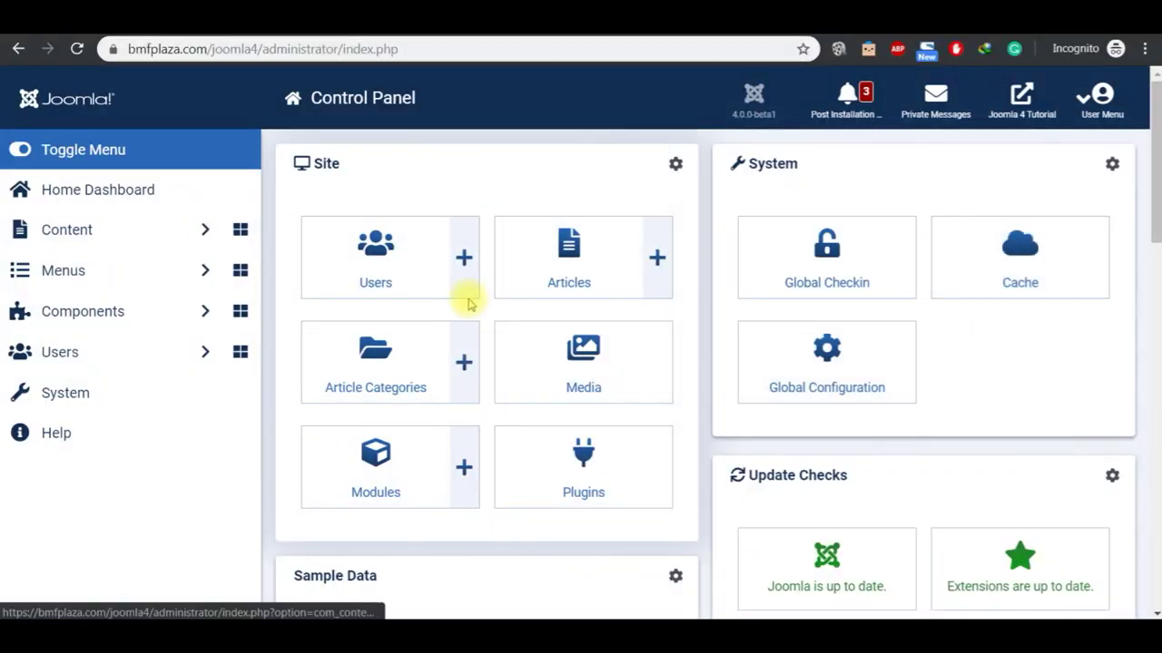
Step: Visit the Clear Cache and Global Check-in maintenance pages
click(76, 193)
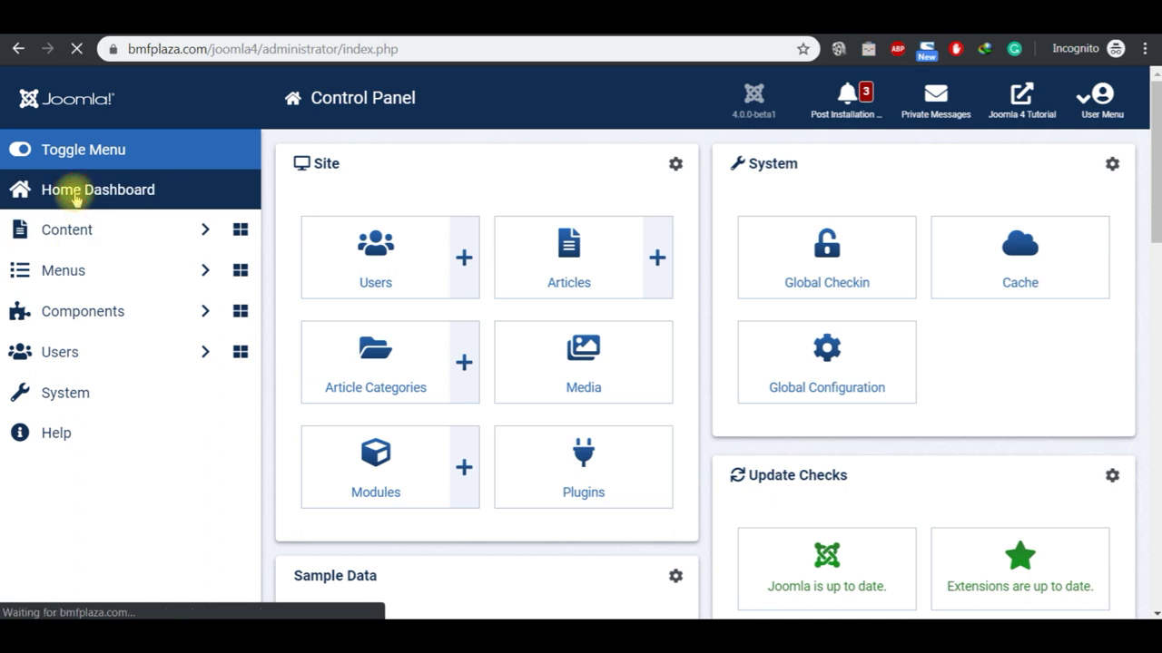
click(982, 277)
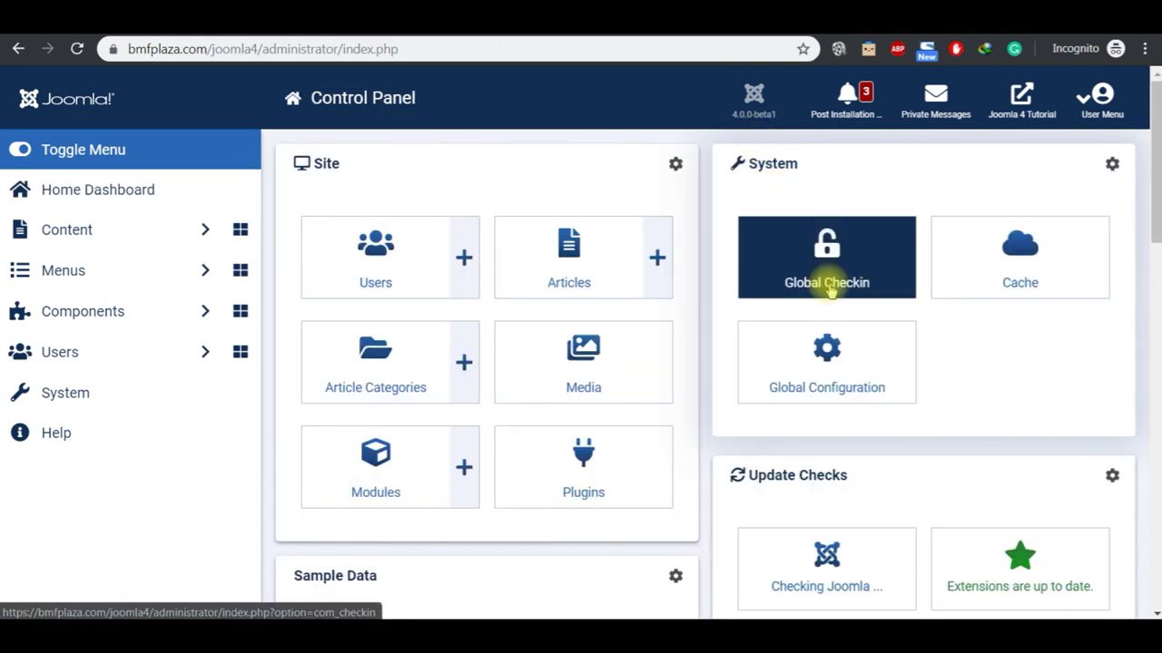
click(829, 288)
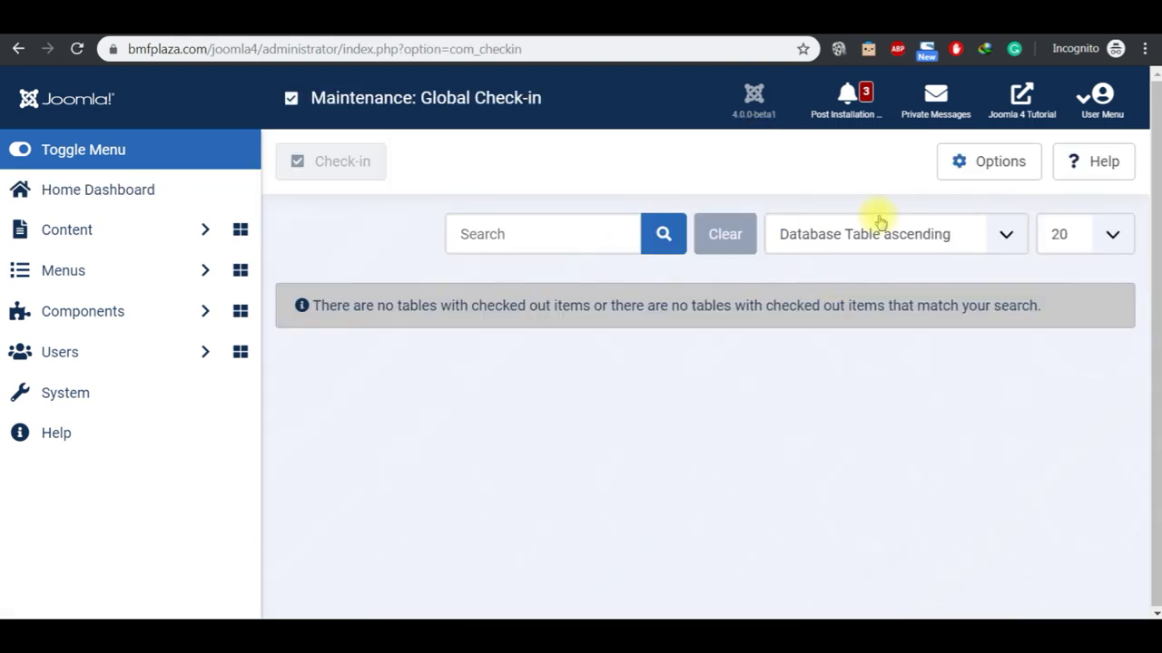
Step: Go back to the Control Panel and open the System Dashboard
click(109, 204)
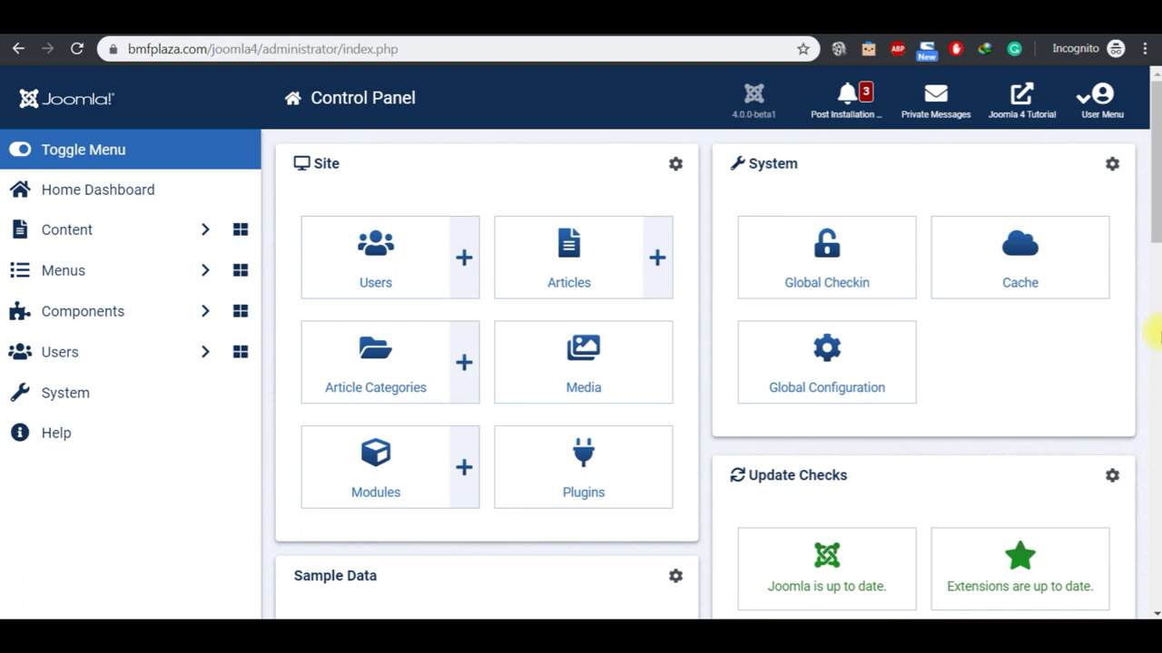
scroll(1154, 335, down, 5)
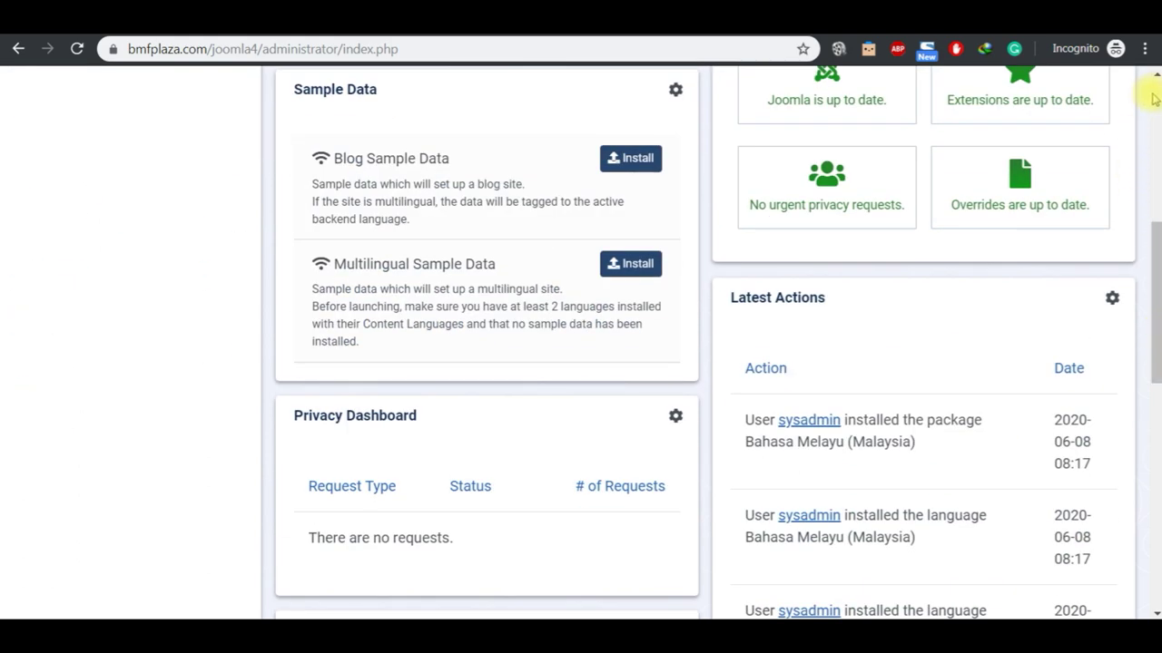
scroll(999, 99, up, 5)
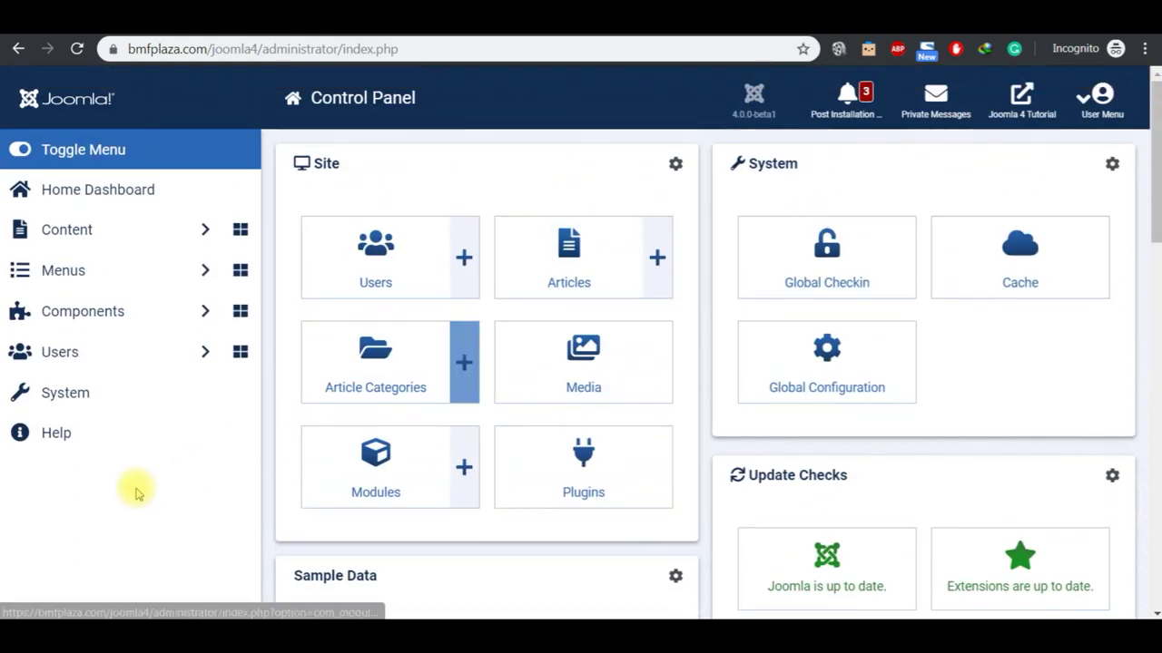
click(47, 392)
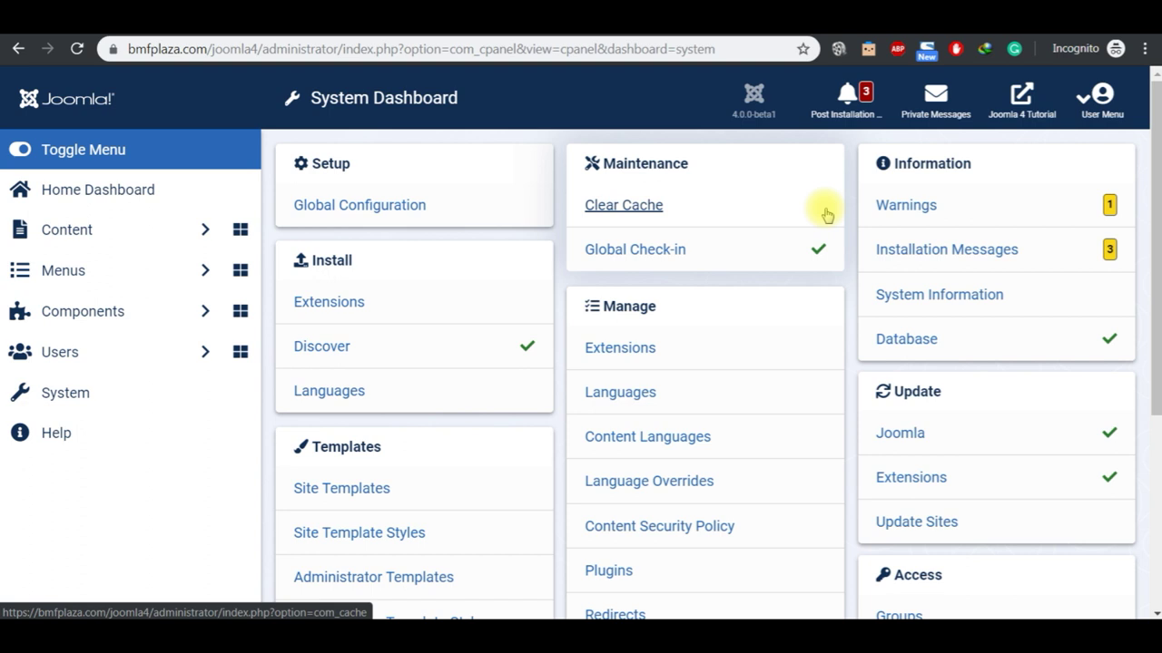
Step: Move the outline highlight from Clear Cache to Templates, then return to the System Dashboard
mouse_move(636, 635)
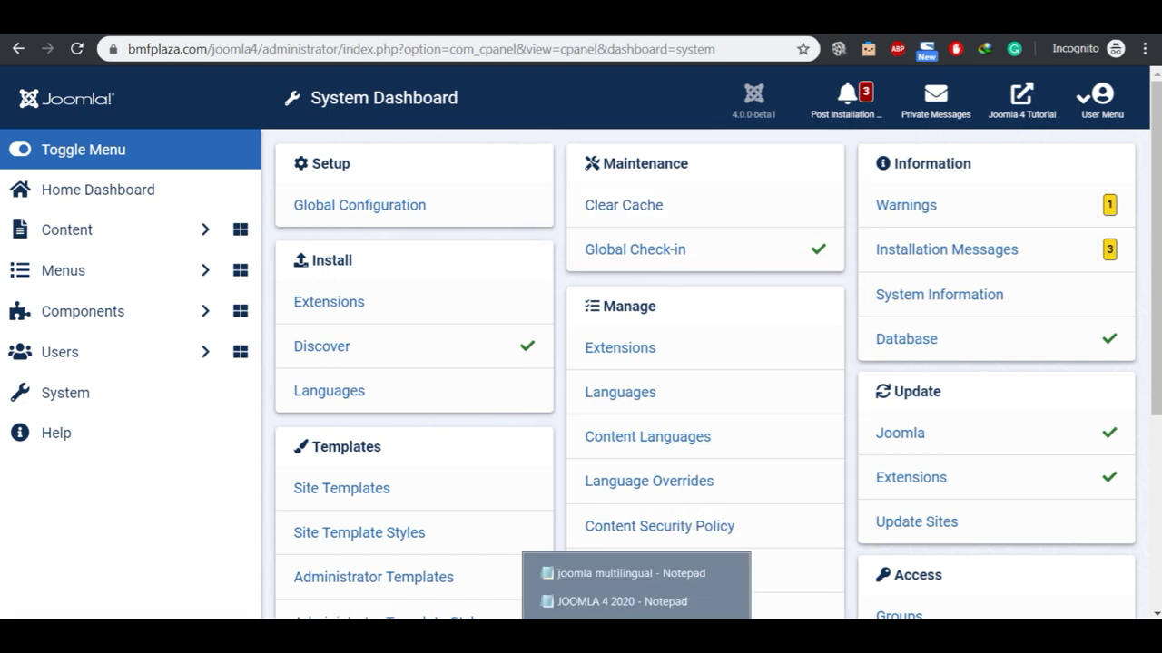
click(627, 602)
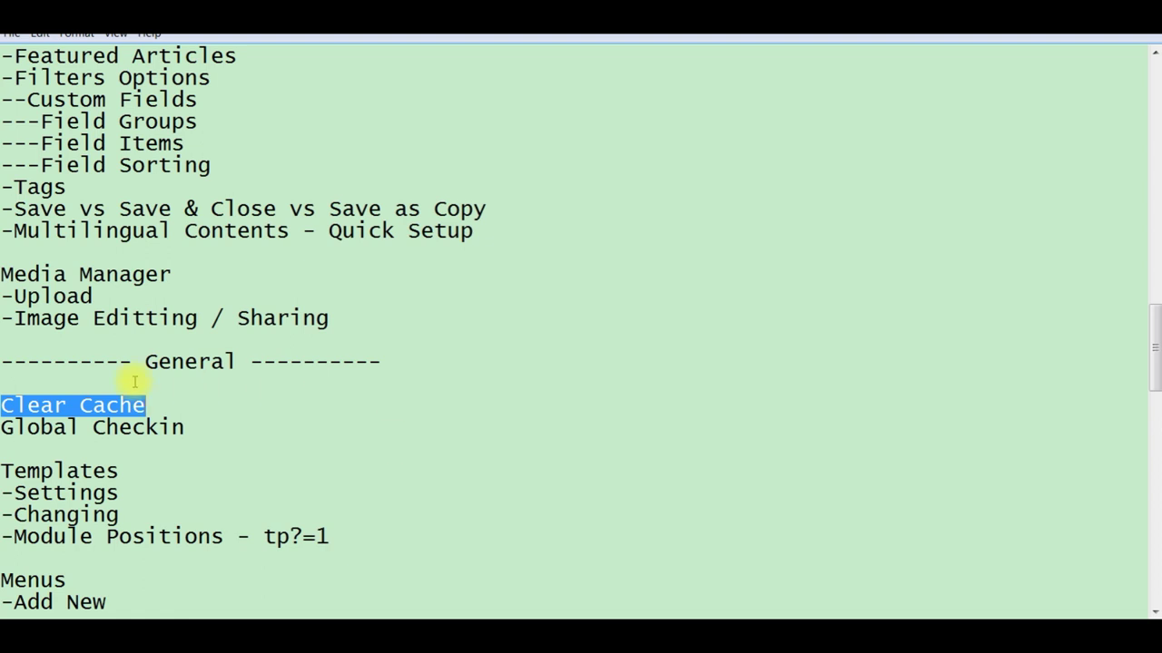
click(145, 472)
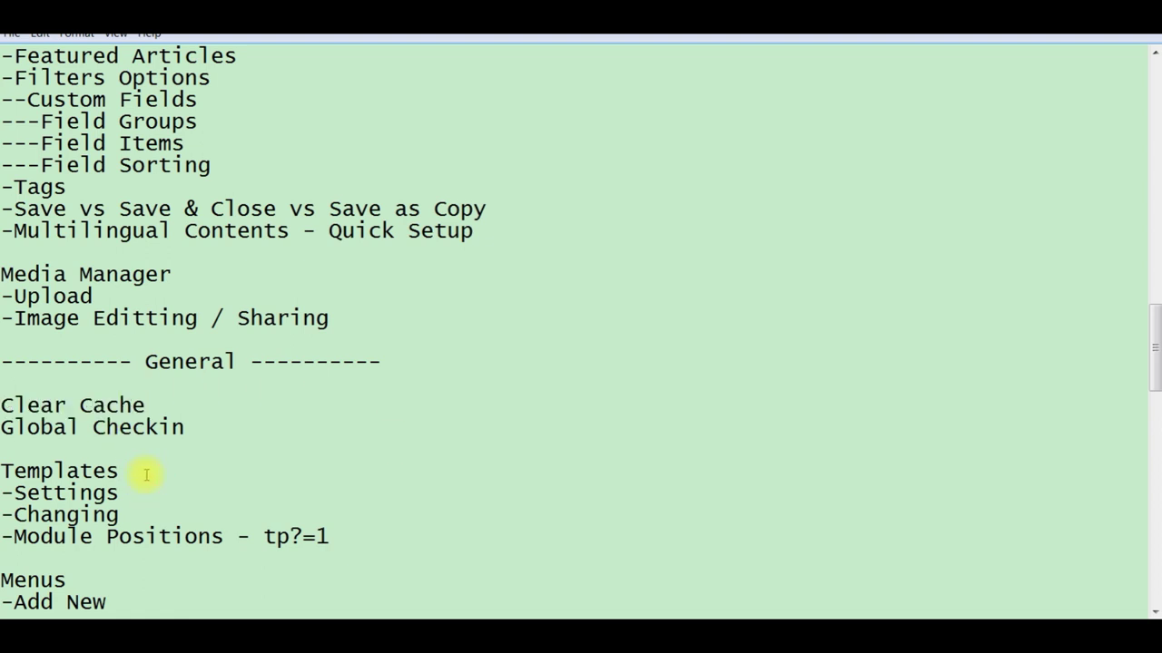
key(shift+Left)
key(shift+Left)
key(shift+Left)
key(shift+Left)
key(shift+Left)
key(shift+Left)
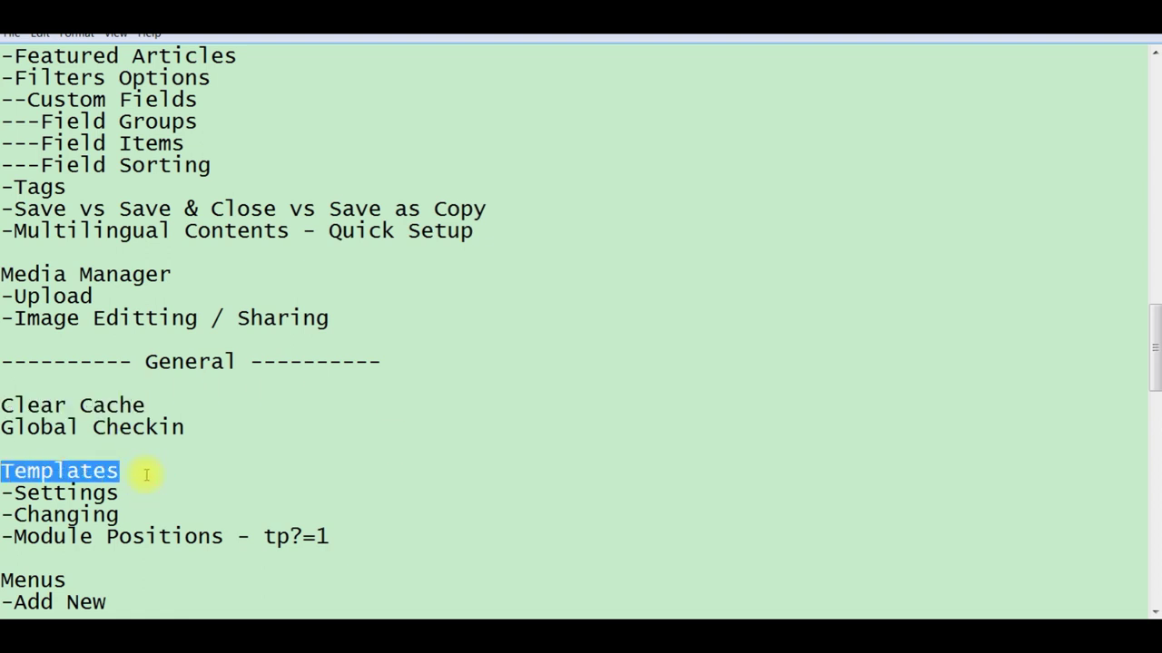
click(737, 616)
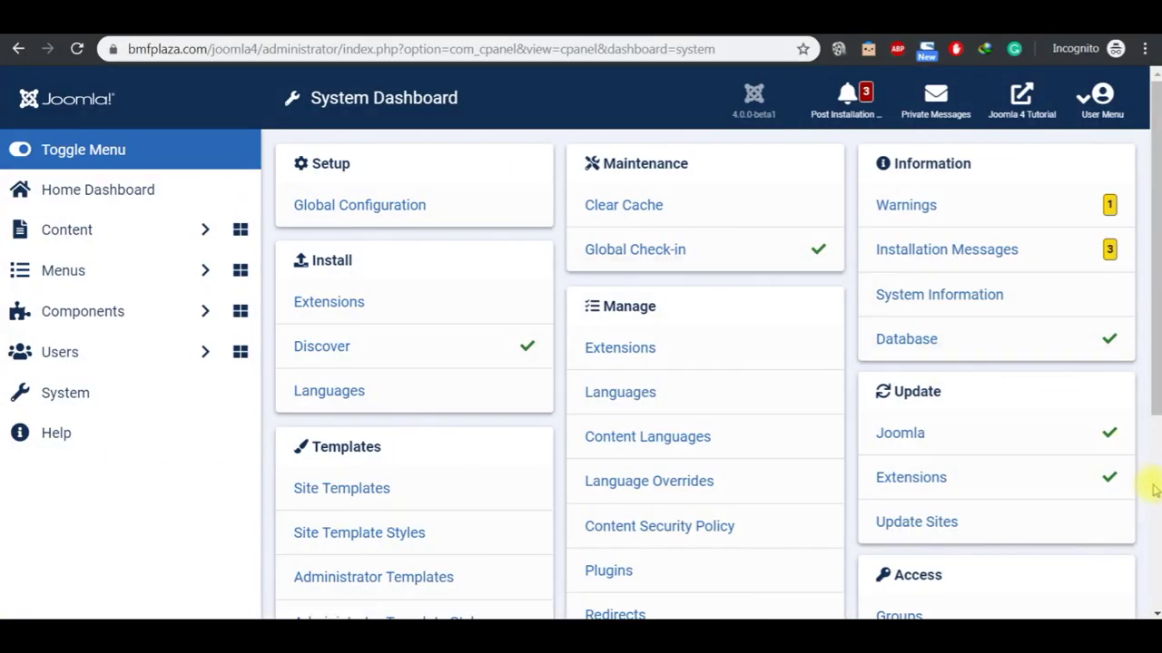
scroll(1149, 487, down, 4)
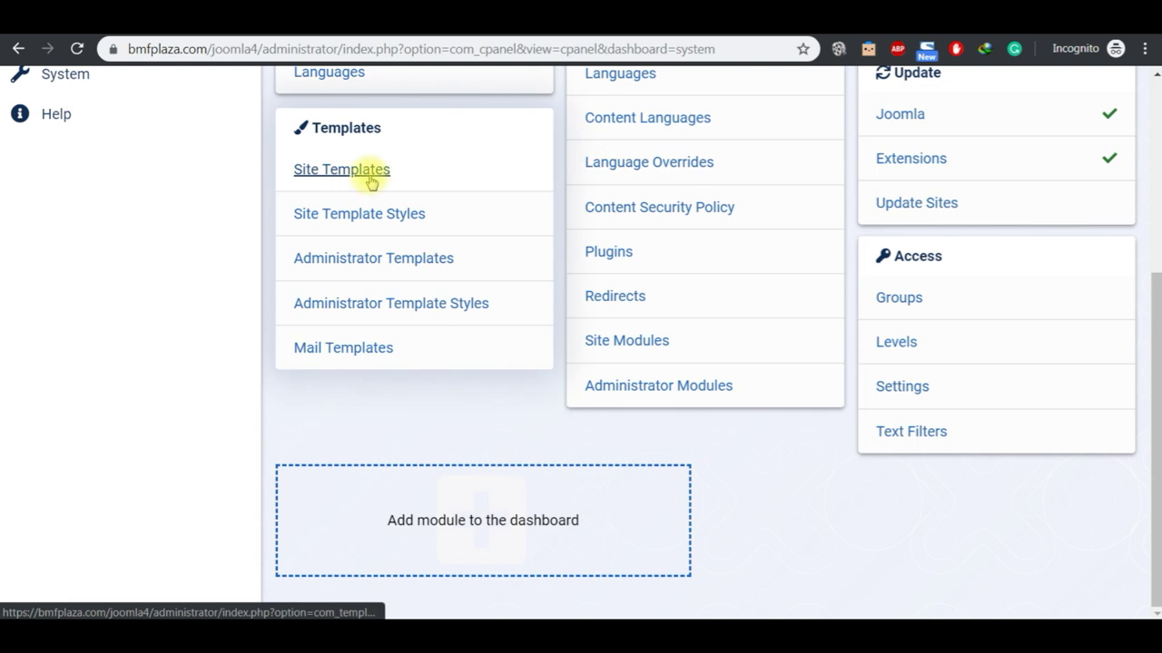
click(369, 177)
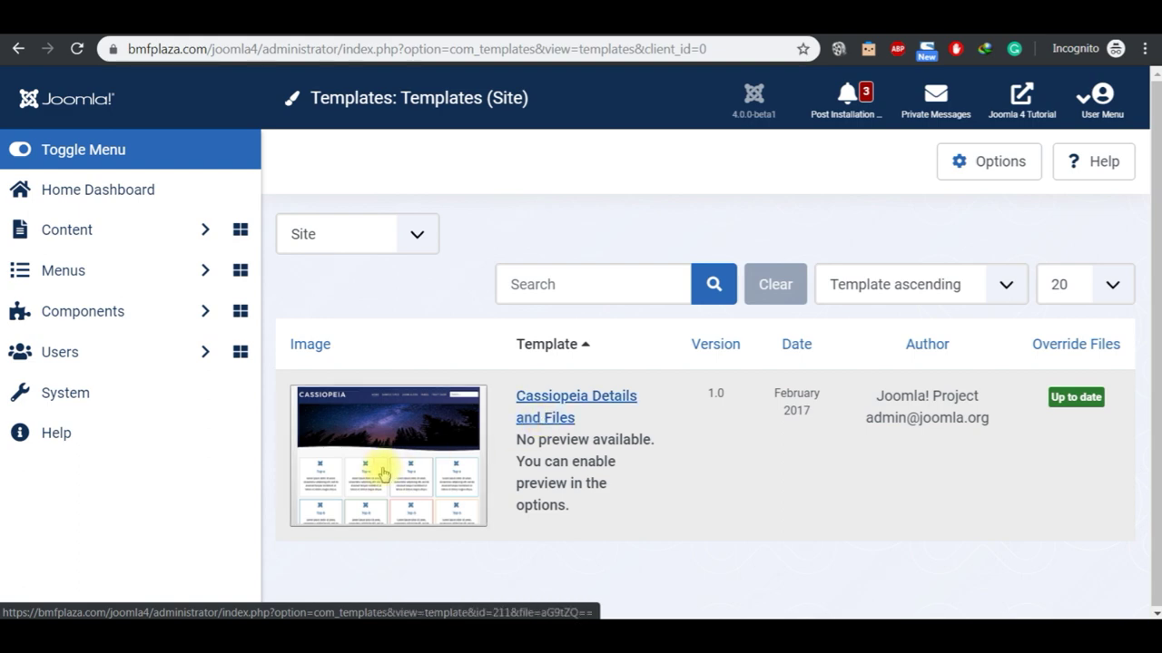
click(381, 469)
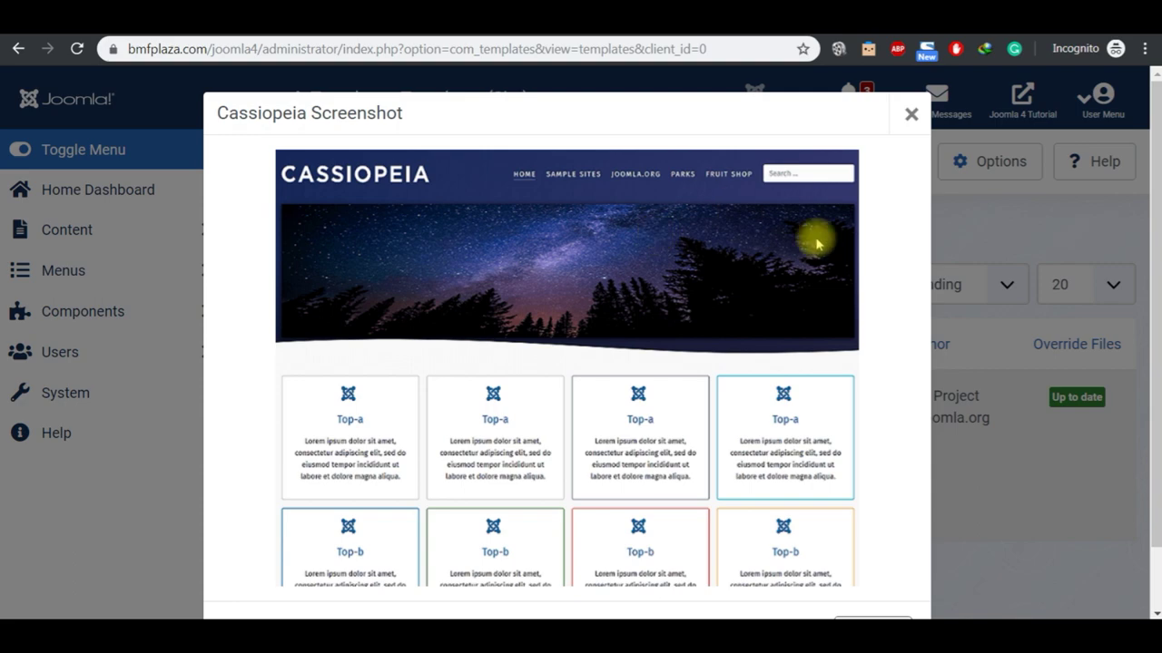
click(908, 116)
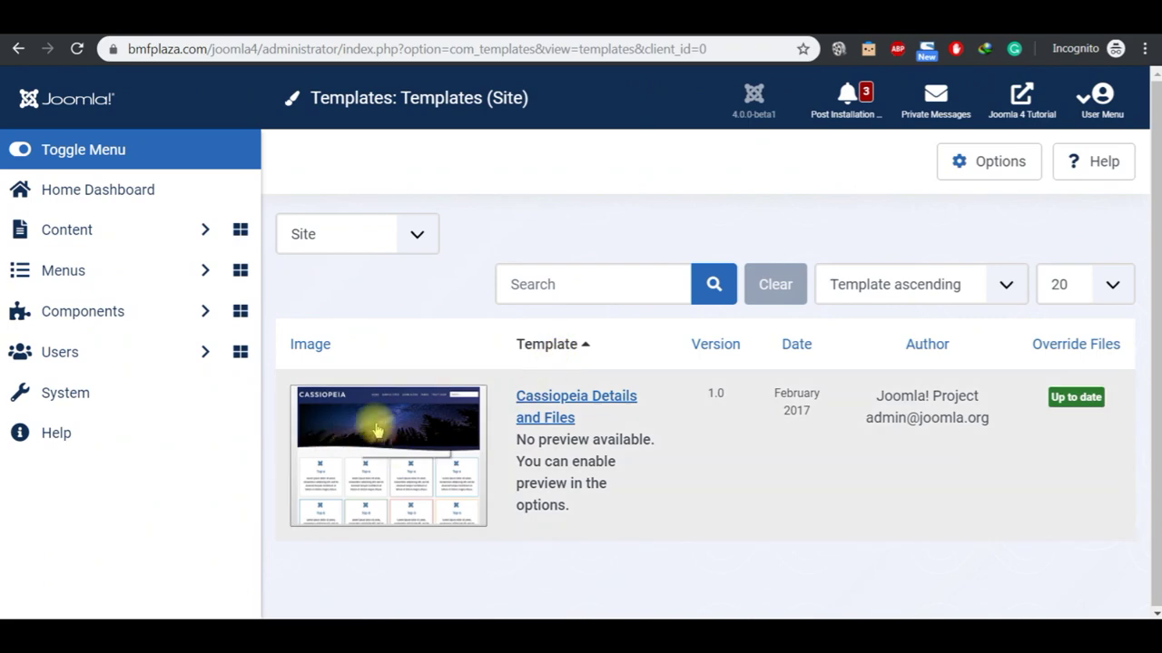
click(103, 391)
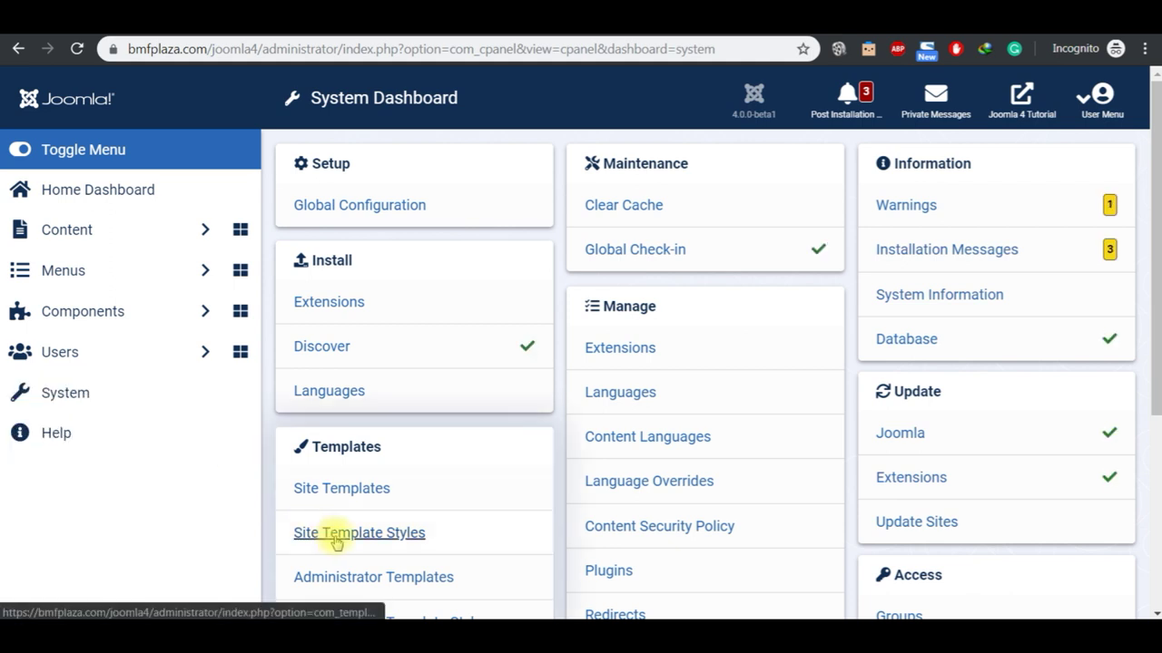
Step: Open the cassiopeia - Default site template style on its Advanced settings
click(345, 539)
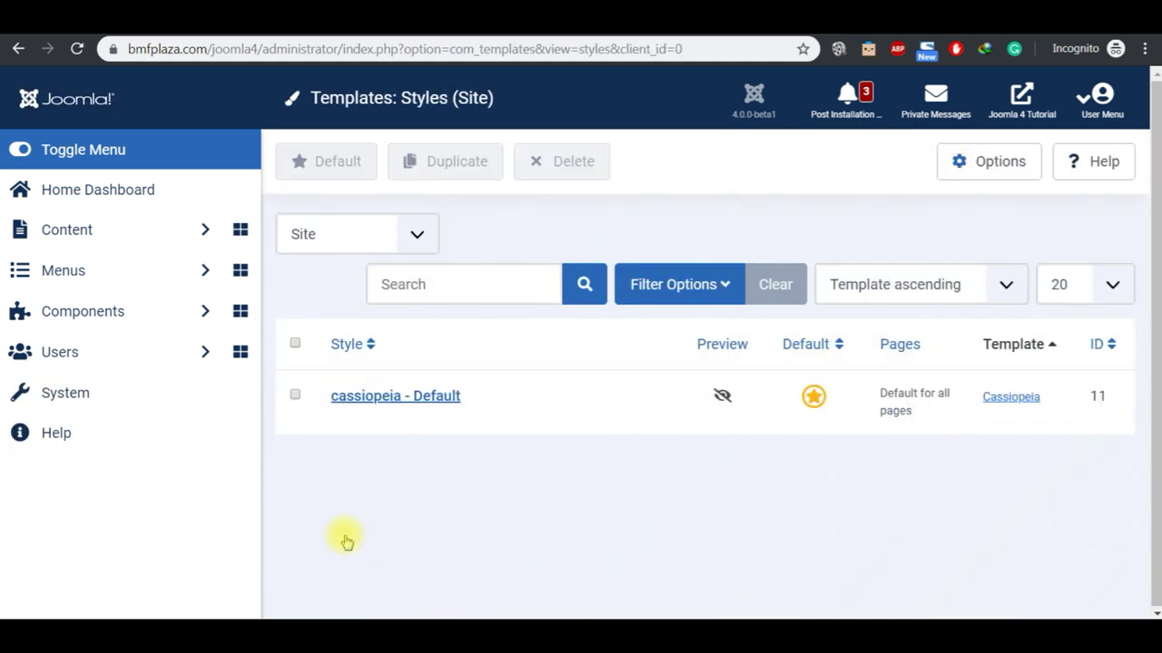
click(392, 404)
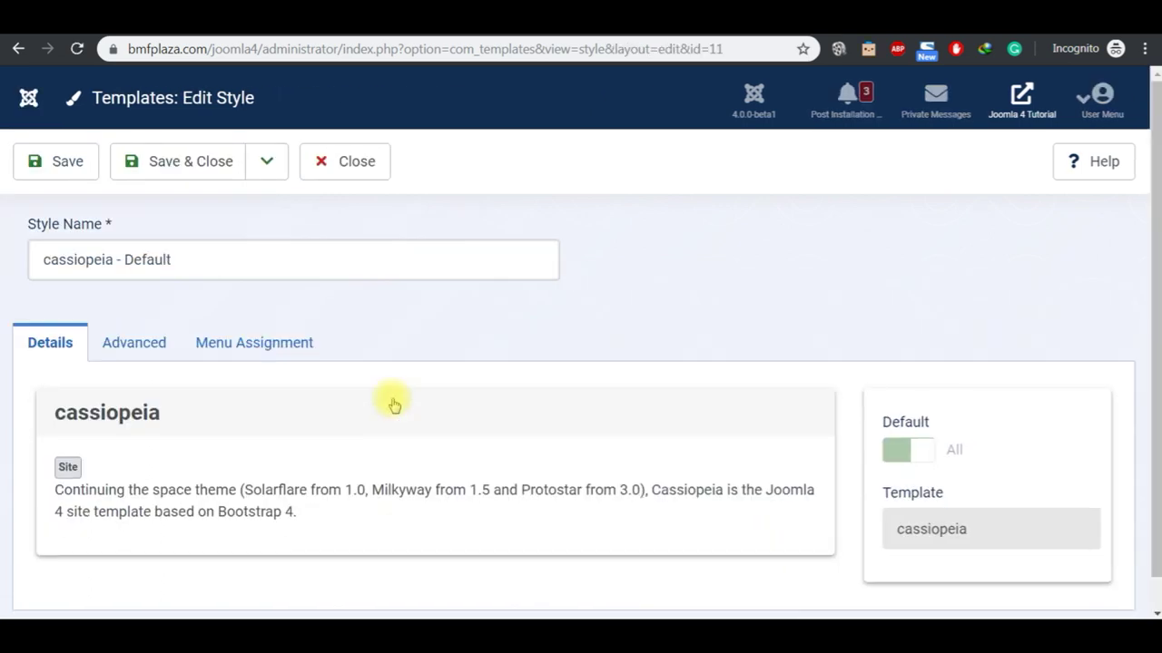
click(160, 352)
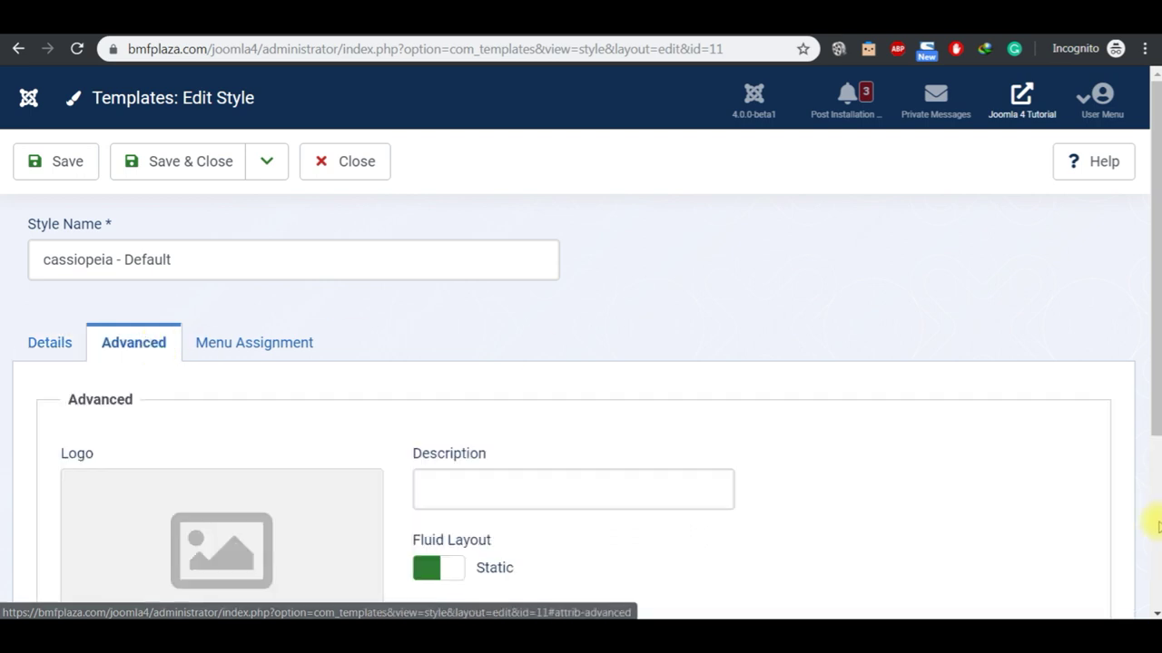
click(1152, 519)
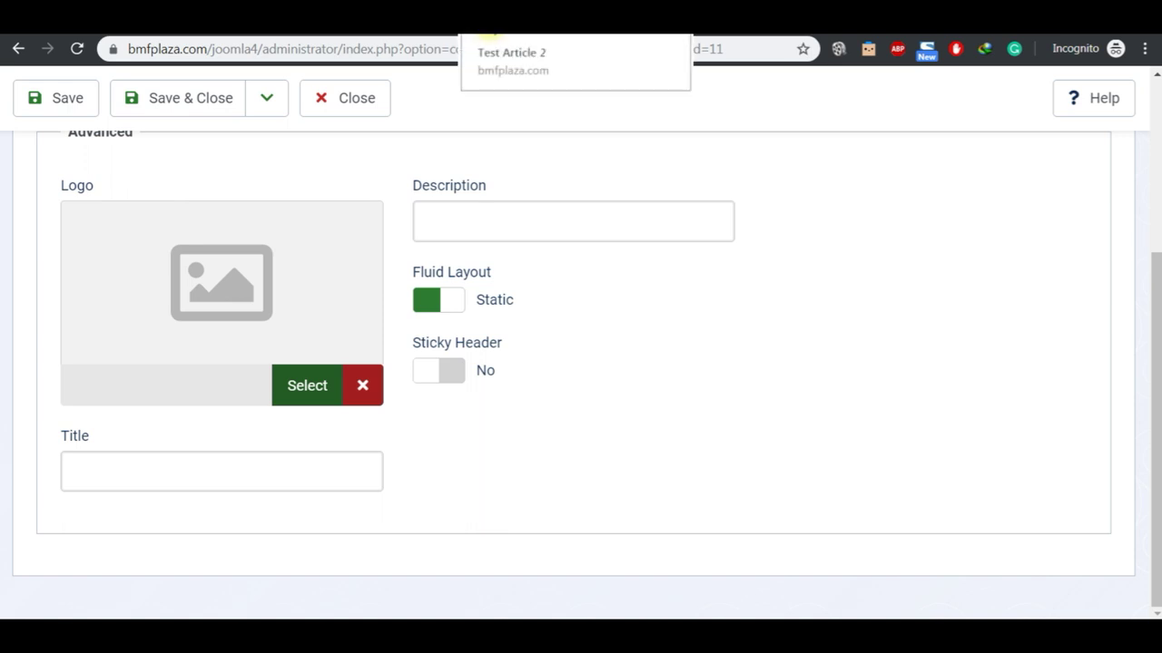
click(490, 27)
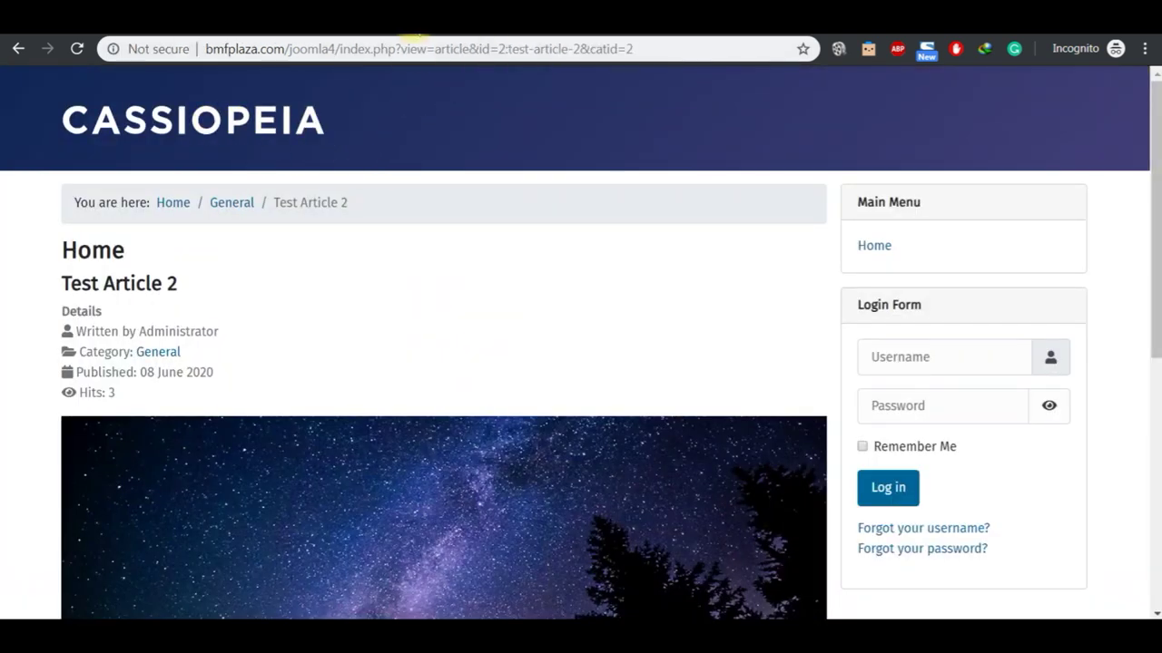
click(412, 35)
Step: Enter title 'Joomla 4 Tutorial' and description 'This is a test website', then save
click(220, 462)
text(JOOM)
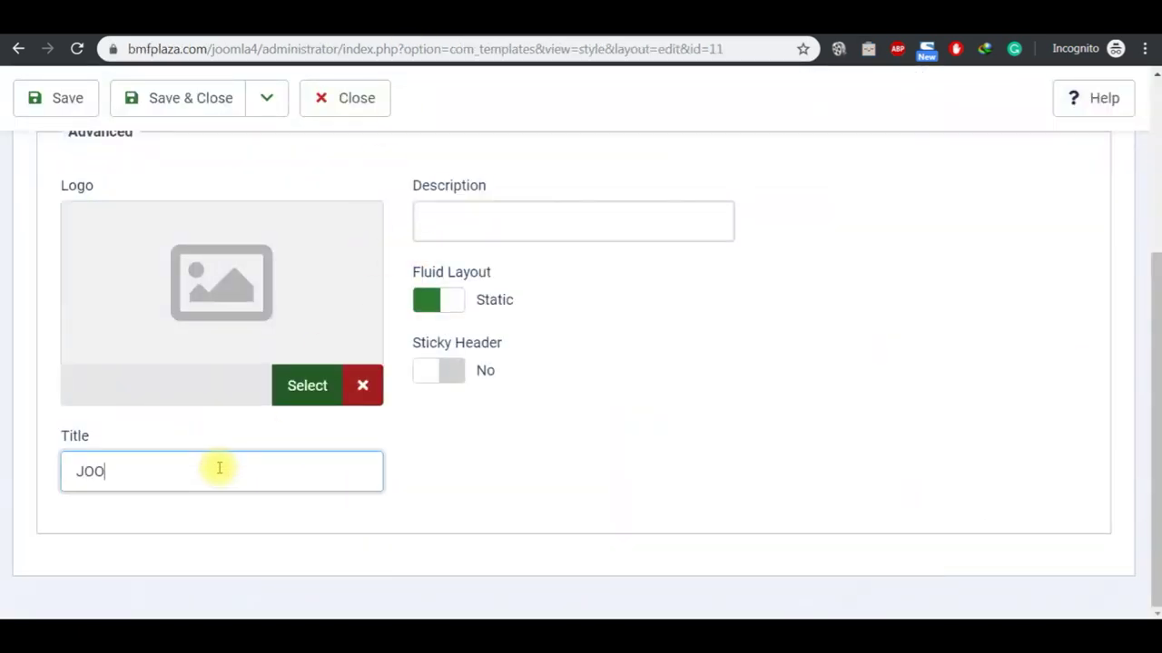
key(BackSpace)
key(BackSpace)
text(oomla 4 Tutorial)
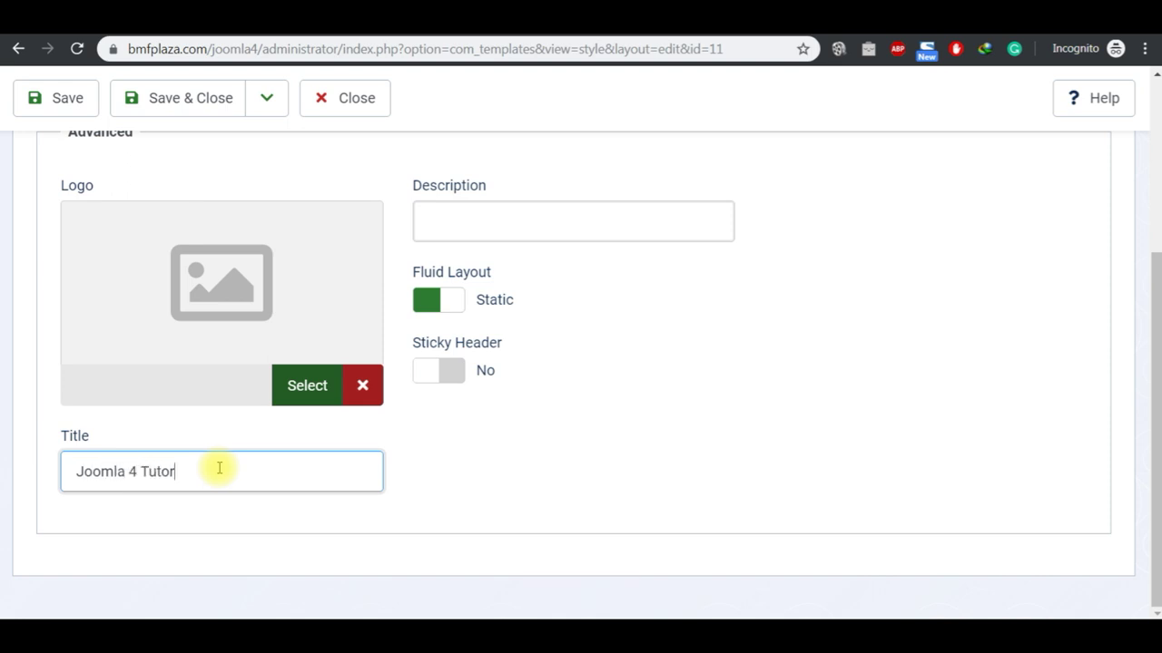
click(522, 212)
text(This is a test we)
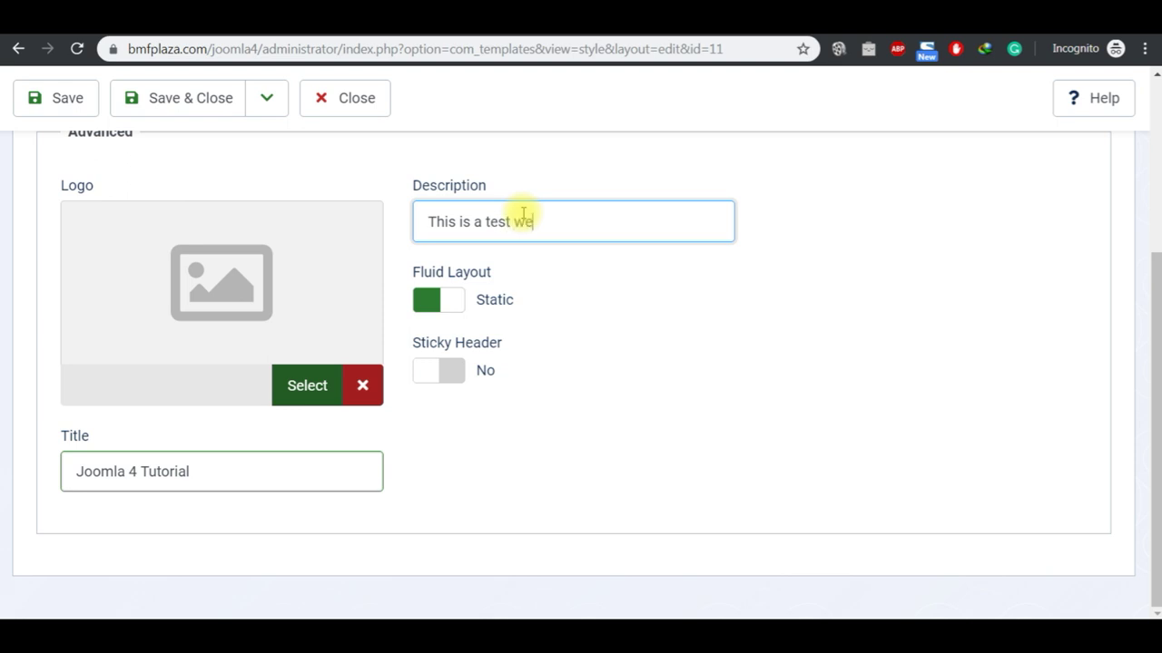
text( =)
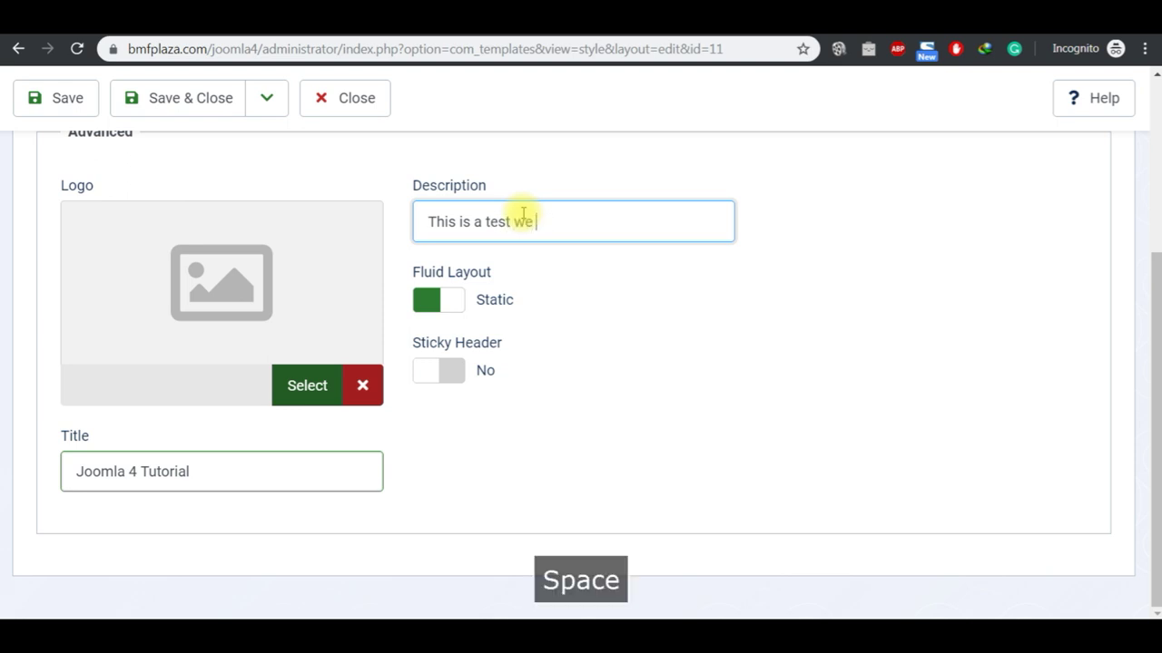
text(bsite)
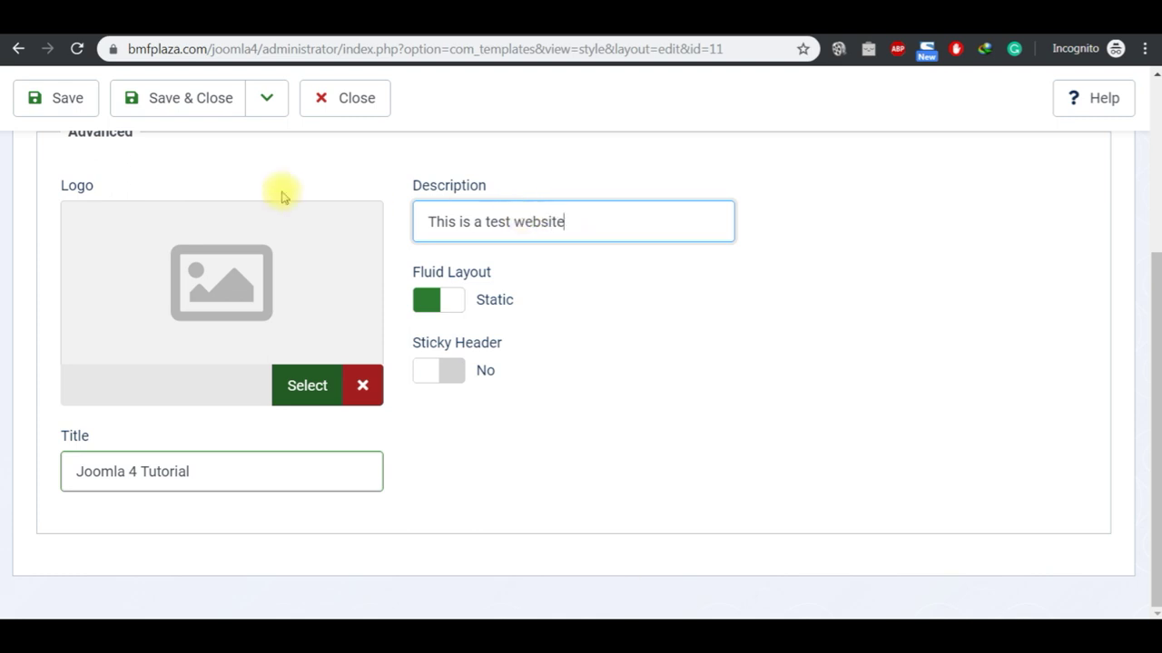
click(57, 98)
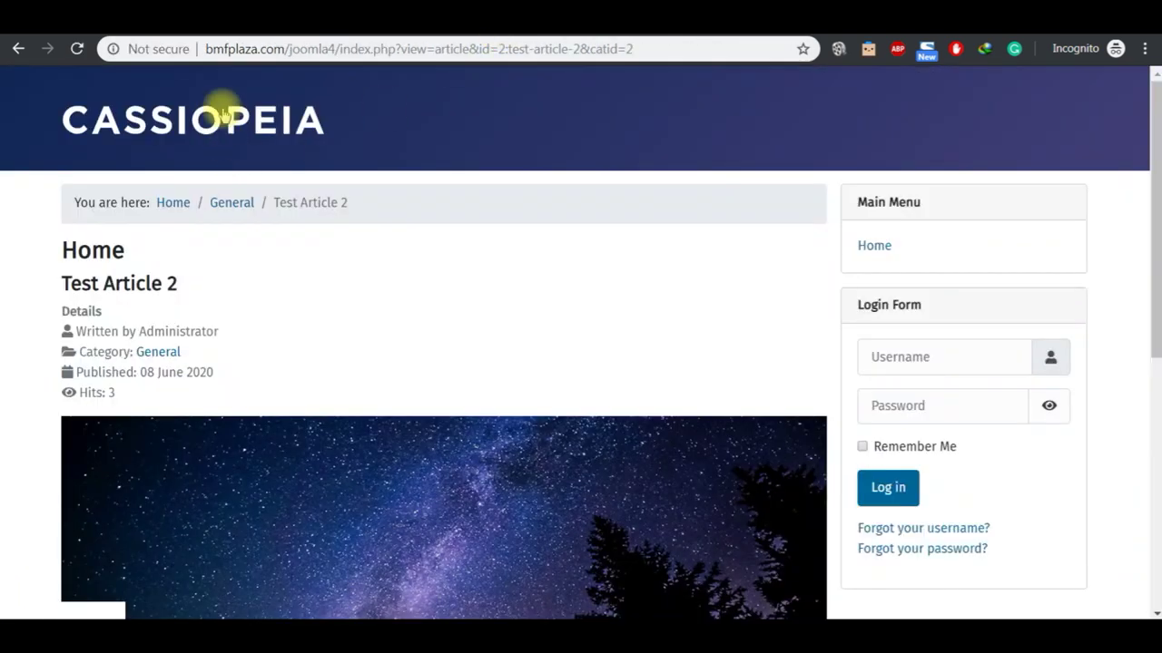
Step: Reload the site home page to check the header, then mark Settings in the outline notes
click(221, 108)
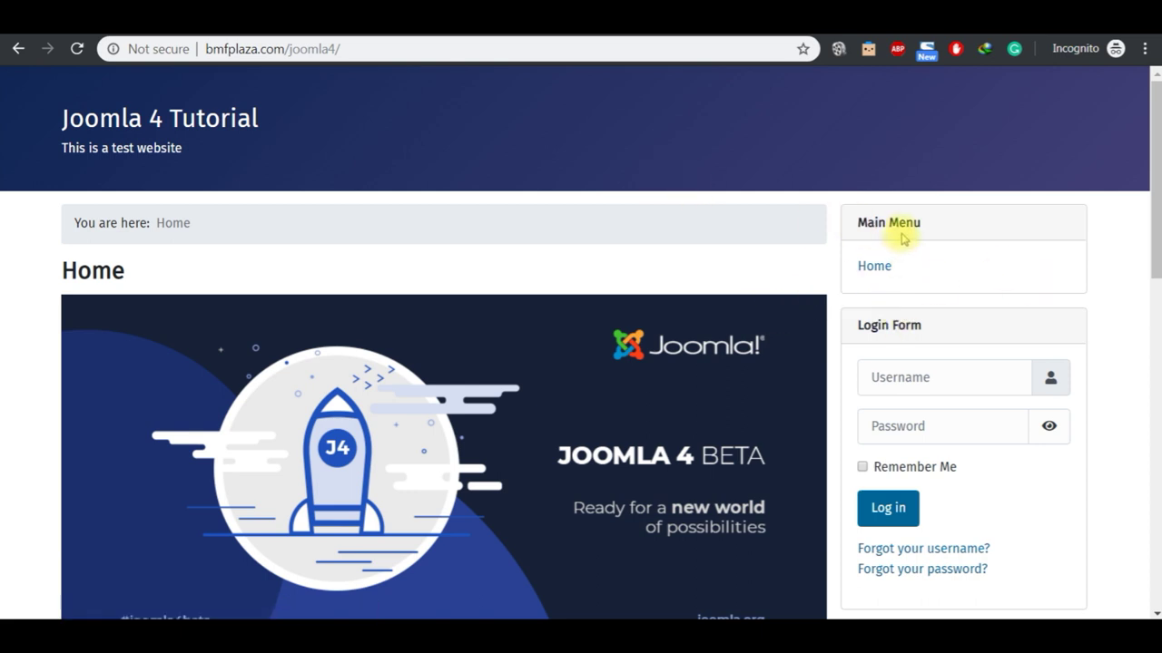
mouse_move(636, 645)
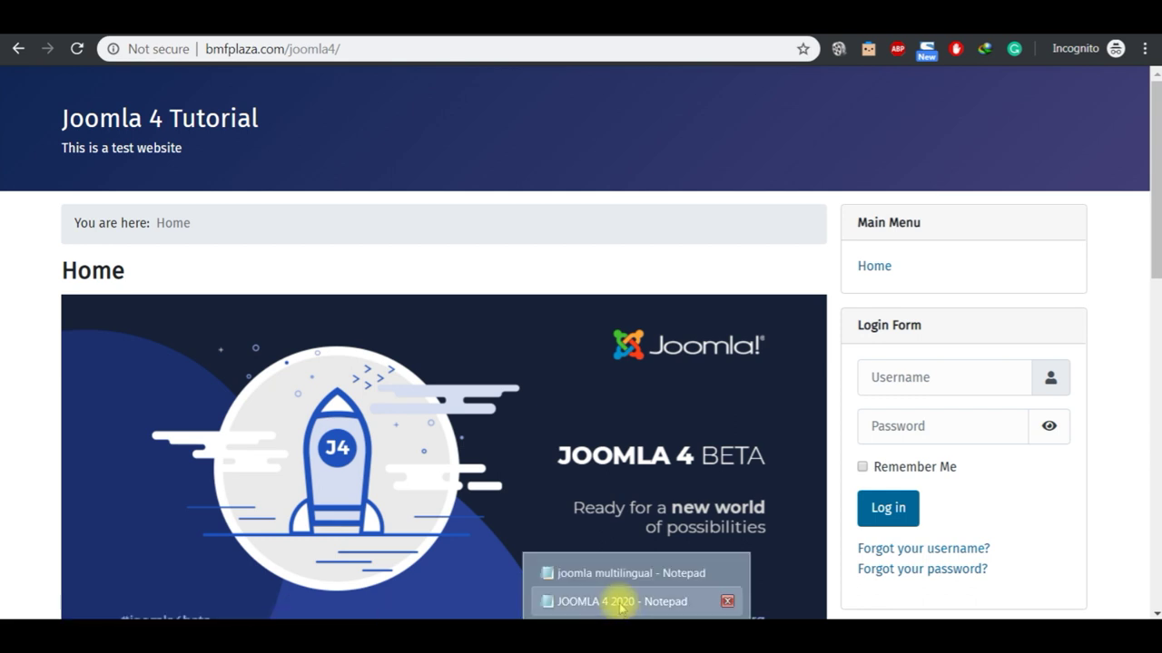
click(620, 602)
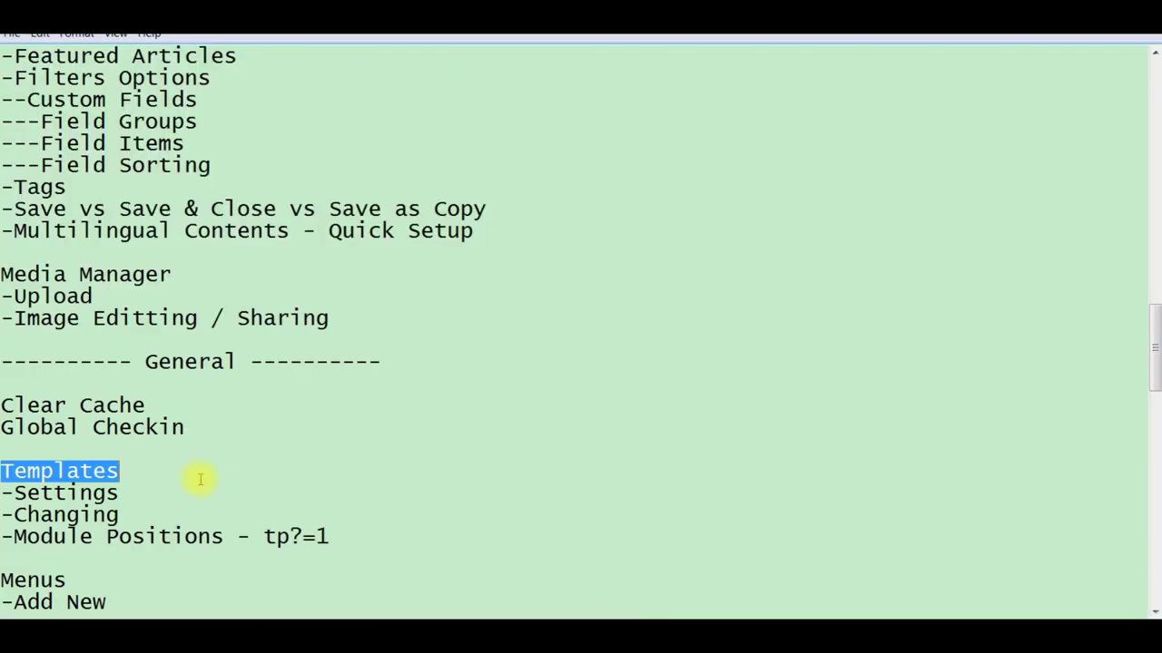
click(141, 491)
key(shift+Left)
key(shift+Left)
key(shift+Left)
key(shift+Left)
key(shift+Left)
key(shift+Left)
key(shift+Left)
key(shift+Left)
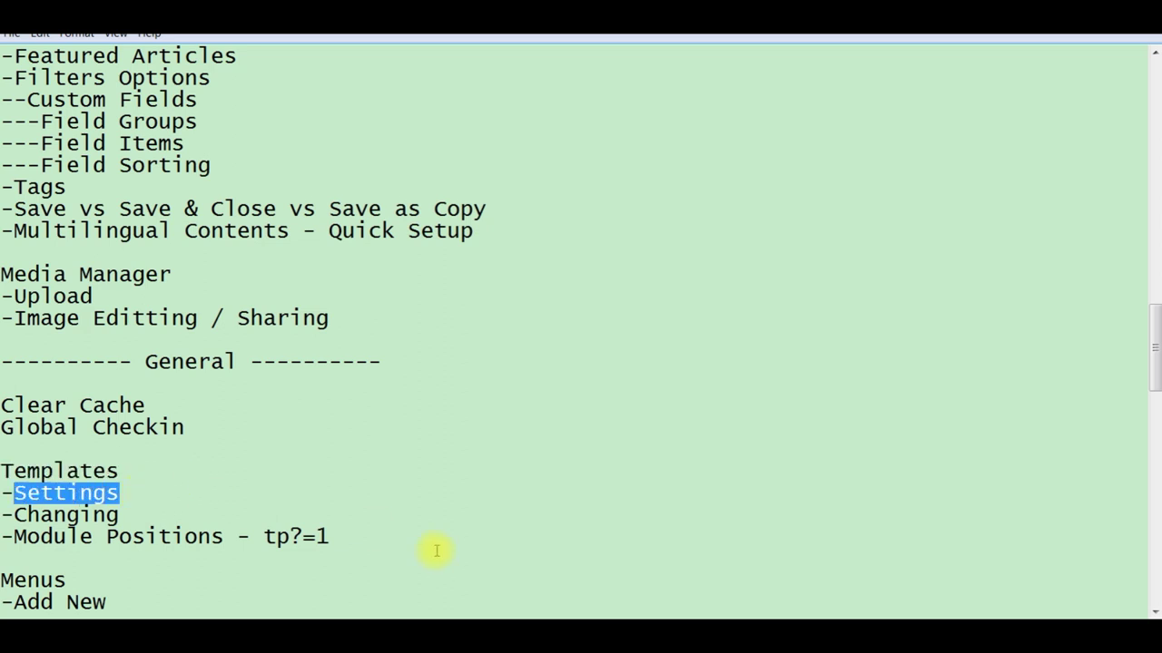
click(730, 601)
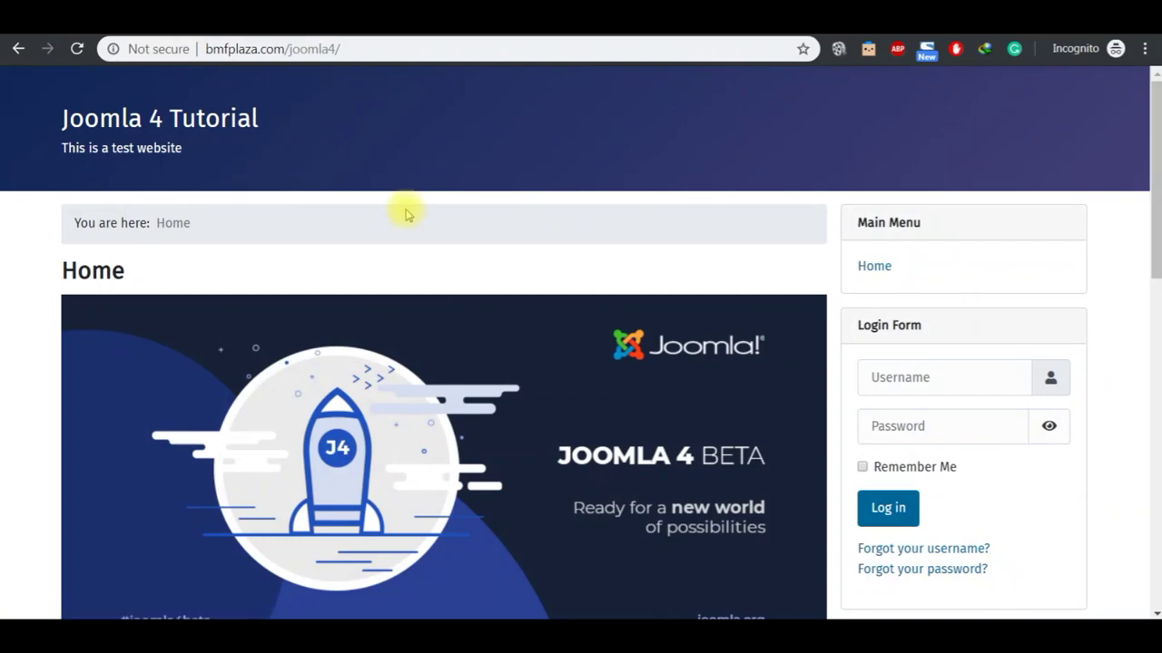
Step: Close the style editor and select cassiopeia - Default in the Site Template Styles list
click(441, 36)
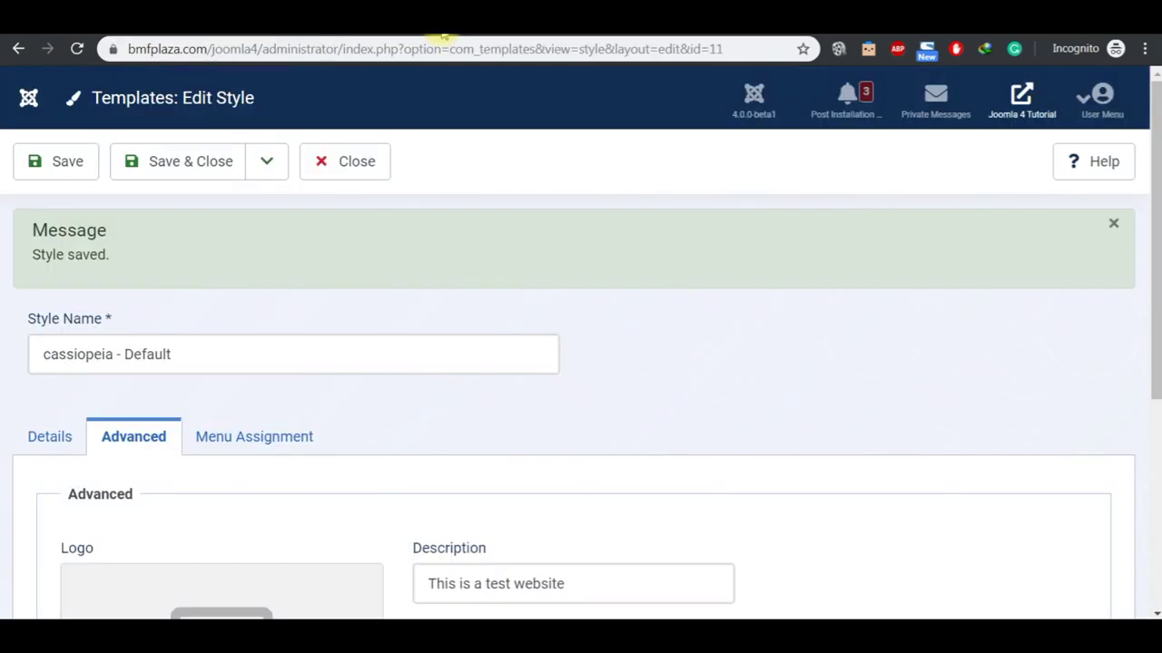
click(68, 438)
click(337, 170)
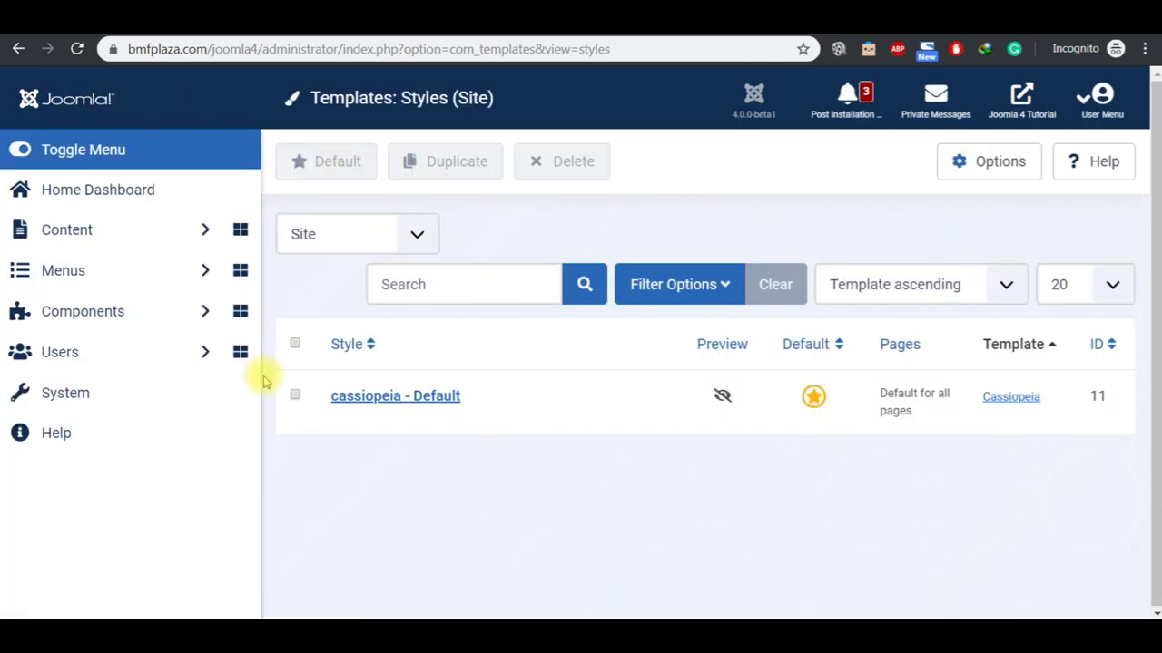
click(295, 396)
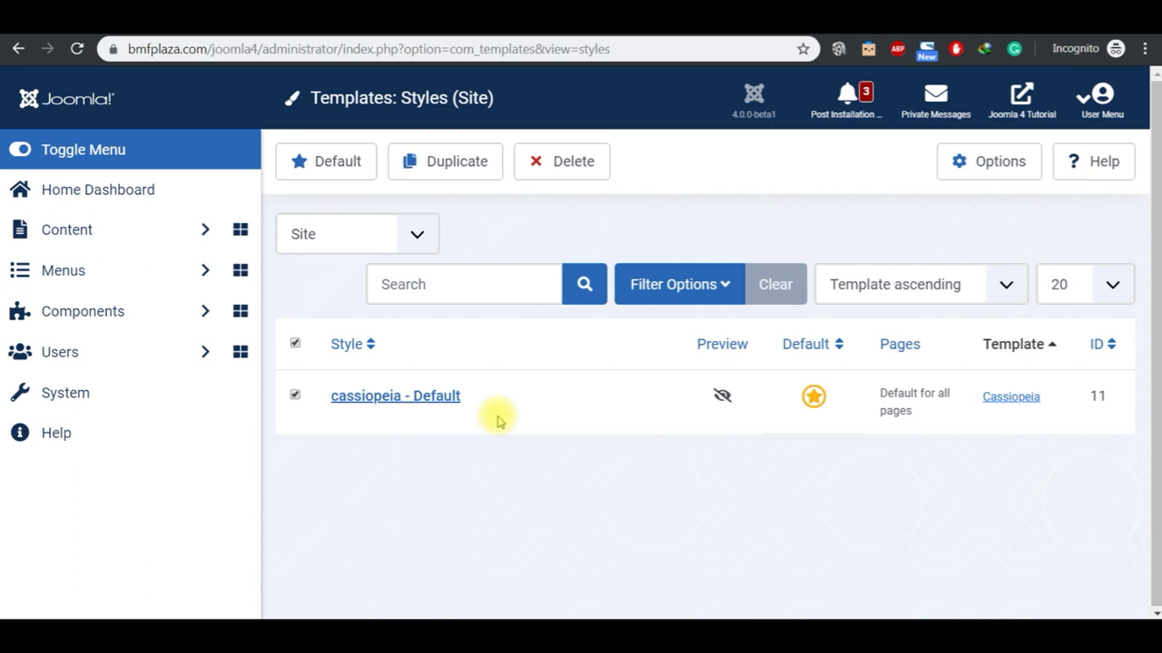
Step: Move the outline highlight from Settings to the Module Positions line
mouse_move(640, 626)
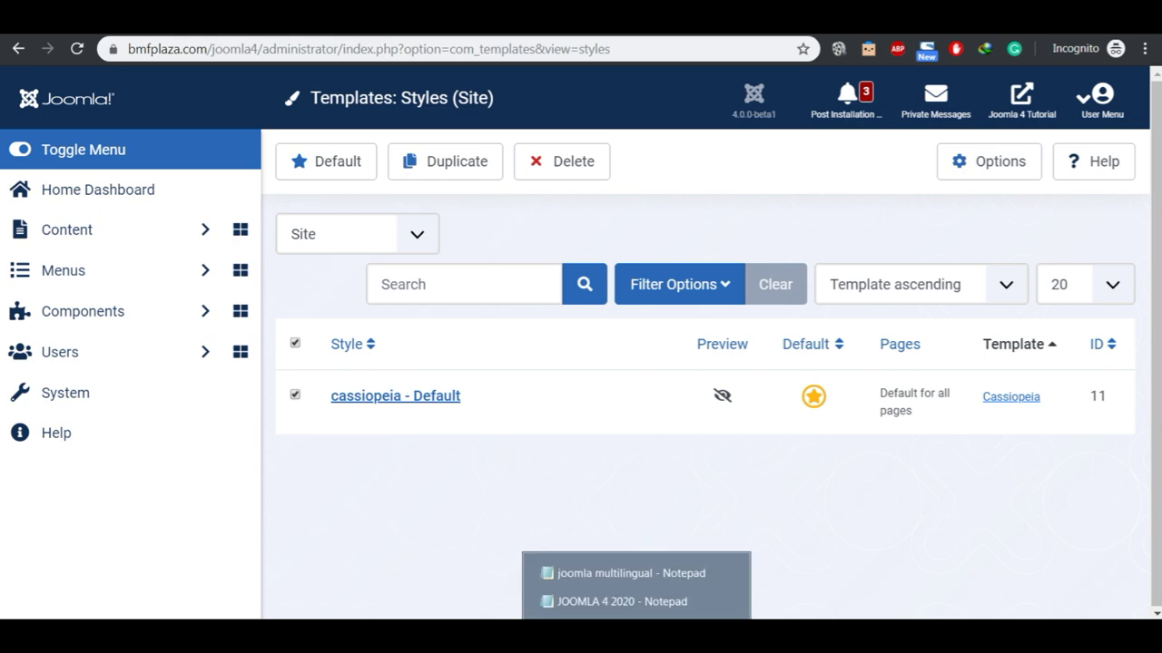
click(635, 601)
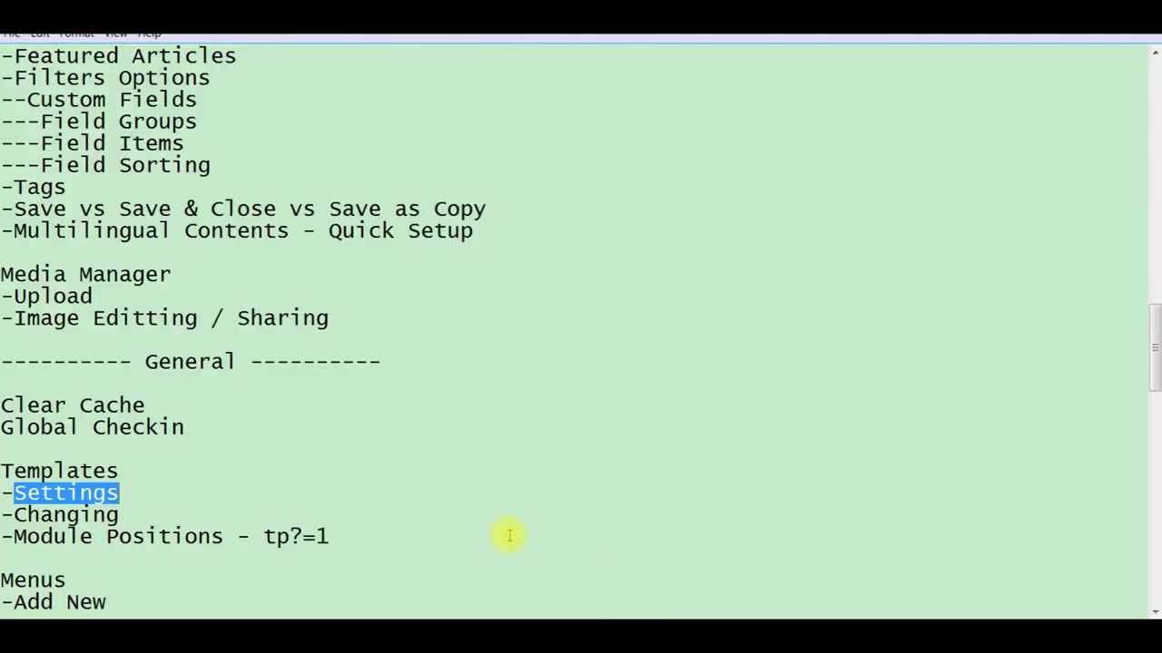
click(129, 512)
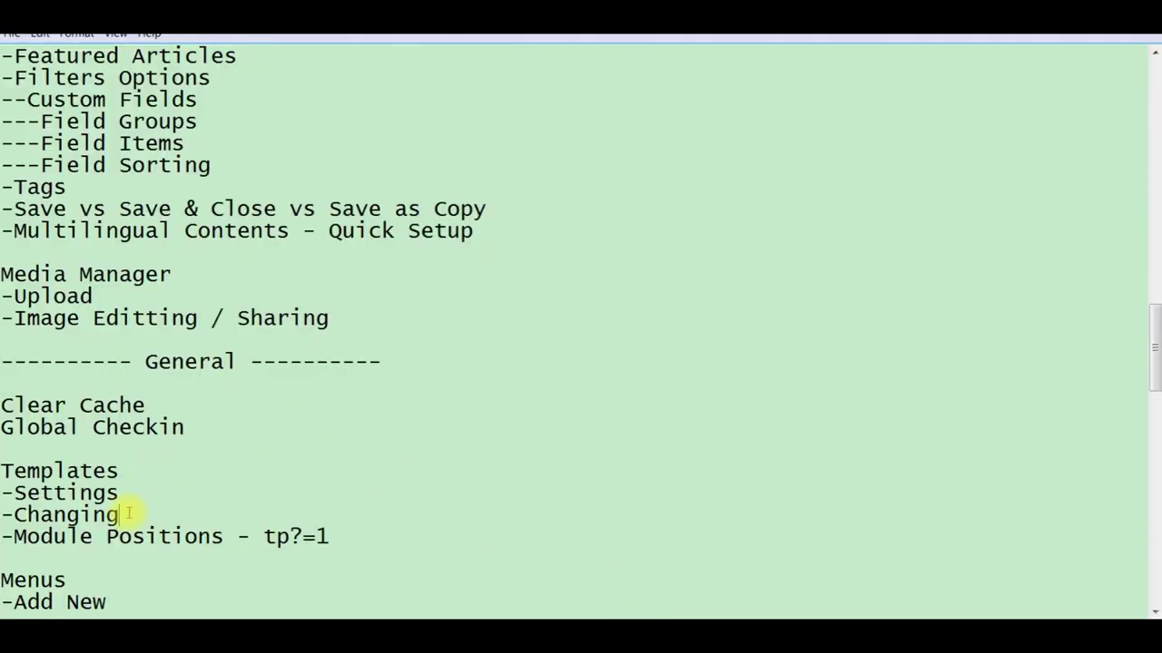
click(225, 536)
key(shift+Left)
key(shift+Left)
key(shift+Left)
key(shift+Left)
key(shift+Left)
key(shift+Left)
key(shift+Left)
key(shift+Left)
key(shift+Left)
key(shift+Left)
key(shift+Left)
key(shift+Left)
key(shift+Left)
key(shift+Left)
key(shift+Left)
key(shift+Left)
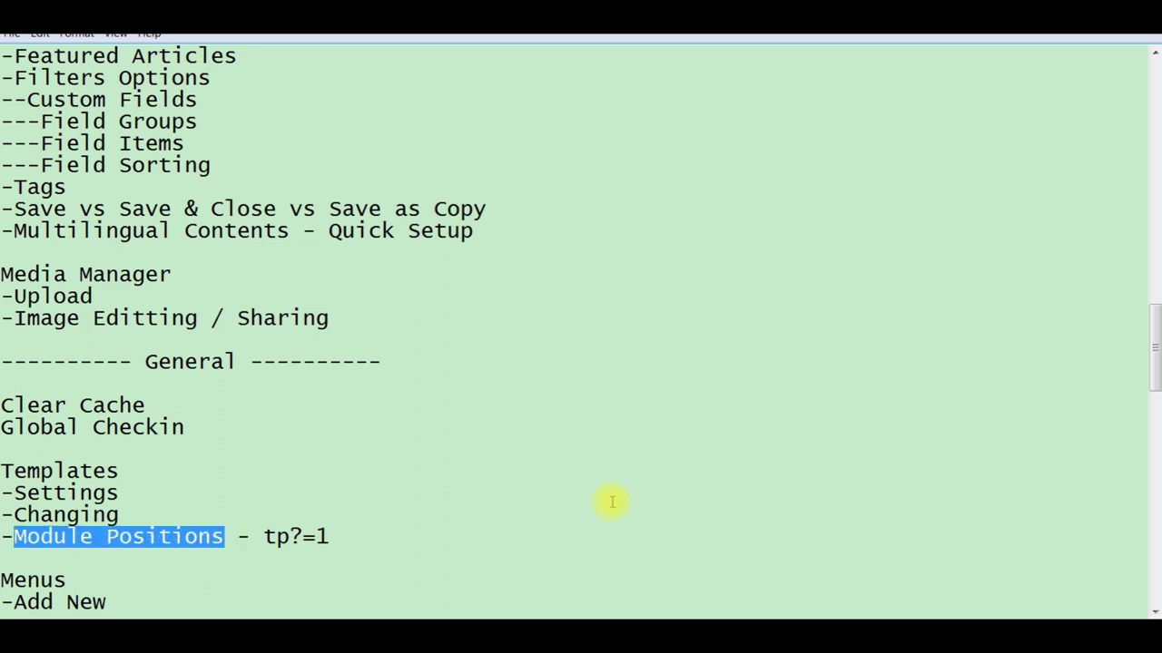
click(376, 536)
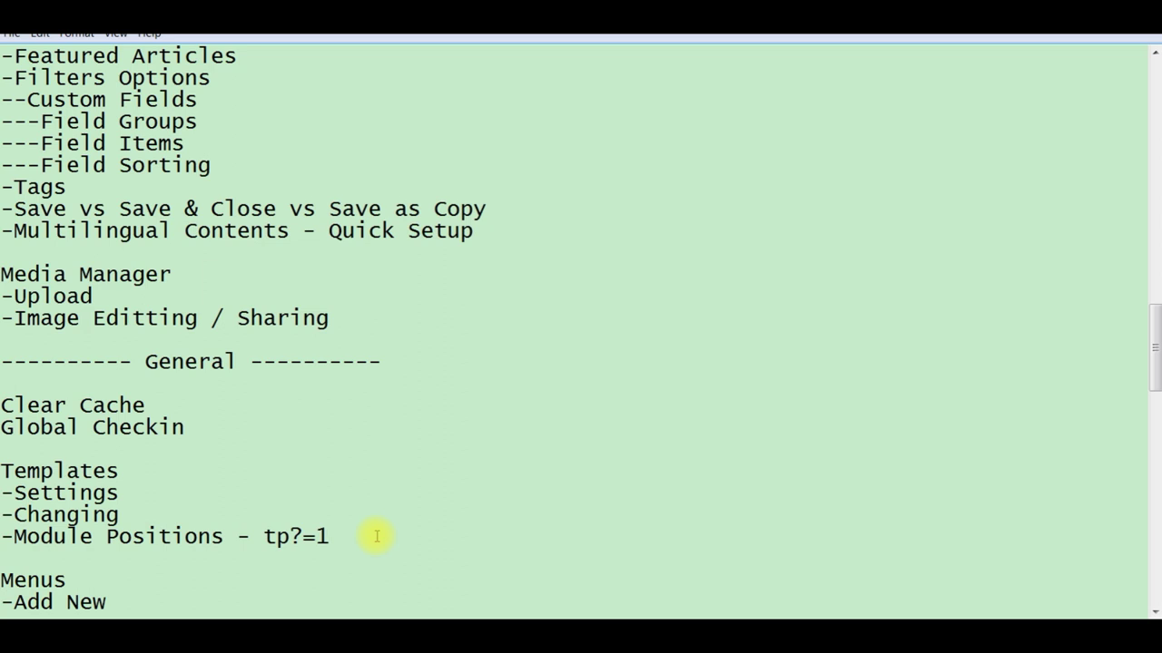
Step: Correct the note to 'Module Positions - ?tp=1', copy ?tp=1, and bring up the site front end
key(Left)
key(Left)
key(BackSpace)
key(Left)
key(Left)
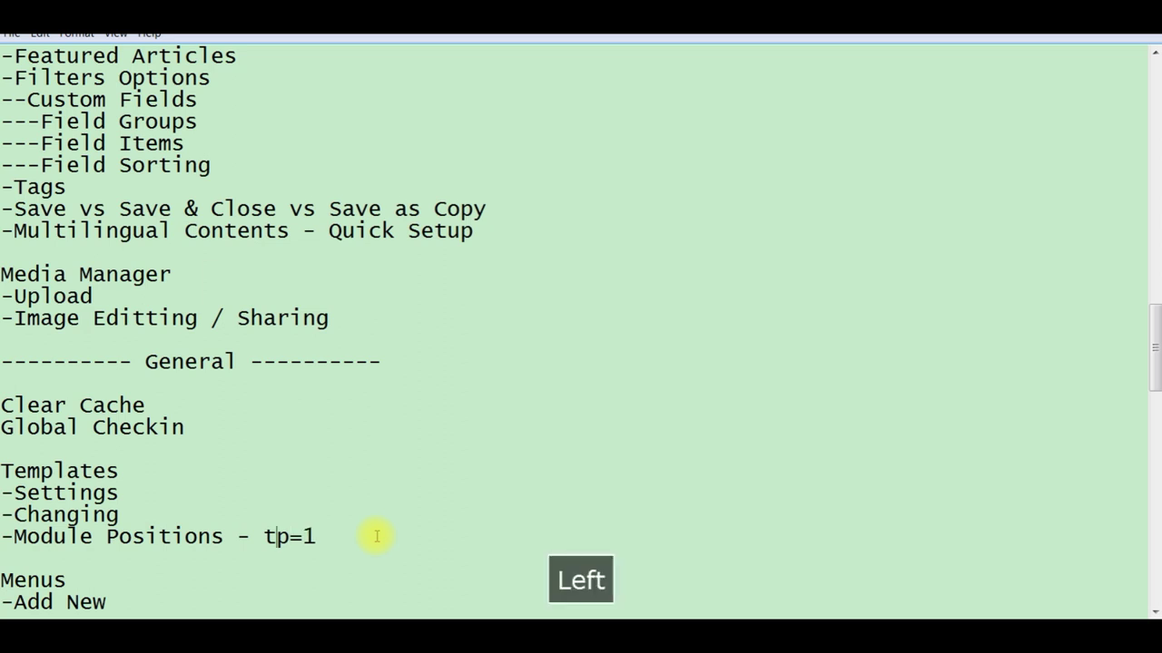
text(?)
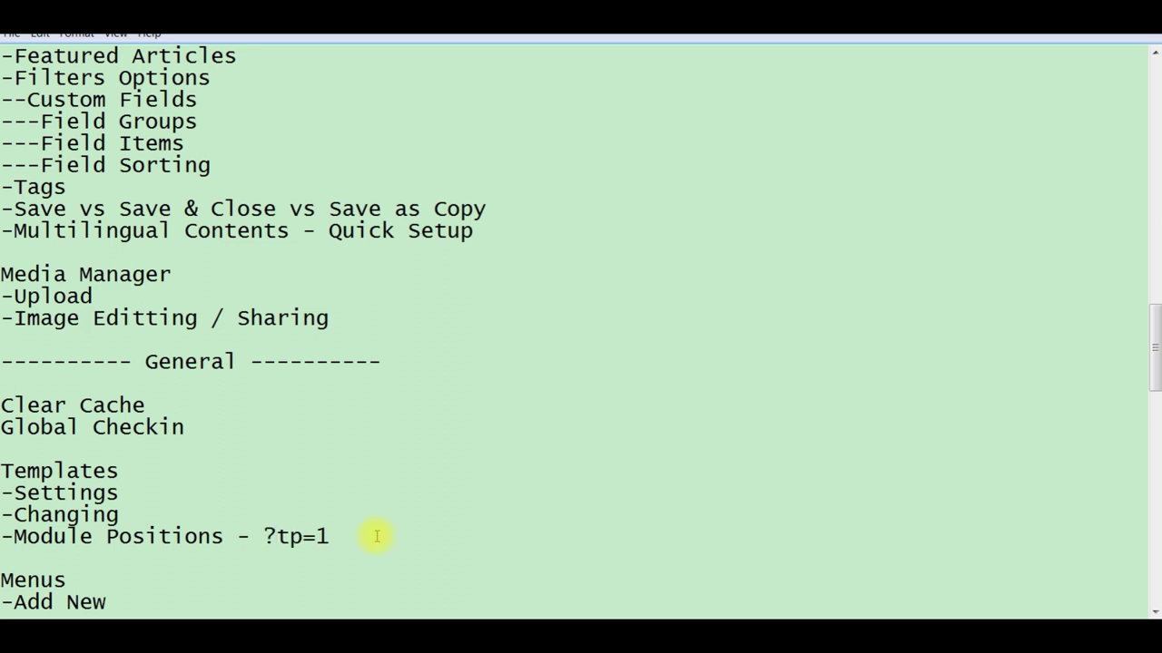
click(360, 536)
key(shift+Left)
key(shift+Left)
key(shift+Left)
key(shift+Left)
key(shift+Left)
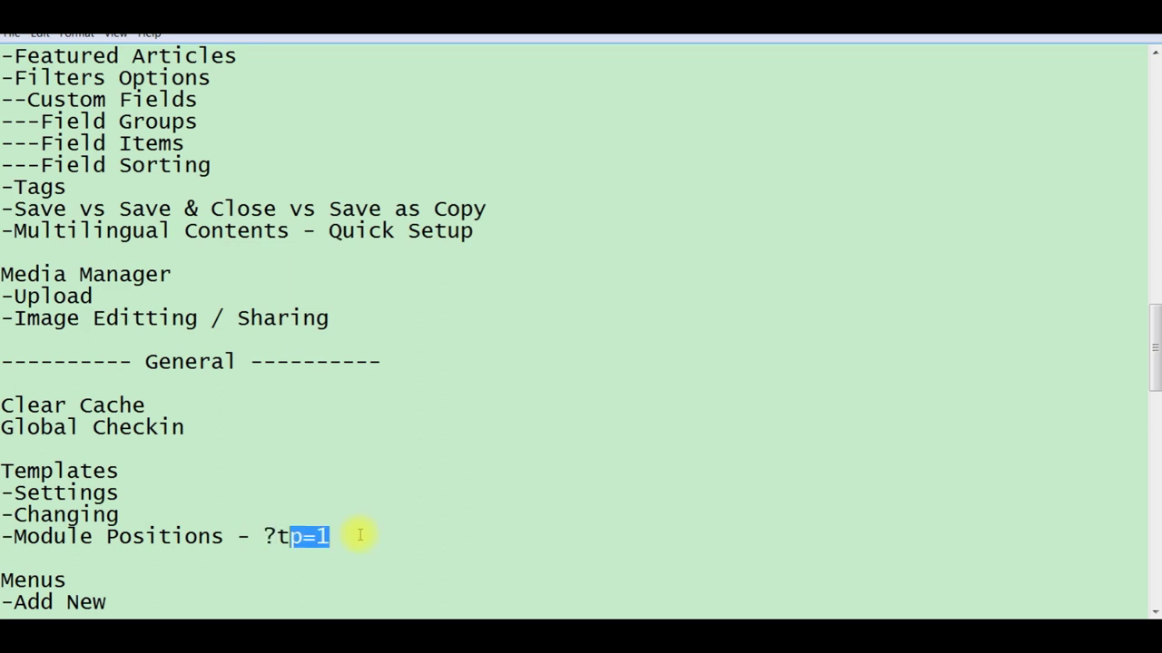
key(ctrl+c)
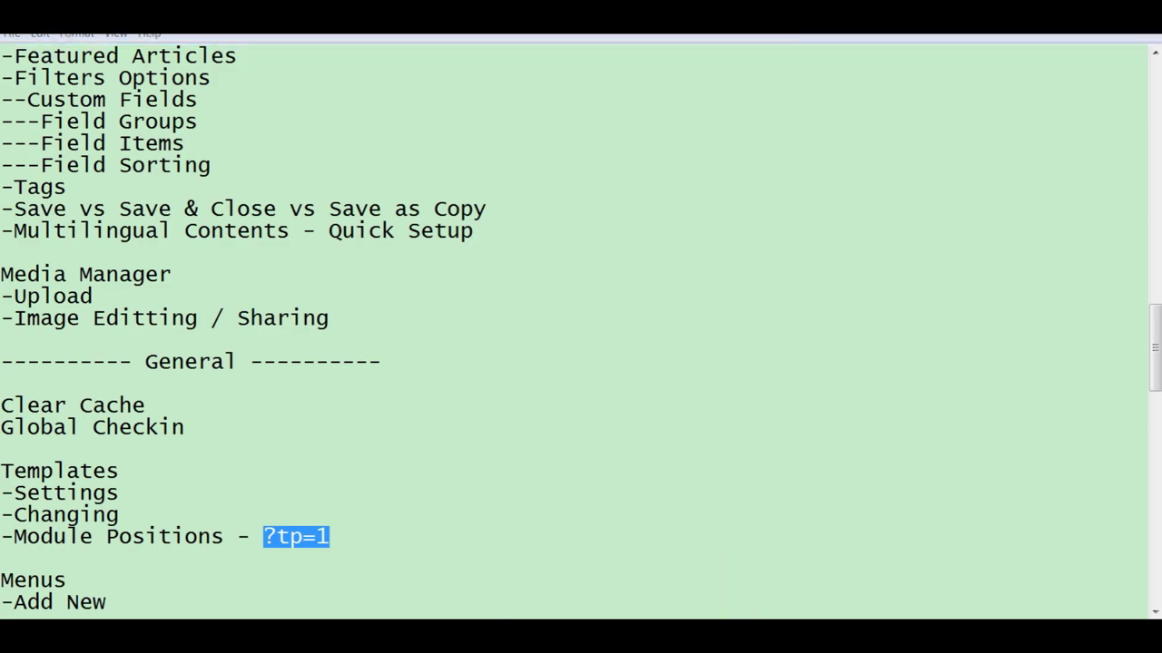
key(alt+Tab)
click(498, 36)
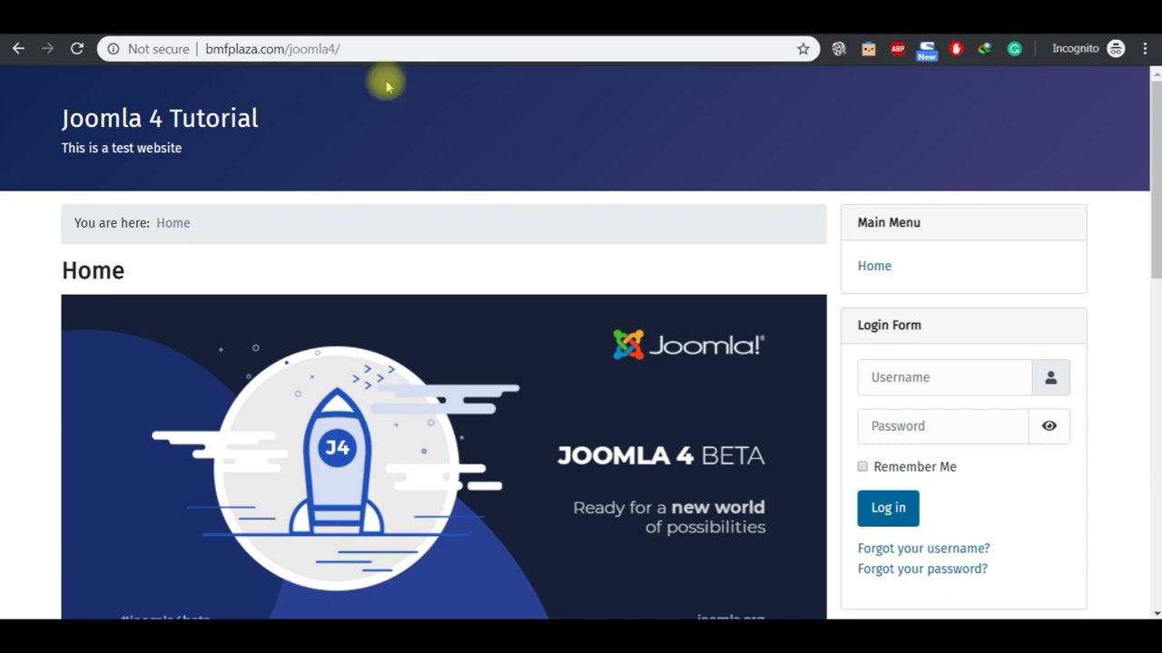
Step: Append the copied ?tp=1 query string to the front-end site address
click(407, 51)
click(408, 54)
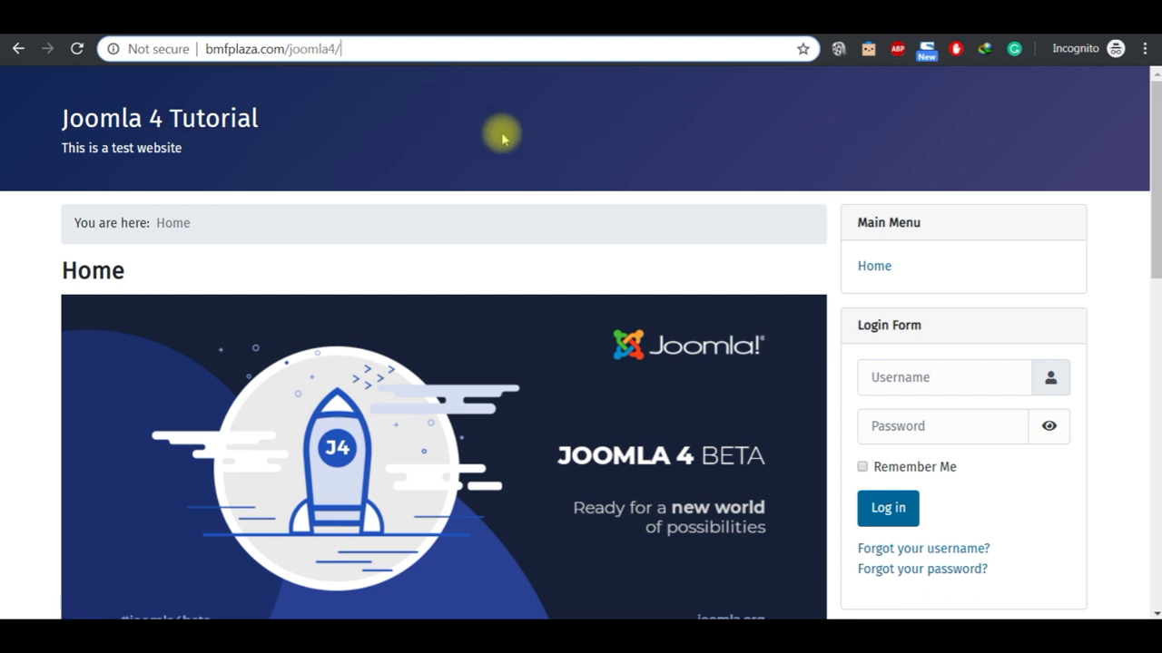
key(ctrl+l)
key(ctrl+v)
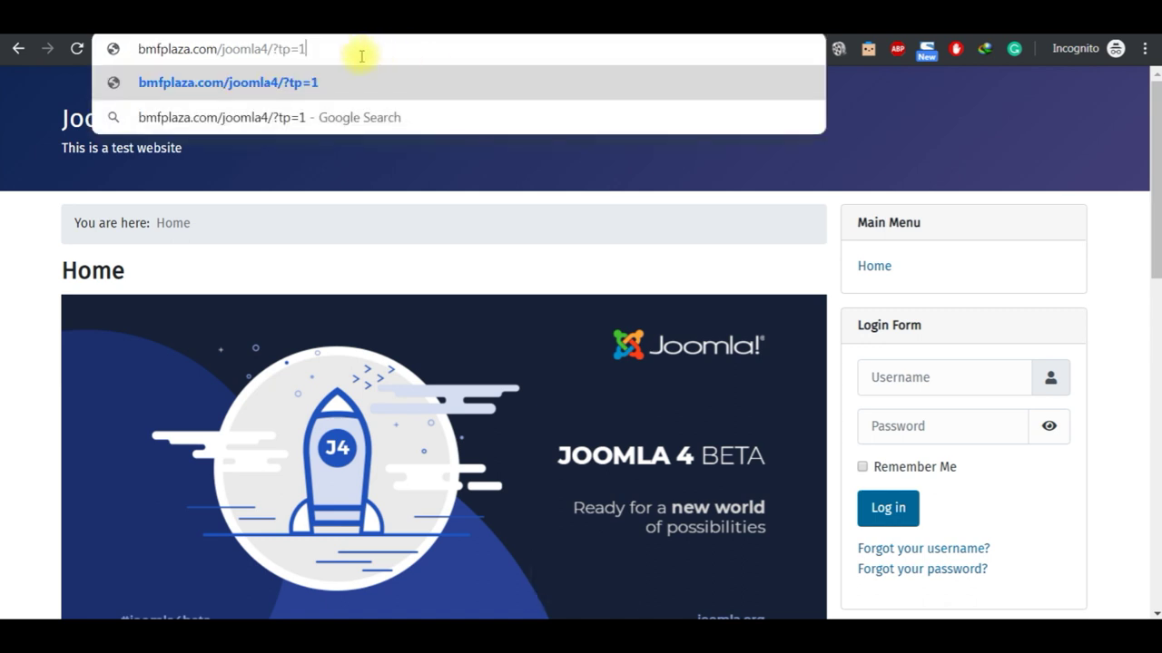
key(shift+Left)
key(shift+Left)
key(shift+Left)
key(shift+Left)
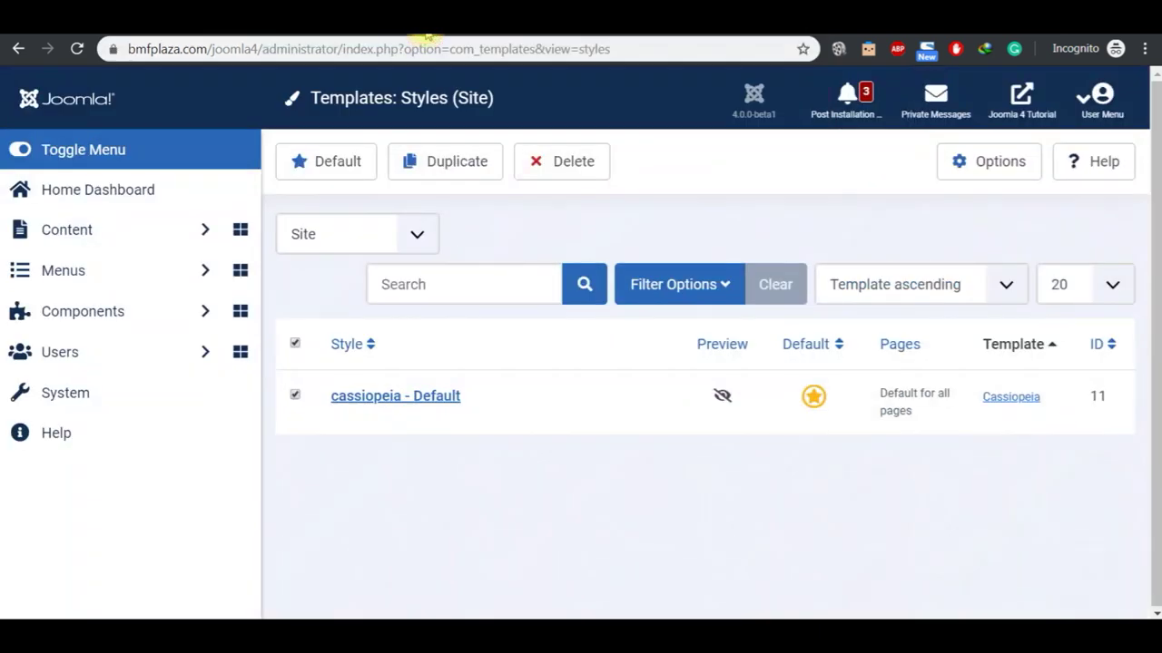
Step: Enable Preview Module Positions in the template options and save and close them
click(969, 172)
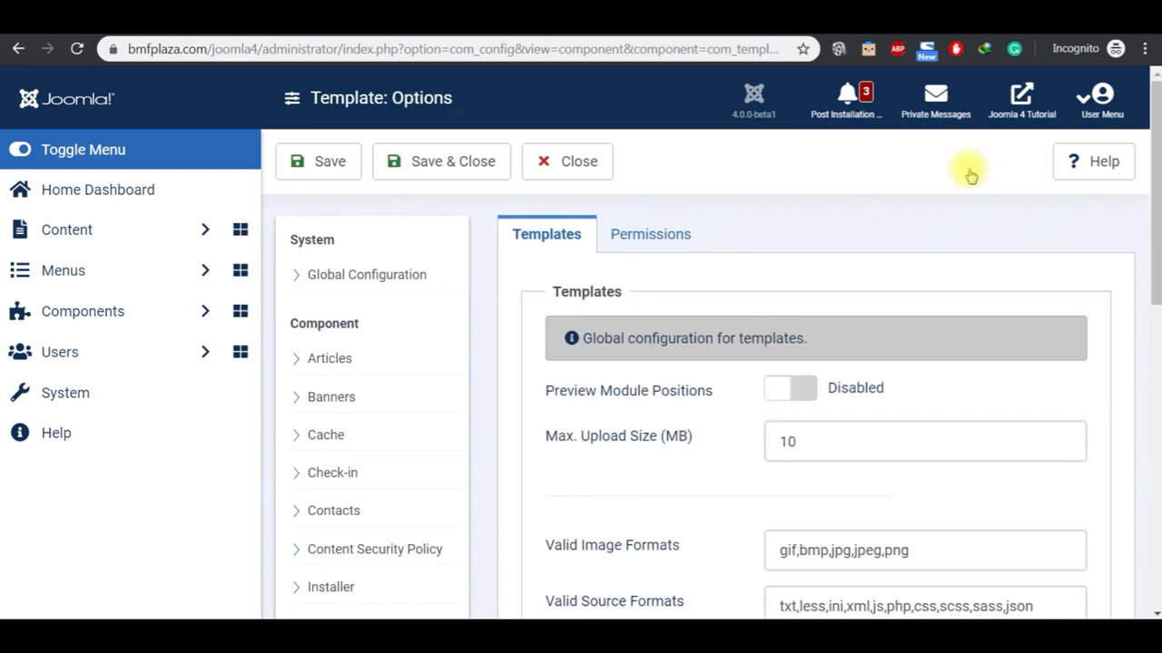
click(804, 390)
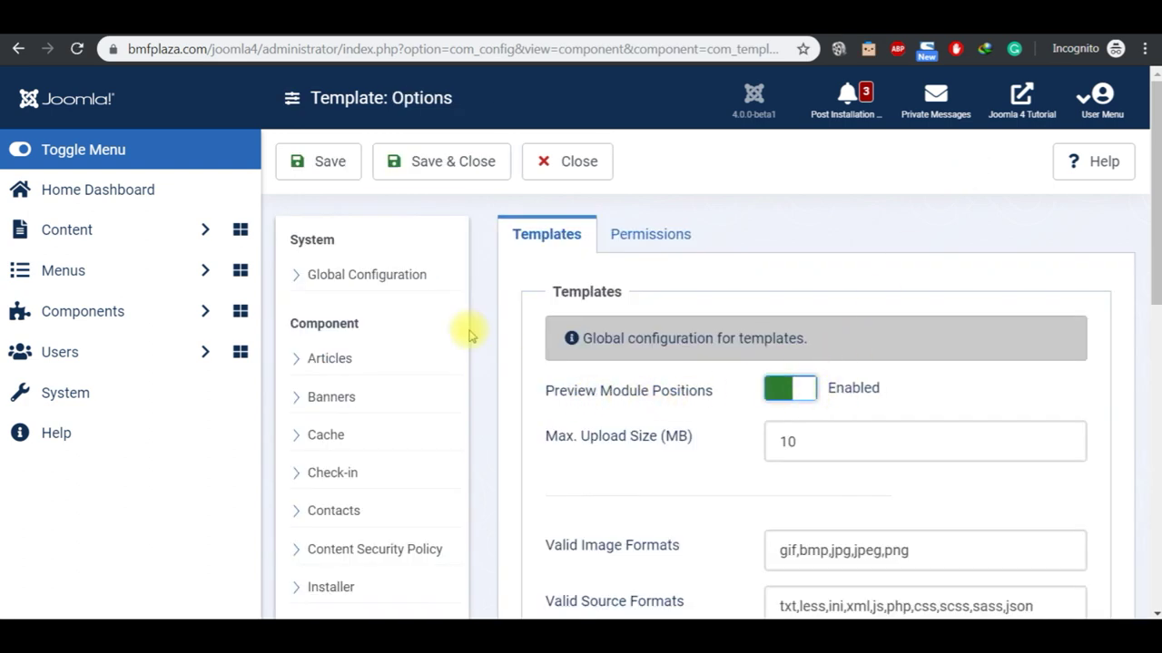
click(423, 164)
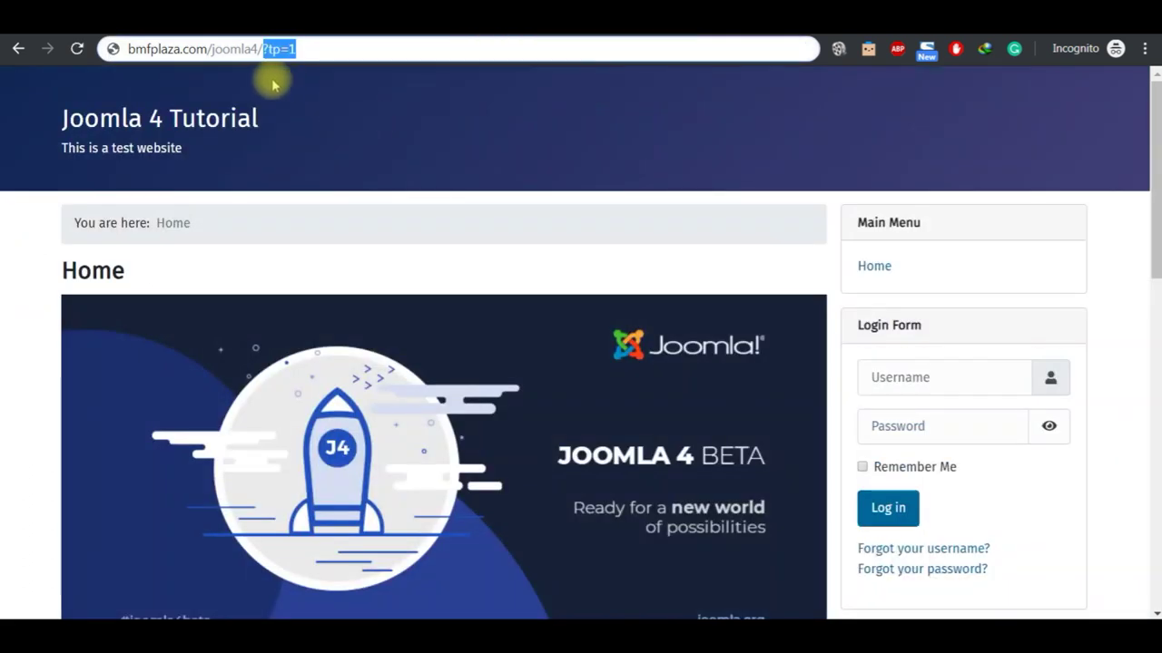
Step: Reload the front-end home page at bmfplaza.com/joomla4/?tp=1 to outline module positions
click(336, 48)
key(shift+Left)
key(shift+Left)
key(shift+Left)
key(shift+Left)
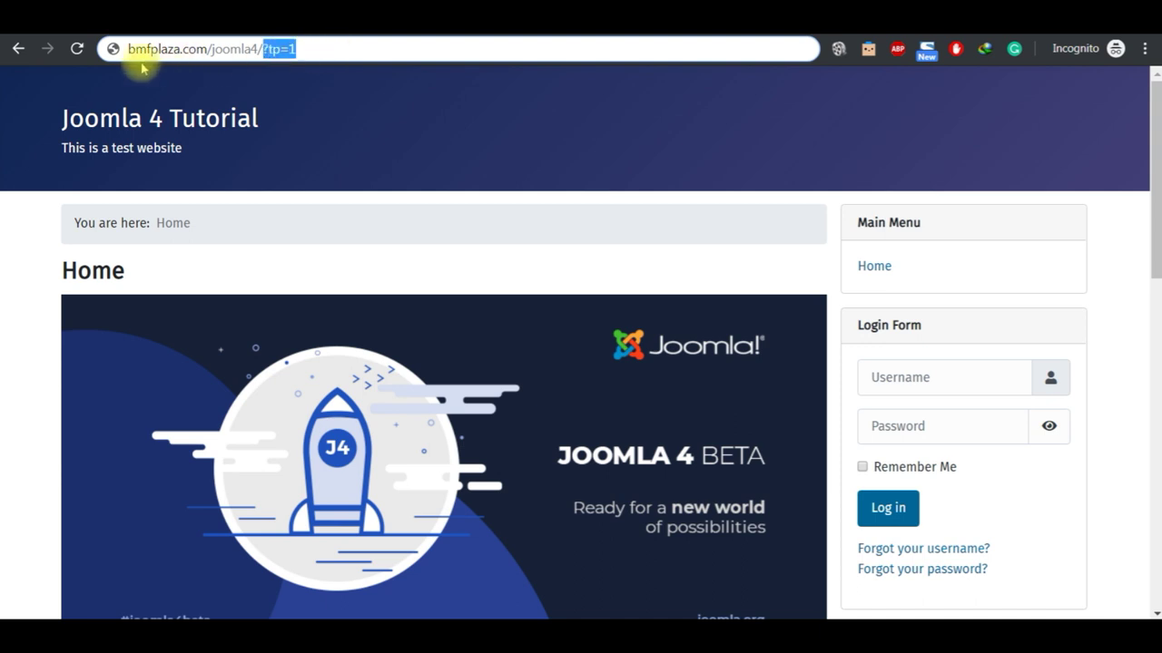
key(BackSpace)
key(Return)
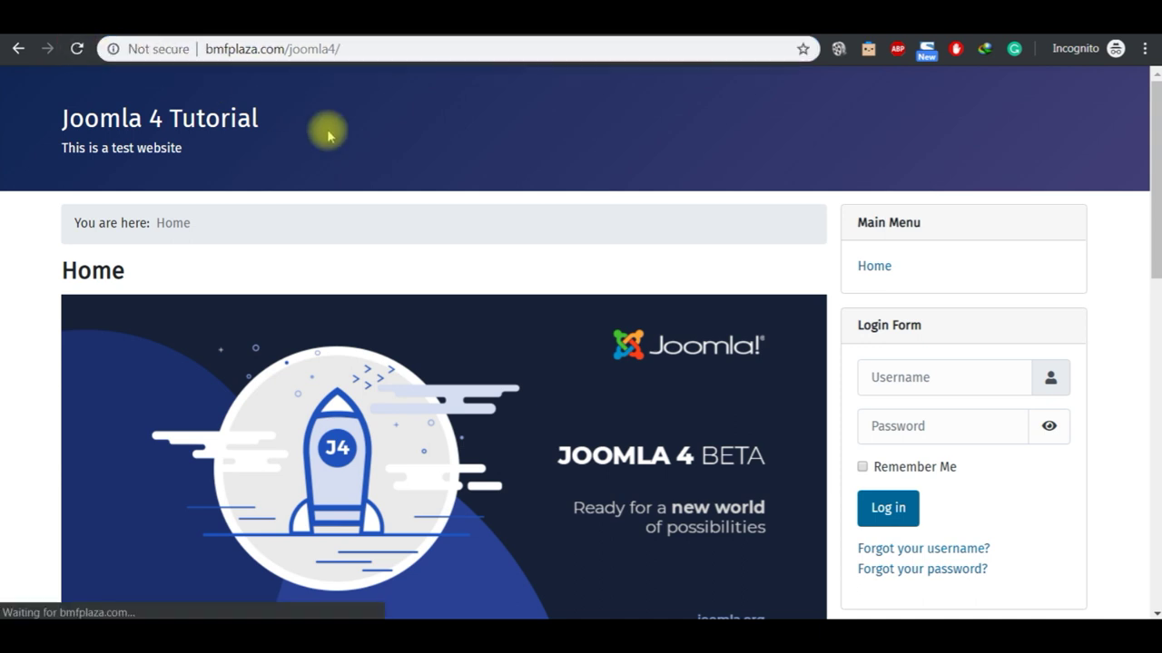
click(384, 52)
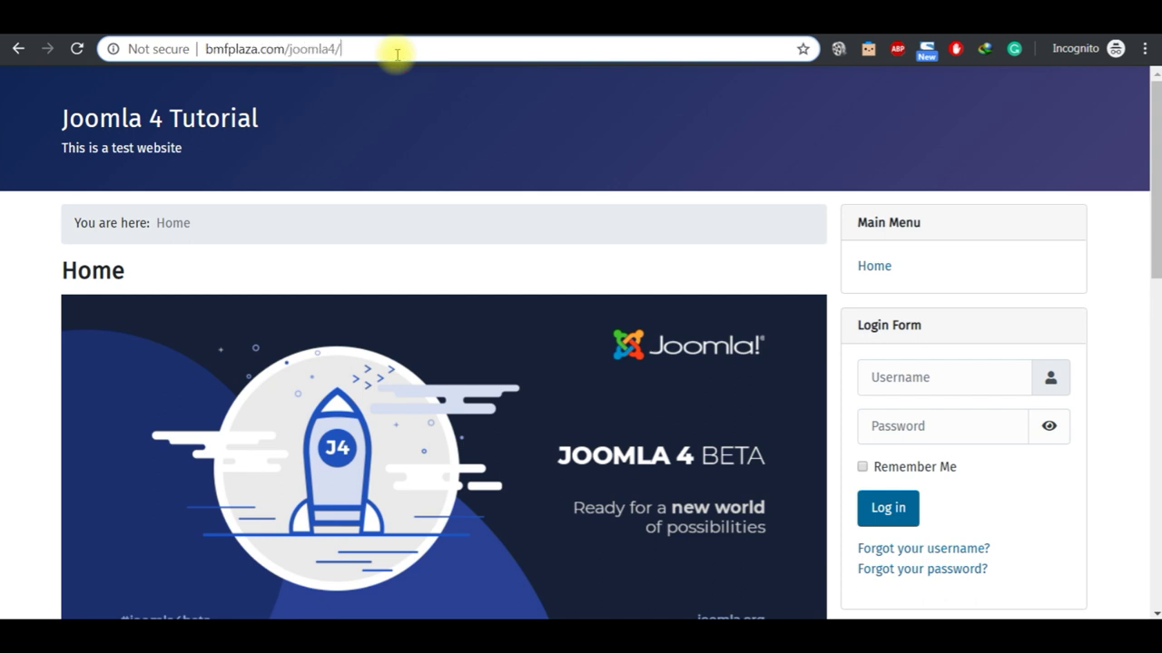
key(ctrl+v)
key(Return)
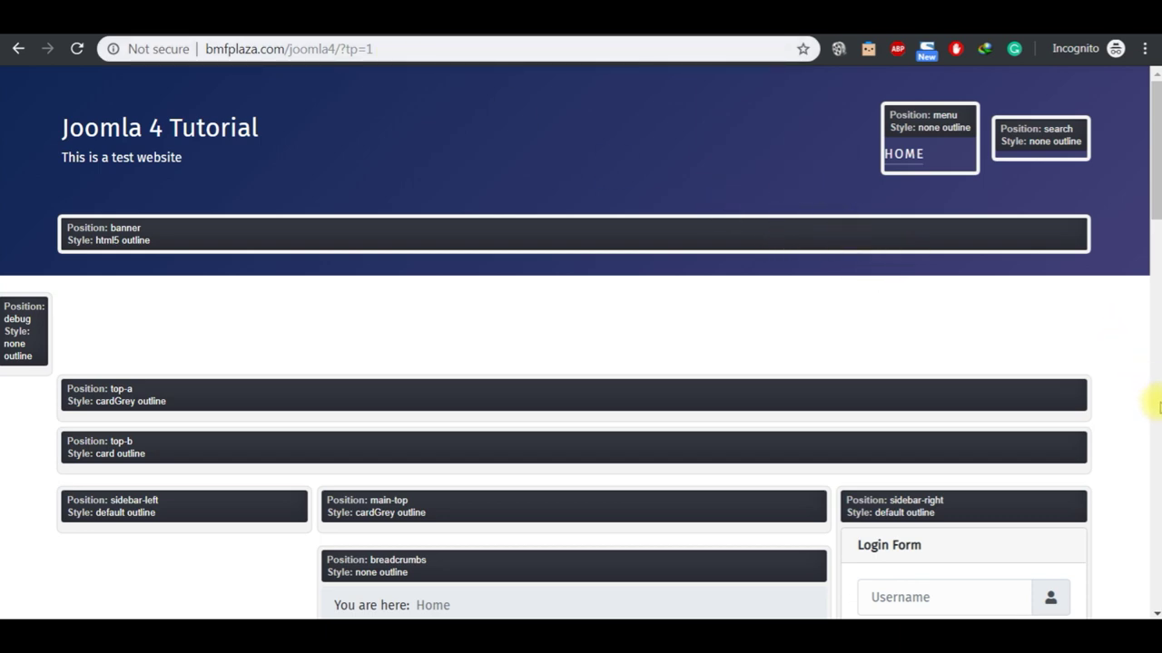
Step: Point out the menu and search position labels, then return to the admin Templates: Styles list
click(1156, 408)
click(1156, 136)
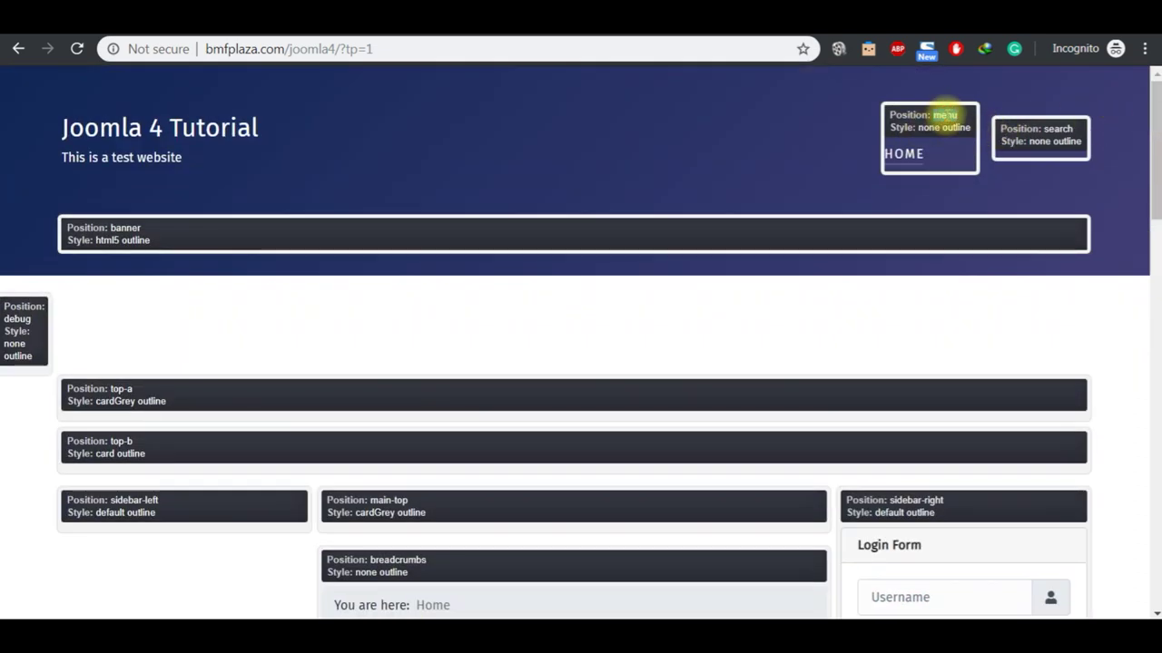
double_click(944, 114)
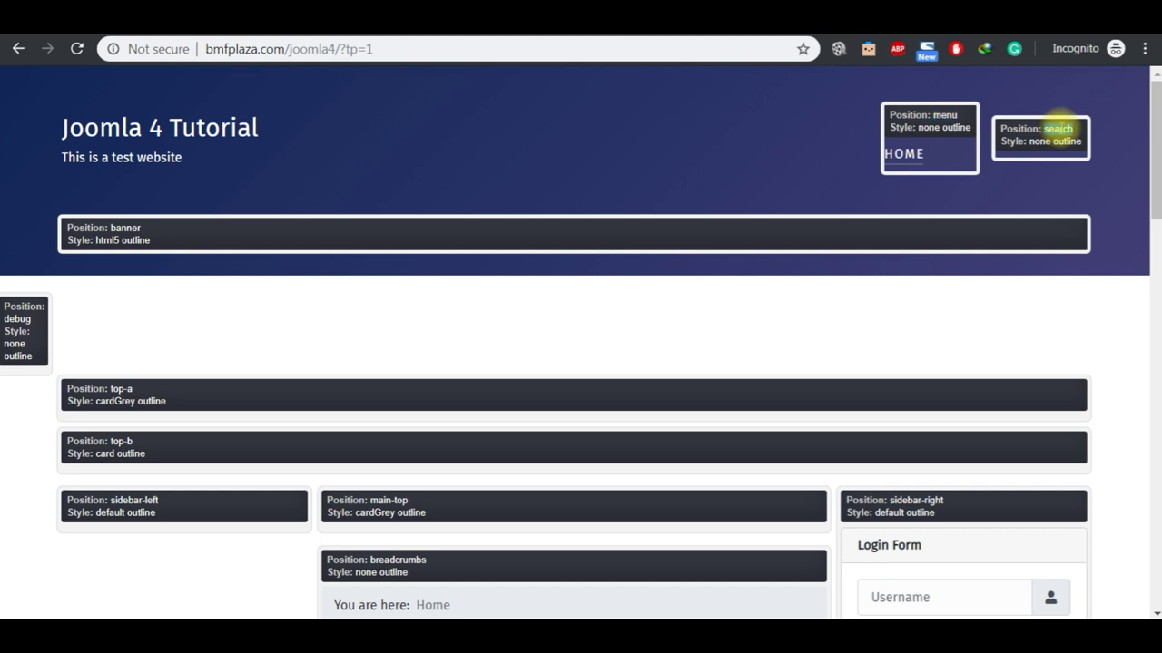
double_click(1058, 128)
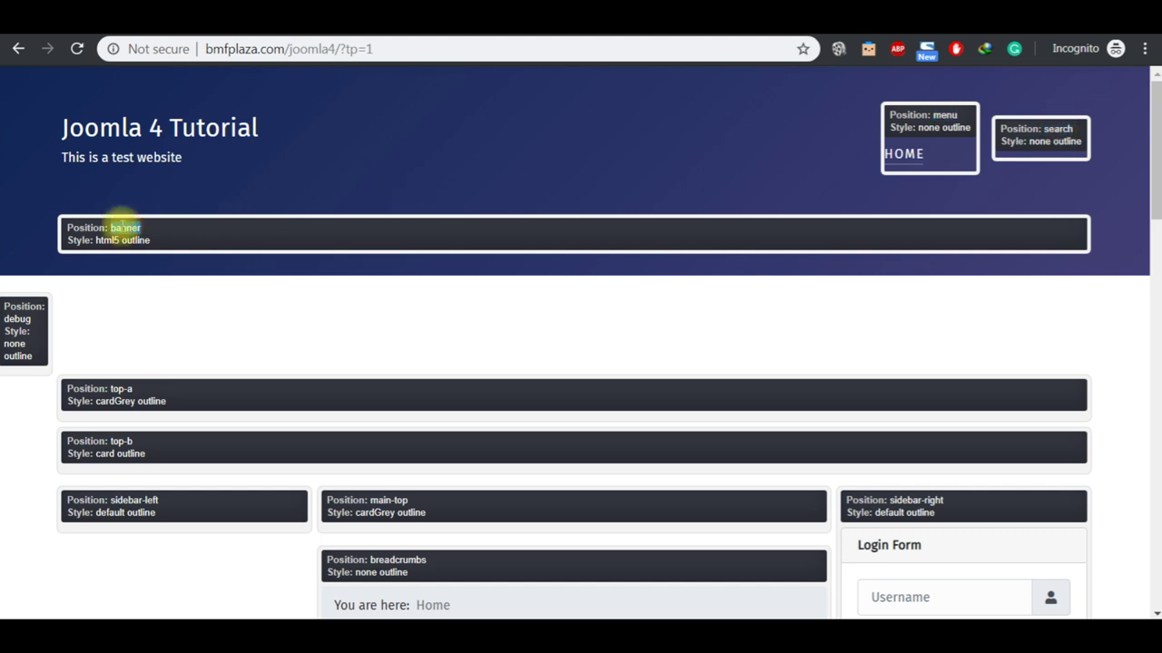
click(377, 145)
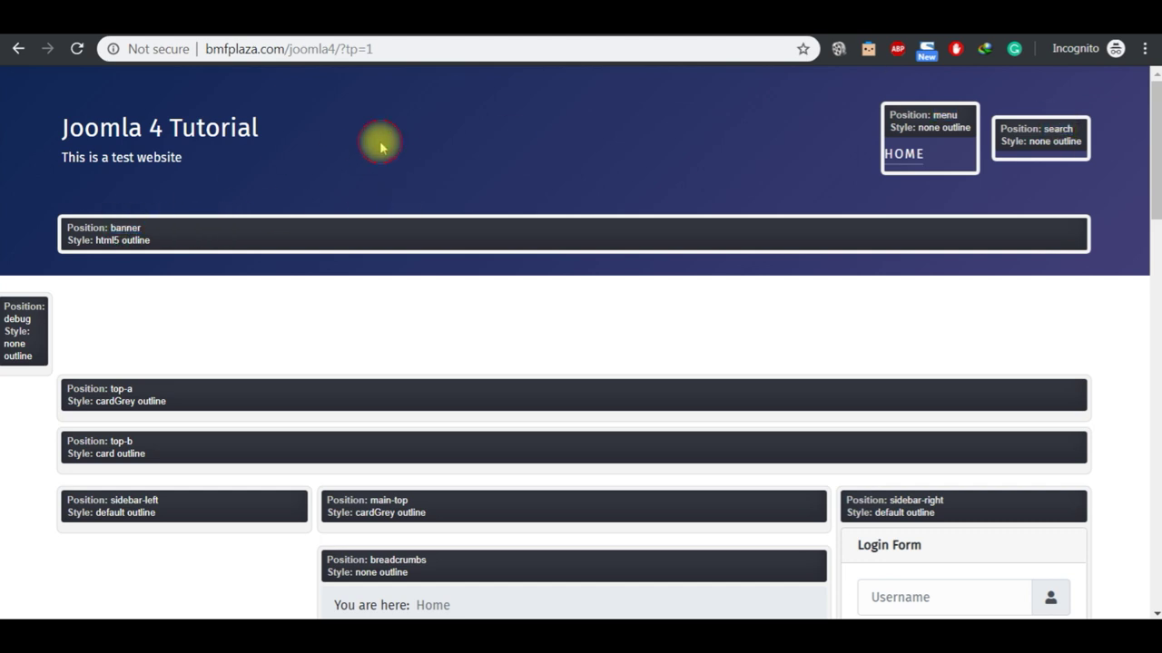
click(413, 34)
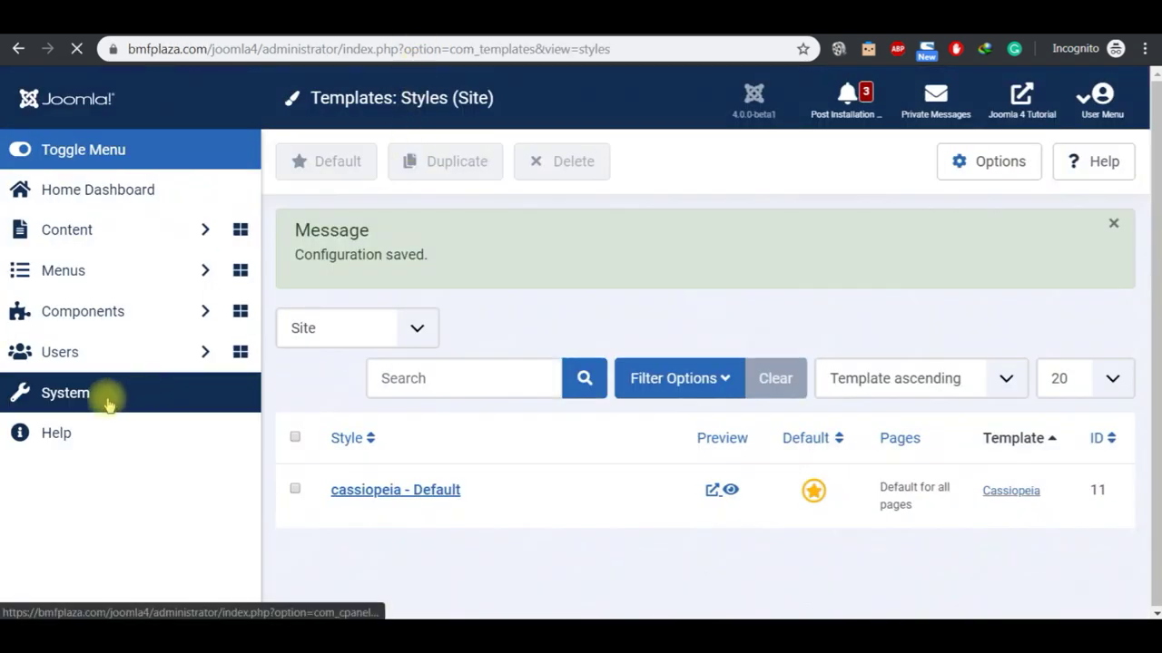
Step: Go to the System dashboard and open Site Modules under Manage
click(108, 404)
click(1022, 109)
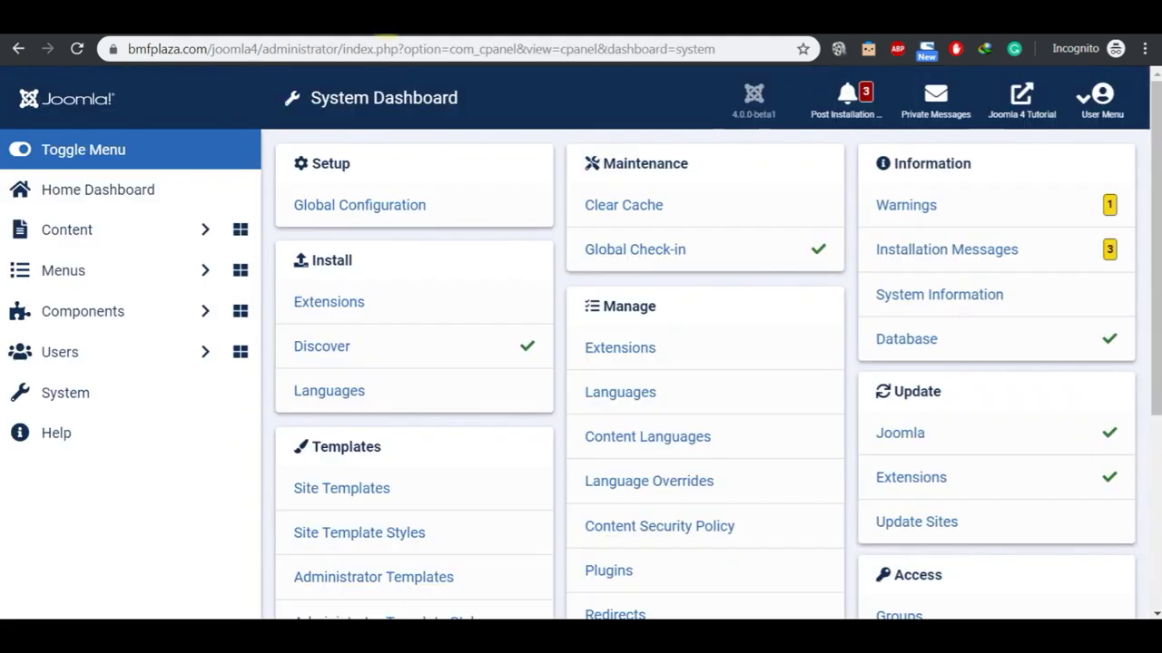
scroll(1157, 508, down, 4)
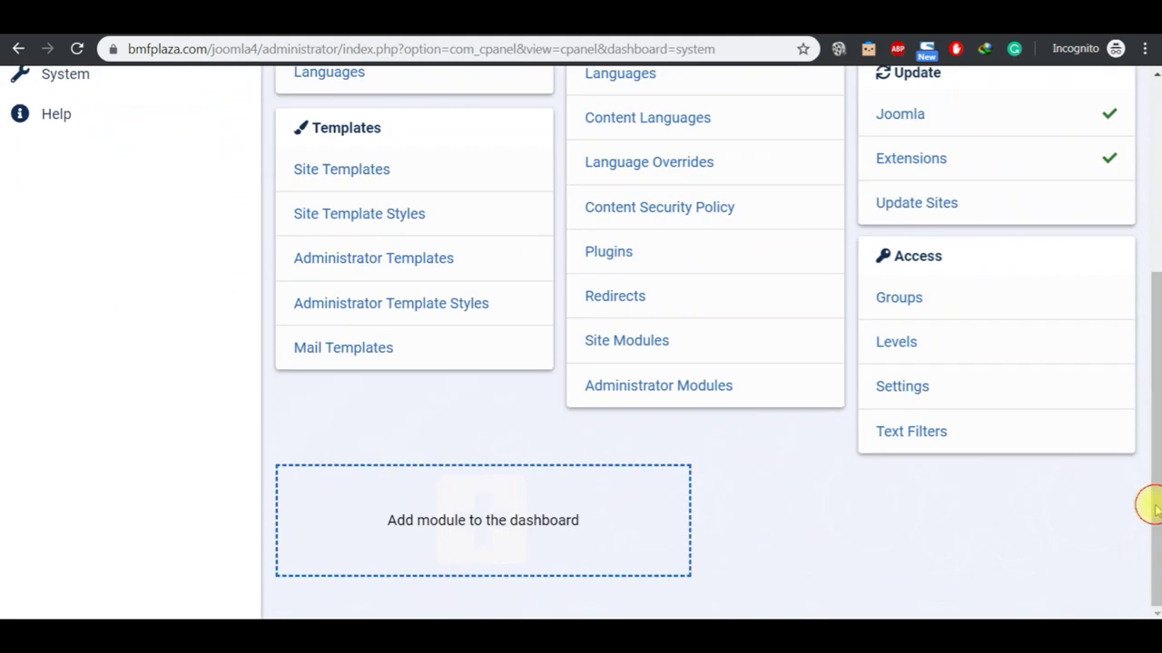
click(629, 343)
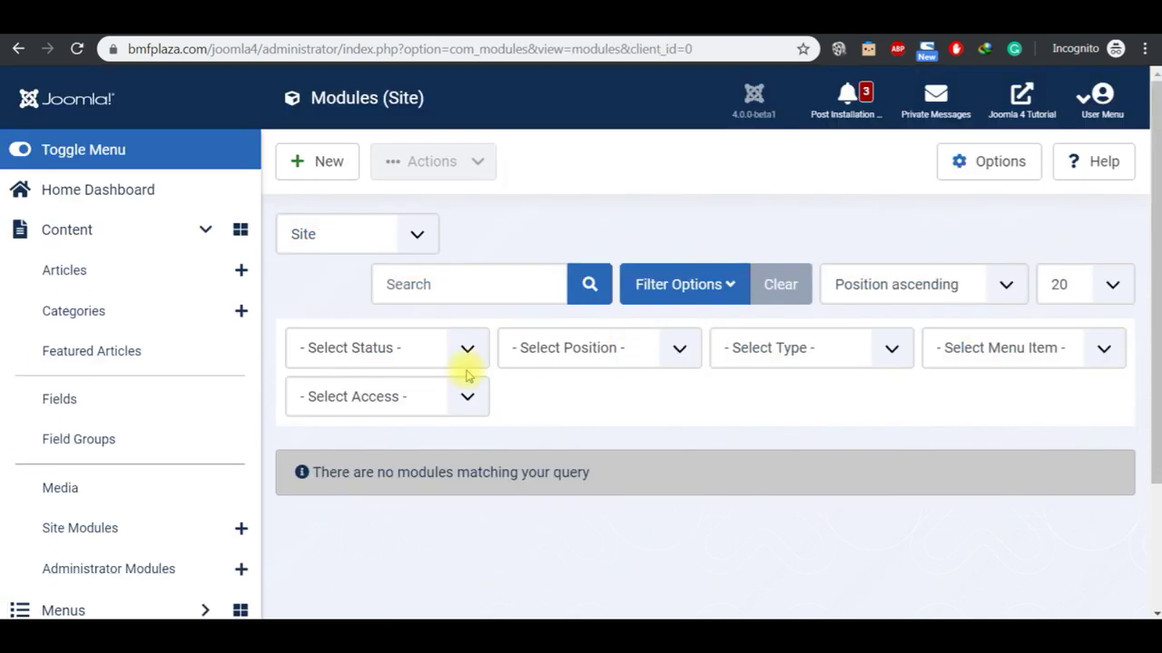
Step: Filter modules to Published, unpublish Login Form, and open the Main Menu module for editing
click(408, 356)
click(395, 434)
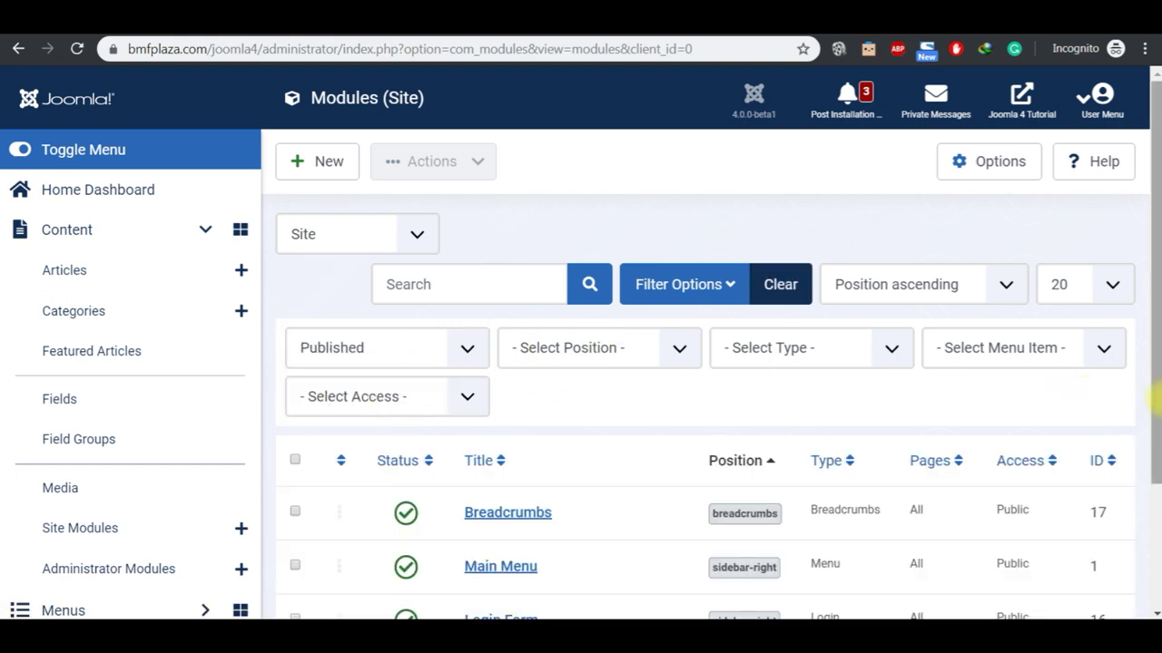
scroll(1153, 518, down, 2)
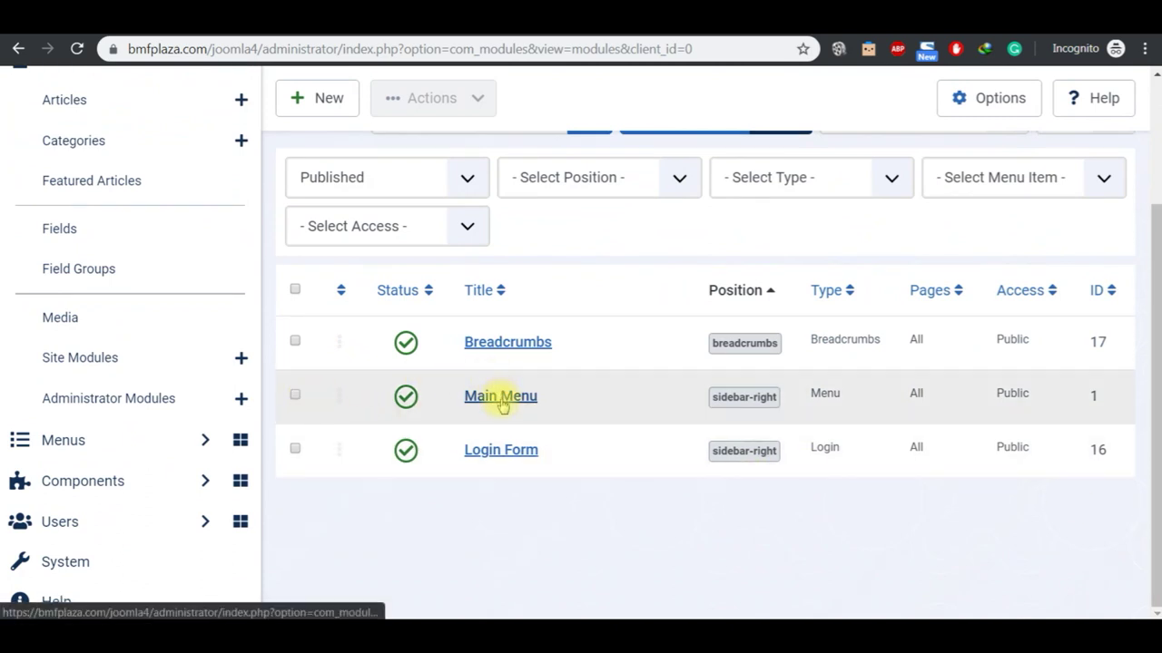
click(408, 454)
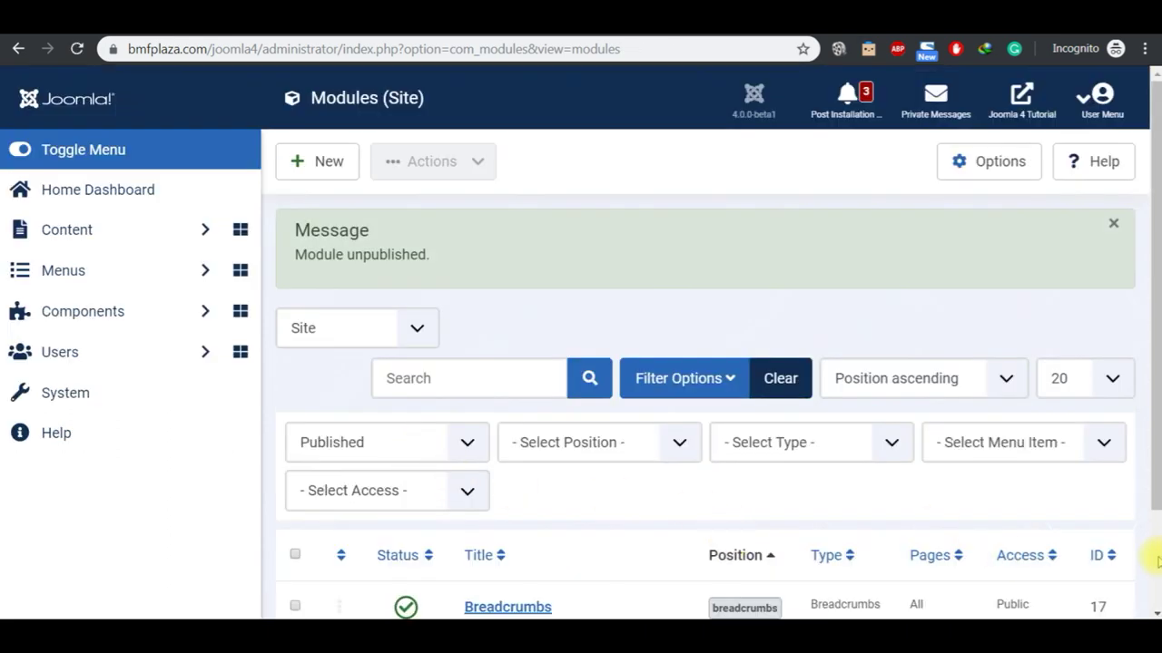
scroll(1156, 557, down, 2)
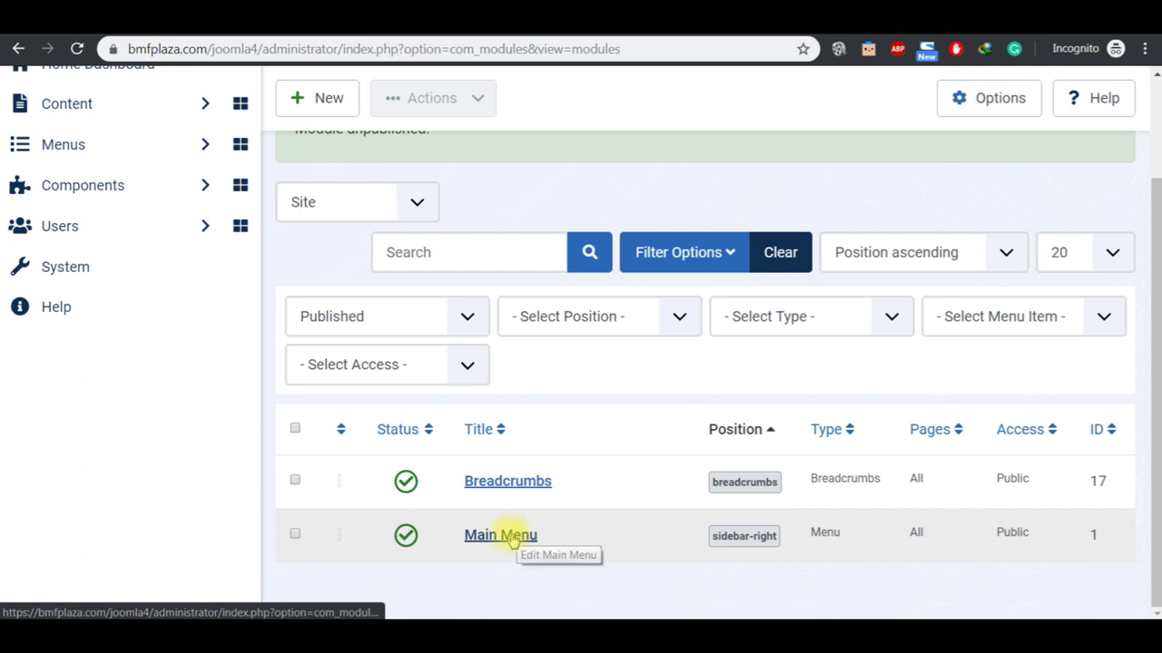
click(512, 539)
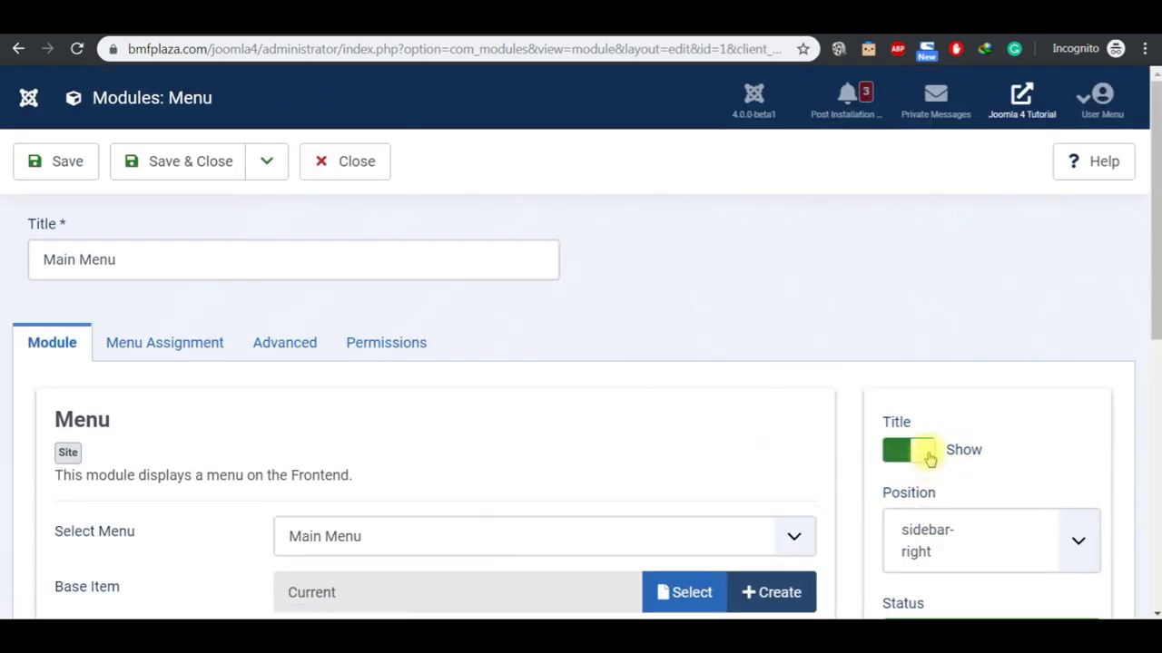
Step: Hide the Main Menu title, change its position from sidebar-right to Menu [menu], and save
click(929, 458)
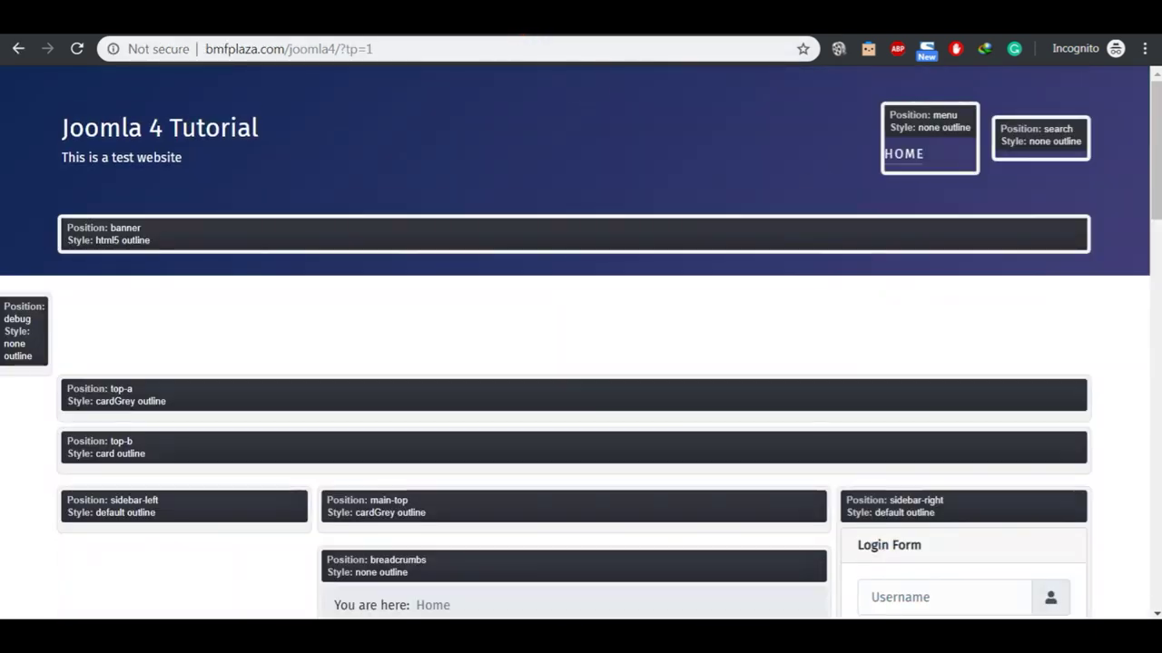
double_click(946, 116)
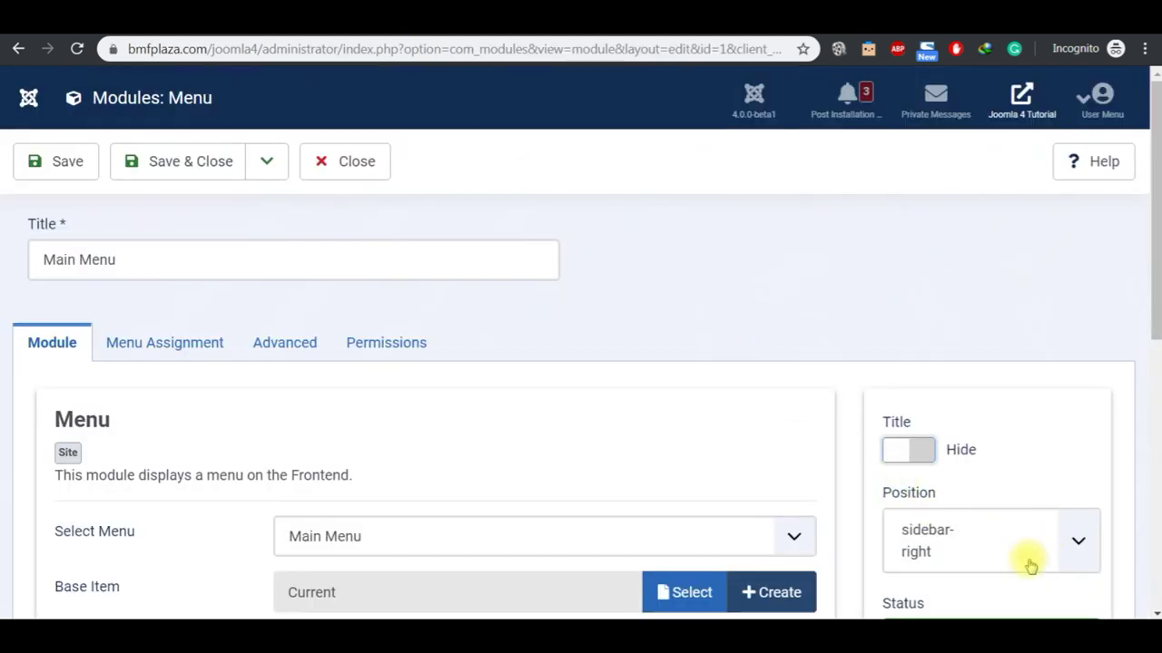
click(1030, 565)
click(981, 536)
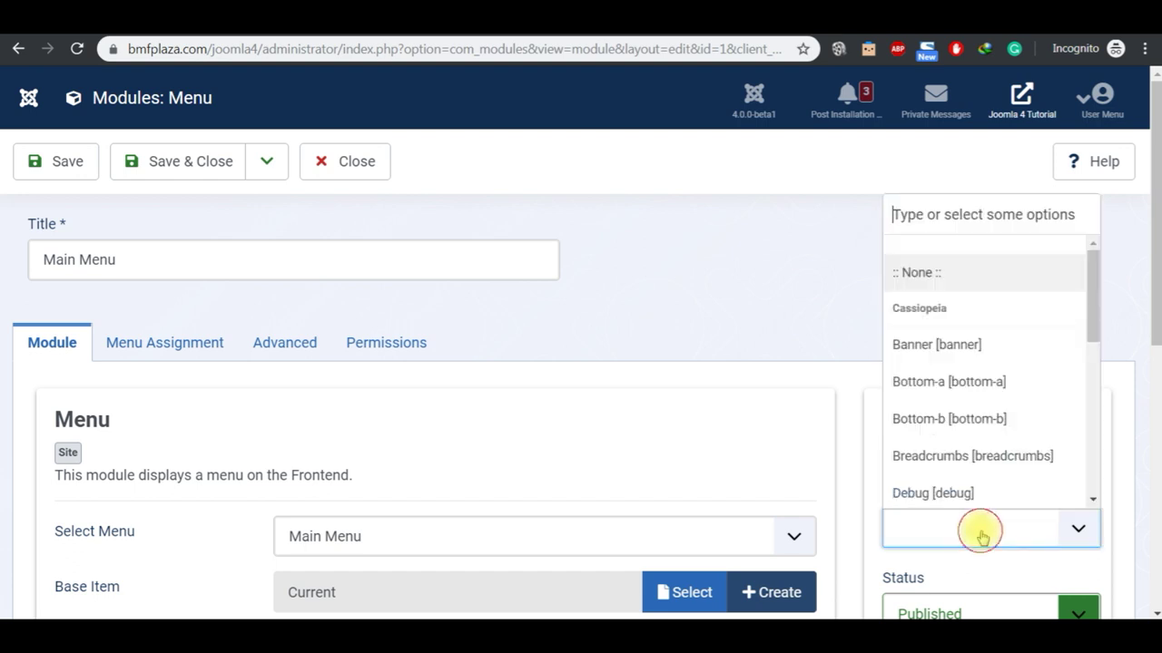
text(menu)
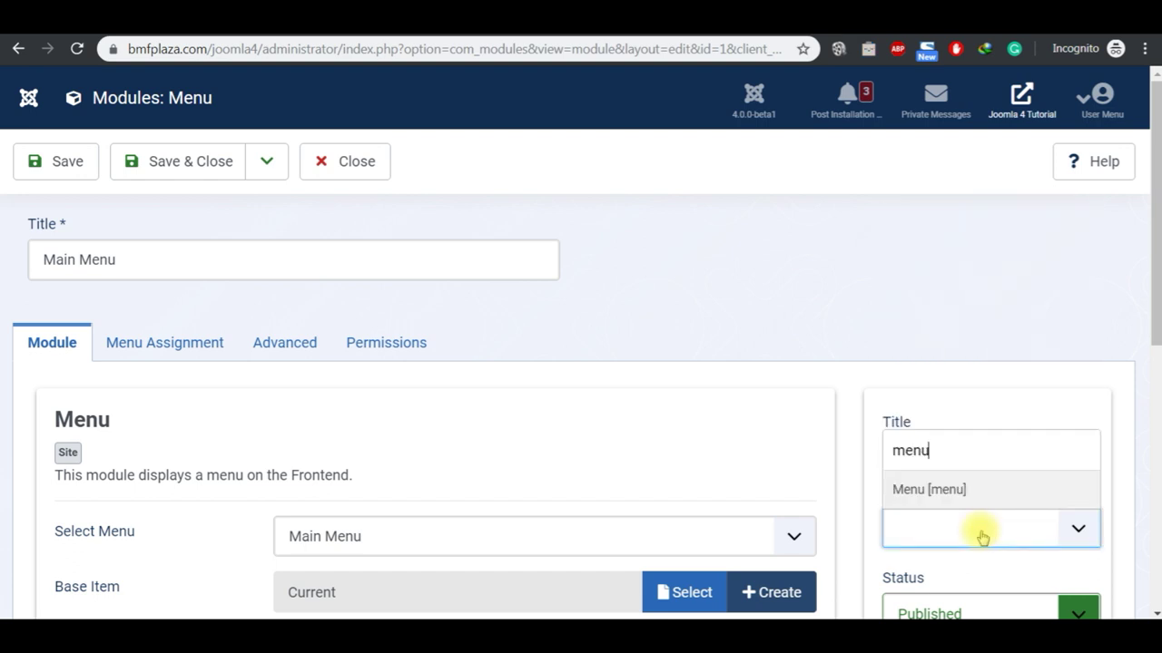
click(930, 489)
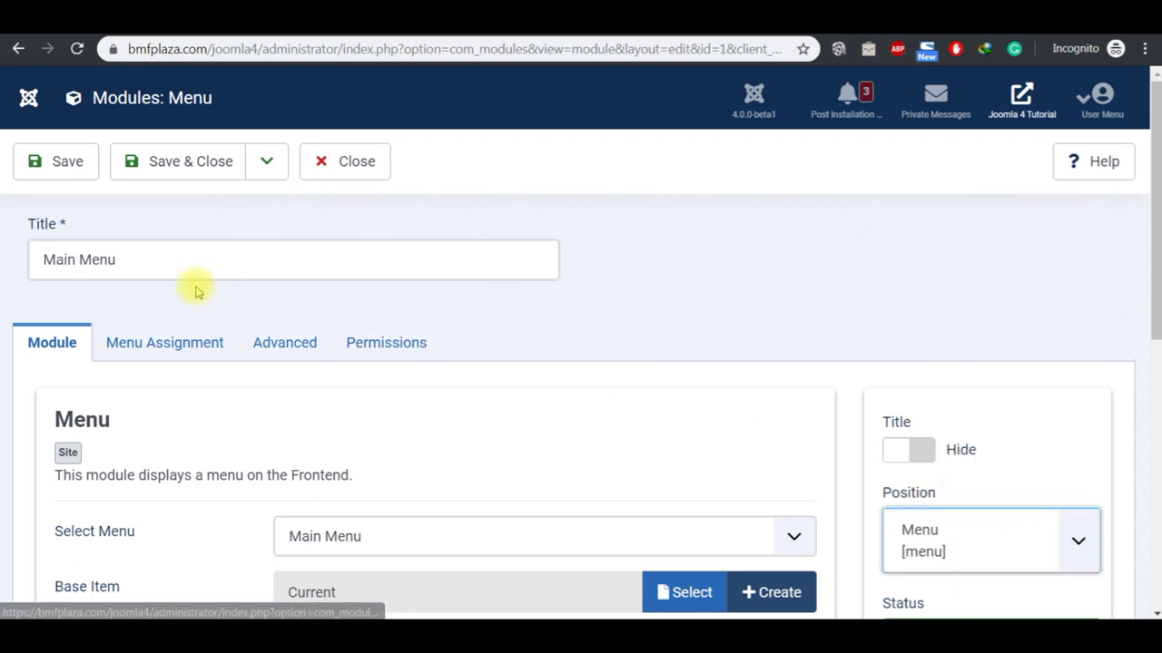
click(65, 168)
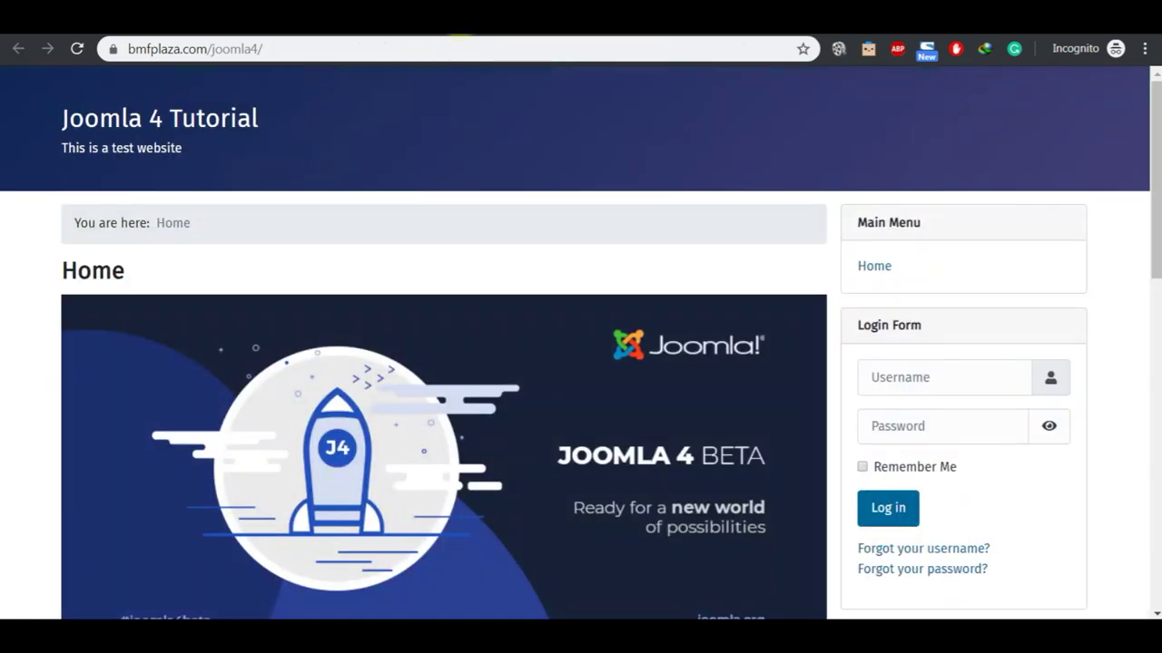
Step: Compare the ?tp=1 position outlines and reload the home page to see the HOME link in the header
click(162, 122)
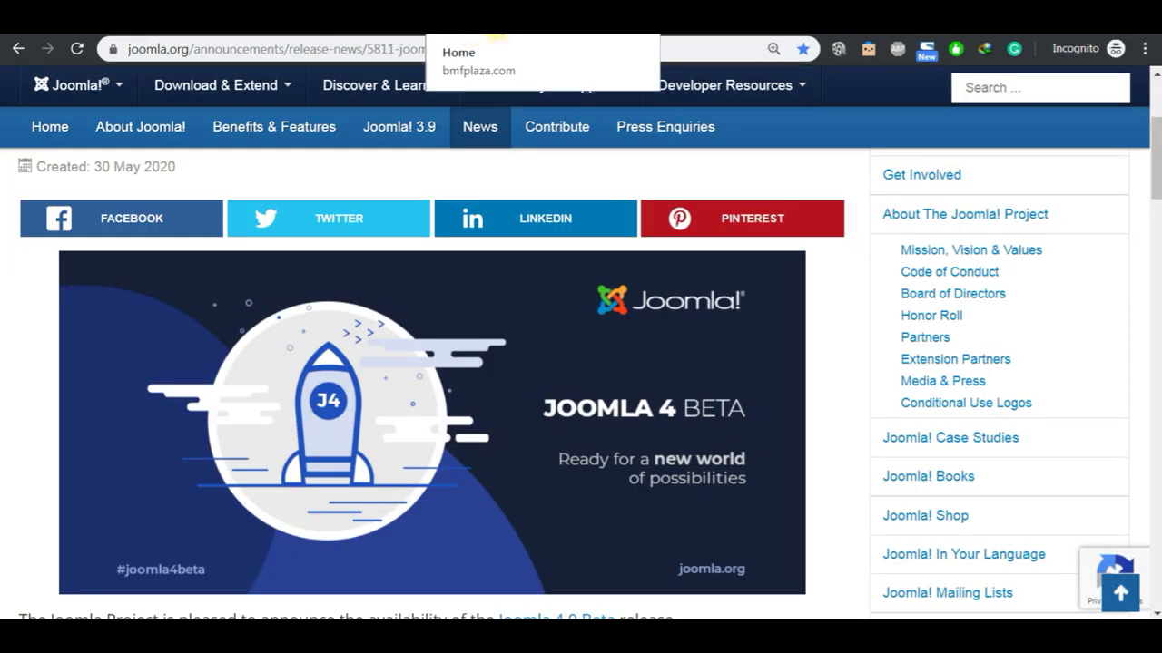
click(506, 35)
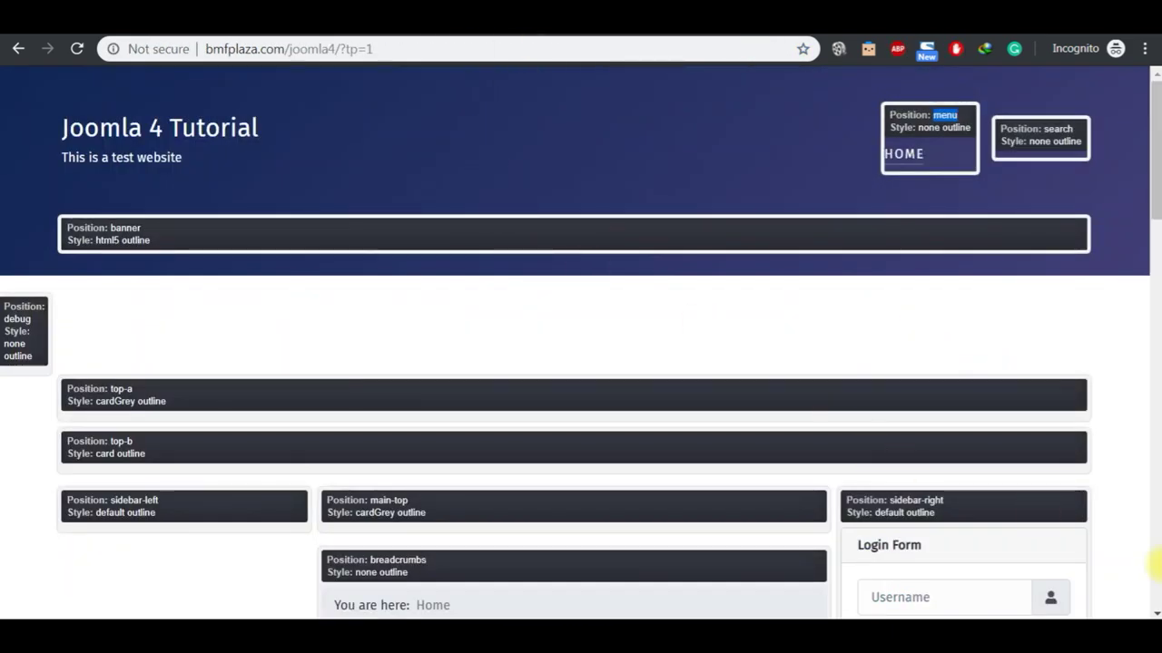
scroll(1155, 610, down, 2)
scroll(1154, 610, down, 3)
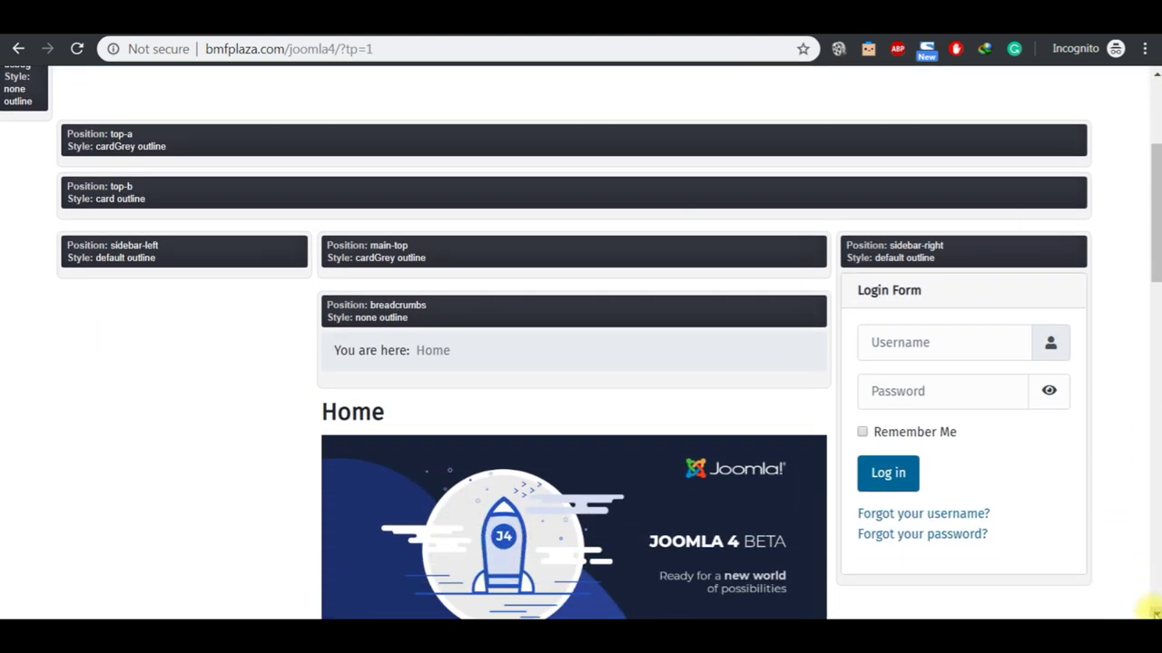
scroll(1151, 609, down, 4)
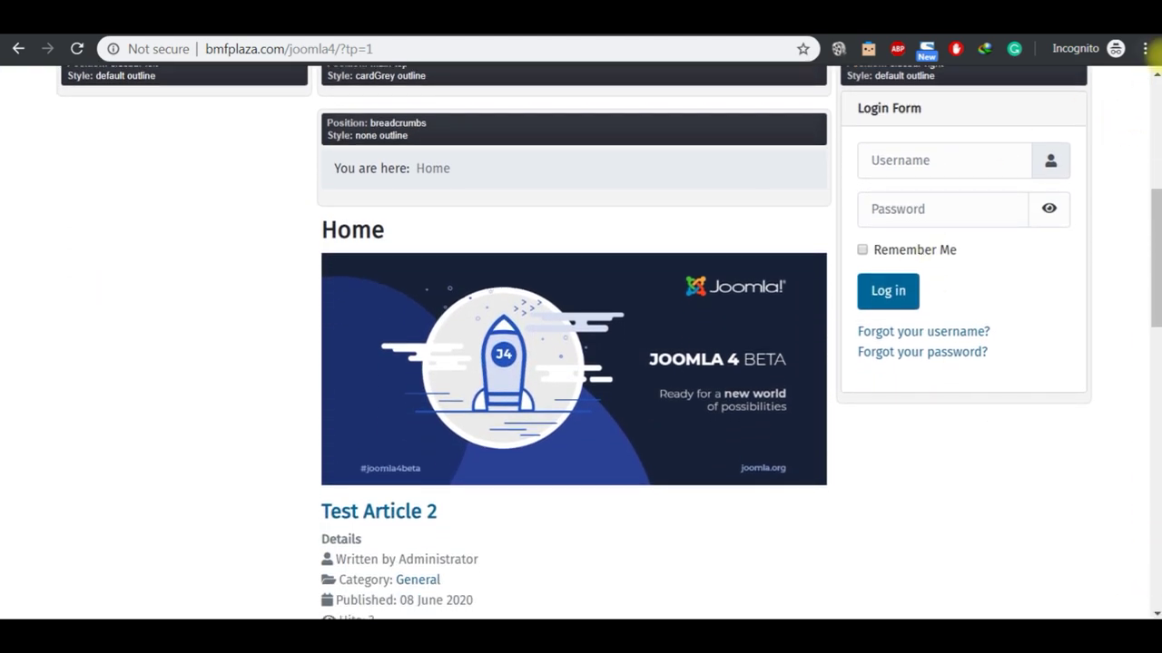
scroll(1156, 73, up, 6)
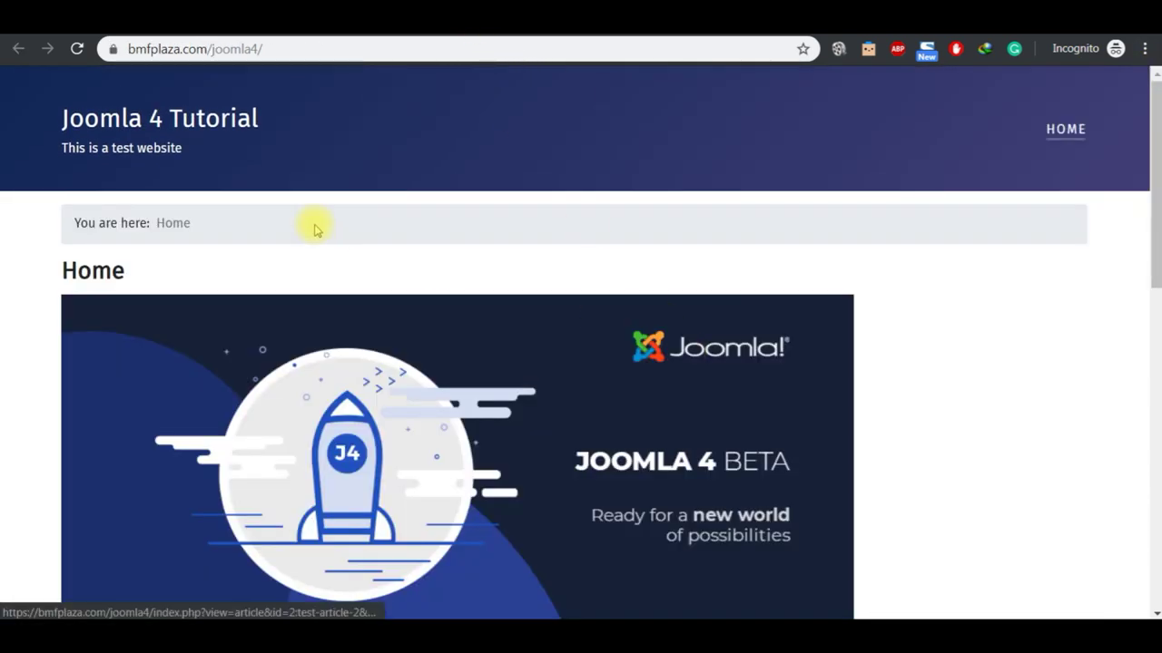
click(200, 129)
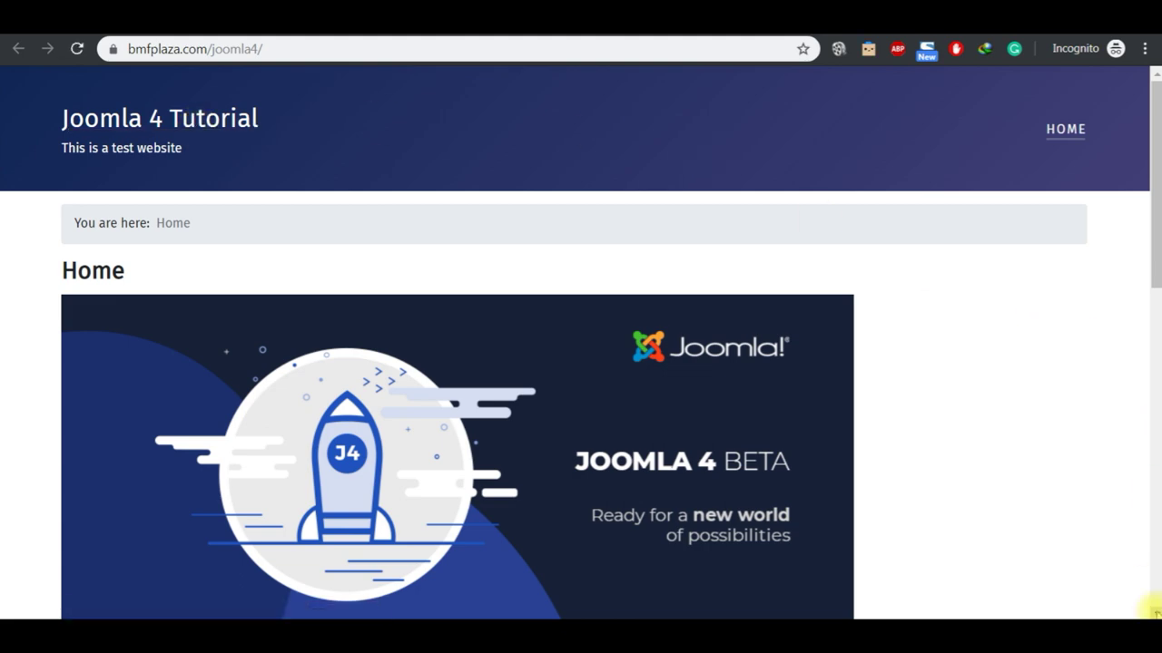
scroll(1155, 610, down, 5)
scroll(1154, 610, down, 4)
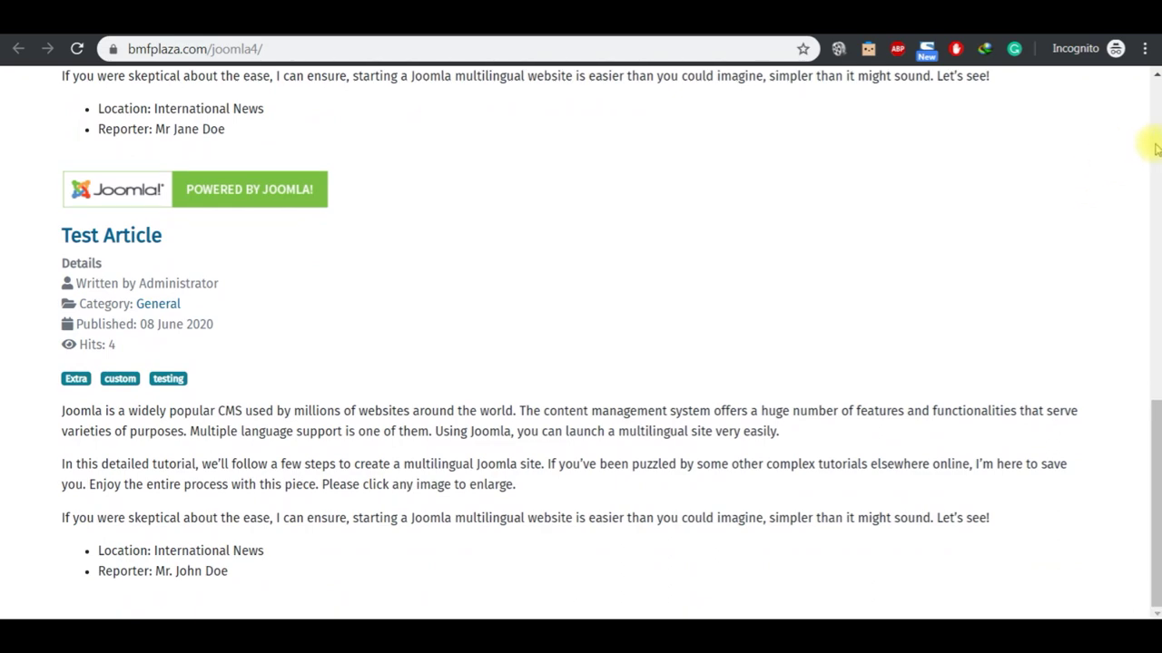
scroll(1153, 141, up, 10)
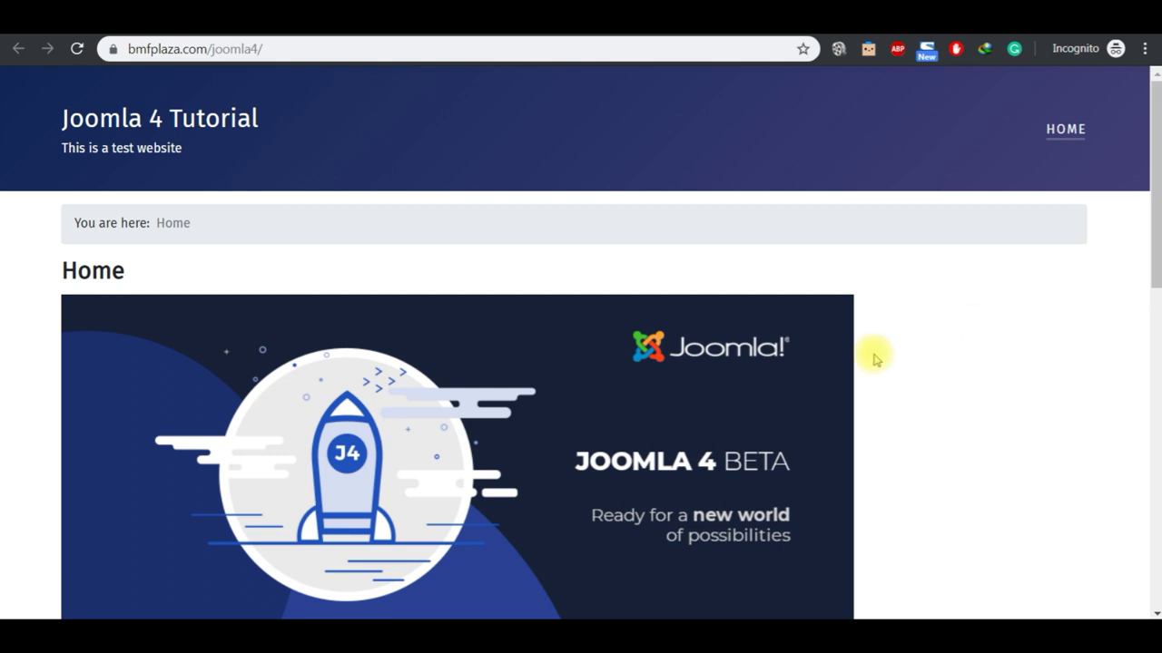
mouse_move(636, 635)
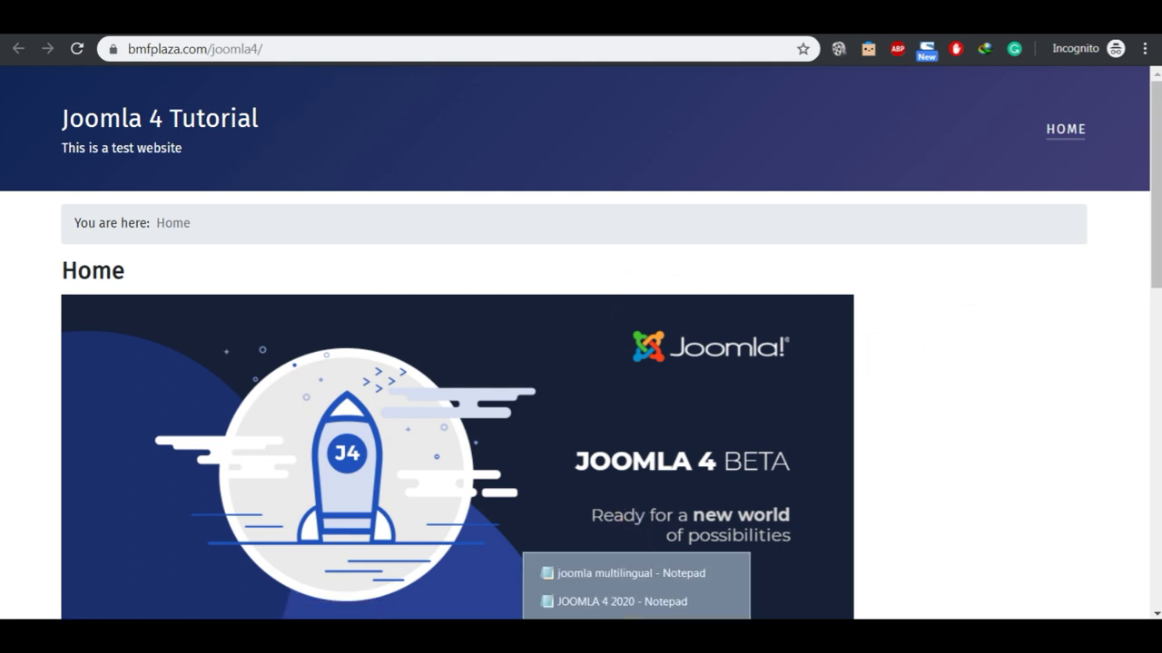
click(621, 599)
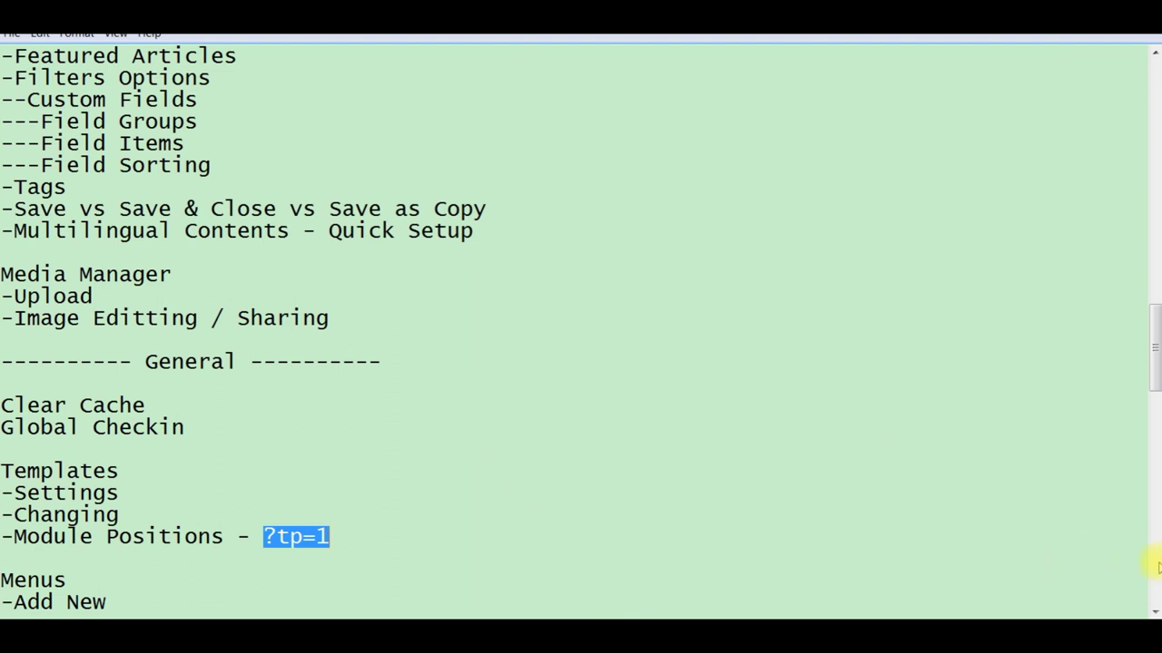
scroll(1155, 609, down, 2)
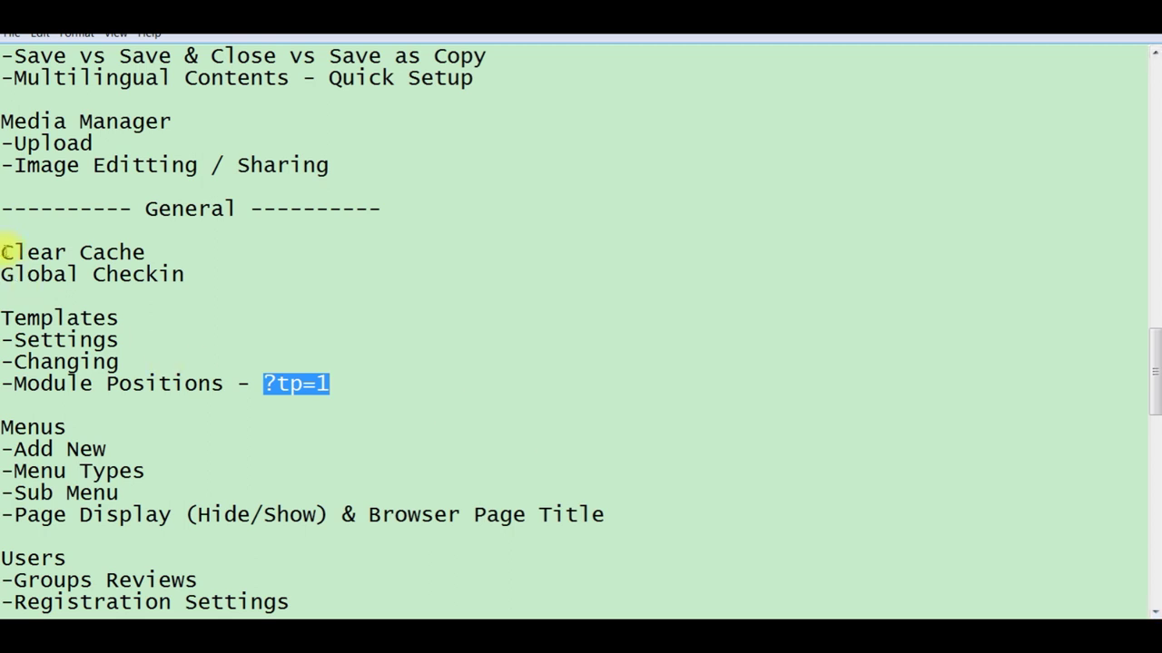
click(4, 251)
key(shift+Down)
key(shift+Down)
key(shift+Down)
key(shift+Down)
key(shift+Down)
key(shift+Down)
key(shift+Down)
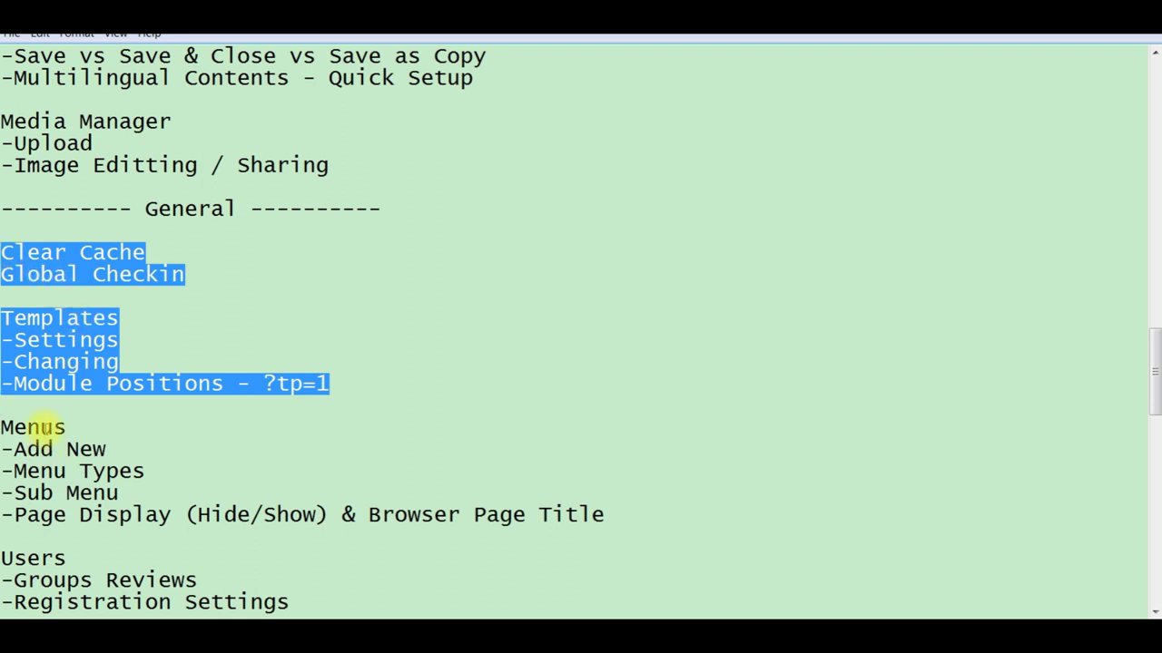
double_click(46, 426)
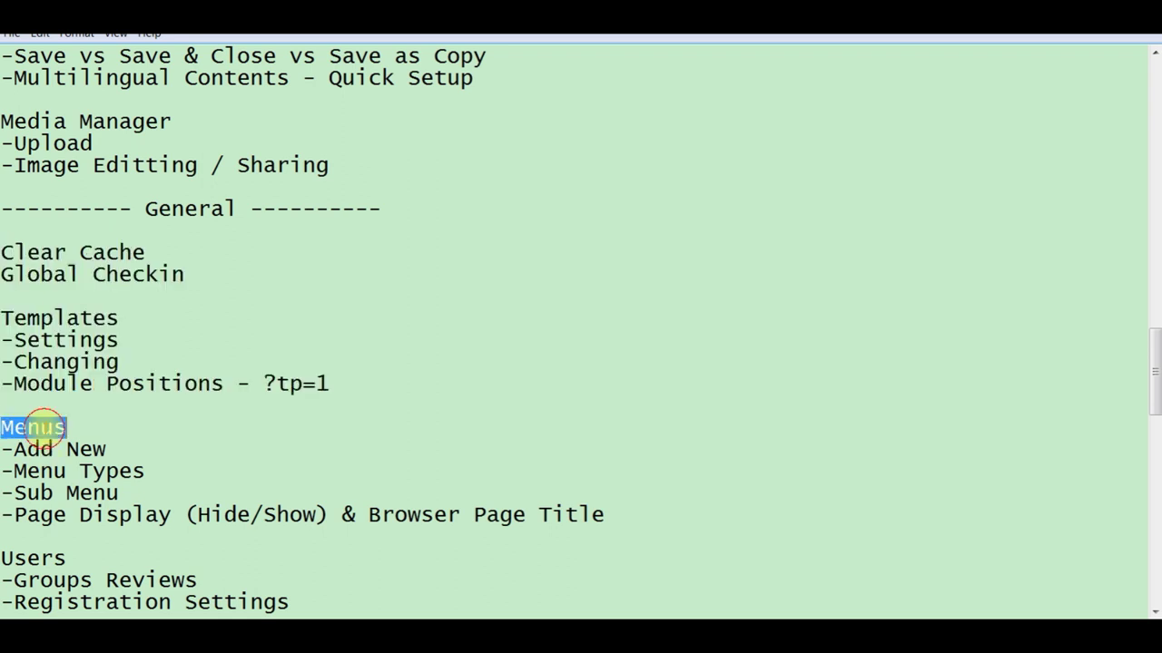
click(730, 603)
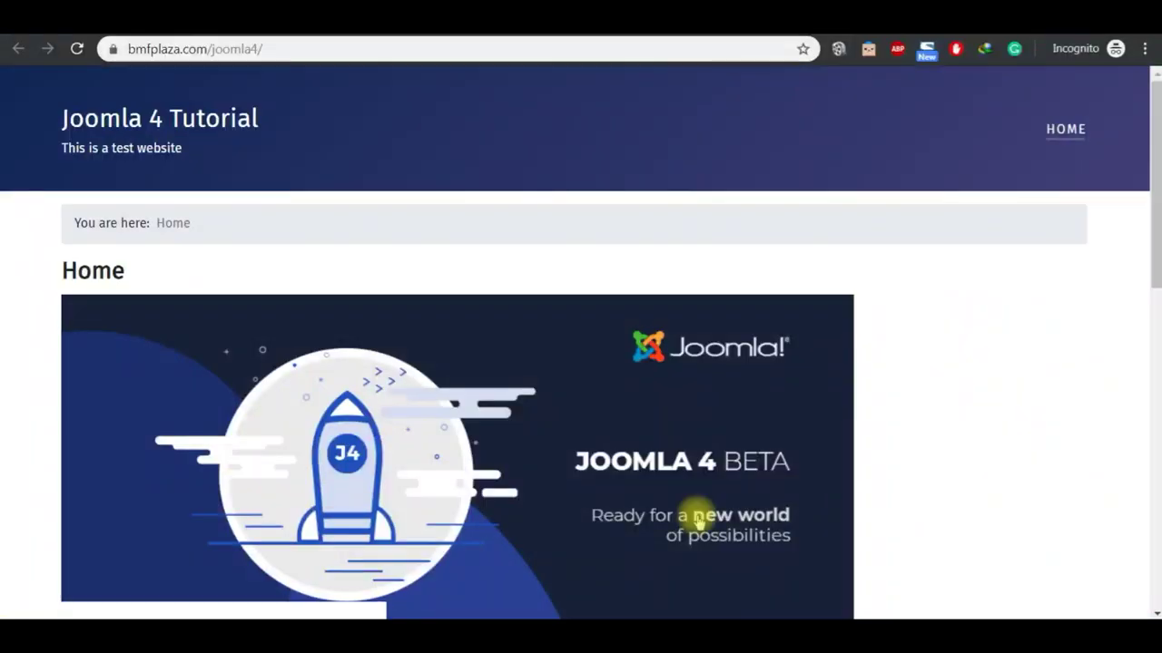
click(181, 129)
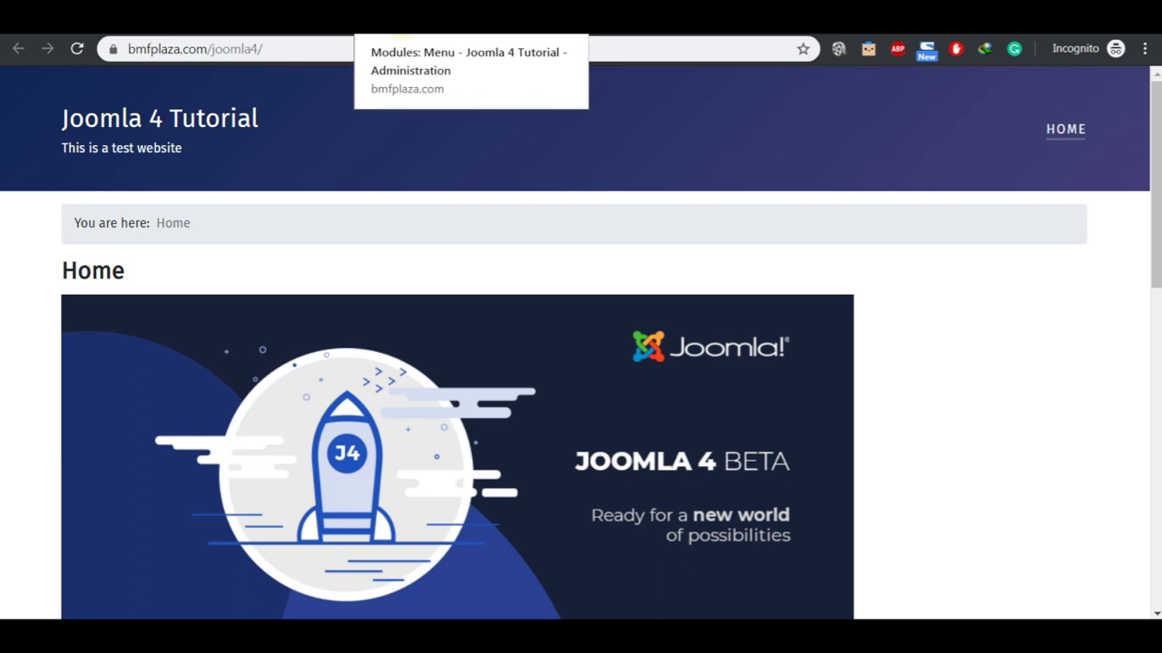
click(399, 30)
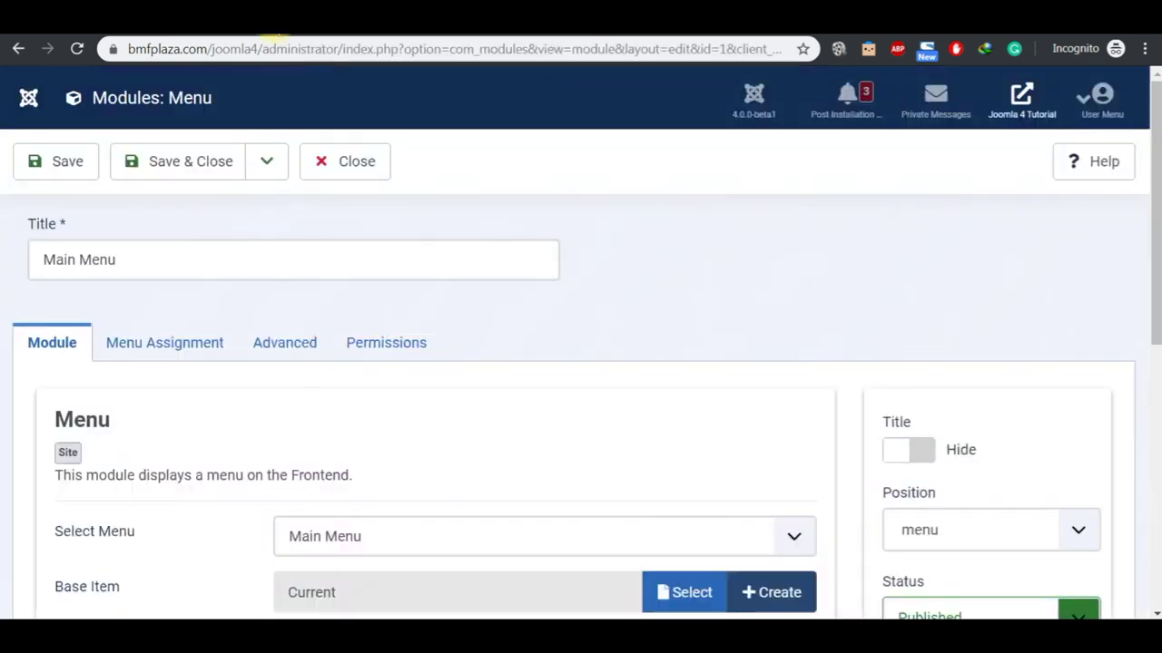
mouse_move(586, 621)
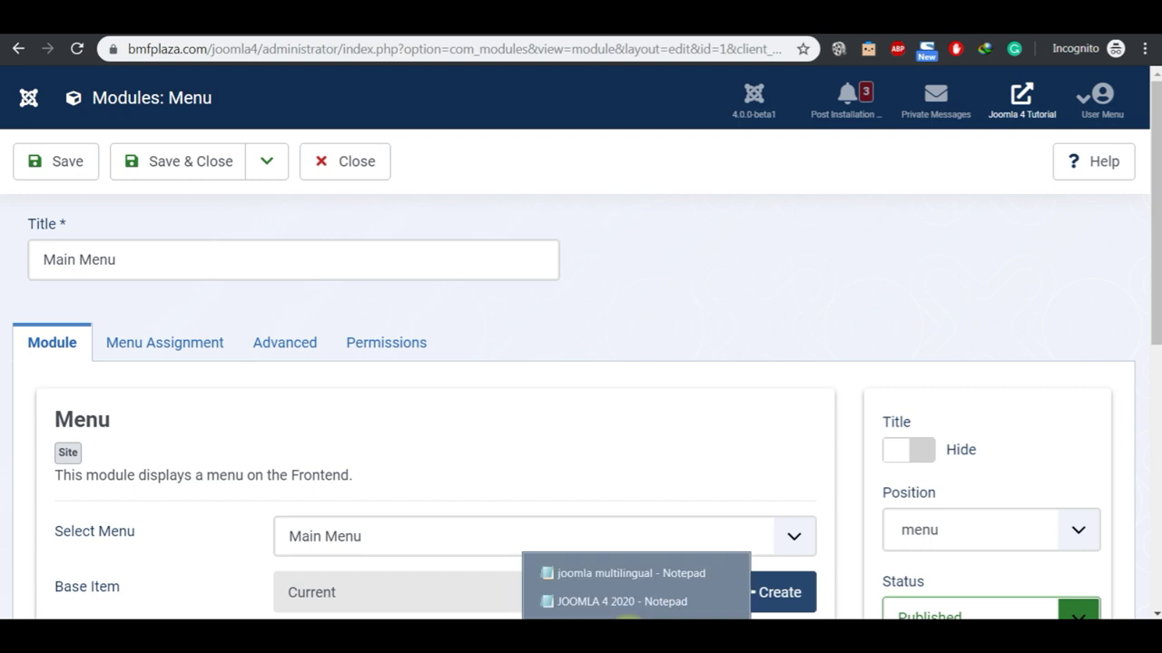
click(614, 603)
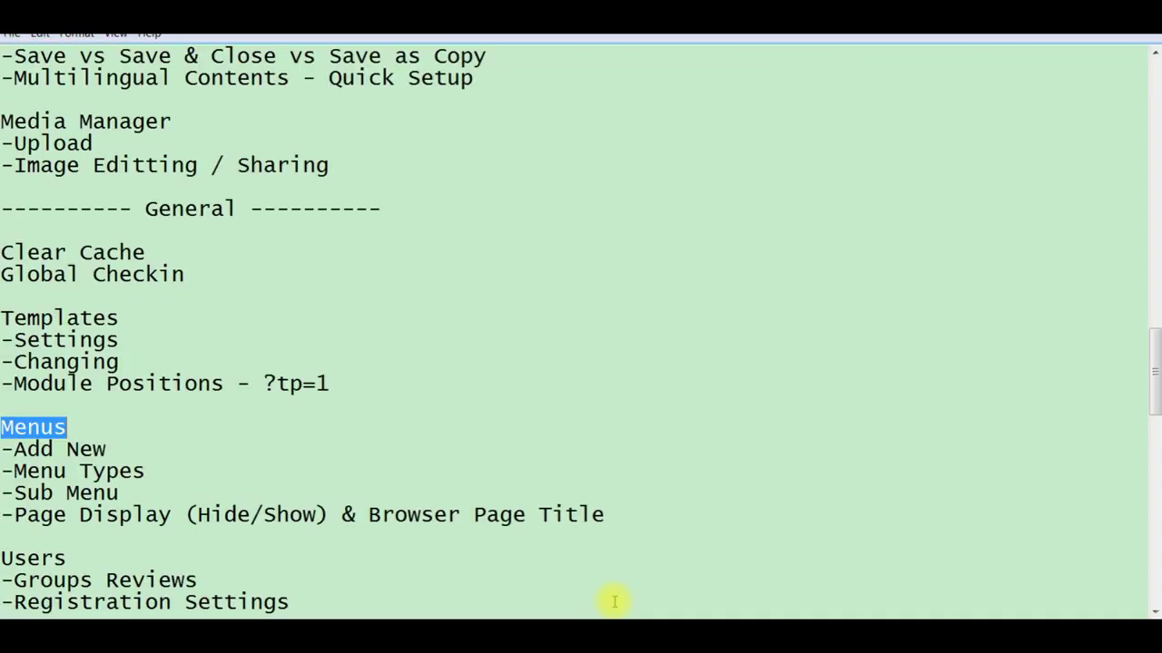
click(118, 455)
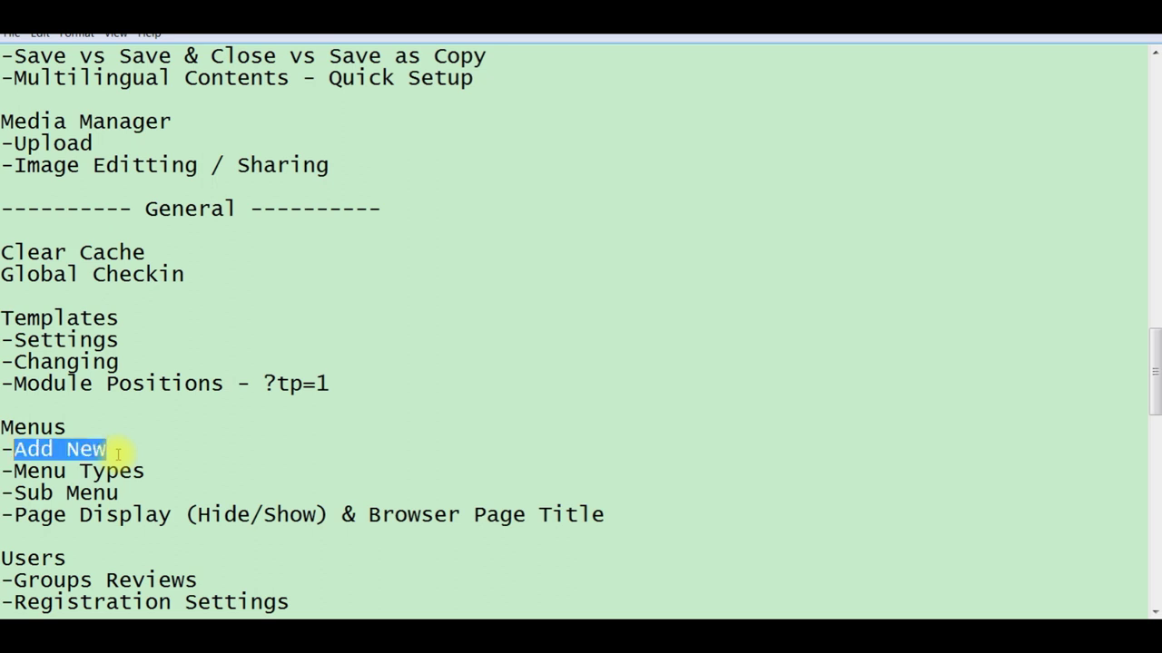
click(753, 602)
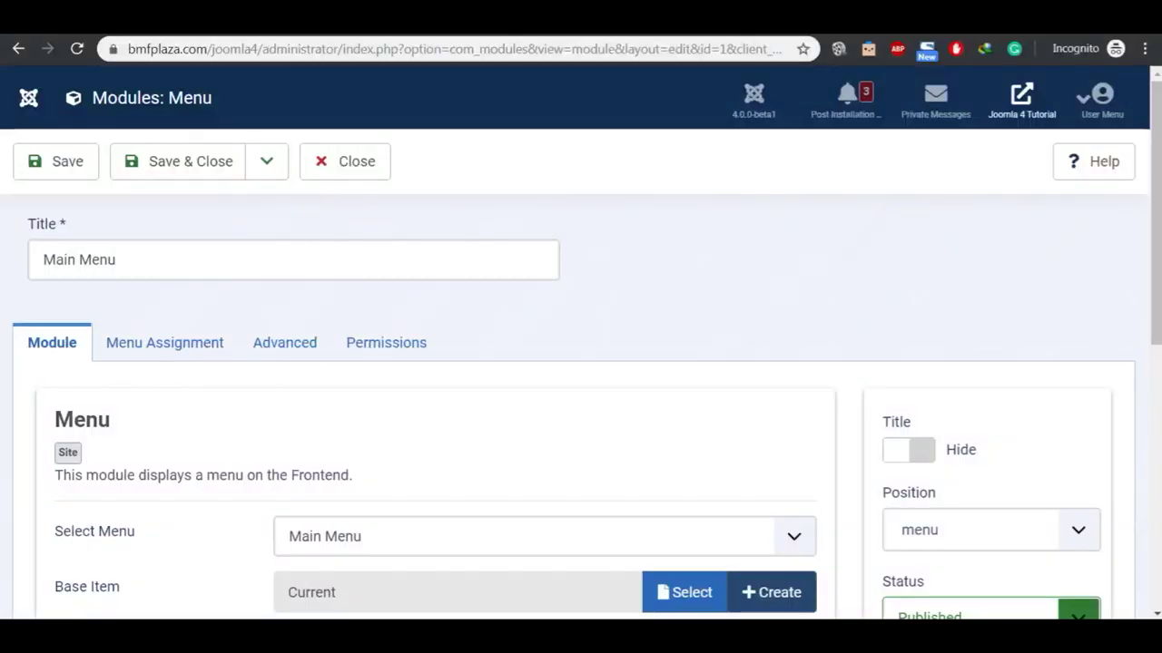
key(ctrl+Tab)
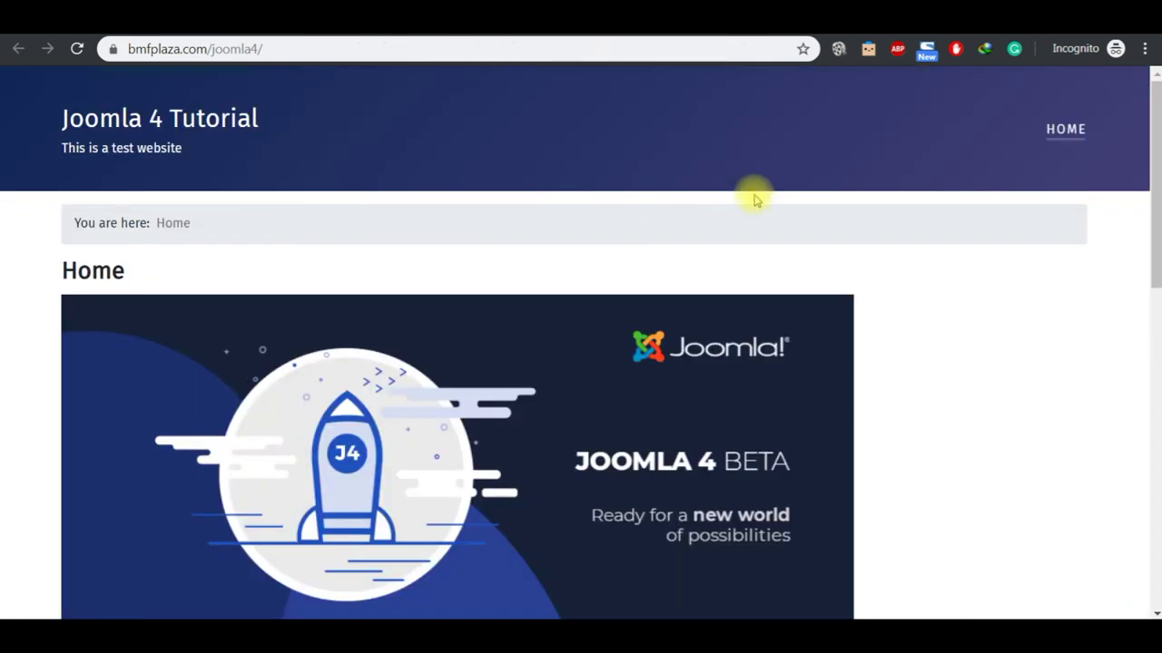
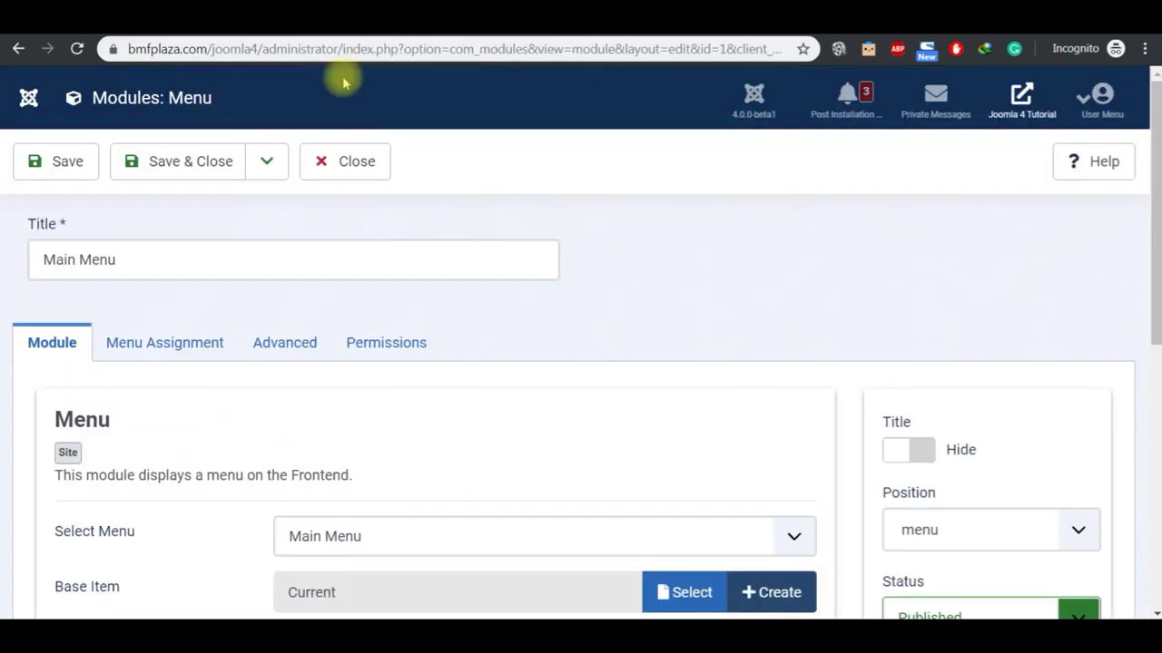
Step: Save & Close the Main Menu module, expand Menus, and start a new Main Menu item
click(181, 172)
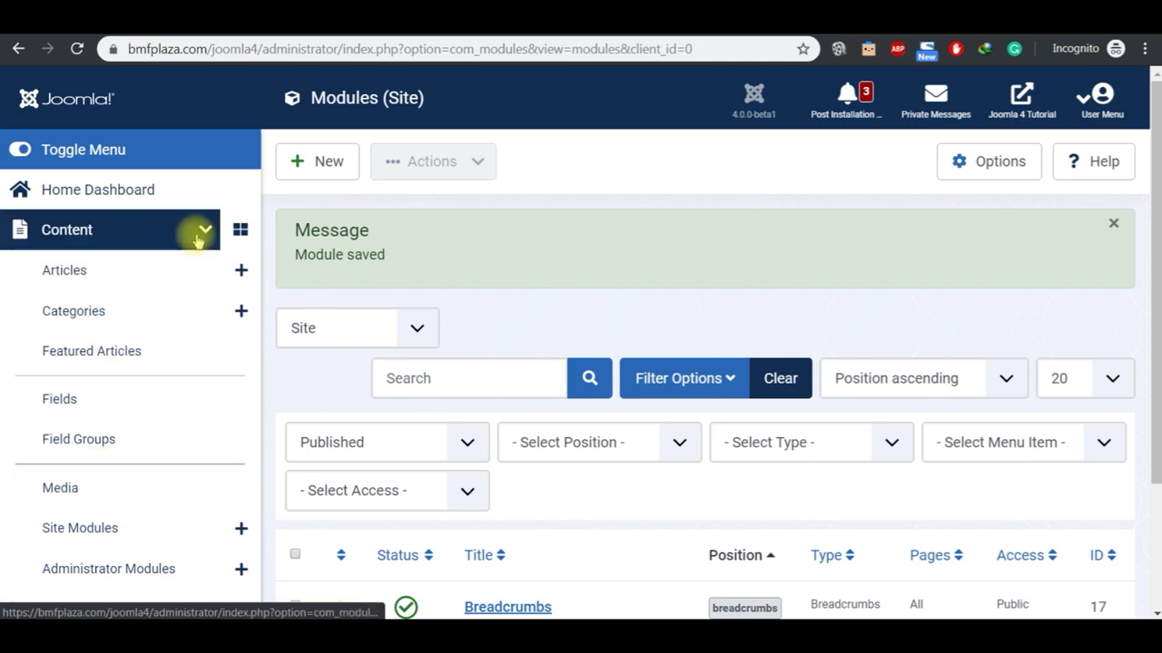
click(201, 229)
click(139, 271)
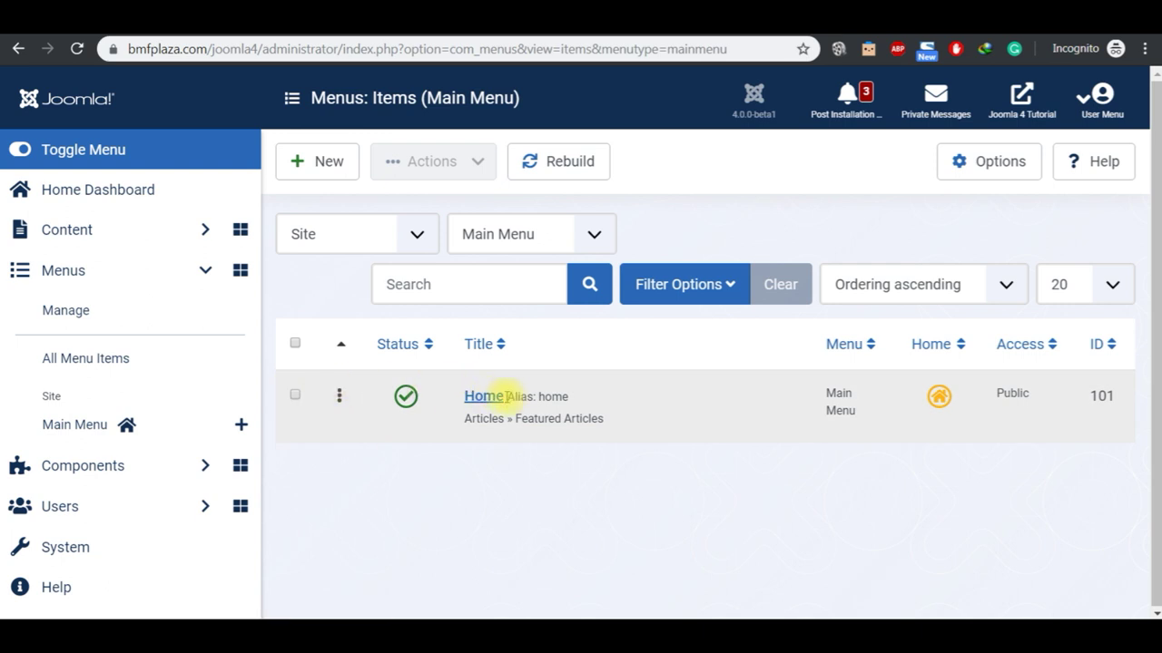
click(323, 164)
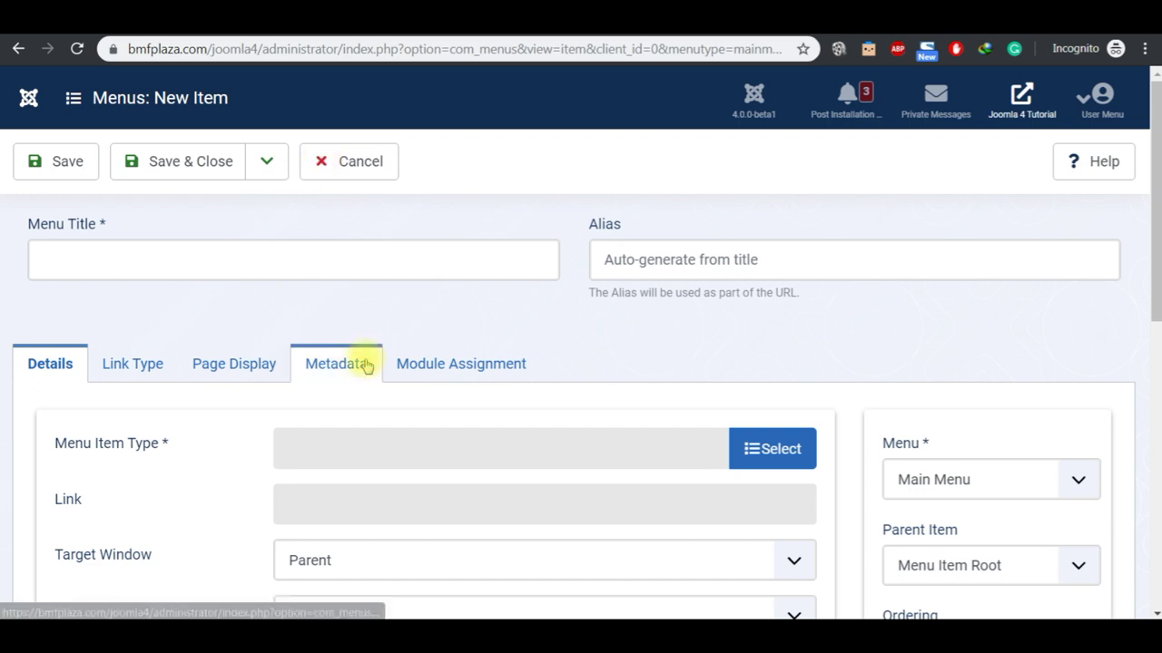
Step: Title the new menu item About and bring up the menu item type list
click(275, 256)
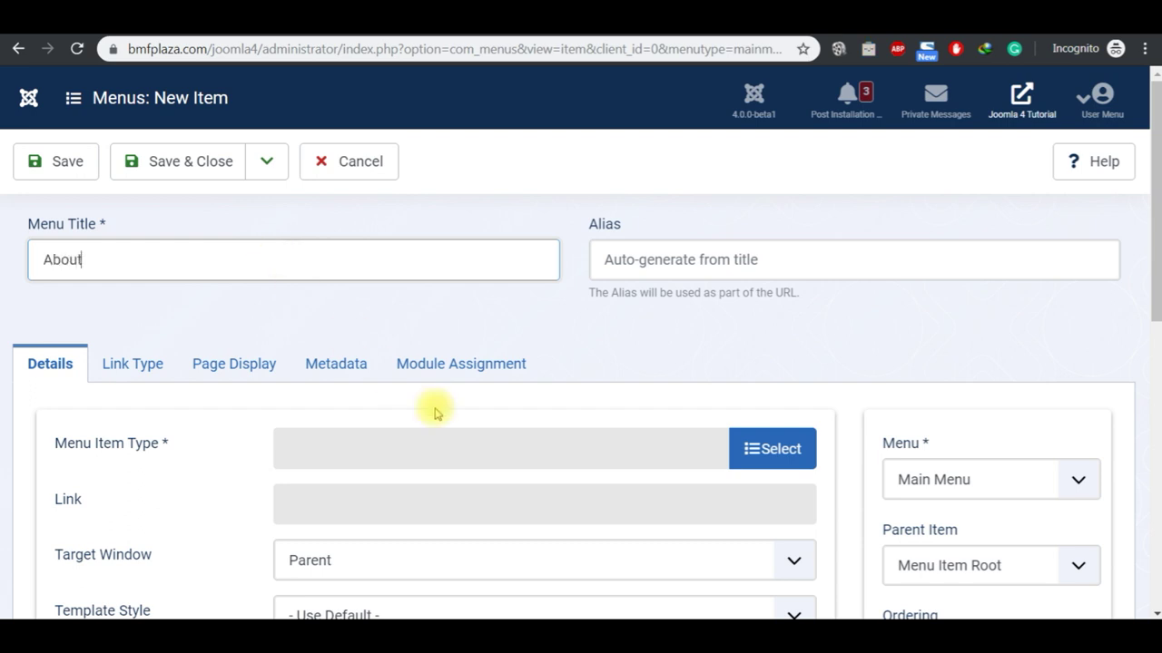
click(769, 451)
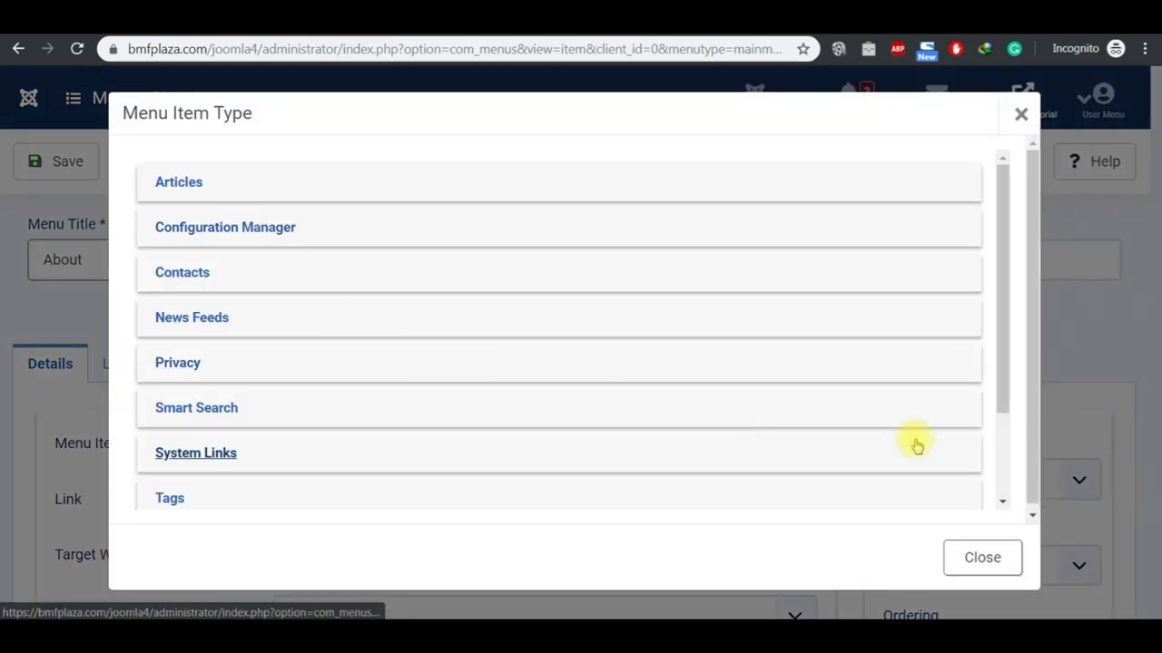
click(973, 558)
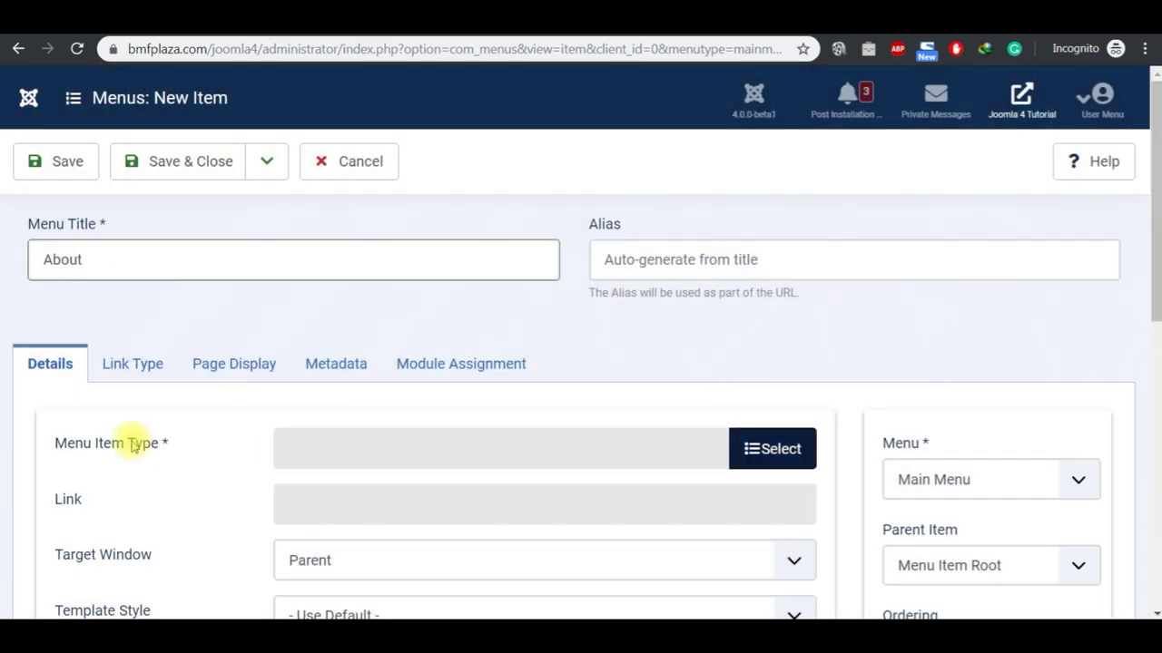
click(760, 451)
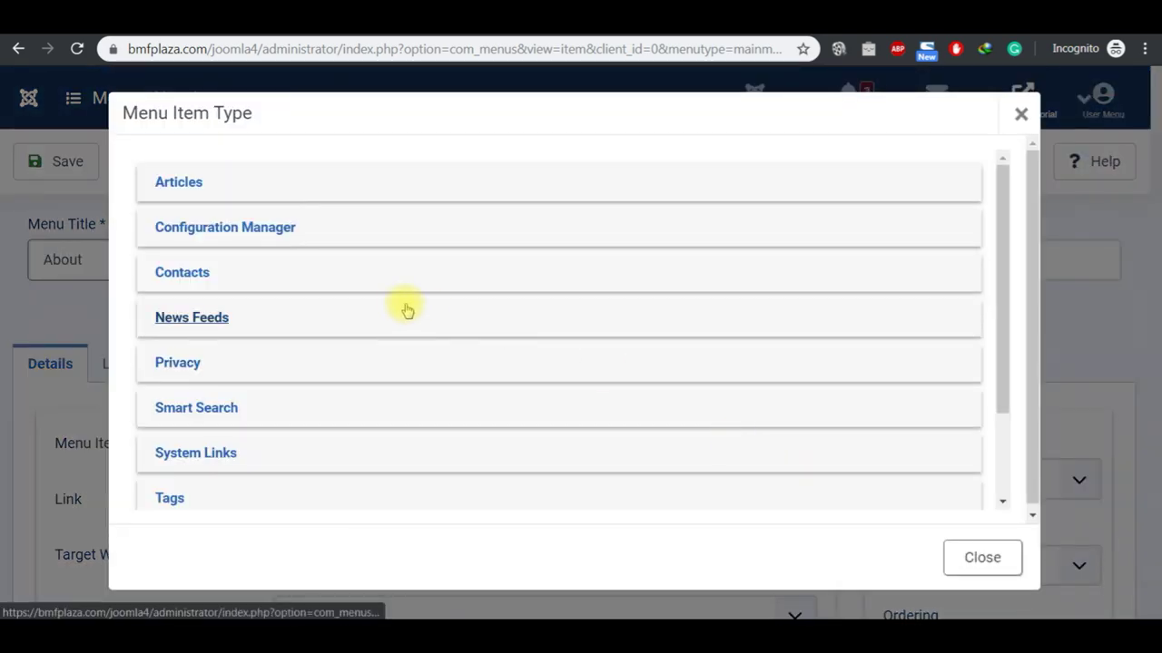
click(1002, 464)
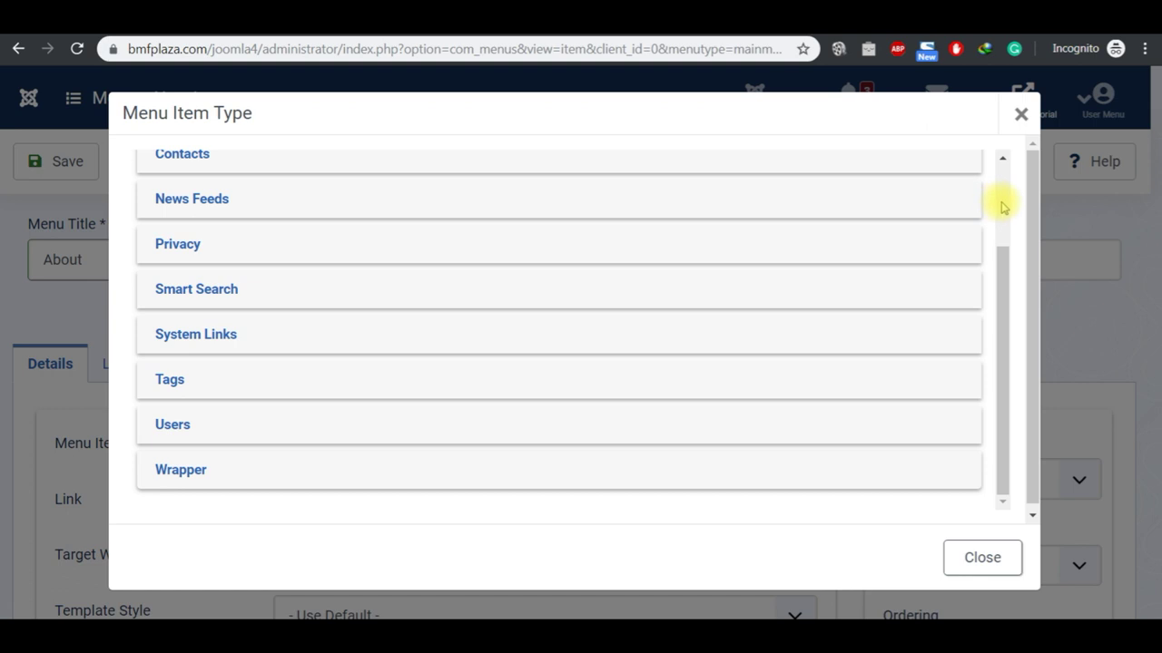
click(1001, 205)
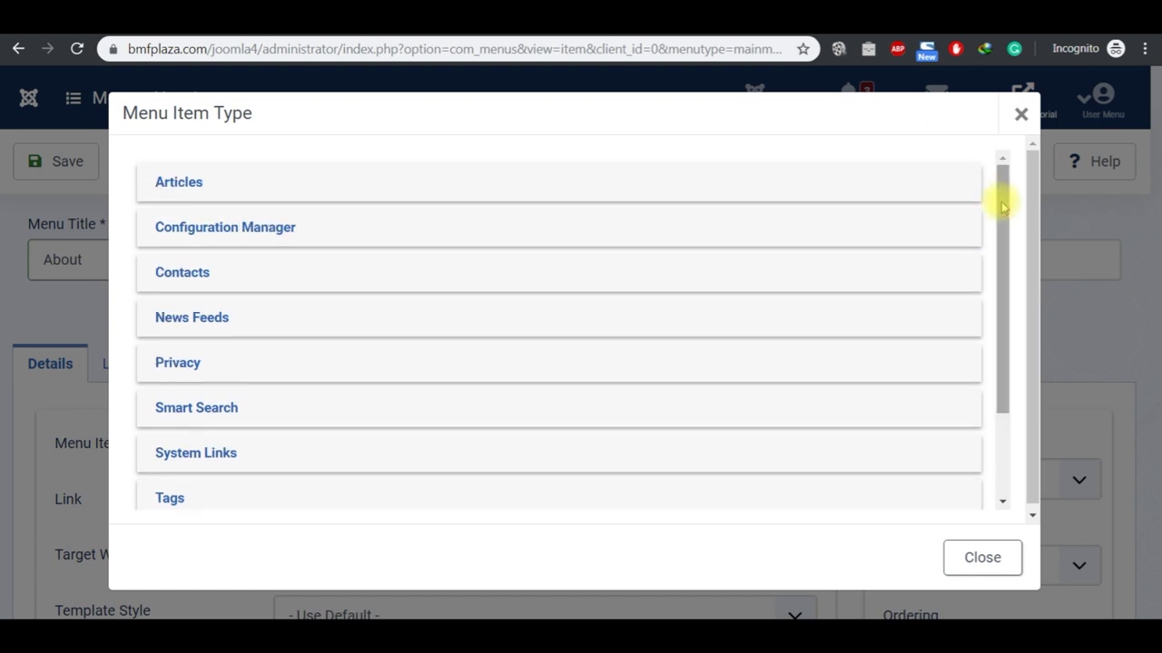
Step: Make the About item an Articles > Single Article link to Test Article 2
click(186, 184)
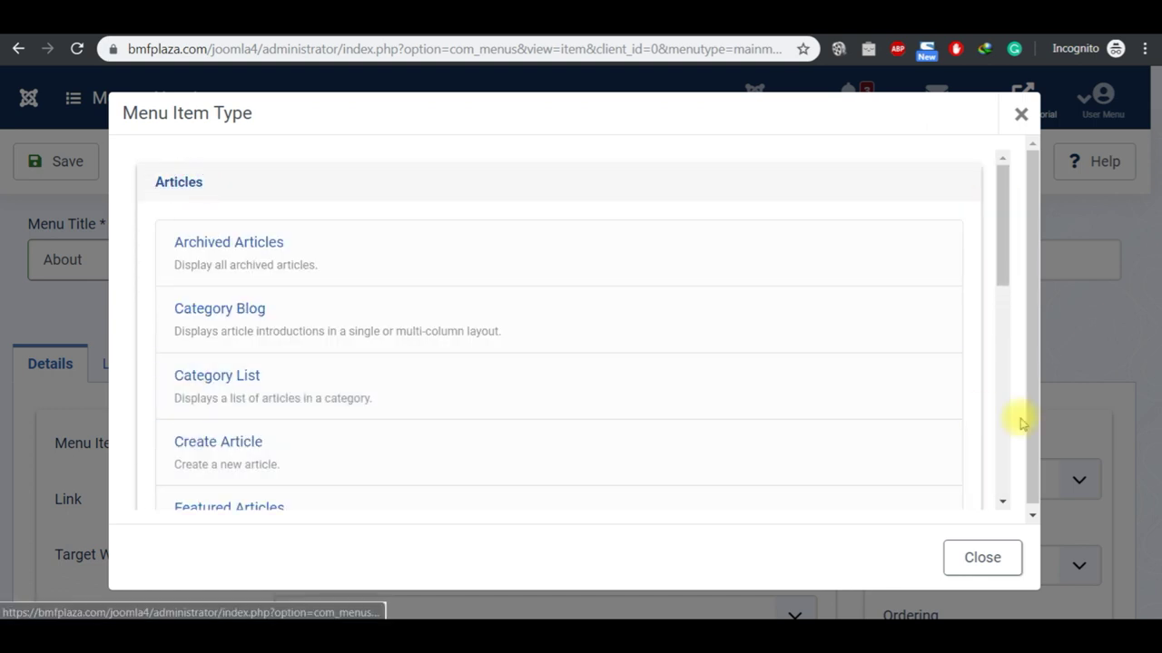
scroll(1003, 422, down, 4)
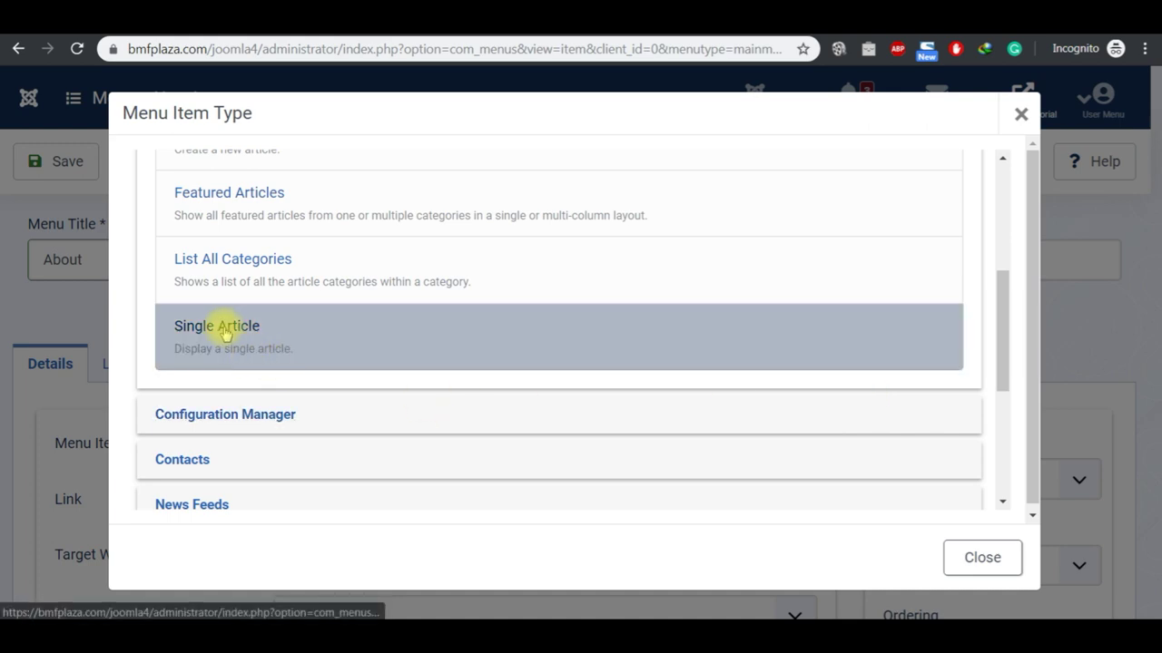
click(222, 331)
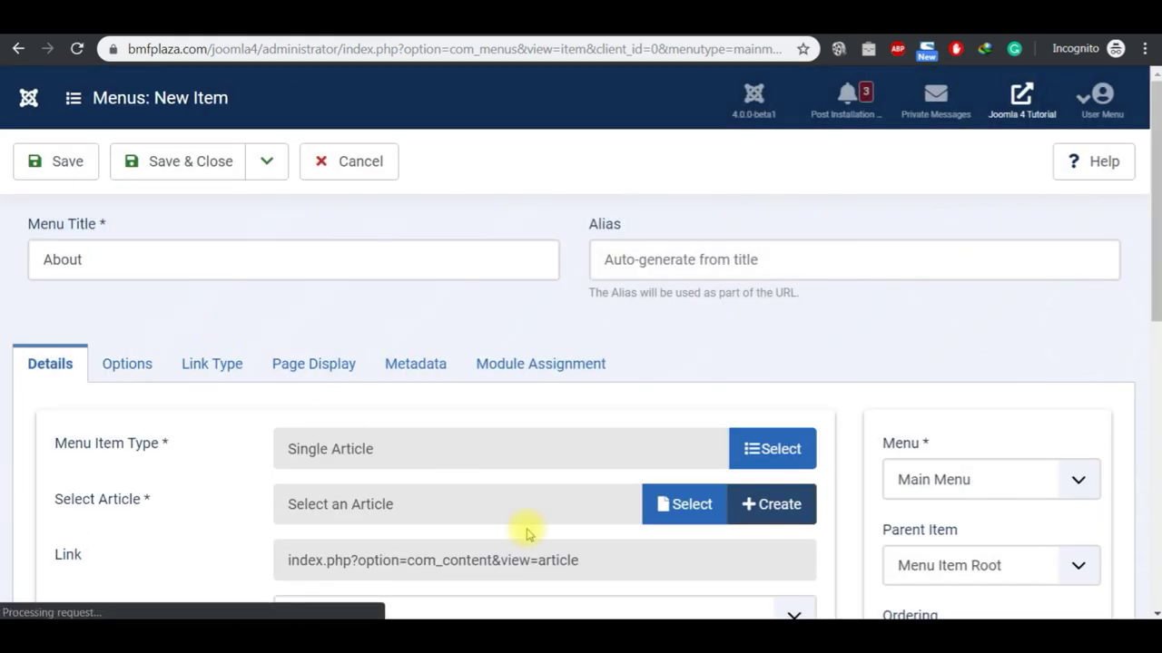
click(677, 515)
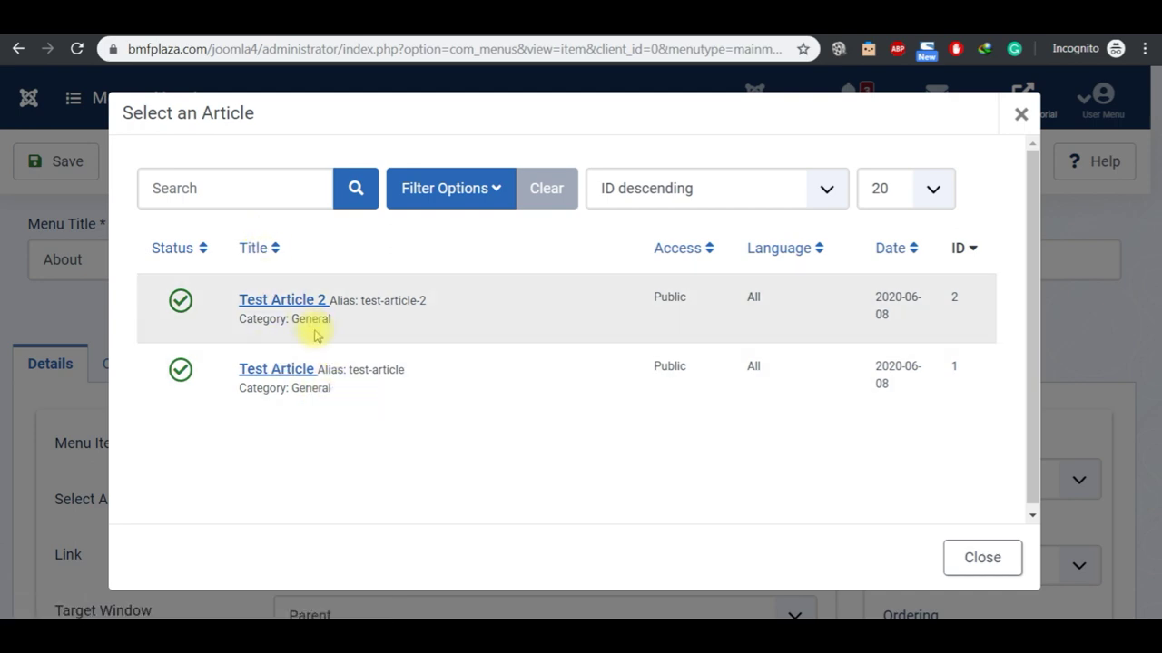
click(293, 303)
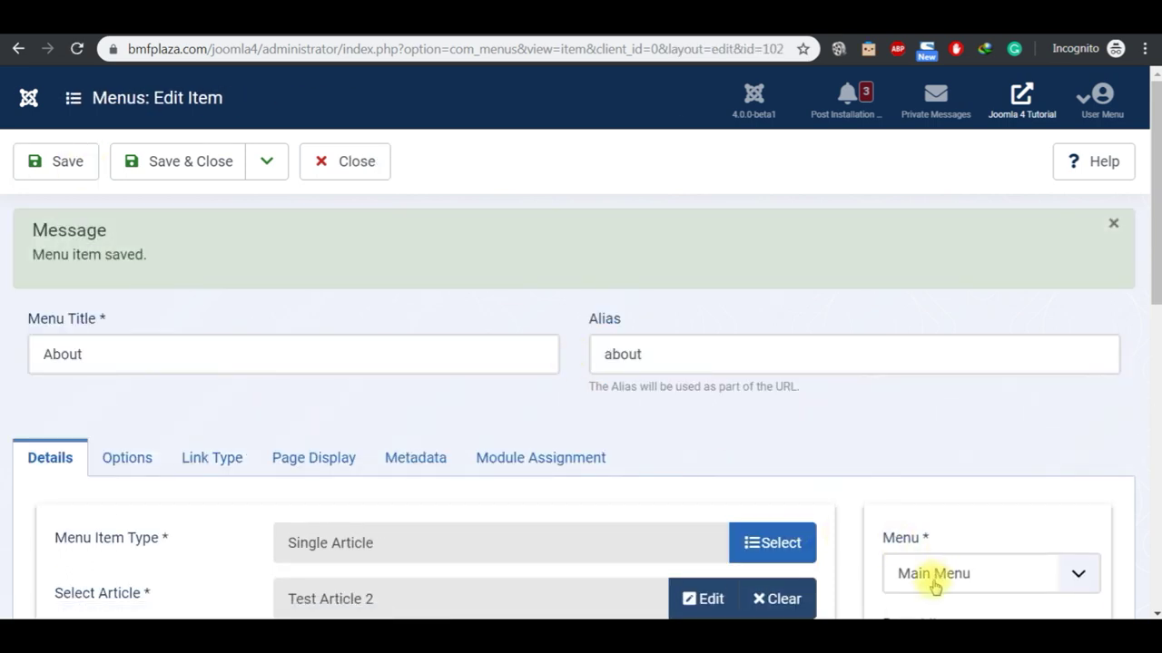
scroll(1154, 614, down, 5)
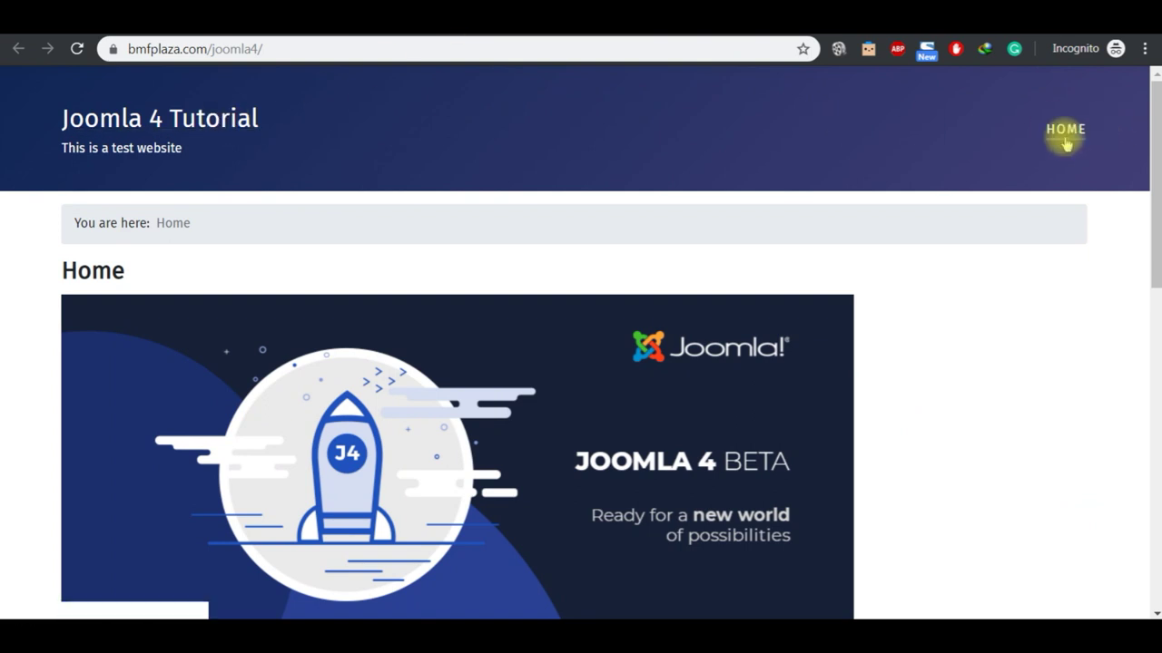
Step: Reload the site, open the ABOUT page and scroll through Test Article 2
click(244, 117)
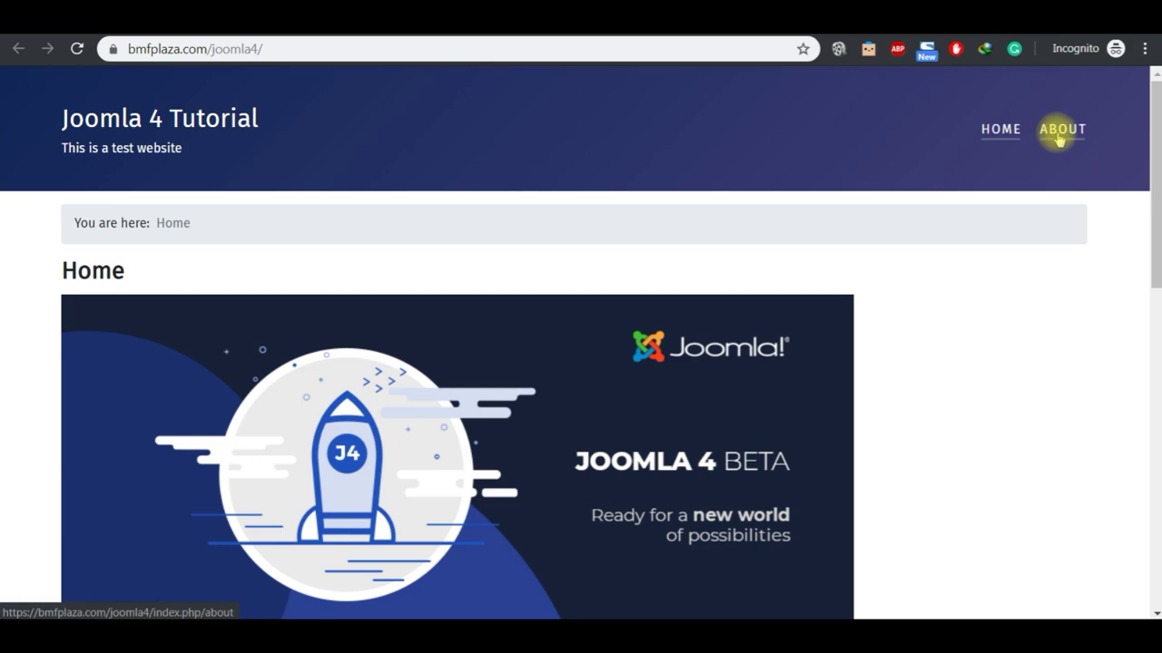
click(1059, 140)
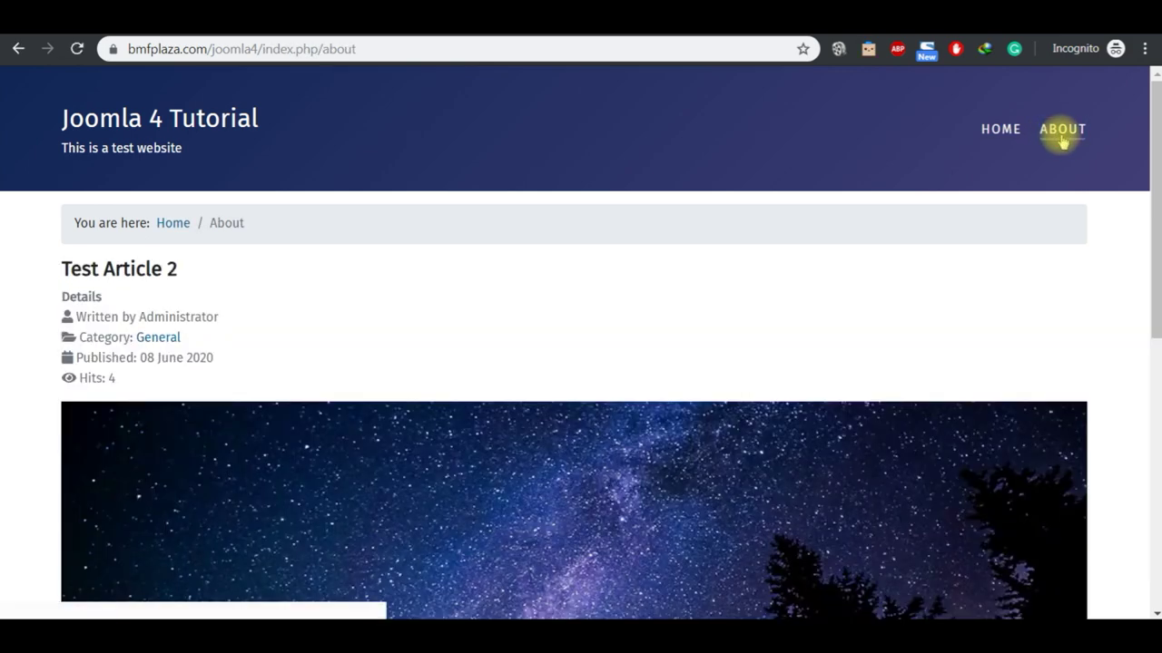
click(1153, 422)
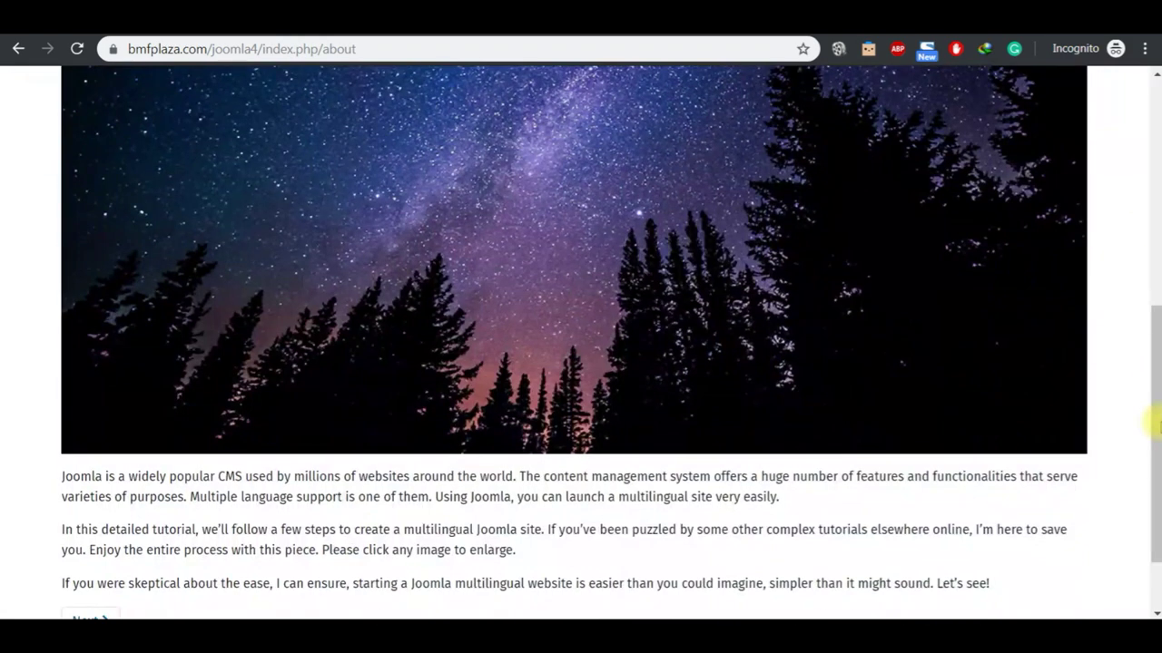
click(1155, 179)
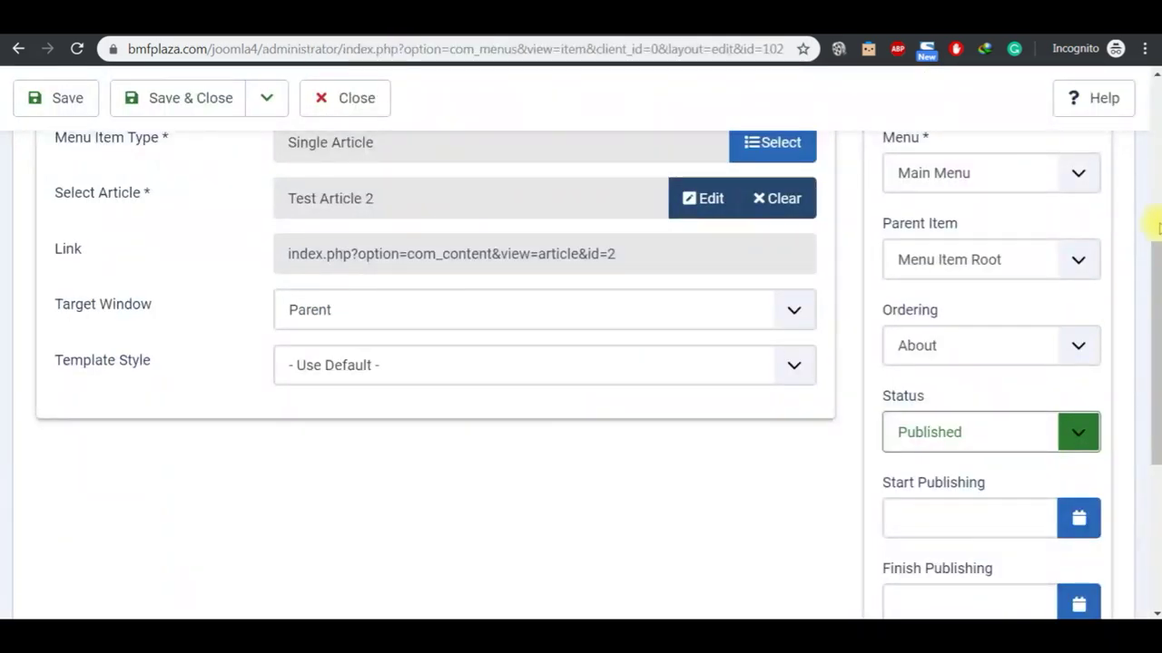
Step: Save the About item with Save & New to start another menu item
scroll(1152, 180, up, 5)
click(381, 356)
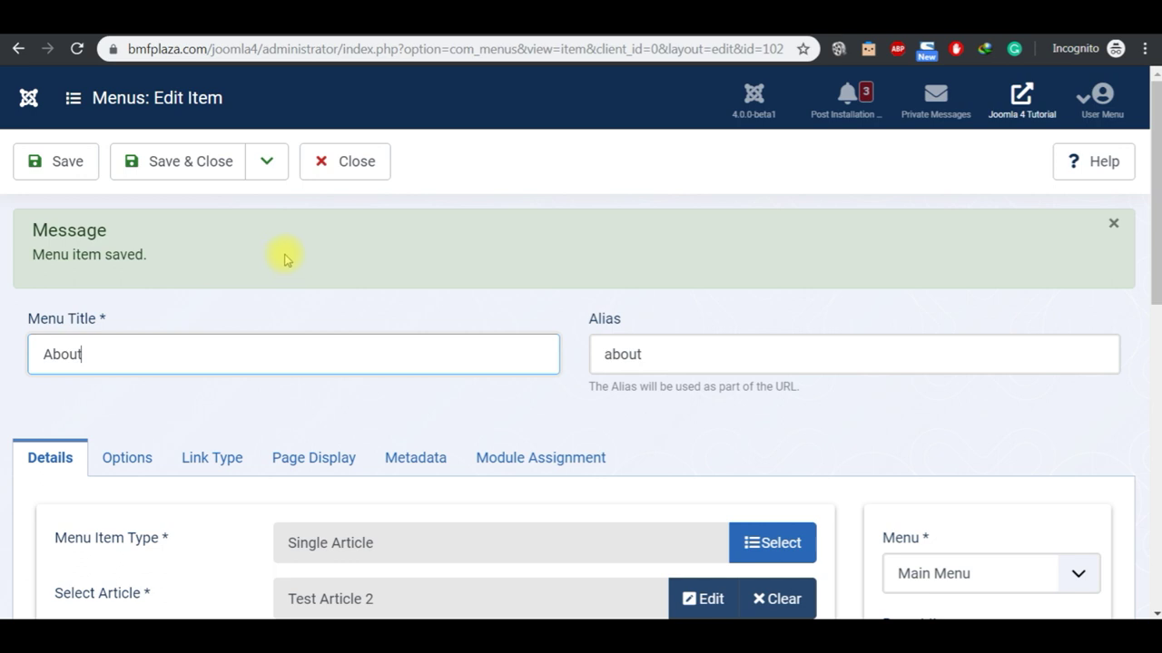
click(269, 174)
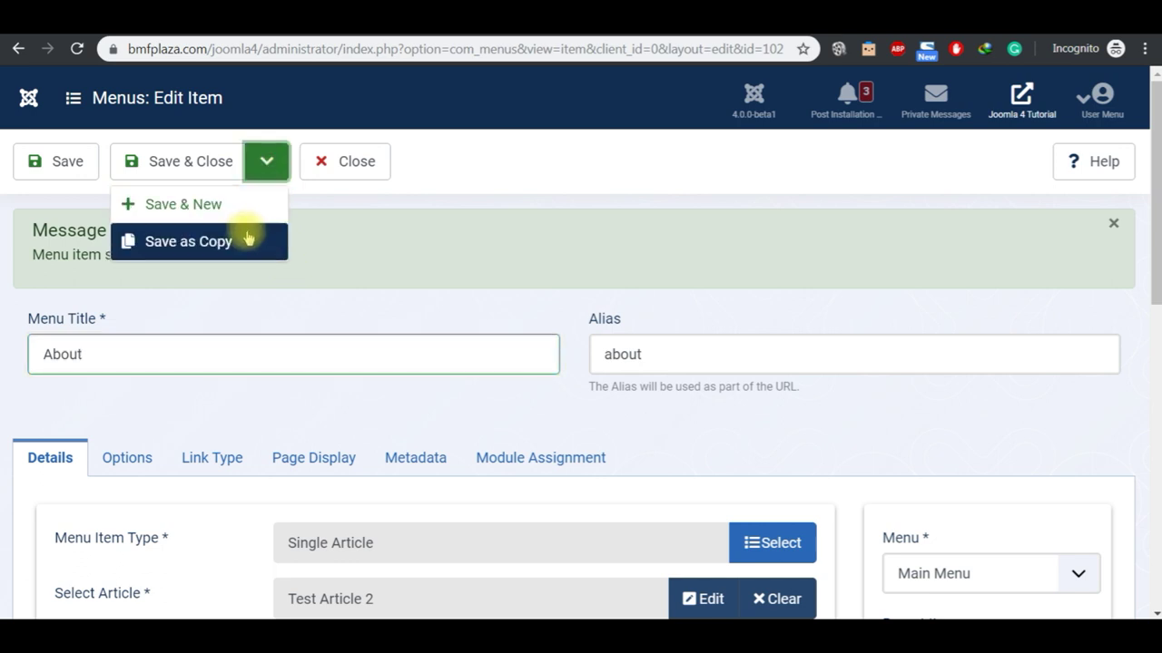
click(239, 204)
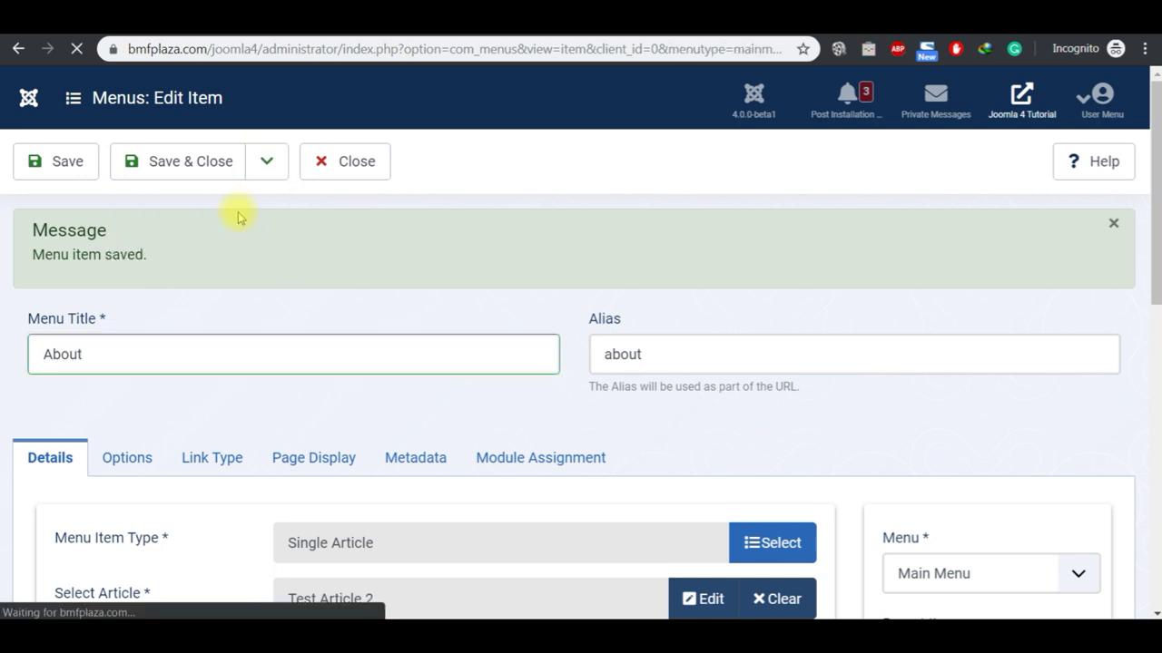
Step: Title the new item 'Sub Menu' and browse the Articles menu item types
click(227, 355)
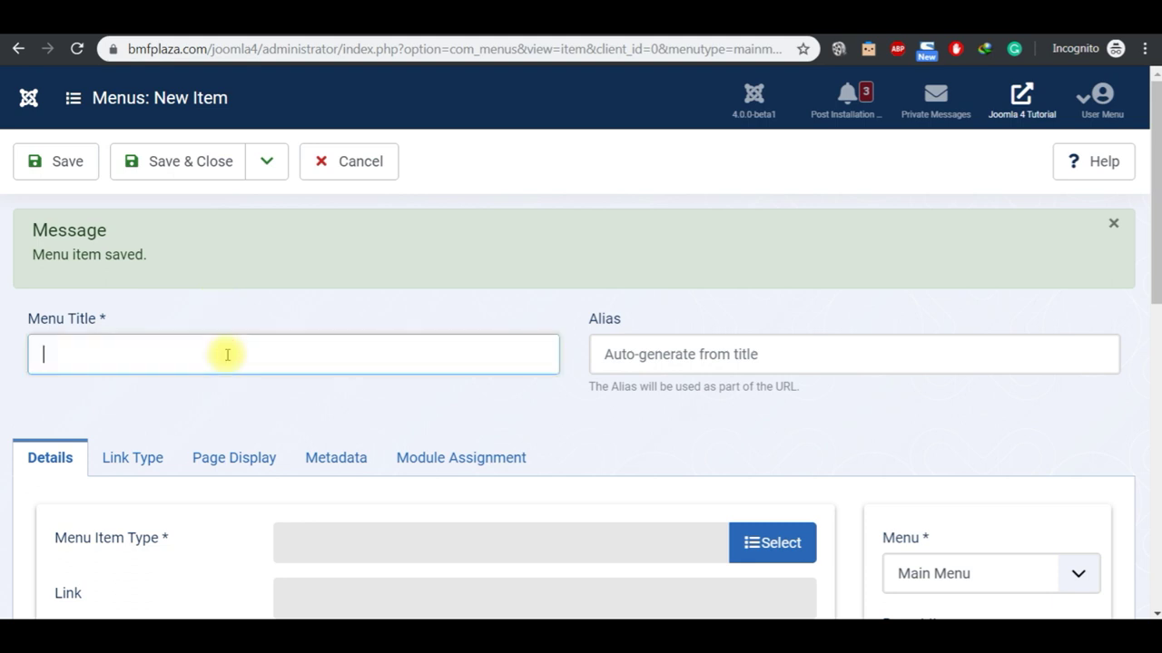
text(Sub Menu)
click(753, 544)
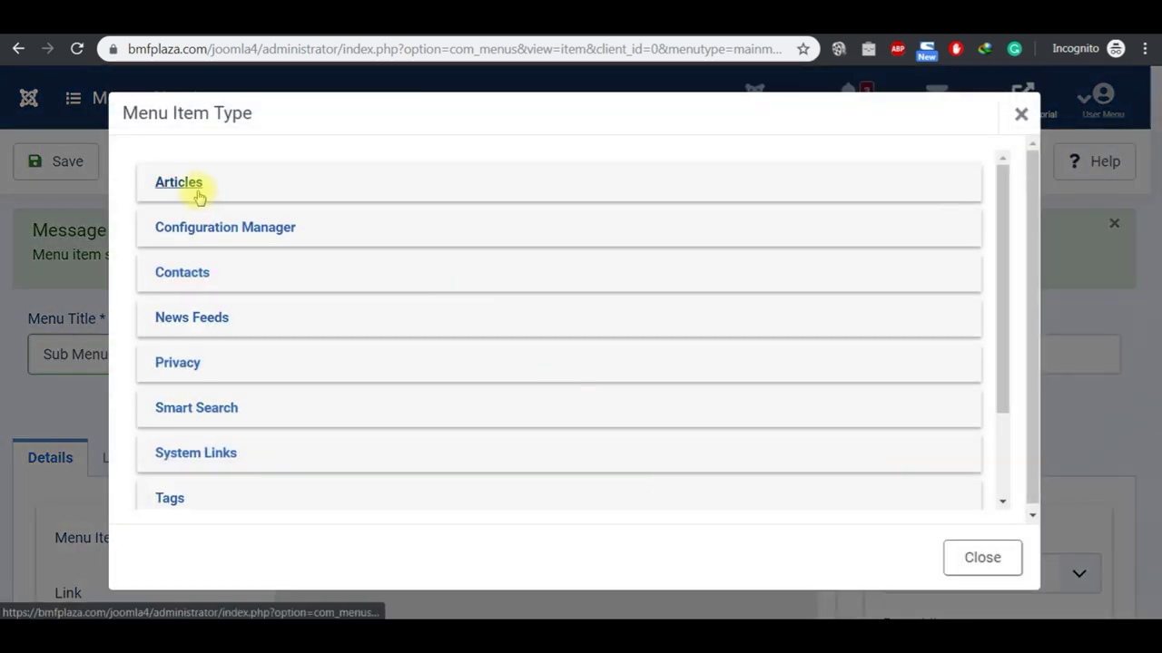
click(195, 187)
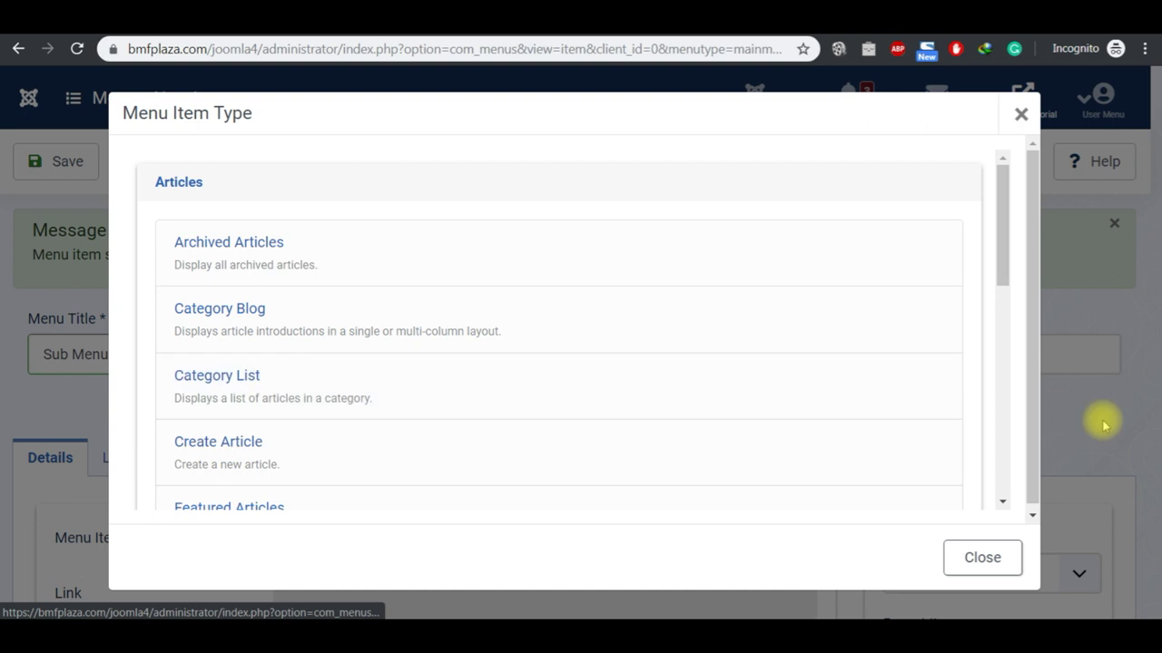
scroll(1005, 457, down, 3)
scroll(1005, 463, down, 5)
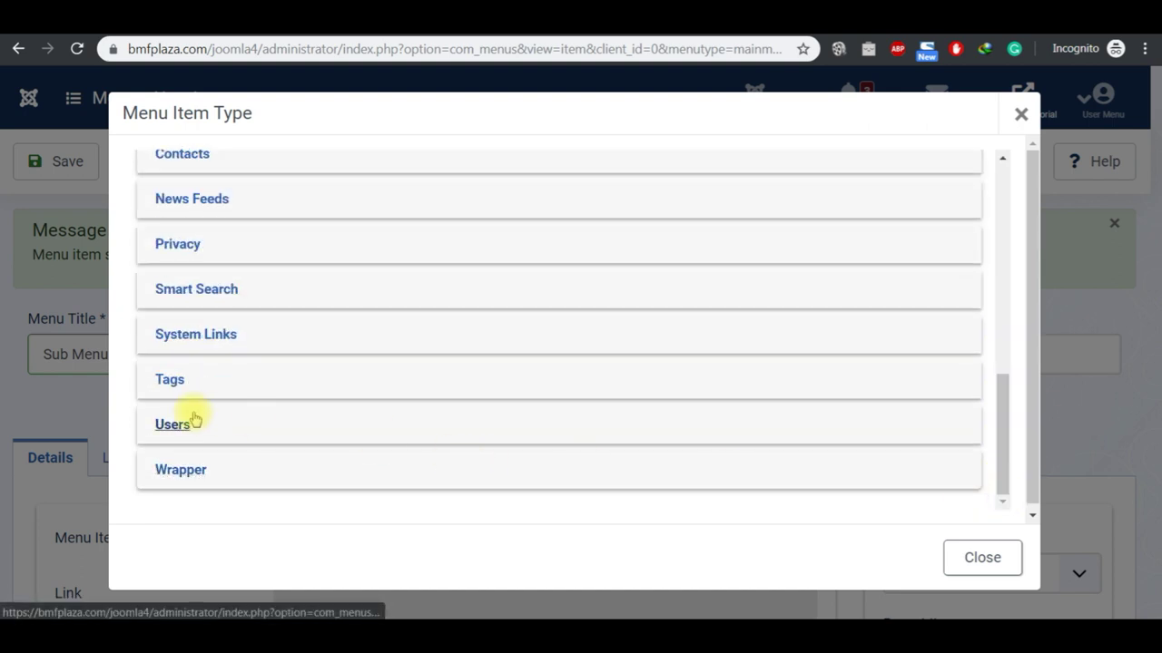
scroll(1001, 176, up, 10)
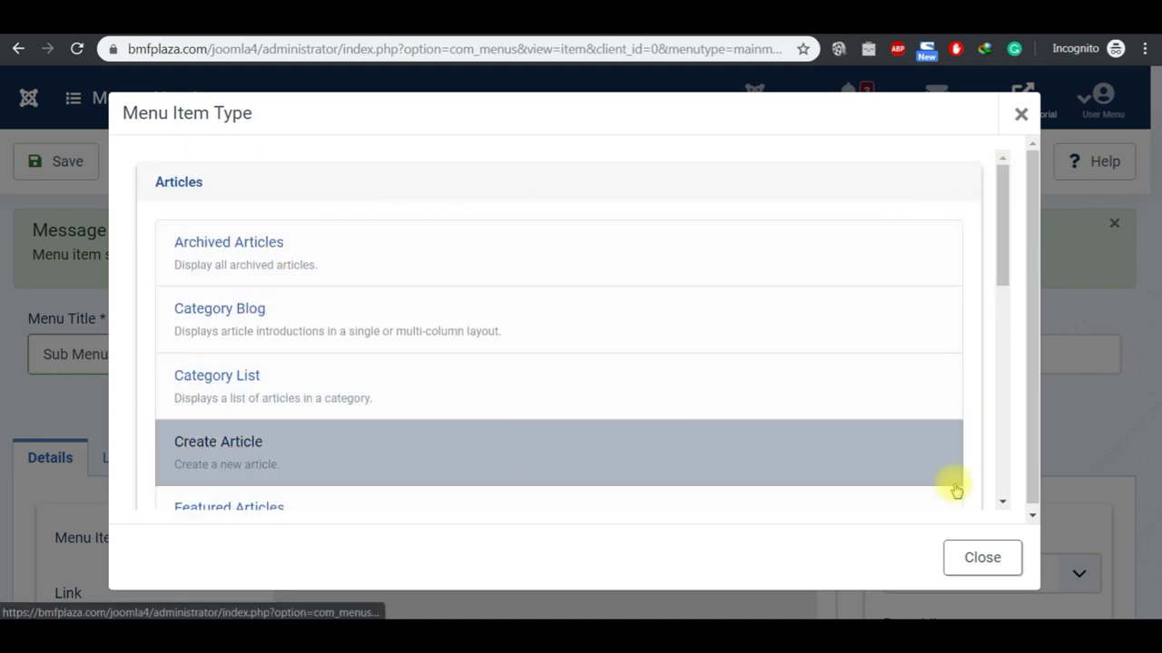
click(1001, 501)
click(1001, 502)
click(1001, 502)
click(1001, 502)
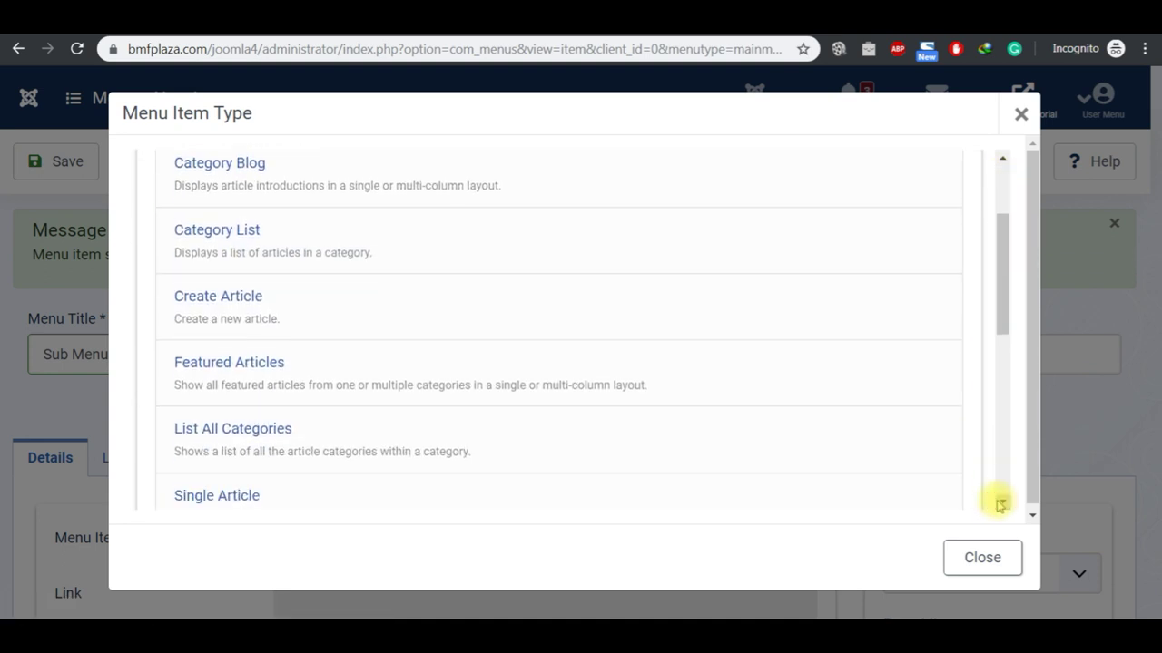
click(1001, 501)
scroll(260, 461, up, 3)
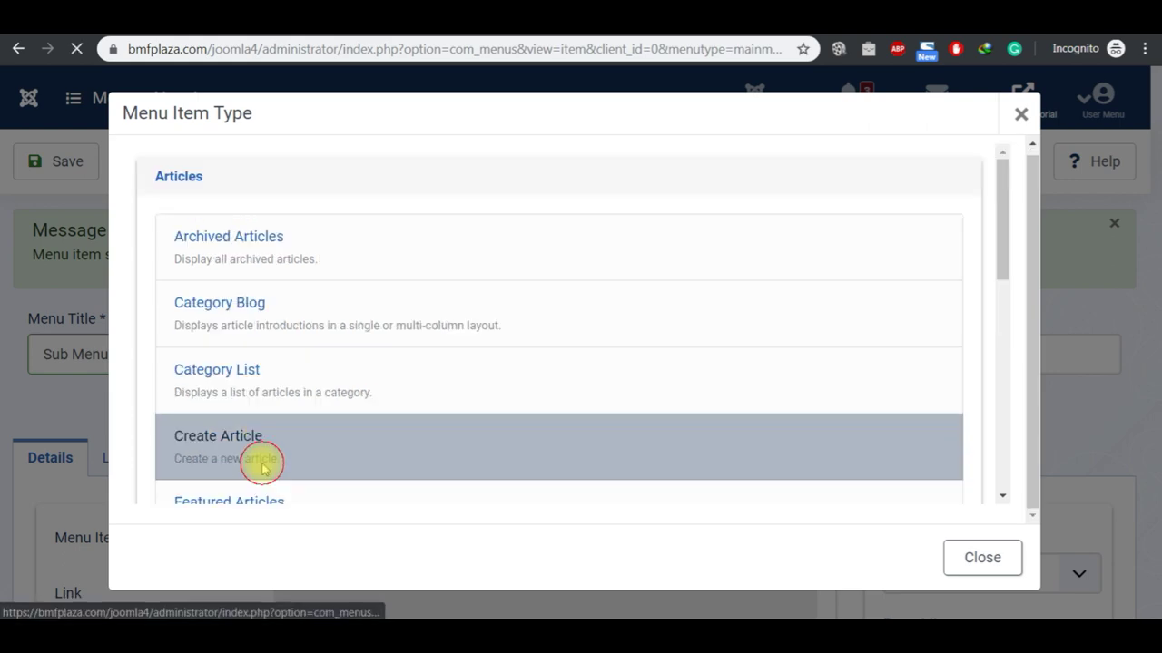
Step: Make Sub Menu a Single Article link to Test Article 2 under parent Home, and save
click(260, 462)
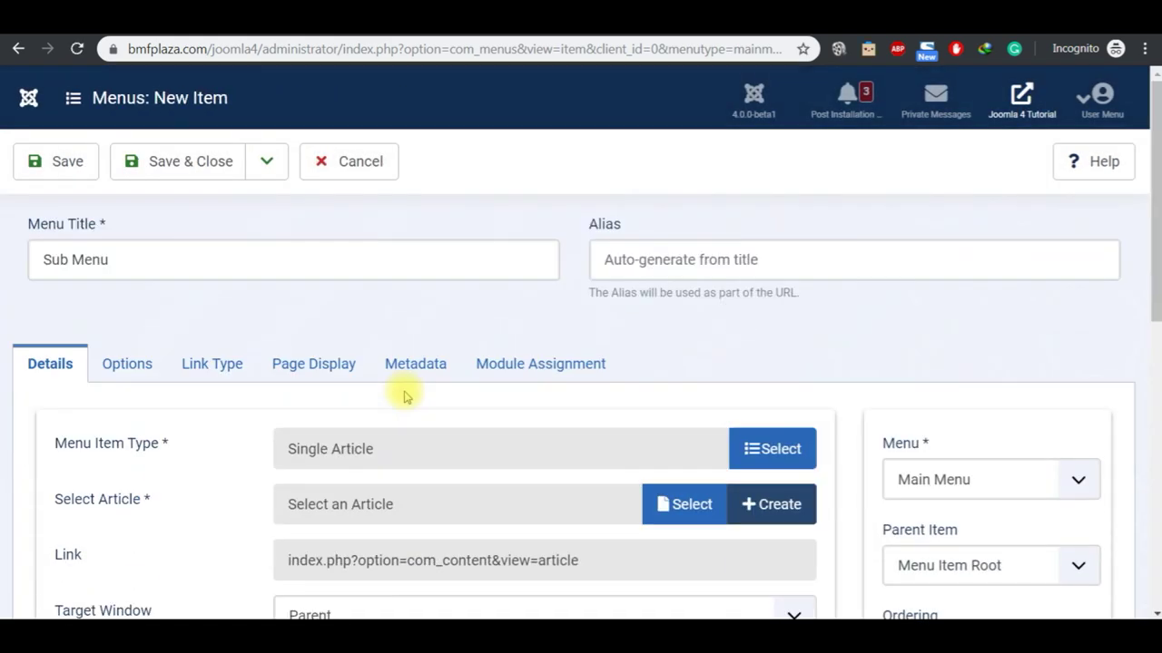
click(691, 507)
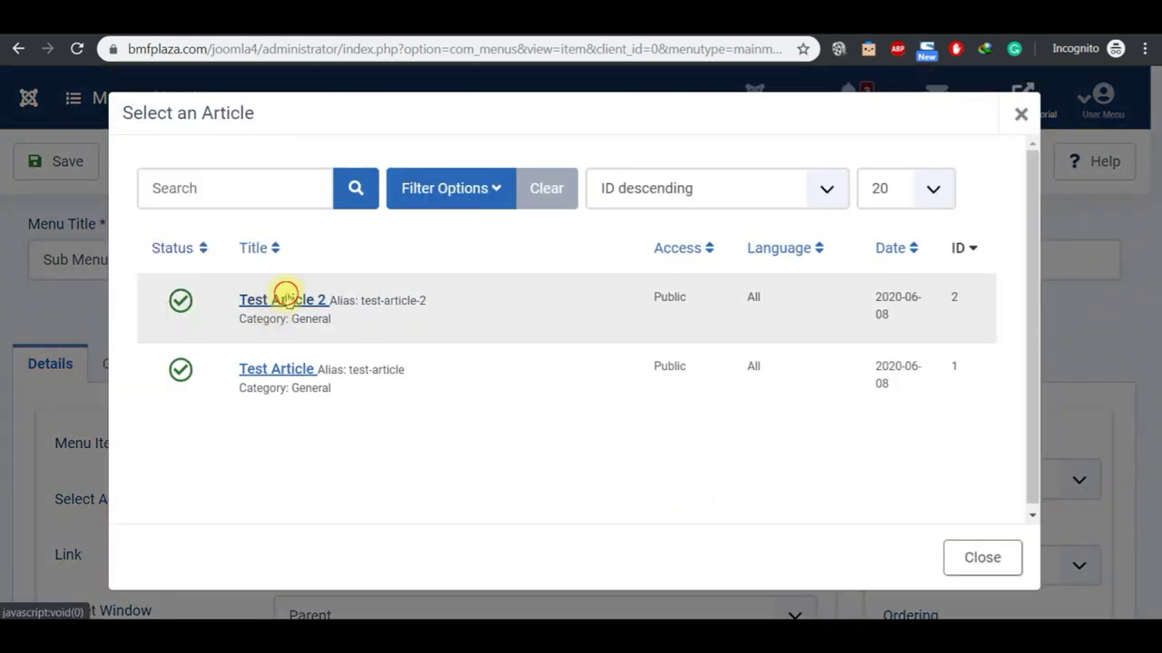
click(285, 300)
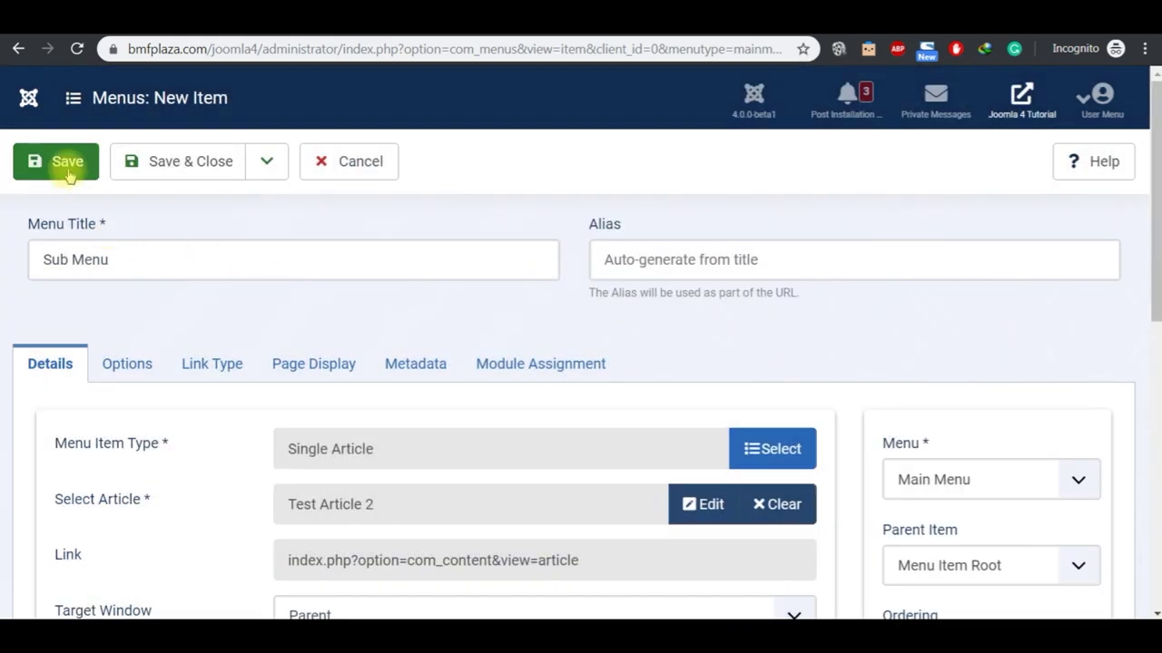
click(1155, 614)
click(1007, 534)
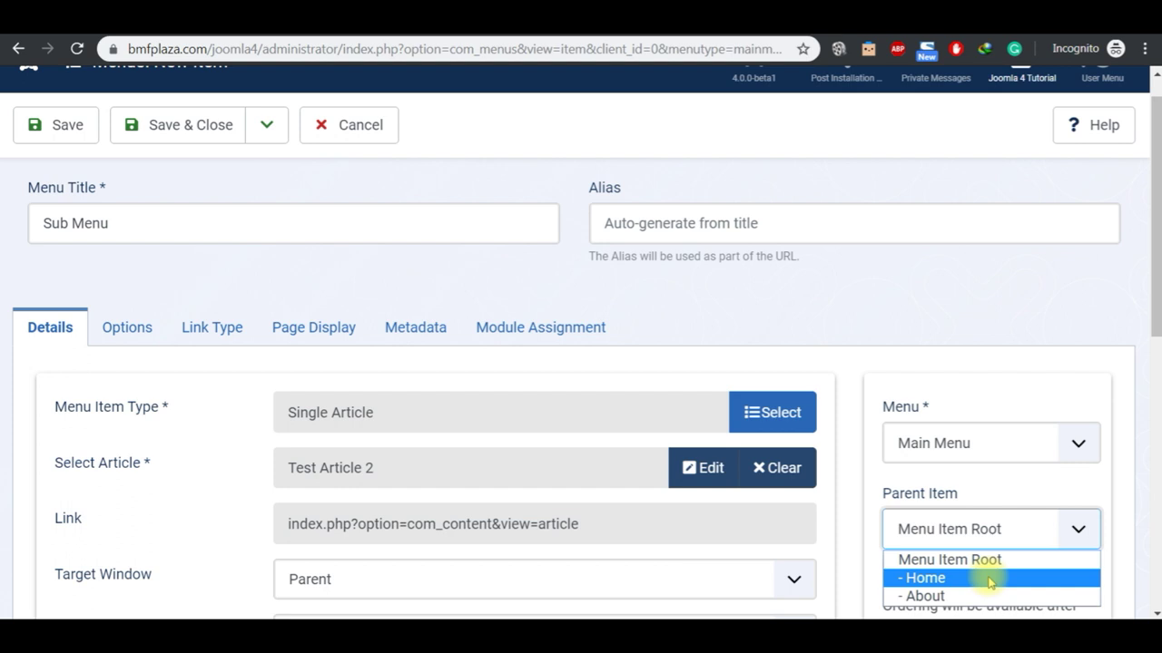
click(990, 579)
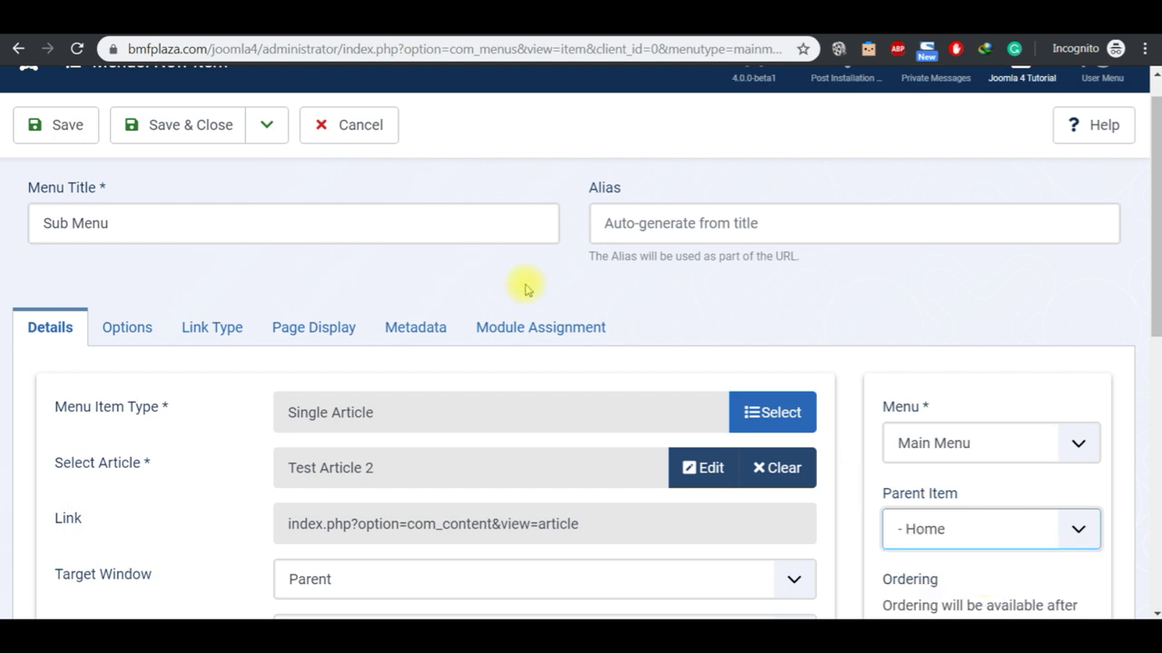
click(55, 125)
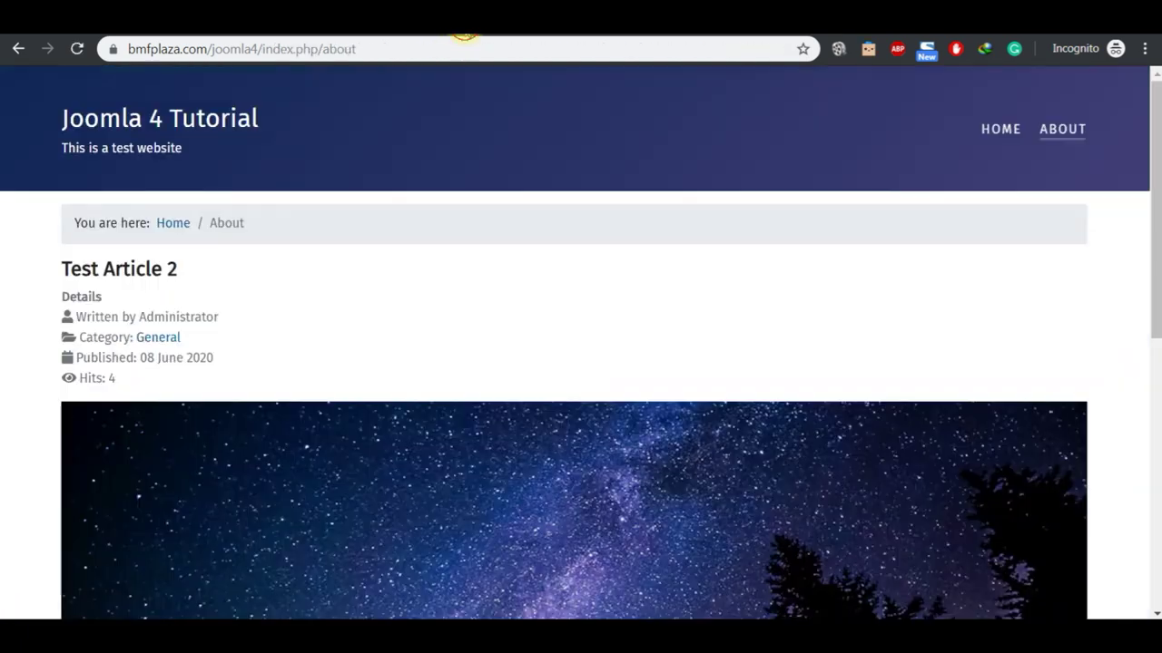
Step: Check the site menu by visiting the Home, Sub Menu and About pages
click(208, 119)
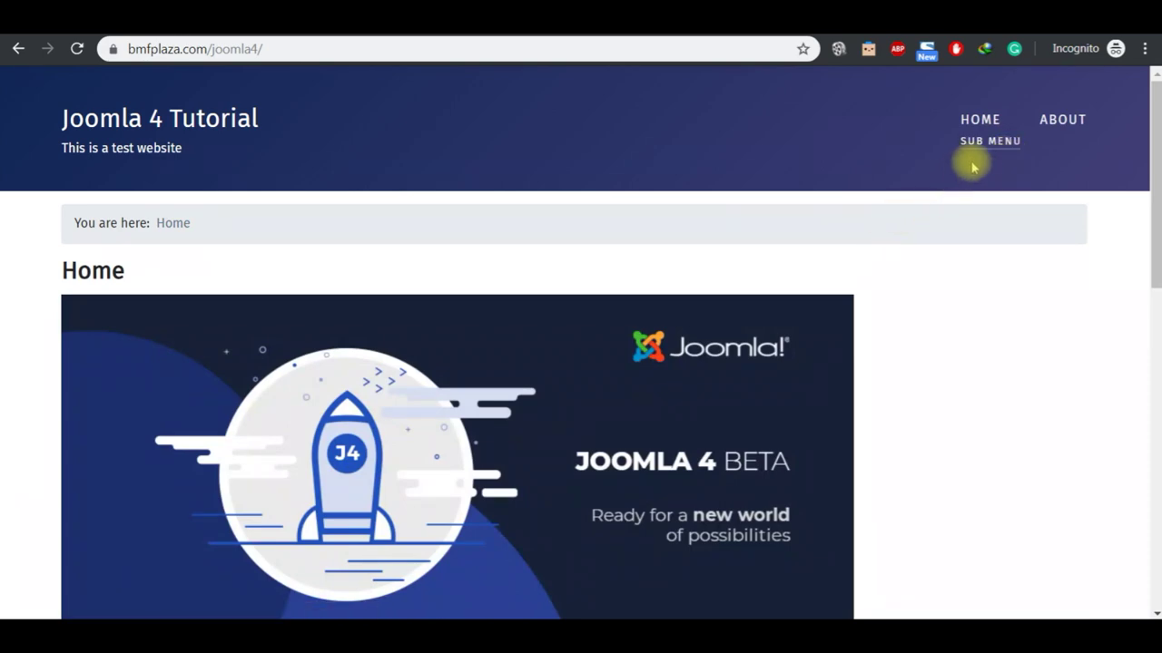
click(989, 144)
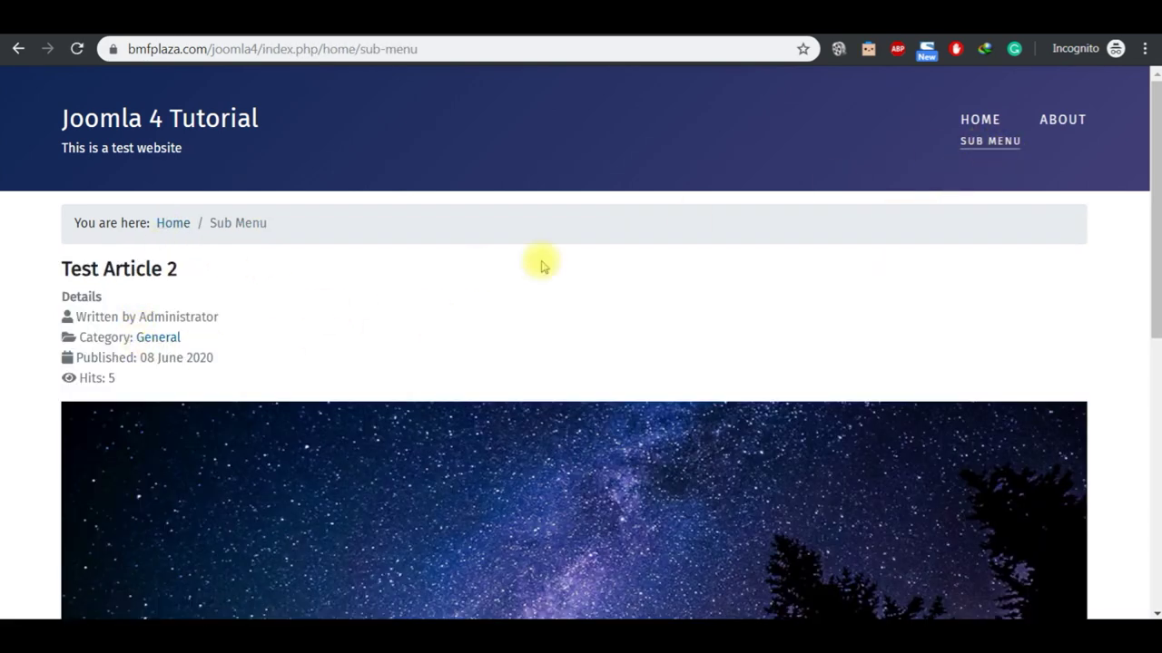
click(1071, 128)
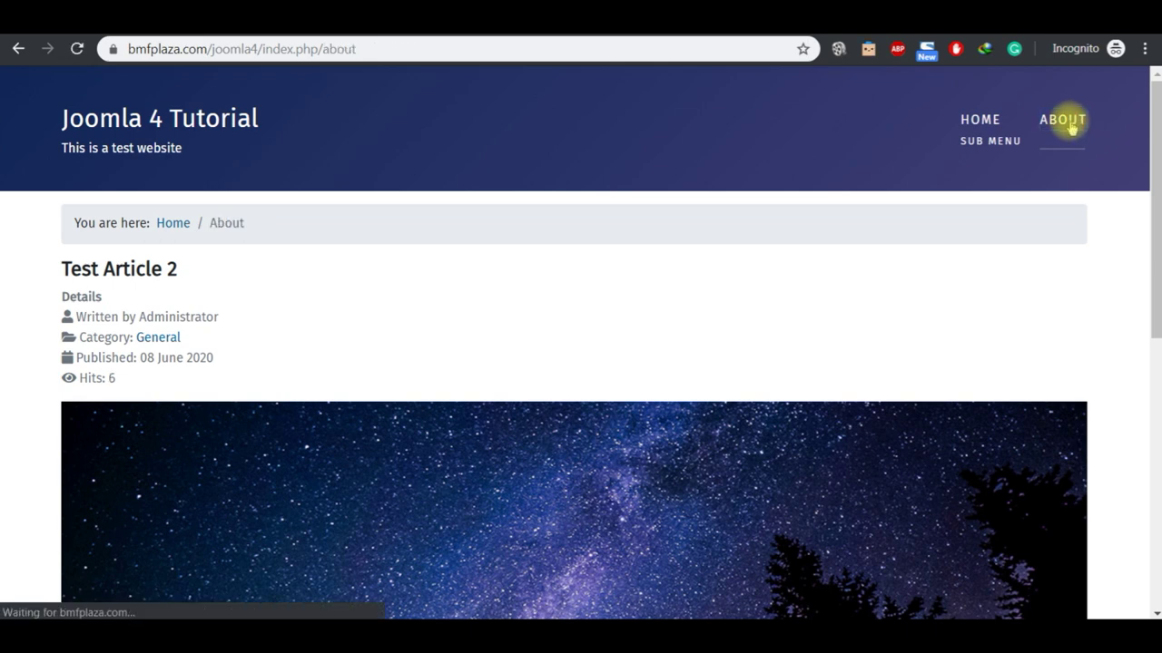
click(1001, 142)
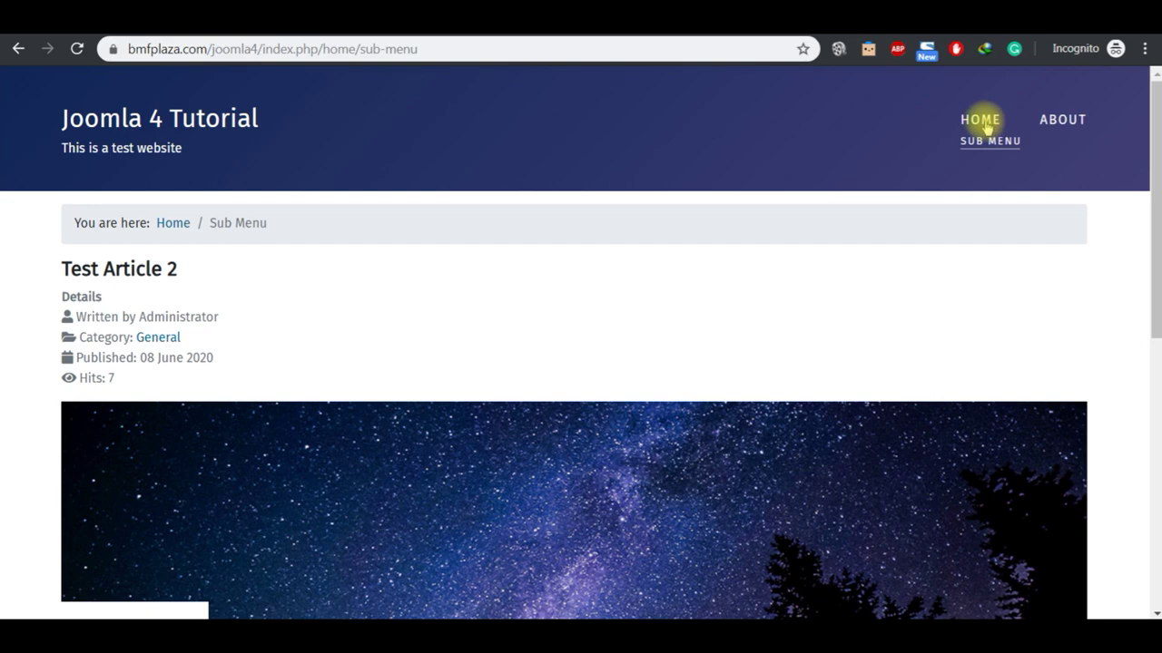
click(984, 124)
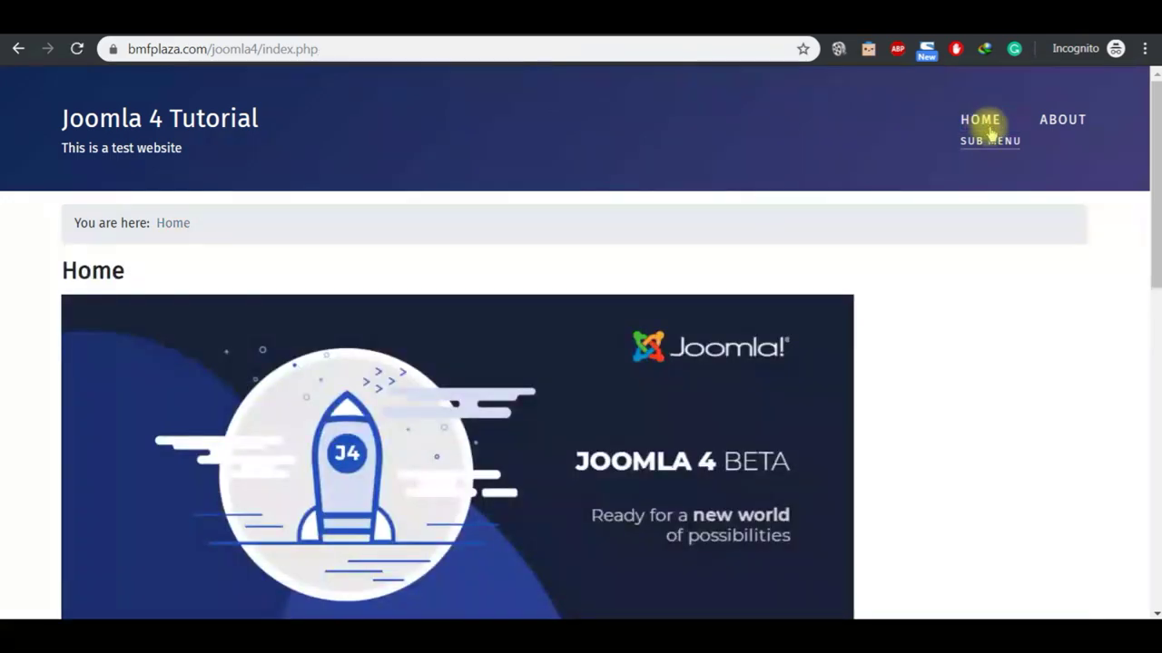
Step: Scroll through the home page, then bring the JOOMLA 4 2020 notes window forward
click(1154, 381)
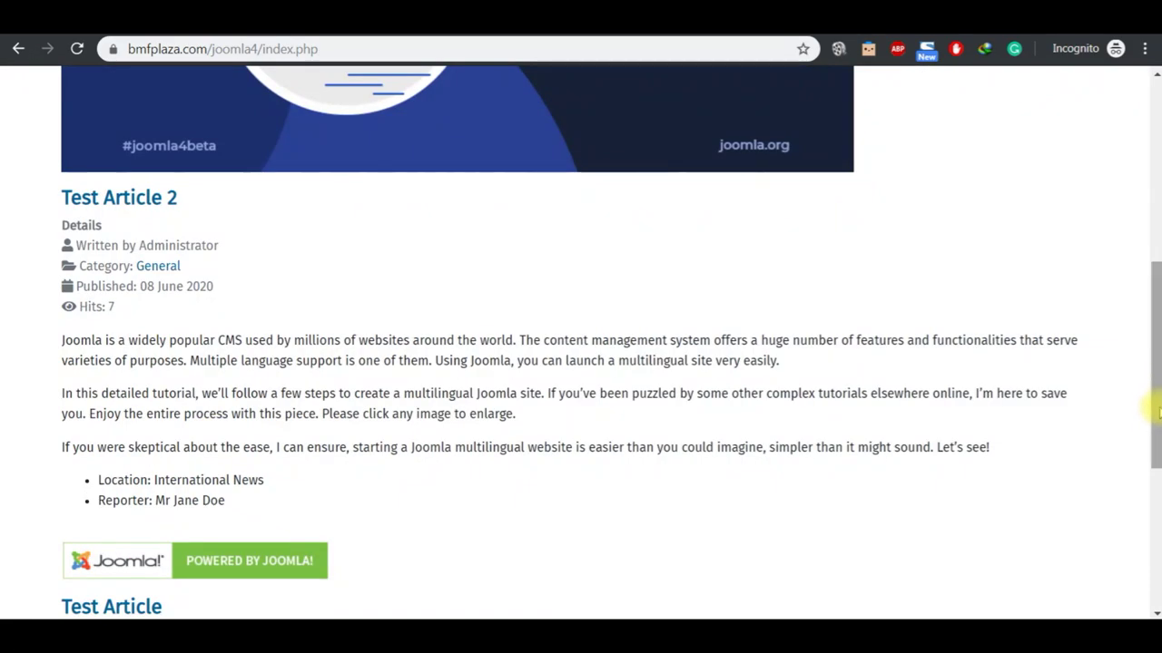
click(1154, 517)
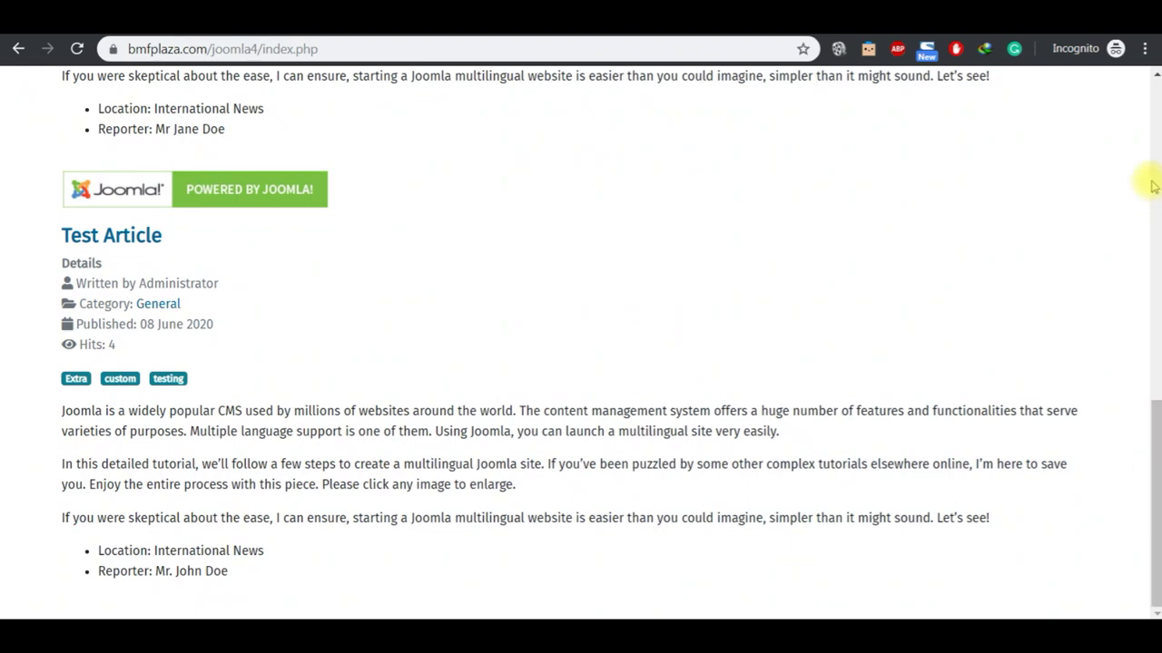
click(1152, 142)
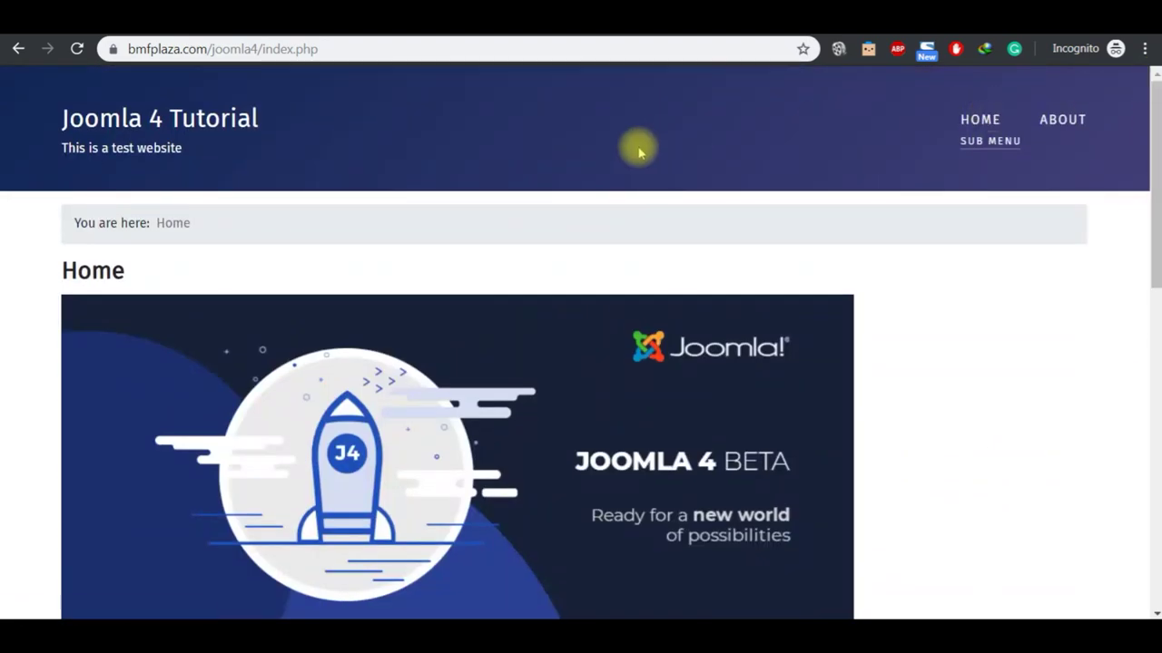
mouse_move(653, 635)
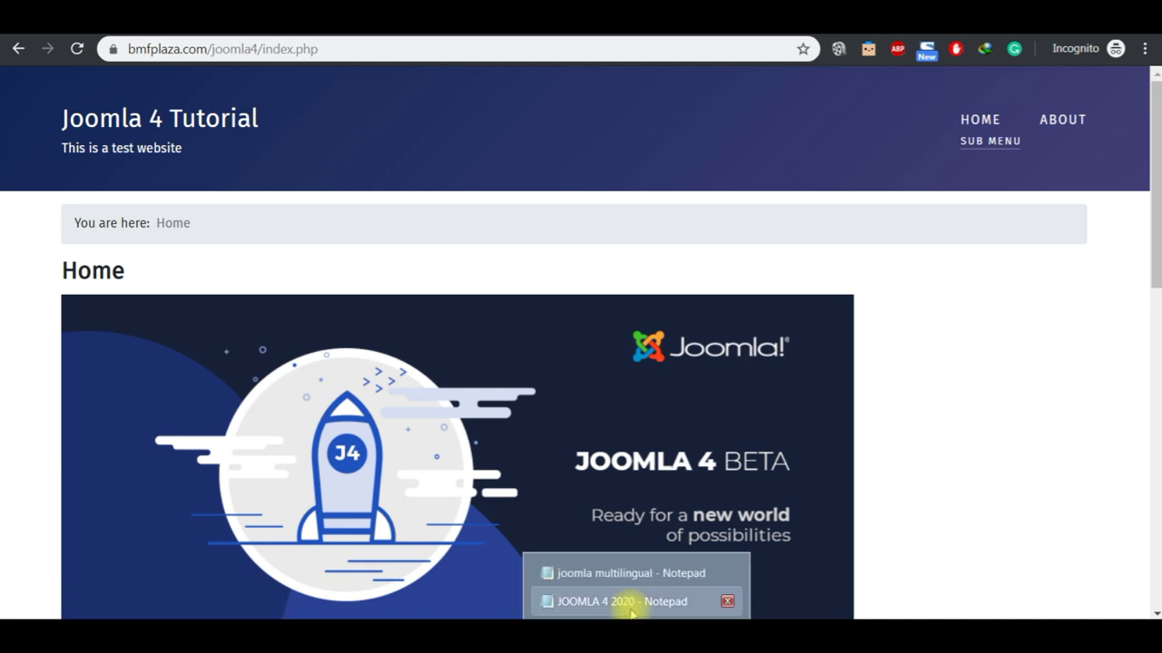
click(623, 602)
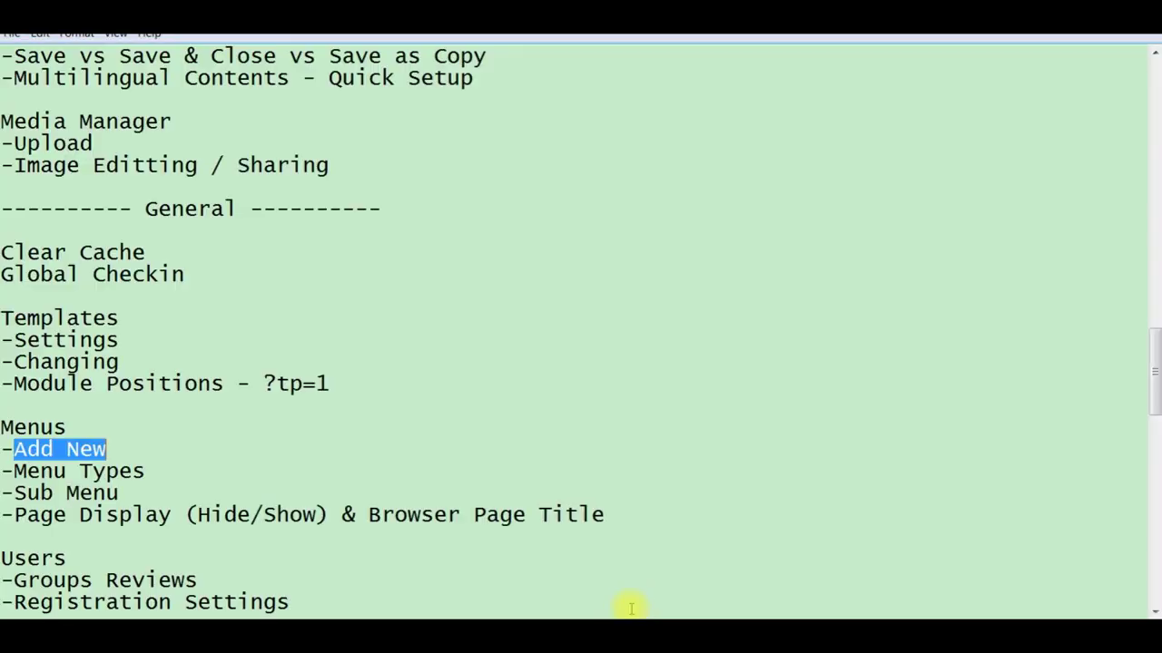
Step: Select the Menus topics Add New, Menu Types, Sub Menu and Page Display in the notes, then return to Chrome
click(142, 491)
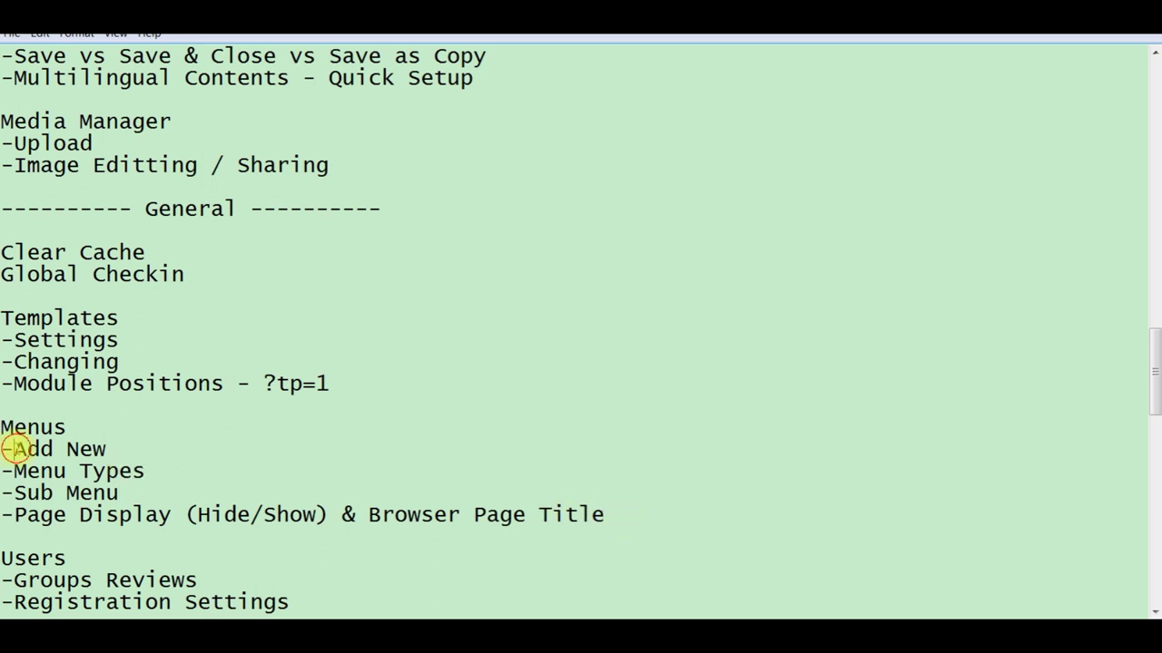
click(7, 450)
key(shift+Down)
key(shift+Down)
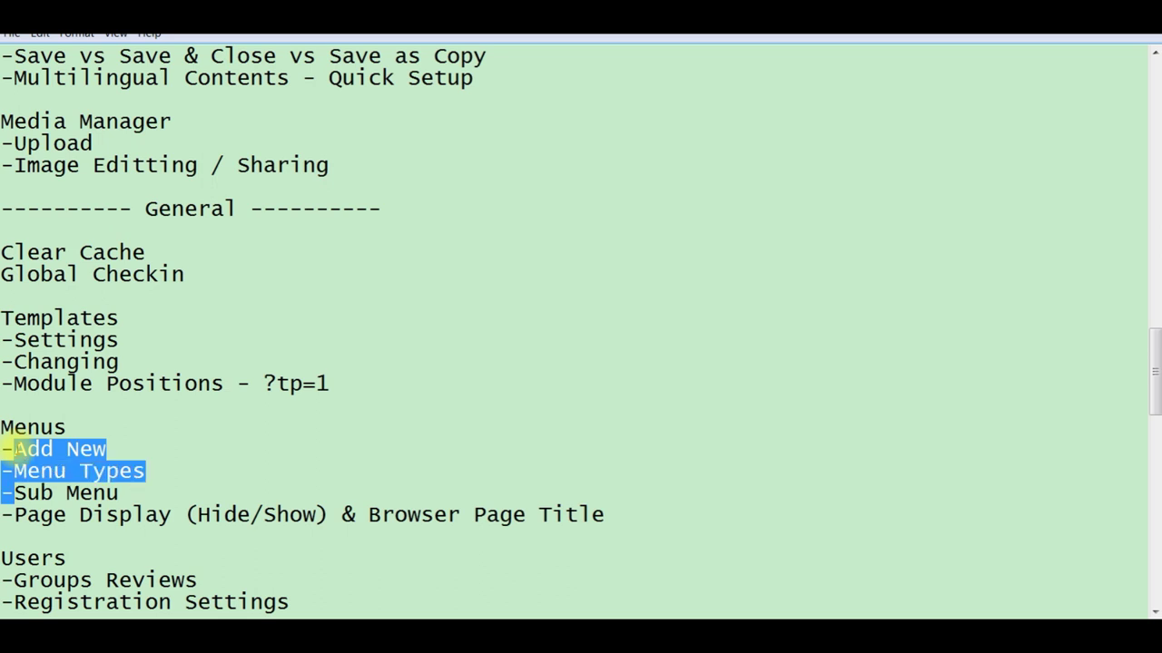
key(shift+Down)
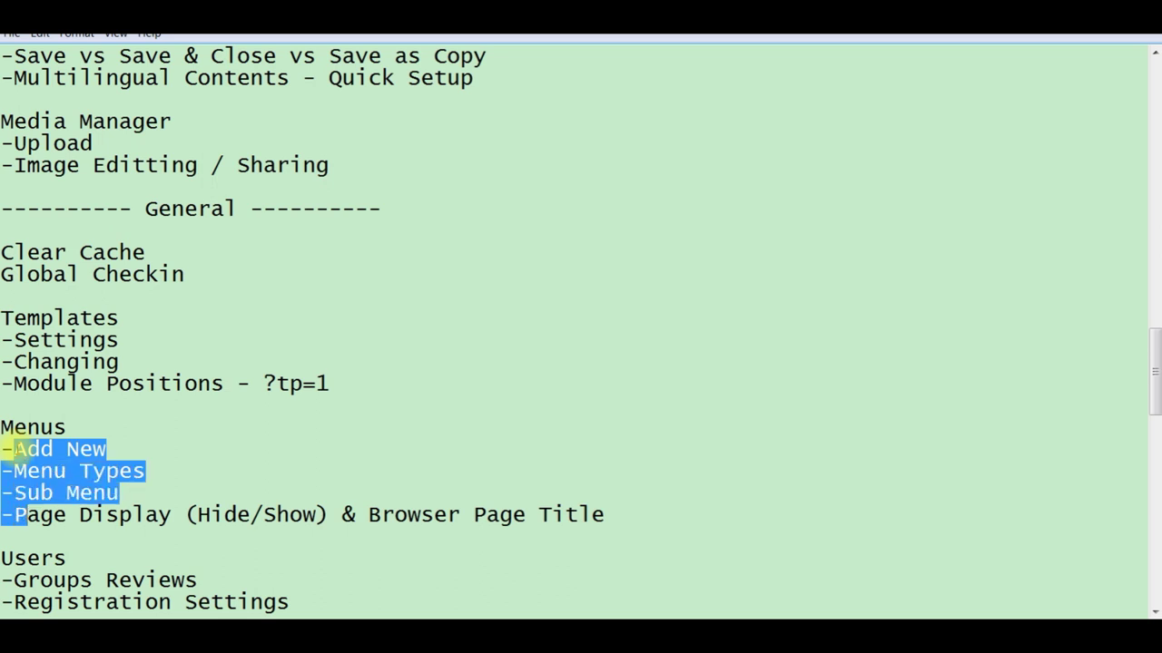
key(shift+Right)
key(shift+Right)
key(shift+Right)
key(shift+Right)
key(shift+Right)
key(shift+Right)
key(shift+Right)
key(shift+Right)
key(shift+Right)
key(shift+Right)
key(shift+Right)
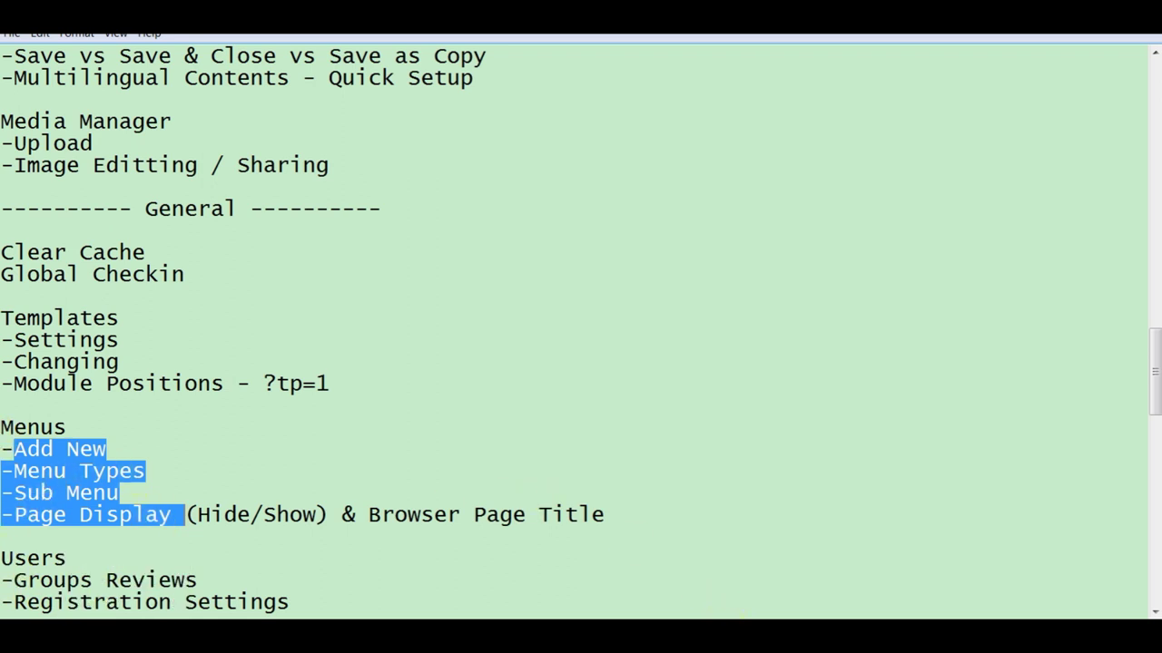
key(alt+Tab)
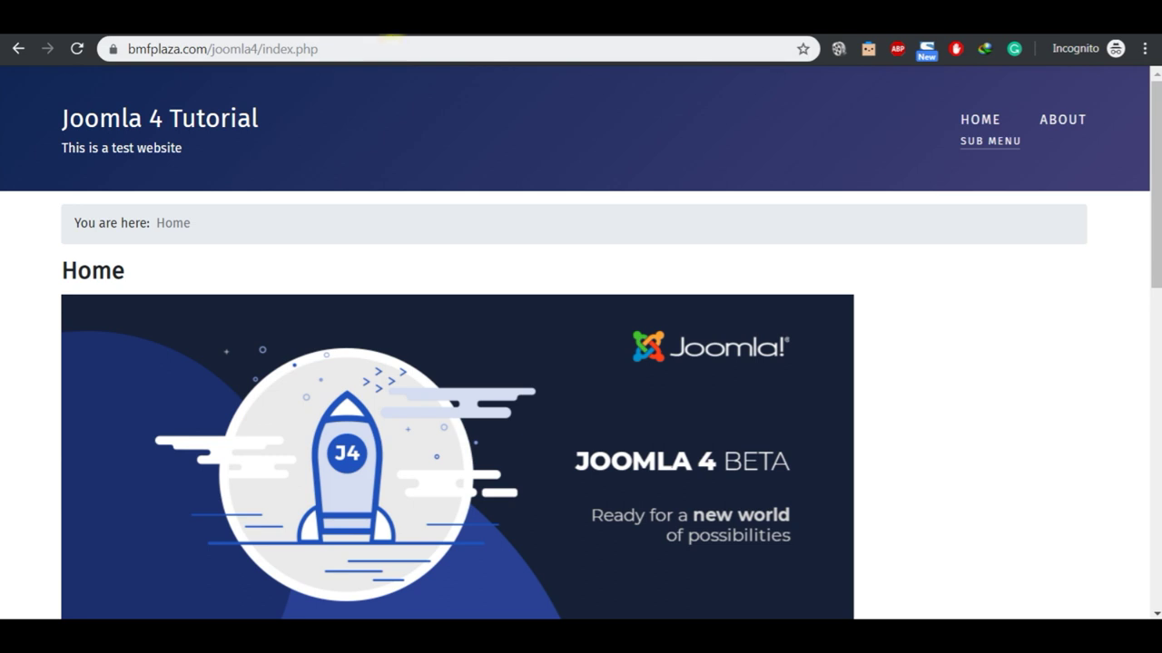
Step: Reload the site home page, then Save & Close the Sub Menu item in the admin tab
click(391, 35)
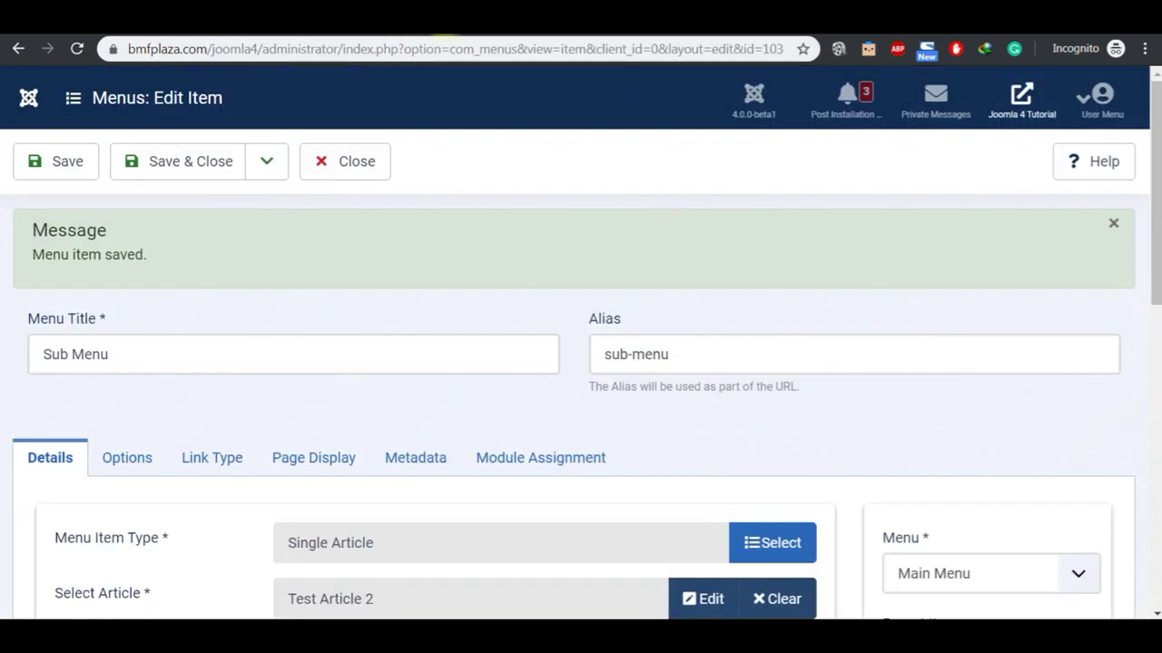
click(469, 35)
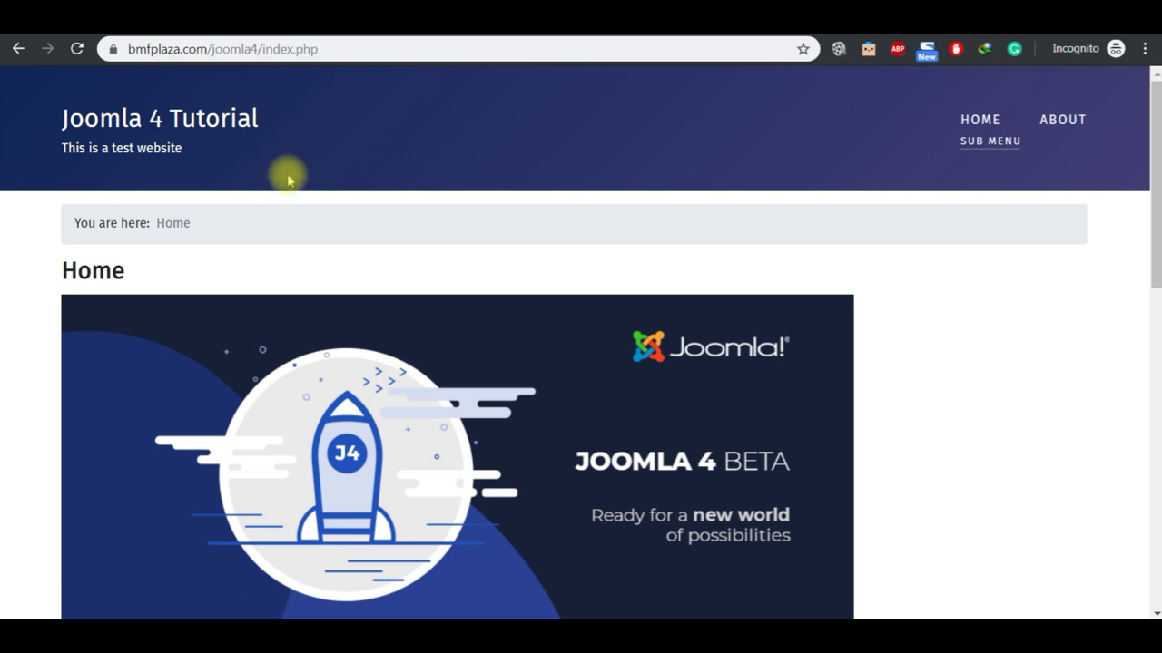
click(195, 127)
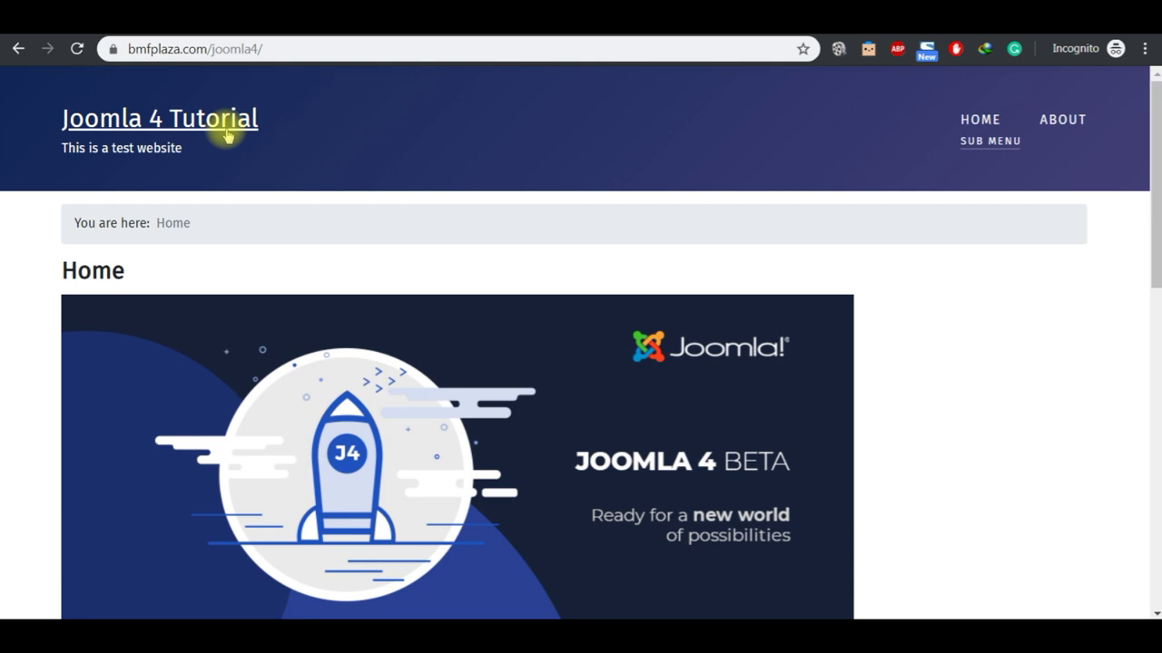
key(ctrl+Tab)
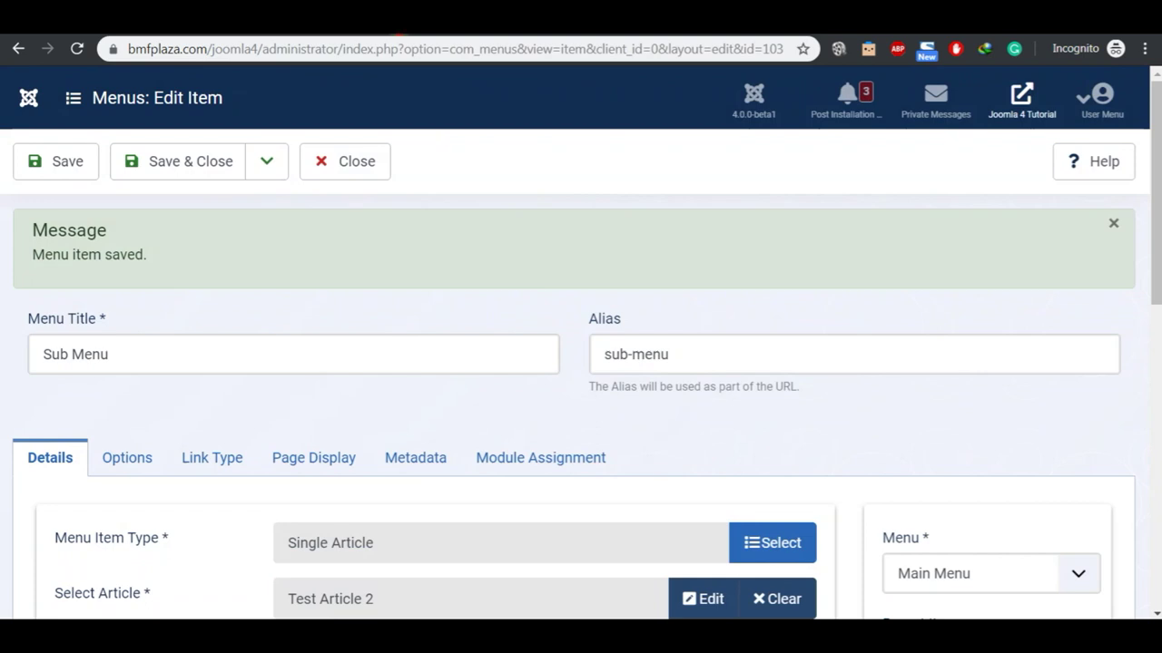
click(177, 168)
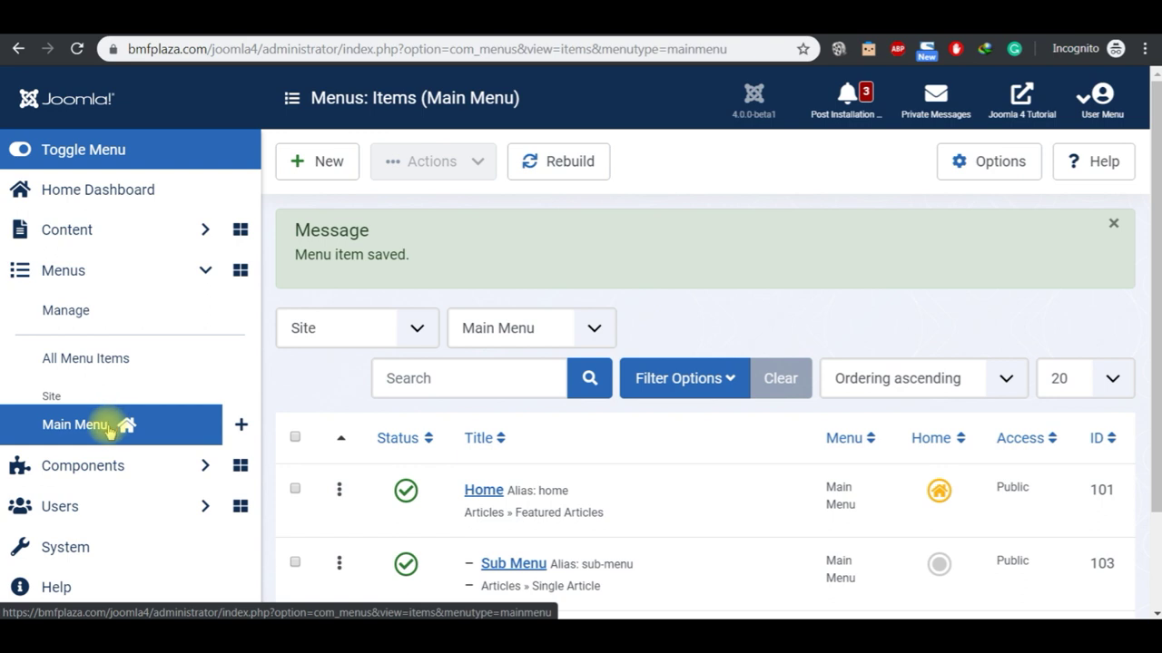
Step: Set the Home item's Browser Page Title to 'This Is My Page' and save it
click(484, 490)
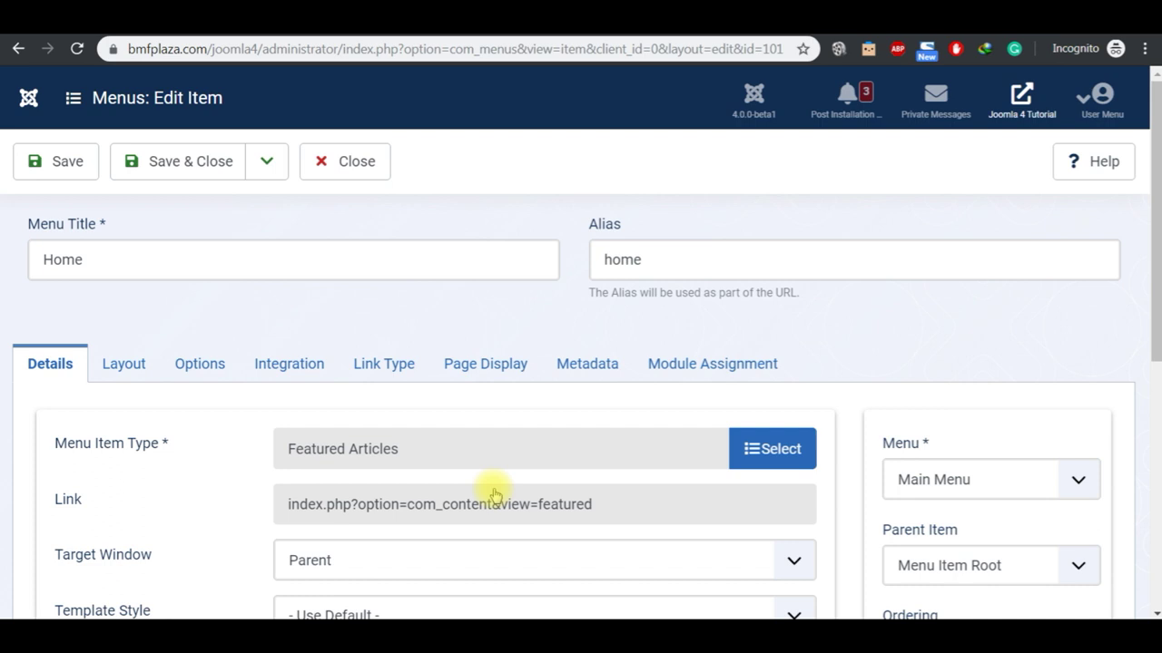
click(478, 365)
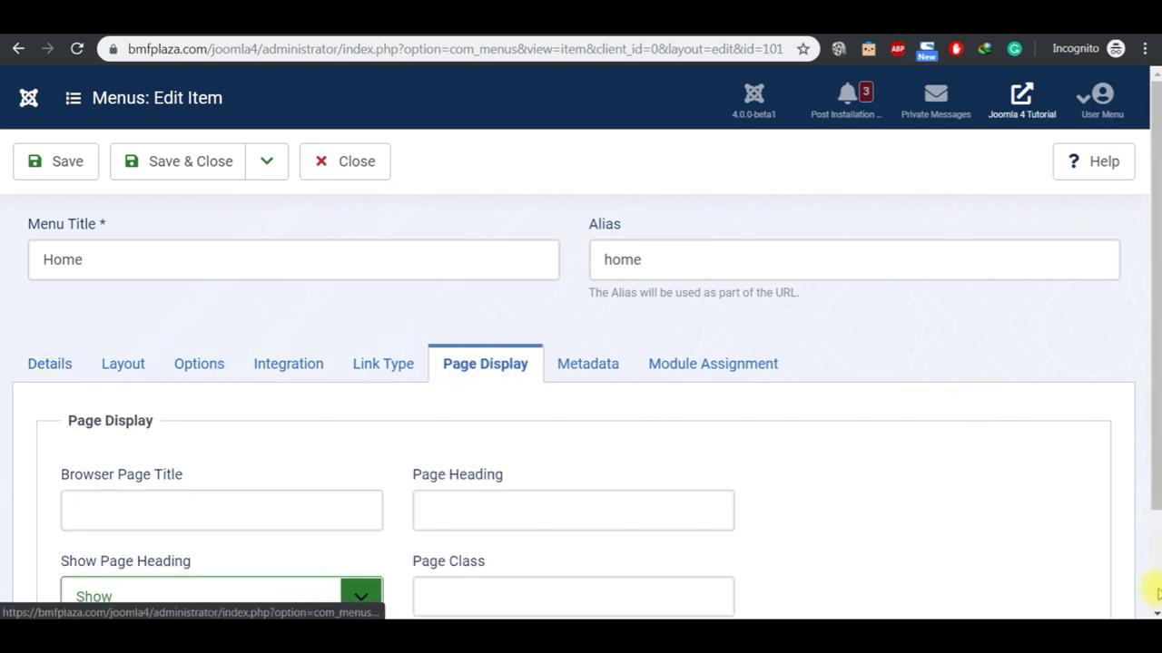
scroll(1149, 608, down, 1)
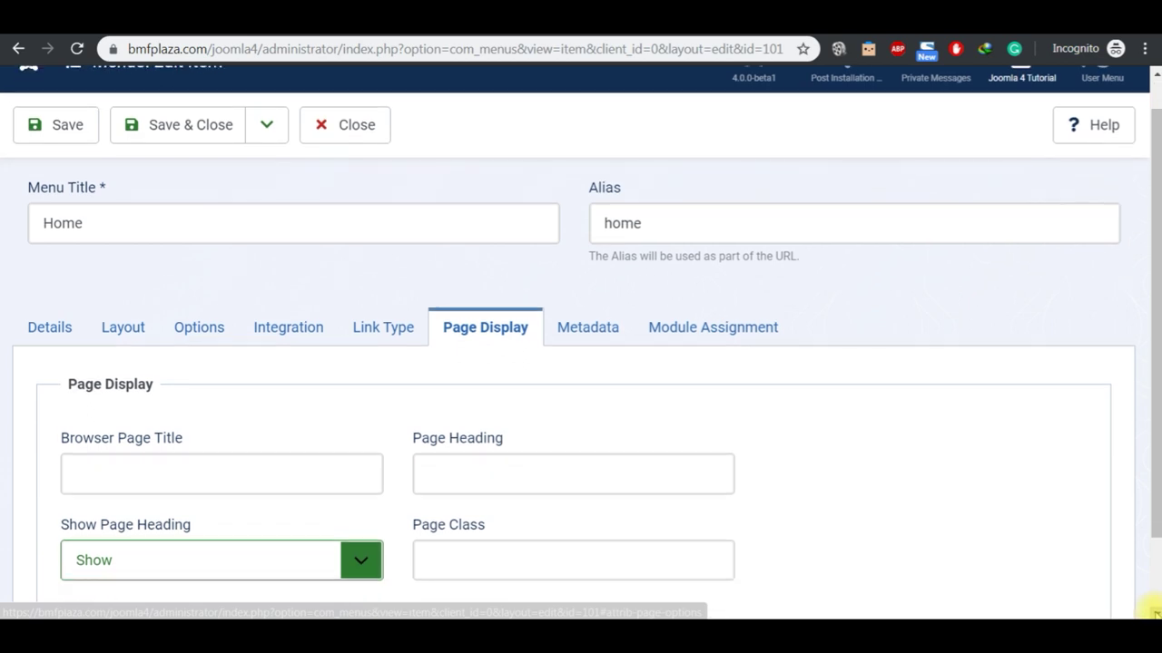
scroll(1153, 610, down, 1)
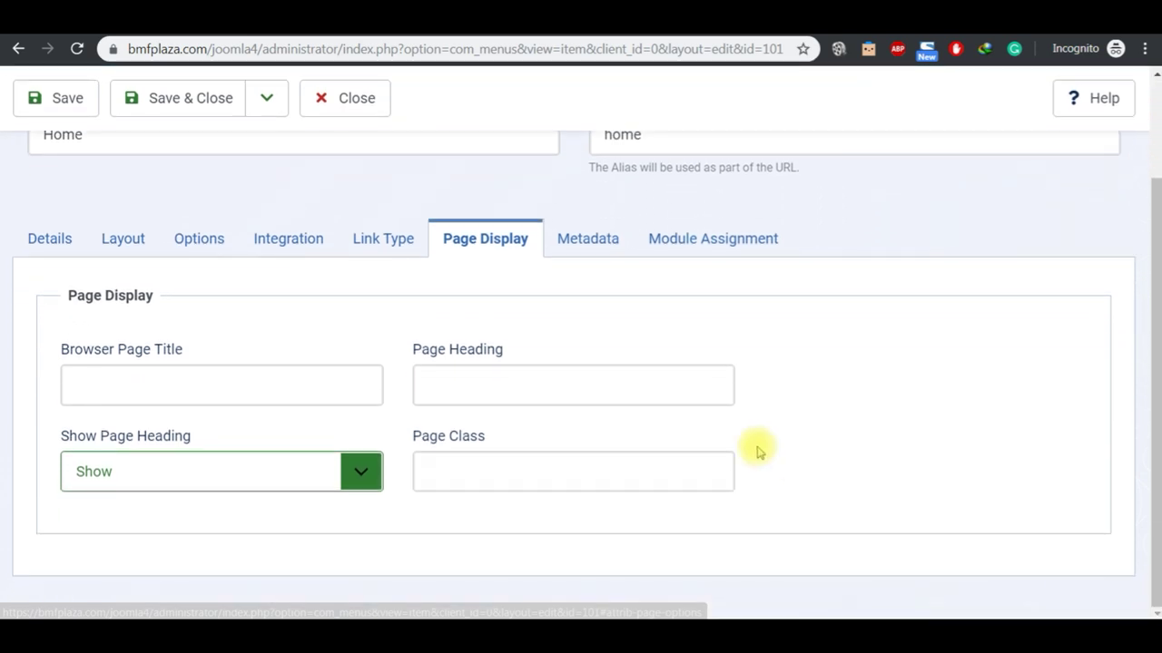
click(221, 384)
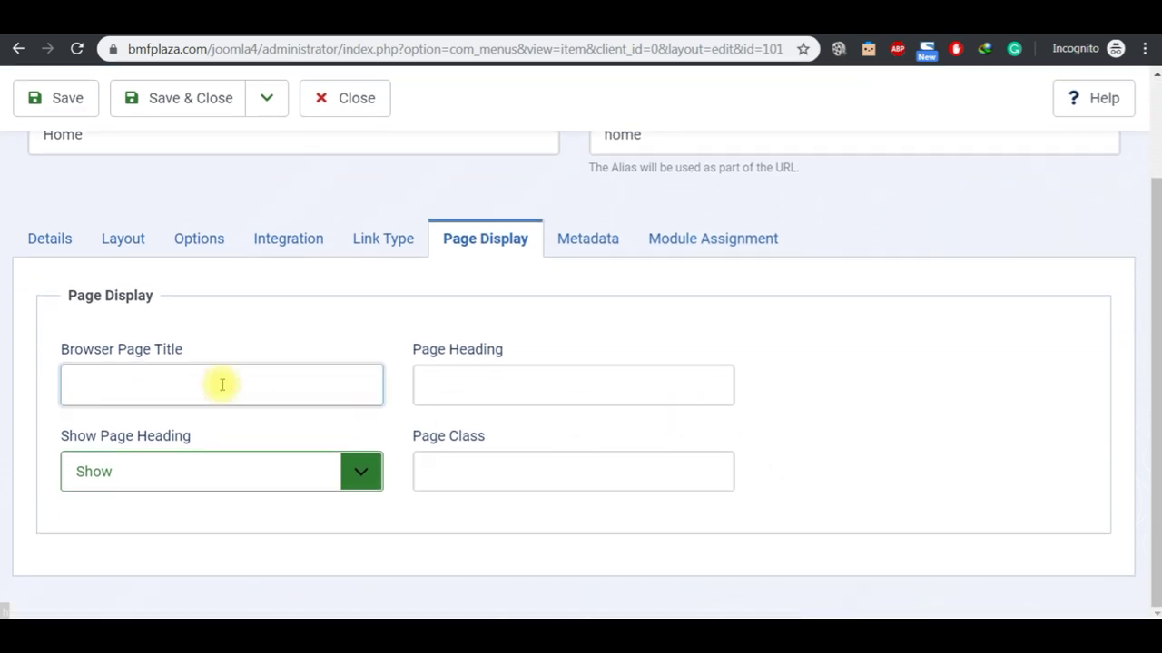
text(This Is My Page)
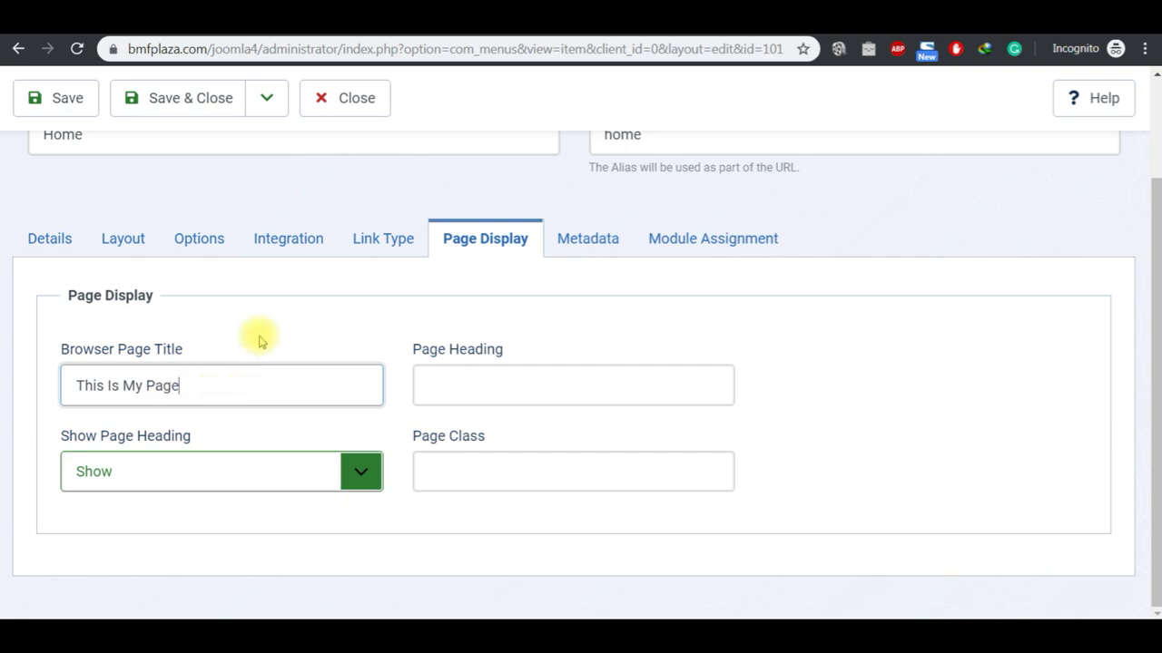
click(54, 98)
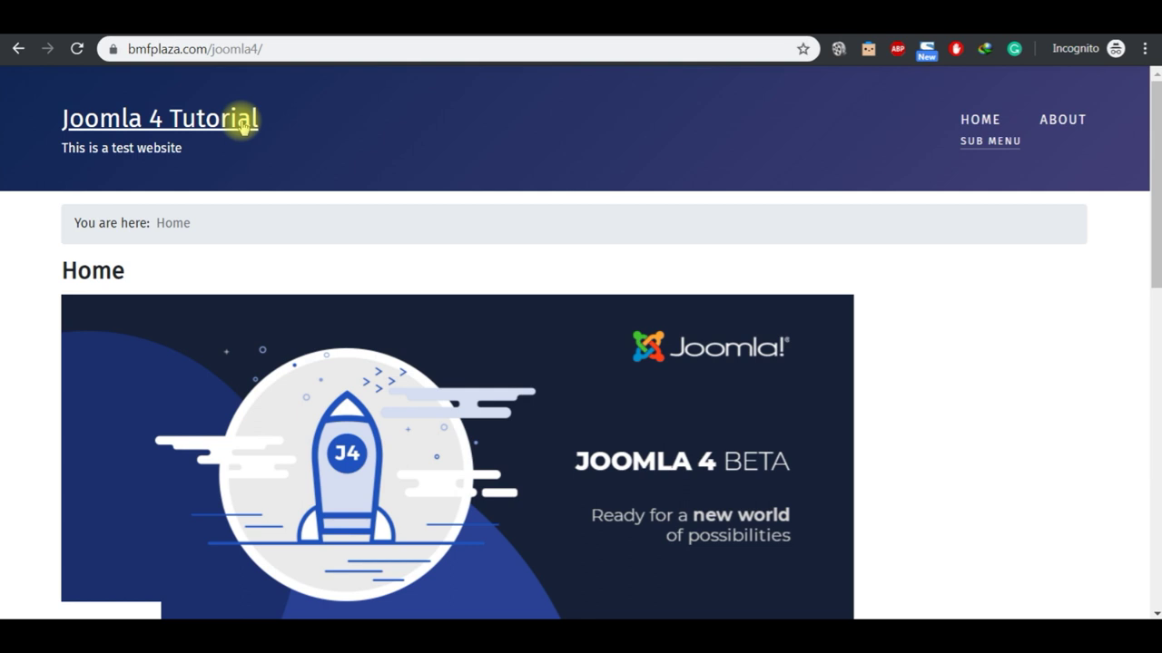
Step: Reload the front page to see the 'This Is My Page' title, then return to the Home item editor
click(243, 127)
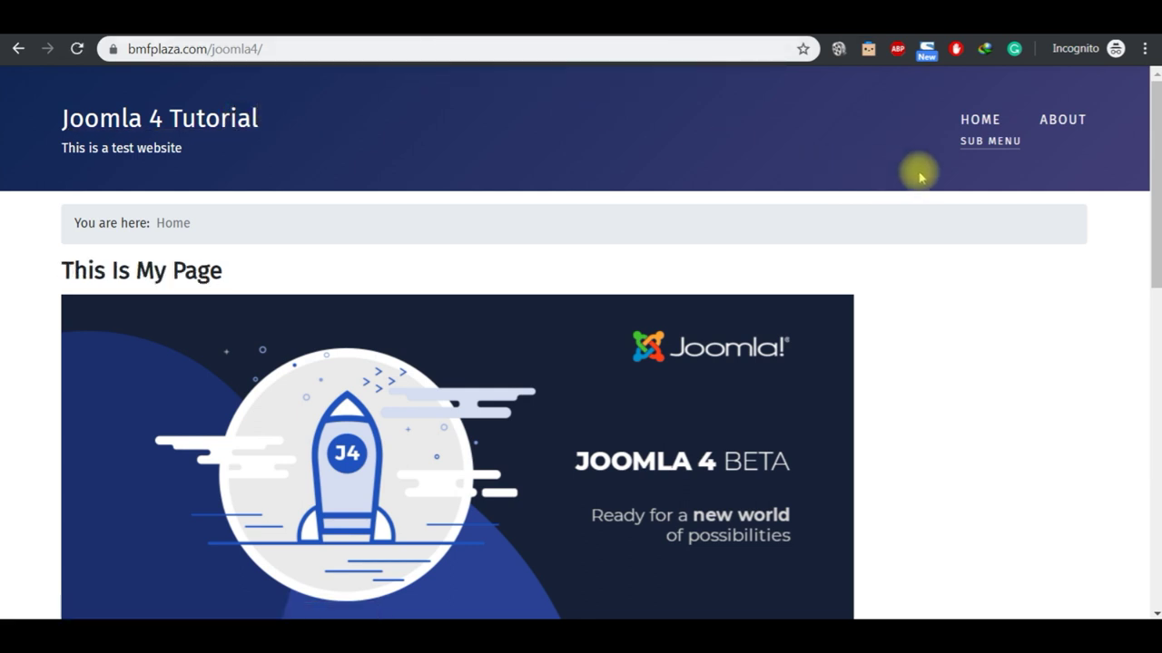
key(super+Down)
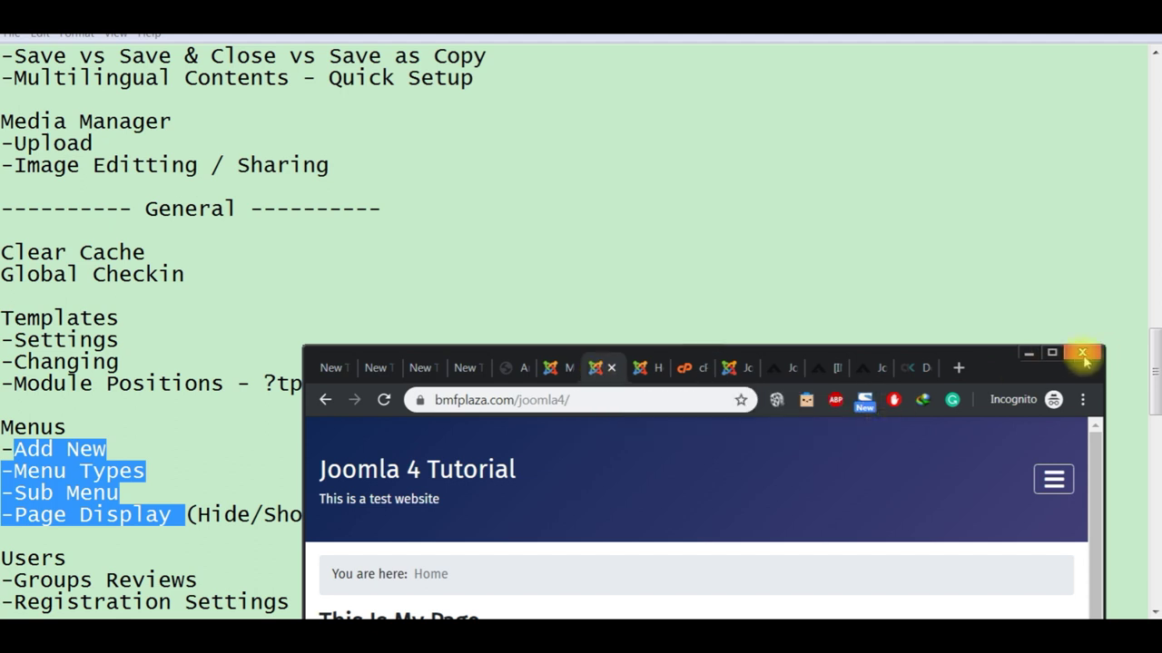
click(1055, 354)
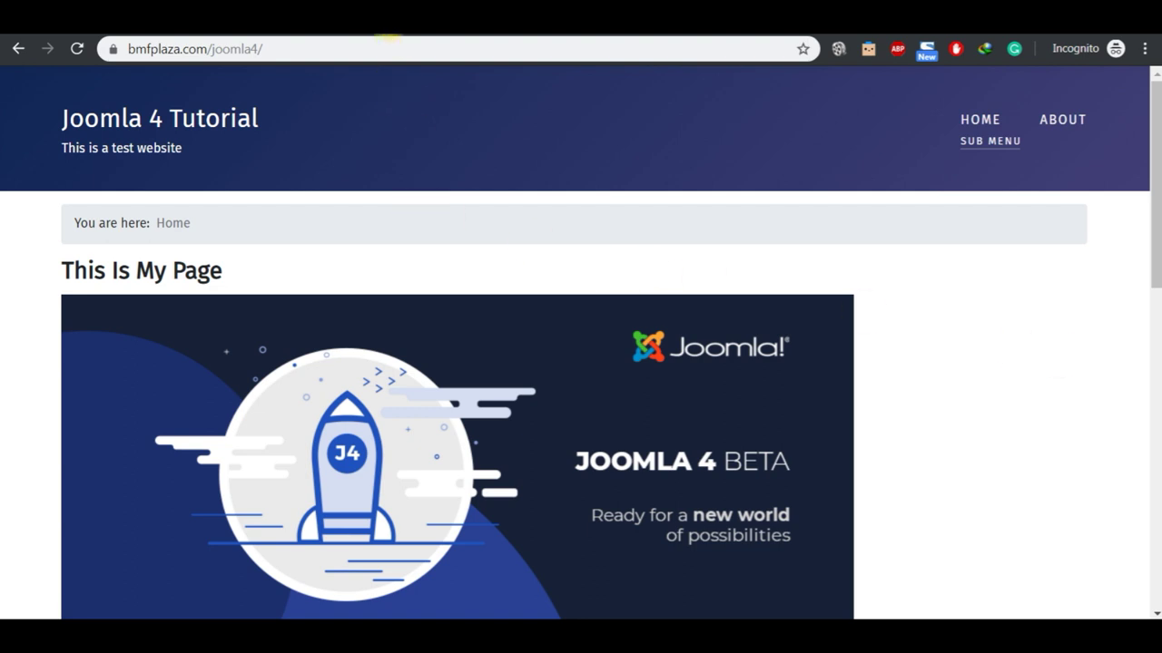
click(388, 35)
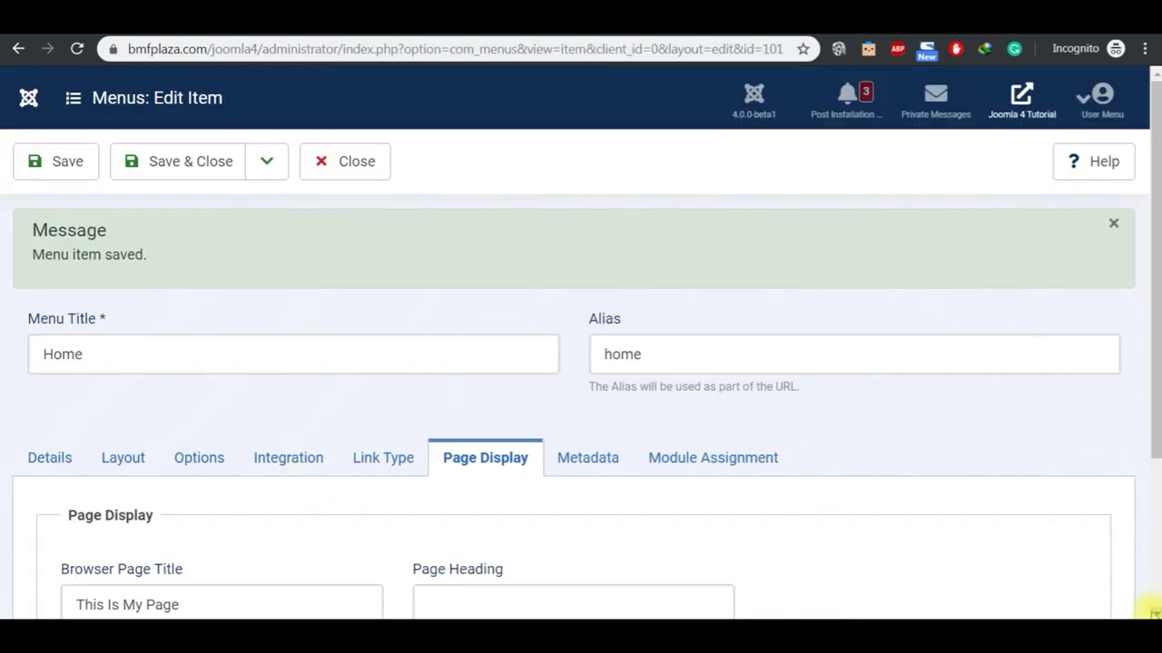
Step: Set Show Page Heading to Hide, empty the Browser Page Title, and save the Home item
scroll(1147, 612, down, 3)
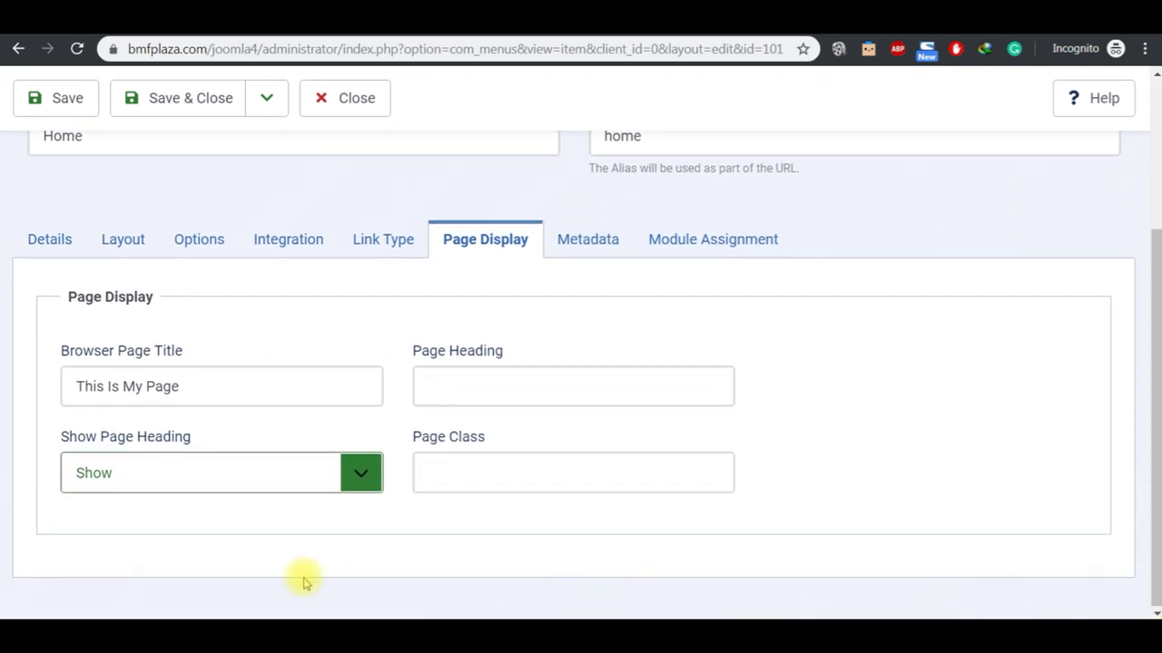
click(277, 473)
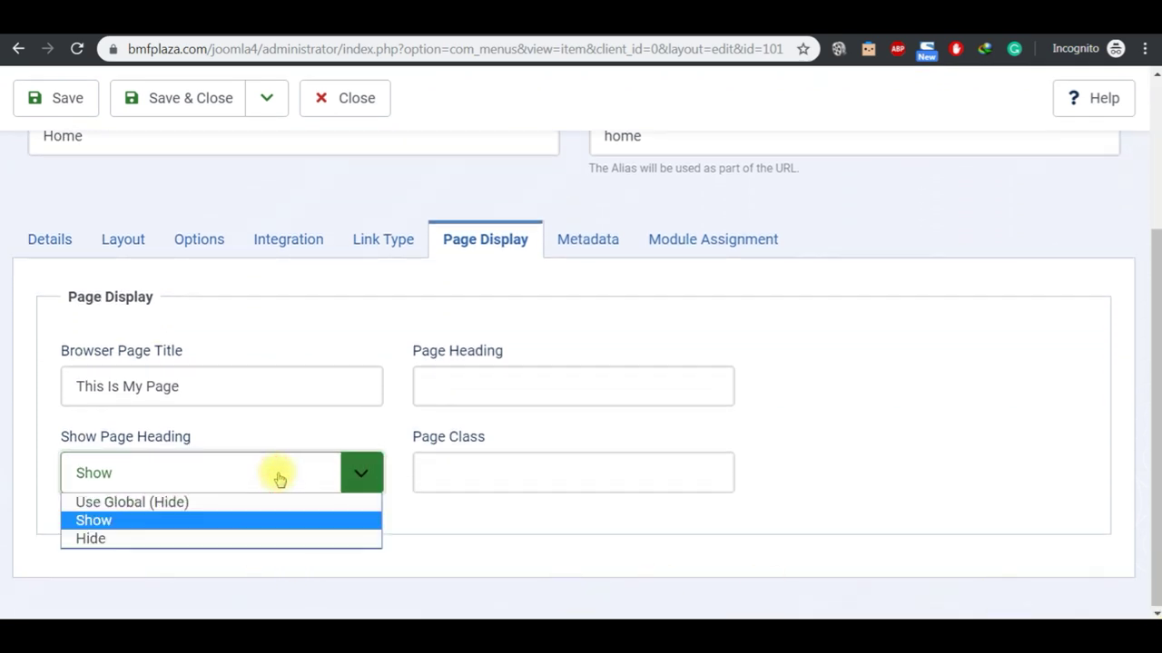
click(244, 539)
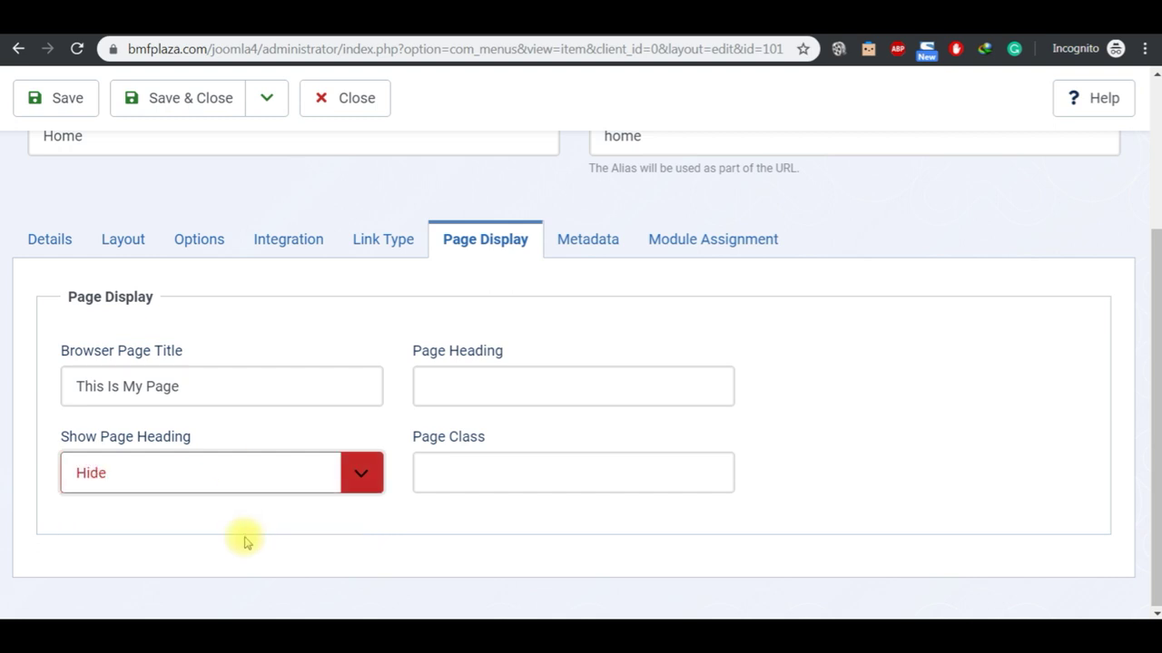
click(234, 400)
key(ctrl+a)
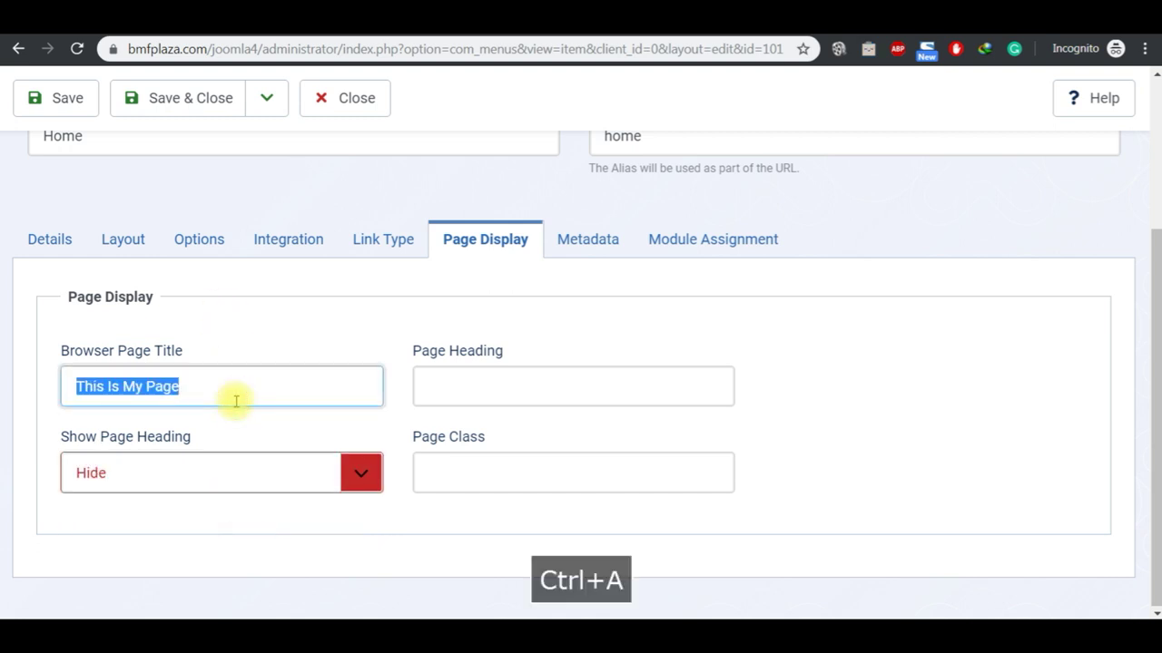
key(BackSpace)
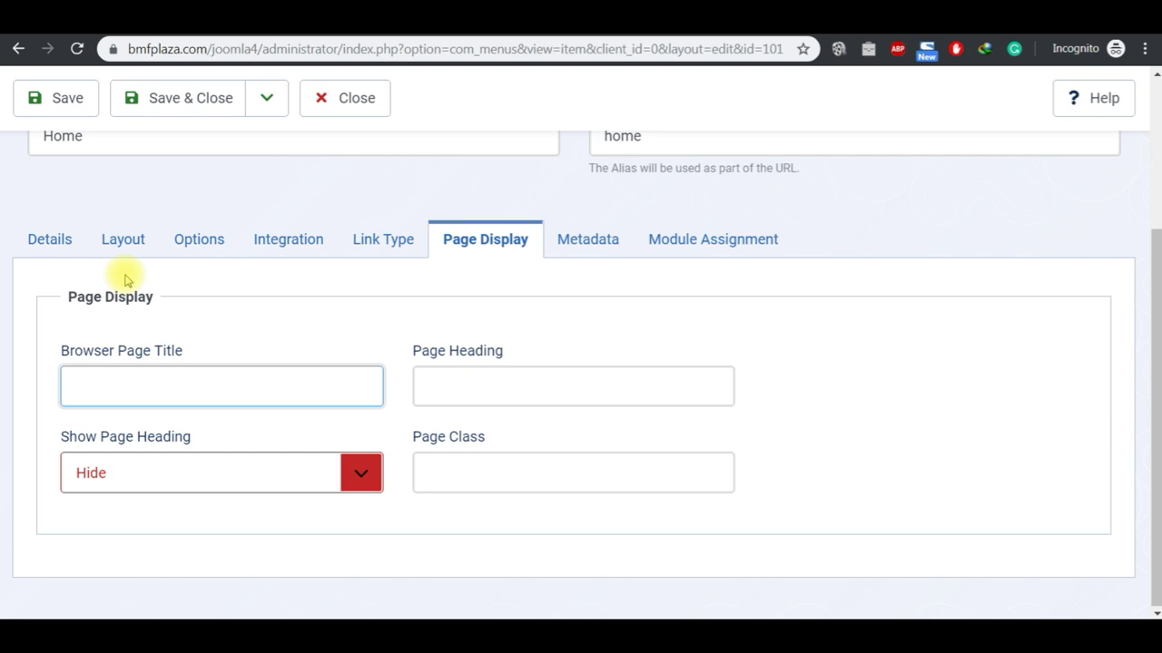
click(75, 96)
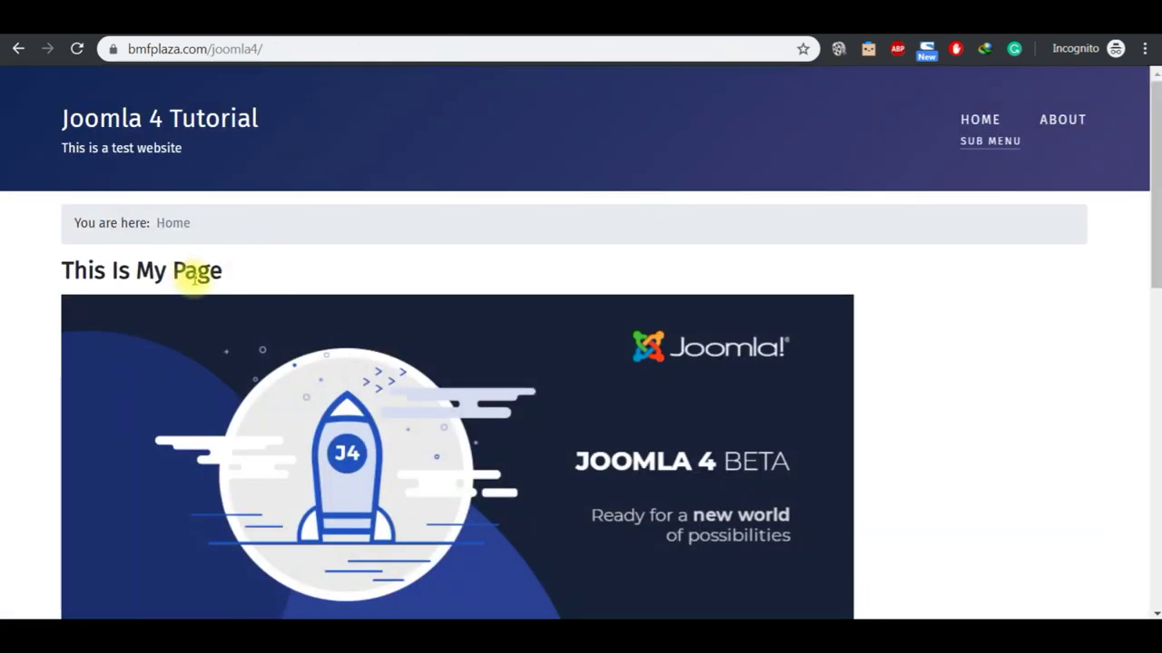
Step: Reload and scroll the front page to confirm the 'This Is My Page' heading is gone
click(200, 132)
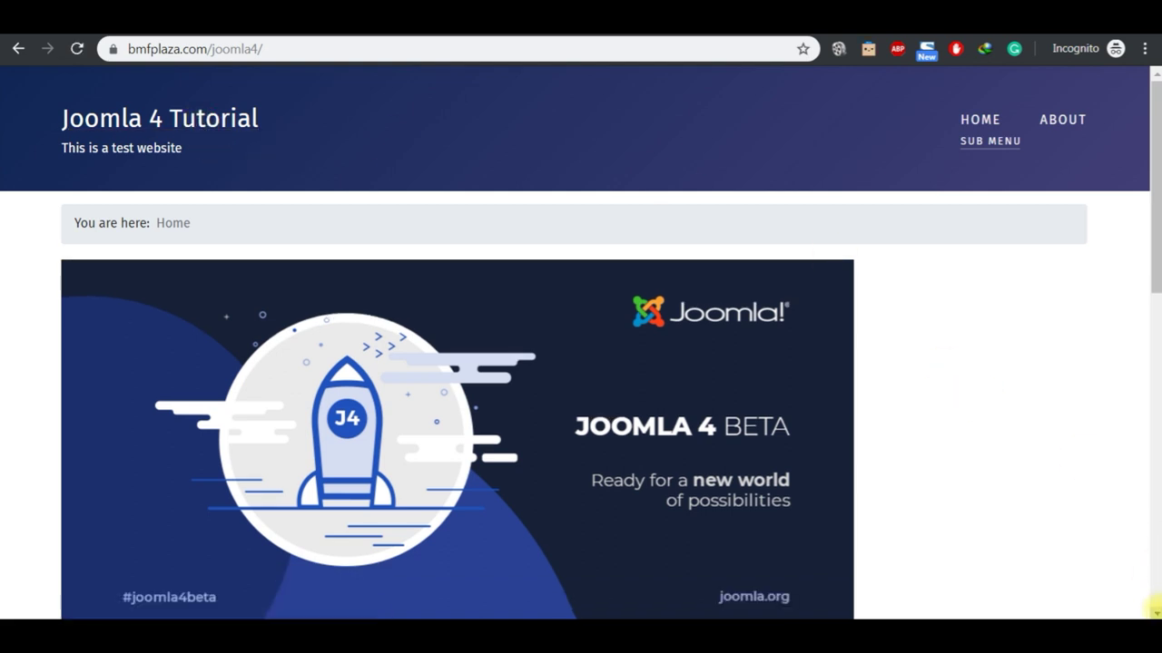
scroll(1155, 609, down, 3)
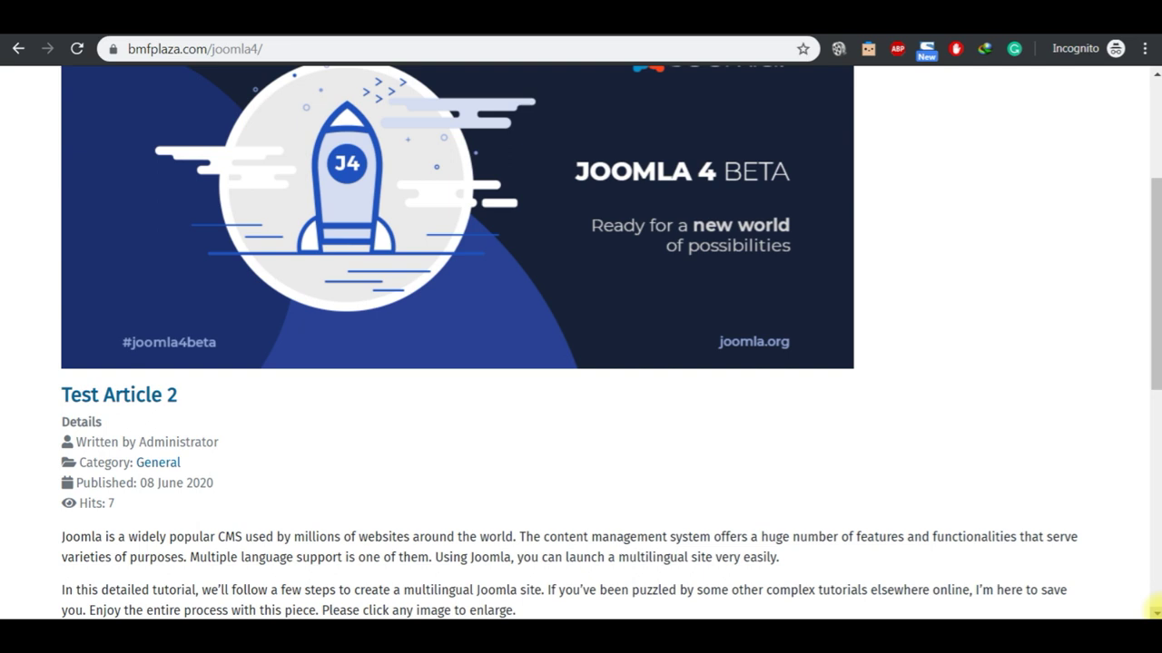
click(1153, 75)
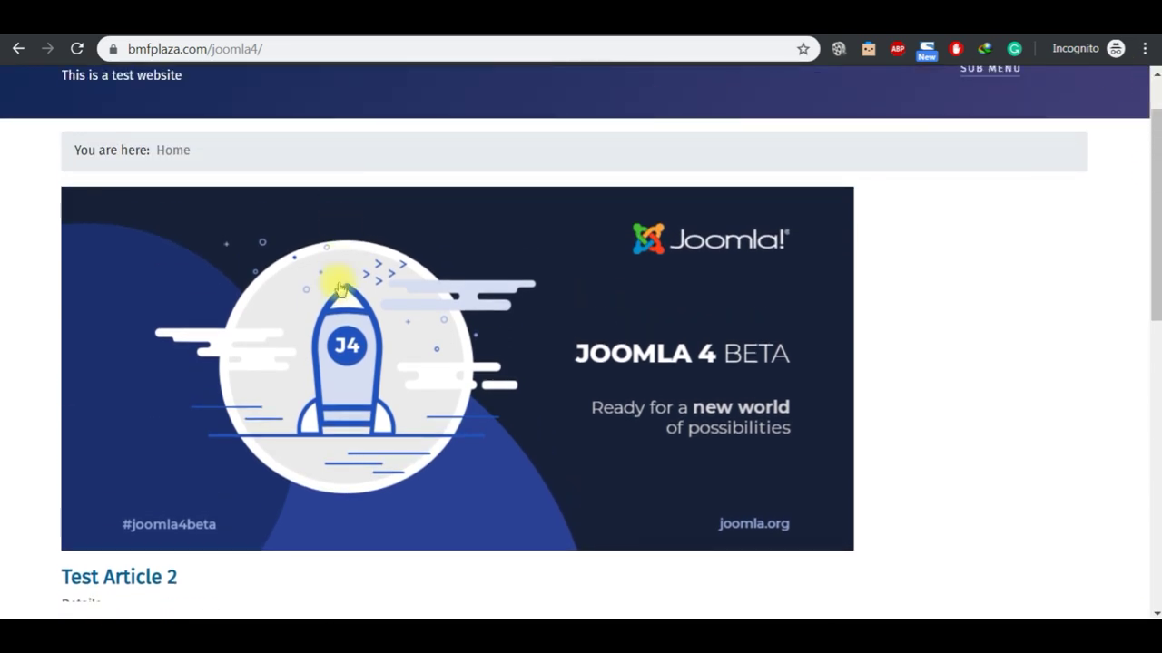
Step: Visit the Sub Menu page, return Home via the site title, then bring up the Notepad topic notes
click(338, 283)
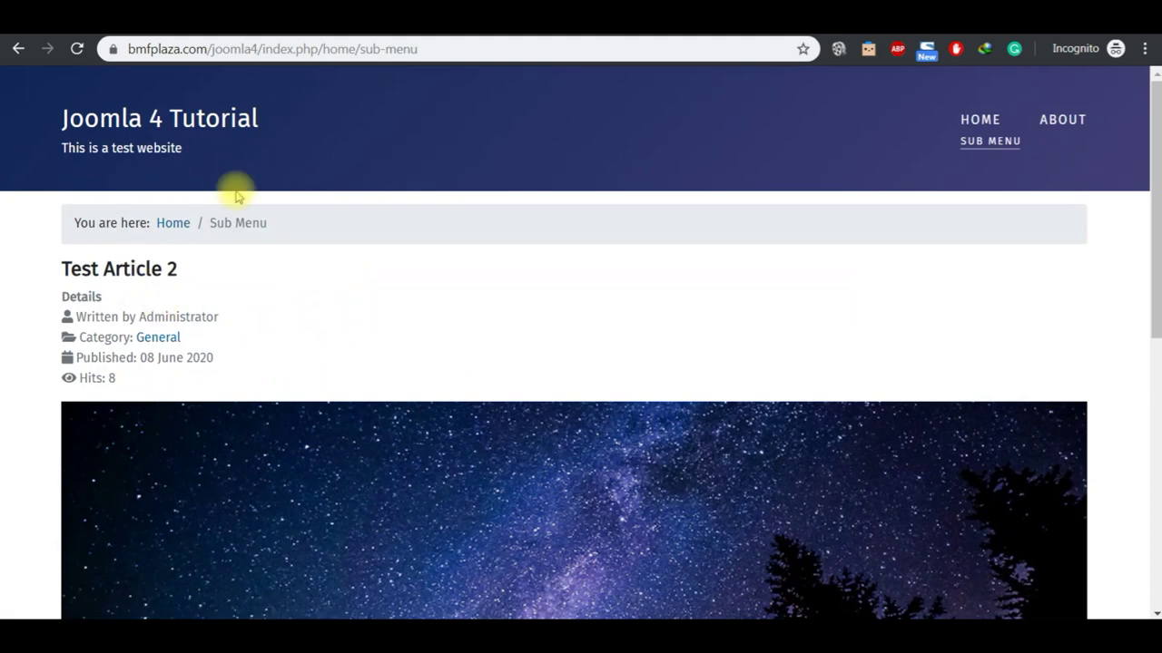
click(222, 124)
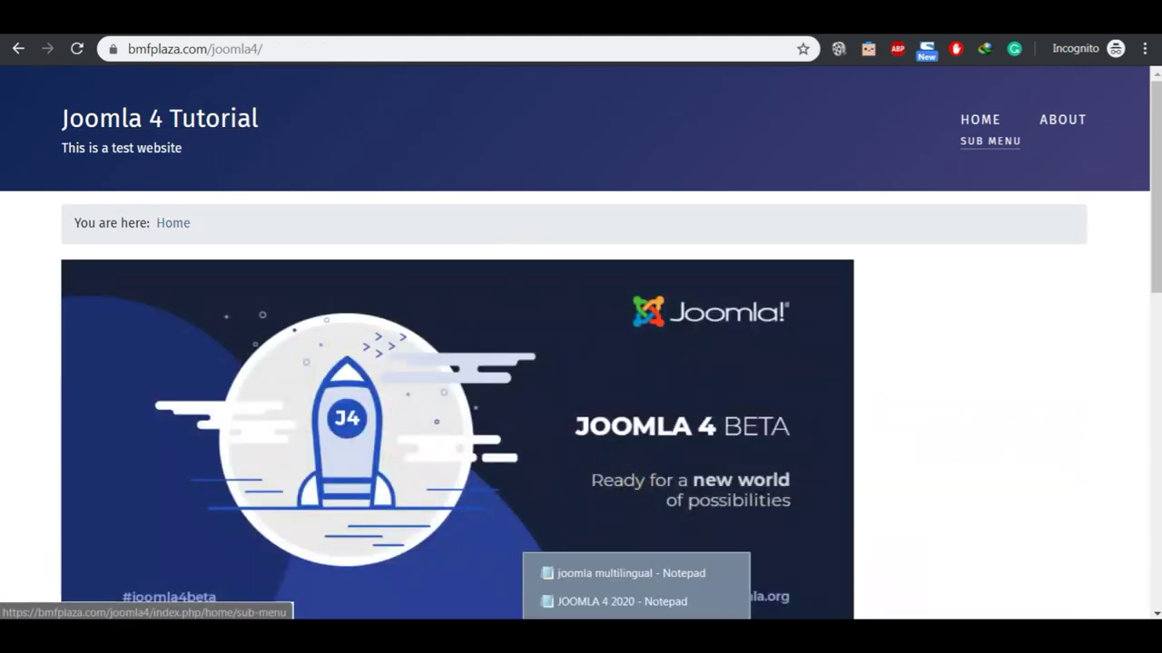
mouse_move(635, 617)
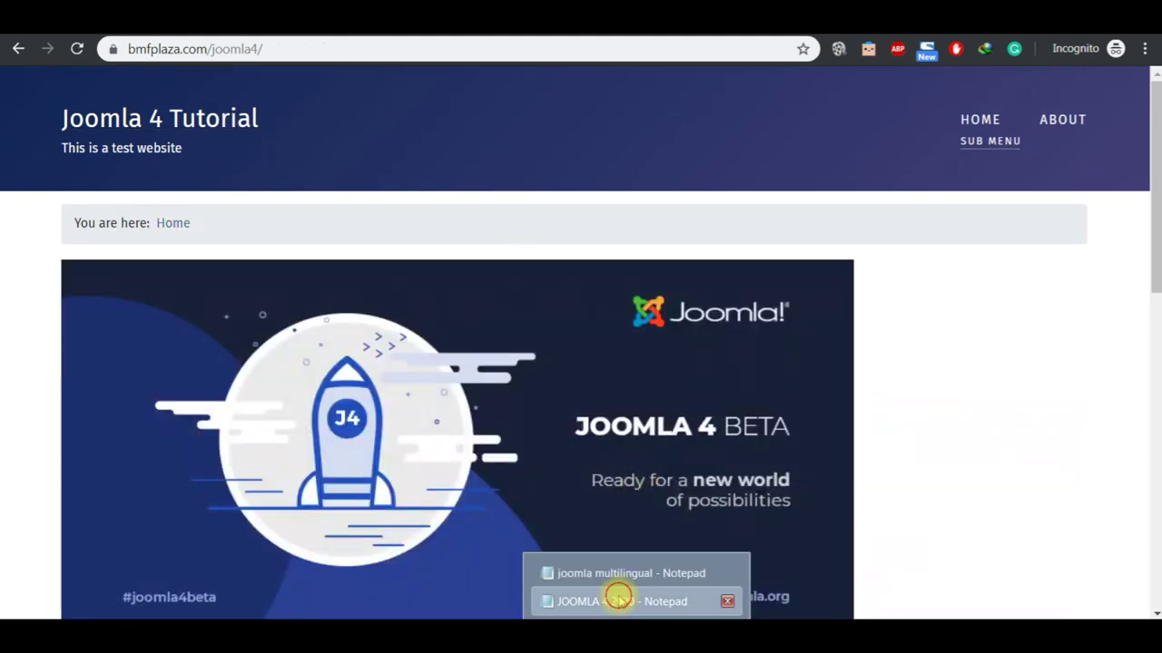
click(618, 599)
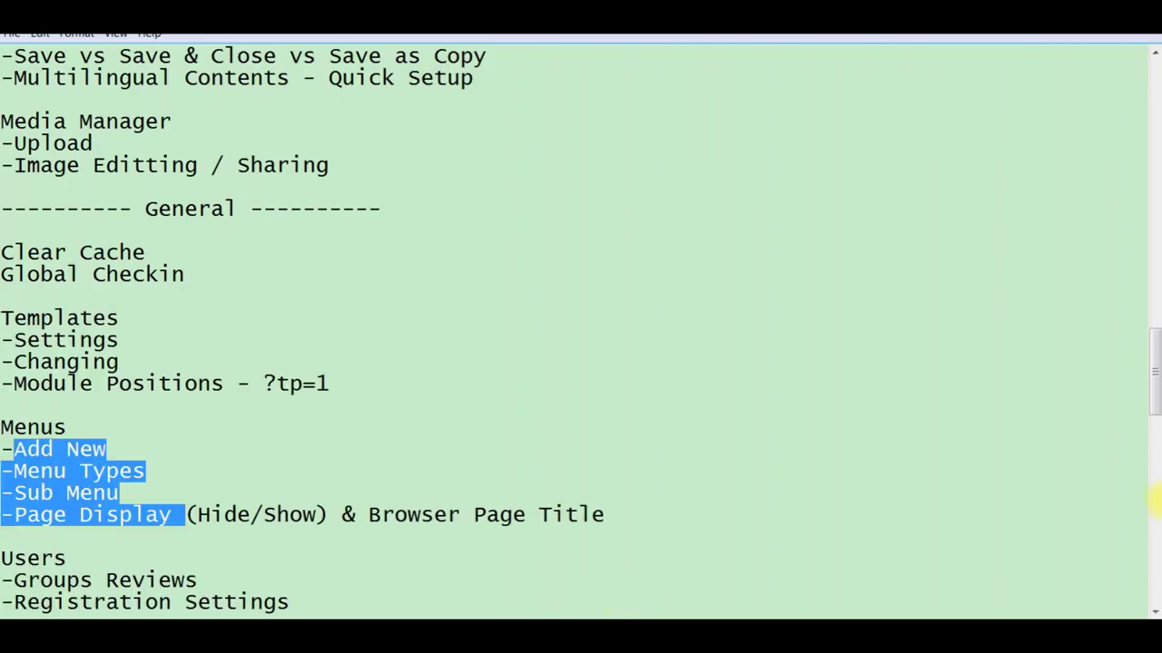
Step: Move down the Notepad outline past the finished Menus topics and highlight the Users heading
click(1153, 611)
click(1153, 611)
click(1153, 611)
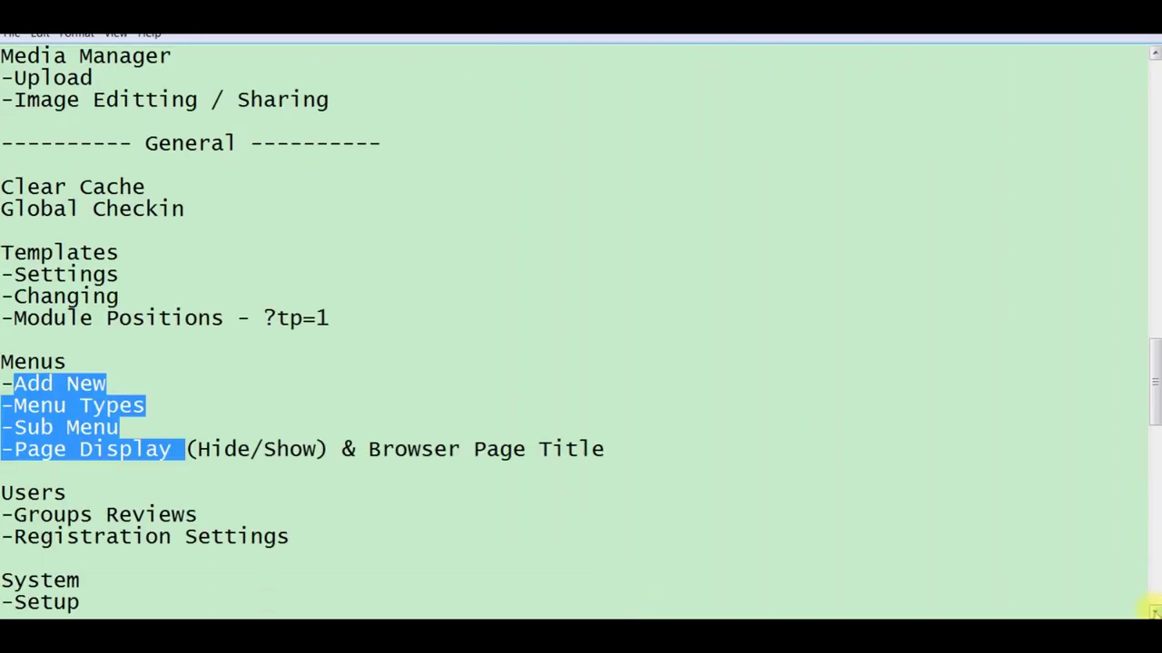
click(1153, 611)
click(1152, 611)
click(1152, 611)
click(1153, 611)
click(1153, 611)
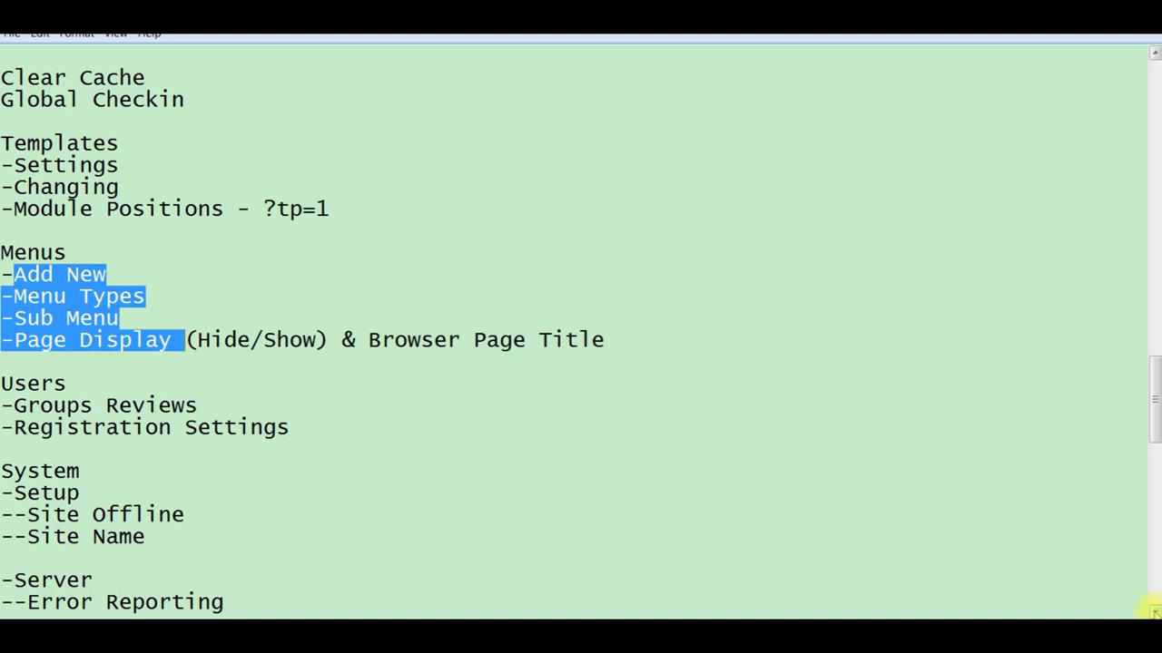
click(1153, 611)
double_click(1153, 610)
double_click(1152, 611)
double_click(1153, 610)
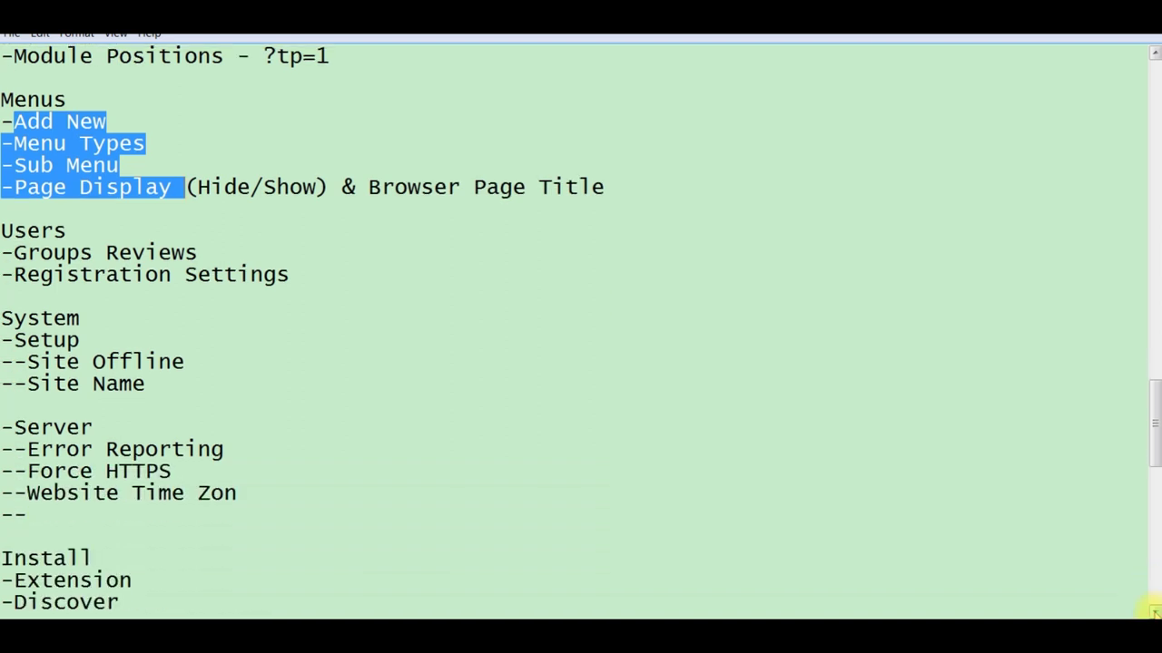
double_click(1152, 611)
click(1152, 611)
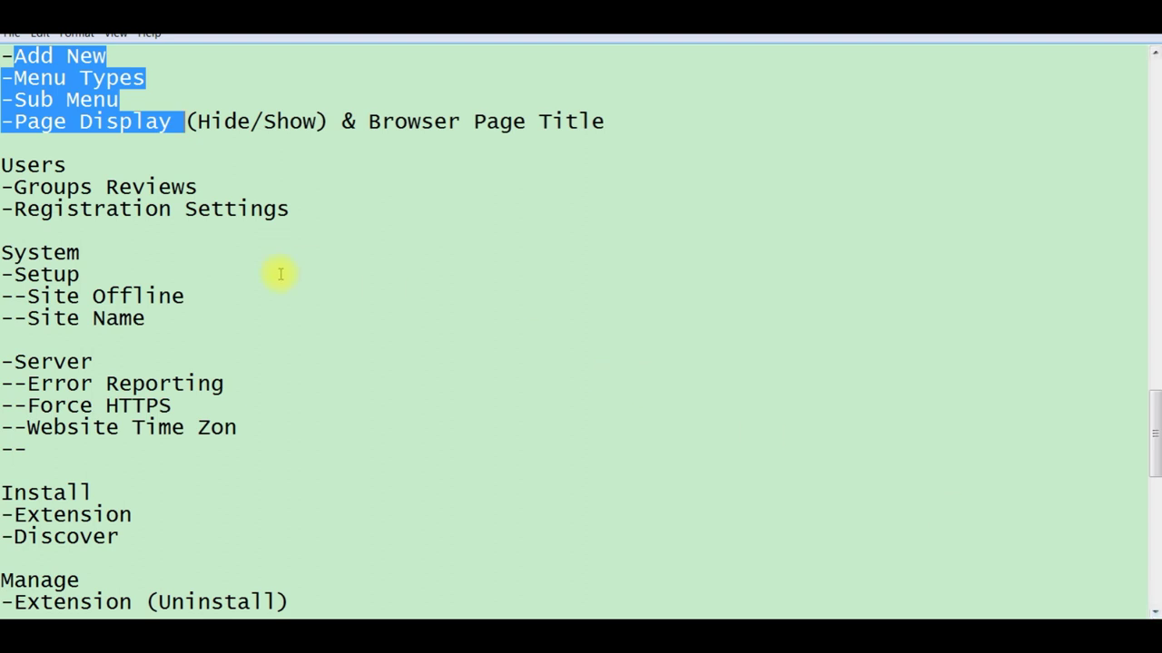
click(211, 187)
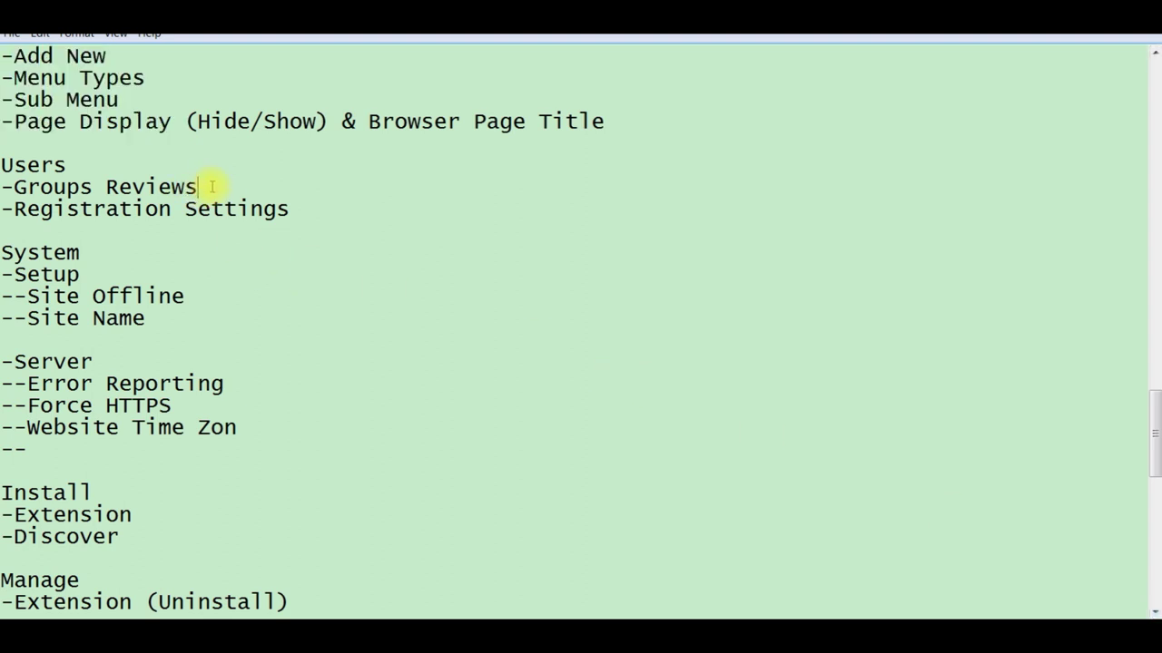
double_click(22, 165)
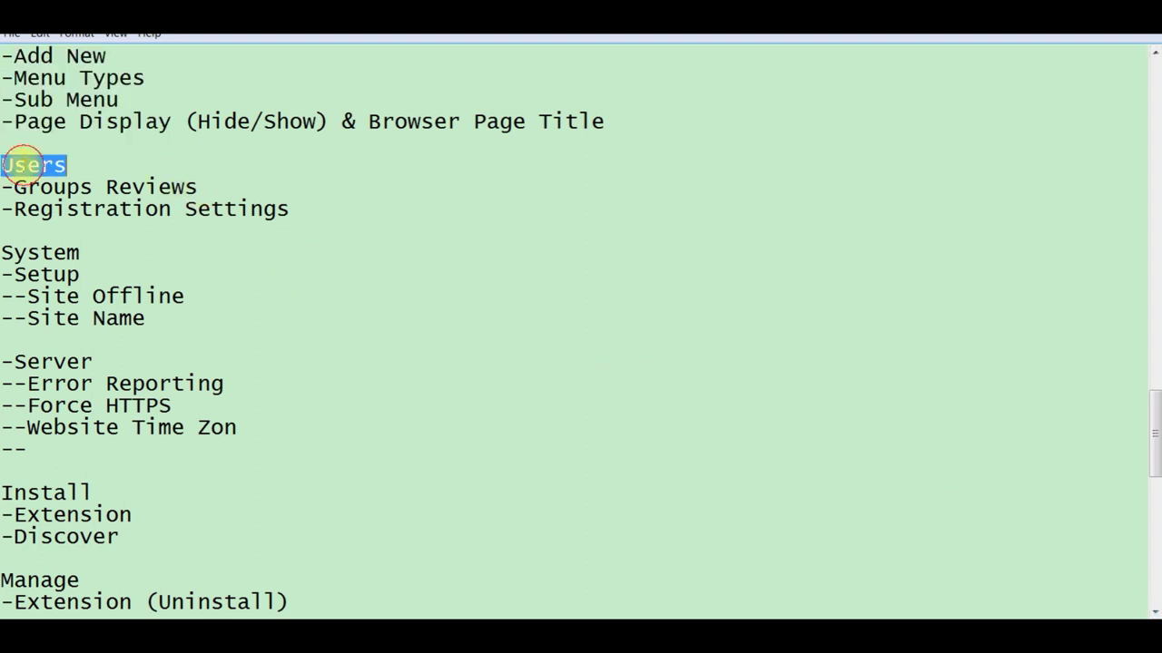
mouse_move(735, 621)
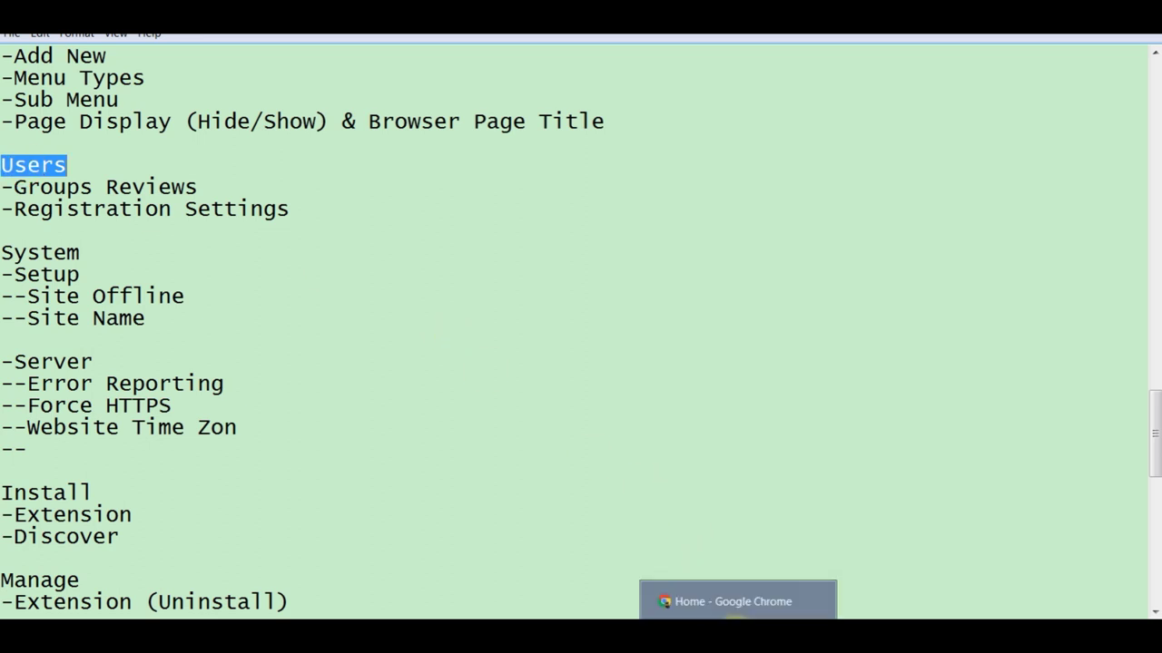
Step: In the admin tab, close the Home menu item editor, then go through Home Dashboard to System
click(735, 613)
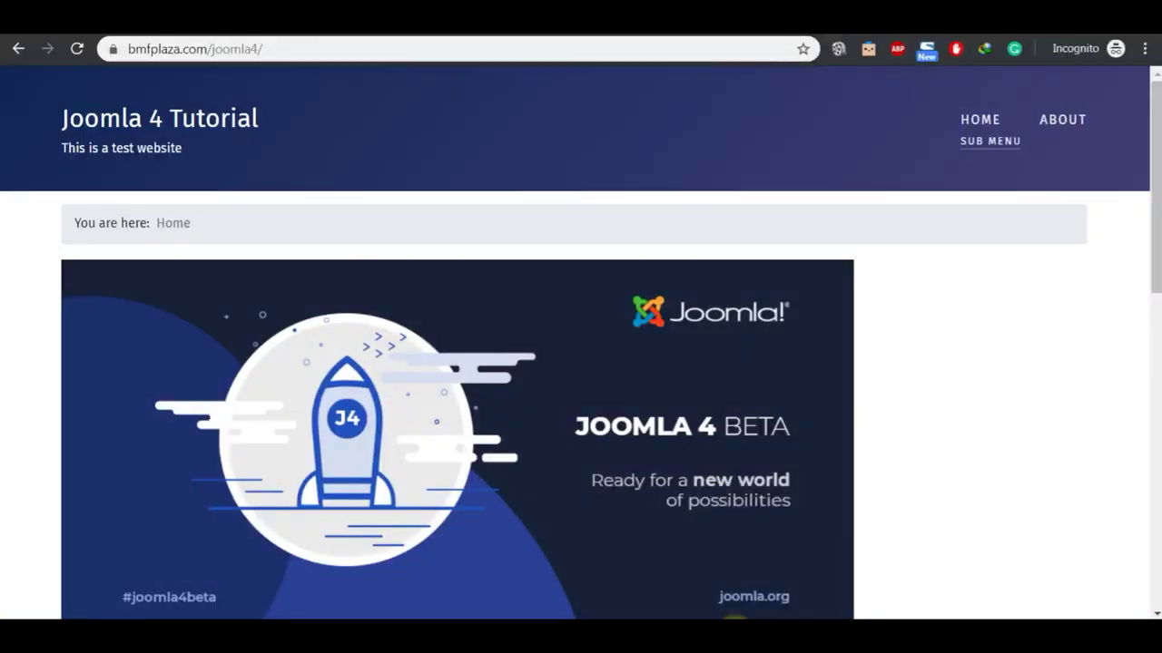
key(ctrl+Tab)
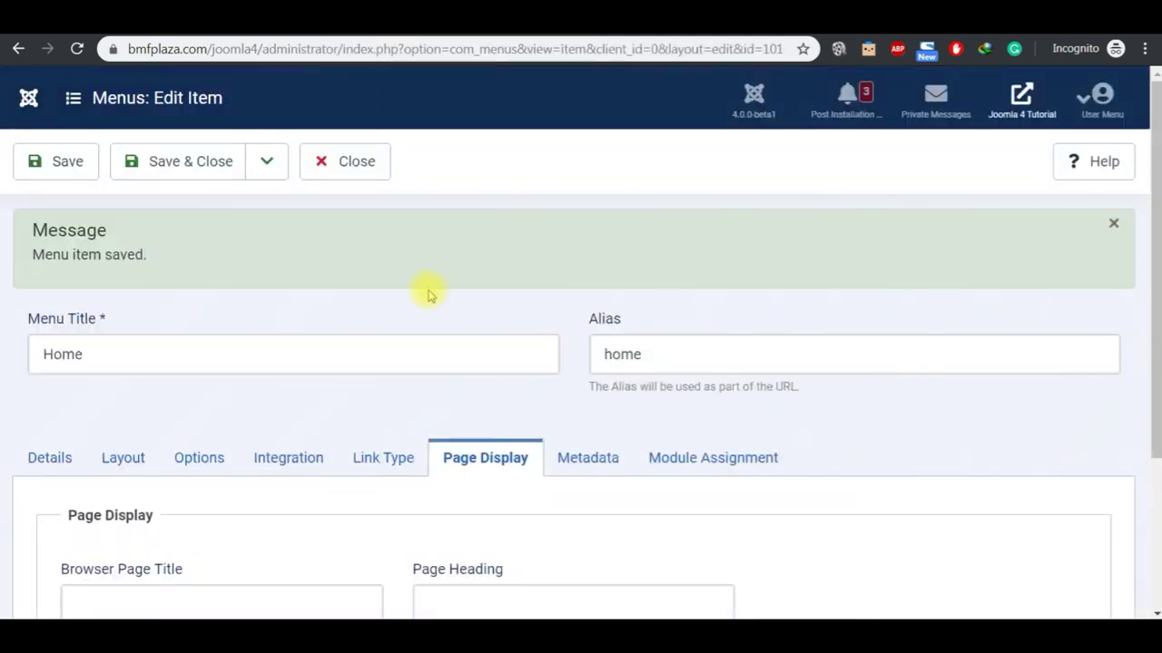
click(372, 172)
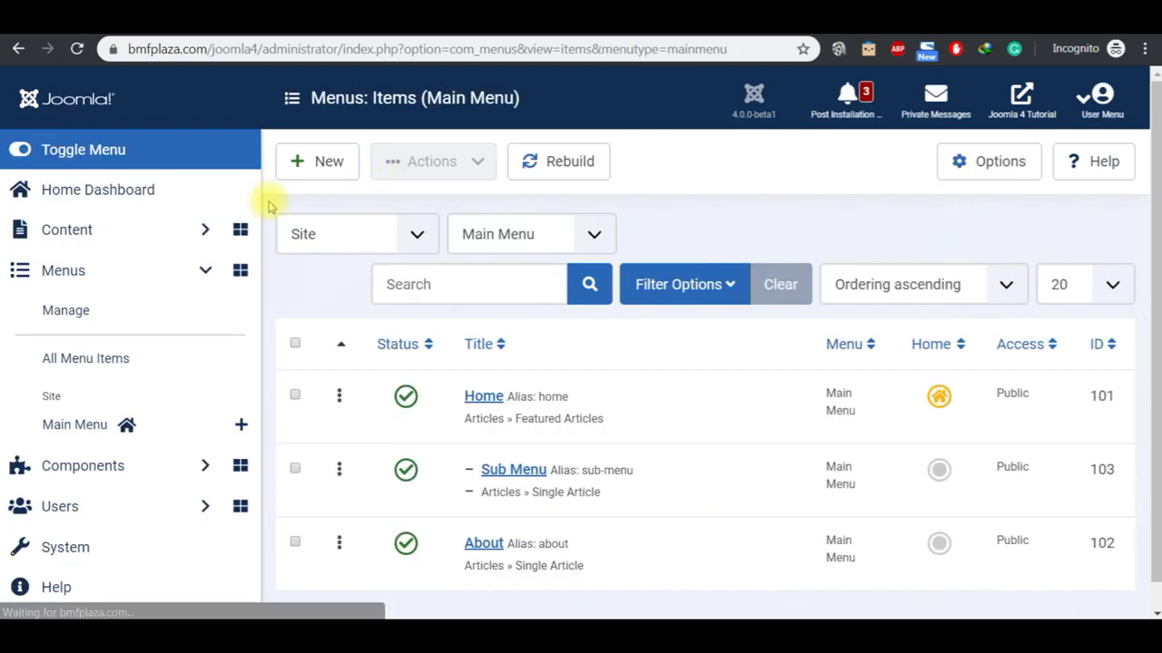
click(148, 209)
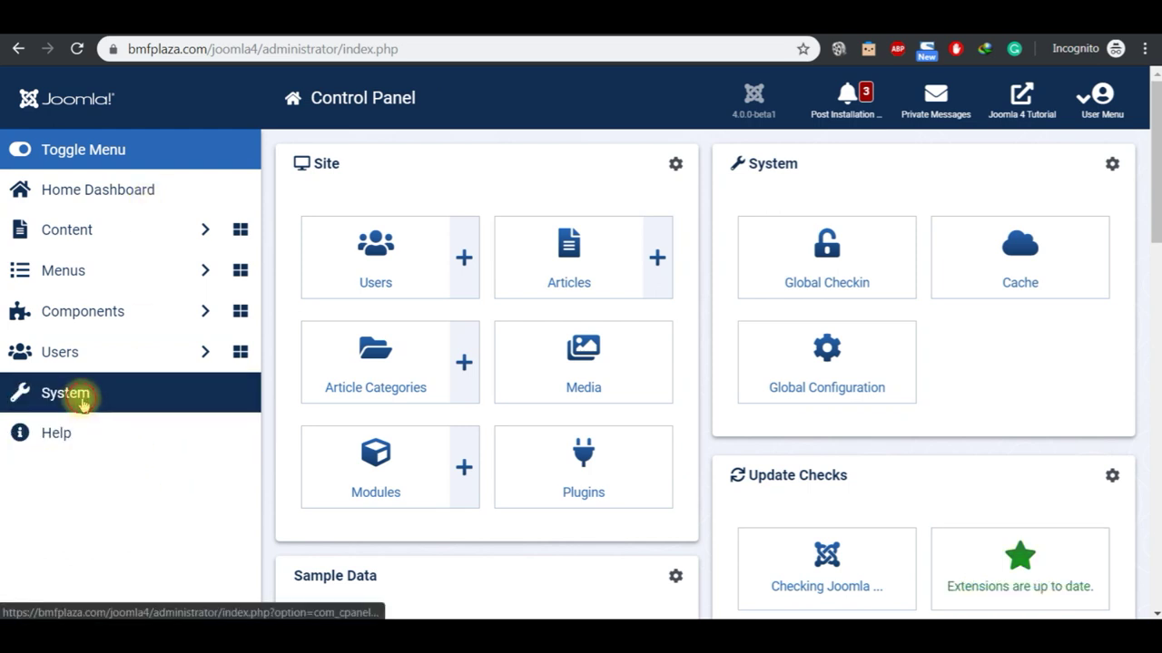
click(80, 399)
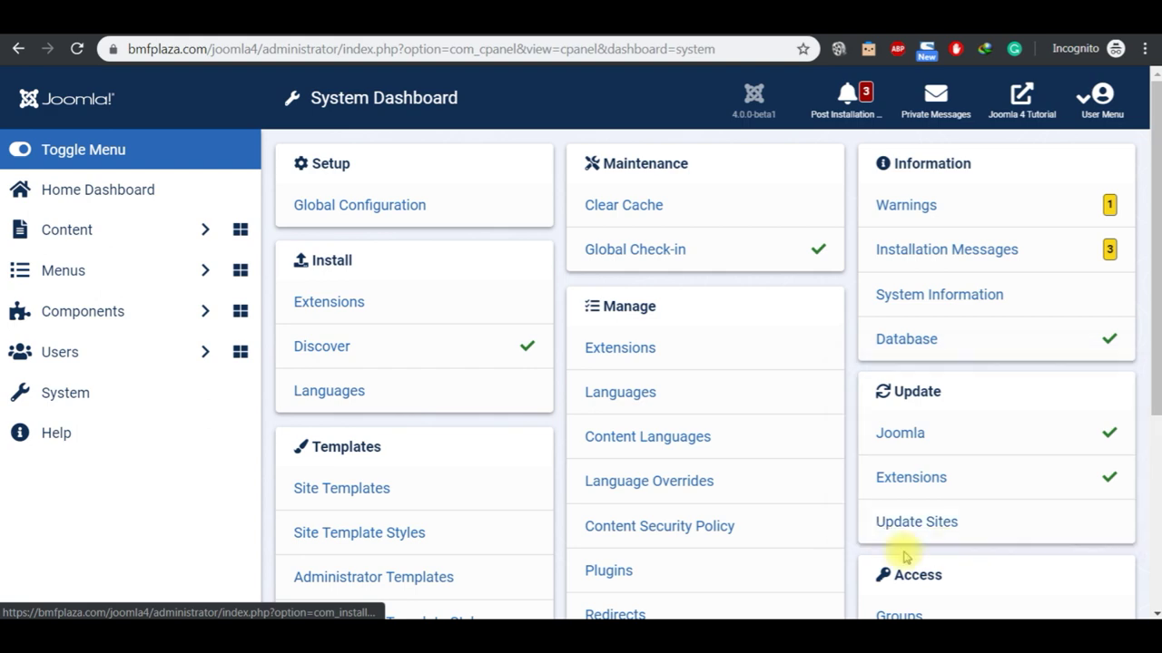
Step: From the Groups list, open Users Options and enable Allow User Registration, keeping Registered as the group
scroll(908, 545, down, 2)
click(898, 436)
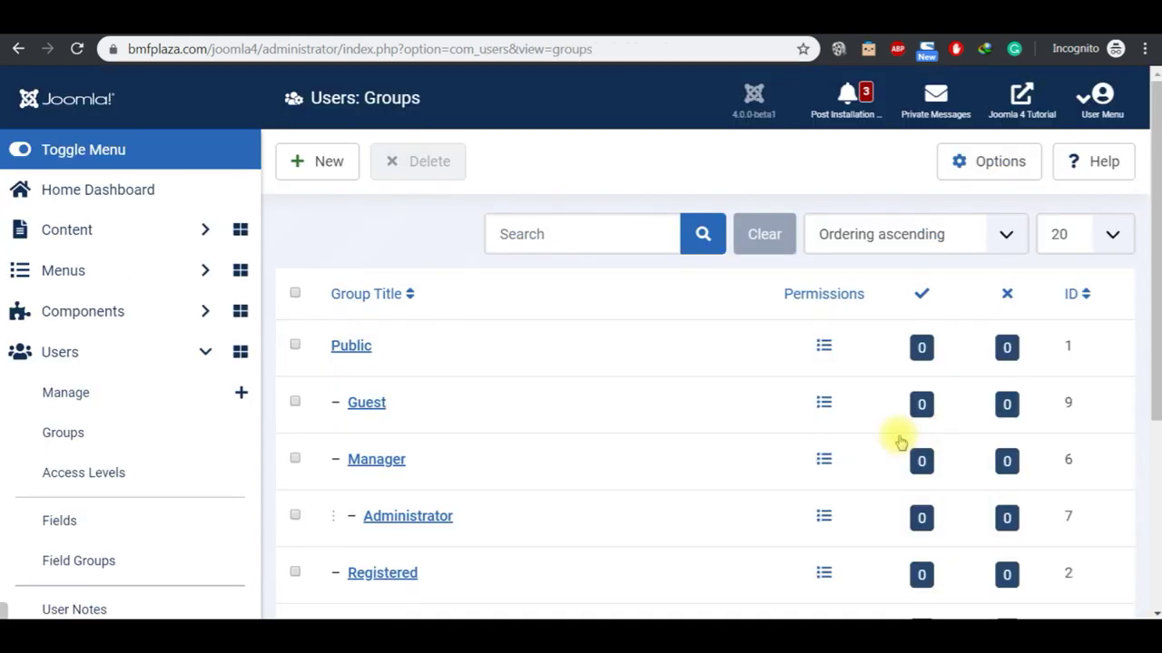
click(1004, 169)
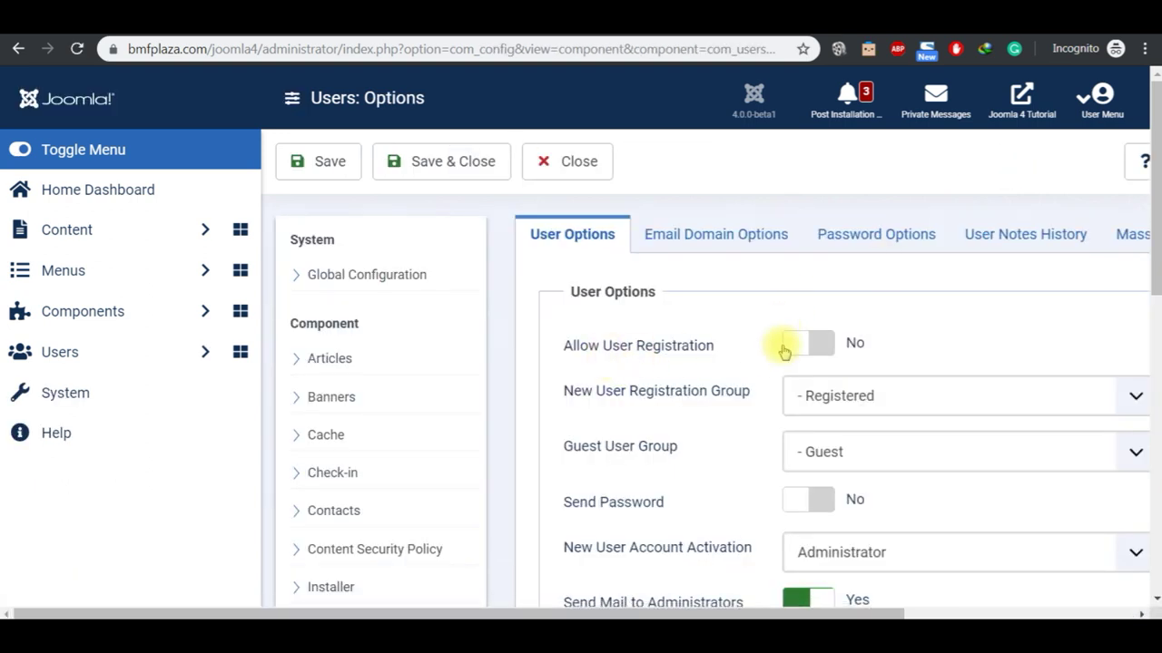
click(817, 346)
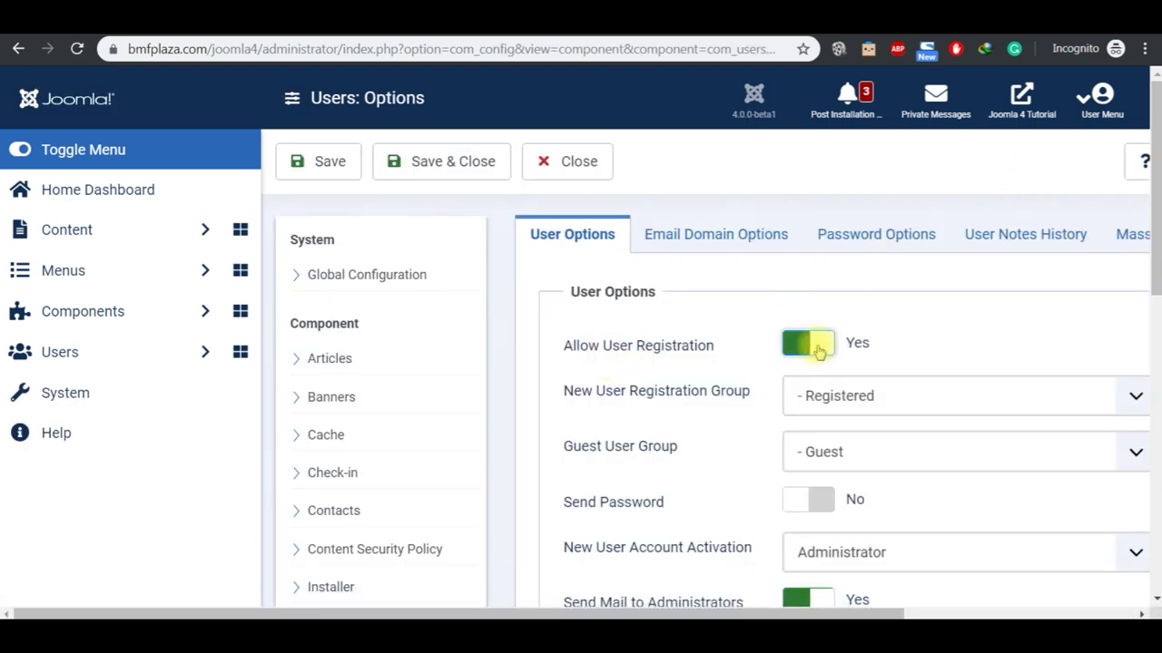
click(831, 396)
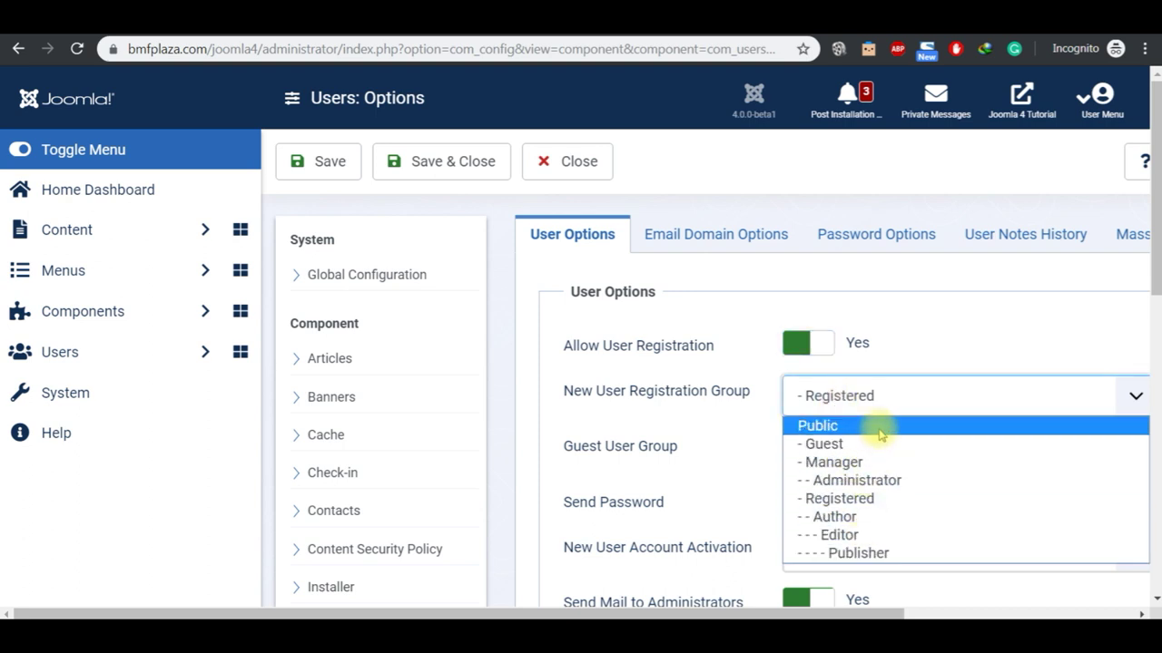
click(913, 330)
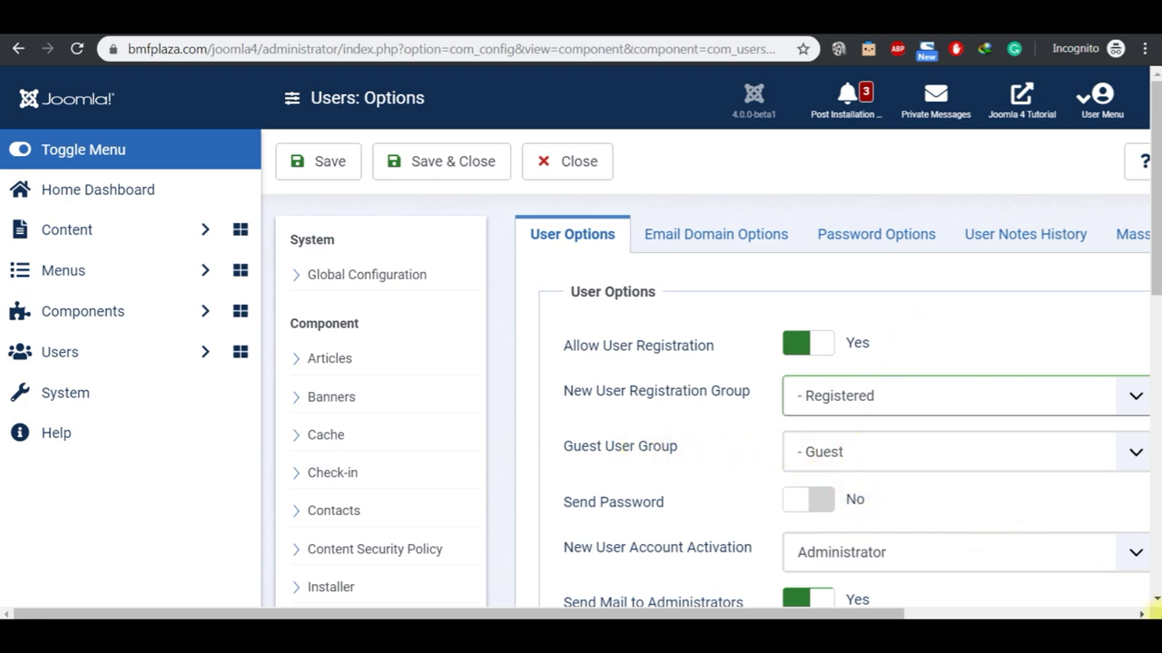
Step: Keep account activation at Administrator, leave Send Password off, and close Users Options
scroll(1156, 604, down, 3)
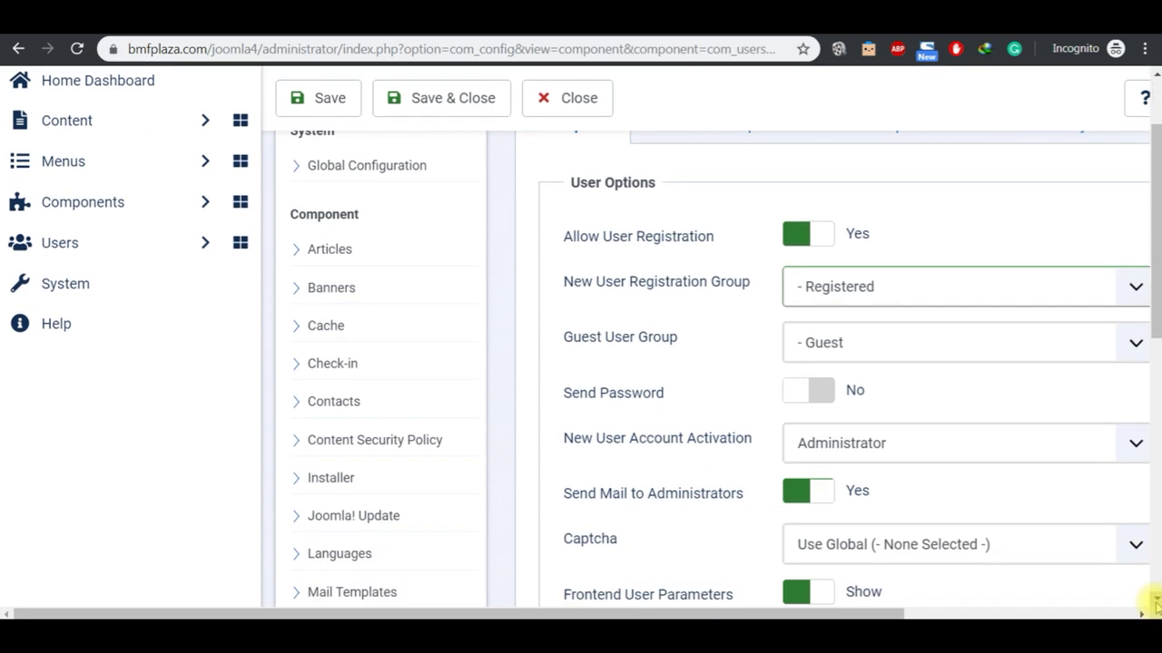
click(1156, 604)
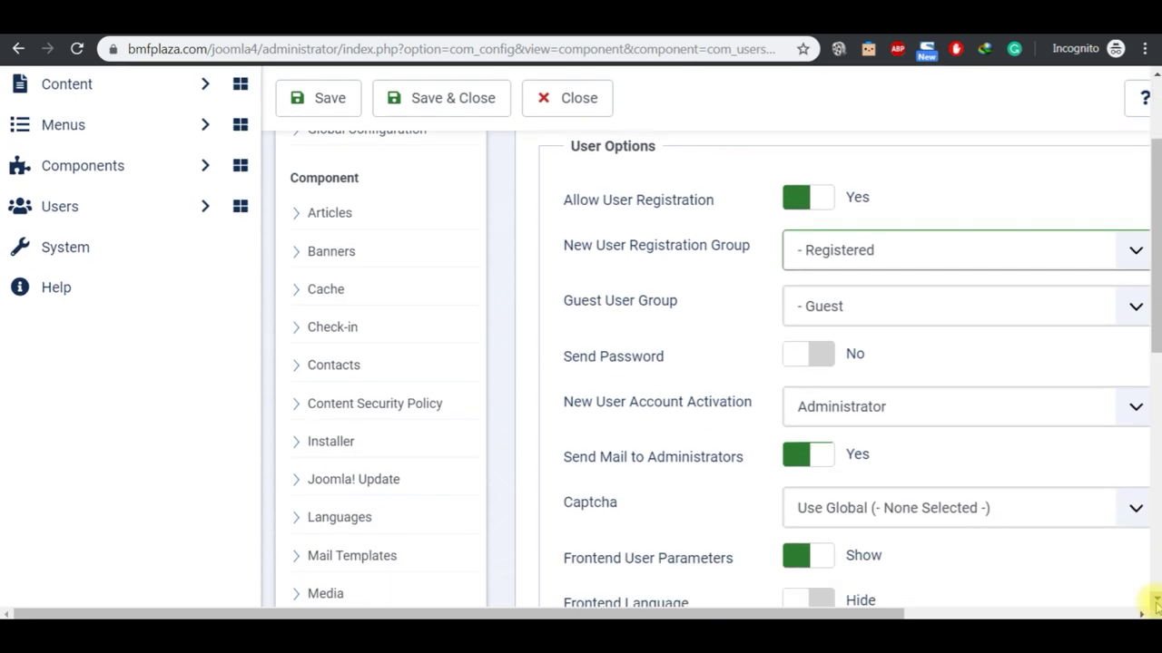
click(887, 408)
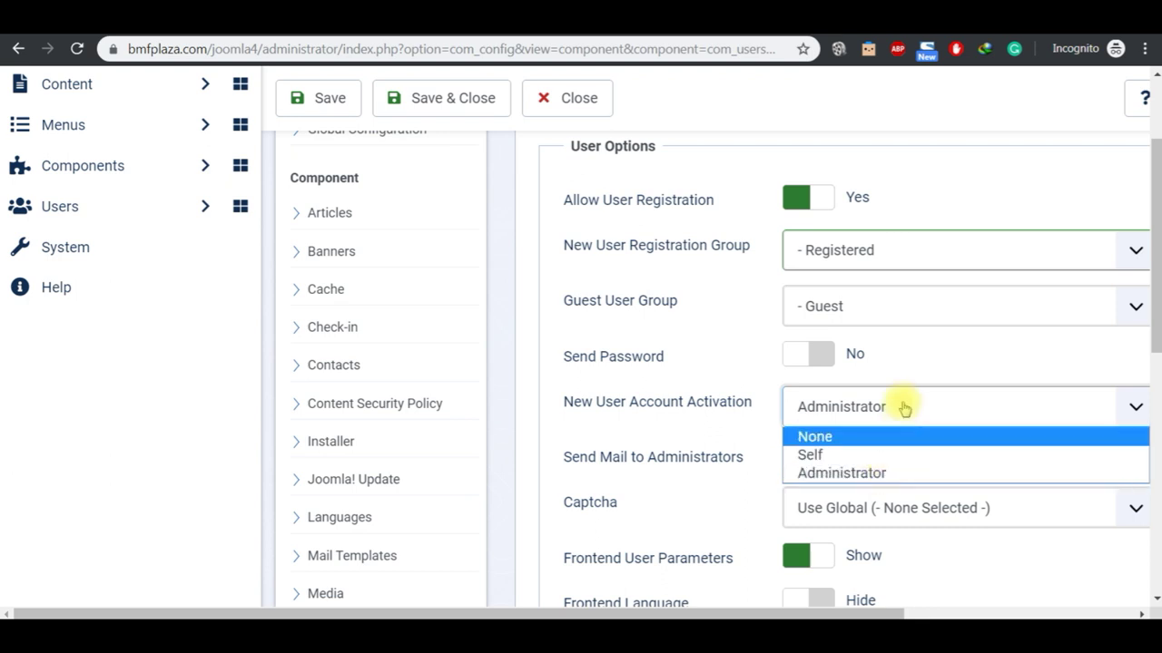
click(914, 360)
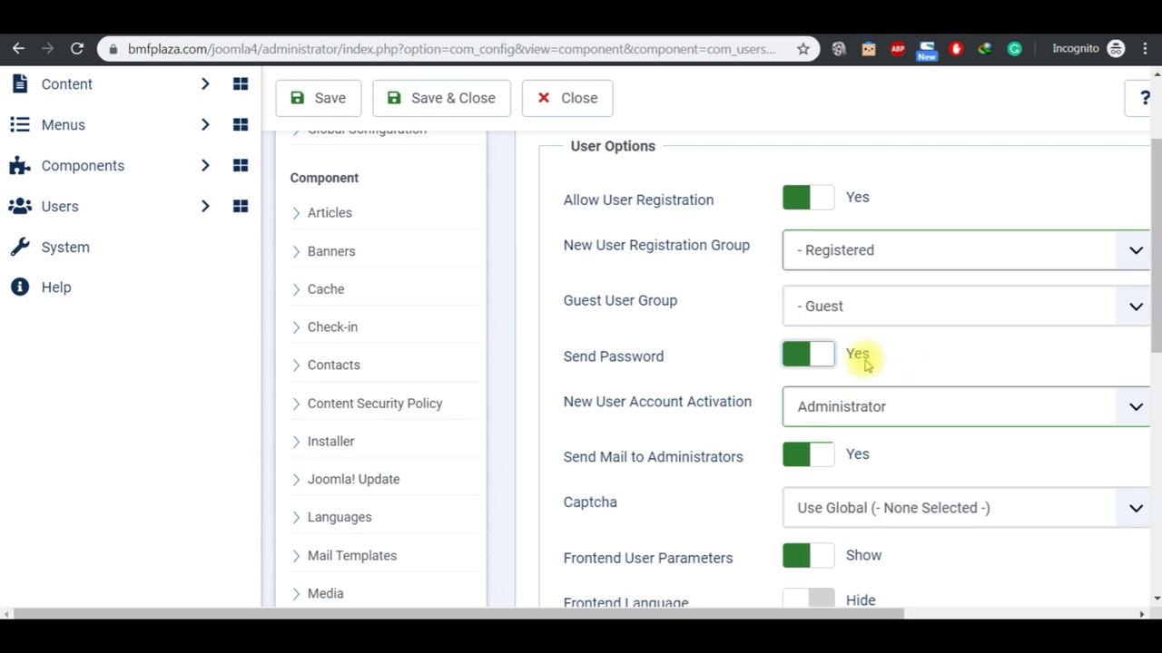
click(796, 362)
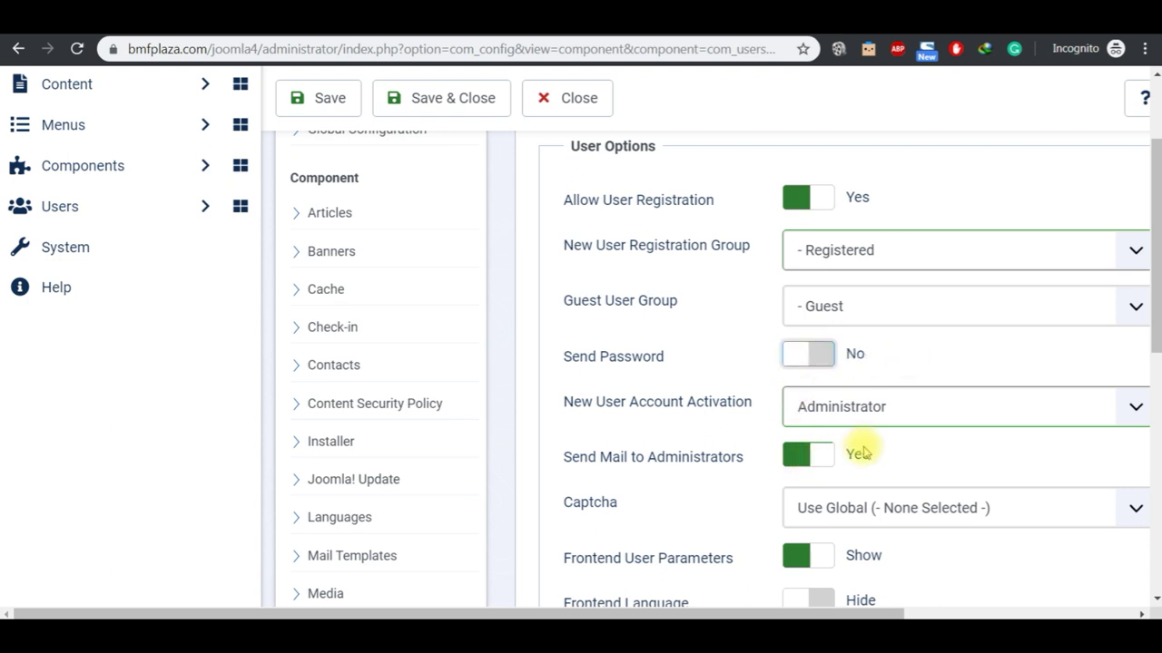
click(1156, 601)
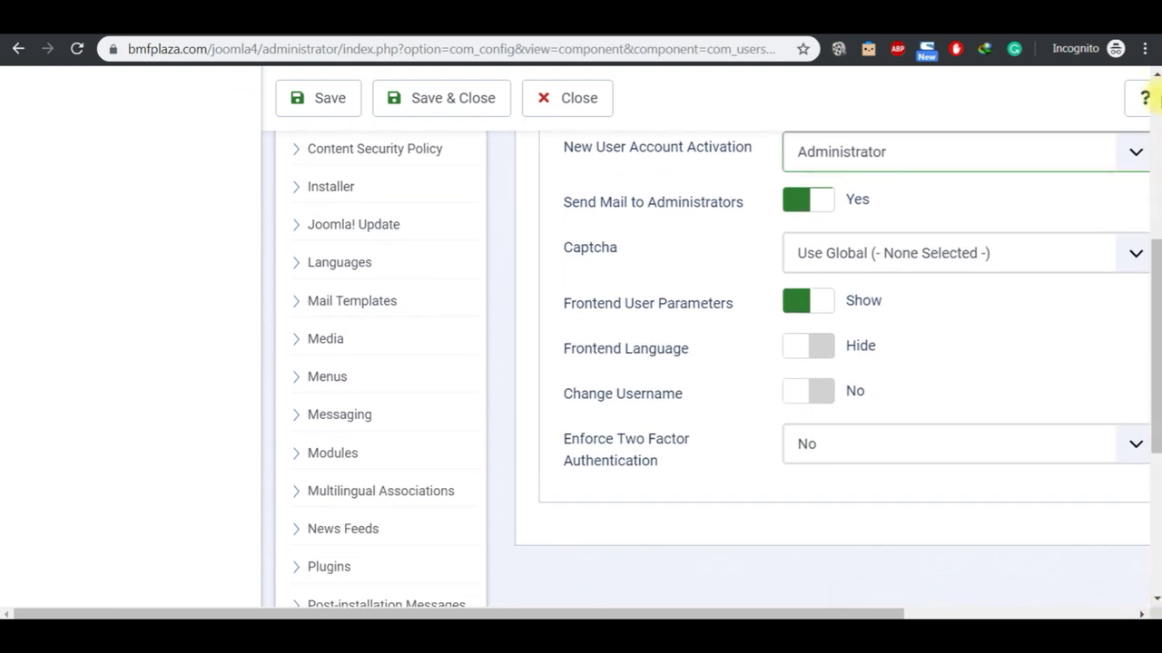
click(1155, 75)
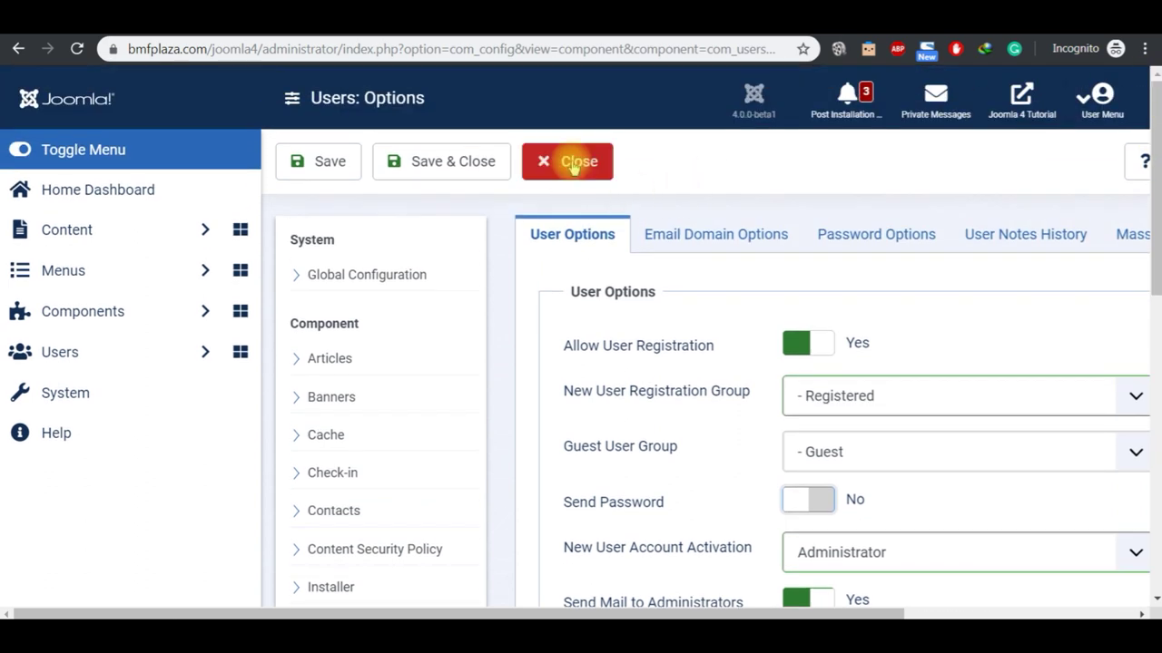
click(569, 160)
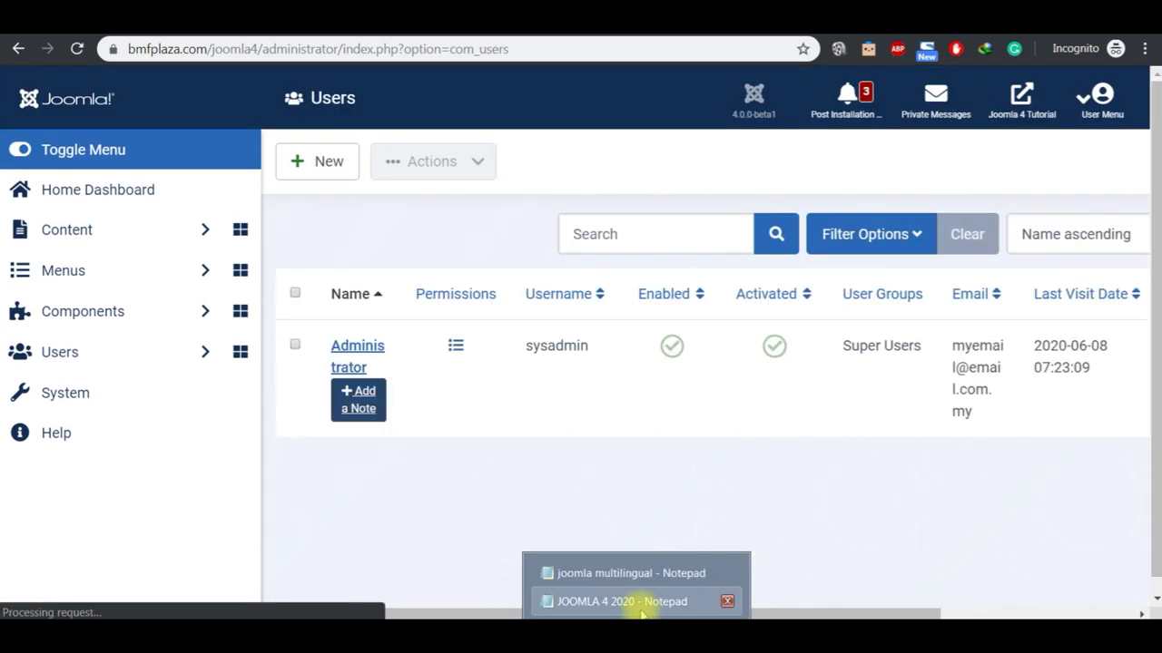
Step: Select the System lines through '--Site Name' in the Notepad notes, then return to Chrome
click(641, 603)
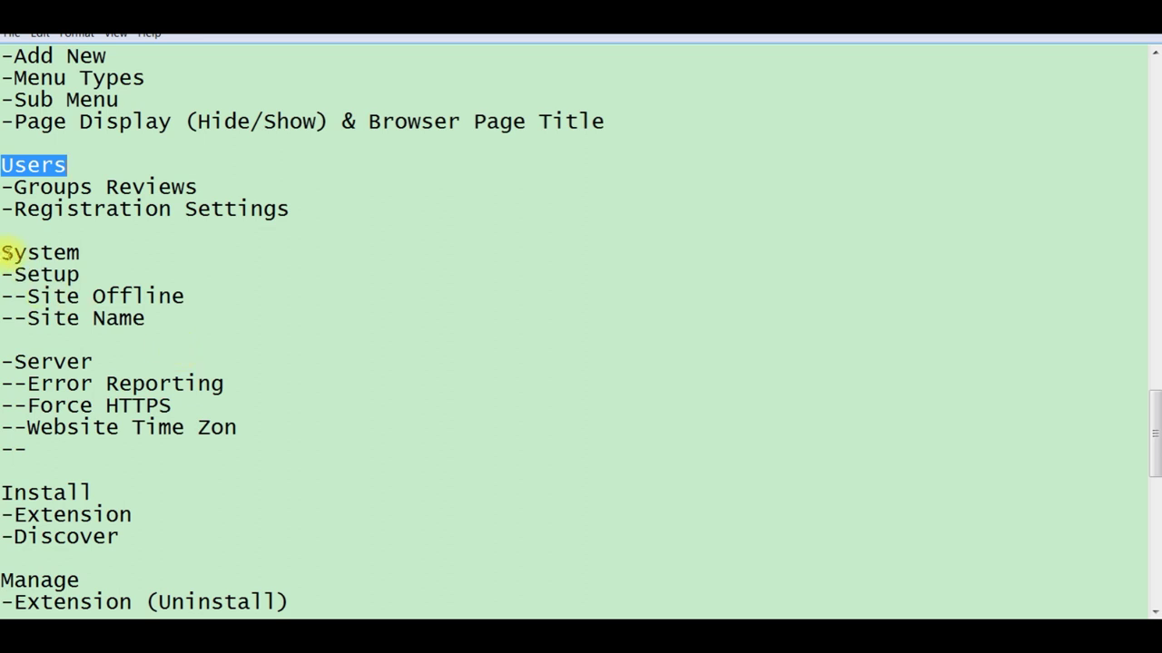
click(7, 252)
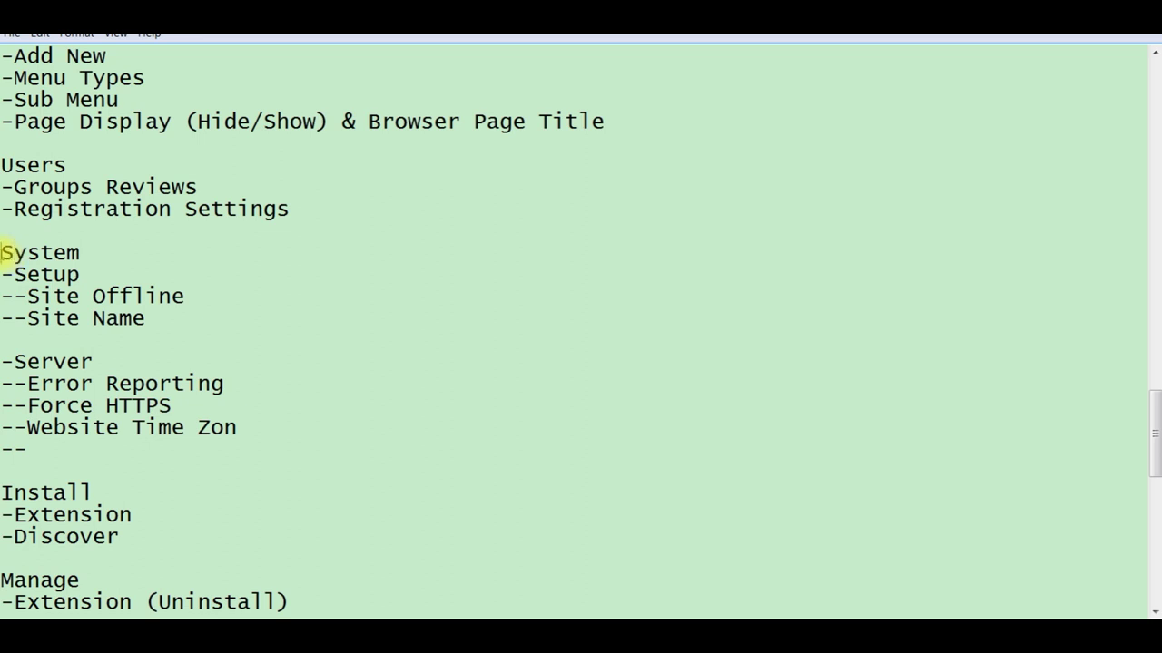
key(shift+Down)
key(shift+Down)
key(shift+Down)
key(shift+Down)
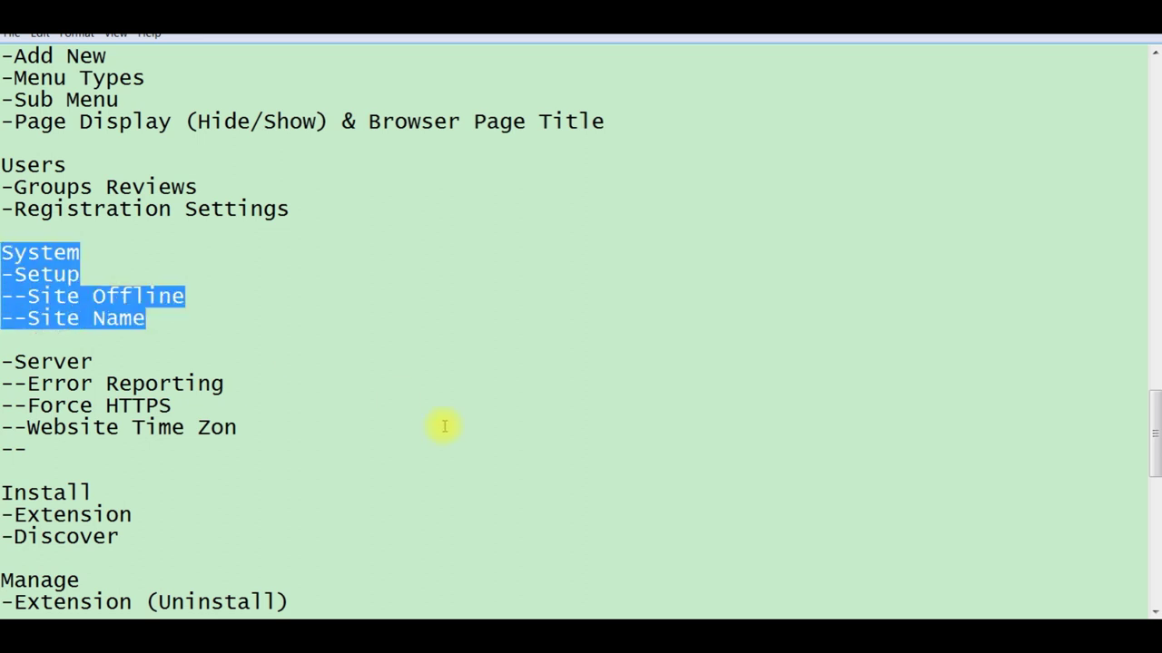
key(alt+Tab)
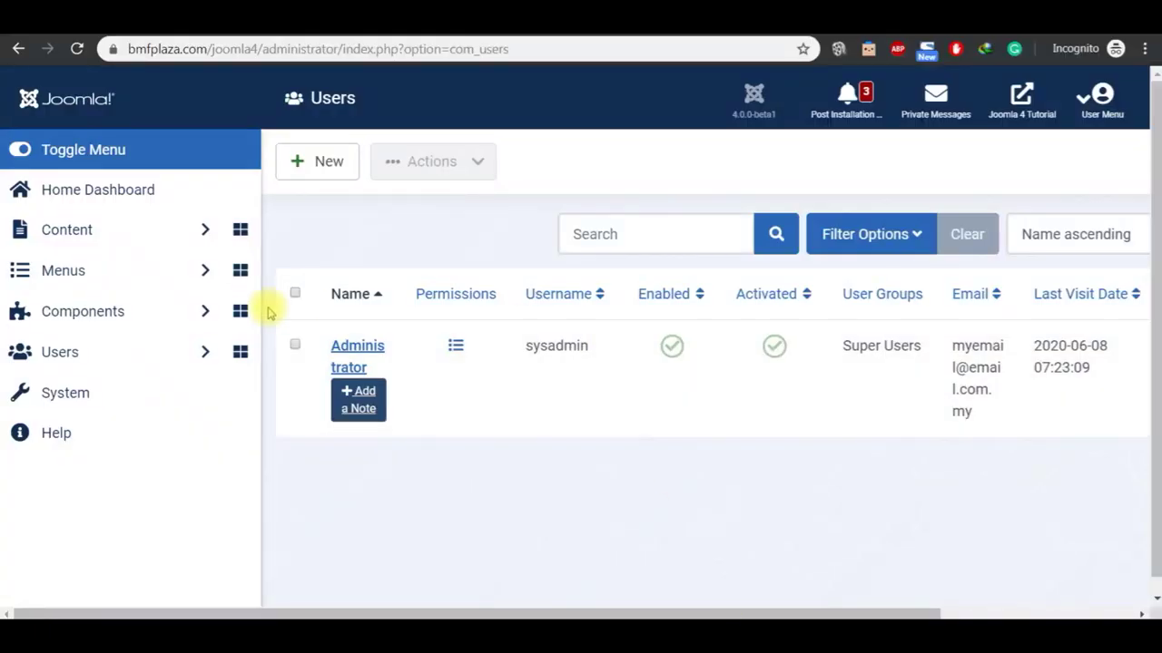
Step: Open Global Configuration from the System Dashboard, toggling Site Offline on and back to No
click(102, 388)
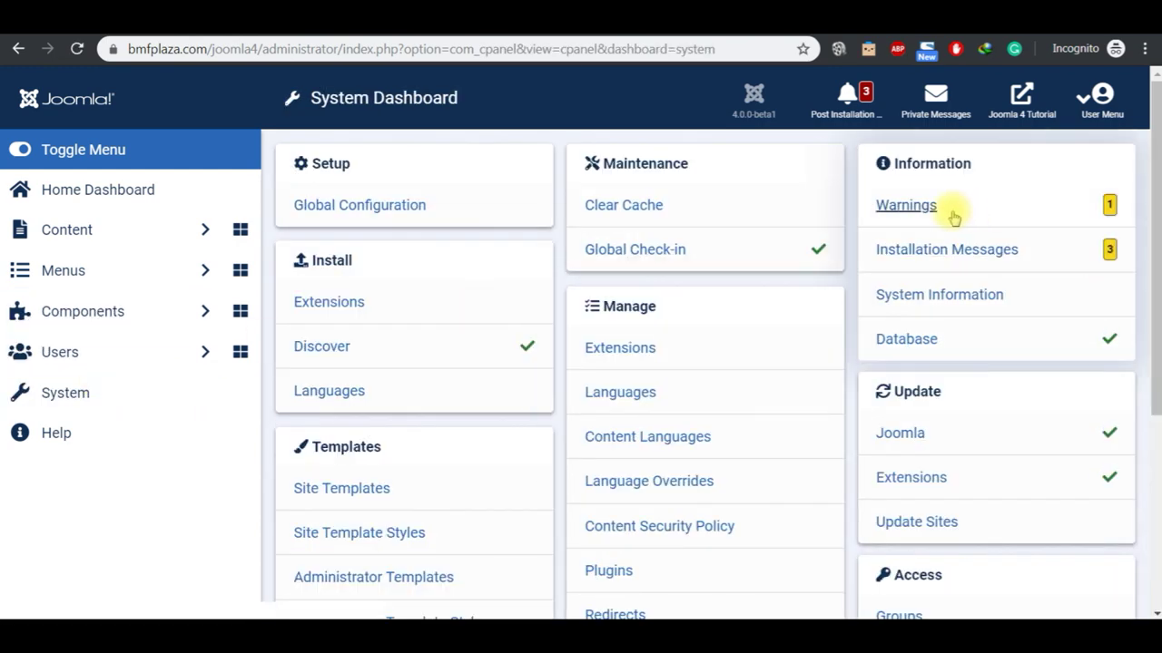
click(1154, 614)
scroll(1153, 611, down, 5)
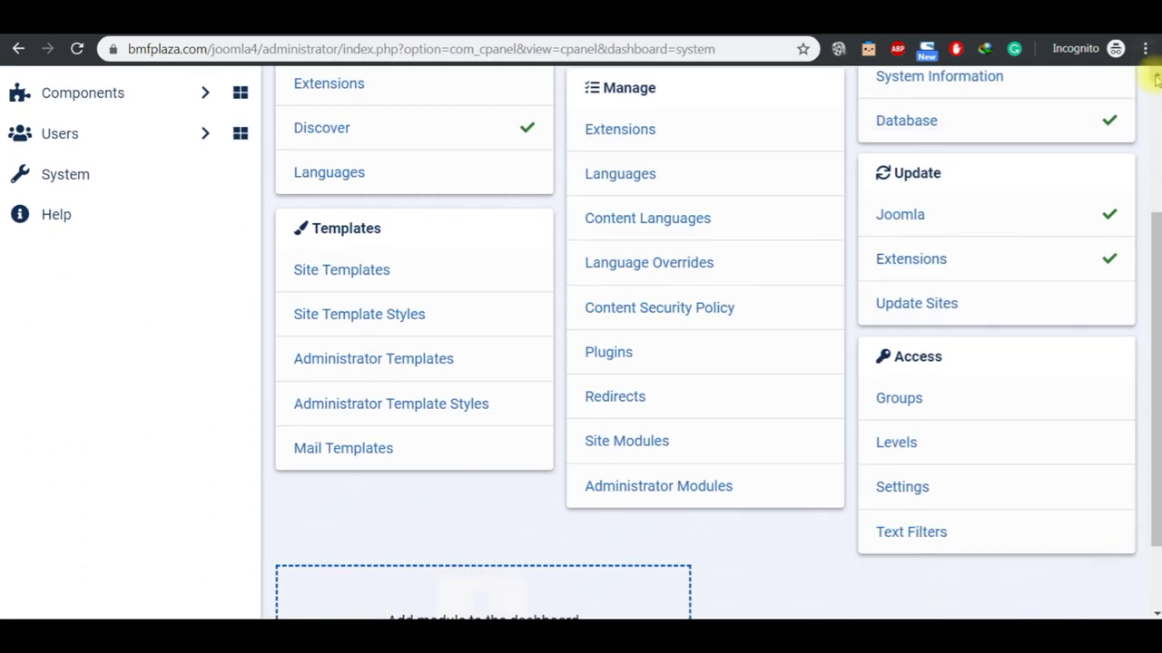
scroll(1155, 79, up, 5)
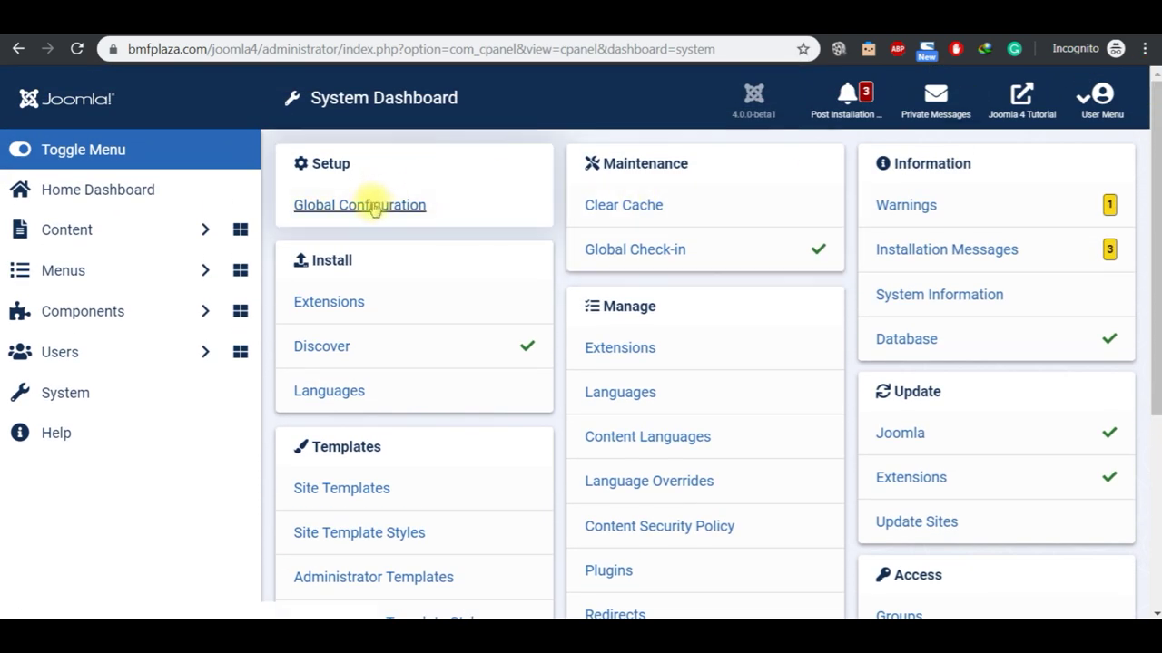
click(374, 206)
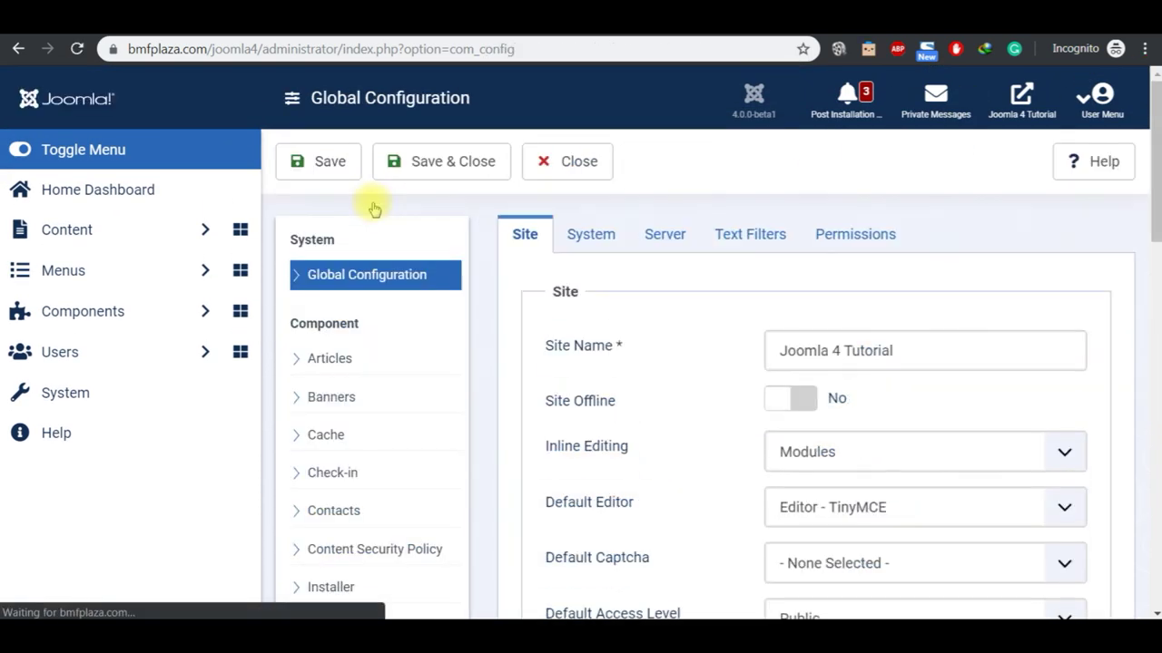
click(809, 408)
click(776, 397)
click(917, 349)
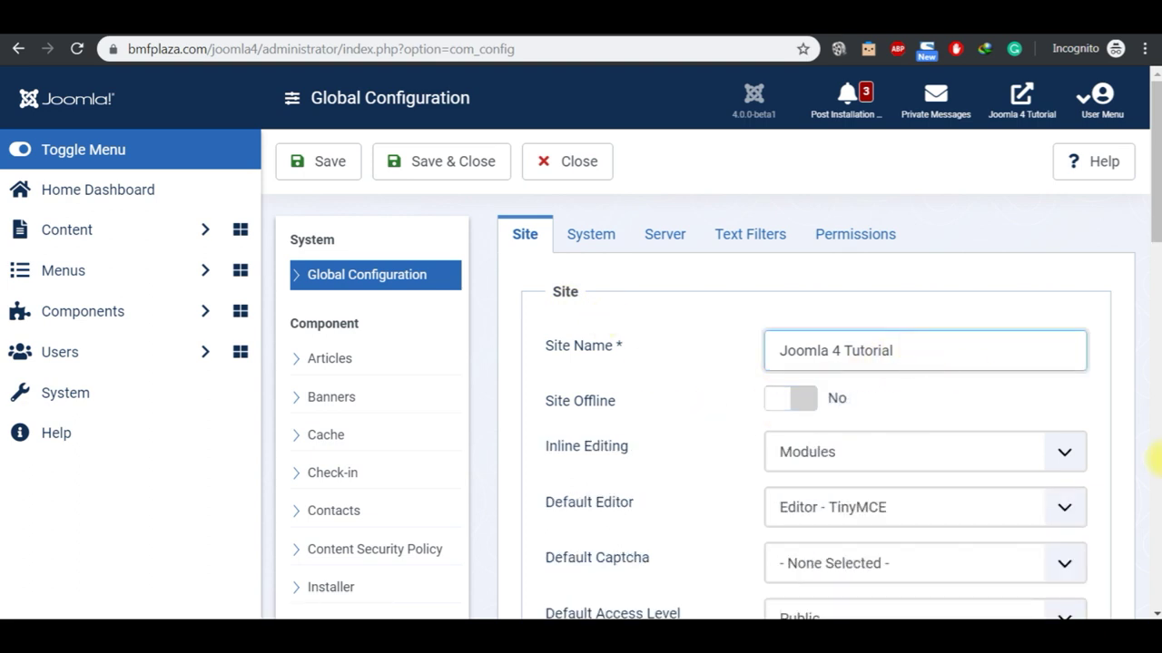
Step: Try Use URL Rewriting and Add Suffix to URL, turn both back off, and close without saving
scroll(1155, 614, down, 5)
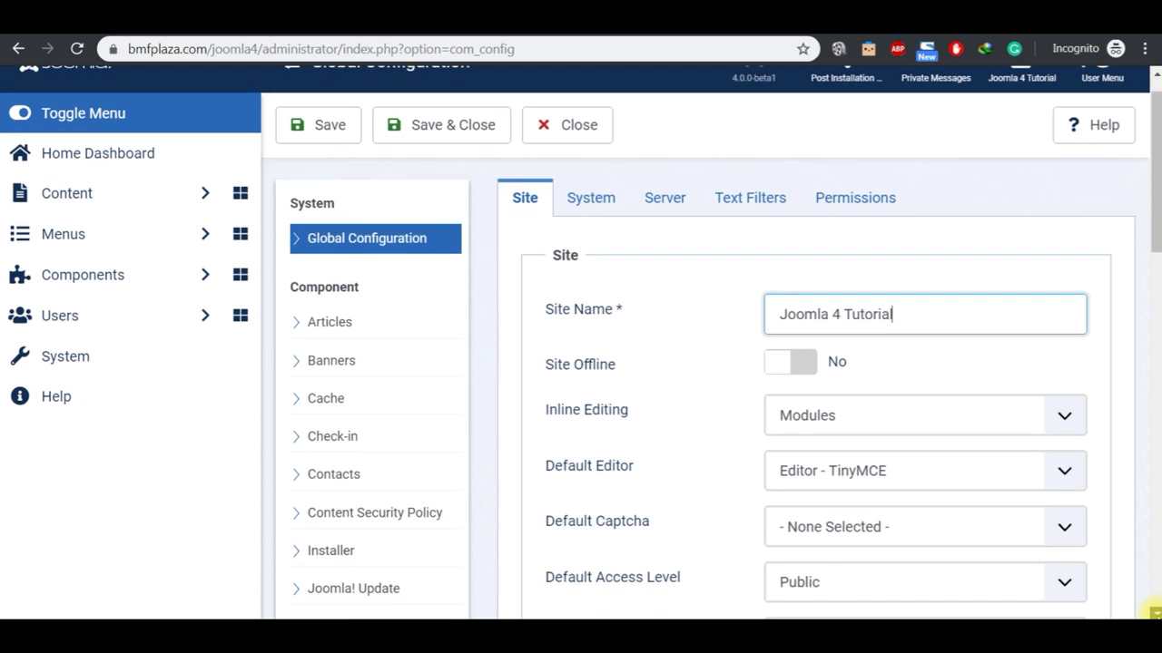
scroll(1154, 613, down, 3)
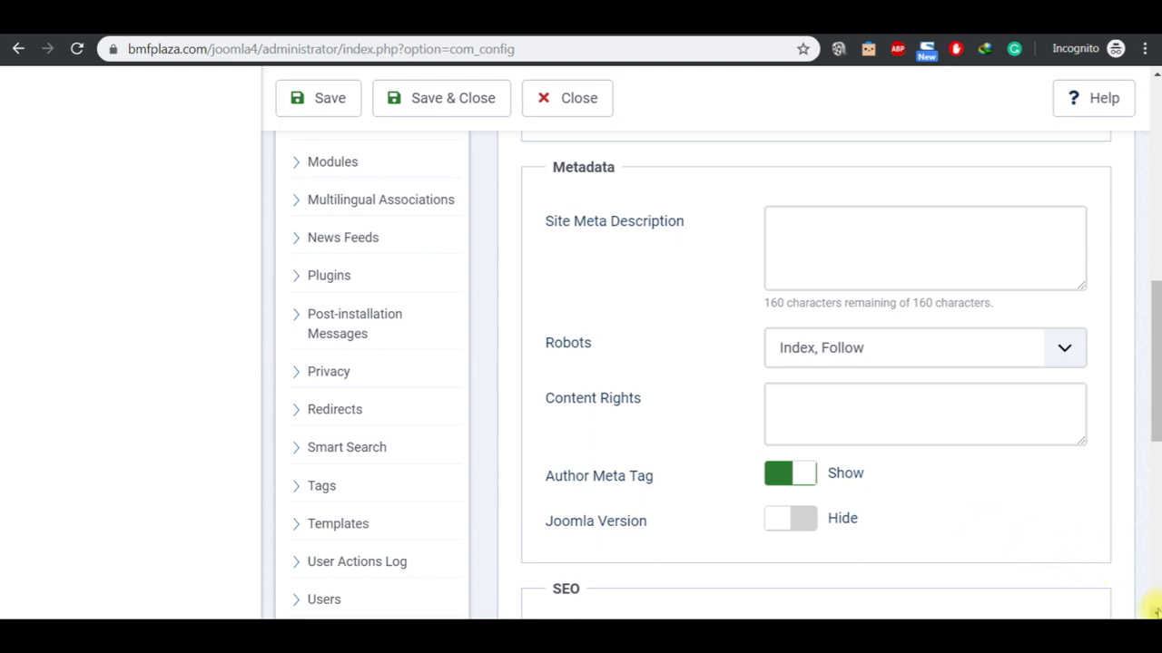
scroll(1150, 610, down, 4)
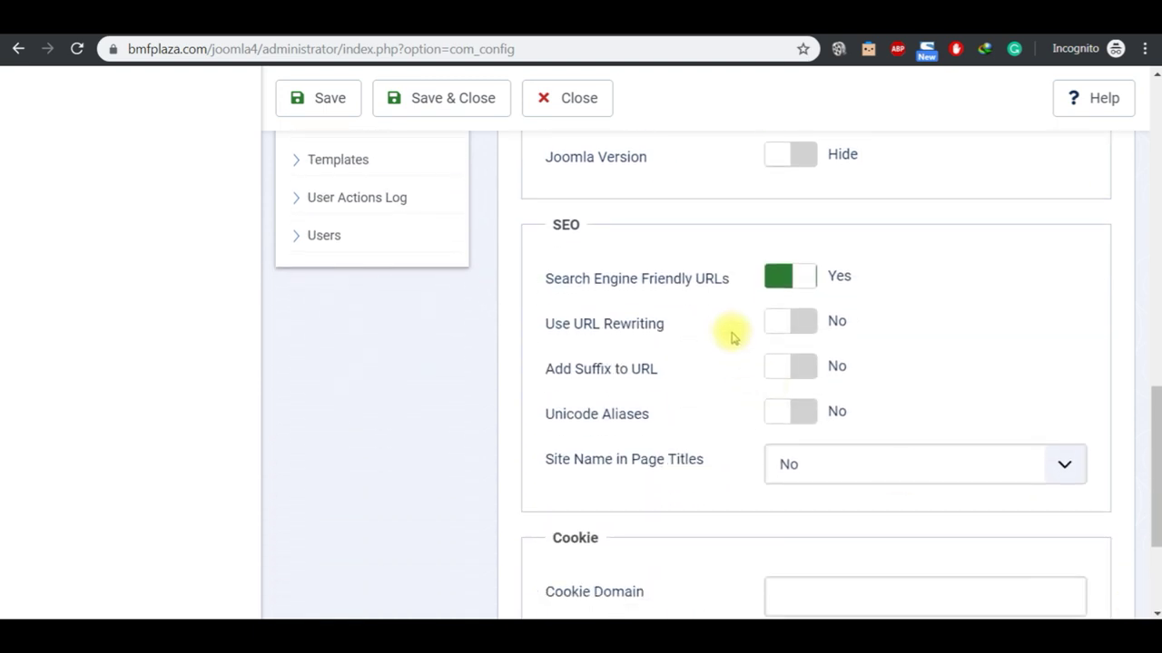
click(797, 325)
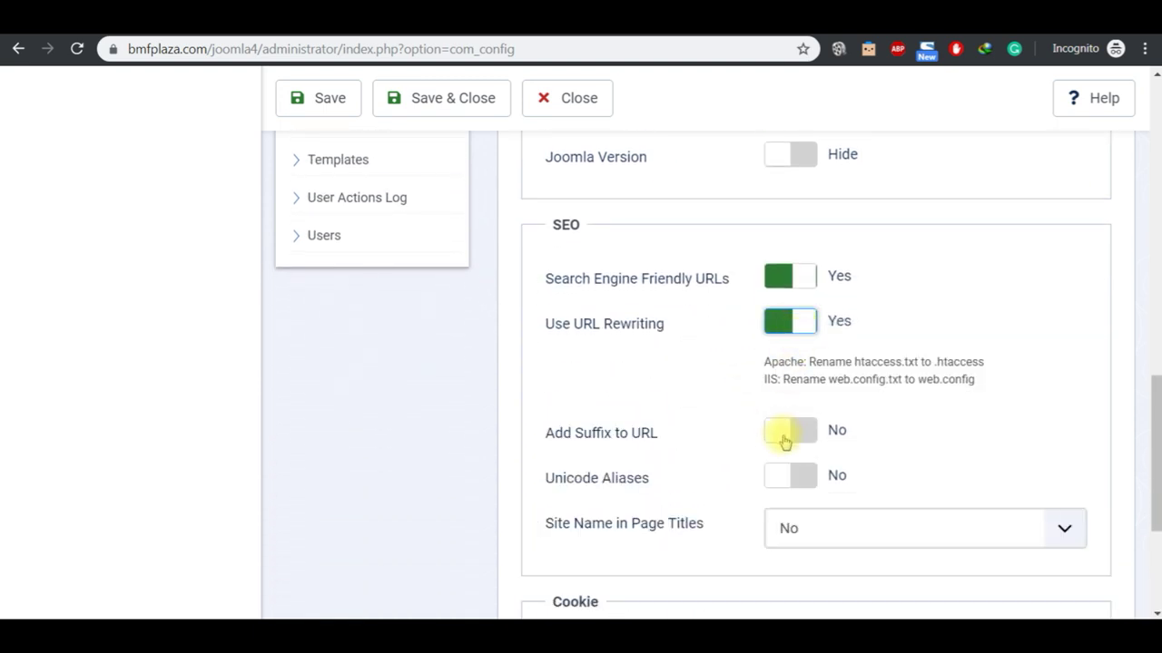
click(785, 440)
click(777, 434)
click(776, 326)
scroll(1157, 172, up, 15)
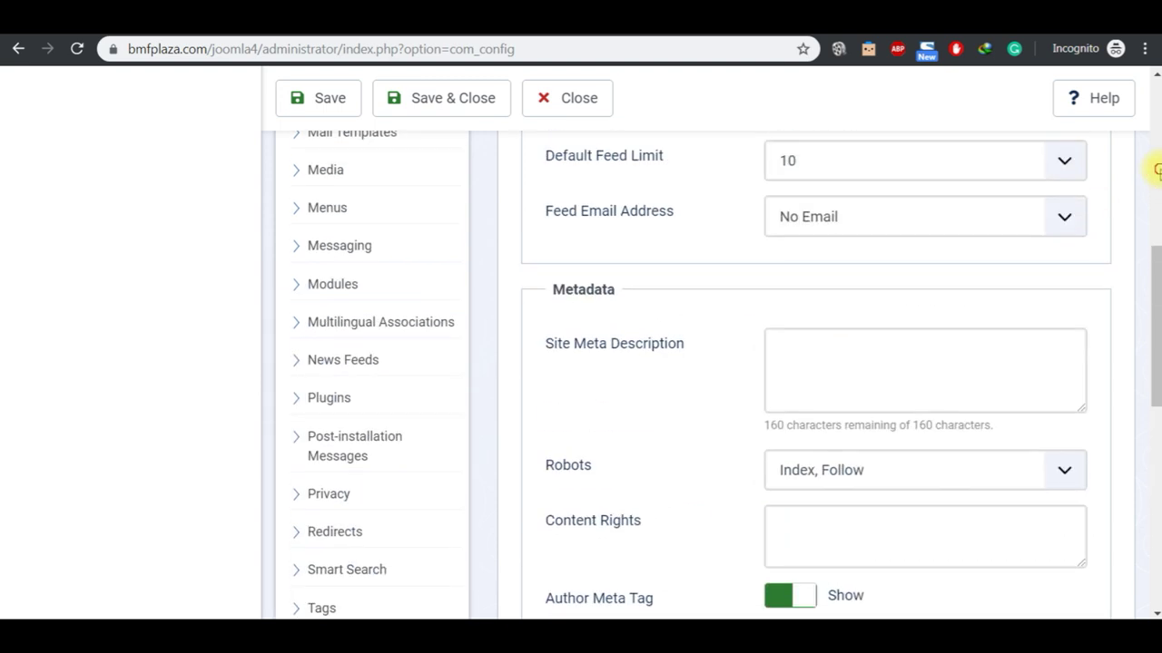
click(594, 100)
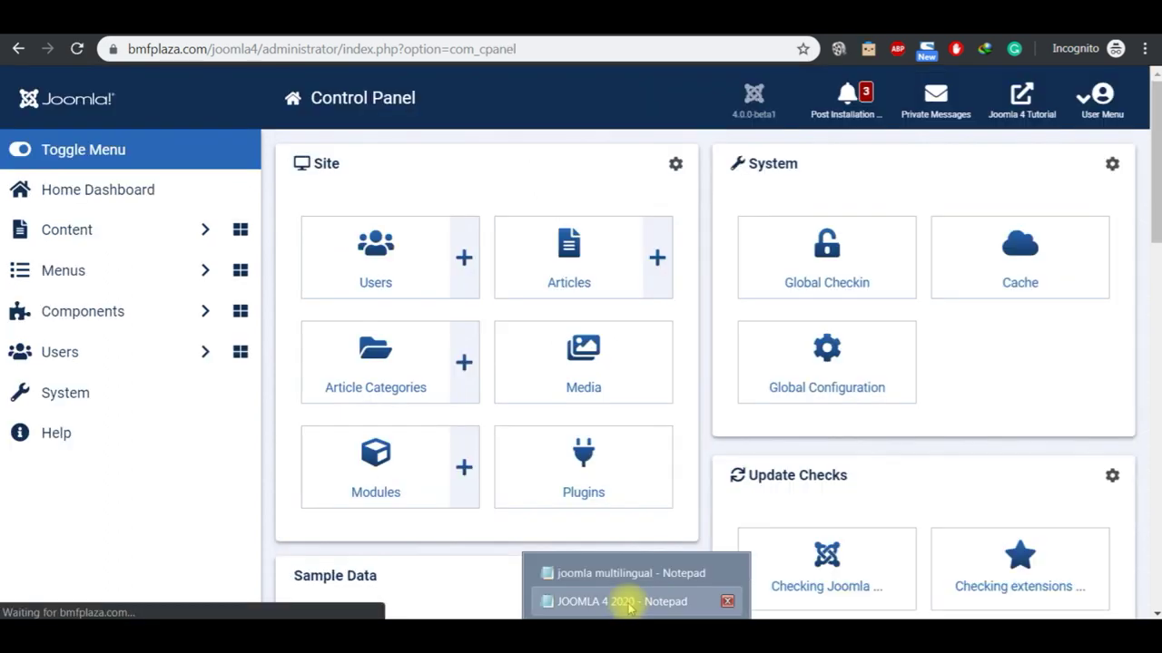
Step: Complete 'Zon' to 'Website Time Zone' in the Notepad Server notes and return to Chrome
click(626, 601)
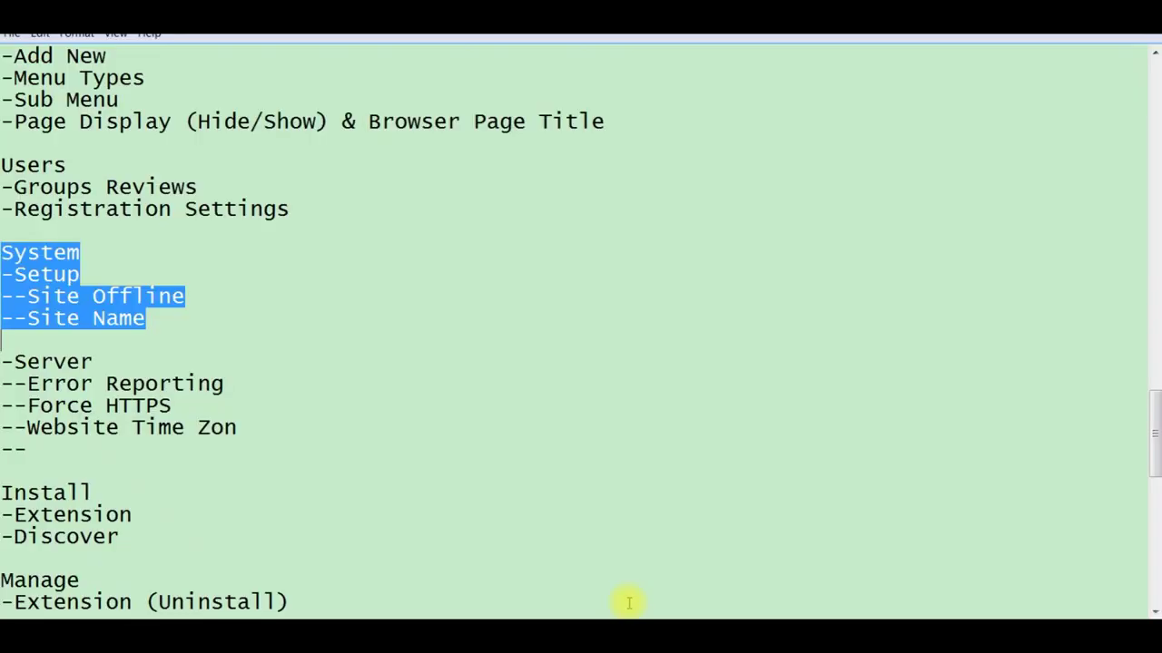
click(3, 362)
key(shift+Down)
key(shift+Down)
key(shift+Down)
key(shift+Down)
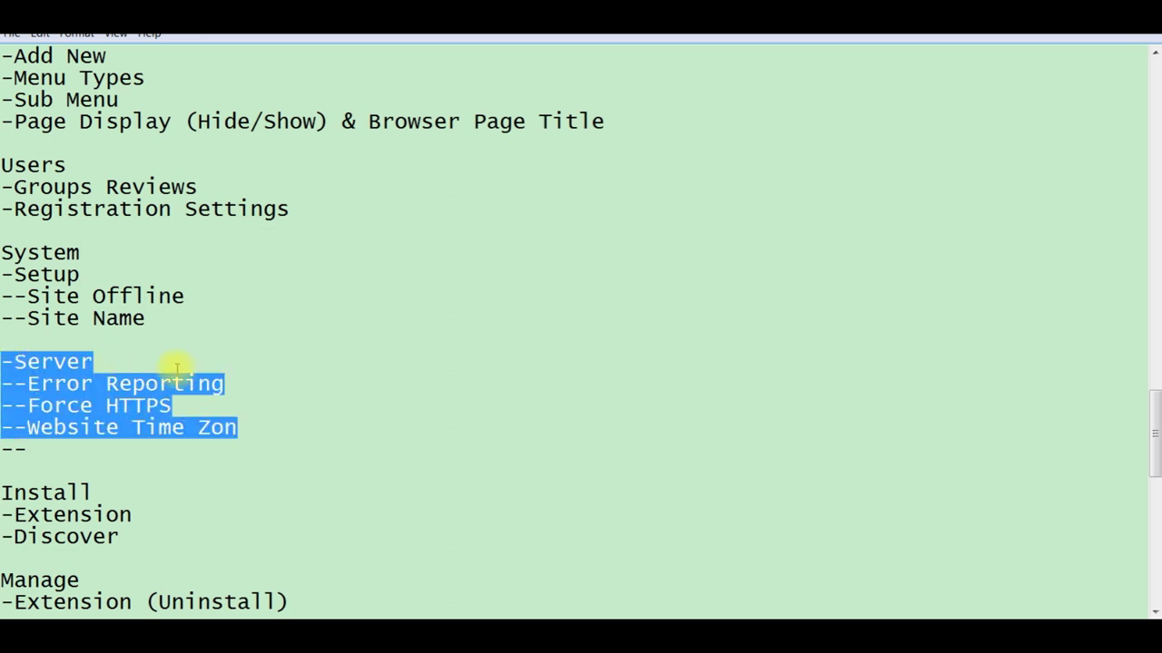
click(247, 419)
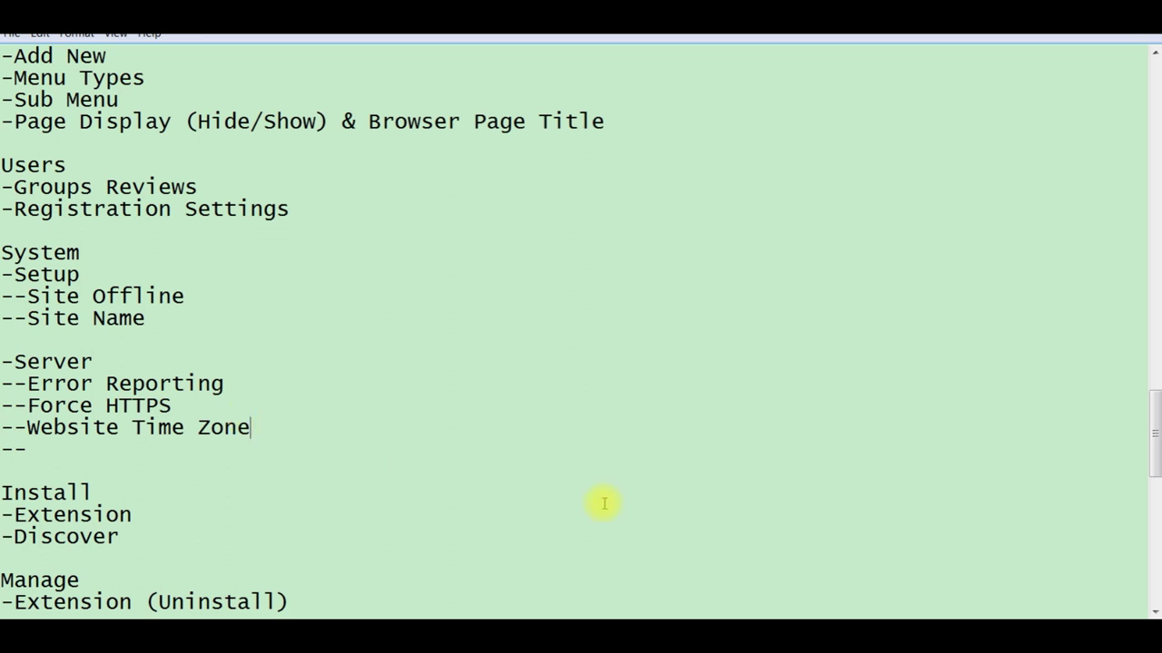
key(alt+Tab)
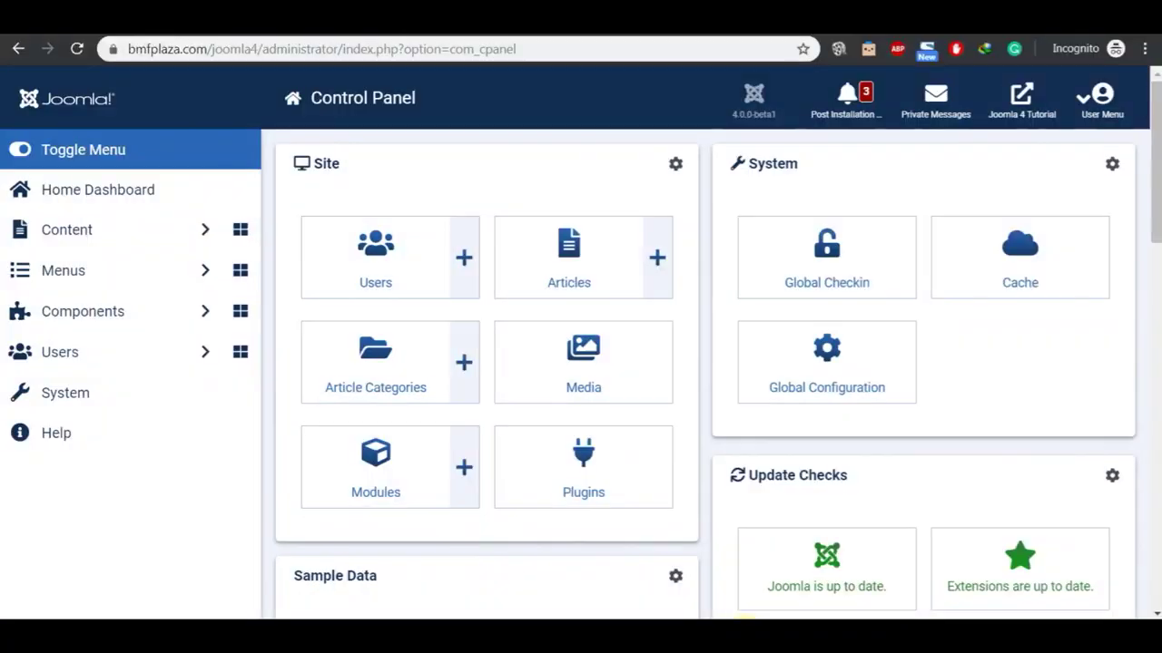
Step: Open the Server tab of Global Configuration and look over the Error Reporting choices
click(122, 400)
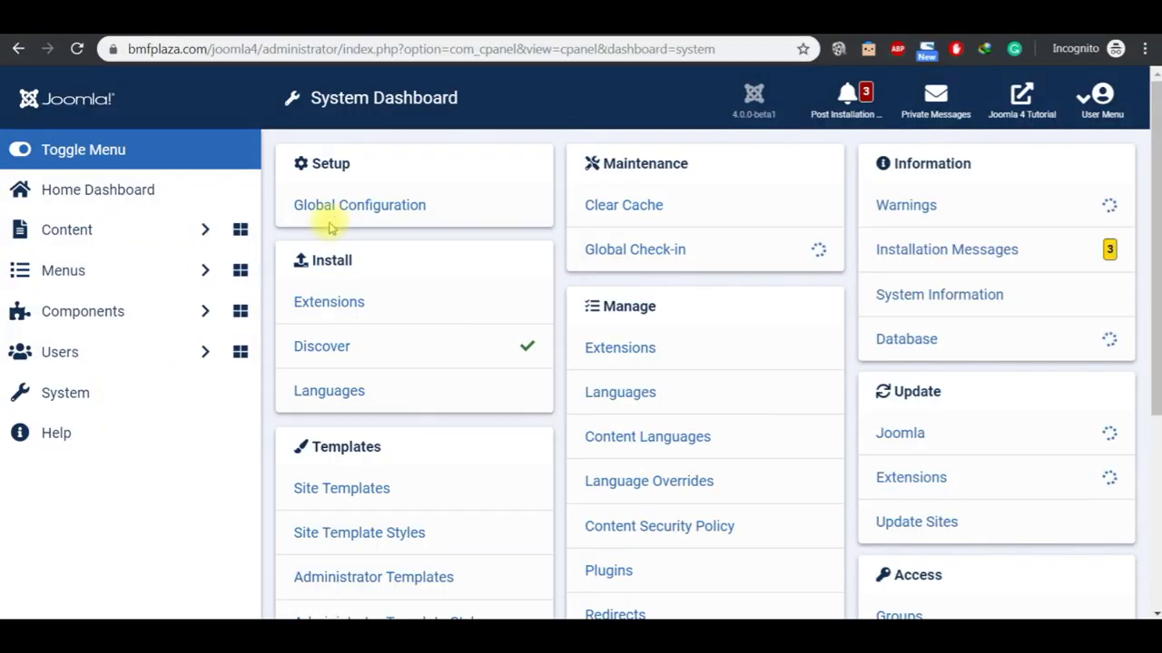
click(345, 206)
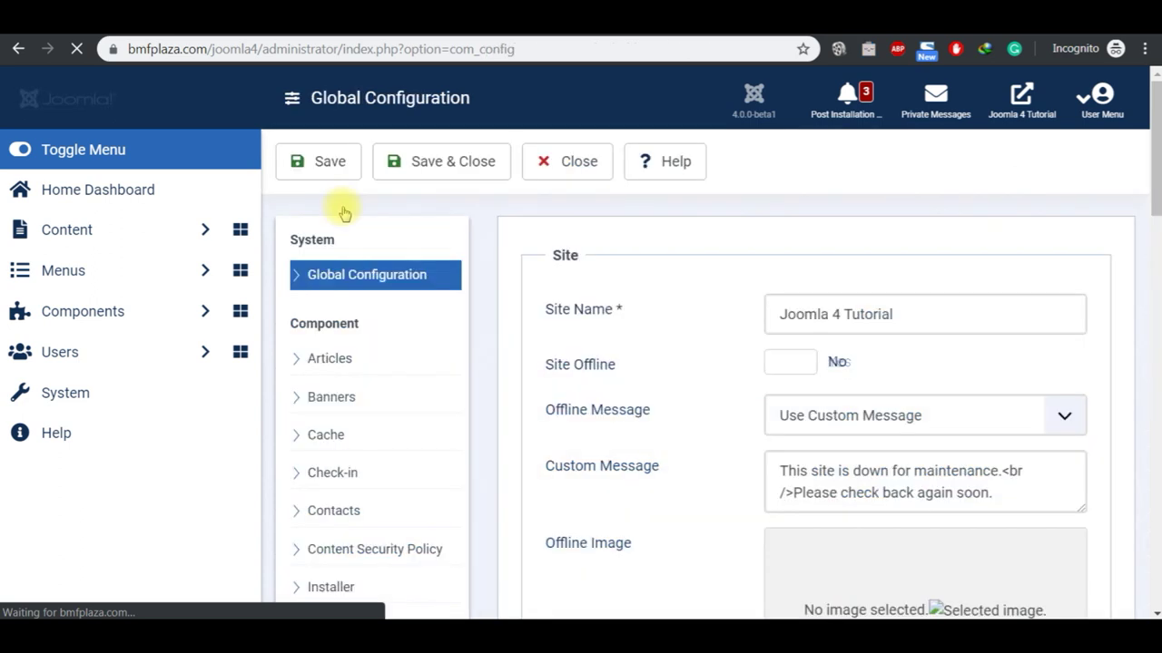
click(690, 248)
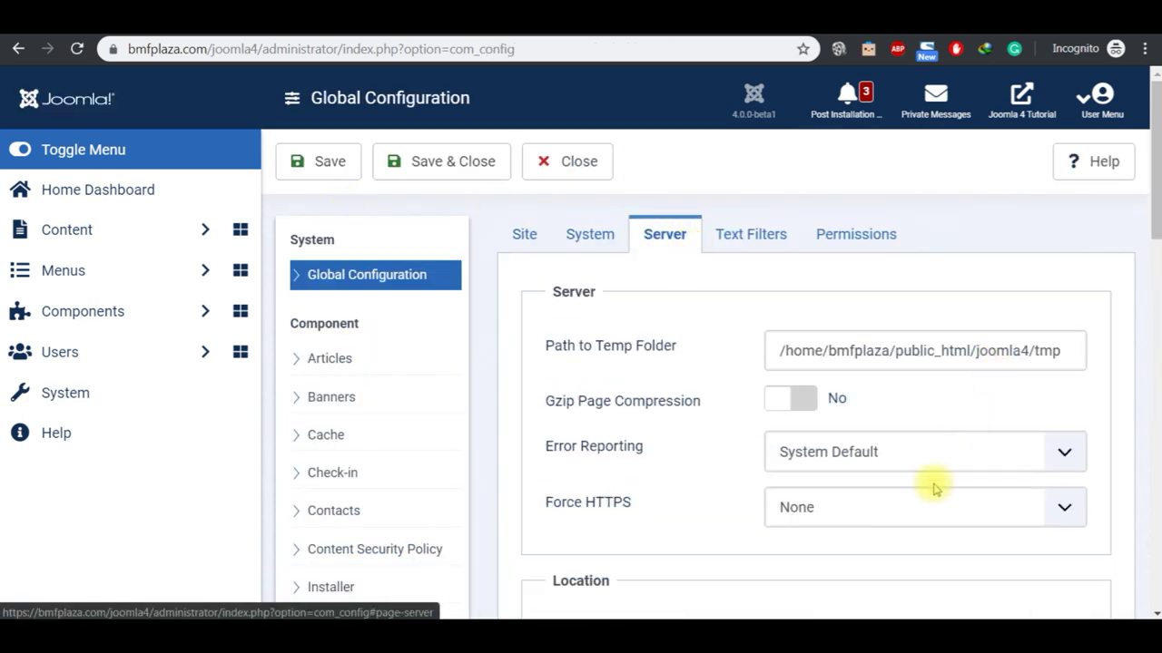
click(803, 456)
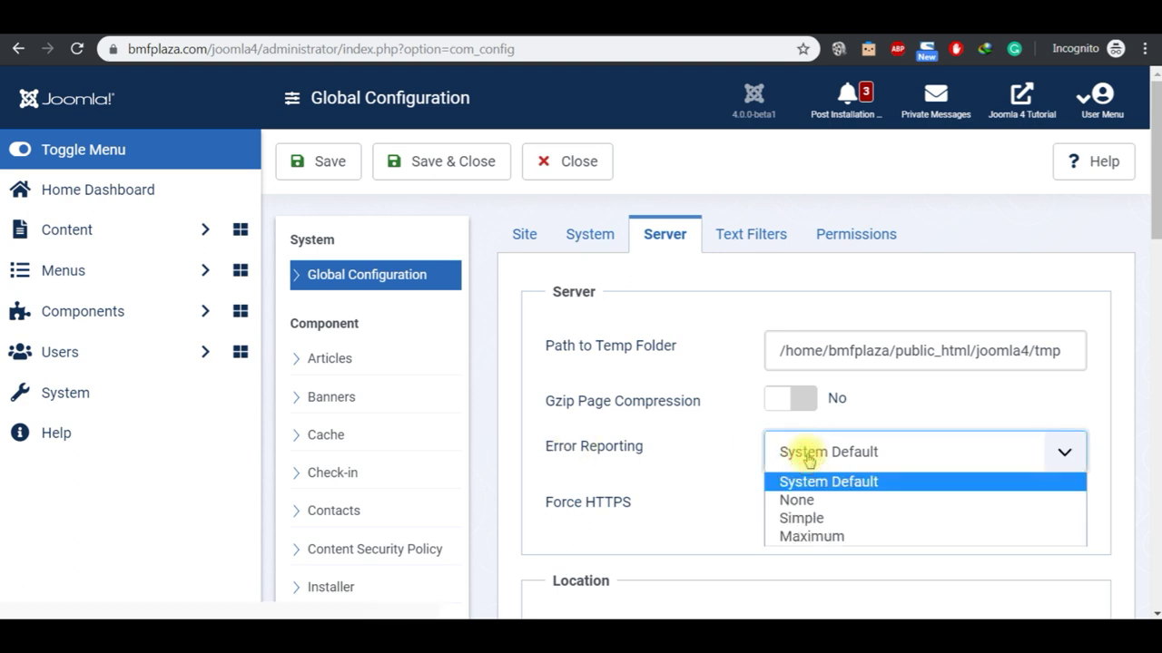
click(726, 447)
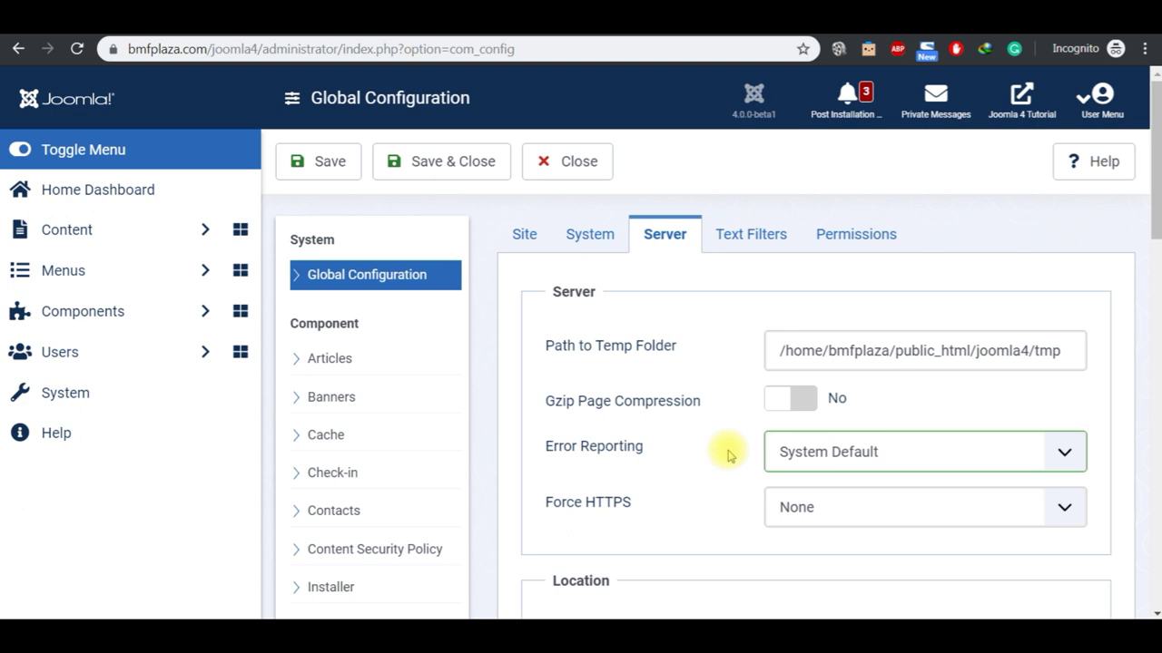
Step: Set Error Reporting to None, return it to System Default, then bring up the Notepad notes
click(786, 451)
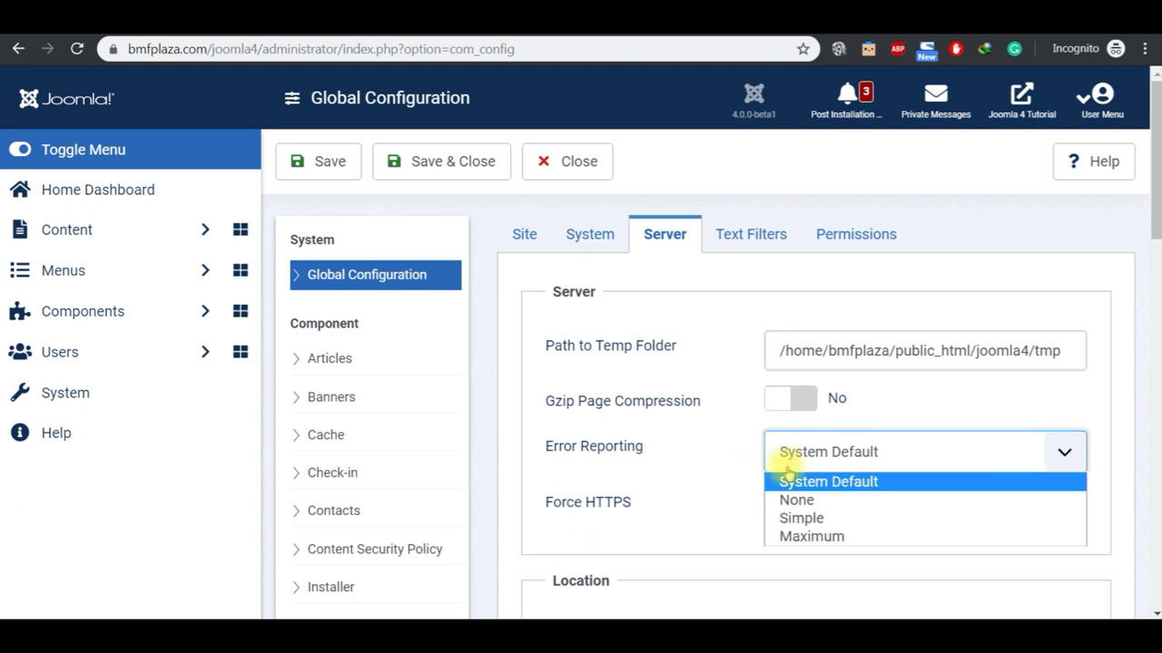
click(794, 500)
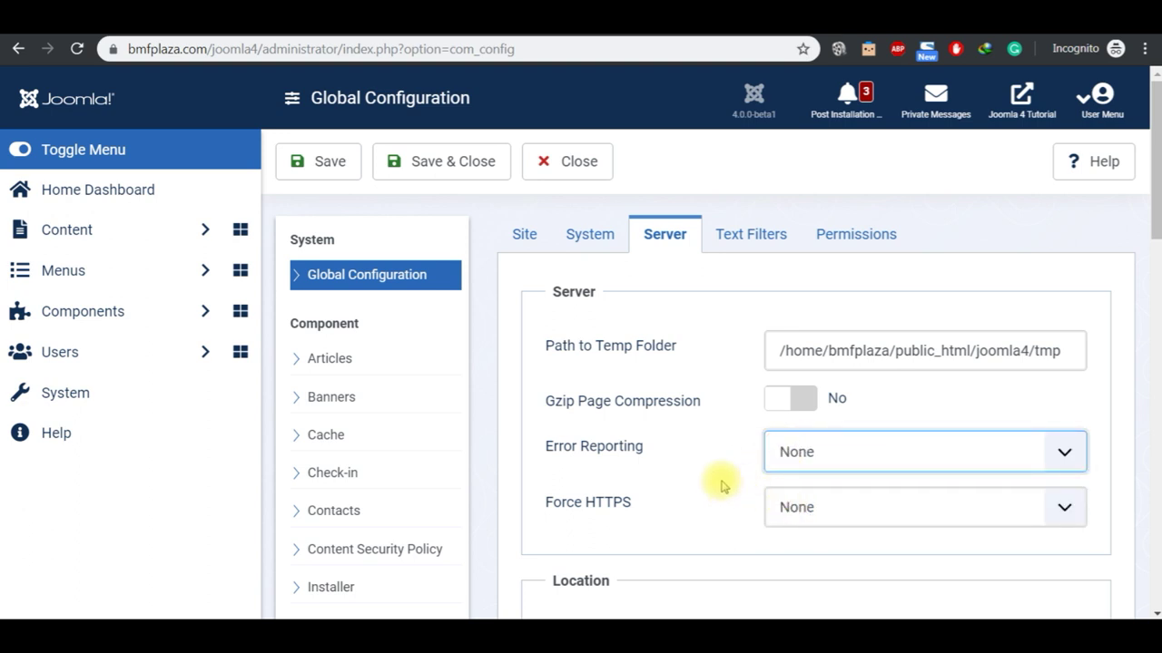
click(793, 453)
click(802, 482)
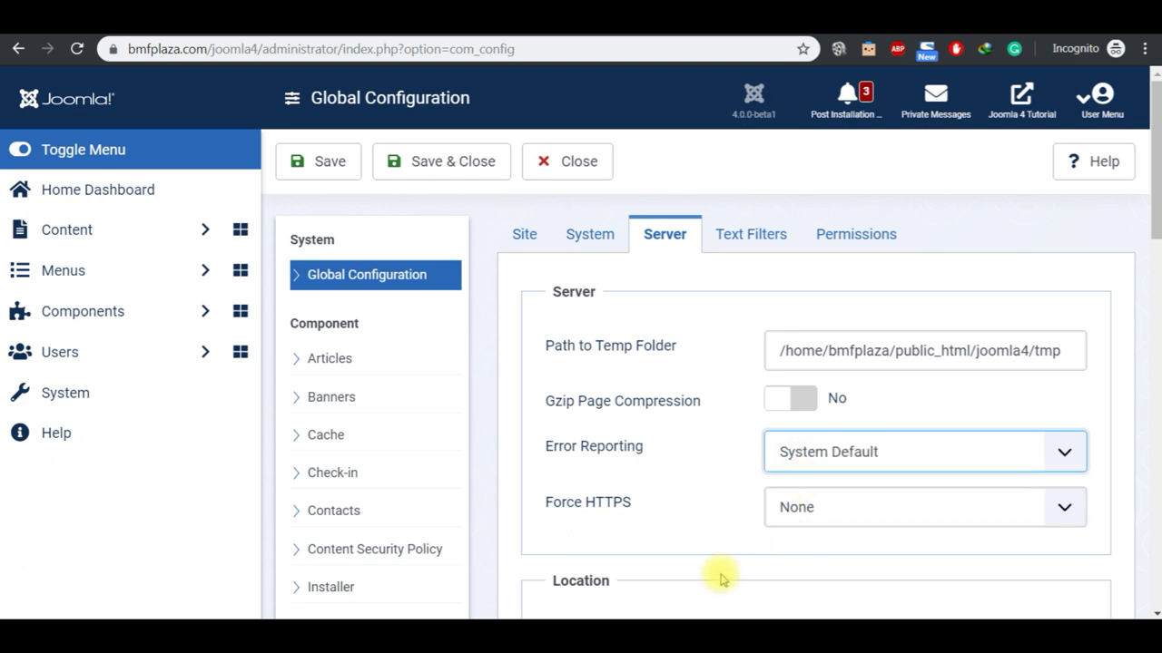
mouse_move(636, 635)
click(623, 603)
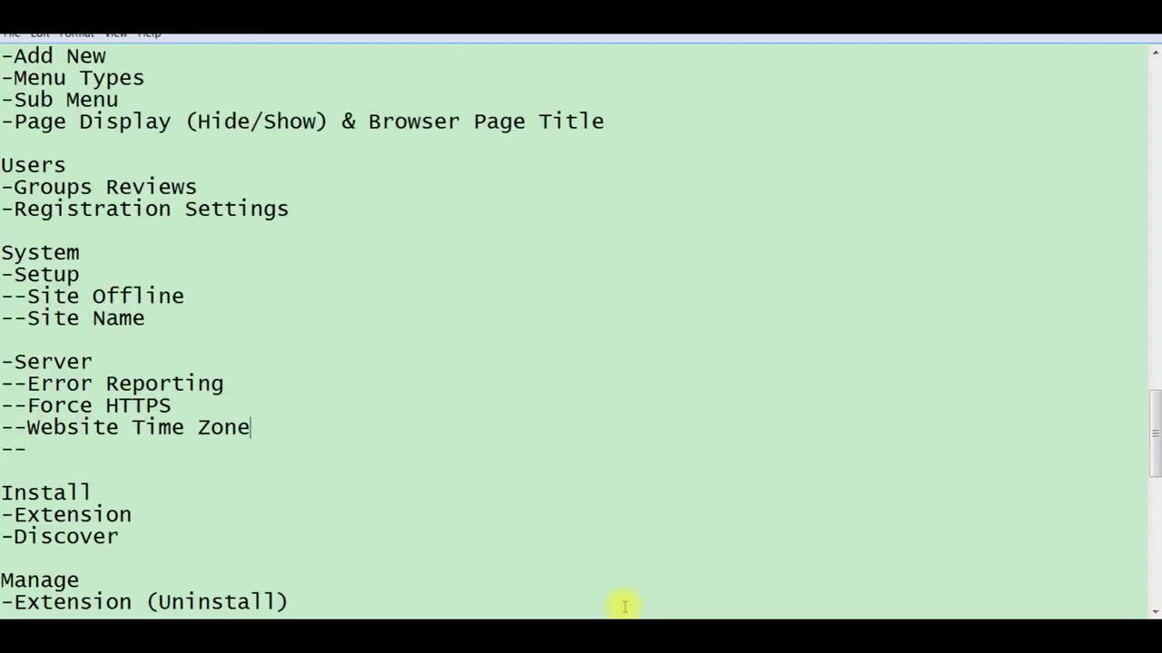
Step: Select the Force HTTPS and Website Time Zone notes, then return to Global Configuration in Chrome
click(261, 427)
key(shift+Up)
key(shift+Up)
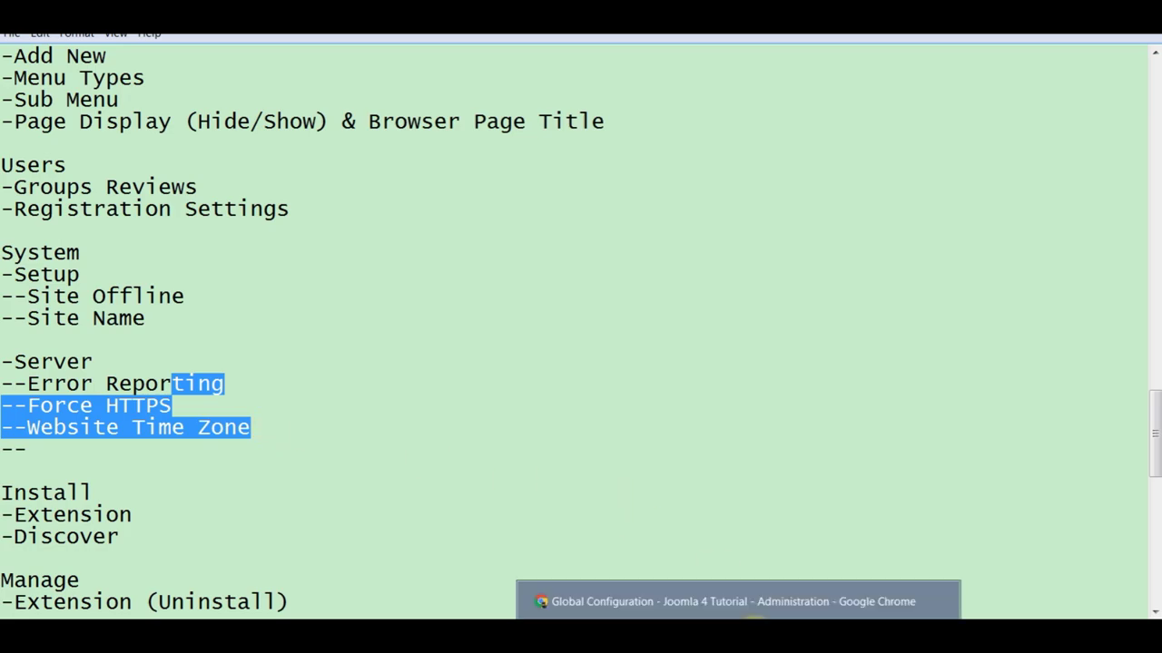
click(773, 604)
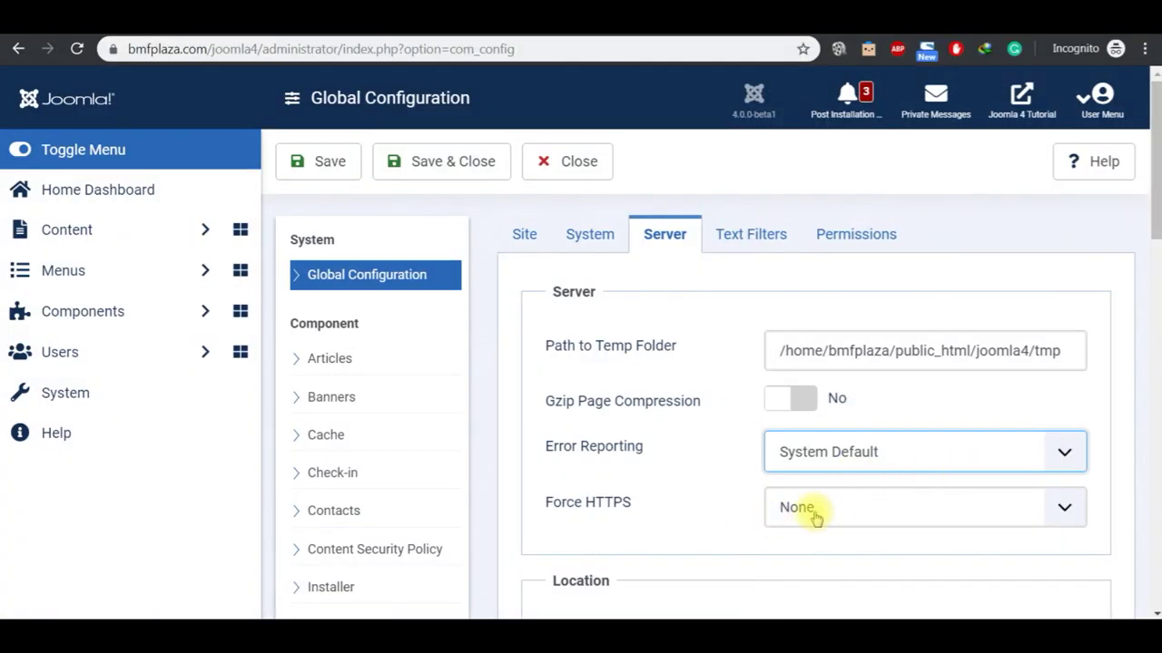
click(113, 49)
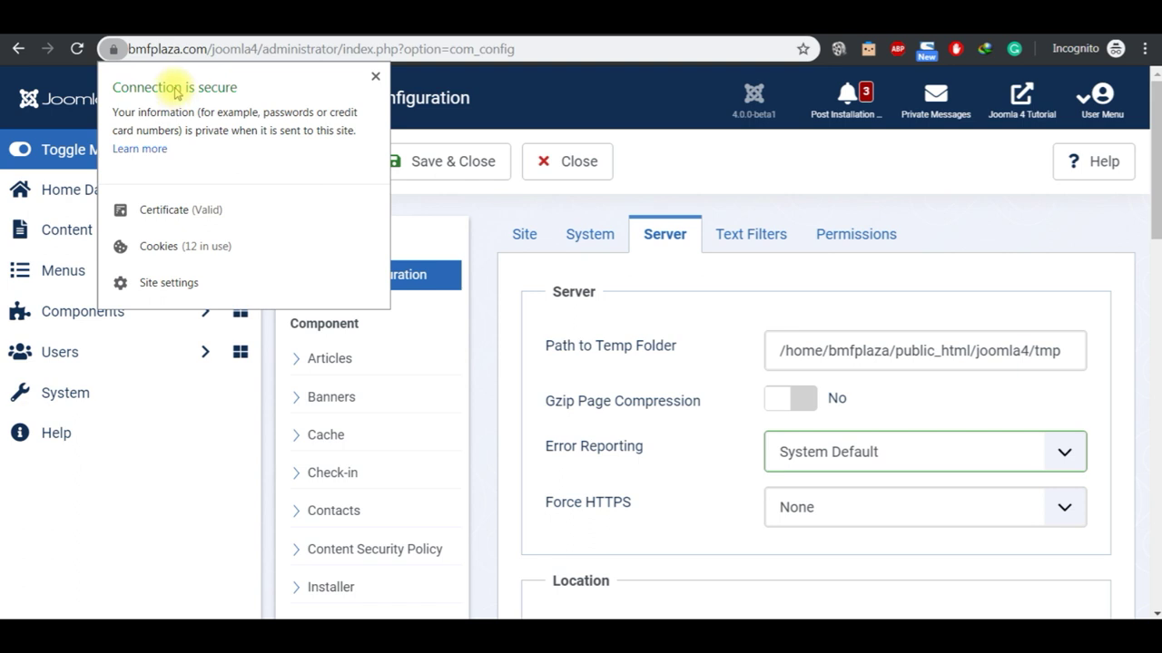
click(112, 50)
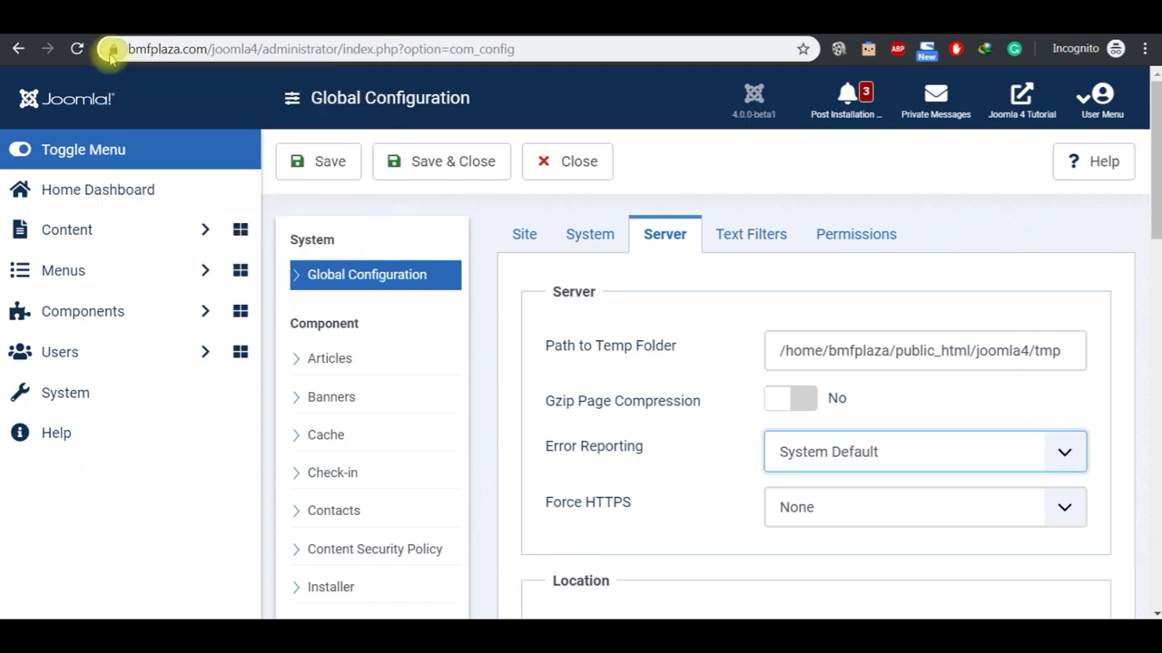
click(822, 515)
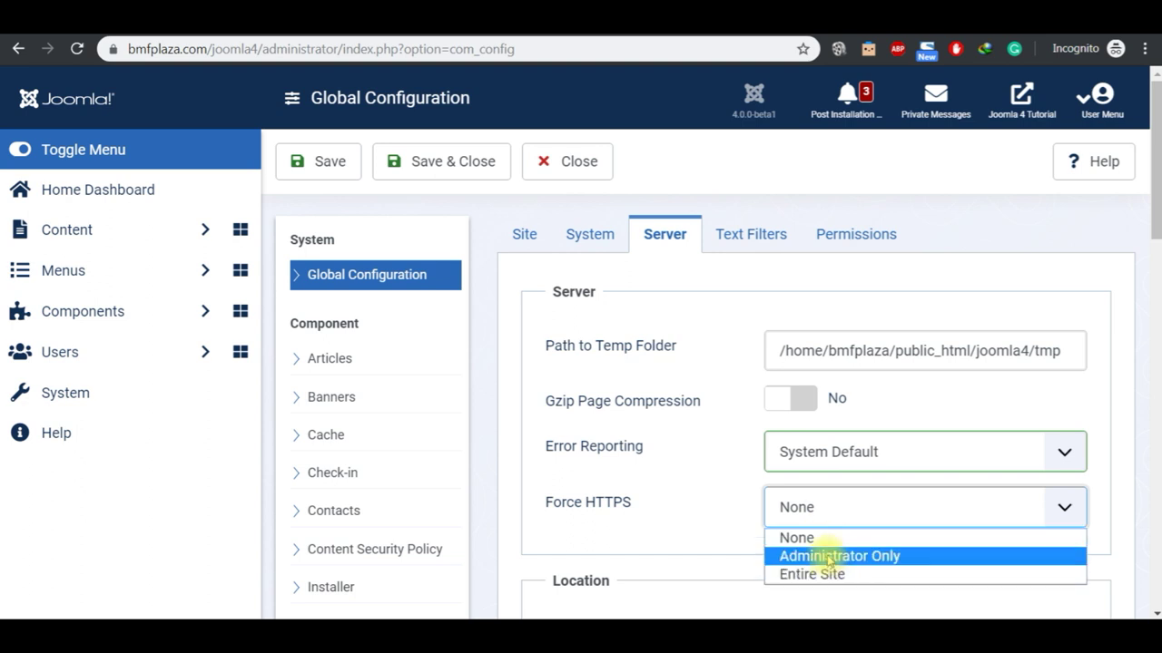
click(716, 479)
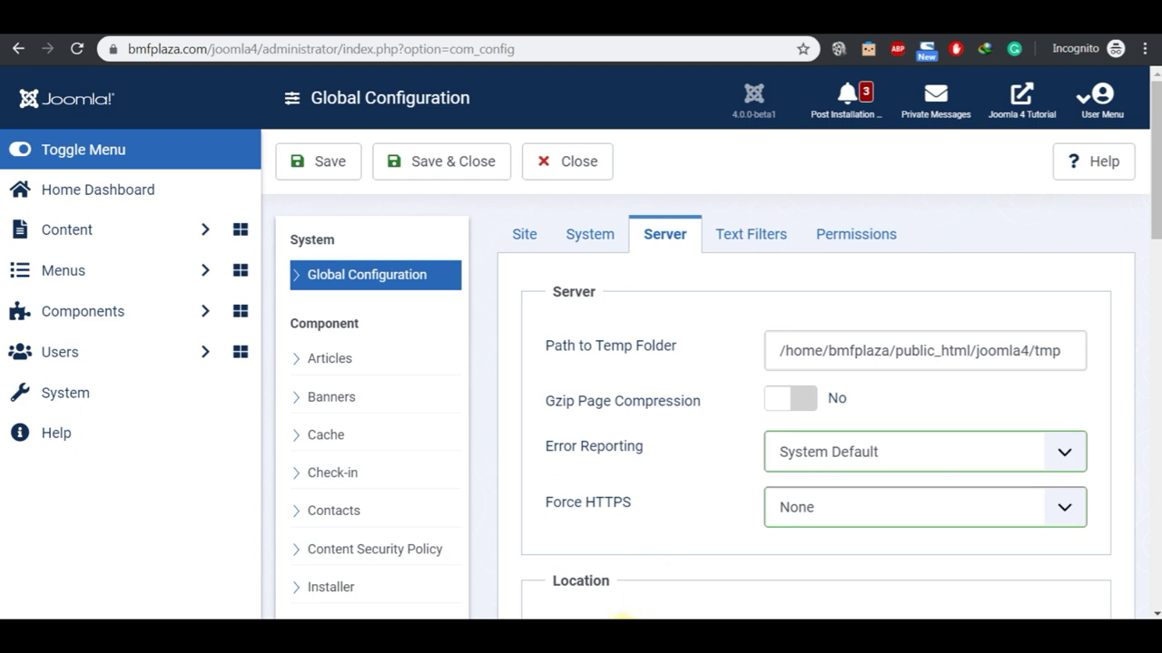
mouse_move(624, 617)
click(612, 603)
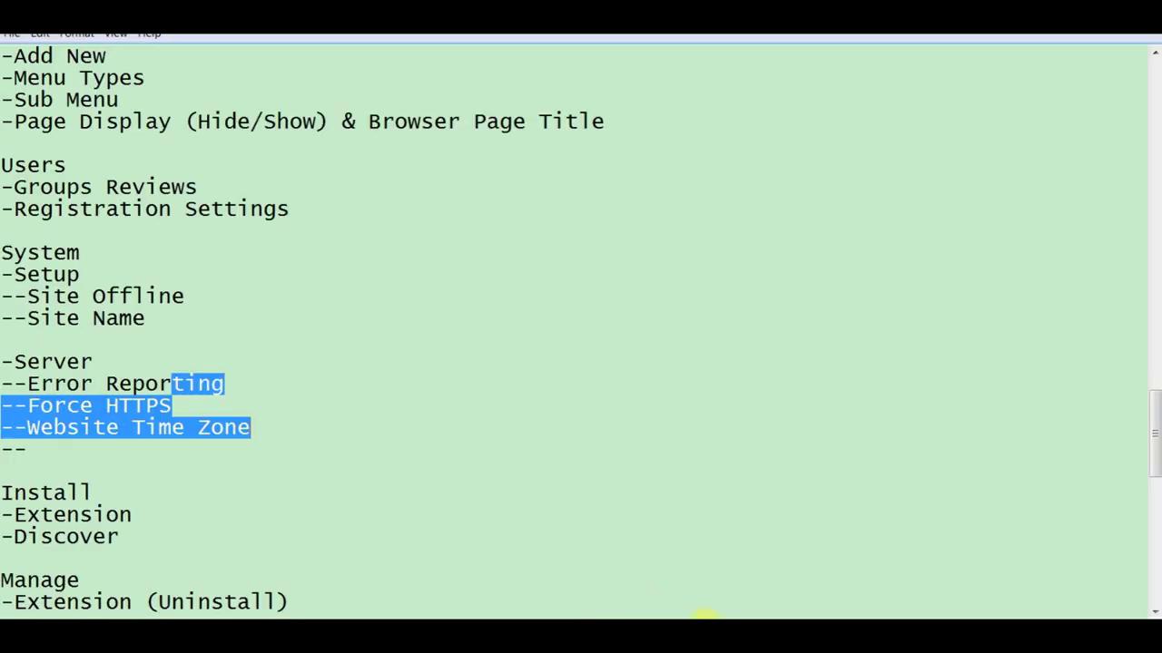
click(165, 496)
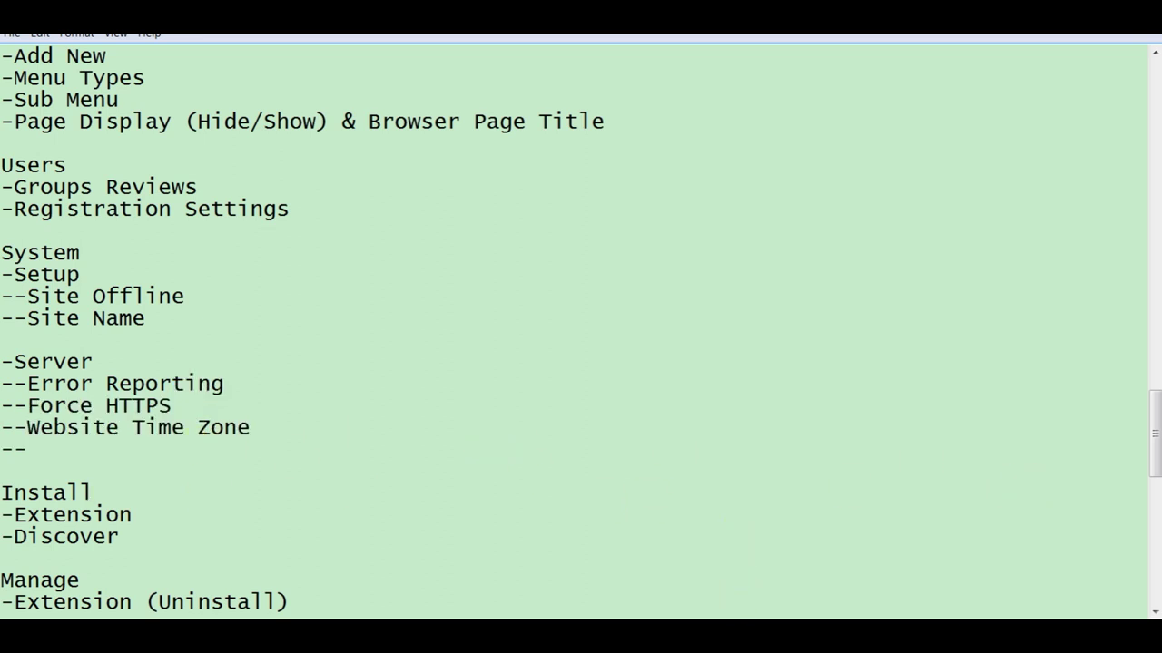
key(alt+Tab)
Step: Upload pkg_akeeba-7.1.4-core through the Extensions installer, then visit the akeebabackup.com home page
click(149, 399)
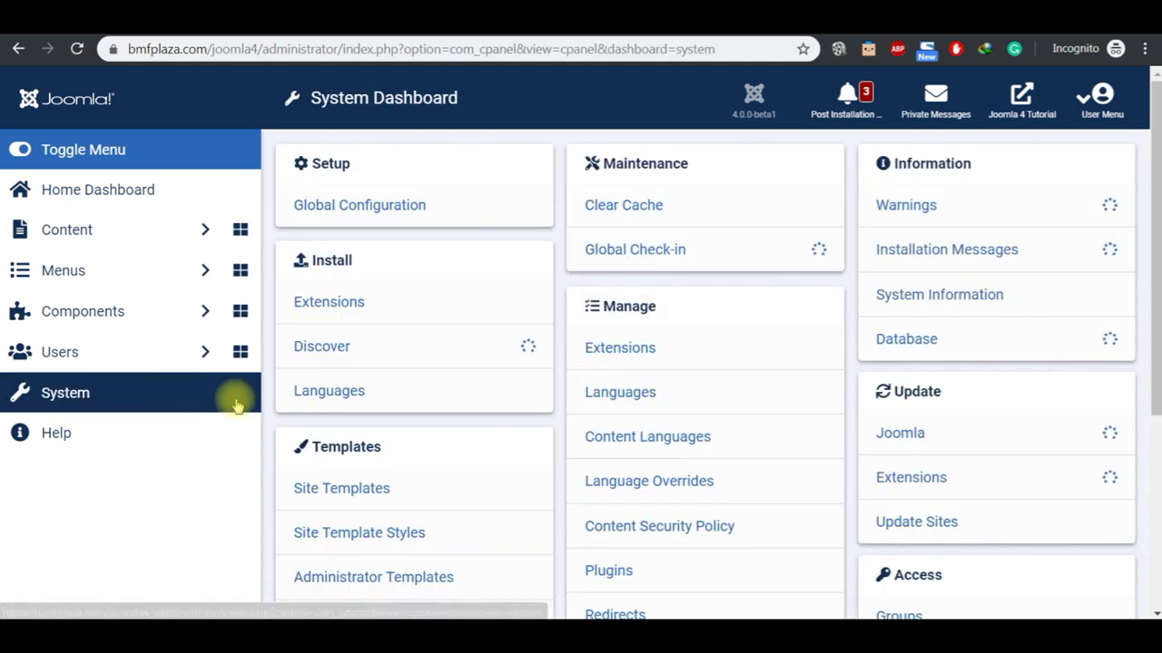
click(353, 311)
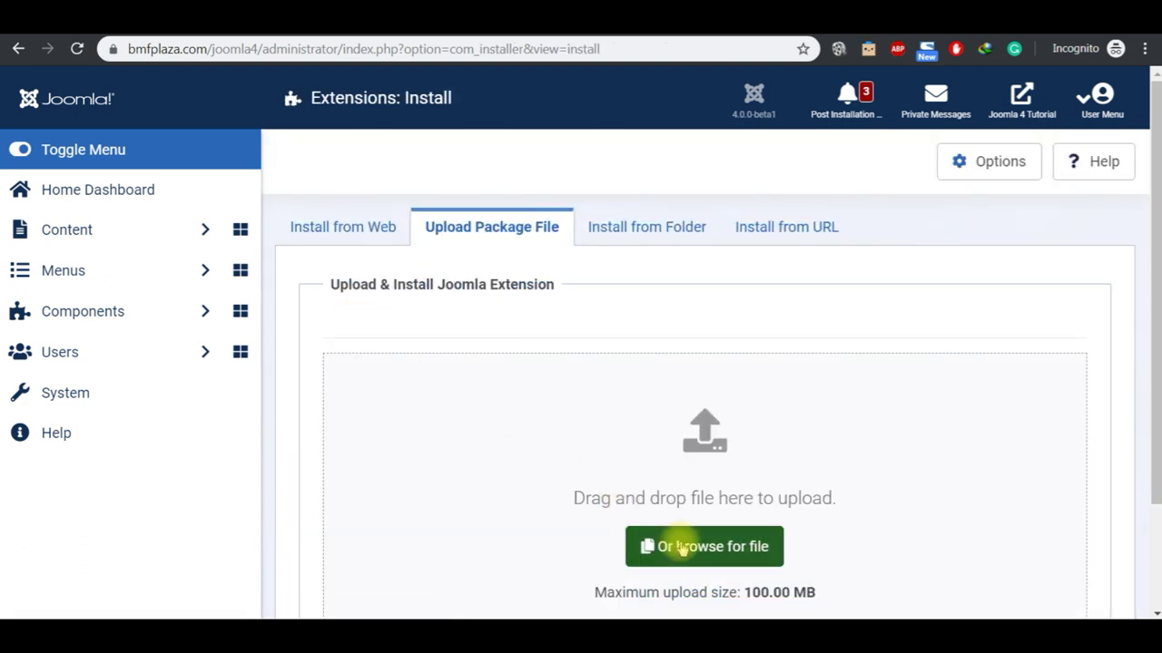
click(676, 547)
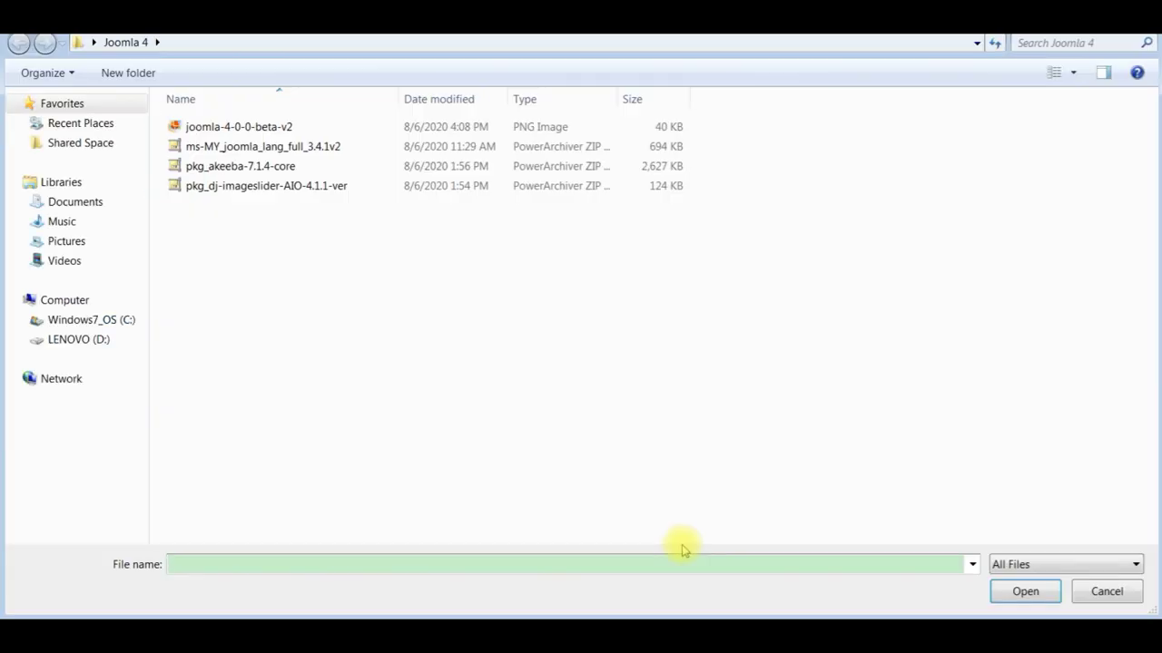
click(257, 170)
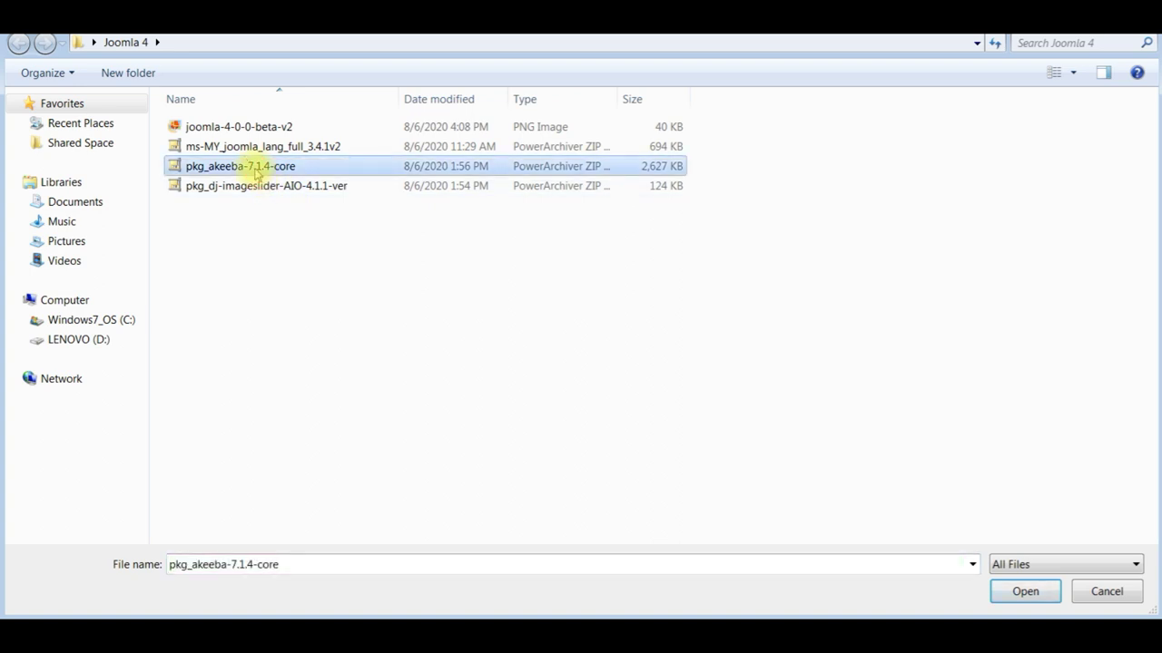
click(1028, 592)
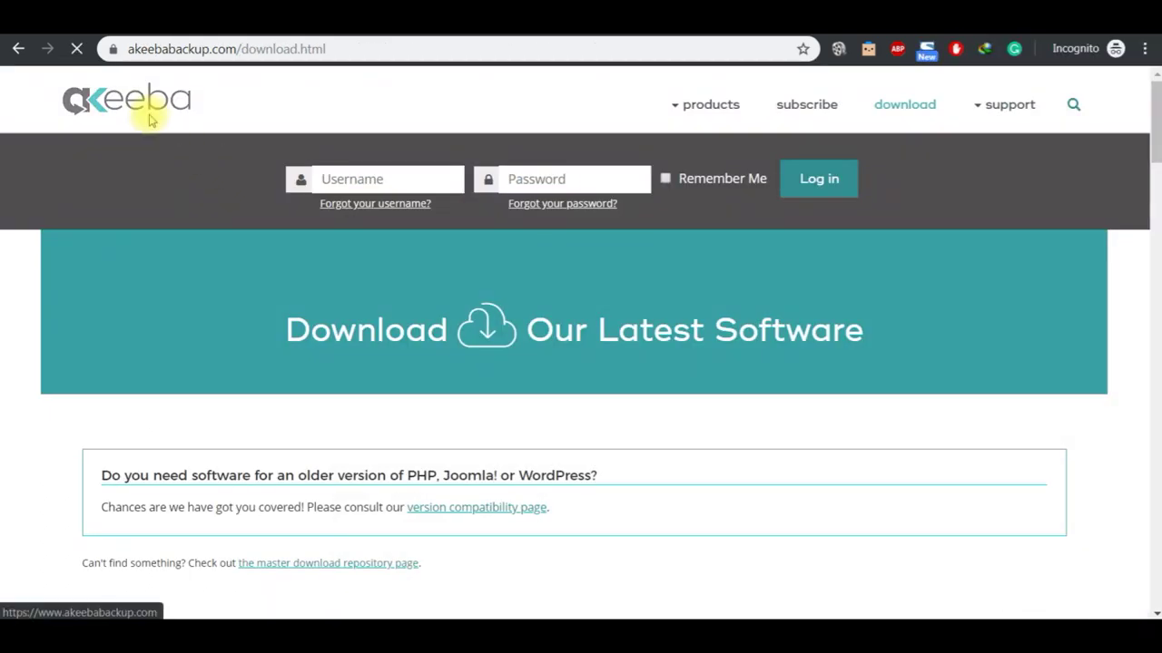
click(149, 118)
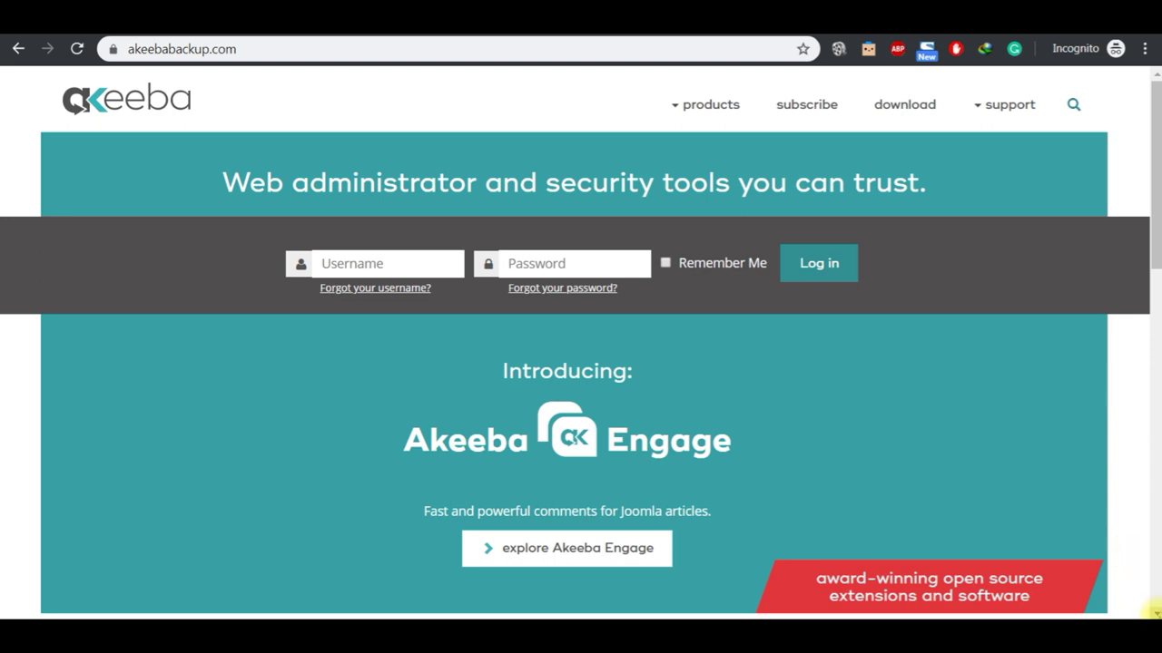
Step: Go back to the Akeeba download page and scroll to the Backup core package v.7.1.4
scroll(1153, 609, down, 4)
scroll(1153, 610, down, 2)
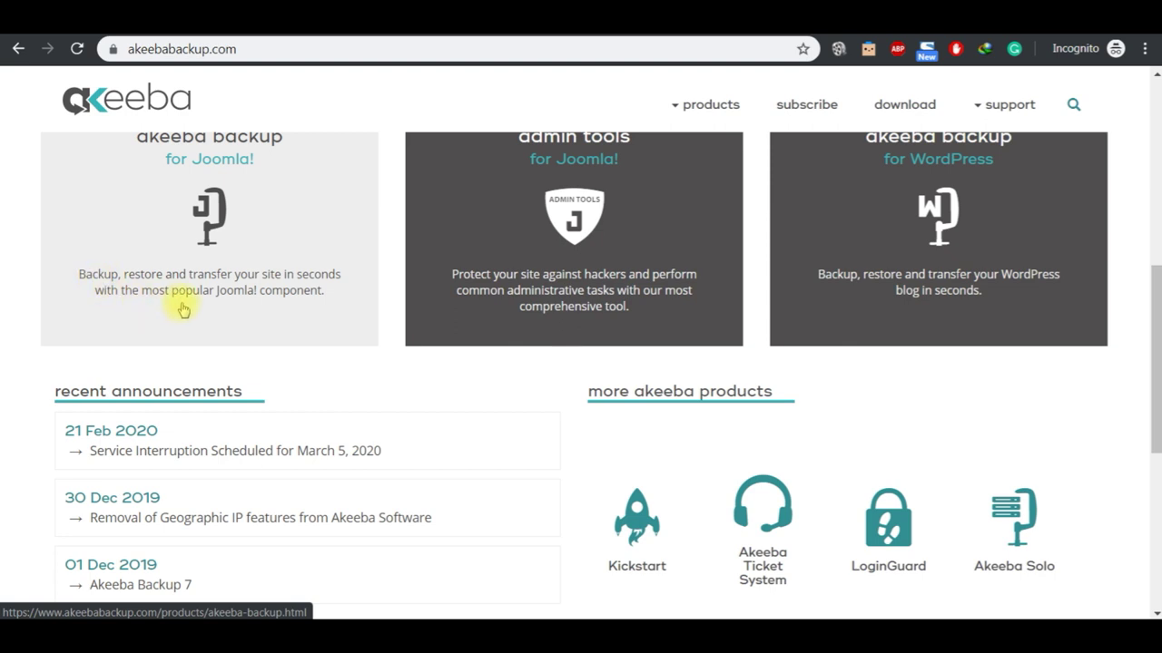
click(18, 49)
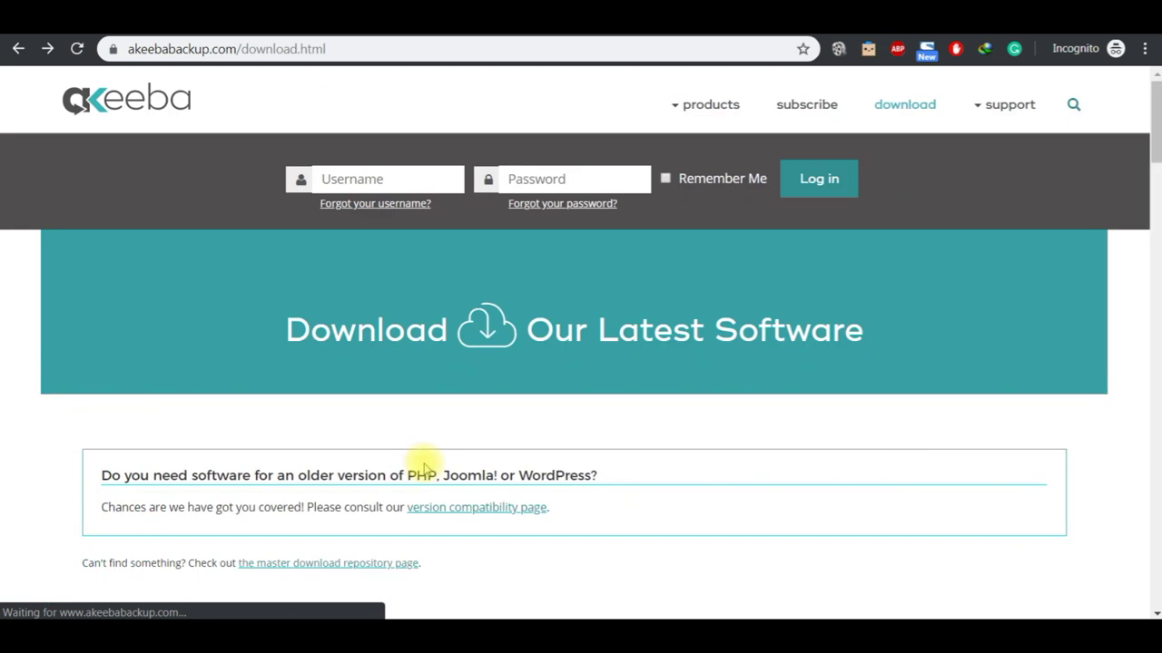
click(1156, 614)
click(1155, 613)
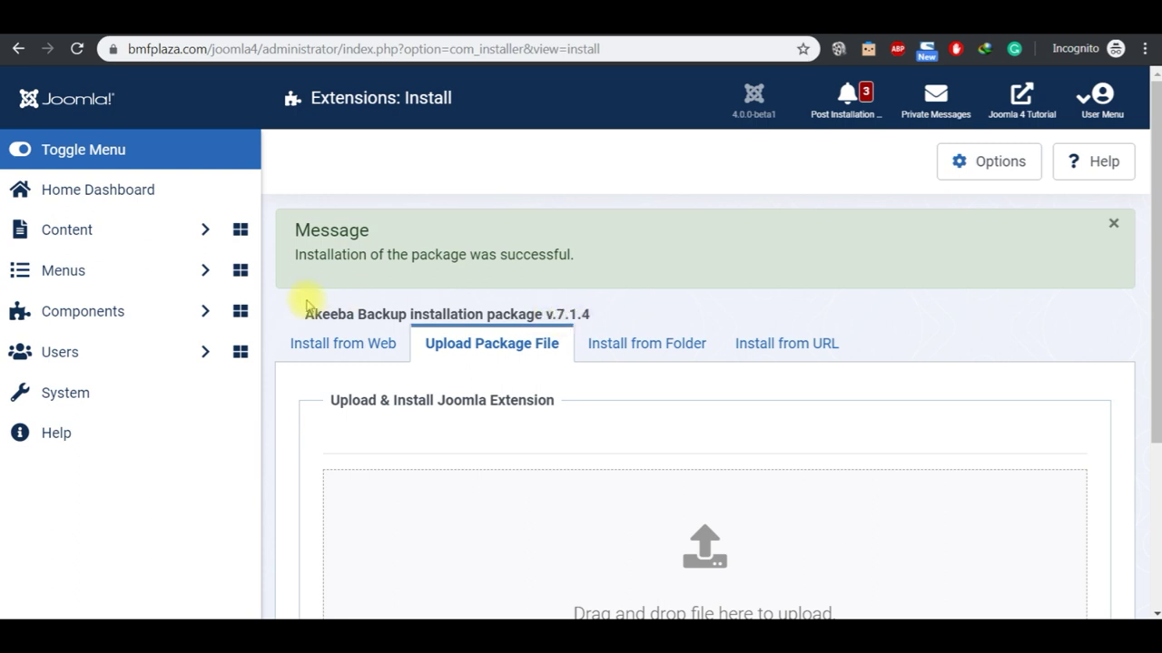
double_click(309, 314)
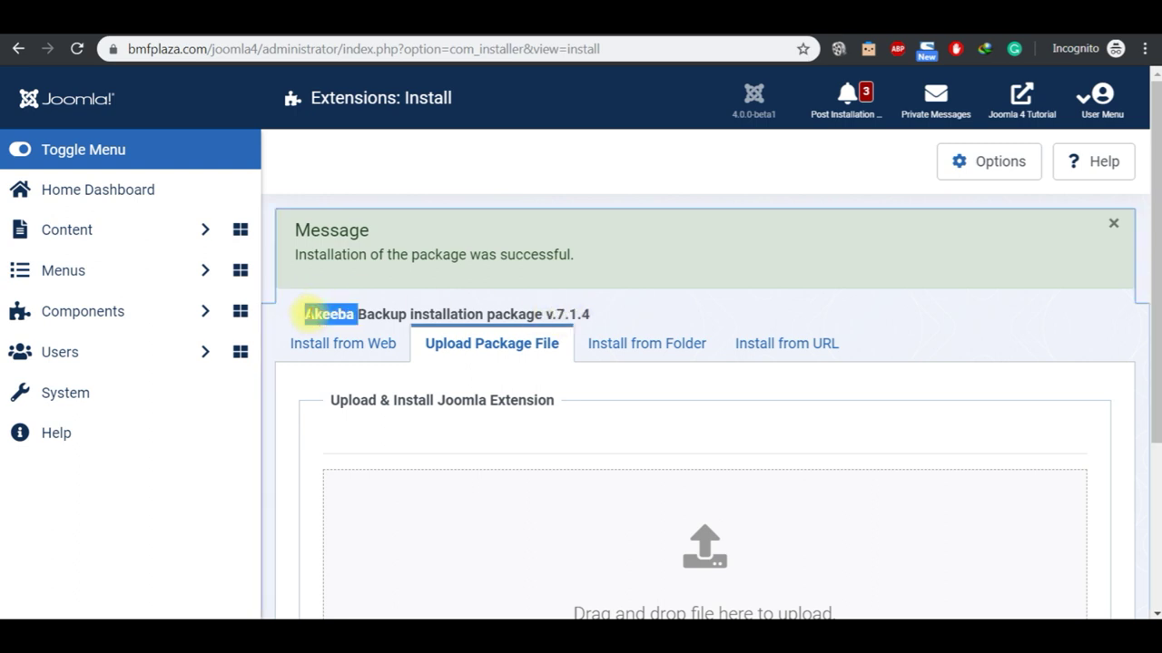
drag(366, 314, 577, 314)
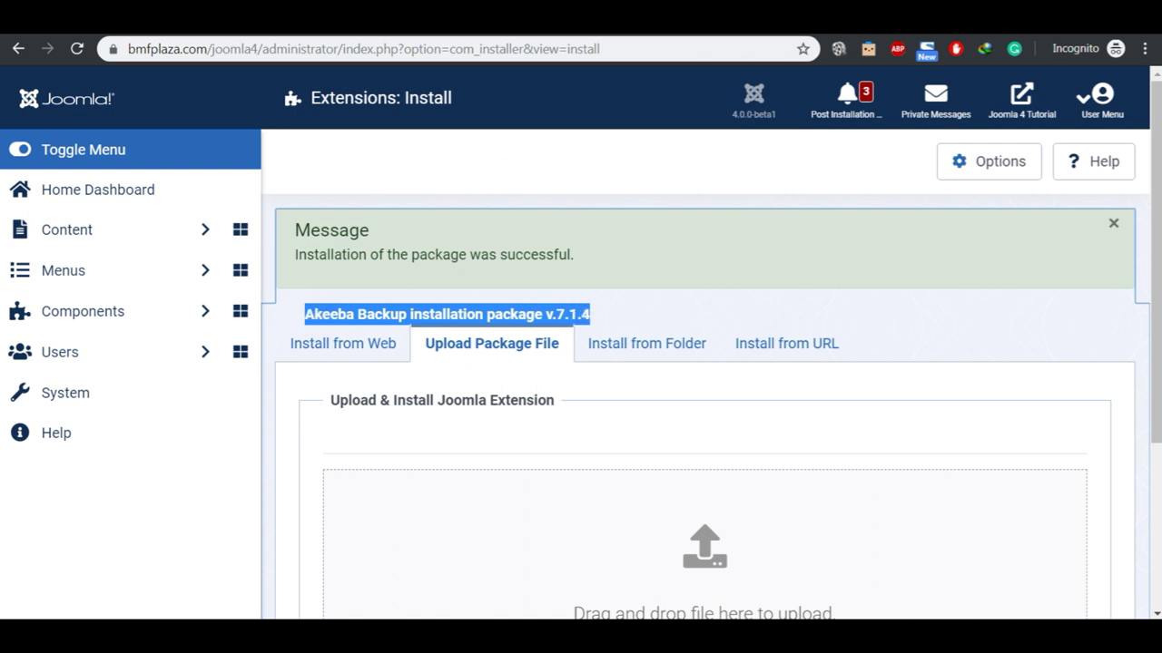
click(998, 18)
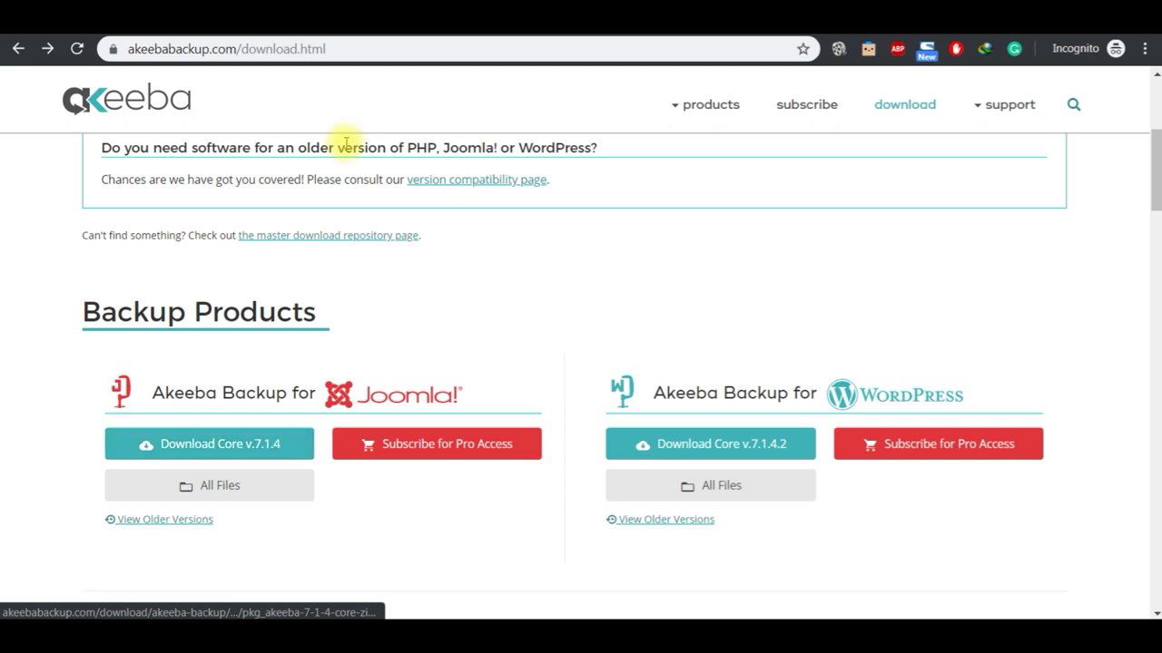
click(372, 18)
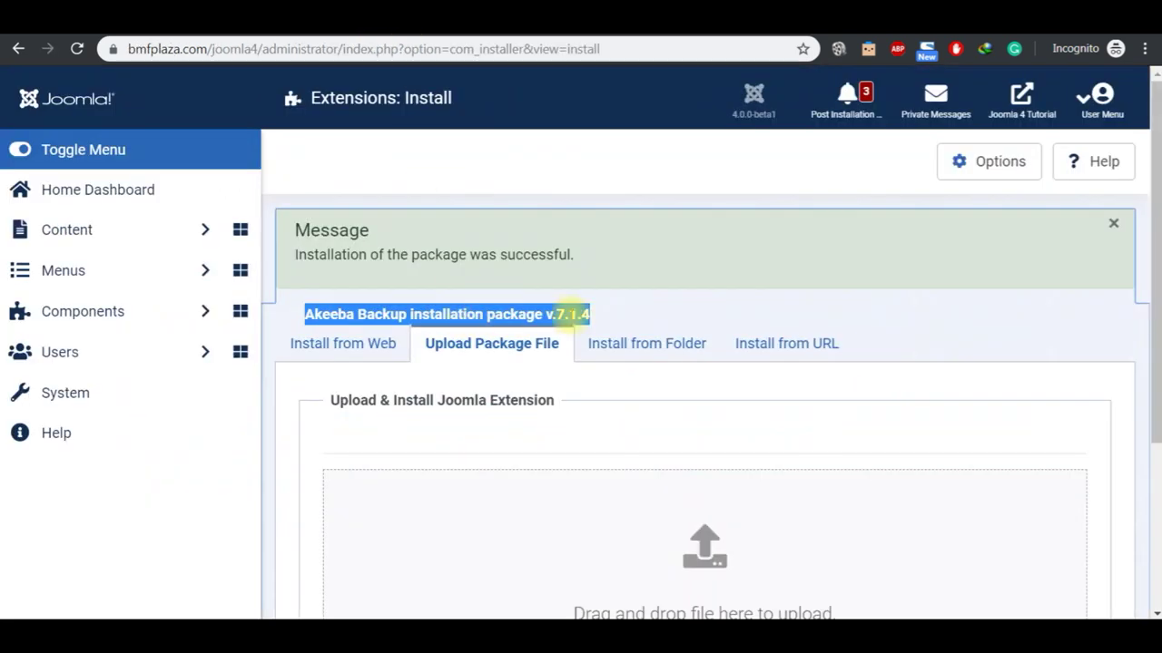
click(654, 314)
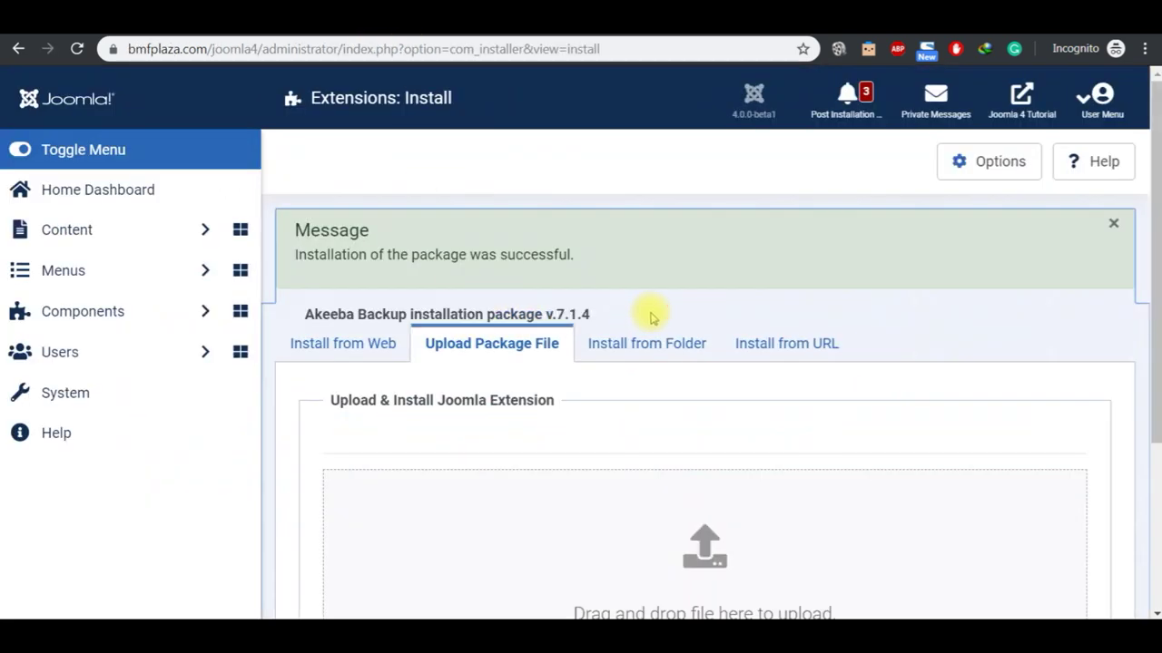
Step: Run the Default Backup Profile one-click backup in Akeeba Backup until it completes successfully
click(130, 318)
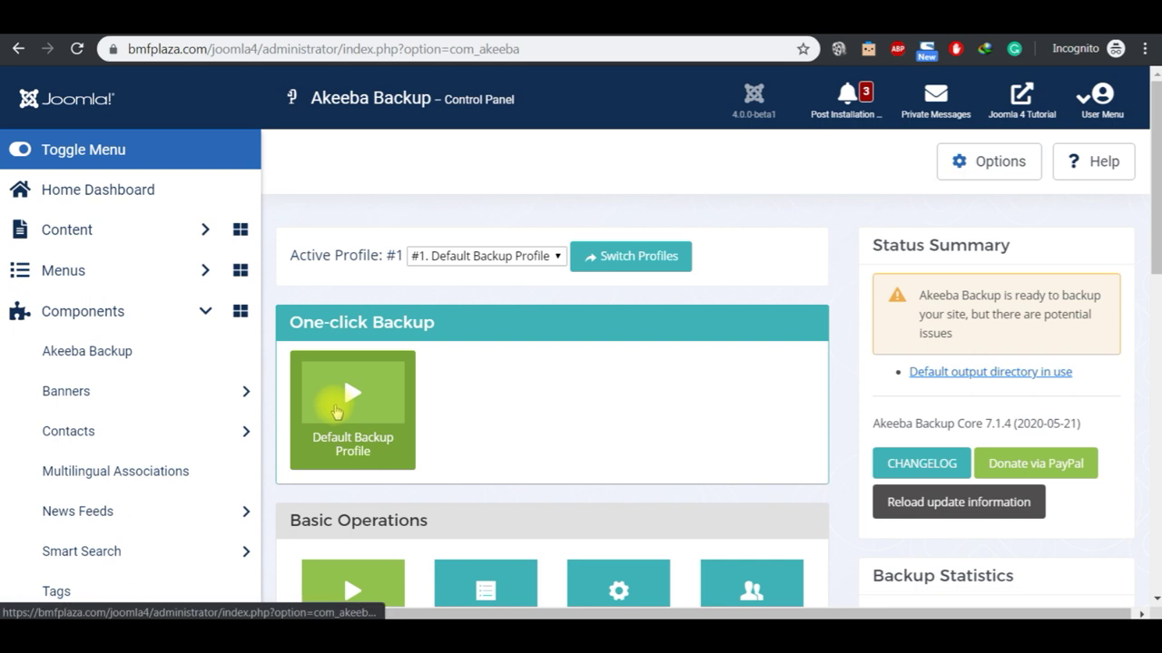
click(384, 409)
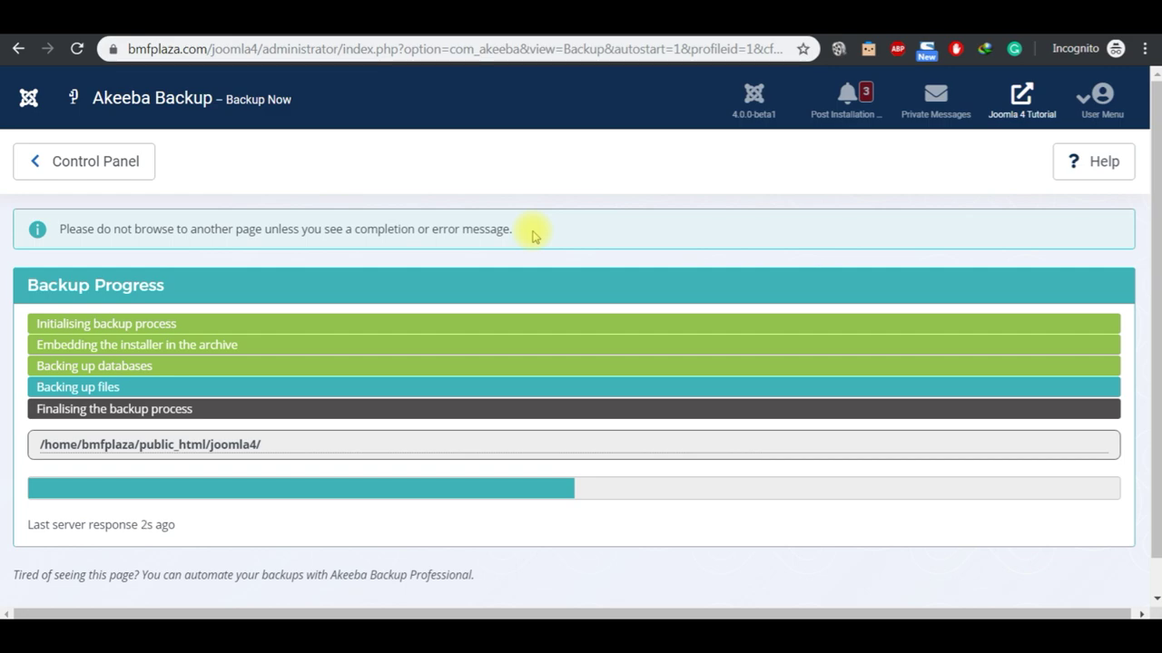
click(756, 612)
click(756, 612)
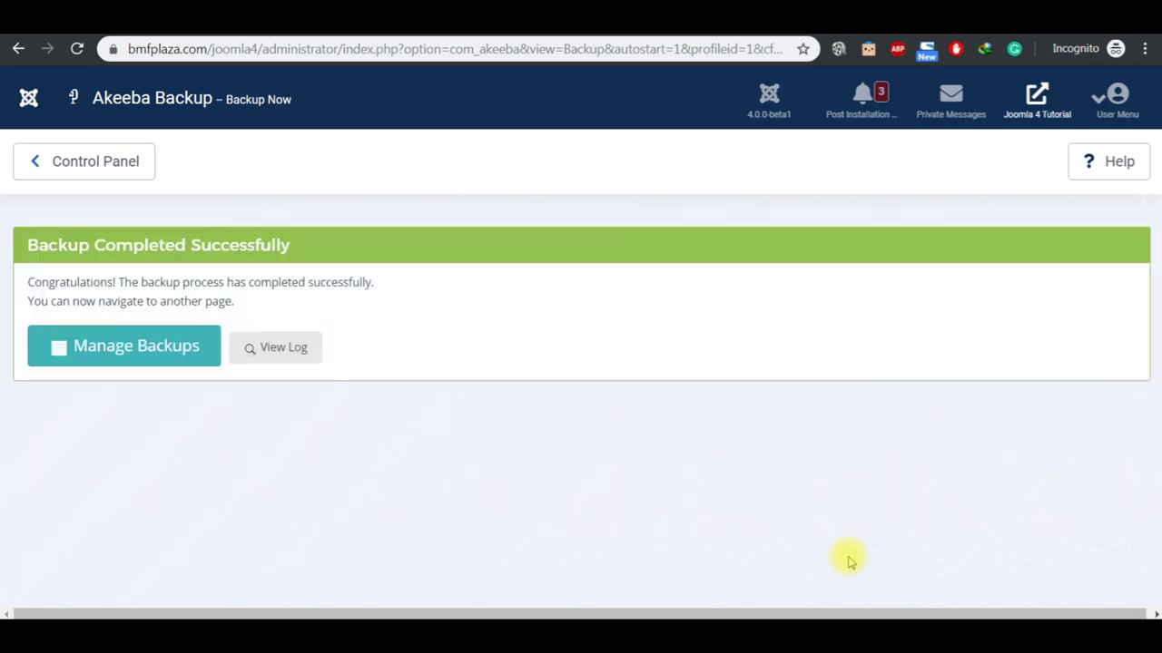
click(167, 358)
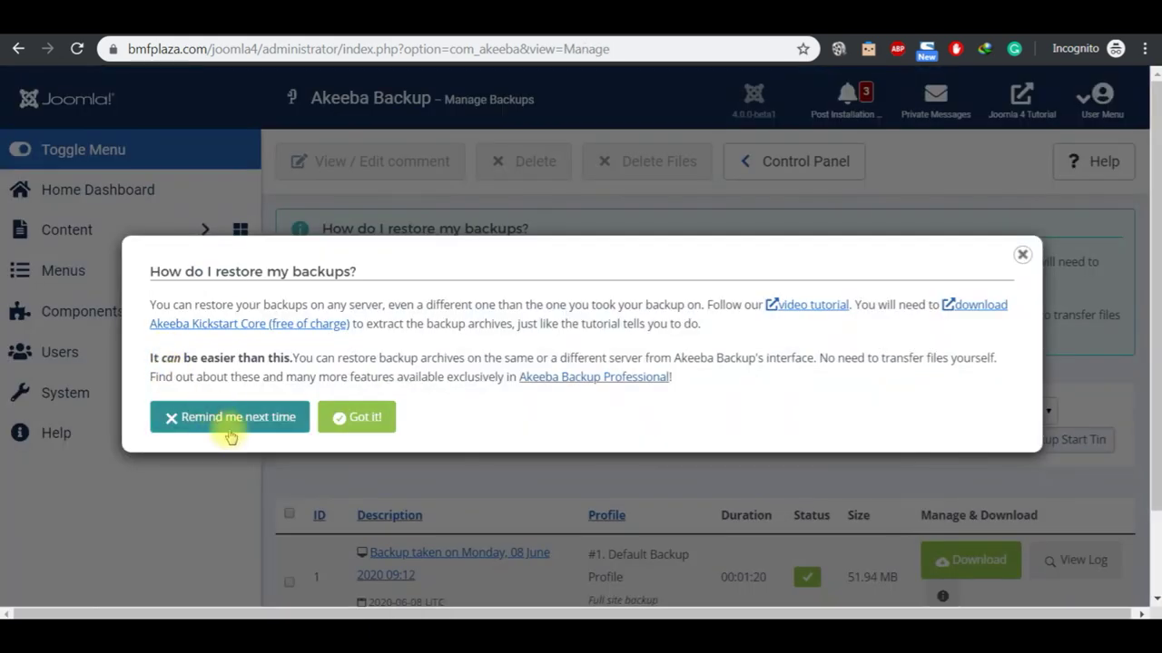
Step: Dismiss the restore tips, tick the 08 June 2020 backup, then return to the Control Panel
click(225, 421)
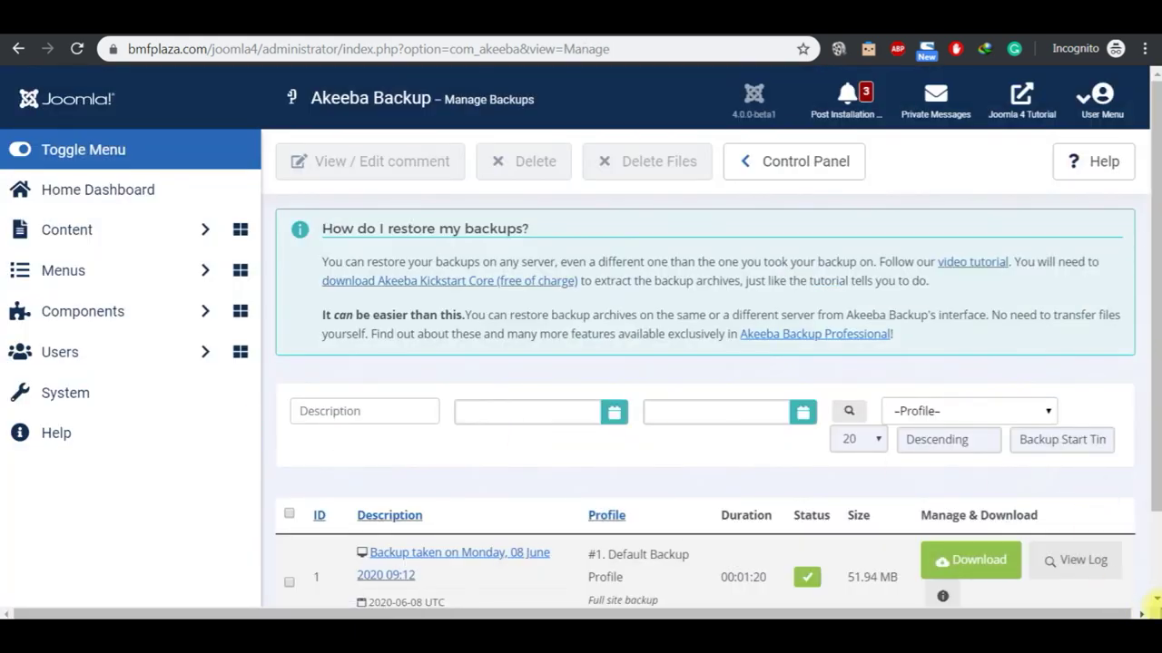
click(1154, 599)
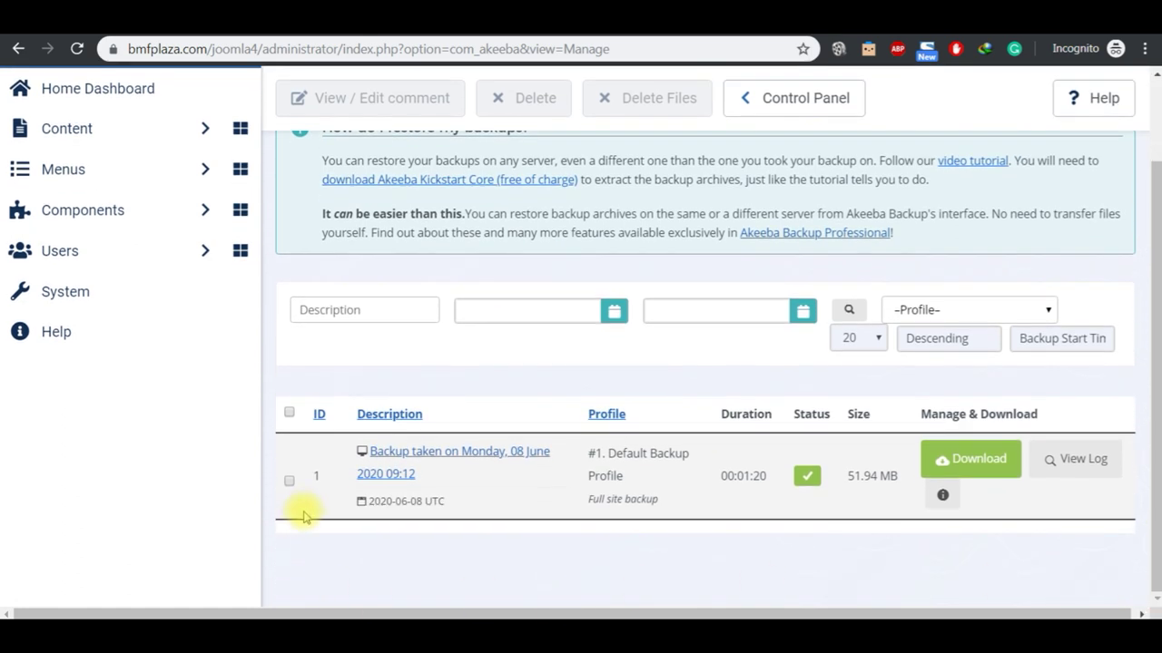
click(290, 481)
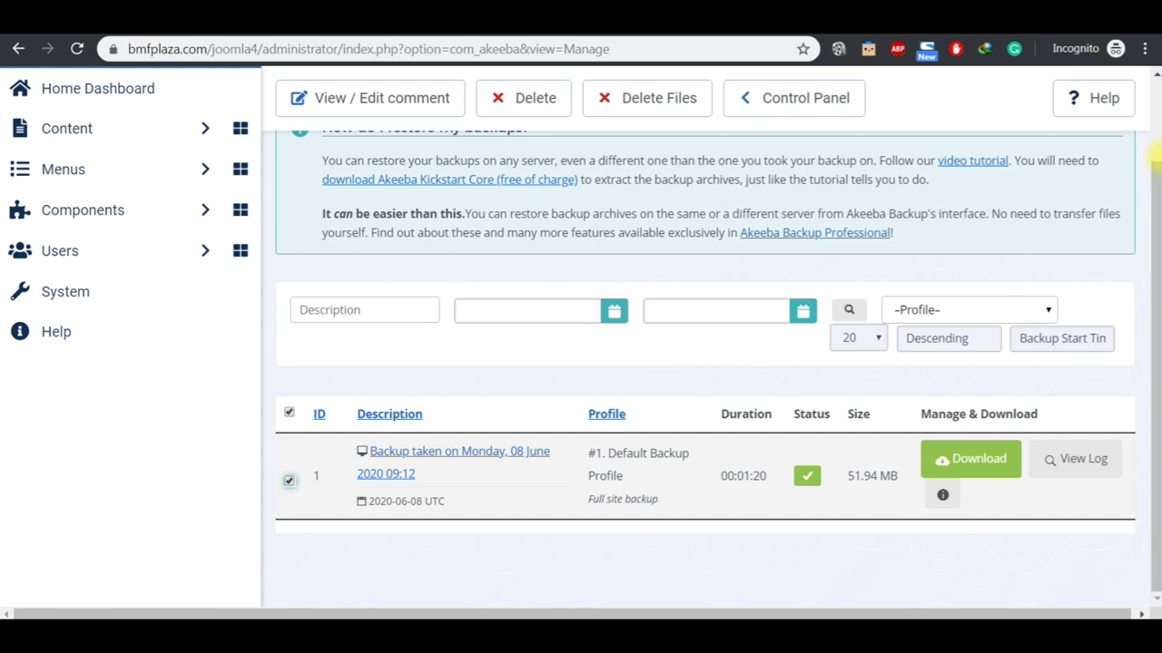
scroll(1157, 131, up, 2)
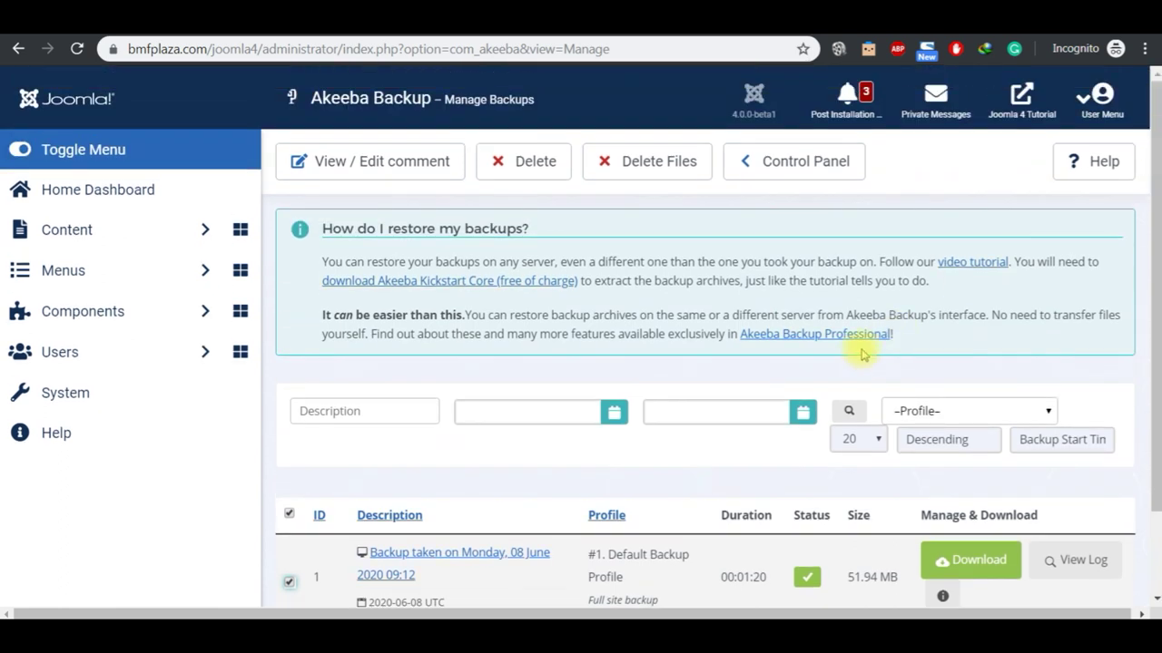
click(805, 164)
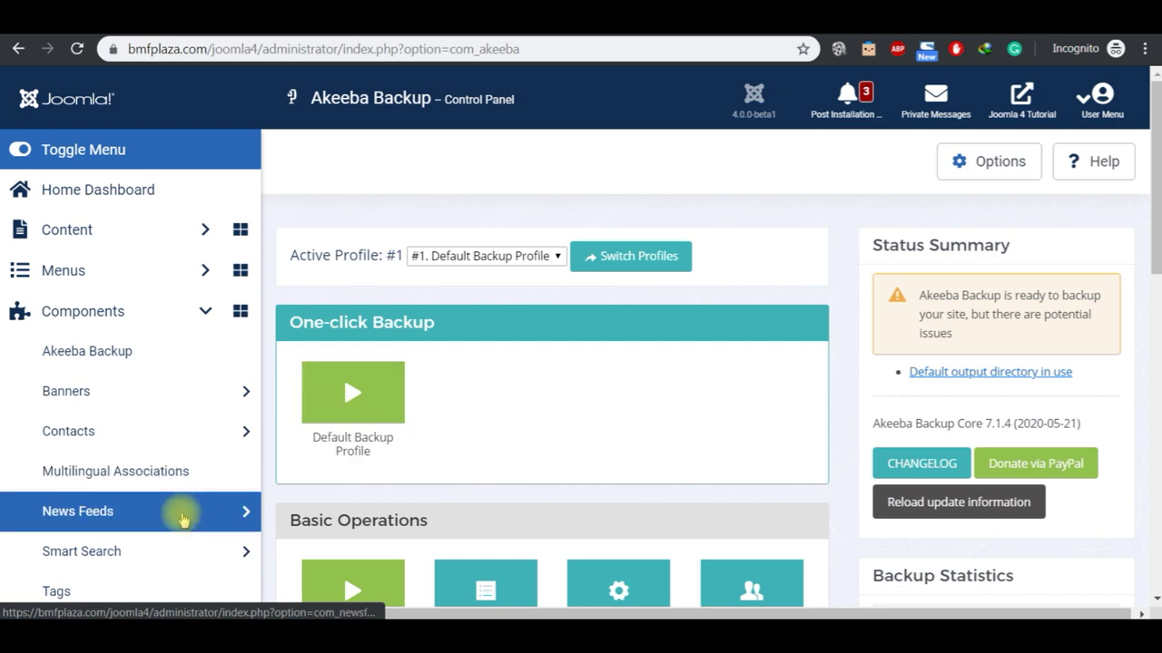
Step: Open the site's Global Configuration from the home dashboard, briefly checking the Notepad notes
click(106, 200)
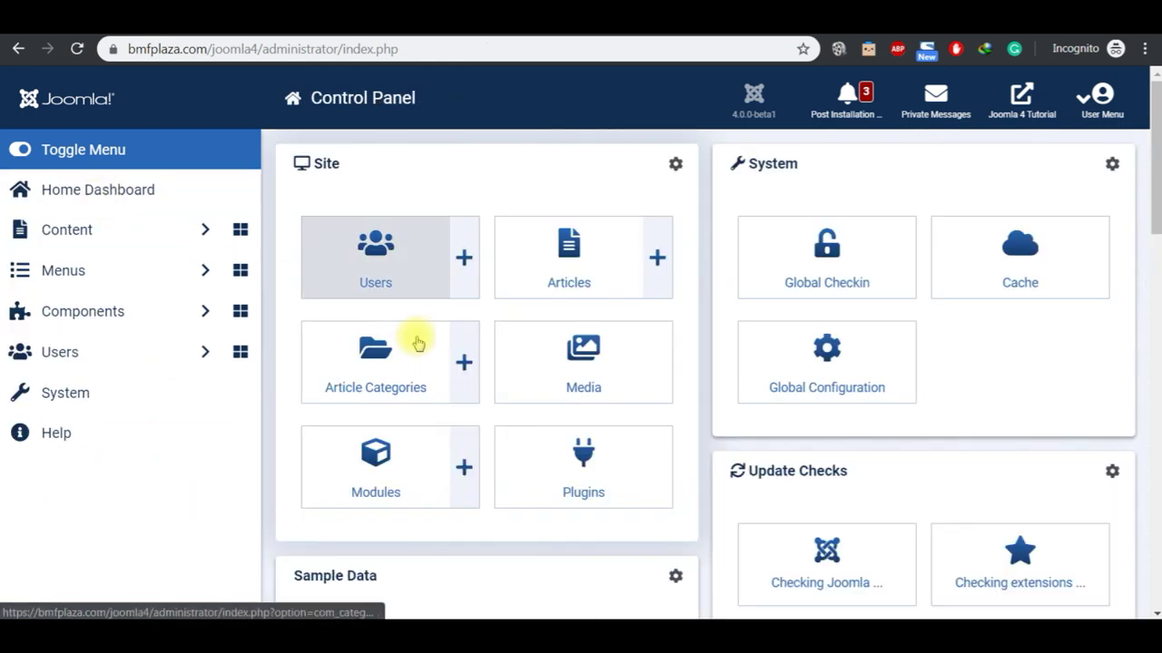
click(803, 396)
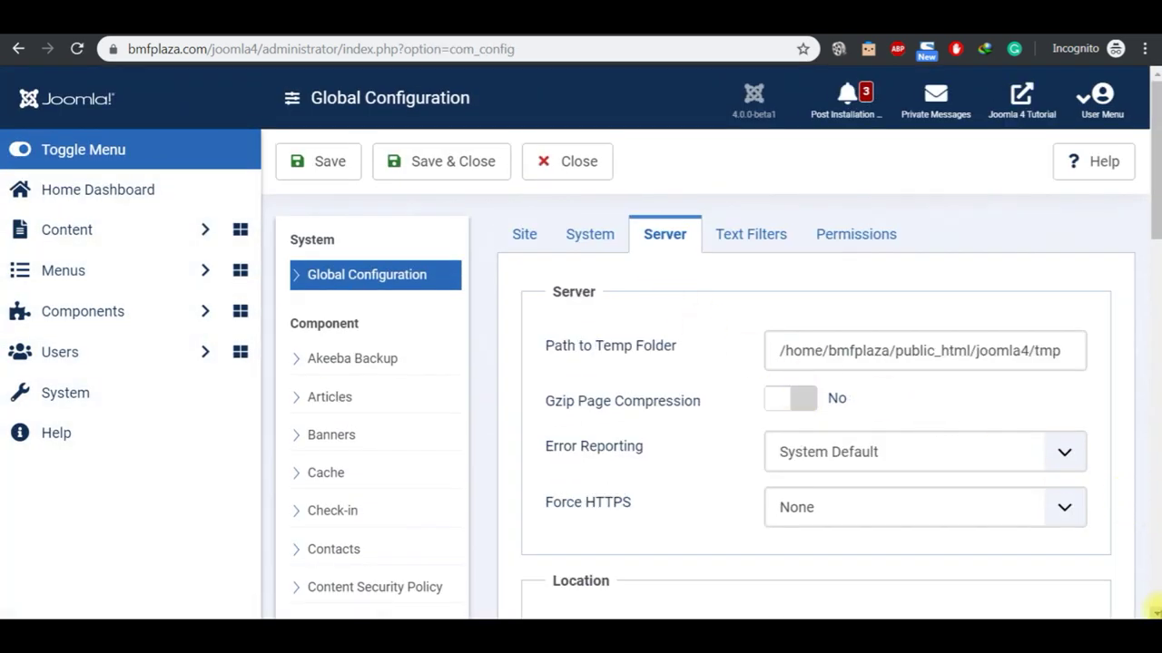
scroll(1149, 606, down, 3)
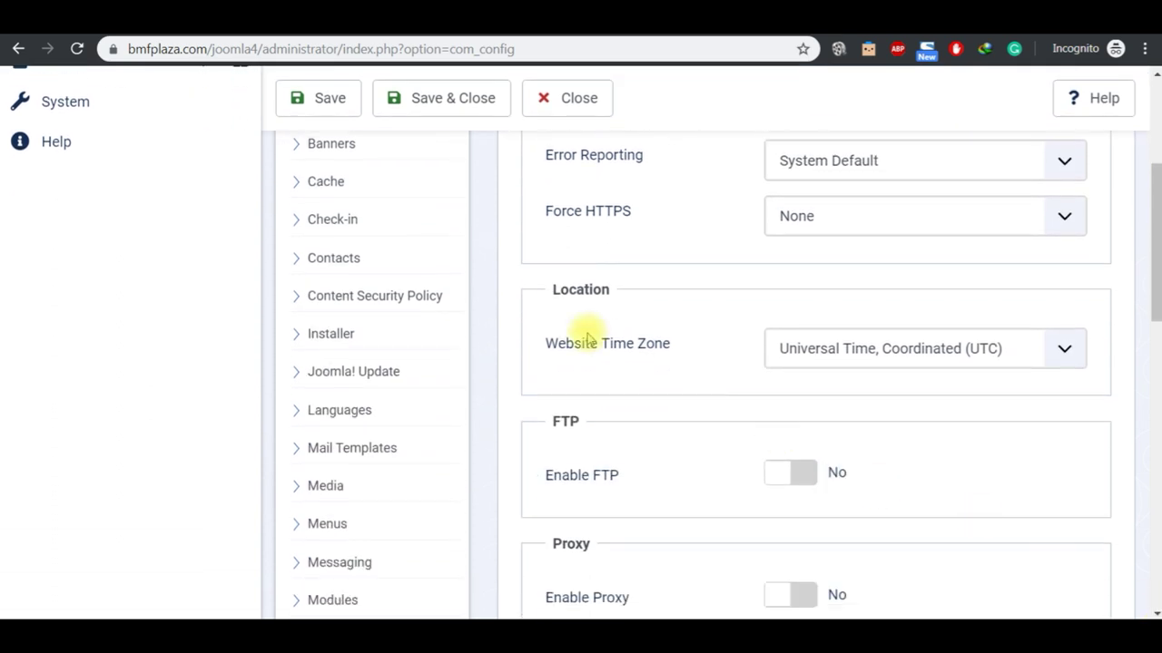
mouse_move(694, 626)
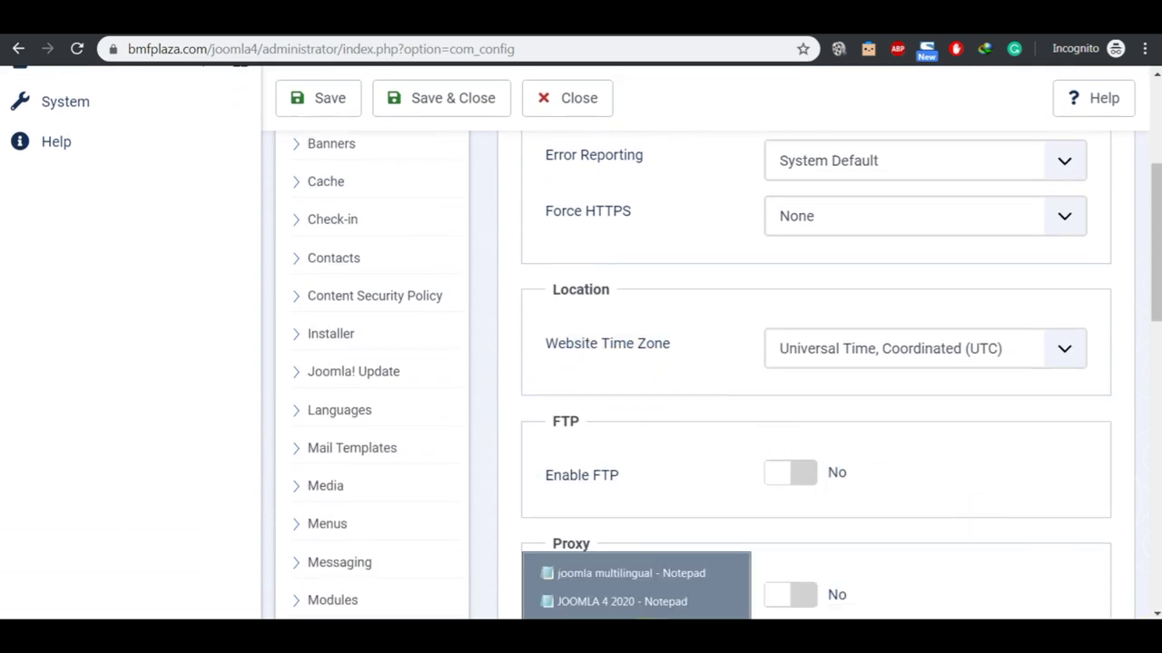
click(632, 605)
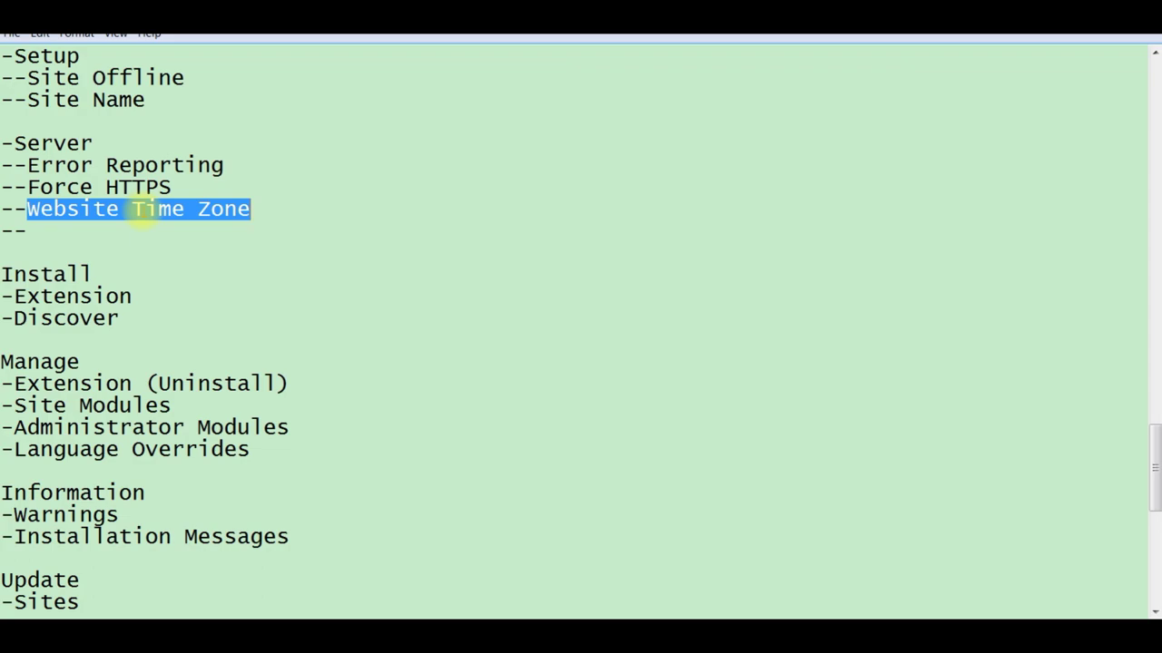
click(706, 601)
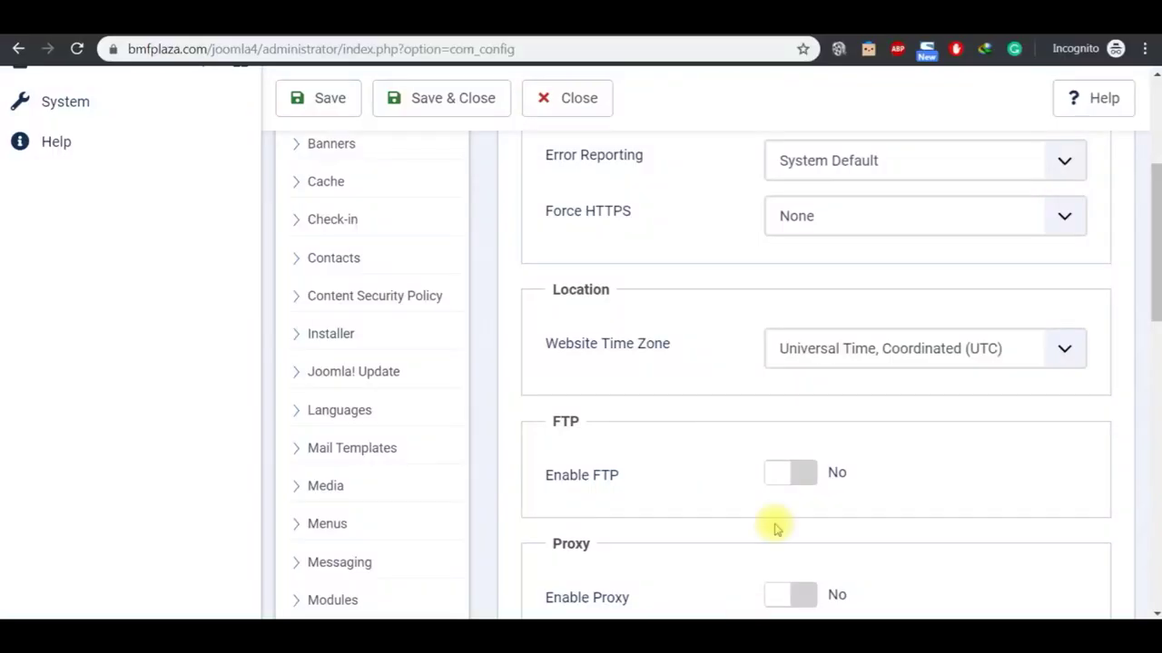
Step: Leave Website Time Zone at UTC and close Global Configuration without saving
click(1055, 363)
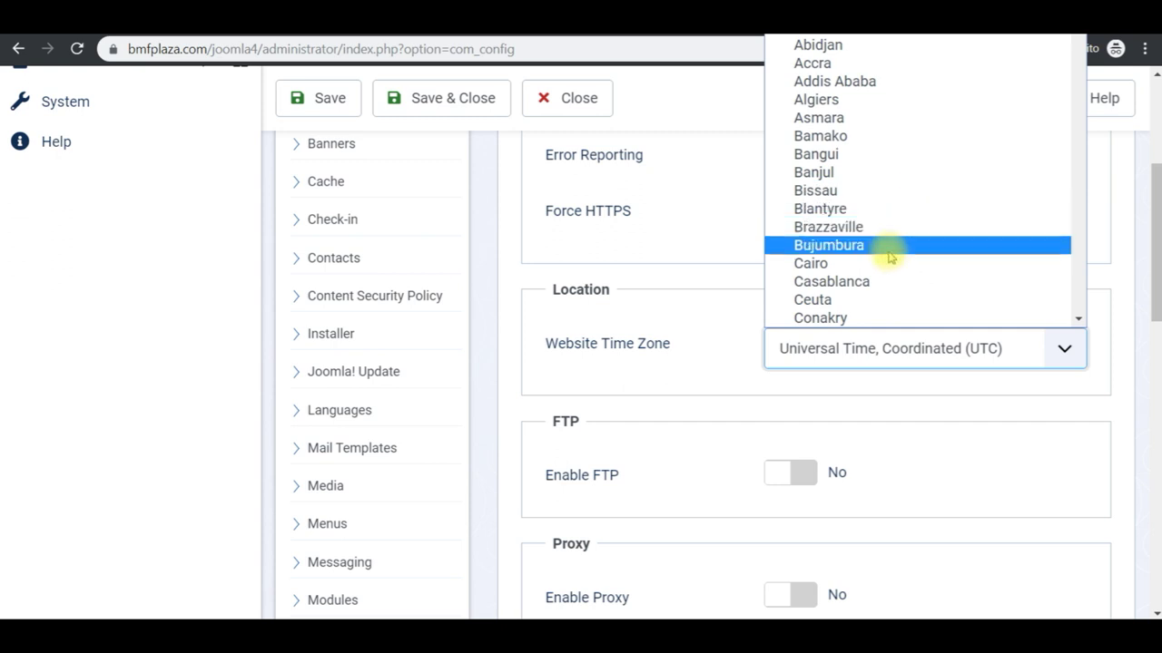
click(1037, 457)
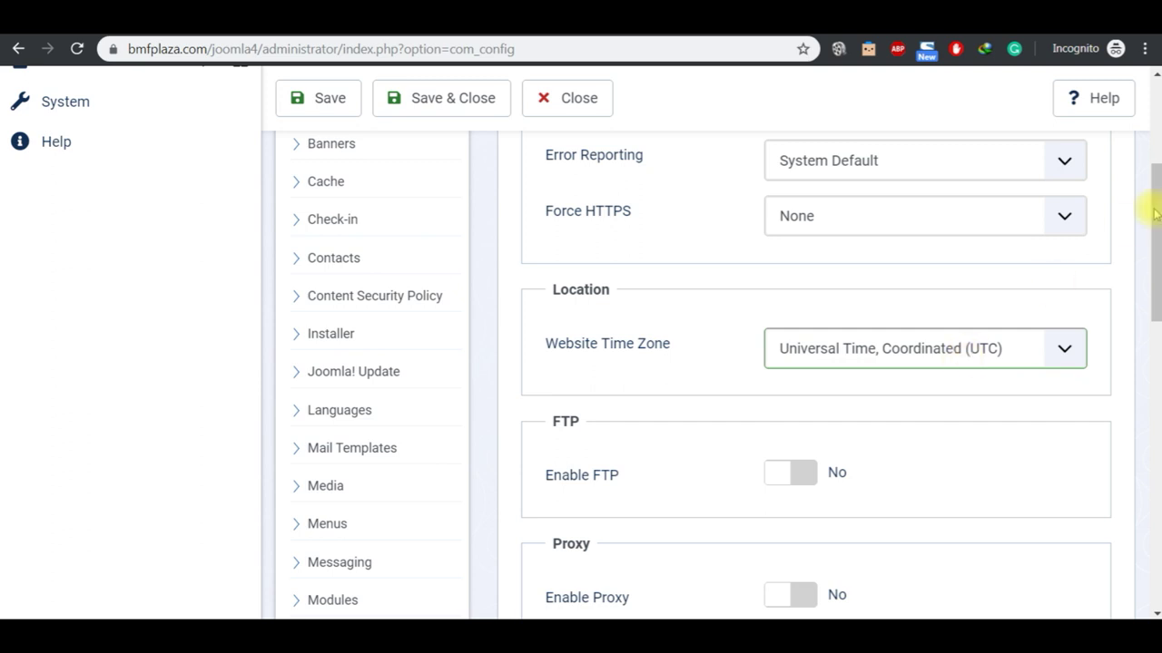
click(1157, 134)
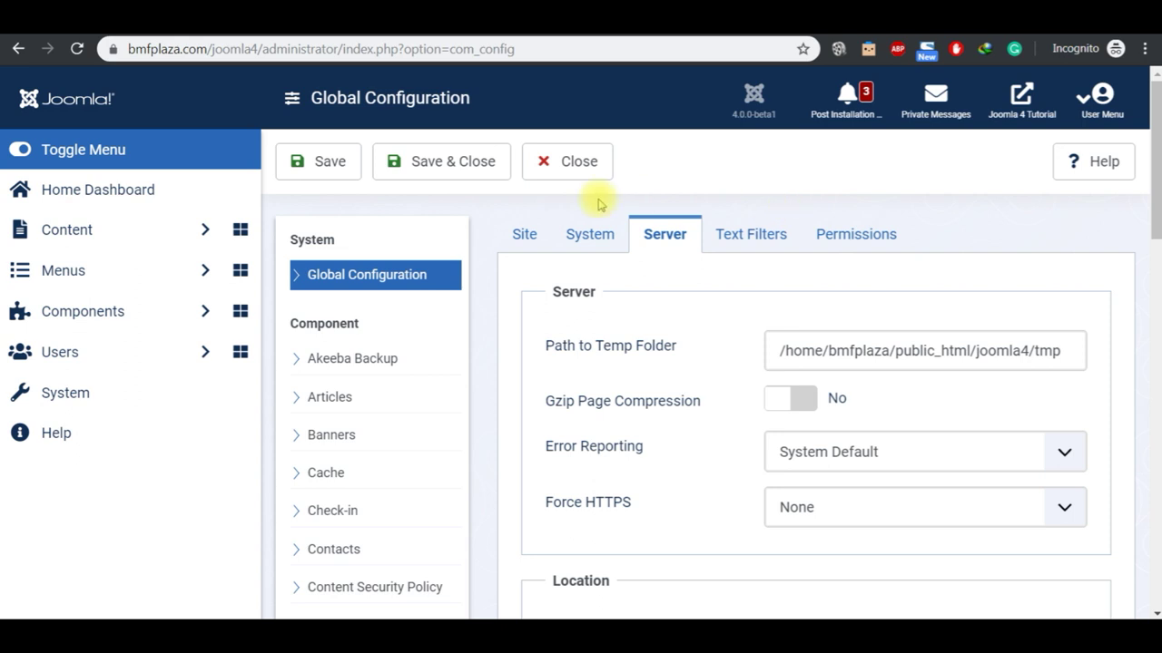
click(551, 163)
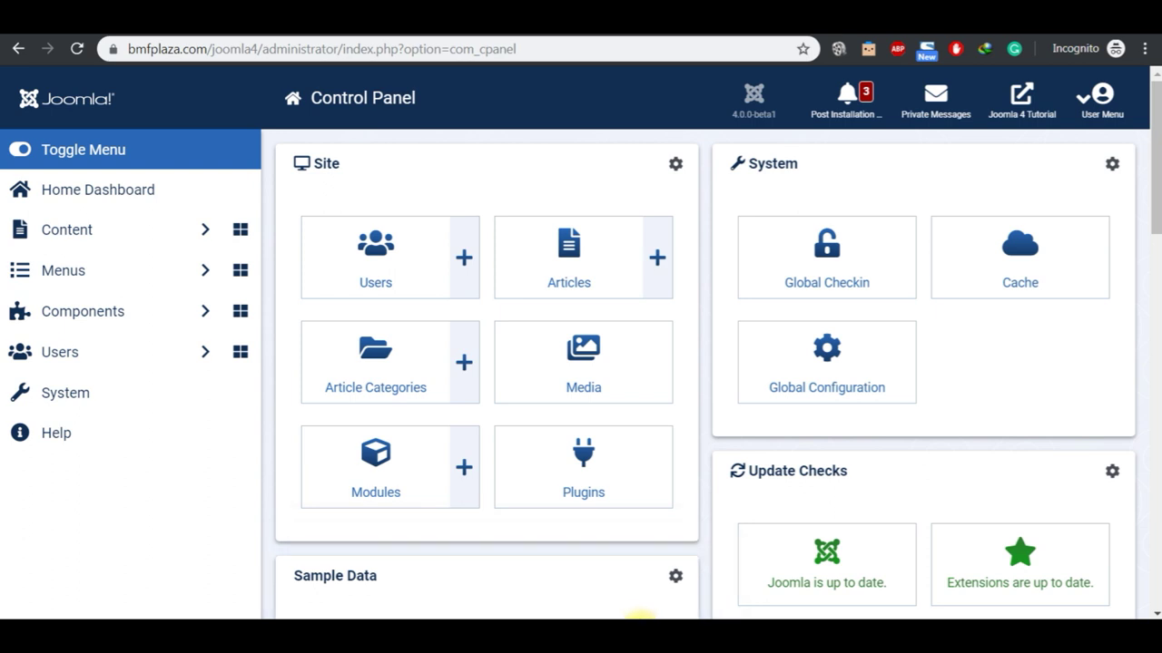
Step: Highlight Discover under Install in the JOOMLA 4 2020 notes, then return to Chrome
click(638, 602)
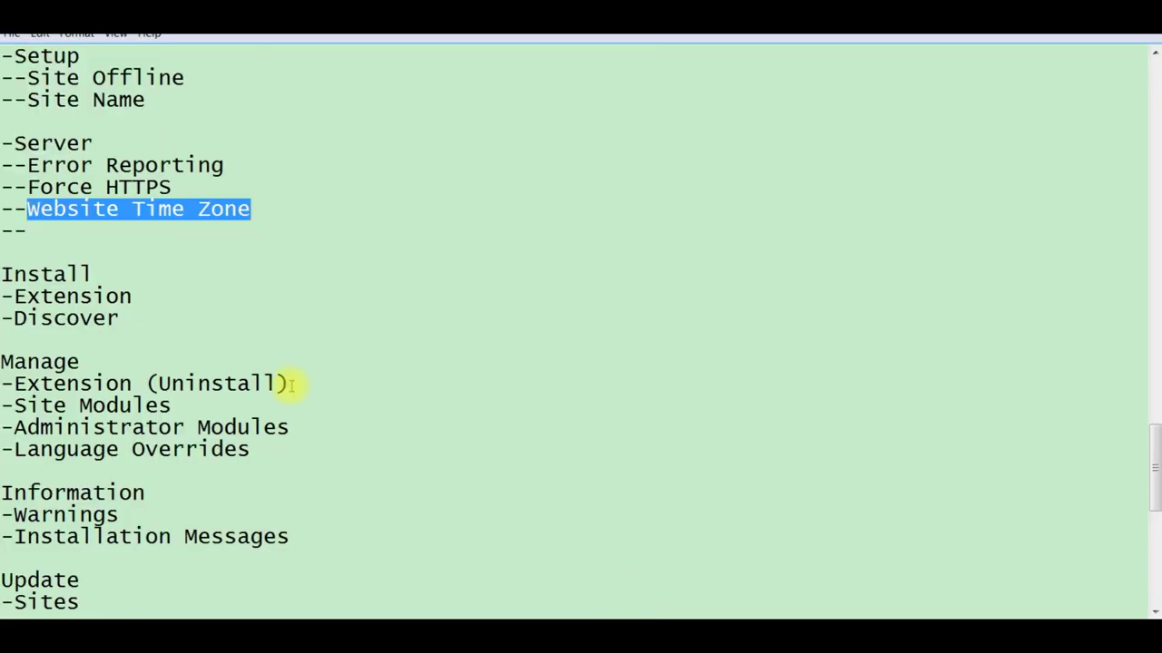
click(140, 325)
key(shift+Left)
key(shift+Left)
key(shift+Left)
key(shift+Left)
key(shift+Left)
key(shift+Left)
key(shift+Left)
key(shift+Left)
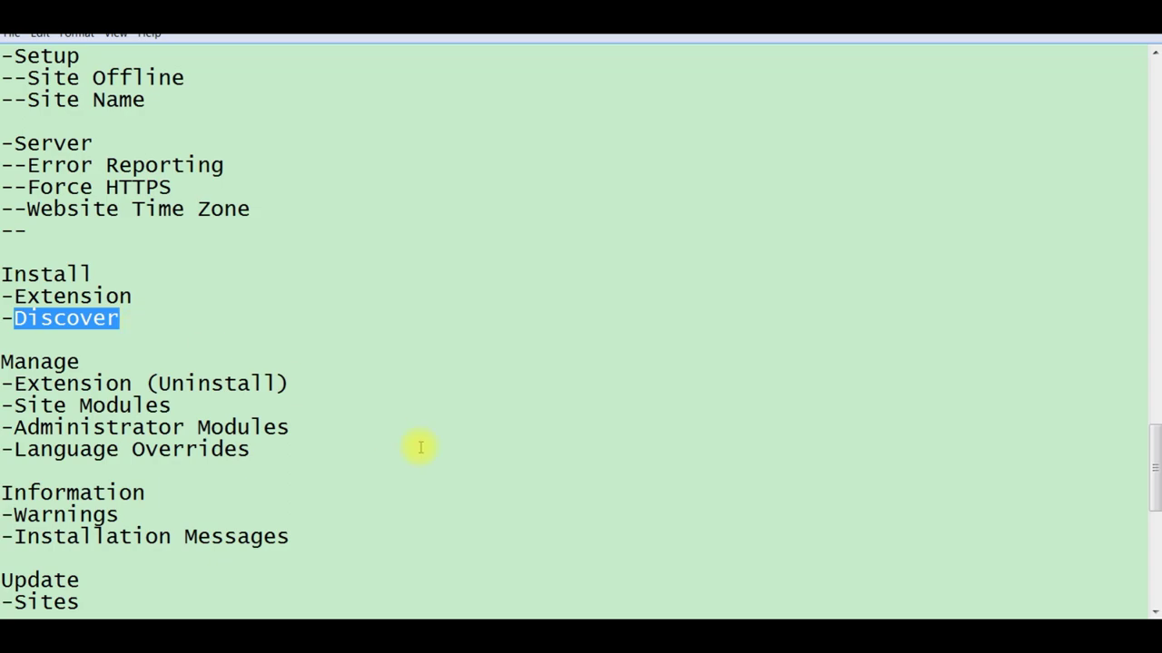
key(alt+Tab)
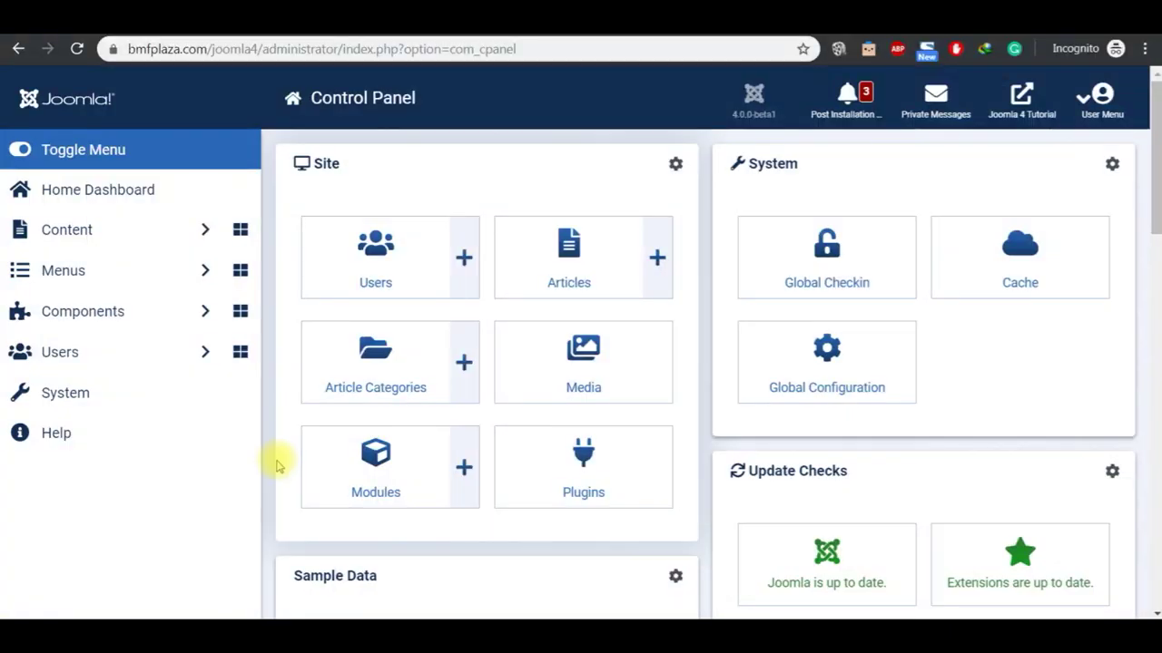
Step: Open System > Install > Discover, then bring the tutorial notes forward again
click(65, 395)
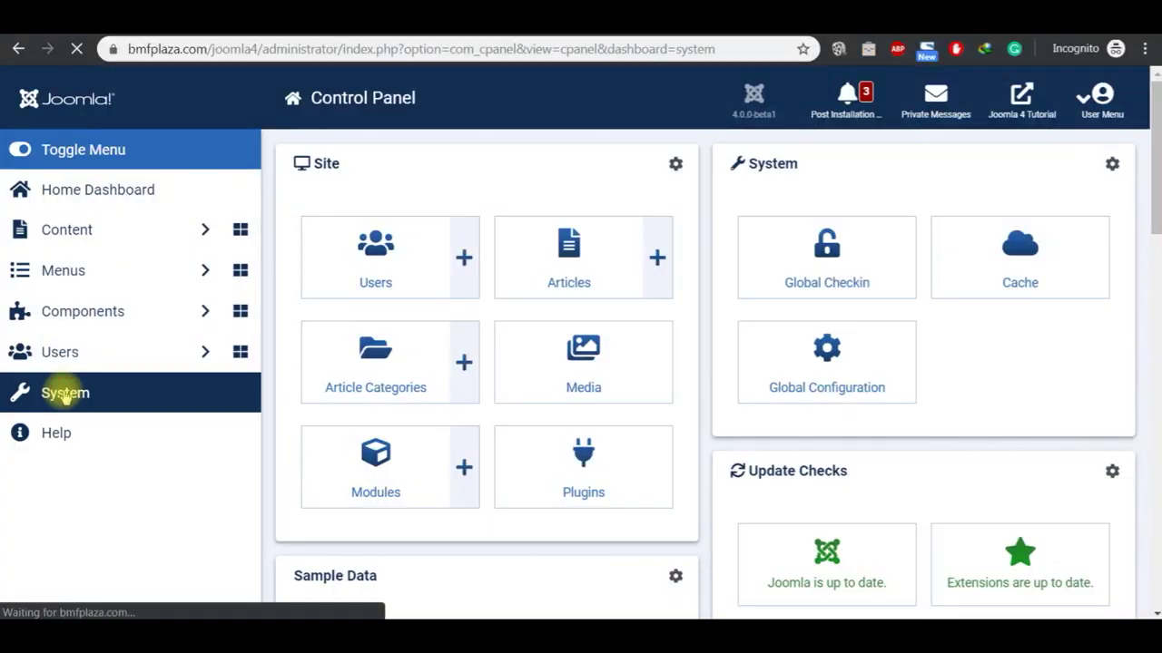
click(334, 352)
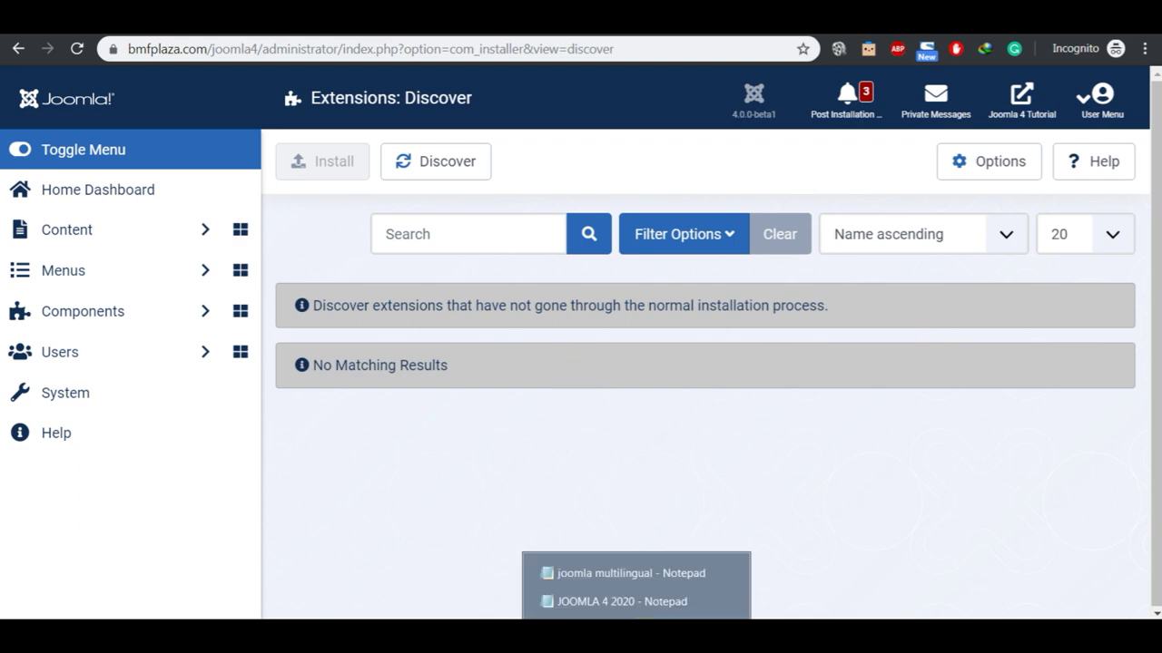
click(629, 608)
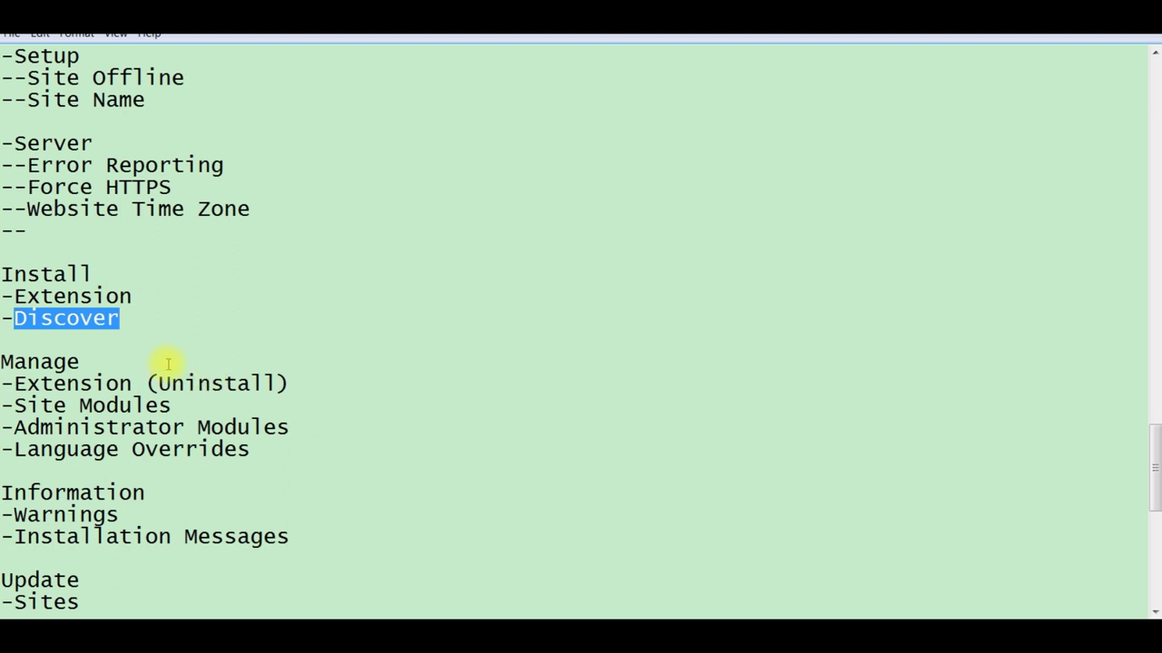
Step: Highlight the Install heading and (Uninstall) on the Extension line, then open Joomla's System dashboard
click(310, 387)
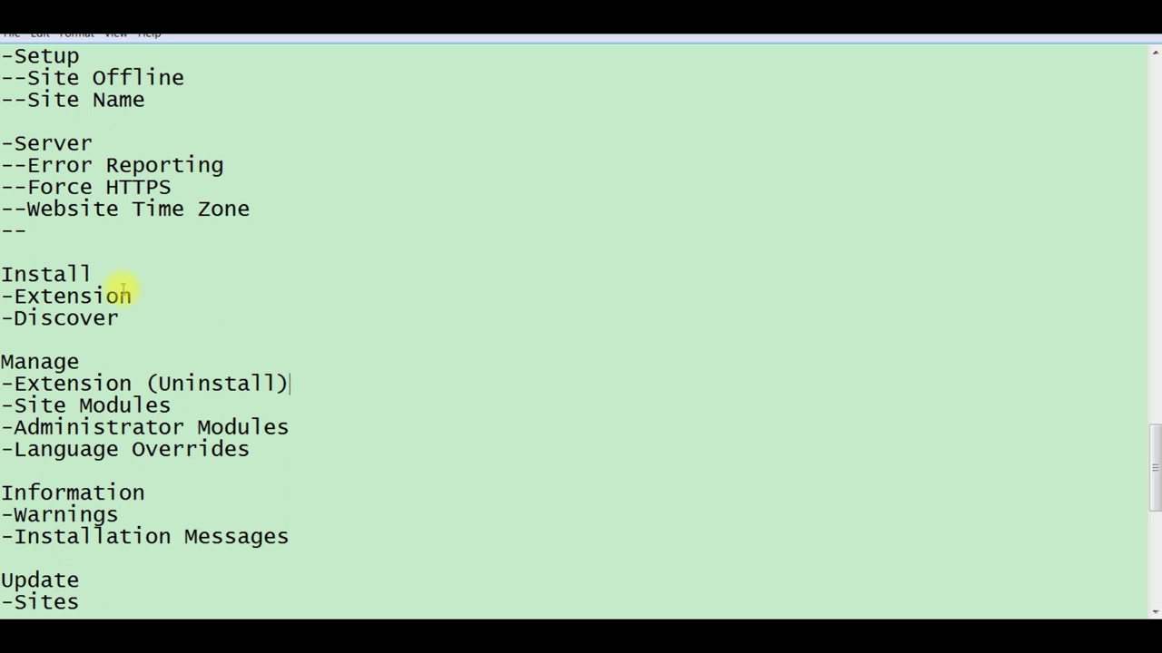
double_click(80, 274)
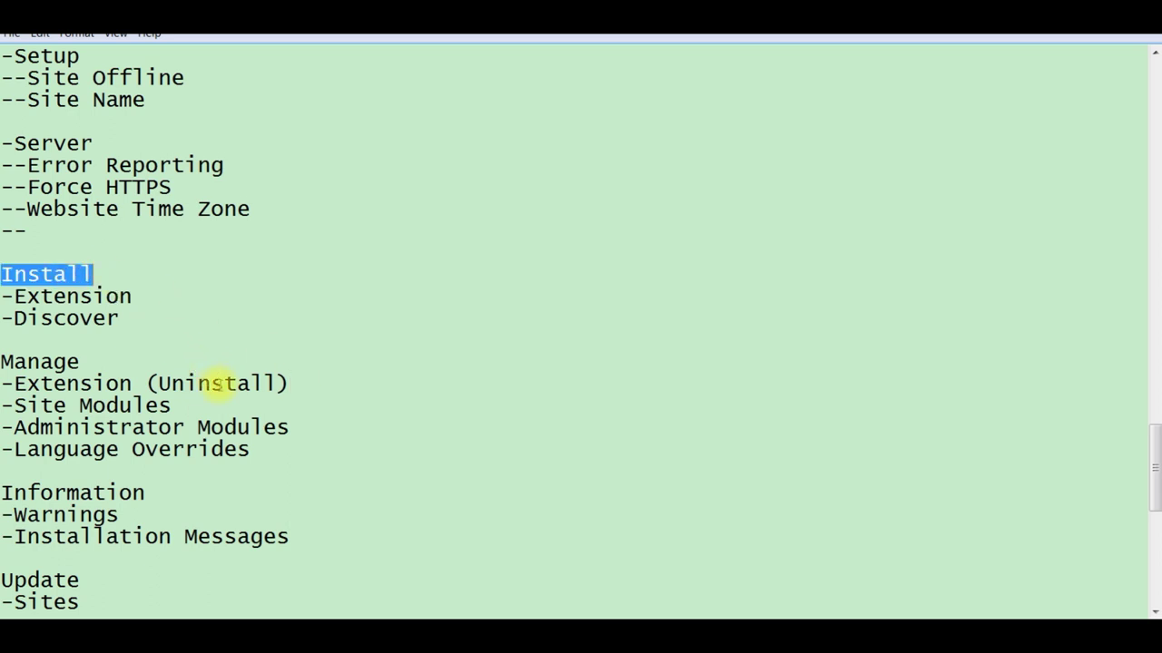
double_click(214, 383)
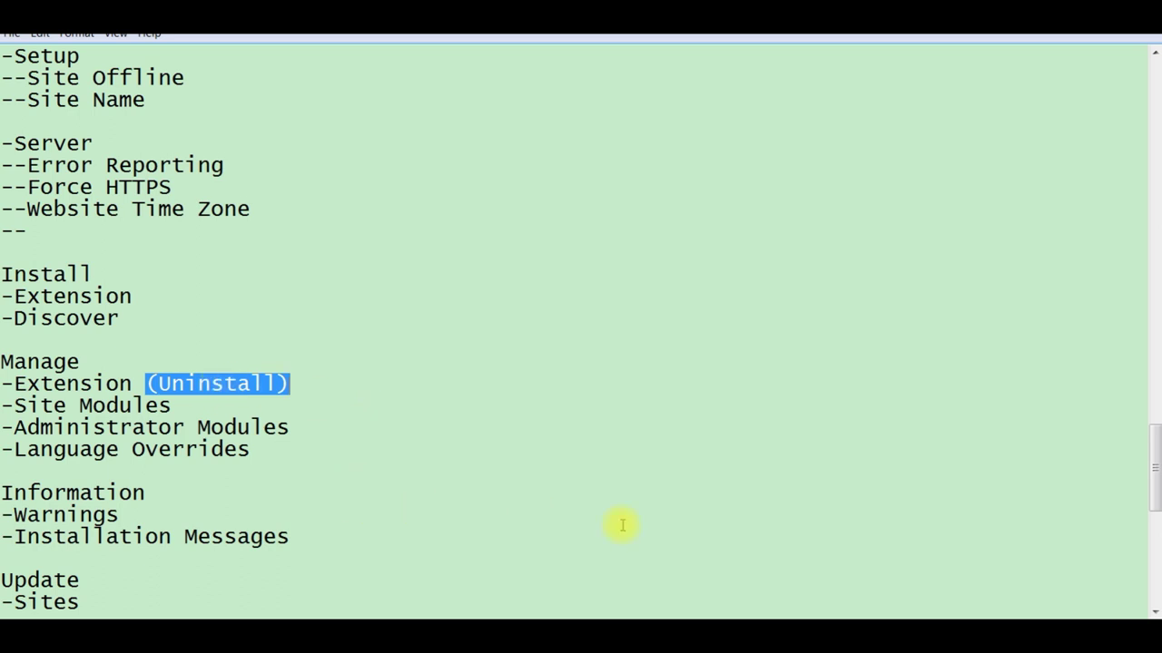
mouse_move(726, 635)
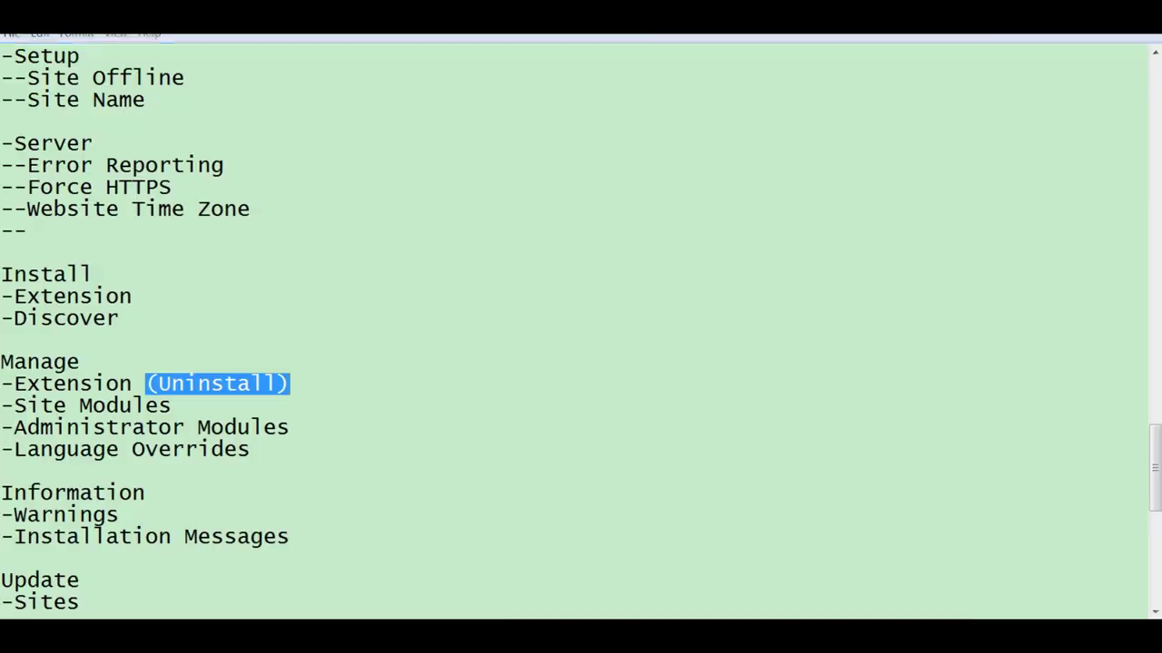
click(738, 602)
click(109, 399)
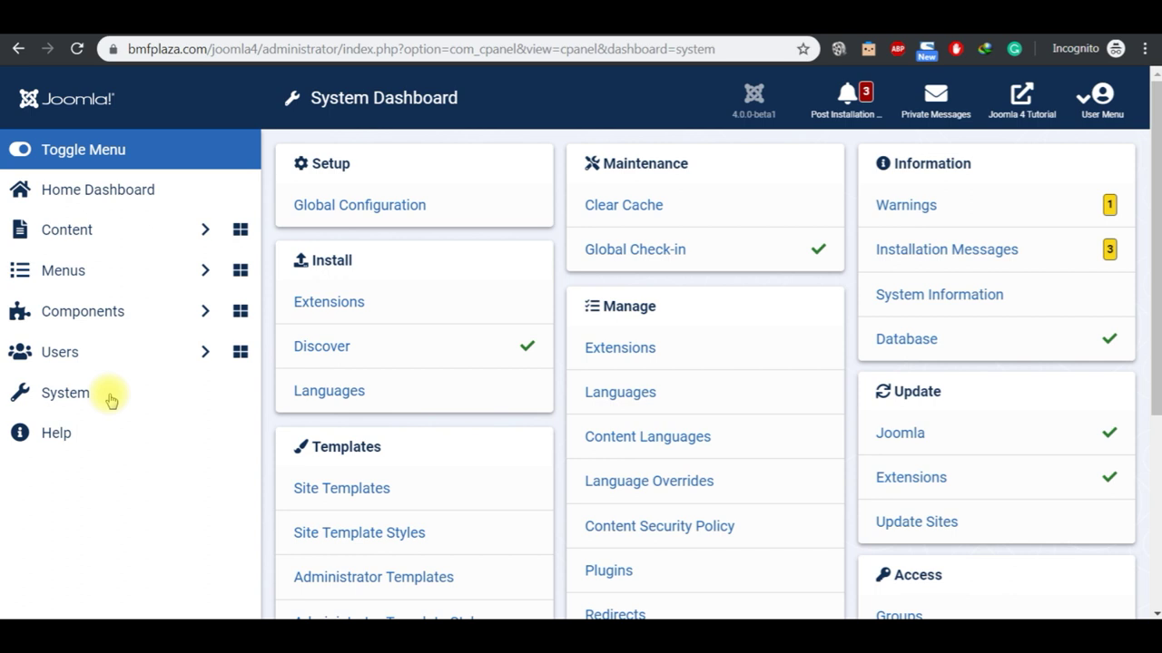
Step: Filter Extensions: Manage to Component type, tick Akeeba Backup, then switch to the notes
click(620, 350)
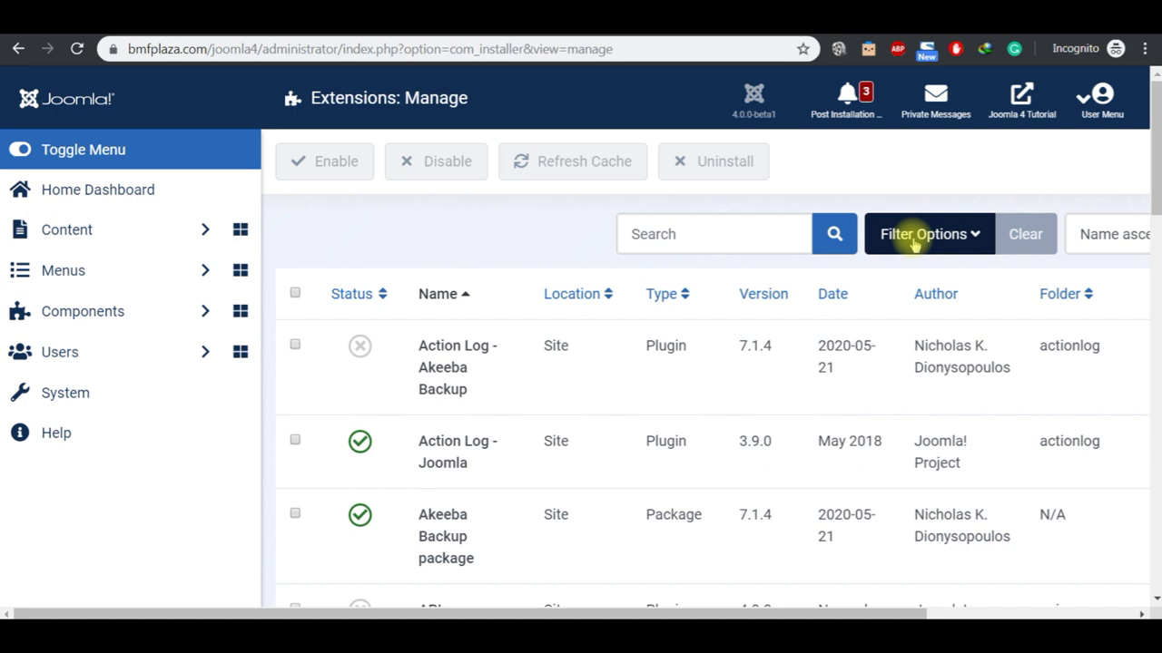
click(915, 239)
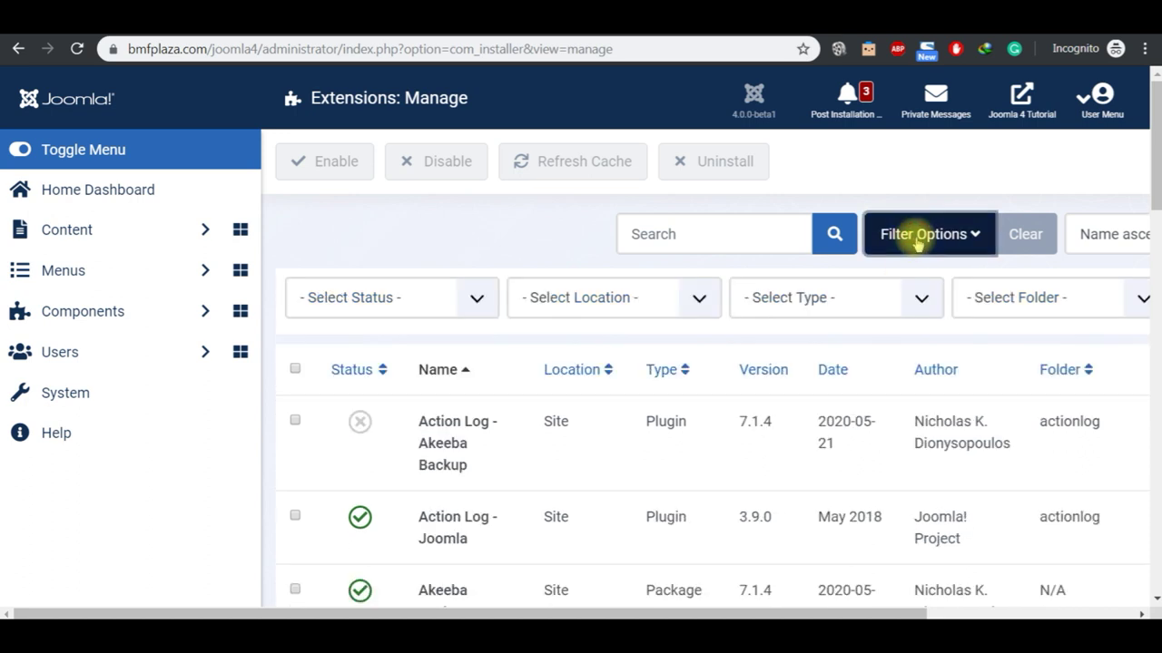
click(809, 298)
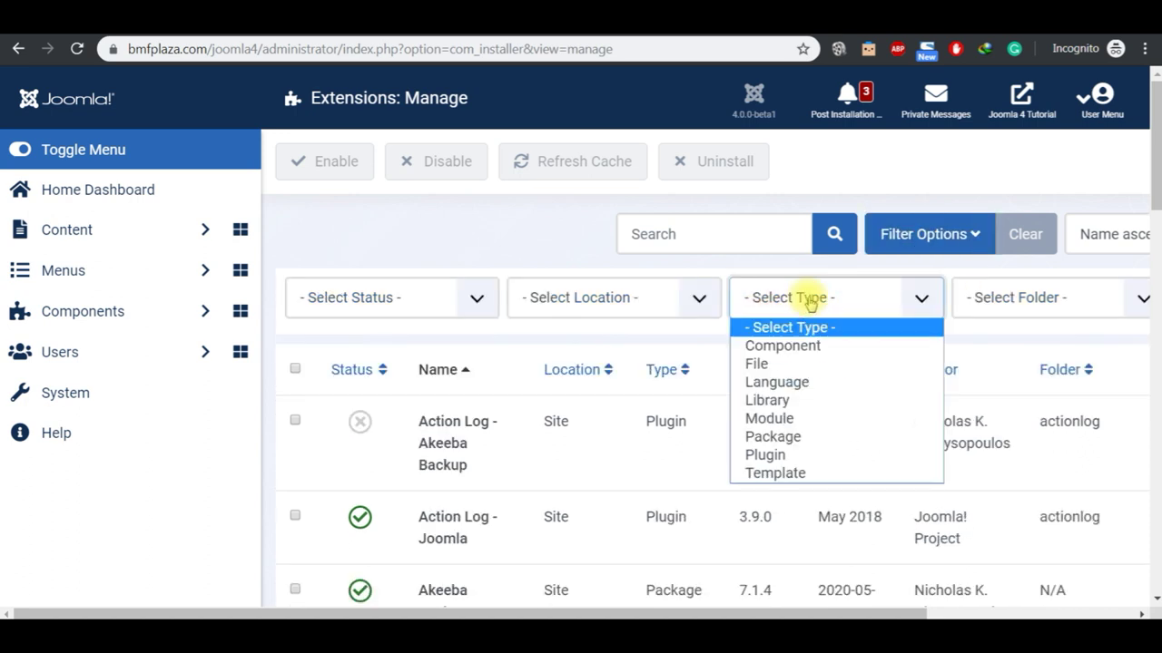
click(786, 345)
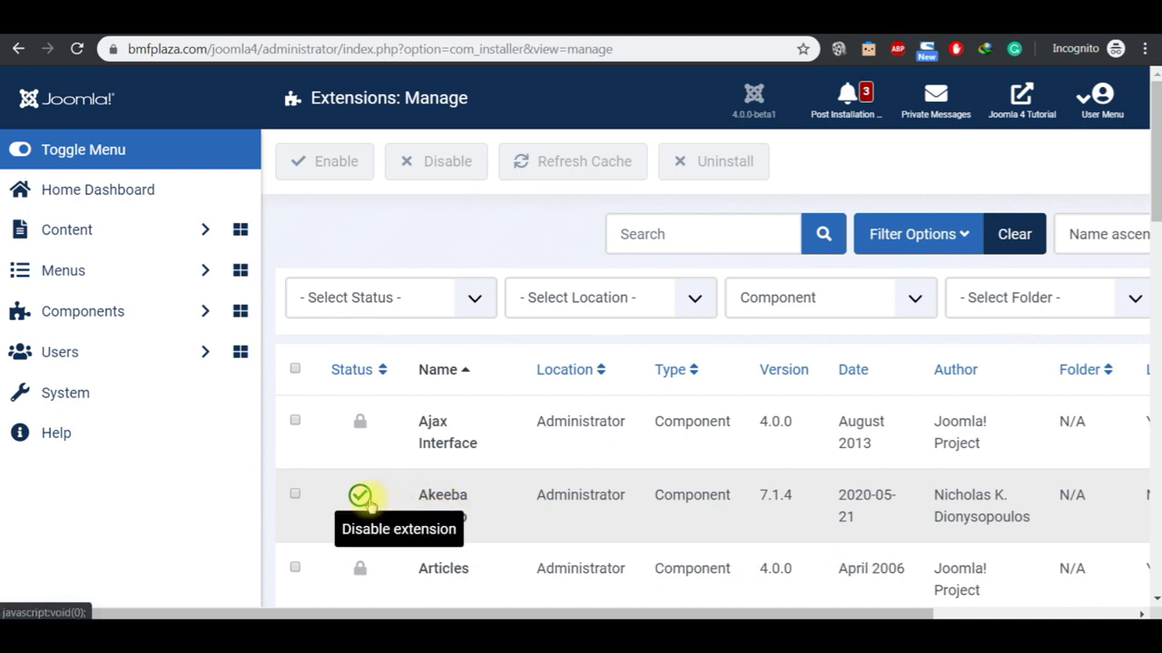
click(296, 494)
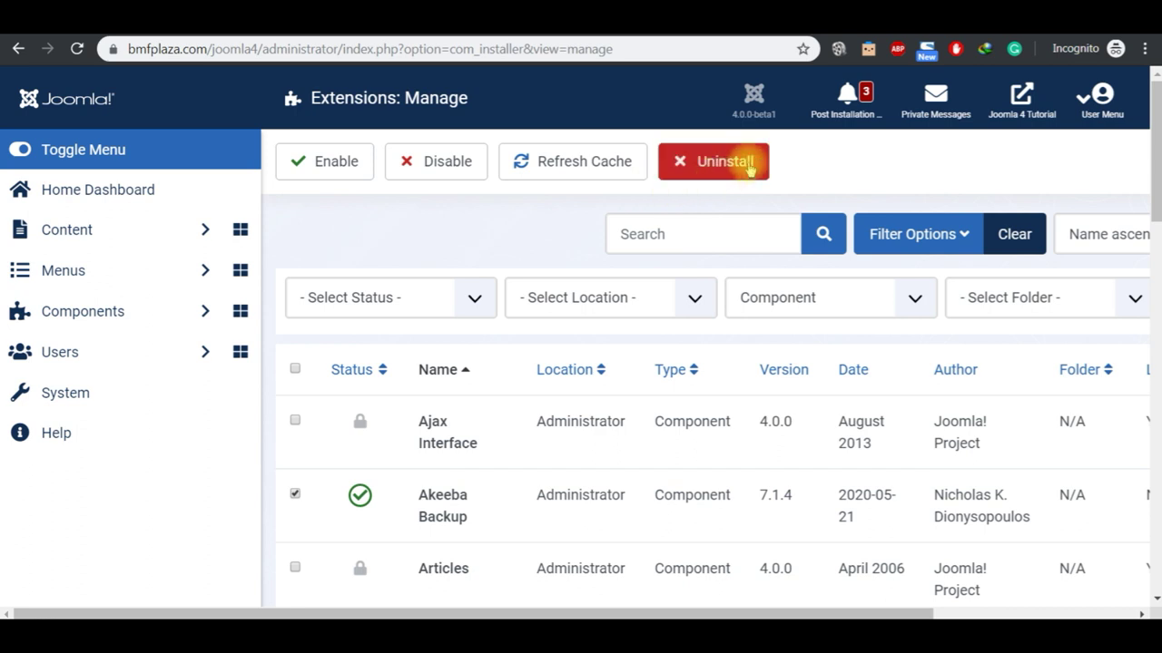
mouse_move(620, 616)
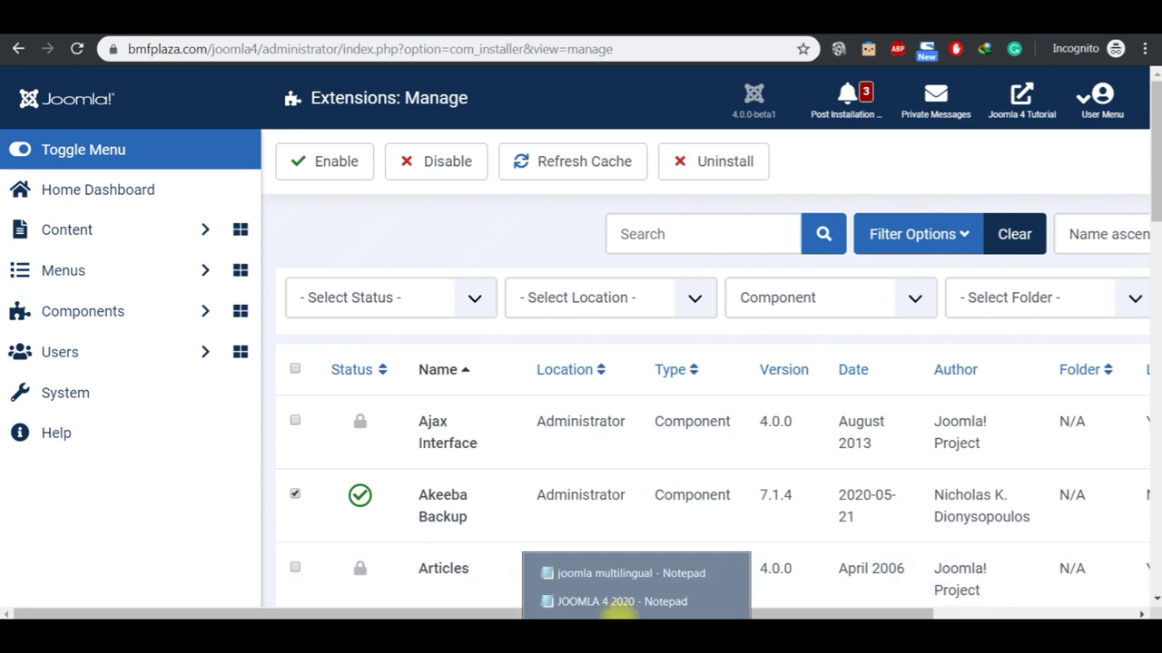
click(614, 600)
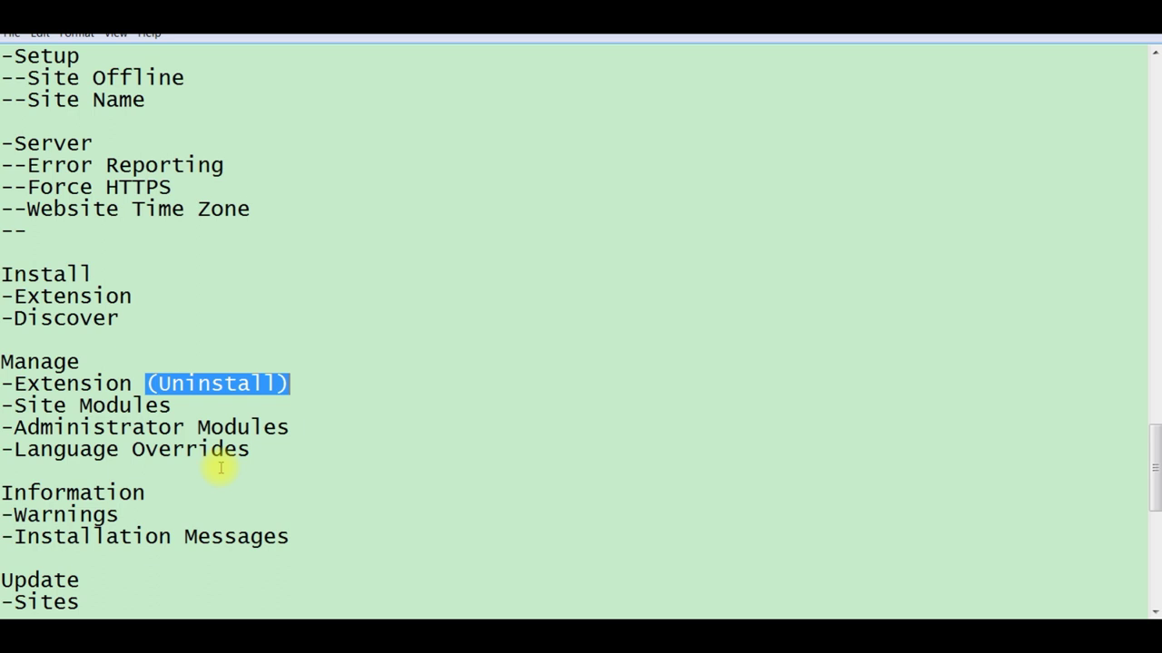
Step: Highlight Site Modules in the notes, then return to the Joomla extensions list
click(172, 407)
key(shift+Left)
key(shift+Left)
key(shift+Left)
key(shift+Left)
key(shift+Left)
key(shift+Left)
key(shift+Left)
key(shift+Left)
key(shift+Left)
key(shift+Left)
key(shift+Left)
key(shift+Left)
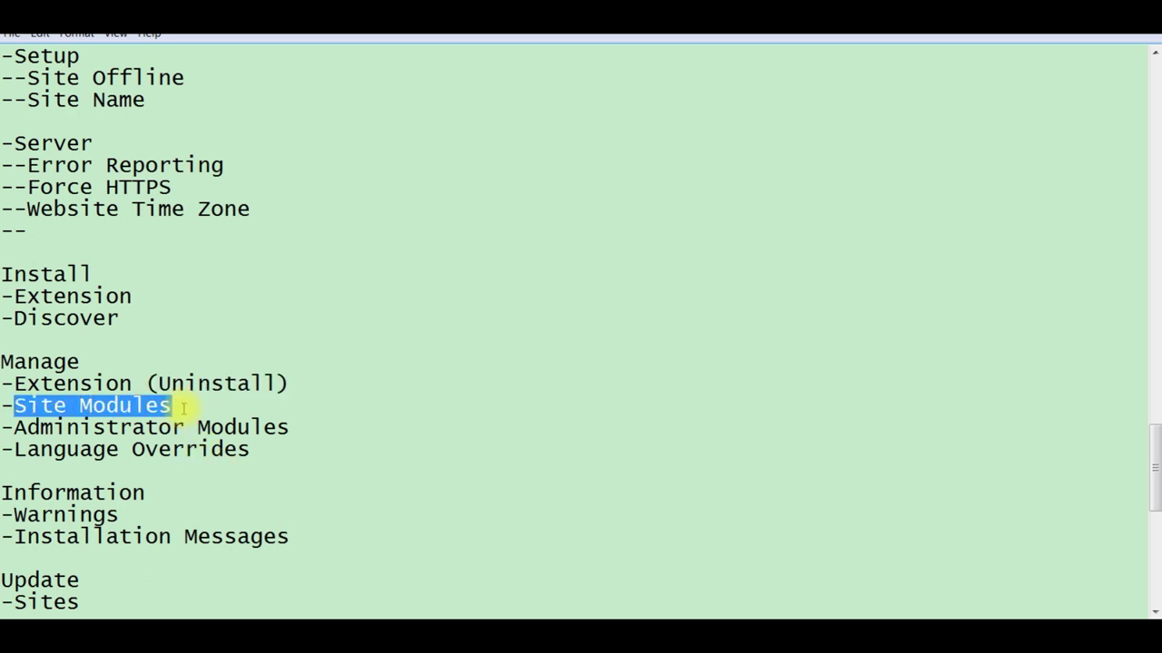
click(744, 615)
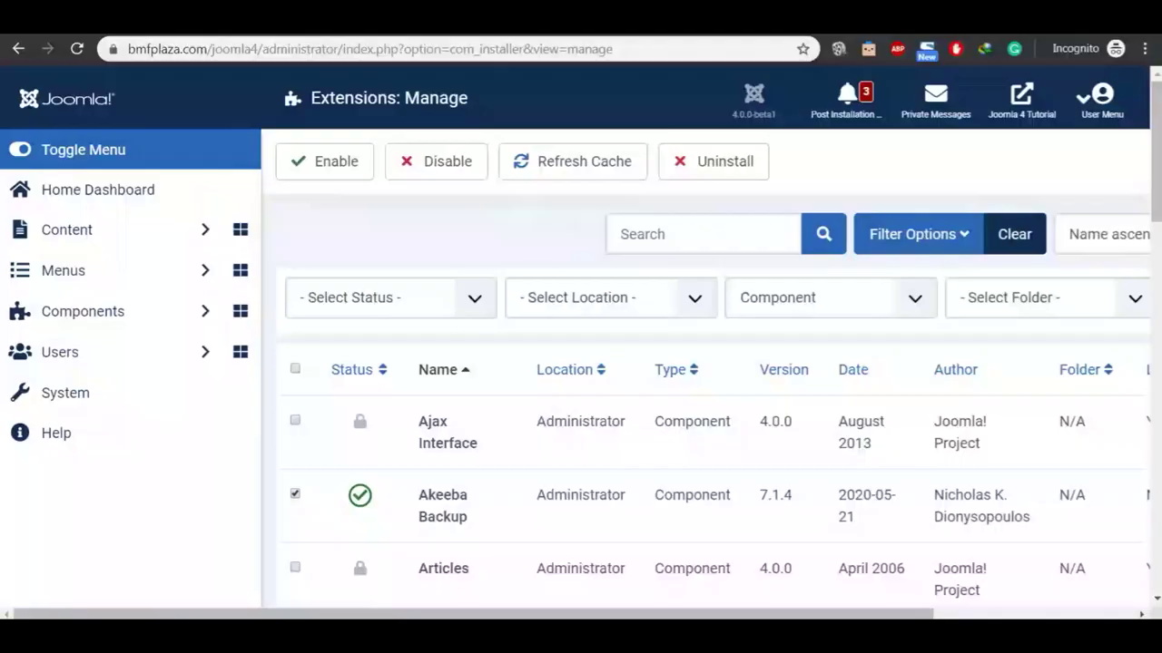
Step: Open Site Modules from the System dashboard and click New to list module types
click(99, 195)
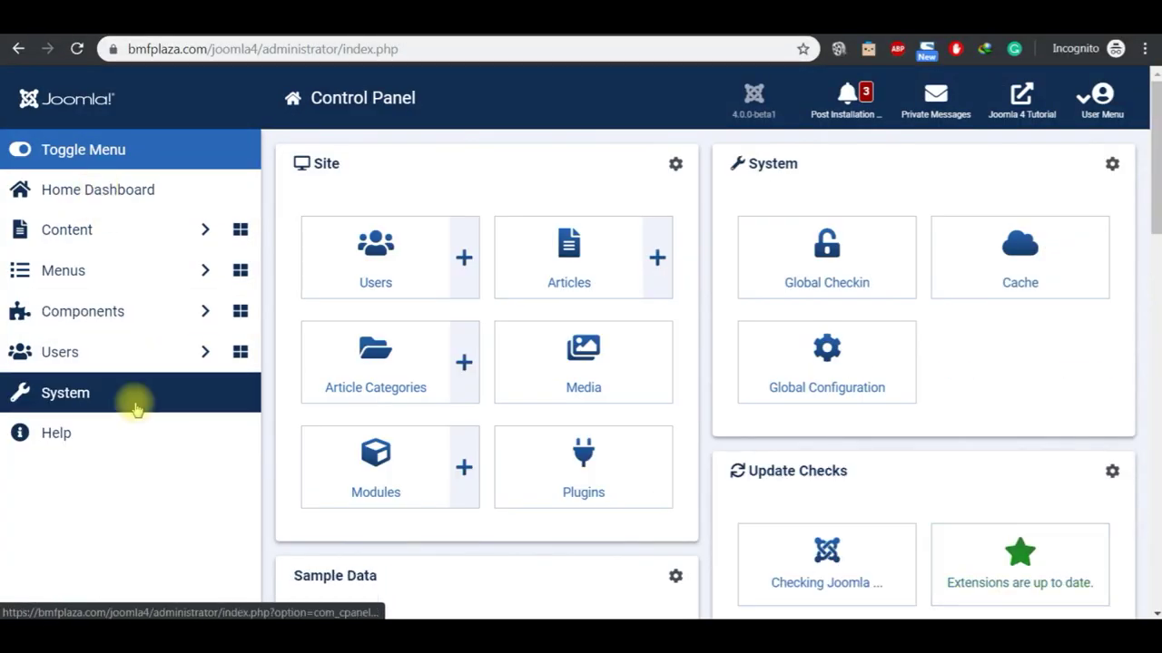
click(124, 400)
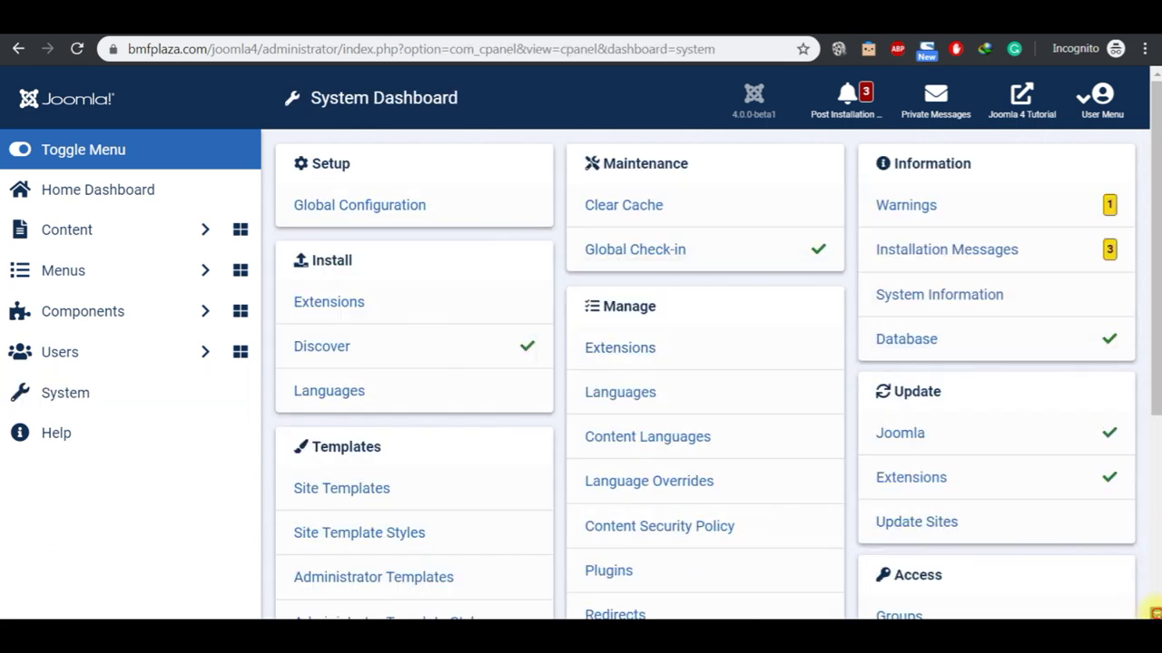
scroll(1148, 611, down, 2)
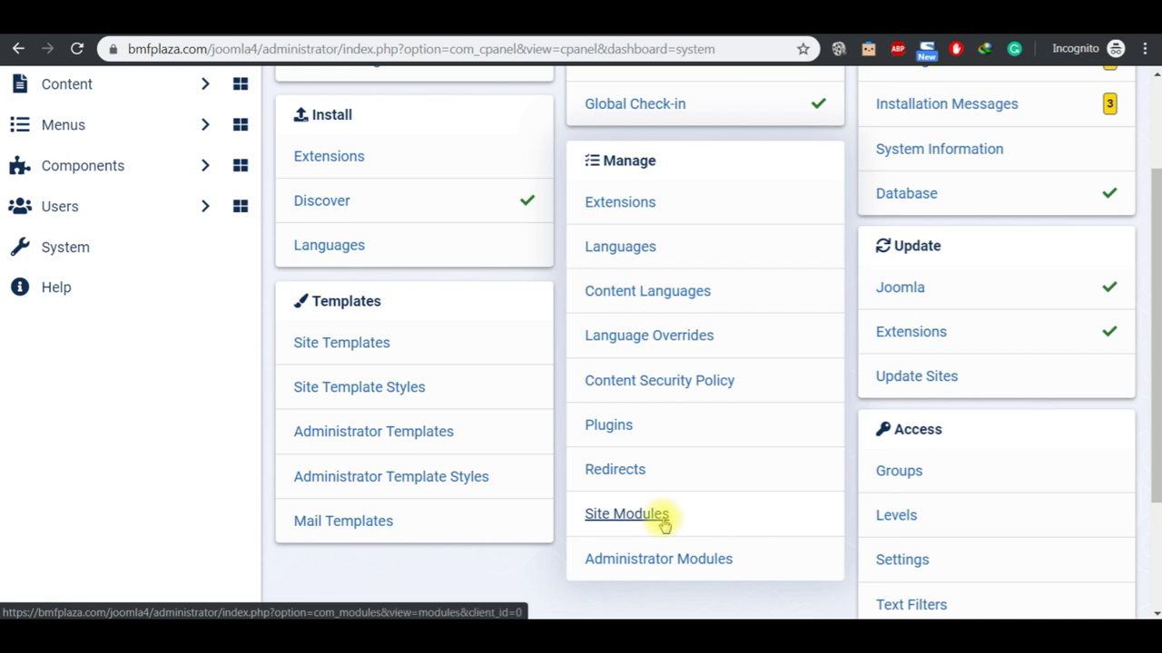
click(656, 519)
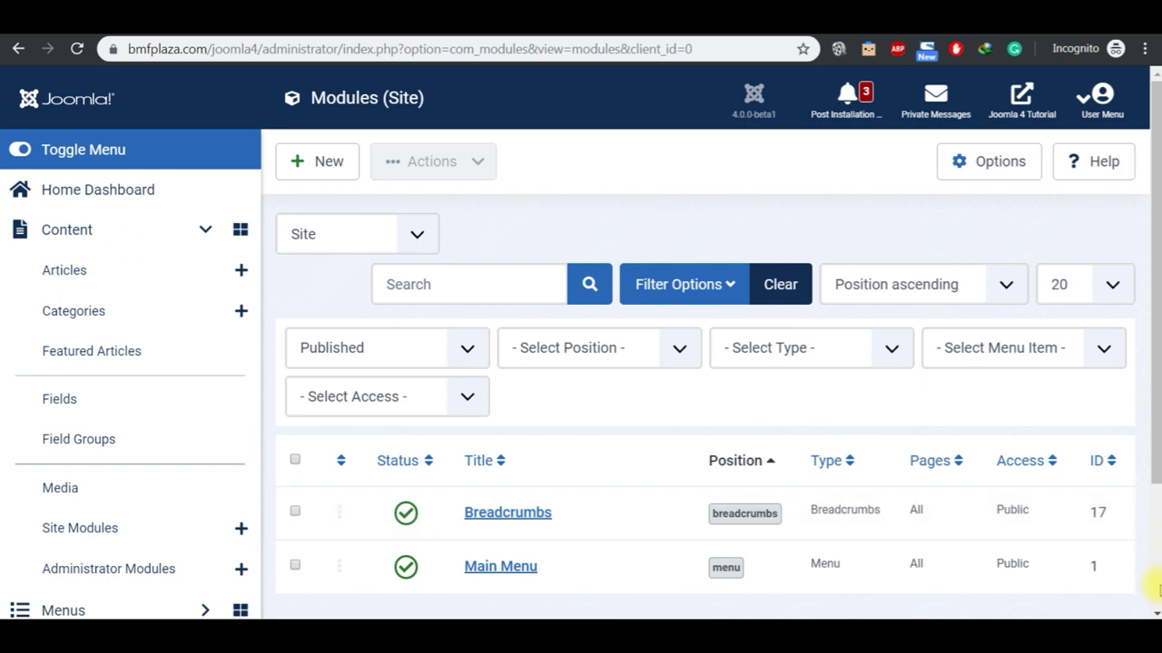
click(1154, 612)
click(1154, 612)
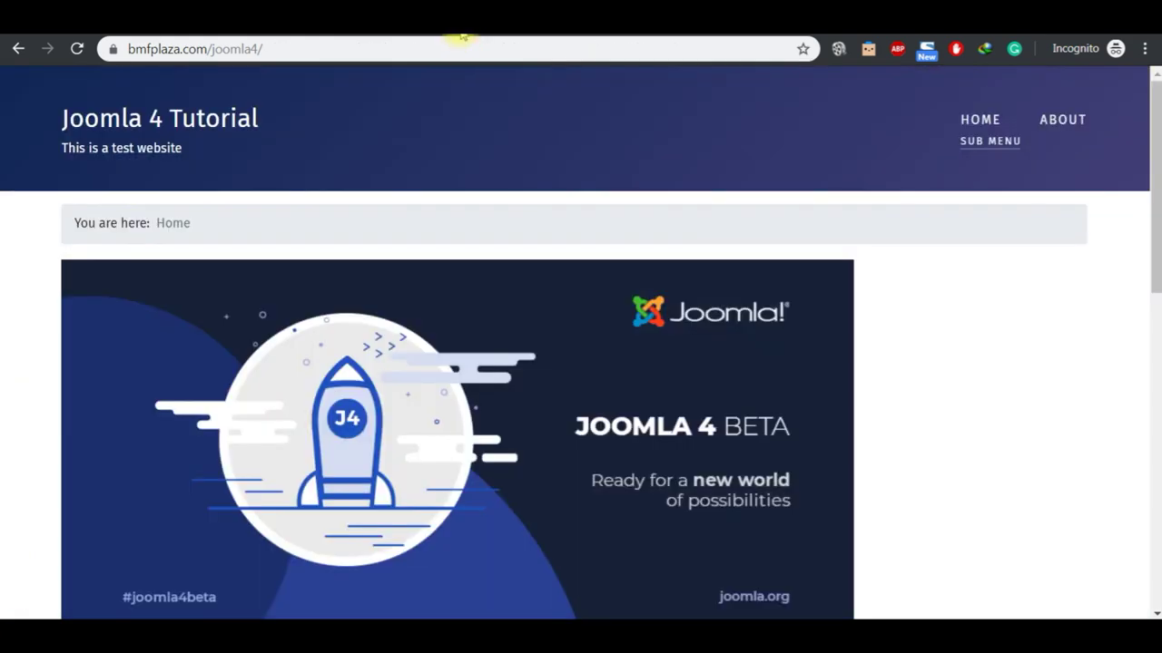
click(1155, 405)
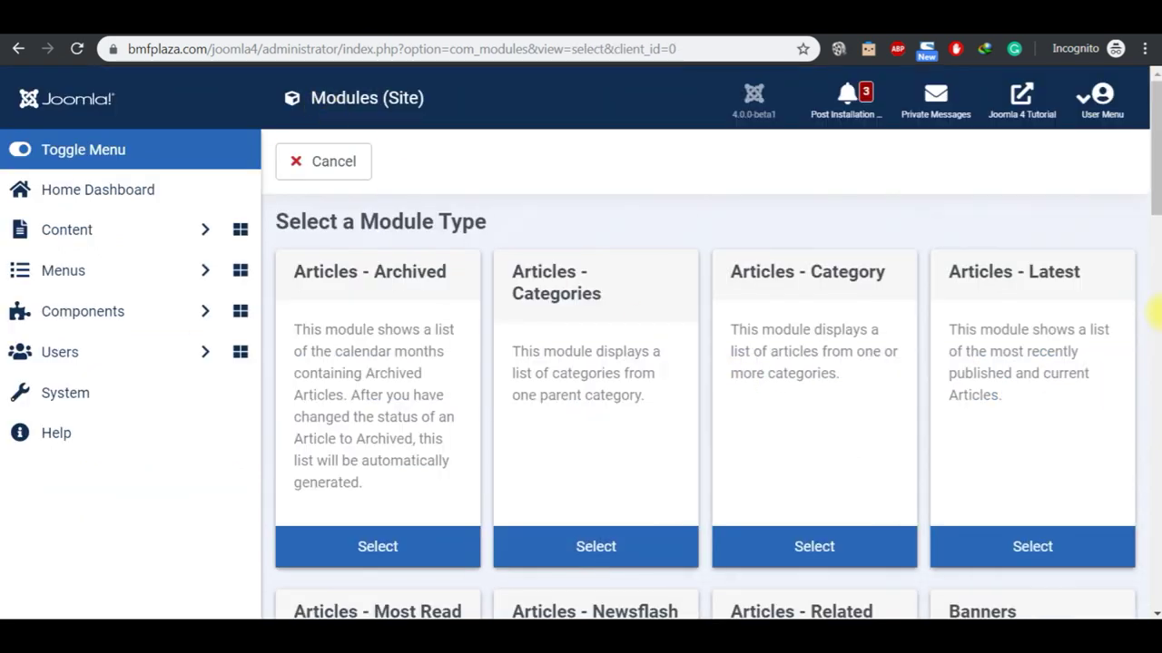
Step: Choose the Articles - Latest module type and preview the site's module positions with ?tp=1
click(1038, 549)
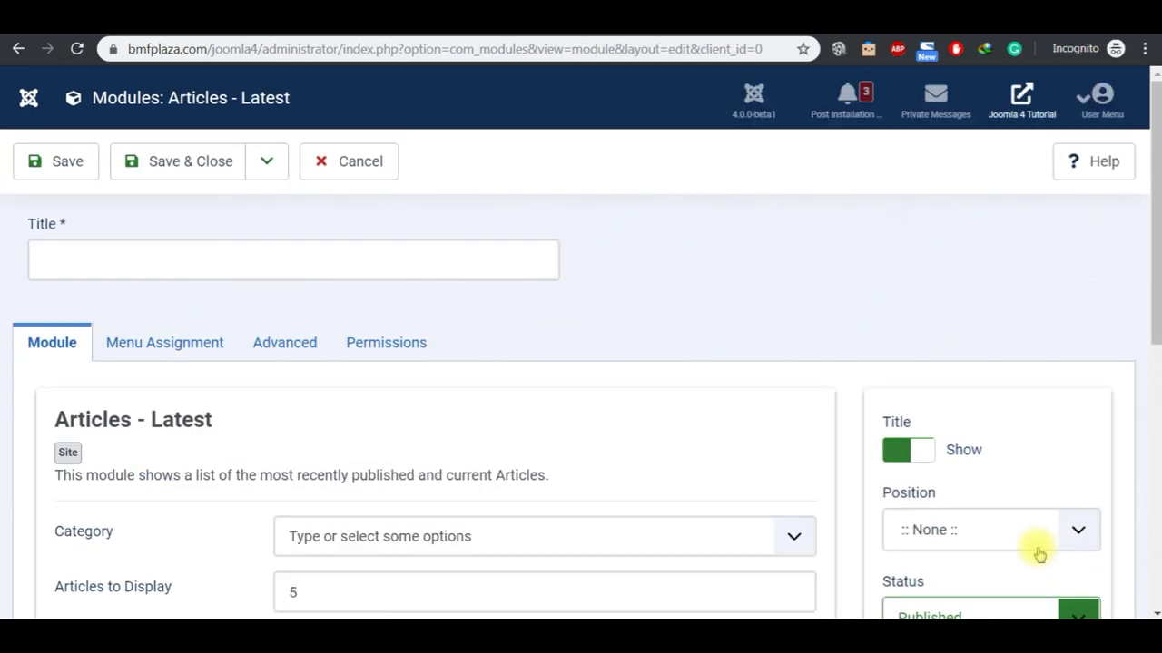
click(472, 18)
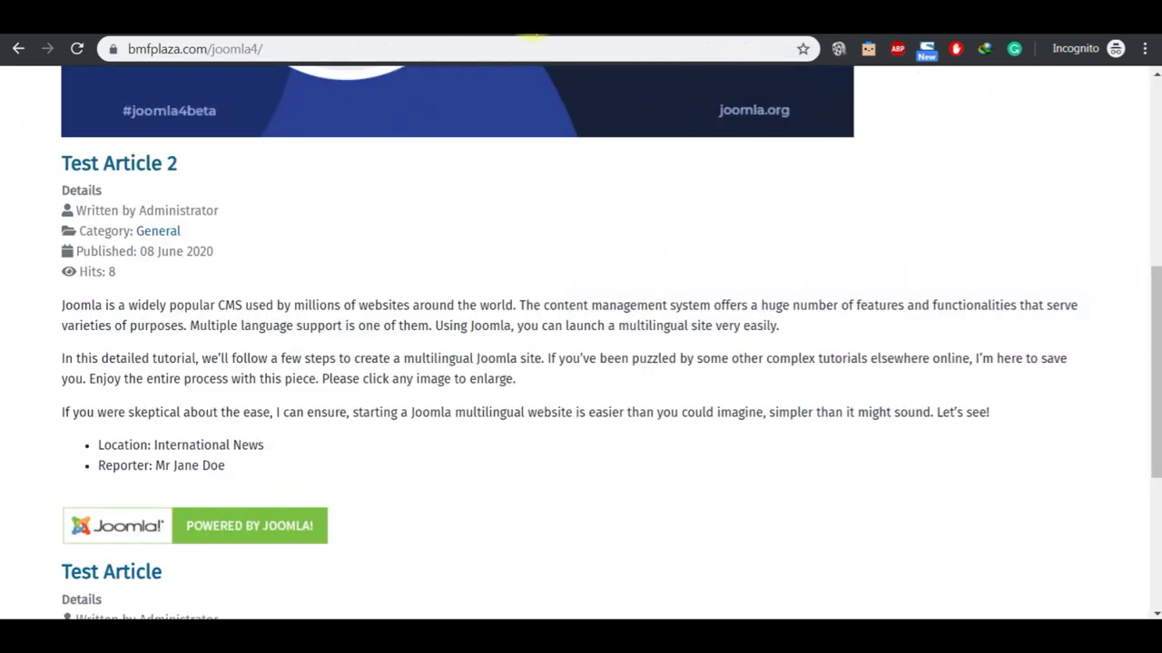
click(534, 41)
text(?tp=1)
key(Return)
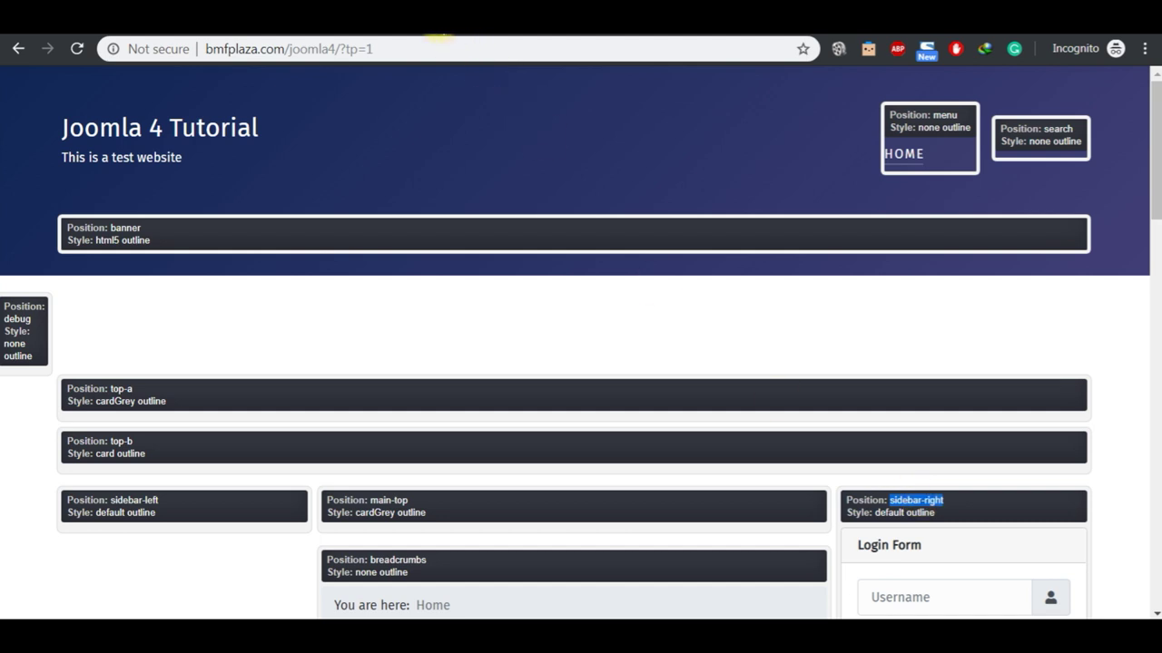
key(ctrl+Tab)
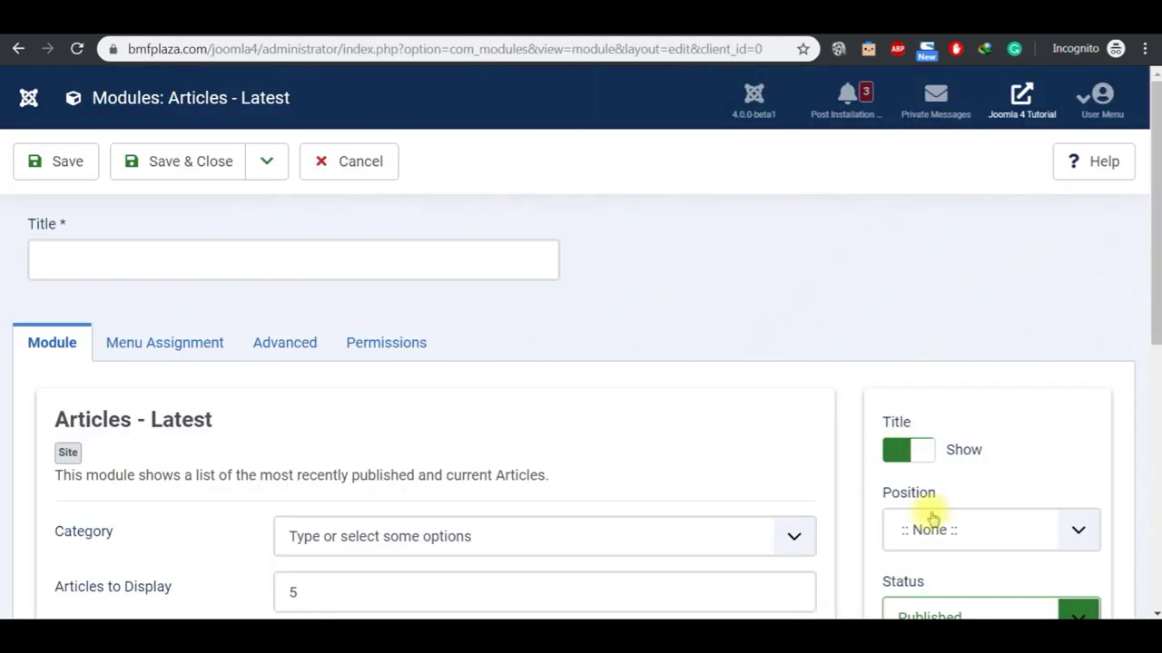
Step: Place the module in the Sidebar-right position and show its menu assignment settings
click(935, 532)
text(side)
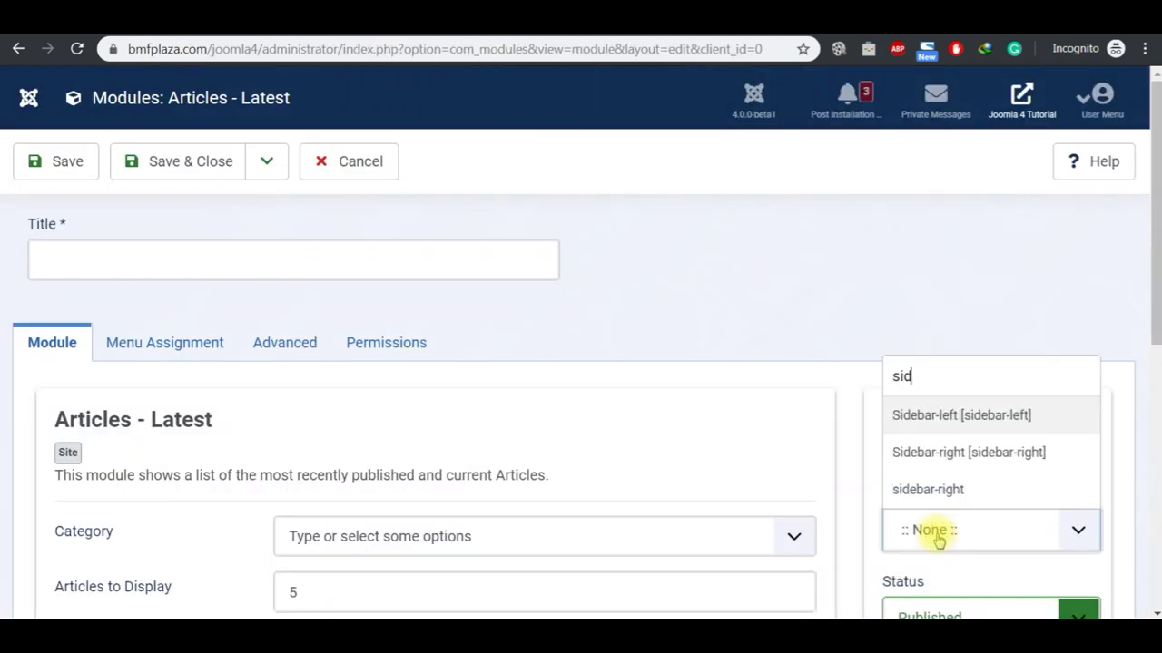
click(958, 452)
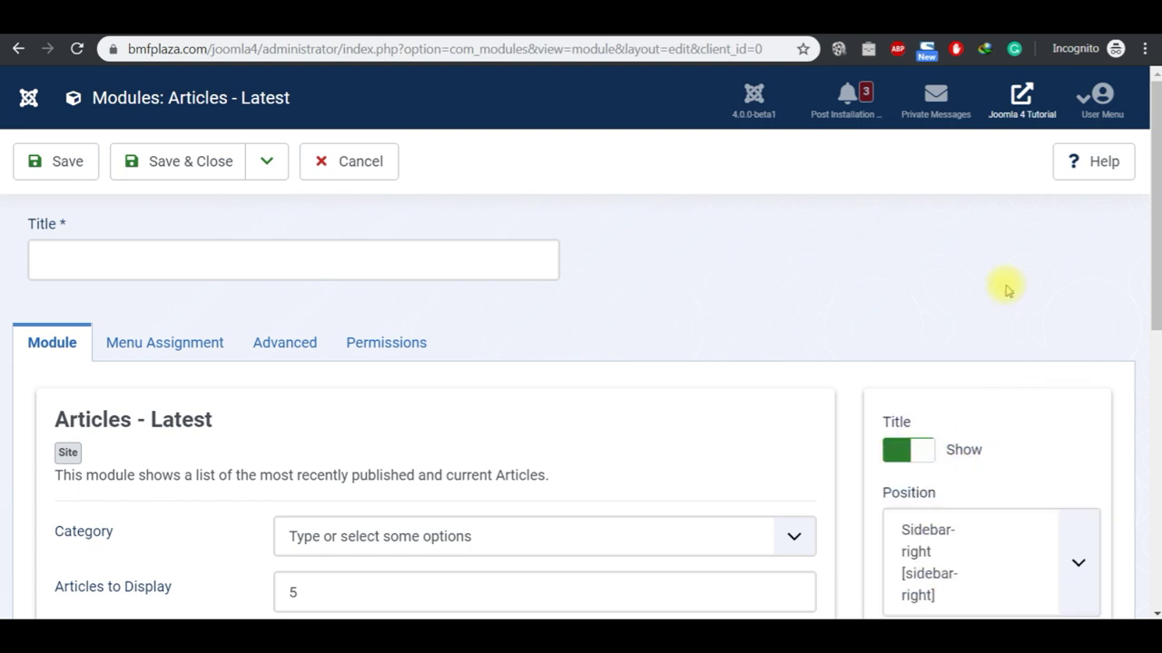
click(168, 359)
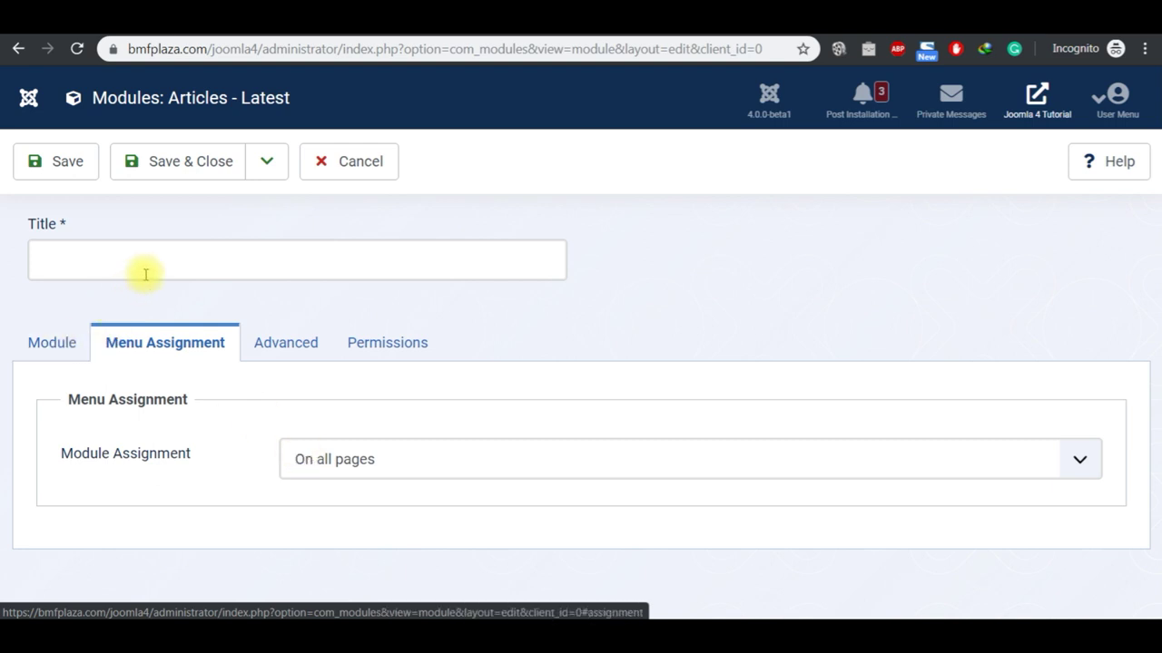
click(432, 470)
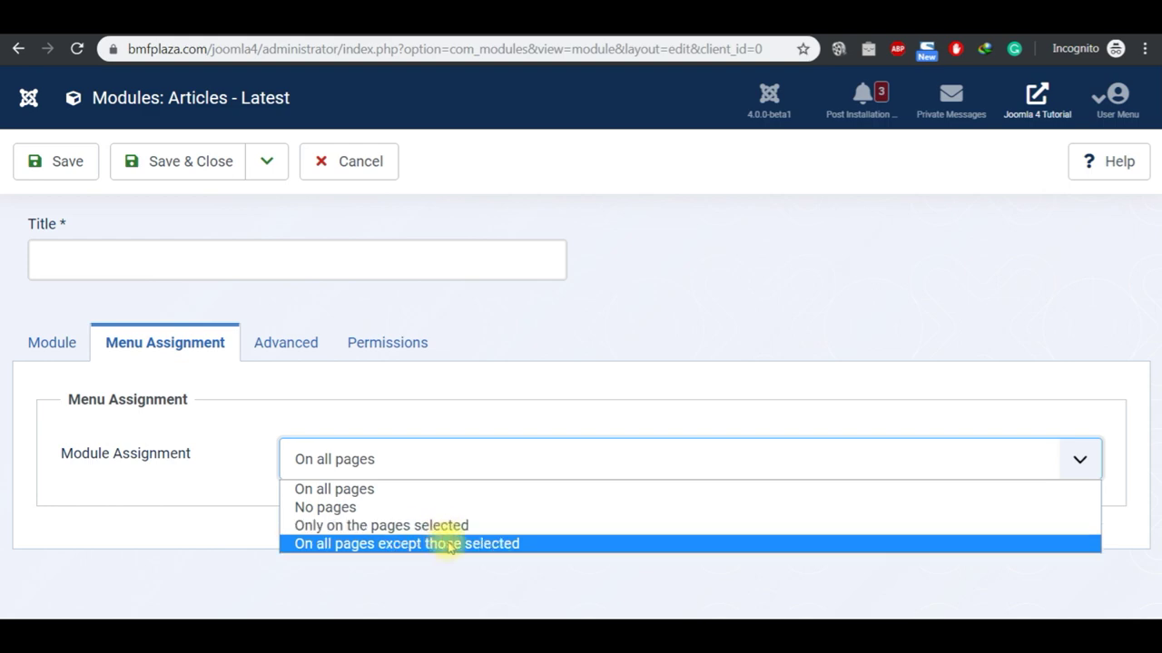
click(490, 544)
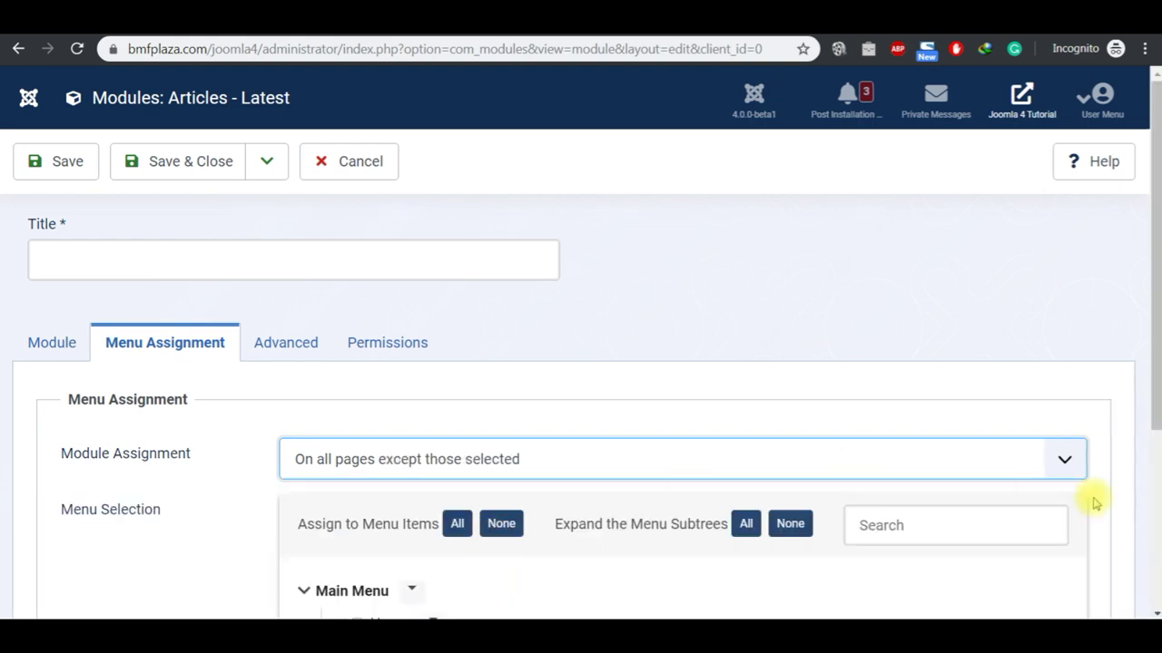
scroll(1154, 509, down, 3)
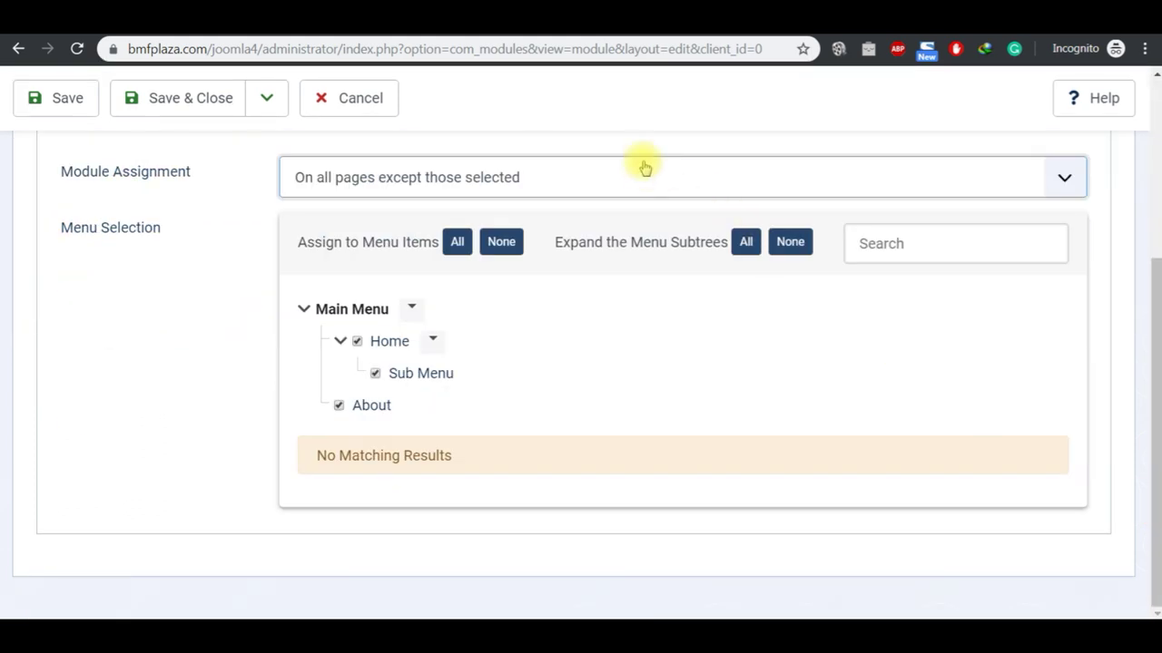
click(643, 177)
click(545, 243)
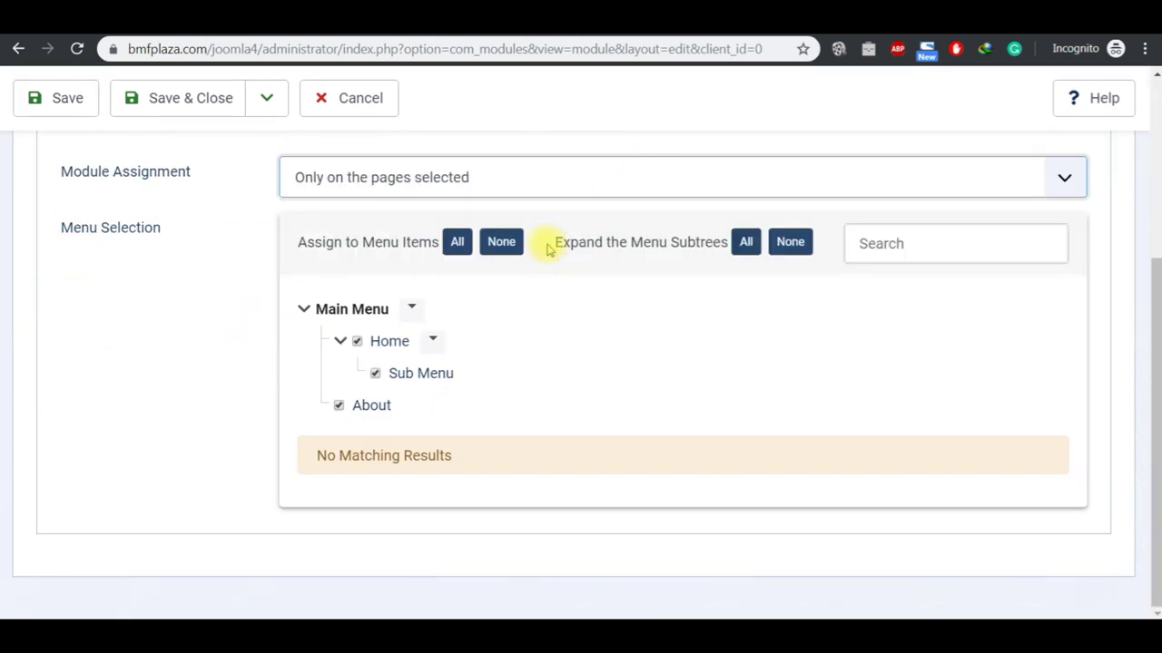
click(527, 196)
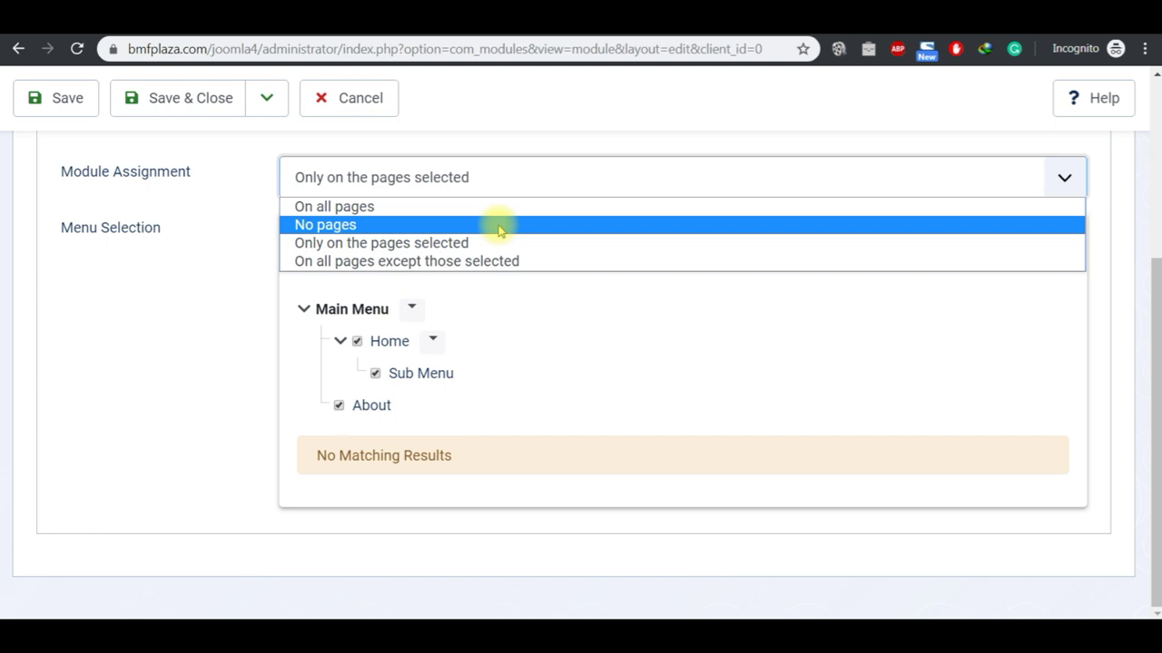
click(499, 225)
click(430, 467)
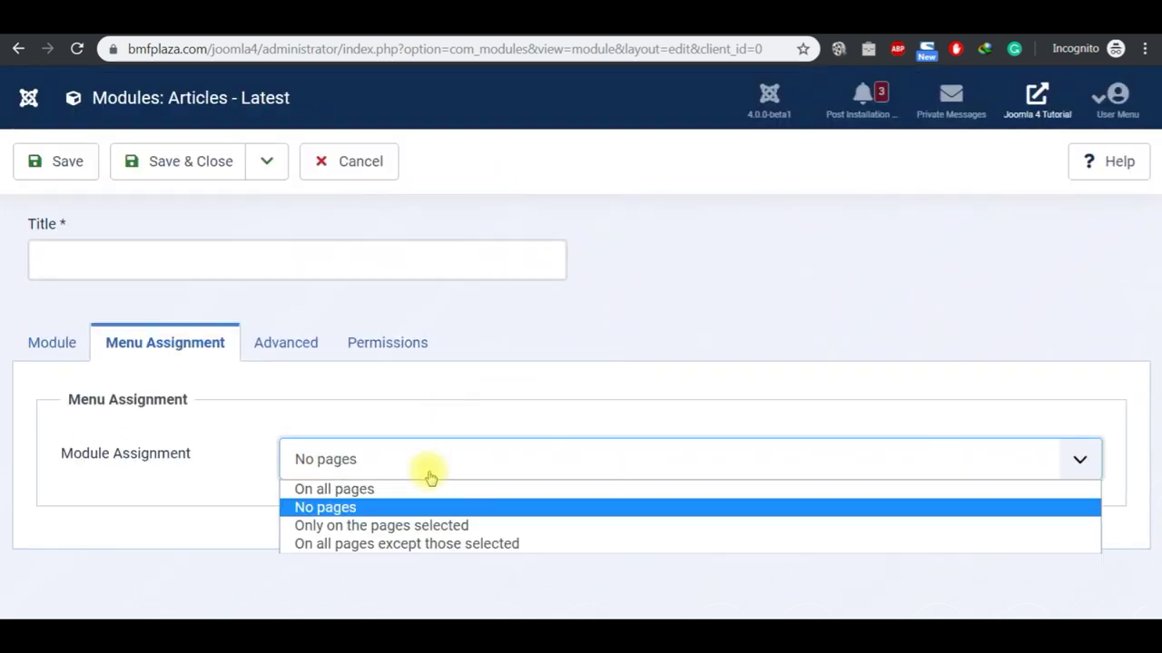
click(416, 498)
click(446, 467)
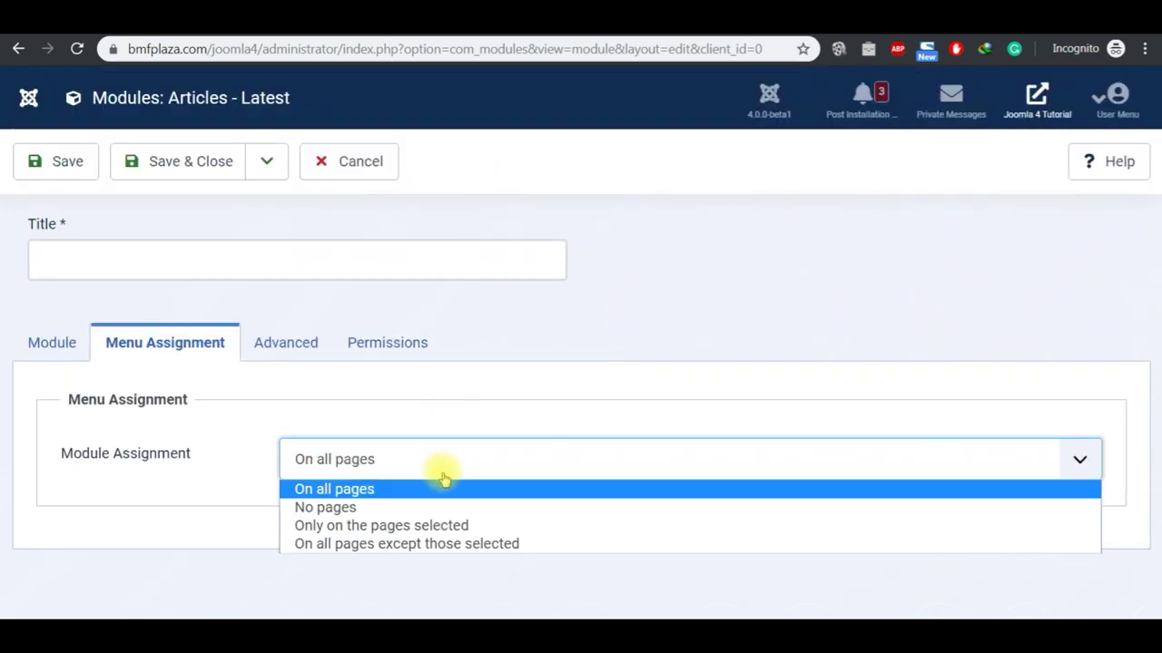
click(430, 510)
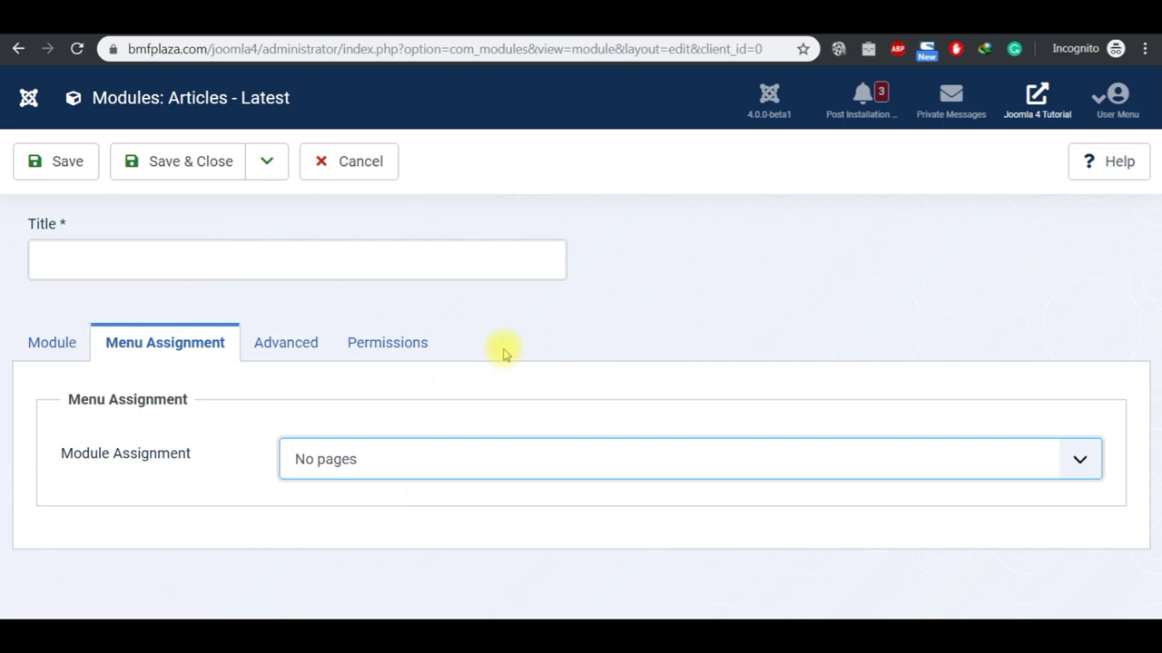
click(32, 340)
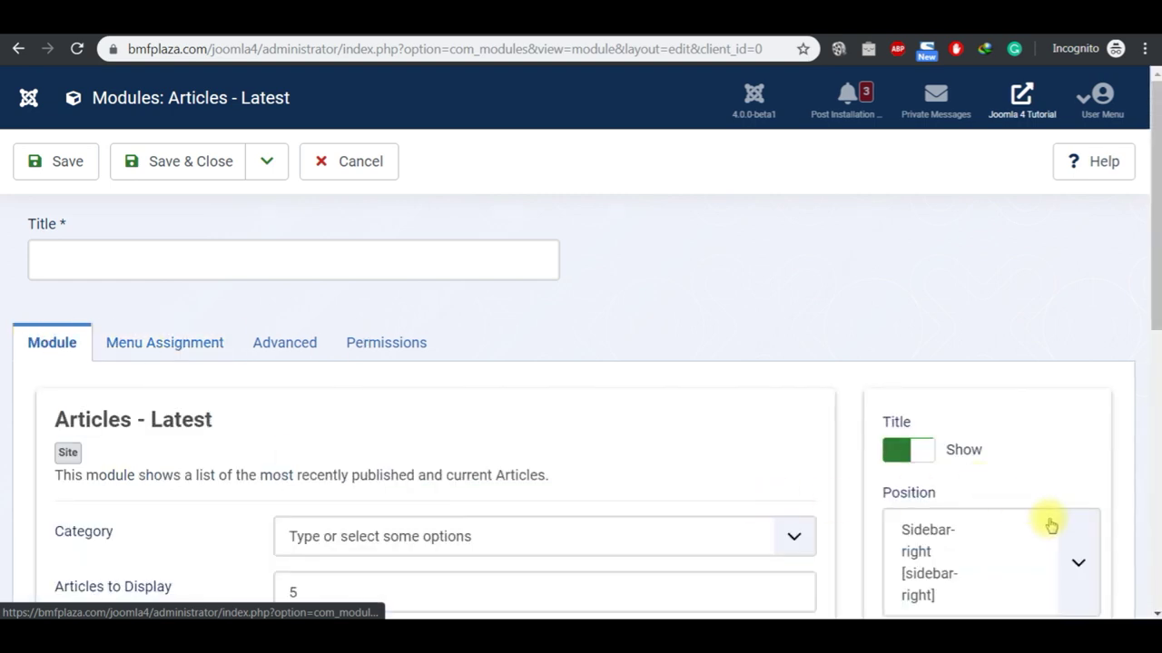
scroll(933, 413, down, 3)
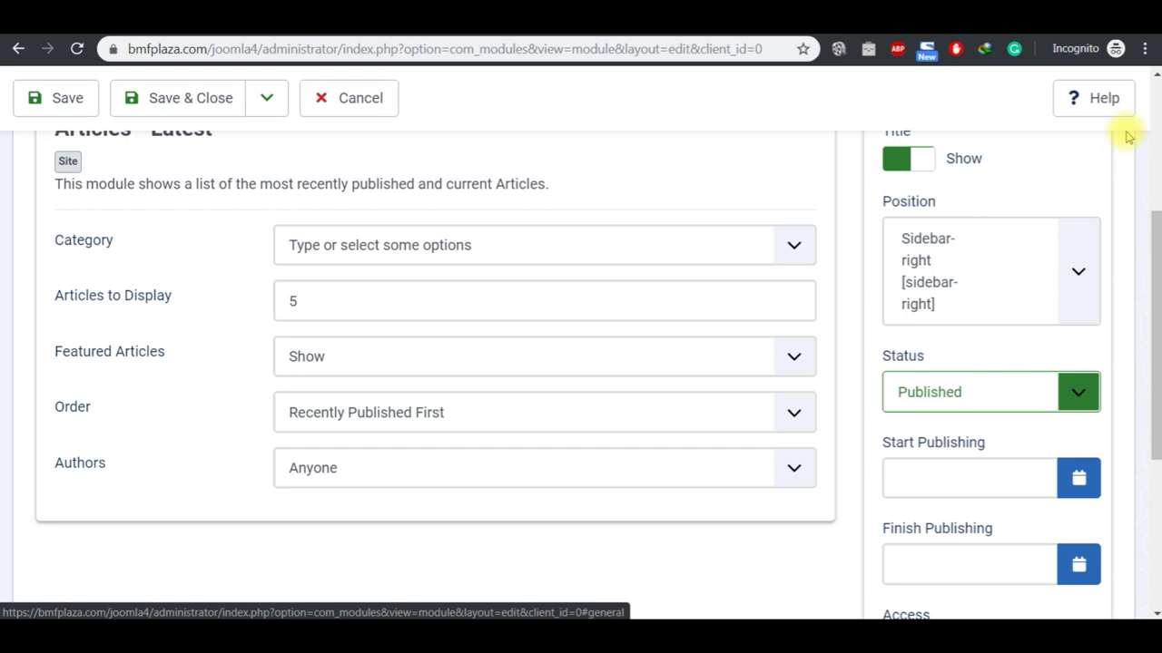
click(1152, 76)
click(1153, 77)
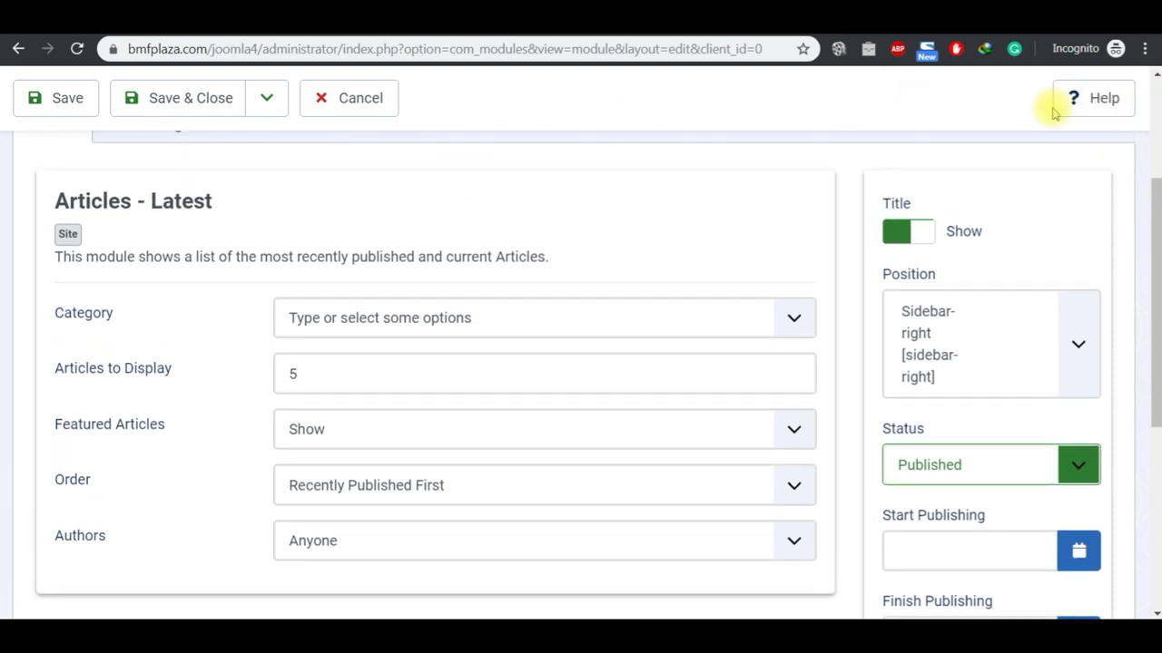
scroll(1153, 76, up, 1)
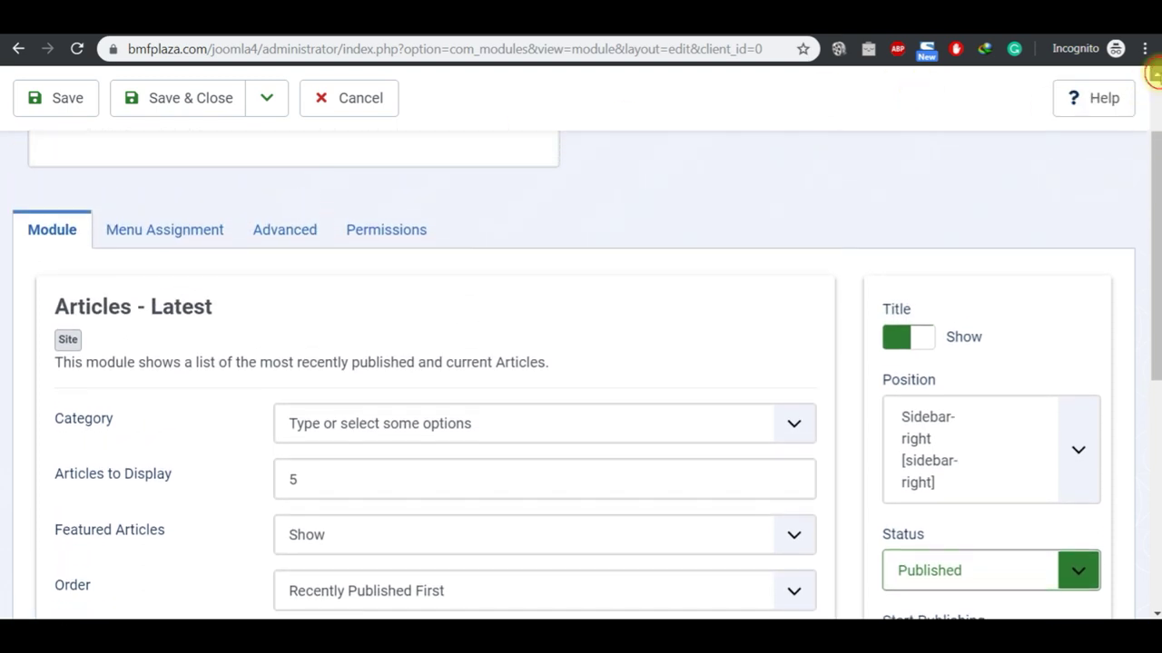
click(203, 232)
click(360, 462)
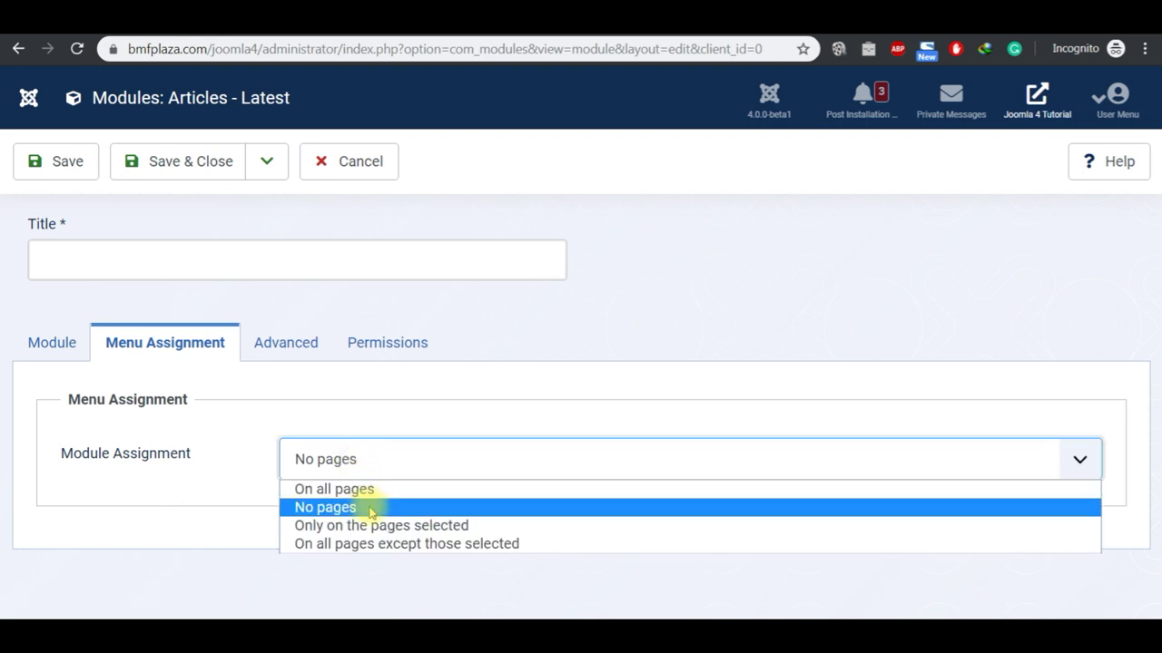
click(363, 492)
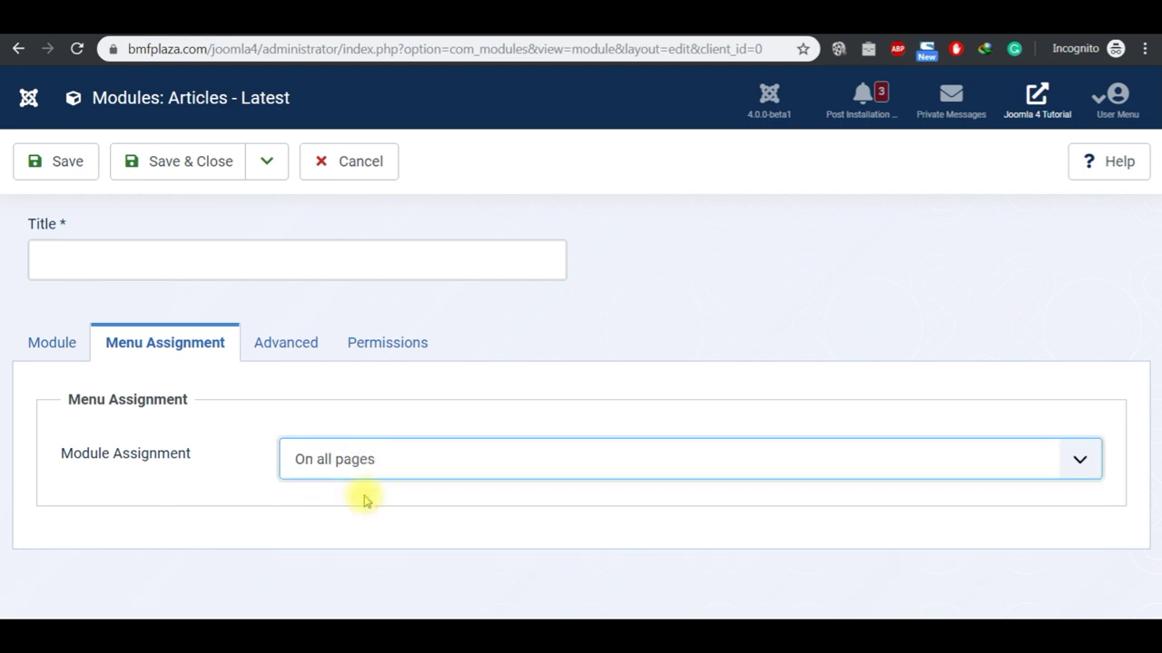
Step: Copy 'Latest' from the module heading into the module's Title field
click(64, 361)
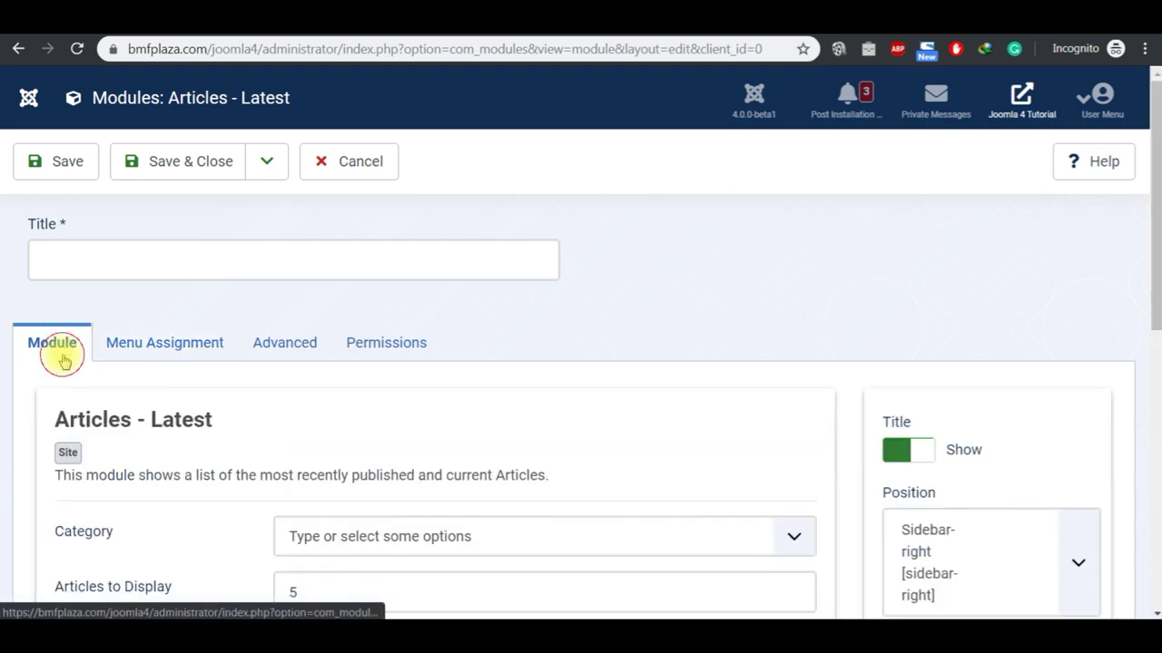
double_click(166, 420)
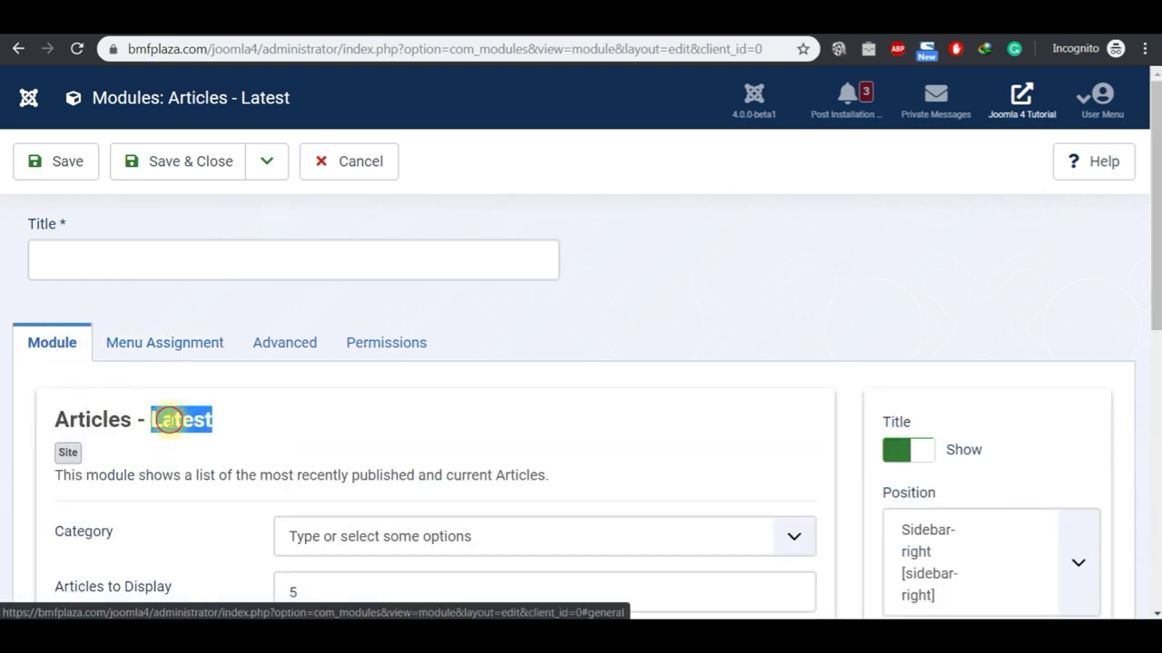
key(ctrl+c)
click(156, 258)
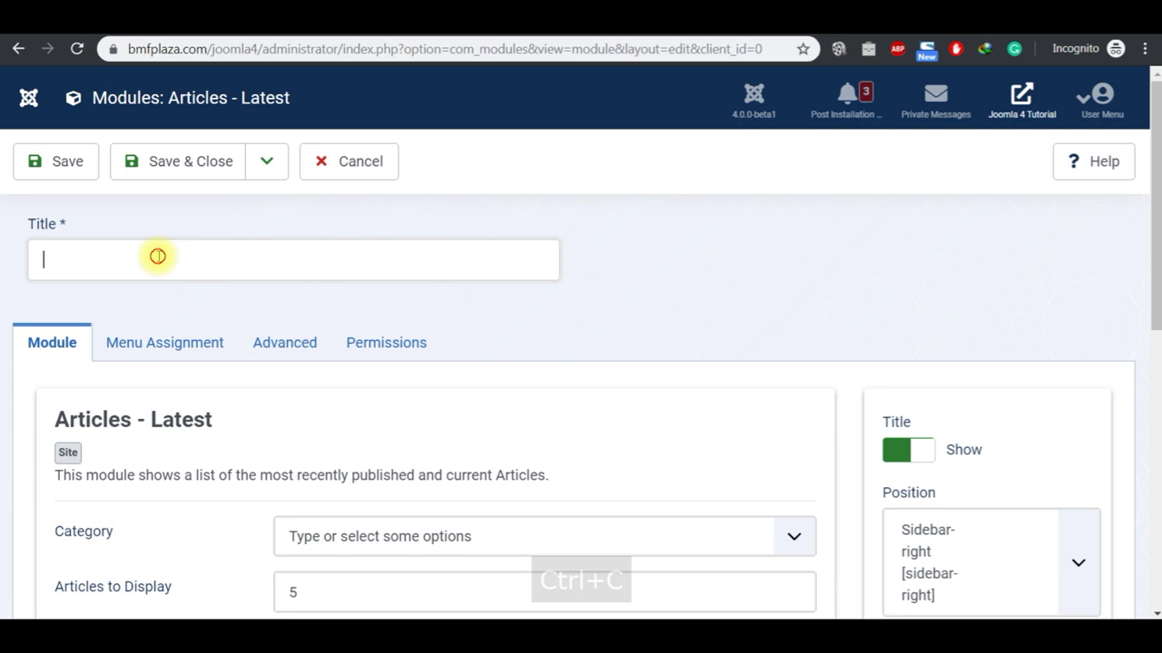
key(ctrl+v)
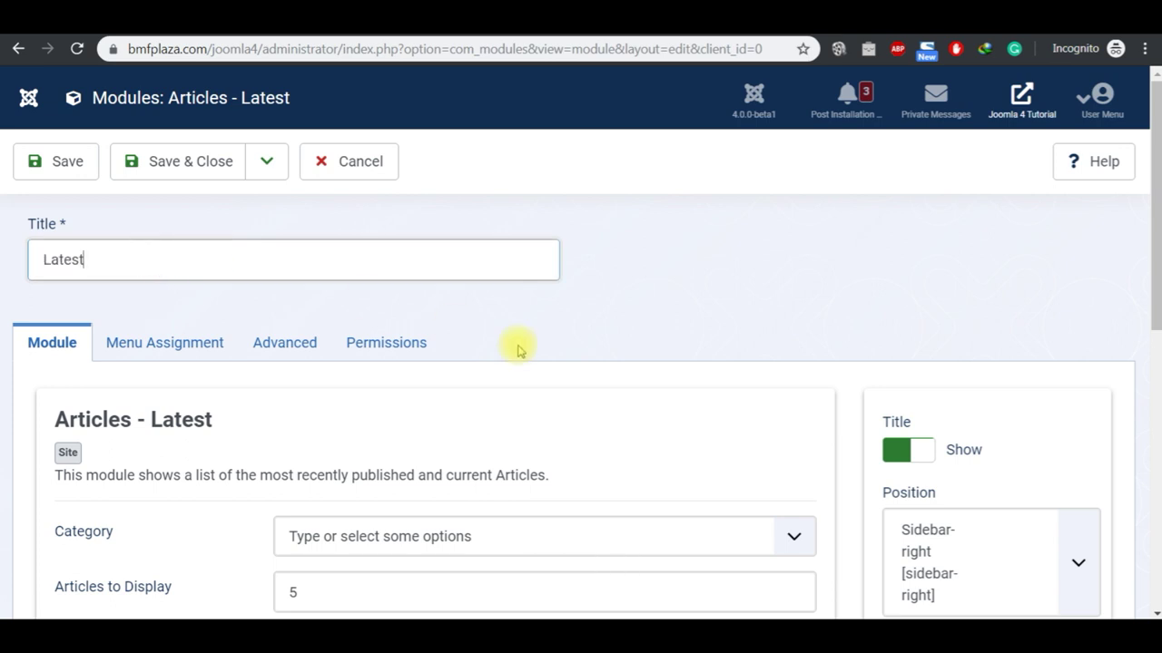
Step: Save the module and reload the site homepage to check the right sidebar
click(91, 163)
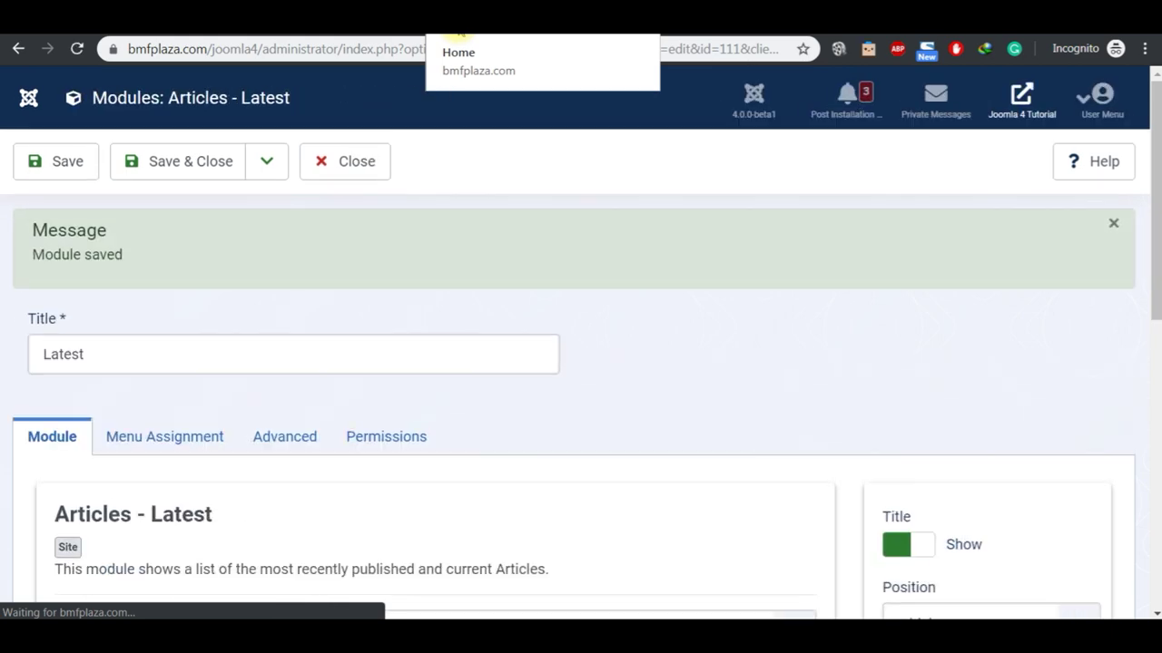
click(458, 35)
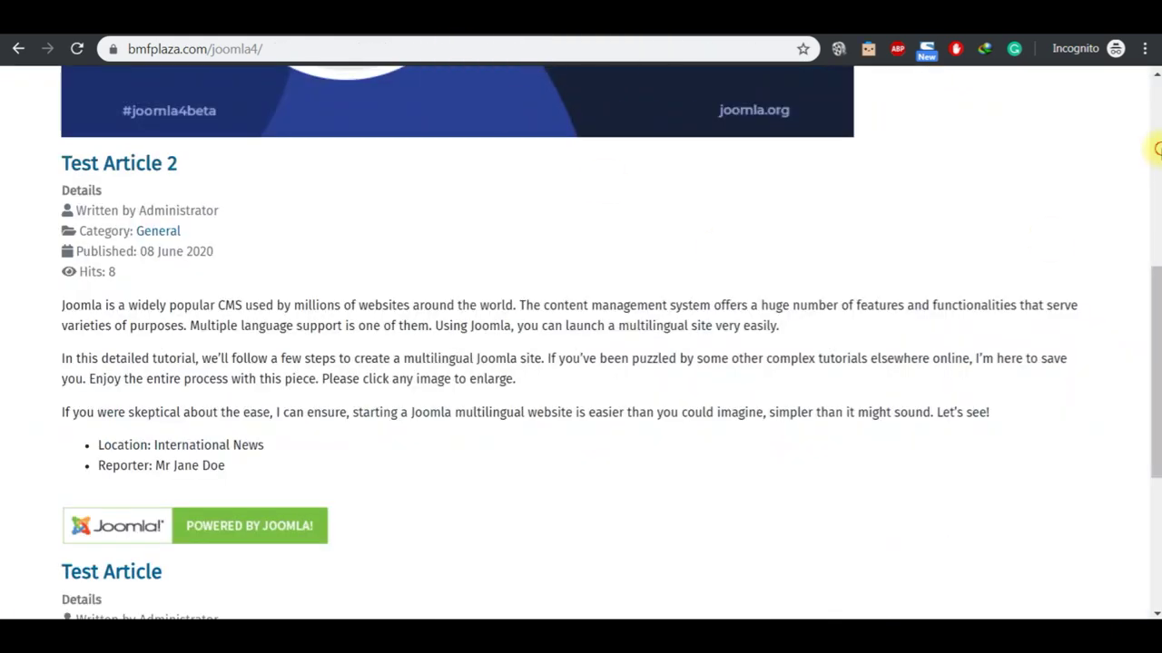
click(1155, 152)
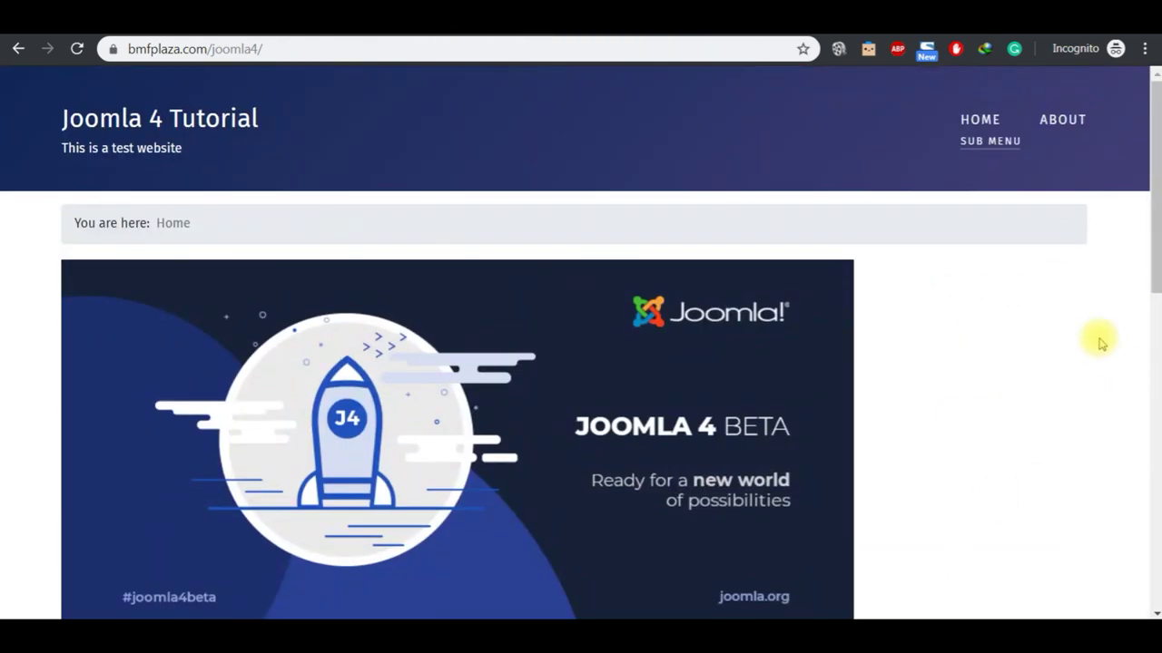
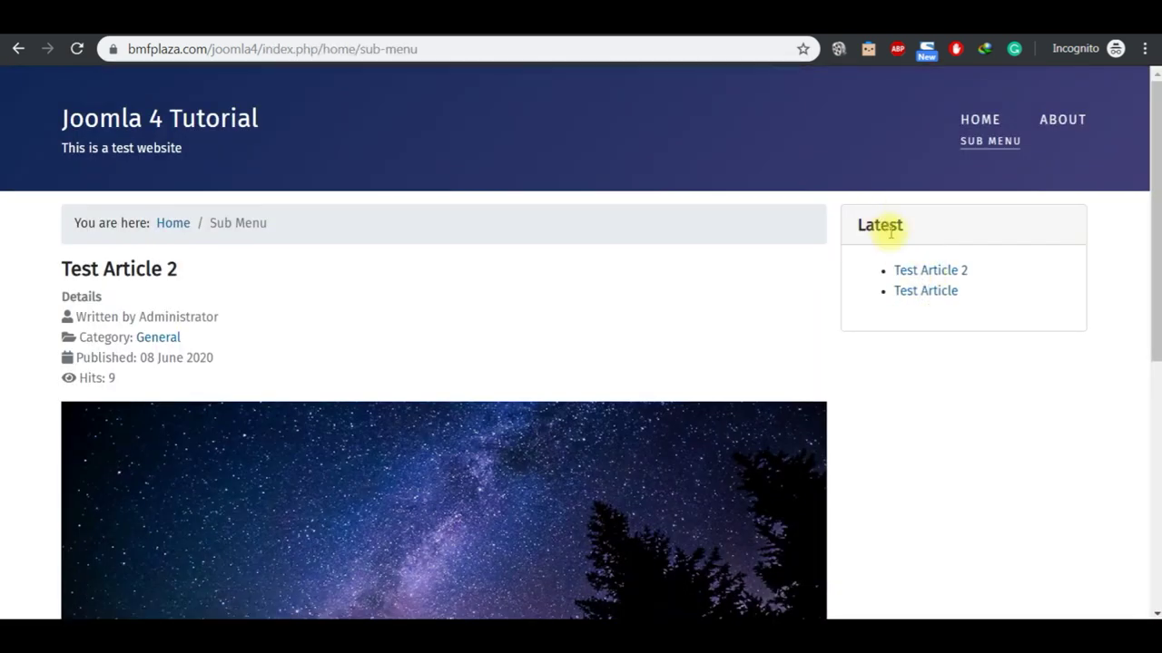
Step: Hide the Latest module's title, preview the site home page, then show the title again
click(391, 34)
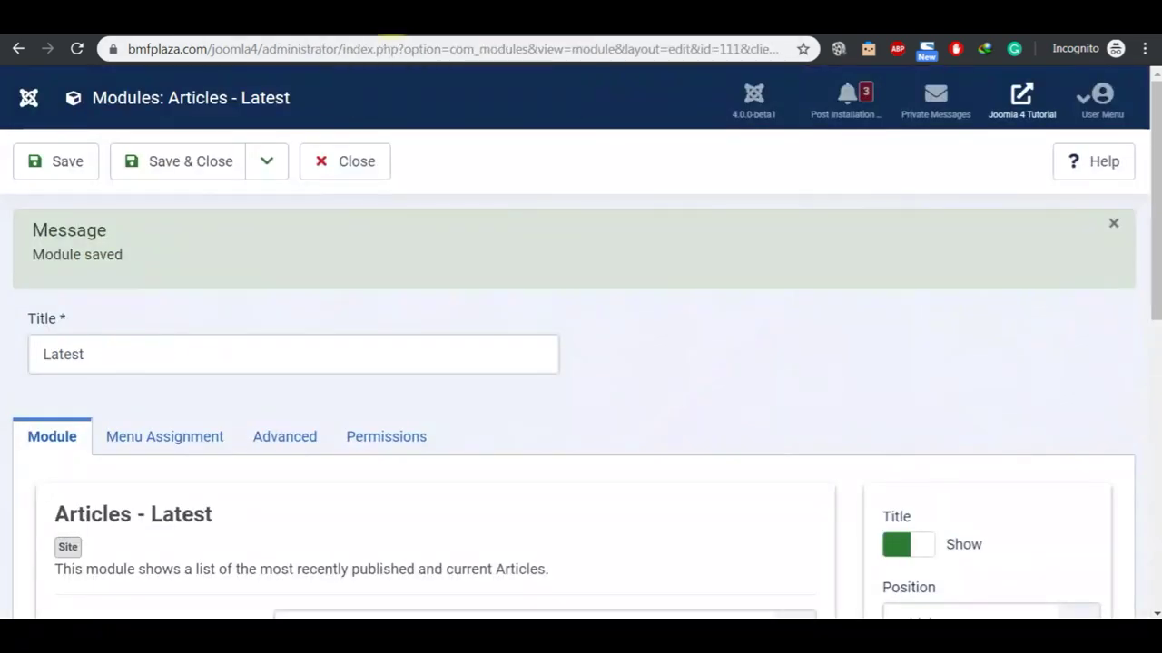
click(921, 556)
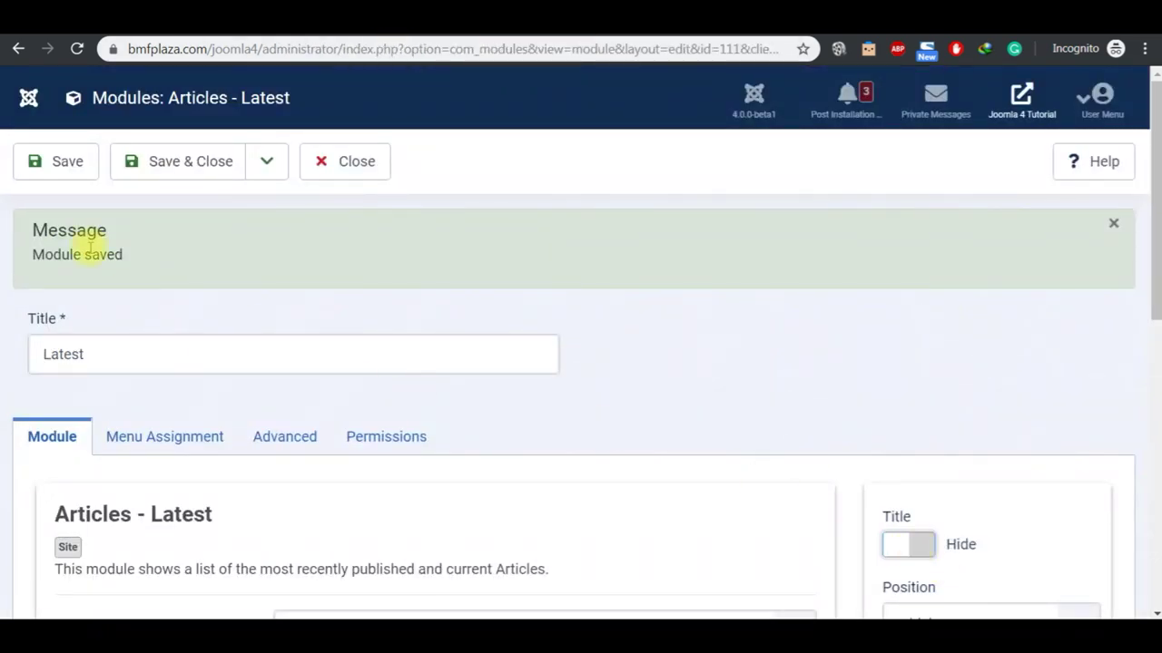
click(454, 36)
click(218, 132)
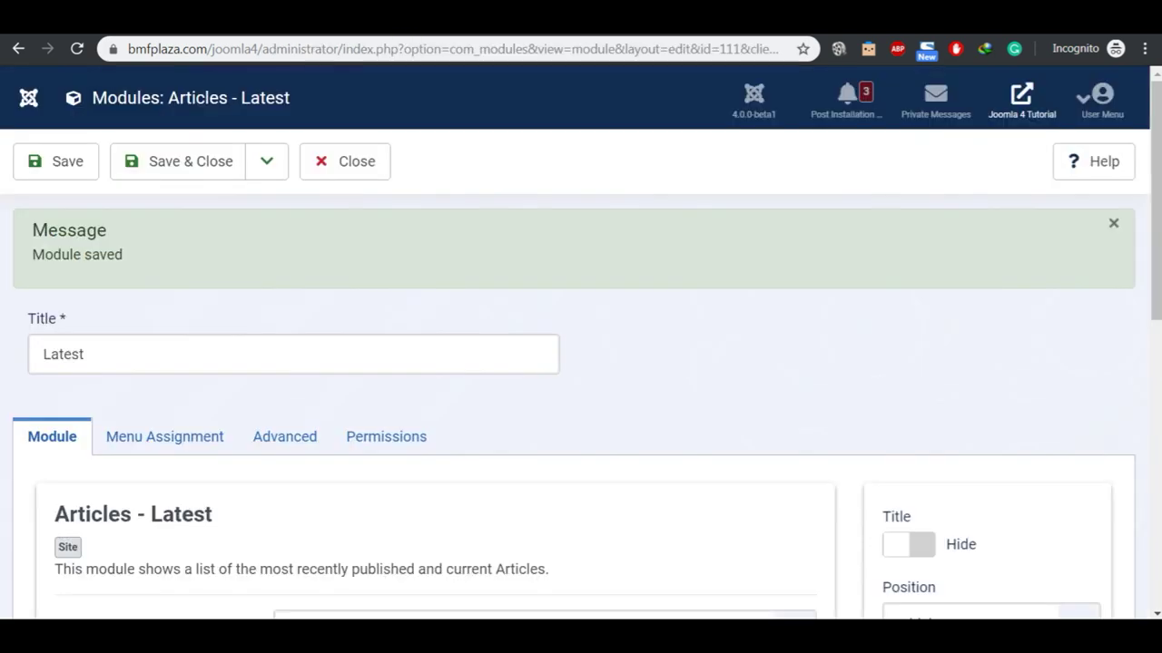
click(924, 545)
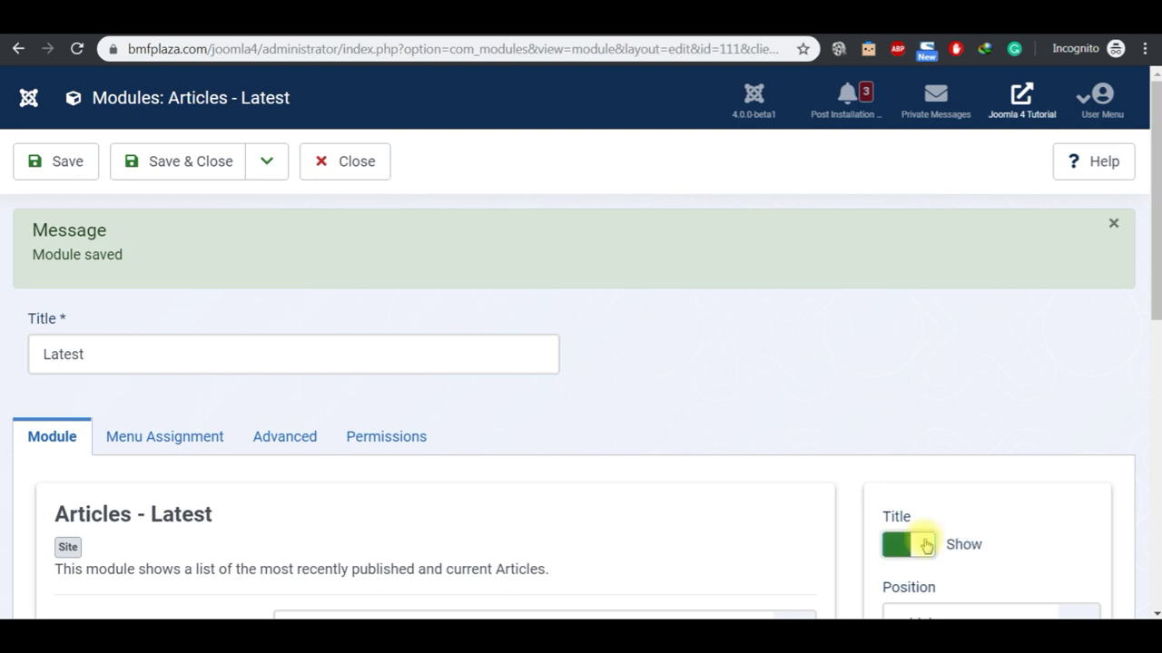
Step: Set the Latest module's status to Unpublished and save and close it
scroll(1148, 610, down, 3)
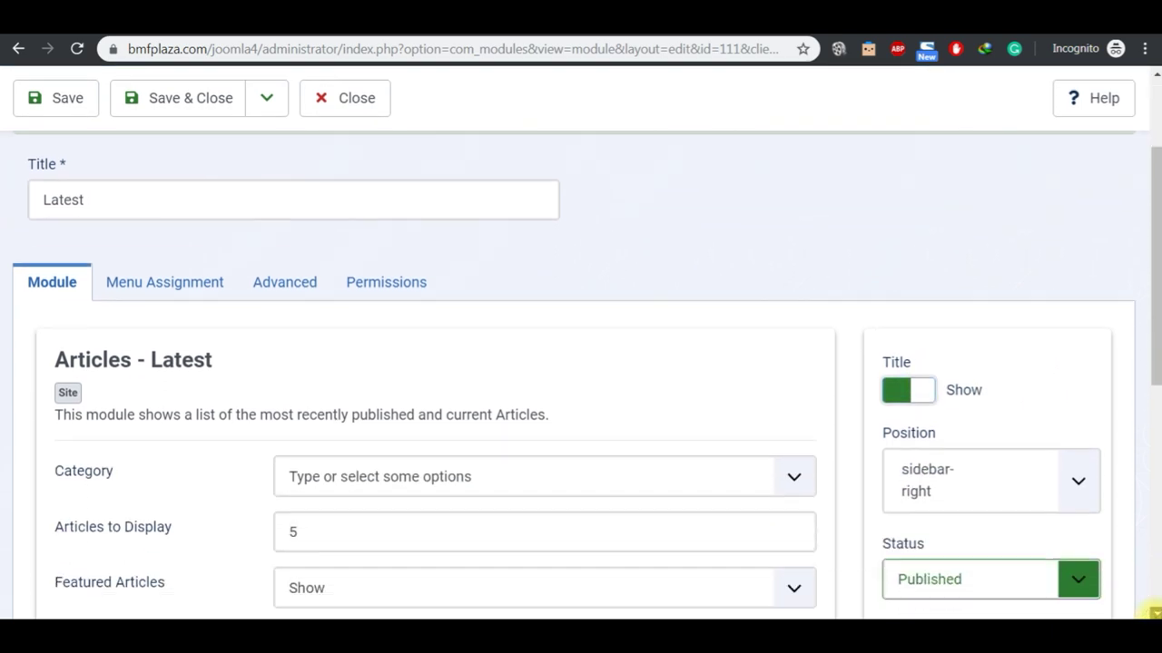
click(1004, 481)
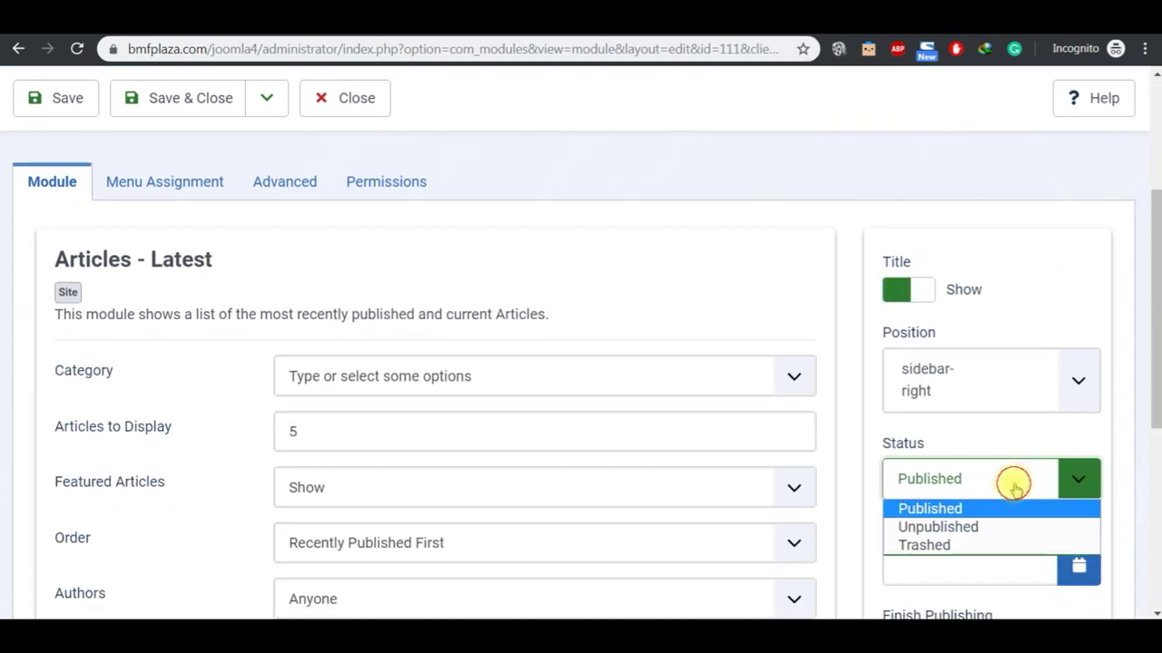
click(990, 535)
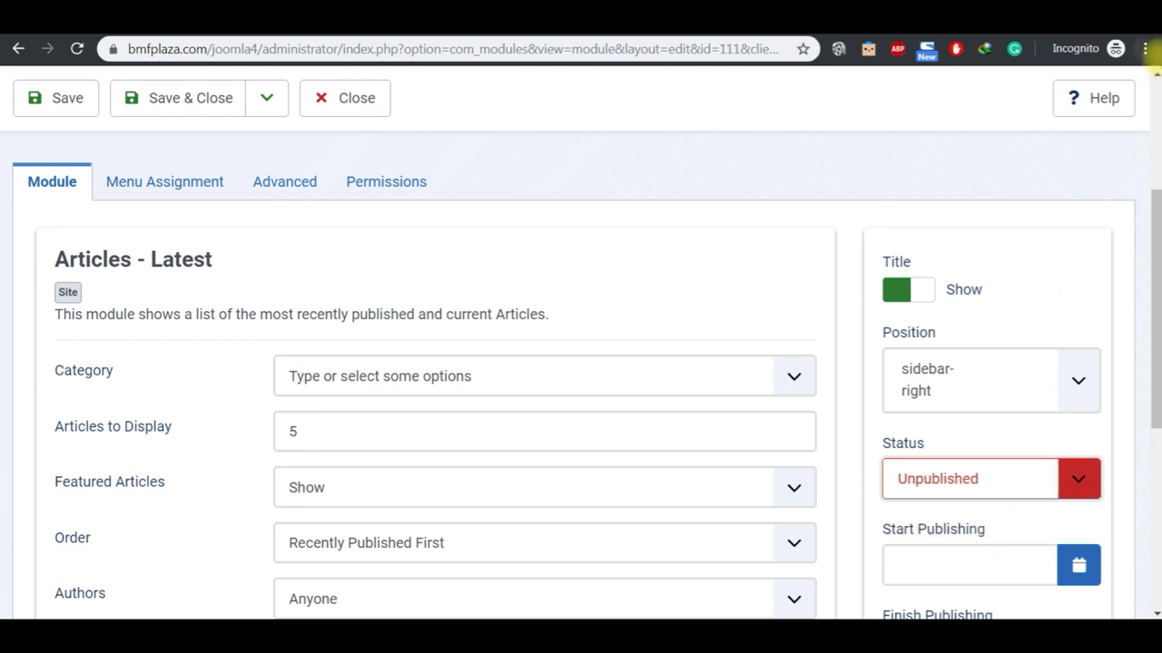
scroll(1157, 80, up, 3)
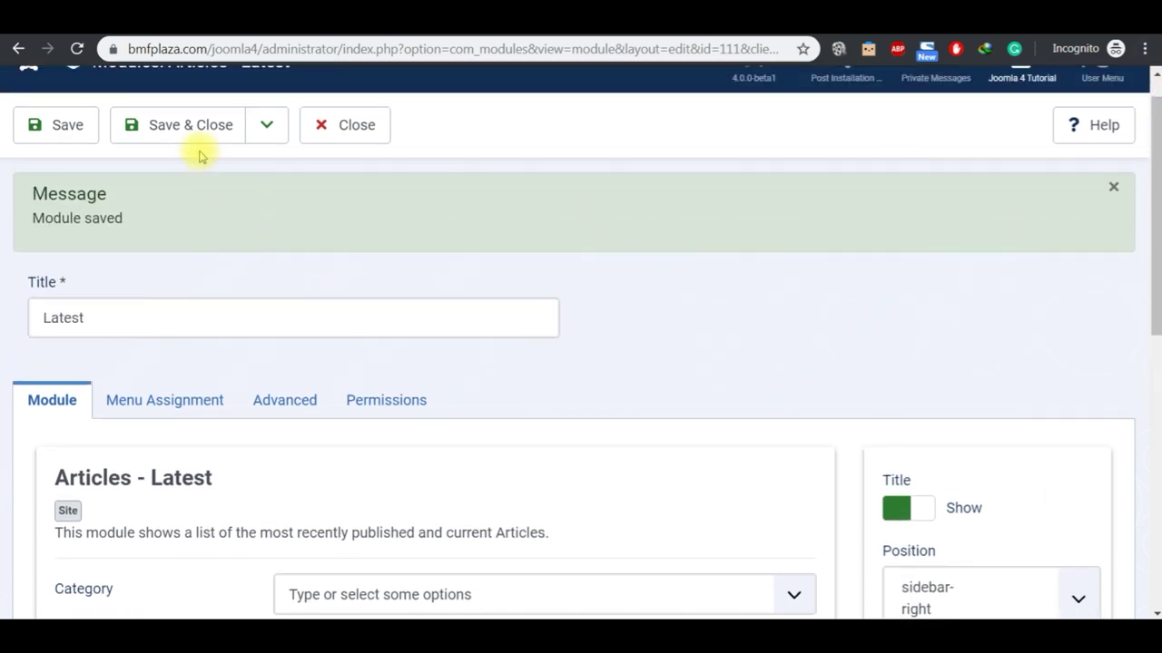
click(186, 127)
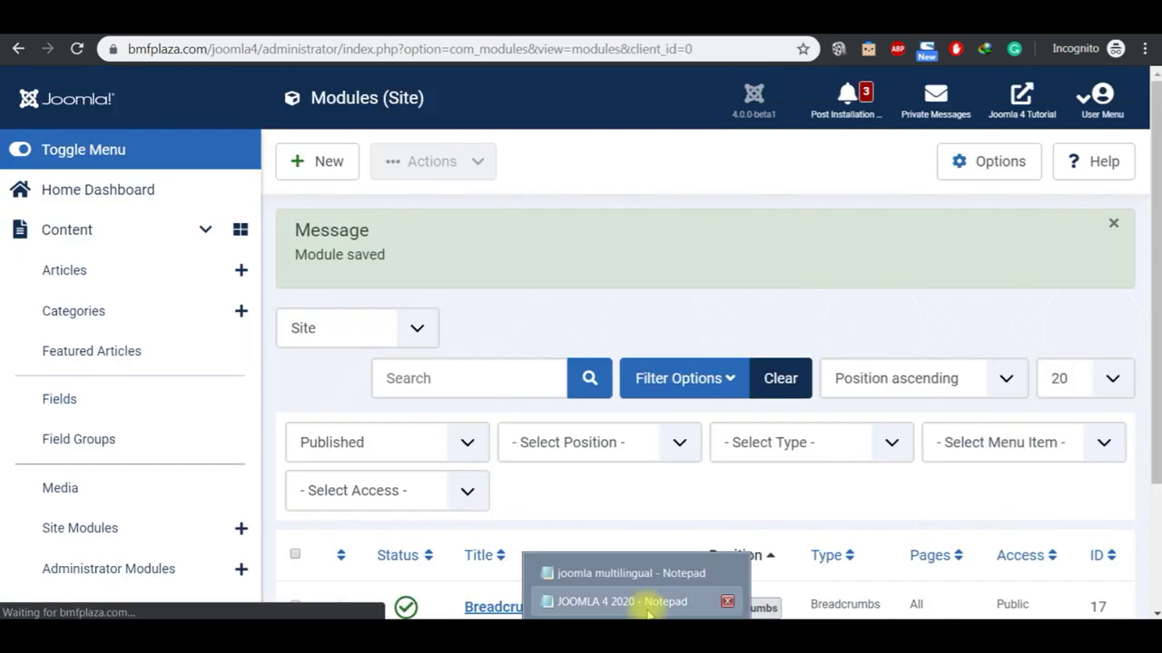
Step: Select the 'Administrator Modules' line in the JOOMLA 4 2020 notes
click(648, 603)
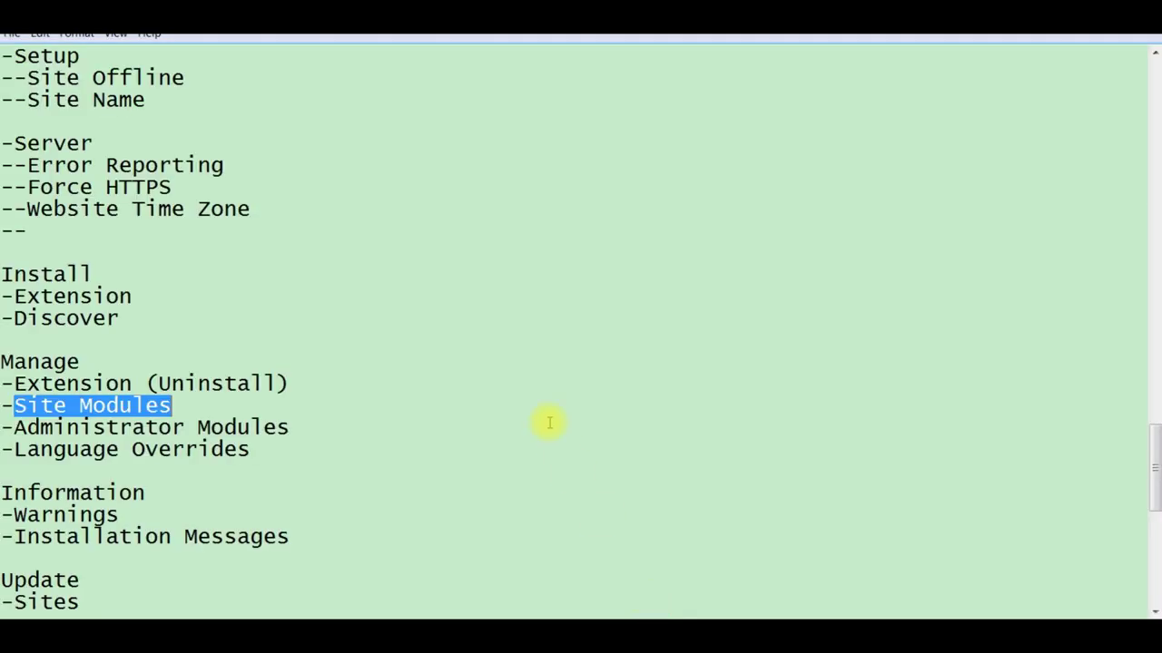
click(306, 429)
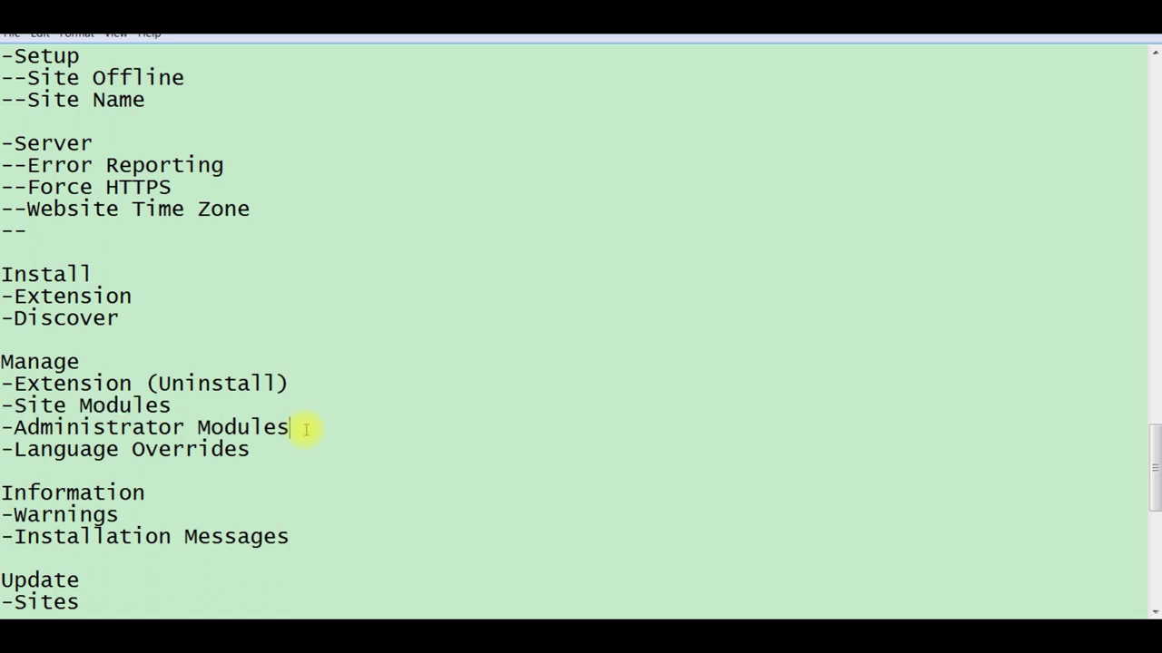
key(shift+Left)
key(shift+Left)
key(shift+Left)
key(shift+Left)
key(shift+Left)
key(shift+Left)
key(shift+Left)
key(shift+Left)
key(shift+Left)
key(shift+Left)
key(shift+Left)
key(shift+Left)
key(shift+Left)
key(shift+Left)
key(shift+Left)
key(shift+Left)
key(shift+Left)
key(shift+Left)
key(shift+Left)
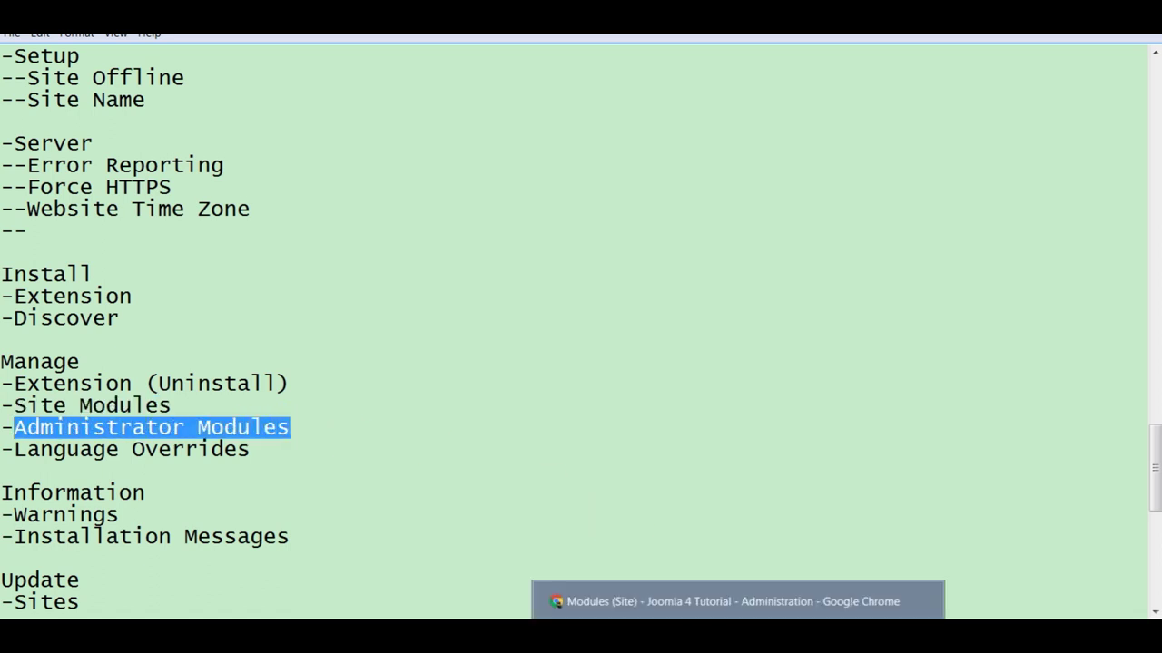
Step: Go to the System dashboard and open Administrator Modules under Manage
click(699, 604)
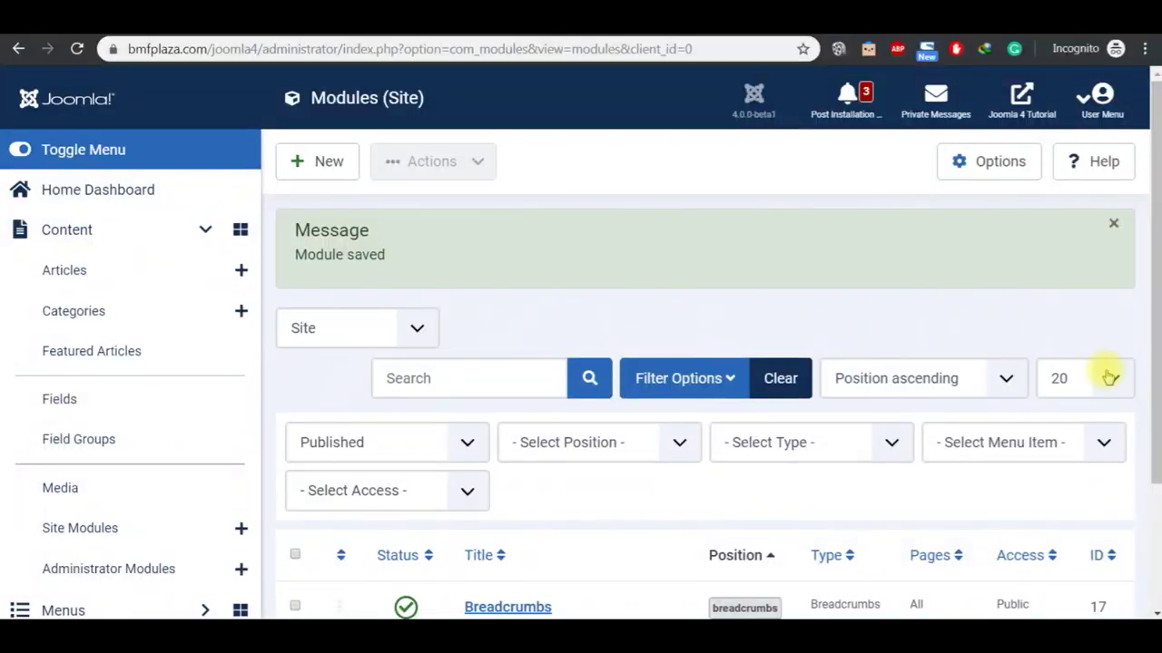
click(148, 192)
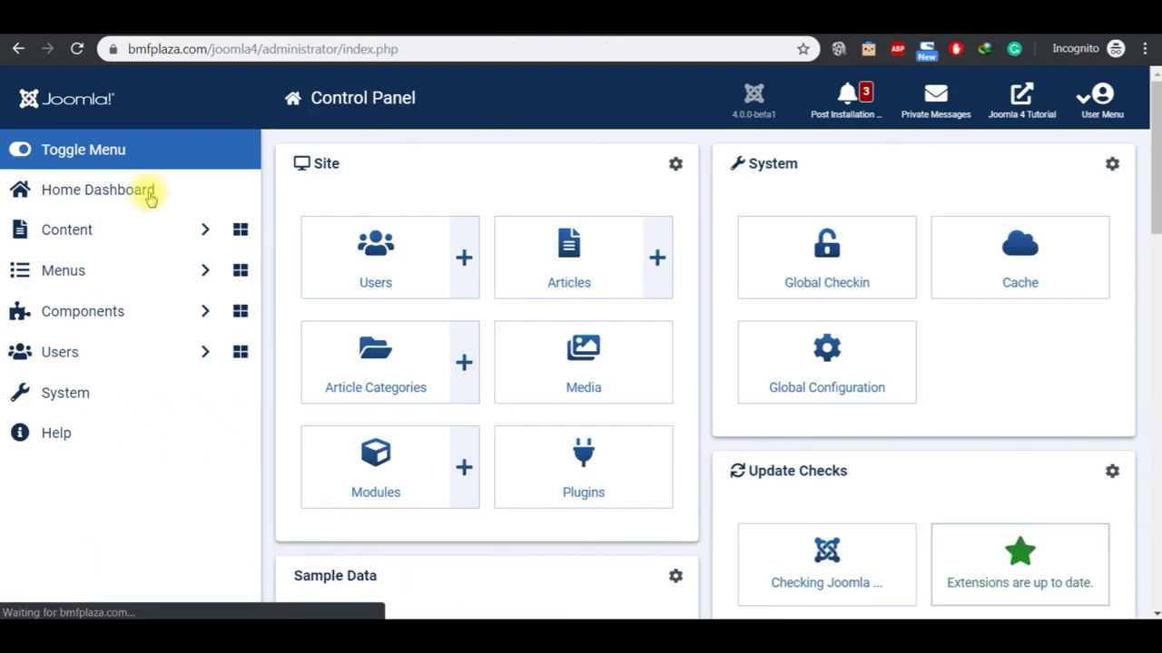
click(1154, 517)
click(1155, 517)
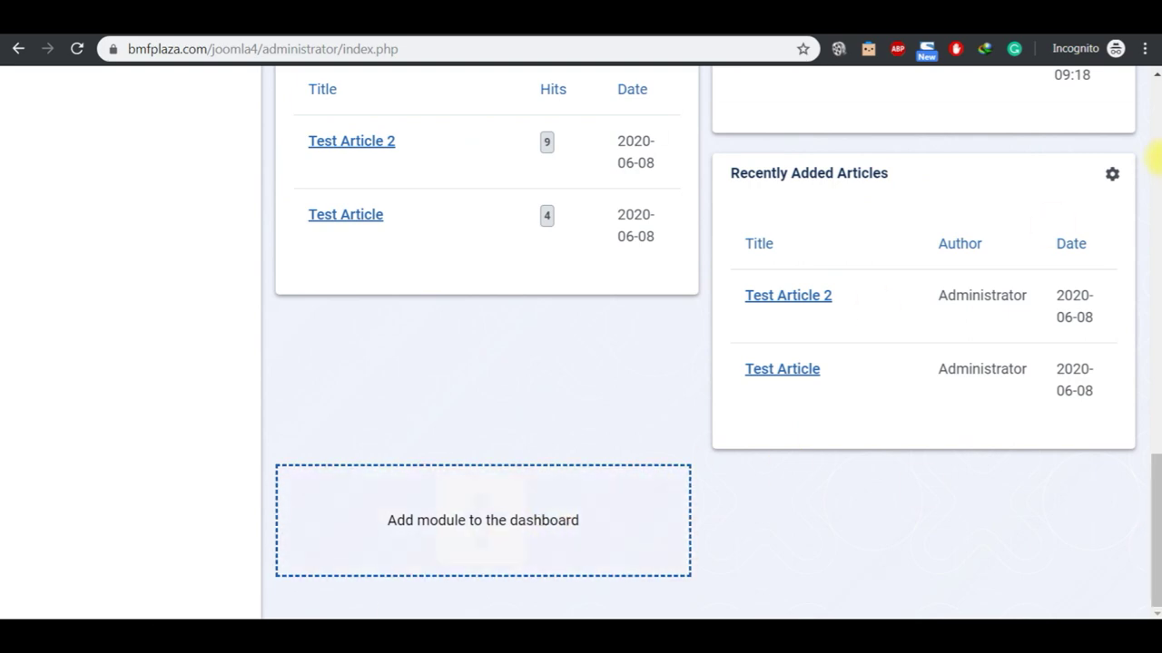
click(1154, 150)
click(1153, 151)
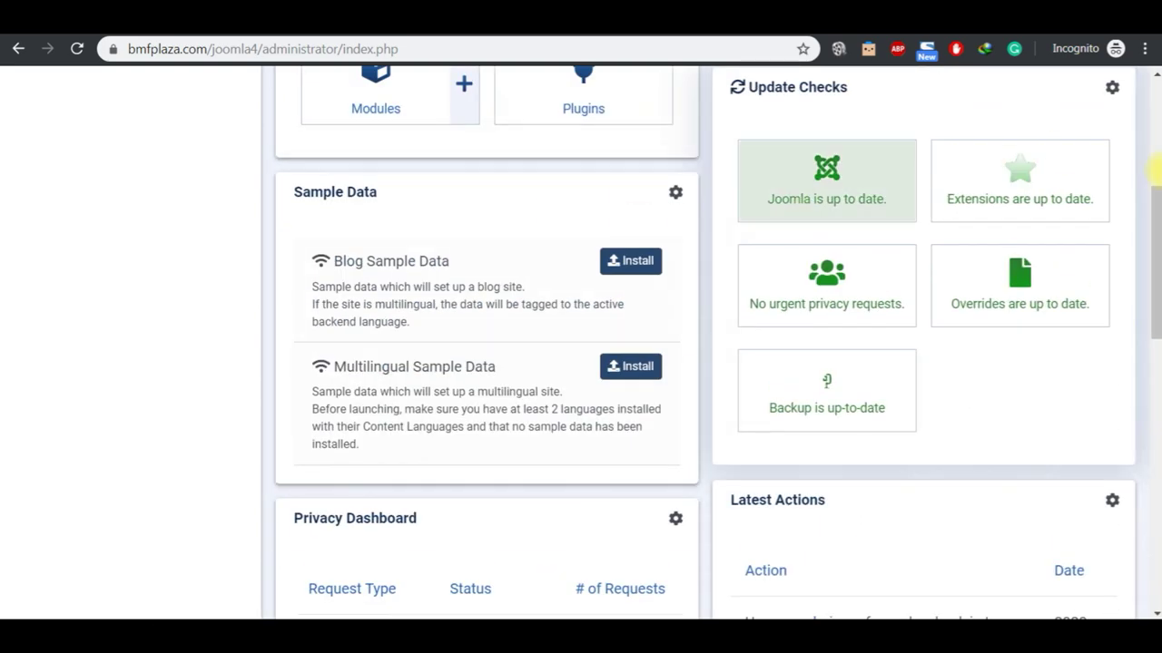
click(1158, 138)
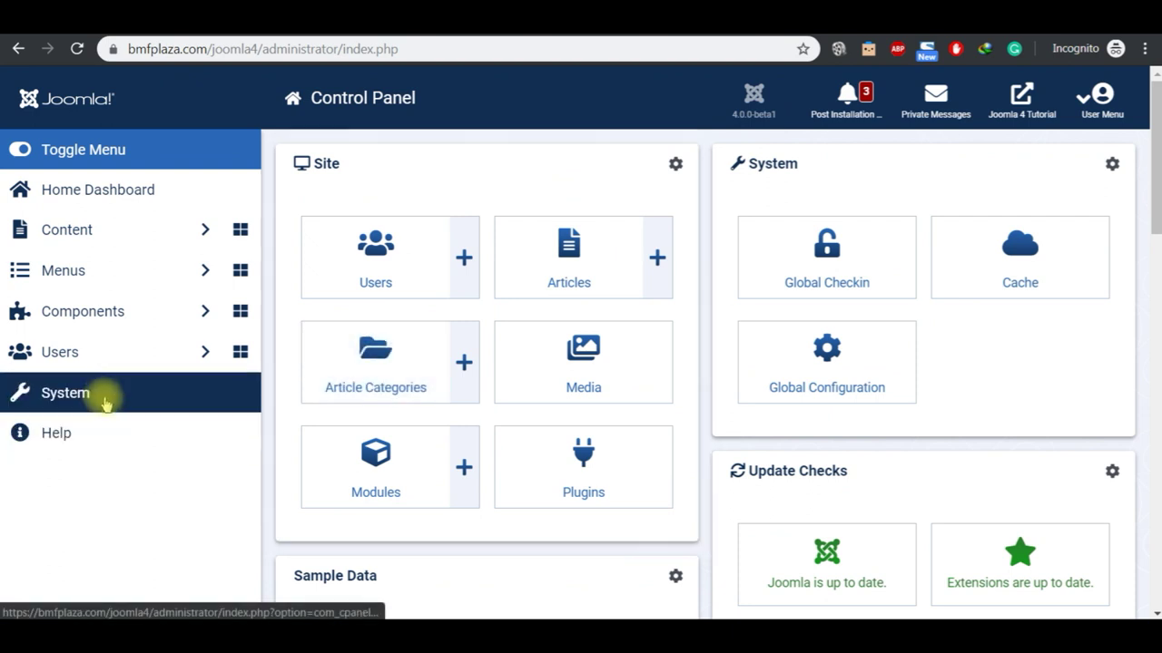
click(102, 399)
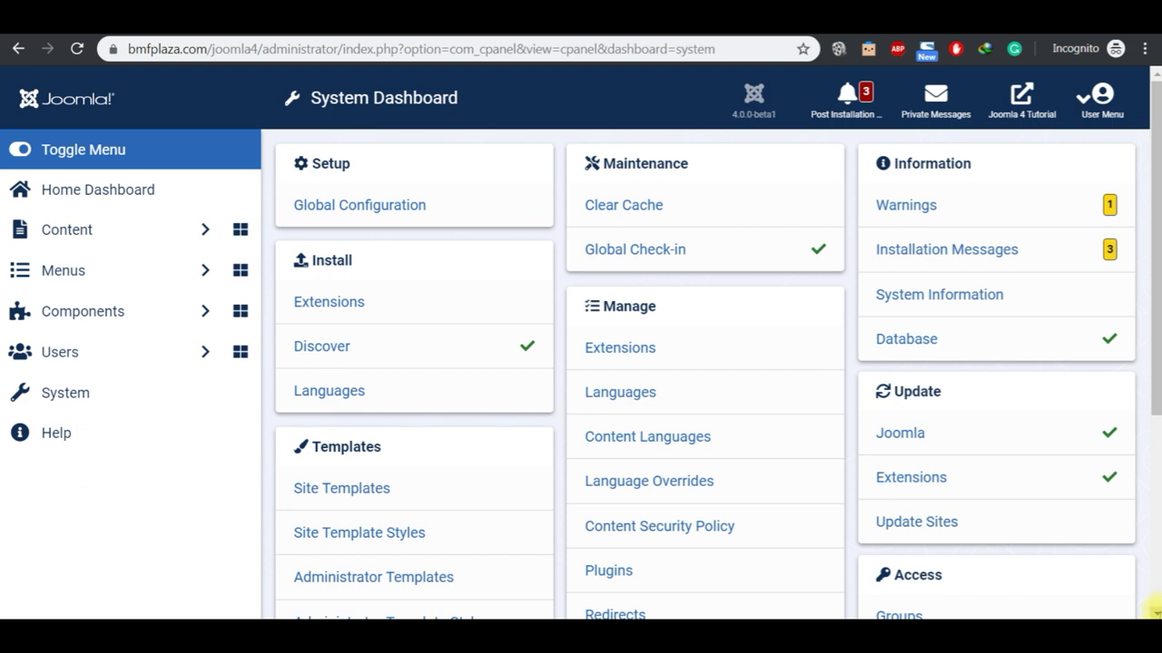
scroll(1155, 610, down, 3)
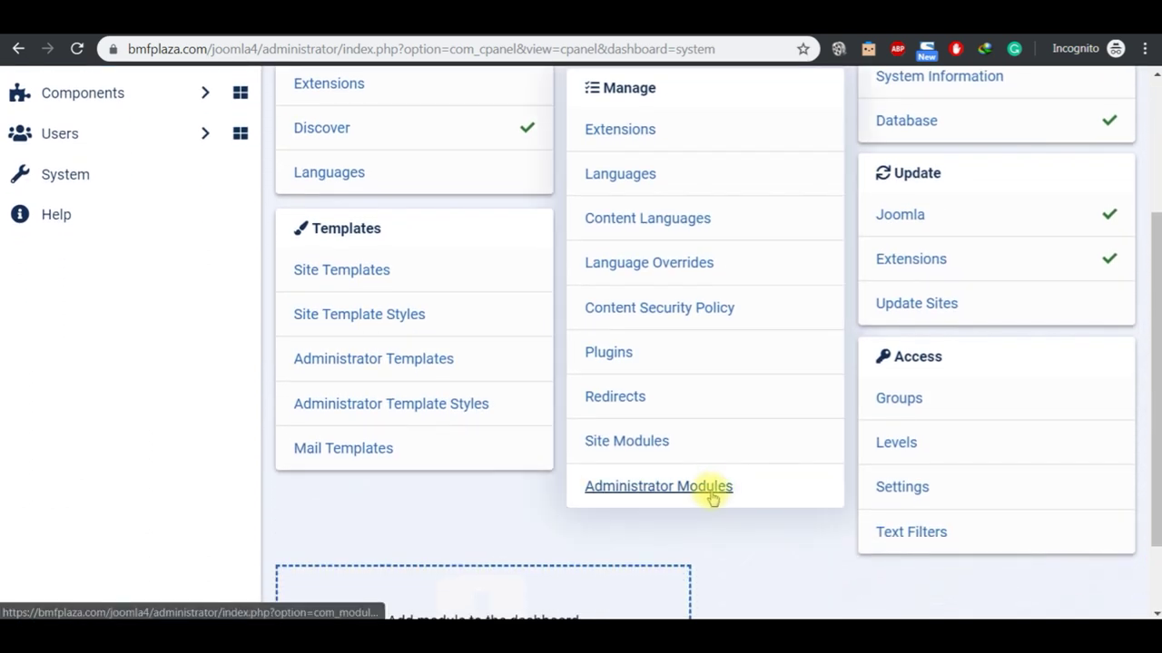
click(696, 492)
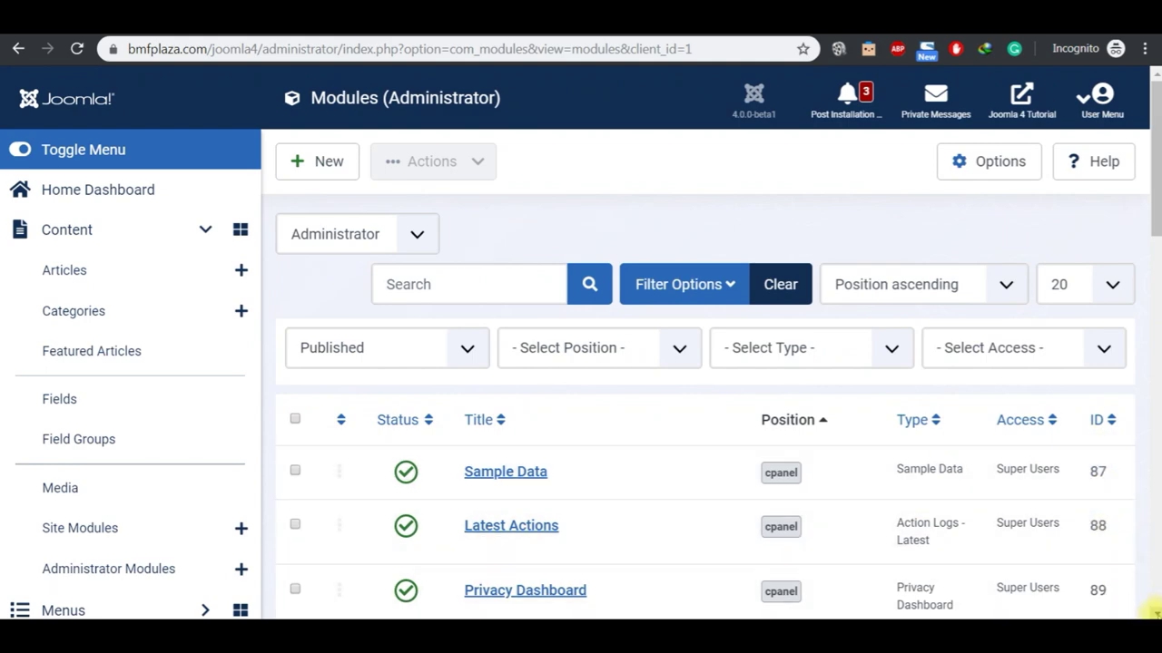
Step: Inspect the Logged-in Users module's status options, leave it Published, and close it unchanged
scroll(1152, 612, down, 2)
scroll(1152, 613, down, 2)
scroll(1153, 613, down, 5)
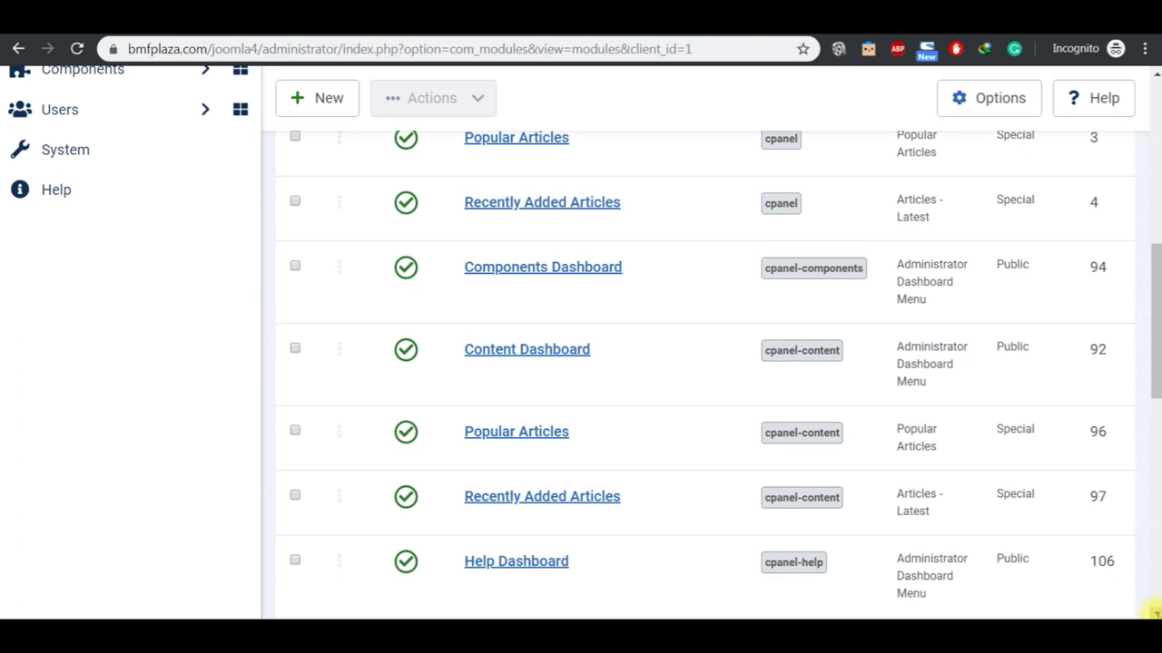
scroll(1153, 612, down, 4)
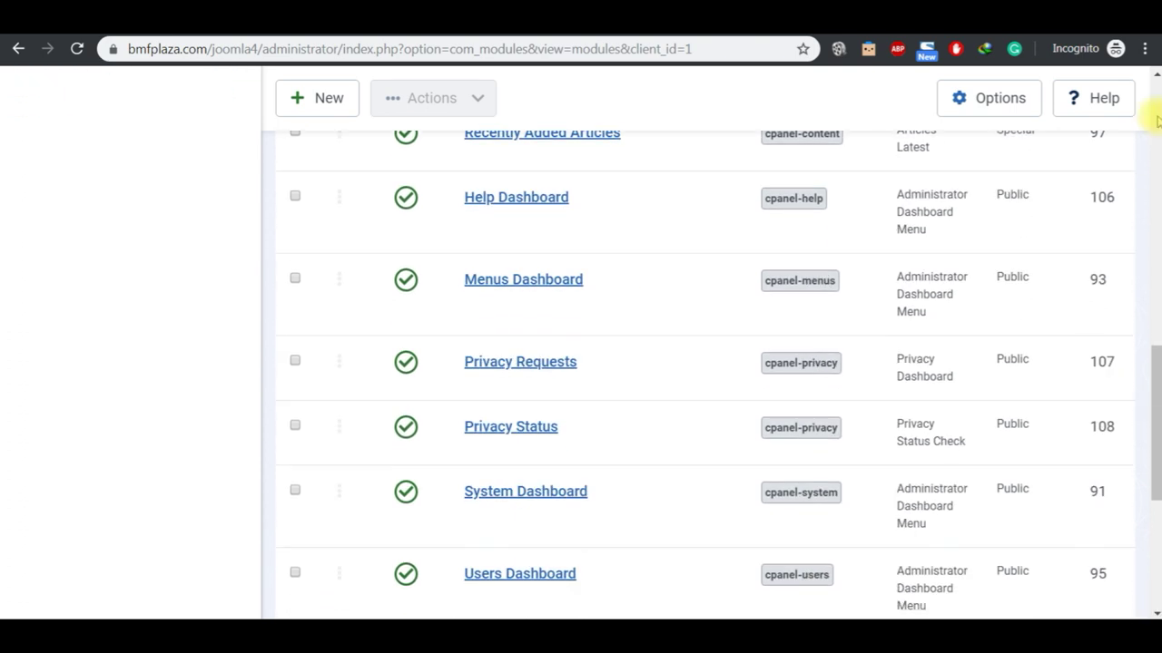
scroll(1157, 120, up, 5)
click(559, 195)
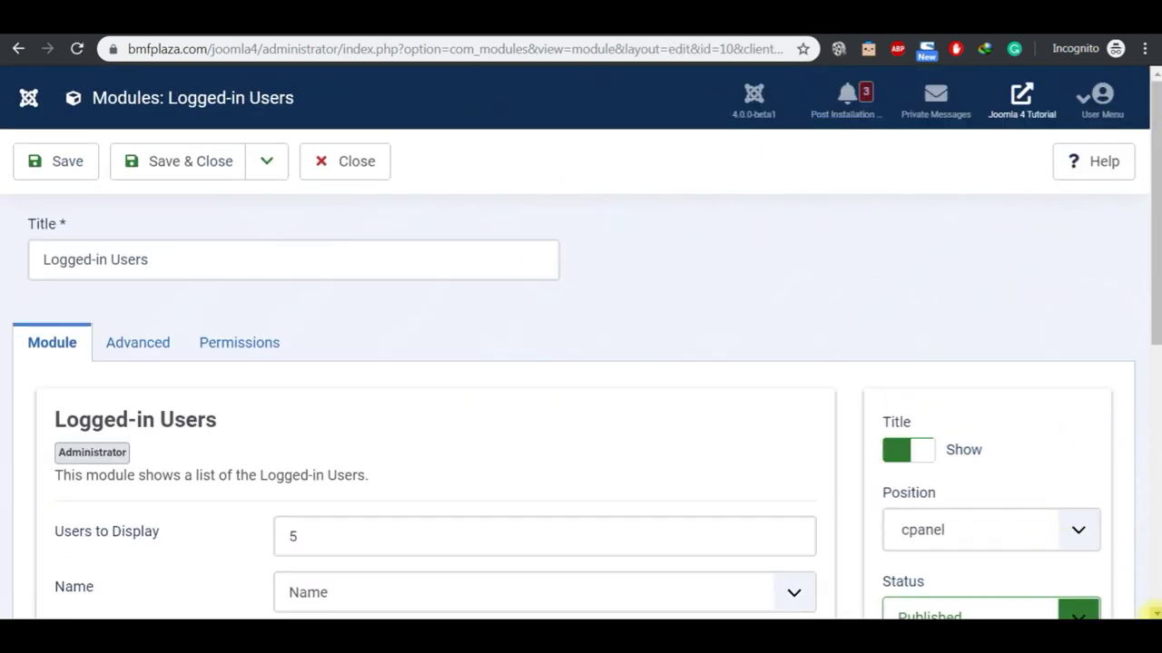
click(1155, 614)
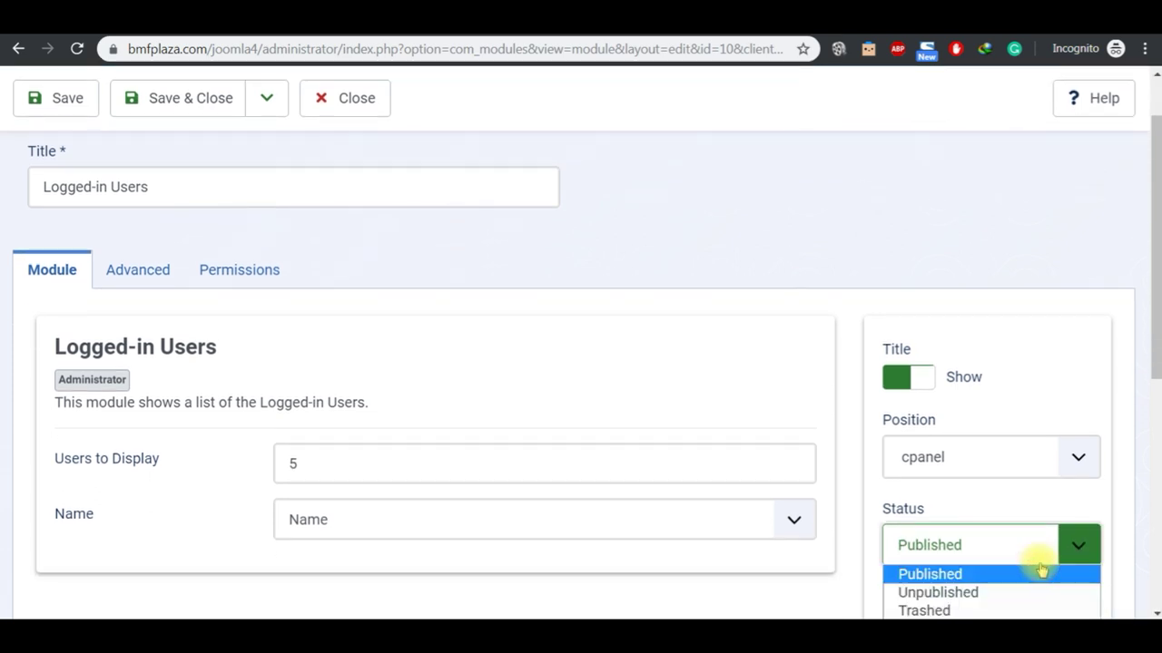
click(663, 234)
click(368, 104)
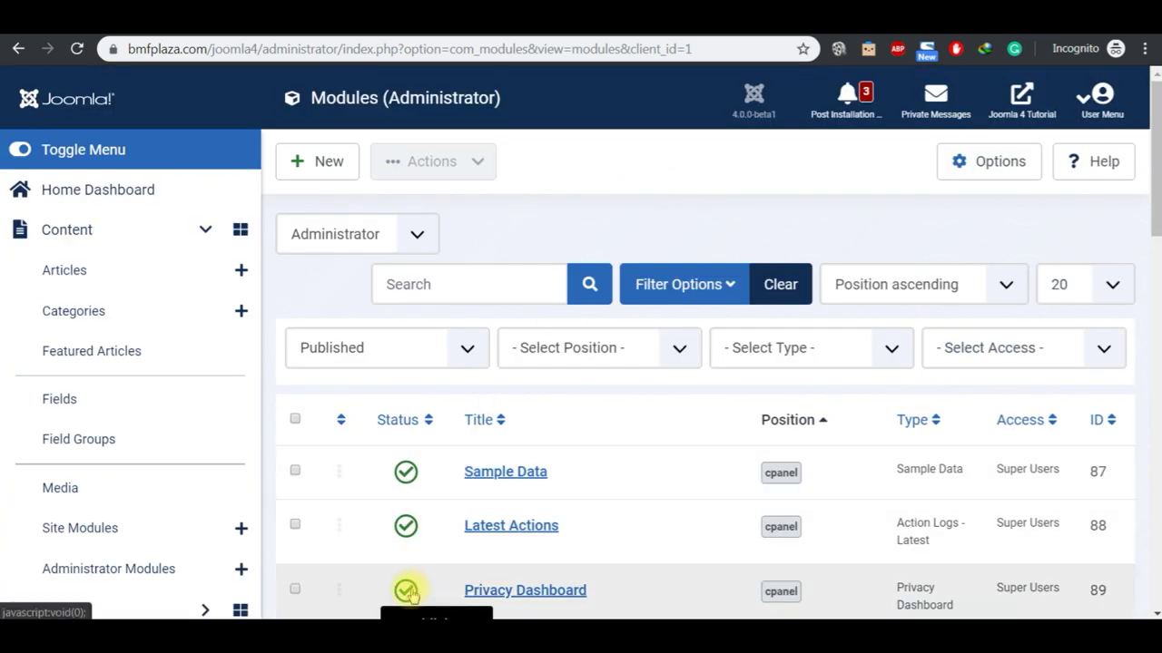
Step: Browse the module list's position, type and access-level filters without applying any
click(722, 301)
click(722, 301)
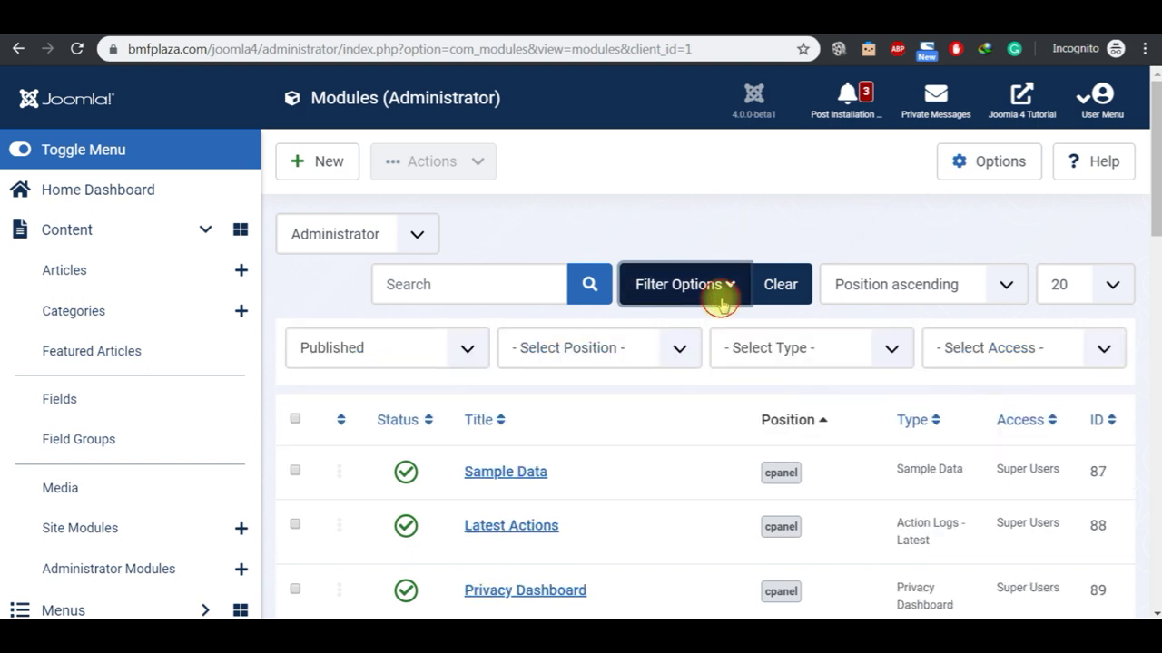
click(680, 349)
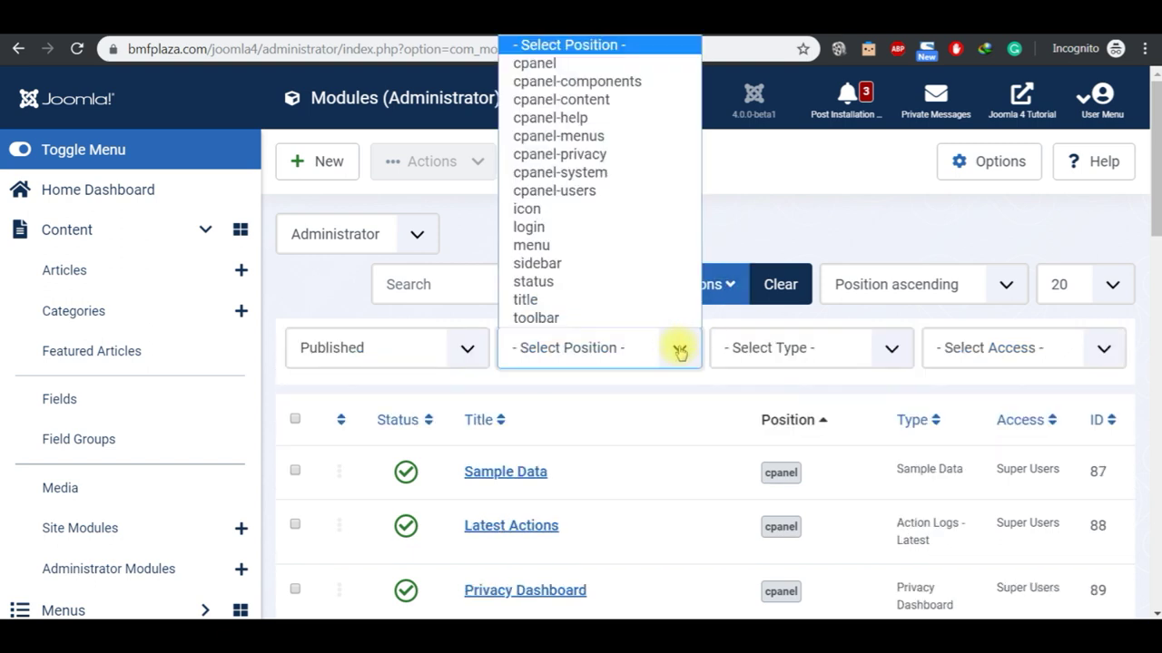
click(829, 209)
click(818, 348)
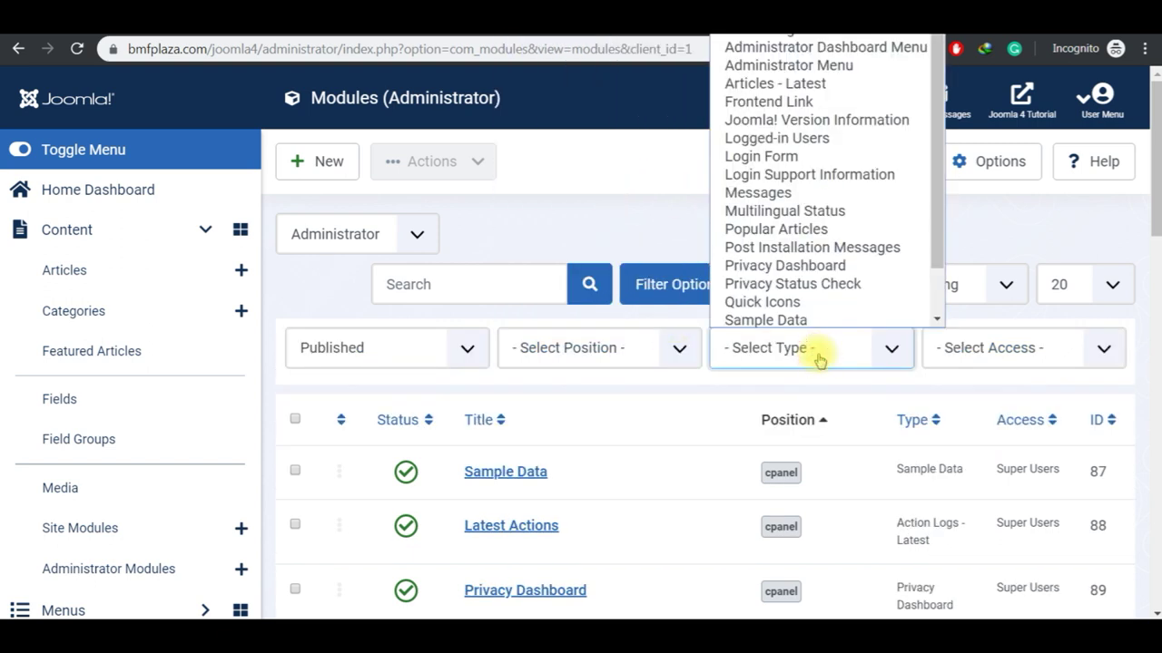
click(973, 363)
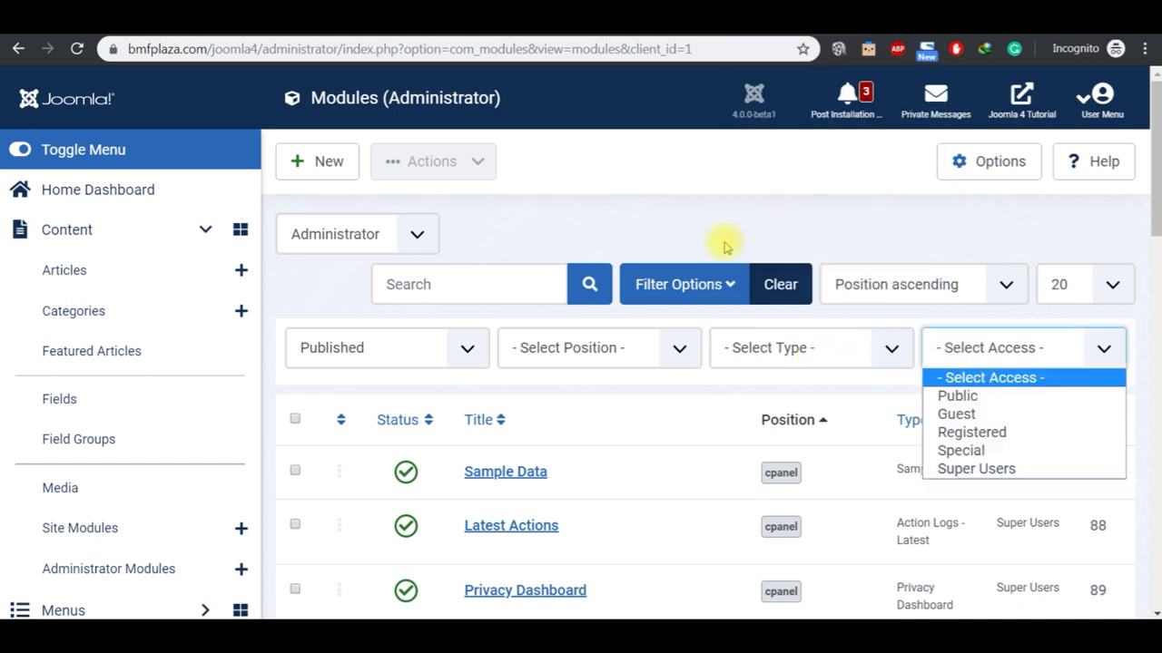
click(697, 235)
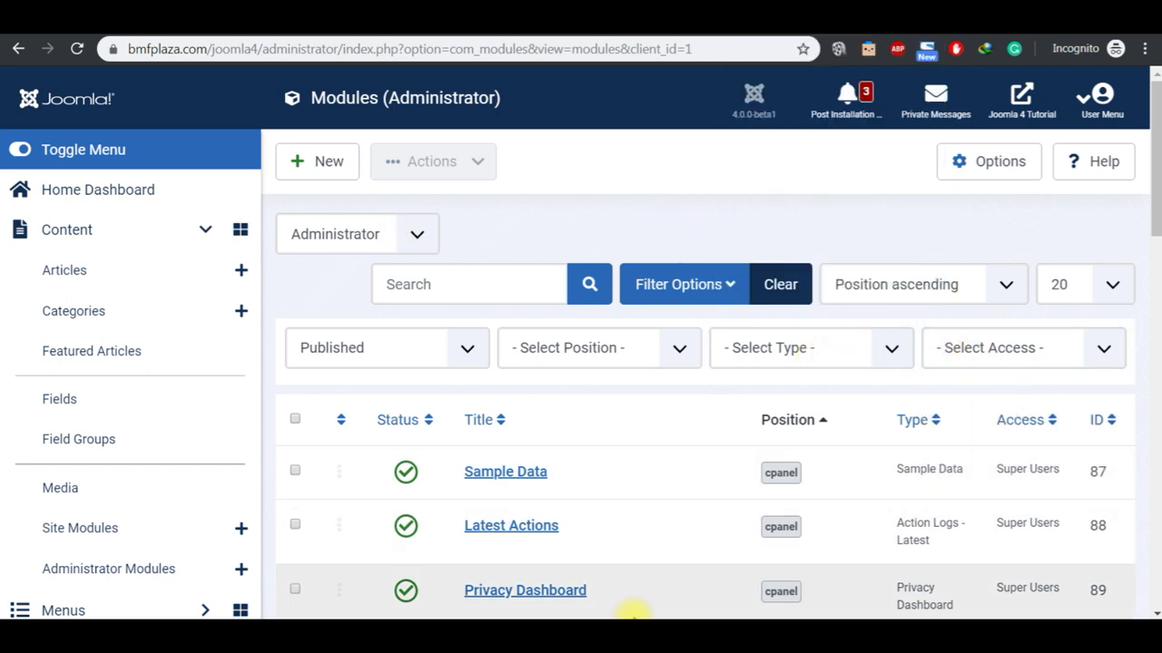
Step: Select the 'Language Overrides' line in the notes
mouse_move(631, 631)
click(630, 608)
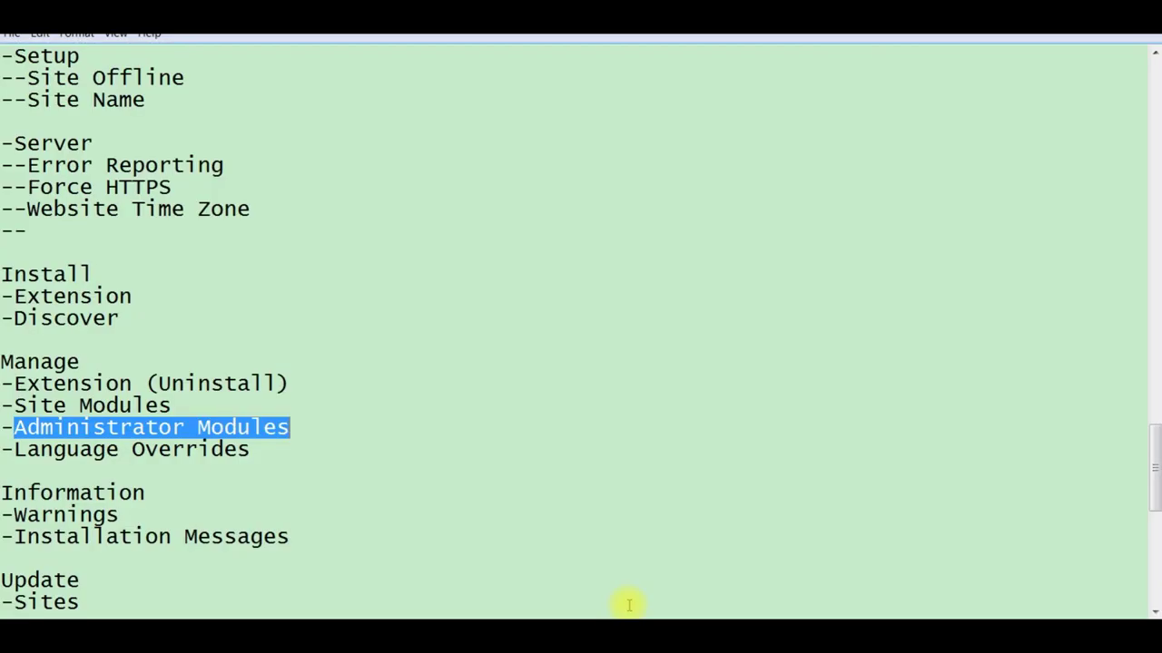
click(251, 451)
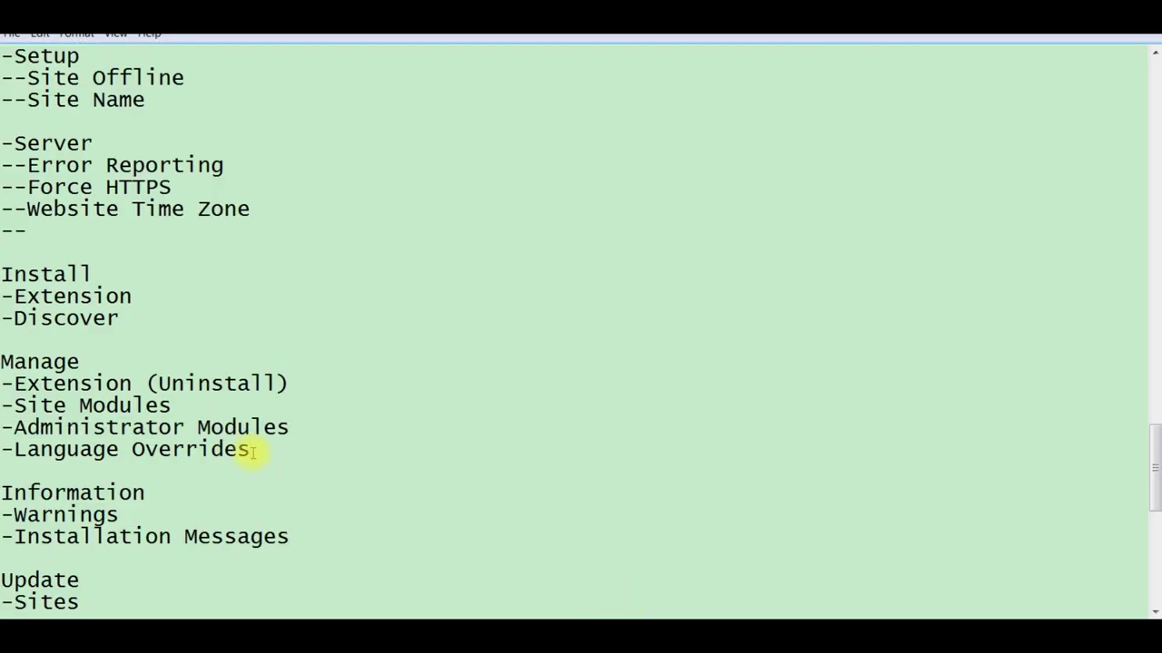
key(shift+Left)
key(shift+Left)
key(shift+Left)
key(shift+Left)
key(shift+Left)
key(shift+Left)
key(shift+Left)
key(shift+Left)
key(shift+Left)
key(shift+Left)
key(shift+Left)
key(shift+Left)
key(shift+Left)
key(shift+Left)
key(shift+Left)
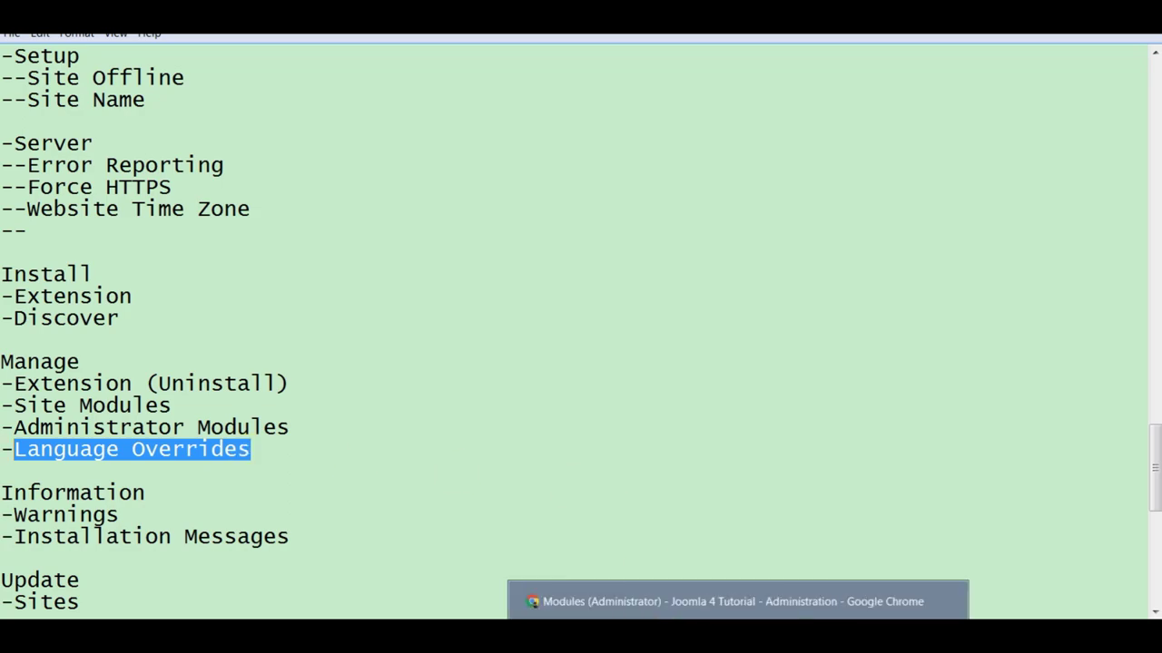
Step: Copy the front page's 'You are here:' breadcrumb label and return to the System Dashboard
click(687, 603)
click(462, 34)
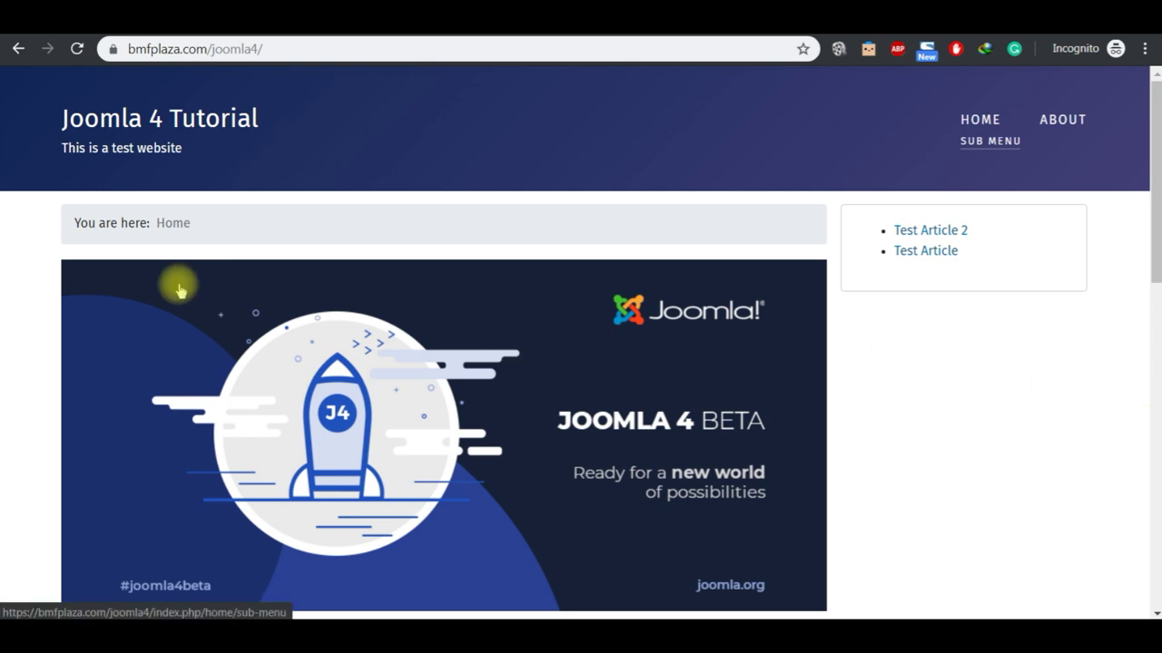
double_click(86, 226)
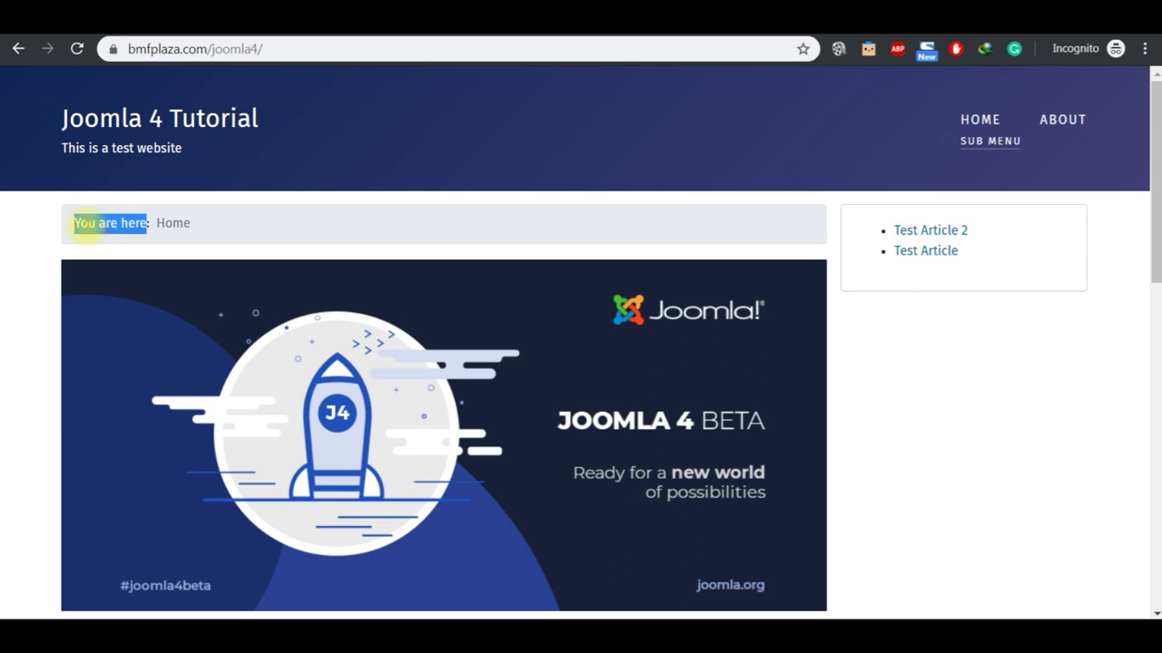
key(ctrl+c)
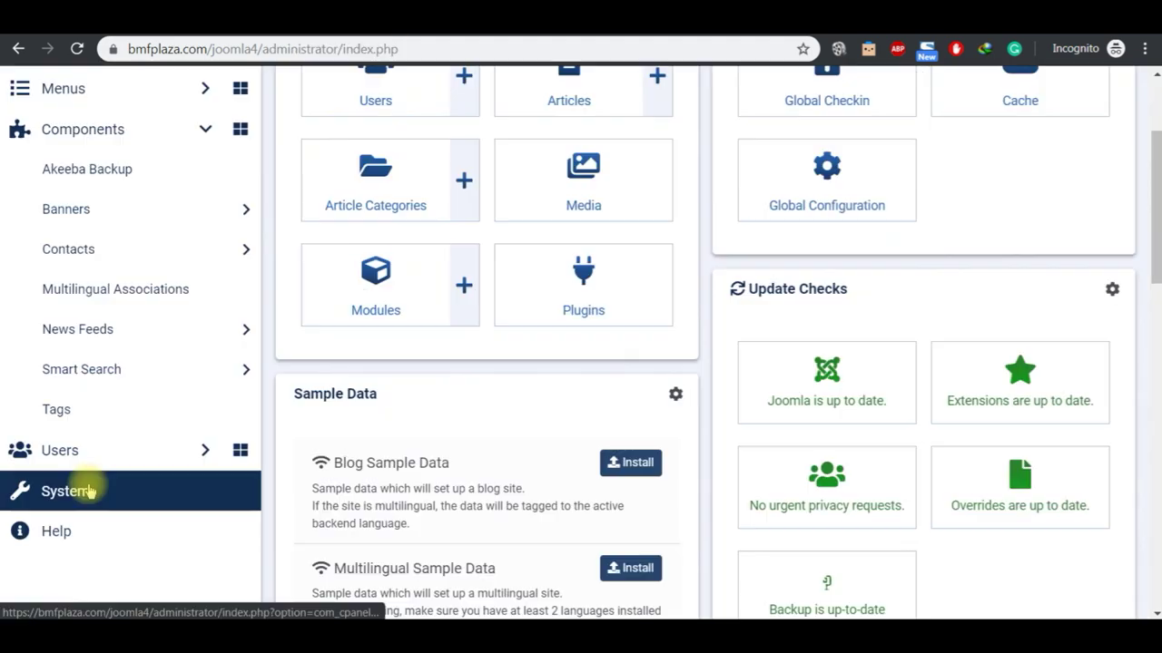
click(90, 491)
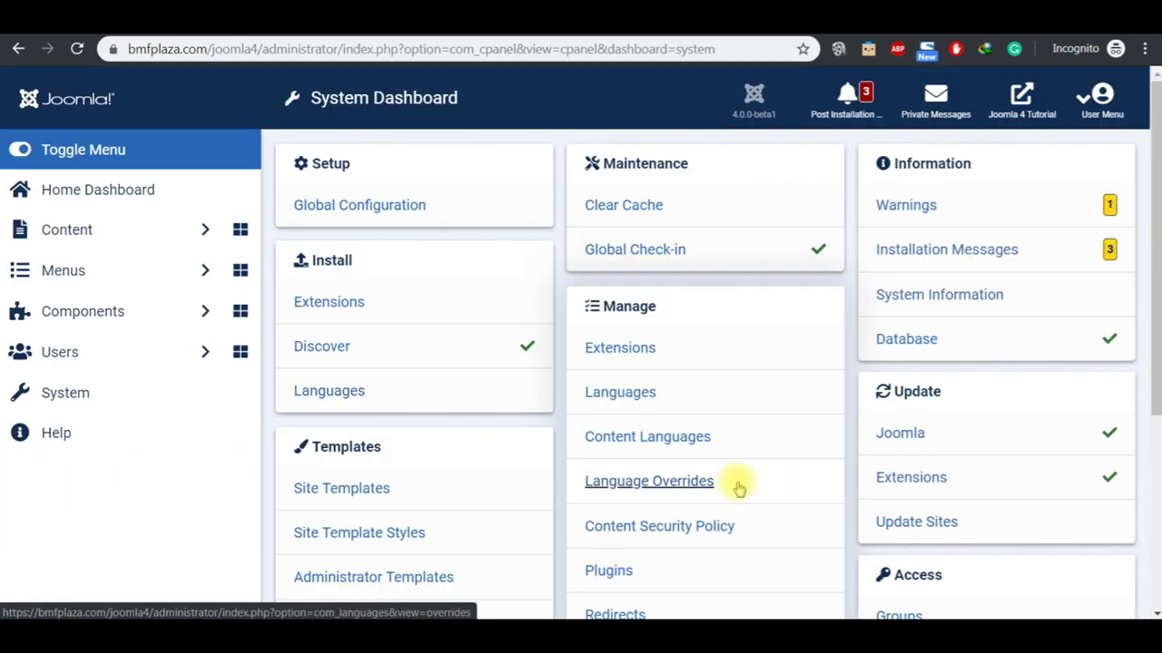
Step: Open Language Overrides, filter to 'English (United Kingdom) - Site', and start a new override
click(693, 488)
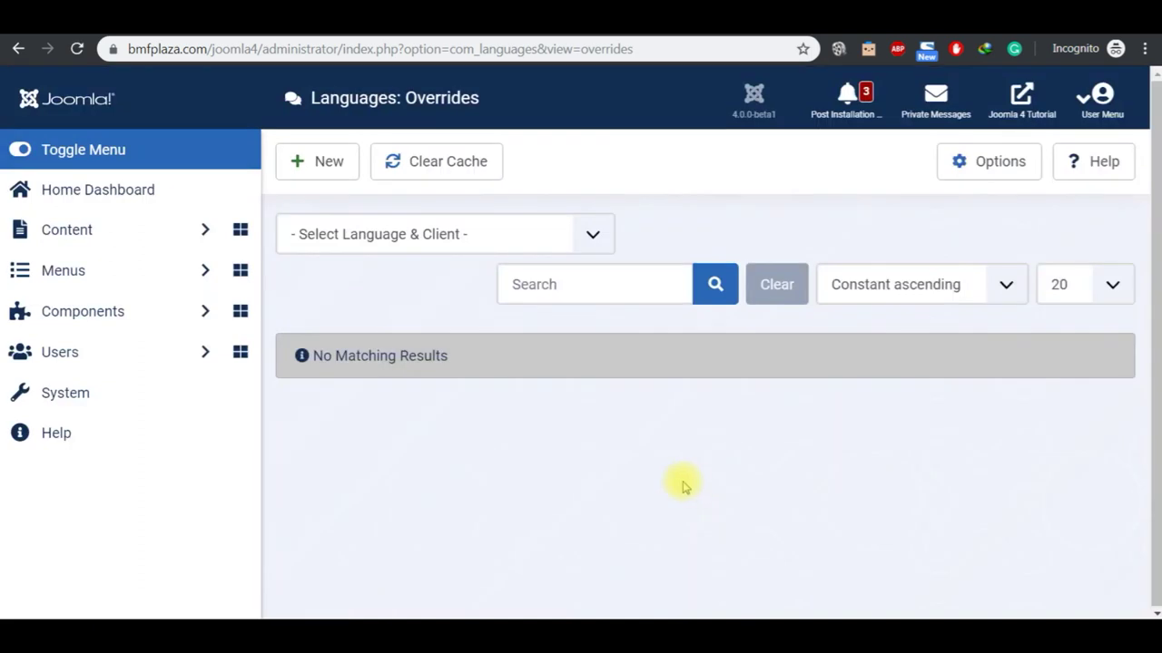
click(415, 247)
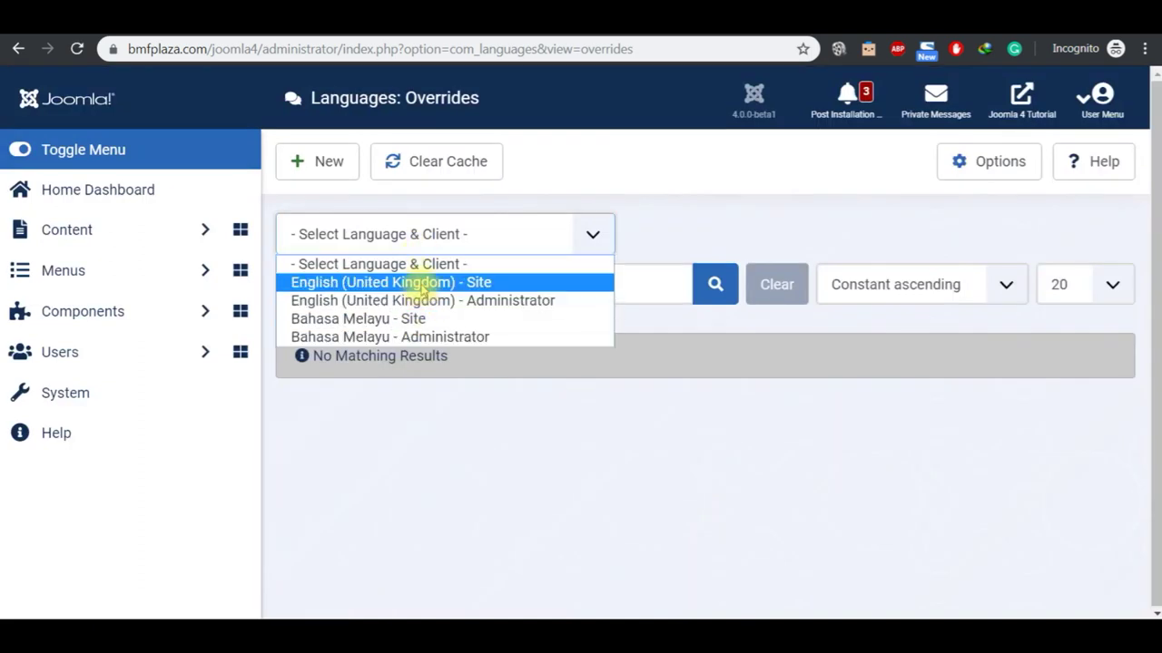
click(424, 285)
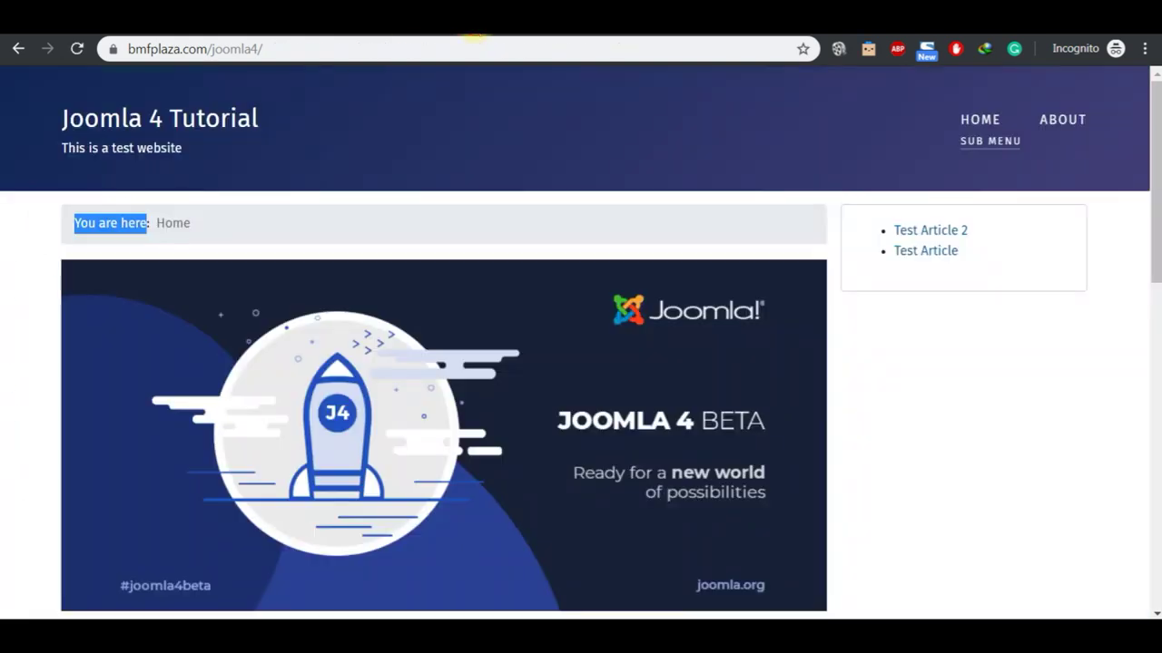
click(474, 34)
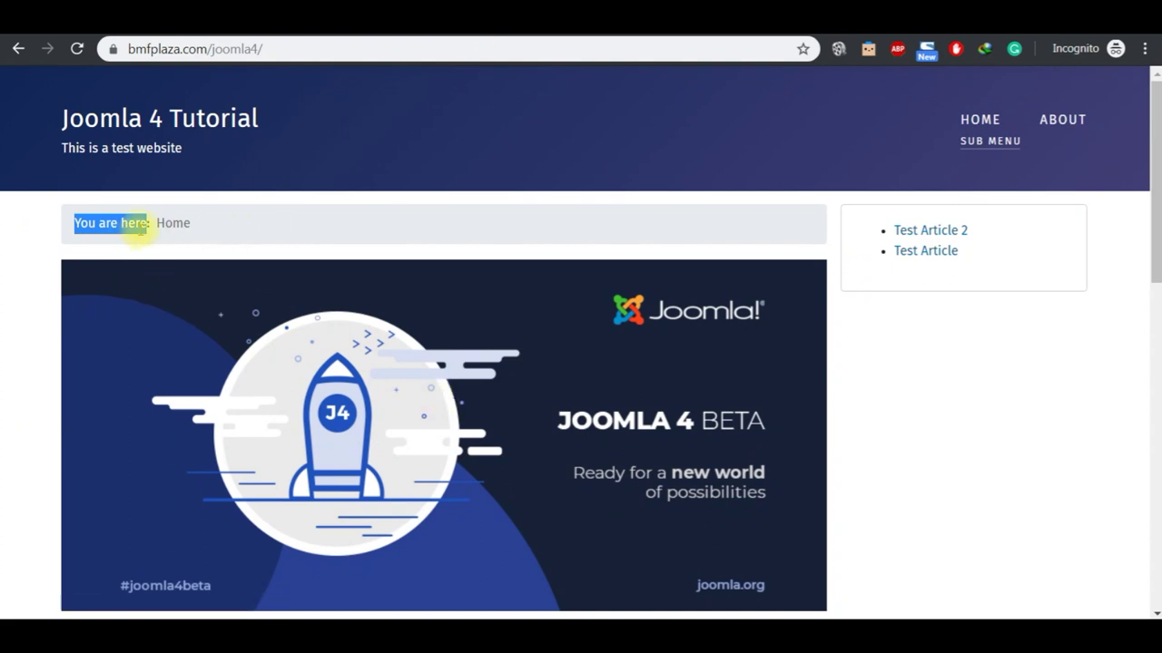
click(474, 34)
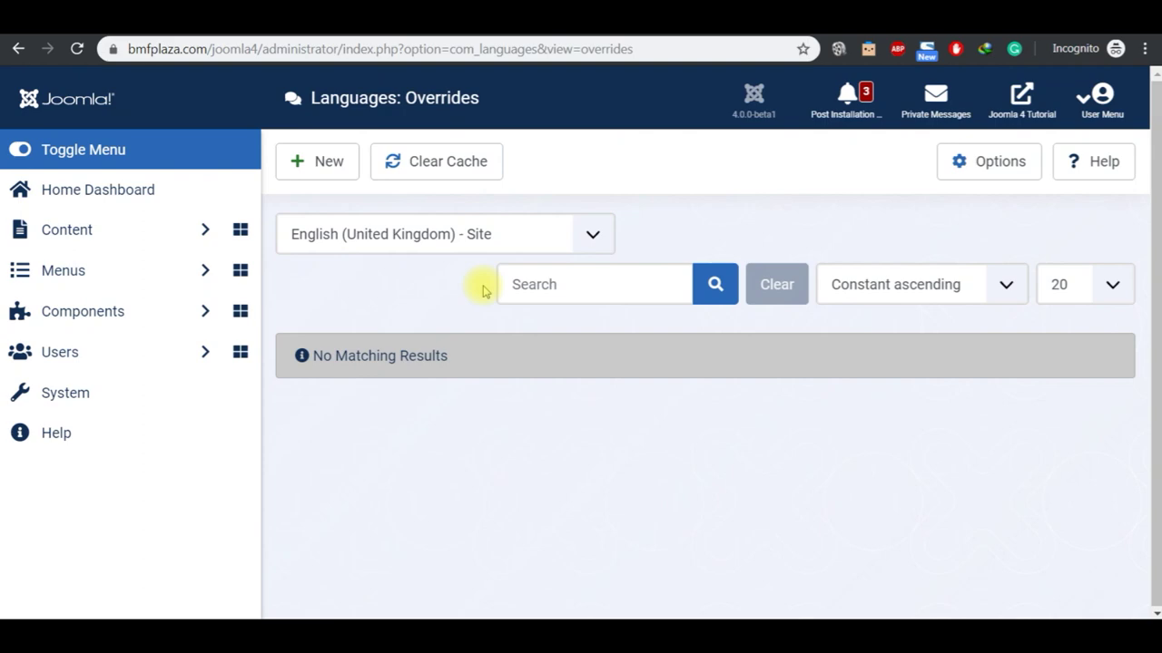
click(317, 172)
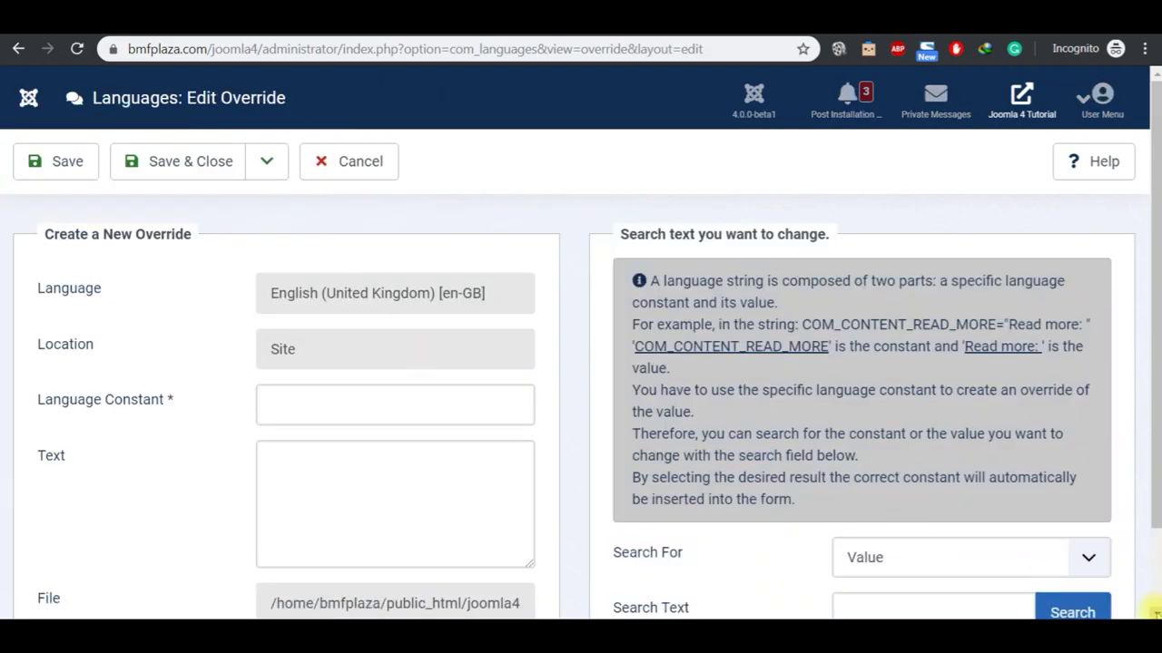
scroll(1149, 608, down, 2)
Step: Search for 'You are here:', pick MOD_BREADCRUMBS_HERE, and save it with the text 'Location'
click(927, 520)
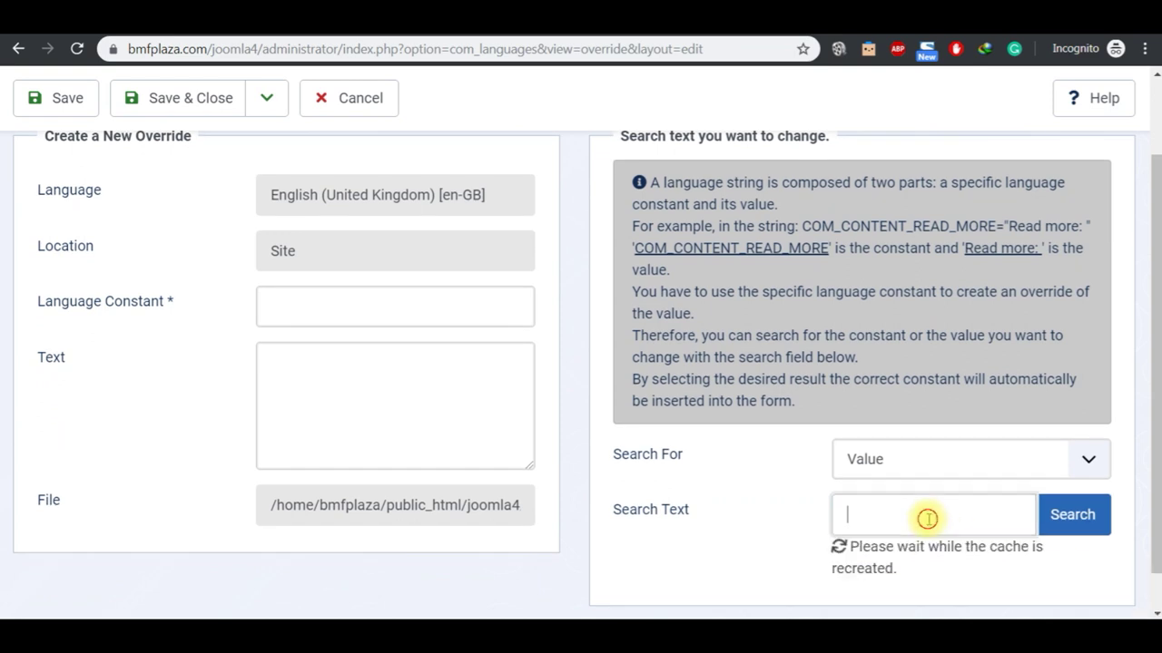
key(ctrl+v)
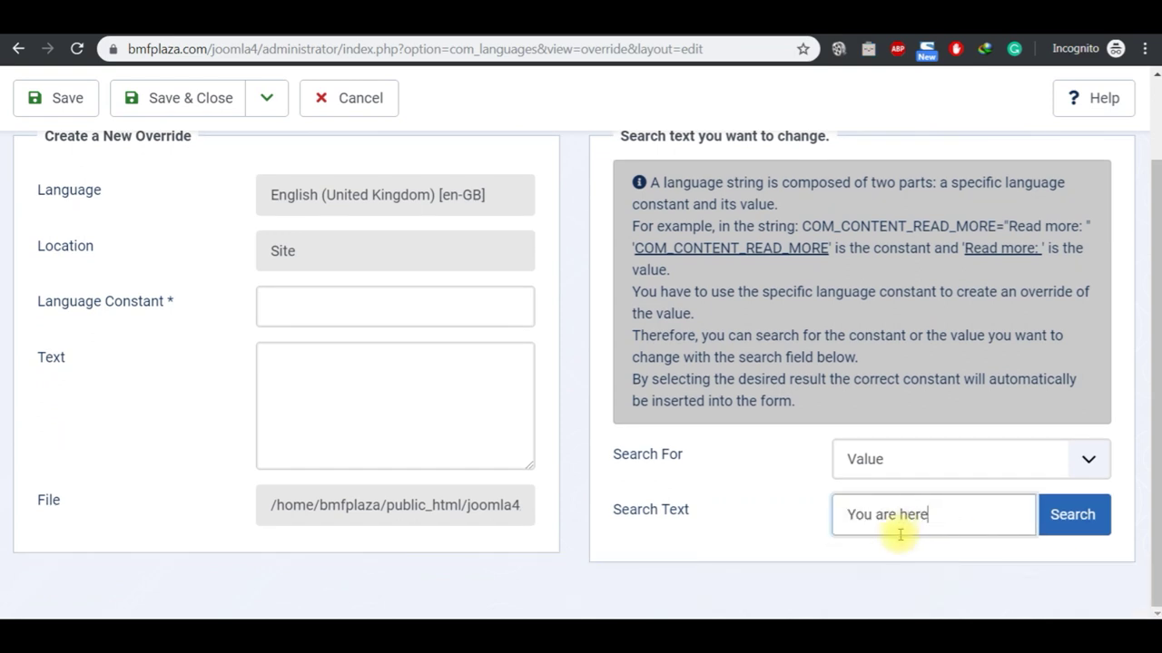
click(1062, 526)
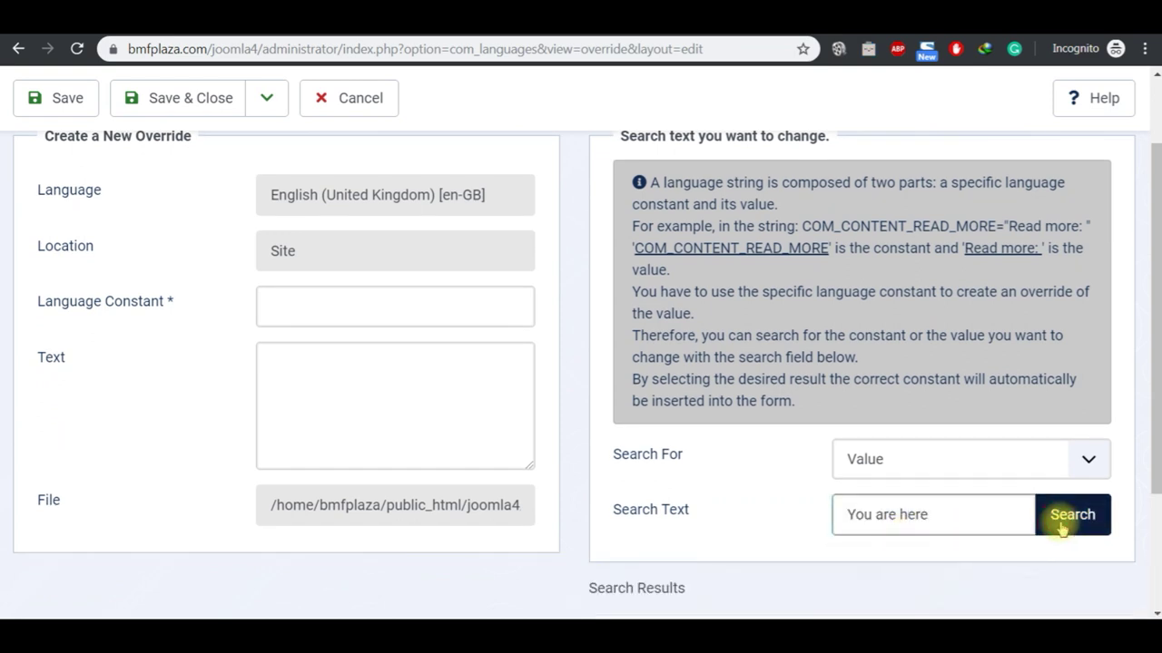
click(1155, 613)
scroll(1155, 613, down, 2)
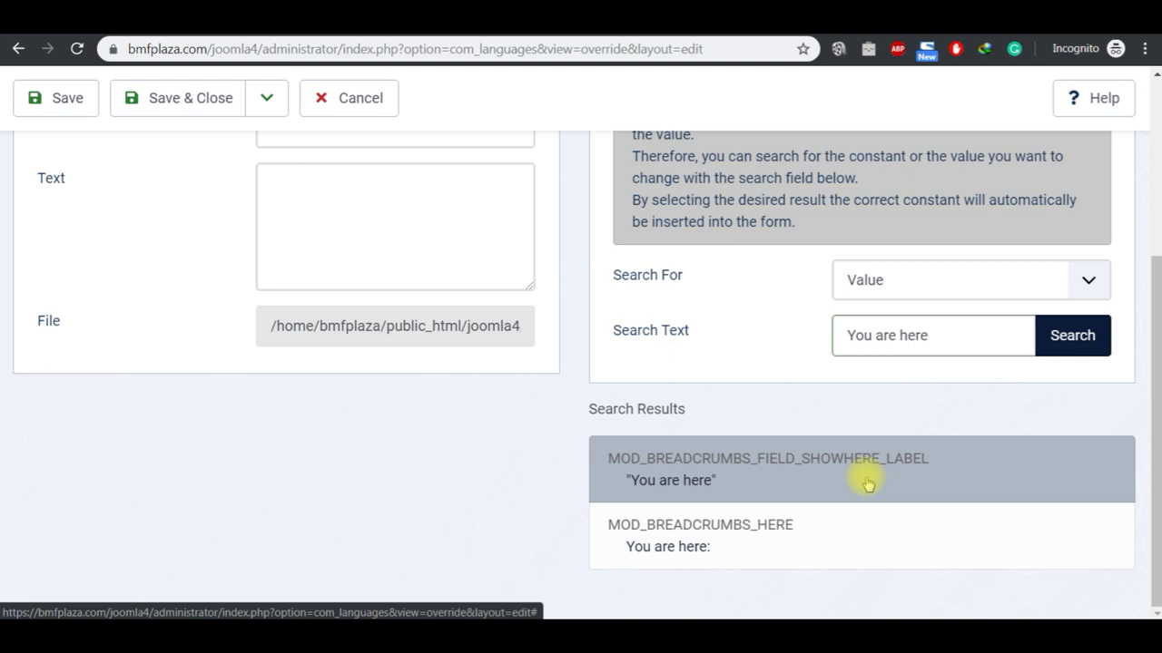
click(857, 521)
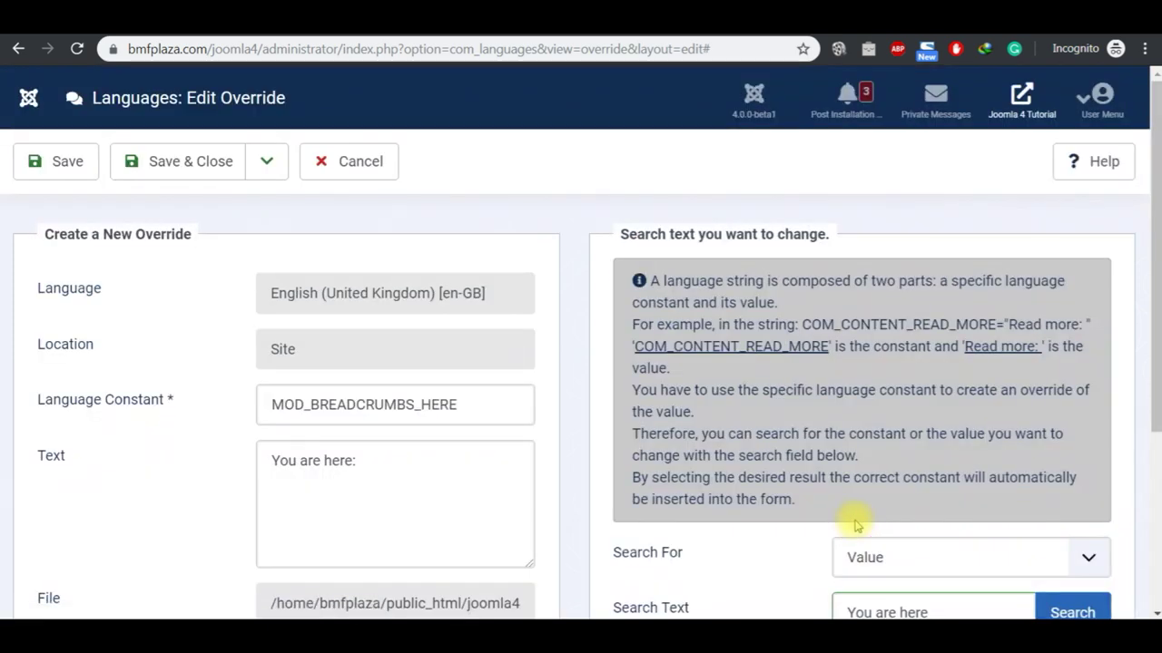
click(390, 459)
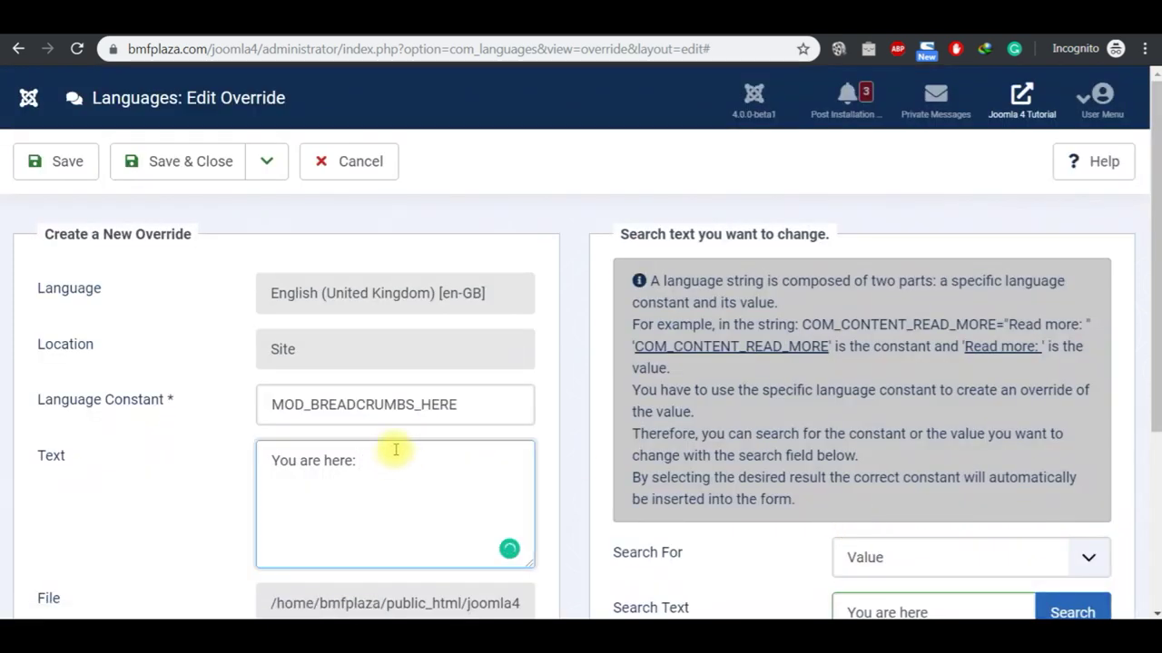
key(ctrl+a)
text(L)
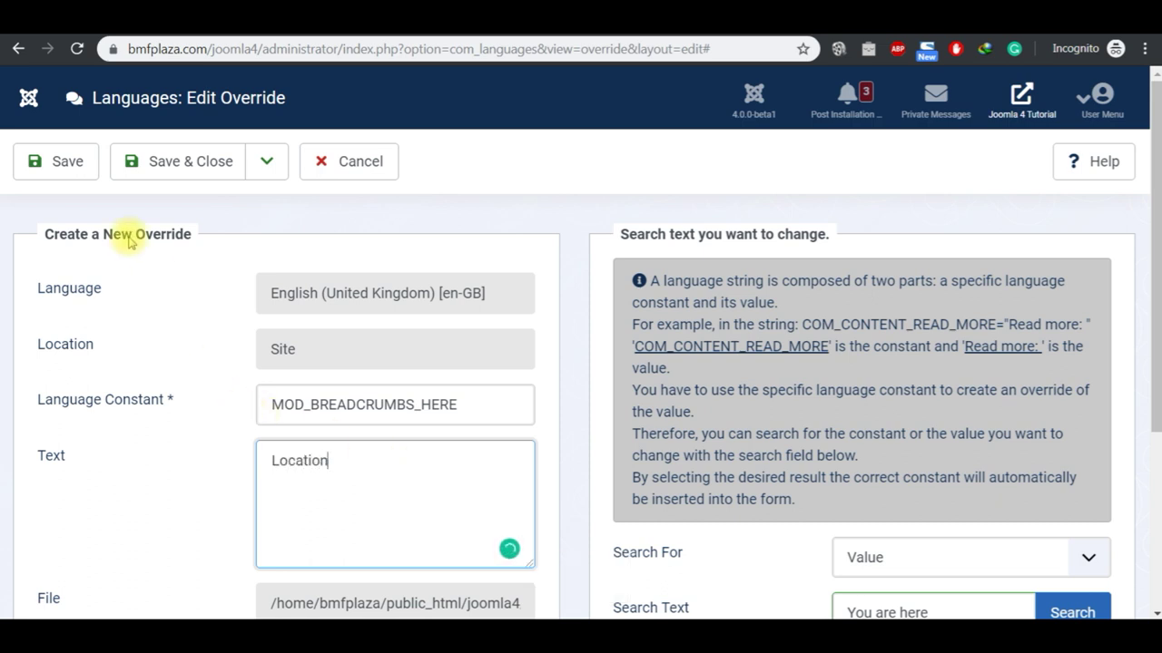
click(68, 168)
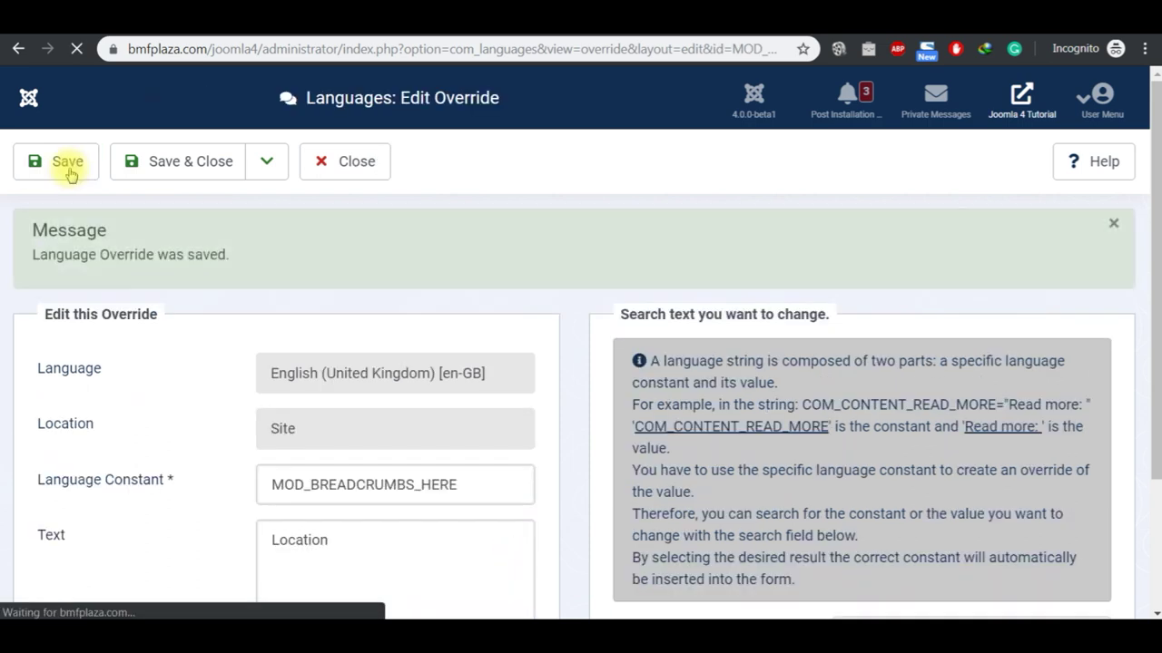
Step: Confirm the site breadcrumb shows 'Location', then change the override text to 'My Location' and save
click(451, 34)
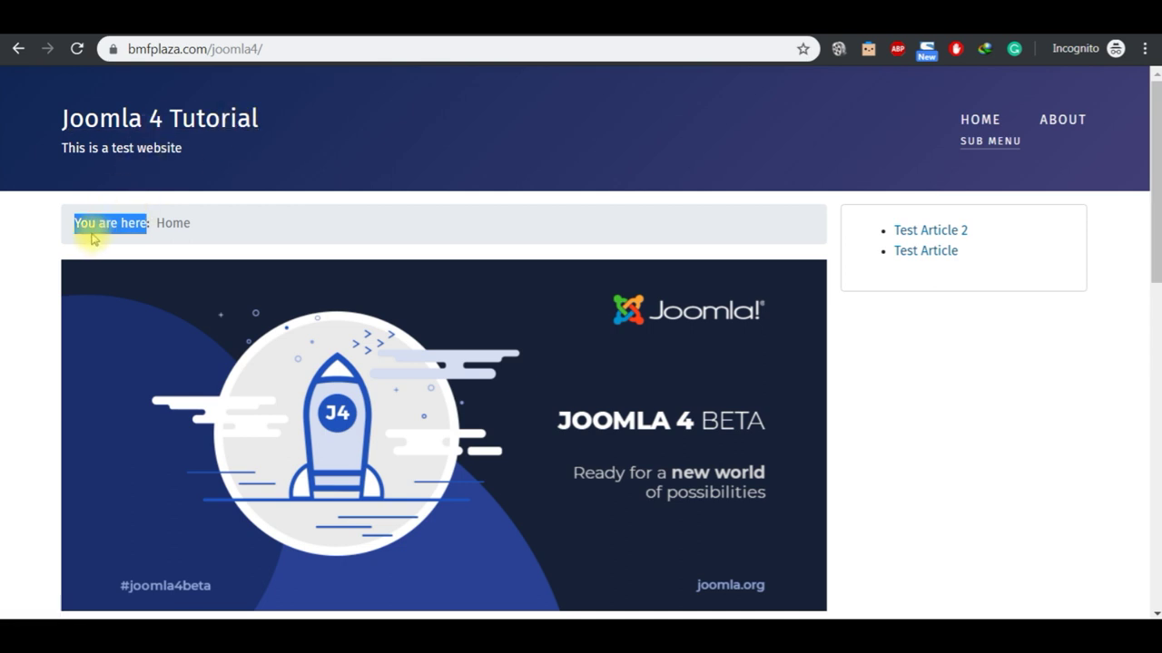
click(152, 127)
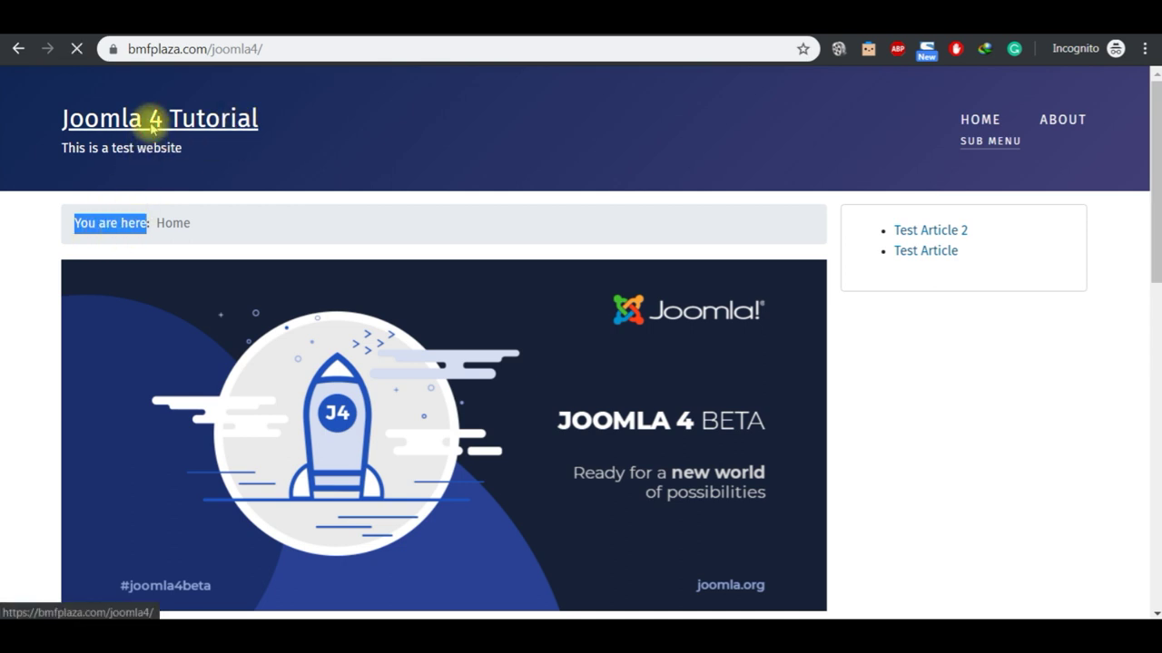
double_click(107, 226)
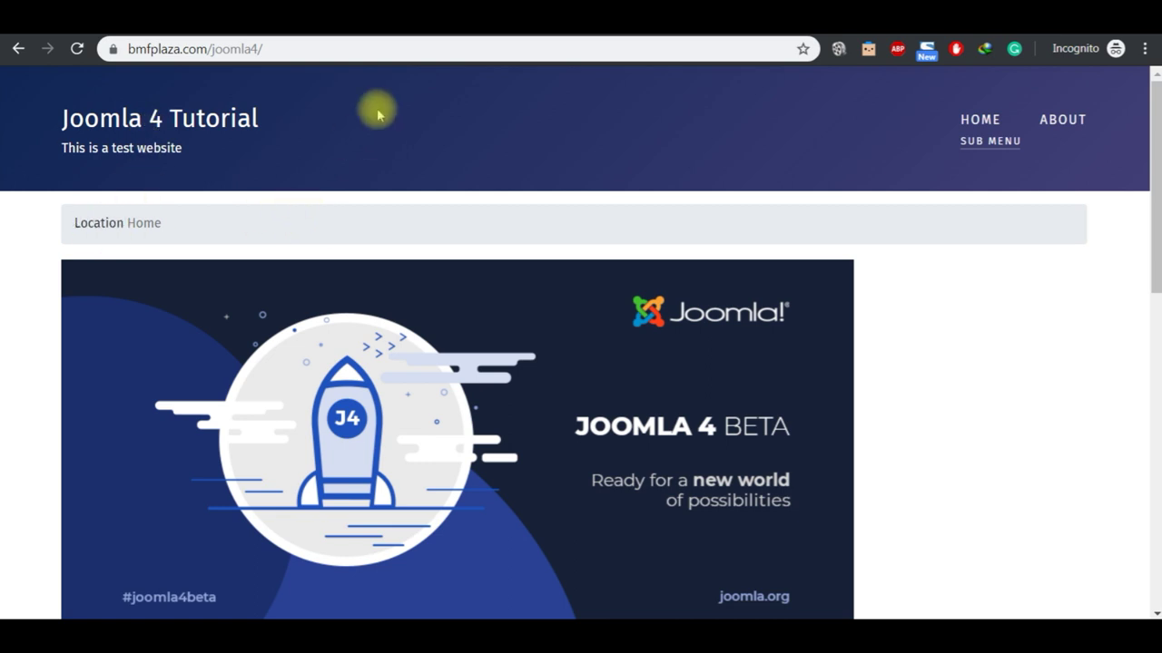
click(390, 36)
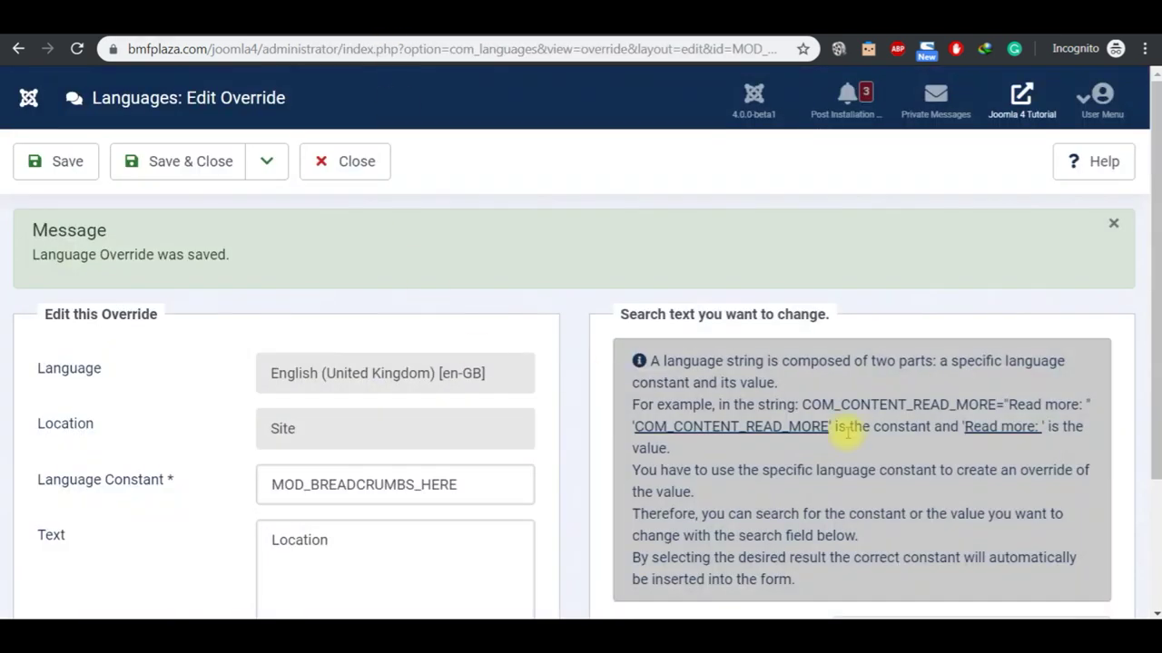
click(390, 534)
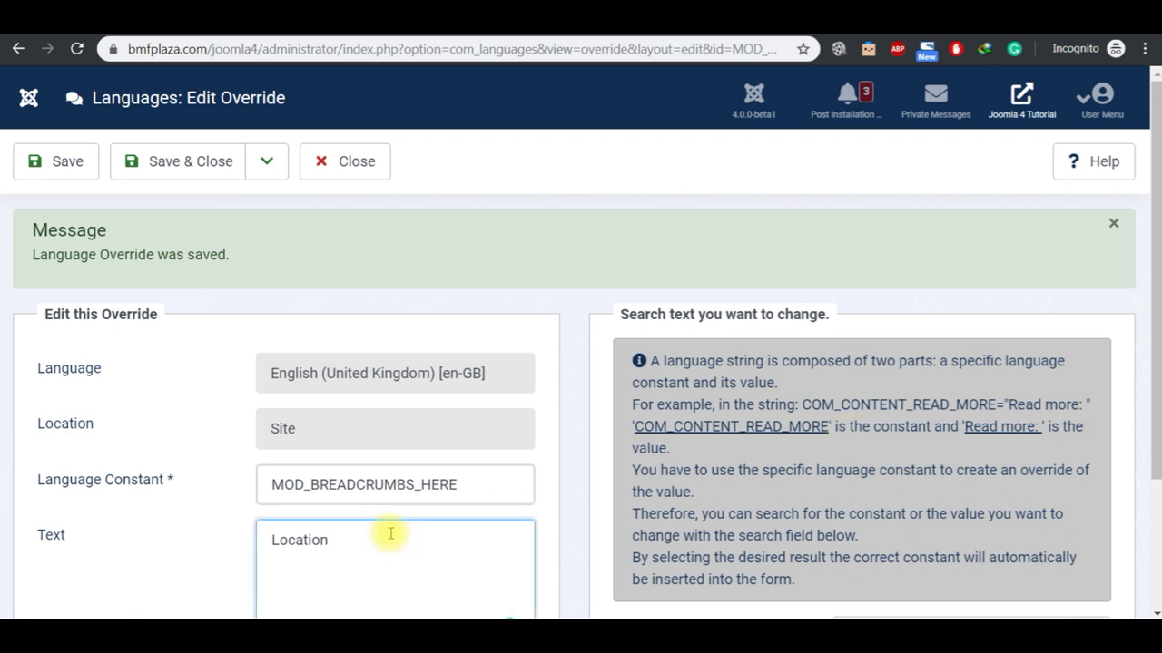
key(Left)
text(My)
click(79, 169)
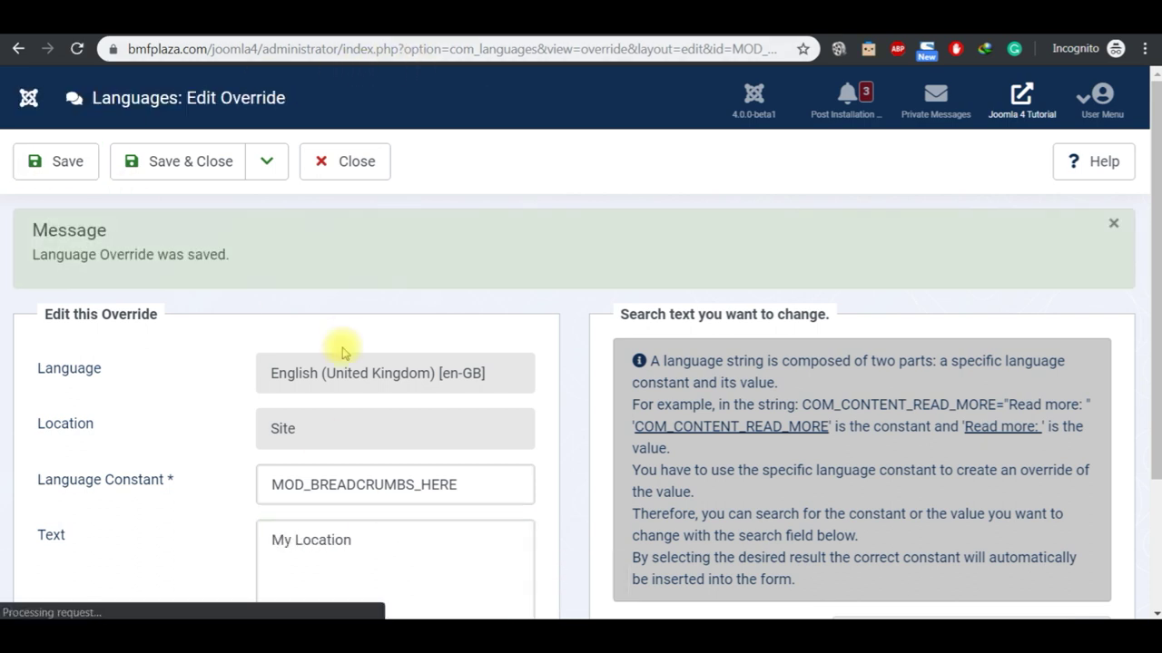
Step: Verify the site breadcrumb now reads 'My Location' and close the override editor
click(454, 37)
click(179, 127)
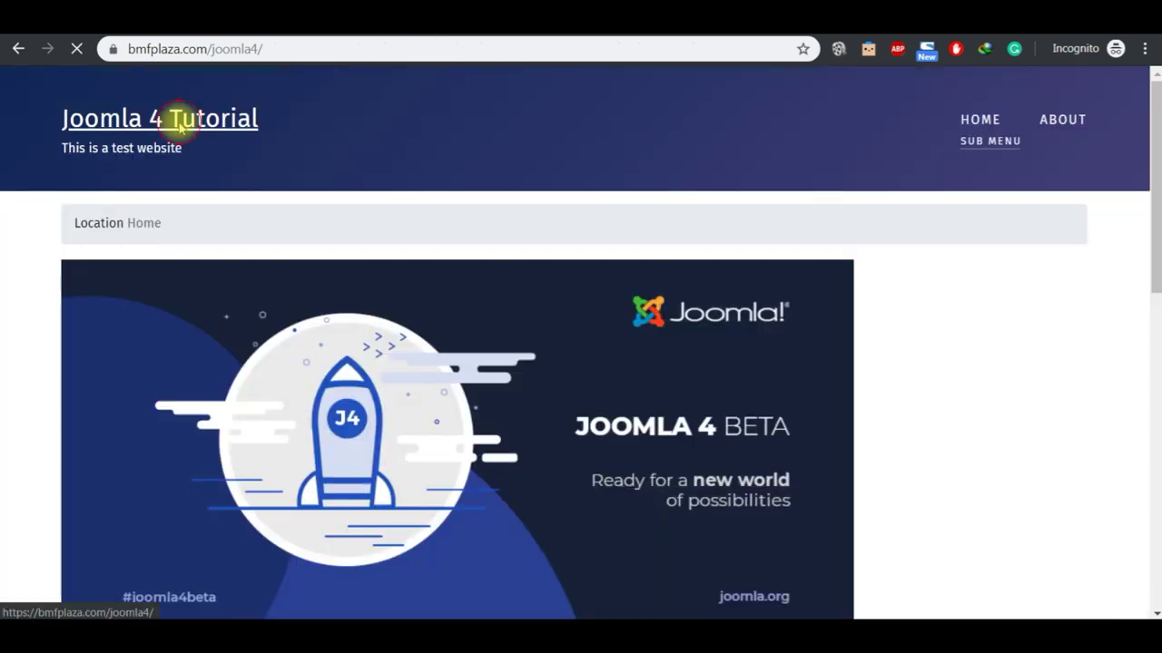
double_click(116, 227)
click(329, 153)
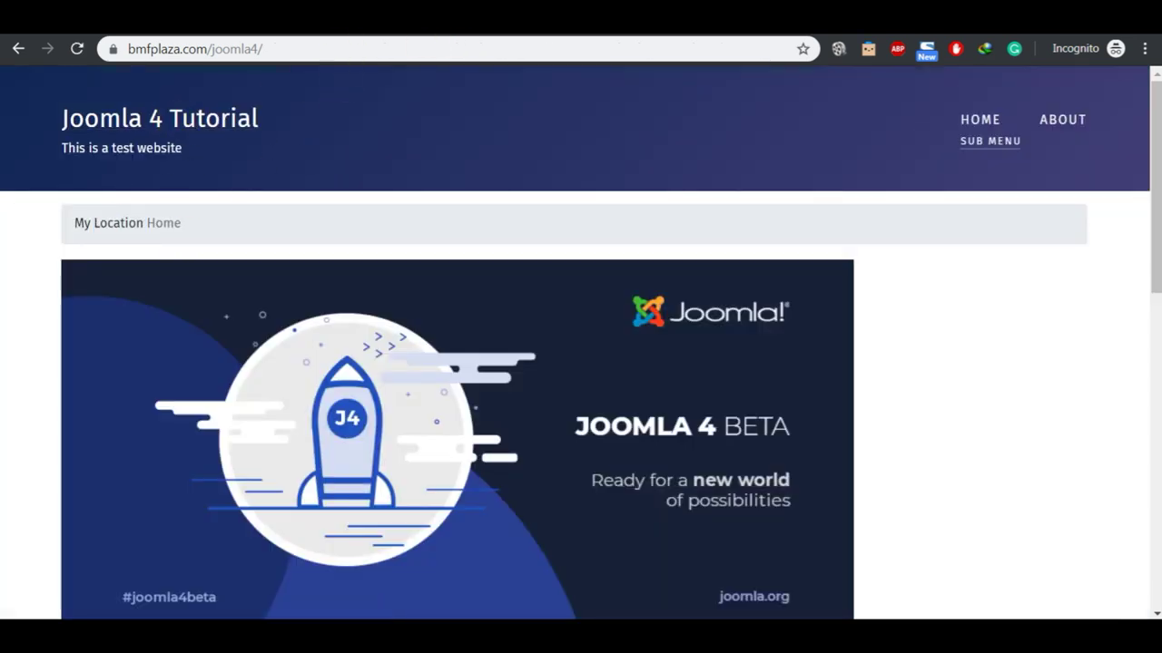
click(384, 35)
click(363, 154)
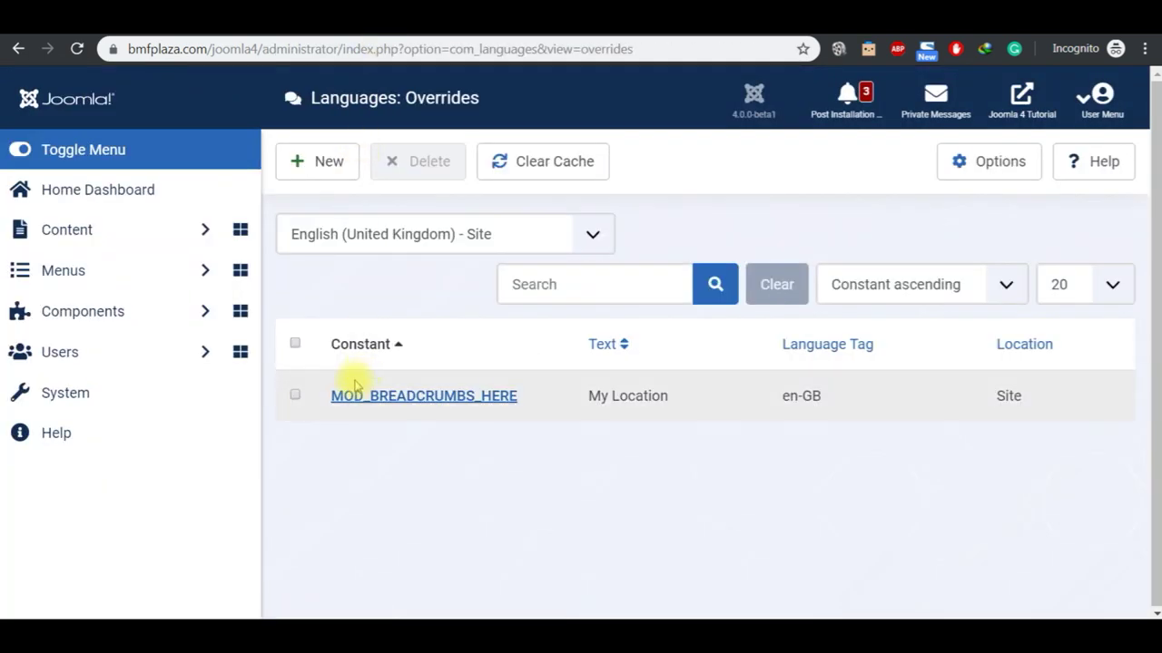
Step: Select all overrides and delete the MOD_BREADCRUMBS_HERE override, confirming with OK
click(295, 345)
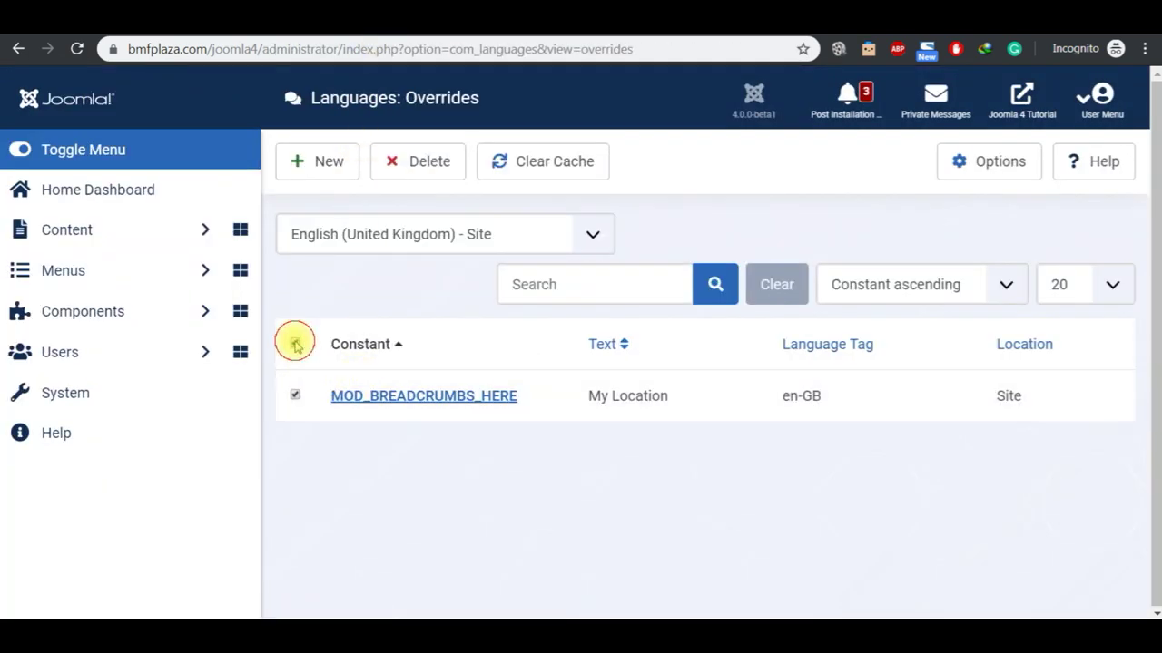
click(402, 164)
click(662, 170)
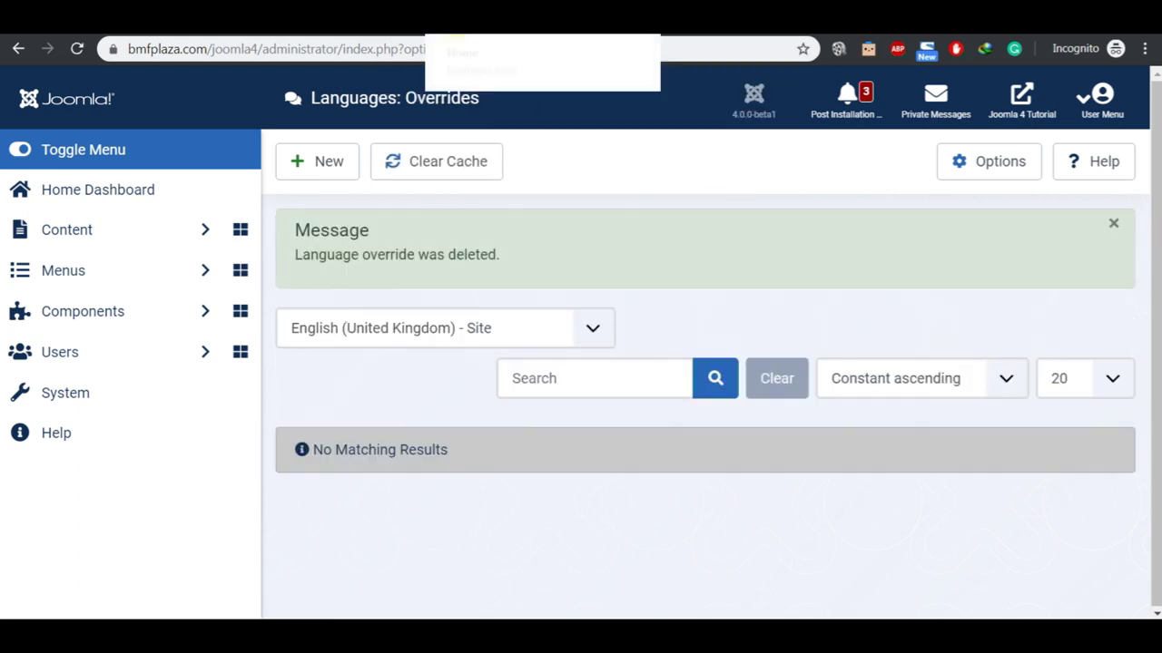
Step: Reload the site home page to confirm the breadcrumb reads 'You are here:' again, then return to the notes
click(499, 18)
double_click(120, 225)
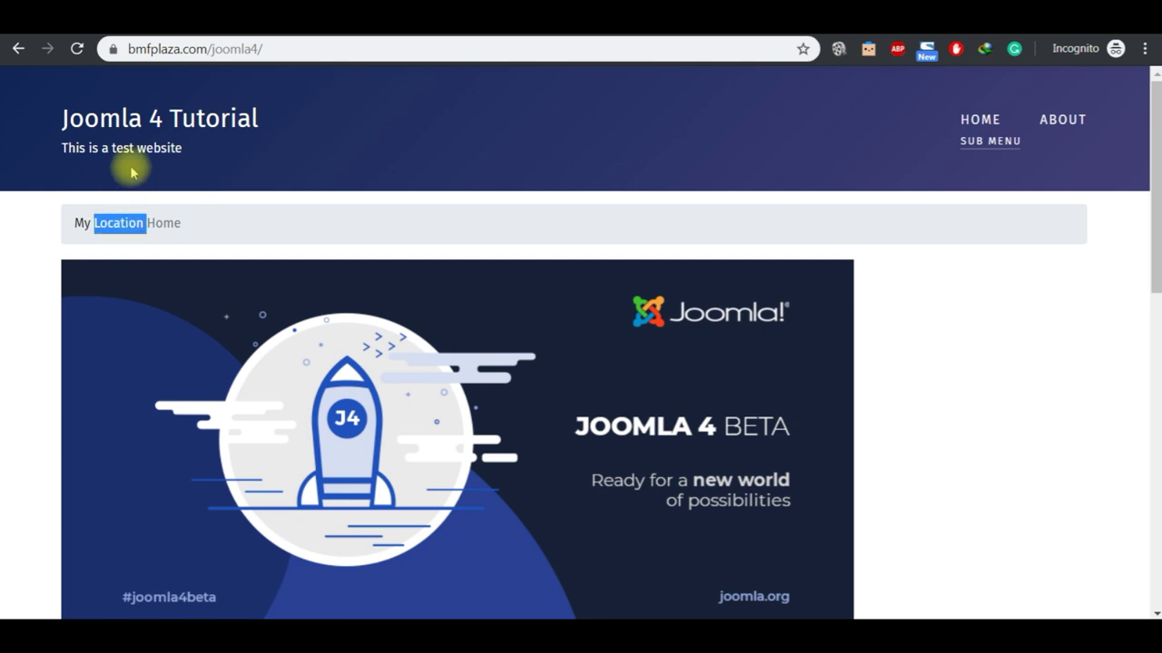
click(136, 122)
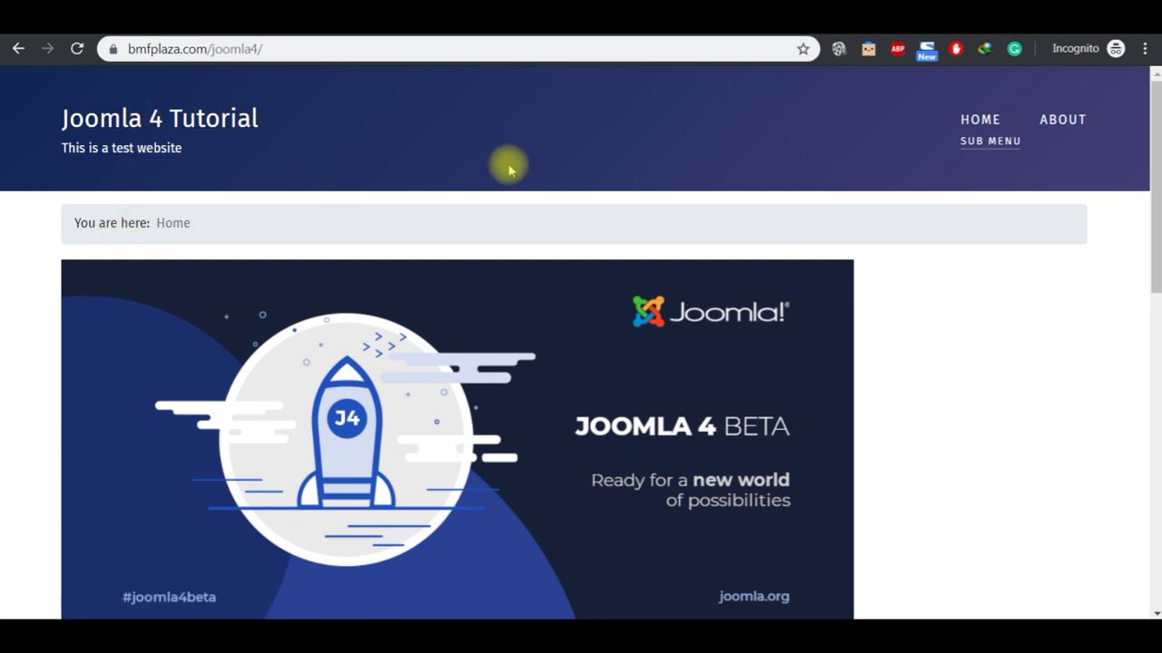
mouse_move(636, 626)
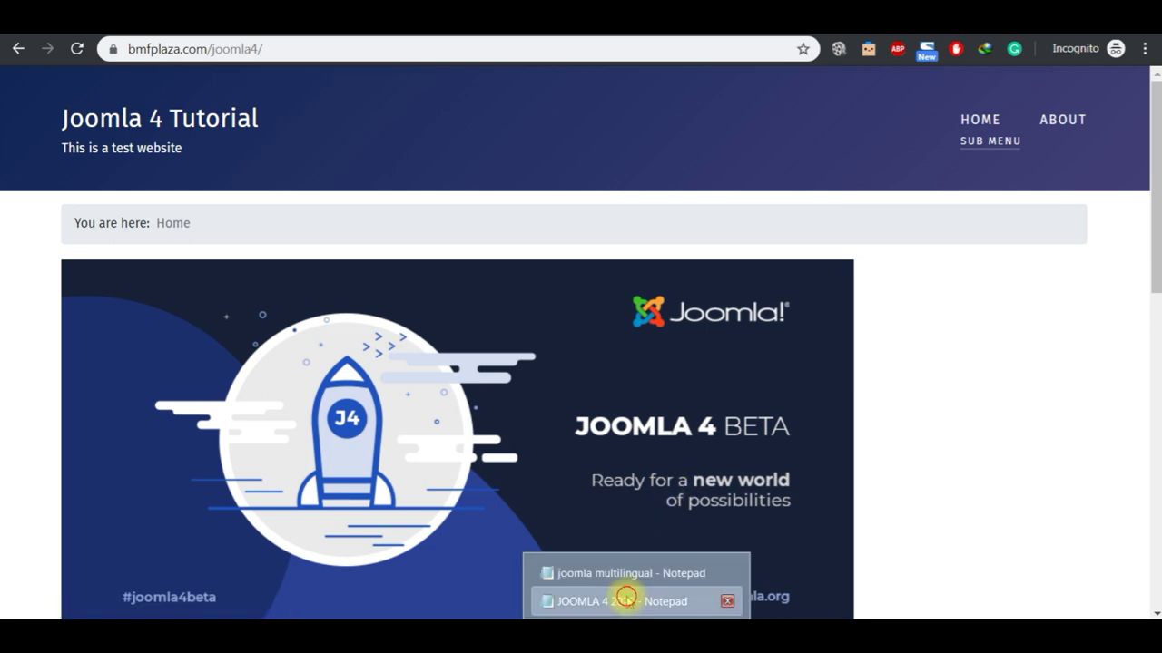
click(626, 597)
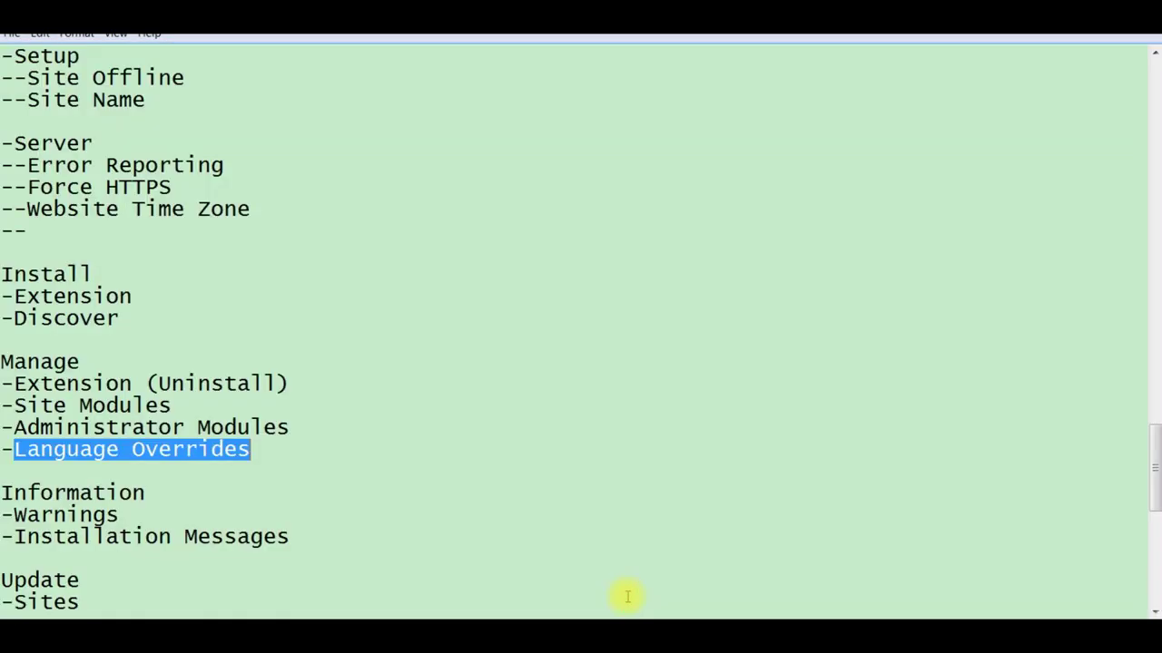
Step: Select the Information heading in the notes and scroll down to the Help and Access Level items
click(168, 493)
key(shift+Left)
key(shift+Left)
key(shift+Left)
key(shift+Left)
key(shift+Left)
key(shift+Left)
key(shift+Left)
key(shift+Left)
key(shift+Left)
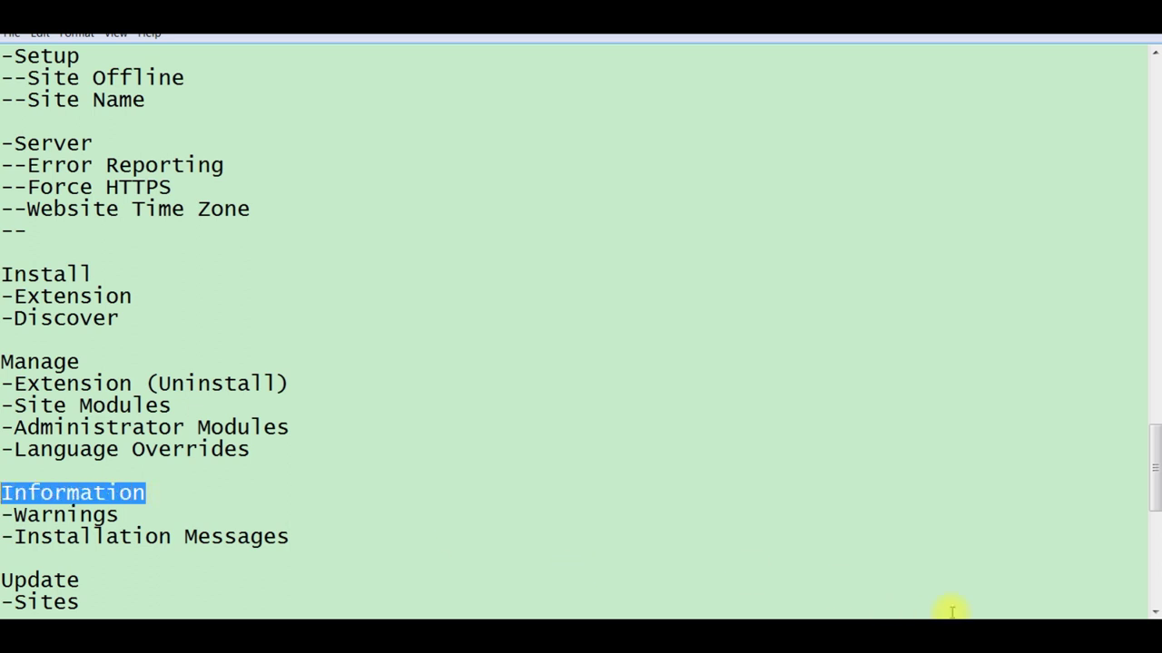
click(1152, 611)
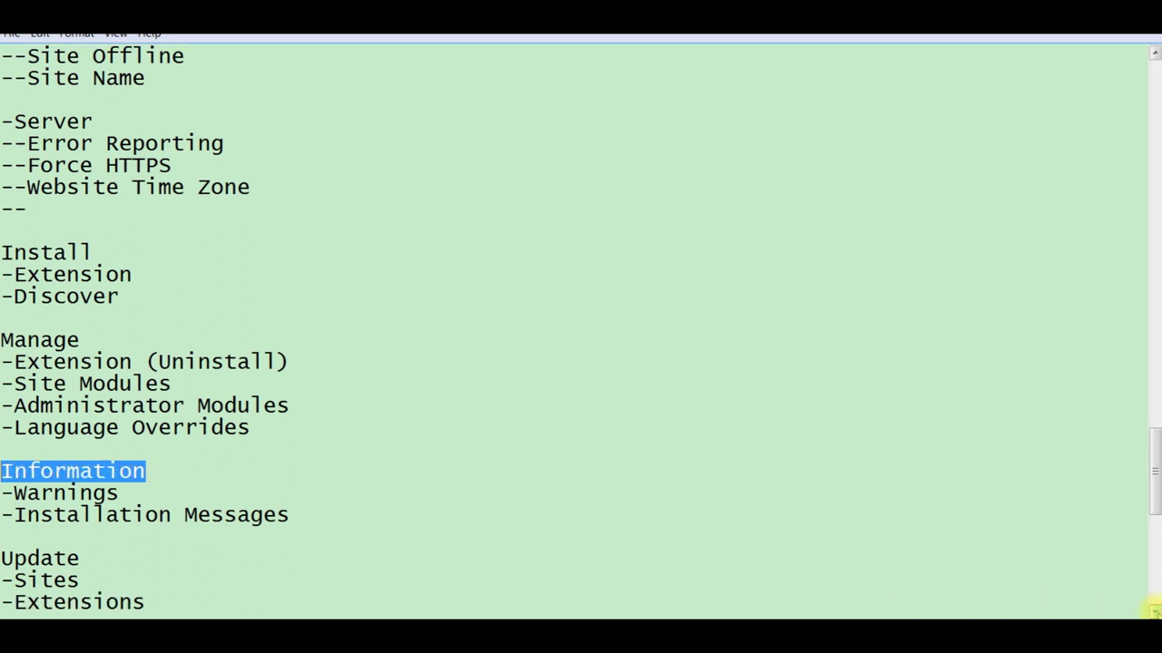
click(1153, 611)
click(1153, 611)
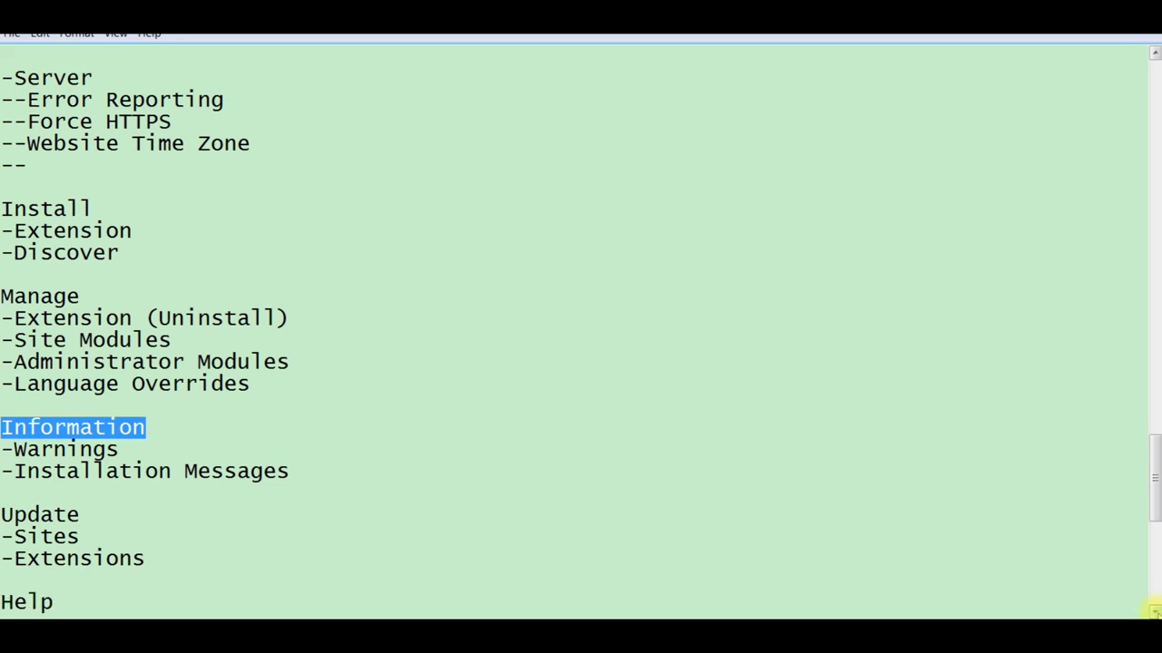
click(1153, 610)
click(1153, 611)
click(1152, 611)
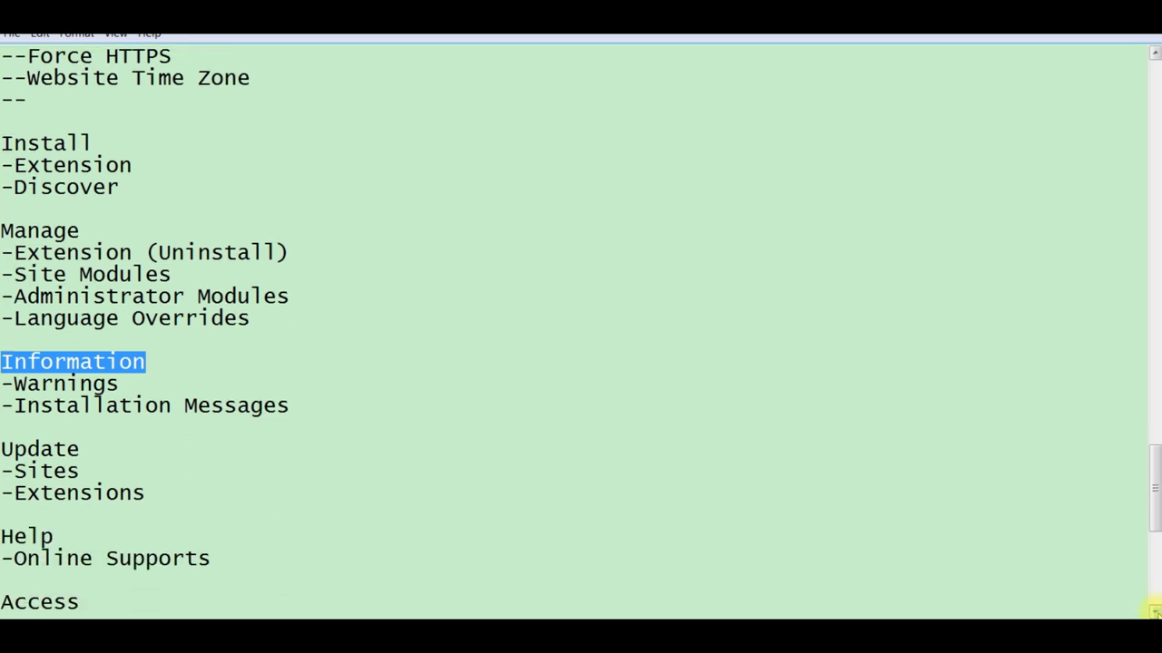
click(1152, 611)
click(1153, 611)
click(1152, 611)
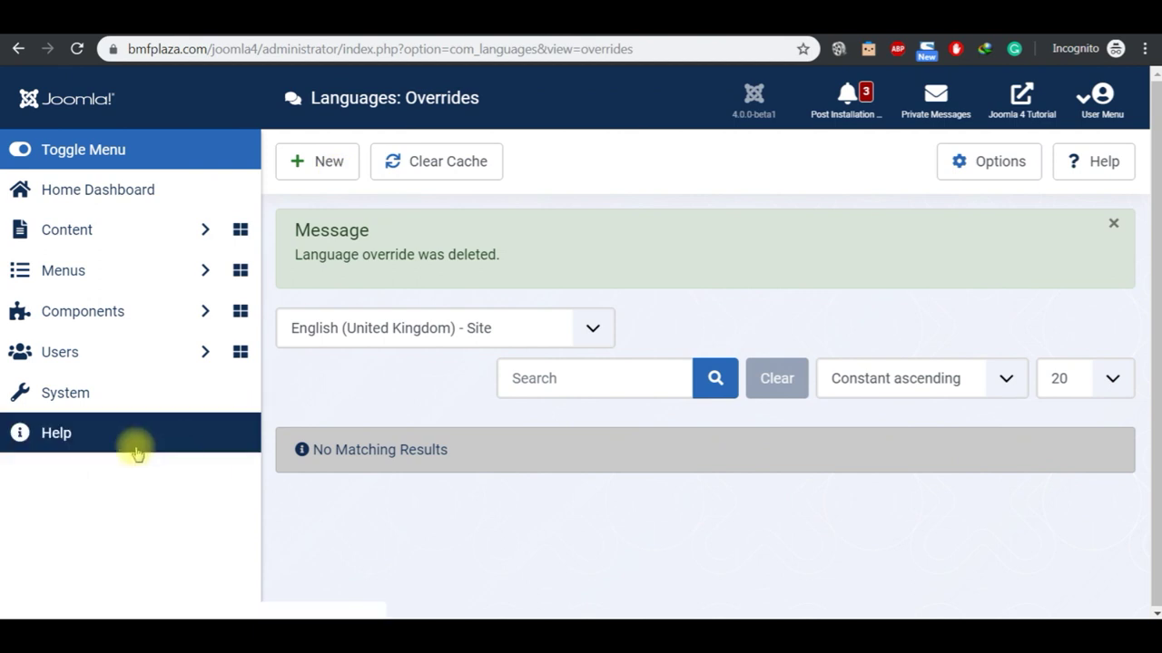
Step: Check the Warnings page's unset PHP temporary folder notice, then return to System Dashboard and the notes
click(87, 405)
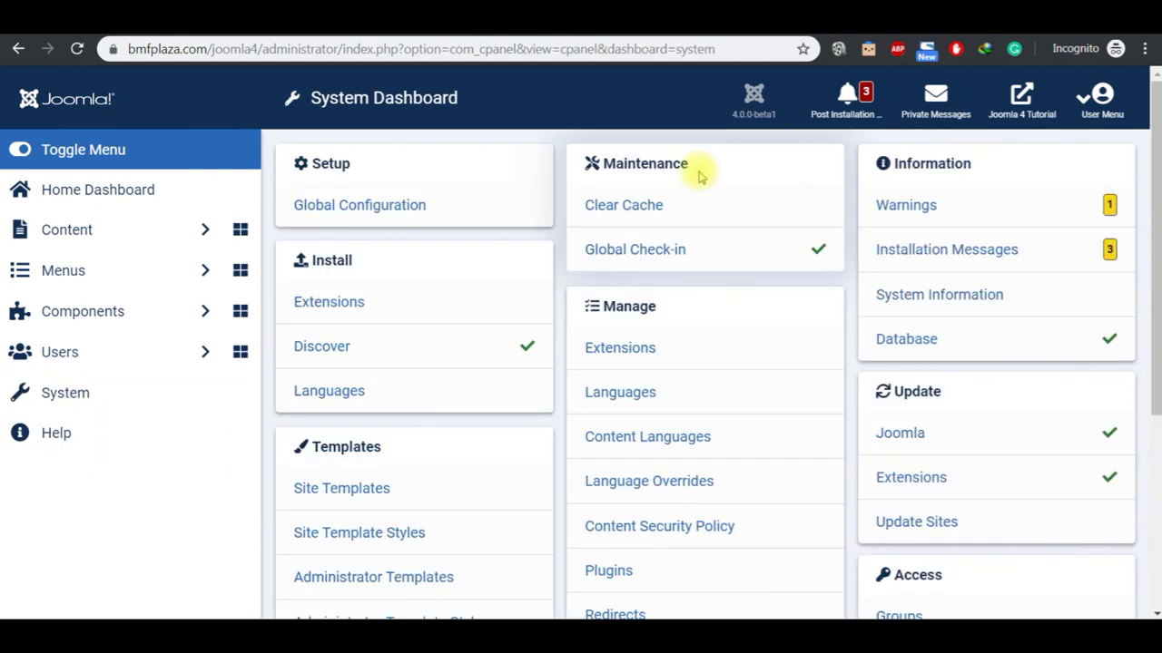
click(929, 212)
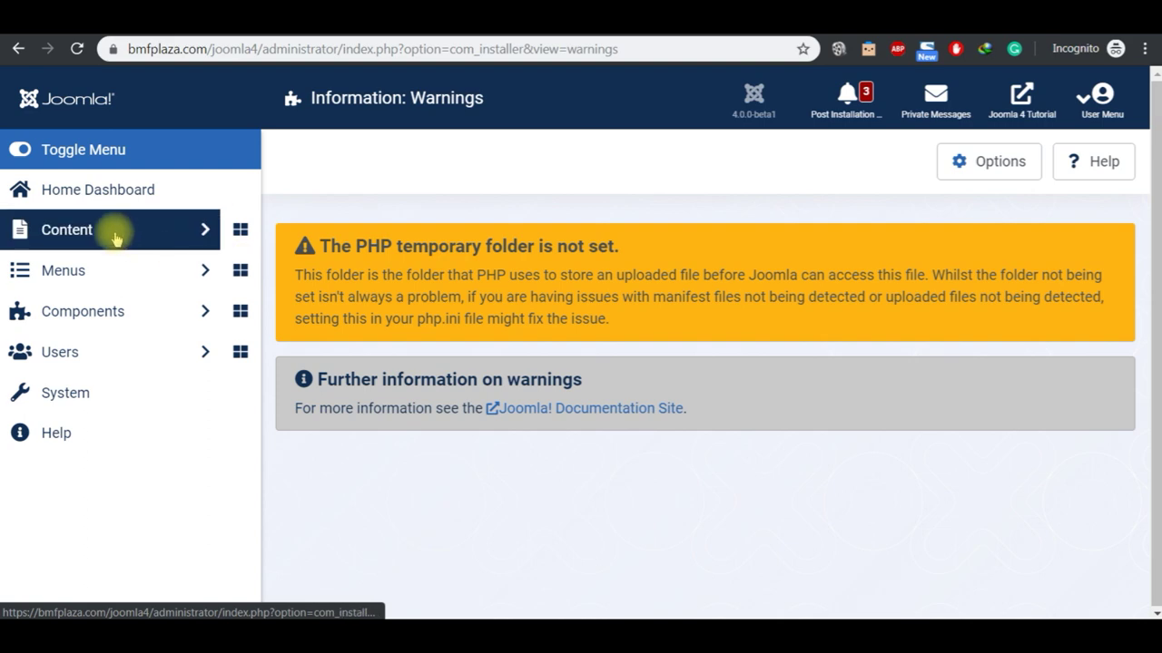
click(88, 205)
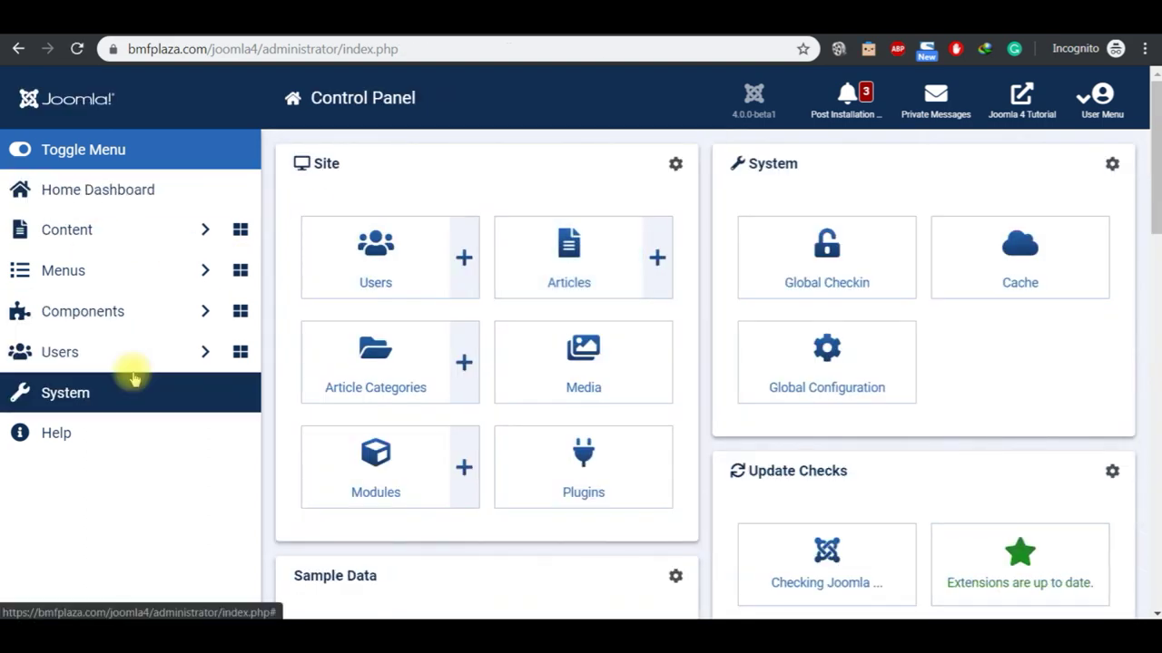
click(125, 394)
mouse_move(636, 617)
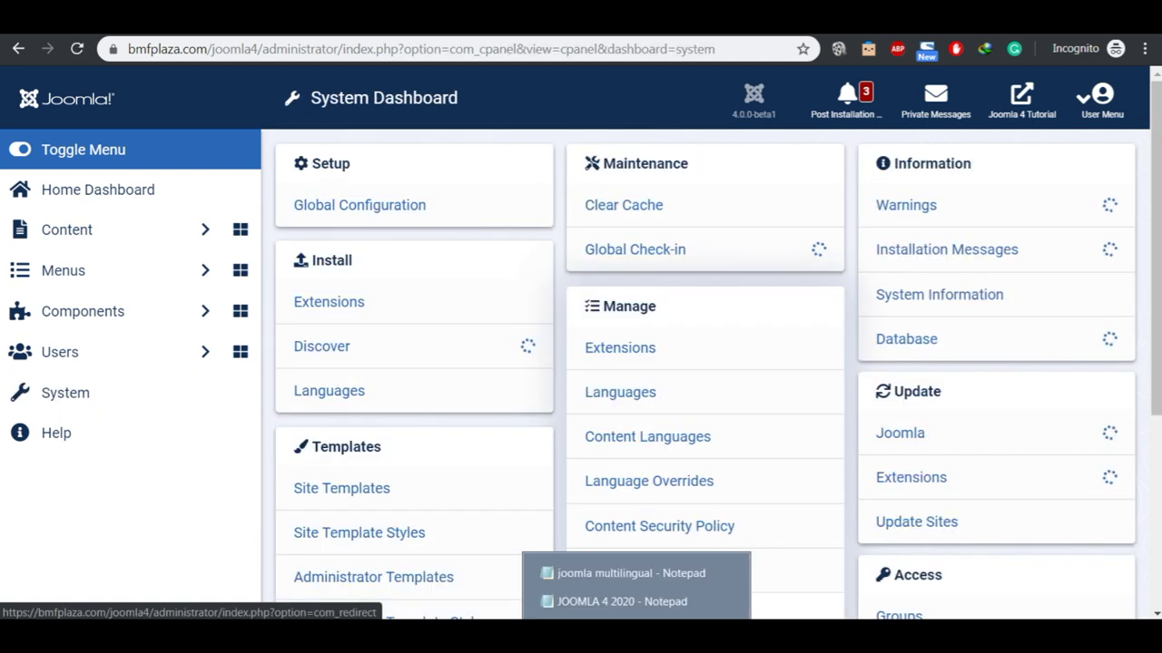
click(626, 601)
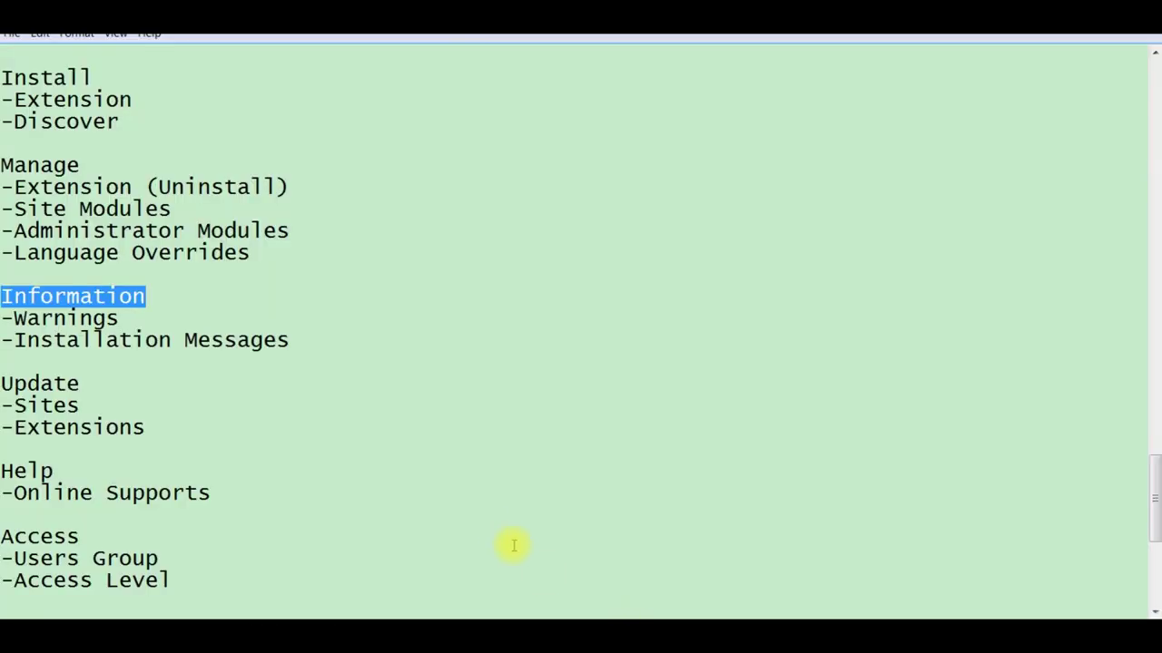
Step: Select the '-Installation Messages' outline item in Notepad and switch back to the Joomla dashboard
click(311, 338)
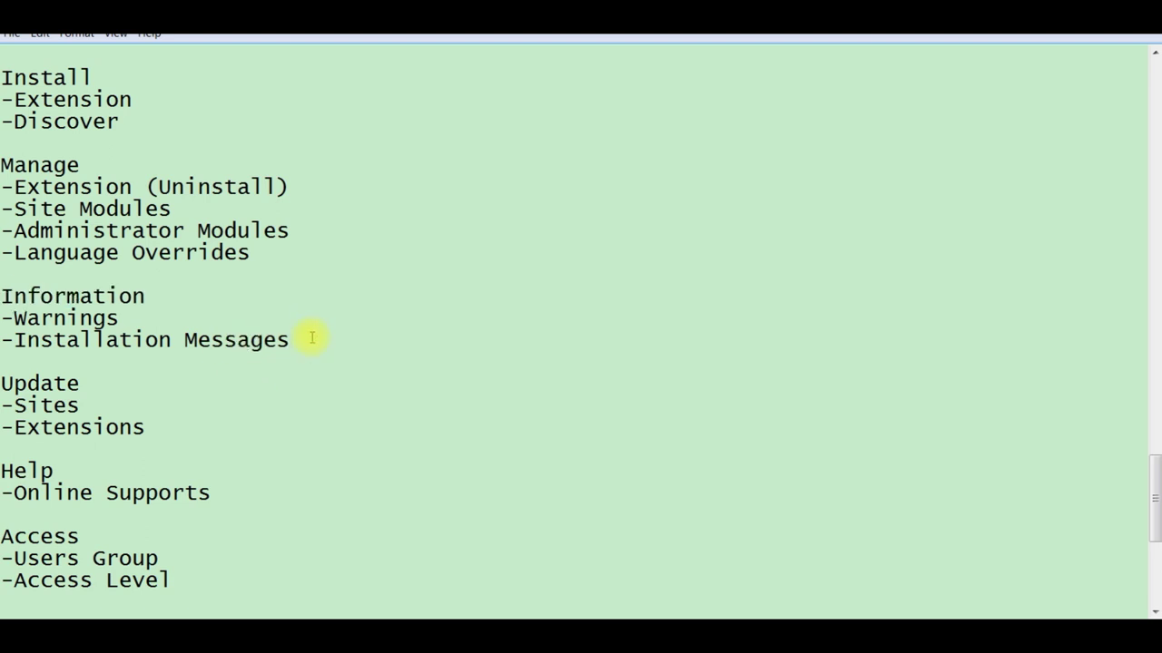
key(shift+Left)
key(shift+Left)
key(shift+Left)
key(shift+Left)
key(shift+Left)
key(shift+Left)
key(shift+Left)
key(shift+Left)
key(shift+Left)
key(shift+Left)
key(shift+Left)
key(shift+Left)
key(shift+Left)
key(shift+Left)
key(shift+Left)
key(shift+Left)
key(shift+Left)
key(shift+Left)
key(shift+Left)
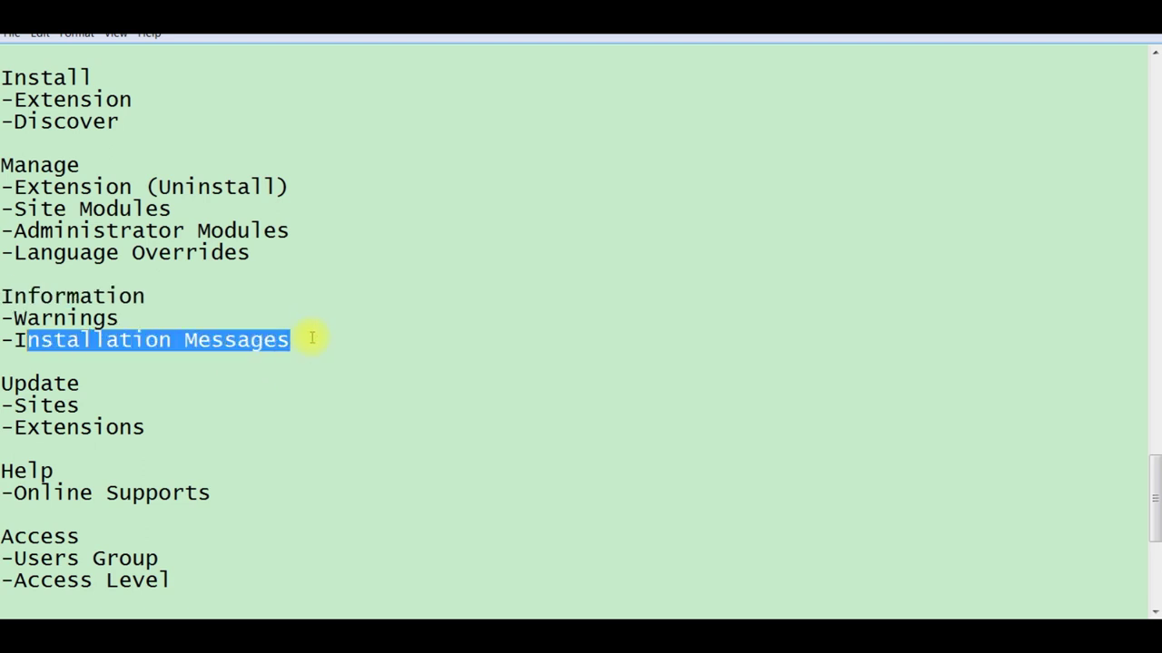
key(alt+Tab)
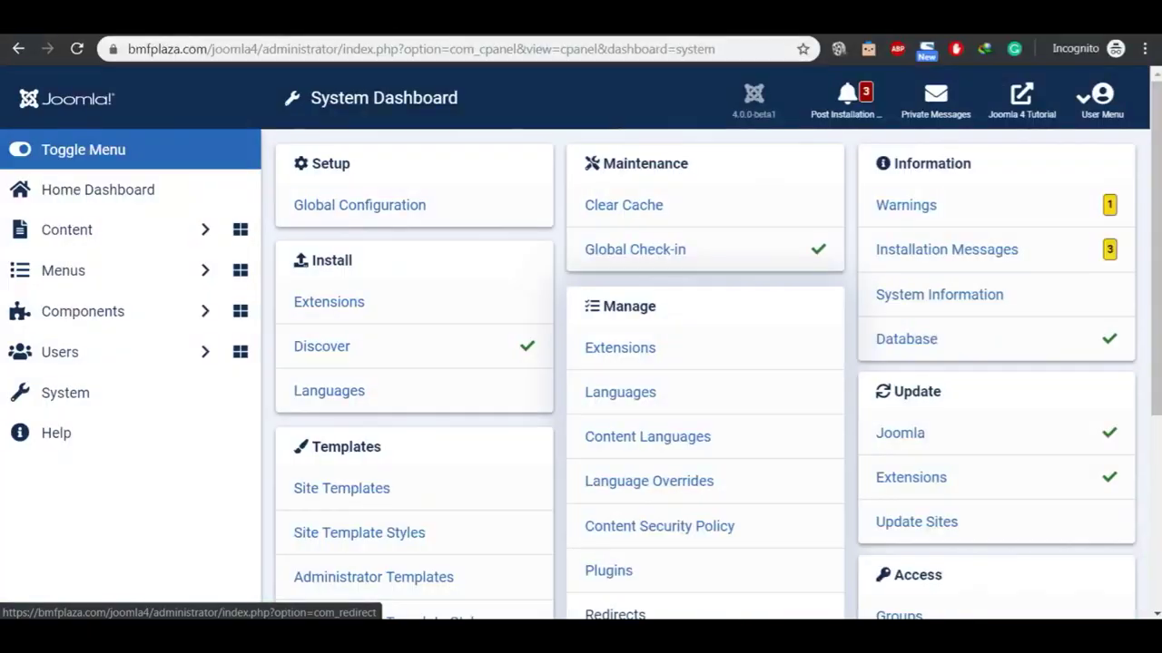
Step: Review the post-installation messages, hide all of them until No Messages shows, then return to System
click(973, 258)
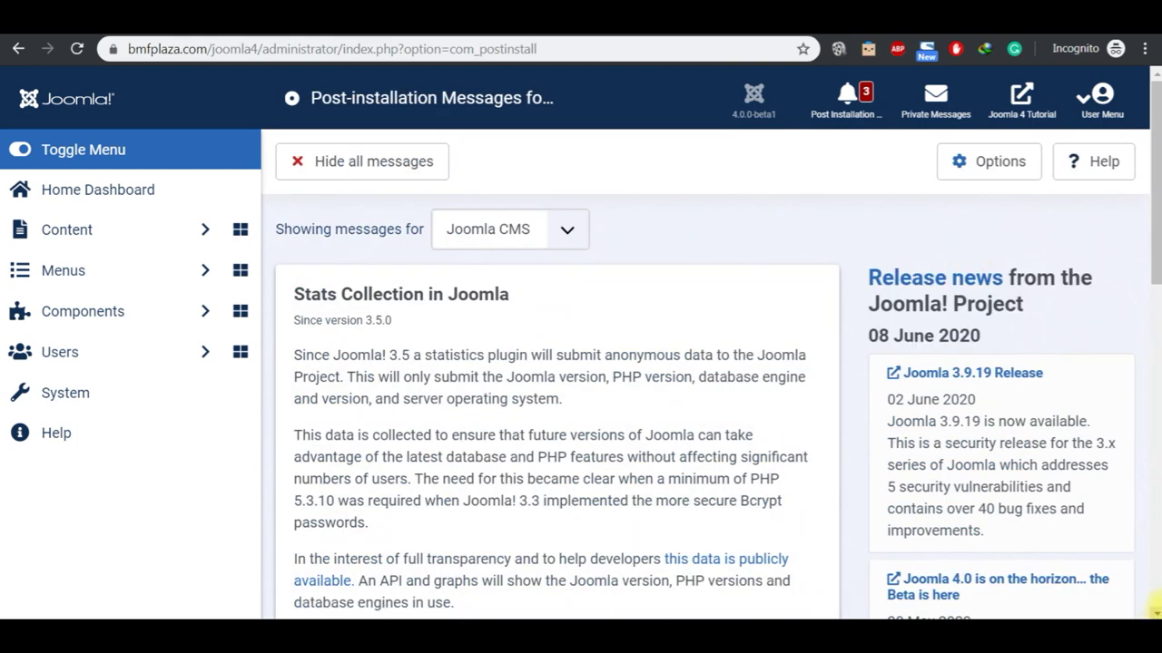
click(1154, 608)
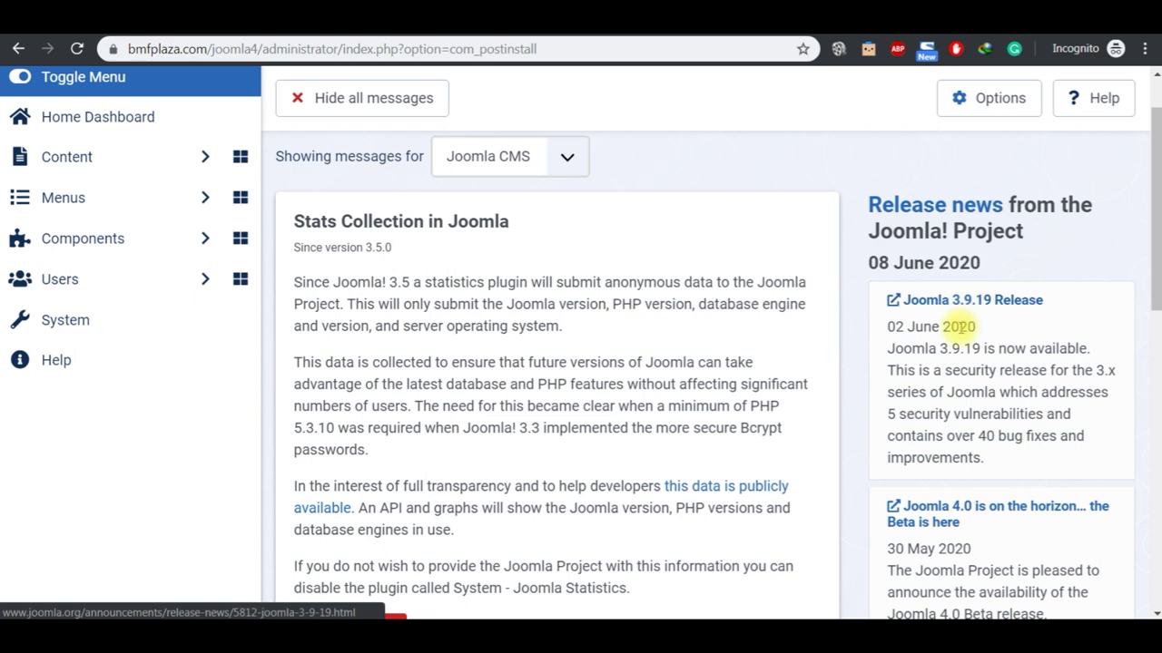
click(1154, 613)
click(1154, 613)
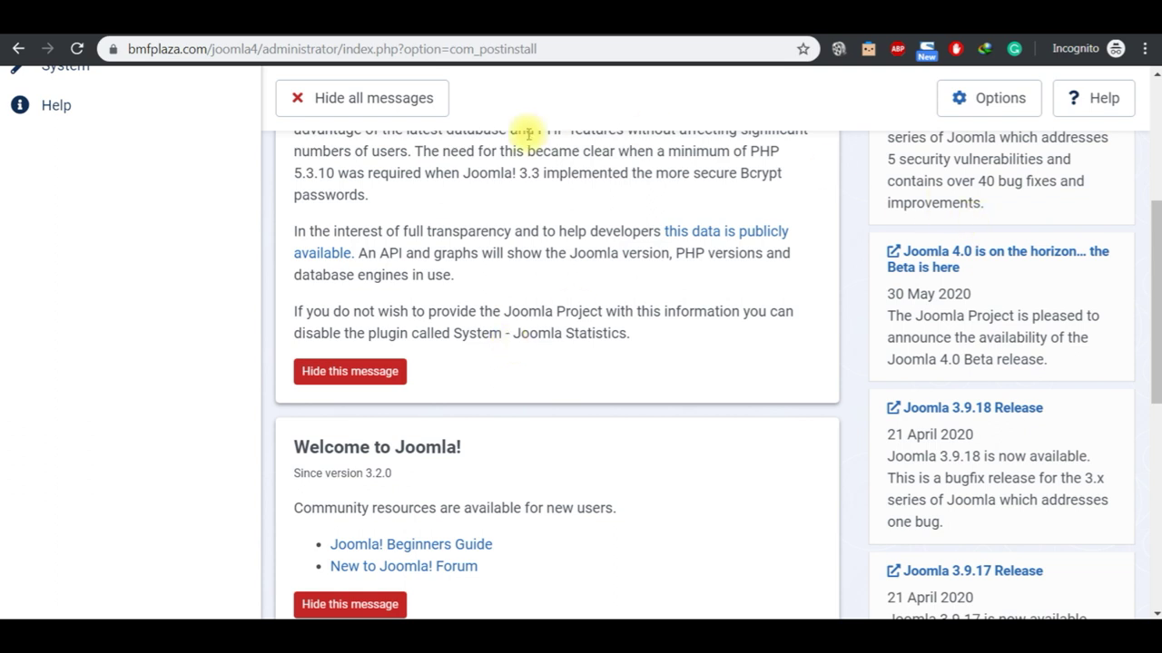
click(385, 106)
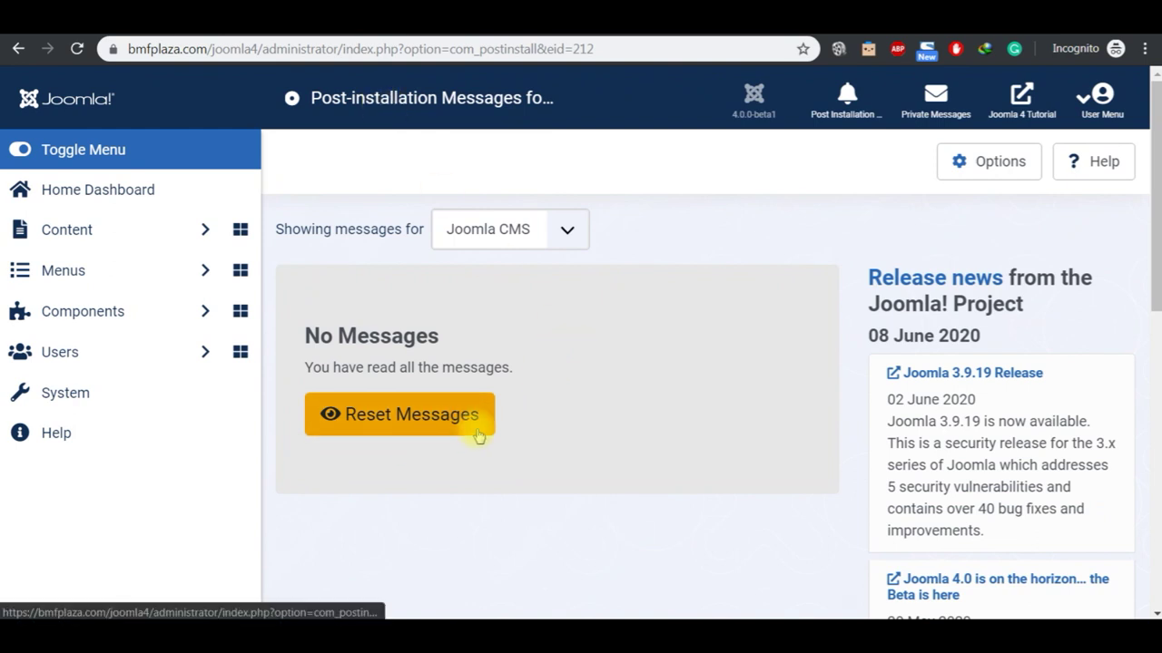
click(132, 397)
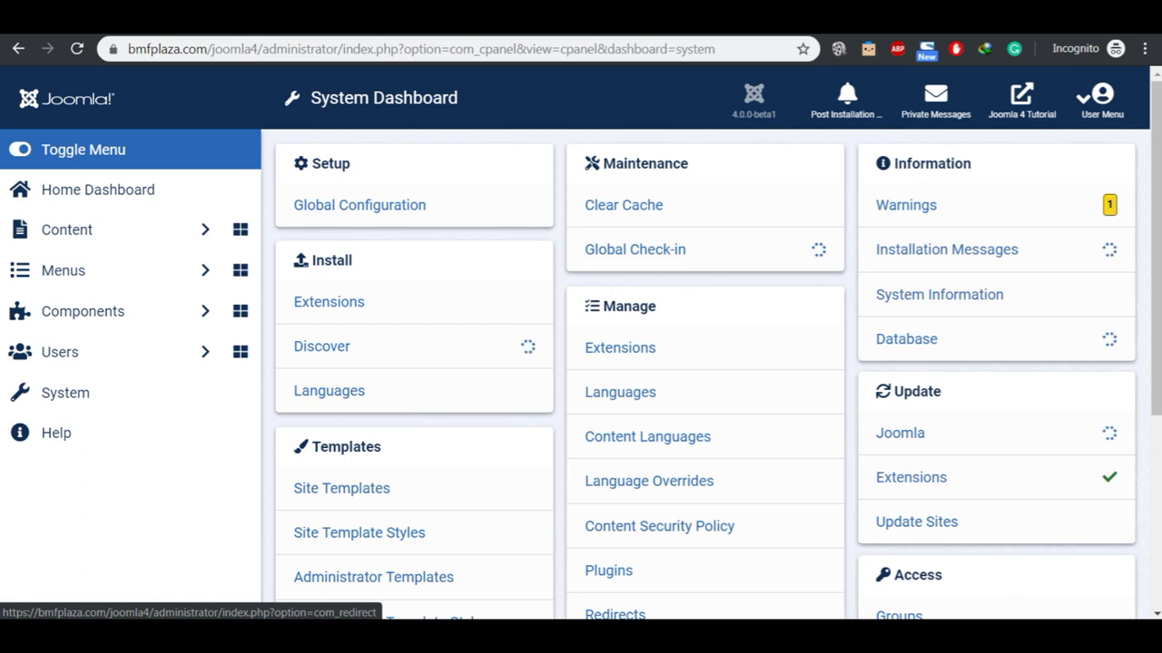
Step: Select the Update heading in the JOOMLA 4 2020 notes, then return to the Joomla dashboard
mouse_move(623, 613)
click(621, 604)
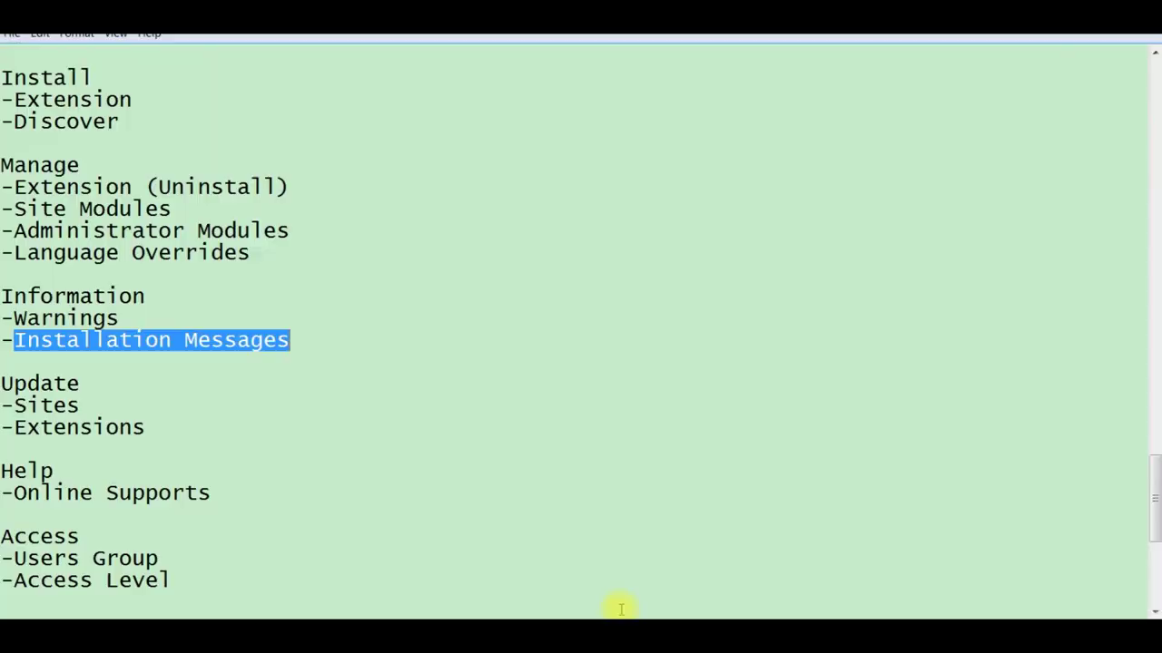
double_click(67, 383)
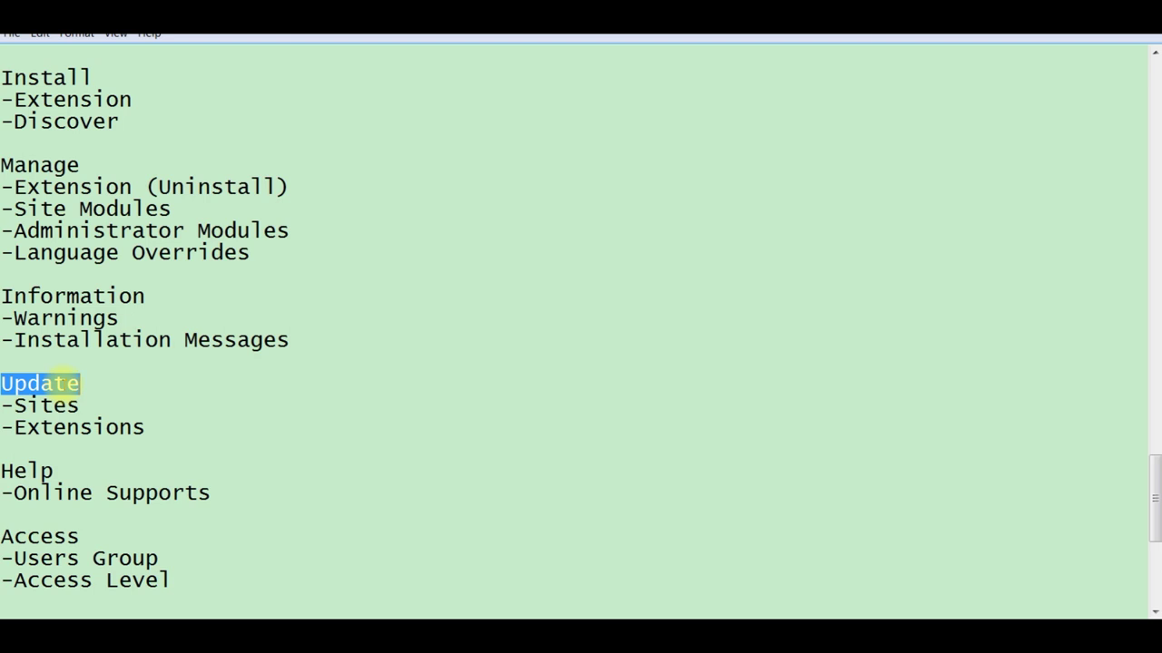
click(1155, 612)
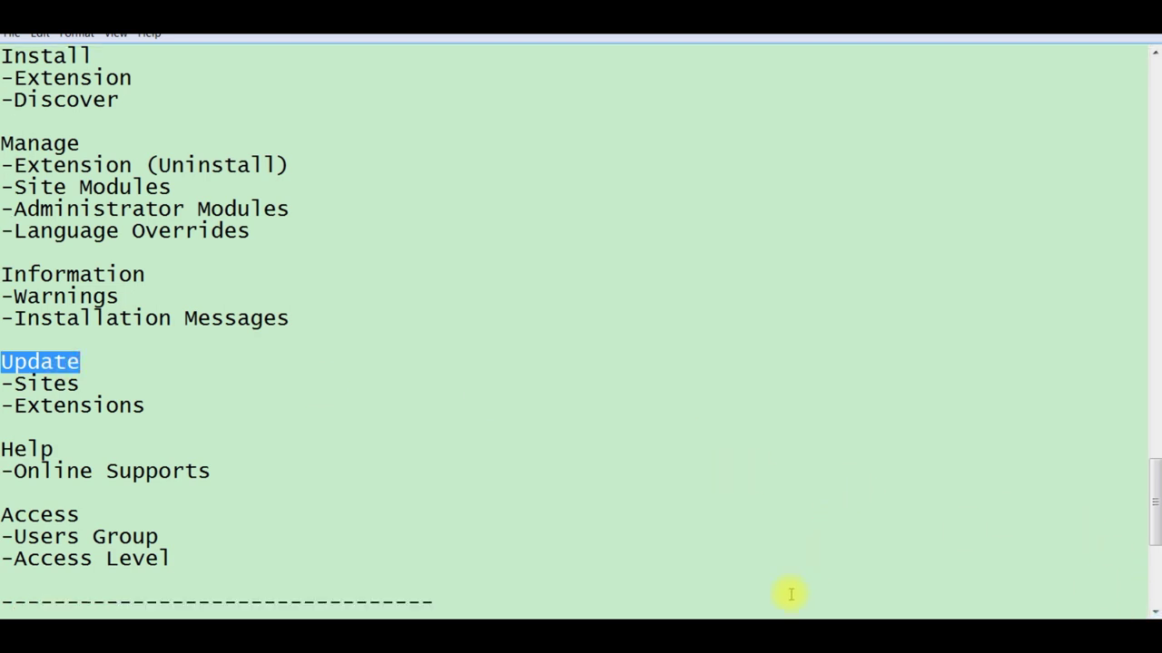
mouse_move(792, 635)
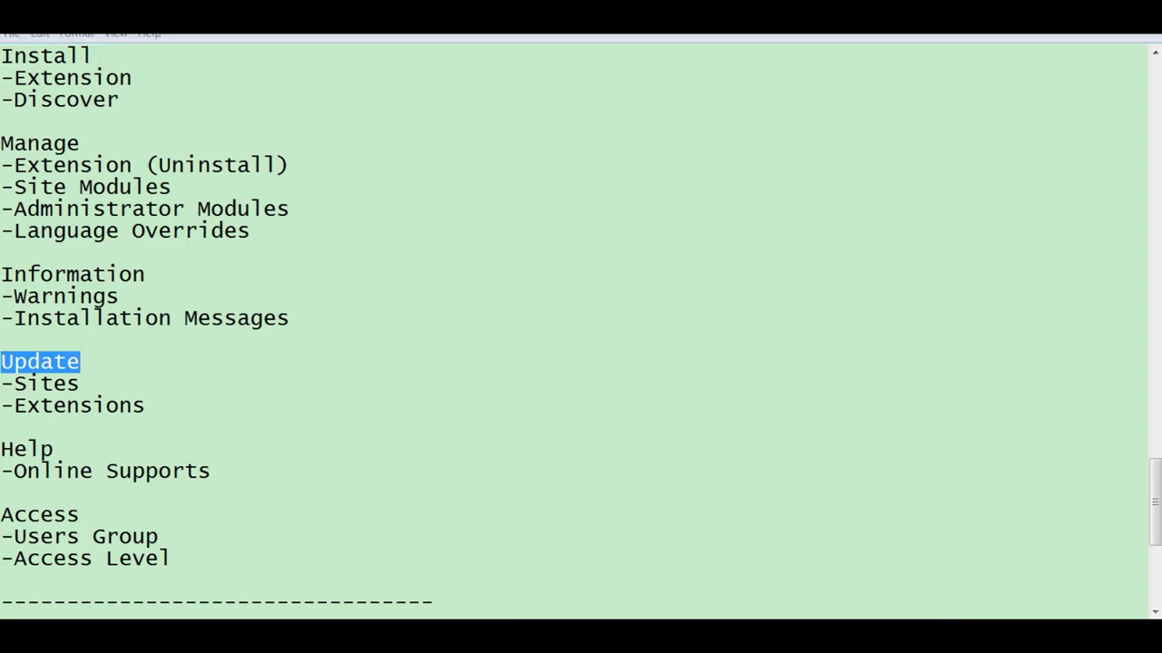
click(791, 635)
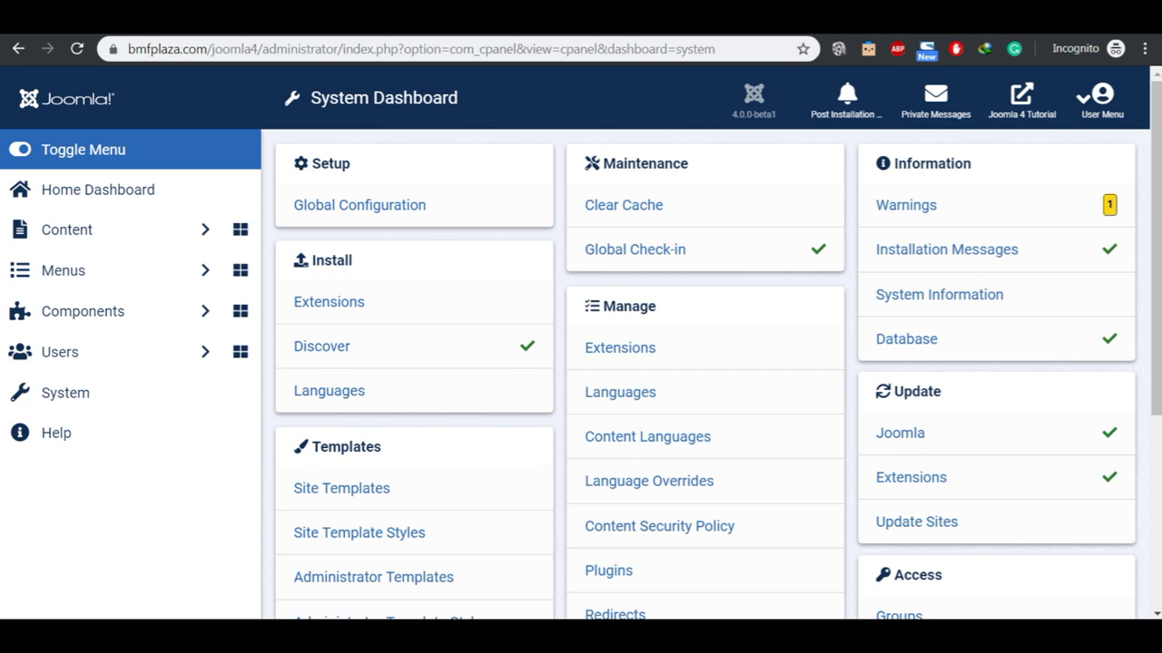
Step: Check the Joomla core update page and Extensions: Update page (no updates), then bring back the notes
click(915, 441)
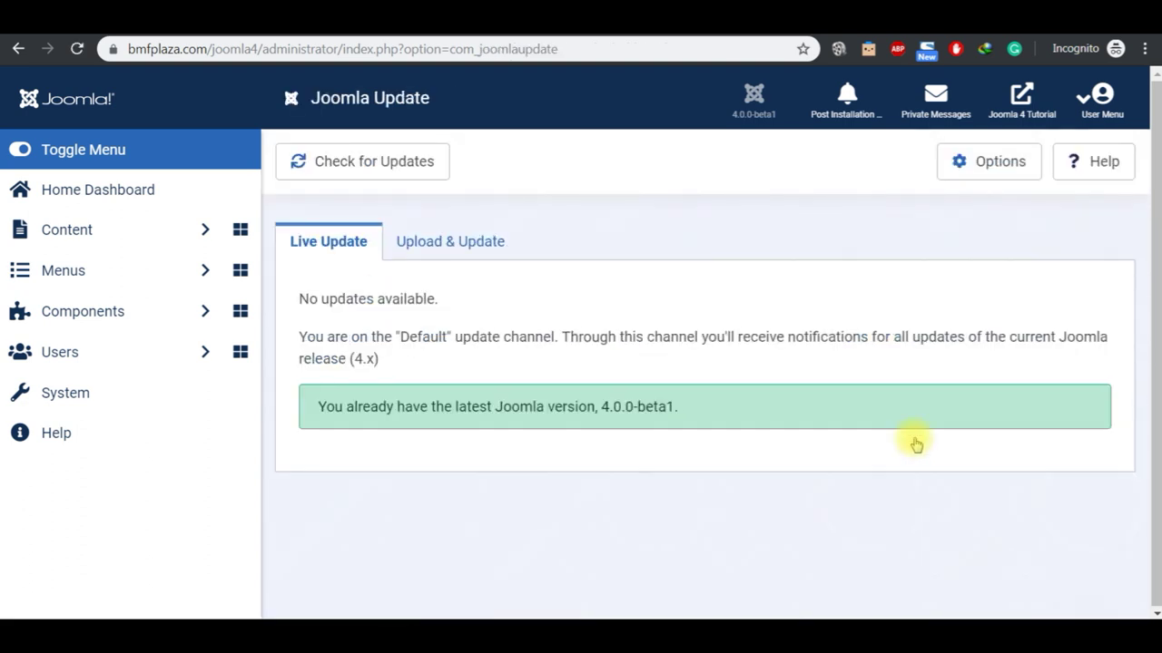
double_click(656, 406)
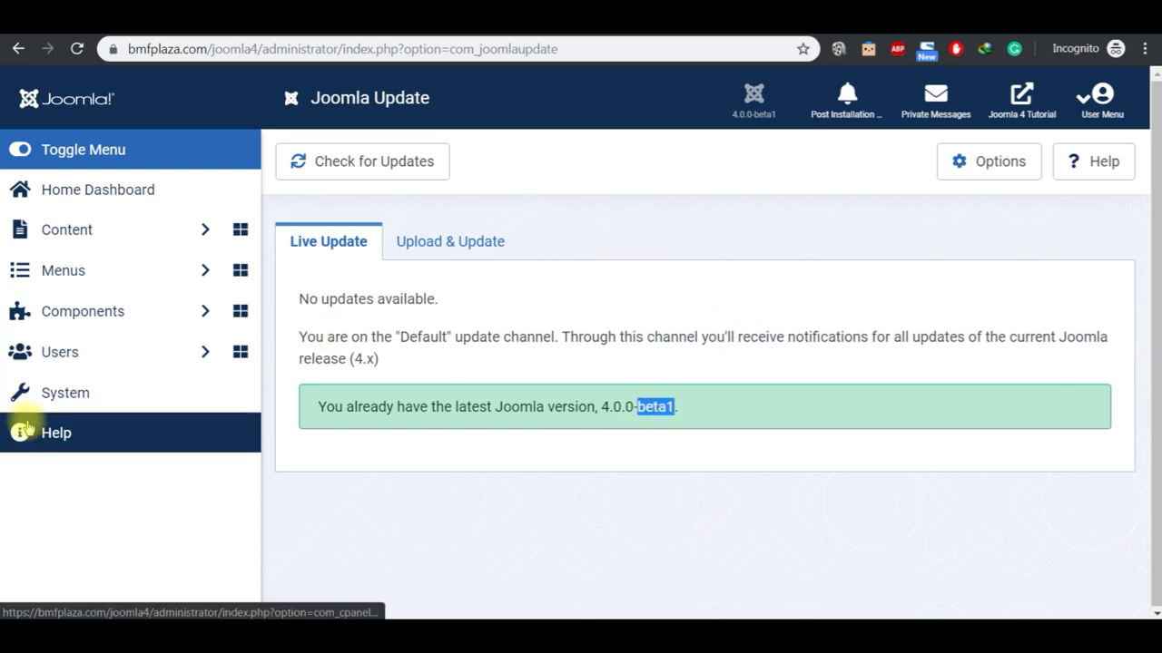
click(53, 398)
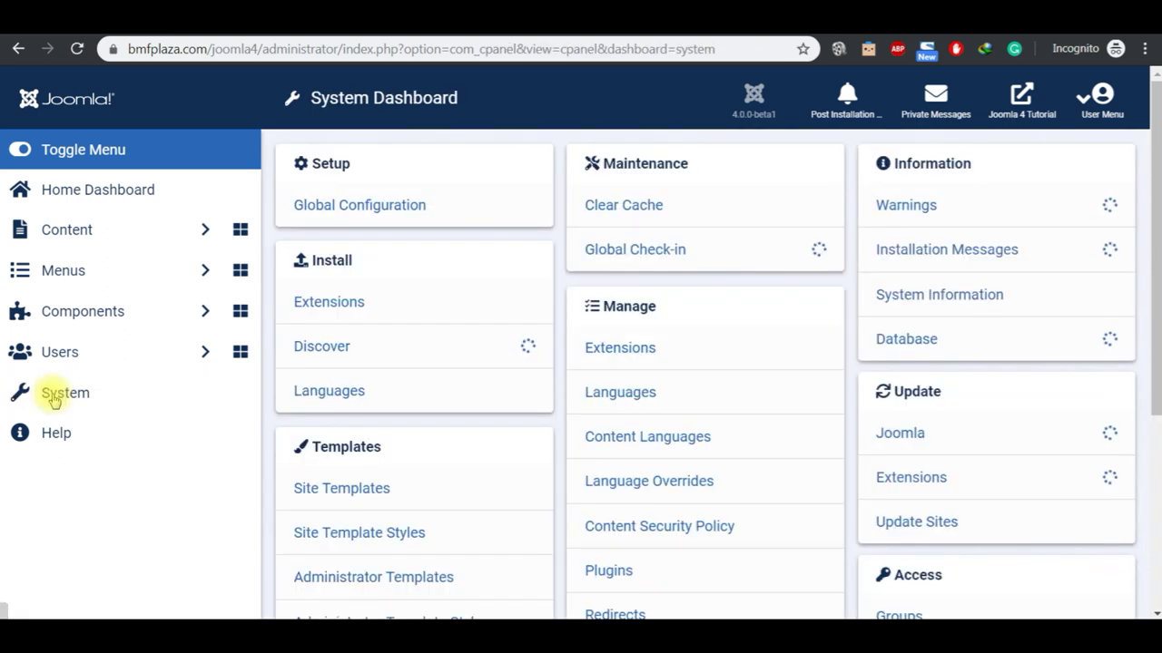
click(911, 479)
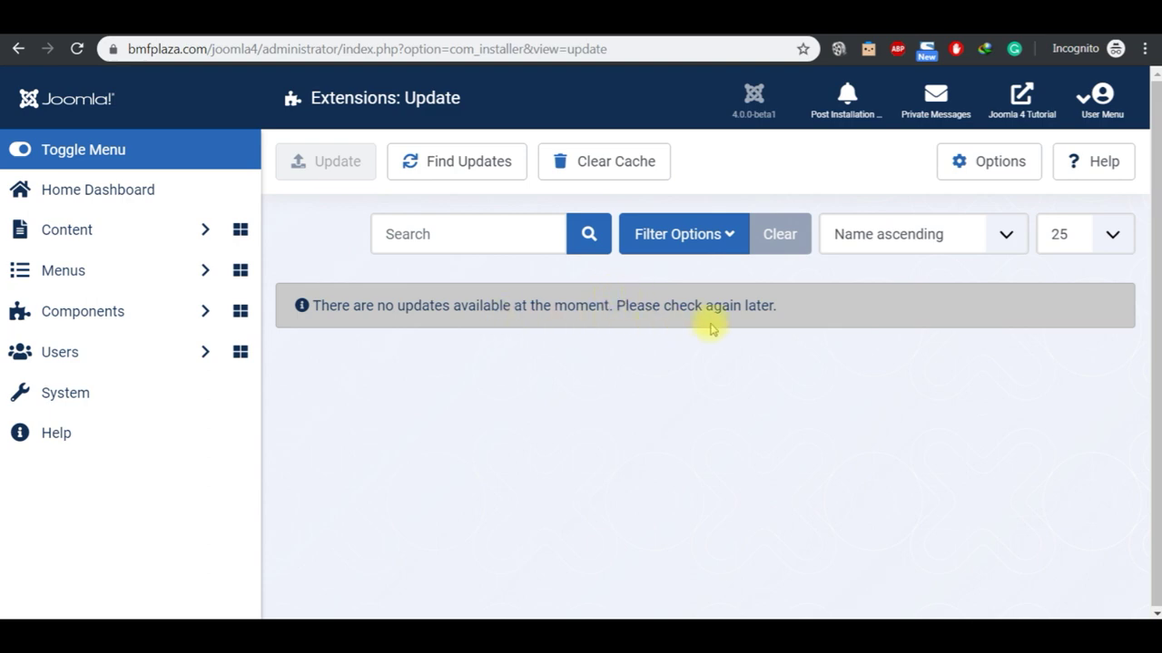
click(86, 404)
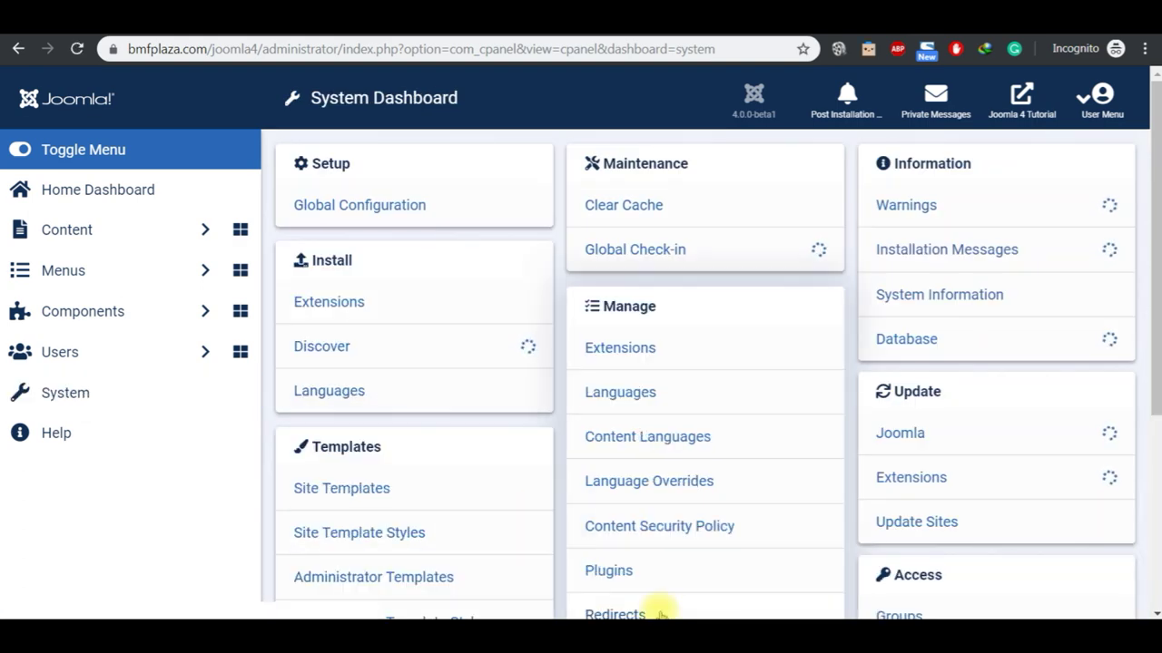
click(738, 620)
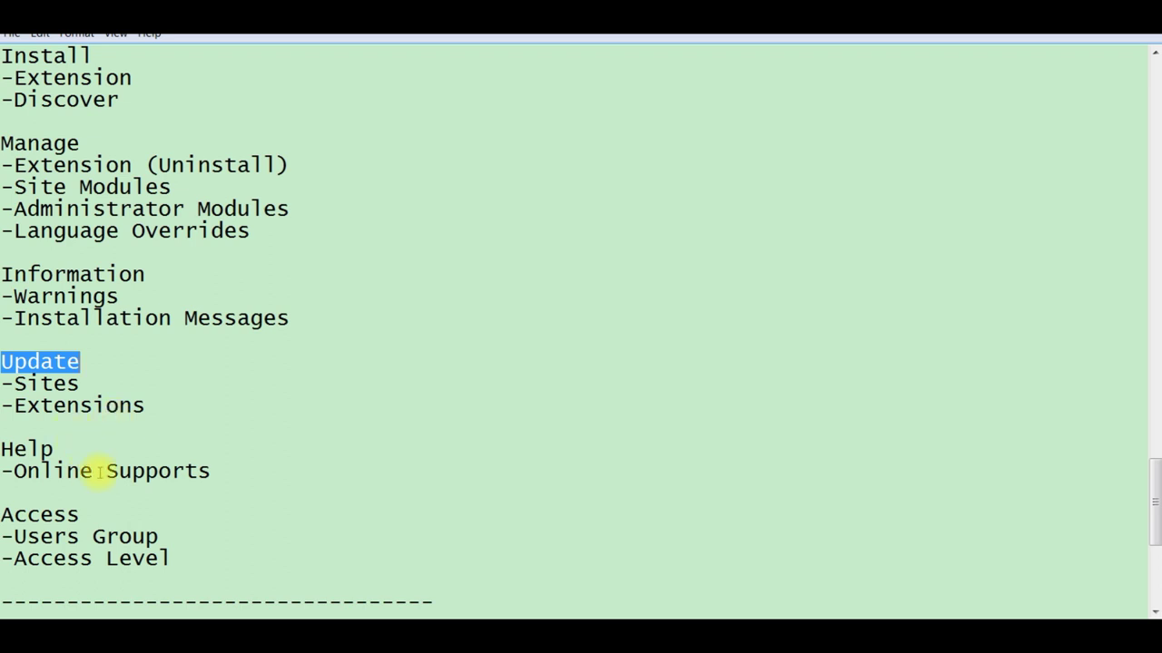
Step: Mark the Help topic in the notes and open Joomla's Help dashboard of support links
double_click(19, 450)
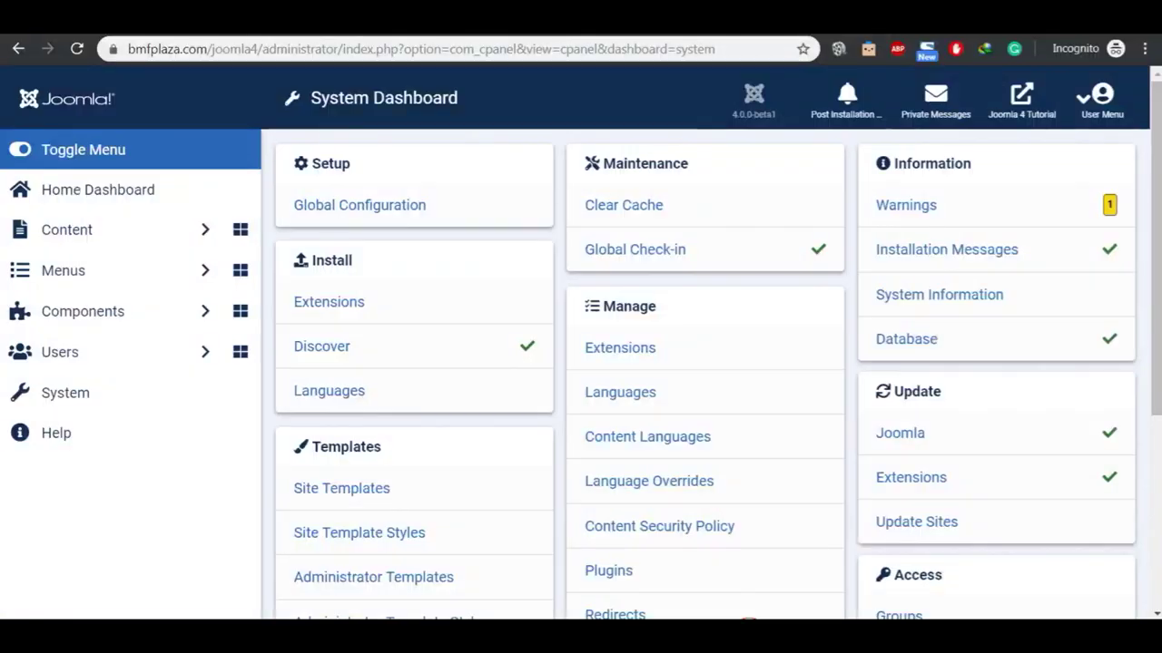
click(735, 626)
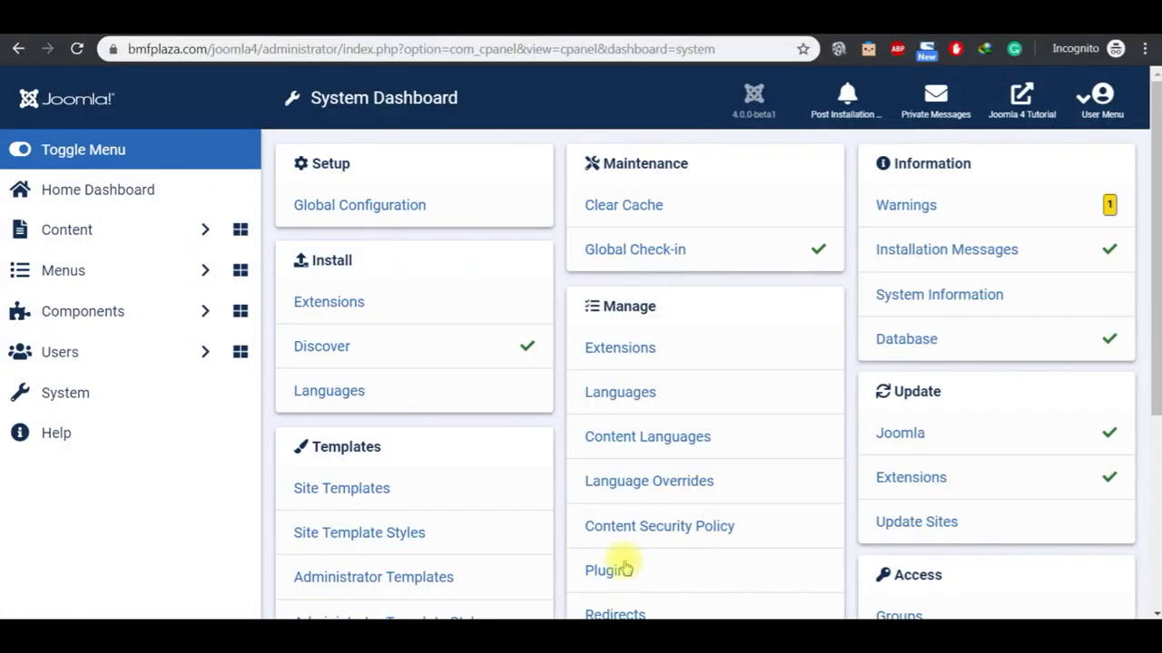
click(90, 434)
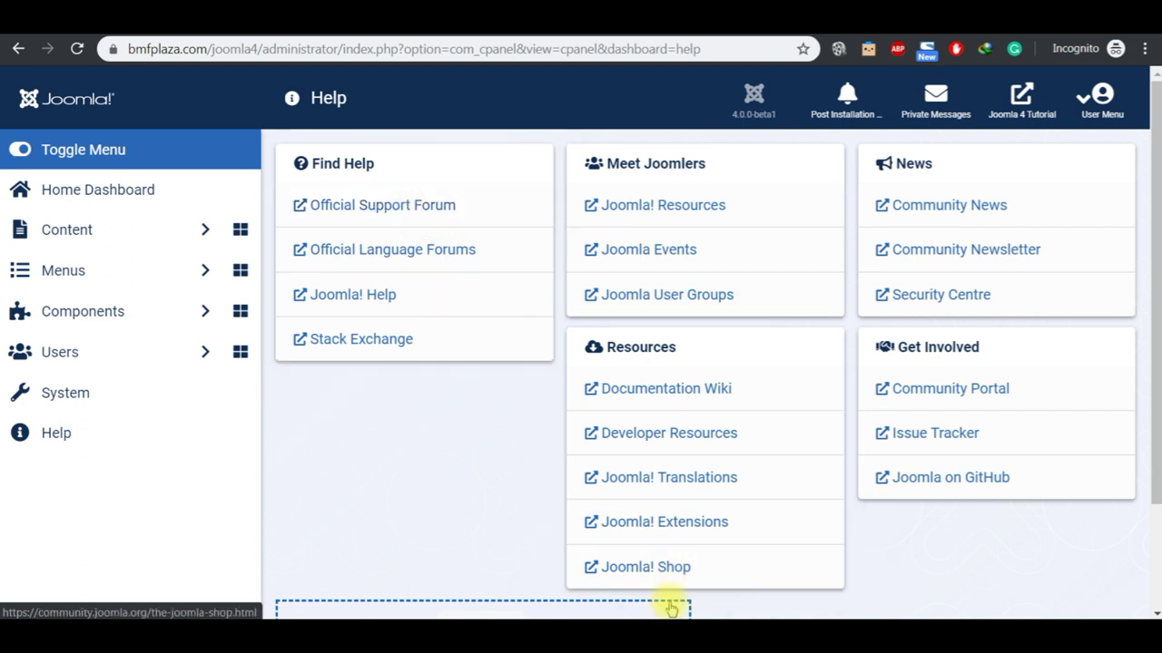
Step: Mark the Access topic in the JOOMLA 4 2020 notes and return to the Help page
mouse_move(654, 619)
click(622, 601)
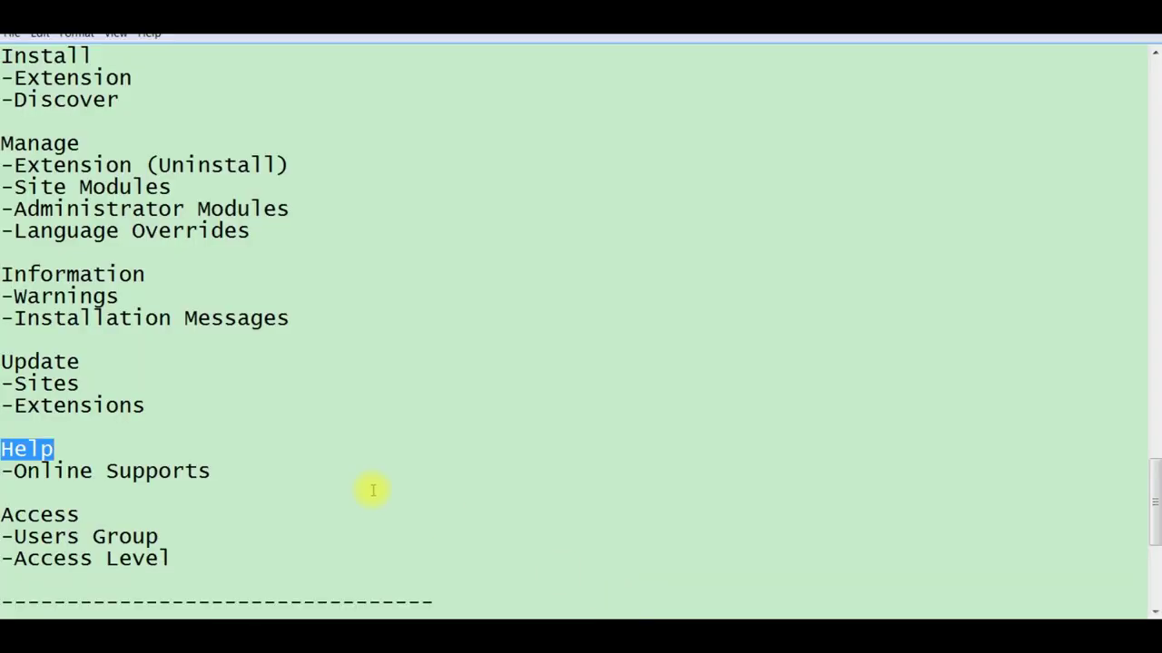
double_click(68, 515)
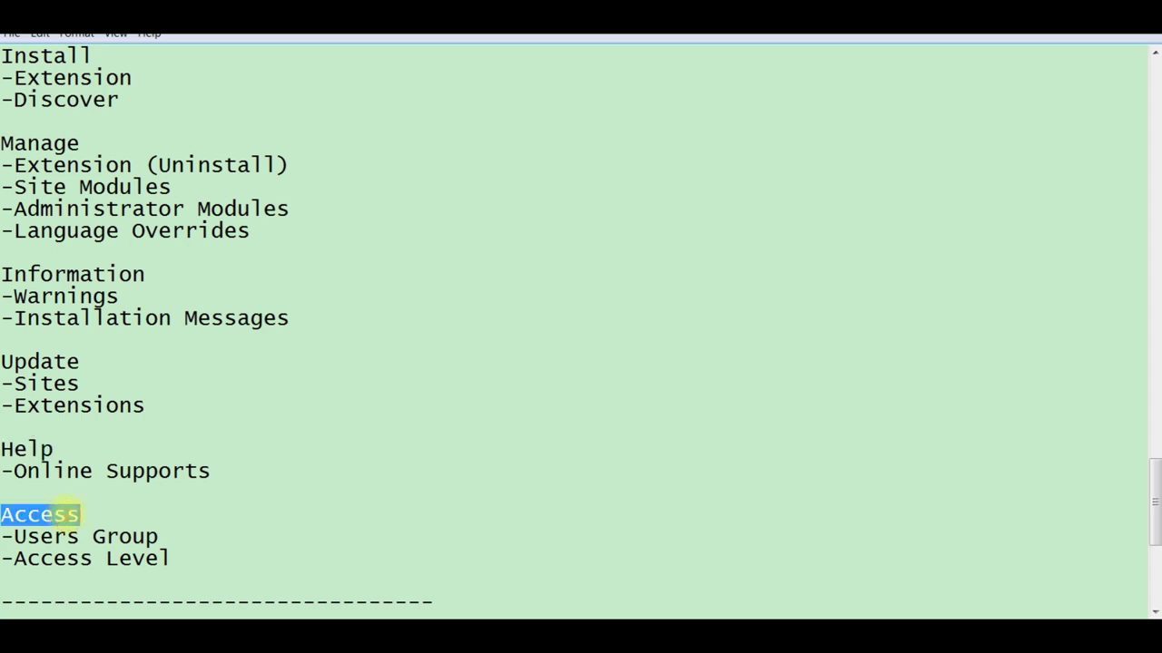
click(690, 601)
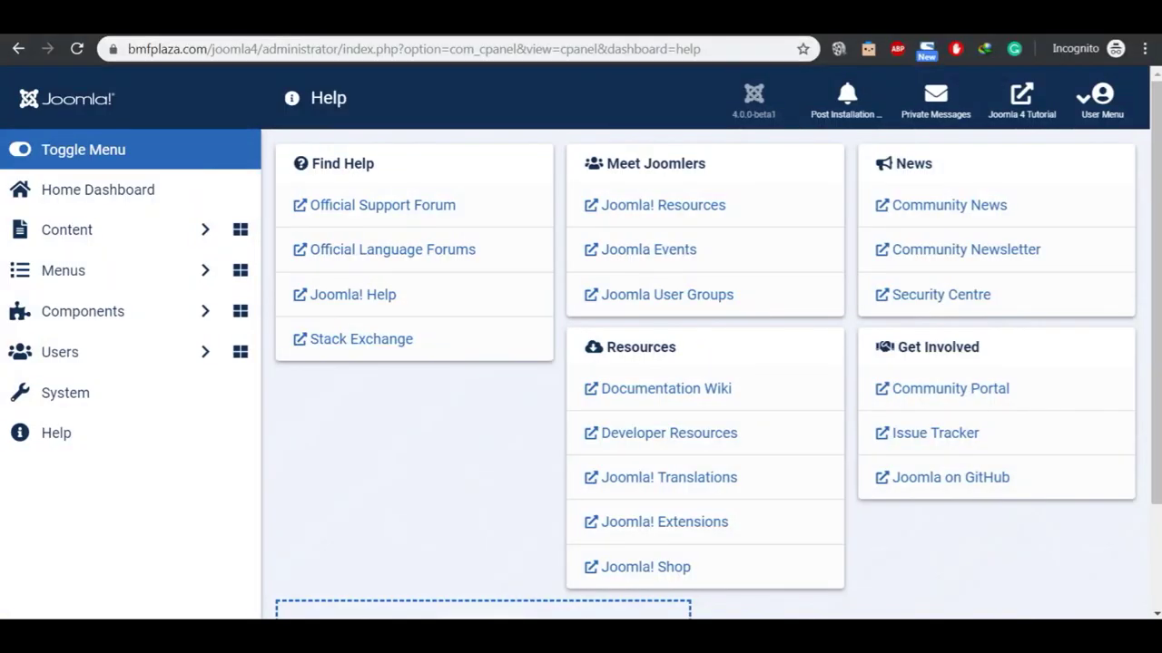
Step: Open the Users: Groups list from the System Dashboard's Access section
click(116, 403)
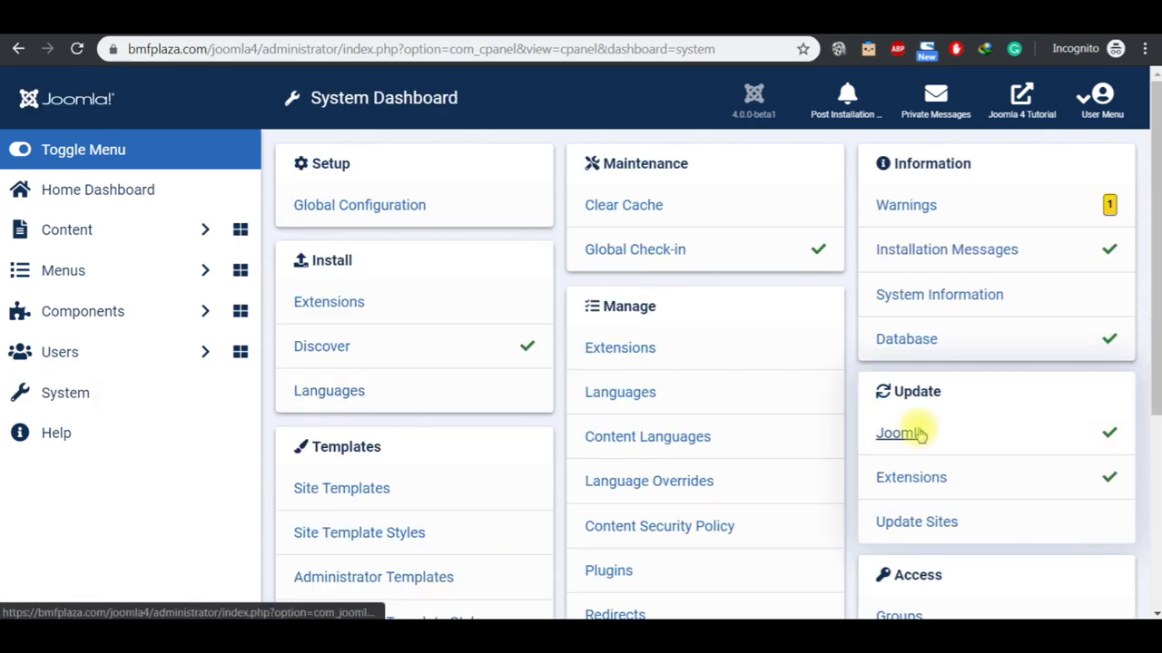
scroll(1141, 602, down, 1)
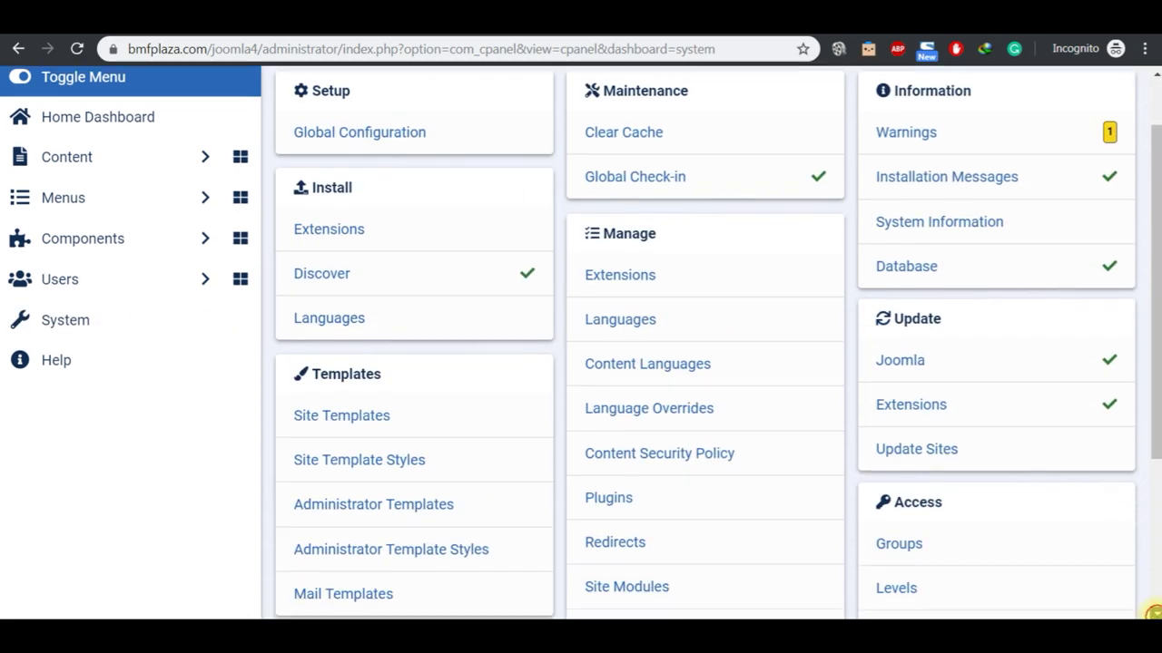
click(914, 510)
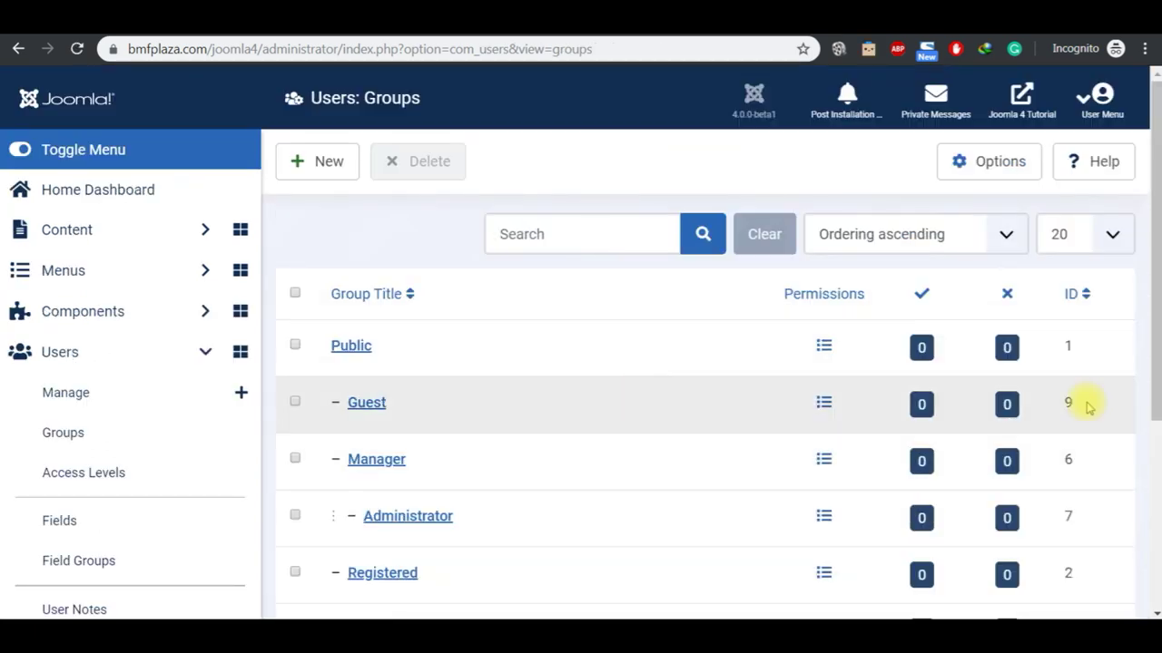
scroll(1156, 511, down, 3)
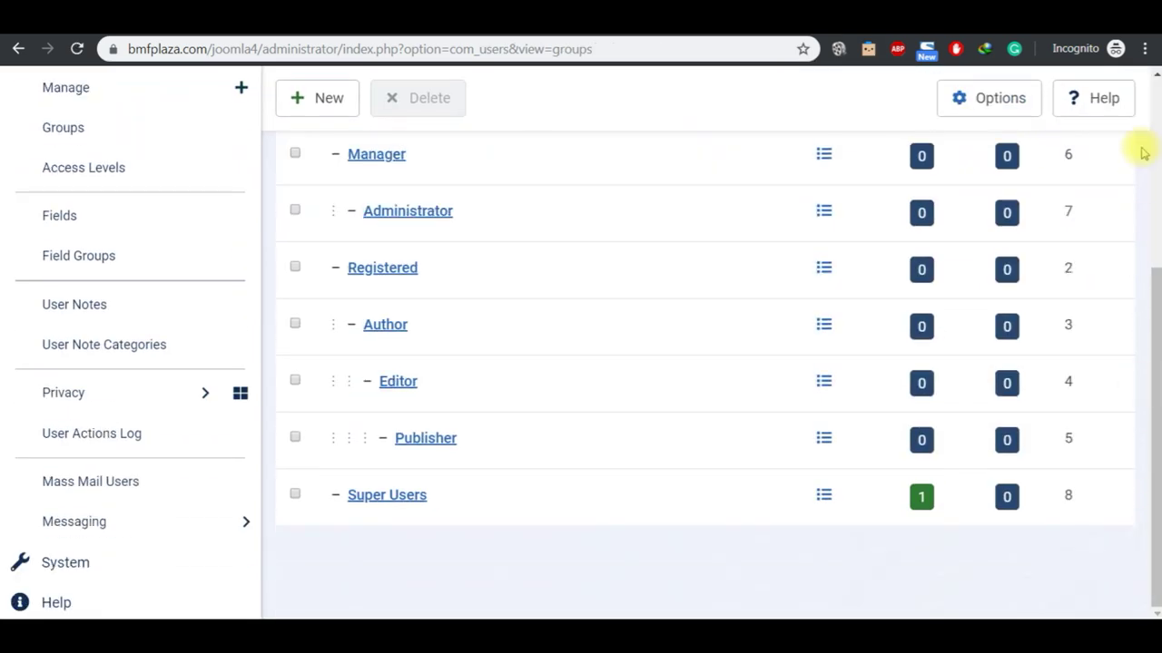
click(1155, 72)
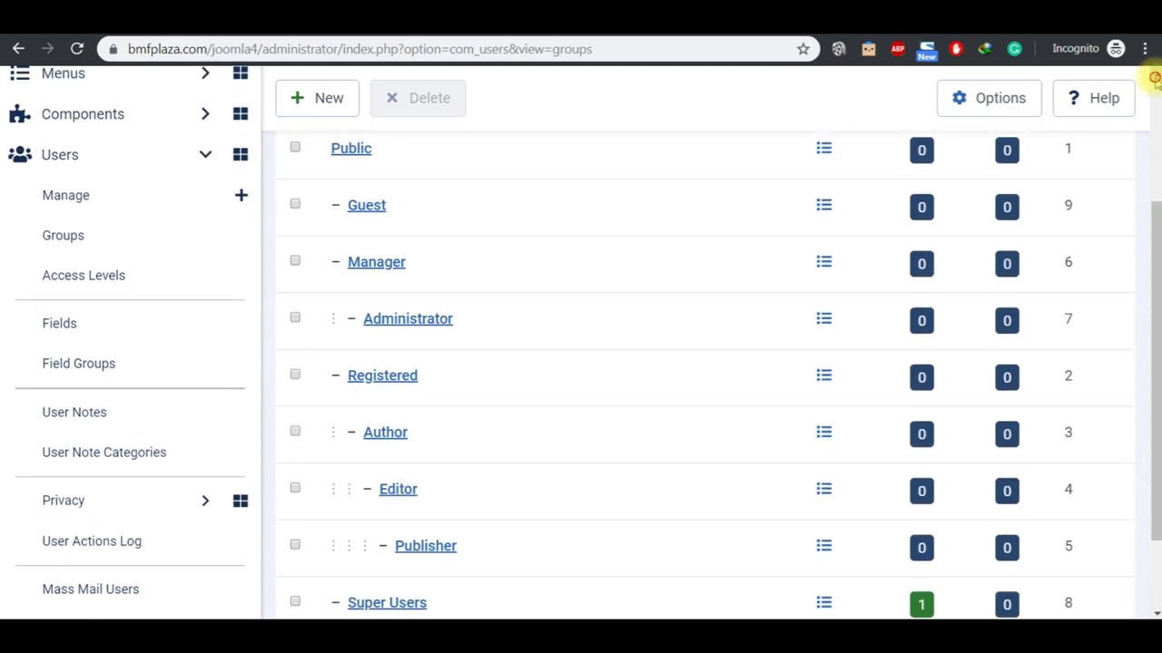
Step: Start a new user group, cancel without saving, and scroll through the nine groups
click(324, 157)
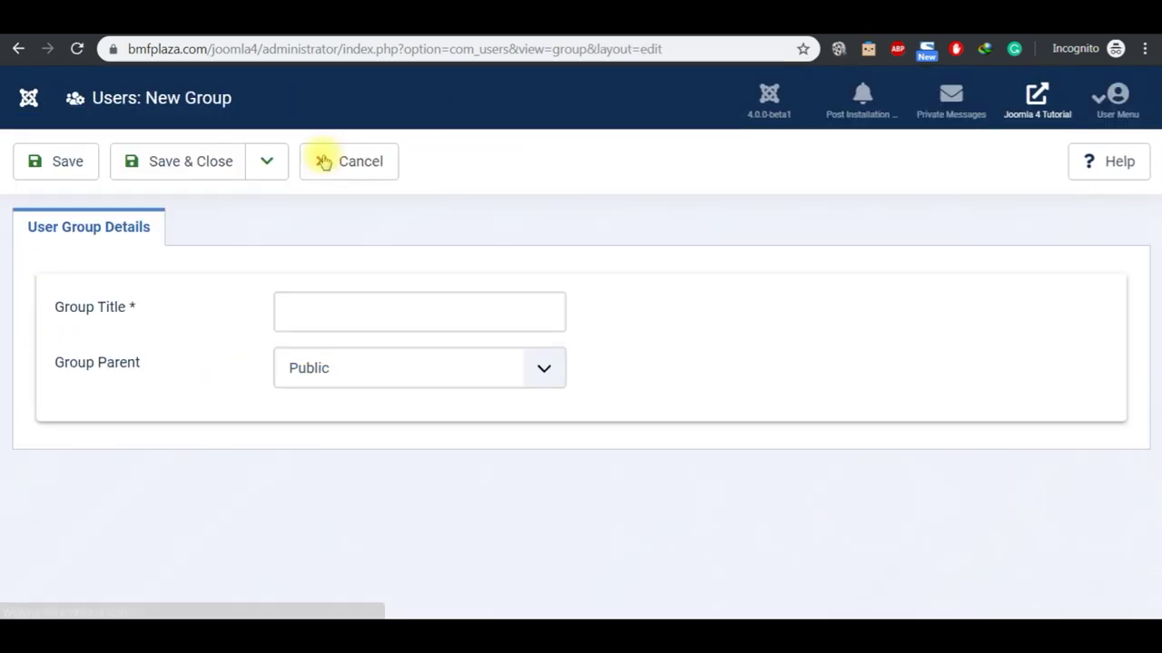
click(358, 163)
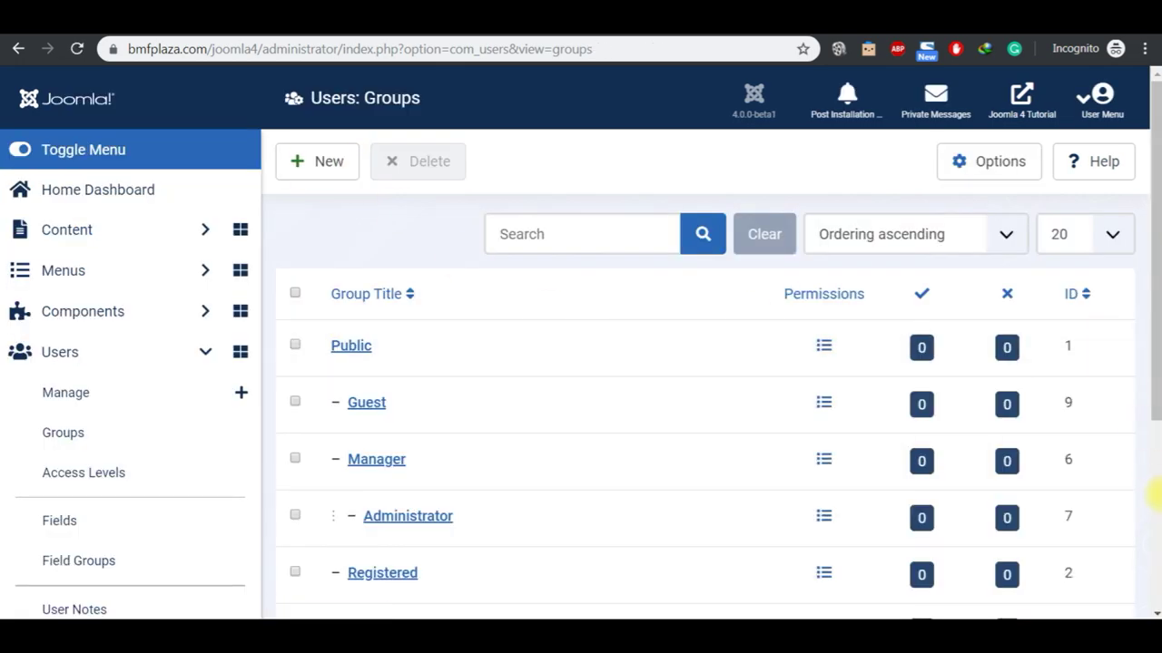
scroll(1154, 503, down, 4)
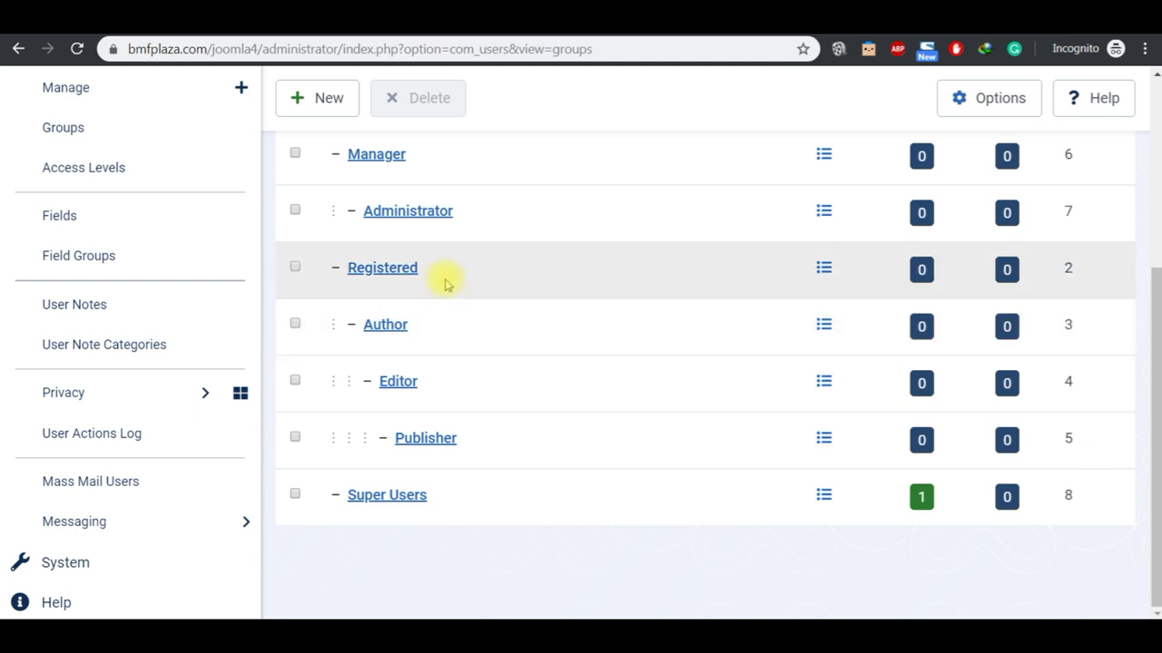
scroll(1157, 82, up, 1)
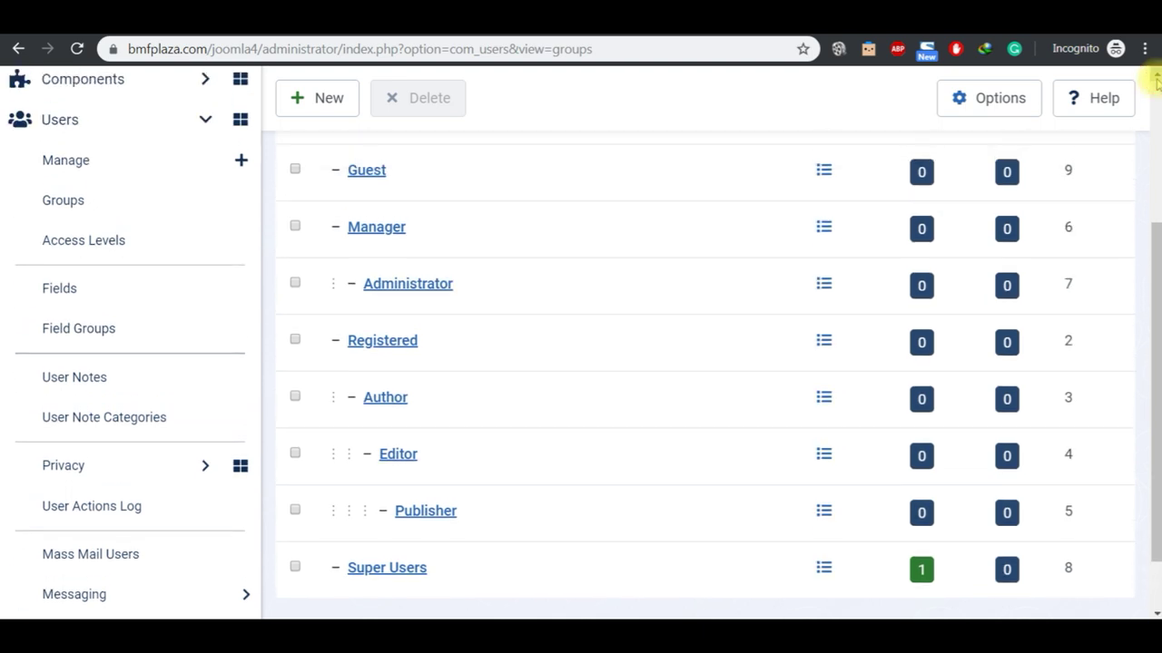
scroll(1156, 82, up, 3)
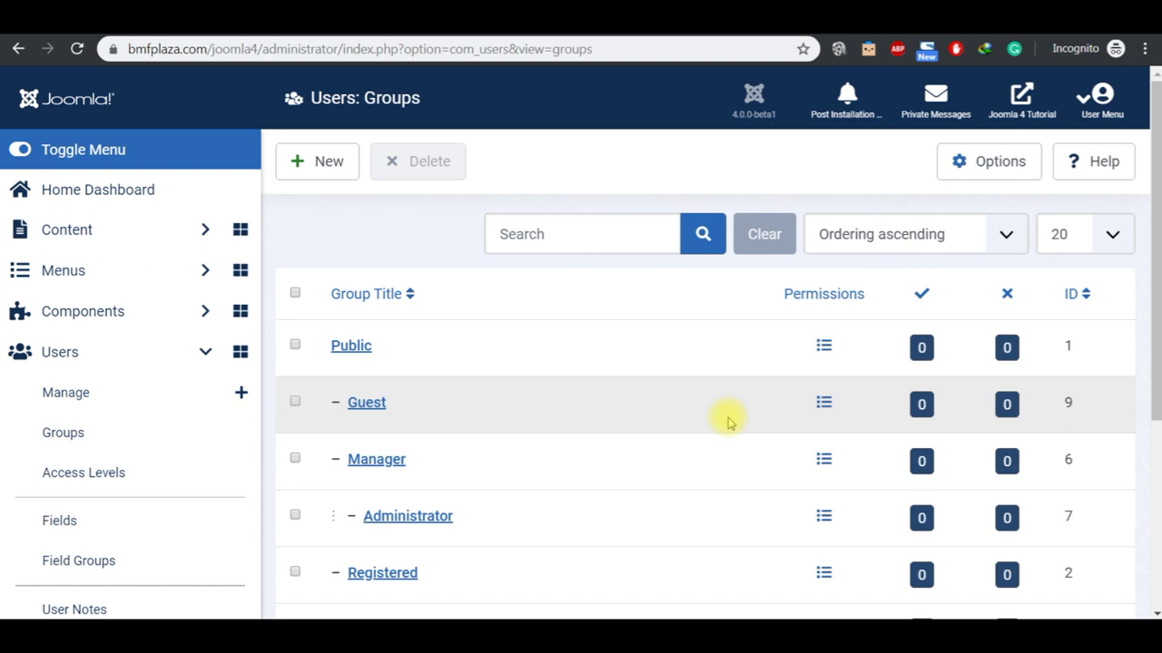
Step: Glance at the JOOMLA 4 2020 notes and return to the Users: Groups list
mouse_move(636, 635)
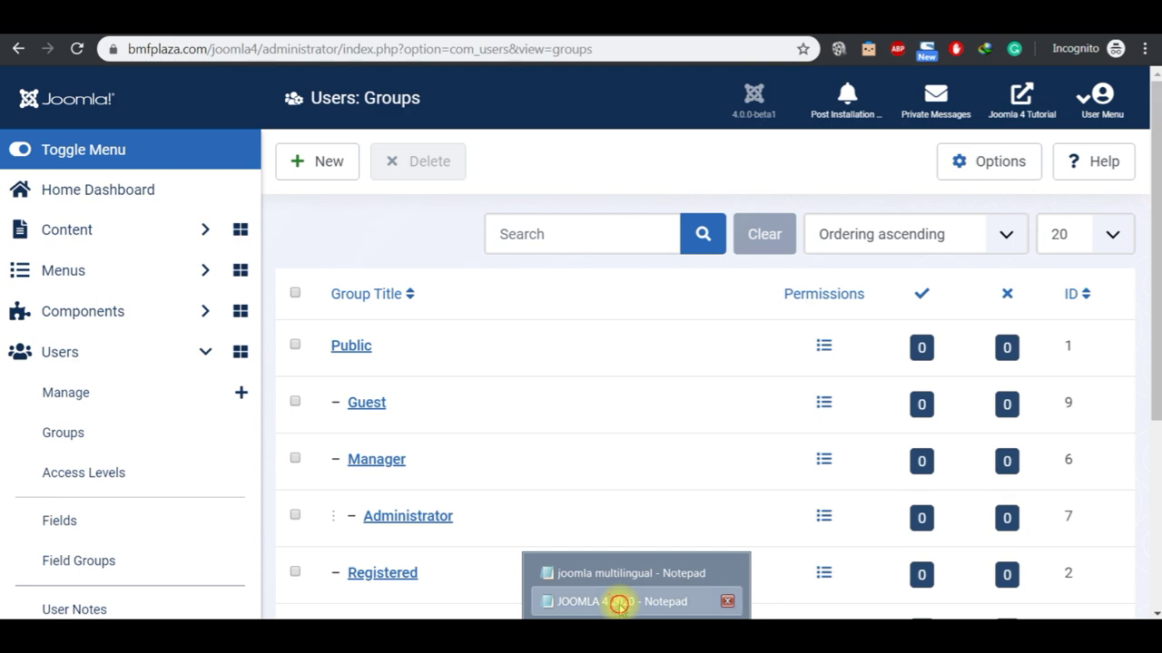
click(620, 601)
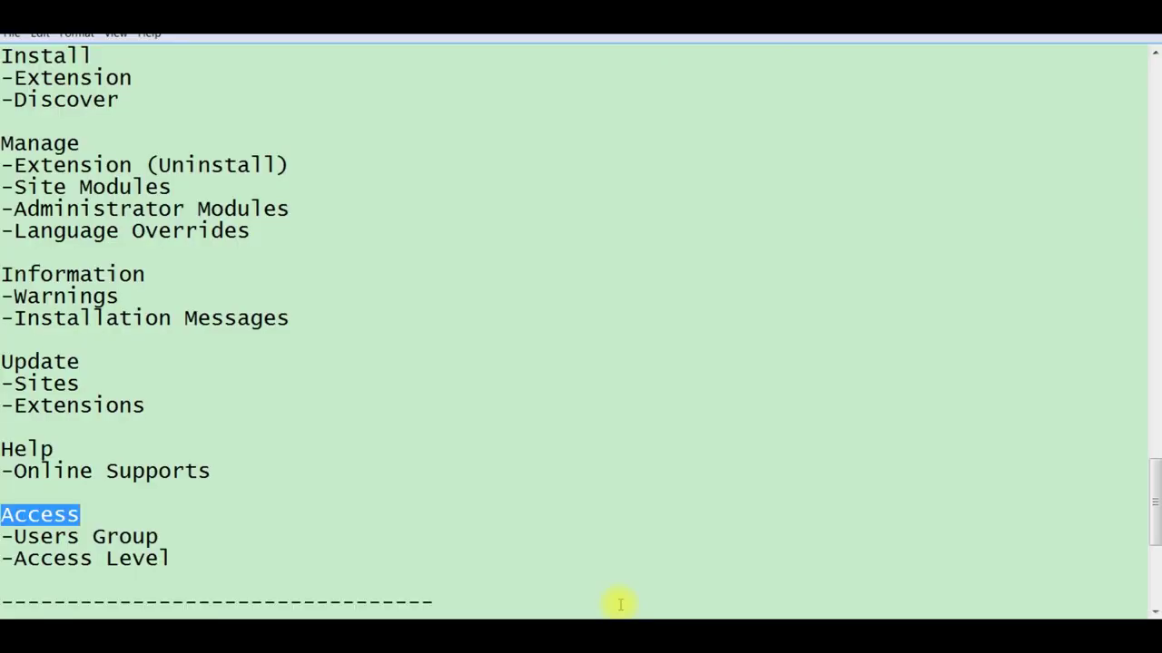
key(alt+Tab)
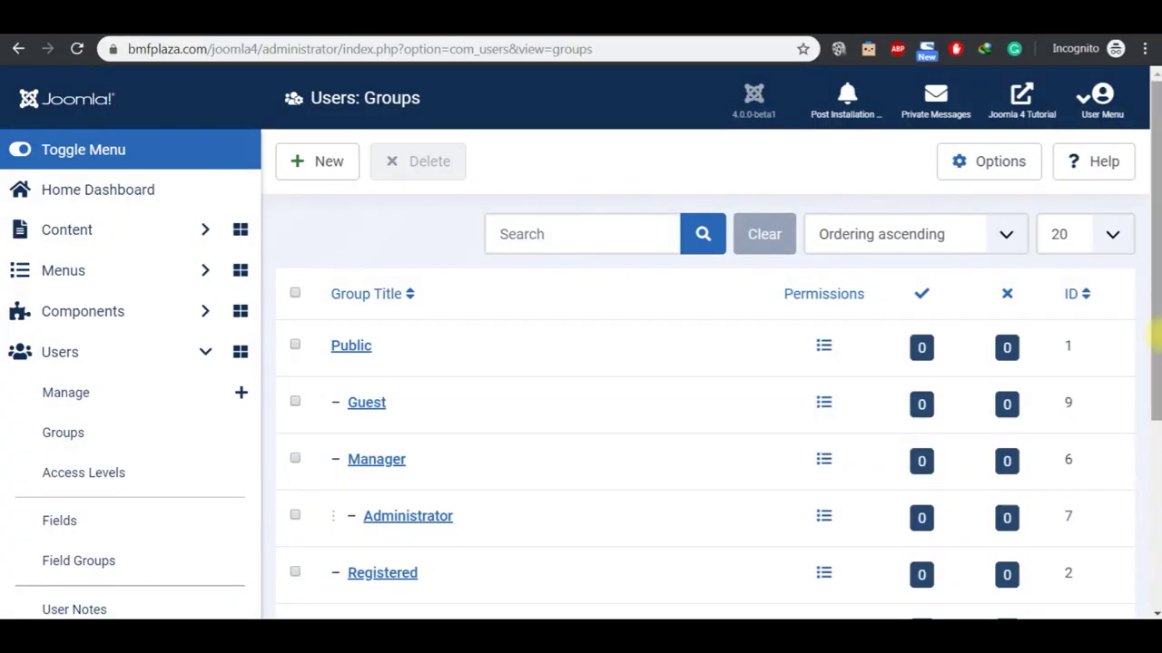
Step: Open the Viewing Access Levels list of five levels, then bring up the JOOMLA 4 2020 notes
click(134, 490)
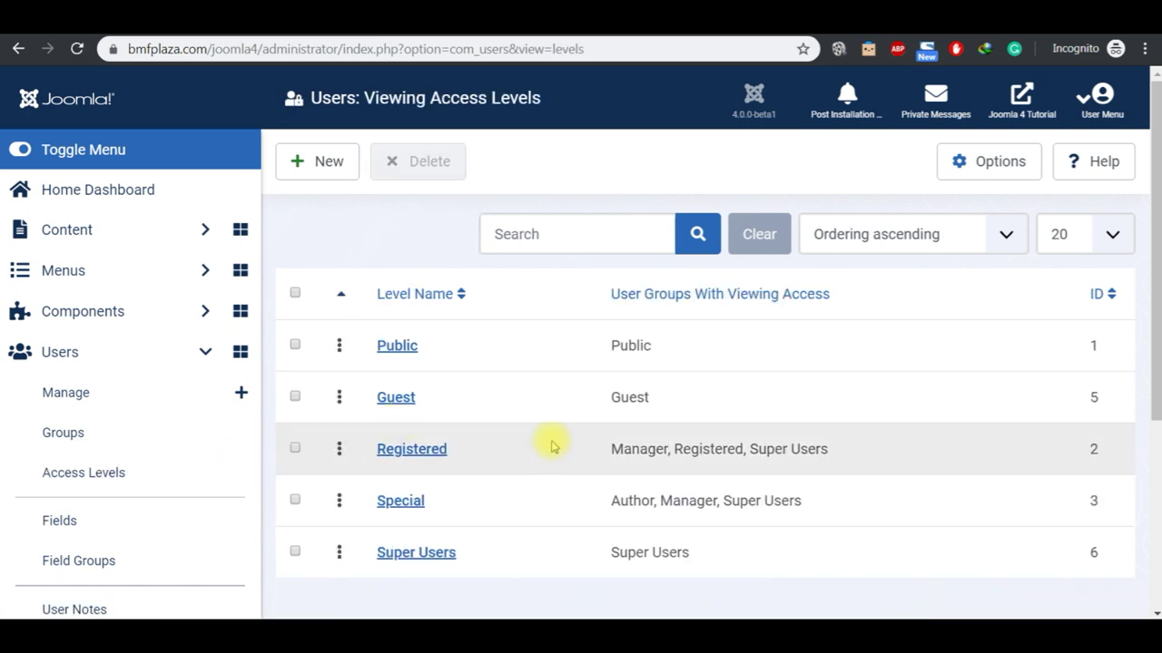
click(1155, 613)
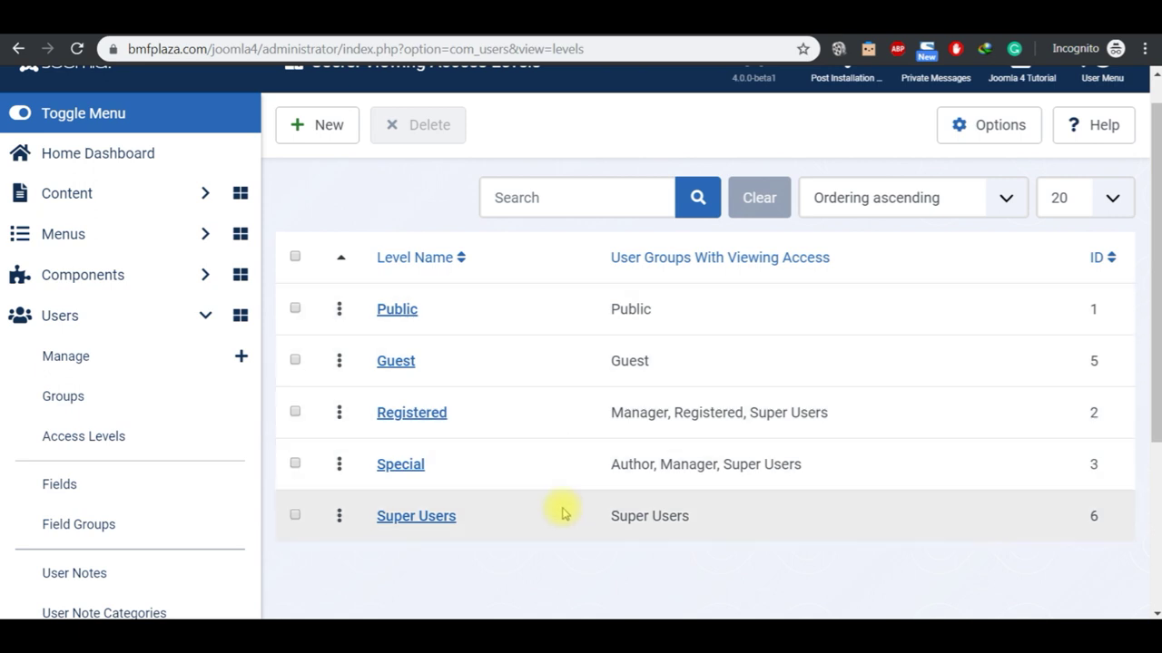
mouse_move(626, 606)
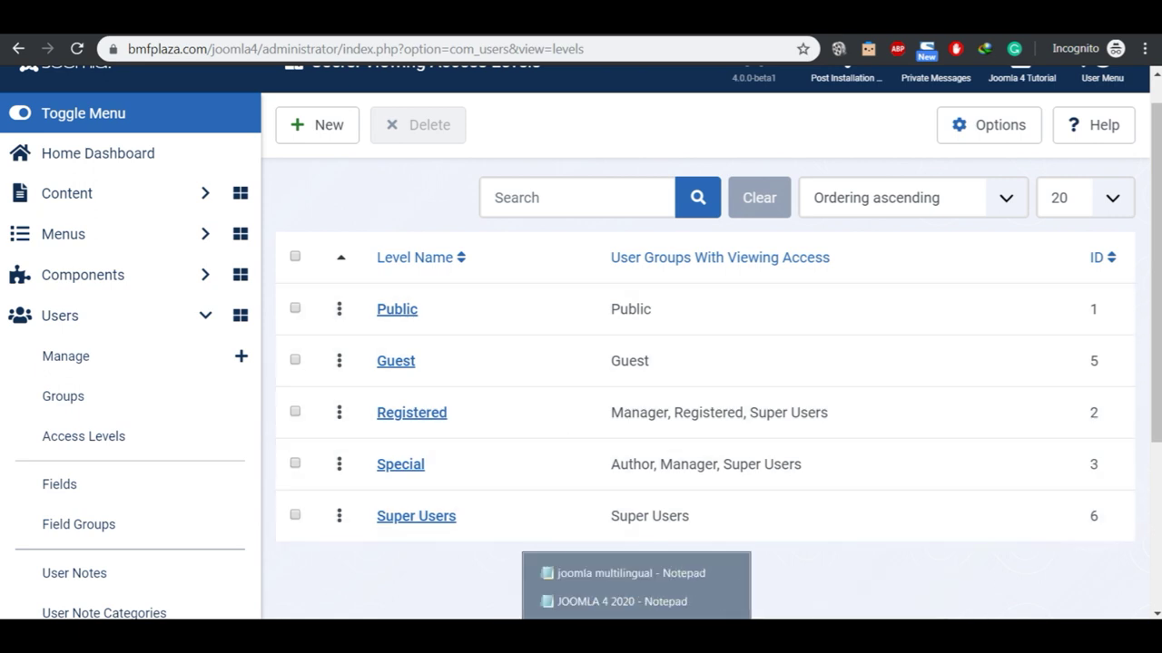
click(626, 603)
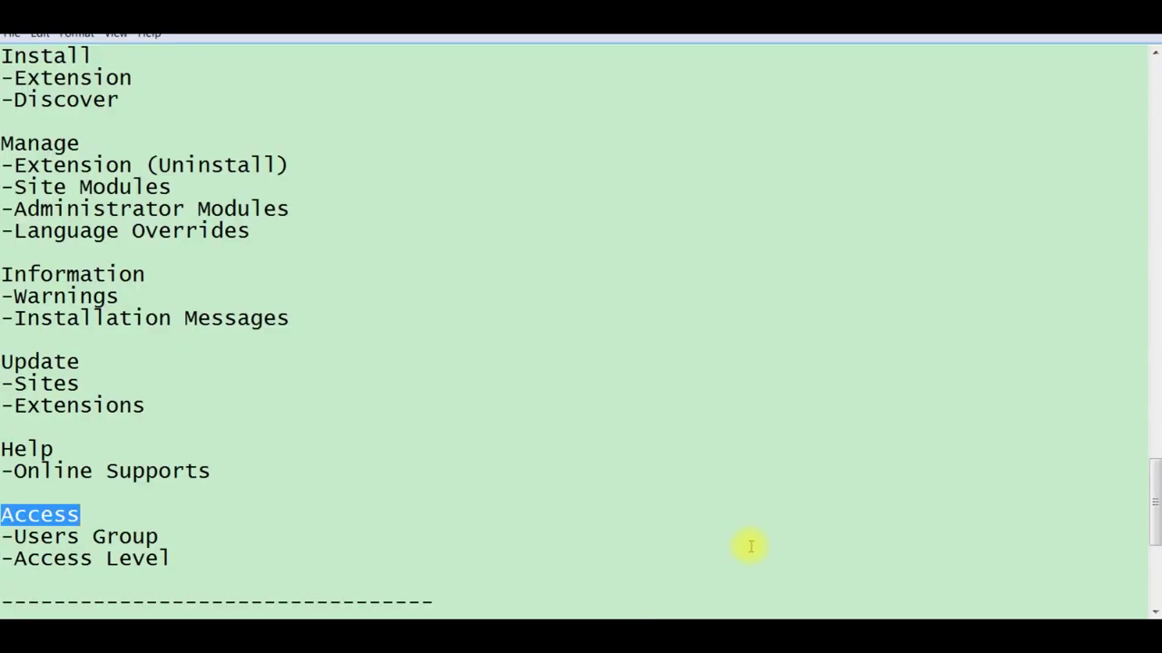
Step: Scroll the Notepad outline back up to the Media Manager and General sections
click(1154, 52)
drag(1154, 55, 1154, 55)
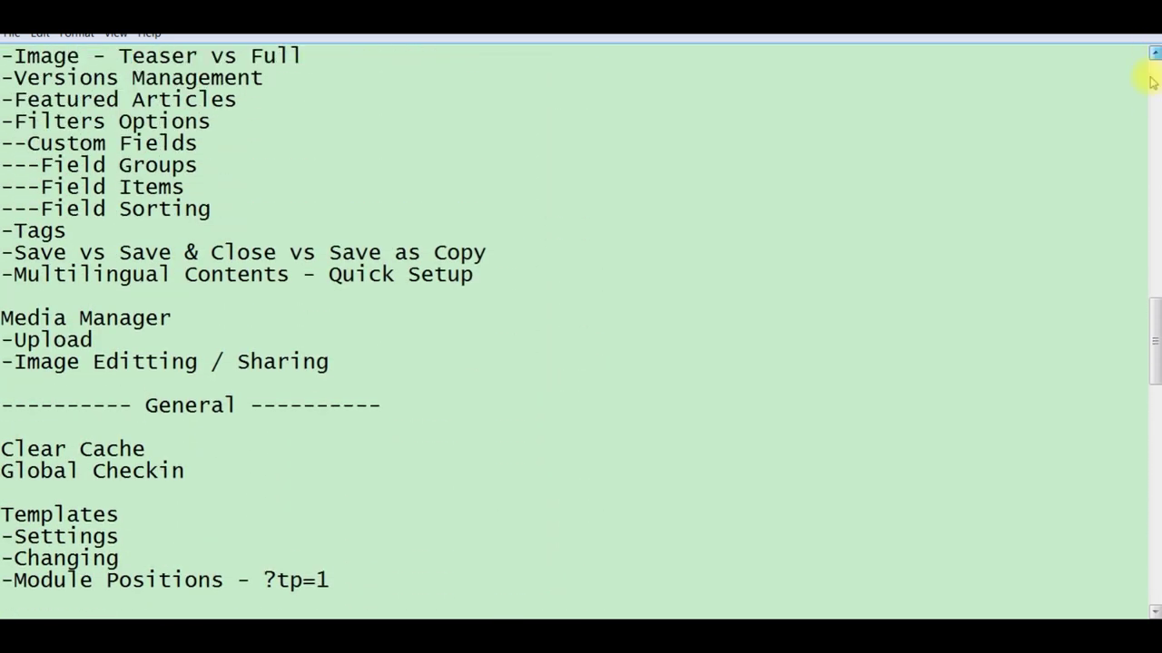